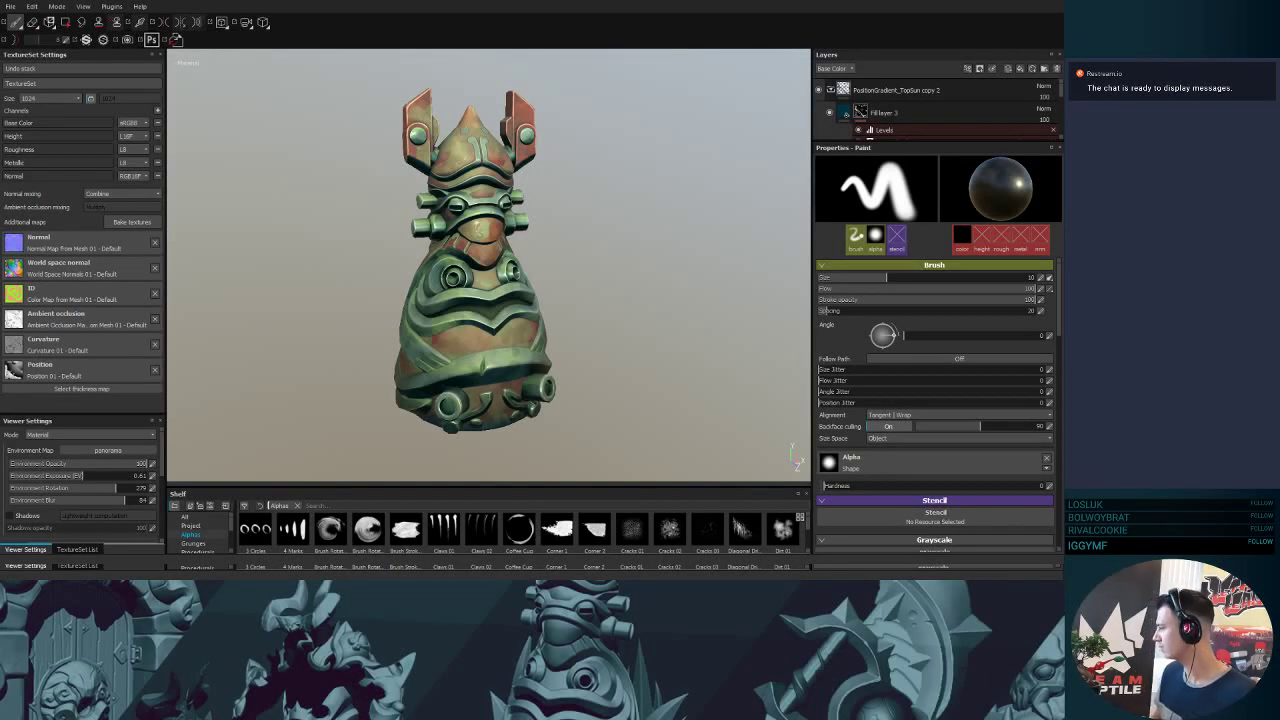
left_click_drag(705, 318, 654, 251, "alt")
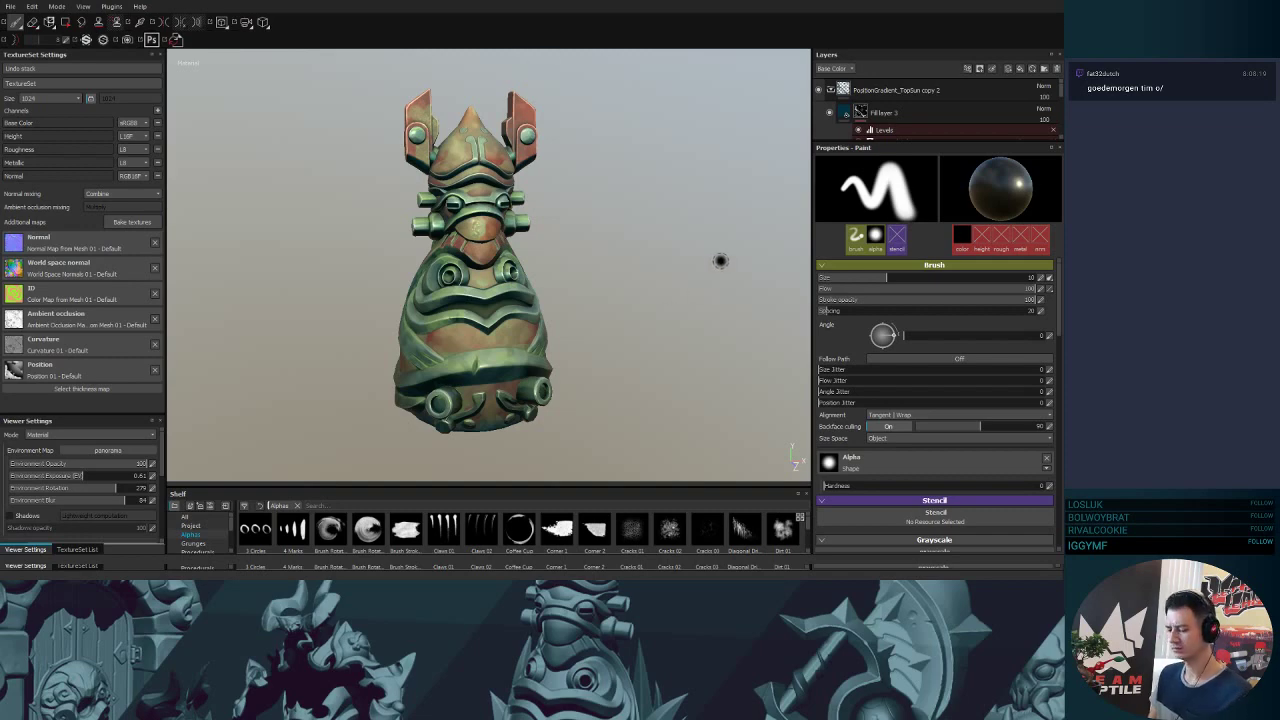
mouse_move(694, 267)
left_mouse_down("alt")
mouse_move(680, 237)
mouse_move(717, 271)
mouse_move(684, 271)
left_mouse_up("alt")
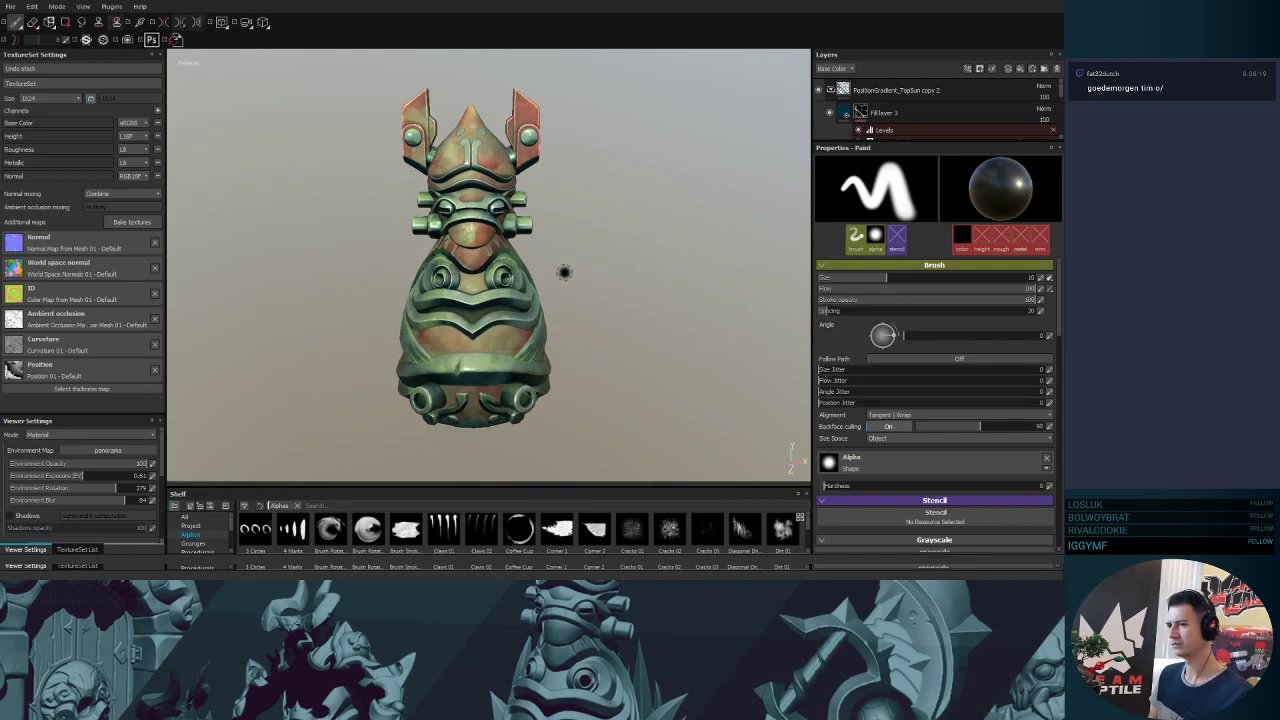
left_click_drag(563, 274, 606, 277, "alt")
mouse_move(606, 277)
right_mouse_down("shift")
mouse_move(666, 306)
mouse_move(734, 309)
mouse_move(686, 316)
right_mouse_up("shift")
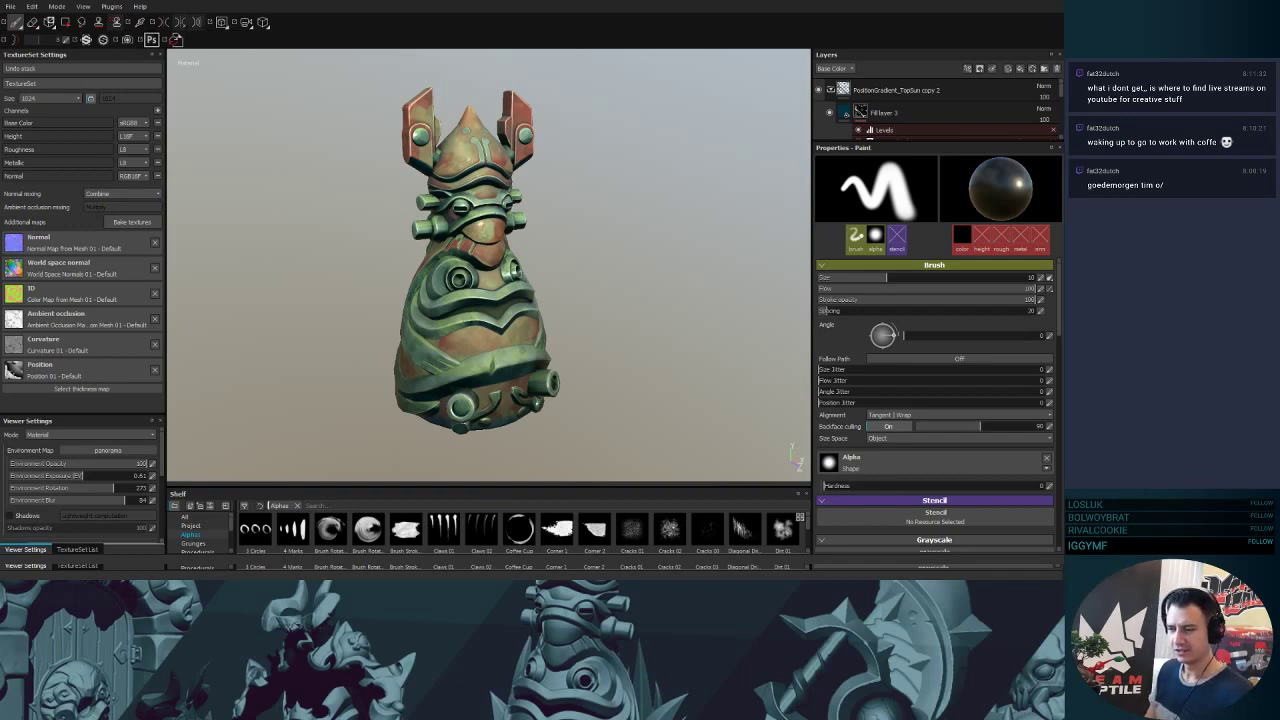
- Switch to 3ds Max and hide Totem_body_low, Totem_grass_high and Totem_horns_low, keeping only Totem_floor_decimated shown
key("alt+Tab")
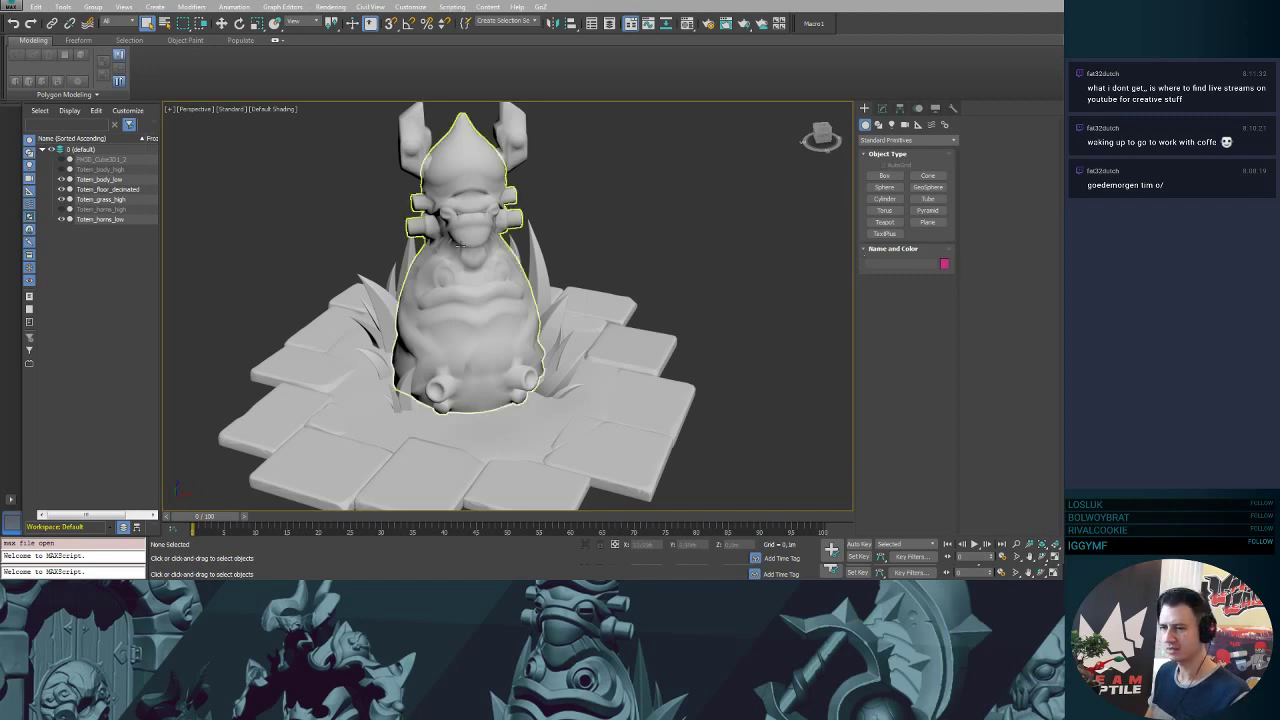
middle_click_drag(700, 314, 679, 258)
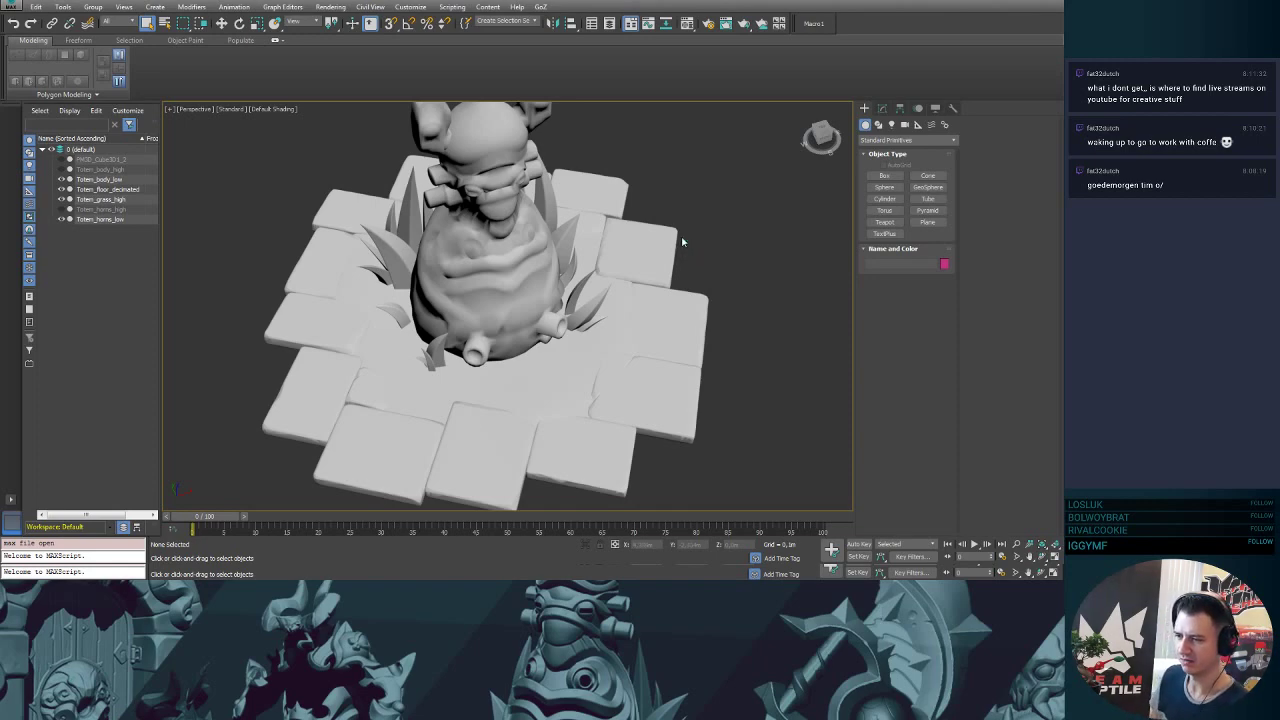
middle_click_drag(682, 241, 656, 297, "alt")
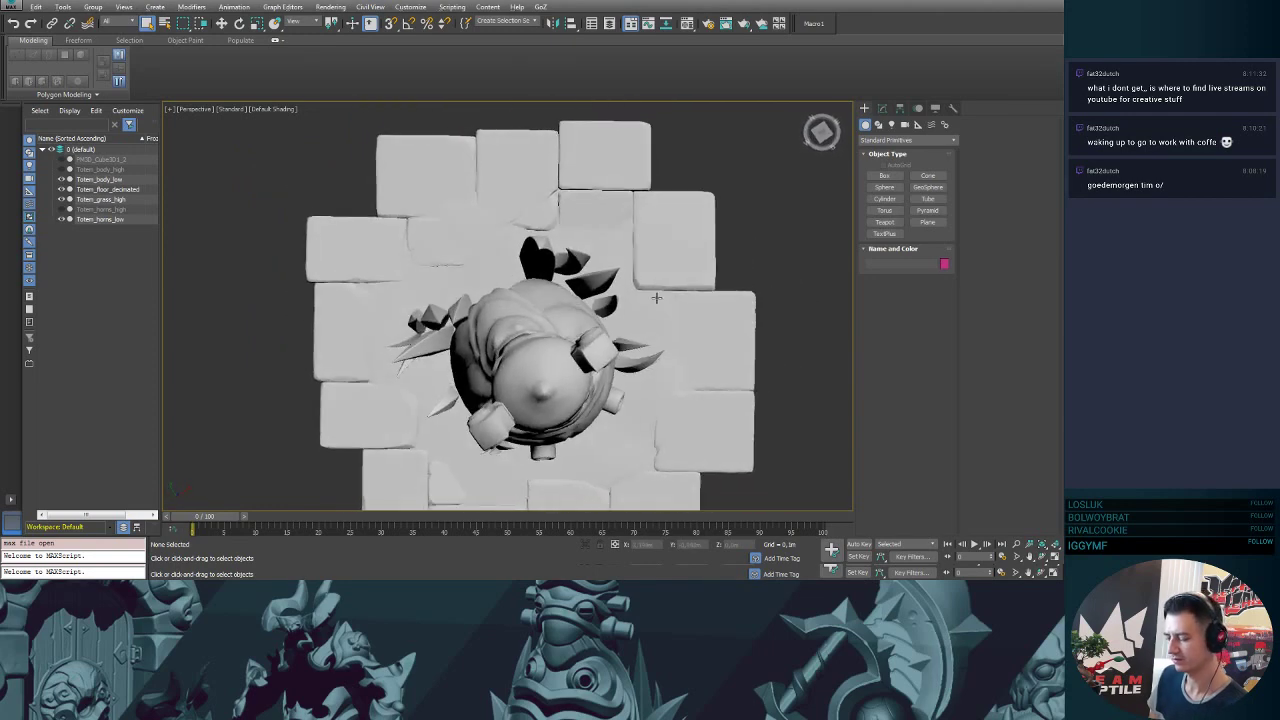
left_click(61, 179)
left_click(61, 199)
left_click(61, 219)
left_click(554, 289)
middle_click_drag(628, 308, 618, 277)
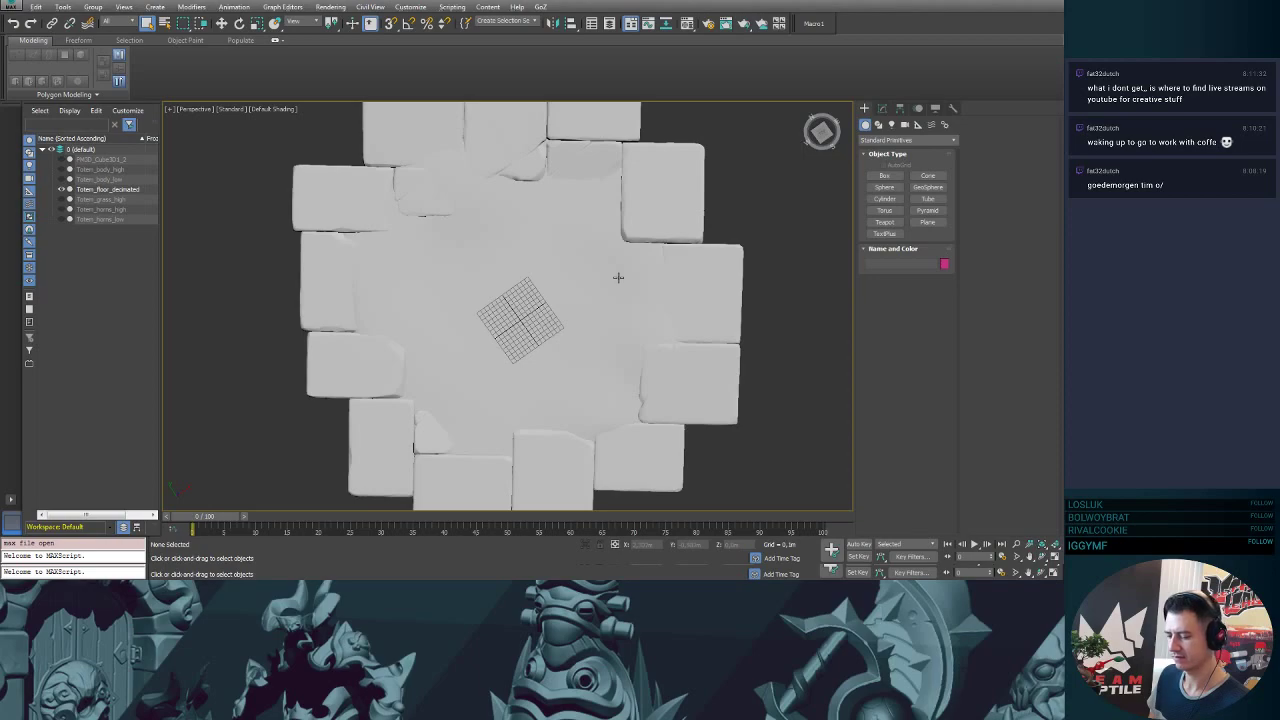
- Show the floor mesh in the Top view with the grid turned off
key("t")
scroll(577, 300, "down", 10)
scroll(589, 291, "up", 6)
key("g")
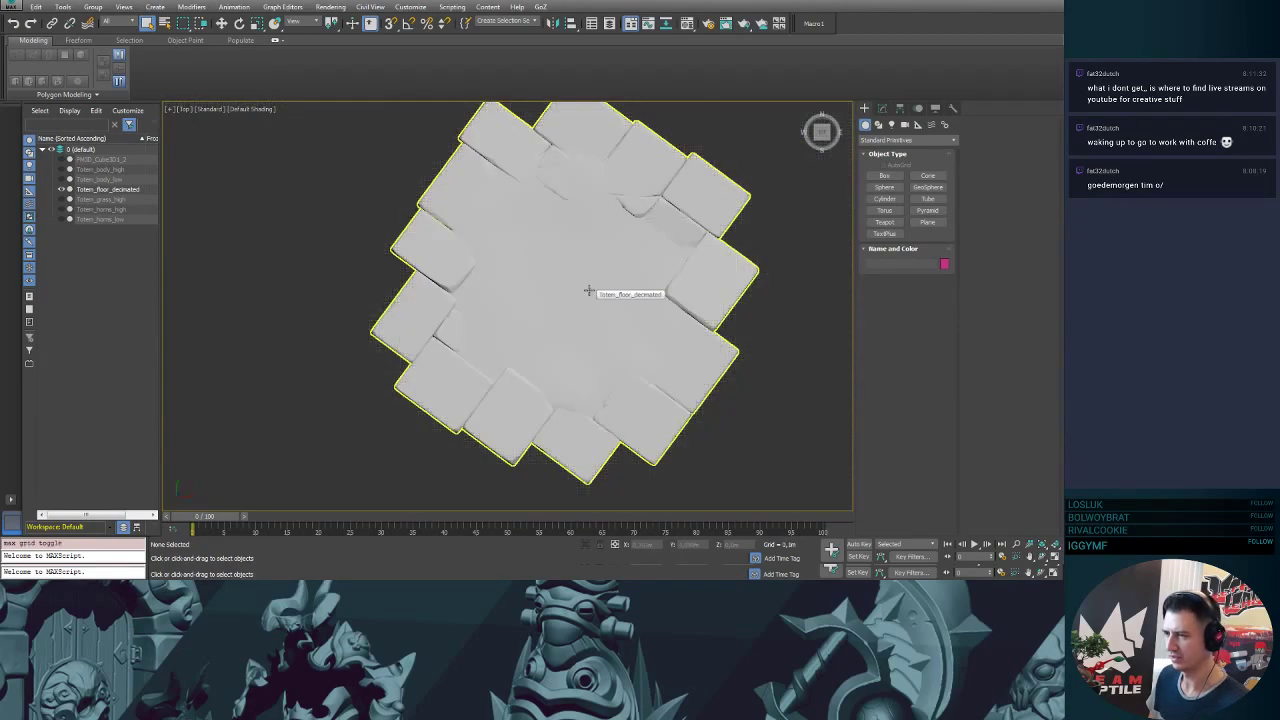
scroll(612, 290, "up", 3)
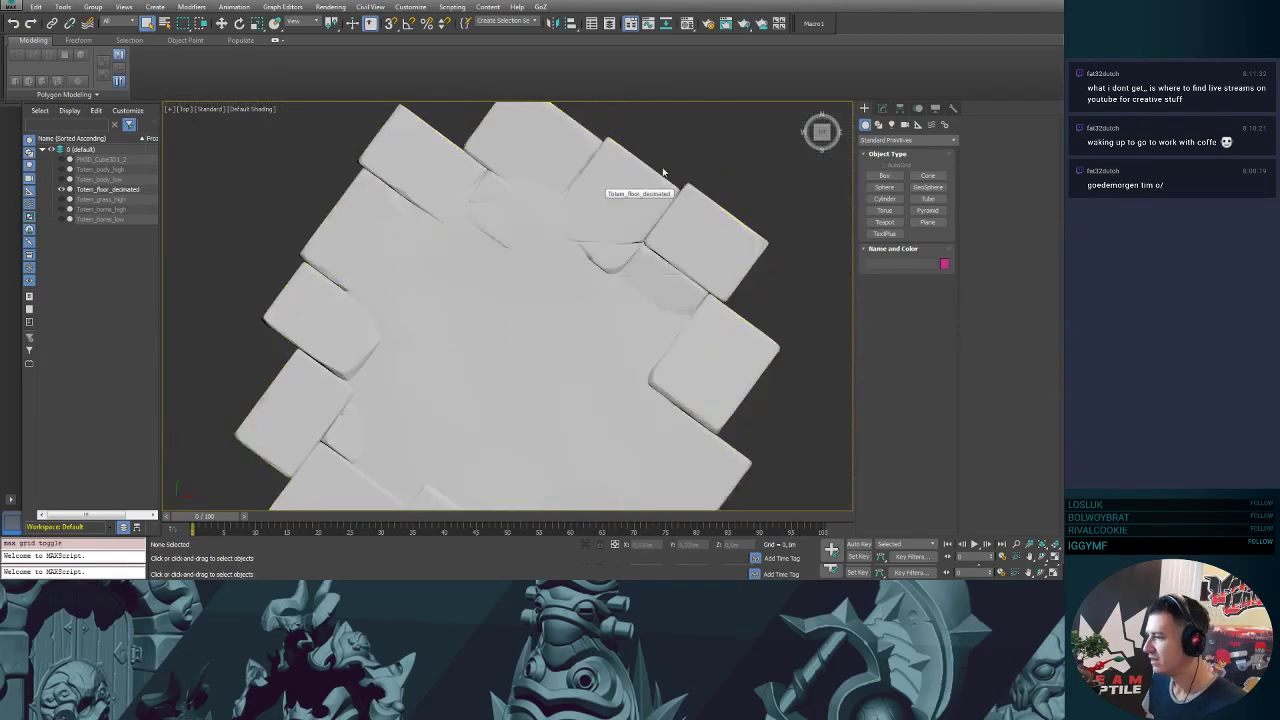
- Create a plane about 2.81 m long and 1.75 m wide over an outer floor tile, with one length and one width segment
left_click(925, 222)
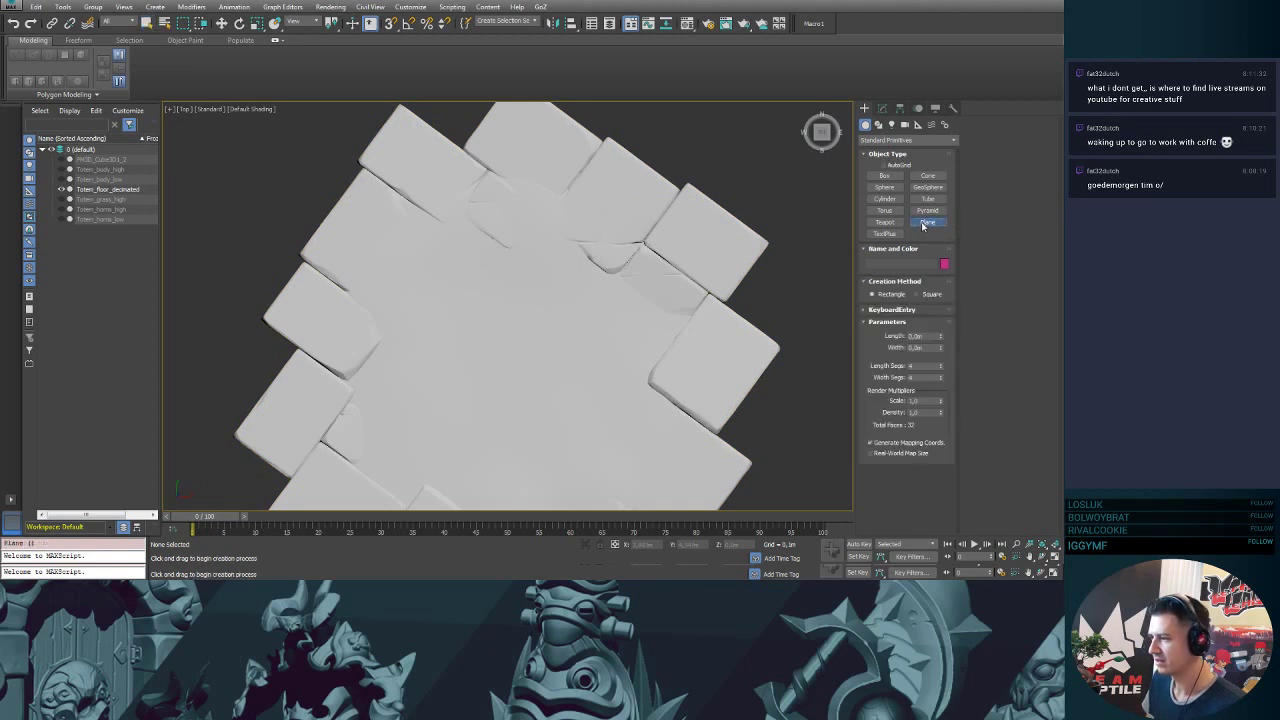
left_click_drag(941, 367, 944, 396)
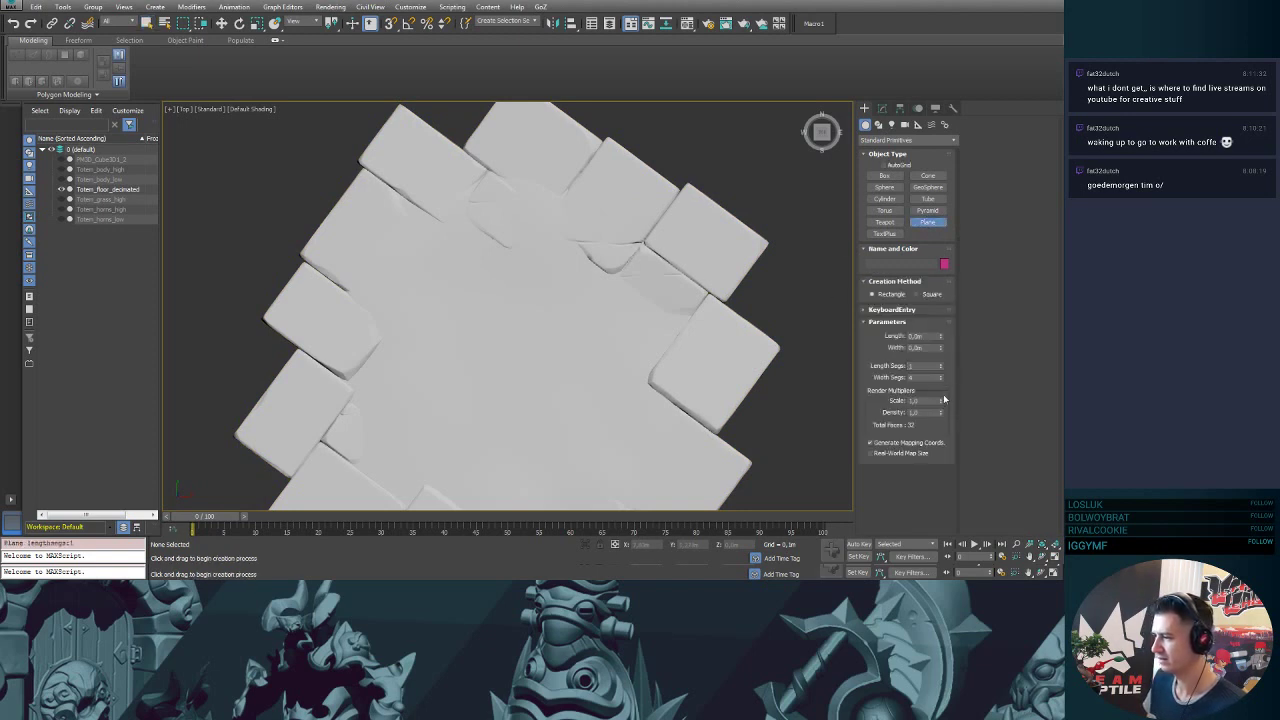
right_click(942, 380)
middle_click_drag(638, 171, 648, 271)
scroll(648, 271, "up", 2)
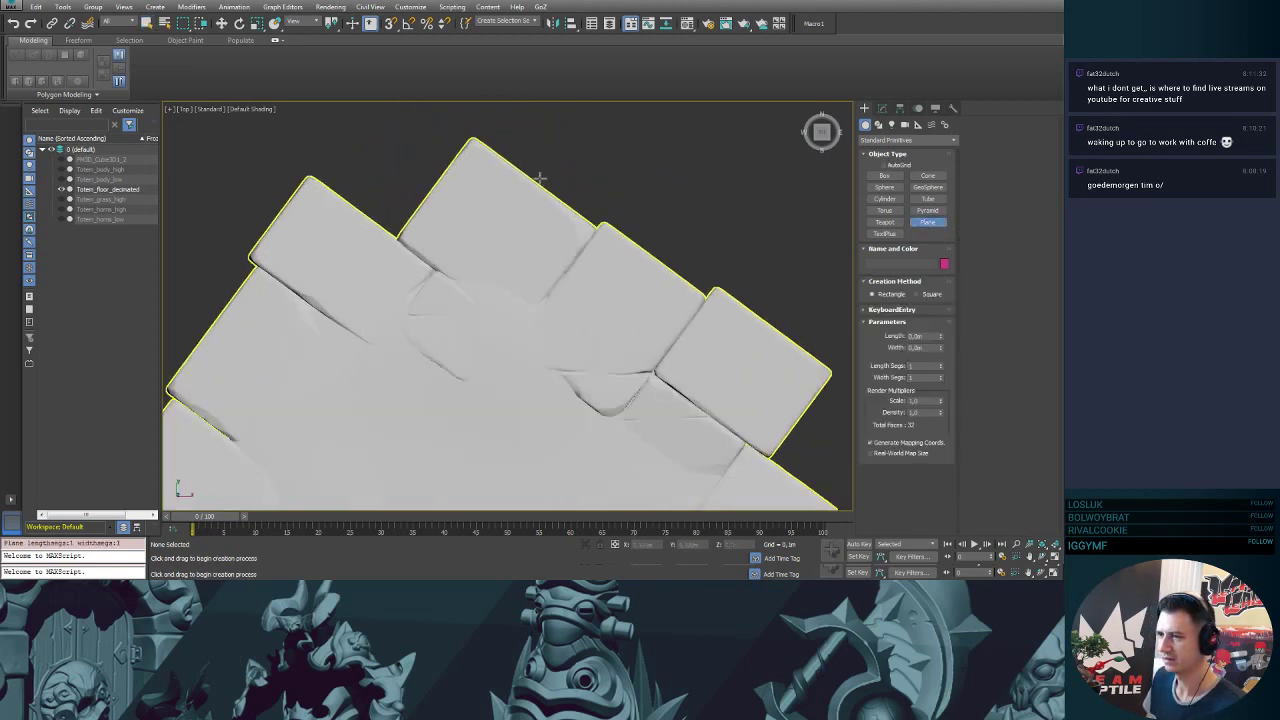
middle_click_drag(540, 178, 555, 195, "alt")
left_click_drag(537, 188, 645, 360)
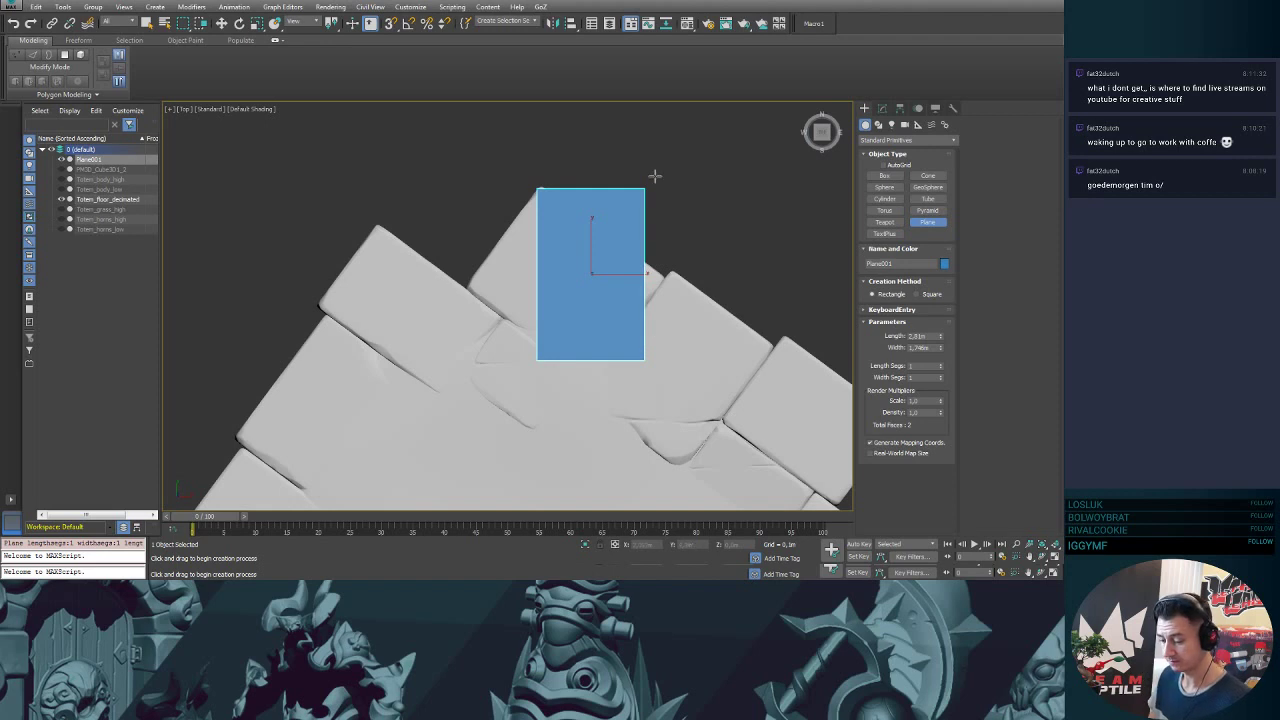
- Convert the new plane to an Editable Poly
middle_click_drag(663, 229, 677, 263)
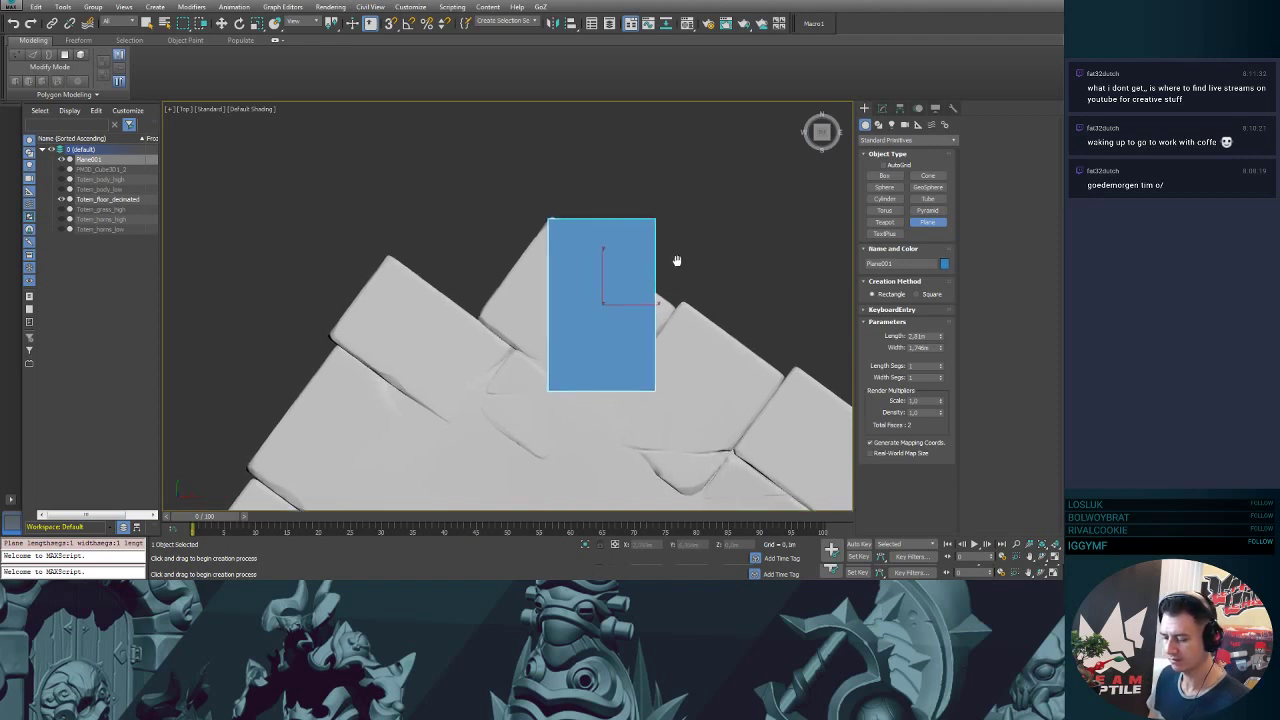
key("w")
right_click(602, 313)
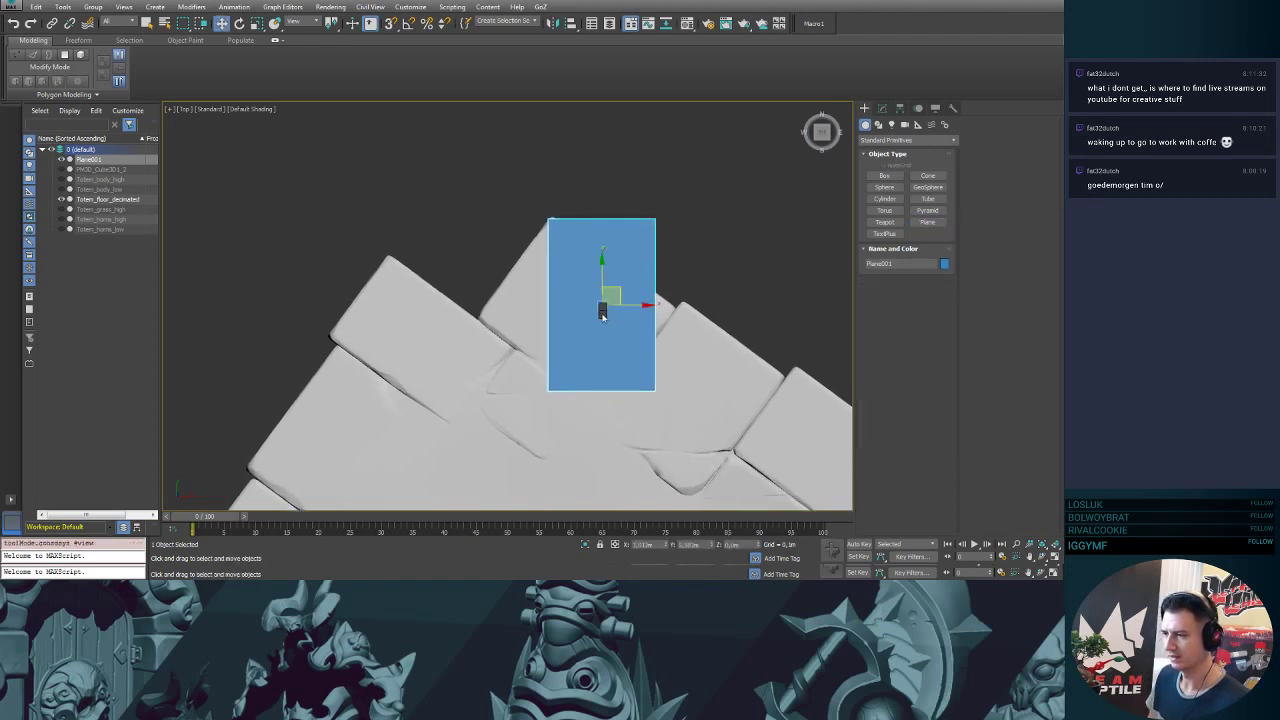
left_click(733, 434)
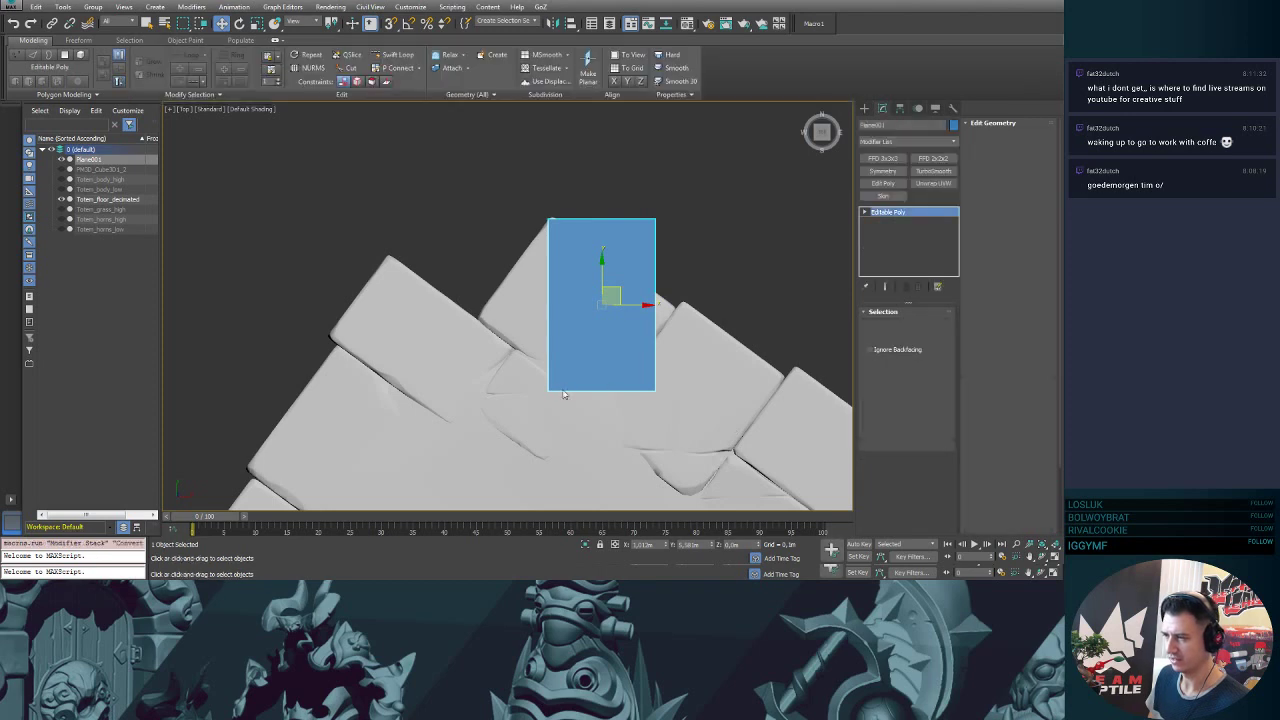
- Move the plane's two left vertices onto the left and top corners of the tile beneath it
key("1")
key("1")
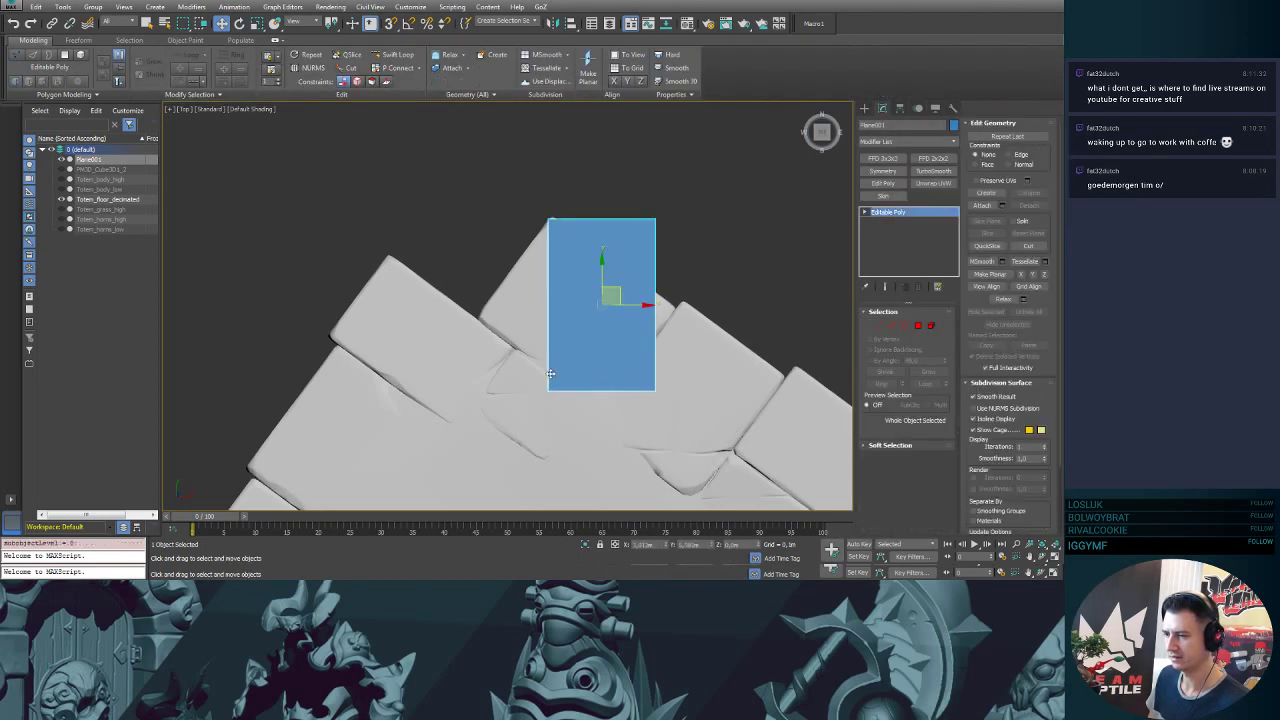
key("1")
left_click_drag(543, 372, 594, 444)
left_click_drag(558, 381, 492, 300)
left_click(553, 212)
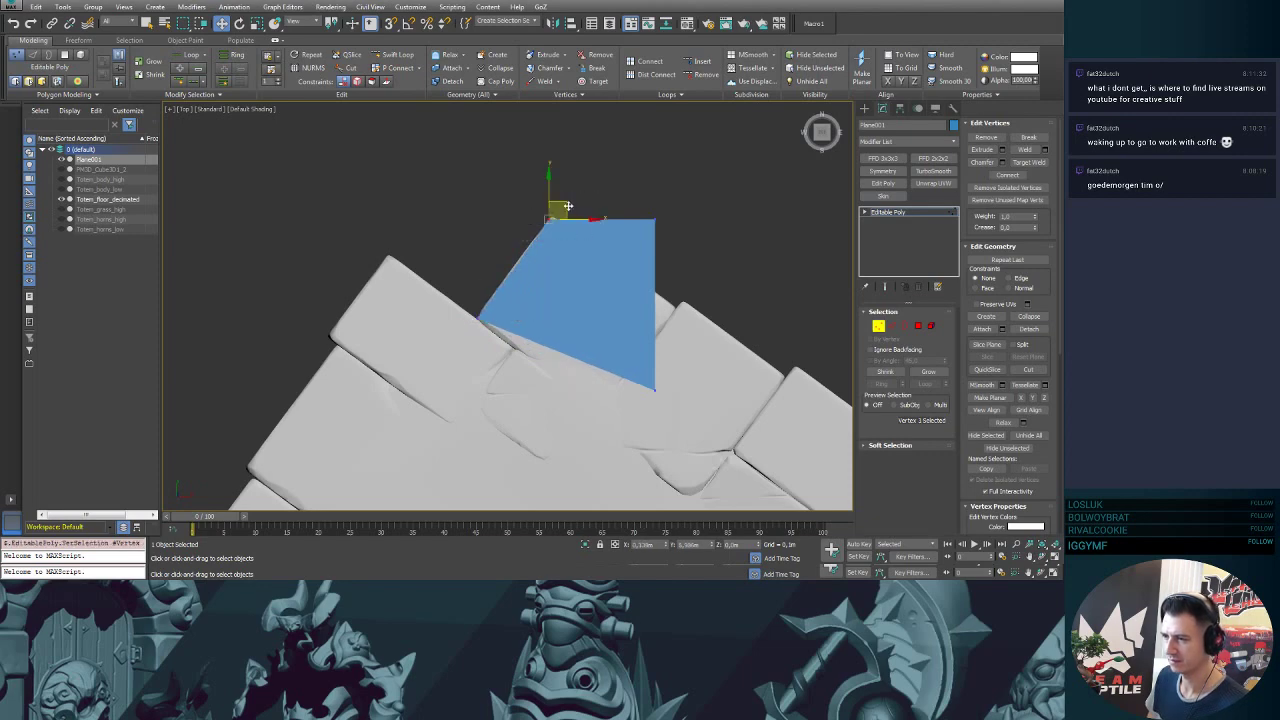
left_click_drag(561, 203, 563, 201)
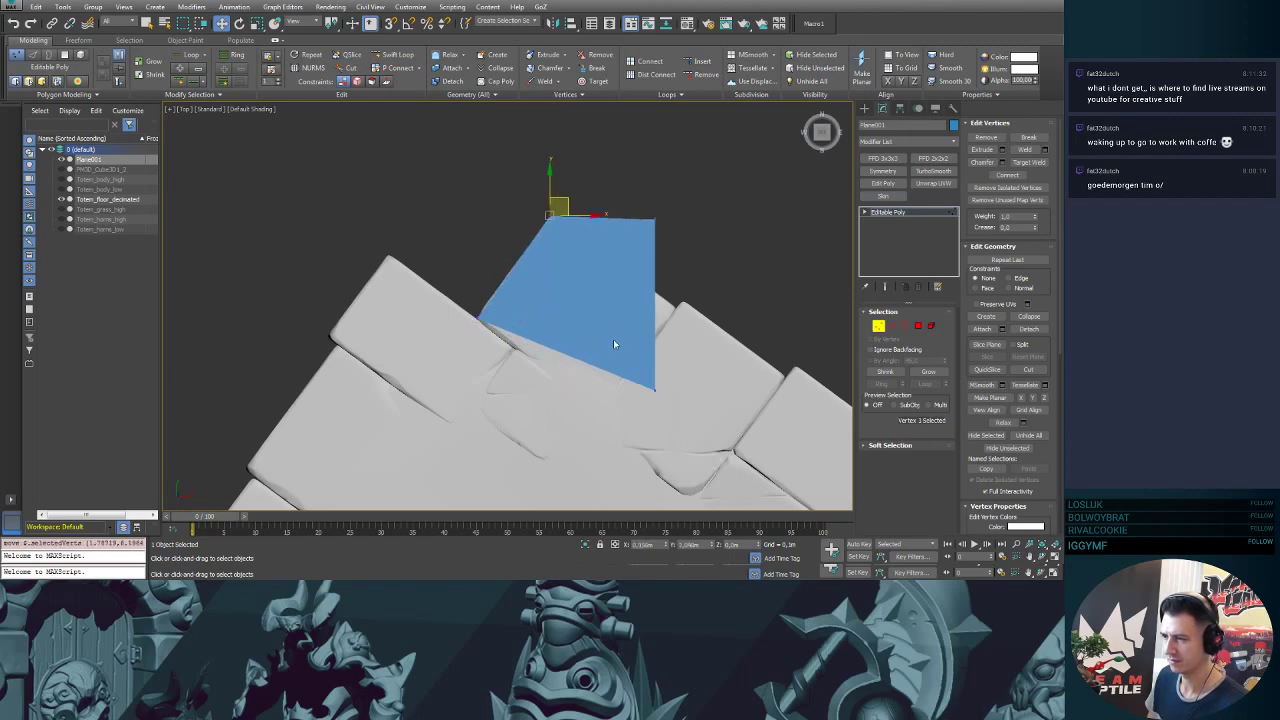
- Move the plane's two right vertices onto the tile's bottom and right corners and fine-tune the top corner vertex
left_click(653, 386)
left_click_drag(655, 388, 601, 410)
left_click(658, 216)
left_click_drag(668, 206, 693, 290)
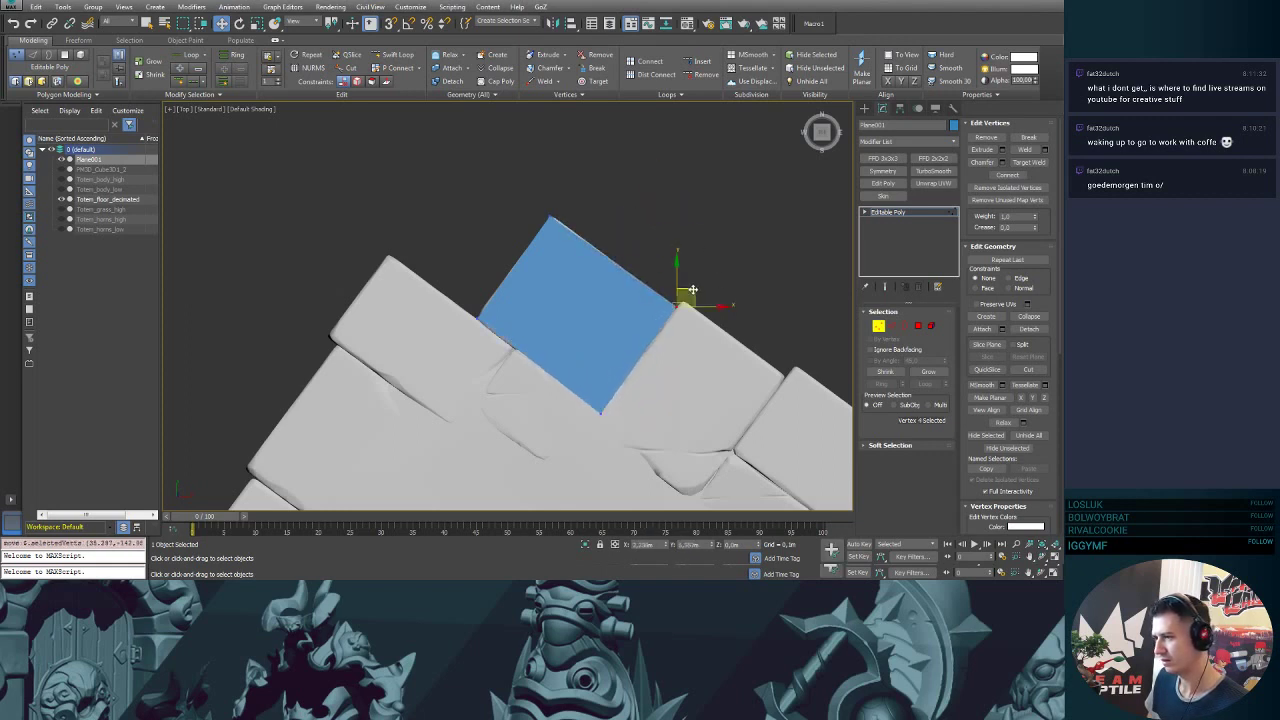
left_click(548, 219)
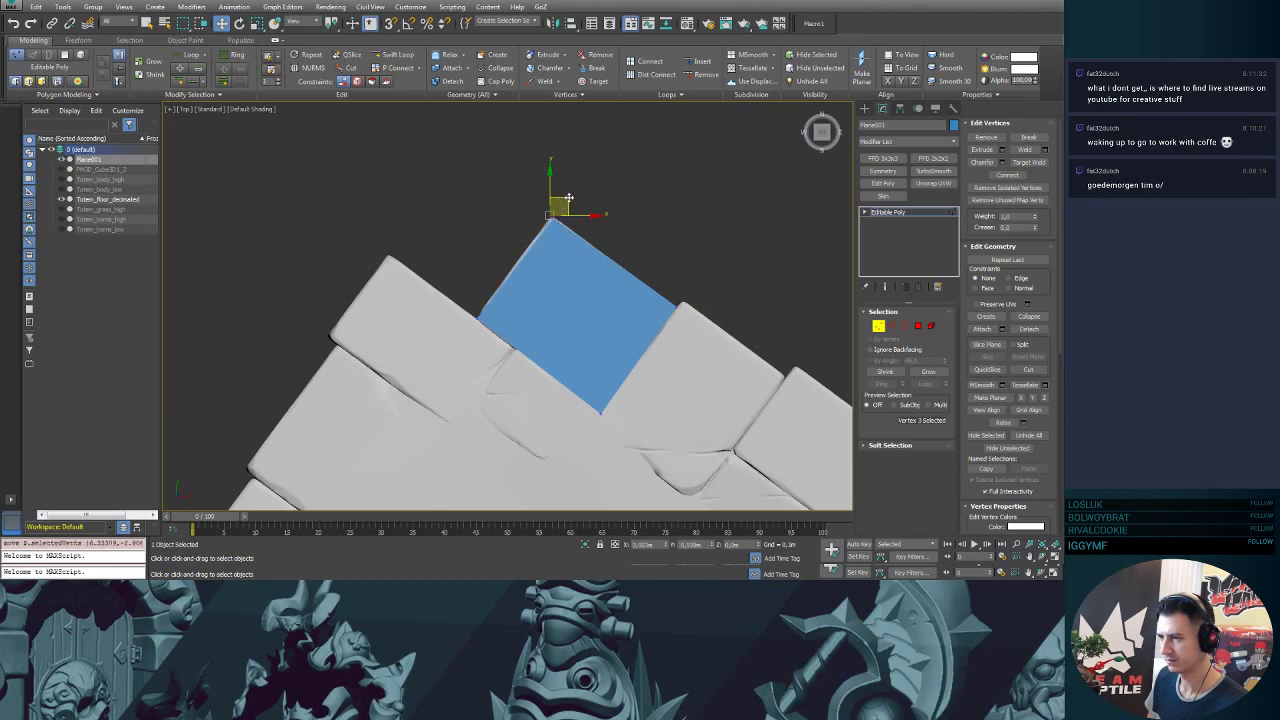
left_click_drag(566, 196, 566, 193)
- Lower the whole plane about 2.7 m along Z onto the tile's upper surface
key("p")
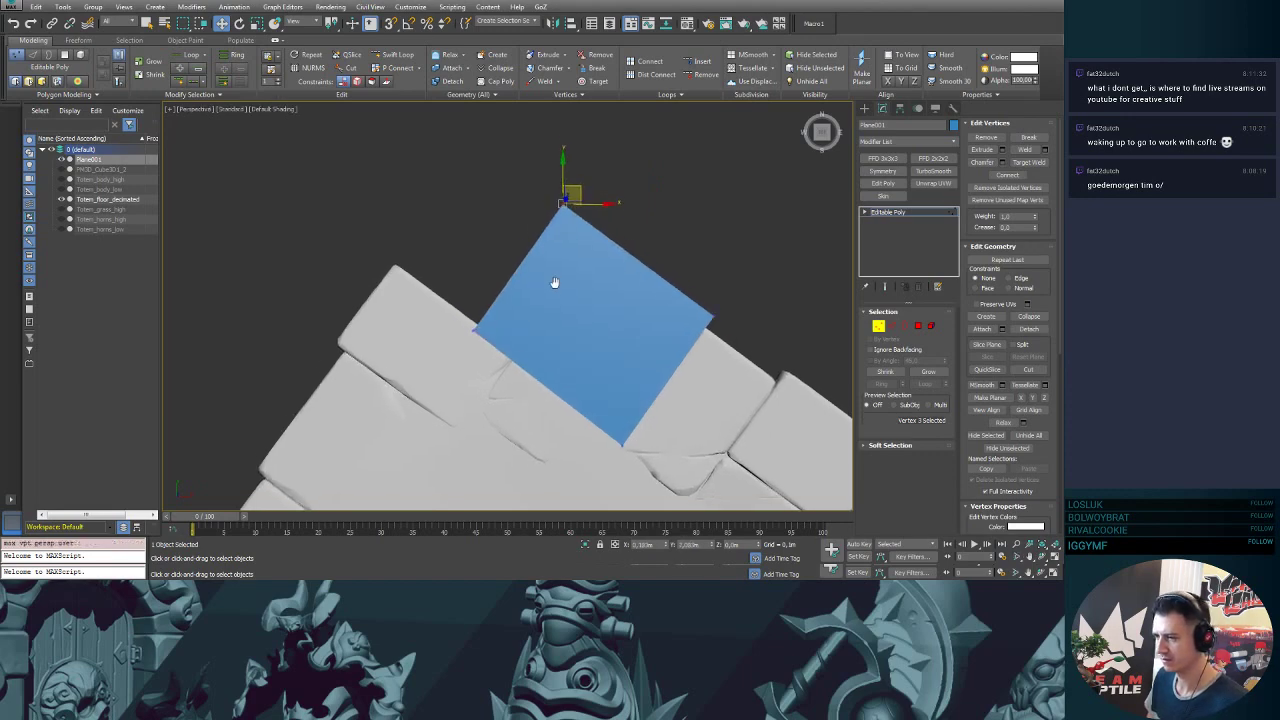
middle_click_drag(554, 283, 705, 186, "alt")
scroll(705, 186, "down", 3)
left_click(865, 108)
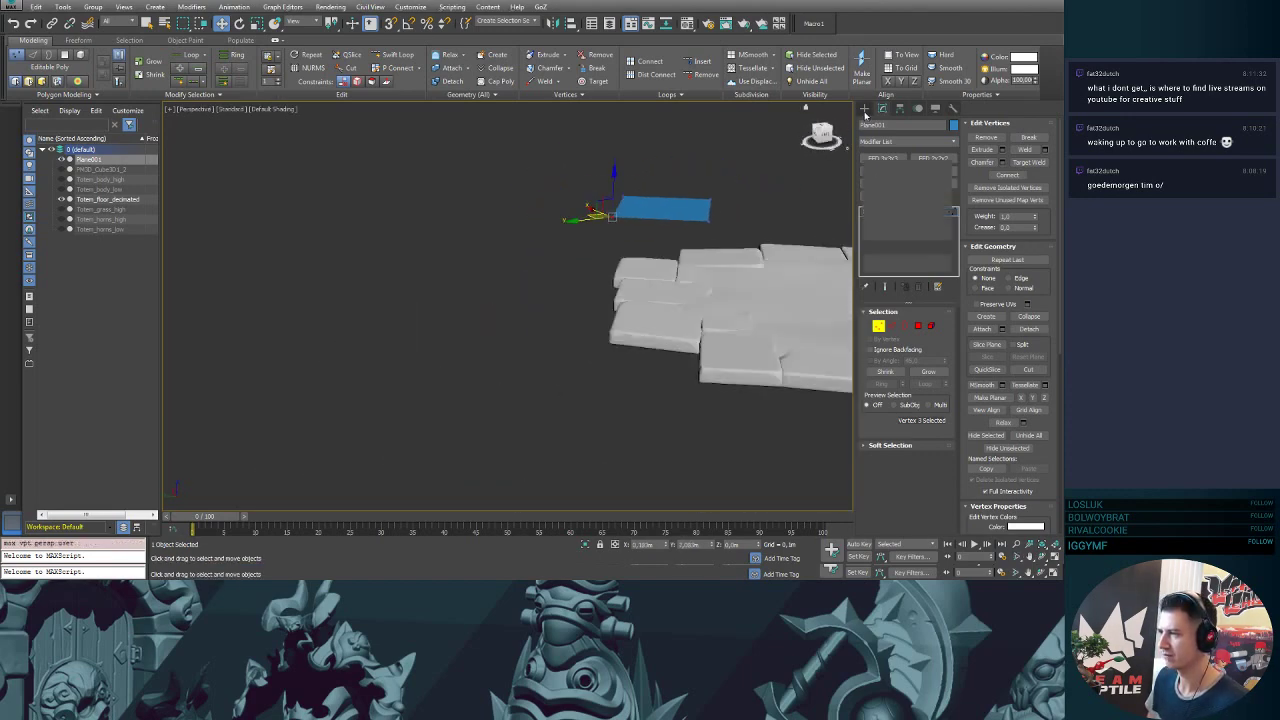
left_click_drag(651, 172, 674, 276)
scroll(718, 337, "up", 3)
middle_click_drag(712, 335, 662, 306)
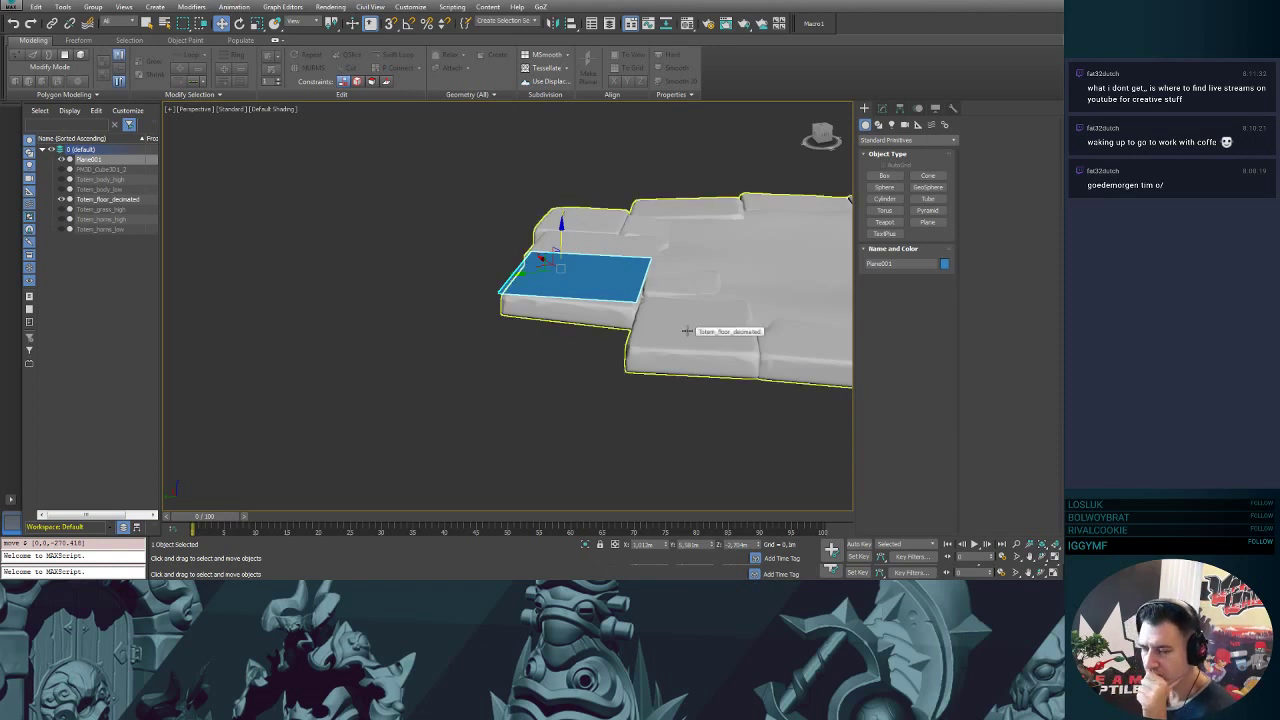
- Extend the plane's lower-right edge into a new polygon that covers the neighbouring tile
key("t")
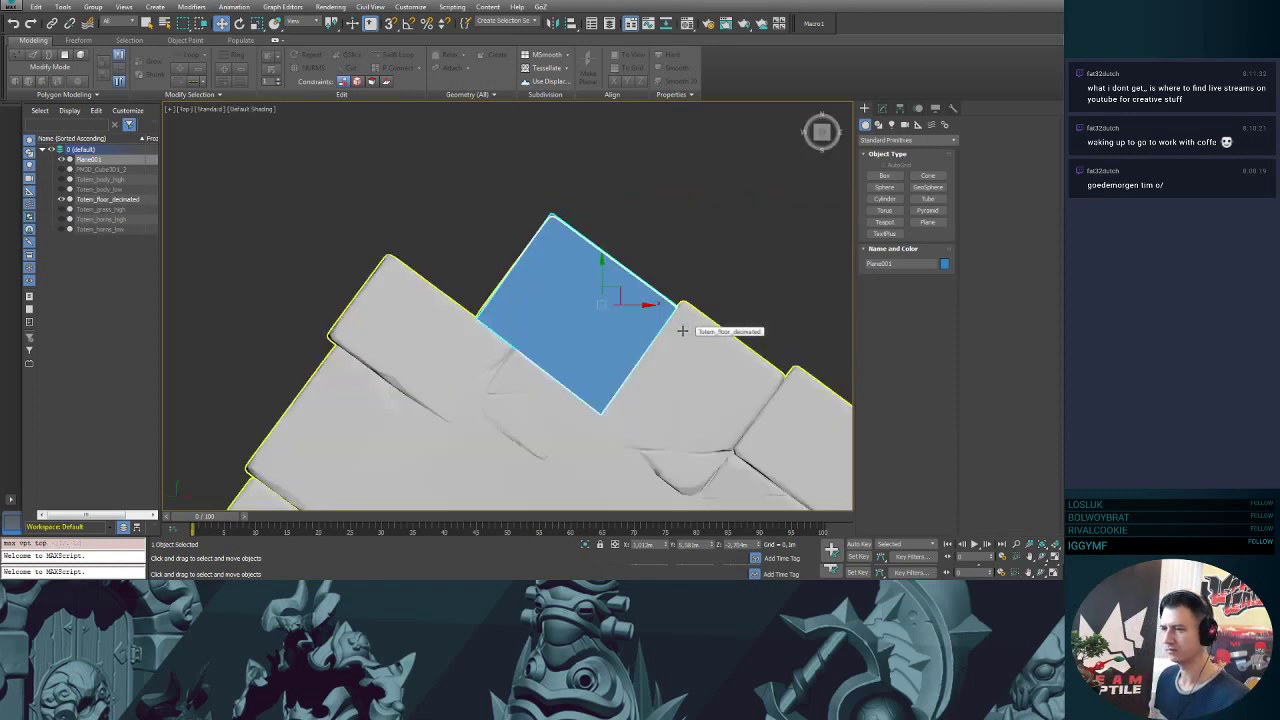
scroll(440, 245, "up", 4)
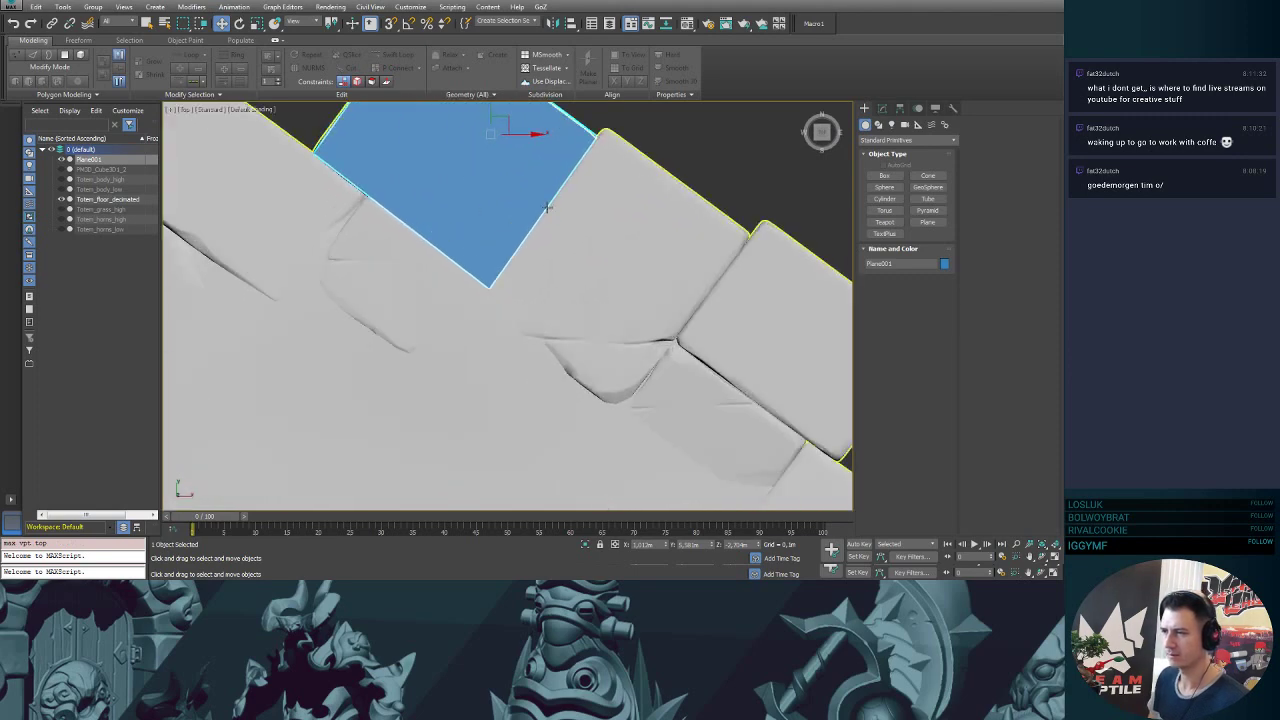
key("2")
left_click(548, 206)
middle_click_drag(631, 214, 613, 273)
left_click_drag(540, 255, 684, 364, "shift")
- Extend the second polygon's outer edge as a narrow strip to the tile's border and adjust the strip's right corner vertex
left_click(664, 236)
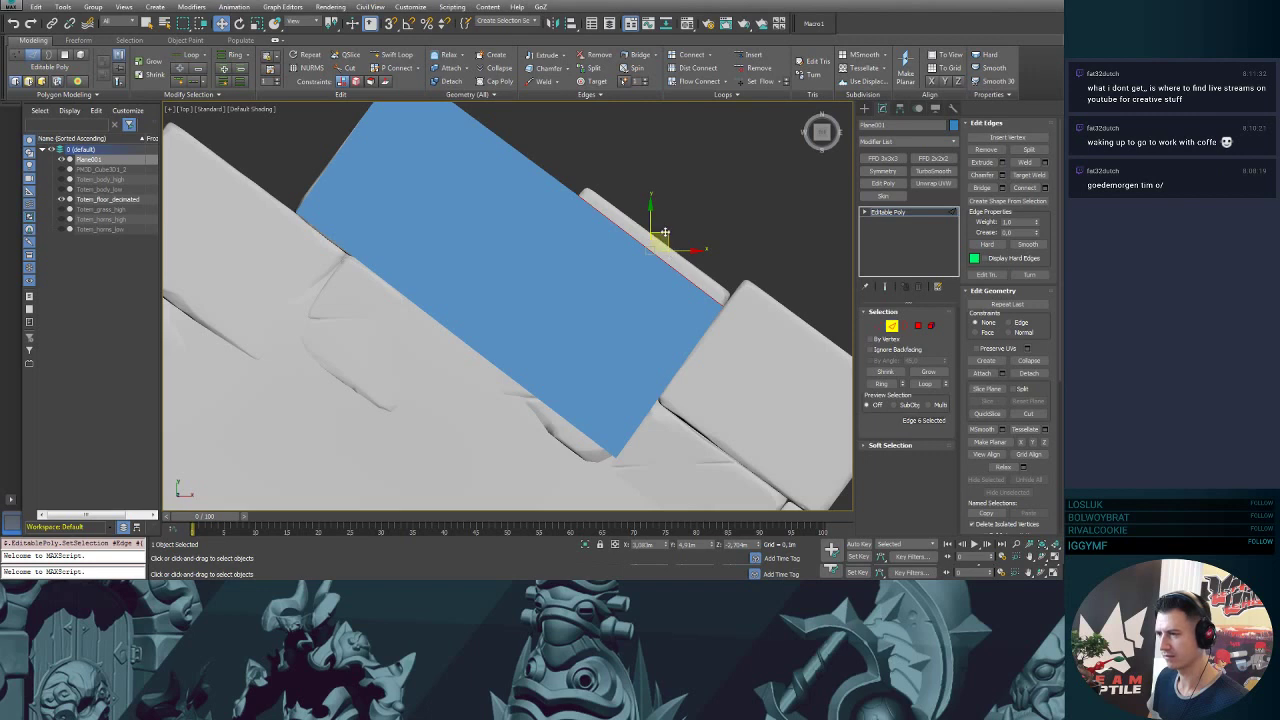
left_click_drag(664, 236, 676, 223)
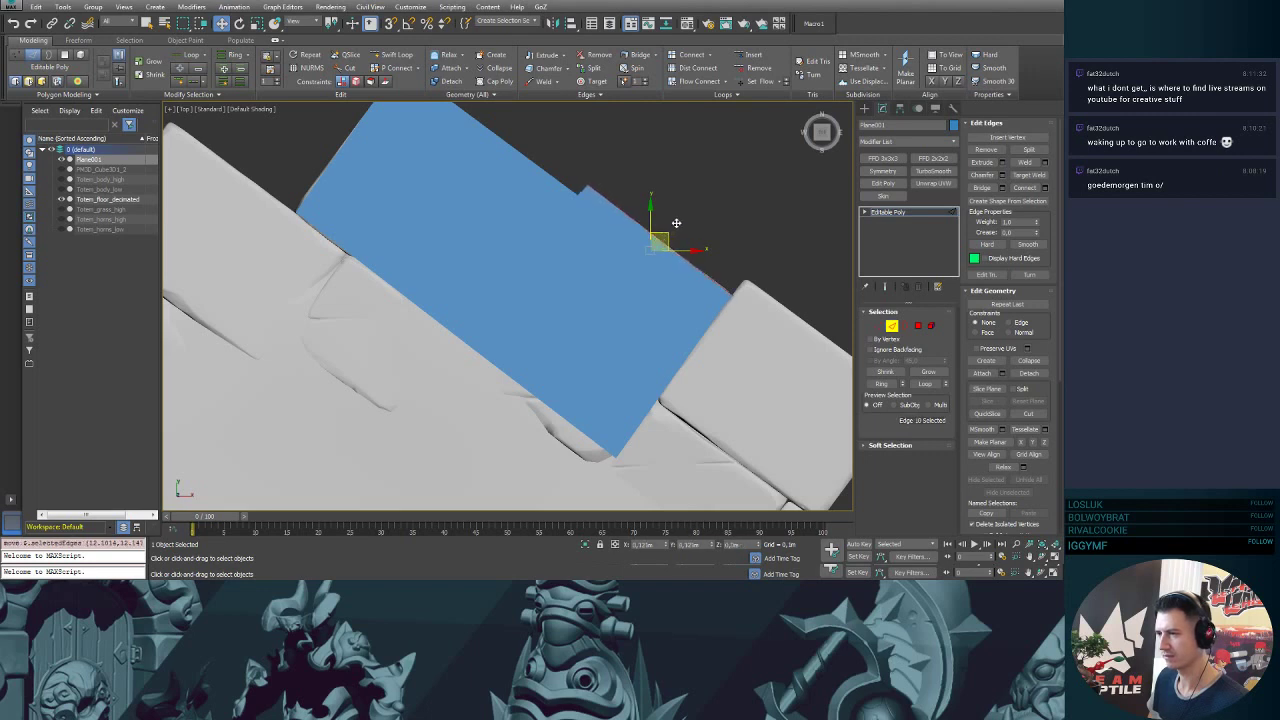
key("1")
left_click_drag(755, 309, 708, 280)
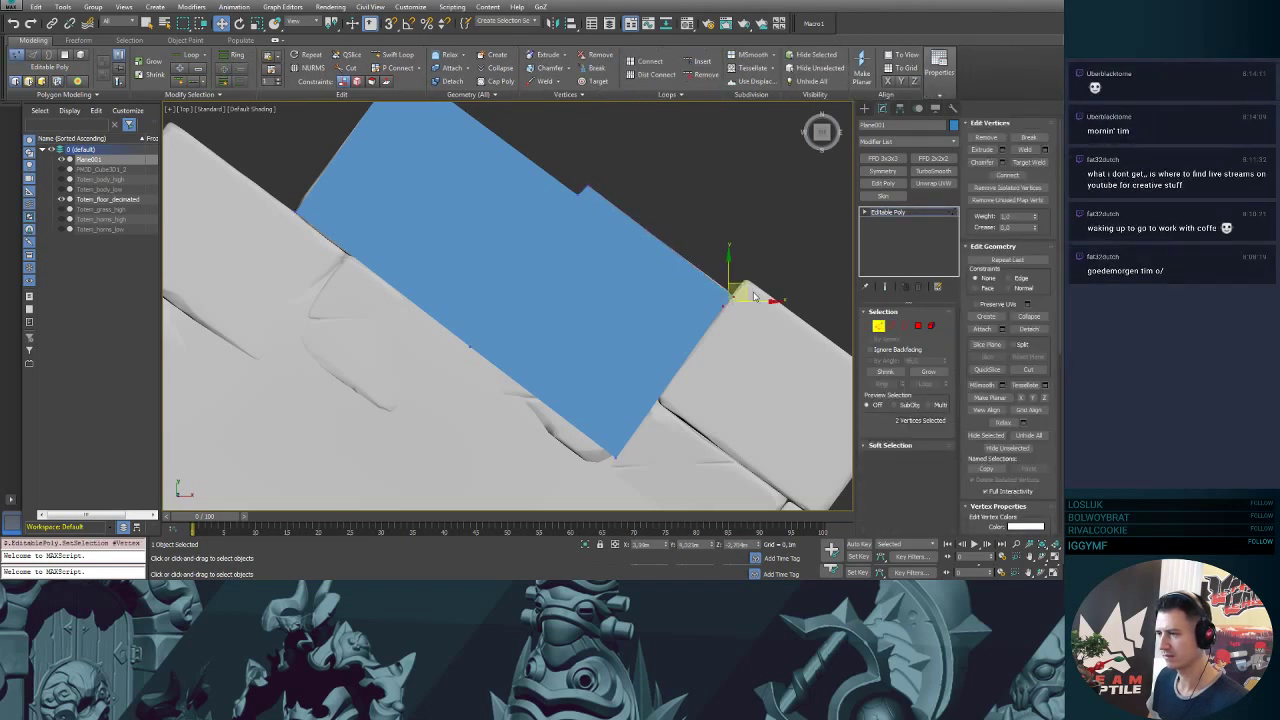
left_click(748, 371)
middle_click_drag(740, 352, 670, 348)
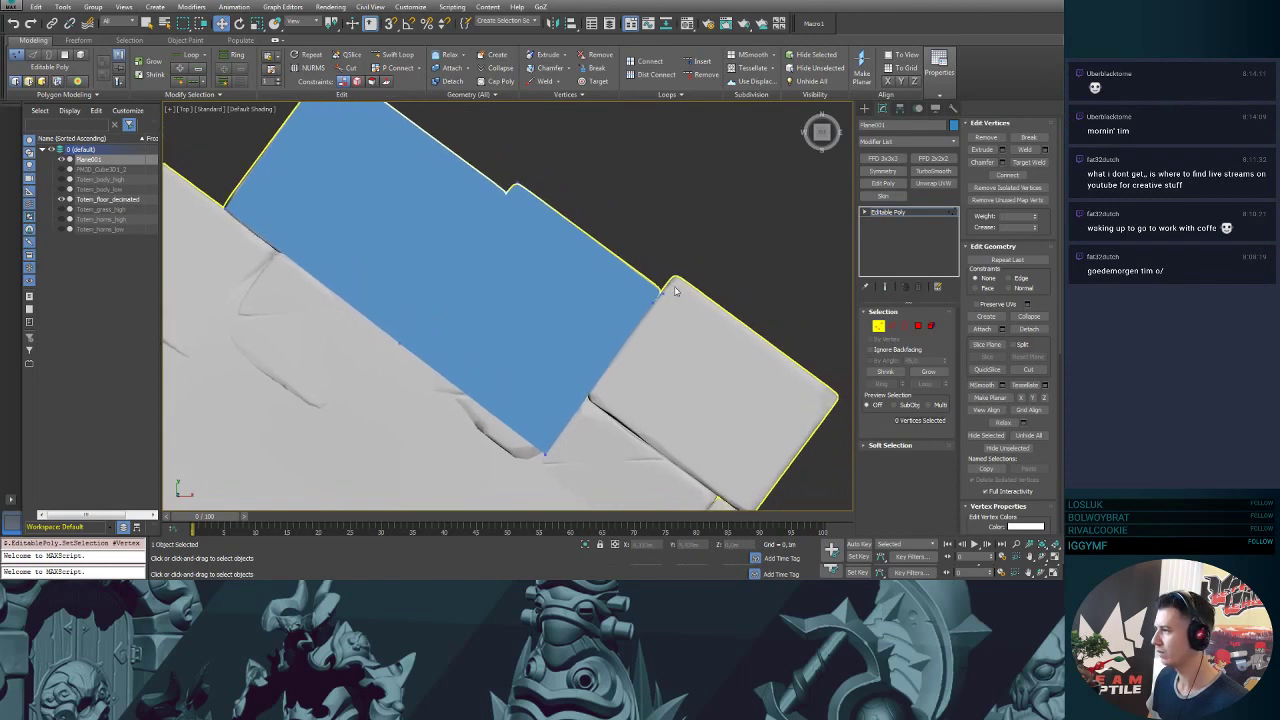
left_click(673, 285)
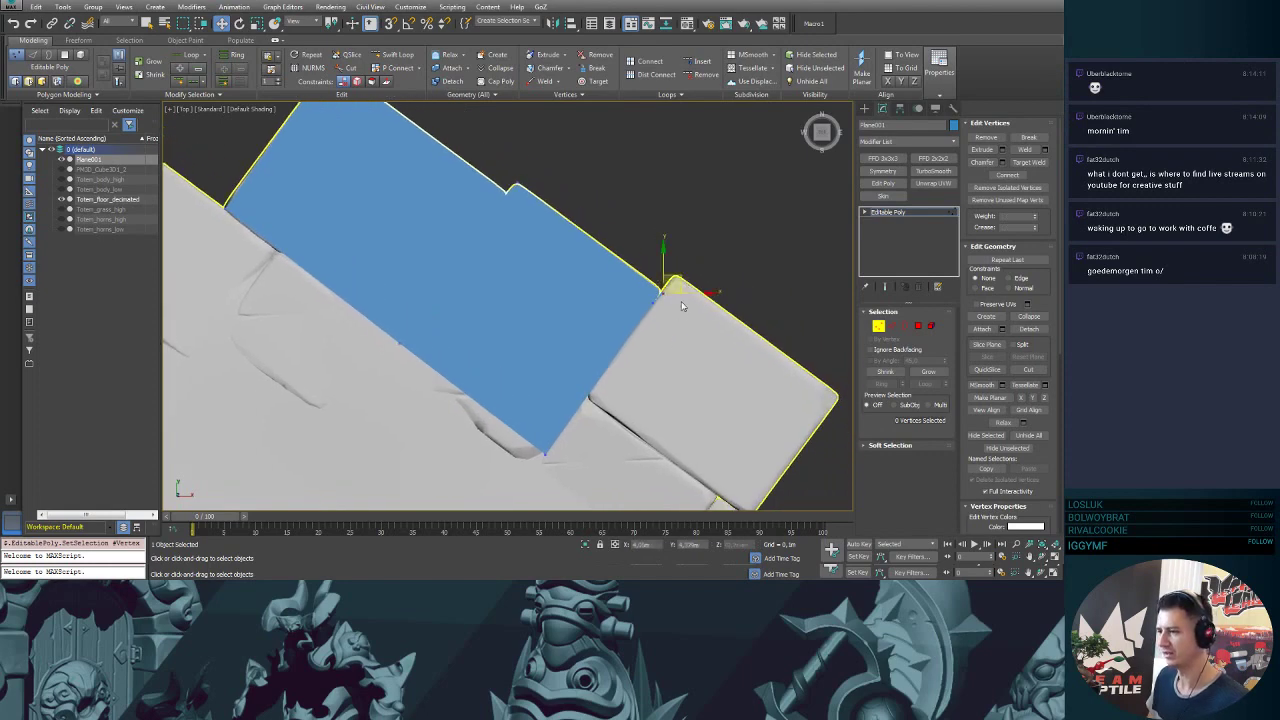
left_click_drag(678, 280, 677, 274)
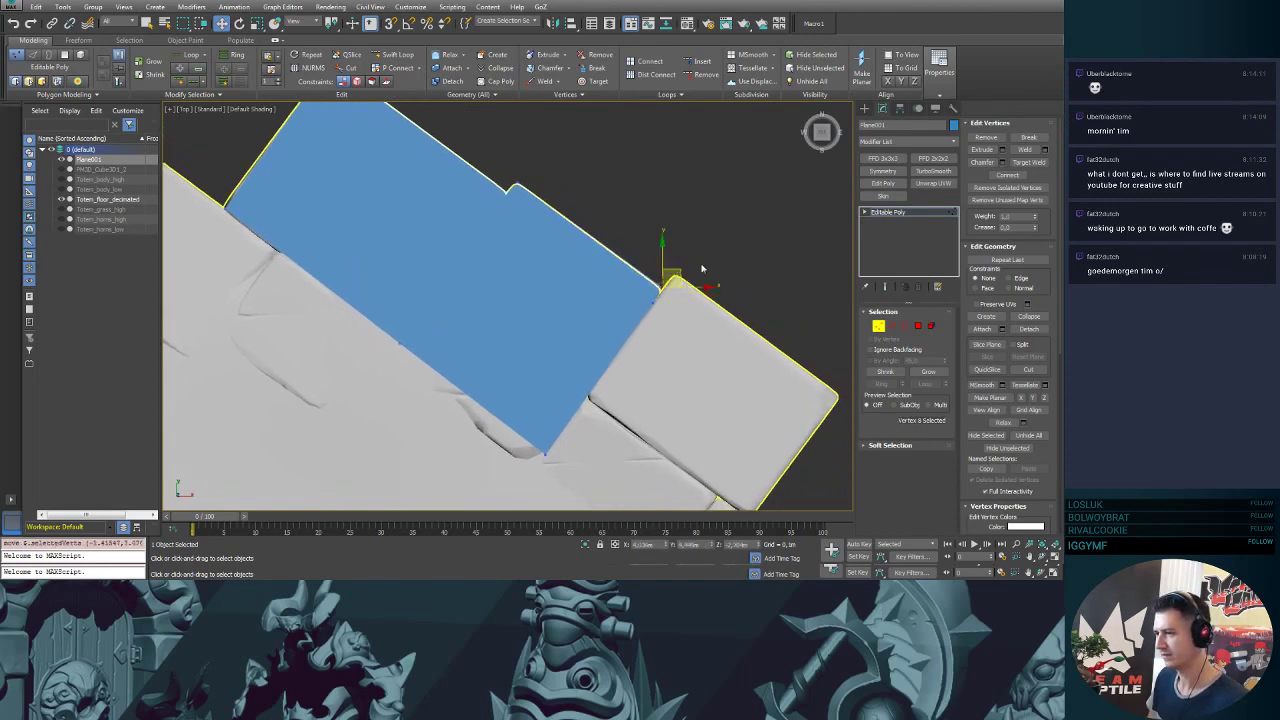
- Display edged faces and target-weld the strip's right corner vertex to the adjacent corner of the second polygon
key("F4")
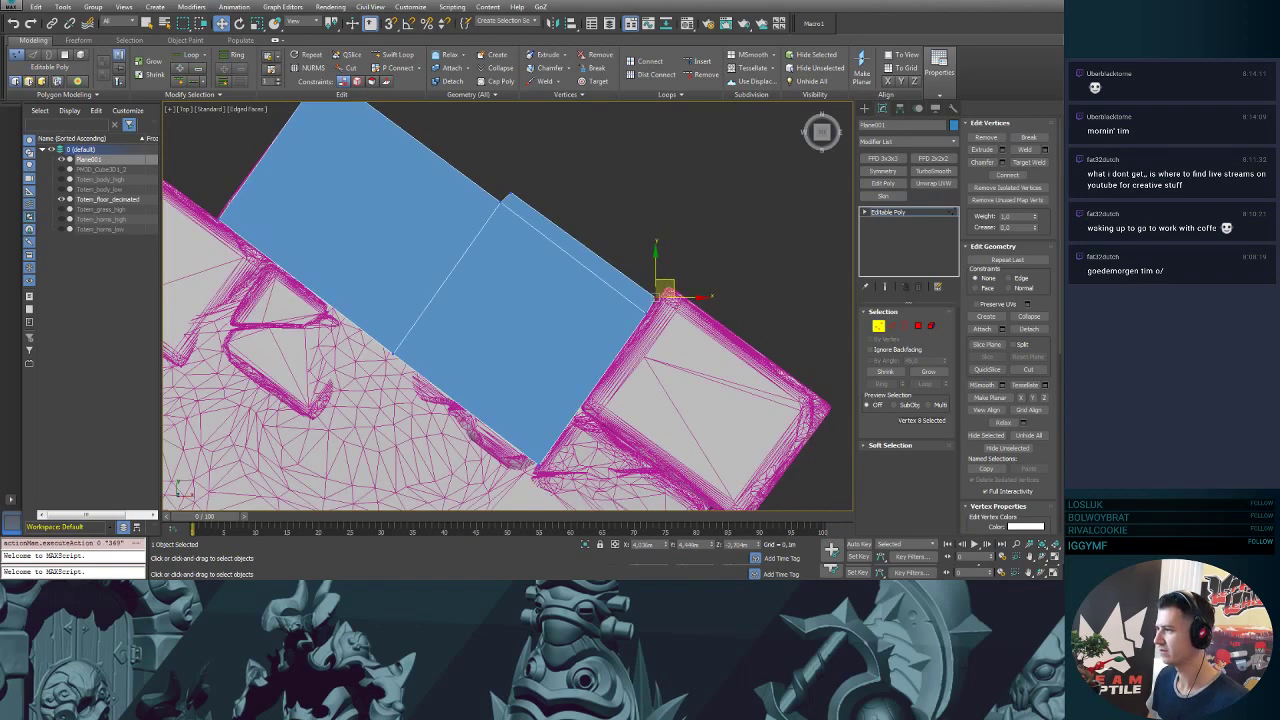
left_click(1030, 162)
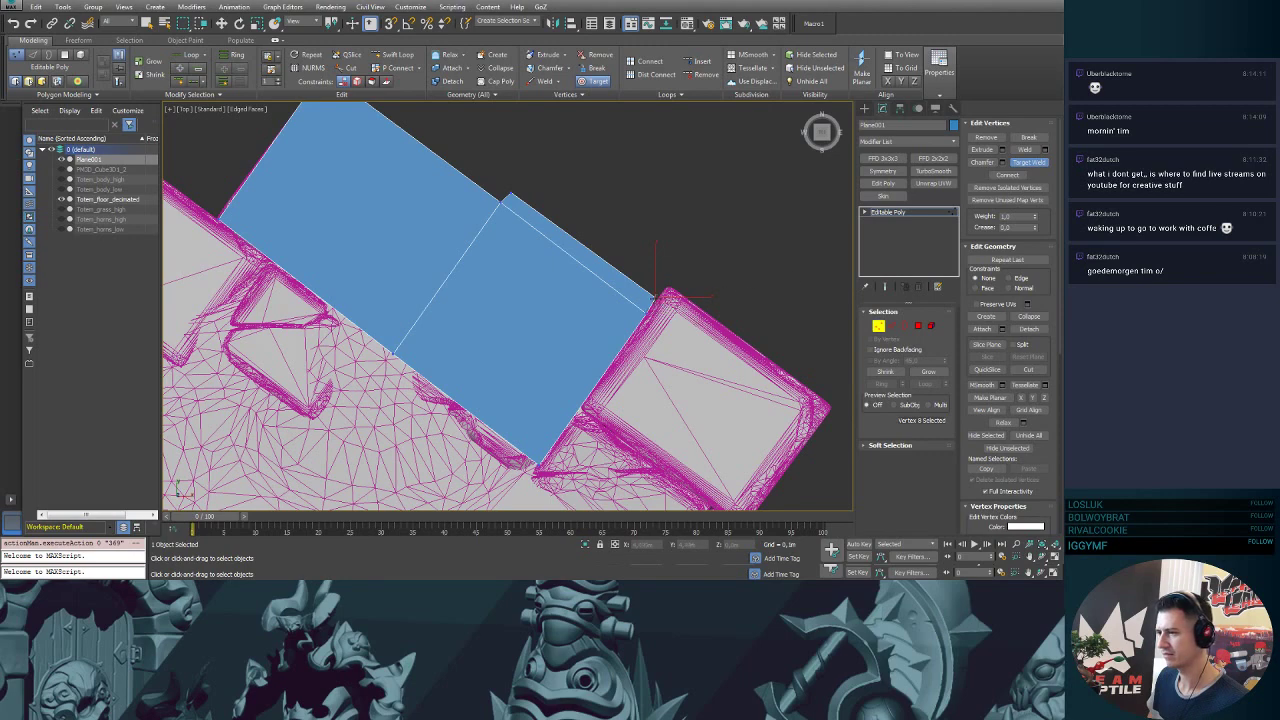
left_click(654, 297)
key("w")
middle_click_drag(711, 287, 708, 269)
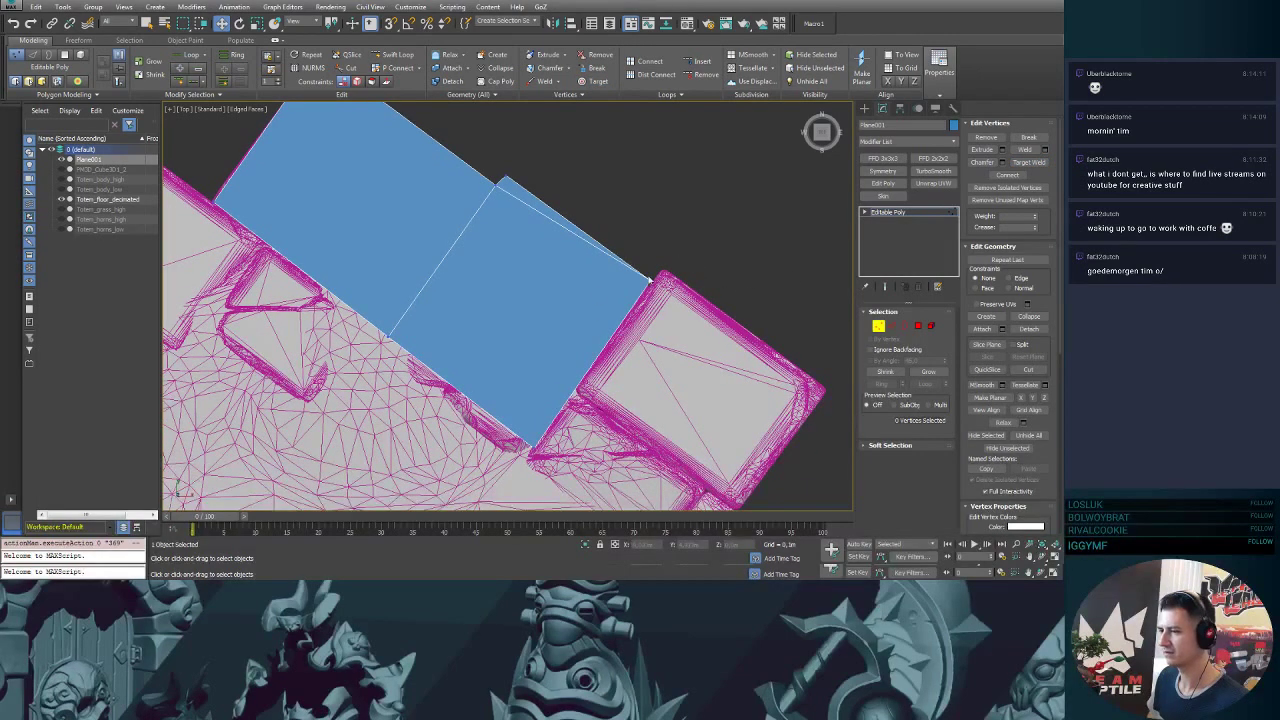
- Nudge the welded corner vertex onto the tile junction and extend the second polygon's end edge into a new polygon over the next tile
left_click(650, 281)
left_click_drag(662, 265, 663, 268)
middle_click_drag(662, 352, 636, 298)
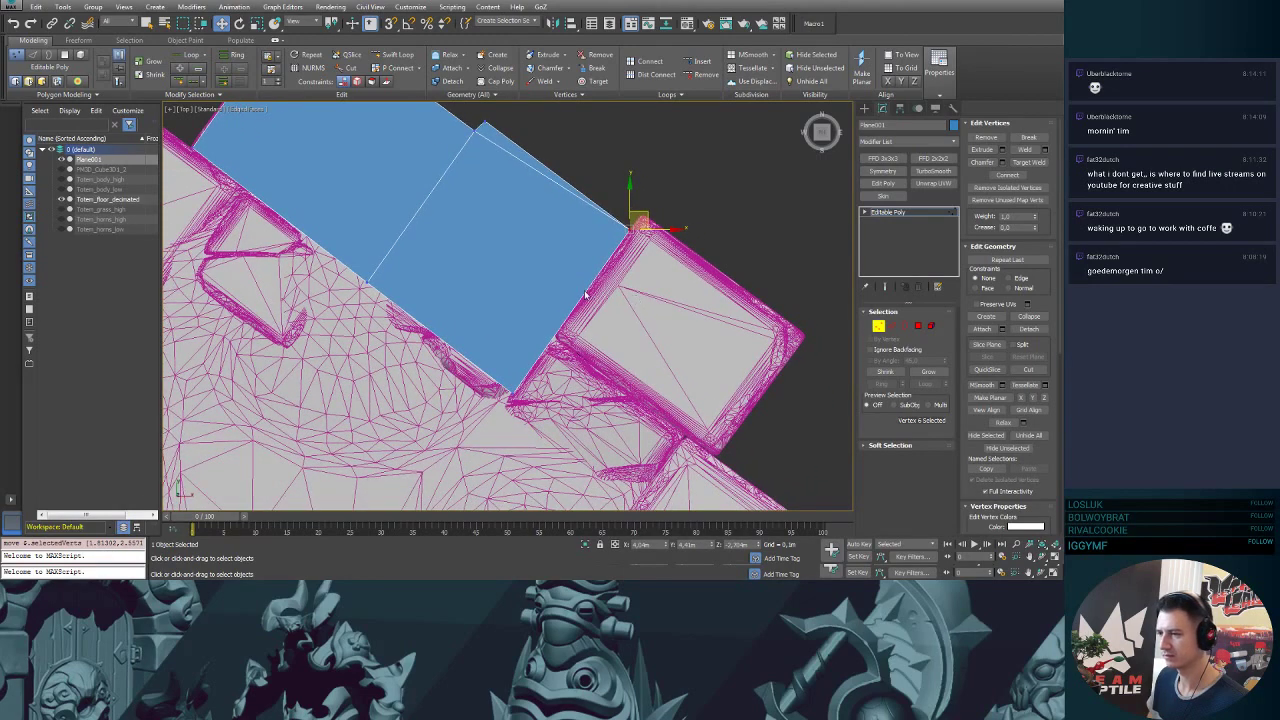
key("2")
left_click(588, 288)
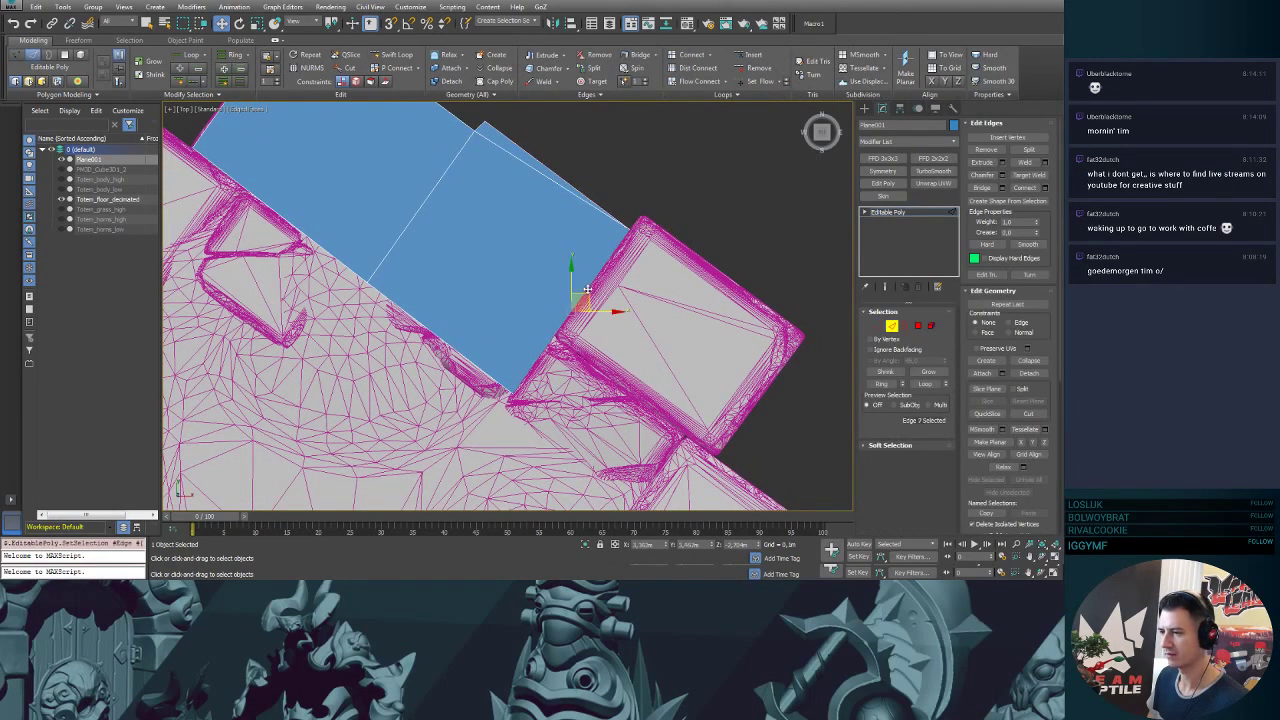
left_click_drag(588, 294, 743, 421, "shift")
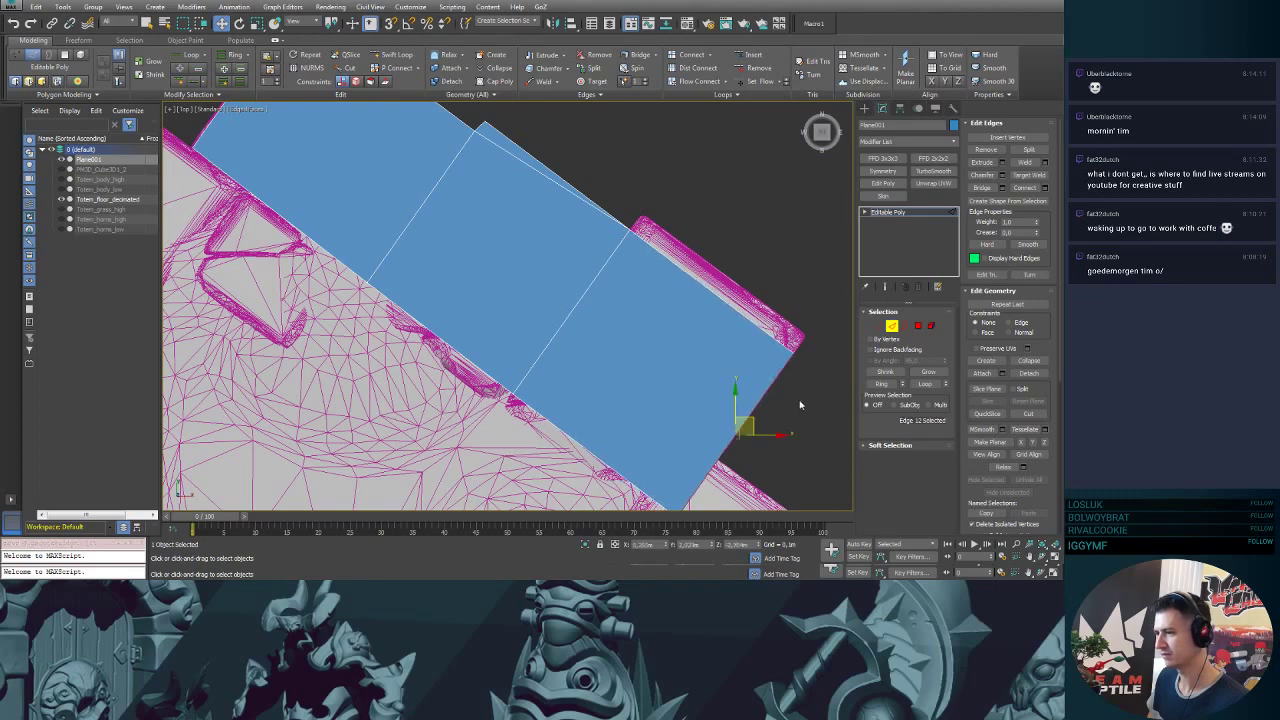
middle_click_drag(787, 337, 645, 323)
- Extend the new polygon's outer edge as a narrow strip to the tile's border and fit the strip's two corner vertices
left_click(641, 297)
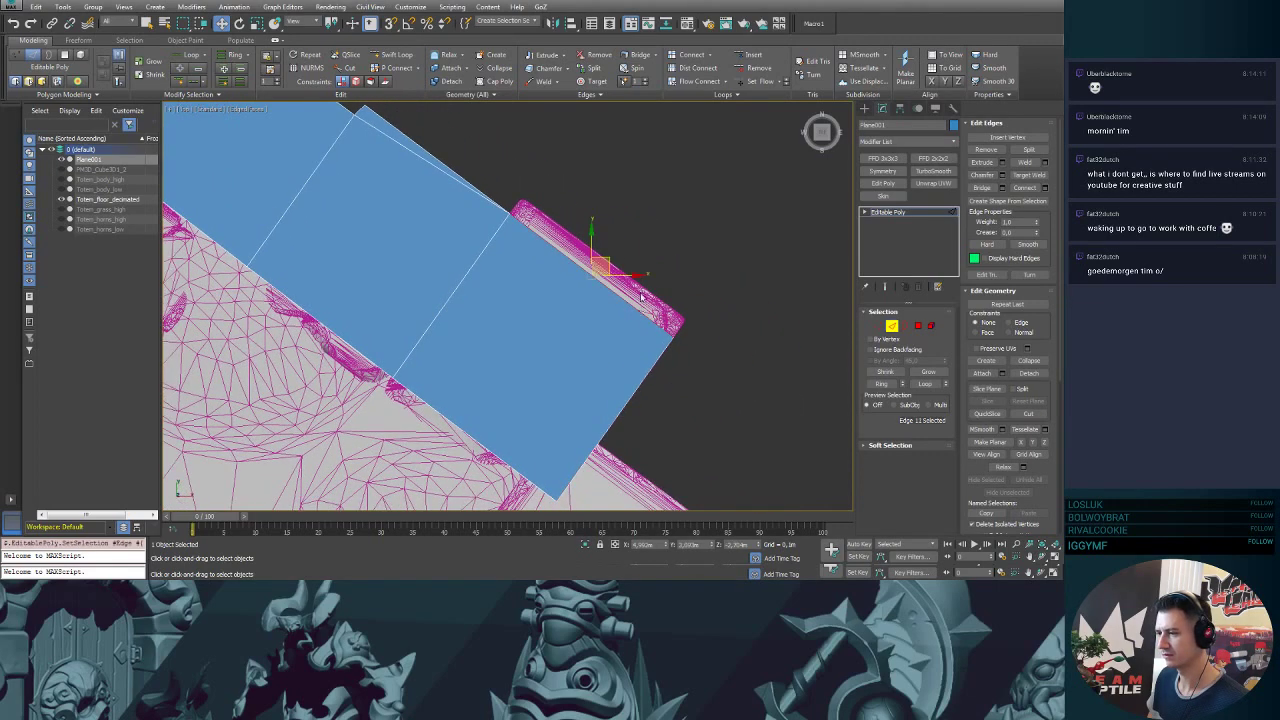
left_click_drag(603, 250, 619, 240, "shift")
key("1")
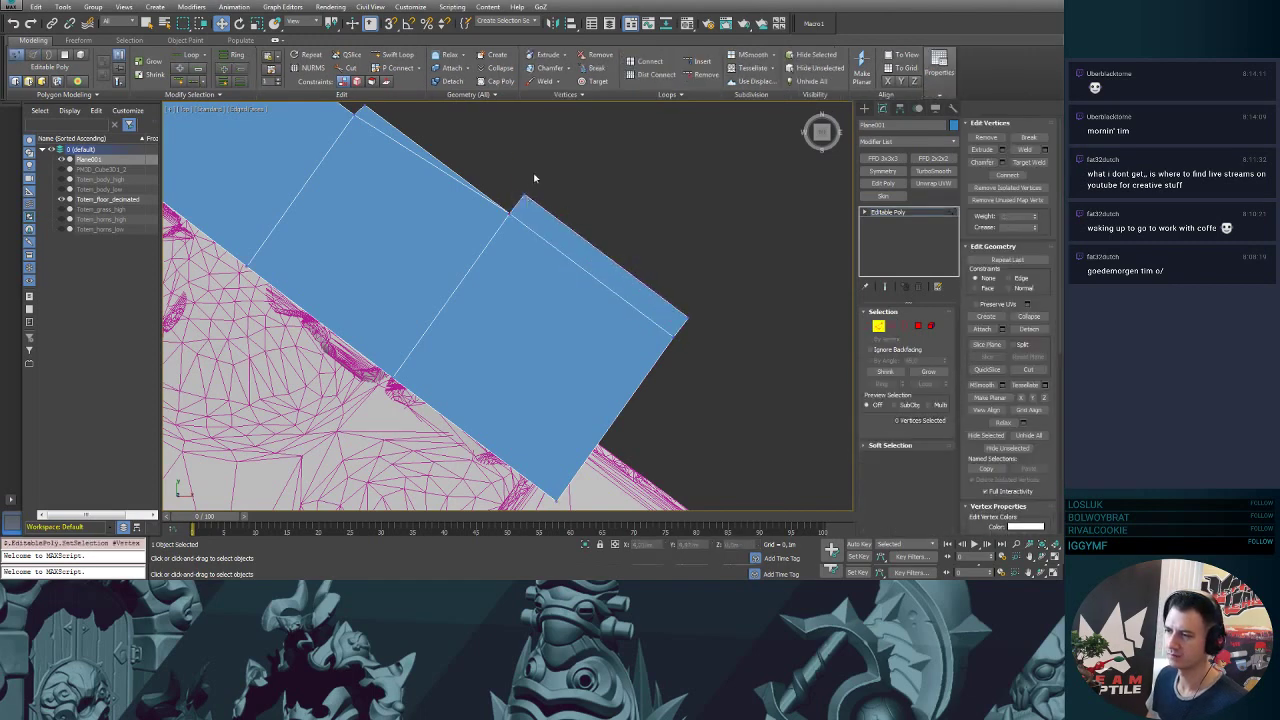
left_click(521, 196)
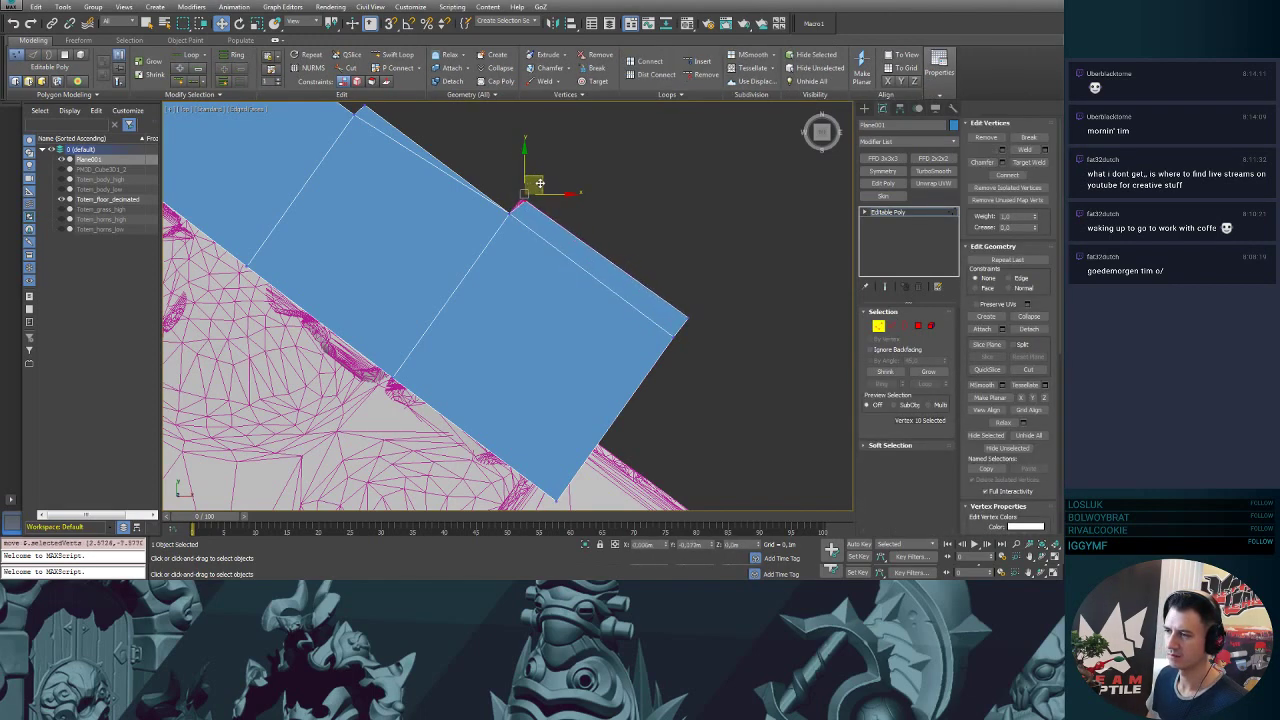
left_click_drag(537, 180, 535, 187)
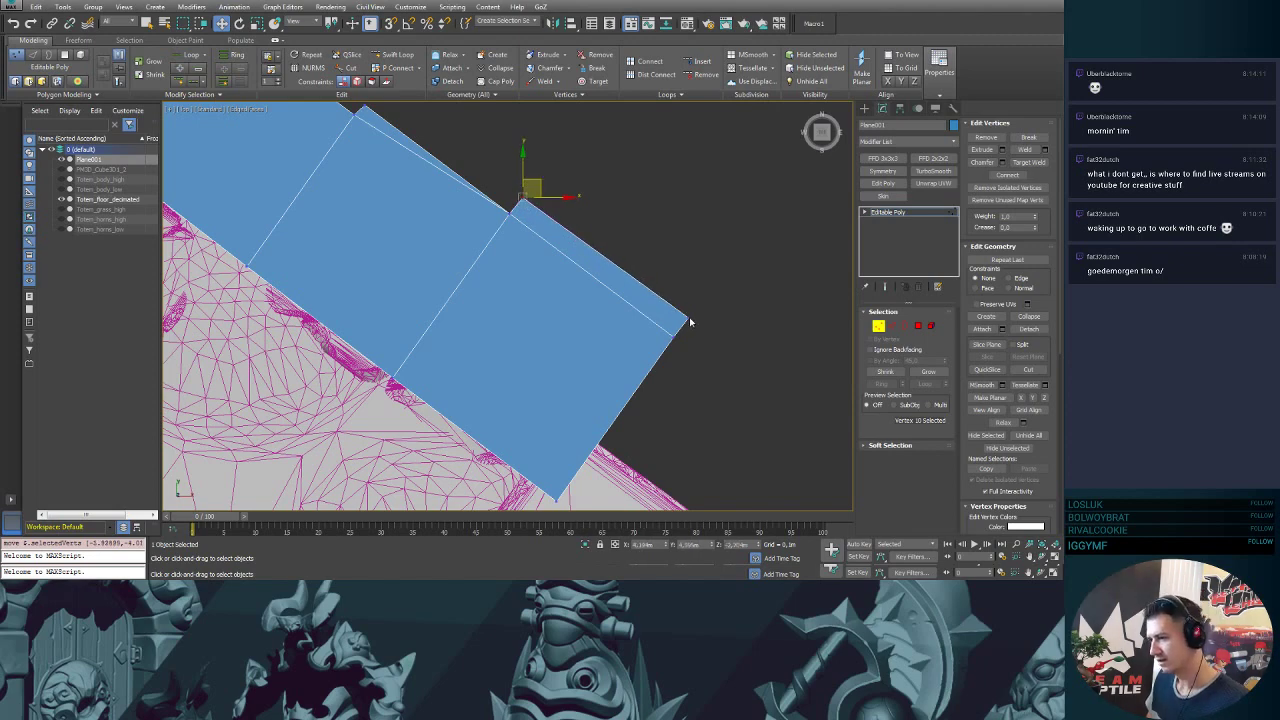
left_click(689, 322)
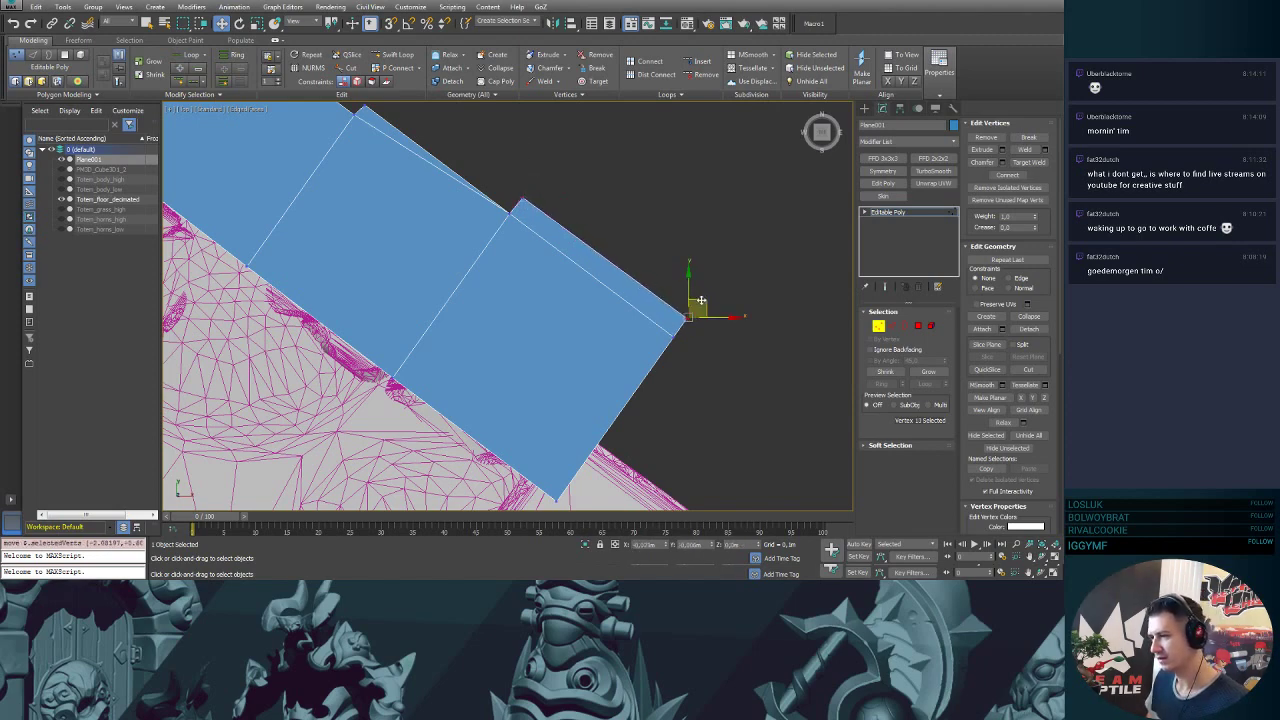
middle_click_drag(720, 380, 640, 252)
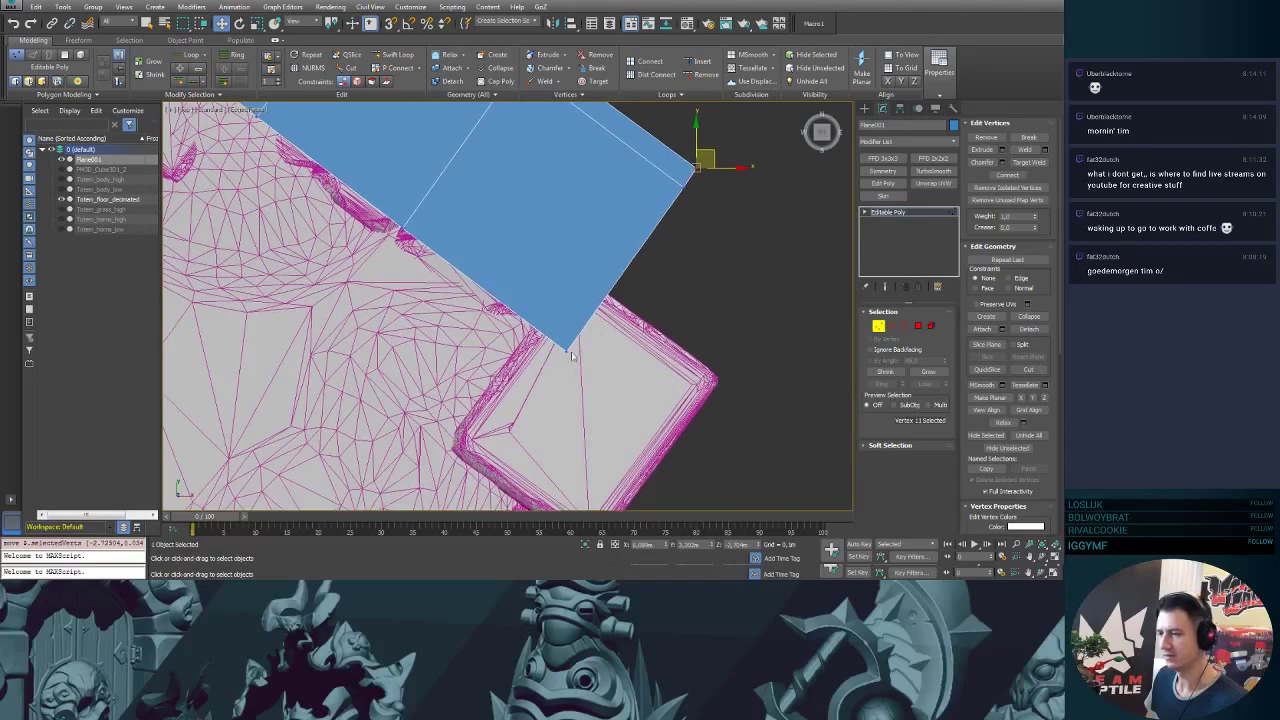
- Move the inner-side vertices of the plane outward to follow the tiles' inner border, starting with the lowest corner beside the next tile
left_click(563, 353)
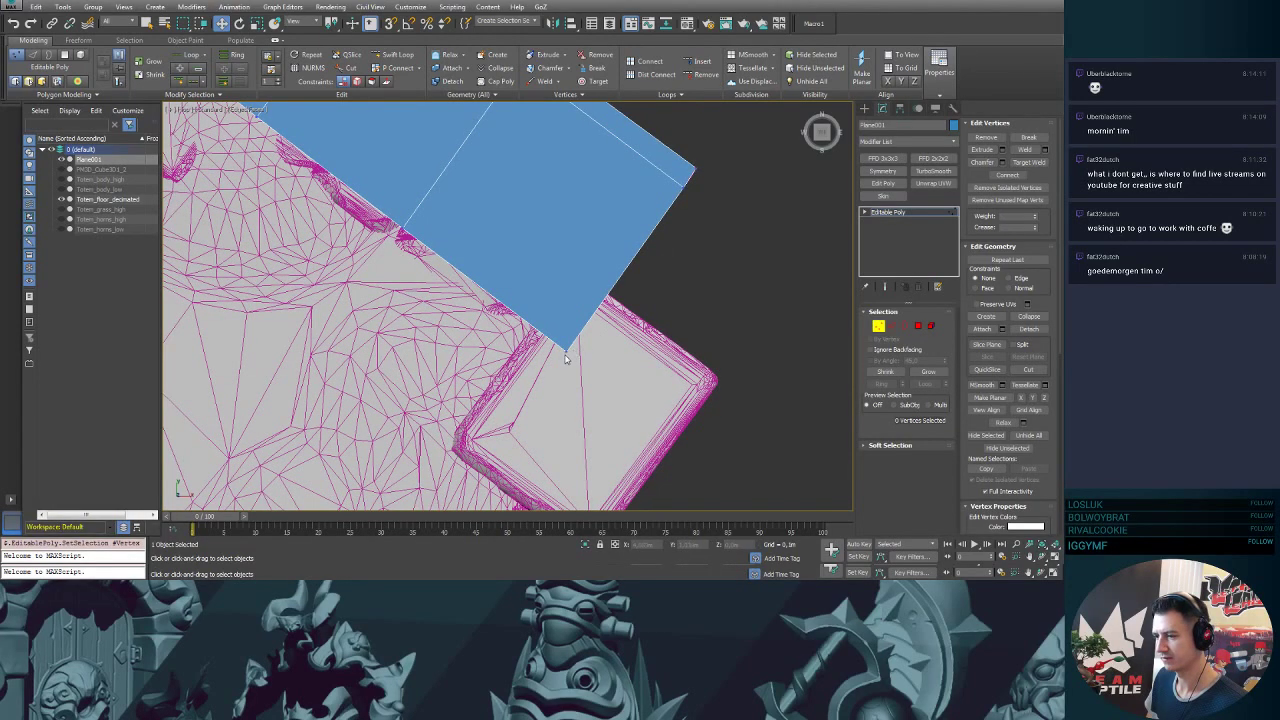
left_click(566, 350)
left_click_drag(579, 334, 619, 274)
middle_click_drag(566, 318, 588, 320)
scroll(588, 320, "down", 2)
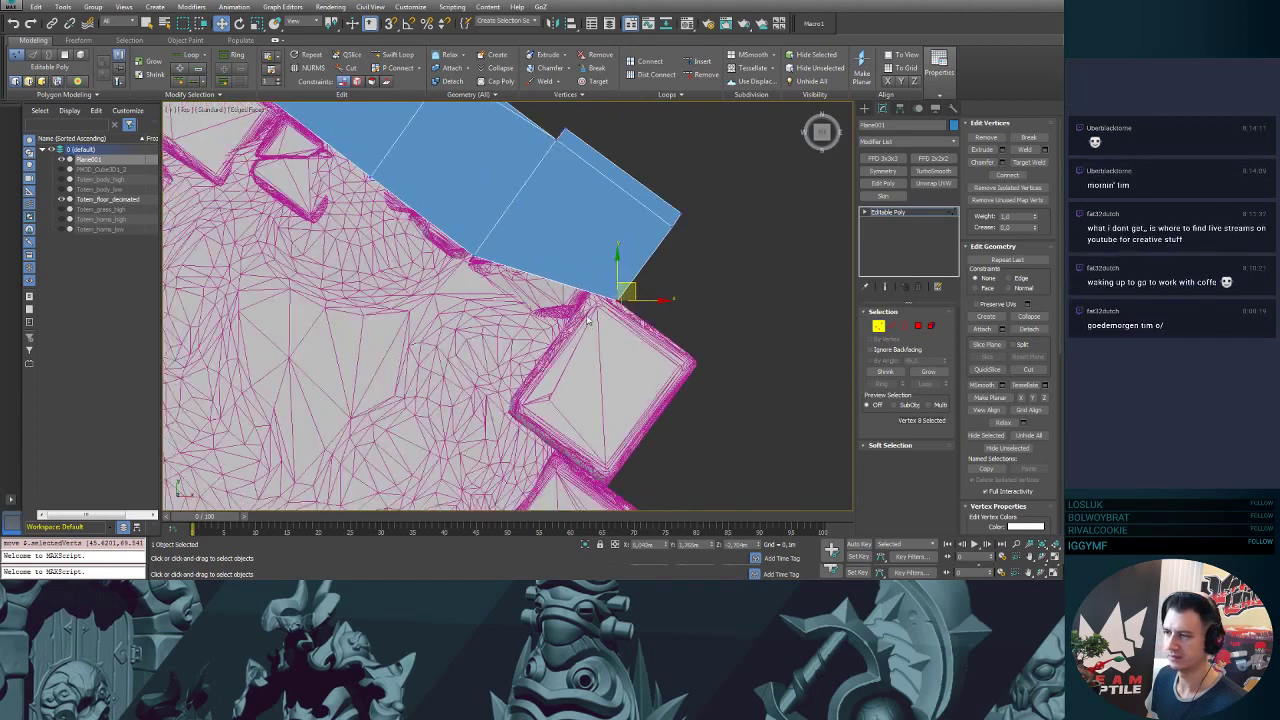
left_click(475, 256)
left_click_drag(475, 256, 507, 223)
middle_click_drag(484, 219, 580, 299)
left_click_drag(580, 298, 449, 222)
middle_click_drag(647, 423, 518, 291)
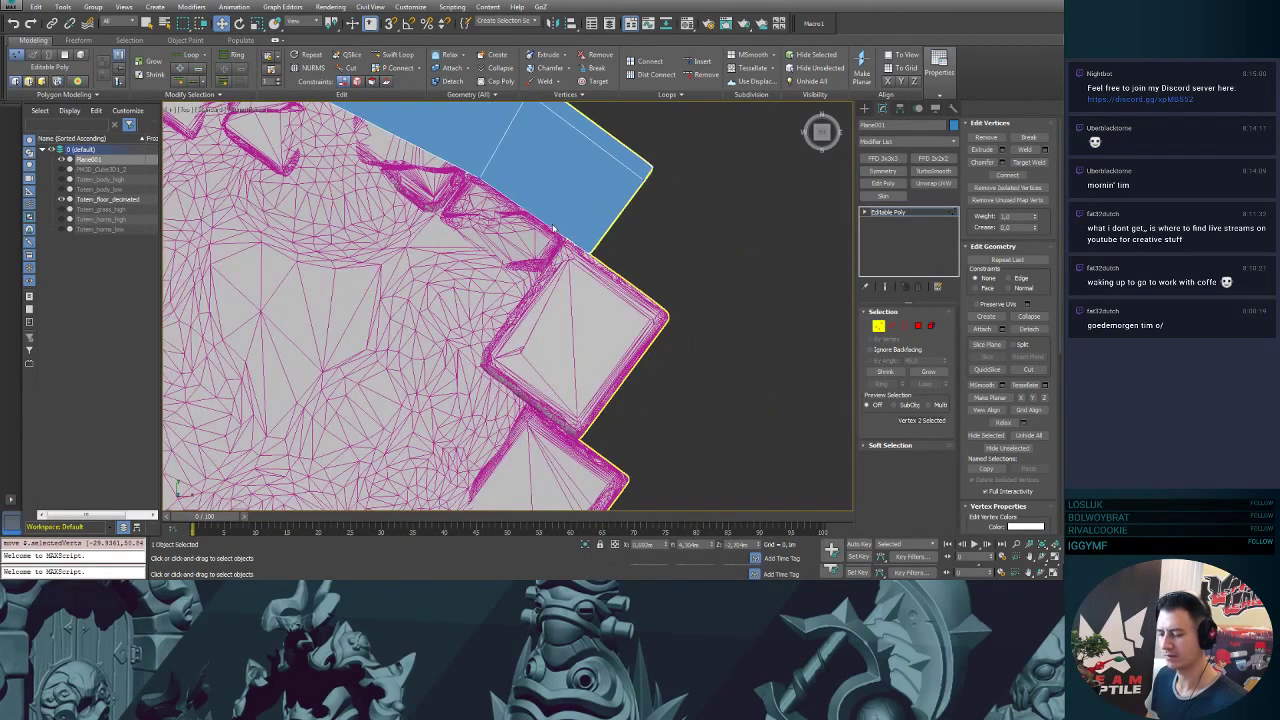
- Extend the last polygon's inner edge down and left into a new polygon along the inner side of the next tile
key("2")
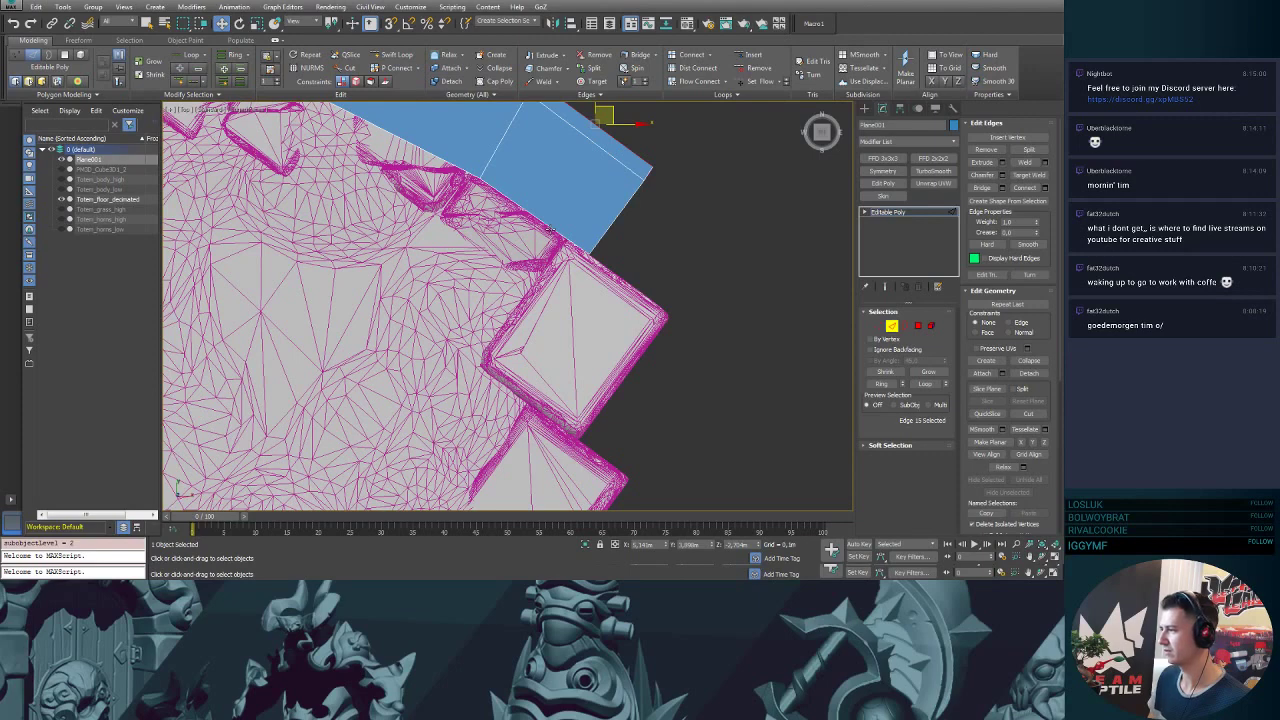
left_click(558, 233)
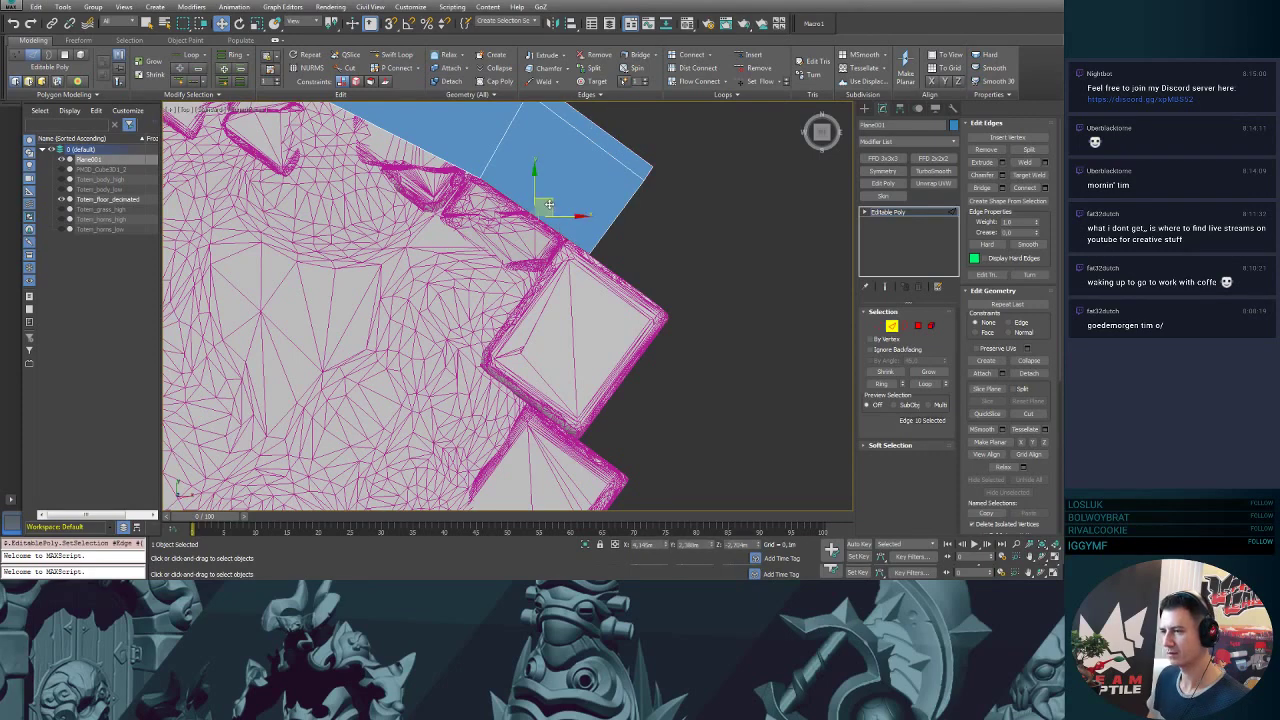
left_click_drag(556, 230, 459, 324, "shift")
middle_click_drag(550, 395, 529, 325)
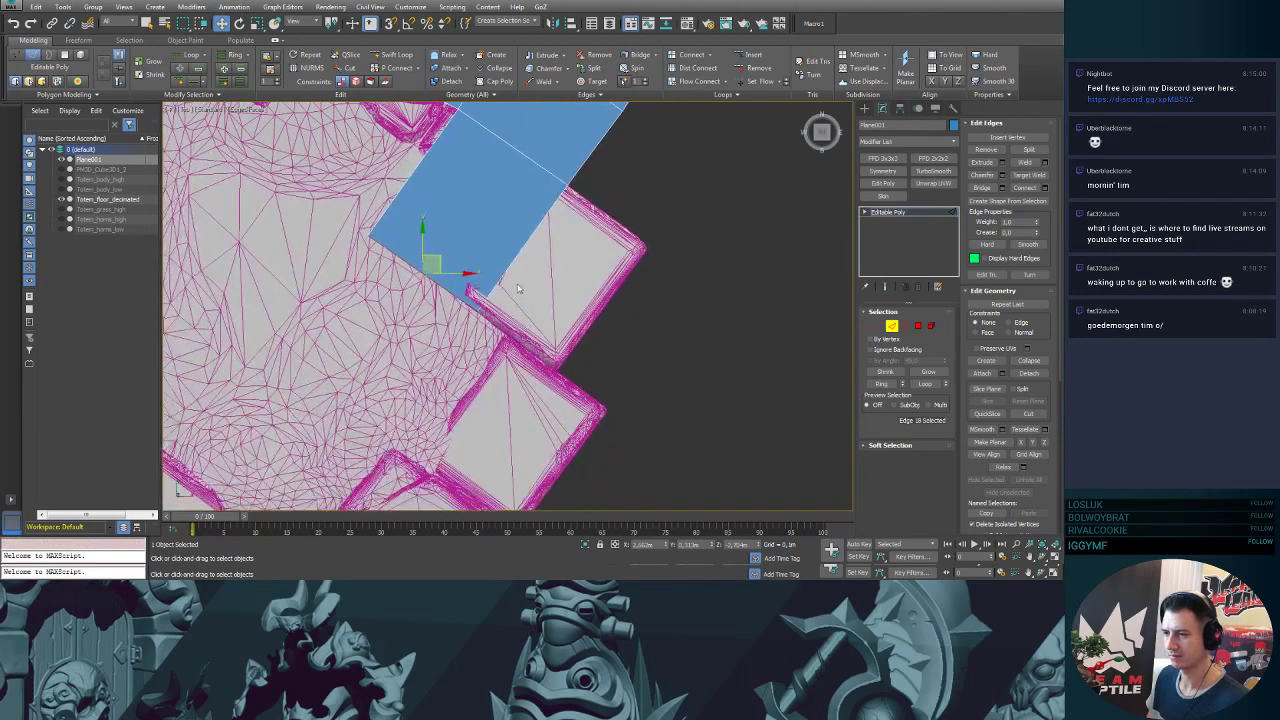
- Extend the new polygon's outer edge across the tile to its border and fit the upper outer vertex to the tile corner
left_click(519, 267)
left_click_drag(537, 232, 641, 290, "shift")
middle_click_drag(692, 288, 684, 293)
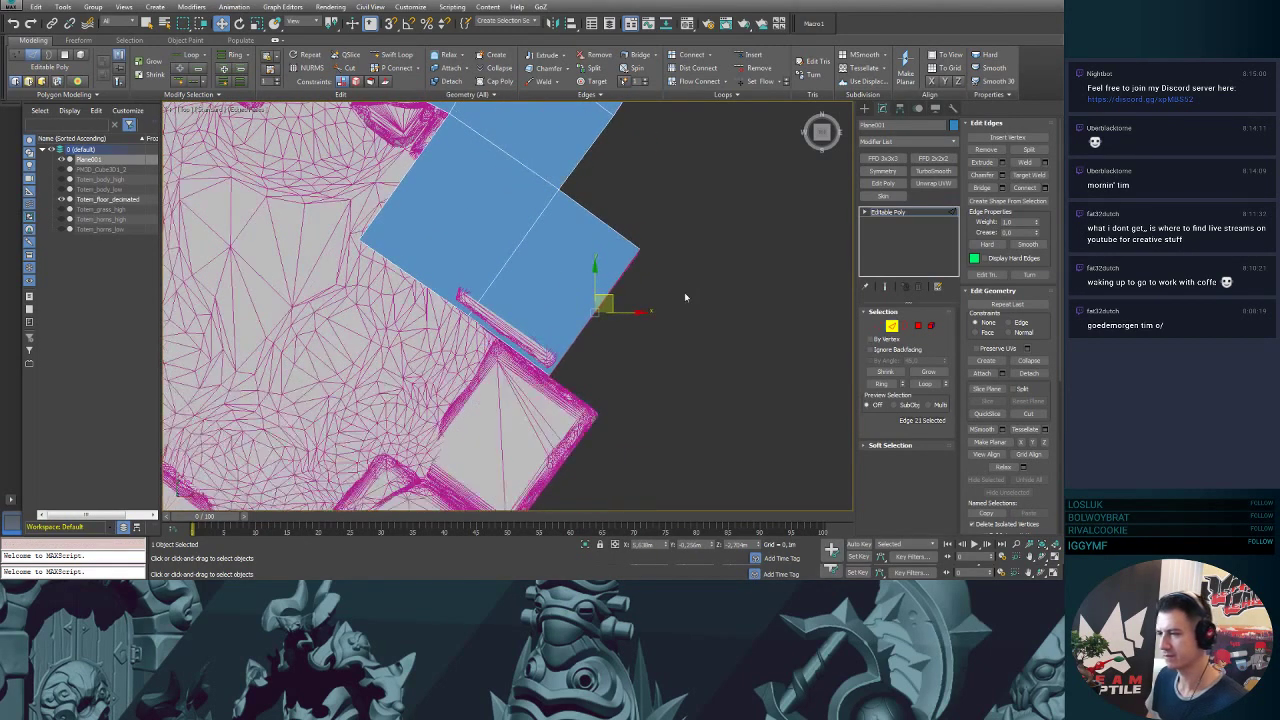
key("1")
left_click(641, 252)
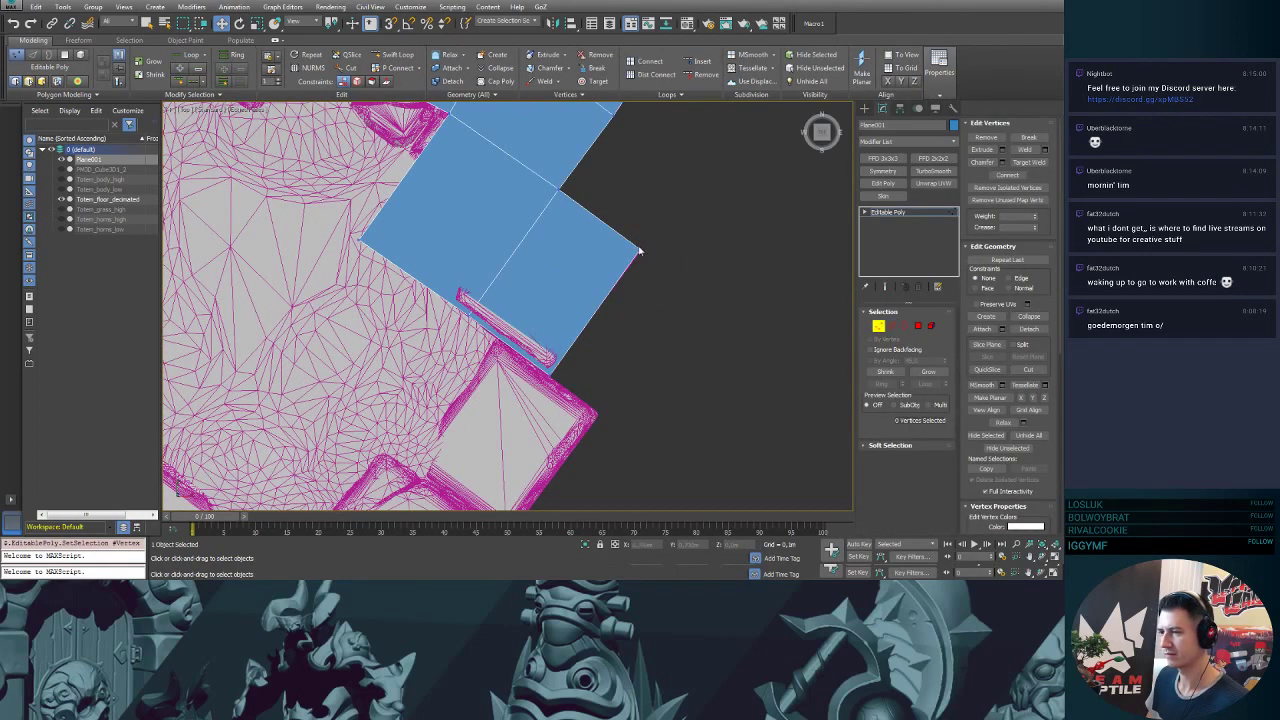
left_click(640, 250)
left_click_drag(650, 232, 657, 233)
middle_click_drag(645, 351, 682, 248)
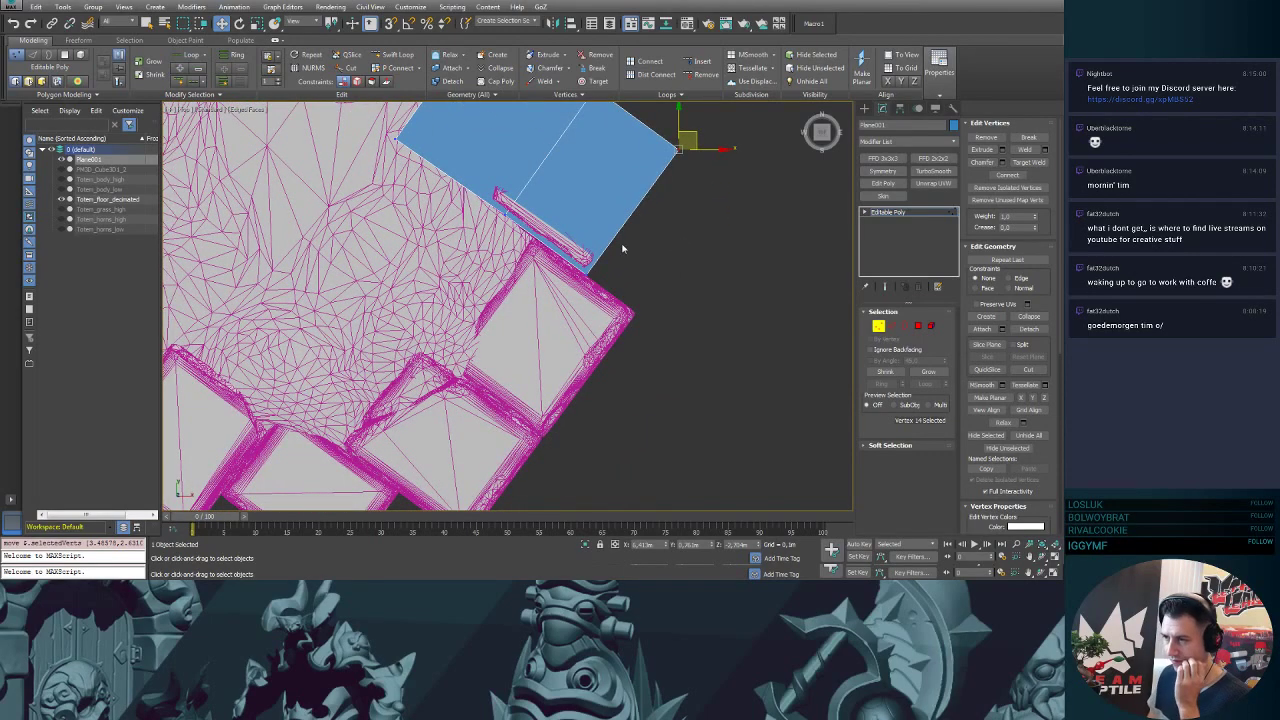
- Extend the lower edge of the outer polygon into a long polygon running diagonally past the next two tiles
key("2")
left_click(551, 251)
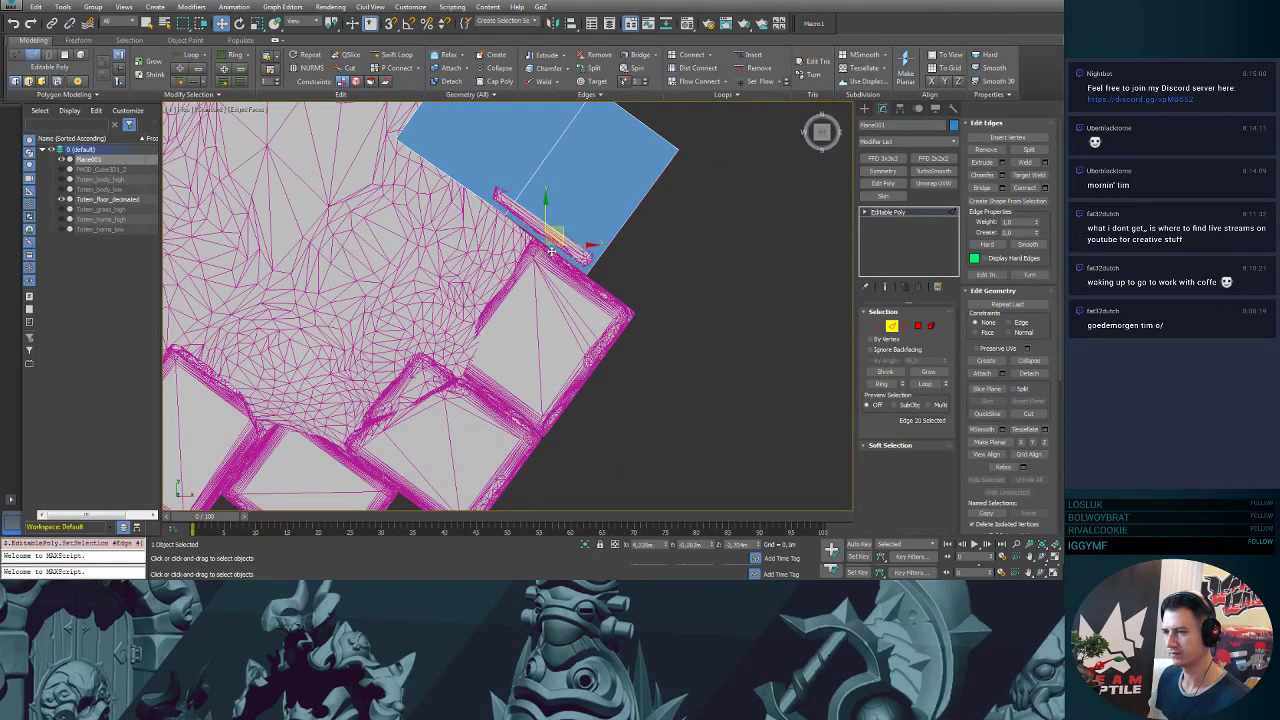
left_click_drag(562, 230, 447, 374, "shift")
middle_click_drag(447, 374, 510, 270)
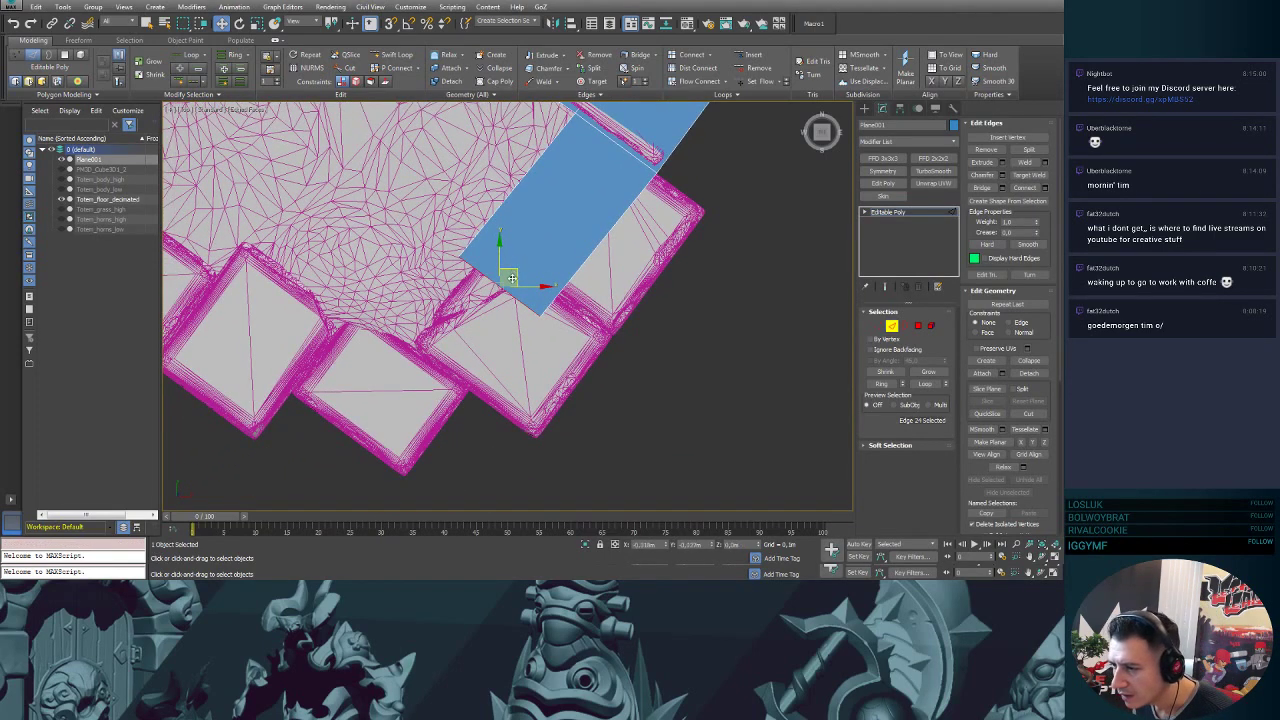
left_click_drag(516, 272, 461, 360, "shift")
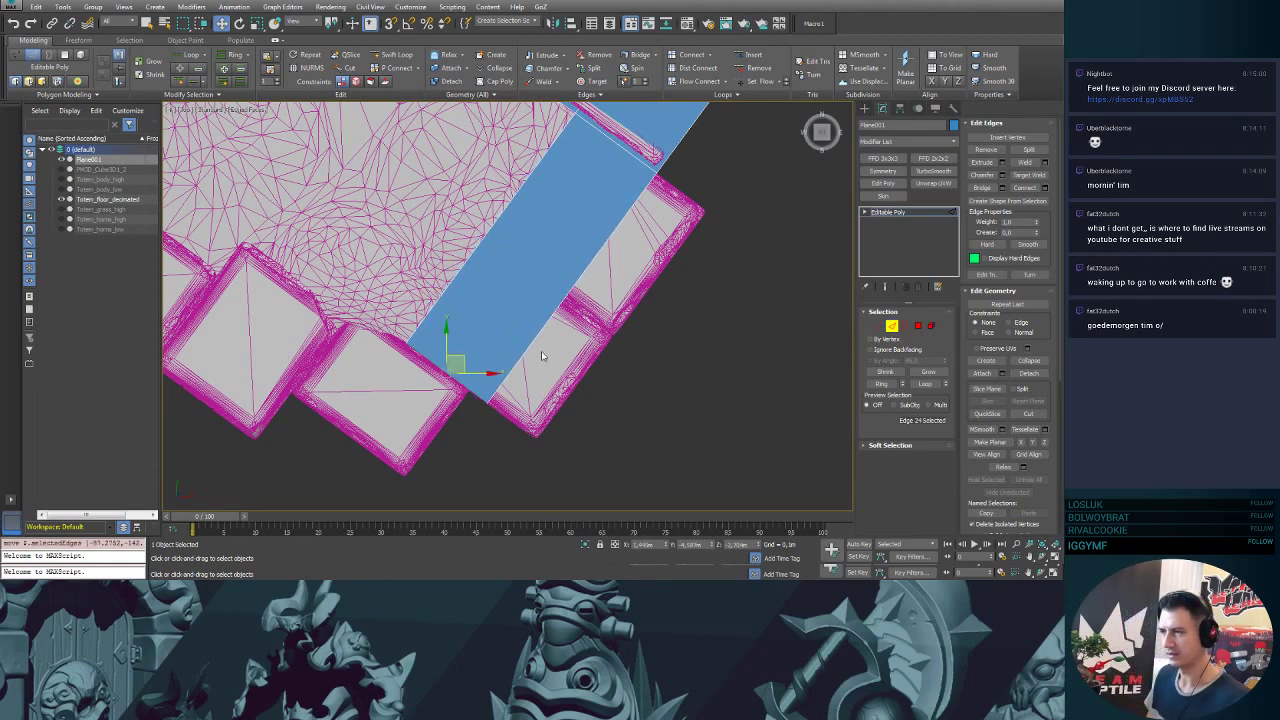
- Move the long polygon's lower outer corner vertex to the notch between the two bottom tiles
key("1")
left_click(487, 403)
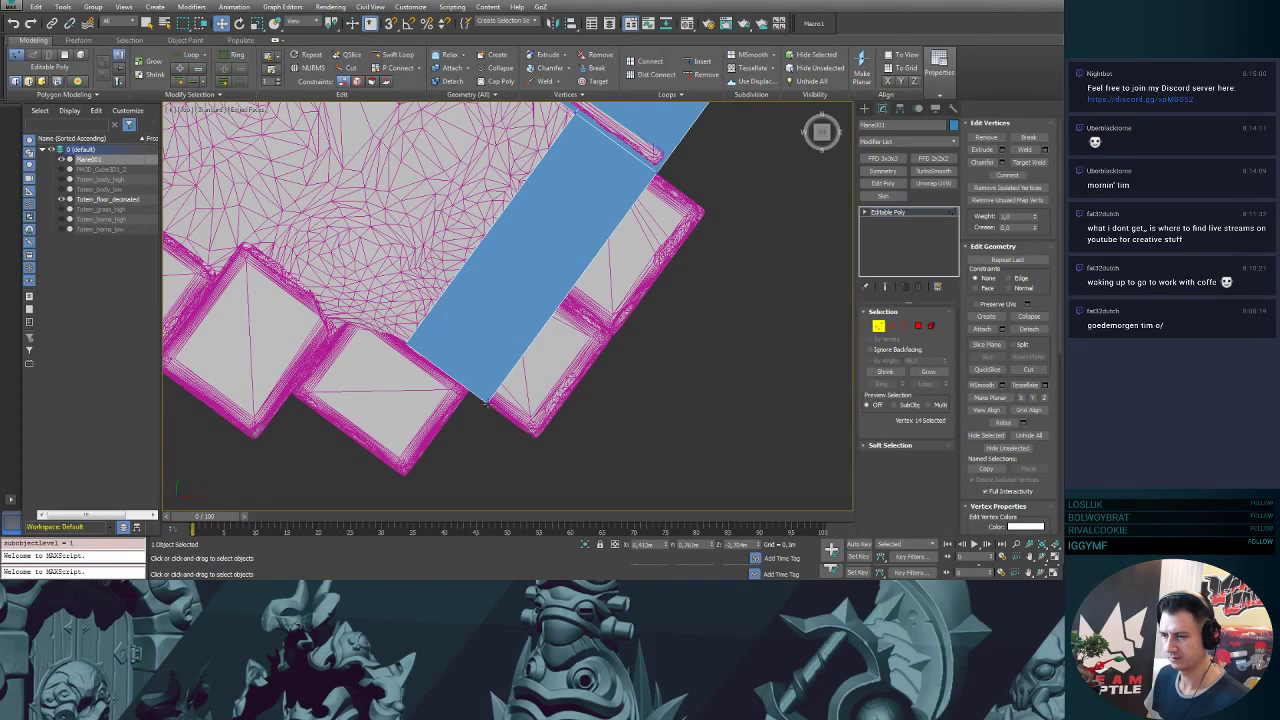
left_click(487, 403)
mouse_move(498, 388)
left_mouse_down()
mouse_move(489, 358)
mouse_move(481, 371)
left_mouse_up()
left_click_drag(481, 371, 480, 374)
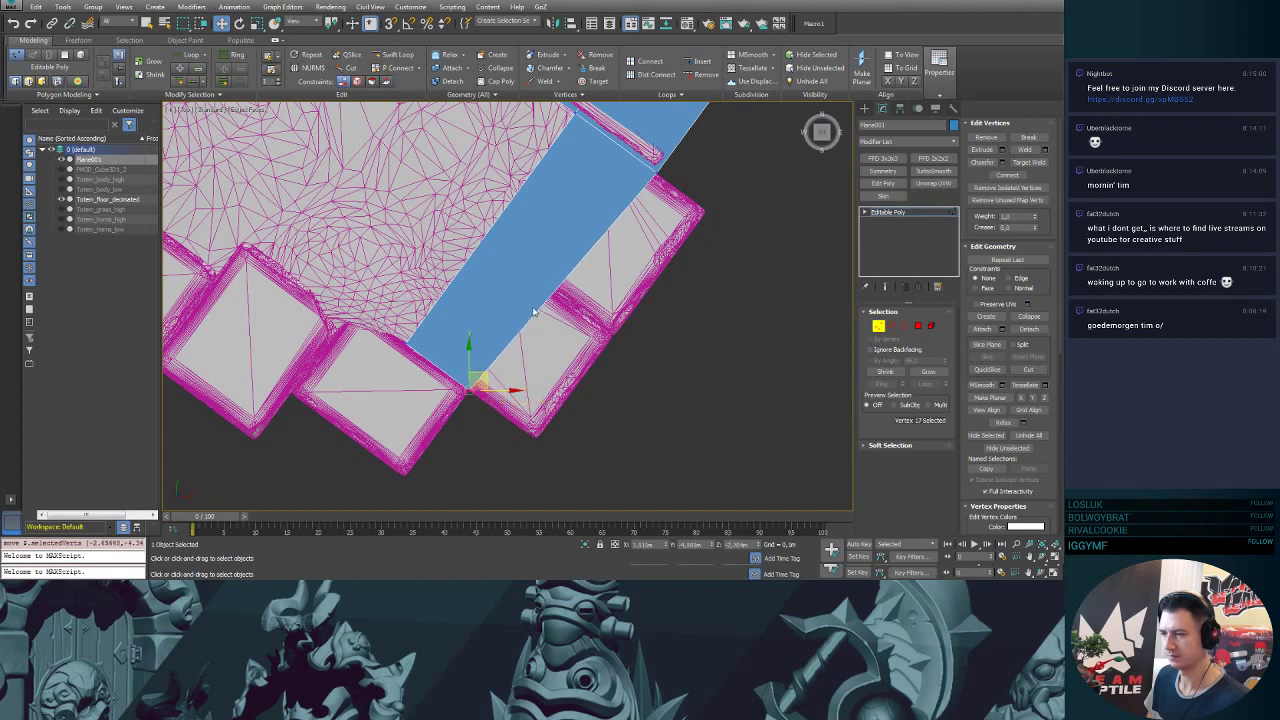
- Extend the long polygon's outer edge across both tiles to their border and fit its lower corner vertex to the tile corner
key("2")
key("2")
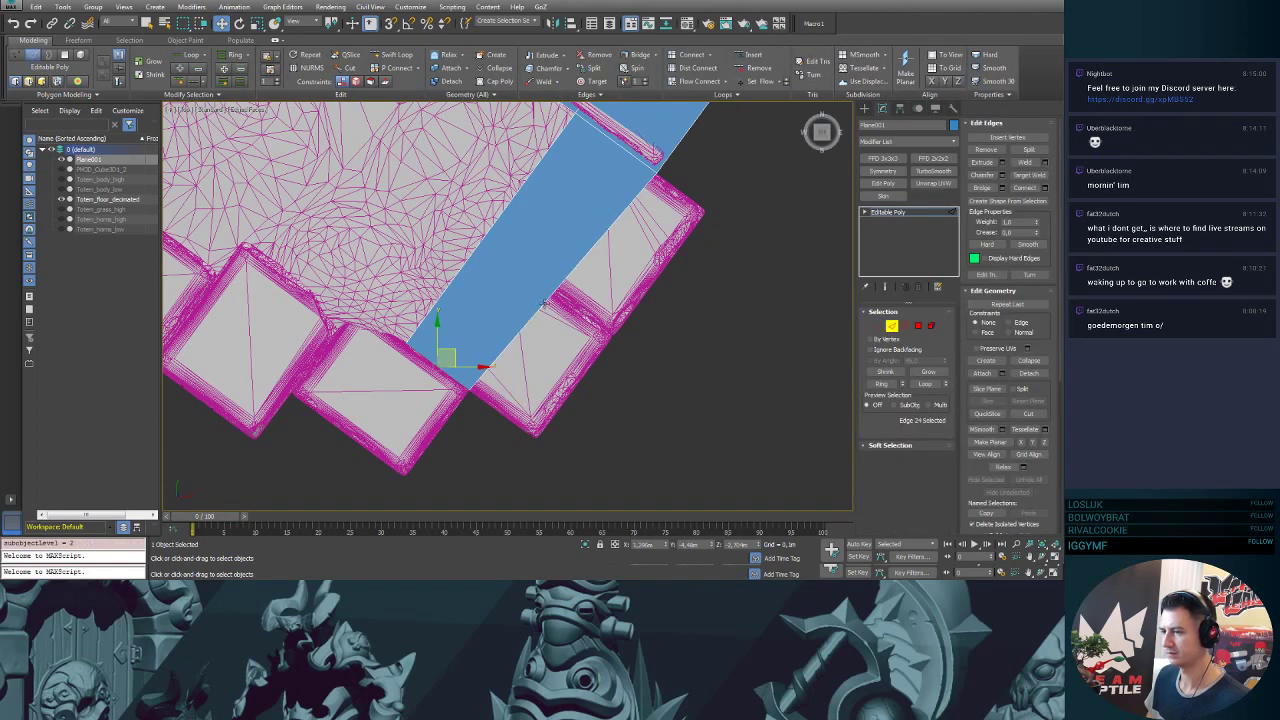
left_click(548, 305)
left_click_drag(576, 262, 627, 301, "shift")
key("1")
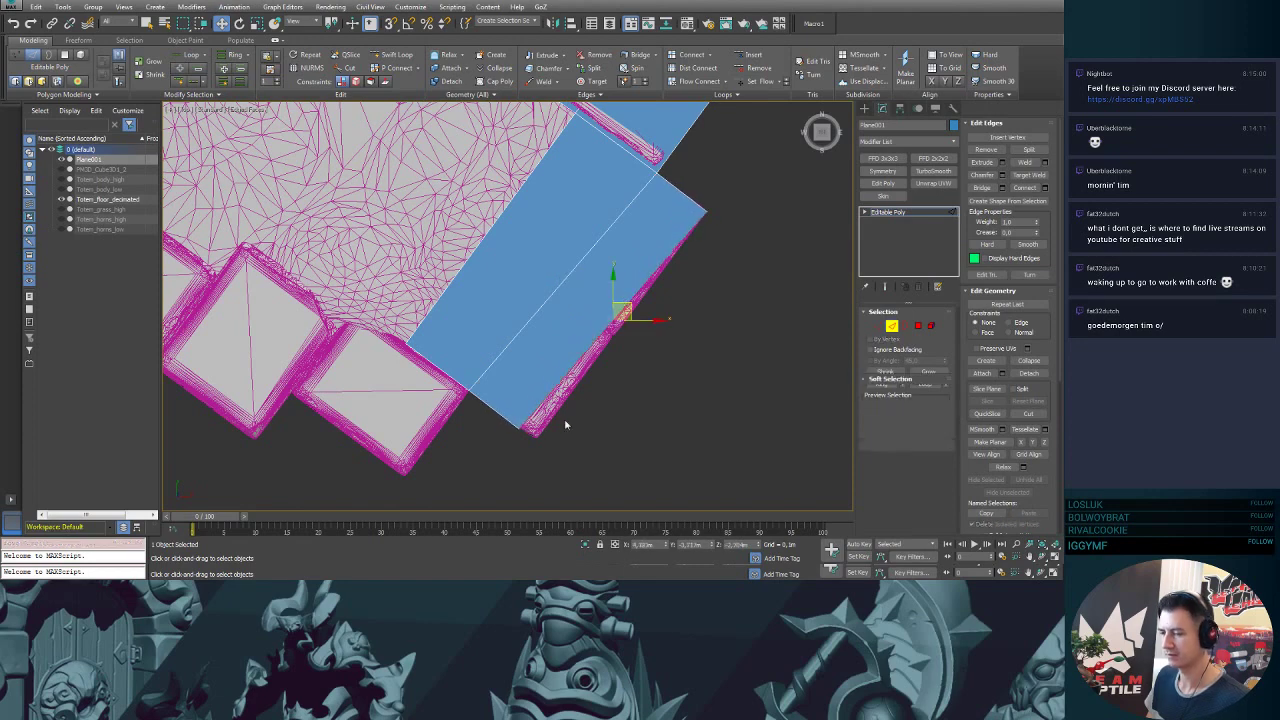
left_click(468, 390)
left_click(523, 427)
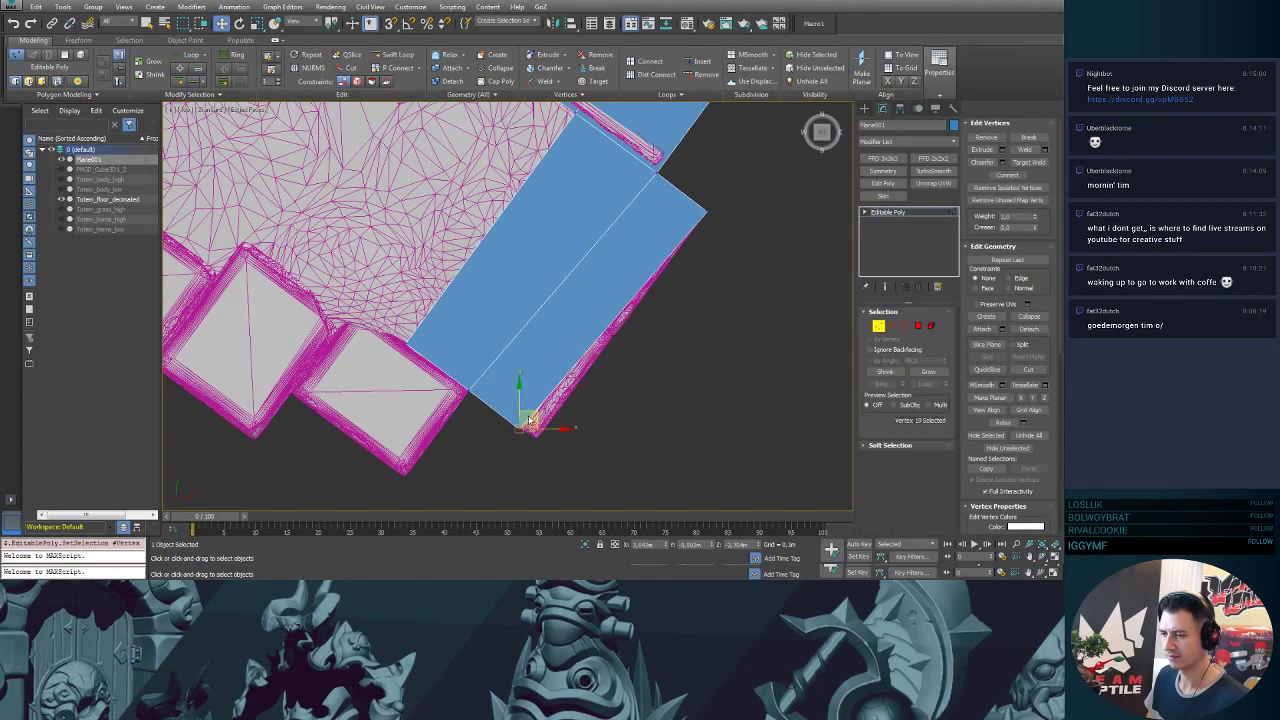
left_click_drag(536, 417, 552, 428)
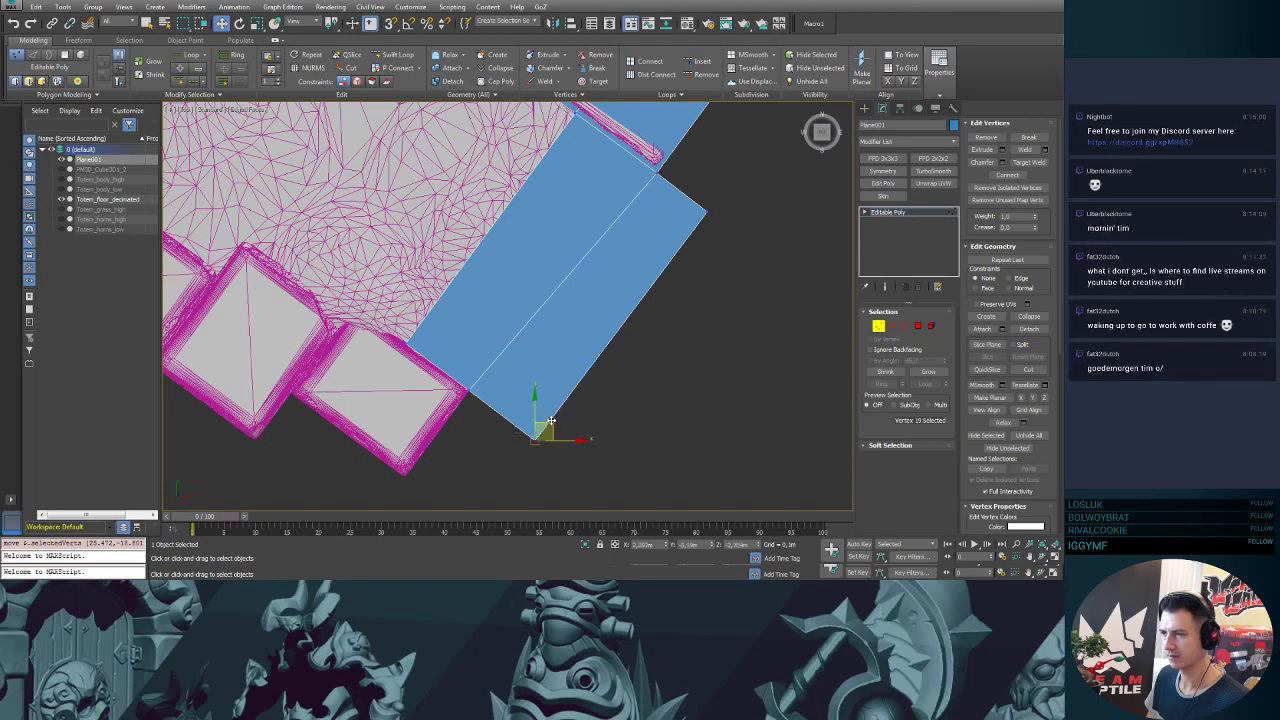
middle_click_drag(508, 335, 640, 343)
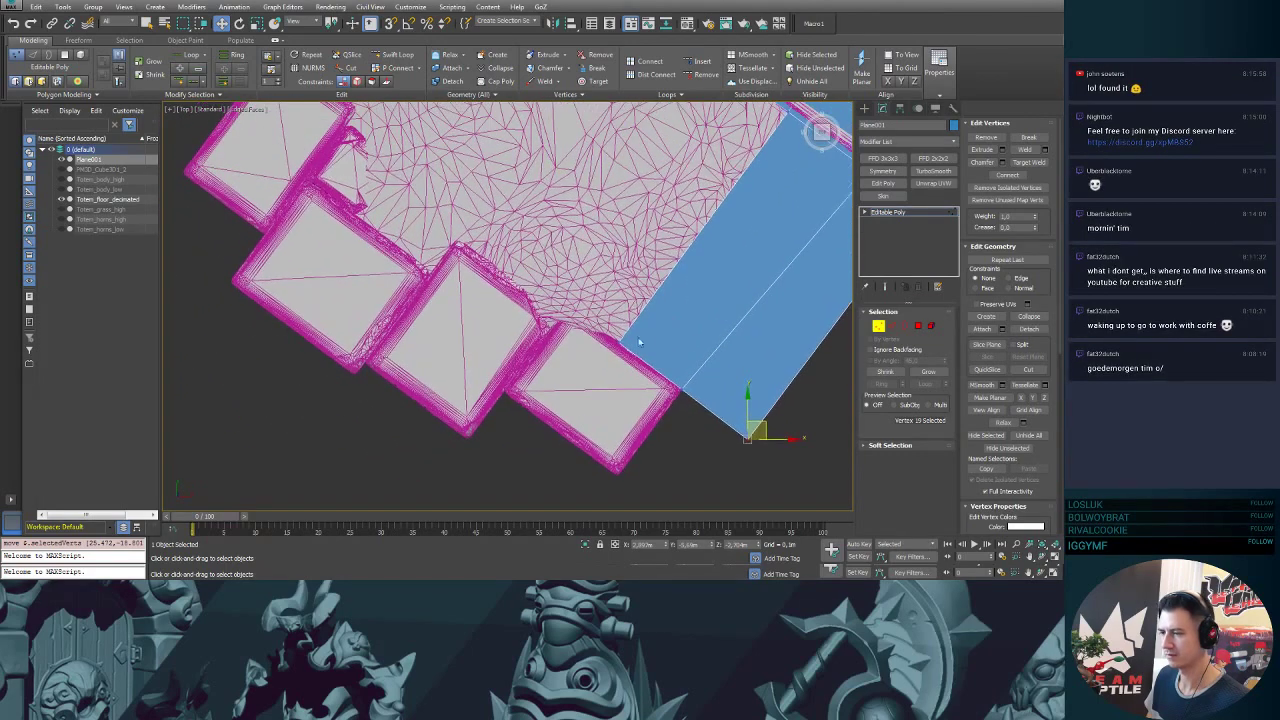
- Move the long polygon's inner corner vertex to the bottom tile's inner corner and extend its end edge over that tile
left_click(620, 341)
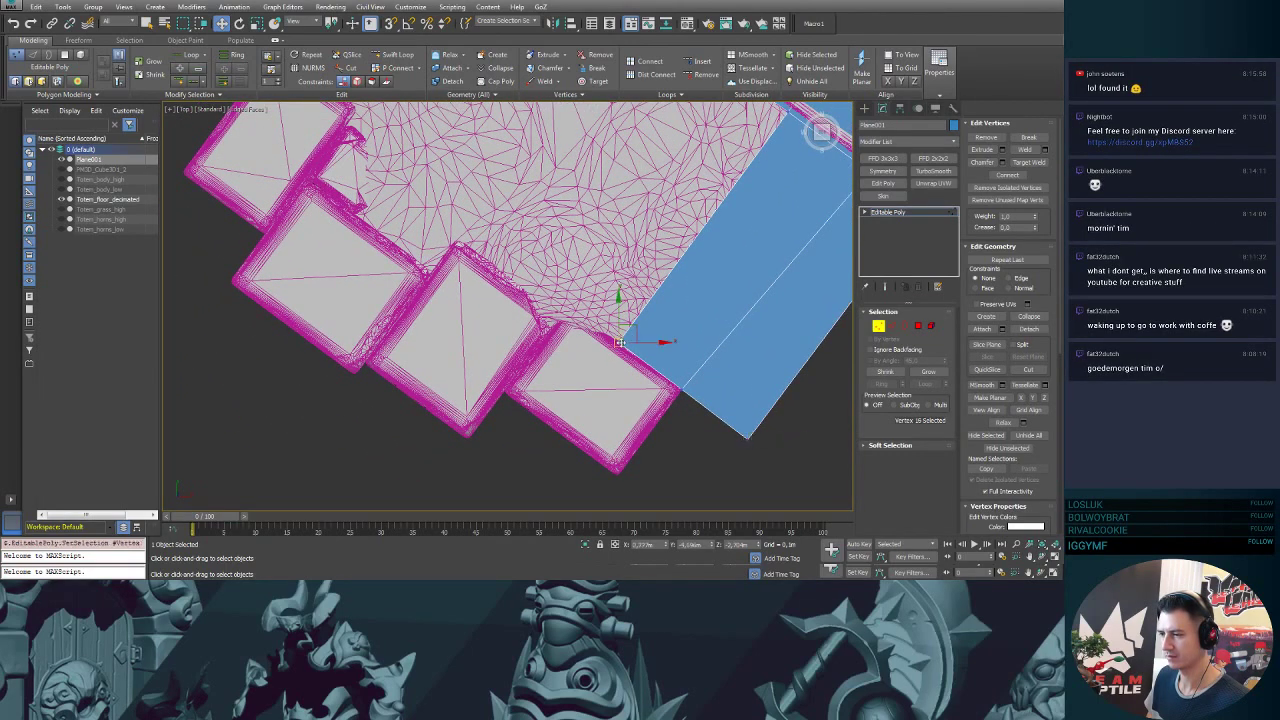
left_click_drag(627, 330, 565, 290)
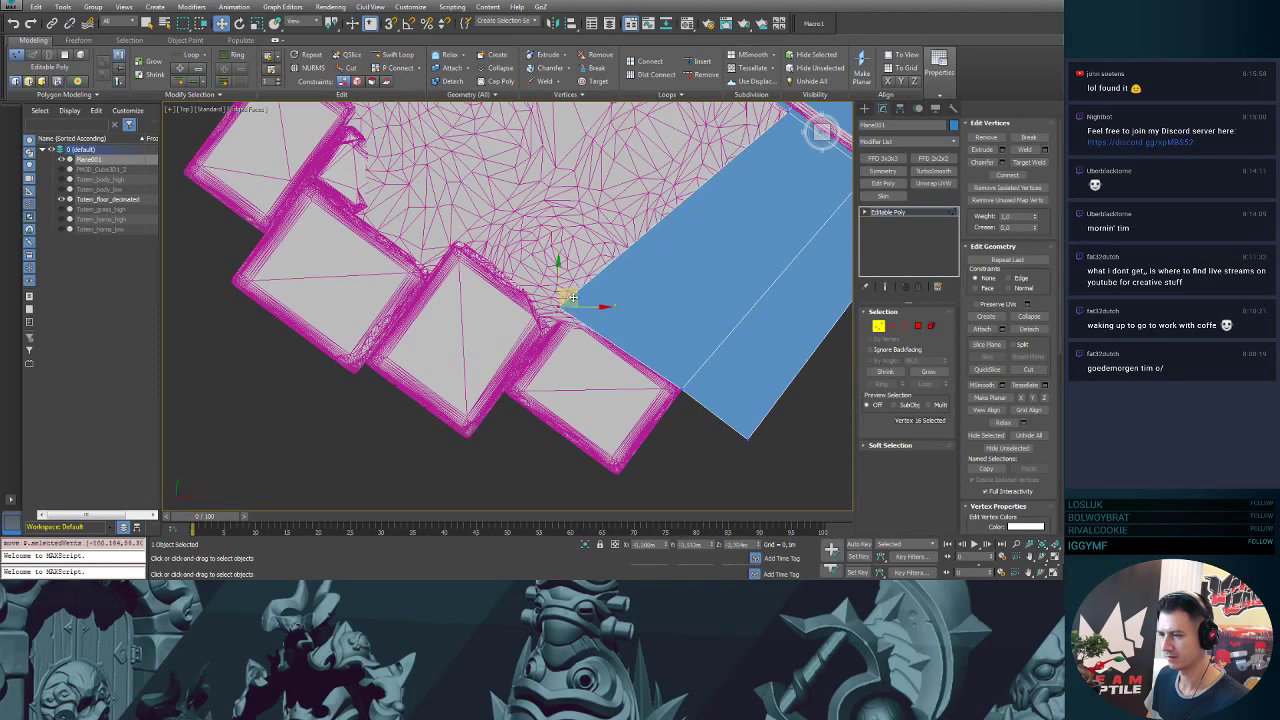
key("2")
left_click(621, 348)
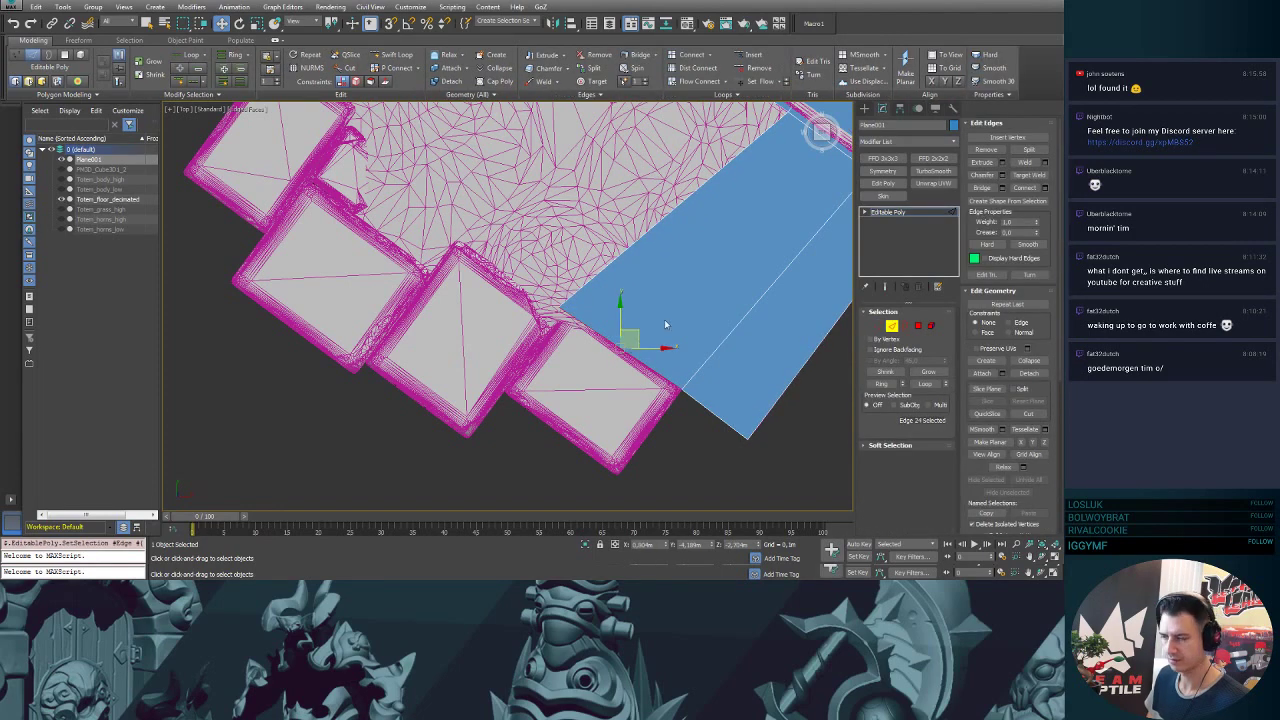
left_click_drag(635, 331, 590, 425, "shift")
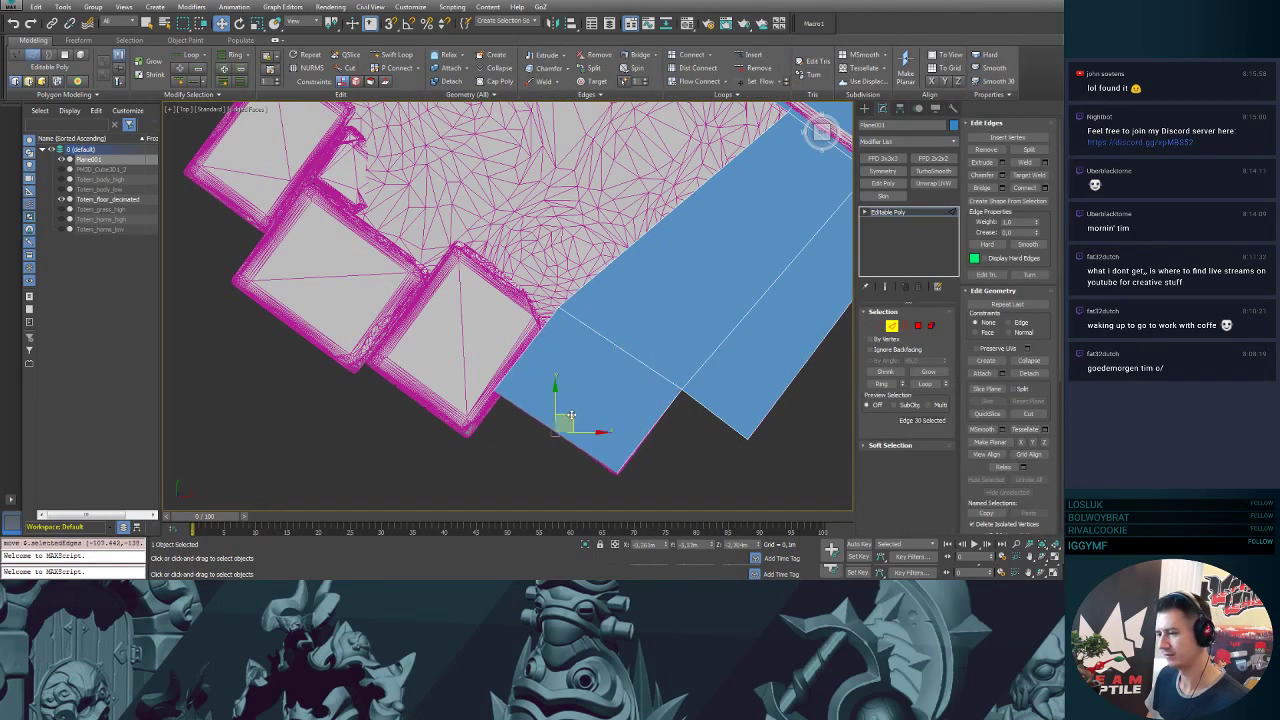
- Fit the two outer corner vertices of the newly extended polygon to the bottom tile's outer corners
key("1")
left_click(615, 472)
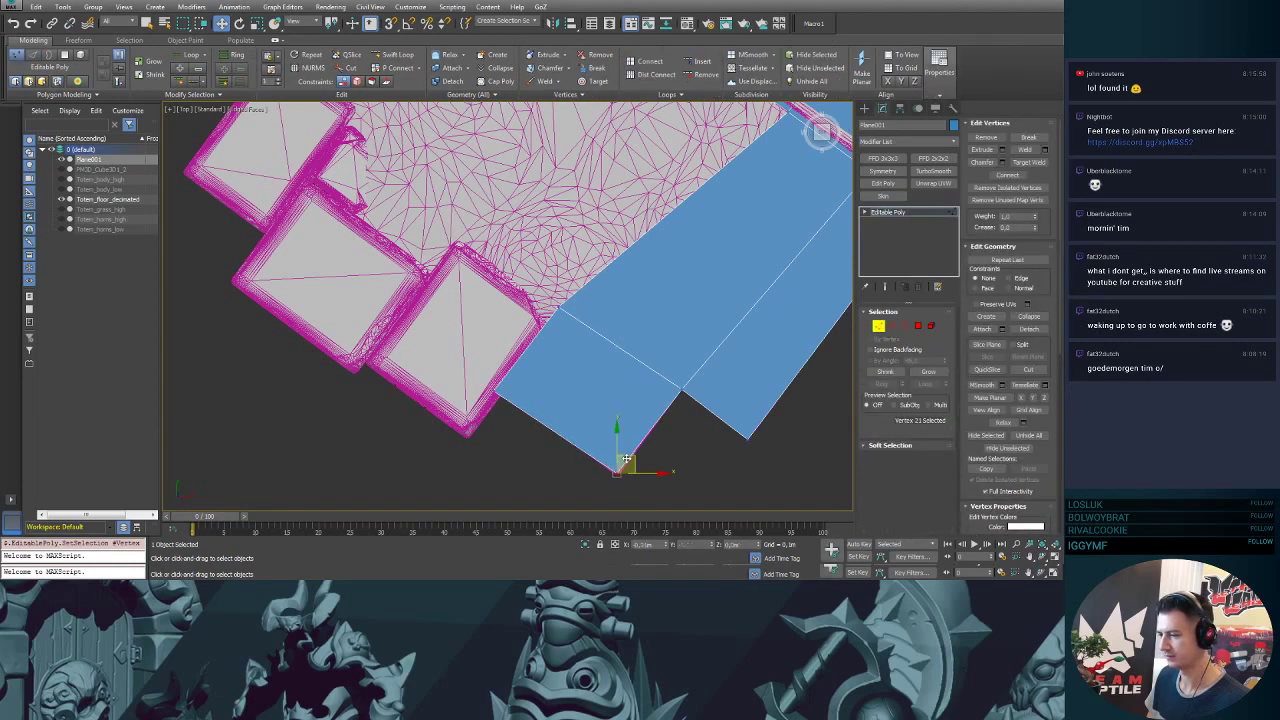
left_click(498, 397)
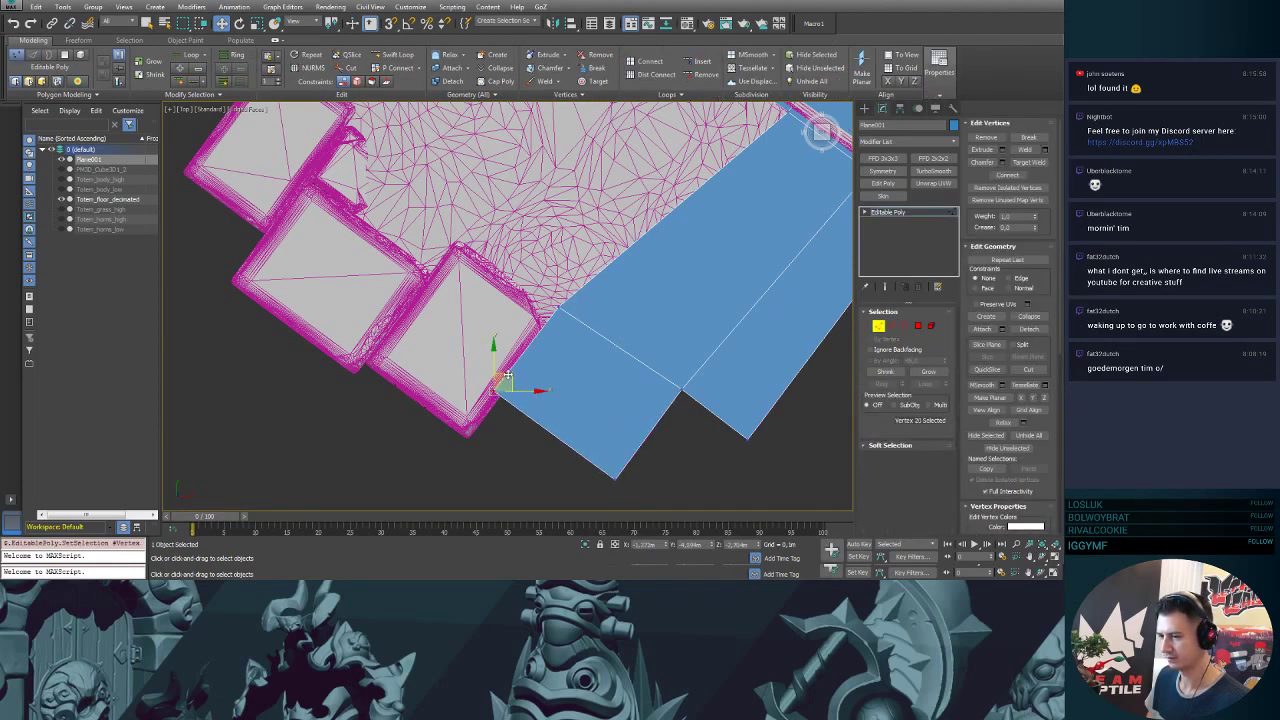
middle_click_drag(530, 342, 605, 352)
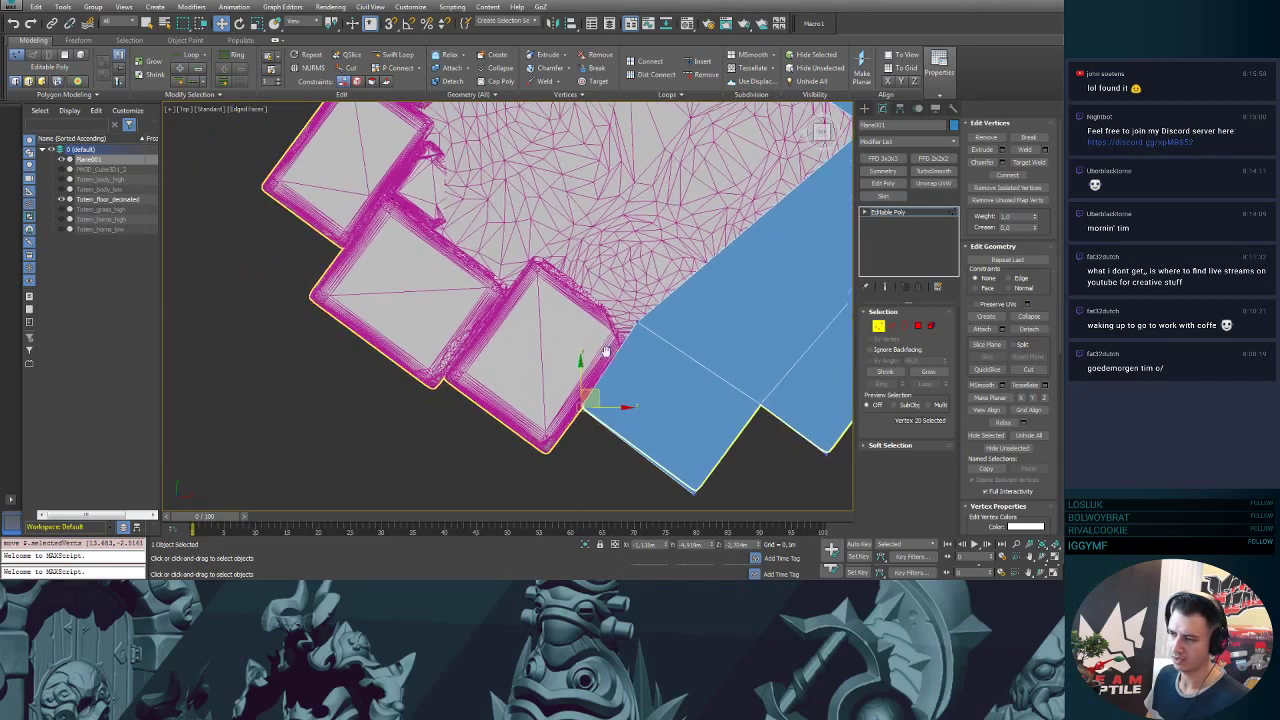
- Extend the bottom polygon's side edge over the adjacent uncovered tile and extend the new polygon's outer edge to the tile's outer border
key("2")
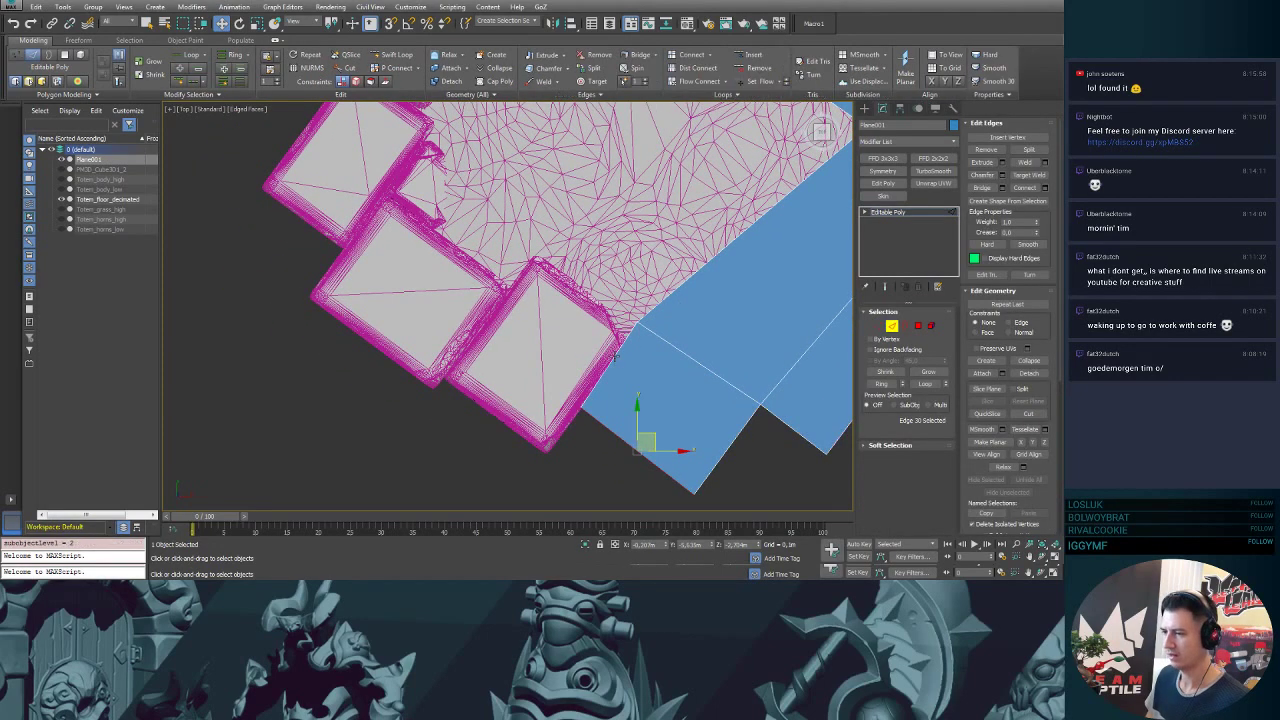
left_click(614, 355)
left_click_drag(622, 347, 520, 266, "shift")
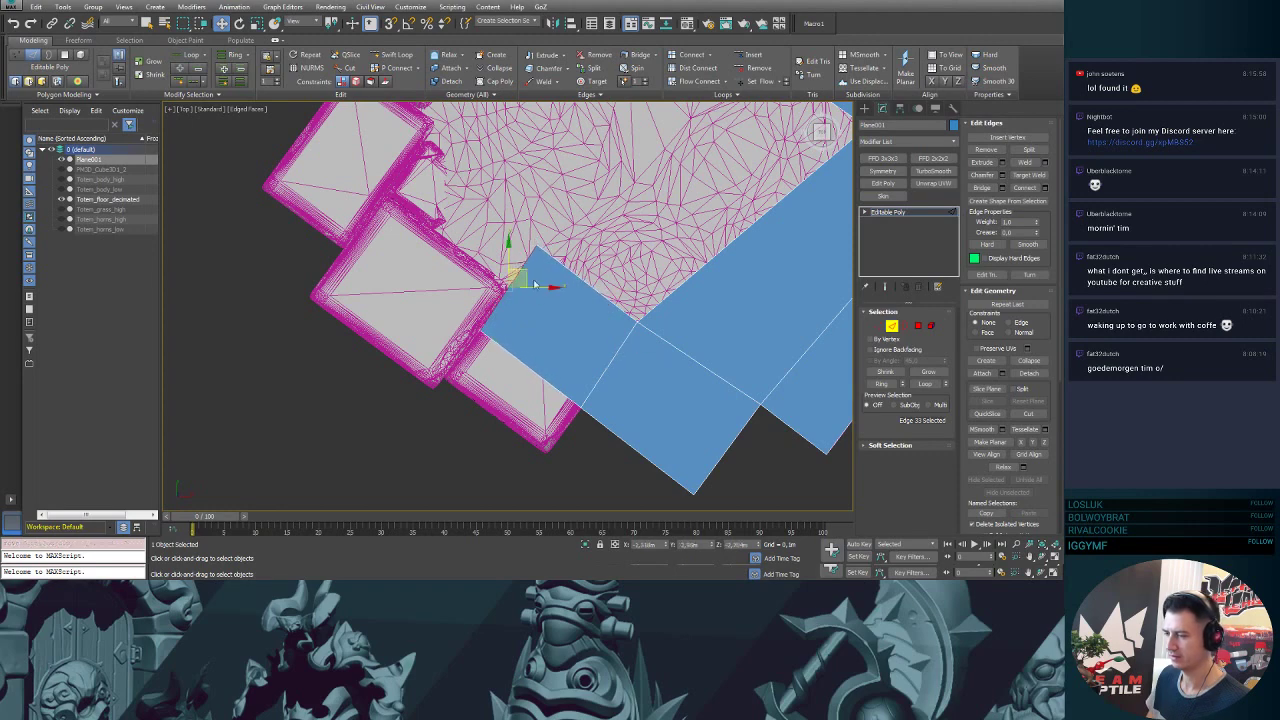
left_click(535, 376)
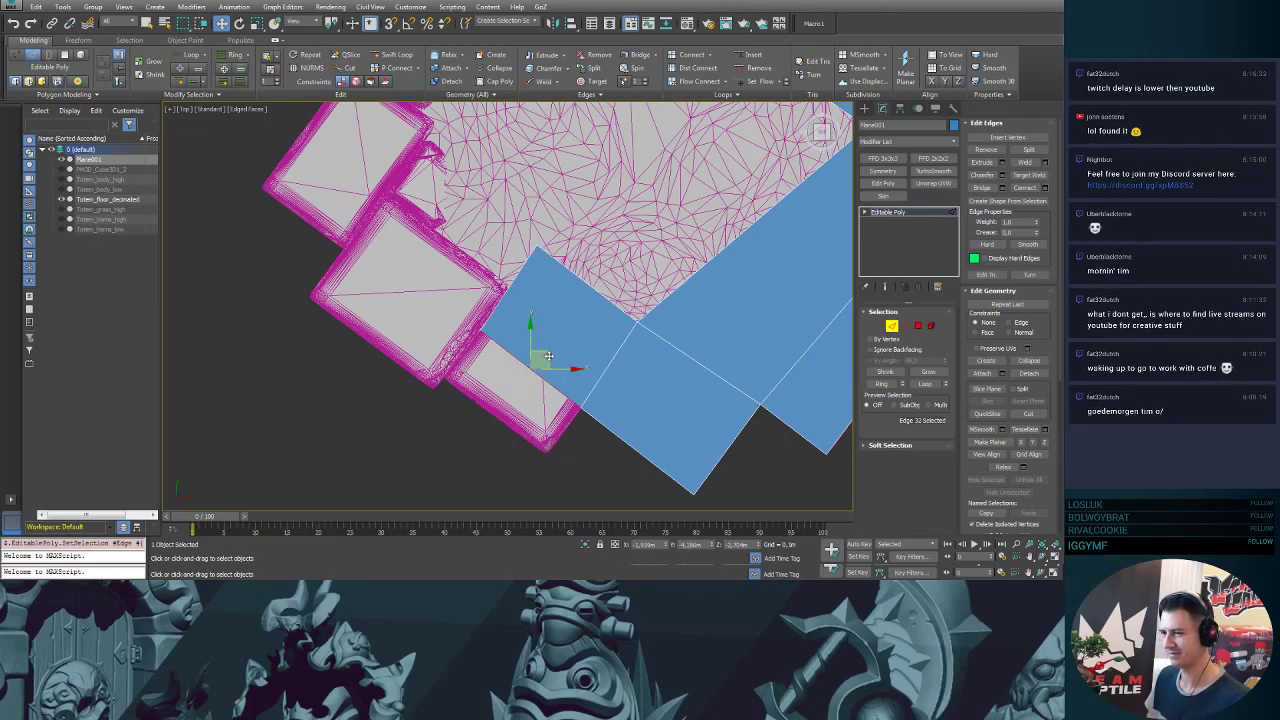
left_click_drag(549, 351, 510, 398, "shift")
- Fit the strip's outer corner vertex to the tile corner and move the shared middle vertex to the neighbouring tile's inner corner
key("1")
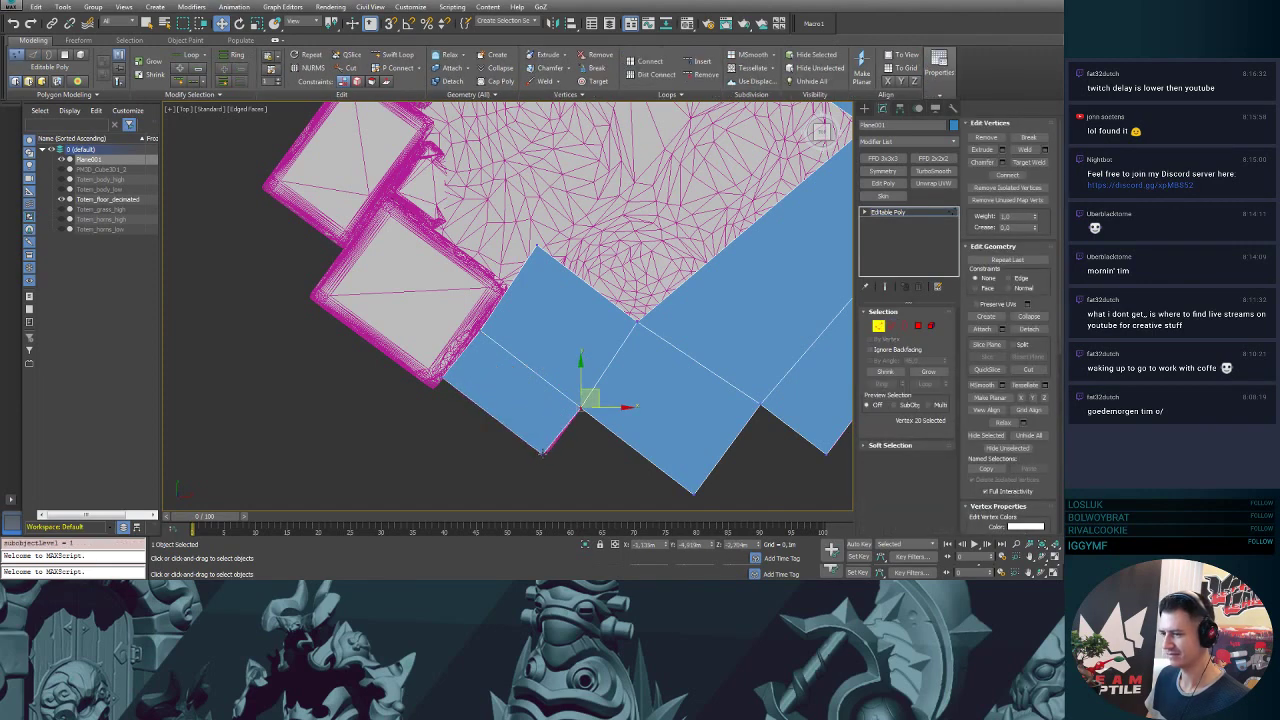
left_click(546, 456)
left_click_drag(556, 440, 558, 440)
left_click(482, 326)
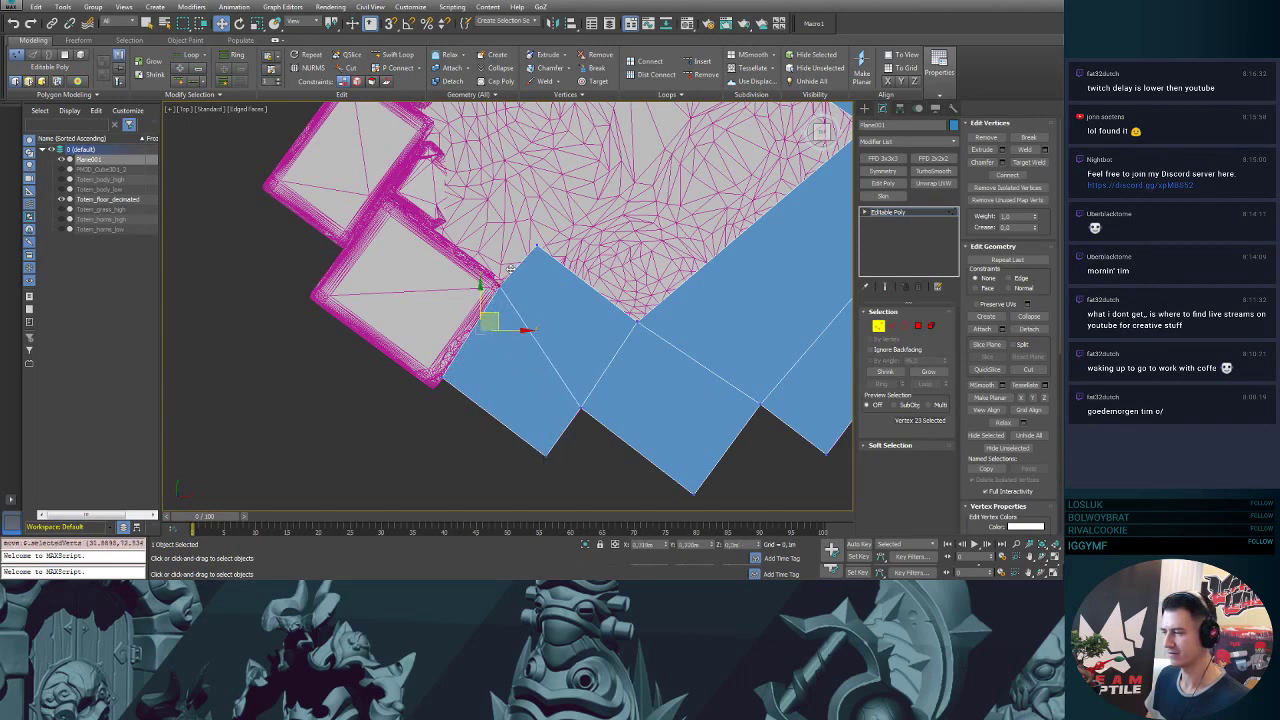
left_click_drag(510, 269, 510, 269)
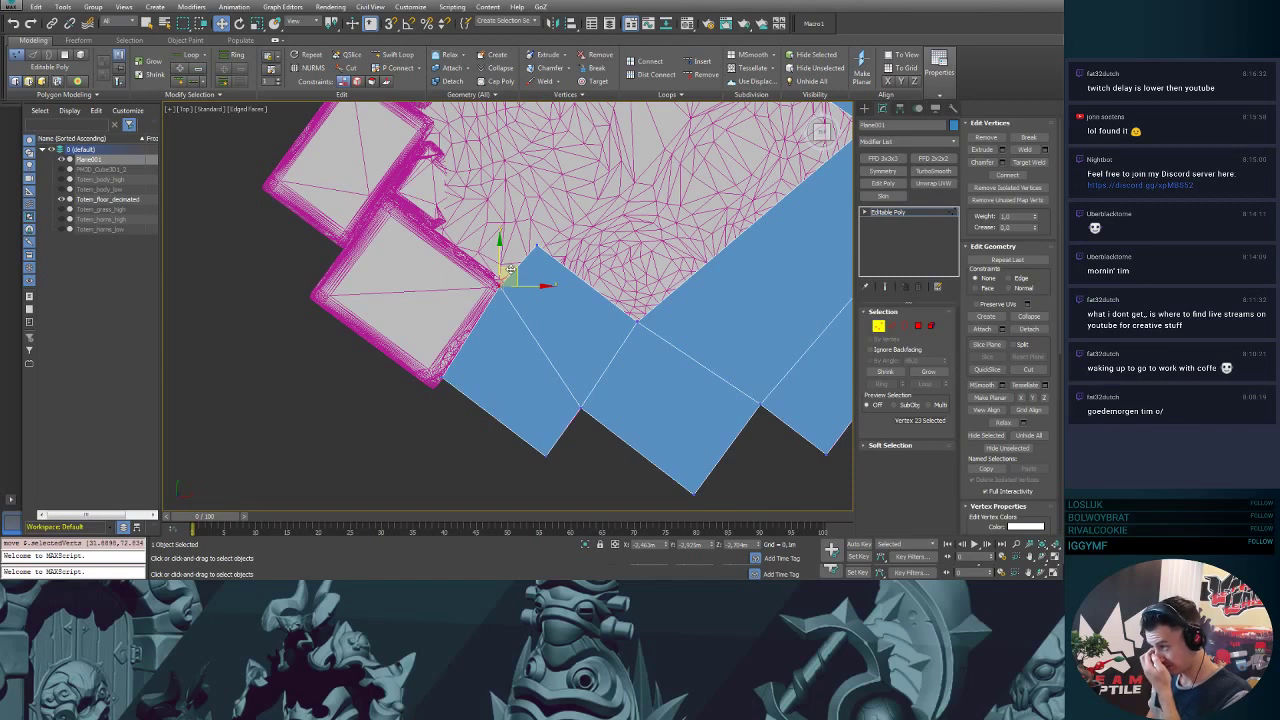
left_click(442, 376)
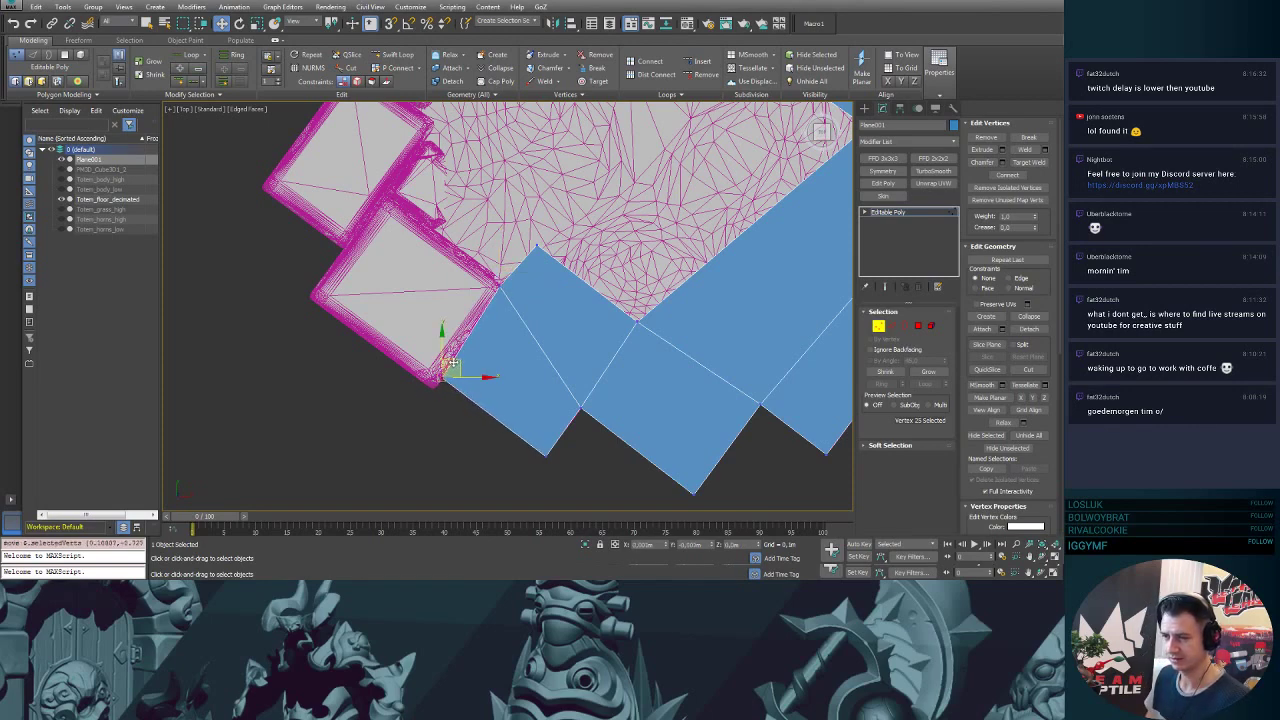
- Extend the edge facing the next tile across that tile and align the new outer vertex with the tile's far side
key("2")
left_click(456, 296)
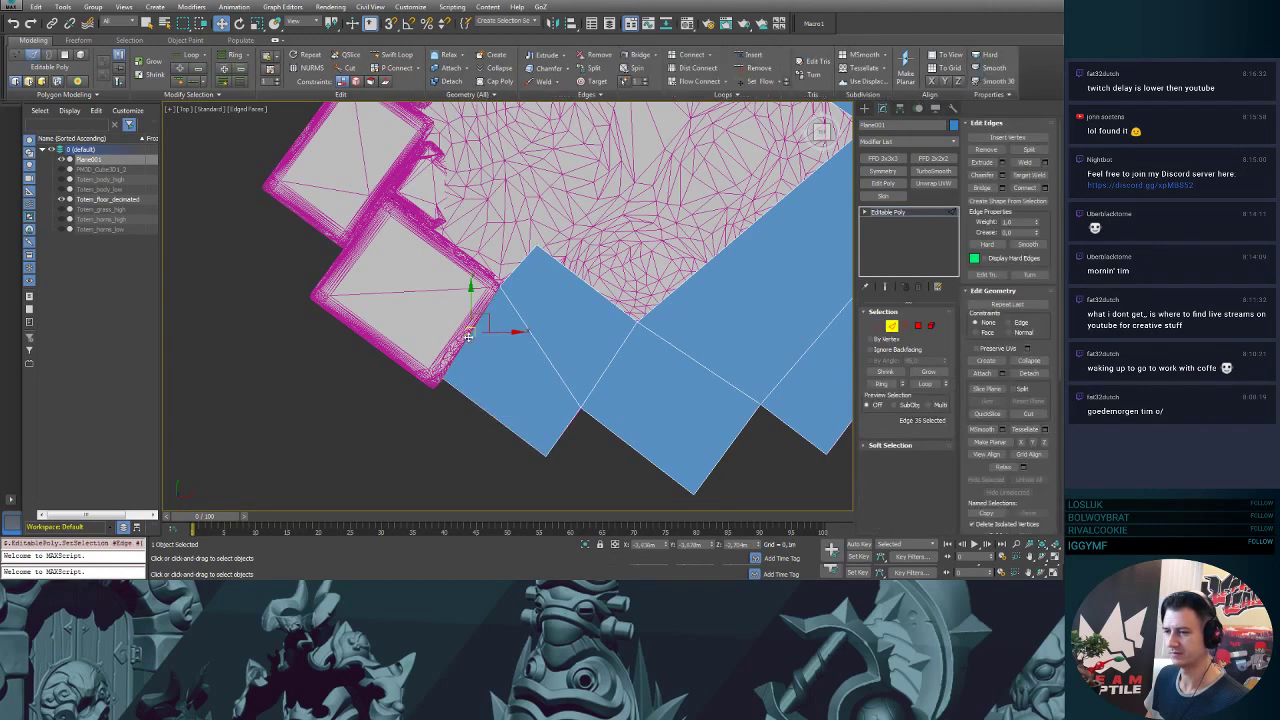
left_click_drag(456, 296, 369, 217, "shift")
key("1")
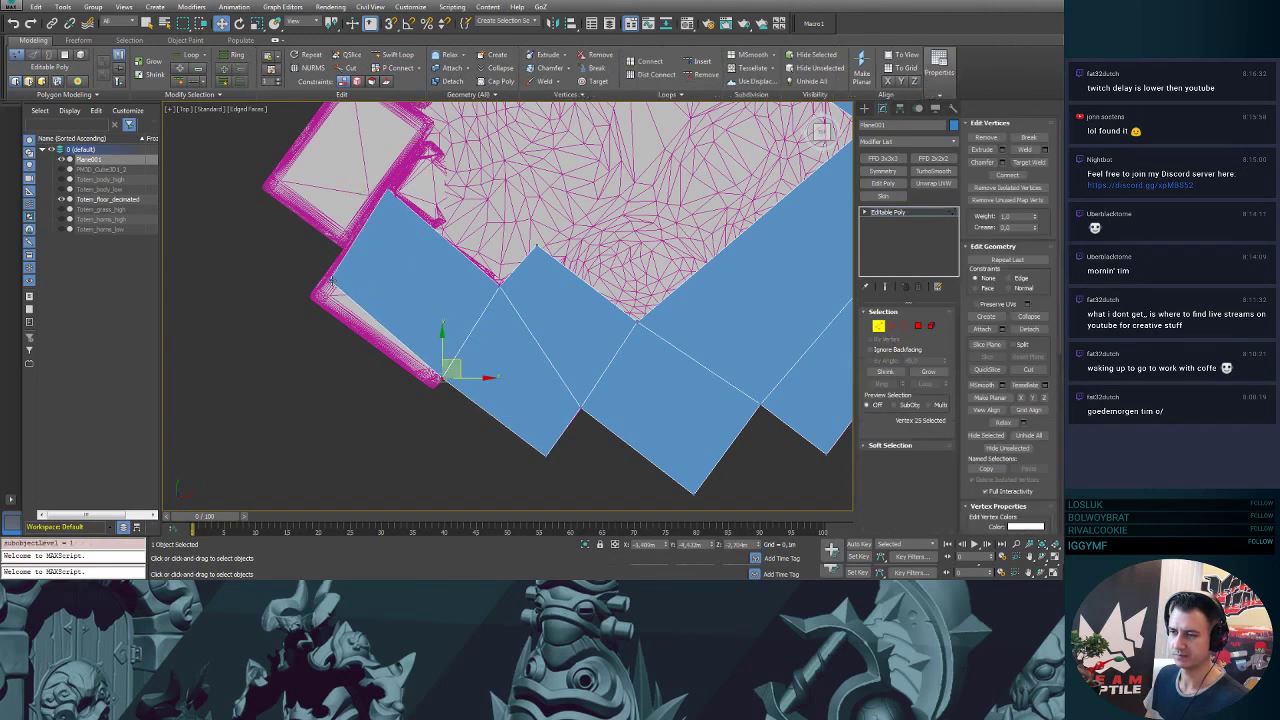
left_click(331, 281)
left_click_drag(342, 262, 329, 254)
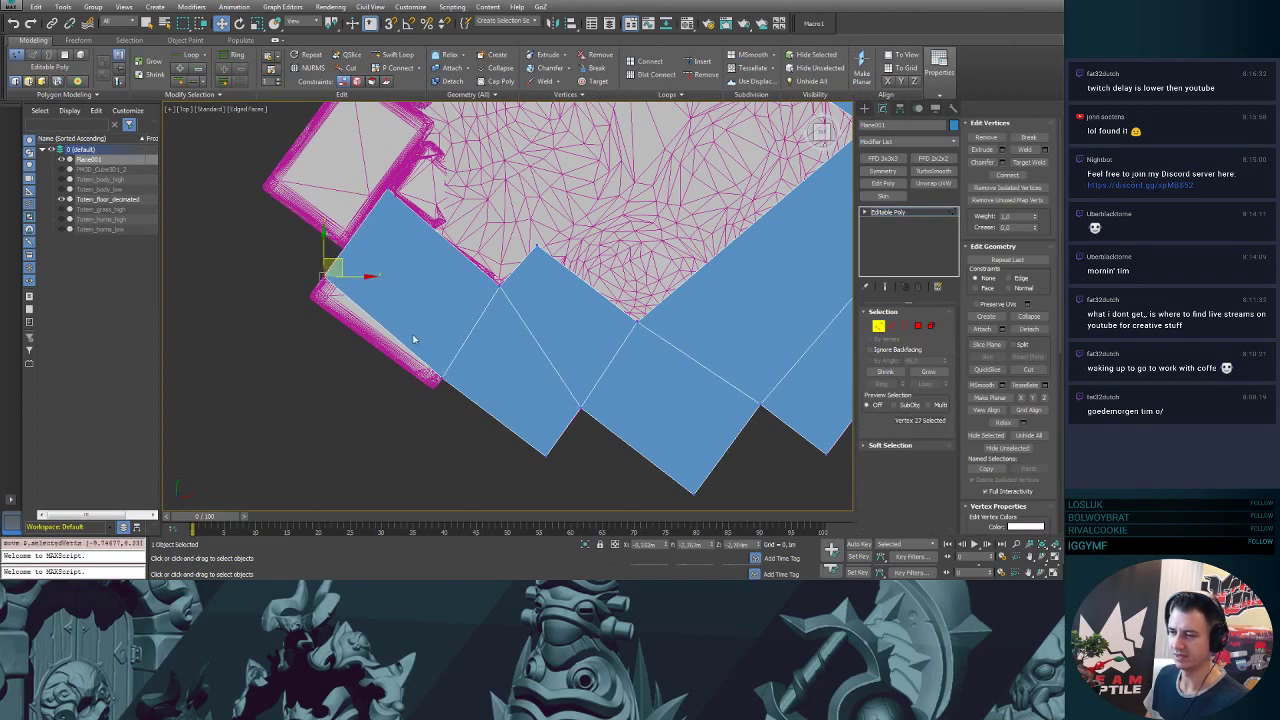
- Extend the new polygon's outer edge to the tile's outer border and move its far corner vertex onto the tile corner
key("2")
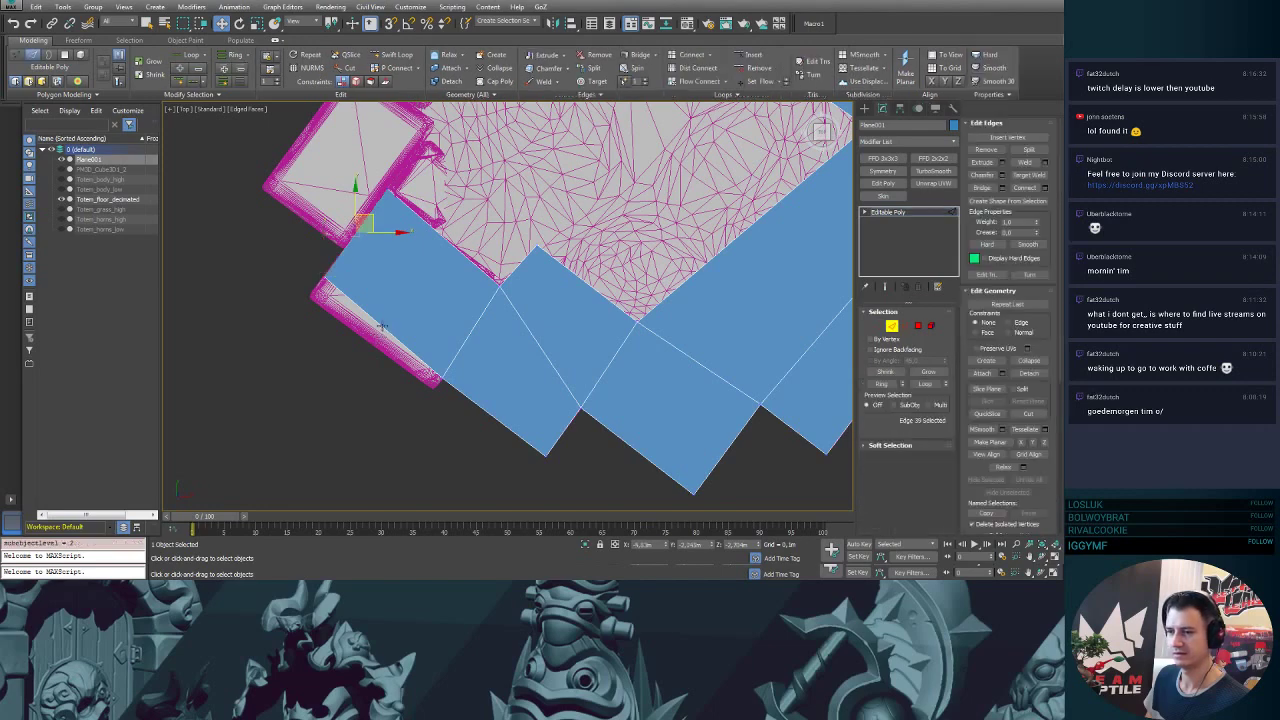
left_click(394, 320)
left_click_drag(396, 311, 386, 325, "shift")
key("1")
key("1")
left_click(318, 290)
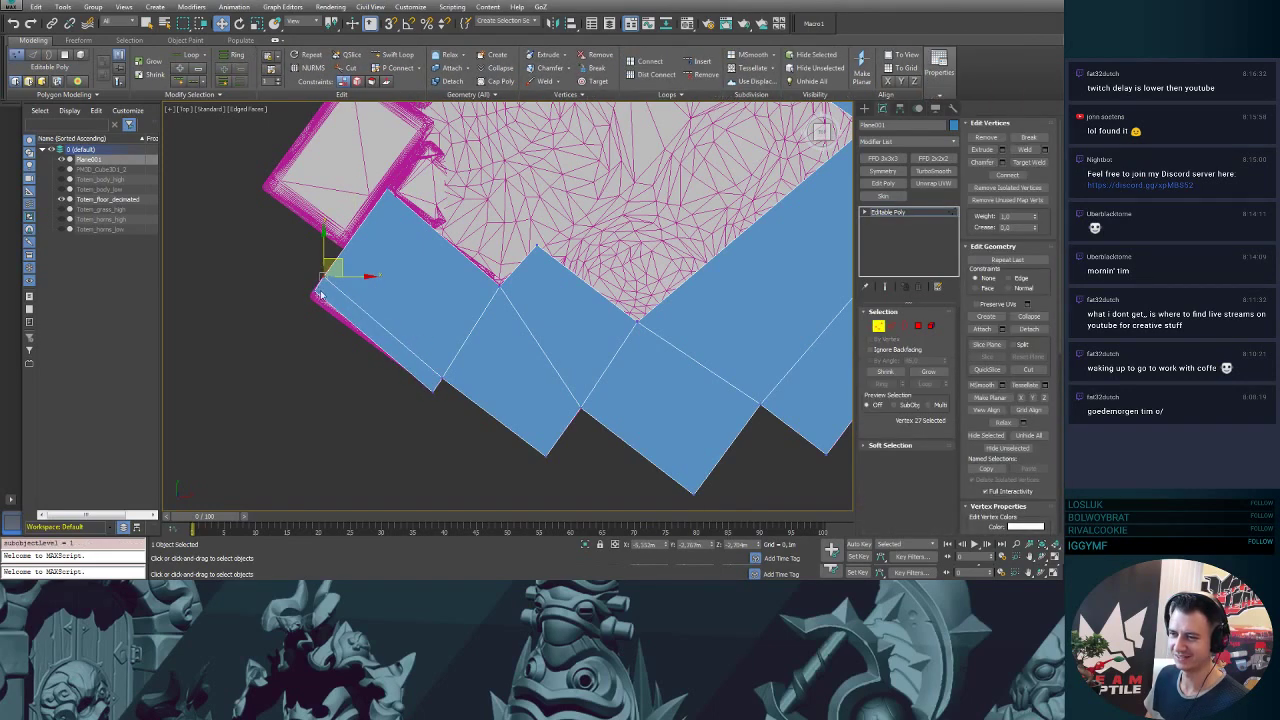
left_click(315, 291)
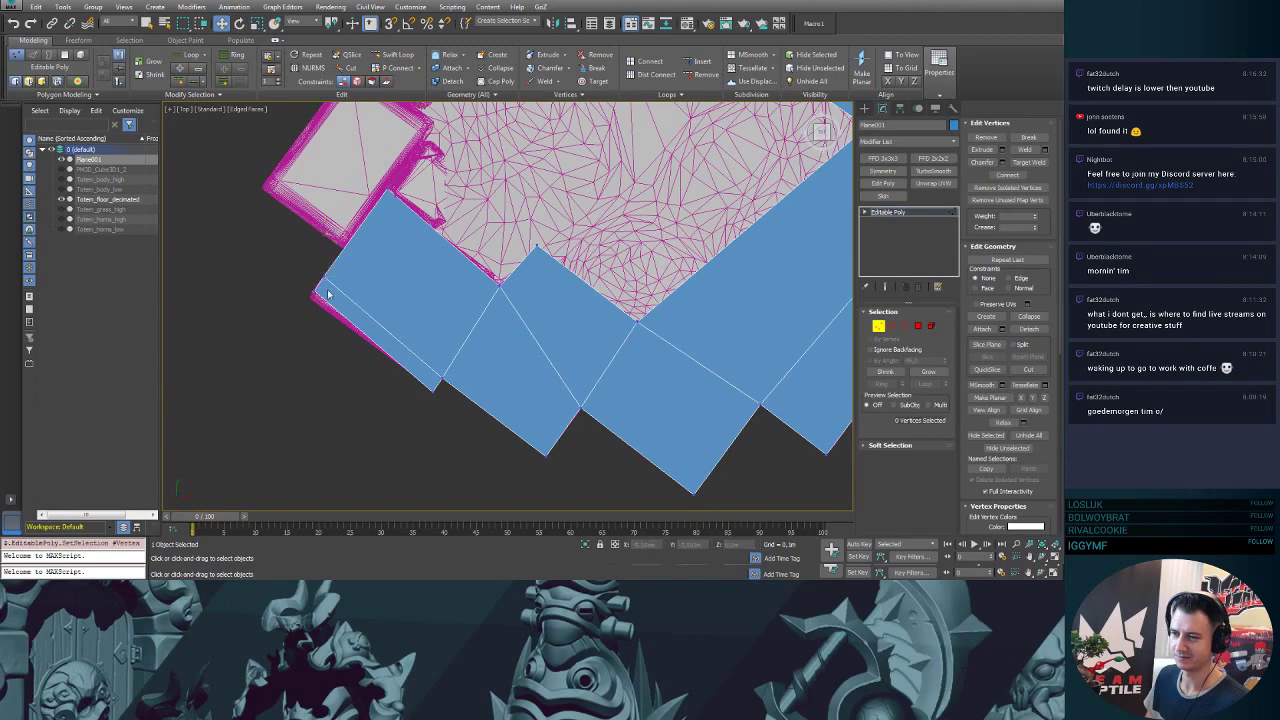
left_click_drag(328, 293, 324, 279)
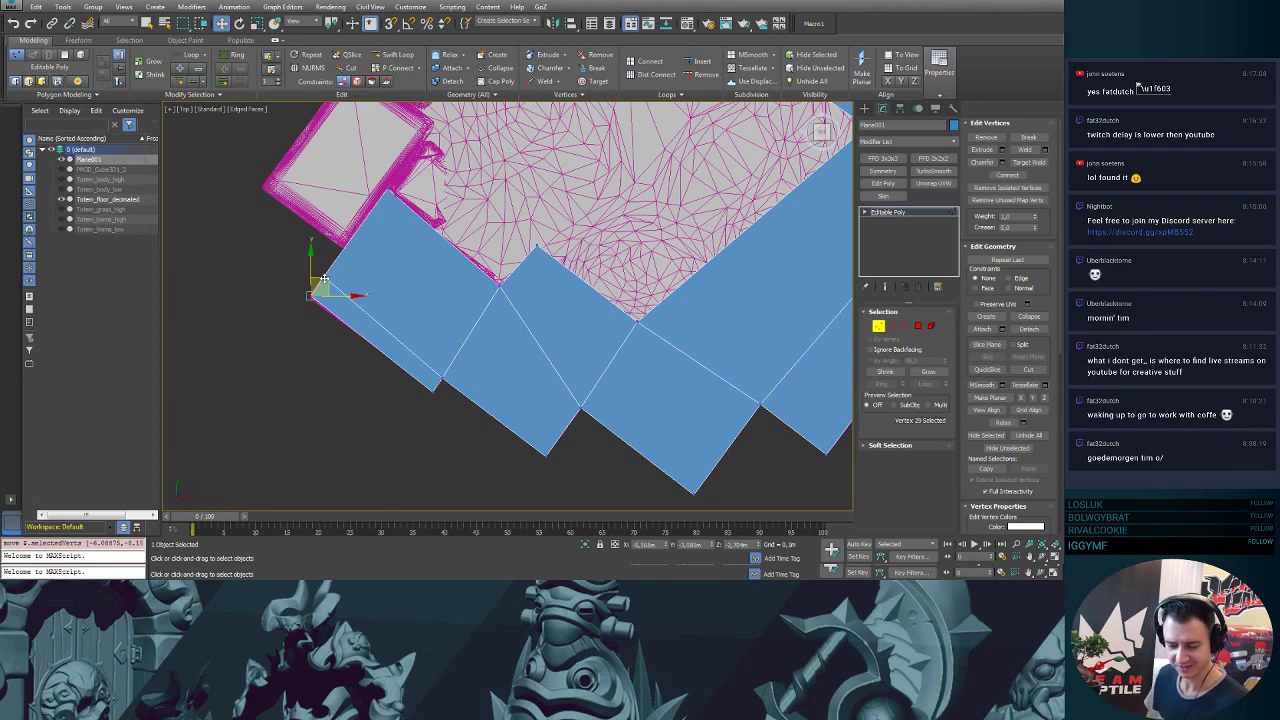
- Move the polygon's inner corner vertex to the next tile's inner corner and its outer vertex to the notch between the two tiles
middle_click_drag(446, 298, 513, 354)
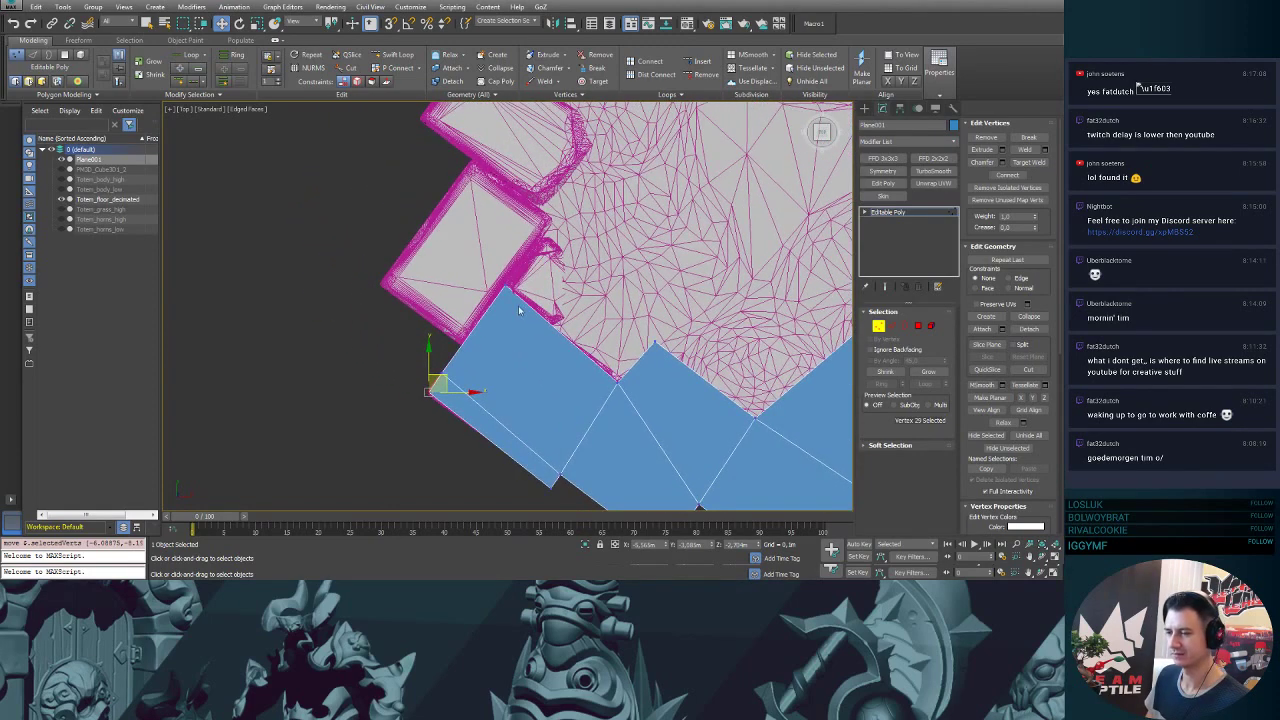
left_click_drag(507, 286, 545, 217)
left_click(443, 372)
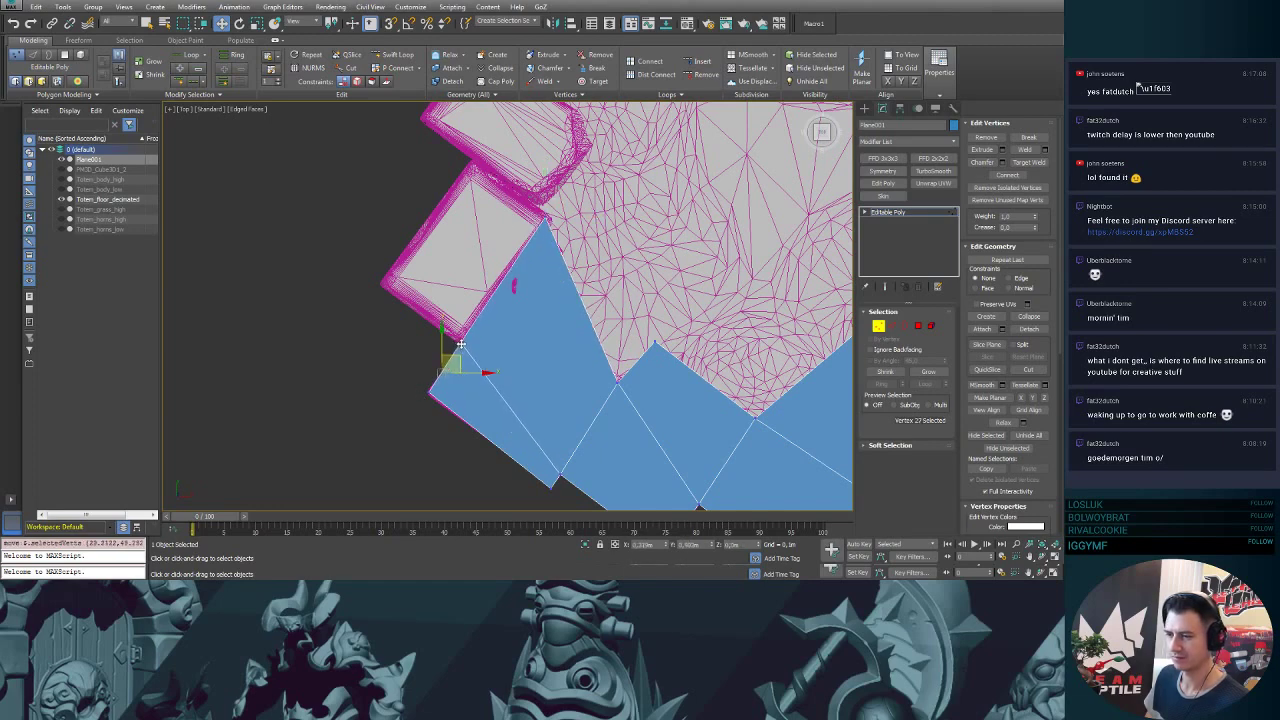
left_click_drag(443, 371, 461, 344)
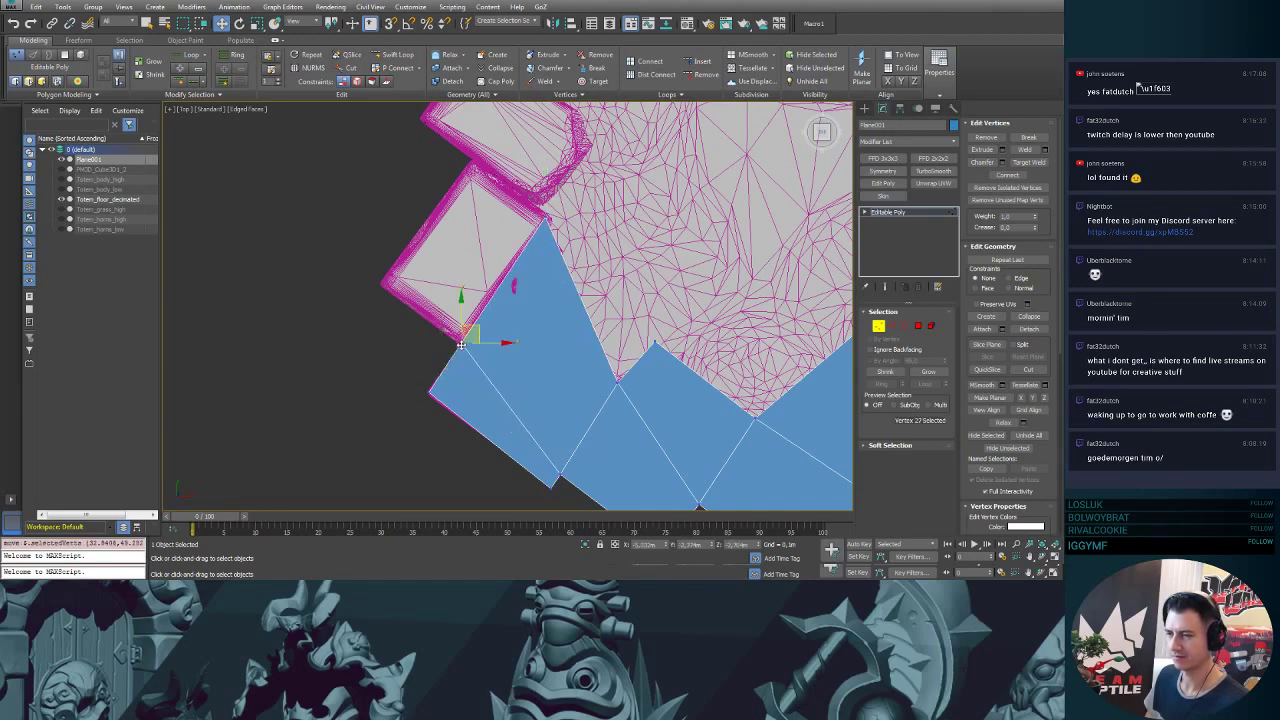
- Extend the edge between the notch and inner corner over the next tile and fit both new outer vertices to the tile's corners
key("2")
left_click(512, 280)
middle_click_drag(518, 266, 532, 298)
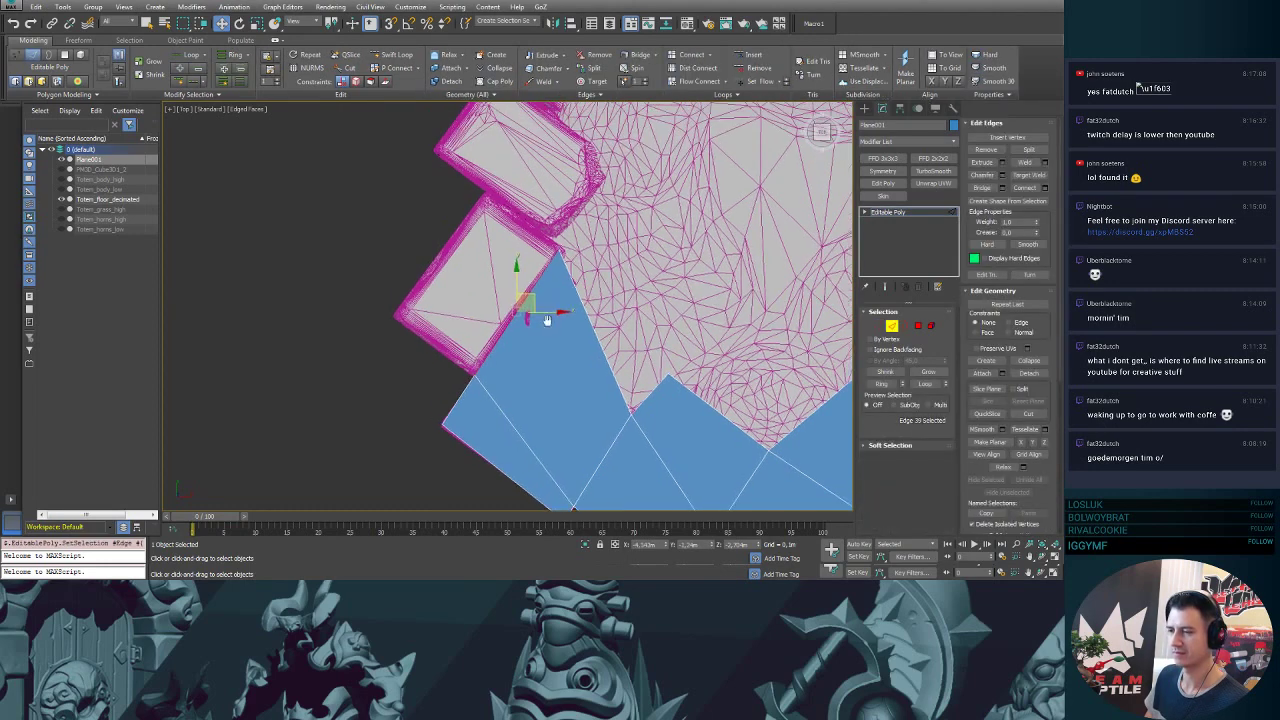
left_click_drag(533, 297, 453, 237, "shift")
key("1")
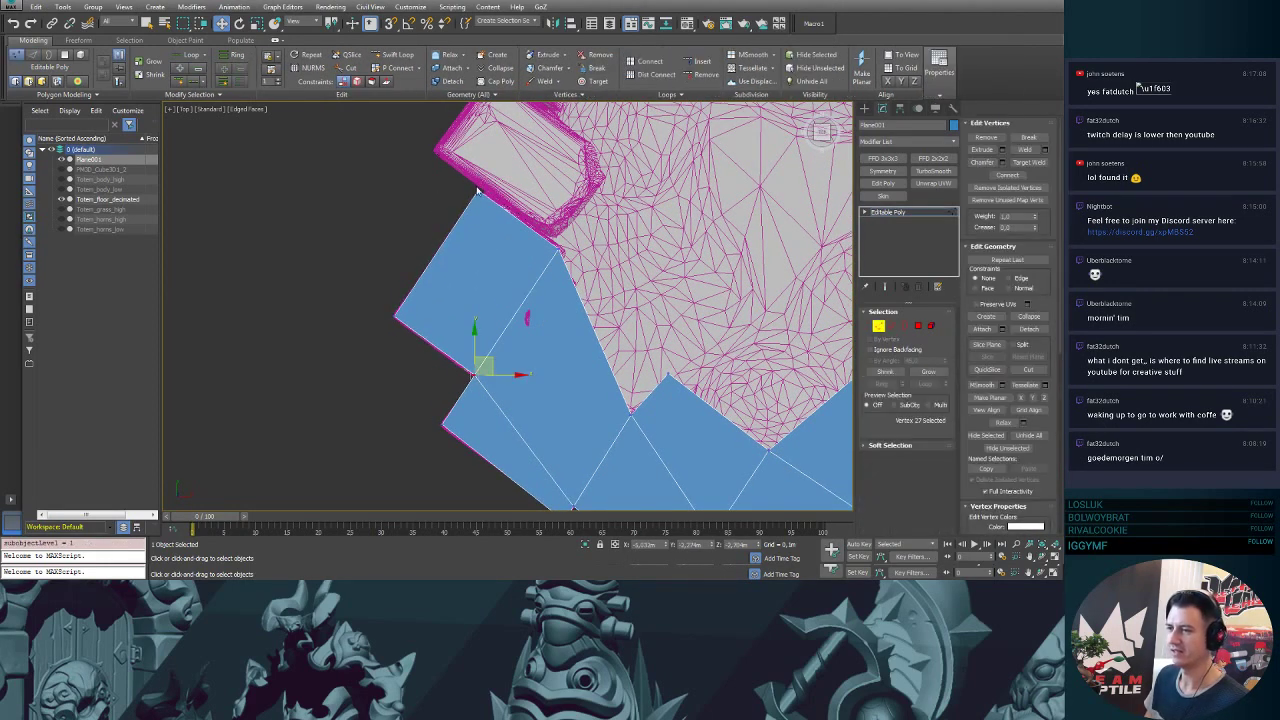
left_click(477, 190)
left_click_drag(492, 173, 494, 176)
left_click(397, 318)
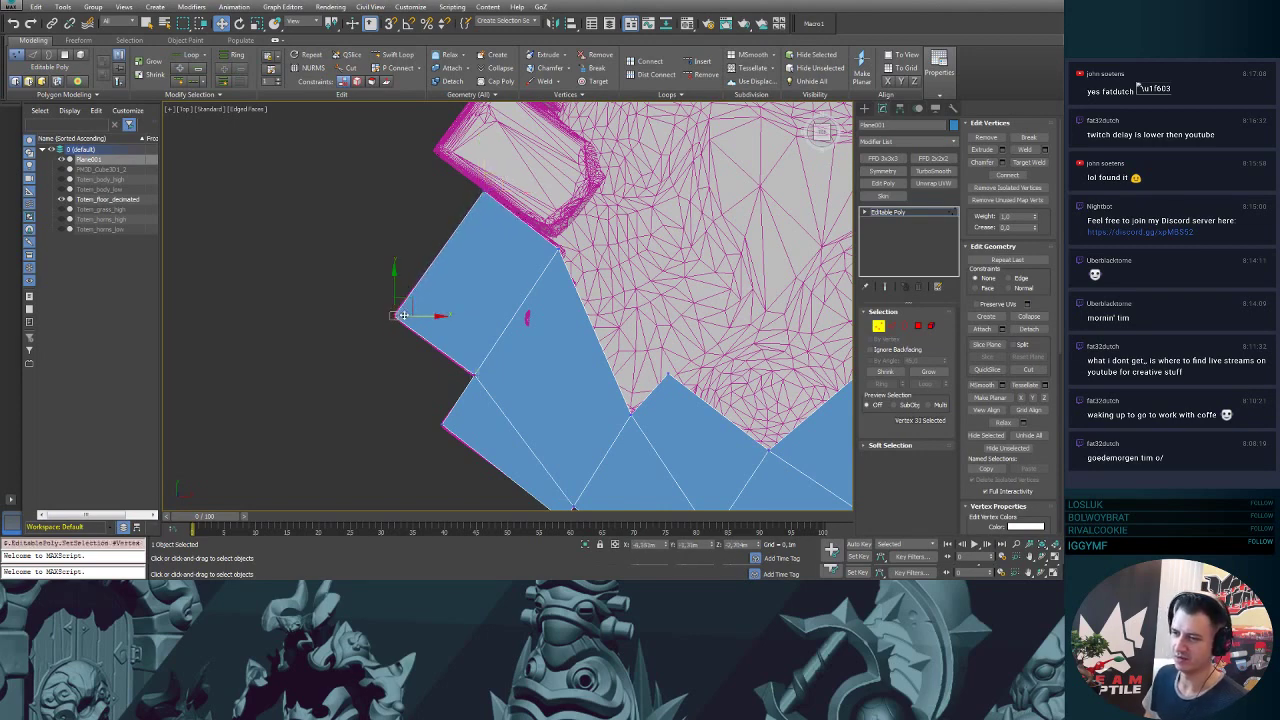
left_click_drag(412, 302, 407, 300)
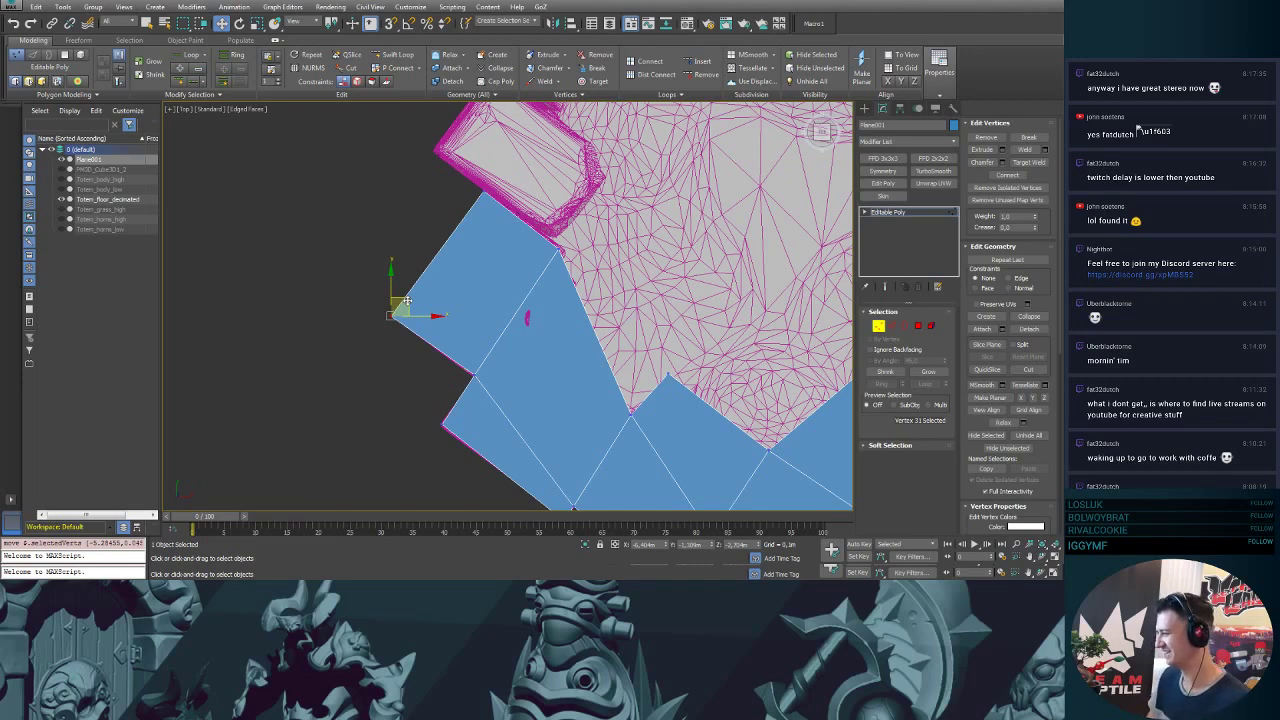
- Adjust the outer corner vertex of the tile below the notch to match the tile's border
middle_click_drag(452, 430, 462, 337)
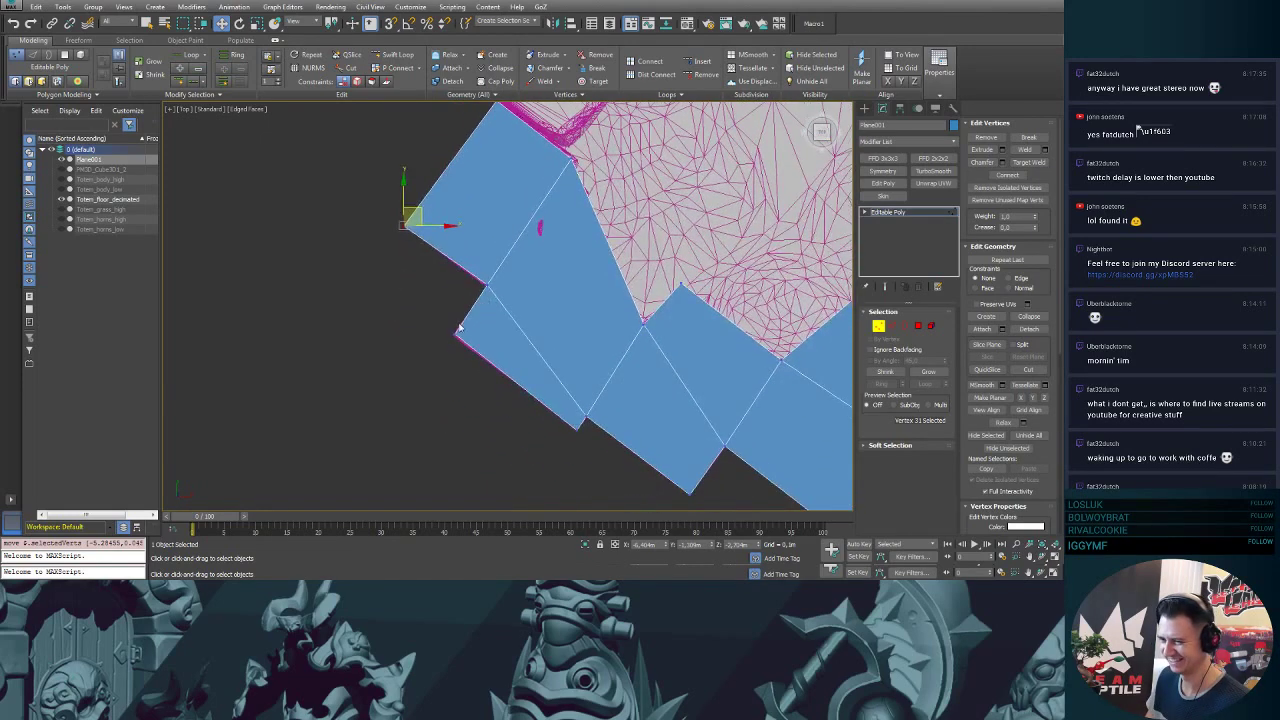
left_click(457, 331)
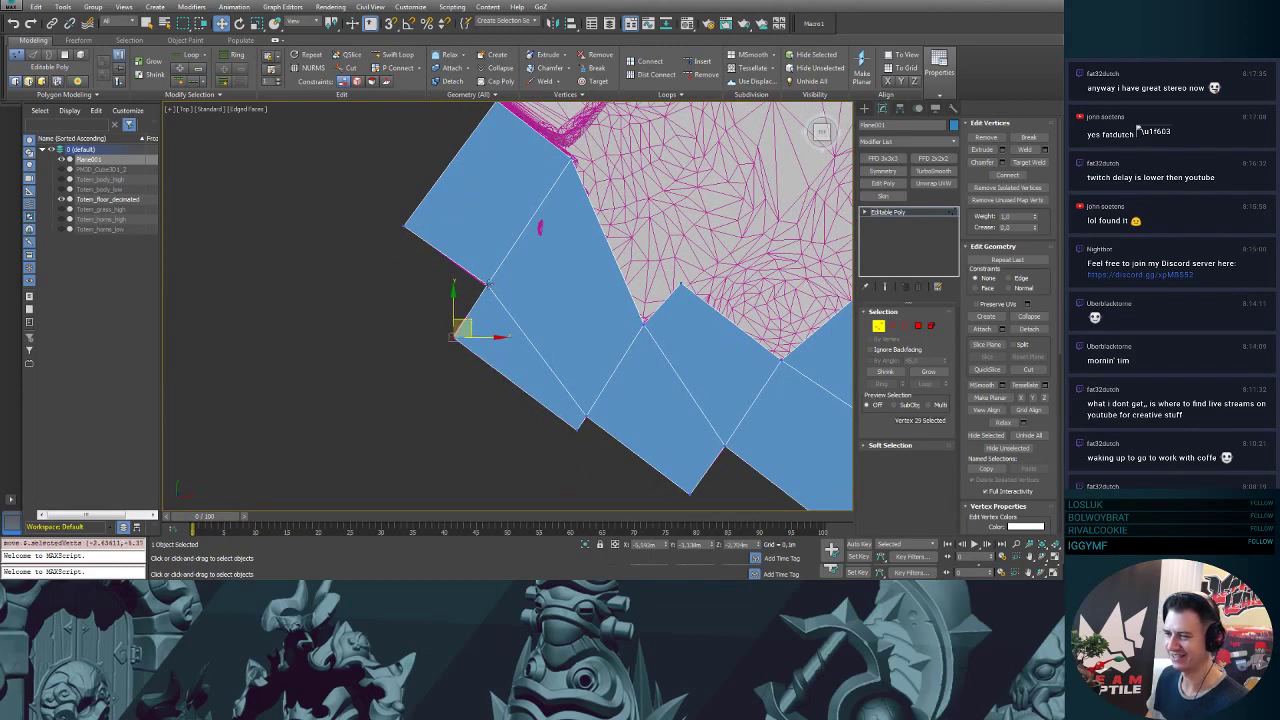
left_click_drag(468, 320, 497, 276)
- Extend the newest polygon's upper edge over the next tile and extend the resulting side edge out to the tile's outer border
middle_click_drag(507, 226, 507, 277)
middle_click_drag(548, 243, 503, 360)
key("2")
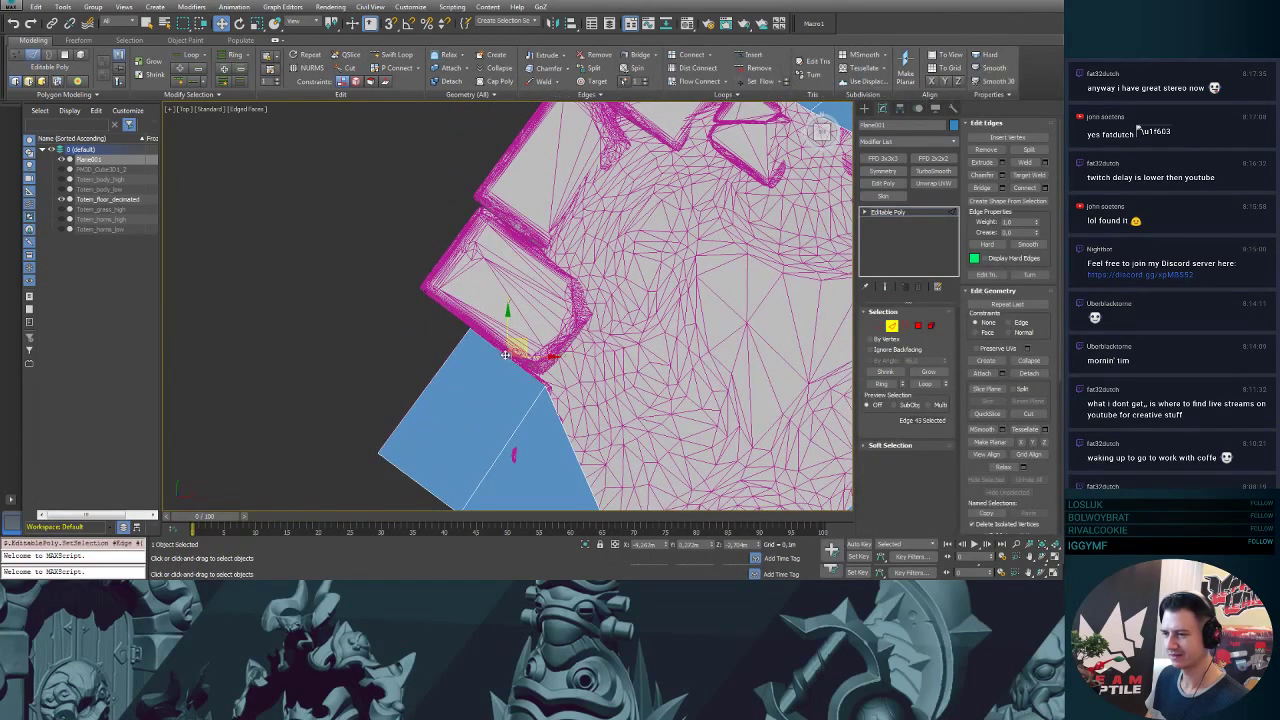
left_click_drag(519, 340, 466, 231, "shift")
left_click(501, 282)
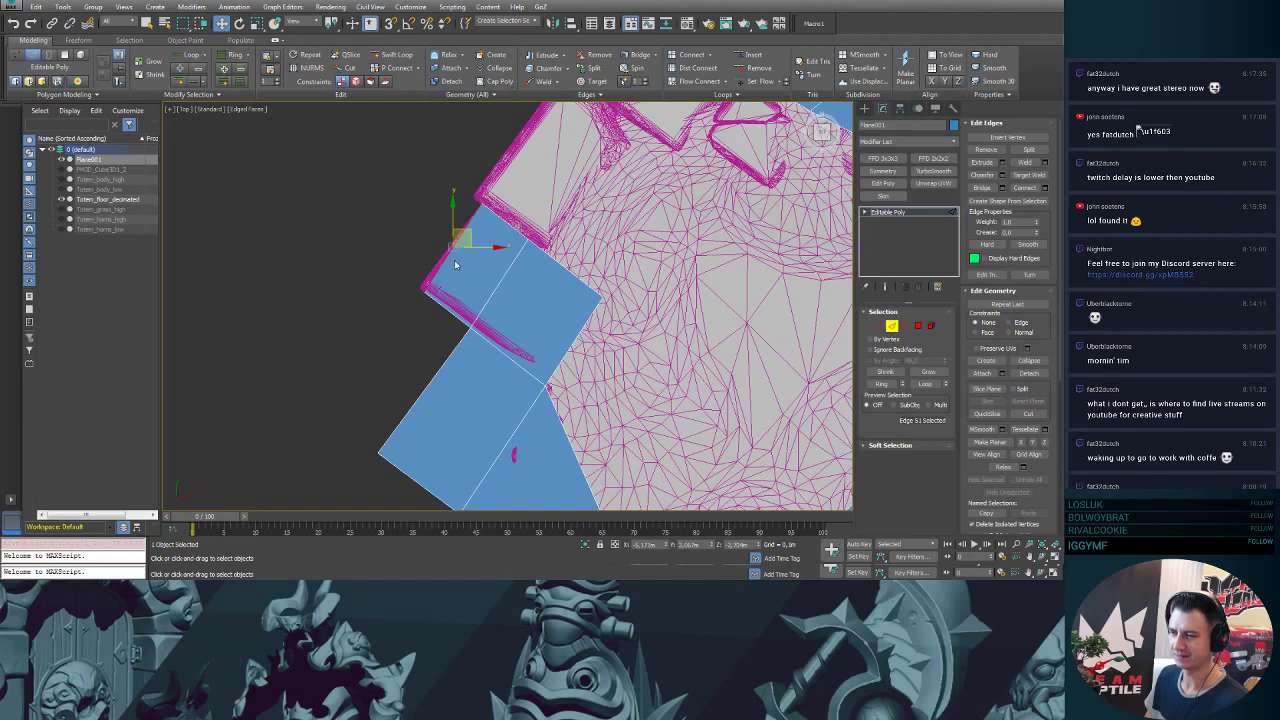
- Fit the new polygon's outer vertices to the tile corners and move its middle upper vertex to the next tile's inner corner
key("1")
left_click(438, 288)
left_click_drag(431, 275, 426, 271)
middle_click_drag(478, 201, 476, 263)
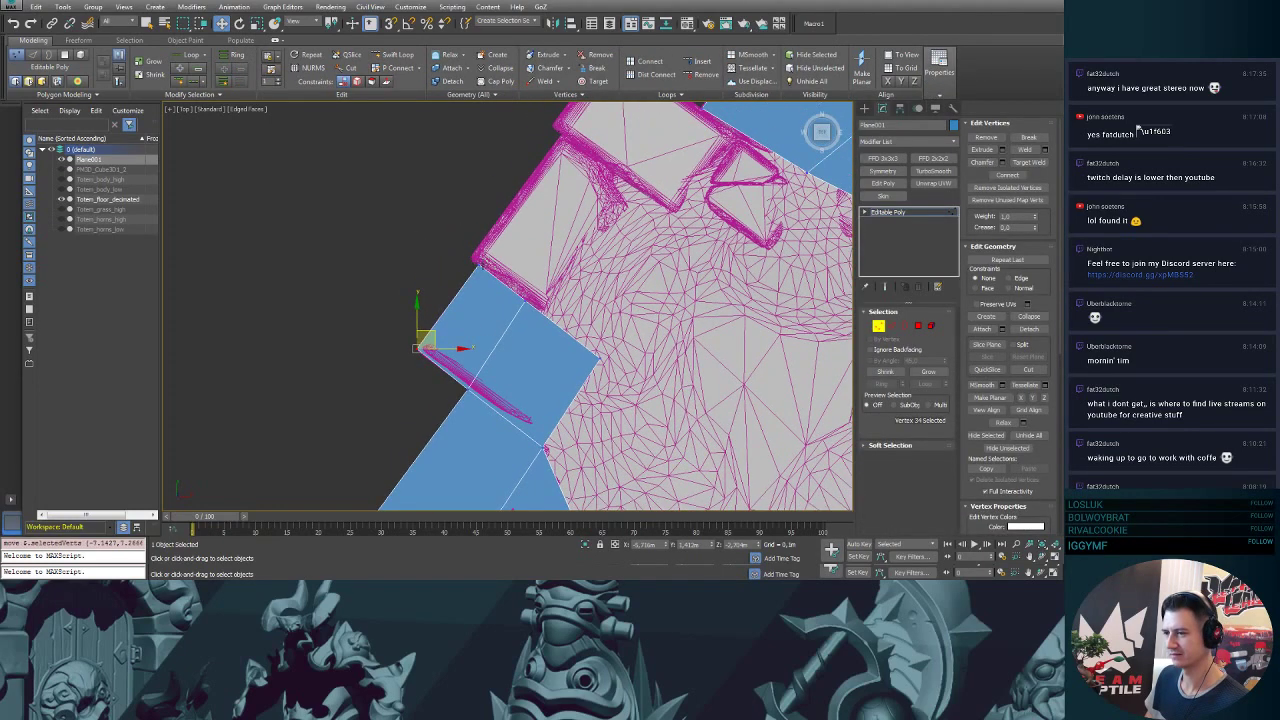
left_click_drag(424, 345, 481, 248)
left_click(522, 299)
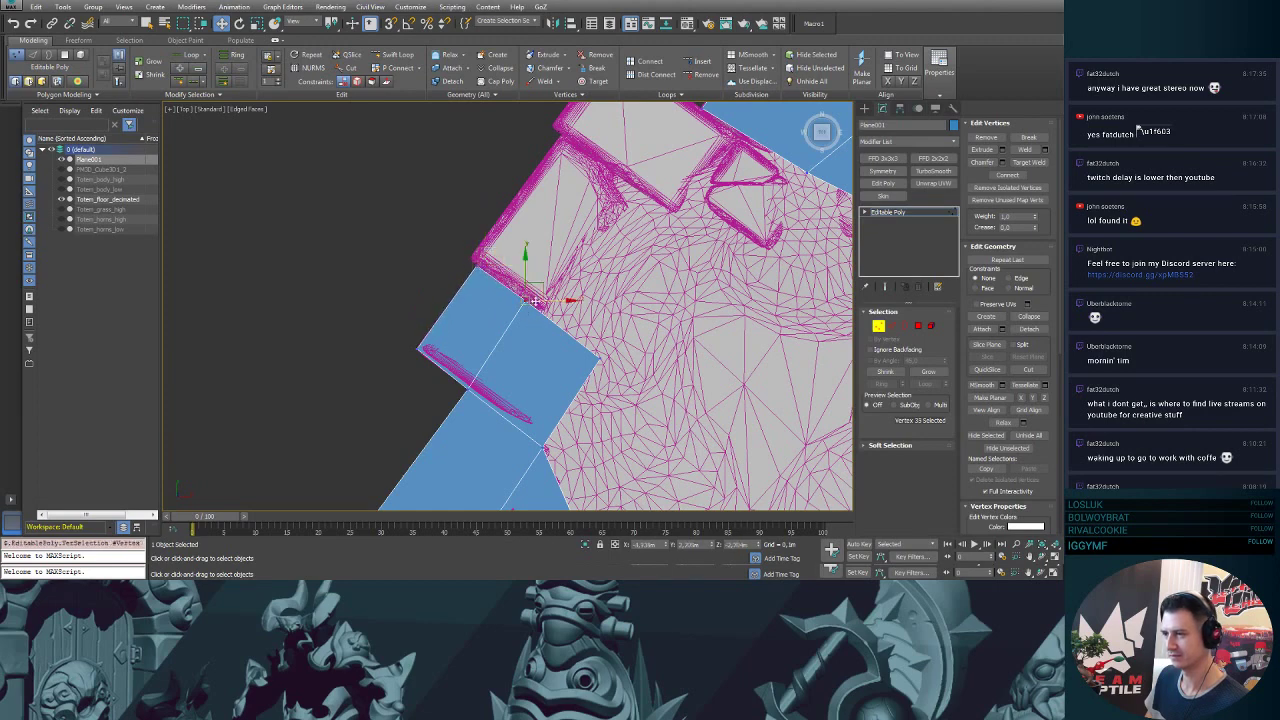
left_click_drag(523, 299, 552, 302)
- Extend the upper end edge along the next long tile up to its far side
key("2")
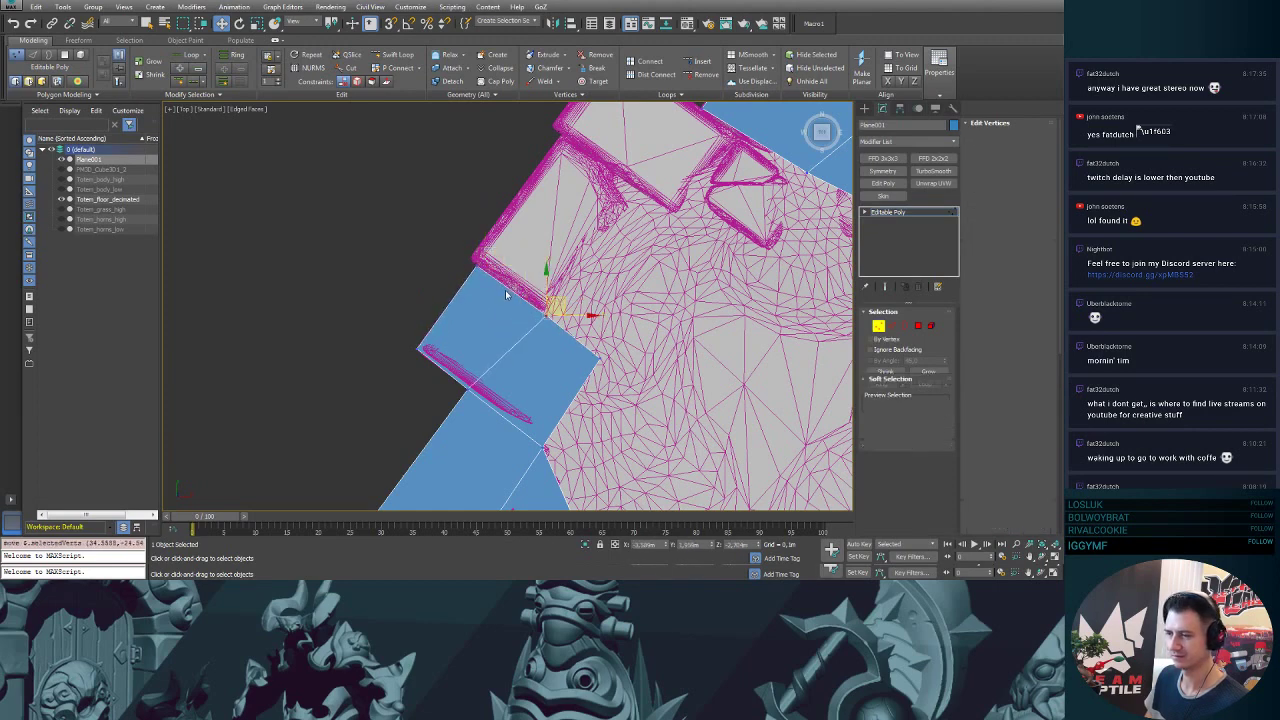
left_click(511, 290)
middle_click_drag(563, 246, 549, 290)
left_click_drag(507, 322, 603, 187)
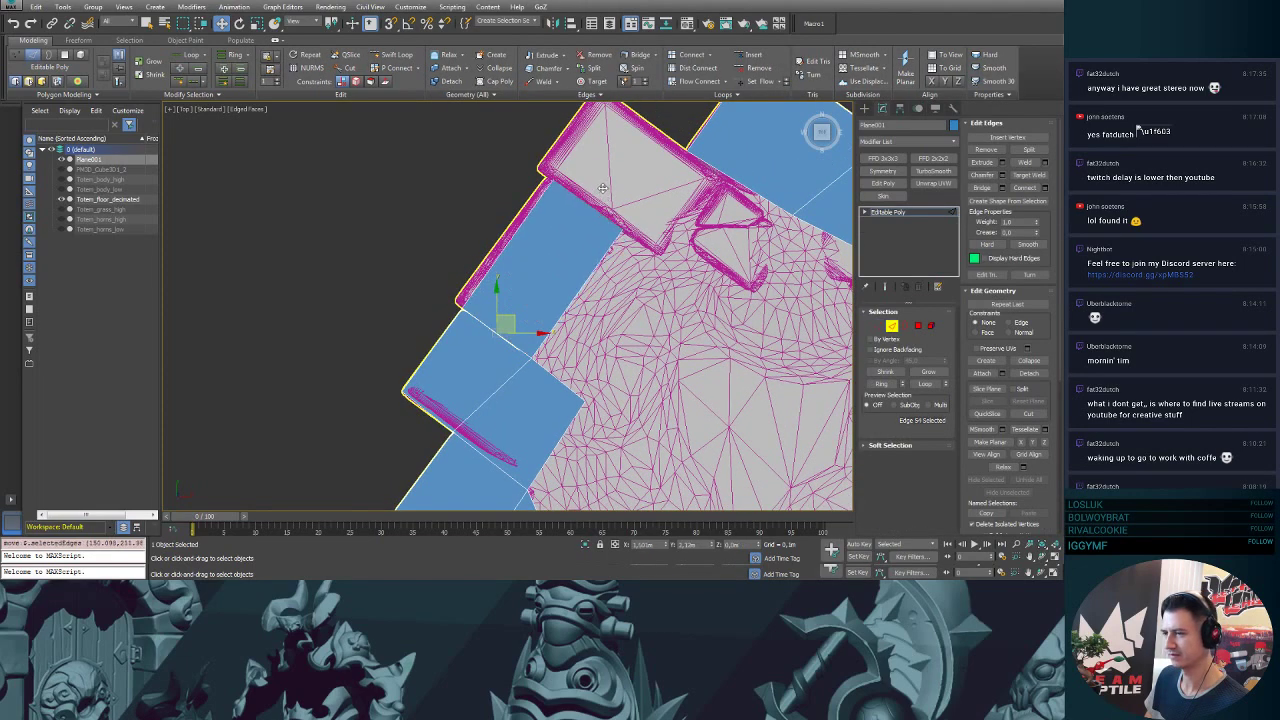
left_click(603, 187)
- Extend the long polygon's outer edge to the tile's outer border and fit the two new corner vertices to the tile corners
left_click(491, 268)
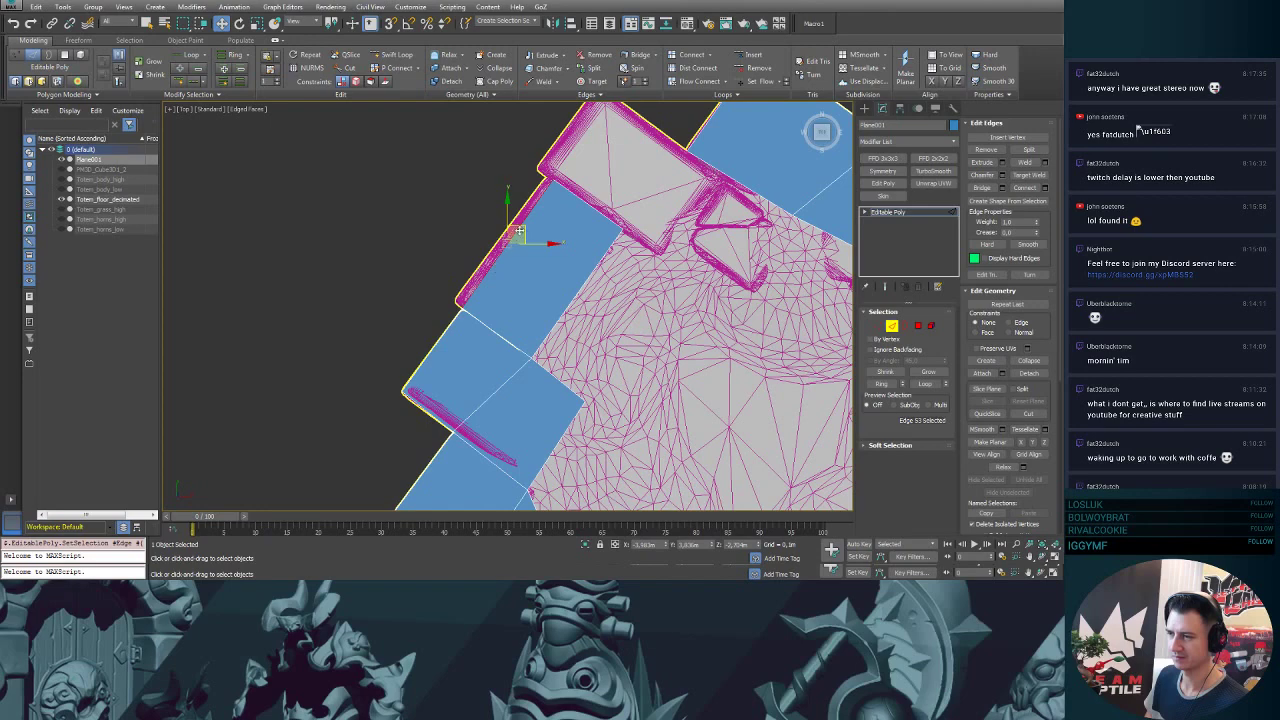
left_click_drag(520, 227, 495, 216, "shift")
middle_click_drag(513, 233, 533, 249)
scroll(534, 249, "up", 2)
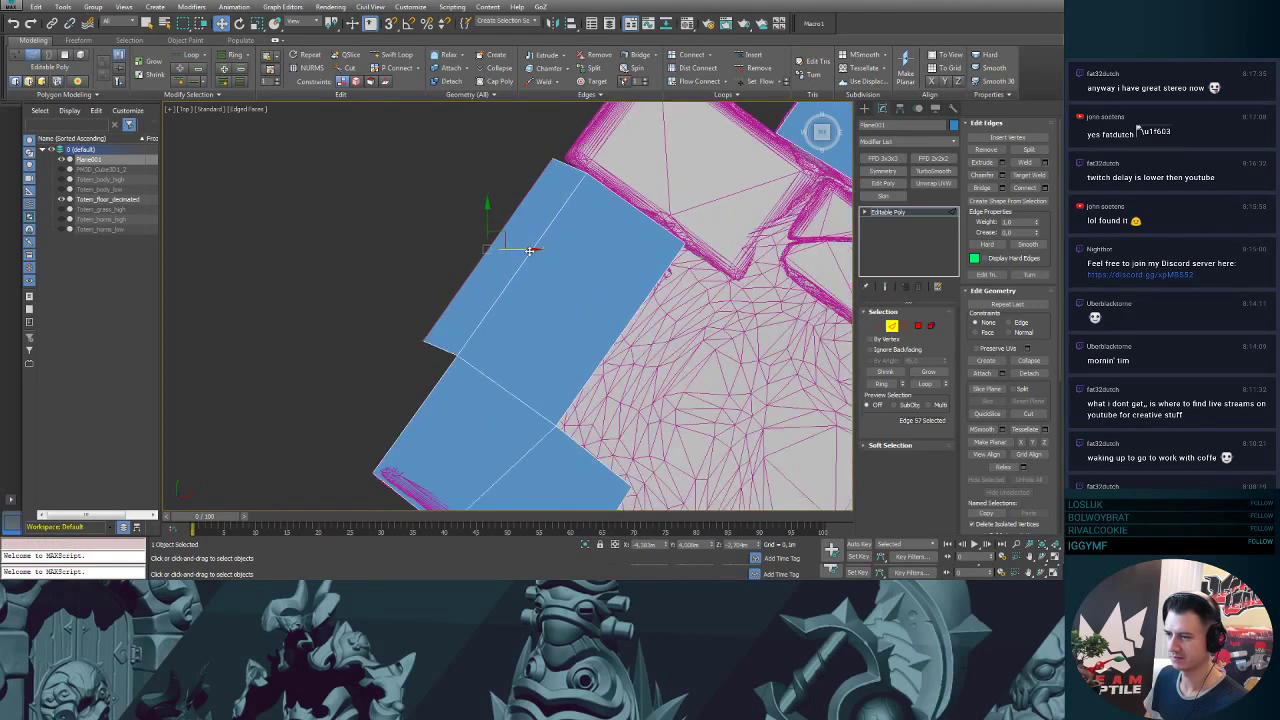
key("1")
left_click(425, 341)
left_click_drag(438, 326, 462, 330)
left_click(553, 159)
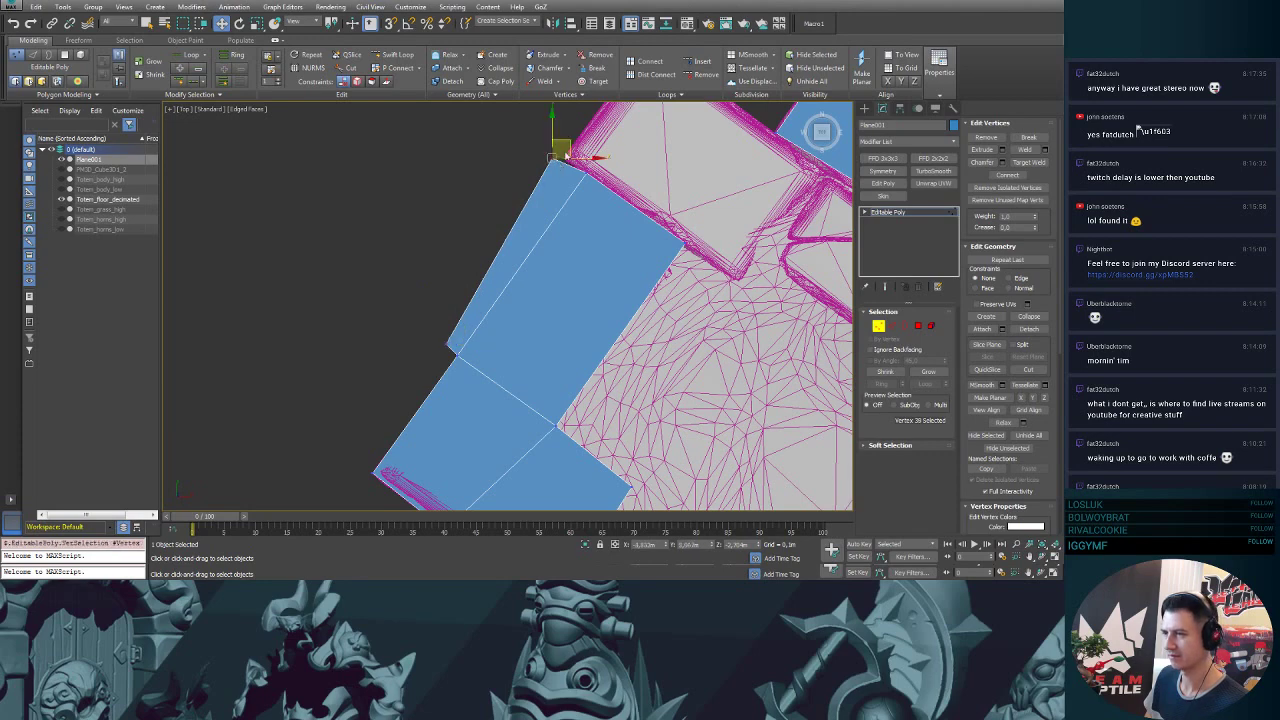
left_click_drag(566, 149, 590, 154)
- Target Weld the two neighbouring vertices together at the long polygon's upper outer corner
middle_click_drag(663, 164, 527, 243)
left_click(1044, 165)
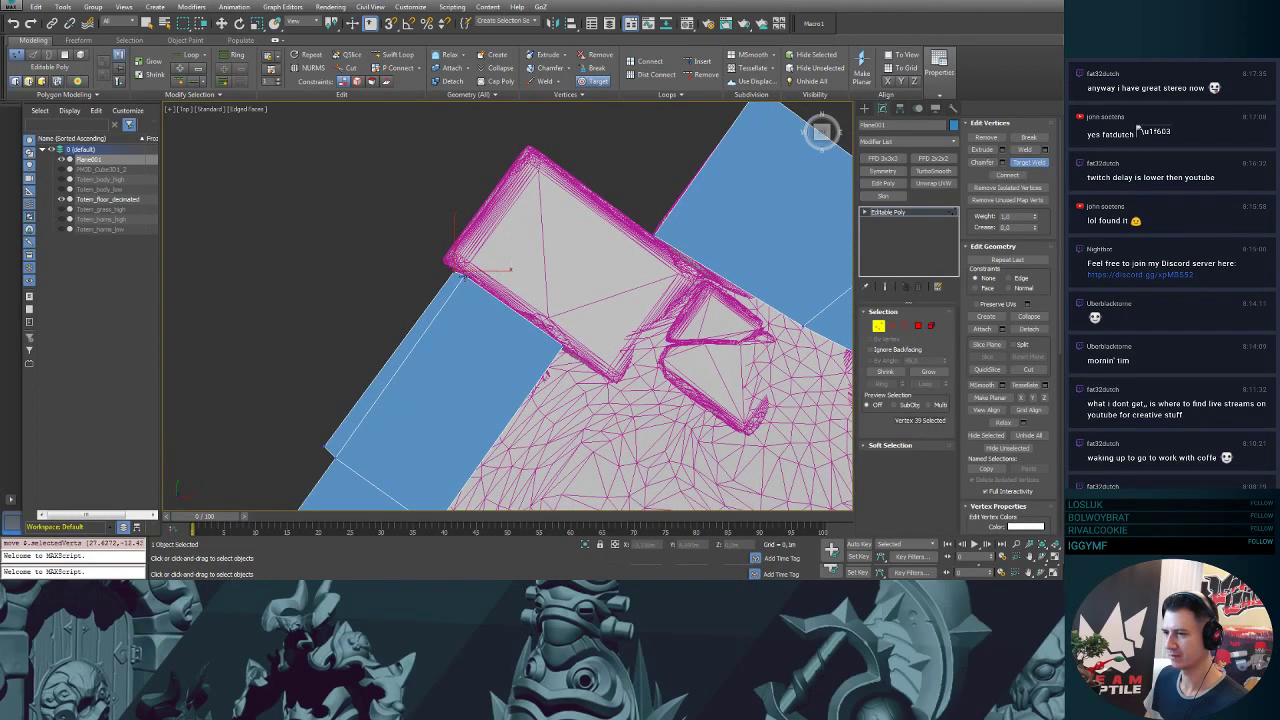
left_click(457, 274)
left_click(1038, 165)
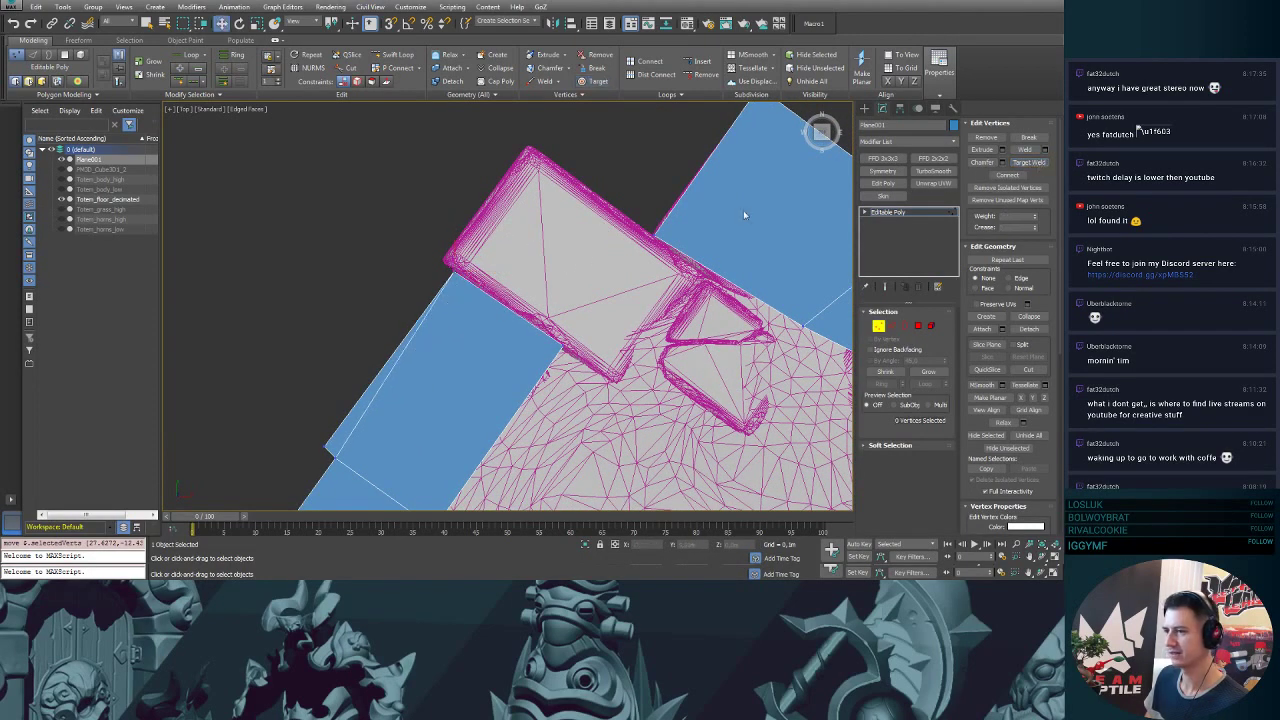
- Extend the long polygon's upper end edge across the next stone tile and fit the new inner corner vertex beside the neighbouring polygon
key("2")
left_click(508, 307)
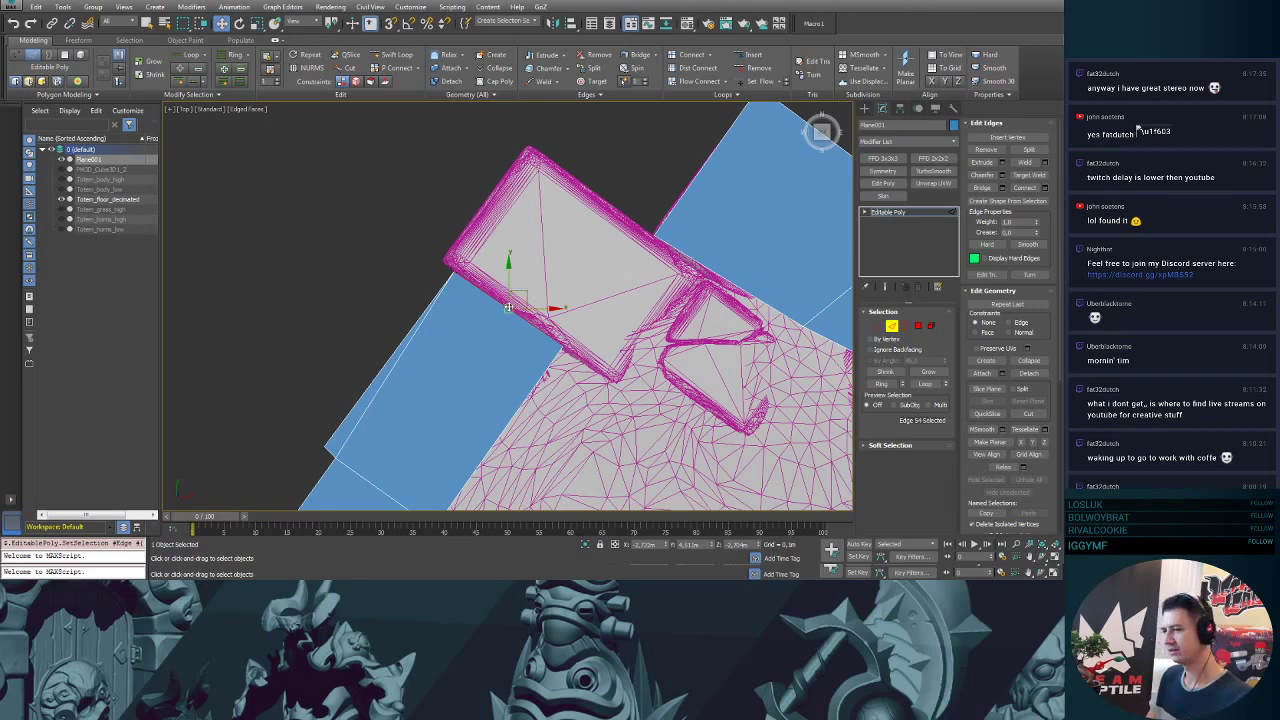
left_click(525, 289)
left_click_drag(525, 289, 611, 177)
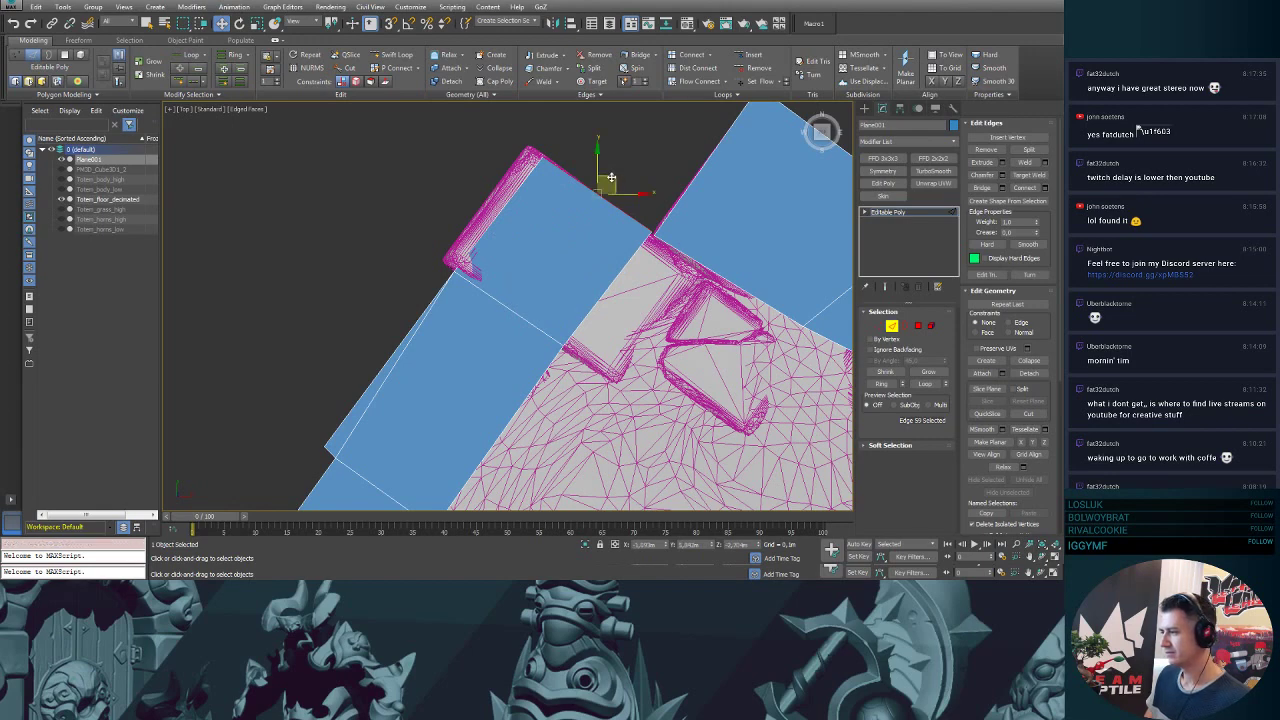
key("1")
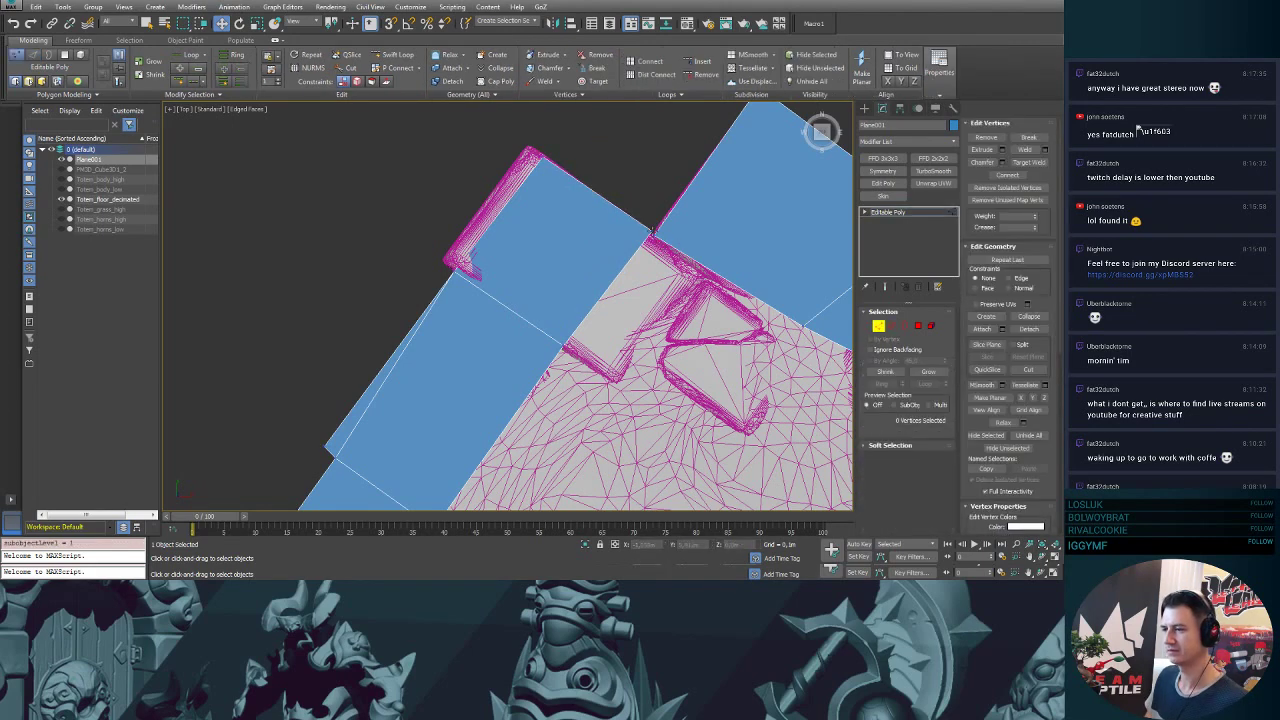
left_click(642, 228)
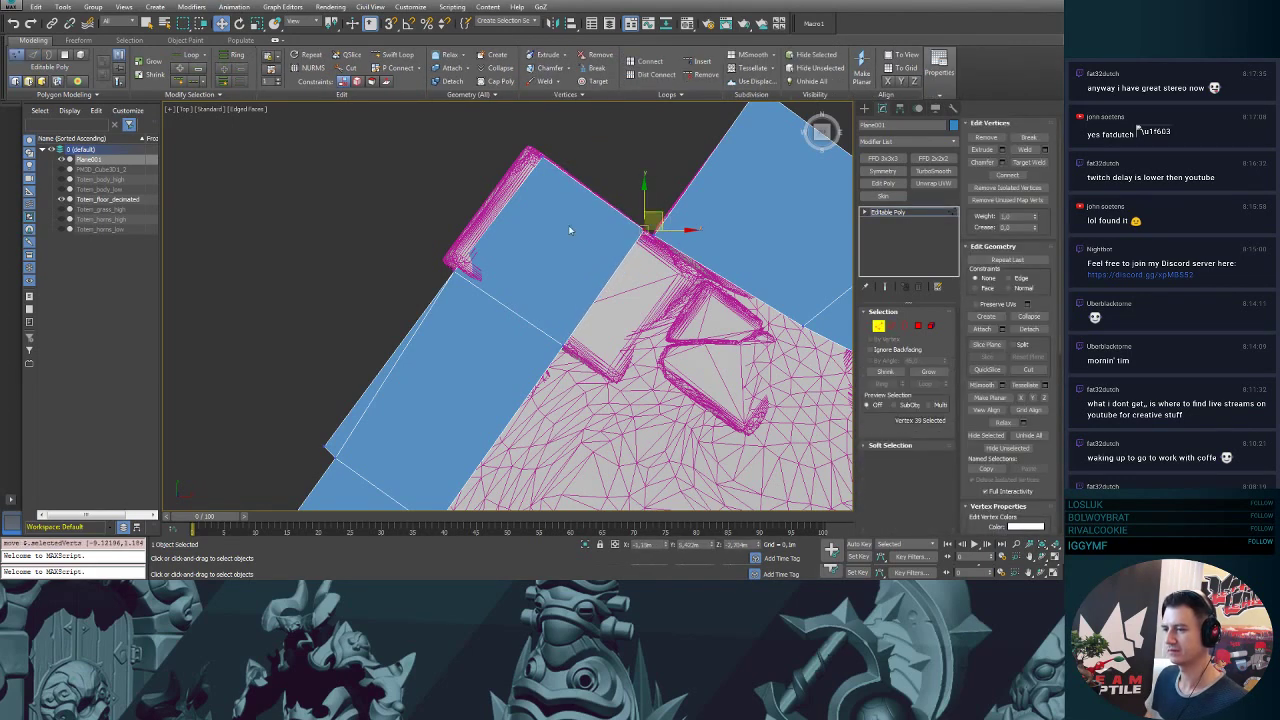
- Extend the new polygon's outer side edge to the tile's outer border and Target Weld the doubled vertices at its upper outer corner
key("2")
left_click(508, 201)
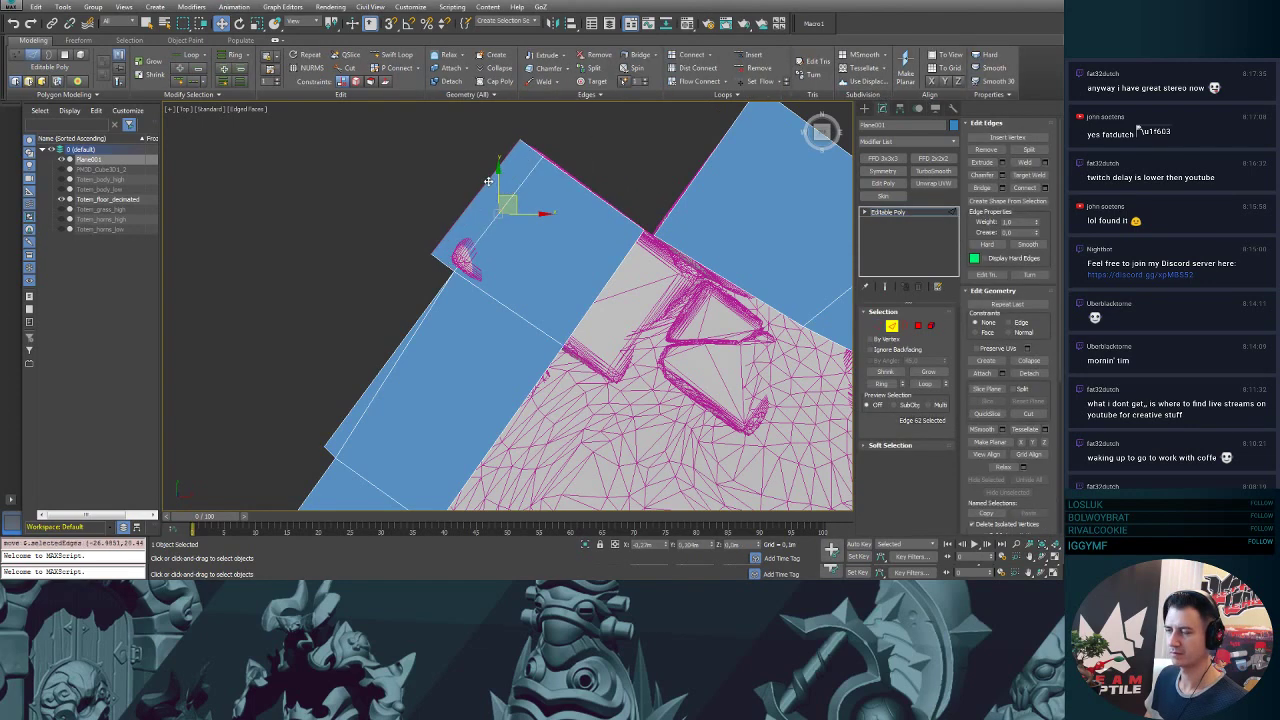
key("1")
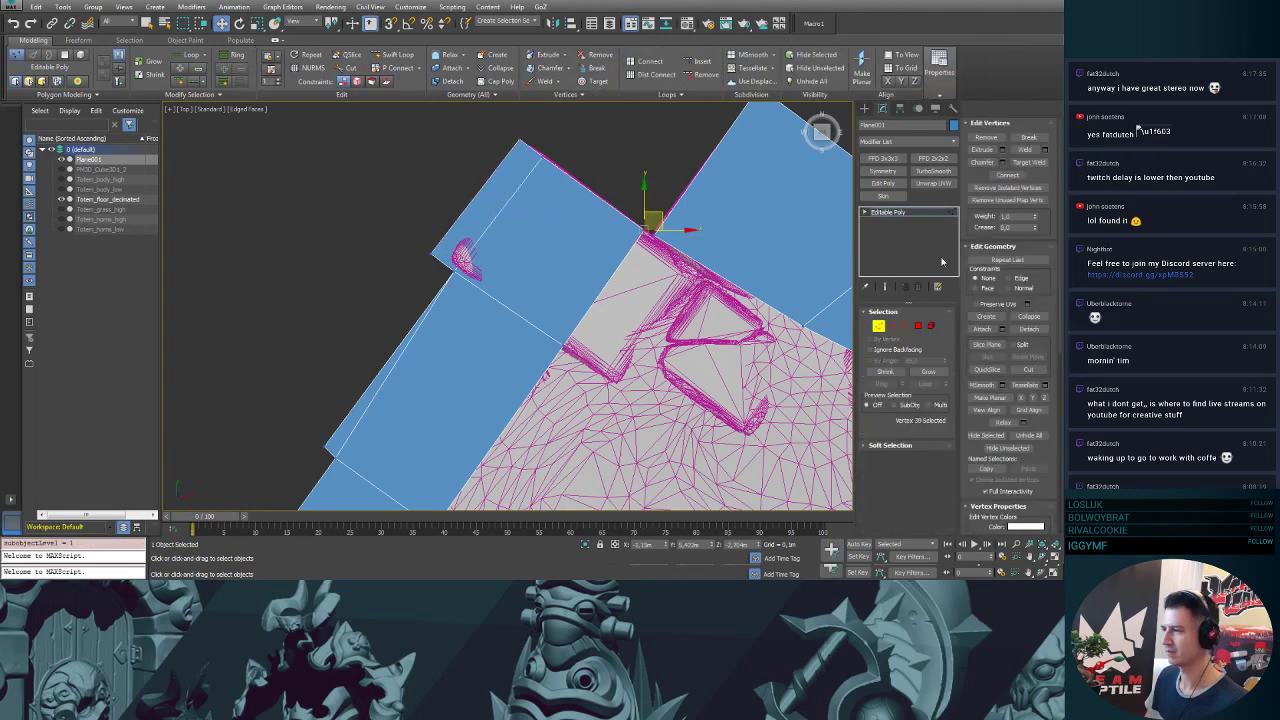
left_click(1029, 162)
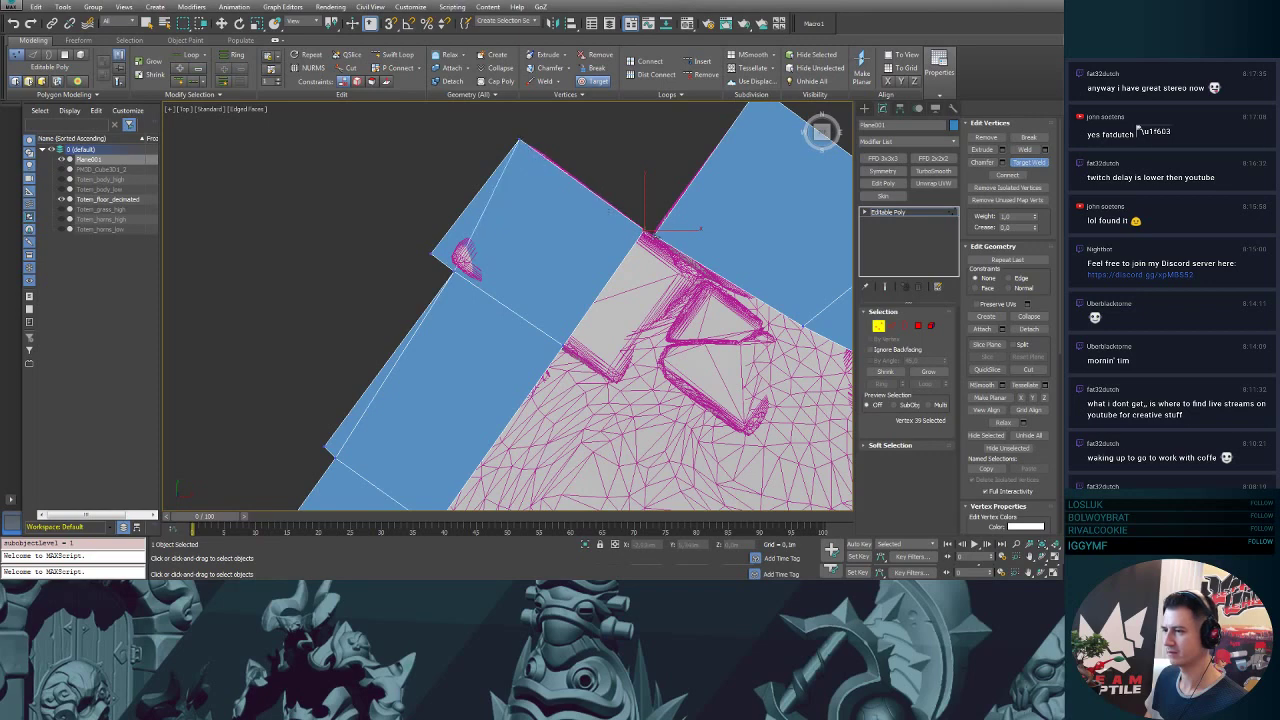
left_click(654, 235)
key("w")
- Fit the new polygon's two outer vertices to the tile corners and move its junction vertex onto the neighbouring polygon's corner
middle_click_drag(669, 273, 624, 278)
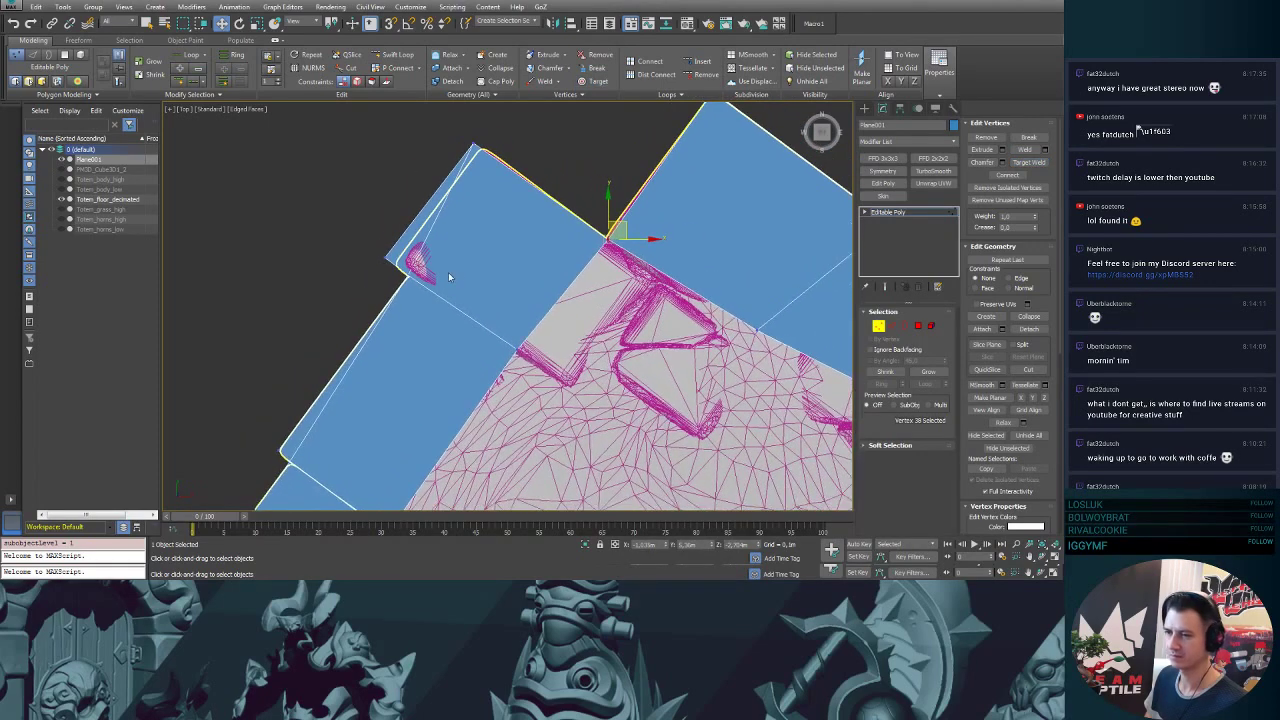
left_click(474, 145)
left_click_drag(486, 131, 494, 135)
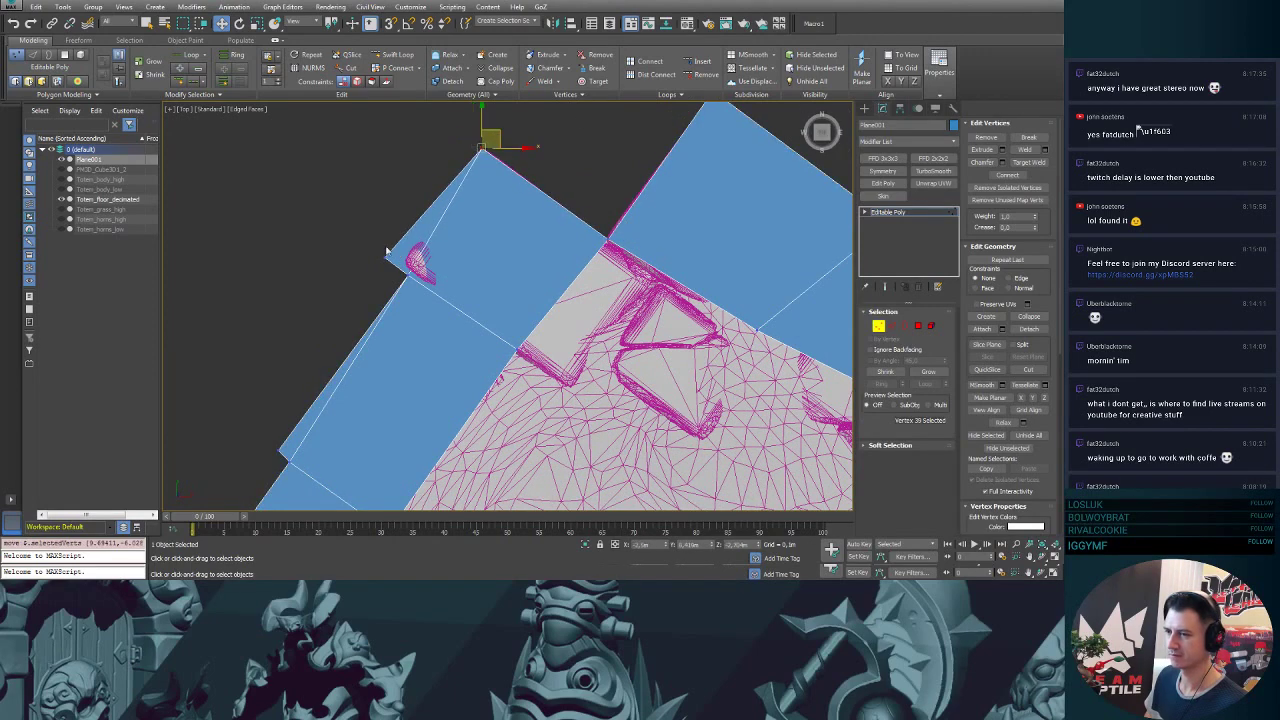
left_click(386, 258)
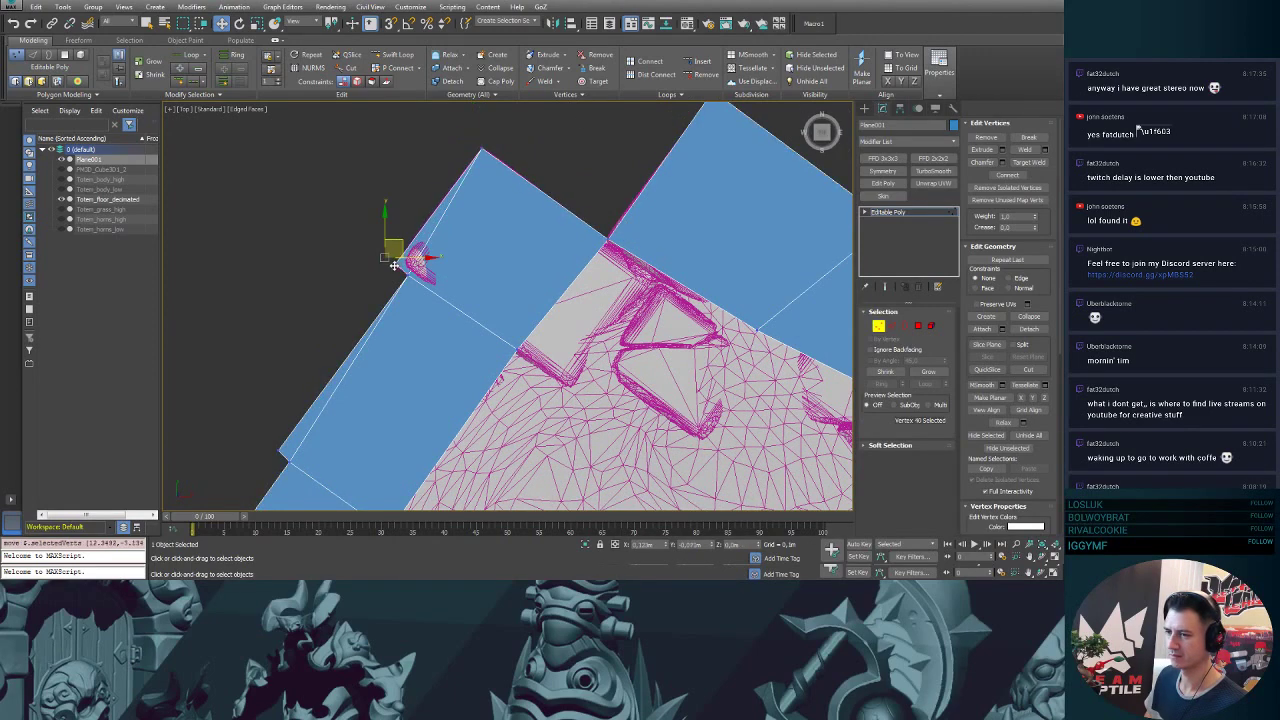
middle_click_drag(393, 266, 497, 328, "alt")
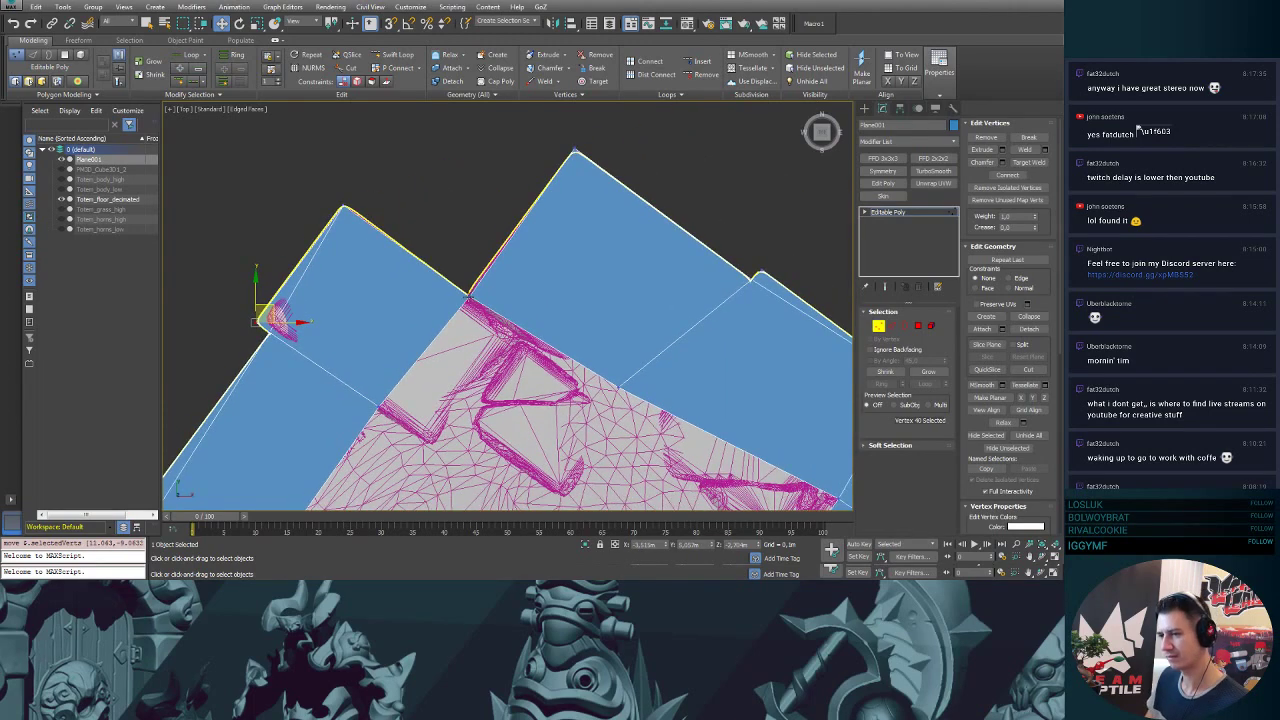
left_click_drag(468, 297, 467, 294)
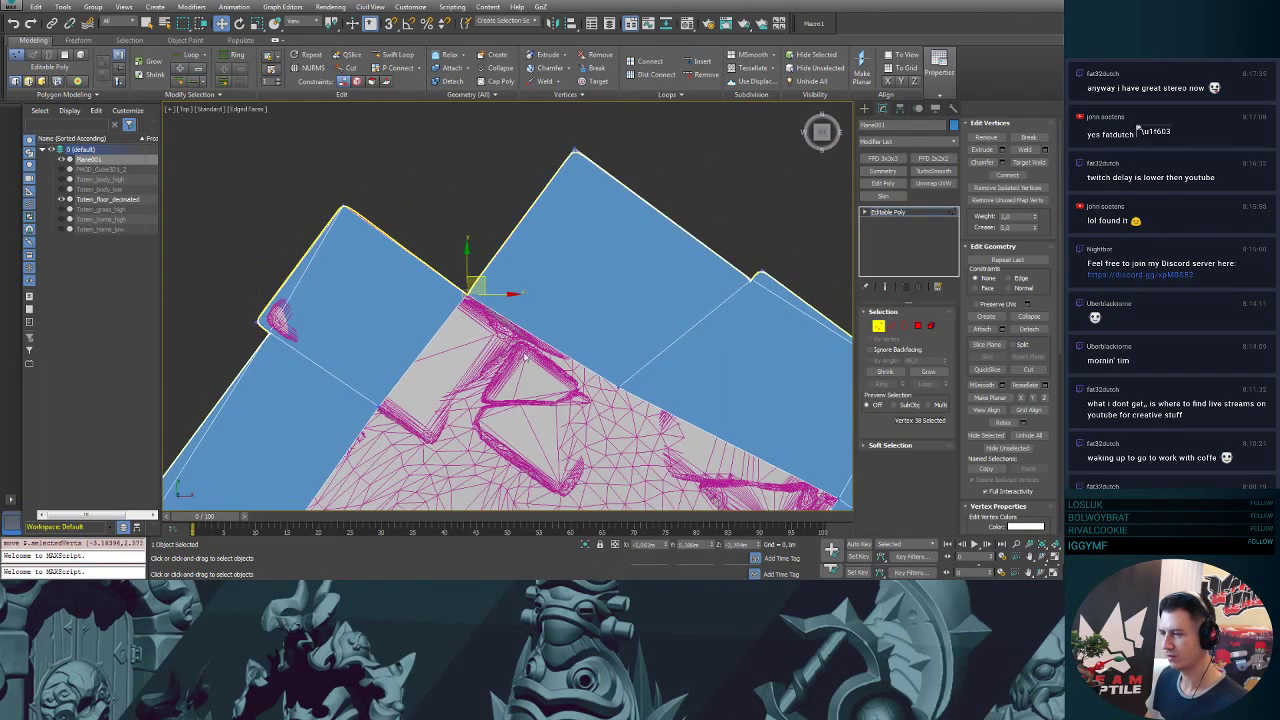
- Target Weld the doubled vertices at the outer corner of the narrow strip on the opposite side of the tile ring
middle_click_drag(525, 357, 318, 259)
scroll(568, 332, "down", 2)
scroll(715, 418, "up", 2)
middle_click_drag(715, 418, 484, 269)
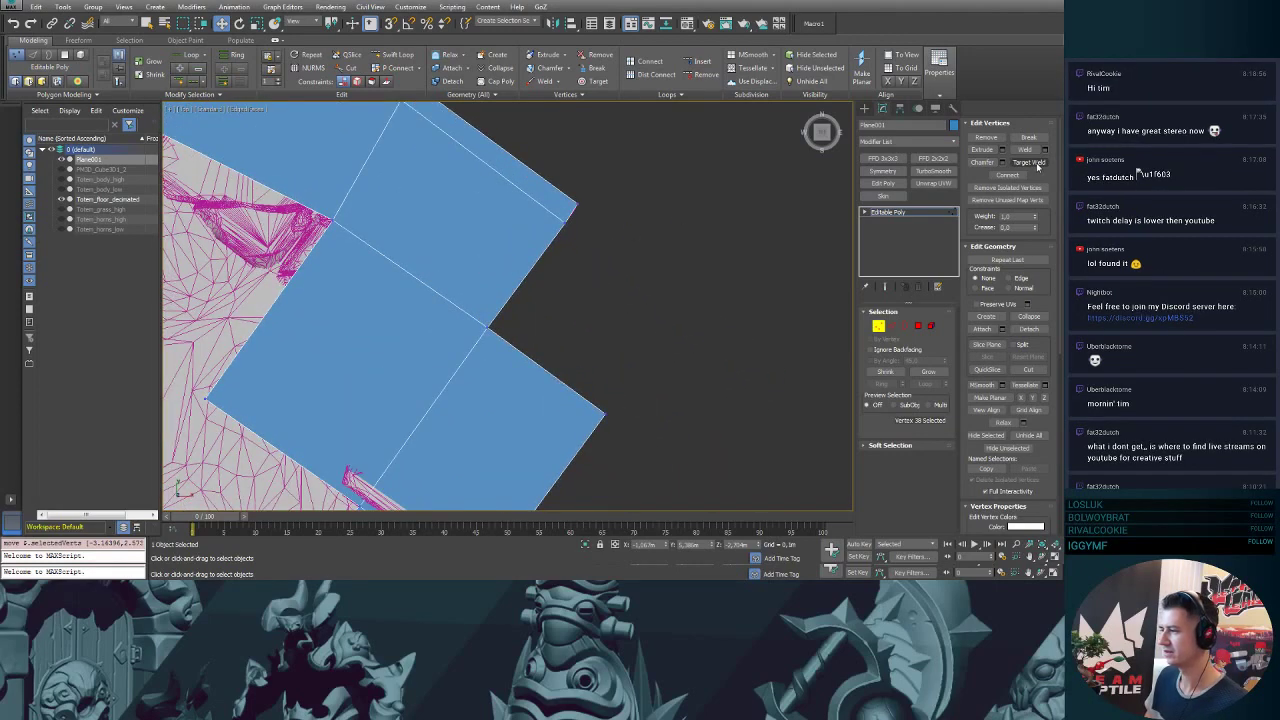
left_click(1032, 162)
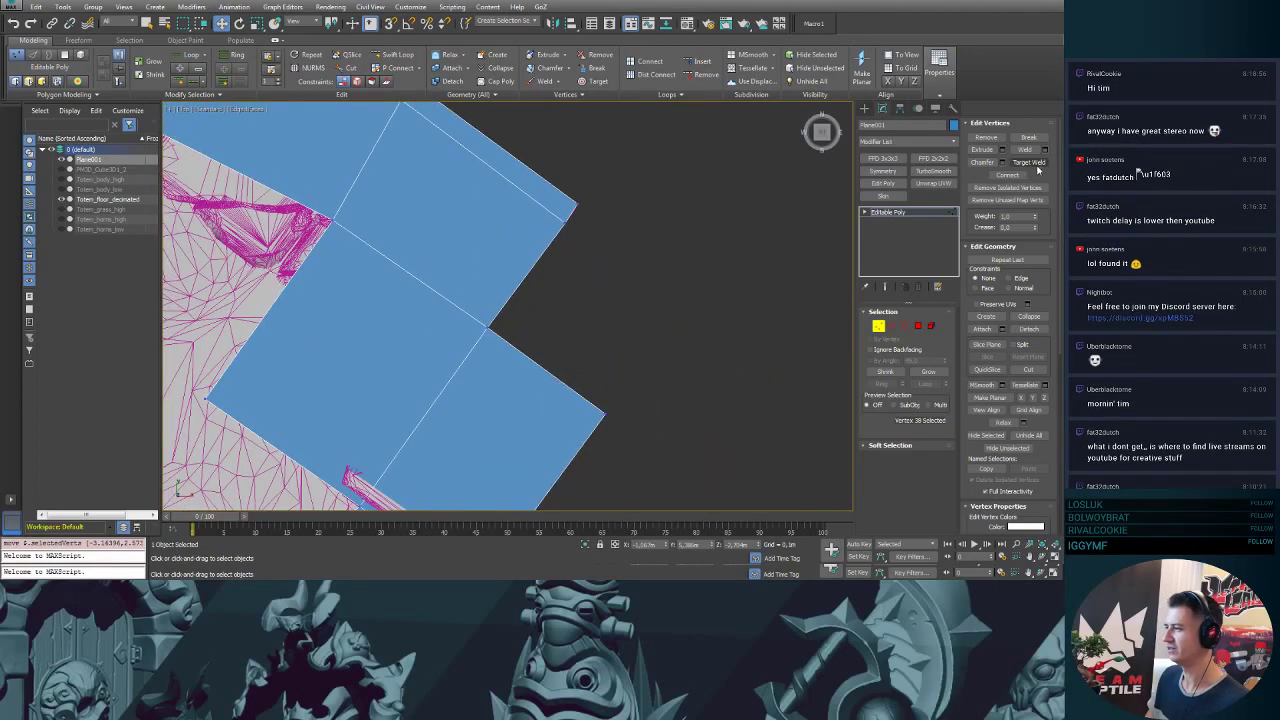
left_click(577, 203)
- Inspect the whole ring of floor polygons against the decimated stone floor from above and in perspective
middle_click_drag(617, 323, 717, 112)
middle_click_drag(702, 277, 790, 134)
scroll(742, 193, "down", 2)
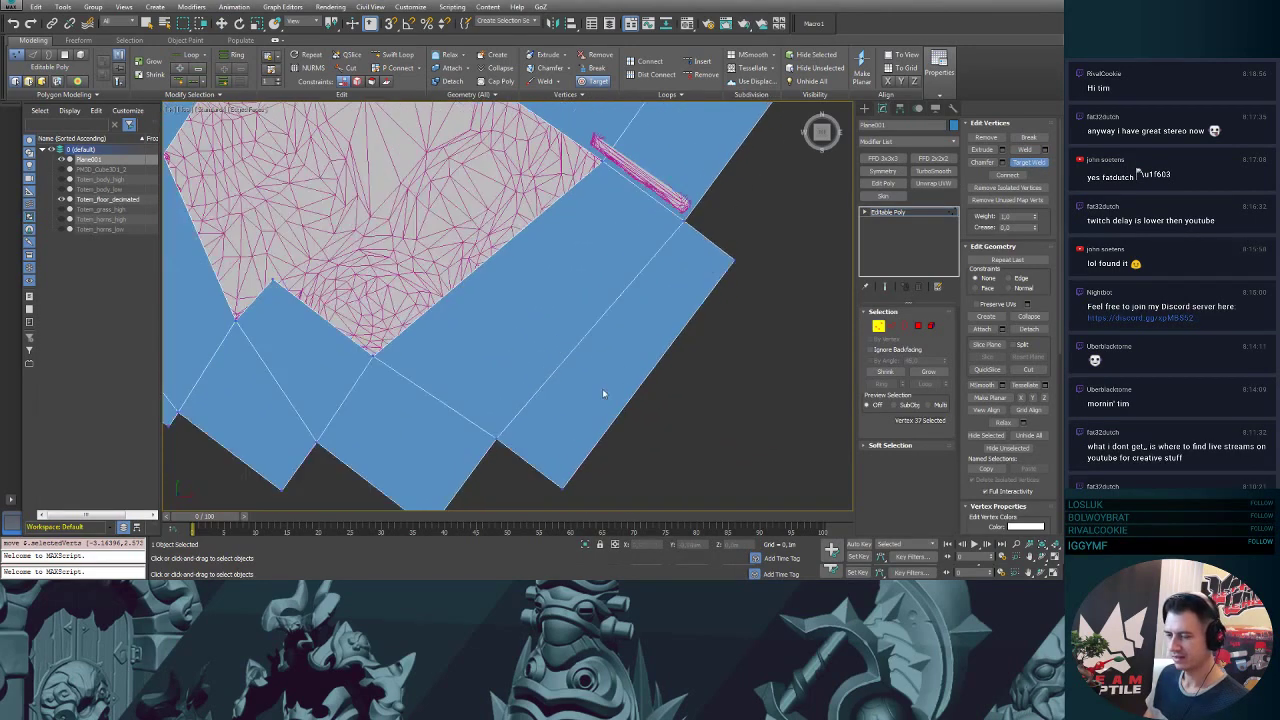
middle_click_drag(603, 392, 790, 222)
middle_click_drag(510, 200, 658, 293)
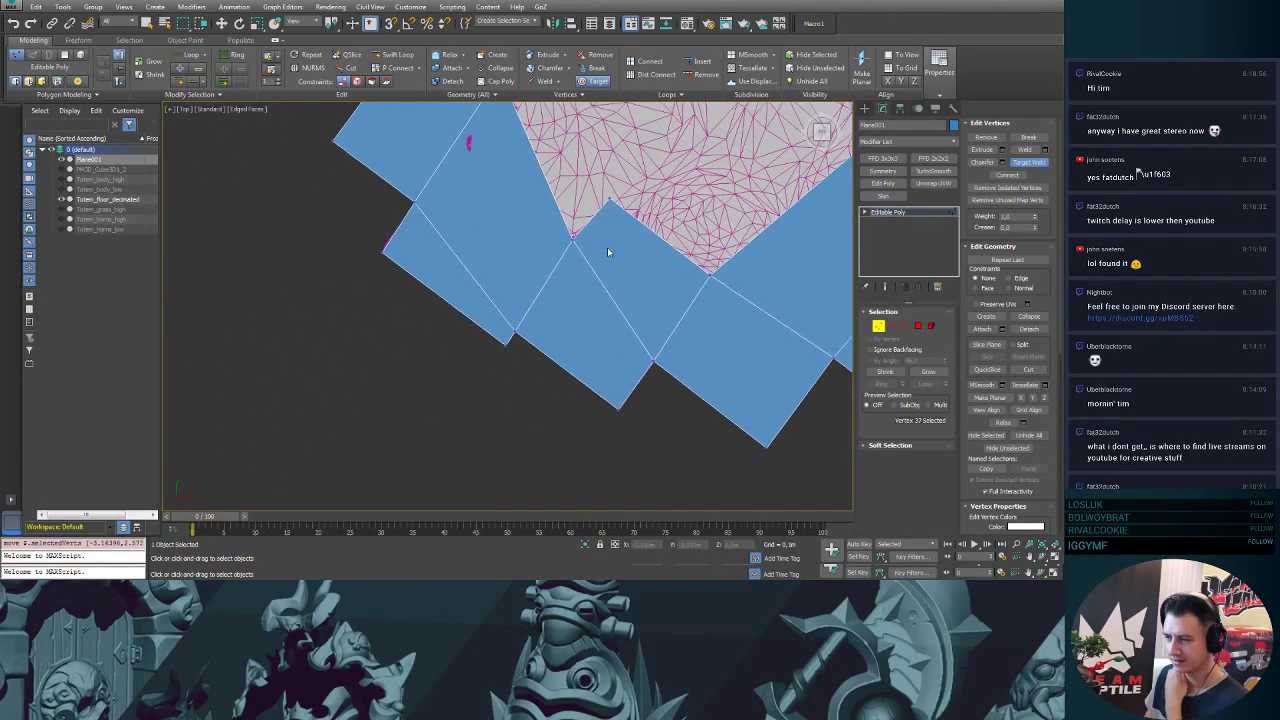
middle_click_drag(599, 243, 508, 286, "alt")
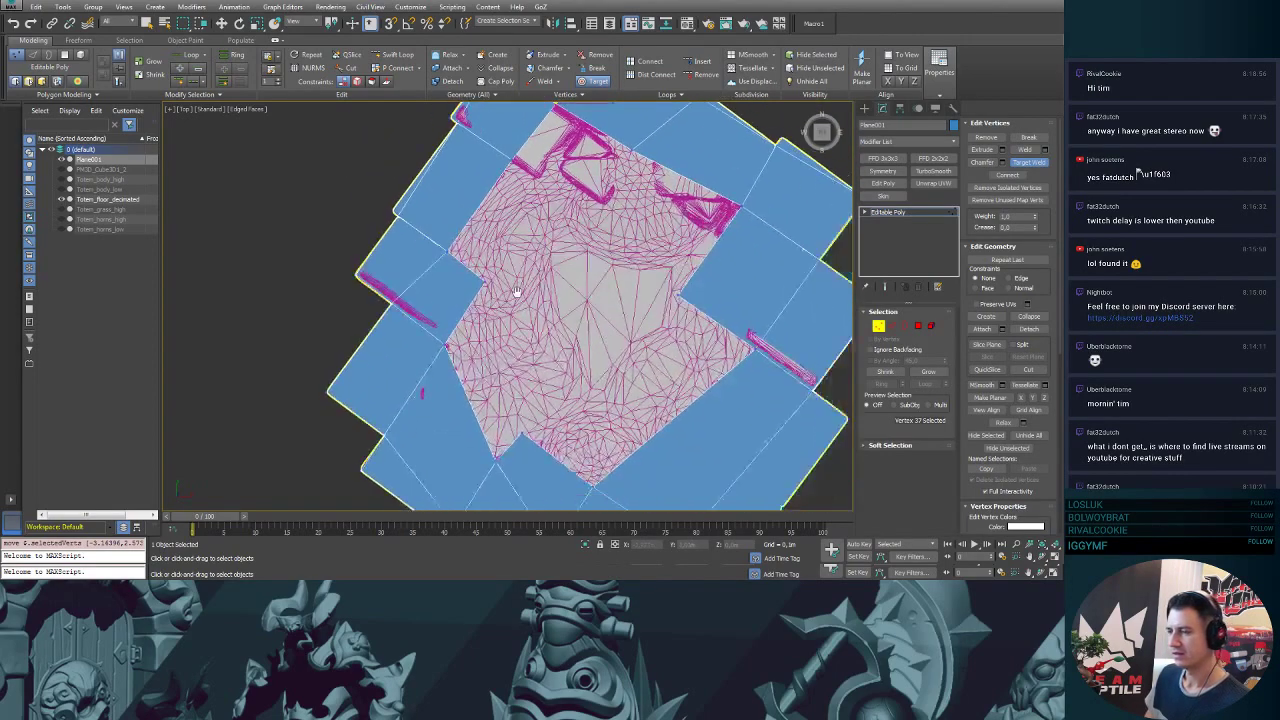
scroll(475, 282, "down", 3)
scroll(477, 283, "up", 3)
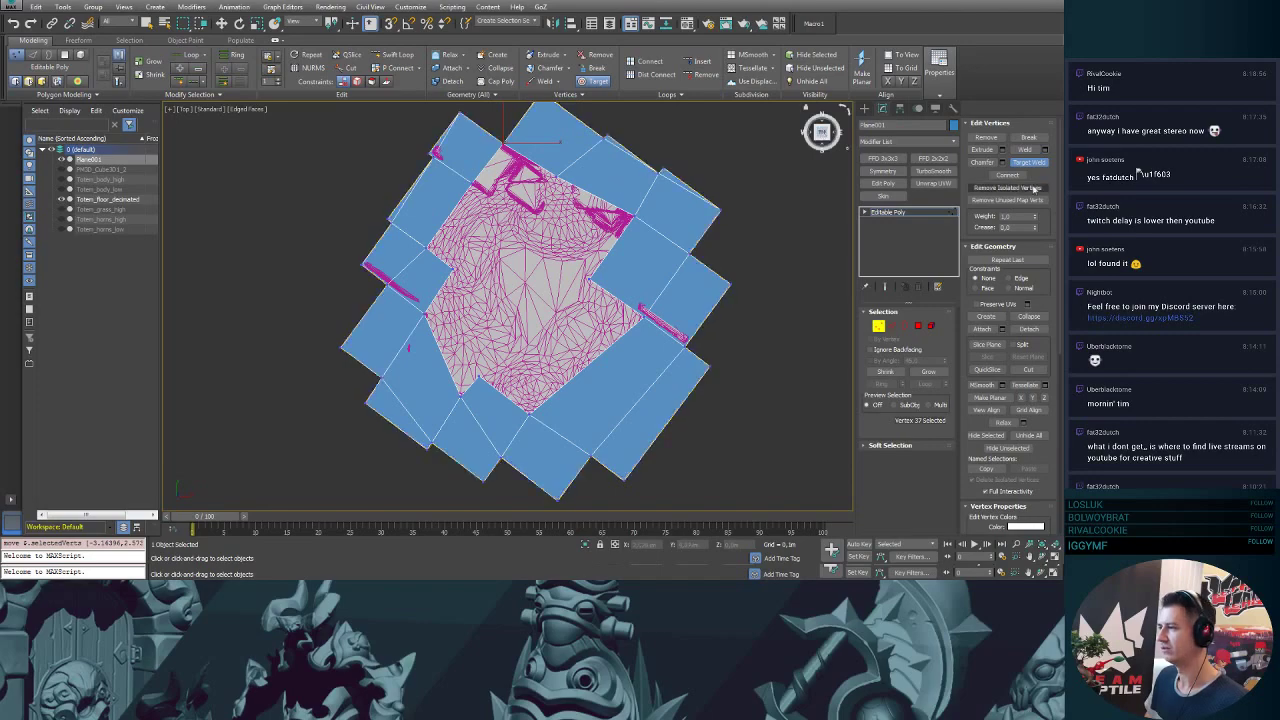
key("w")
key("p")
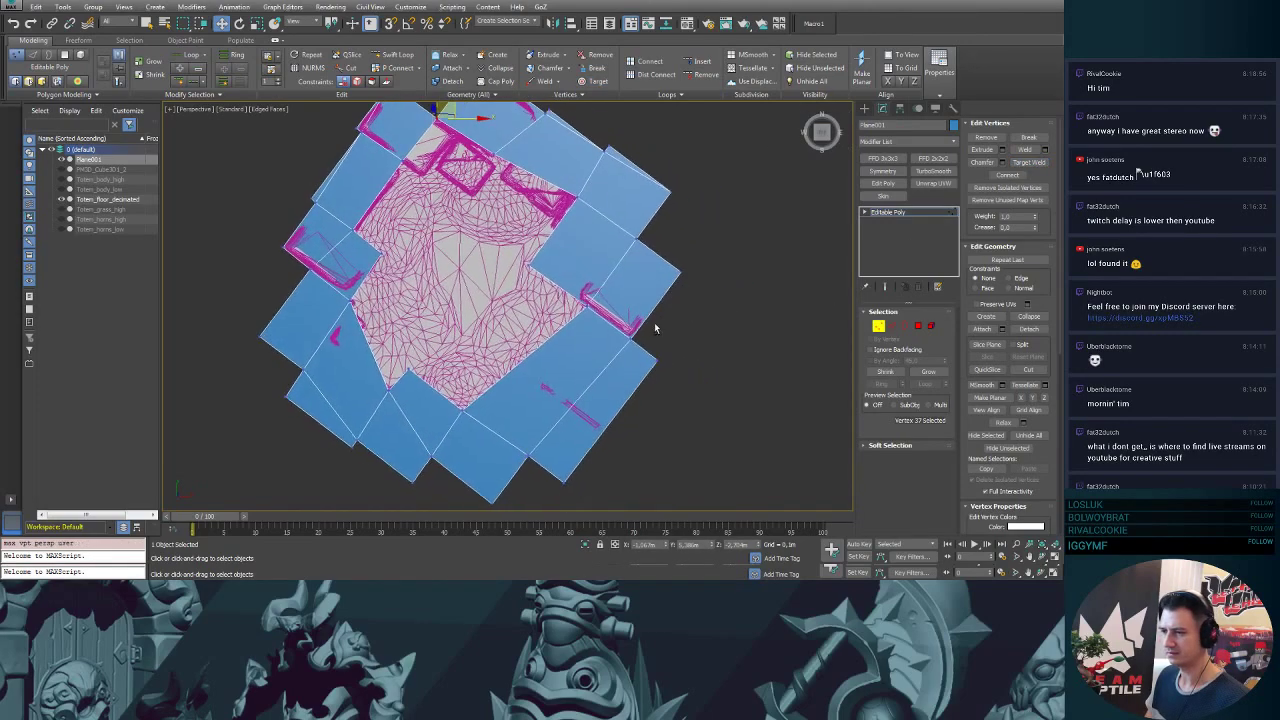
middle_click_drag(775, 200, 760, 253, "alt")
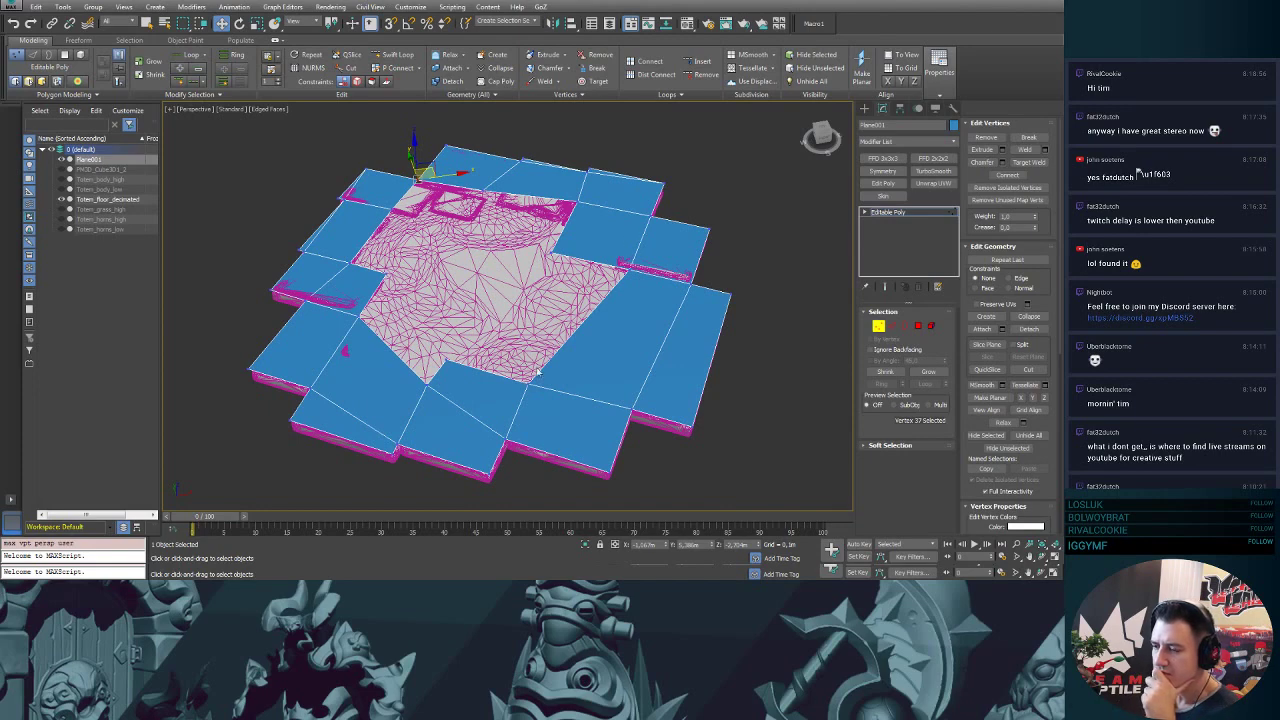
middle_click_drag(537, 371, 609, 268, "alt")
key("t")
scroll(609, 268, "up", 2)
middle_click_drag(711, 237, 647, 305)
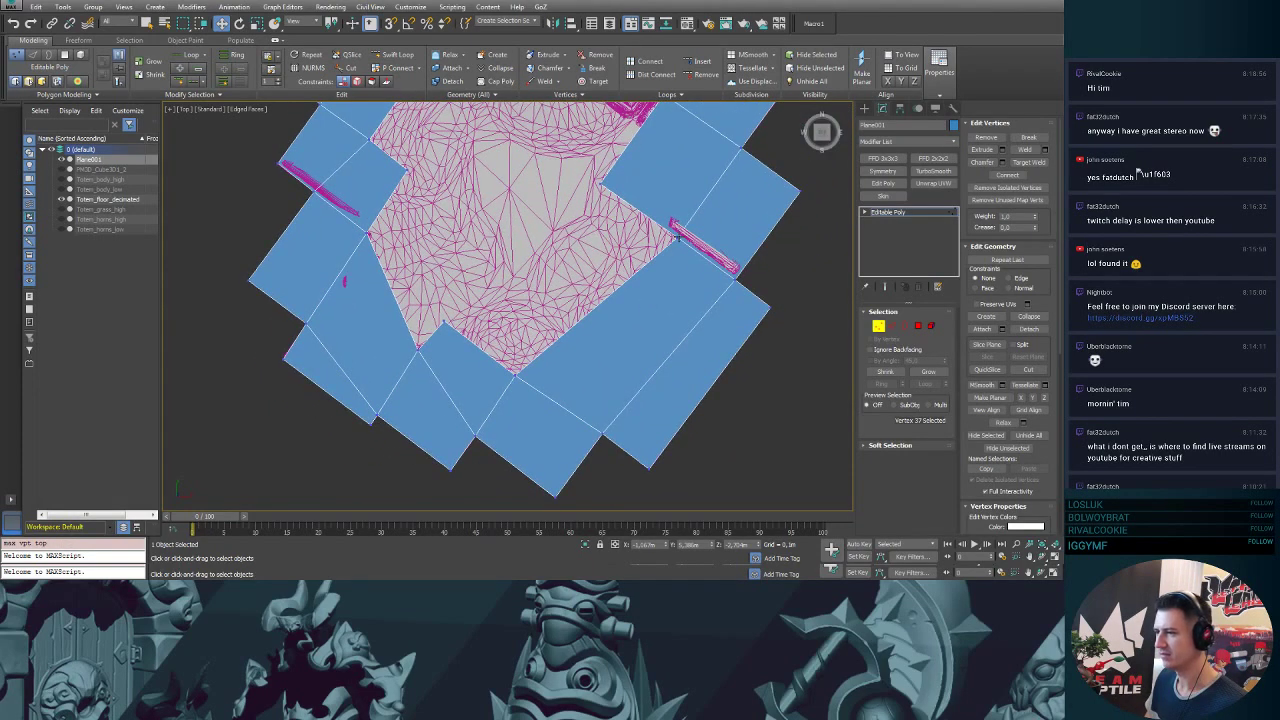
- Raise the inner corner vertex between the large polygon and its neighbouring tile slightly along the Z axis
left_click(675, 239)
middle_click_drag(628, 357, 603, 326)
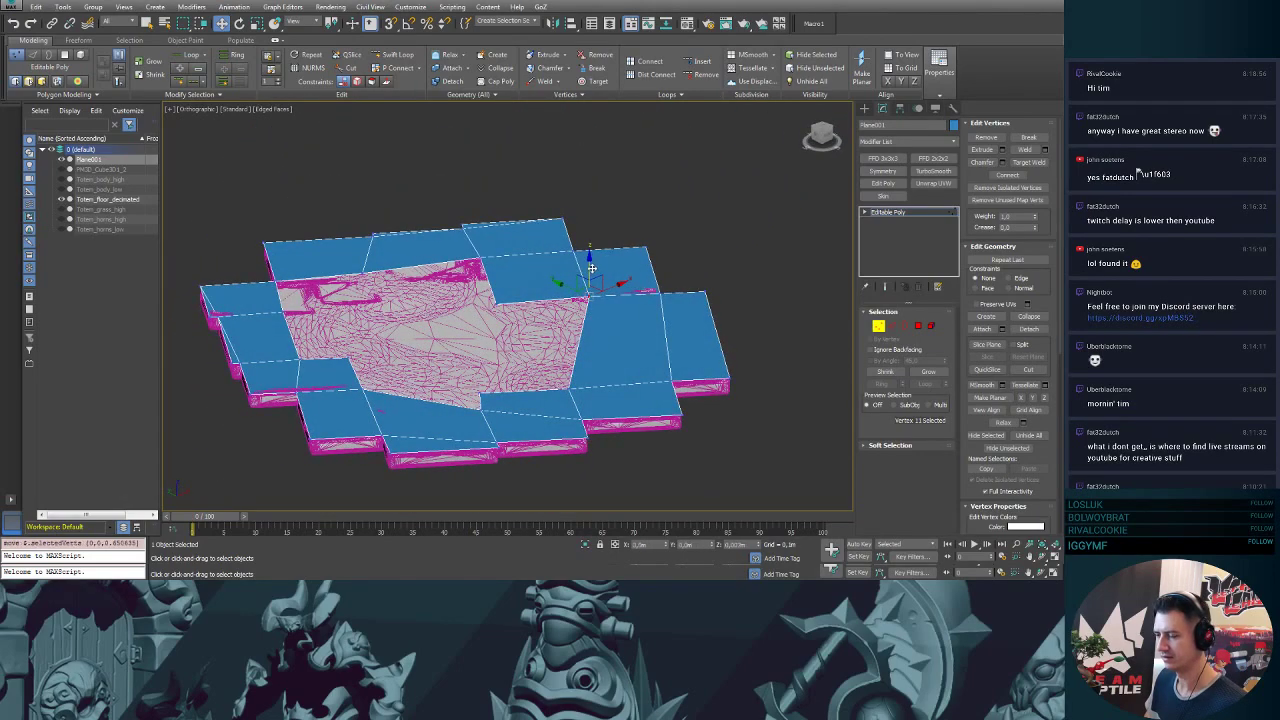
middle_click_drag(694, 288, 487, 281, "alt")
- Extend the inner edge of the corner tile's polygon inward over the adjoining stone
key("3")
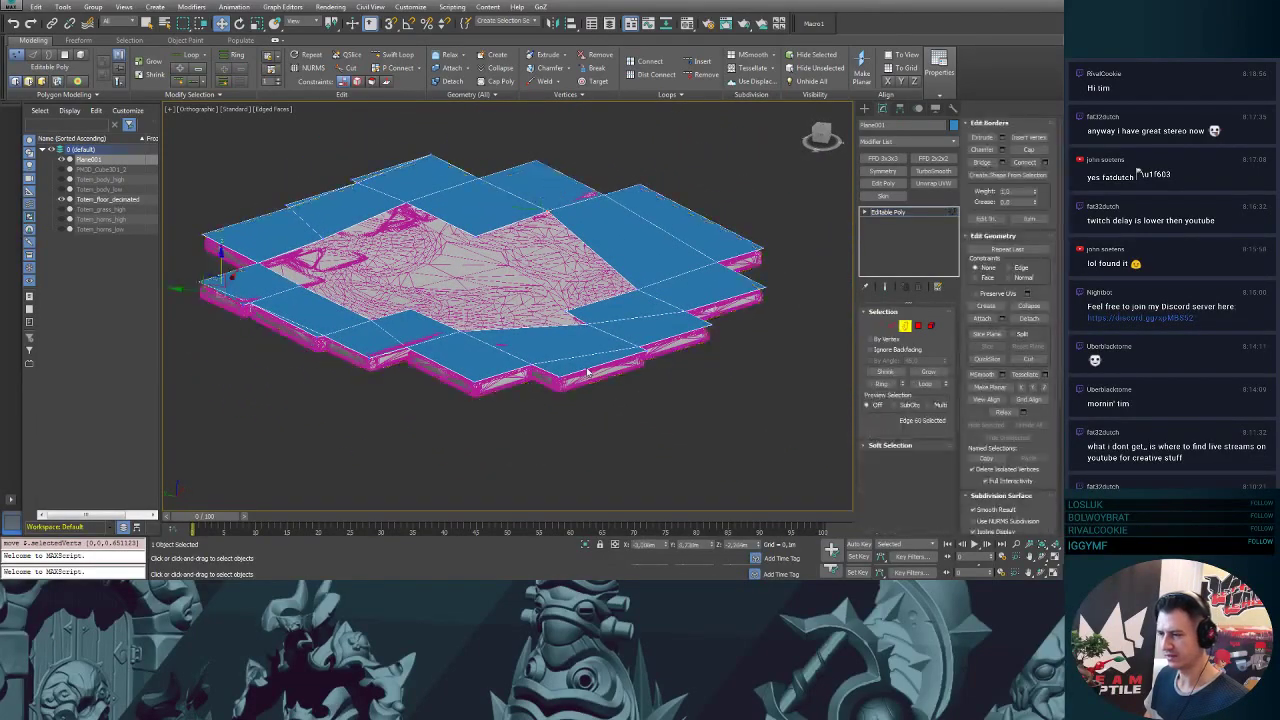
middle_click_drag(580, 372, 582, 272, "alt")
key("2")
left_click(564, 181)
scroll(585, 280, "up", 3)
left_click_drag(543, 248, 633, 283, "shift")
- Target Weld the extended polygon's free upper vertex to the neighbouring polygons' shared inner vertex
key("1")
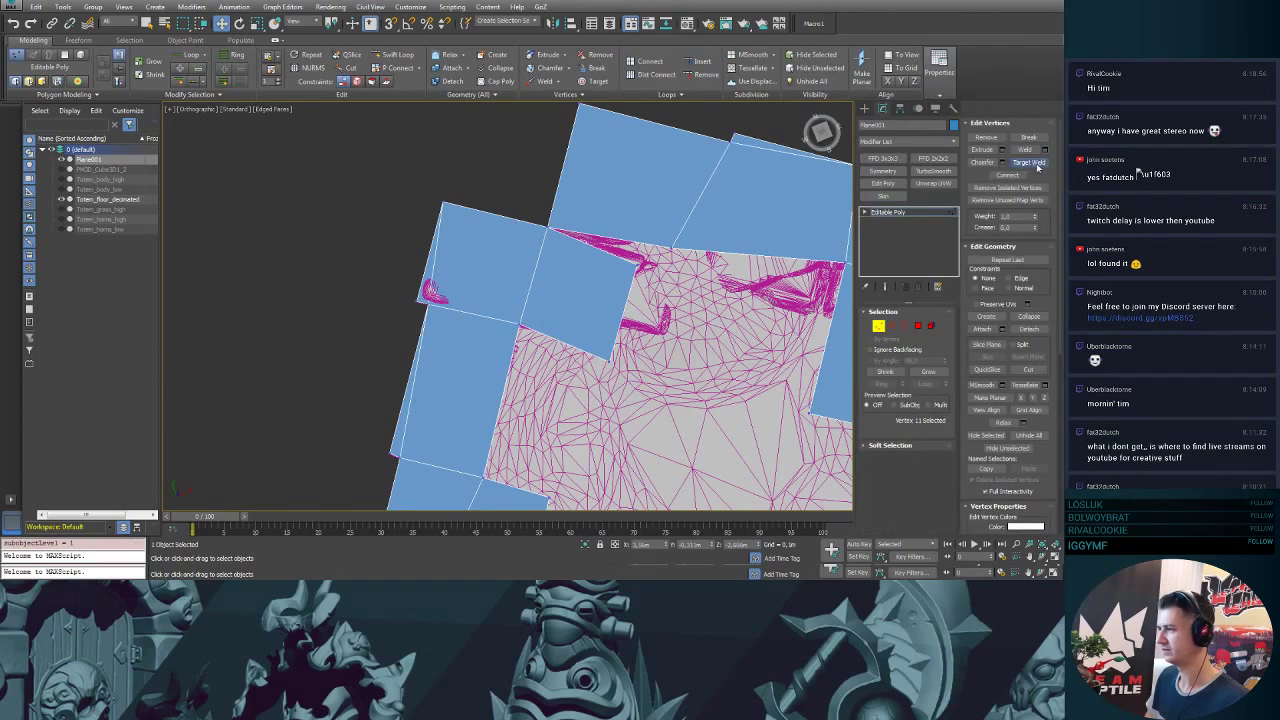
left_click(1028, 162)
left_click(677, 247)
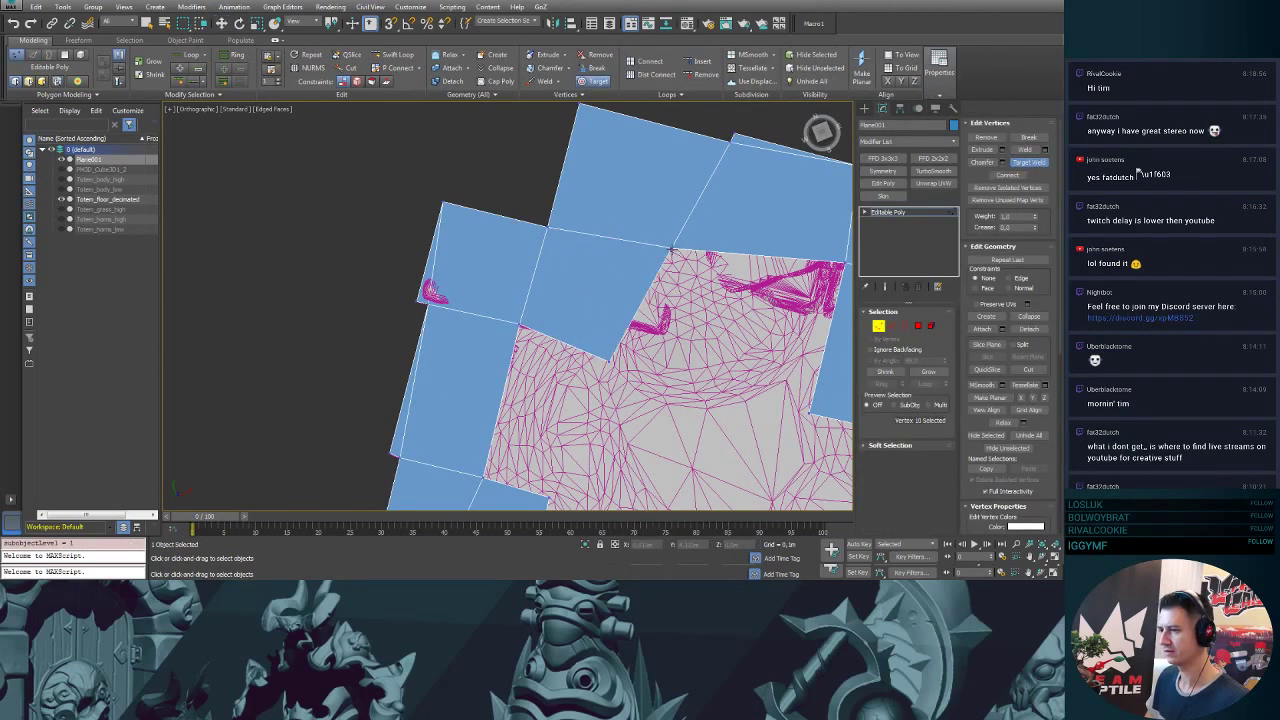
left_click(1028, 162)
- Weld the two overlapping vertices at the outer notch between the corner tile and its neighbouring polygon
key("3")
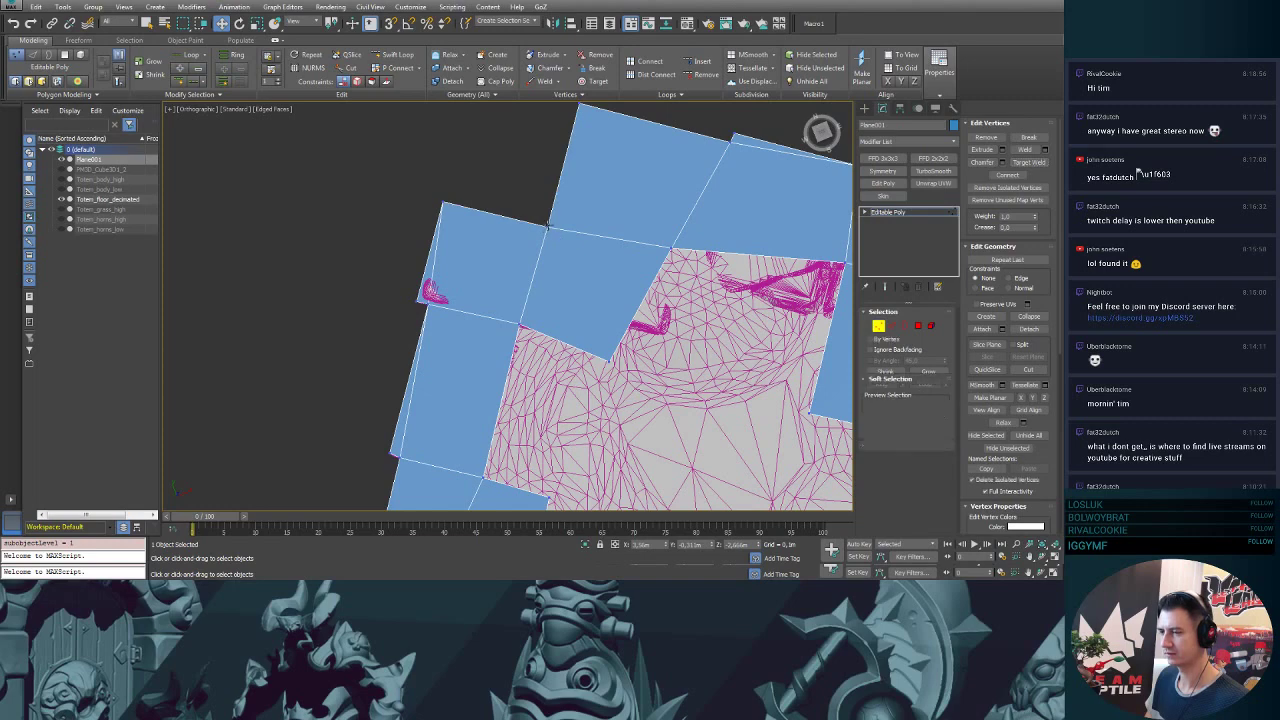
key("1")
left_click(543, 225)
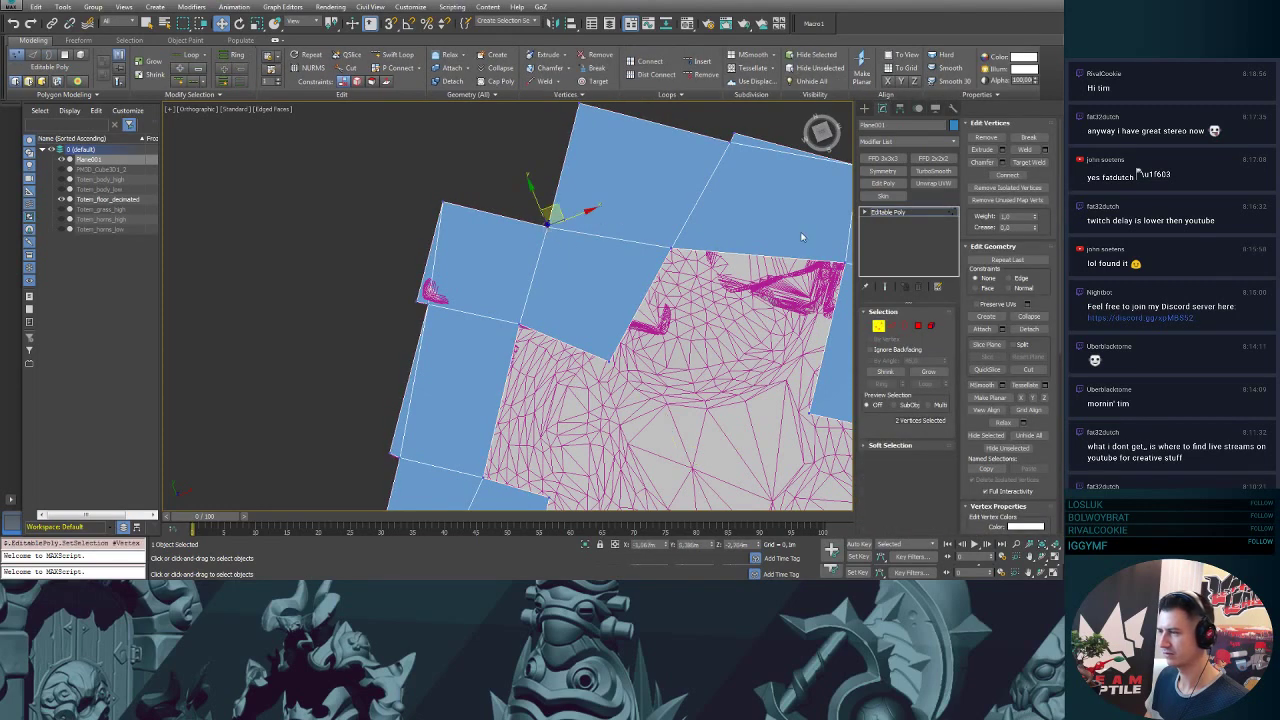
left_click(1024, 150)
left_click(503, 190)
- Test the welds by pulling the outer notch vertex and the inner shared vertex aside, undoing each move
left_click_drag(547, 226, 538, 190)
key("ctrl+z")
left_click_drag(671, 248, 637, 249)
key("ctrl+z")
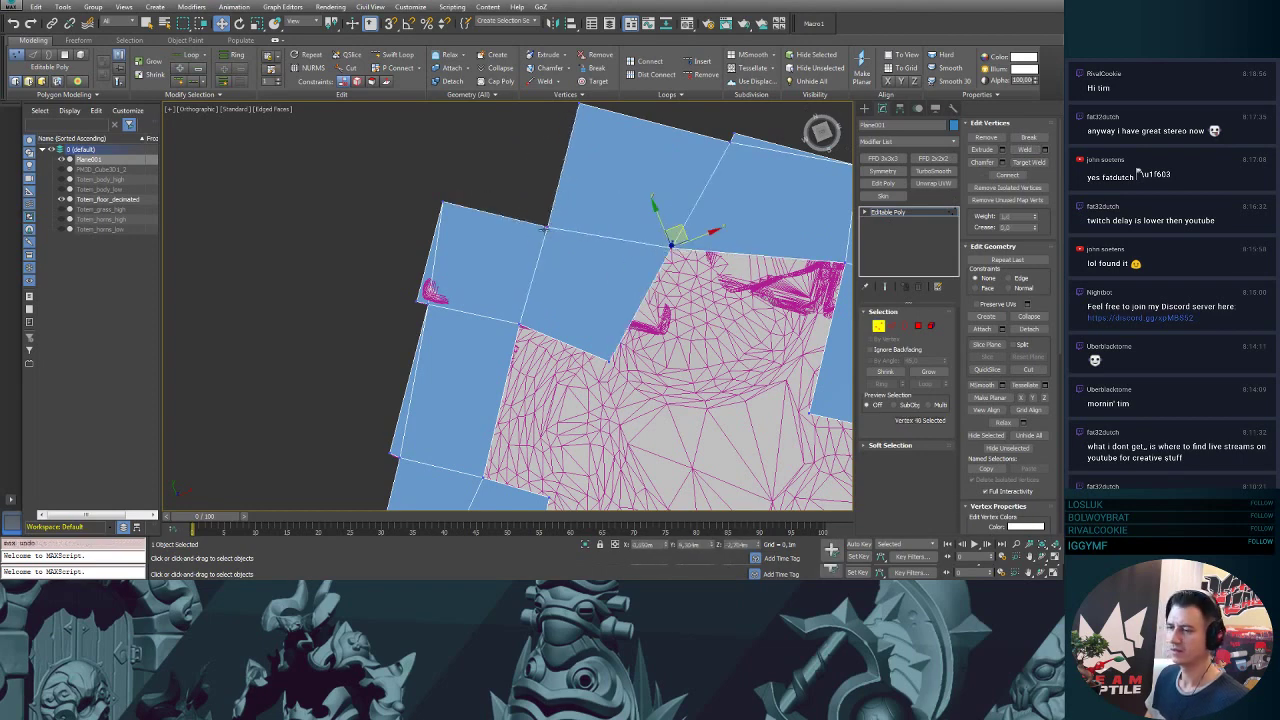
- Select the floor mesh's outer border and extend it straight down along the stone tiles' sides to form side walls
middle_click_drag(542, 230, 346, 187)
key("3")
left_click(330, 177)
left_click(319, 177)
left_click(319, 177)
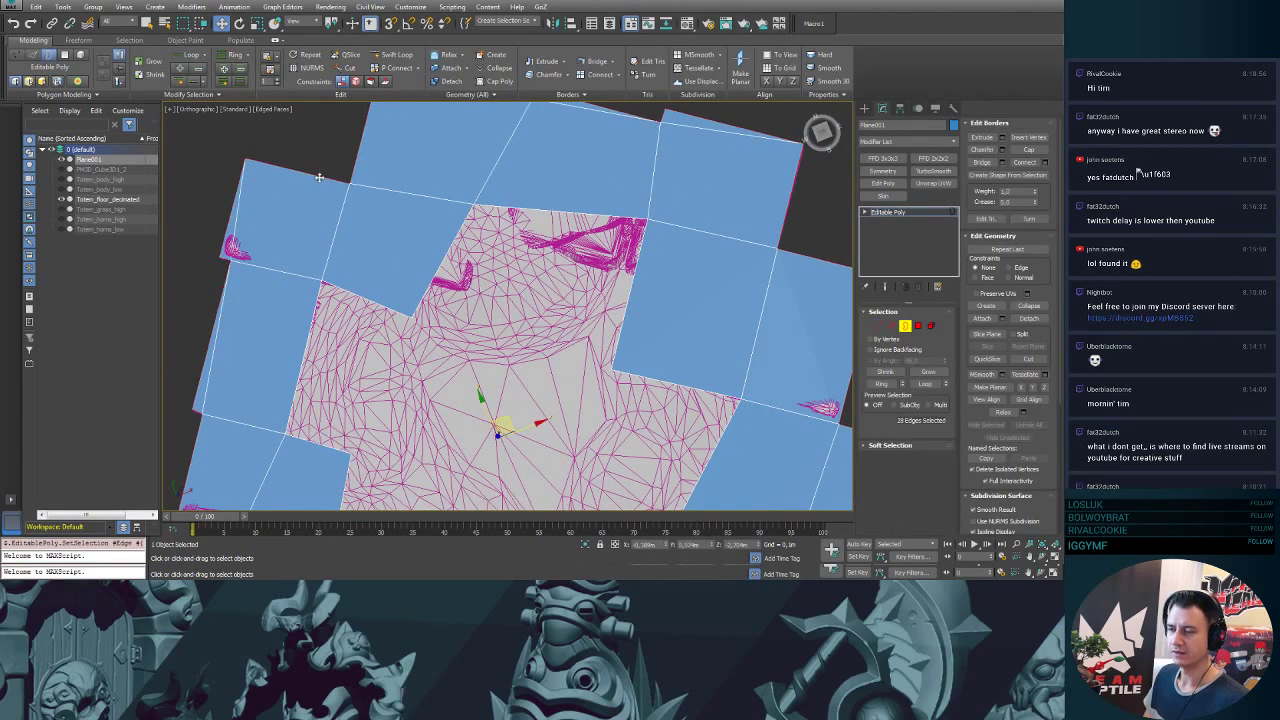
middle_click_drag(556, 349, 576, 250, "alt")
middle_click_drag(490, 264, 580, 261)
scroll(580, 261, "up", 2)
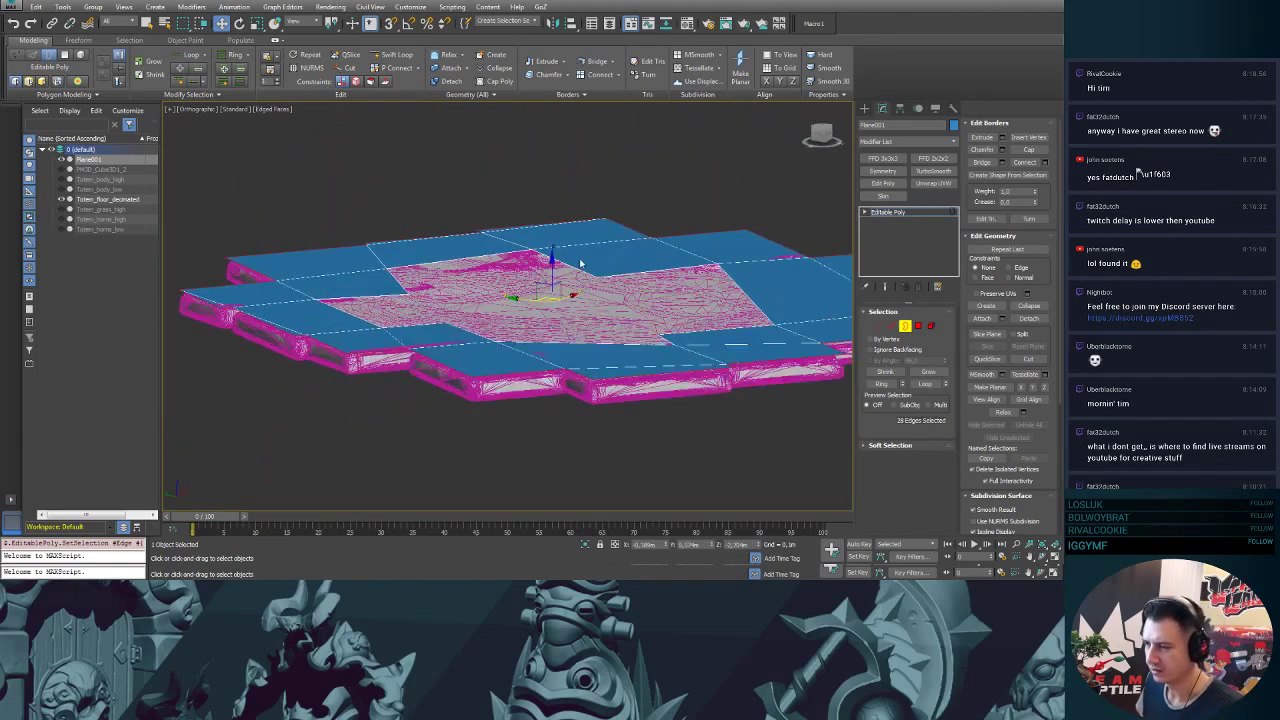
left_click_drag(551, 268, 549, 292, "shift")
middle_click_drag(612, 193, 547, 217, "alt")
key("p")
scroll(640, 216, "down", 5)
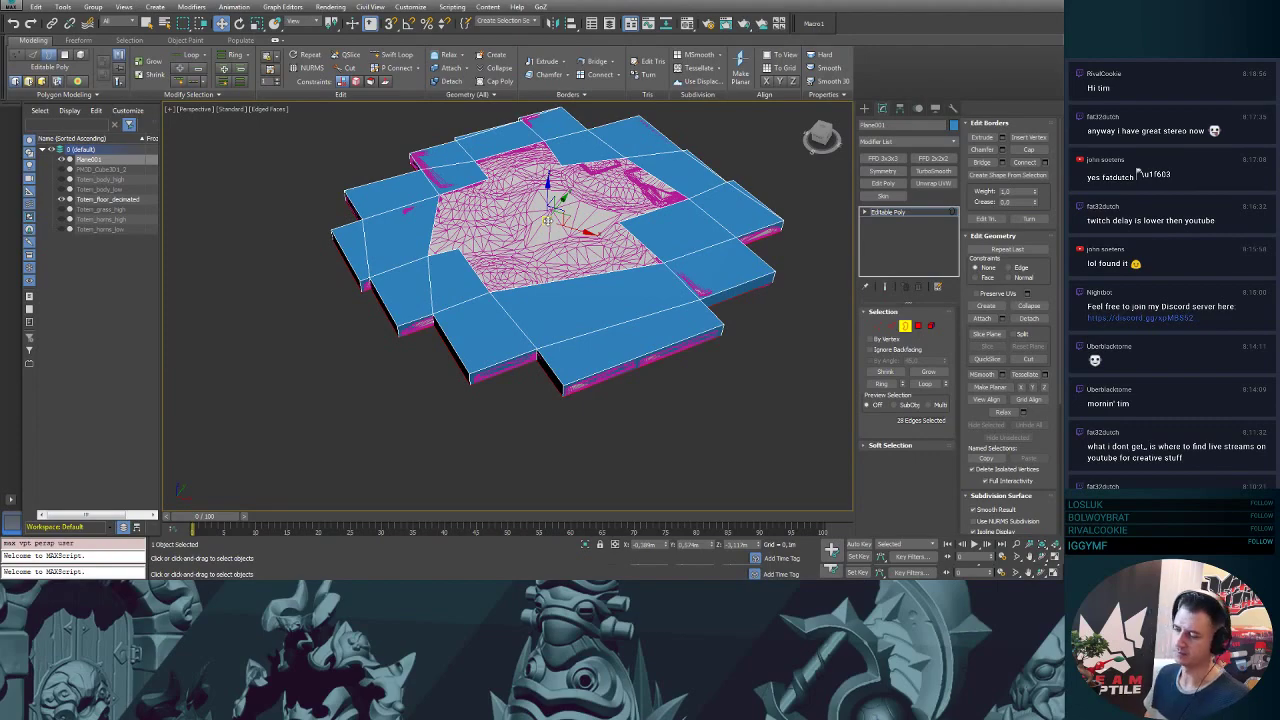
middle_click_drag(547, 218, 548, 277, "alt")
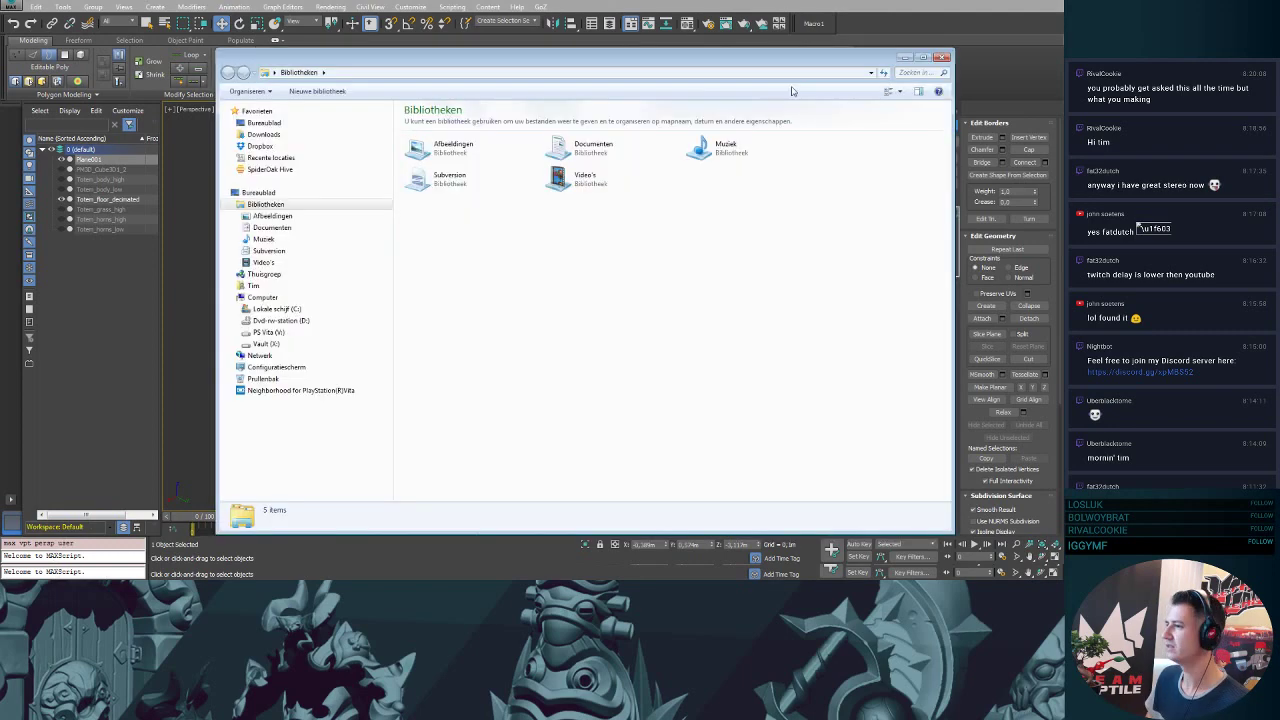
- Switch to Windows Photo Viewer and show the totem reference image sanctumfalls_statue.PNG in a narrow window over the scene
left_click_drag(716, 62, 1275, 60)
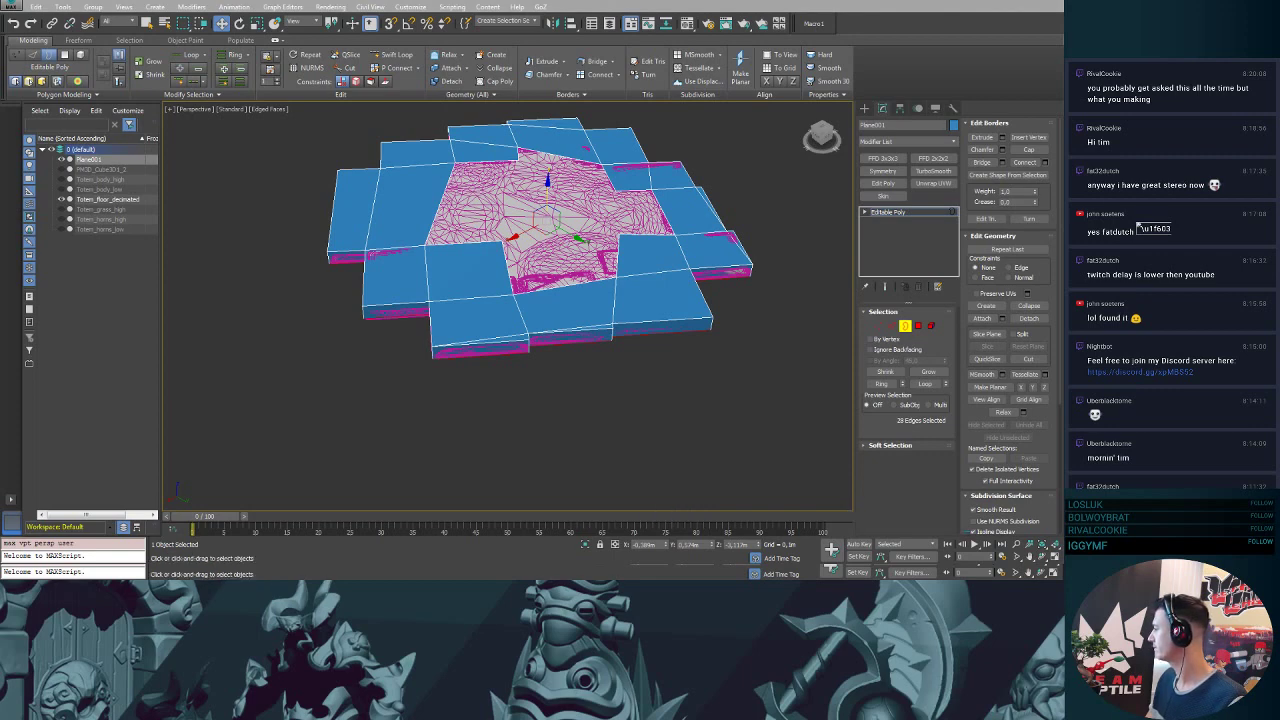
key("alt+Tab")
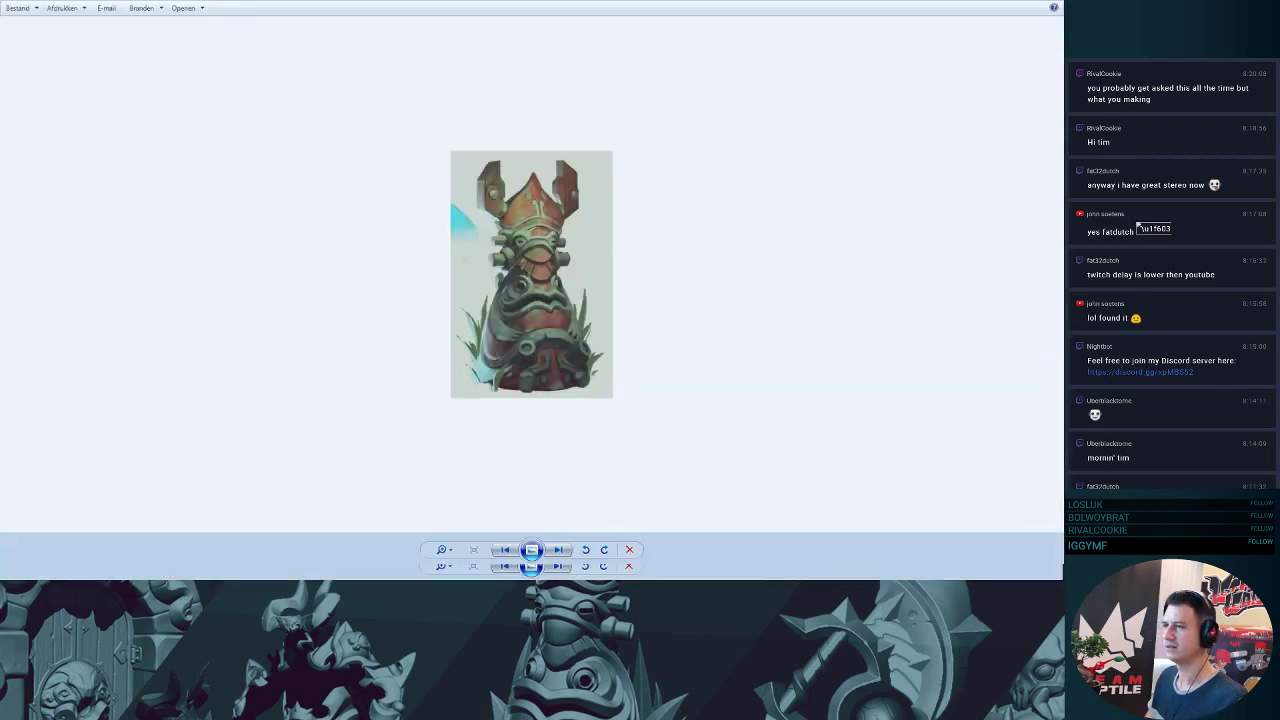
left_click(1034, 1)
left_click_drag(789, 231, 555, 231)
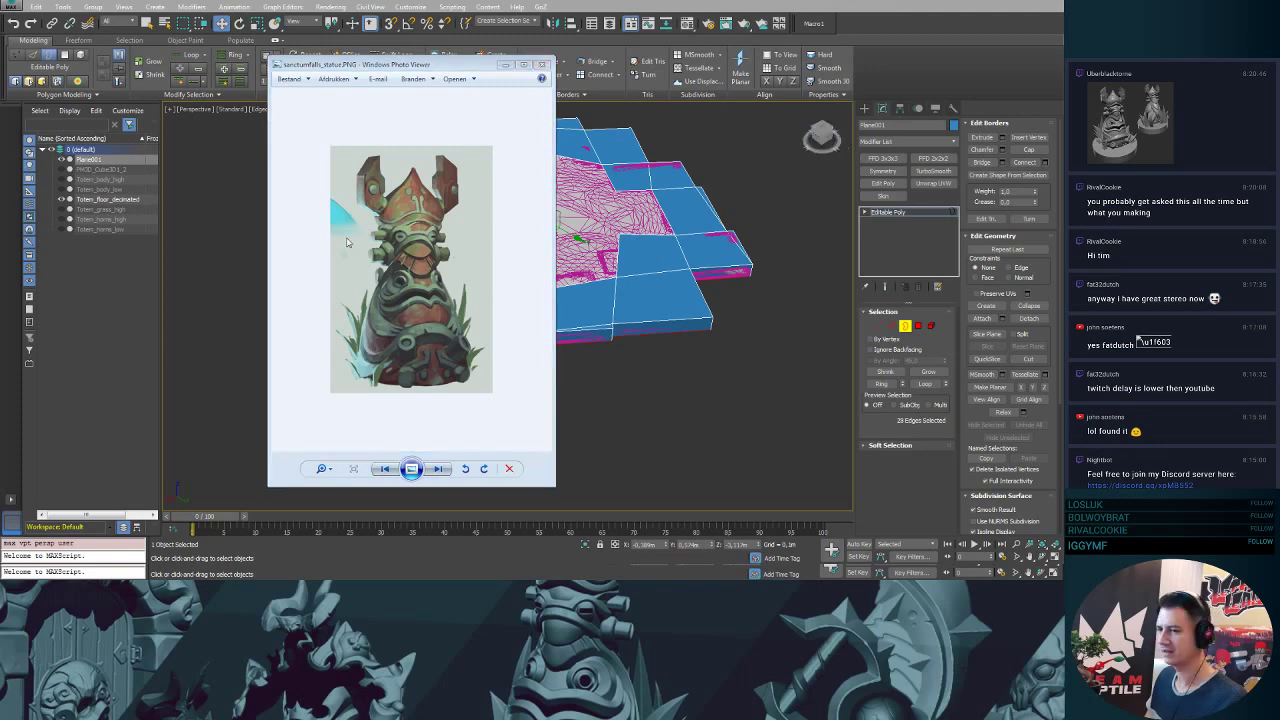
- Zoom the totem reference image and enlarge its viewer window to study the statue and its base
left_click(402, 183)
scroll(402, 182, "up", 4)
scroll(448, 116, "down", 2)
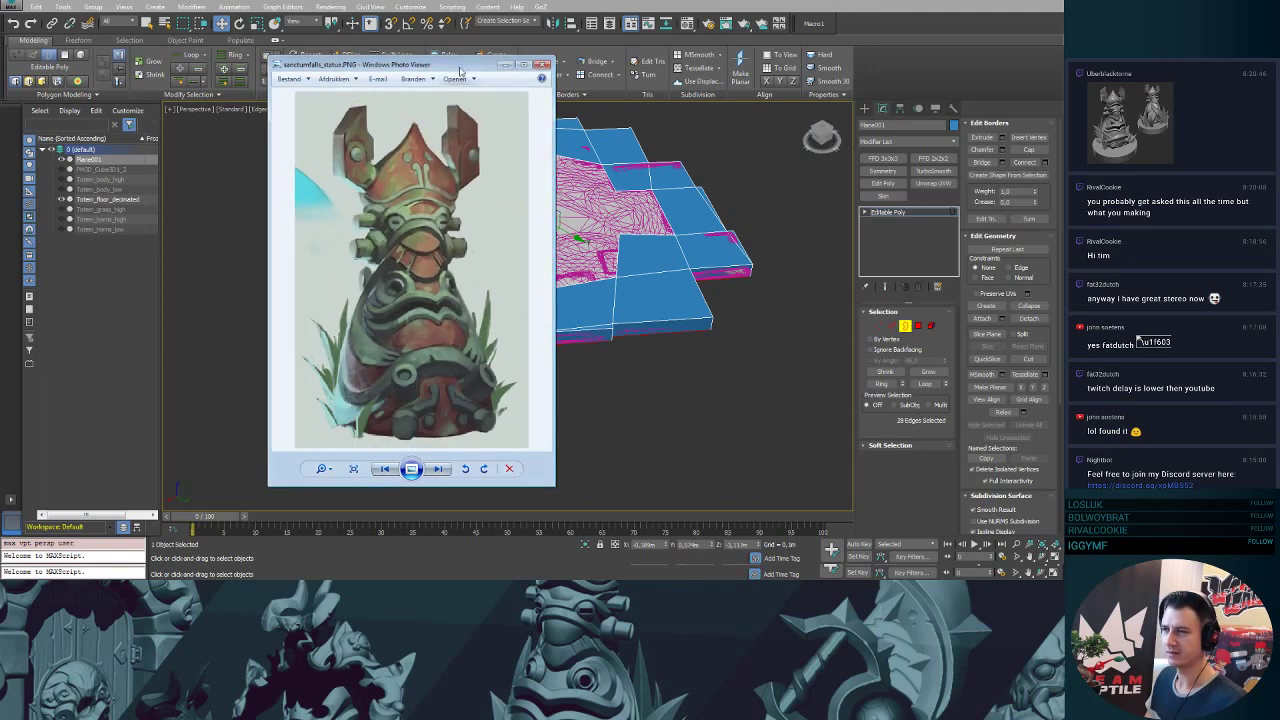
left_click_drag(555, 486, 577, 527)
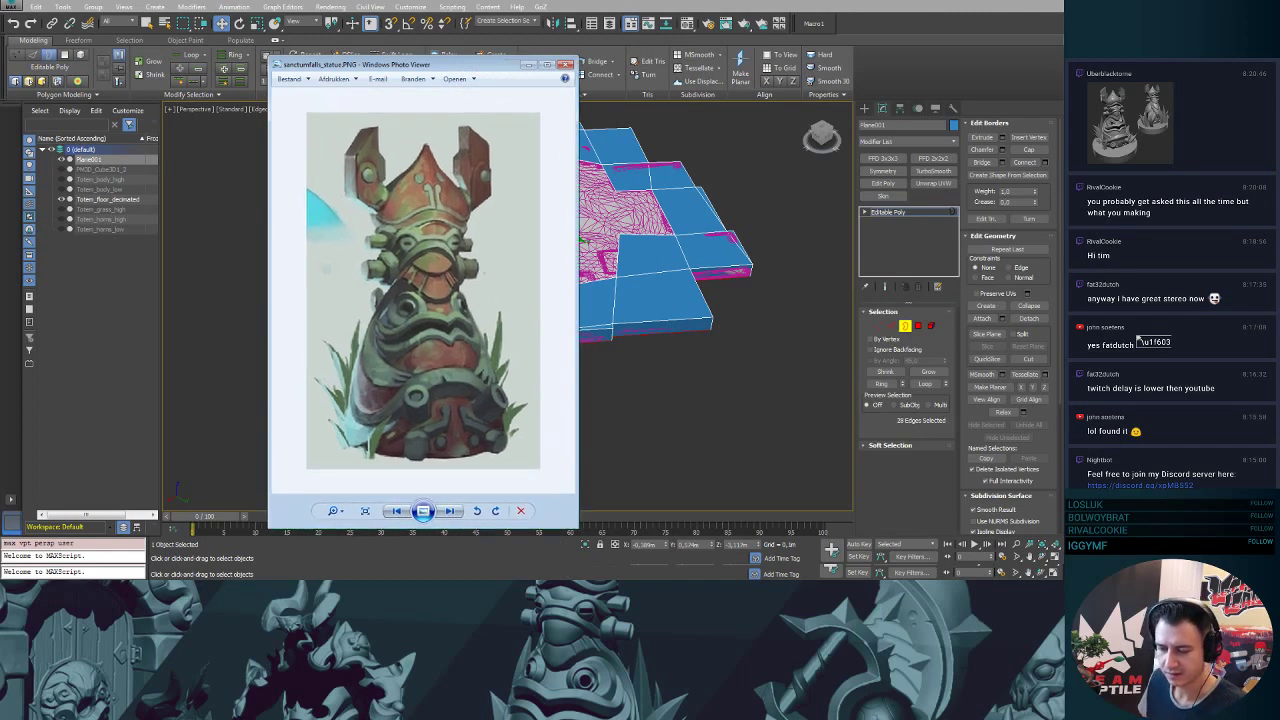
- Switch to Substance Painter and examine the textured totem from several angles under different environment lighting
key("alt+Tab")
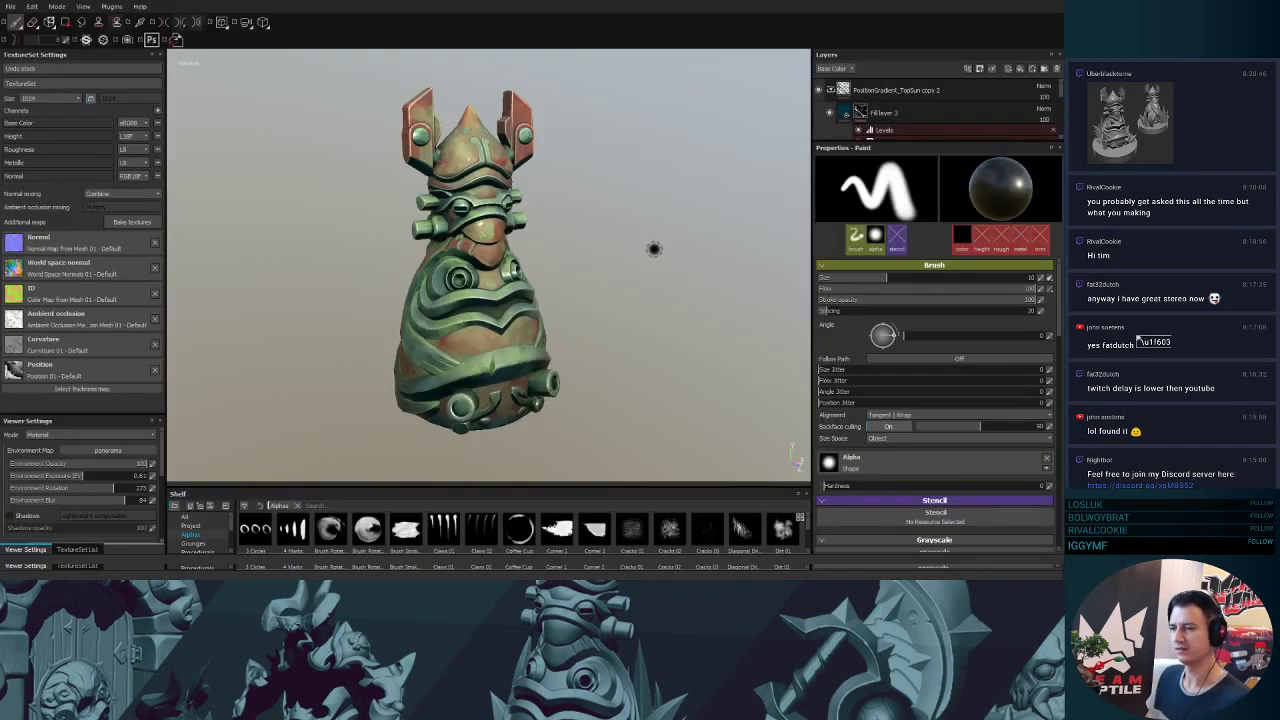
left_click_drag(655, 250, 560, 245, "alt")
right_click_drag(640, 240, 614, 180, "alt")
left_click_drag(614, 180, 710, 190, "alt")
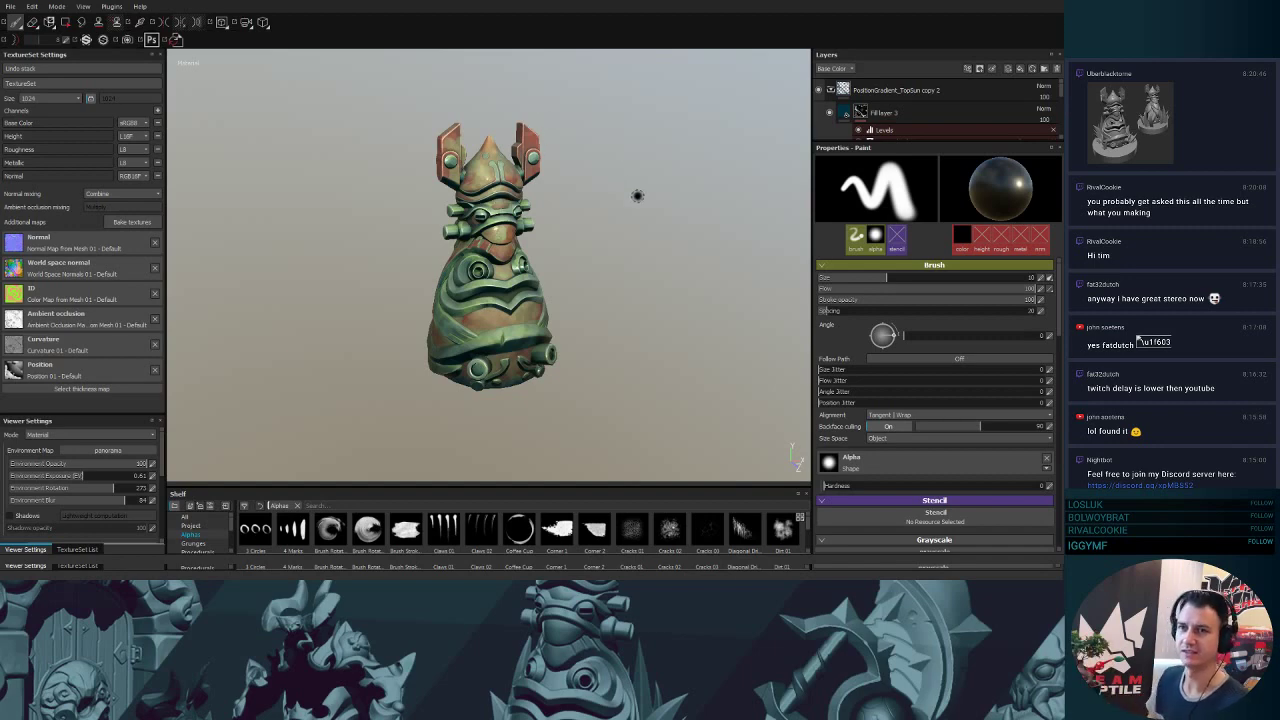
mouse_move(637, 197)
left_mouse_down("alt")
mouse_move(549, 217)
mouse_move(580, 213)
left_mouse_up("alt")
mouse_move(580, 213)
right_mouse_down("shift")
mouse_move(632, 245)
mouse_move(546, 239)
mouse_move(690, 238)
mouse_move(651, 257)
mouse_move(651, 183)
right_mouse_up("shift")
mouse_move(651, 183)
left_mouse_down("alt")
mouse_move(464, 207)
mouse_move(583, 211)
left_mouse_up("alt")
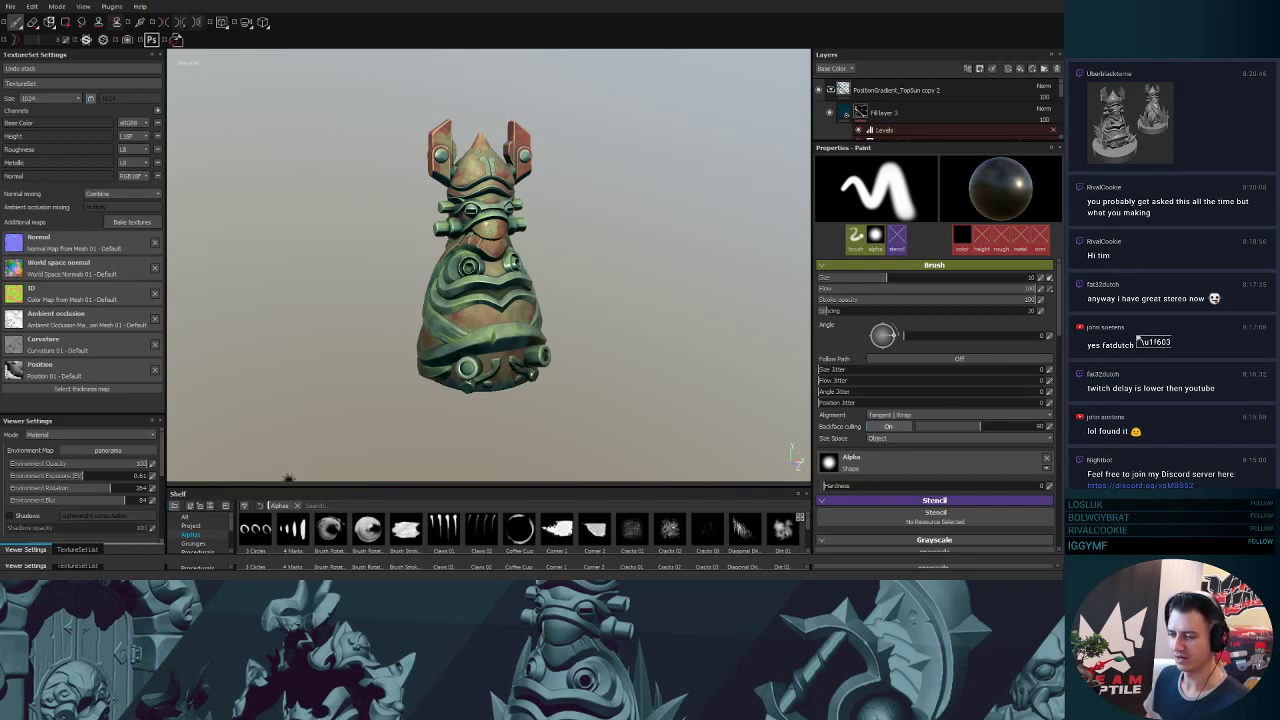
left_click_drag(579, 308, 428, 395, "alt")
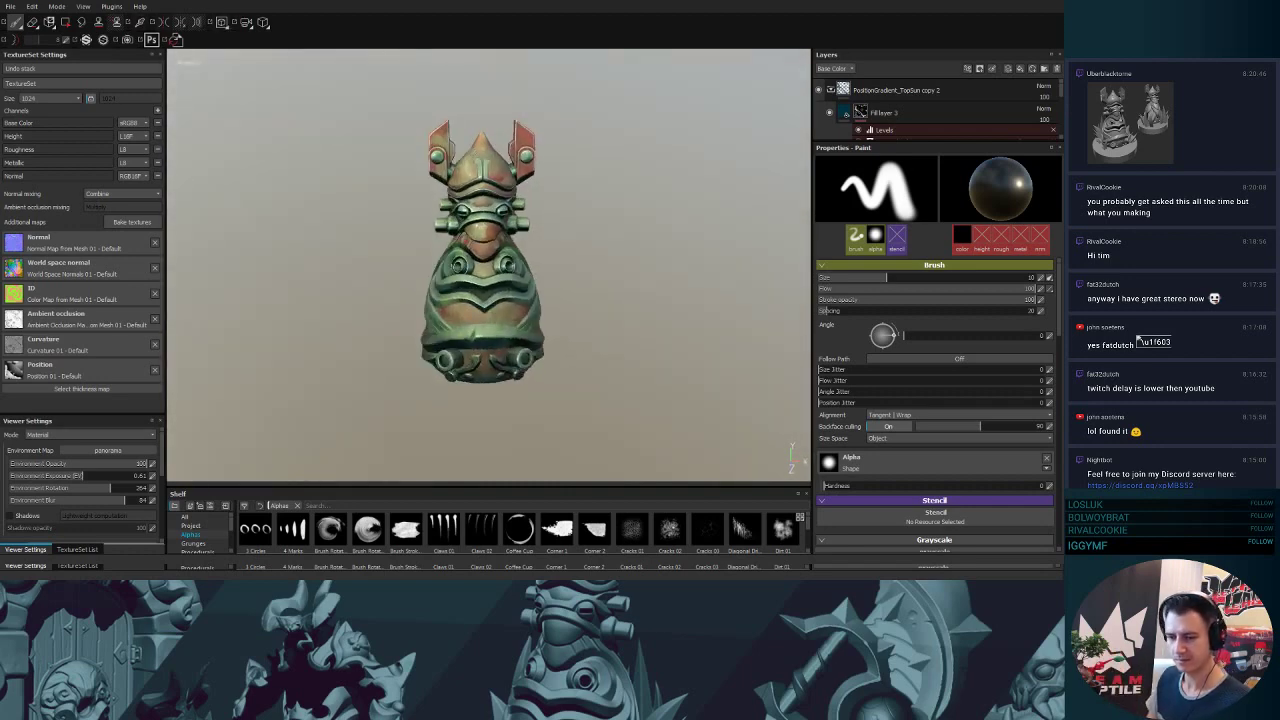
- Launch ZBrush and load the recent sculpt gigantic_statue7.ztl from LightBox
left_click(14, 587)
left_click(79, 341)
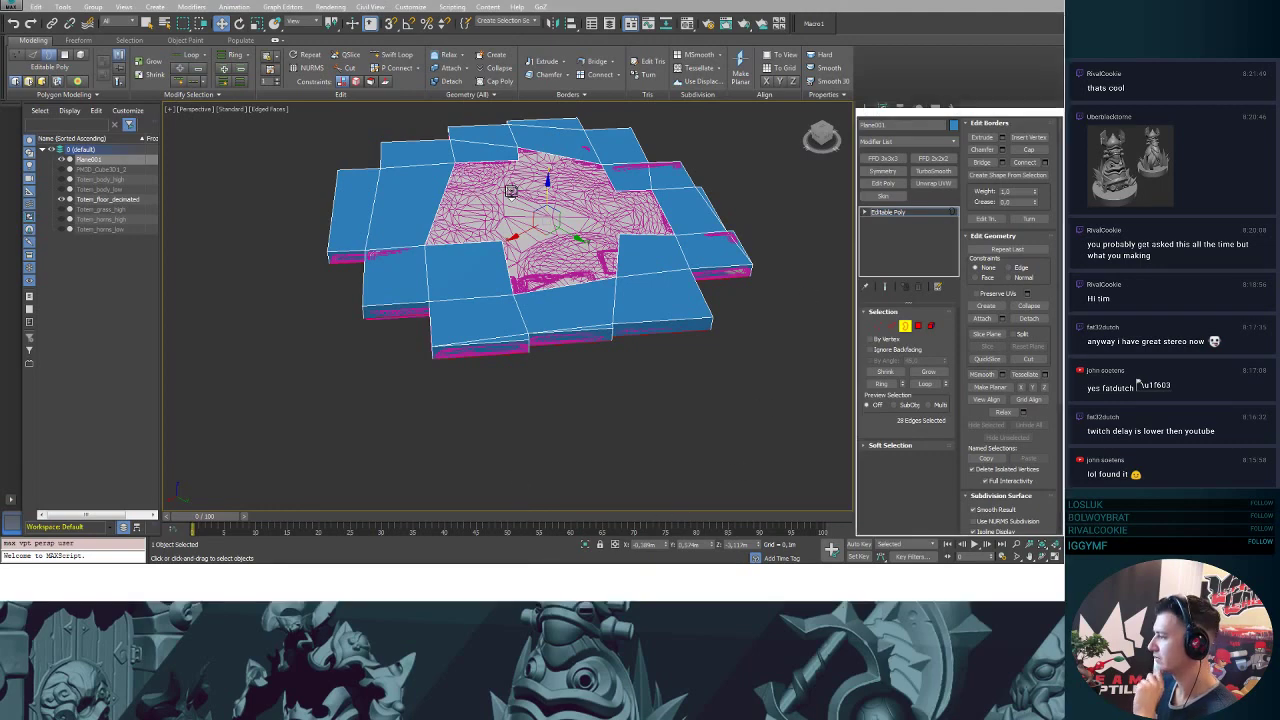
key("alt+Tab")
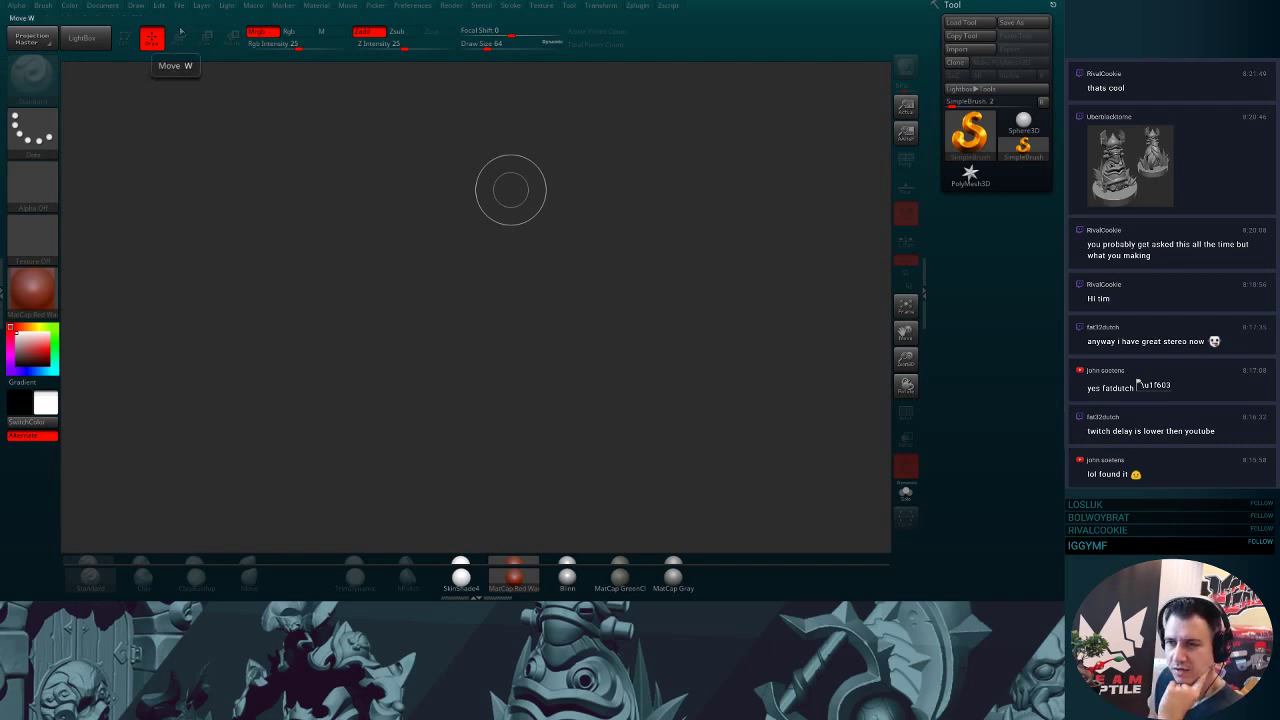
left_click(82, 38)
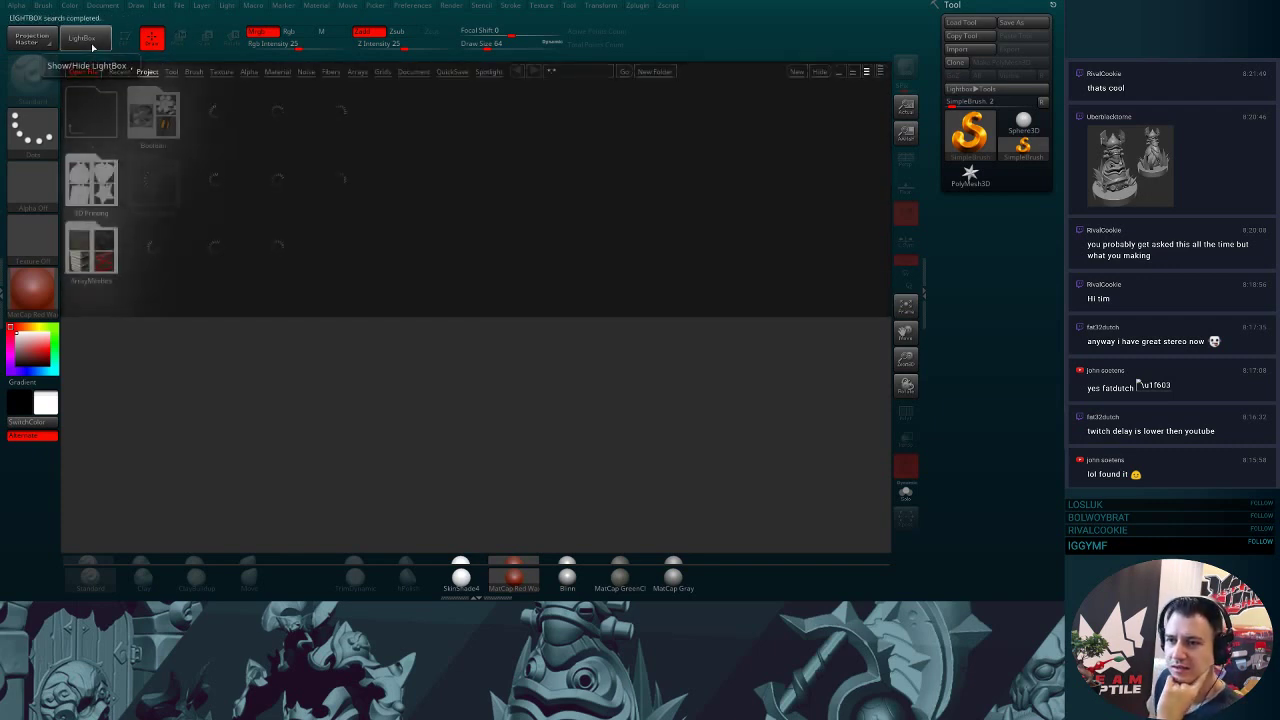
left_click(119, 72)
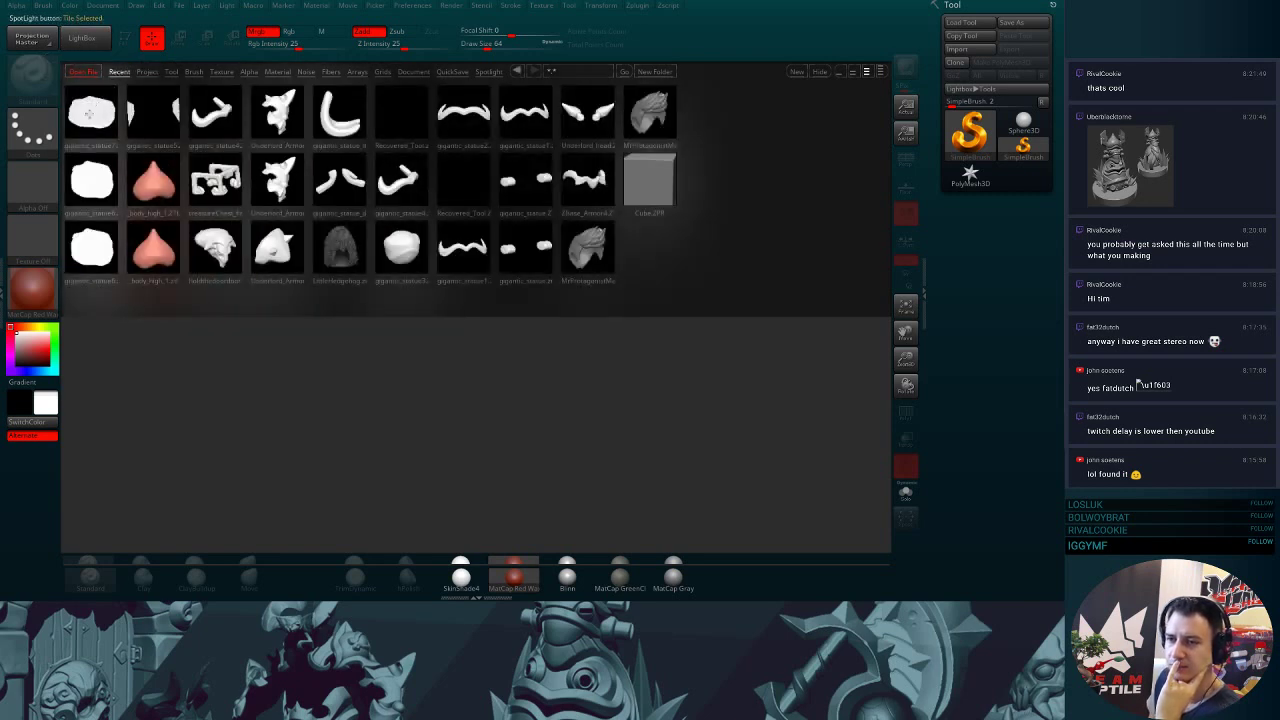
double_click(89, 114)
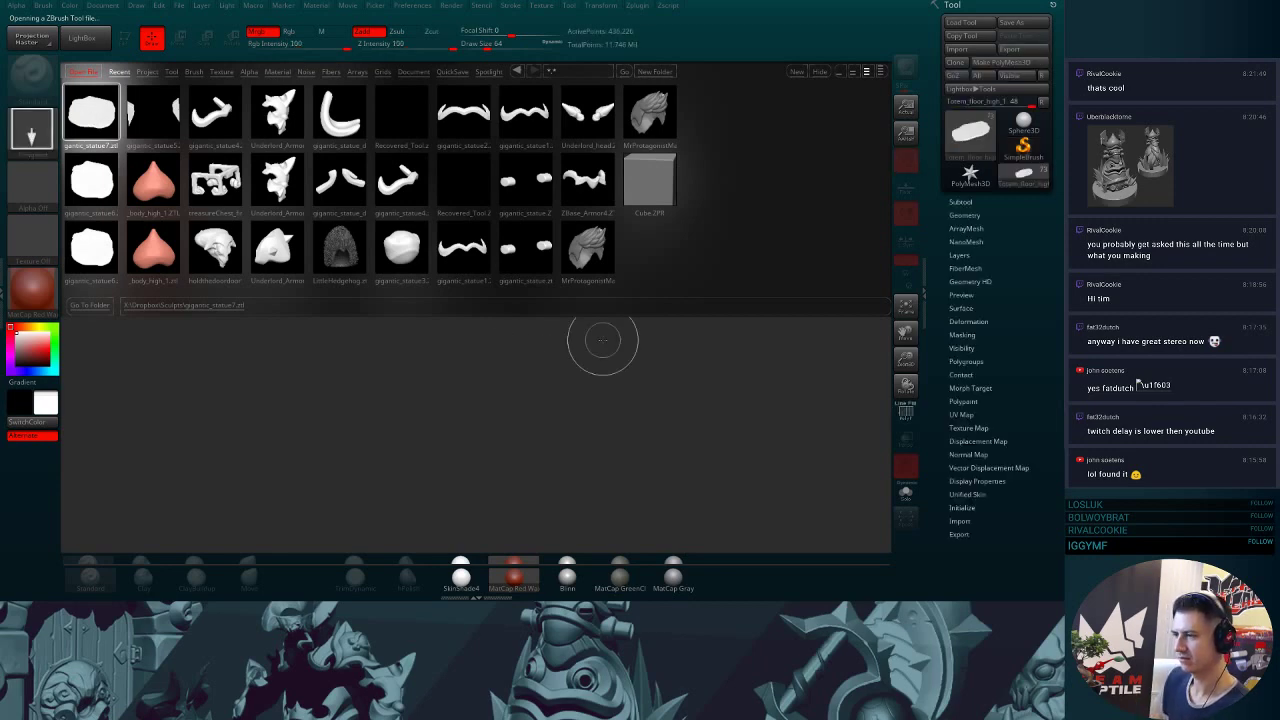
left_click(82, 43)
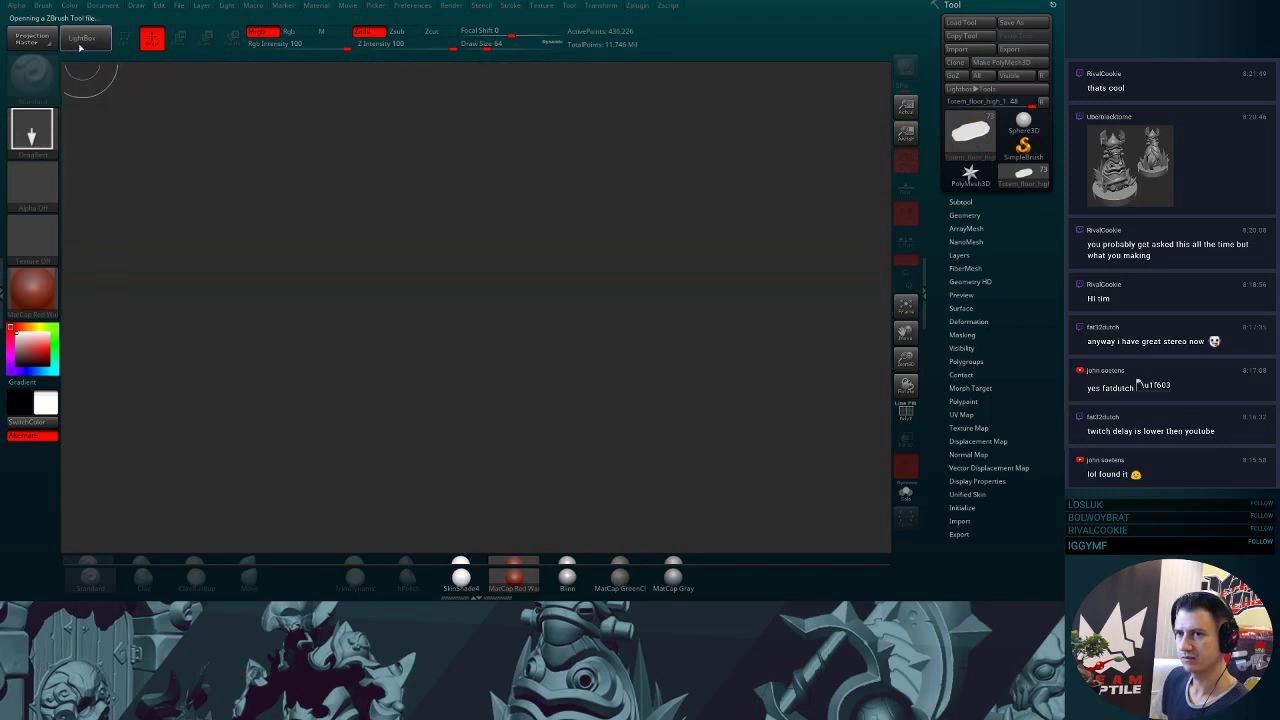
- Place the floor sculpt on the canvas in Edit mode and apply the x_undoz_Custom1 material
mouse_move(466, 304)
left_mouse_down()
mouse_move(491, 366)
mouse_move(480, 366)
left_mouse_up()
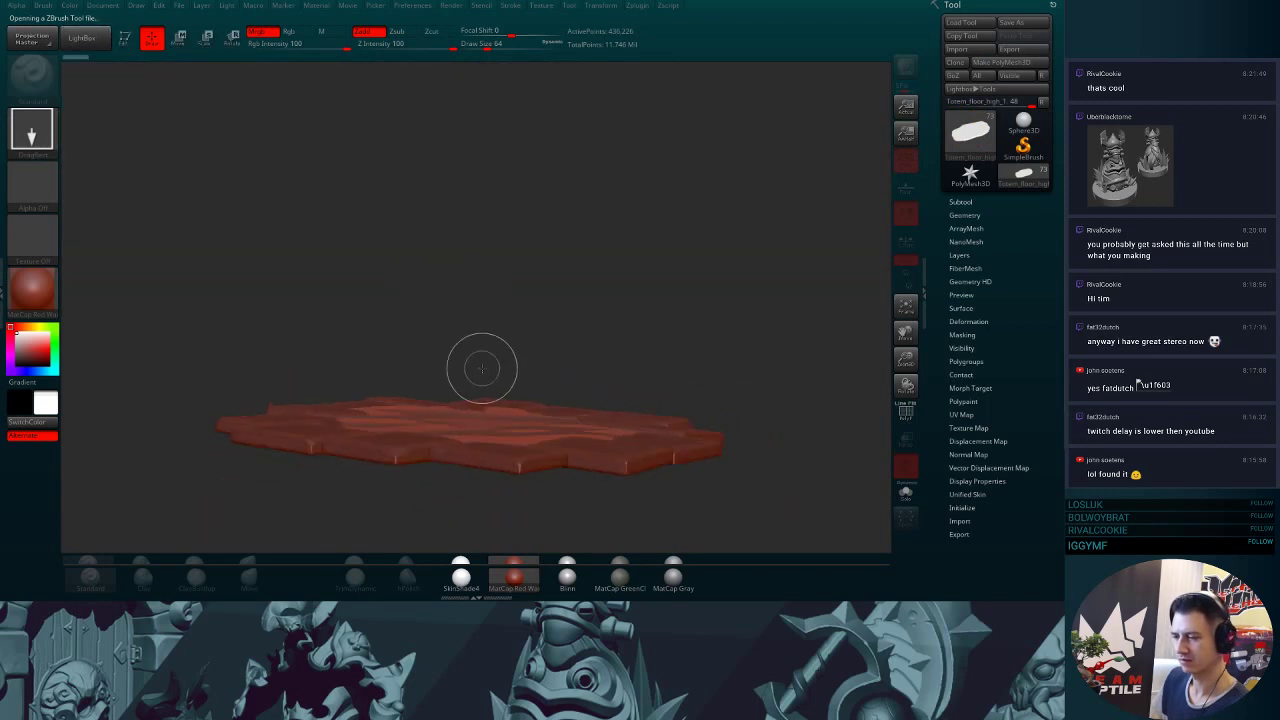
key("t")
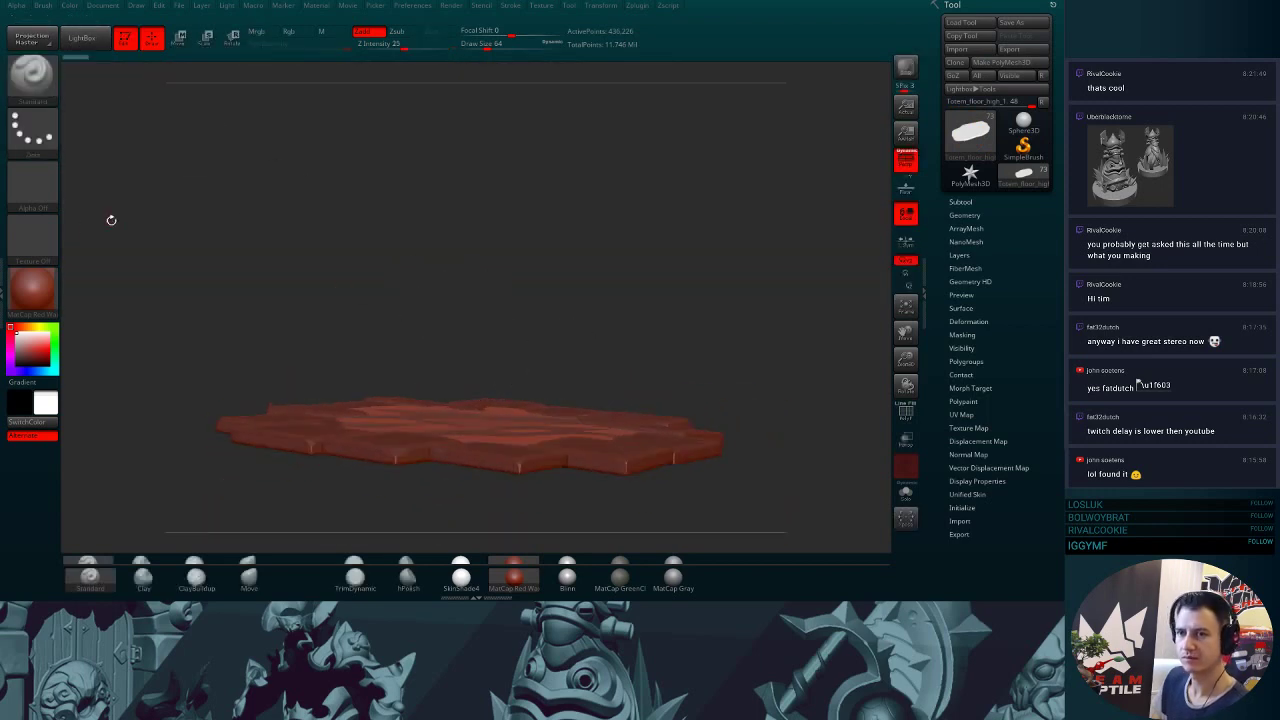
left_click(32, 288)
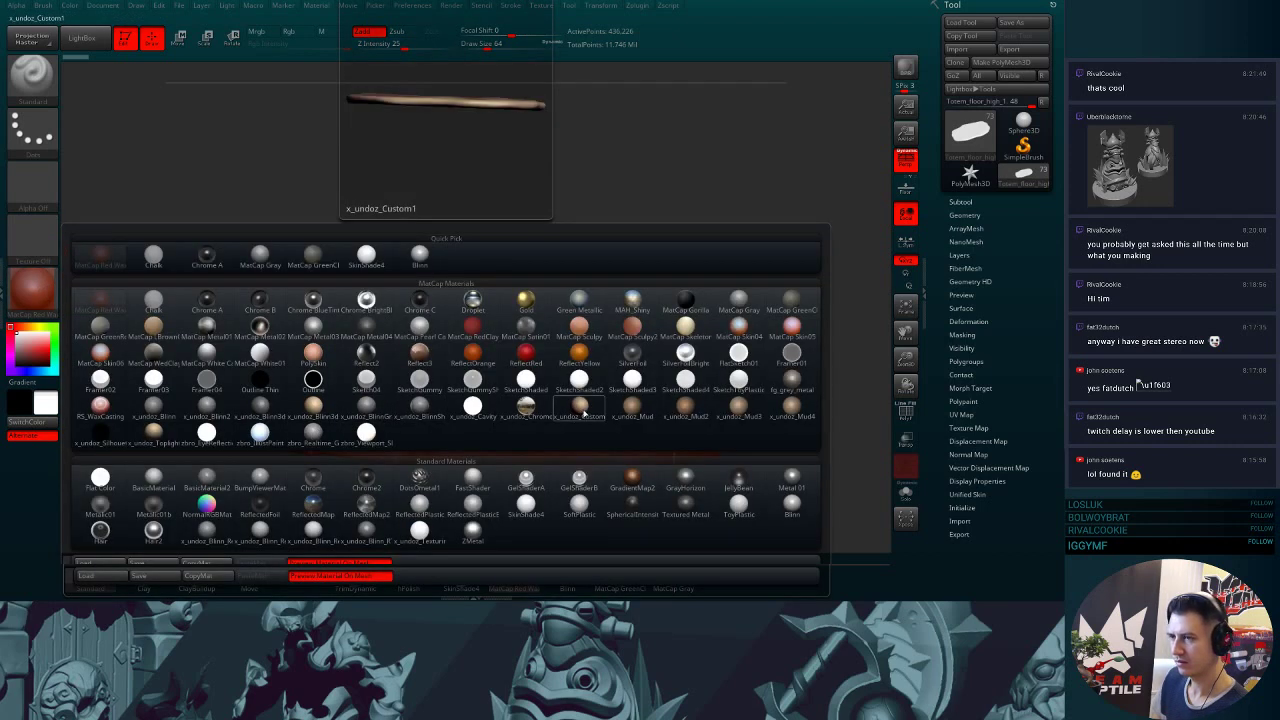
left_click(580, 405)
- Show all subtools of the totem sculpt with SubTool Master
left_click_drag(614, 249, 723, 306)
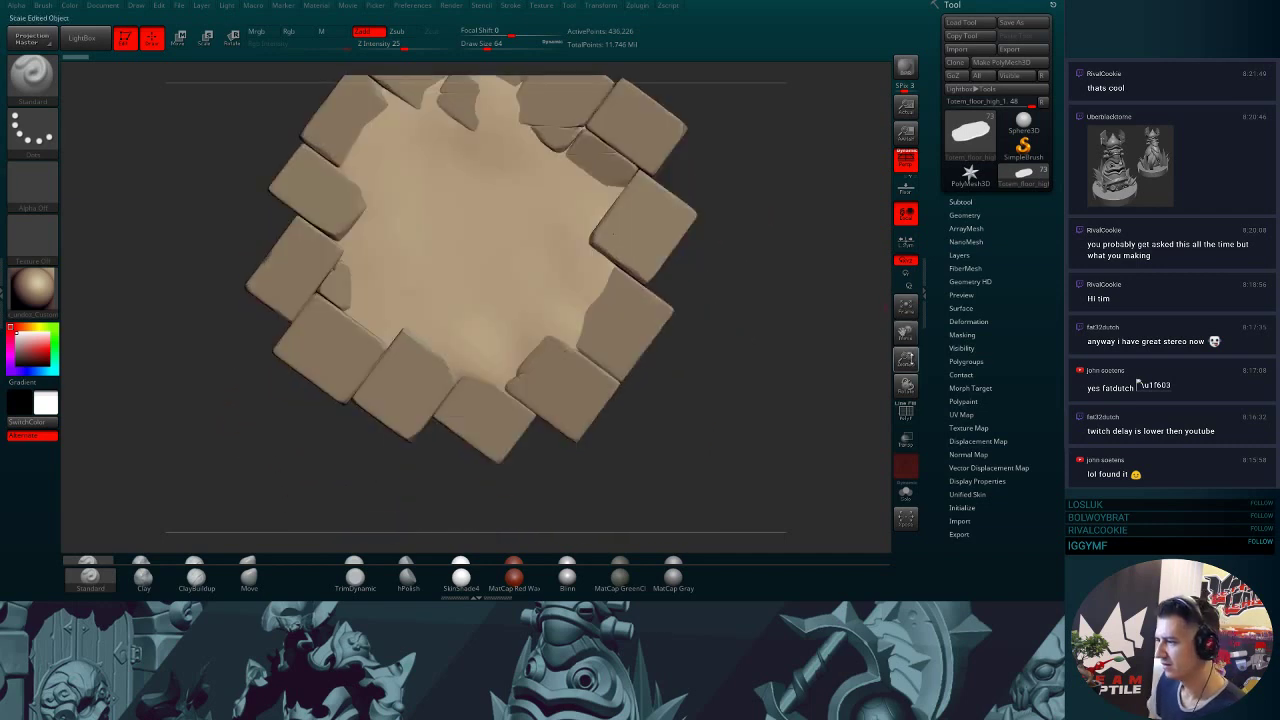
left_click_drag(906, 358, 910, 368)
left_click_drag(787, 331, 774, 298, "alt")
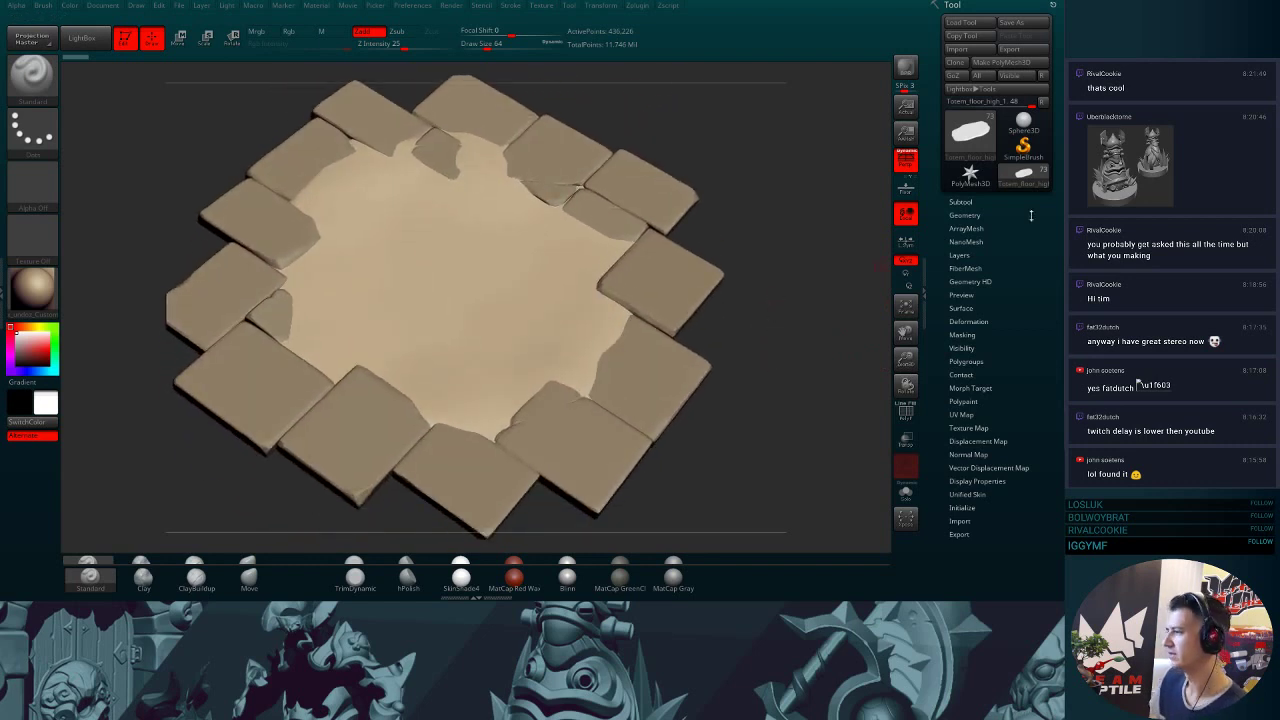
left_click(962, 215)
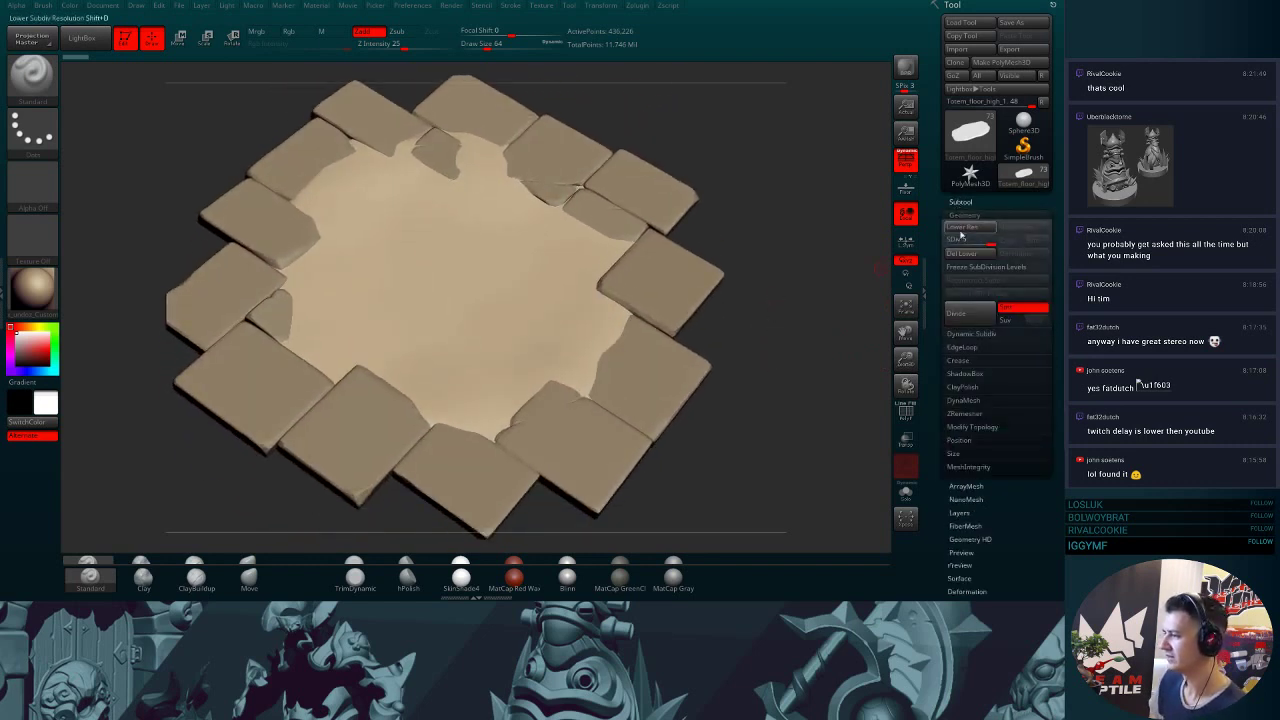
left_click(966, 201)
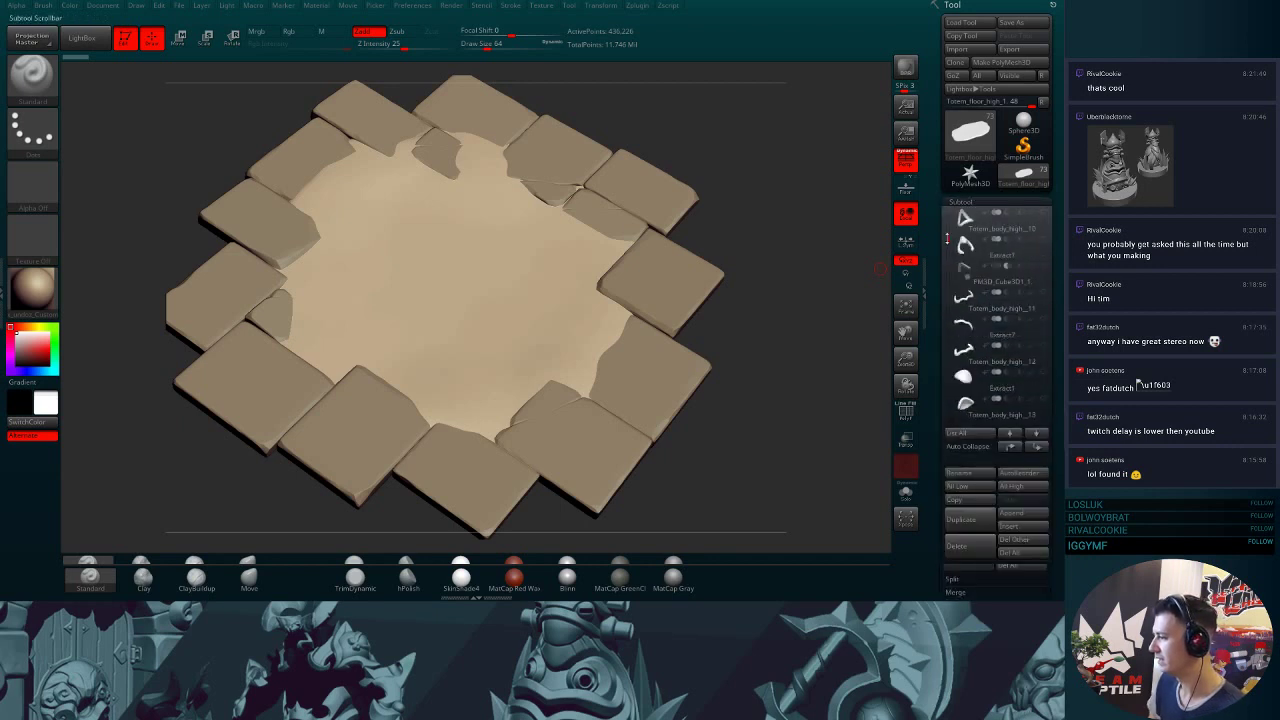
left_click(637, 6)
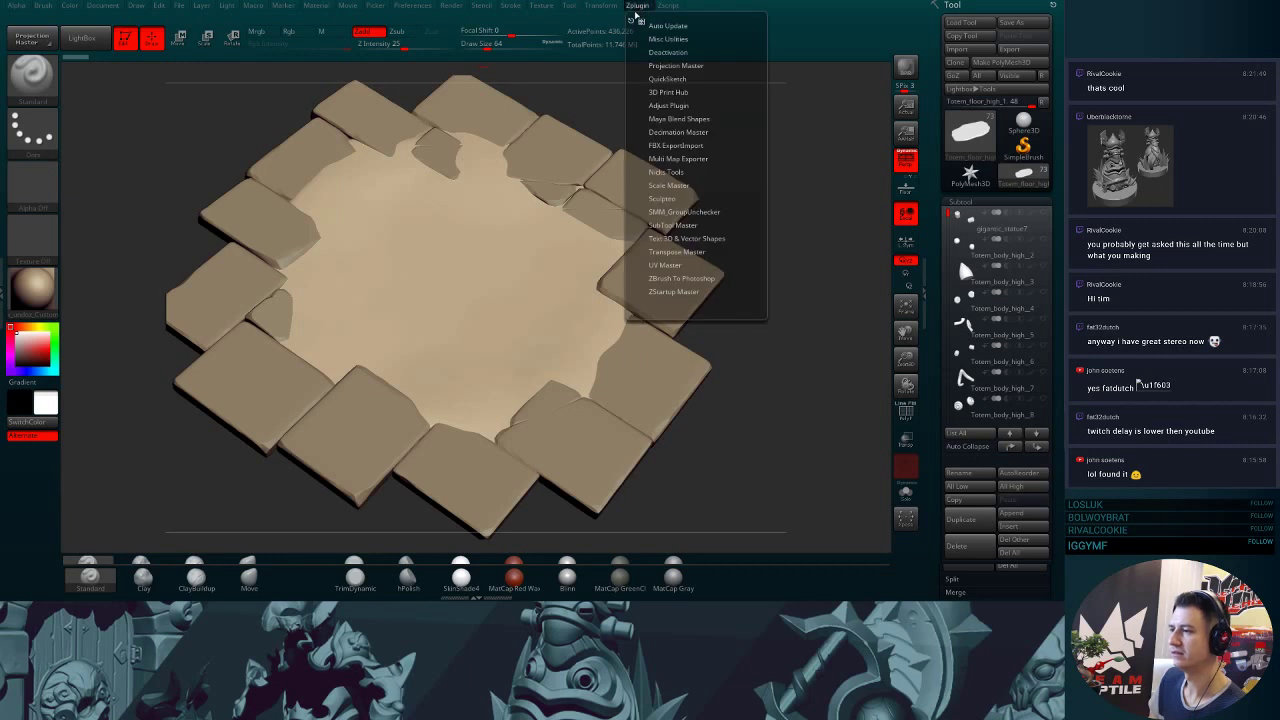
left_click(678, 225)
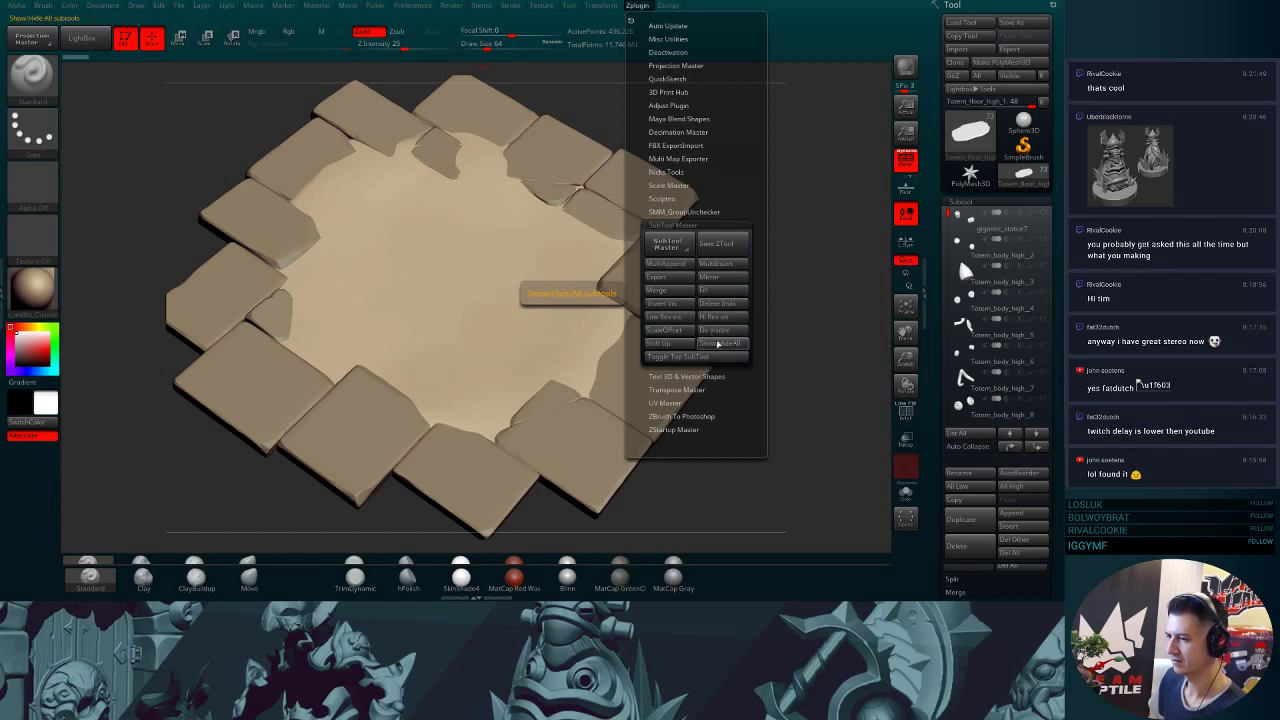
left_click(718, 344)
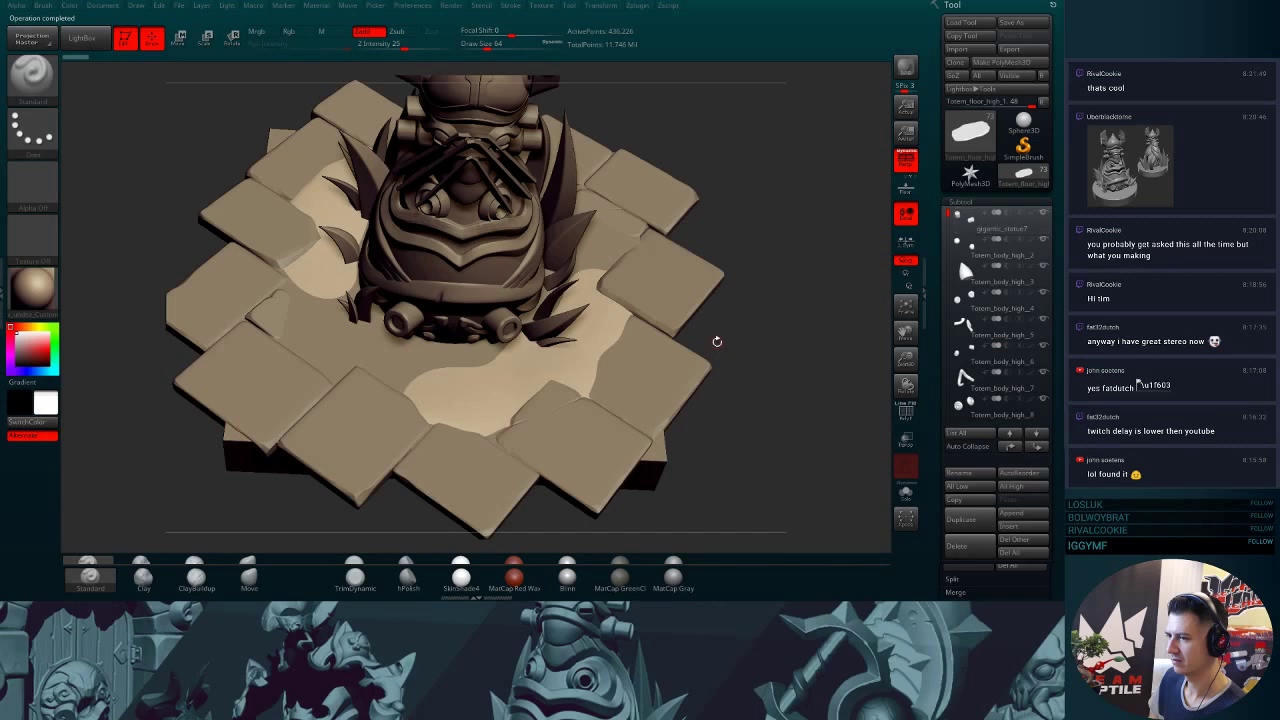
- Hide the crossed beams in front of the totem's face and the plain box beneath the stone floor
mouse_move(730, 292)
left_mouse_down()
mouse_move(742, 330)
mouse_move(767, 330)
mouse_move(763, 293)
mouse_move(745, 300)
left_mouse_up()
left_click(522, 147, "alt")
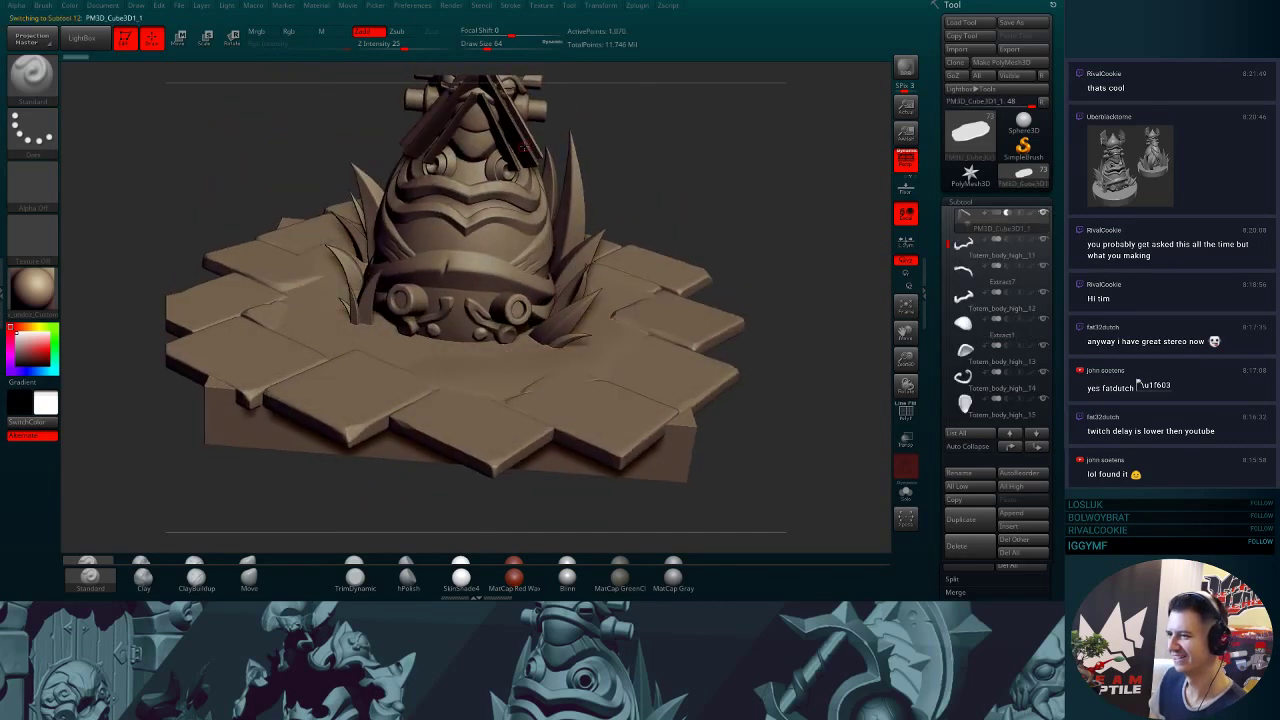
left_click(679, 456, "alt")
left_click(1044, 213)
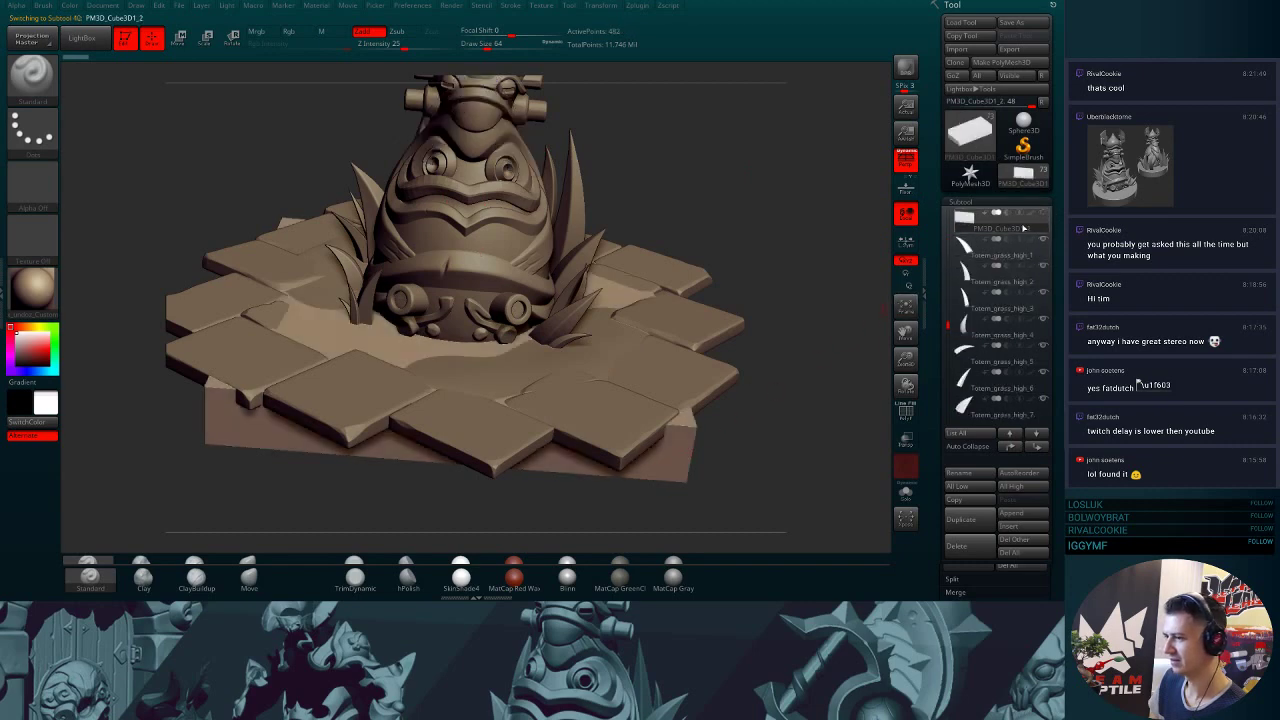
- Examine the complete totem sculpt from several angles, checking how the body and grass sit on the tiled floor
left_click(582, 424, "alt")
mouse_move(717, 184)
left_mouse_down()
mouse_move(716, 158)
mouse_move(690, 197)
mouse_move(708, 243)
left_mouse_up()
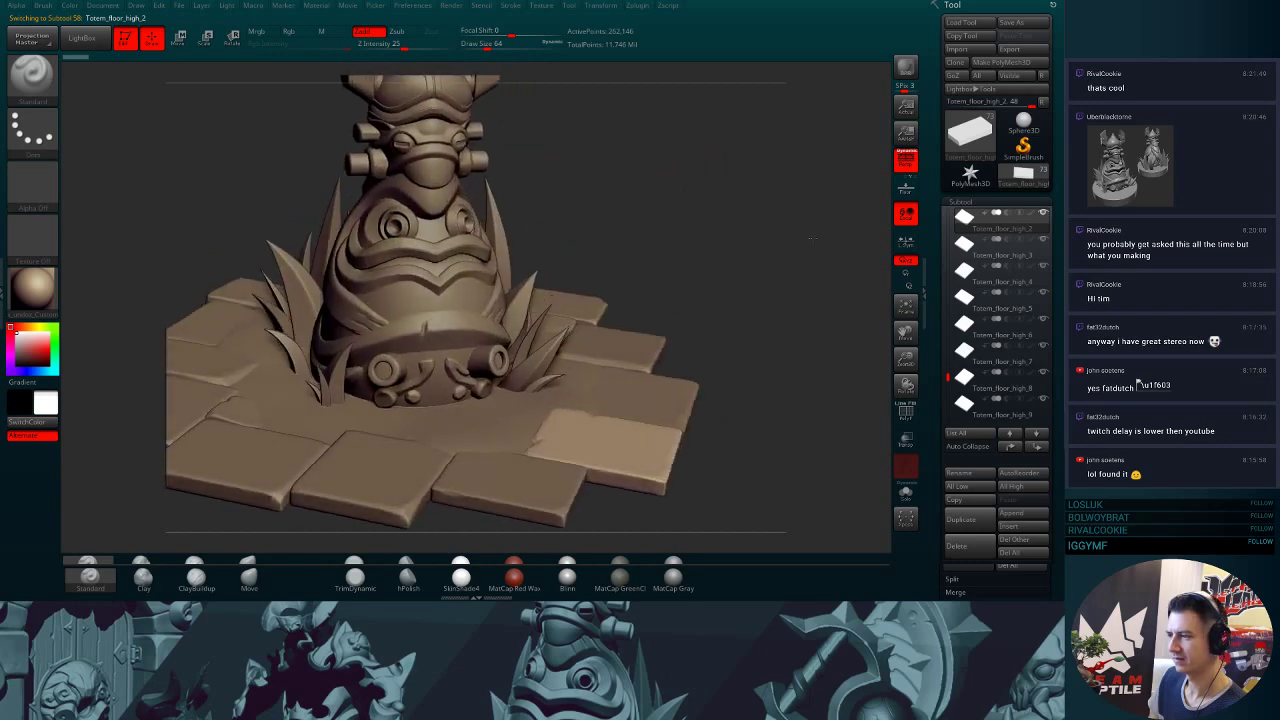
left_click_drag(906, 358, 907, 322)
left_click_drag(735, 250, 701, 221)
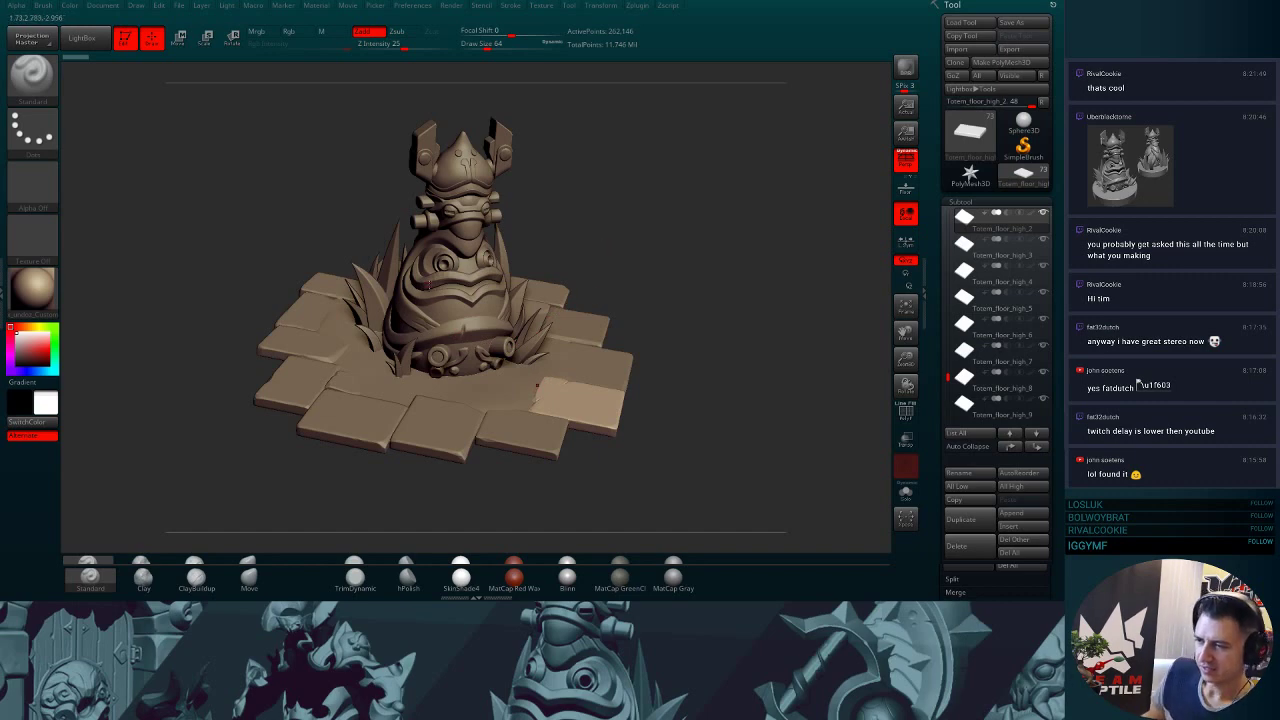
left_click_drag(602, 209, 666, 120)
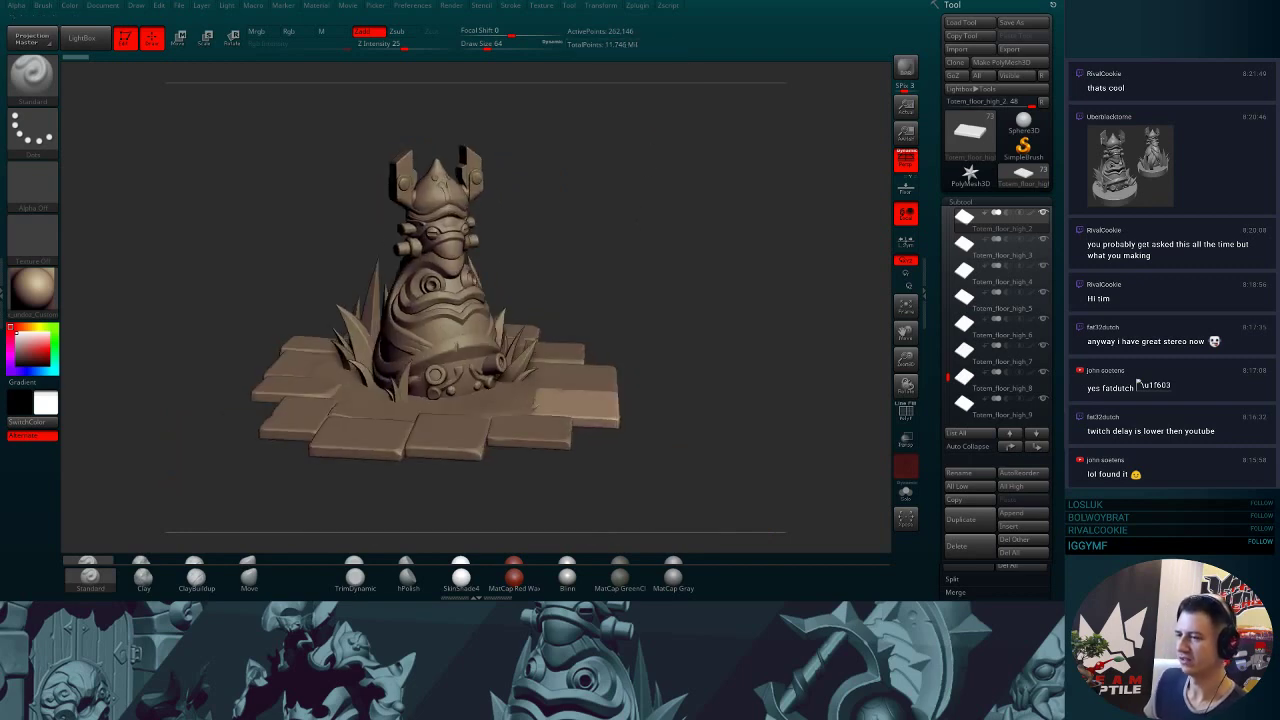
left_click_drag(636, 112, 654, 142)
left_click_drag(814, 242, 774, 314, "alt")
left_click_drag(737, 214, 653, 225)
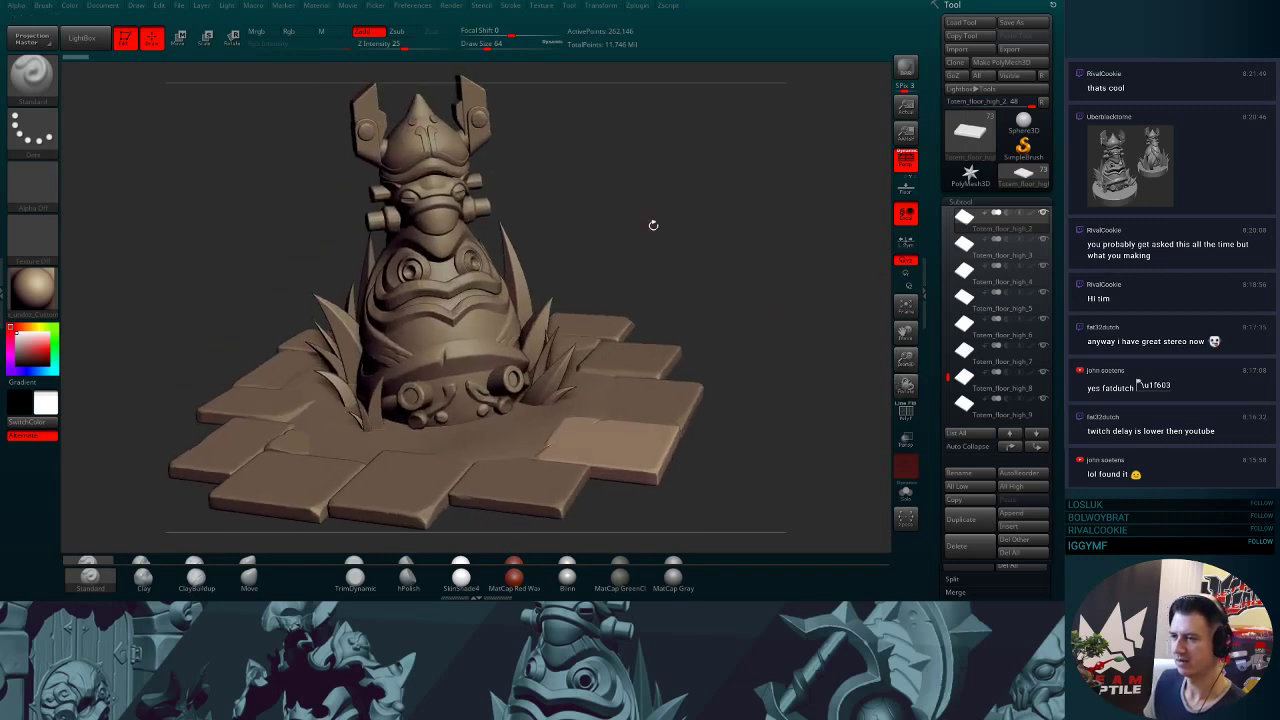
- Switch back to 3ds Max and bridge the two facing inner tile edges on the left side of the floor mesh's opening
key("alt+Tab")
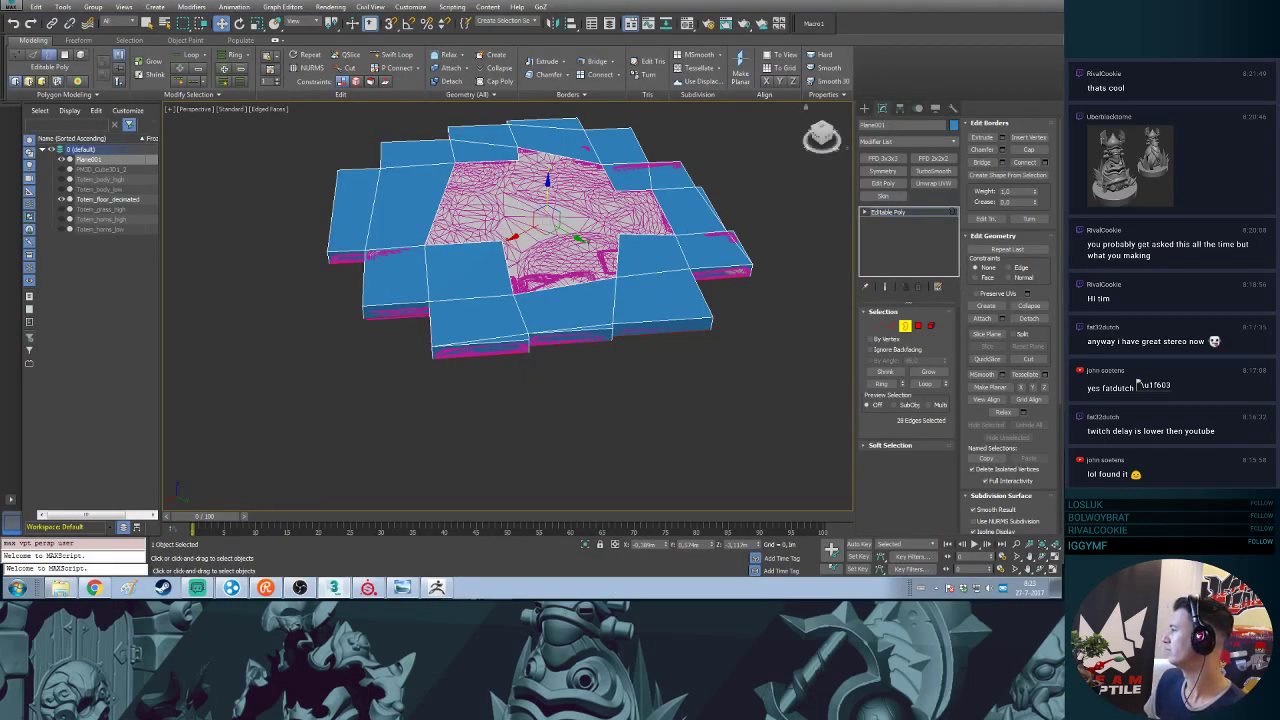
middle_click_drag(766, 234, 705, 327, "alt")
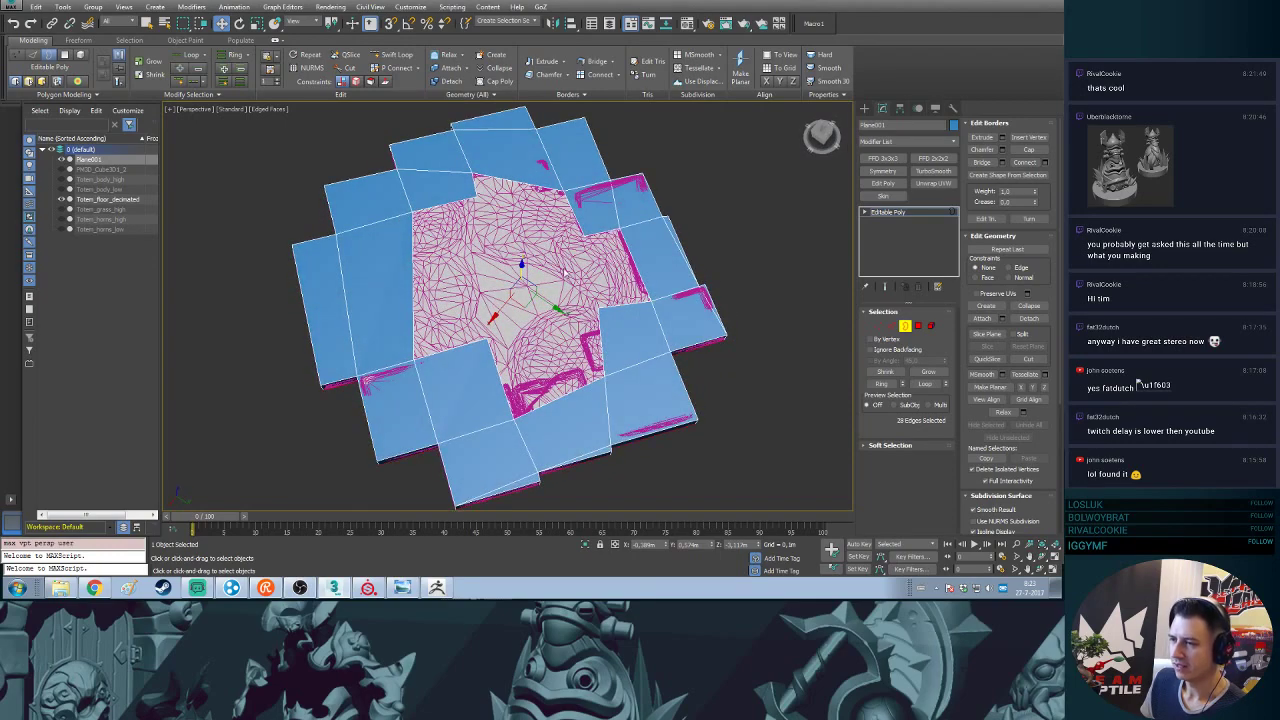
middle_click_drag(561, 271, 542, 259, "alt")
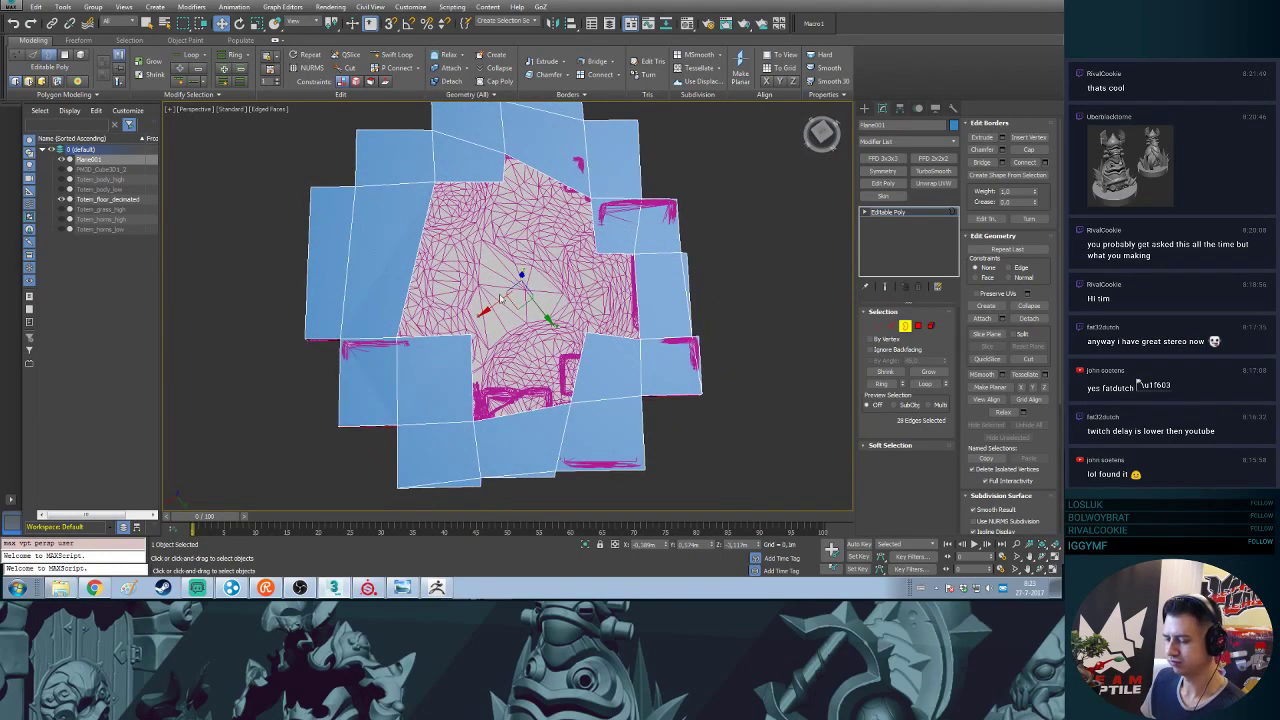
key("2")
left_click(448, 332)
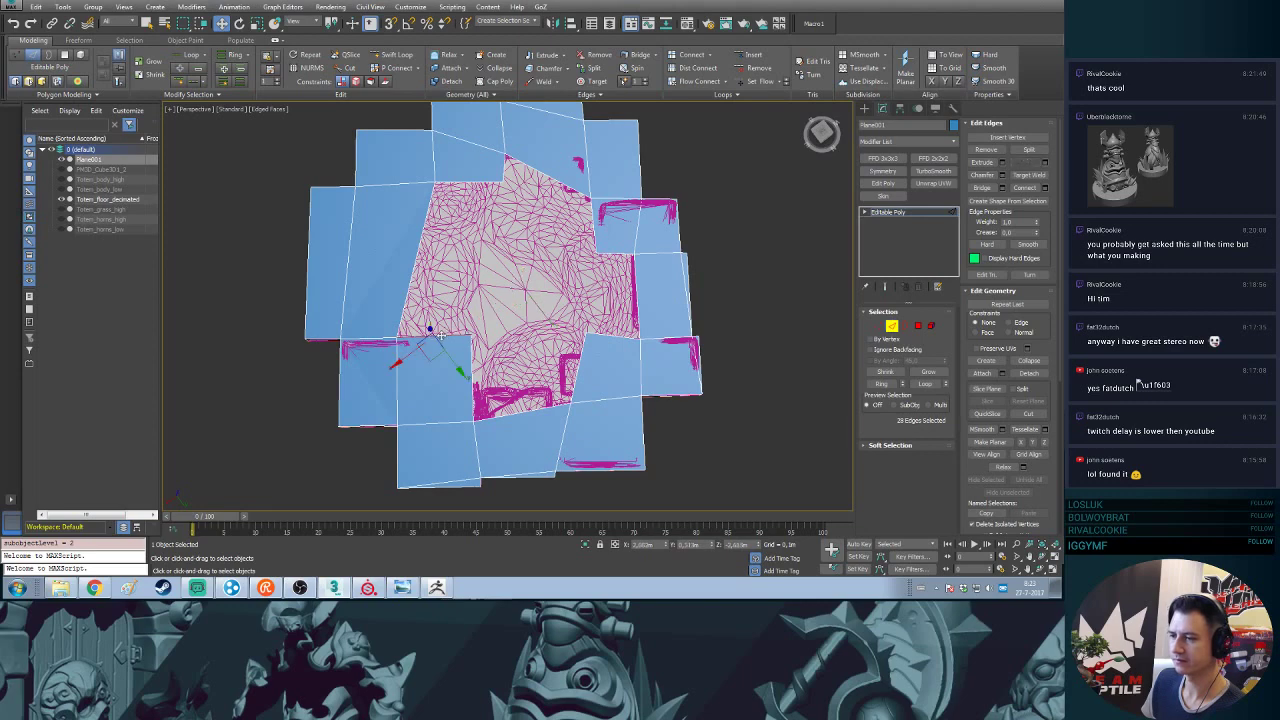
left_click(983, 187)
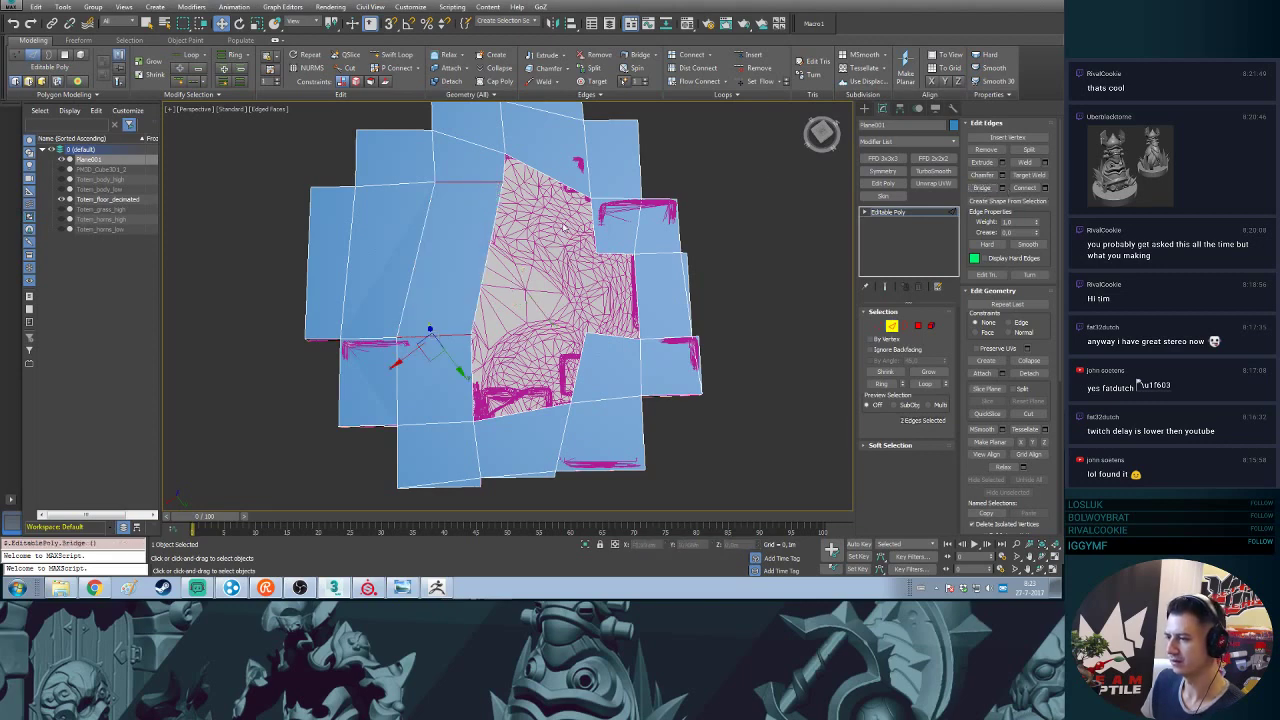
- Bridge the two facing edges of the notch on the right side of the floor mesh's opening
left_click(613, 260)
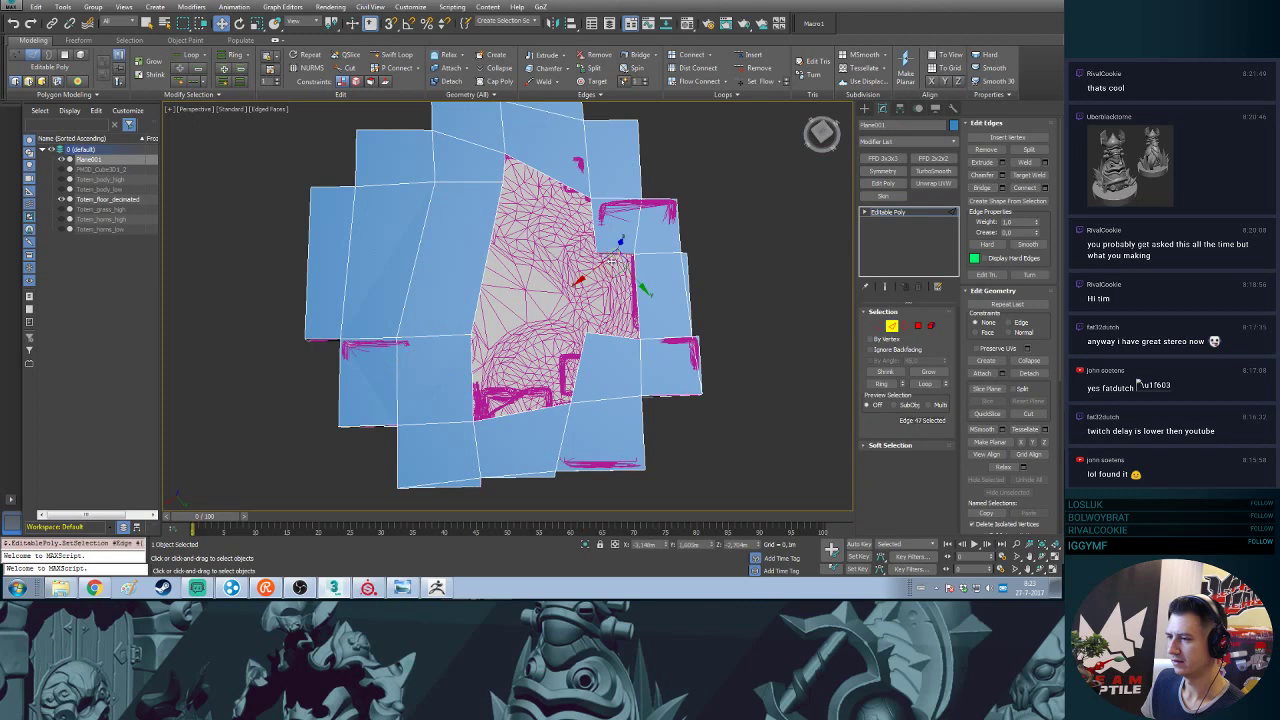
left_click(611, 337, "ctrl")
left_click(983, 187)
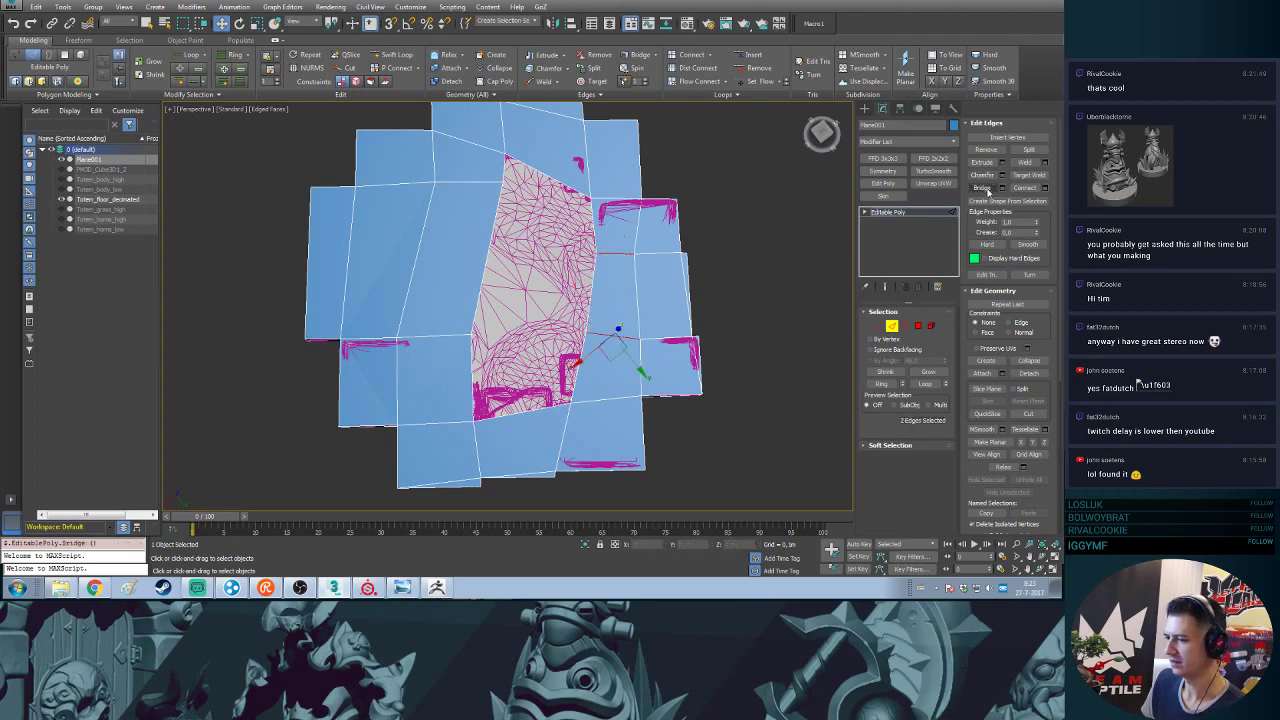
- Bridge the lower and middle pairs of facing edges across the floor mesh's central opening
left_click(469, 370)
left_click(577, 371, "ctrl")
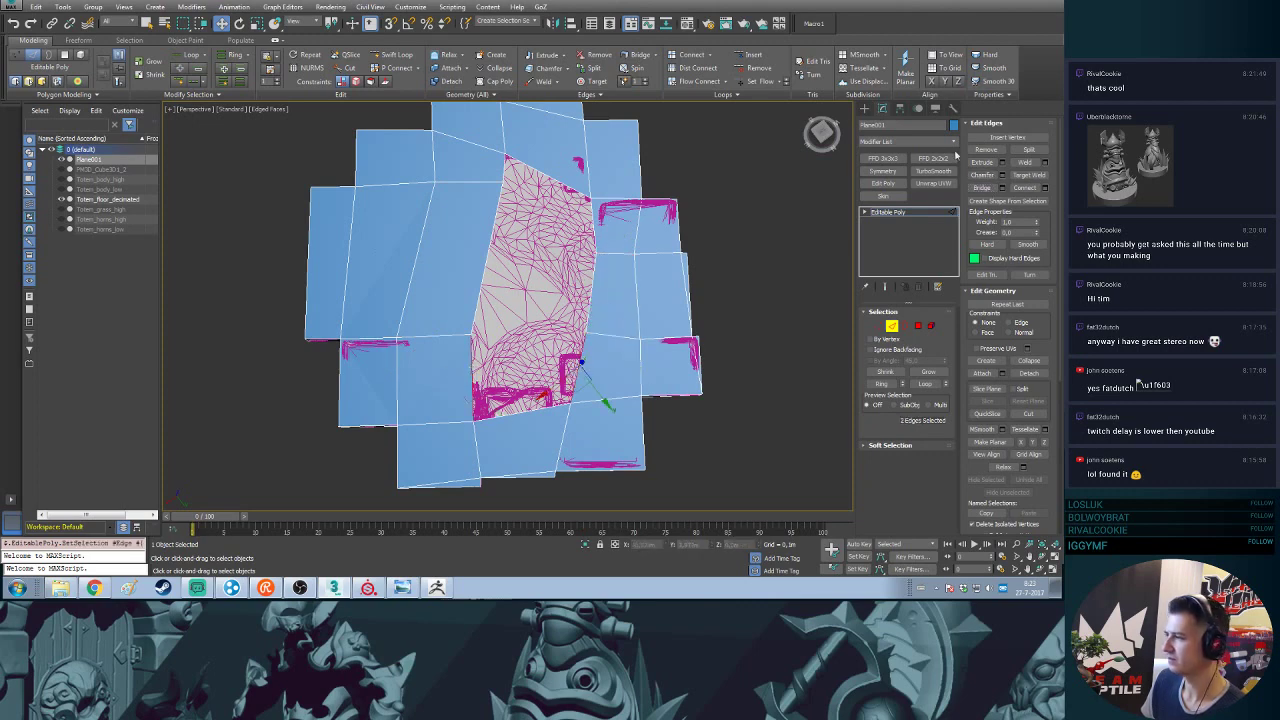
left_click(983, 187)
left_click(488, 268)
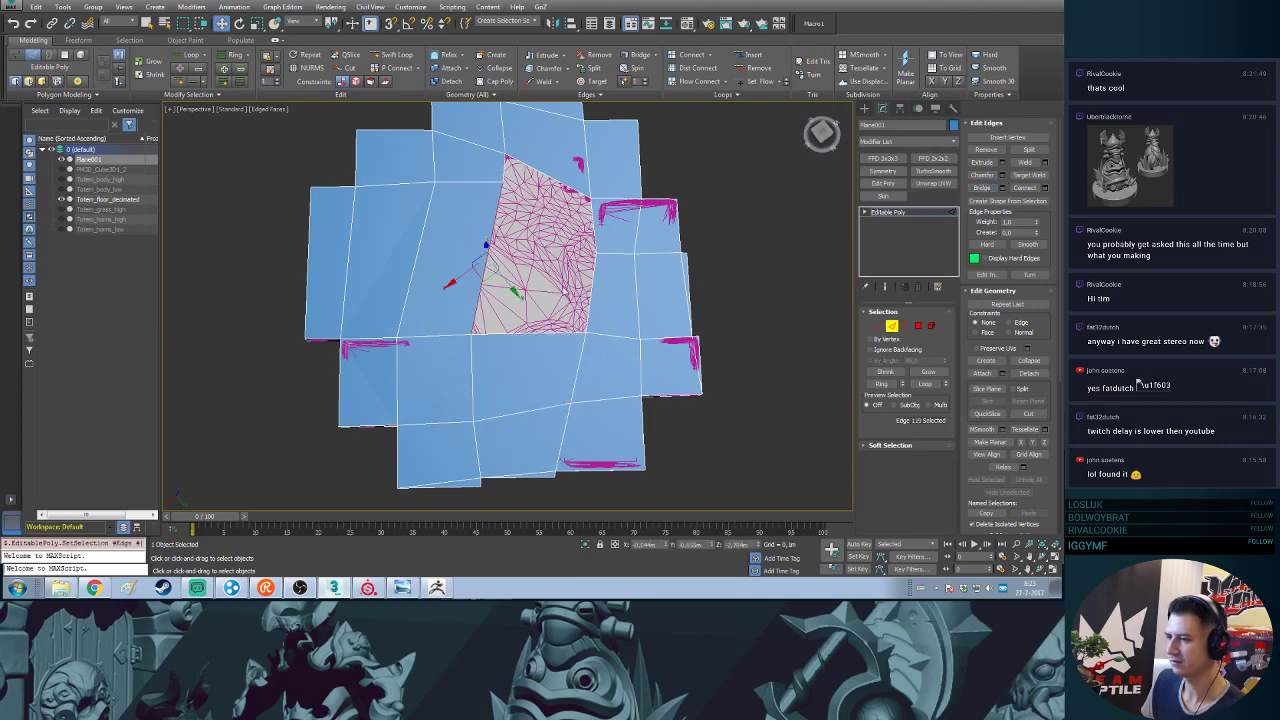
left_click(591, 280, "ctrl")
left_click(983, 188)
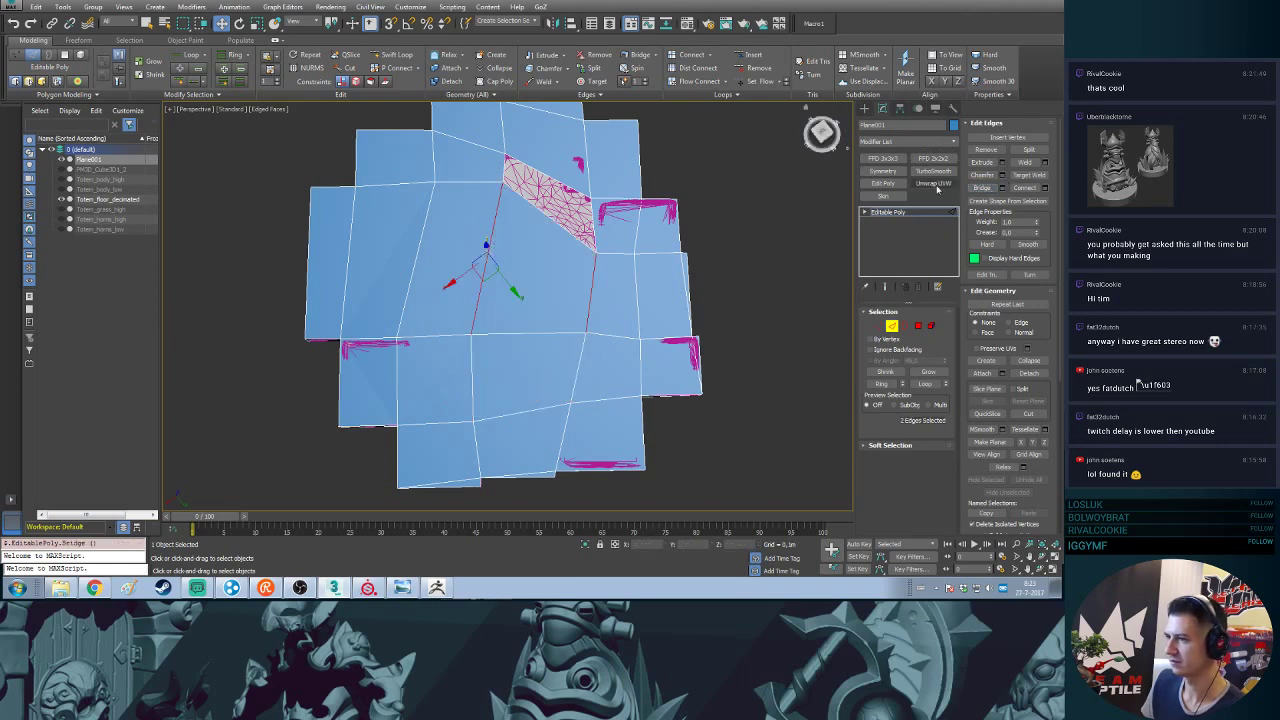
- Shift the opening's inner-left corner vertex and its neighbouring vertex down and outward to even out the tiles
key("1")
left_click(508, 178)
left_click_drag(510, 180, 486, 243)
left_click(430, 191)
left_click_drag(415, 207, 432, 198)
key("ctrl+z")
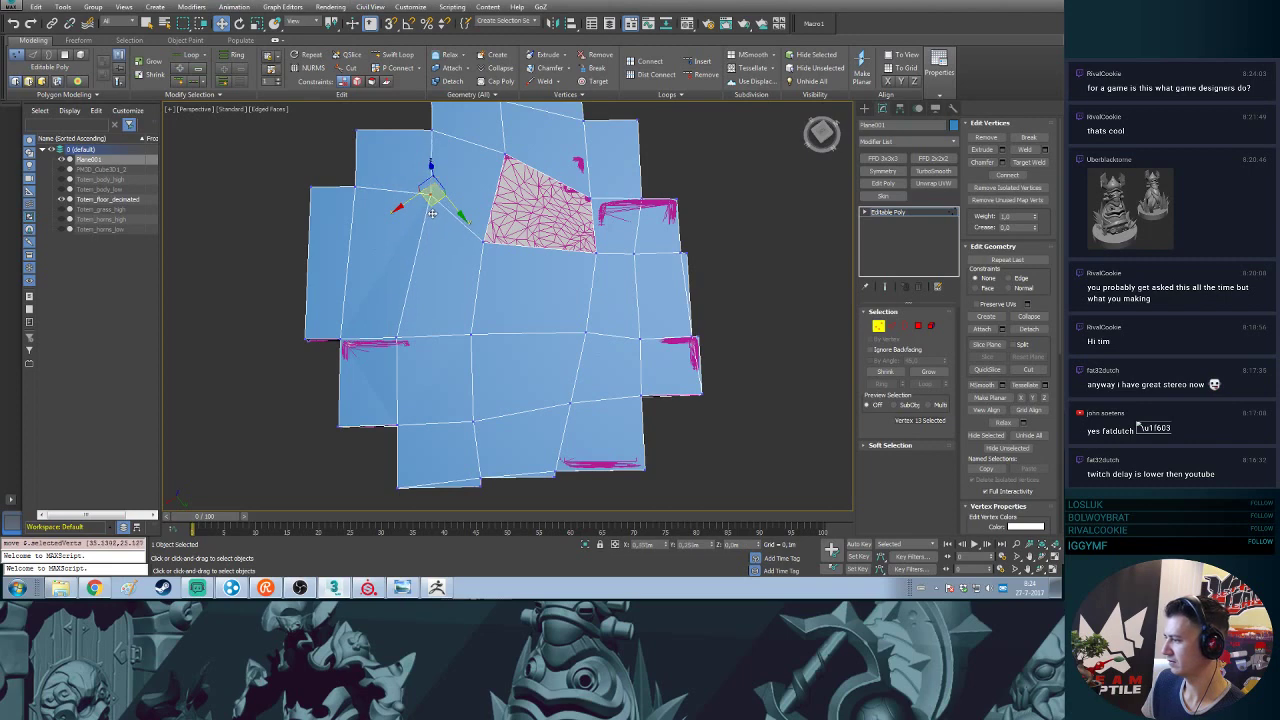
left_click_drag(433, 213, 405, 231)
- Reposition the remaining opening's right-hand and upper vertices to make the hole a more even quad
left_click(596, 251)
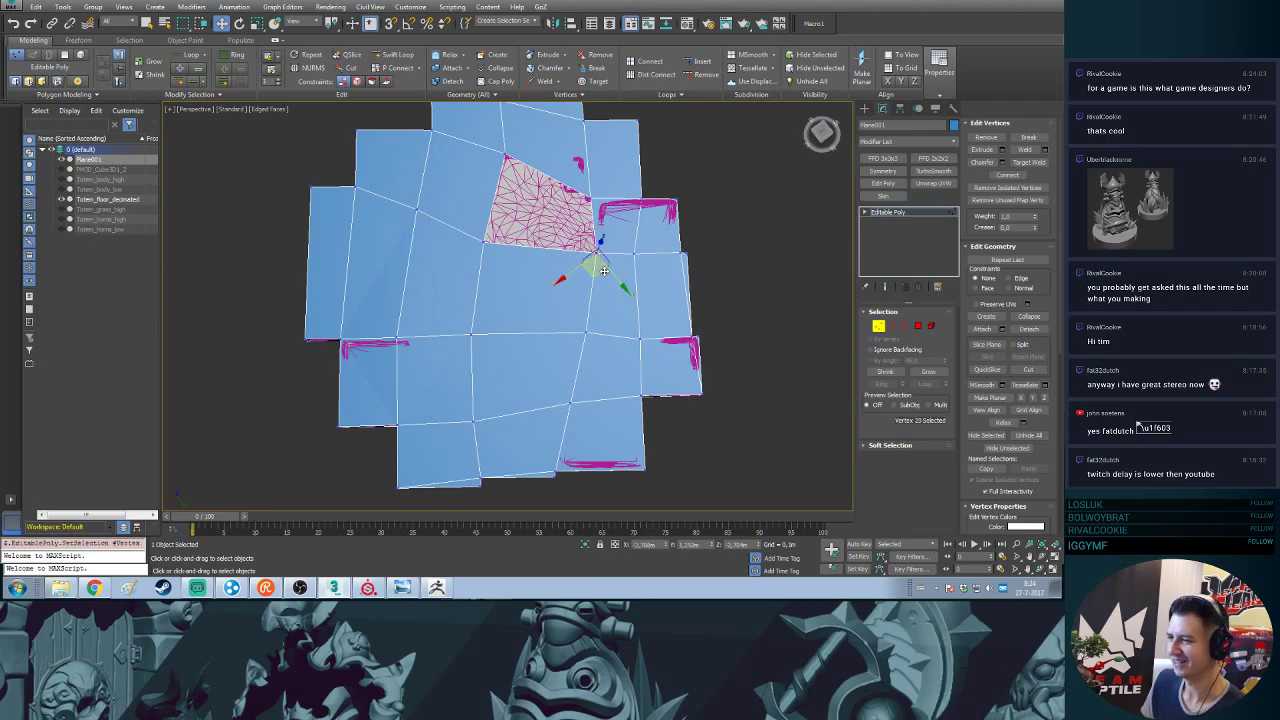
left_click_drag(595, 267, 602, 226)
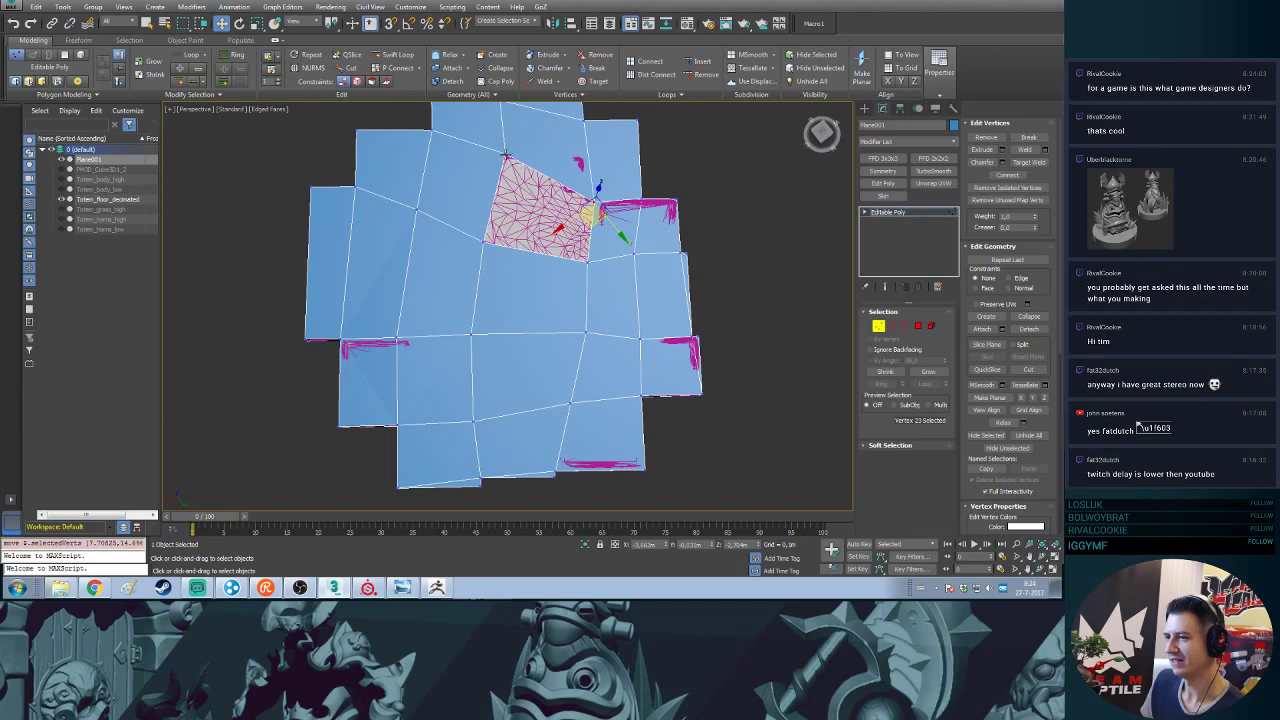
left_click(505, 156)
middle_click_drag(537, 170, 552, 200)
left_click_drag(522, 215, 517, 233)
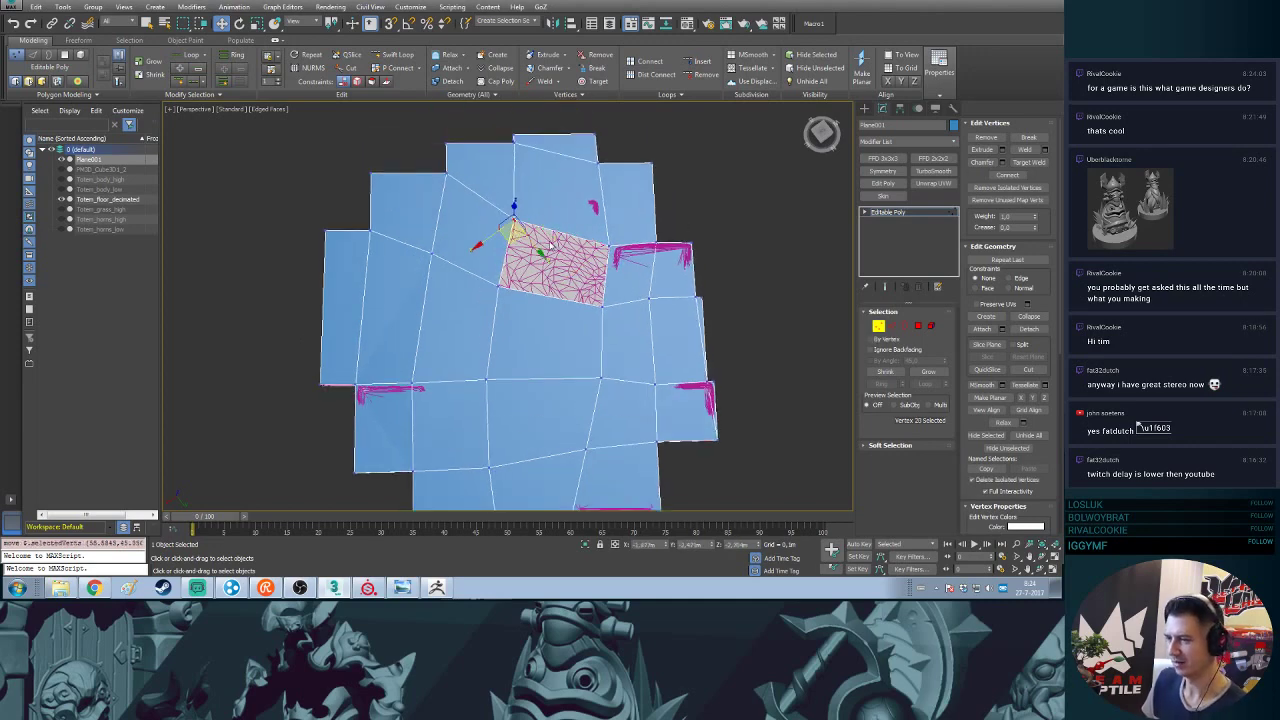
- Cap the border of the last four-sided hole in the floor mesh
key("3")
left_click(566, 235)
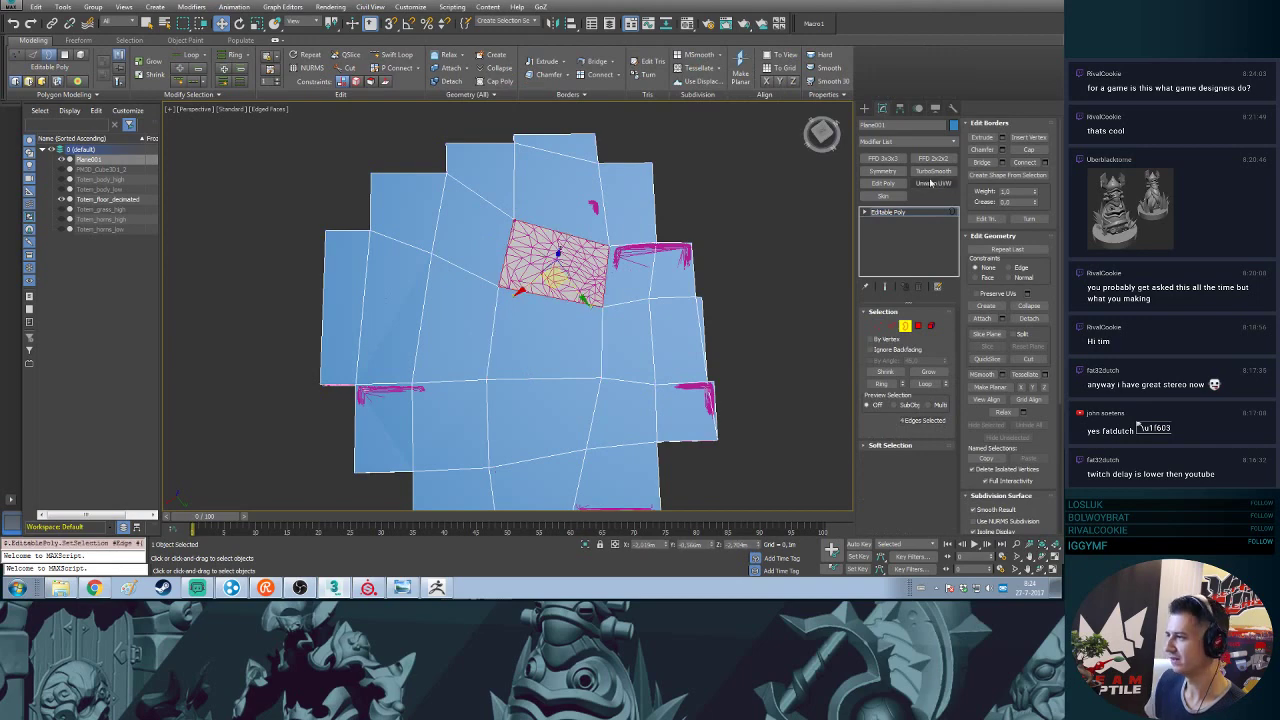
left_click(1028, 149)
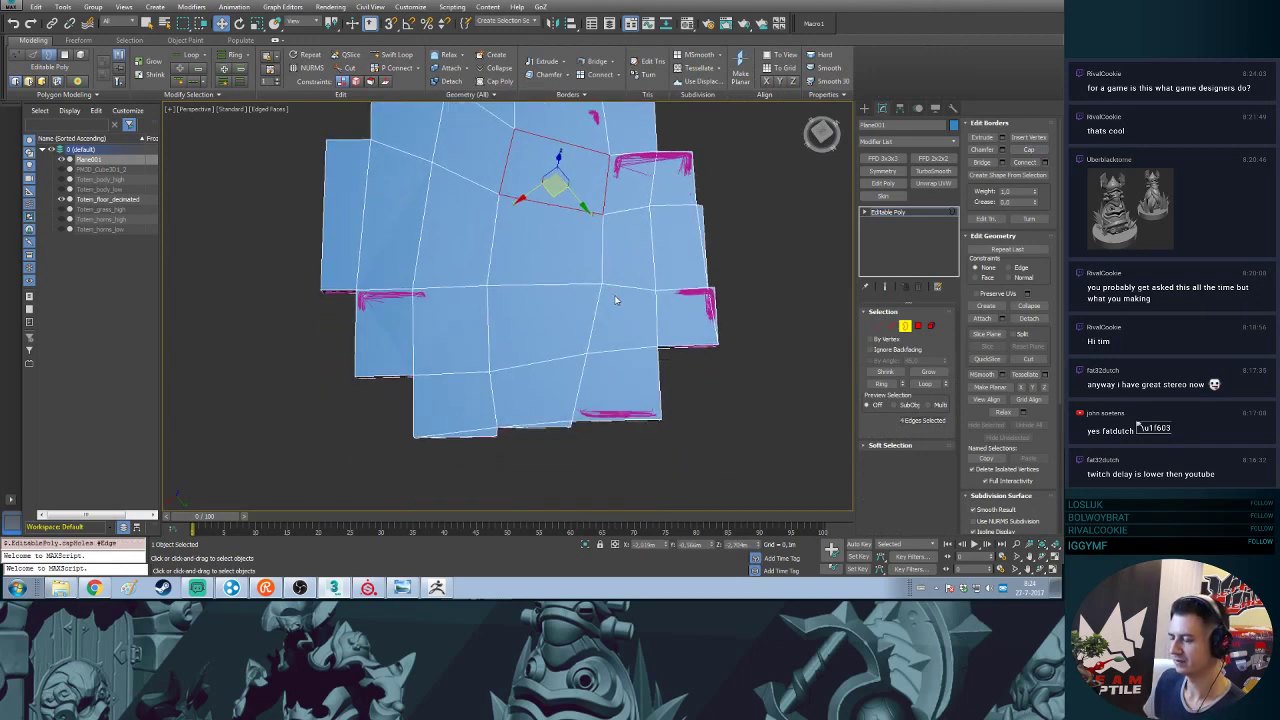
- Nudge the inner vertices below the capped polygon into a more even grid and rename the floor mesh Totem_floor_low
key("1")
left_click(600, 286)
left_click_drag(606, 306, 588, 303)
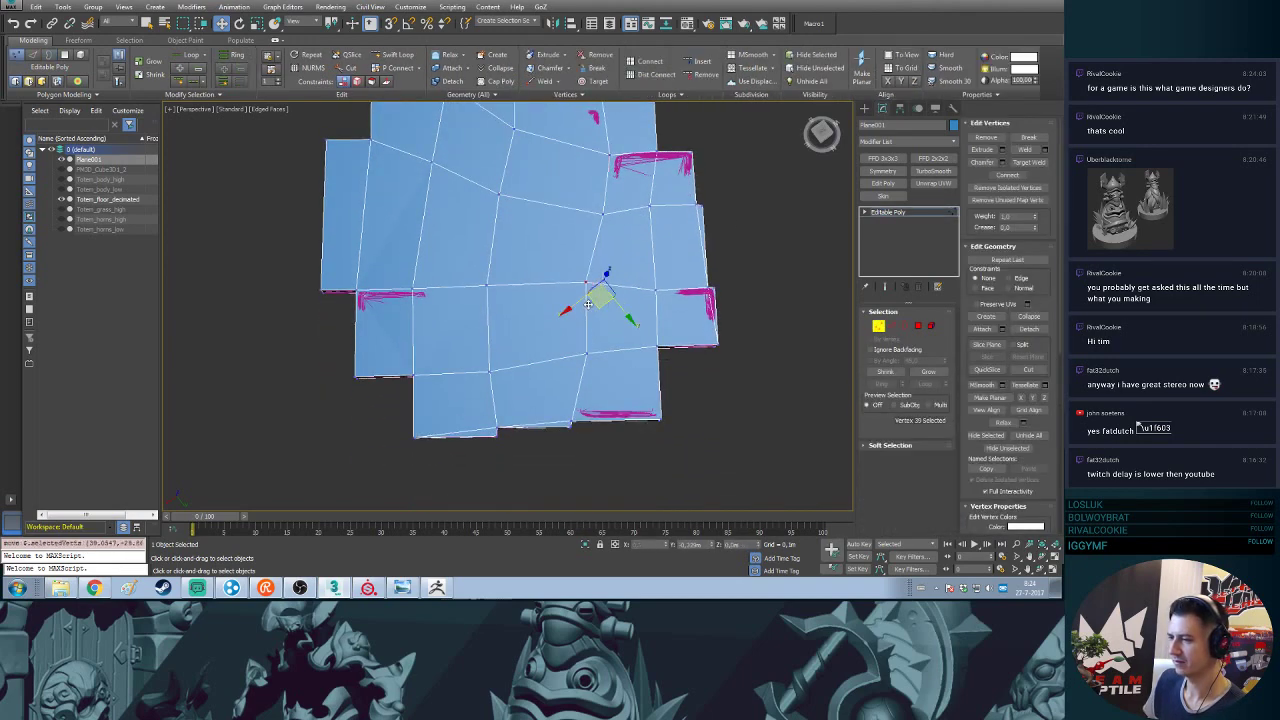
left_click(485, 286)
left_click(496, 194)
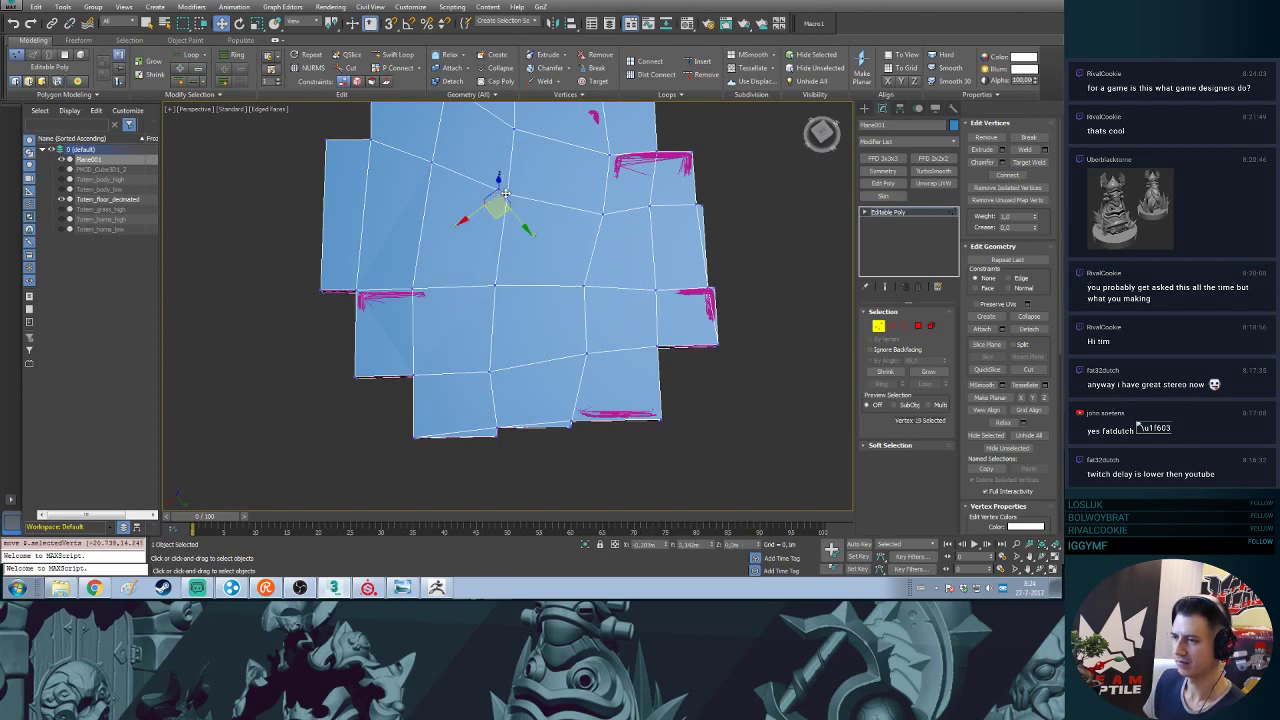
middle_click_drag(496, 194, 853, 215, "alt")
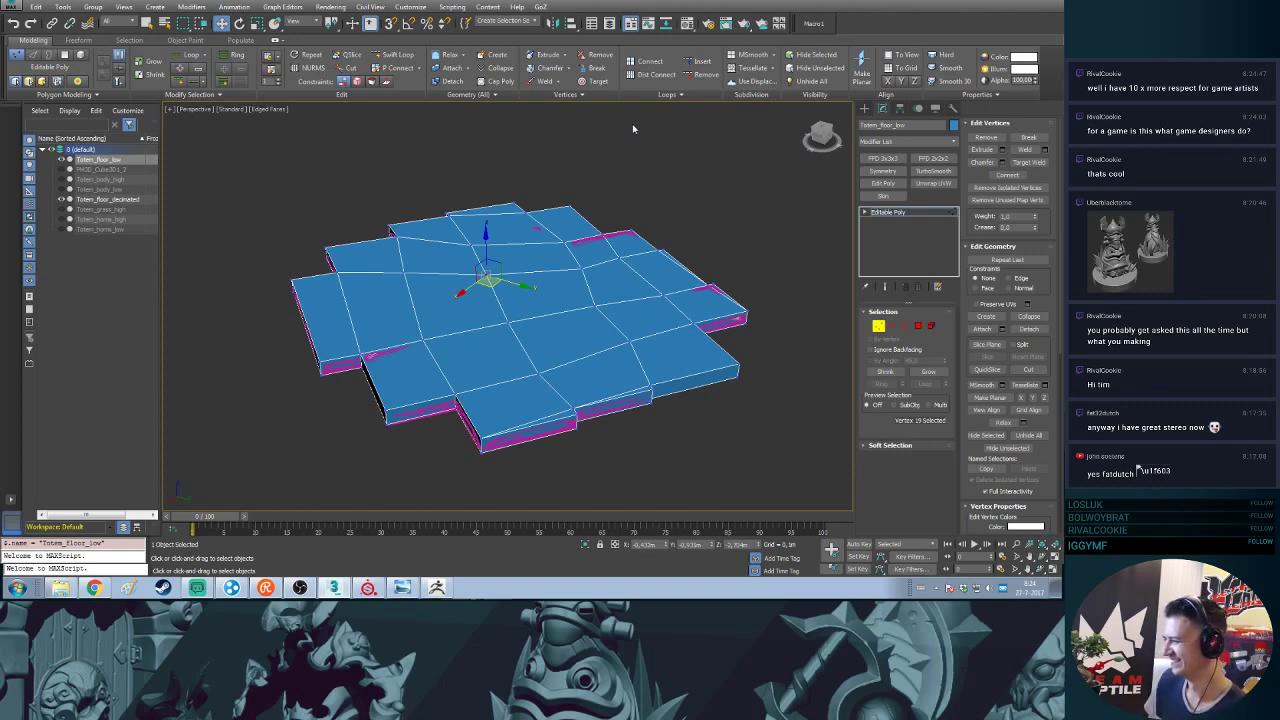
- Shift three inner vertices outward, viewed from above, to straighten the polygon rows on the opposite side of the floor mesh
middle_click_drag(499, 261, 565, 164)
middle_click_drag(565, 164, 651, 231, "alt")
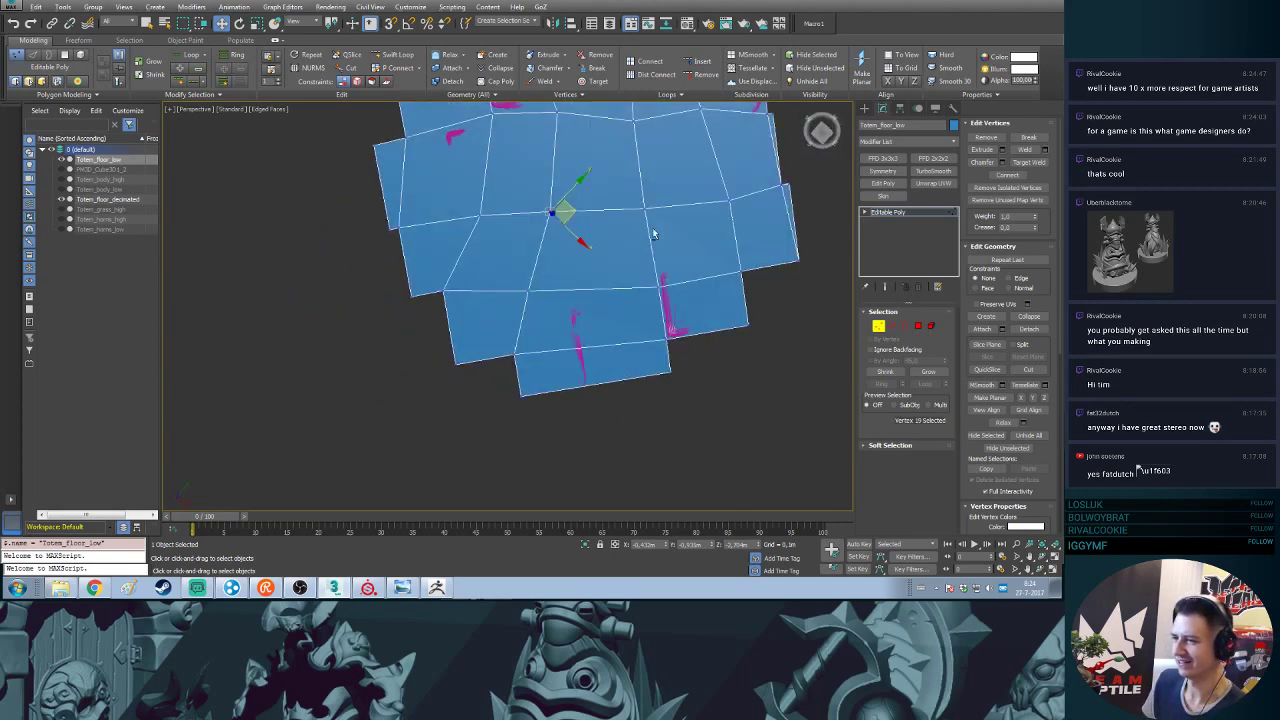
middle_click_drag(475, 221, 509, 237)
left_click(520, 237)
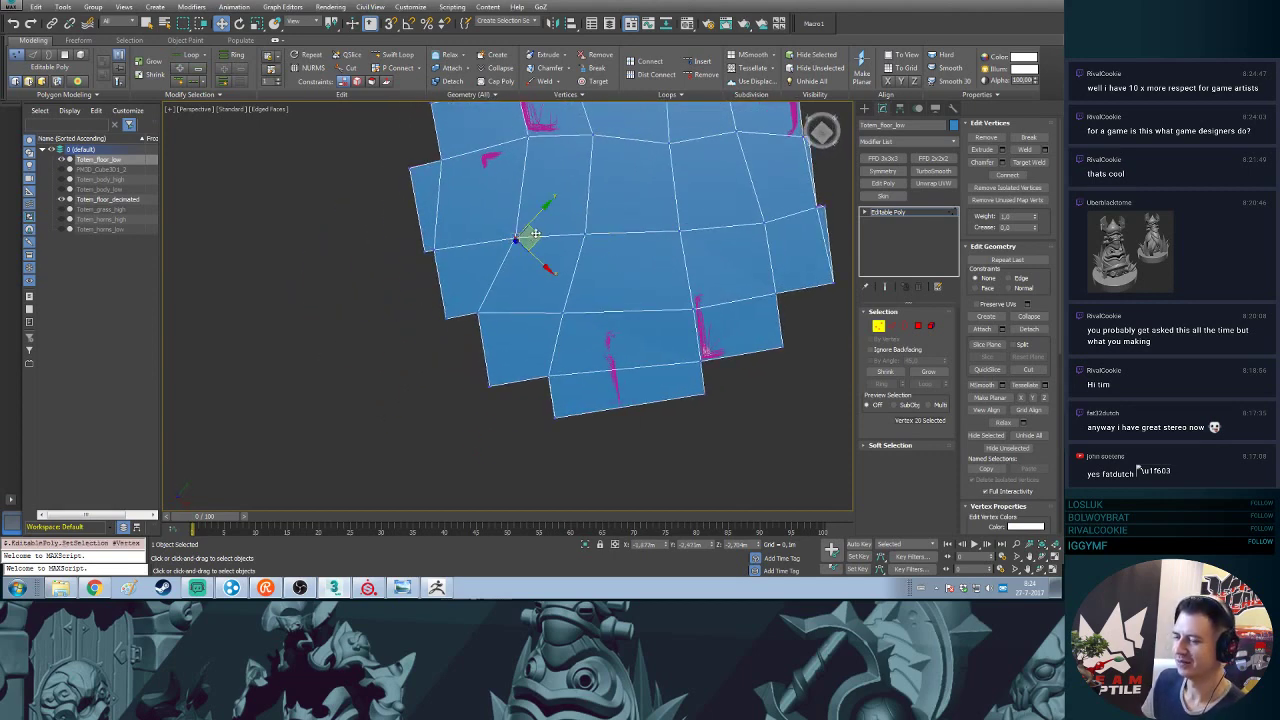
left_click_drag(536, 233, 510, 238)
left_click(584, 233)
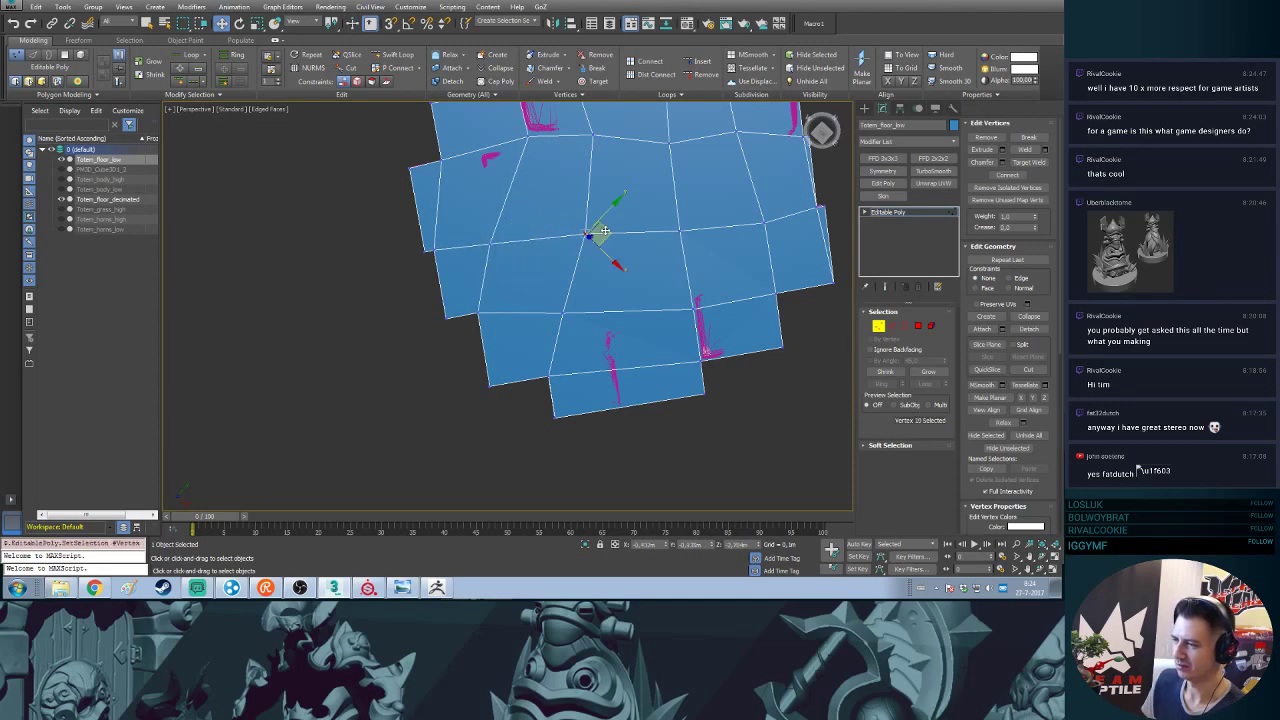
left_click_drag(604, 231, 590, 238)
left_click(565, 312)
left_click_drag(562, 313, 550, 310)
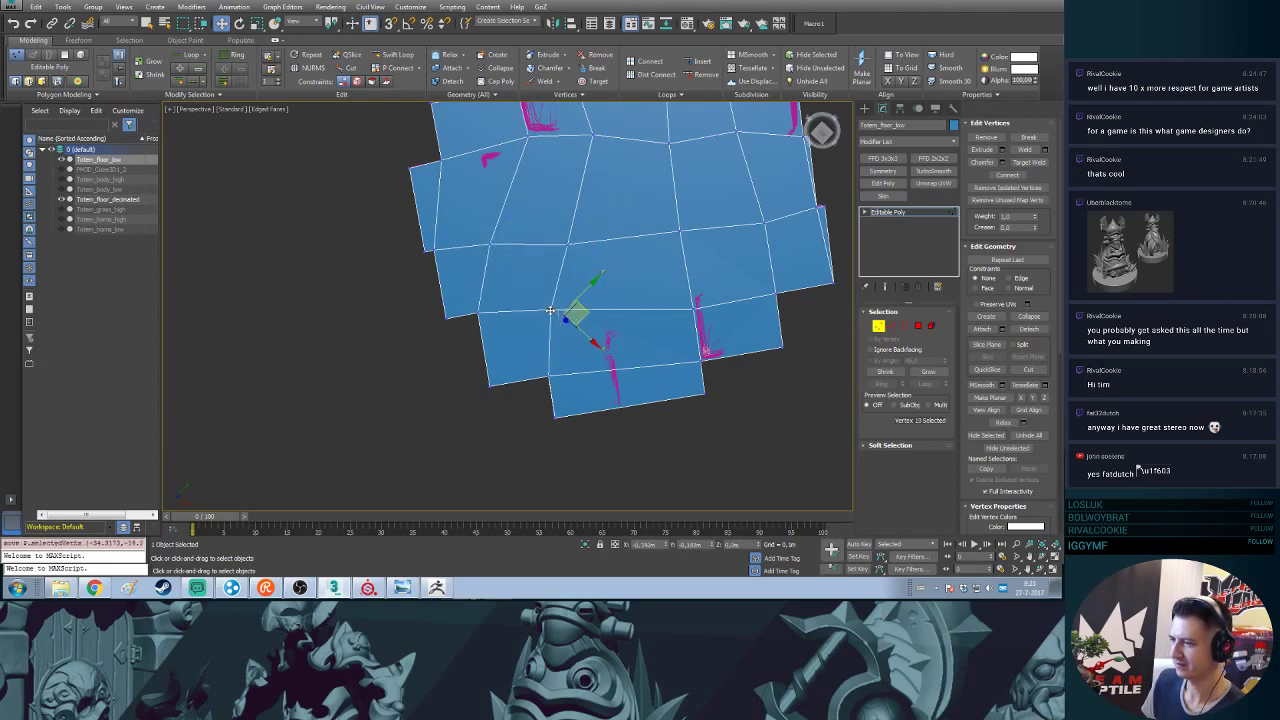
- Adjust the heights of three consecutive inner vertices along one edge row to match the decimated floor surface
left_click(697, 301)
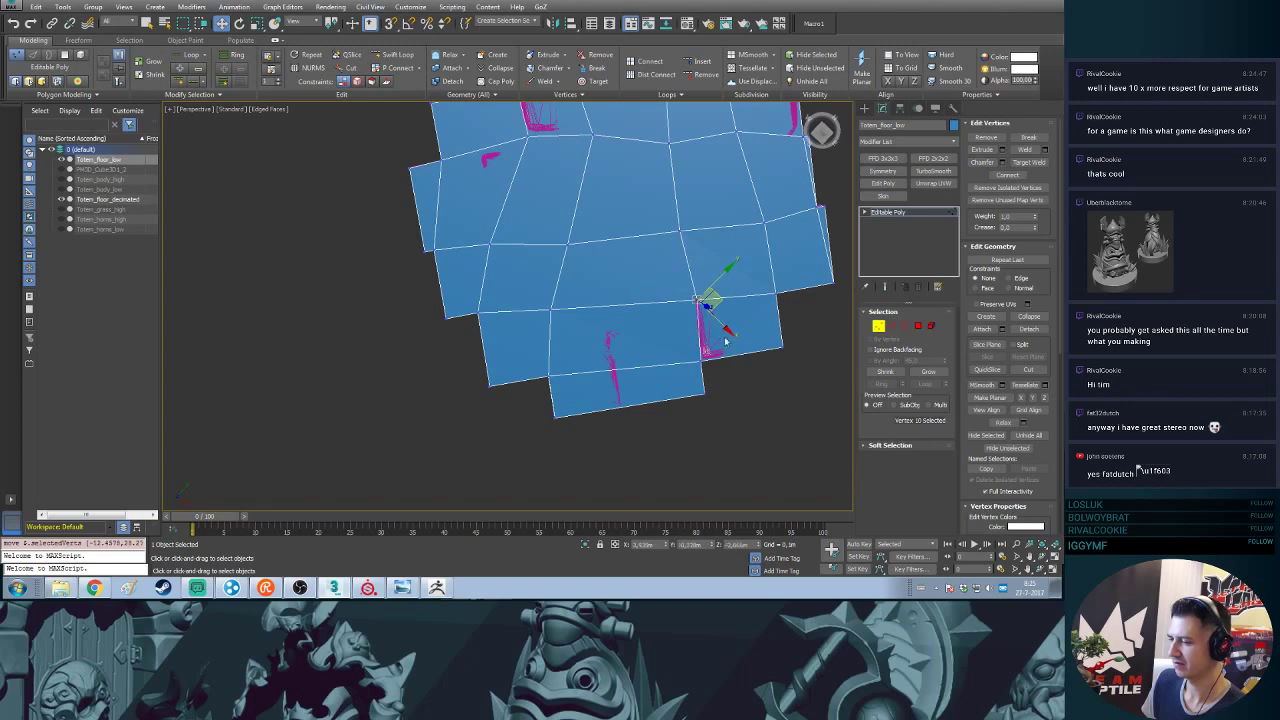
middle_click_drag(727, 341, 641, 261, "alt")
scroll(641, 261, "up", 4)
middle_click_drag(652, 352, 625, 300)
left_click_drag(573, 300, 574, 300)
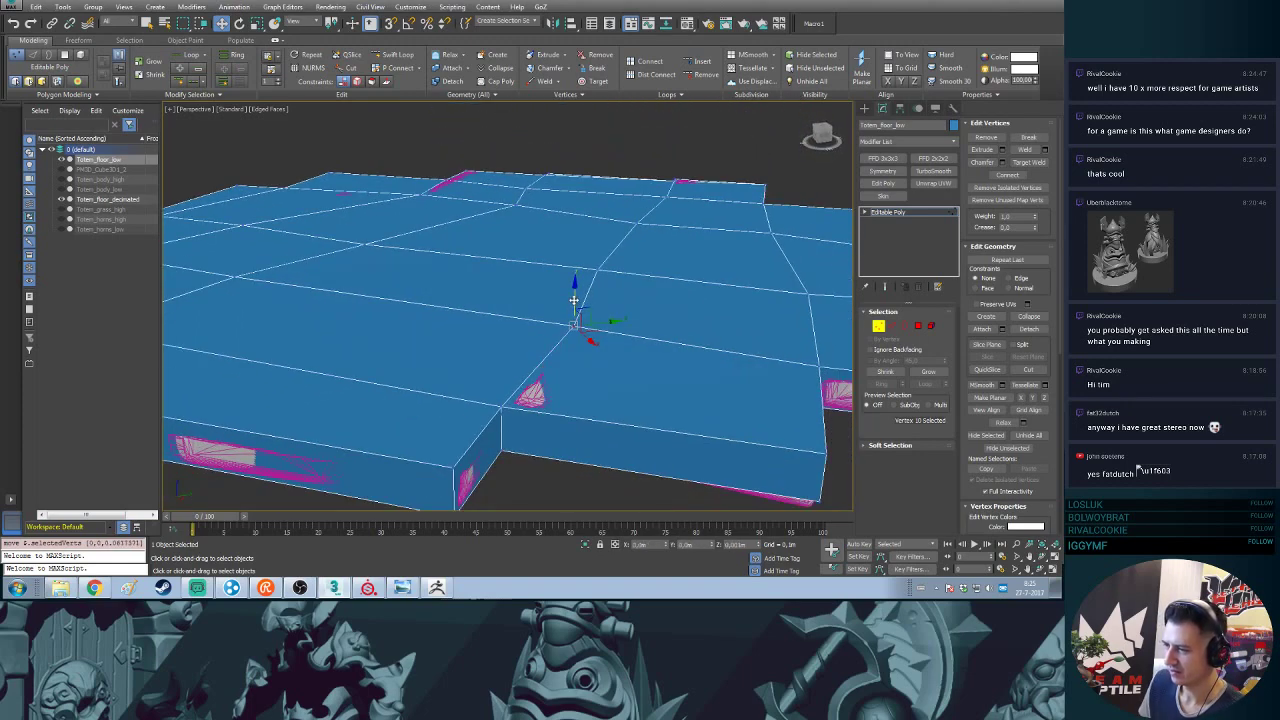
left_click(597, 270)
left_click_drag(596, 242, 598, 253)
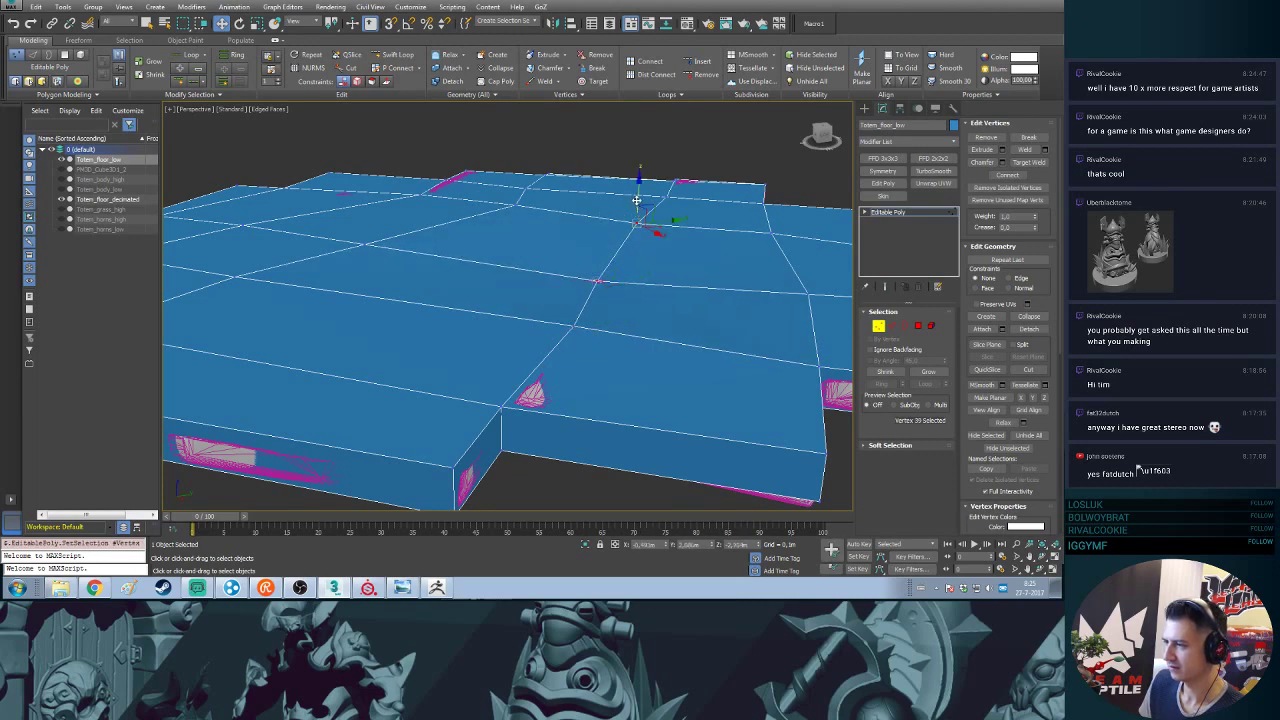
left_click_drag(636, 200, 636, 206)
- Fine-tune the heights of two vertices in the neighbouring row so the top follows the decimated floor
middle_click_drag(816, 305, 675, 291, "alt")
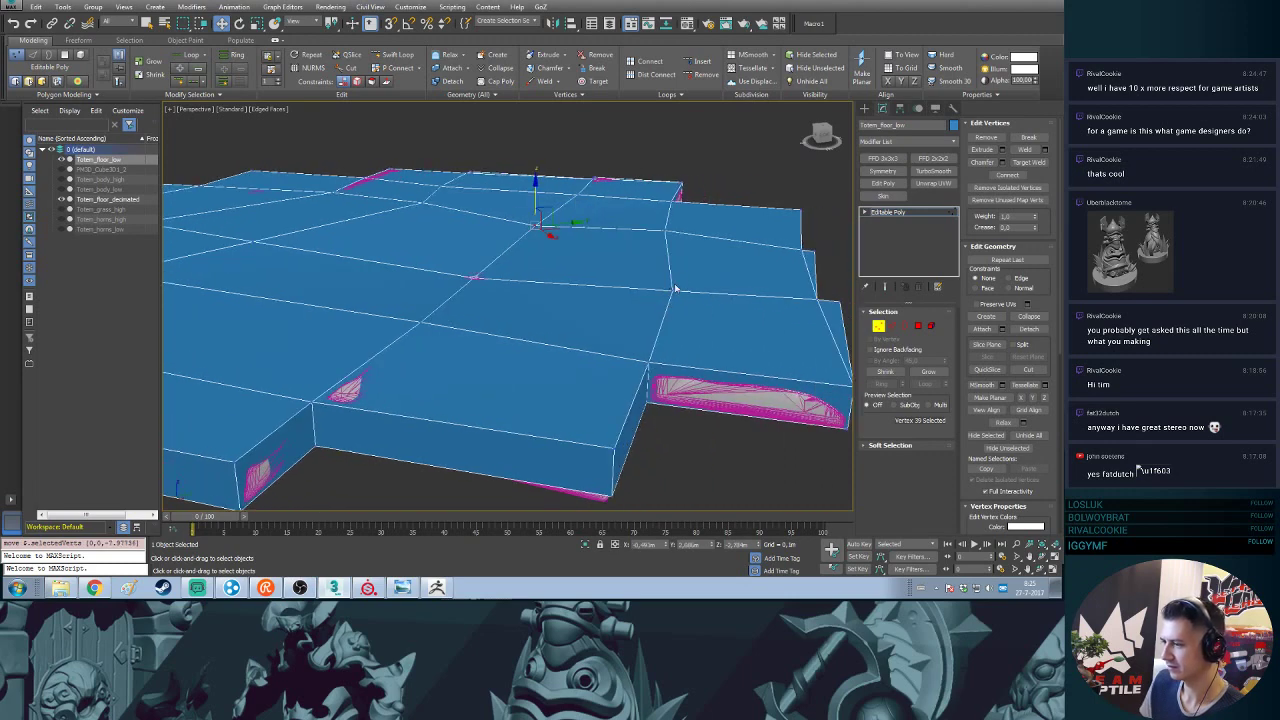
left_click(674, 290)
left_click_drag(676, 264, 676, 270)
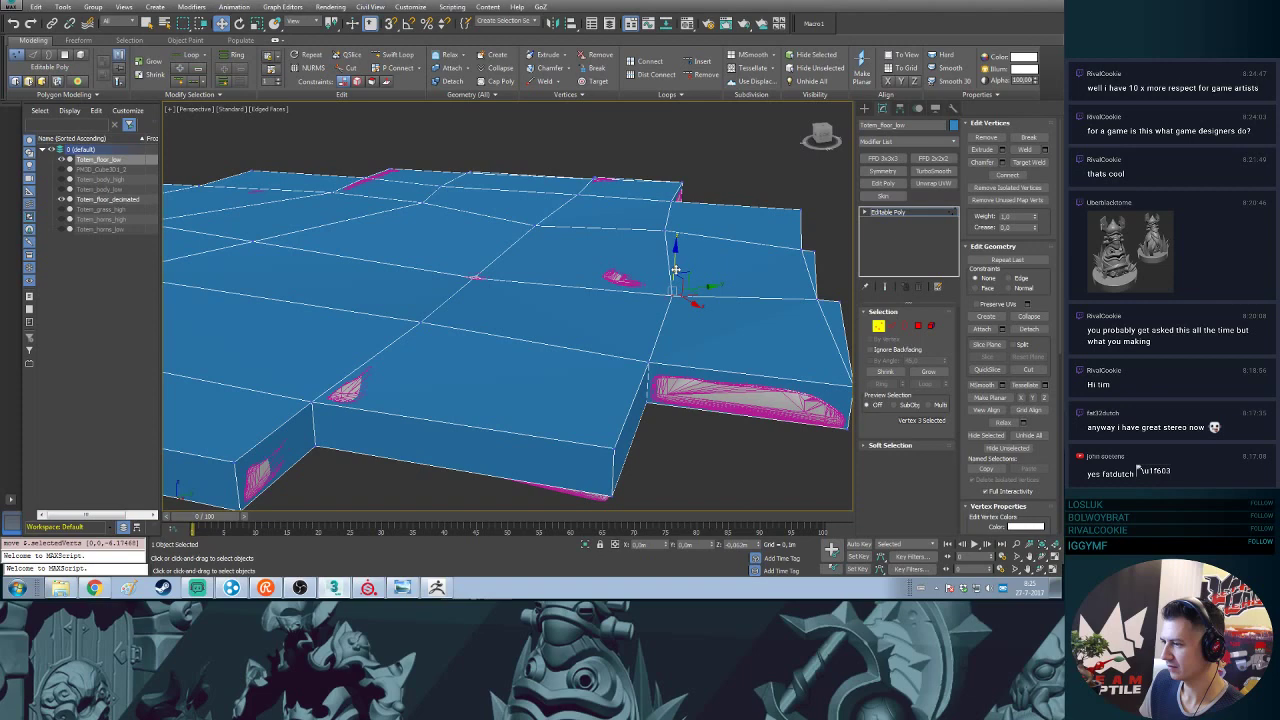
left_click(665, 230)
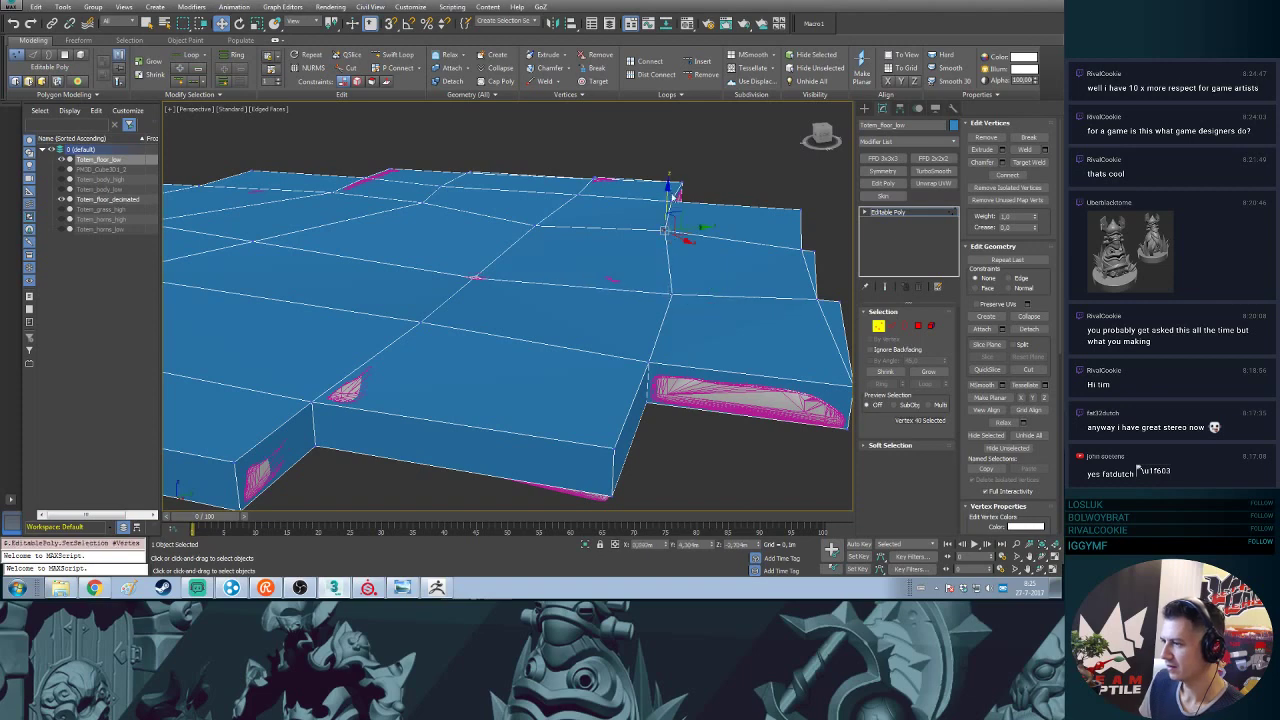
left_click_drag(669, 198, 669, 196)
- Move the upper corner vertex at the small step between two tiles closer to the decimated floor's rounded corner
middle_click_drag(503, 183, 500, 314)
scroll(631, 206, "down", 3)
scroll(443, 296, "down", 1)
scroll(500, 314, "up", 4)
middle_click_drag(400, 285, 655, 245)
middle_click_drag(526, 392, 554, 347)
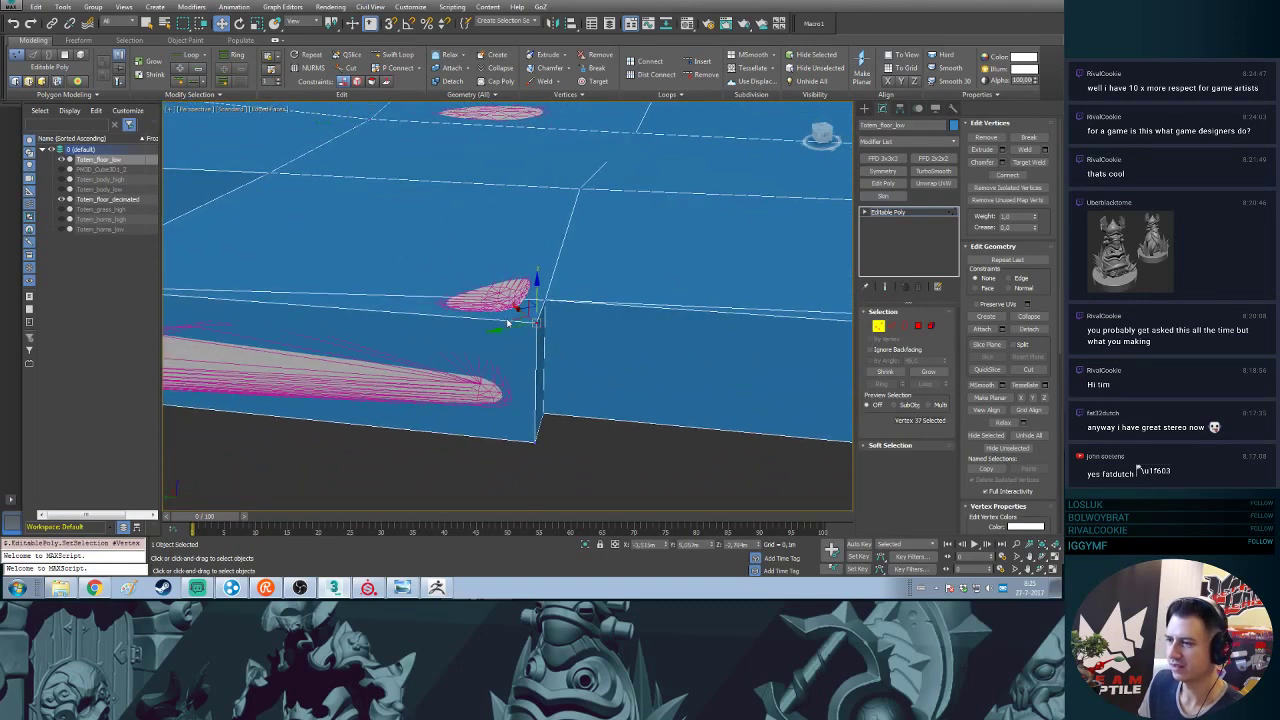
left_click_drag(515, 322, 503, 322)
- Fit the small step's lower outer vertex and lower inner-corner vertex to the underside of the decimated floor
middle_click_drag(503, 322, 531, 372, "alt")
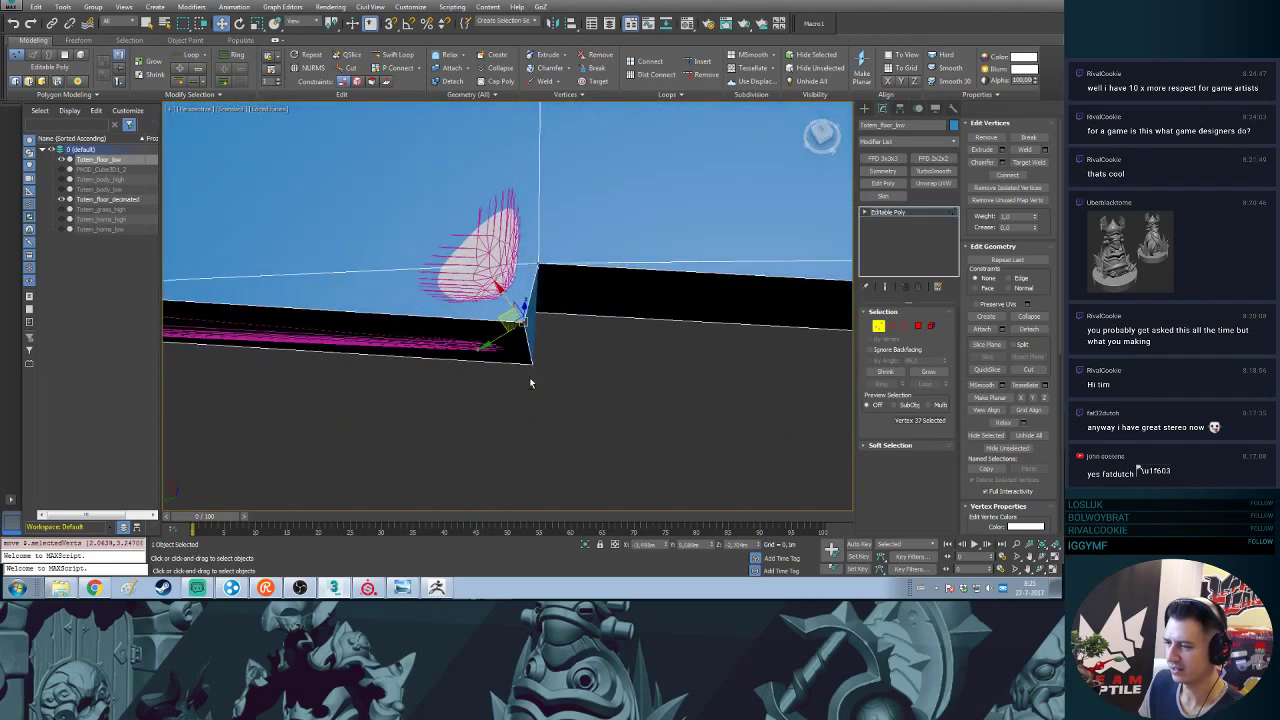
left_click(531, 366)
left_click_drag(511, 360, 506, 352)
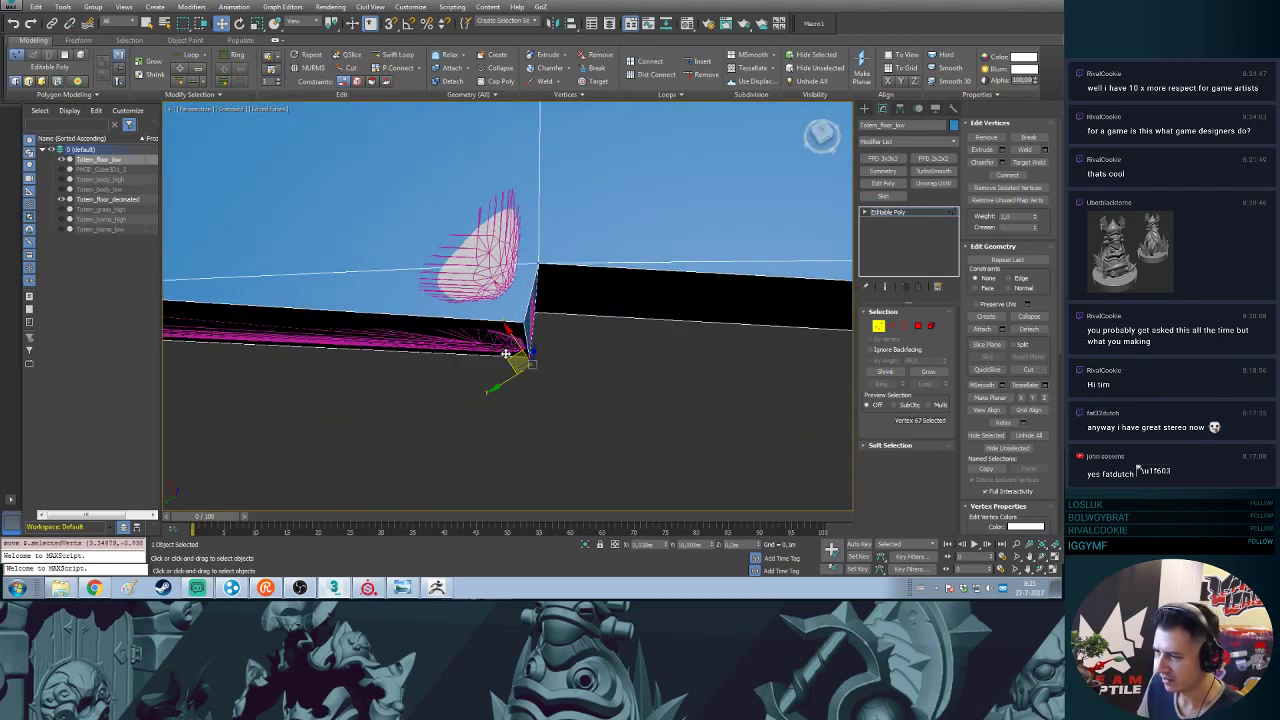
middle_click_drag(502, 353, 600, 300, "alt")
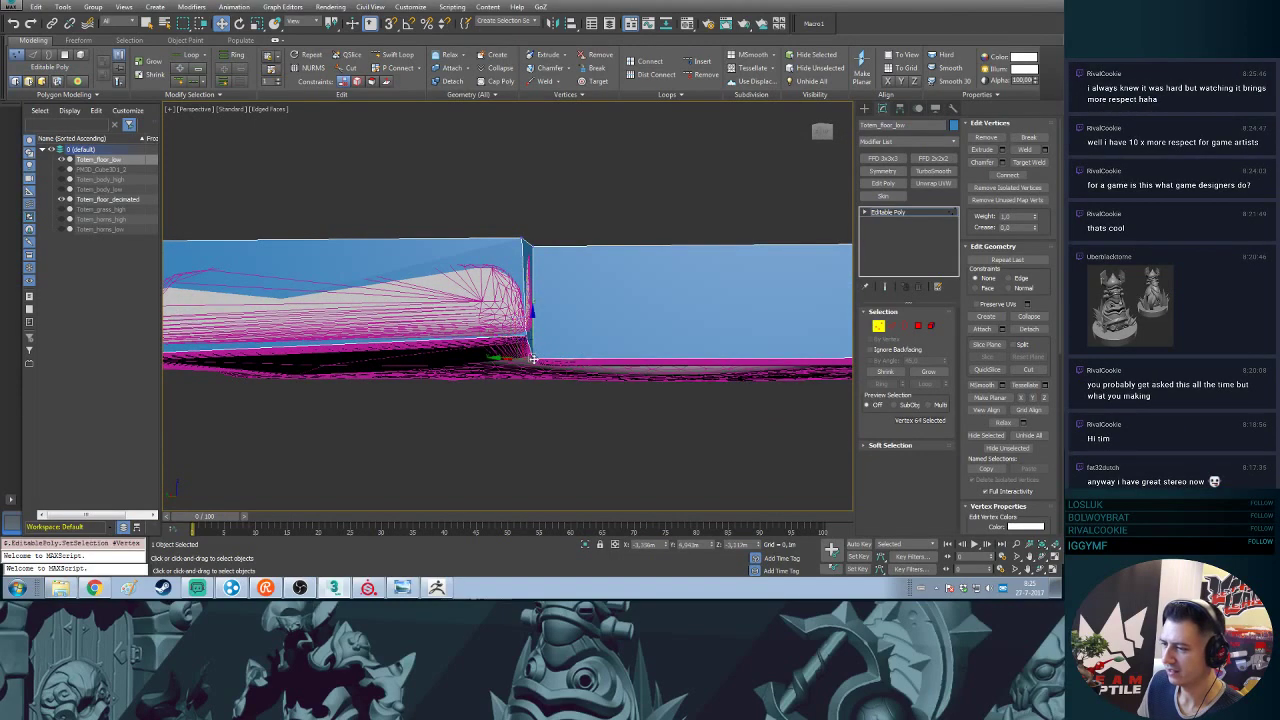
middle_click_drag(530, 330, 534, 376, "alt")
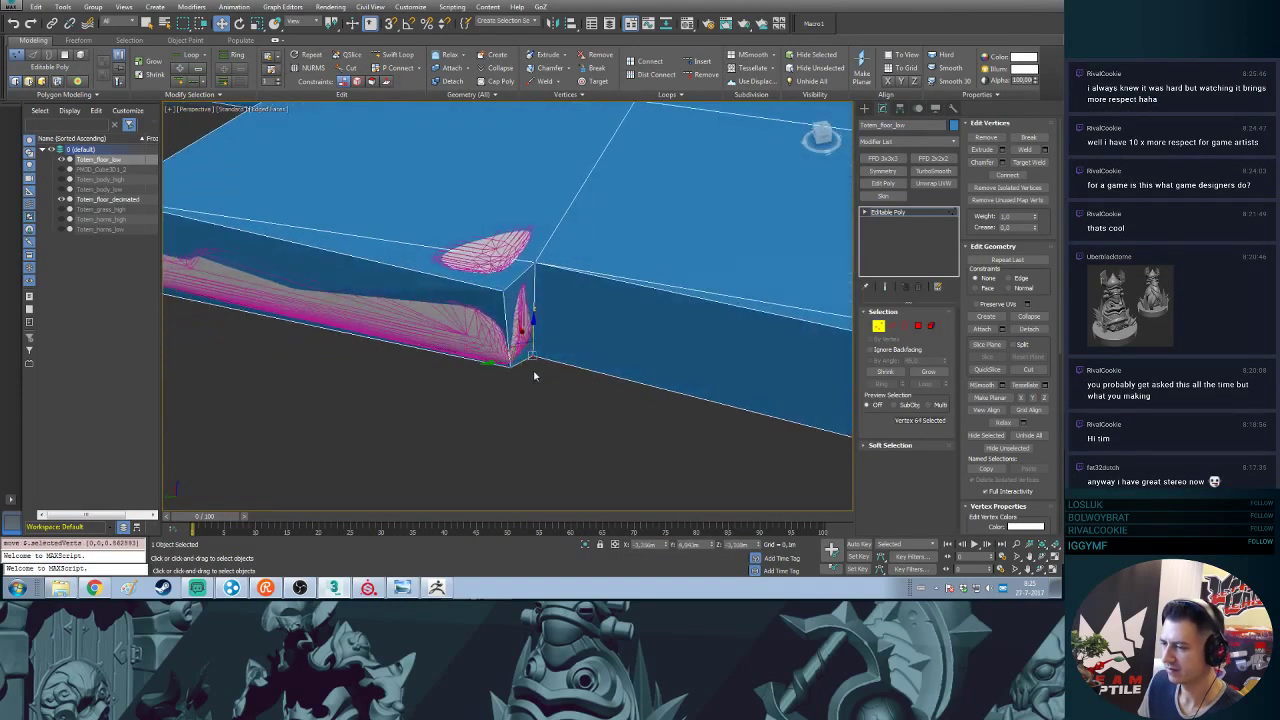
left_click_drag(517, 349, 518, 349)
- Lower the adjacent tile's upper outer corner vertex and move it inward to hug the decimated floor
middle_click_drag(475, 354, 662, 347)
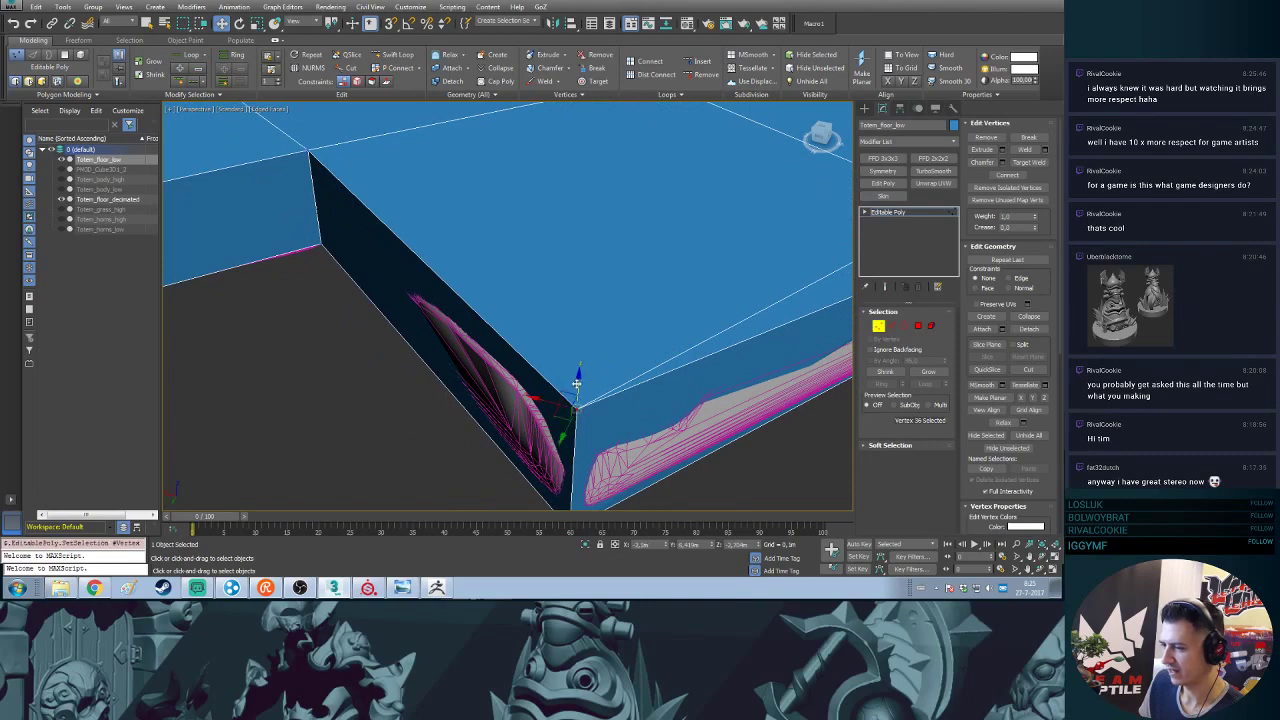
left_click_drag(577, 384, 578, 402)
middle_click_drag(589, 404, 611, 448, "alt")
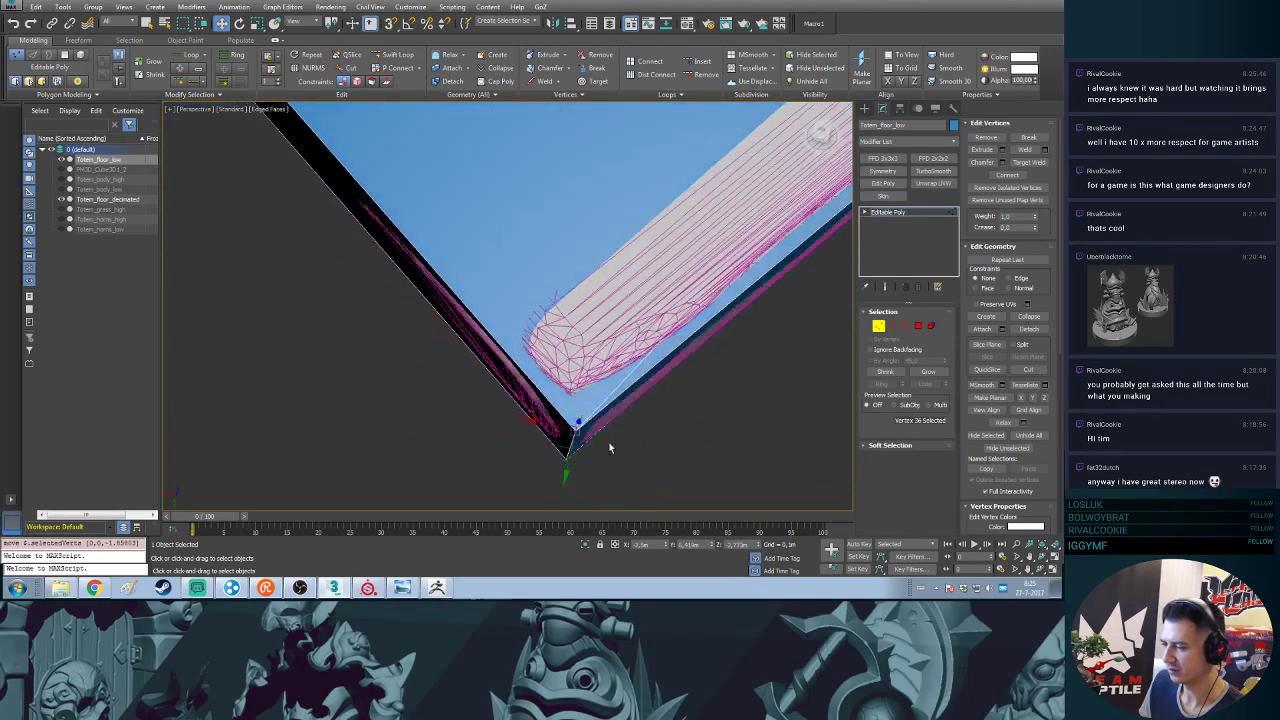
left_click_drag(554, 442, 557, 433)
- Raise the bottom vertex of the same outer tile corner slightly to match the decimated floor's lower edge
middle_click_drag(580, 458, 594, 395, "alt")
left_click(590, 440)
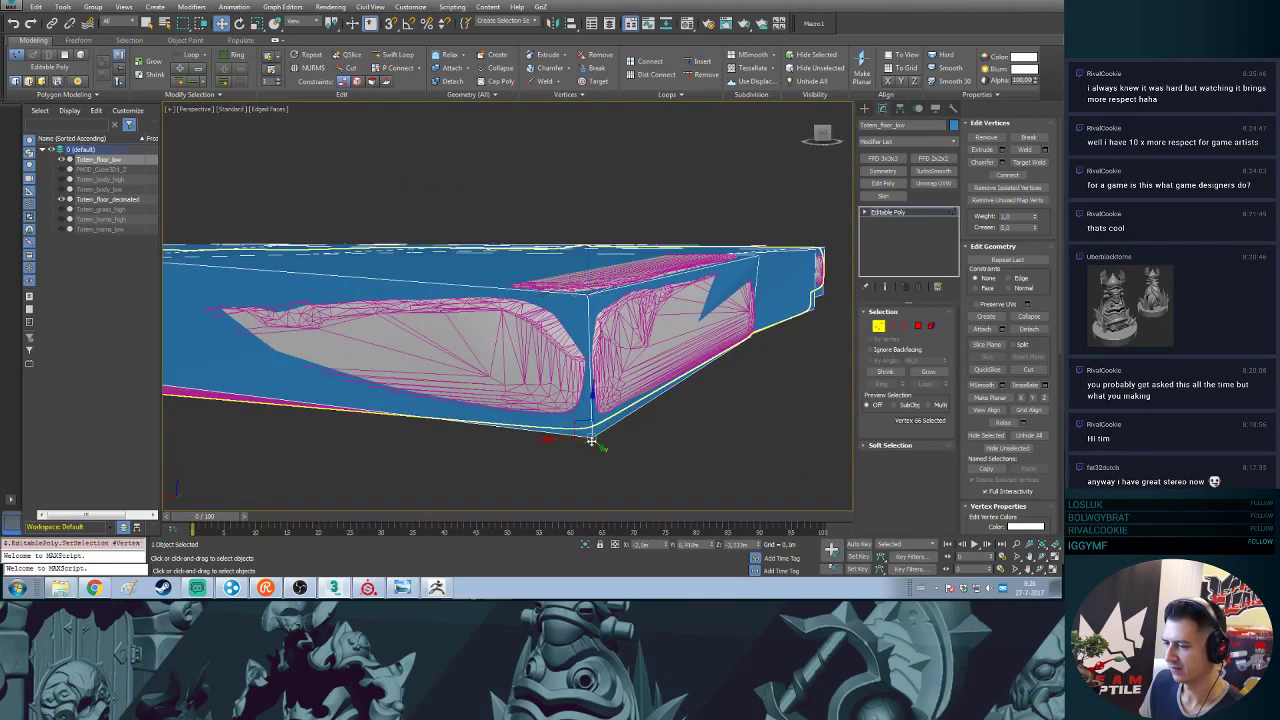
middle_click_drag(590, 440, 588, 404, "alt")
left_click_drag(590, 407, 590, 402)
- Lower the top vertex of the next inward notch and align its top and bottom vertices with the decimated tile corner
middle_click_drag(590, 403, 580, 432, "alt")
middle_click_drag(316, 371, 566, 383)
left_click(555, 305)
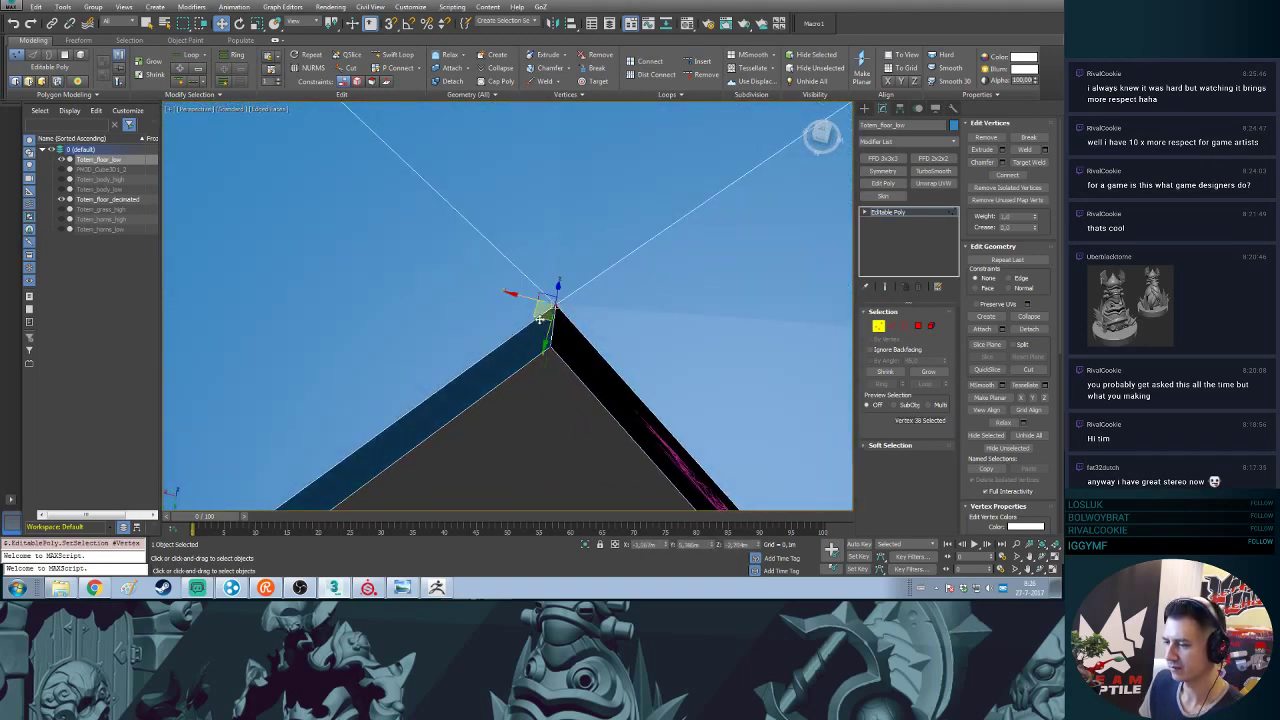
middle_click_drag(540, 318, 551, 273, "alt")
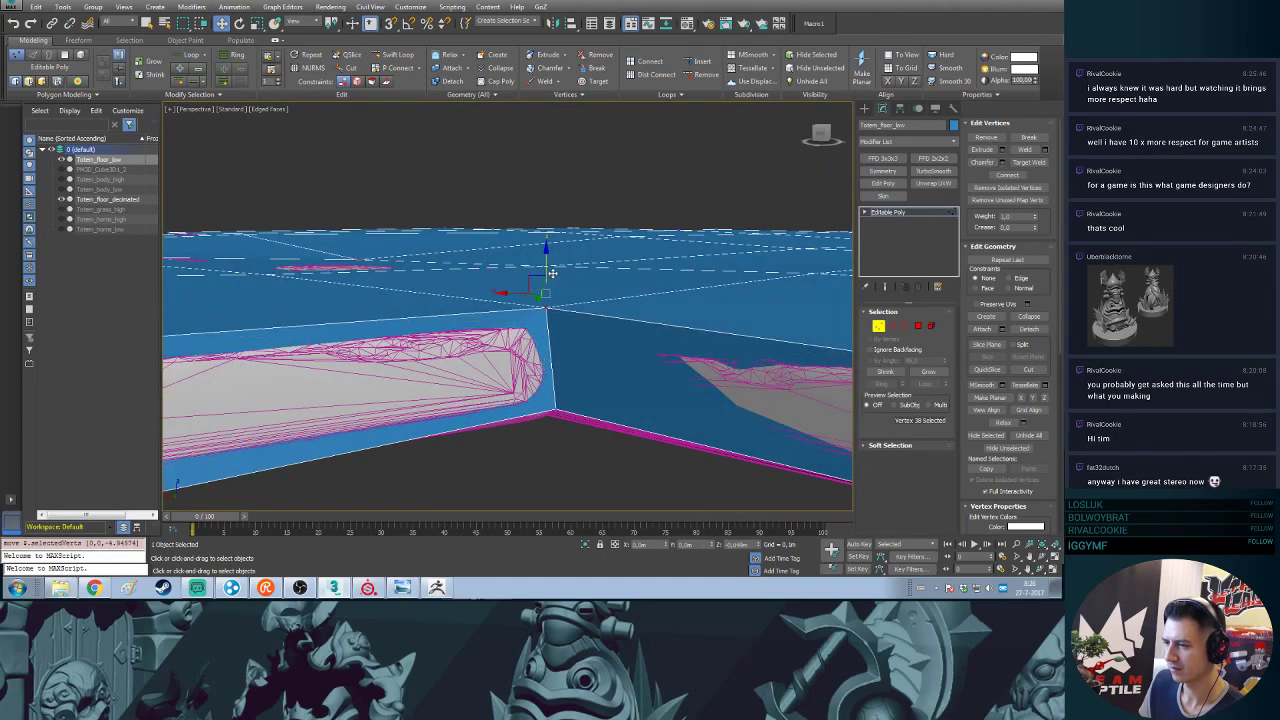
left_click_drag(551, 273, 556, 352)
middle_click_drag(556, 410, 570, 422, "alt")
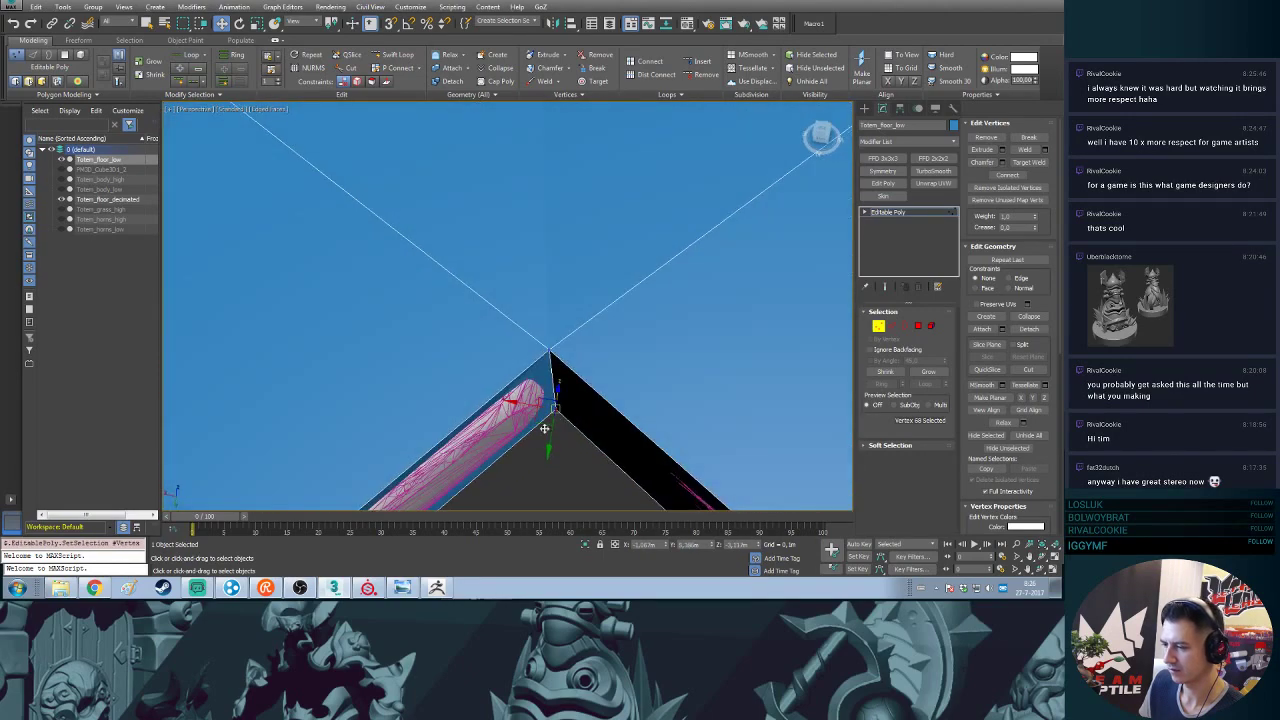
mouse_move(548, 416)
left_mouse_down()
mouse_move(536, 410)
mouse_move(543, 421)
left_mouse_up()
left_click(550, 350)
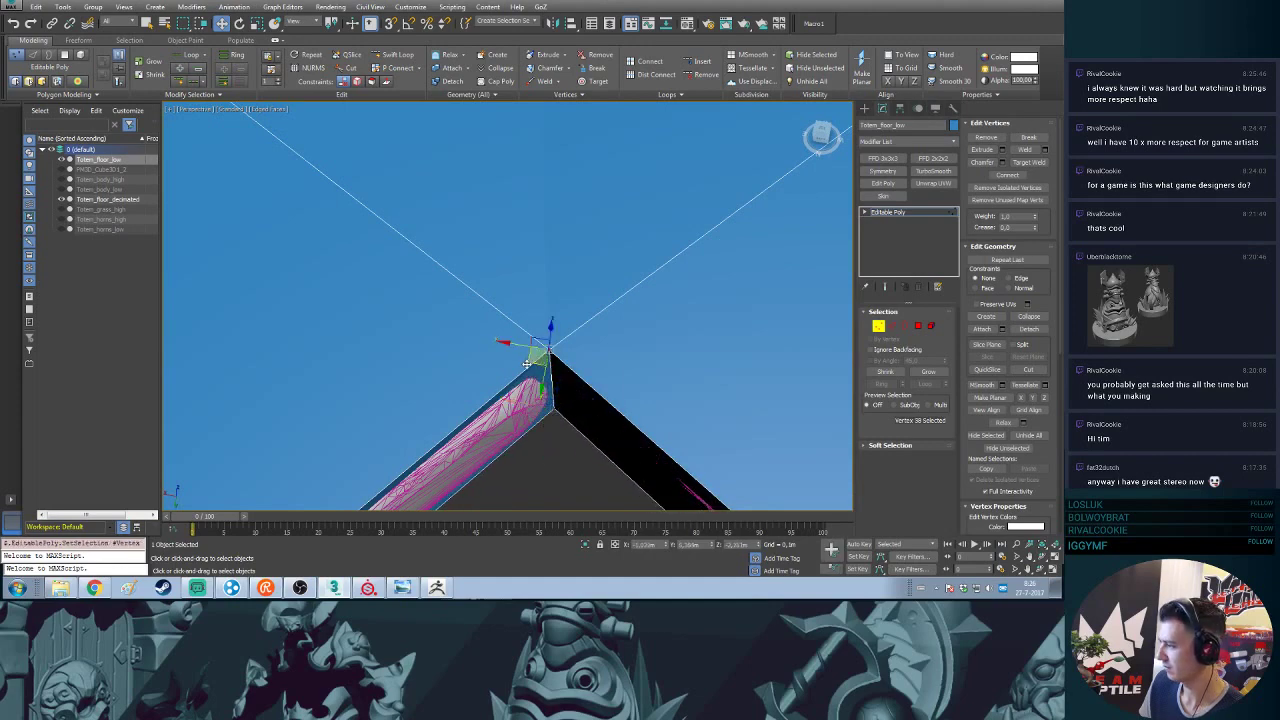
mouse_move(536, 364)
left_mouse_down()
mouse_move(535, 388)
mouse_move(537, 371)
left_mouse_up()
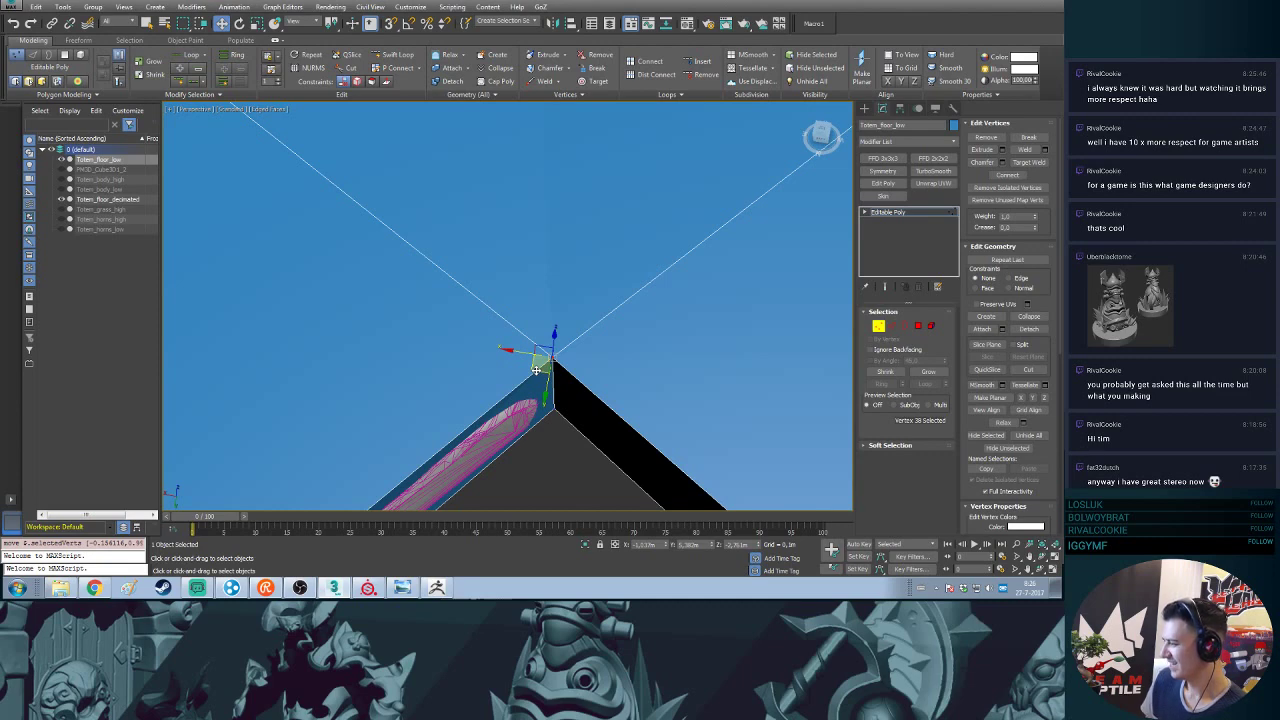
- Fit the top and bottom vertices of the next outer tile corner to the decimated floor's height
middle_click_drag(418, 446, 531, 408, "alt")
left_click(510, 342)
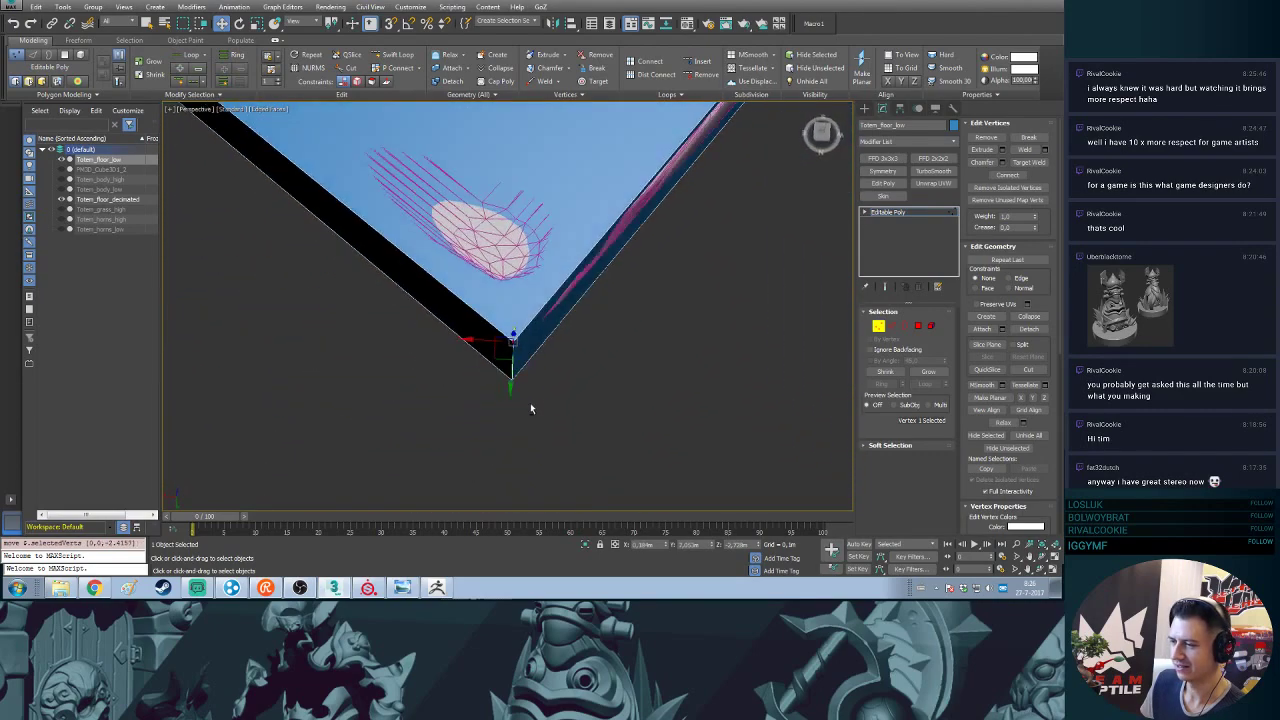
middle_click_drag(494, 353, 571, 335, "alt")
left_click(510, 446)
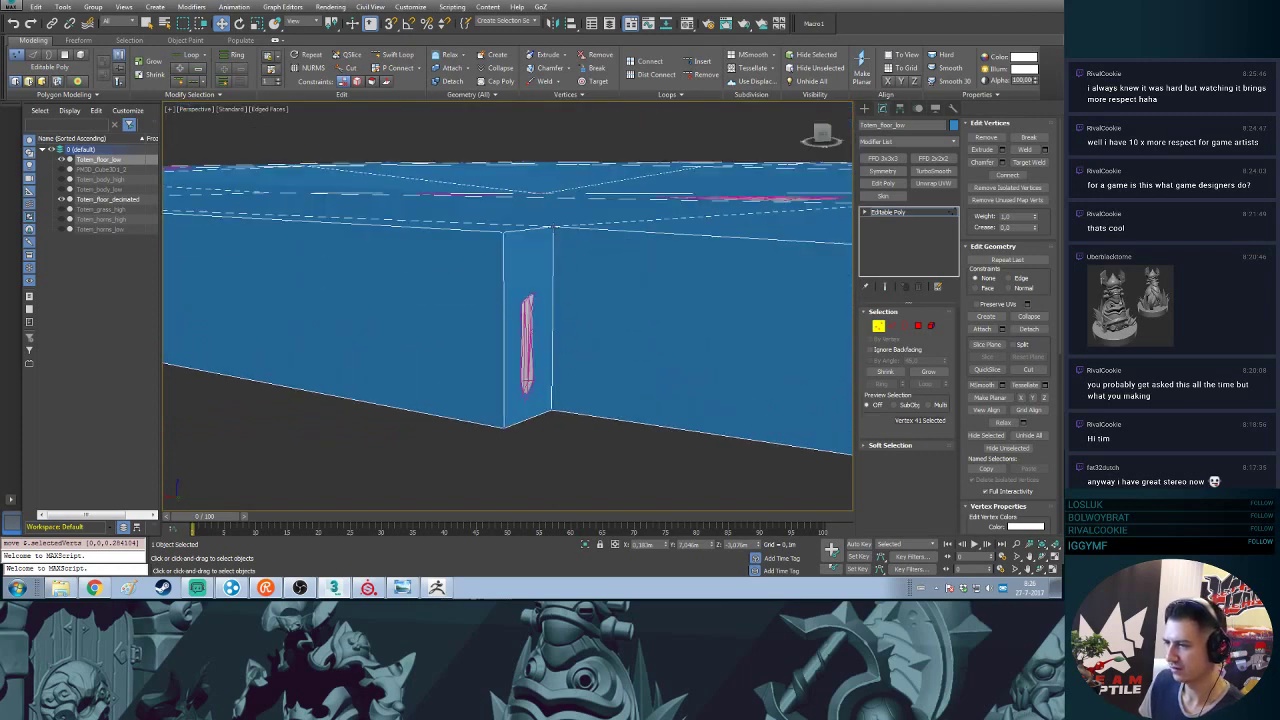
- Lower the neighbouring notch's top inner-corner vertex slightly and align its bottom inner-corner vertex with the decimated floor
mouse_move(556, 203)
left_mouse_down()
mouse_move(557, 214)
mouse_move(571, 201)
left_mouse_up()
middle_click_drag(565, 215, 576, 253, "alt")
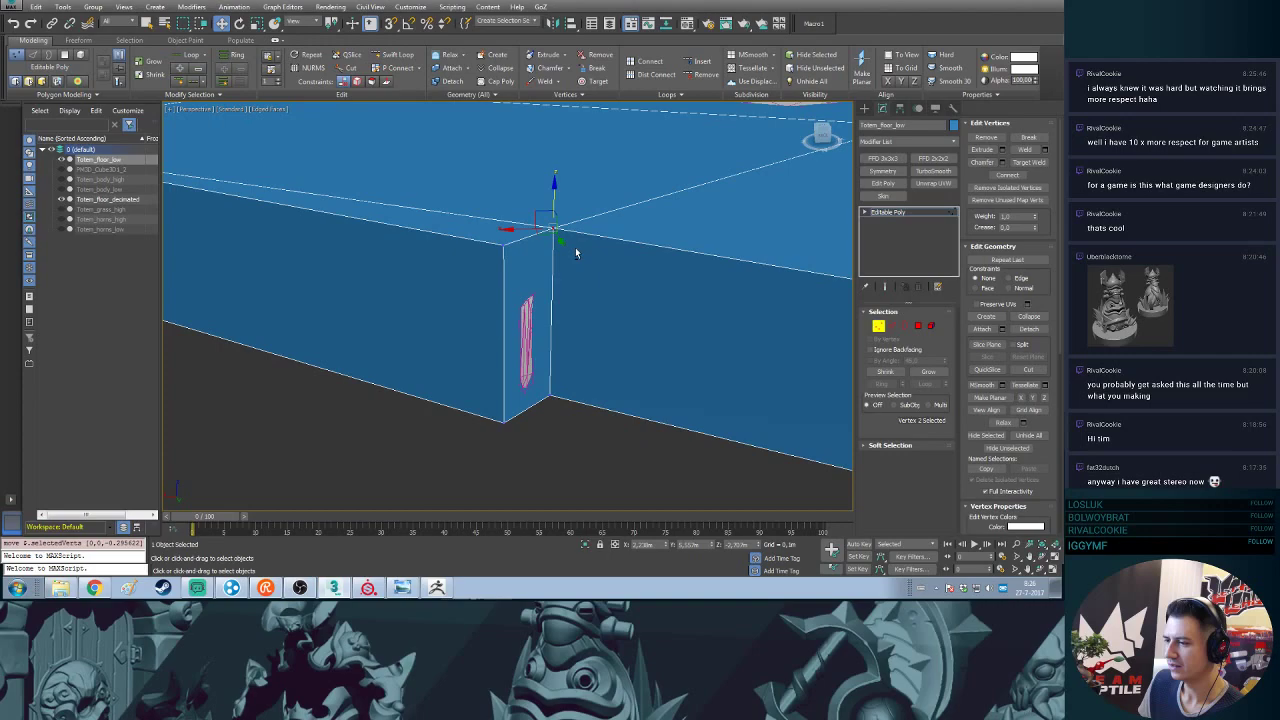
left_click(550, 395)
mouse_move(552, 398)
middle_mouse_down("alt")
mouse_move(574, 323)
mouse_move(537, 348)
mouse_move(546, 357)
mouse_move(572, 283)
mouse_move(560, 402)
middle_mouse_up("alt")
mouse_move(548, 407)
left_mouse_down()
mouse_move(543, 396)
mouse_move(565, 390)
left_mouse_up()
- Lower the same notch's top inner-corner vertex further until it matches the upper surface of the decimated floor
middle_click_drag(565, 390, 566, 341, "alt")
left_click_drag(578, 340, 591, 378)
middle_click_drag(591, 382, 596, 275)
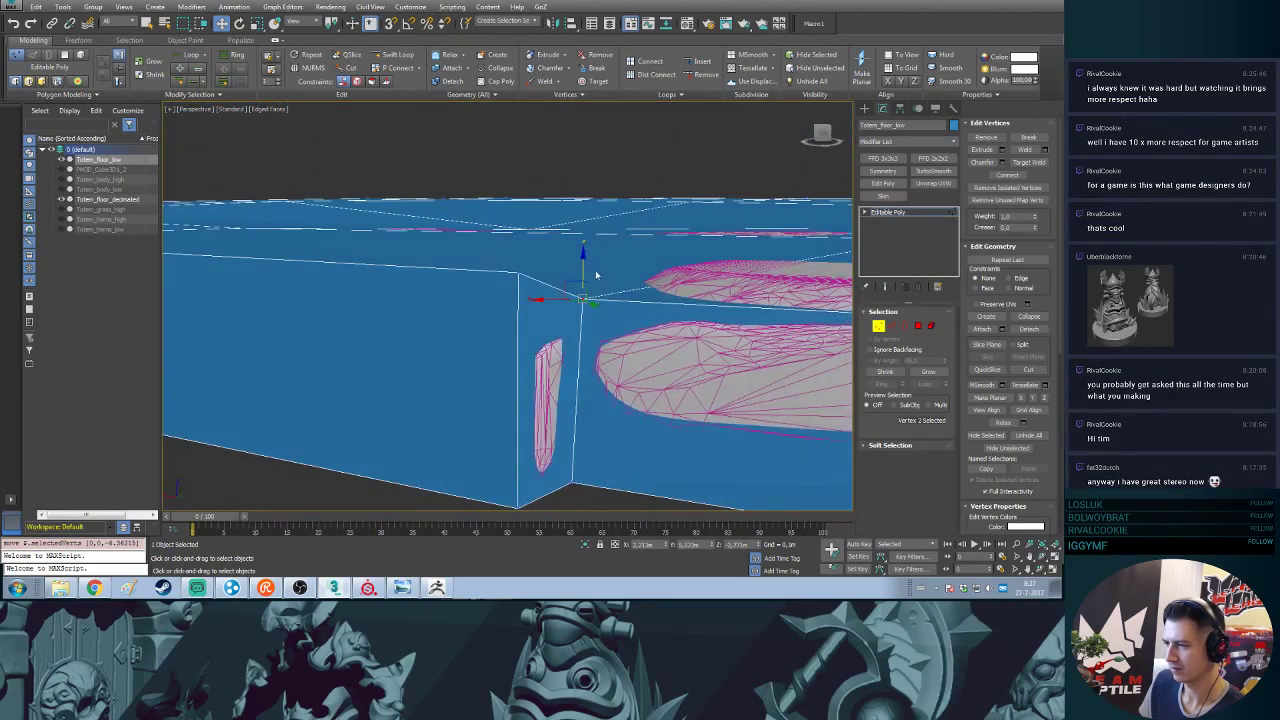
left_click_drag(583, 271, 522, 318)
mouse_move(522, 314)
middle_mouse_down("alt")
mouse_move(505, 328)
mouse_move(506, 277)
mouse_move(511, 298)
mouse_move(580, 314)
mouse_move(594, 297)
mouse_move(580, 300)
mouse_move(590, 314)
mouse_move(606, 297)
mouse_move(566, 298)
mouse_move(569, 274)
mouse_move(572, 322)
mouse_move(562, 312)
middle_mouse_up("alt")
key("F3")
key("F3")
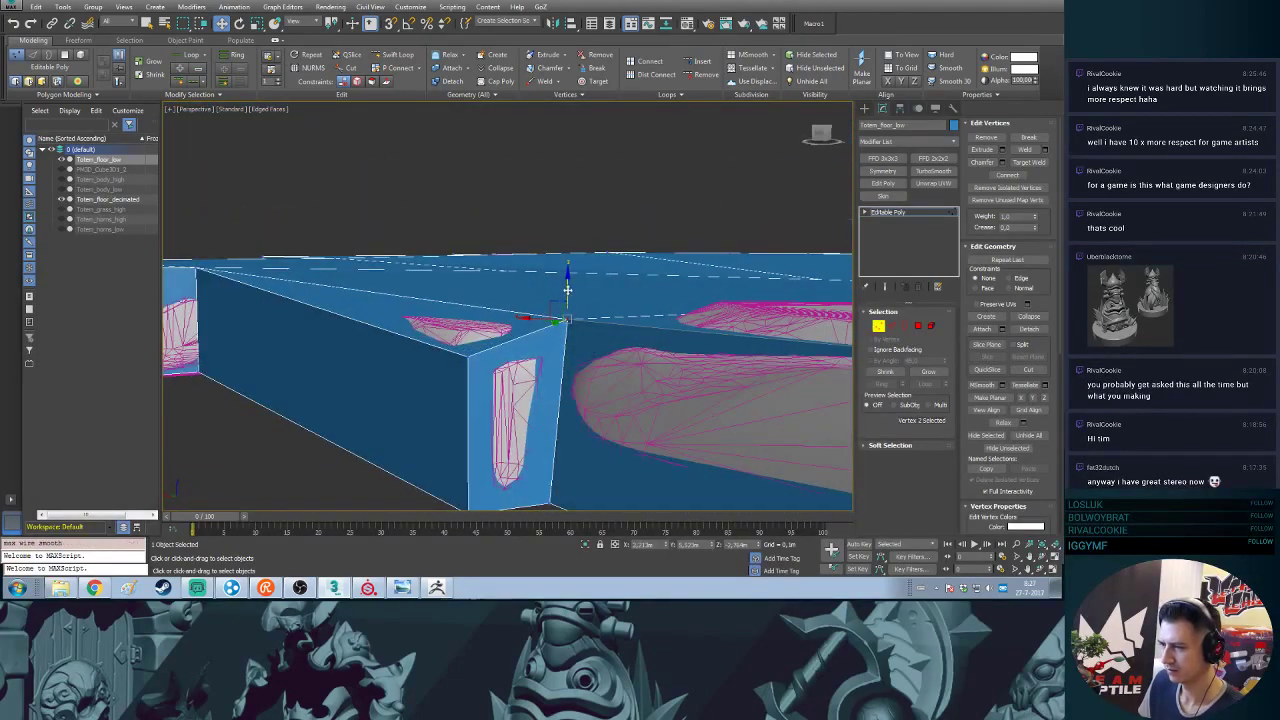
left_click_drag(568, 290, 535, 323)
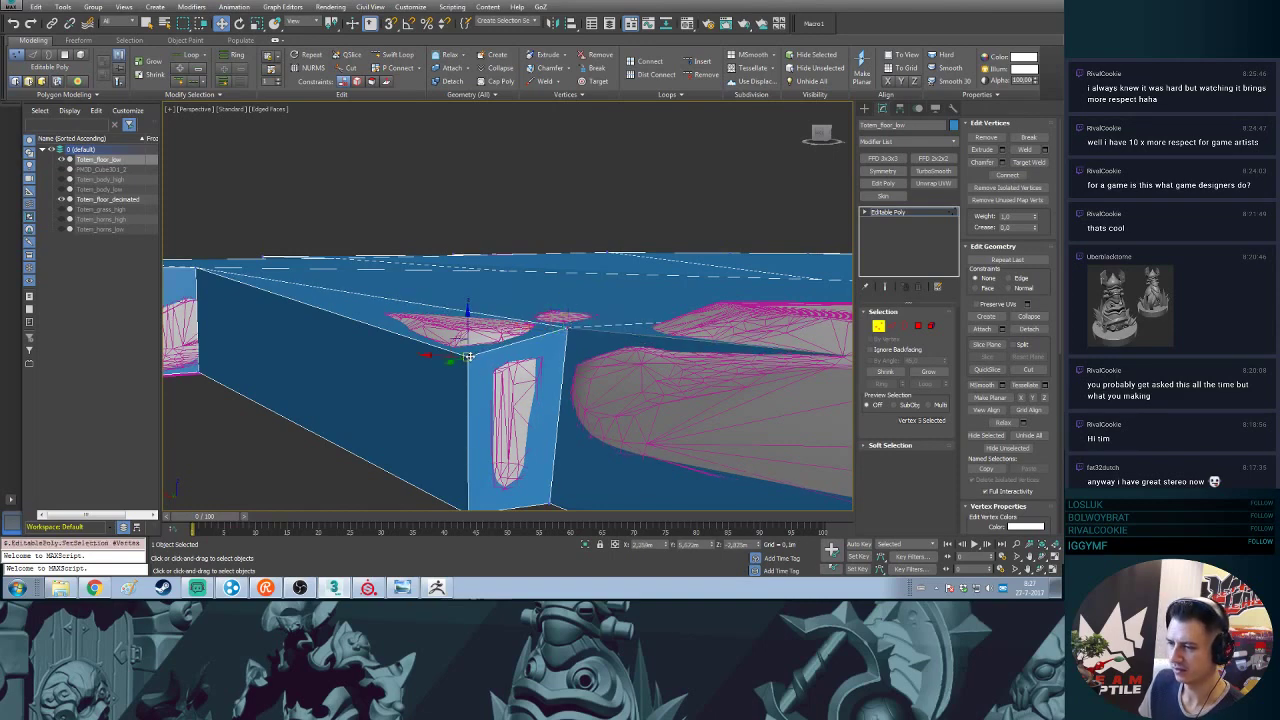
- Fit the next notch's outer-corner vertices to the decimated tile, then lower its top inner-corner vertex and adjust it horizontally
middle_click_drag(471, 309, 557, 372, "alt")
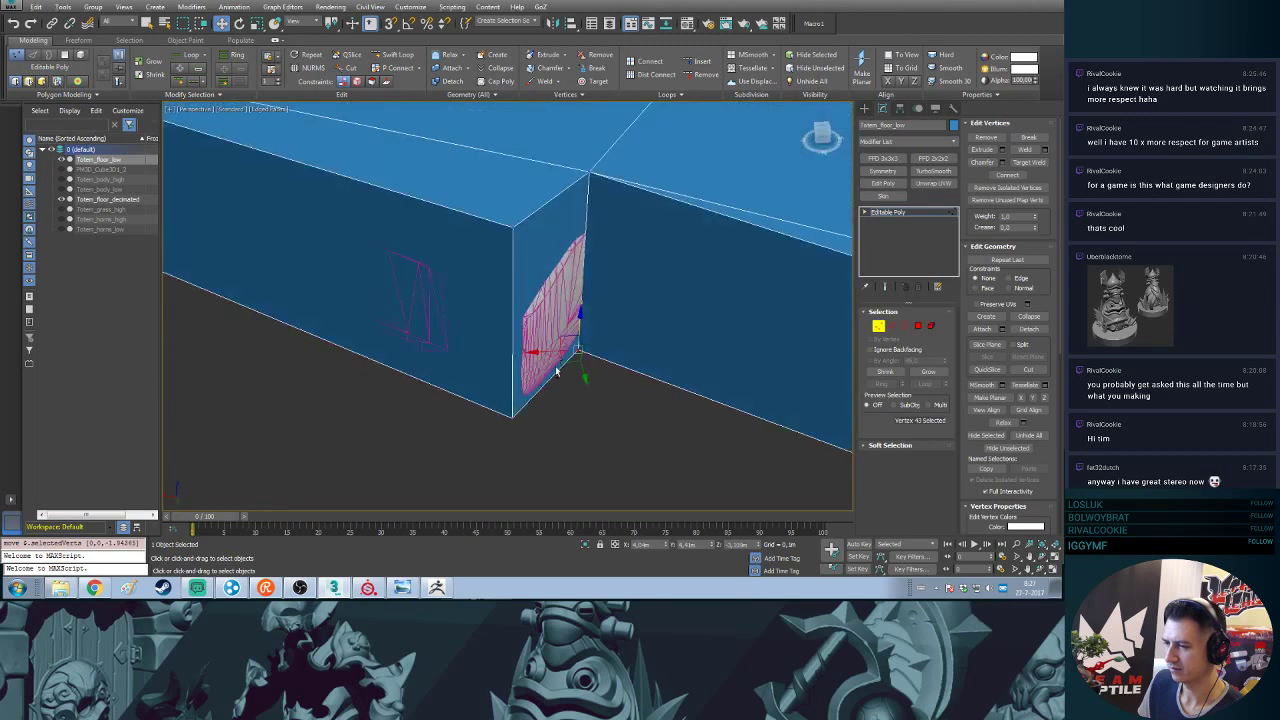
left_click_drag(513, 420, 501, 427)
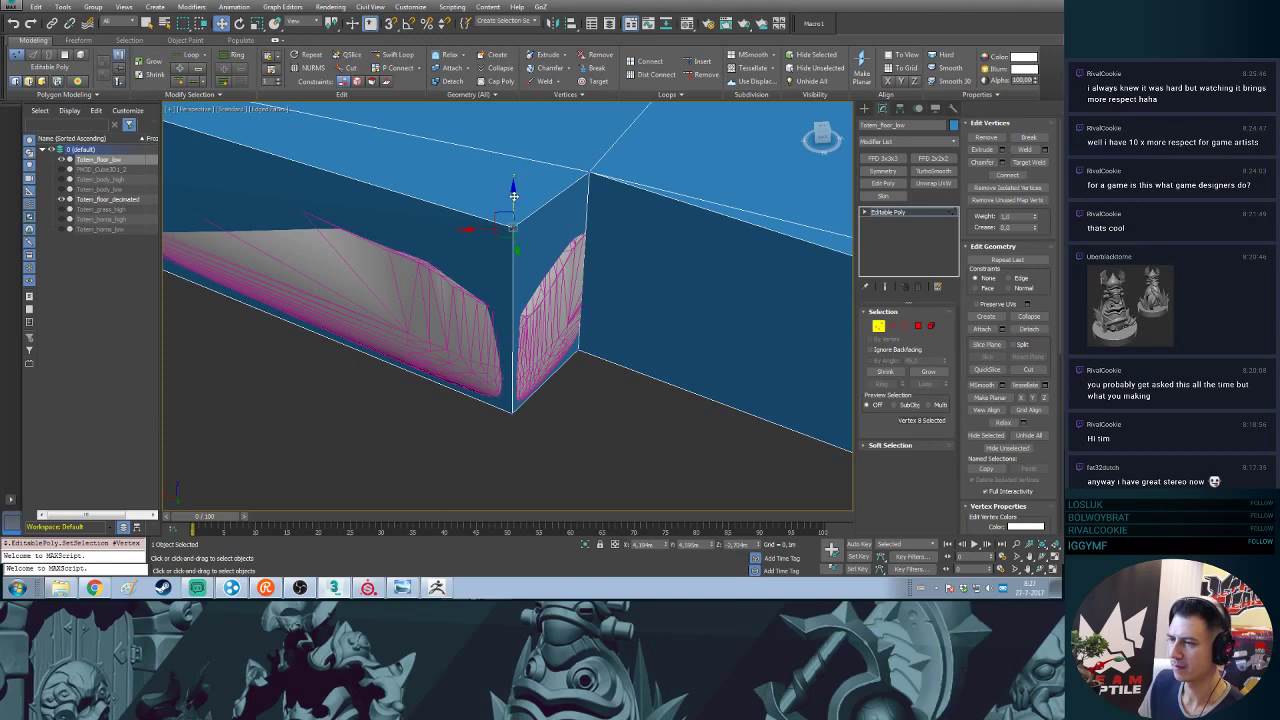
middle_click_drag(513, 195, 576, 170, "alt")
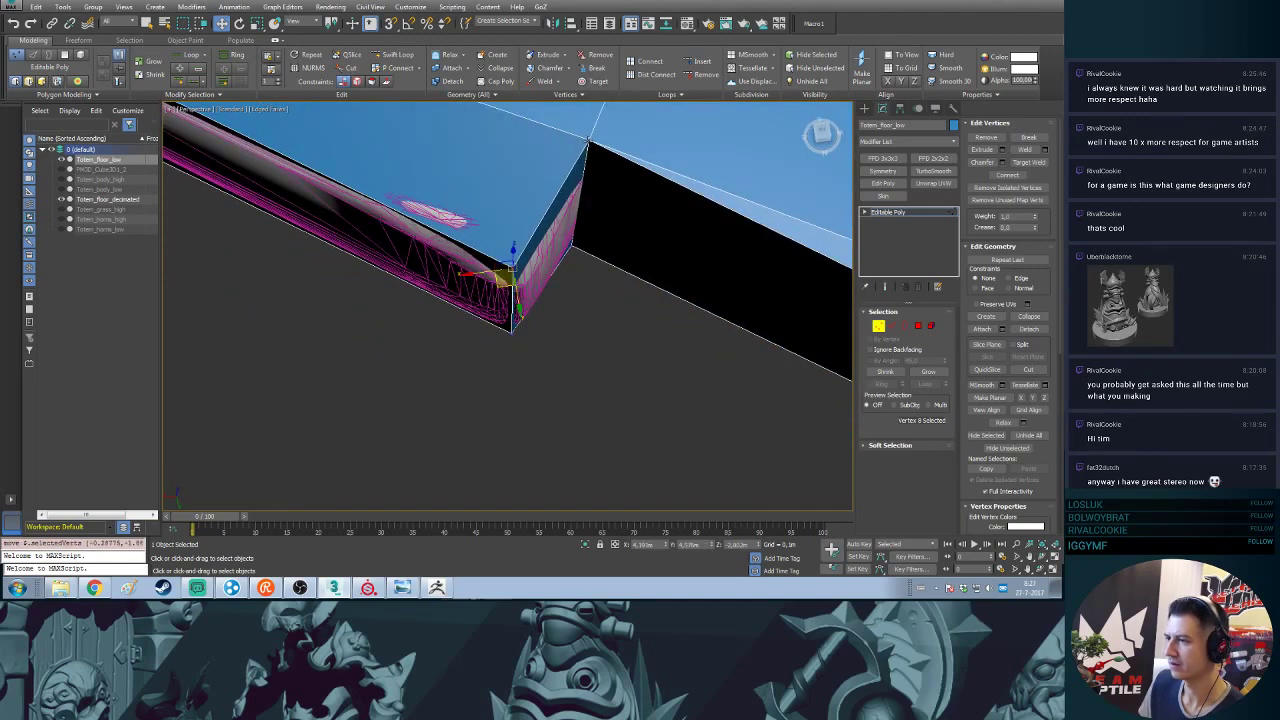
left_click(592, 146)
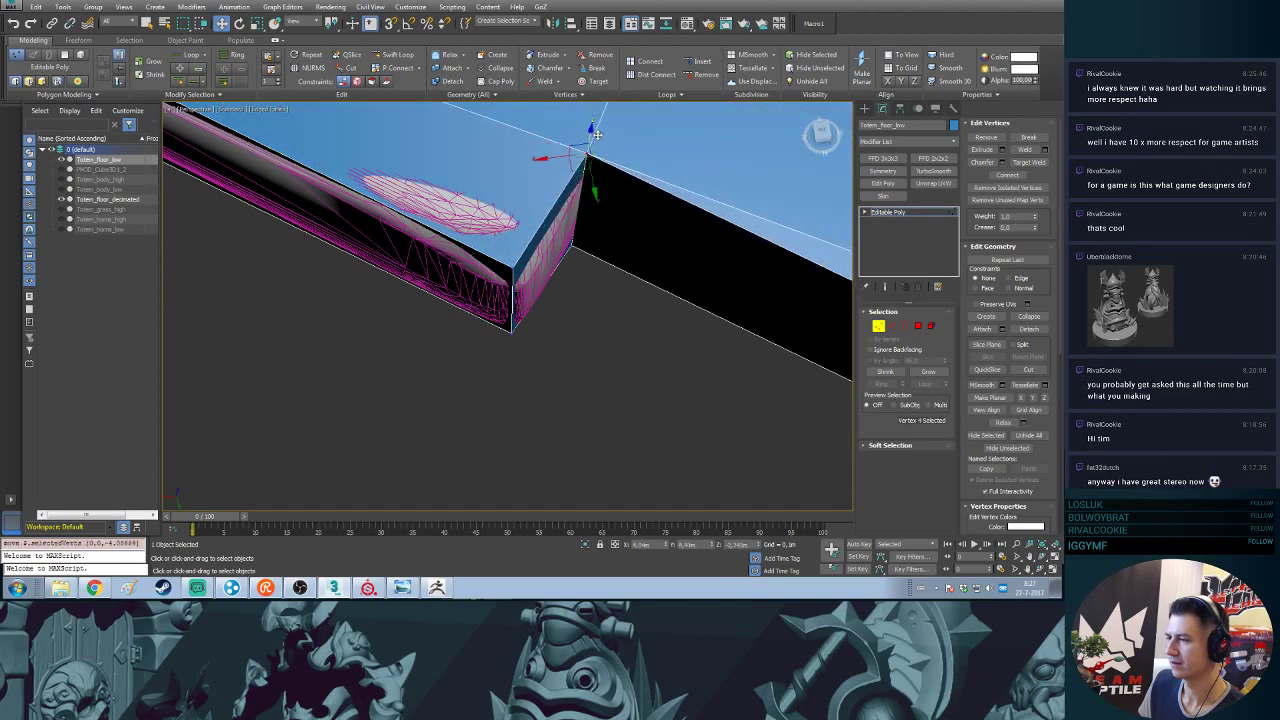
mouse_move(580, 170)
middle_mouse_down("alt")
mouse_move(717, 273)
mouse_move(691, 267)
middle_mouse_up("alt")
scroll(692, 267, "down", 2)
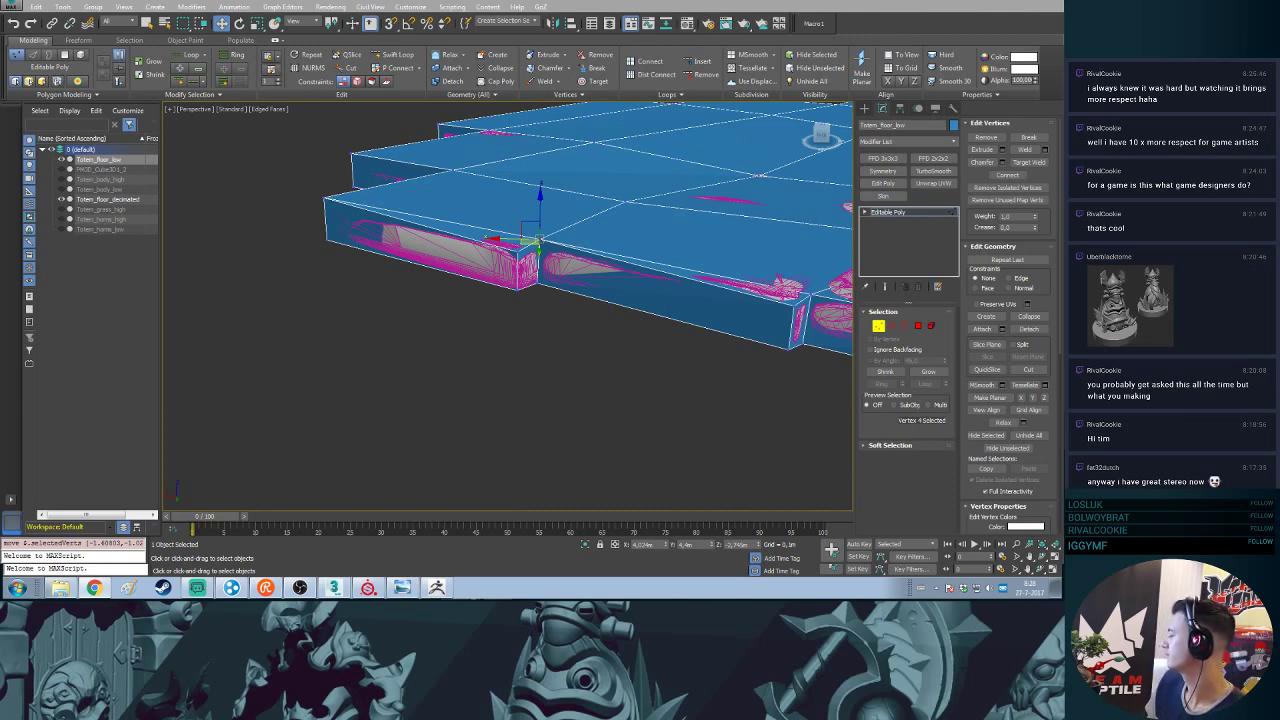
- Lower the top vertex of the adjacent protruding tile corner to the decimated floor's upper edge
middle_click_drag(720, 351, 571, 303, "alt")
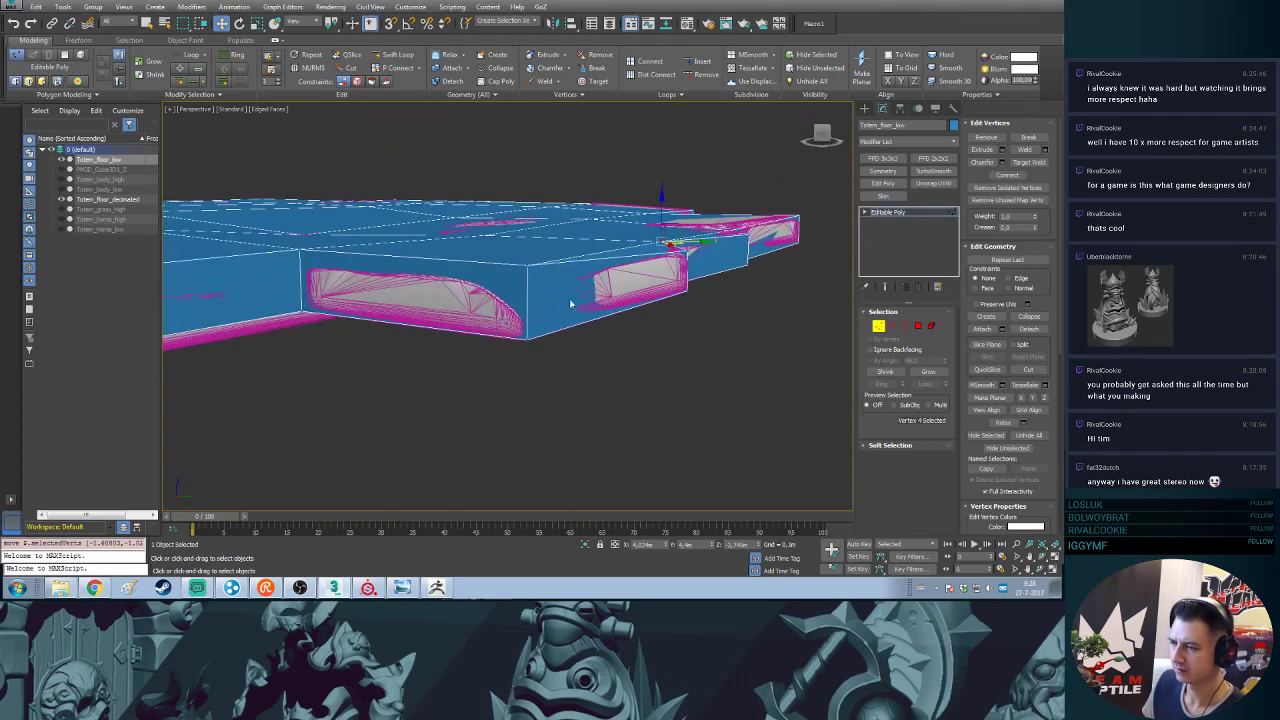
left_click(526, 256)
left_click_drag(526, 242, 530, 254)
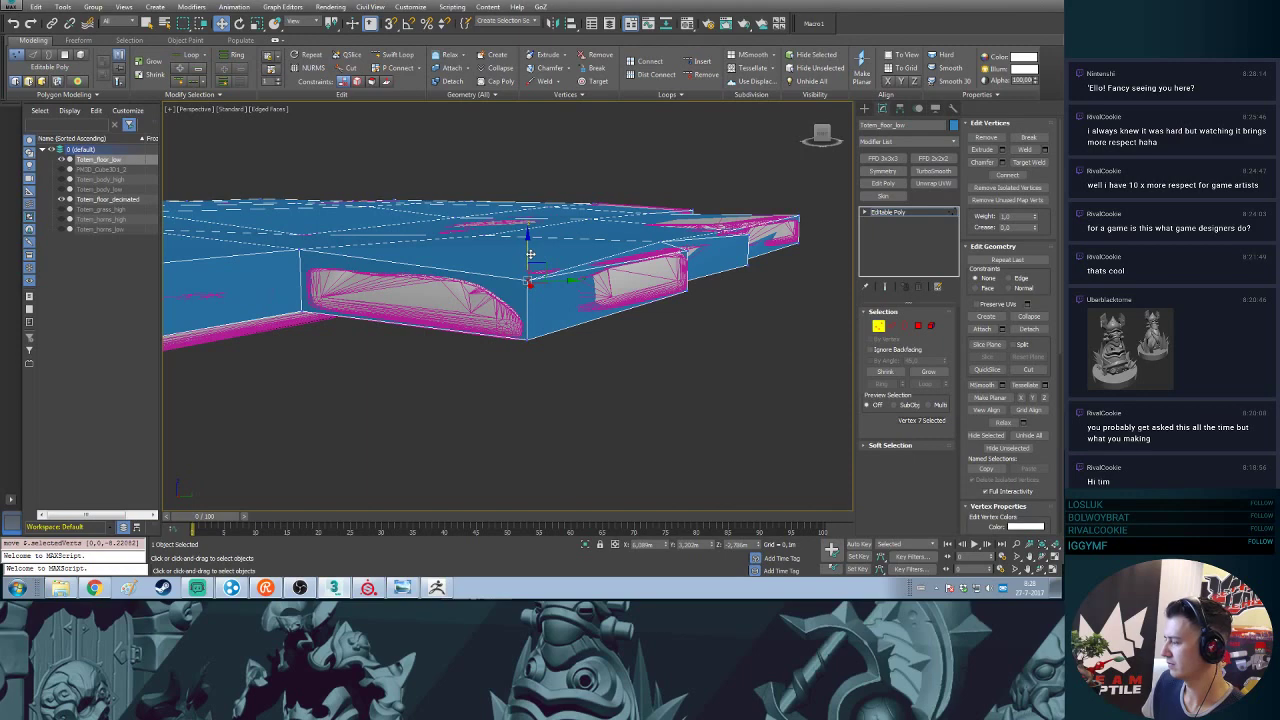
- Lower the bottom outer-corner vertex and the bottom inner-corner vertex beside it to the decimated floor's underside
middle_click_drag(313, 270, 435, 338, "alt")
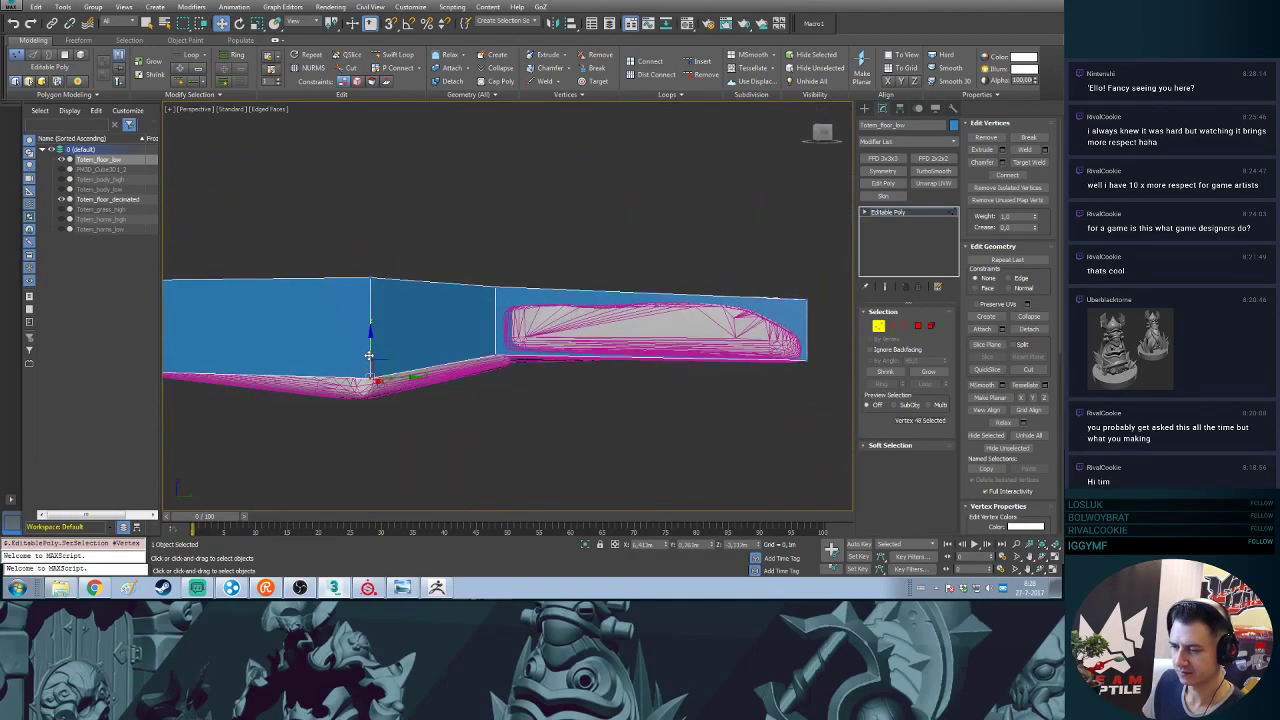
left_click_drag(369, 356, 371, 377)
middle_click_drag(392, 325, 377, 318, "alt")
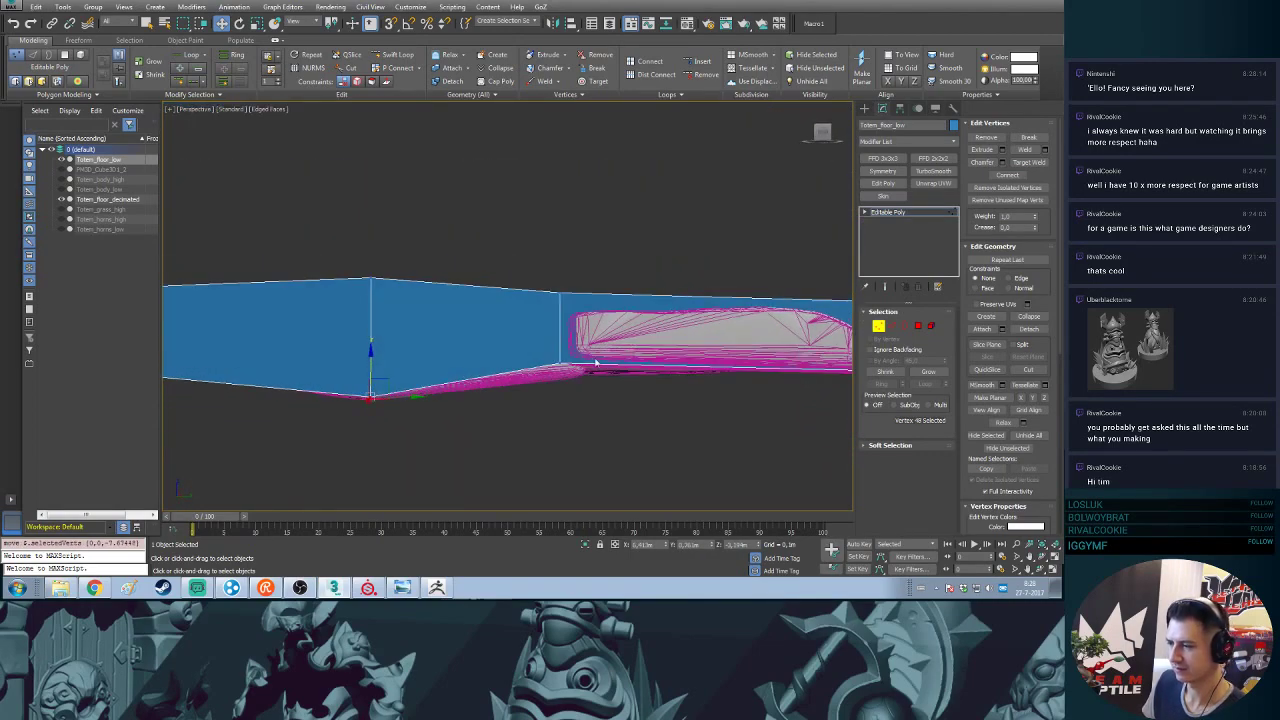
left_click(560, 364)
left_click_drag(558, 334, 559, 345)
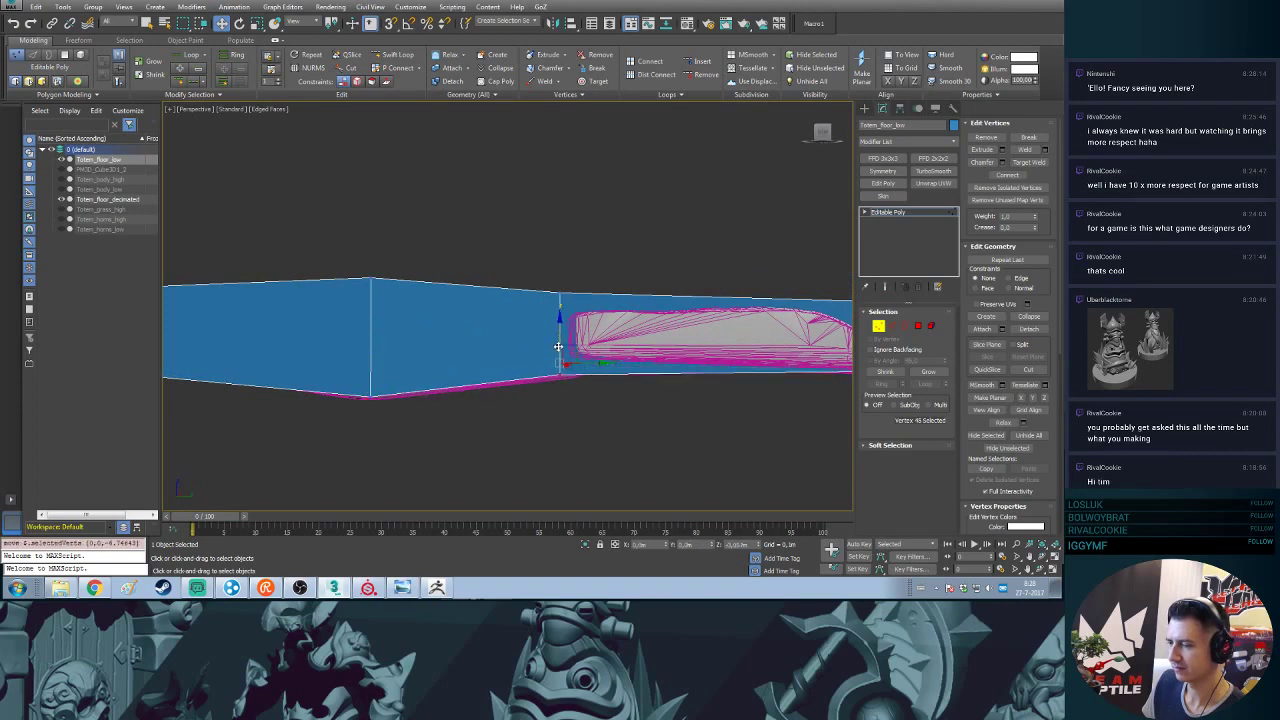
- Shift the same notch's top inner-corner vertex horizontally and adjust its height to hug the decimated tile
middle_click_drag(559, 345, 563, 296, "alt")
left_click_drag(560, 272, 562, 270)
middle_click_drag(562, 270, 566, 321, "alt")
mouse_move(566, 321)
left_mouse_down()
mouse_move(560, 303)
mouse_move(575, 317)
left_mouse_up()
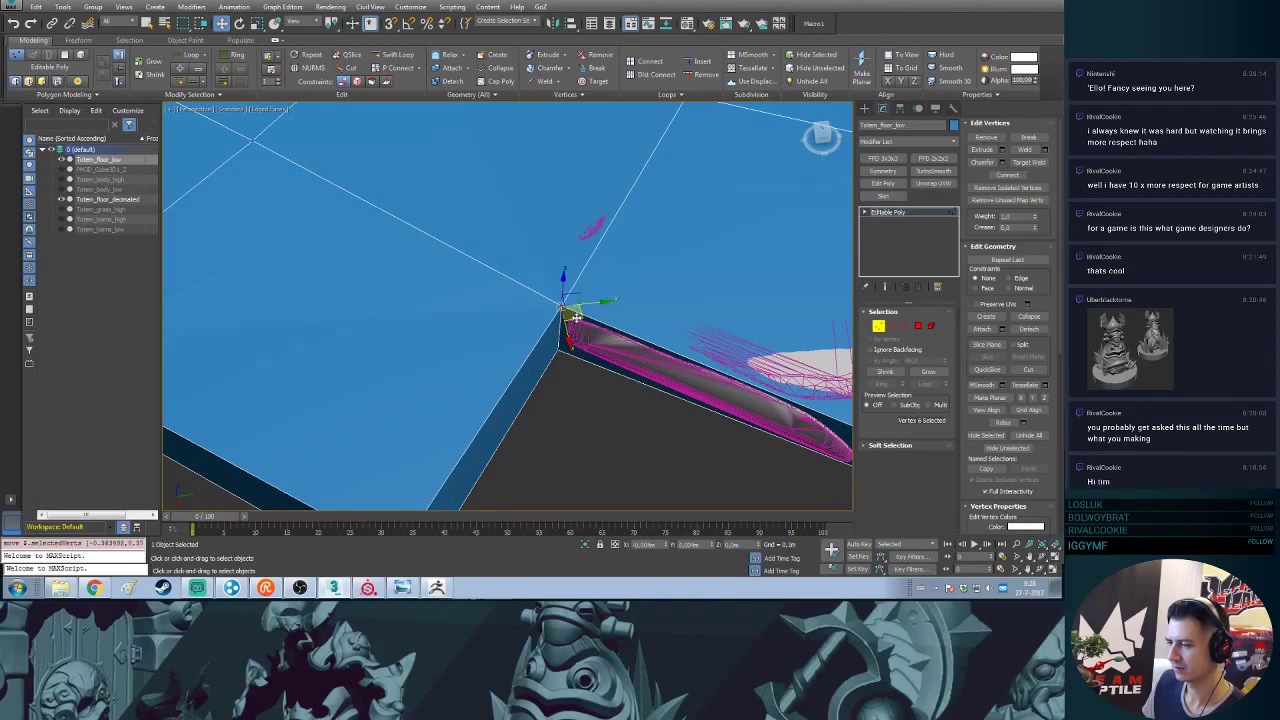
middle_click_drag(576, 316, 535, 258, "alt")
left_click_drag(531, 250, 528, 257)
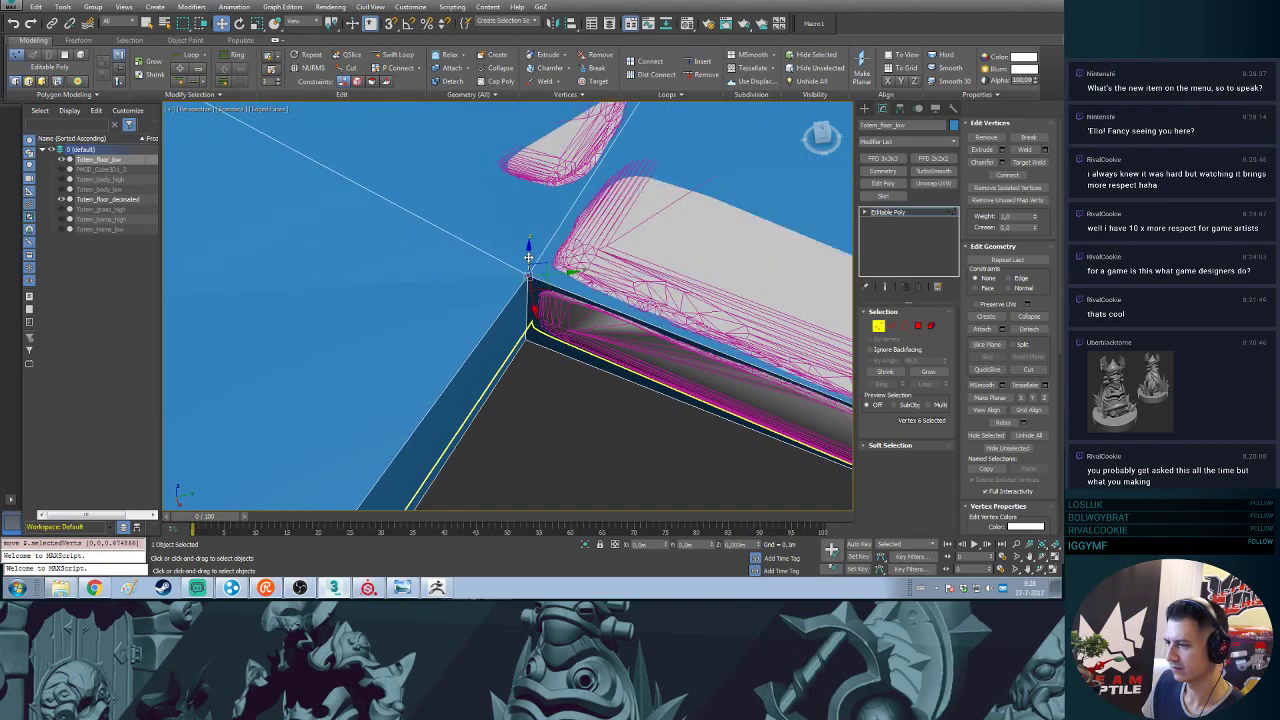
- Lower the top vertex of the next tile corner along the rim to meet the decimated floor
middle_click_drag(497, 368, 661, 240, "alt")
middle_click_drag(588, 332, 567, 353, "alt")
left_click(547, 334)
left_click_drag(565, 348, 563, 341)
middle_click_drag(563, 341, 648, 298, "alt")
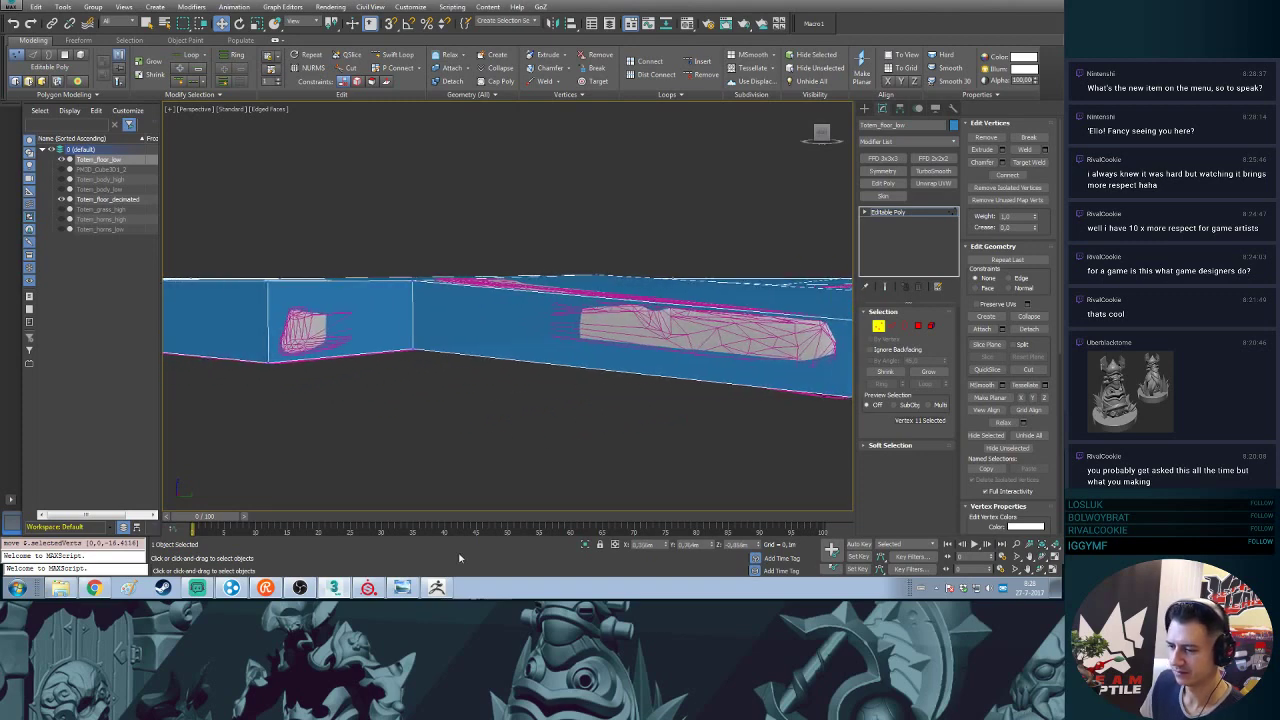
- Switch to ZBrush, examine the sculpted floor tiles around the totem from several angles, and return to 3ds Max
left_click(437, 588)
mouse_move(654, 322)
left_mouse_down()
mouse_move(743, 177)
mouse_move(741, 221)
mouse_move(700, 278)
left_mouse_up()
left_click(696, 282, "alt")
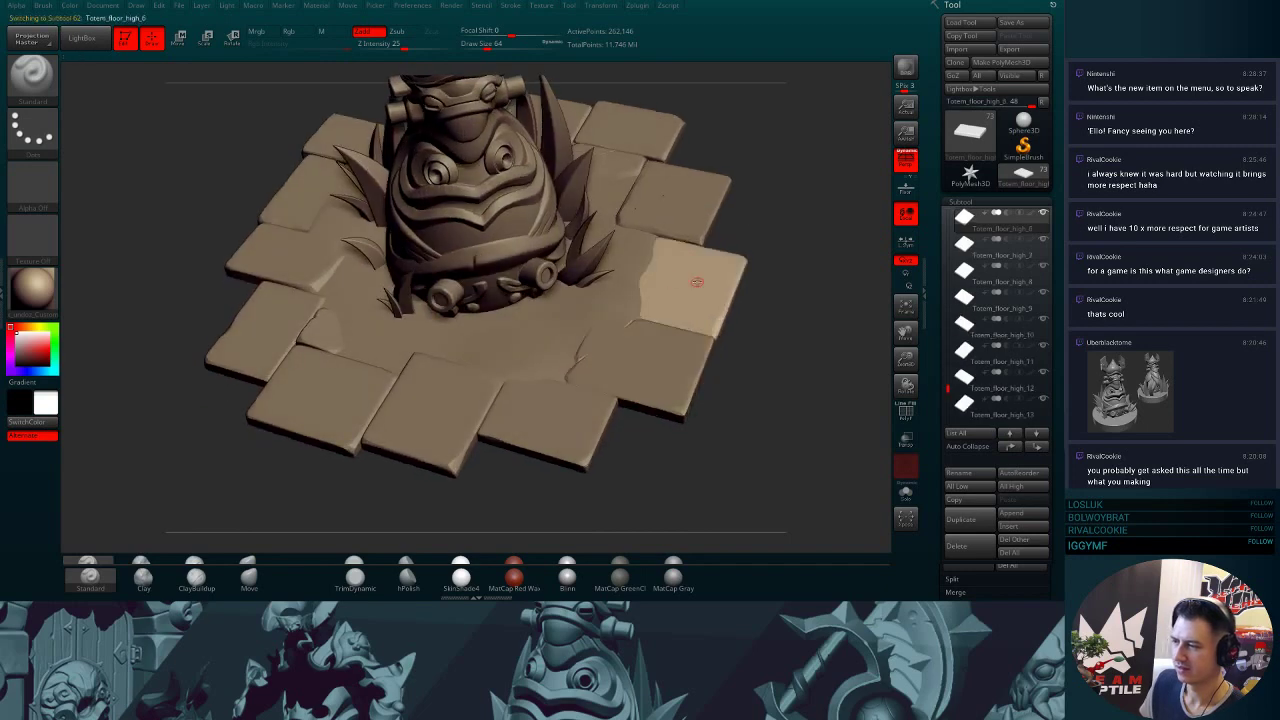
left_click(586, 295, "alt")
left_click_drag(754, 423, 754, 368, "alt")
left_click_drag(905, 359, 867, 320)
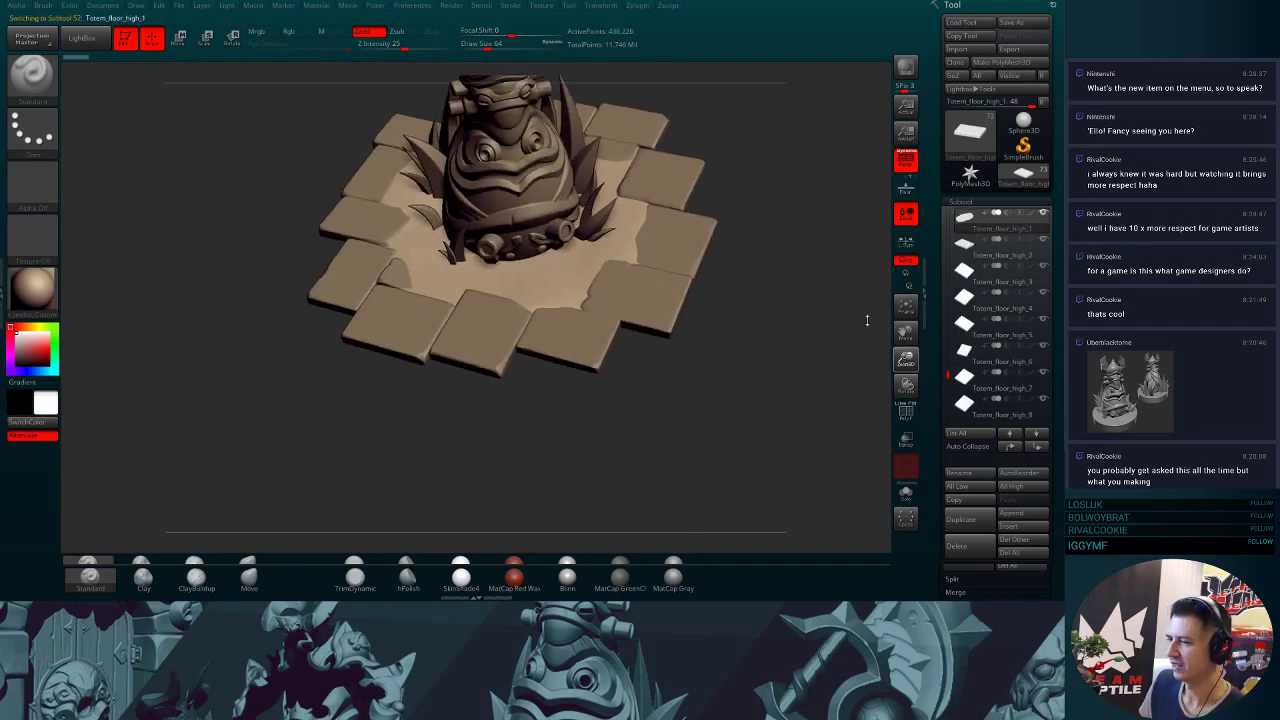
left_click_drag(757, 164, 749, 240, "alt")
left_click_drag(711, 154, 724, 187)
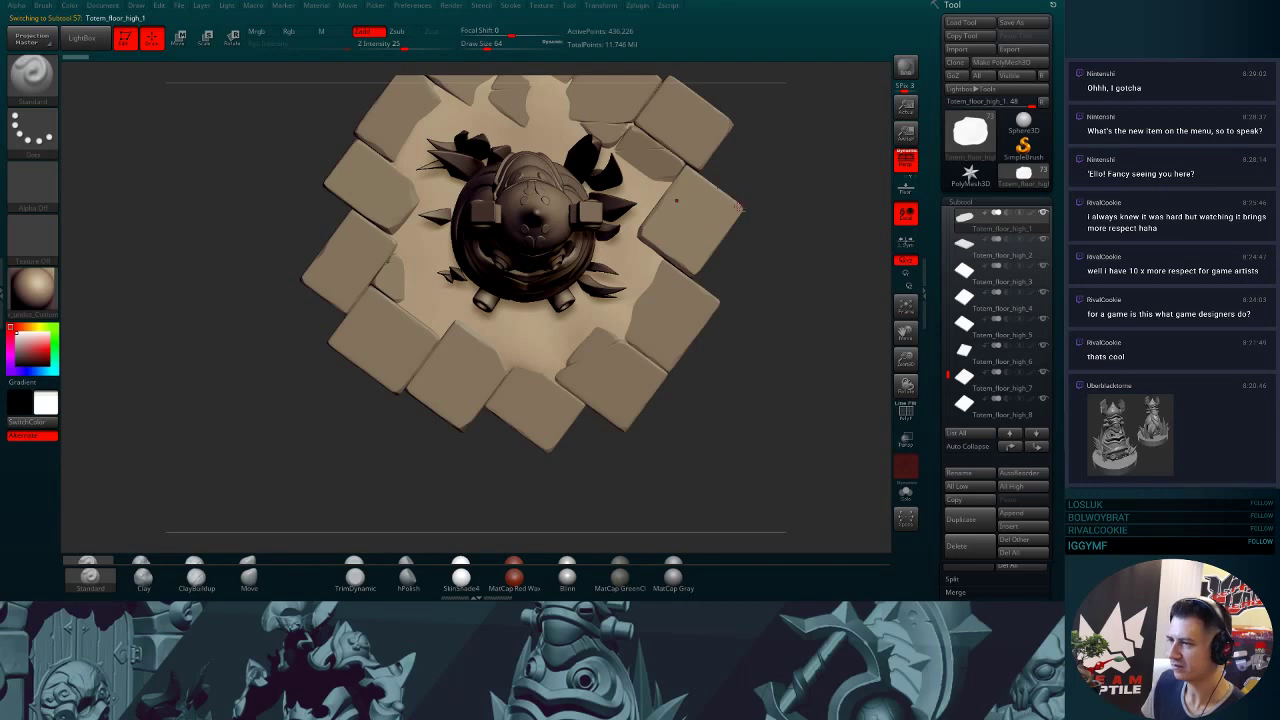
key("alt+Tab")
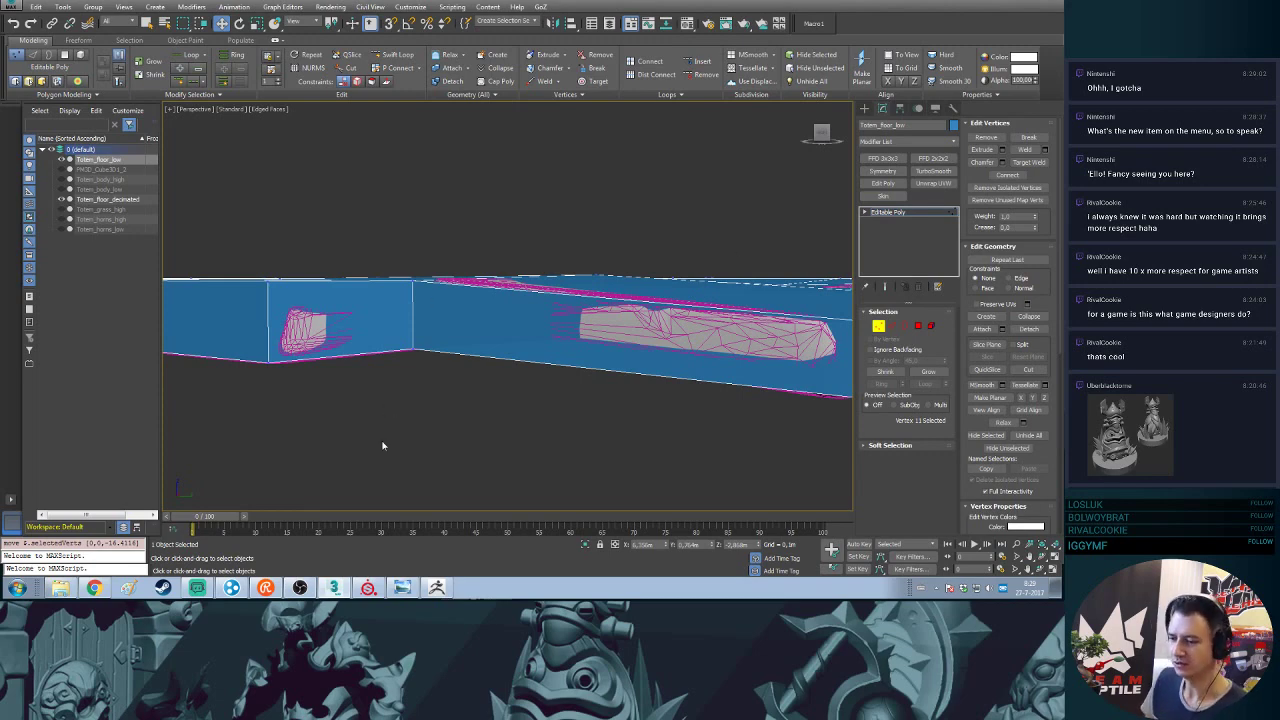
- Undo the inner-corner vertex's trial lowering, then lower the adjacent outer corner's top vertex and move it inward onto the sculpt
middle_click_drag(382, 446, 465, 364, "alt")
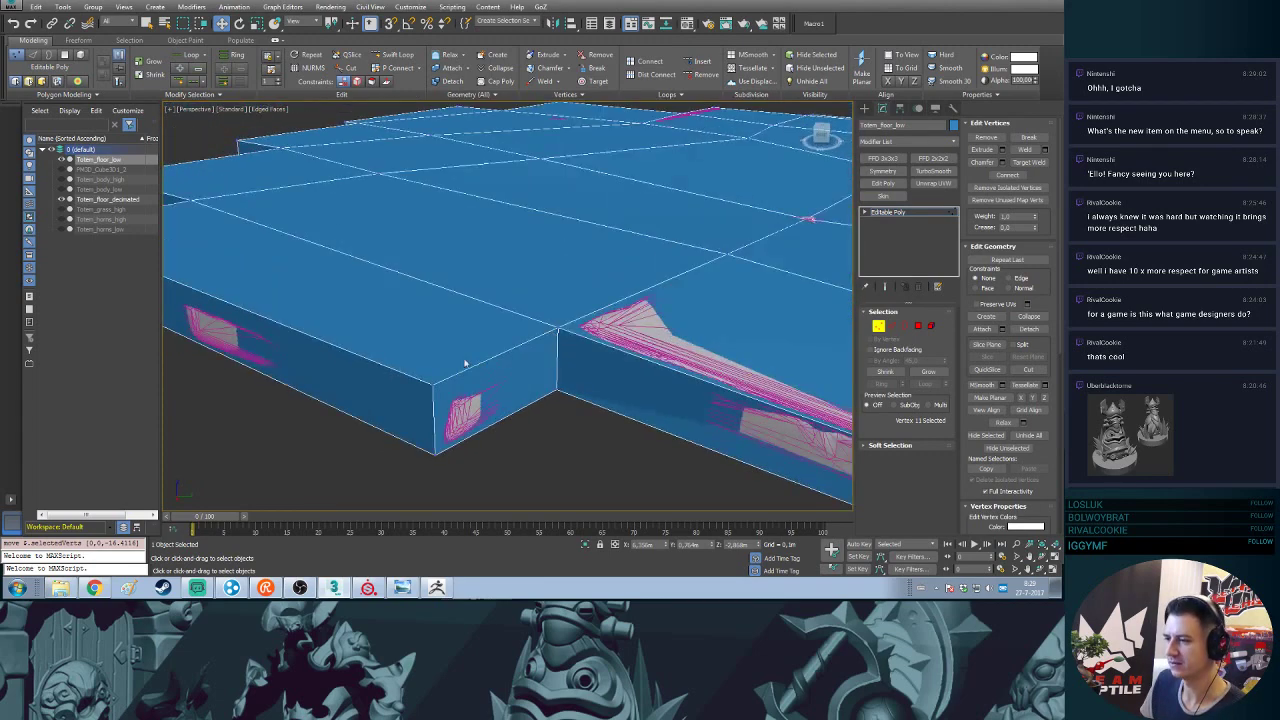
key("ctrl+z")
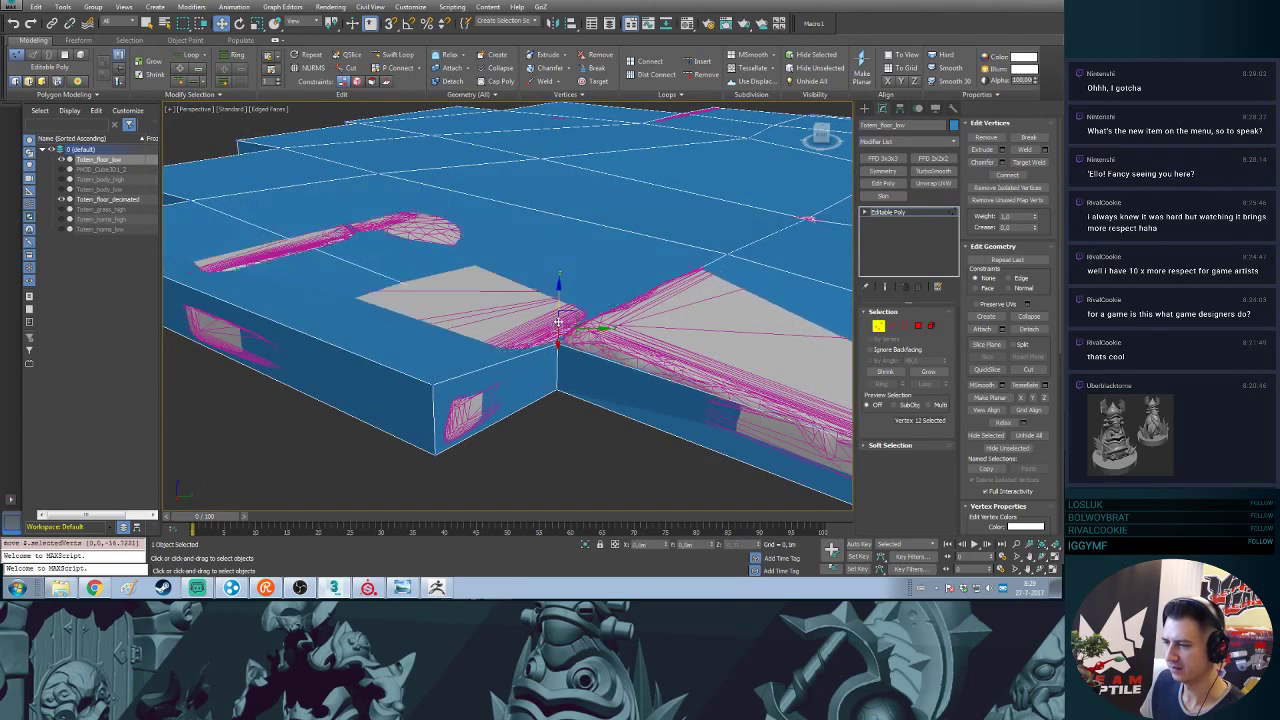
left_click(433, 382)
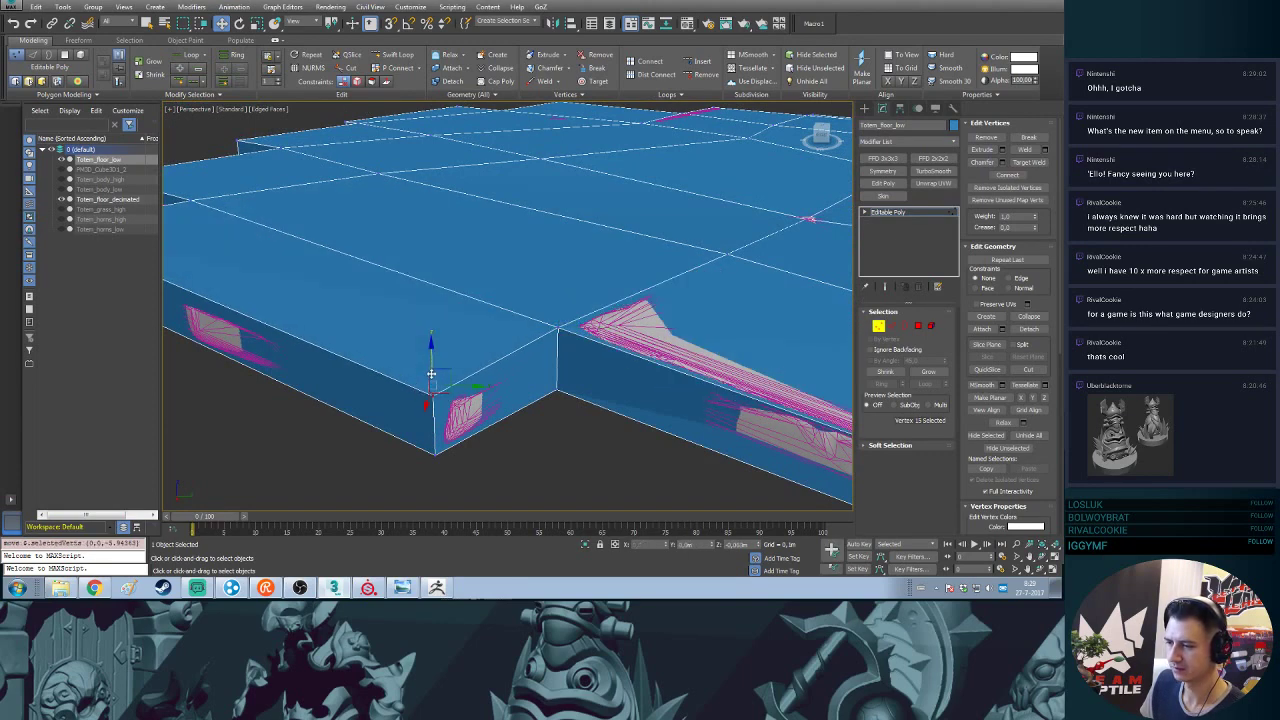
middle_click_drag(432, 378, 443, 413, "alt")
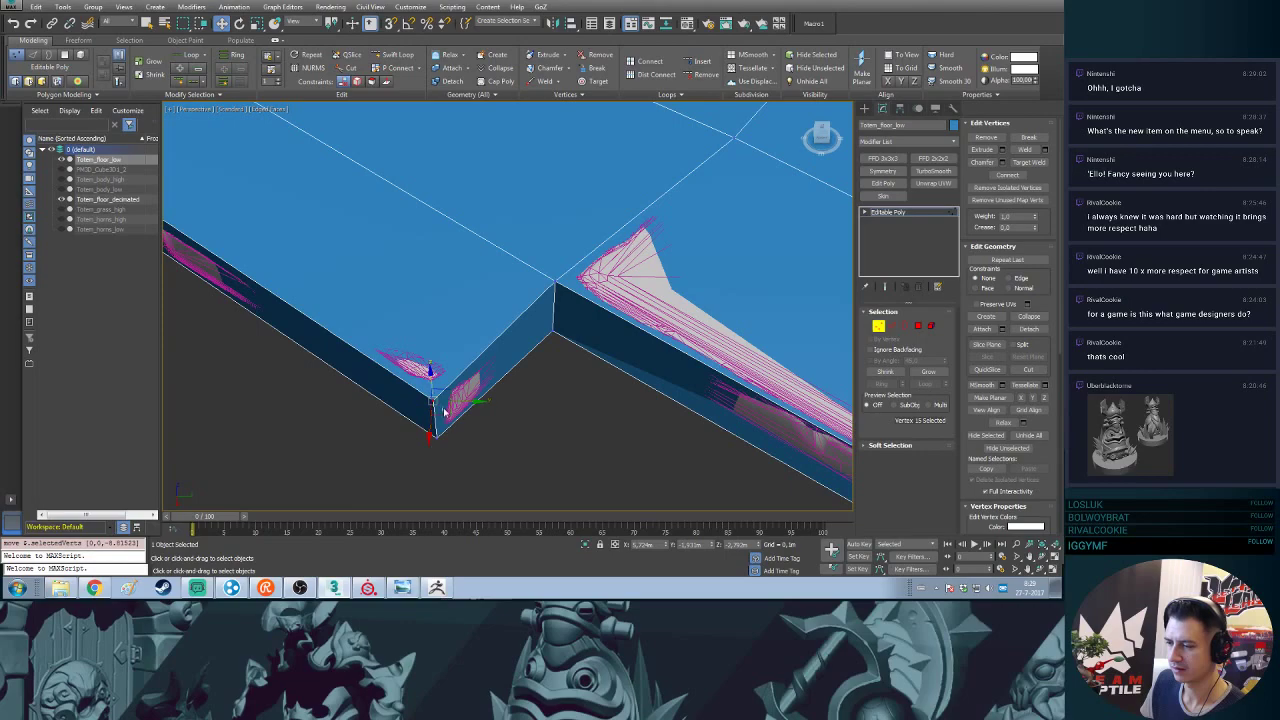
left_click(446, 411)
left_click(434, 398)
left_click_drag(430, 430, 429, 424)
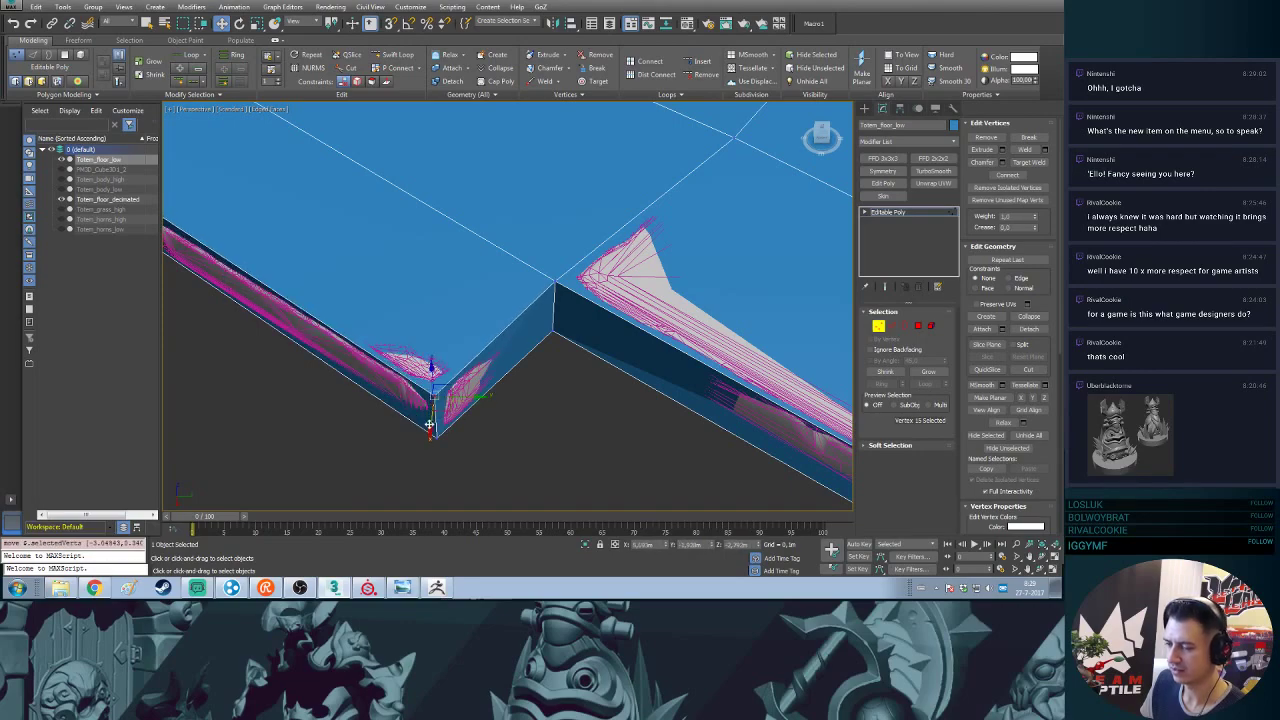
- Move the following outer tile corner's top vertex inward and lower it to the decimated floor
middle_click_drag(429, 425, 543, 345, "alt")
scroll(521, 324, "up", 3)
scroll(517, 269, "down", 3)
left_click(571, 430)
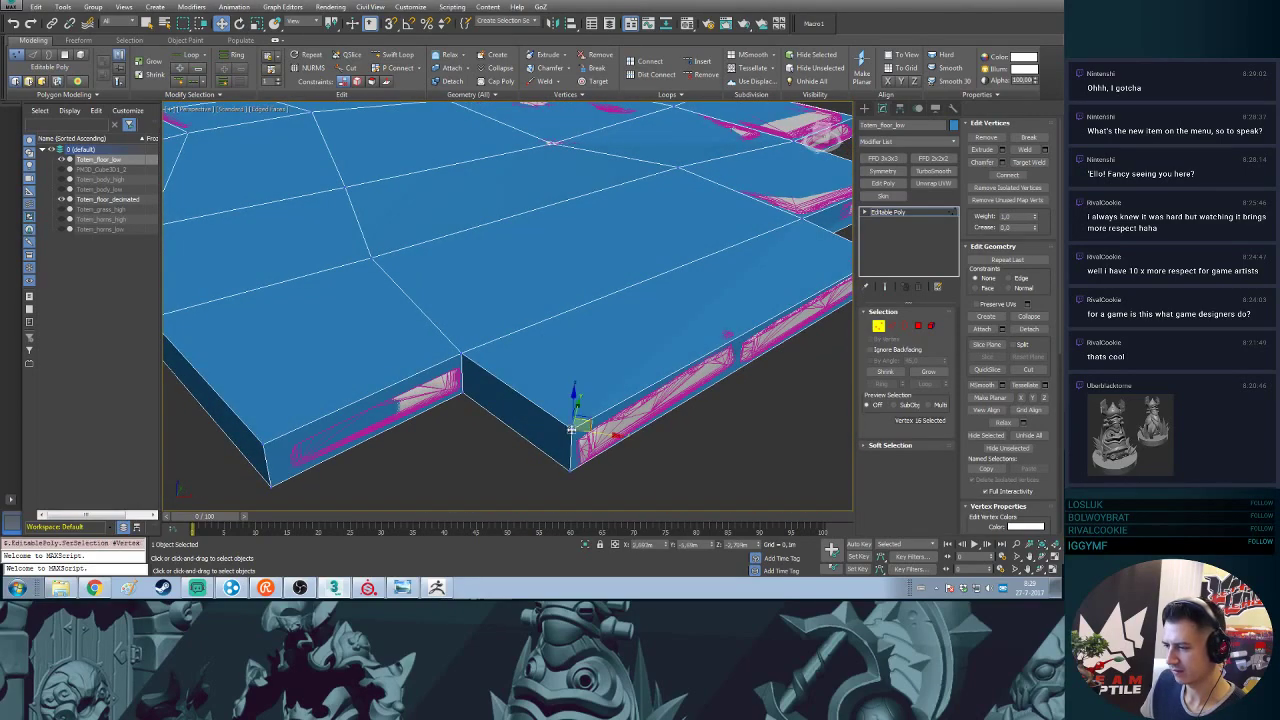
left_click_drag(581, 424, 578, 405)
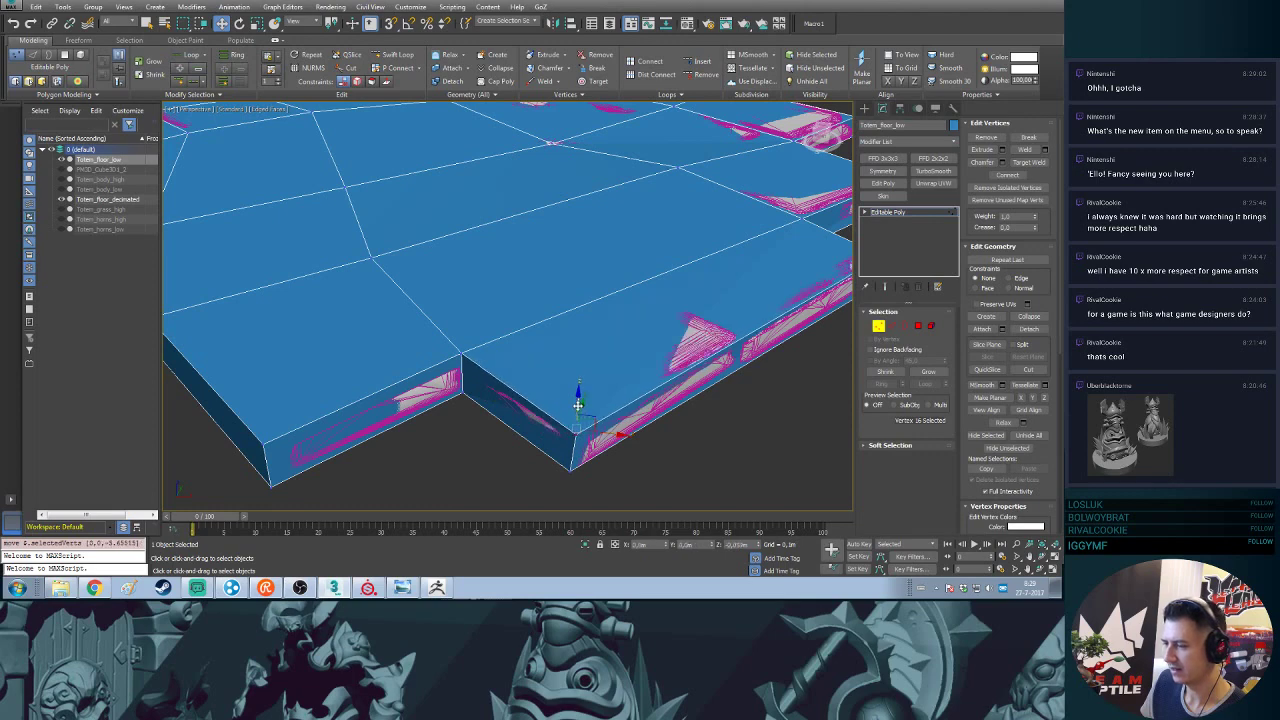
- Shift the bottom vertex of that outer tile corner horizontally to match the decimated floor's lower edge
left_click(571, 466)
middle_click_drag(615, 450, 617, 467, "alt")
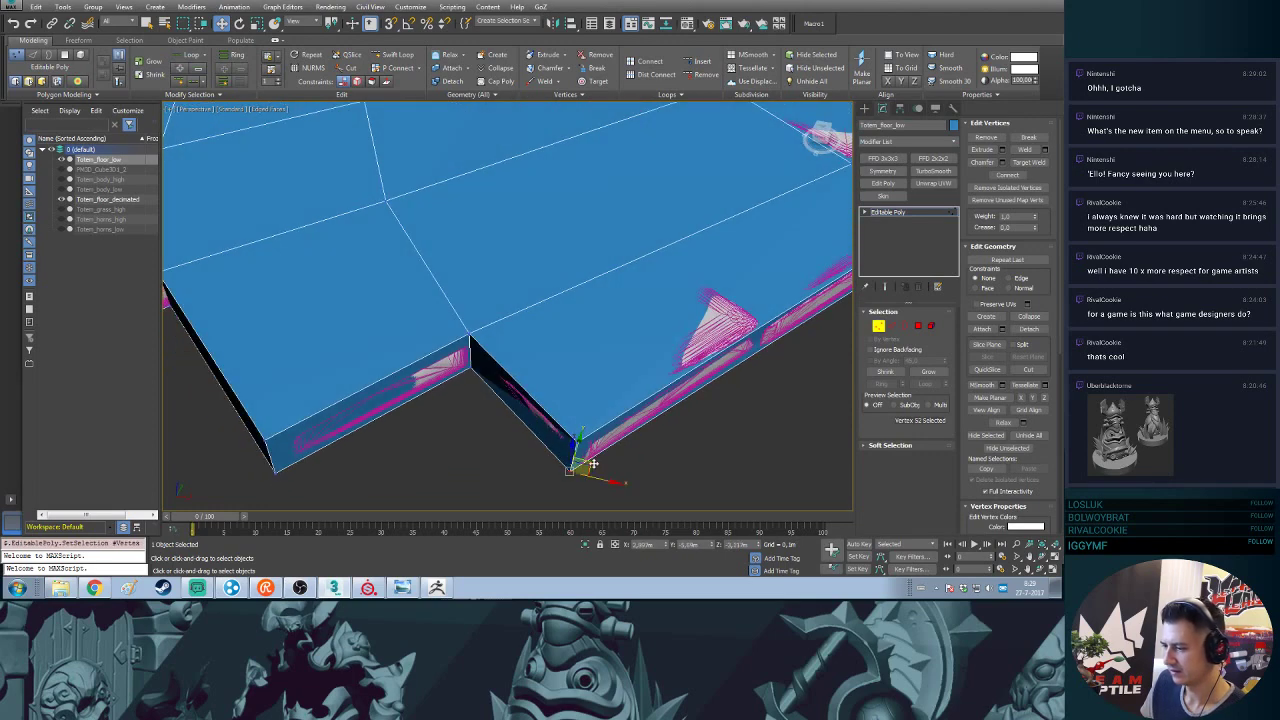
left_click_drag(593, 464, 594, 465)
middle_click_drag(508, 403, 512, 376, "alt")
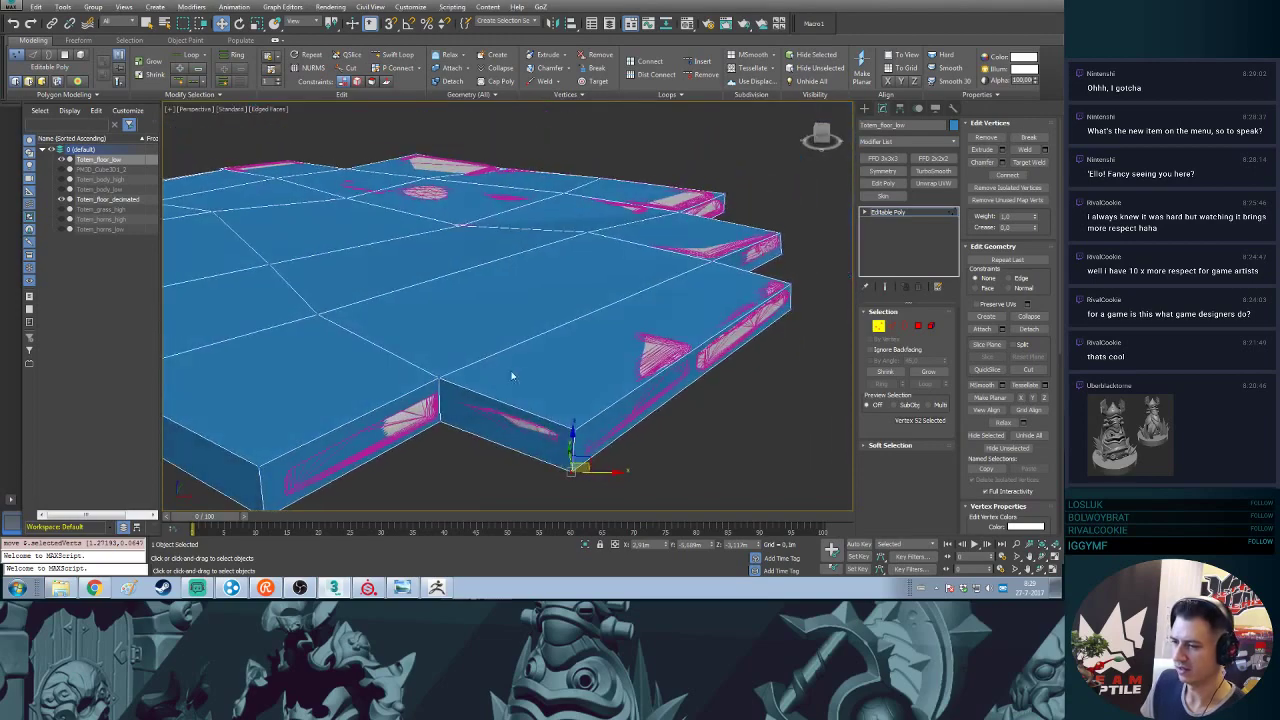
- Lower the next notch's top inner-corner vertex slightly and select the bottom vertex beneath it
left_click(437, 378)
left_click_drag(439, 352, 439, 356)
left_click(440, 419)
middle_click_drag(426, 435, 527, 365)
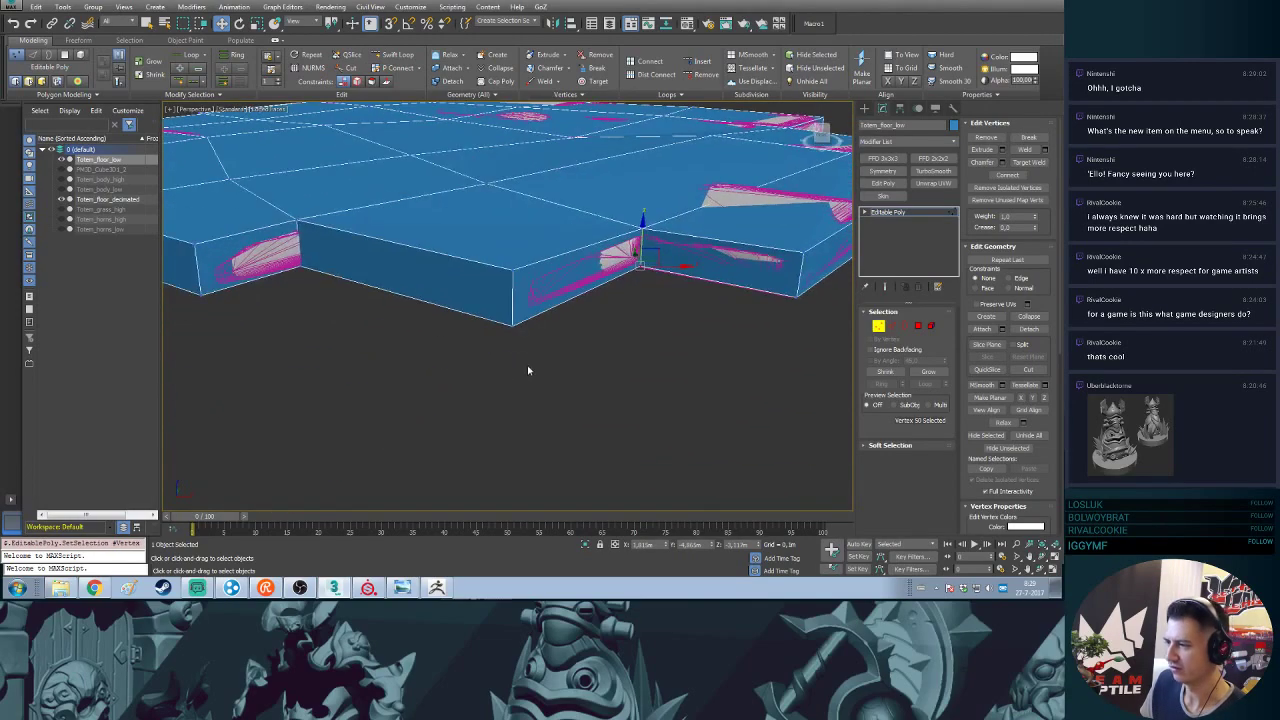
- Nudge the selected bottom inner-corner vertex of the notch to match the decimated floor's lower edge
scroll(700, 284, "up", 4)
middle_click_drag(700, 284, 603, 329)
left_click_drag(377, 324, 377, 320)
middle_click_drag(377, 320, 446, 369, "alt")
- Fit the adjacent outer tile corner to the sculpt, moving its top vertex inward and shifting its bottom vertex inward and slightly up
left_click(475, 340)
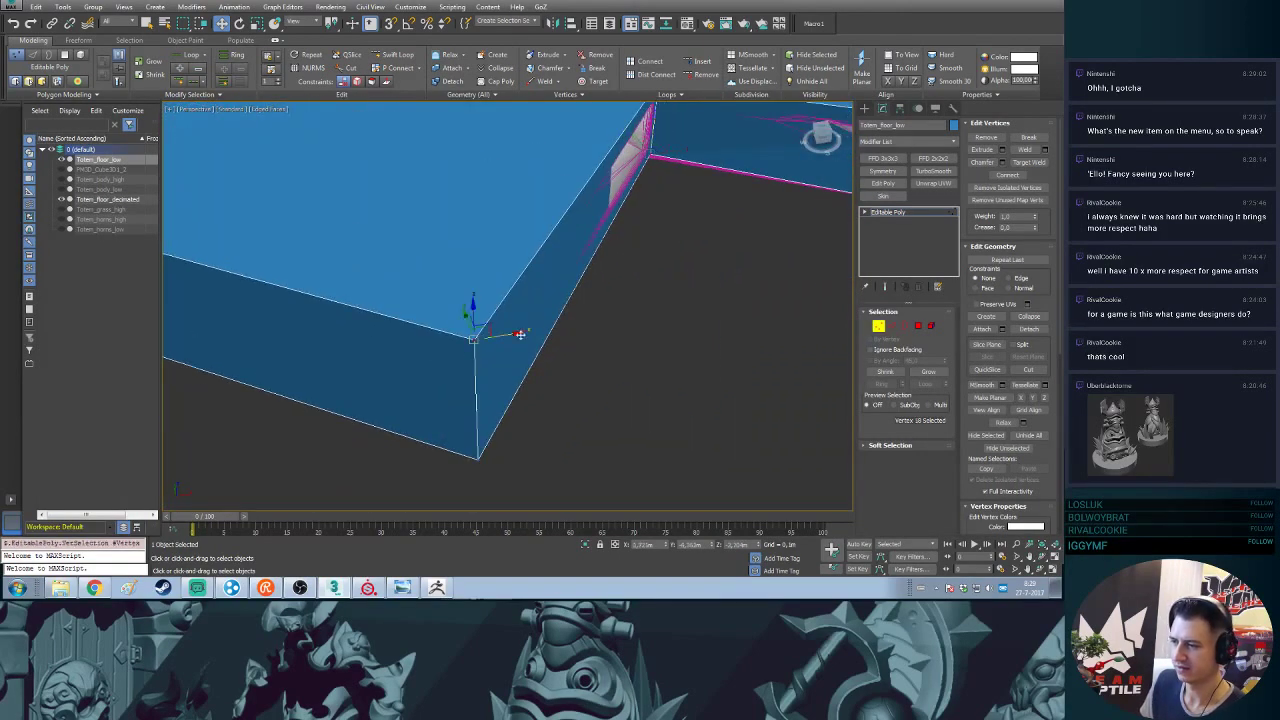
mouse_move(486, 330)
left_mouse_down()
mouse_move(476, 306)
mouse_move(472, 320)
mouse_move(471, 234)
mouse_move(481, 352)
mouse_move(489, 341)
left_mouse_up()
mouse_move(489, 341)
middle_mouse_down("alt")
mouse_move(487, 280)
mouse_move(486, 345)
middle_mouse_up("alt")
left_click(479, 455)
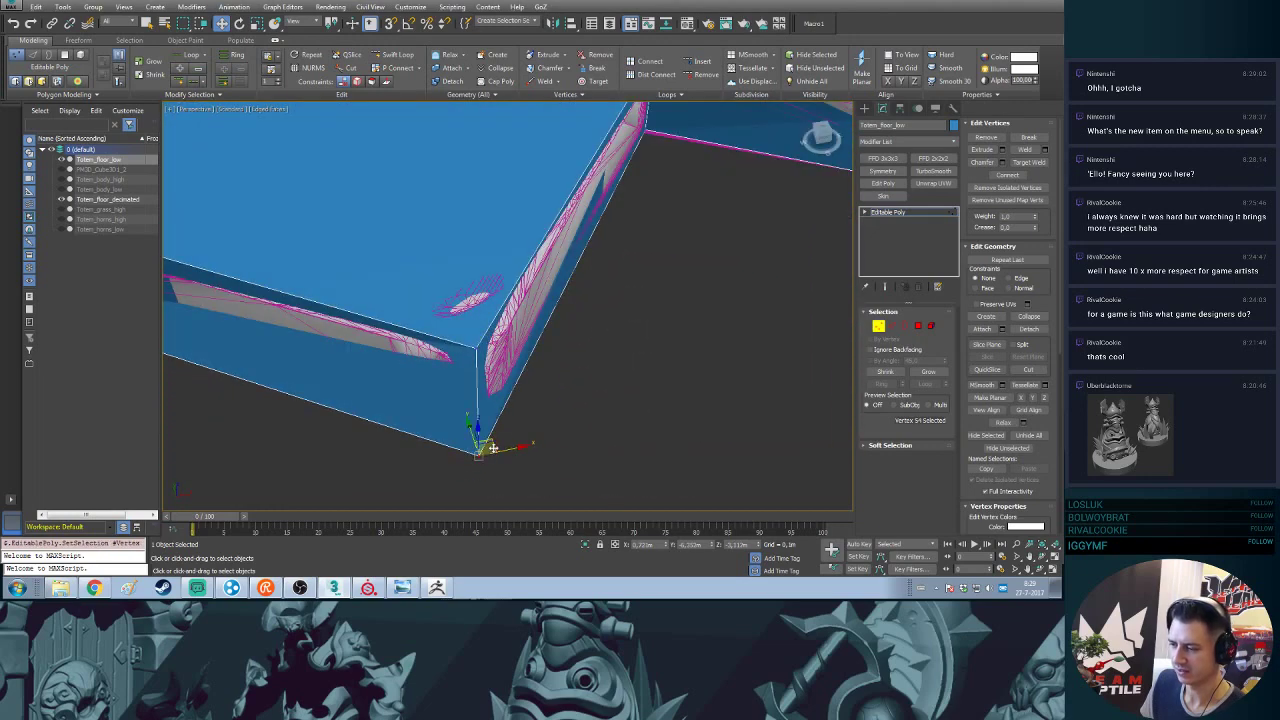
mouse_move(493, 448)
left_mouse_down()
mouse_move(503, 409)
mouse_move(500, 427)
left_mouse_up()
middle_click_drag(506, 429, 507, 377, "alt")
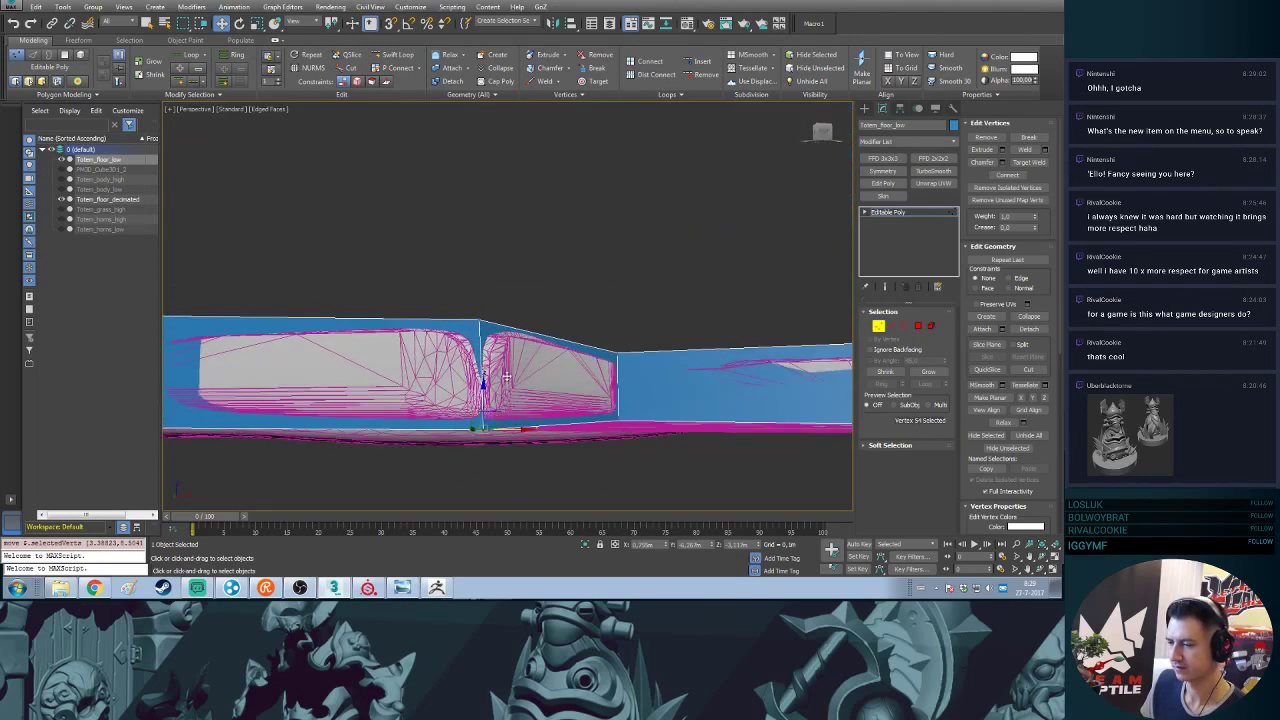
left_click_drag(484, 402, 485, 394)
middle_click_drag(484, 388, 356, 279, "alt")
- Fit the next small notch's inner corner to the decimated floor by moving its top vertex and shifting its bottom vertex horizontally
scroll(423, 286, "up", 10)
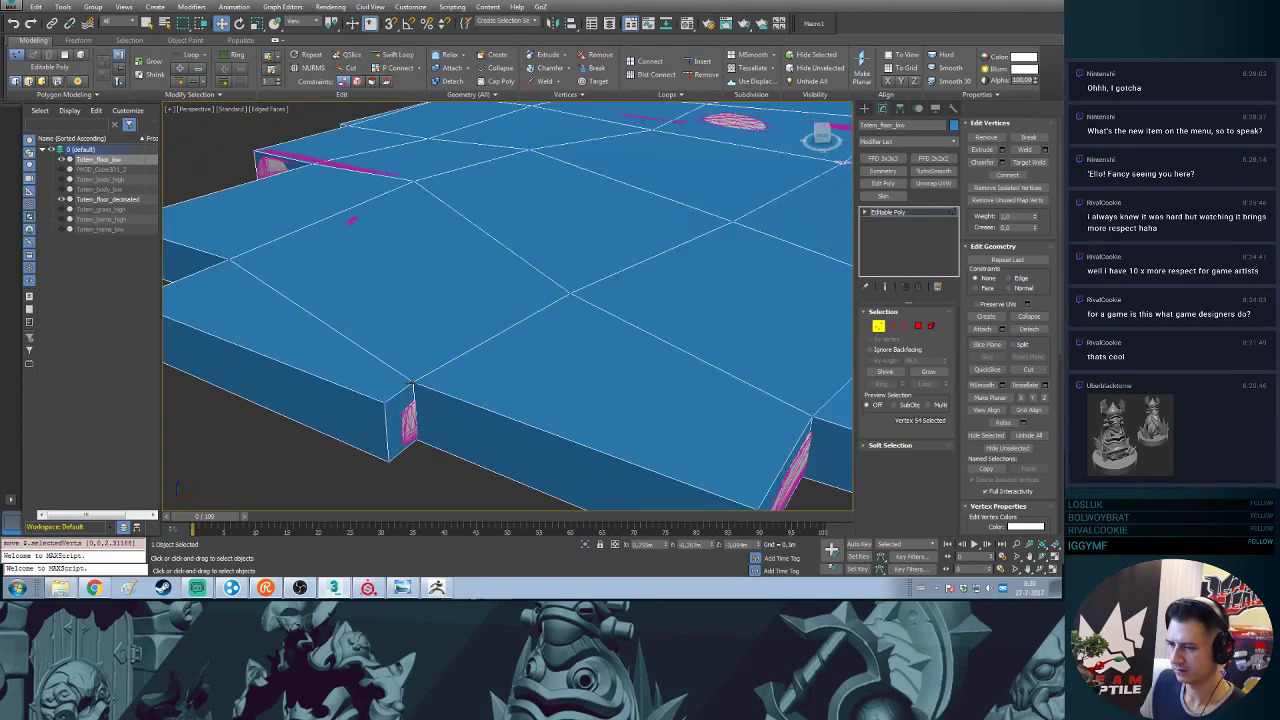
left_click(412, 382)
middle_click_drag(452, 408, 500, 340)
scroll(491, 331, "up", 4)
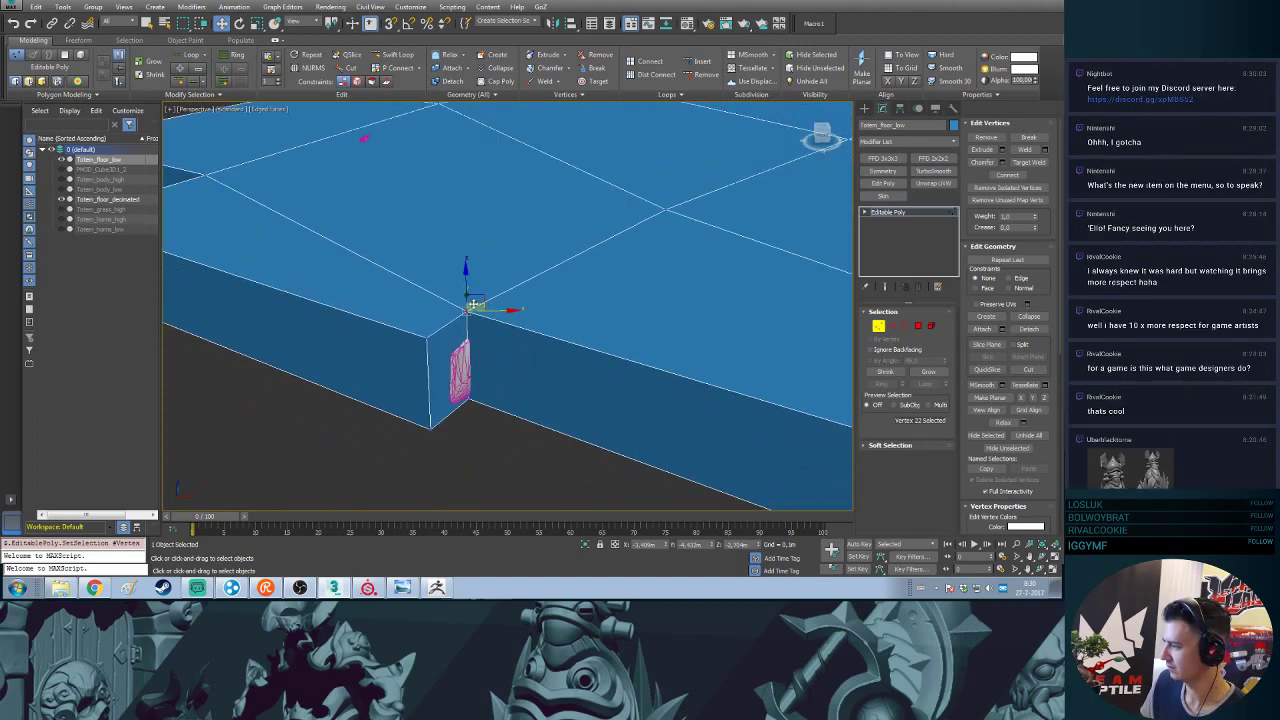
mouse_move(474, 304)
left_mouse_down()
mouse_move(474, 332)
mouse_move(470, 294)
left_mouse_up()
left_click(467, 399)
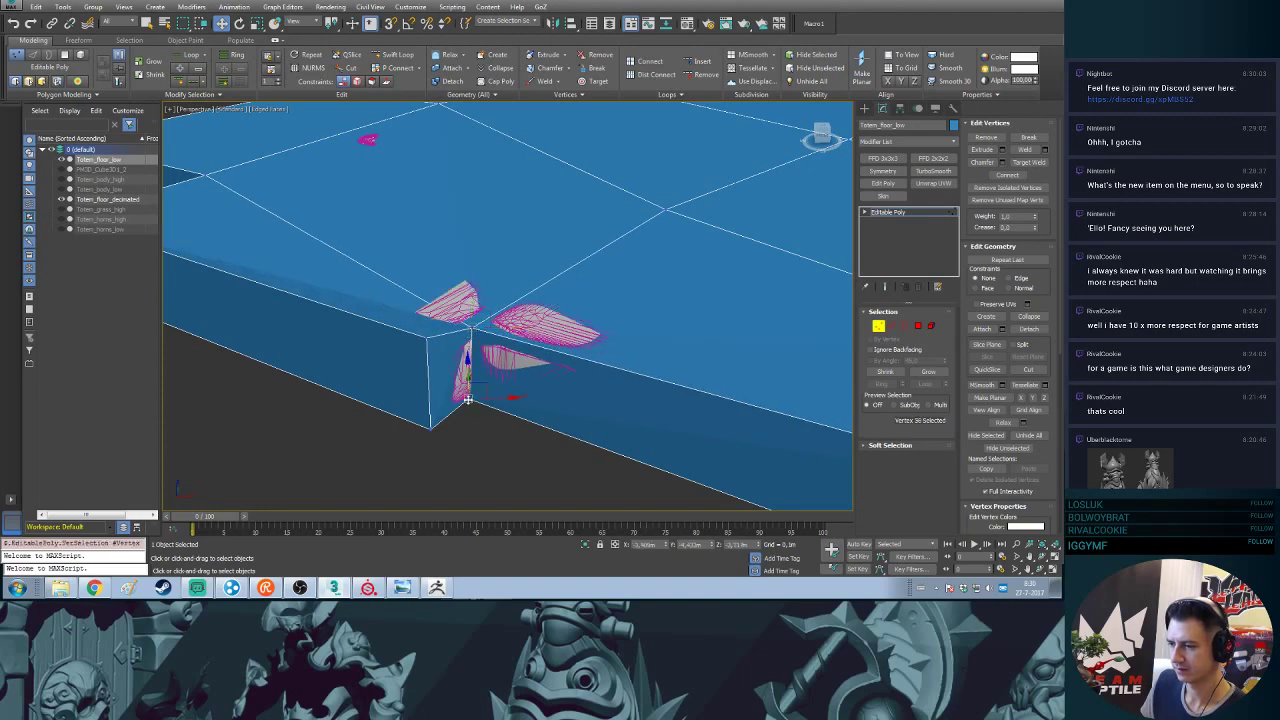
left_click_drag(477, 391, 482, 391)
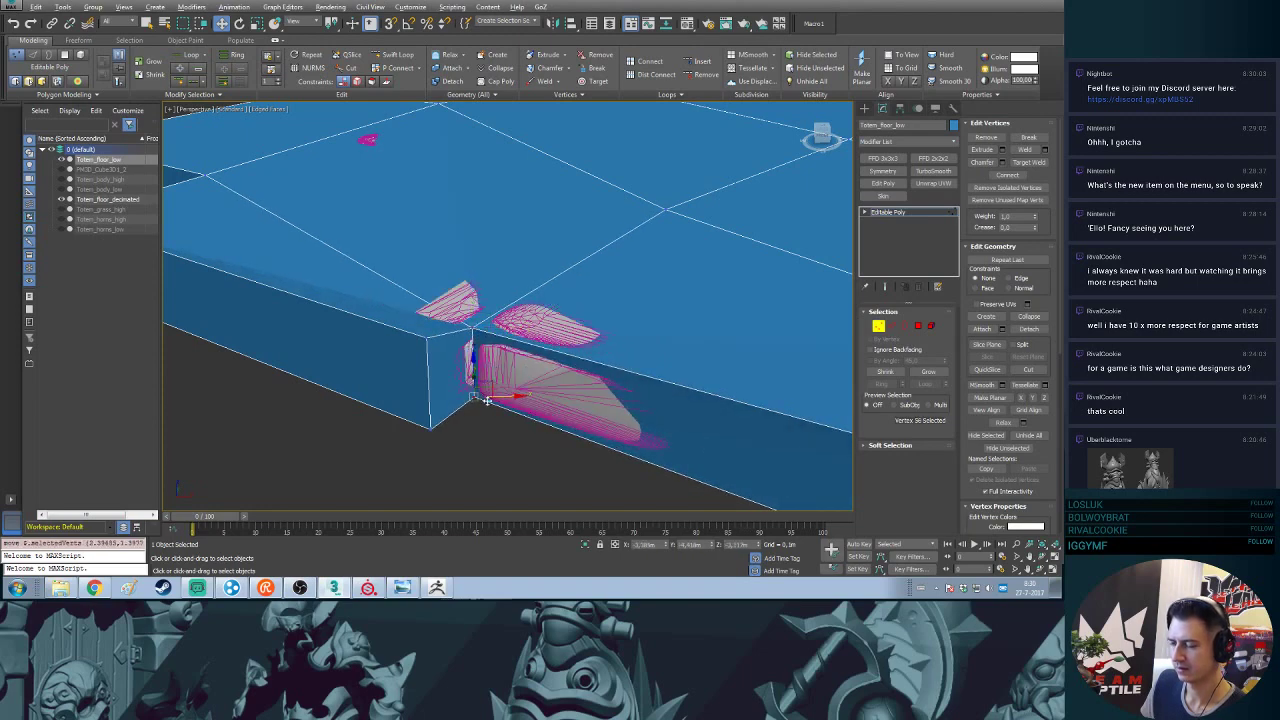
middle_click_drag(487, 401, 446, 350, "alt")
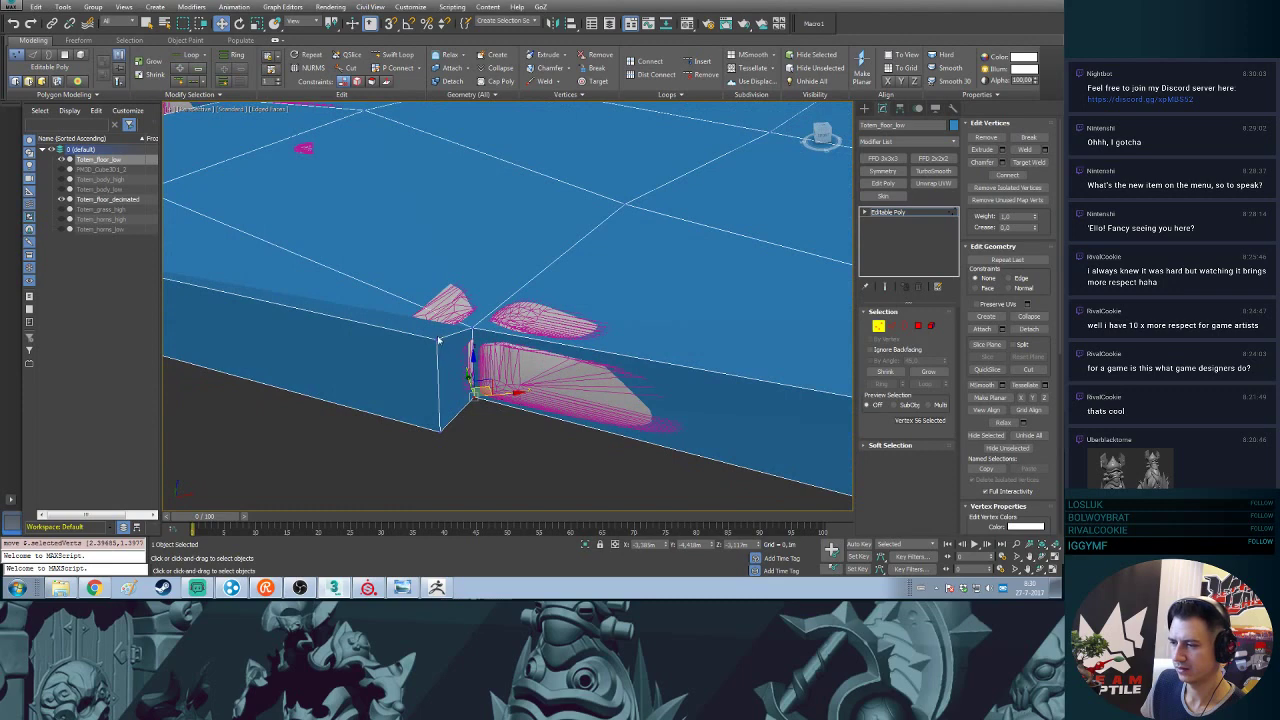
- Lower the top vertex of the outer corner beside the small notch and shift it horizontally onto the sculpt
left_click(438, 331)
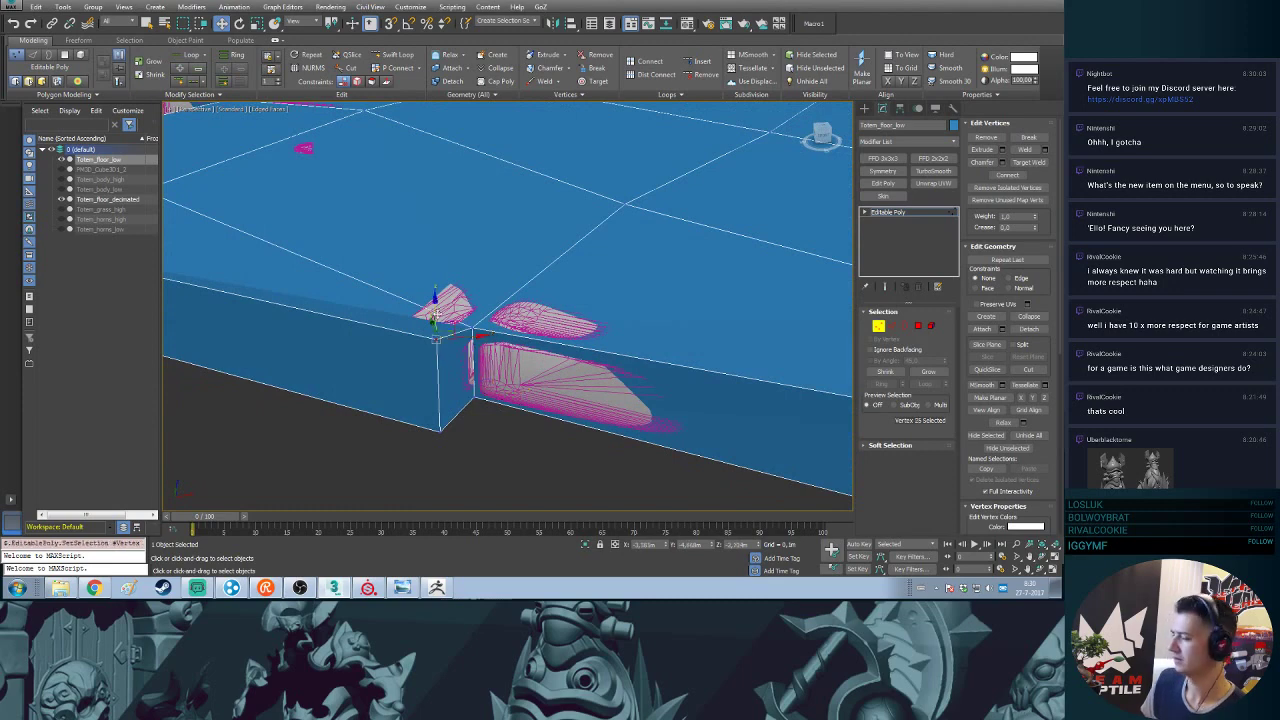
left_click_drag(433, 308, 434, 317)
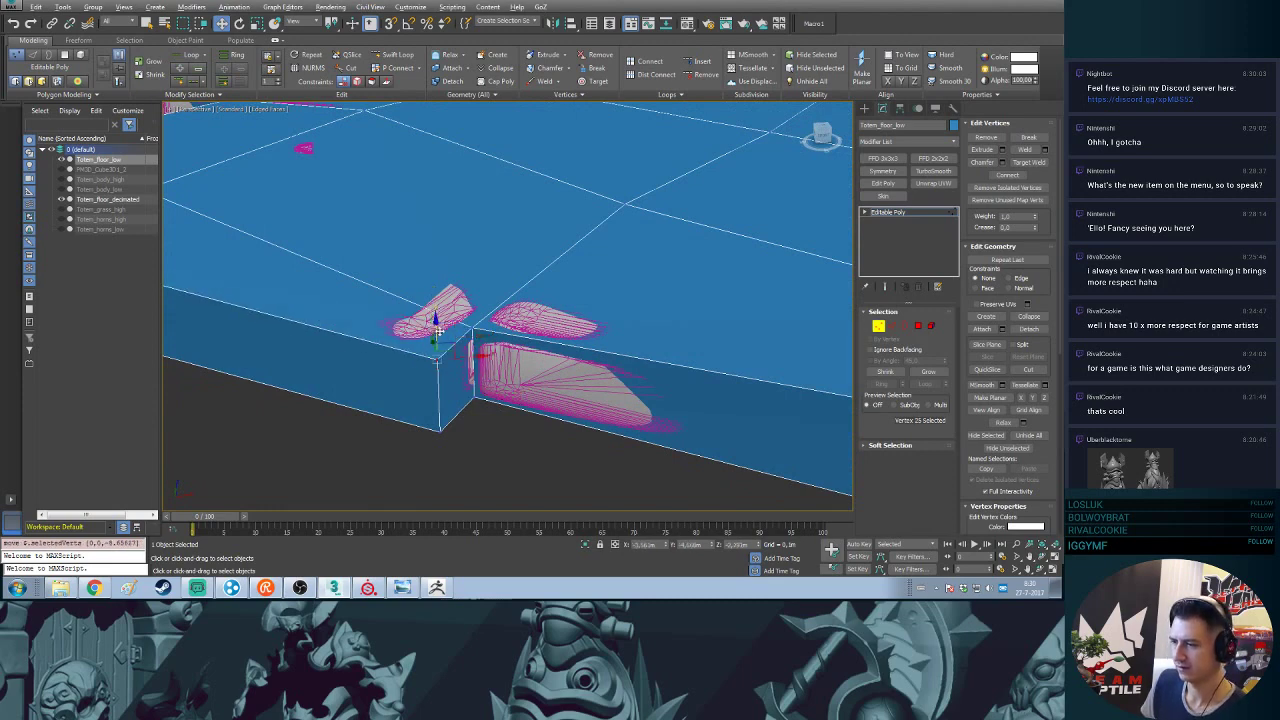
middle_click_drag(434, 317, 448, 340, "alt")
left_click_drag(448, 340, 446, 334)
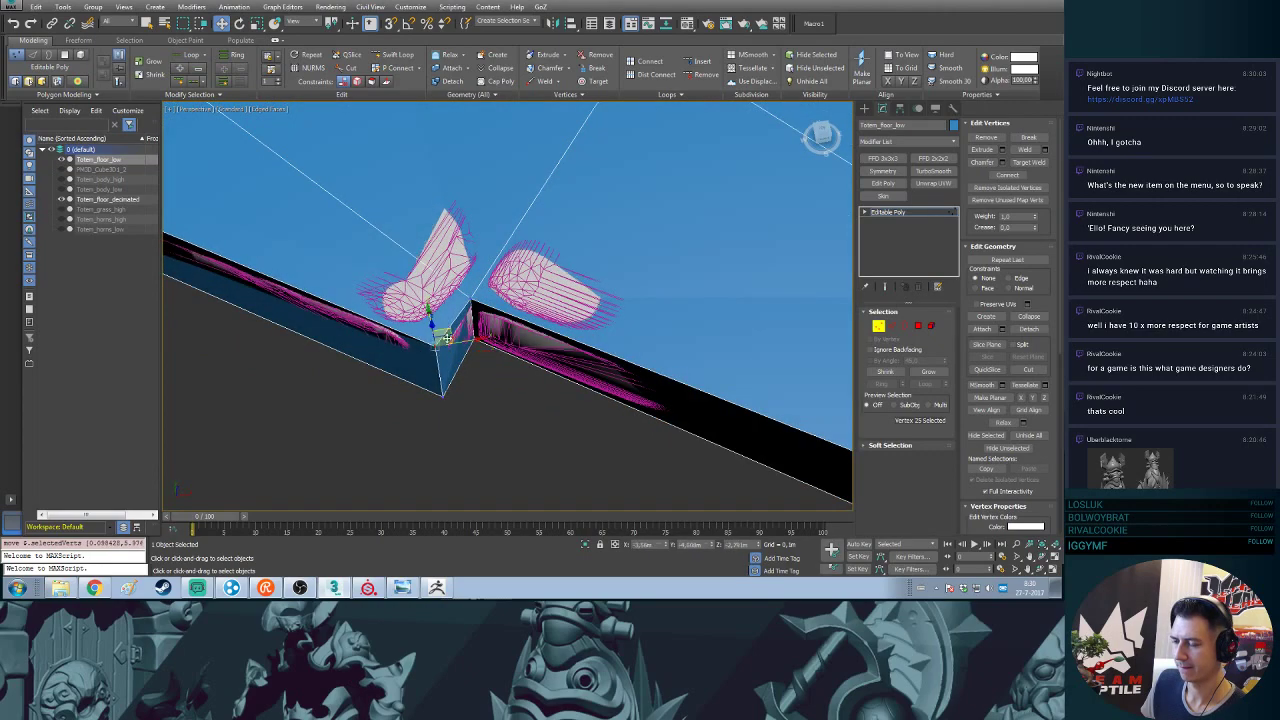
mouse_move(446, 334)
middle_mouse_down("alt")
mouse_move(434, 281)
mouse_move(437, 318)
middle_mouse_up("alt")
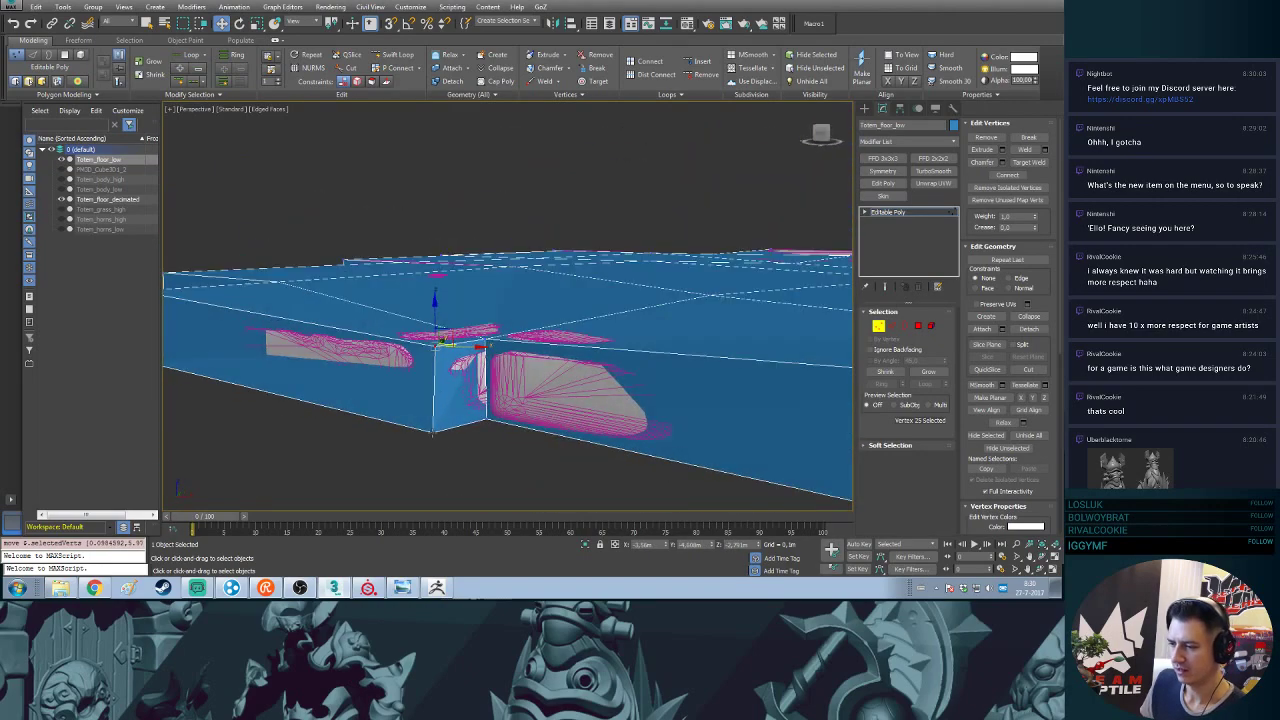
- Move the bottom vertex of that outer corner inward to the decimated floor's lower edge
left_click(433, 432)
middle_click_drag(433, 432, 460, 420, "alt")
left_click_drag(439, 412, 429, 410)
middle_click_drag(429, 410, 600, 310, "alt")
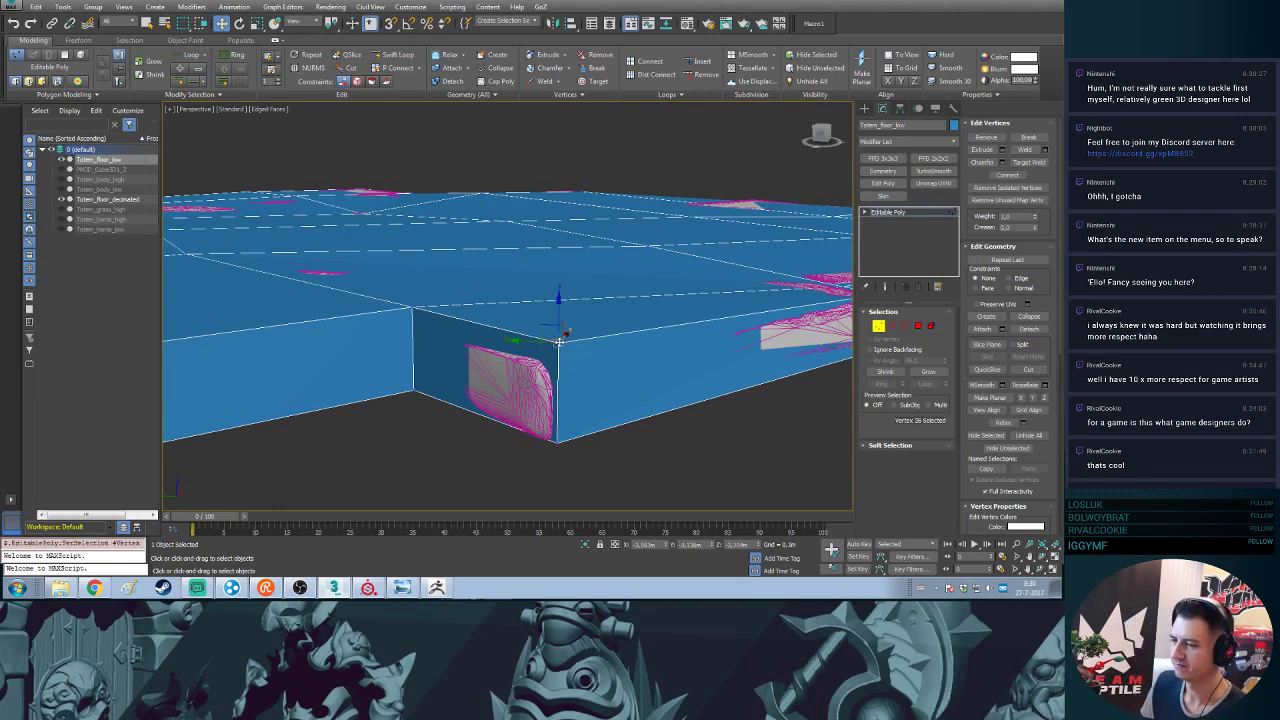
- Shift the next outer tile corner's top and bottom vertices horizontally inward to hug the sculpted stone
mouse_move(560, 342)
middle_mouse_down("alt")
mouse_move(560, 320)
mouse_move(551, 343)
middle_mouse_up("alt")
left_click_drag(546, 339, 541, 341)
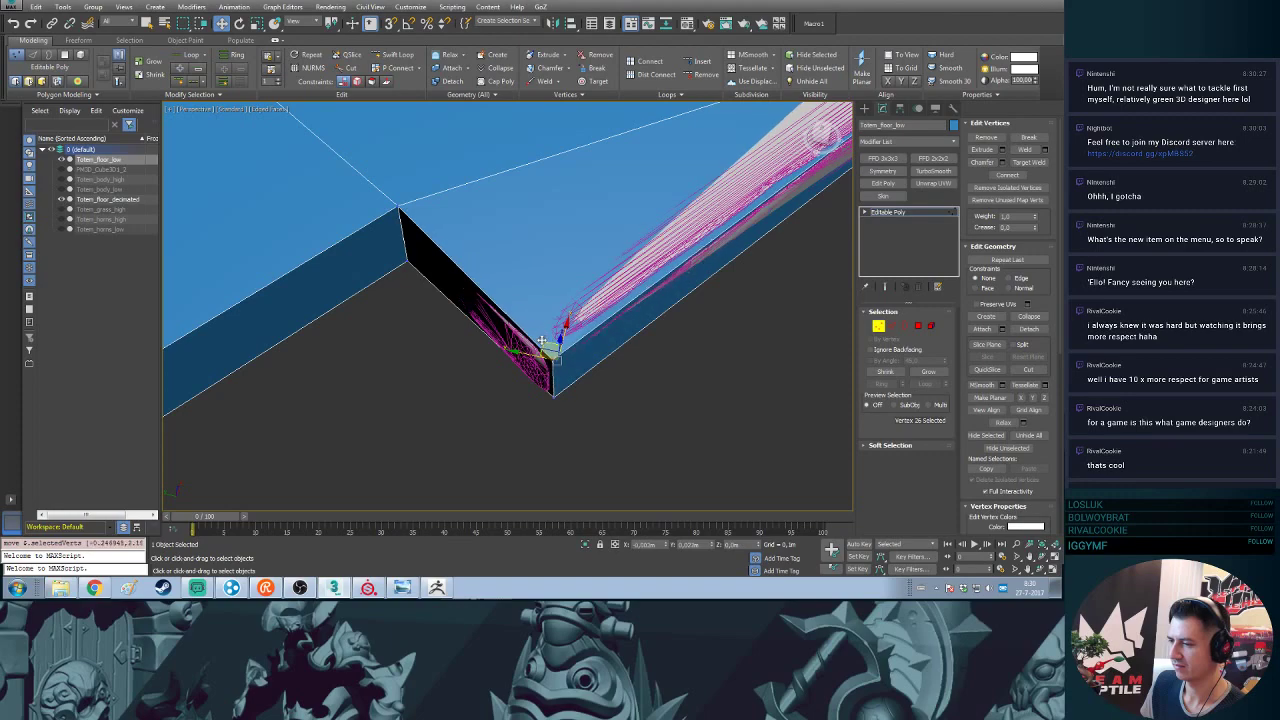
middle_click_drag(586, 383, 547, 404, "alt")
left_click(552, 413)
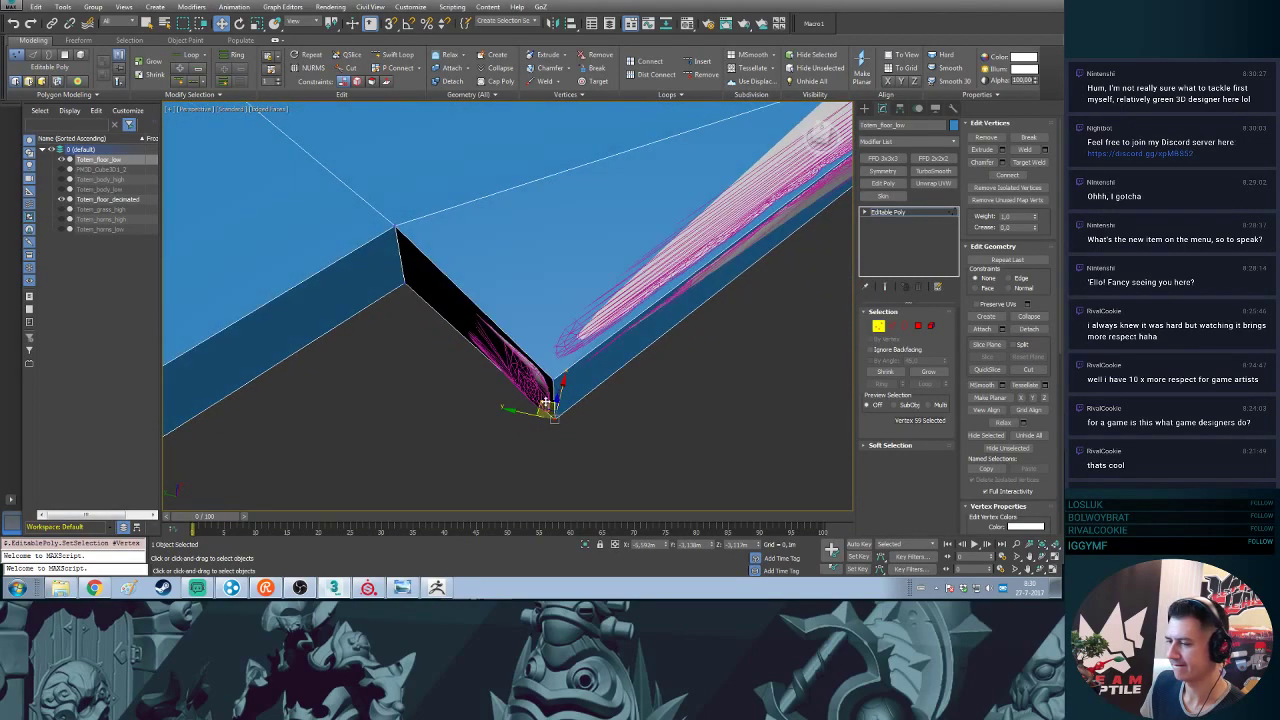
left_click_drag(545, 404, 542, 402)
middle_click_drag(541, 402, 502, 222, "alt")
- Lower the adjoining notch's top inner-corner vertex and select the bottom vertex beneath it
left_click(506, 244)
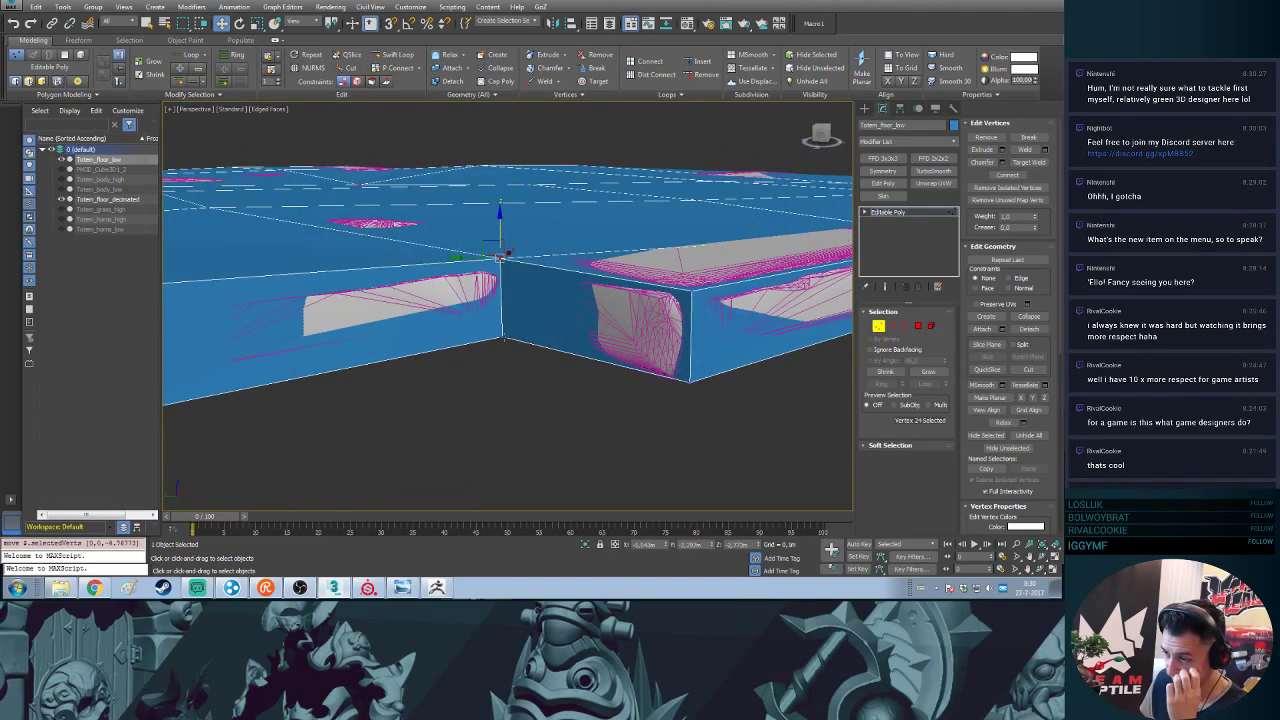
left_click(505, 336)
middle_click_drag(530, 319, 580, 355, "alt")
- Lower the following outer corner's top vertex onto the sculpt and shift its bottom vertex inward
left_click(519, 460)
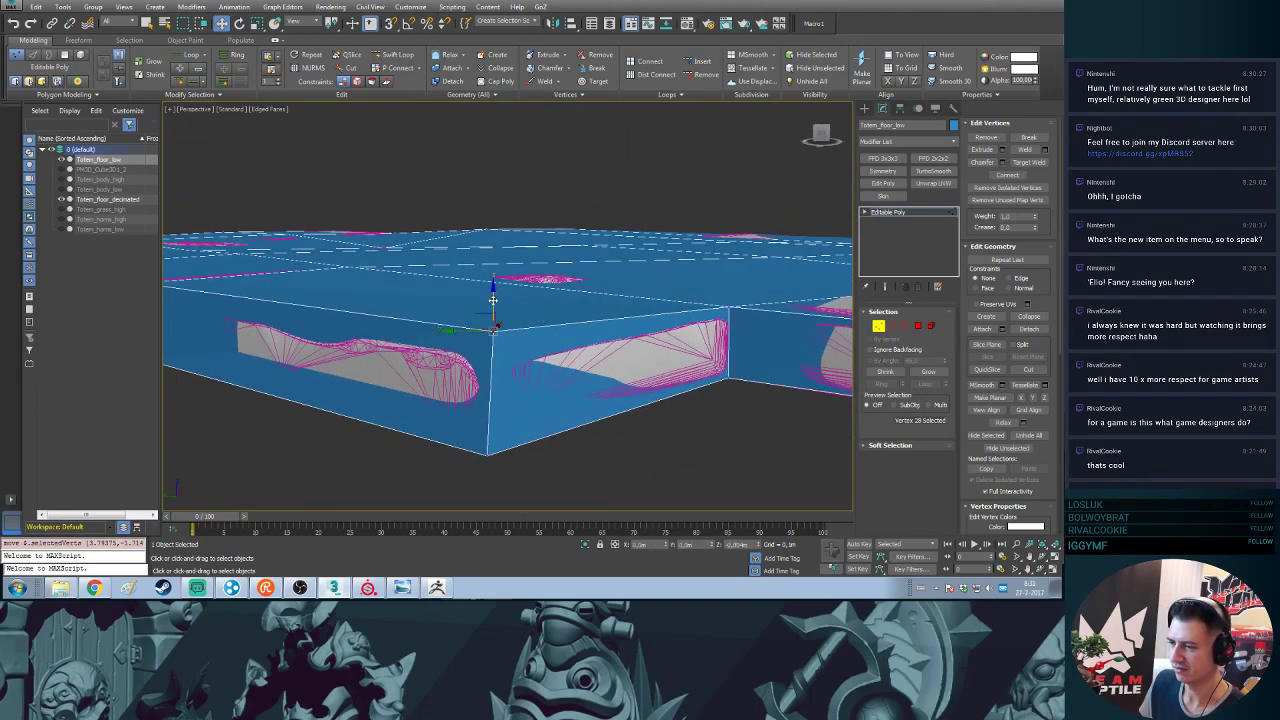
left_click_drag(494, 298, 494, 323)
middle_click_drag(508, 437, 494, 448, "alt")
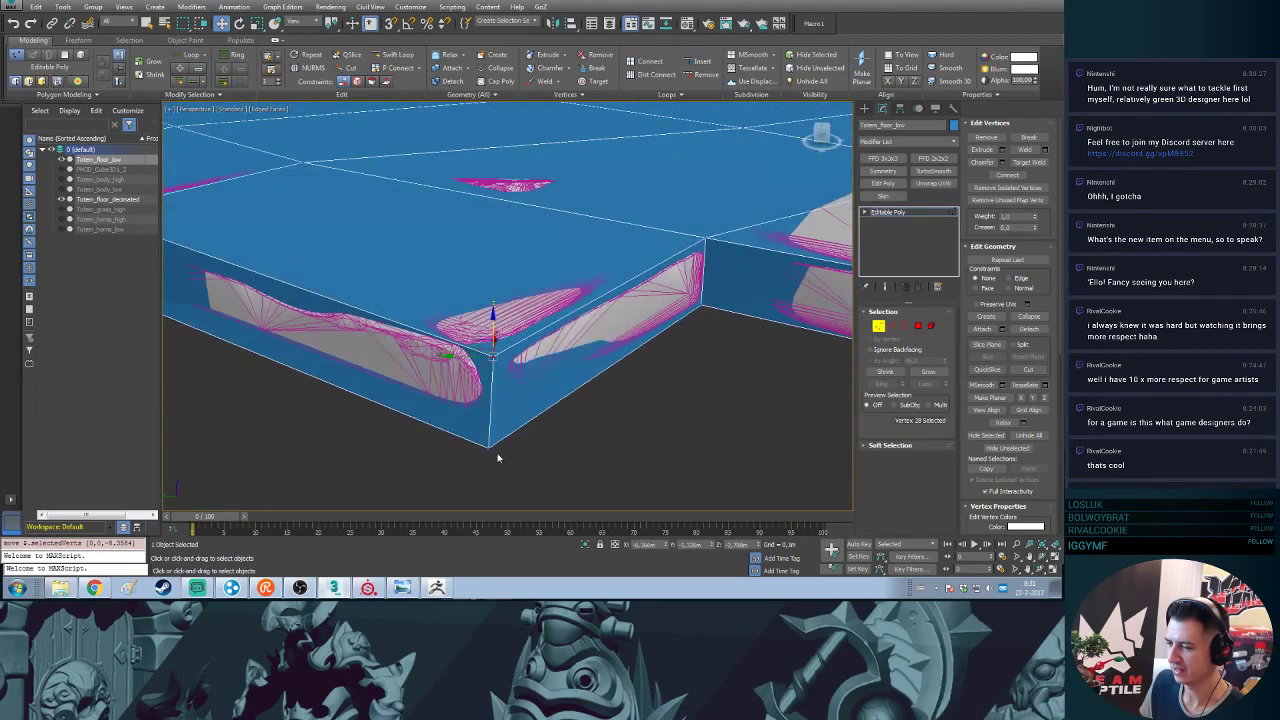
left_click(489, 431)
left_click_drag(489, 431, 481, 437)
middle_click_drag(334, 365, 460, 408, "alt")
- Lower the next outer tile corner's top vertex and adjust the bottom inner-corner vertex of the notch beside it
left_click(490, 351)
left_click(647, 338)
scroll(479, 399, "up", 3)
middle_click_drag(583, 363, 937, 272)
mouse_move(533, 306)
left_mouse_down()
mouse_move(526, 293)
mouse_move(527, 306)
left_mouse_up()
middle_click_drag(527, 305, 546, 298, "alt")
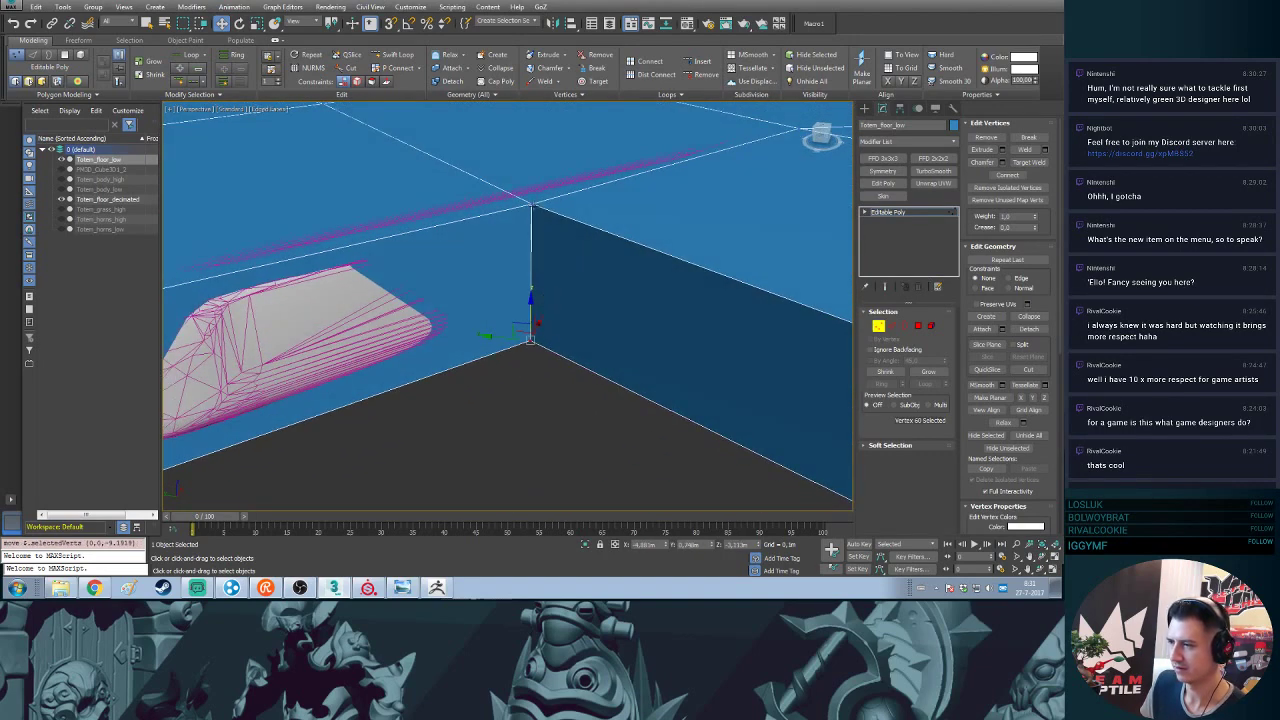
- Shift that notch's top inner-corner vertex horizontally and lower it slightly to fit the decimated floor
left_click(531, 204)
middle_click_drag(531, 204, 524, 176, "alt")
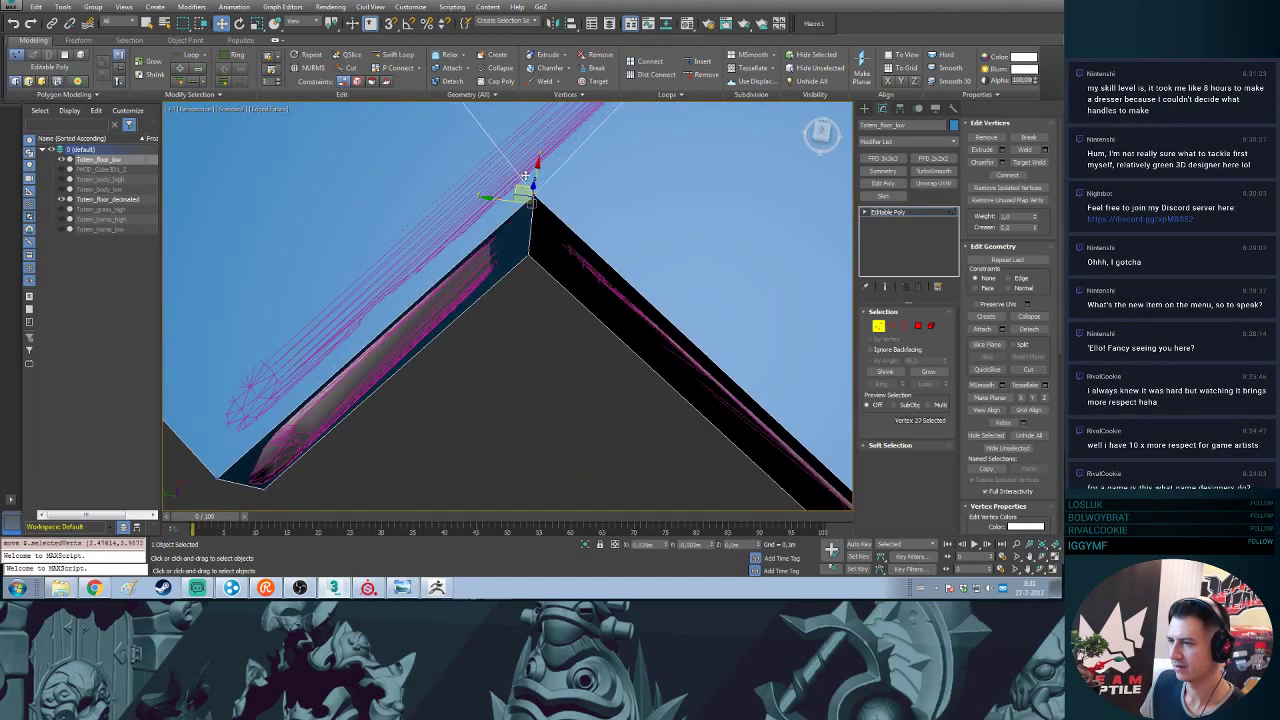
left_click_drag(525, 176, 527, 177)
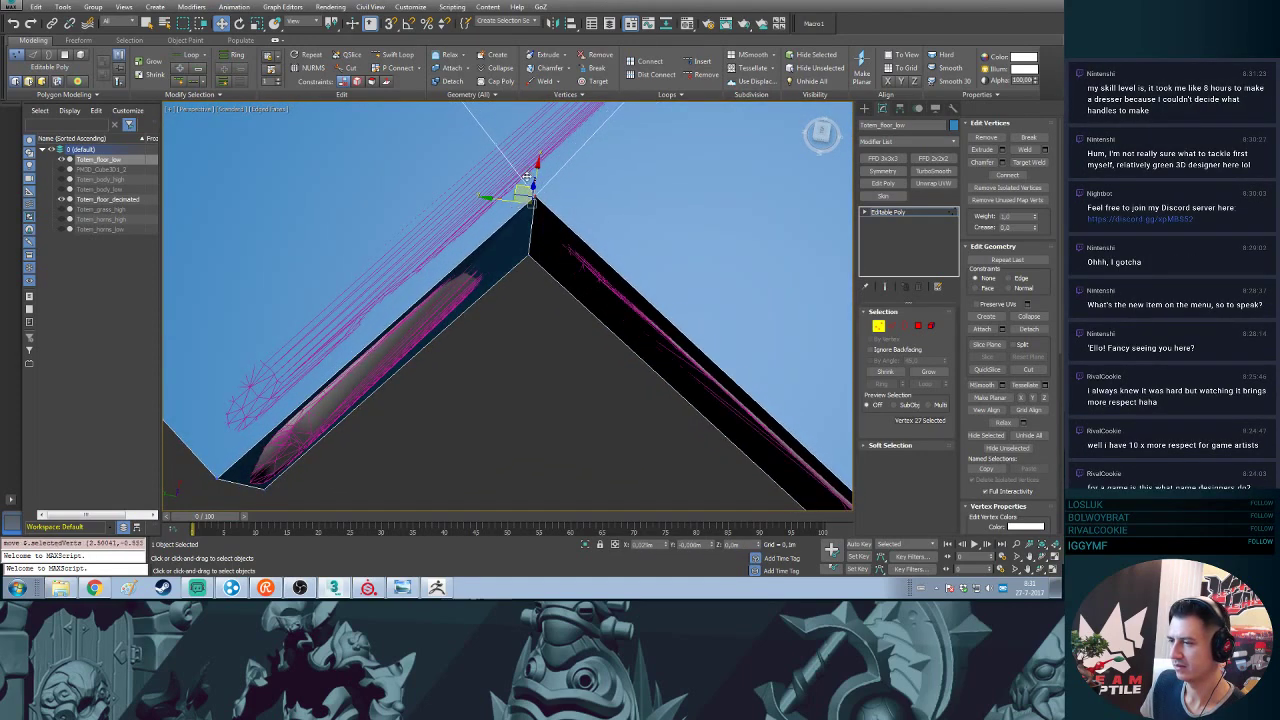
middle_click_drag(526, 177, 537, 177, "alt")
left_click_drag(537, 177, 537, 178)
middle_click_drag(537, 178, 605, 287, "alt")
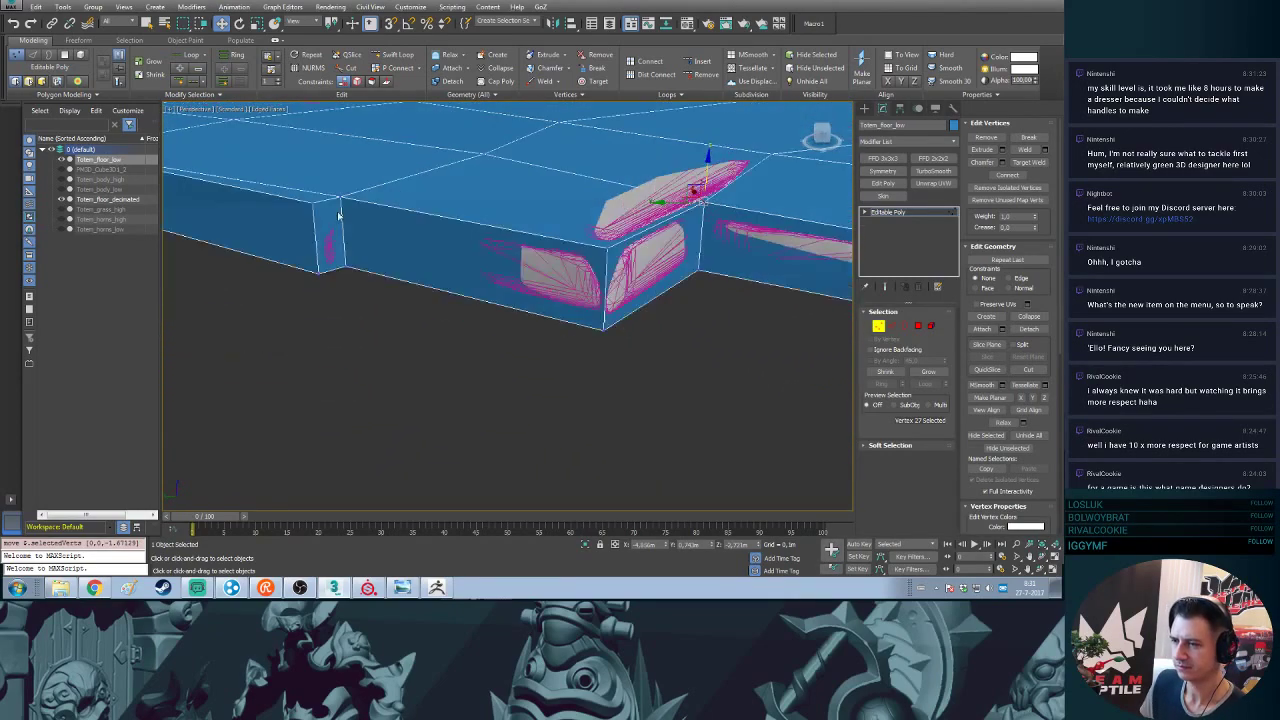
- Lower the top inner-corner vertex of the next narrow notch onto the sculpted floor
left_click(342, 200)
middle_click_drag(342, 200, 589, 349, "alt")
scroll(589, 349, "up", 4)
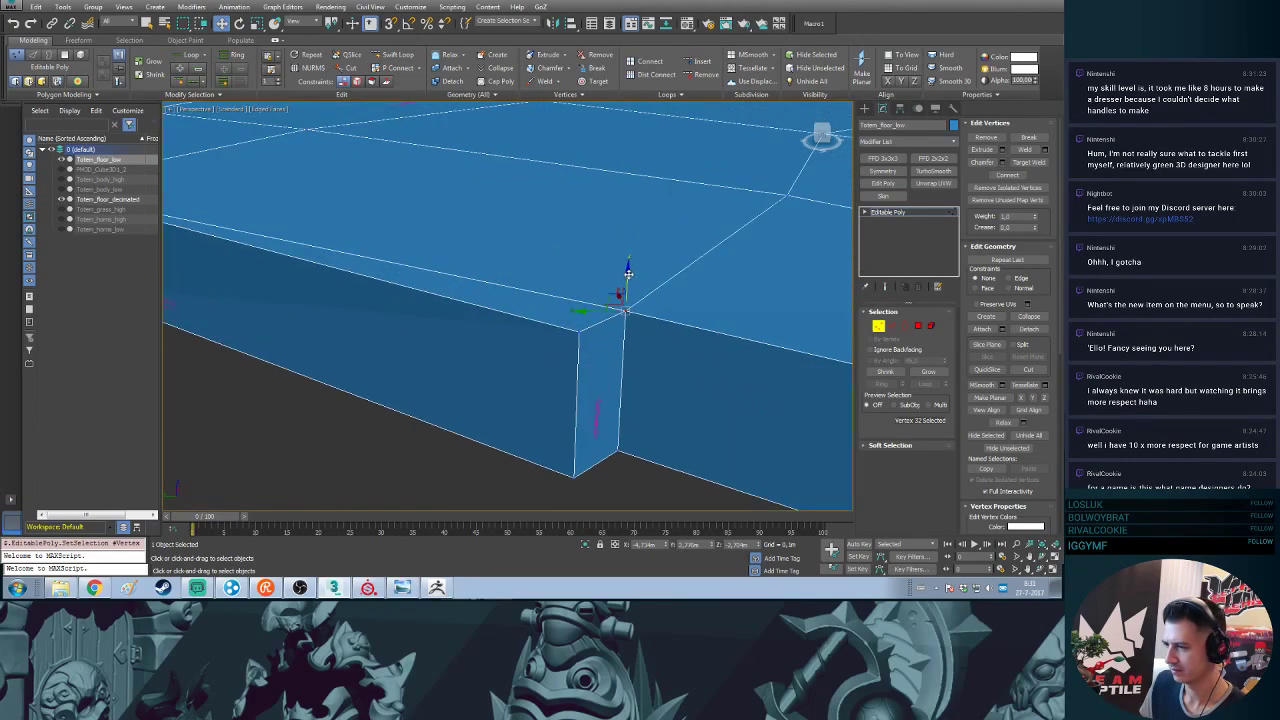
left_click_drag(628, 272, 620, 330)
- Move the narrow notch's bottom inner-corner vertex inward and raise it to the sculpt's lower edge
left_click(611, 407)
left_click_drag(599, 395, 601, 380)
middle_click_drag(601, 380, 640, 382, "alt")
left_click_drag(625, 373, 624, 361)
middle_click_drag(668, 374, 688, 422)
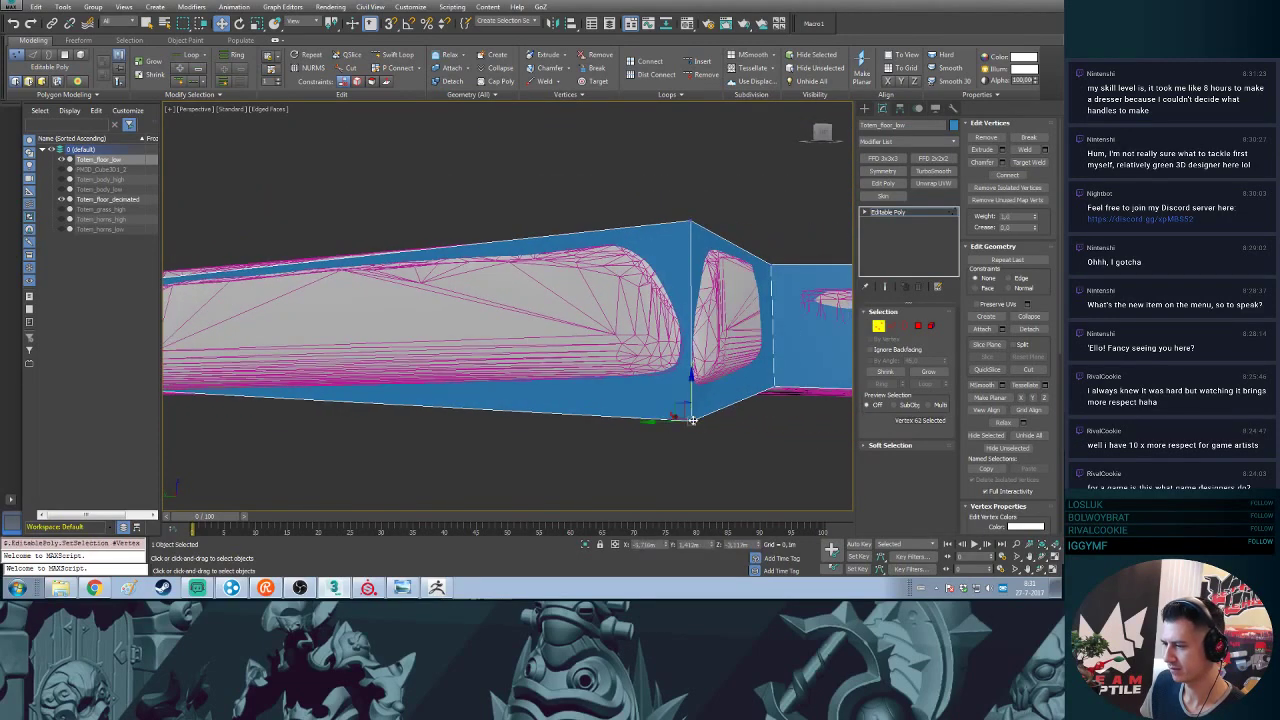
- Raise the bottom vertex of the outer corner at the far end of the long side wall to the sculpt's underside
left_click(692, 420)
left_click_drag(692, 420, 690, 355)
middle_click_drag(690, 355, 389, 187, "alt")
- Lower the top vertex of the outer corner beside the narrow notch and move it horizontally onto the sculpt
left_click(385, 177)
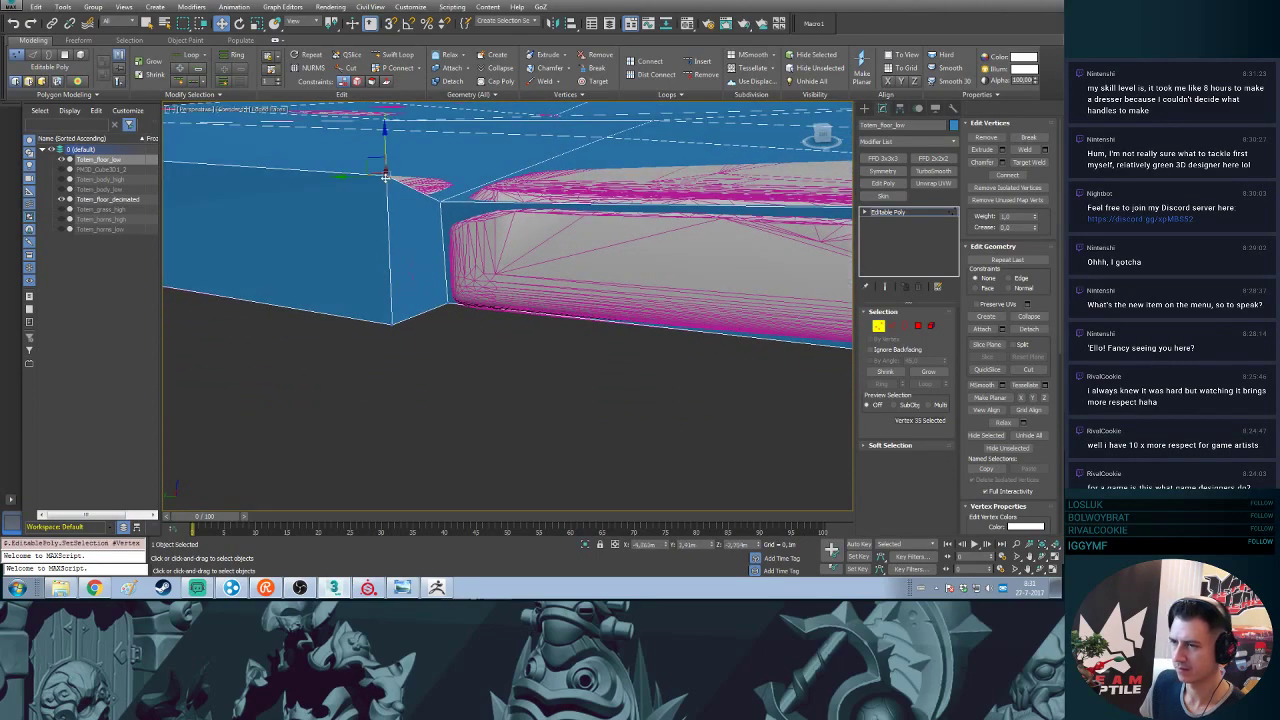
left_click_drag(386, 143, 387, 174)
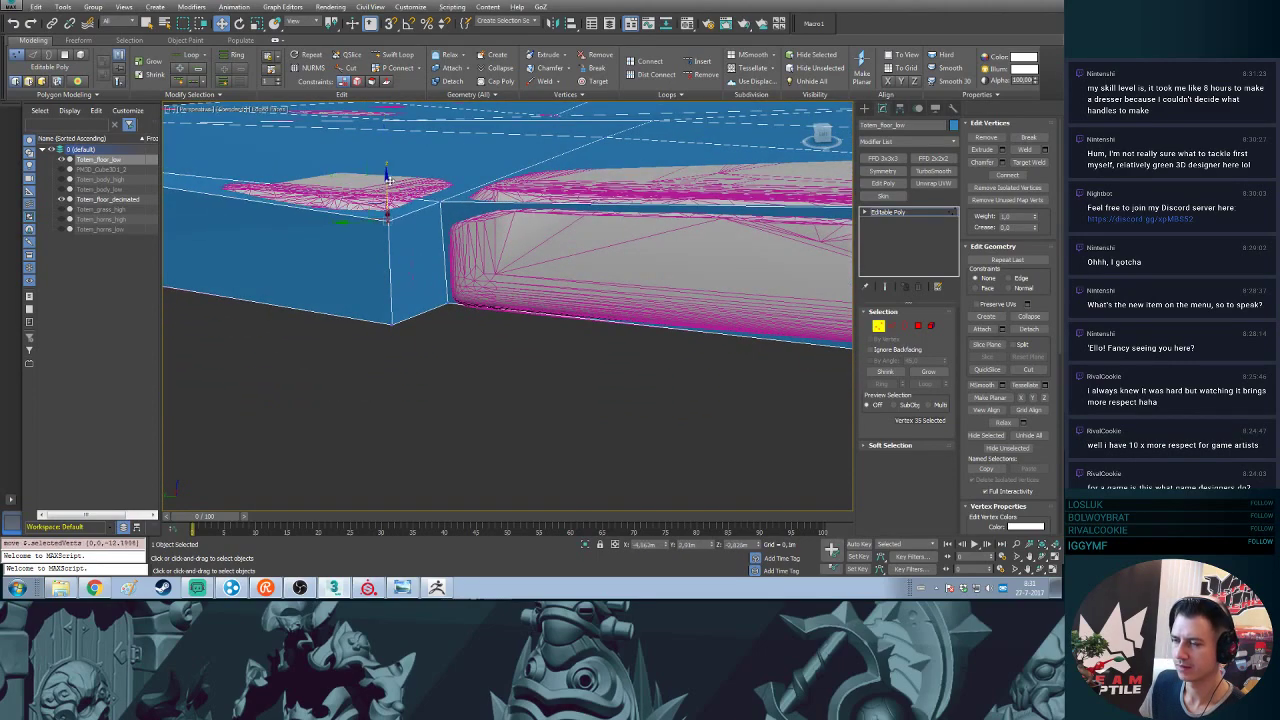
middle_click_drag(387, 174, 382, 230, "alt")
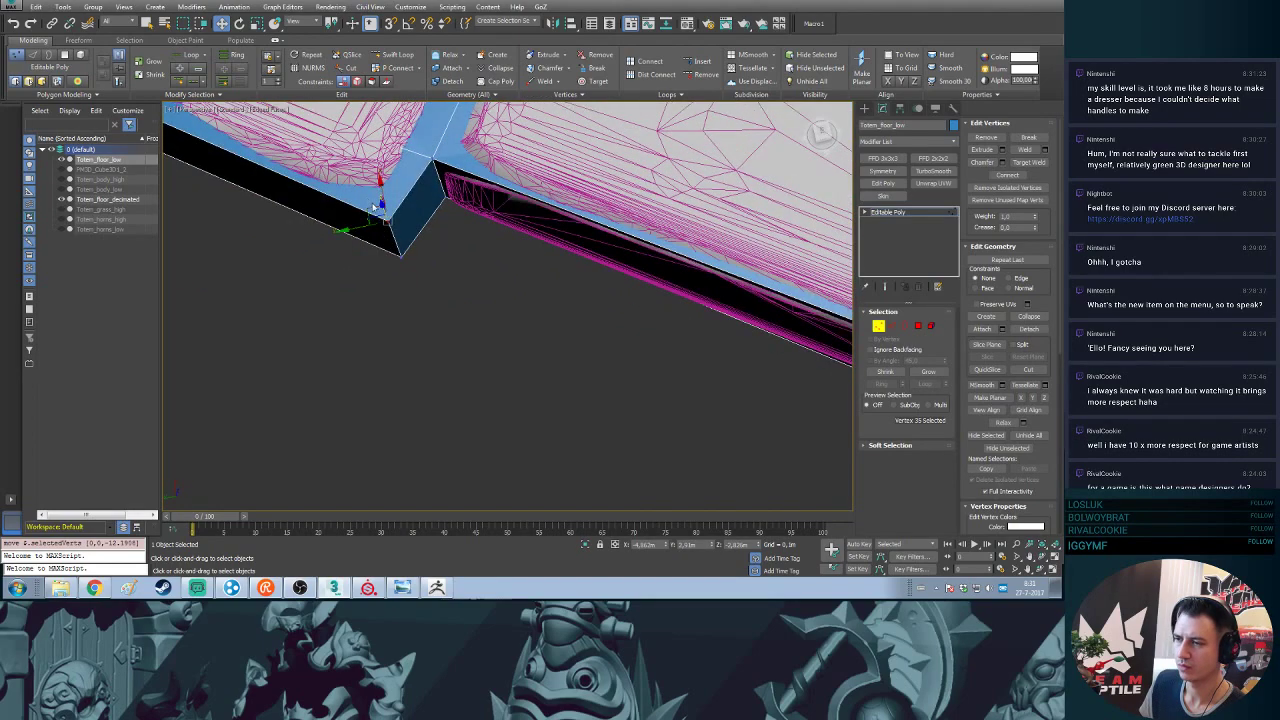
left_click_drag(375, 207, 367, 200)
middle_click_drag(367, 200, 400, 252, "alt")
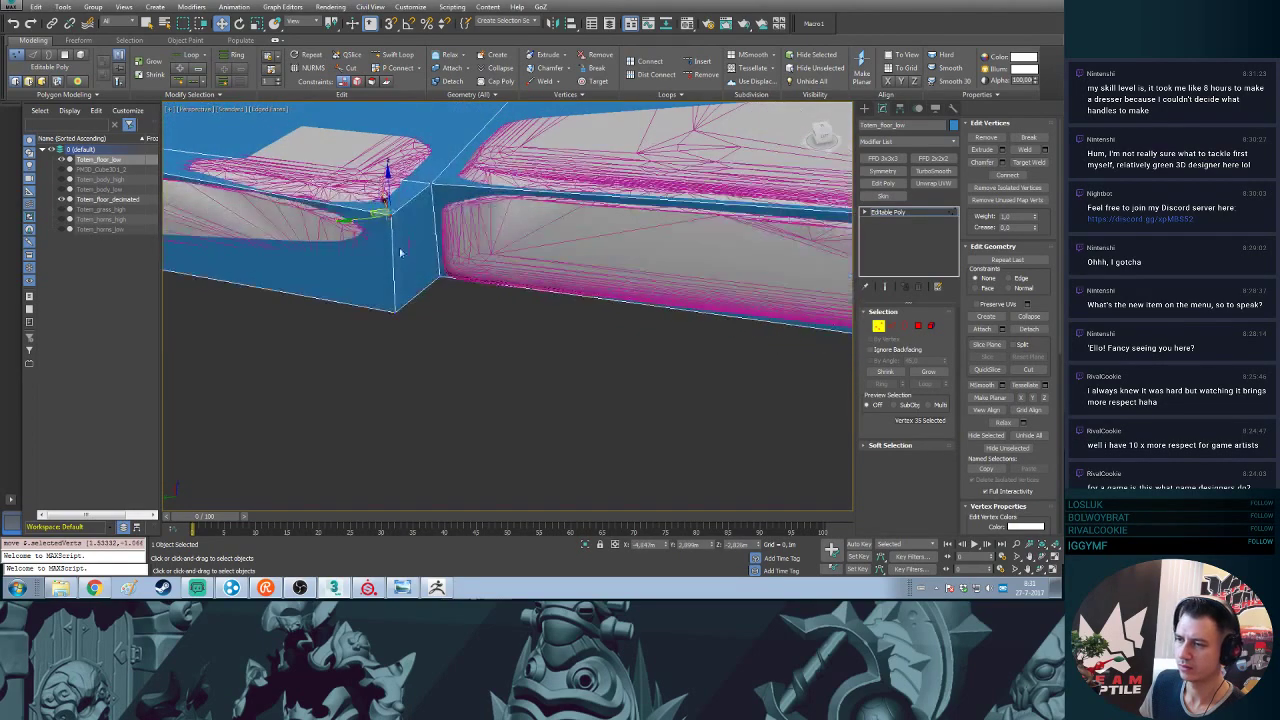
middle_click_drag(383, 200, 439, 325, "alt")
- Shift the bottom vertex beneath that outer corner horizontally and raise it slightly to the decimated floor's lower edge
left_click(437, 313)
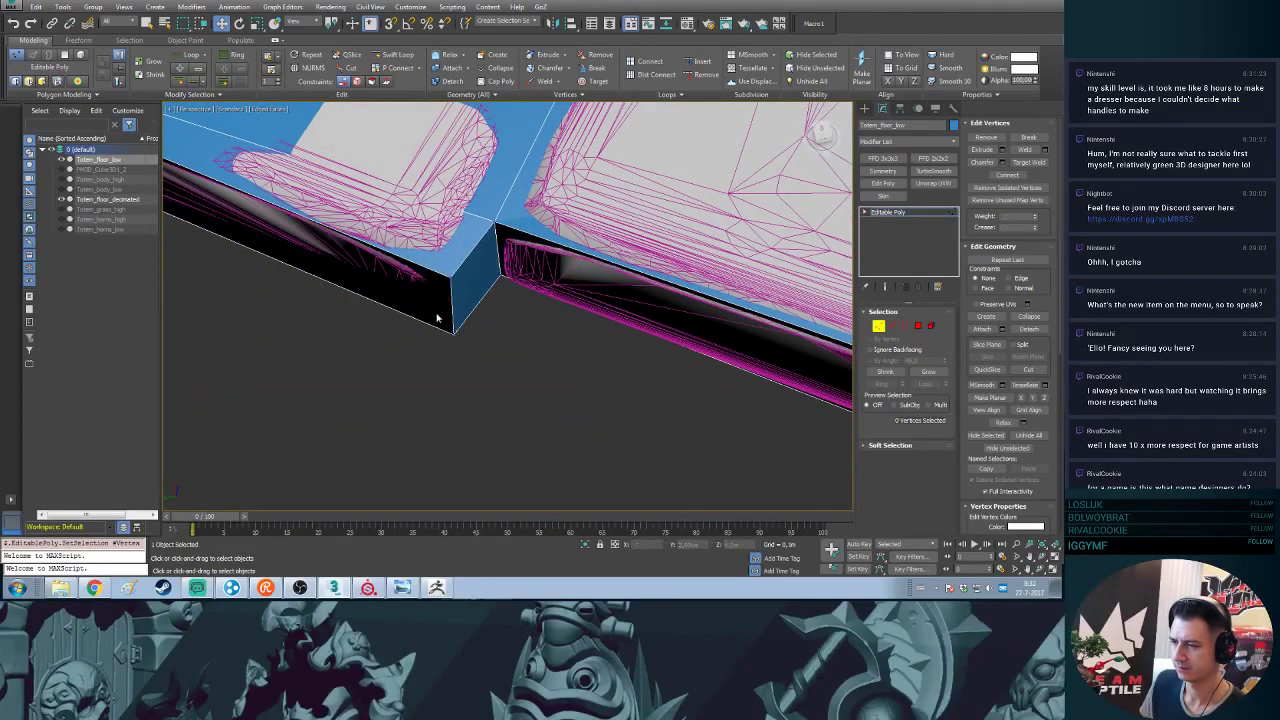
key("ctrl+z")
left_click_drag(441, 321, 441, 319)
middle_click_drag(441, 319, 443, 275, "alt")
left_click_drag(457, 295, 457, 289)
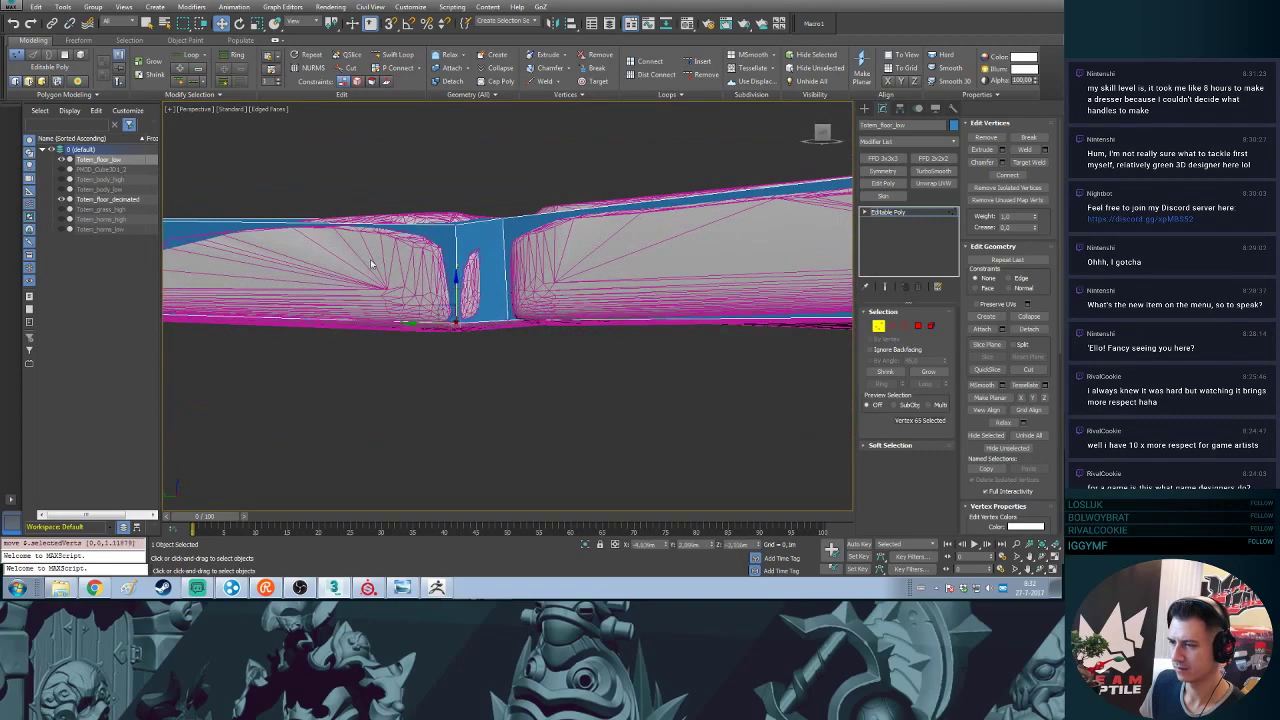
- Examine the whole low-poly floor from the side and from above for how closely it follows the decimated sculpt
middle_click_drag(375, 266, 523, 277, "alt")
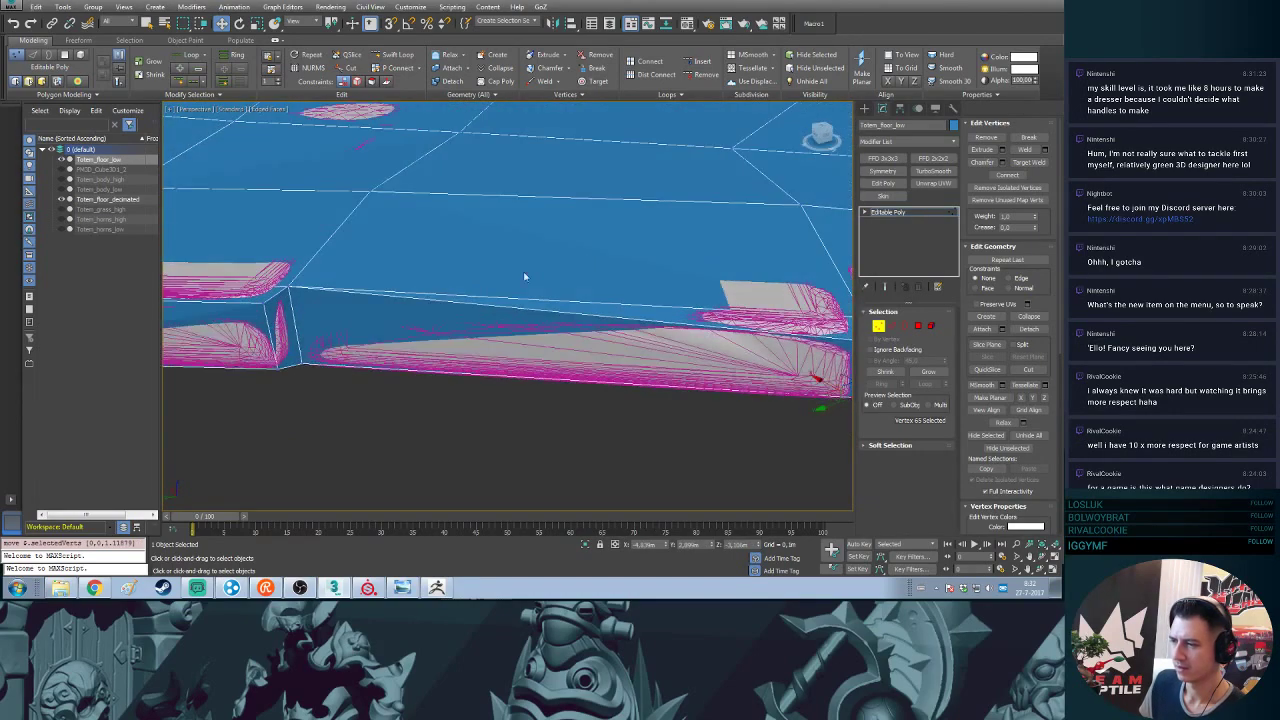
scroll(436, 268, "down", 5)
middle_click_drag(306, 200, 478, 206, "alt")
middle_click_drag(471, 255, 463, 188)
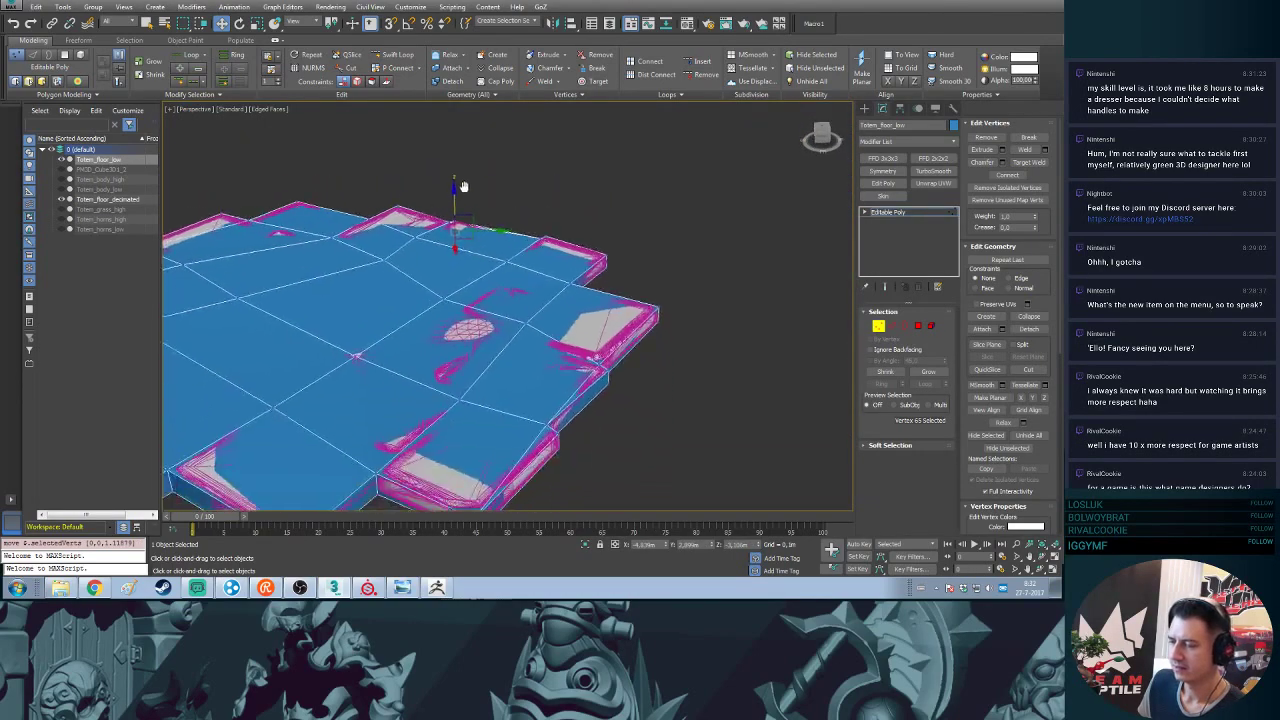
scroll(465, 190, "down", 5)
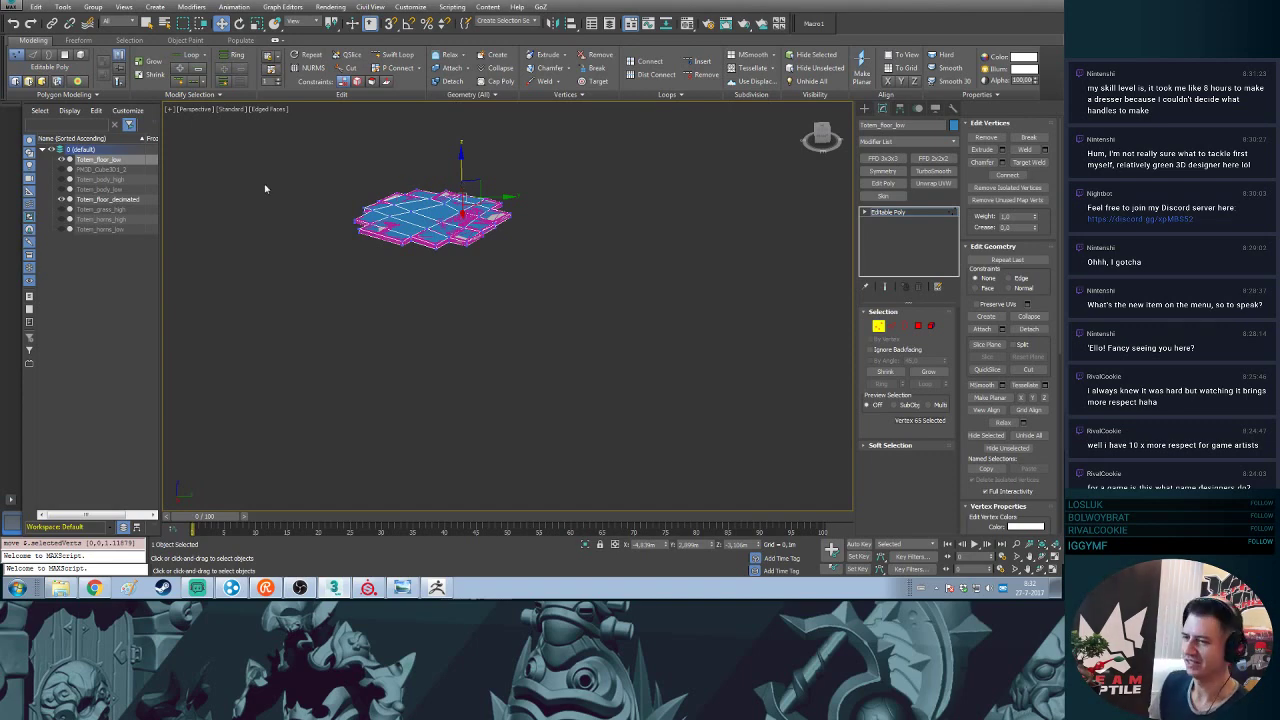
middle_click_drag(549, 197, 461, 366, "alt")
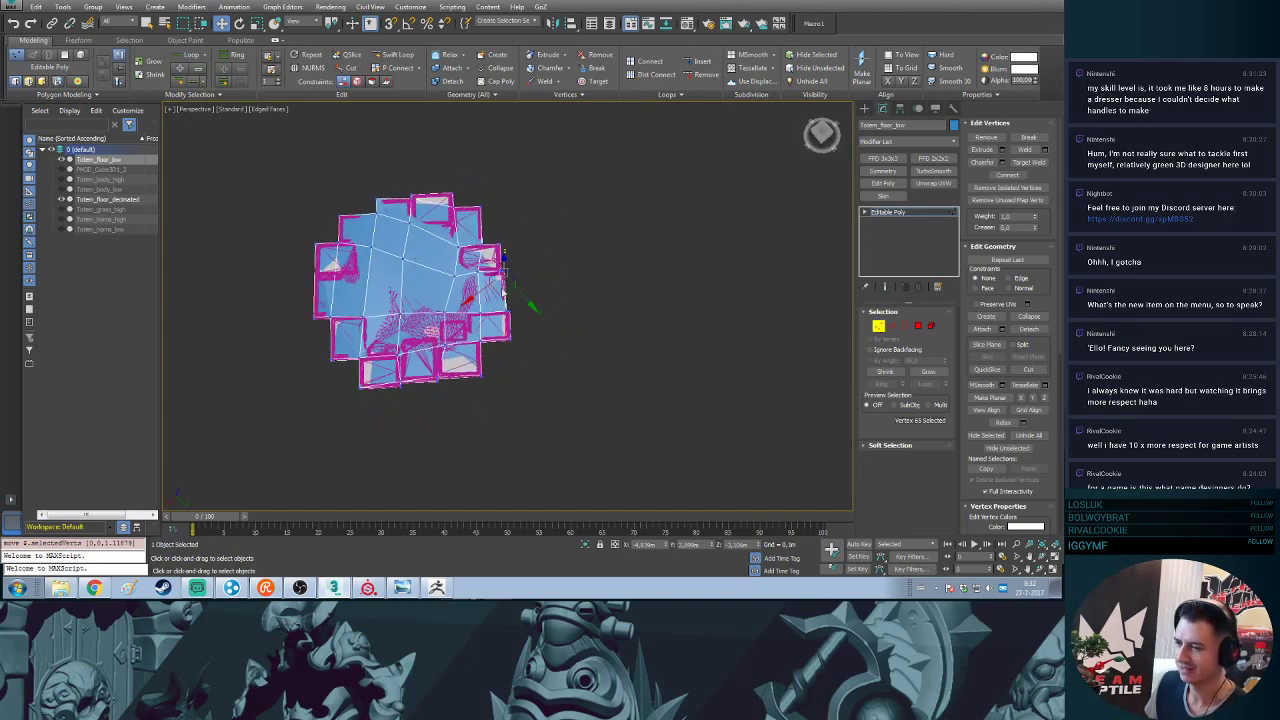
scroll(416, 262, "up", 3)
left_click(865, 108)
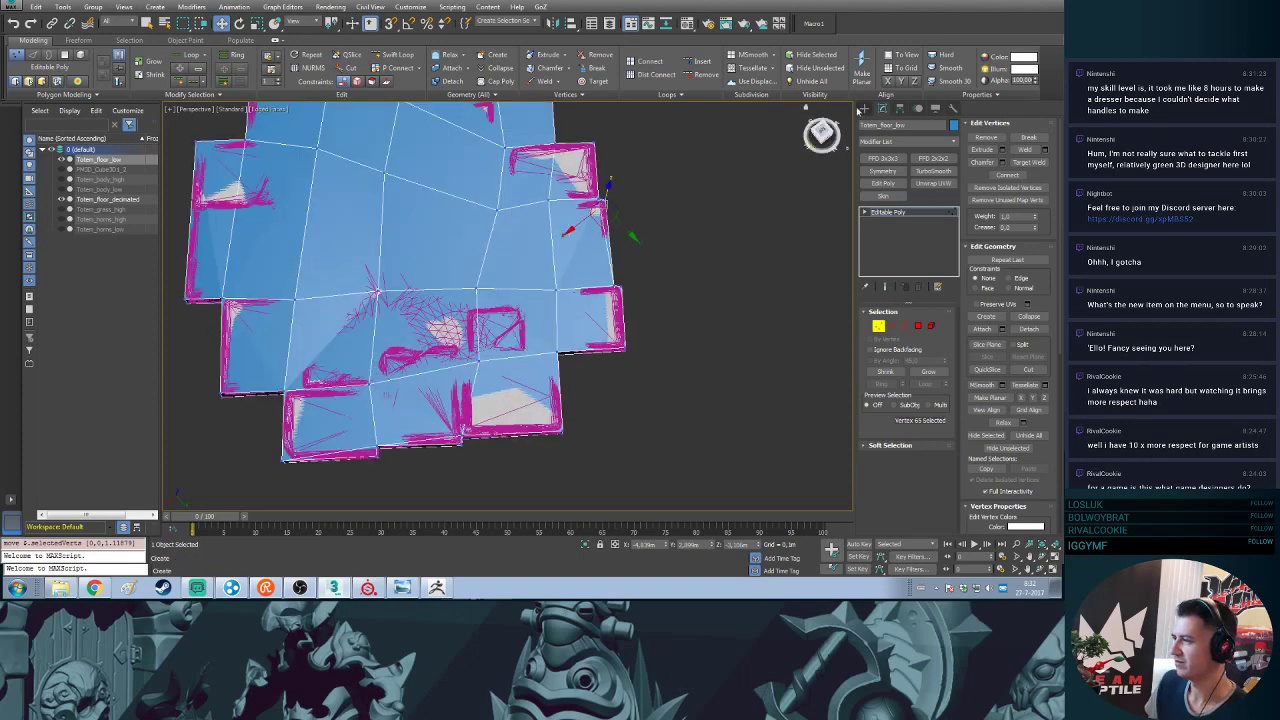
- Shift several interior vertices on the low-poly floor's top surface to straighten its edge lines and even out the polygons
key("1")
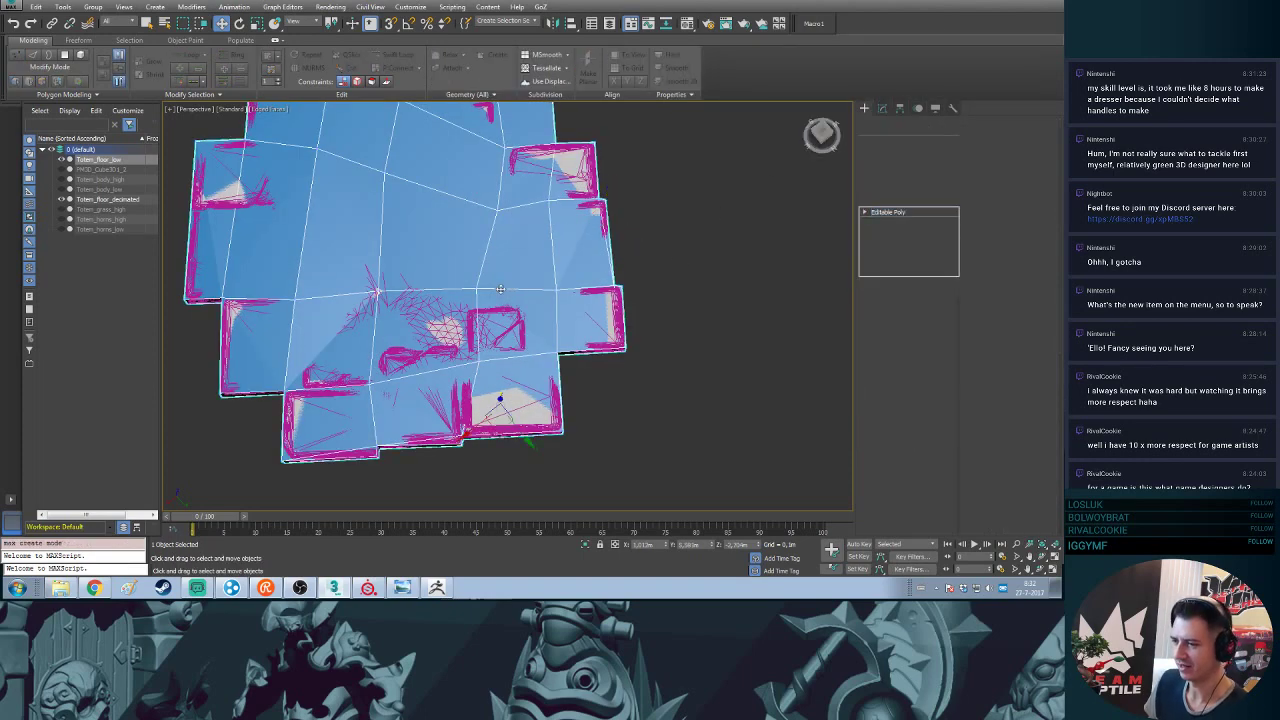
left_click(477, 291)
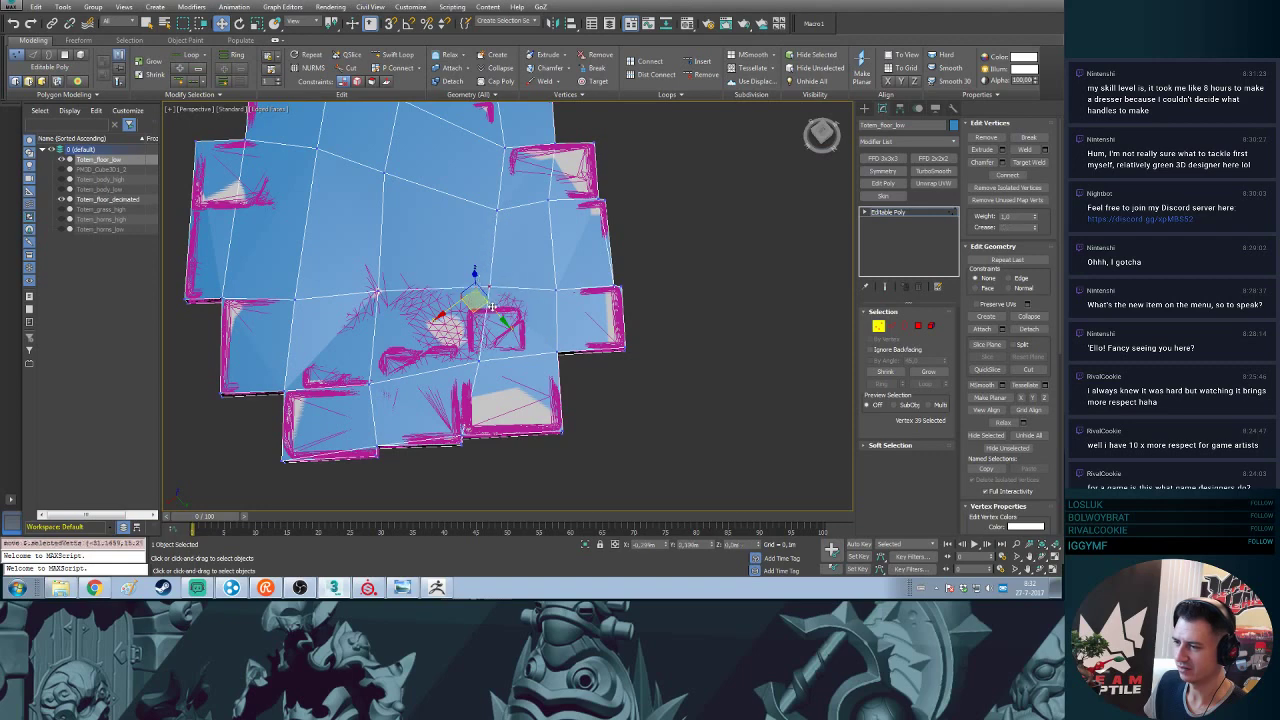
left_click(477, 362)
left_click_drag(476, 362, 468, 363)
left_click_drag(488, 292, 479, 287)
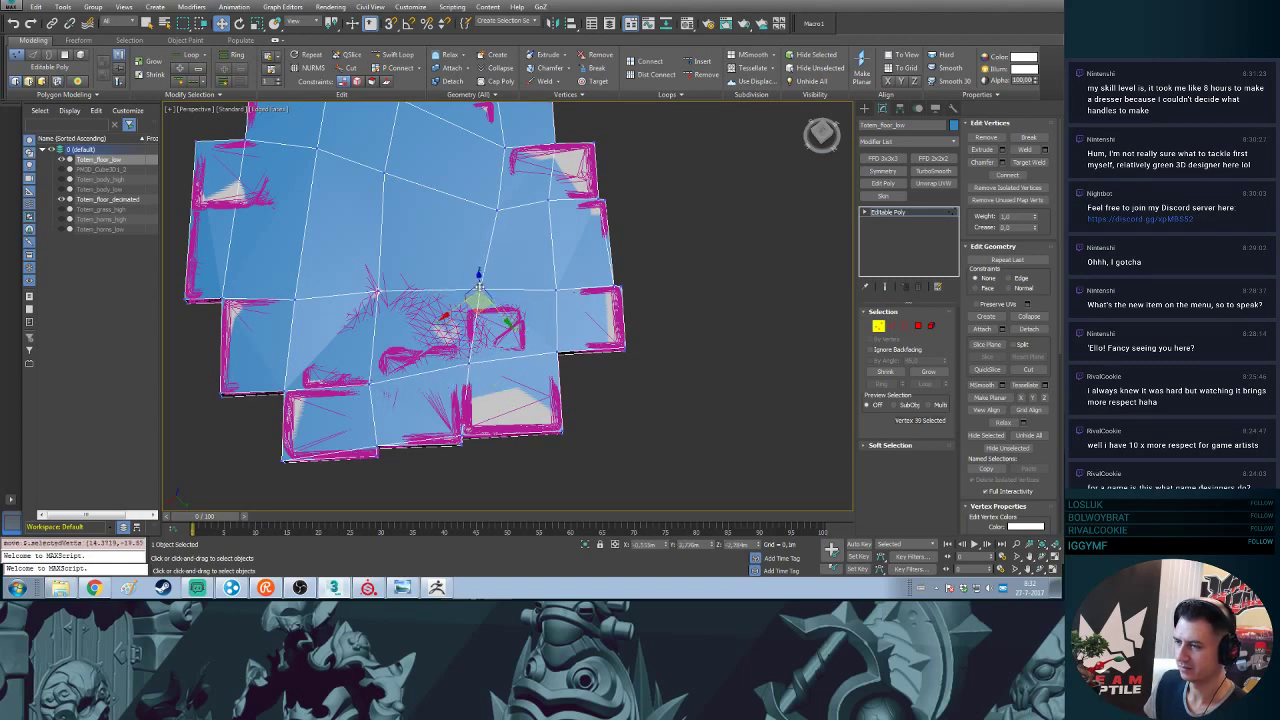
left_click_drag(498, 211, 490, 188)
left_click_drag(383, 174, 387, 172)
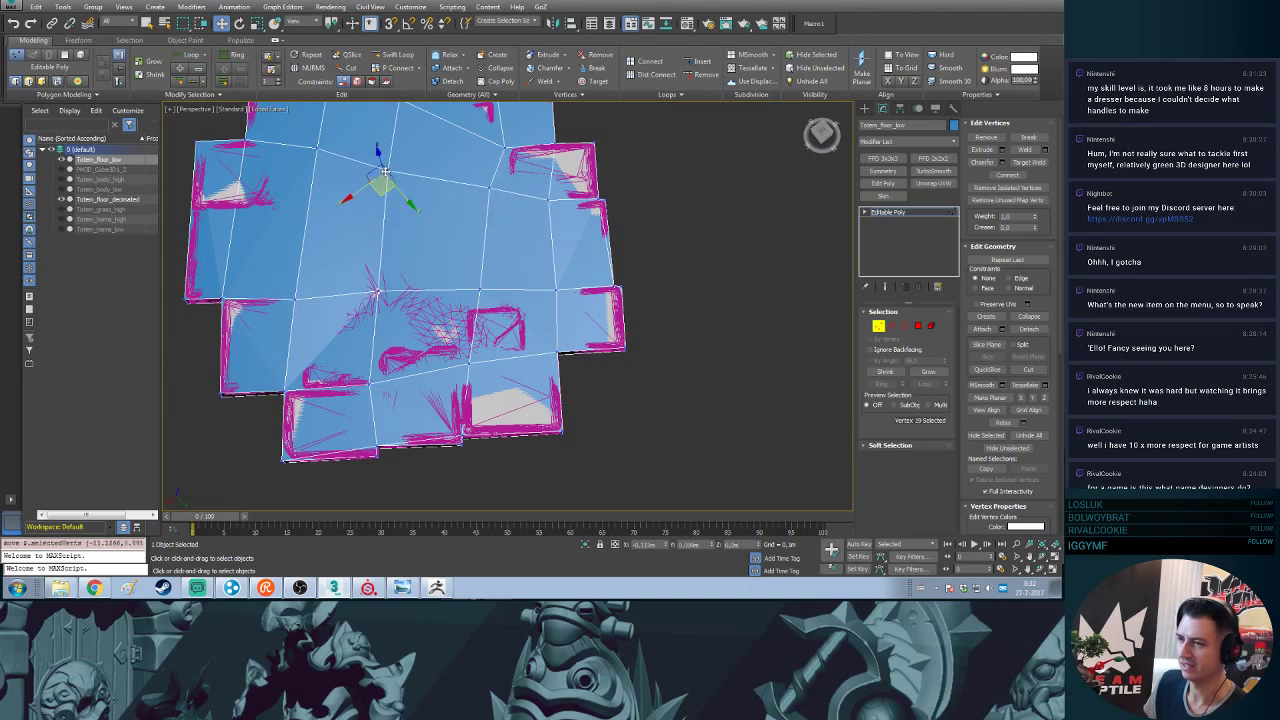
middle_click_drag(471, 236, 573, 263, "alt")
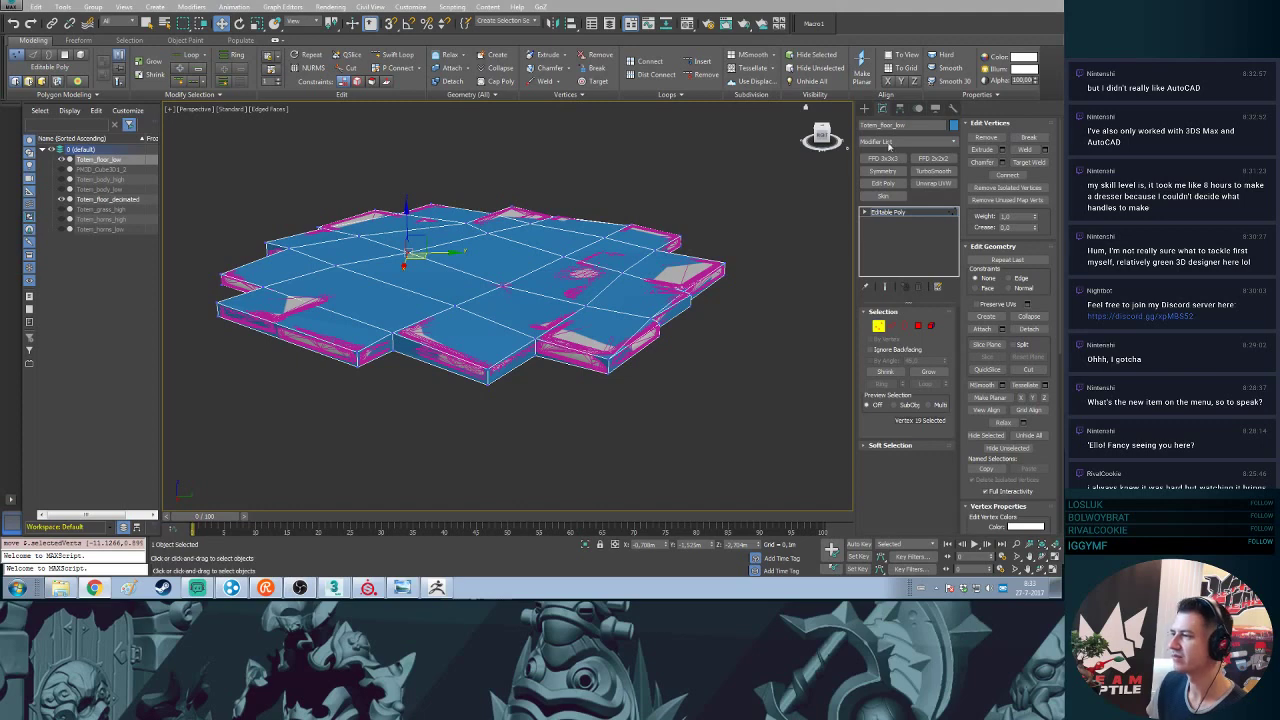
left_click(864, 108)
left_click(641, 221)
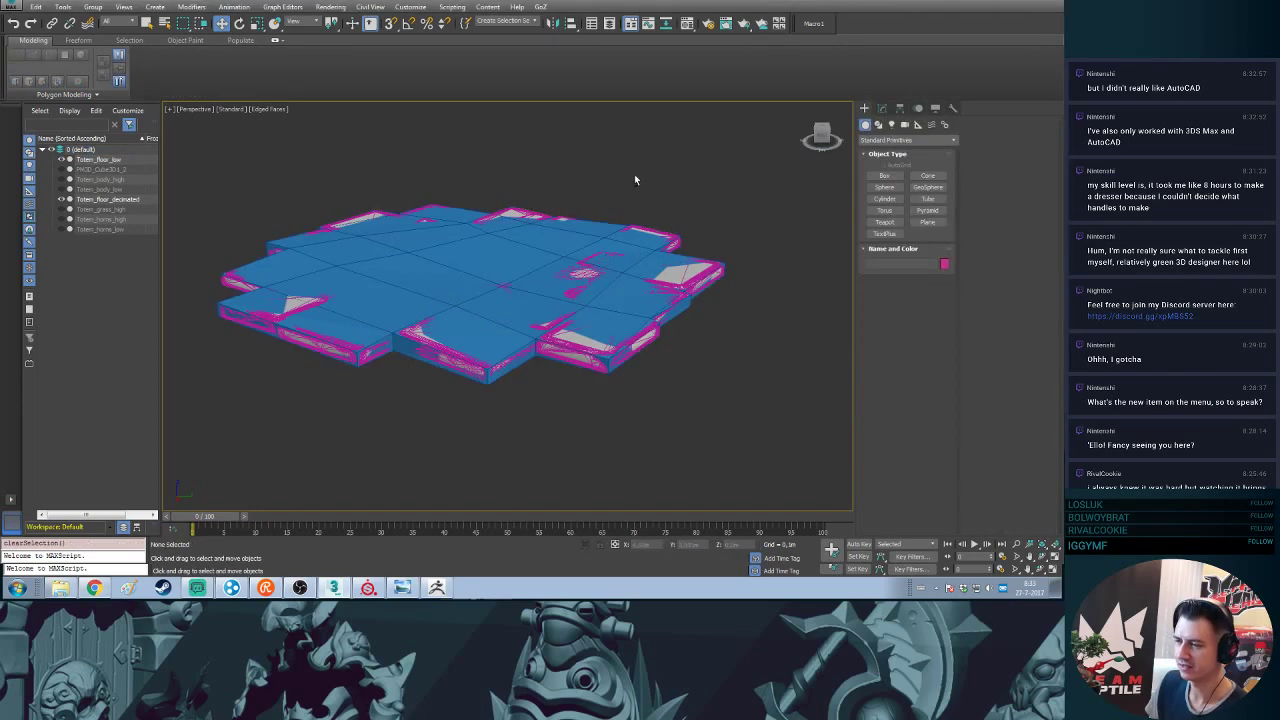
- Rename the decimated floor sculpt to Totem_floor_high and hide it
middle_click_drag(634, 175, 672, 142, "alt")
left_click(528, 282)
middle_click_drag(528, 282, 264, 239, "alt")
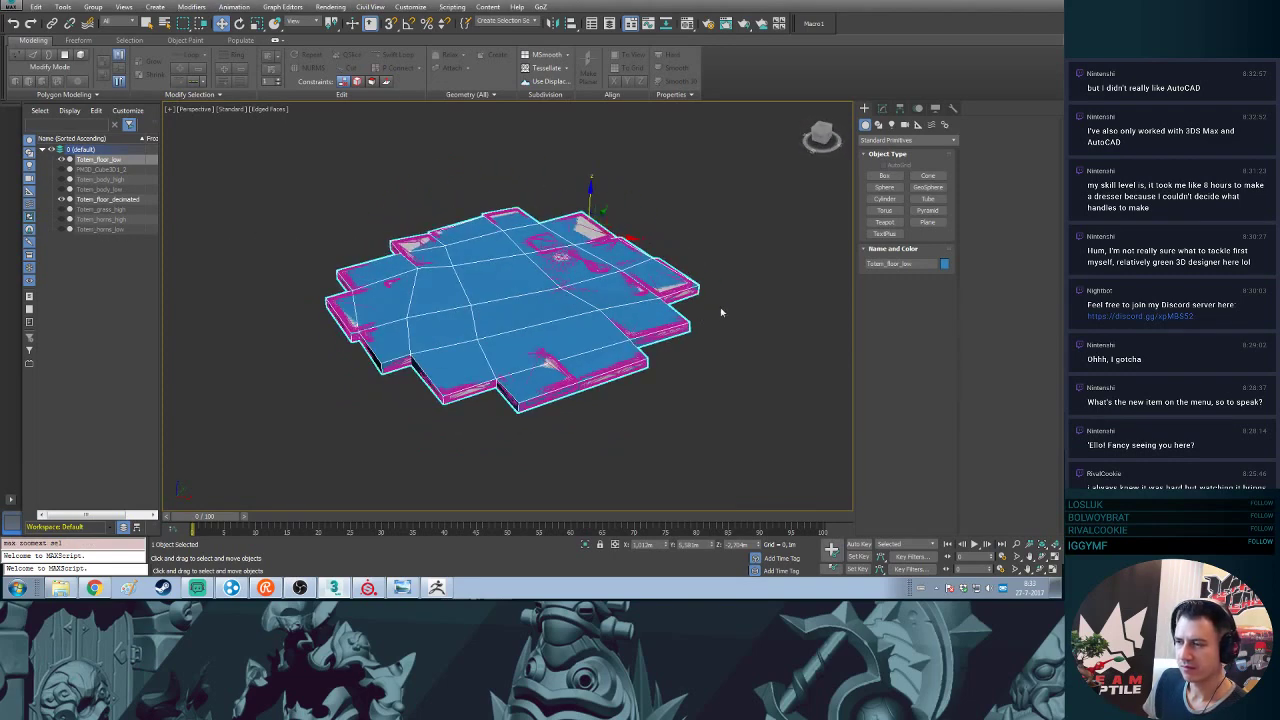
left_click(108, 199)
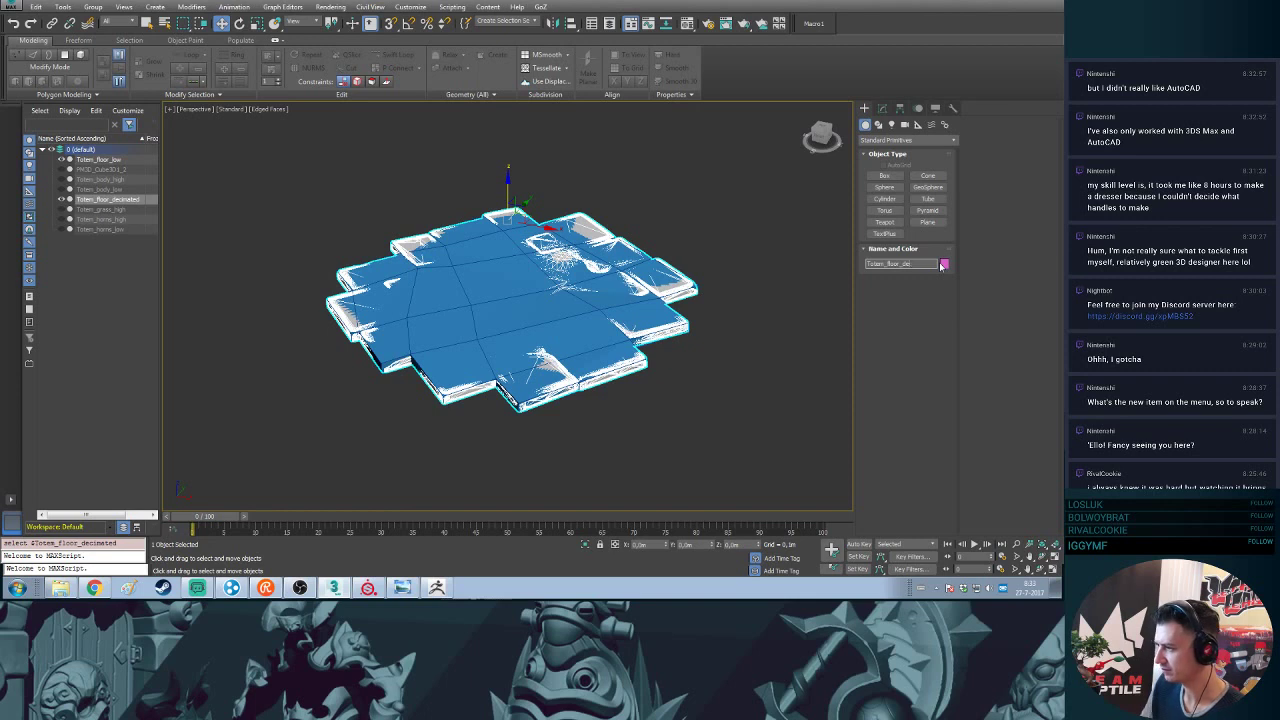
type("gh")
key("Return")
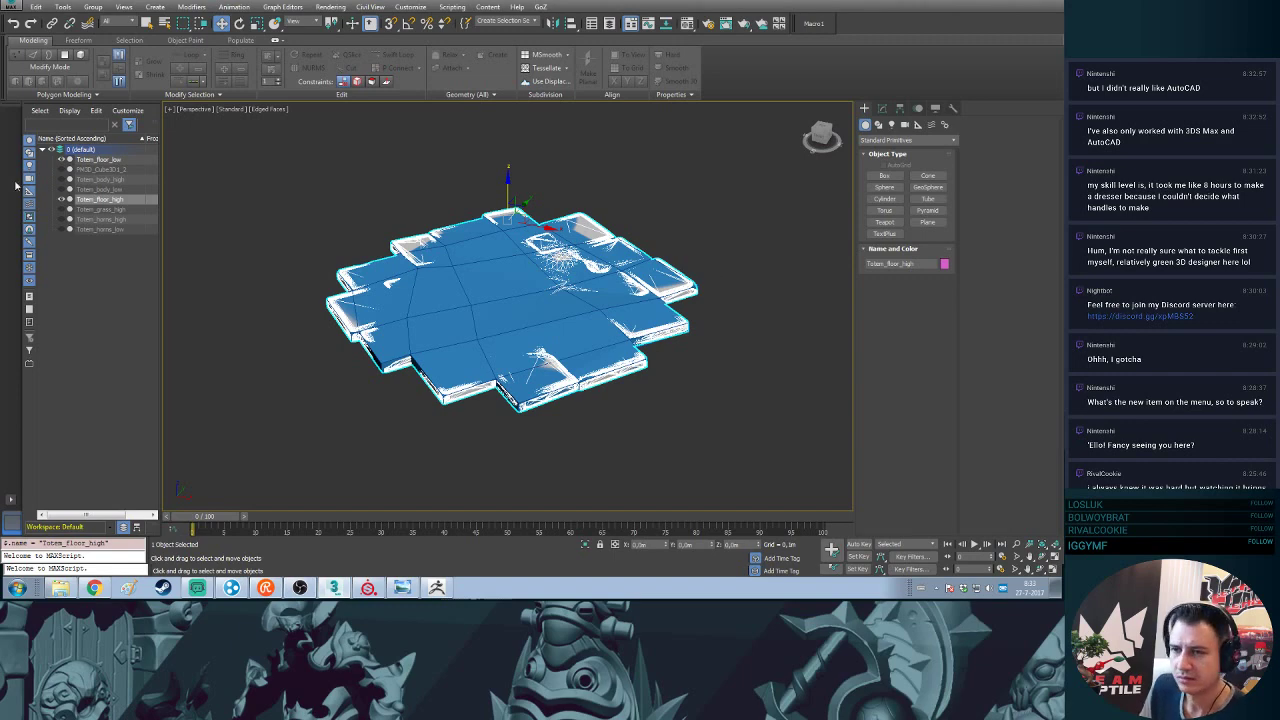
left_click(61, 200)
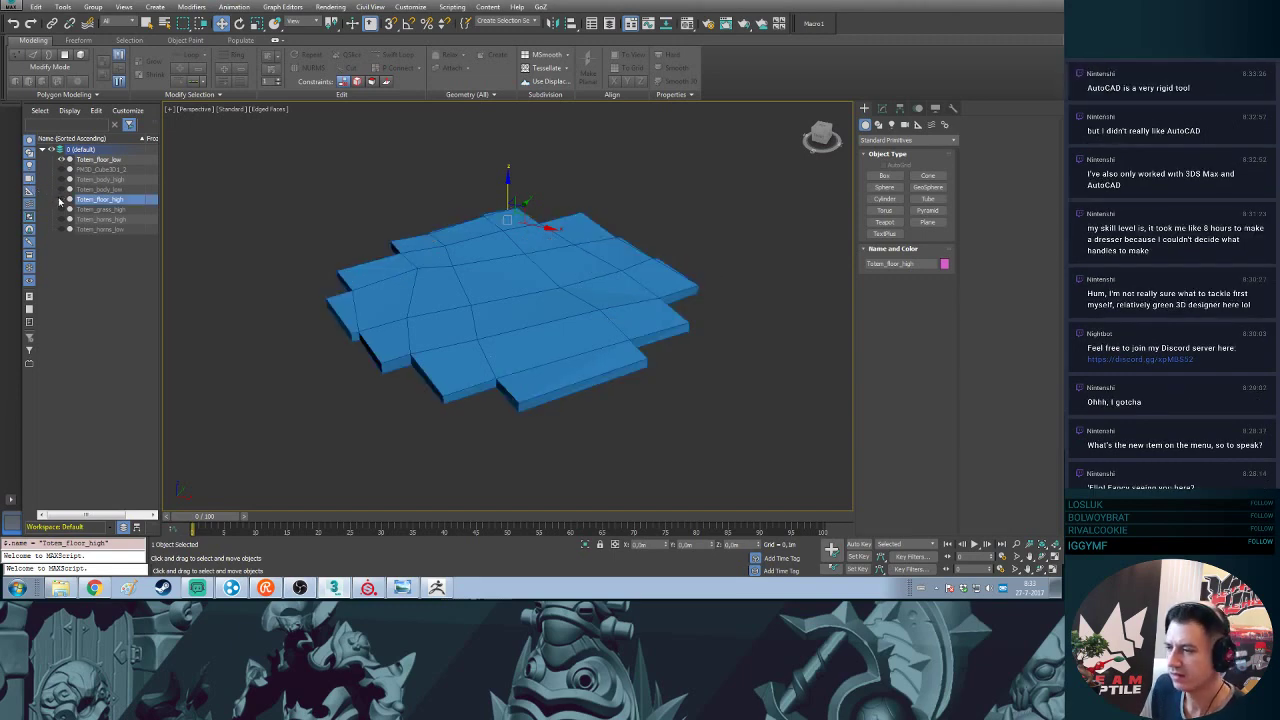
- Clear all smoothing groups on every polygon of Totem_floor_low
left_click(513, 281)
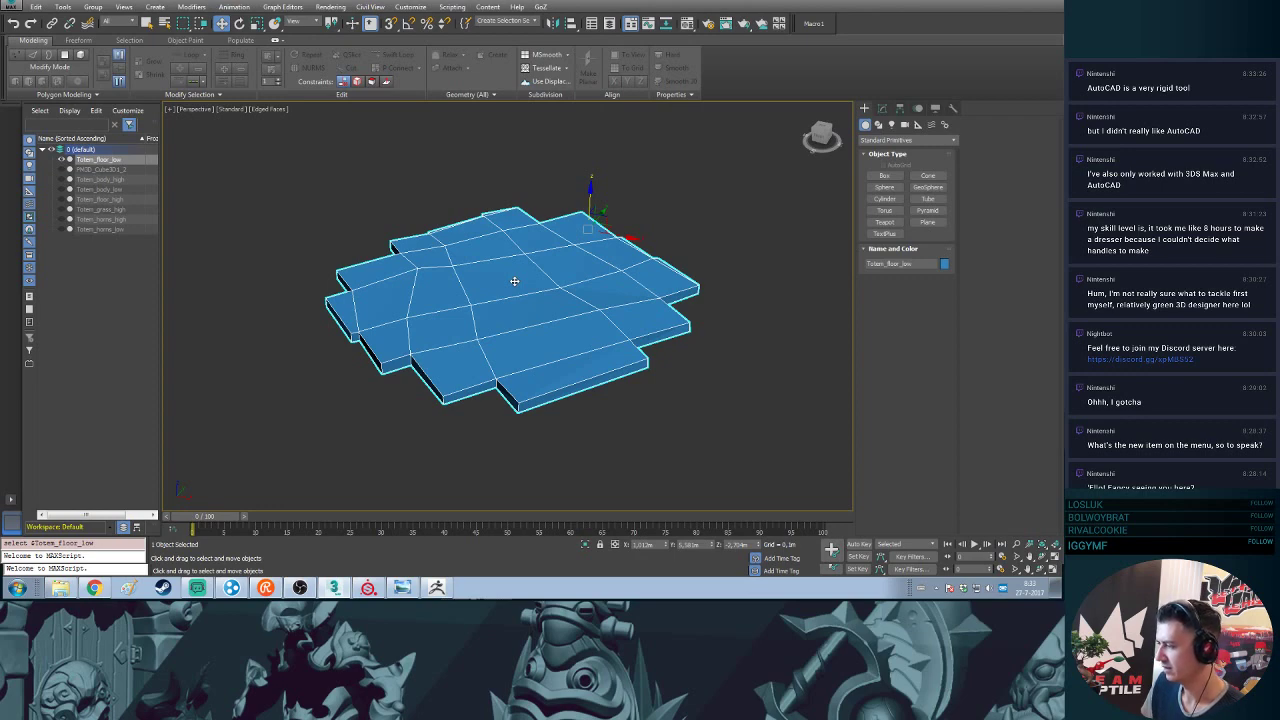
key("4")
left_click(515, 281)
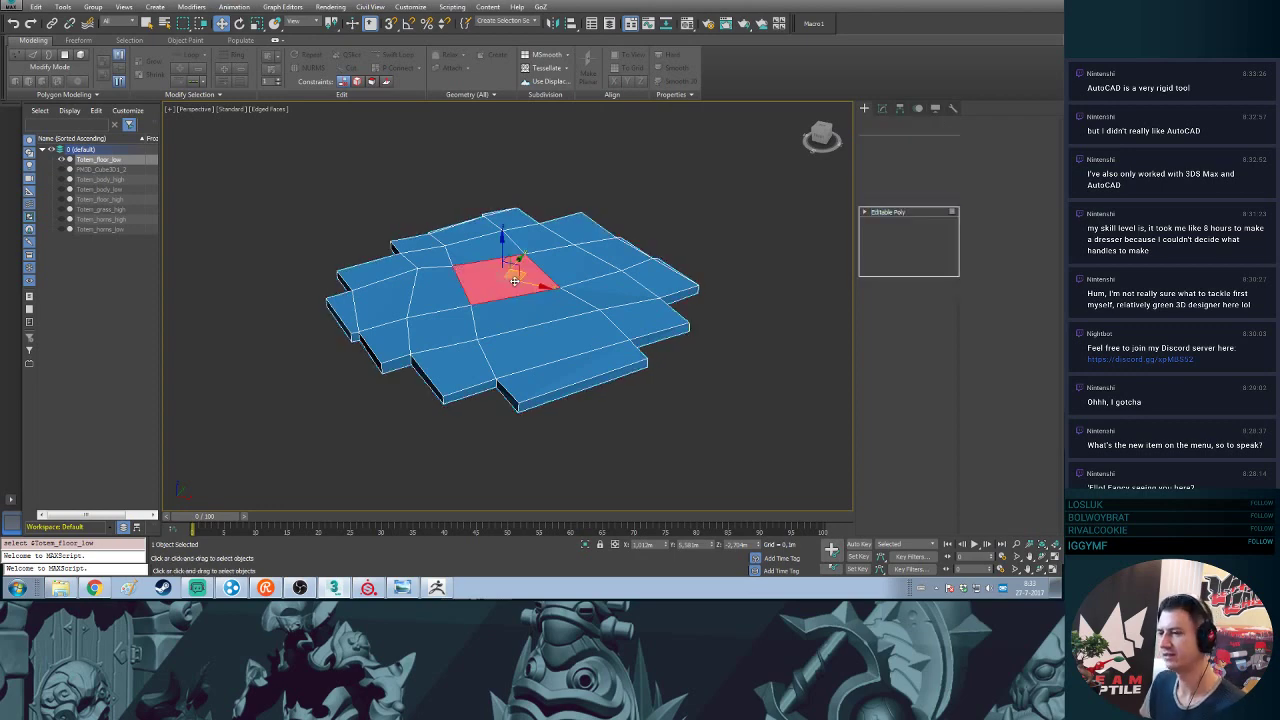
key("ctrl+a")
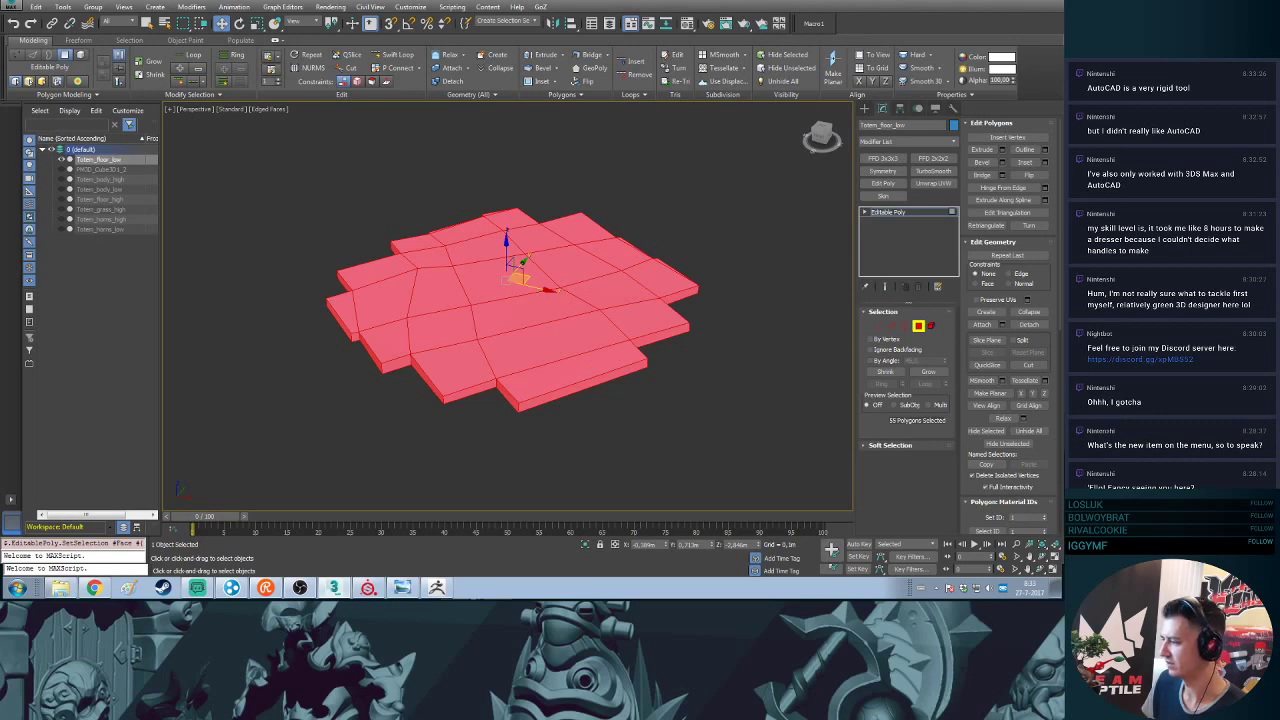
scroll(1049, 483, "down", 5)
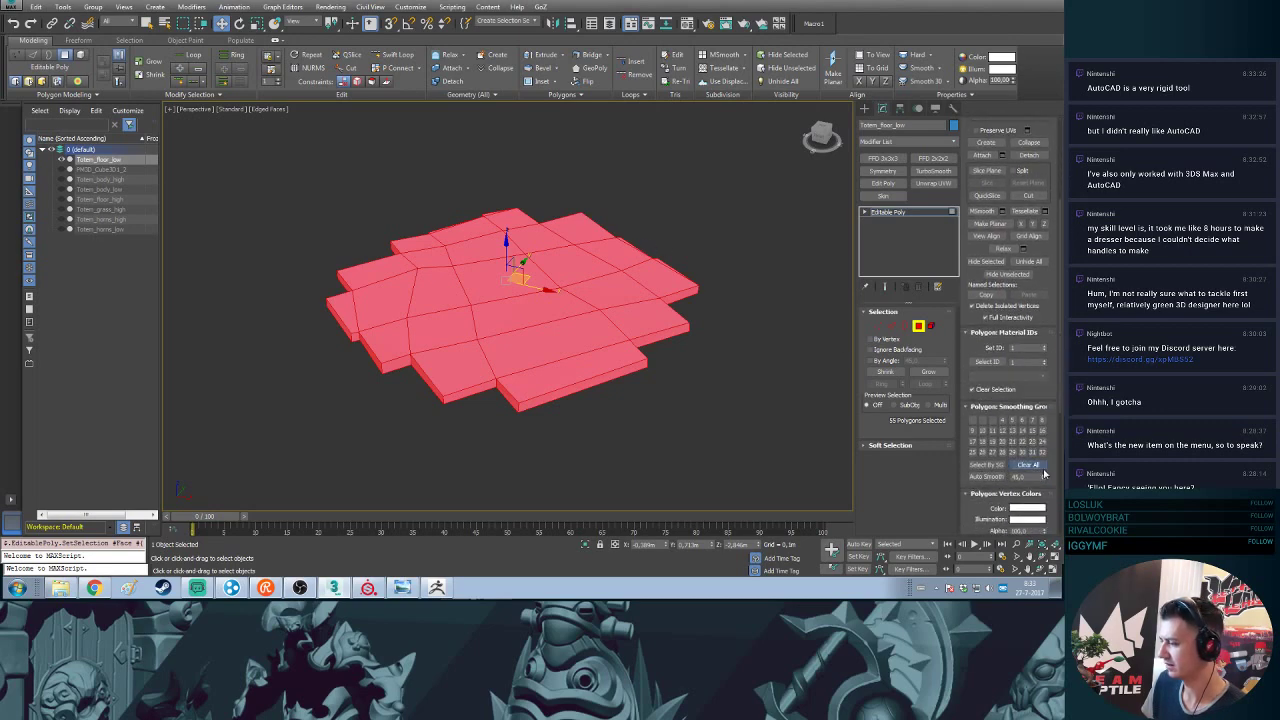
left_click(864, 109)
left_click(683, 195)
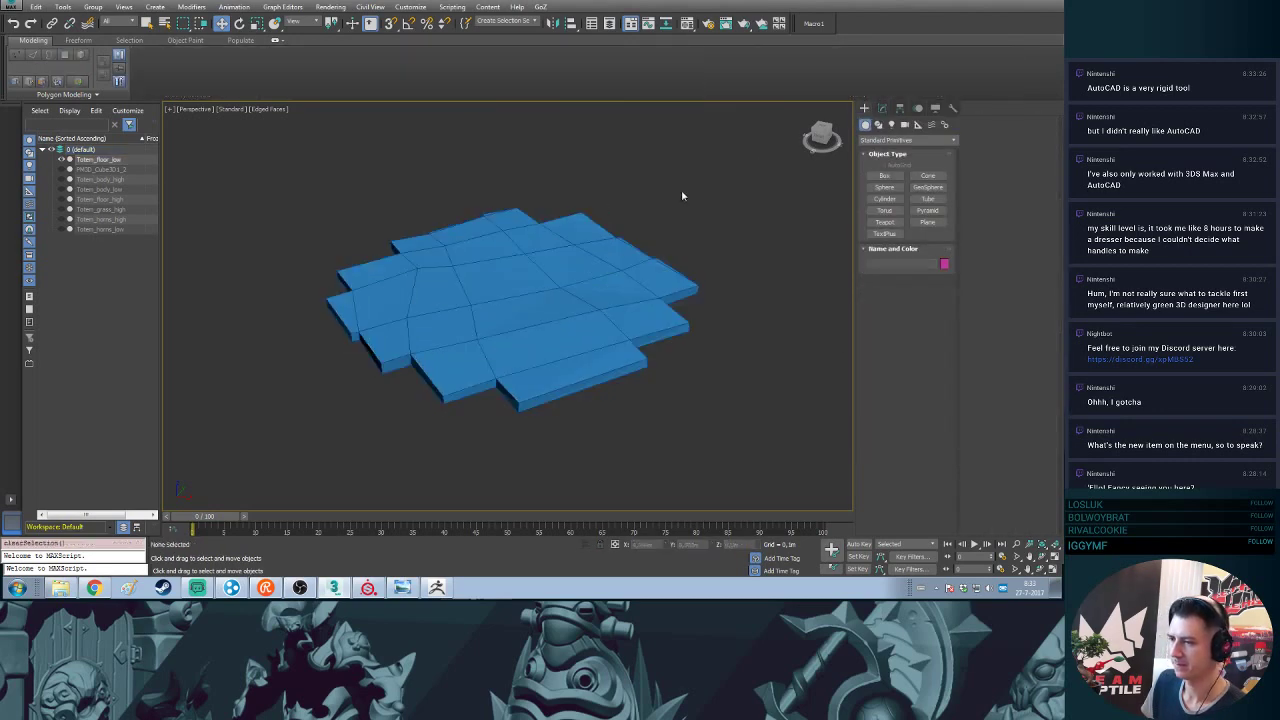
- Open the low-poly floor's UVs for editing through an Unwrap UVW modifier and save the scene
middle_click_drag(684, 197, 563, 290, "alt")
left_click(603, 295)
left_click(881, 108)
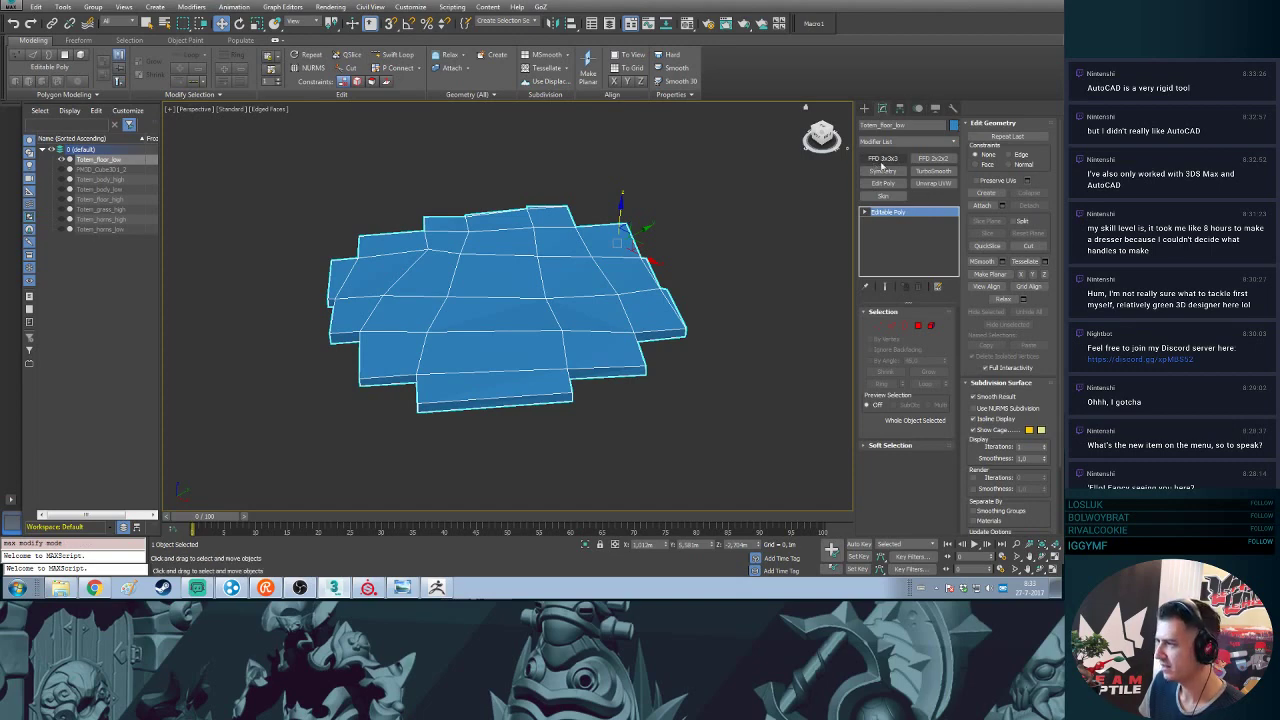
left_click(932, 183)
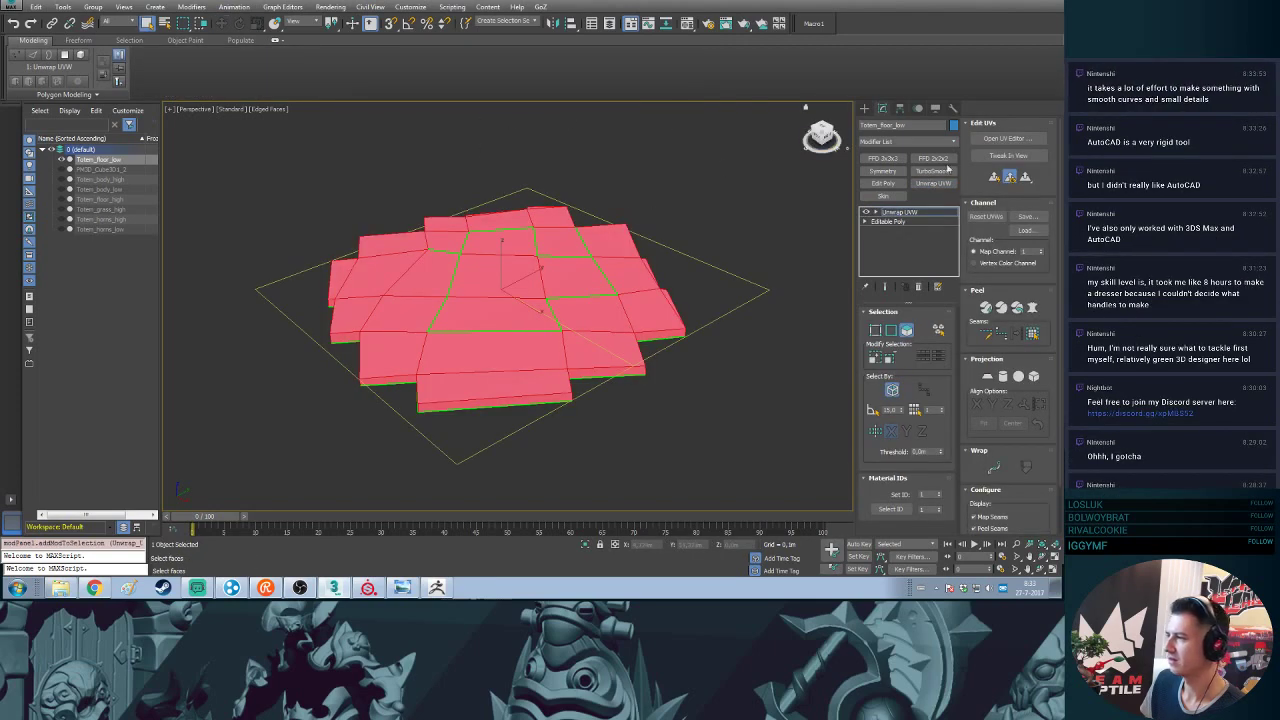
left_click(1005, 138)
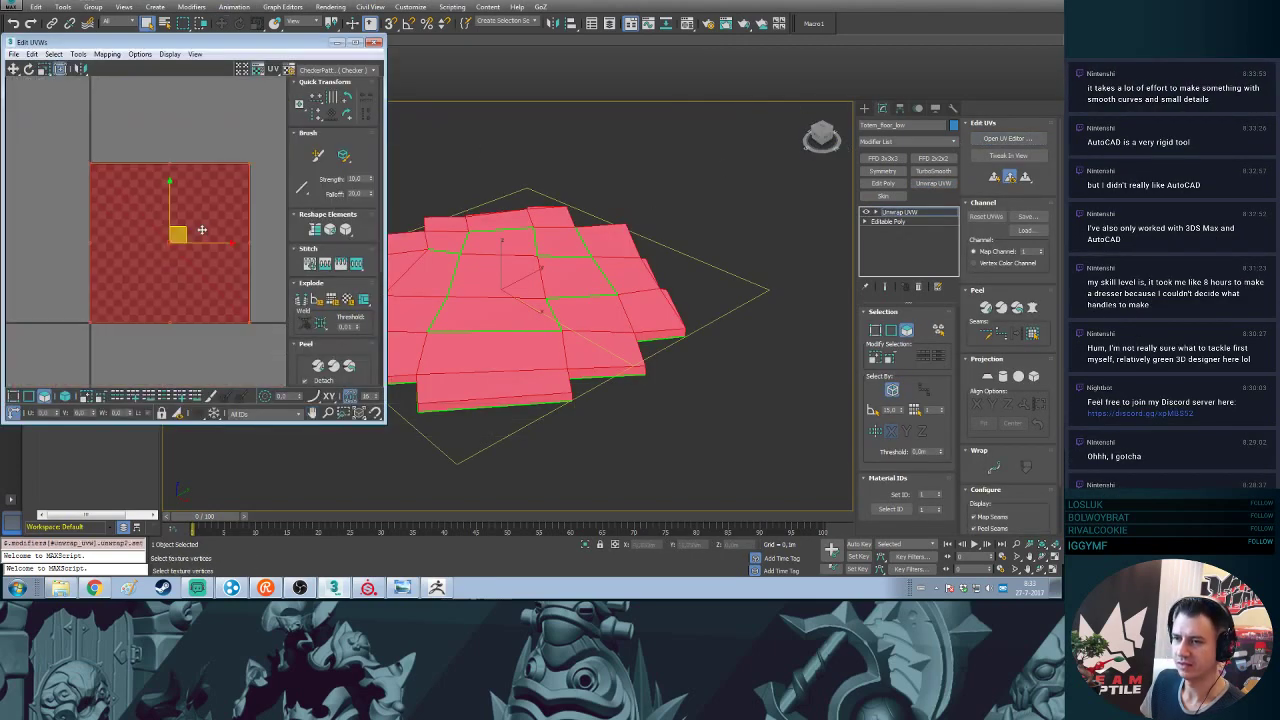
scroll(201, 230, "up", 2)
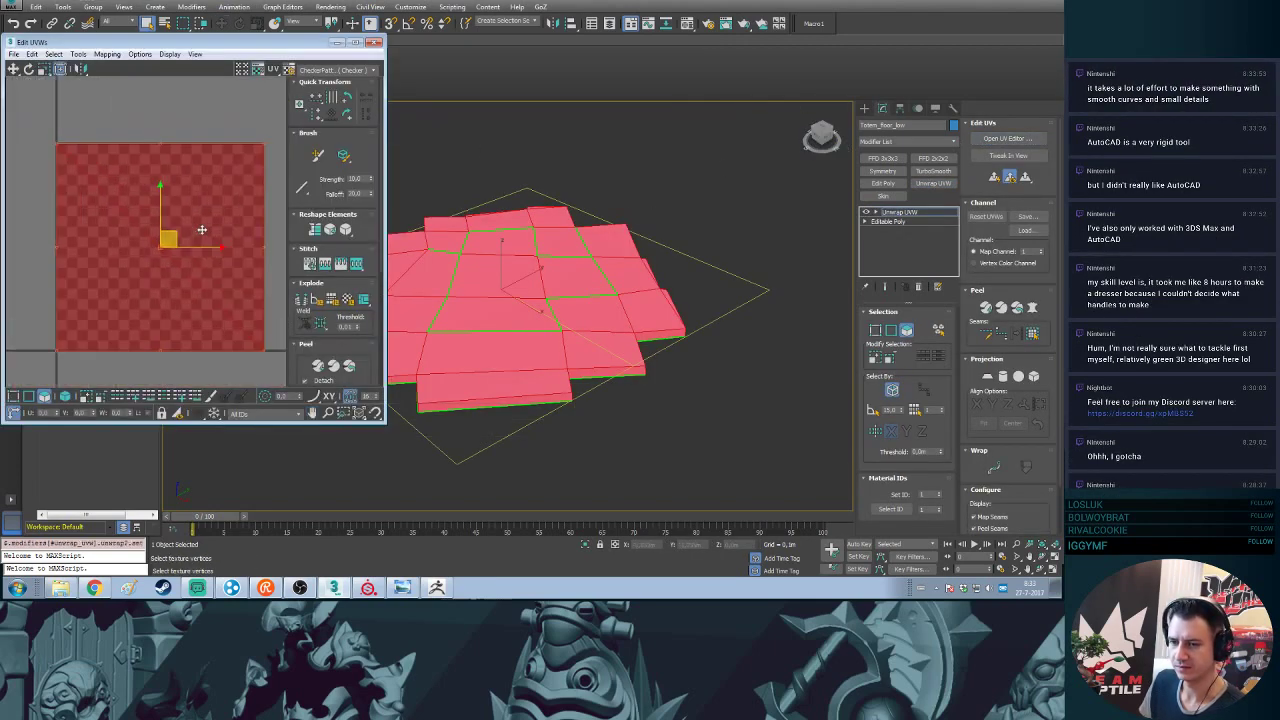
left_click(8, 5)
left_click(37, 96)
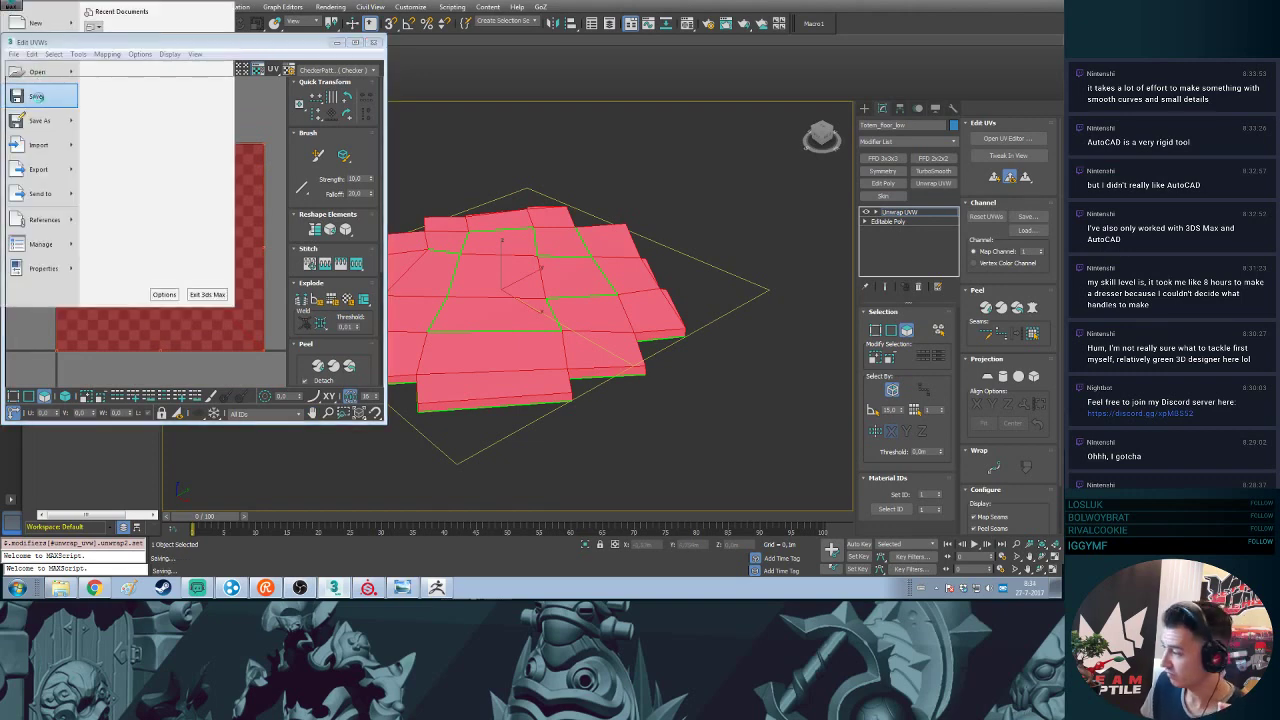
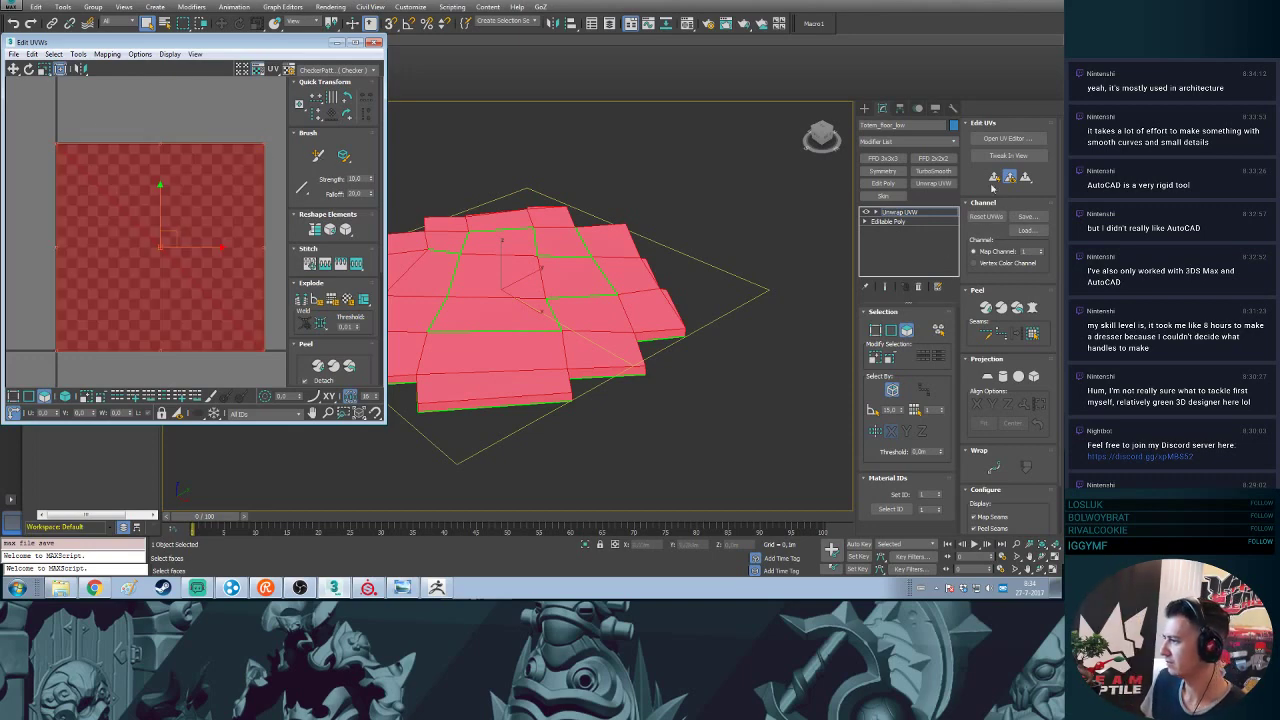
- Apply a planar projection to all floor polygons and relax the resulting UVs by polygon angles
left_click(987, 377)
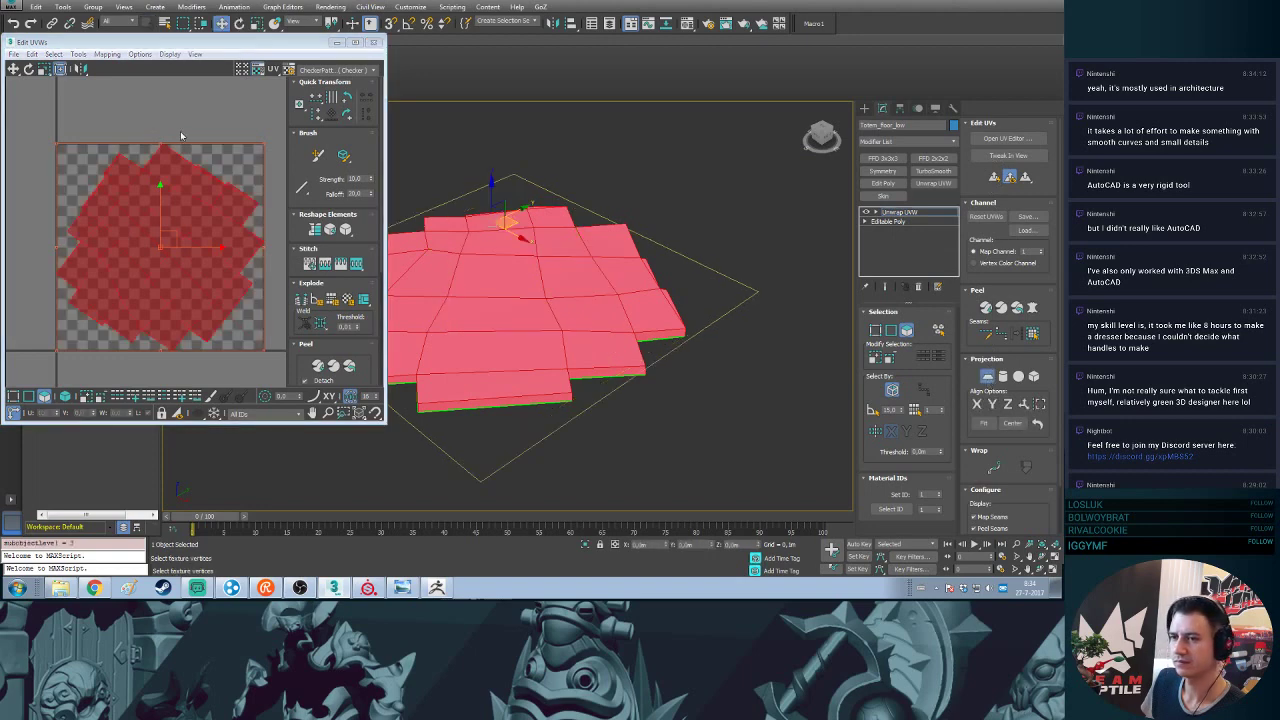
left_click(78, 54)
left_click(28, 244)
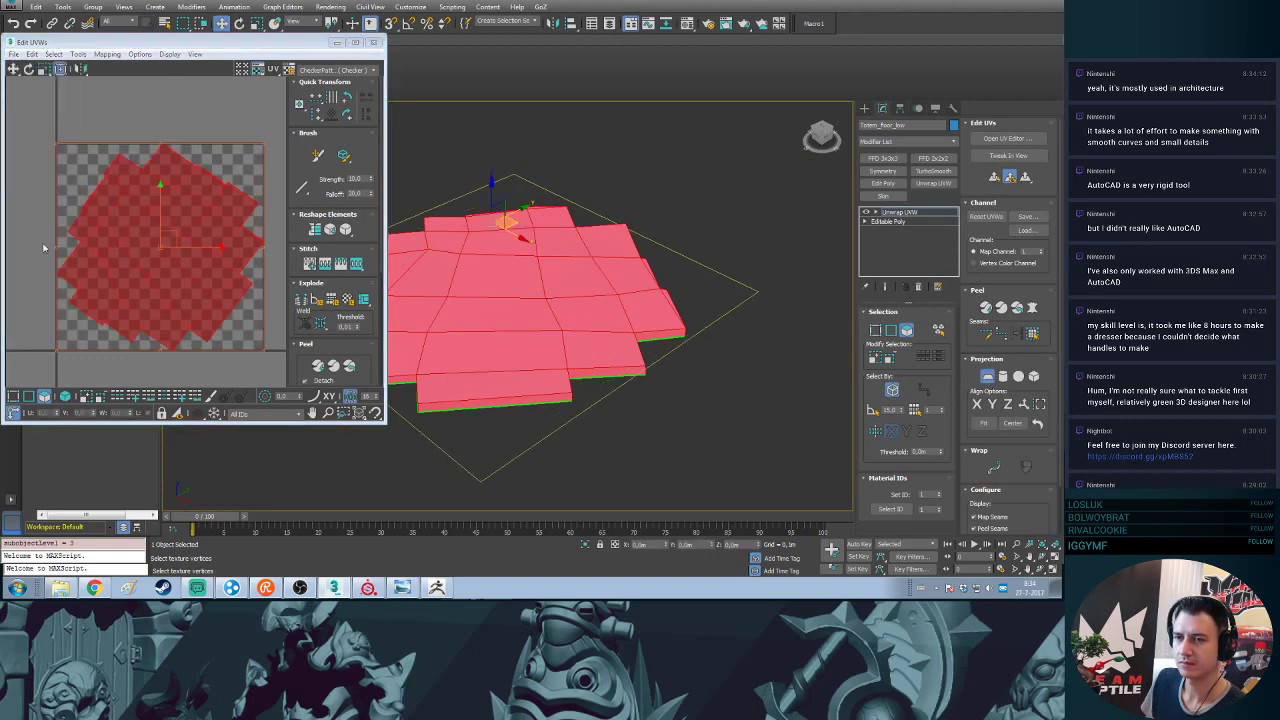
left_click(131, 134)
left_click(140, 136)
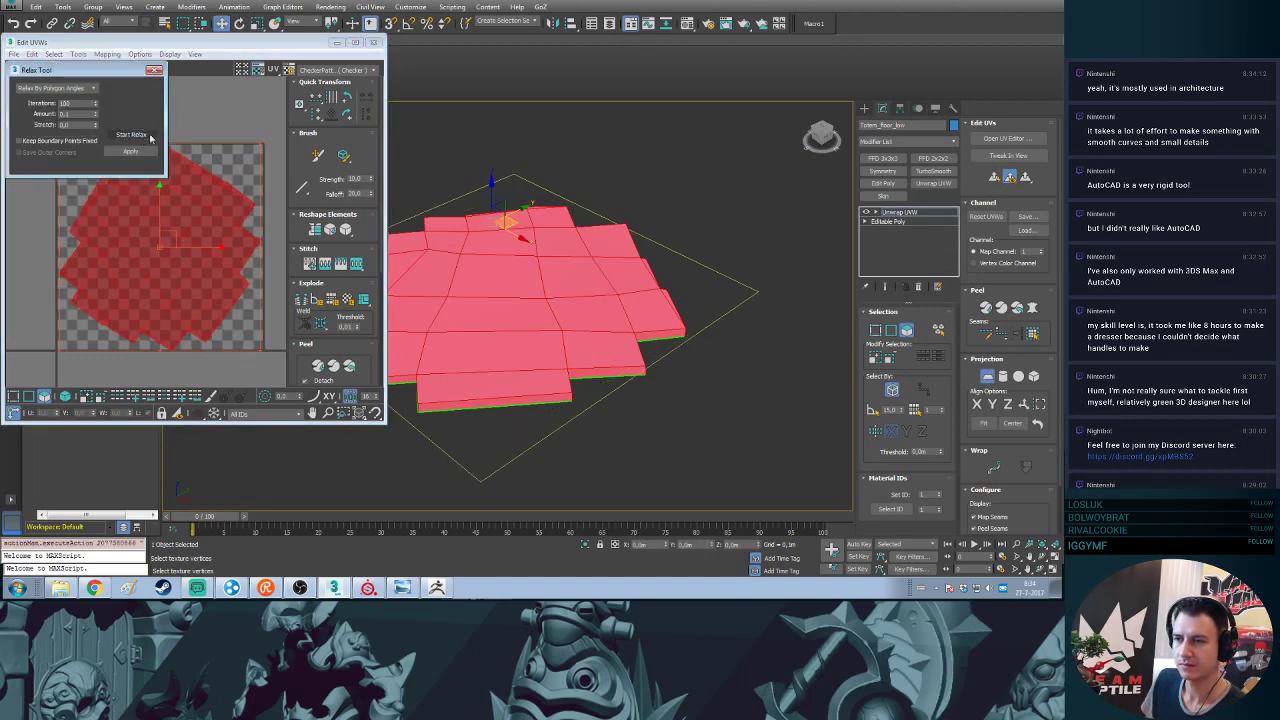
left_click(154, 69)
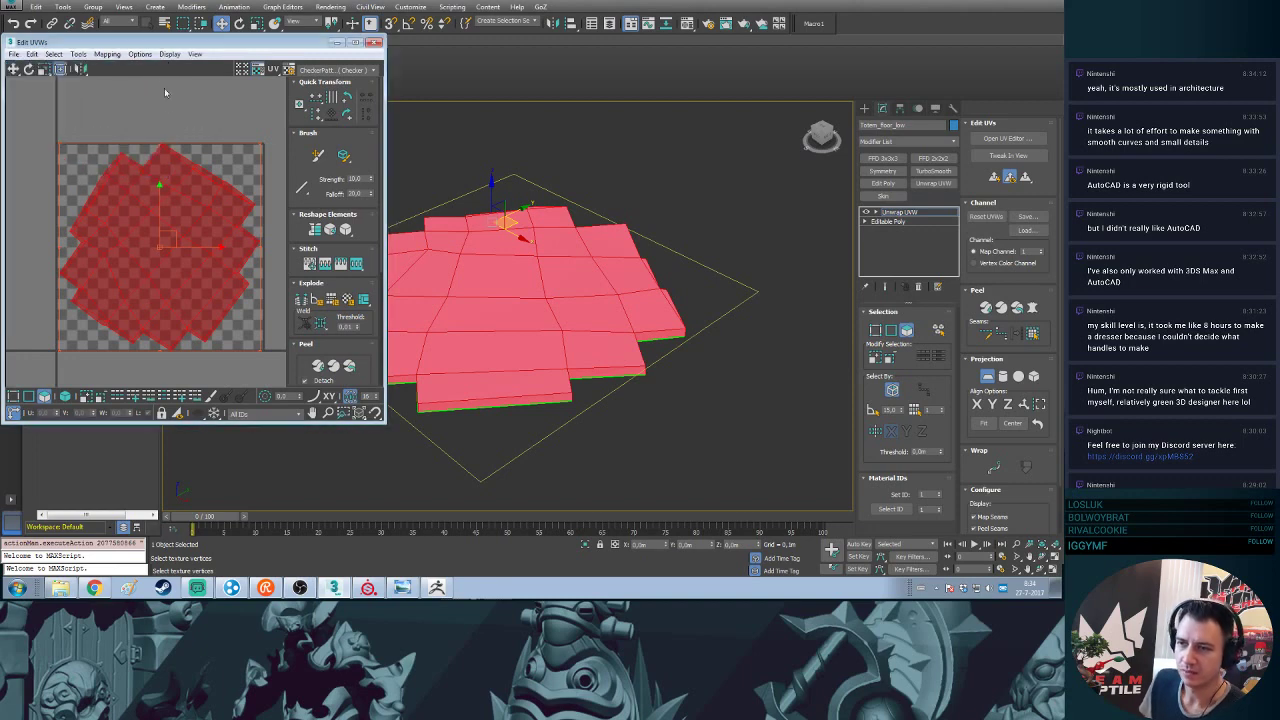
scroll(174, 131, "up", 2)
scroll(174, 129, "down", 3)
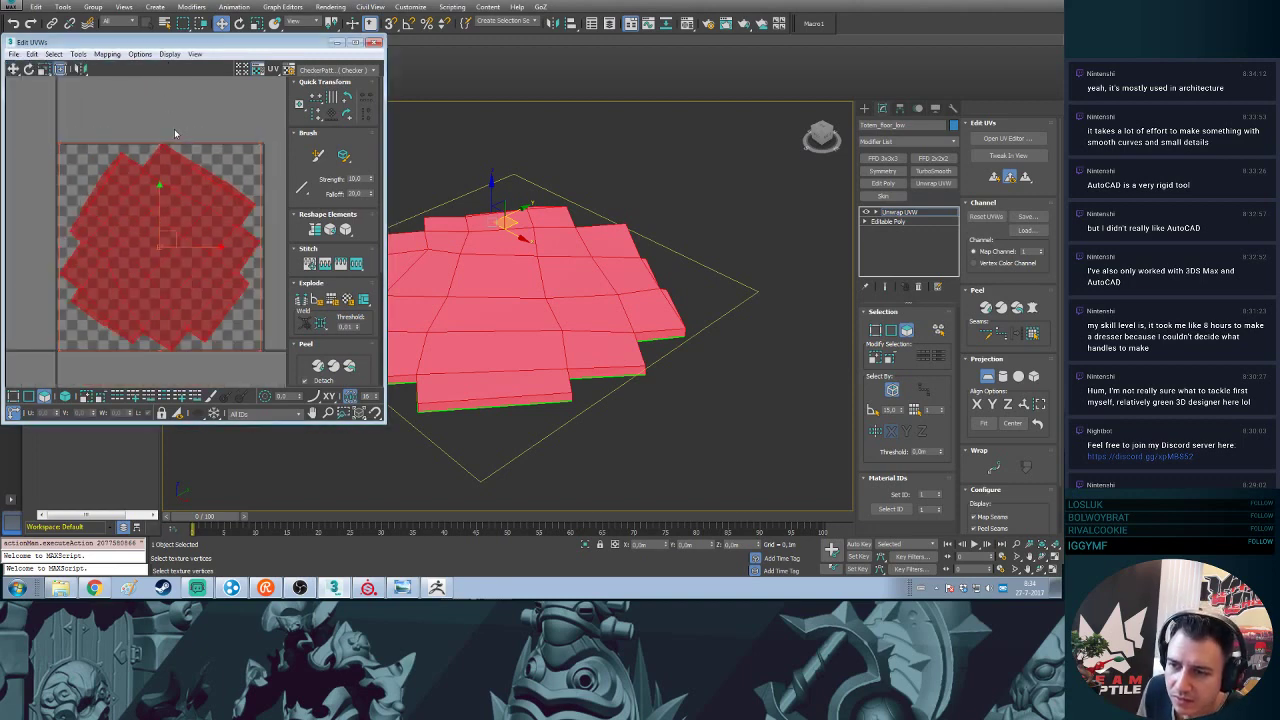
- Collapse the Unwrap UVW modifier into the floor's Editable Poly, accepting the removal of the stack entries
right_click(907, 218)
left_click(952, 323)
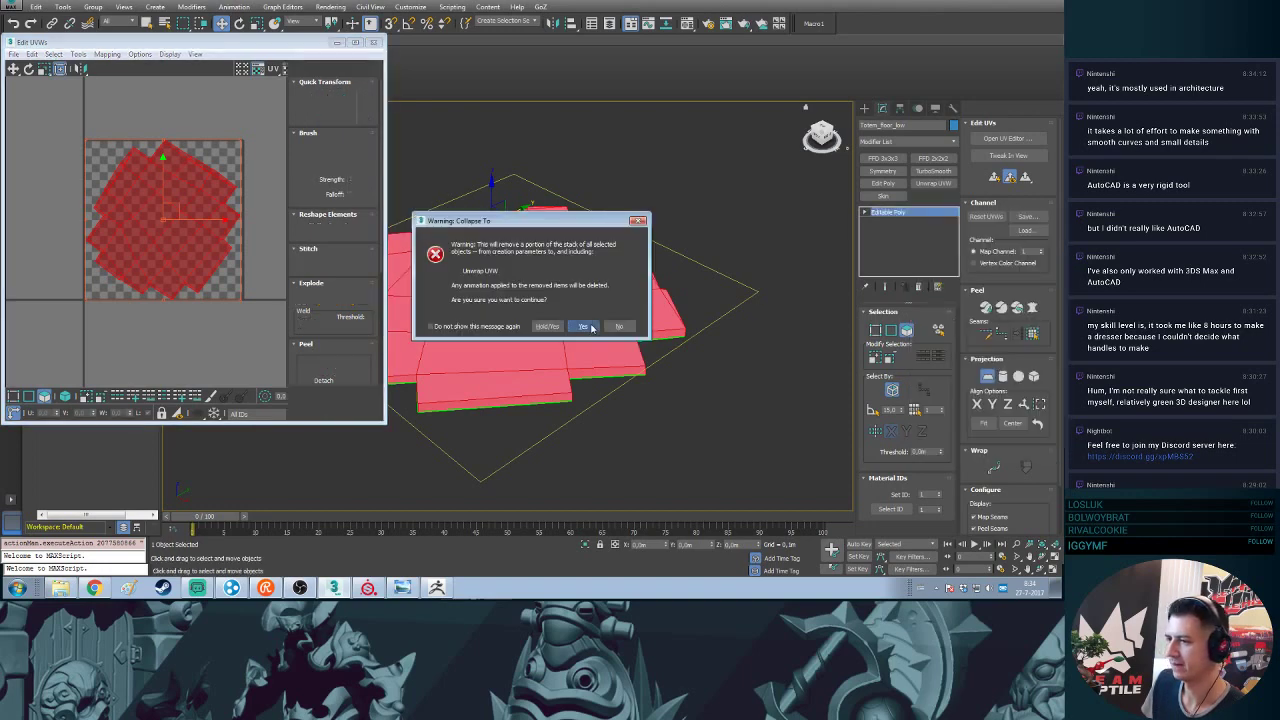
left_click(585, 326)
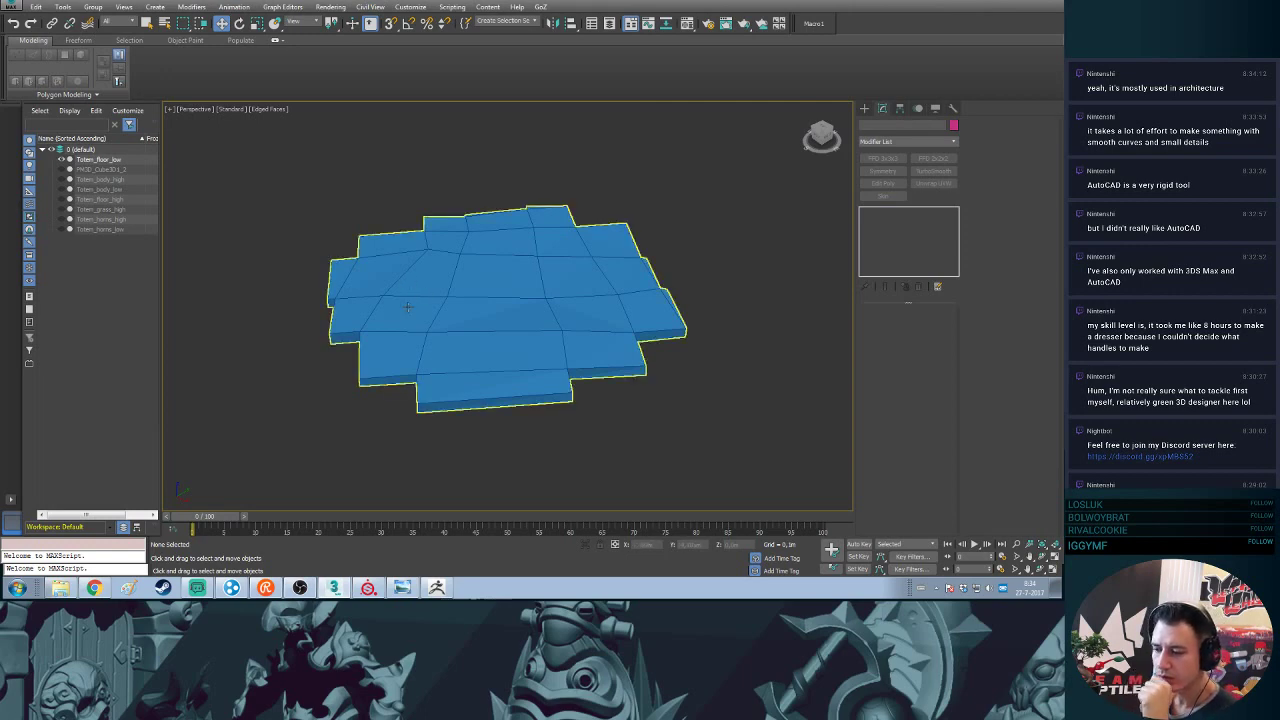
- Switch to Substance Painter to check the totem project's texture set list, and return to 3ds Max
left_click(368, 588)
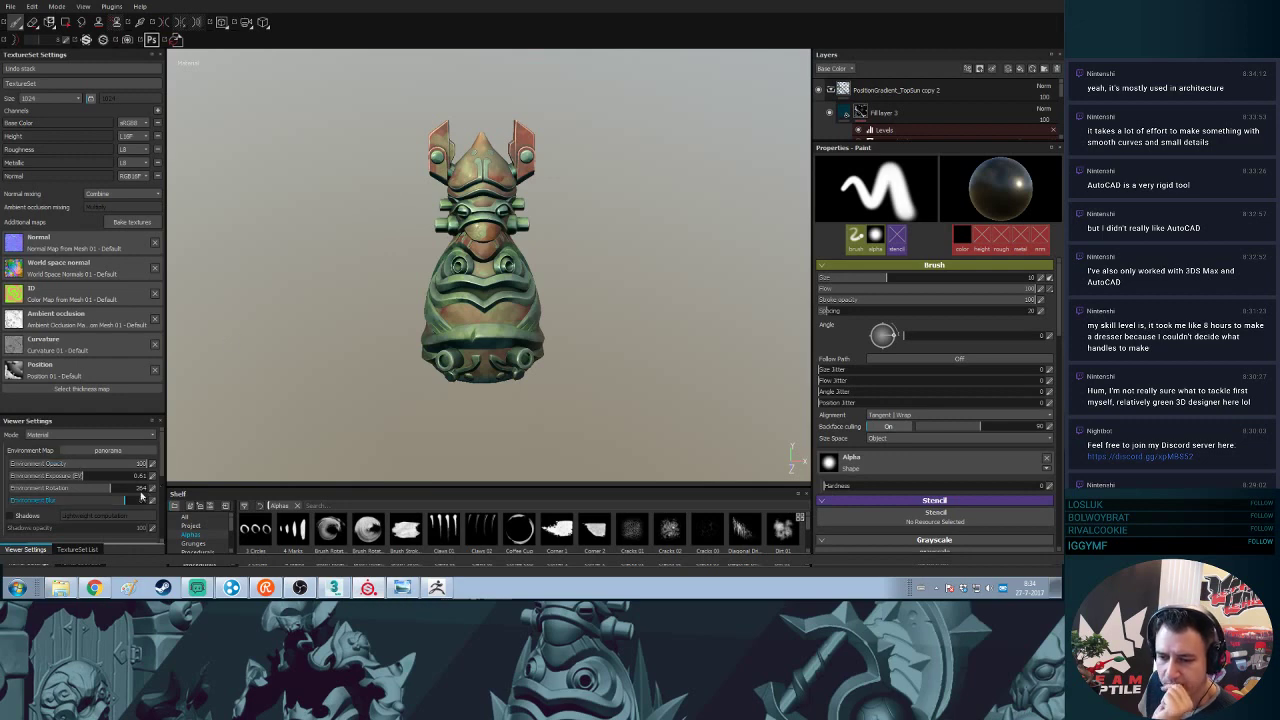
left_click(80, 549)
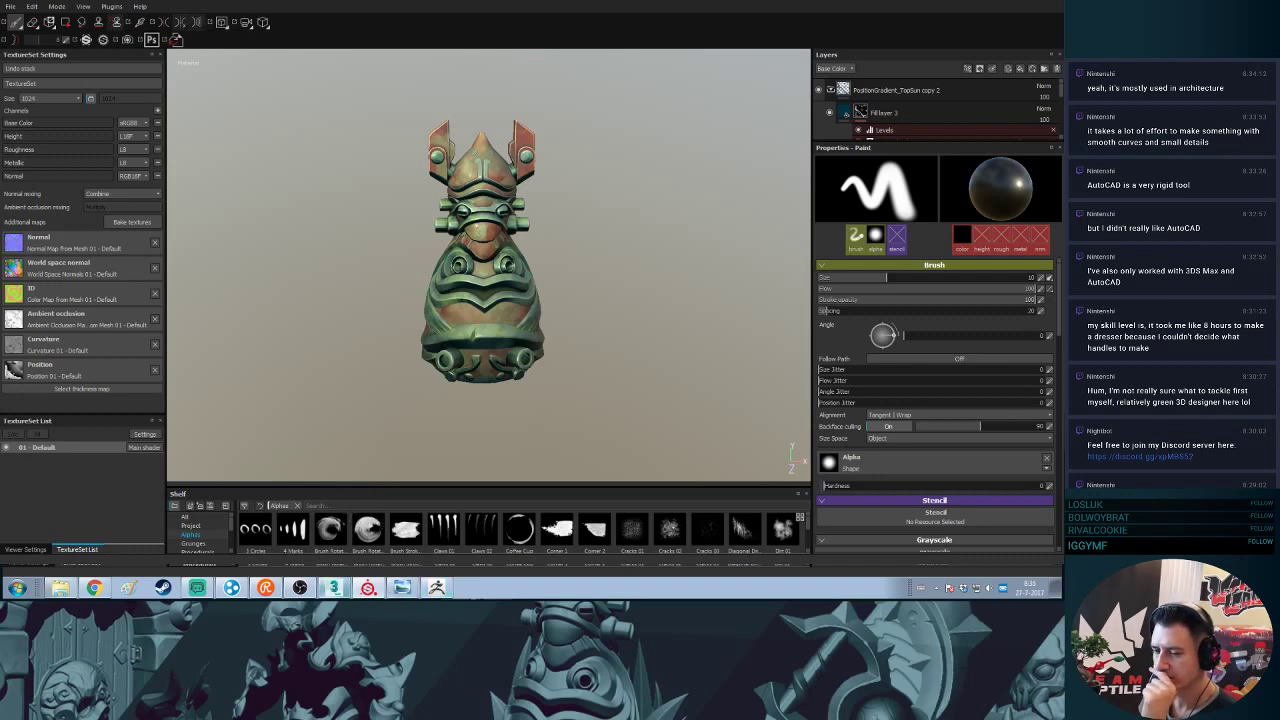
left_click(333, 587)
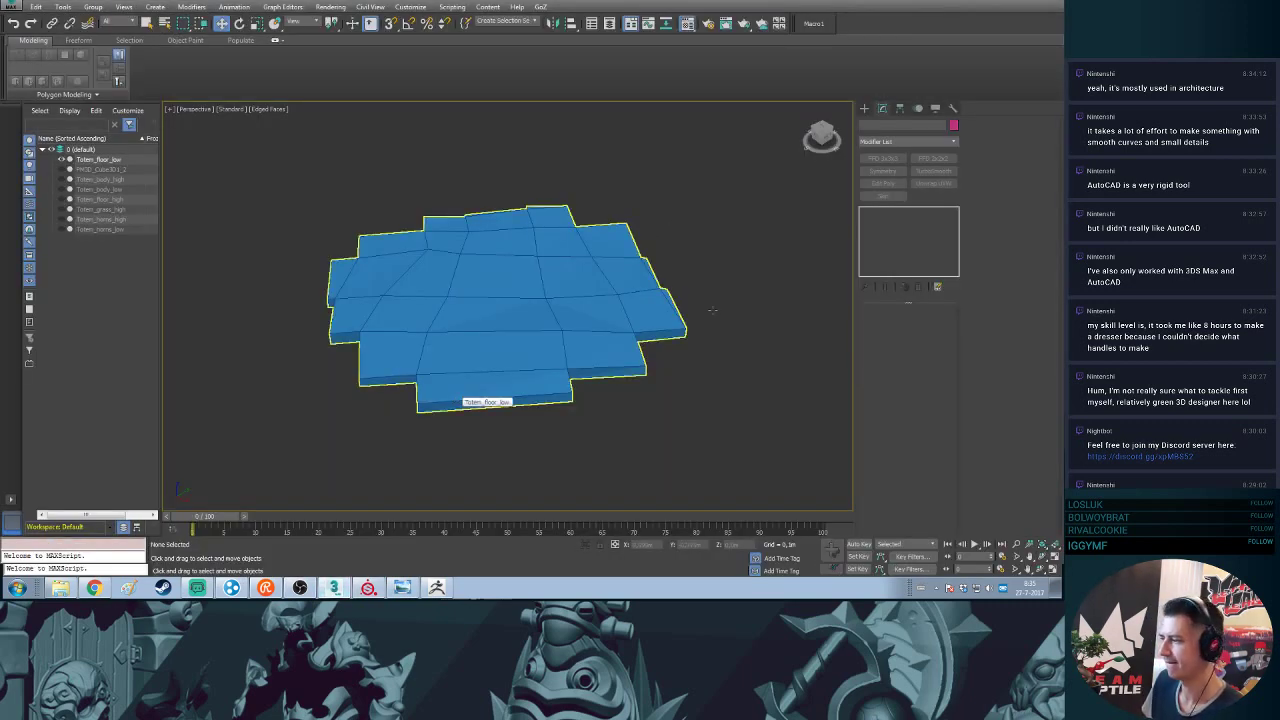
- Name the material in the Material Editor's second sample slot Floor
key("m")
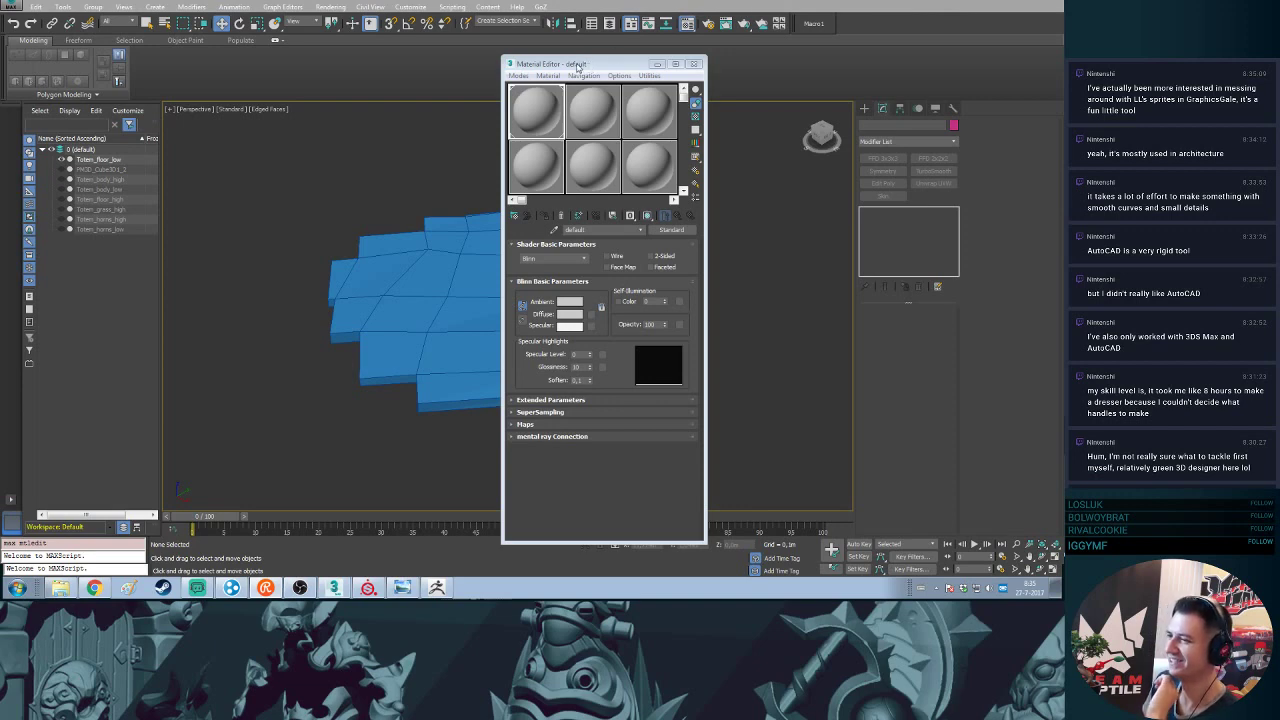
left_click_drag(577, 66, 697, 45)
left_click(716, 104)
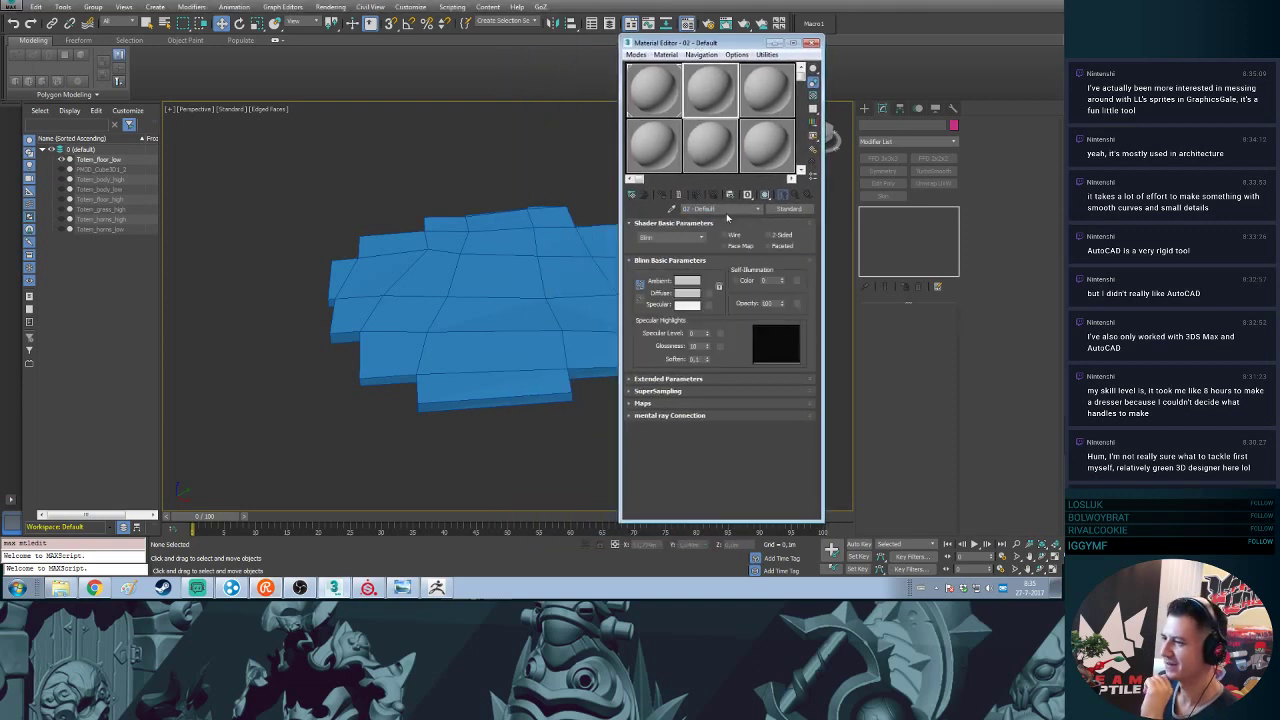
left_click_drag(726, 209, 672, 209)
type("Fl")
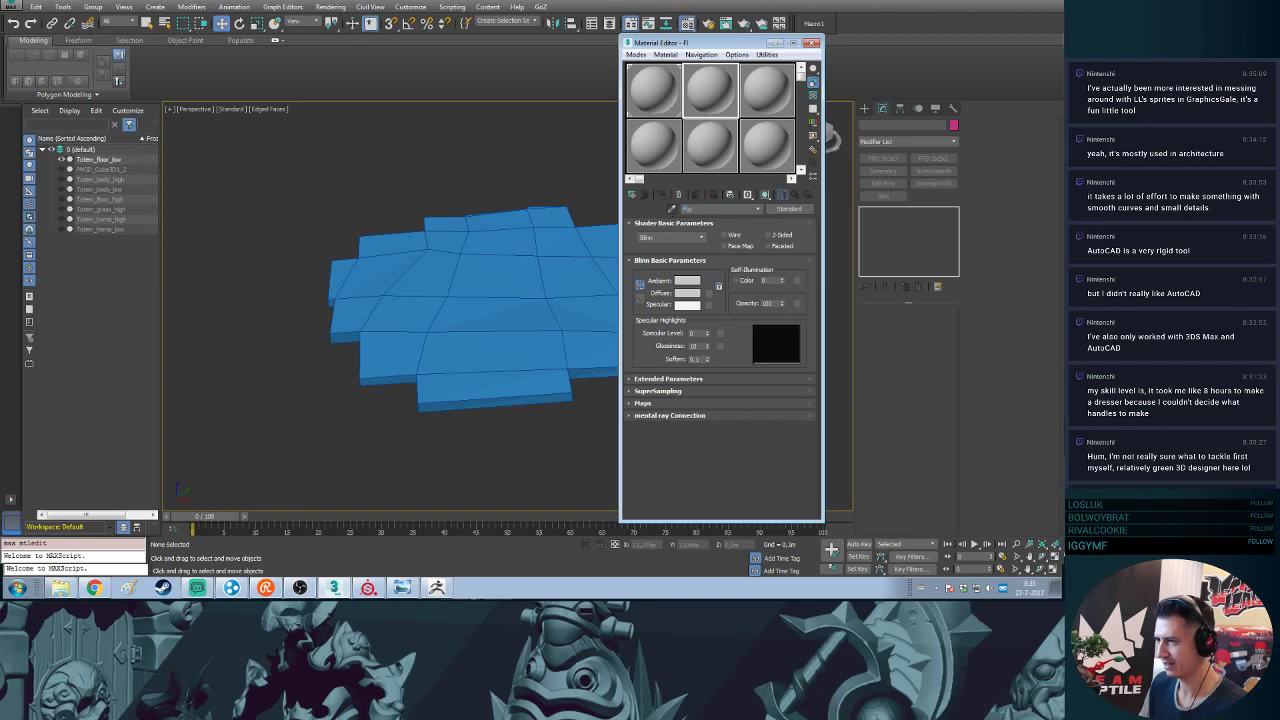
type("oor")
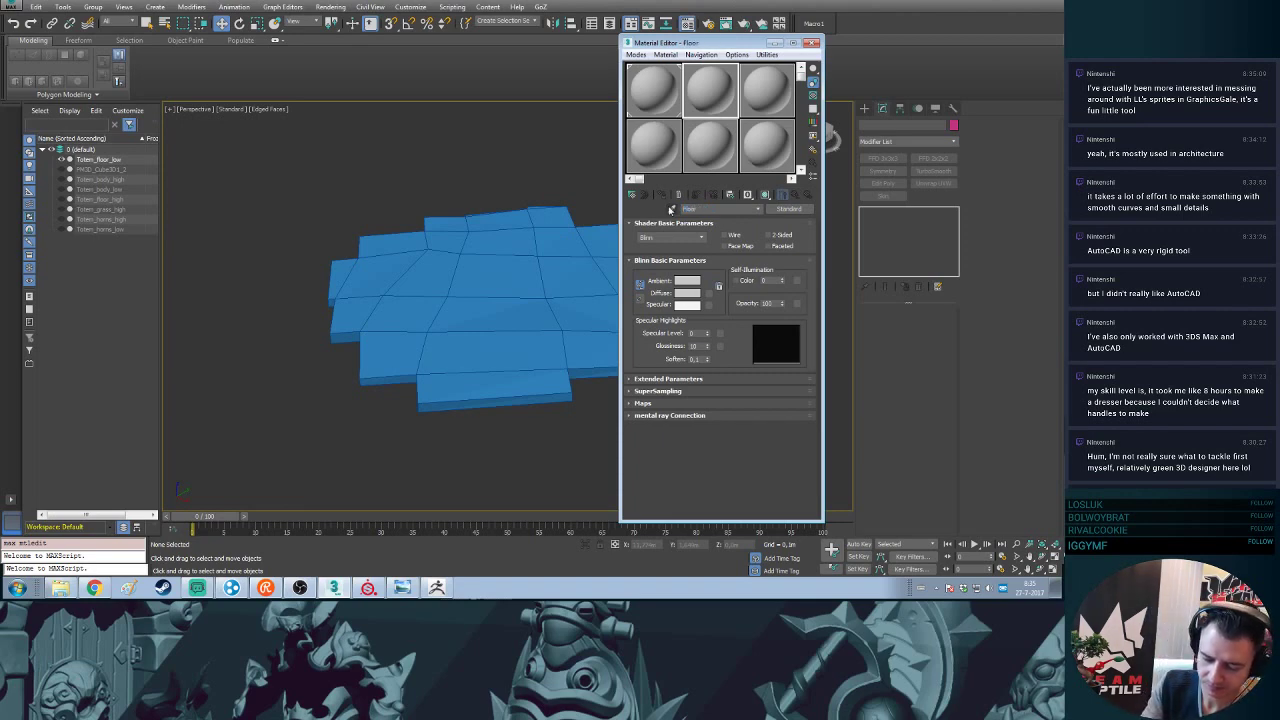
- Give the Floor material a light green diffuse colour and assign it to the low-poly floor, closing the Material Editor
left_click(687, 293)
left_click(250, 72)
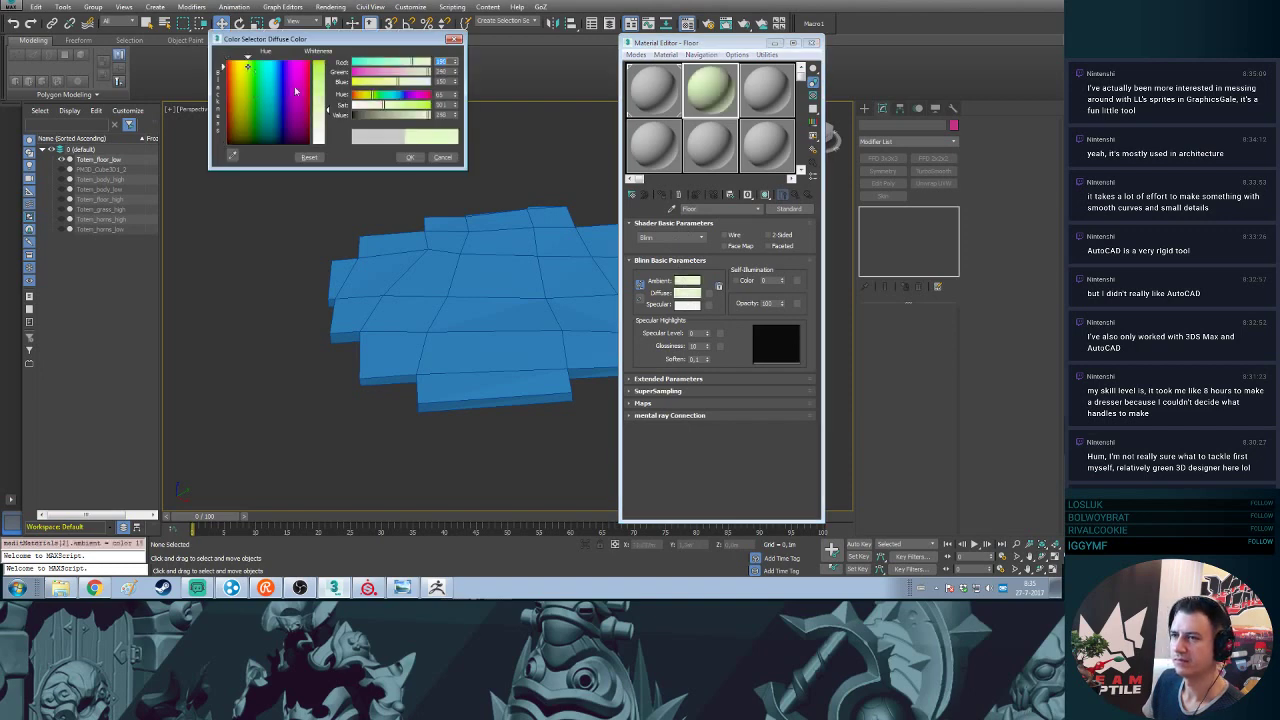
left_click(410, 157)
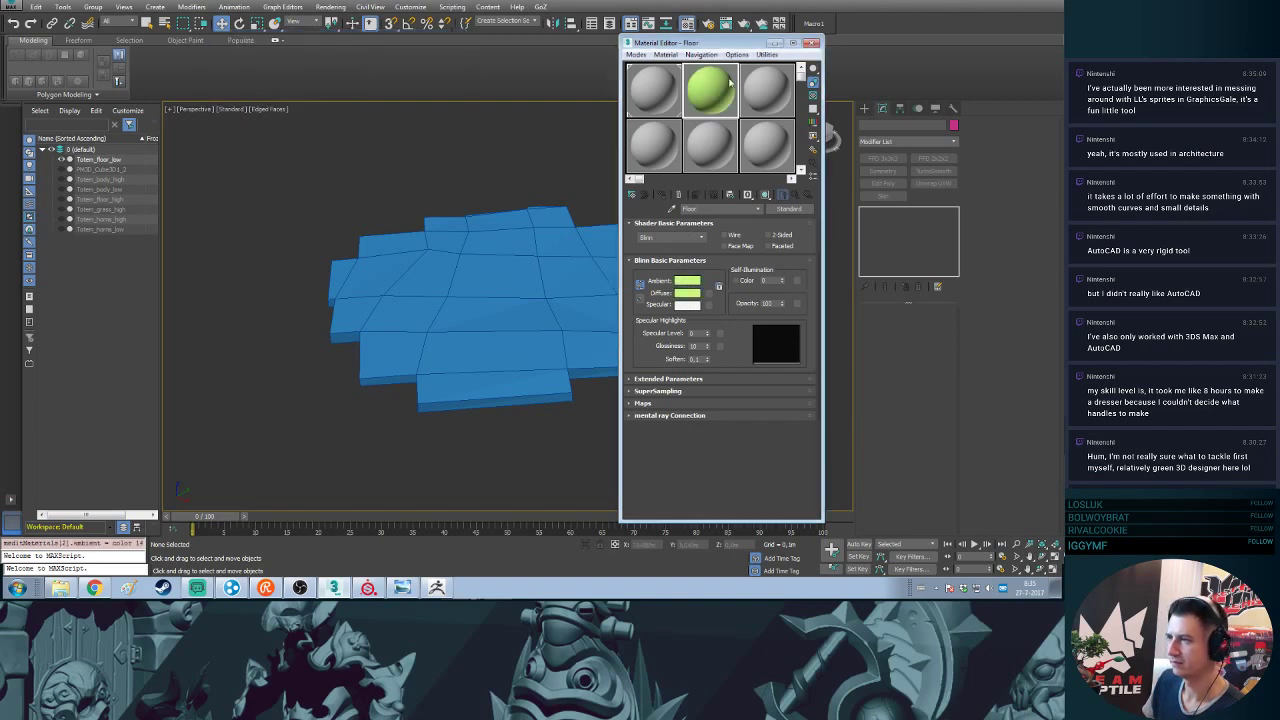
left_click_drag(728, 82, 524, 244)
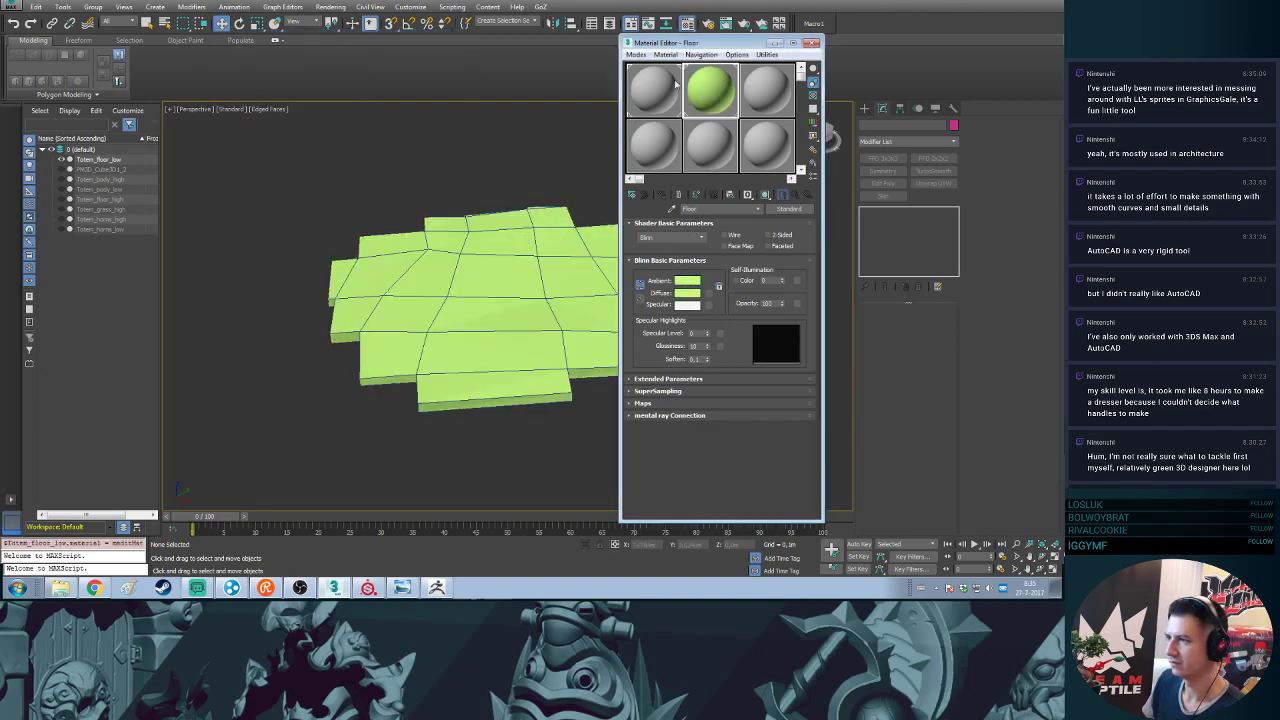
left_click(811, 44)
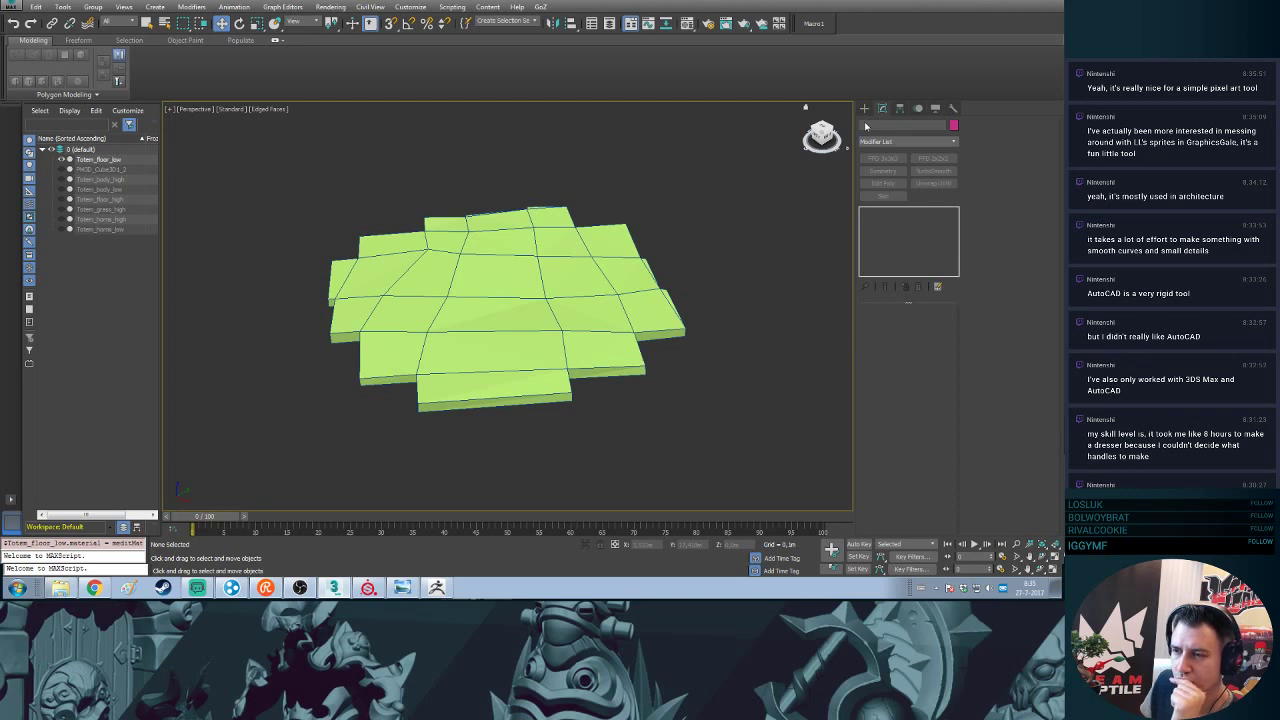
- Show the low-poly horns and body together with the floor, keeping the high-poly horns hidden
left_click_drag(62, 220, 62, 230)
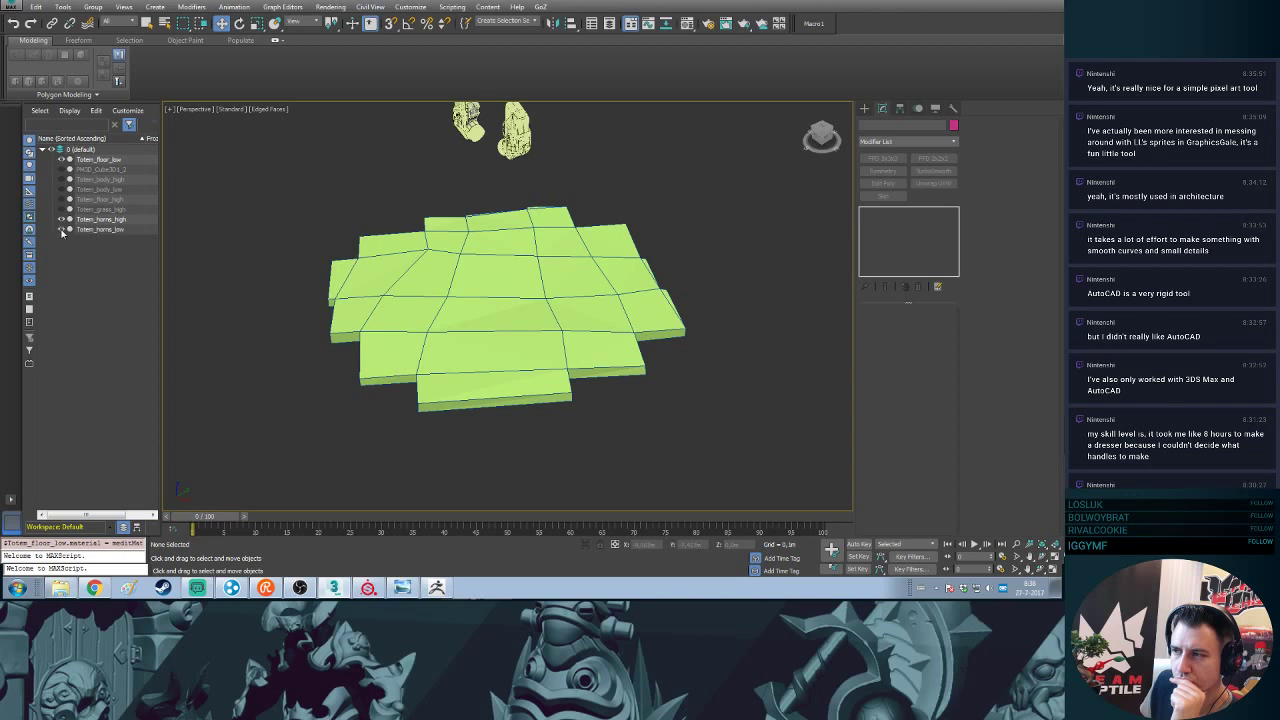
left_click(61, 219)
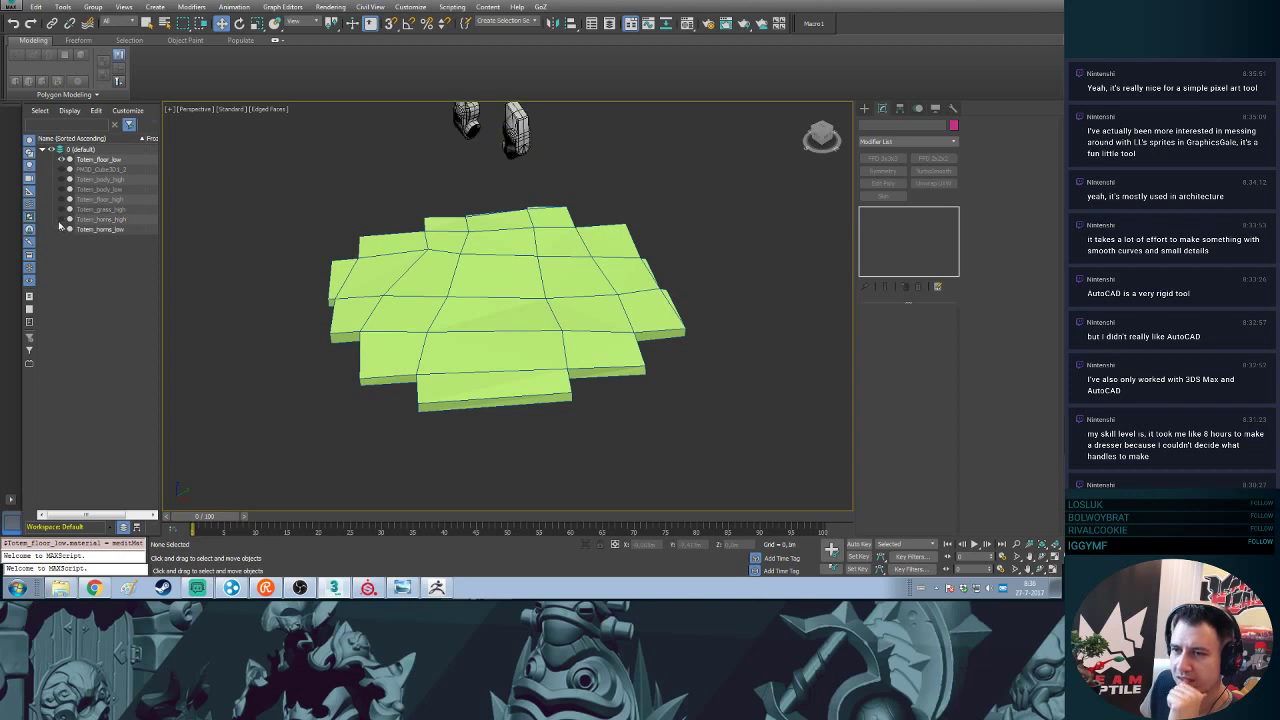
left_click(61, 189)
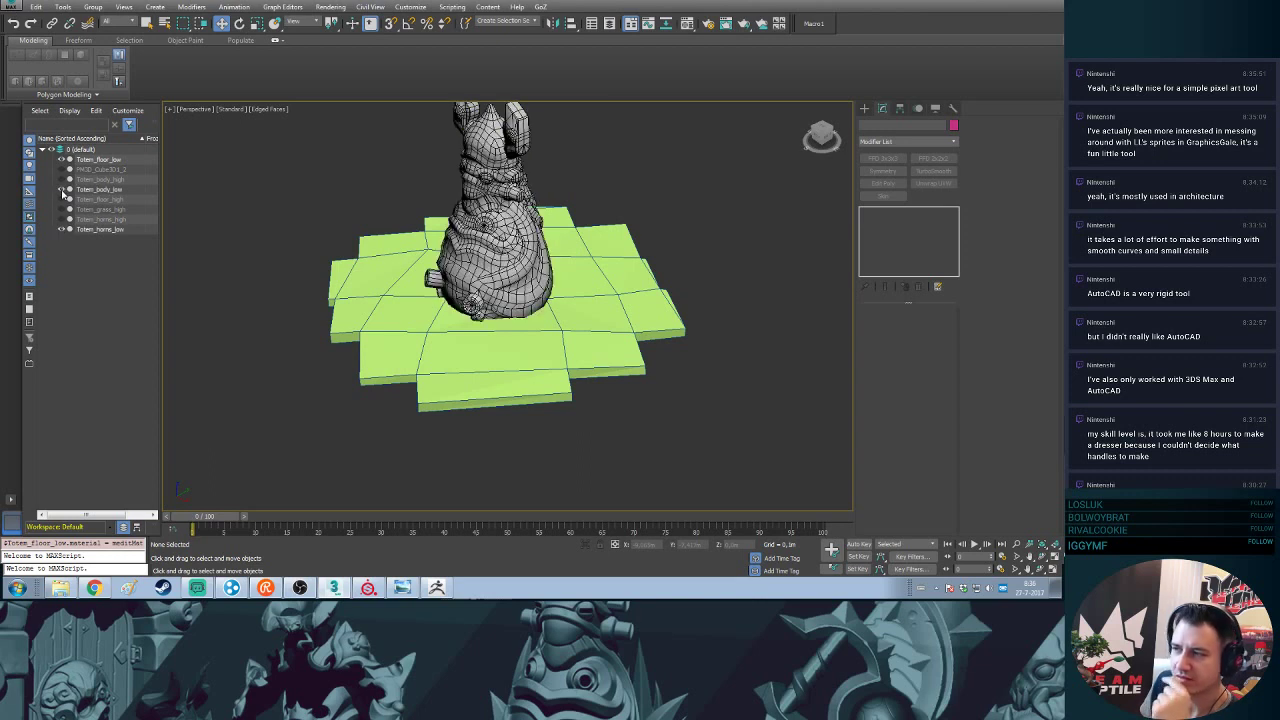
- Assign all polygons of Totem_floor_low to smoothing group 1, then deselect the floor
left_click(628, 224)
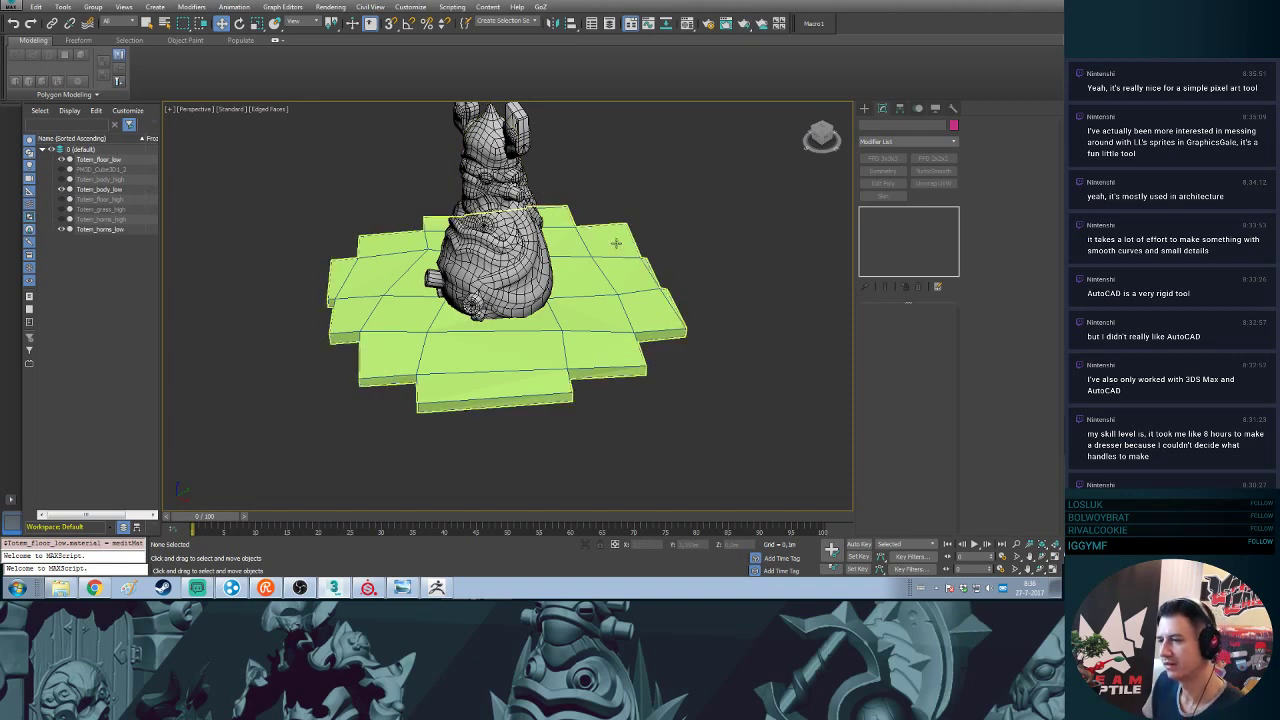
middle_click_drag(463, 370, 537, 364, "alt")
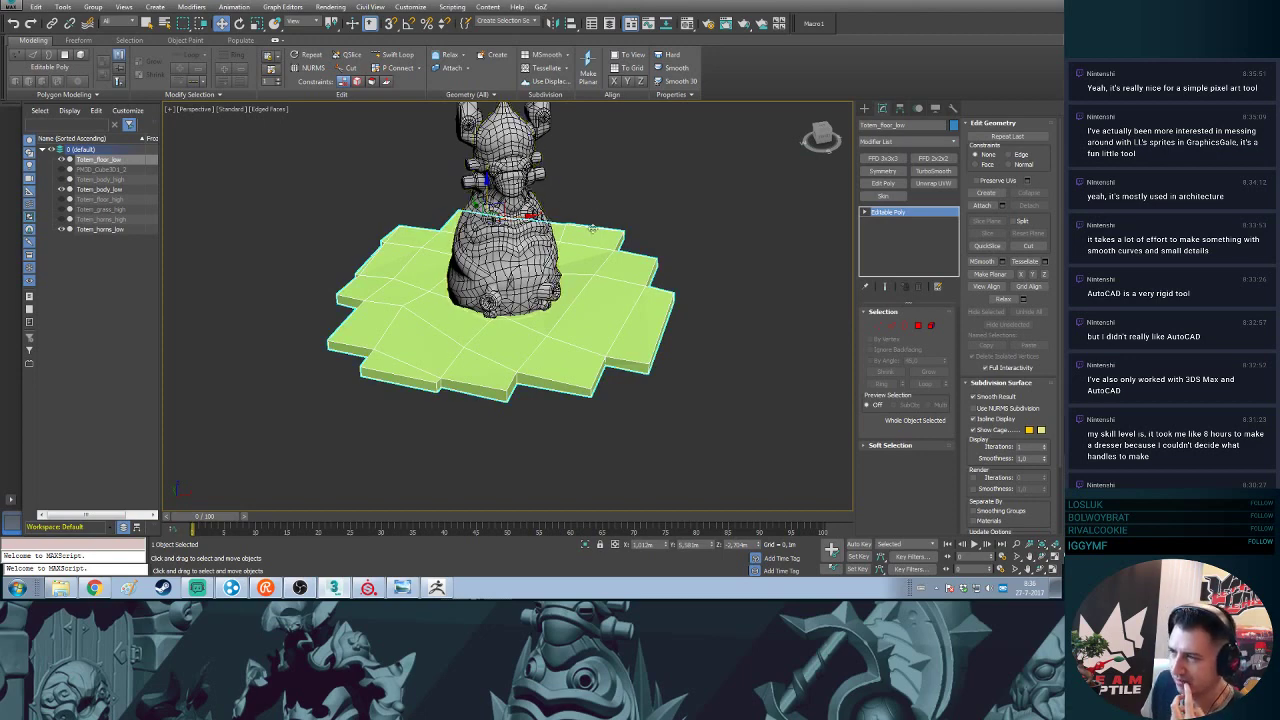
mouse_move(682, 180)
middle_mouse_down("alt")
mouse_move(700, 192)
mouse_move(697, 214)
mouse_move(704, 183)
middle_mouse_up("alt")
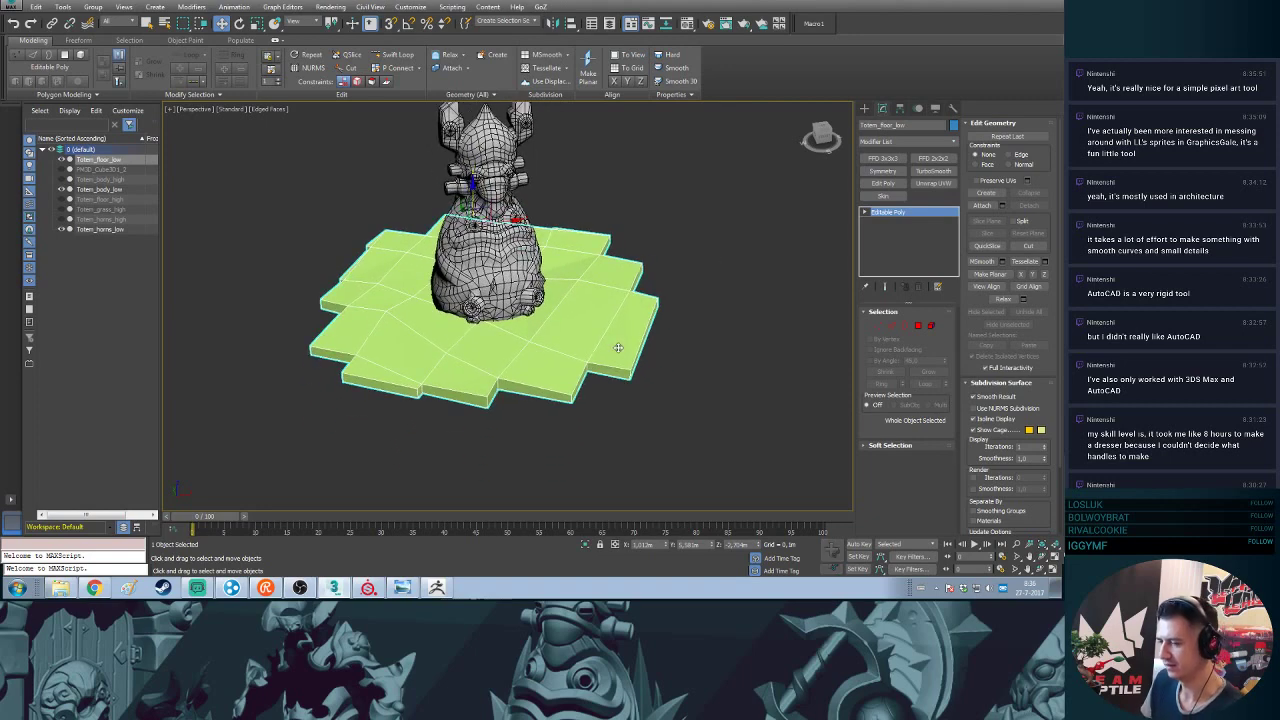
key("4")
key("ctrl+a")
scroll(975, 395, "down", 5)
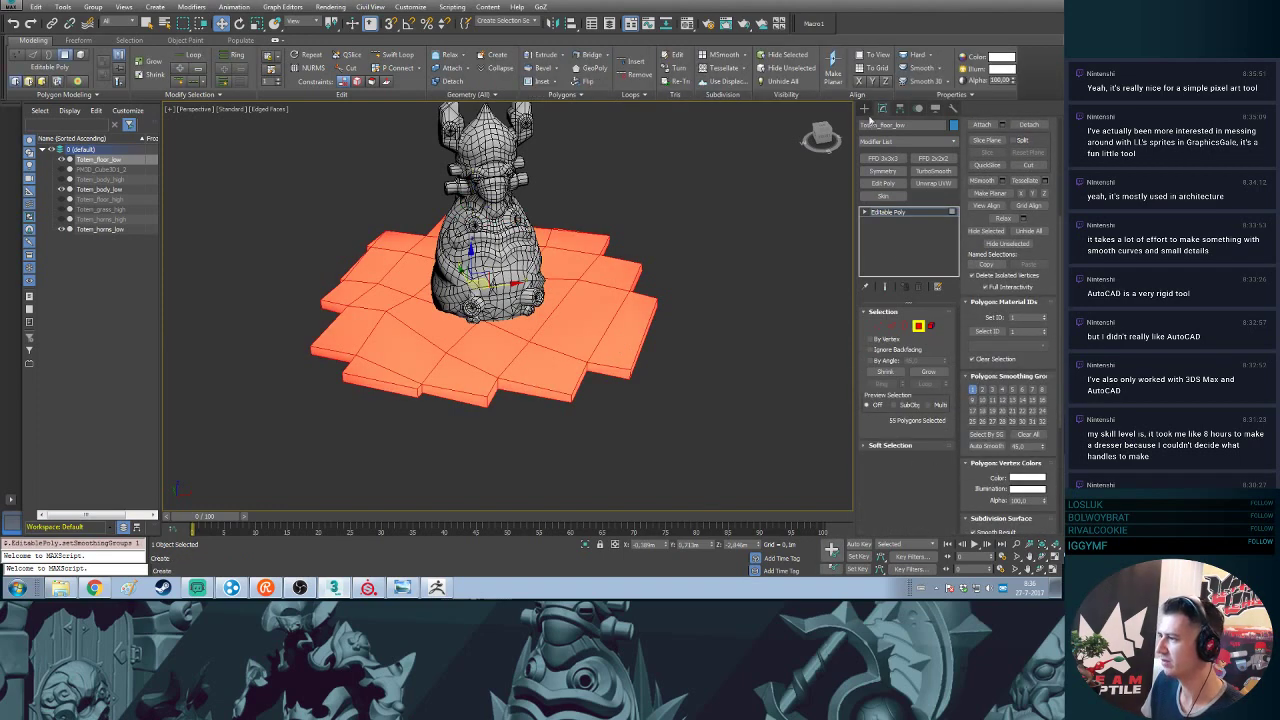
left_click(865, 108)
left_click(719, 193)
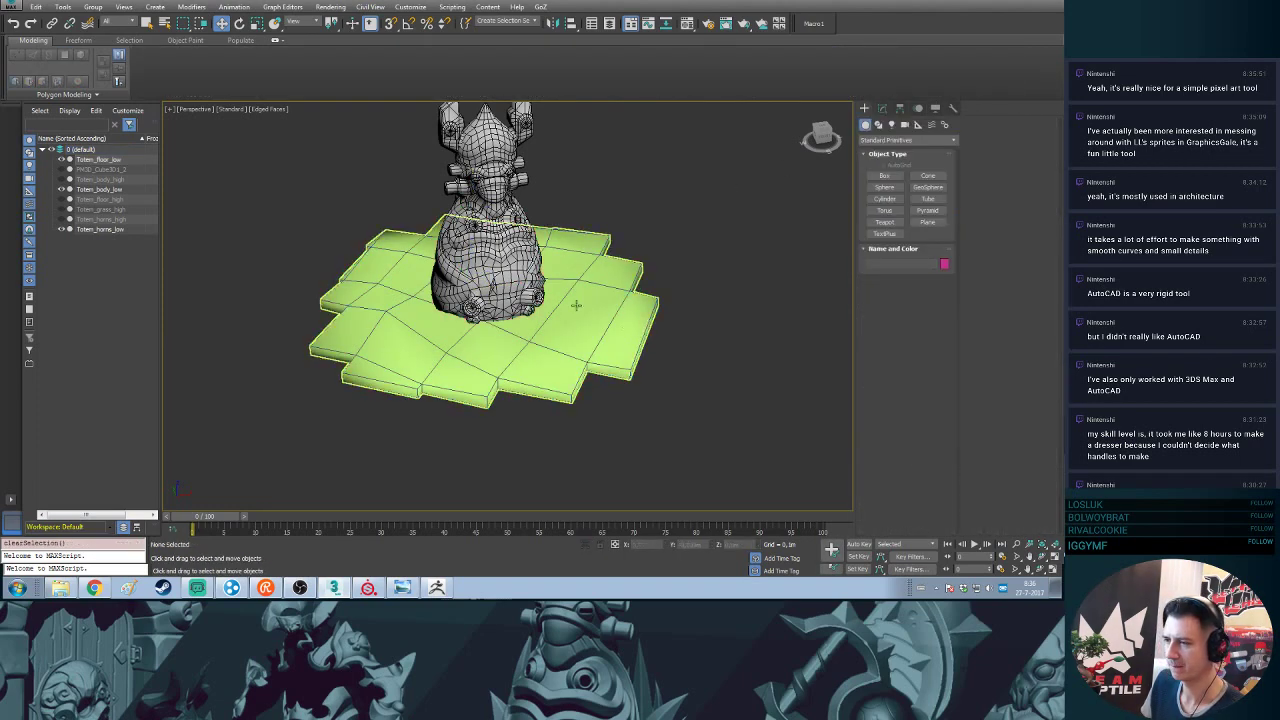
- Select the low-poly floor, body and horns together and export only this selection as an FBX file
key("z")
left_click_drag(178, 168, 777, 466)
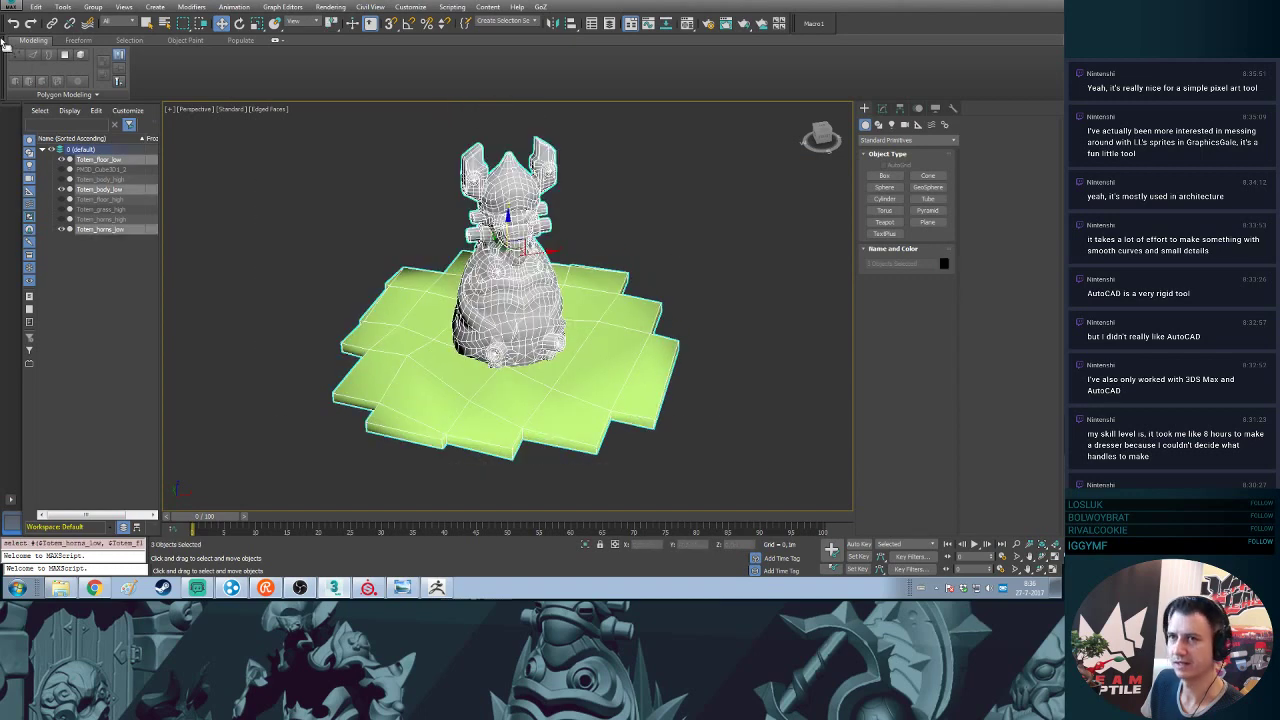
left_click(9, 6)
left_click(70, 170)
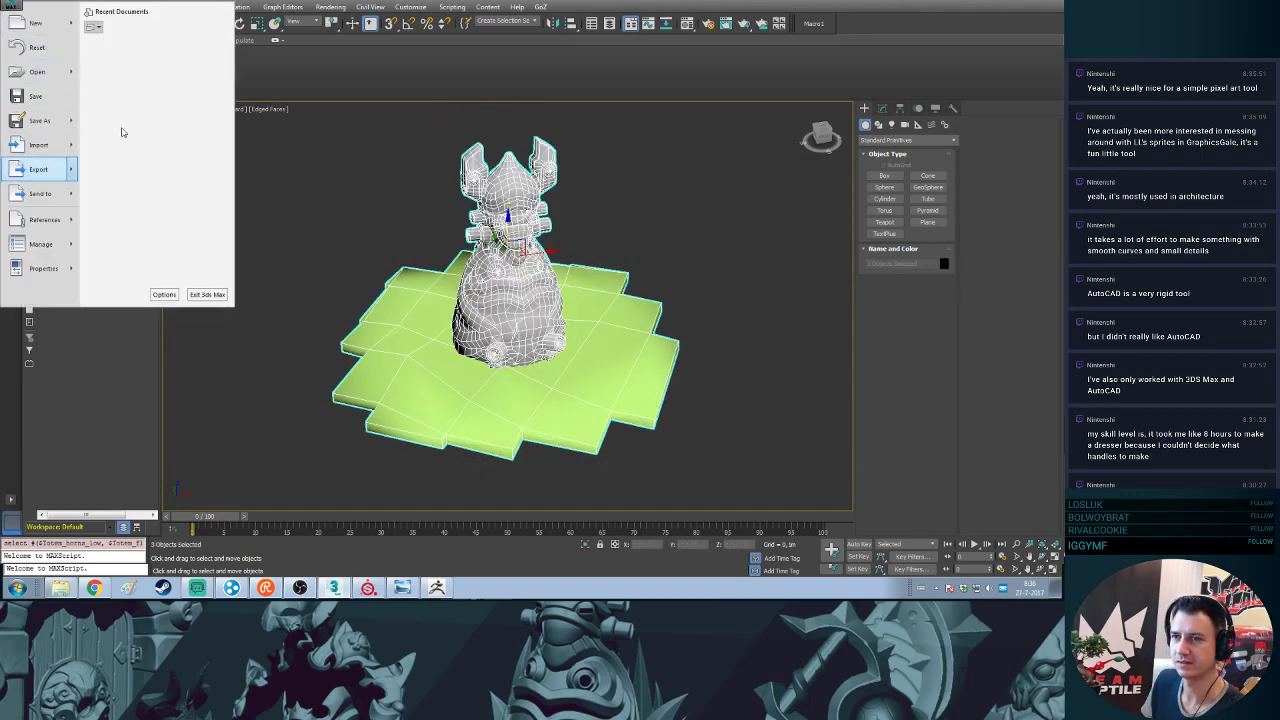
left_click(168, 100)
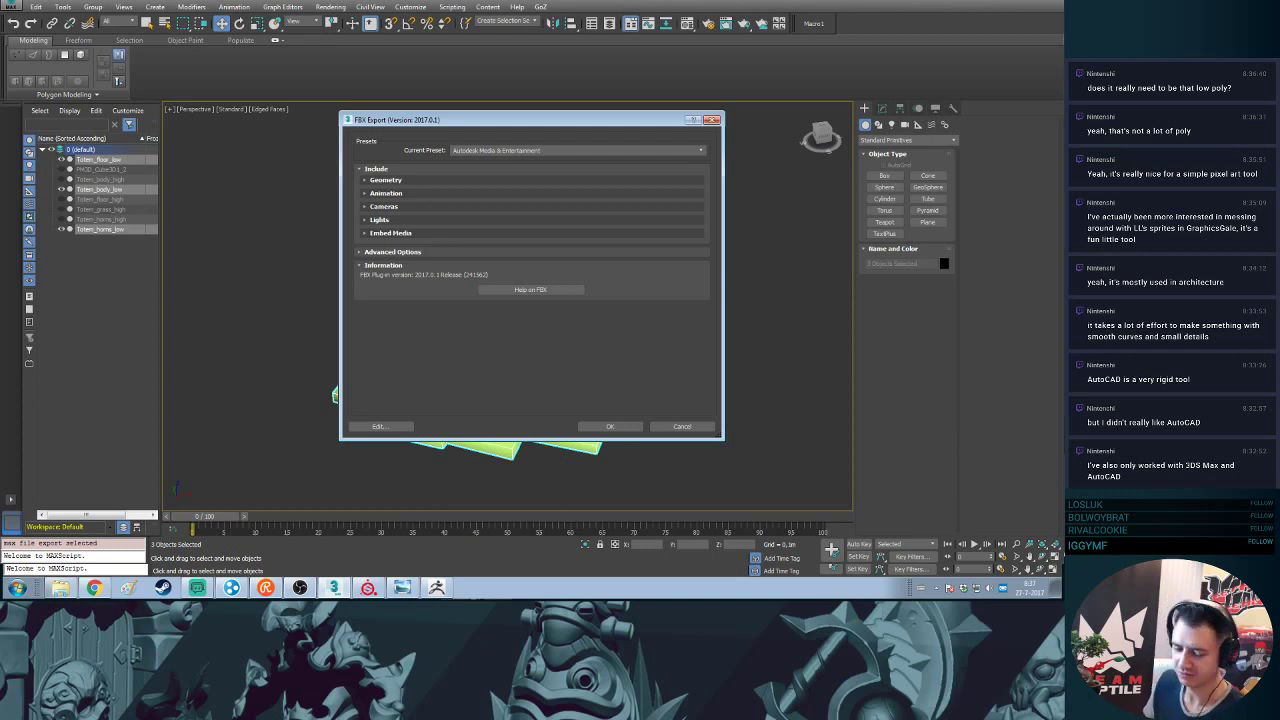
left_click(608, 426)
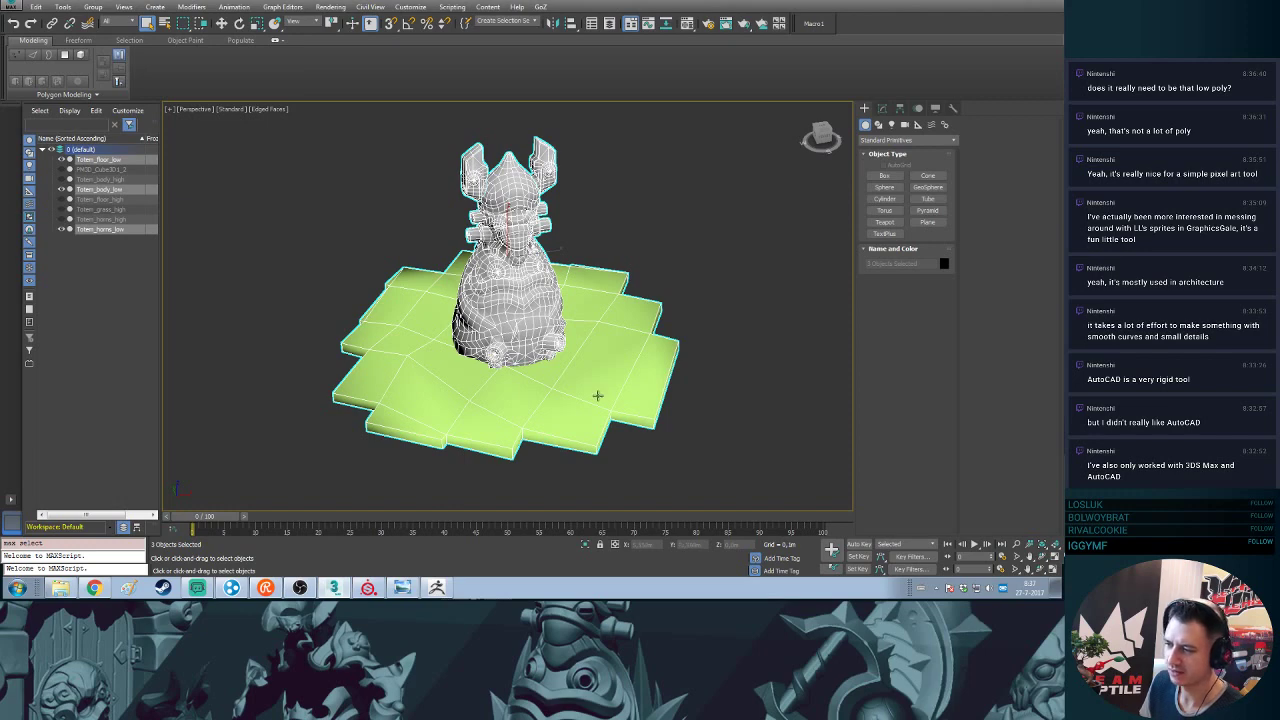
- Switch to Substance Painter and start opening the totem project's configuration
mouse_move(598, 396)
middle_mouse_down("alt")
mouse_move(599, 340)
mouse_move(608, 378)
mouse_move(592, 383)
middle_mouse_up("alt")
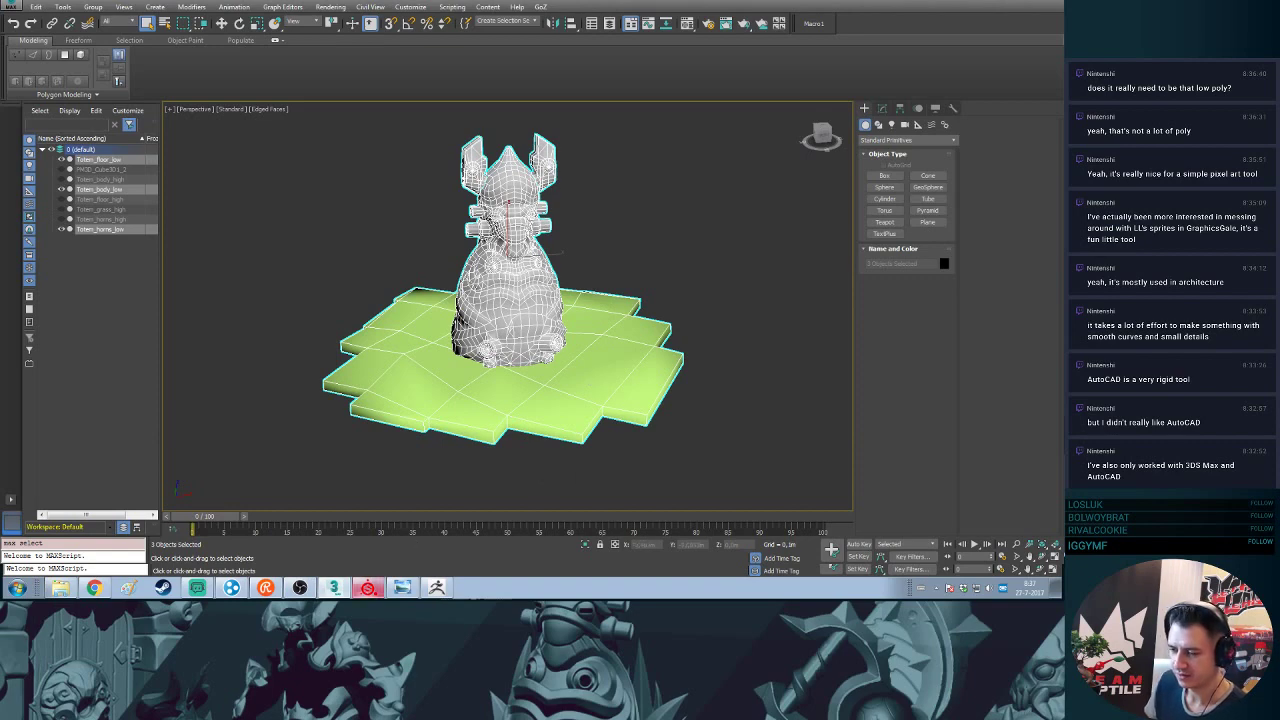
left_click(368, 587)
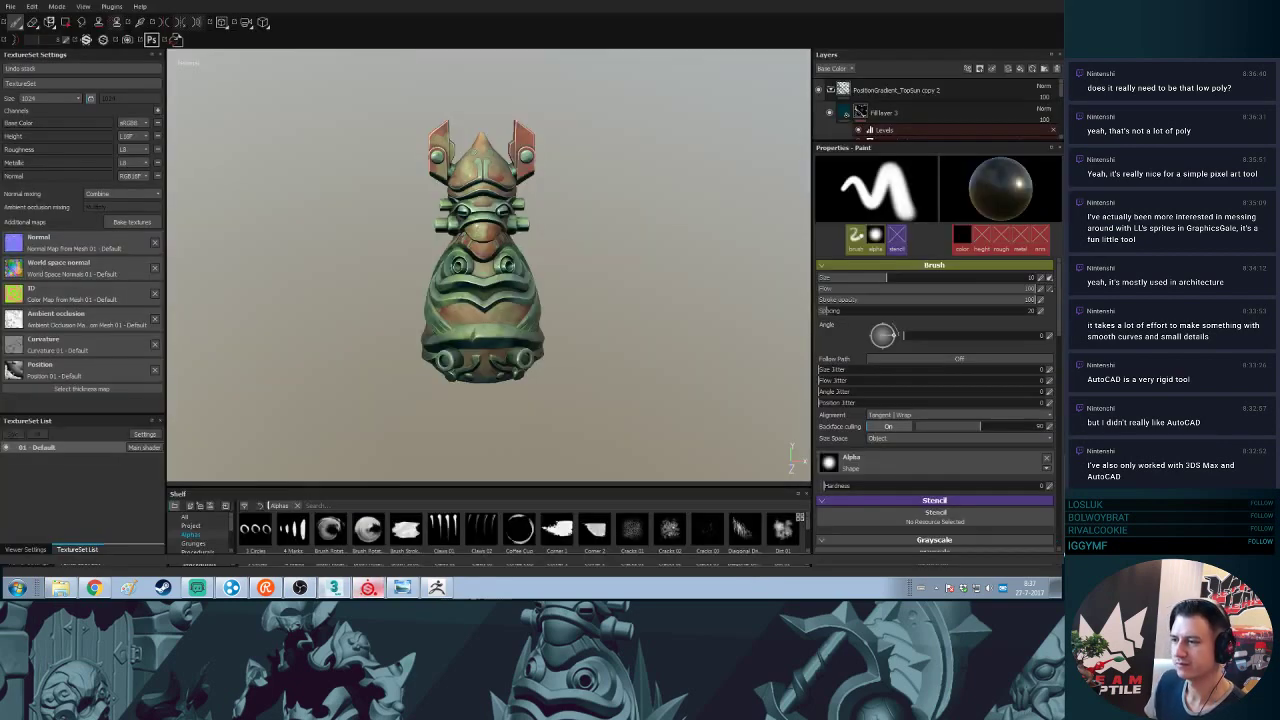
left_click(12, 7)
left_click(33, 7)
left_click(33, 7)
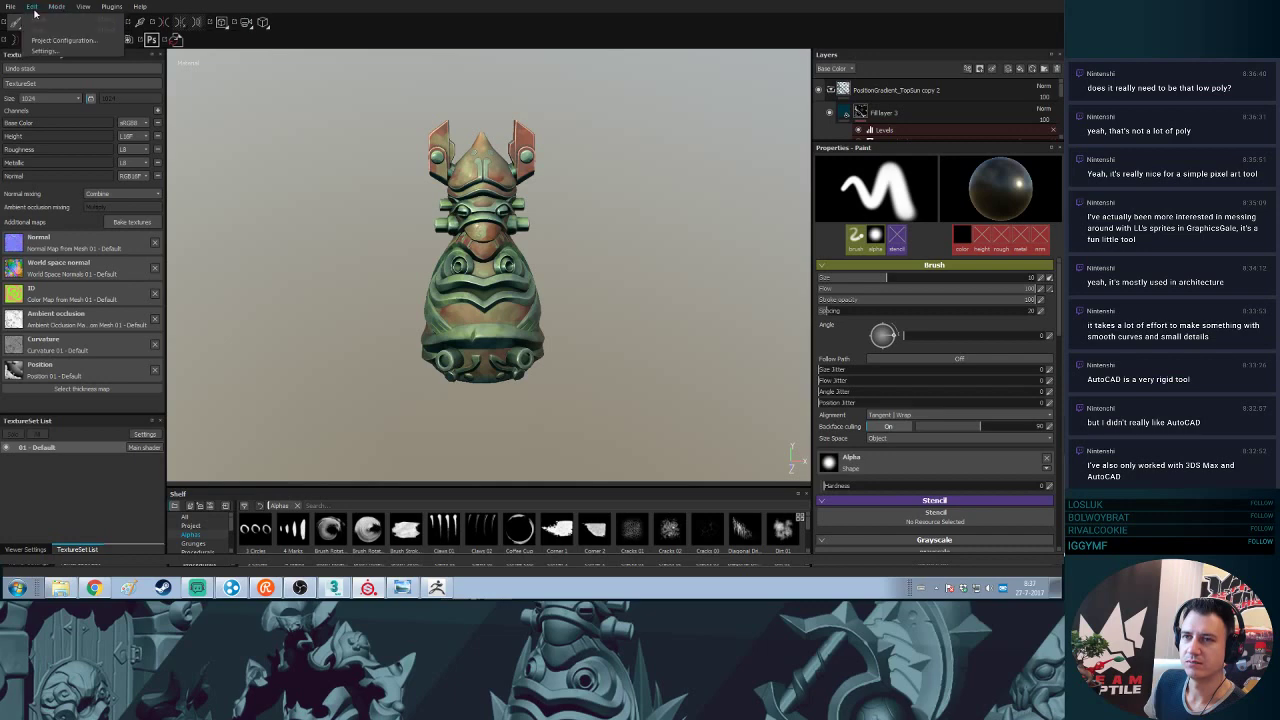
- Replace the project mesh with Totem_Low.FBX in the project configuration and apply it
left_click(50, 42)
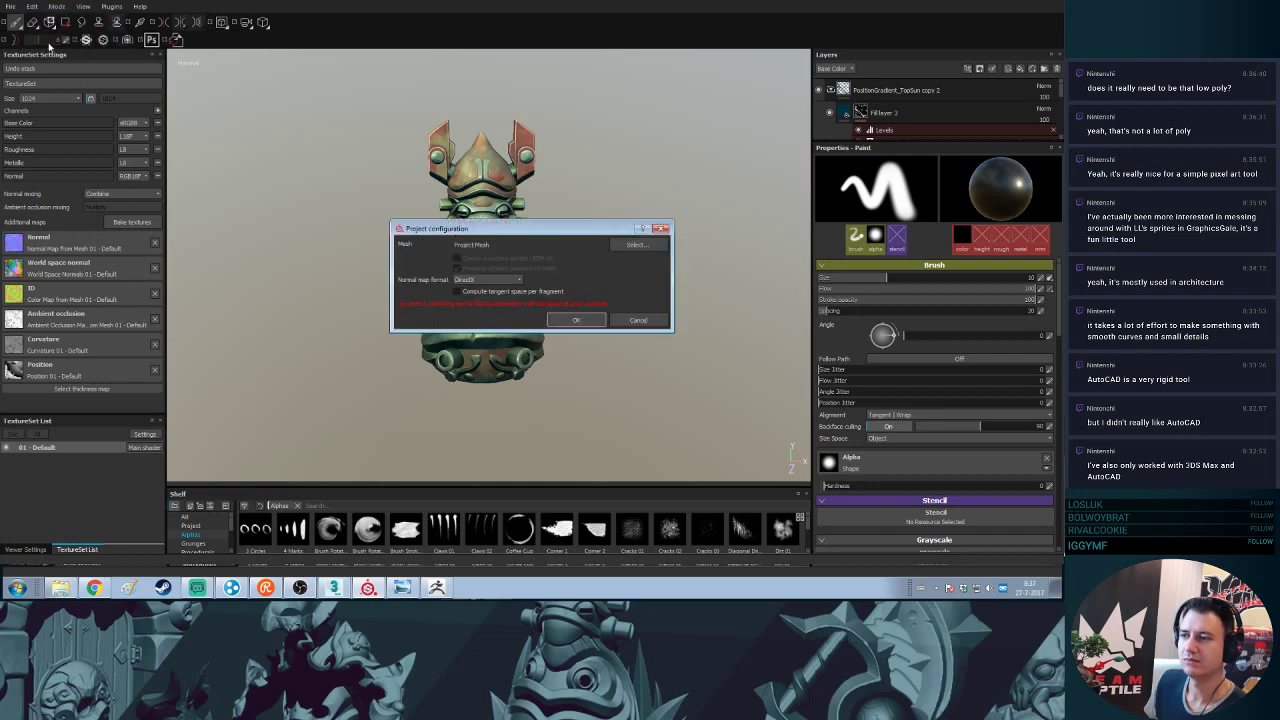
left_click(641, 251)
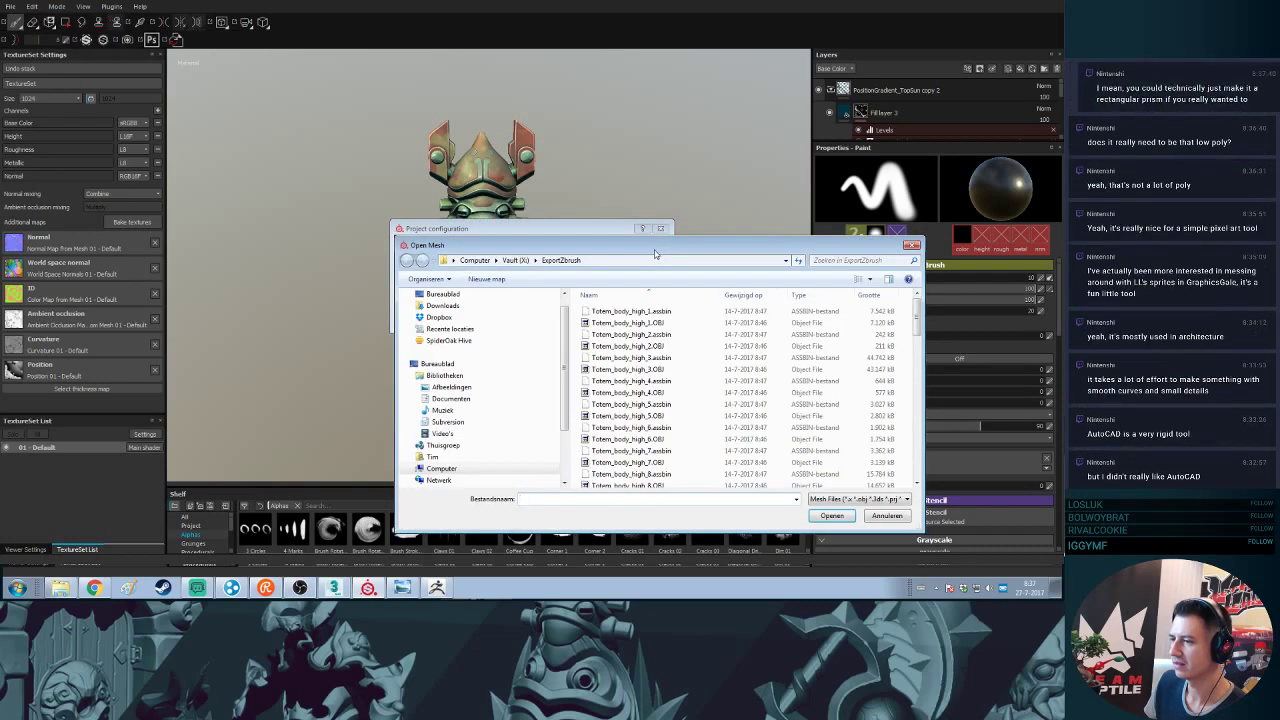
left_click_drag(653, 249, 1279, 130)
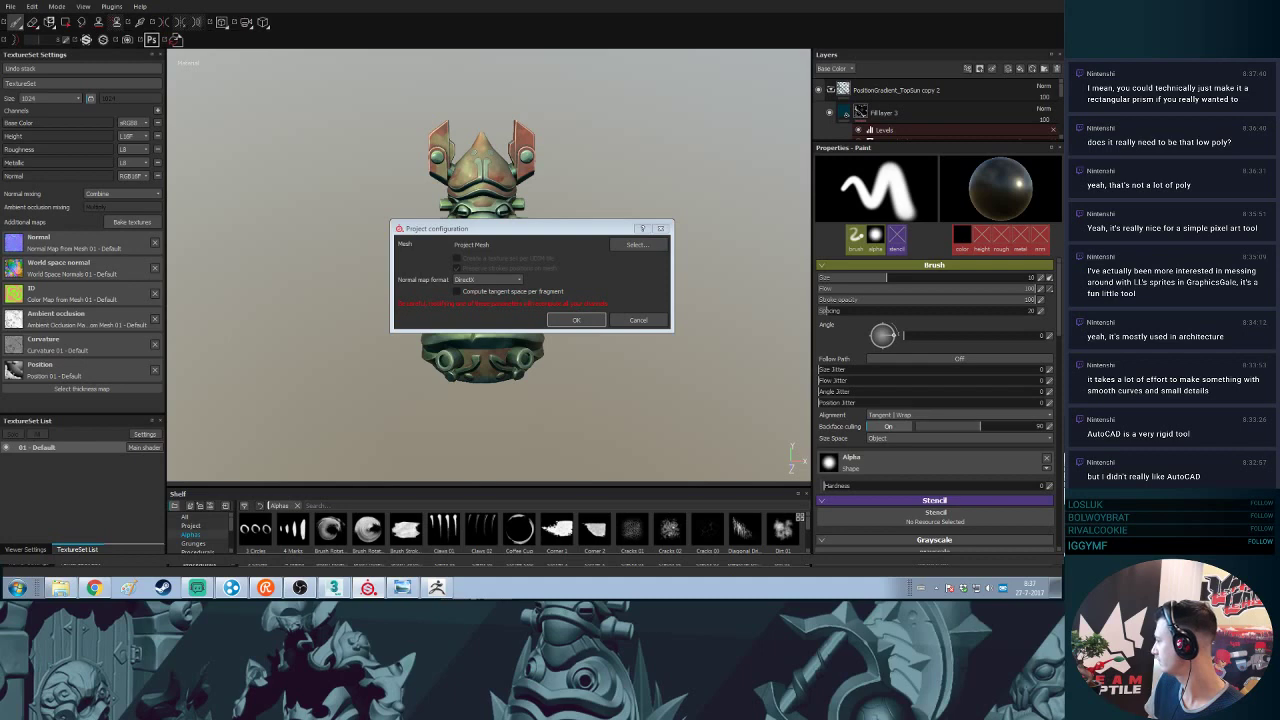
key("Return")
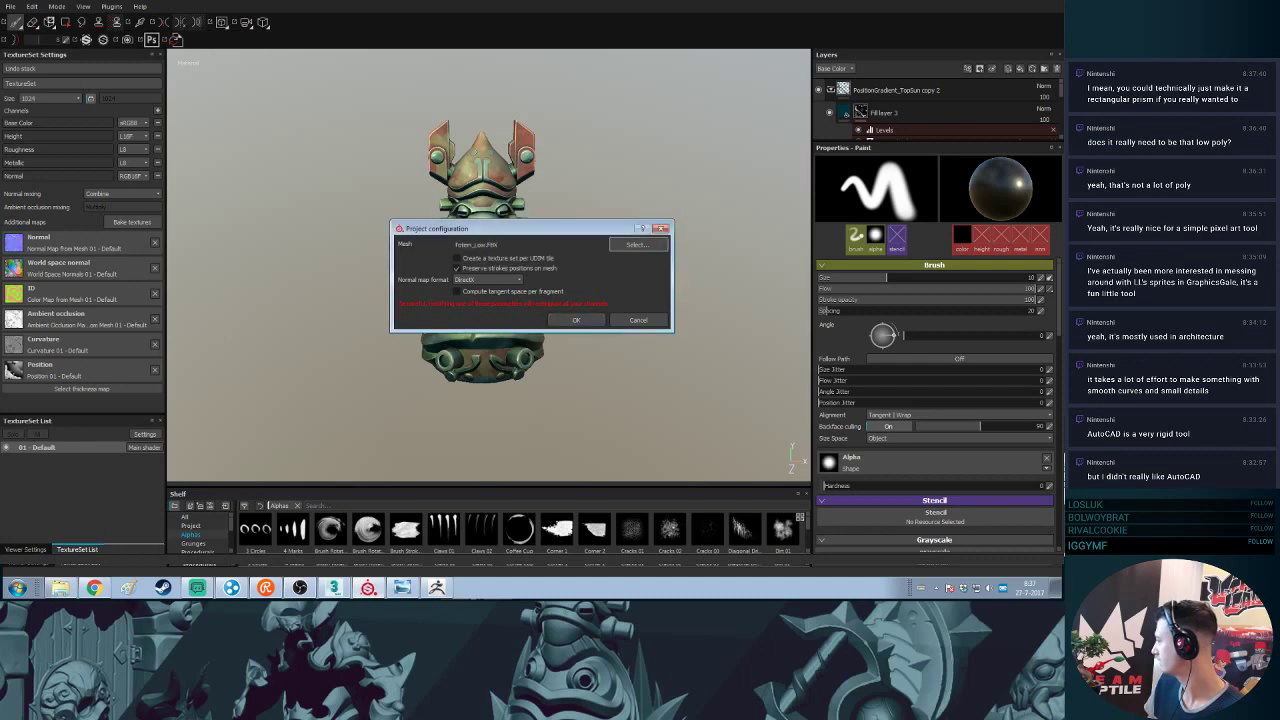
left_click(592, 320)
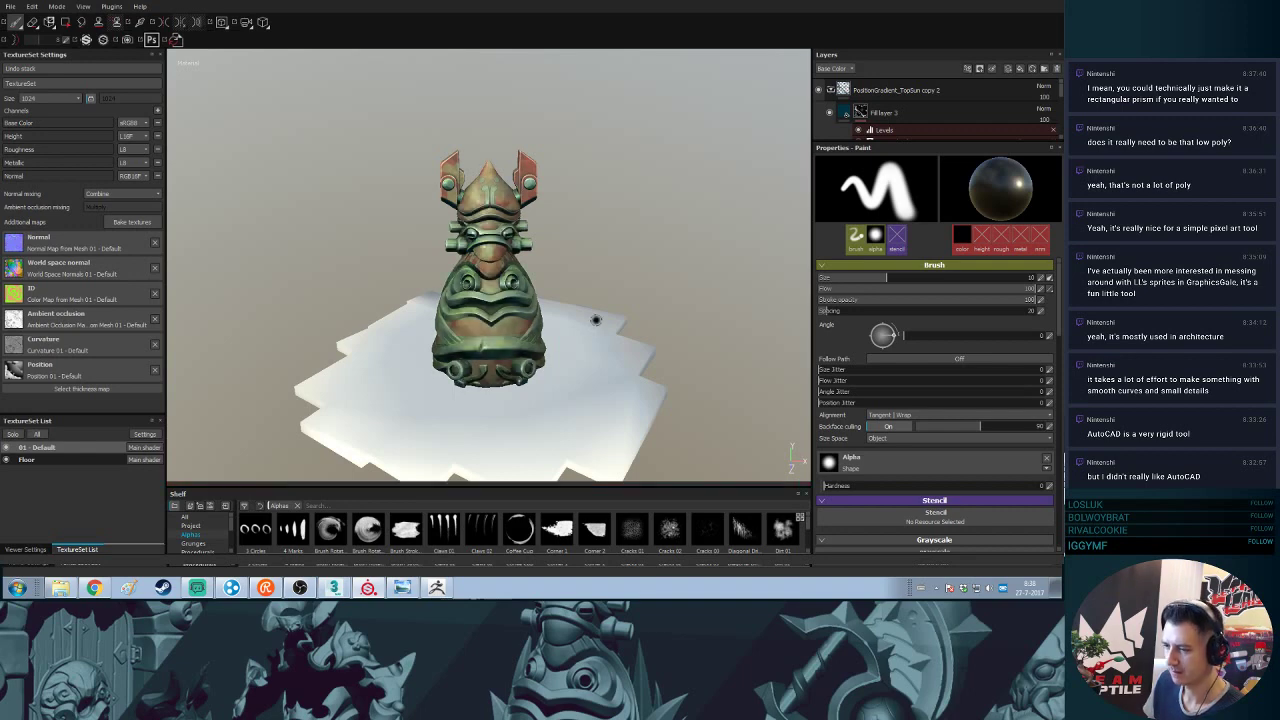
- Make Floor the active texture set
left_click_drag(680, 317, 625, 347, "alt")
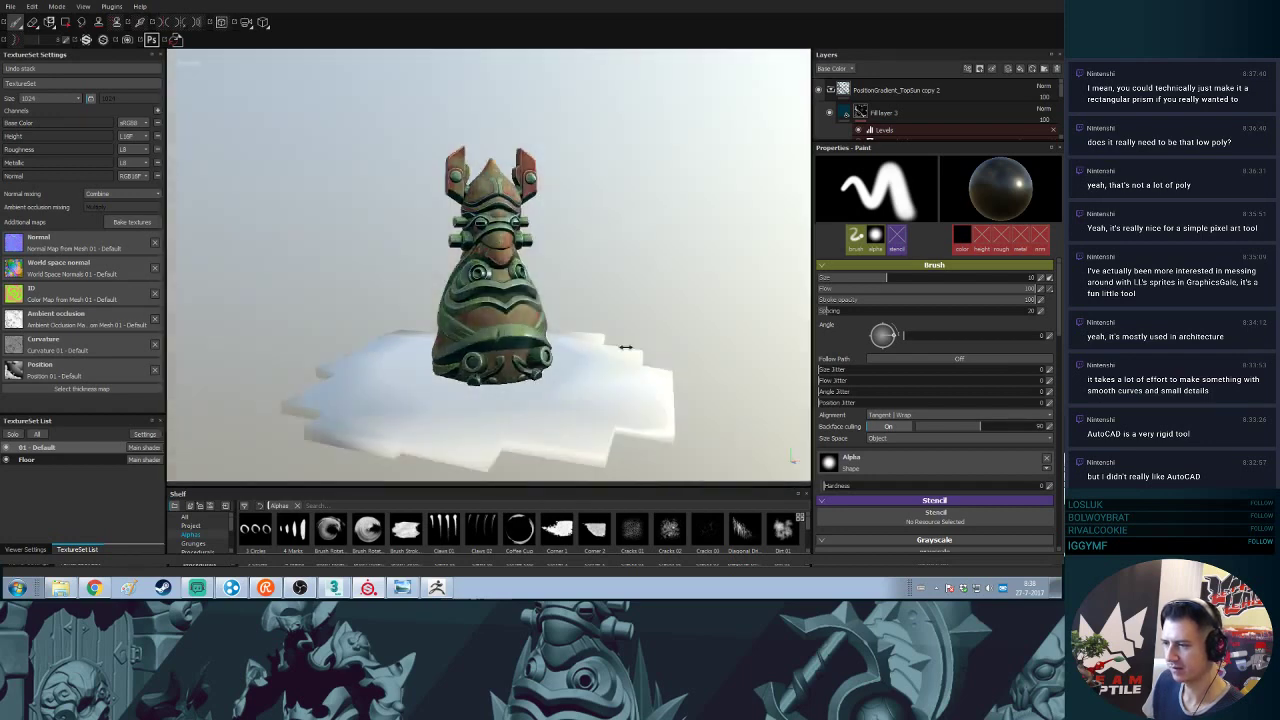
right_click_drag(625, 347, 560, 357, "shift")
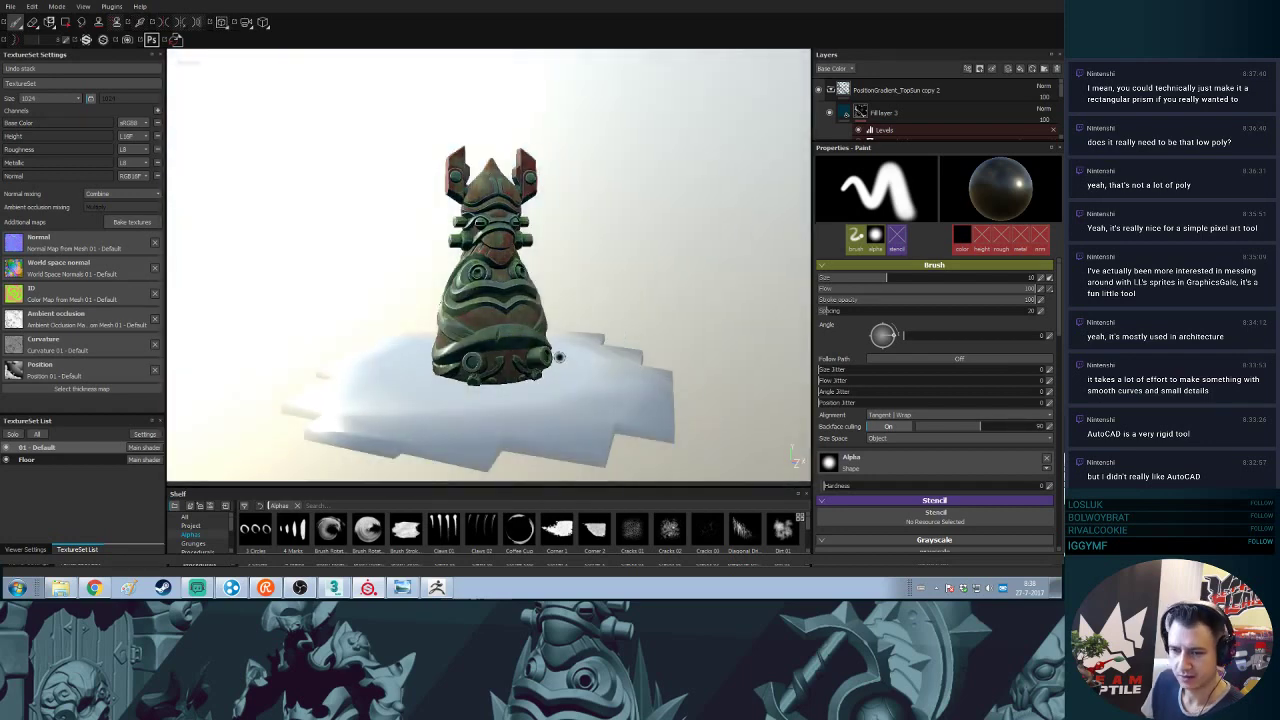
left_click(38, 466)
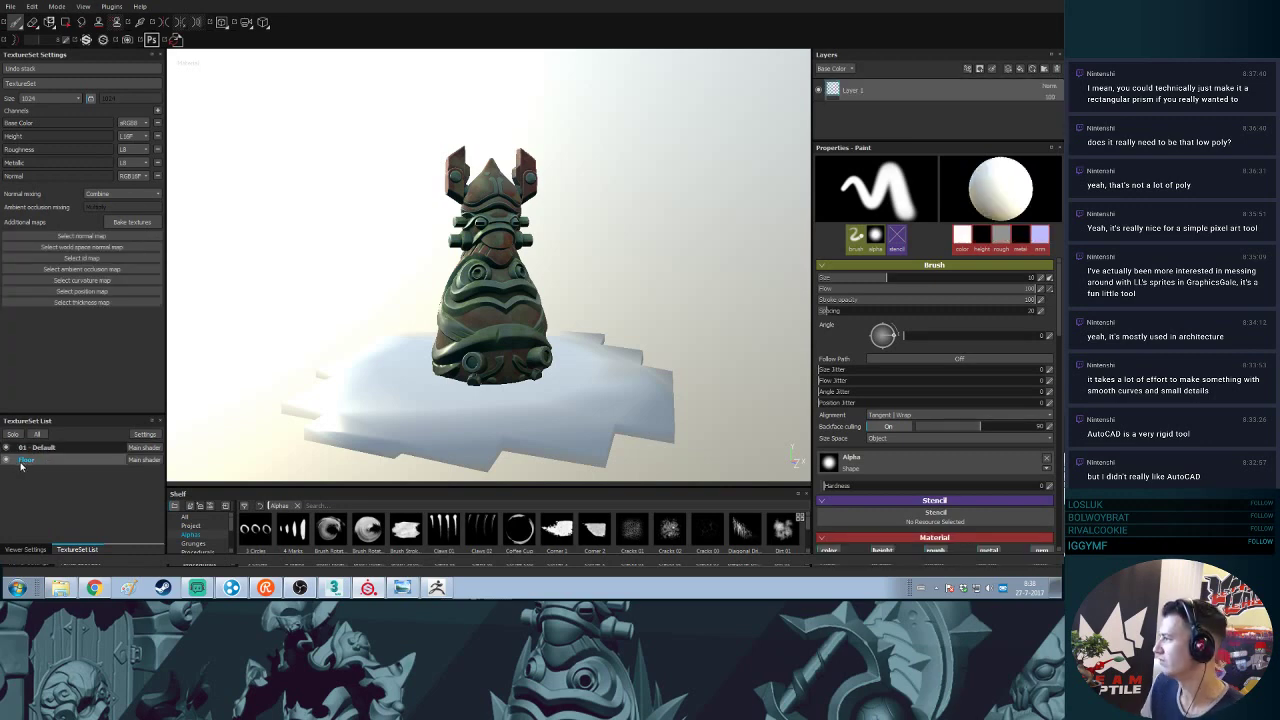
- Examine the textured totem and the untextured floor mesh from several angles and under different environment lighting
mouse_move(720, 218)
right_mouse_down("shift")
mouse_move(646, 266)
mouse_move(569, 260)
mouse_move(629, 291)
right_mouse_up("shift")
left_click_drag(629, 291, 663, 298, "alt")
middle_click_drag(663, 298, 661, 272, "alt")
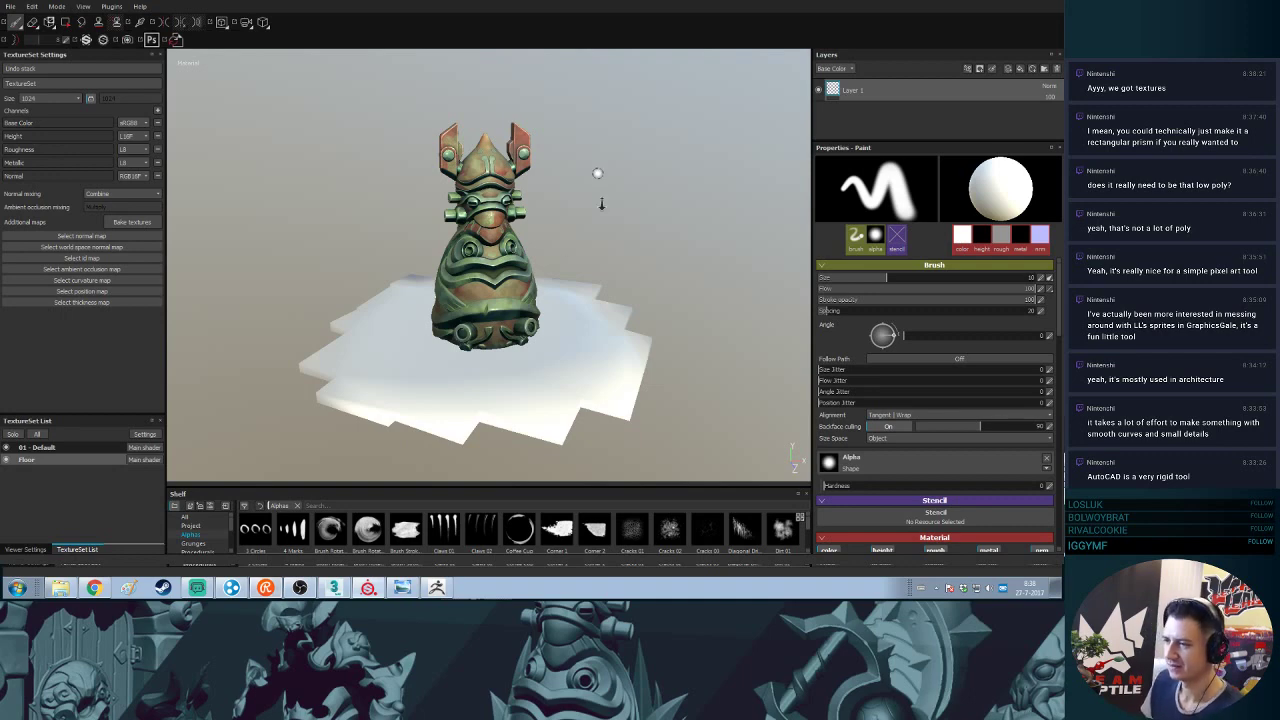
scroll(620, 220, "up", 3)
left_click_drag(682, 237, 608, 232, "alt")
right_click_drag(608, 233, 685, 252, "shift")
right_click_drag(697, 304, 671, 229, "alt")
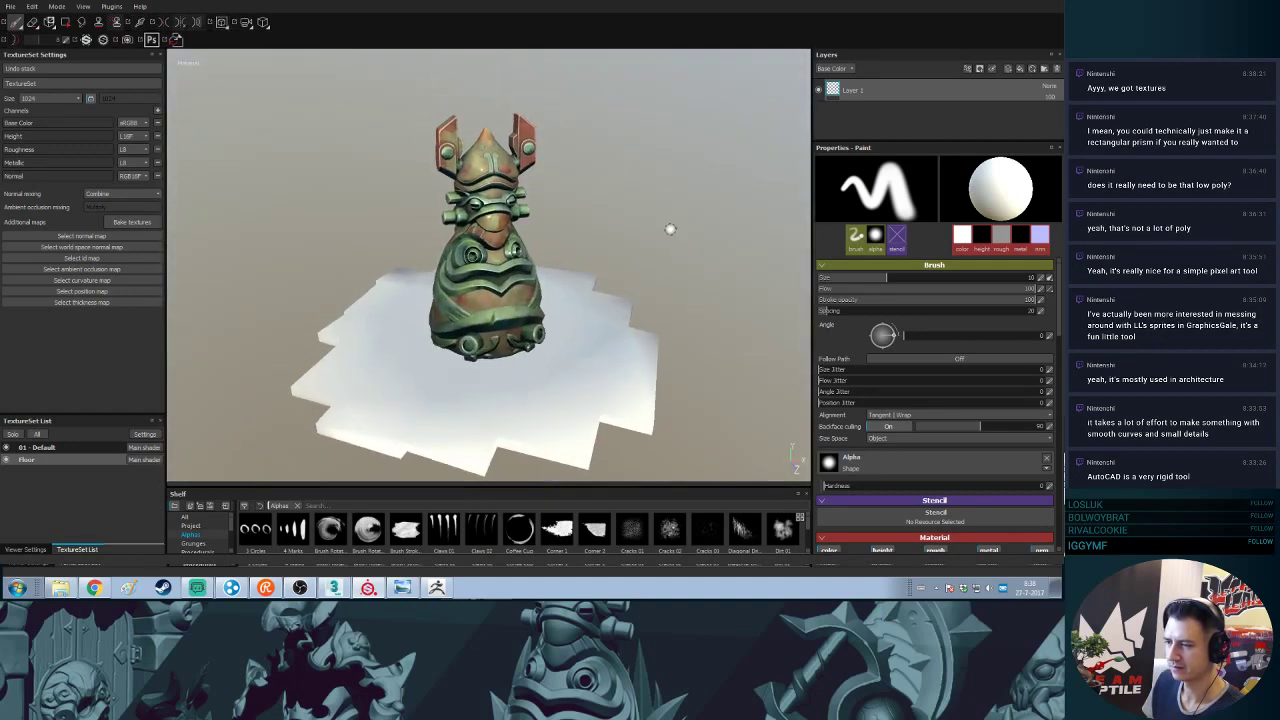
mouse_move(671, 229)
left_mouse_down()
mouse_move(749, 200)
mouse_move(668, 205)
left_mouse_up()
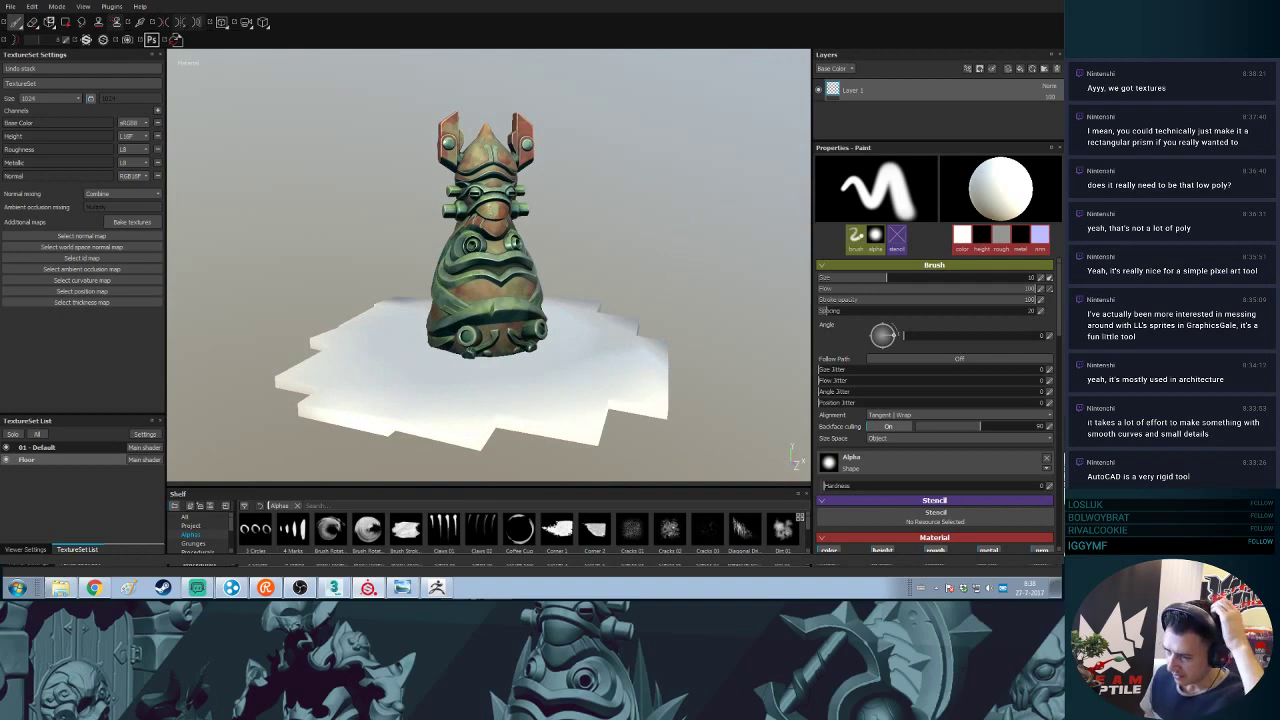
- Switch to ZBrush and examine the high-poly totem sculpt with its floor tiles and grass
key("alt+Tab")
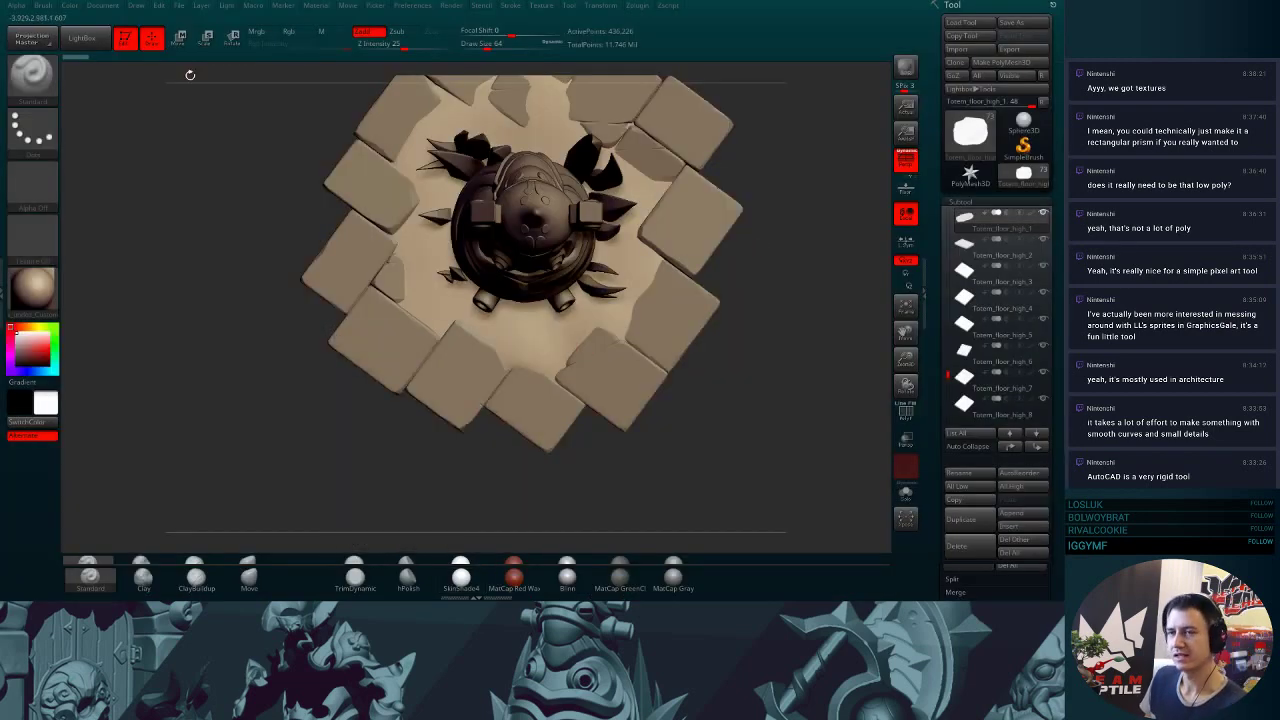
left_click(83, 39)
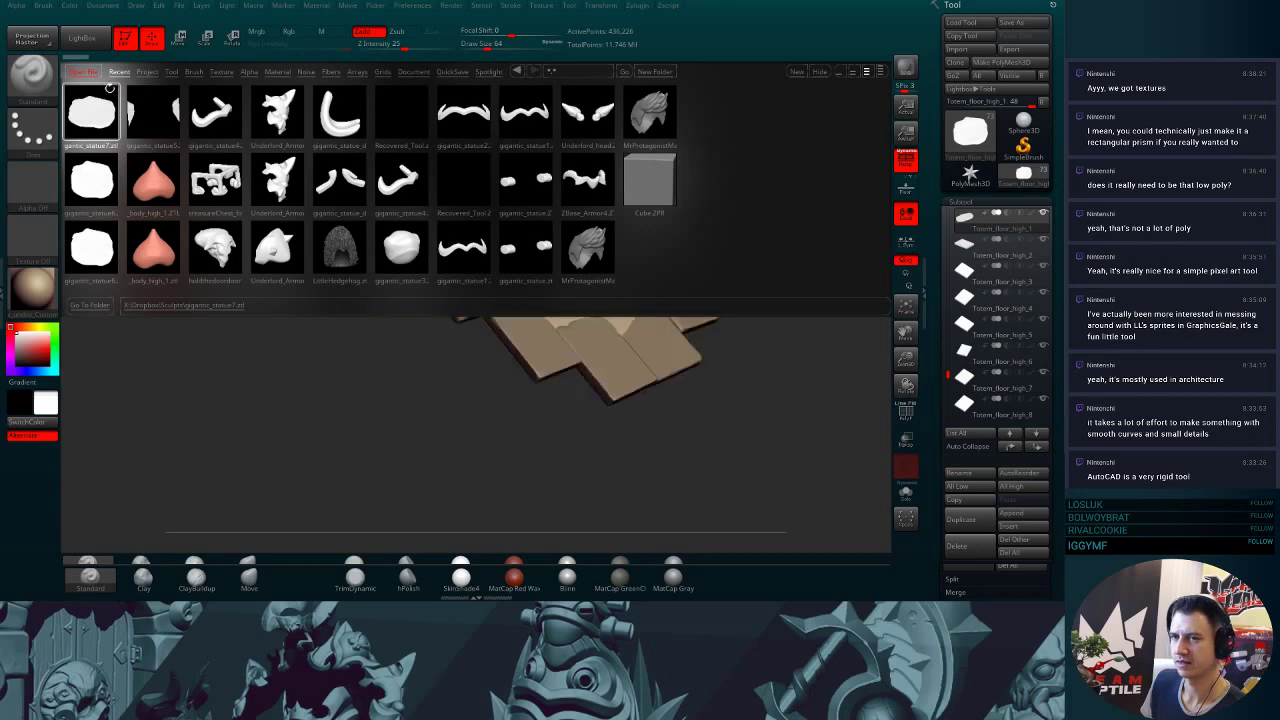
left_click(105, 39)
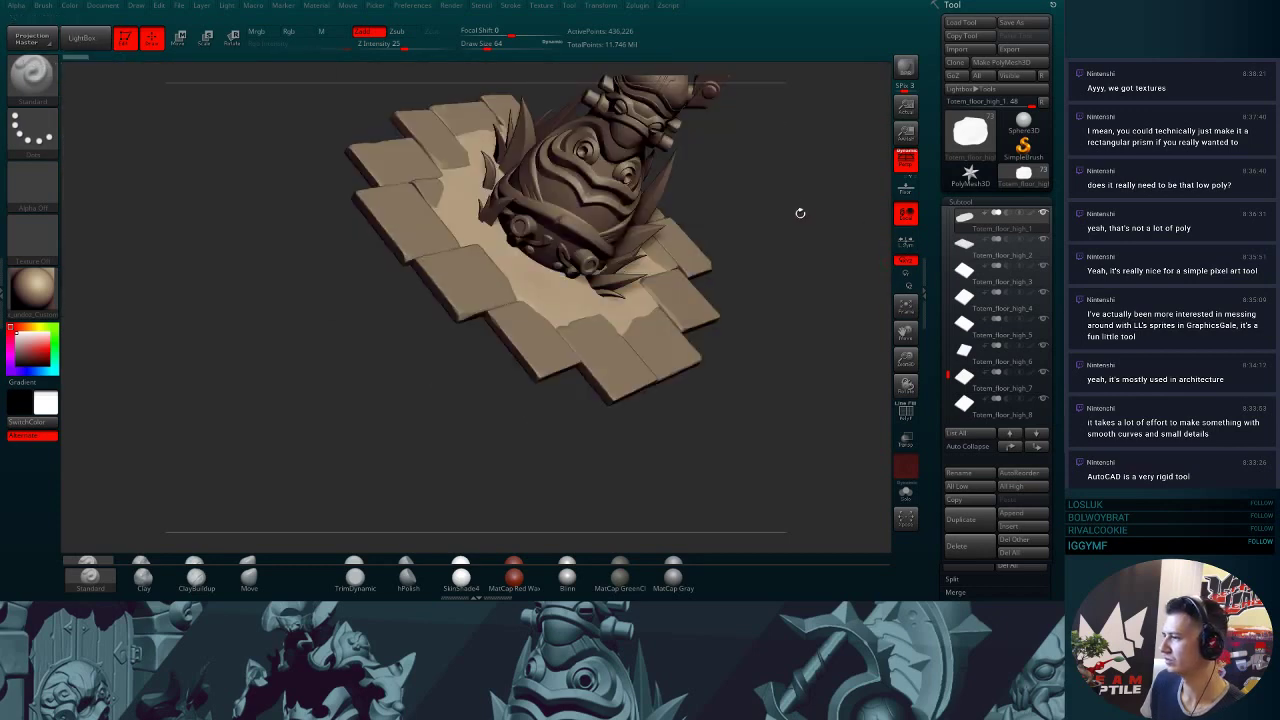
left_click_drag(800, 211, 751, 233, "shift")
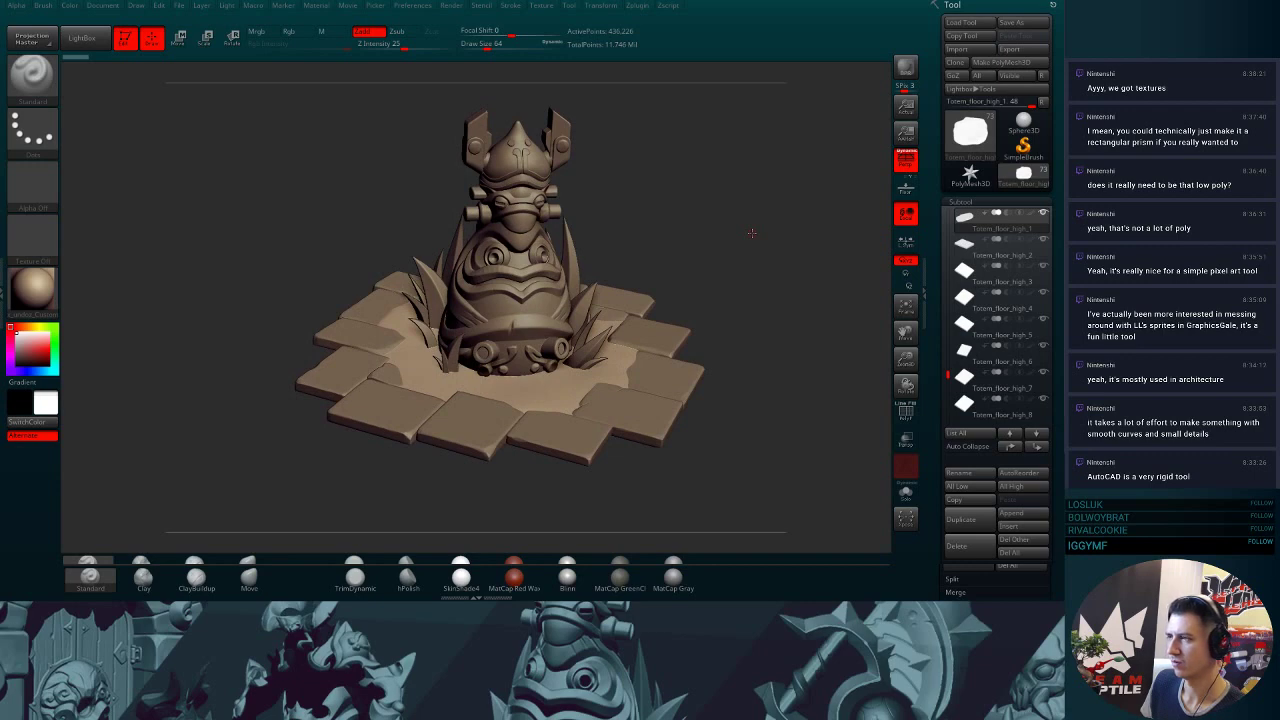
- Open LightBox, leave edit mode and clear the drawn totem from the canvas
left_click(82, 40)
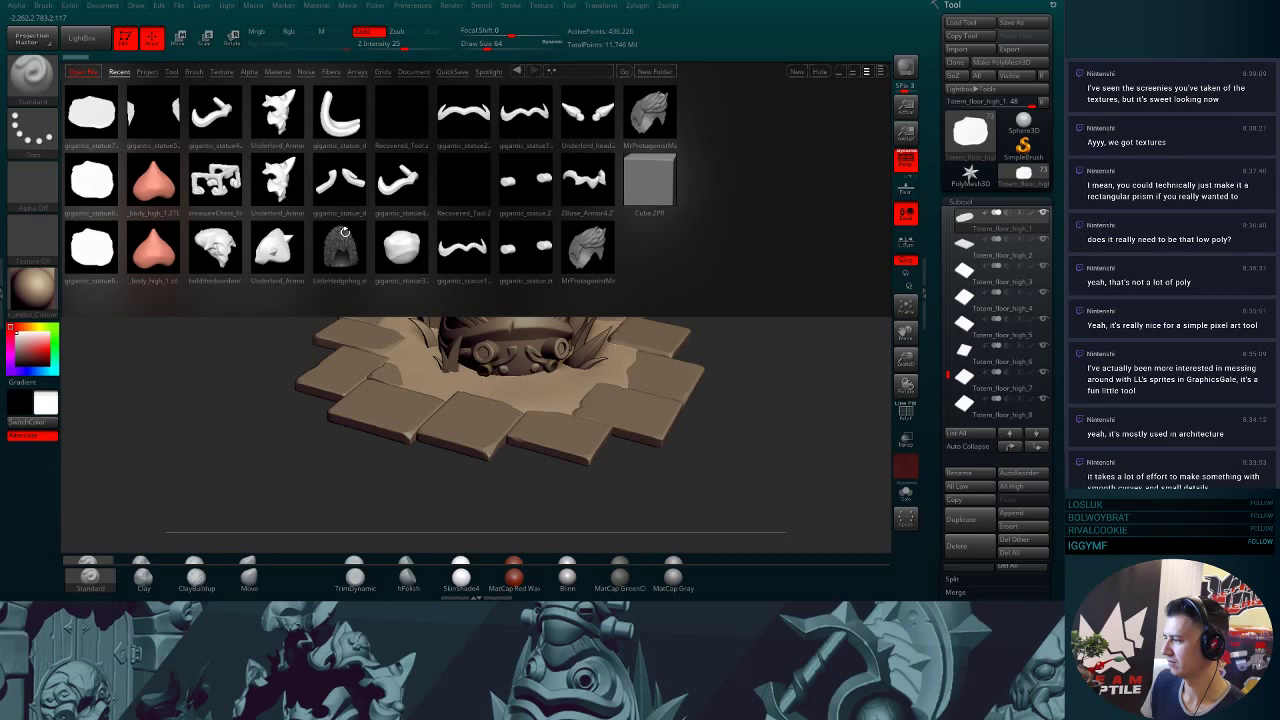
left_click(80, 182)
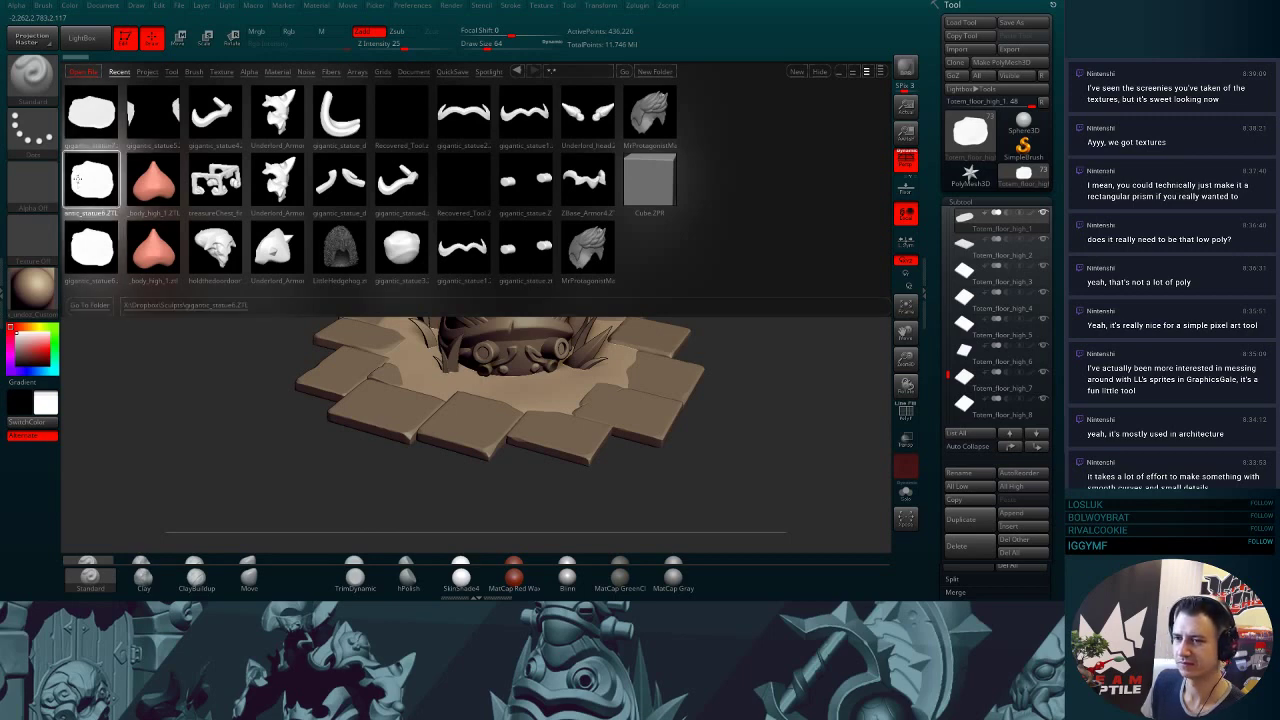
mouse_move(738, 364)
left_mouse_down()
mouse_move(753, 423)
mouse_move(737, 393)
left_mouse_up()
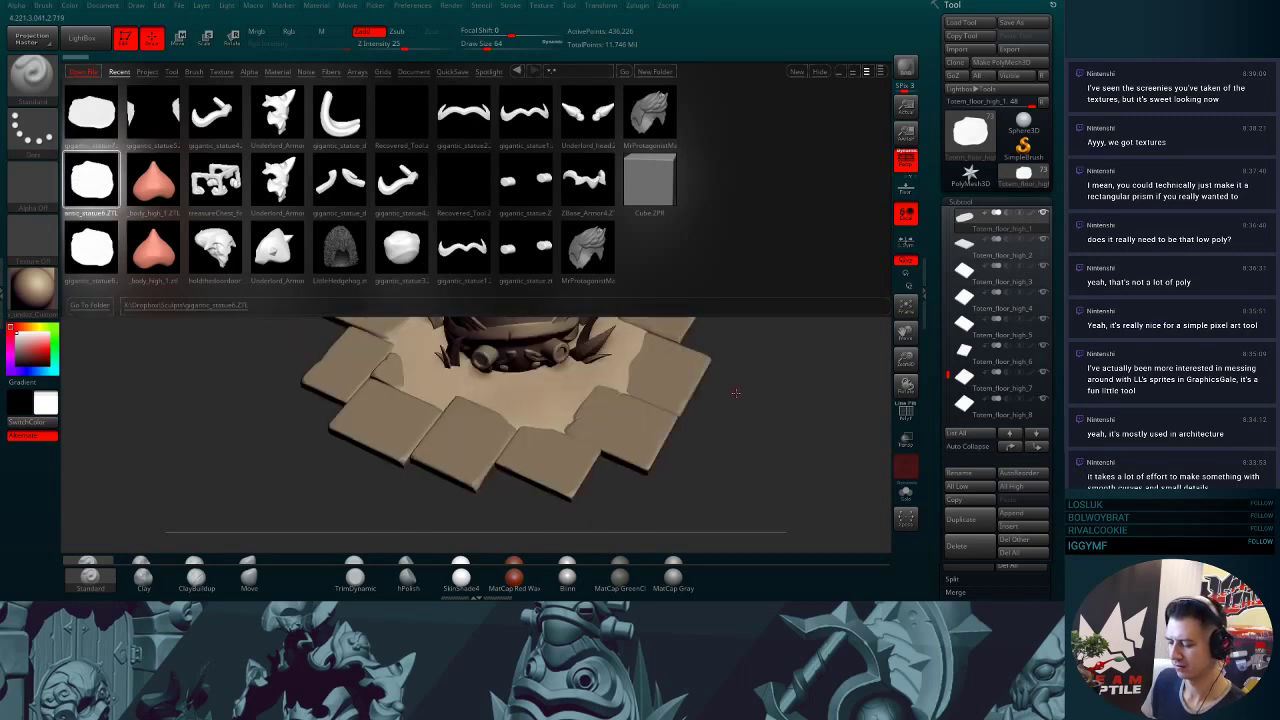
key("t")
key("t")
key("ctrl+n")
left_click(564, 380)
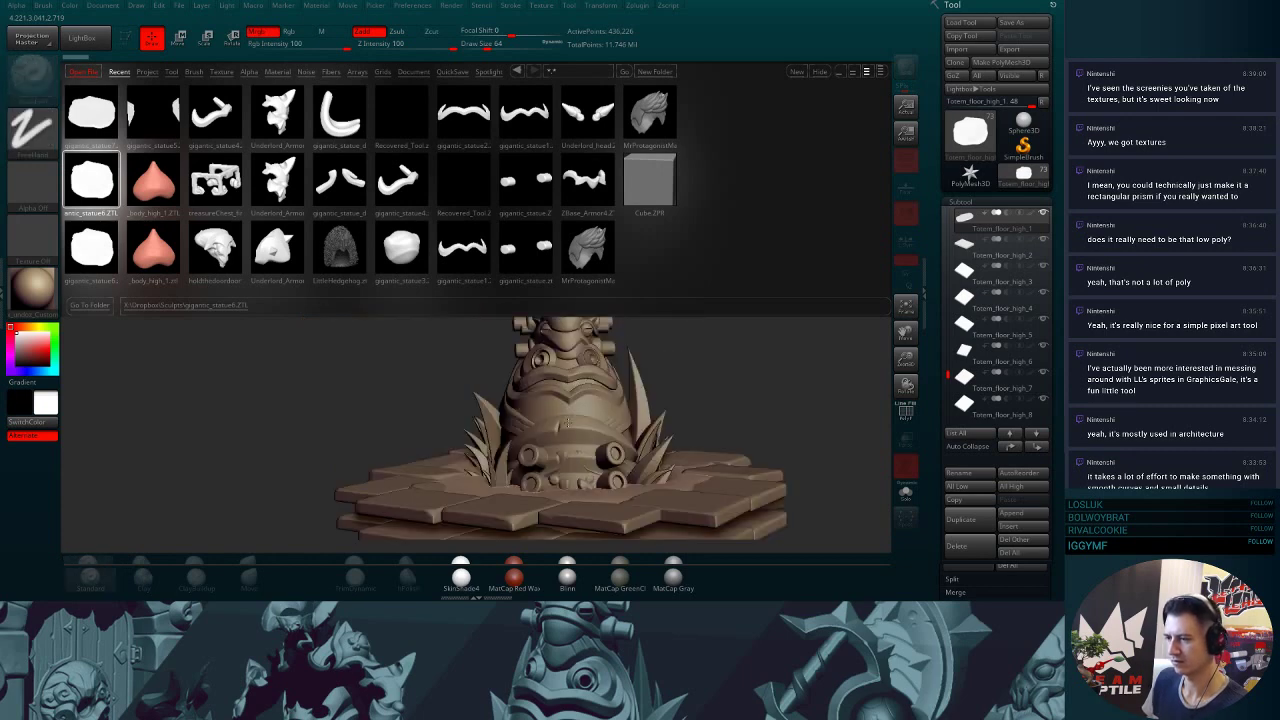
key("ctrl+n")
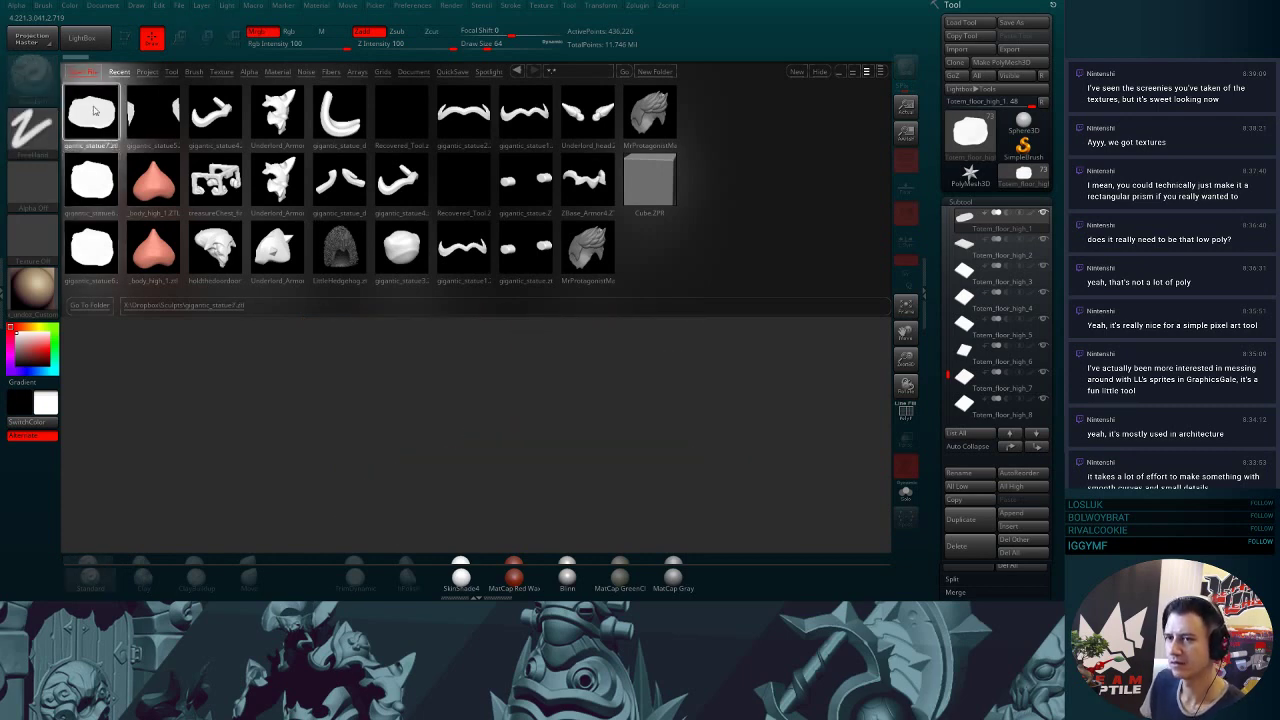
- Draw the multi-part totem tool on the empty canvas, enter edit mode and hide LightBox
left_click(970, 175)
left_click(1023, 175)
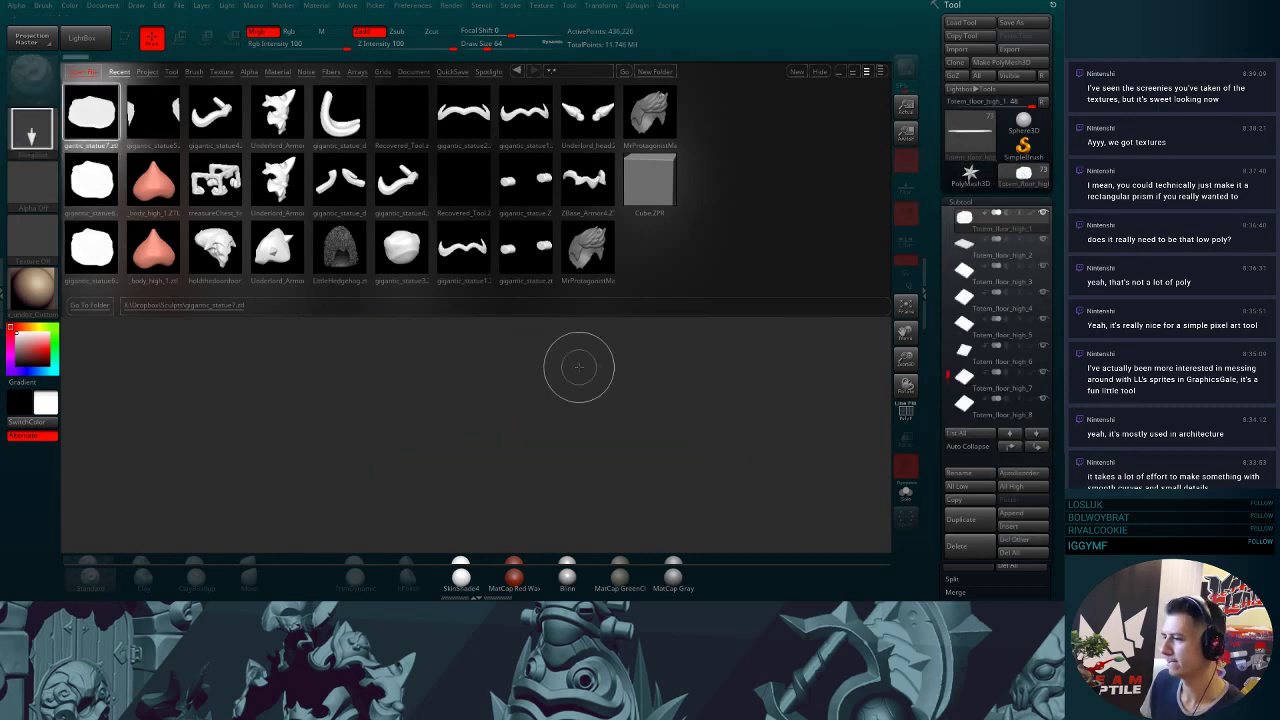
mouse_move(580, 366)
left_mouse_down()
mouse_move(594, 400)
mouse_move(577, 416)
left_mouse_up()
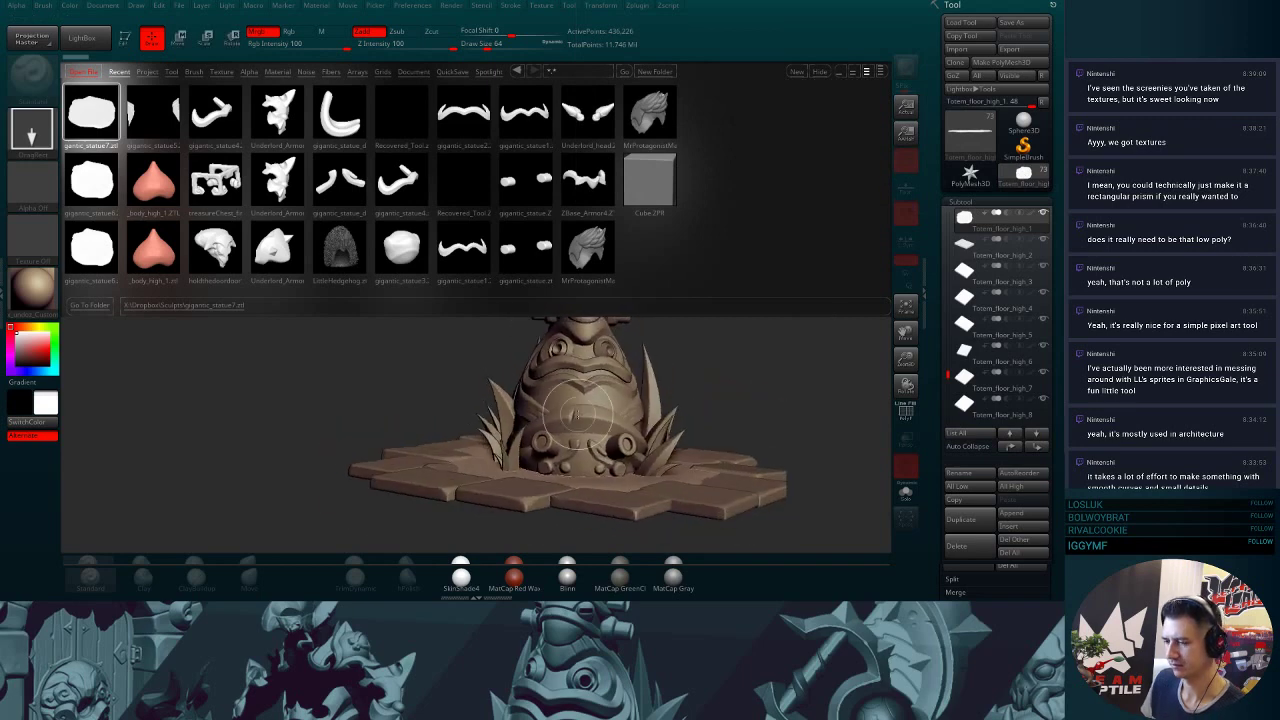
key("t")
left_click(84, 40)
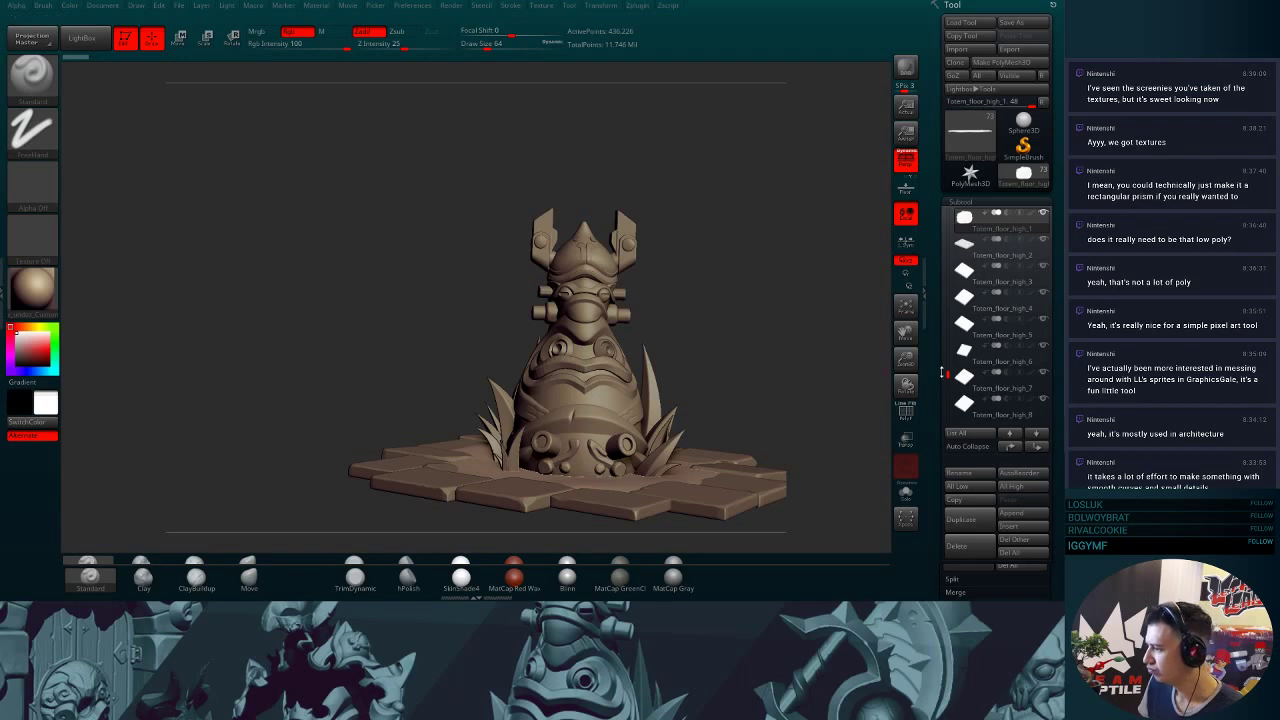
- Hide all the Totem_grass_high subtools around the base of the totem
mouse_move(948, 373)
left_mouse_down()
mouse_move(953, 347)
mouse_move(955, 364)
left_mouse_up()
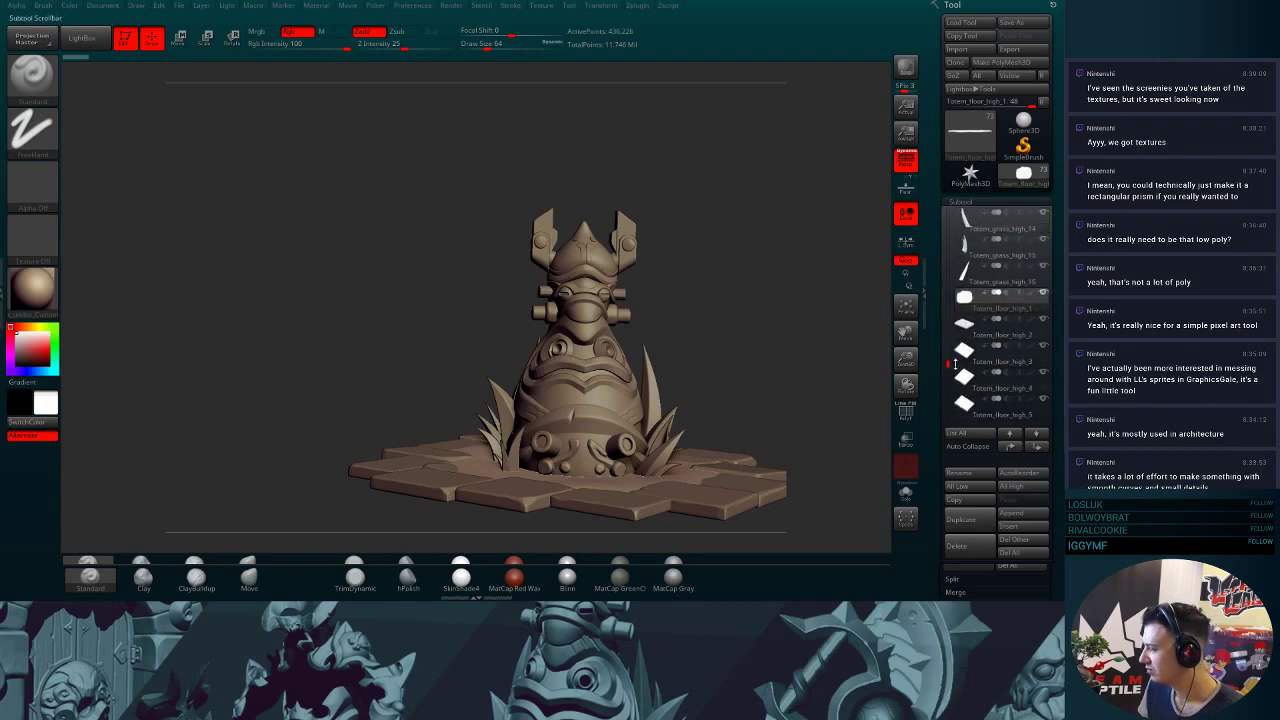
left_click_drag(746, 266, 752, 297)
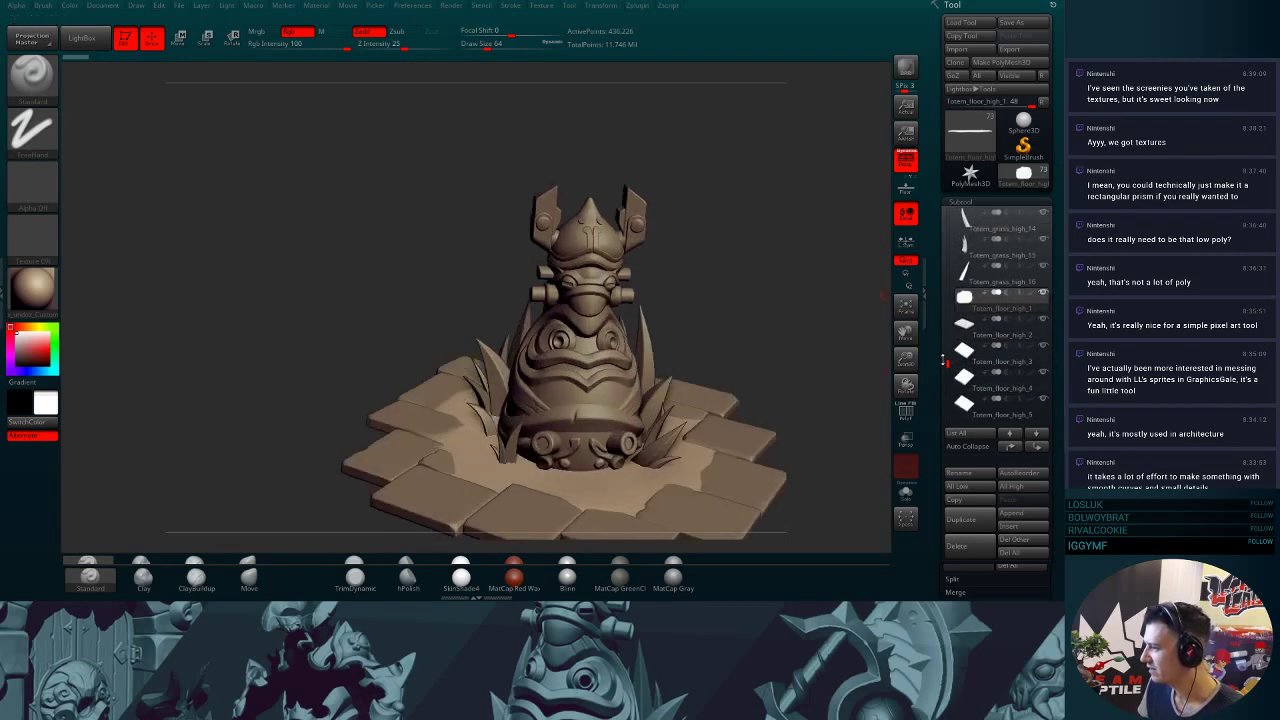
left_click_drag(946, 363, 948, 355)
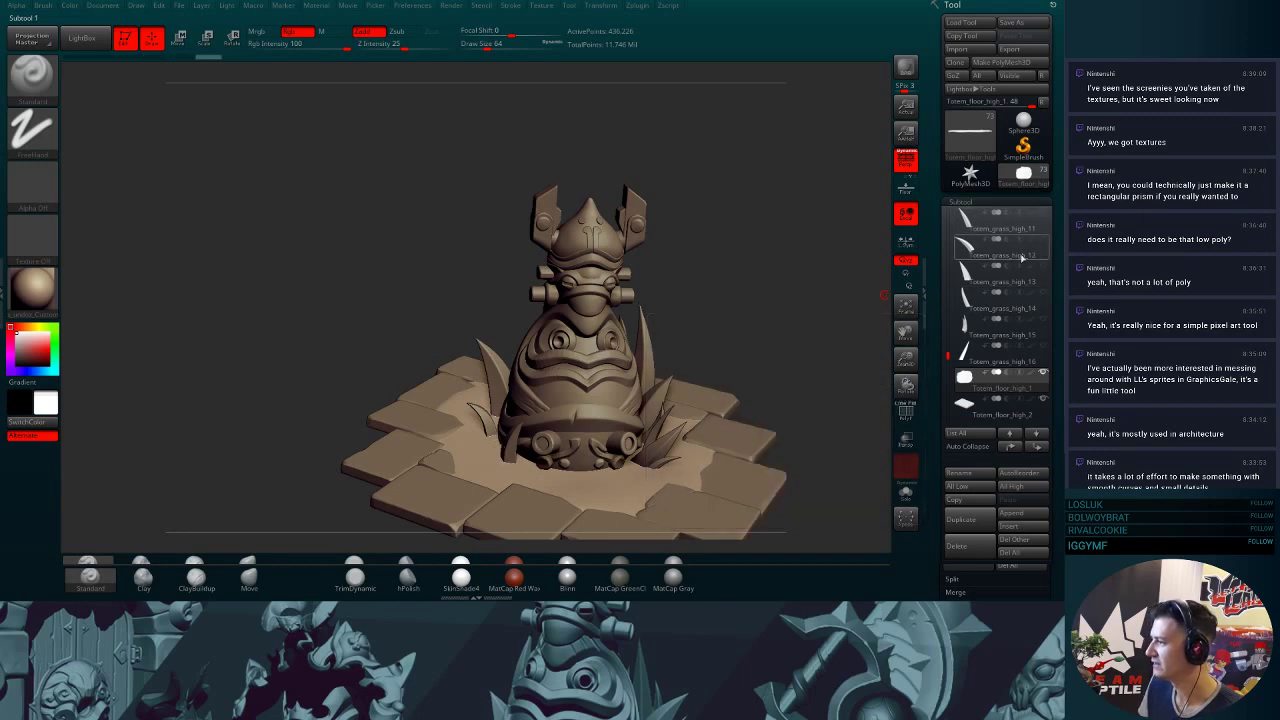
scroll(1000, 335, "up", 5)
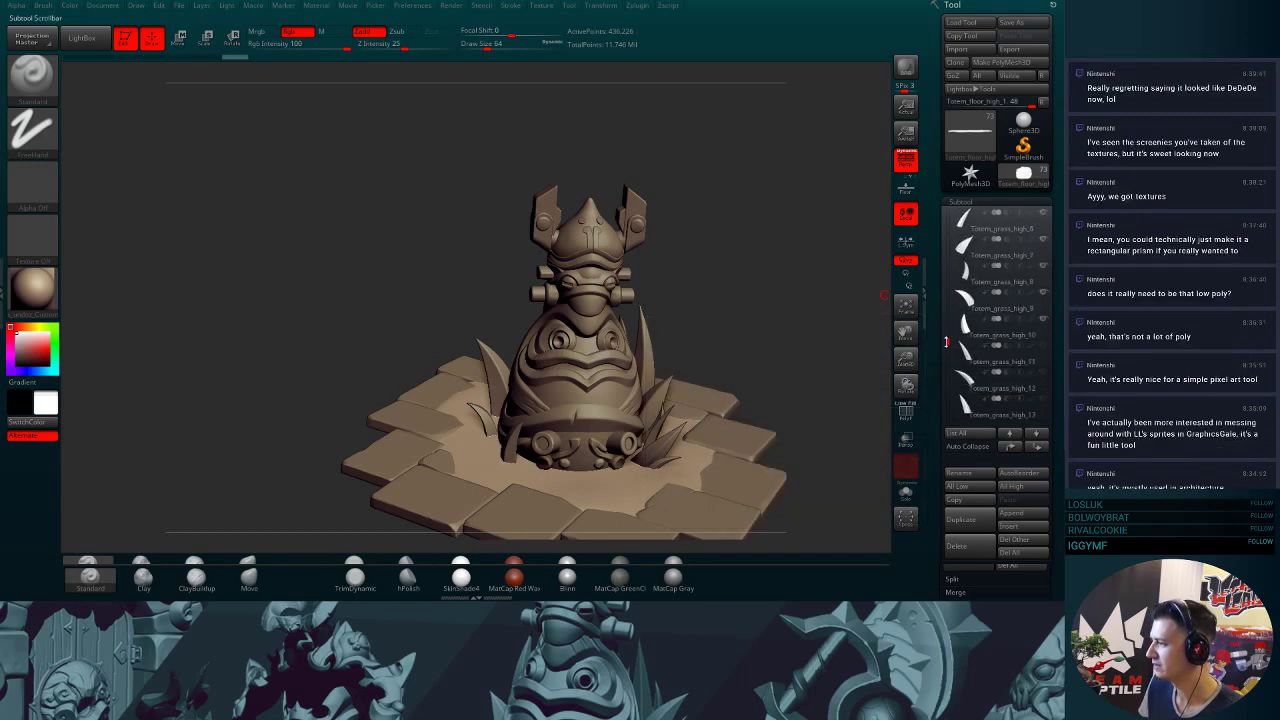
mouse_move(947, 342)
left_mouse_down()
mouse_move(946, 388)
mouse_move(948, 338)
left_mouse_up()
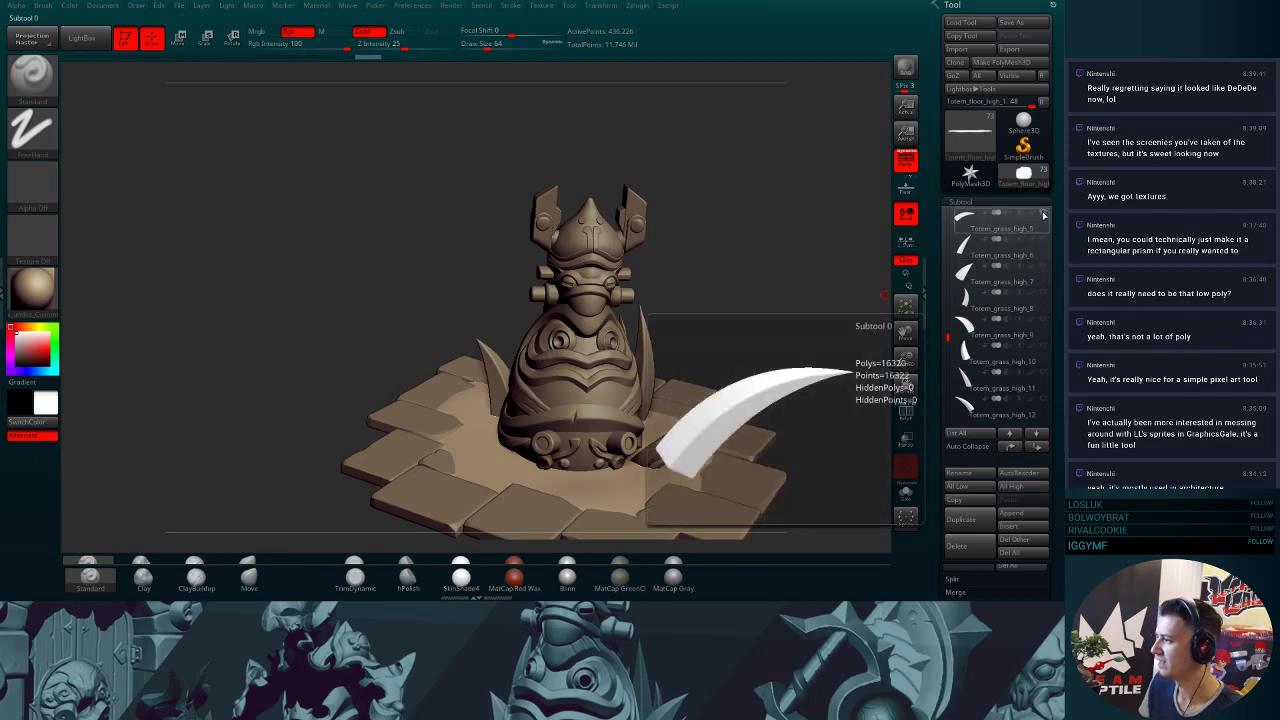
left_click_drag(947, 339, 948, 324)
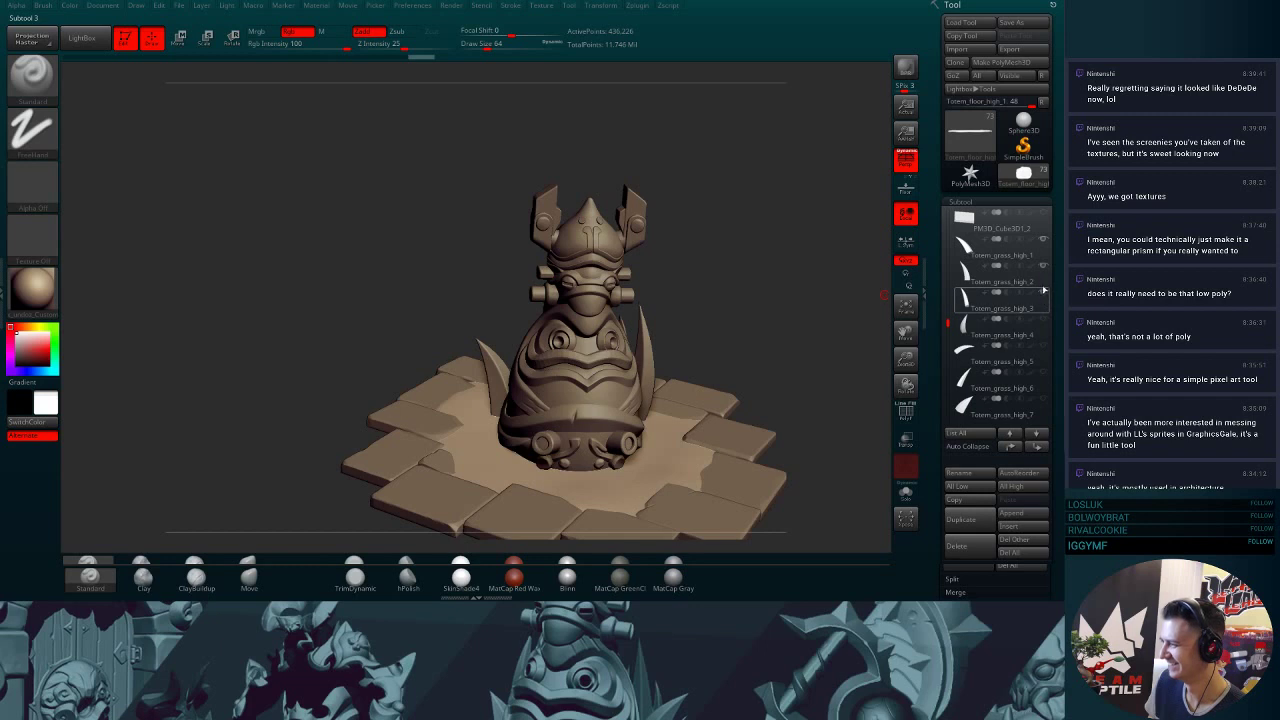
left_click(1044, 240)
- Hide the subtools Totem_body_high__31 through Totem_body_high__35
left_click_drag(948, 323, 948, 305)
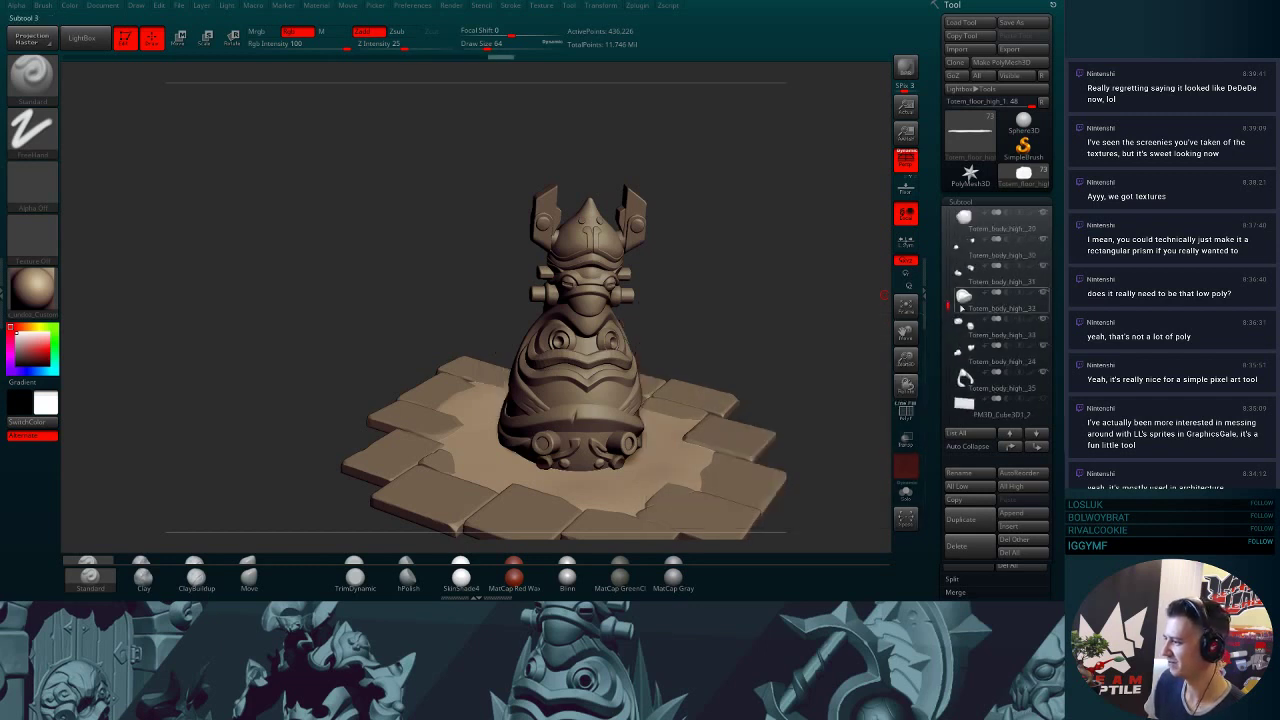
left_click(1044, 373)
left_click(1044, 348)
left_click(1044, 321)
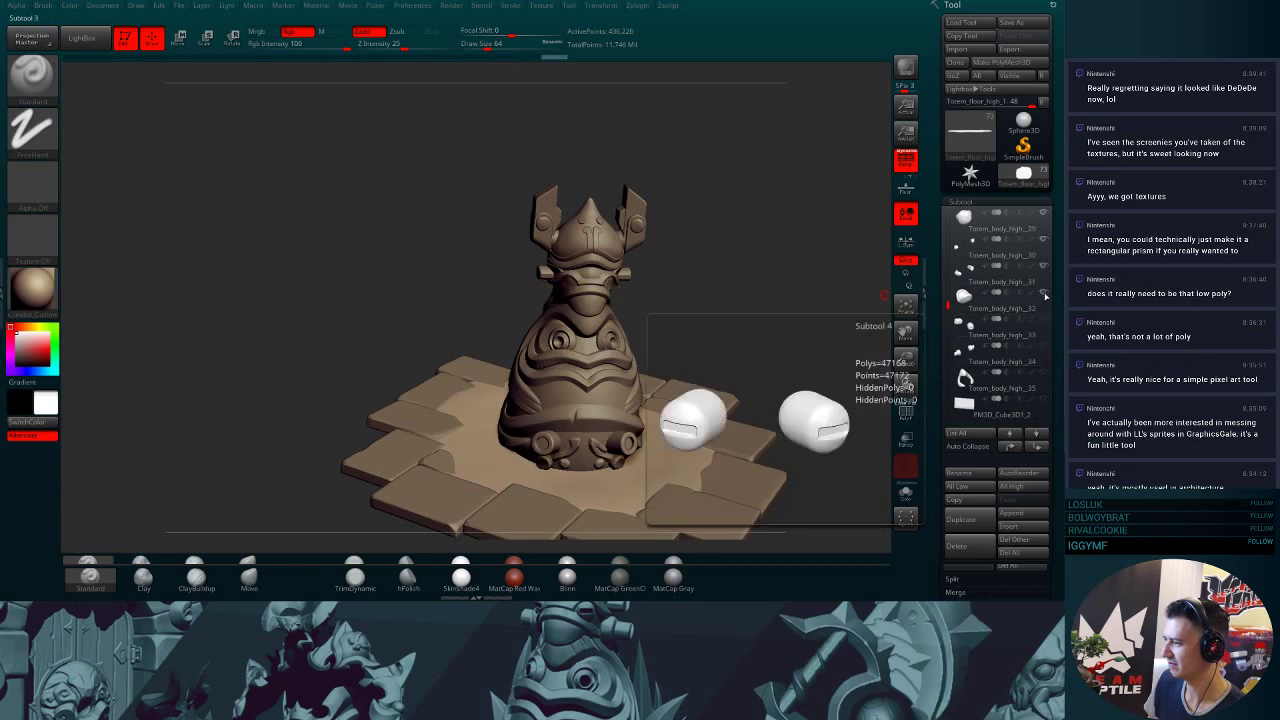
left_click(1045, 276)
left_click(1044, 294)
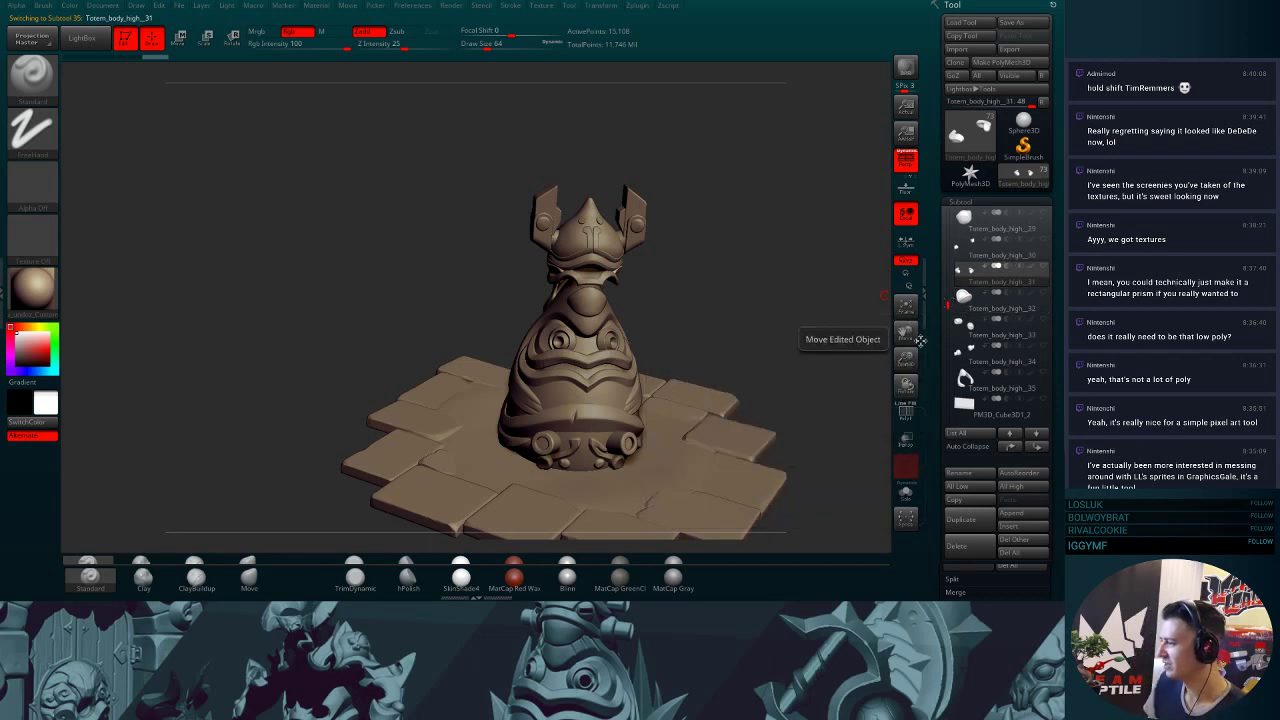
- Hide Totem_body_high__21, __22 and __28 together with the Totem_horns_high subtools 23 through 27
left_click_drag(949, 303, 949, 282)
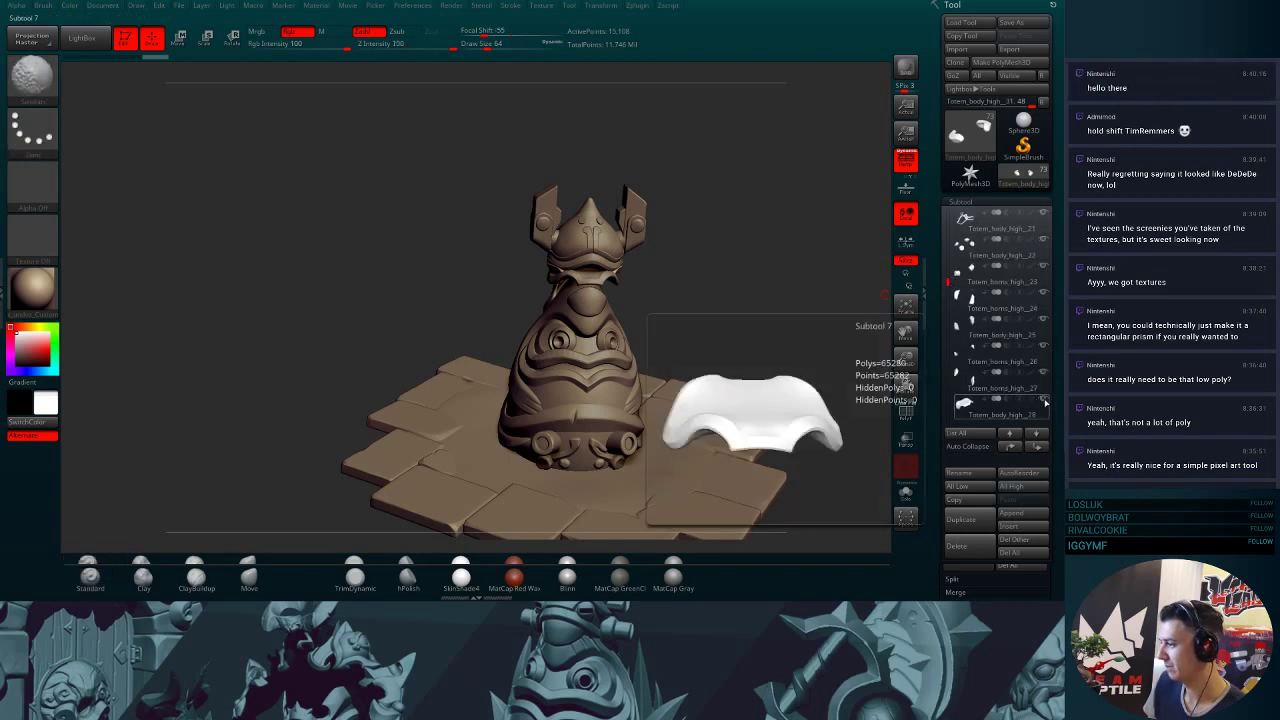
left_click(1044, 399, "shift")
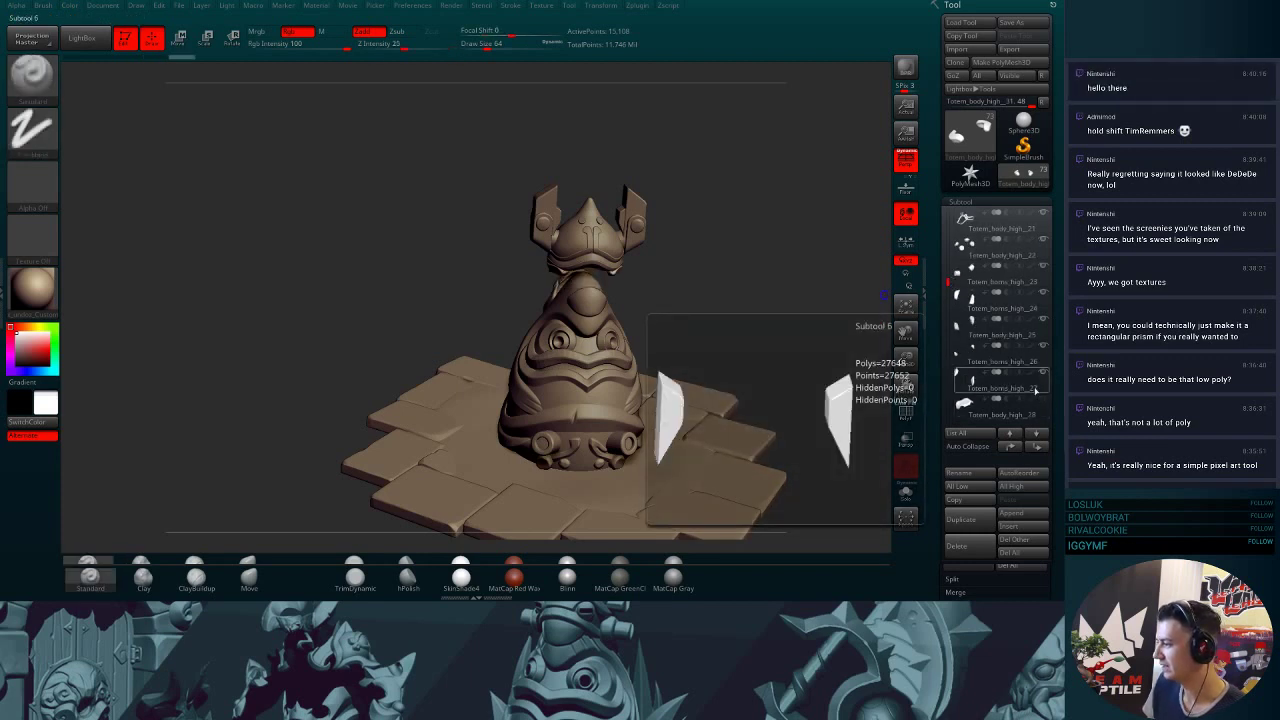
left_click(1040, 378)
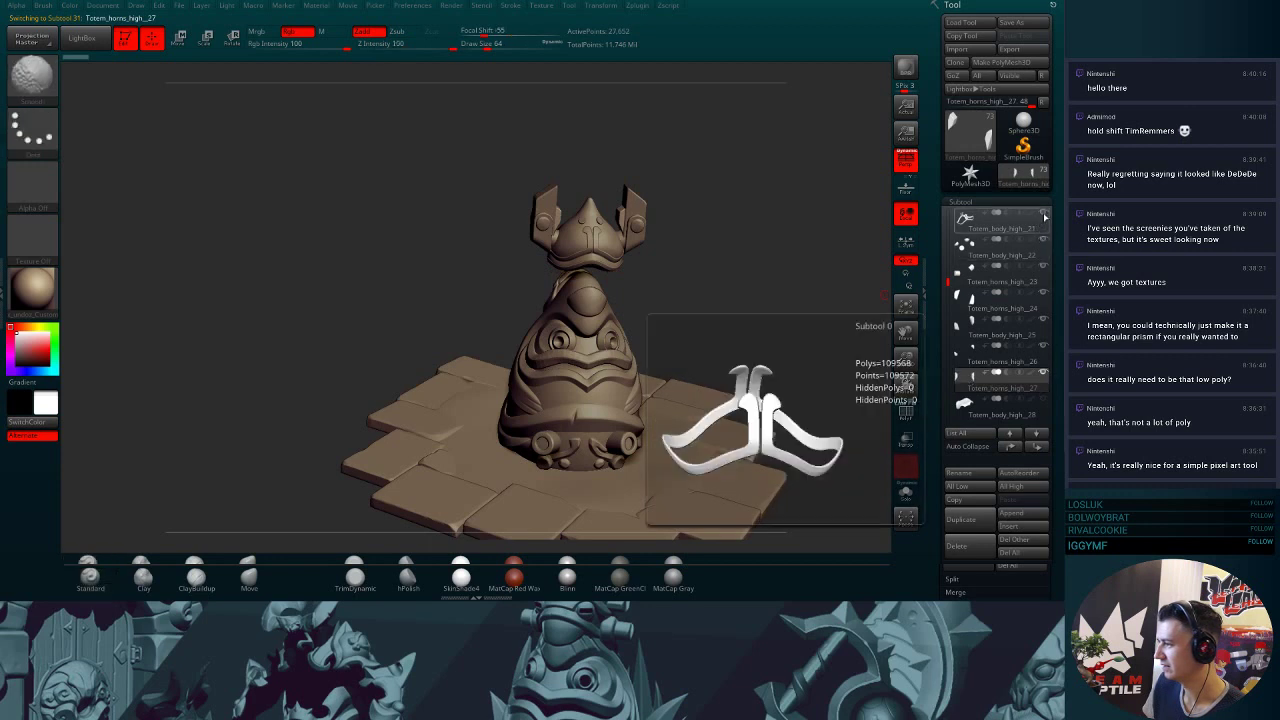
mouse_move(1044, 244)
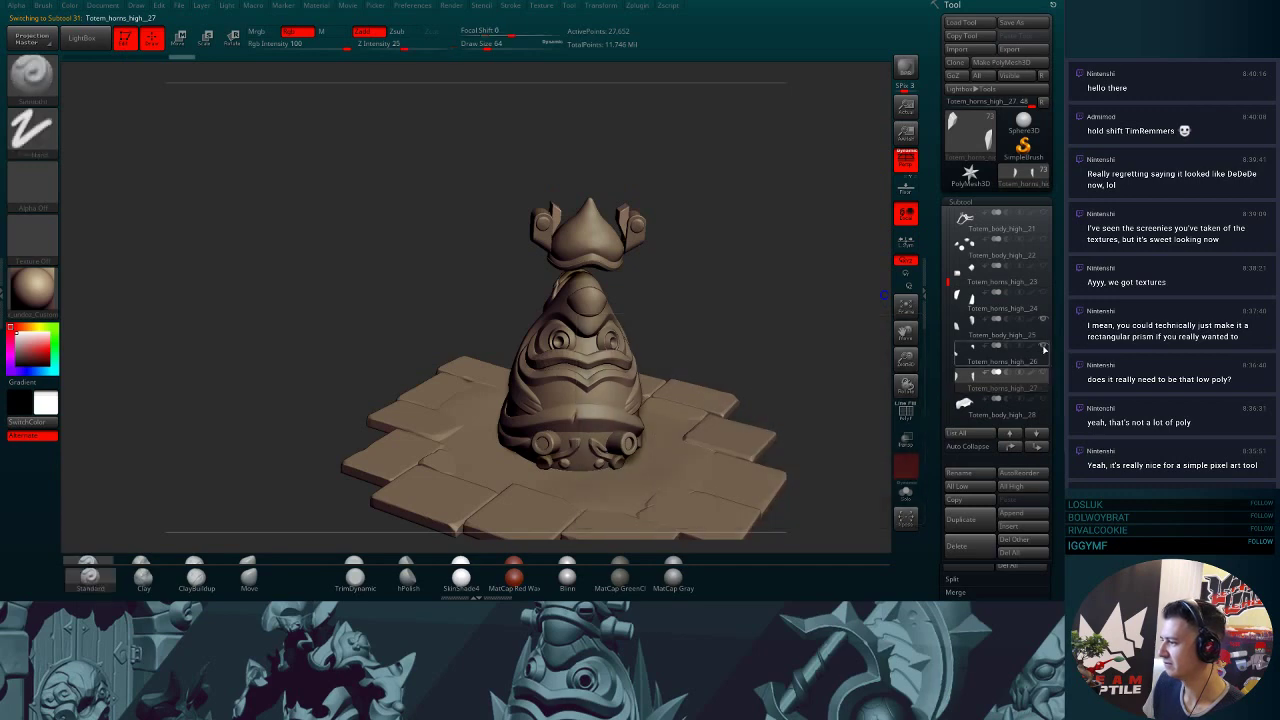
left_click(1044, 348)
mouse_move(1043, 322)
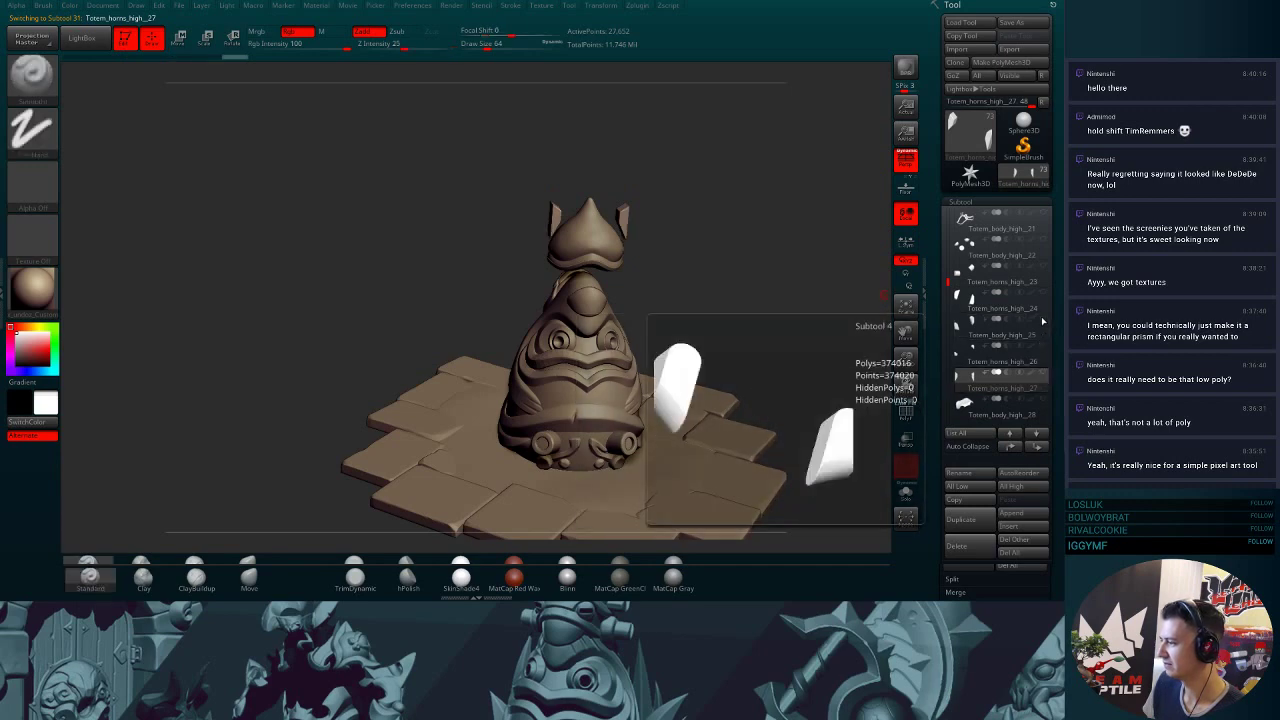
- Make Totem_body_high__14 the active subtool and hide the subtools Totem_body_high__15 through Totem_body_high__20
left_click_drag(948, 284, 947, 259)
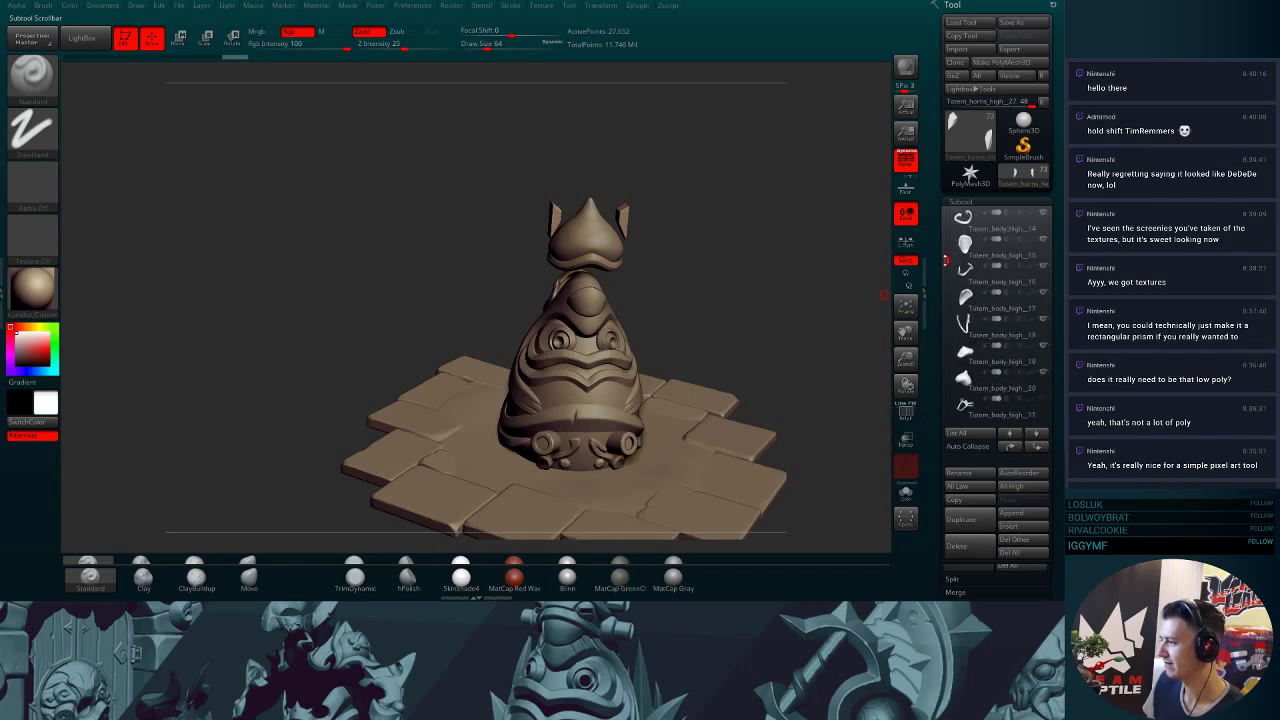
left_click(981, 376)
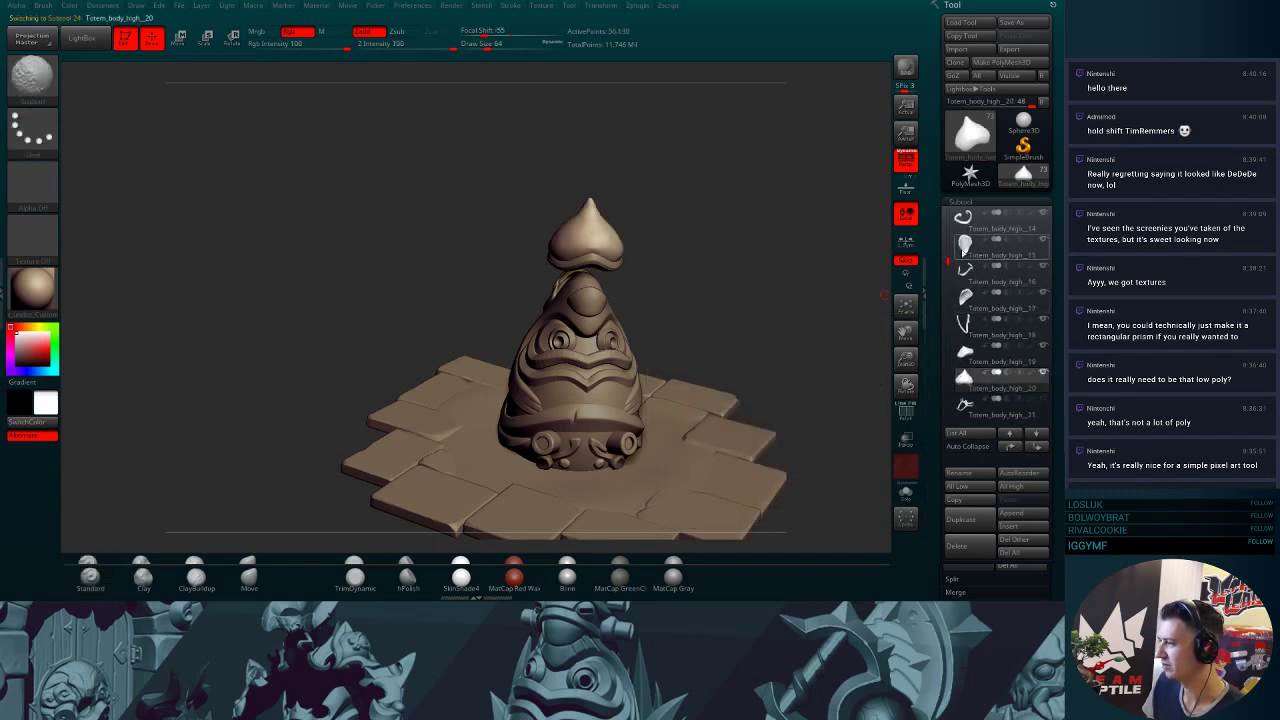
left_click(962, 220)
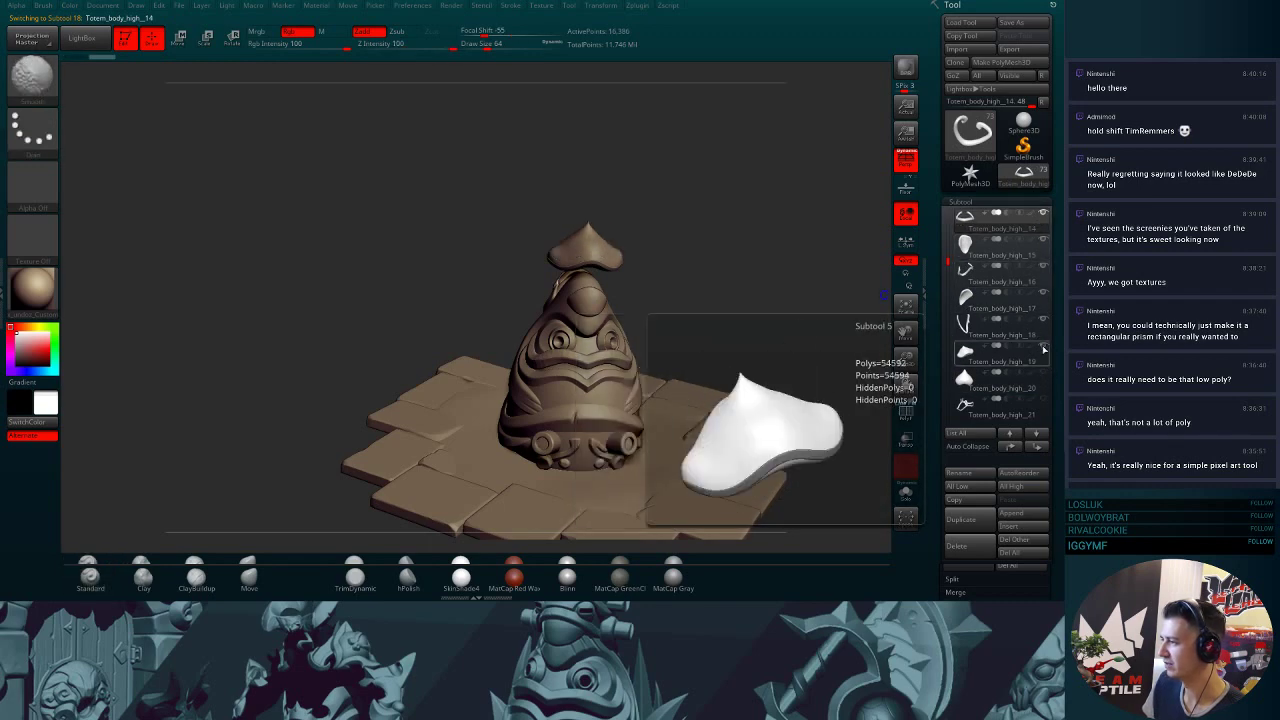
left_click(1044, 347, "shift")
left_click(1045, 321, "shift")
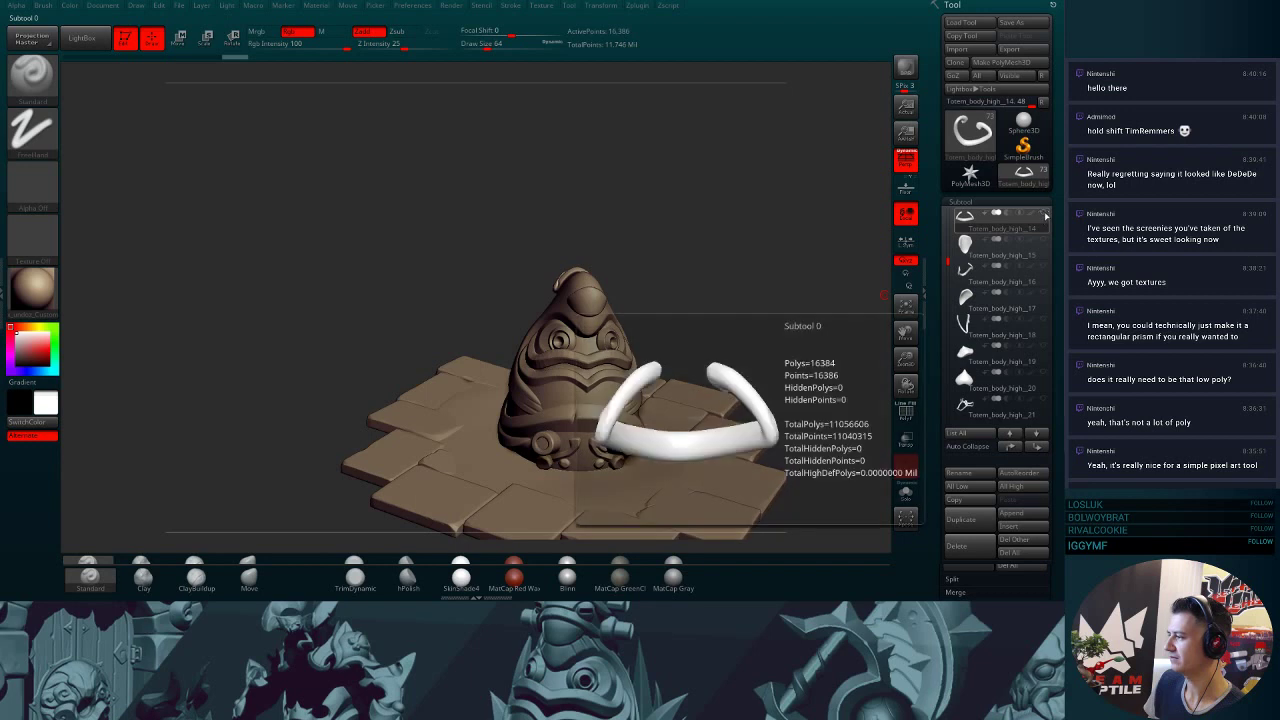
- Hide the subtools from Totem_body_high__11 through Totem_body_high__13, including the Extract7 and Extract1 pieces between them
left_click_drag(937, 253, 946, 242)
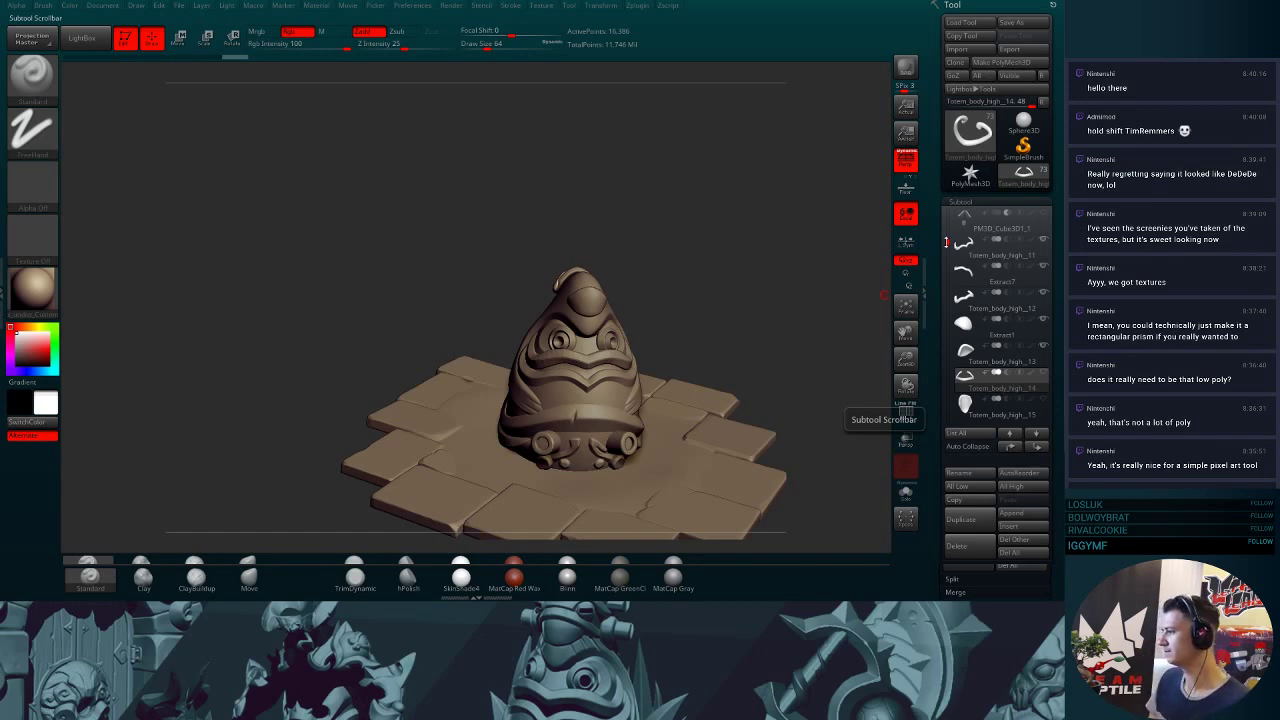
mouse_move(1039, 372)
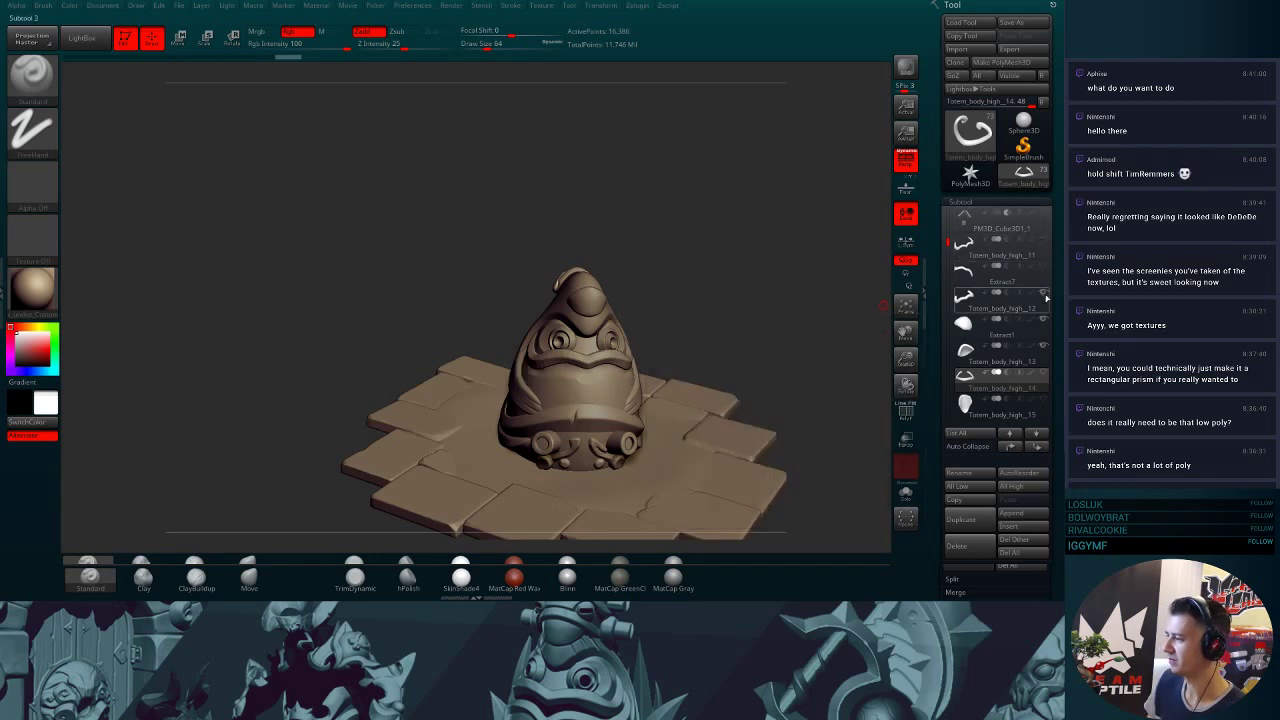
left_click(1046, 296)
left_click(1046, 322)
left_click(1047, 349)
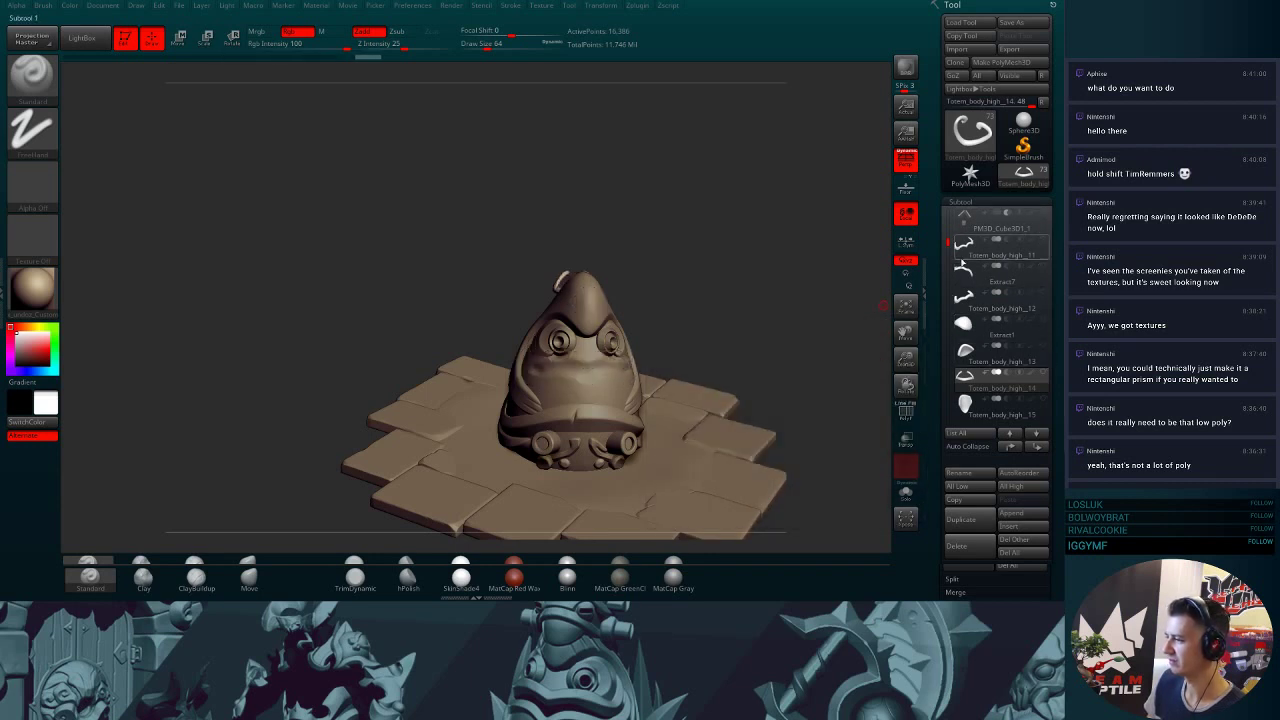
- Hide the Extract1 subtool above PM3D_Cube3D1_1 and the subtool Totem_body_high__10
mouse_move(948, 243)
left_mouse_down()
mouse_move(960, 217)
mouse_move(942, 235)
left_mouse_up()
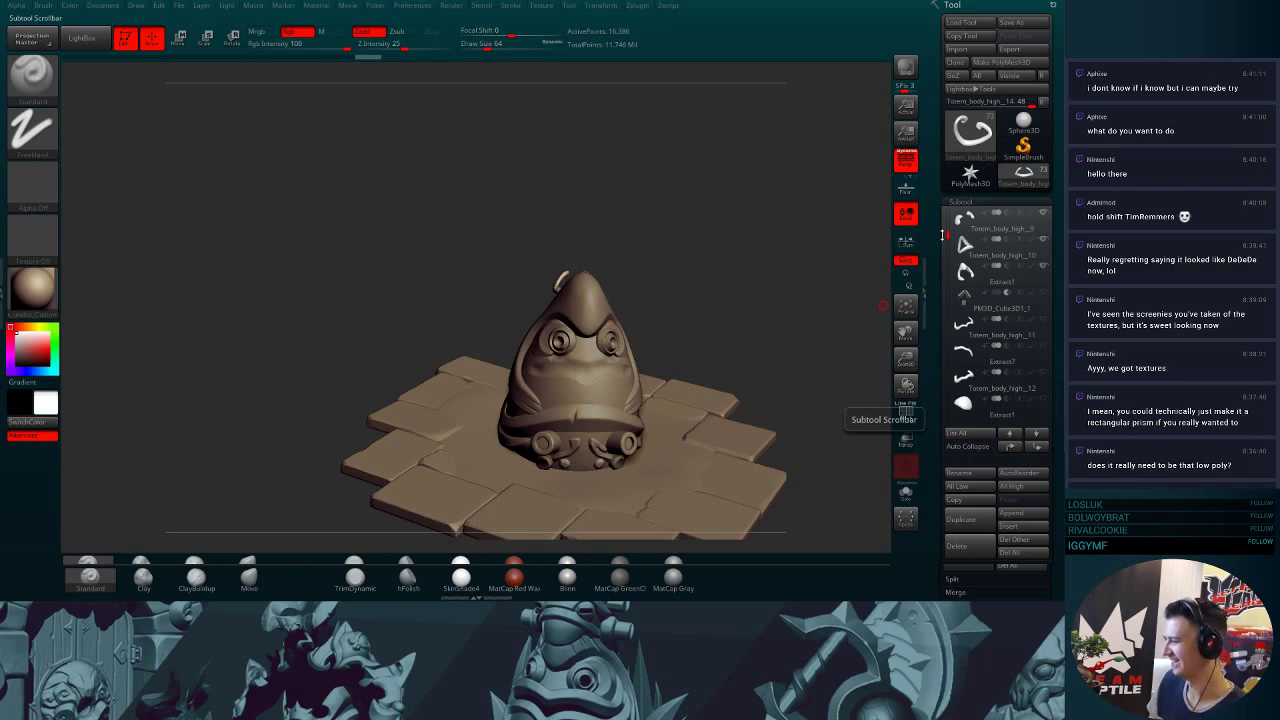
left_click(963, 243)
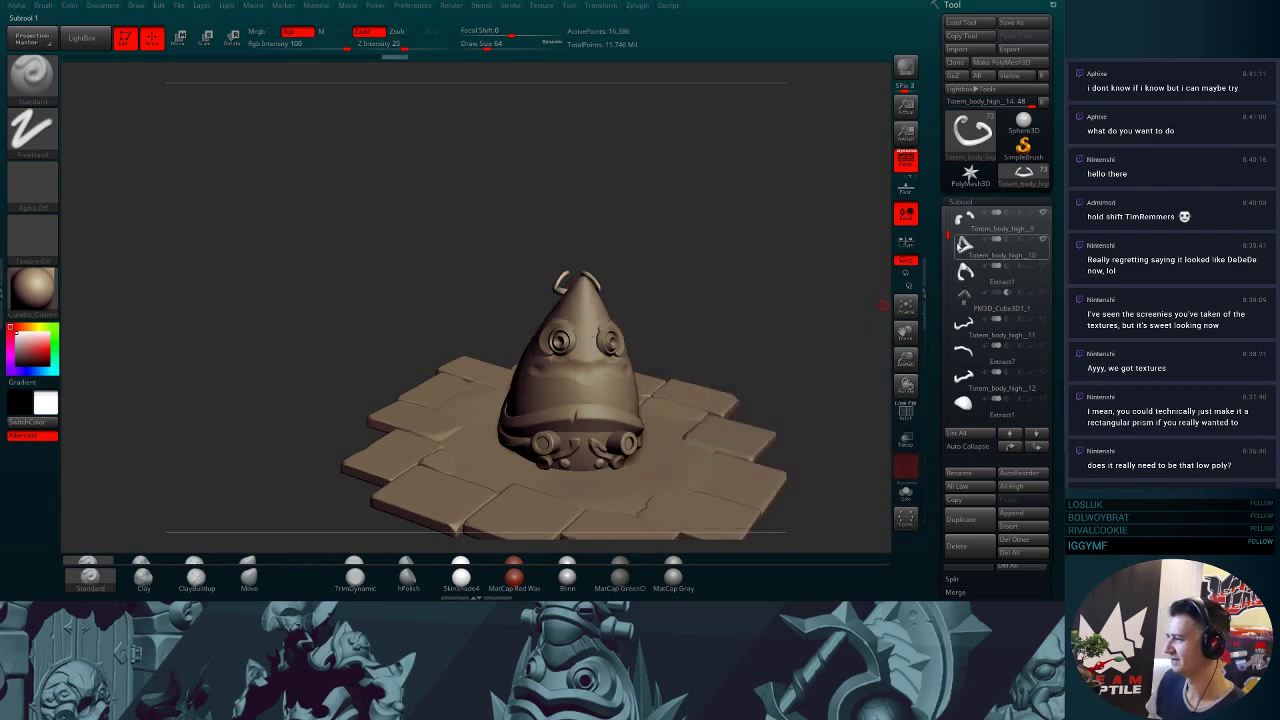
left_click_drag(948, 236, 948, 228)
left_click(1045, 319)
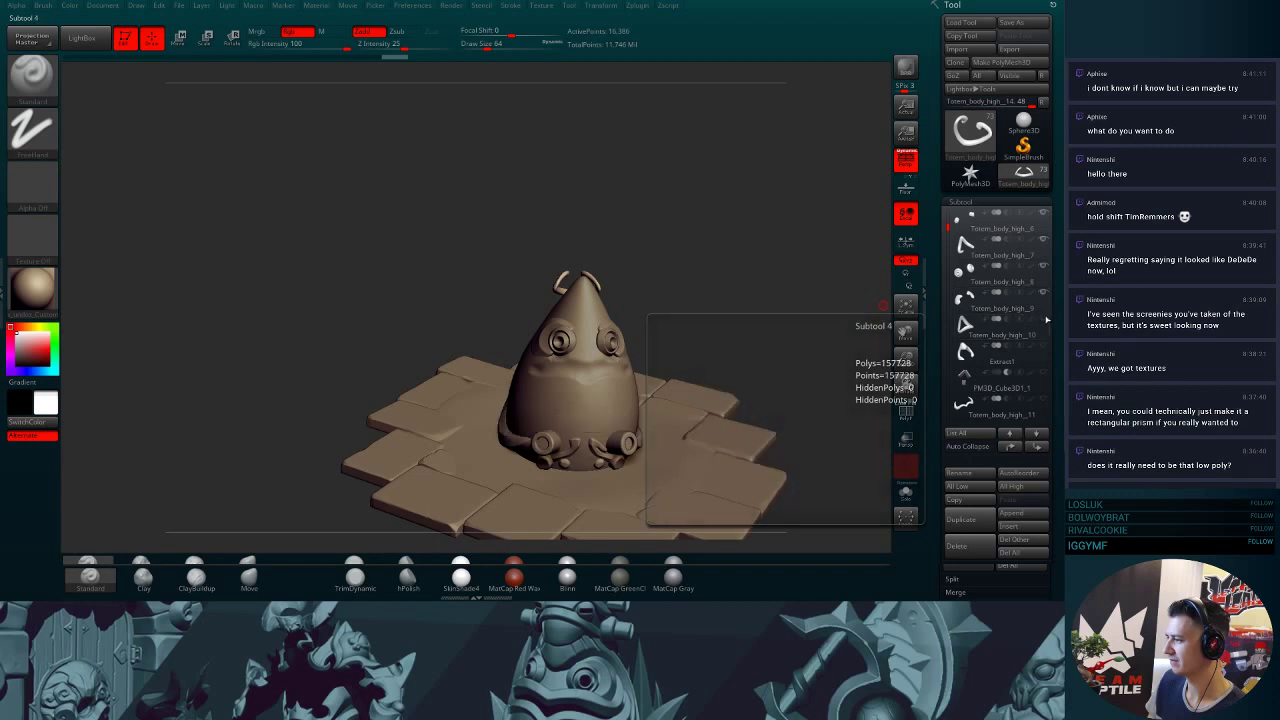
- Hide the subtools Totem_body_high__6 through Totem_body_high__9
left_click(637, 5)
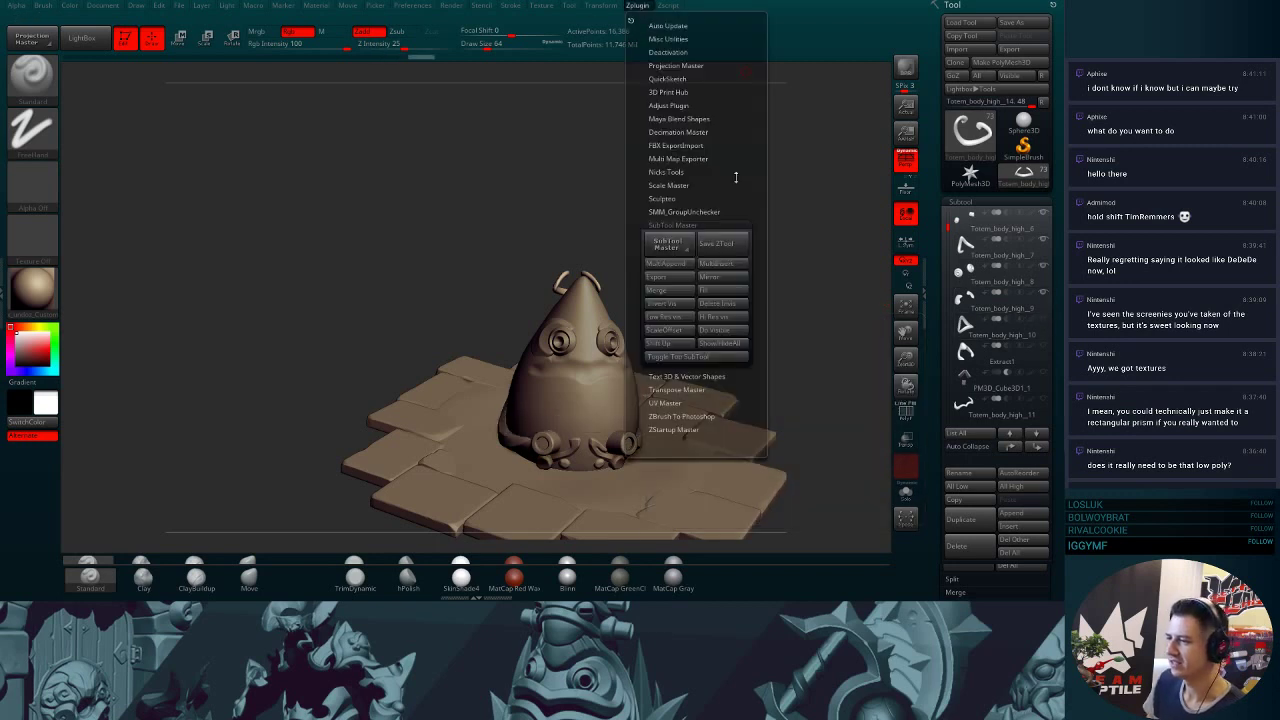
left_click(714, 344)
left_click(1043, 292)
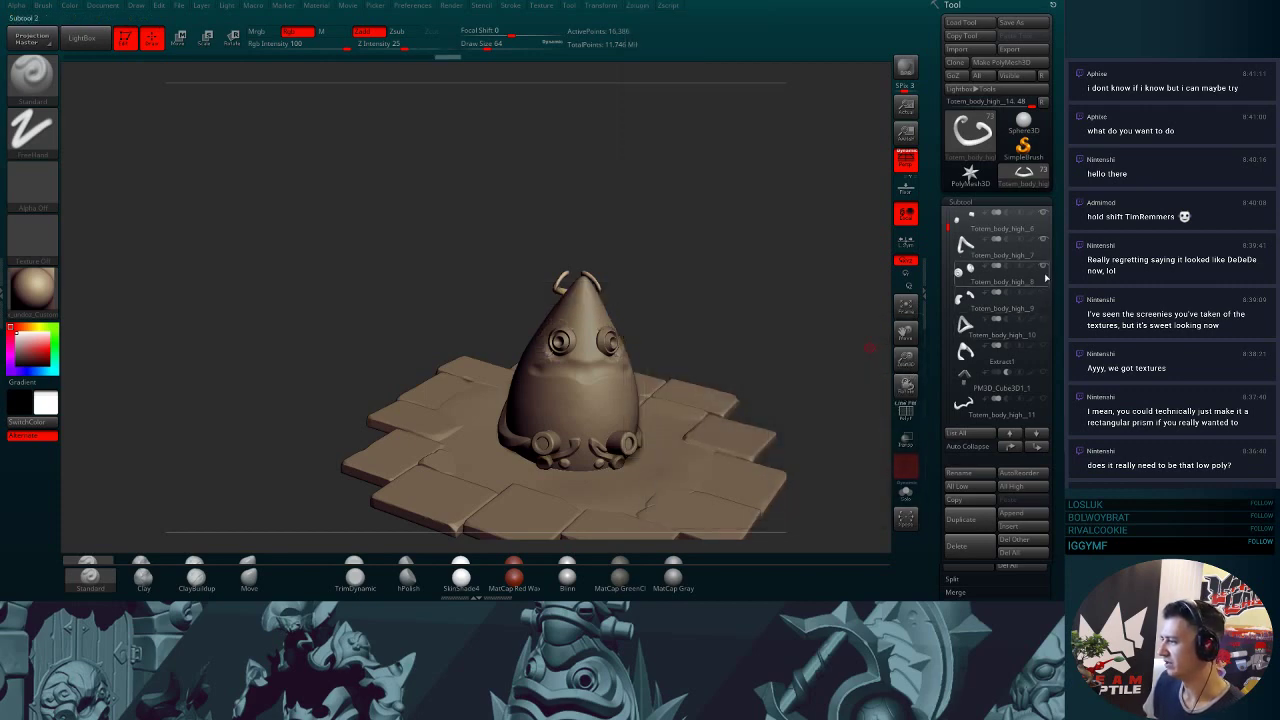
left_click(1044, 267)
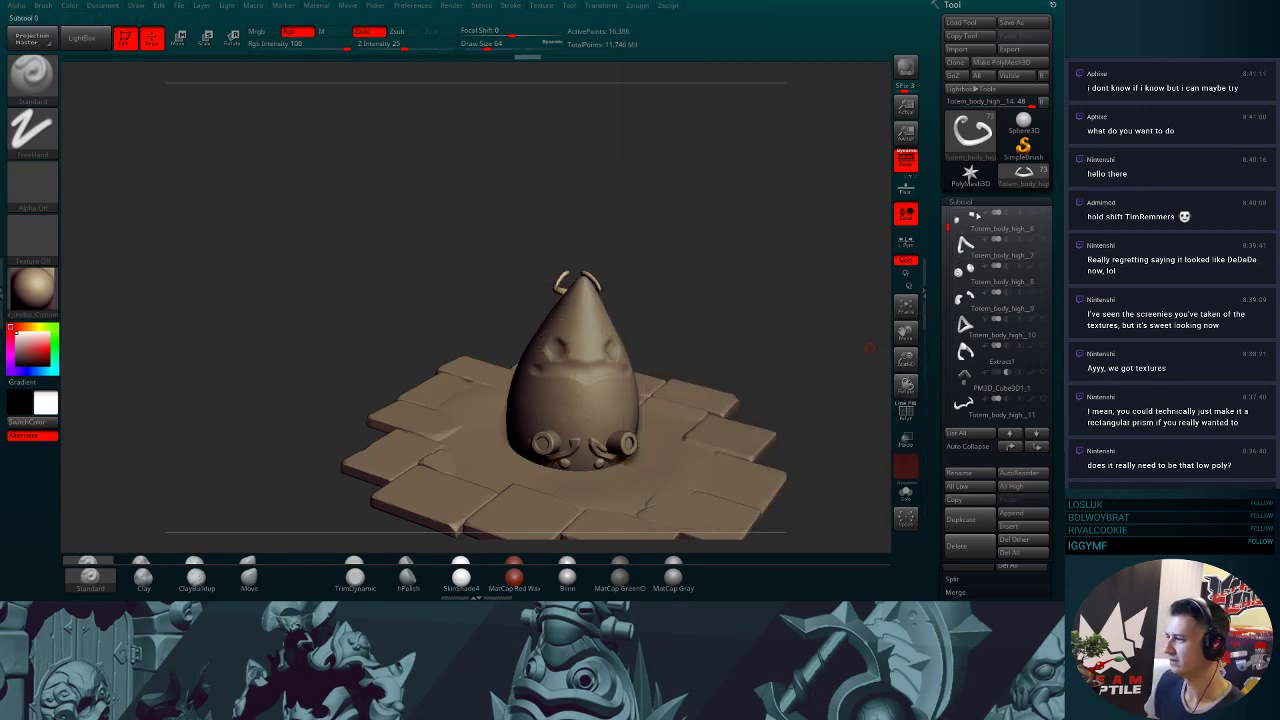
- Hide the remaining body subtools from Totem_body_high__5 up to the first subtool, and make Totem_floor_high_1 the active subtool
left_click_drag(947, 228, 947, 212)
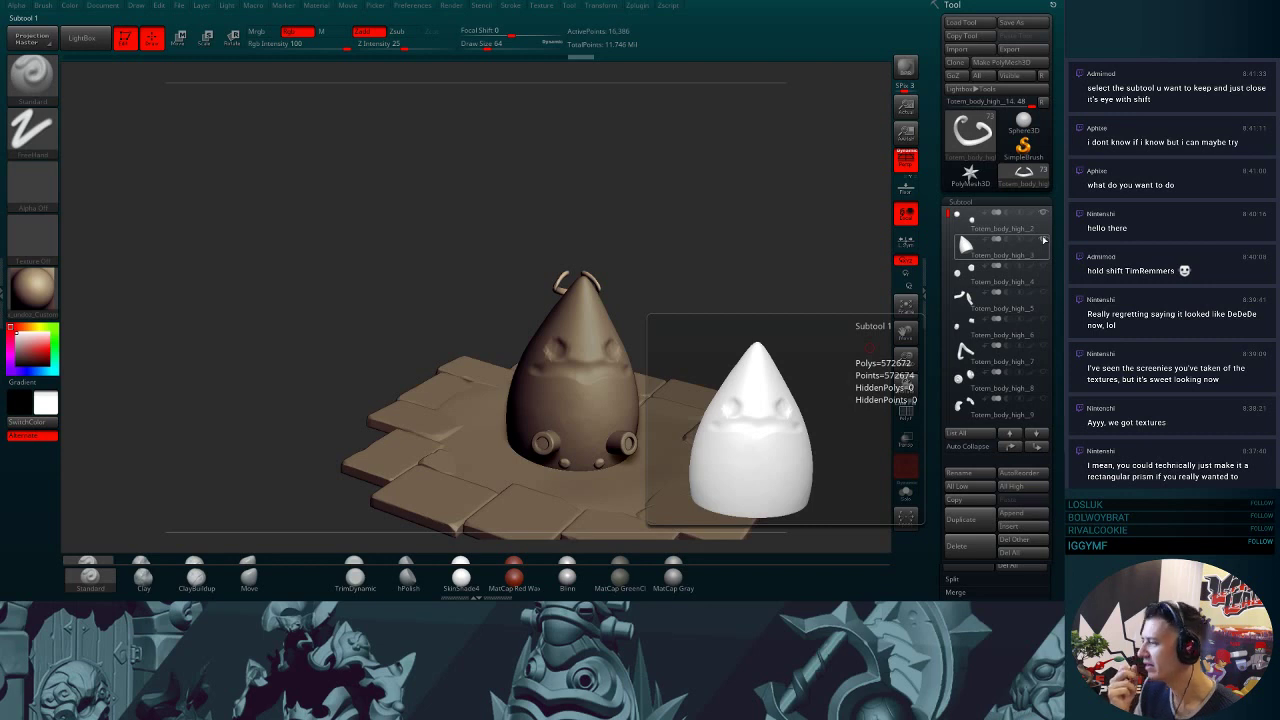
left_click(1043, 240)
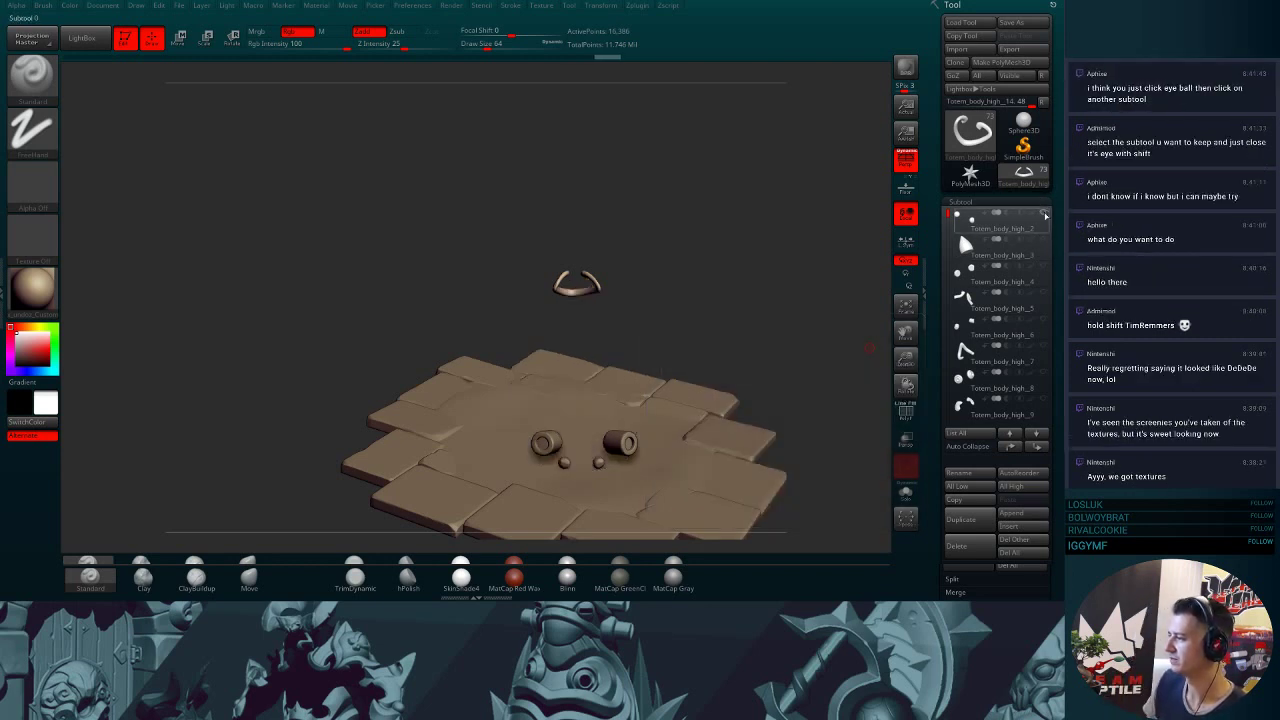
left_click_drag(949, 215, 949, 201)
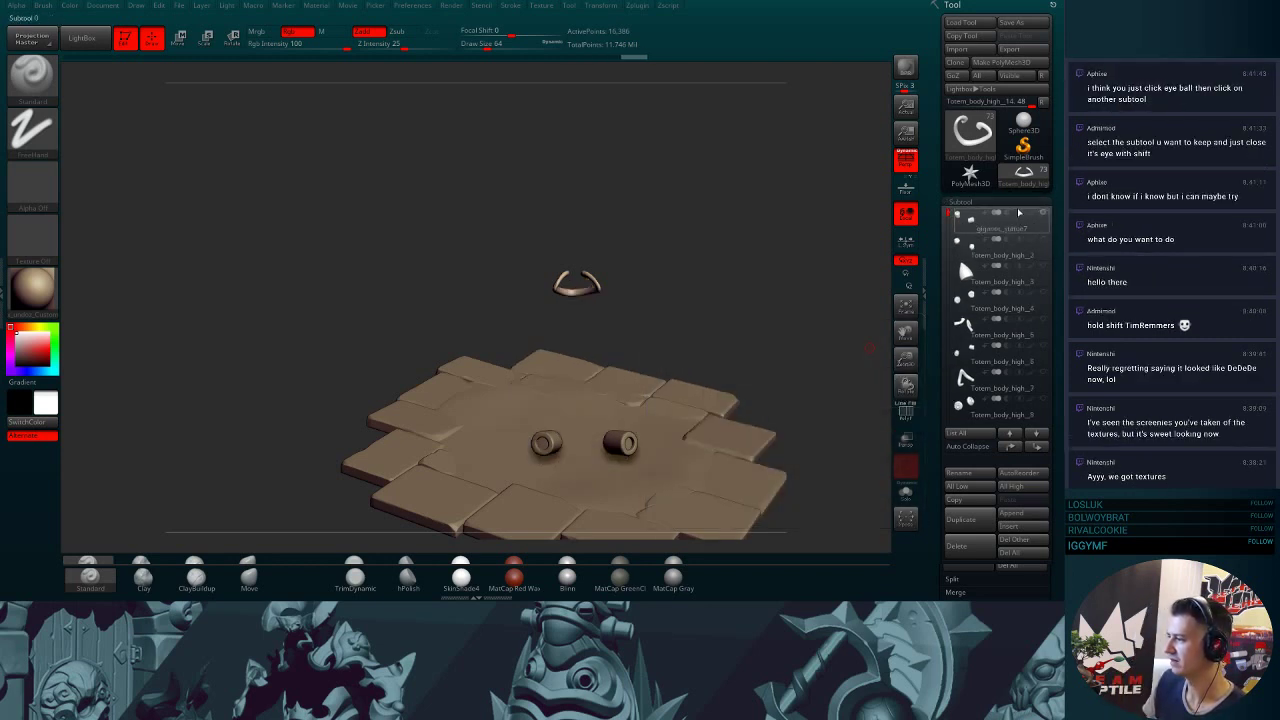
left_click(1044, 215)
left_click(583, 467, "alt")
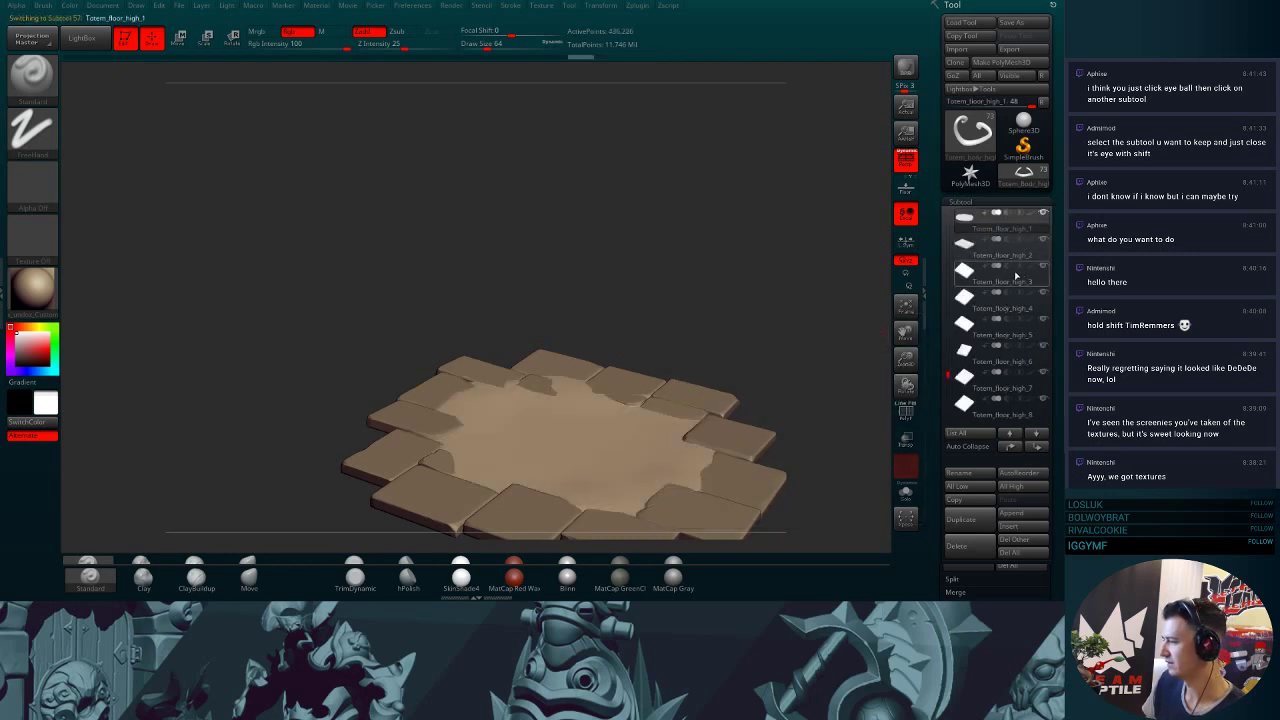
- Try hiding the floor tile Totem_floor_high_3 and restore its visibility
mouse_move(1013, 277)
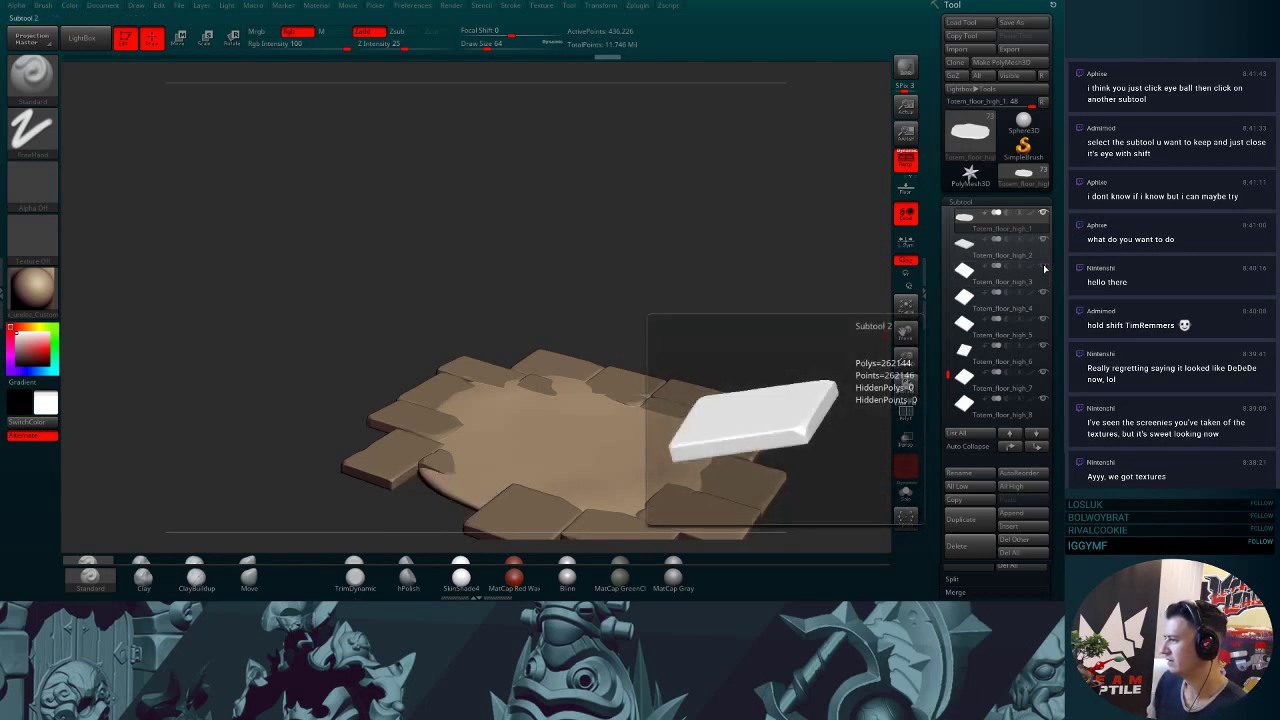
key("shift")
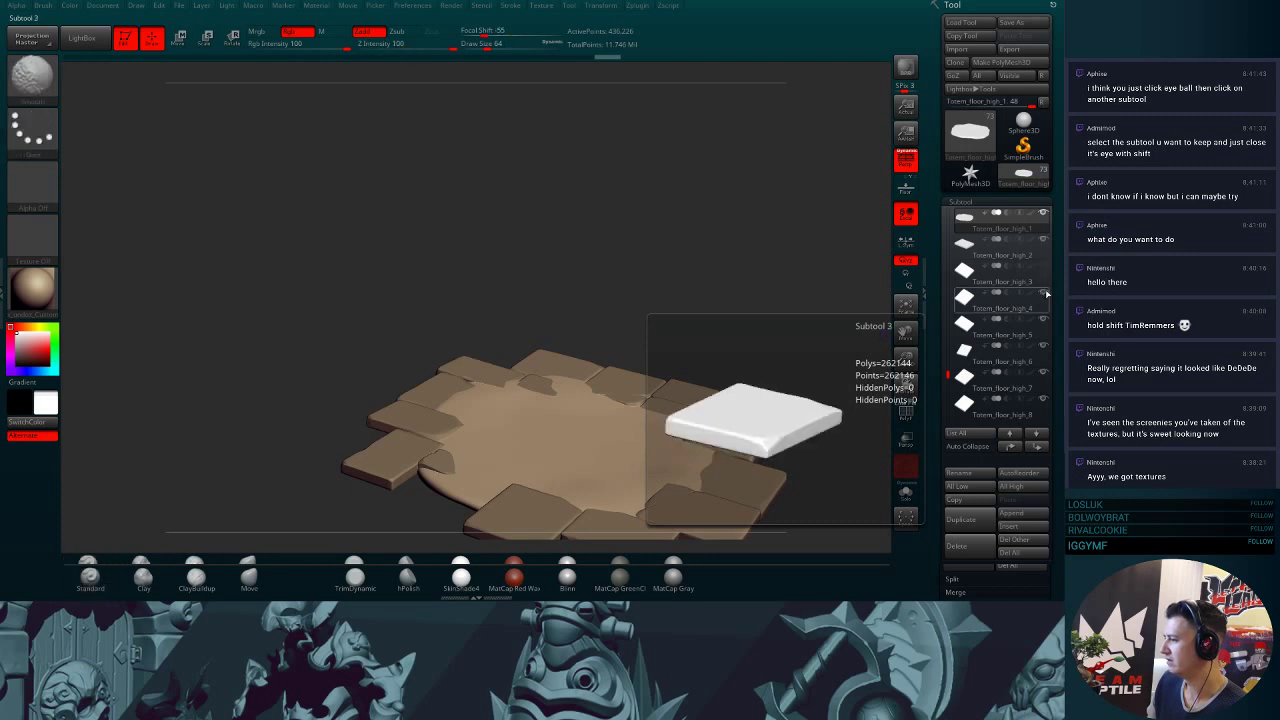
left_click(1043, 292, "shift")
left_click(1044, 293, "shift")
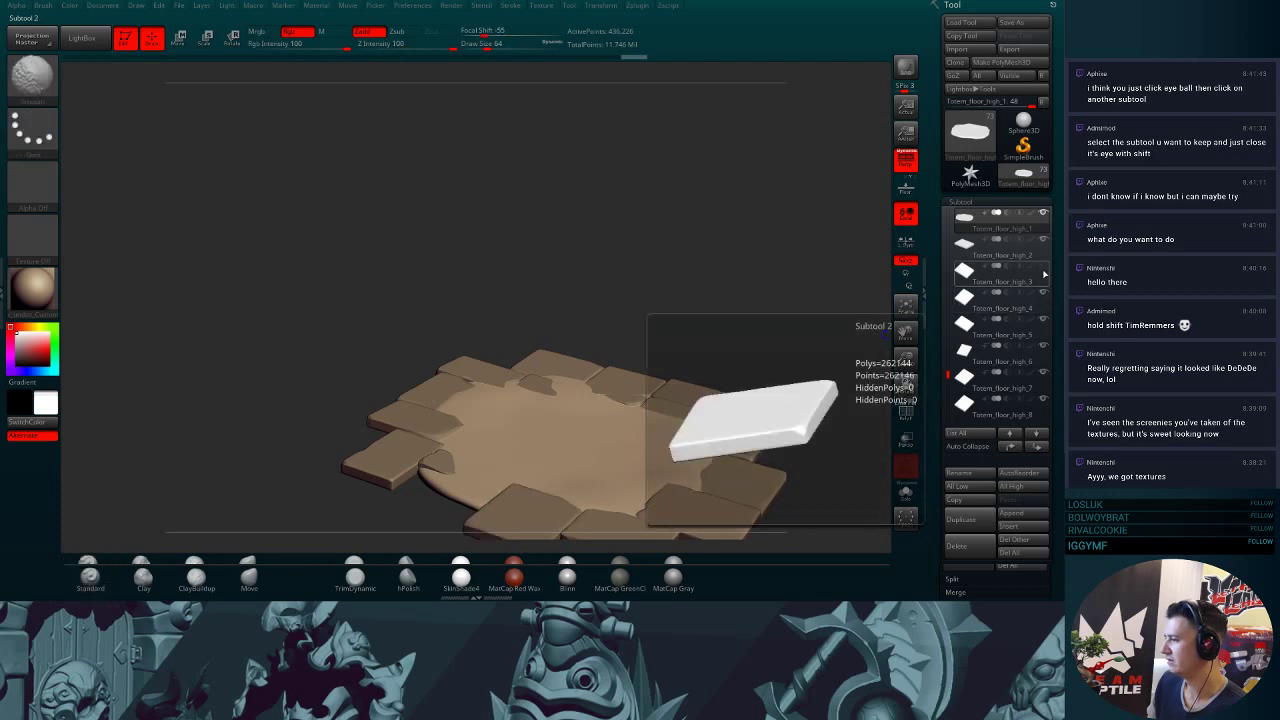
left_click(1043, 269, "shift")
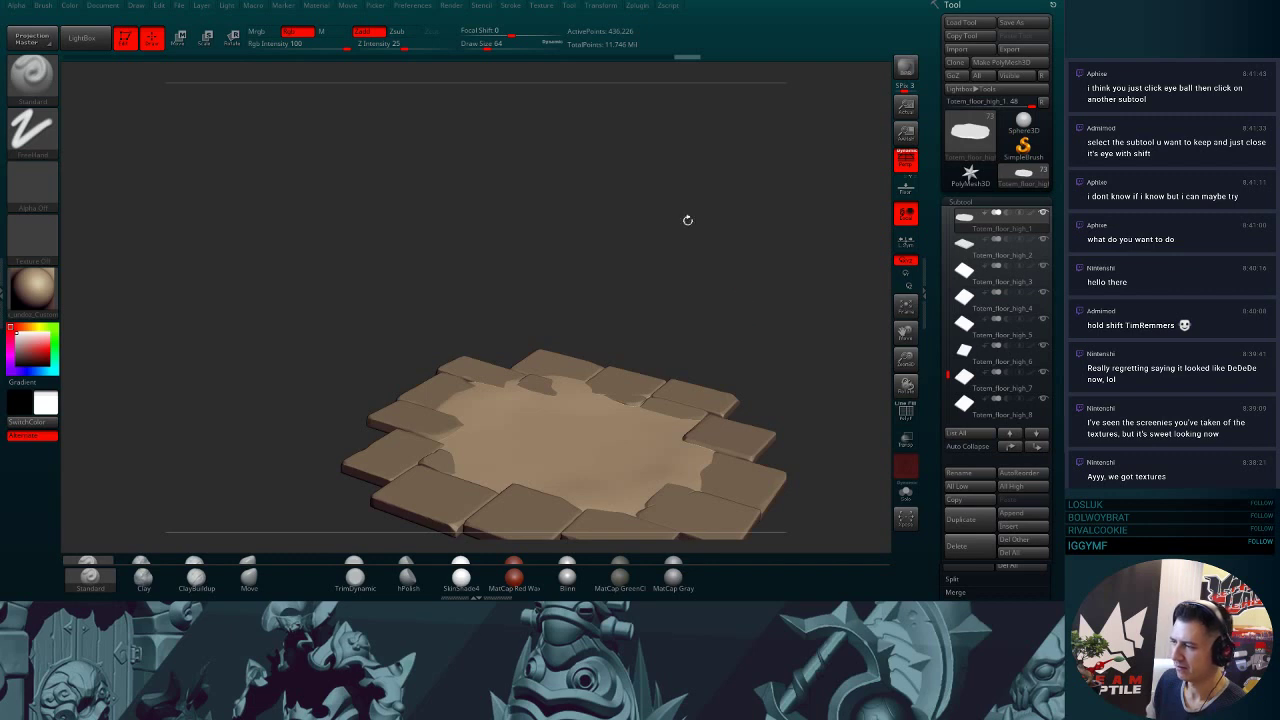
- Make the floor tile Totem_floor_high_2 the active subtool and view it up close from above
left_click_drag(1054, 320, 1060, 277)
left_click_drag(741, 256, 758, 289)
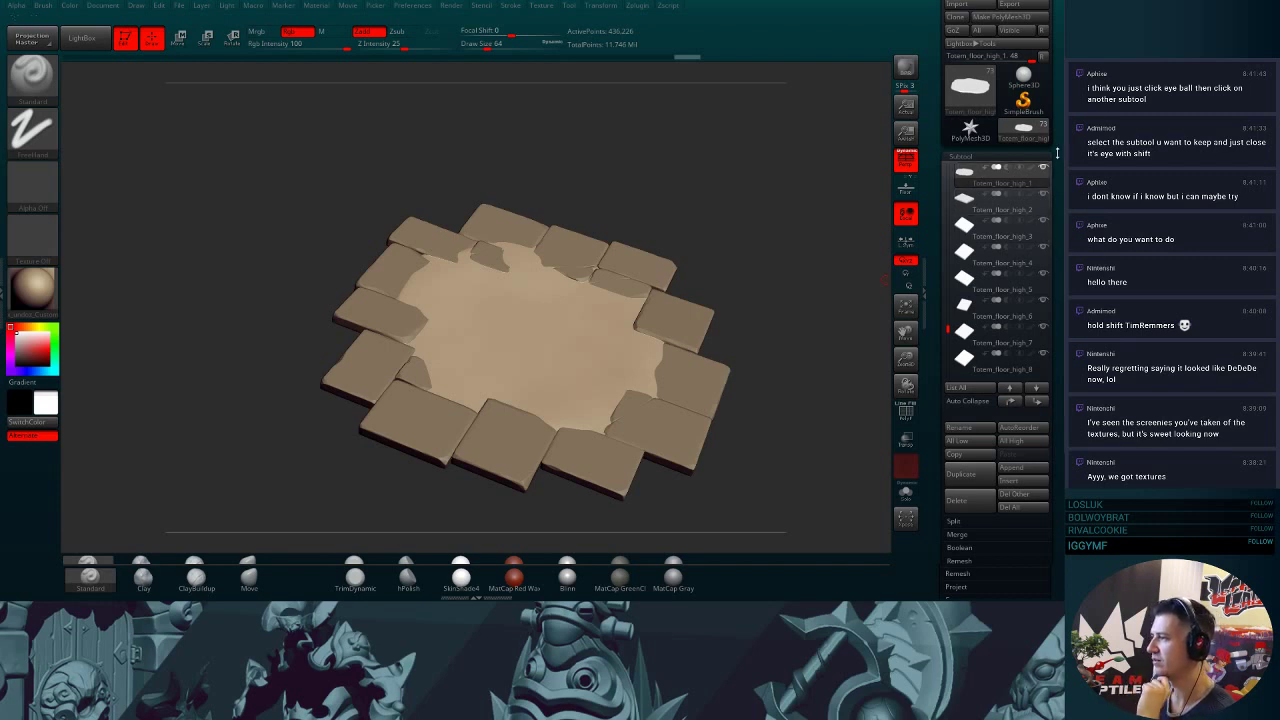
mouse_move(1049, 176)
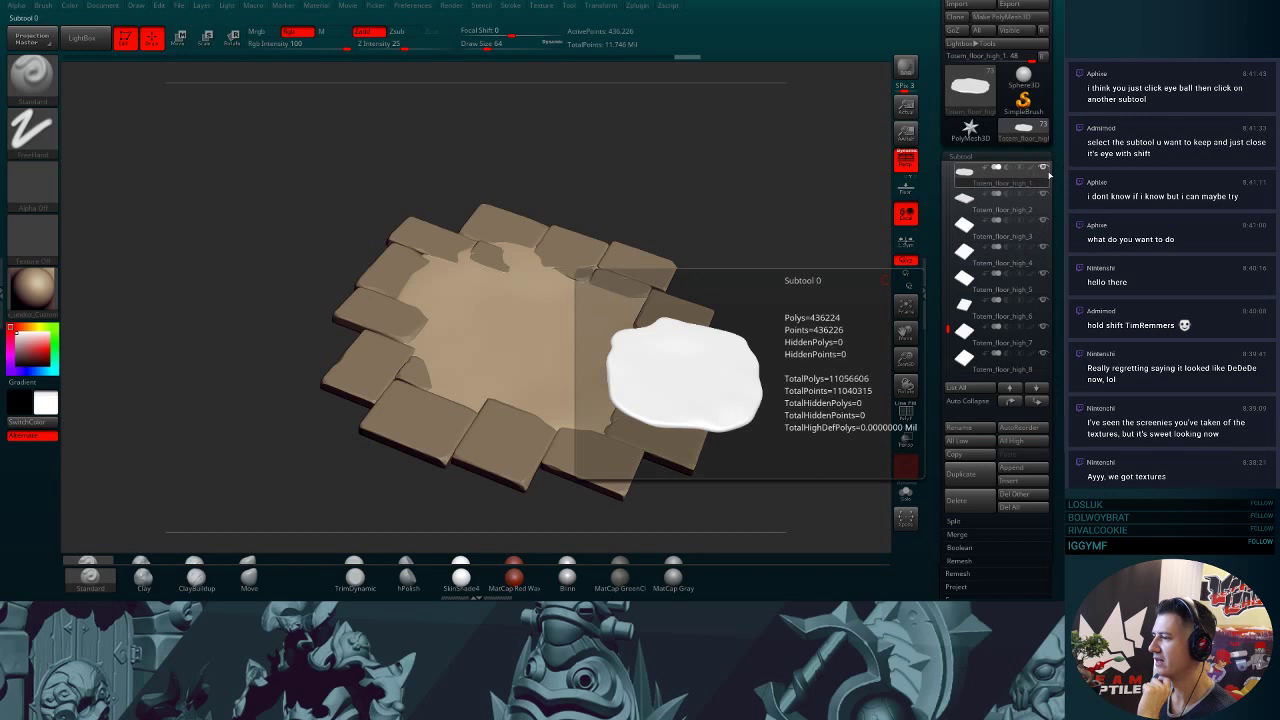
left_click(968, 199)
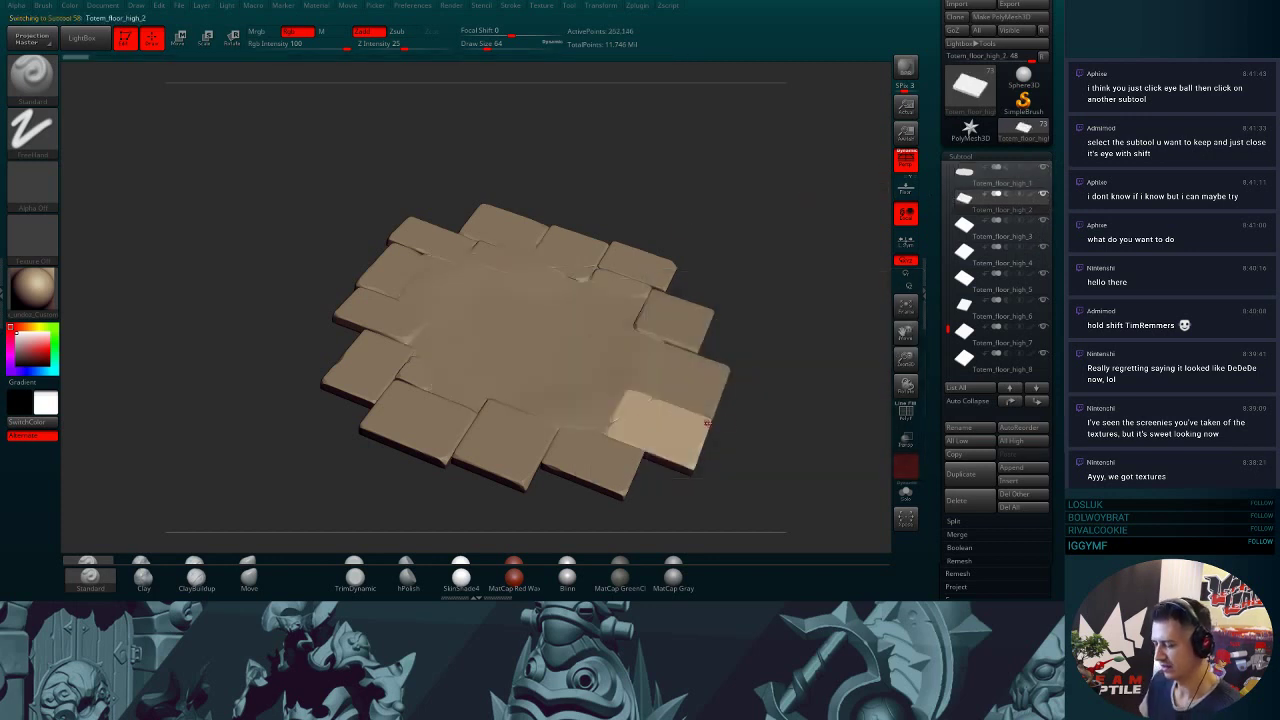
key("f")
left_click_drag(803, 433, 850, 330)
mouse_move(1045, 196)
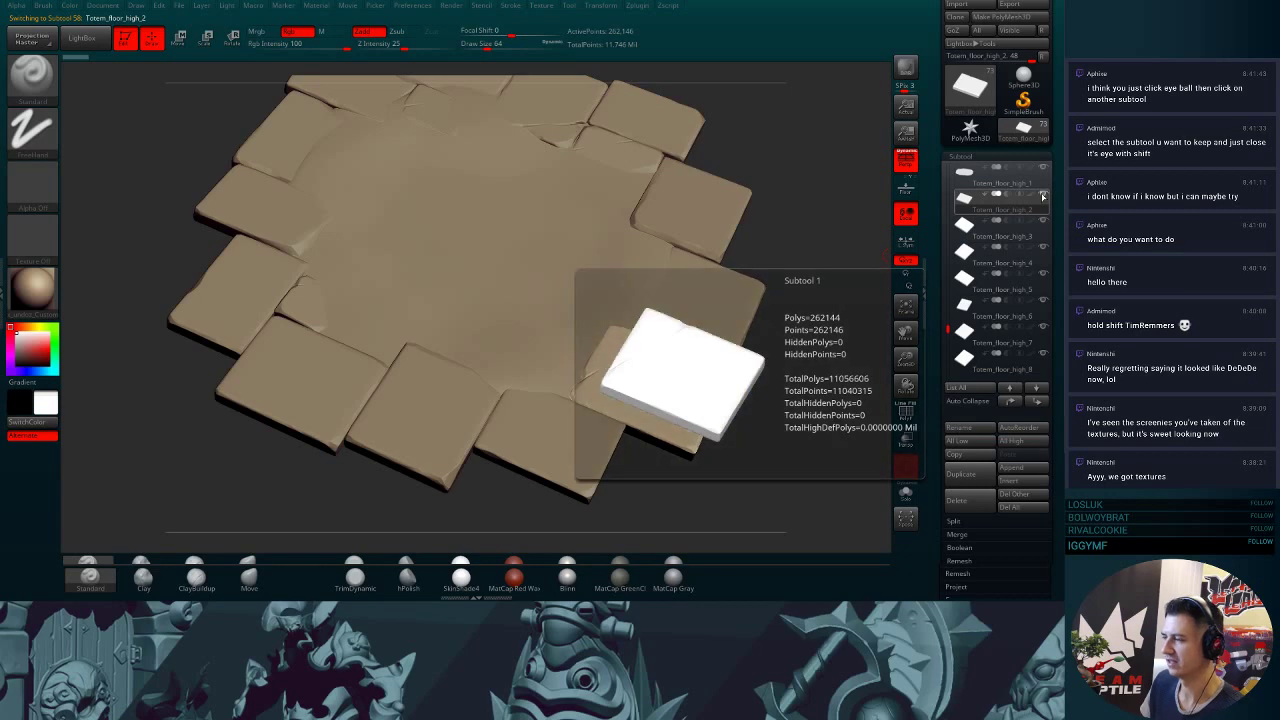
left_click_drag(905, 360, 903, 350)
scroll(1040, 406, "down", 5)
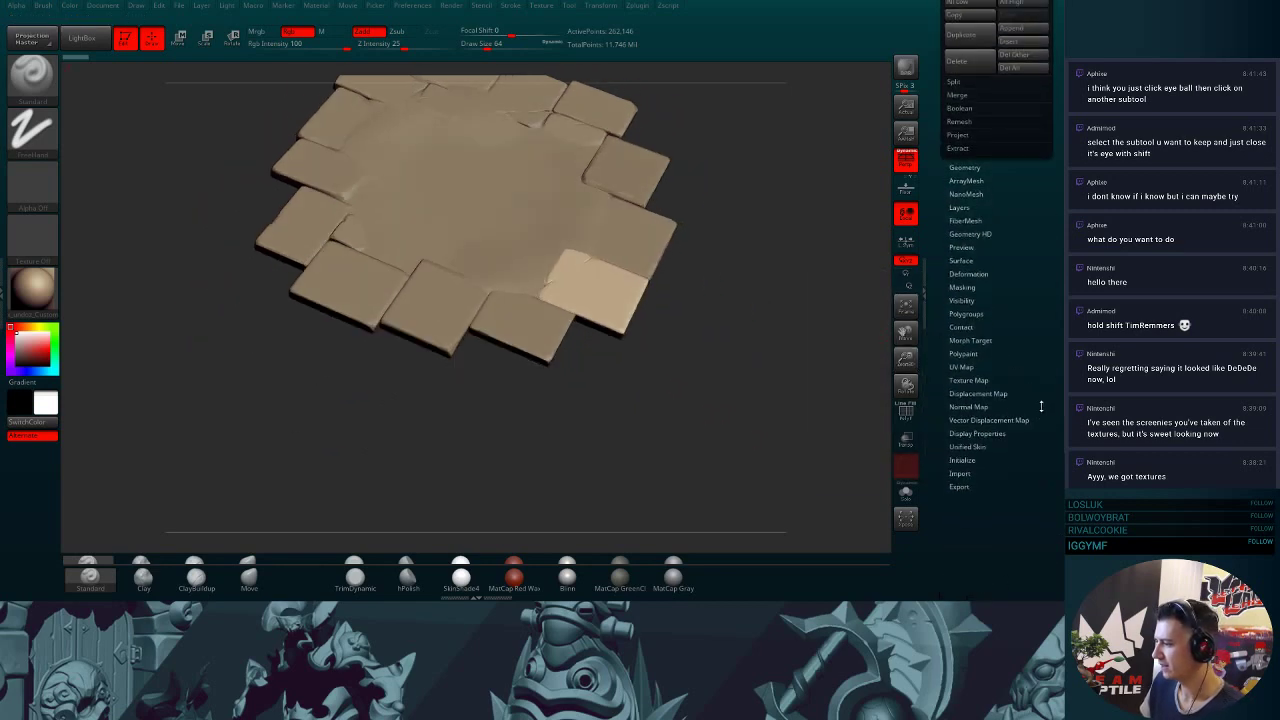
left_click(962, 488)
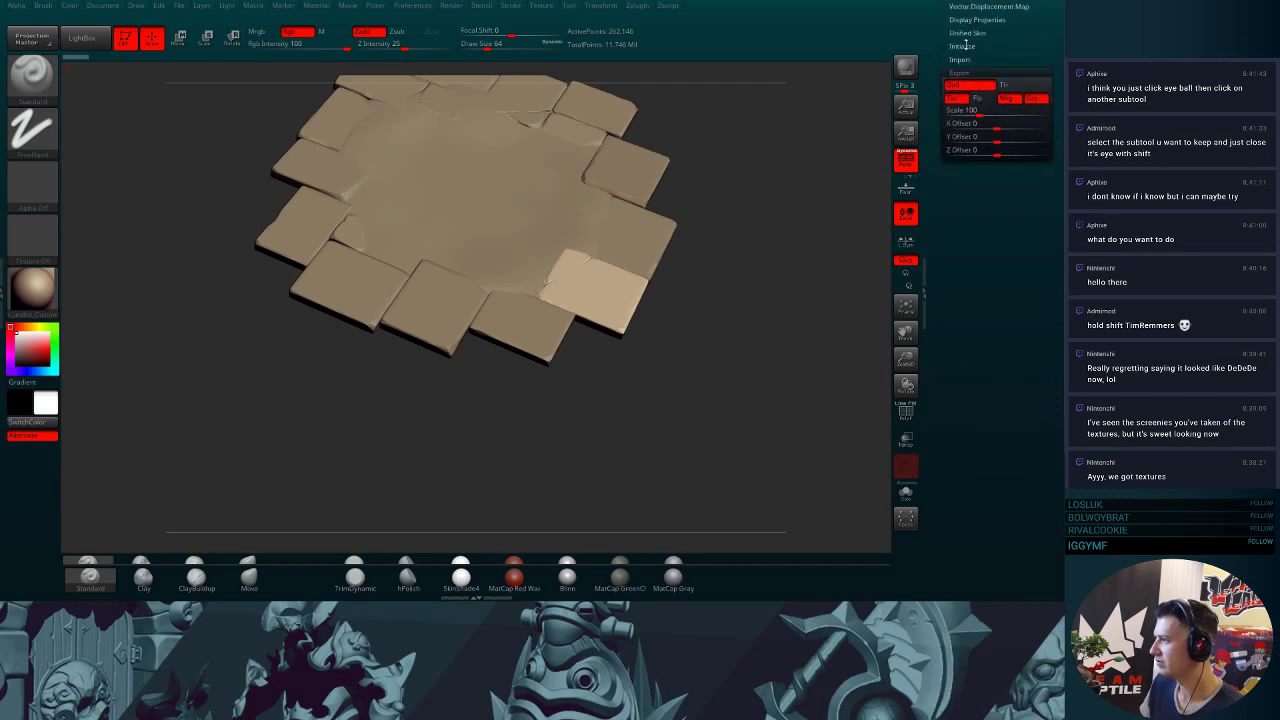
left_click(982, 72)
left_click(983, 72)
left_click(983, 72)
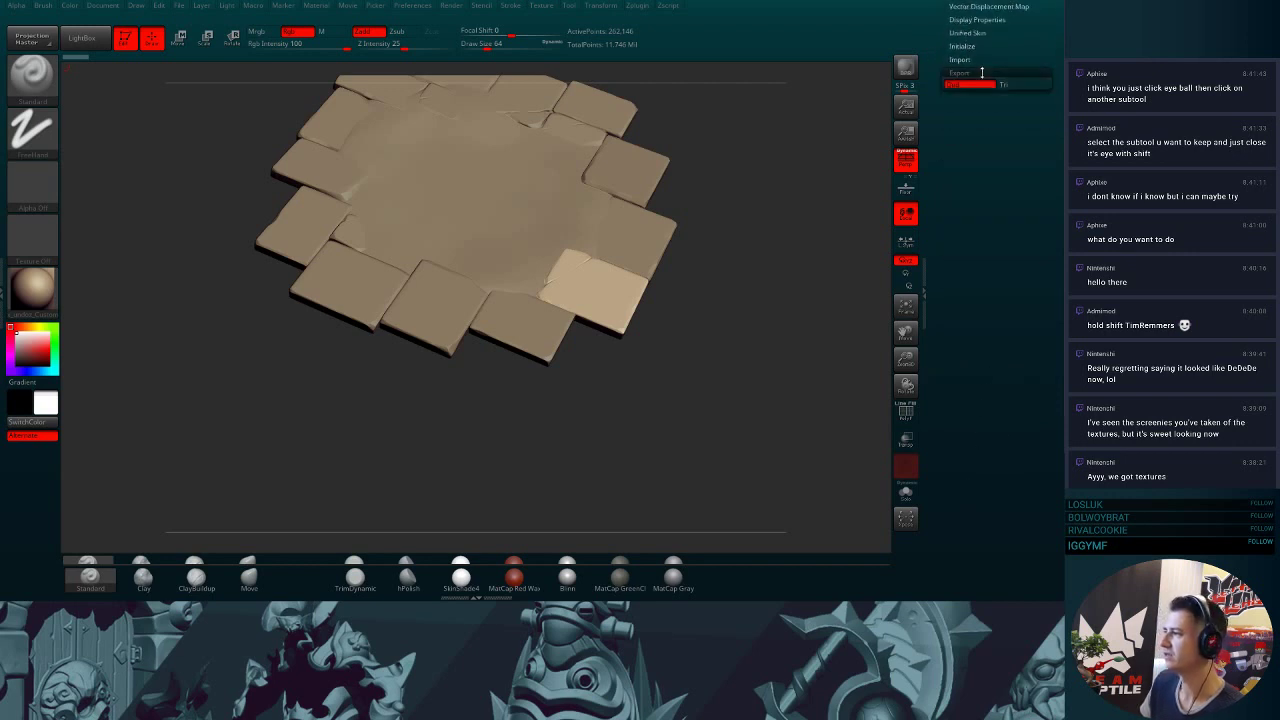
left_click_drag(990, 76, 1012, 232)
scroll(1012, 232, "up", 2)
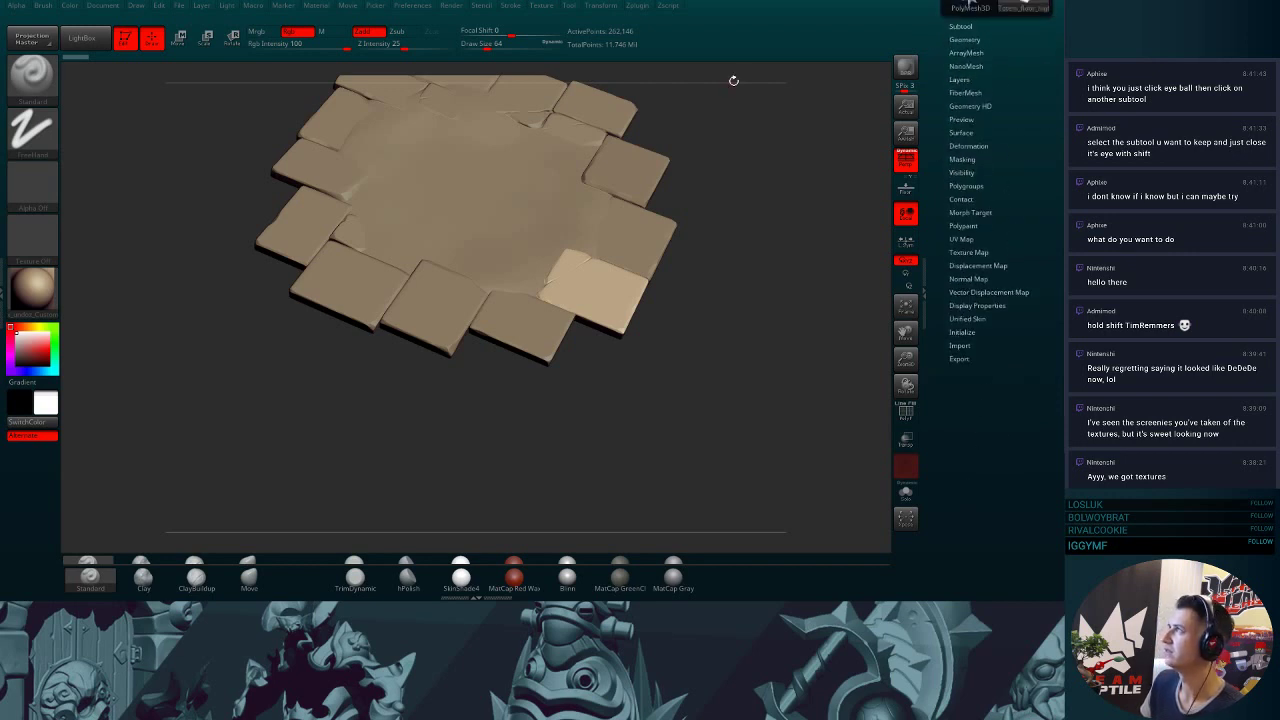
- Run the SMM_GroupUnchecker plugin on the totem's subtools
left_click(676, 7)
left_click(637, 6)
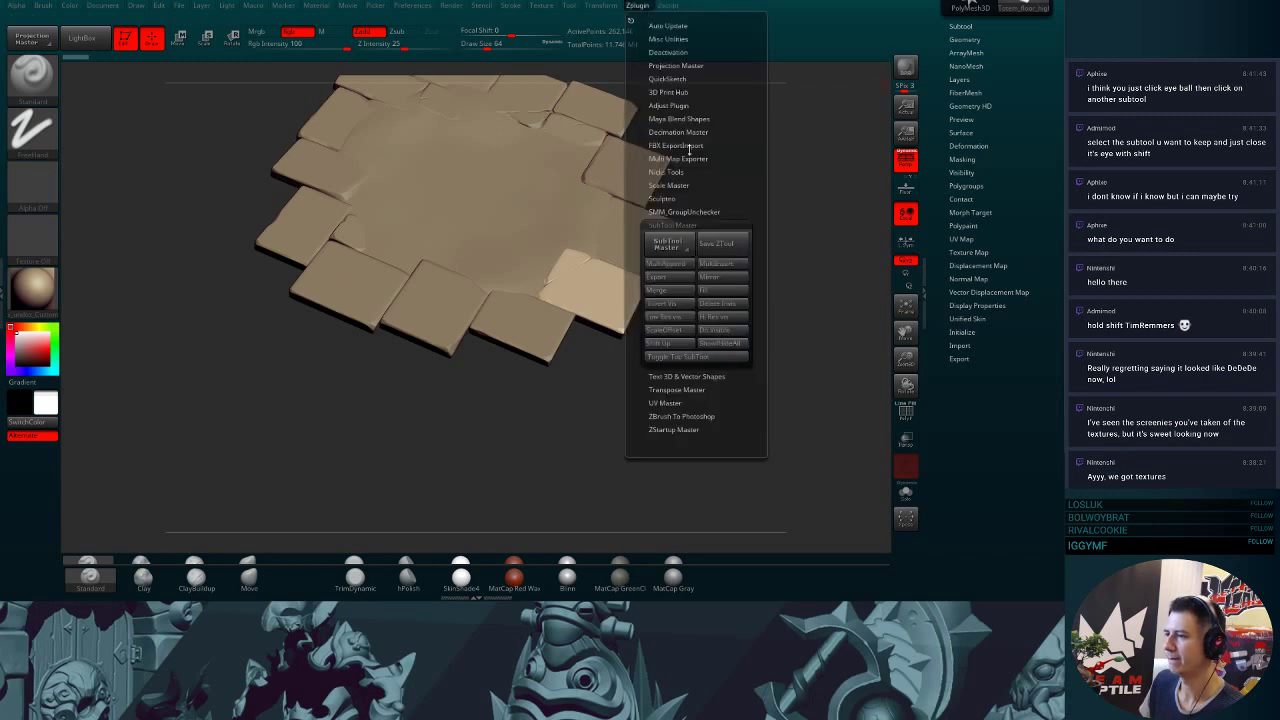
left_click(687, 213)
left_click(686, 224)
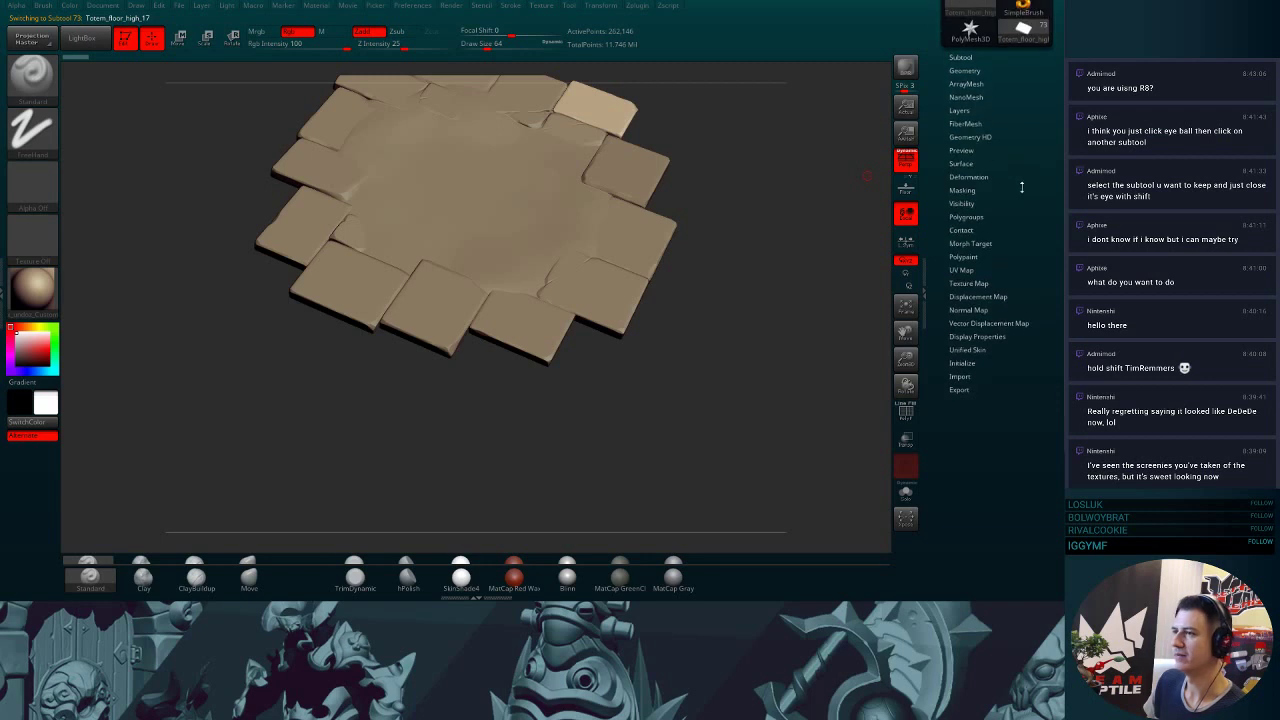
left_click_drag(746, 210, 743, 286, "alt")
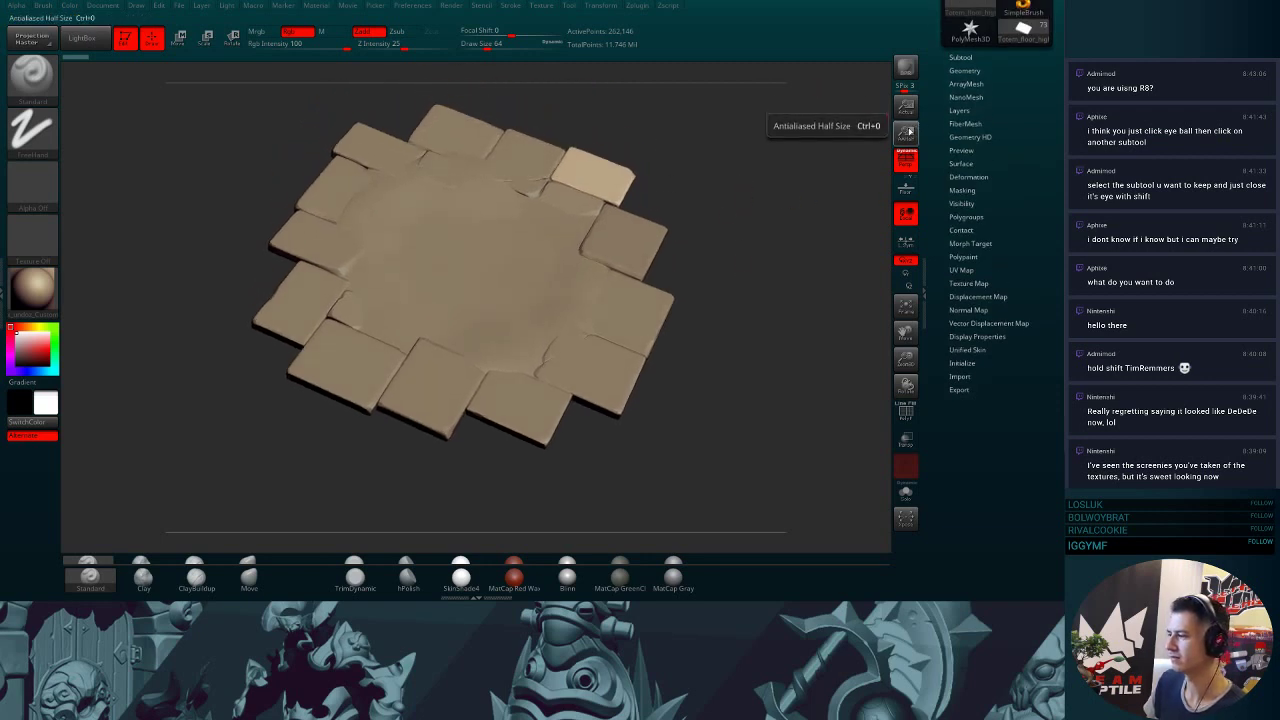
left_click(645, 6)
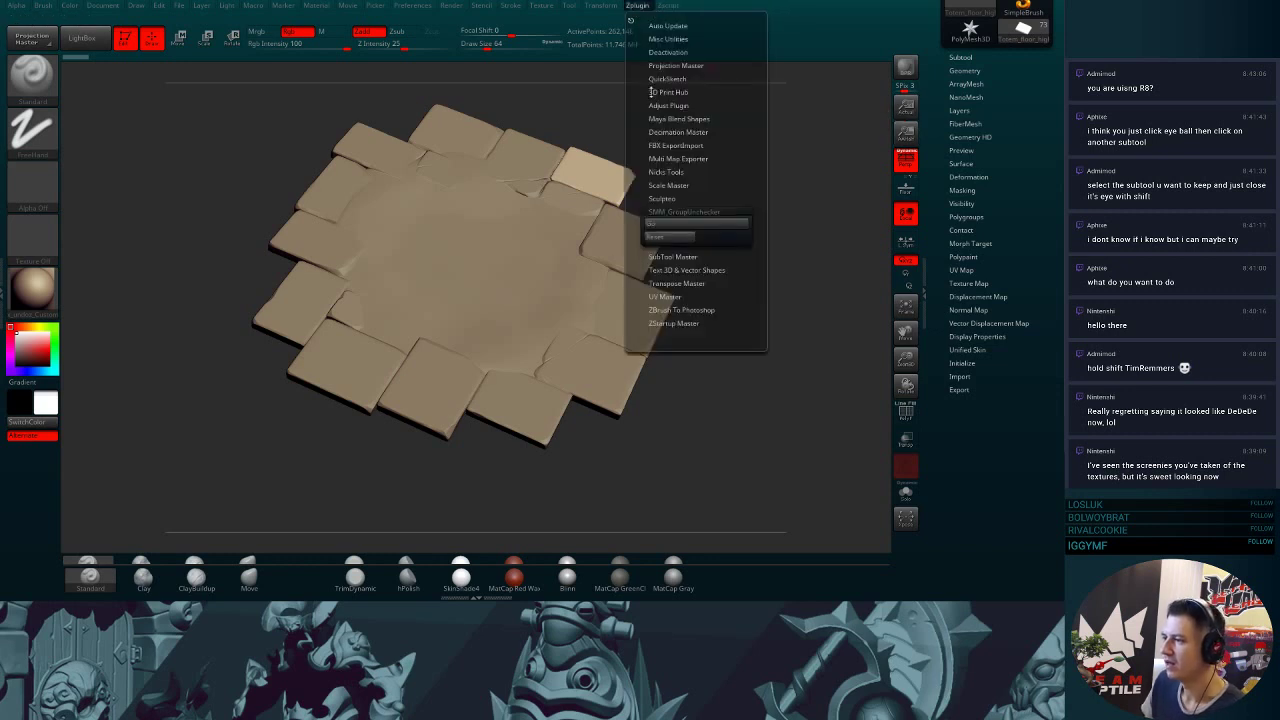
left_click(695, 212)
left_click(677, 226)
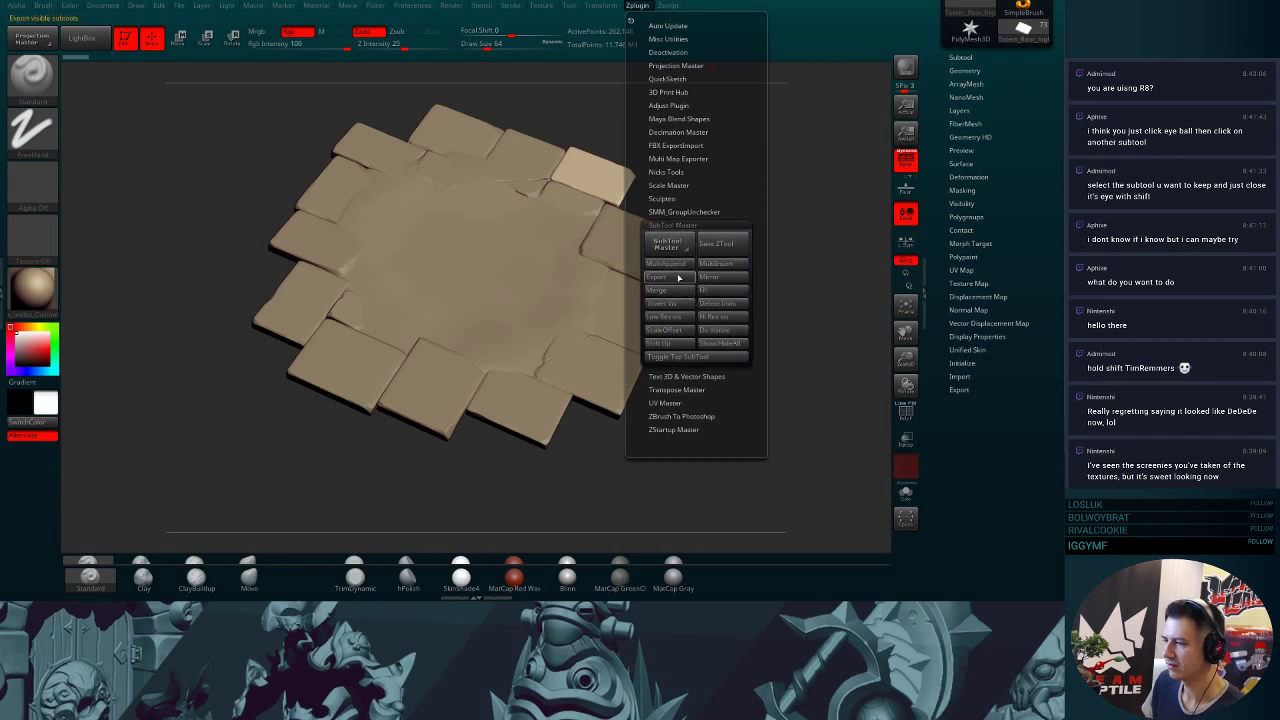
left_click(677, 274)
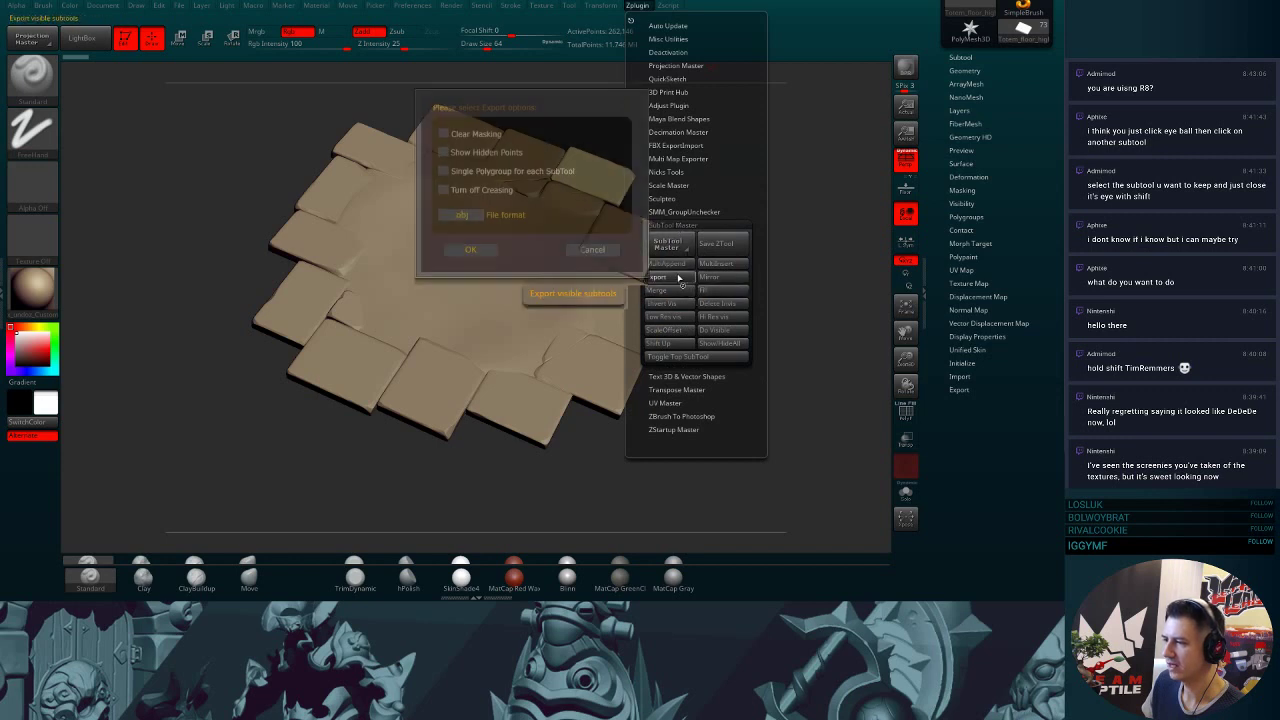
left_click(480, 253)
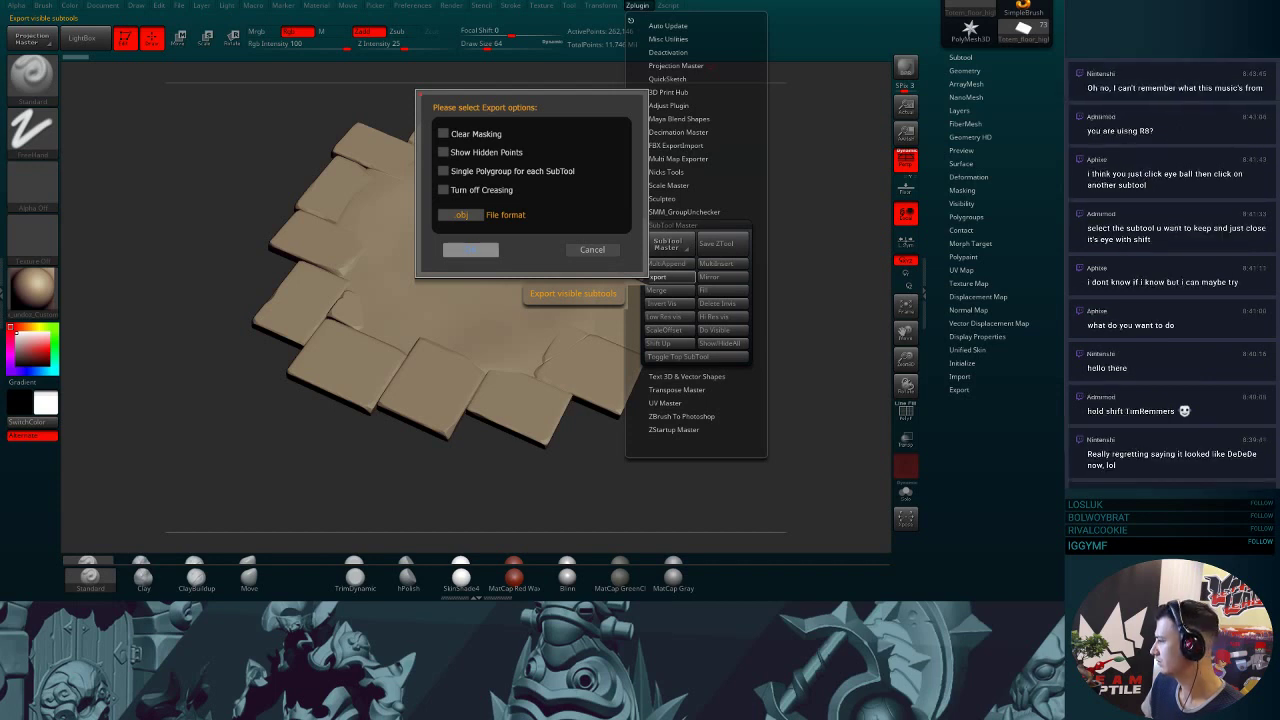
left_click(826, 102)
- Export the visible floor subtools in .obj format with SubTool Master, leaving all the extra export options off
left_click(961, 58)
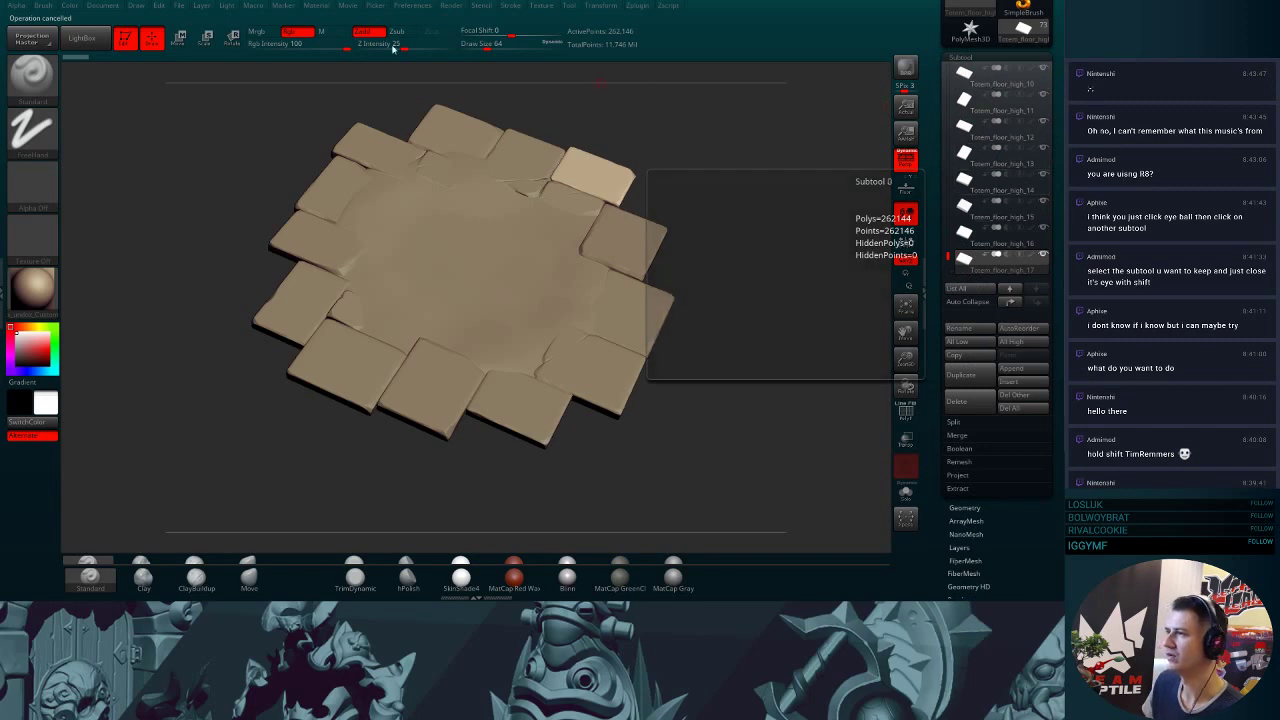
left_click(638, 6)
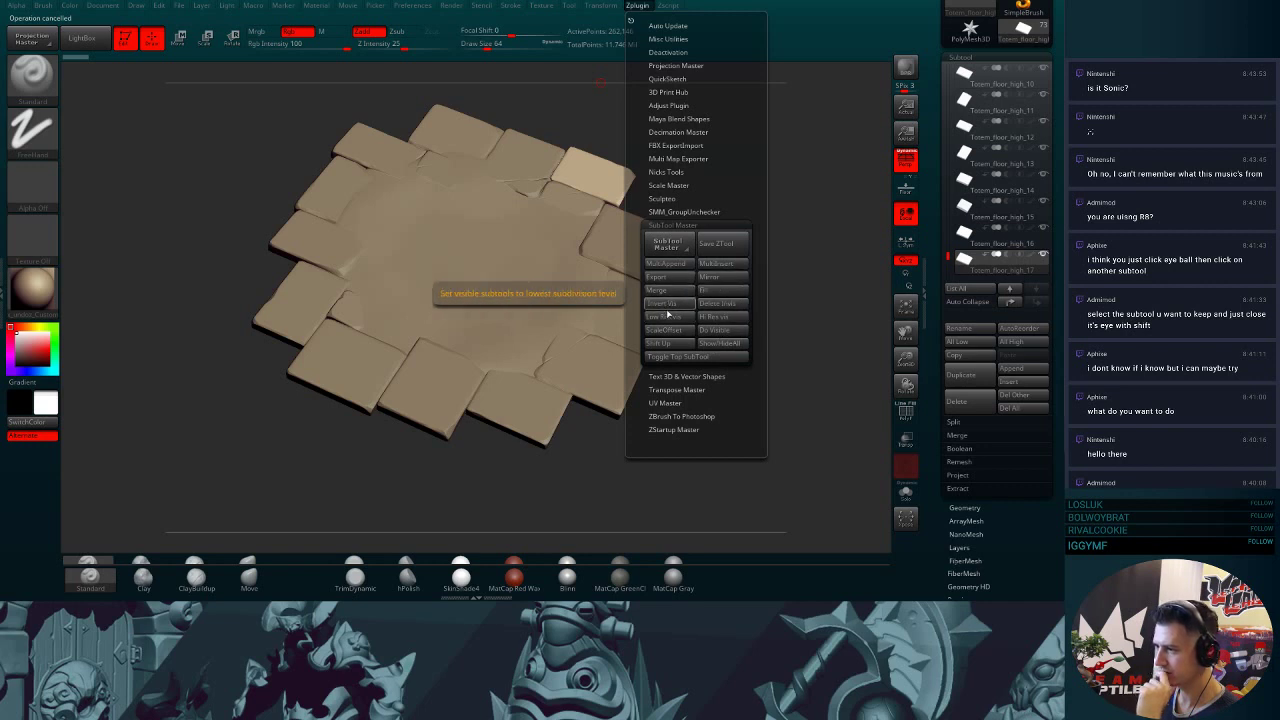
left_click(668, 279)
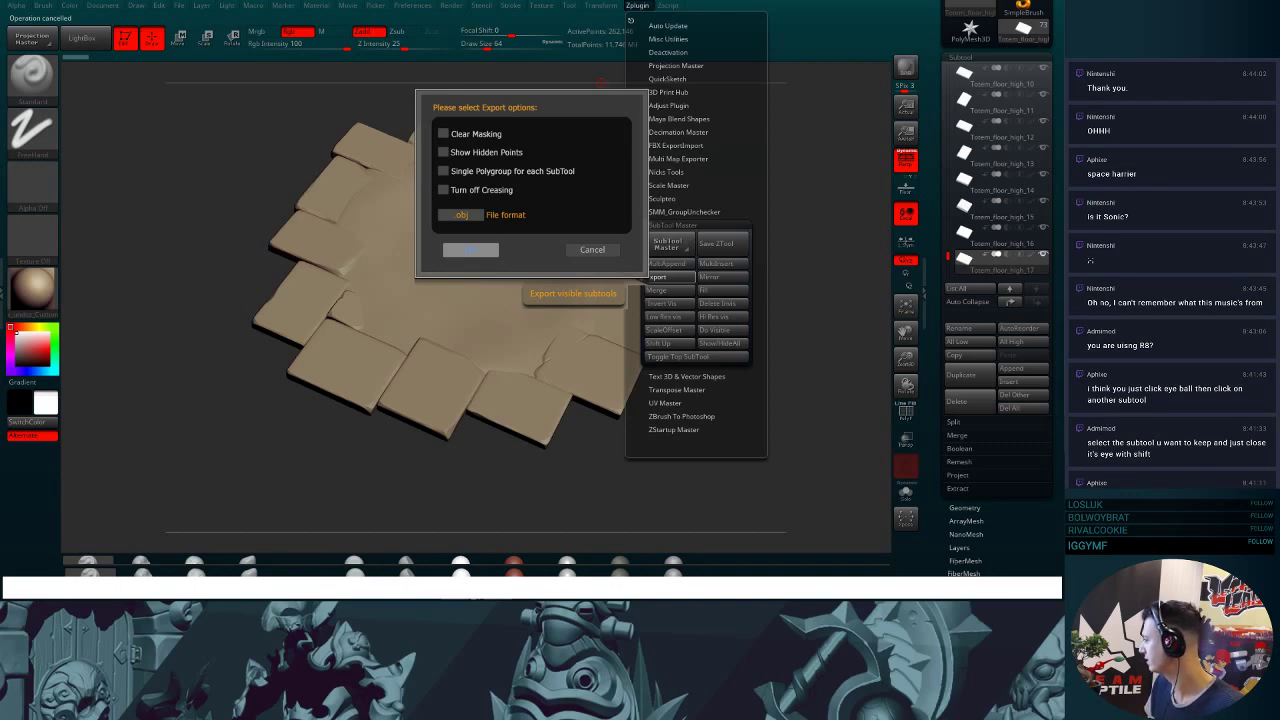
left_click(470, 249)
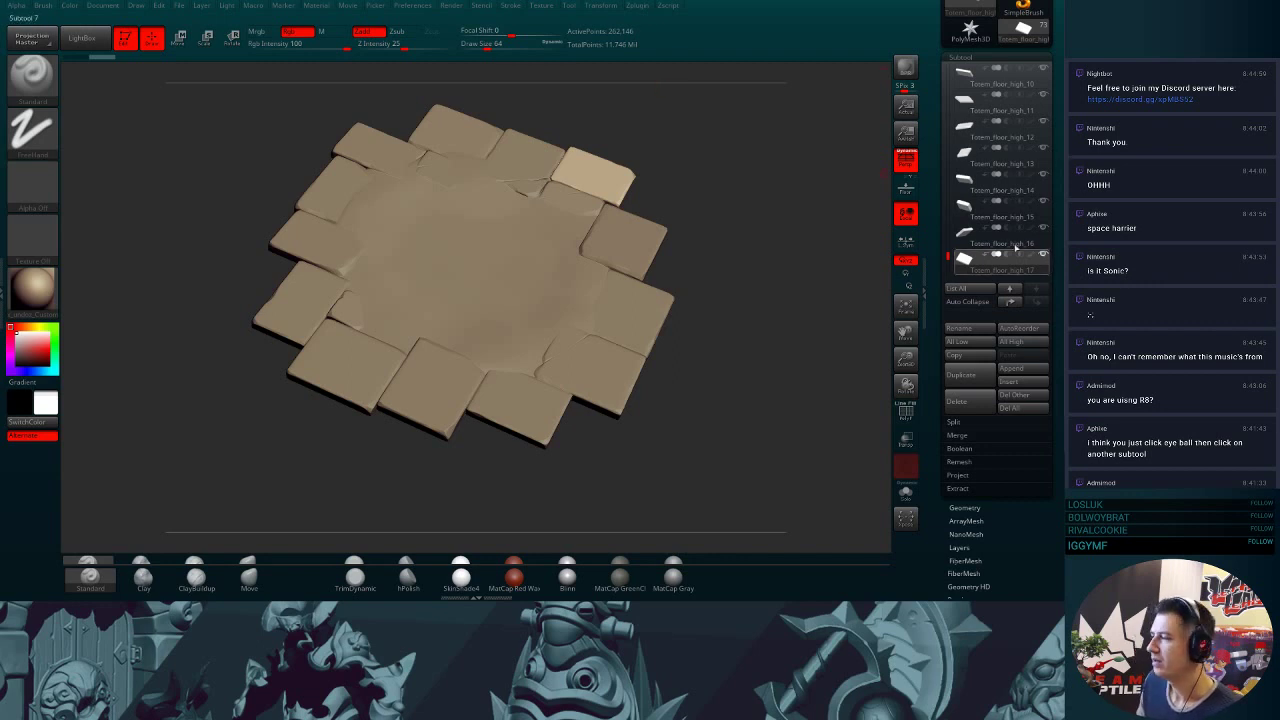
- Batch rename all visible floor subtools with the base name floor_high using Nicks Tools
left_click(637, 6)
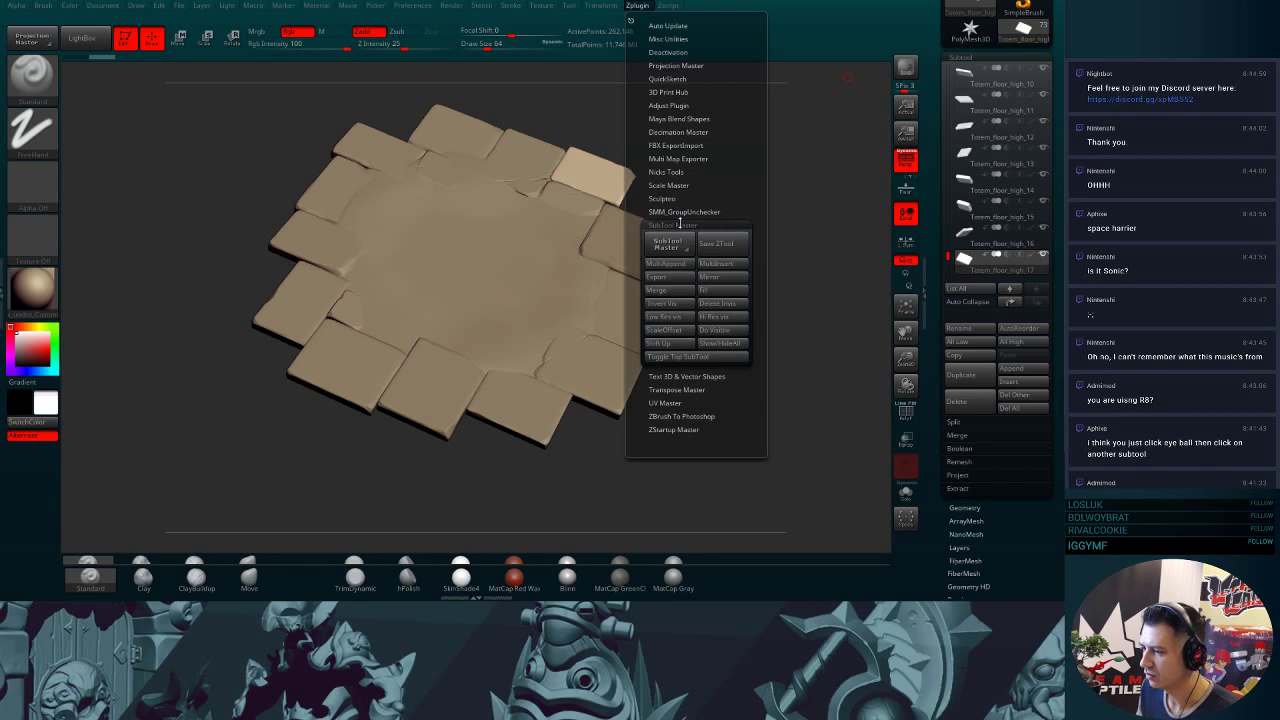
left_click(679, 224)
left_click(678, 172)
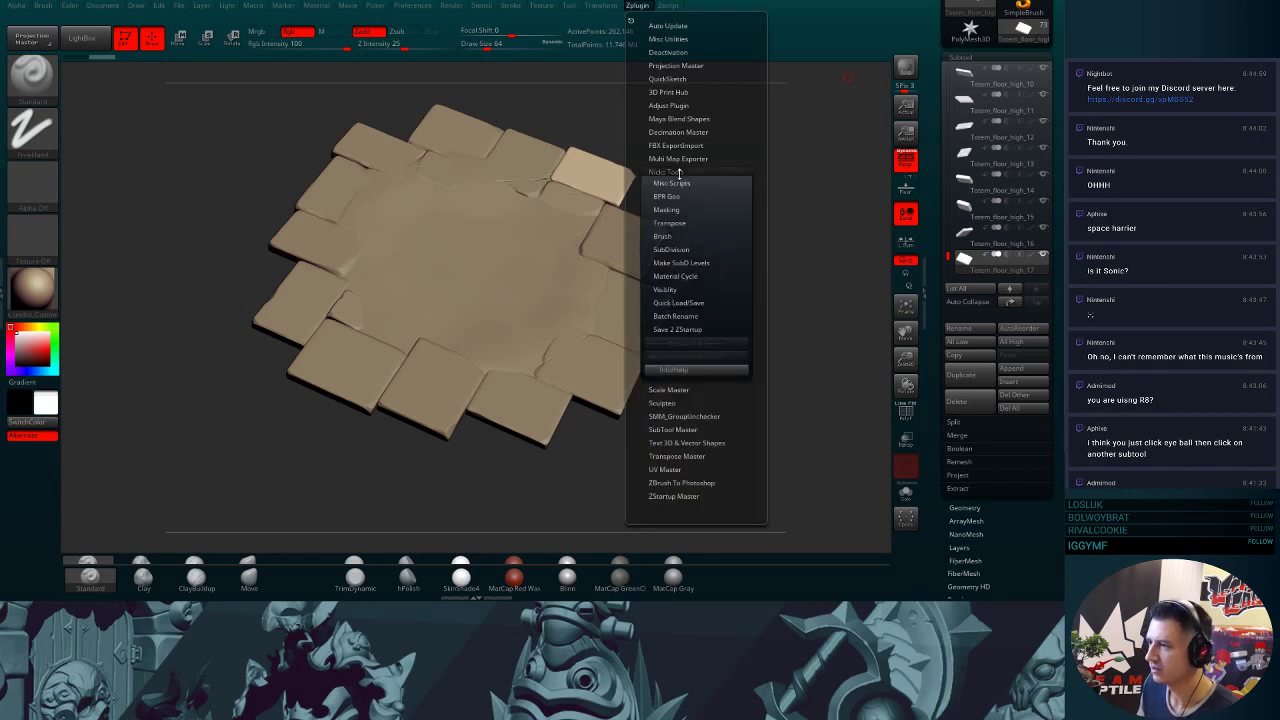
left_click(674, 314)
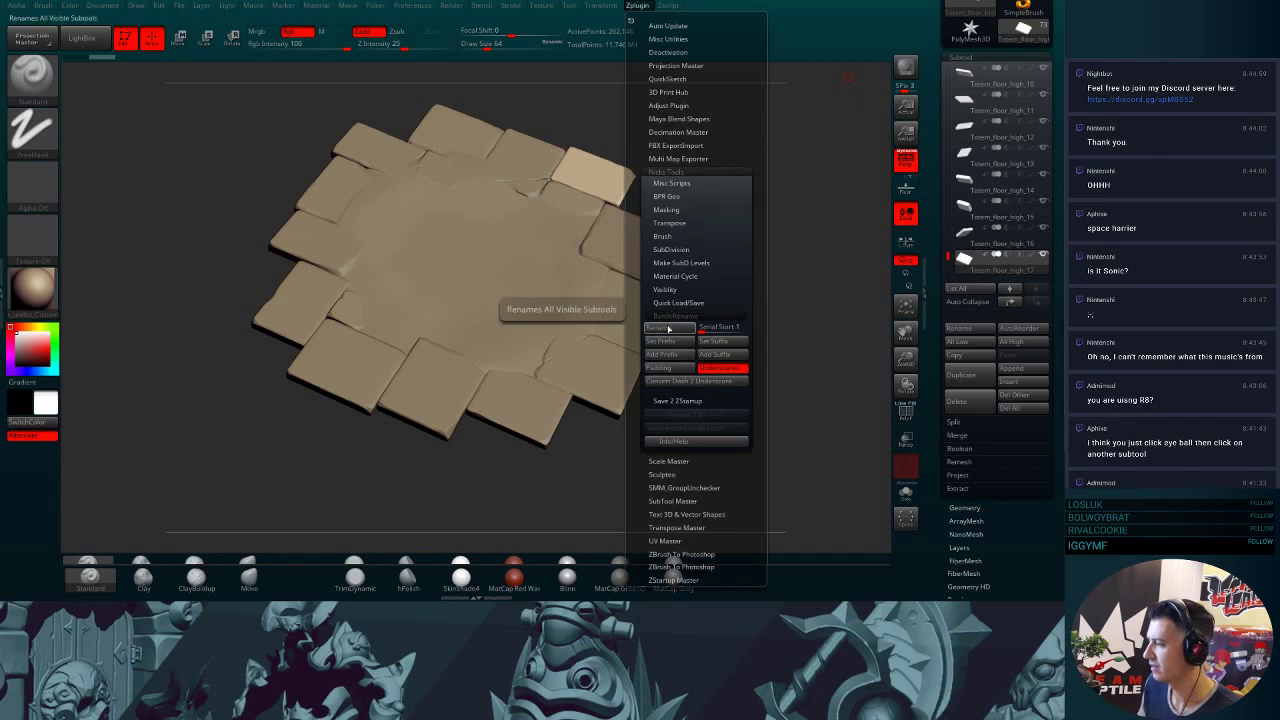
left_click(669, 328)
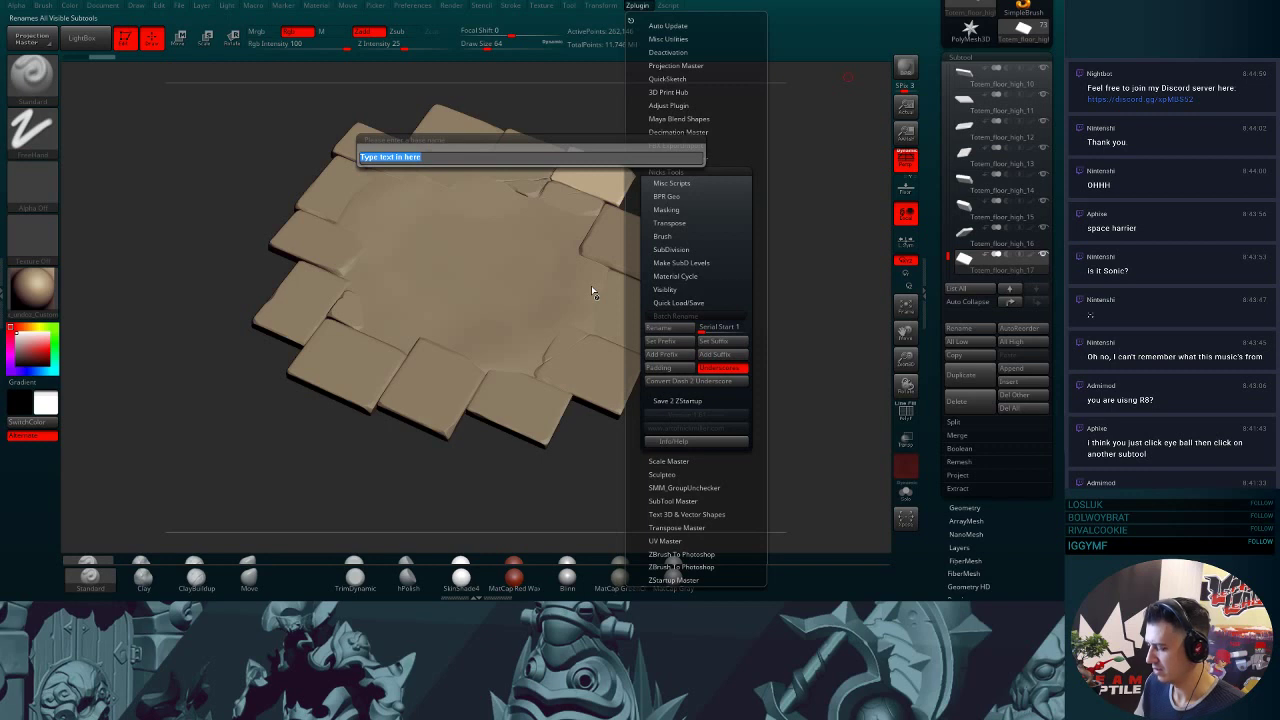
key("BackSpace")
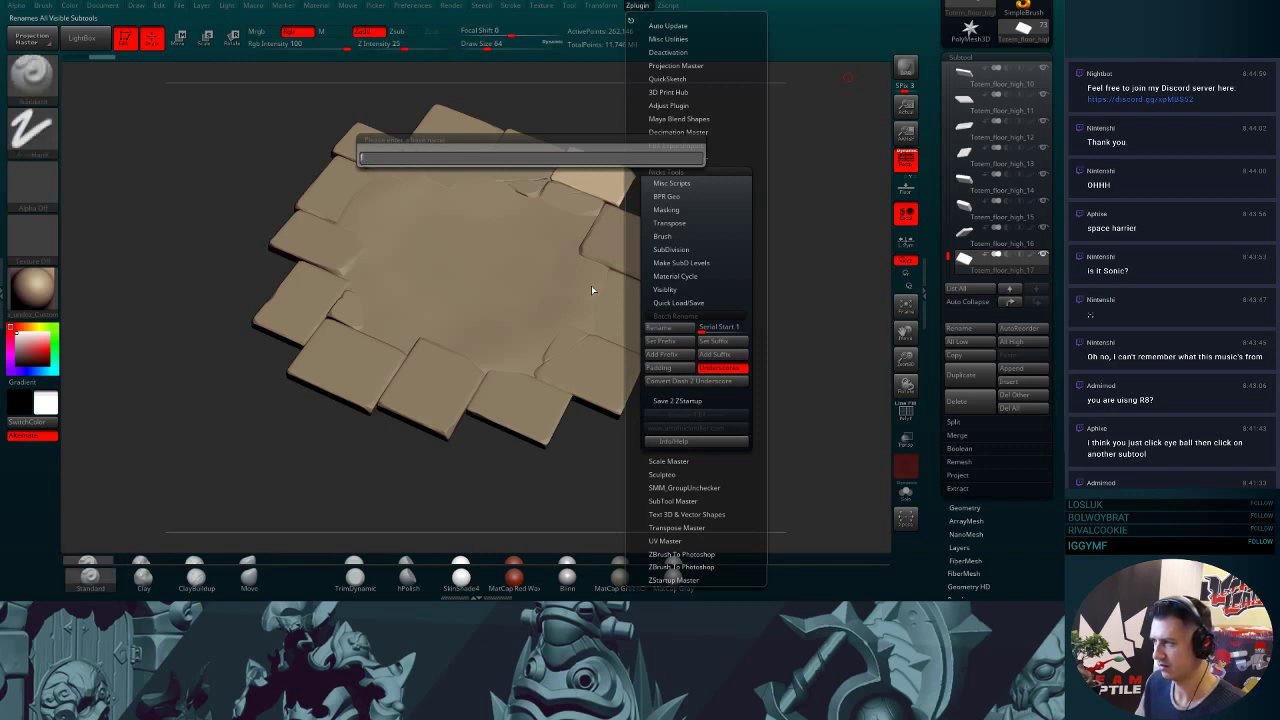
type("floor_high")
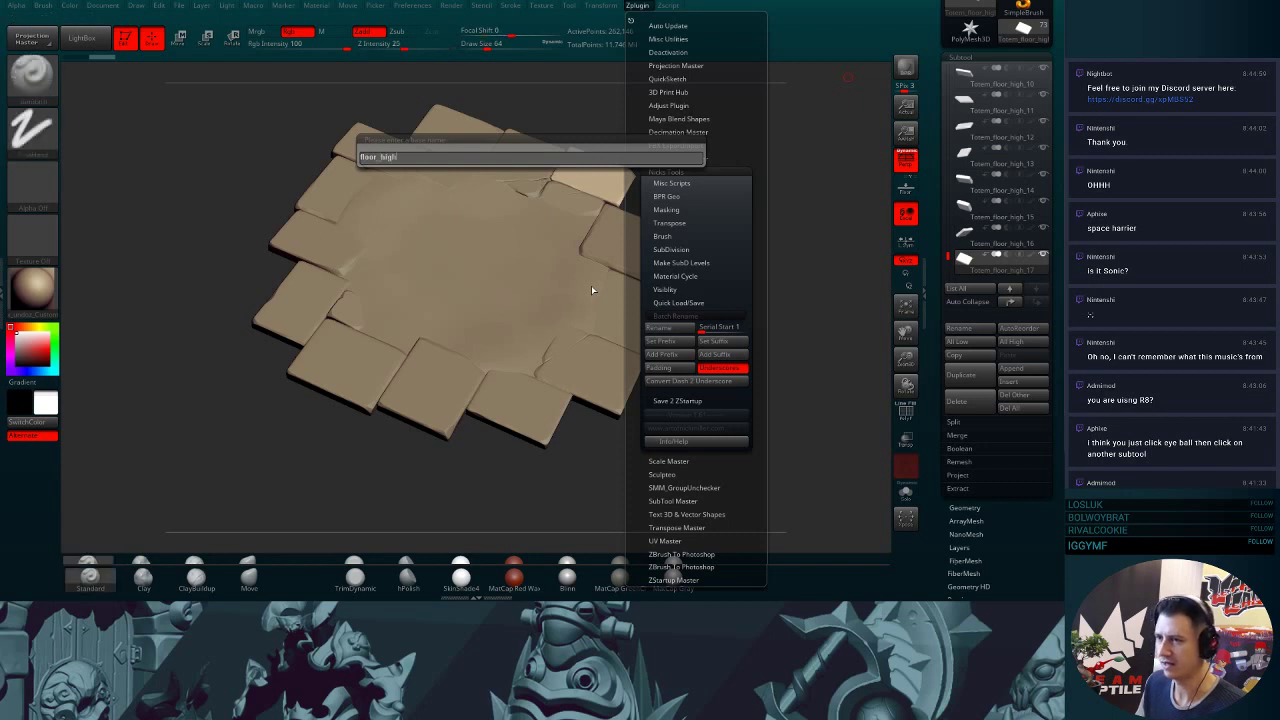
key("Return")
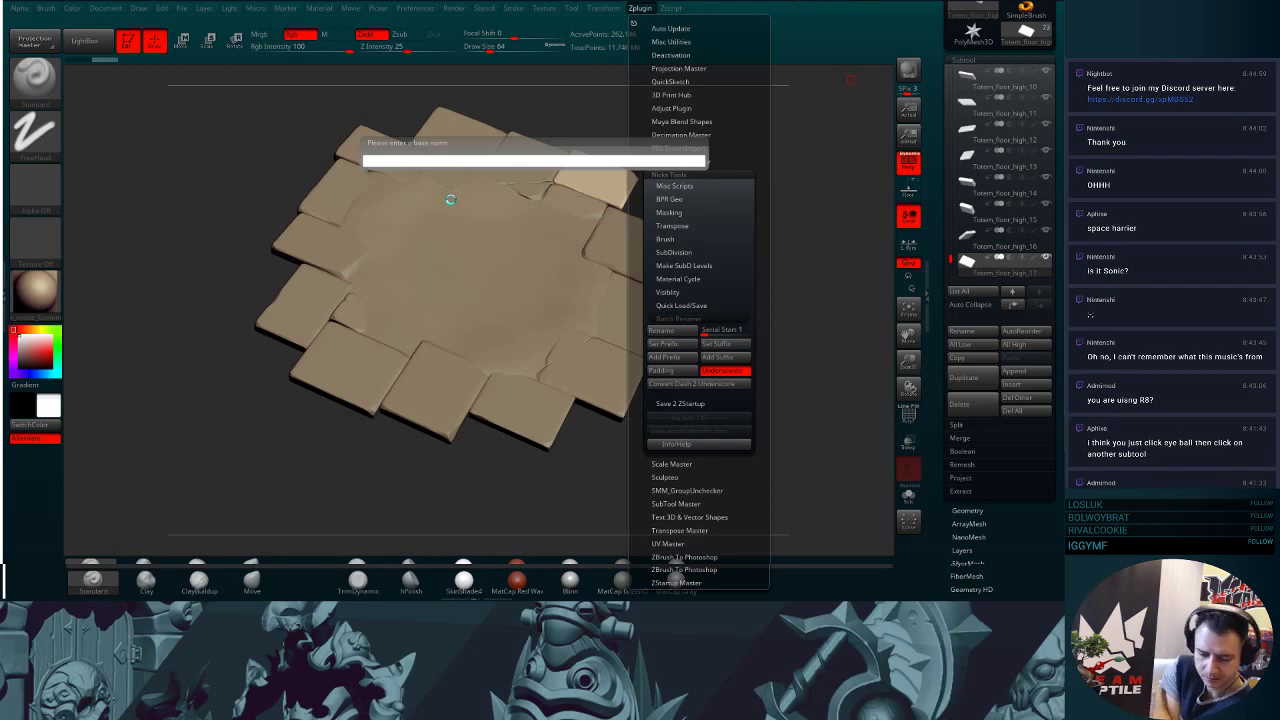
key("Return")
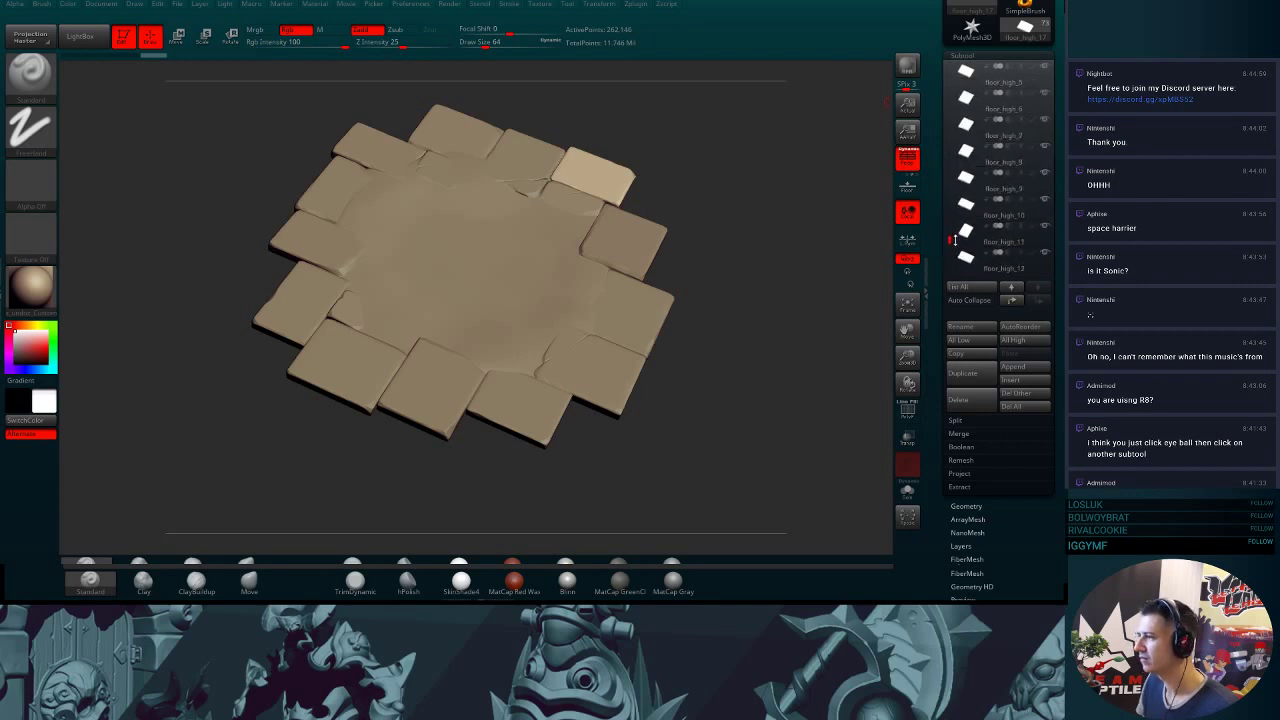
- Export the renamed floor_high subtools in .obj format with SubTool Master, keeping the extra export options off
left_click(636, 4)
left_click(690, 172)
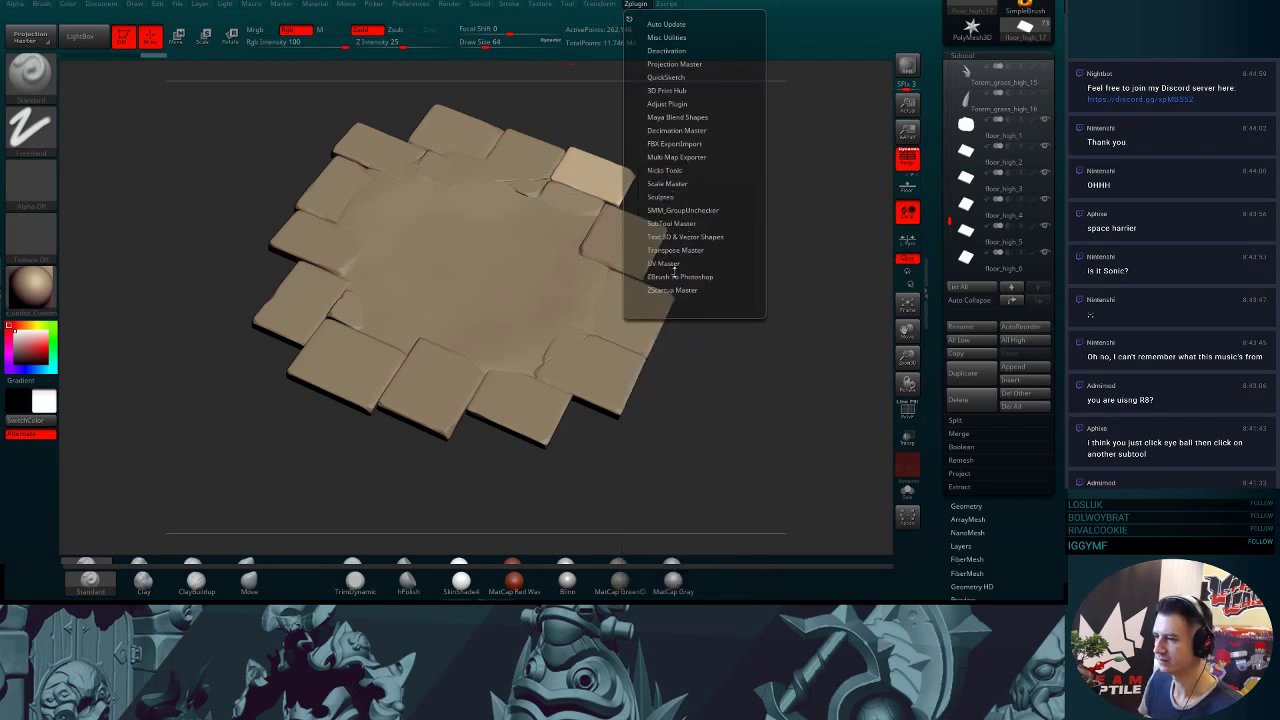
left_click(672, 223)
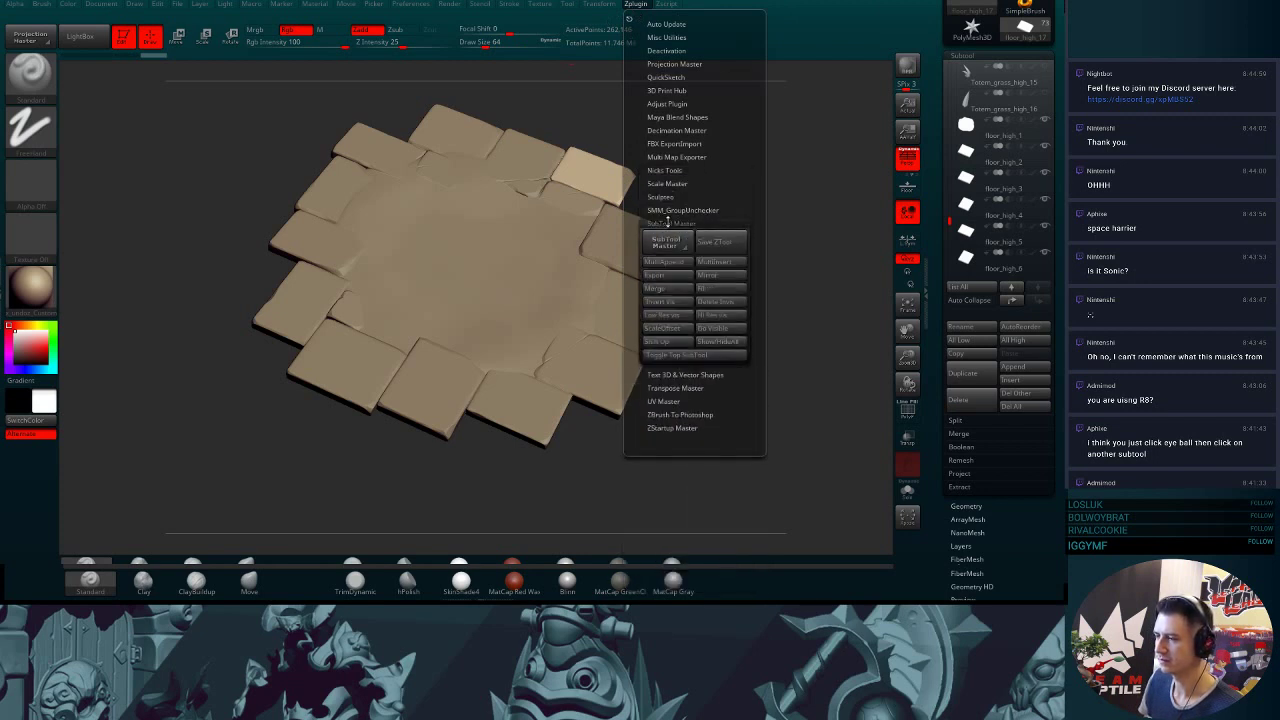
left_click(673, 275)
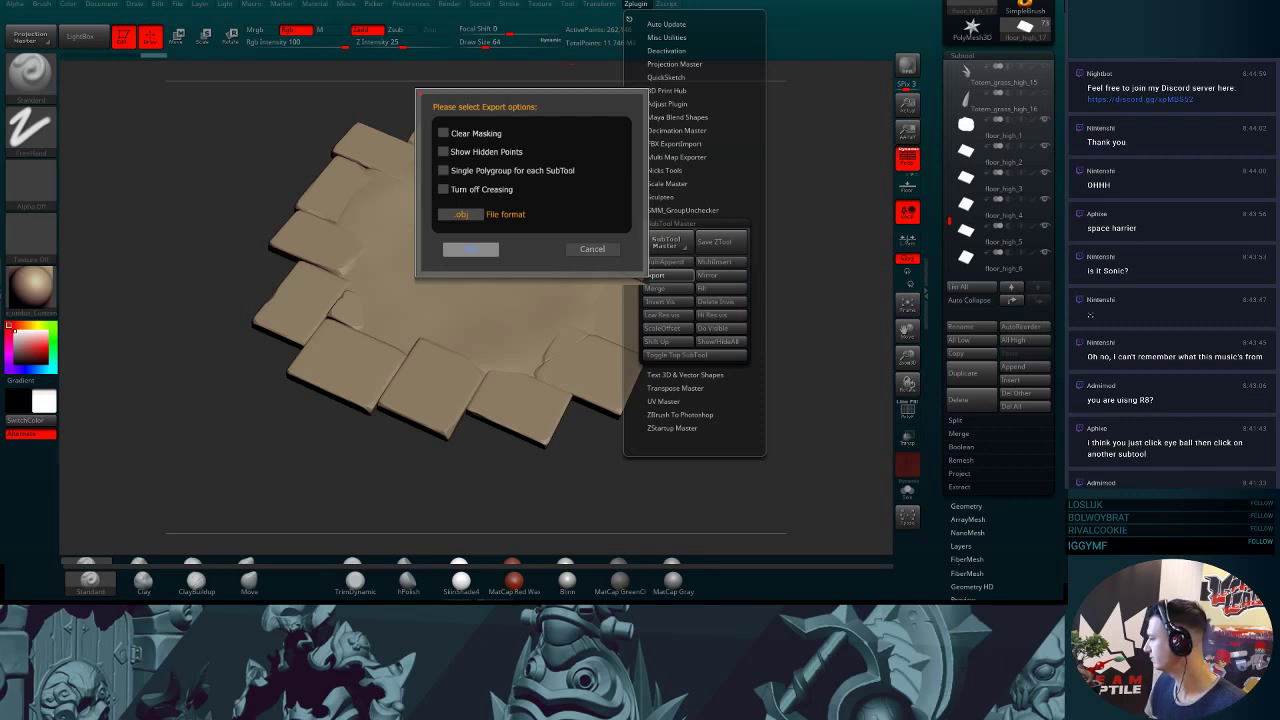
left_click(470, 249)
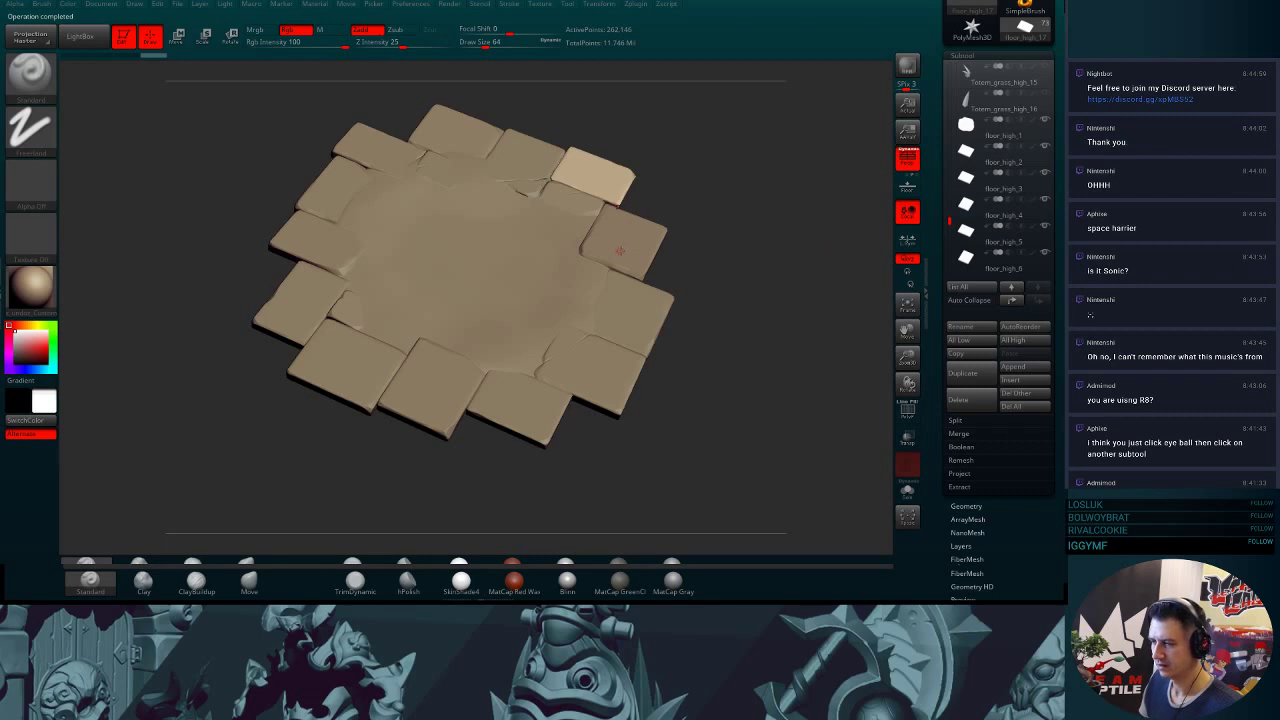
- Switch to Substance Painter and open the texture baking settings for the Floor texture set
mouse_move(772, 219)
left_mouse_down()
mouse_move(755, 251)
mouse_move(769, 226)
left_mouse_up()
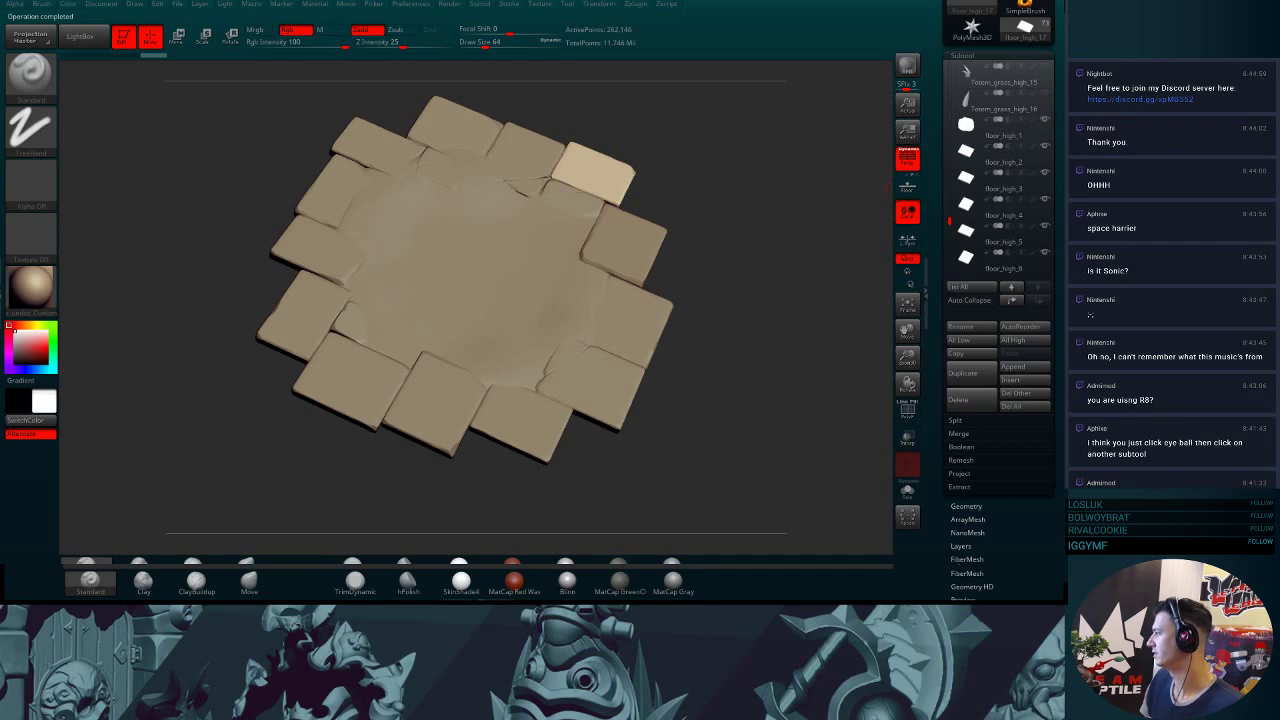
key("alt+Tab")
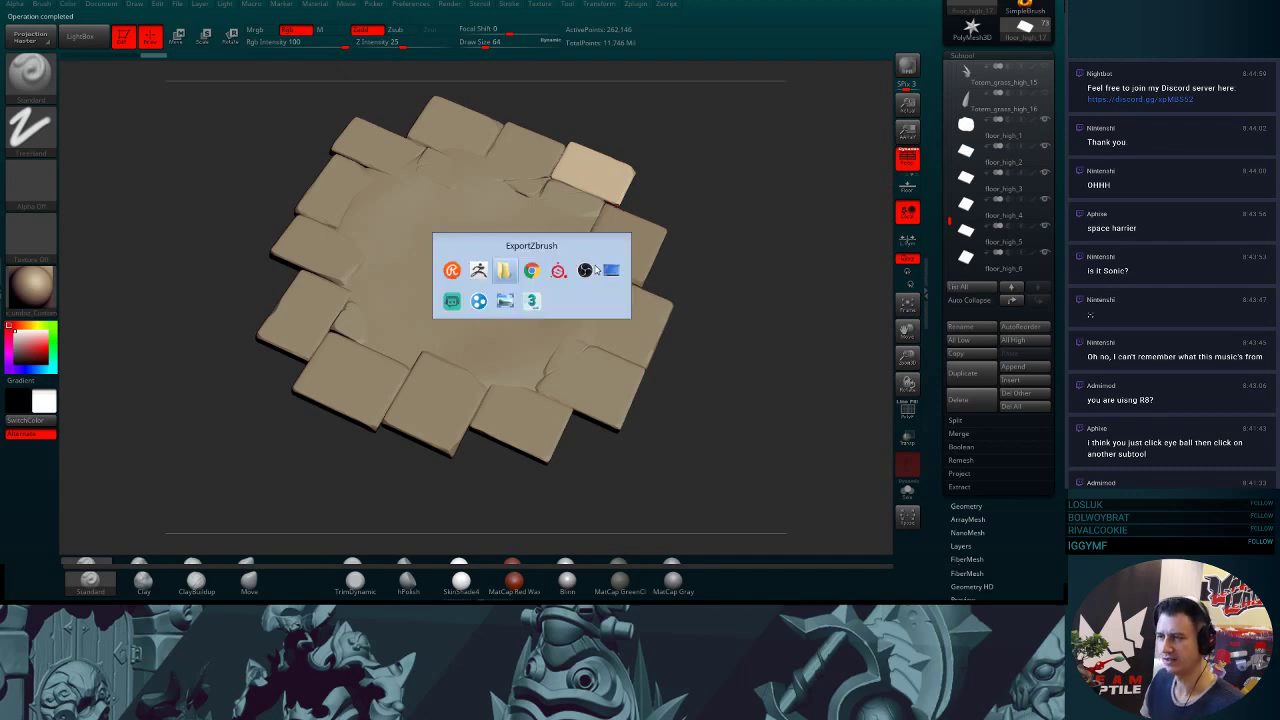
left_click(597, 269)
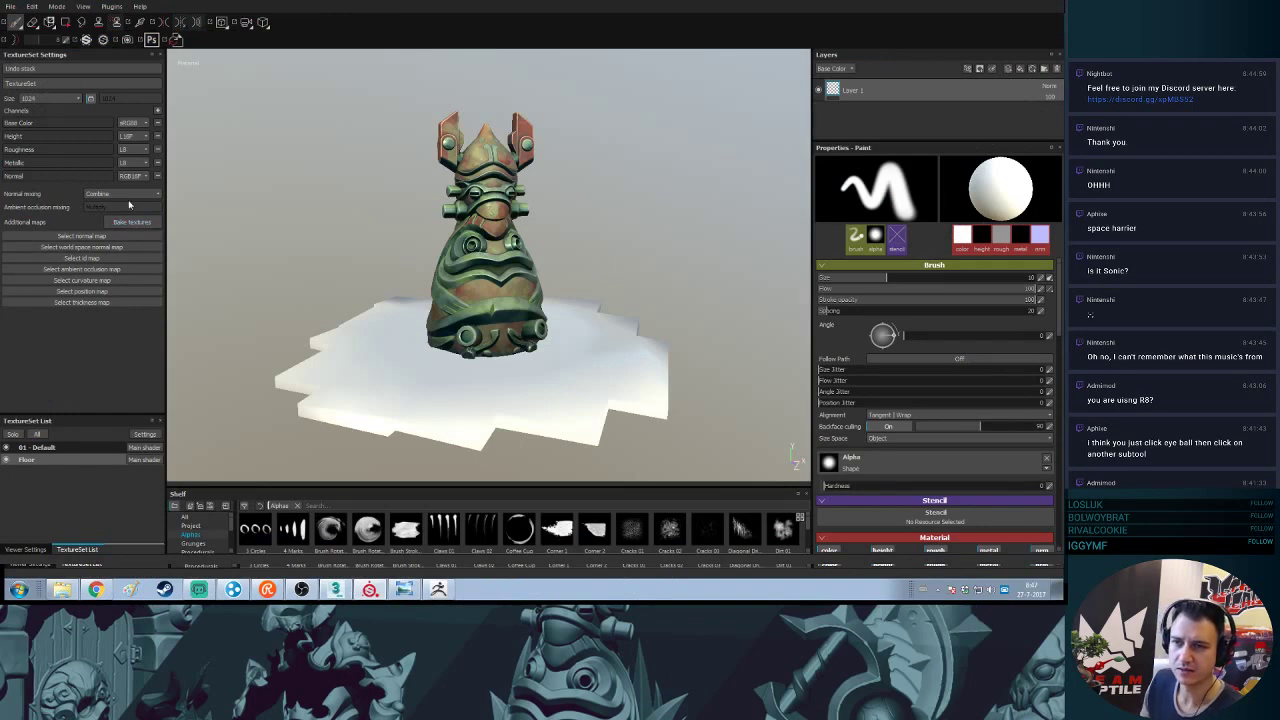
left_click(124, 222)
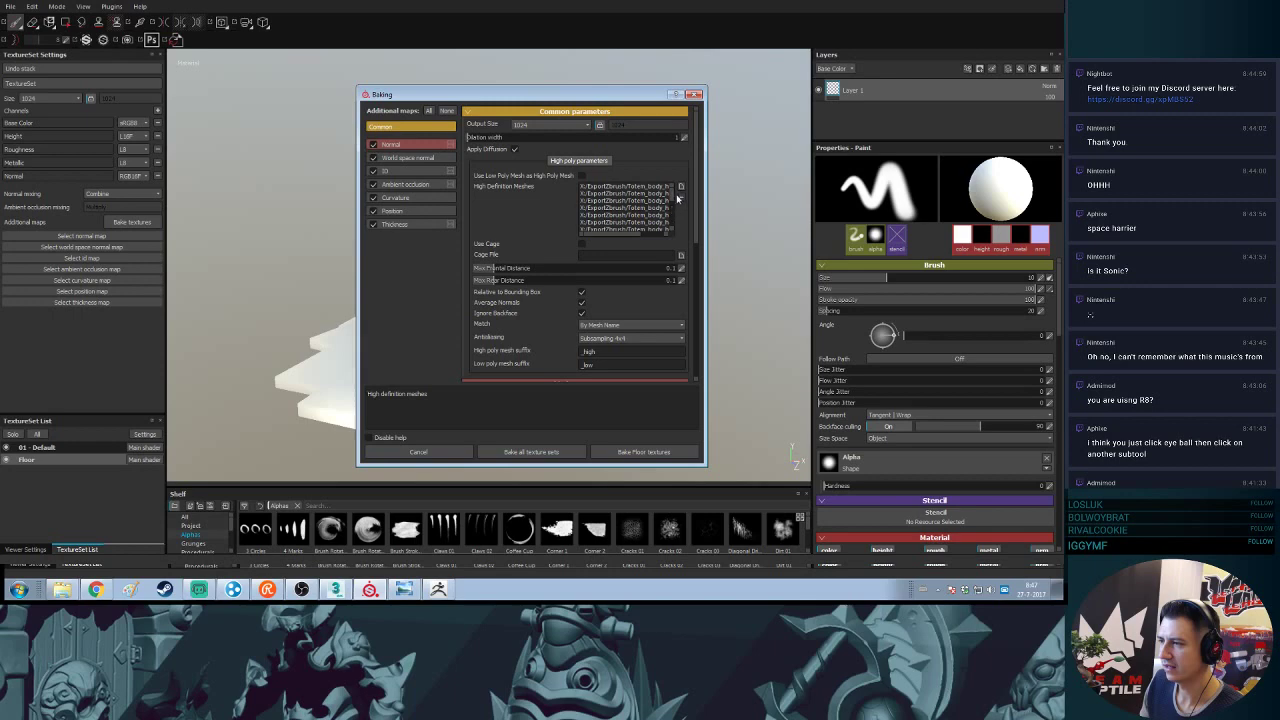
- Load the exported high-poly floor meshes as high definition meshes for the bake and look through the mesh list
left_click_drag(677, 221, 675, 188)
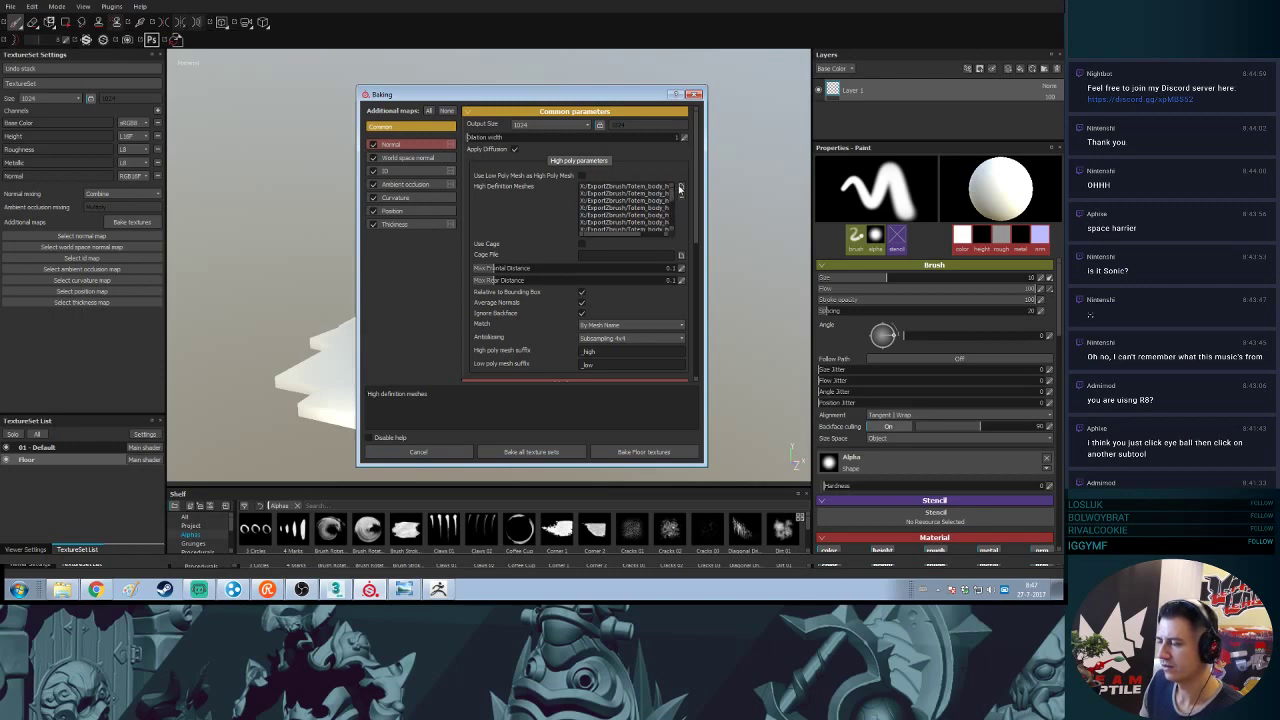
left_click(680, 188)
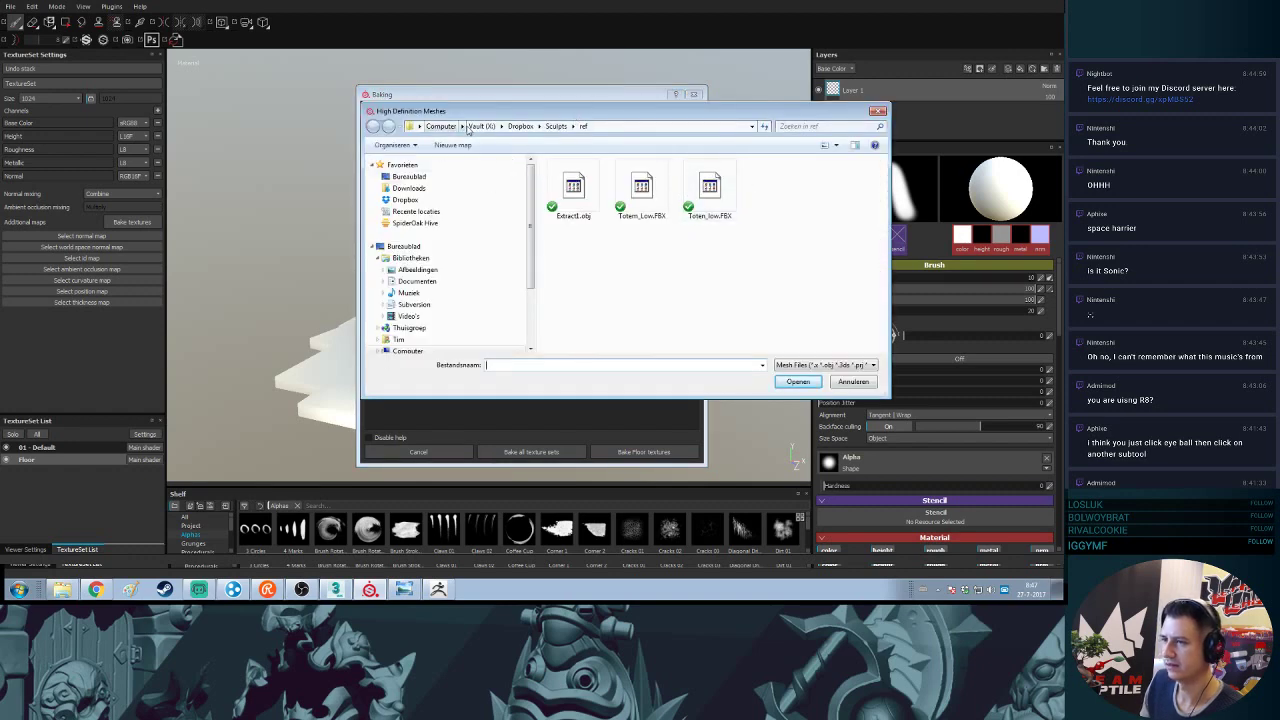
left_click_drag(506, 112, 1065, 144)
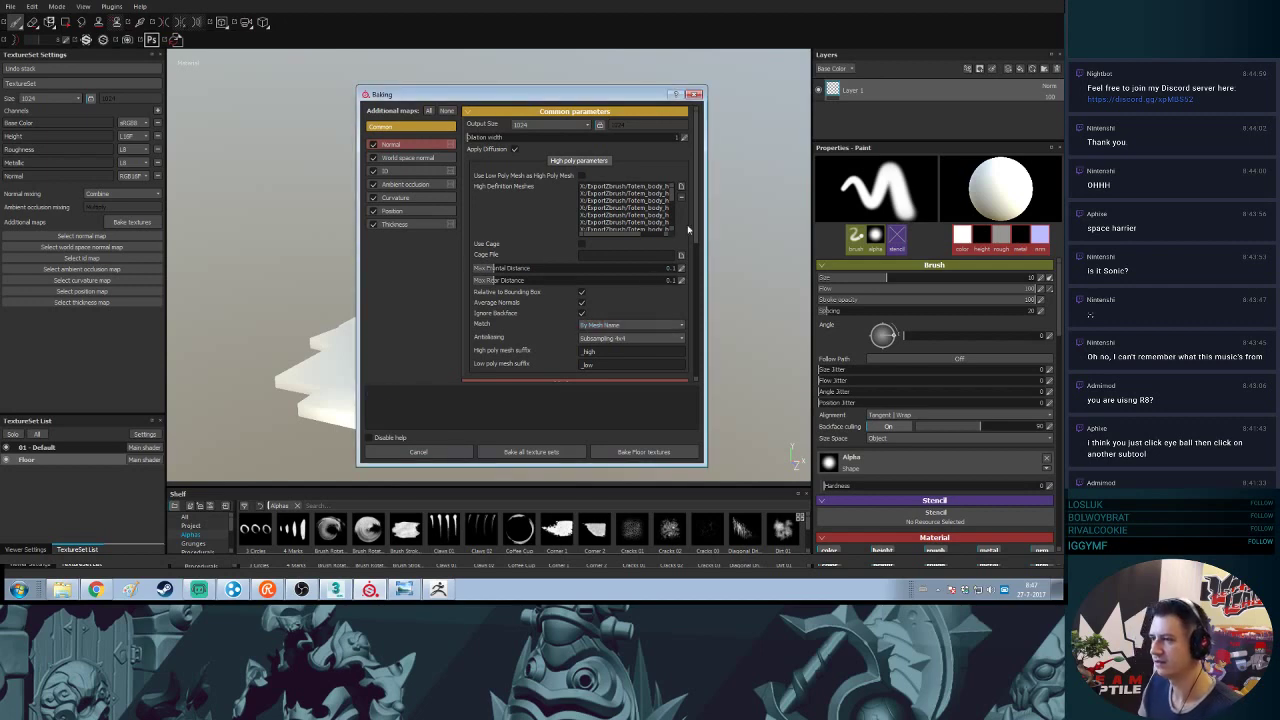
scroll(632, 229, "down", 5)
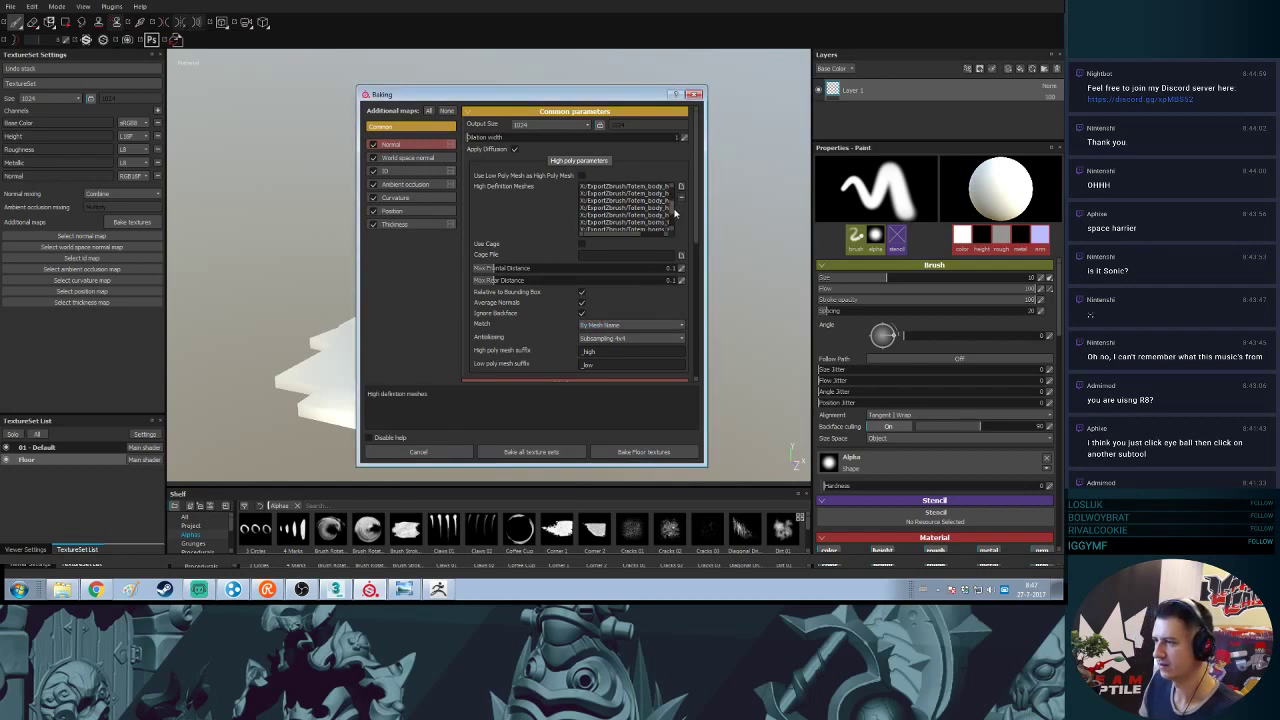
- Bake the Floor textures with antialiasing set to None and the Thickness map excluded
left_click(630, 215)
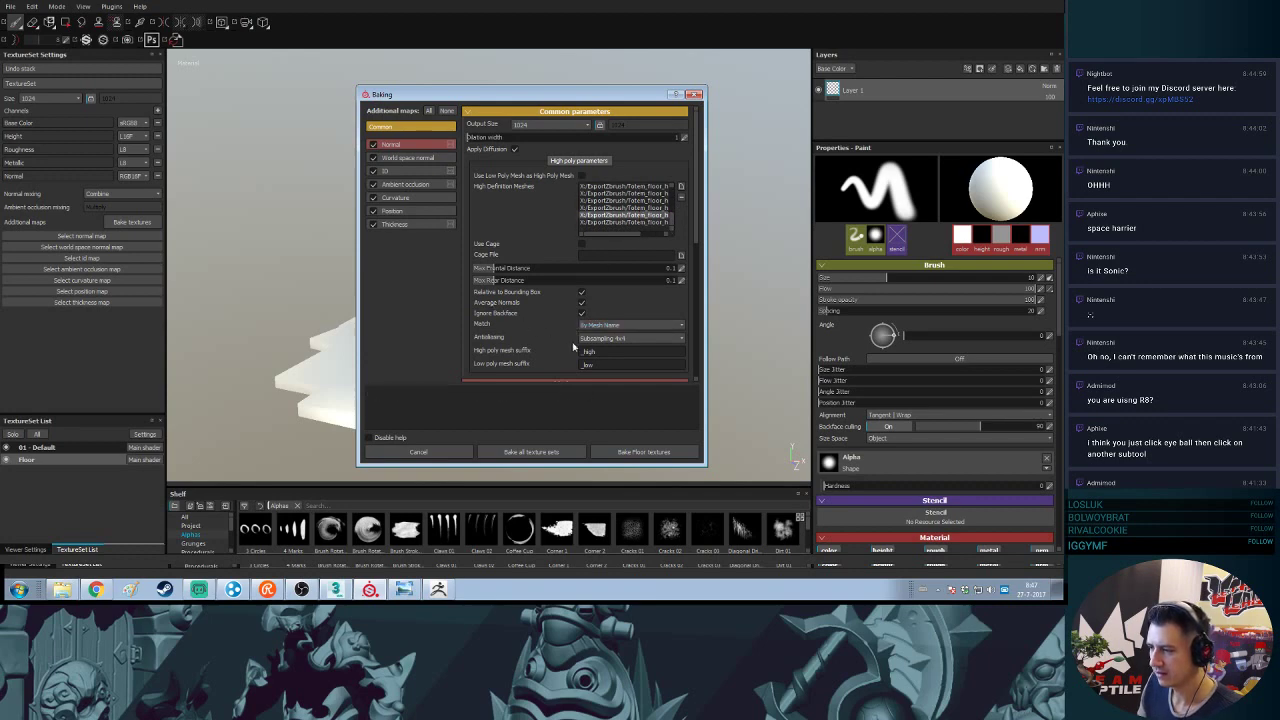
left_click(603, 339)
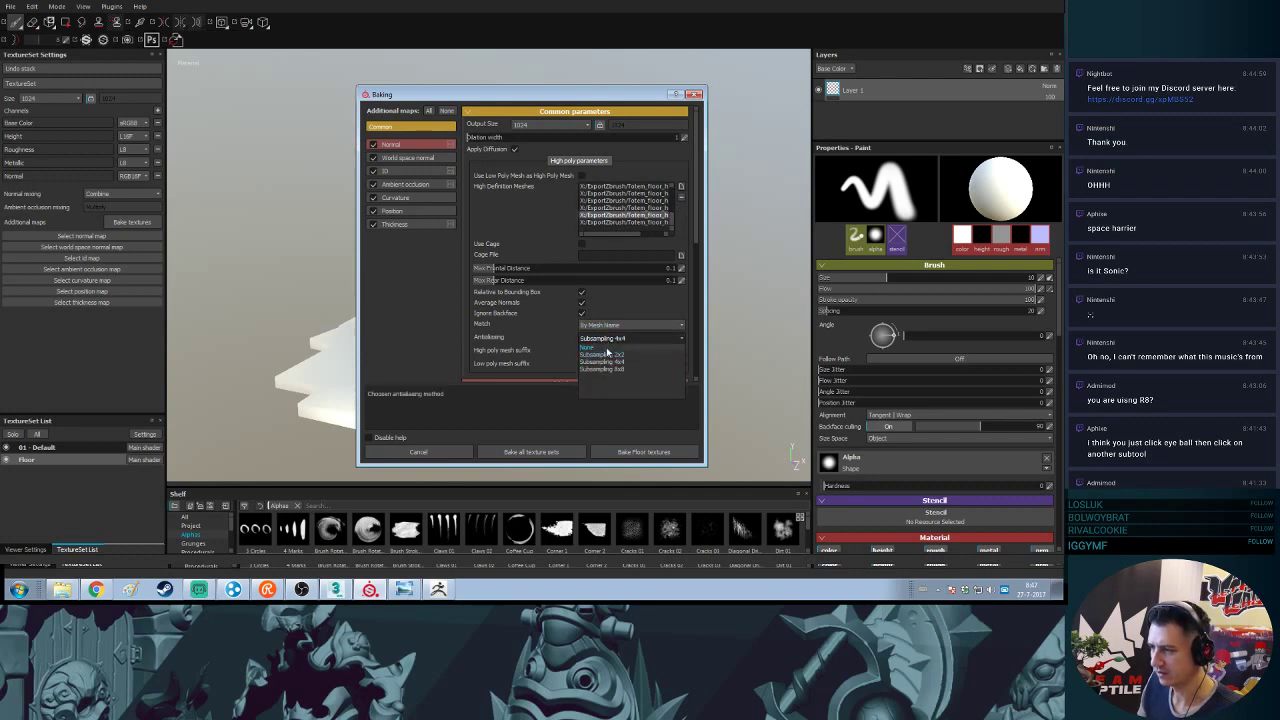
left_click(590, 346)
left_click_drag(558, 95, 698, 78)
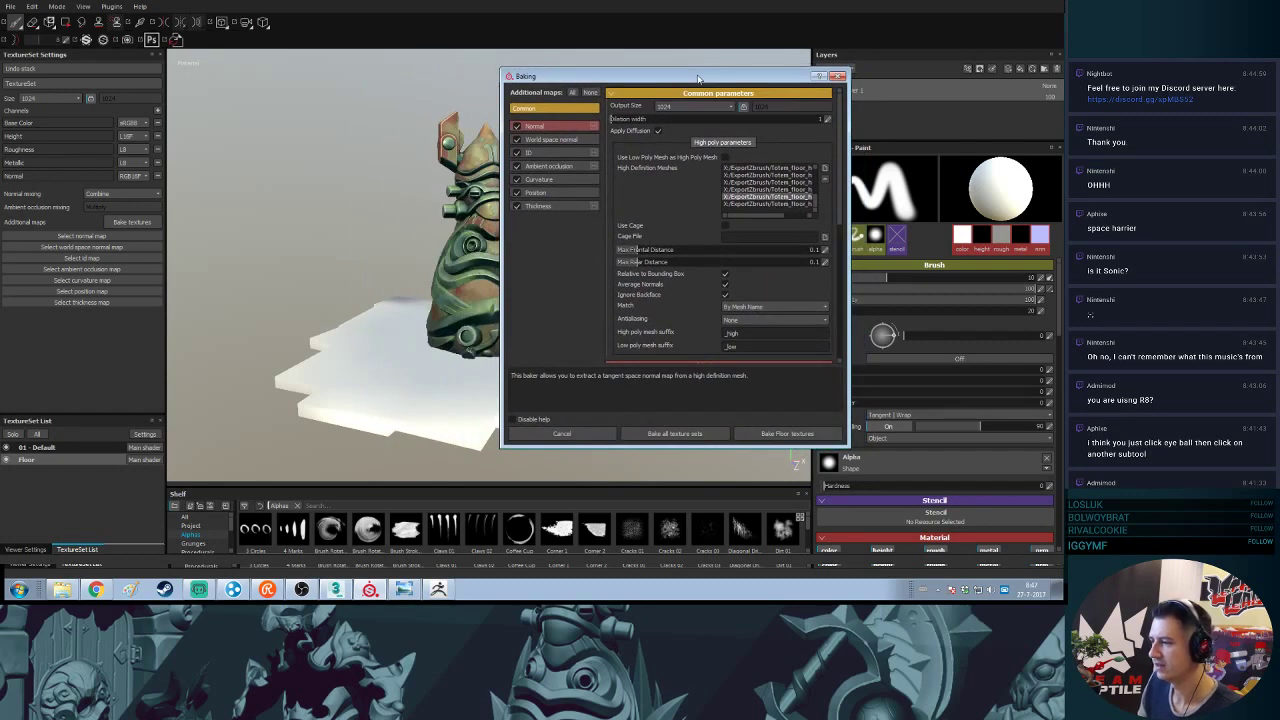
left_click(516, 181)
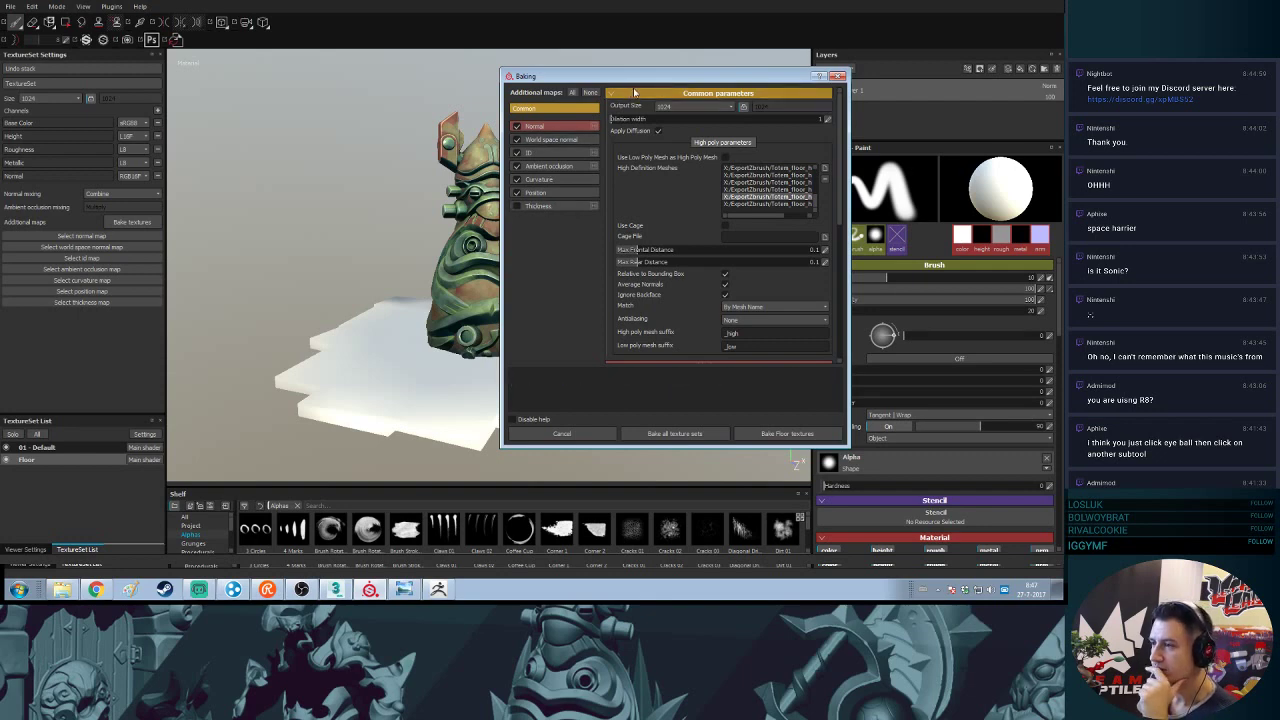
left_click(788, 434)
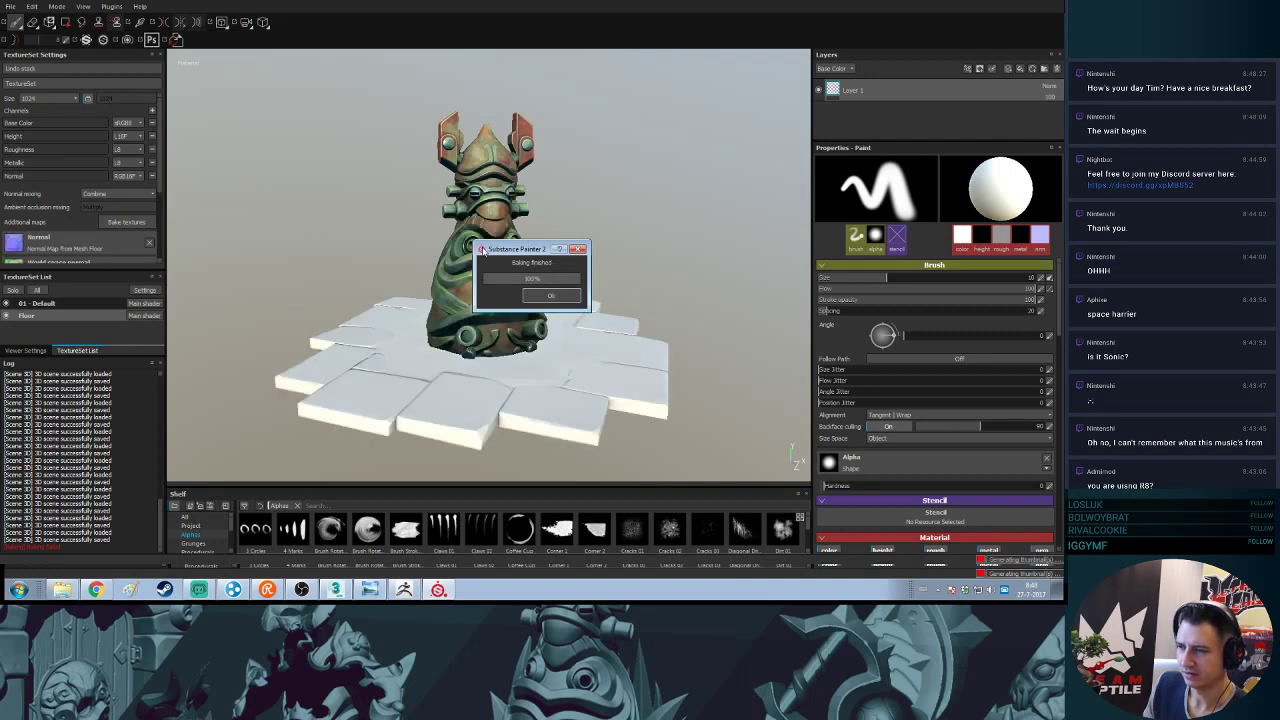
key("Return")
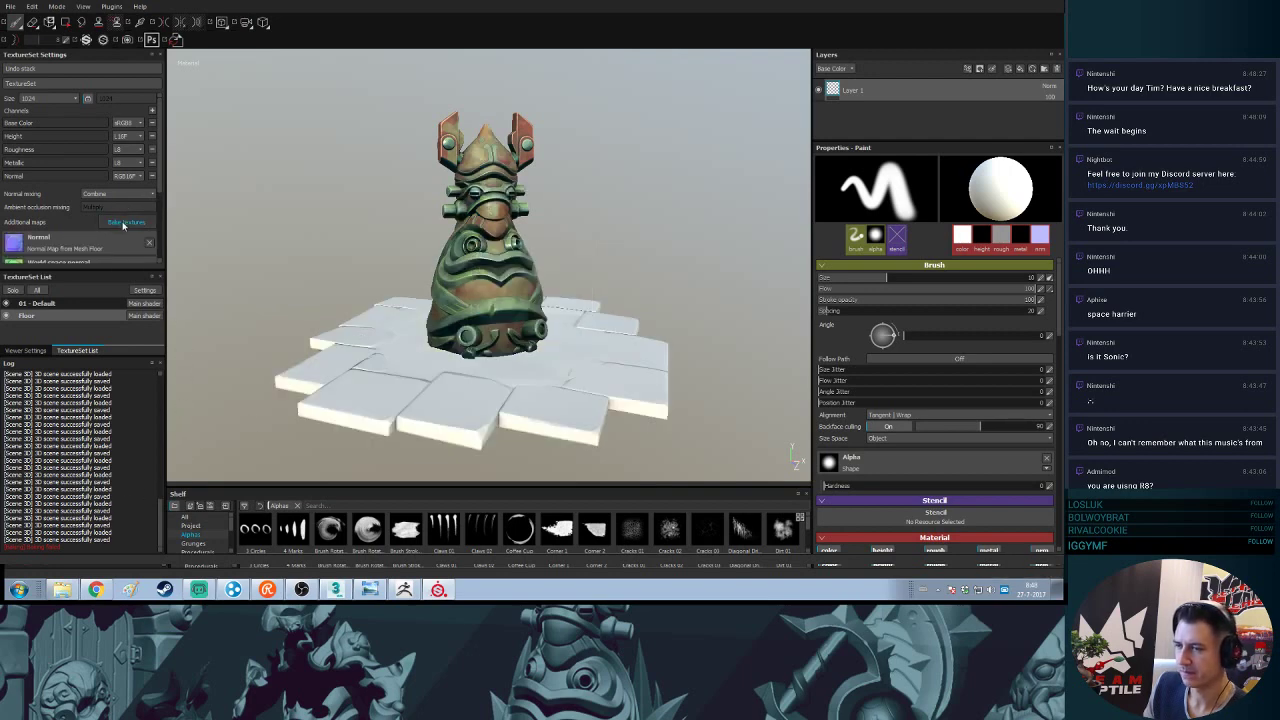
- Review the ID baker parameters for the Floor texture set in the baking settings and close them without baking
left_click_drag(614, 214, 521, 284, "alt")
right_click_drag(521, 284, 590, 317, "shift")
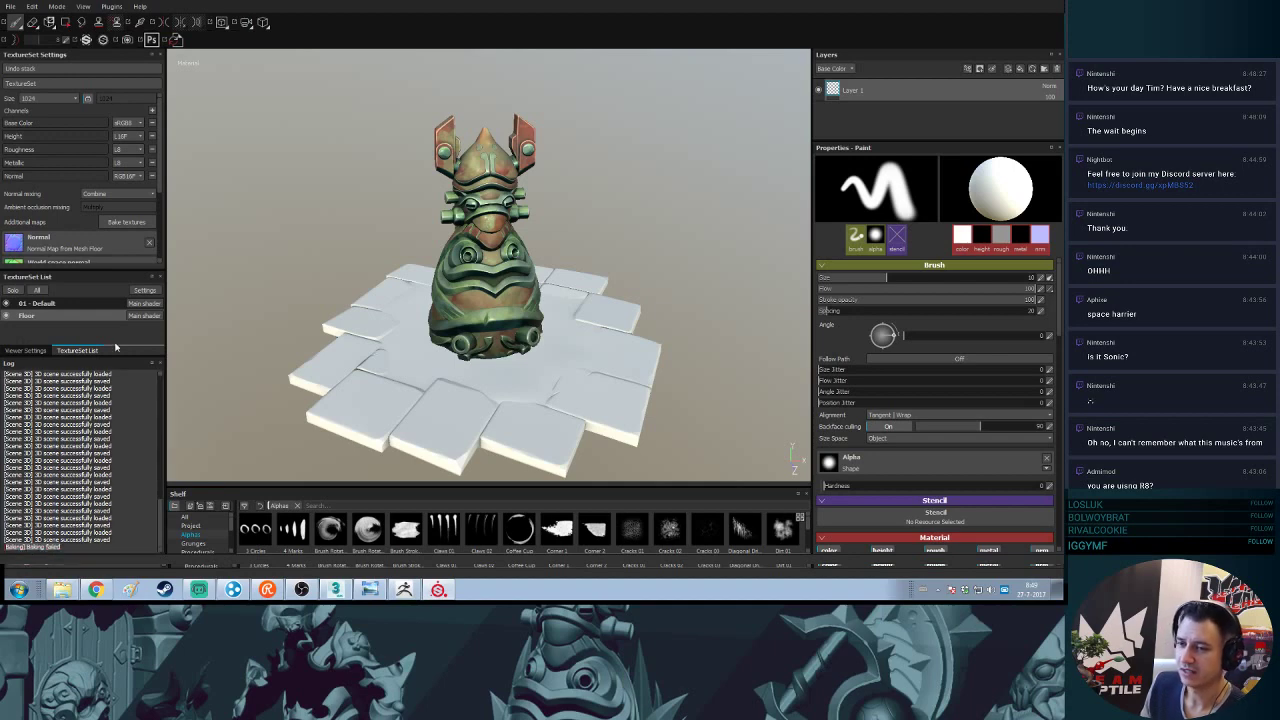
left_click(130, 222)
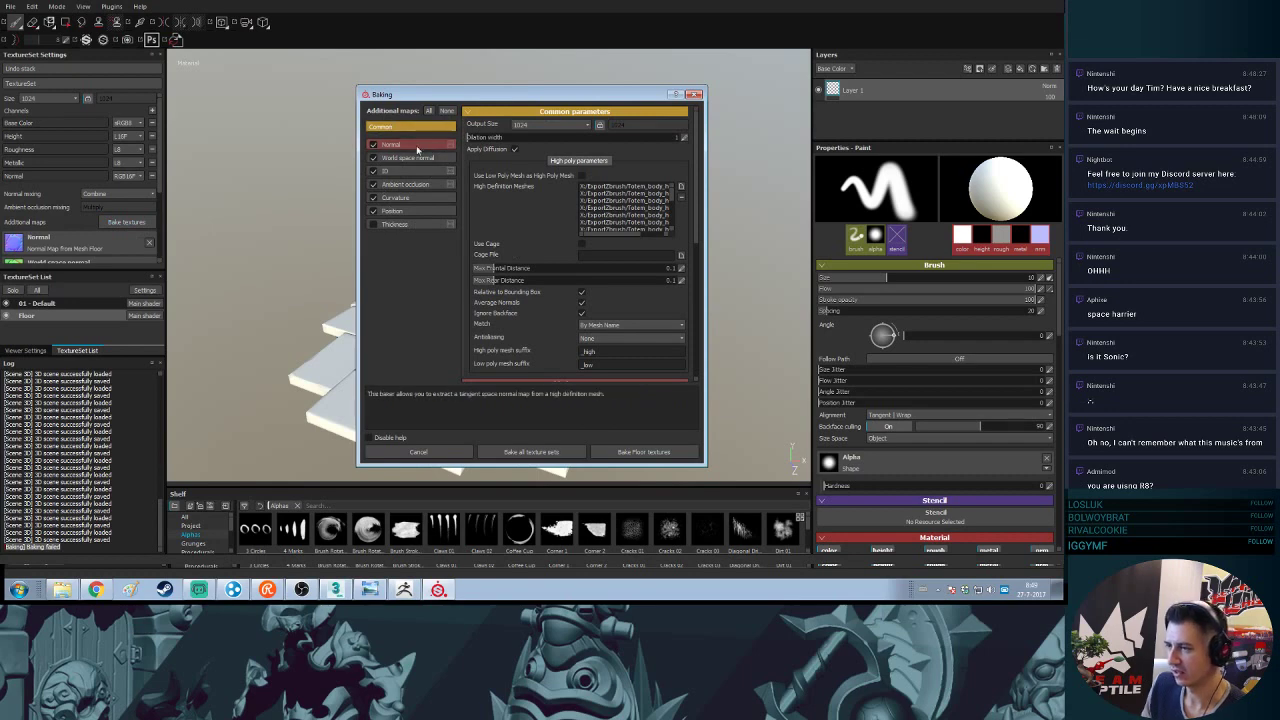
left_click(396, 171)
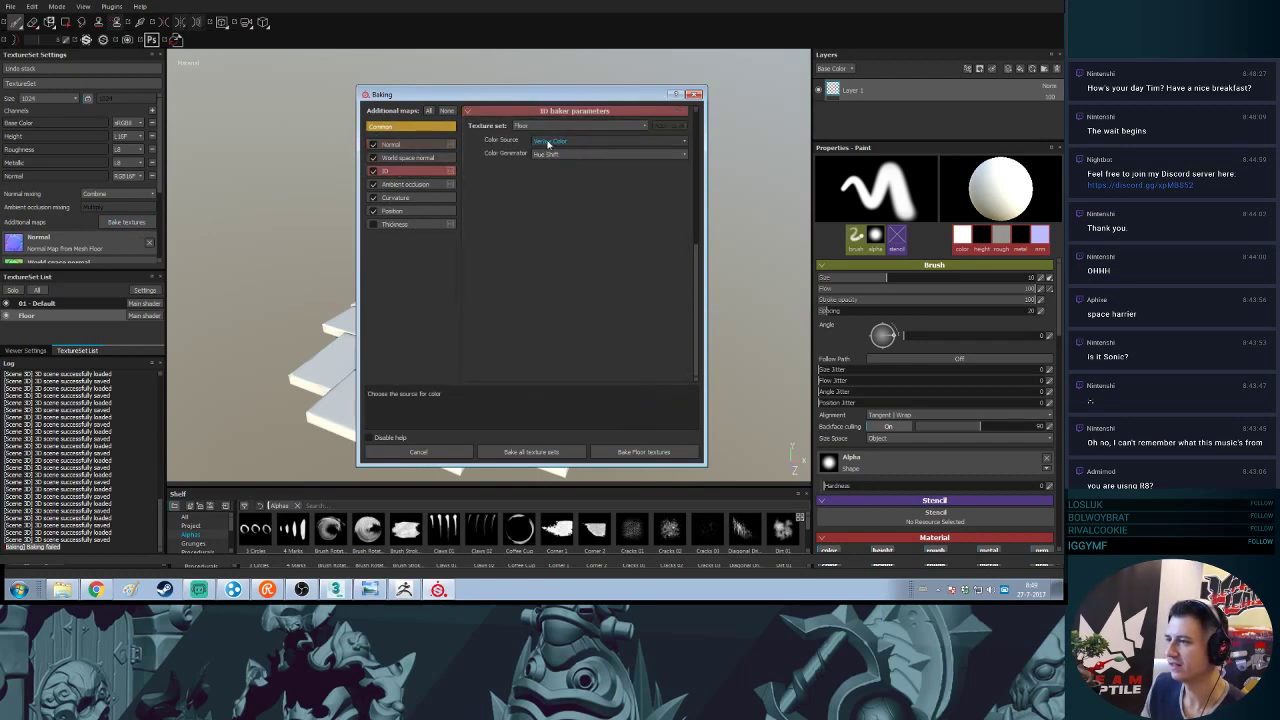
left_click_drag(485, 88, 489, 87)
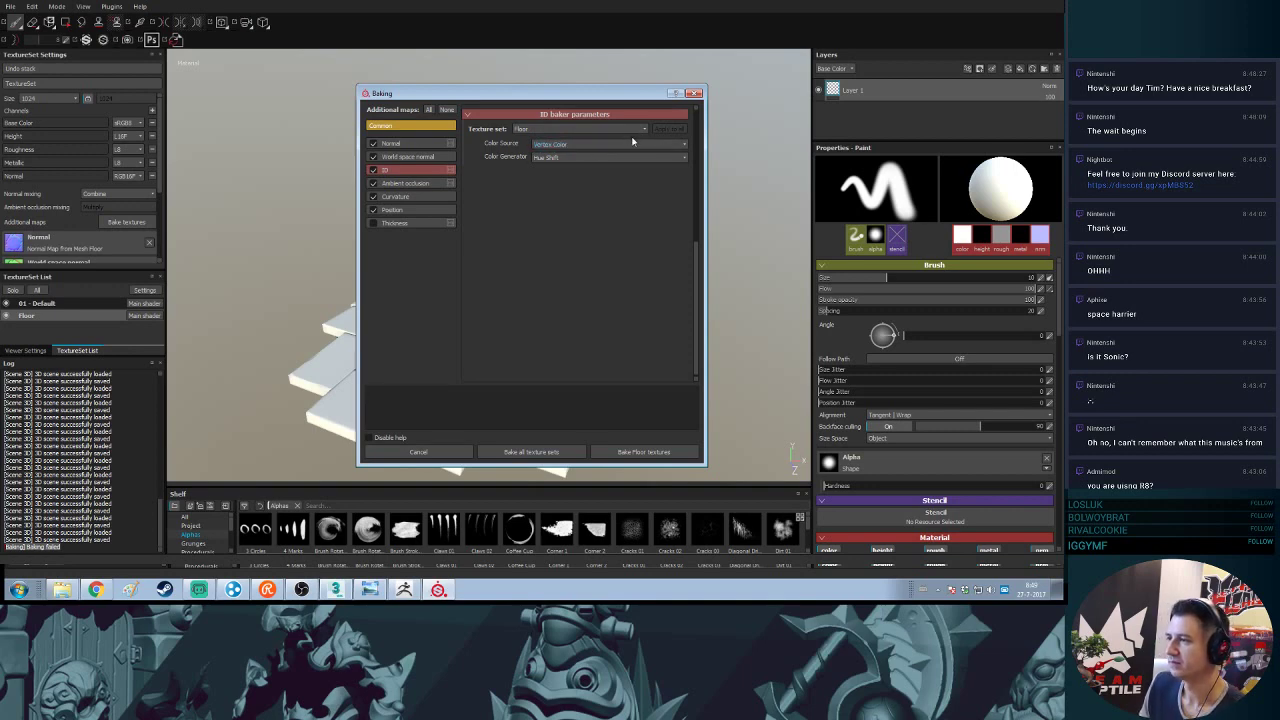
left_click(694, 94)
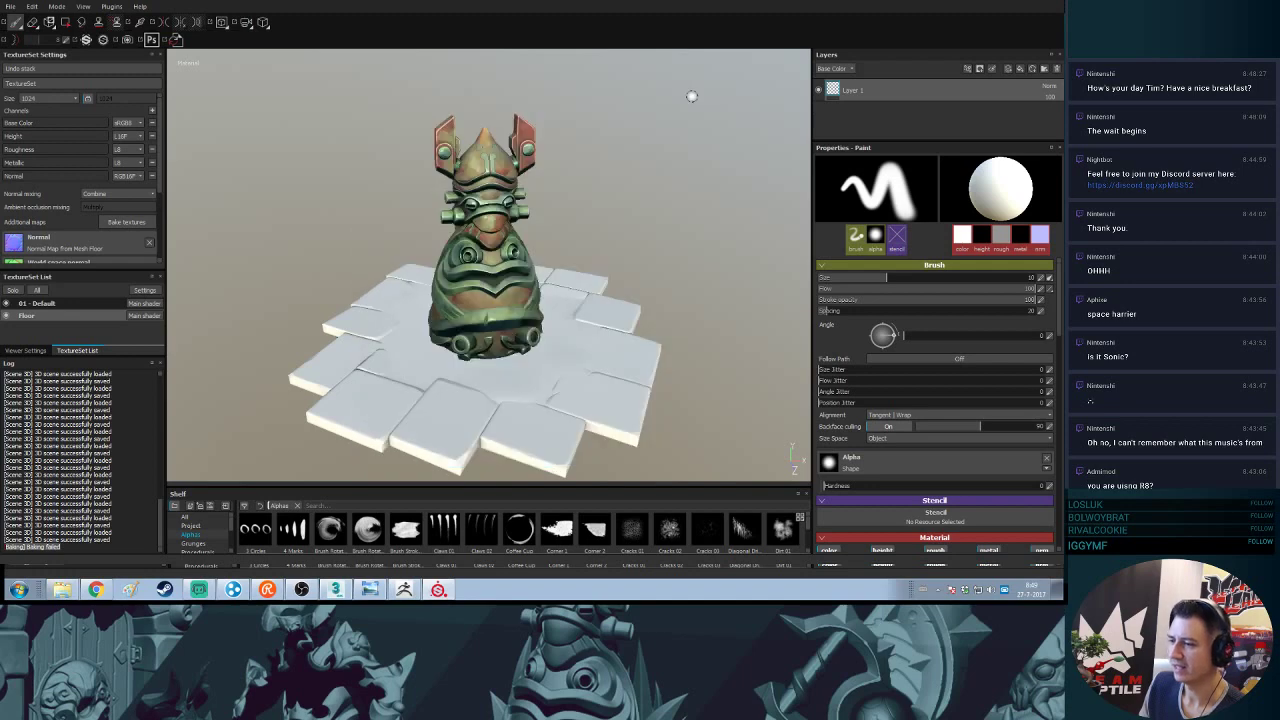
- Inspect the baked floor tiles from above and along their outer side edges under different lighting angles
left_click_drag(619, 387, 480, 350, "alt")
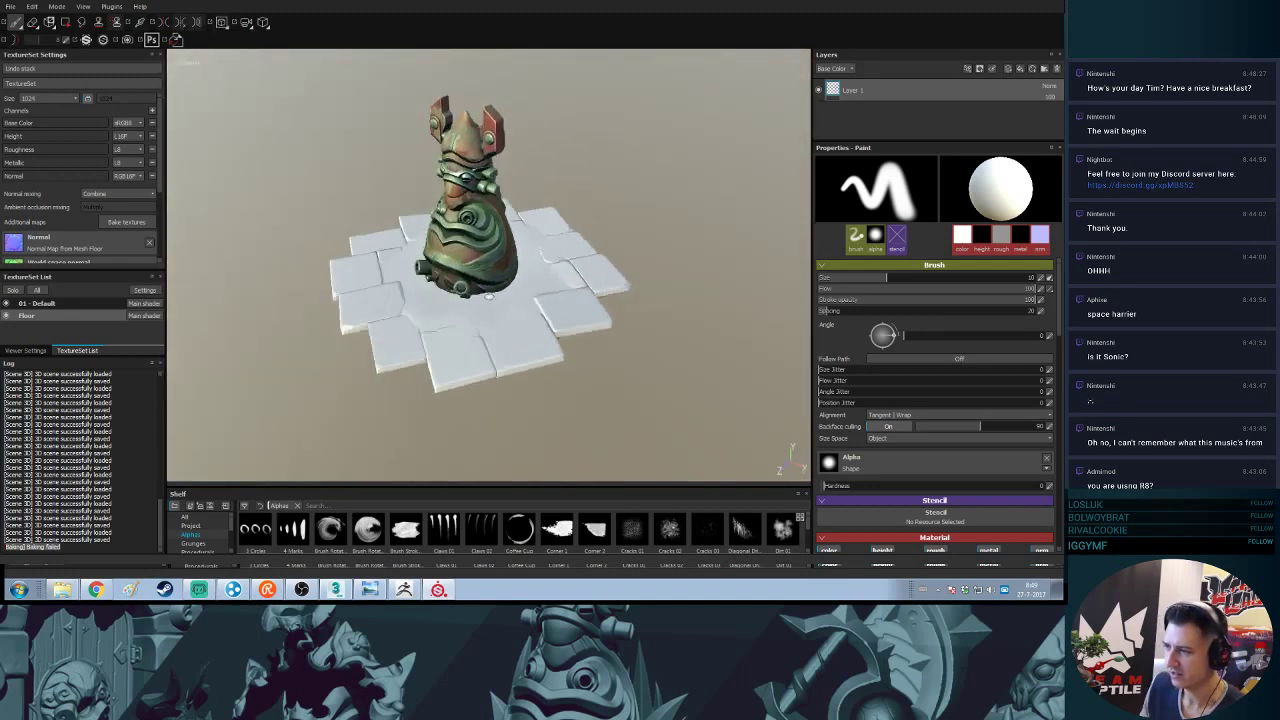
right_click_drag(480, 350, 516, 427, "alt")
left_click_drag(516, 426, 540, 333, "alt")
left_click_drag(689, 278, 427, 386, "alt")
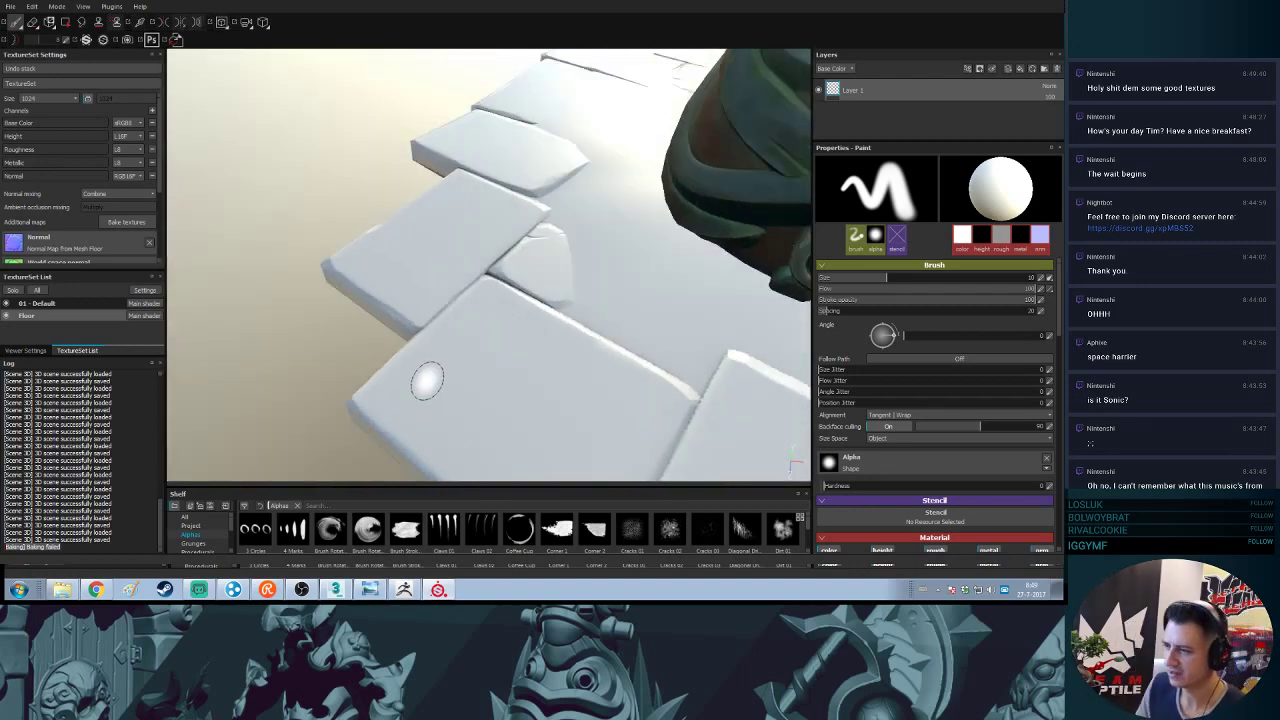
left_click_drag(616, 193, 330, 205, "alt")
right_click_drag(650, 272, 668, 468, "alt")
middle_click_drag(655, 435, 577, 391, "alt")
left_click_drag(577, 391, 566, 323, "alt")
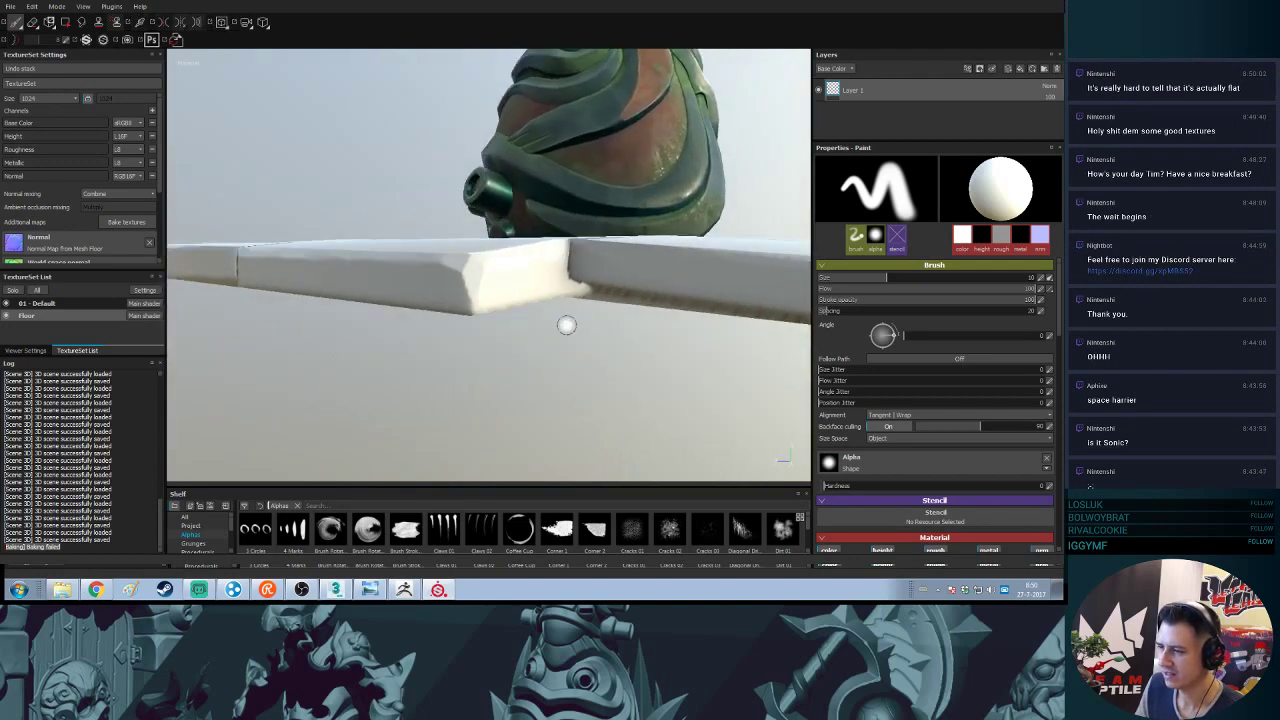
right_click_drag(566, 323, 650, 304, "shift")
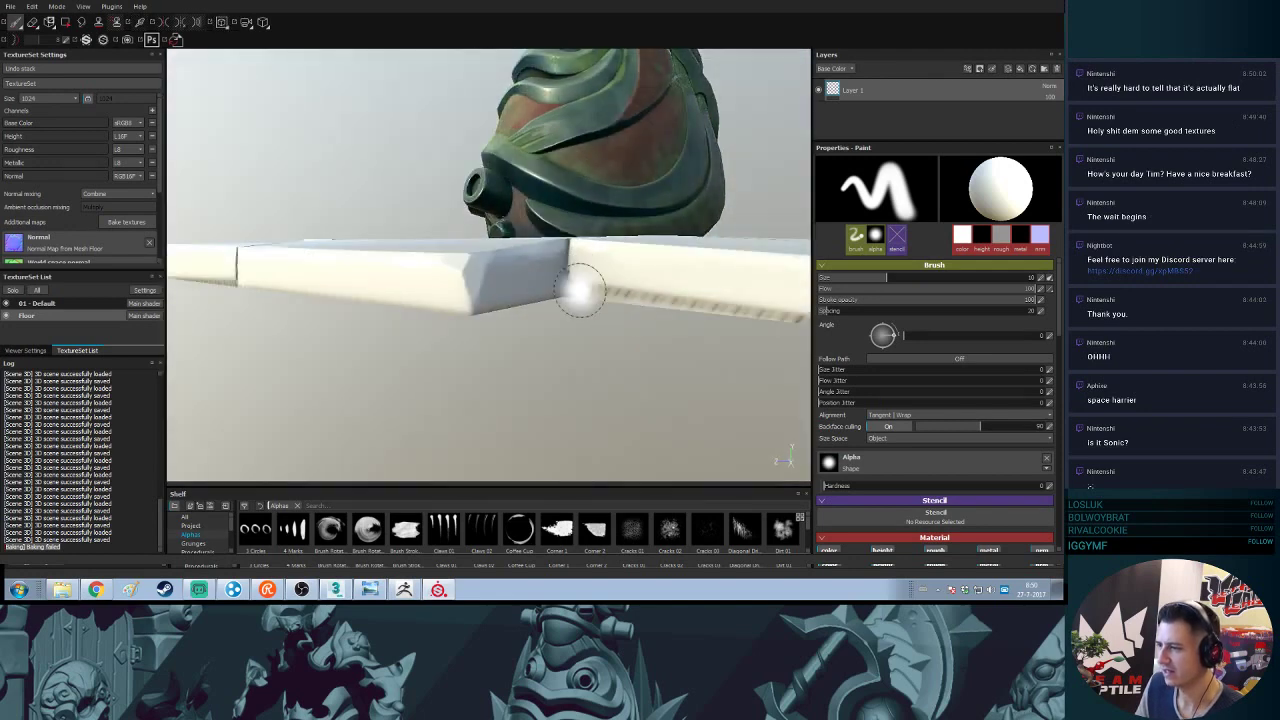
right_click_drag(411, 390, 394, 263, "alt")
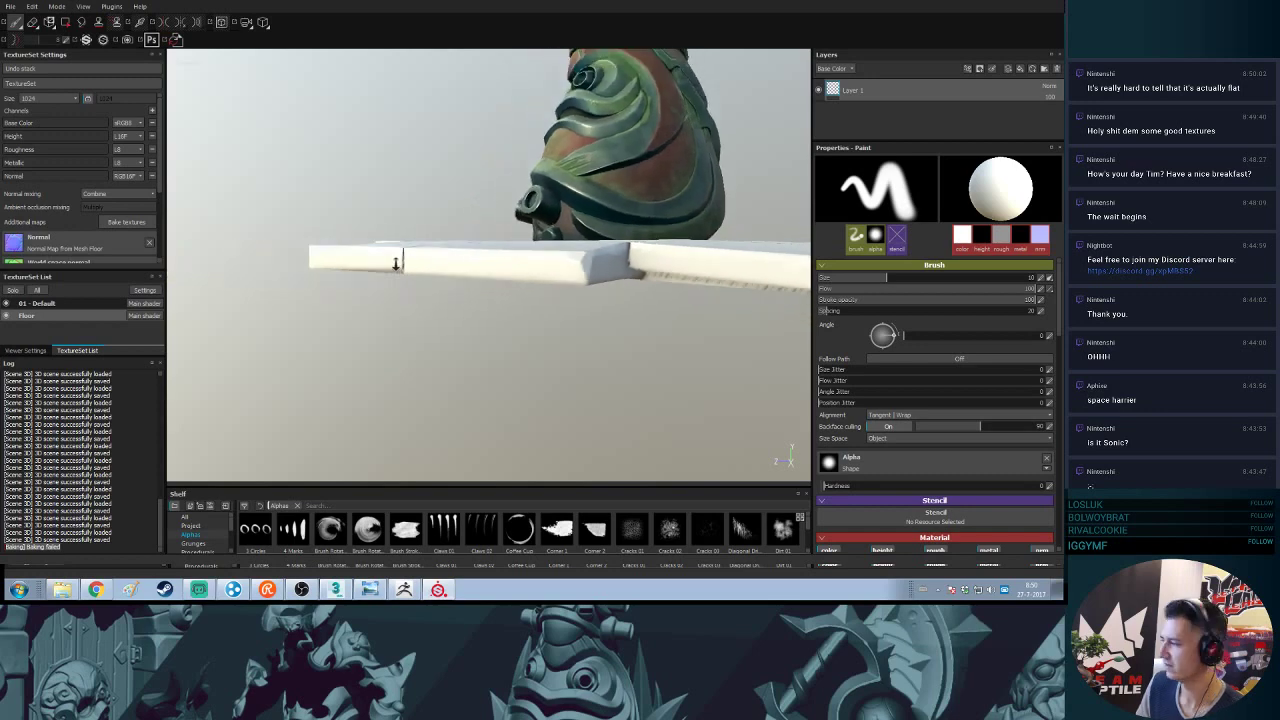
middle_click_drag(562, 268, 430, 284, "alt")
mouse_move(430, 284)
left_mouse_down("alt")
mouse_move(372, 314)
mouse_move(509, 277)
mouse_move(609, 289)
mouse_move(457, 289)
mouse_move(500, 288)
mouse_move(480, 286)
mouse_move(491, 449)
mouse_move(450, 345)
mouse_move(426, 389)
mouse_move(437, 318)
mouse_move(543, 351)
mouse_move(433, 340)
left_mouse_up("alt")
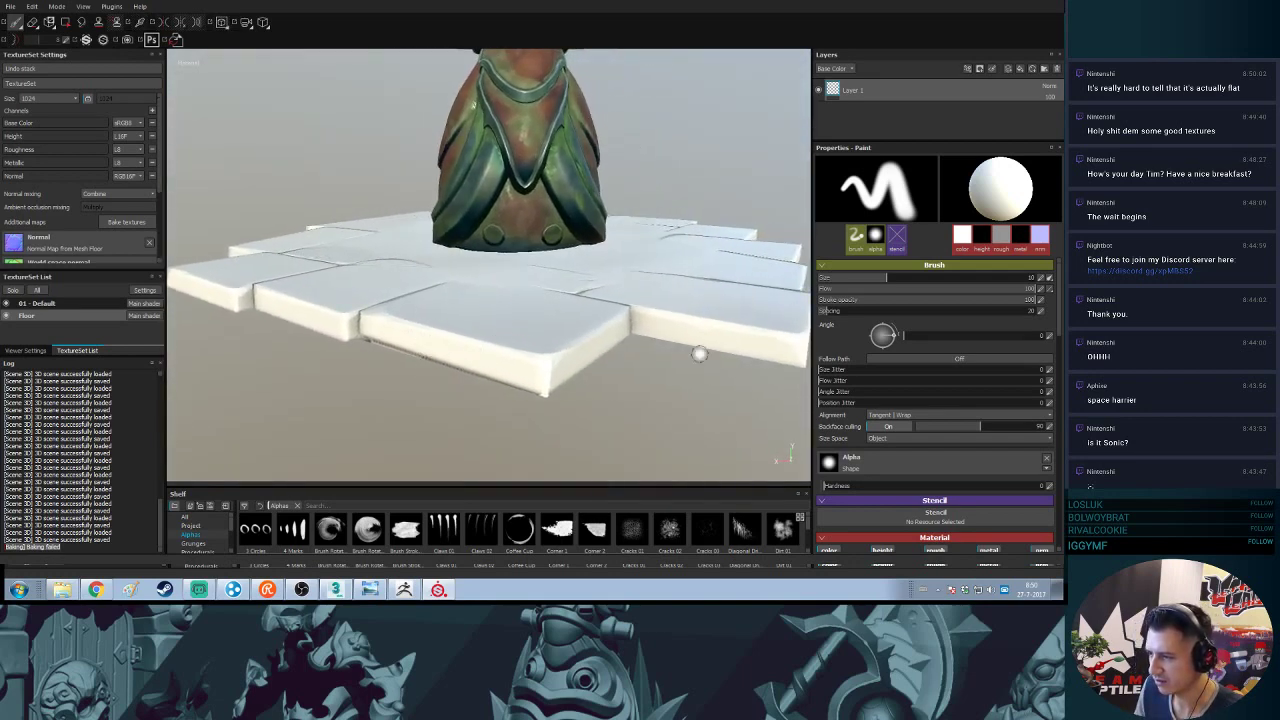
- Examine the baked tile seams and corners around the rest of the floor, at the totem's back and front
left_click_drag(699, 354, 530, 314, "alt")
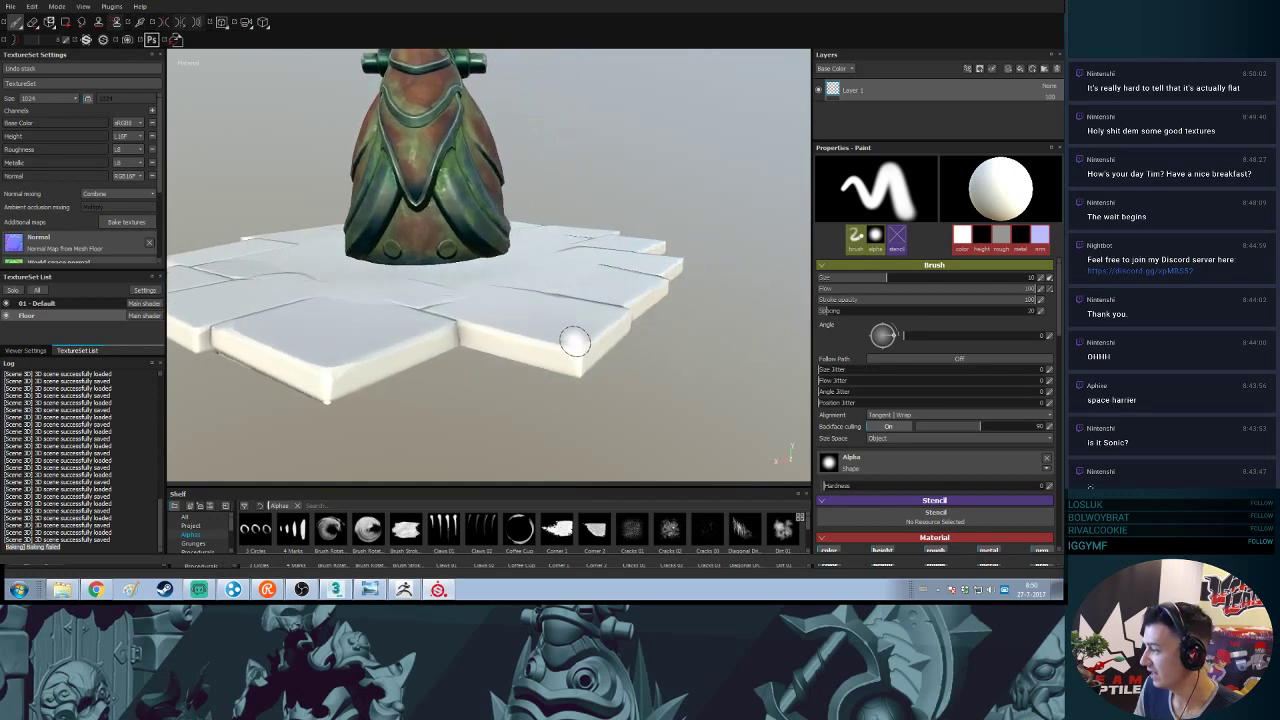
left_click_drag(607, 271, 563, 294, "alt")
right_click_drag(563, 294, 623, 451, "alt")
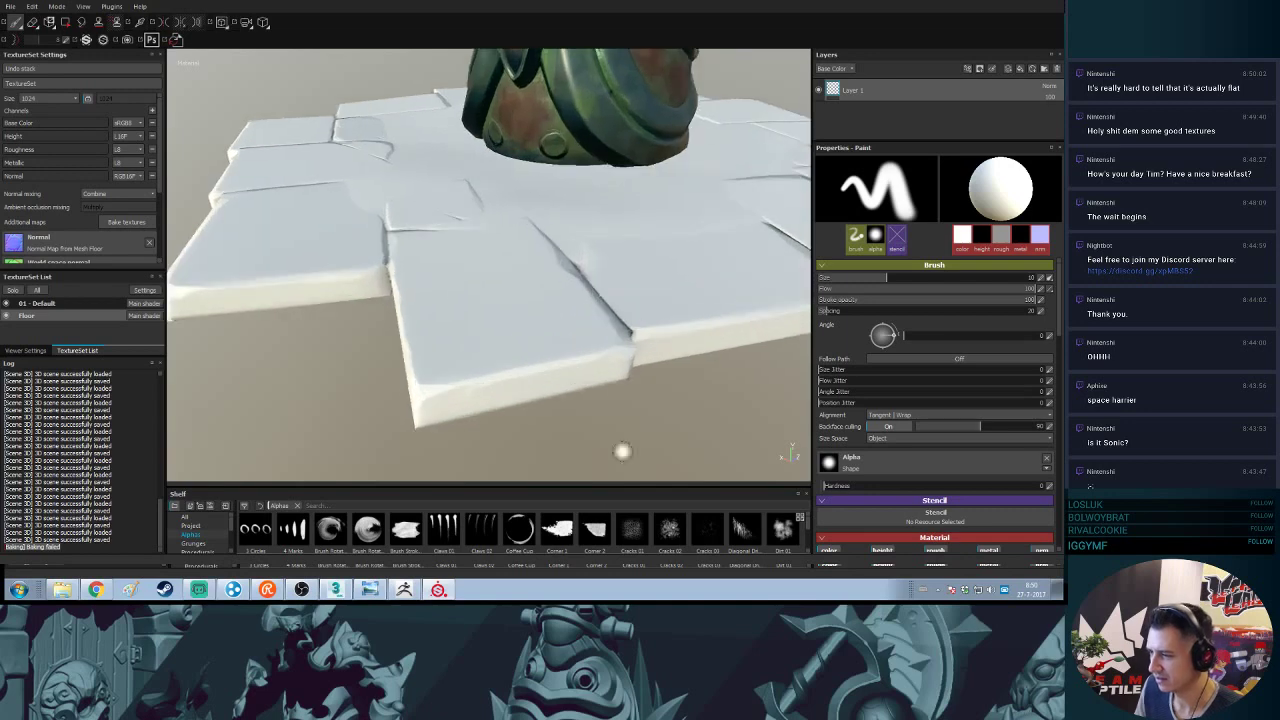
middle_click_drag(671, 309, 595, 303, "alt")
mouse_move(595, 303)
left_mouse_down("alt")
mouse_move(529, 269)
mouse_move(551, 437)
mouse_move(540, 330)
mouse_move(571, 346)
mouse_move(611, 248)
mouse_move(629, 257)
mouse_move(427, 302)
mouse_move(400, 360)
mouse_move(354, 403)
mouse_move(506, 346)
mouse_move(476, 362)
left_mouse_up("alt")
right_click_drag(454, 361, 528, 357, "shift")
mouse_move(454, 366)
left_mouse_down("alt")
mouse_move(594, 319)
mouse_move(554, 363)
mouse_move(457, 337)
mouse_move(466, 377)
mouse_move(451, 329)
mouse_move(409, 325)
left_mouse_up("alt")
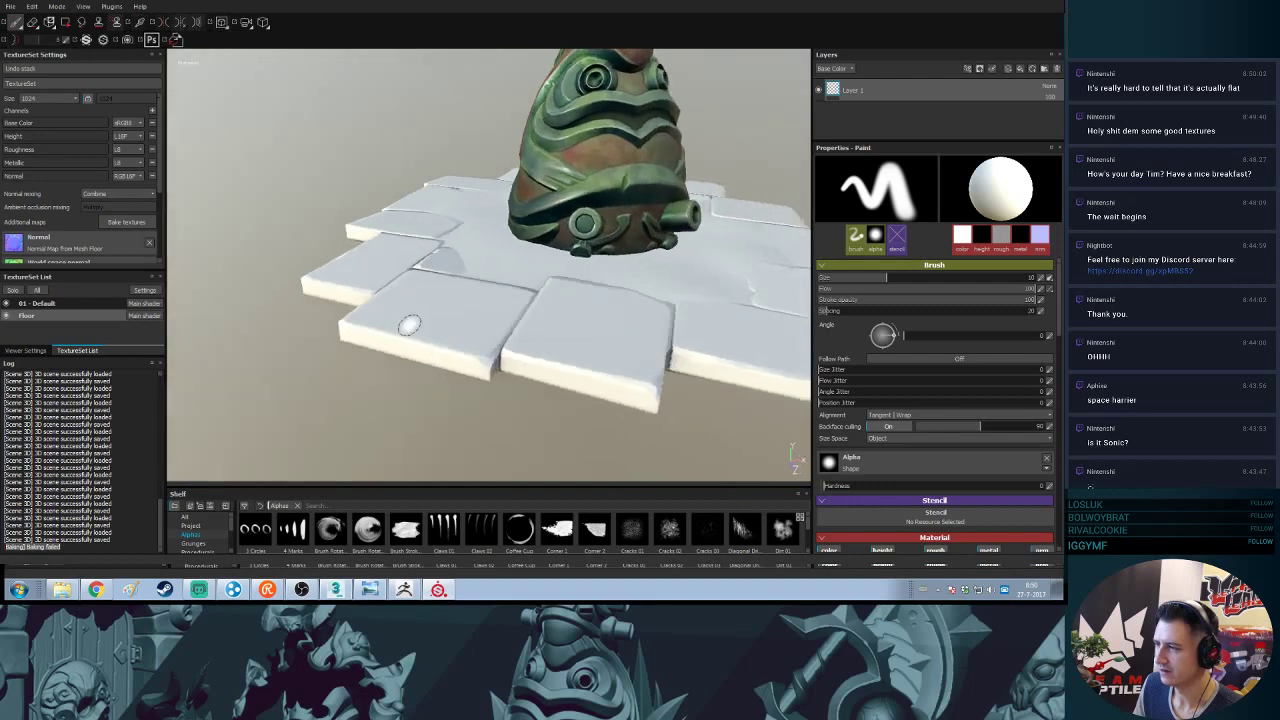
left_click_drag(582, 290, 533, 254, "alt")
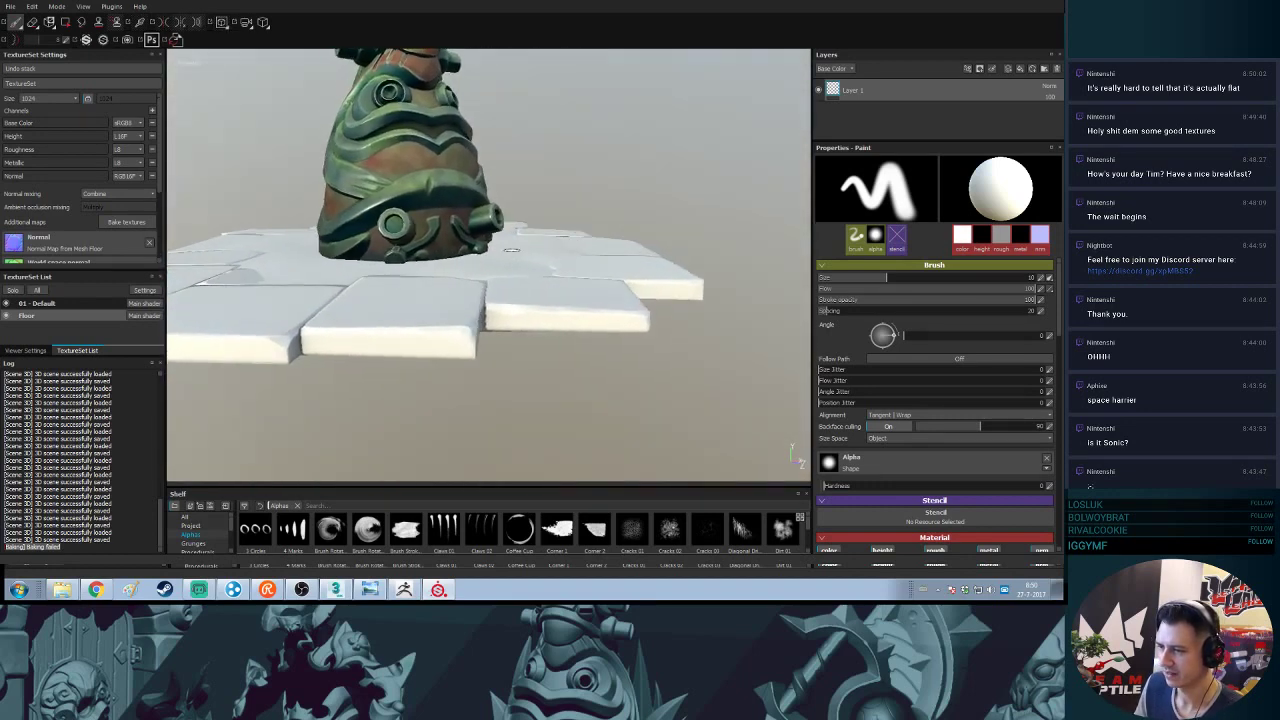
right_click_drag(530, 262, 517, 457, "alt")
mouse_move(517, 355)
left_mouse_down("alt")
mouse_move(479, 373)
mouse_move(434, 331)
mouse_move(506, 360)
mouse_move(520, 303)
mouse_move(662, 332)
mouse_move(623, 309)
mouse_move(620, 343)
mouse_move(640, 334)
mouse_move(667, 372)
mouse_move(634, 329)
left_mouse_up("alt")
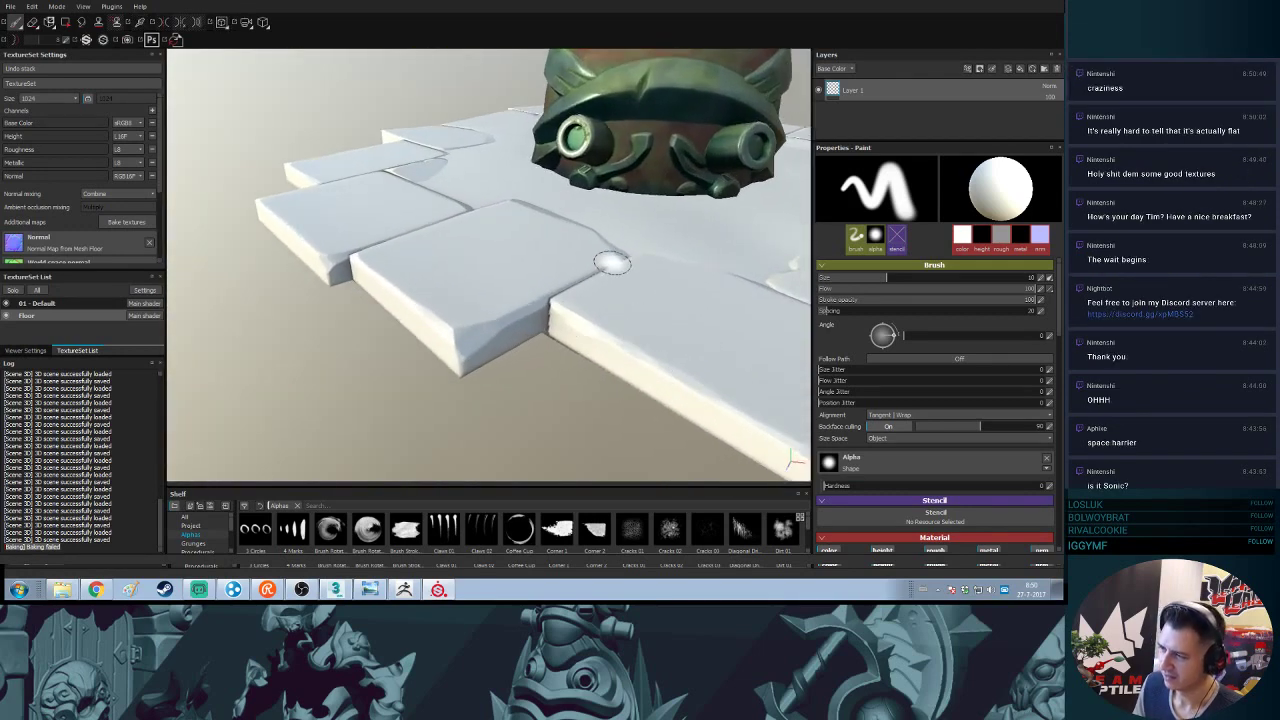
left_click_drag(471, 333, 539, 308)
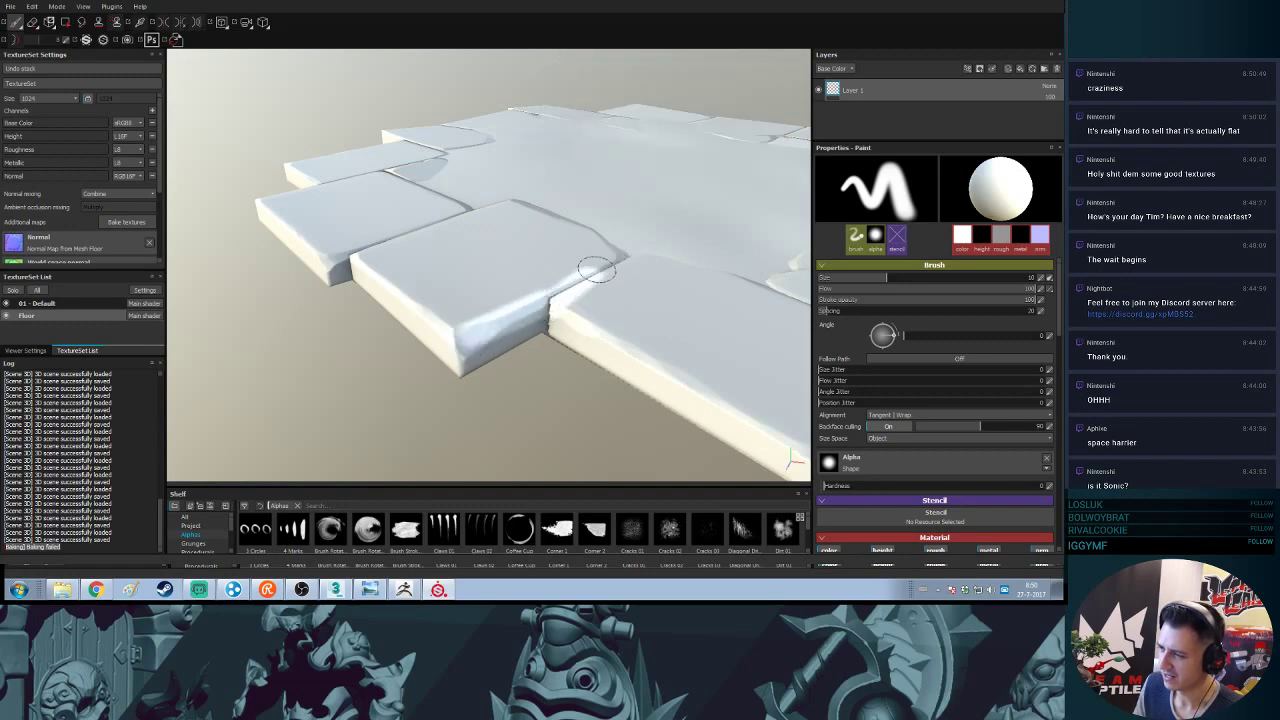
left_click_drag(597, 270, 626, 253)
key("ctrl+z")
- Reduce the brush size to 1.86 and paint a straight stroke along the upper side edge of the front floor tile
key("bracketleft")
key("bracketleft")
key("bracketleft")
key("bracketleft")
key("bracketleft")
key("bracketleft")
key("bracketleft")
key("bracketleft")
key("bracketleft")
key("bracketleft")
key("bracketleft")
key("bracketleft")
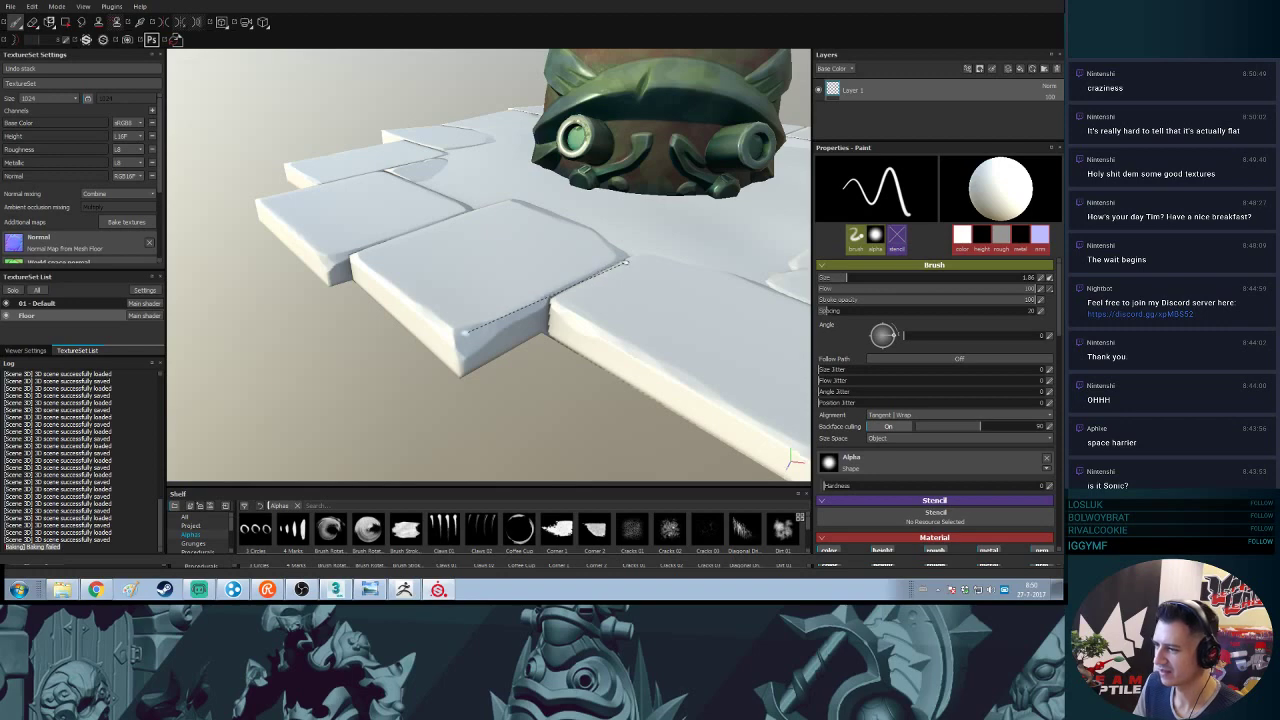
left_click(626, 260, "shift")
- Check the front tile's side edge and its seam up close, and view the whole totem and floor under rotated lighting
left_click_drag(563, 386, 706, 360, "alt")
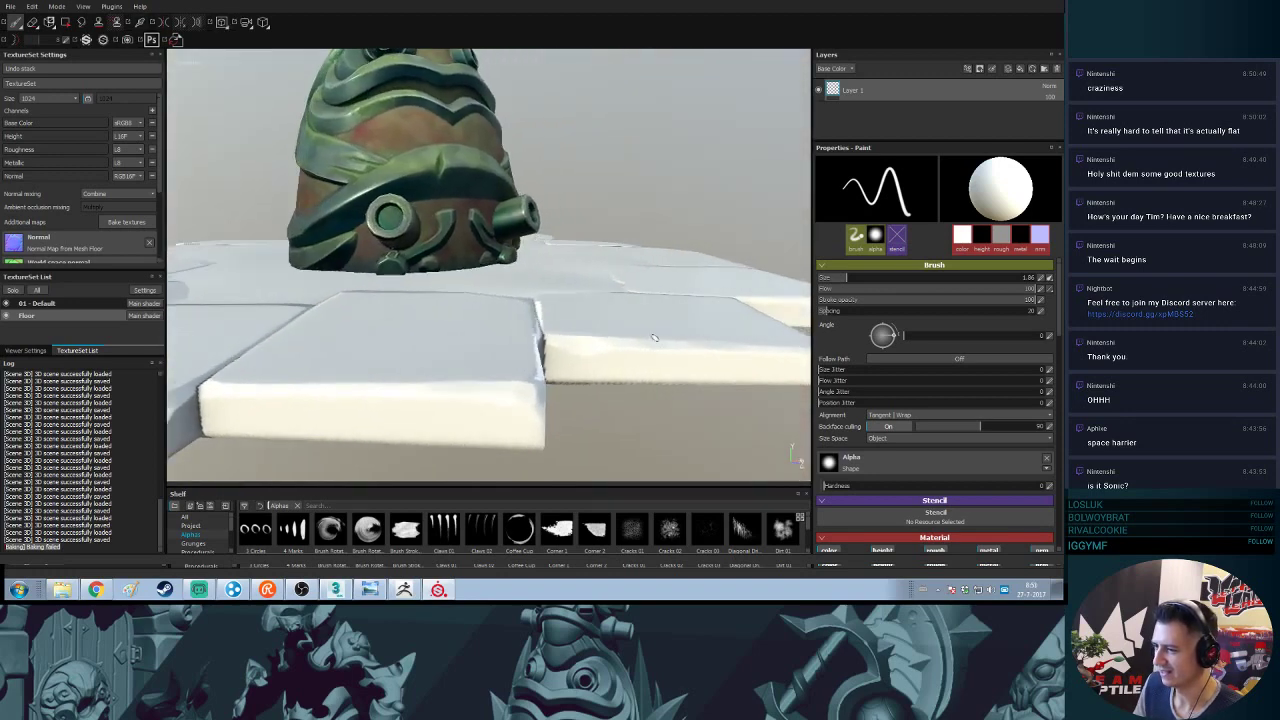
right_click_drag(706, 360, 557, 446, "alt")
middle_click_drag(557, 446, 586, 416, "alt")
mouse_move(586, 416)
left_mouse_down("alt")
mouse_move(589, 400)
mouse_move(493, 285)
left_mouse_up("alt")
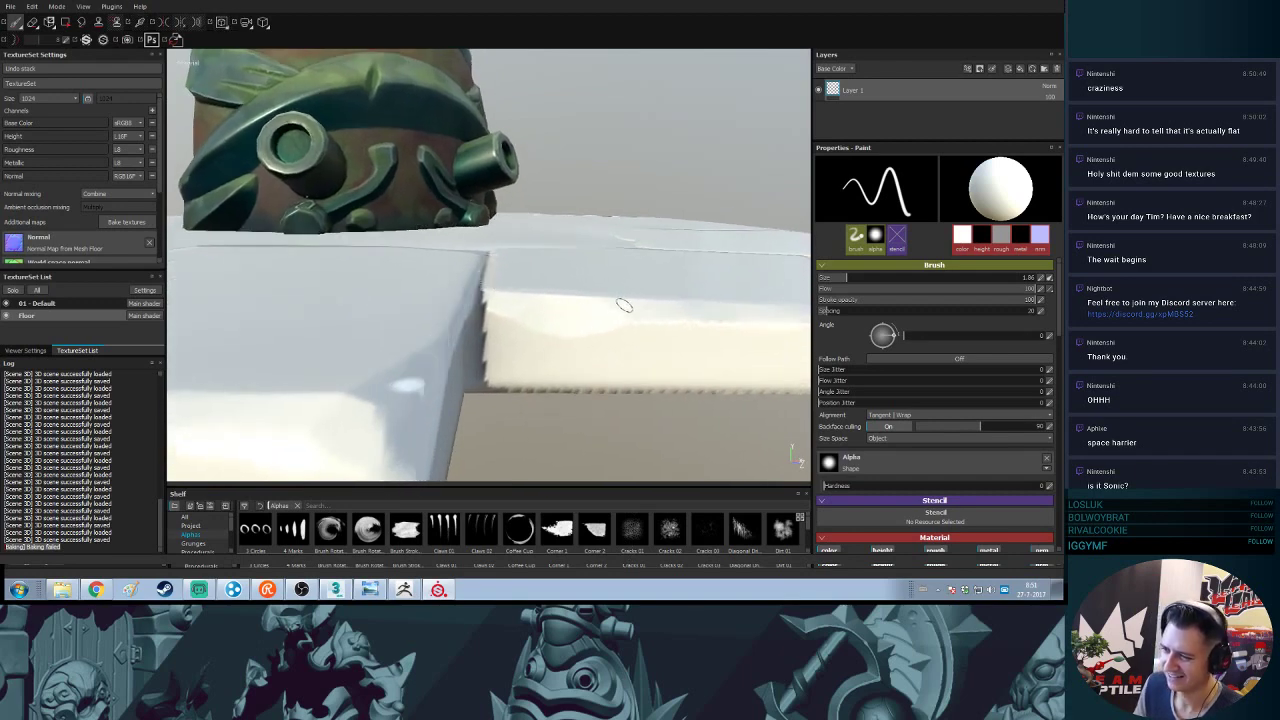
left_click_drag(631, 377, 570, 231, "alt")
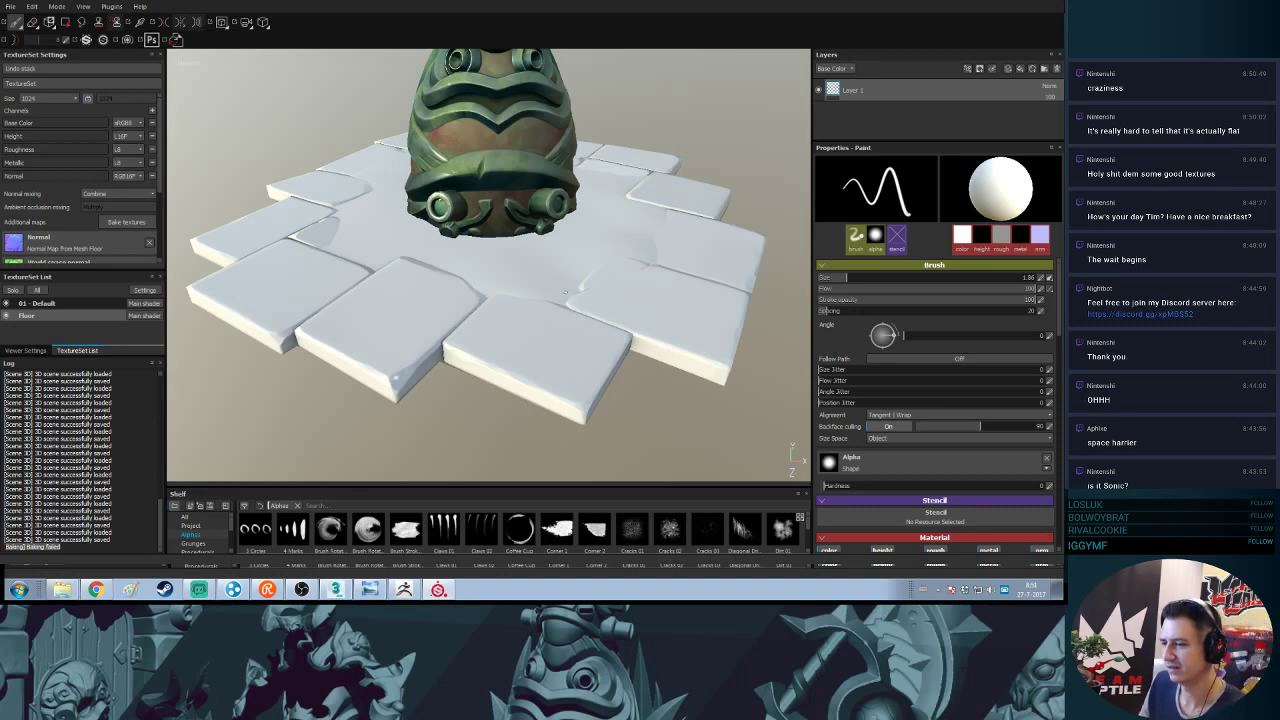
right_click_drag(565, 292, 519, 273, "shift")
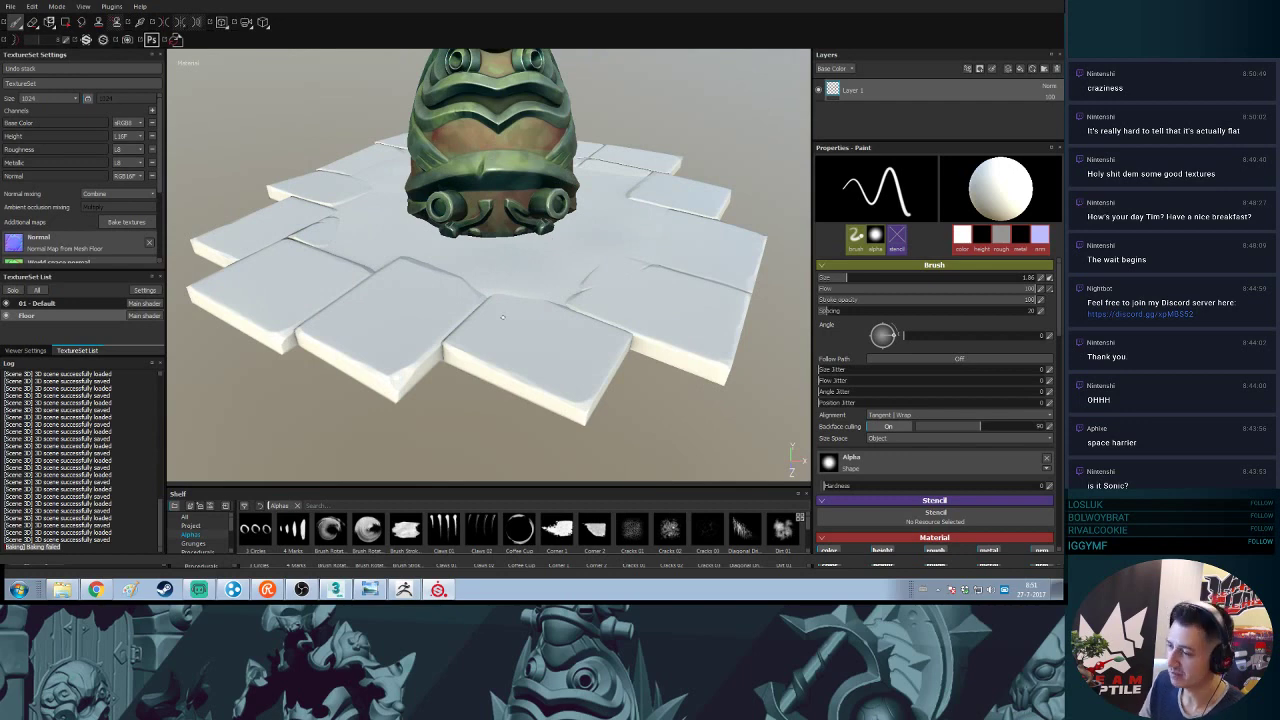
right_click_drag(503, 317, 551, 324, "shift")
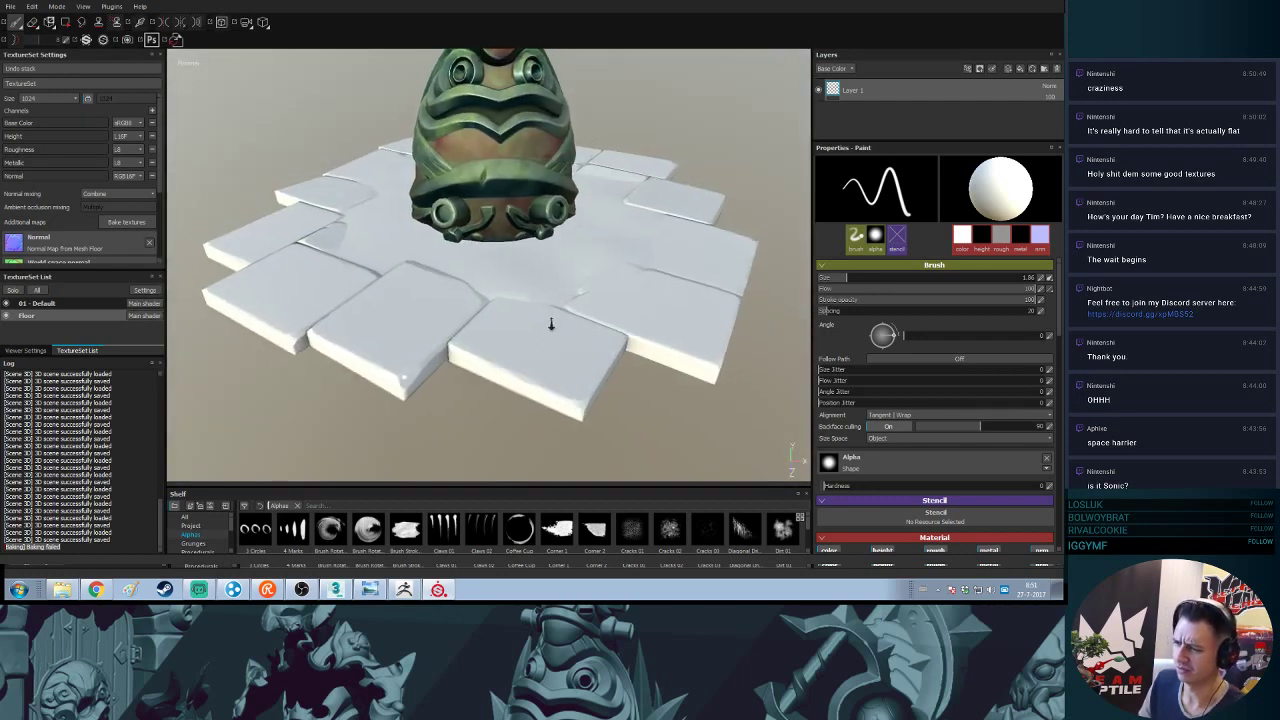
left_click_drag(551, 324, 455, 272, "alt")
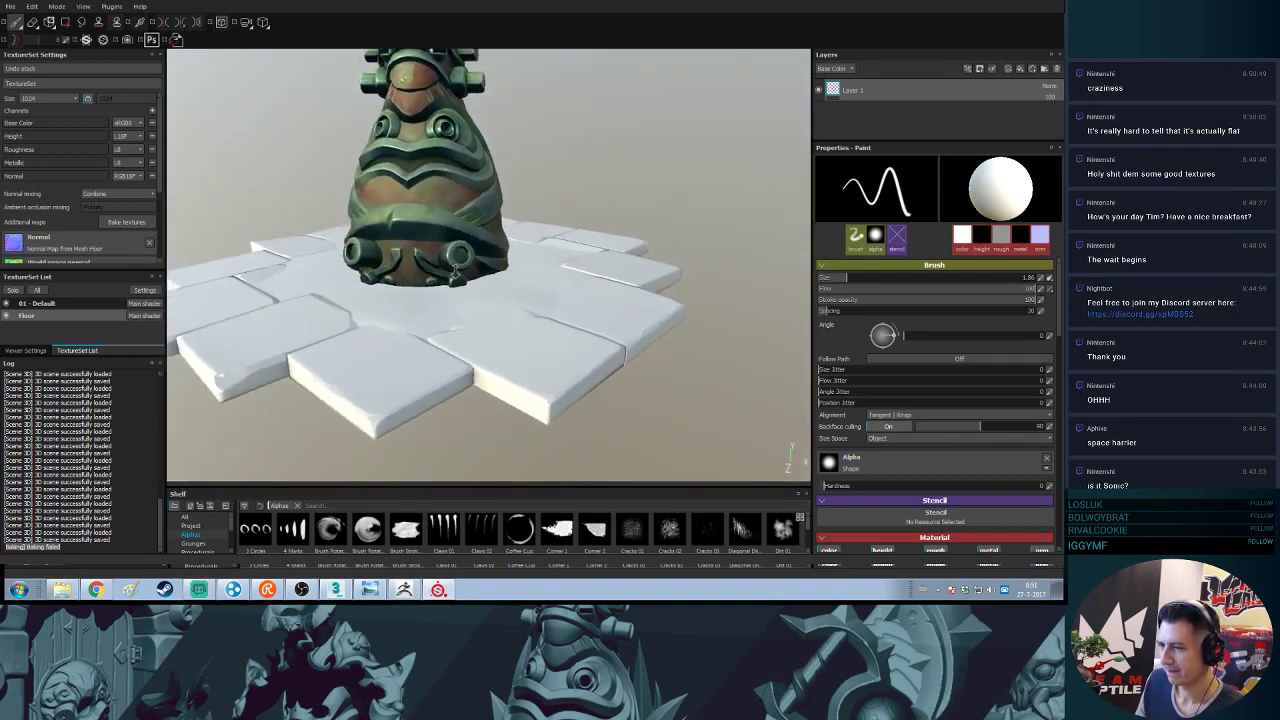
right_click_drag(455, 272, 412, 236, "alt")
left_click_drag(412, 236, 455, 258, "alt")
right_click_drag(455, 258, 446, 245, "alt")
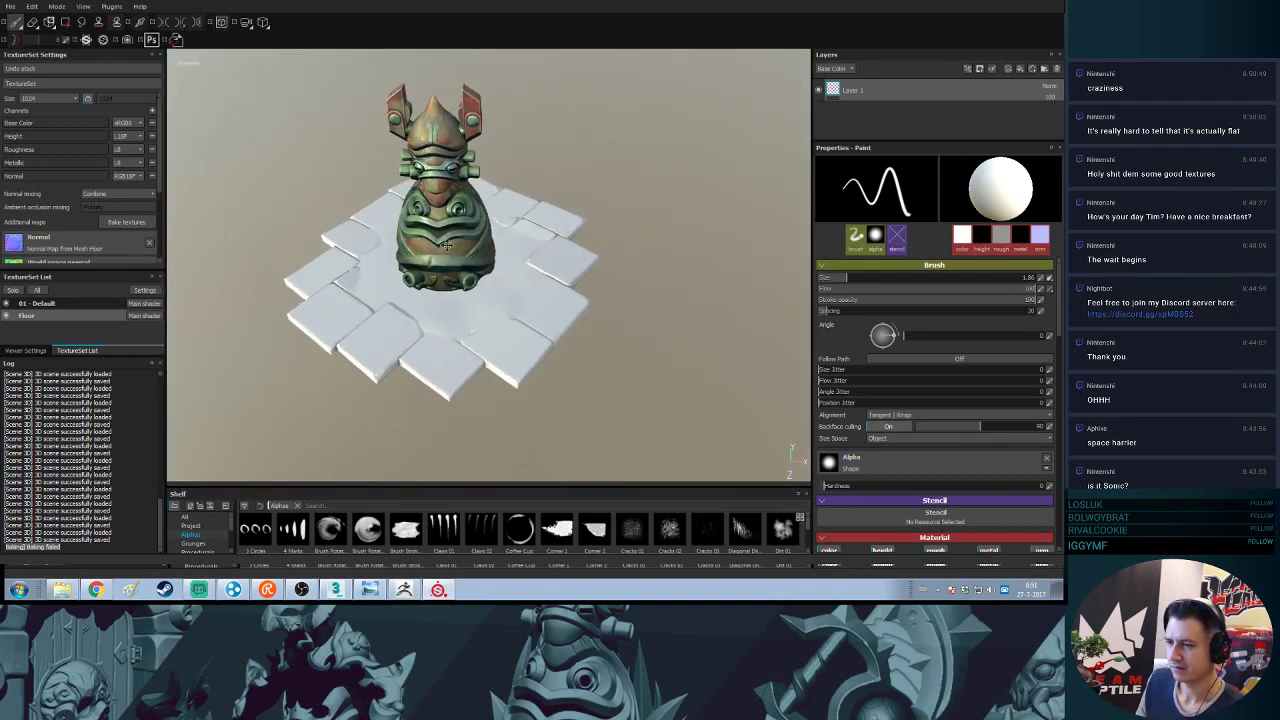
left_click_drag(446, 245, 488, 248, "alt")
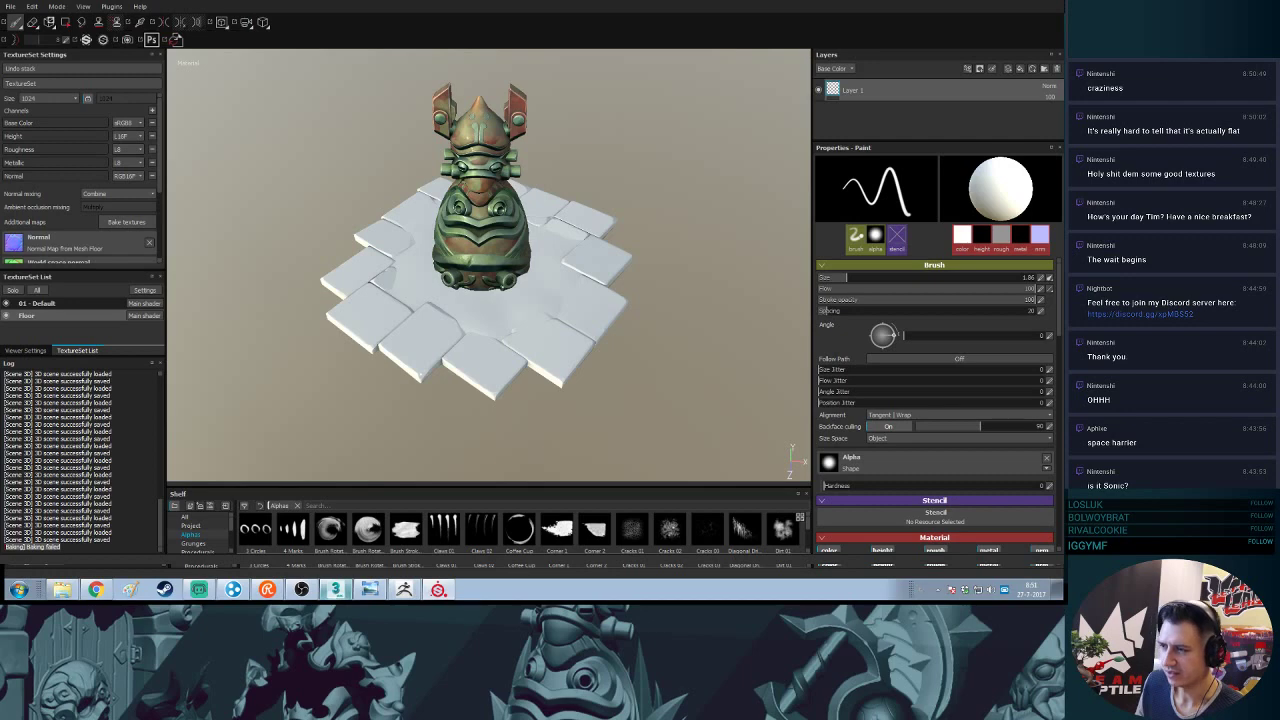
- Switch to 3ds Max, clear the selection and hide Totem_body_low and Totem_horns_low, keeping Totem_floor_low shown
key("alt+Tab")
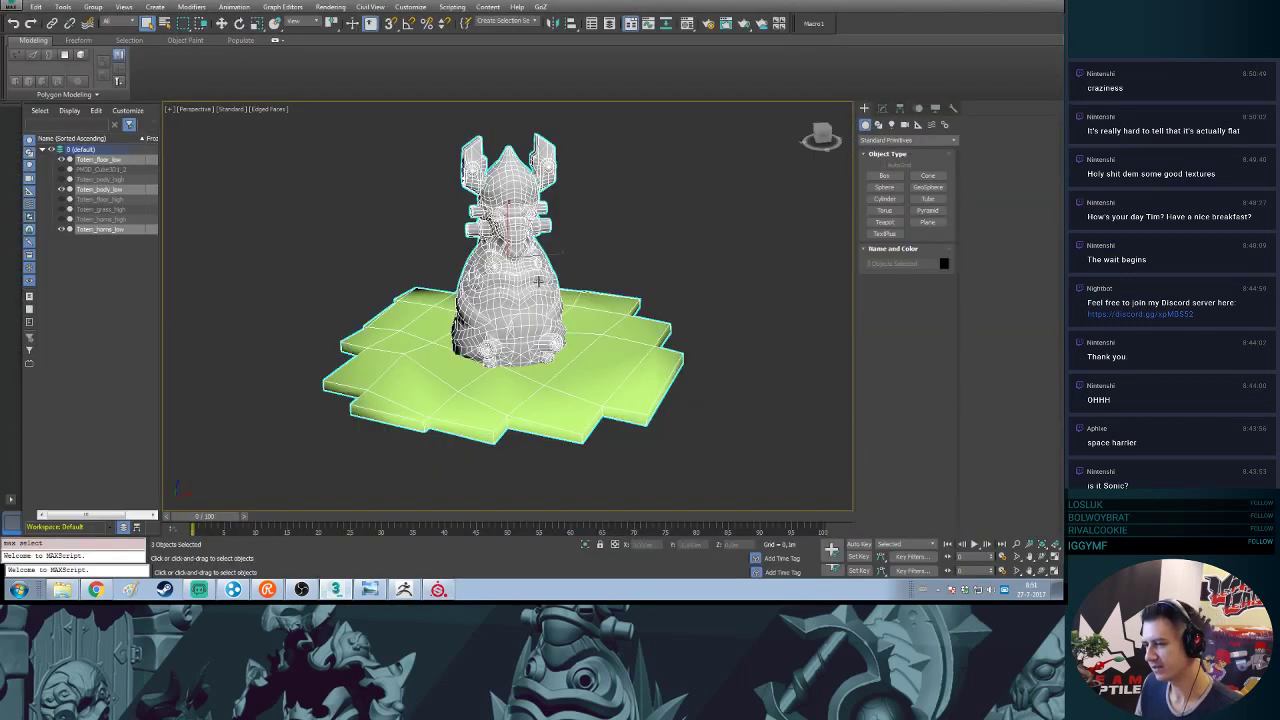
scroll(670, 370, "up", 3)
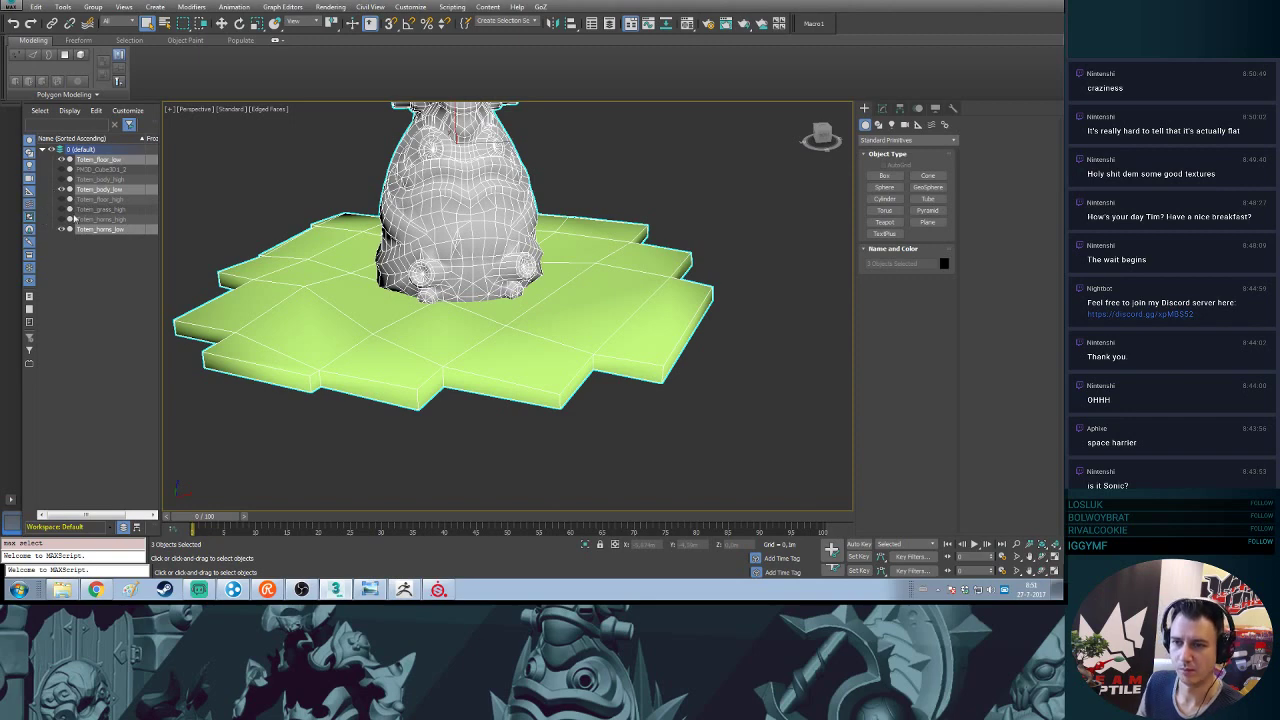
left_click(258, 225)
left_click(61, 190)
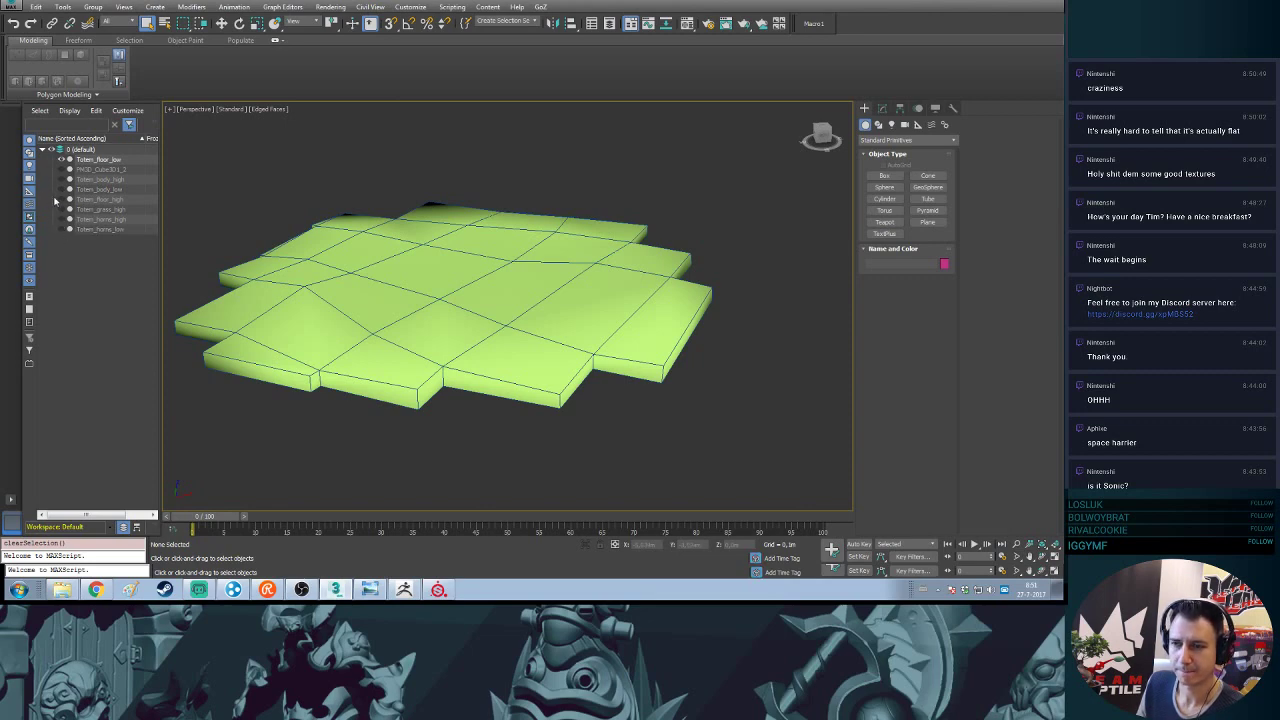
- Show Totem_floor_high together with Totem_floor_low, select the low-poly floor and make it see-through
left_click(61, 199)
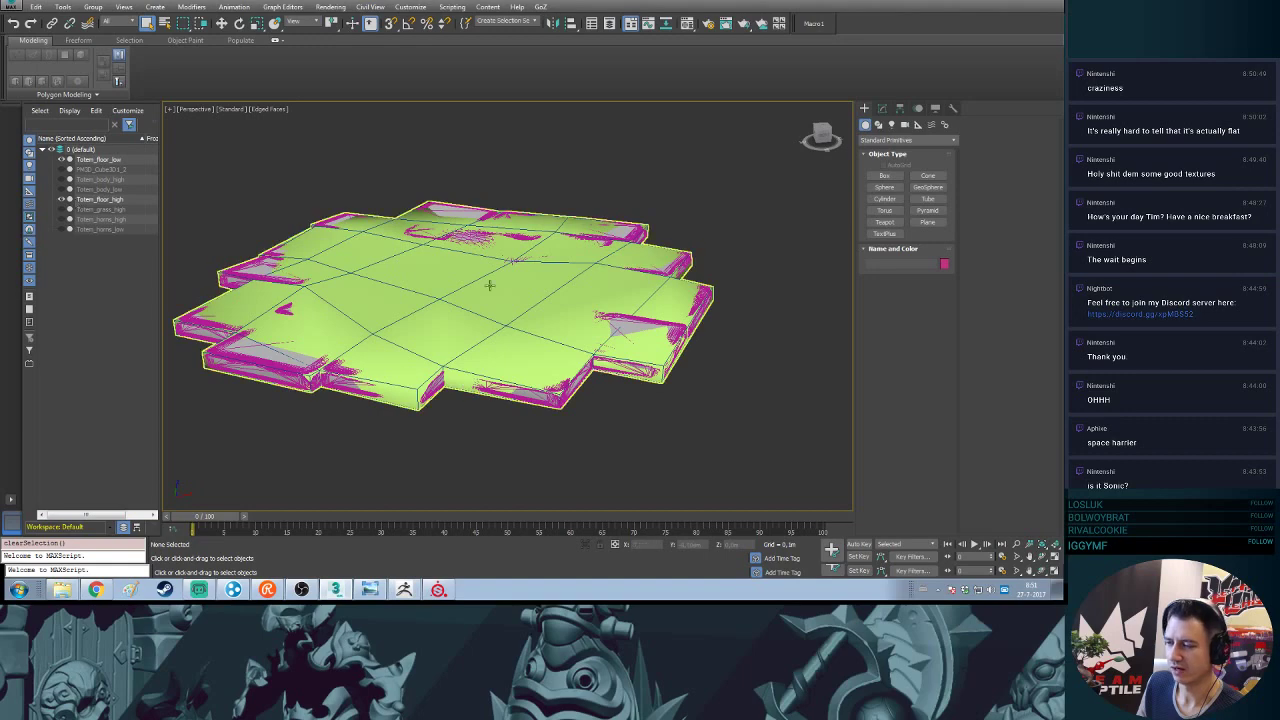
scroll(480, 295, "up", 3)
middle_click_drag(618, 330, 555, 315, "alt")
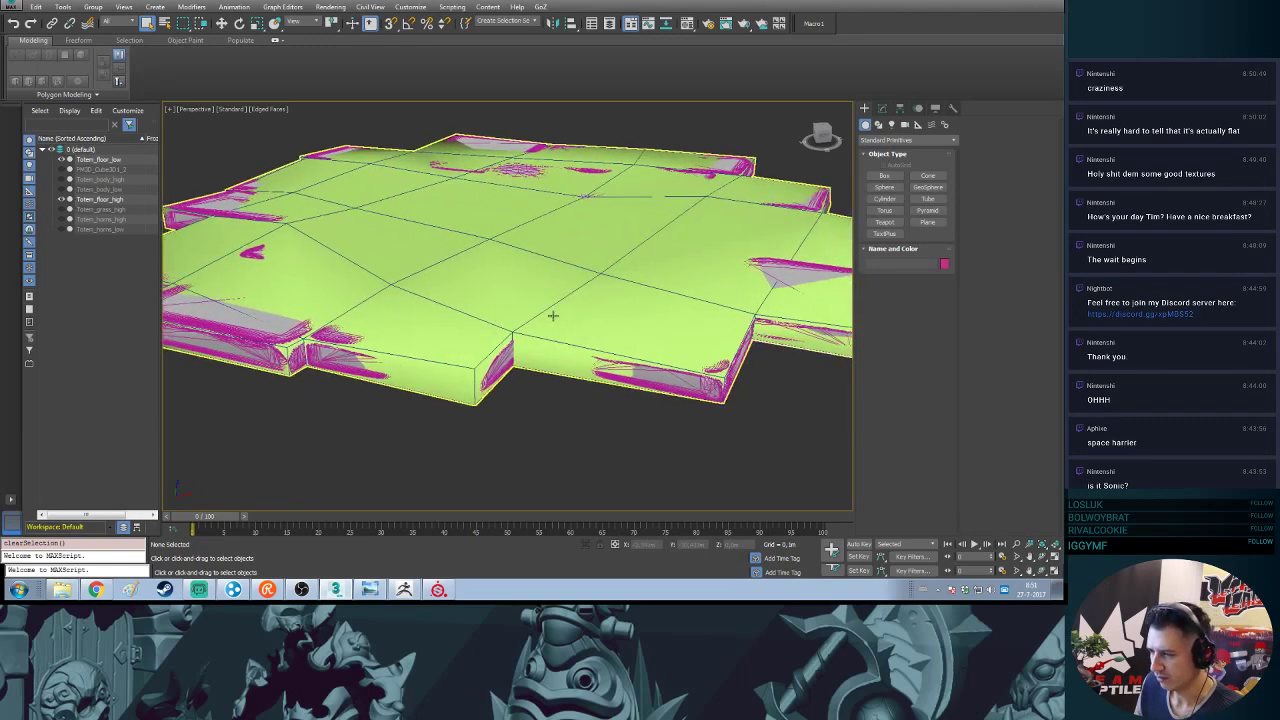
key("F3")
key("F3")
left_click(530, 335)
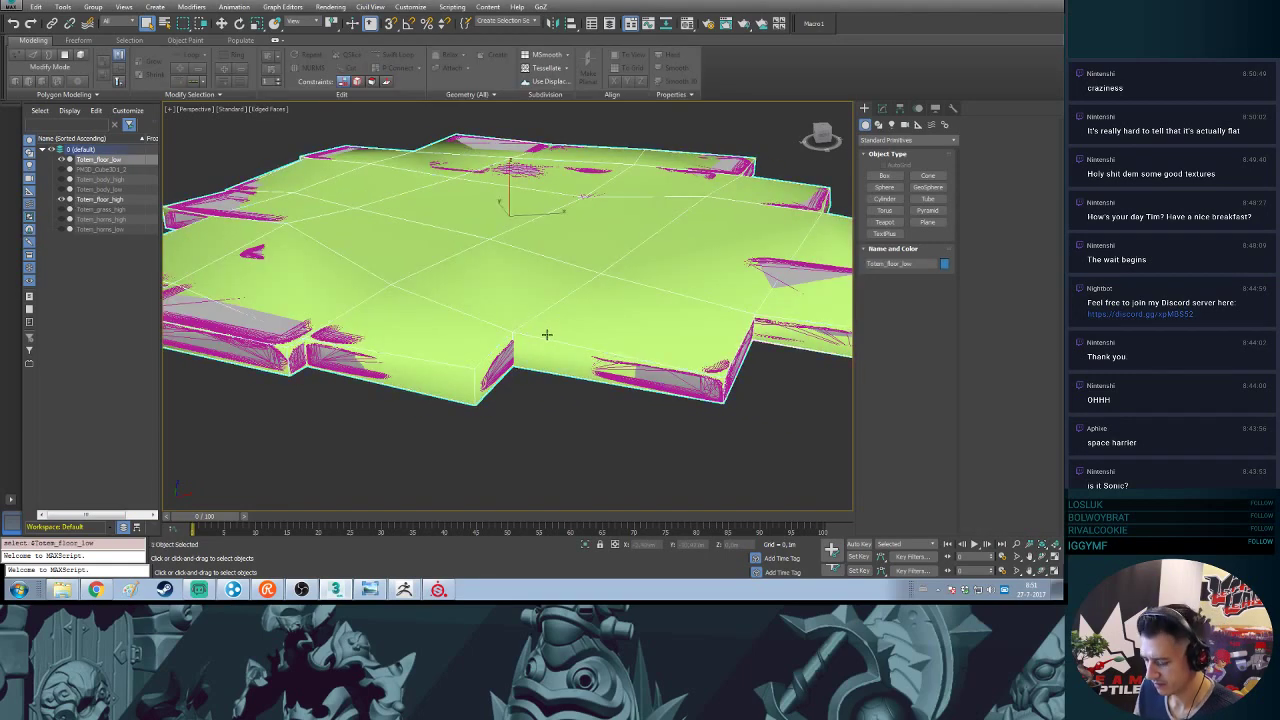
key("alt+x")
- Compare the low-poly floor with the high-poly wireframe up close and around the outer tiles
scroll(565, 355, "up", 3)
middle_click_drag(558, 345, 530, 360, "alt")
scroll(447, 327, "up", 2)
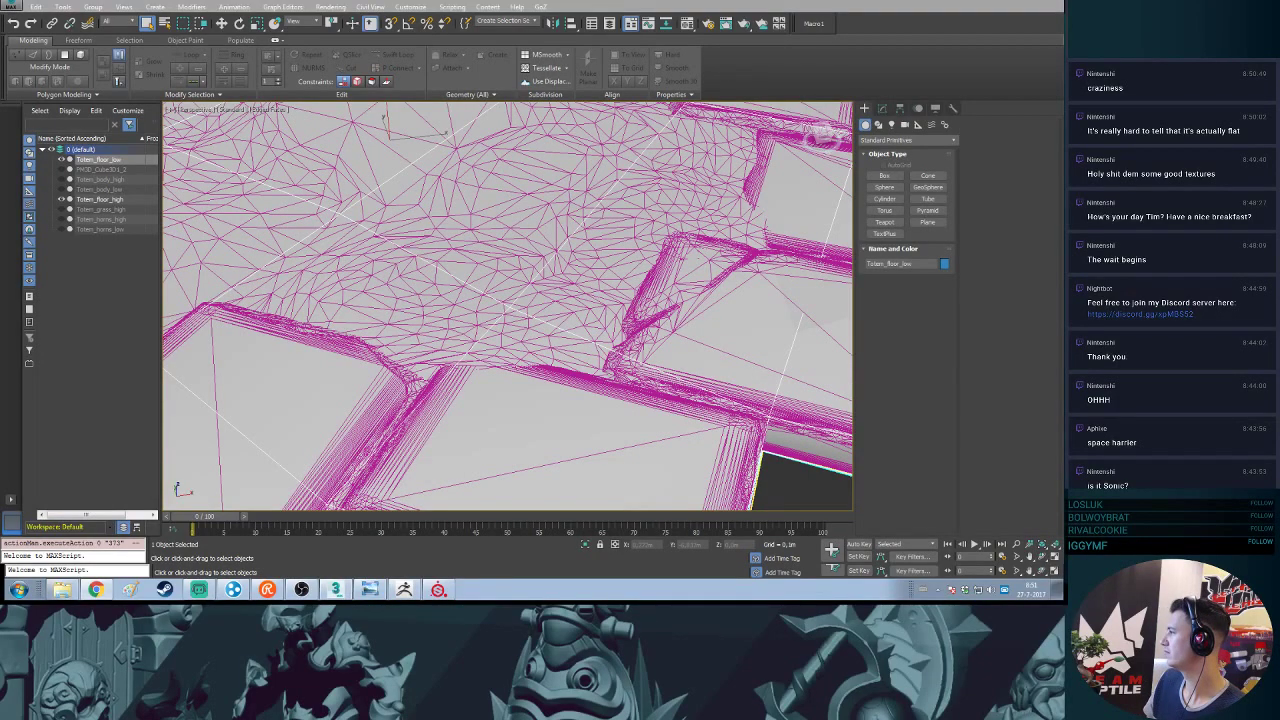
scroll(528, 312, "down", 10)
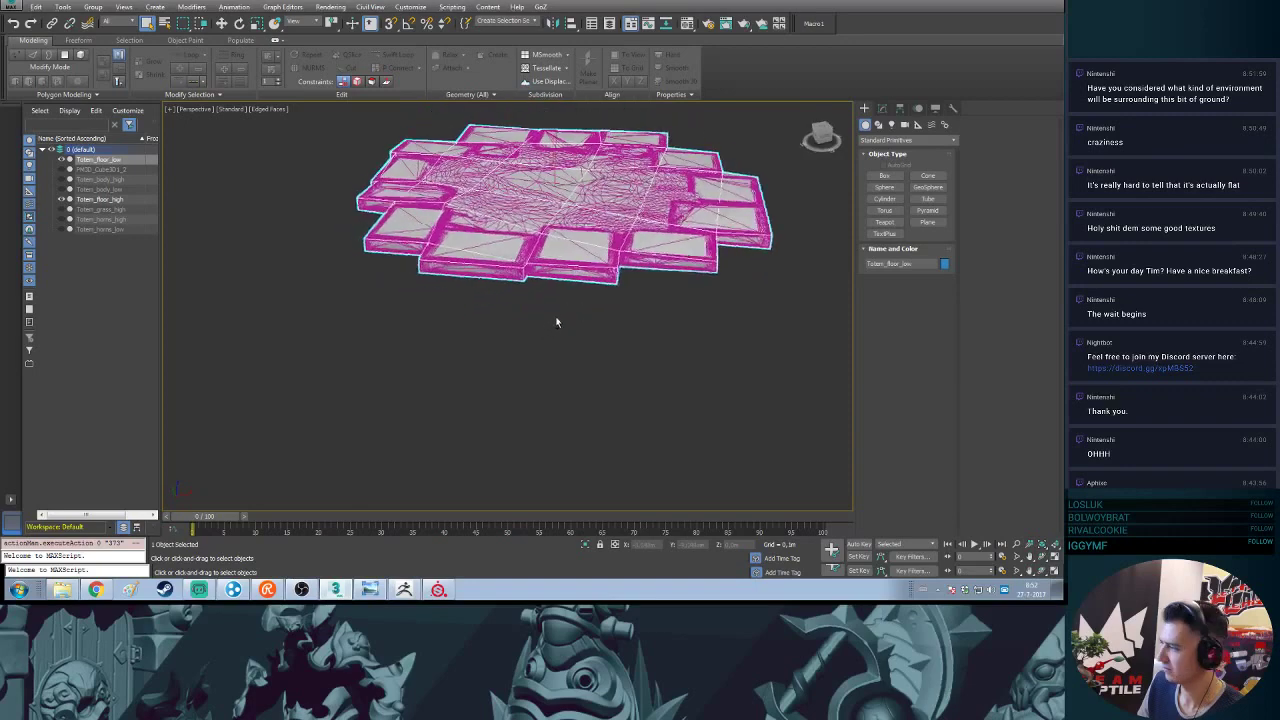
middle_click_drag(557, 322, 540, 329, "alt")
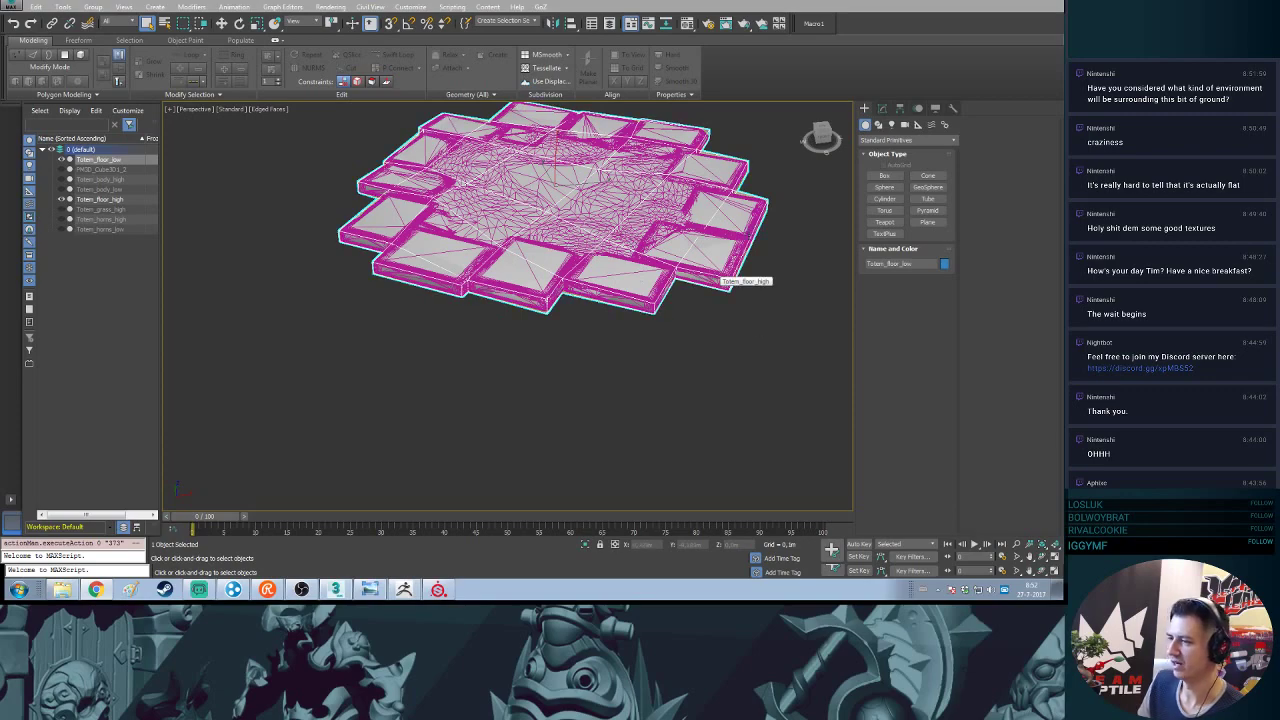
middle_click_drag(718, 268, 657, 240)
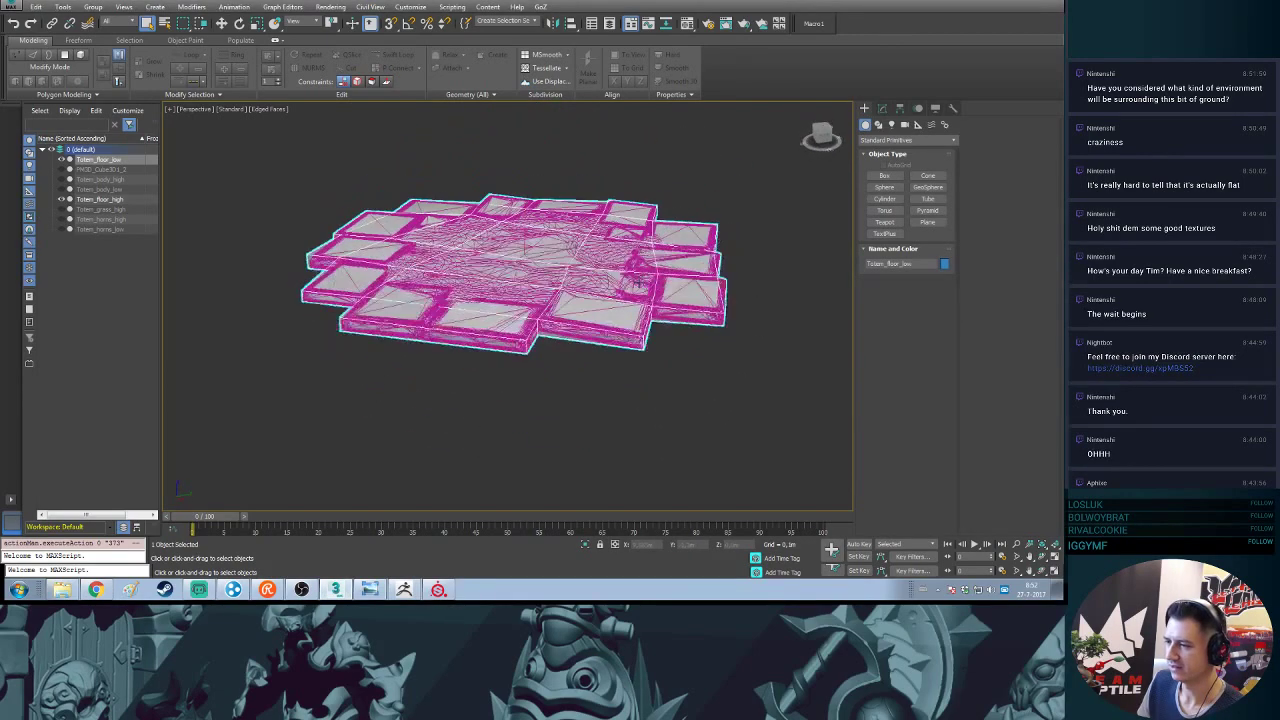
middle_click_drag(599, 361, 603, 337)
- Raise the bottom vertex of Totem_floor_low at the inner corner between two front tiles by about 2.57 units in Z
scroll(491, 299, "up", 4)
scroll(491, 299, "up", 2)
mouse_move(493, 300)
middle_mouse_down("alt")
mouse_move(515, 340)
mouse_move(552, 284)
mouse_move(532, 314)
mouse_move(462, 344)
mouse_move(500, 292)
middle_mouse_up("alt")
scroll(552, 301, "up", 3)
left_click(494, 266)
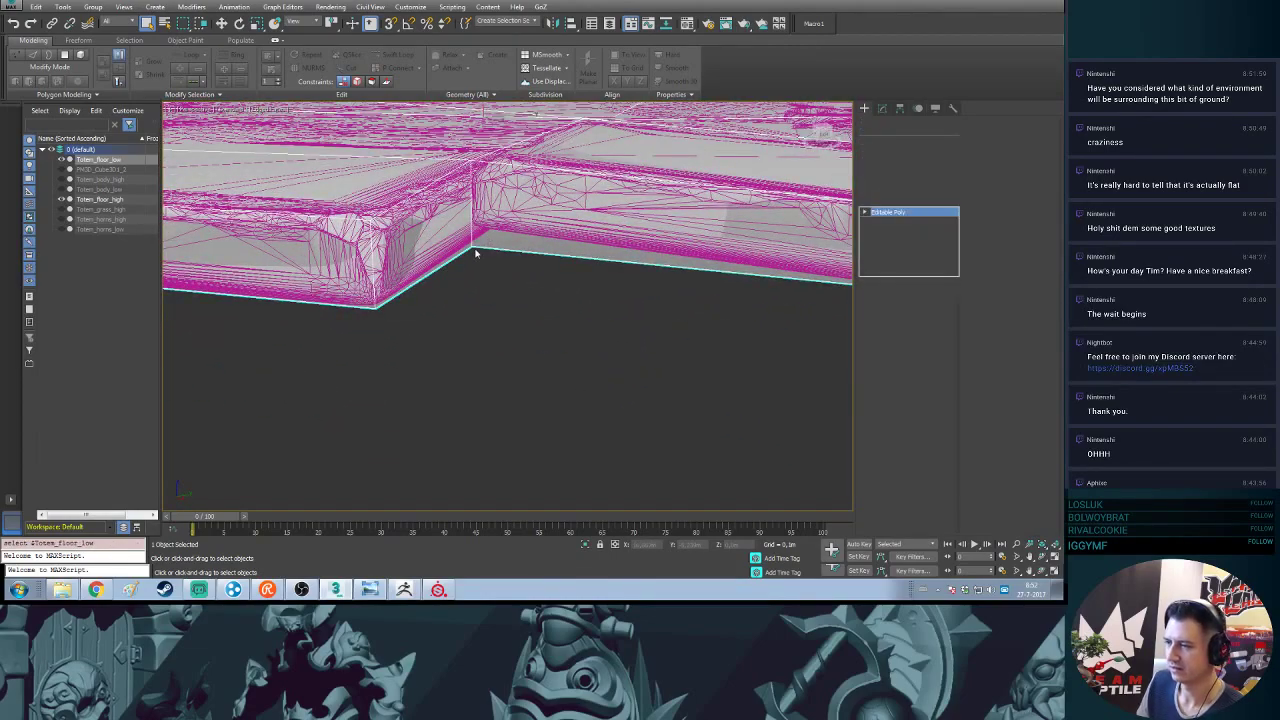
key("1")
left_click(476, 249)
key("w")
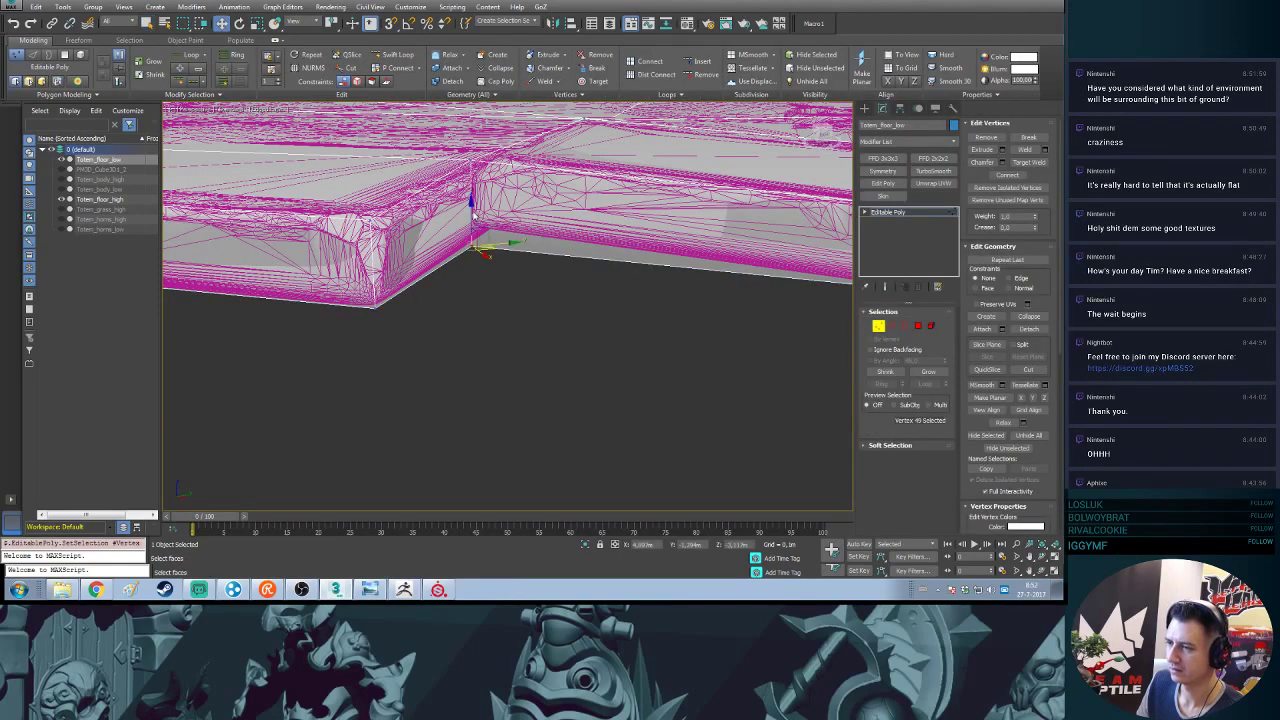
left_click_drag(474, 213, 497, 217)
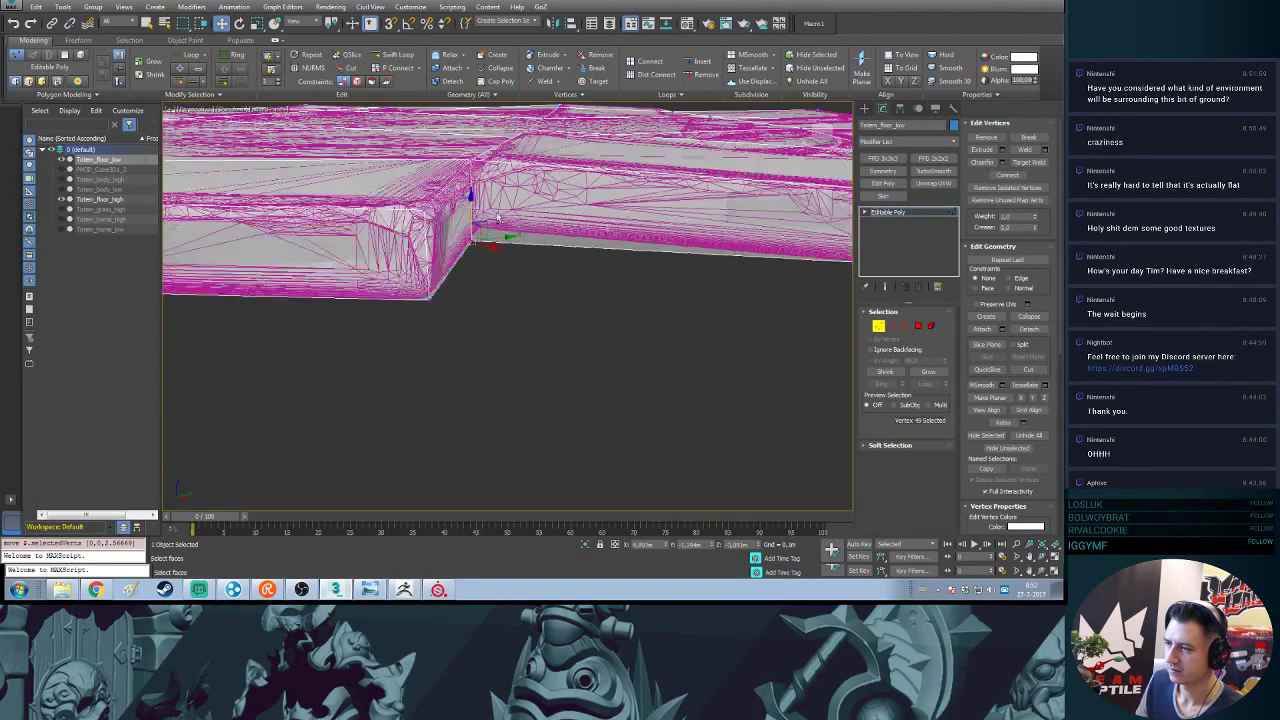
middle_click_drag(497, 217, 490, 245, "alt")
scroll(487, 206, "up", 3)
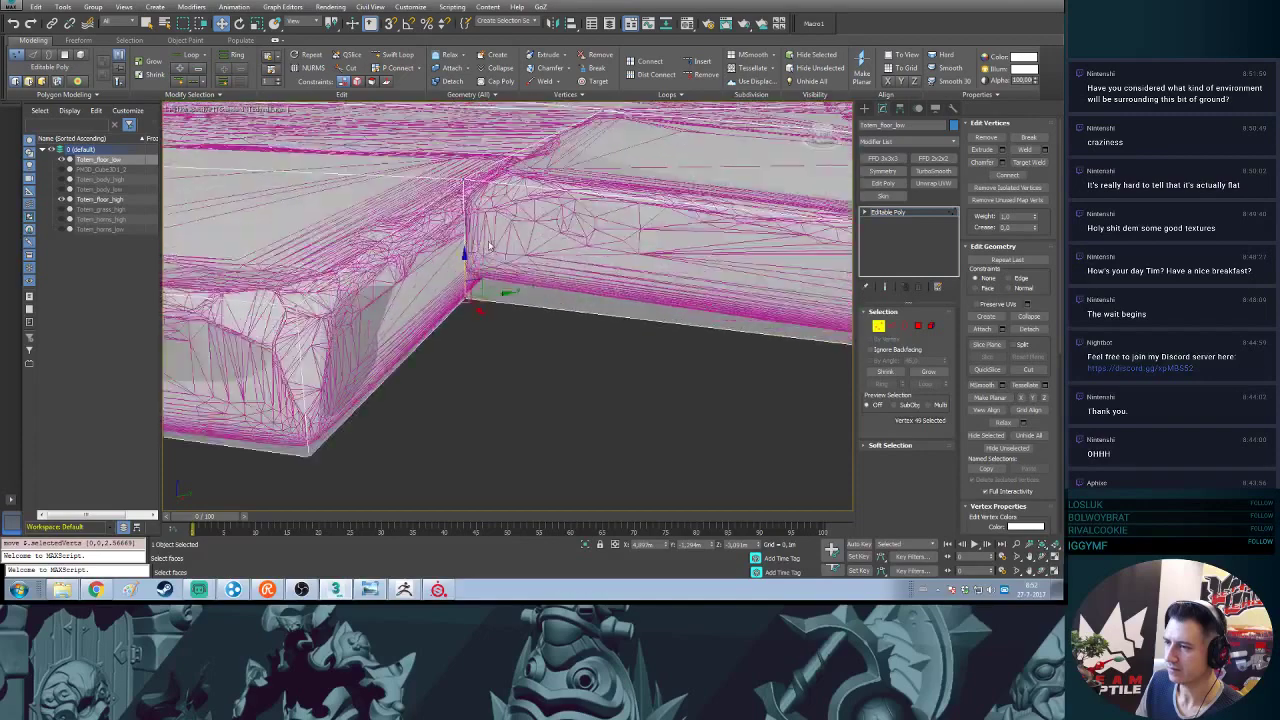
scroll(485, 246, "up", 2)
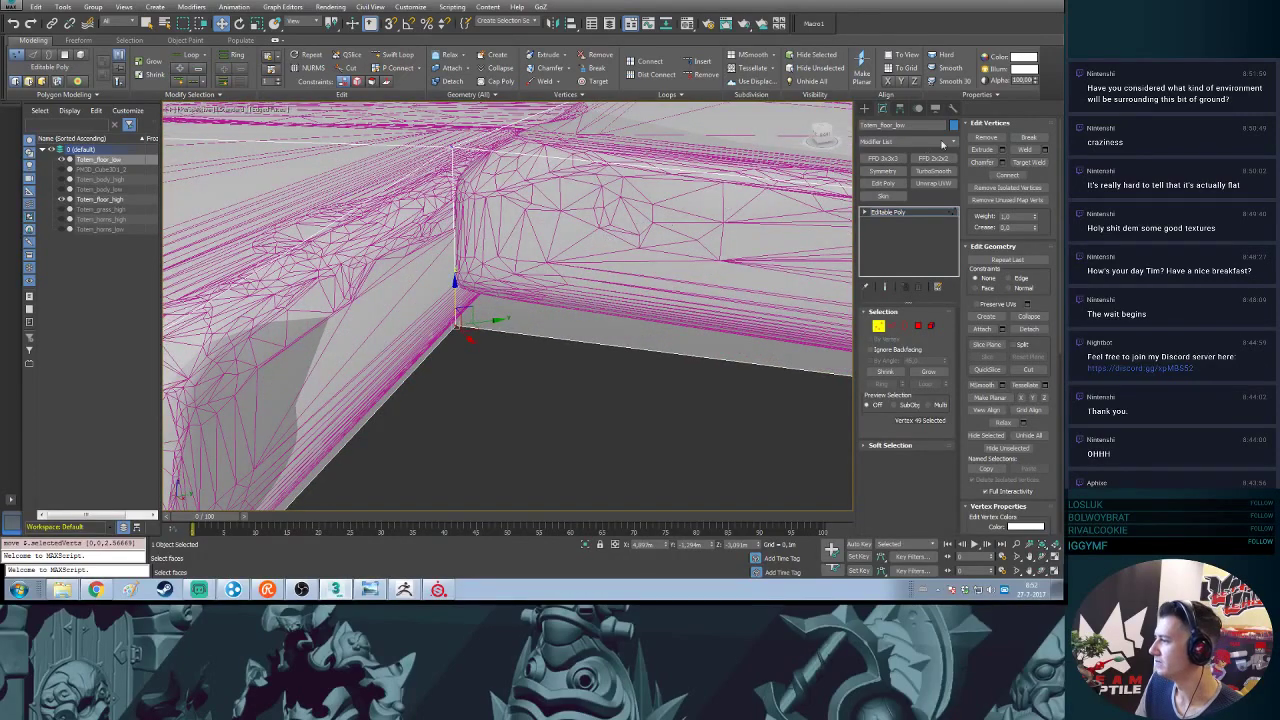
- Cut a new edge from the inner corner's top vertex down to the bottom edge just beside the corner
left_click(1028, 369)
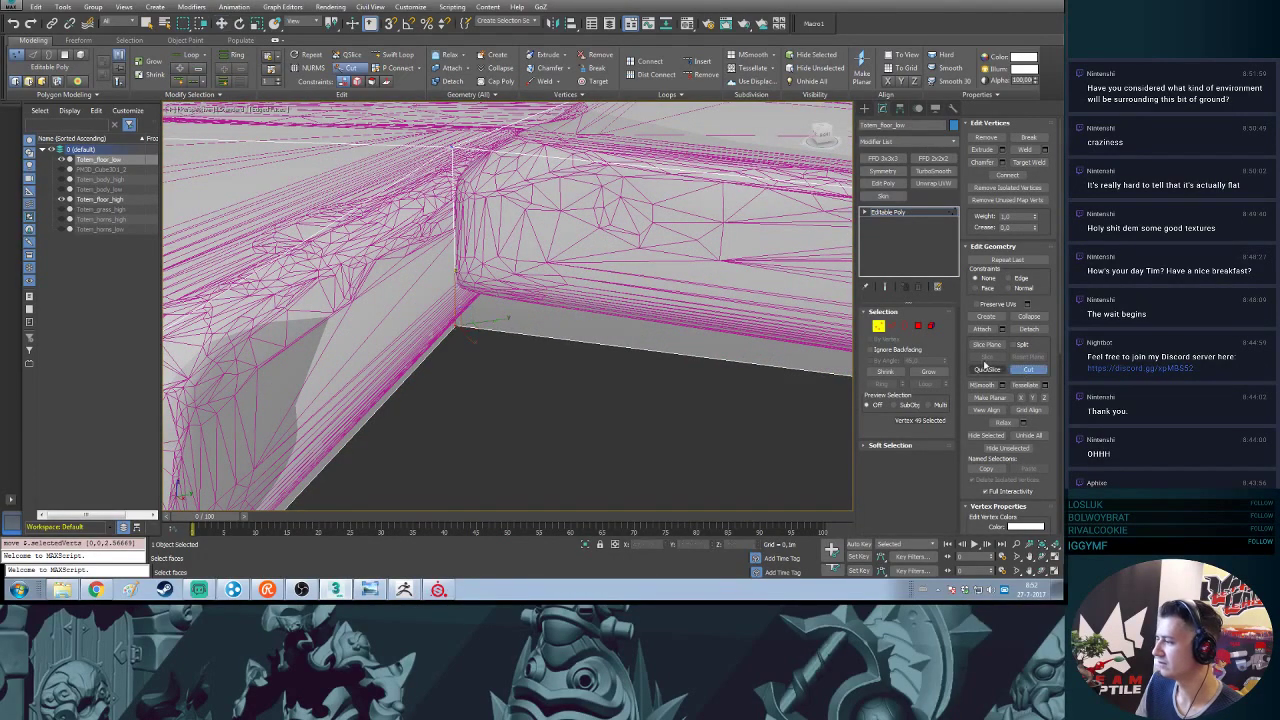
left_click(452, 146)
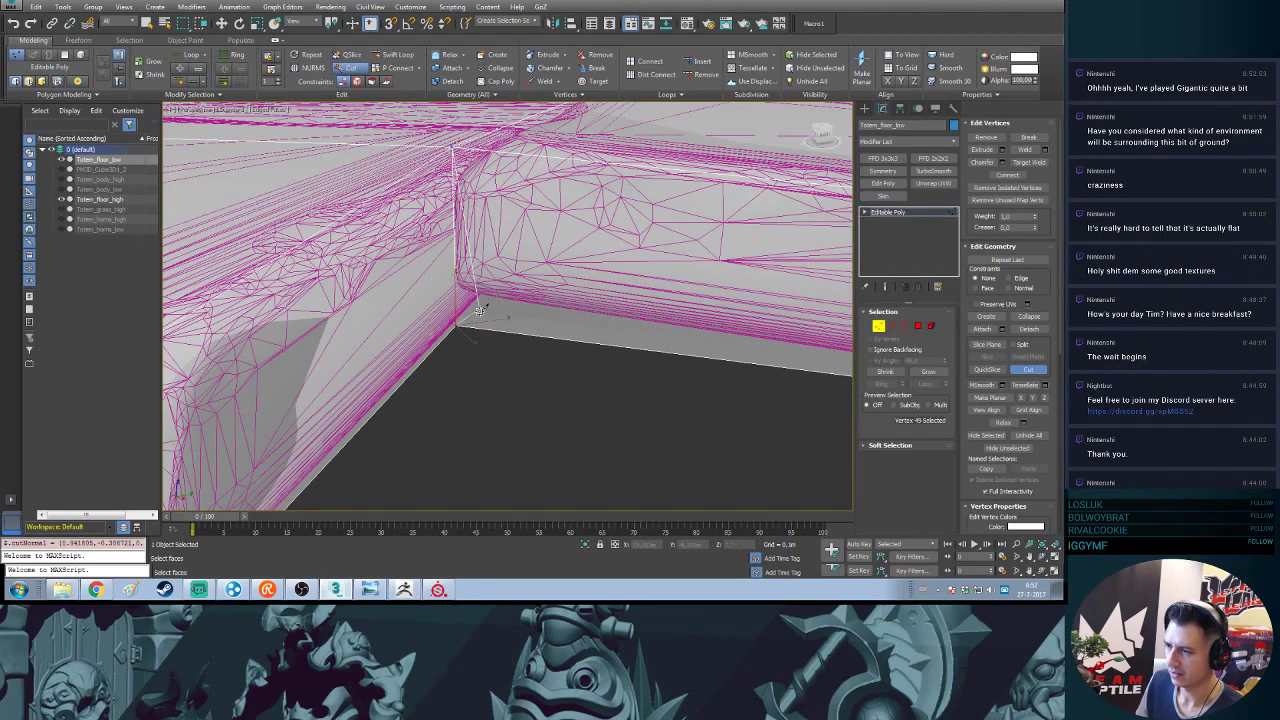
left_click(464, 324)
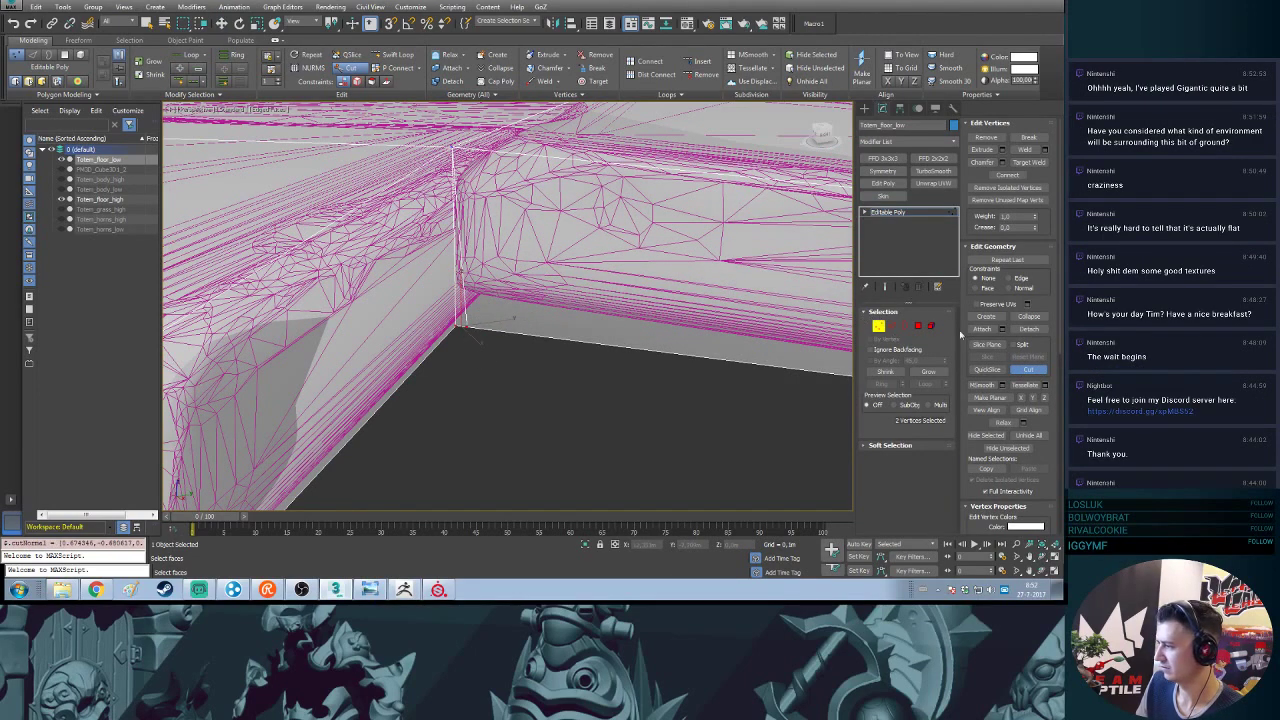
left_click(1028, 369)
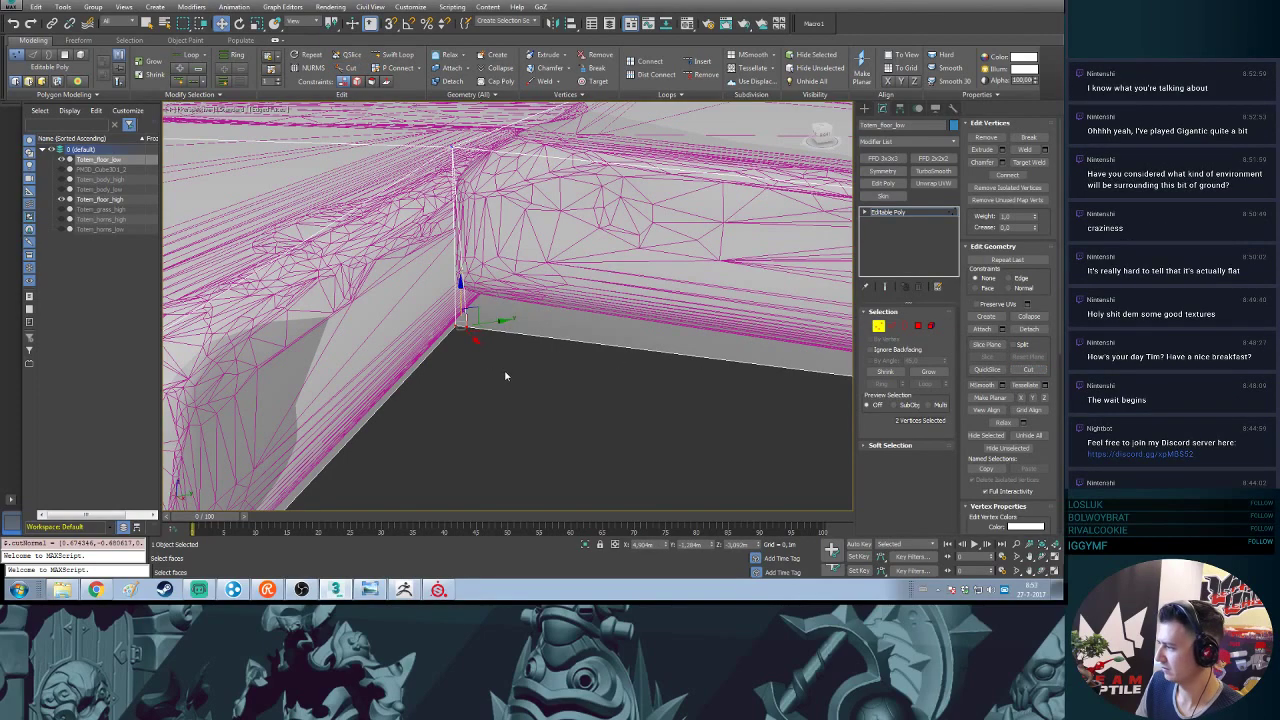
- Move the original bottom corner vertex slightly sideways in the horizontal plane, away from the new cut vertex
left_click(468, 330)
mouse_move(475, 330)
middle_mouse_down("alt")
mouse_move(497, 323)
mouse_move(497, 337)
mouse_move(461, 331)
middle_mouse_up("alt")
left_click(456, 328)
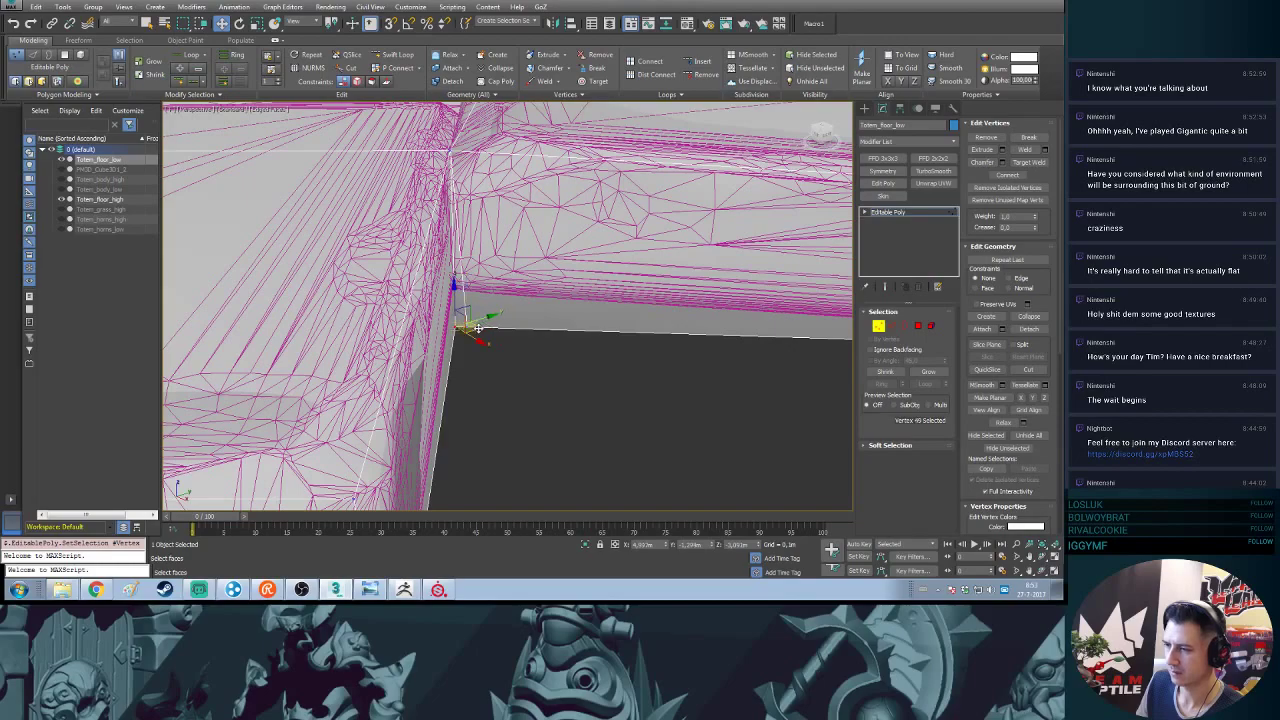
left_click_drag(478, 326, 471, 327)
mouse_move(475, 342)
middle_mouse_down("alt")
mouse_move(503, 329)
mouse_move(466, 327)
middle_mouse_up("alt")
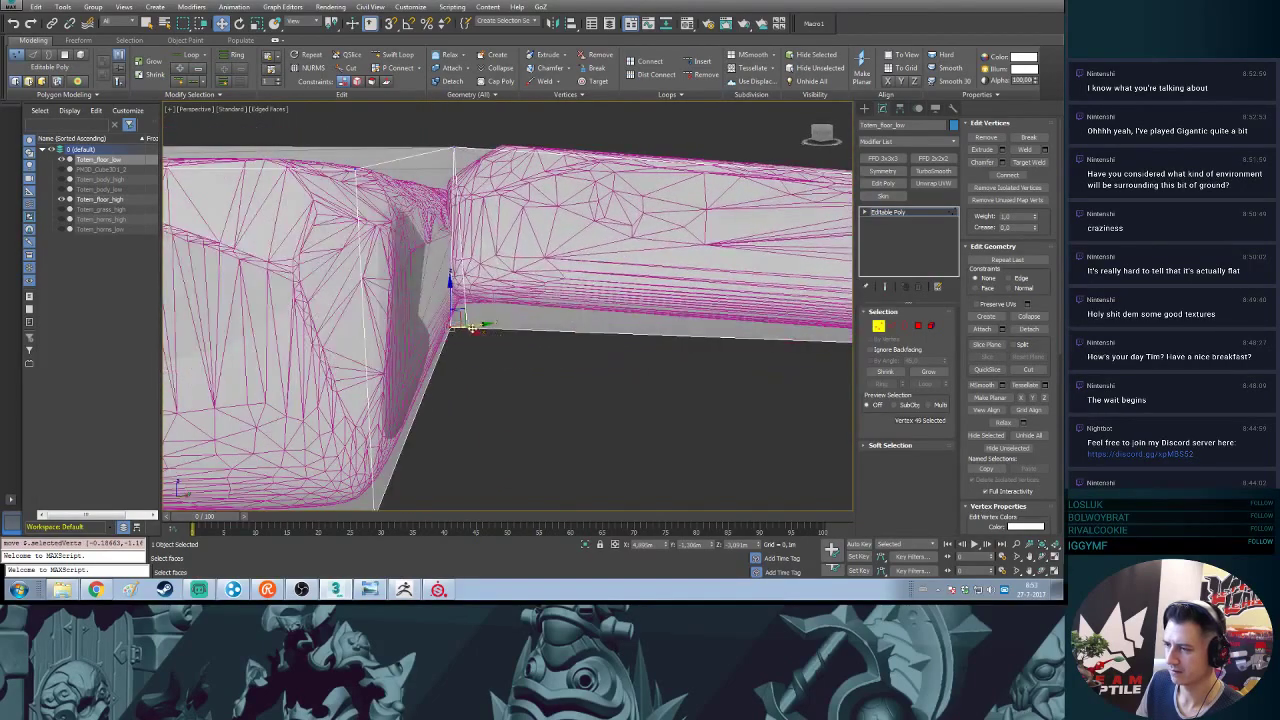
- Raise the new bottom vertex of the cut to the high-poly tile's lower edge and shift it horizontally outward from the corner
left_click(466, 327)
left_click_drag(468, 291, 467, 255)
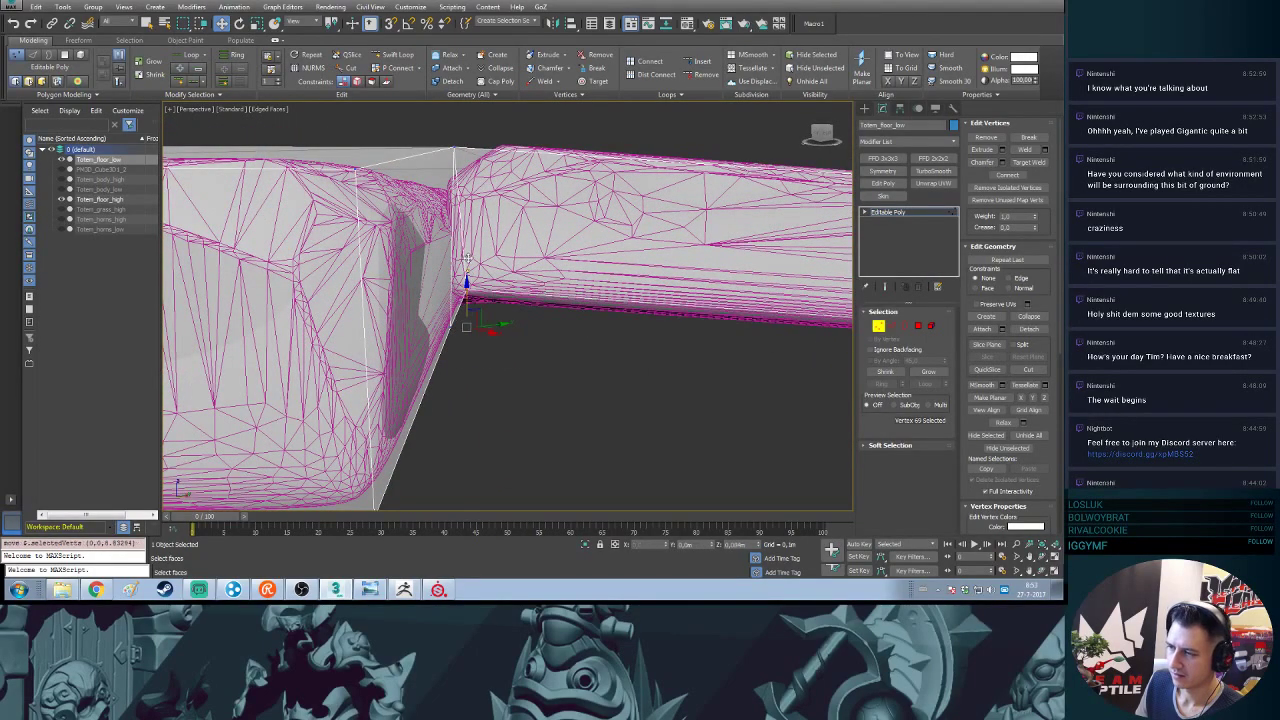
middle_click_drag(467, 257, 467, 336, "alt")
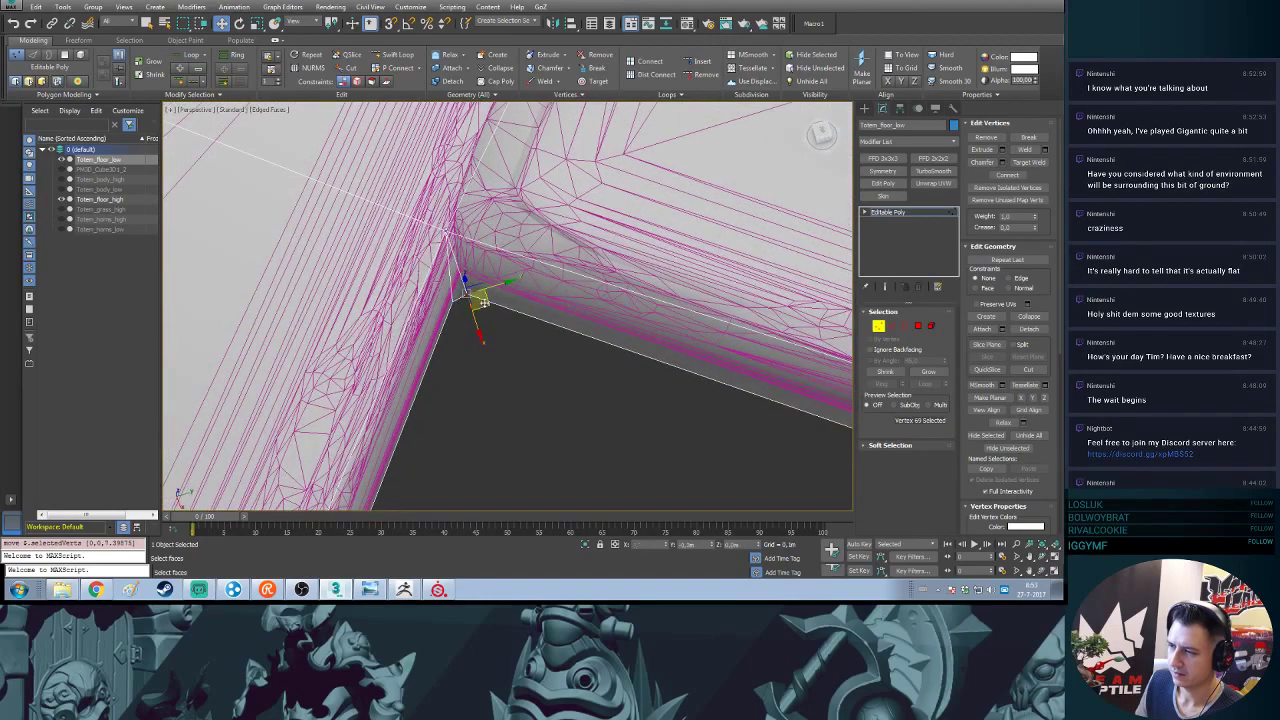
left_click_drag(484, 305, 552, 330)
mouse_move(552, 330)
middle_mouse_down("alt")
mouse_move(554, 245)
mouse_move(551, 316)
mouse_move(530, 316)
mouse_move(560, 322)
middle_mouse_up("alt")
- Switch to Substance Painter and examine the baked floor tiles and their inner corners from the side
left_click(438, 590)
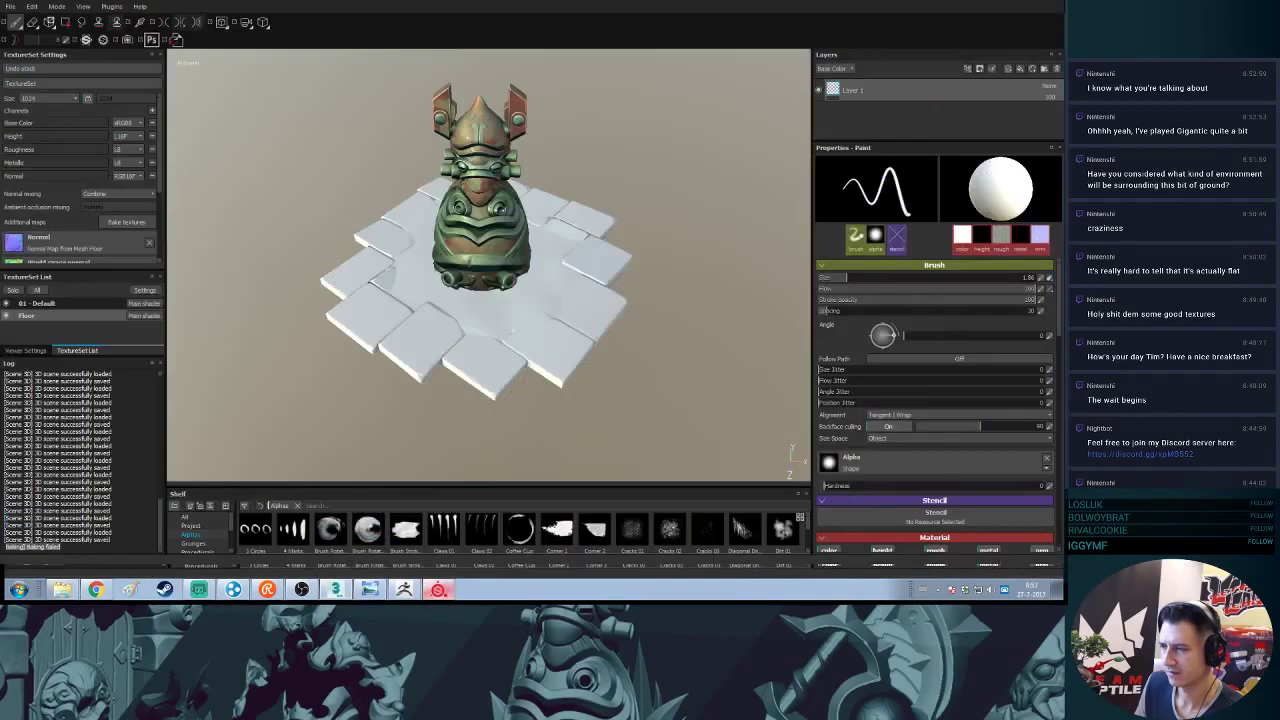
mouse_move(626, 334)
left_mouse_down("alt")
mouse_move(581, 314)
mouse_move(554, 325)
left_mouse_up("alt")
right_click_drag(554, 325, 580, 350, "alt")
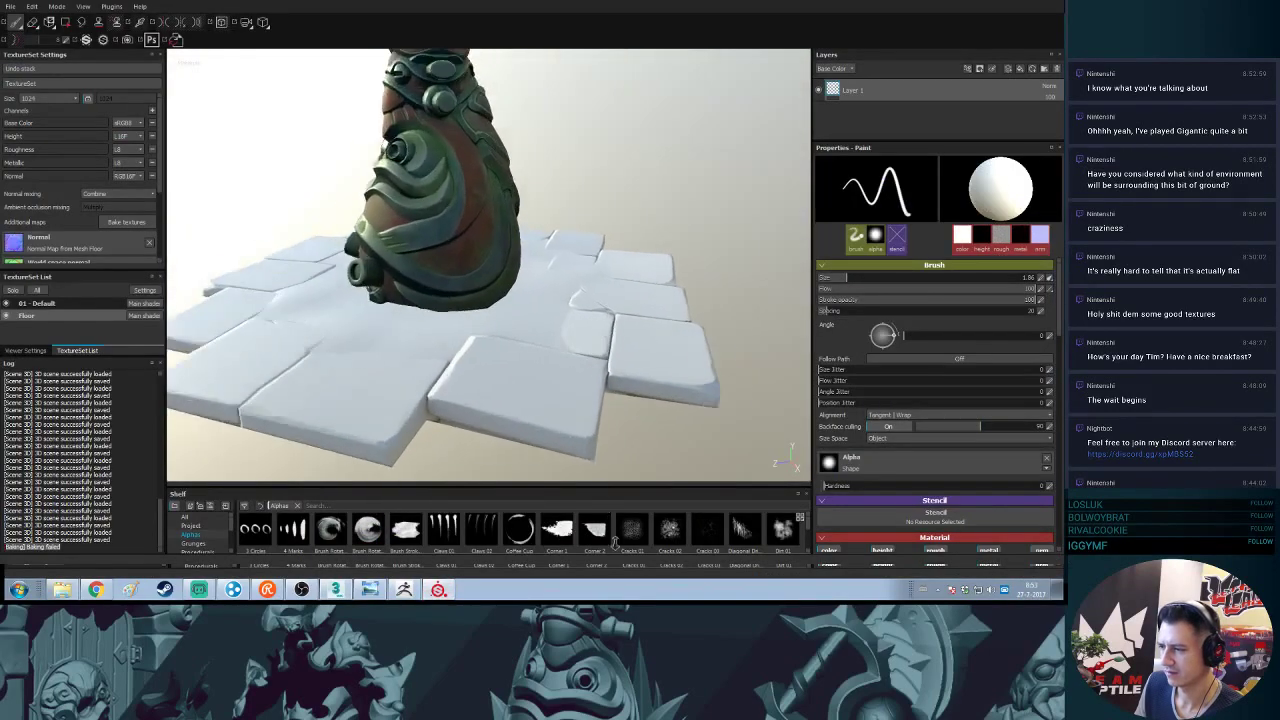
mouse_move(560, 360)
left_mouse_down("alt")
mouse_move(457, 391)
mouse_move(526, 340)
mouse_move(486, 340)
mouse_move(482, 372)
left_mouse_up("alt")
- Switch back to 3ds Max and chamfer the low-poly floor's top vertex at the inner corner between the tiles
key("alt+Tab")
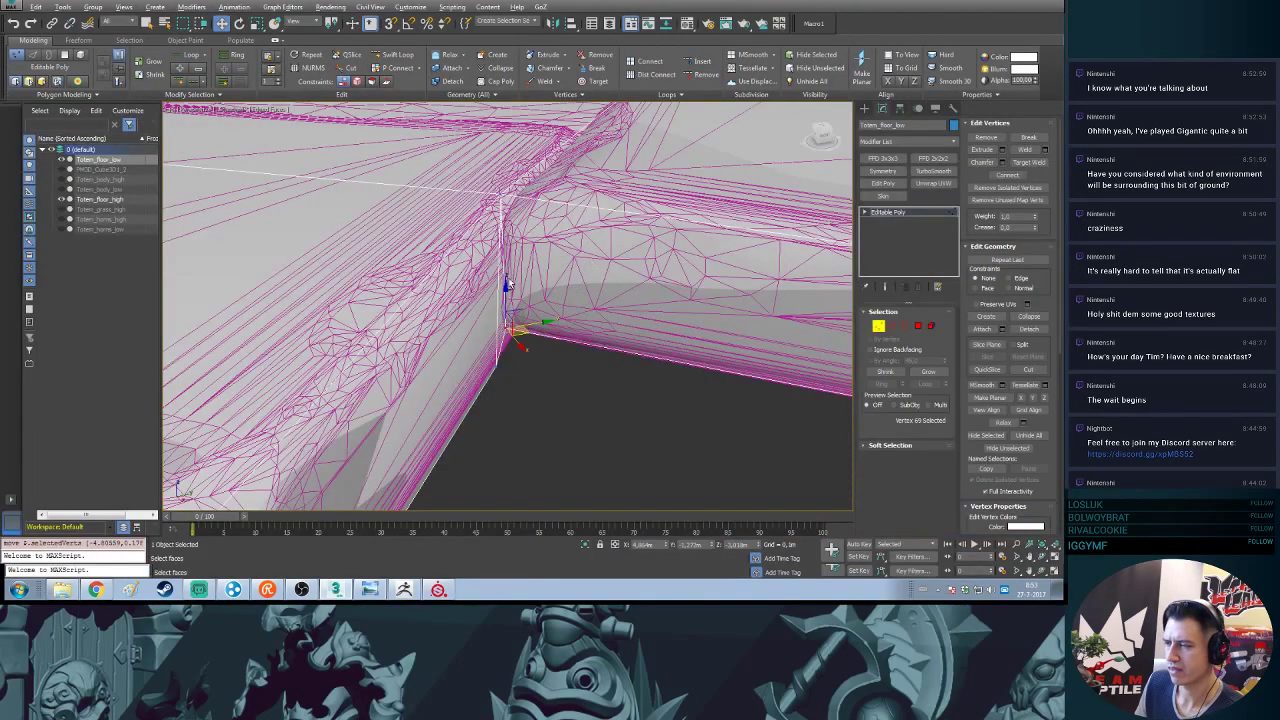
mouse_move(507, 285)
middle_mouse_down("alt")
mouse_move(520, 280)
mouse_move(506, 290)
middle_mouse_up("alt")
left_click(503, 222)
middle_click_drag(504, 226, 513, 212, "alt")
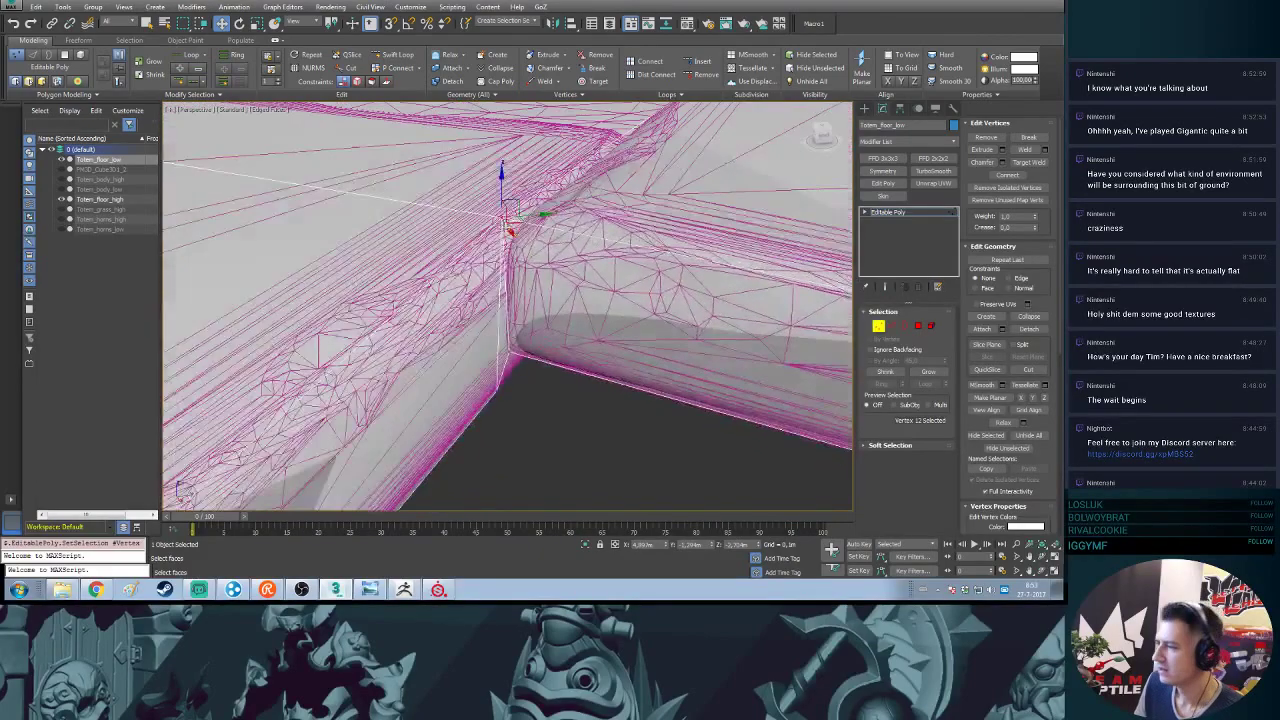
left_click(984, 163)
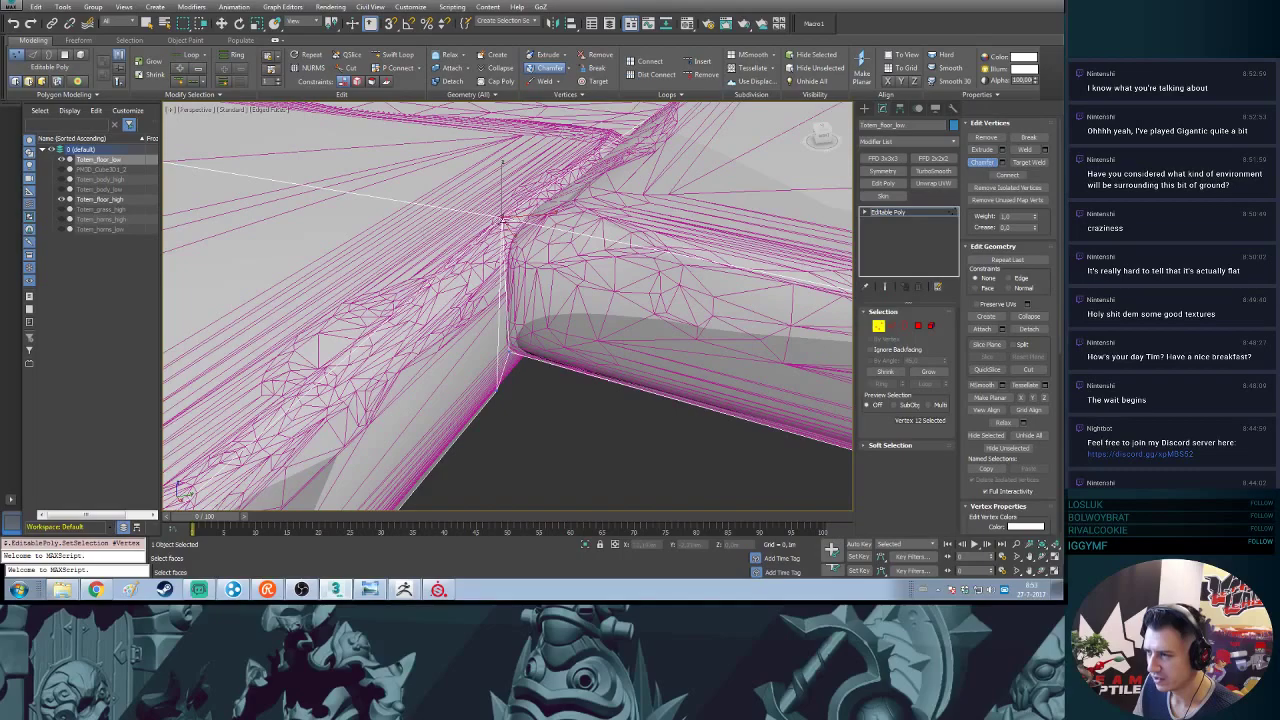
left_click_drag(502, 220, 513, 194)
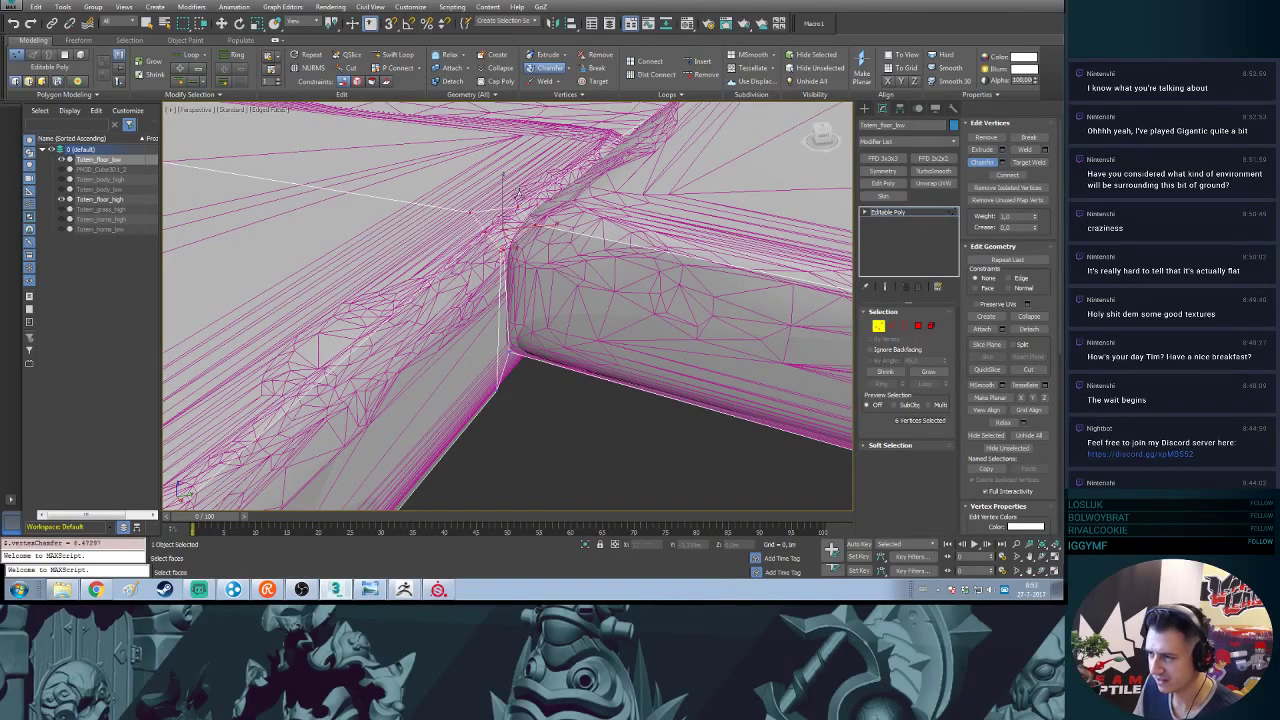
middle_click_drag(520, 188, 652, 234, "alt")
key("w")
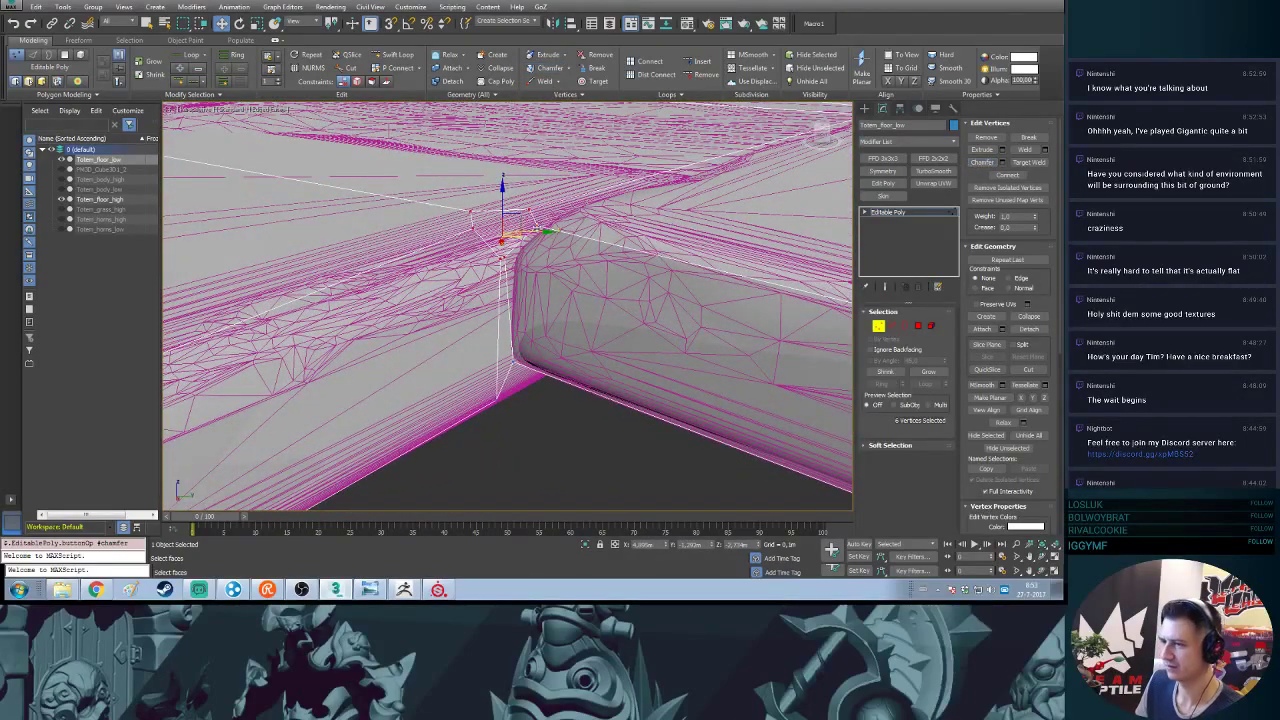
- Target-weld the two close chamfer vertices at the top of the inner corner's vertical edges into one
left_click(504, 265)
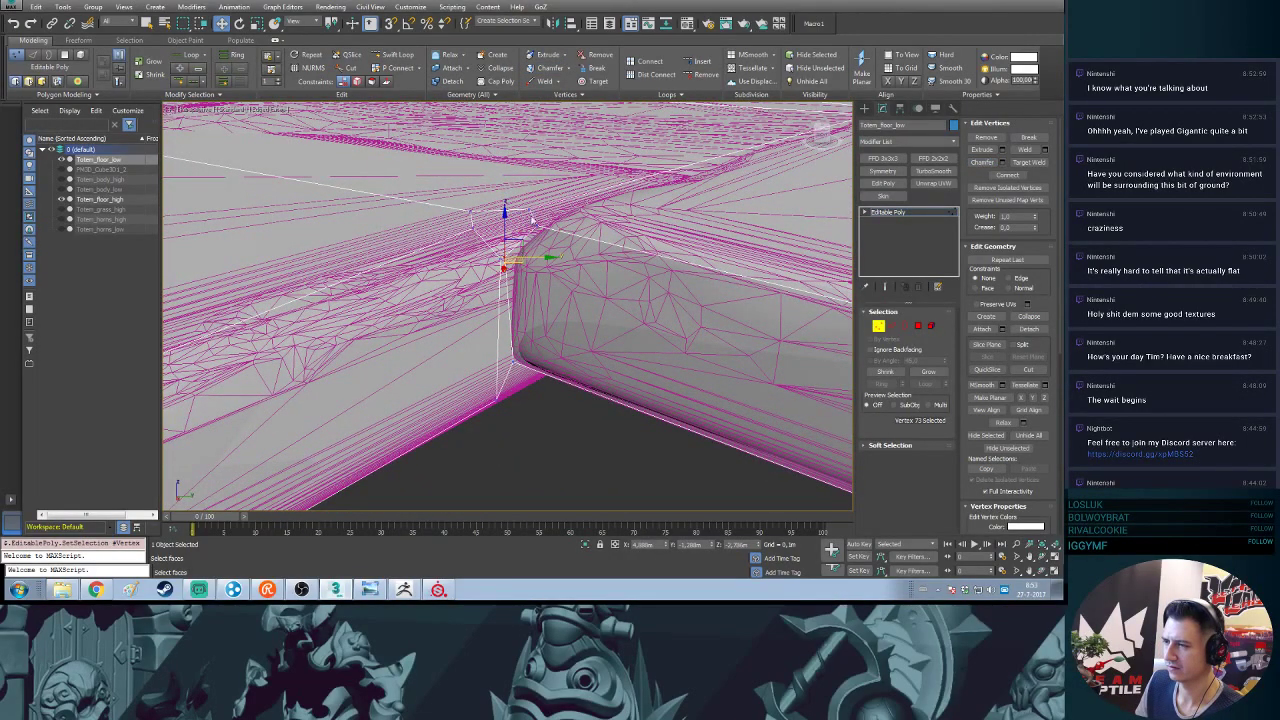
middle_click_drag(532, 219, 534, 262, "alt")
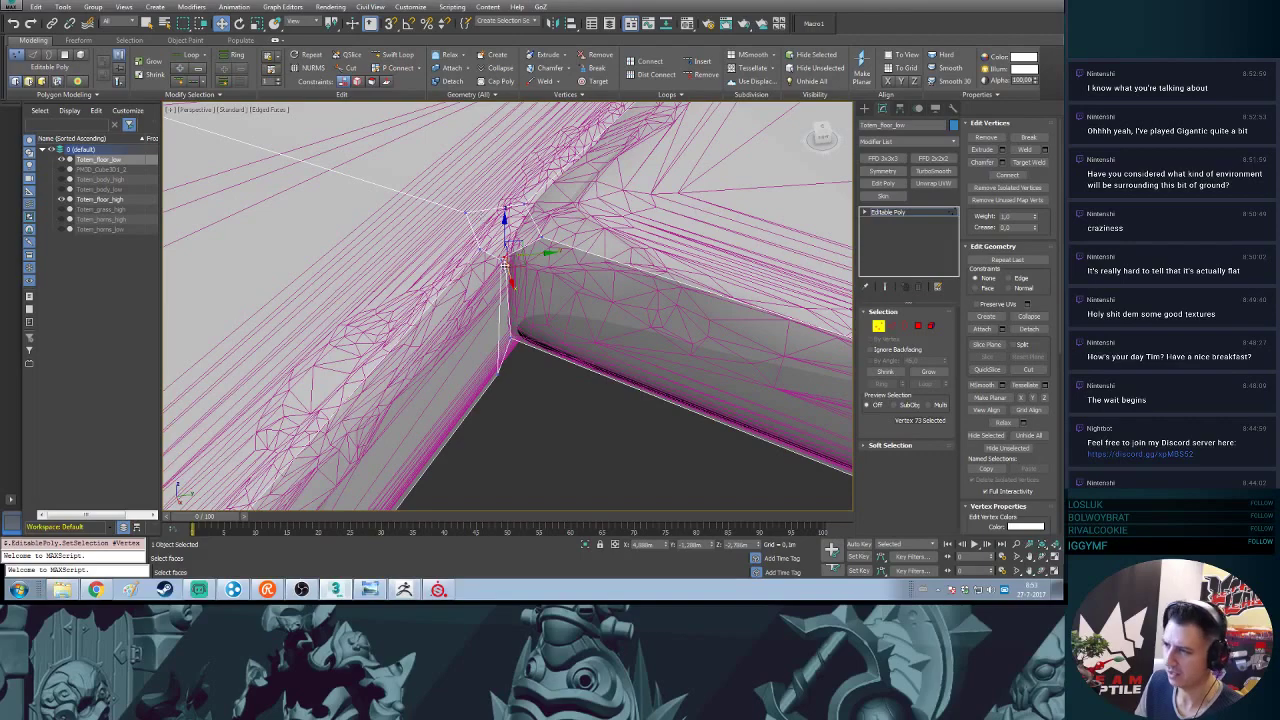
left_click(500, 260)
left_click(1035, 163)
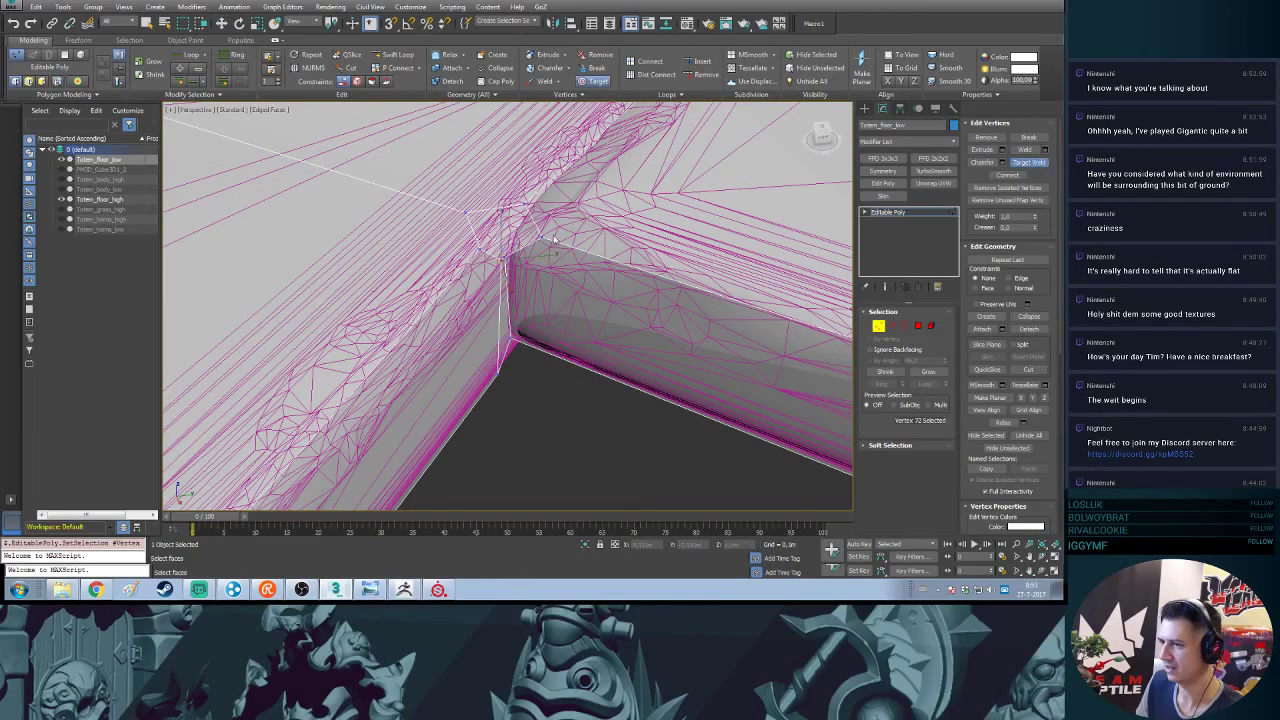
left_click(504, 260)
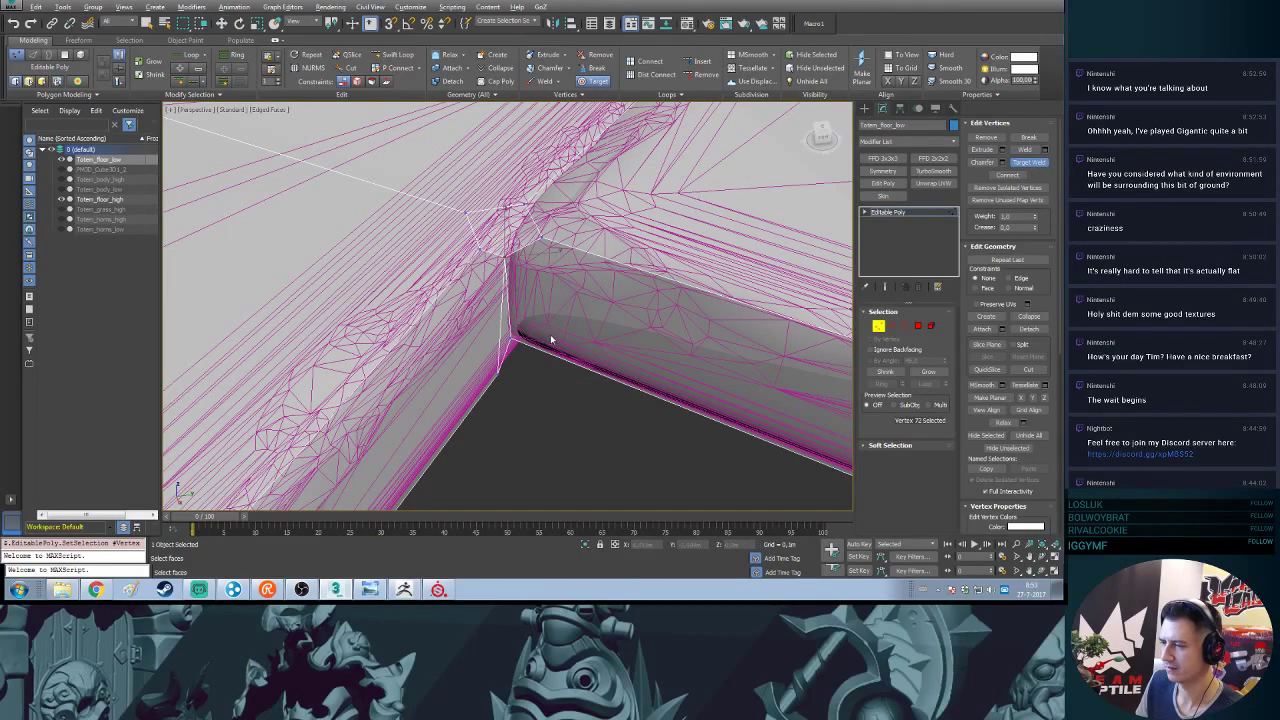
middle_click_drag(552, 340, 590, 325, "alt")
left_click(1027, 162)
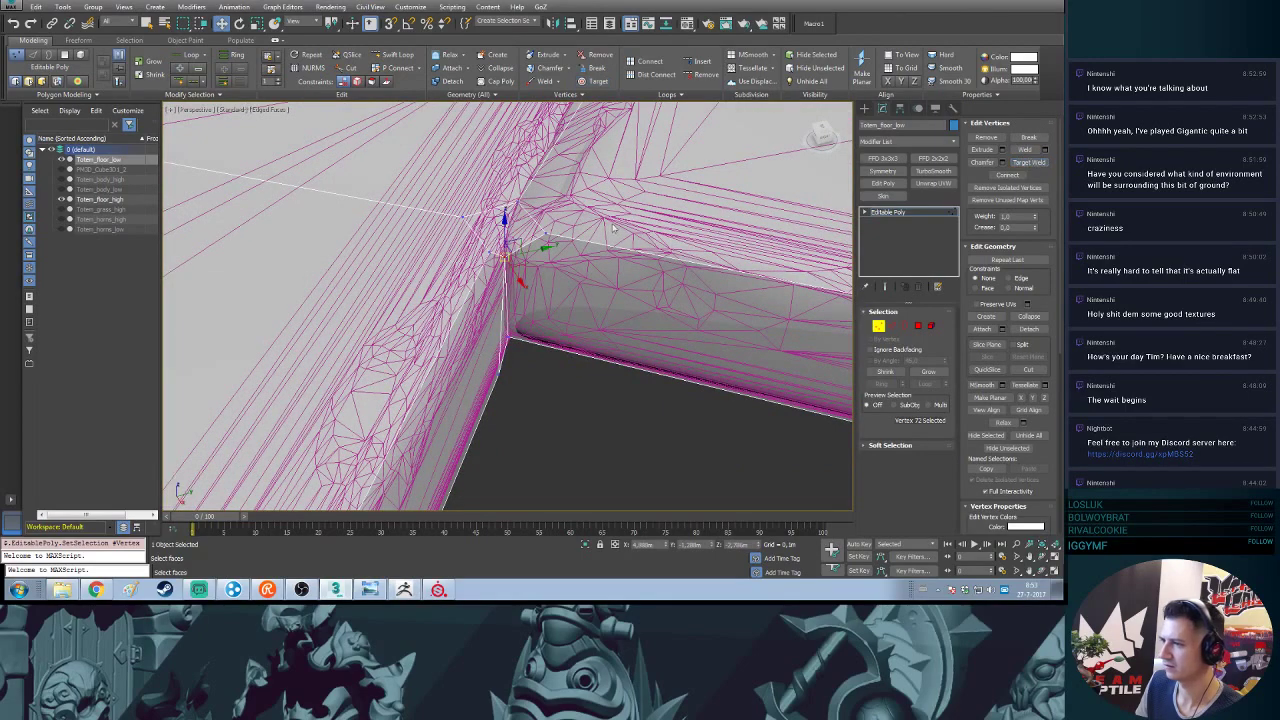
- Reposition the chamfer vertex on the recessed tile's top edge beside the inner corner
left_click(545, 237)
middle_click_drag(547, 238, 568, 282, "alt")
mouse_move(567, 240)
left_mouse_down()
mouse_move(570, 205)
mouse_move(566, 216)
left_mouse_up()
middle_click_drag(566, 216, 574, 267)
- Move the rear chamfer vertex horizontally back from the corner into the gap between the two tiles
left_click(523, 240)
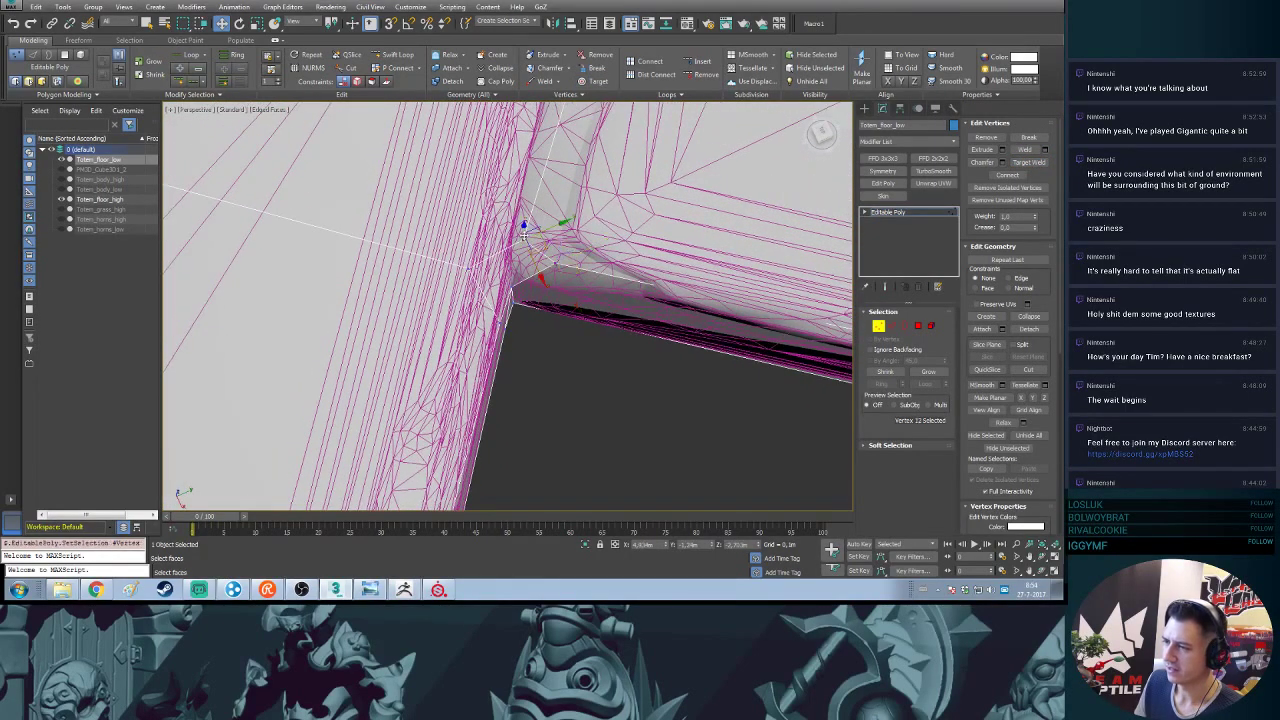
mouse_move(550, 191)
middle_mouse_down("alt")
mouse_move(552, 206)
mouse_move(558, 165)
mouse_move(556, 202)
middle_mouse_up("alt")
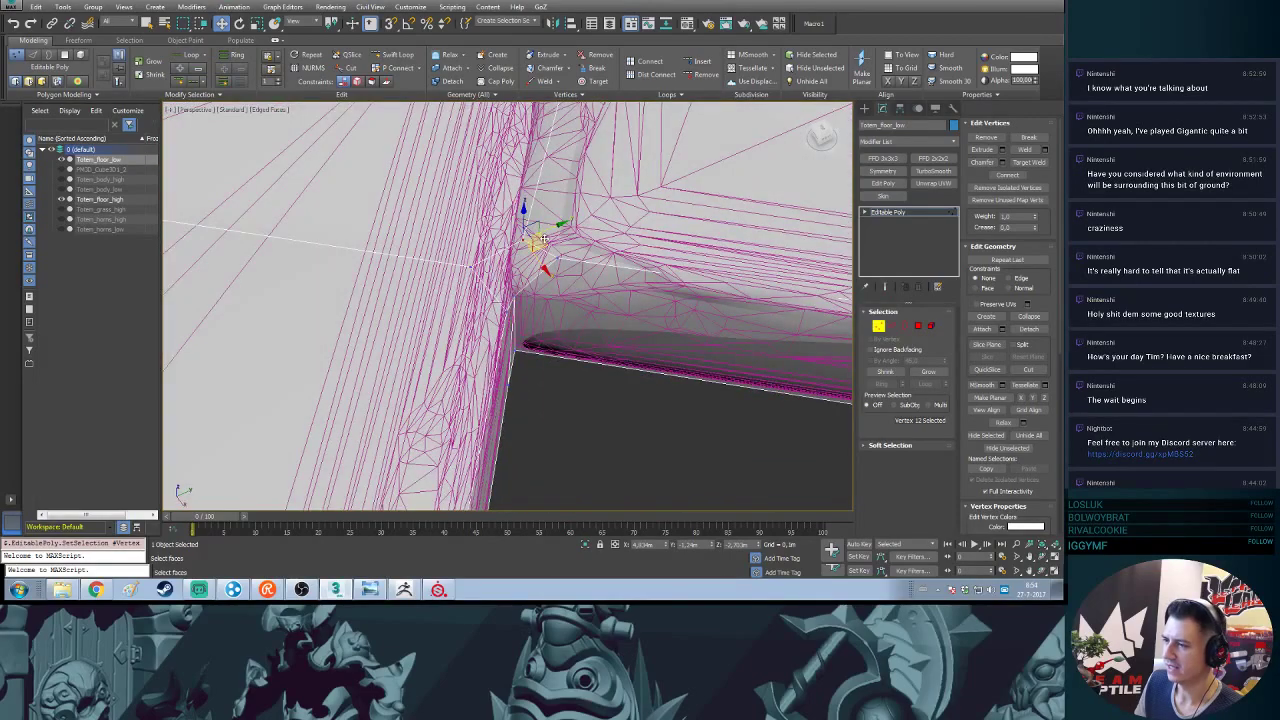
left_click_drag(554, 225, 561, 202)
mouse_move(561, 202)
middle_mouse_down("alt")
mouse_move(574, 168)
mouse_move(582, 206)
middle_mouse_up("alt")
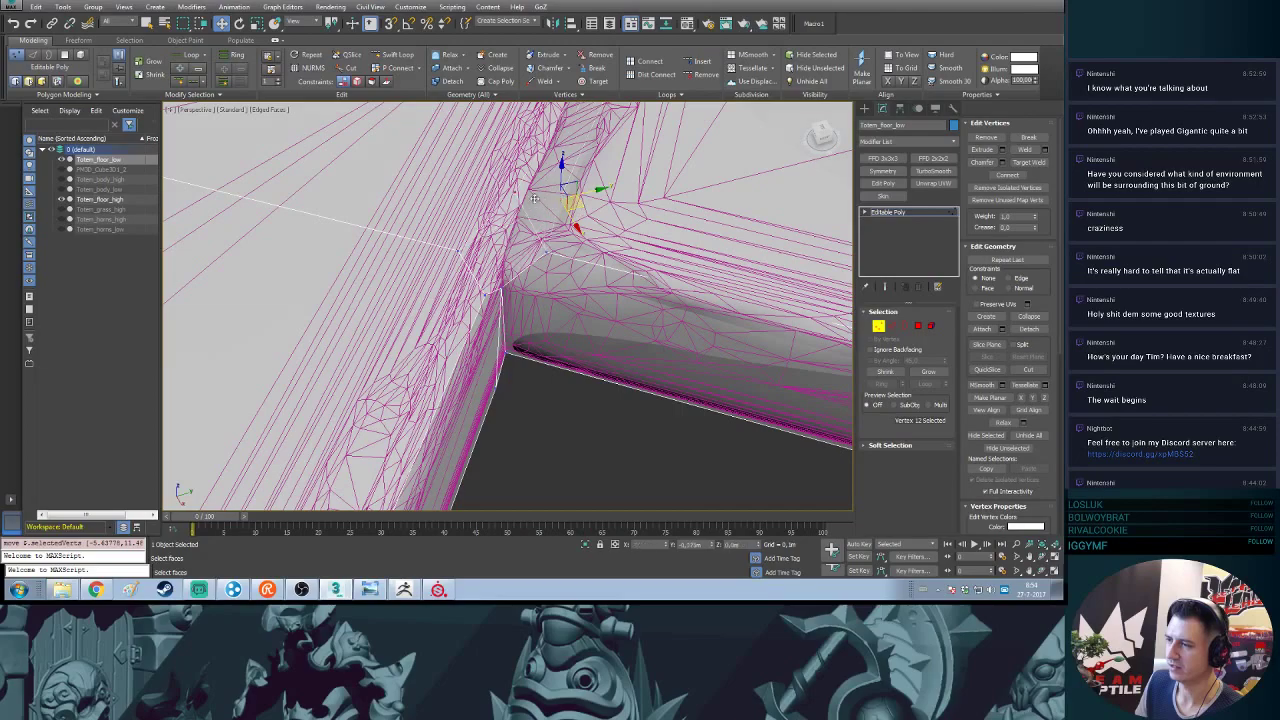
- Move the rear chamfer vertex sideways into the gap between the two tiles, then target-weld it into the neighbouring corner vertex
left_click_drag(578, 206, 537, 200)
middle_click_drag(537, 200, 580, 335, "alt")
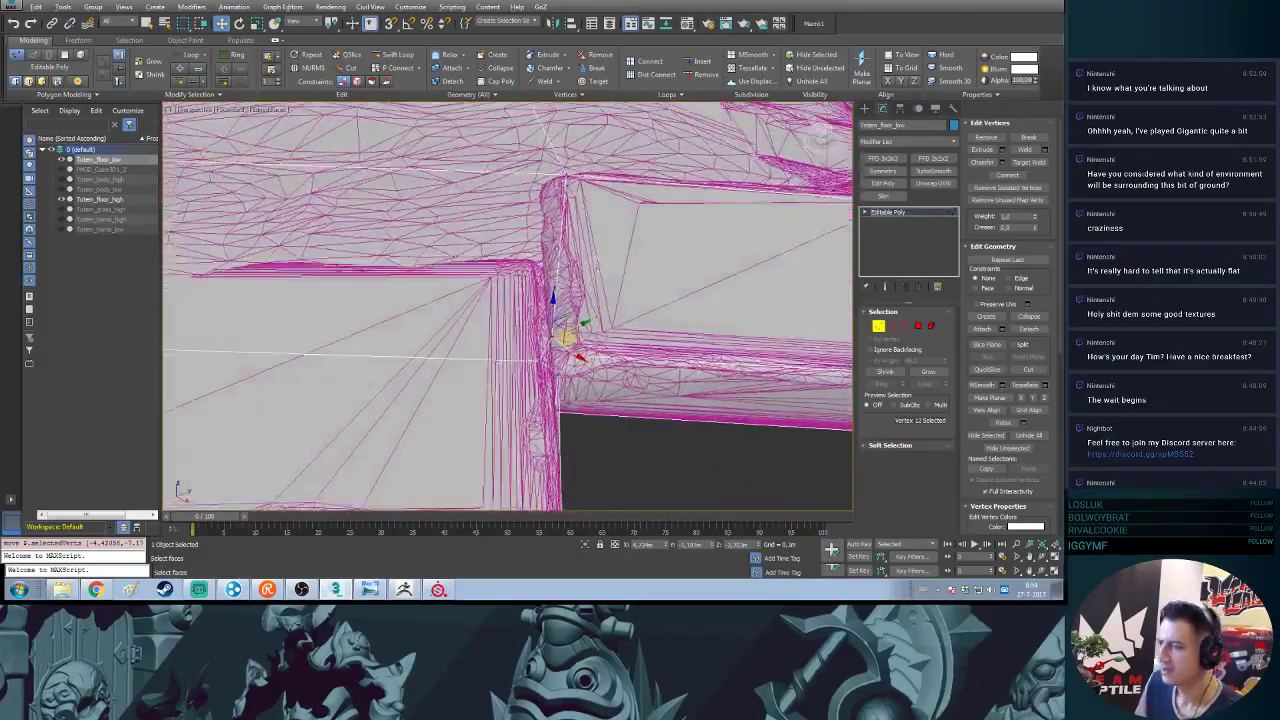
left_click(1030, 162)
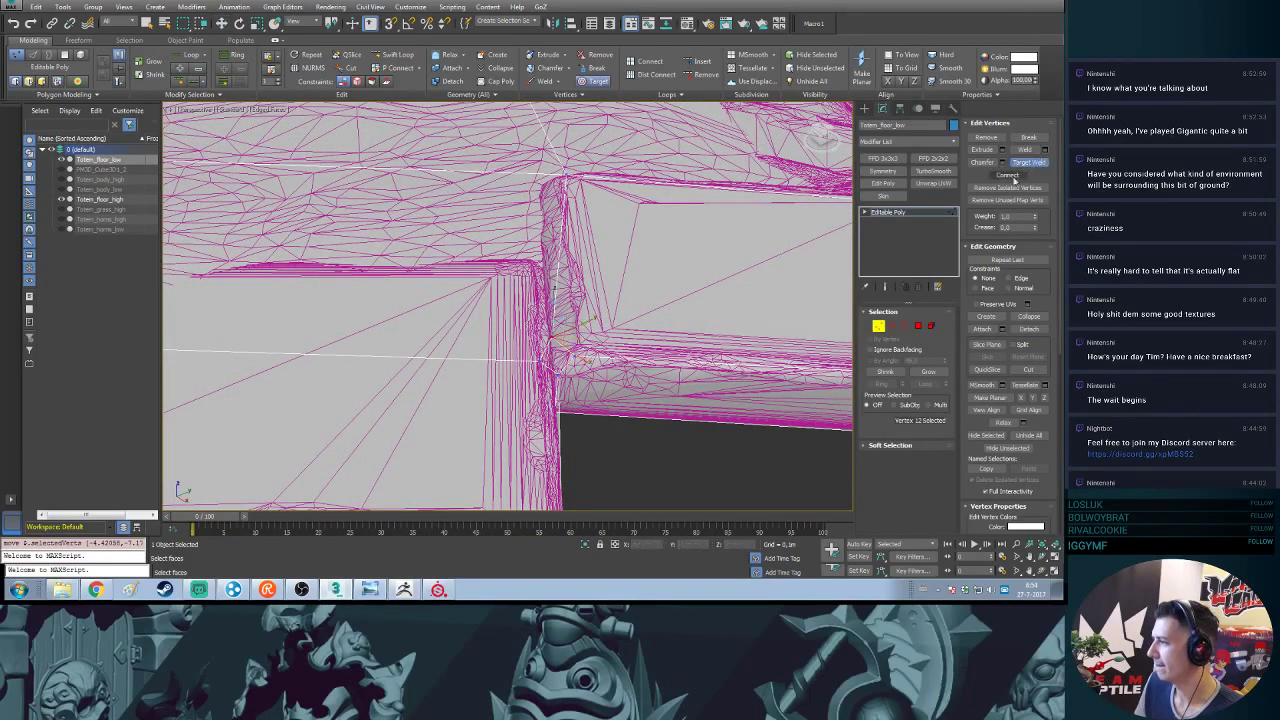
left_click(575, 356)
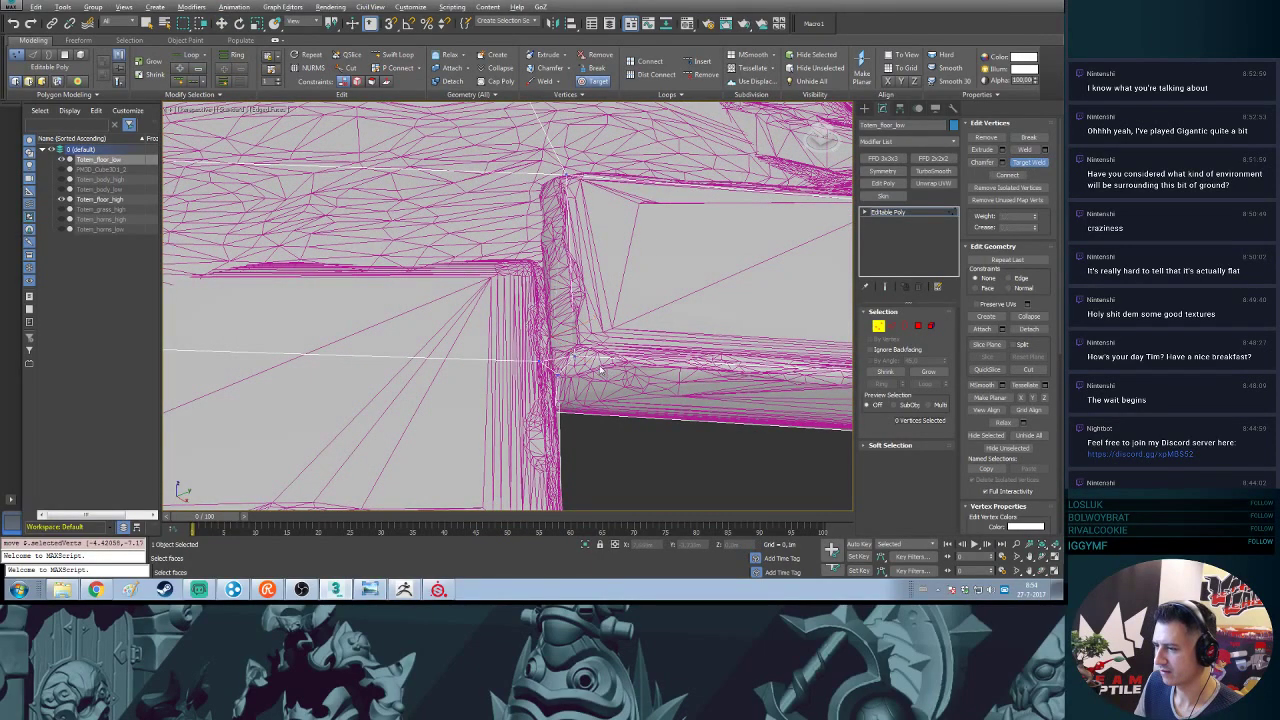
- Cut an edge along the gap between the two tiles and lower the vertex at the gap's rear end
middle_click_drag(602, 372, 597, 361, "alt")
middle_click_drag(500, 257, 510, 287)
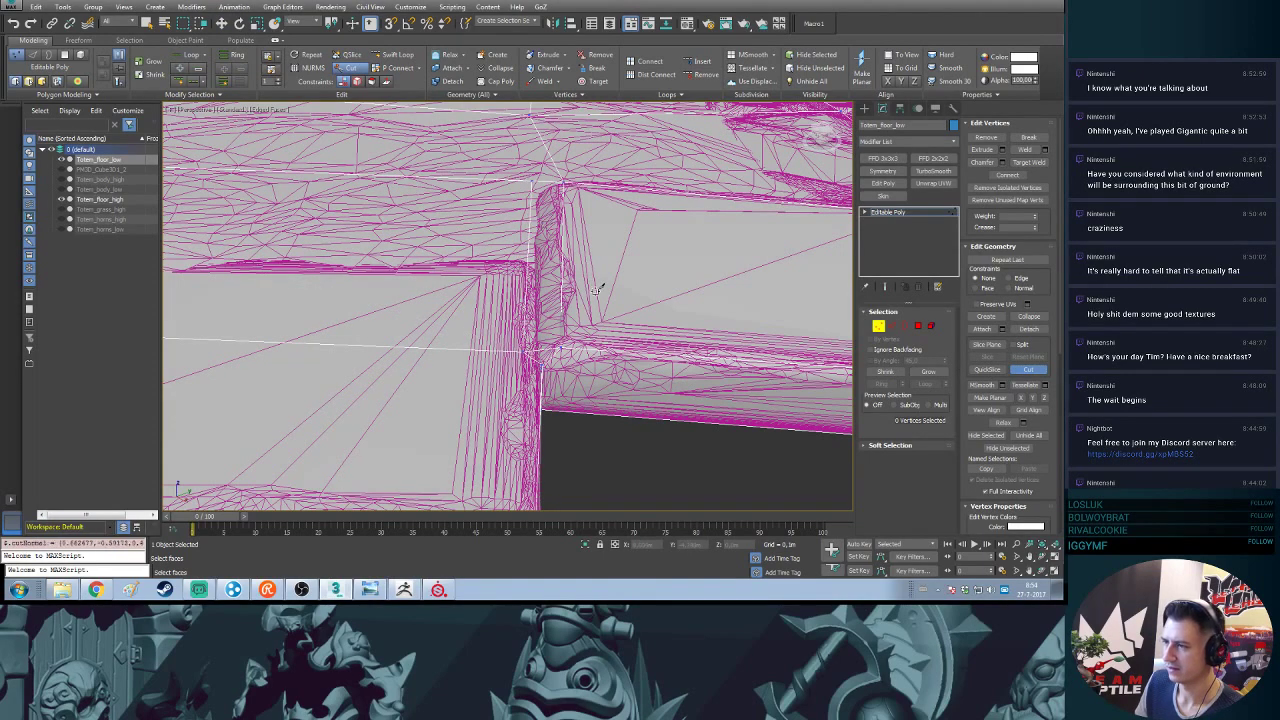
middle_click_drag(597, 290, 519, 180, "alt")
left_click(530, 166)
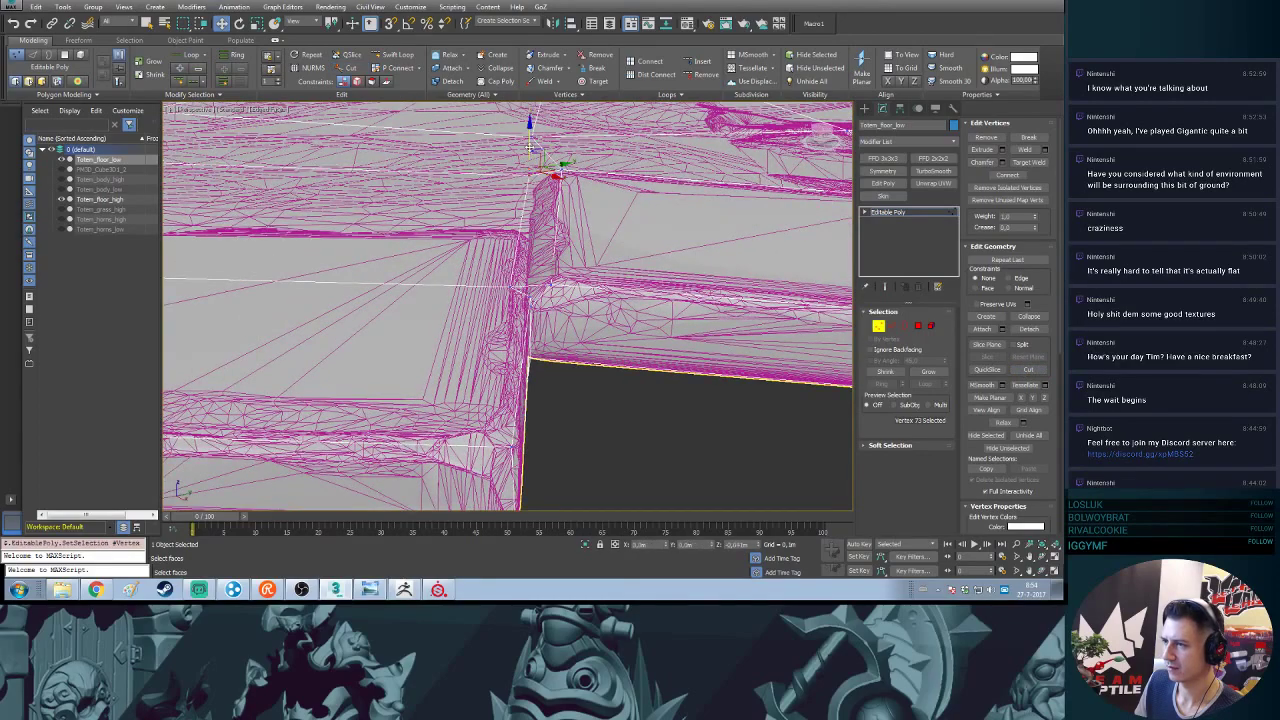
middle_click_drag(534, 172, 543, 208, "alt")
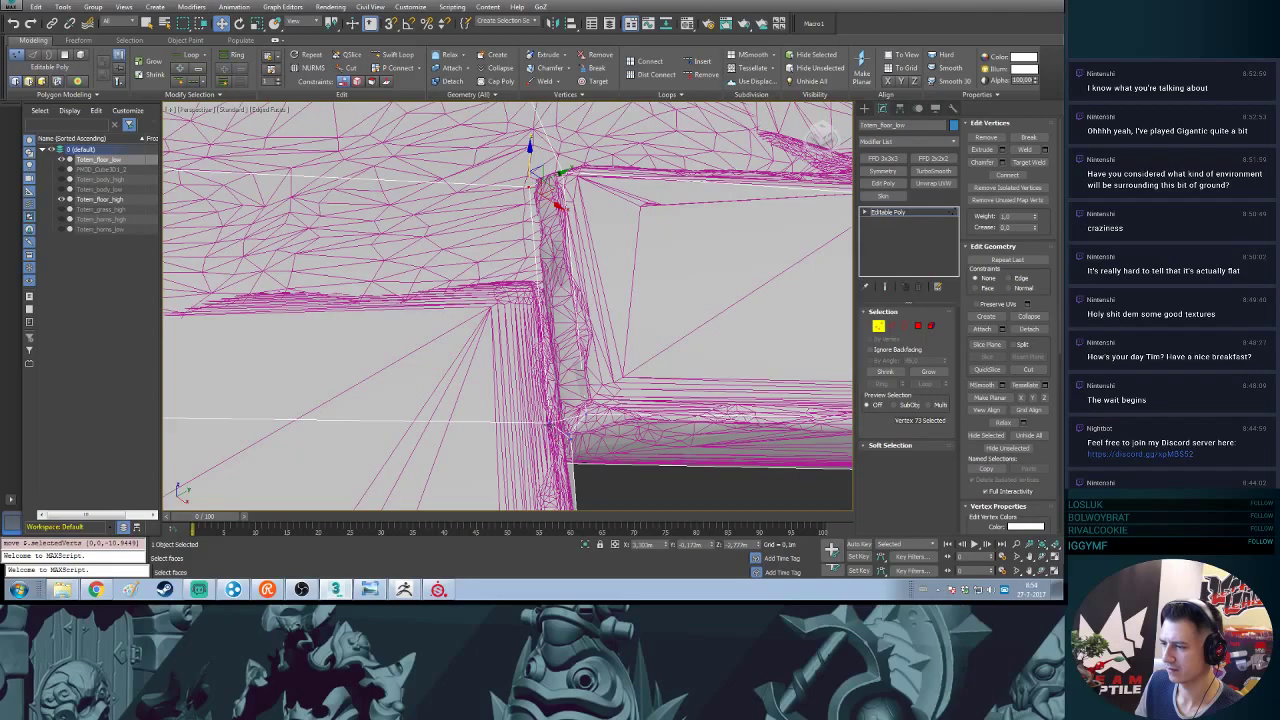
- Lower the vertex in the gap at the inner corner and adjust the neighbouring corner vertex horizontally to follow the high-poly edge
middle_click_drag(625, 428, 471, 336, "alt")
left_click_drag(481, 327, 480, 375)
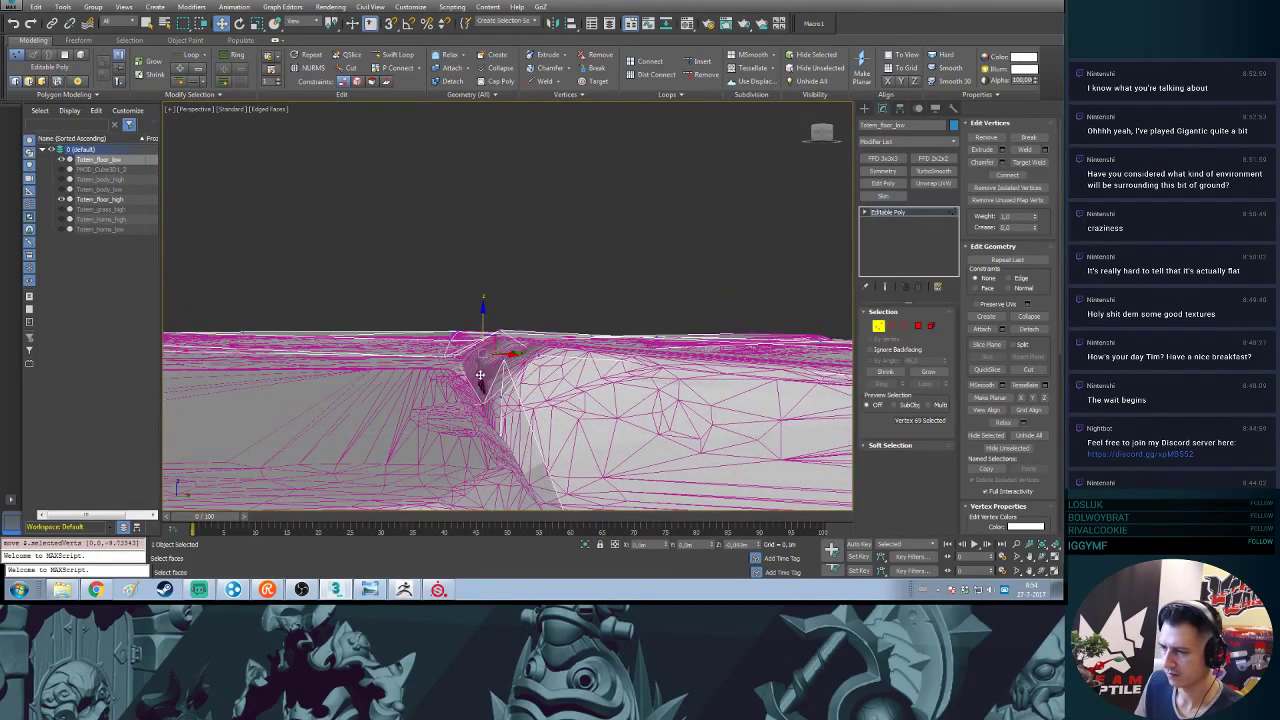
middle_click_drag(516, 336, 518, 373, "alt")
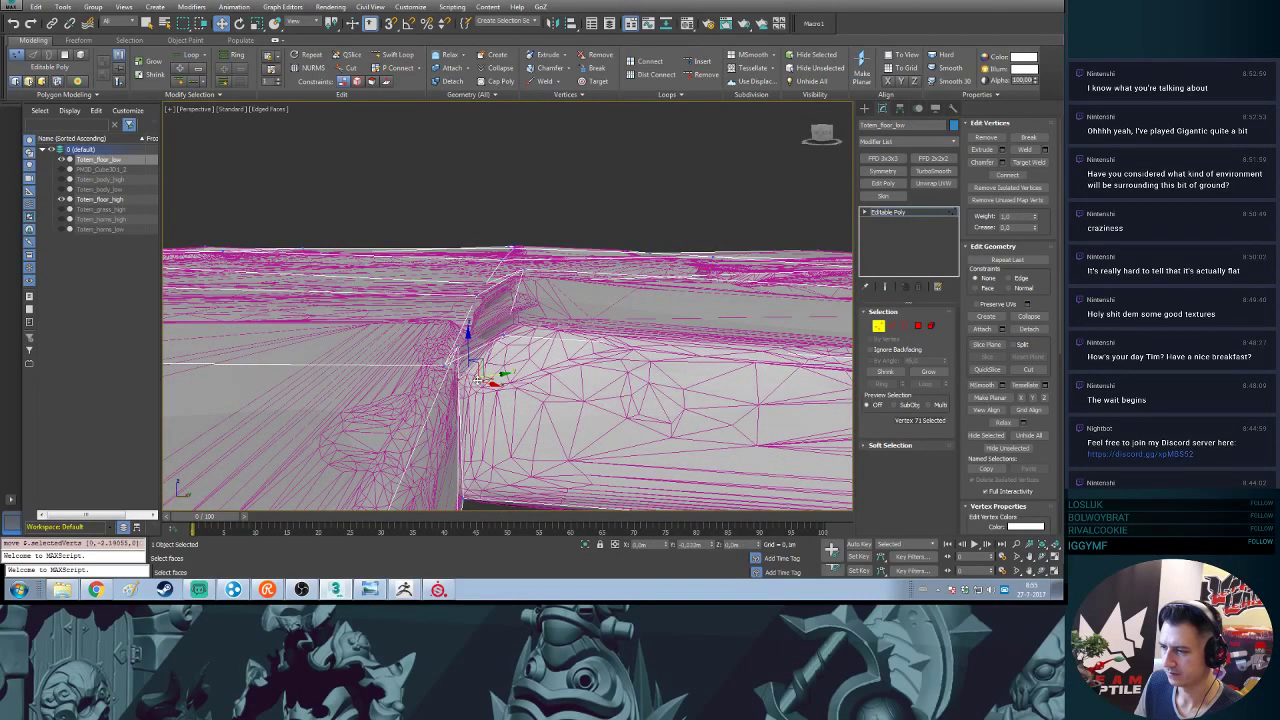
middle_click_drag(478, 378, 454, 358, "alt")
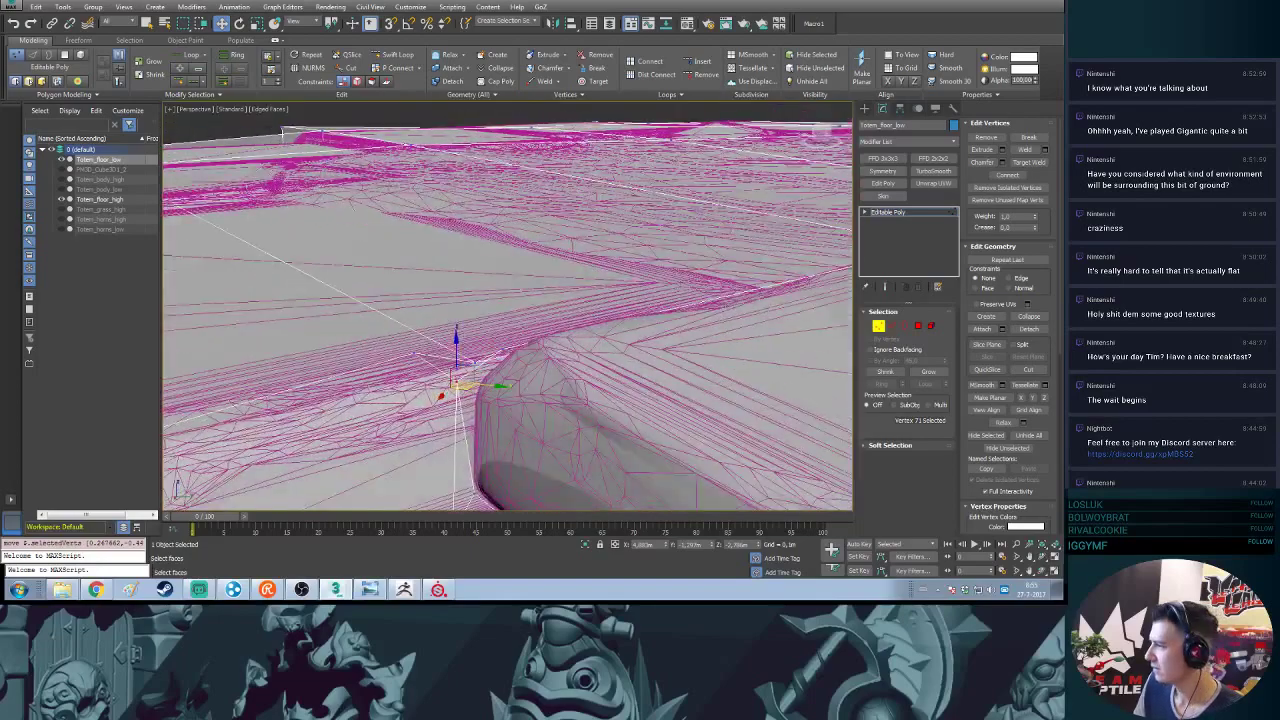
- Target-weld the spare vertex at the inner corner into its neighbour and shift the remaining corner vertex horizontally onto the high-poly corner
left_click(1026, 163)
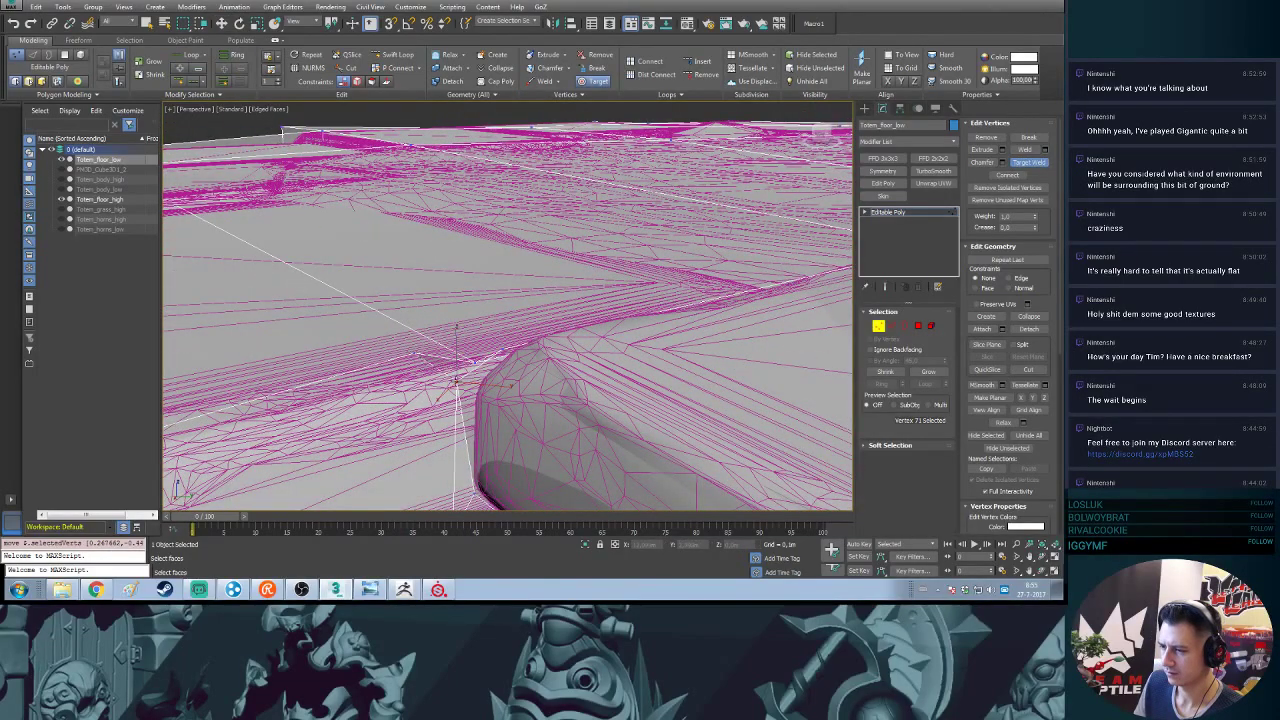
middle_click_drag(456, 378, 521, 261, "alt")
scroll(619, 253, "up", 3)
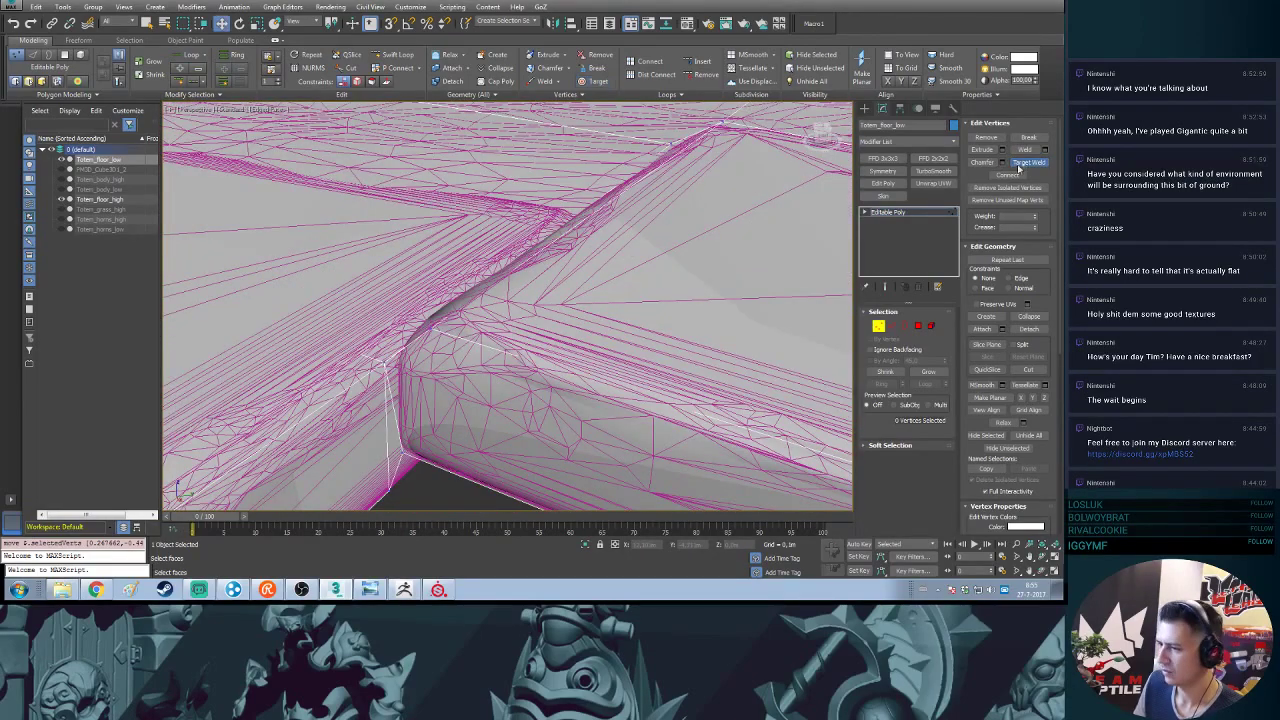
left_click(385, 362)
middle_click_drag(385, 362, 450, 367, "alt")
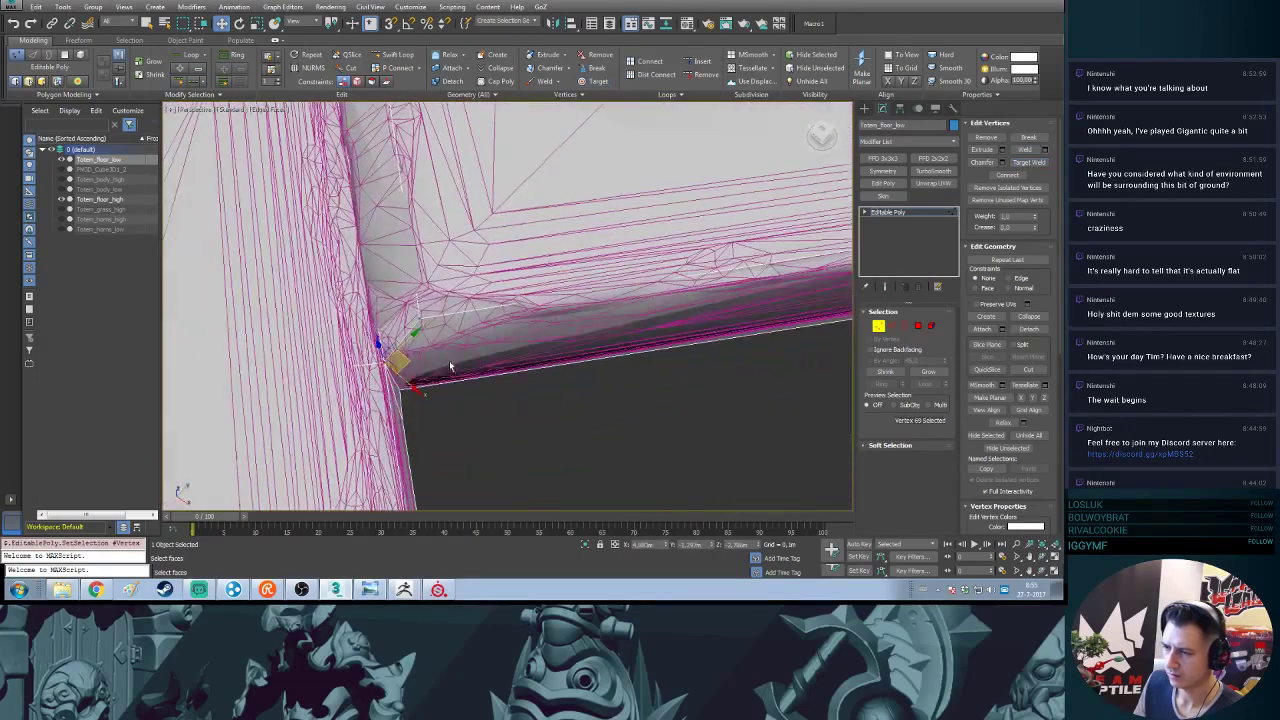
left_click_drag(409, 359, 396, 350)
- Connect the two top vertices behind the gap's rear end with a new edge
middle_click_drag(396, 350, 371, 309, "alt")
middle_click_drag(396, 354, 375, 292, "alt")
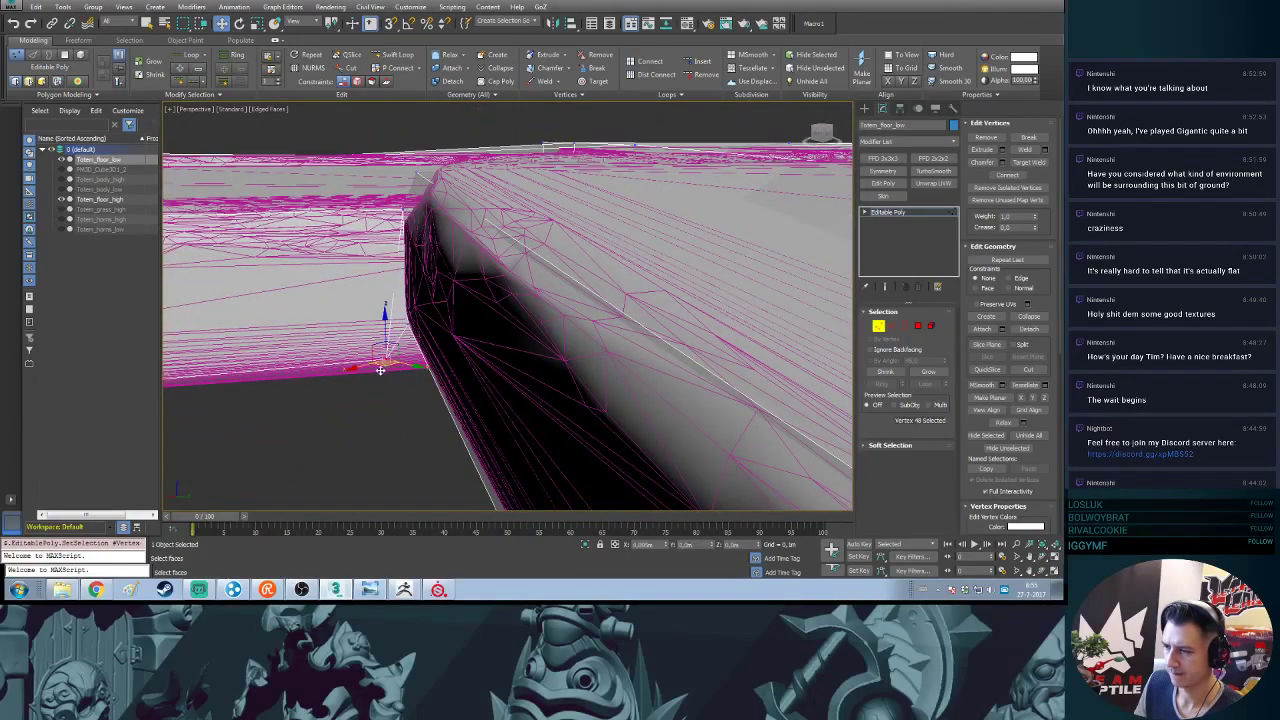
middle_click_drag(363, 291, 479, 347, "alt")
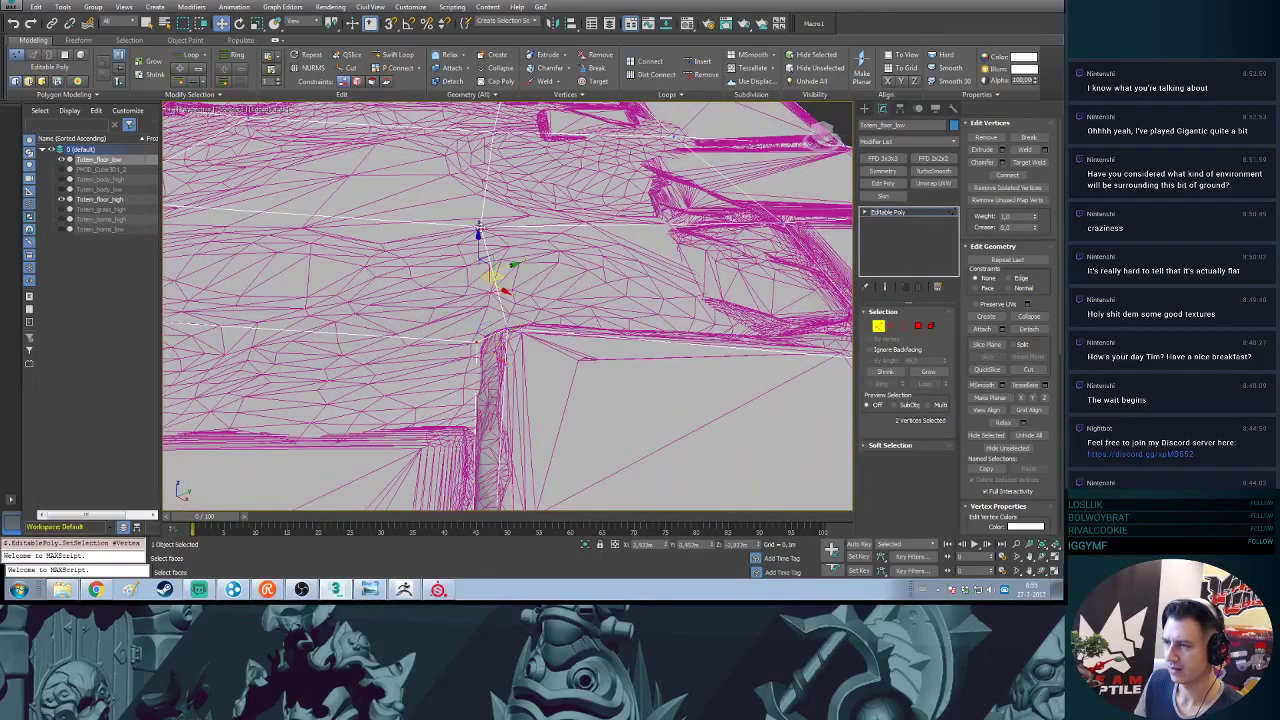
scroll(700, 300, "down", 5)
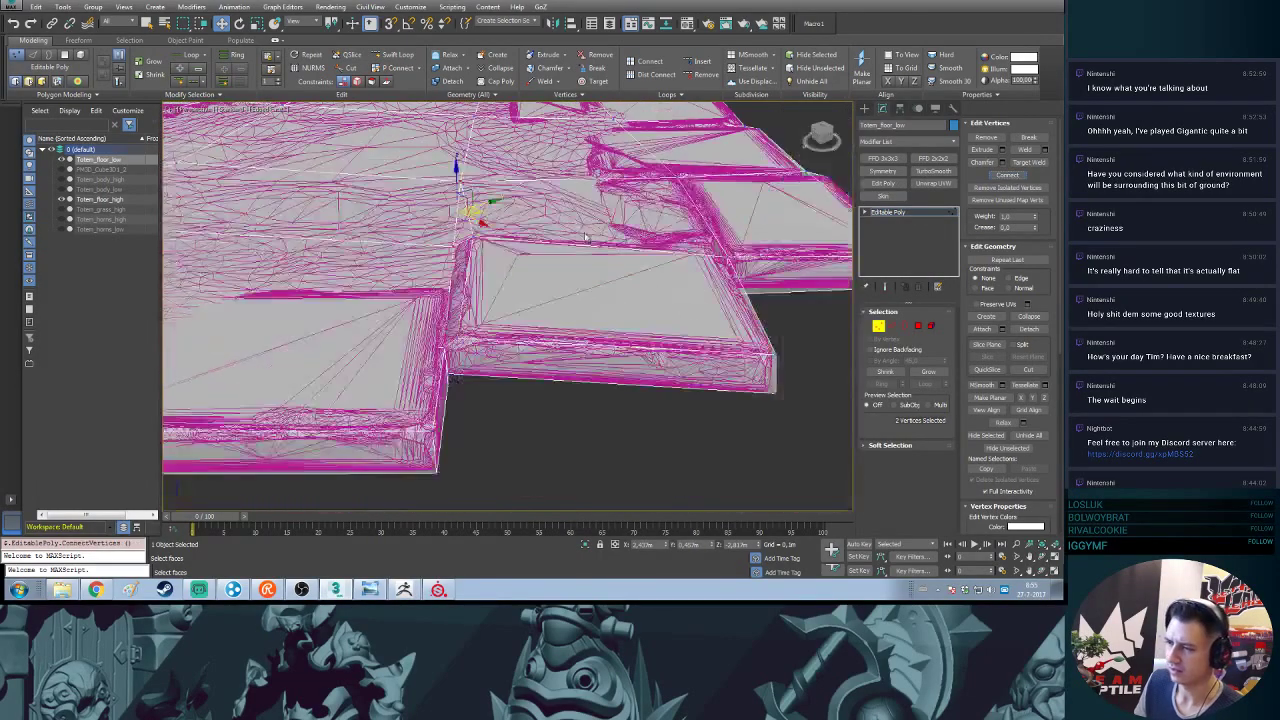
- Switch to Substance Painter and examine the baked floor's tile sides and gaps from a low angle
middle_click_drag(645, 366, 631, 295, "alt")
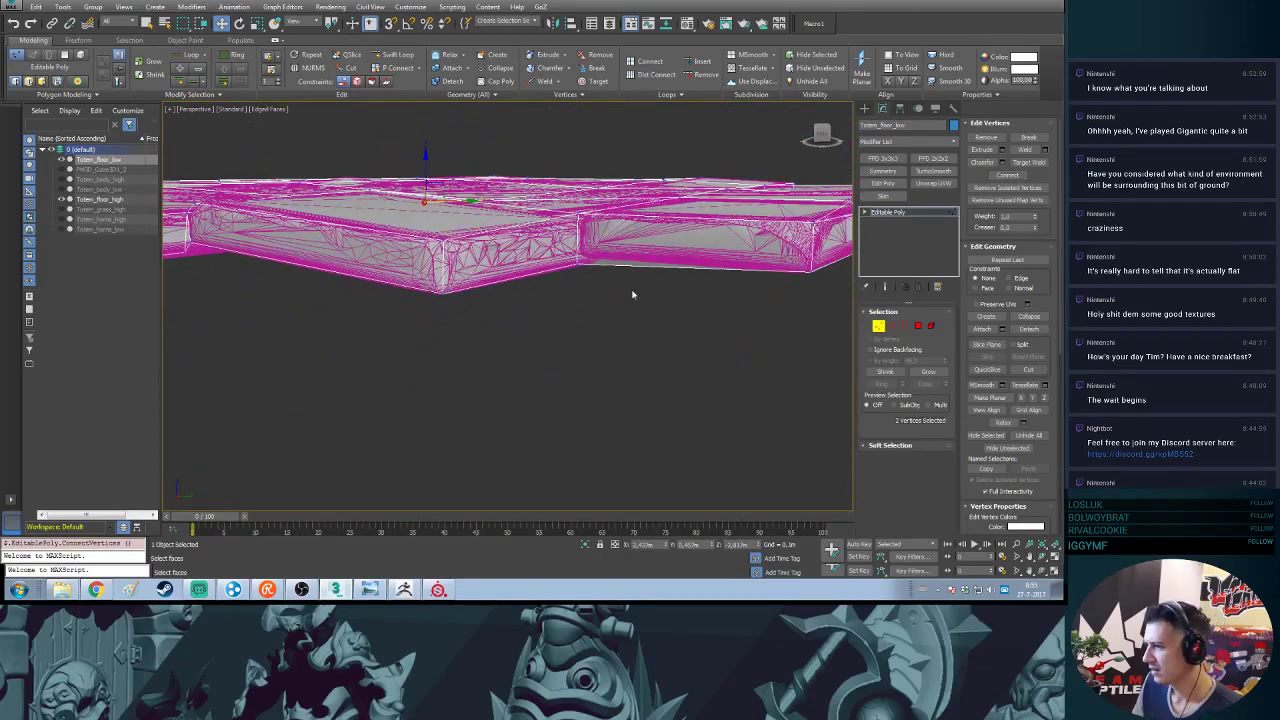
key("alt+Tab")
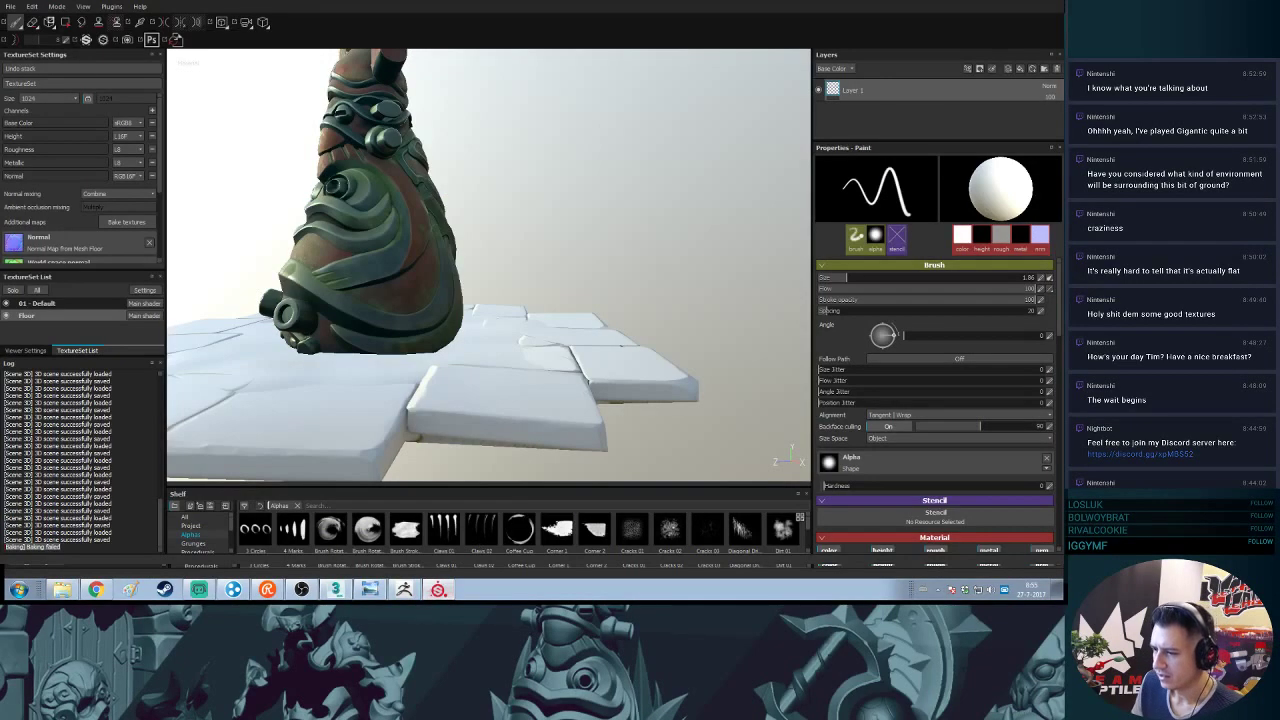
left_click_drag(594, 409, 507, 378, "alt")
middle_click_drag(626, 420, 532, 355, "alt")
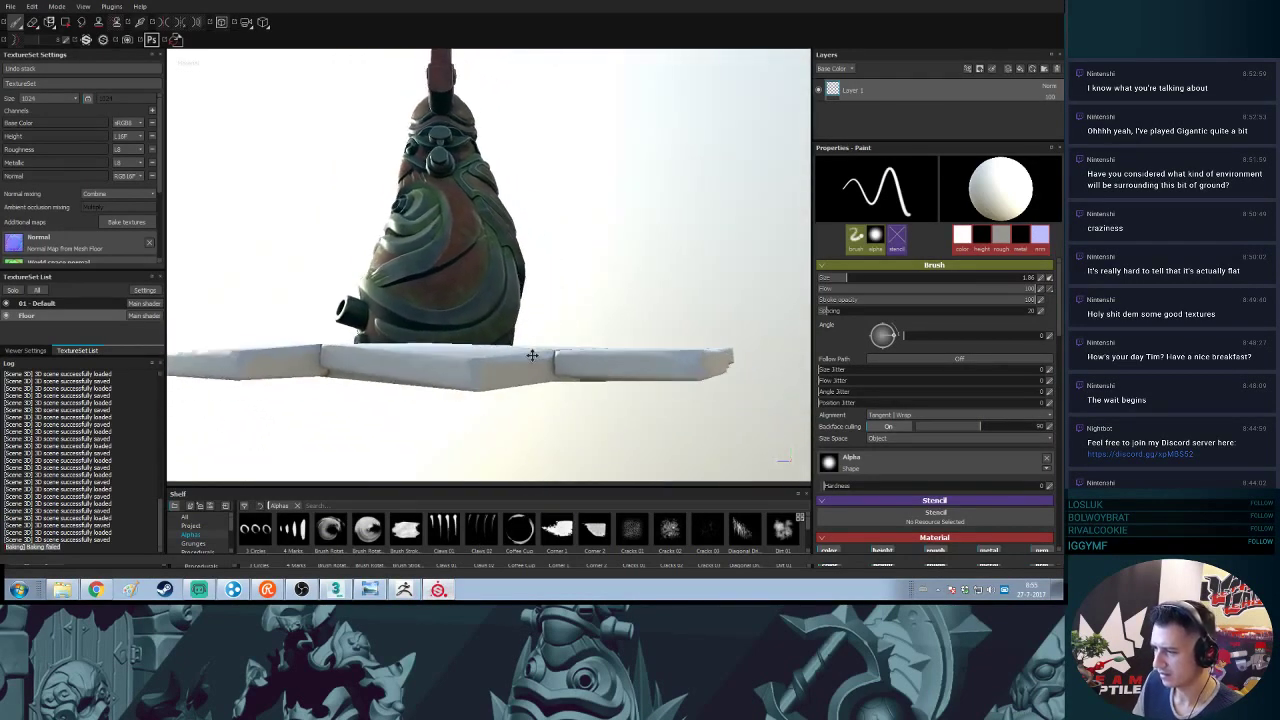
mouse_move(532, 355)
left_mouse_down("alt")
mouse_move(549, 406)
mouse_move(589, 374)
left_mouse_up("alt")
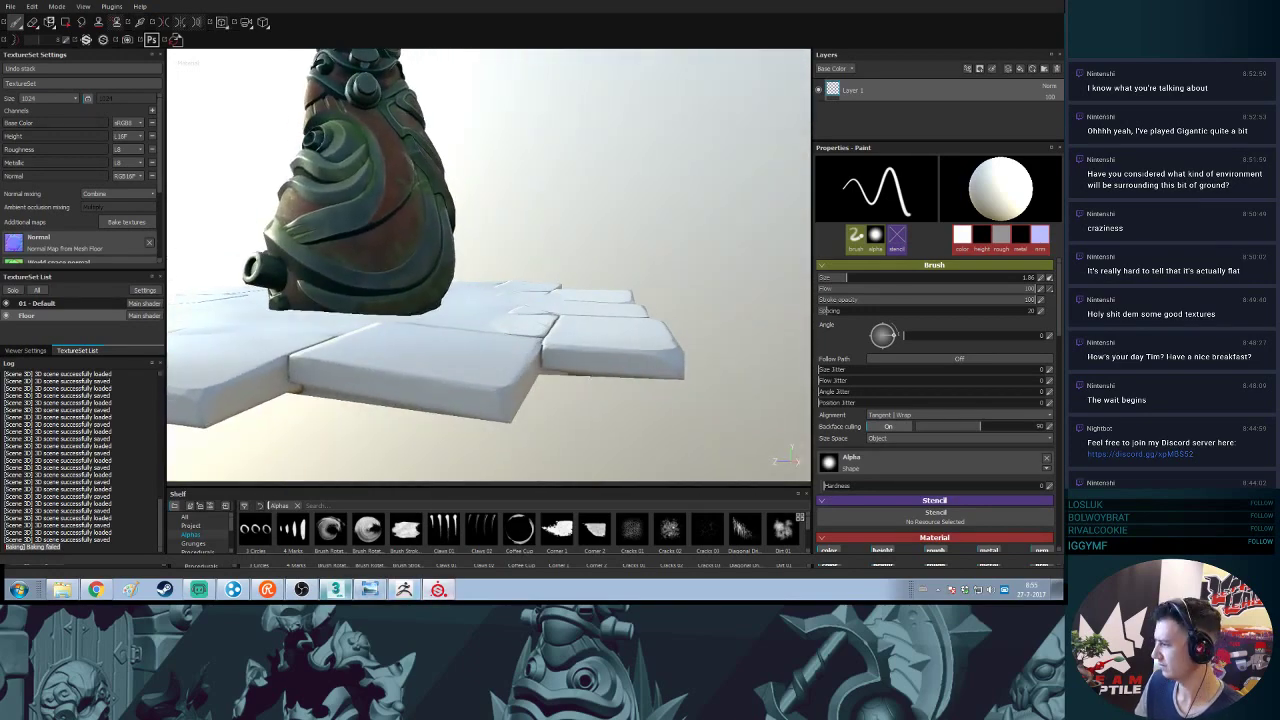
- Switch back to 3ds Max, cut a vertical edge down the side at the next inner corner, and reposition its bottom vertex
key("alt+Tab")
mouse_move(560, 276)
middle_mouse_down("alt")
mouse_move(542, 311)
mouse_move(598, 307)
mouse_move(600, 325)
mouse_move(589, 310)
middle_mouse_up("alt")
scroll(598, 318, "up", 5)
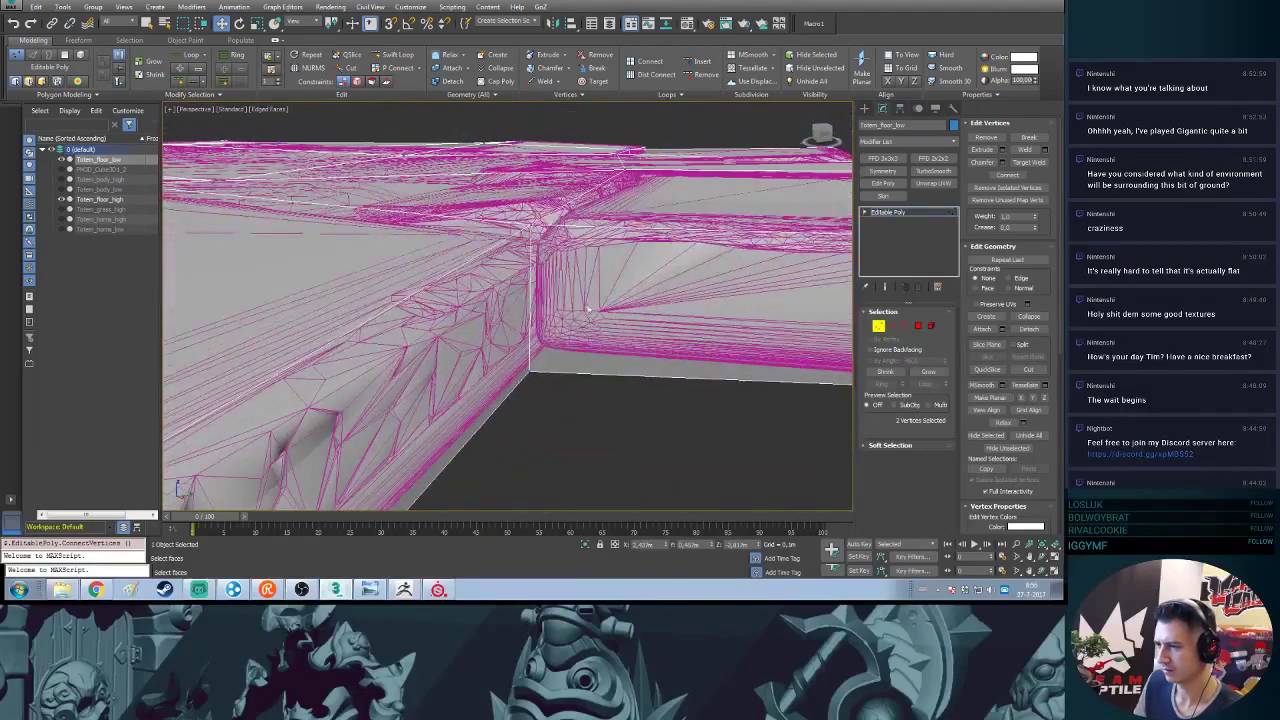
left_click(1028, 370)
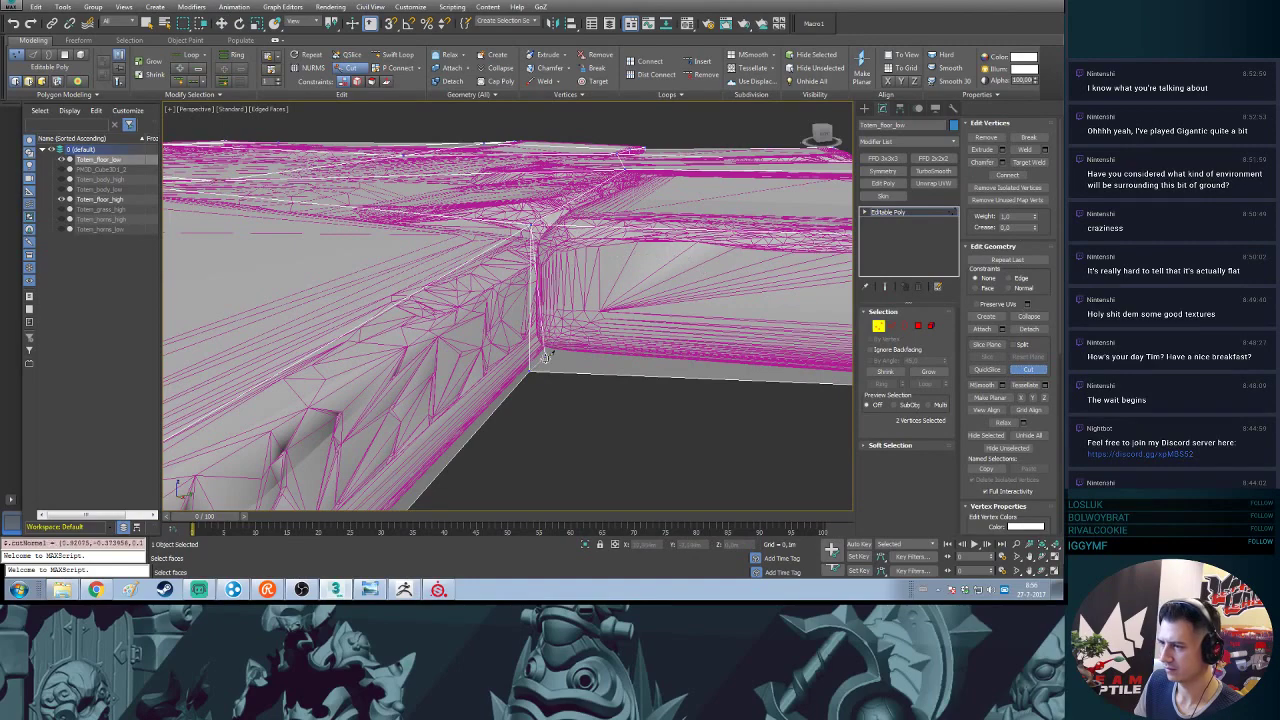
left_click(1014, 374)
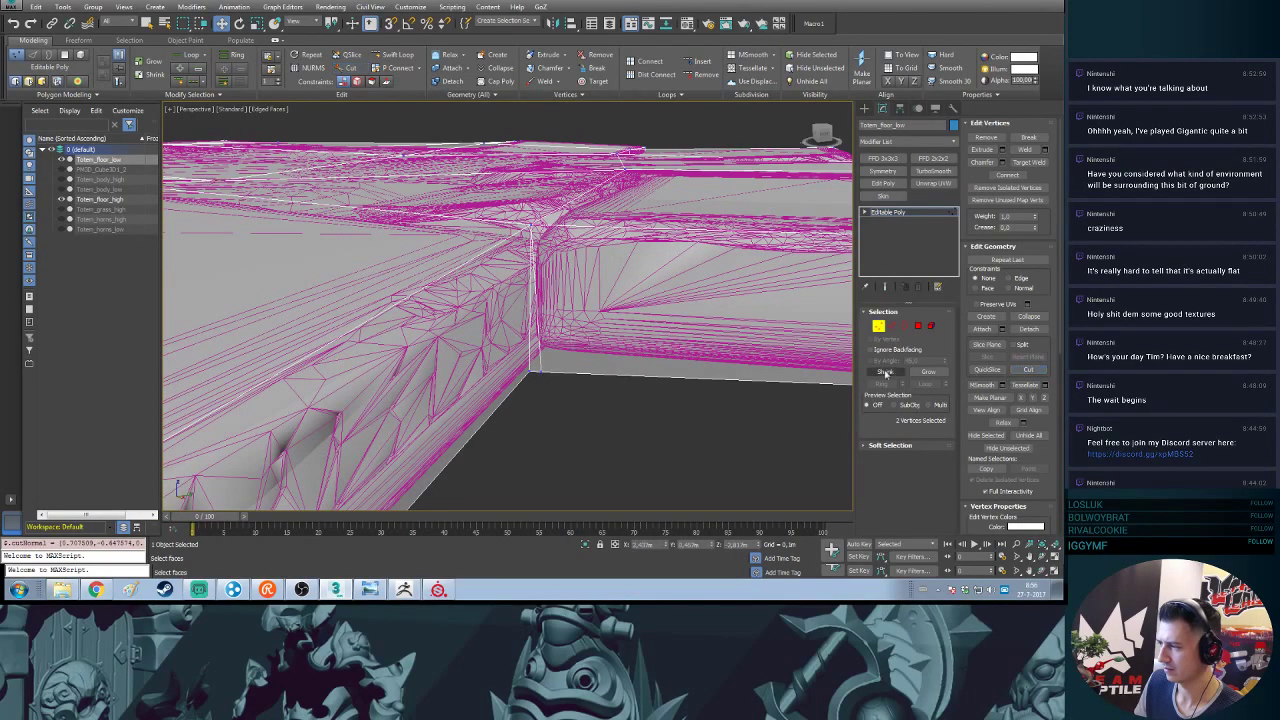
middle_click_drag(575, 345, 621, 348, "alt")
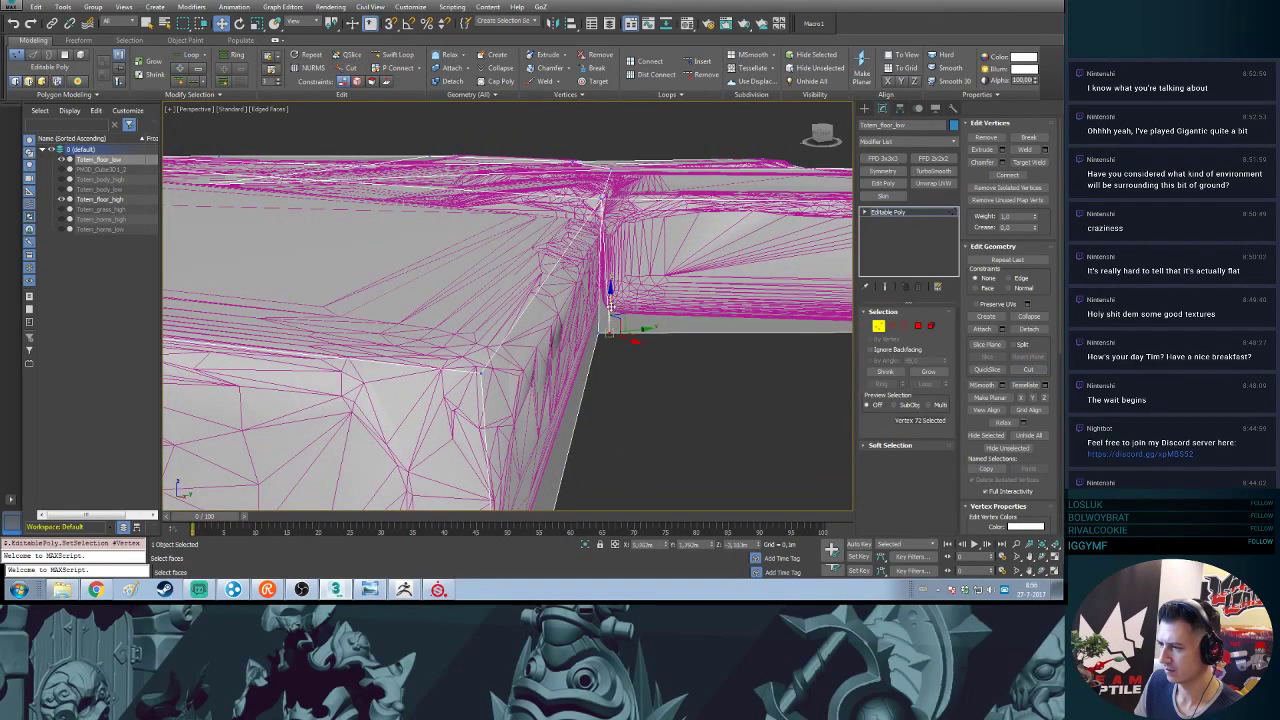
middle_click_drag(610, 305, 957, 170, "alt")
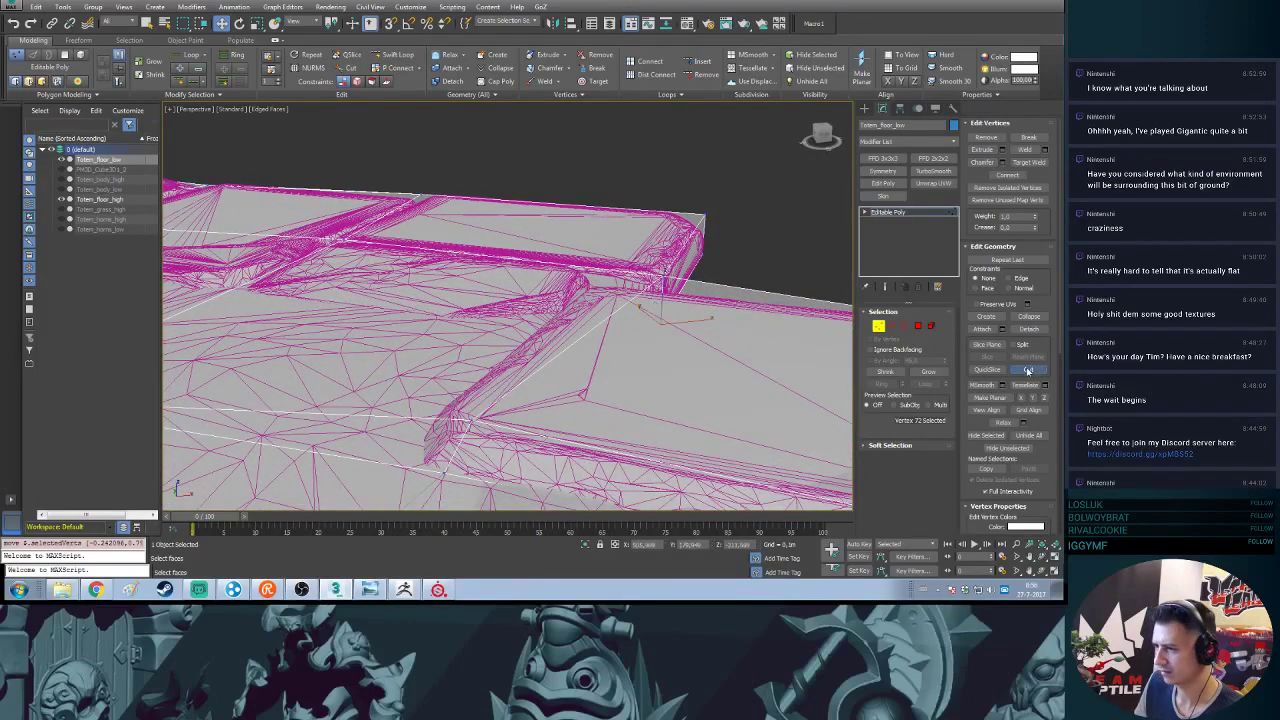
- Cut new edges across the floor's top at the next inner corner, following the gap between the adjoining tiles
left_click(460, 414)
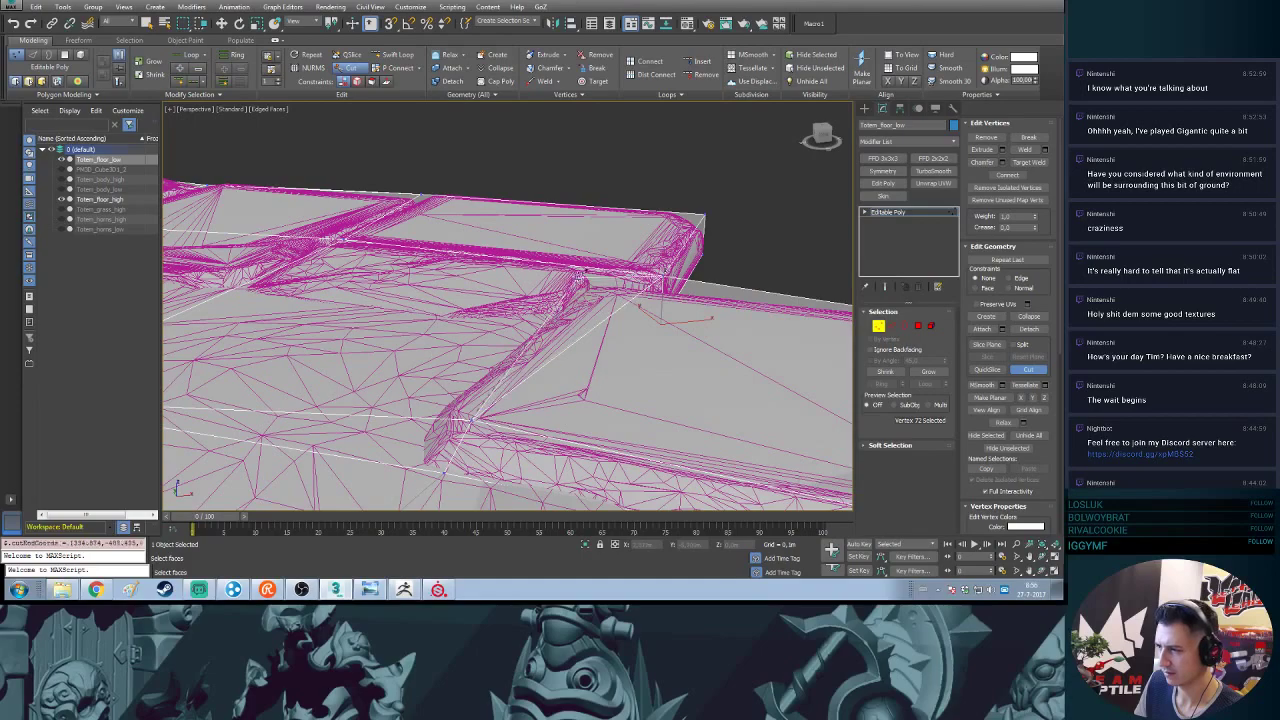
left_click(597, 286)
middle_click_drag(597, 286, 505, 310, "alt")
middle_click_drag(660, 205, 537, 284)
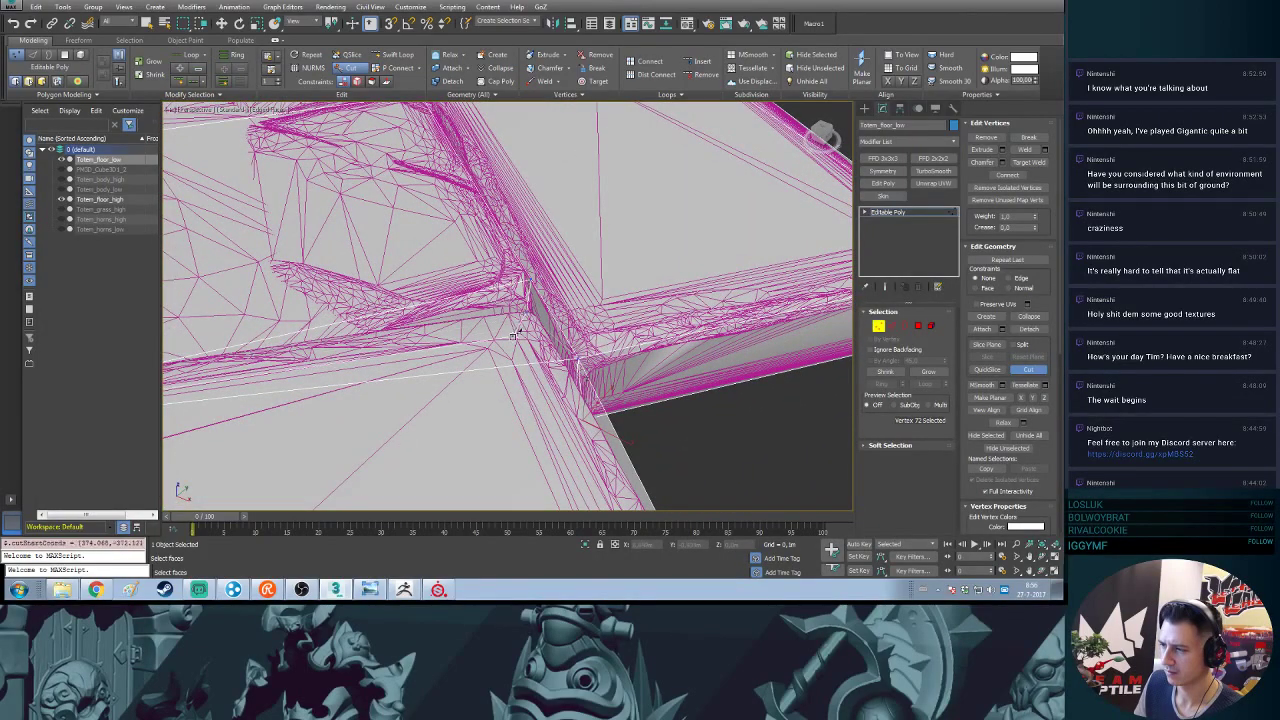
middle_click_drag(497, 374, 684, 310, "alt")
scroll(501, 332, "up", 2)
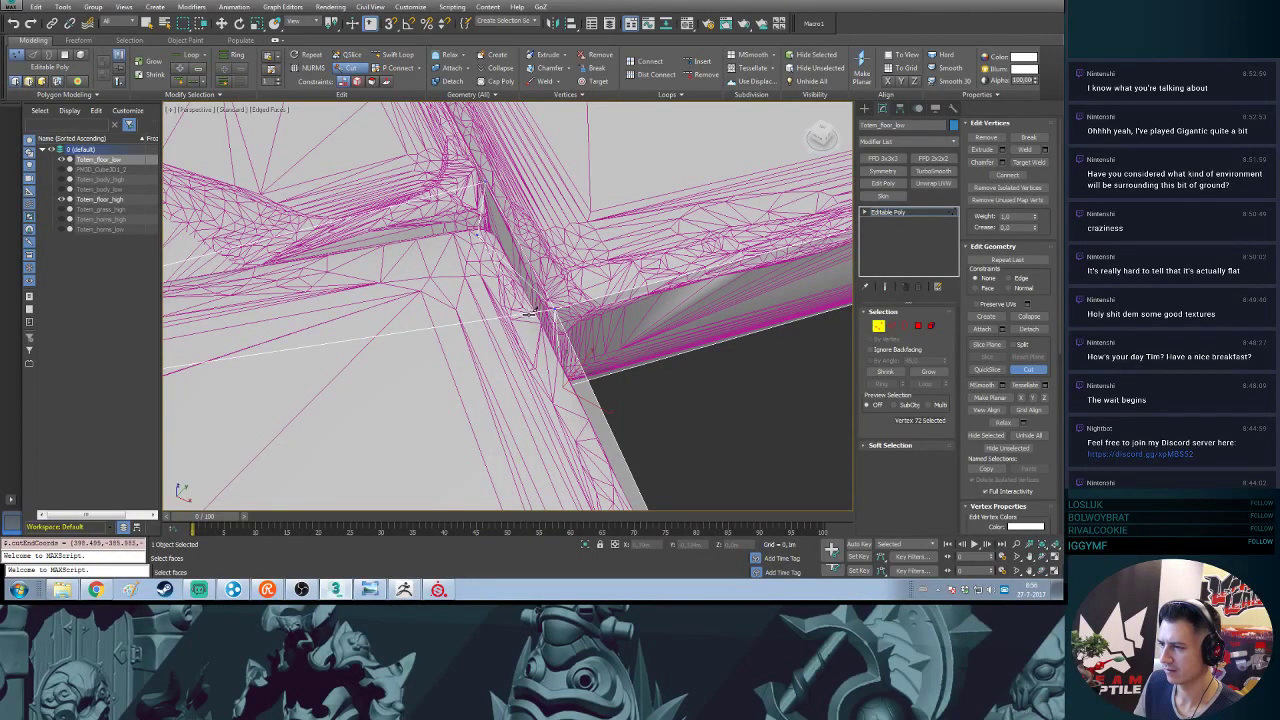
left_click(1027, 370)
- Connect the new gap vertex to the tile's rear corner vertex and to the neighbouring tile's outer corner vertex
middle_click_drag(430, 272, 658, 278)
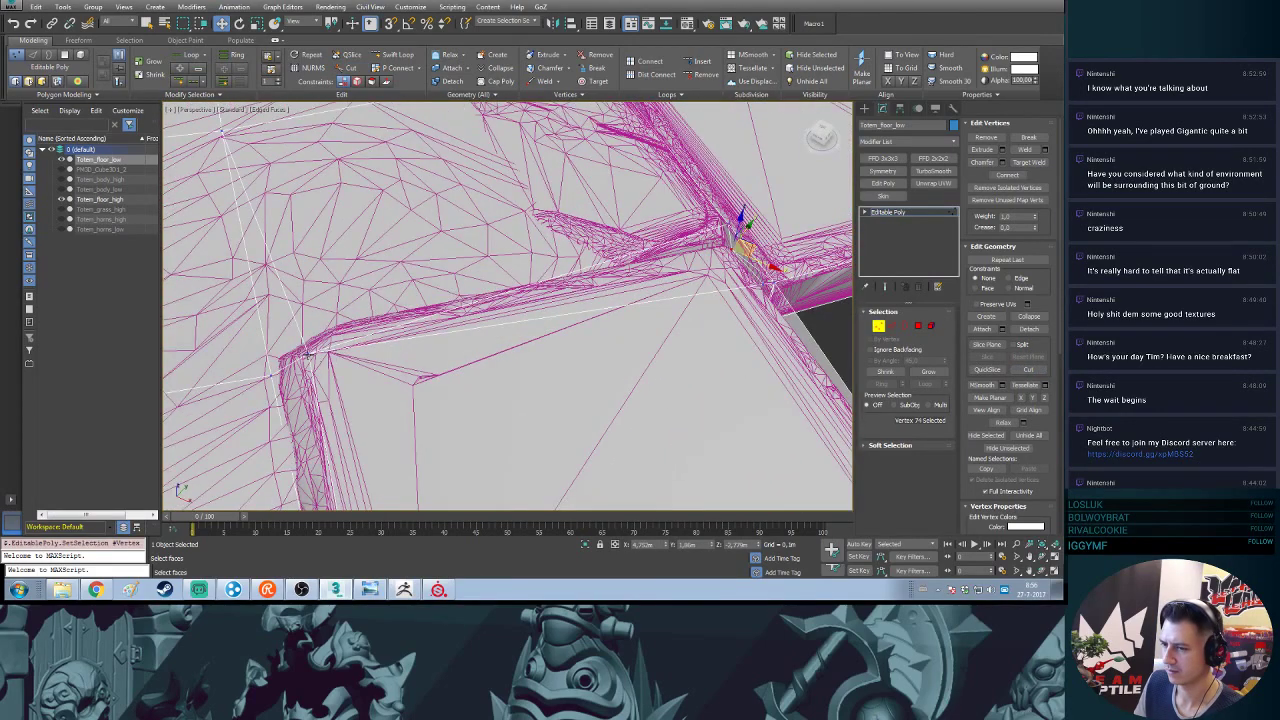
middle_click_drag(788, 254, 460, 316)
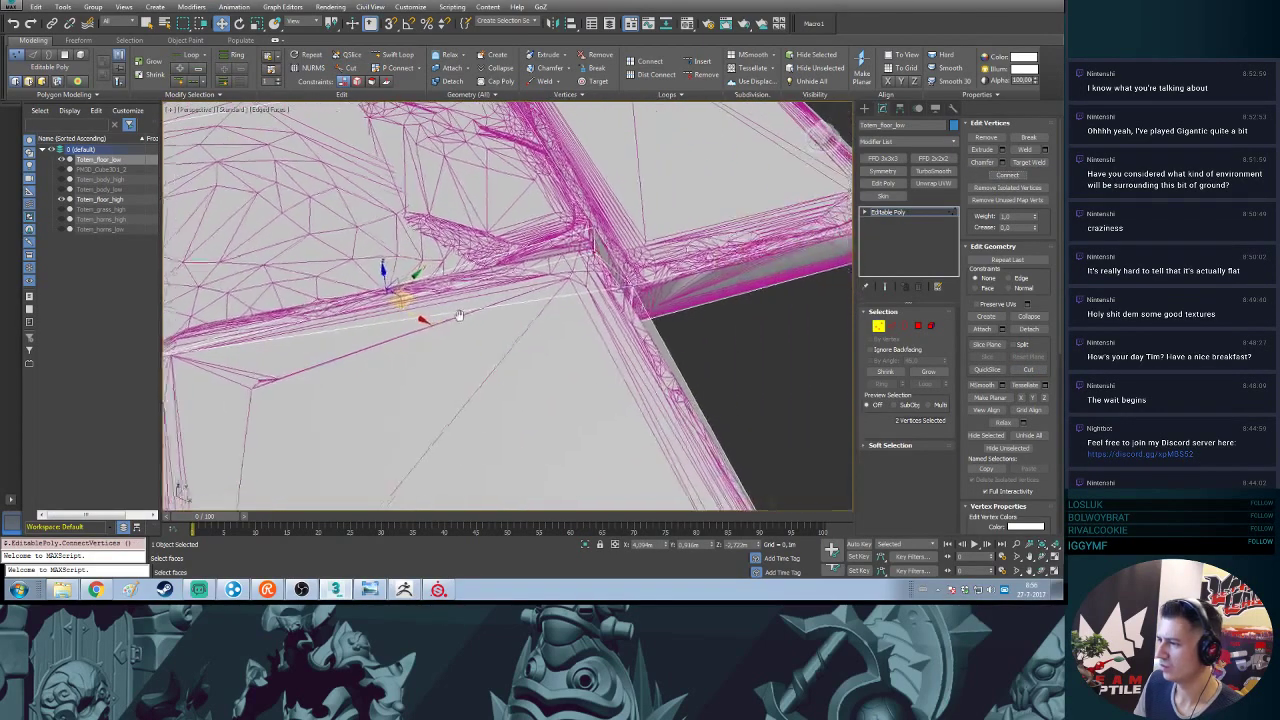
scroll(460, 318, "up", 3)
left_click(651, 222)
middle_click_drag(651, 222, 554, 264, "alt")
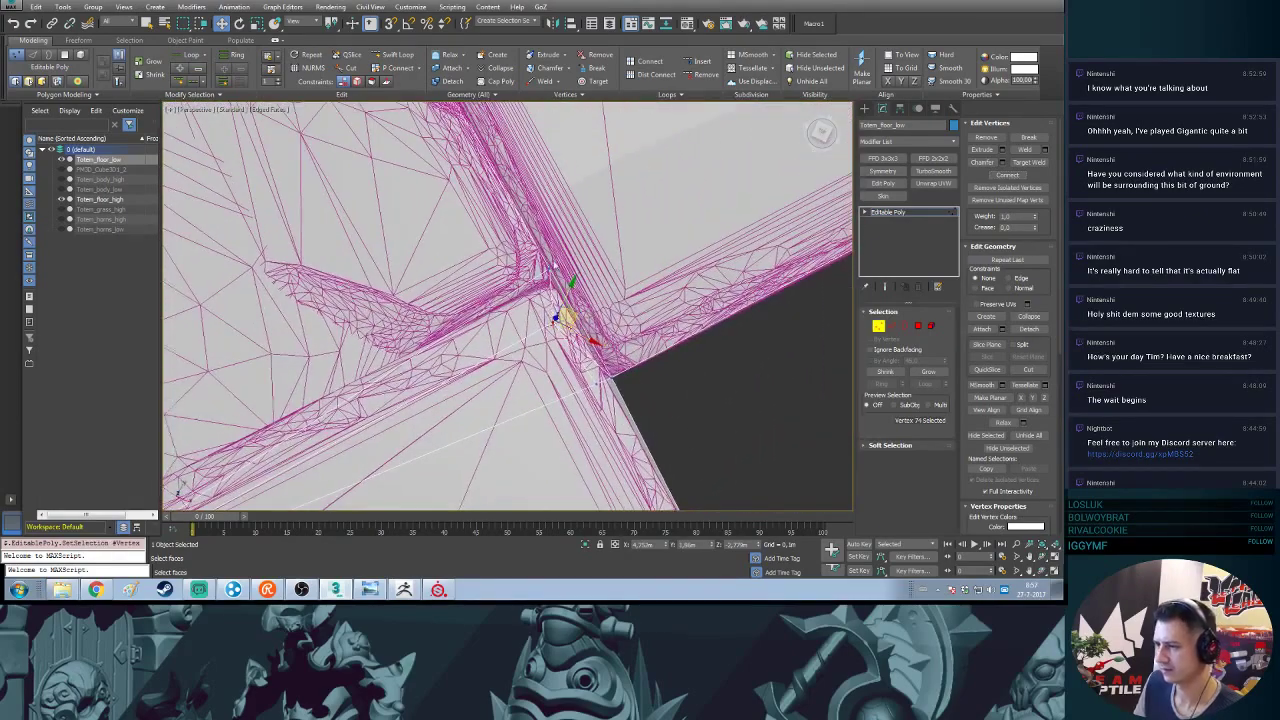
left_click_drag(571, 259, 566, 258)
middle_click_drag(572, 260, 727, 190, "alt")
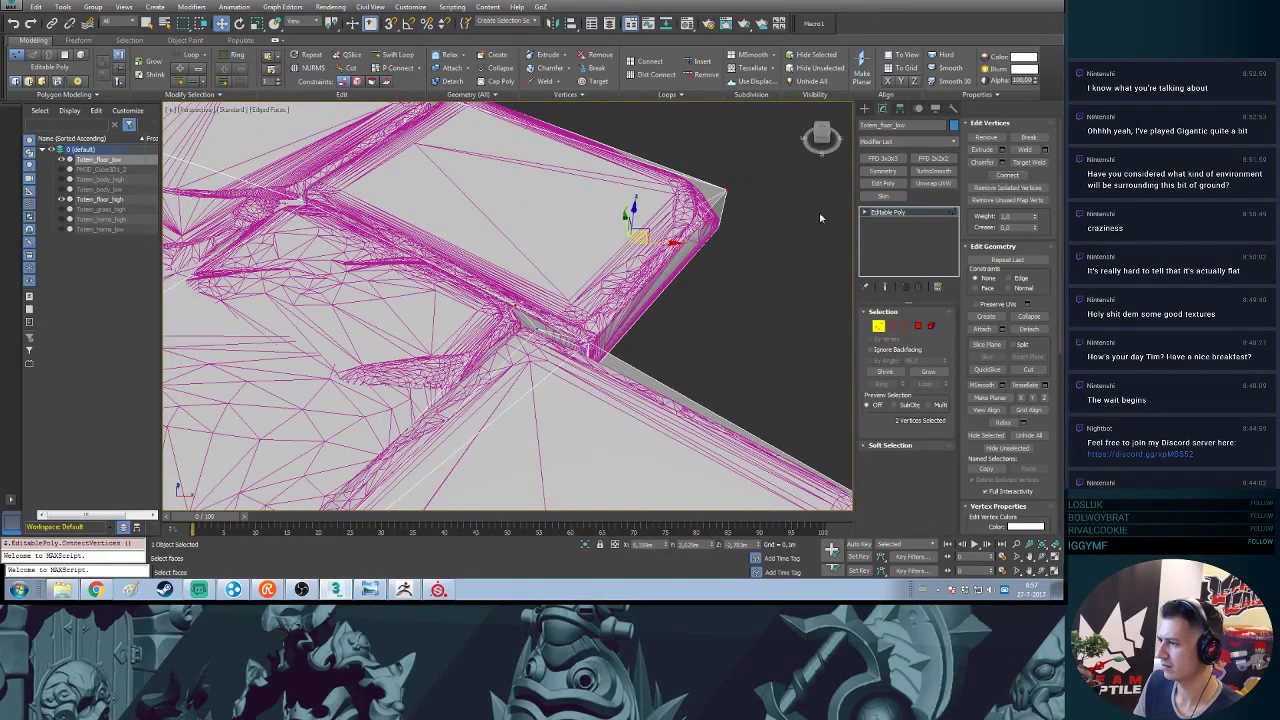
- Switch to Substance Painter and examine the baked floor's outer tile corners and the gaps between them
middle_click_drag(640, 225, 640, 258, "alt")
left_click(438, 590)
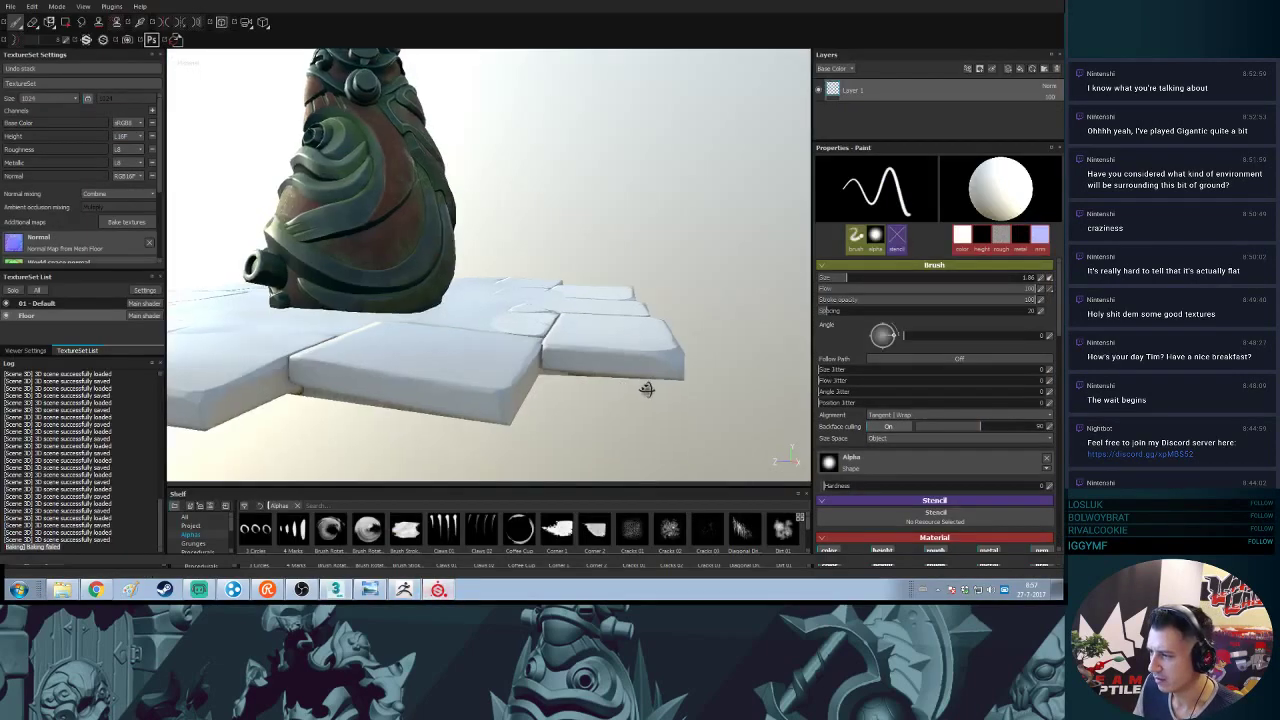
mouse_move(643, 386)
left_mouse_down("alt")
mouse_move(543, 400)
mouse_move(431, 368)
mouse_move(366, 366)
mouse_move(551, 386)
left_mouse_up("alt")
- Switch back to 3ds Max, reposition the gap's inner vertex at the recessed corner, and lower the vertex at the gap's outer end
left_click(345, 589)
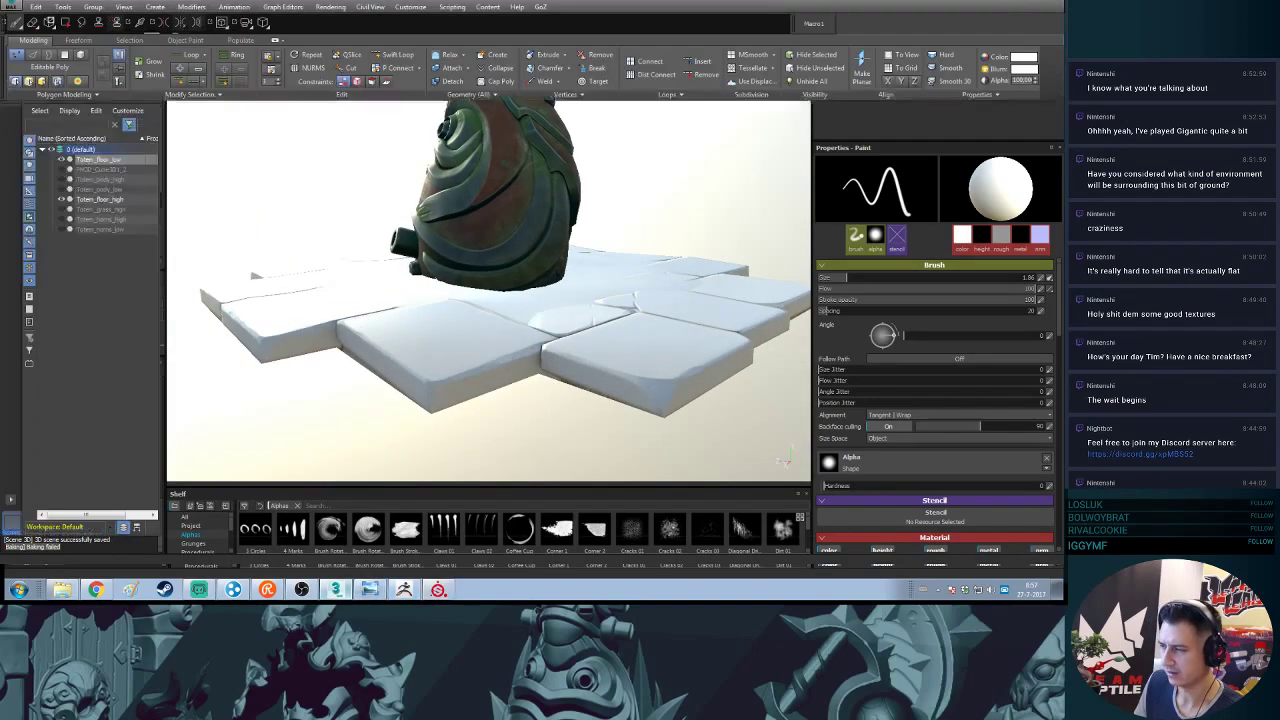
mouse_move(609, 323)
middle_mouse_down("alt")
mouse_move(557, 354)
mouse_move(606, 328)
middle_mouse_up("alt")
middle_click_drag(690, 318, 501, 263, "alt")
left_click(483, 260)
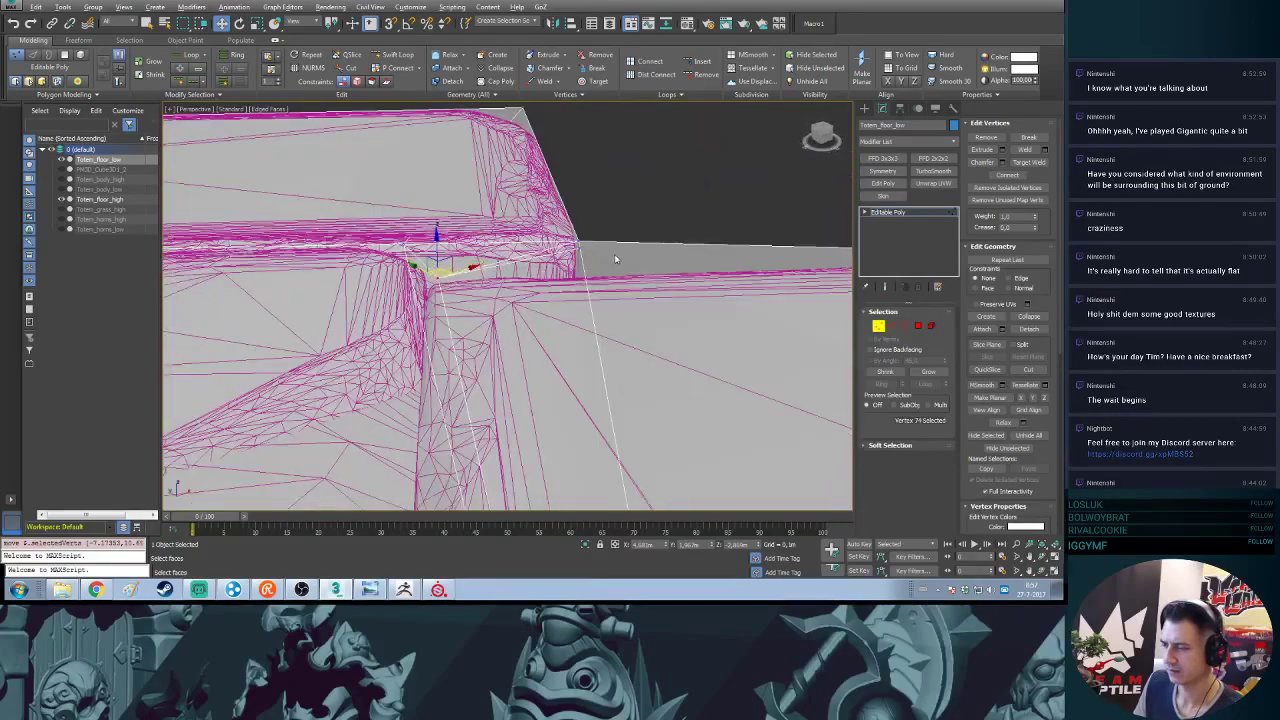
middle_click_drag(615, 259, 578, 242, "alt")
left_click_drag(577, 220, 584, 235)
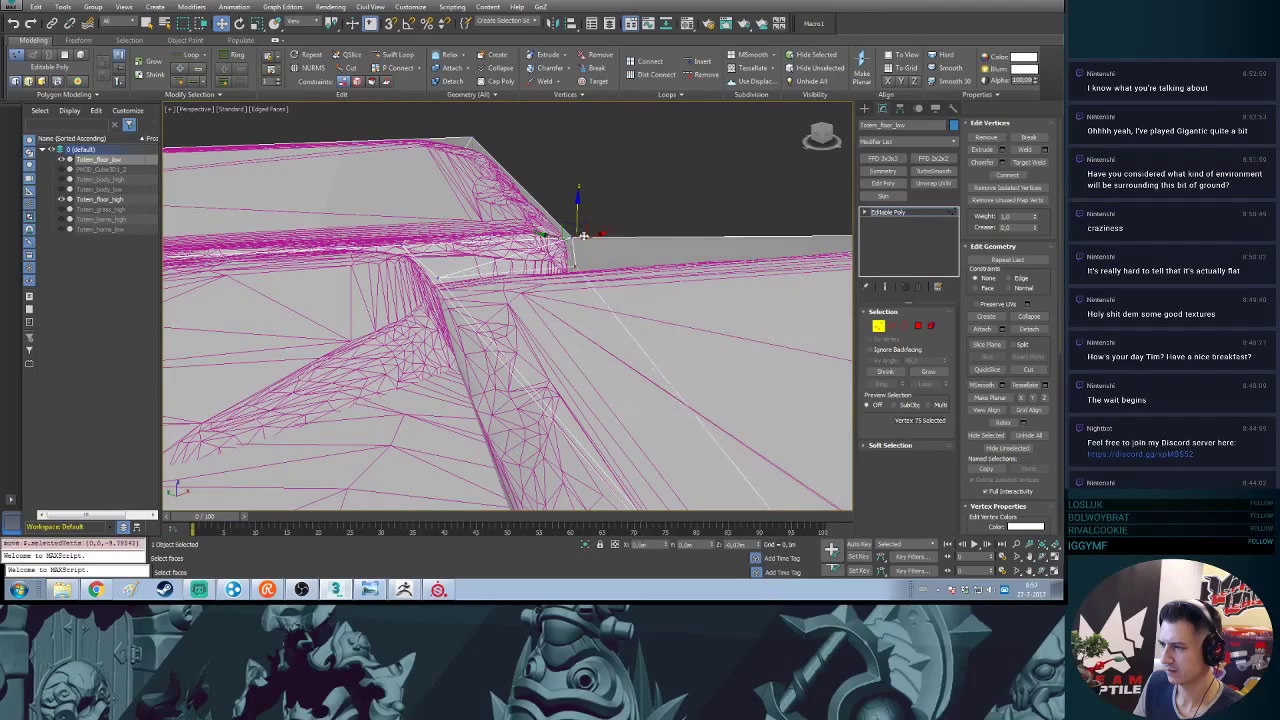
- Lower the low-poly vertex at the gap's recessed outer corner toward the high-poly surface
mouse_move(595, 240)
middle_mouse_down("alt")
mouse_move(580, 237)
mouse_move(577, 211)
mouse_move(590, 248)
middle_mouse_up("alt")
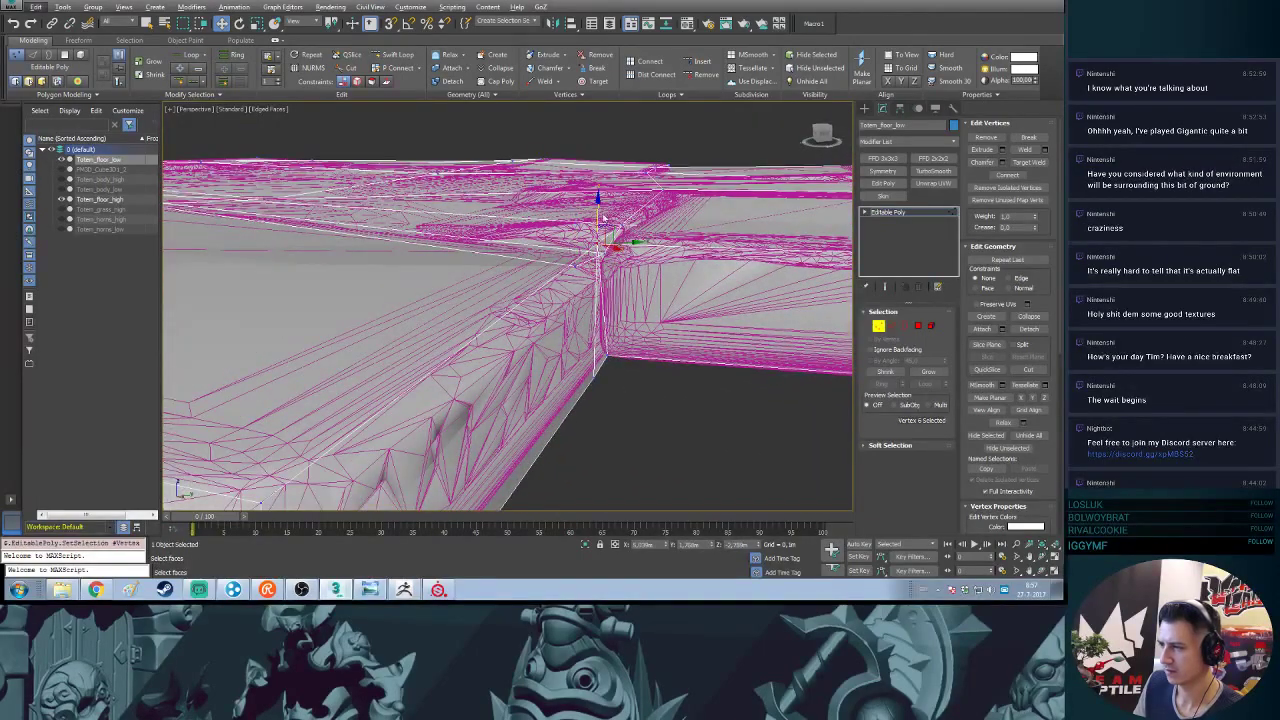
left_click_drag(600, 217, 602, 234)
mouse_move(622, 256)
middle_mouse_down("alt")
mouse_move(624, 290)
mouse_move(619, 262)
middle_mouse_up("alt")
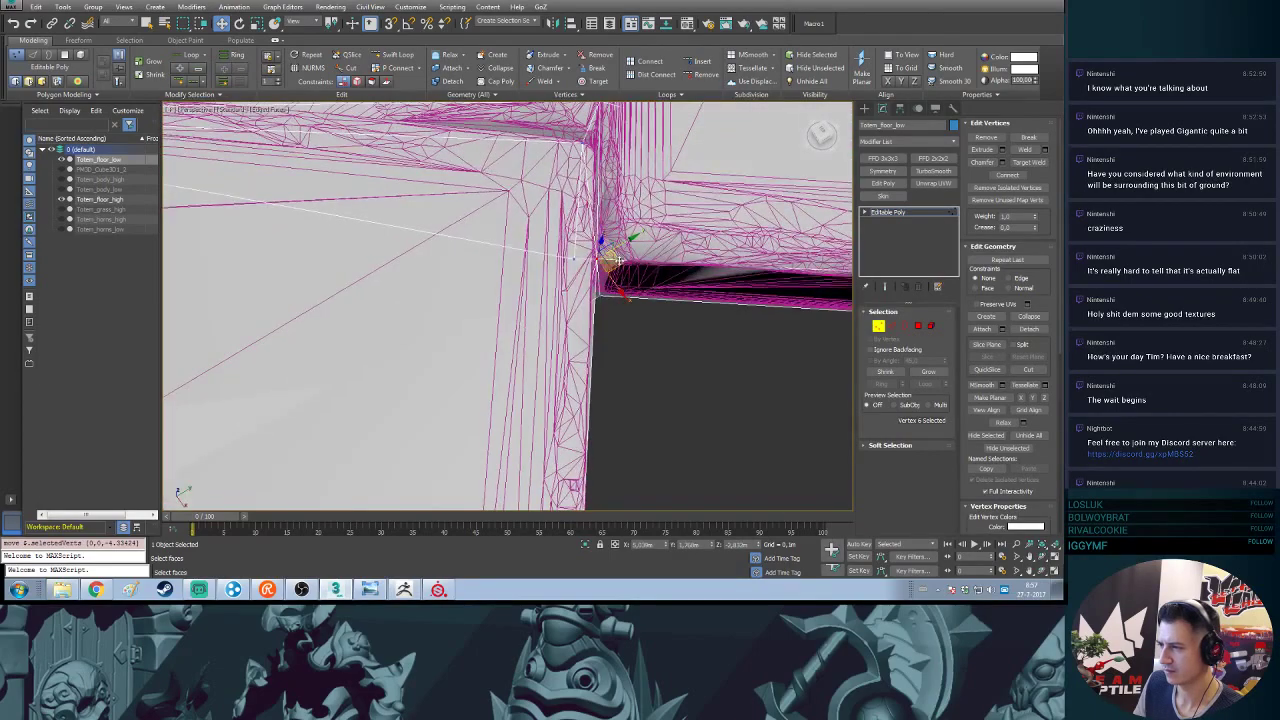
- Try shifting the recessed corner vertex horizontally across the gap, and undo the move
left_click_drag(619, 261, 631, 254)
middle_click_drag(631, 283, 610, 259, "alt")
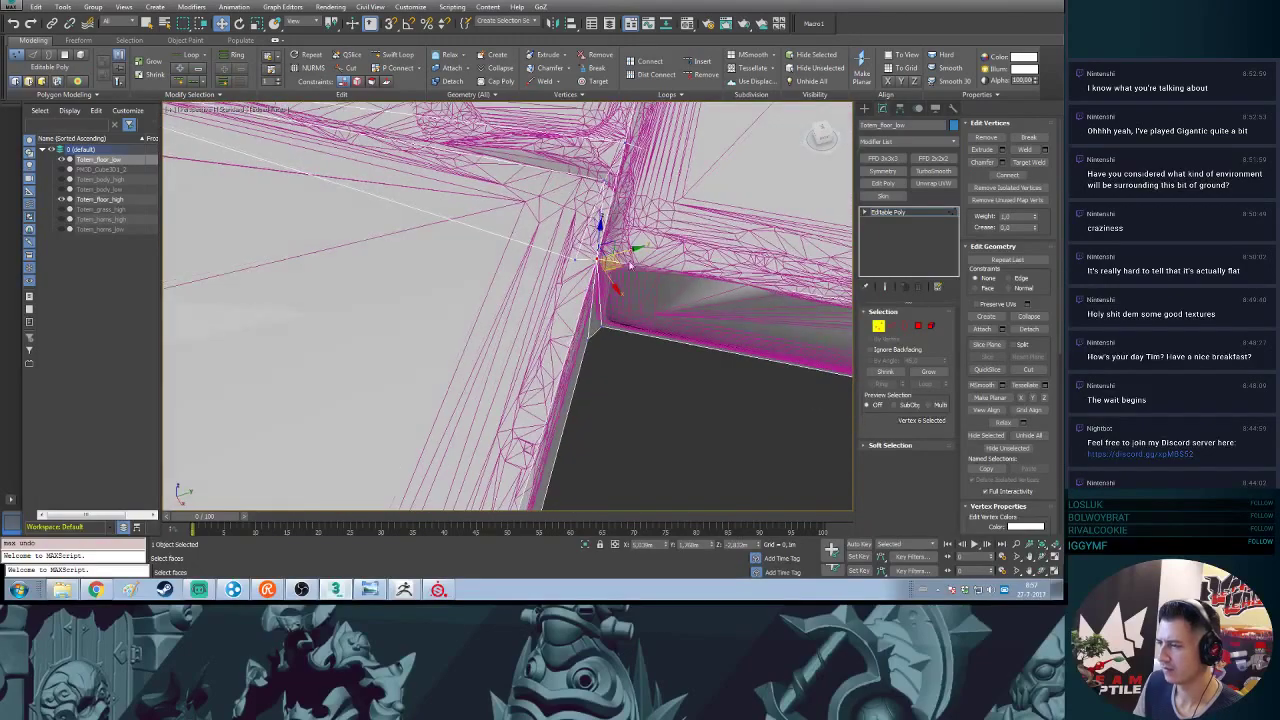
left_click_drag(618, 262, 648, 249)
key("ctrl+z")
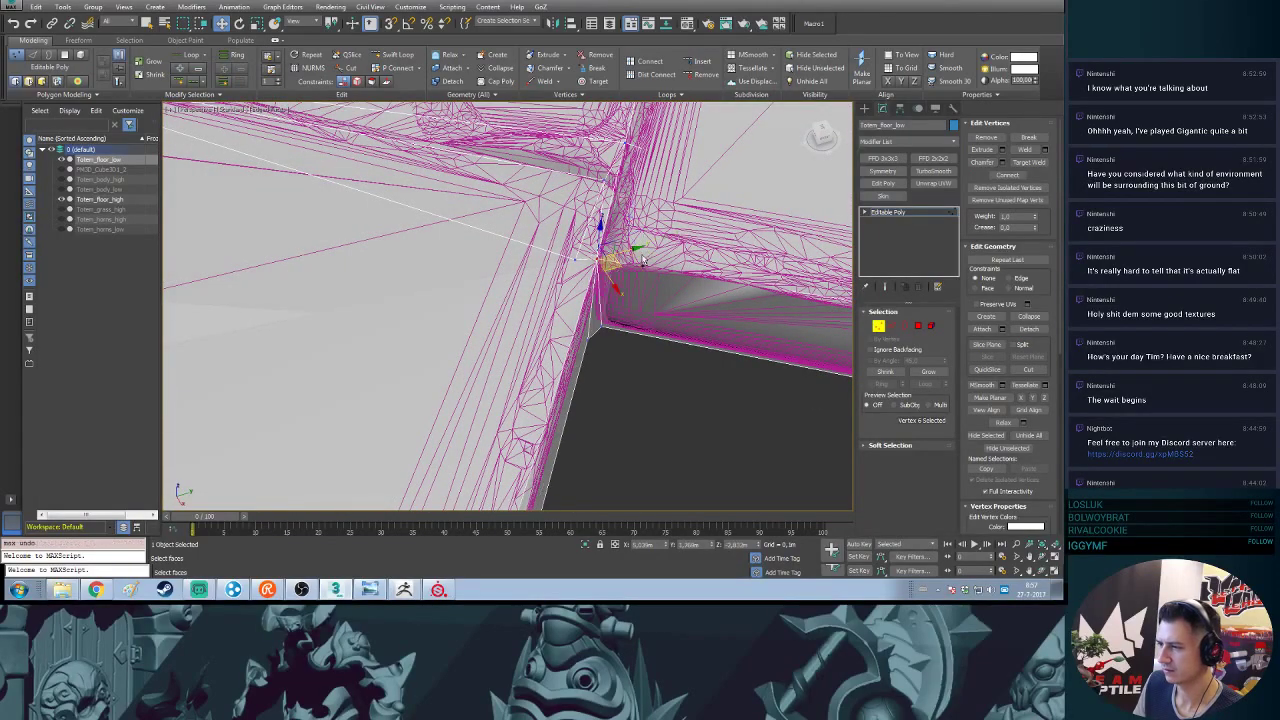
middle_click_drag(636, 268, 626, 293, "alt")
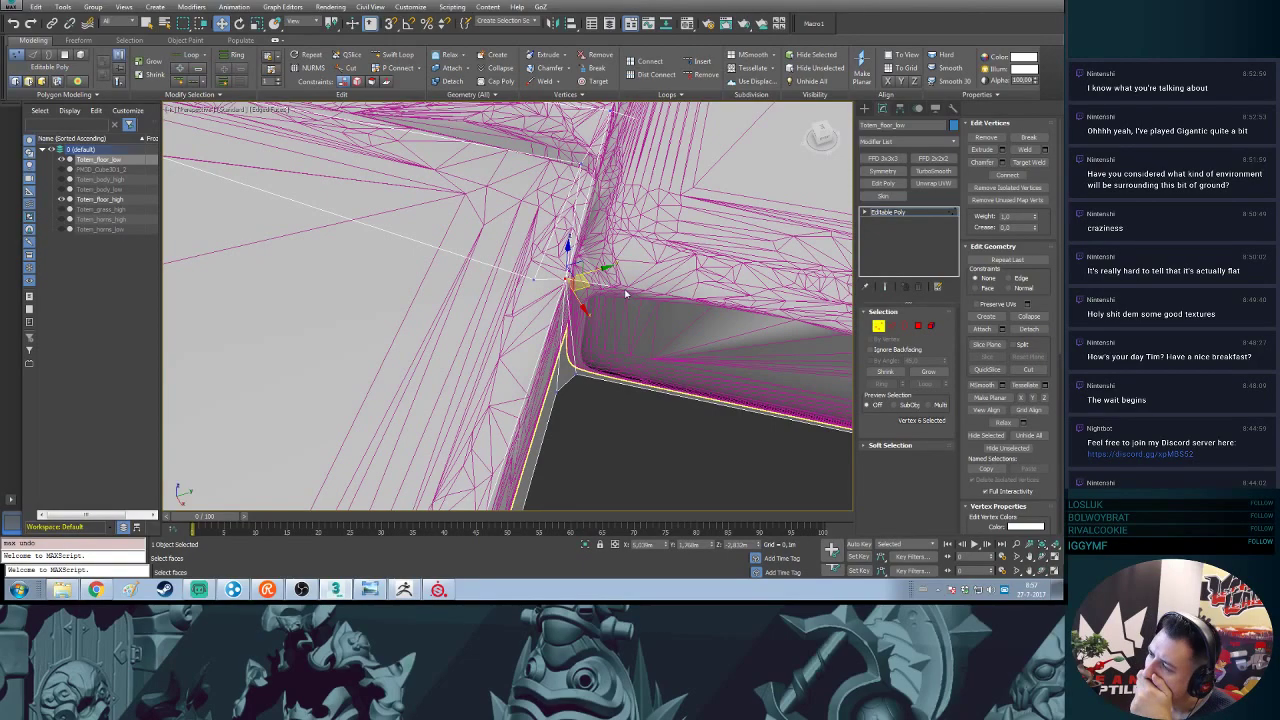
- Target-weld the cut vertex at the recessed corner and connect the two vertices on the side wall beside the gap
middle_click_drag(558, 307, 575, 268, "alt")
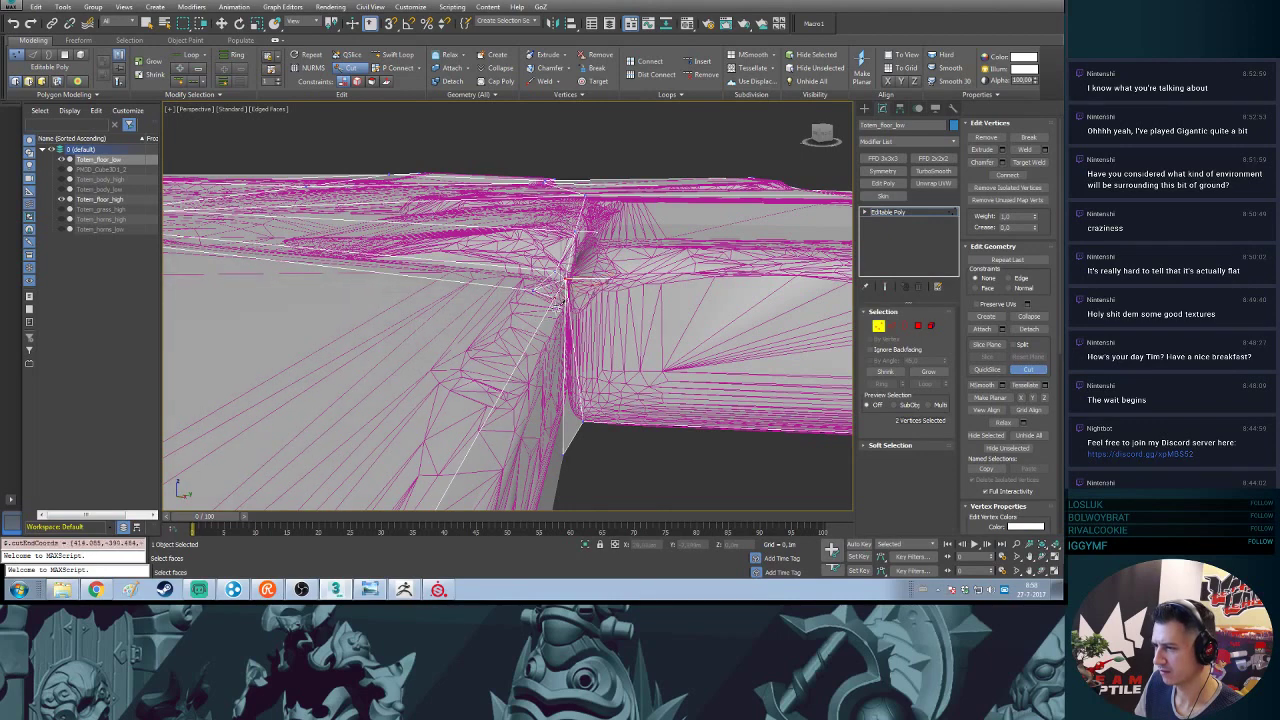
left_click(1030, 371)
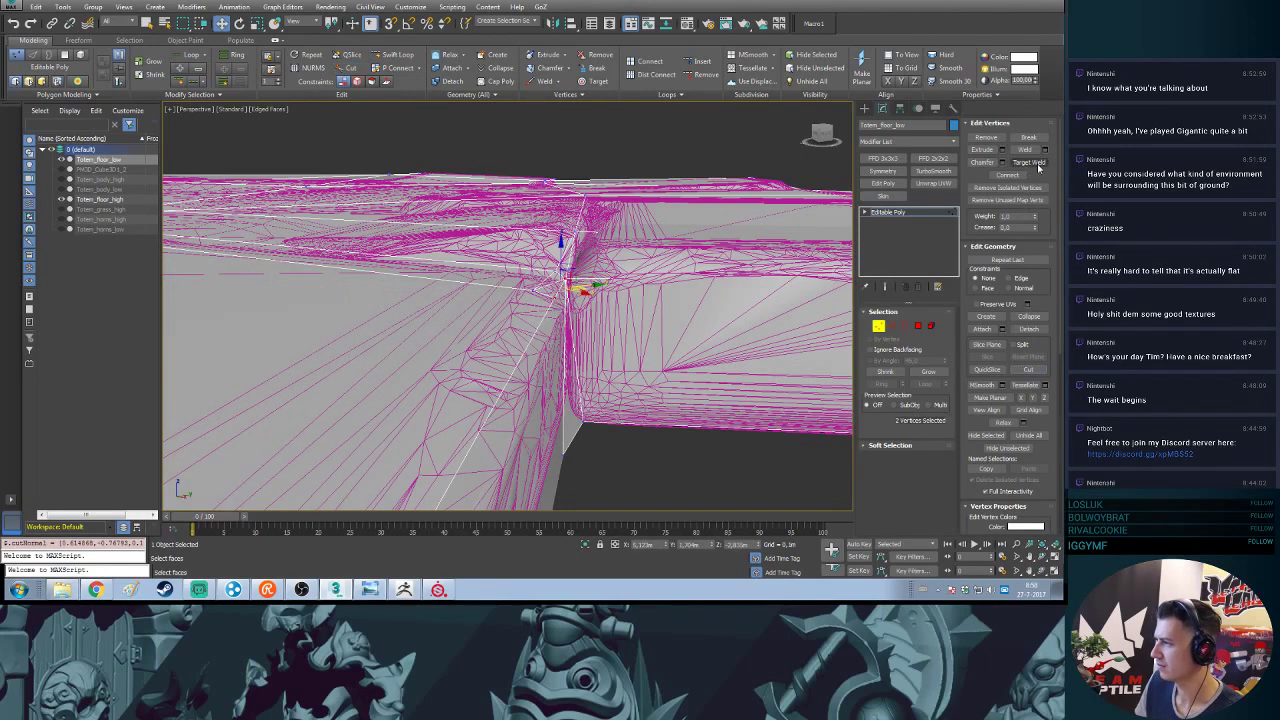
left_click(1033, 163)
mouse_move(556, 300)
middle_mouse_down("alt")
mouse_move(571, 330)
mouse_move(567, 283)
middle_mouse_up("alt")
left_click(1032, 164)
middle_click_drag(475, 310, 578, 293, "alt")
left_click_drag(576, 278, 573, 286)
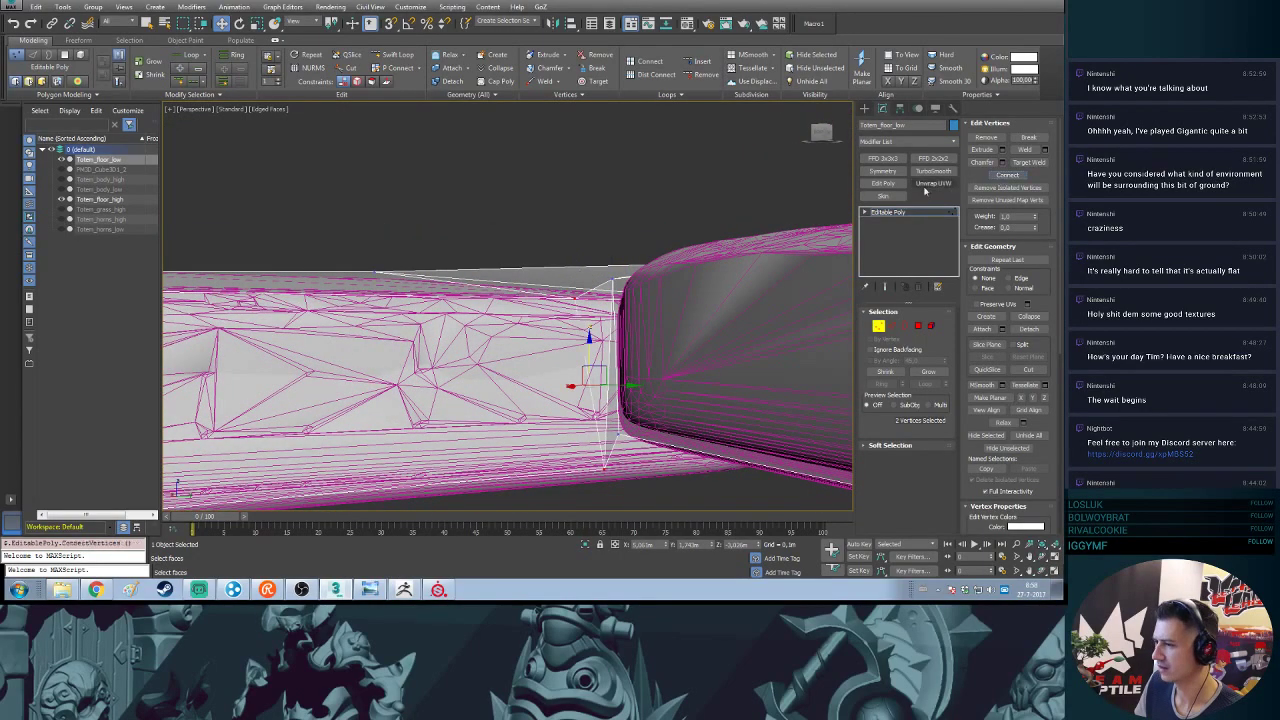
- Chamfer the top vertex at the outer corner of the adjoining tile
middle_click_drag(692, 228, 625, 340, "alt")
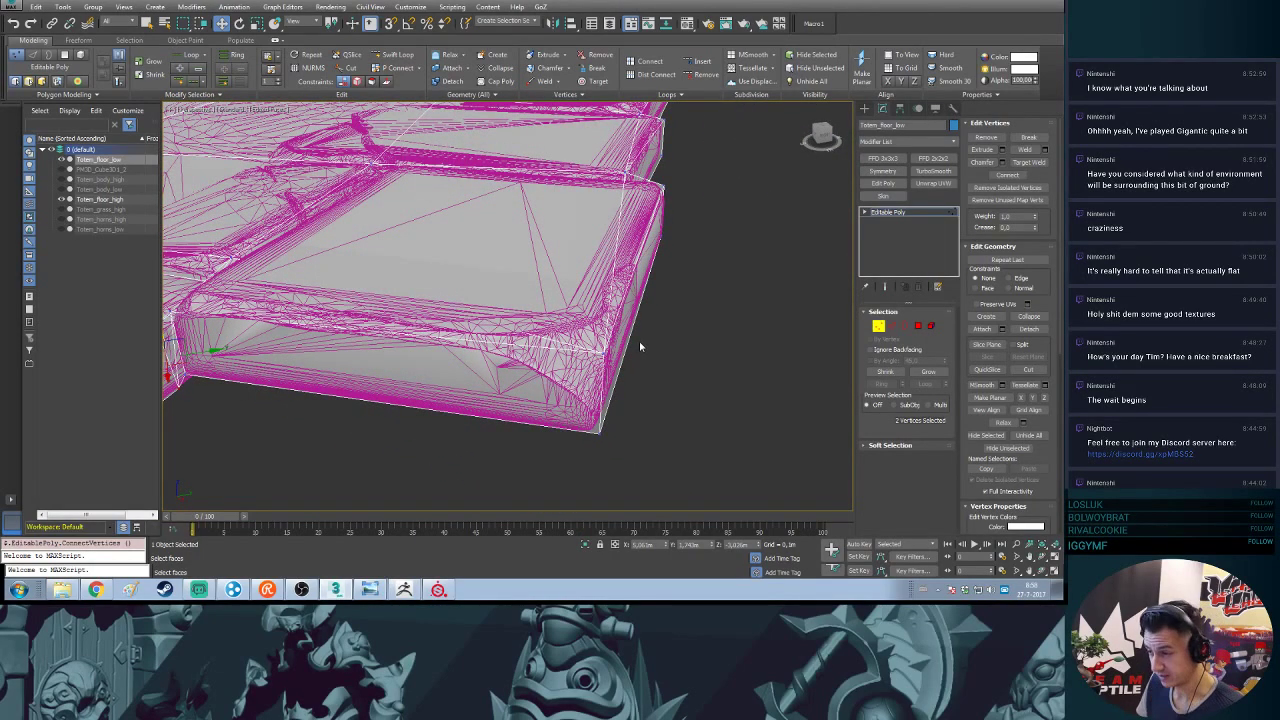
mouse_move(615, 371)
middle_mouse_down("alt")
mouse_move(500, 375)
mouse_move(613, 365)
middle_mouse_up("alt")
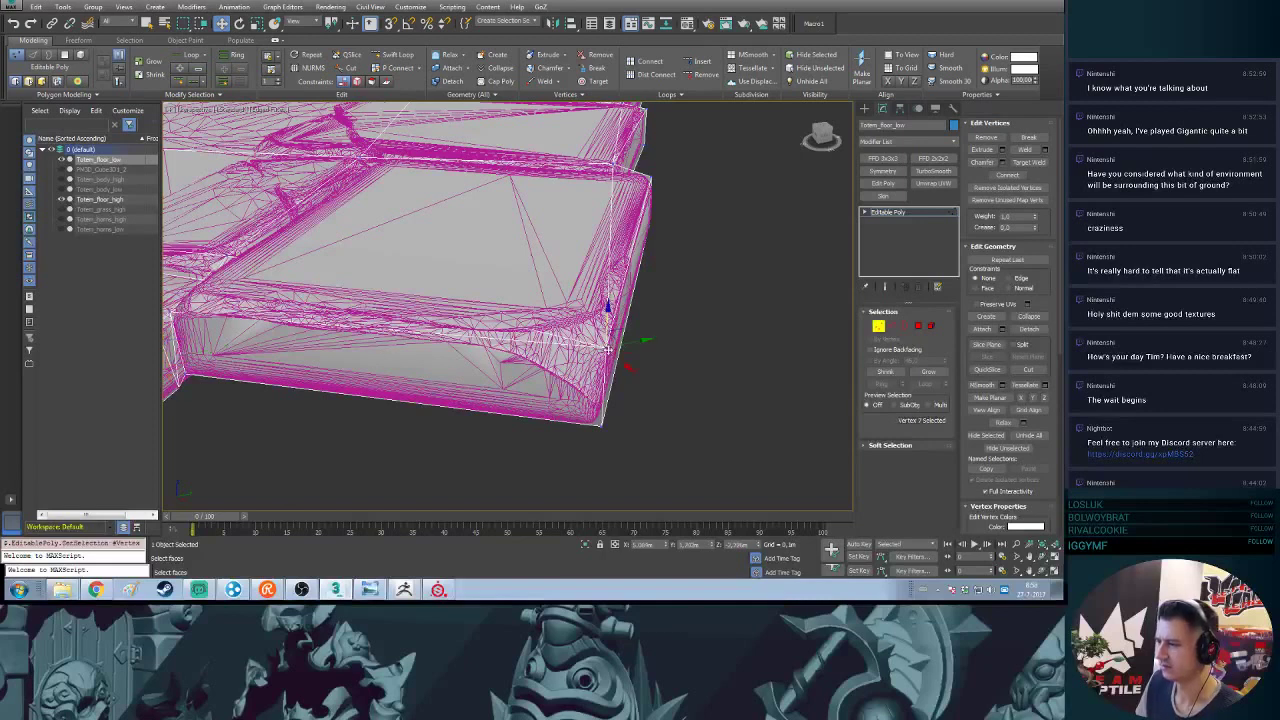
left_click(983, 163)
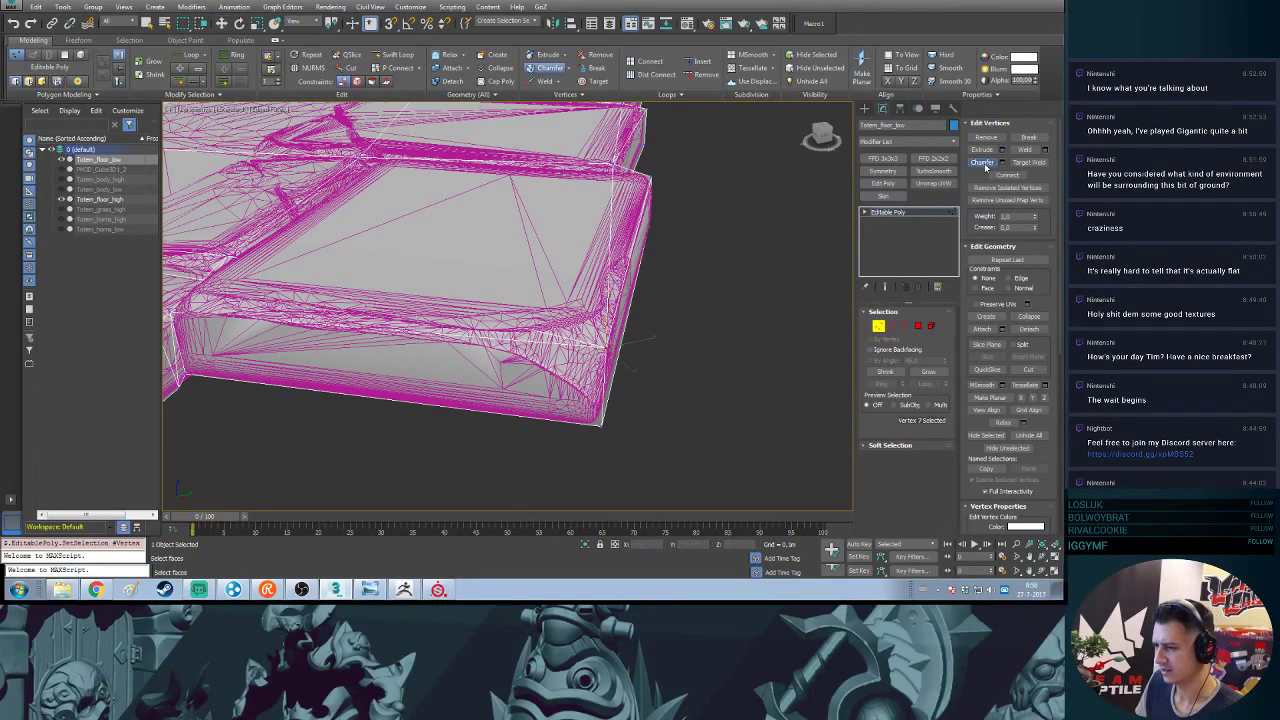
left_click_drag(615, 344, 713, 295)
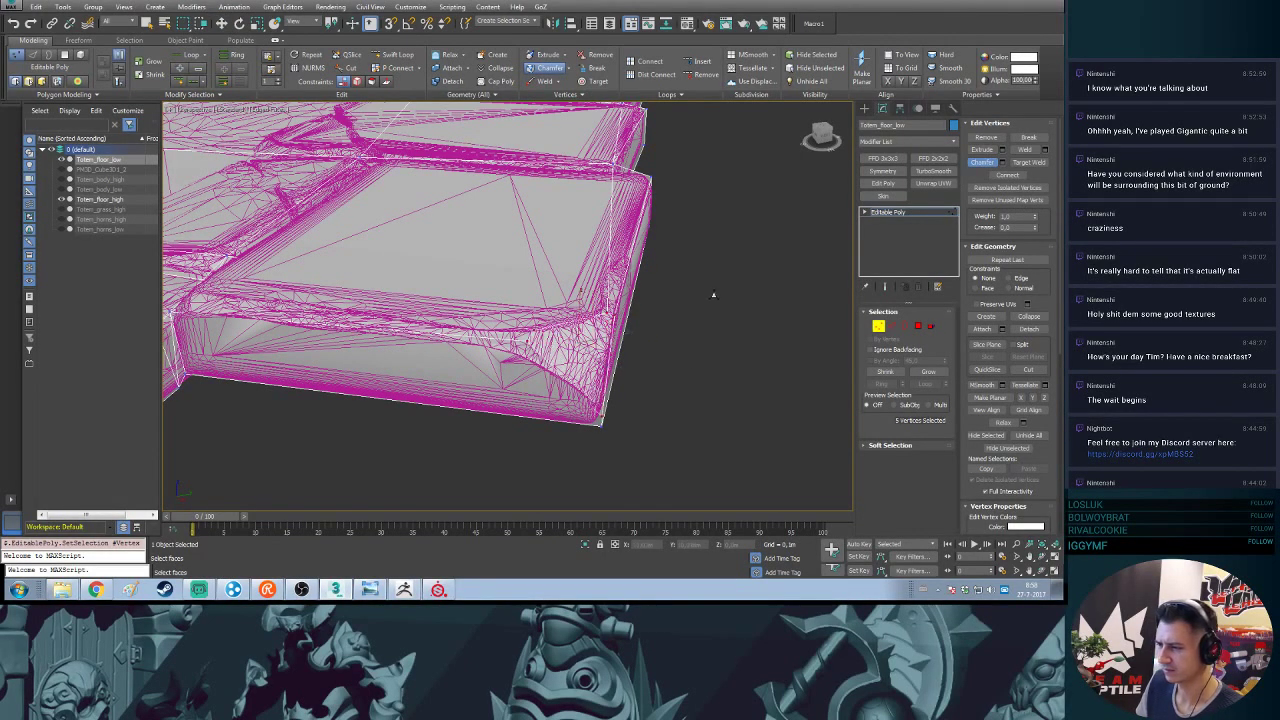
left_click(978, 165)
- Collapse the short leftover edge at each end of the chamfered corner's top
scroll(620, 373, "up", 3)
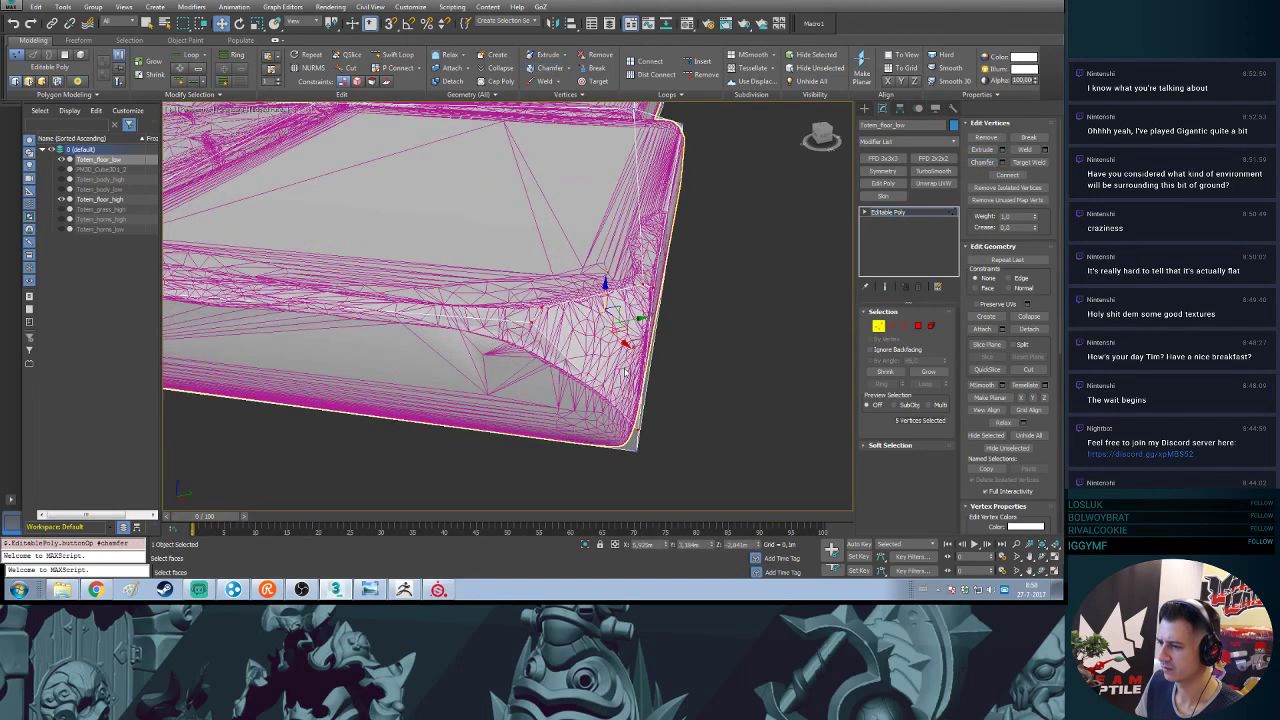
key("2")
left_click(537, 315)
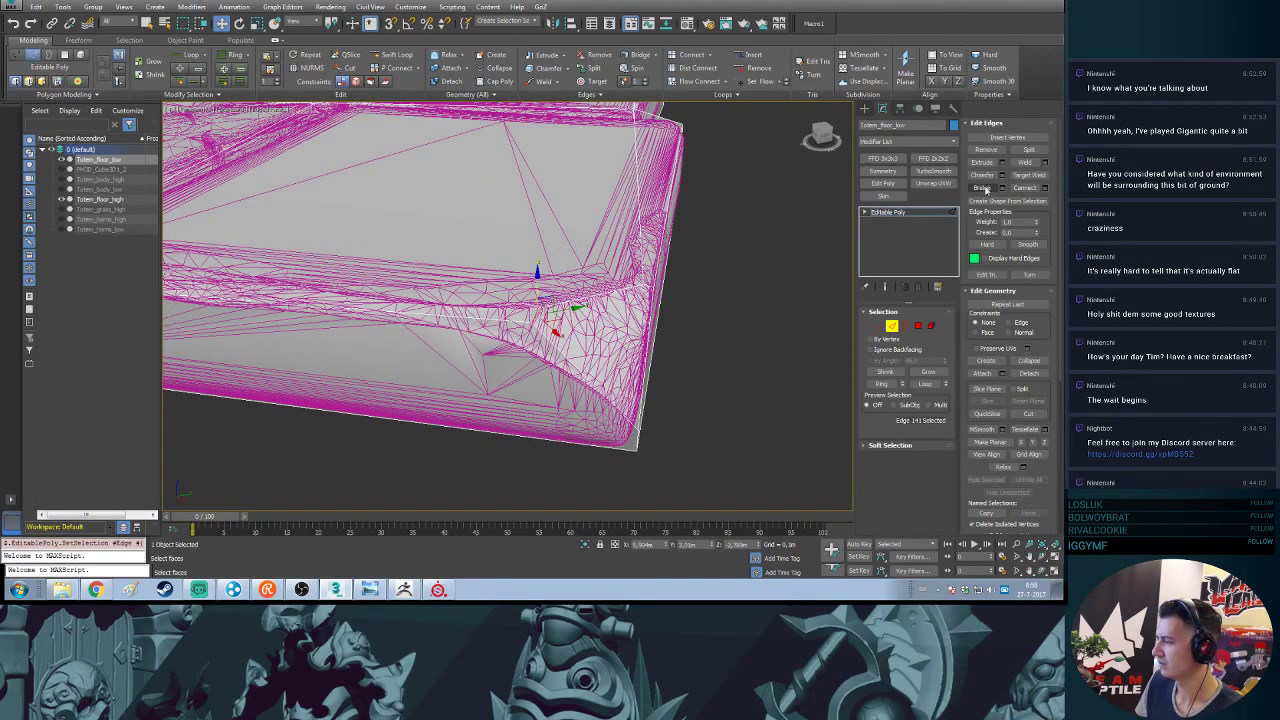
left_click(1030, 362)
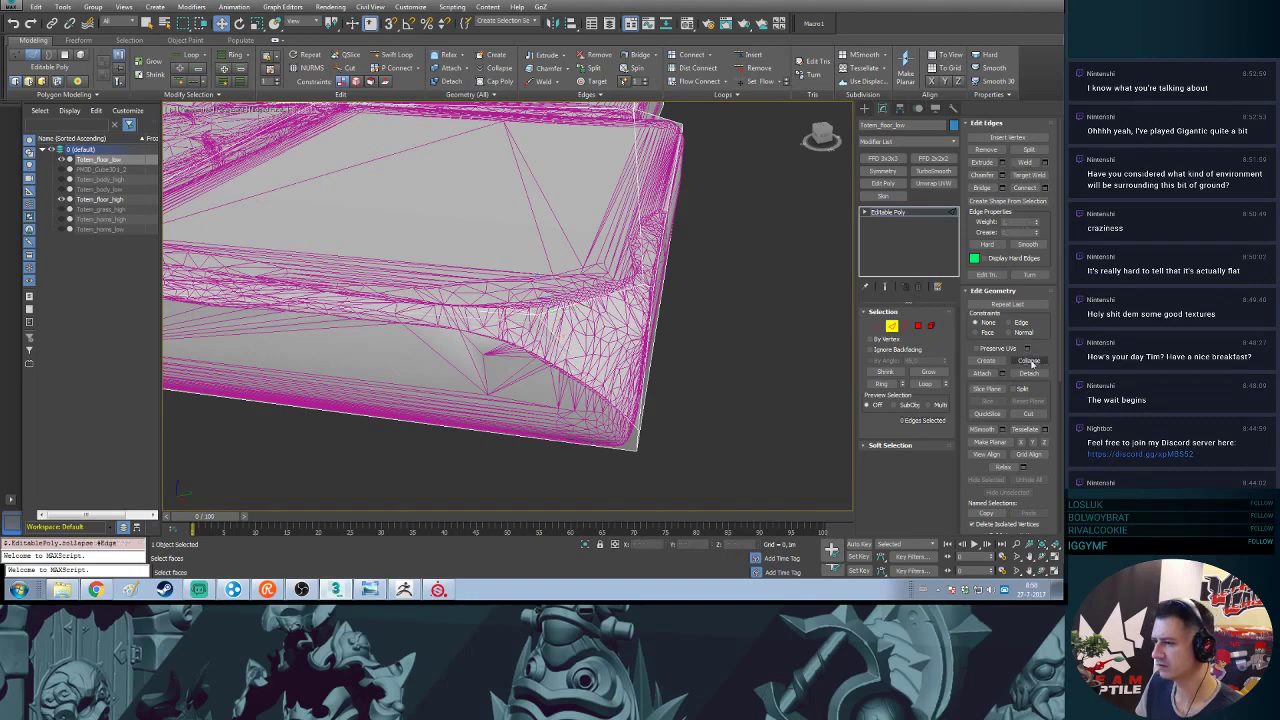
middle_click_drag(700, 325, 760, 243, "alt")
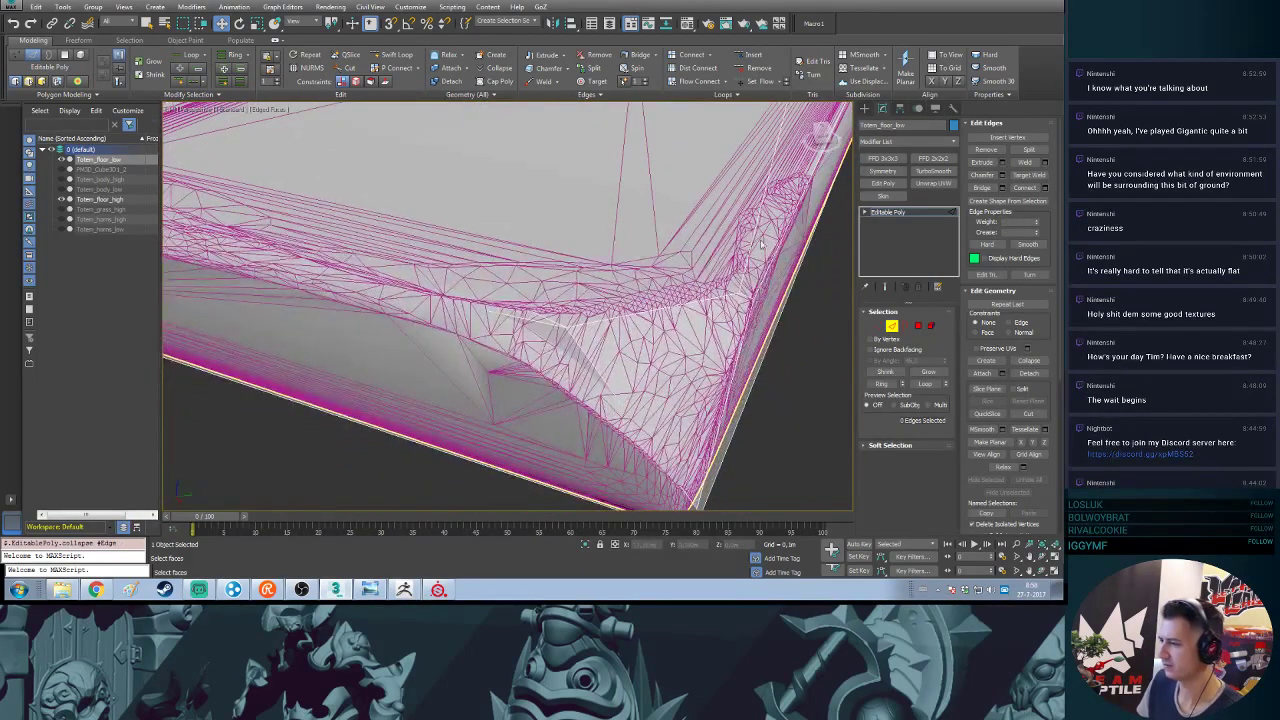
left_click(746, 295)
left_click(1031, 362)
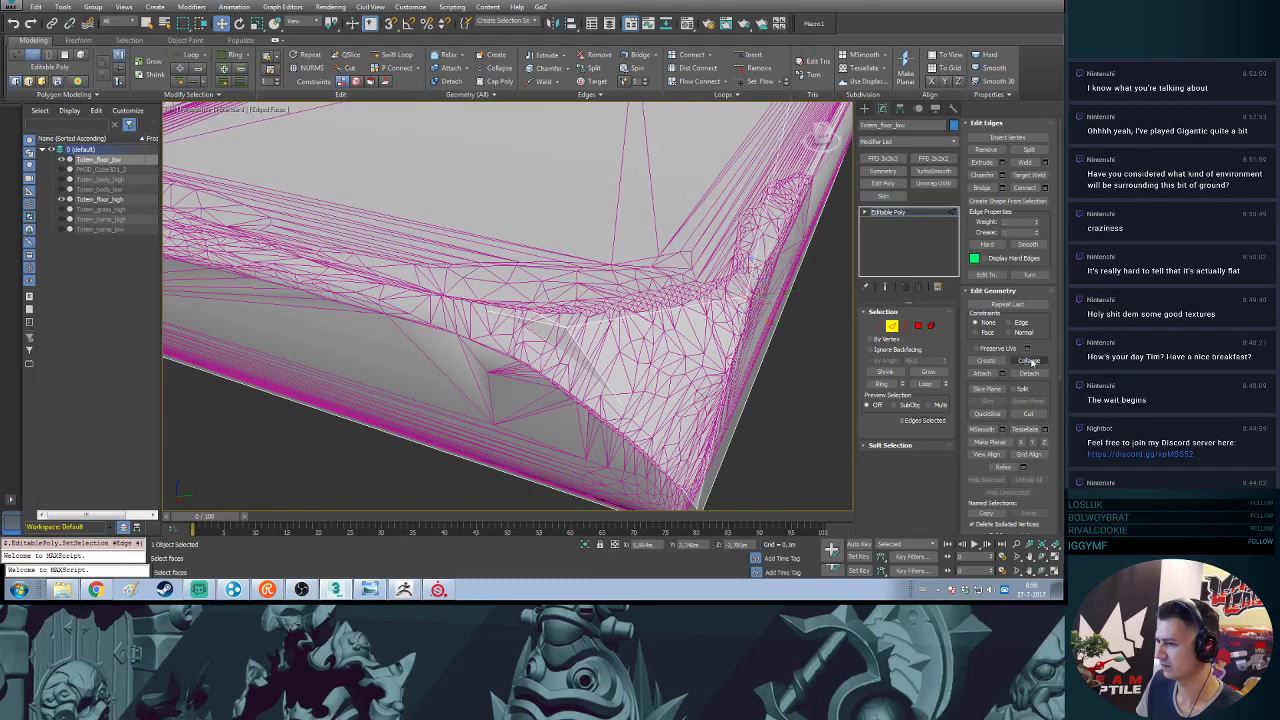
- Slide the chamfer's front vertex farther along the tile's top edge and raise the chamfer's lower vertex
key("1")
left_click(570, 327)
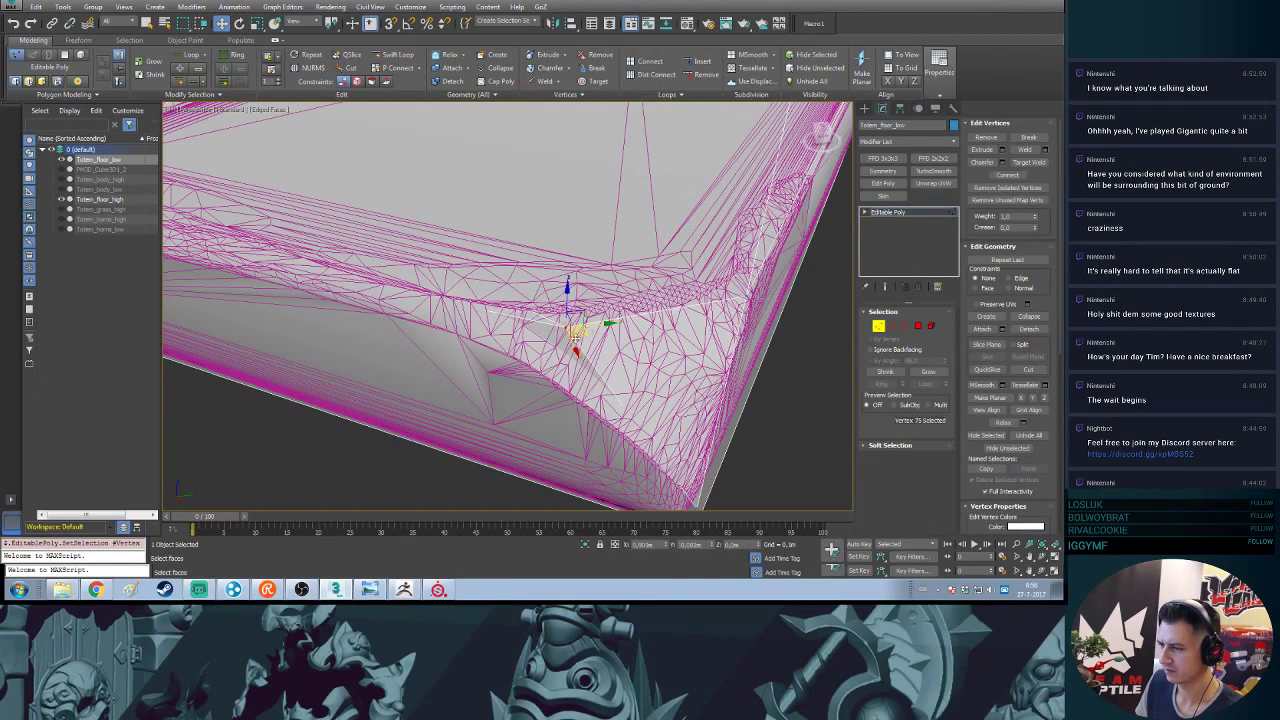
left_click_drag(577, 331, 540, 335)
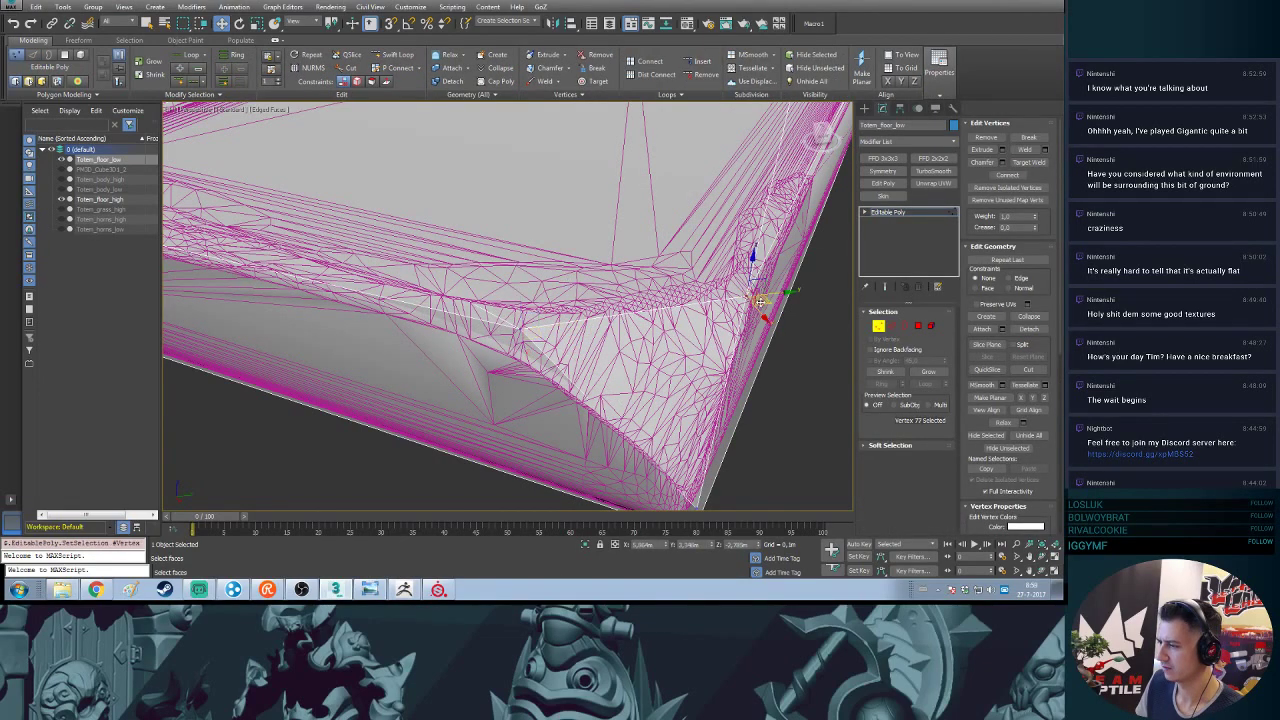
middle_click_drag(760, 300, 602, 373, "alt")
left_click_drag(605, 335, 606, 331)
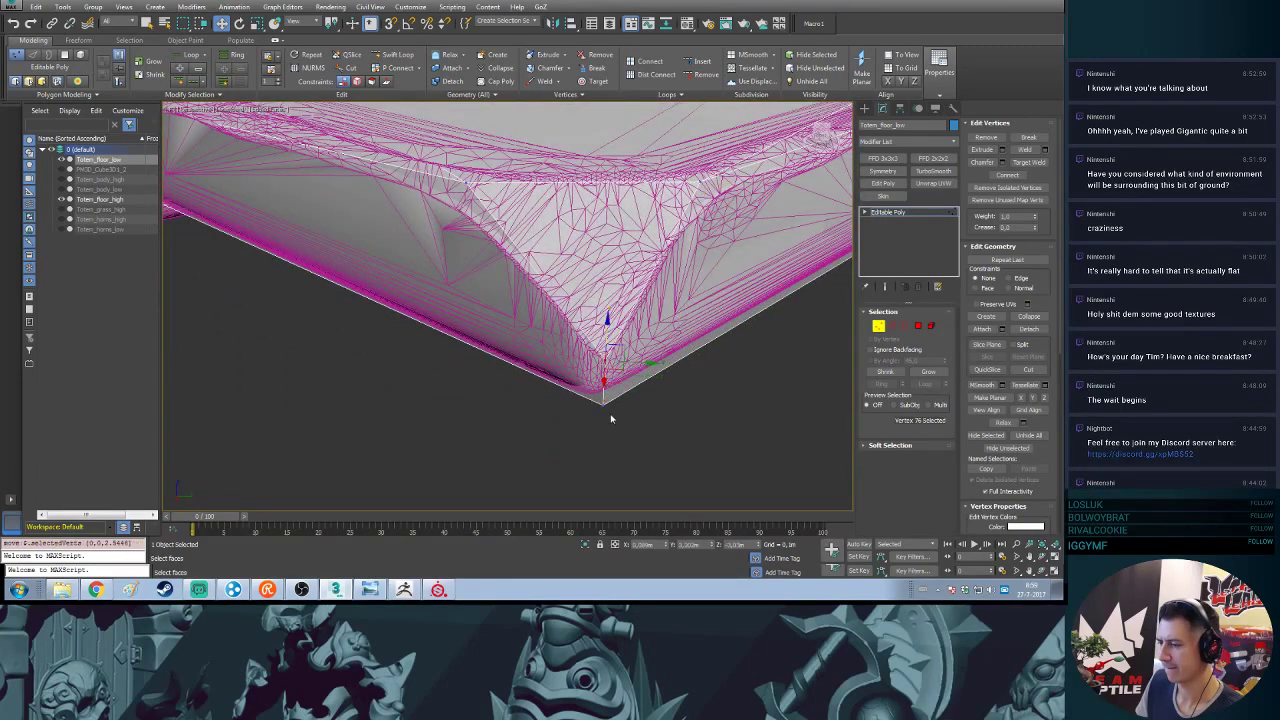
- Pull the bottom vertex of the chamfered tile corner inward to the high-poly corner
middle_click_drag(604, 408, 617, 421, "alt")
left_click_drag(617, 421, 612, 411)
middle_click_drag(612, 411, 614, 391)
- Lower the low-poly top vertex at the junction between the next two outer tiles to the high-poly surface
scroll(618, 380, "down", 5)
middle_click_drag(625, 334, 556, 312, "alt")
middle_click_drag(694, 382, 577, 327)
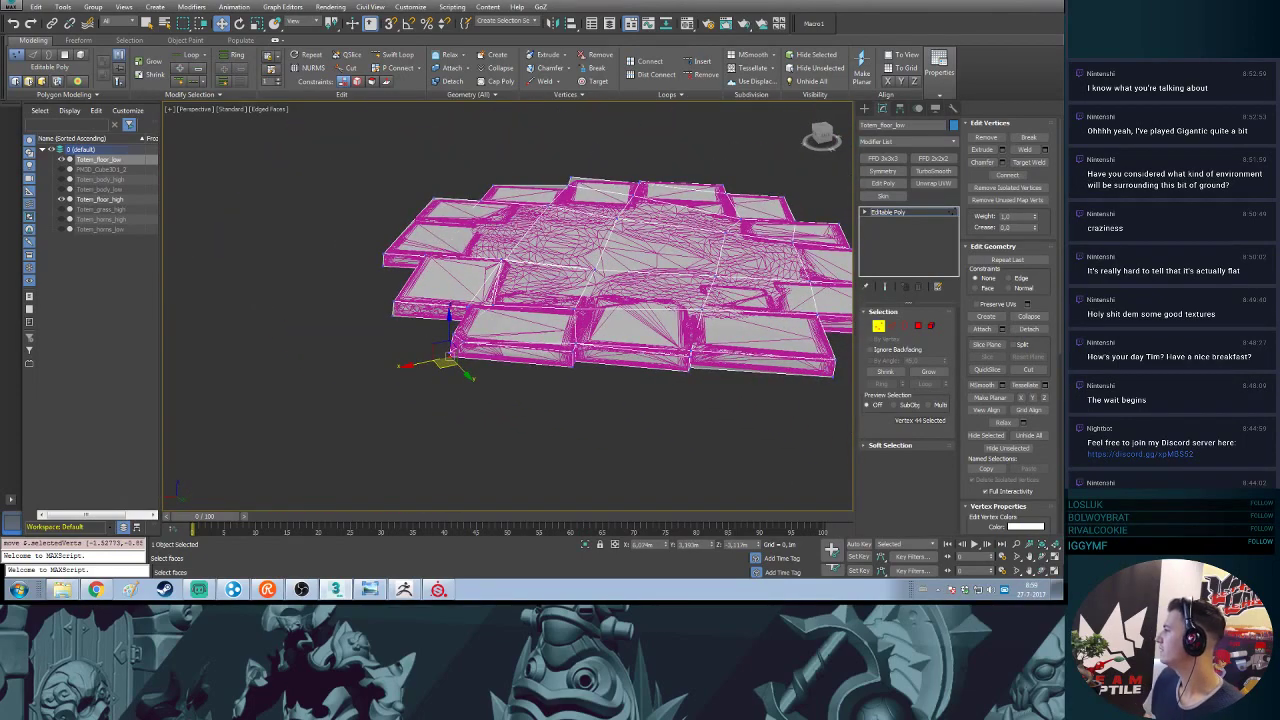
scroll(727, 340, "up", 10)
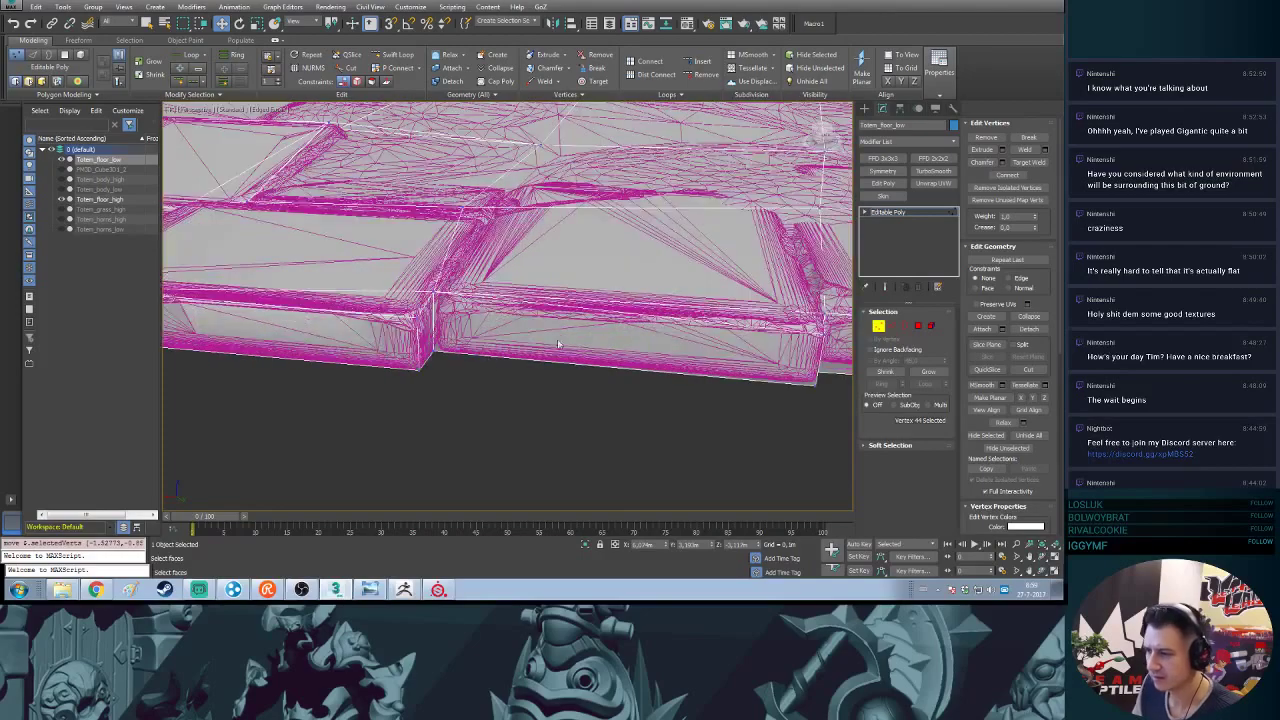
middle_click_drag(445, 340, 437, 404, "alt")
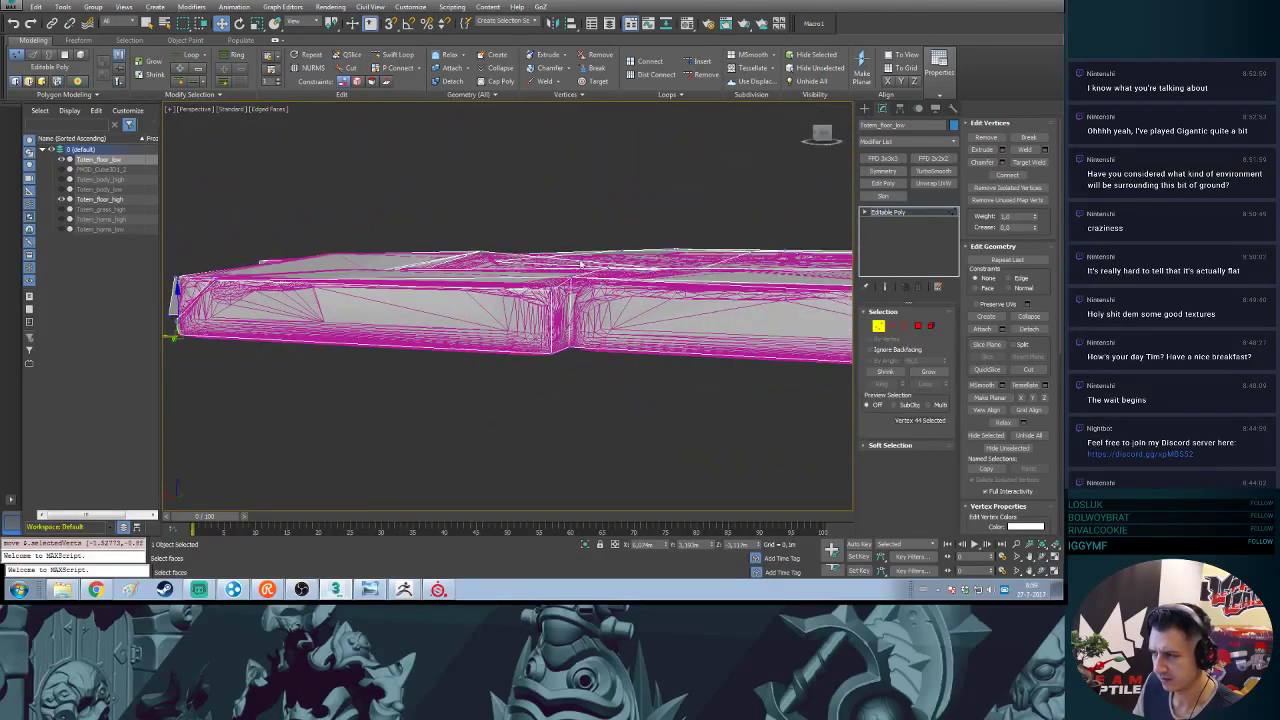
left_click_drag(569, 248, 570, 255)
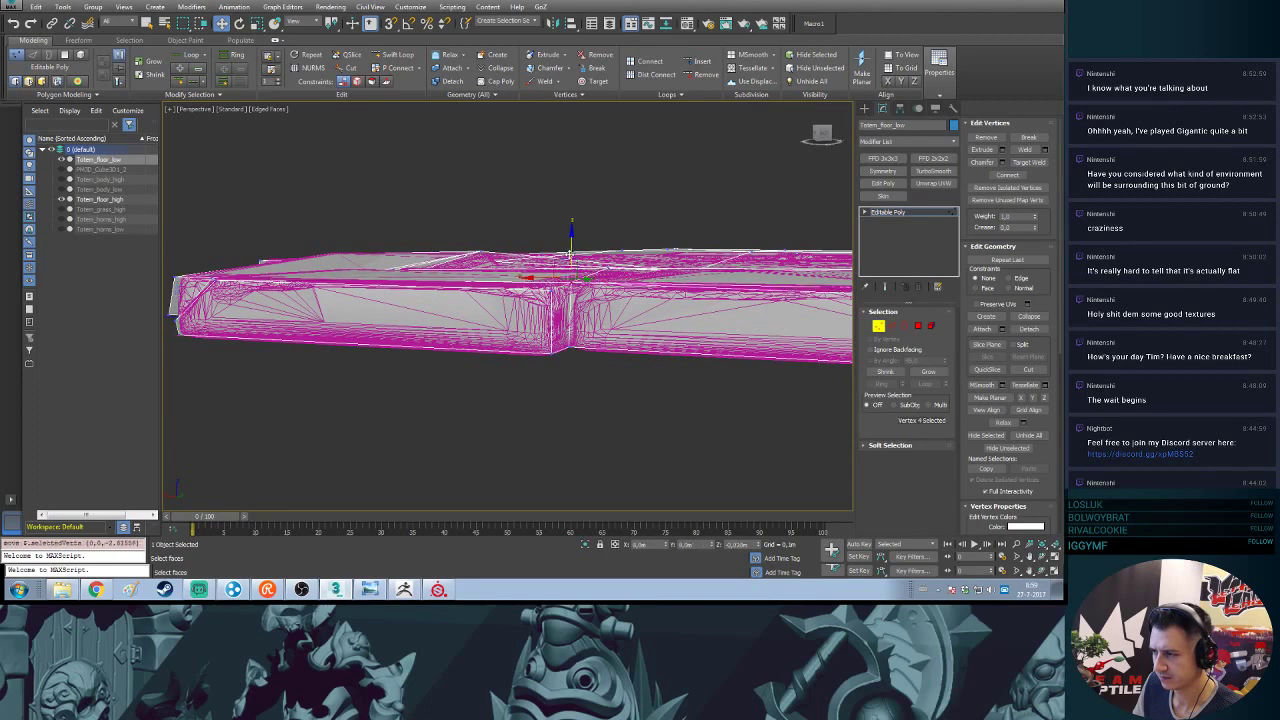
- Switch to Substance Painter and examine the baked tile edges and the gap at the same tile junction
key("alt+Tab")
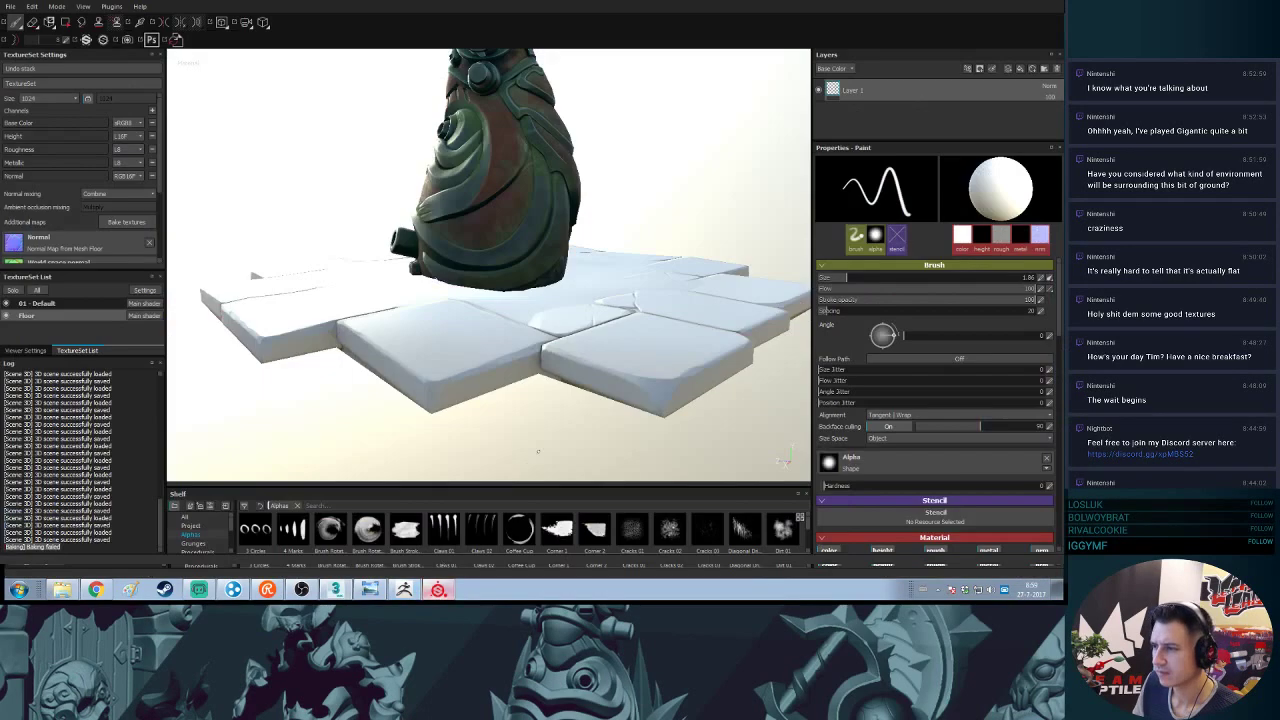
mouse_move(672, 378)
left_mouse_down("alt")
mouse_move(554, 386)
mouse_move(615, 386)
mouse_move(234, 340)
mouse_move(459, 311)
mouse_move(466, 389)
mouse_move(470, 350)
mouse_move(474, 364)
left_mouse_up("alt")
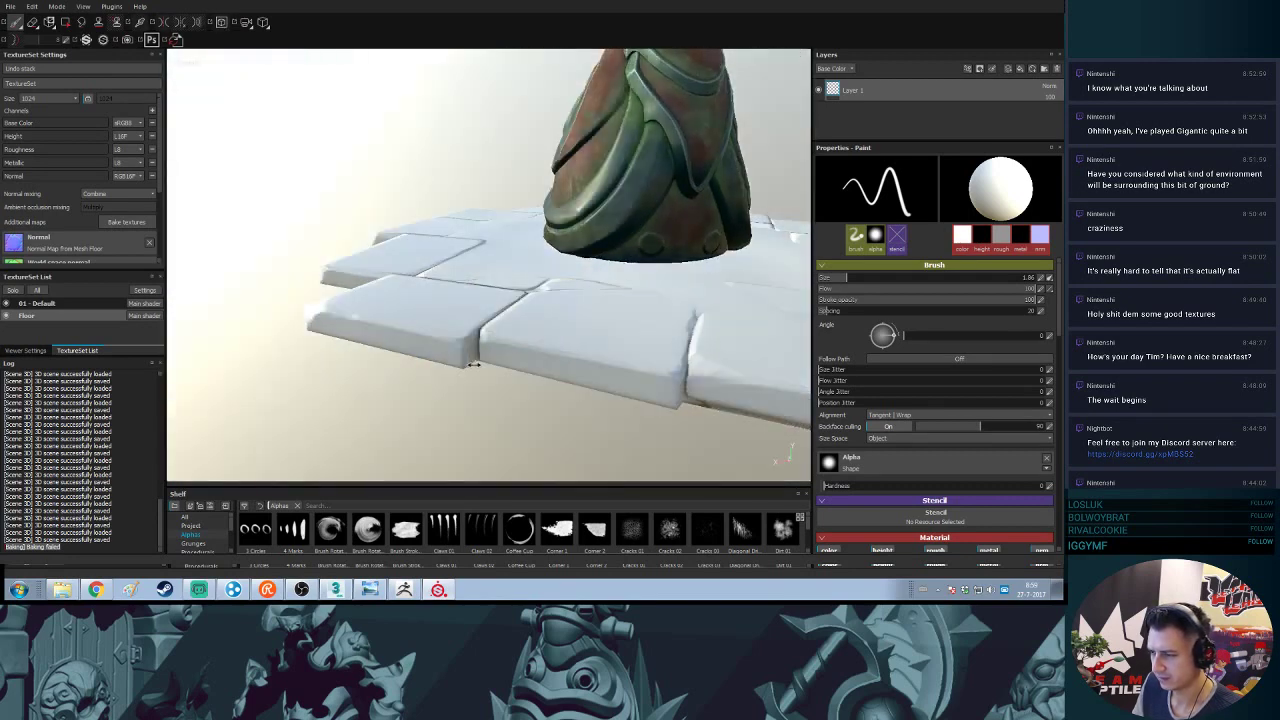
right_click_drag(474, 364, 511, 365, "shift")
mouse_move(511, 364)
left_mouse_down("alt")
mouse_move(577, 371)
mouse_move(396, 362)
mouse_move(460, 330)
mouse_move(429, 400)
mouse_move(440, 395)
left_mouse_up("alt")
- Switch back to 3ds Max and move the protruding tile's bottom corner vertex onto the high-poly corner
key("alt+Tab")
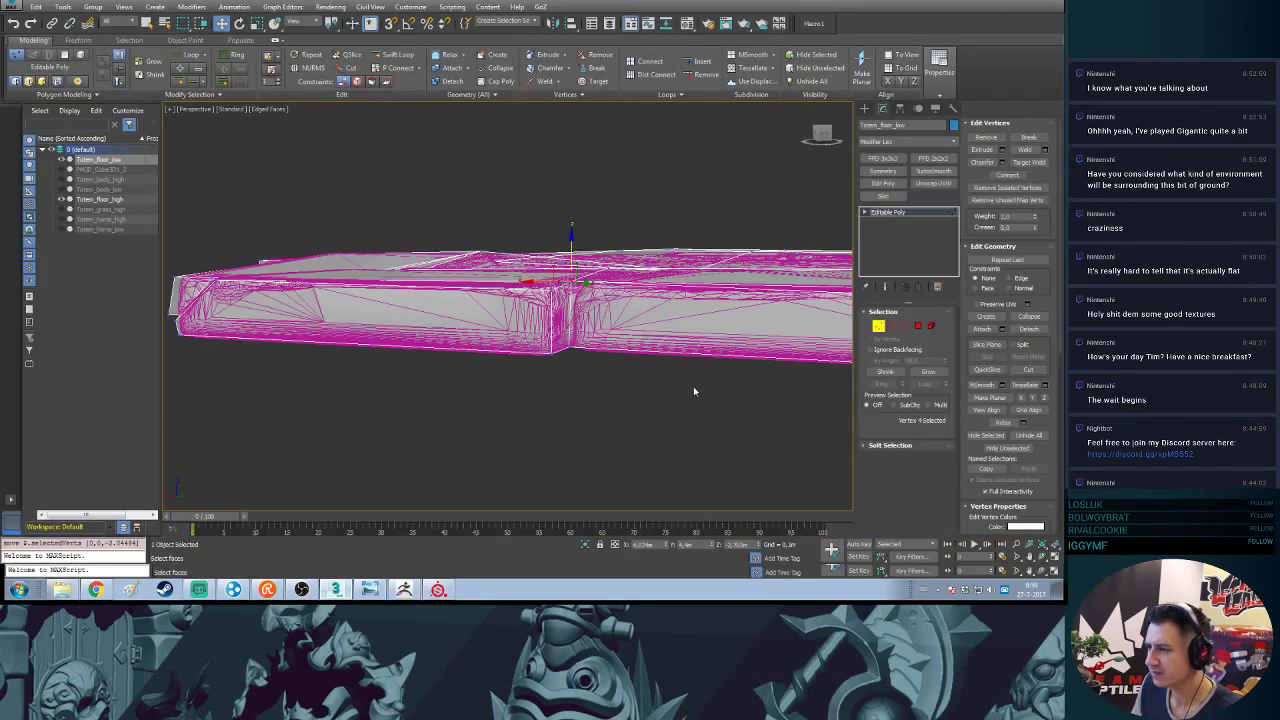
mouse_move(693, 388)
middle_mouse_down()
mouse_move(529, 386)
mouse_move(577, 384)
mouse_move(500, 363)
mouse_move(511, 377)
mouse_move(517, 363)
mouse_move(503, 374)
mouse_move(512, 292)
mouse_move(491, 289)
mouse_move(497, 268)
mouse_move(511, 314)
mouse_move(480, 271)
mouse_move(497, 220)
mouse_move(482, 373)
mouse_move(503, 370)
mouse_move(482, 407)
middle_mouse_up()
left_click(468, 382)
left_click_drag(466, 398, 463, 386)
- Cut a new edge down the side wall beside the recessed corner to the floor's bottom edge
middle_click_drag(463, 386, 507, 314, "alt")
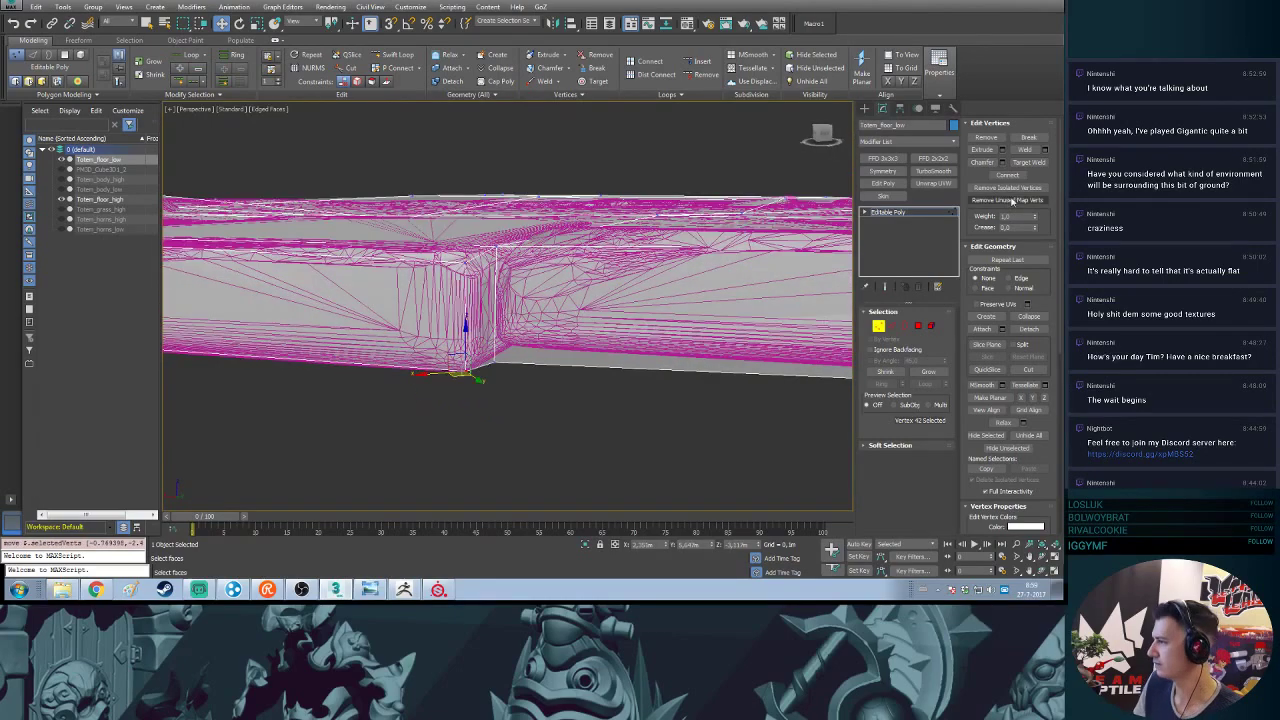
left_click(1029, 369)
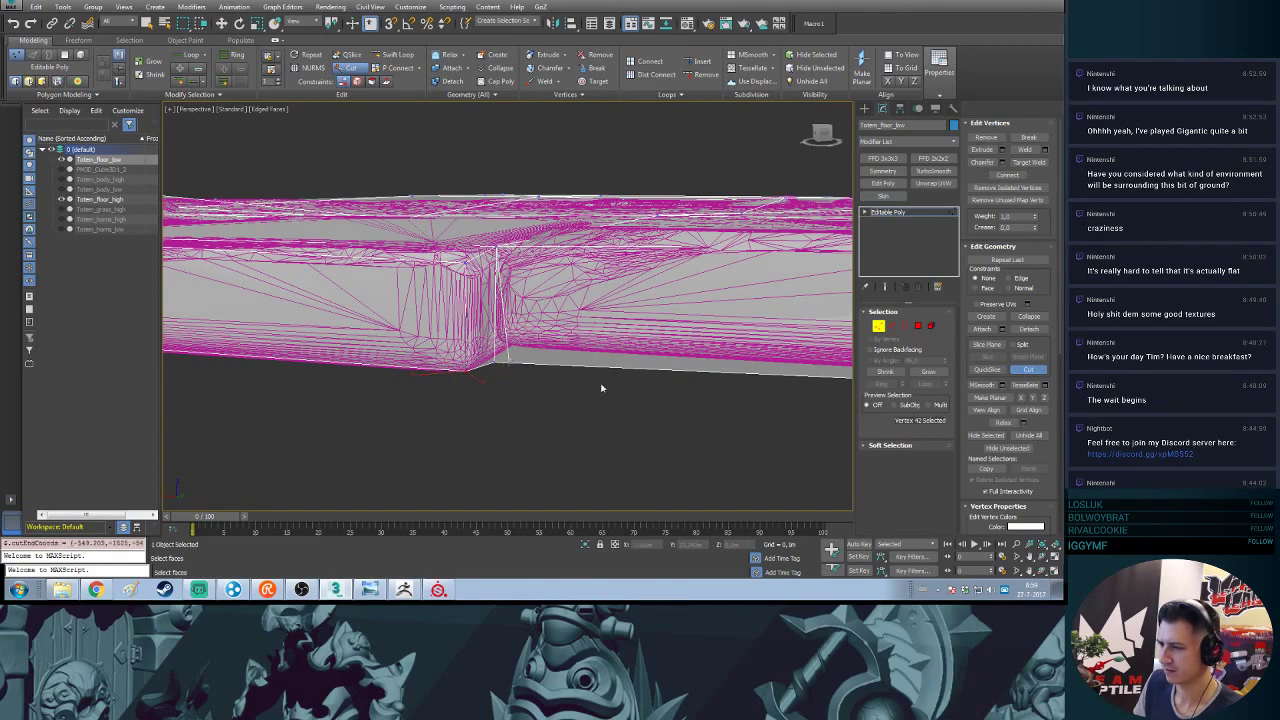
middle_click_drag(487, 338, 526, 405, "alt")
- Reposition the existing bottom vertex at the recessed corner to follow the high-poly edge
left_click(514, 367)
left_click_drag(504, 379, 503, 371)
middle_click_drag(503, 389, 546, 345, "alt")
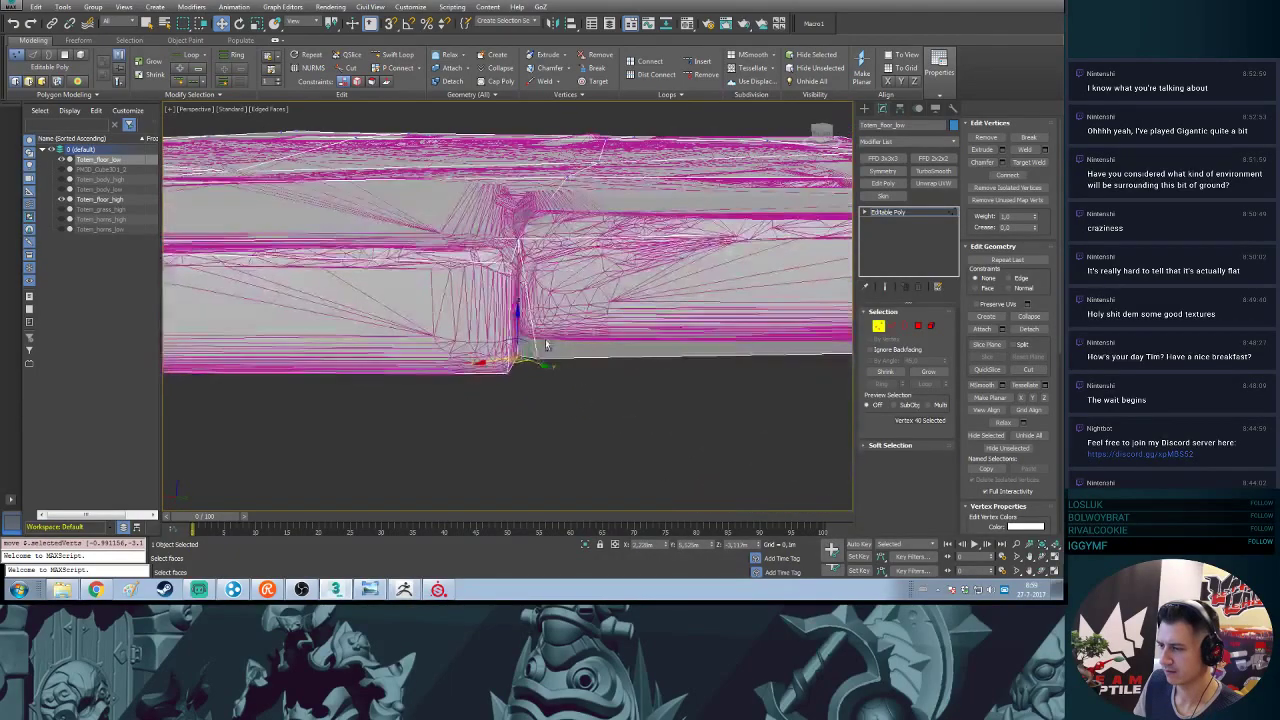
- Raise the newly cut bottom vertex beside the recessed corner and align it with the high-poly bottom edge
left_click(537, 355)
left_click_drag(538, 325, 537, 311)
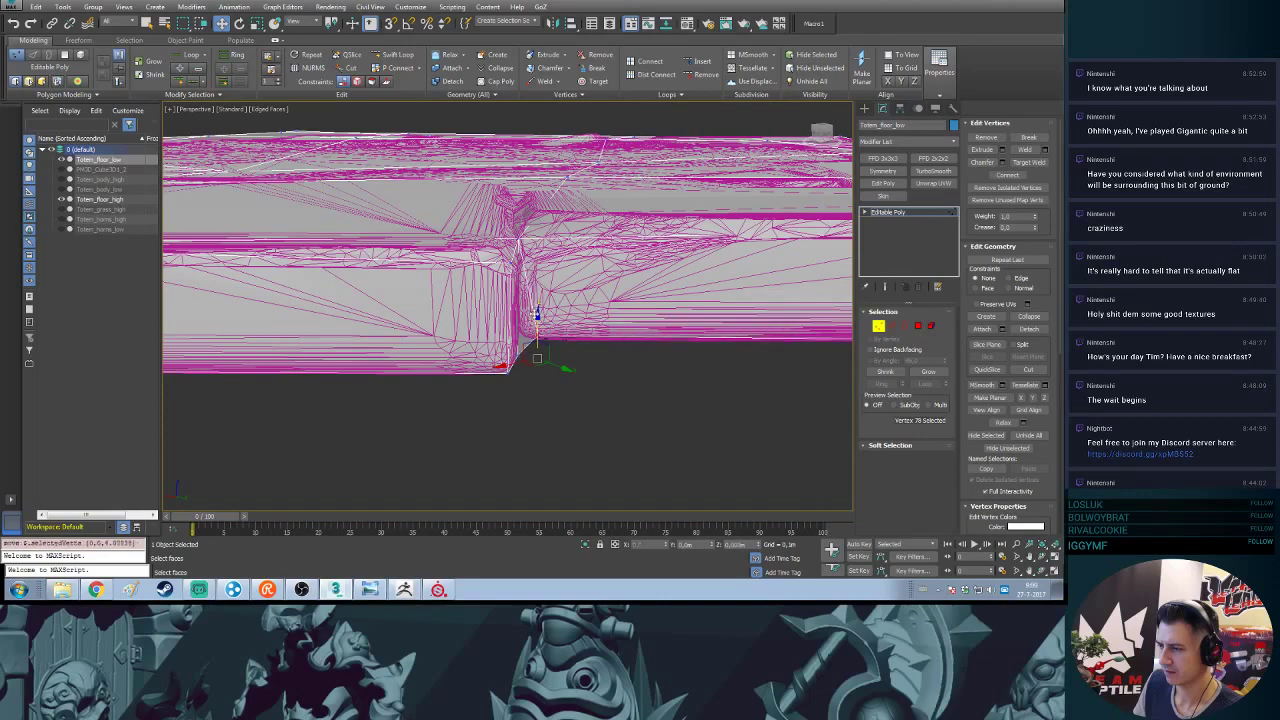
middle_click_drag(538, 312, 544, 368, "alt")
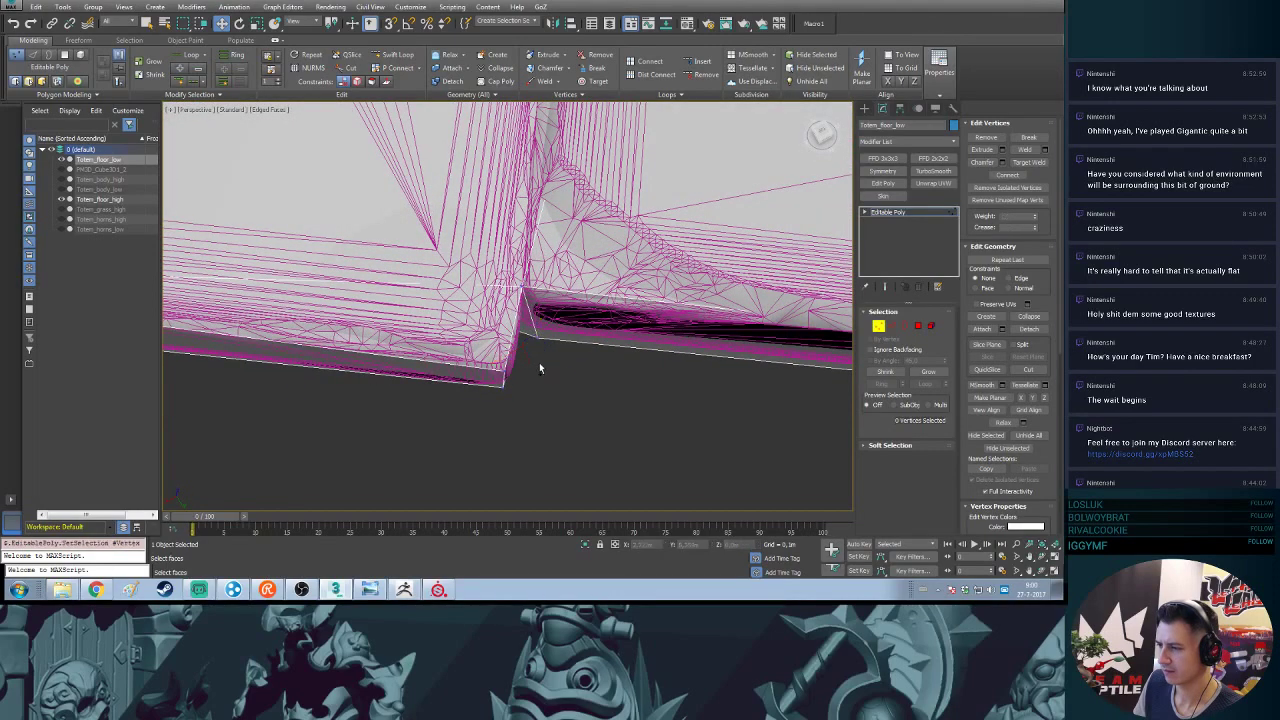
left_click_drag(536, 359, 530, 349)
mouse_move(527, 349)
middle_mouse_down("alt")
mouse_move(514, 352)
mouse_move(526, 350)
mouse_move(518, 330)
mouse_move(481, 297)
mouse_move(533, 358)
mouse_move(524, 330)
middle_mouse_up("alt")
- Nudge the top vertex at the recessed corner horizontally to line up with the high-poly gap
left_click(527, 233)
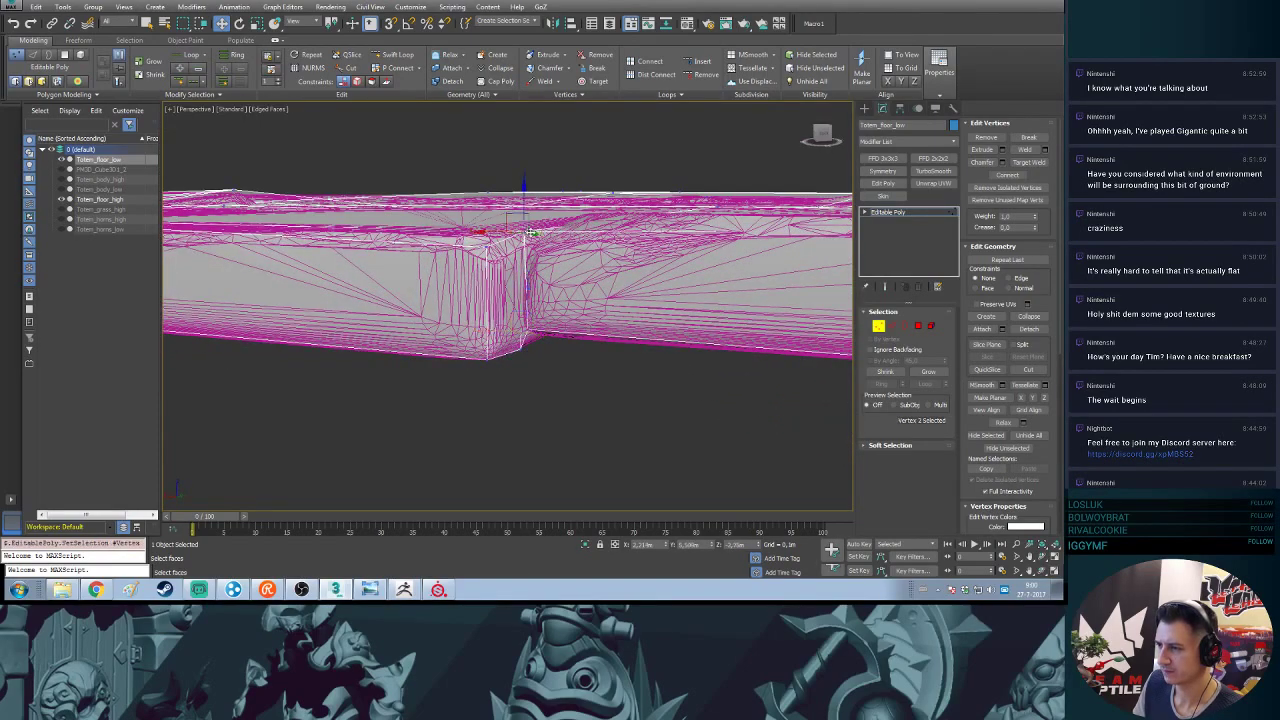
middle_click_drag(527, 233, 520, 242, "alt")
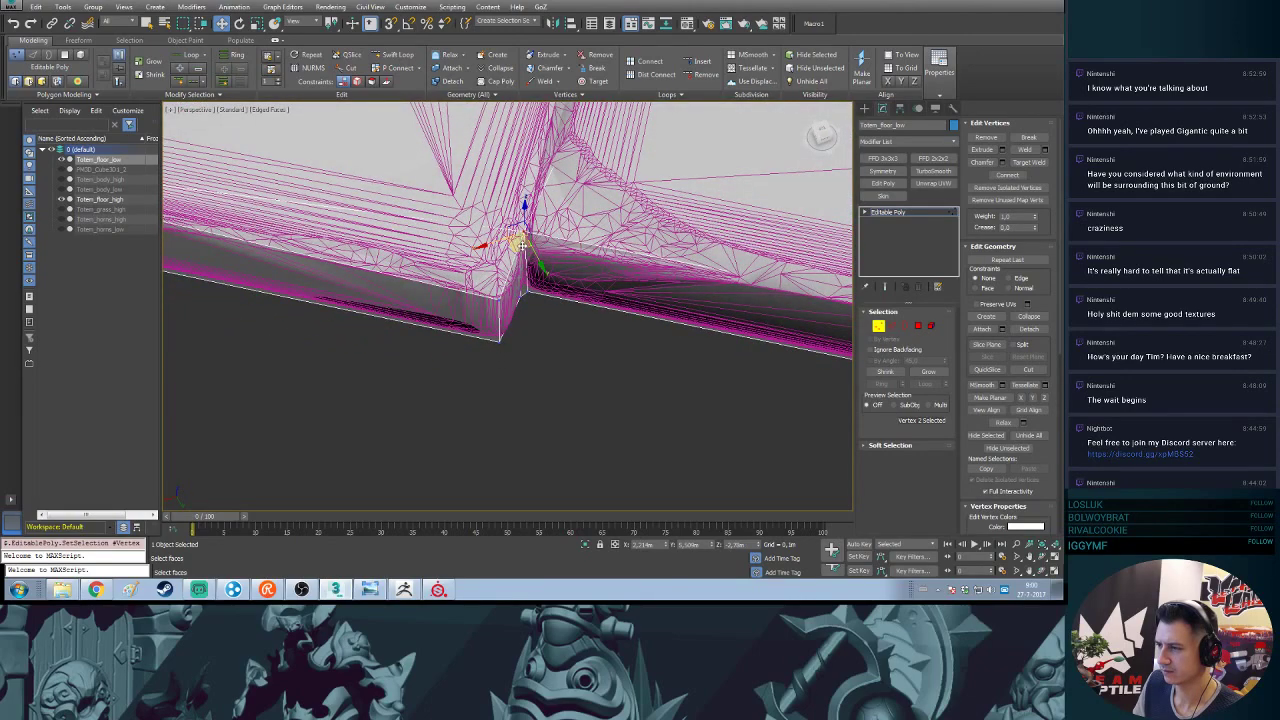
left_click_drag(521, 244, 524, 249)
middle_click_drag(528, 283, 525, 278, "alt")
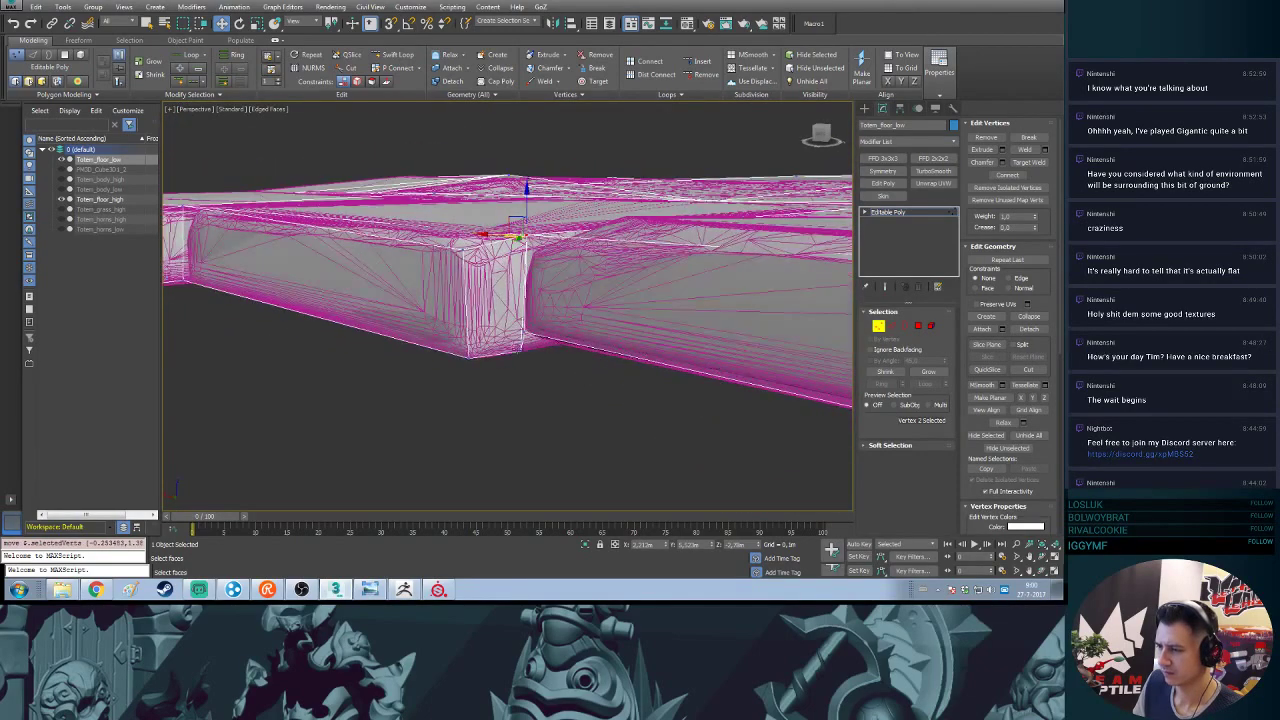
- Reposition the bottom vertex at the tile's outer corner horizontally to match the high-poly corner
middle_click_drag(520, 330, 483, 369, "alt")
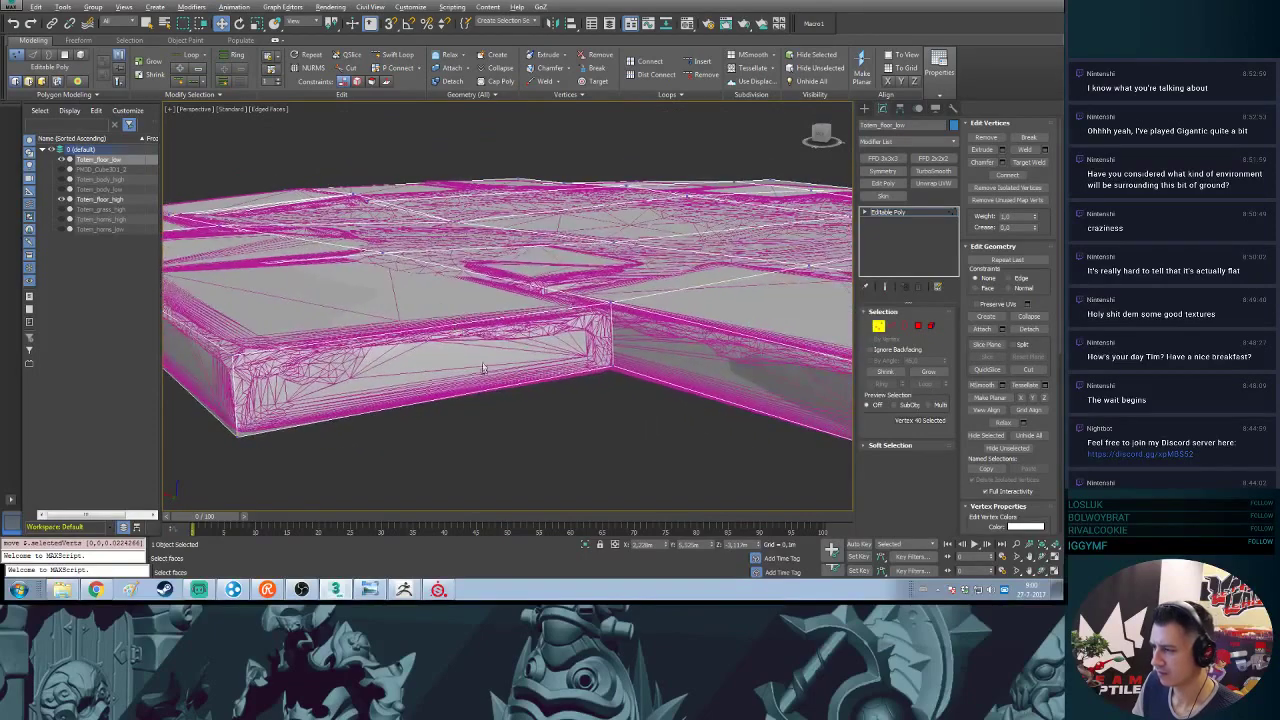
key("alt+Tab")
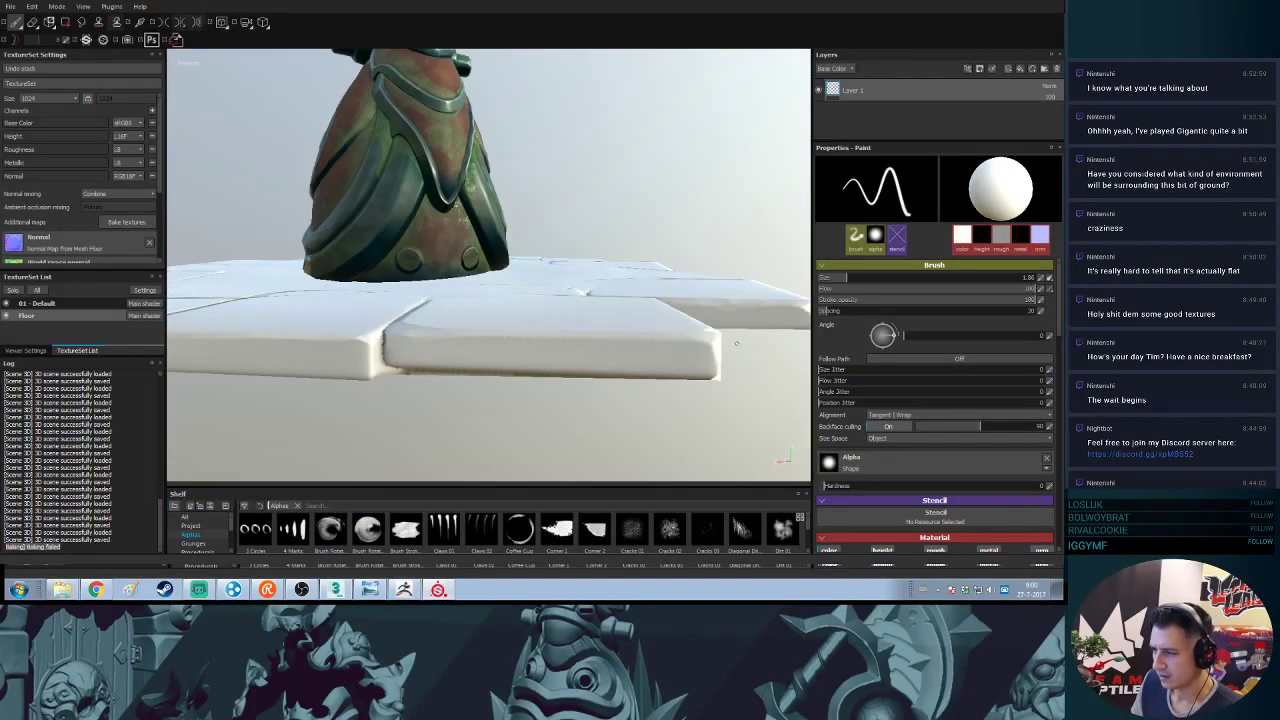
mouse_move(736, 343)
left_mouse_down("alt")
mouse_move(551, 369)
mouse_move(654, 373)
mouse_move(648, 390)
left_mouse_up("alt")
key("alt+Tab")
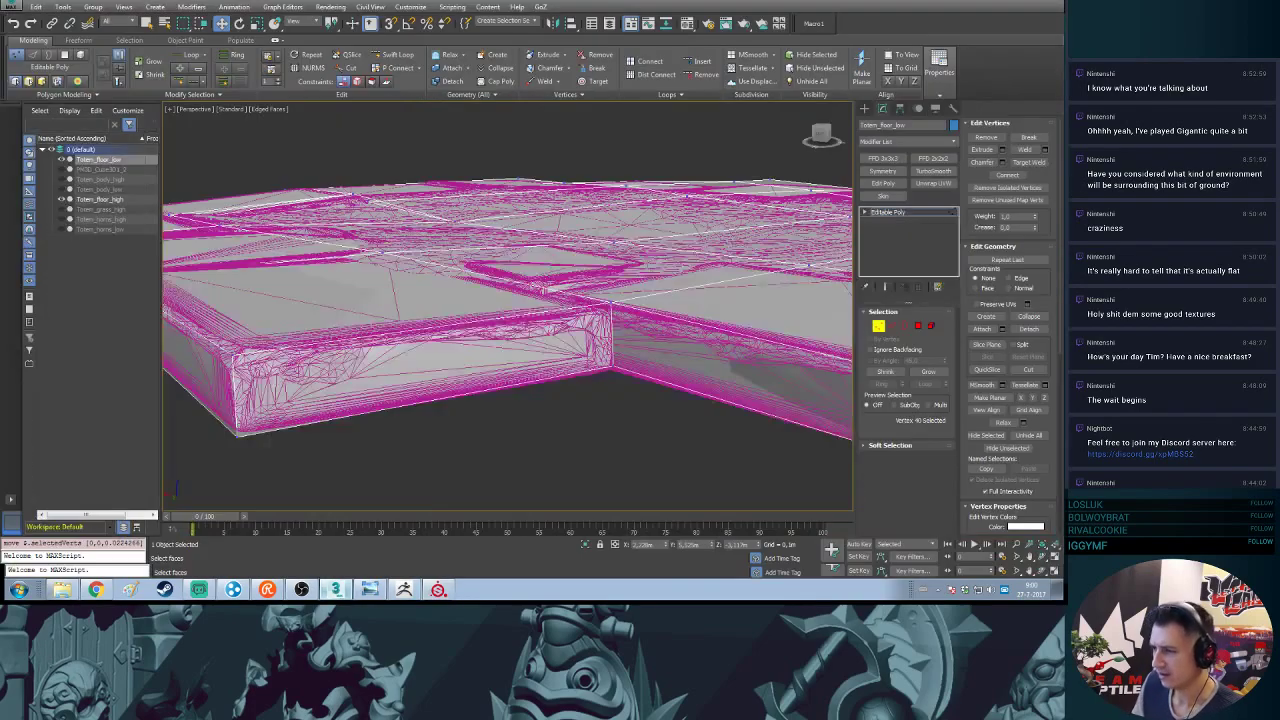
middle_click_drag(412, 439, 695, 479, "alt")
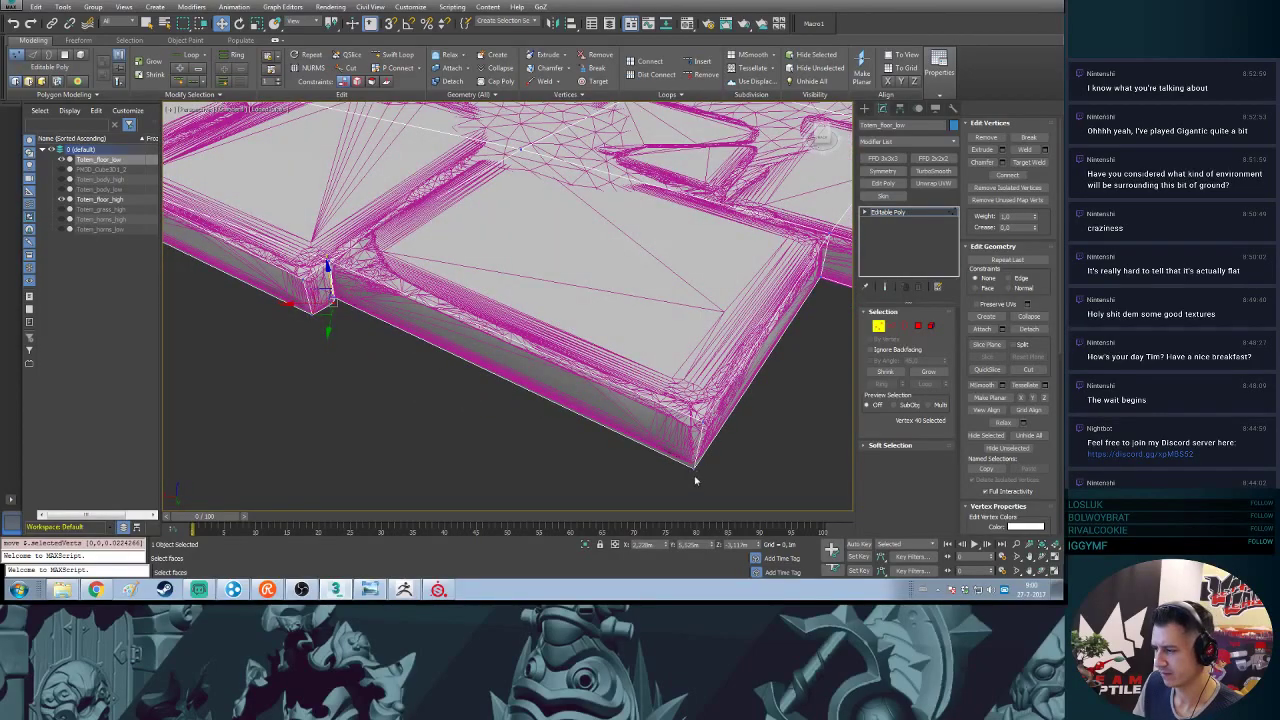
left_click_drag(686, 483, 684, 478)
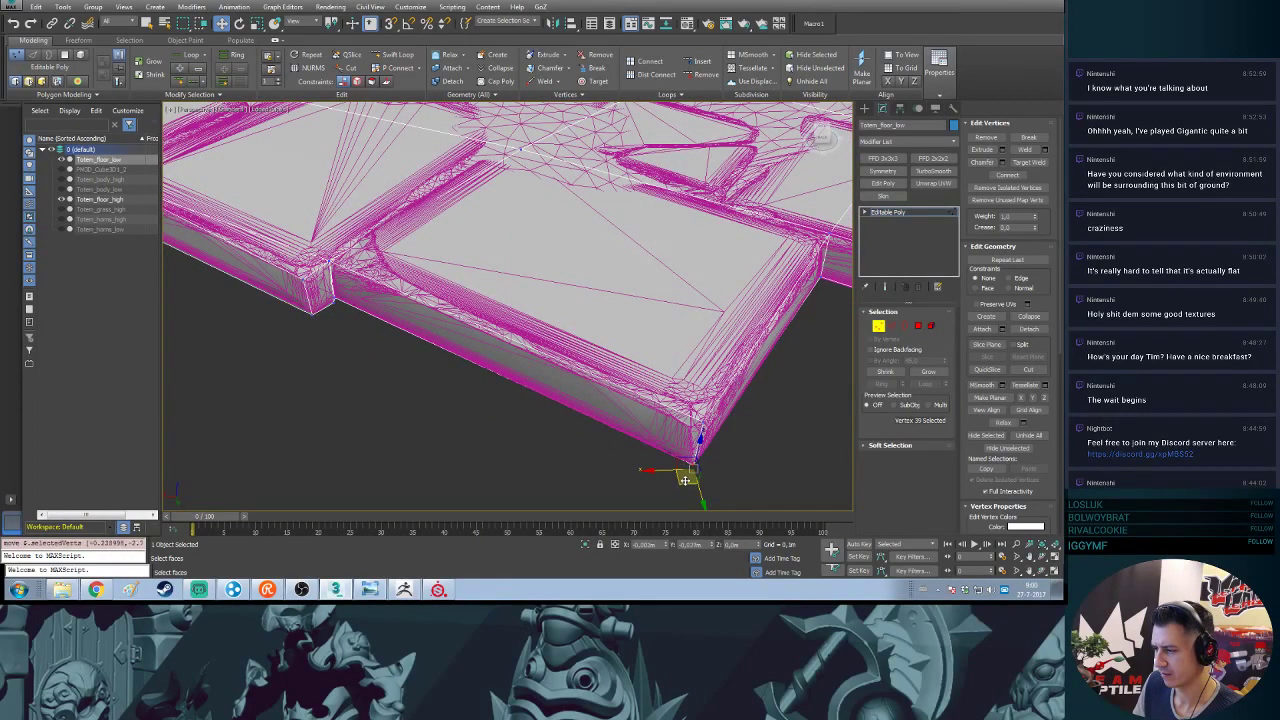
- Switch to Substance Painter and examine the floor's tile corners, side walls and gaps from several angles
middle_click_drag(729, 424, 575, 355, "alt")
left_click(438, 589)
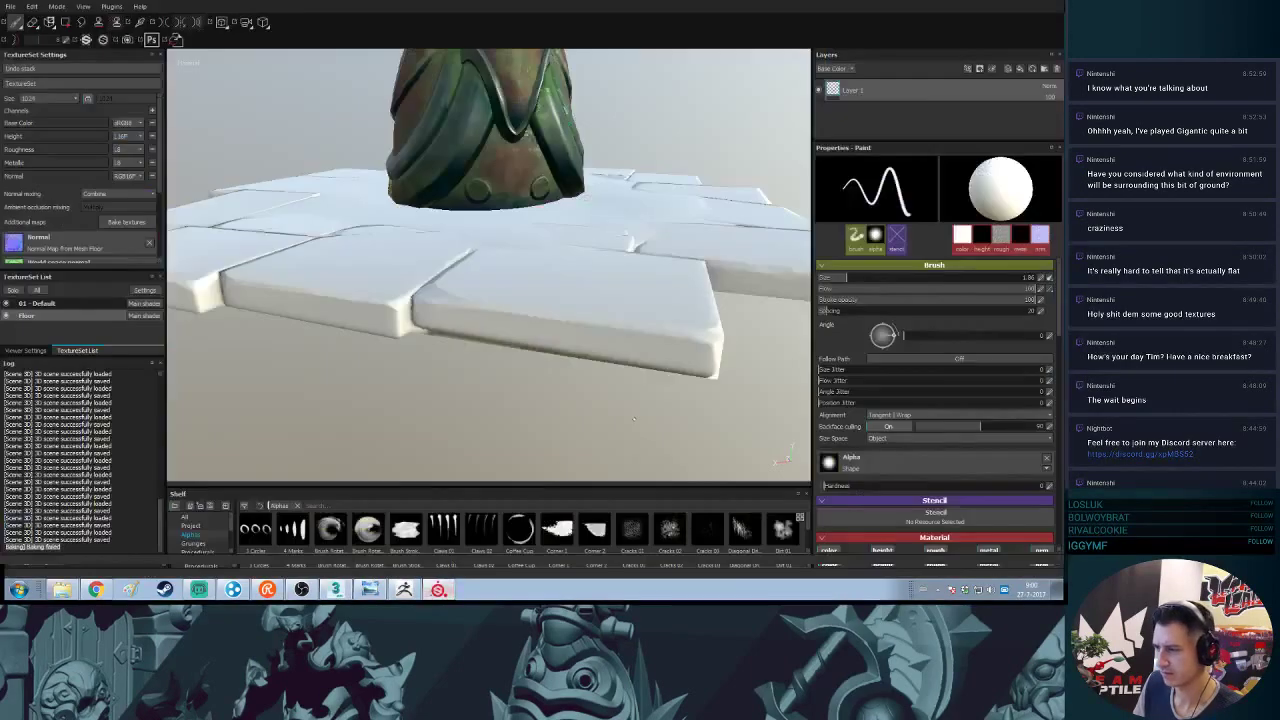
left_click_drag(695, 376, 560, 372, "alt")
left_click_drag(682, 373, 320, 360, "alt")
mouse_move(607, 300)
left_mouse_down("alt")
mouse_move(603, 380)
mouse_move(614, 349)
mouse_move(597, 227)
mouse_move(591, 266)
left_mouse_up("alt")
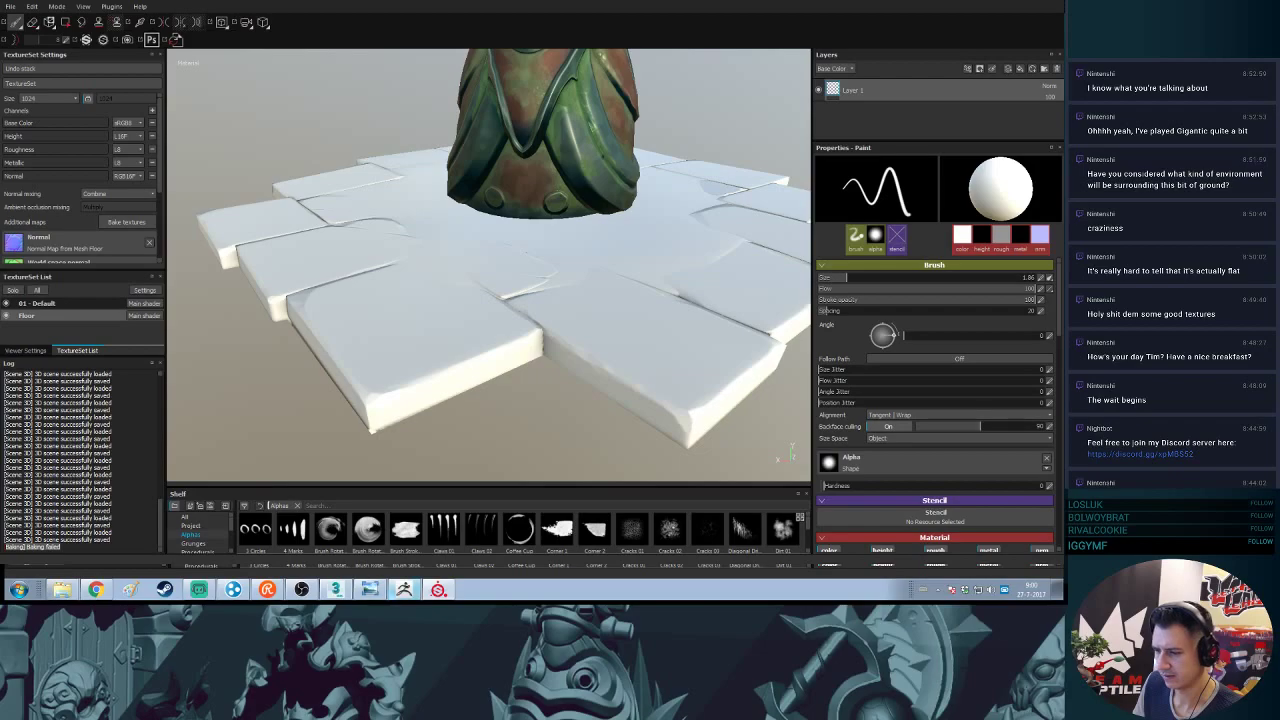
- Return to 3ds Max and examine how the low-poly edges follow the high-poly gaps and recessed tile corners
left_click(341, 589)
middle_click_drag(604, 309, 551, 316, "alt")
mouse_move(394, 248)
middle_mouse_down()
mouse_move(520, 341)
mouse_move(430, 305)
mouse_move(334, 326)
mouse_move(540, 346)
mouse_move(557, 386)
mouse_move(636, 313)
mouse_move(640, 338)
mouse_move(608, 314)
middle_mouse_up()
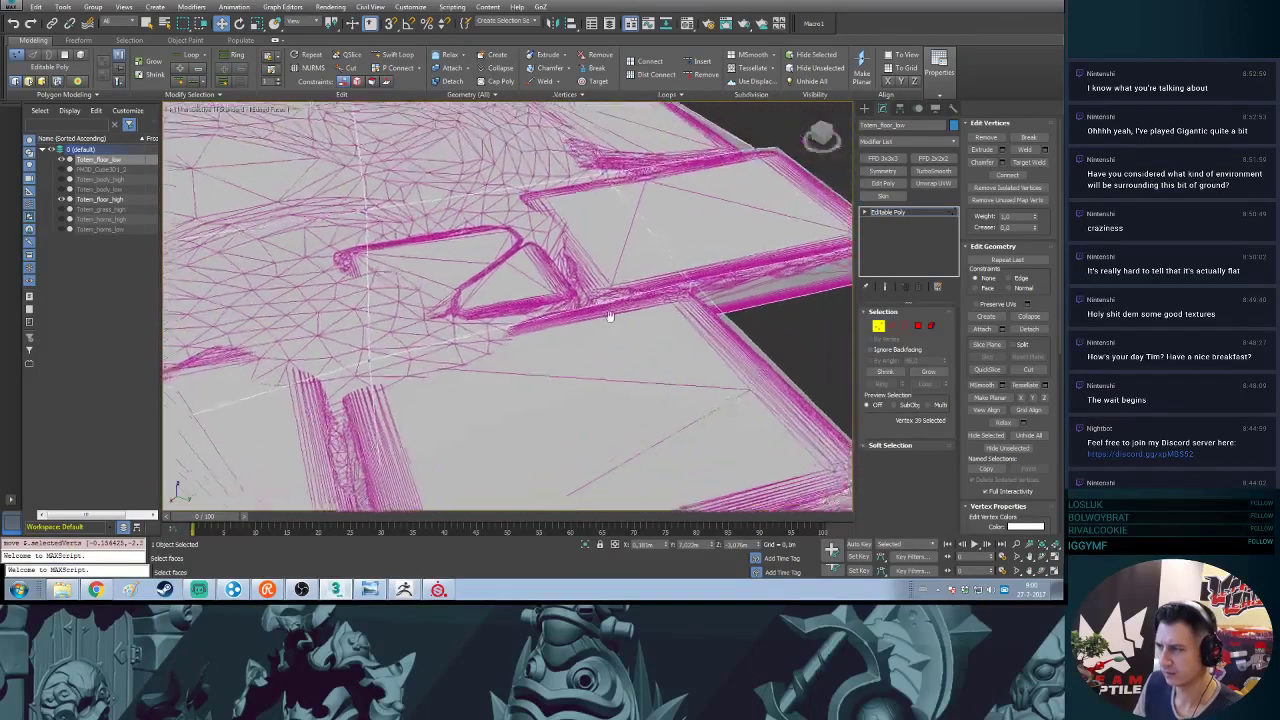
scroll(608, 314, "up", 2)
middle_click_drag(662, 280, 460, 316, "alt")
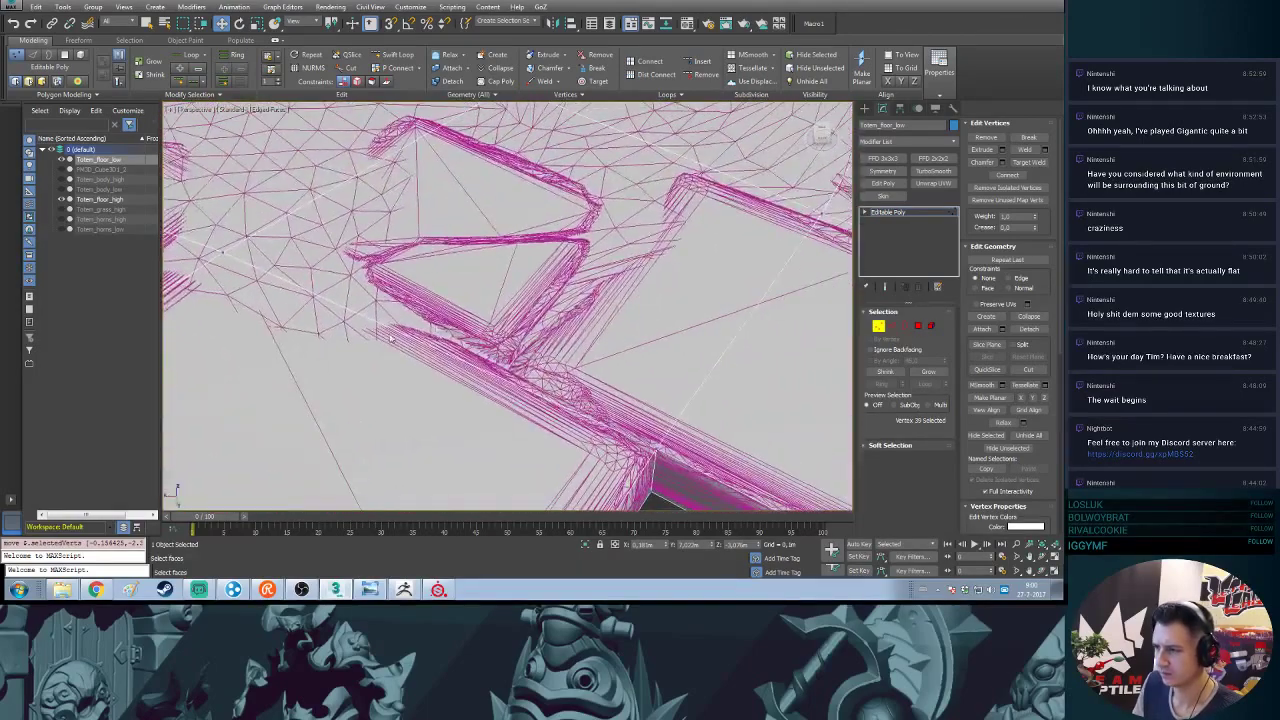
scroll(460, 316, "down", 4)
middle_click_drag(546, 308, 589, 310, "alt")
middle_click_drag(580, 320, 582, 332, "alt")
middle_click_drag(478, 232, 469, 297, "alt")
scroll(469, 297, "down", 3)
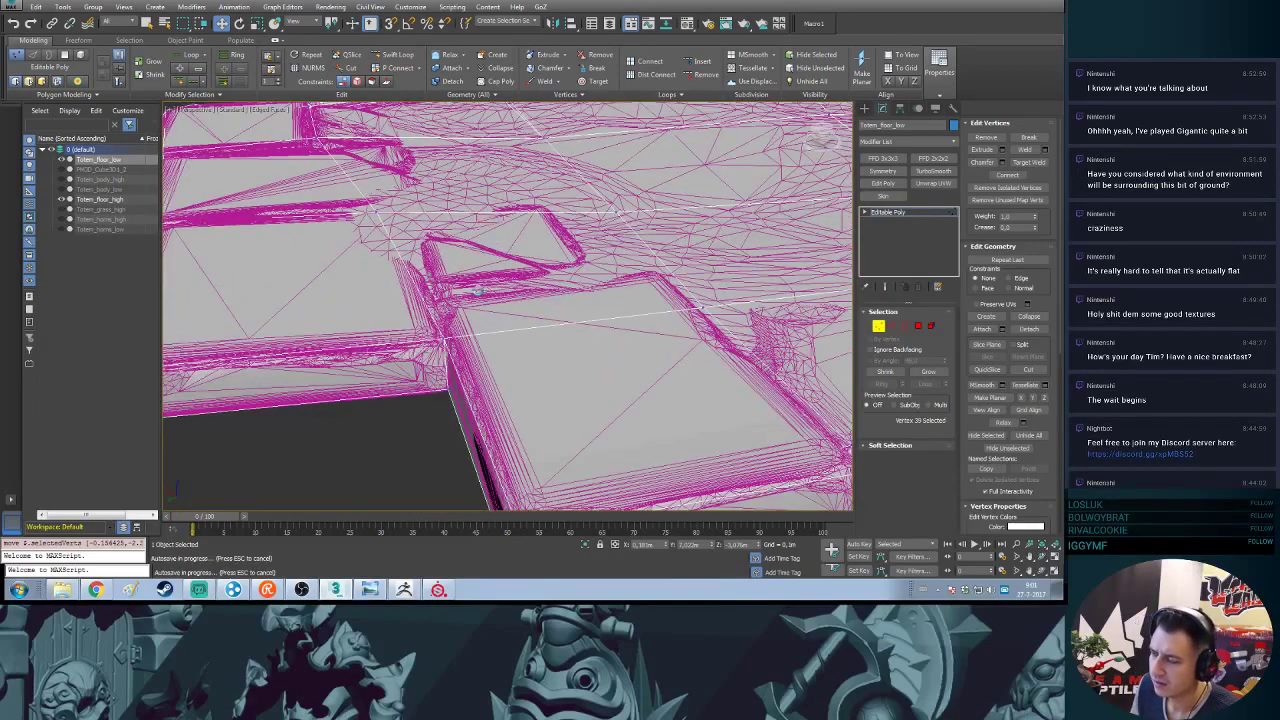
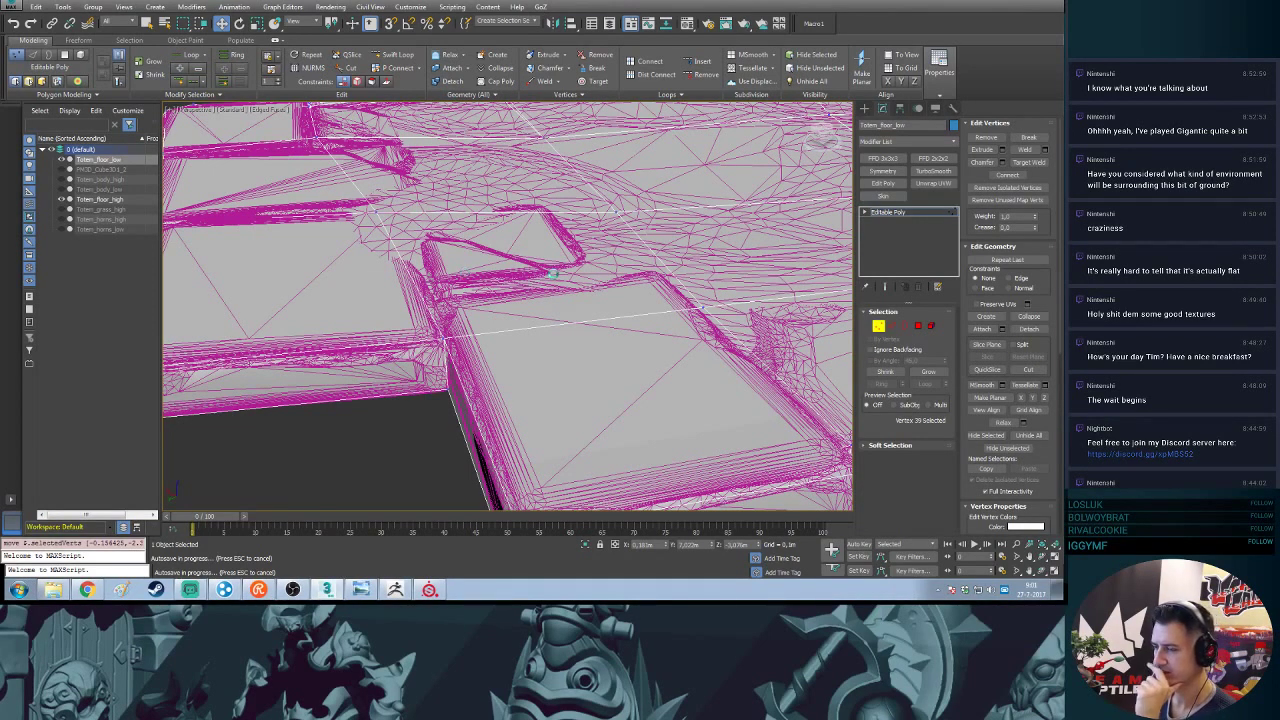
middle_click_drag(493, 283, 369, 258, "alt")
middle_click_drag(615, 357, 509, 327, "alt")
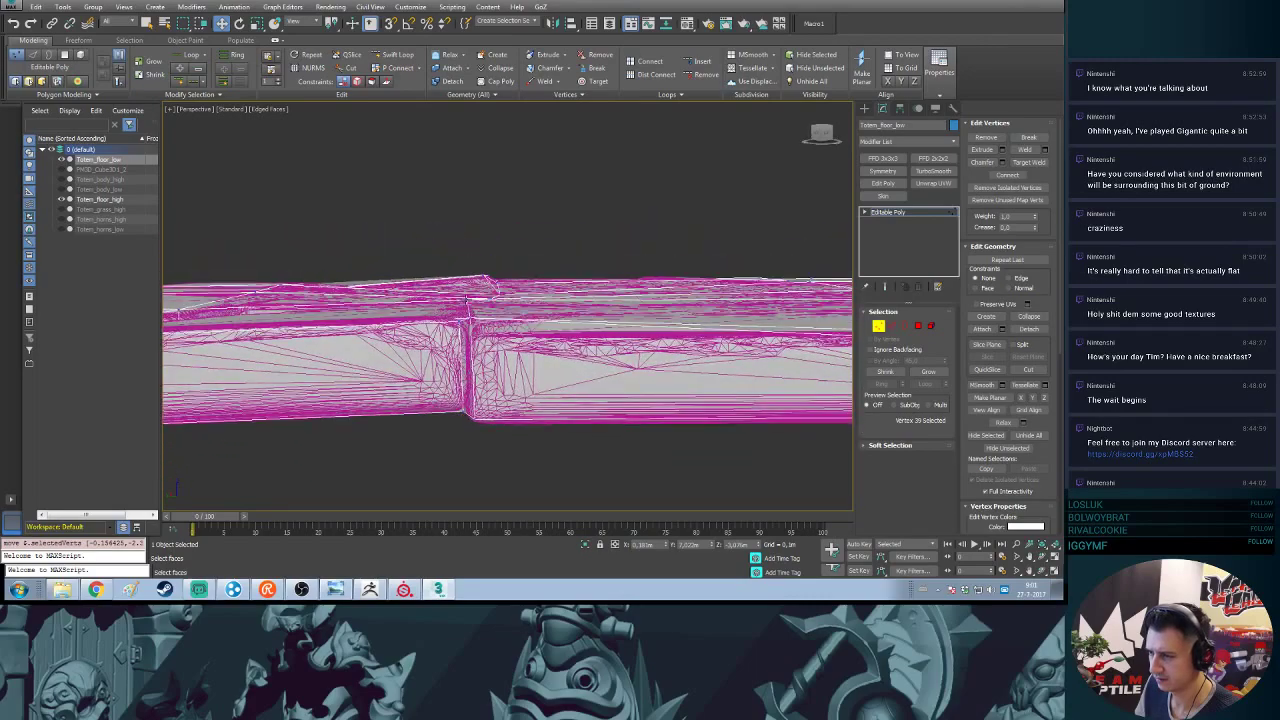
- Move the low-poly vertex at the tile gap horizontally onto the high-poly edge and lower it to the surface
middle_click_drag(478, 287, 488, 380, "alt")
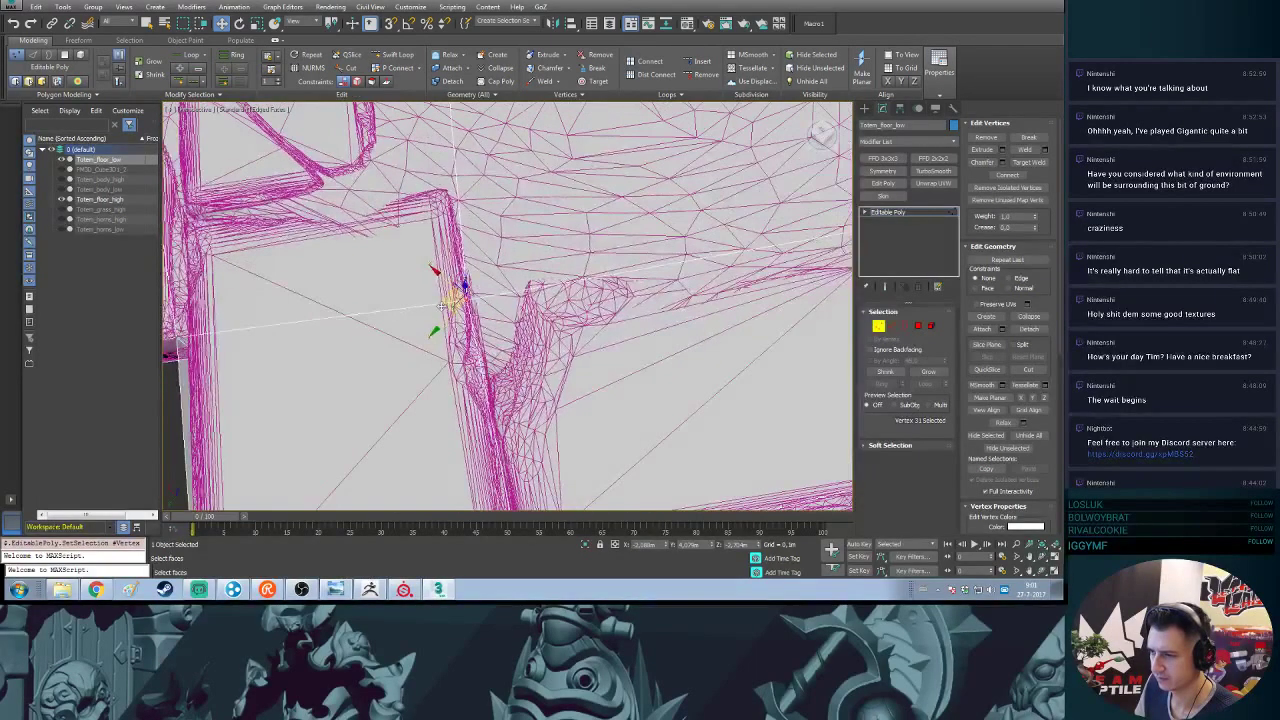
left_click_drag(455, 300, 462, 296)
middle_click_drag(446, 293, 476, 281, "alt")
left_click_drag(475, 278, 469, 268)
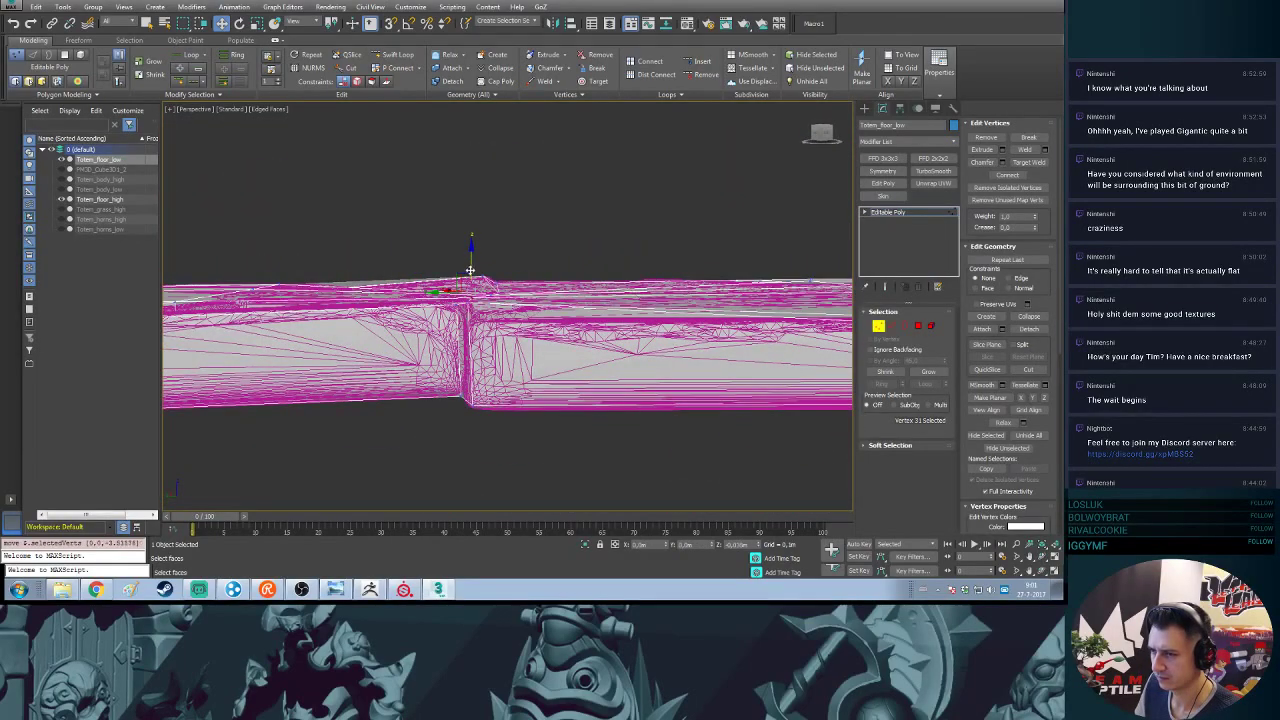
- Lower the neighbouring top vertices around the tile gap and recessed corner to fit the high-poly surface height
middle_click_drag(469, 268, 369, 320, "alt")
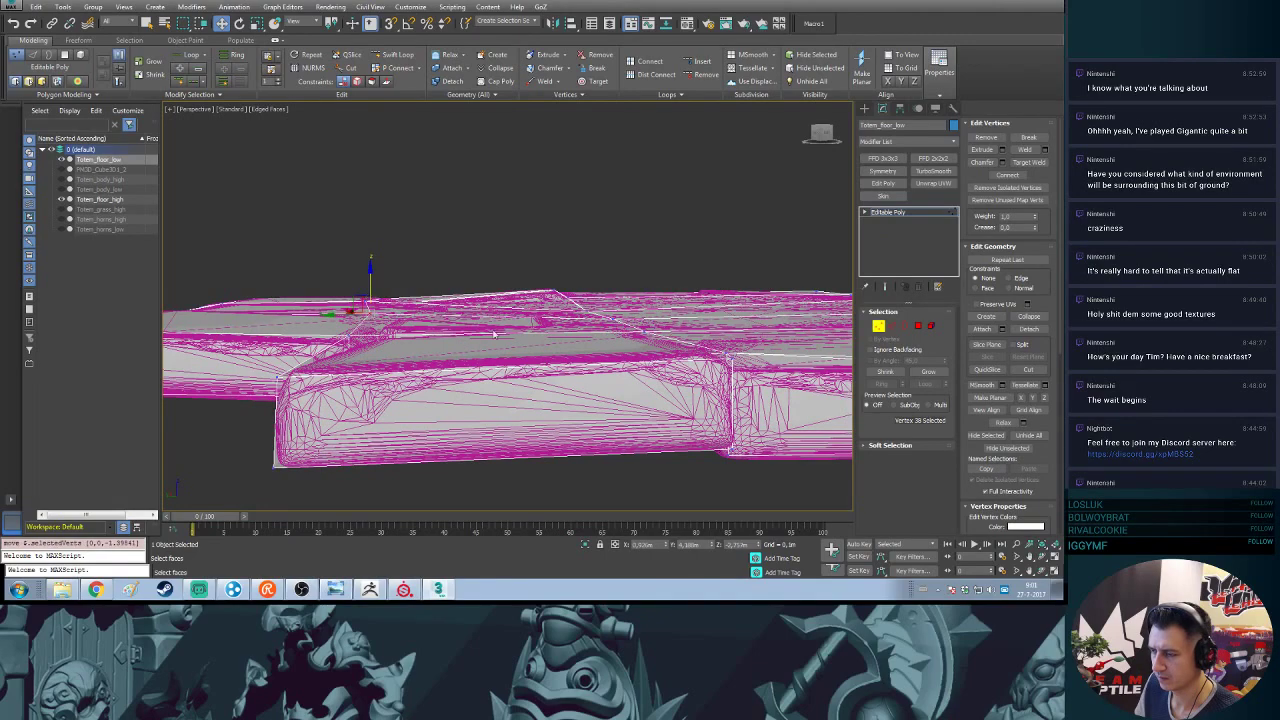
middle_click_drag(494, 334, 437, 330, "alt")
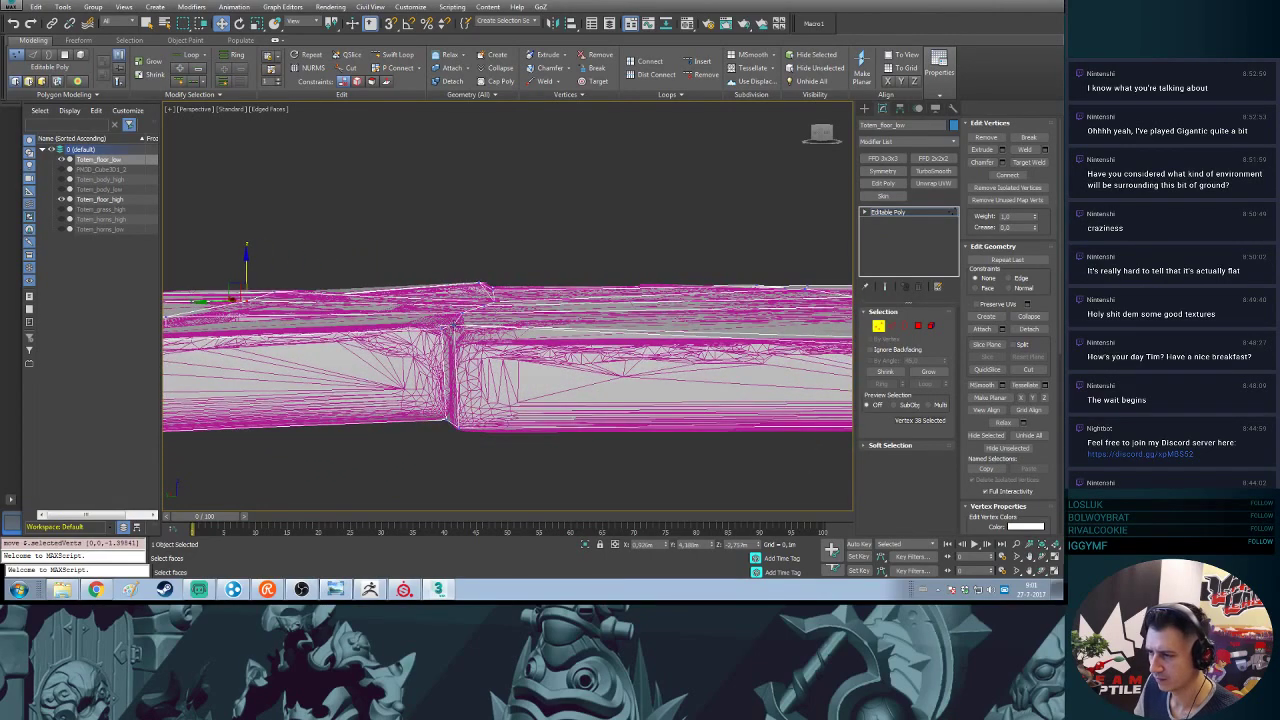
middle_click_drag(449, 280, 458, 334, "alt")
middle_click_drag(654, 334, 677, 370)
scroll(677, 370, "up", 2)
middle_click_drag(434, 320, 527, 277, "alt")
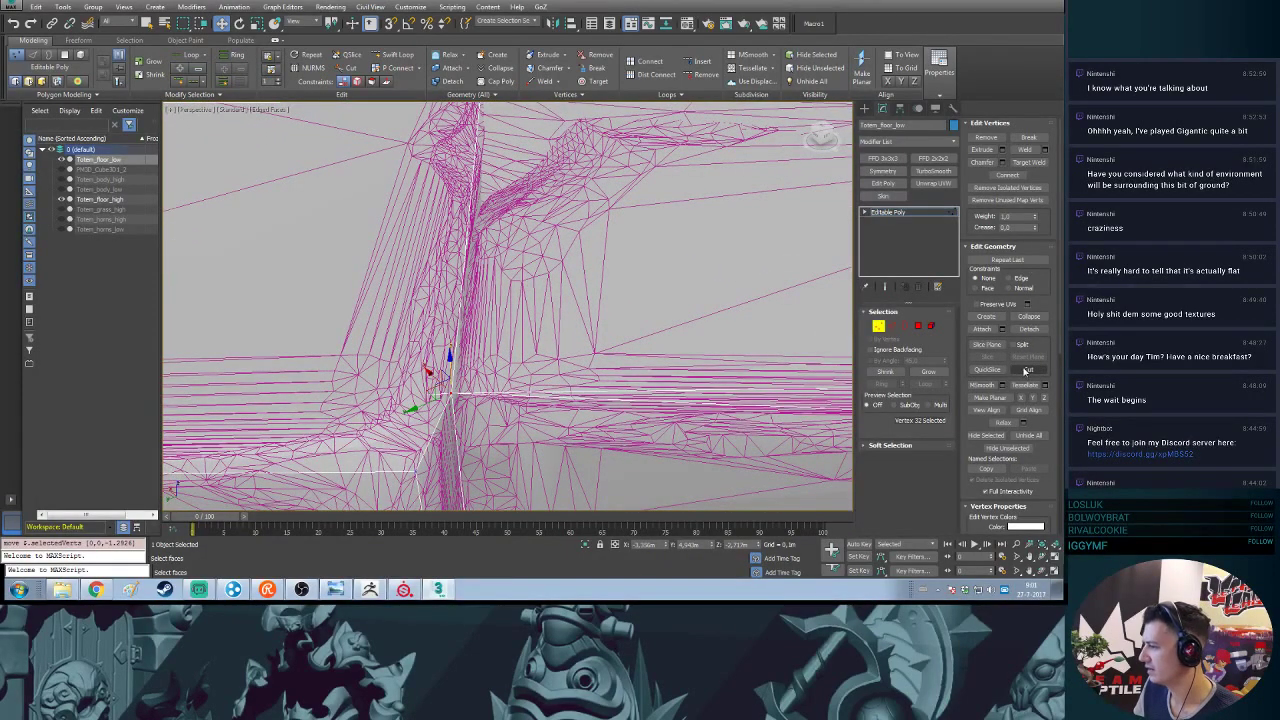
- Cut a new edge along the tile gap to the floor's top border beside the recessed corner
middle_click_drag(567, 253, 574, 288)
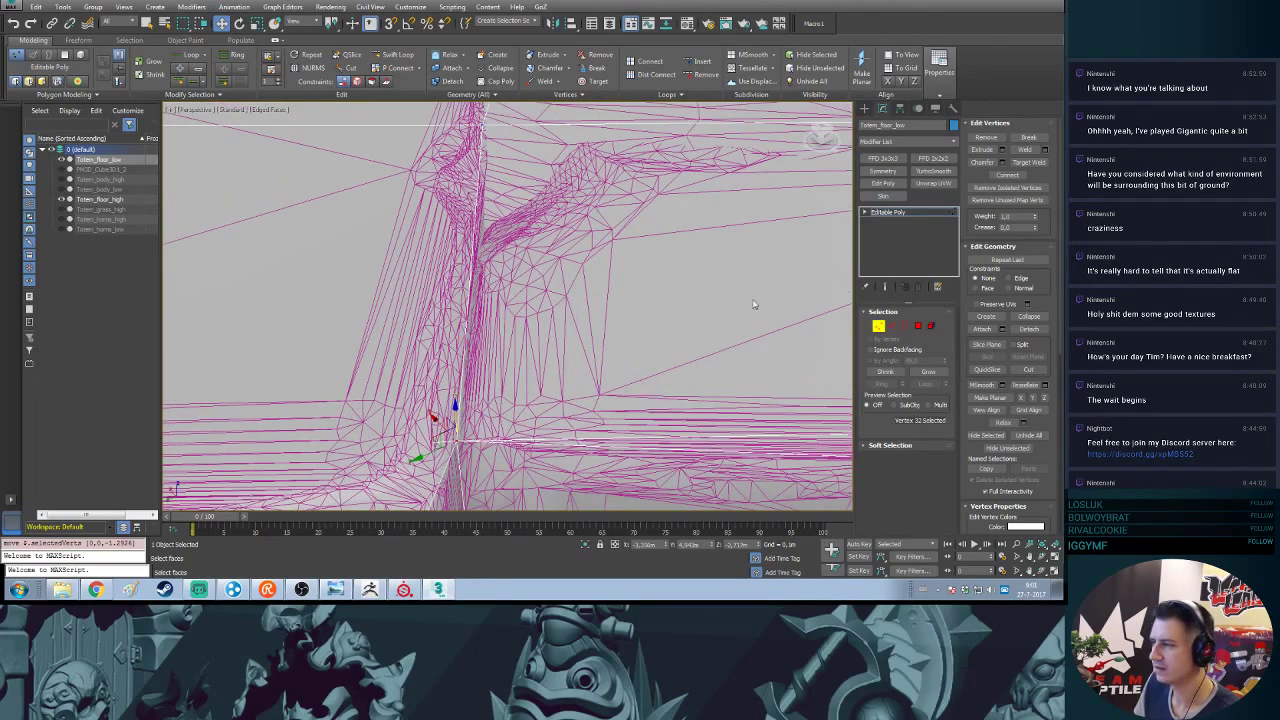
left_click(1024, 370)
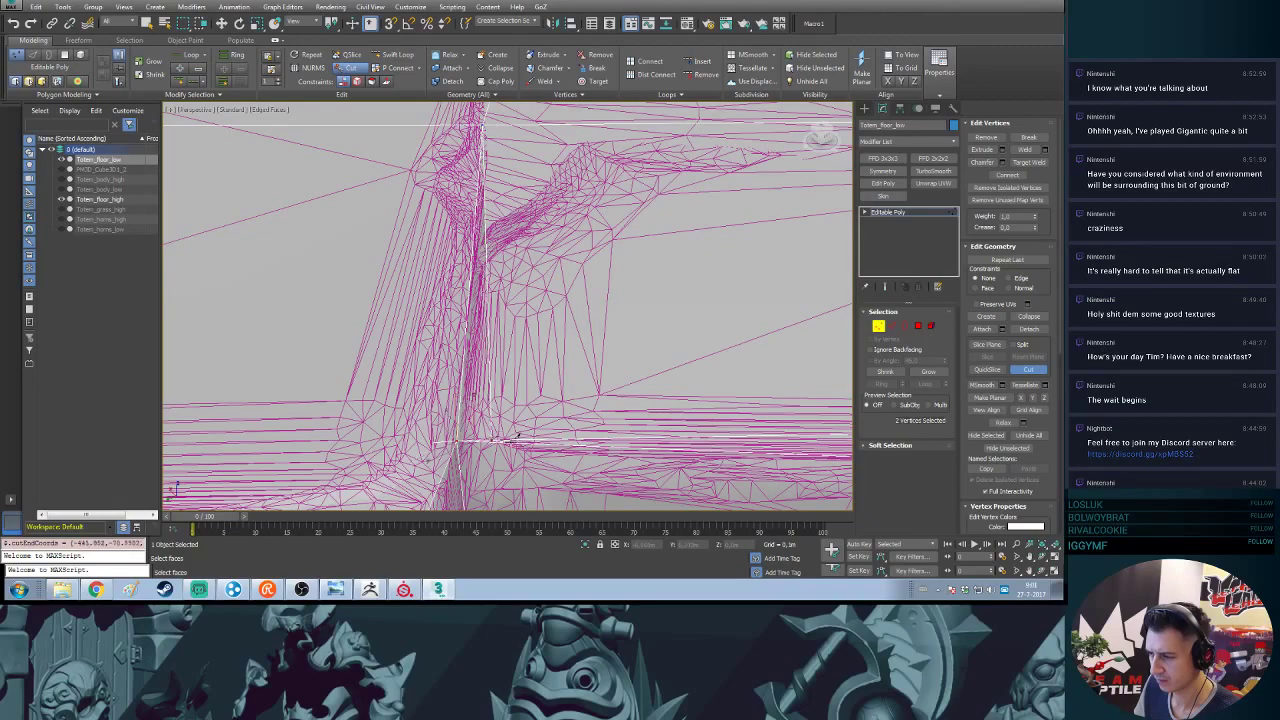
middle_click_drag(532, 431, 576, 335, "alt")
scroll(585, 310, "up", 3)
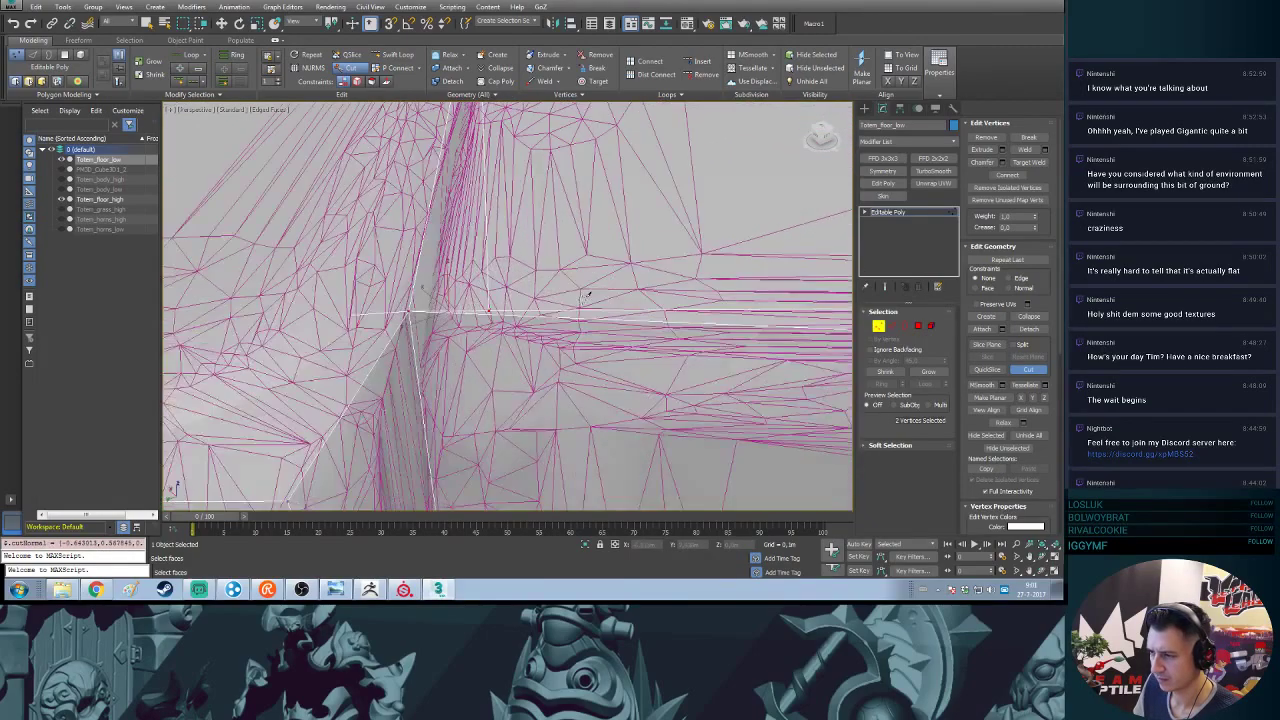
scroll(480, 300, "up", 5)
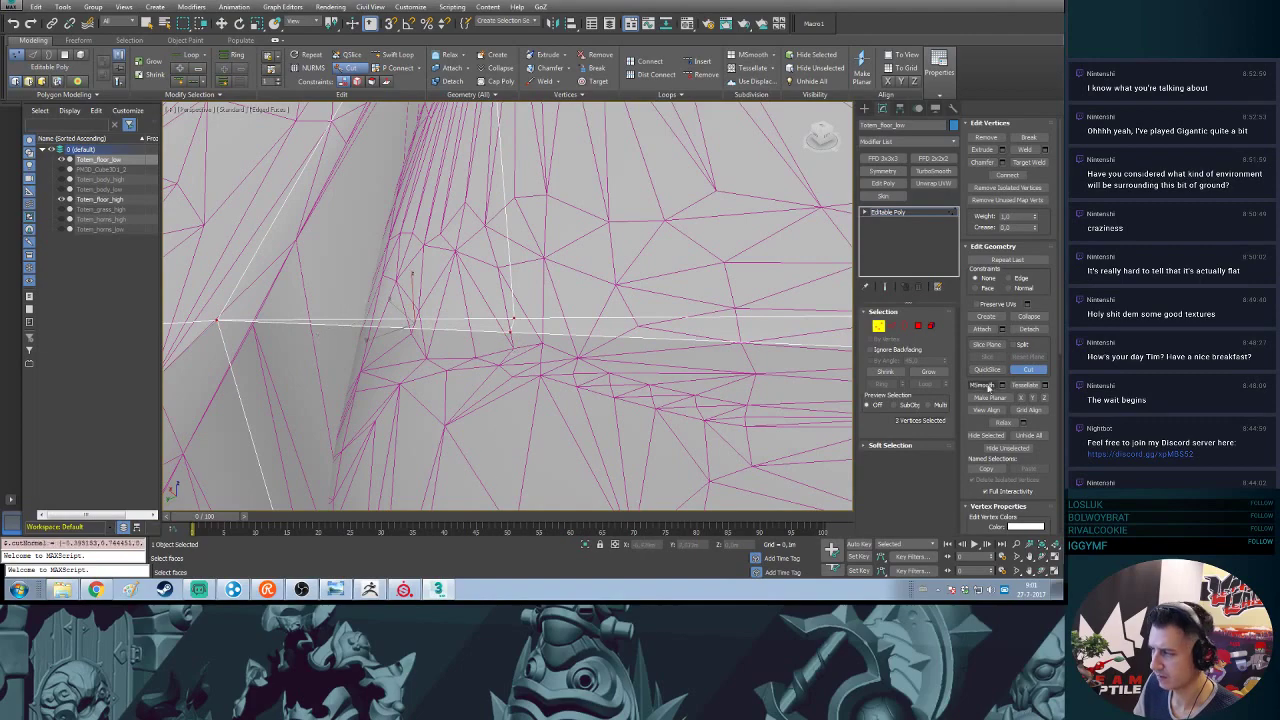
- Target-weld the stray vertex on the top border to the neighbouring vertex left by the cut
left_click(1028, 163)
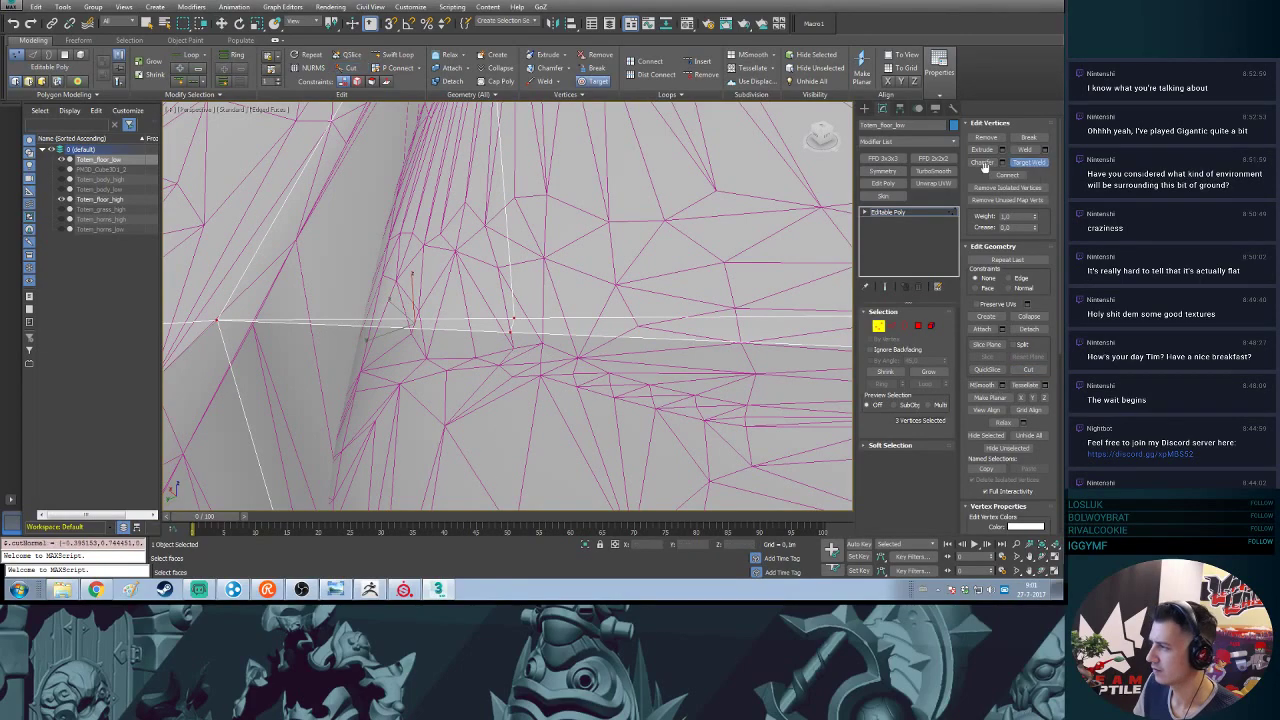
left_click(516, 318)
left_click(510, 331)
scroll(510, 368, "down", 6)
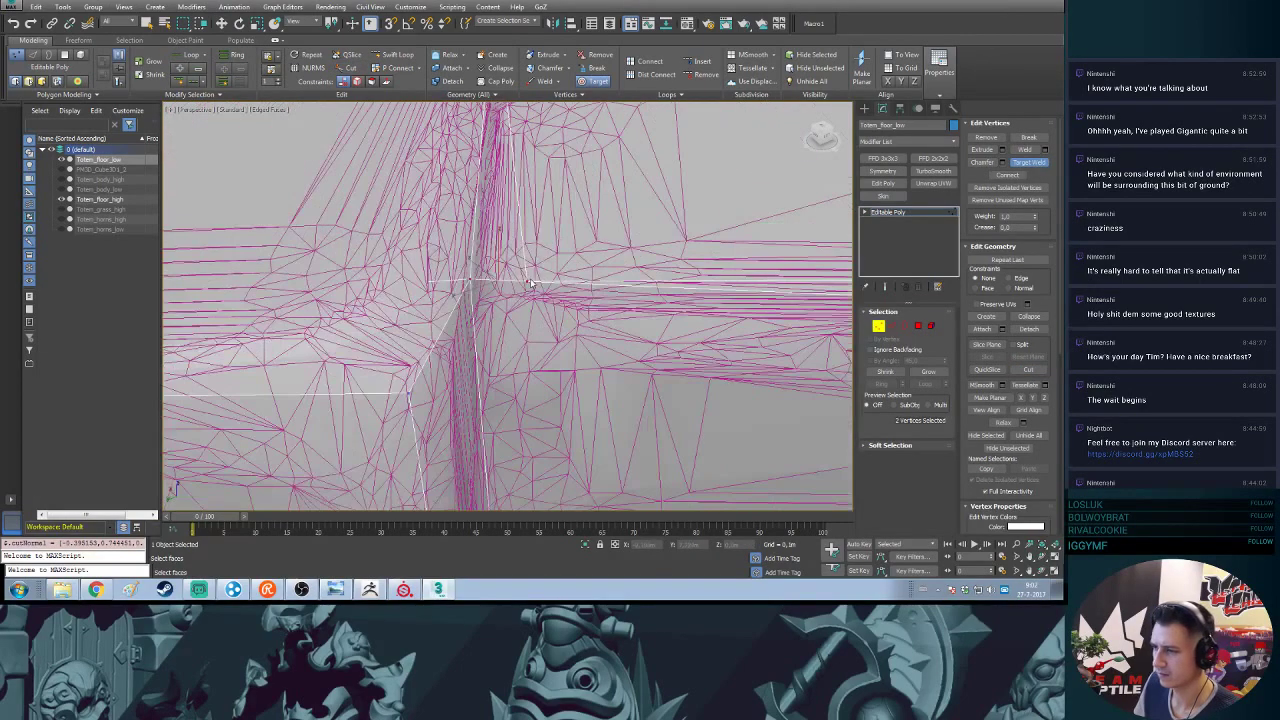
- Align the welded top vertex beside the recessed corner with the adjacent high-poly tile's corner in height and horizontal position
middle_click_drag(527, 282, 540, 250, "alt")
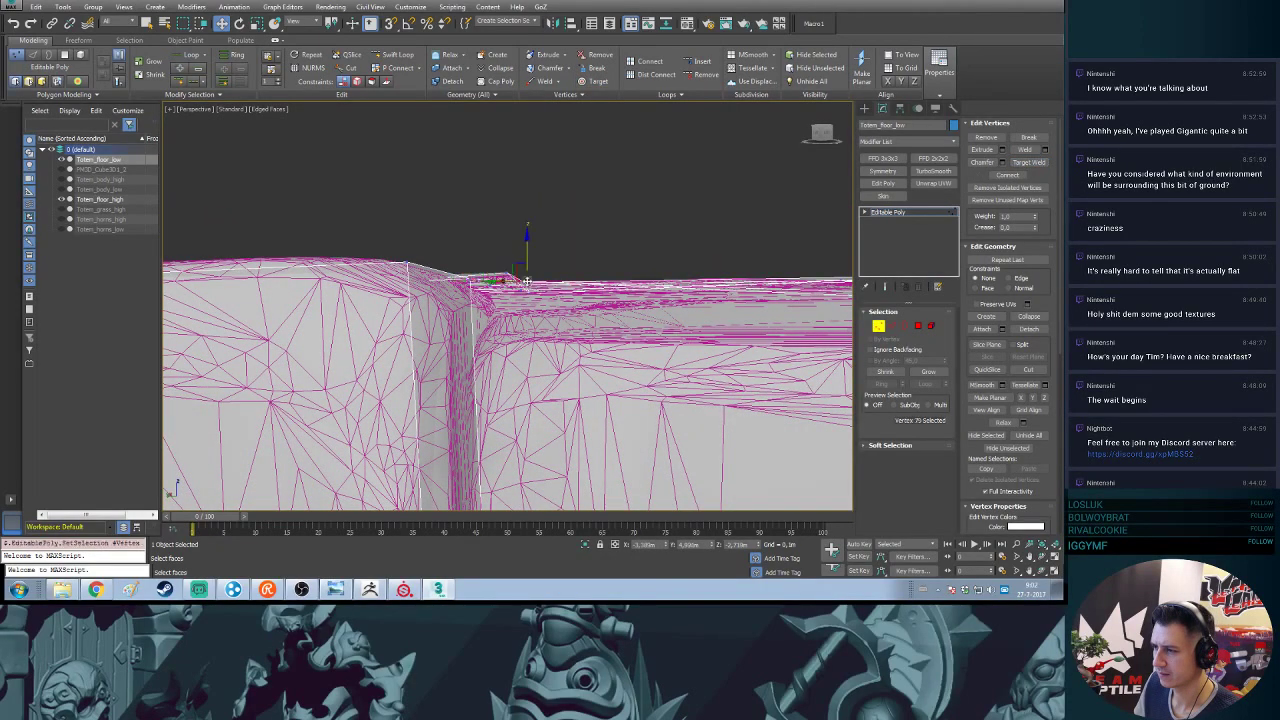
middle_click_drag(524, 256, 424, 388, "alt")
left_click_drag(536, 305, 547, 317)
middle_click_drag(546, 316, 530, 357, "alt")
left_click_drag(549, 347, 557, 329)
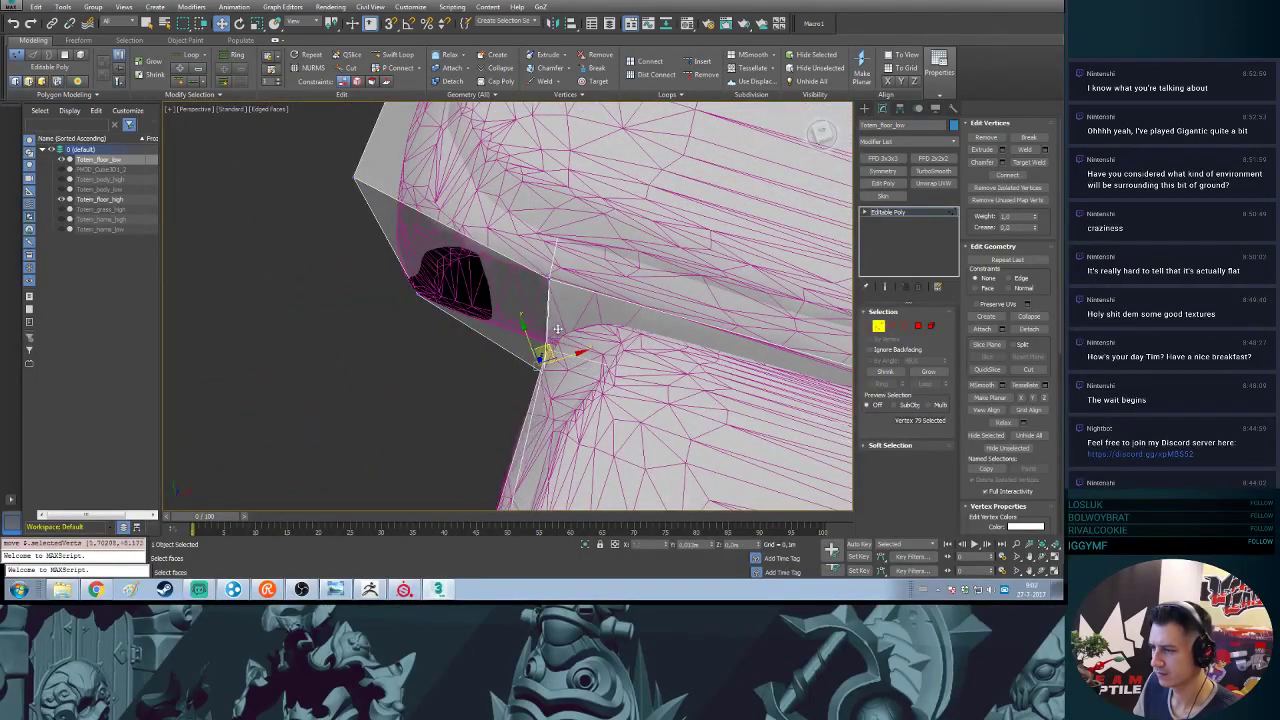
mouse_move(562, 322)
middle_mouse_down("alt")
mouse_move(555, 335)
mouse_move(570, 315)
mouse_move(568, 330)
middle_mouse_up("alt")
left_click_drag(566, 327, 560, 310)
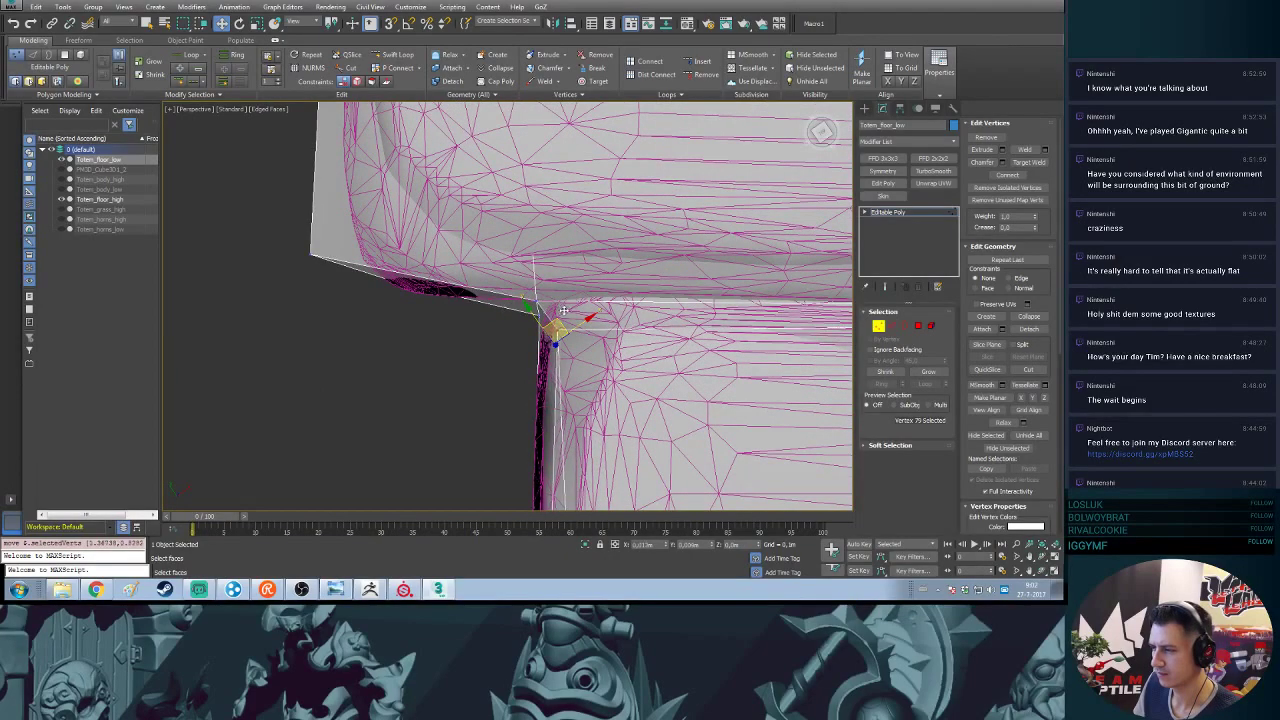
mouse_move(564, 311)
middle_mouse_down("alt")
mouse_move(530, 314)
mouse_move(574, 320)
middle_mouse_up("alt")
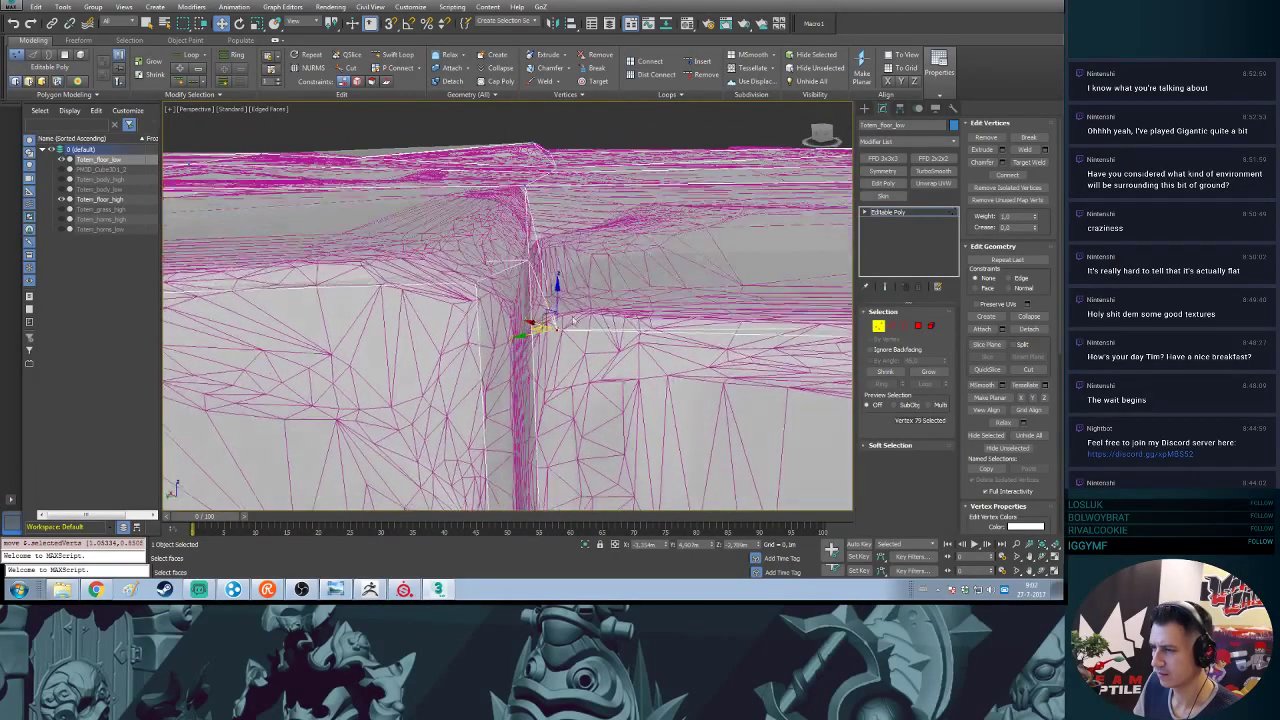
- Connect the aligned top vertex to the bottom corner vertex and cut another edge down the recessed side wall
middle_click_drag(513, 257, 580, 301, "alt")
left_click(534, 501, "ctrl")
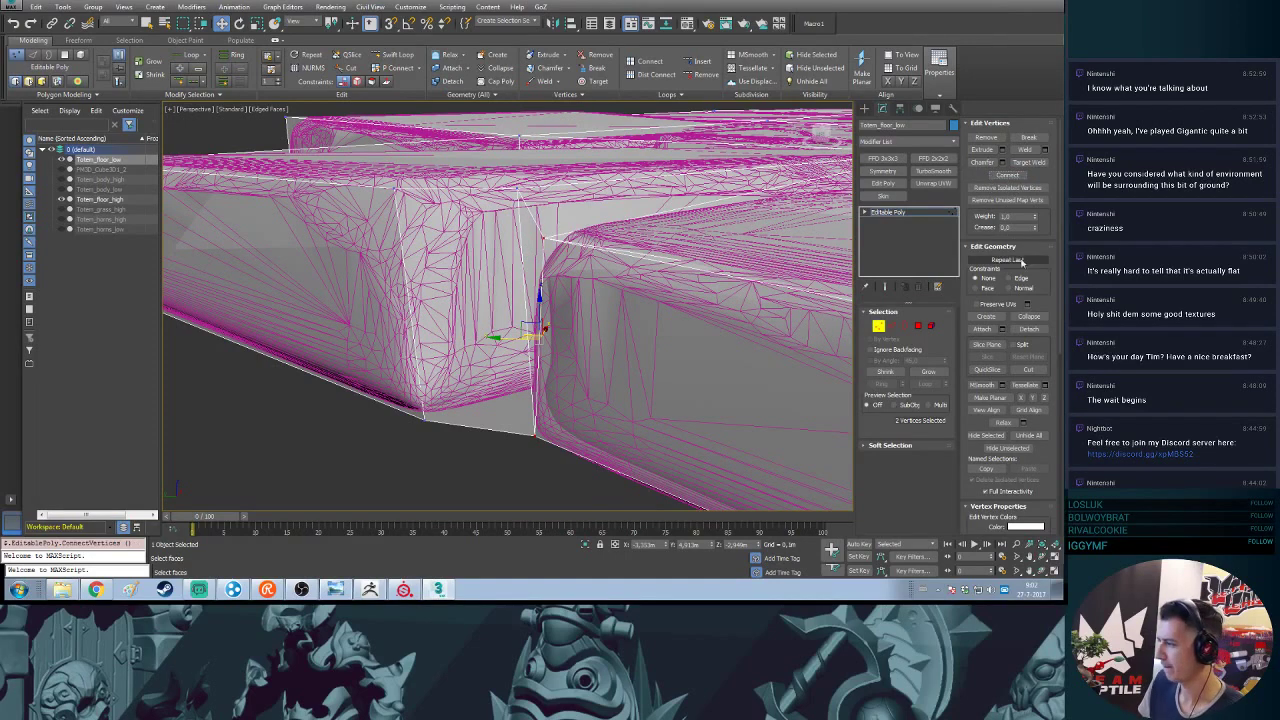
left_click(1028, 369)
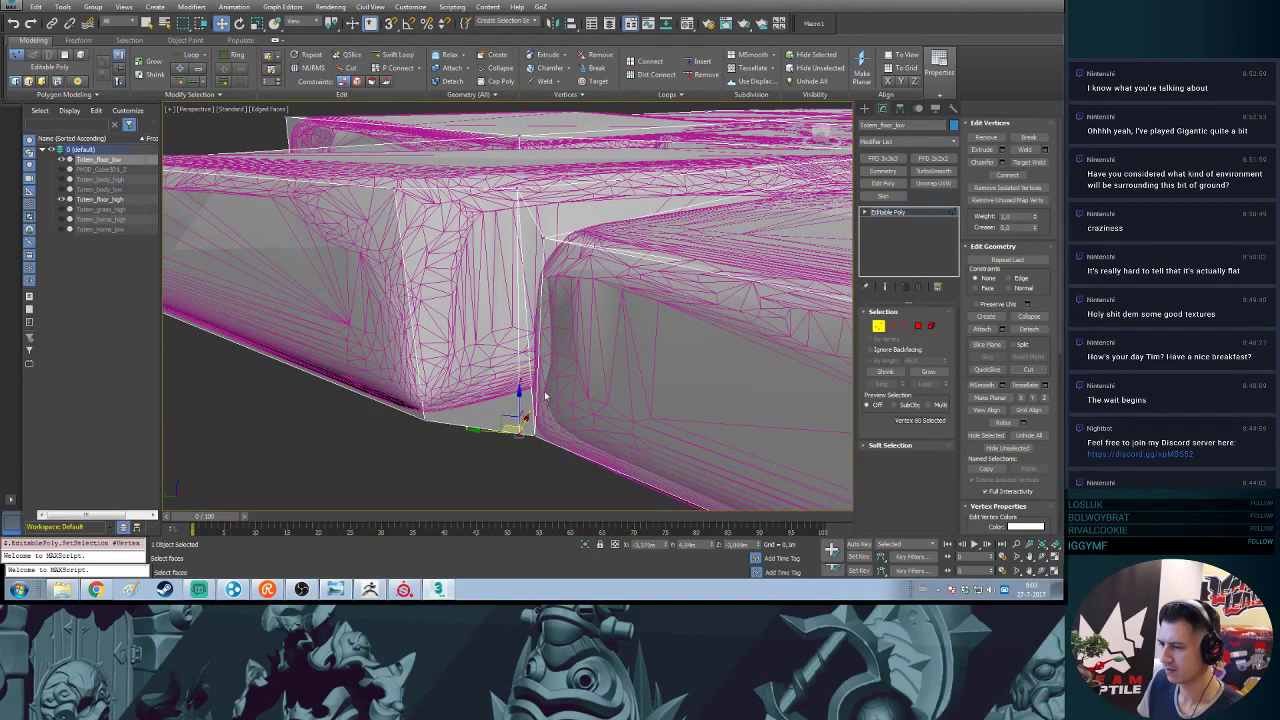
- Raise the newly cut bottom vertex and shift it horizontally to follow the high-poly recess
middle_click_drag(545, 397, 537, 426, "alt")
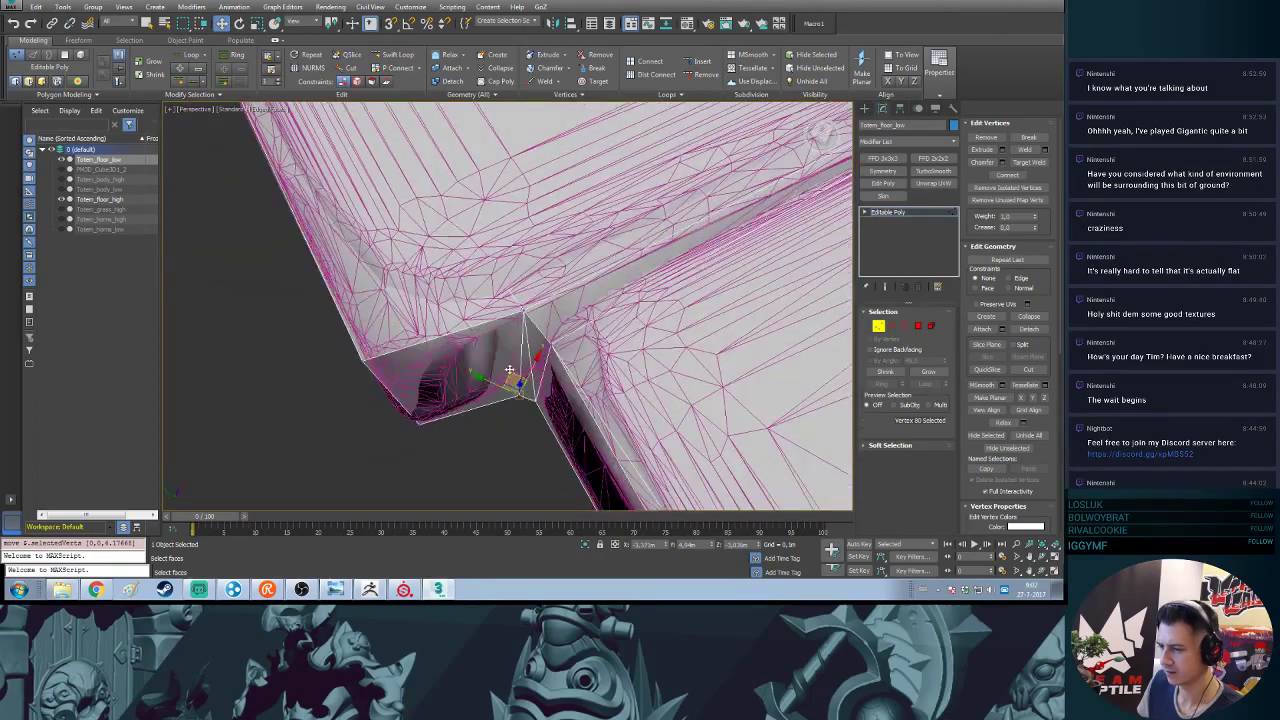
left_click_drag(509, 370, 516, 365)
middle_click_drag(513, 368, 542, 326, "alt")
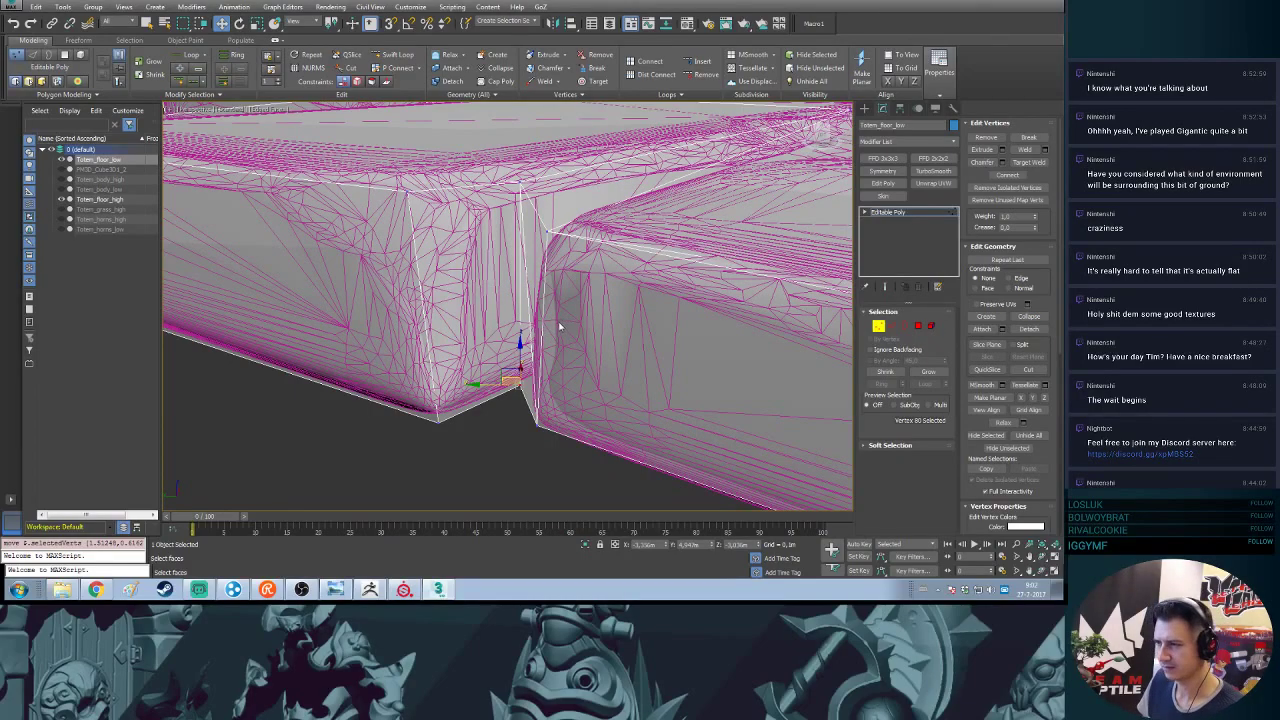
- Replace the diagonal edge on the recessed side wall with one connecting the raised bottom vertex to the adjacent tile's top vertex
mouse_move(544, 325)
middle_mouse_down("alt")
mouse_move(548, 345)
mouse_move(556, 335)
mouse_move(528, 314)
middle_mouse_up("alt")
key("2")
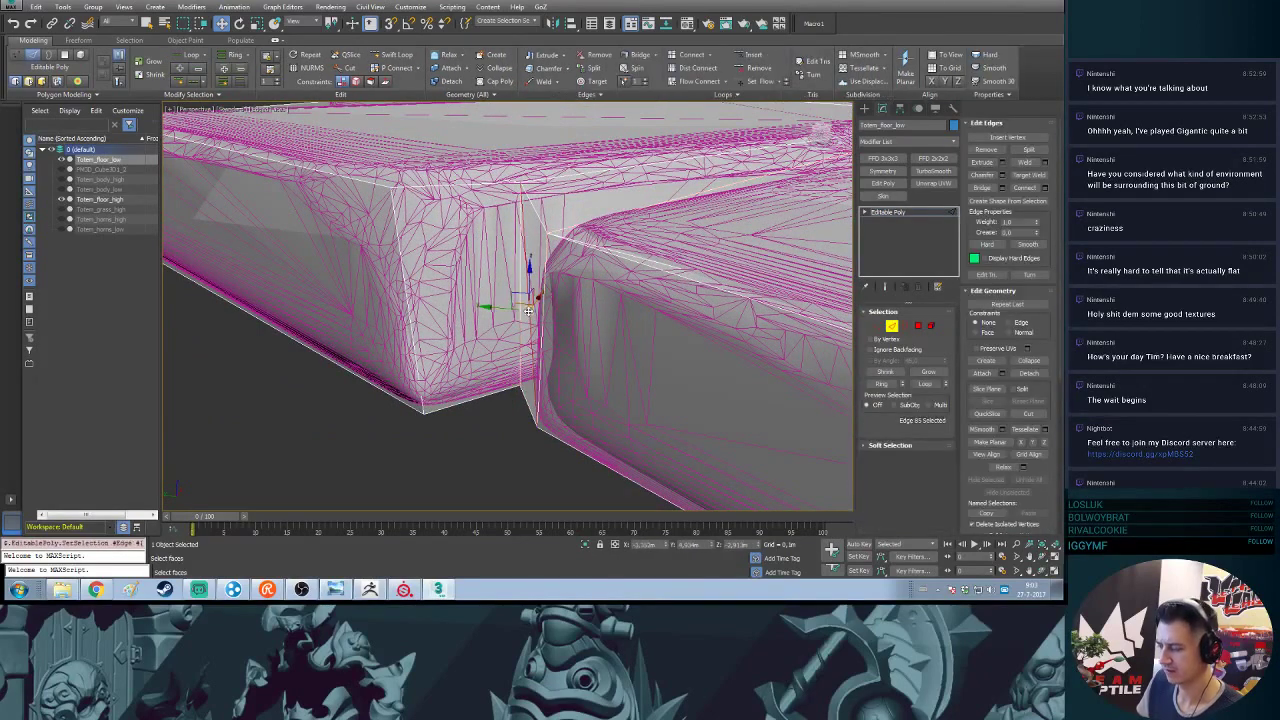
key("1")
left_click(521, 374)
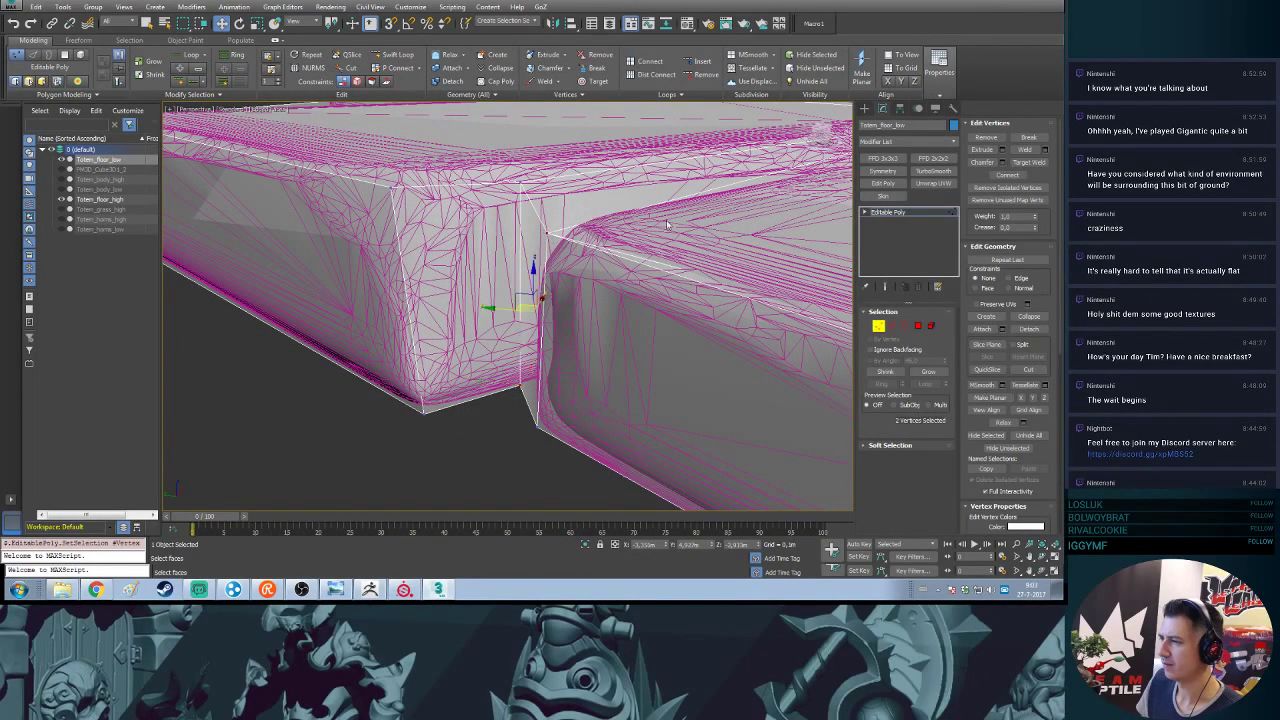
middle_click_drag(660, 315, 623, 295, "alt")
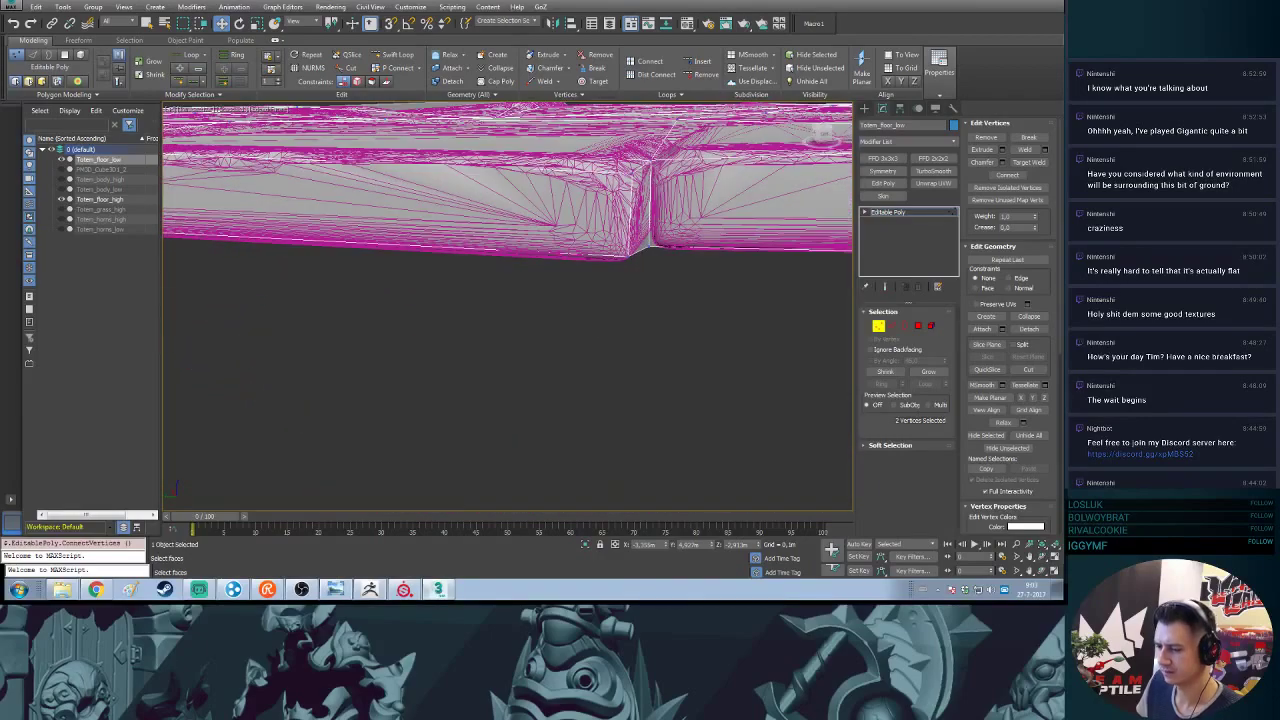
- Switch to Substance Painter and examine the floor tiles' side walls and corners under rotated lighting, then return to 3ds Max
key("alt+Tab")
mouse_move(555, 393)
left_mouse_down("alt")
mouse_move(545, 400)
mouse_move(566, 354)
mouse_move(531, 357)
mouse_move(672, 367)
mouse_move(566, 366)
mouse_move(500, 326)
mouse_move(452, 337)
mouse_move(651, 371)
mouse_move(460, 351)
mouse_move(543, 357)
mouse_move(591, 394)
mouse_move(602, 393)
mouse_move(565, 366)
mouse_move(429, 354)
mouse_move(563, 349)
mouse_move(491, 300)
mouse_move(471, 363)
mouse_move(537, 386)
mouse_move(566, 355)
mouse_move(499, 358)
mouse_move(555, 302)
mouse_move(461, 338)
left_mouse_up("alt")
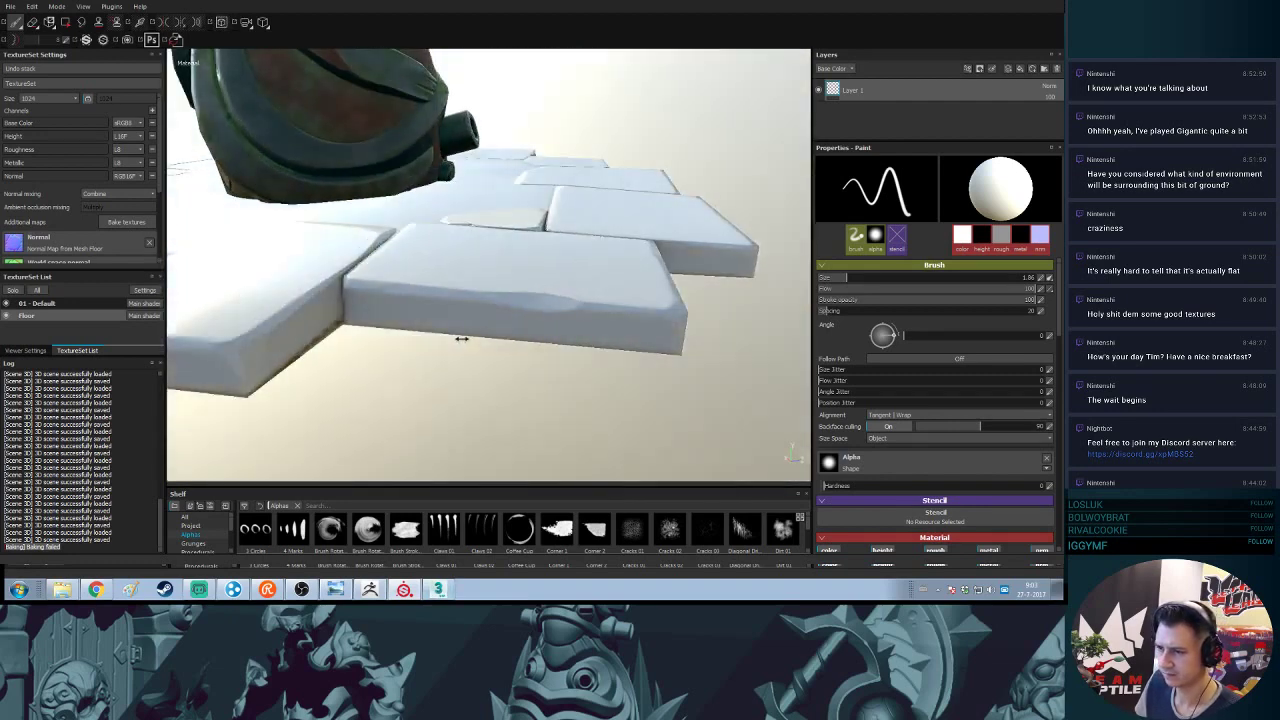
right_click_drag(461, 338, 461, 343, "shift")
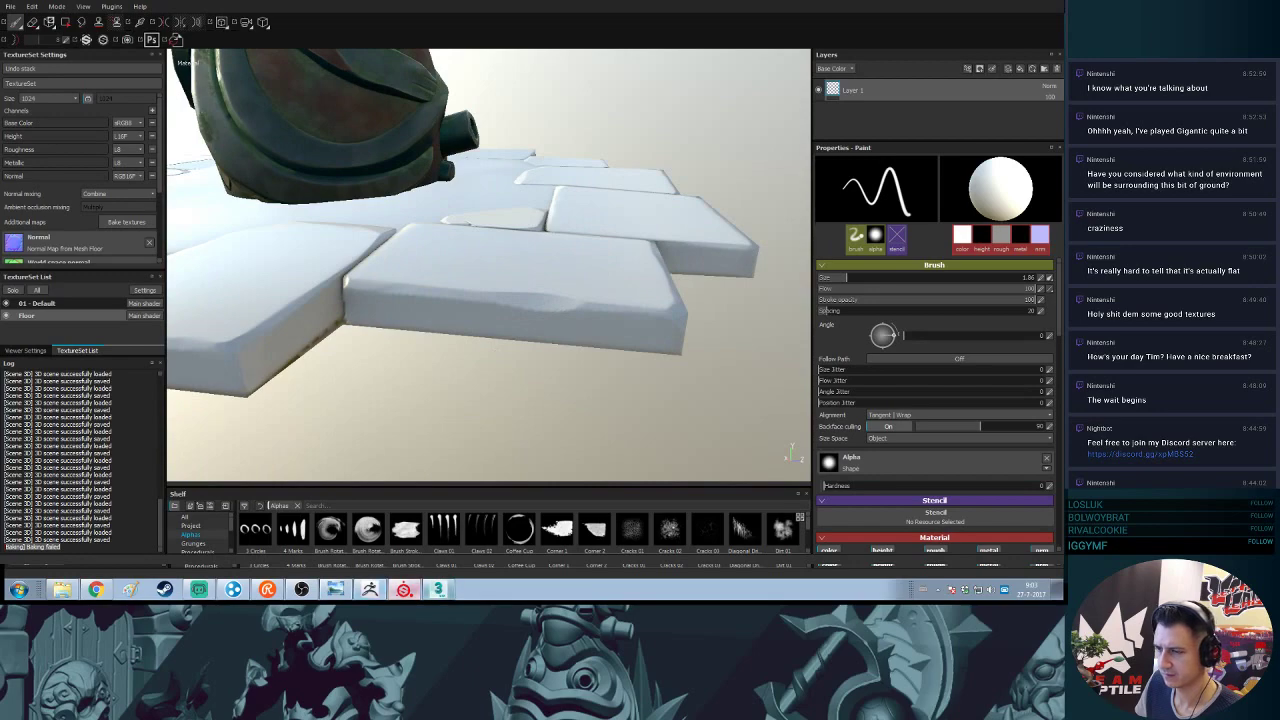
key("alt+Tab")
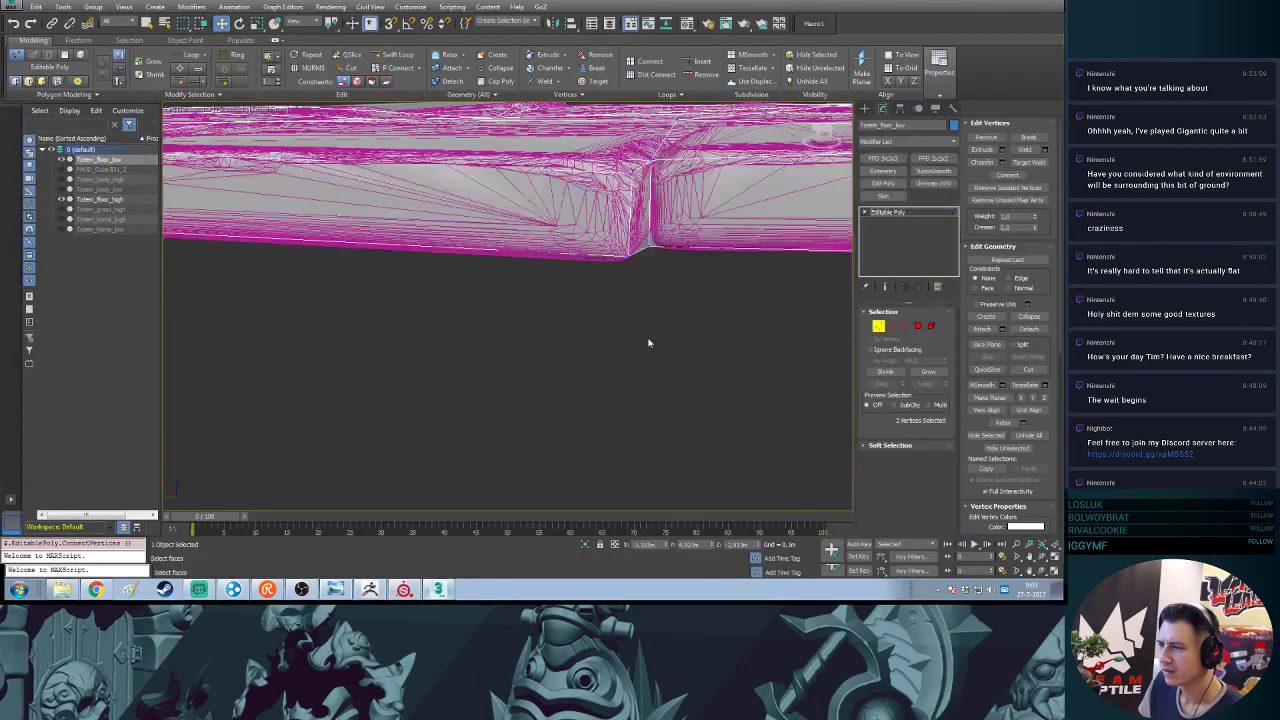
- Shift the bottom vertex at another recessed tile corner horizontally to line up with the high-poly recess
mouse_move(649, 343)
middle_mouse_down("alt")
mouse_move(703, 323)
mouse_move(517, 257)
mouse_move(551, 257)
middle_mouse_up("alt")
scroll(554, 261, "down", 4)
scroll(553, 287, "up", 5)
scroll(553, 287, "down", 8)
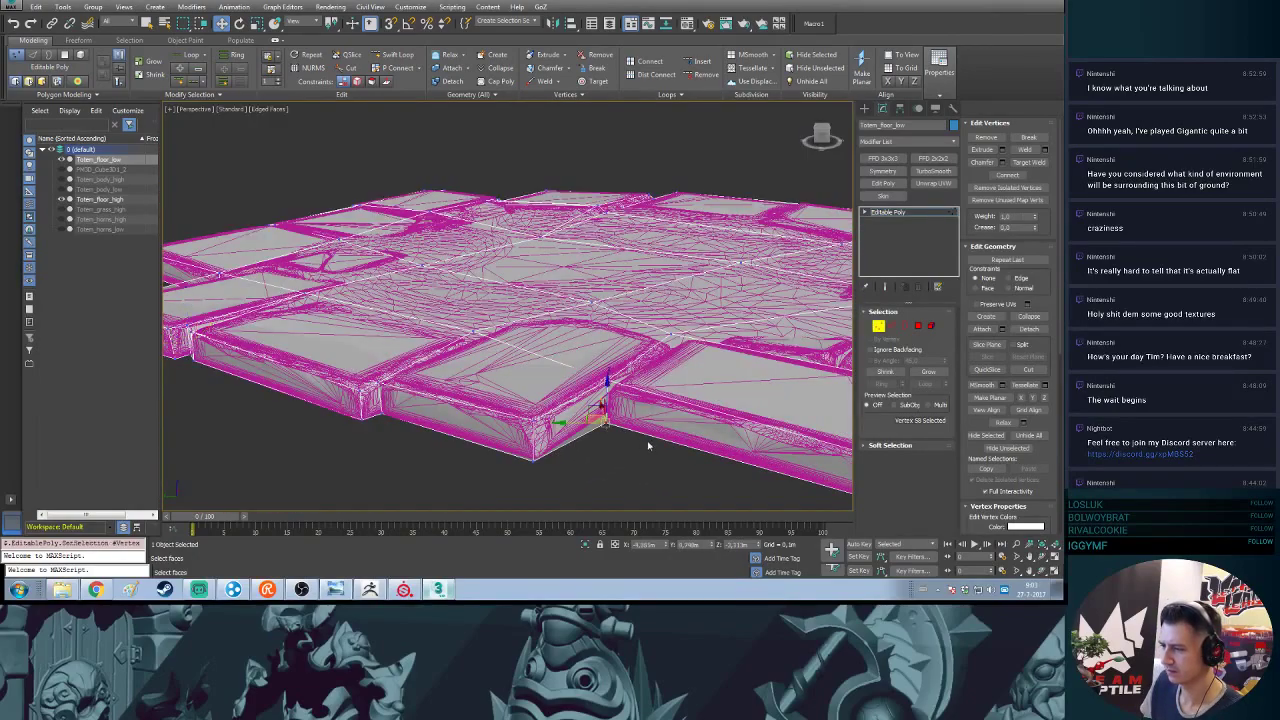
key("z")
scroll(483, 335, "down", 5)
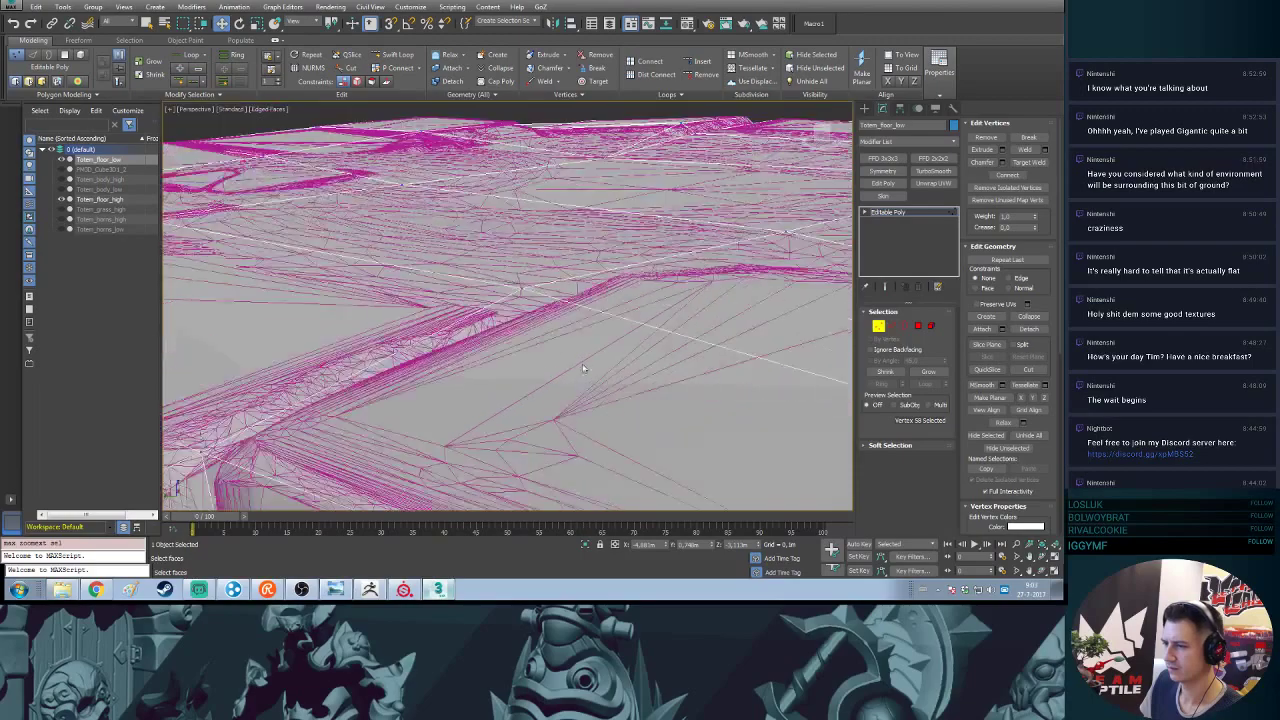
mouse_move(583, 368)
middle_mouse_down("alt")
mouse_move(611, 289)
mouse_move(509, 357)
mouse_move(584, 341)
mouse_move(700, 354)
mouse_move(574, 374)
mouse_move(586, 352)
mouse_move(598, 372)
middle_mouse_up("alt")
scroll(600, 366, "down", 9)
middle_click_drag(687, 354, 613, 354)
scroll(613, 355, "up", 3)
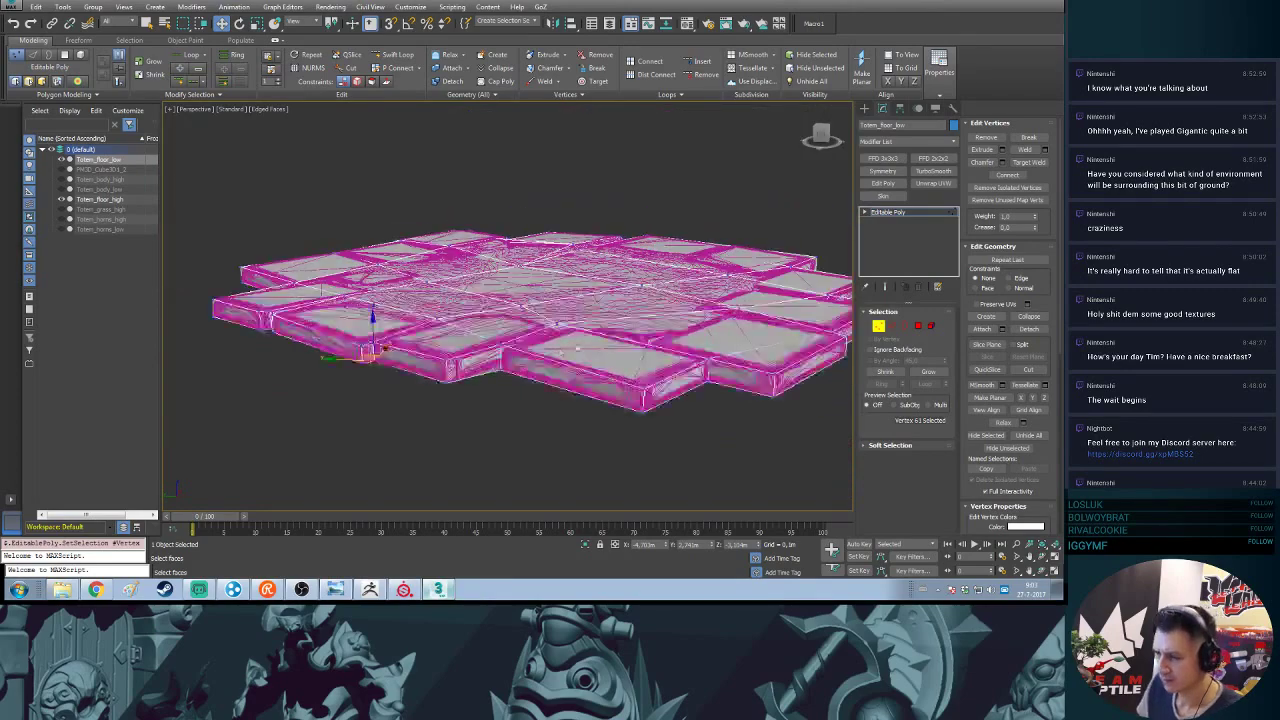
scroll(434, 437, "up", 3)
scroll(458, 410, "up", 5)
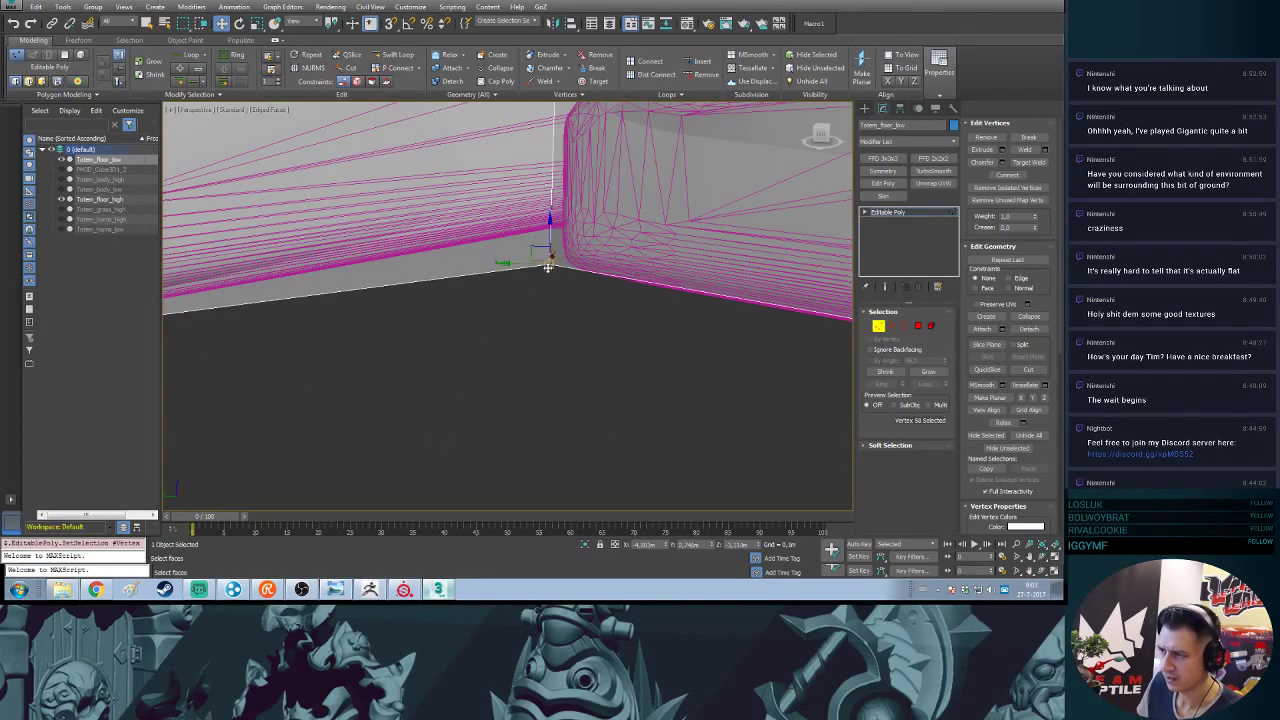
middle_click_drag(548, 267, 552, 313, "alt")
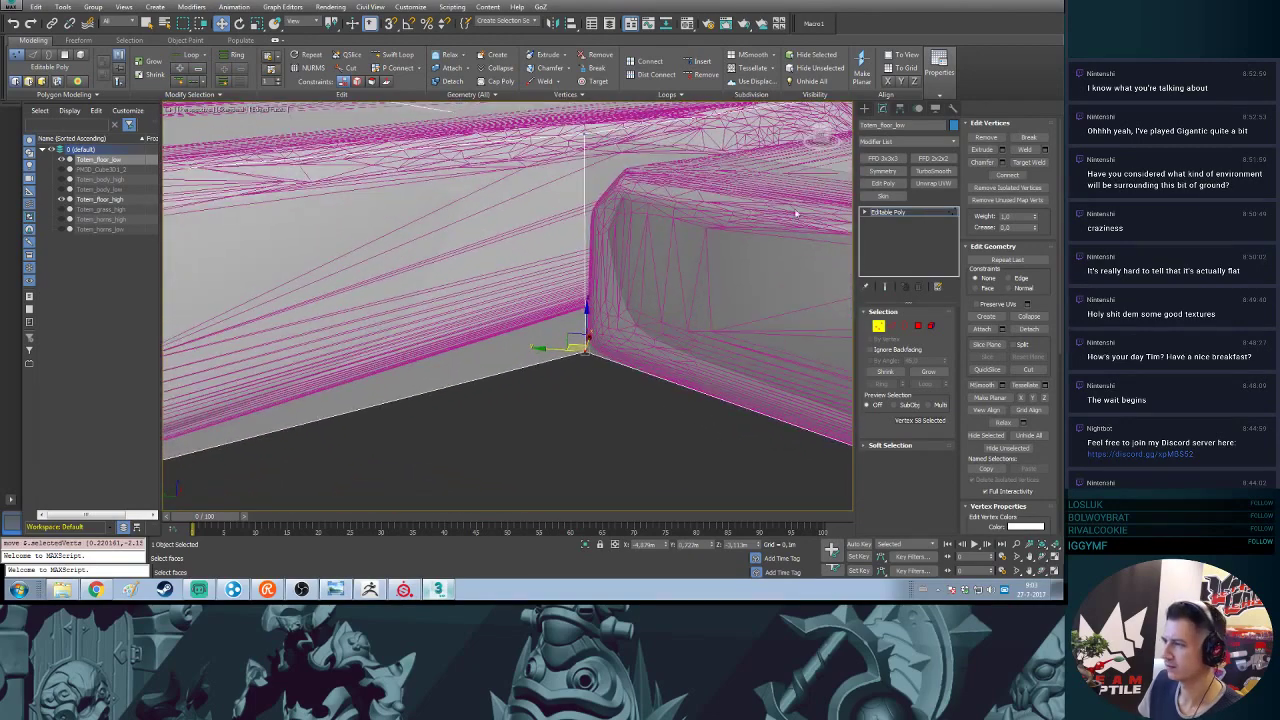
- Cut an edge from the top vertex down the wall beside the recessed corner and raise its new bottom vertex
left_click(1030, 370)
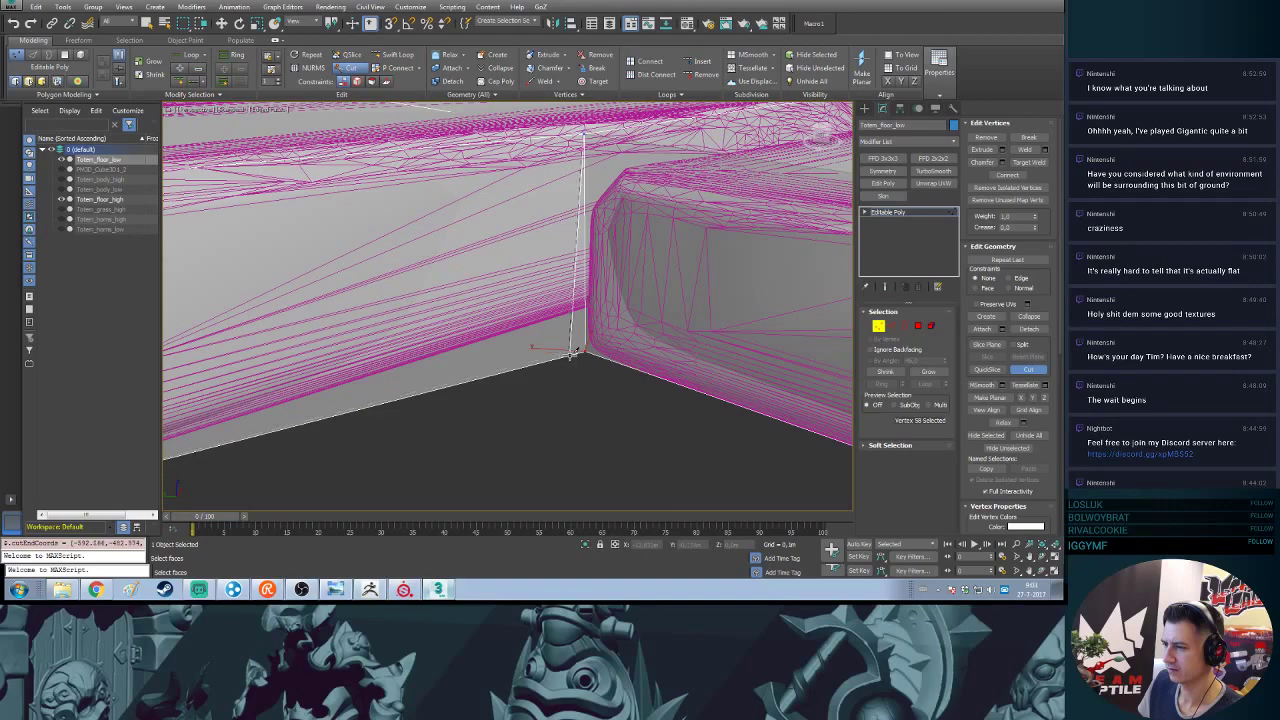
left_click(1027, 371)
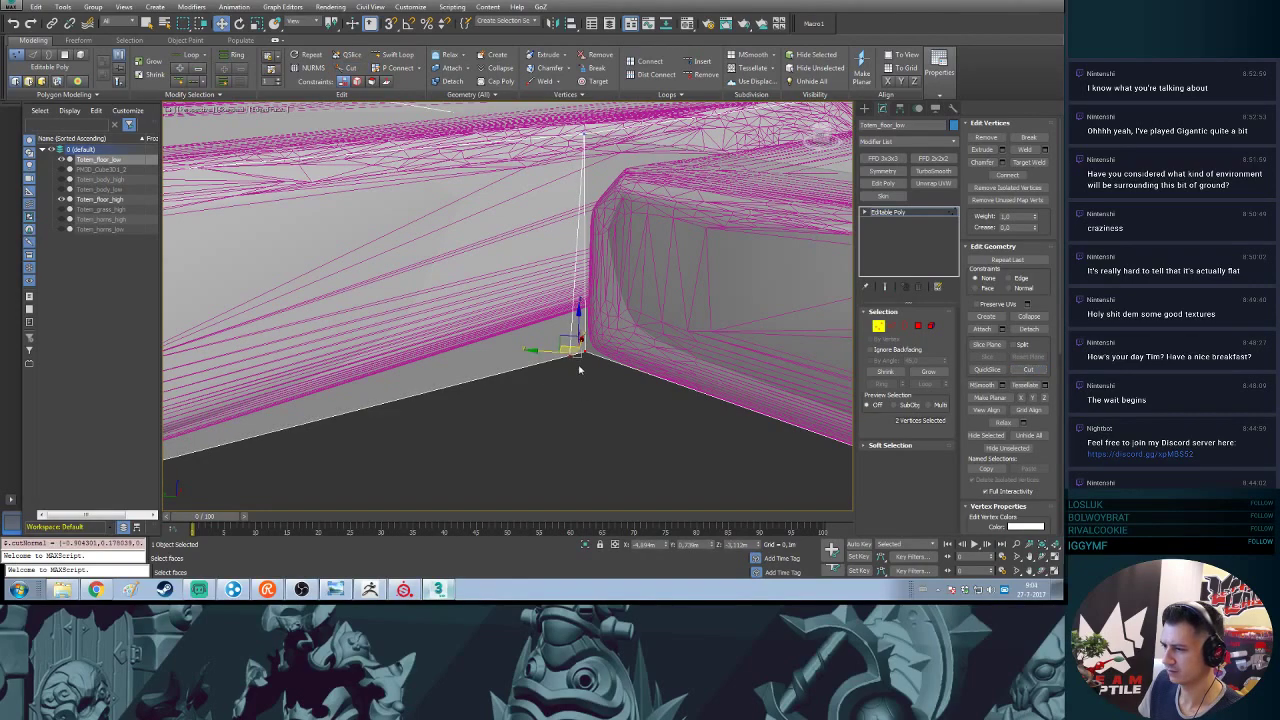
left_click_drag(569, 323, 570, 279)
- Shift the raised vertex and the neighbouring bottom corner vertex horizontally to follow the high-poly recess
middle_click_drag(570, 281, 522, 347, "alt")
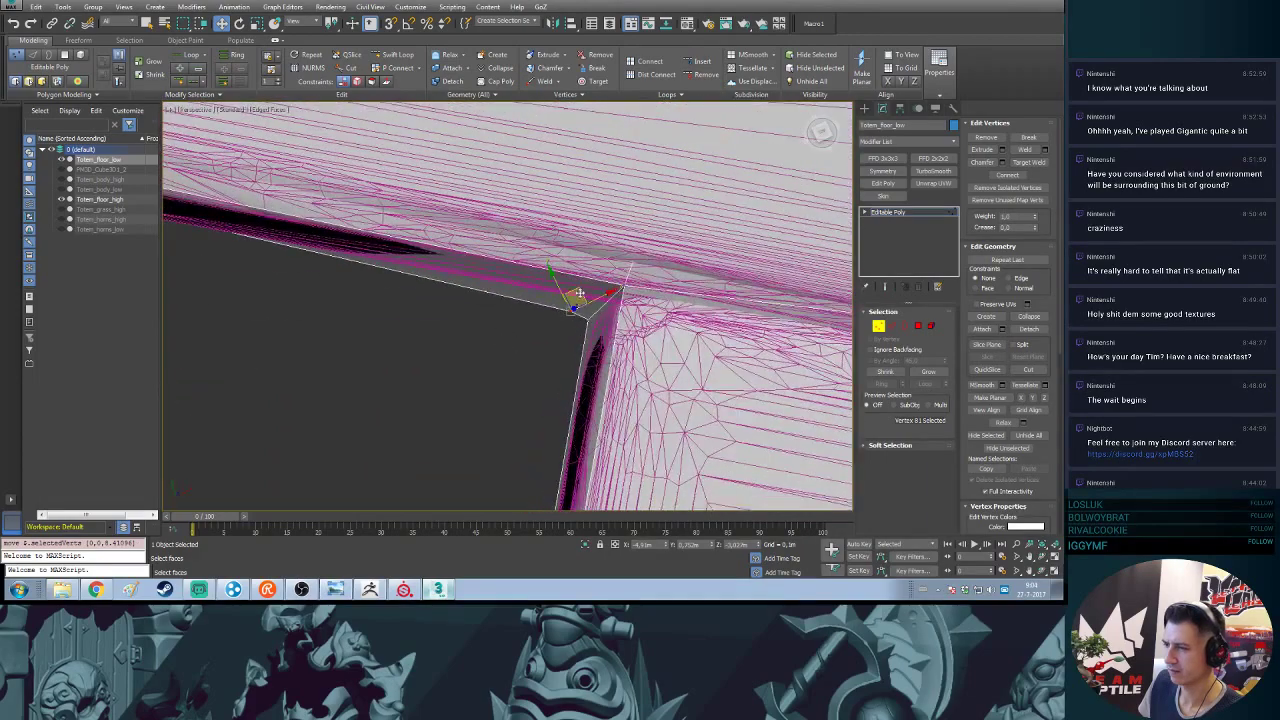
left_click_drag(578, 292, 594, 283)
middle_click_drag(599, 284, 594, 334, "alt")
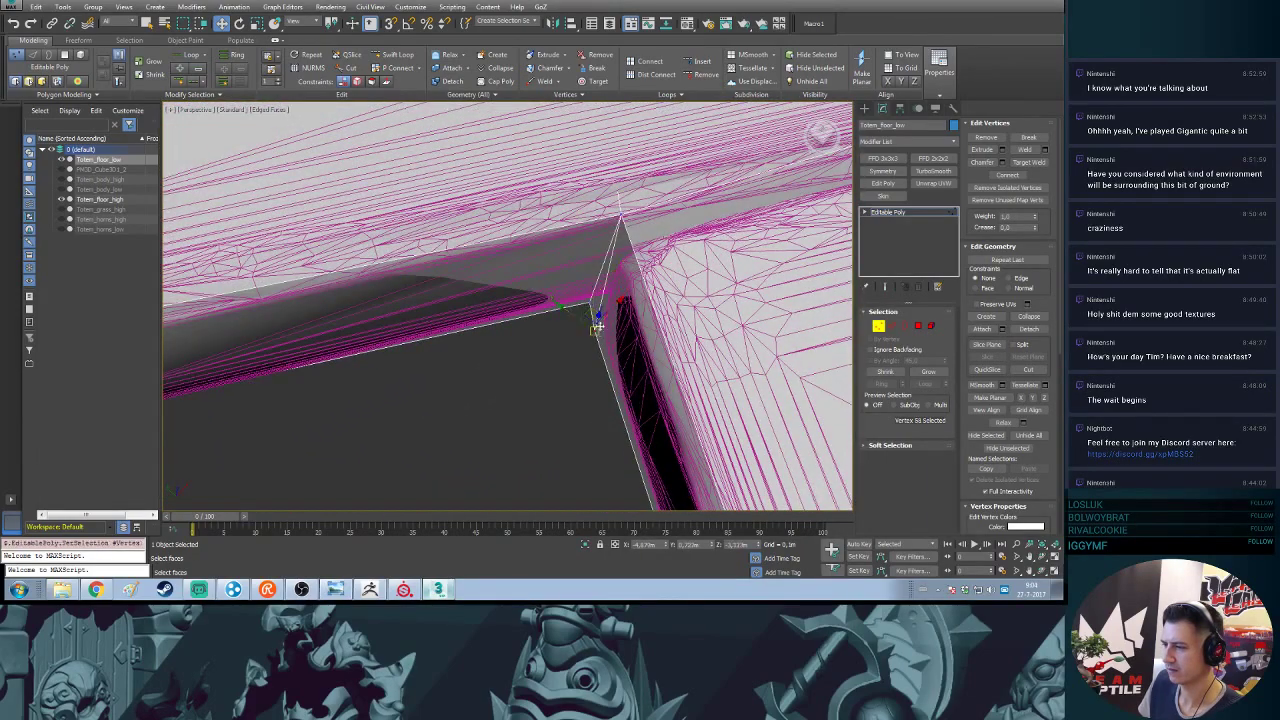
left_click_drag(590, 308, 592, 312)
- Move the inner top vertex to the high-poly tile's inner corner and lower it to the surface
scroll(592, 312, "down", 8)
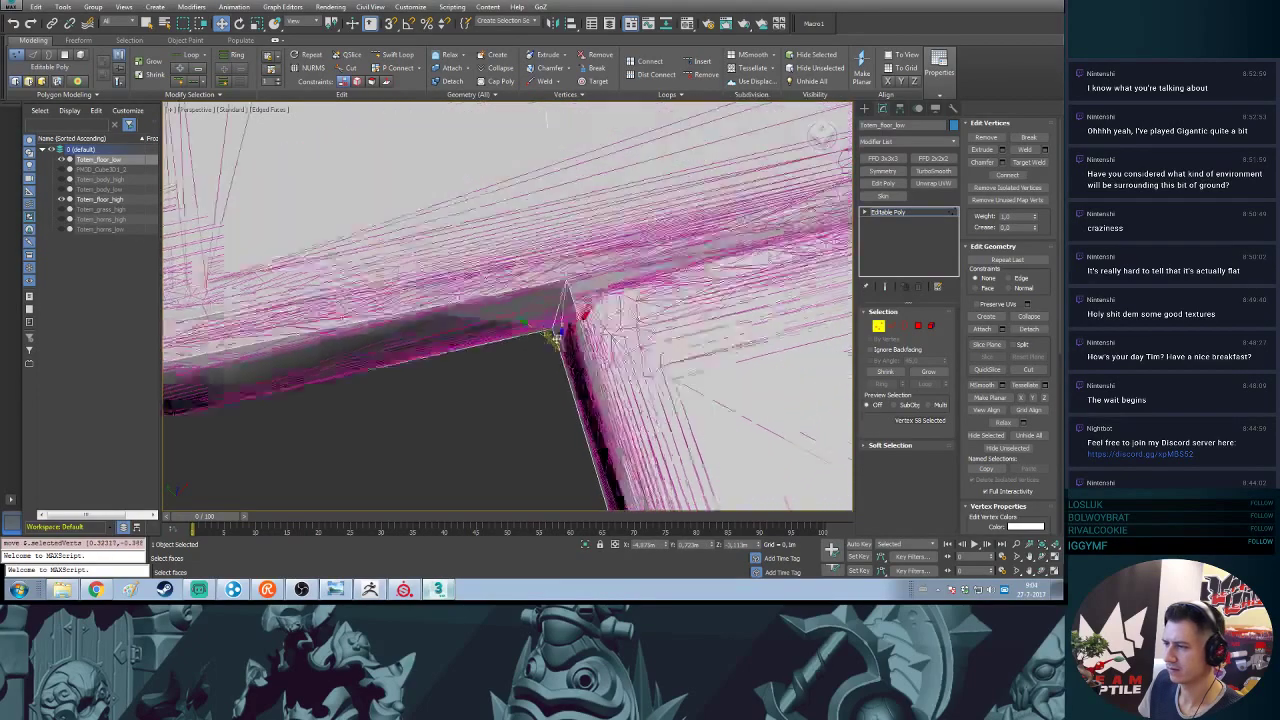
middle_click_drag(618, 398, 522, 331)
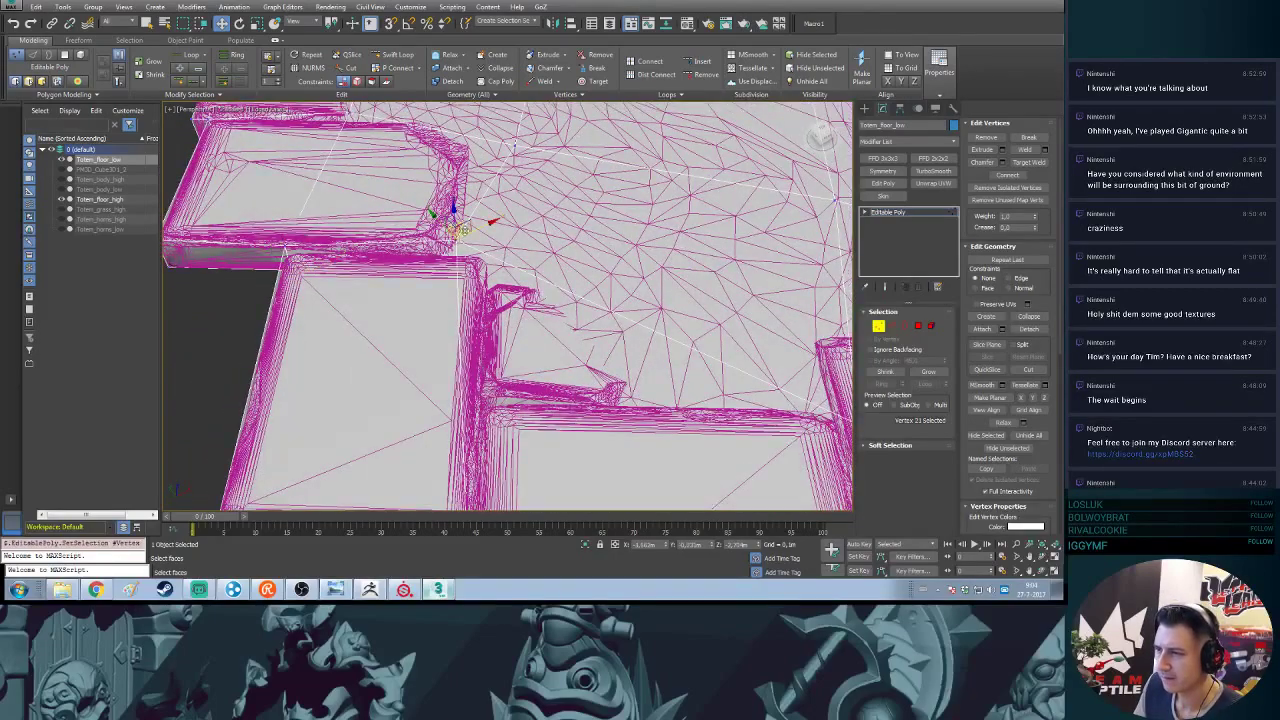
middle_click_drag(494, 242, 576, 294, "alt")
middle_click_drag(564, 299, 680, 296, "alt")
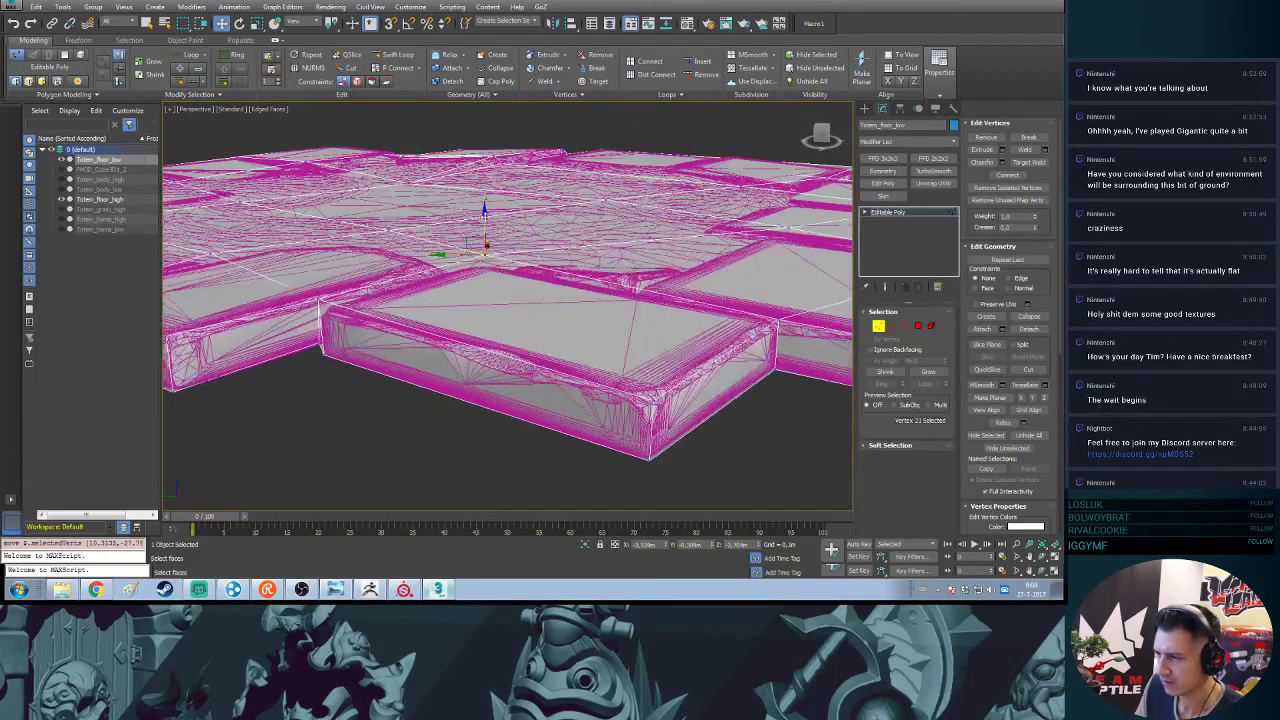
left_click_drag(486, 218, 486, 232)
- Cut across the low-poly top between the inner tile corners, adding a vertex at the gap junction beside the broken tile piece
middle_click_drag(690, 228, 626, 293, "alt")
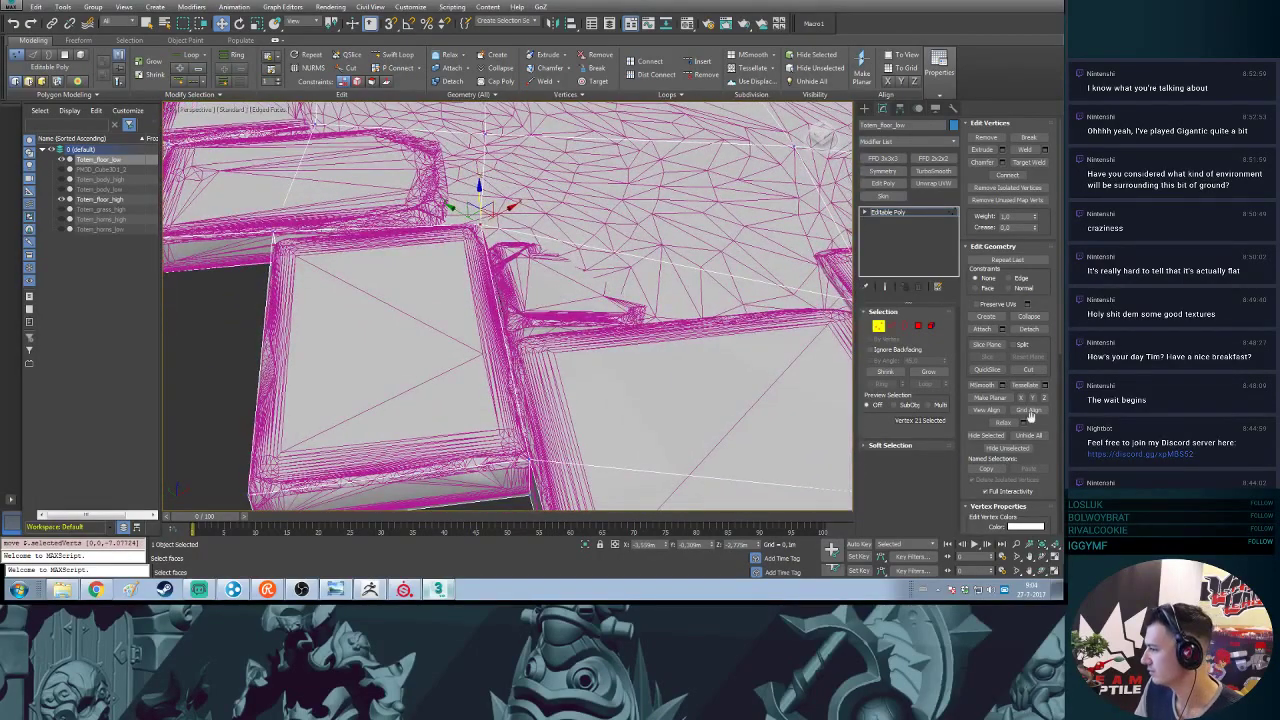
left_click(1027, 369)
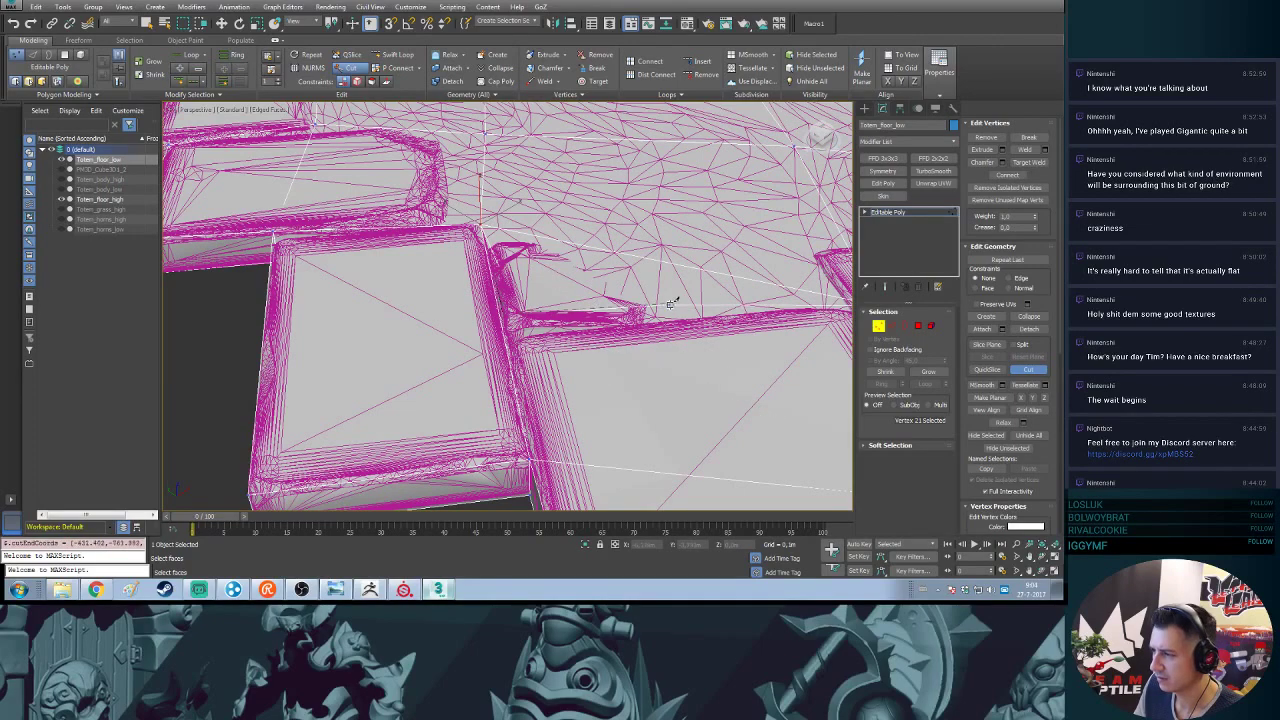
middle_click_drag(671, 304, 595, 315)
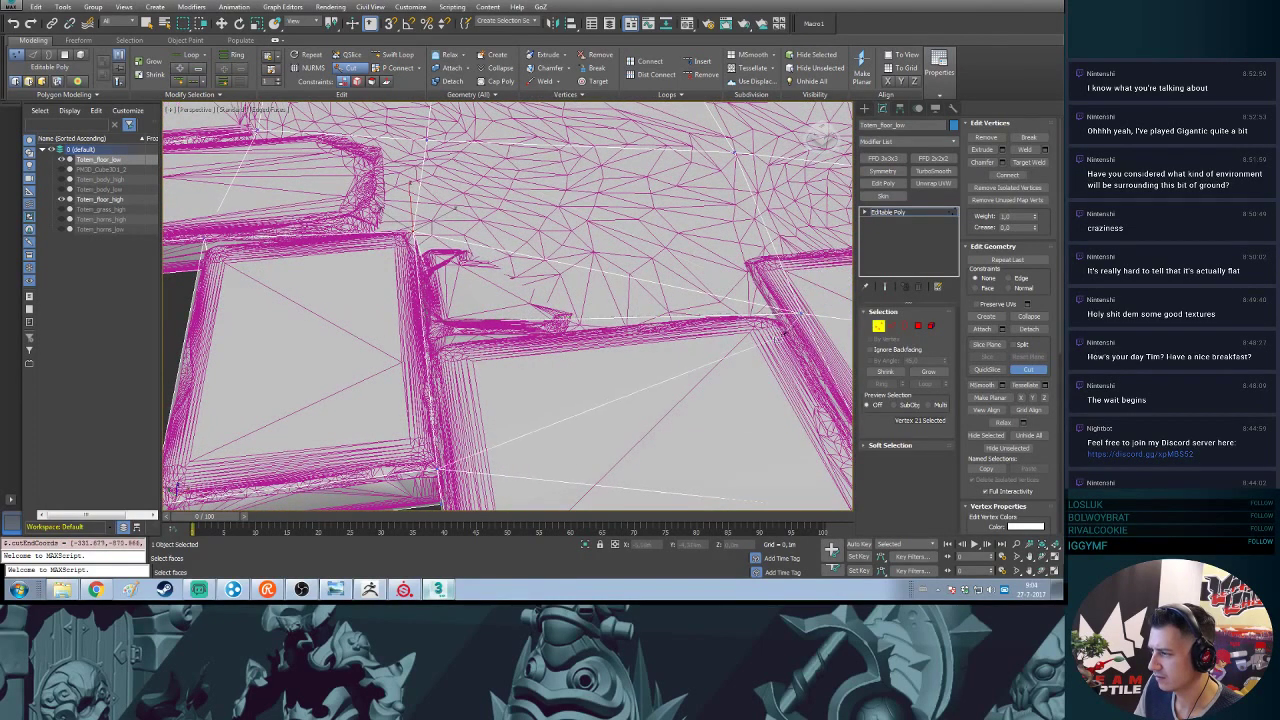
left_click(1020, 370)
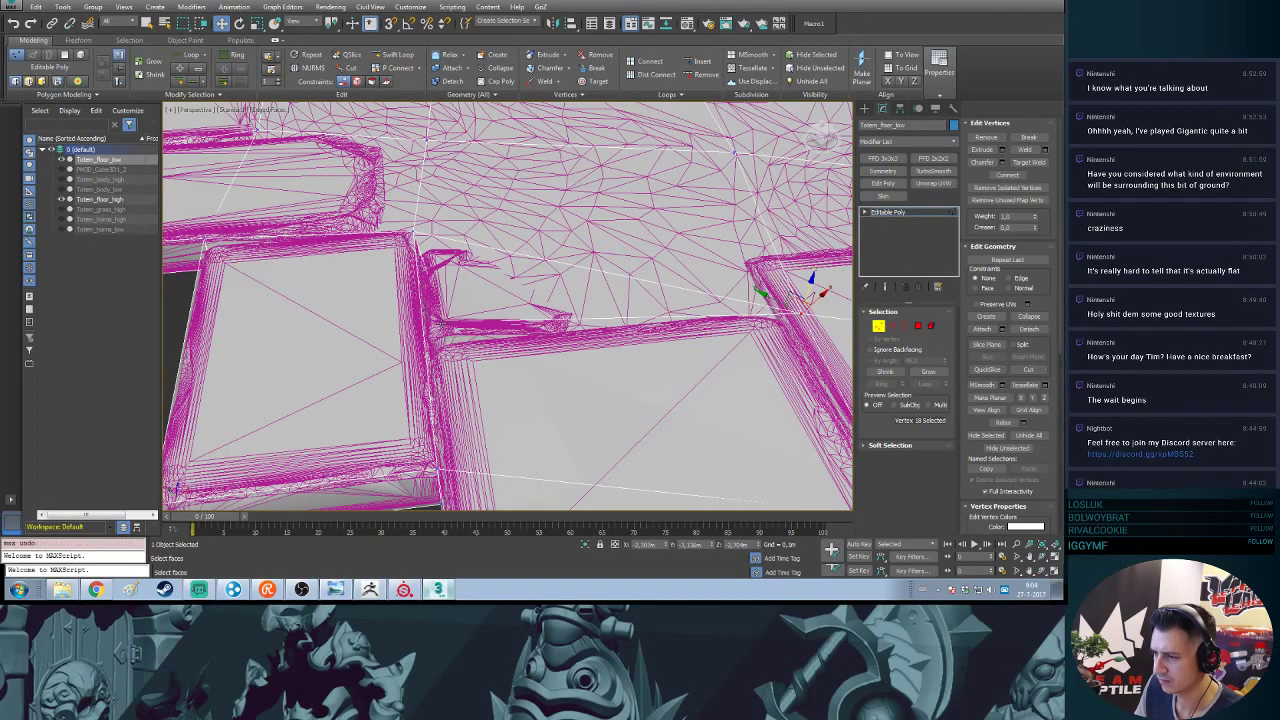
- Adjust the height of the new gap-junction vertex to match the high-poly floor
middle_click_drag(456, 326, 430, 287, "alt")
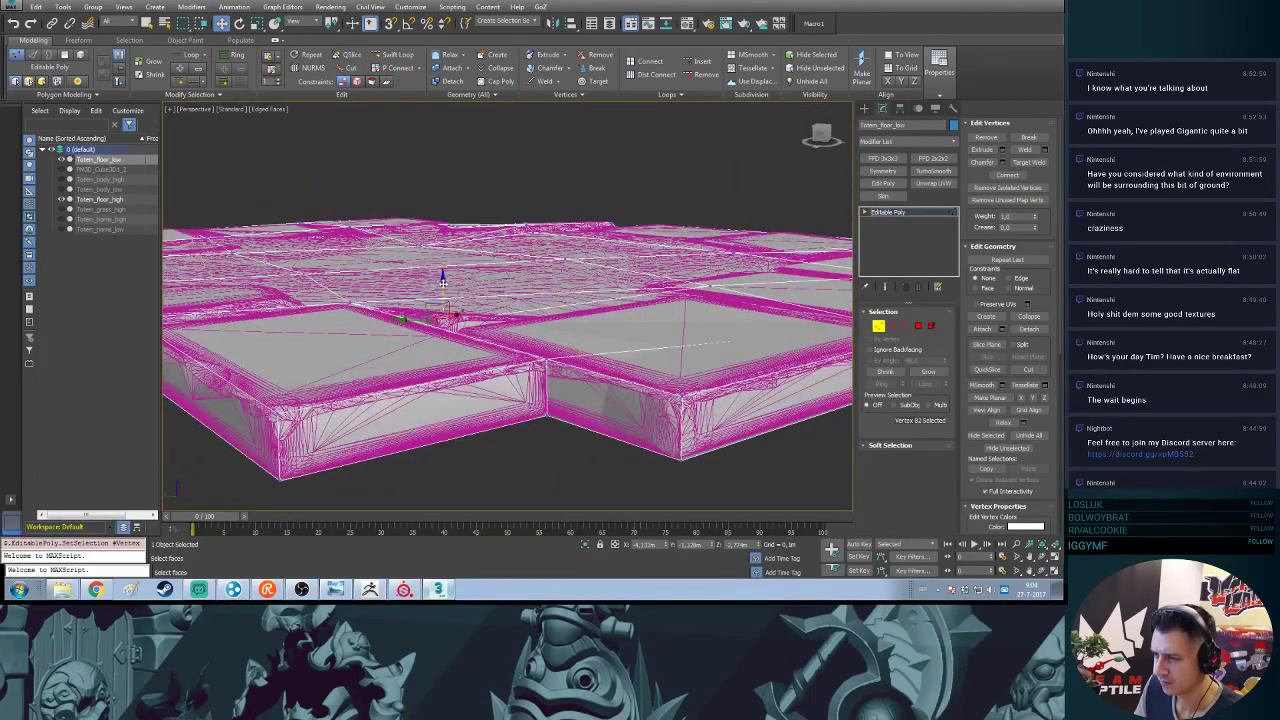
left_click_drag(444, 268, 444, 270)
middle_click_drag(444, 270, 510, 292, "alt")
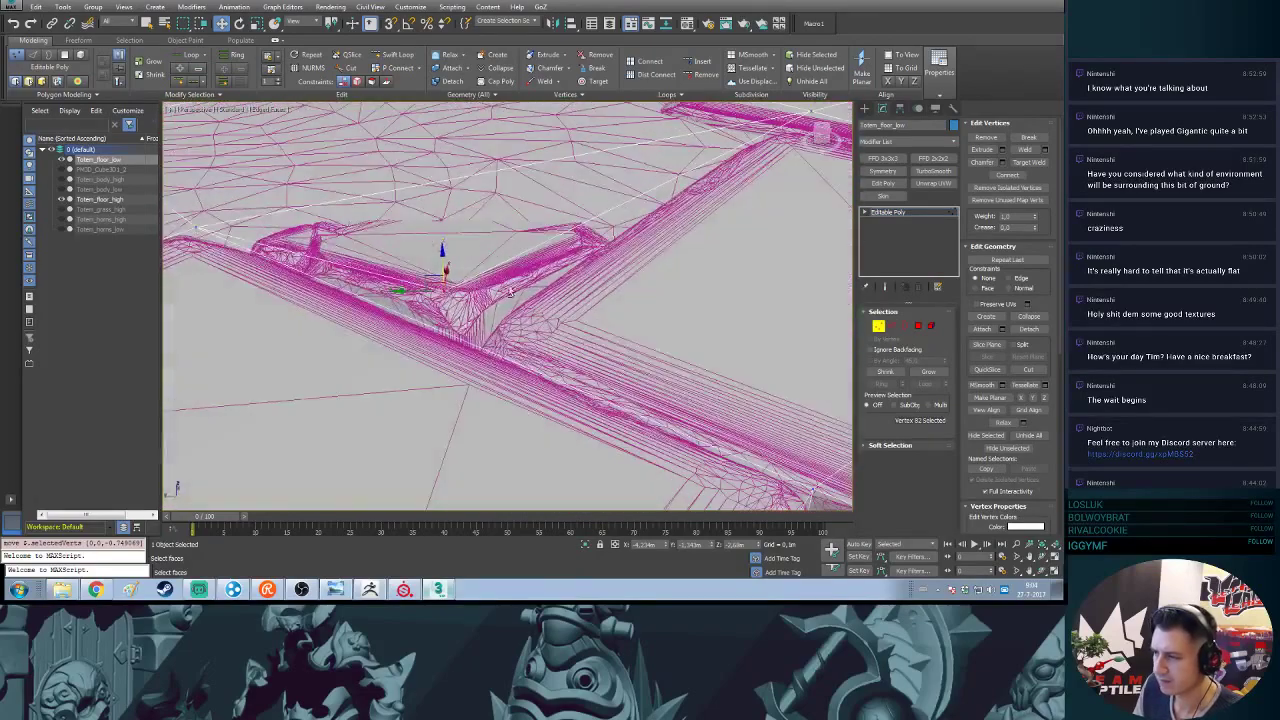
- Cut a second vertex beside the gap junction and connect the neighbouring vertices across the tile
left_click(1030, 370)
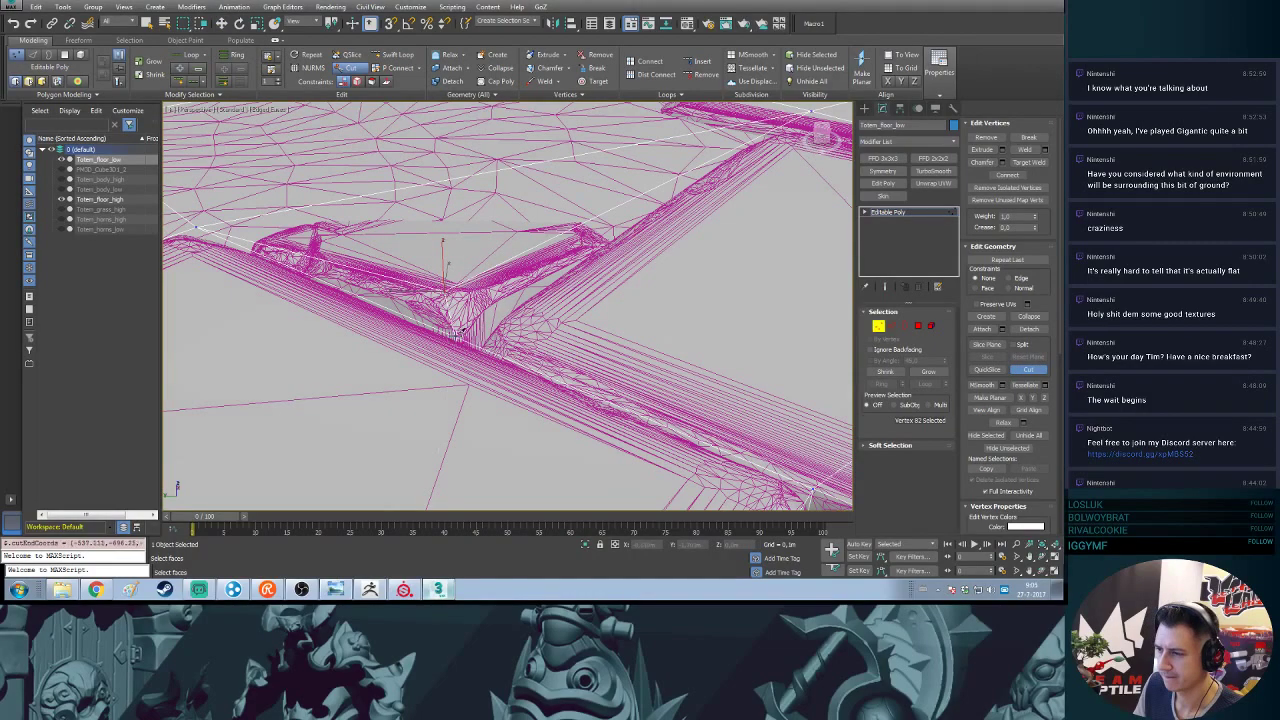
middle_click_drag(677, 300, 268, 305, "alt")
key("w")
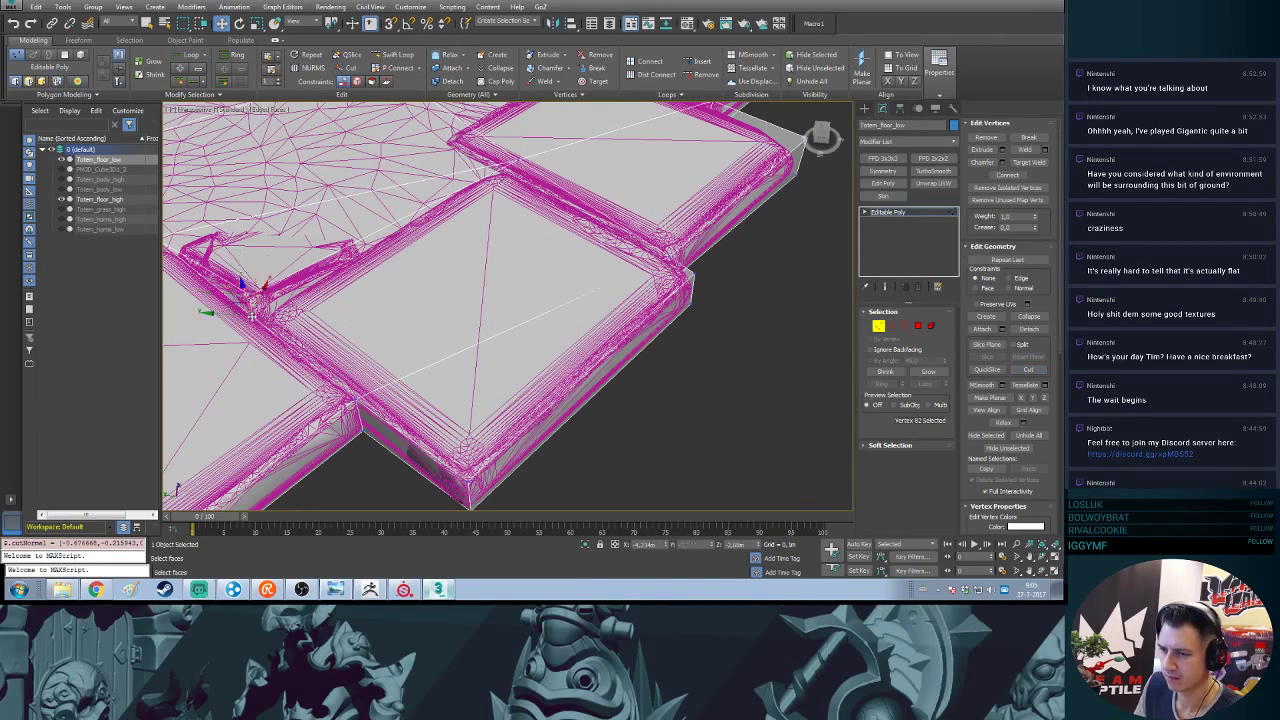
left_click(1000, 175)
middle_click_drag(298, 338, 448, 268)
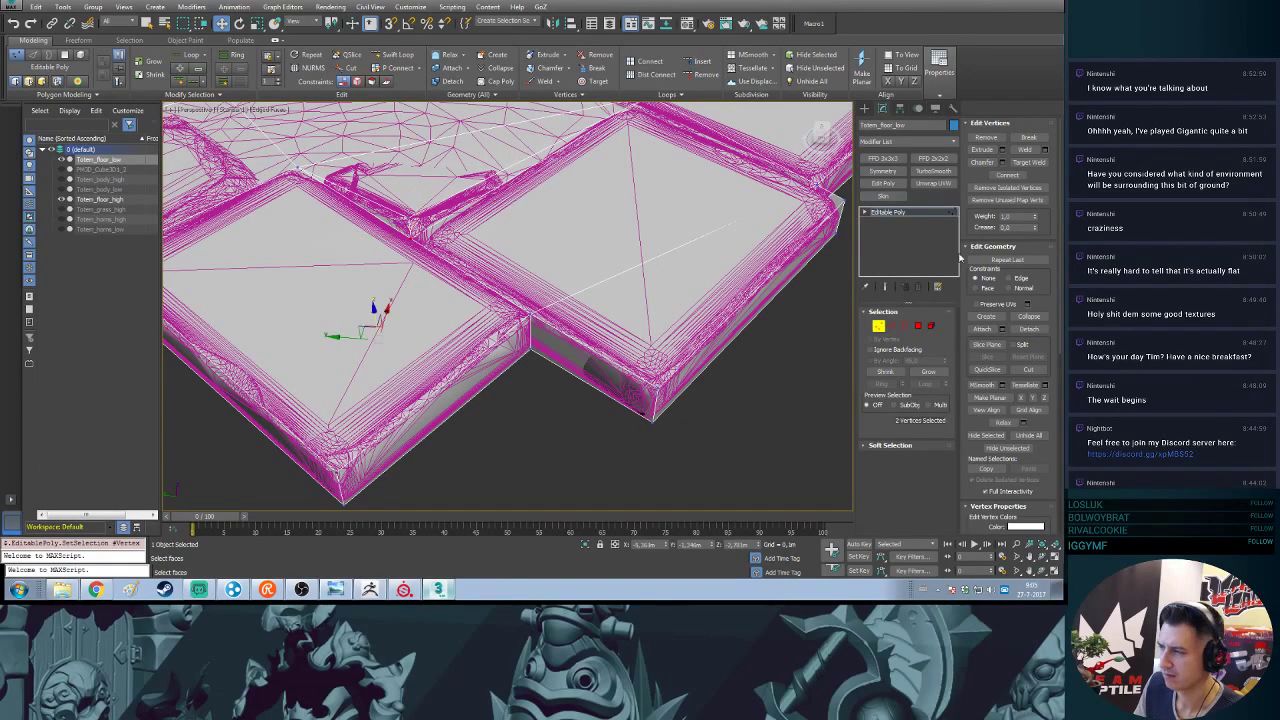
- Adjust the second junction vertex's height and shift both junction vertices horizontally into the high-poly gap
middle_click_drag(422, 290, 388, 351, "alt")
left_click_drag(392, 333, 392, 326)
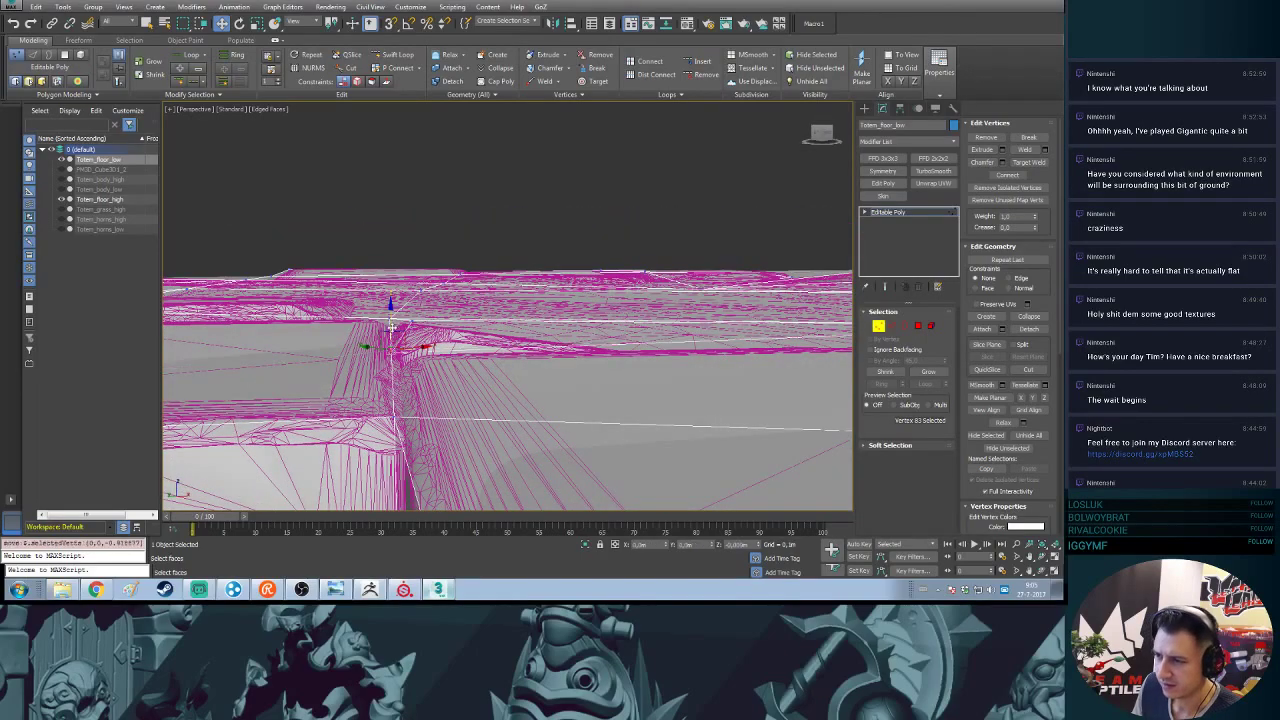
middle_click_drag(392, 326, 436, 303, "alt")
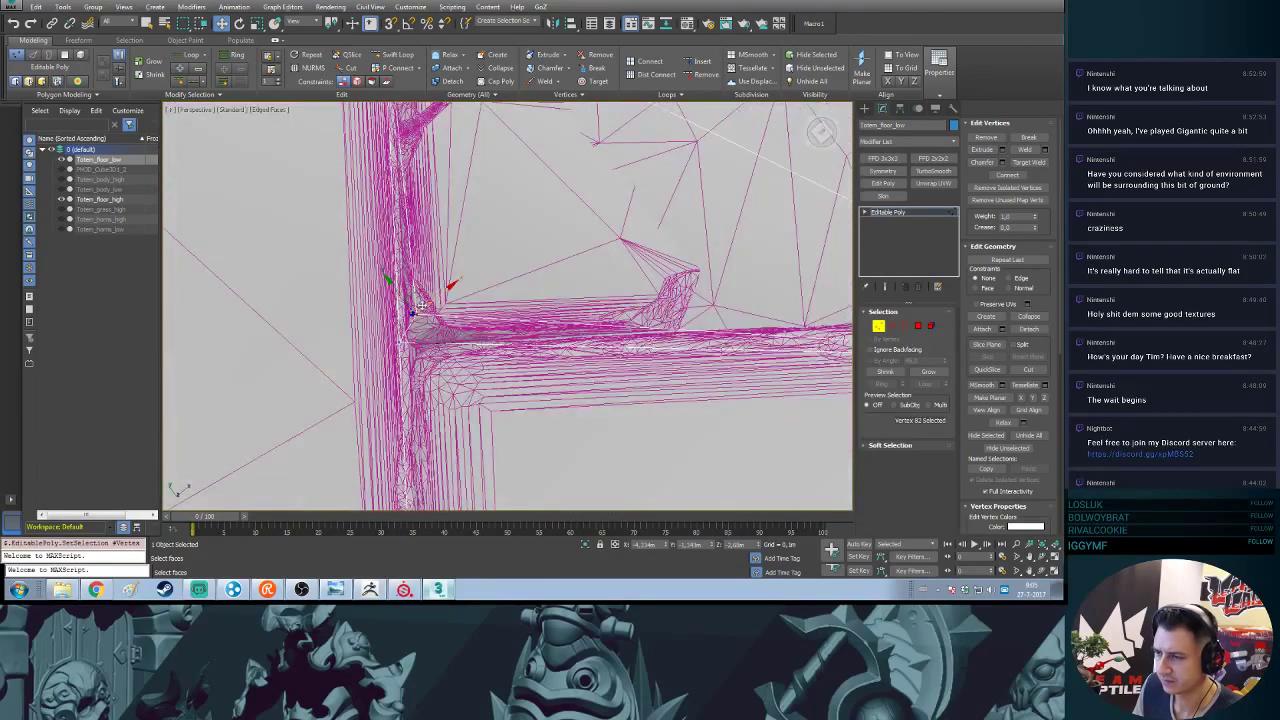
left_click_drag(411, 295, 420, 301)
middle_click_drag(424, 298, 437, 367, "alt")
left_click(414, 352)
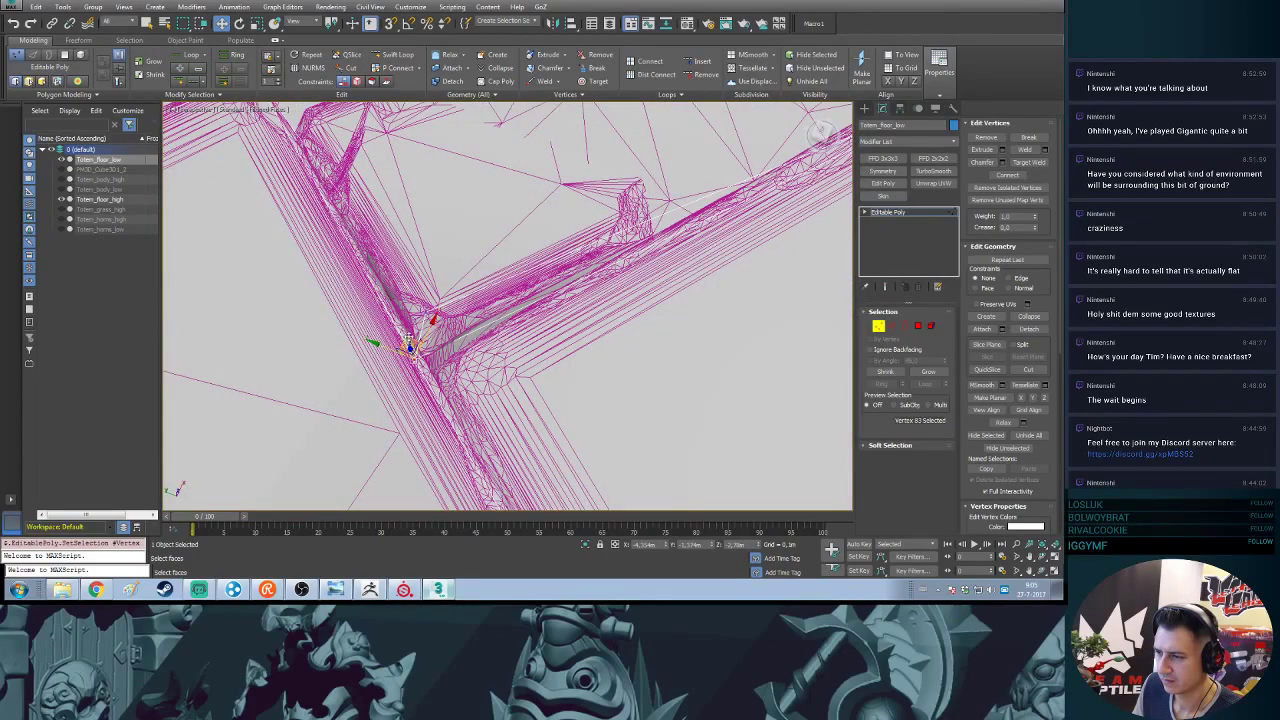
left_click_drag(410, 346, 412, 338)
- Lower the protruding tile's outer top corner vertex and align it horizontally with the high-poly corner
middle_click_drag(519, 343, 527, 314, "alt")
left_click_drag(518, 275, 519, 283)
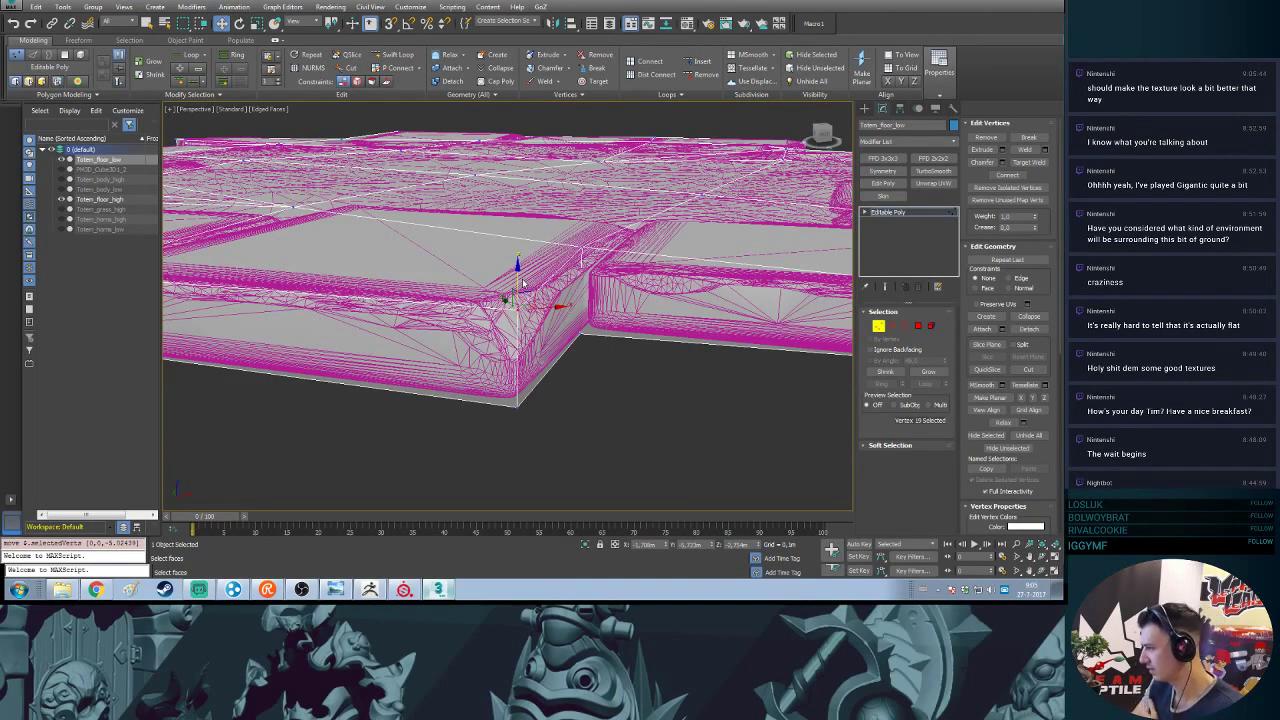
middle_click_drag(522, 284, 446, 342, "alt")
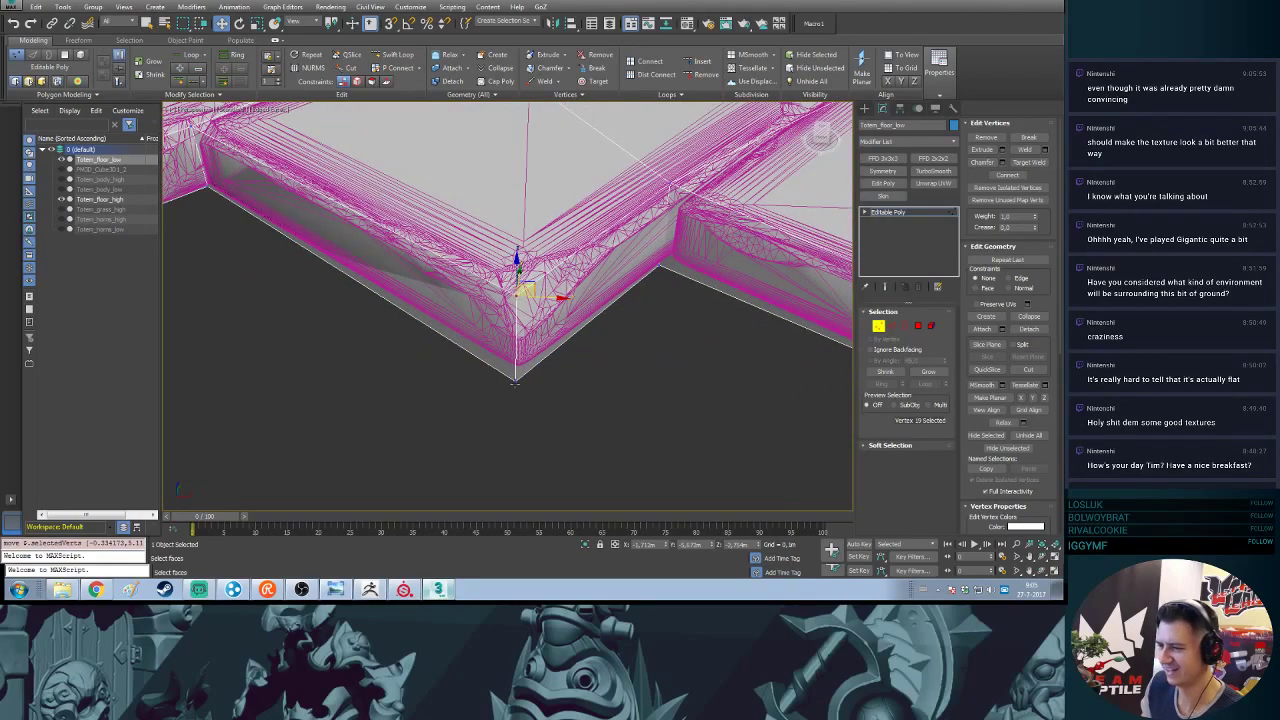
- Lower the top vertex at the adjacent recessed corner to the height of the high-poly tiles
mouse_move(528, 381)
middle_mouse_down("alt")
mouse_move(530, 335)
mouse_move(585, 412)
mouse_move(561, 379)
mouse_move(567, 345)
mouse_move(575, 366)
middle_mouse_up("alt")
scroll(570, 420, "up", 5)
middle_click_drag(557, 319, 603, 297, "alt")
left_click_drag(573, 301, 574, 307)
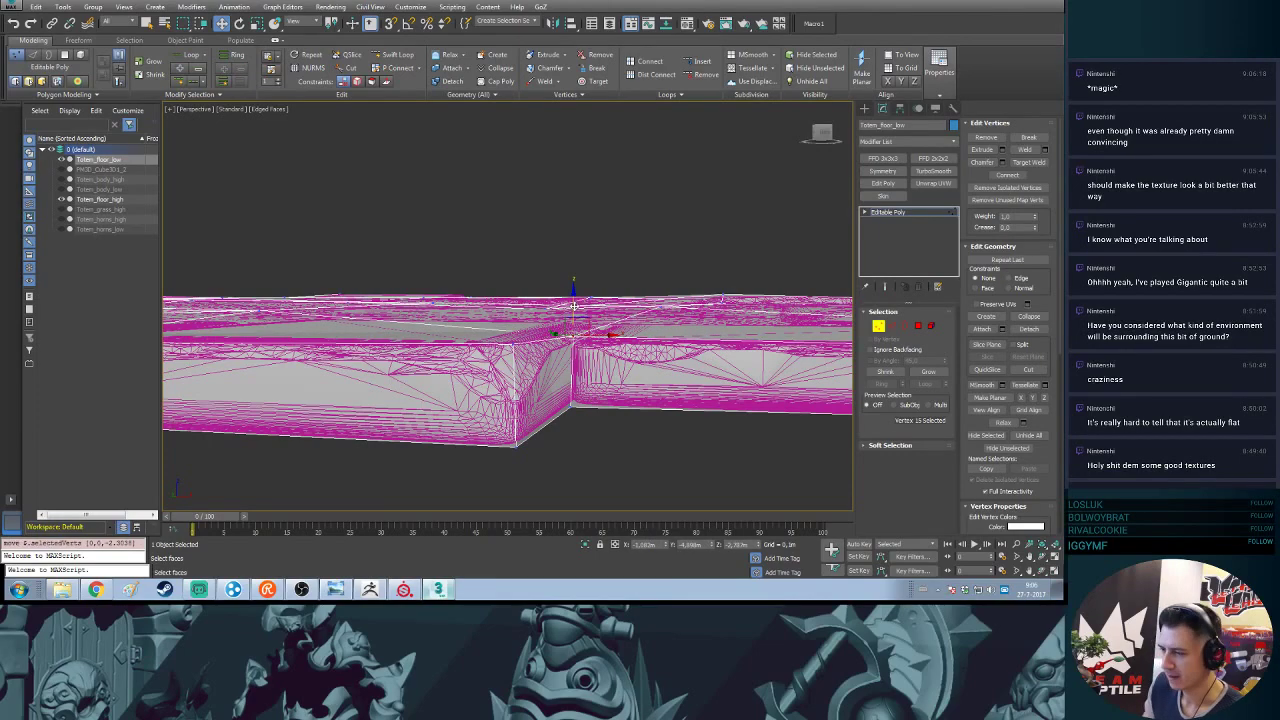
- Chamfer the protruding tile's outer top corner vertex into separate vertices for the chipped high-poly corner
middle_click_drag(573, 305, 545, 398, "alt")
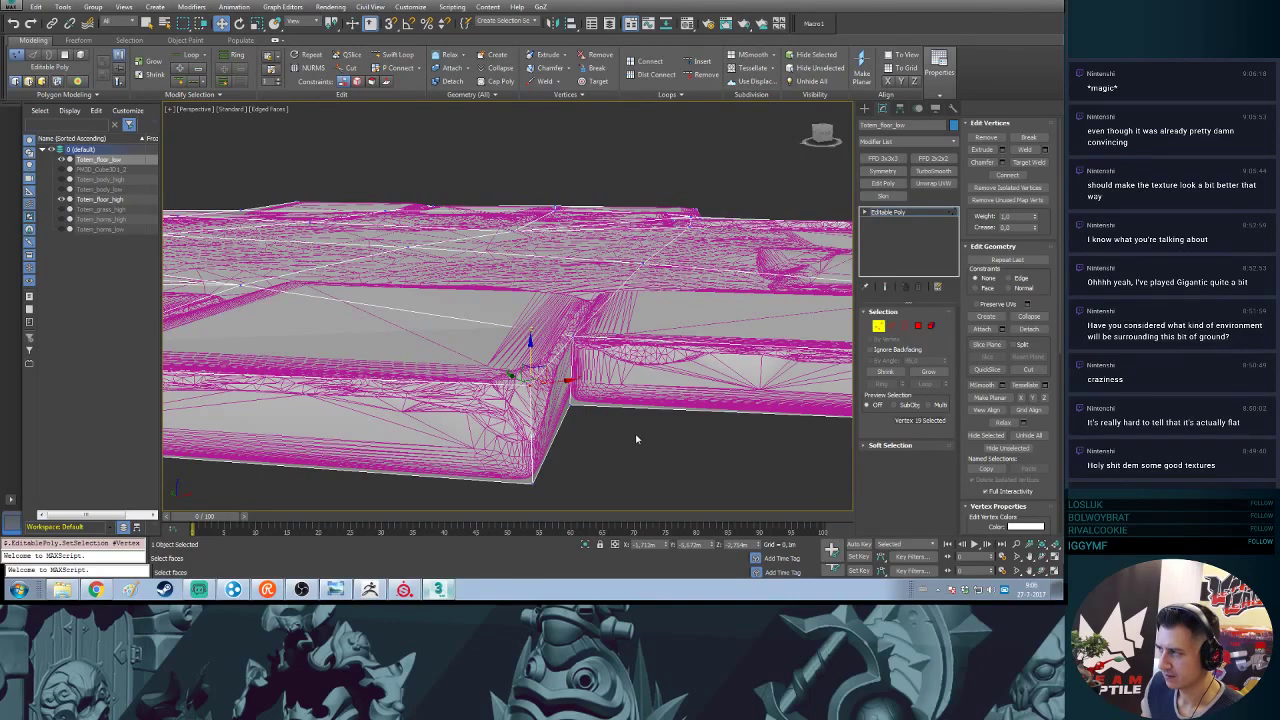
middle_click_drag(603, 462, 615, 438, "alt")
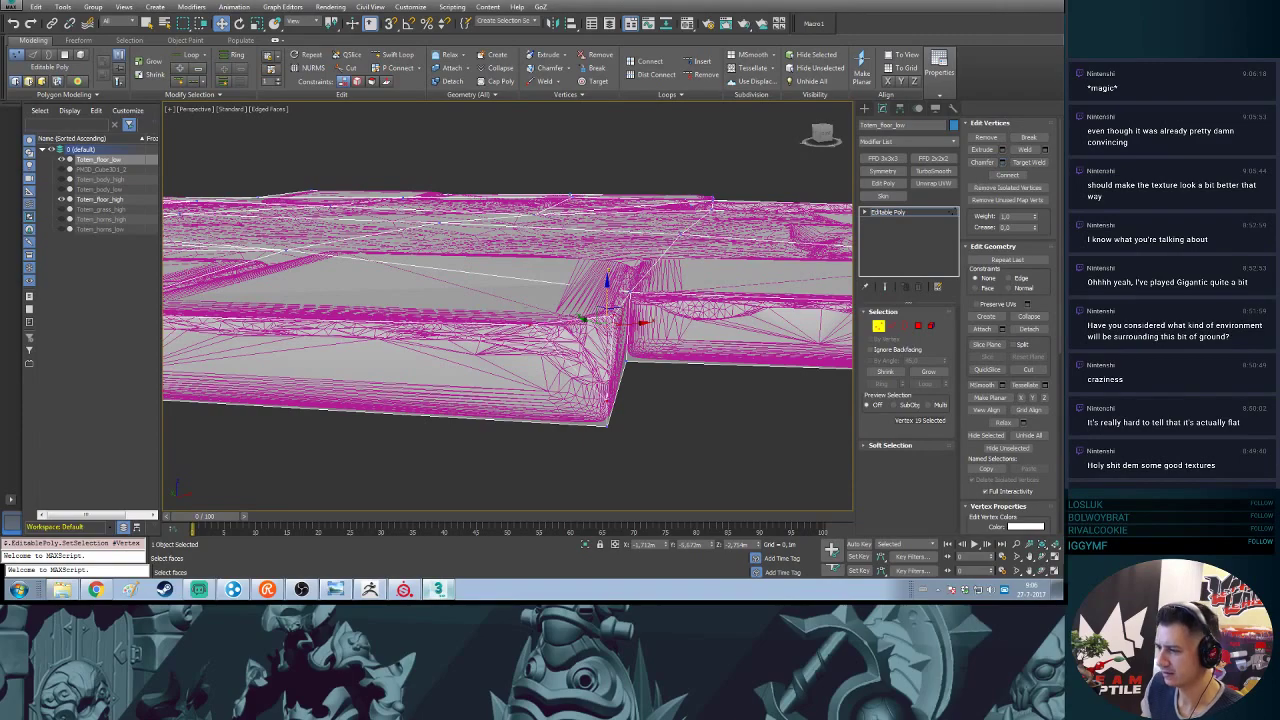
key("semicolon")
middle_click_drag(512, 348, 520, 400, "alt")
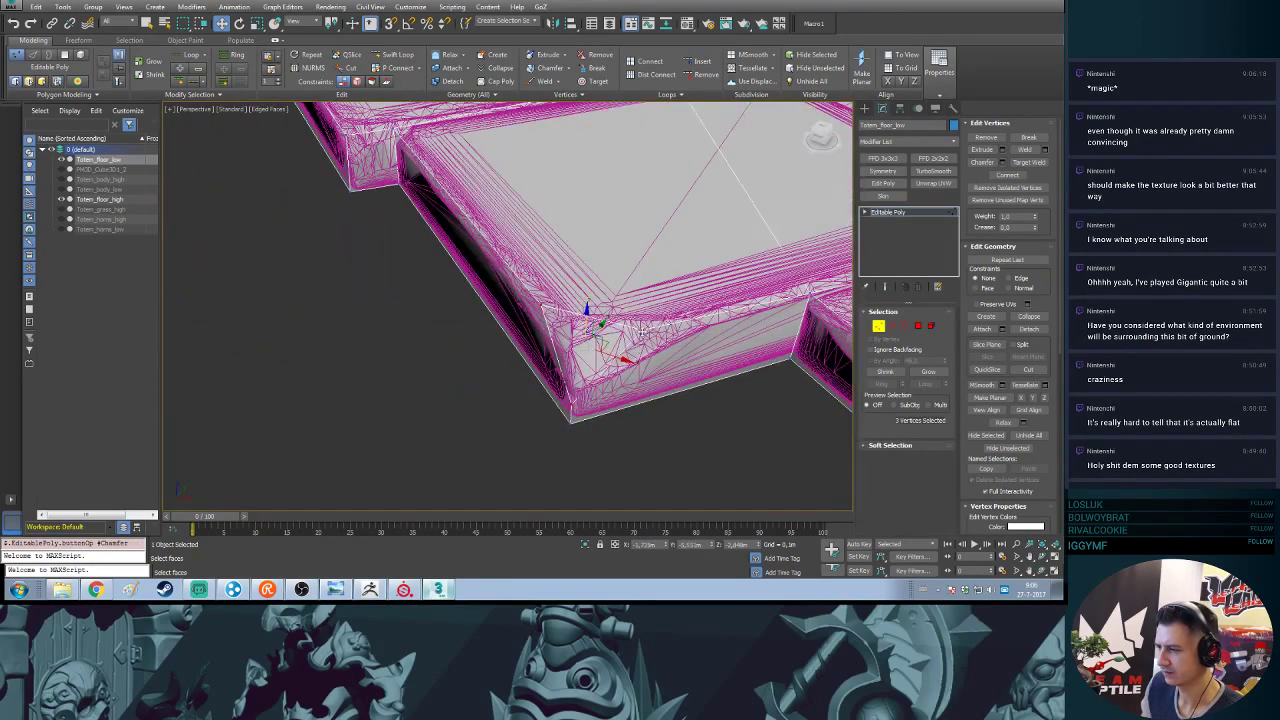
- Slide one chamfered vertex along the tile's top edge and lower it onto the chipped high-poly corner
left_click(643, 333)
middle_click_drag(643, 333, 603, 371, "alt")
left_click_drag(632, 360, 636, 357)
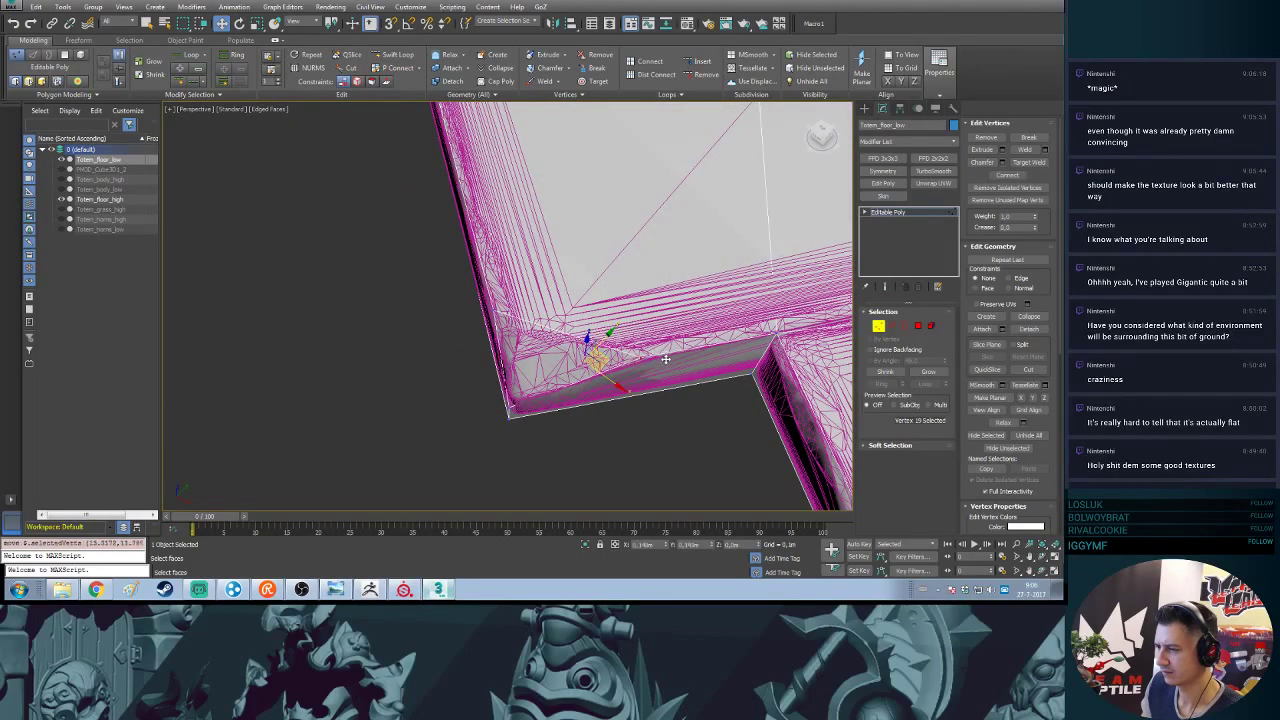
middle_click_drag(636, 357, 638, 325, "alt")
left_click_drag(638, 325, 638, 333)
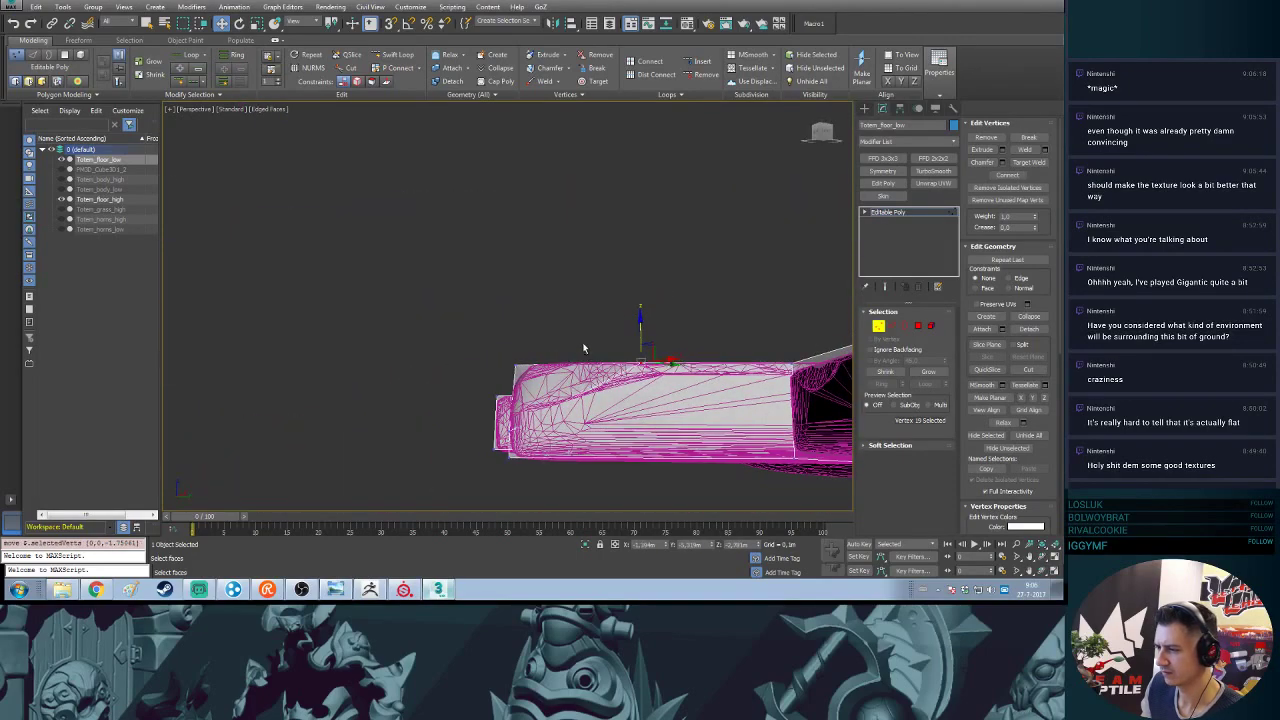
- Lower another chamfered vertex of the protruding tile and shift it horizontally onto the chipped high-poly corner
middle_click_drag(586, 349, 552, 434, "alt")
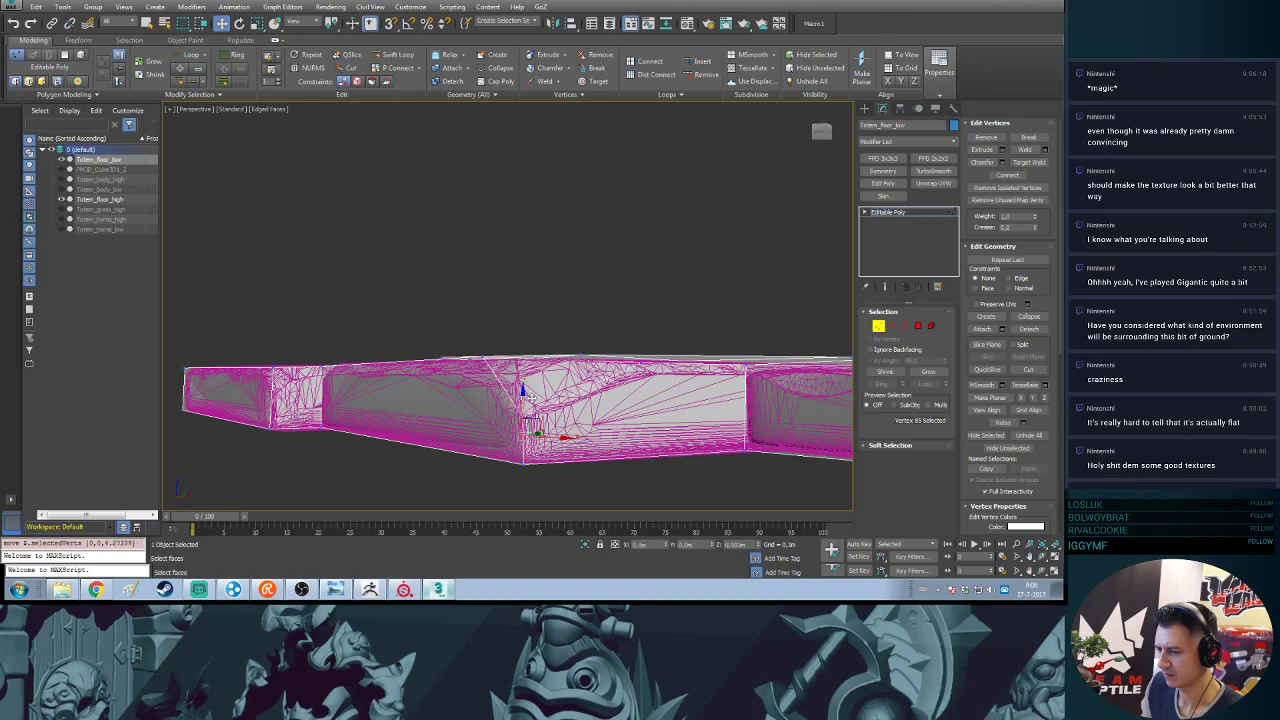
middle_click_drag(519, 388, 553, 418, "alt")
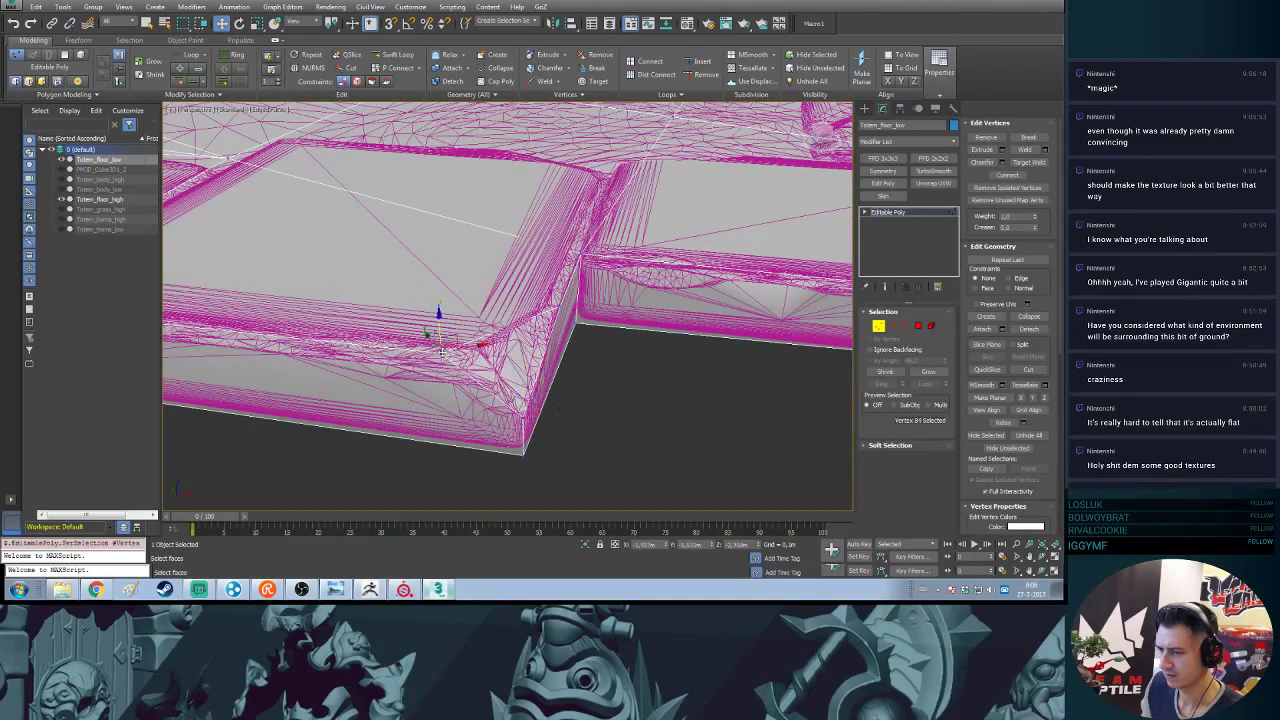
middle_click_drag(442, 352, 398, 330, "alt")
left_click_drag(438, 324, 441, 328)
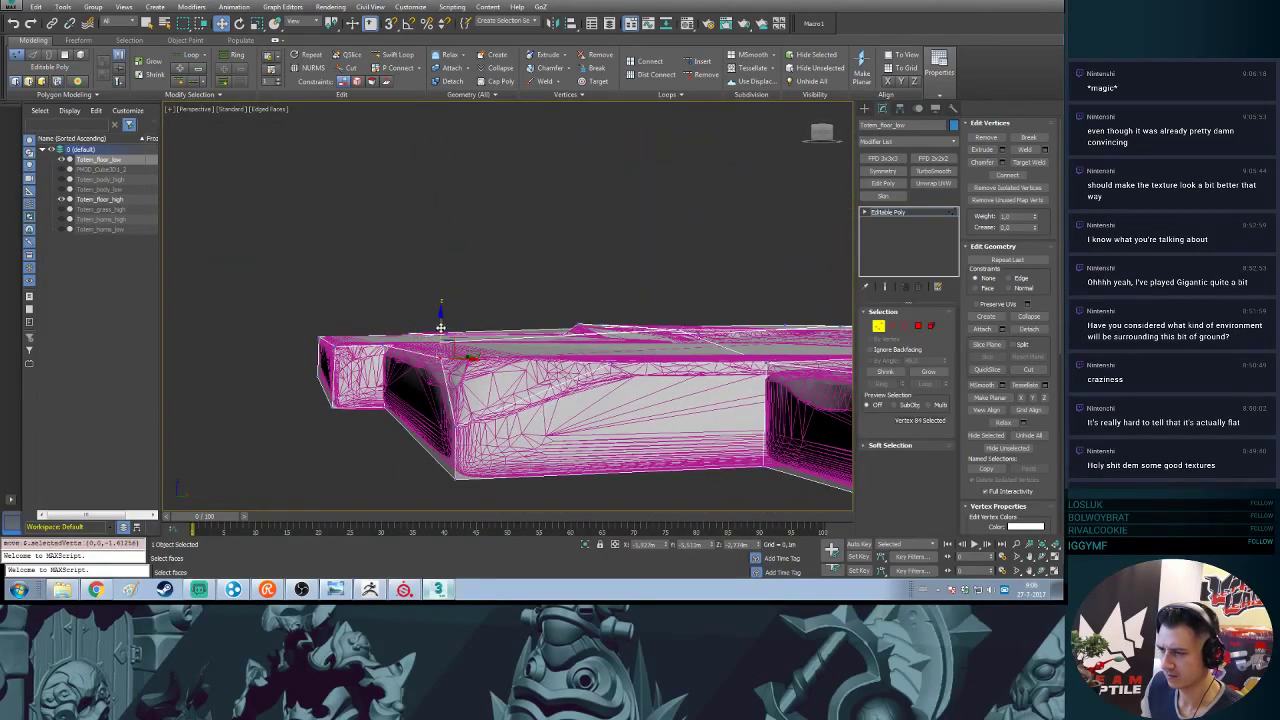
scroll(440, 327, "up", 4)
middle_click_drag(440, 327, 438, 336, "alt")
left_click_drag(462, 352, 467, 351)
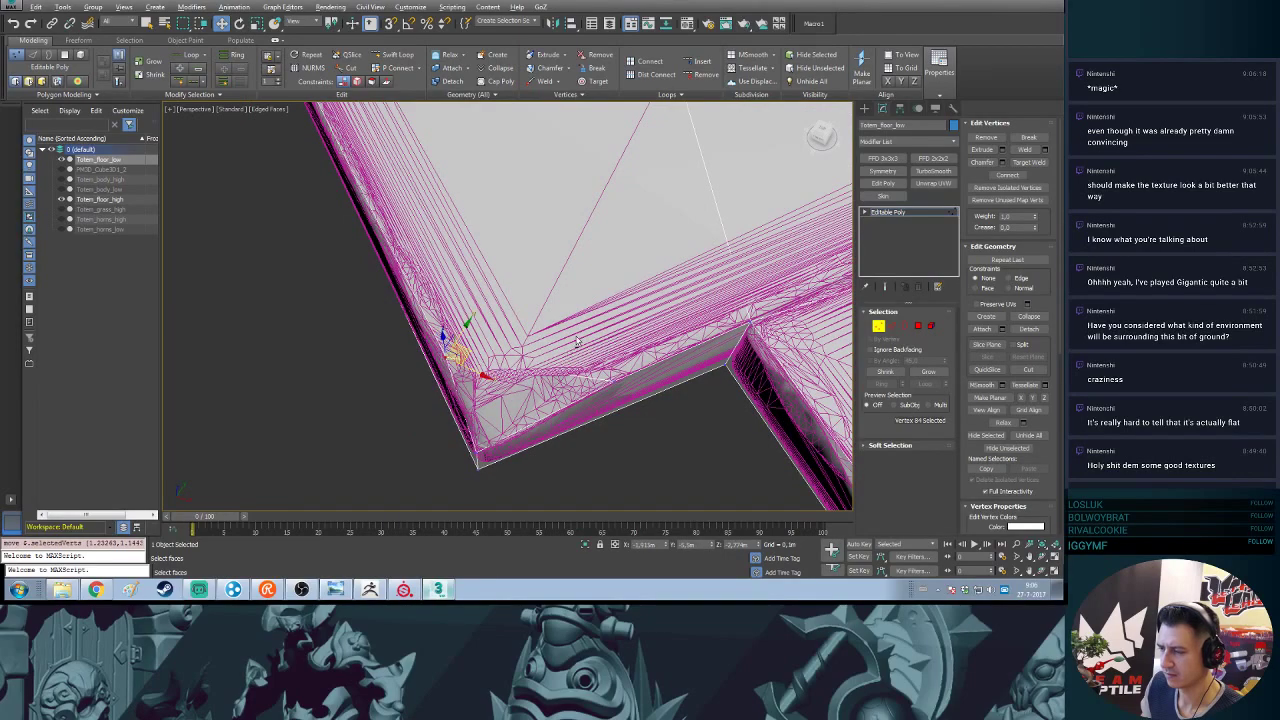
- Connect the three selected top vertices of the chipped corner tile with new edges
middle_click_drag(577, 342, 461, 314, "alt")
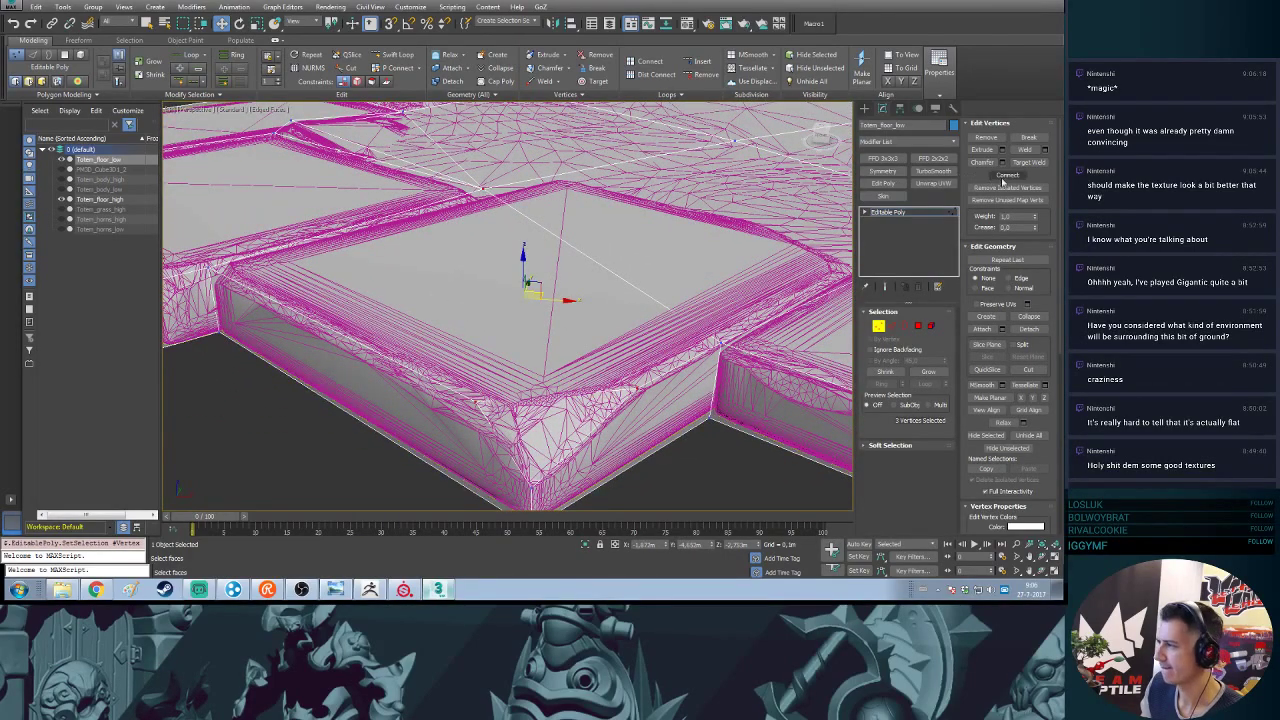
middle_click_drag(605, 255, 491, 260, "alt")
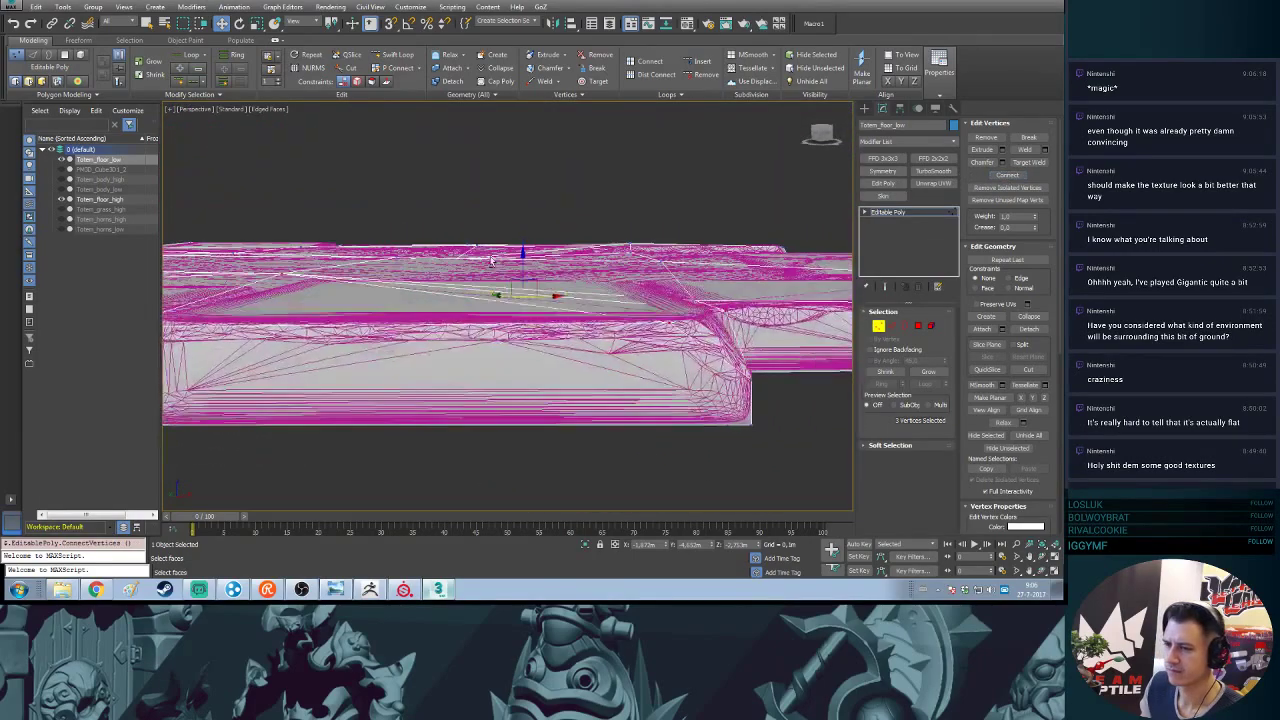
- Lower the low-poly vertex on the inner floor surface to the height of the high-poly floor
middle_click_drag(293, 248, 571, 285, "alt")
left_click_drag(571, 285, 537, 276)
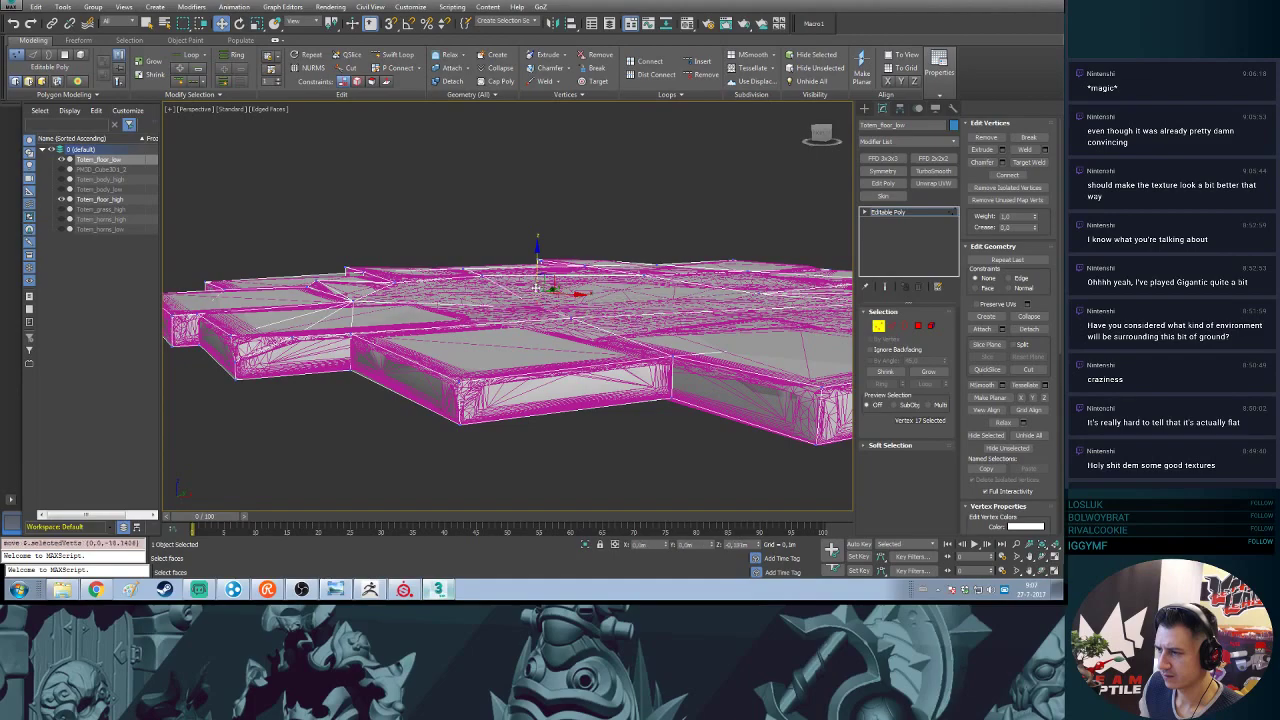
mouse_move(538, 278)
middle_mouse_down("alt")
mouse_move(545, 306)
mouse_move(525, 284)
middle_mouse_up("alt")
middle_click_drag(652, 298, 450, 538, "alt")
scroll(509, 303, "up", 4)
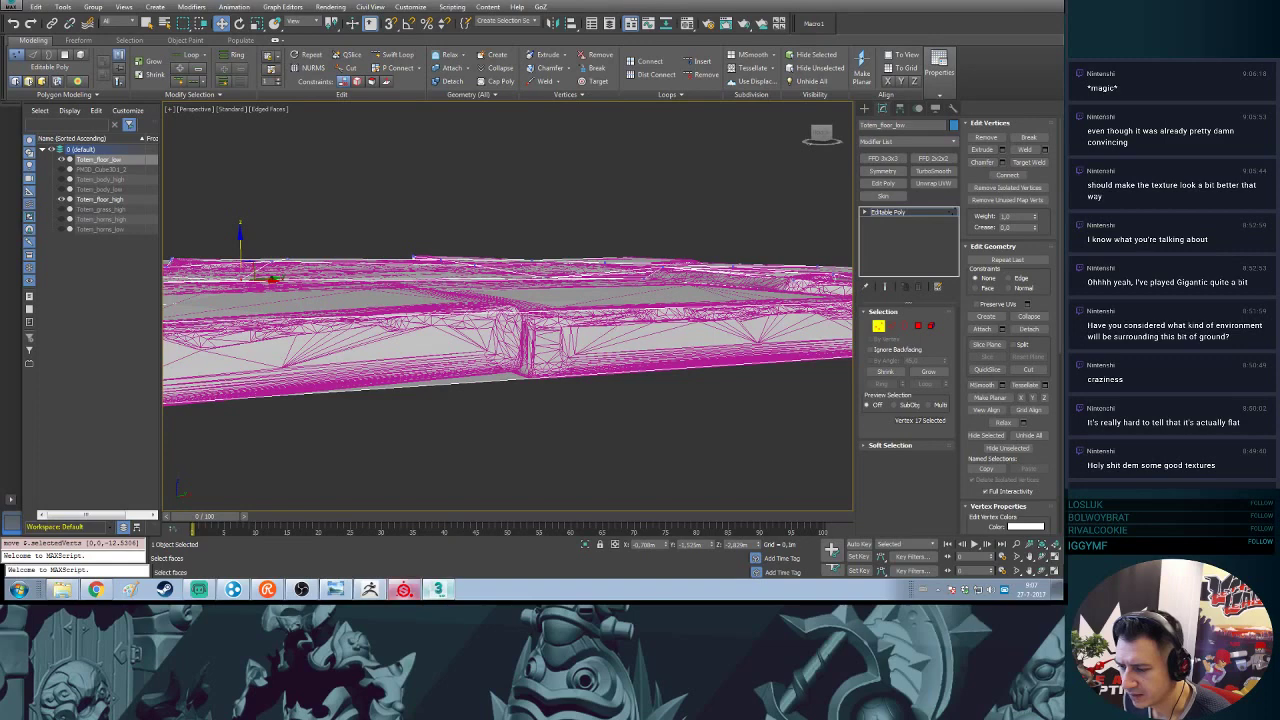
- Switch to Substance Painter and examine the baked floor's outer tile corners and gaps from several sides
left_click(405, 591)
mouse_move(634, 316)
left_mouse_down("alt")
mouse_move(266, 300)
mouse_move(647, 280)
mouse_move(443, 337)
mouse_move(560, 320)
mouse_move(376, 299)
left_mouse_up("alt")
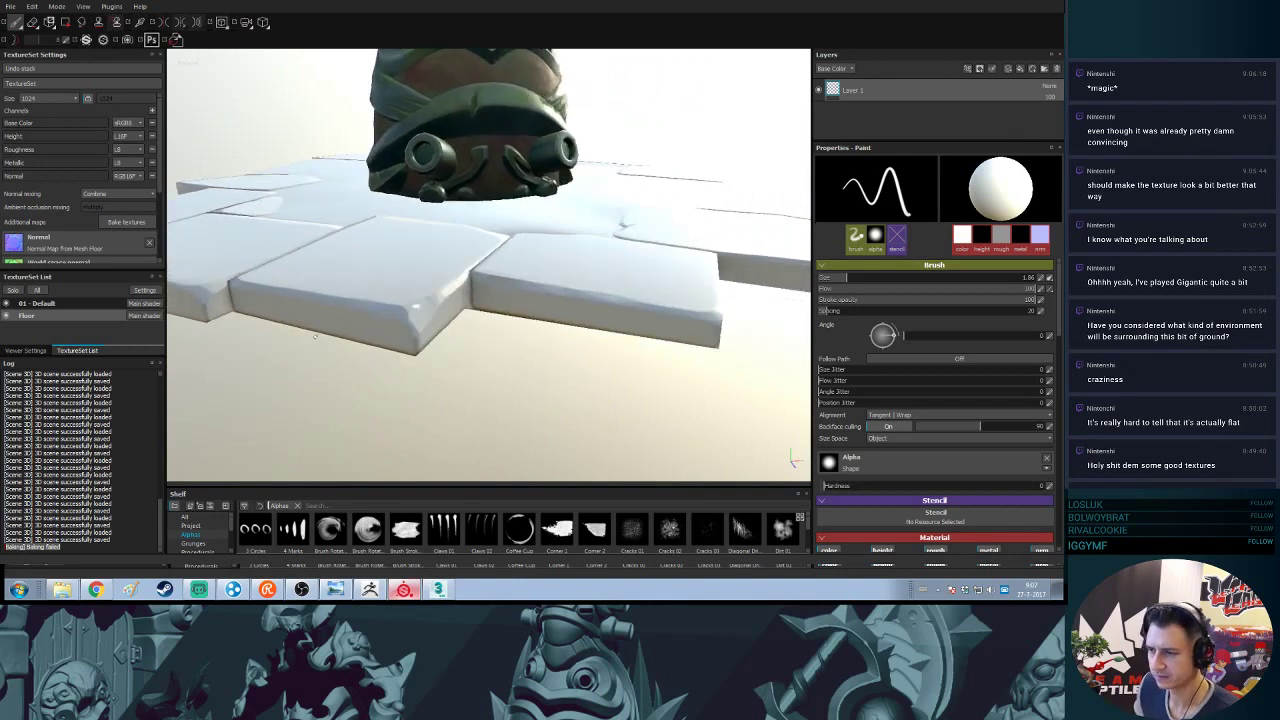
left_click_drag(314, 335, 590, 358, "alt")
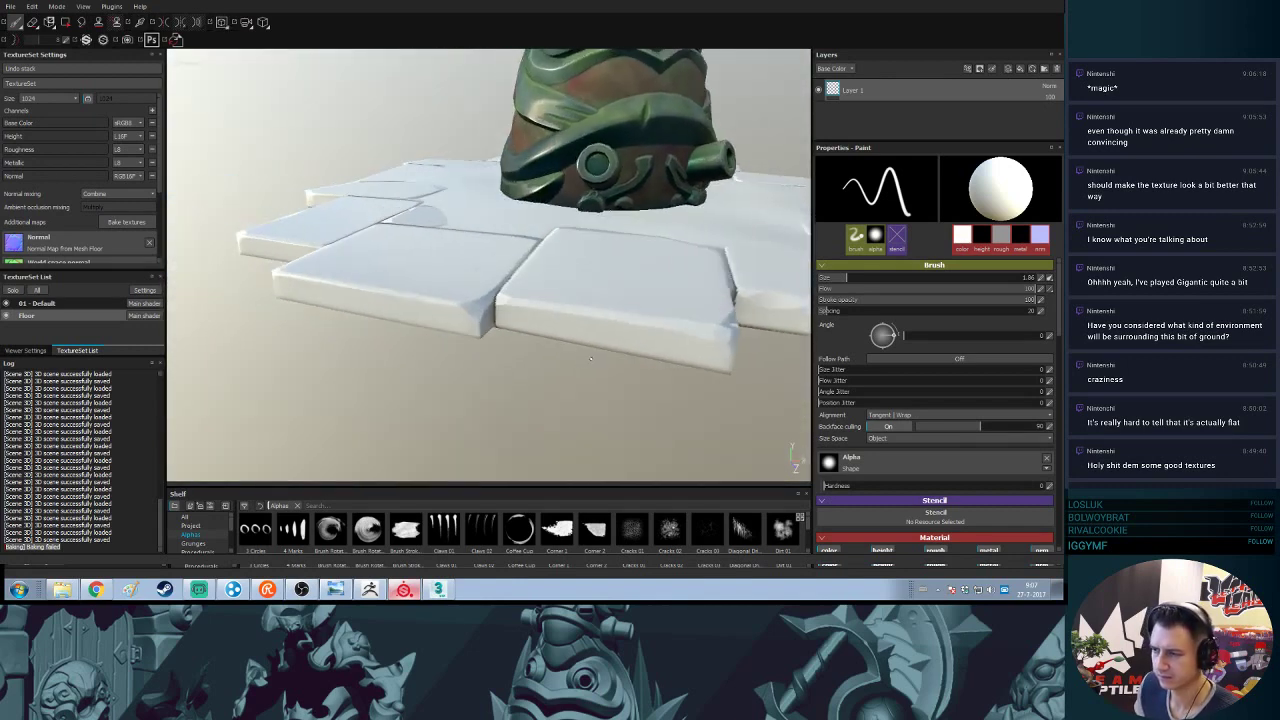
mouse_move(576, 359)
right_mouse_down("shift")
mouse_move(630, 360)
mouse_move(517, 357)
right_mouse_up("shift")
mouse_move(517, 357)
left_mouse_down("alt")
mouse_move(580, 334)
mouse_move(632, 340)
mouse_move(600, 348)
left_mouse_up("alt")
- Return to 3ds Max and move the top and bottom vertices of the recessed corner between two tiles to fit the high-poly tiles
left_click(438, 589)
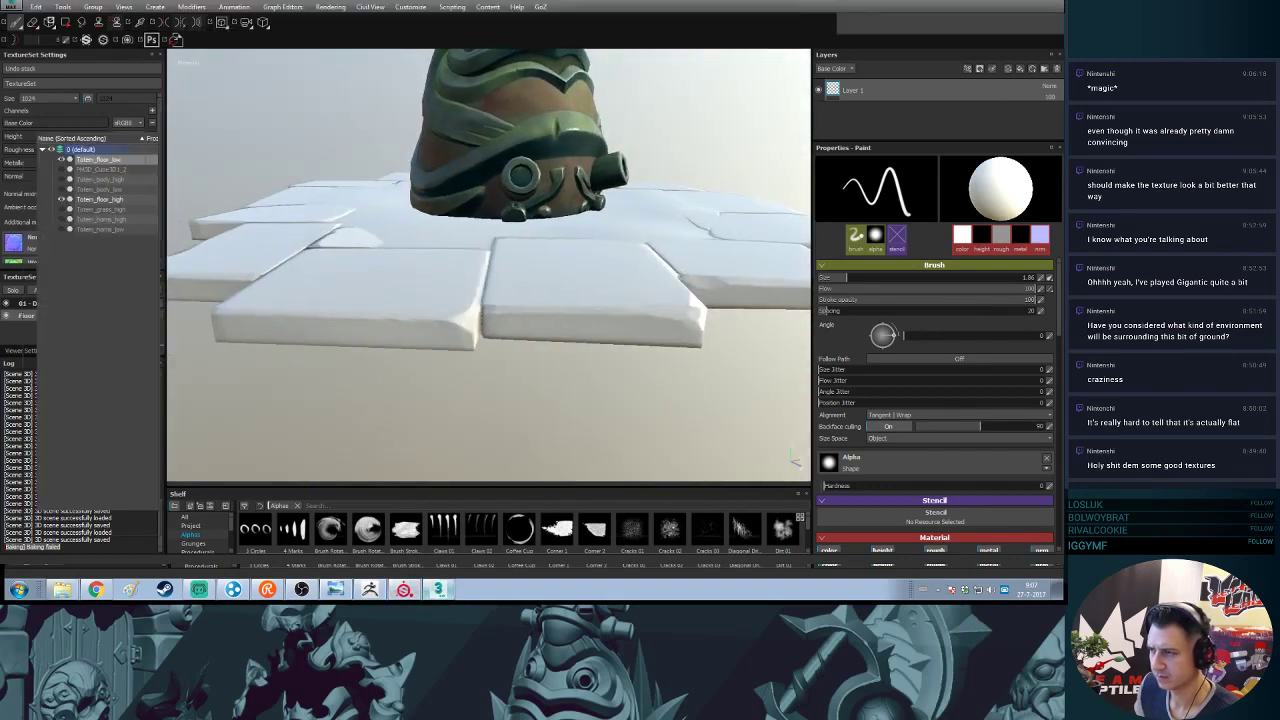
mouse_move(490, 338)
middle_mouse_down("alt")
mouse_move(514, 338)
mouse_move(500, 314)
mouse_move(522, 302)
mouse_move(548, 315)
middle_mouse_up("alt")
scroll(548, 315, "up", 10)
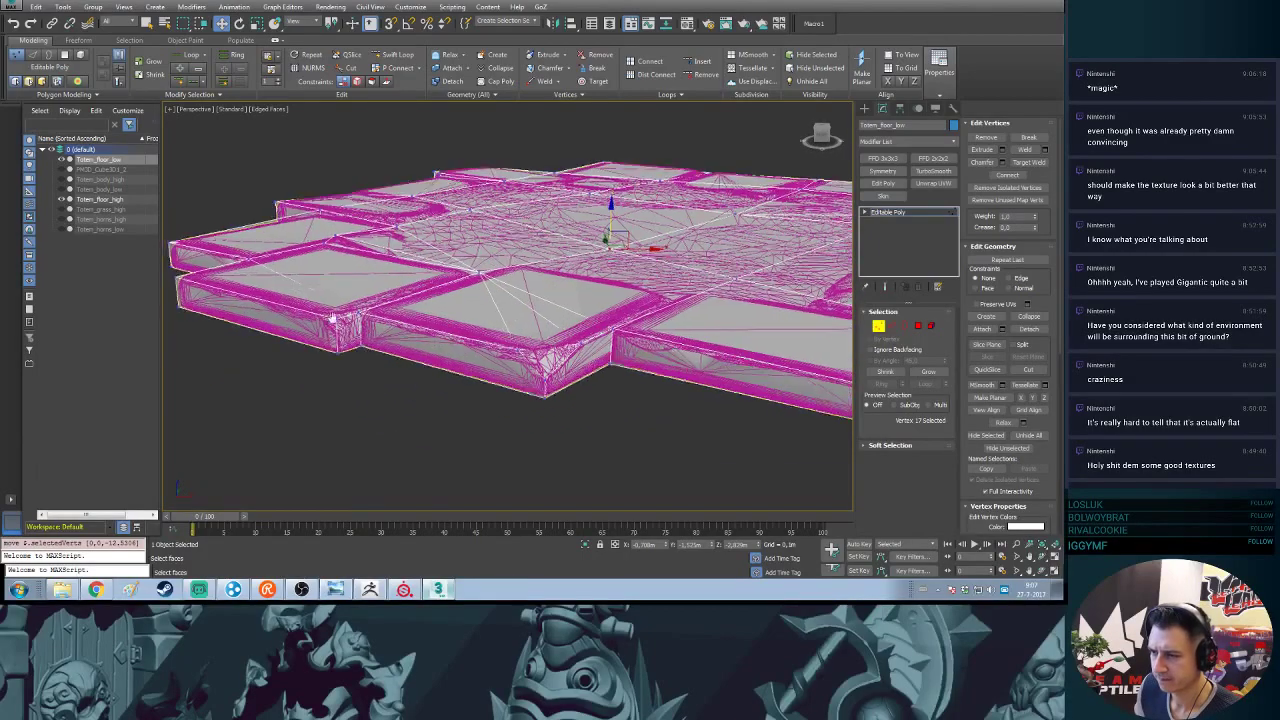
middle_click_drag(620, 348, 409, 277, "alt")
scroll(708, 391, "up", 4)
middle_click_drag(708, 391, 495, 262)
left_click_drag(500, 264, 503, 257)
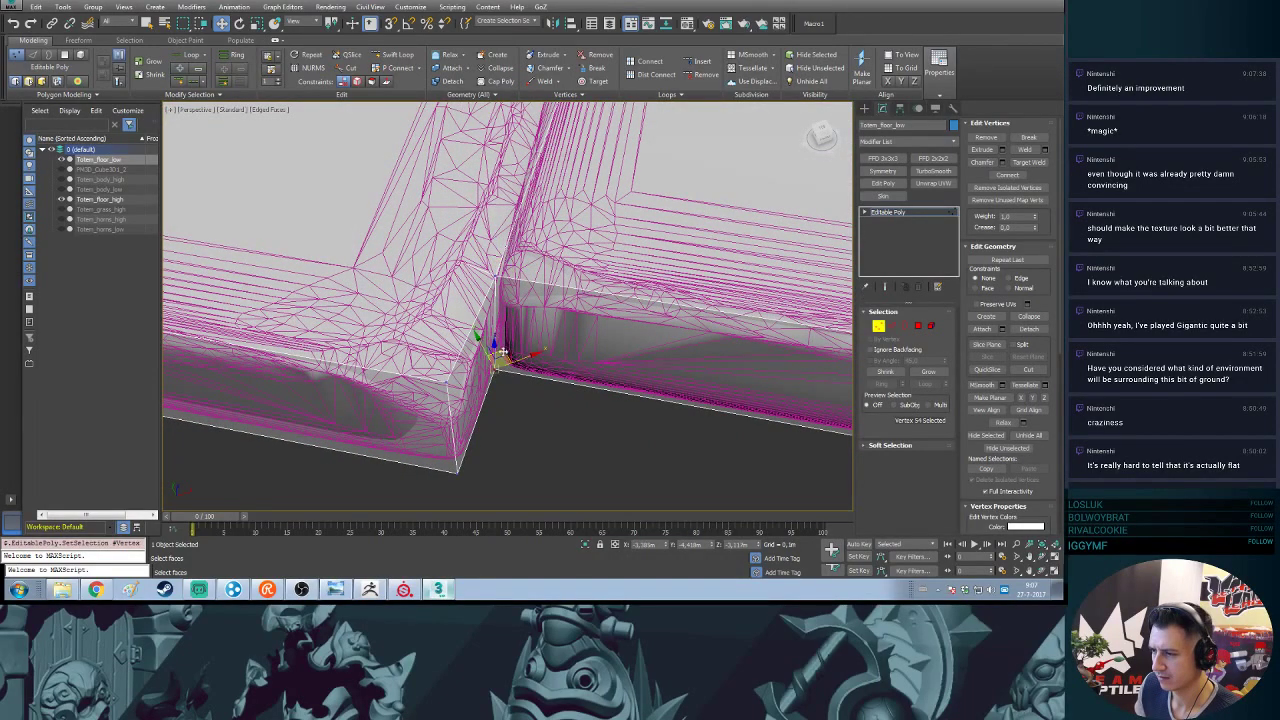
left_click_drag(503, 352, 520, 345)
middle_click_drag(573, 284, 373, 324)
middle_click_drag(586, 273, 546, 229)
scroll(539, 170, "down", 3)
middle_click_drag(563, 298, 547, 343, "alt")
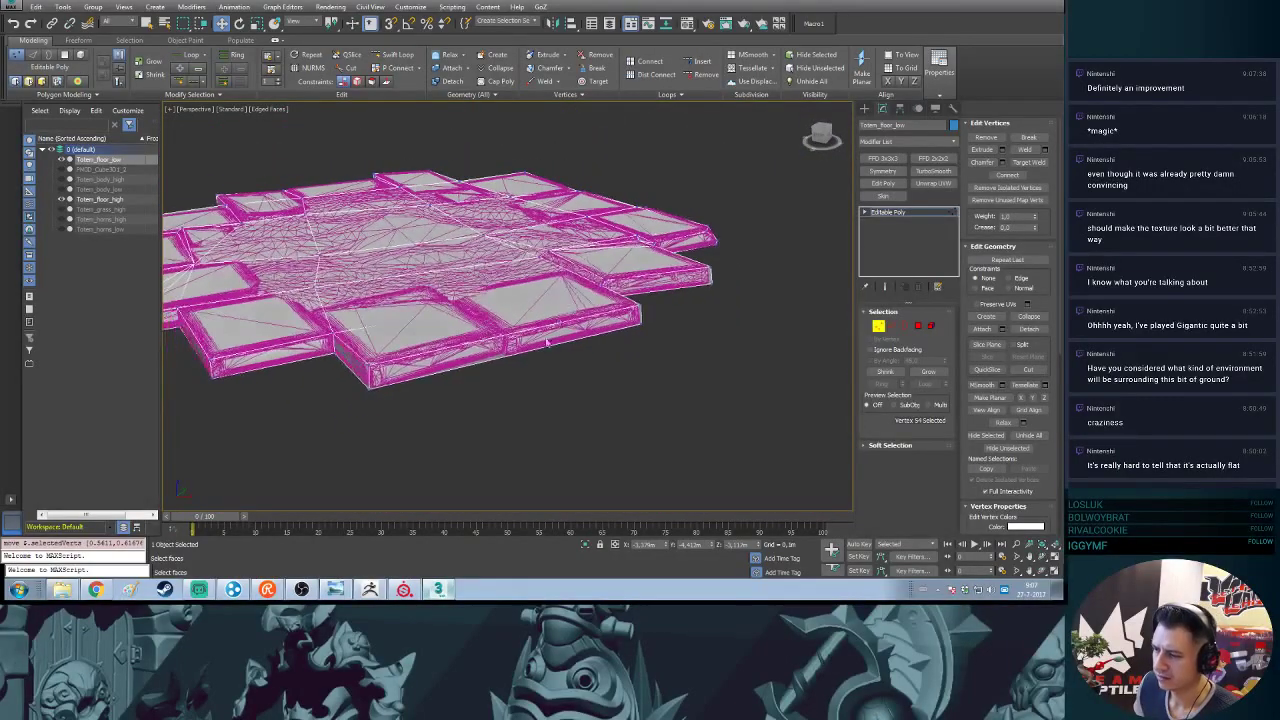
- Switch to Substance Painter and examine the baked gap between the two flush outer tiles
left_click(410, 589)
mouse_move(345, 325)
left_mouse_down("alt")
mouse_move(405, 300)
mouse_move(440, 255)
left_mouse_up("alt")
middle_click_drag(440, 255, 332, 309, "alt")
mouse_move(332, 308)
left_mouse_down("alt")
mouse_move(603, 317)
mouse_move(551, 348)
left_mouse_up("alt")
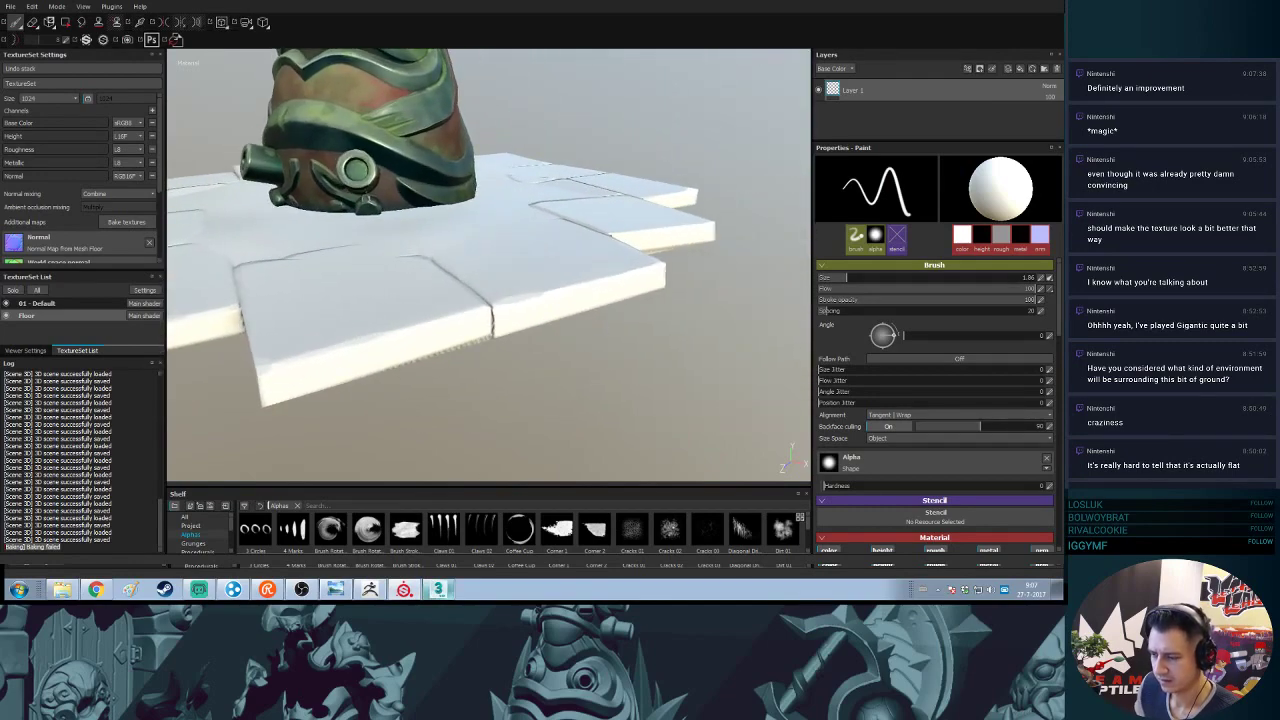
- Return to 3ds Max and connect the top and bottom outer edges with a vertical edge beside the gap of the flush tiles
key("alt+Tab")
scroll(571, 368, "up", 5)
middle_click_drag(553, 368, 455, 365)
middle_click_drag(455, 365, 594, 280)
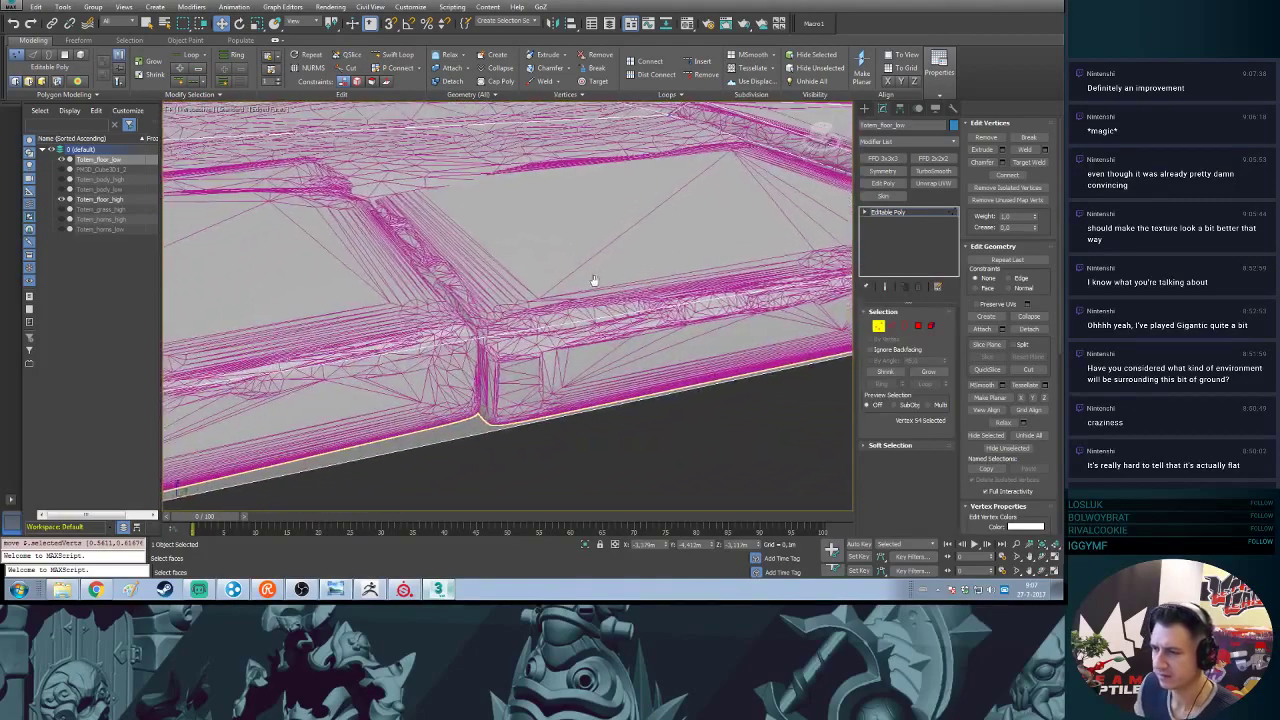
key("2")
left_click(502, 338)
left_click(512, 427, "ctrl")
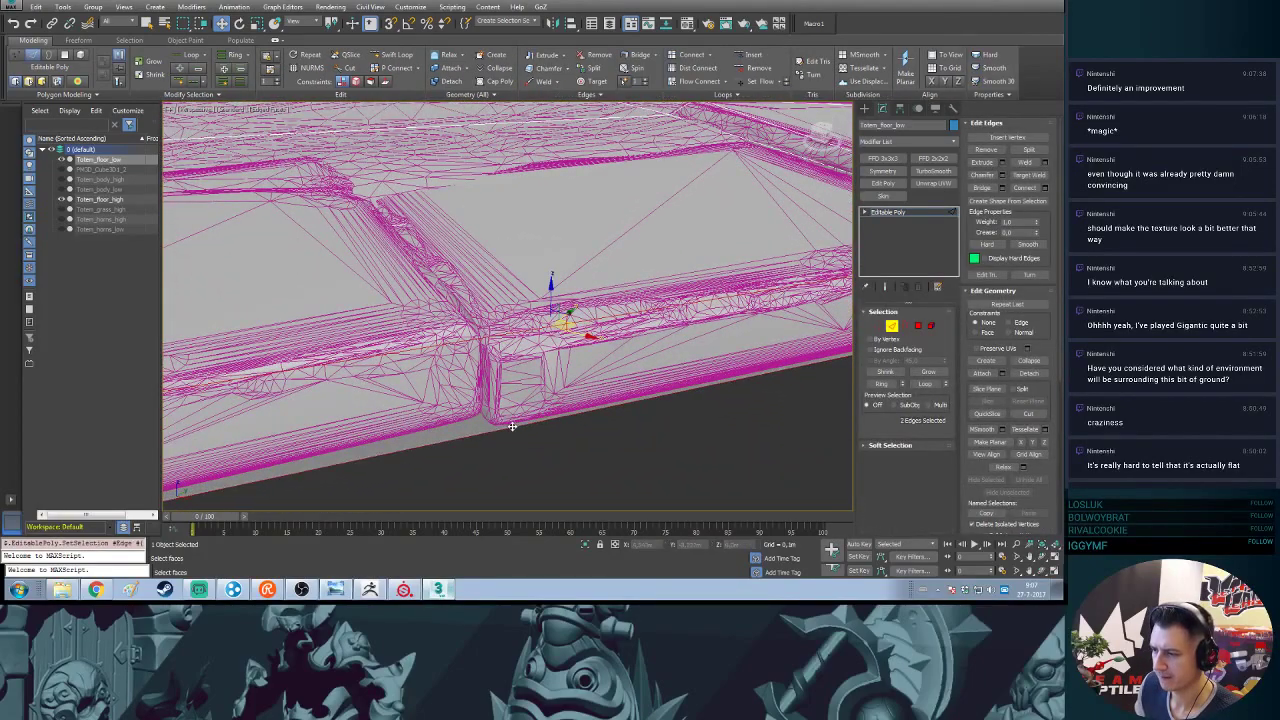
middle_click_drag(525, 427, 547, 423, "alt")
scroll(558, 418, "down", 4)
left_click(1025, 188)
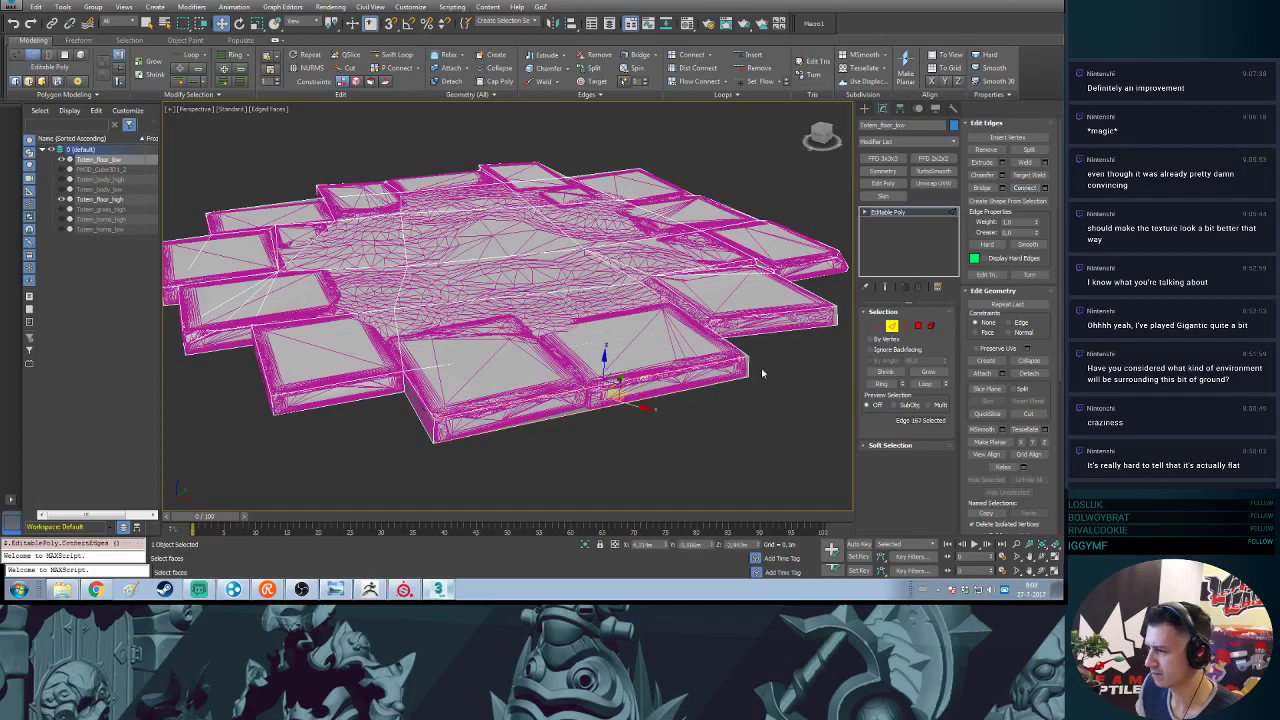
- Move the new vertical edge's top and bottom vertices against the high-poly tile's side of the gap
scroll(763, 374, "up", 4)
key("1")
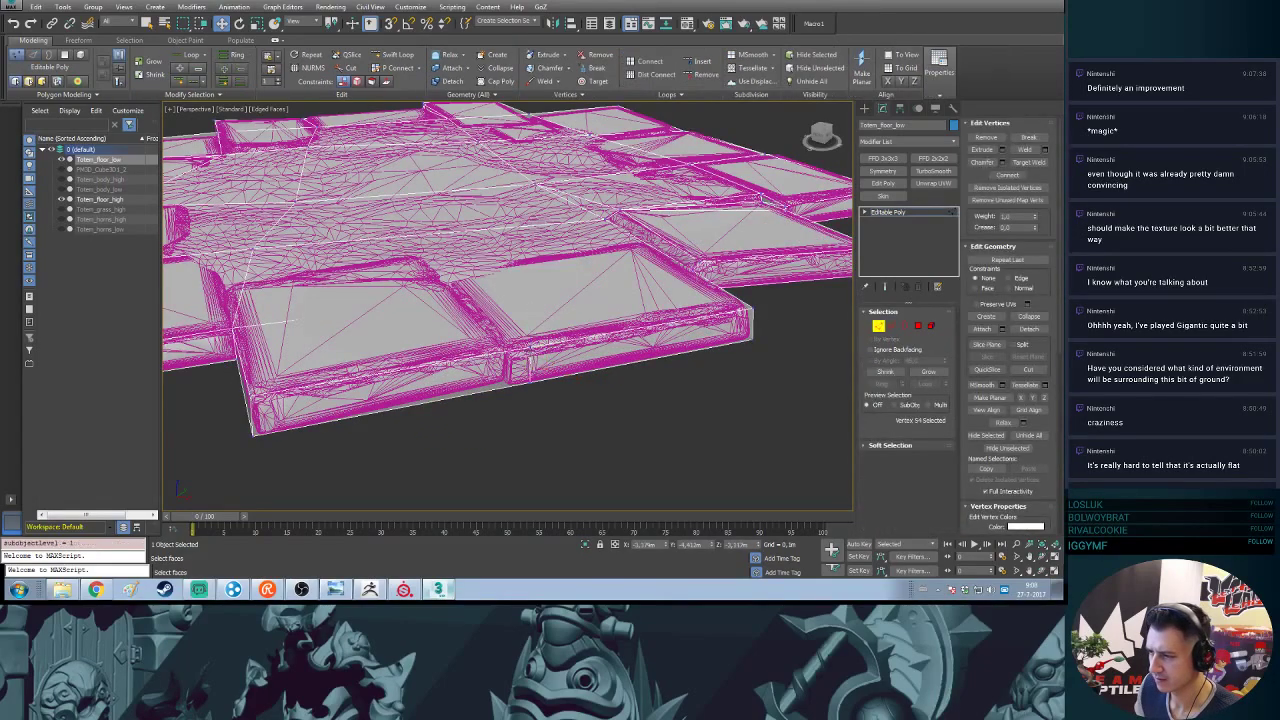
left_click(530, 348)
scroll(554, 371, "up", 4)
middle_click_drag(541, 358, 607, 367)
scroll(602, 341, "up", 4)
middle_click_drag(590, 222, 558, 172, "alt")
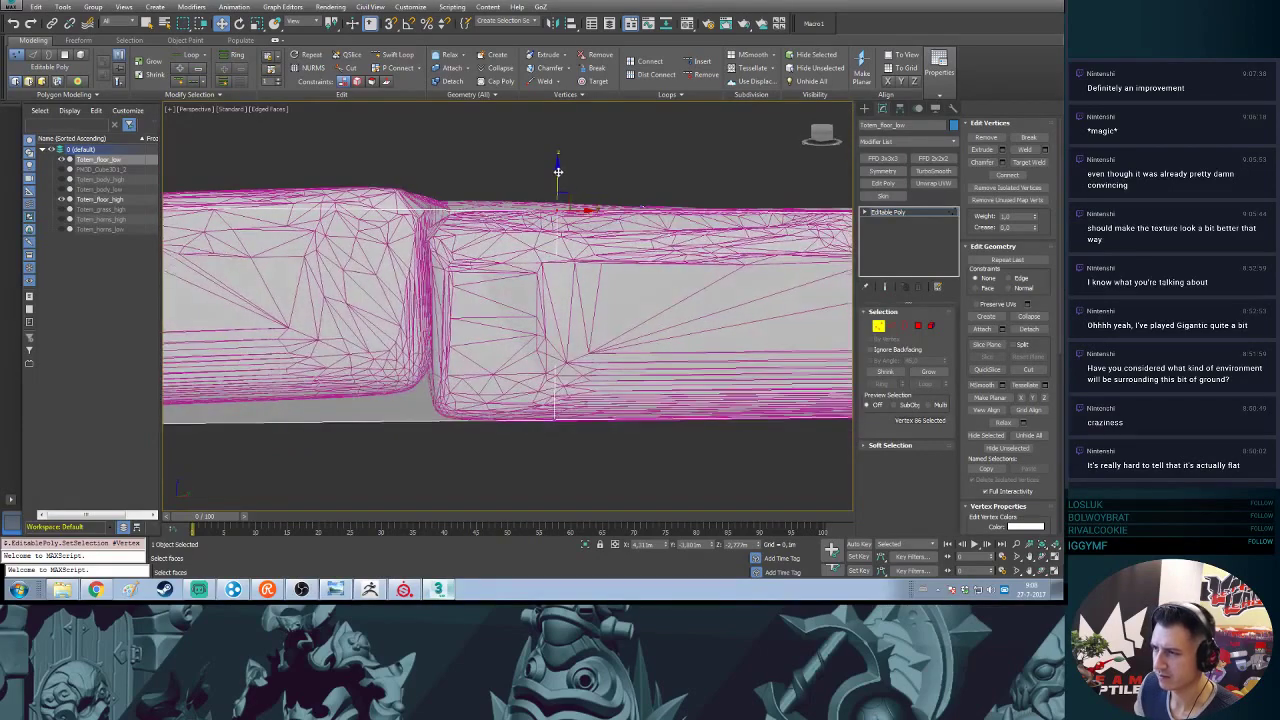
left_click_drag(556, 174, 556, 176)
middle_click_drag(577, 210, 481, 226, "alt")
left_click(474, 222)
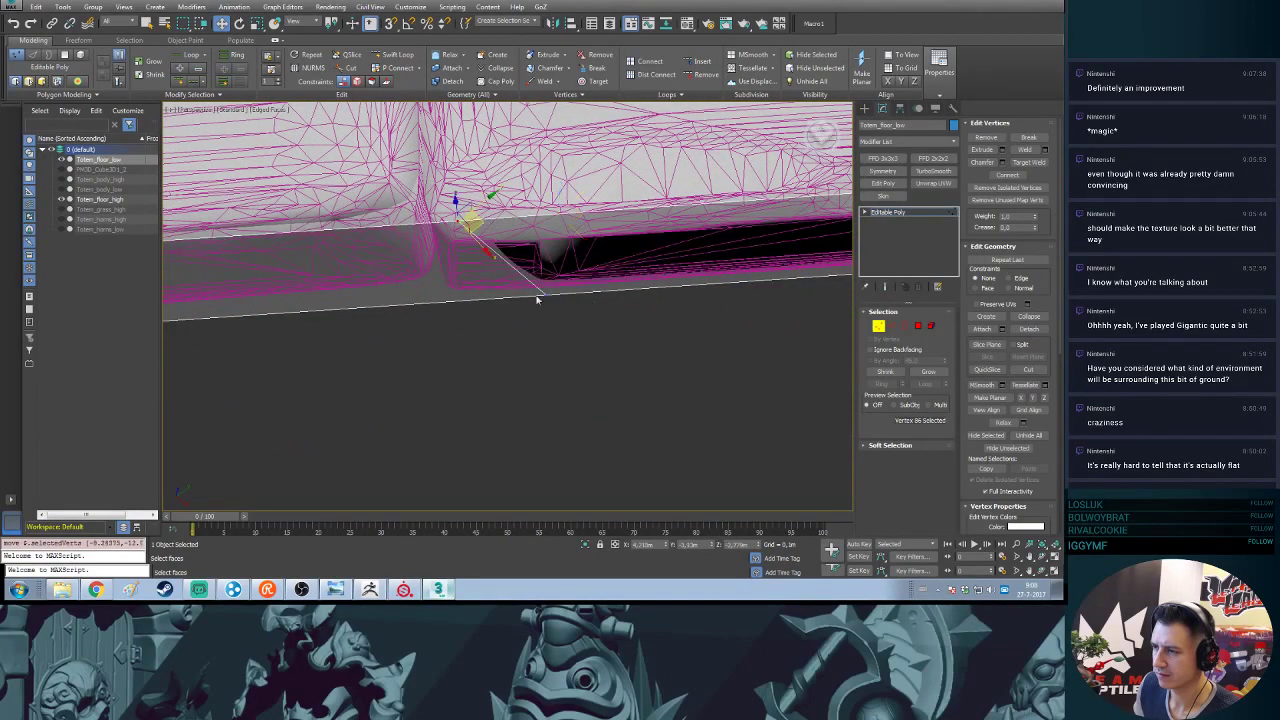
left_click(545, 295)
left_click_drag(569, 297, 480, 295)
middle_click_drag(480, 295, 484, 190, "alt")
- Cut a second vertical edge from the top edge to the bottom edge on the opposite side of the gap
key("2")
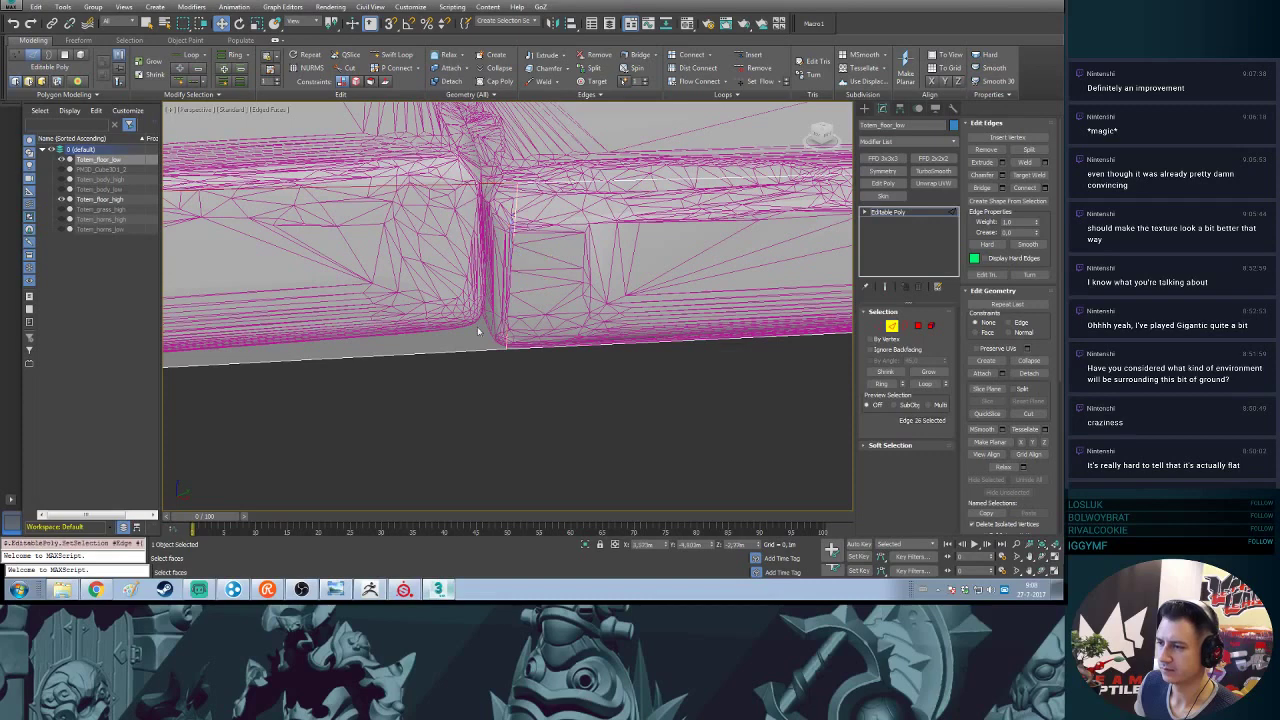
left_click(469, 351, "ctrl")
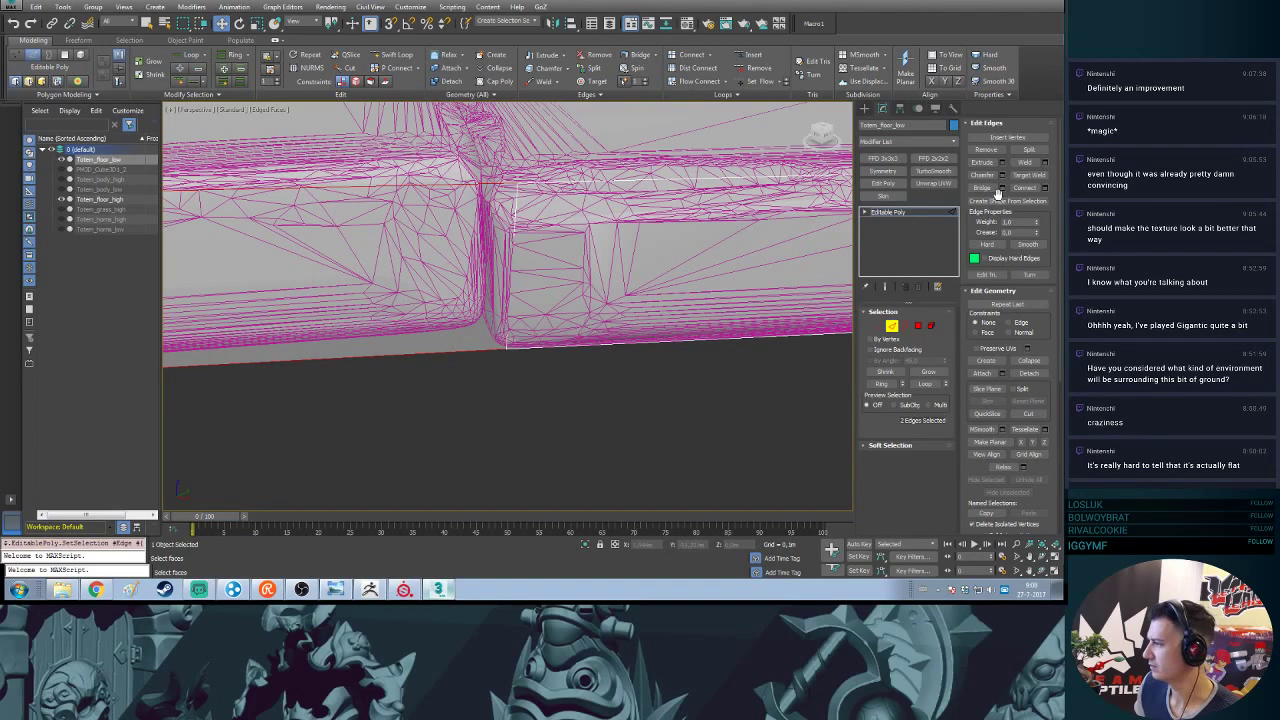
left_click(1026, 414)
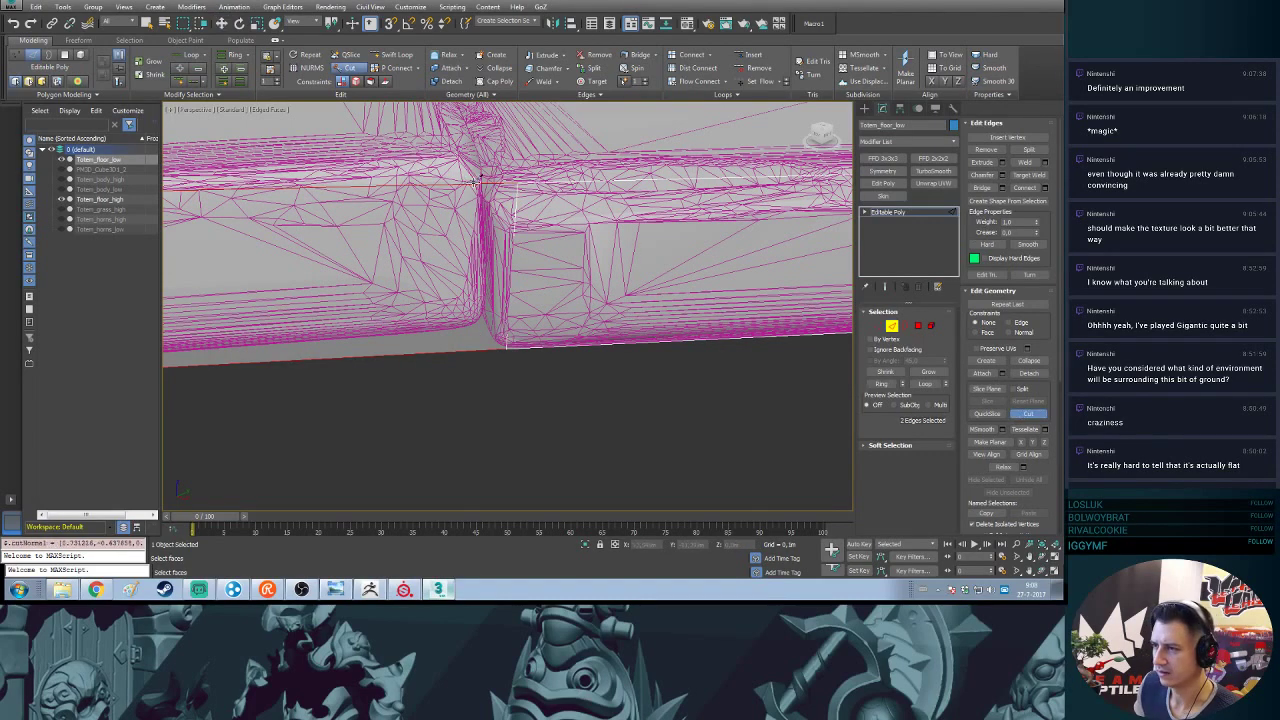
key("1")
left_click(474, 352)
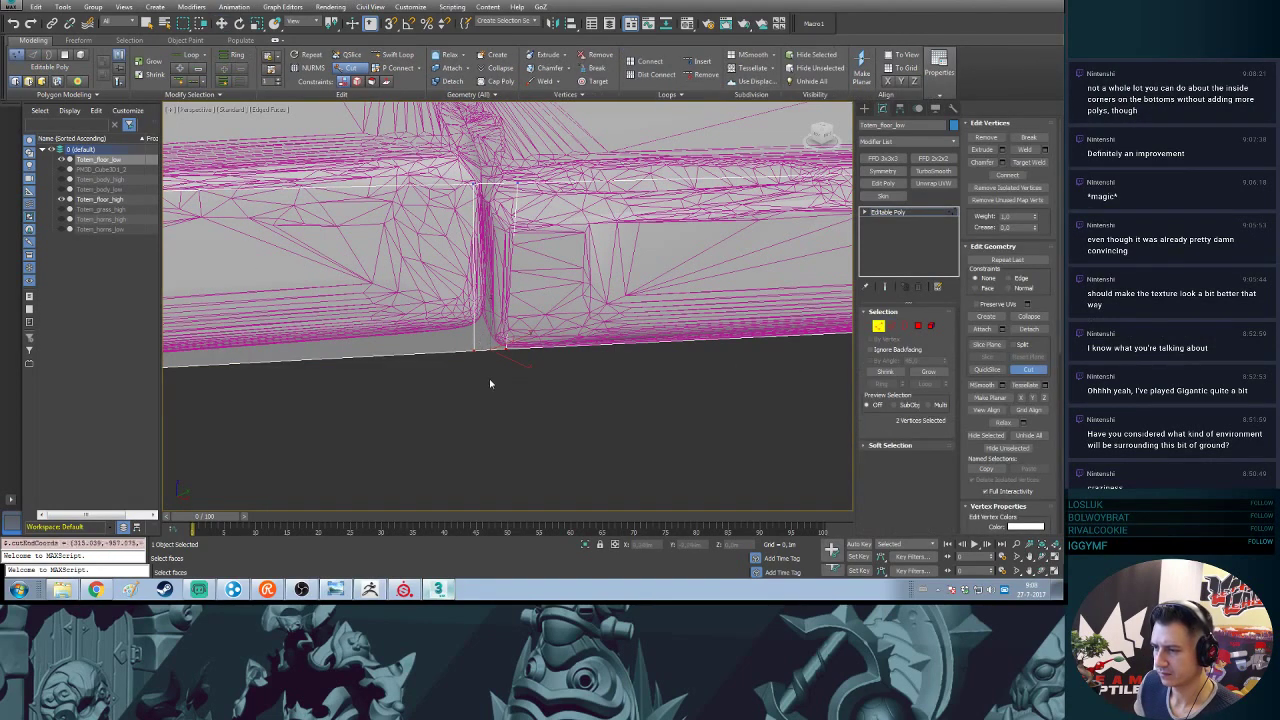
- Move the lower vertex at the gap between the two front slabs of Totem_floor_low to follow the high-poly corner
key("w")
left_click(474, 350)
left_click_drag(474, 318, 474, 299)
middle_click_drag(475, 299, 454, 348, "alt")
left_click_drag(493, 323, 488, 323)
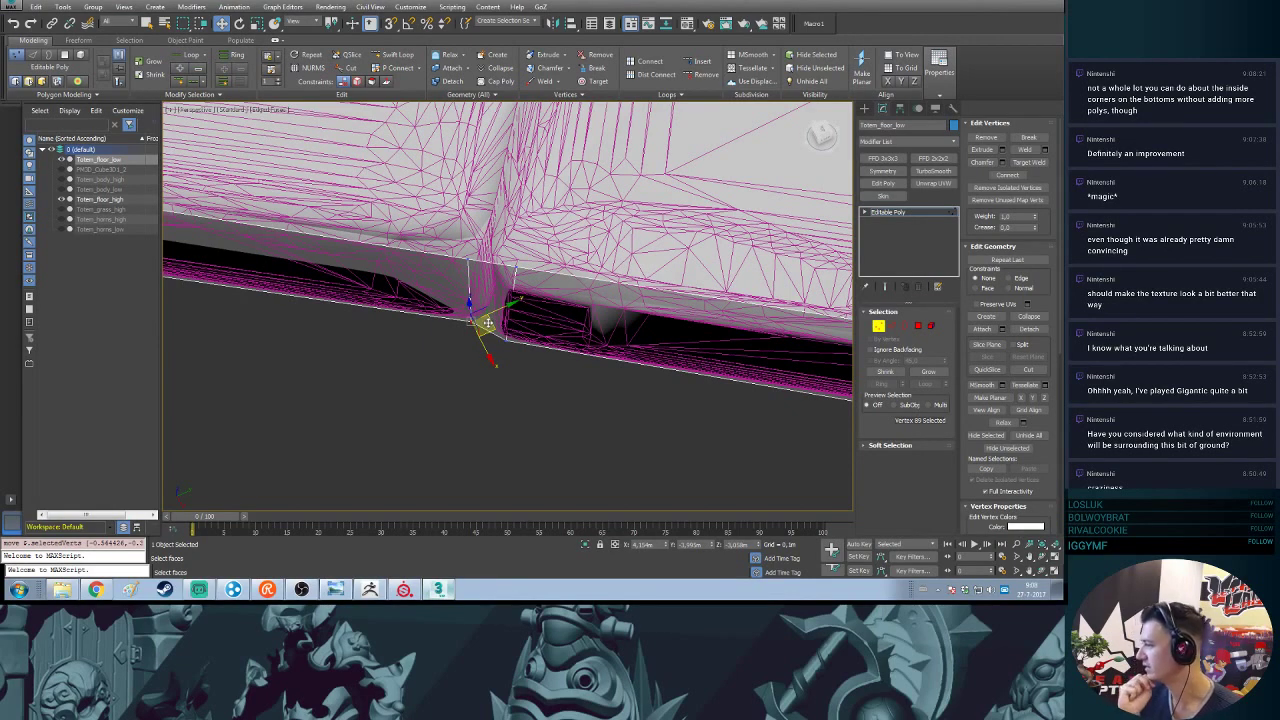
middle_click_drag(477, 281, 511, 362, "alt")
- Reposition the upper vertices of the gap between the front slabs so they sit in the high-poly groove
left_click(489, 306)
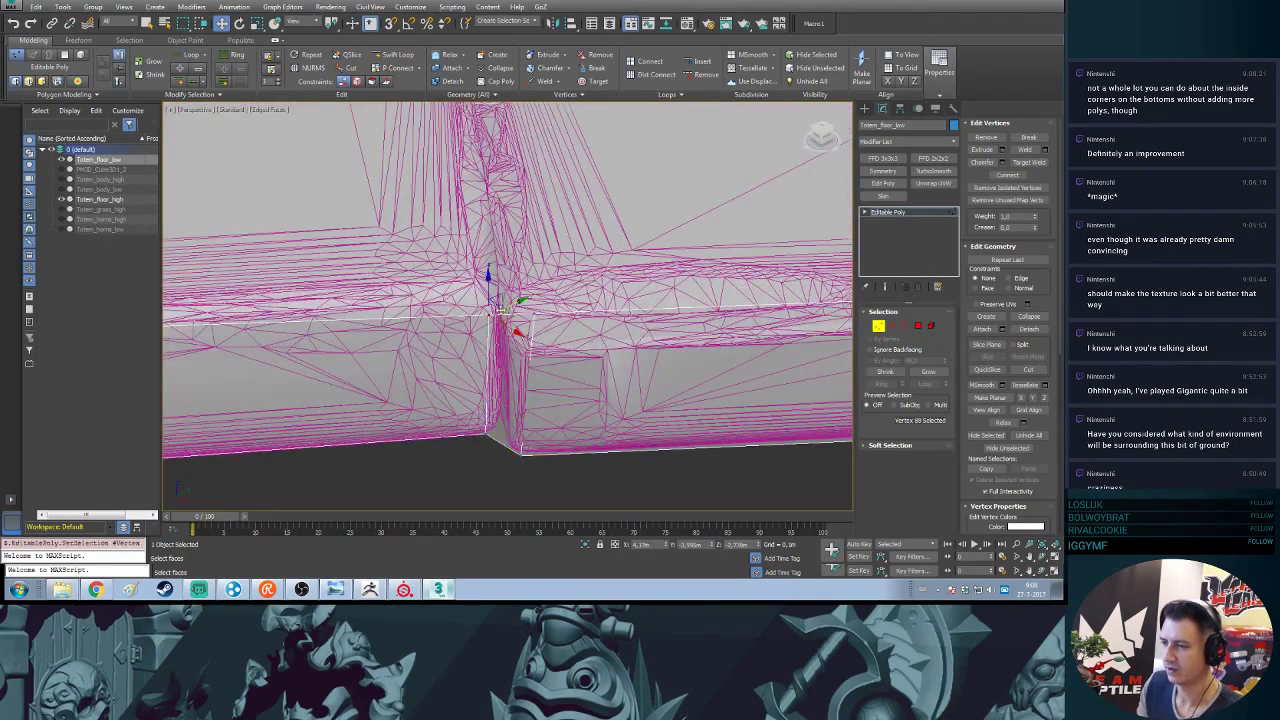
middle_click_drag(489, 306, 498, 285, "alt")
left_click_drag(509, 317, 502, 303)
mouse_move(504, 302)
middle_mouse_down("alt")
mouse_move(488, 273)
mouse_move(505, 276)
mouse_move(488, 265)
mouse_move(545, 326)
mouse_move(530, 301)
mouse_move(466, 297)
mouse_move(470, 308)
mouse_move(512, 287)
middle_mouse_up("alt")
left_click_drag(528, 279, 528, 288)
middle_click_drag(528, 290, 516, 366, "alt")
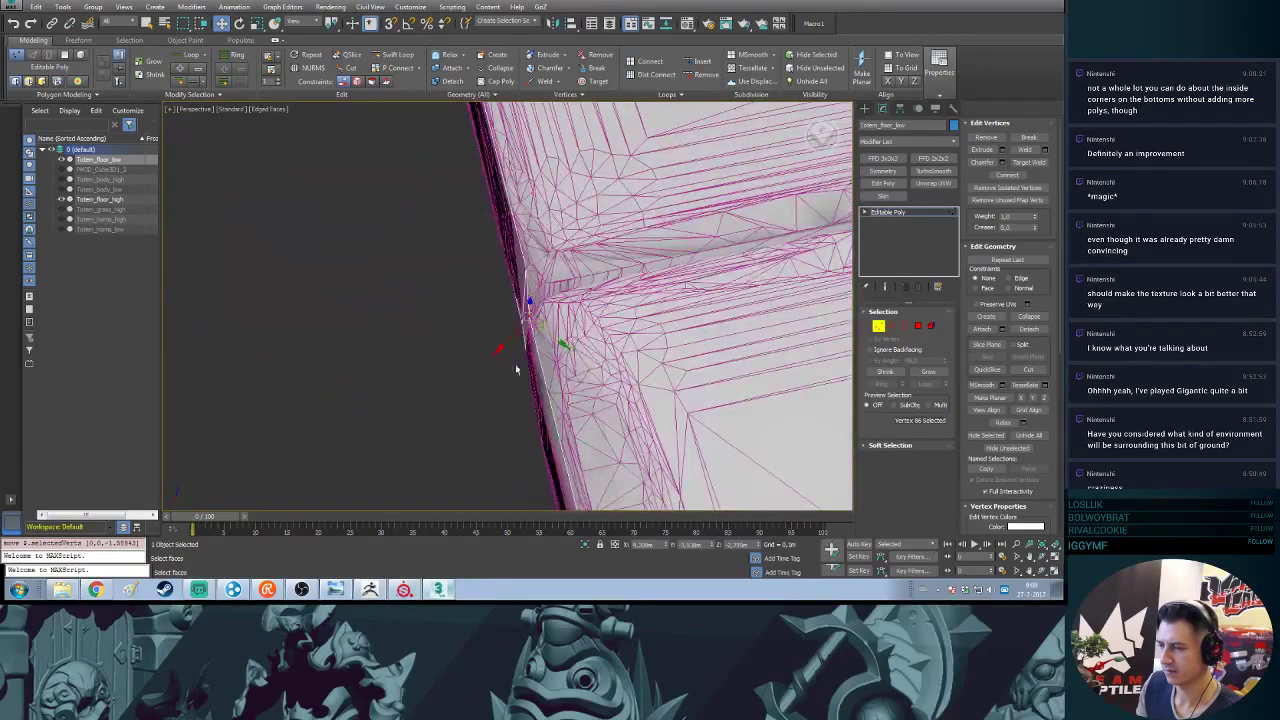
left_click_drag(542, 331, 554, 331)
middle_click_drag(549, 333, 491, 322, "alt")
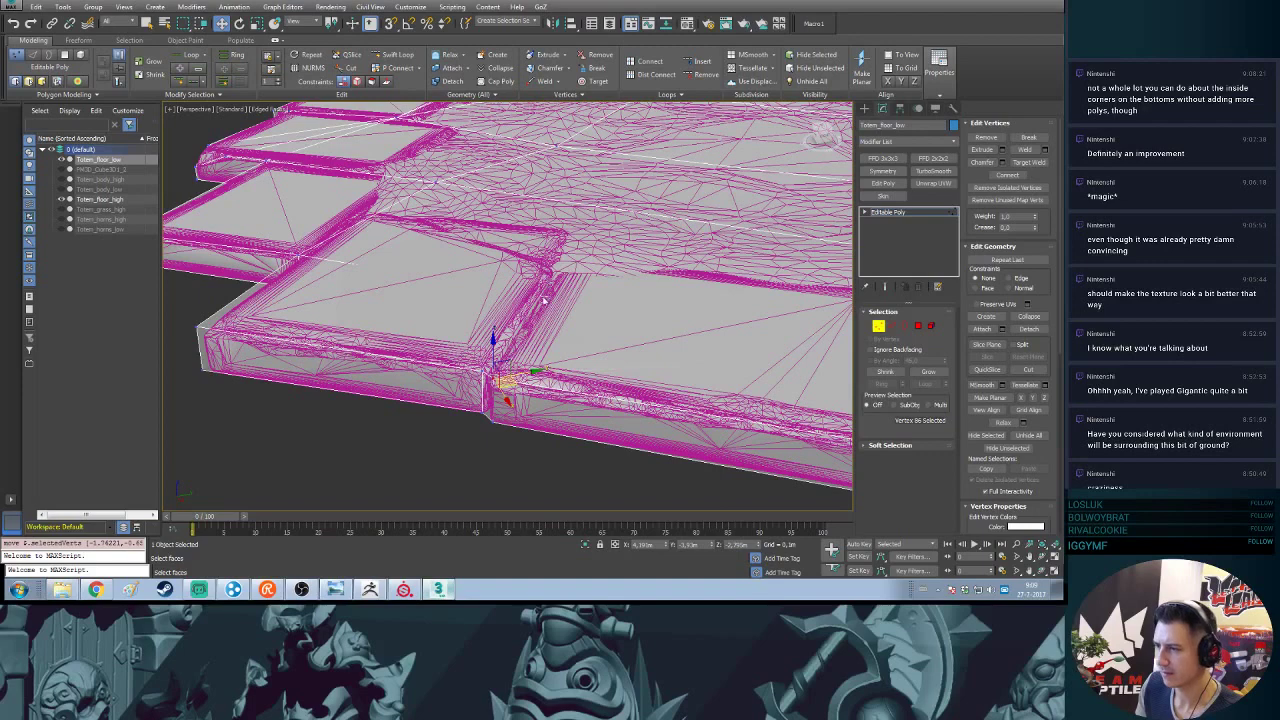
- Connect the edges running inward from the slab gap to add a vertex behind it
key("2")
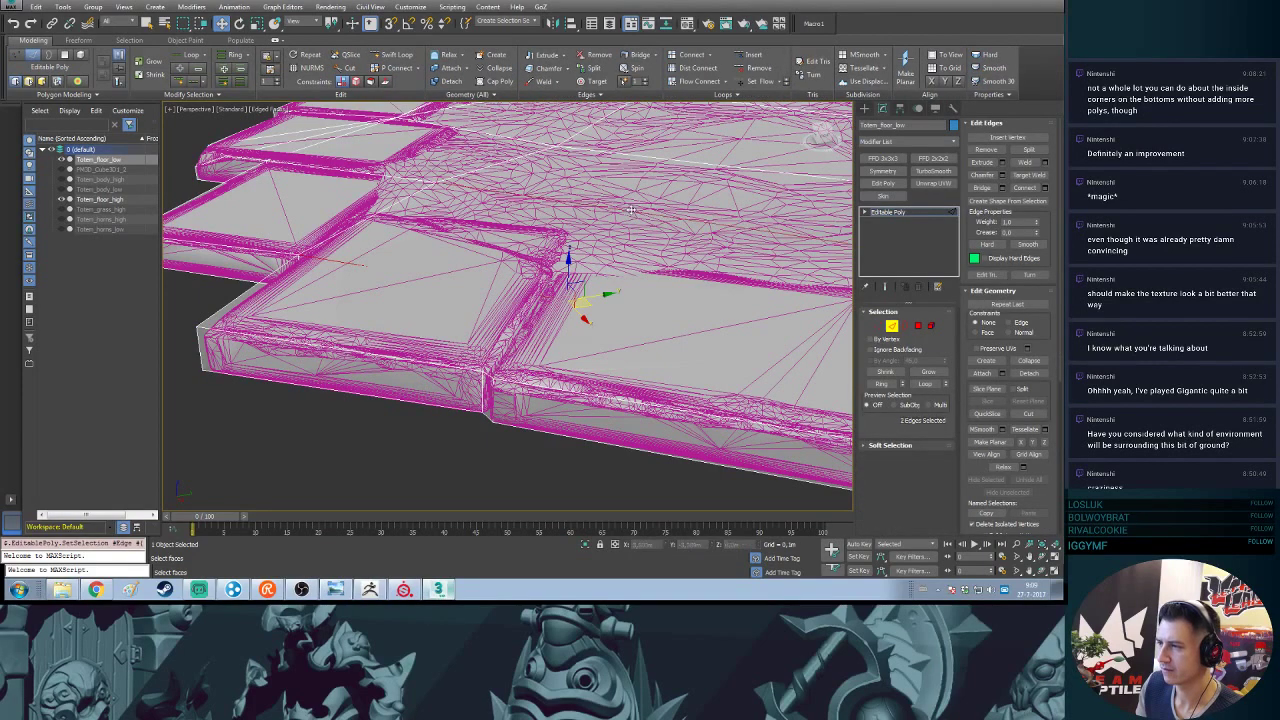
left_click(634, 212, "ctrl")
key("1")
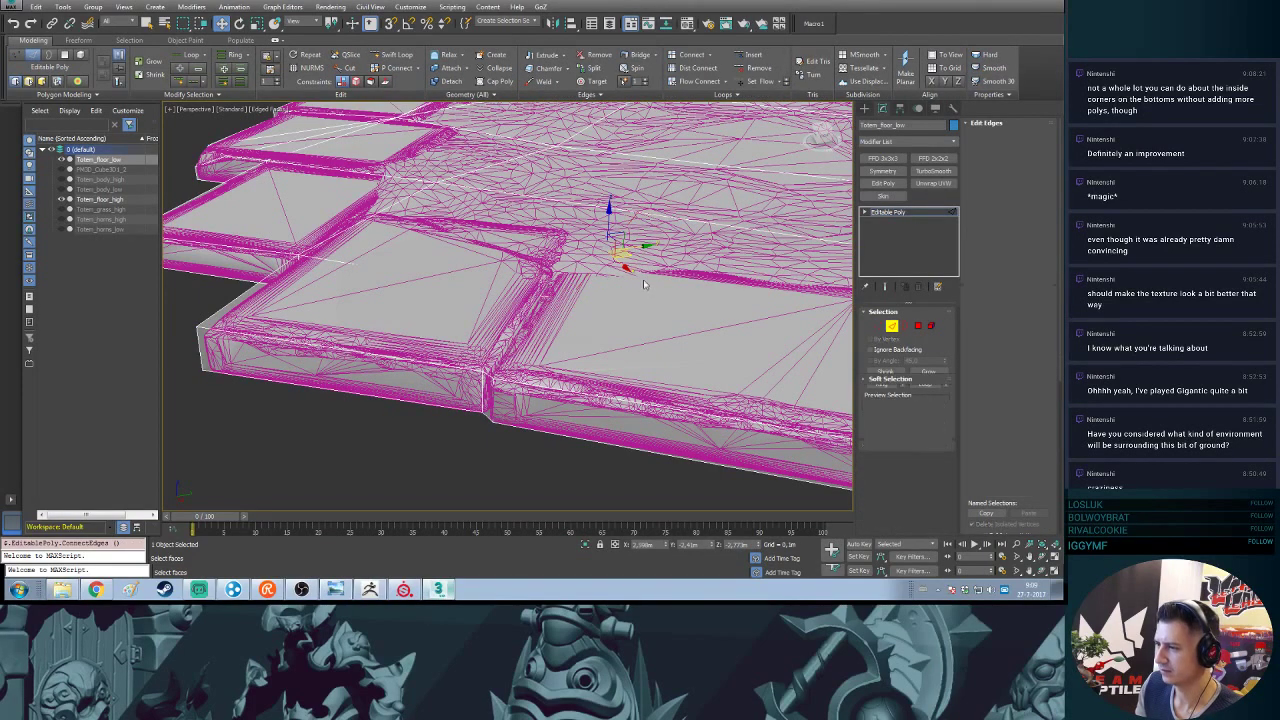
- Move the newly added vertex to the inner end of the groove between the two front slabs
left_click(567, 300)
middle_click_drag(607, 293, 588, 328, "alt")
left_click_drag(587, 303, 549, 264)
middle_click_drag(570, 320, 560, 293, "alt")
scroll(559, 293, "up", 3)
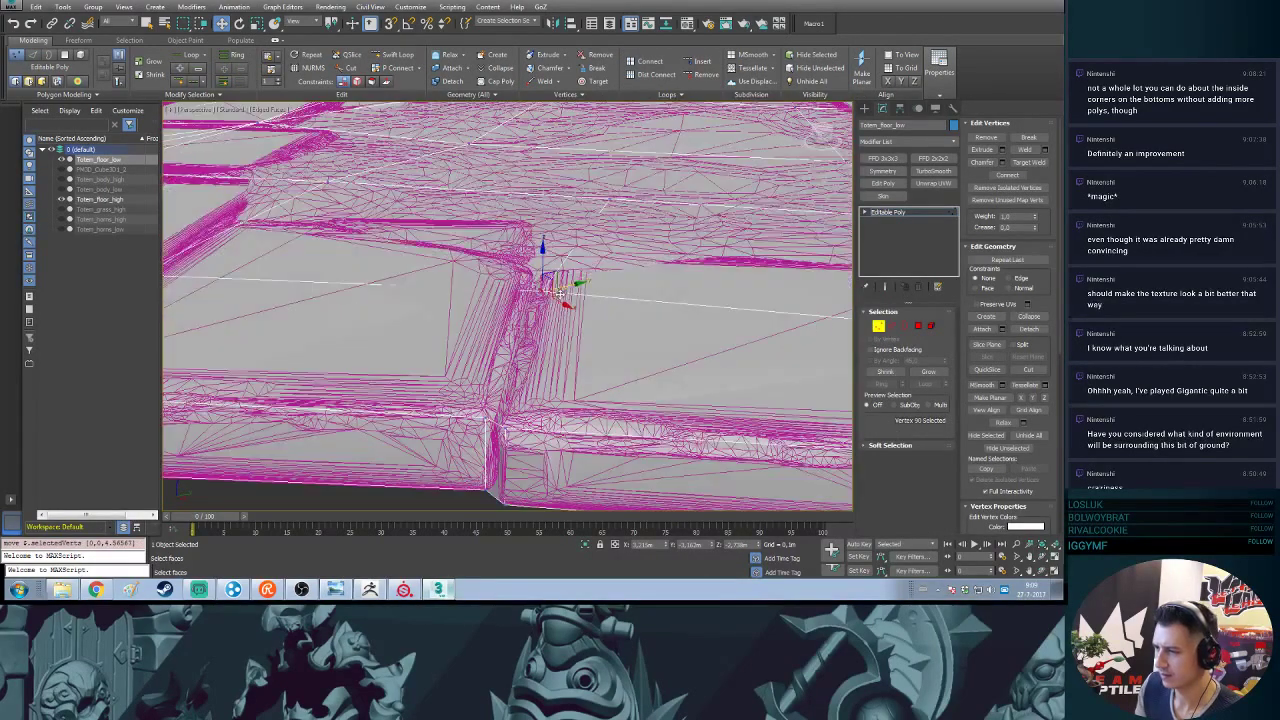
- Connect the vertex at the groove's inner end to each of the two upper corner vertices of the slab gap
left_click(488, 422, "ctrl")
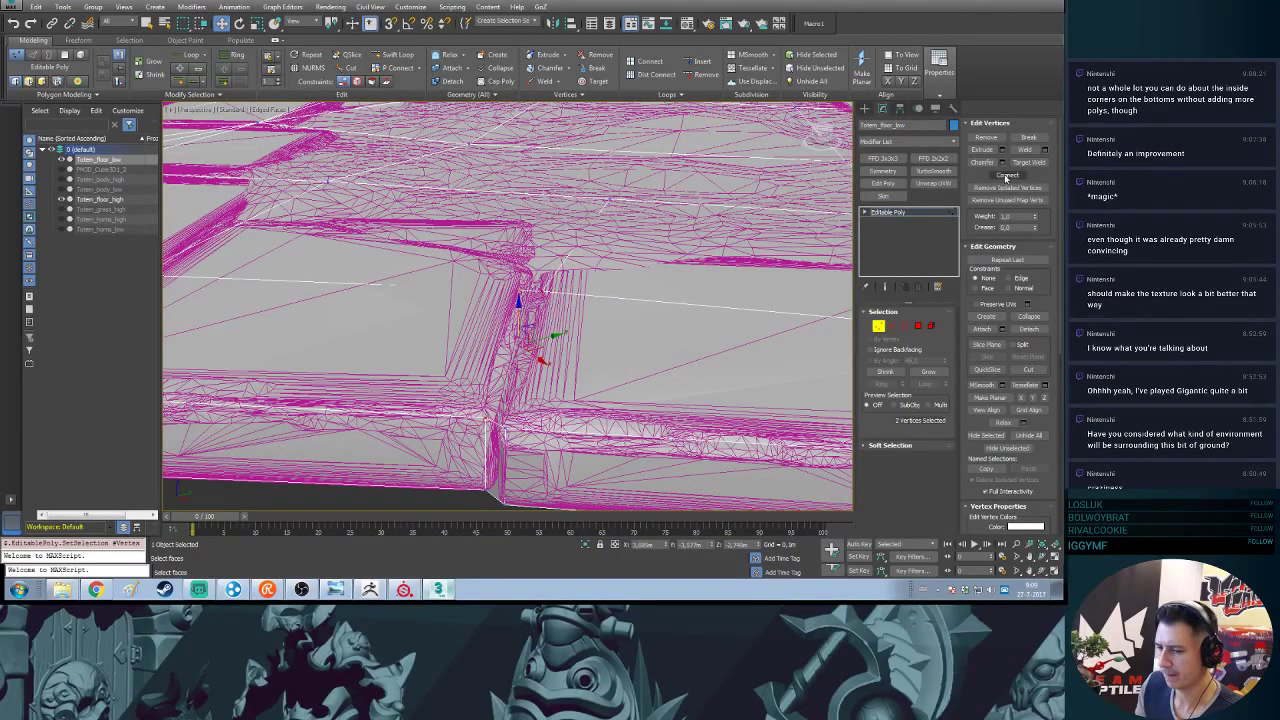
left_click(505, 420)
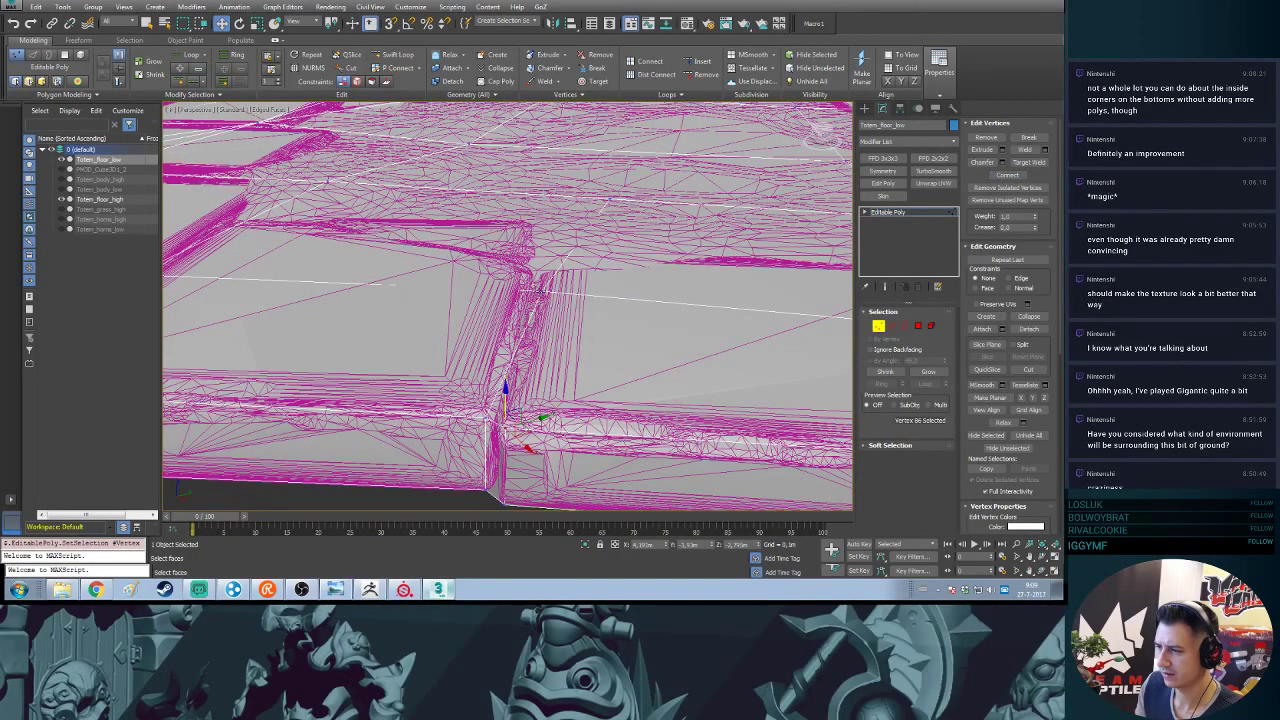
left_click(540, 290, "ctrl")
left_click(1007, 175)
scroll(616, 370, "down", 3)
middle_click_drag(616, 370, 630, 318, "alt")
scroll(617, 379, "up", 3)
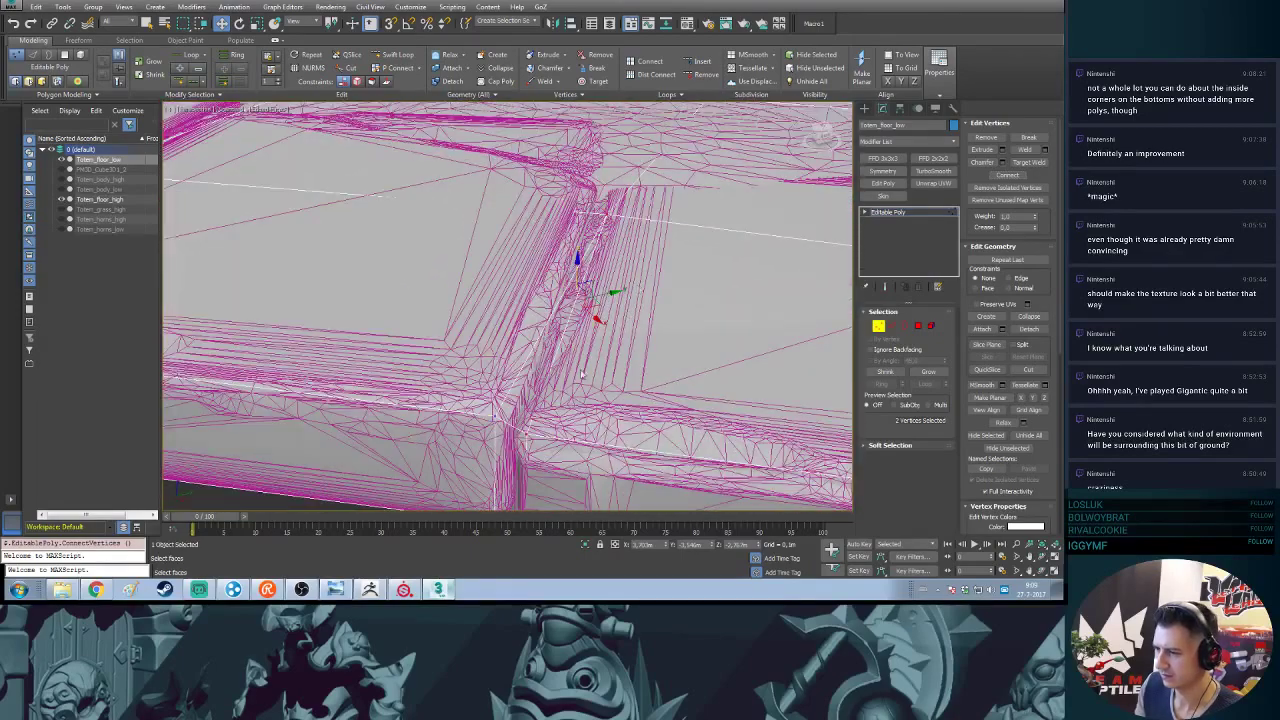
- Remove the unwanted edge in the groove between the front slabs and cut a new edge near its inner end
key("2")
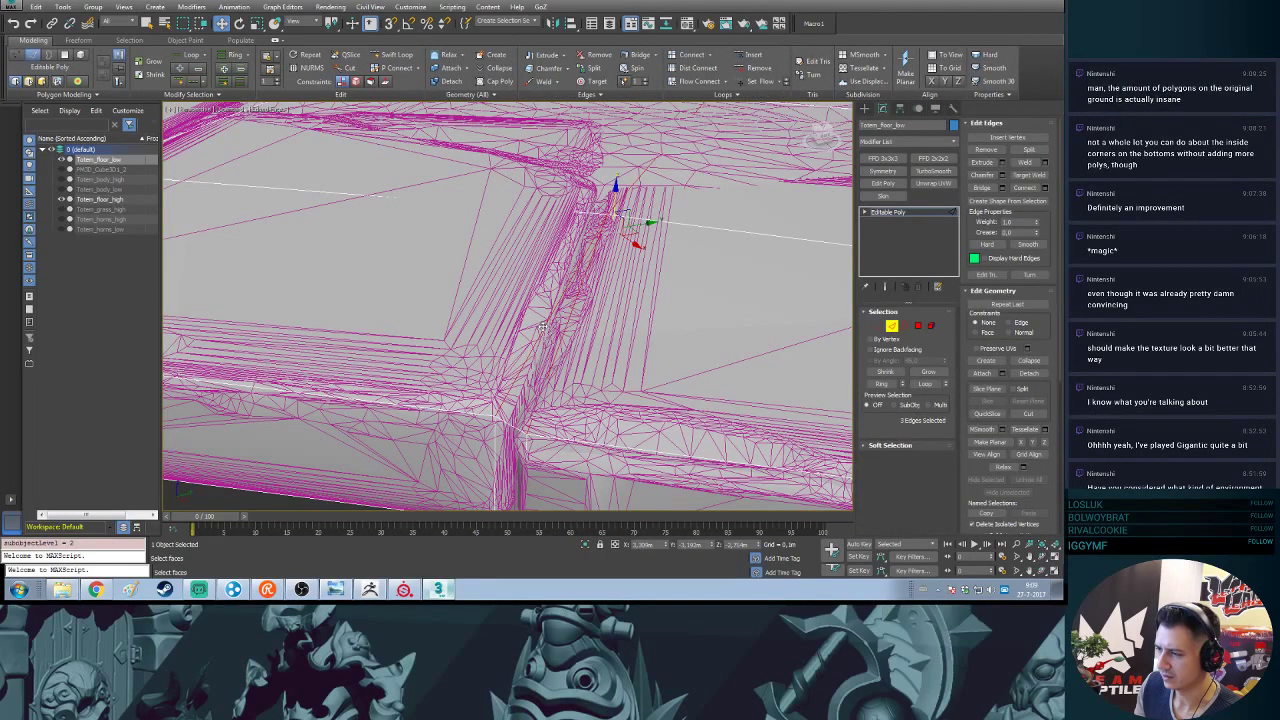
left_click(544, 328)
key("1")
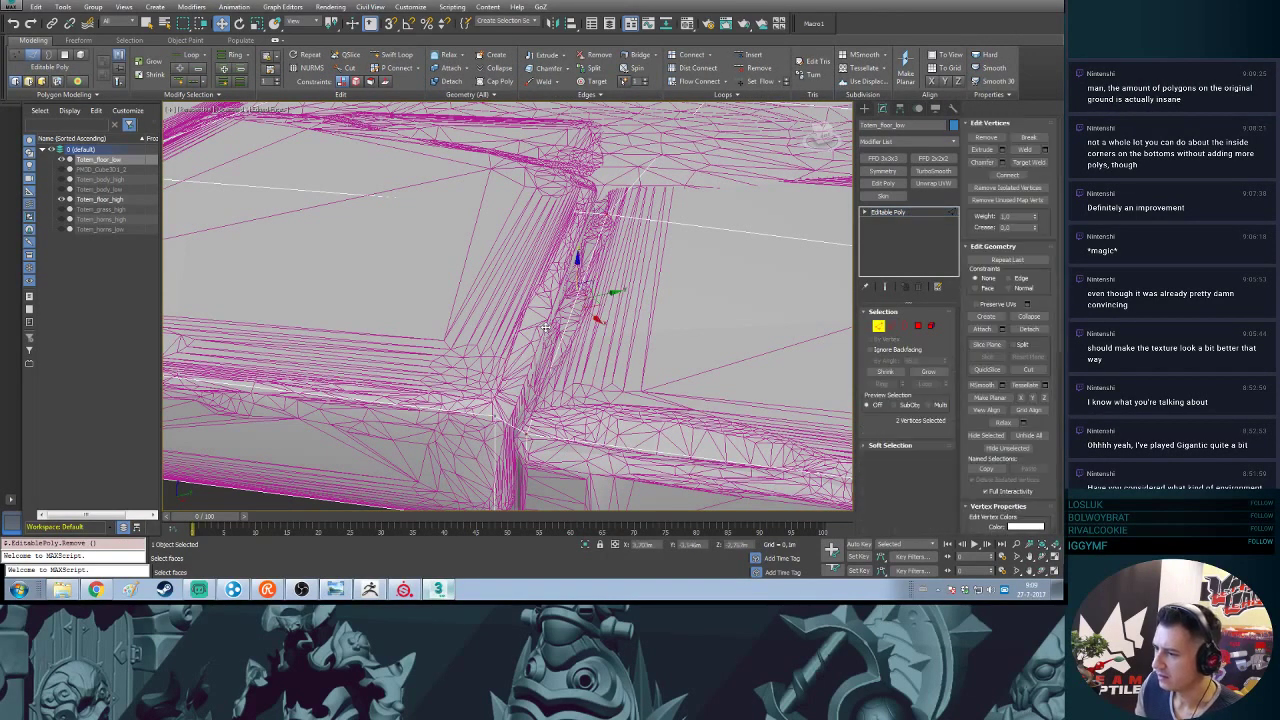
left_click(1030, 370)
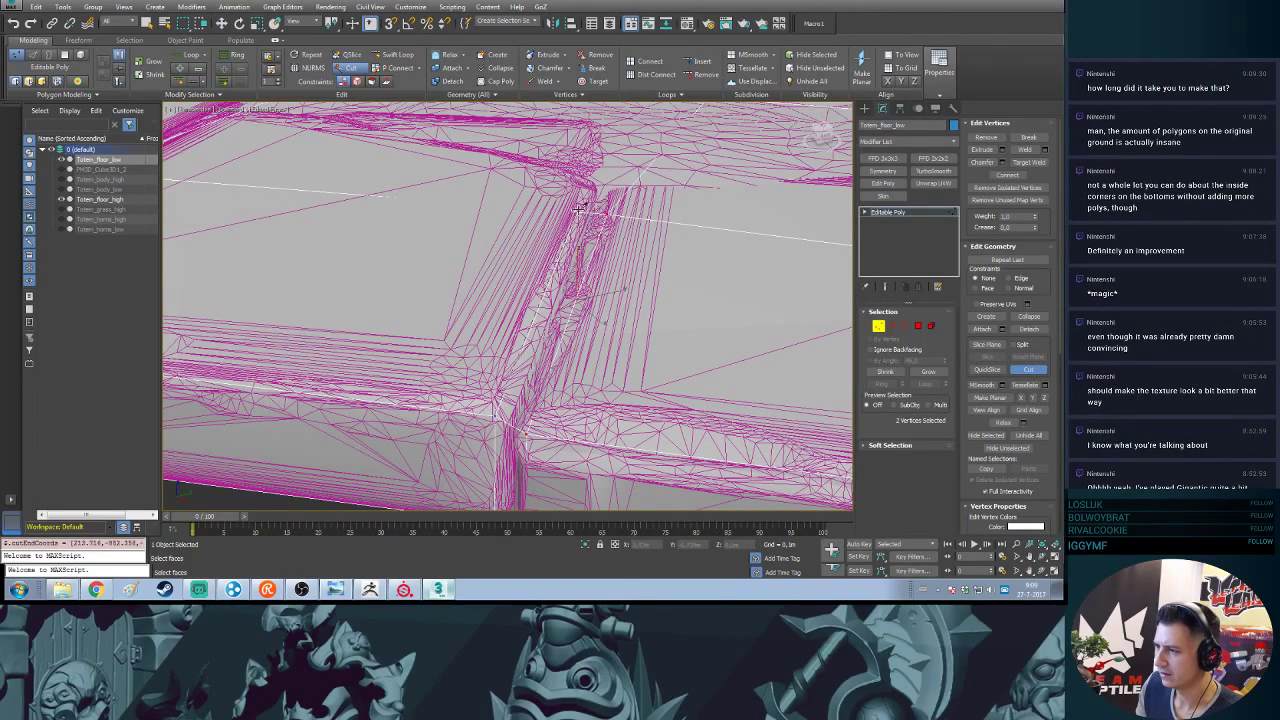
left_click(1028, 371)
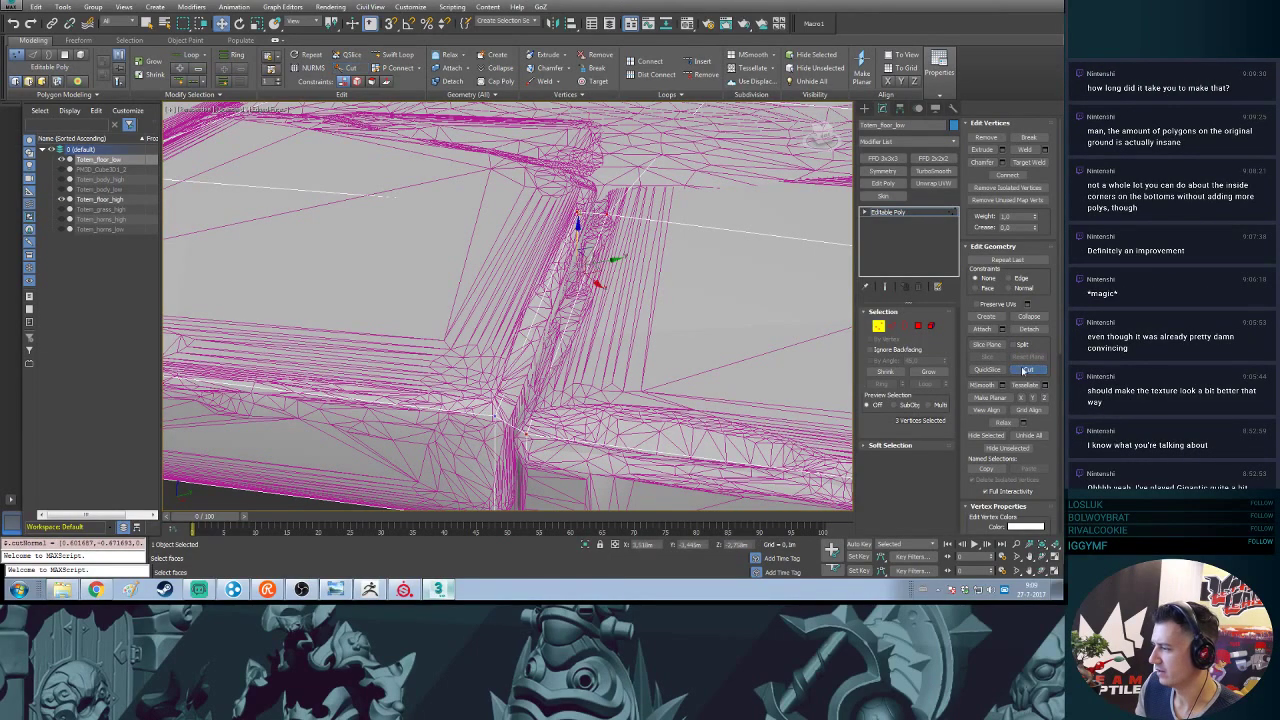
middle_click_drag(698, 425, 637, 287, "alt")
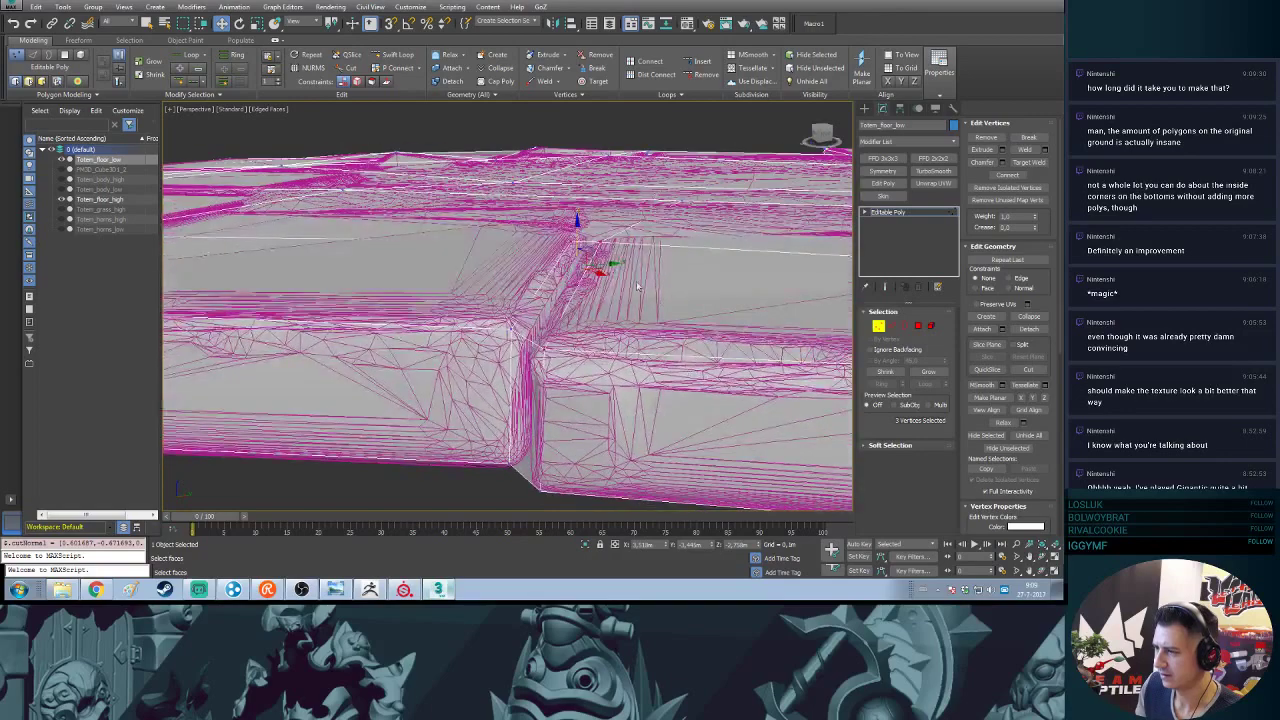
- Move the right vertex at the groove's inner end farther inward and adjust its height to the neighbouring slab
left_click(604, 241)
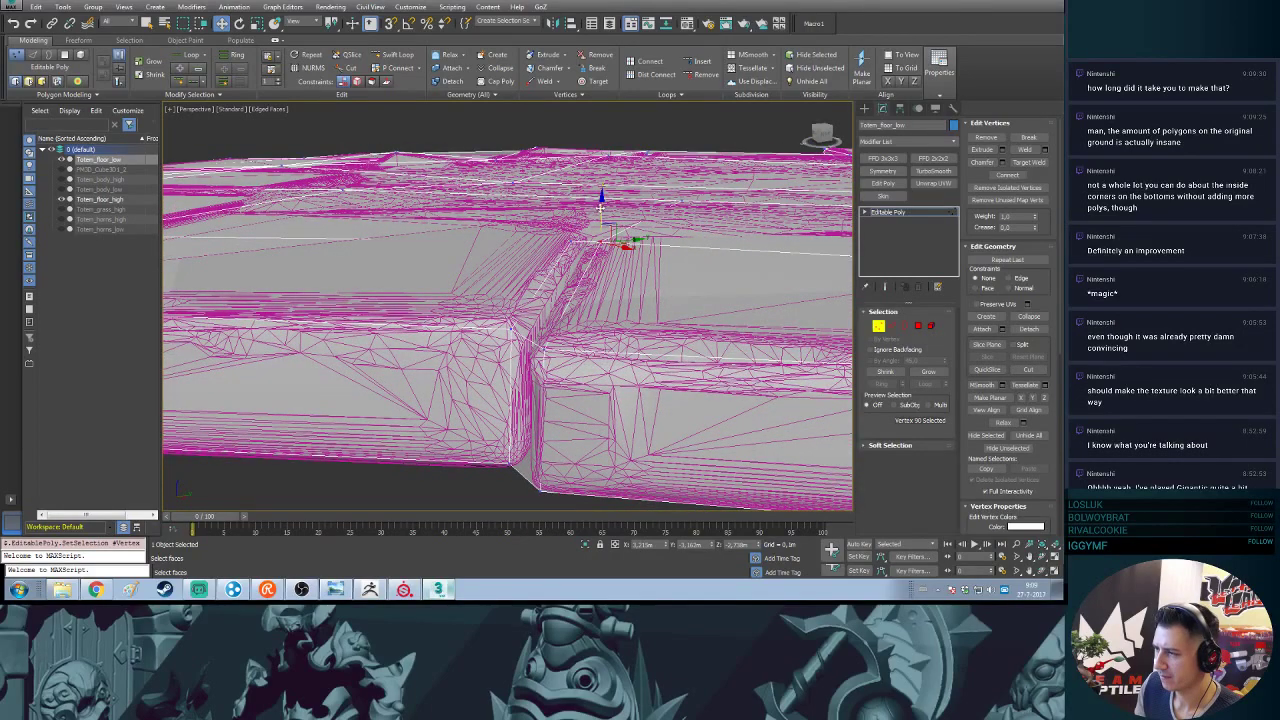
left_click_drag(601, 208, 601, 203)
middle_click_drag(603, 207, 618, 280, "alt")
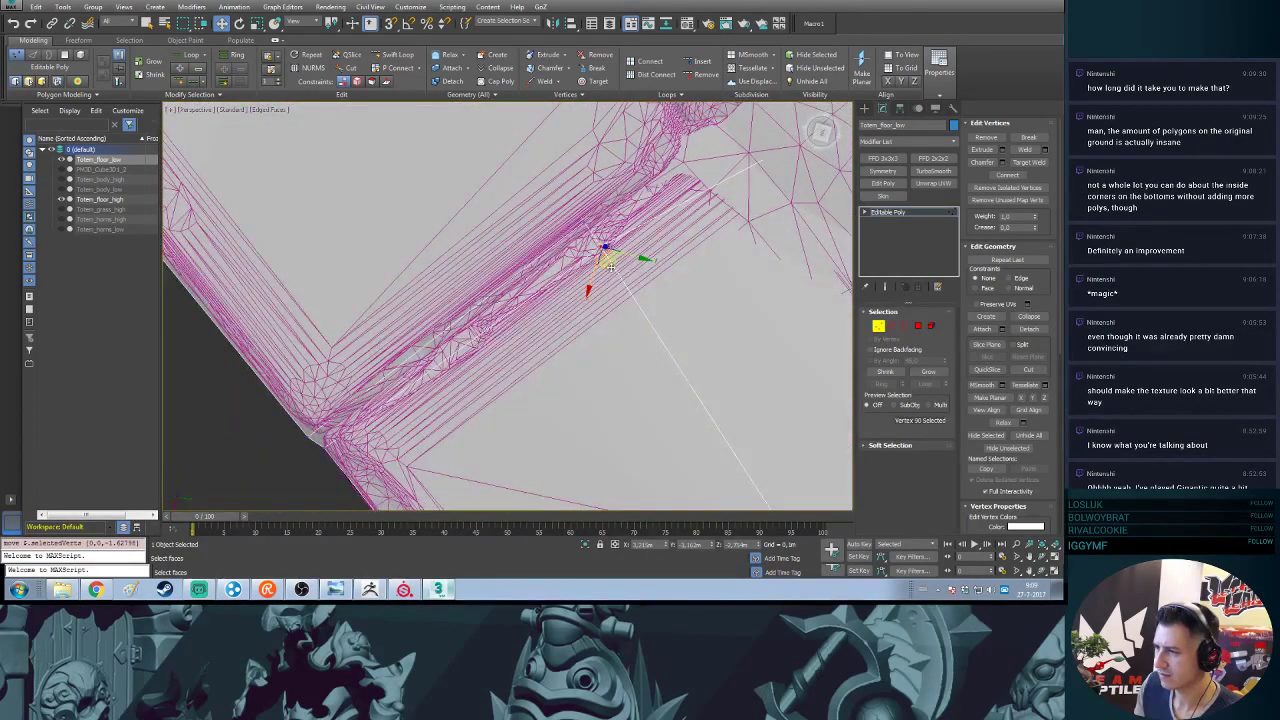
left_click_drag(611, 267, 700, 200)
middle_click_drag(620, 305, 672, 178, "alt")
left_click_drag(684, 137, 684, 142)
middle_click_drag(684, 142, 688, 160, "alt")
- Move the newly cut groove vertex to the groove's inner end and adjust its height to the high-poly surface
left_click(581, 200)
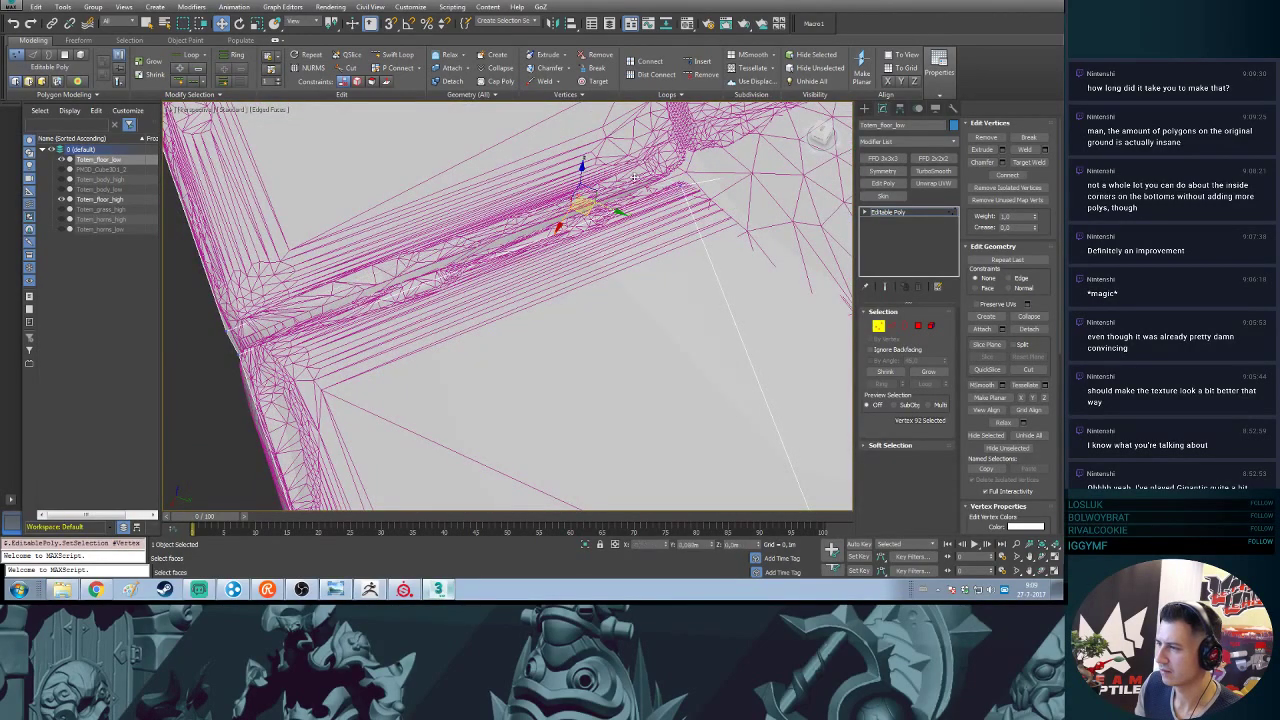
left_click_drag(583, 210, 671, 166)
middle_click_drag(655, 180, 675, 138, "alt")
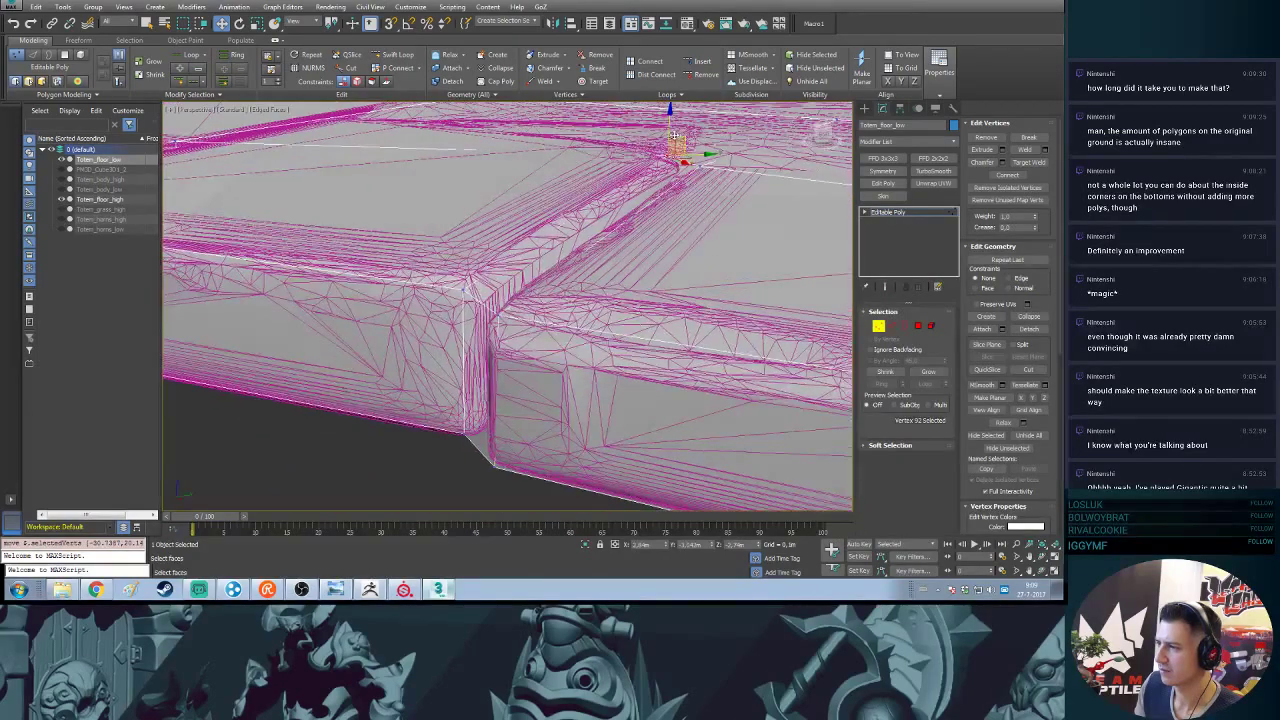
left_click_drag(672, 136, 672, 128)
middle_click_drag(683, 126, 659, 190)
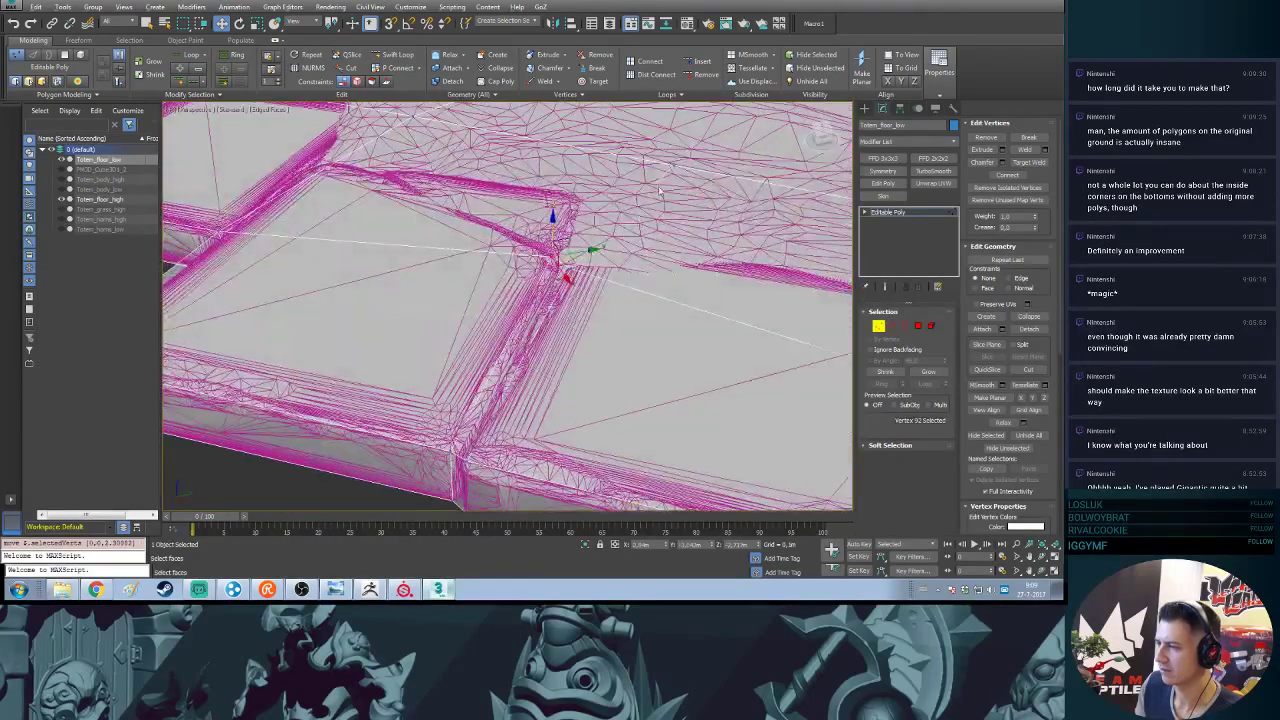
- Connect the inner groove vertex to the vertex behind it, and connect two further vertices across the middle of the floor
left_click(675, 163, "ctrl")
left_click(975, 173)
middle_click_drag(735, 178, 606, 326)
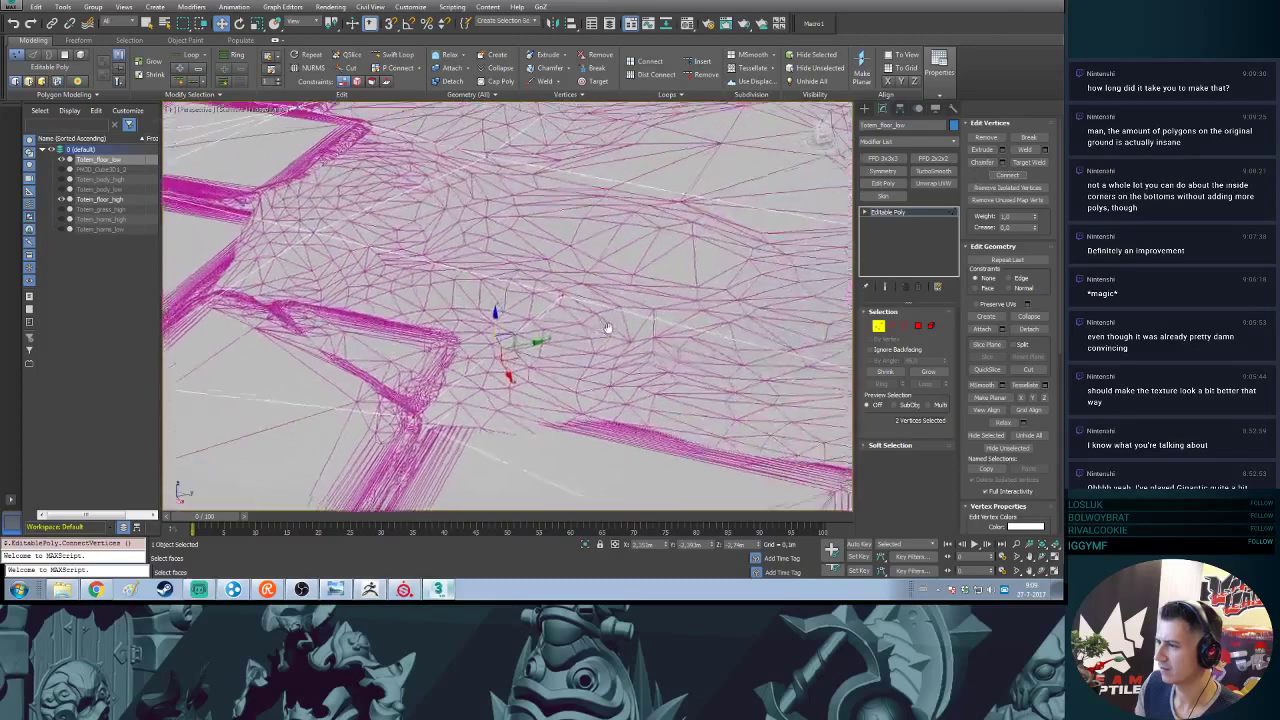
scroll(604, 325, "down", 4)
left_click(586, 310)
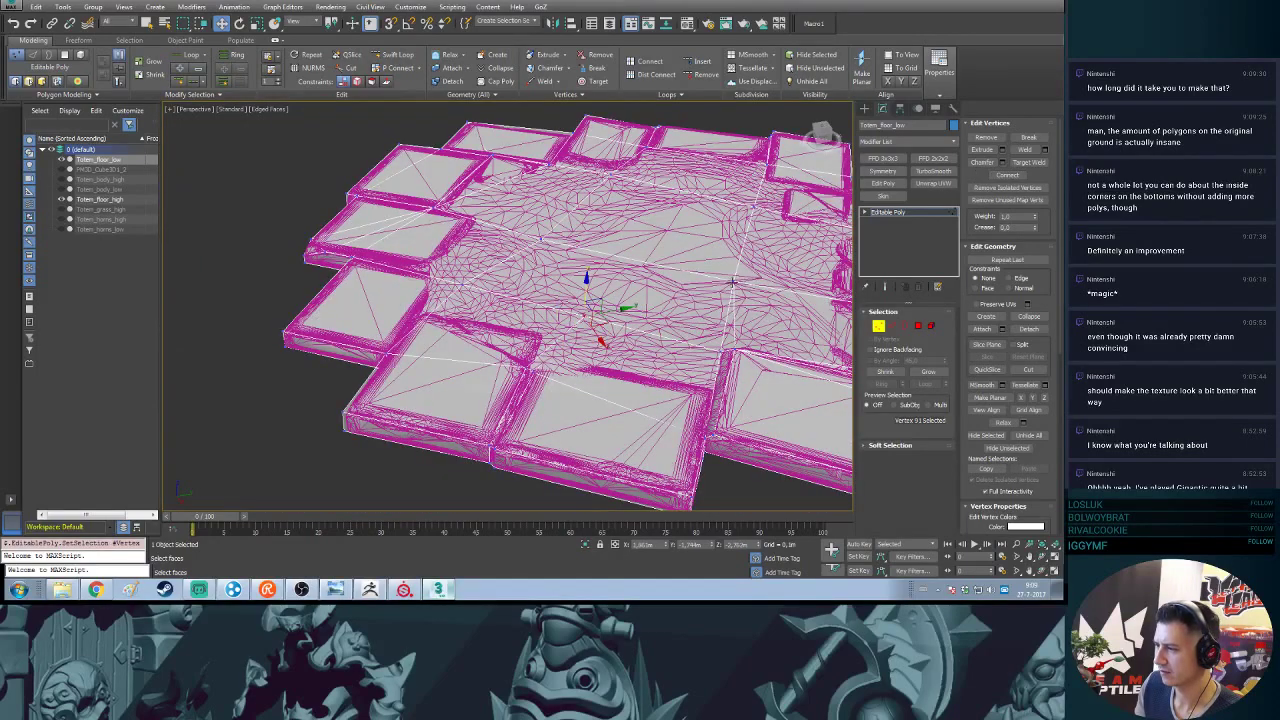
left_click(733, 282, "ctrl")
left_click(1012, 176)
- Leave vertex editing on Totem_floor_low and clear the object selection
middle_click_drag(664, 340, 698, 302, "alt")
left_click(627, 252)
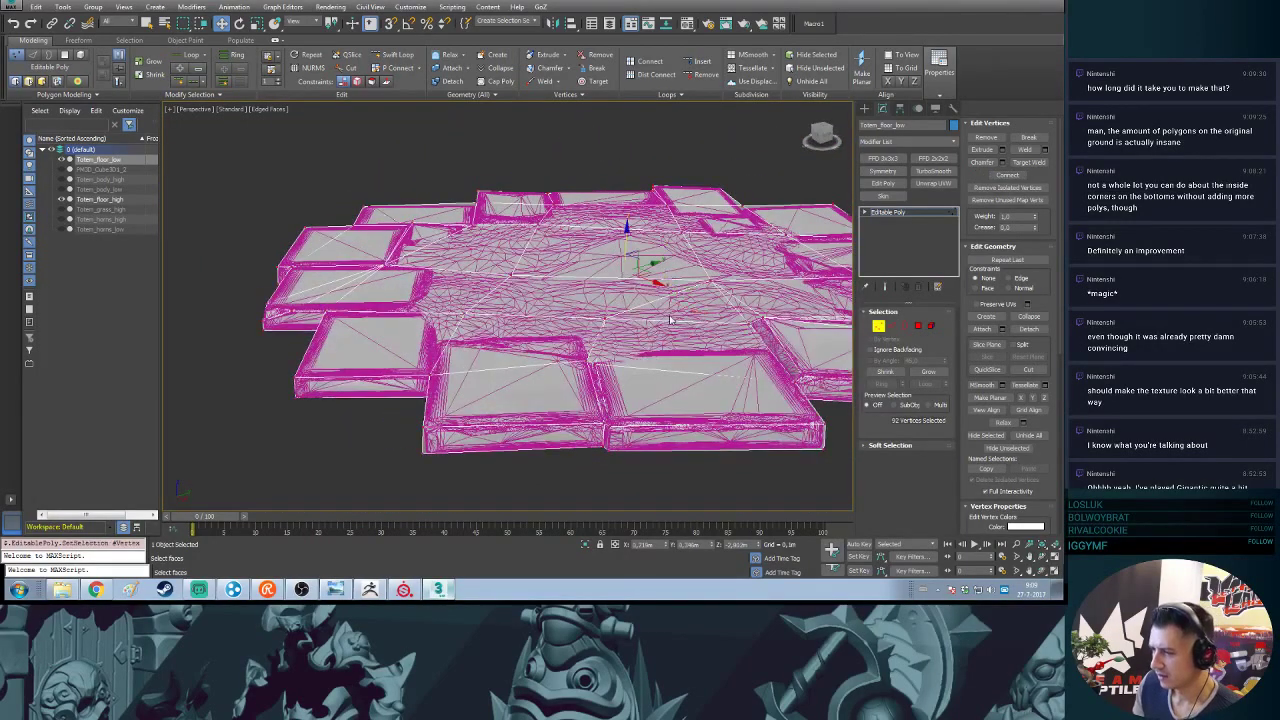
left_click(530, 183)
middle_click_drag(530, 183, 678, 212, "alt")
left_click(865, 108)
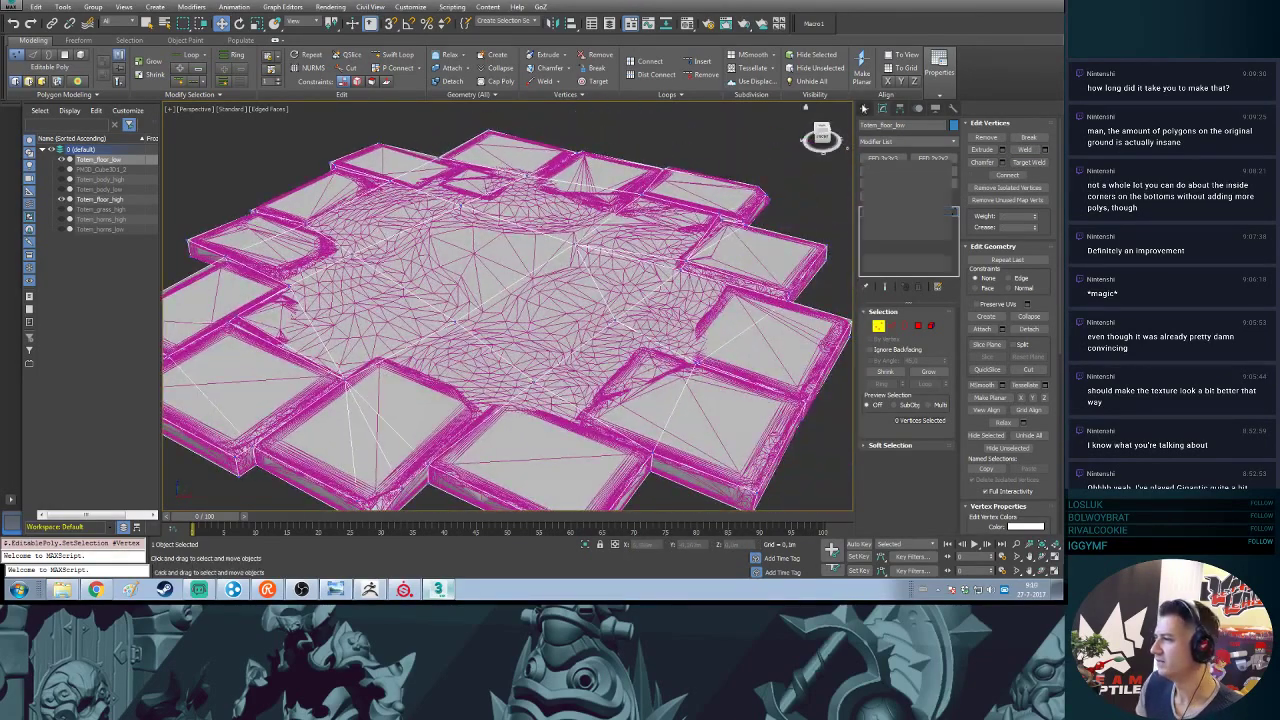
left_click(697, 130)
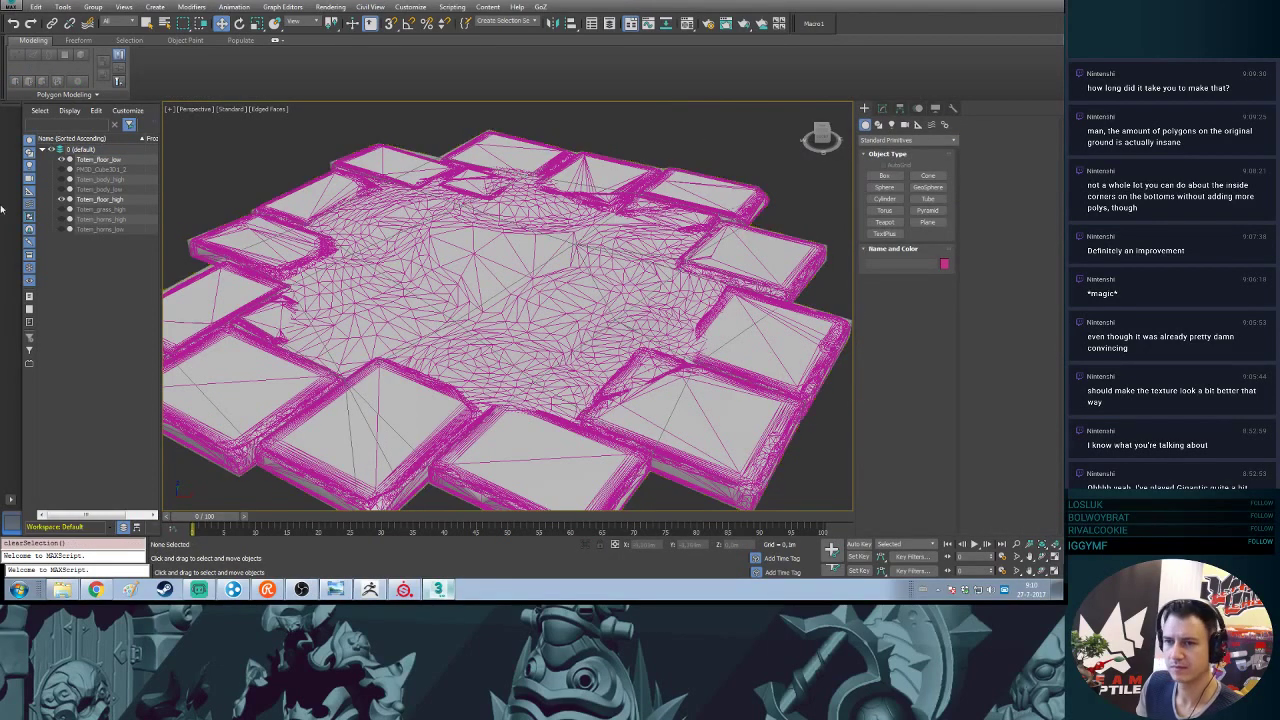
- Hide Totem_floor_high and turn off the see-through display of Totem_floor_low
left_click(62, 200)
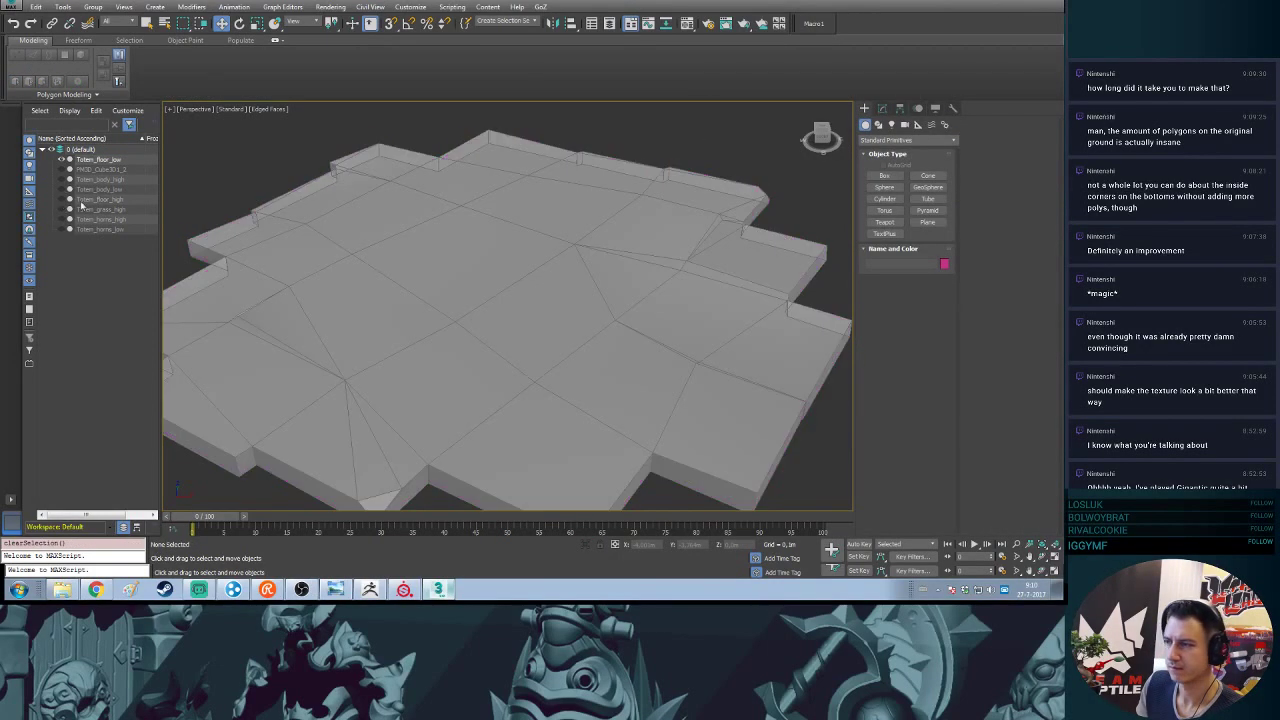
left_click(736, 368)
key("alt+x")
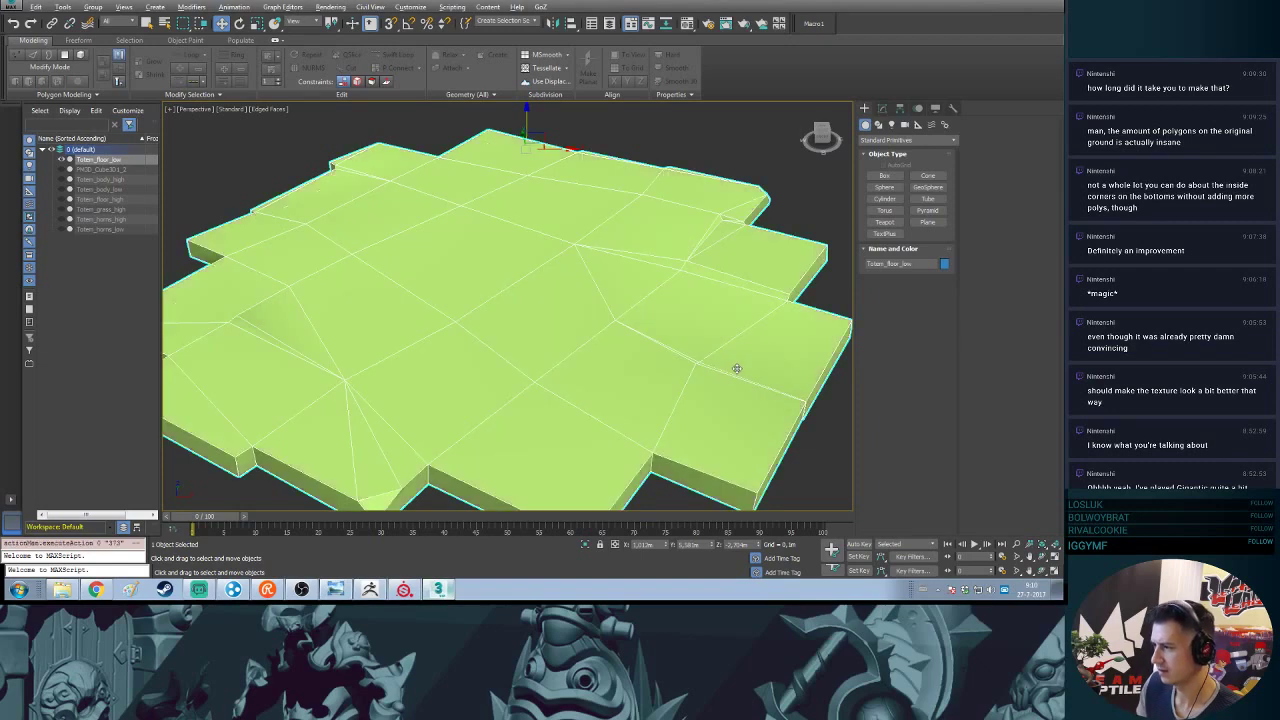
- Examine the low-poly floor from several angles, checking the vertices at the gap between the front slabs
scroll(708, 360, "down", 3)
middle_click_drag(619, 346, 349, 337, "alt")
middle_click_drag(414, 364, 477, 351)
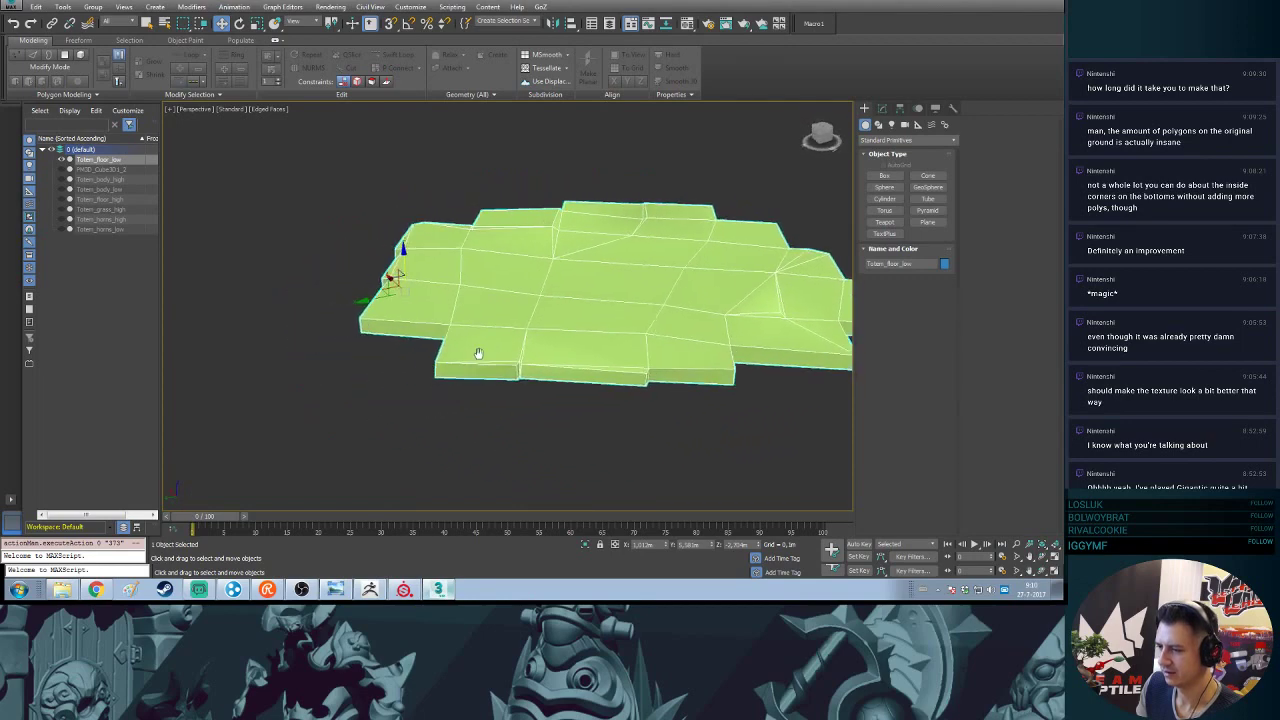
scroll(500, 352, "up", 2)
key("1")
key("1")
scroll(553, 378, "up", 3)
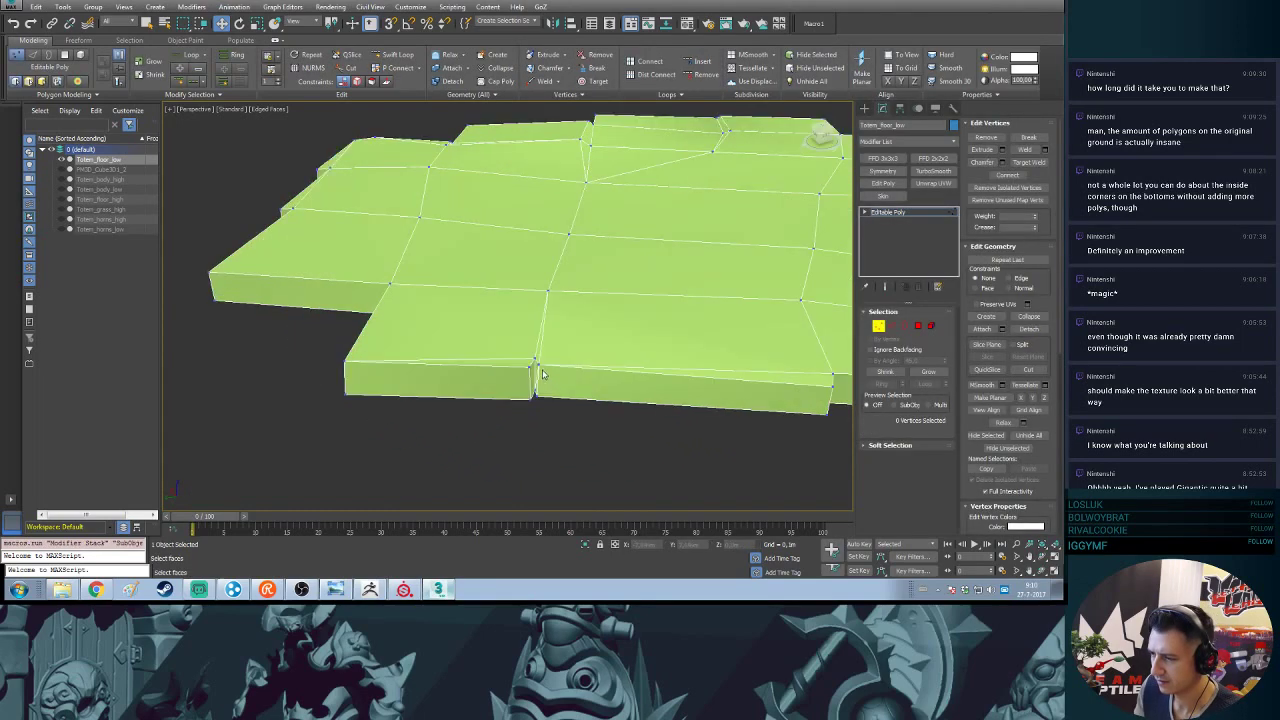
left_click(538, 370)
middle_click_drag(562, 383, 534, 379, "alt")
left_click(563, 416)
scroll(534, 379, "down", 5)
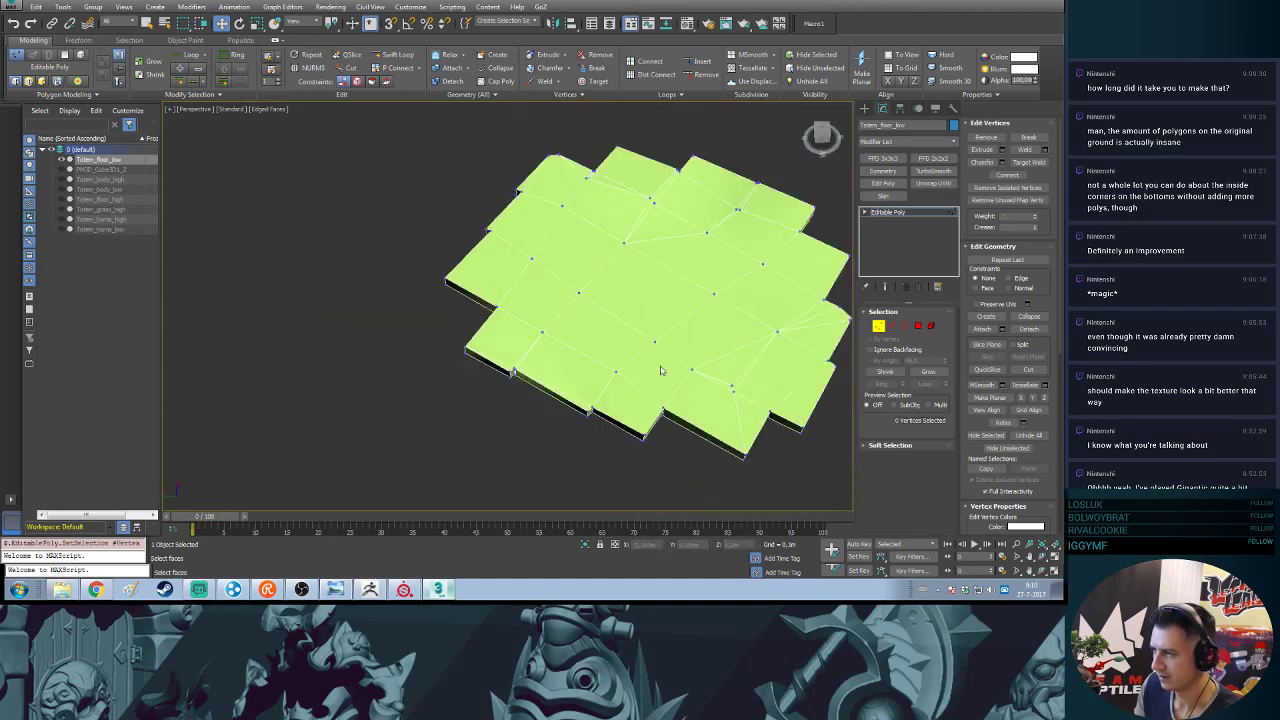
- Assign smoothing group 1 to all polygons of Totem_floor_low
key("ctrl+a")
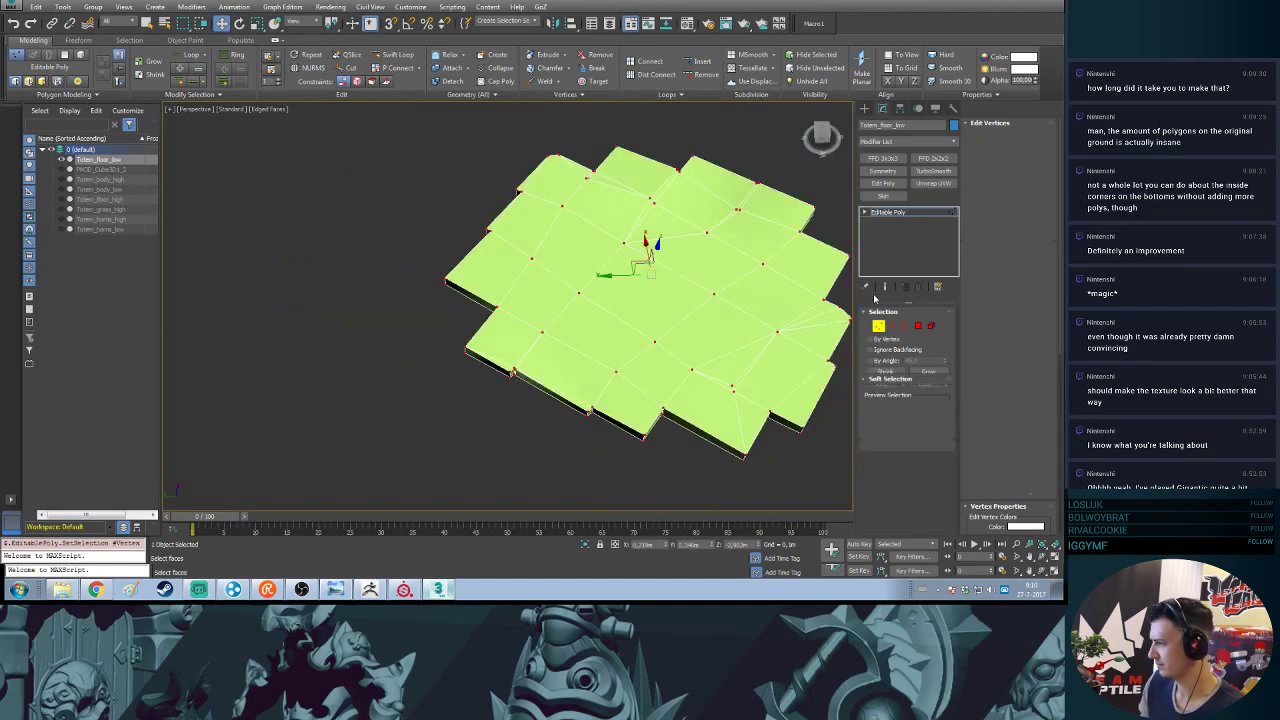
key("4")
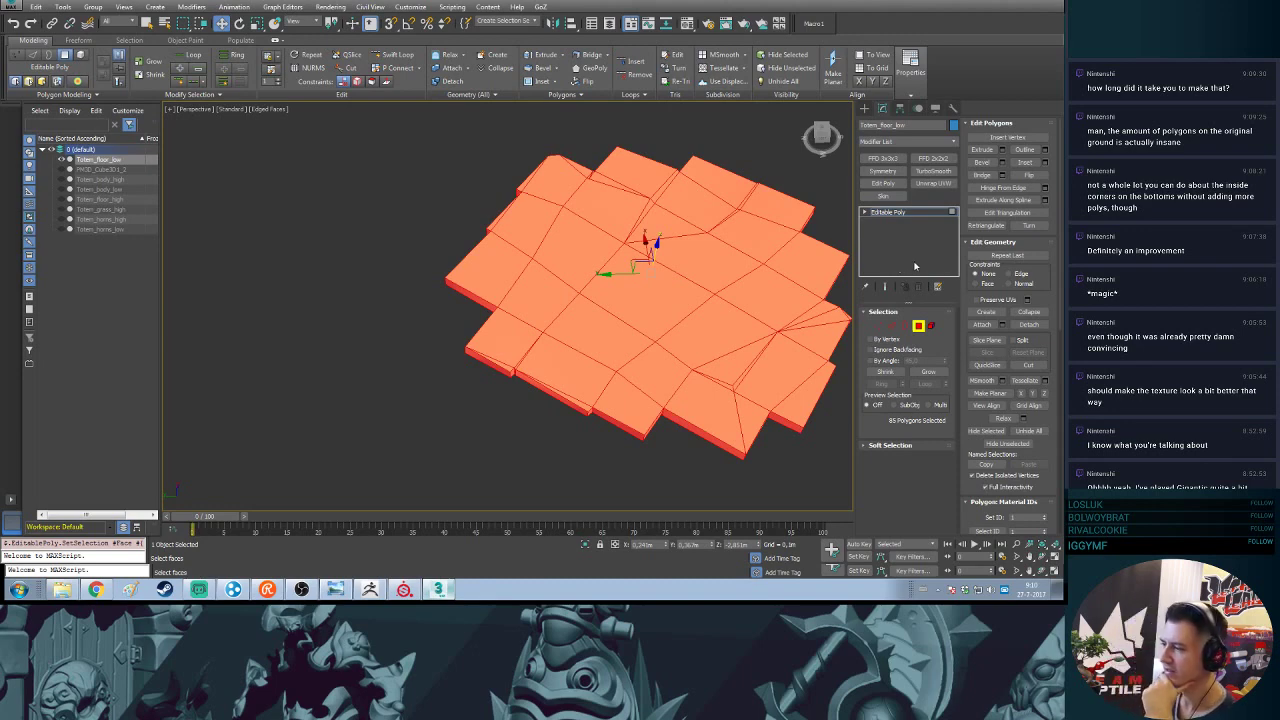
scroll(1043, 425, "down", 1)
left_click_drag(1043, 425, 1041, 328)
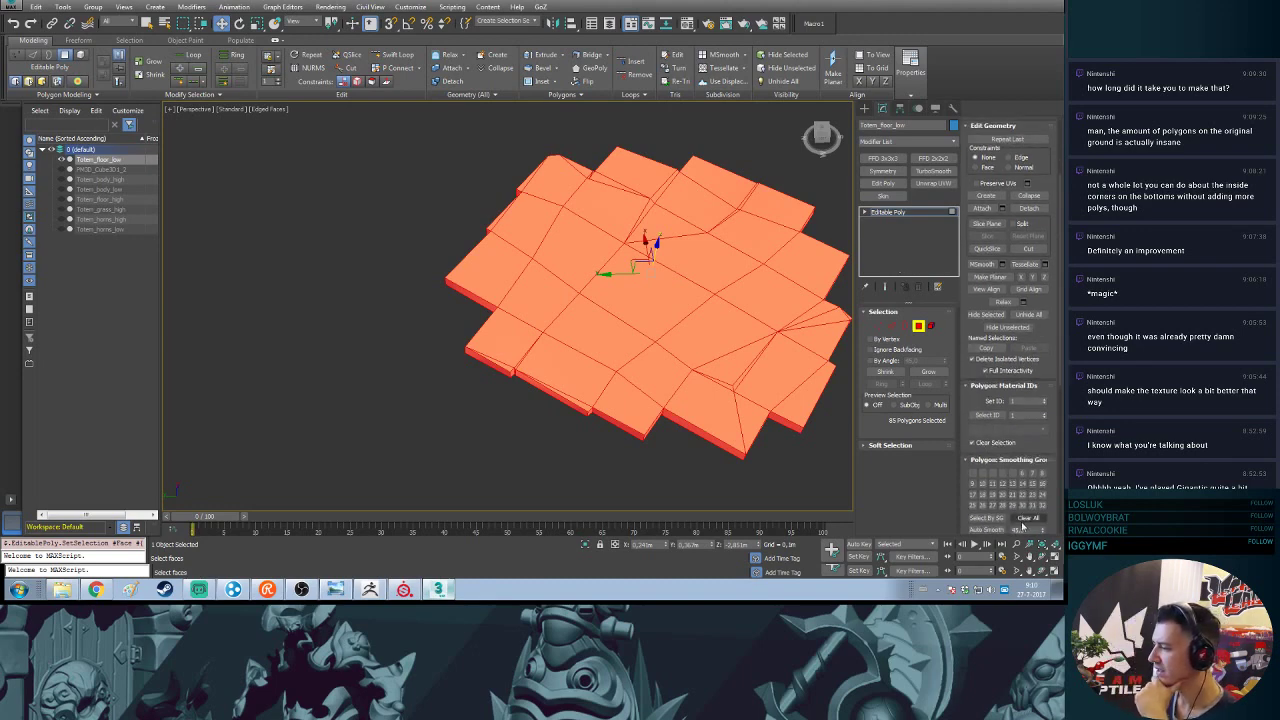
left_click(975, 474)
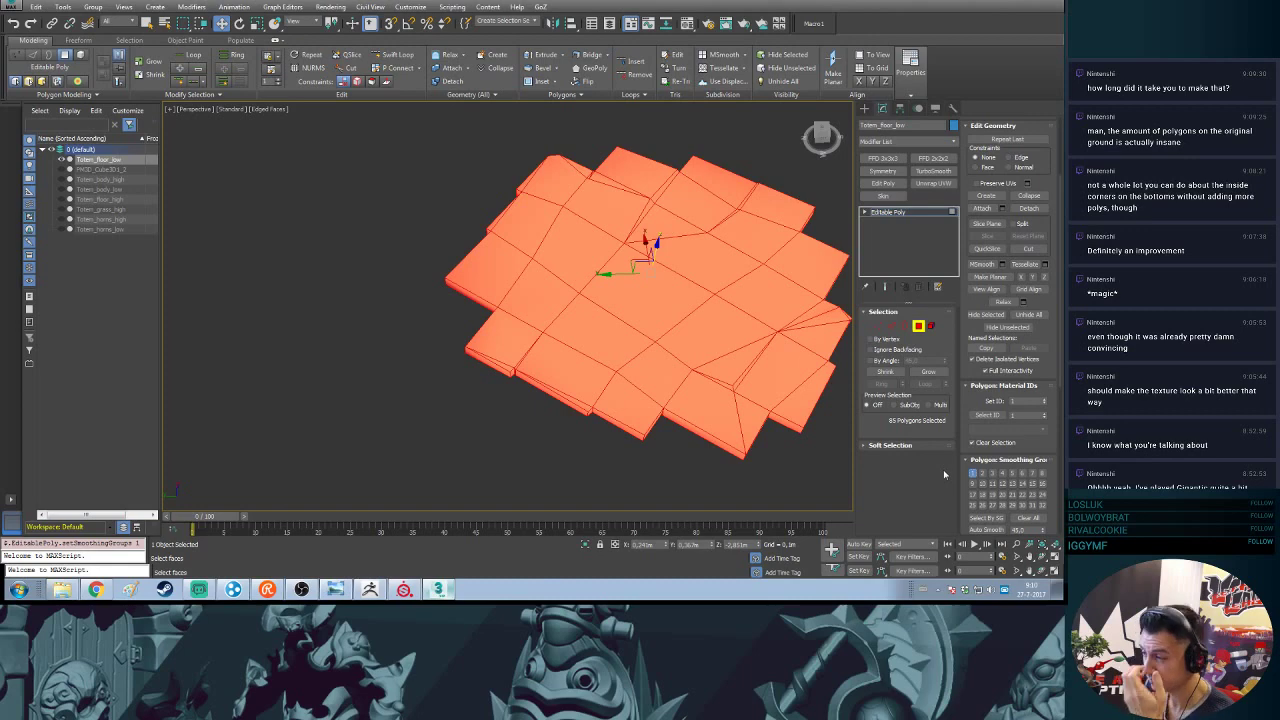
middle_click_drag(781, 167, 703, 206)
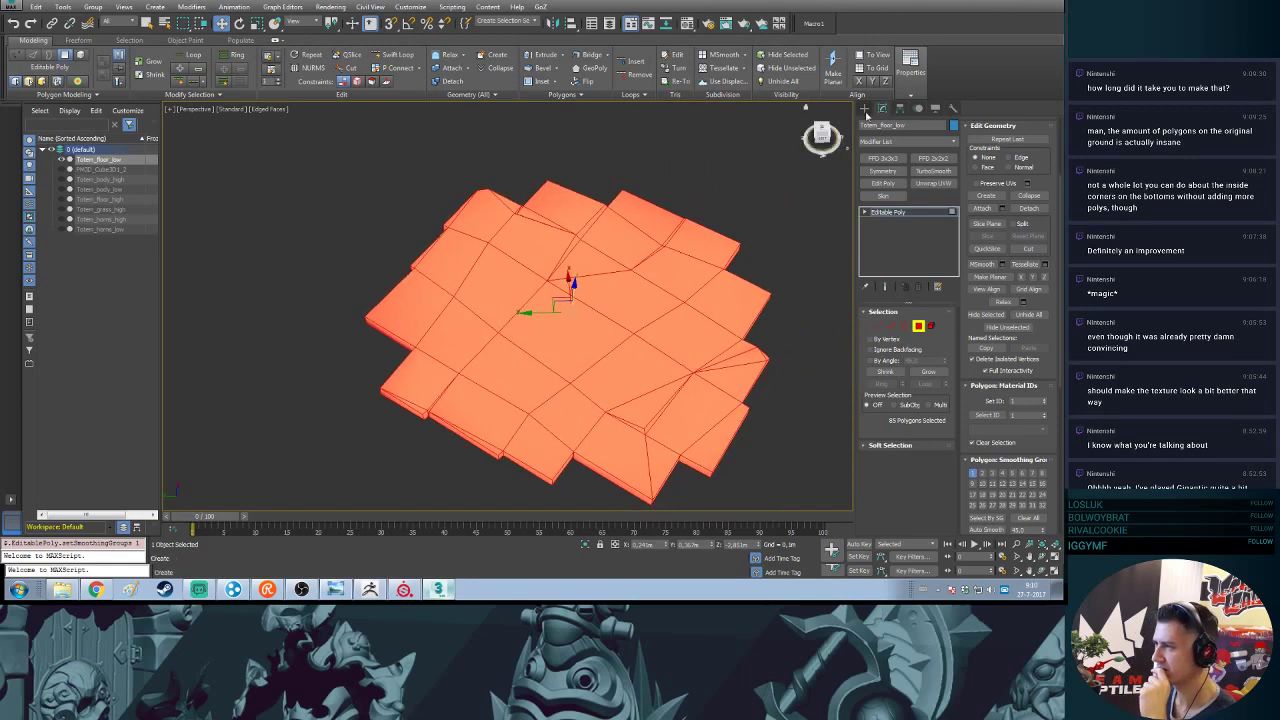
- Leave polygon editing on Totem_floor_low, clear the selection and reselect the object for modification
left_click(866, 112)
left_click(747, 170)
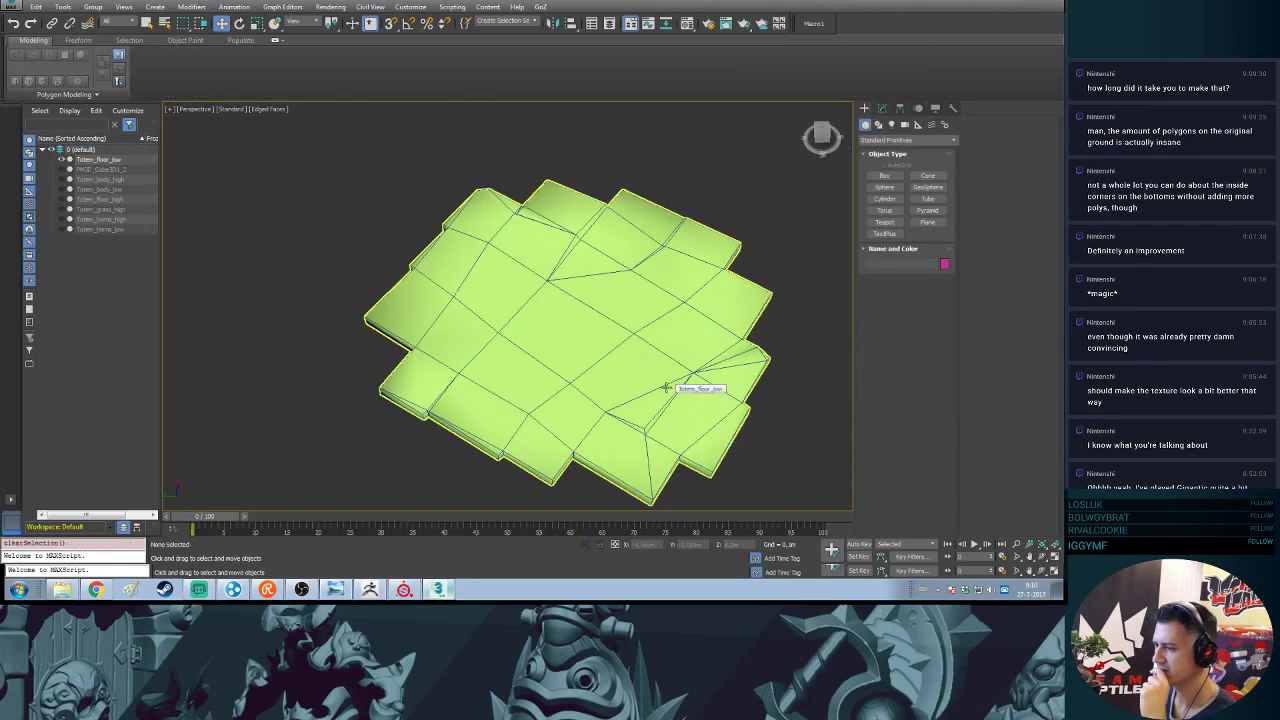
left_click(735, 318)
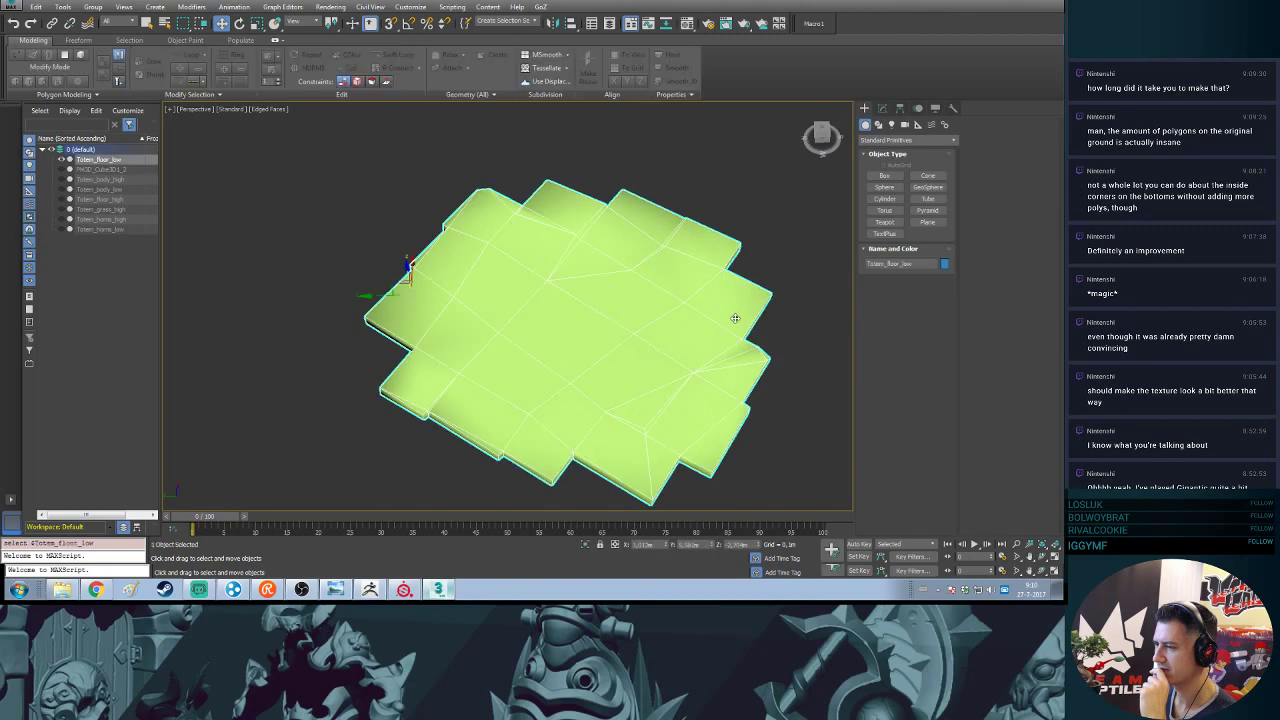
left_click(881, 108)
- Switch to ZBrush to examine the high-poly floor's outer slabs and their gaps up close, and return to 3ds Max
left_click(404, 589)
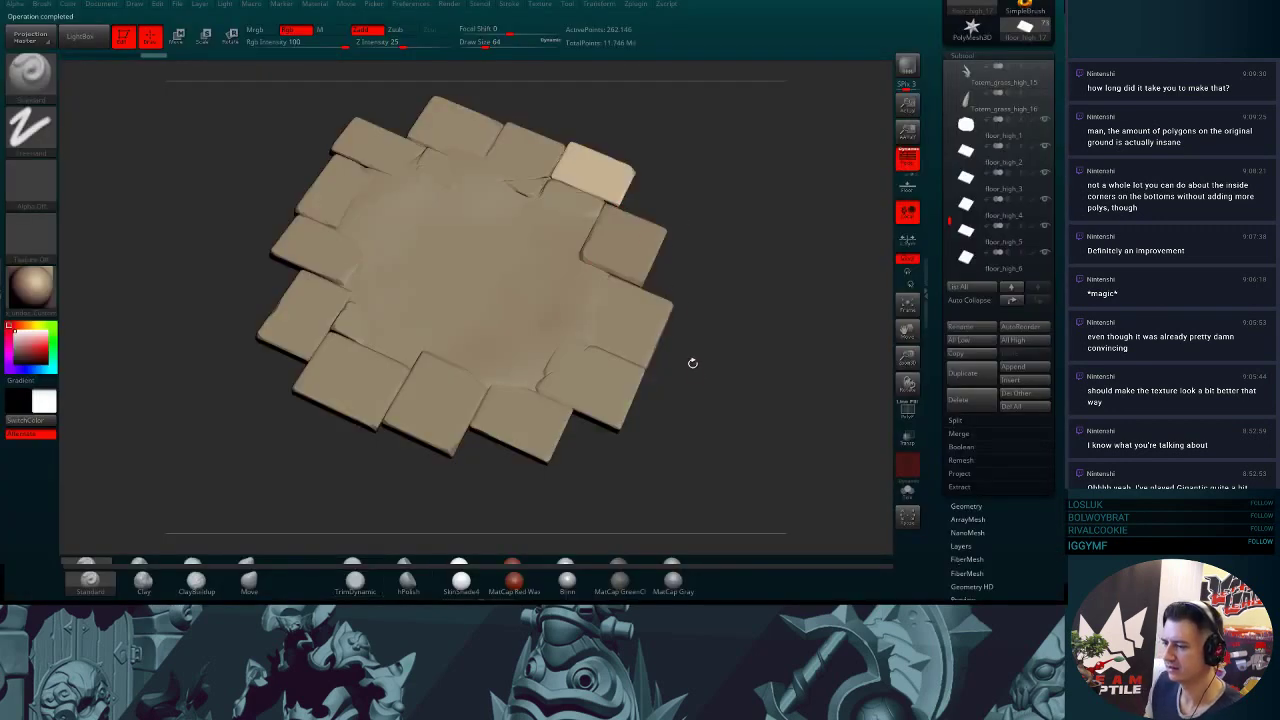
left_click_drag(692, 363, 662, 366)
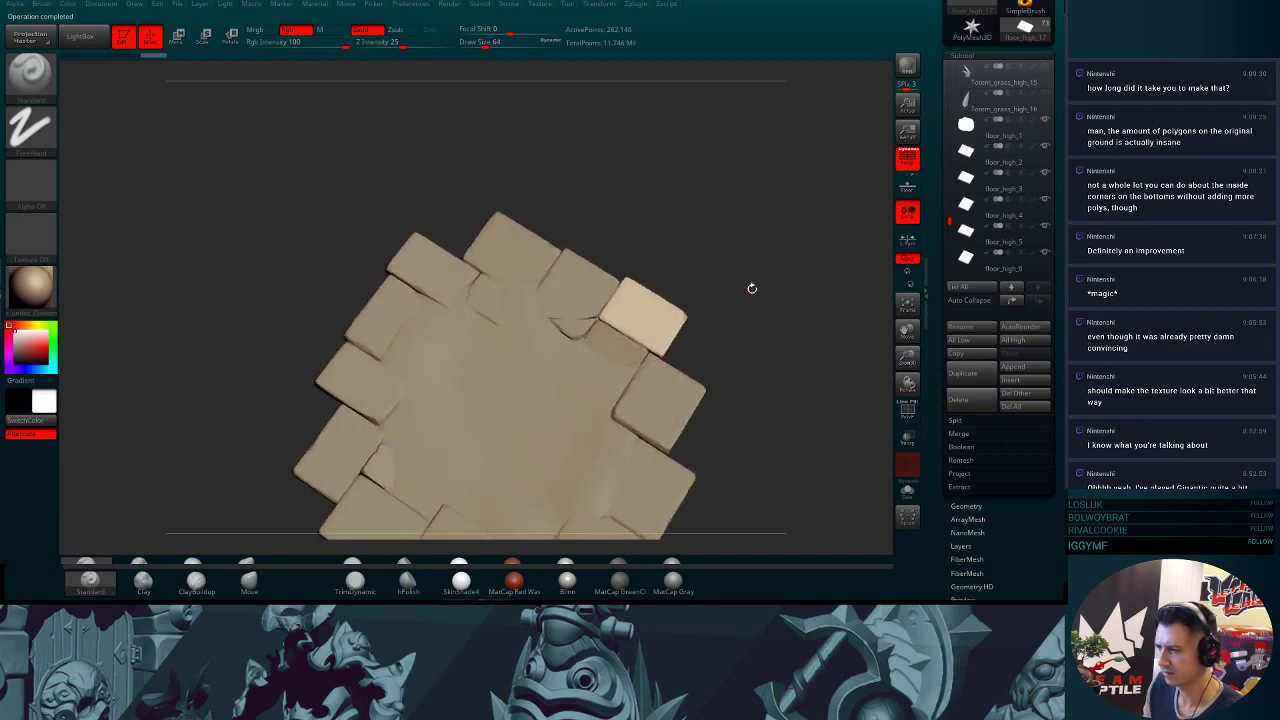
left_click_drag(901, 356, 900, 376)
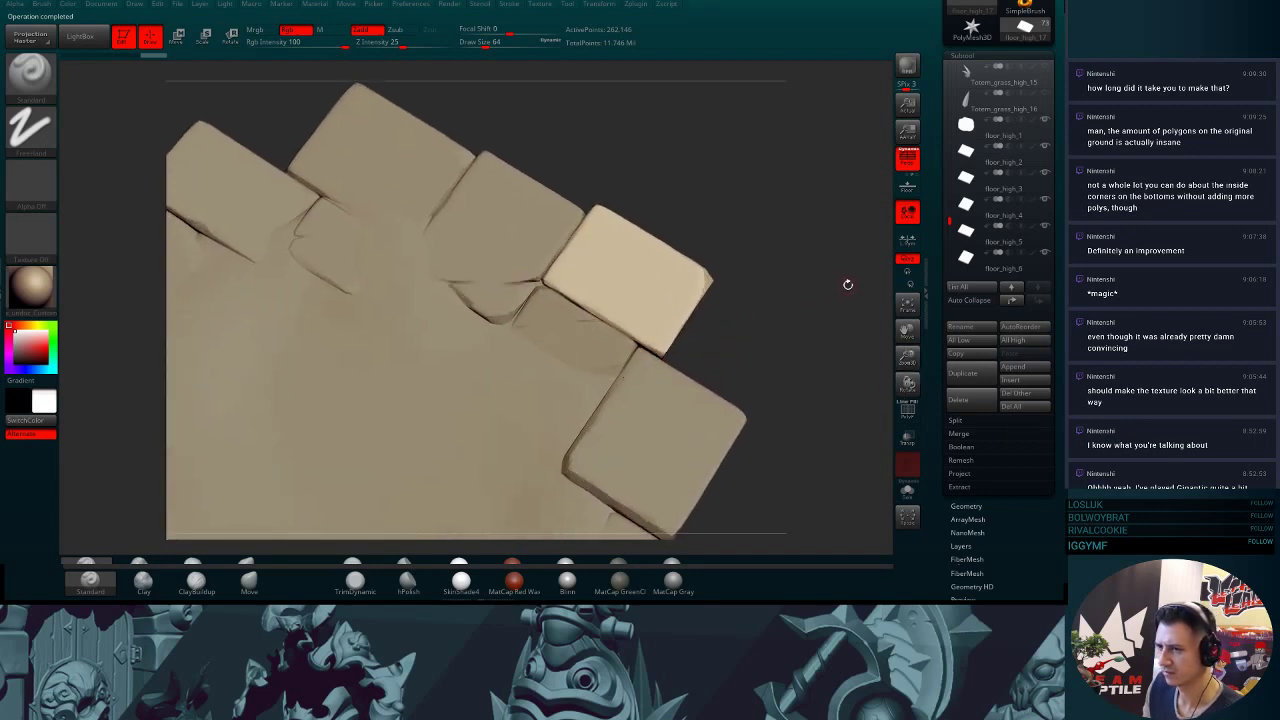
left_click_drag(764, 294, 874, 196, "alt")
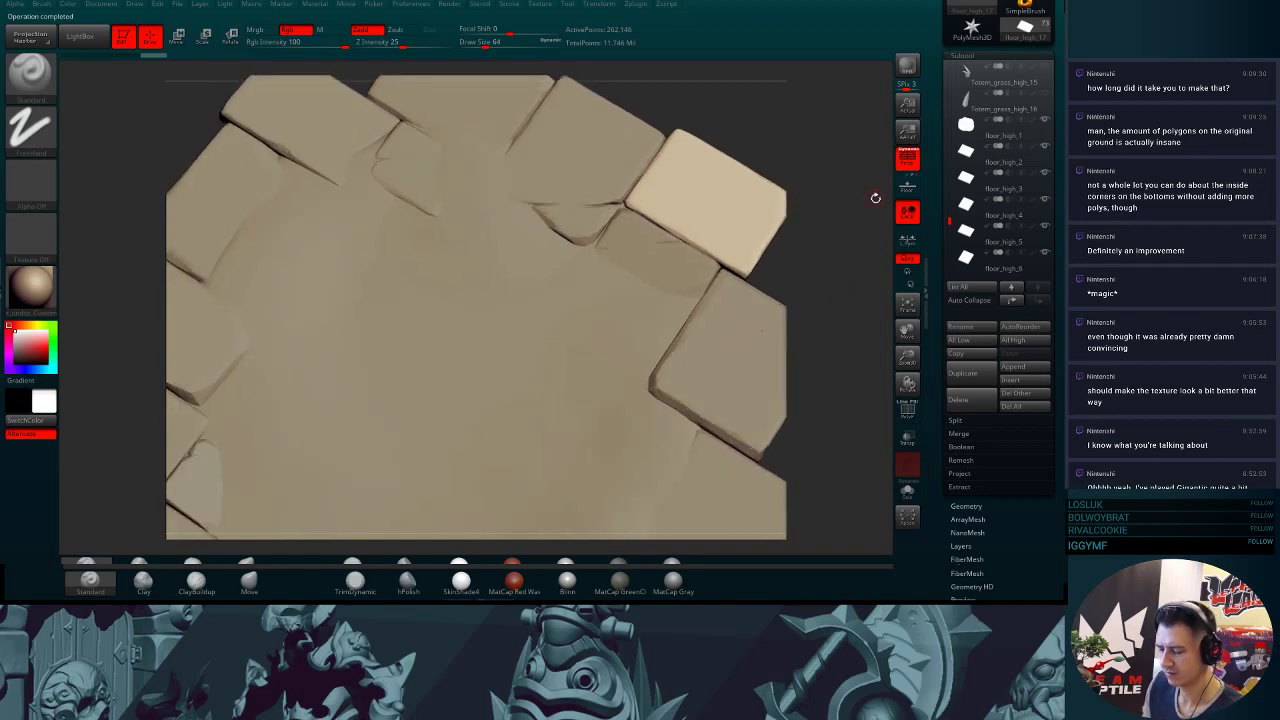
key("alt+Tab")
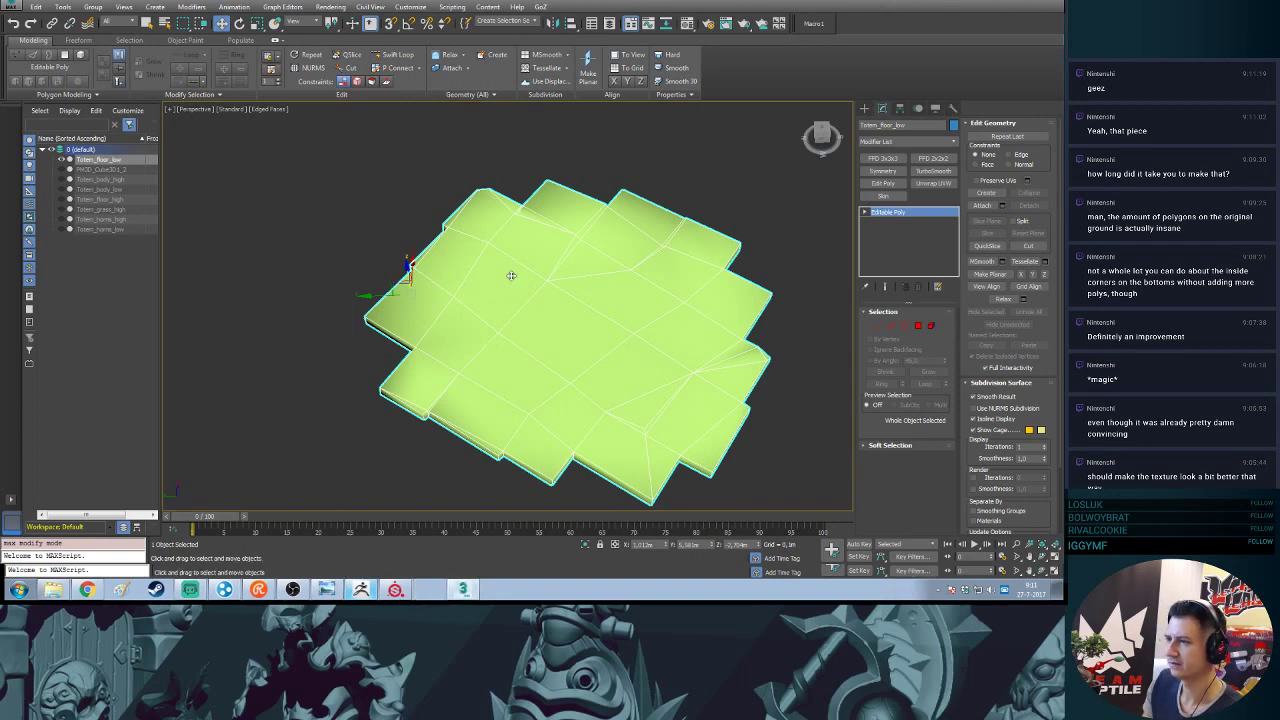
- Add an Unwrap UVW modifier to Totem_floor_low and bring its whole UV layout into view in the UV editor
scroll(522, 290, "up", 5)
middle_click_drag(530, 372, 454, 131, "alt")
scroll(492, 188, "down", 3)
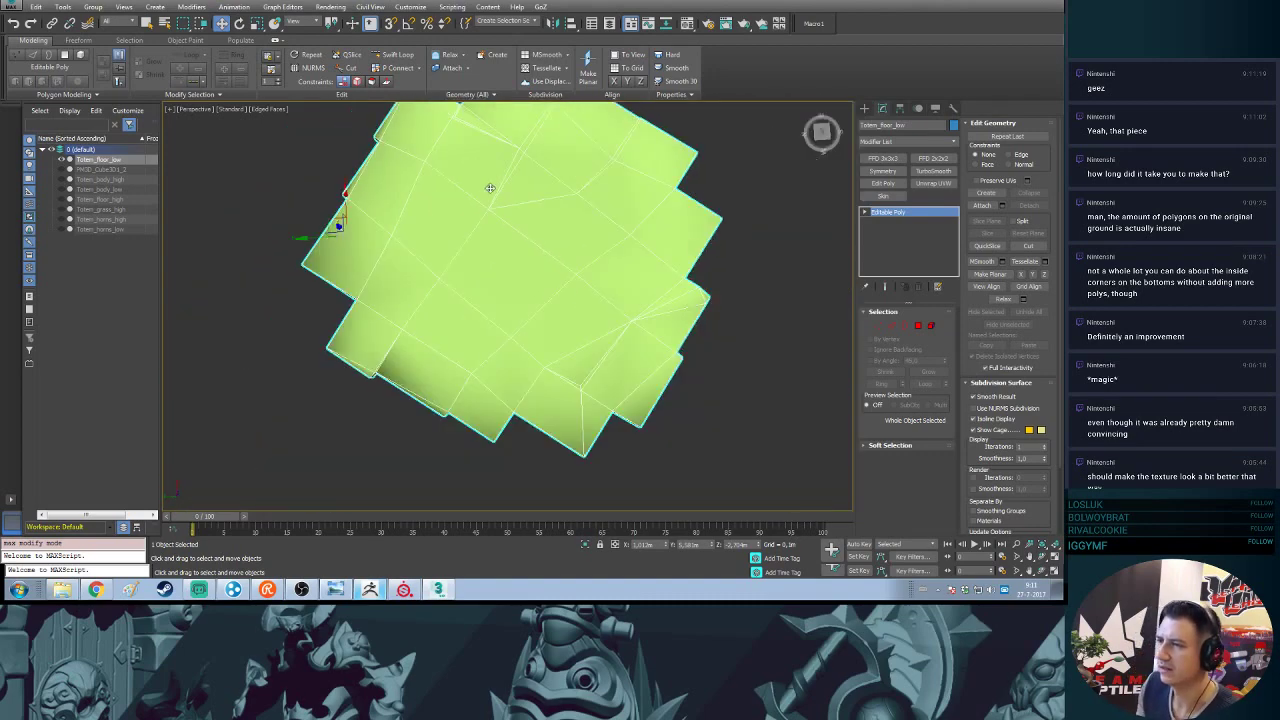
middle_click_drag(524, 272, 496, 180)
middle_click_drag(566, 276, 578, 244, "alt")
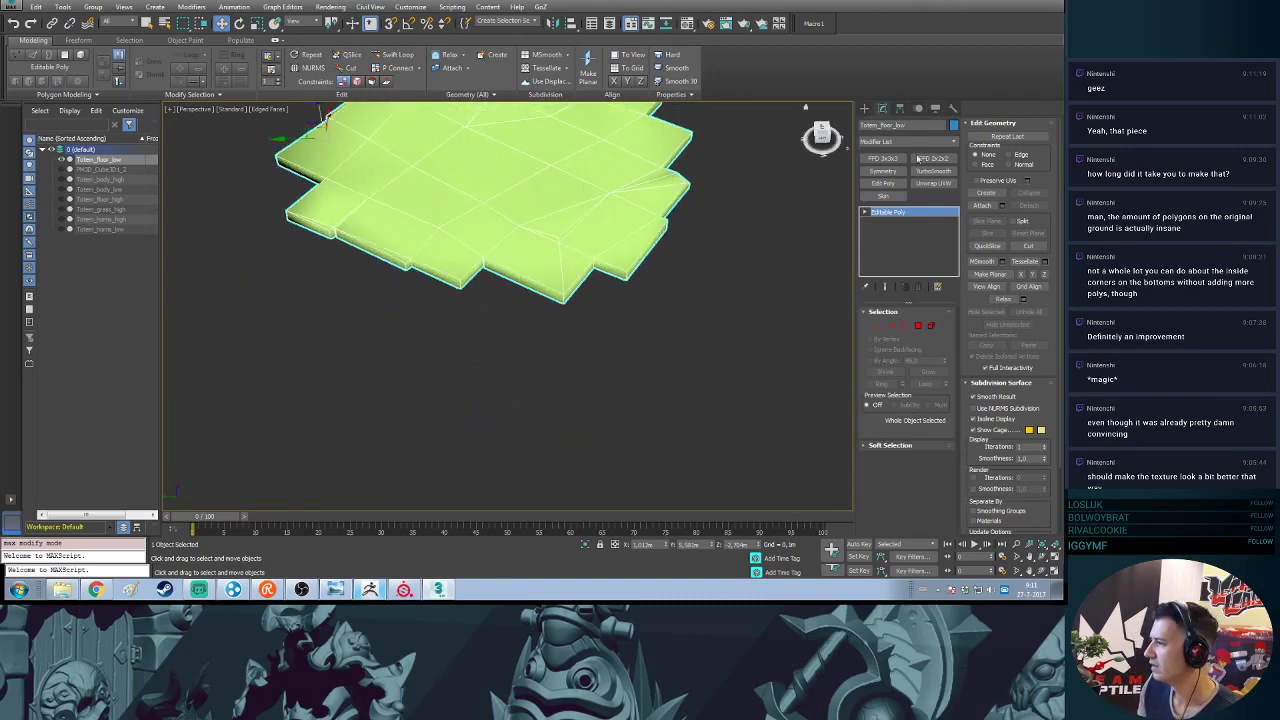
left_click(944, 186)
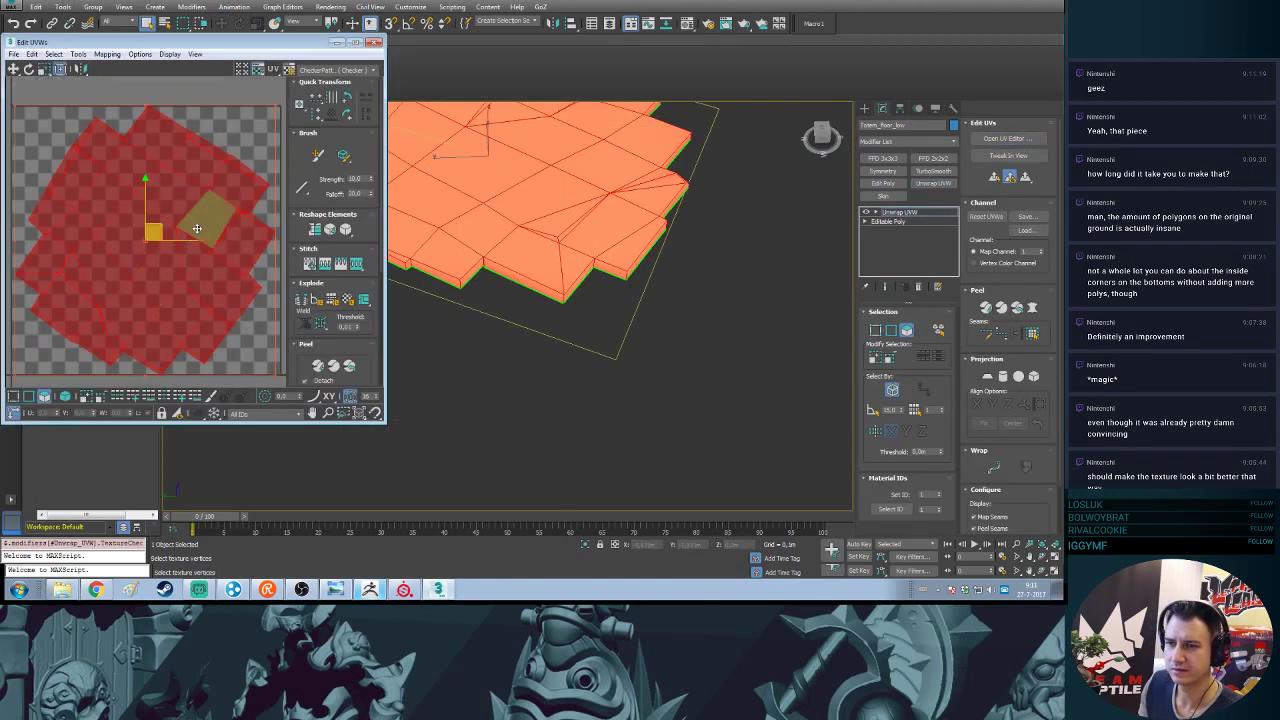
middle_click_drag(195, 225, 171, 250)
scroll(171, 250, "down", 2)
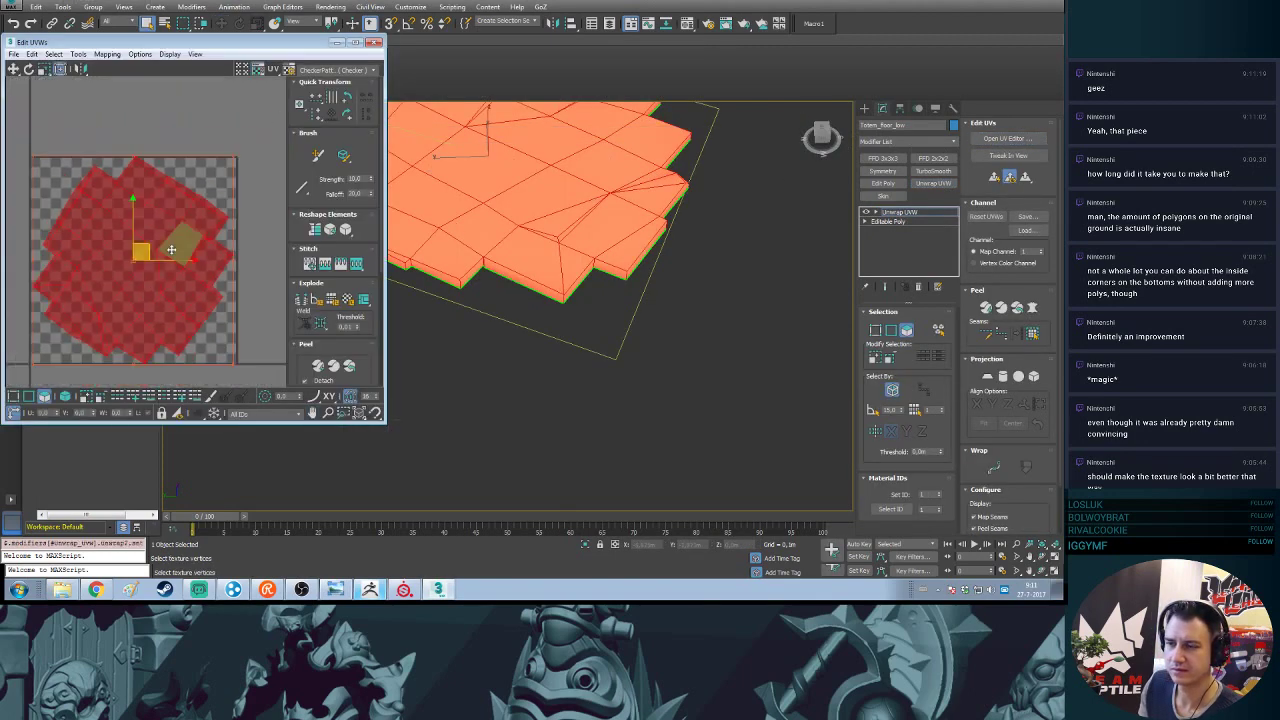
- Apply planar mapping to all floor faces and relax their UVs by polygon angles
left_click(988, 376)
left_click(77, 54)
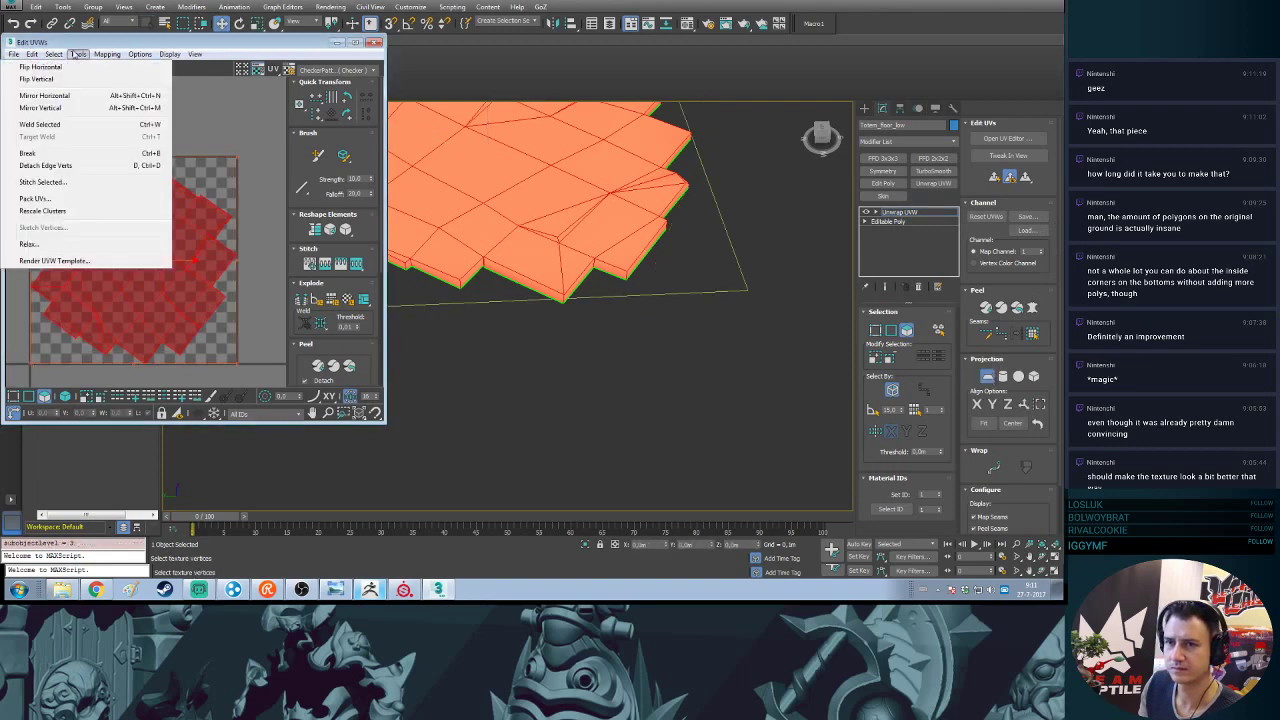
left_click(30, 243)
left_click(127, 135)
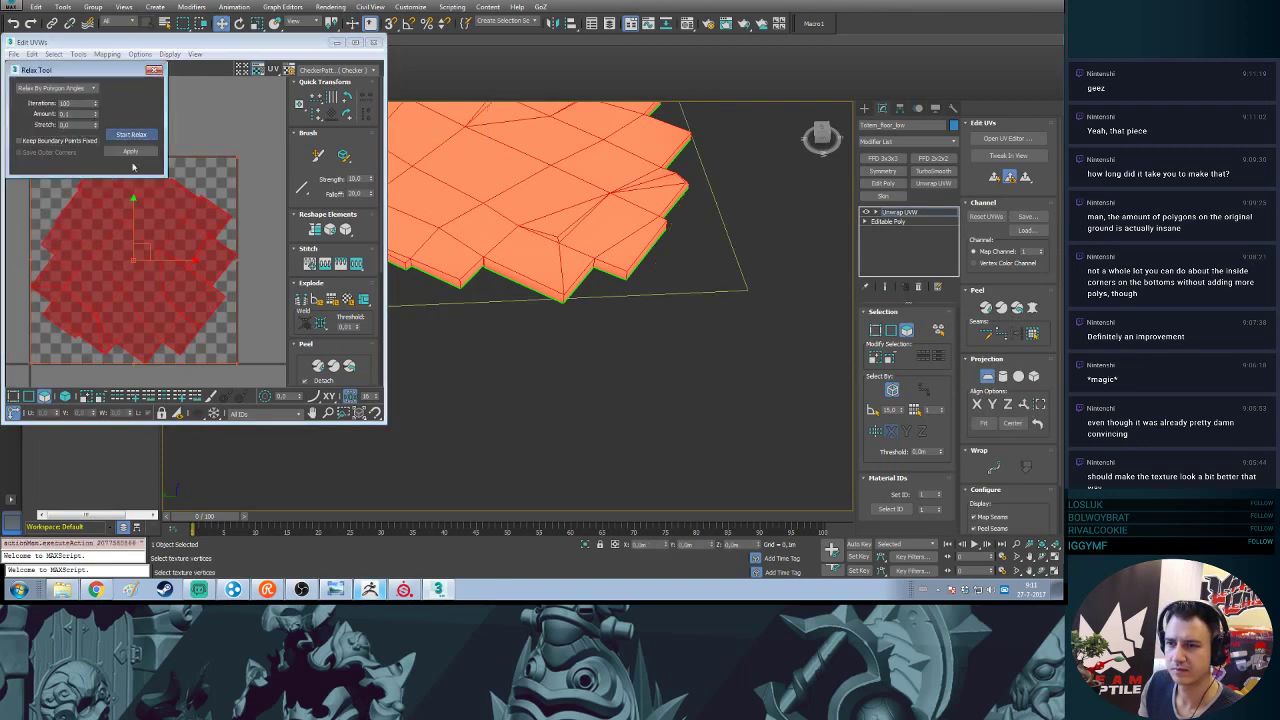
left_click(134, 135)
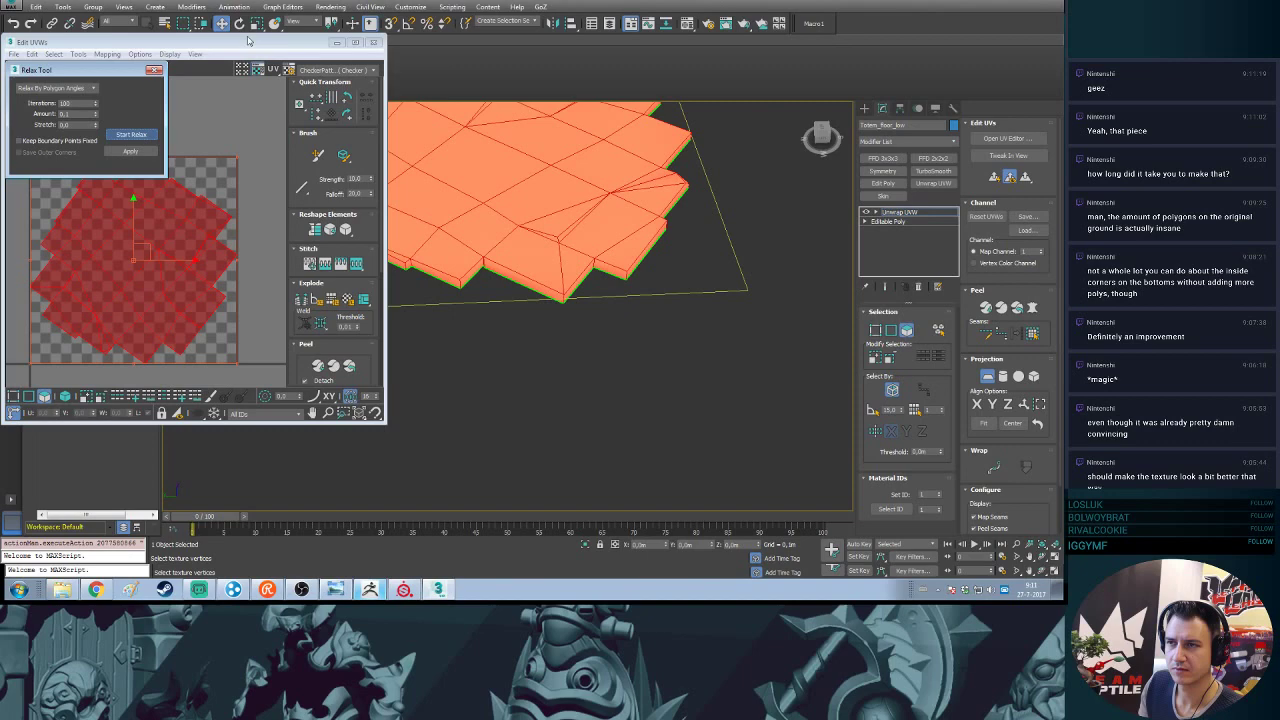
left_click(154, 71)
- Examine the relaxed UV layout along its borders and compare it with the slab sides on the floor model
scroll(208, 109, "up", 4)
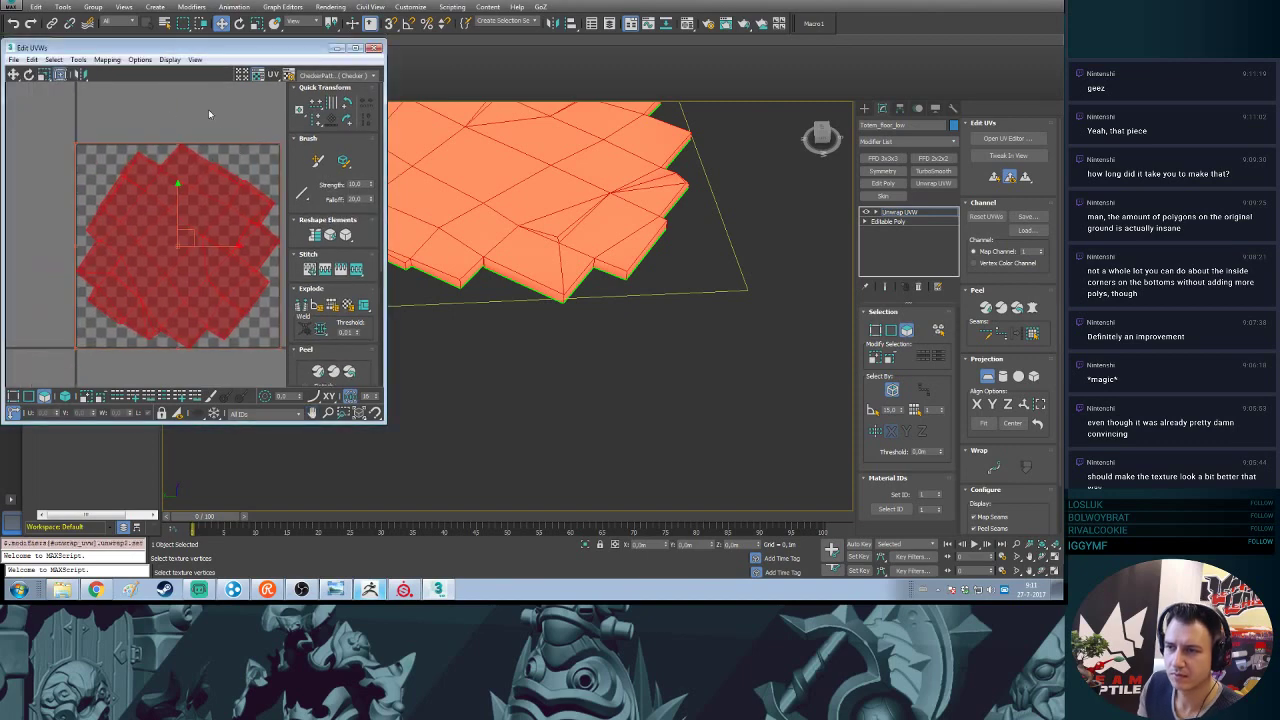
middle_click_drag(218, 248, 131, 101)
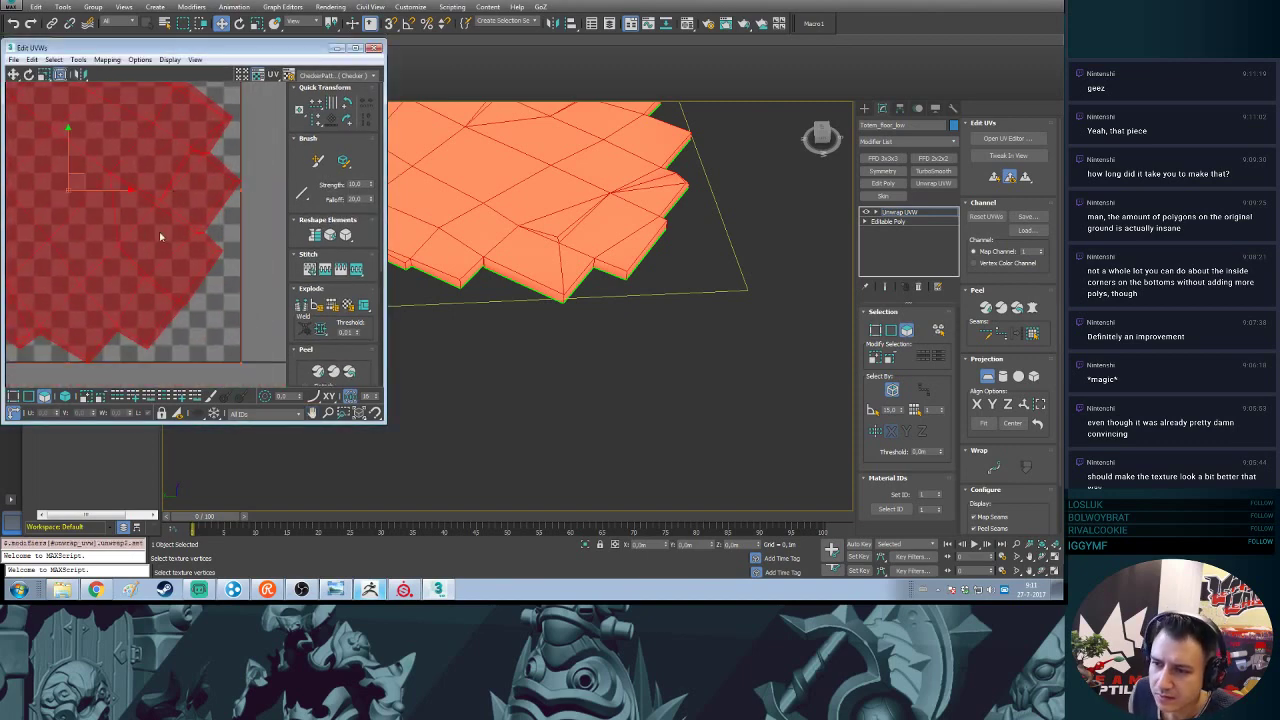
middle_click_drag(92, 272, 226, 245)
middle_click_drag(212, 179, 201, 226)
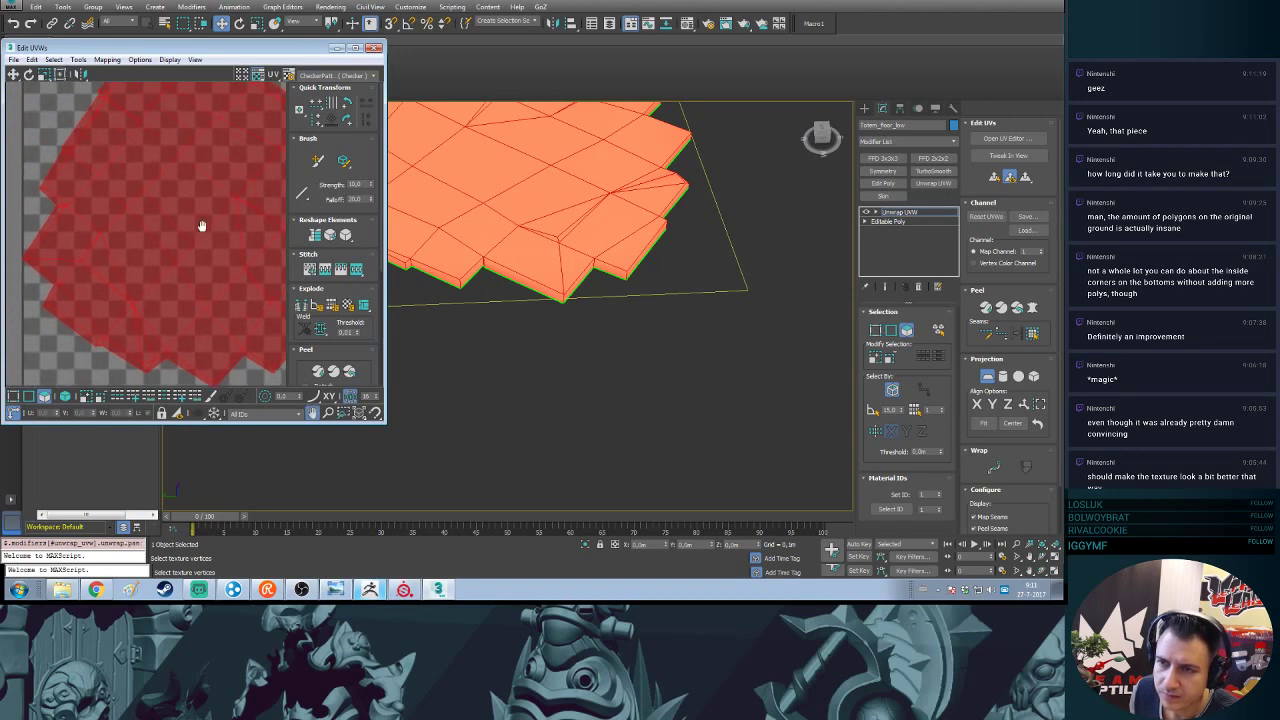
scroll(201, 226, "up", 5)
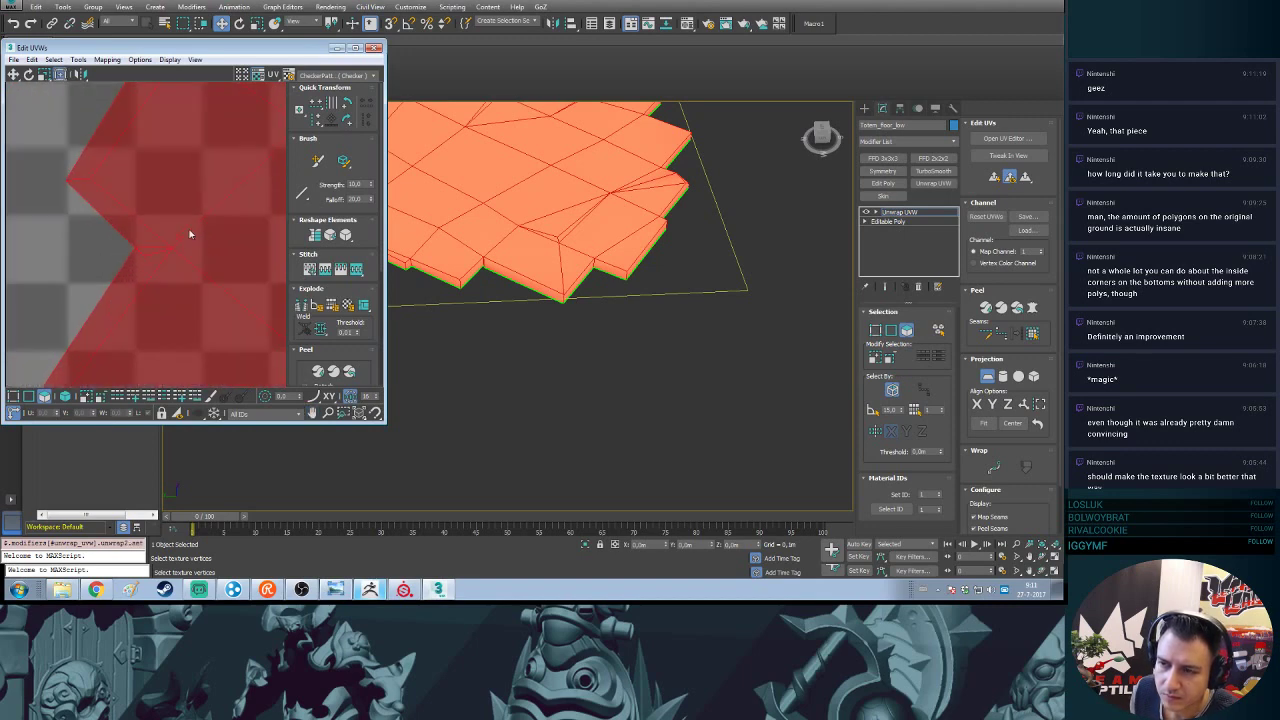
middle_click_drag(450, 332, 651, 350)
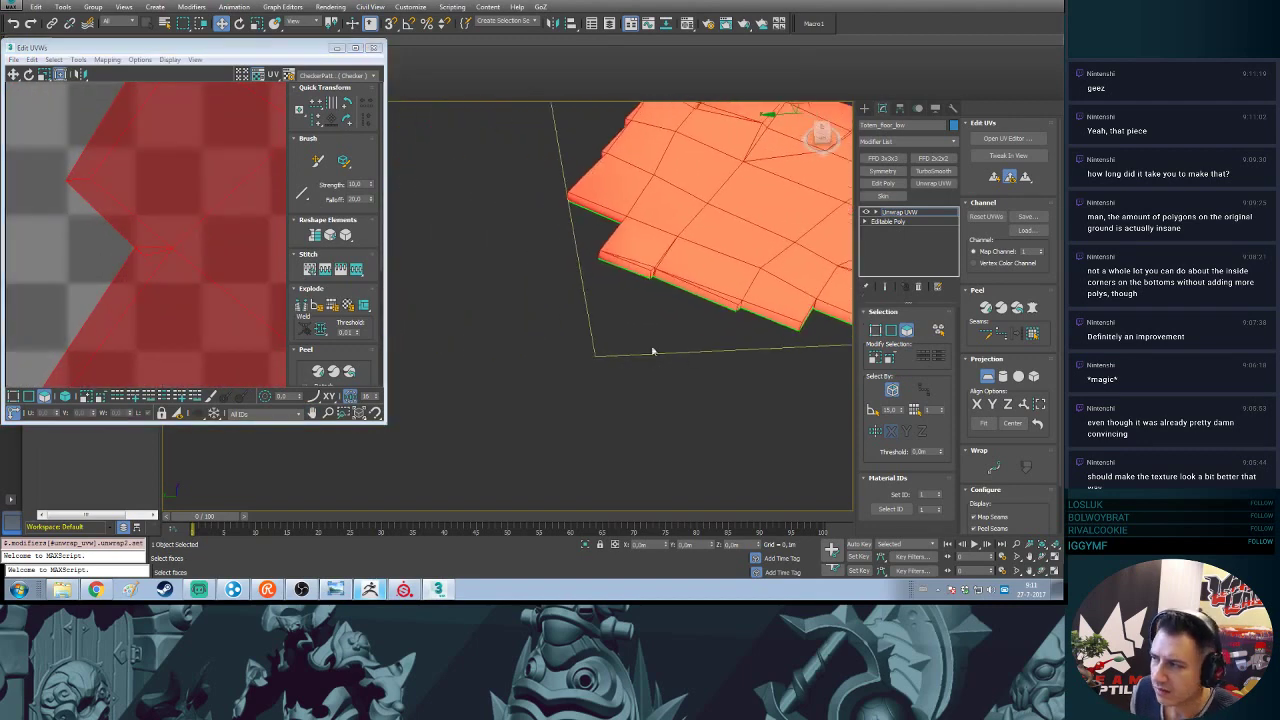
scroll(648, 347, "down", 3)
middle_click_drag(606, 232, 599, 233)
scroll(579, 272, "up", 2)
scroll(204, 233, "down", 4)
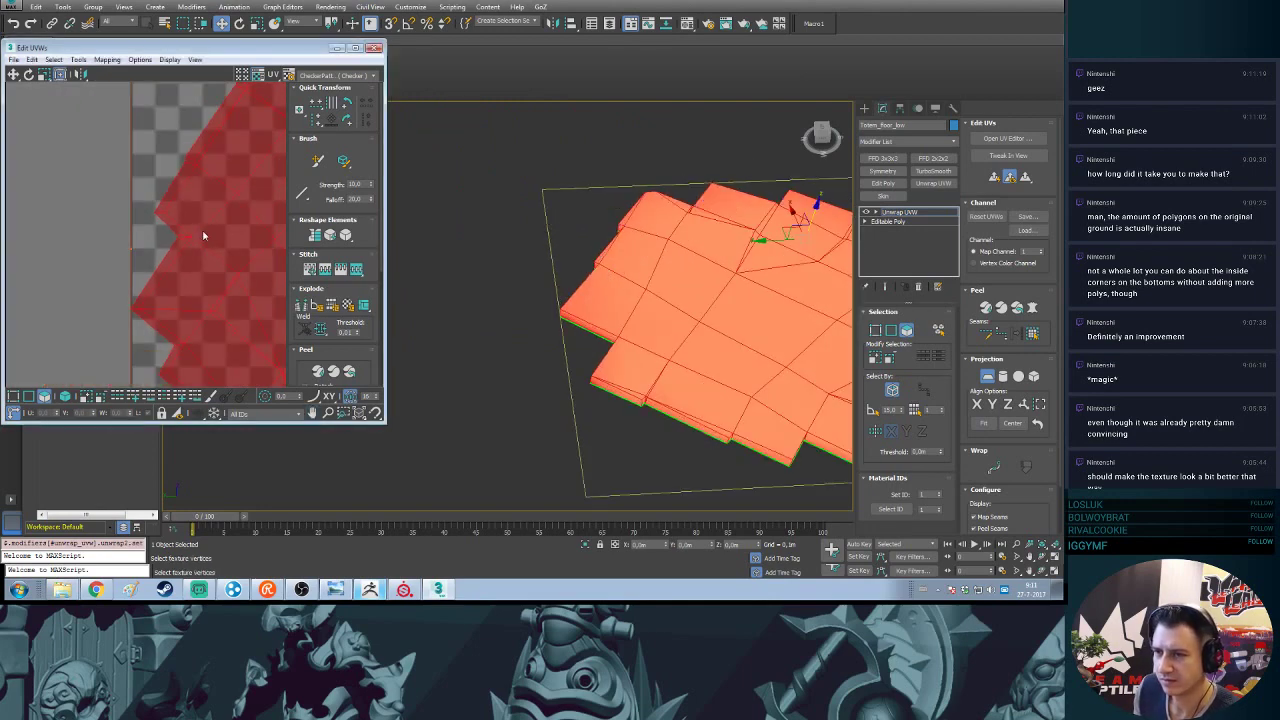
middle_click_drag(783, 270, 623, 234)
scroll(618, 231, "down", 3)
middle_click_drag(573, 285, 601, 270, "alt")
scroll(610, 281, "up", 3)
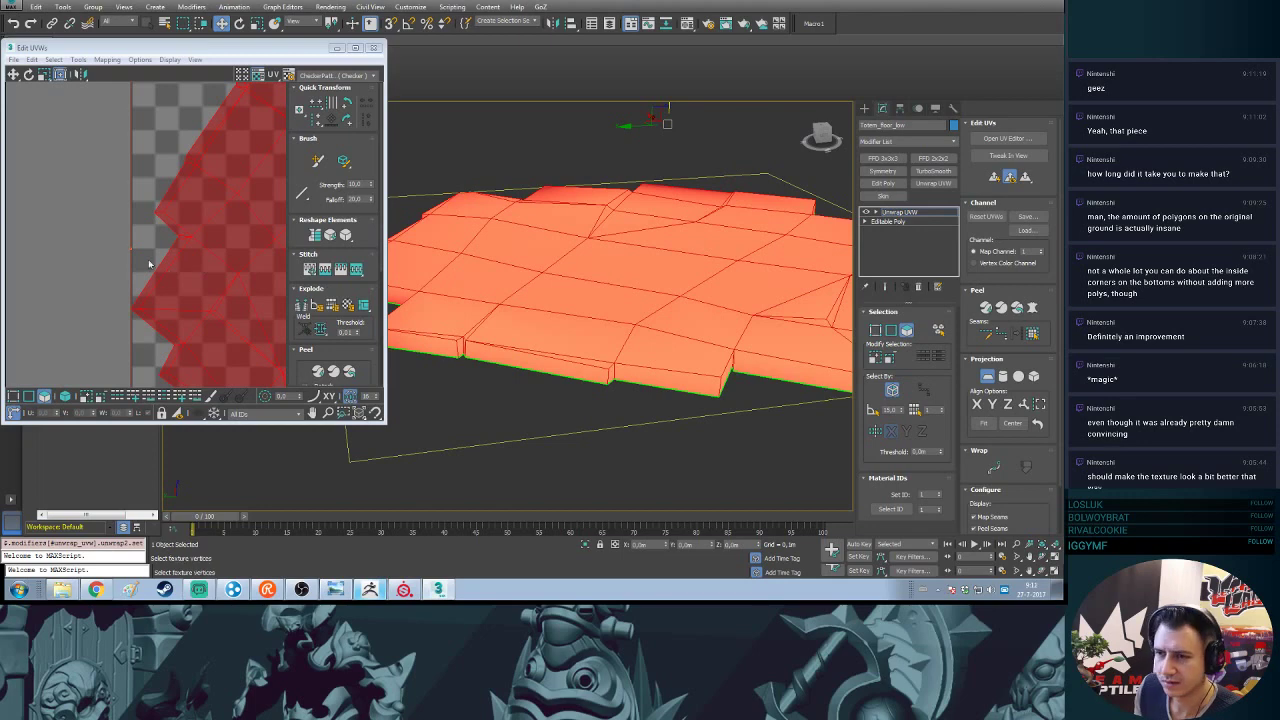
- Leave planar mapping and select the thin side face at the inner corner between slabs to locate it in the UV layout
left_click(97, 242)
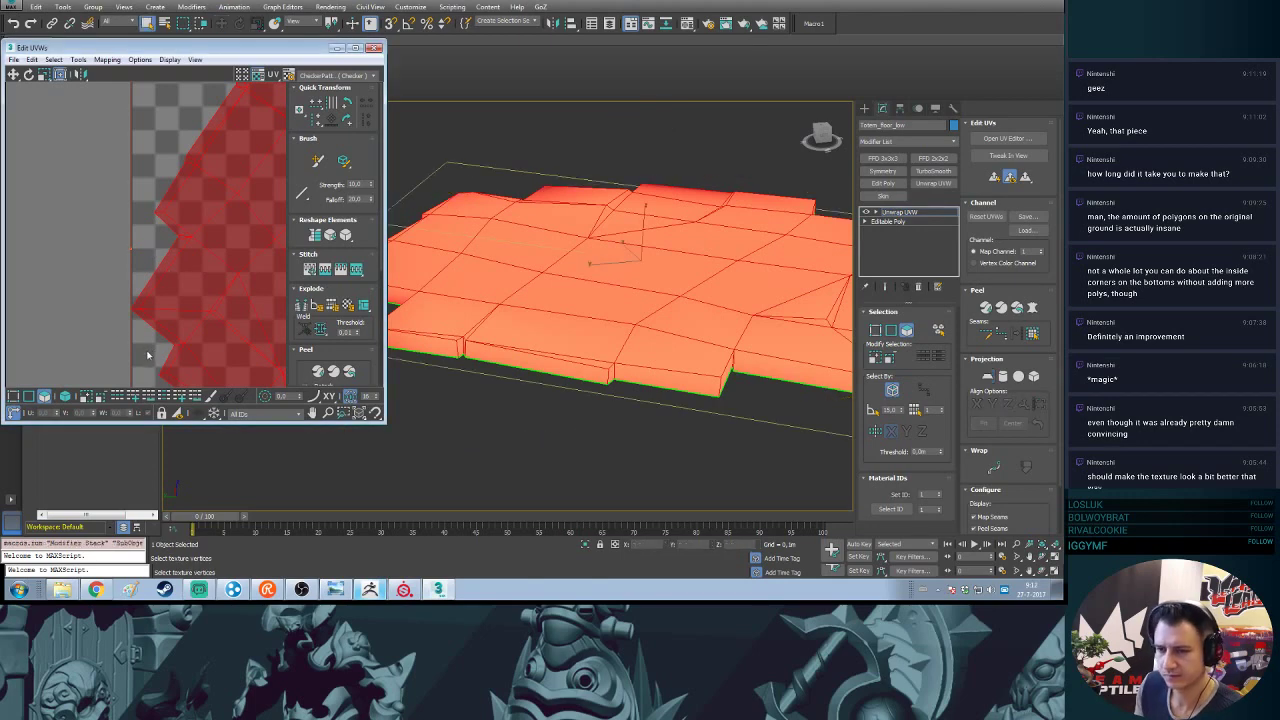
key("q")
left_click(112, 287)
left_click(184, 240)
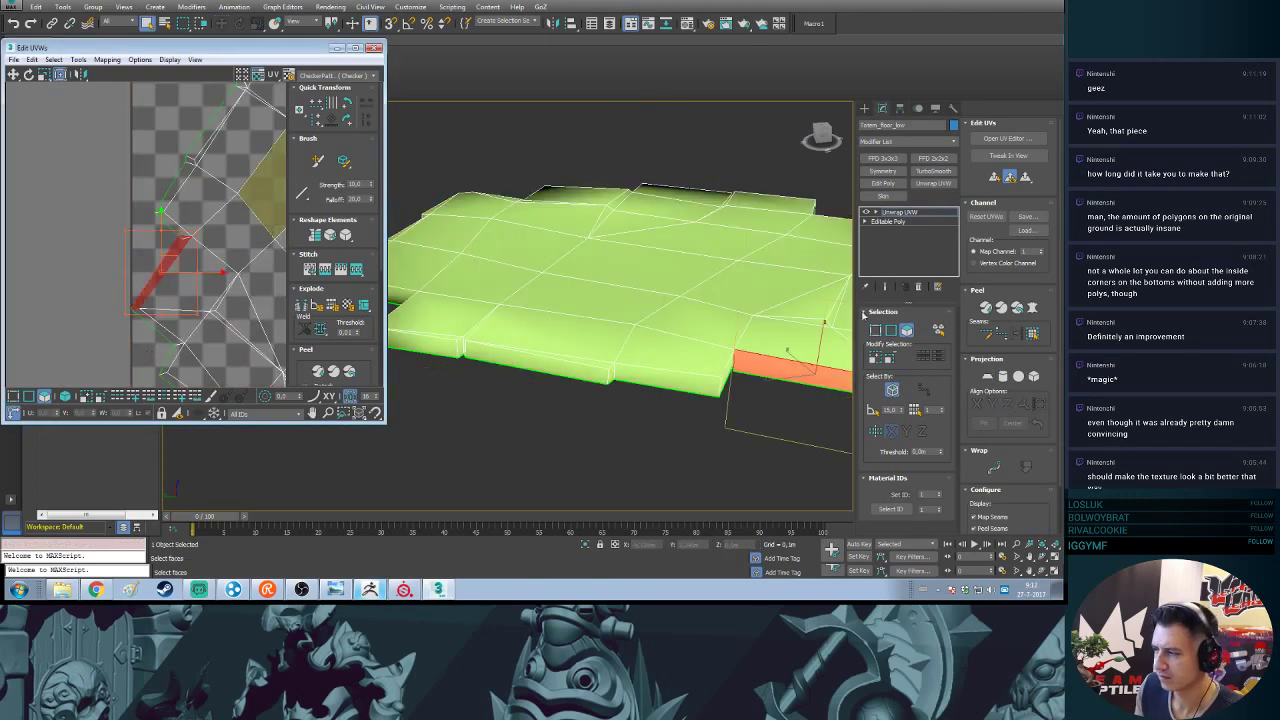
middle_click_drag(755, 331, 574, 301)
scroll(574, 292, "up", 3)
scroll(574, 354, "up", 3)
left_click(567, 400)
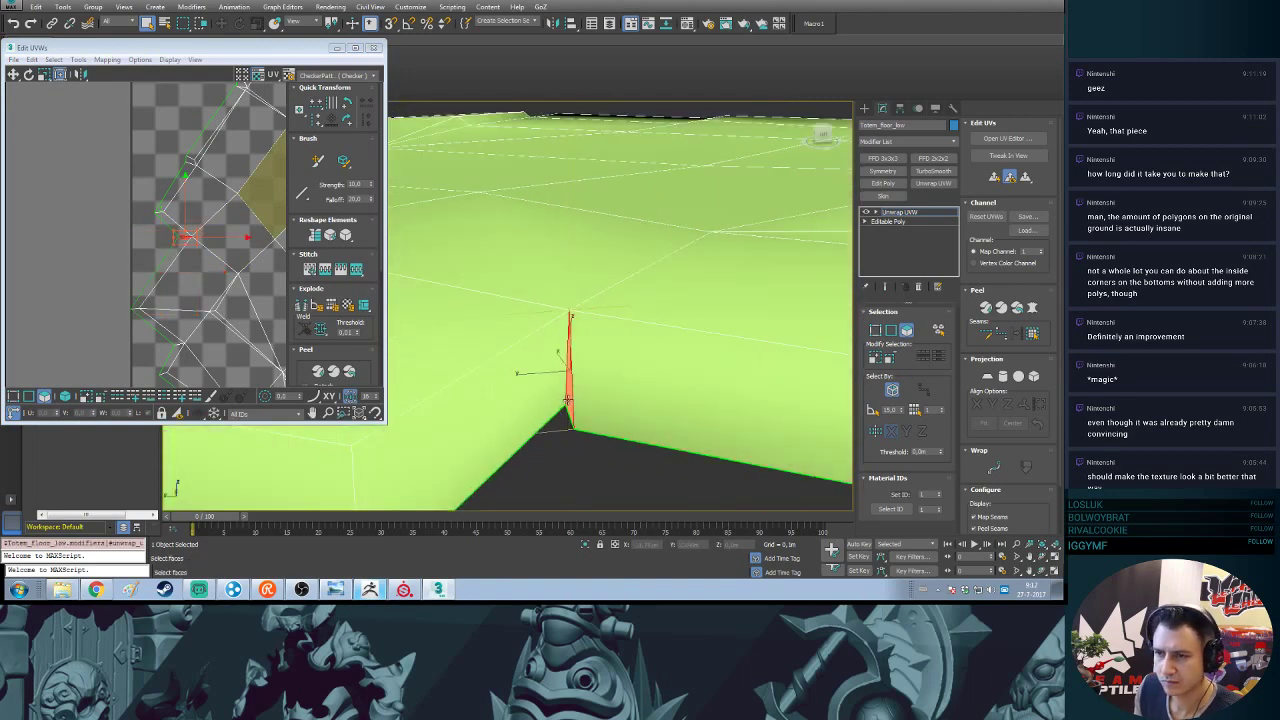
- Adjust the border UV vertex of the thin inner-corner face so its narrow faces spread apart in the layout
left_click(93, 246)
scroll(93, 246, "up", 3)
scroll(93, 247, "up", 2)
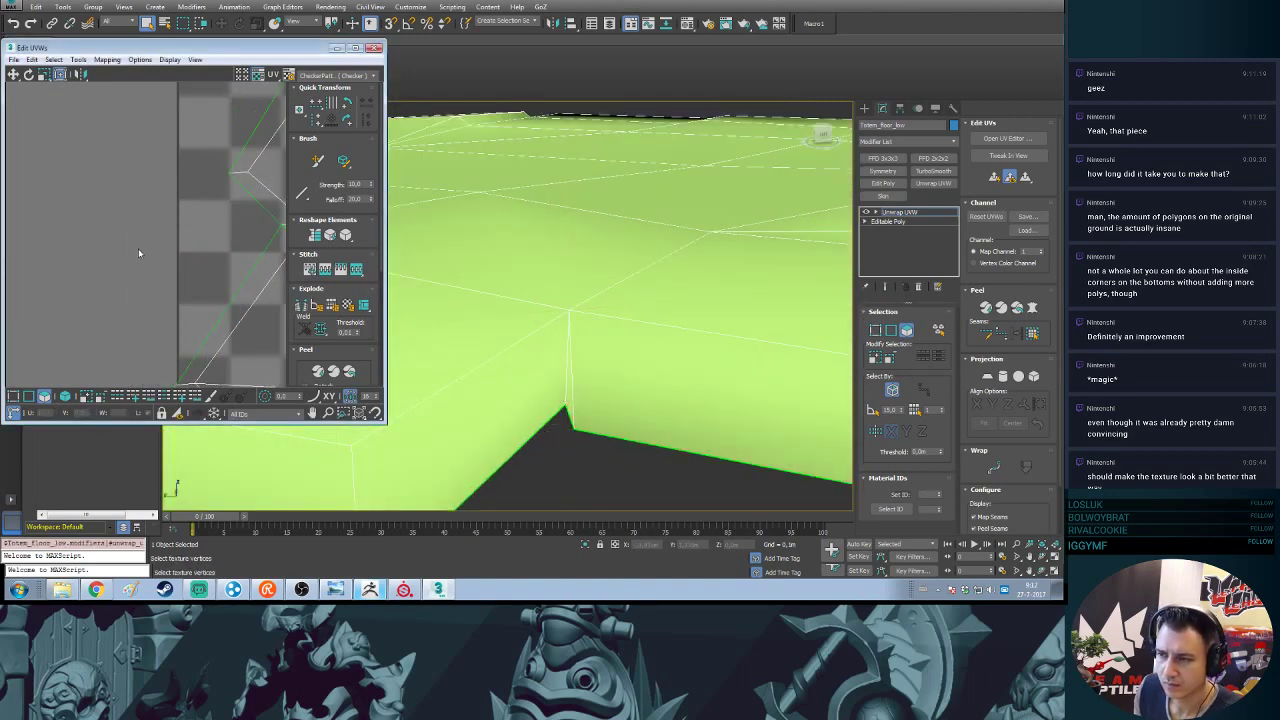
middle_click_drag(184, 240, 101, 253)
key("1")
left_click(199, 238)
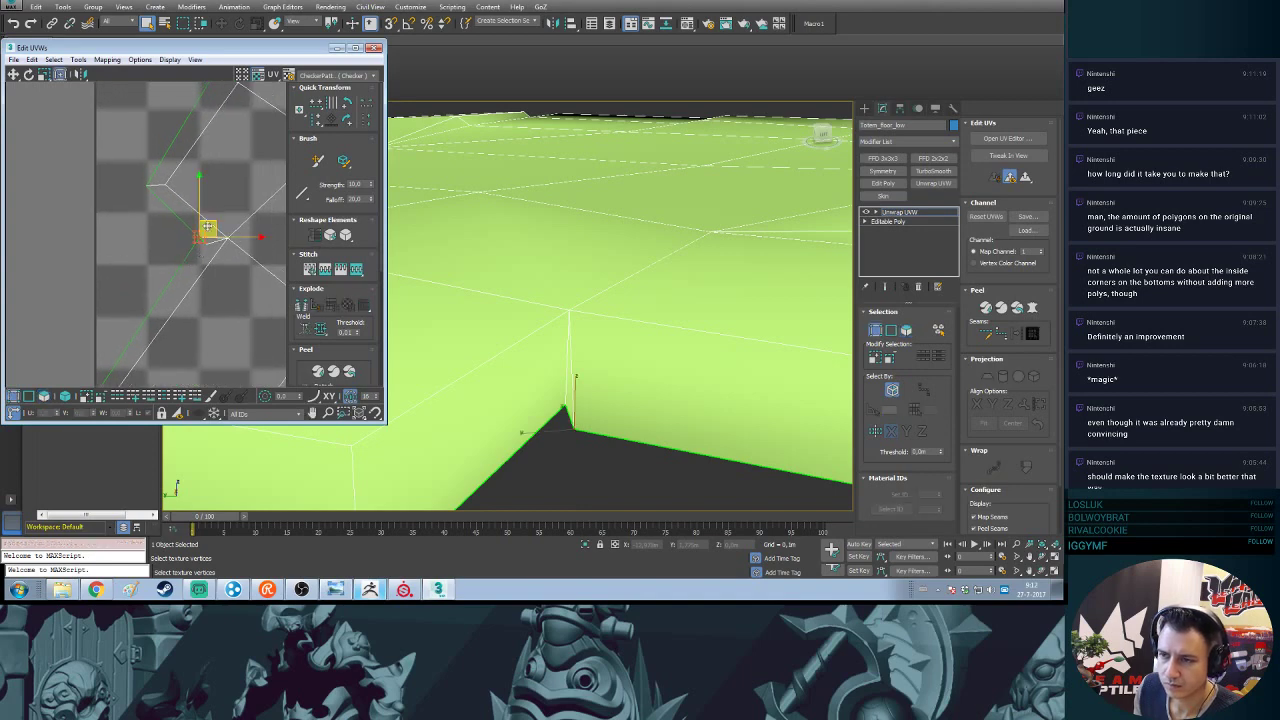
left_click_drag(207, 227, 201, 237)
left_click(205, 243)
left_click(201, 250)
left_click(182, 180)
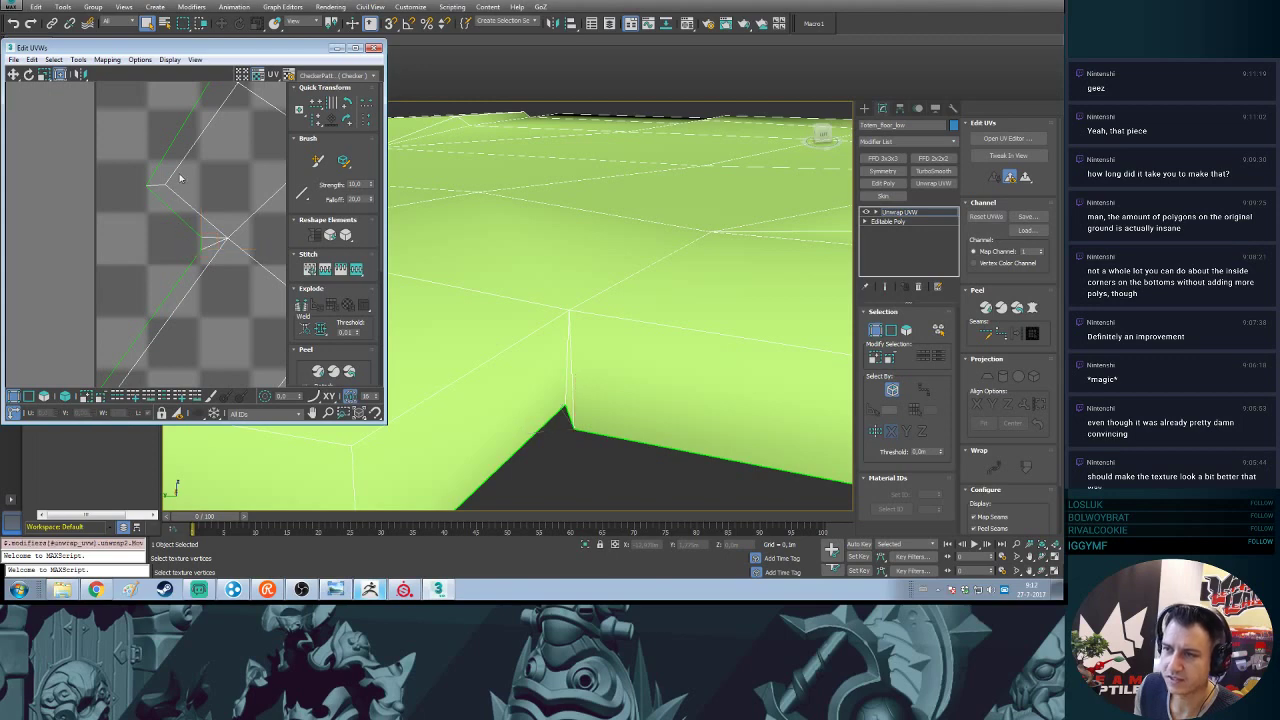
- Move the crossing border UV vertex at the next inner corner of the layout to separate the overlapping edges
scroll(182, 177, "down", 2)
middle_click_drag(208, 150, 124, 251)
middle_click_drag(175, 206, 178, 271)
scroll(178, 262, "up", 3)
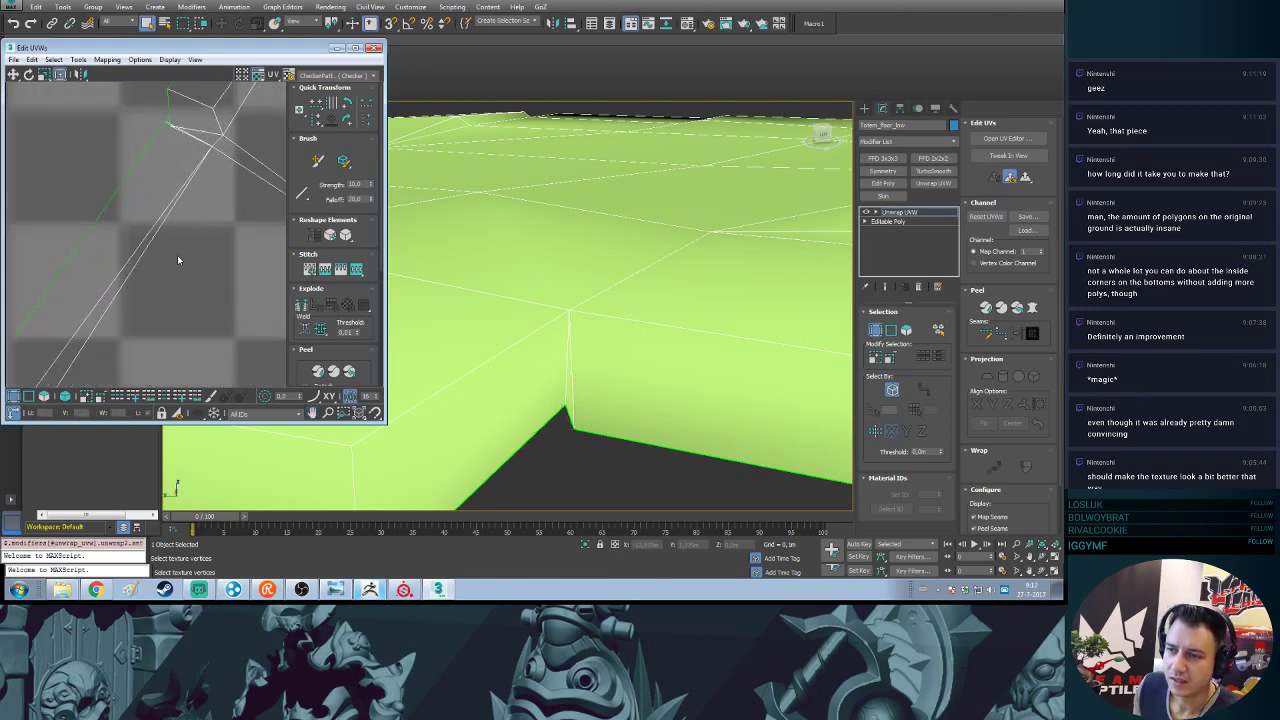
middle_click_drag(169, 167, 191, 238)
left_click(182, 218)
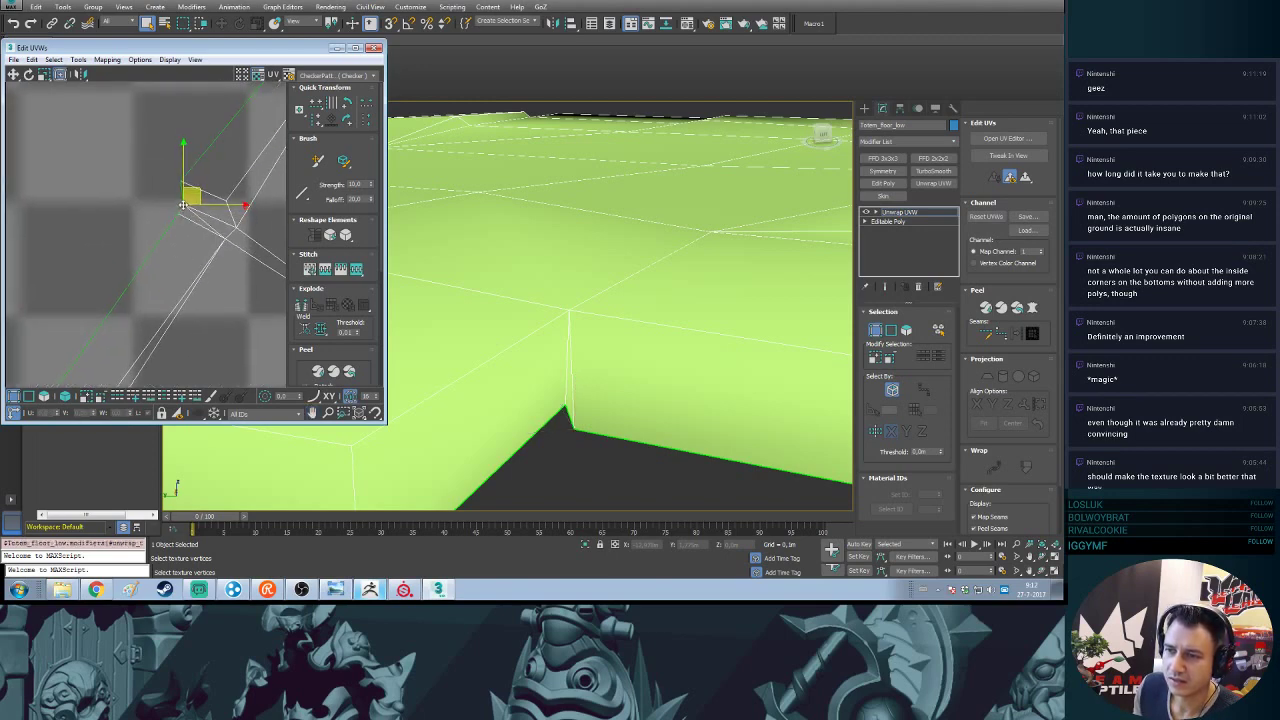
mouse_move(182, 218)
left_mouse_down()
mouse_move(208, 240)
mouse_move(178, 219)
left_mouse_up()
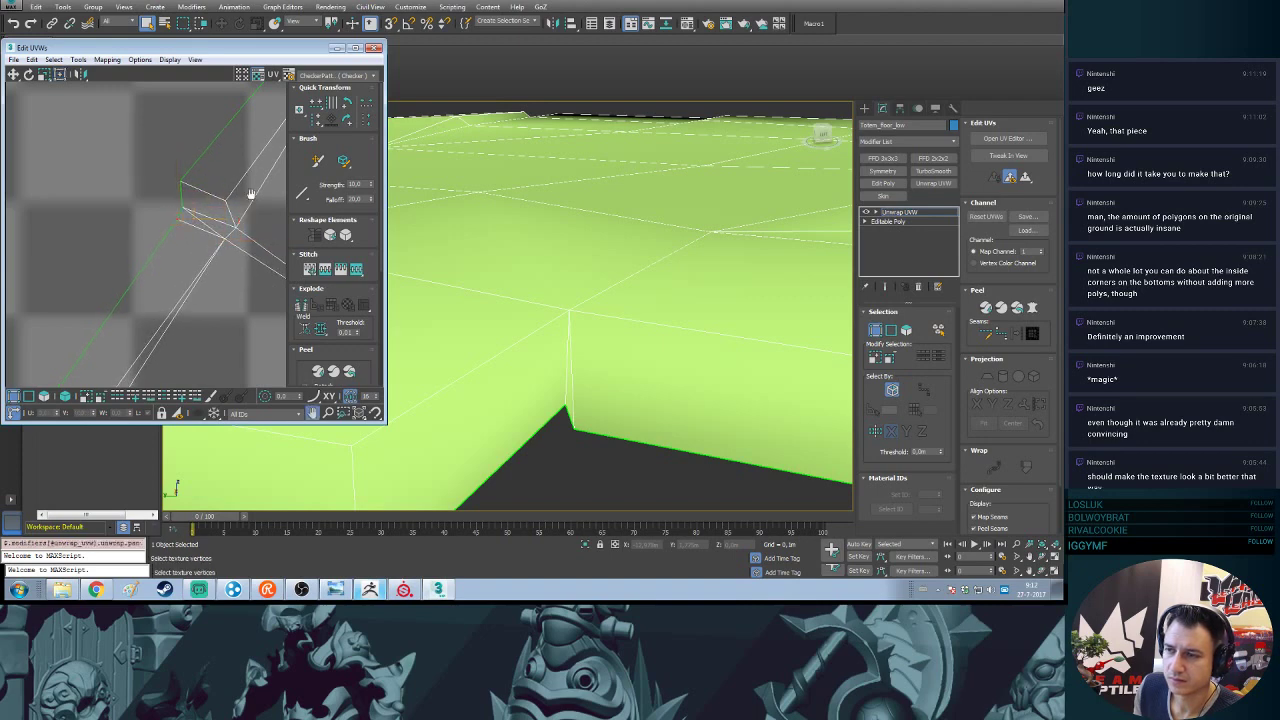
- Examine the upper and right-hand borders of the UV layout for overlapping or crossing vertices at the inner corners
middle_click_drag(249, 194, 120, 186)
scroll(120, 186, "down", 3)
middle_click_drag(191, 206, 196, 352)
scroll(198, 353, "up", 3)
middle_click_drag(99, 156, 51, 154)
scroll(156, 281, "up", 3)
scroll(158, 278, "down", 3)
scroll(197, 270, "up", 2)
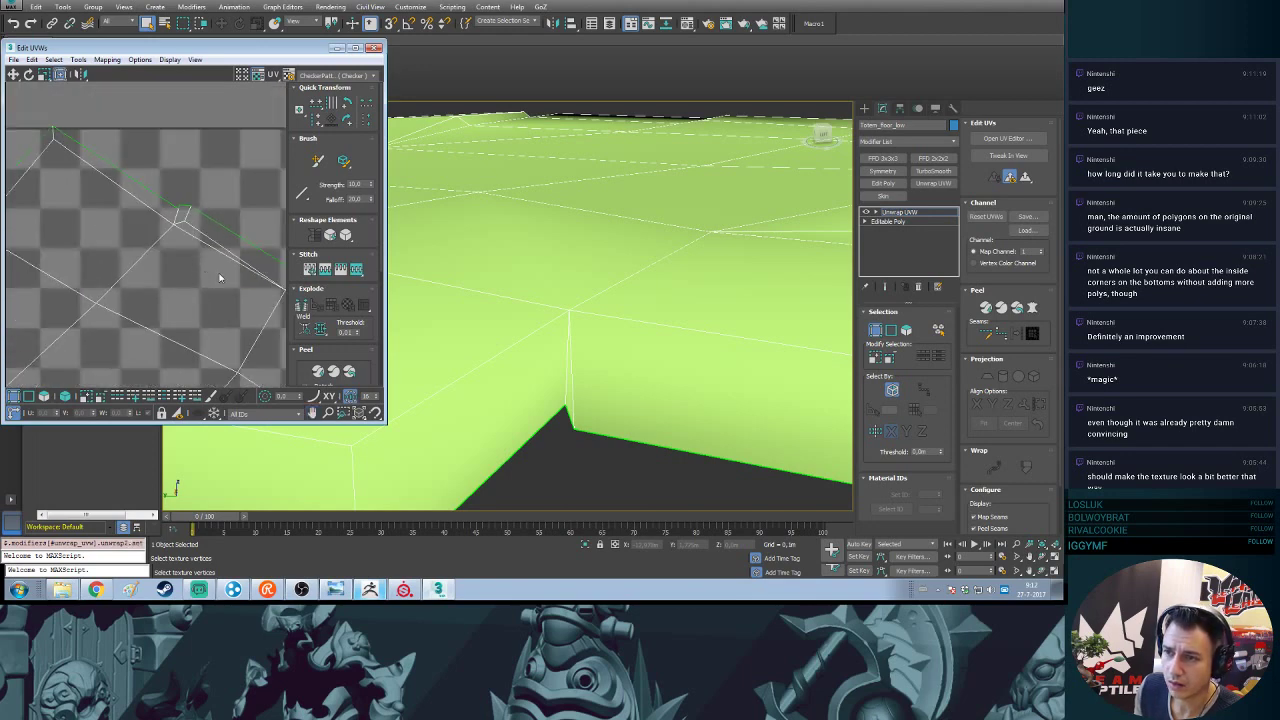
middle_click_drag(208, 262, 82, 217)
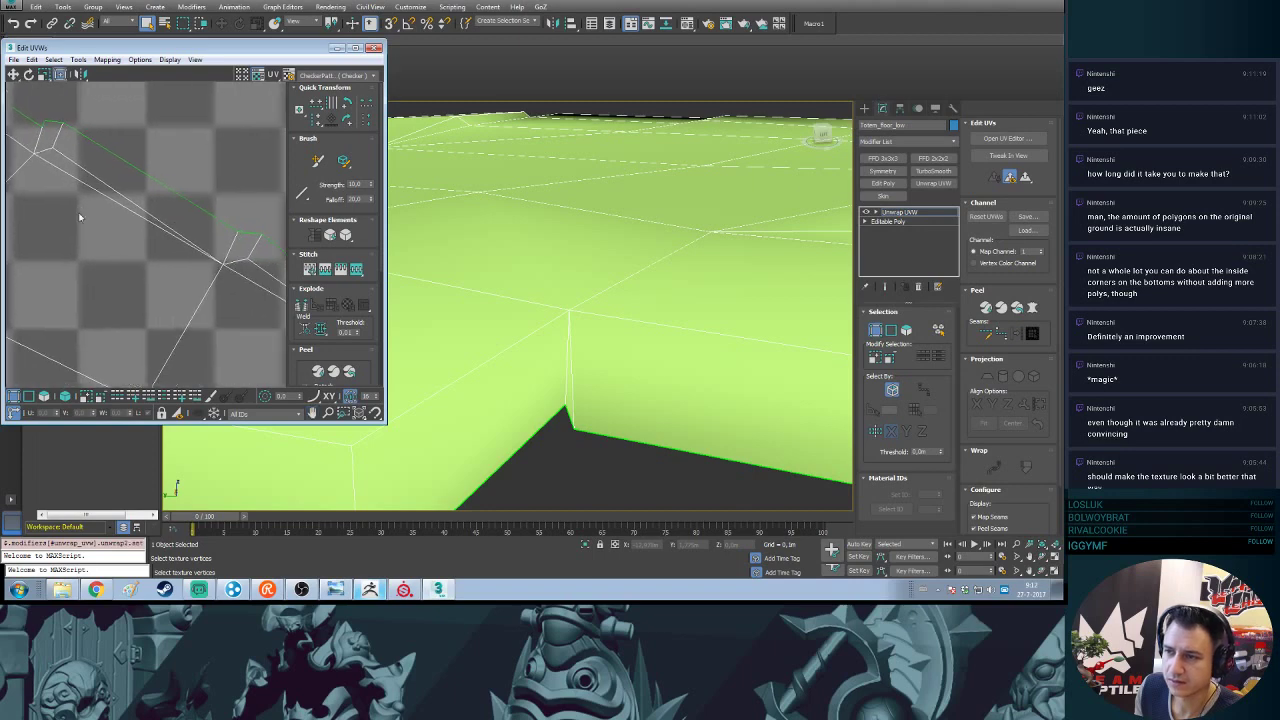
scroll(89, 217, "down", 2)
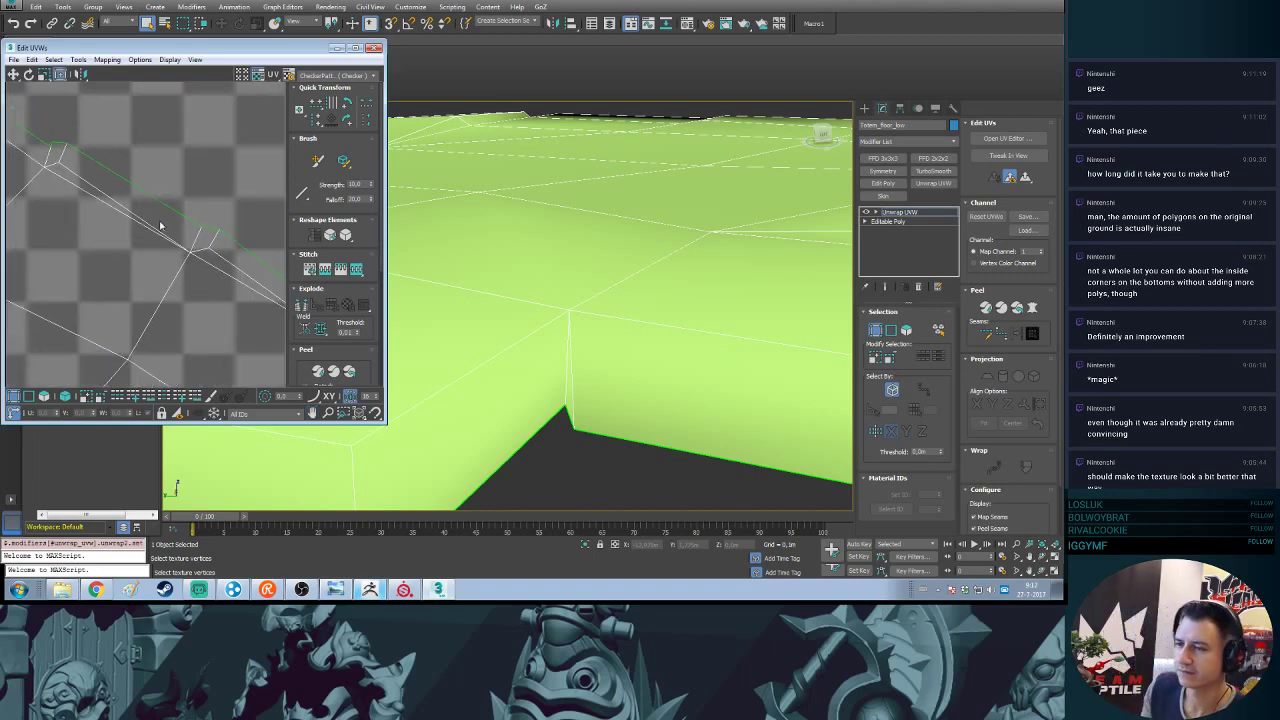
mouse_move(168, 229)
middle_mouse_down()
mouse_move(191, 260)
mouse_move(126, 226)
mouse_move(177, 234)
middle_mouse_up()
scroll(126, 226, "down", 2)
scroll(180, 235, "up", 2)
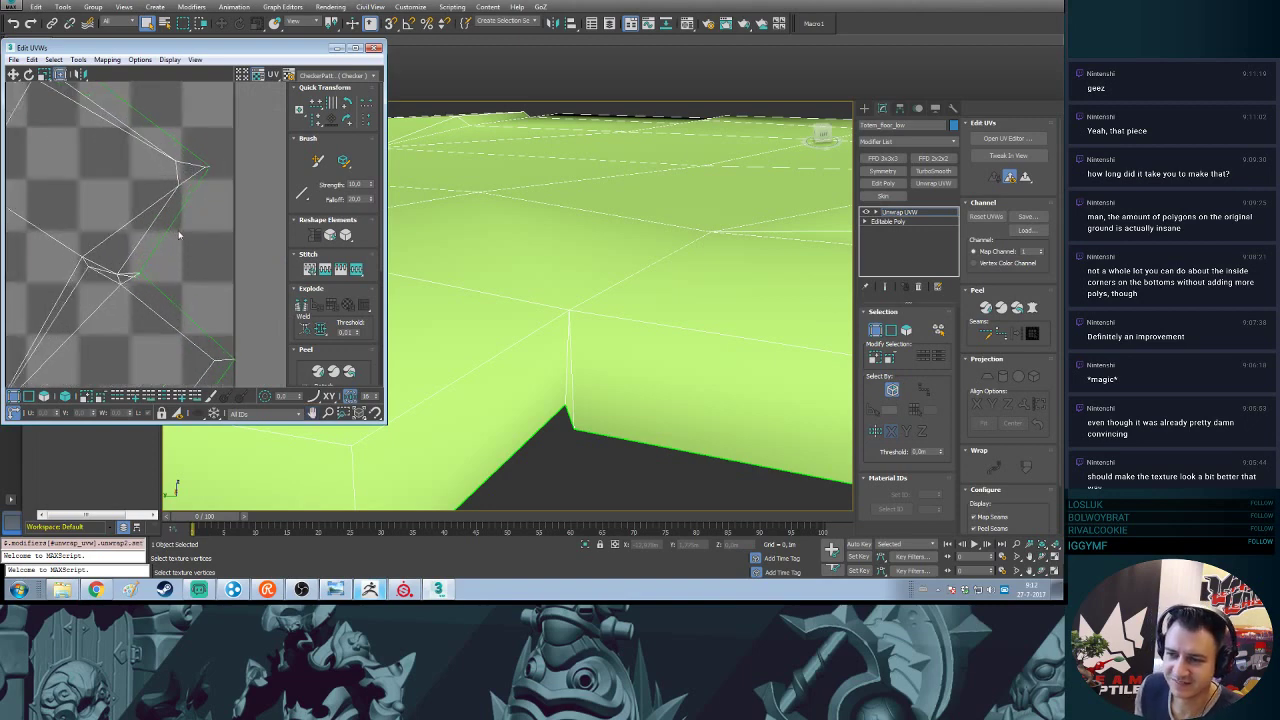
- Move the border UV vertex at the inner corner on the layout's right-hand edge to uncross its thin faces
scroll(179, 235, "up", 1)
scroll(199, 235, "up", 1)
left_click_drag(179, 236, 178, 250)
left_click(168, 253)
- Move the border UV vertex at the next inner corner on the layout's right-hand side to separate its thin faces
scroll(178, 250, "down", 2)
scroll(180, 250, "down", 2)
middle_click_drag(267, 300, 191, 194)
middle_click_drag(165, 325, 239, 213)
scroll(239, 213, "up", 2)
scroll(239, 213, "up", 2)
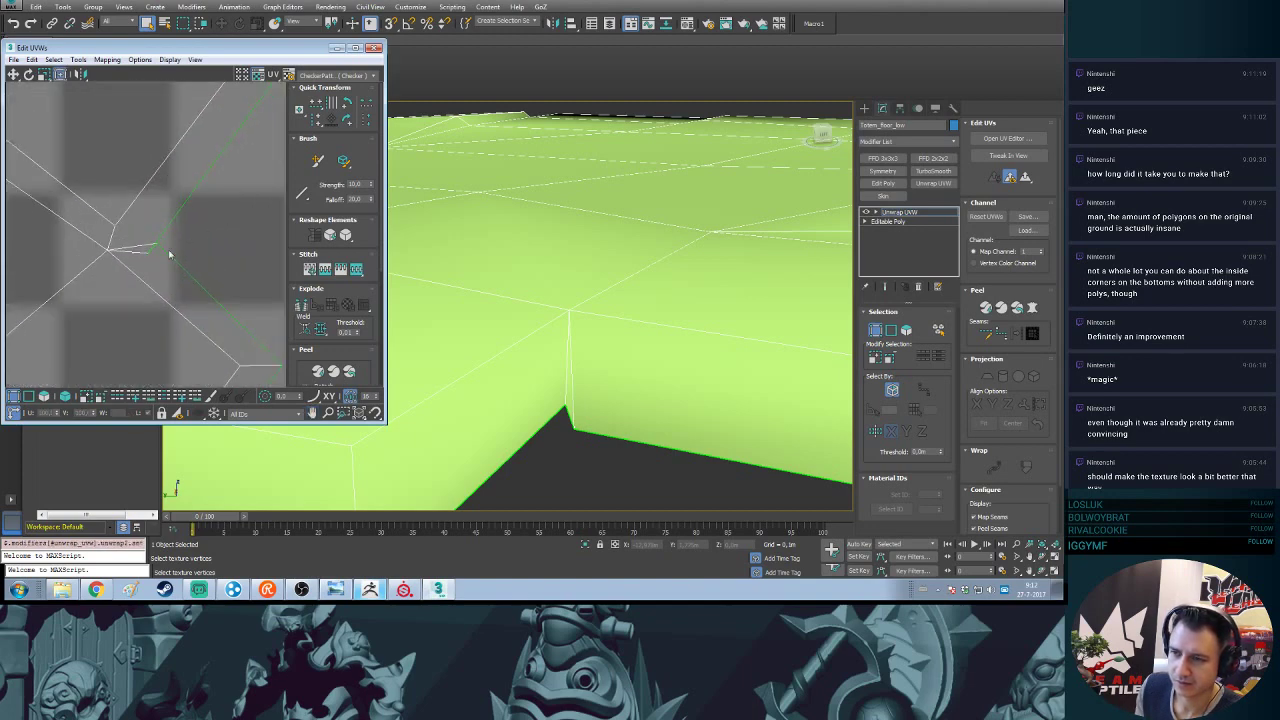
left_click(157, 249)
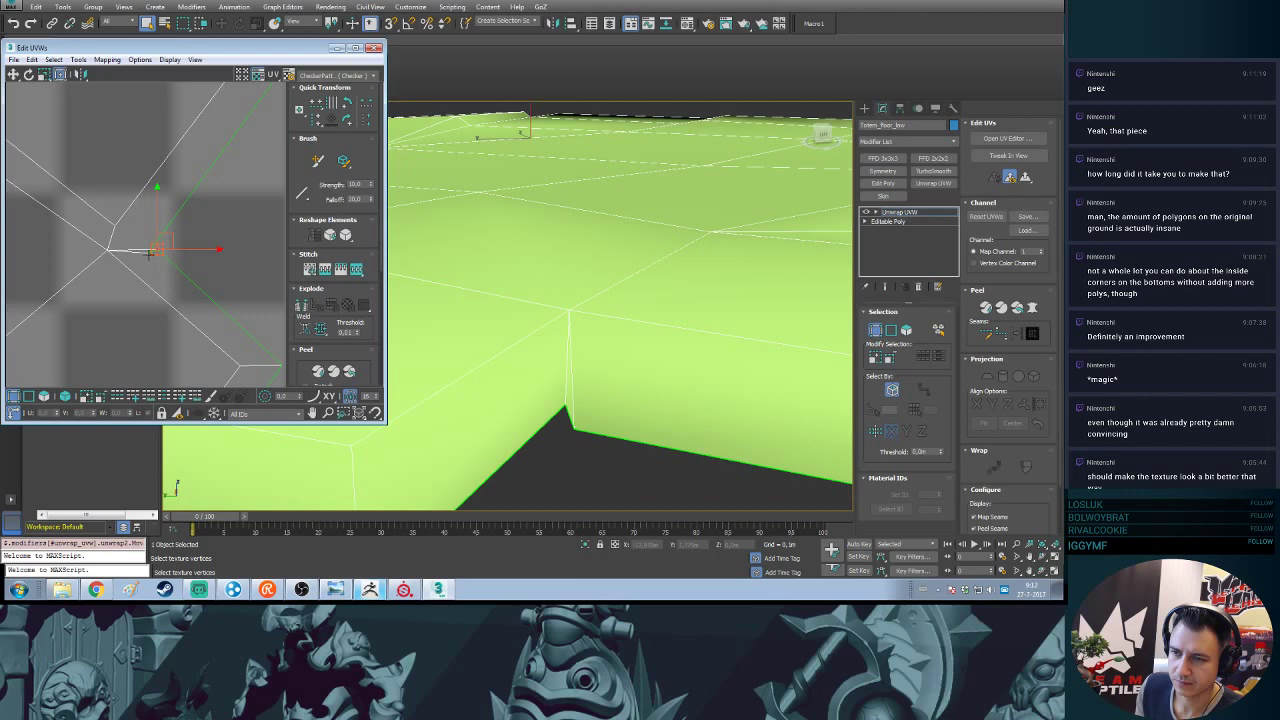
left_click_drag(165, 241, 161, 225)
left_click(194, 271)
scroll(197, 302, "down", 3)
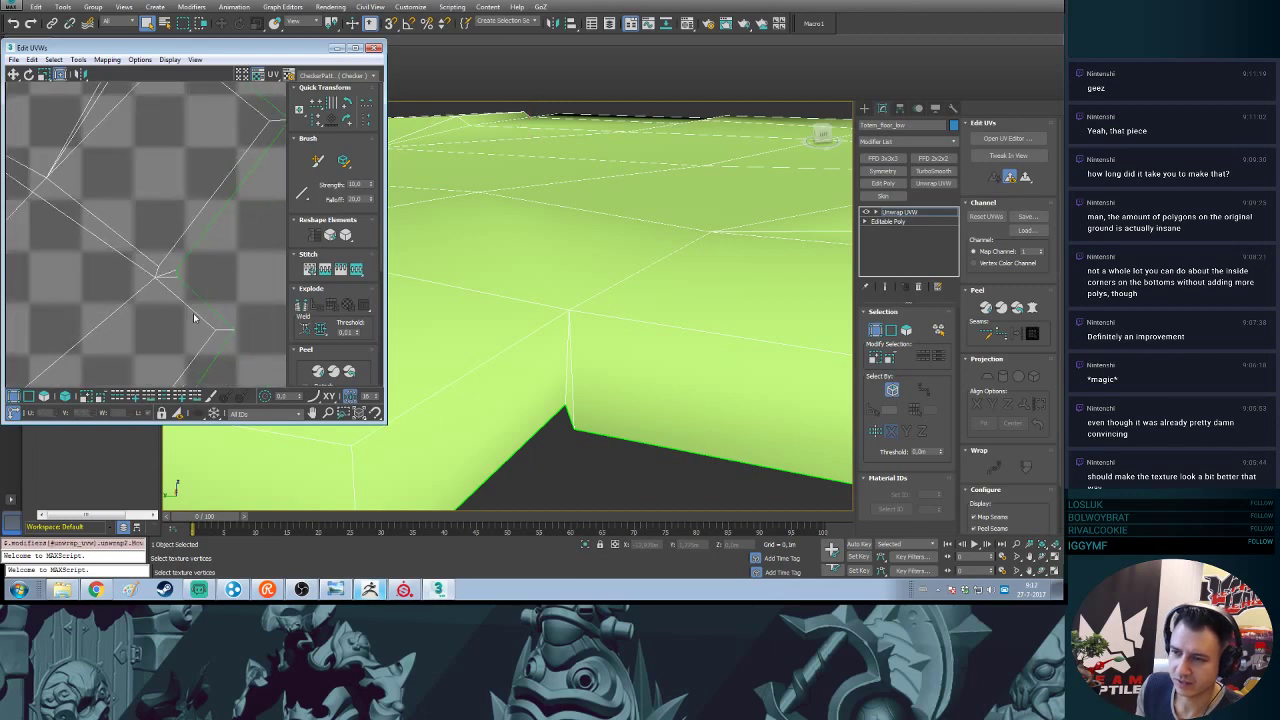
- Select all faces of the floor's UV layout and pack them into the UV square with a padding of 0.001
middle_click_drag(181, 338, 256, 165)
scroll(229, 251, "down", 2)
middle_click_drag(224, 260, 283, 180)
middle_click_drag(144, 207, 216, 257)
scroll(228, 193, "down", 3)
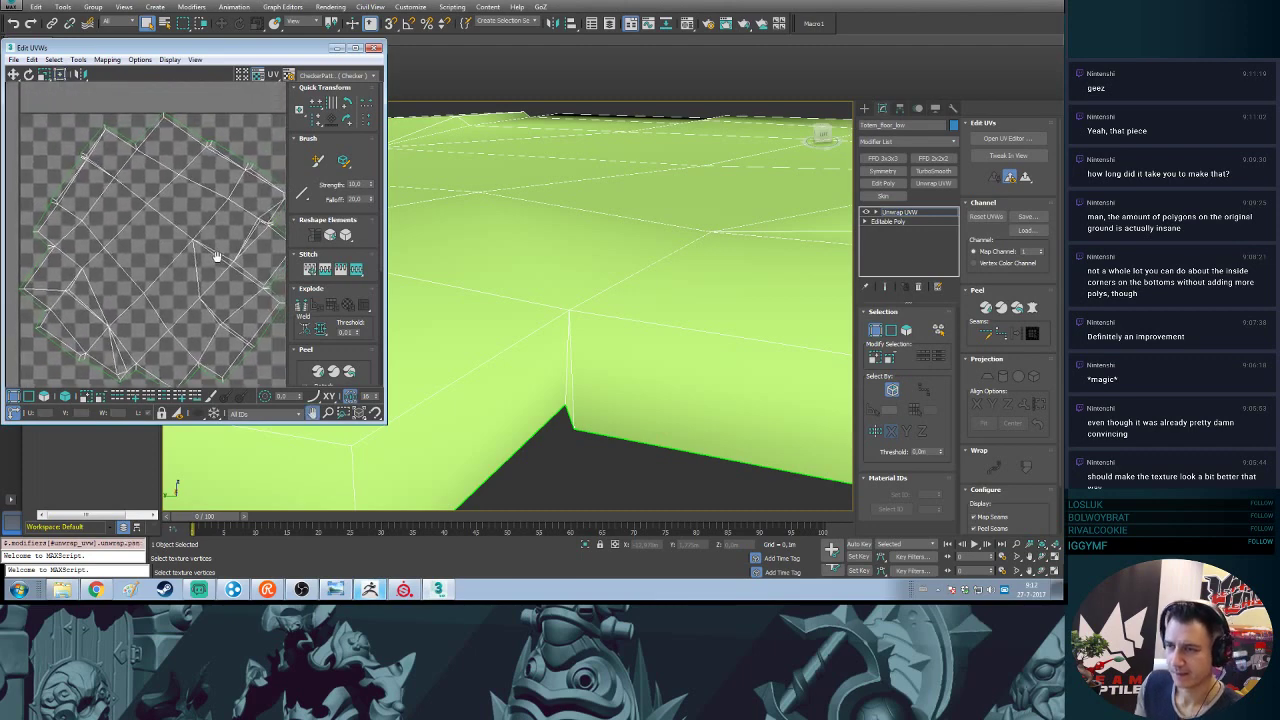
scroll(216, 257, "down", 2)
key("3")
key("ctrl+a")
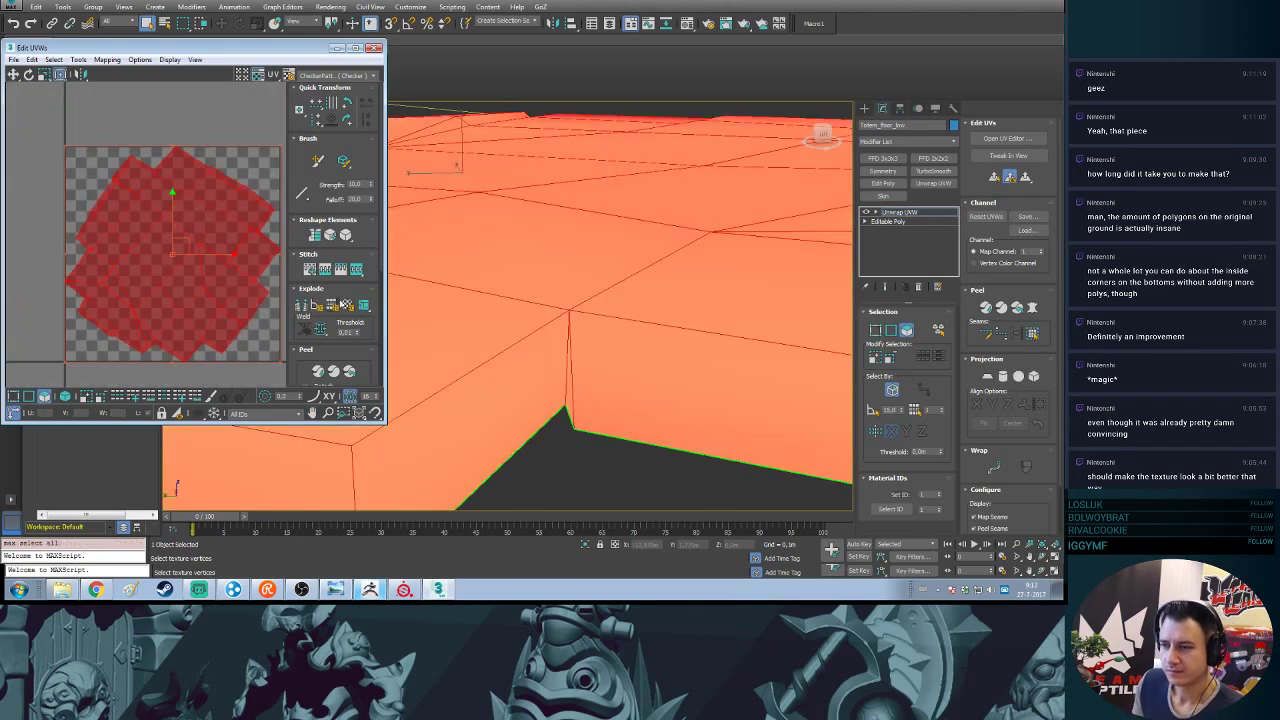
scroll(359, 356, "down", 5)
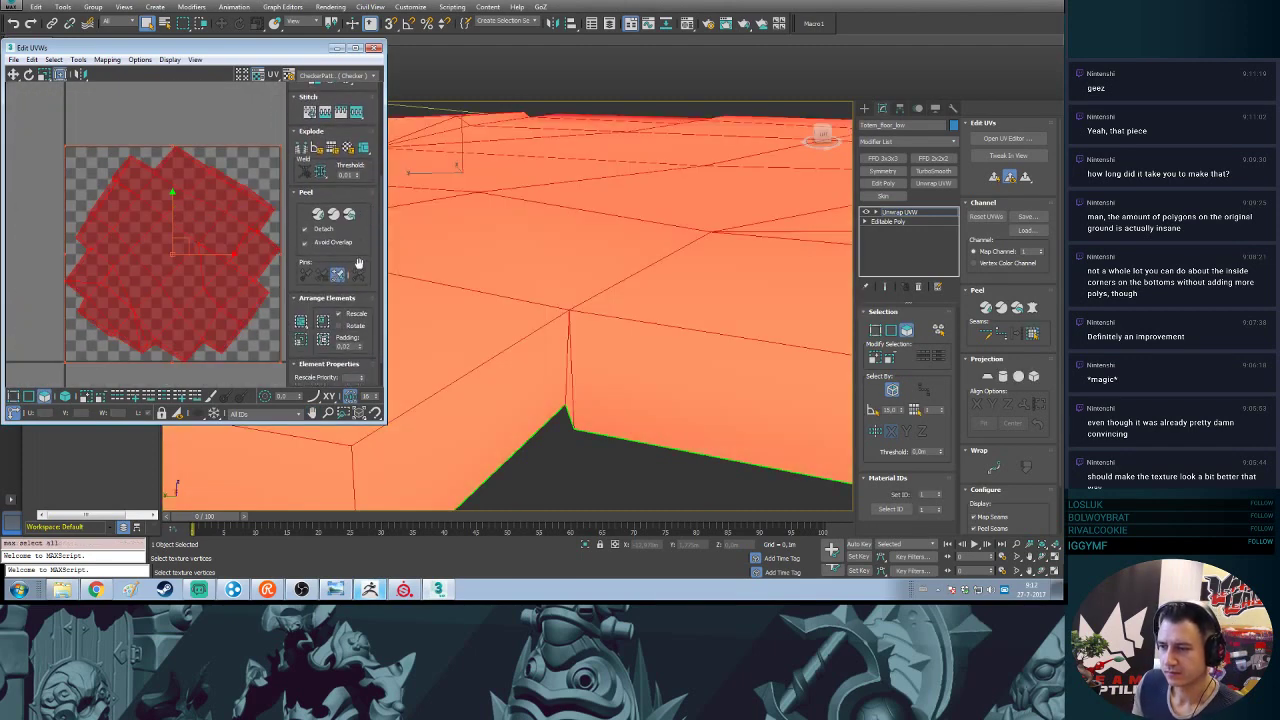
left_click(323, 340)
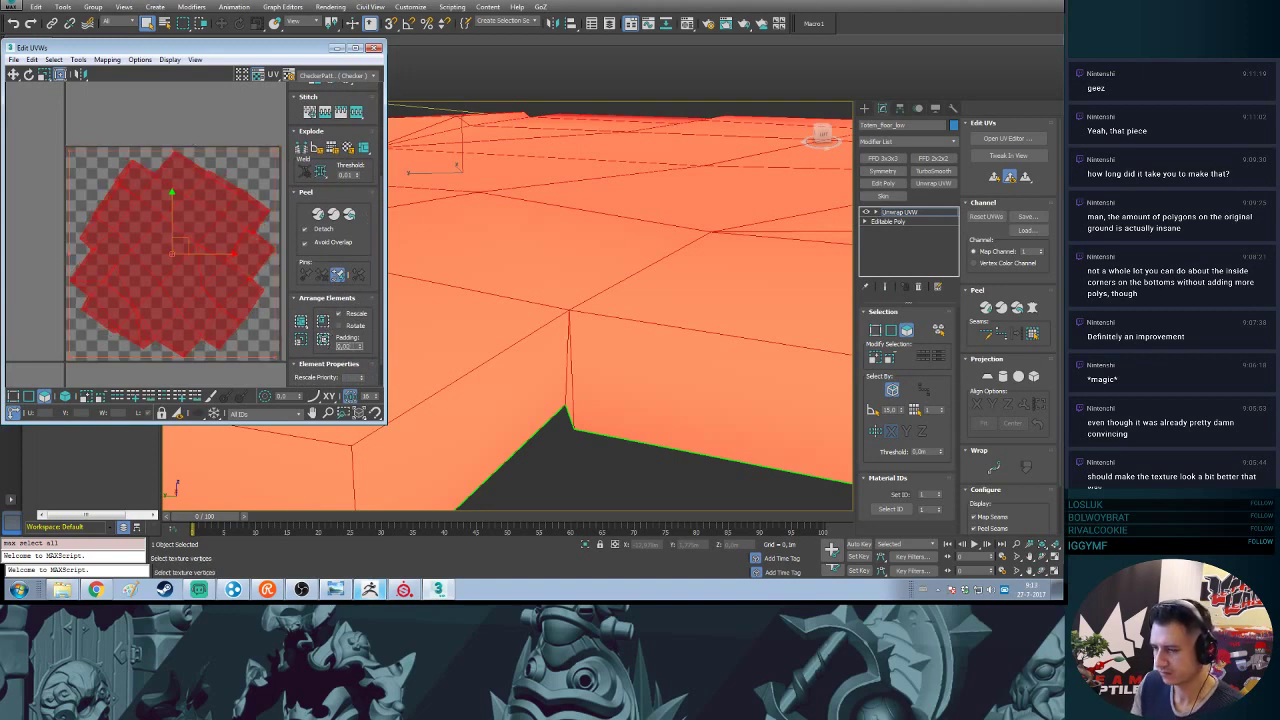
left_click(323, 341)
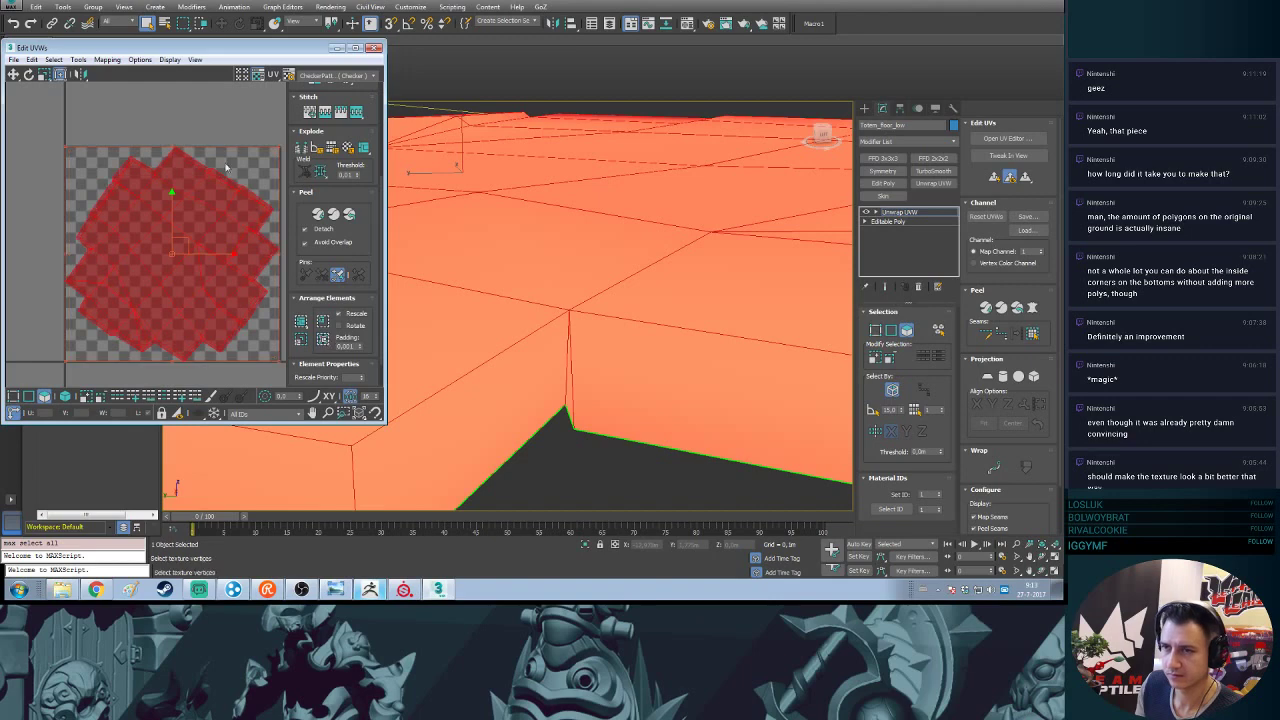
- Check the packed UV layout, then collapse the Unwrap UVW modifier of Totem_floor_low into its Editable Poly
left_click(179, 109)
scroll(179, 109, "up", 3)
scroll(180, 112, "down", 5)
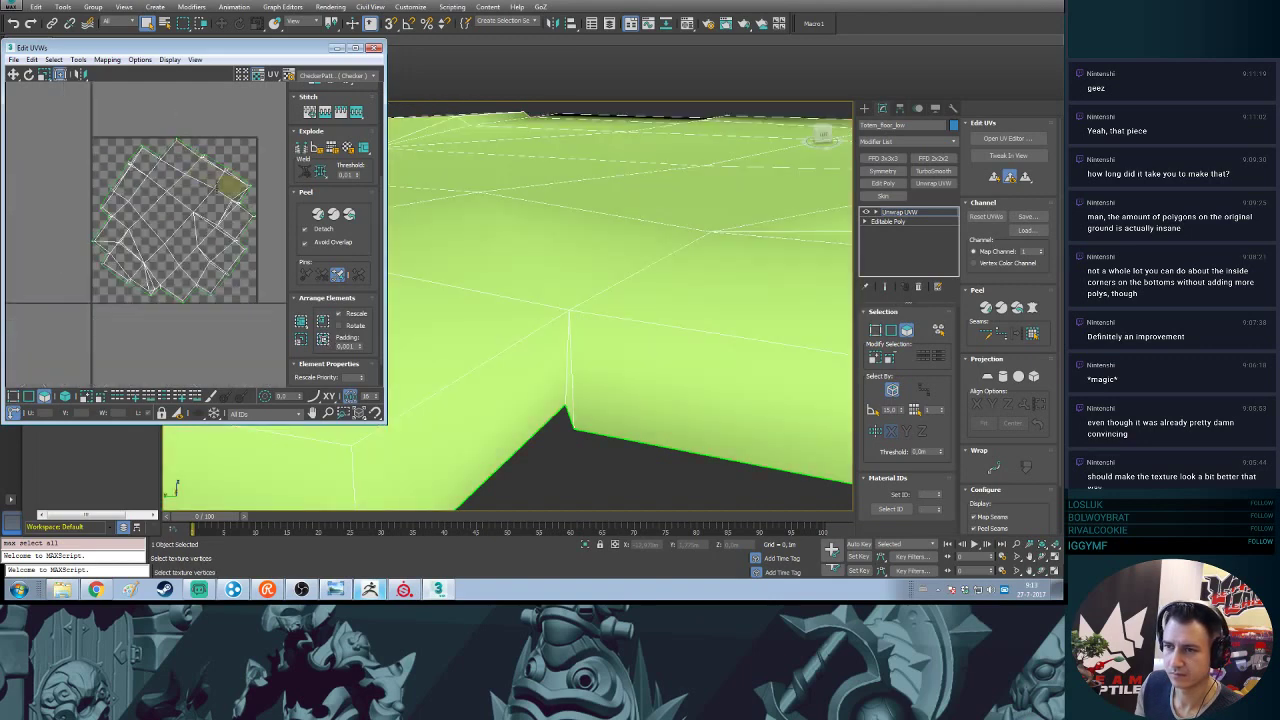
scroll(237, 272, "up", 3)
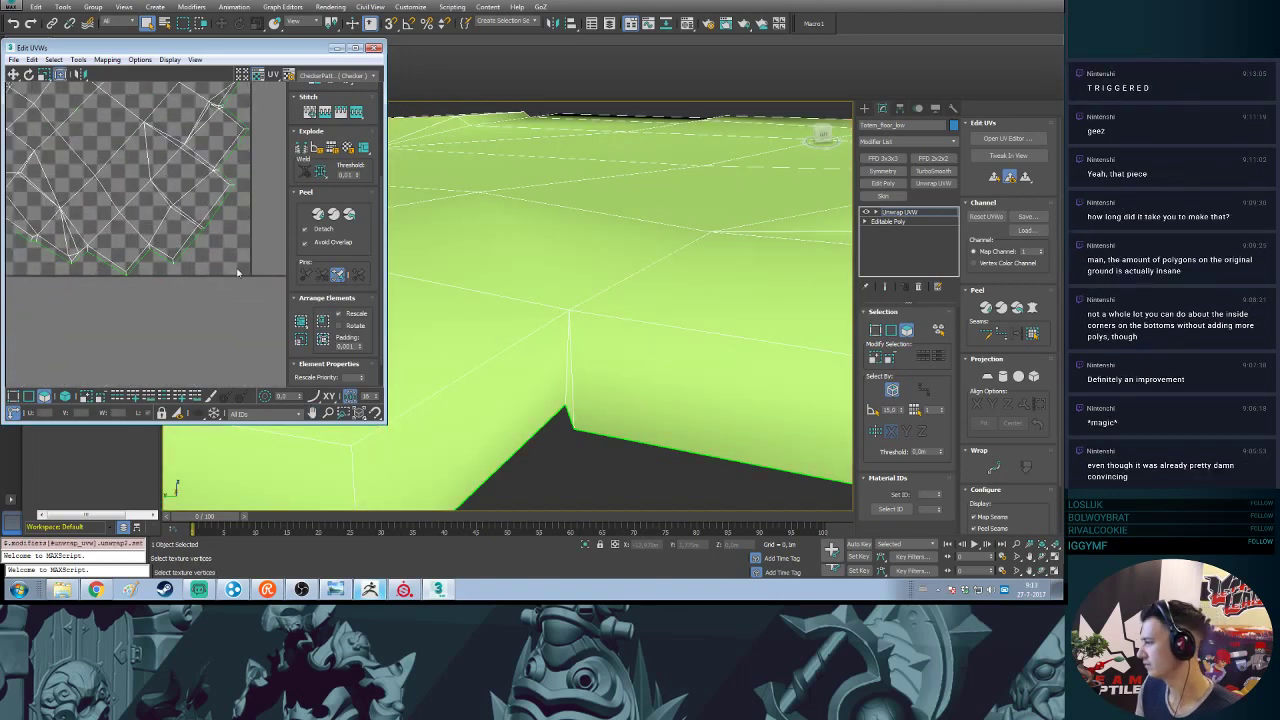
left_click(897, 216)
right_click(897, 216)
left_click(918, 315)
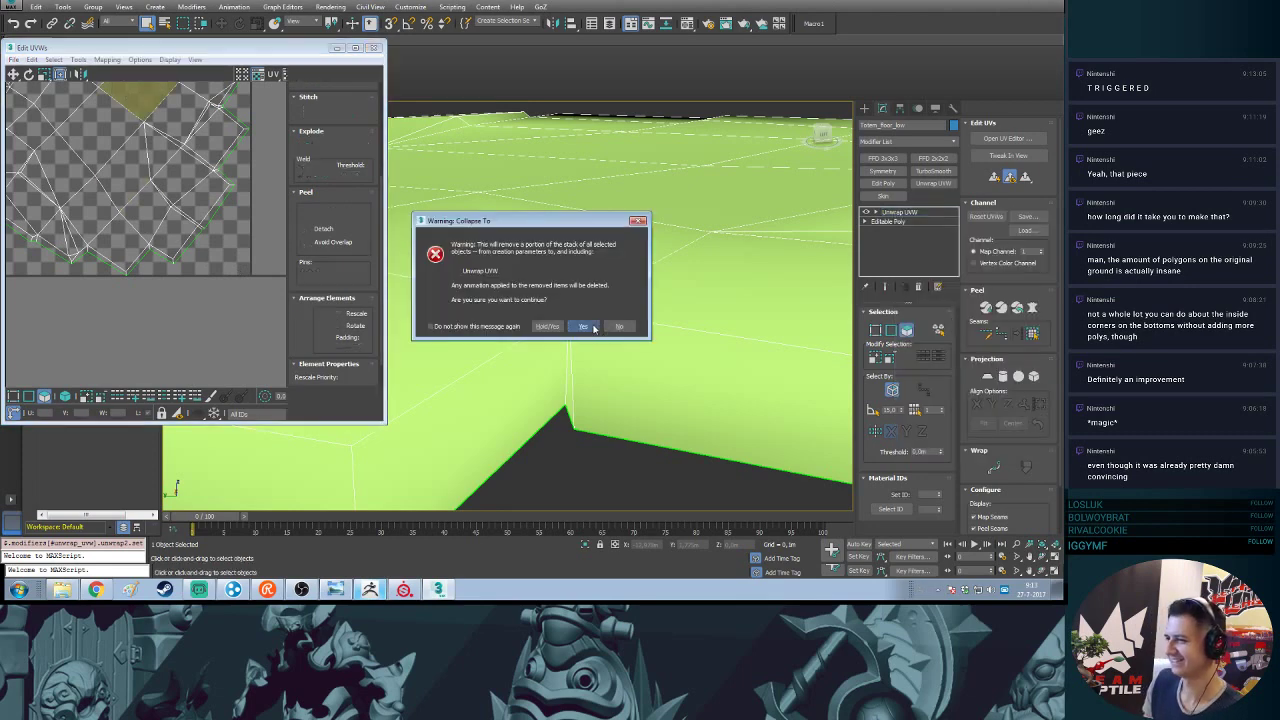
left_click(593, 330)
scroll(471, 246, "down", 5)
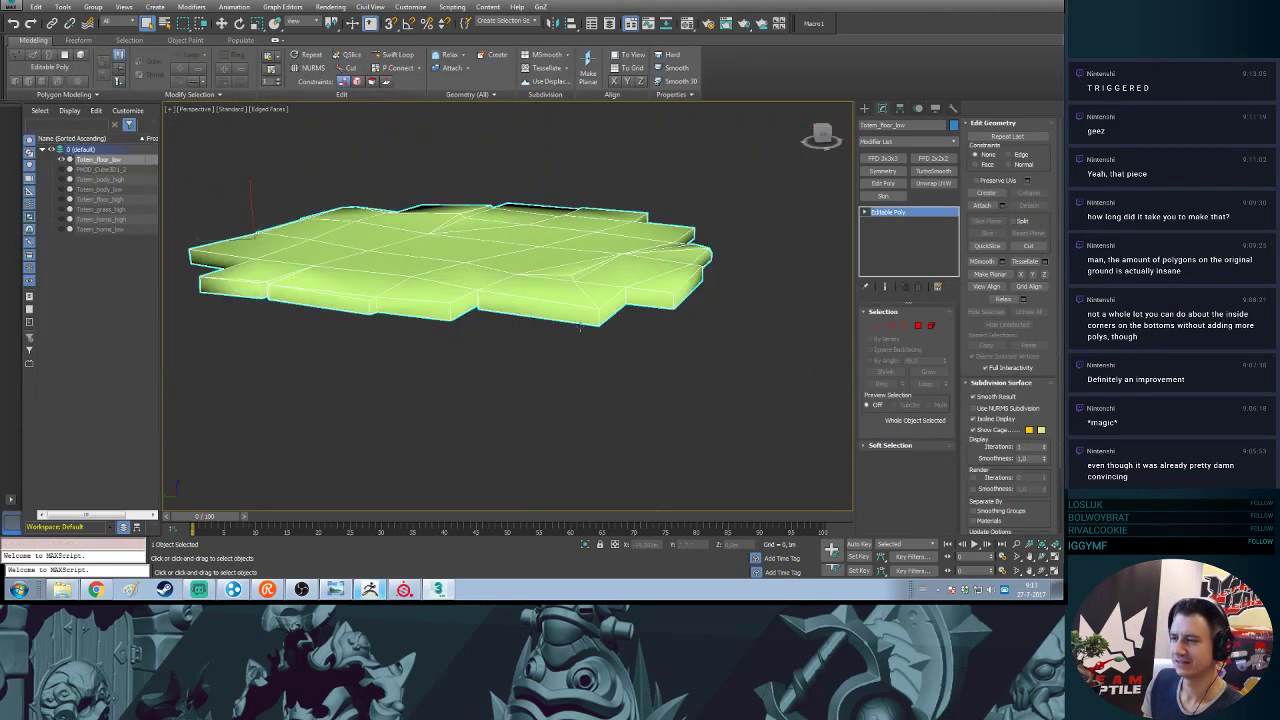
left_click(565, 350)
left_click(576, 318)
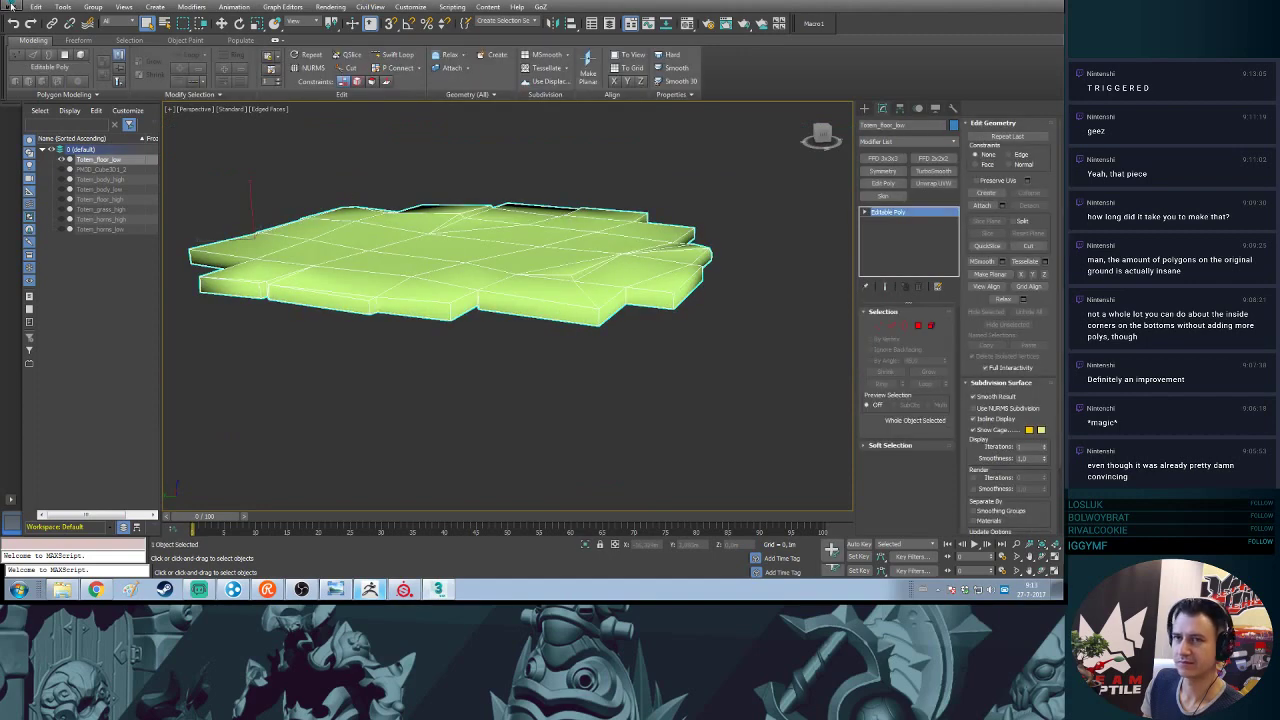
left_click(10, 6)
mouse_move(72, 171)
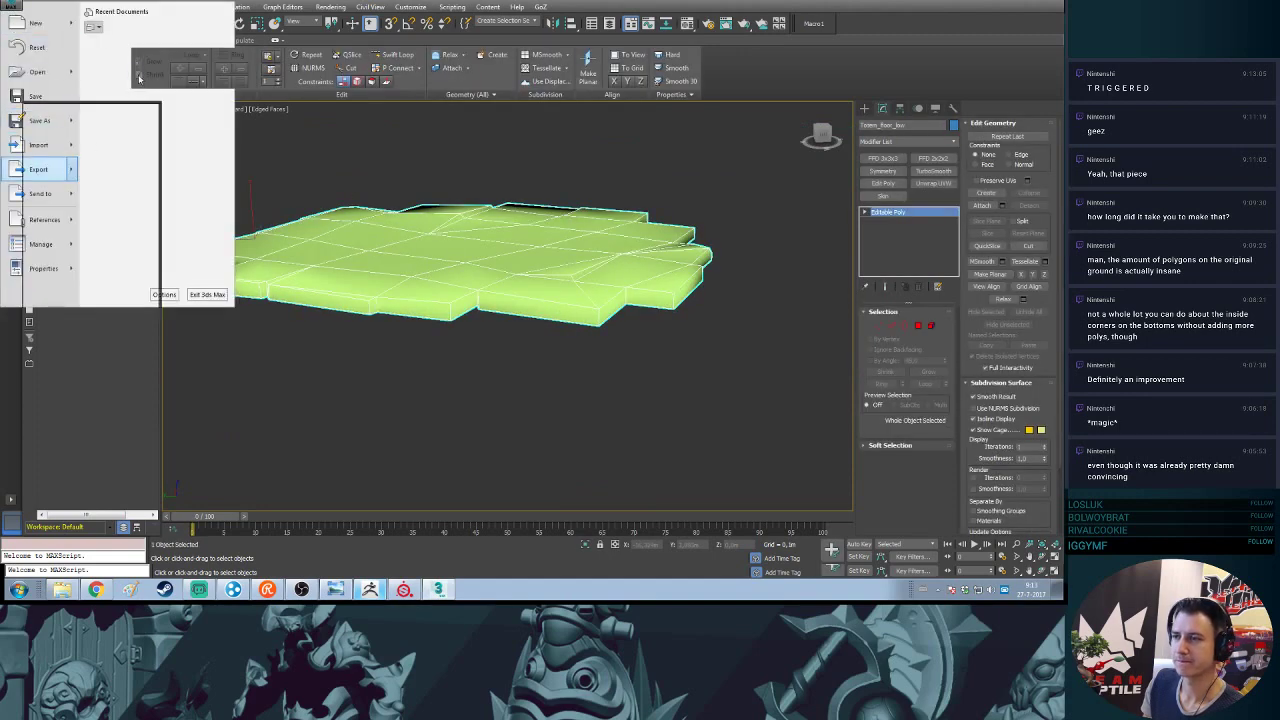
left_click(139, 78)
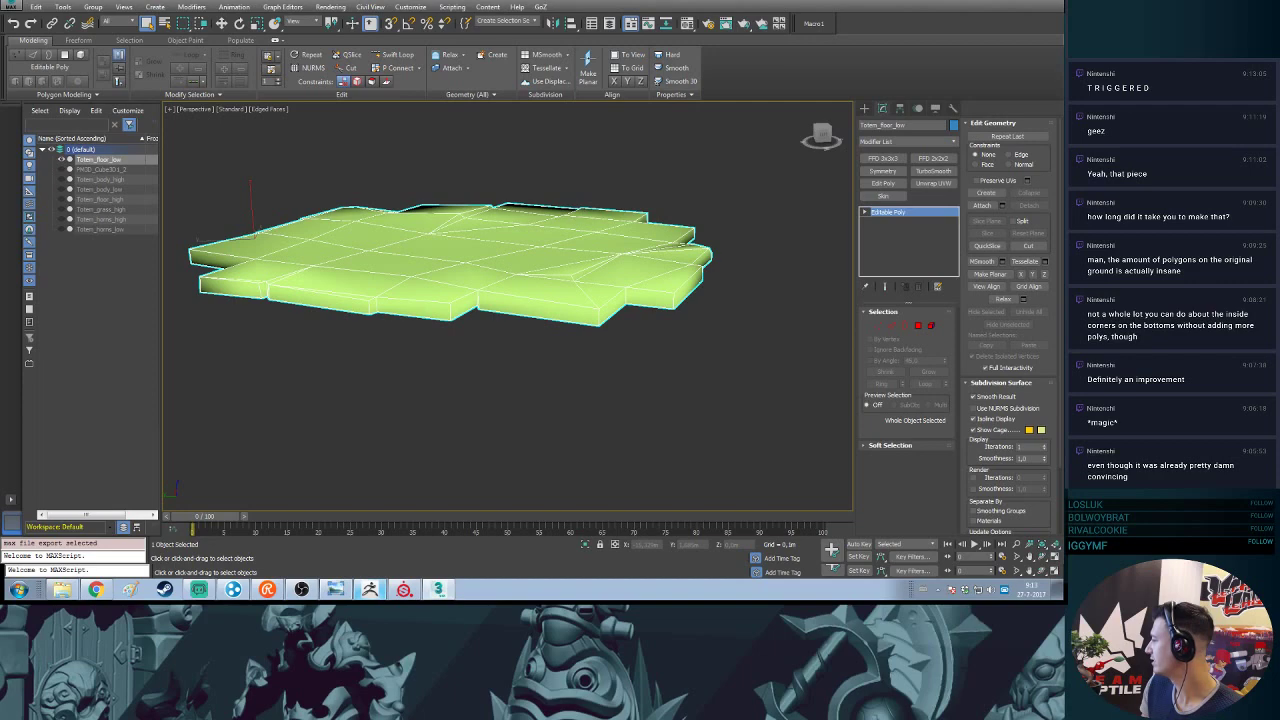
left_click(580, 321)
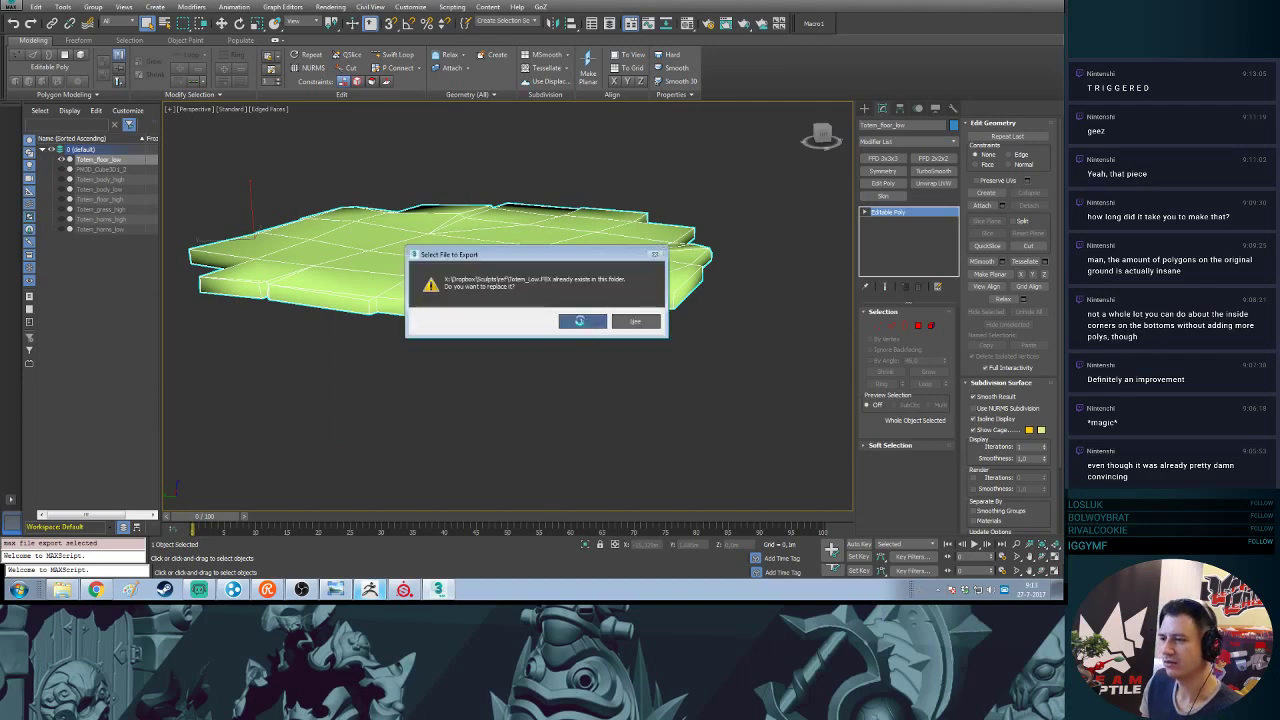
left_click(581, 321)
left_click(680, 421)
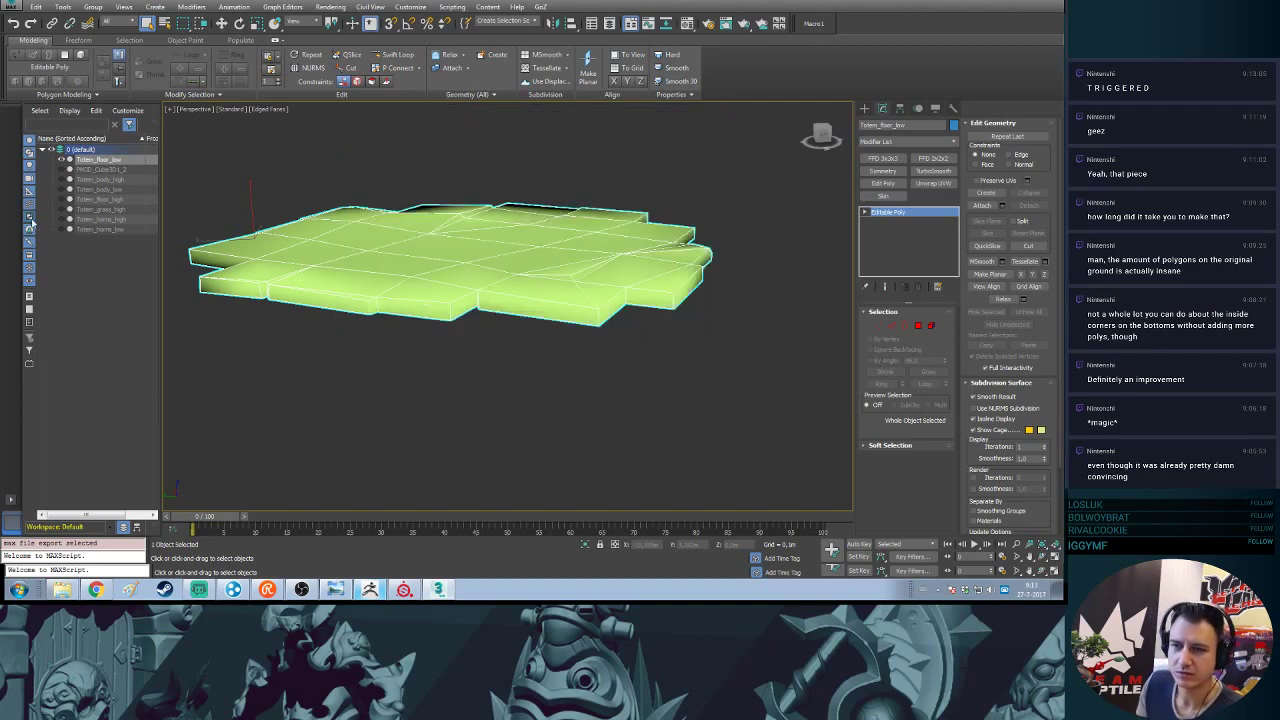
- Unhide Totem_body_low and Totem_horns_low and select them together with Totem_floor_low
middle_click_drag(421, 275, 432, 311)
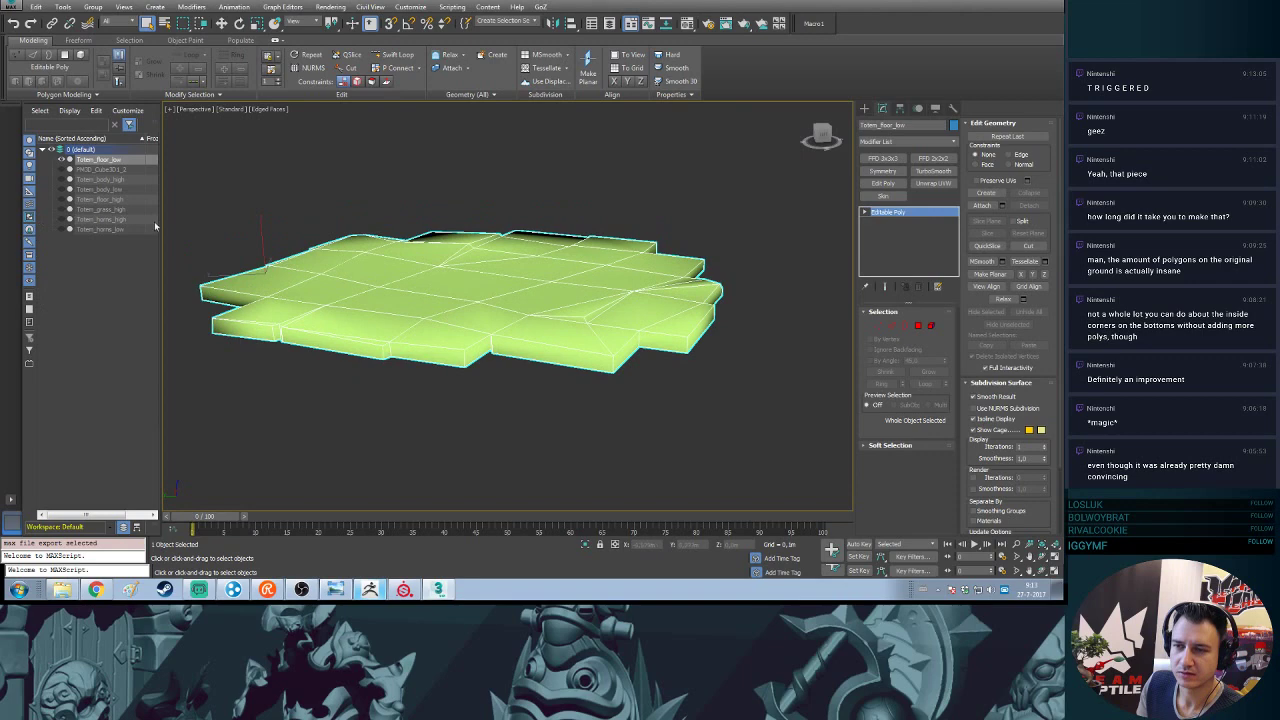
left_click(61, 190)
middle_click_drag(436, 206, 450, 278)
scroll(450, 278, "down", 3)
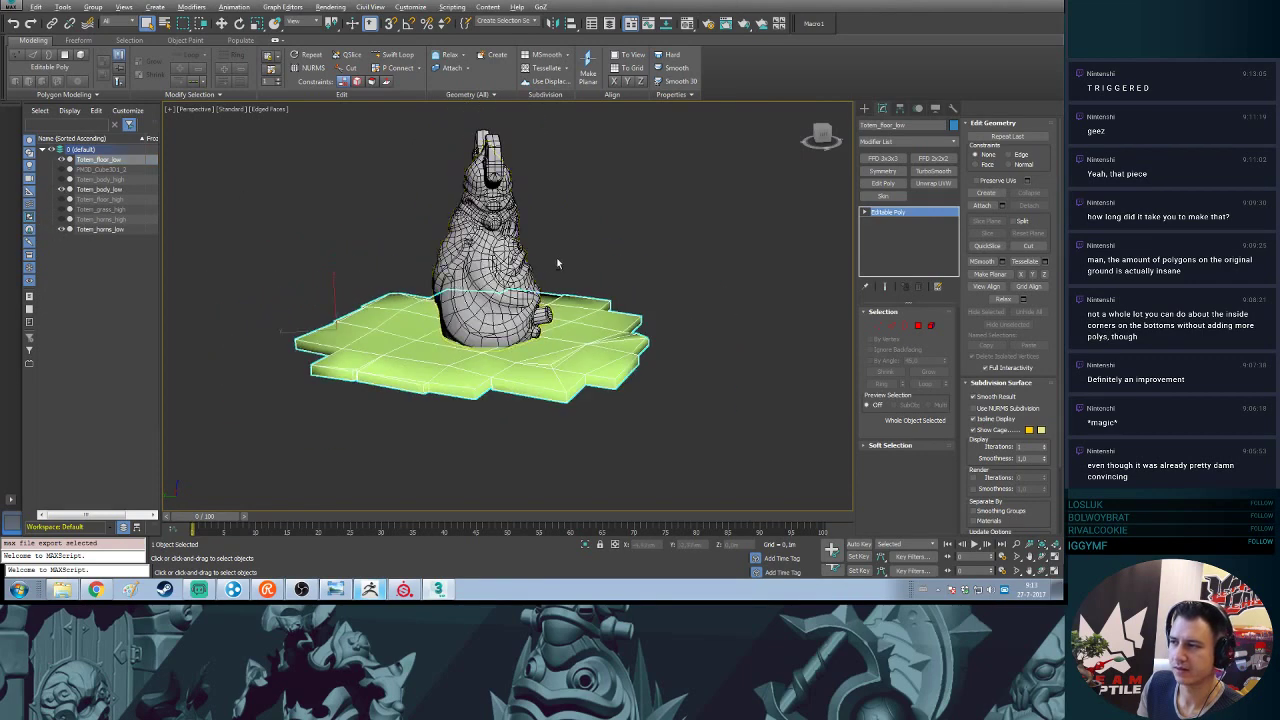
middle_click_drag(557, 263, 430, 300, "alt")
left_click_drag(353, 209, 745, 460)
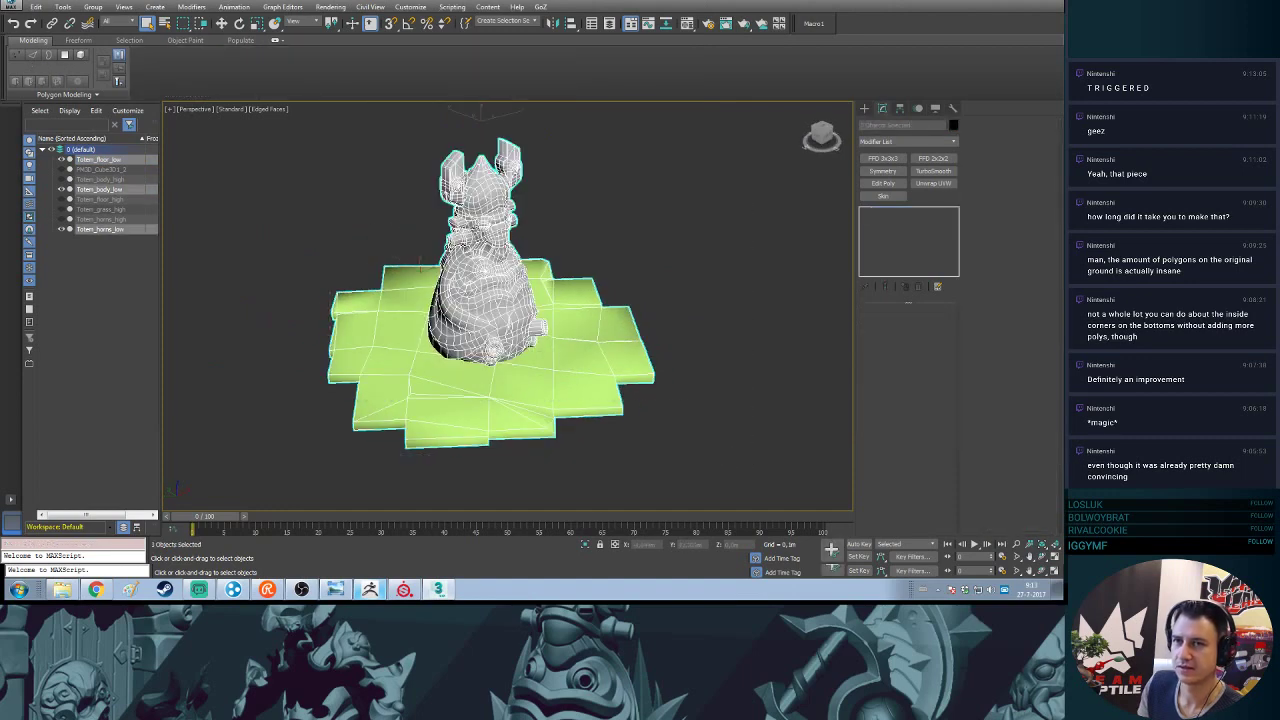
- Export the three selected low-poly meshes as FBX with the Autodesk Media & Entertainment preset, overwriting Totem_Low.FBX
left_click(10, 6)
mouse_move(77, 173)
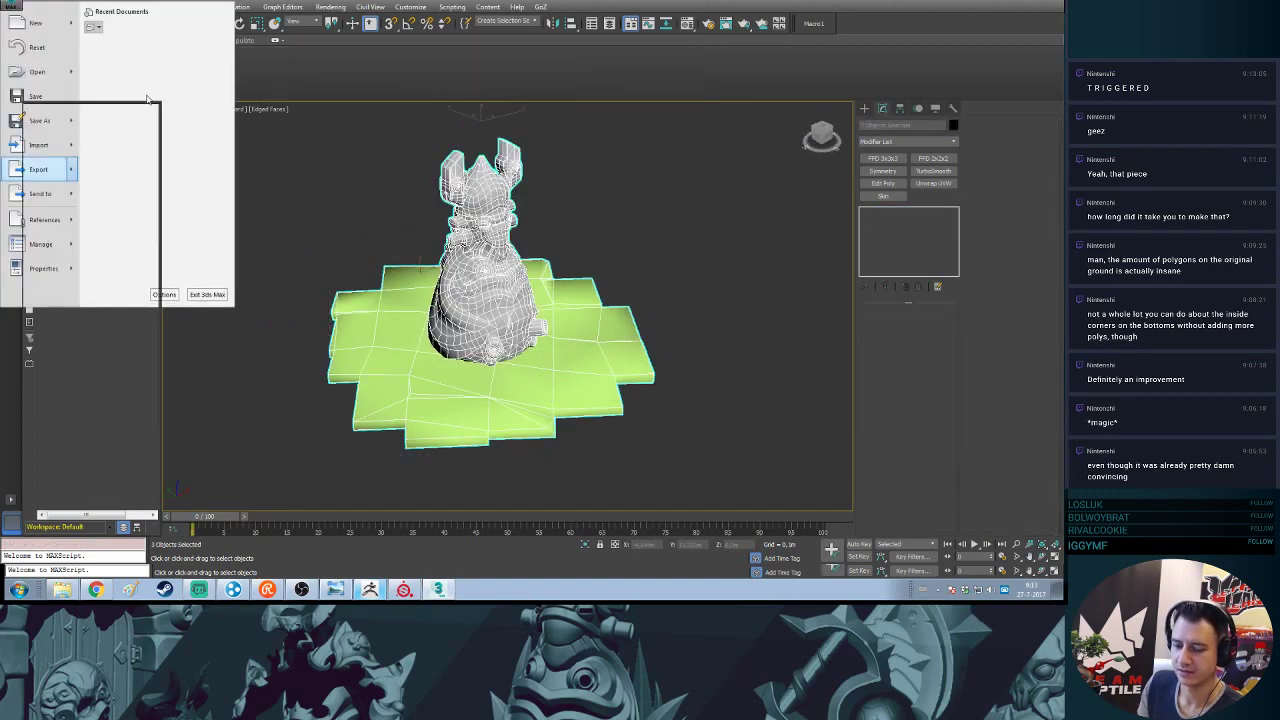
left_click(147, 99)
key("Return")
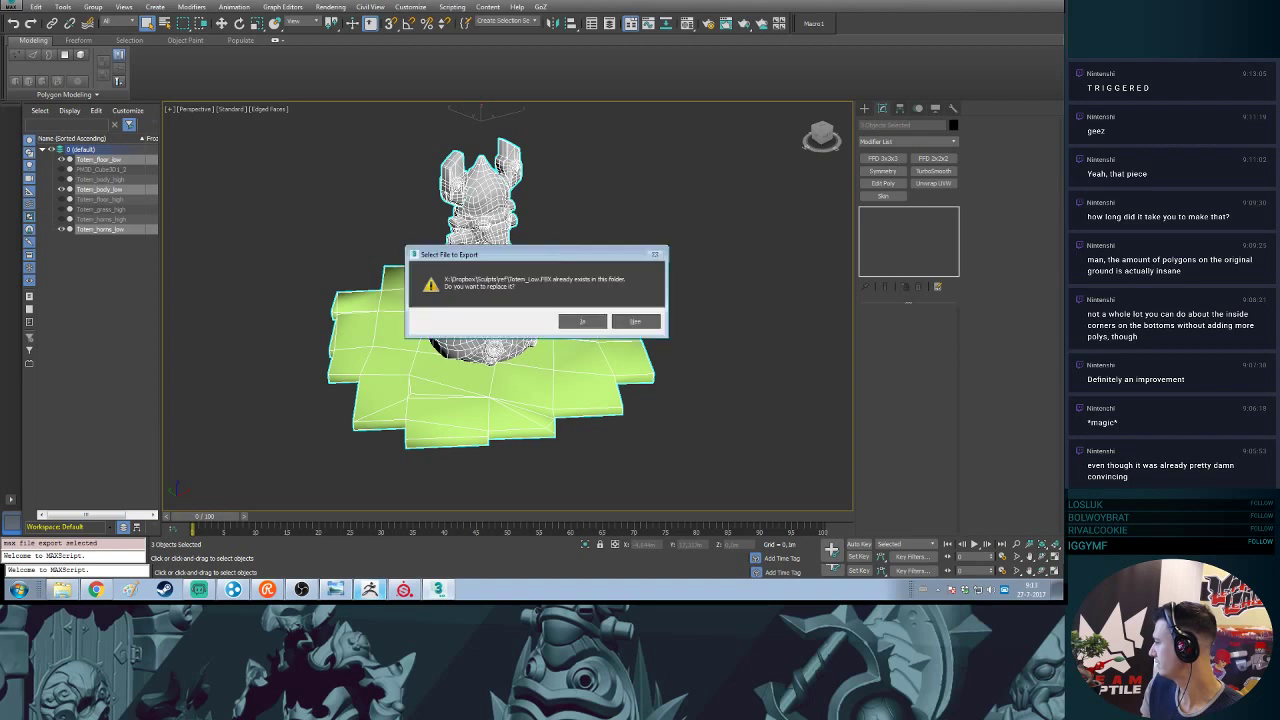
left_click(572, 322)
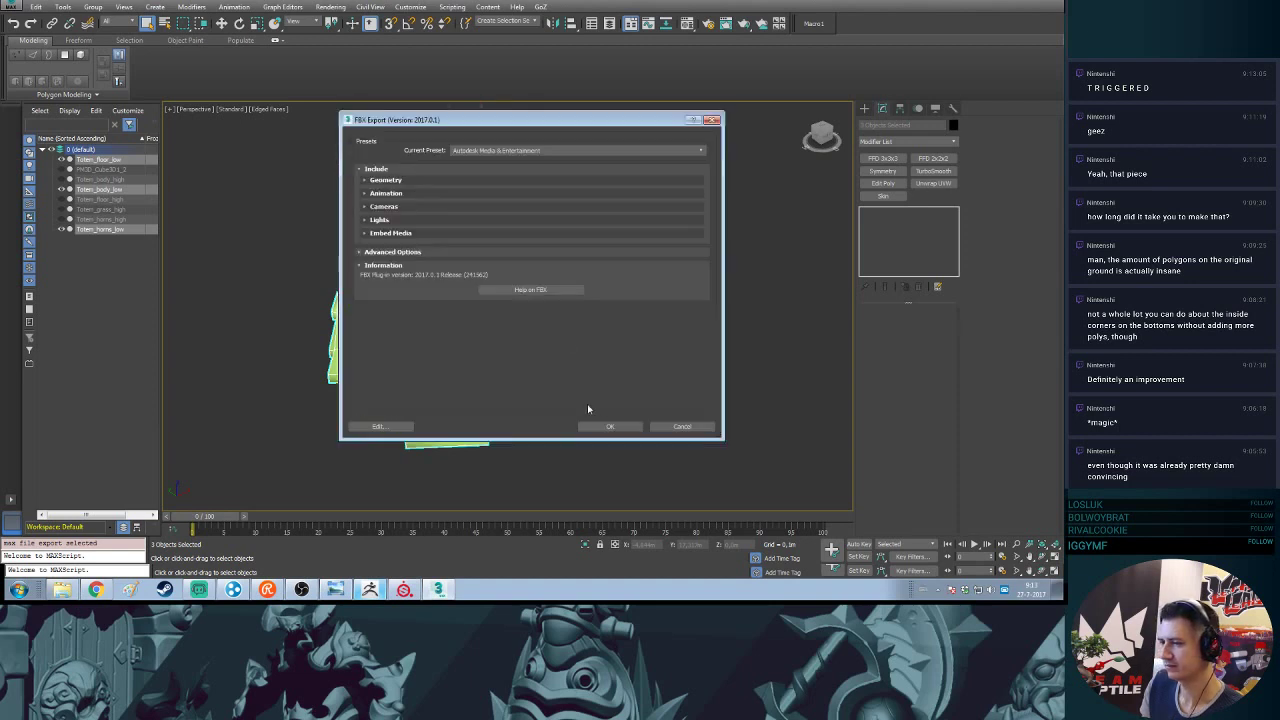
left_click(604, 430)
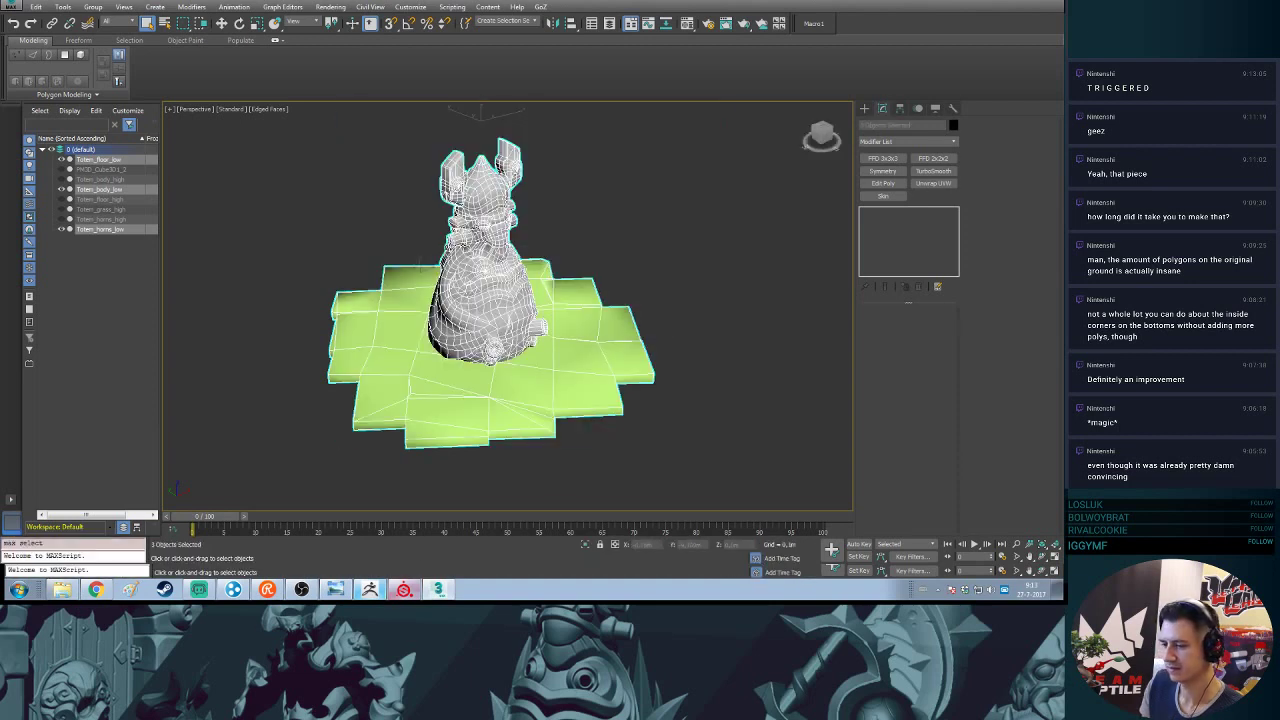
- Switch to Substance Painter and reload Totem_Low.FBX as the mesh in the project configuration
left_click(404, 589)
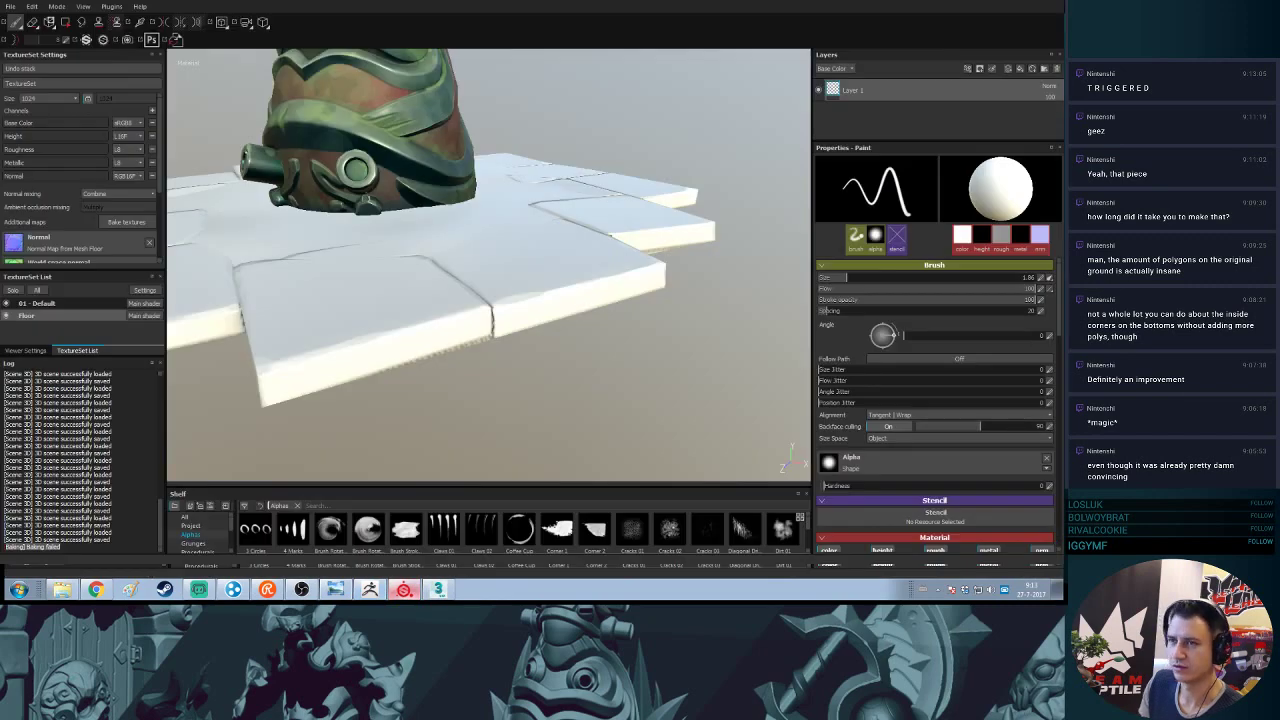
left_click(55, 7)
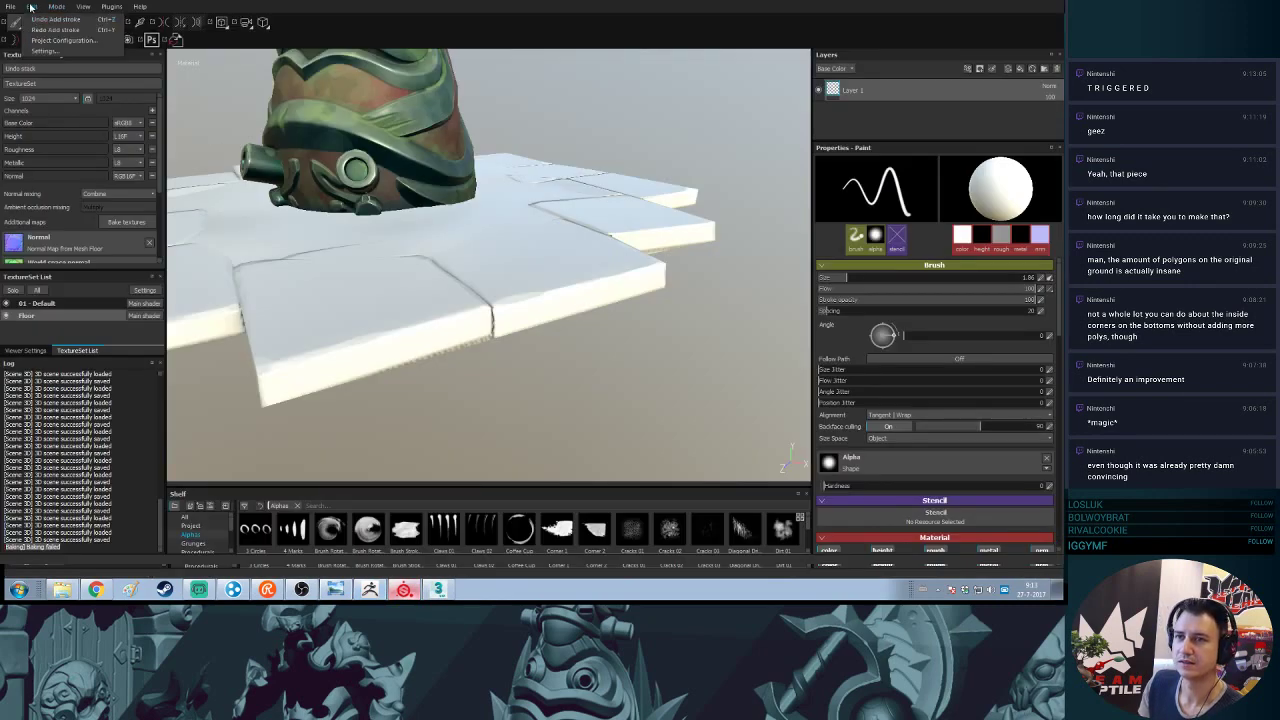
left_click(52, 45)
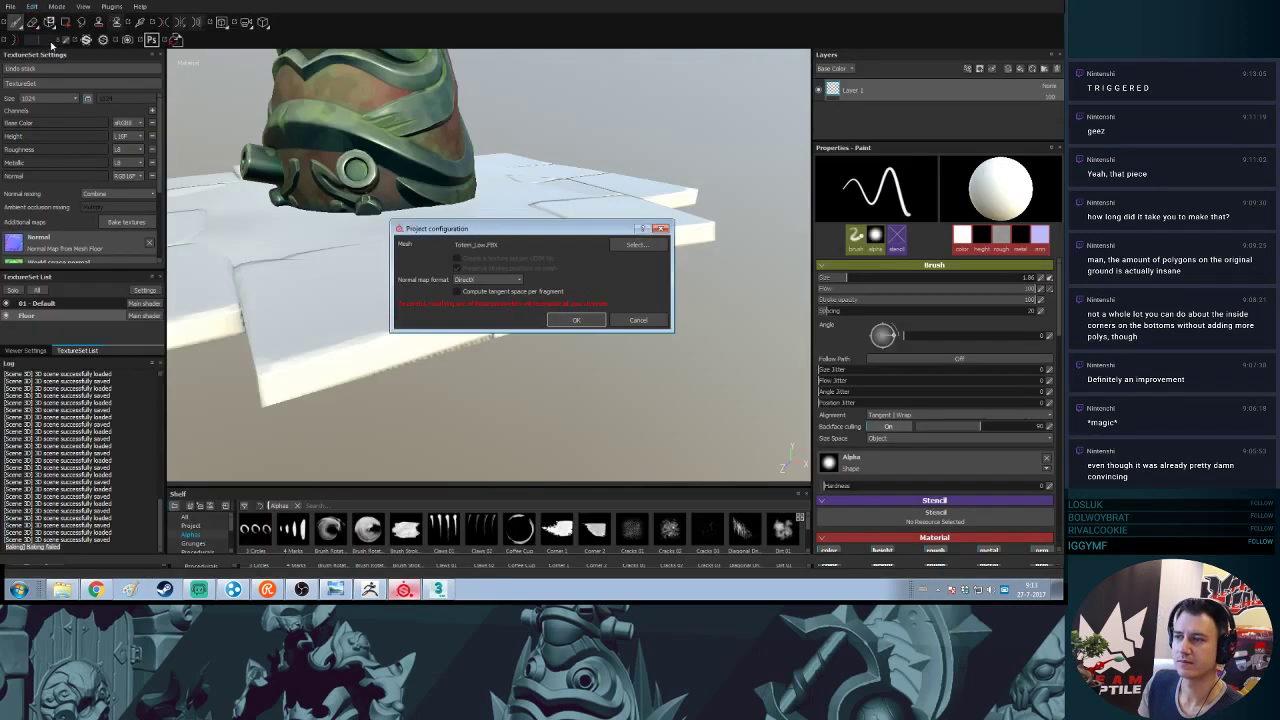
left_click(630, 245)
double_click(675, 325)
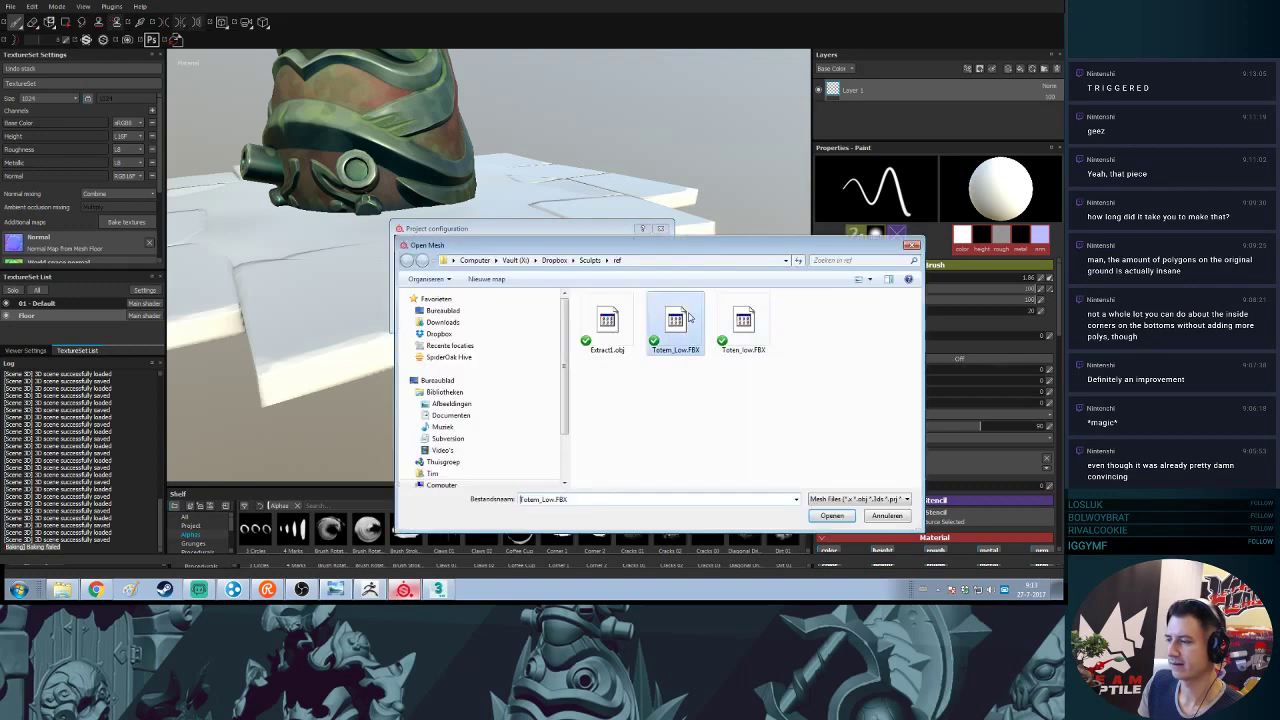
left_click(577, 320)
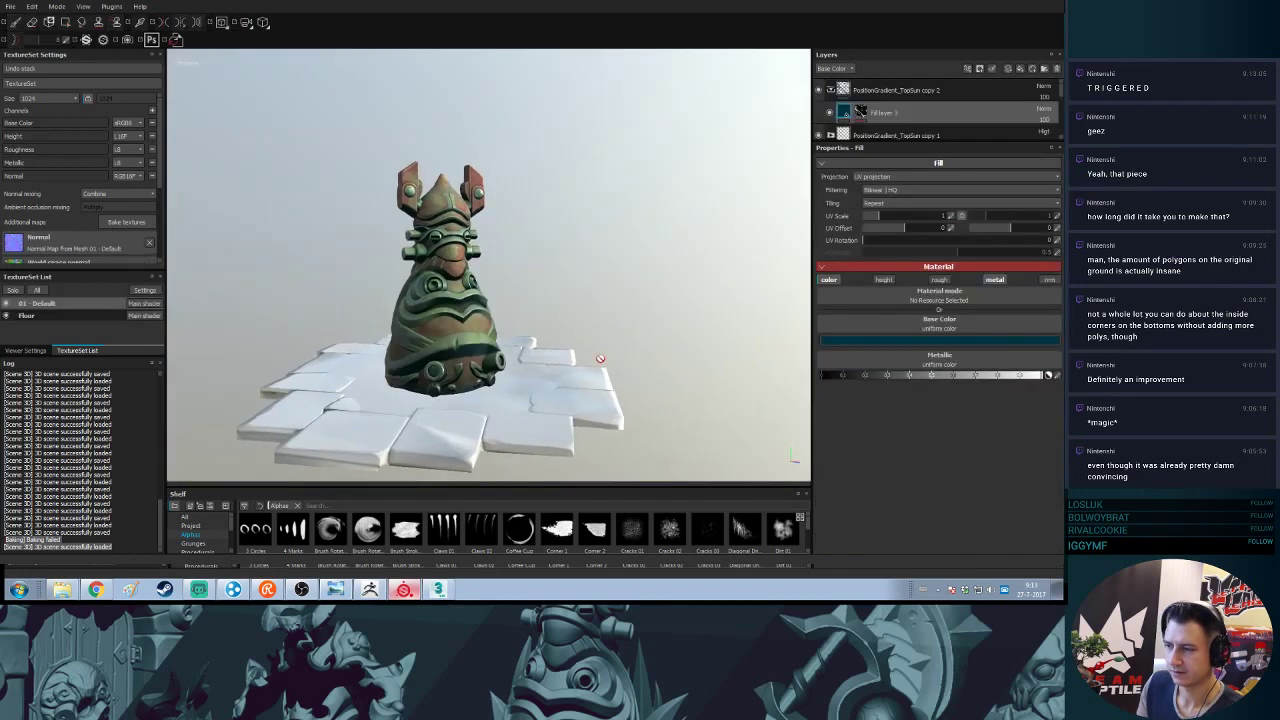
- Examine the reloaded floor slabs' edges and corners from several angles, and make the Floor texture set active
left_click_drag(585, 383, 545, 366, "alt")
middle_click_drag(545, 366, 557, 264, "alt")
right_click_drag(557, 264, 507, 412, "alt")
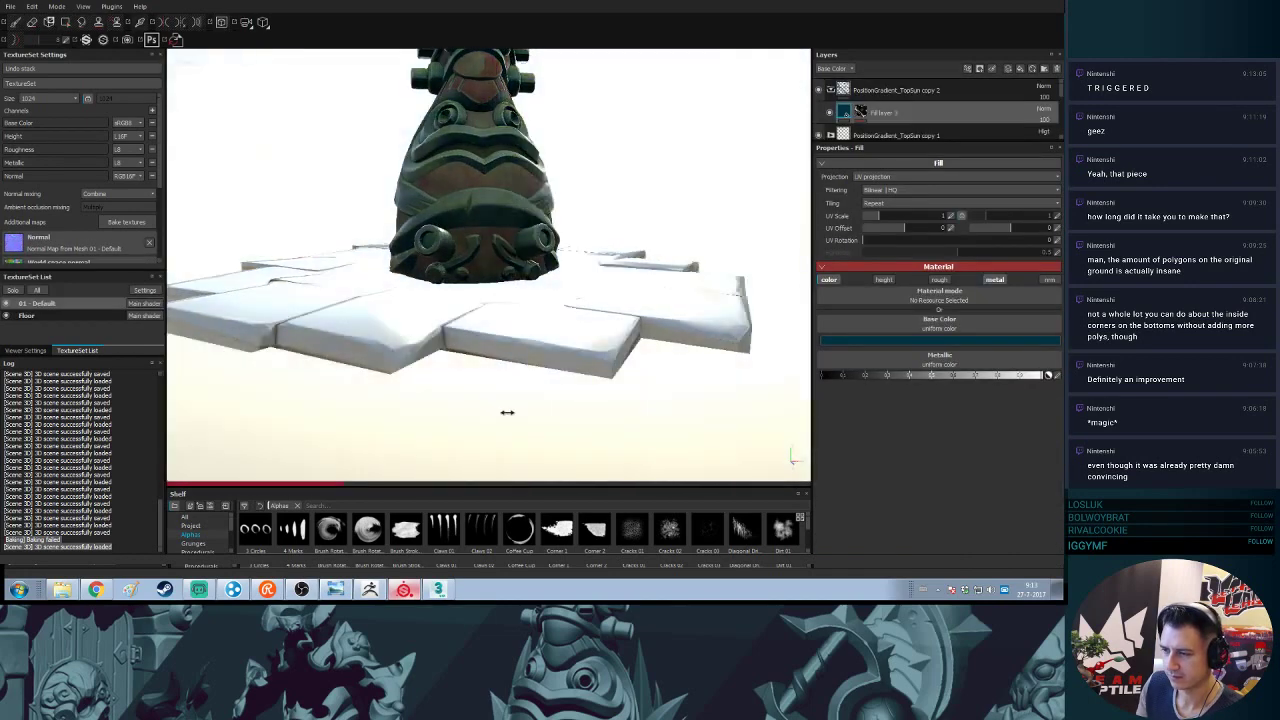
mouse_move(507, 412)
left_mouse_down("alt")
mouse_move(494, 417)
mouse_move(578, 398)
mouse_move(494, 427)
left_mouse_up("alt")
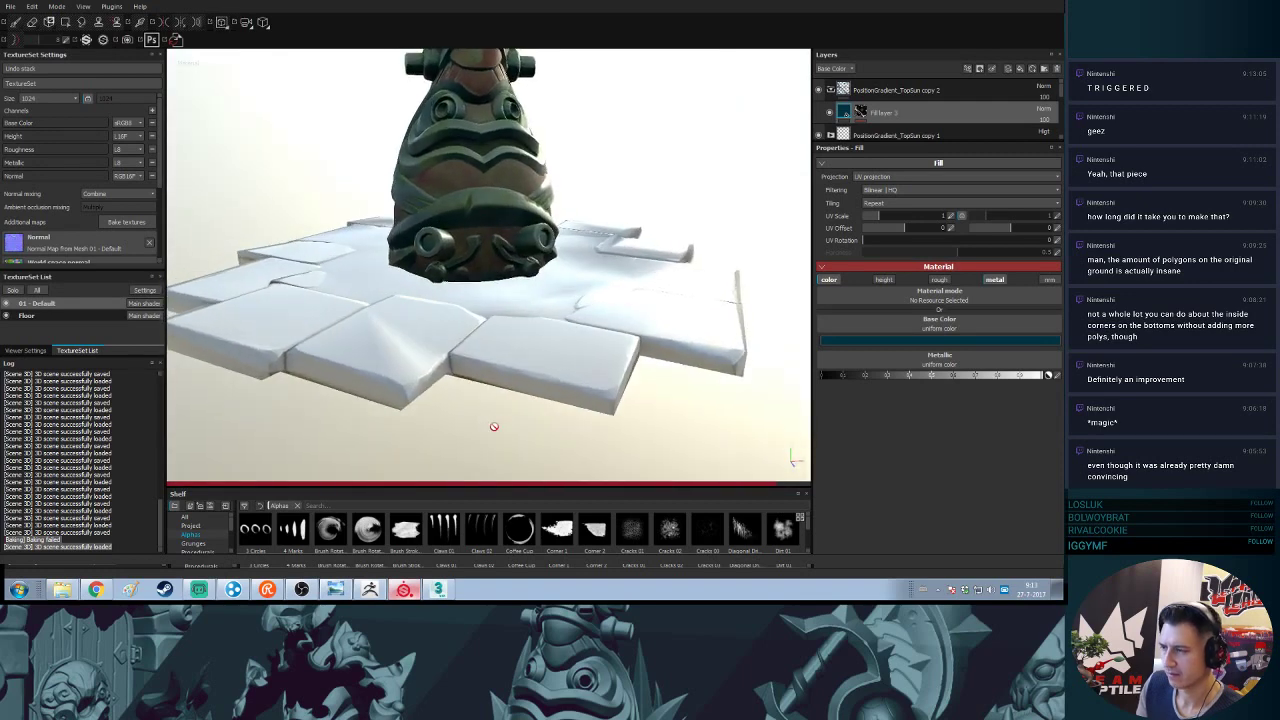
mouse_move(706, 355)
left_mouse_down("alt")
mouse_move(417, 360)
mouse_move(728, 362)
left_mouse_up("alt")
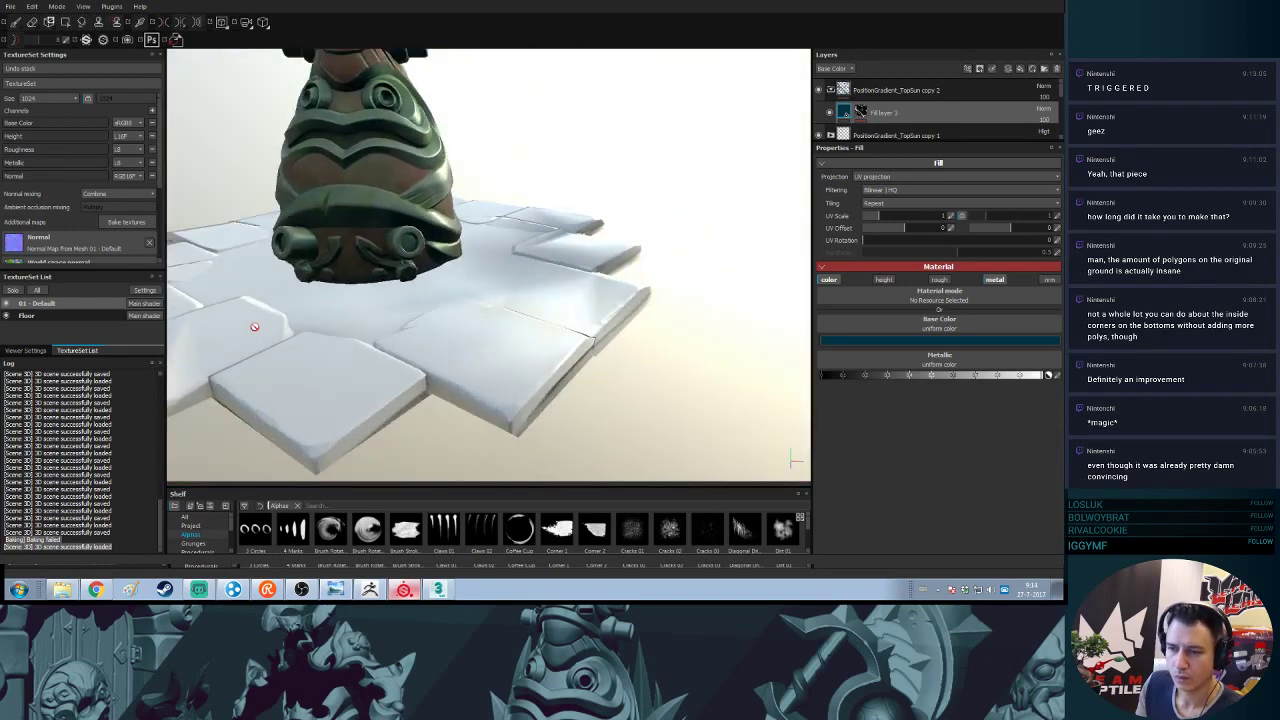
left_click(58, 317)
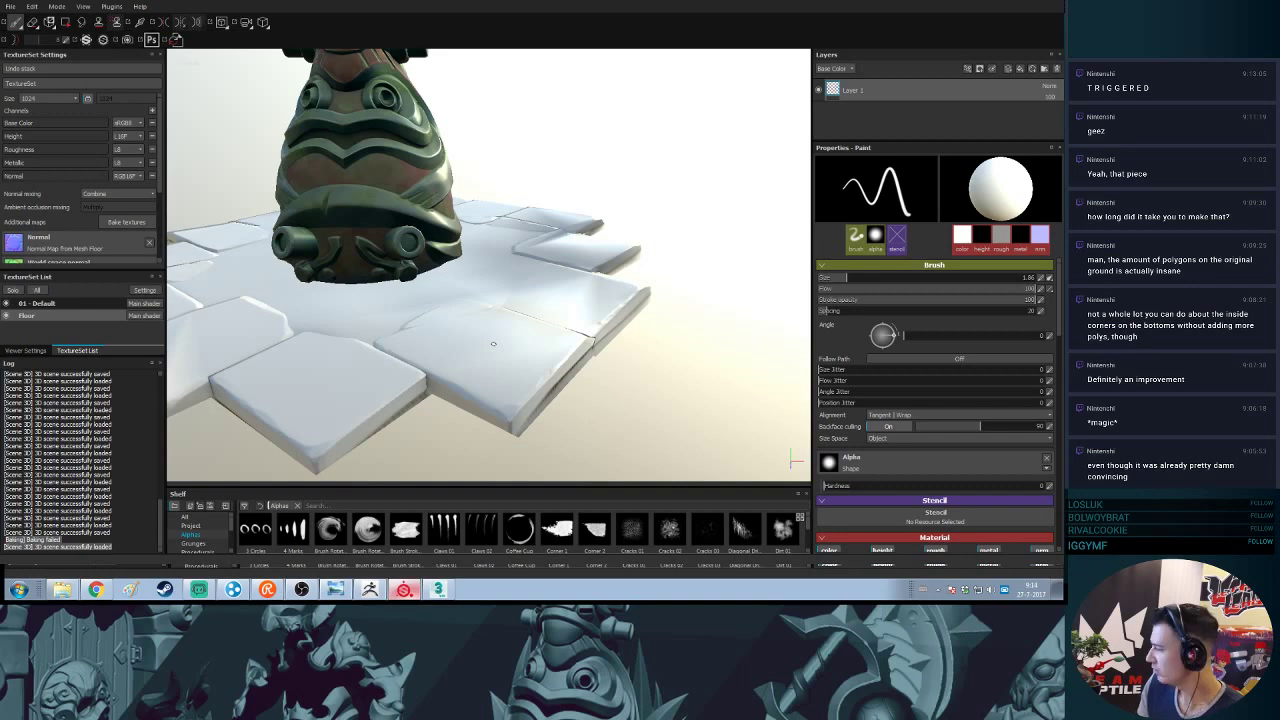
- Switch to ZBrush and make the large central ground piece of the high-poly floor the active subtool
left_click(404, 589)
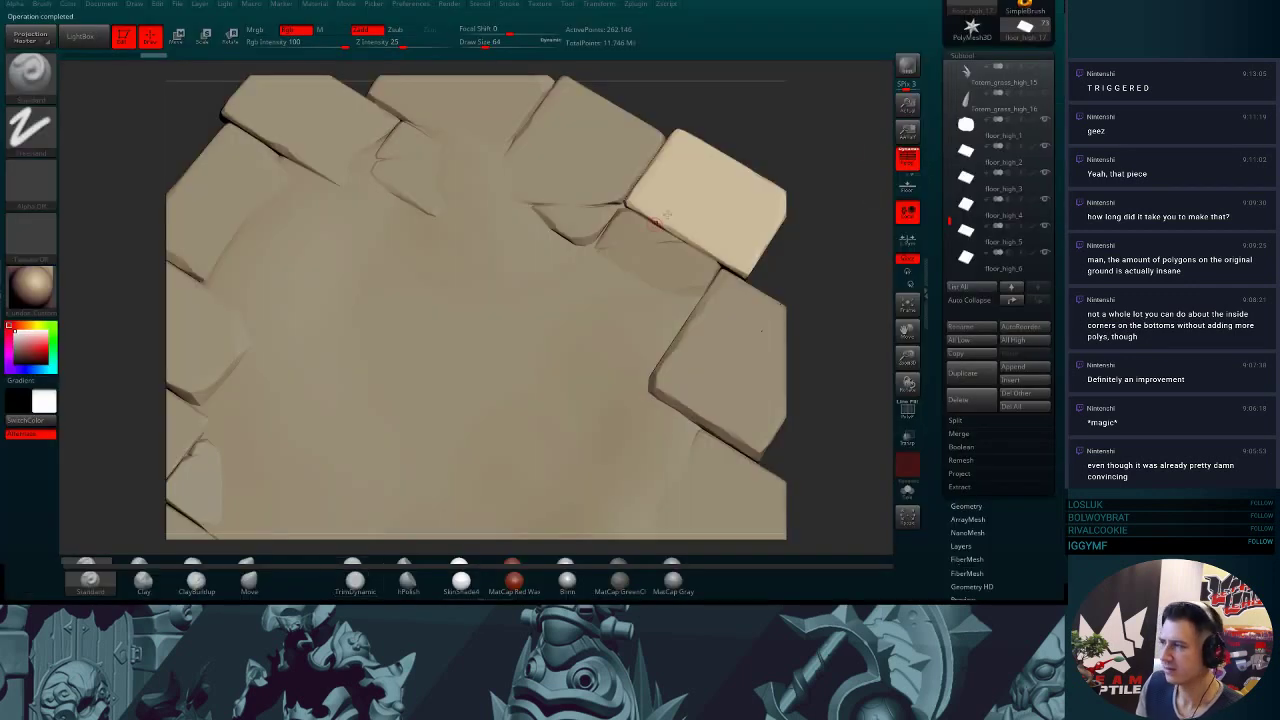
left_click_drag(907, 357, 893, 325)
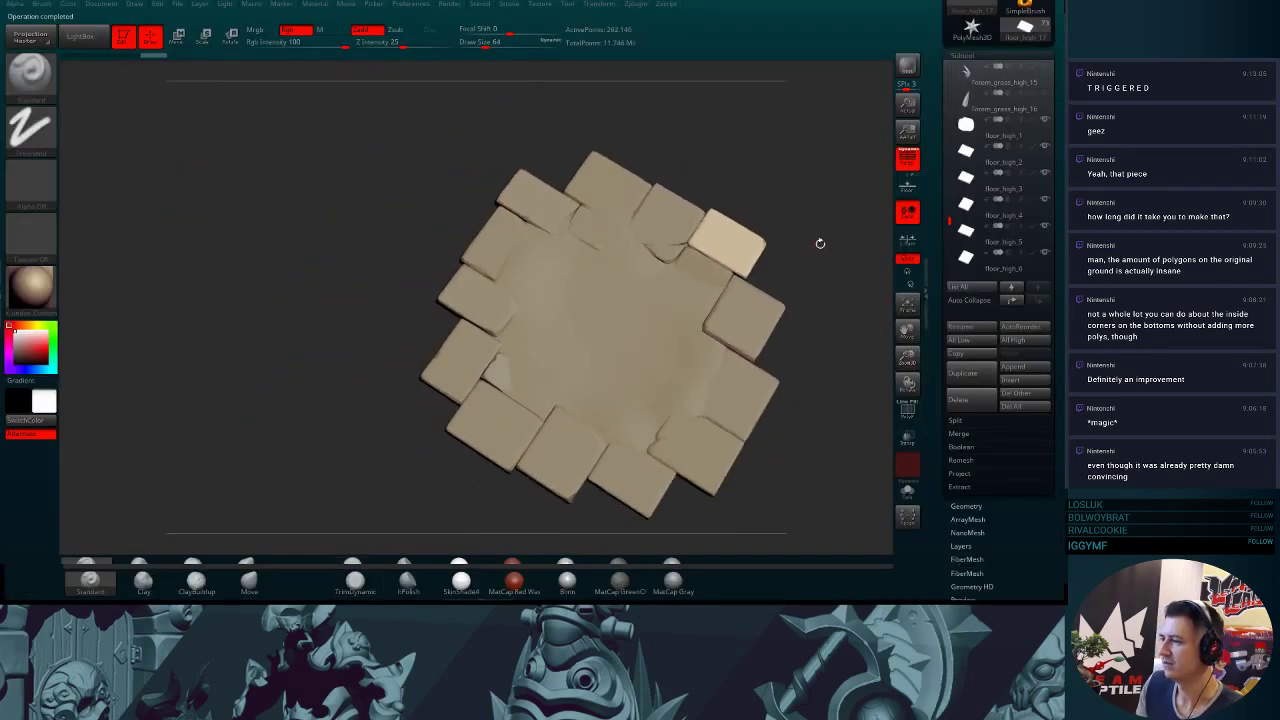
left_click_drag(731, 122, 652, 110, "alt")
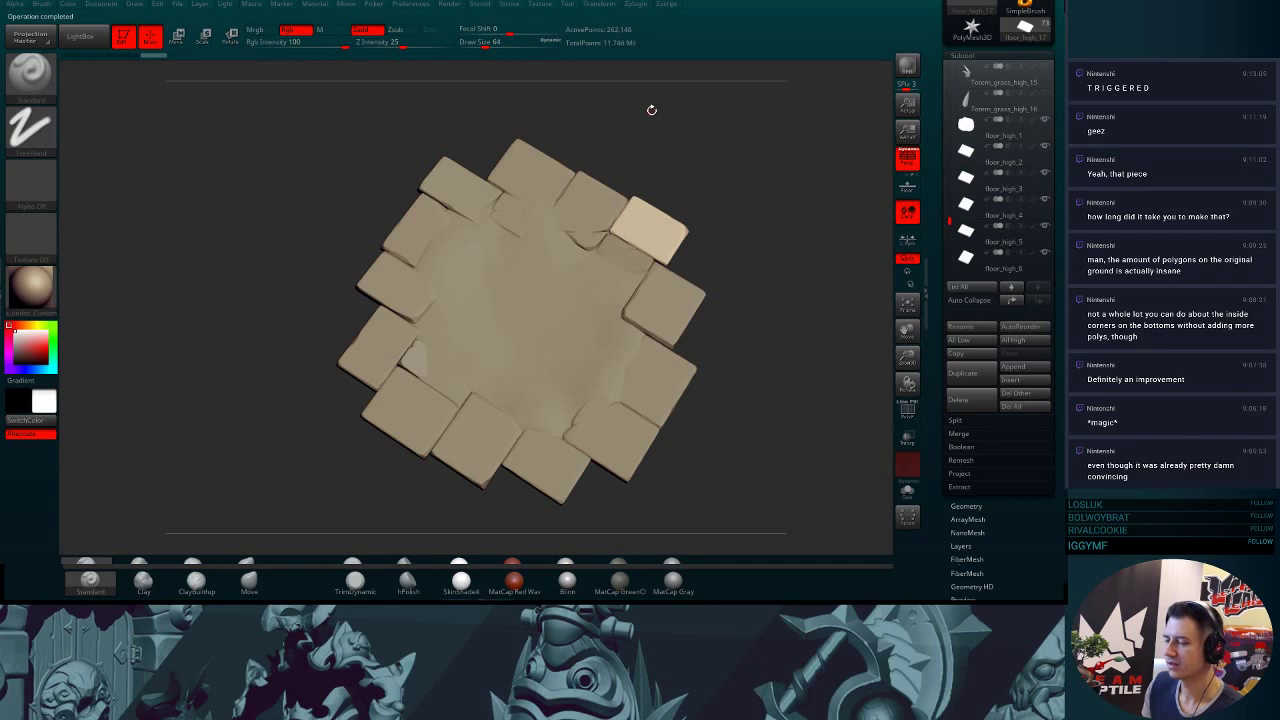
left_click_drag(651, 109, 646, 147)
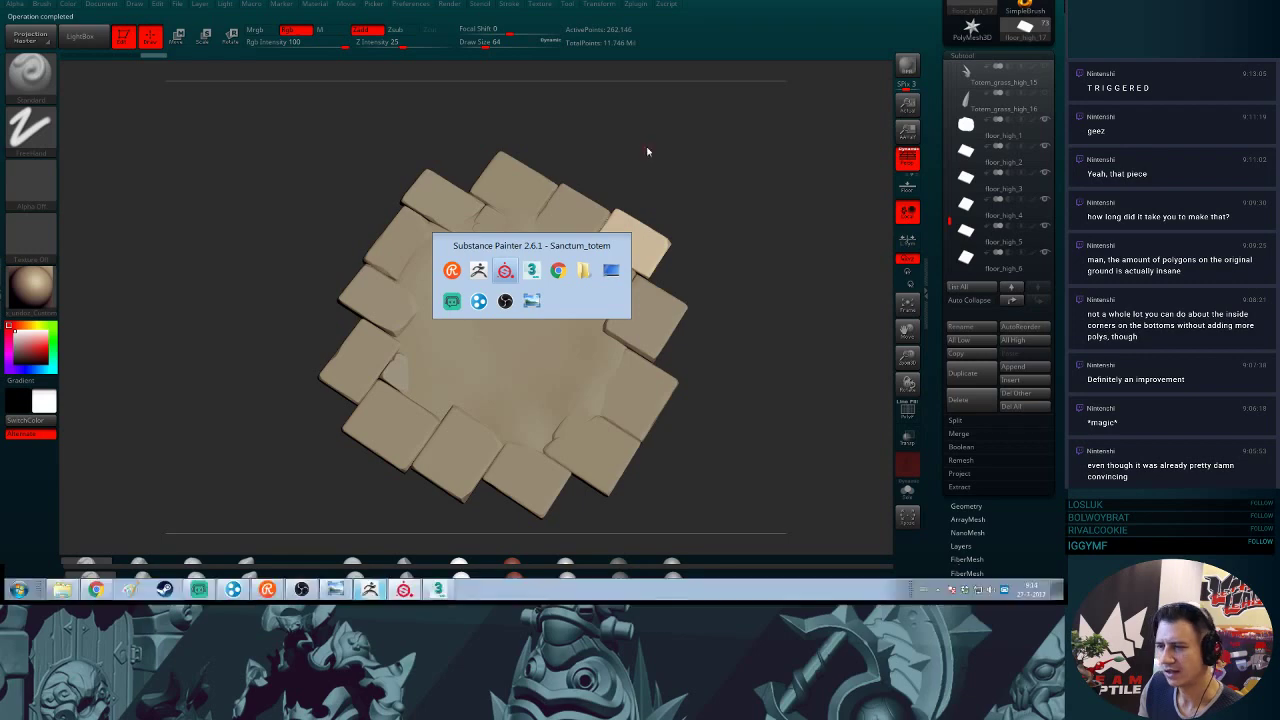
key("alt+Tab")
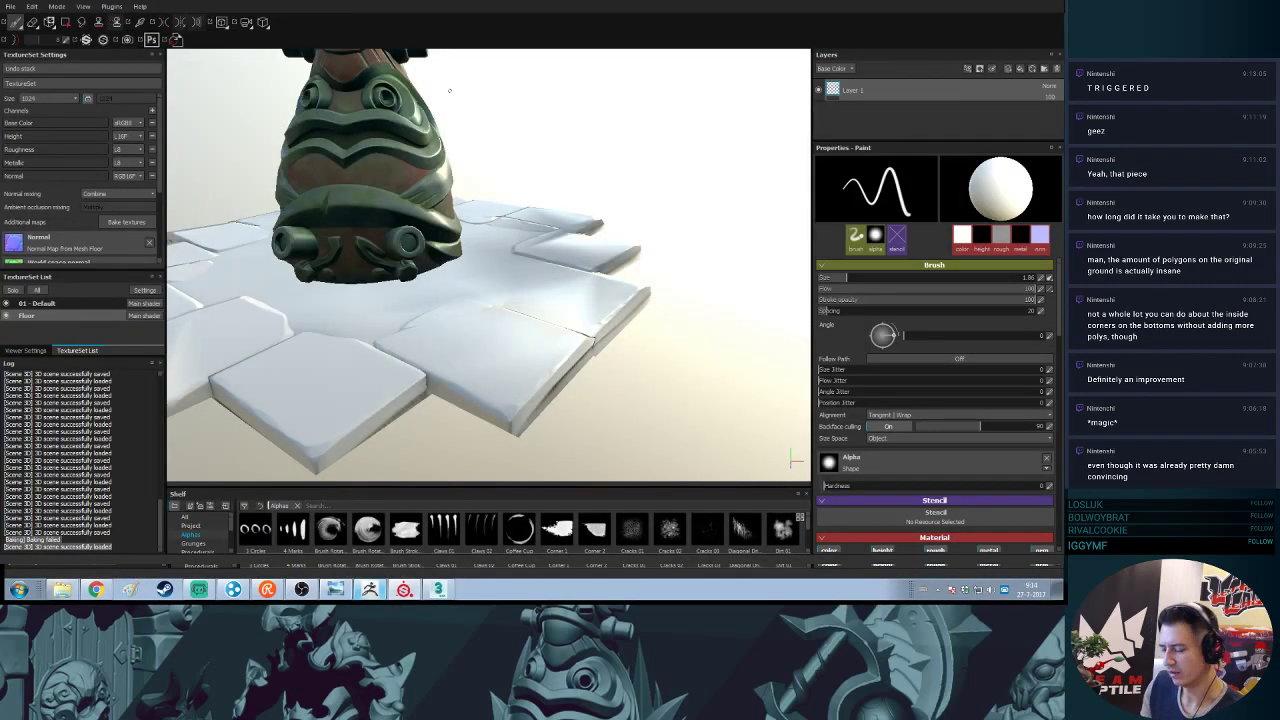
key("alt+Tab")
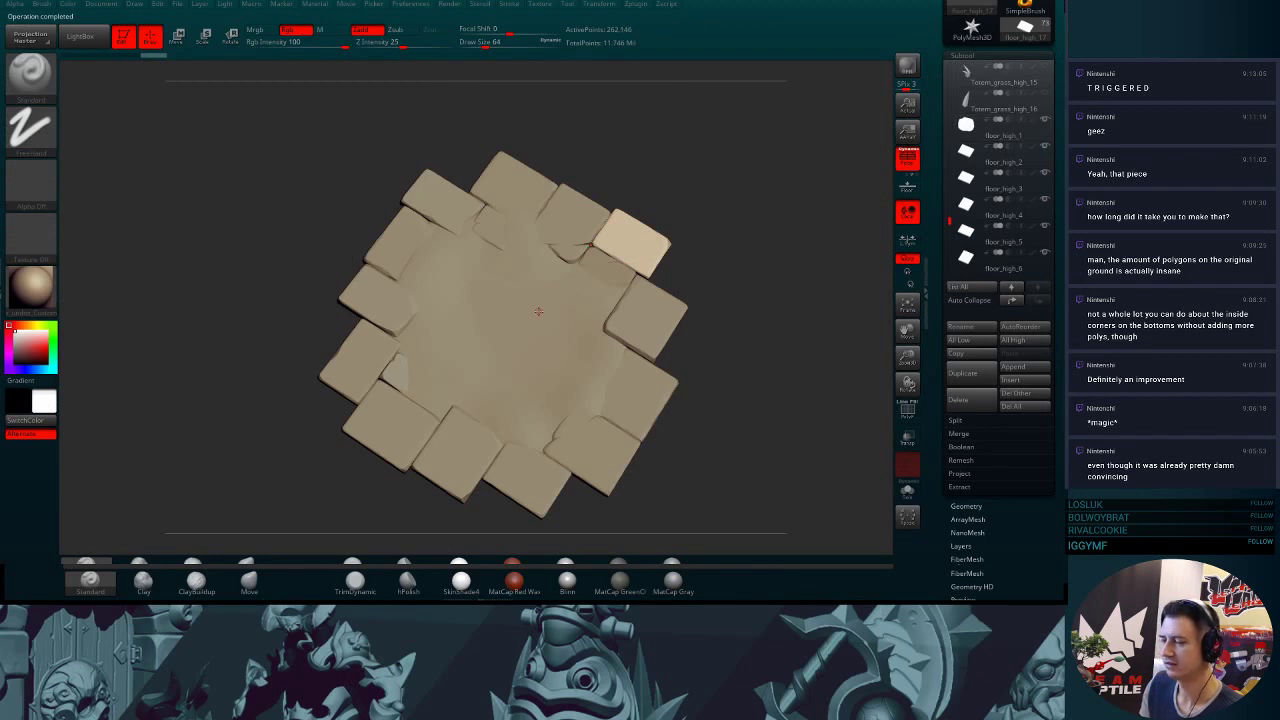
left_click(533, 302, "alt")
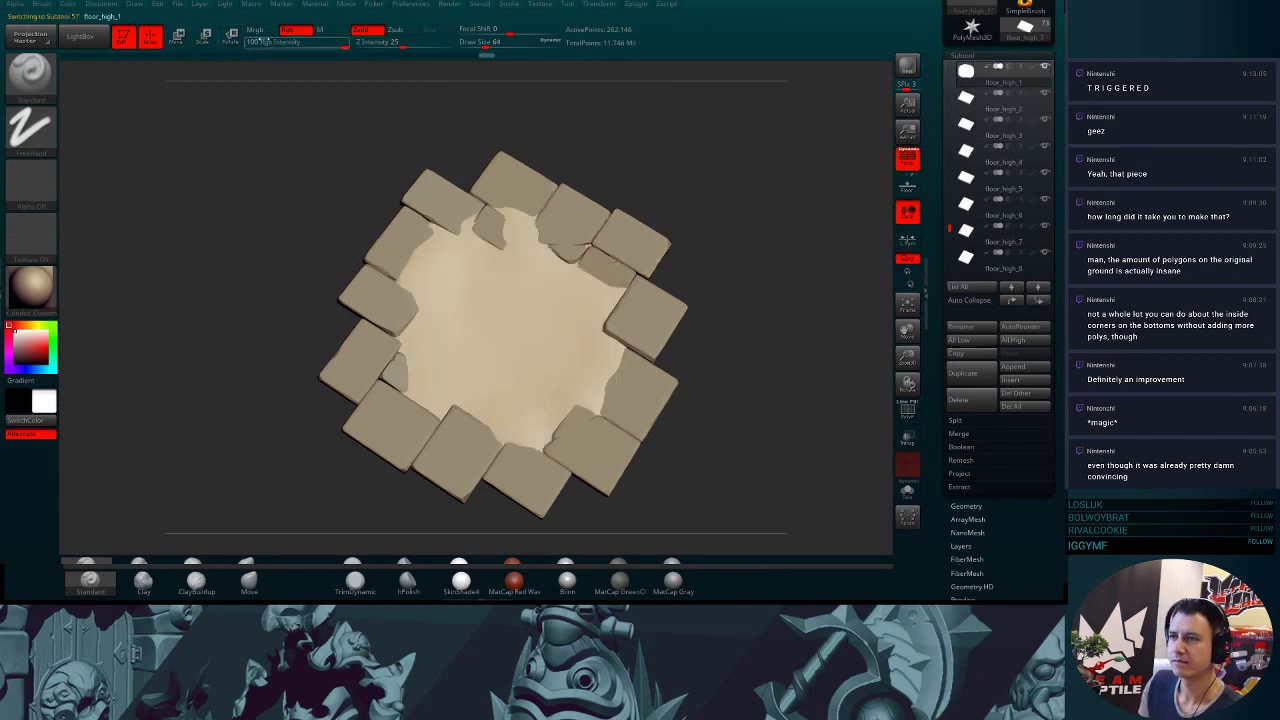
- Pick a yellow color and fill the central ground piece floor_high_1 with it
left_click(46, 333)
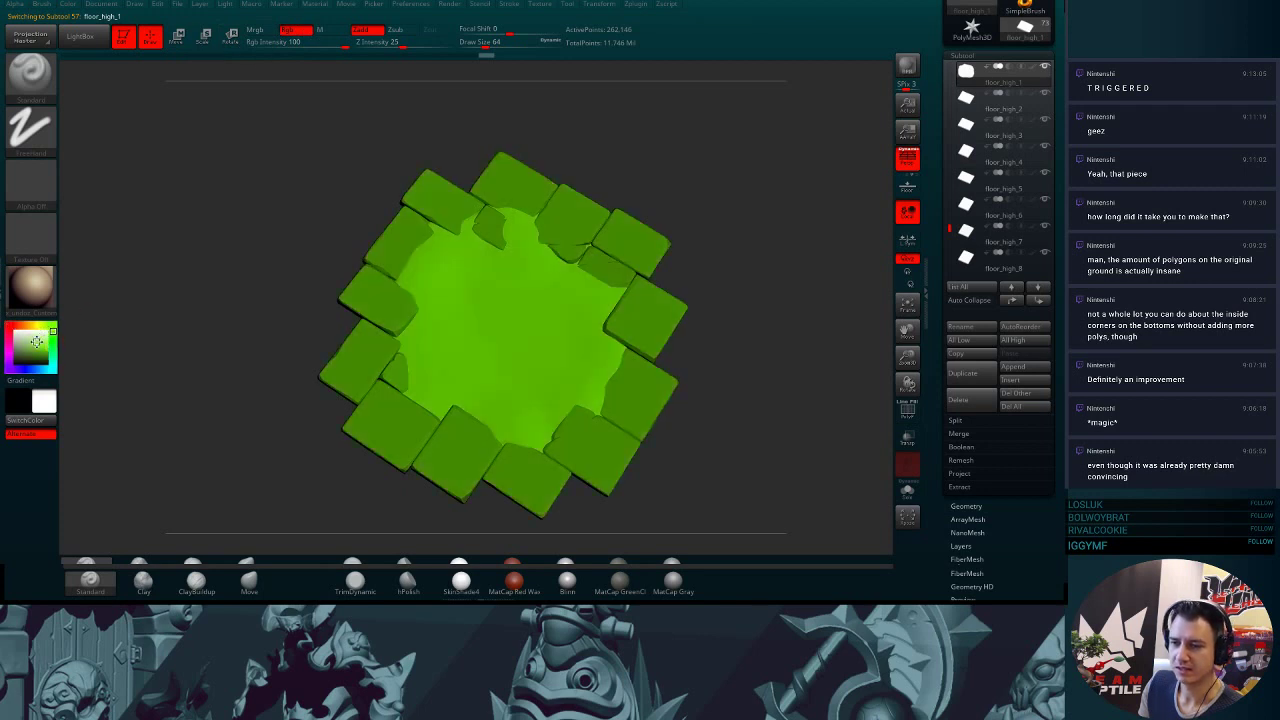
left_click(36, 342)
left_click(35, 327)
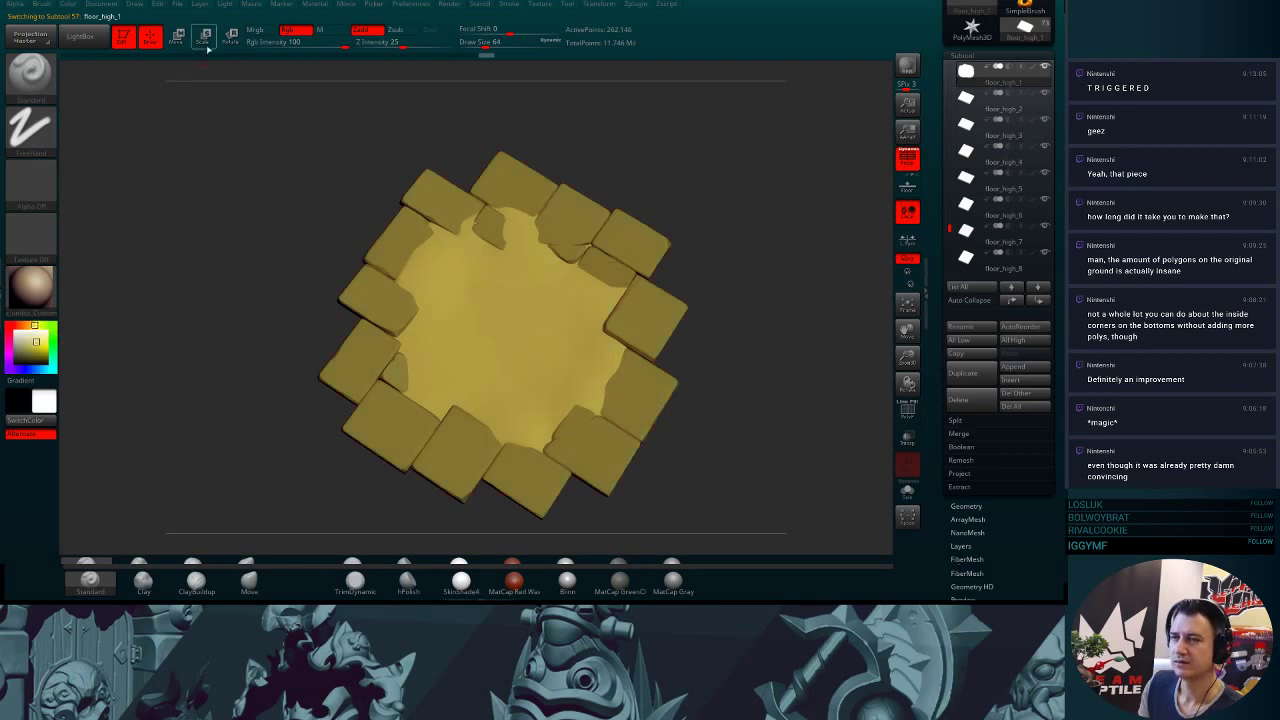
left_click(134, 5)
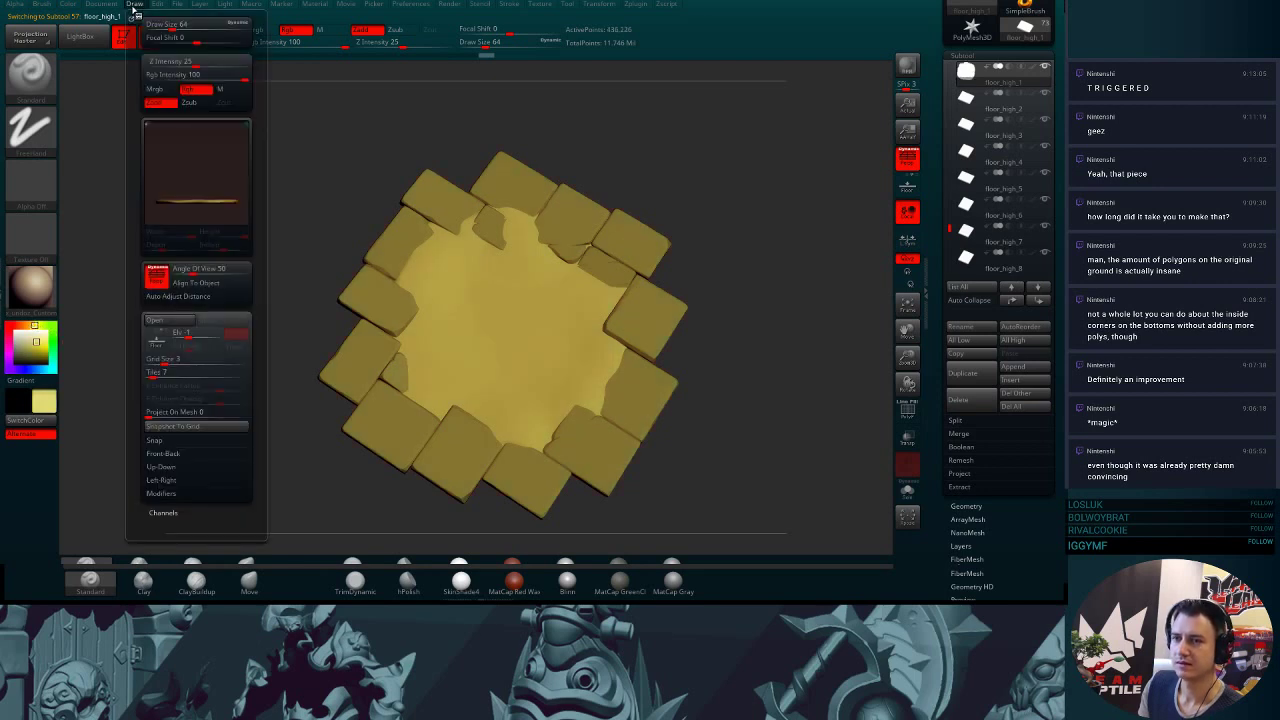
left_click(103, 5)
left_click(68, 4)
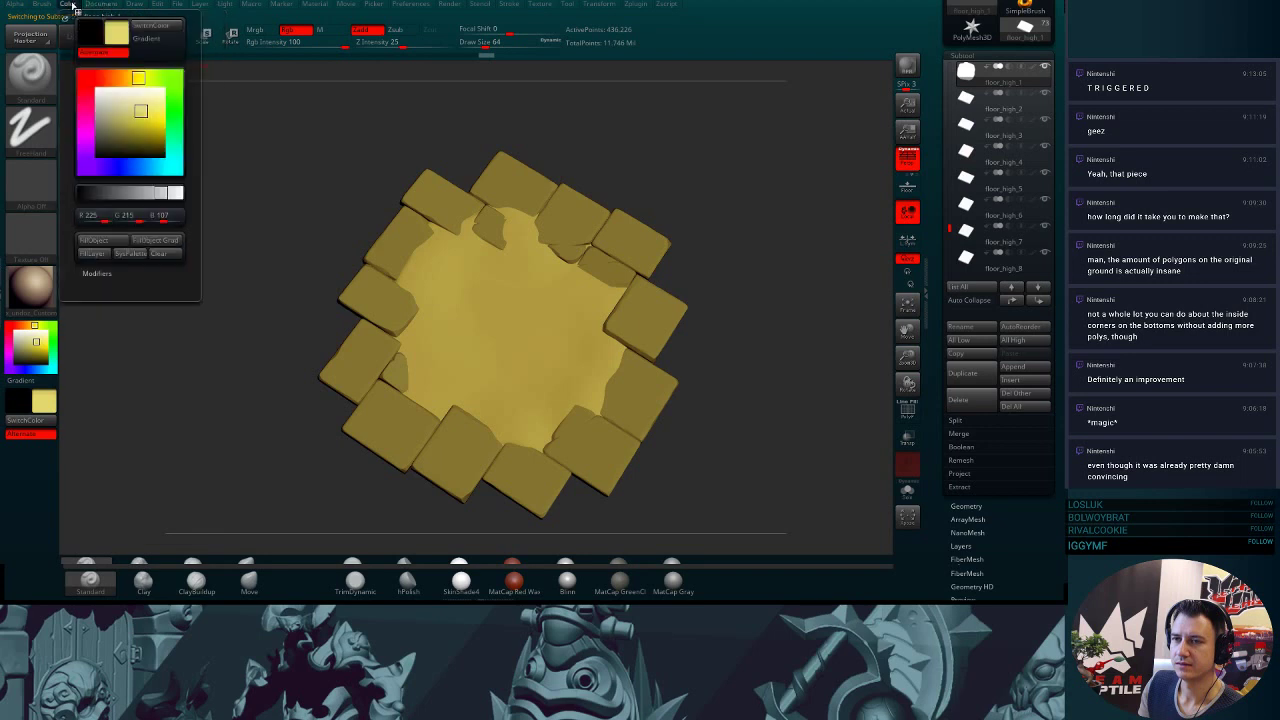
left_click(102, 244)
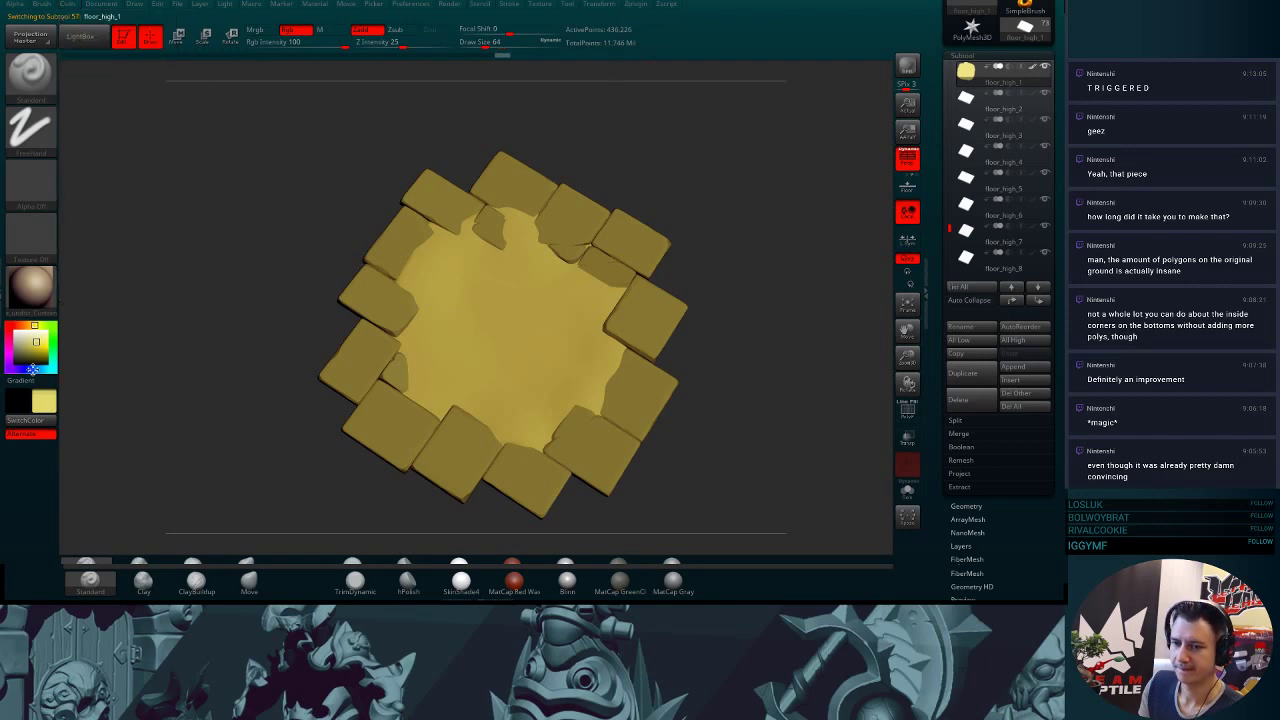
- Pick a purple color and fill all visible floor subtools with it through SubTool Master, using the Color option
left_click(33, 368)
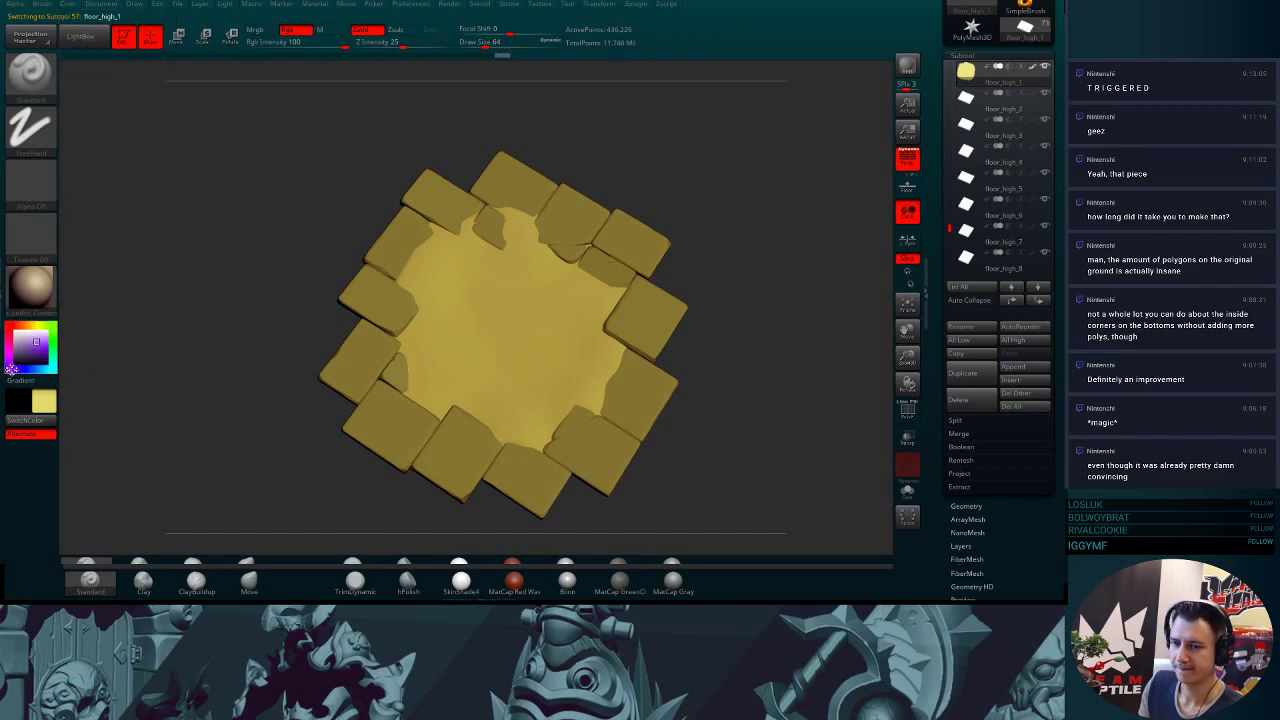
left_click(640, 5)
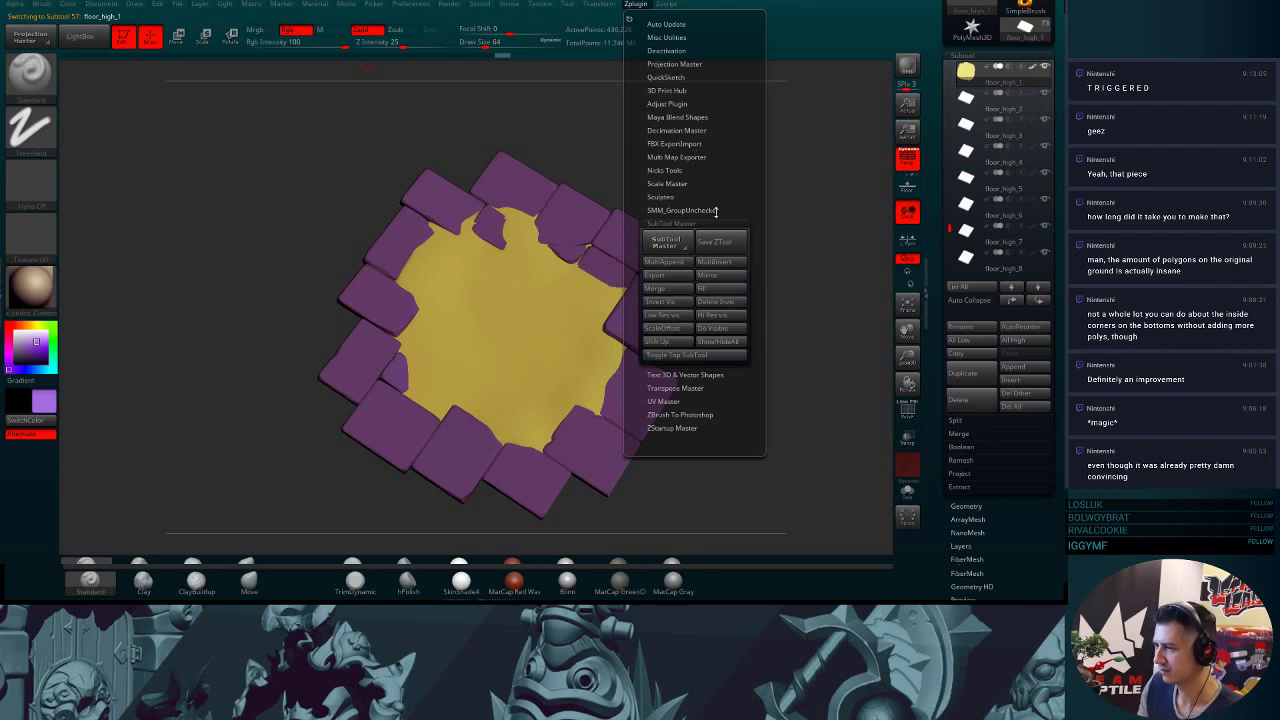
left_click(722, 288)
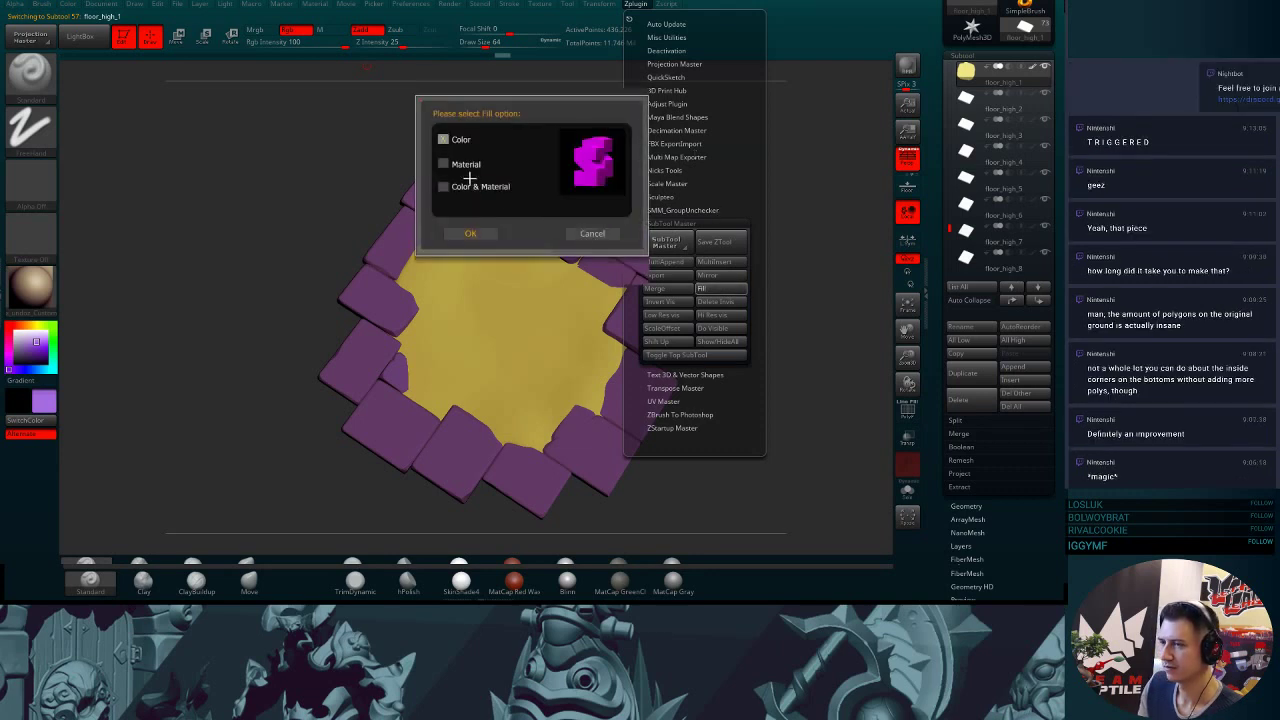
left_click(482, 234)
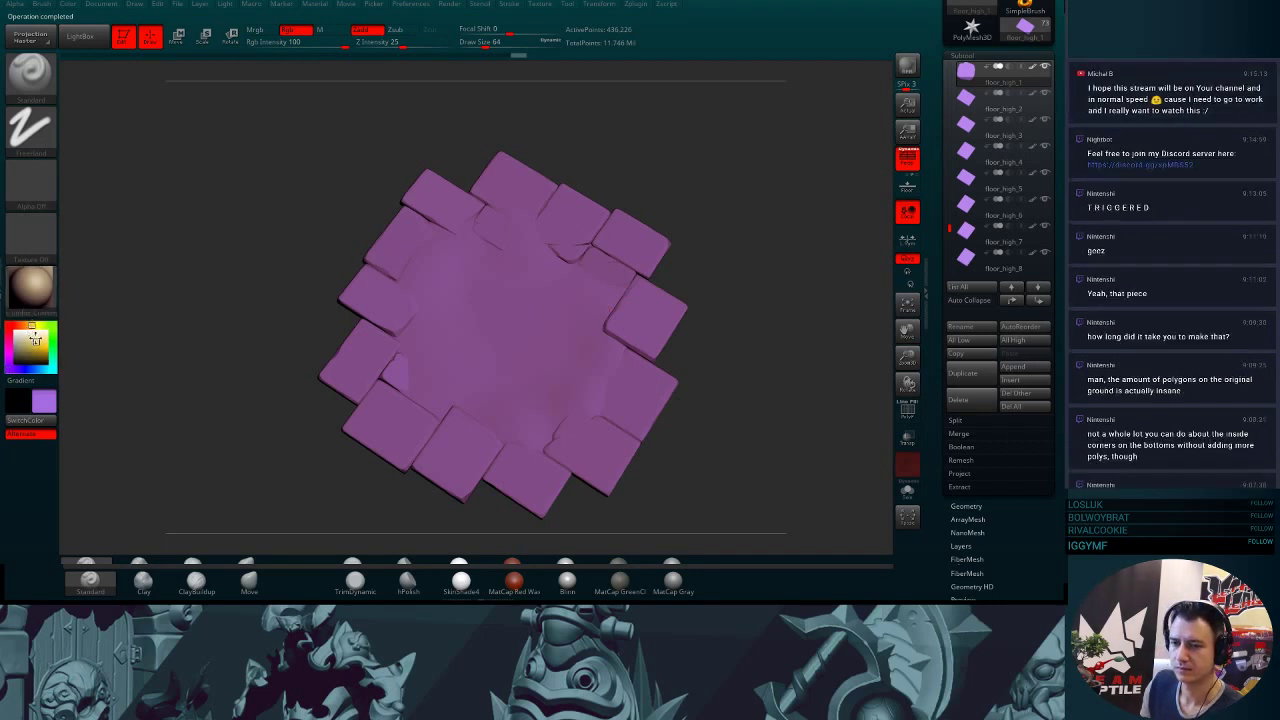
- Fill the central ground piece floor_high_1 with yellow to set it apart from the surrounding purple slabs
left_click(66, 6)
left_click(100, 235)
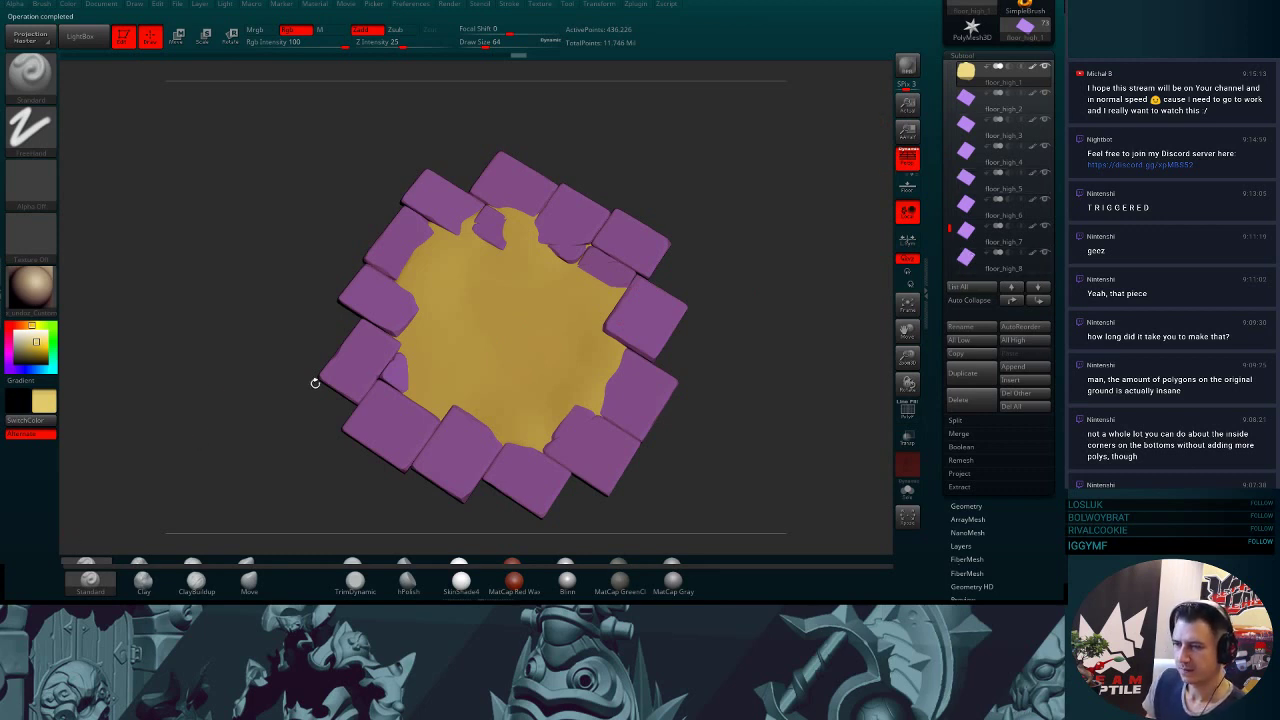
key("alt+Tab")
key("alt+Tab")
key("alt+Tab")
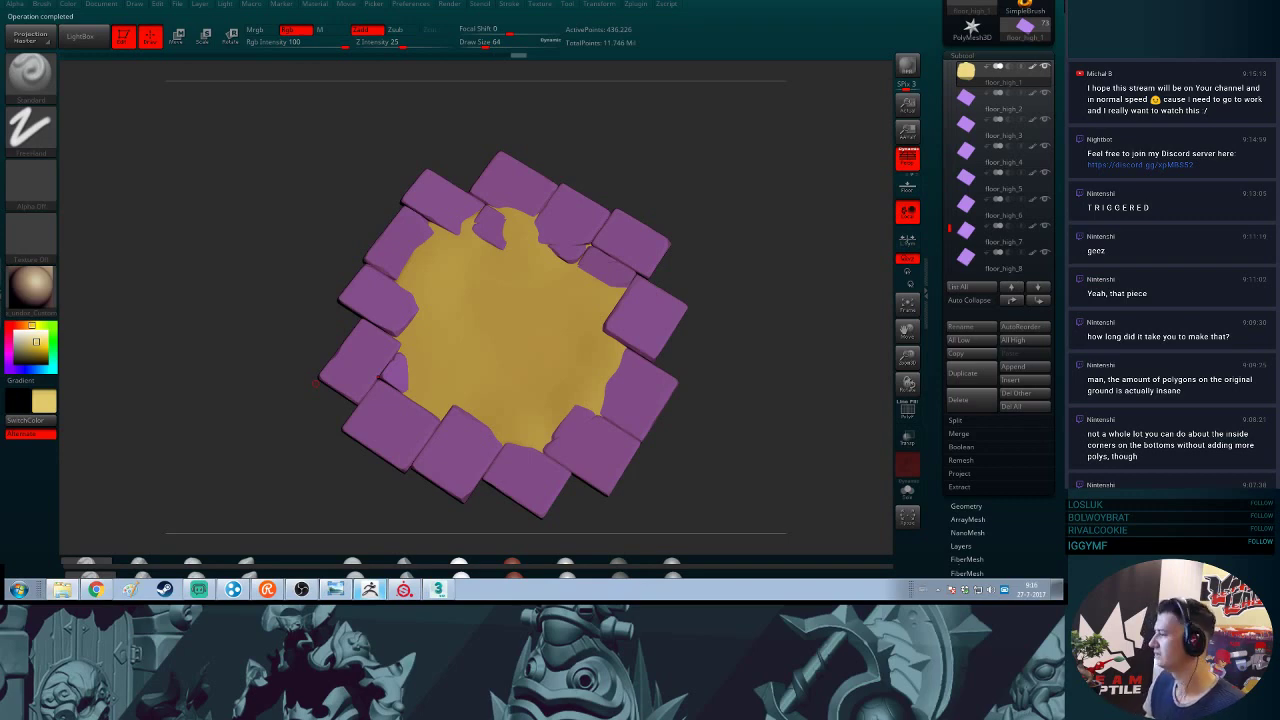
- Export the visible high-poly floor subtools as OBJ files with SubTool Master
left_click(635, 4)
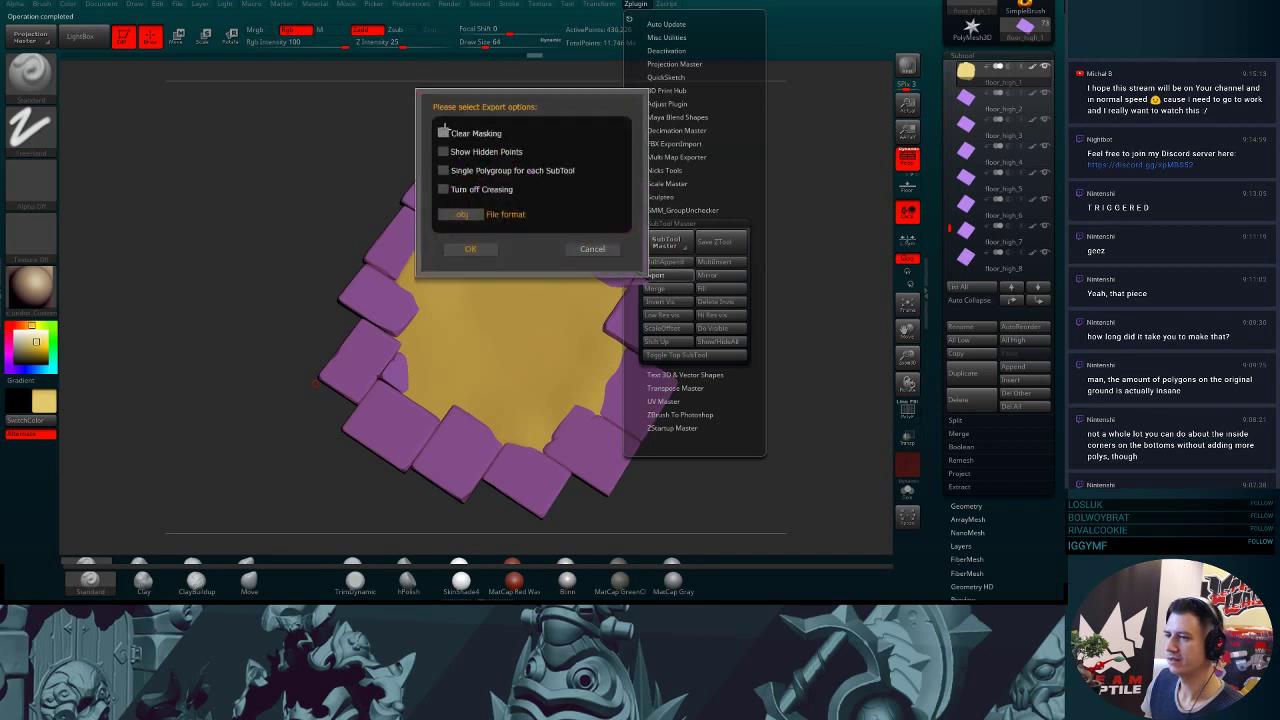
left_click(604, 252)
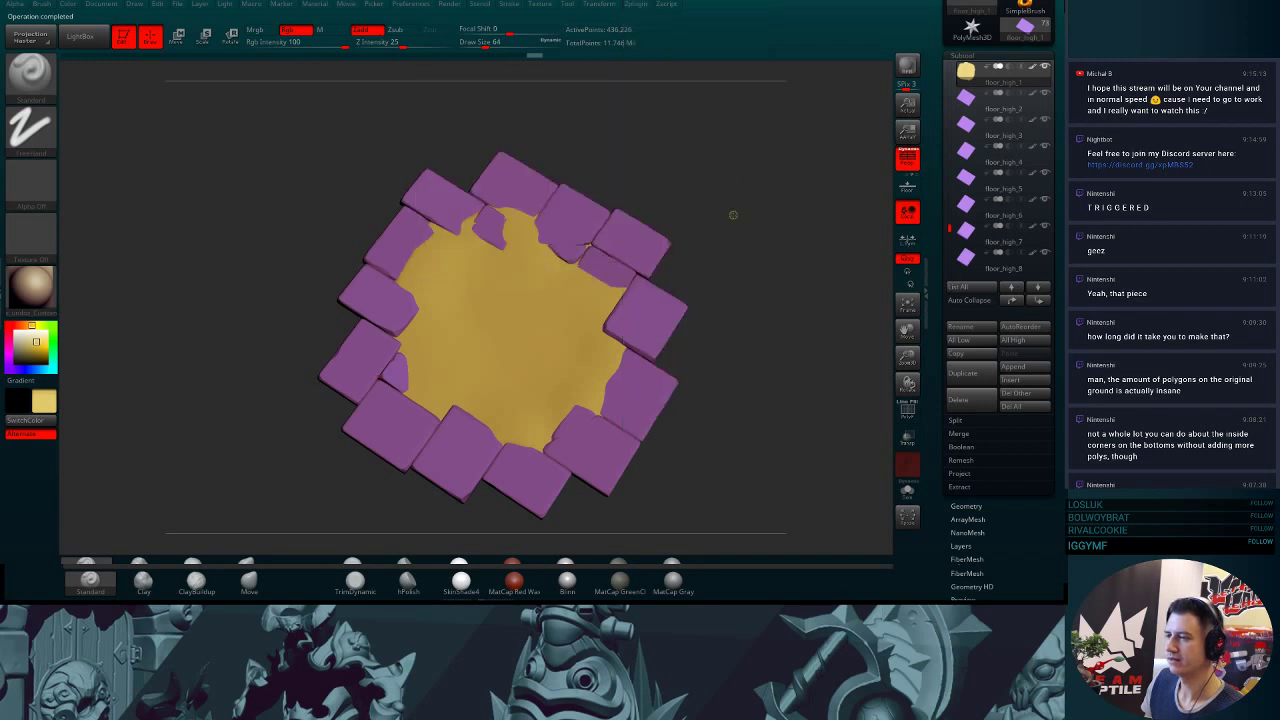
left_click(608, 5)
left_click(631, 6)
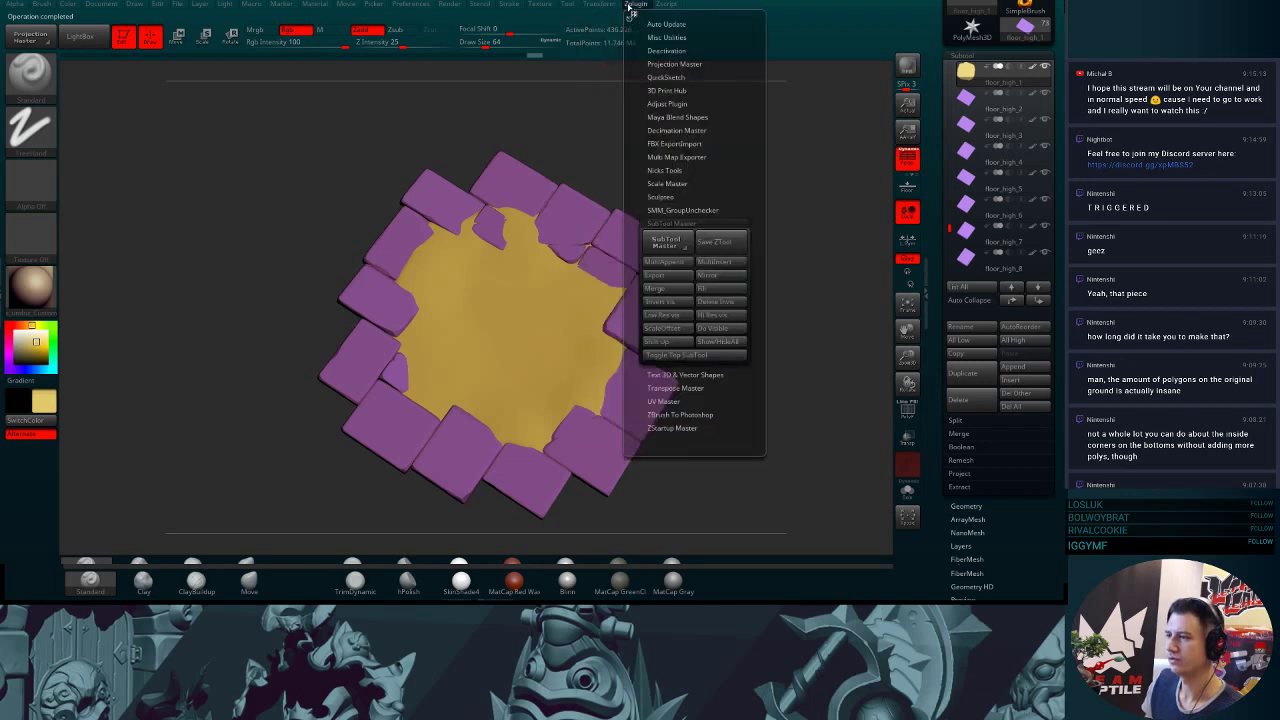
left_click(655, 275)
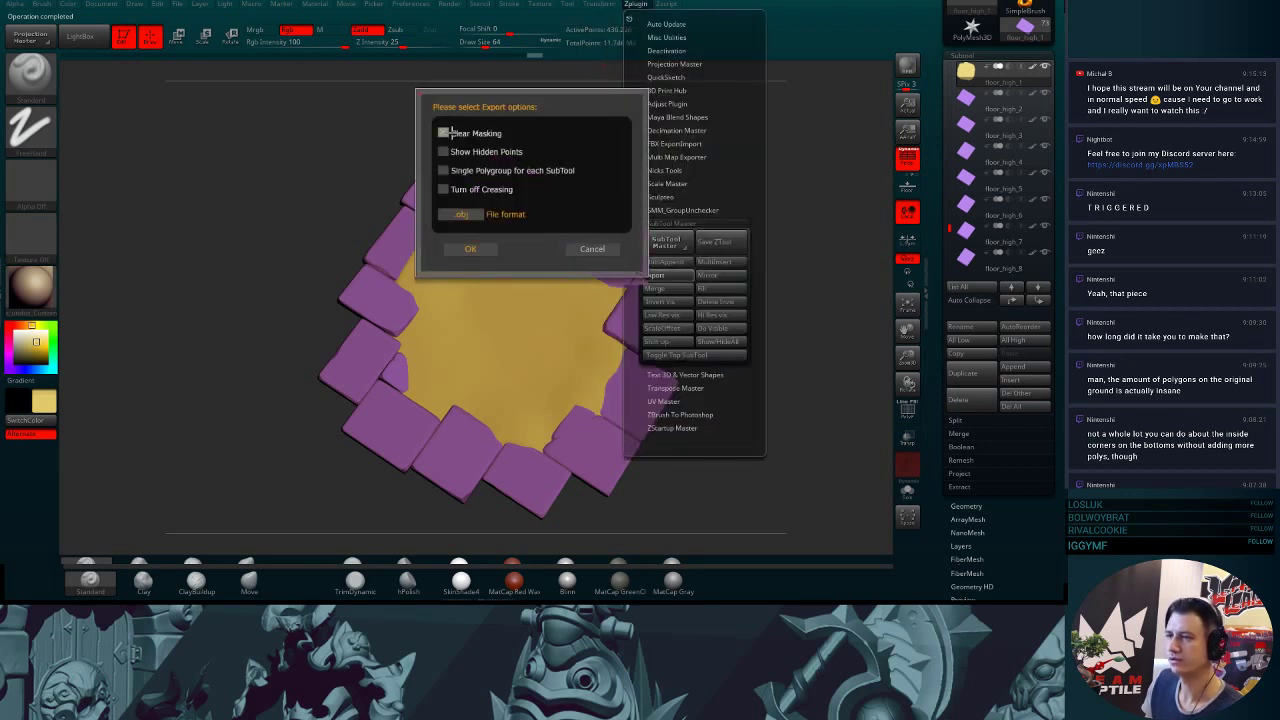
left_click(463, 250)
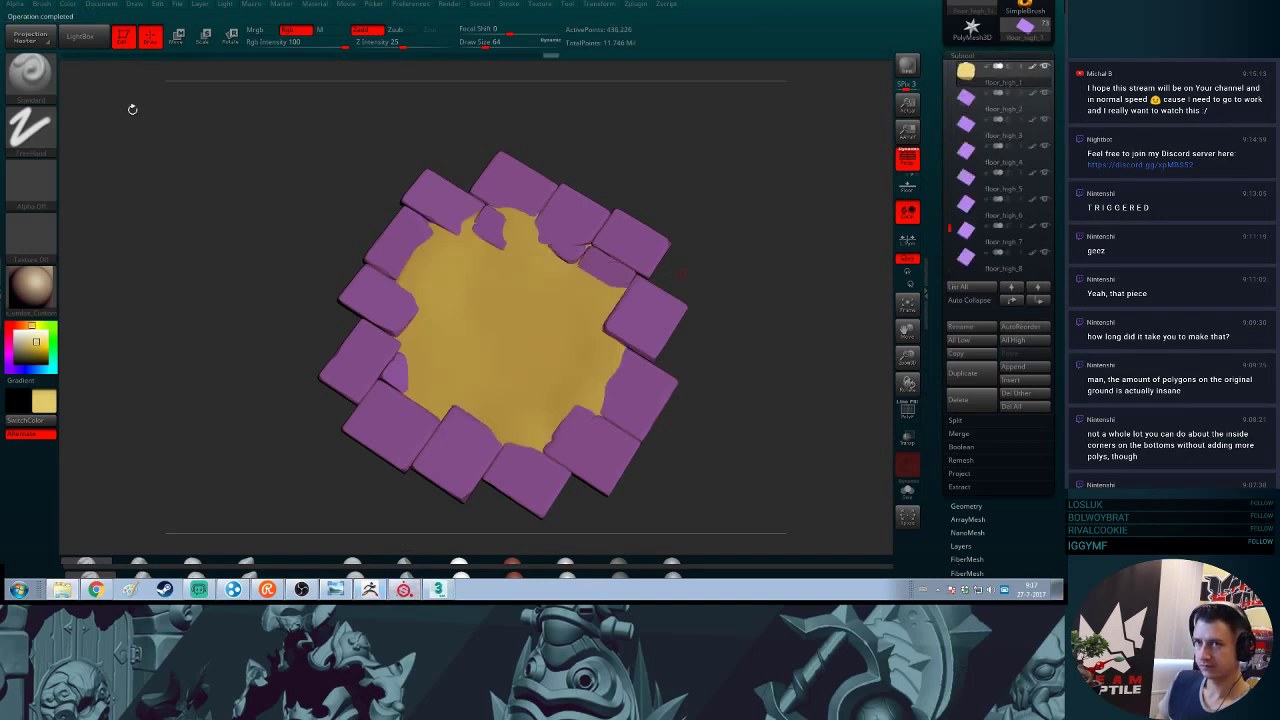
- Switch to Substance Painter and, in the bake settings, remove Totem_floor_high_1.OBJ from the high definition meshes
left_click(404, 589)
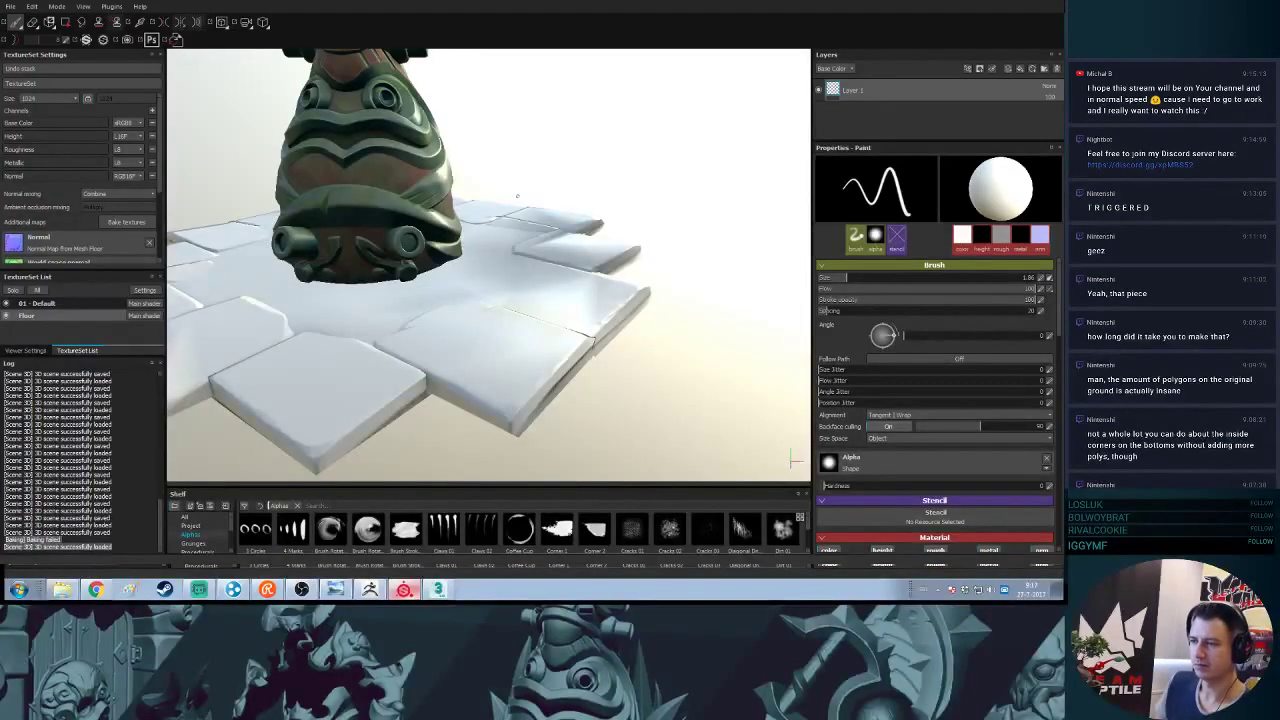
left_click(125, 221)
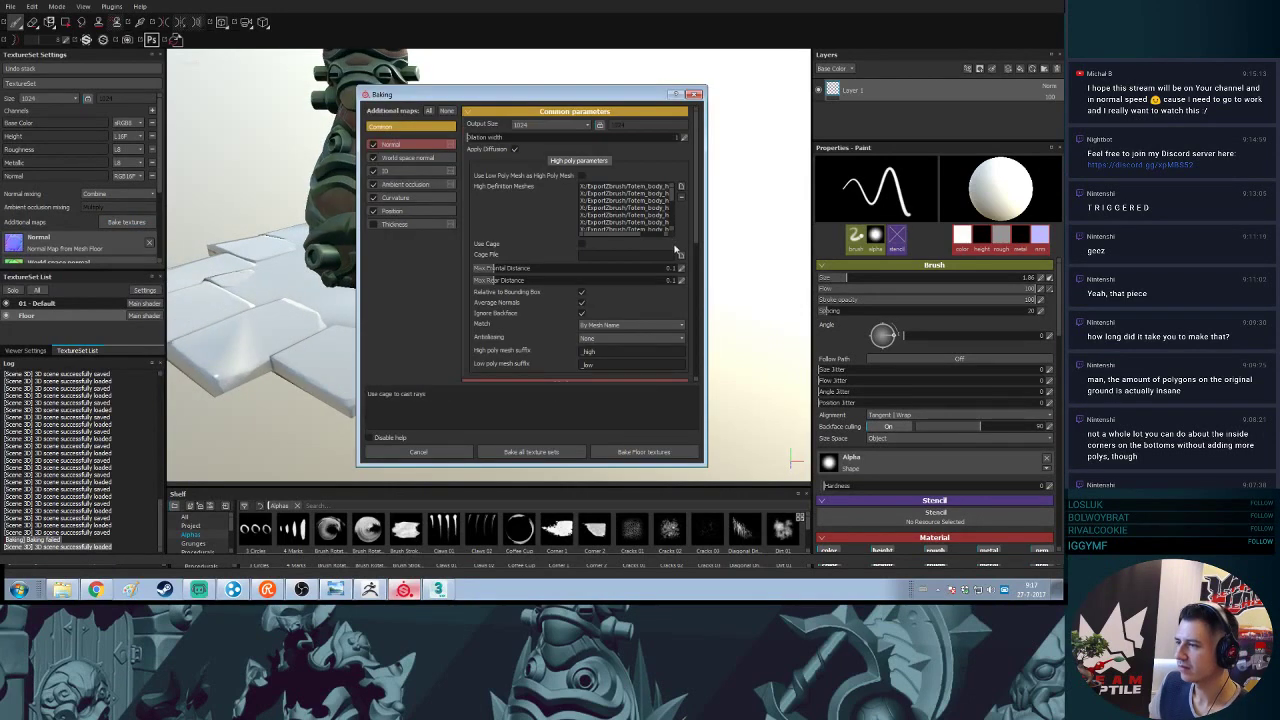
left_click_drag(705, 226, 850, 226)
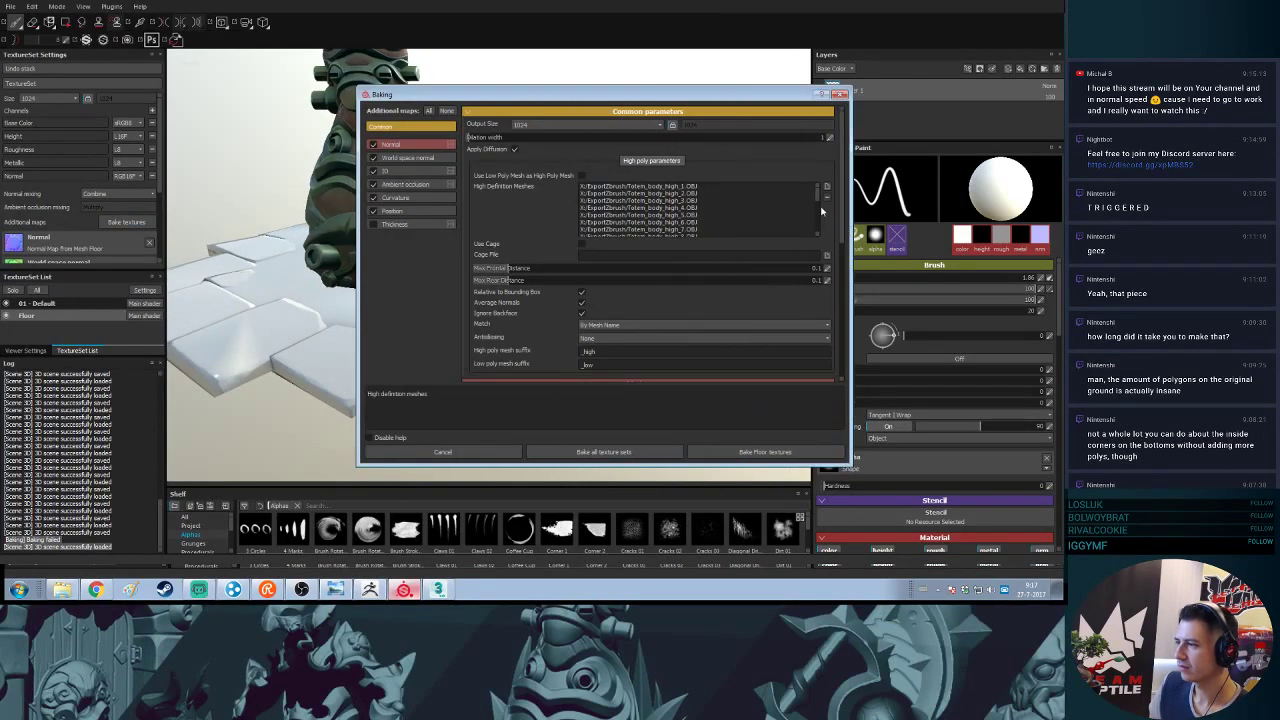
scroll(818, 222, "down", 3)
scroll(818, 222, "down", 2)
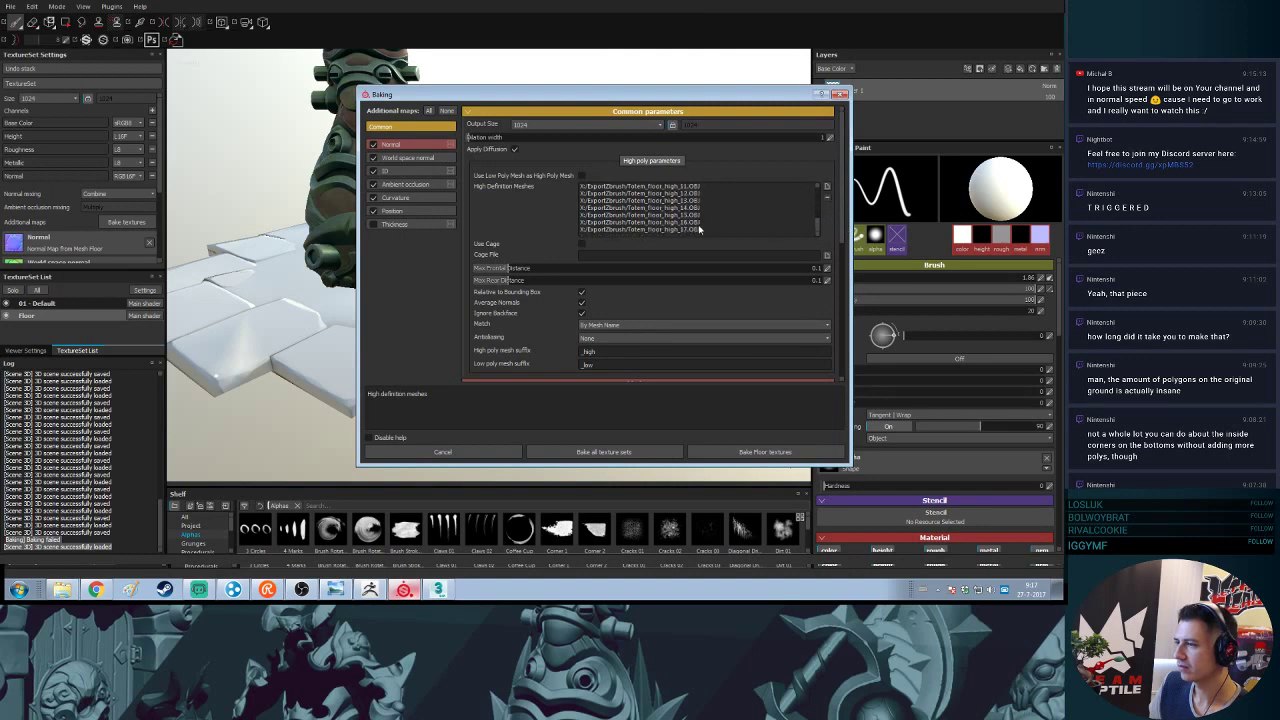
left_click(675, 231)
scroll(678, 225, "up", 4)
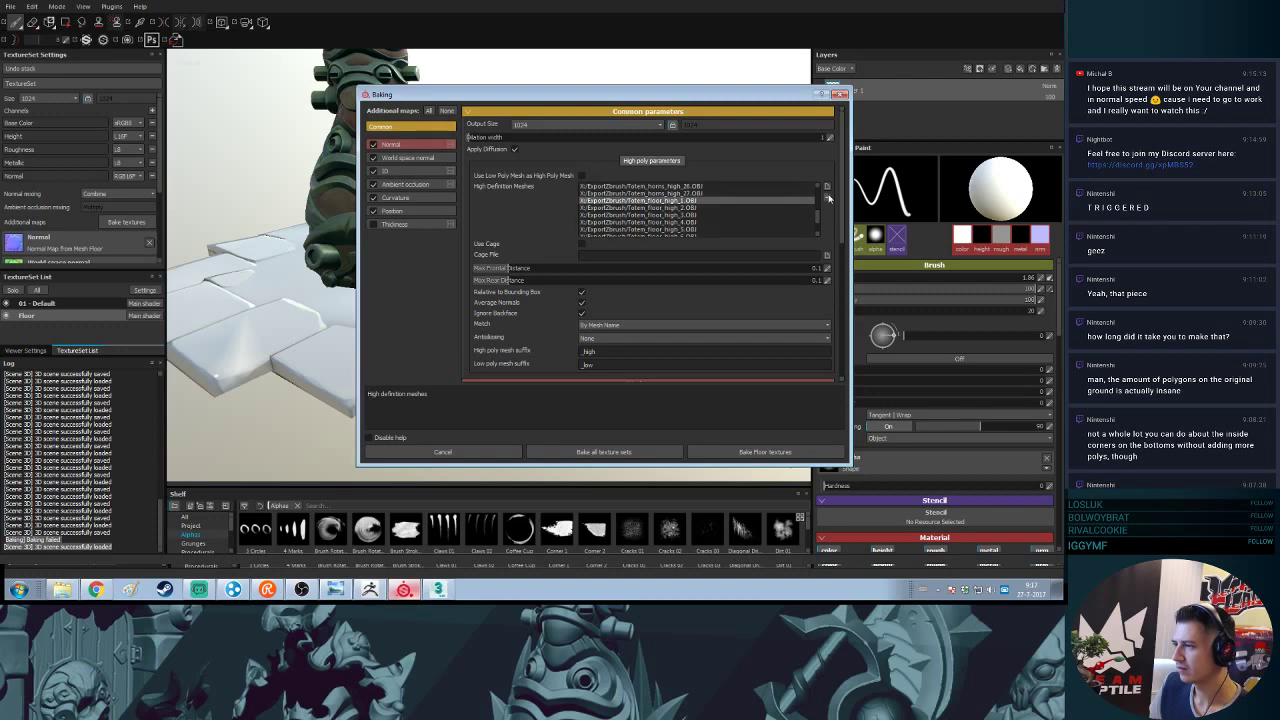
scroll(818, 200, "up", 5)
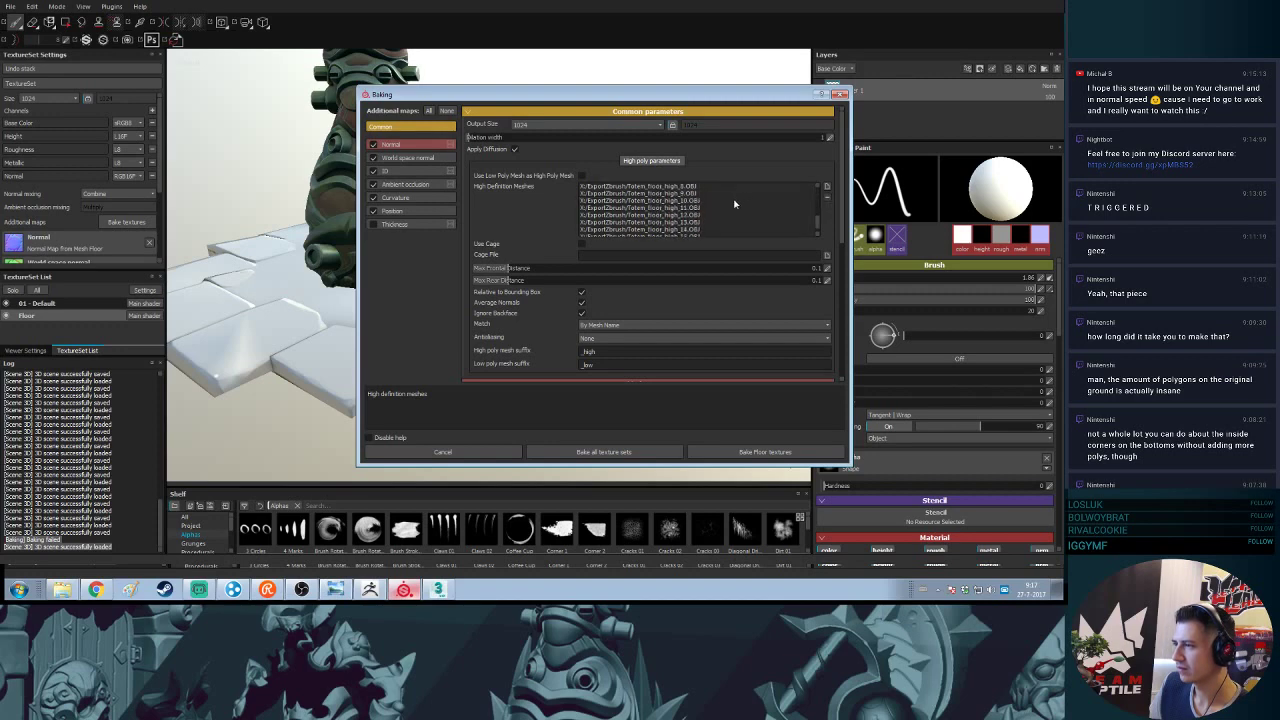
- Remove the remaining meshes Totem_floor_high_2.OBJ through Totem_floor_high_17.OBJ from the high definition meshes
scroll(695, 210, "down", 10)
scroll(695, 201, "up", 2)
scroll(695, 202, "up", 1)
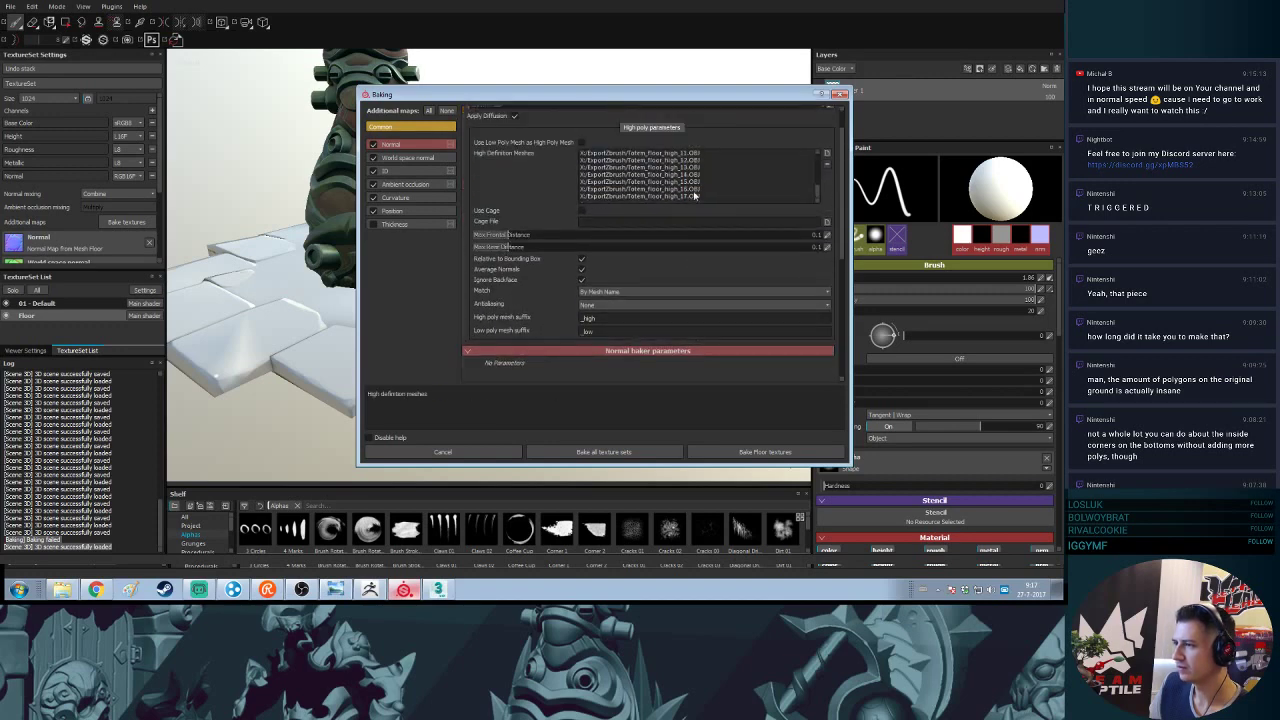
left_click(693, 196)
scroll(697, 162, "up", 4)
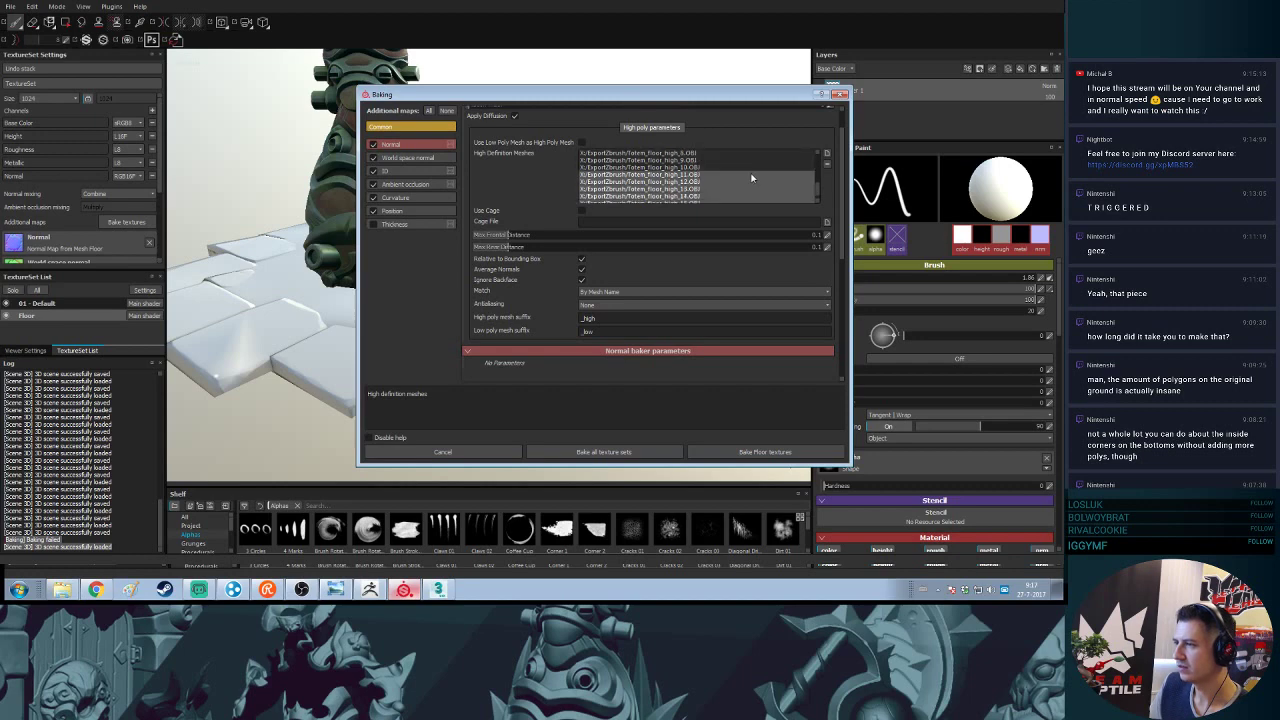
scroll(702, 160, "up", 4)
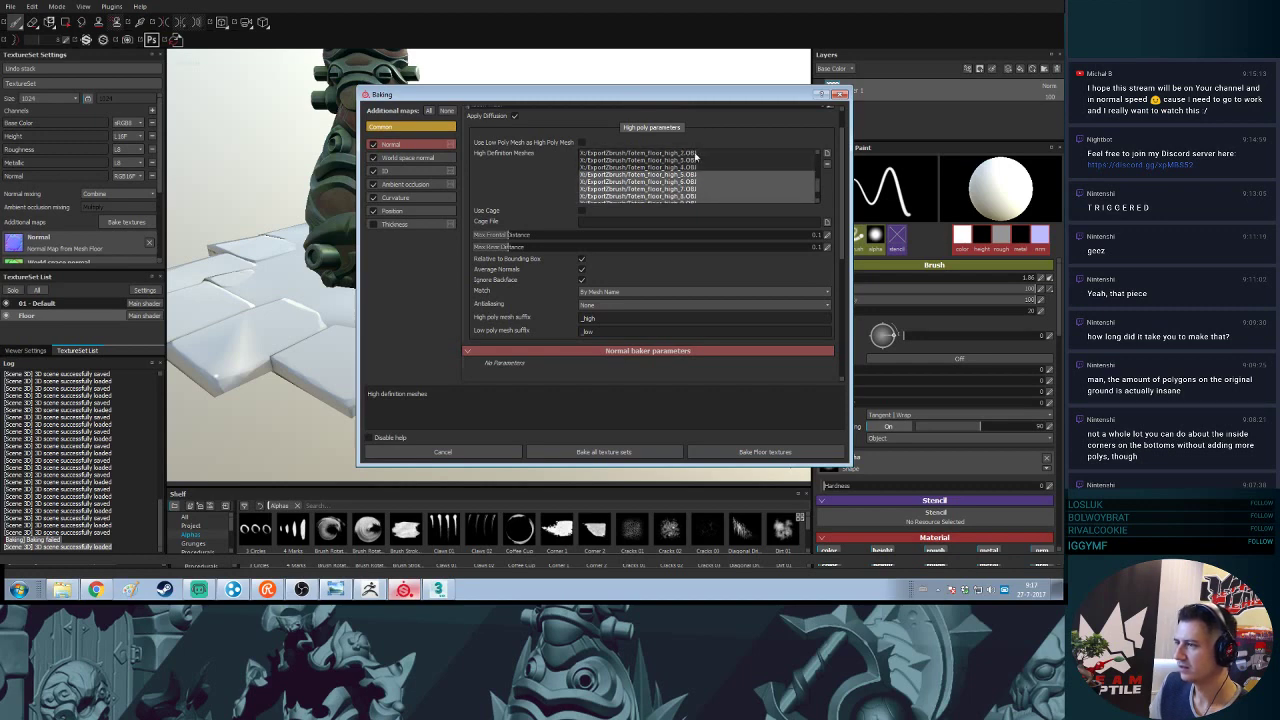
left_click(690, 175, "shift")
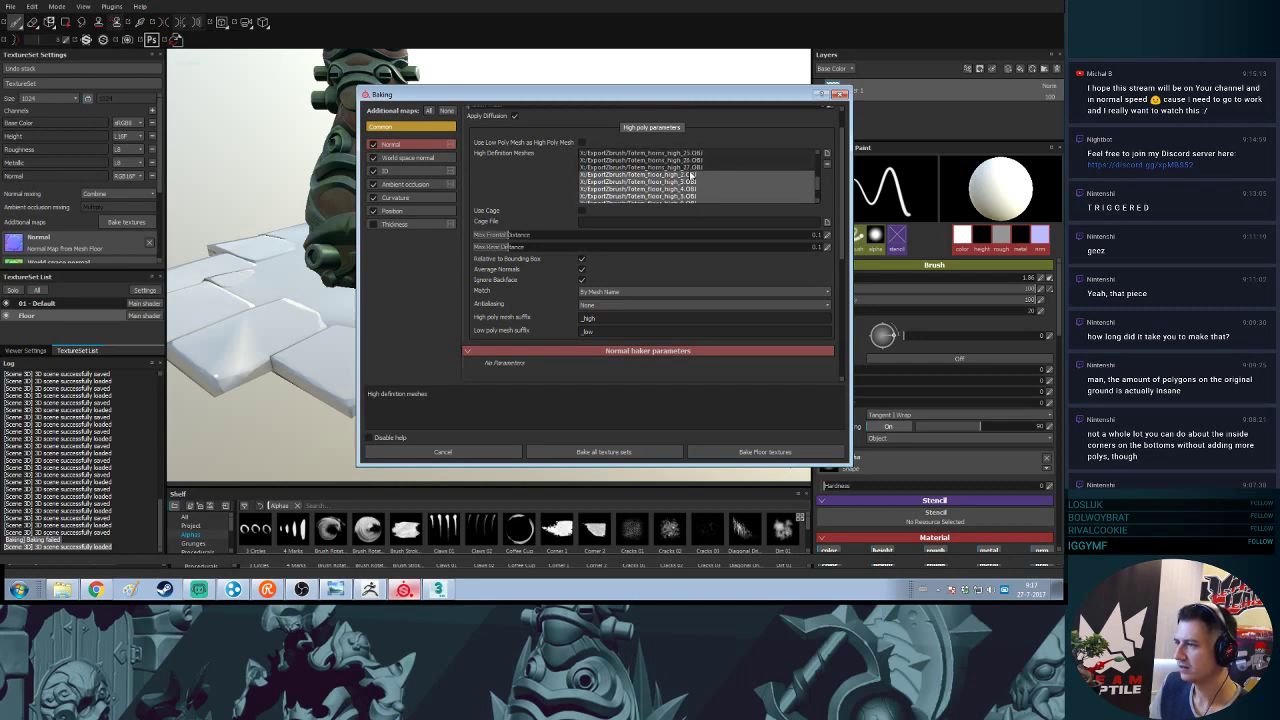
left_click(828, 164)
- Add the newly exported high-poly Totem_floor_high OBJ files to the high definition meshes
left_click_drag(818, 161, 821, 201)
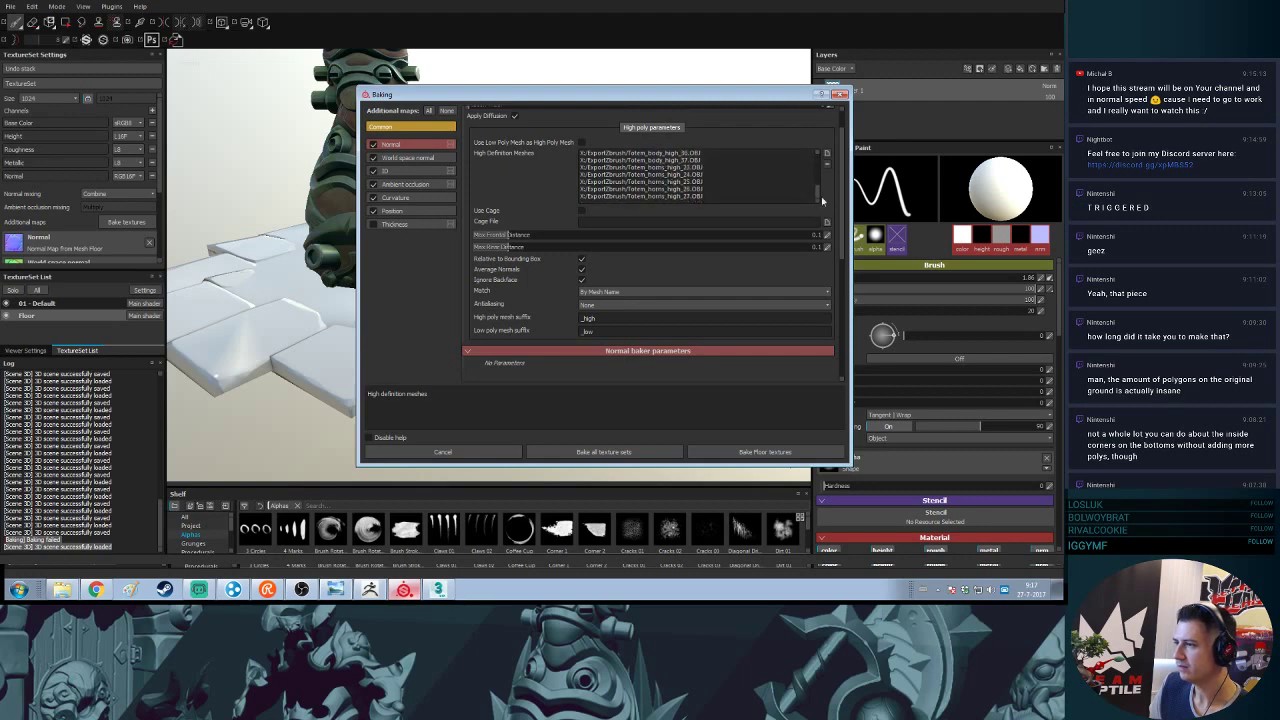
left_click(827, 156)
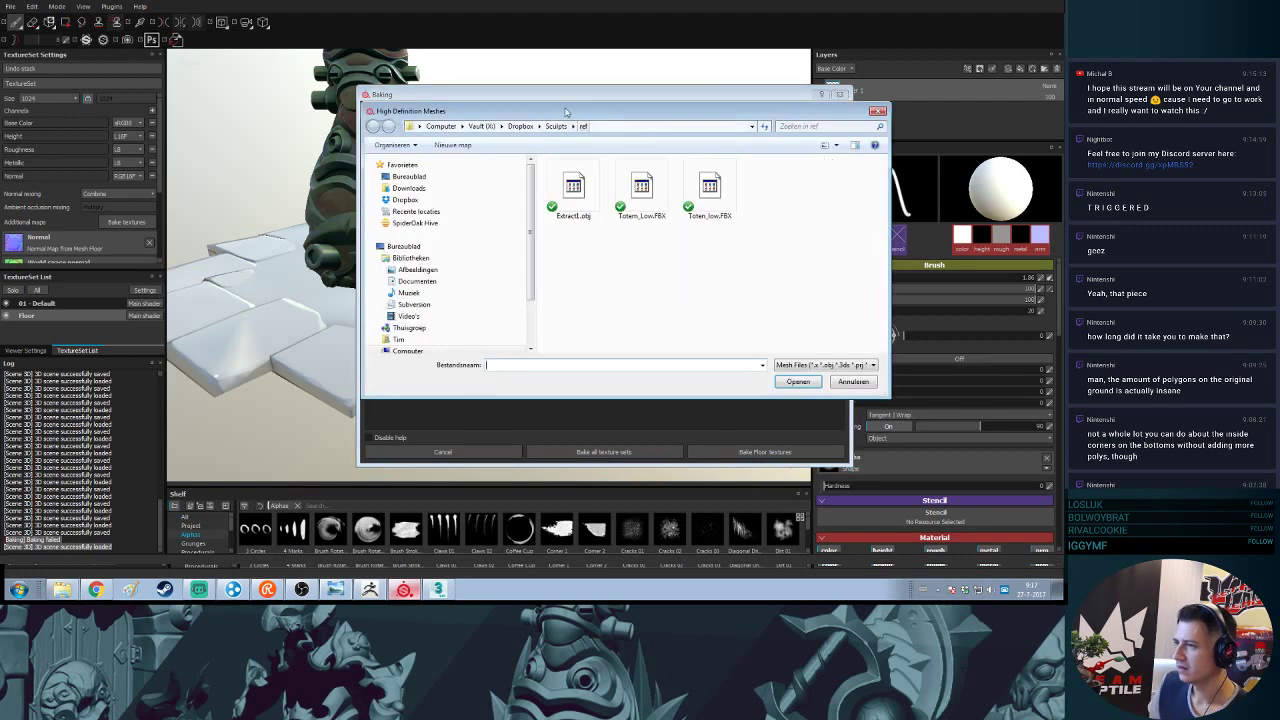
left_click_drag(551, 111, 1262, 92)
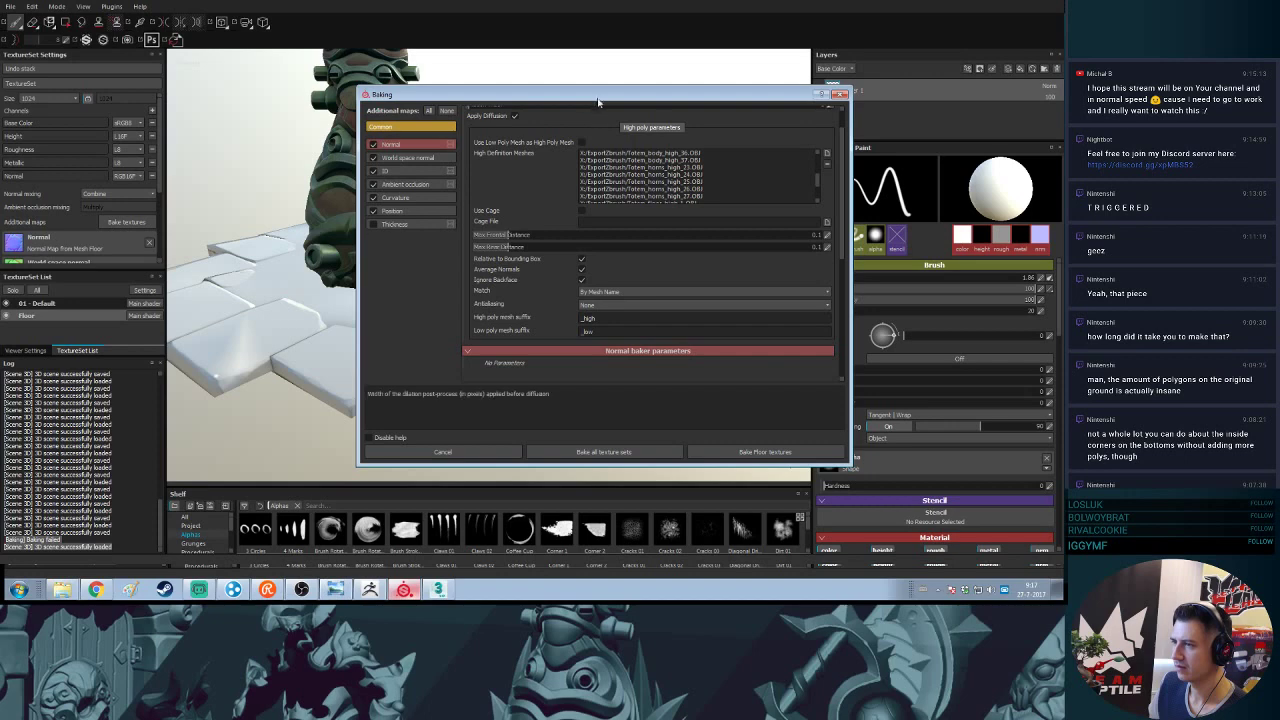
- Check the ID and normal bake parameters and bake the Floor textures
left_click_drag(600, 99, 558, 87)
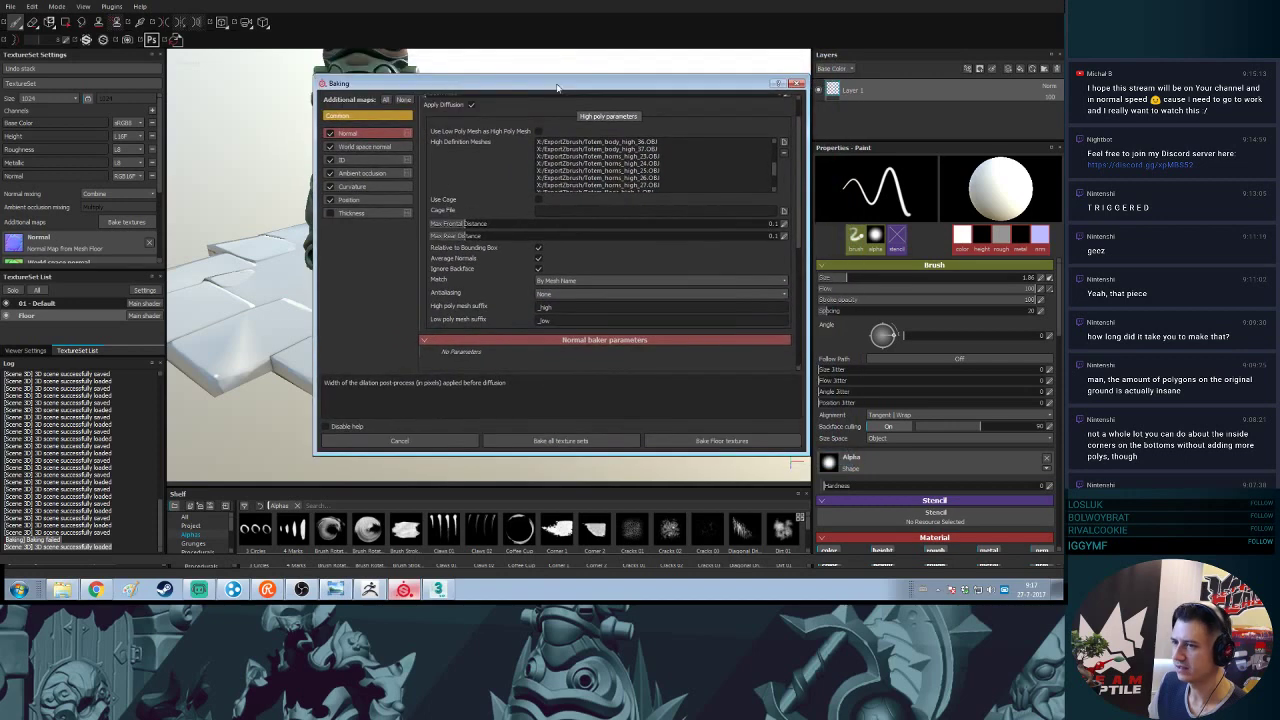
left_click(381, 162)
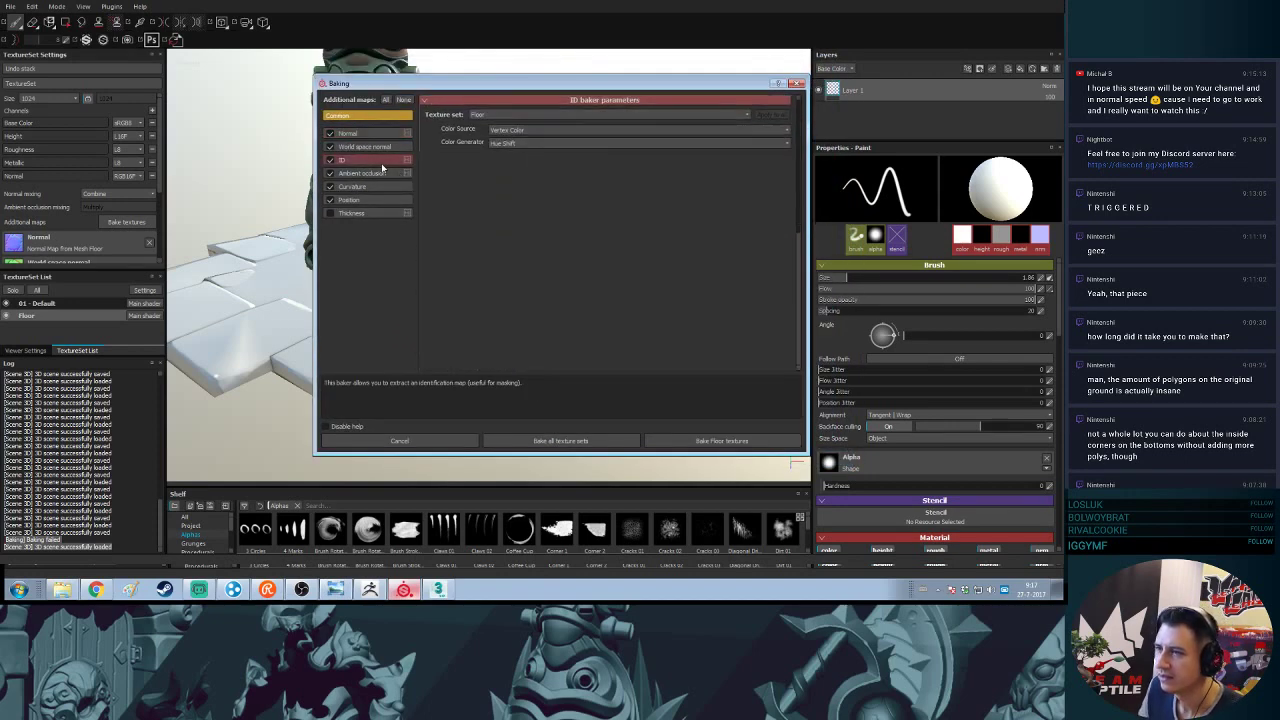
left_click(350, 133)
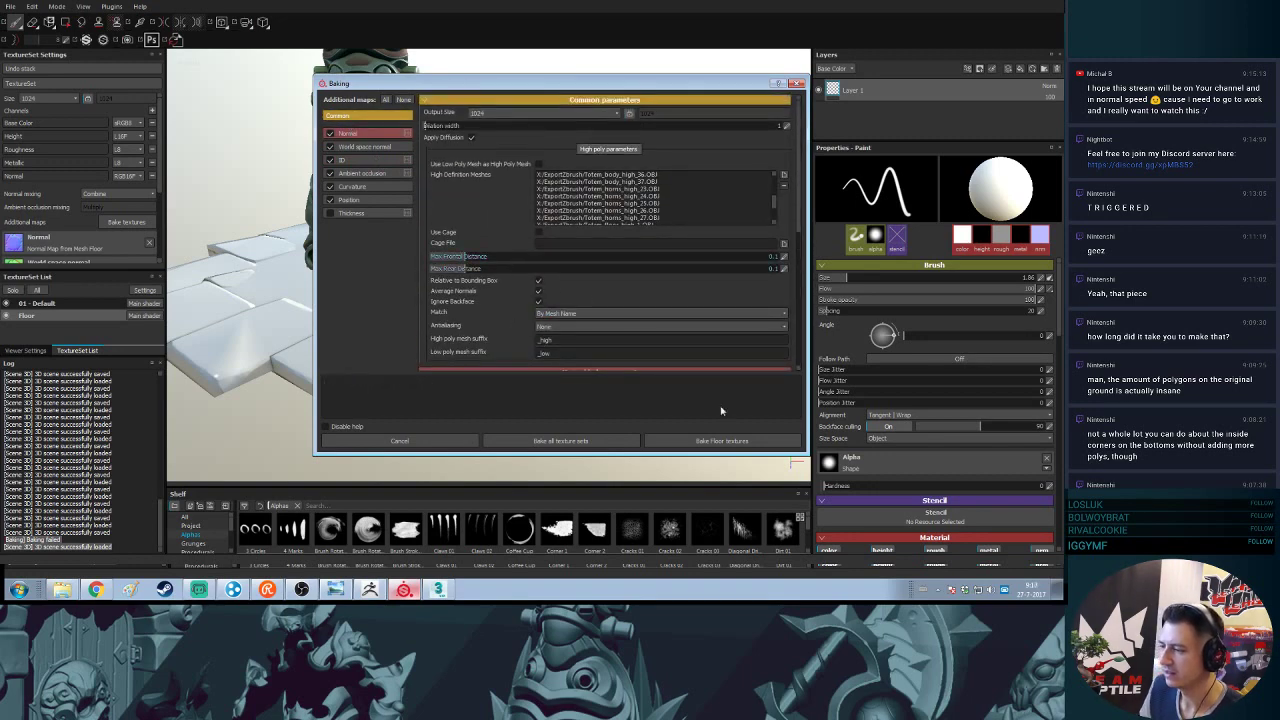
left_click(721, 441)
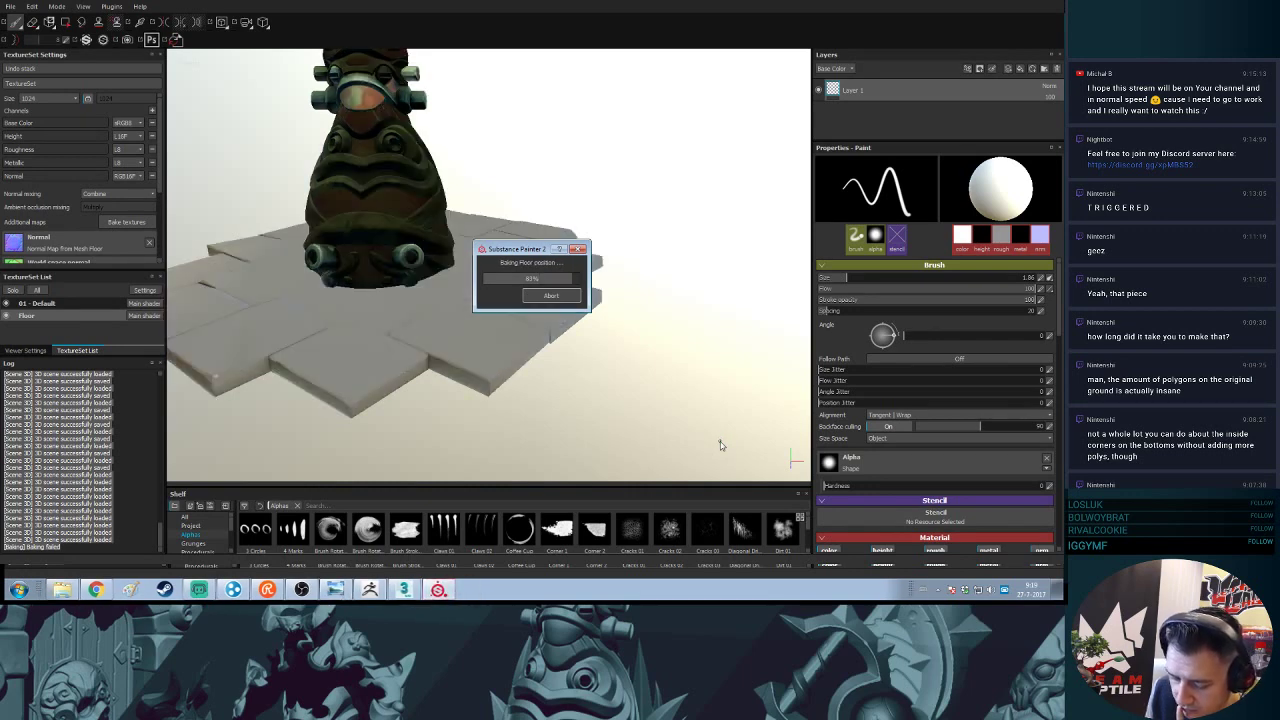
key("Return")
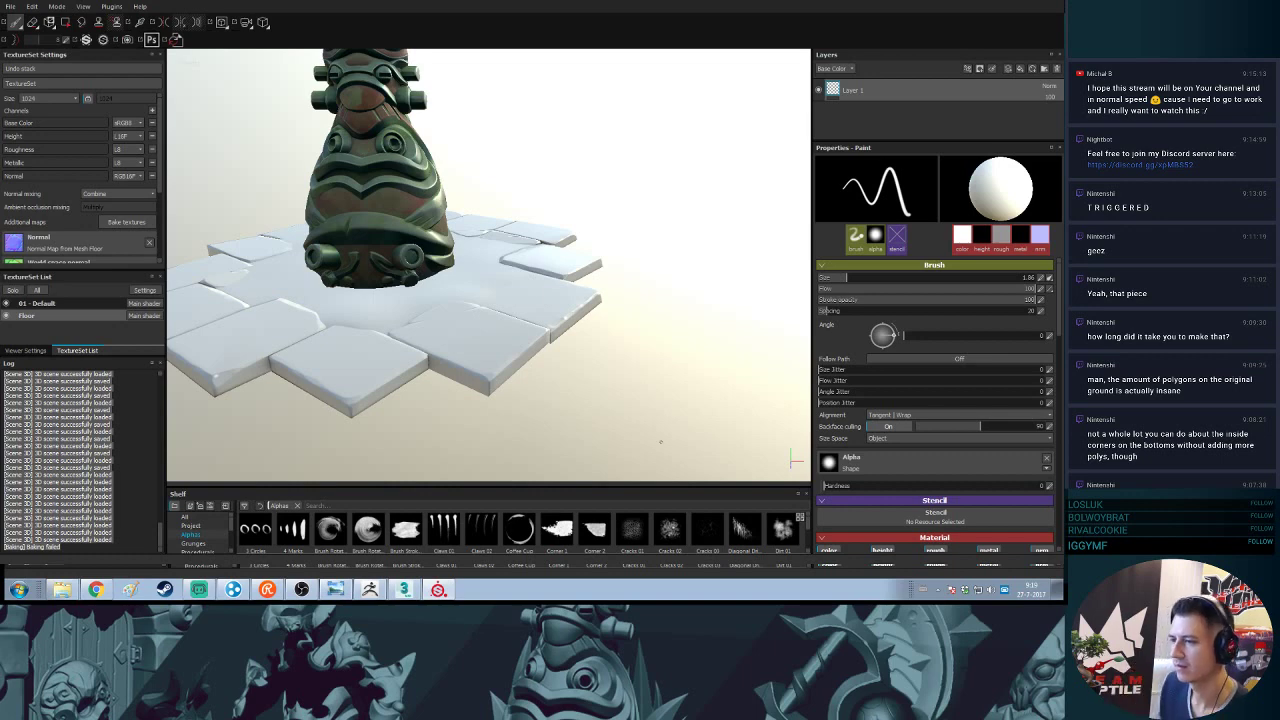
- Inspect the baked floor slabs around the totem's base from several angles and under different lighting directions
left_click_drag(450, 305, 400, 289, "alt")
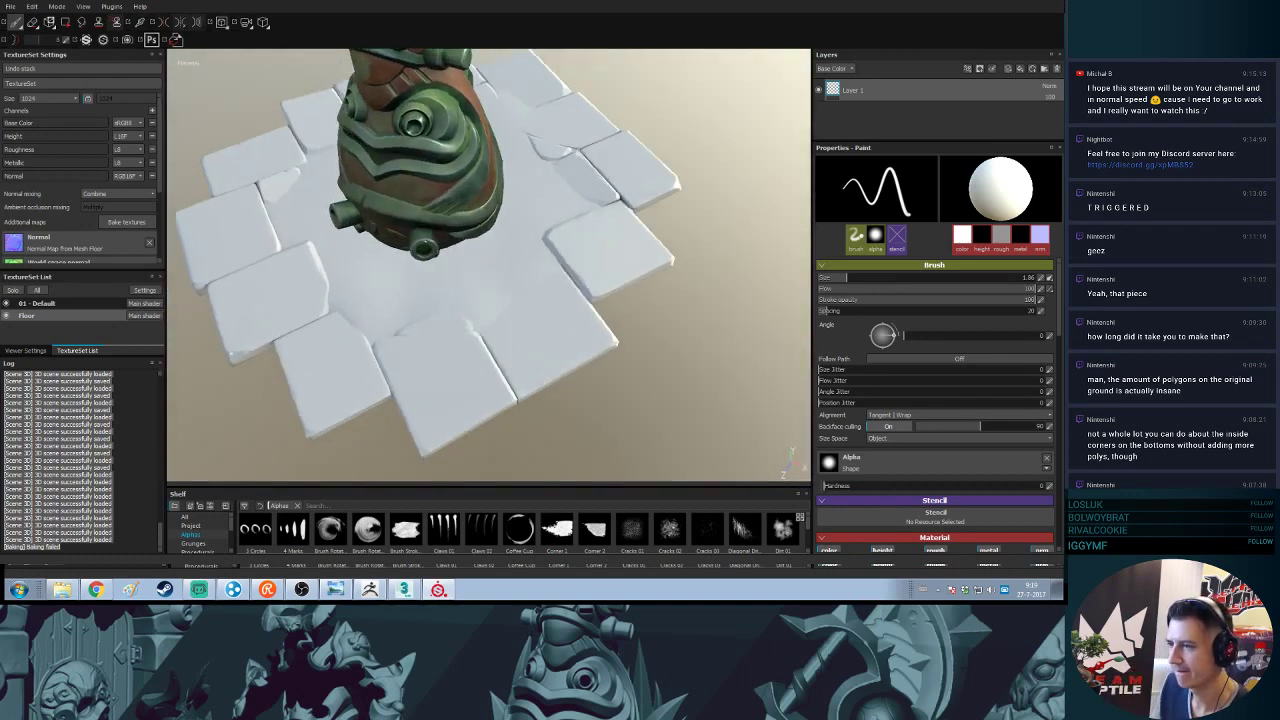
right_click_drag(430, 290, 465, 288, "shift")
left_click_drag(464, 288, 686, 214, "alt")
right_click_drag(251, 341, 470, 338, "shift")
right_click_drag(379, 299, 372, 330, "alt")
left_click_drag(400, 320, 275, 348, "alt")
left_click_drag(530, 325, 517, 363, "alt")
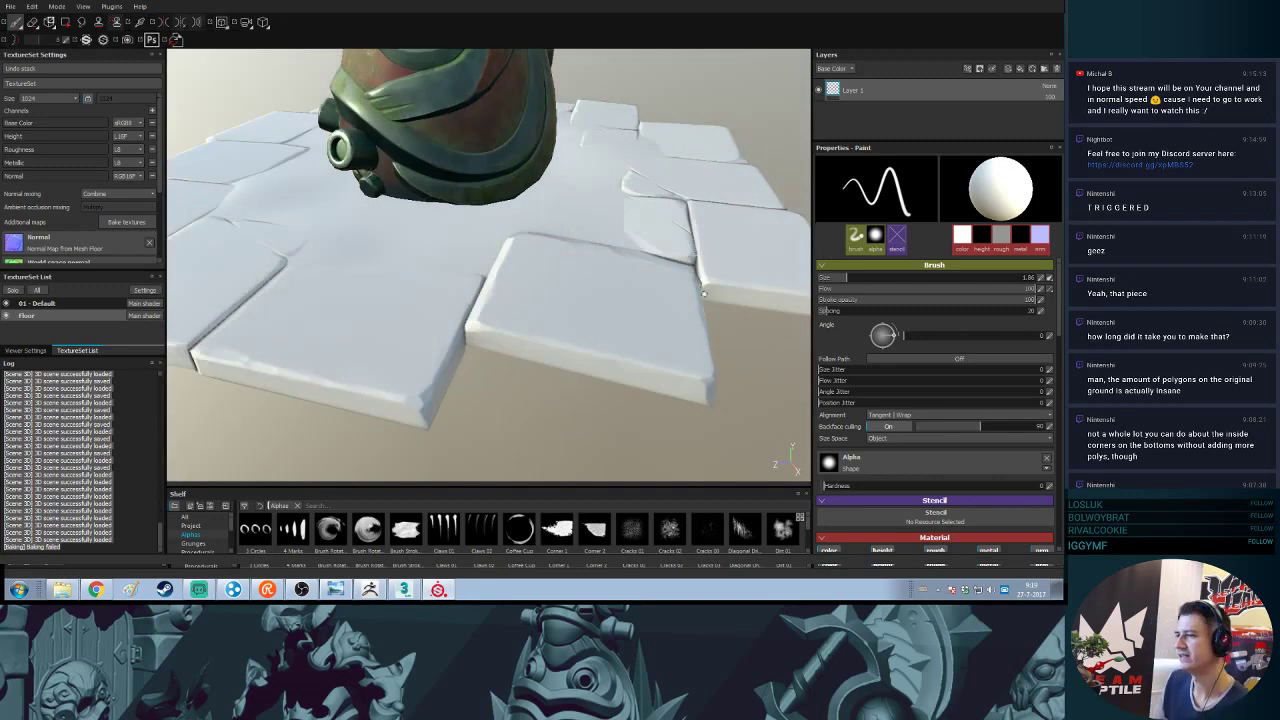
left_click_drag(704, 293, 488, 294, "alt")
right_click_drag(500, 397, 640, 384, "shift")
left_click_drag(600, 335, 457, 367, "alt")
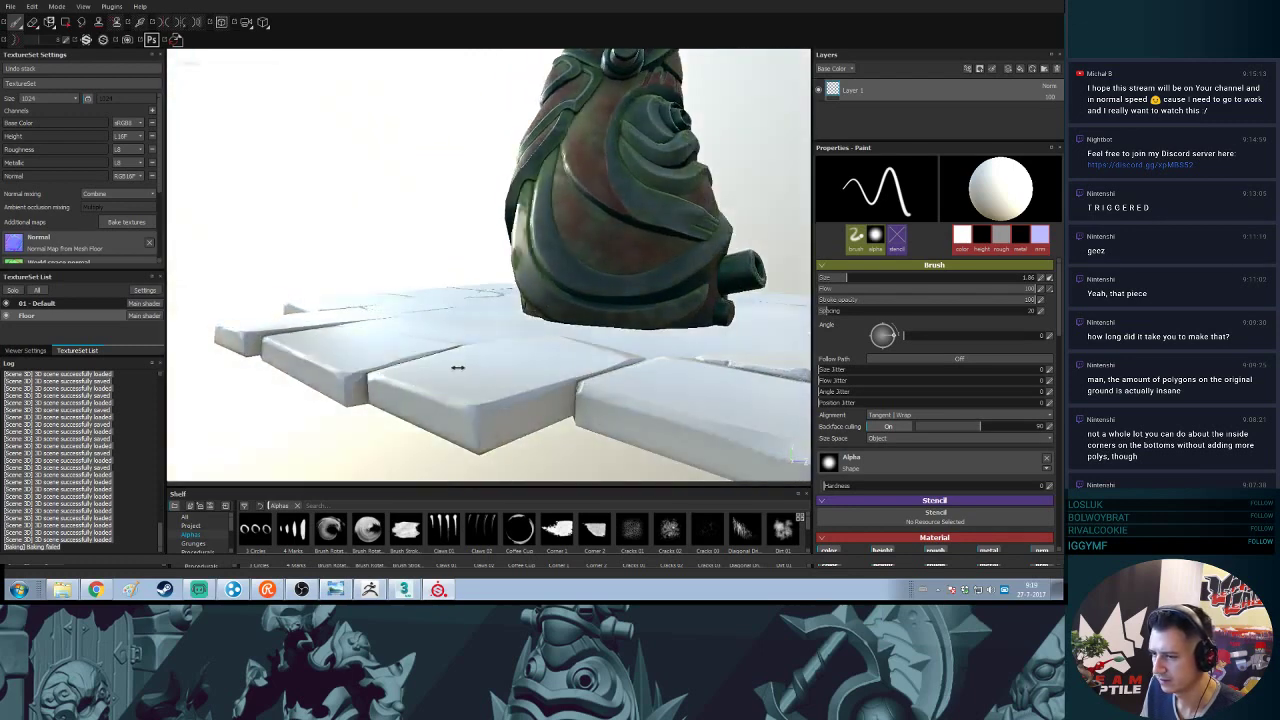
right_click_drag(457, 367, 557, 392, "shift")
left_click_drag(557, 392, 480, 408, "alt")
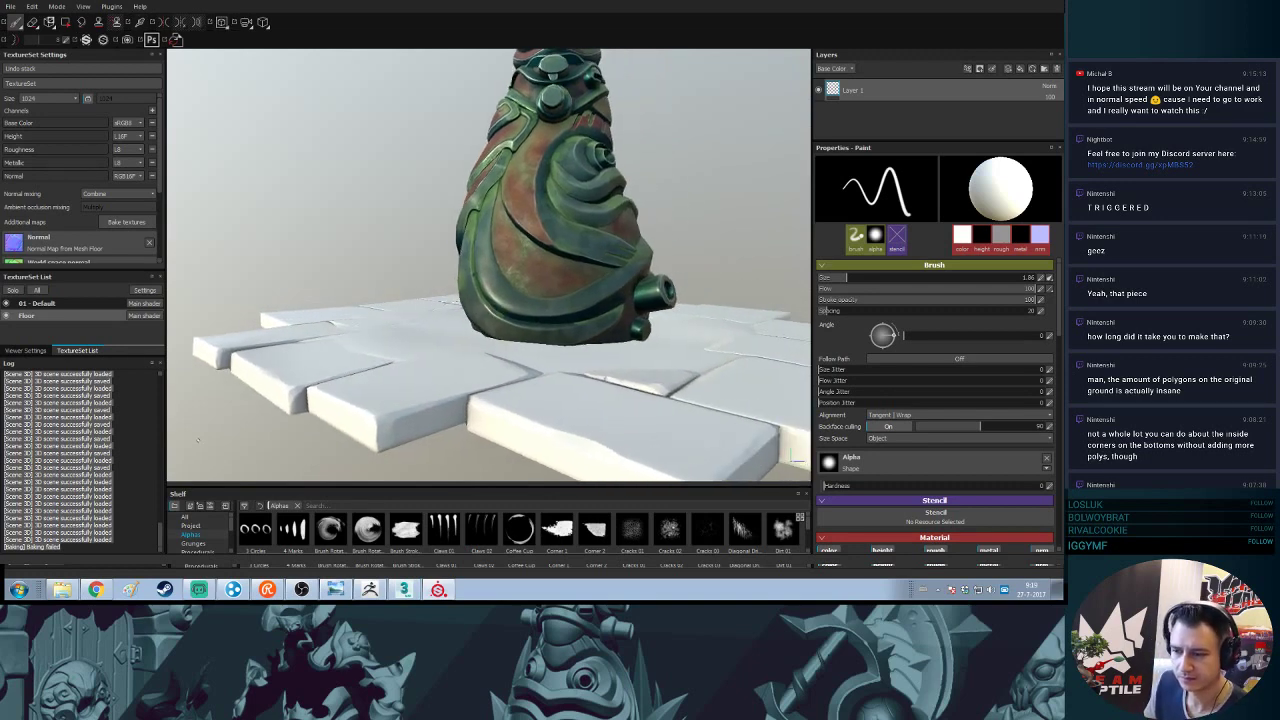
- Show the project's baked maps in an enlarged shelf and examine their thumbnails
left_click(190, 526)
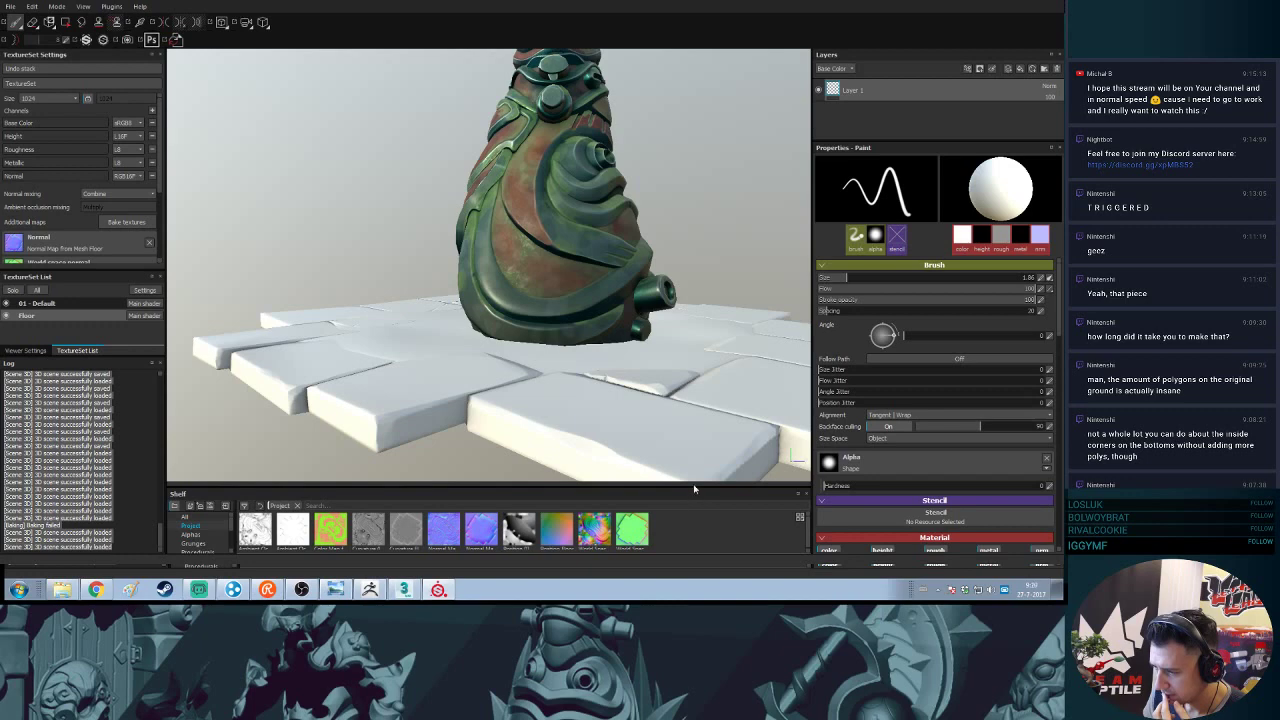
left_click_drag(693, 487, 693, 446)
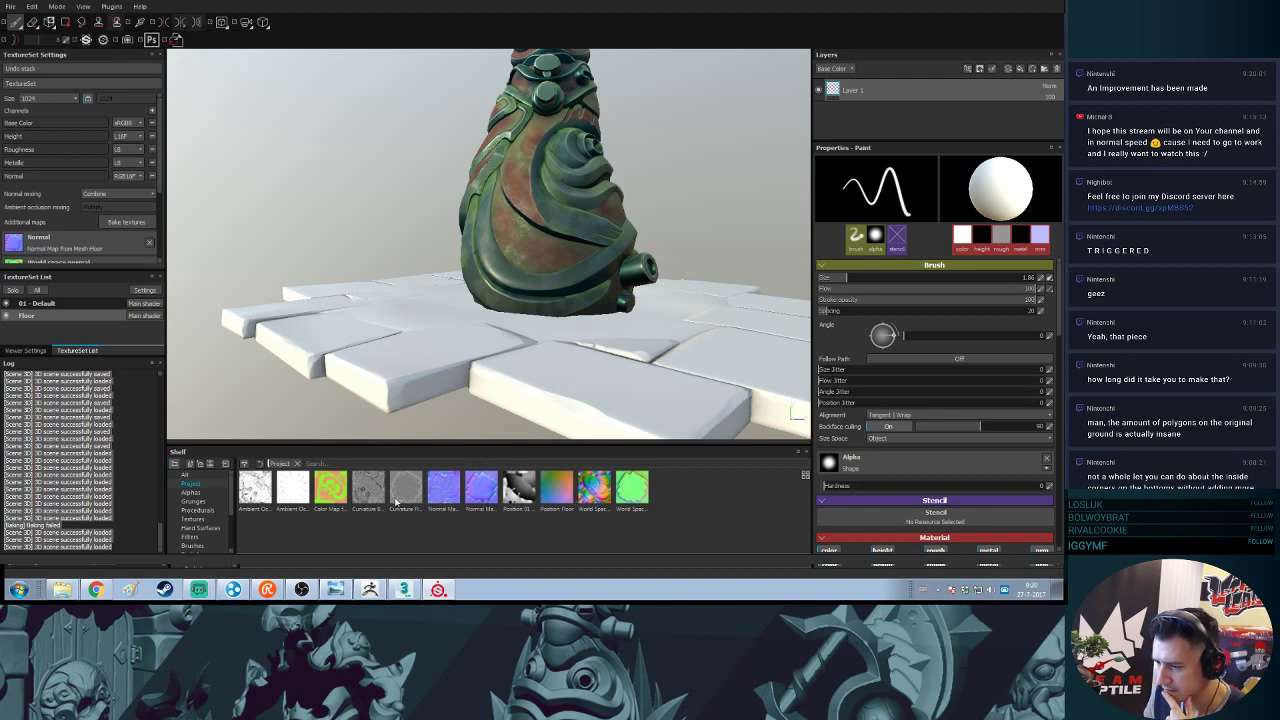
mouse_move(396, 502)
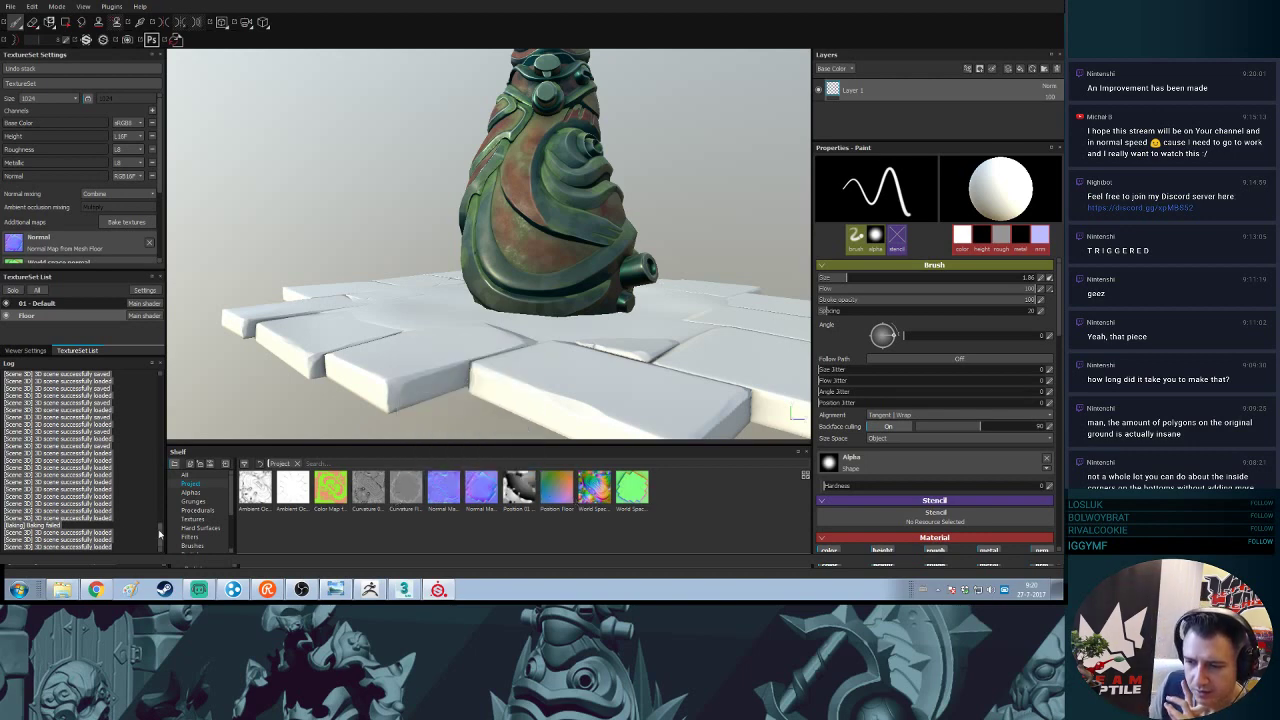
- Reopen the bake settings and review the color source options for the Floor's ID map
left_click(126, 222)
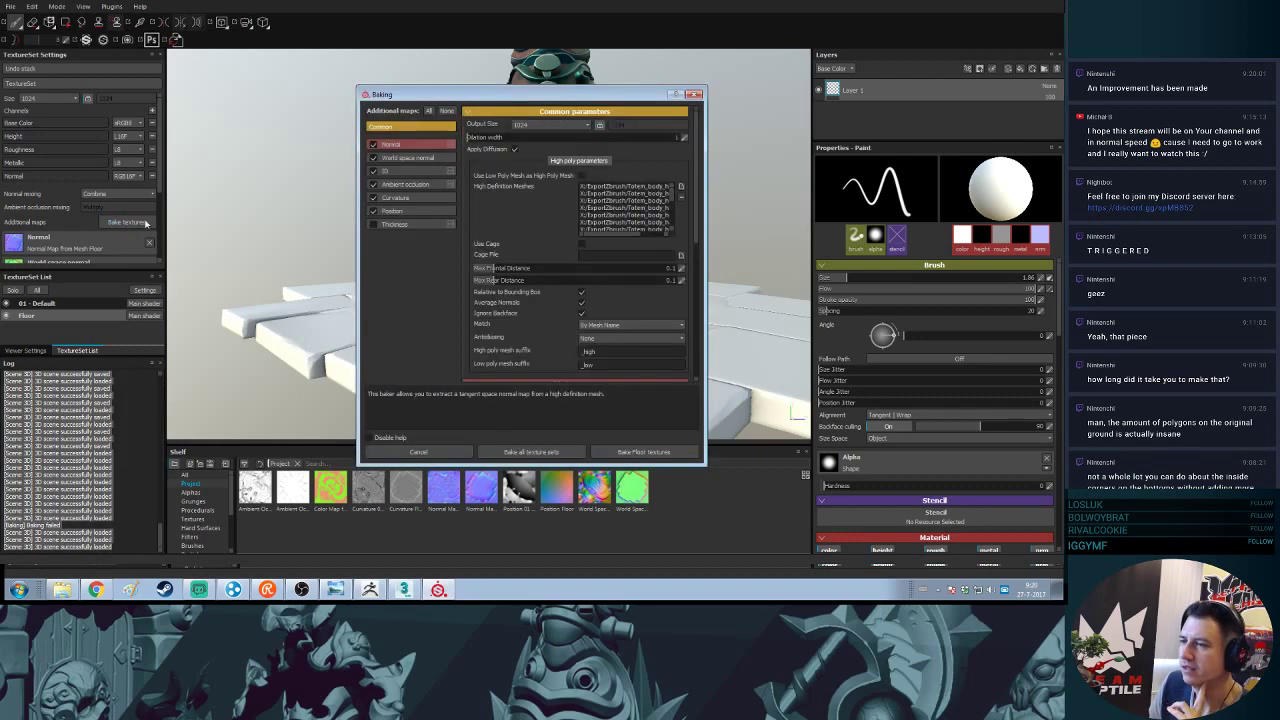
left_click(418, 172)
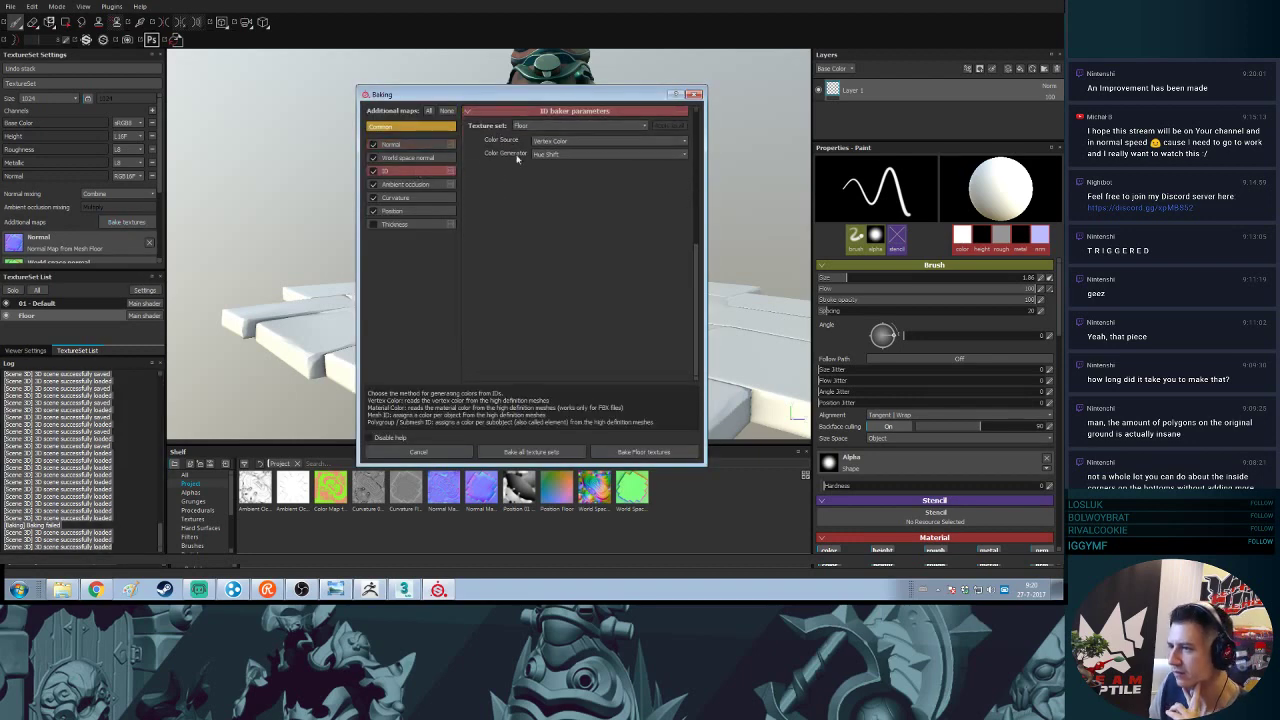
left_click(546, 125)
left_click(547, 97)
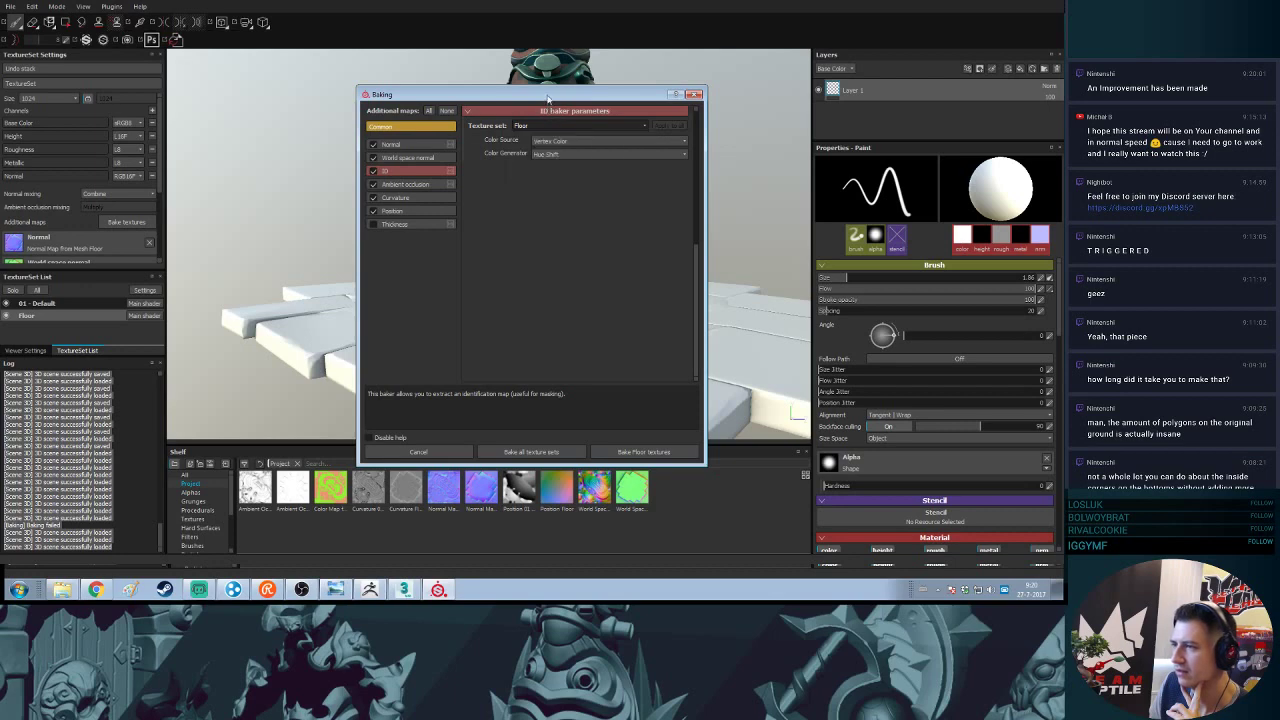
left_click(552, 141)
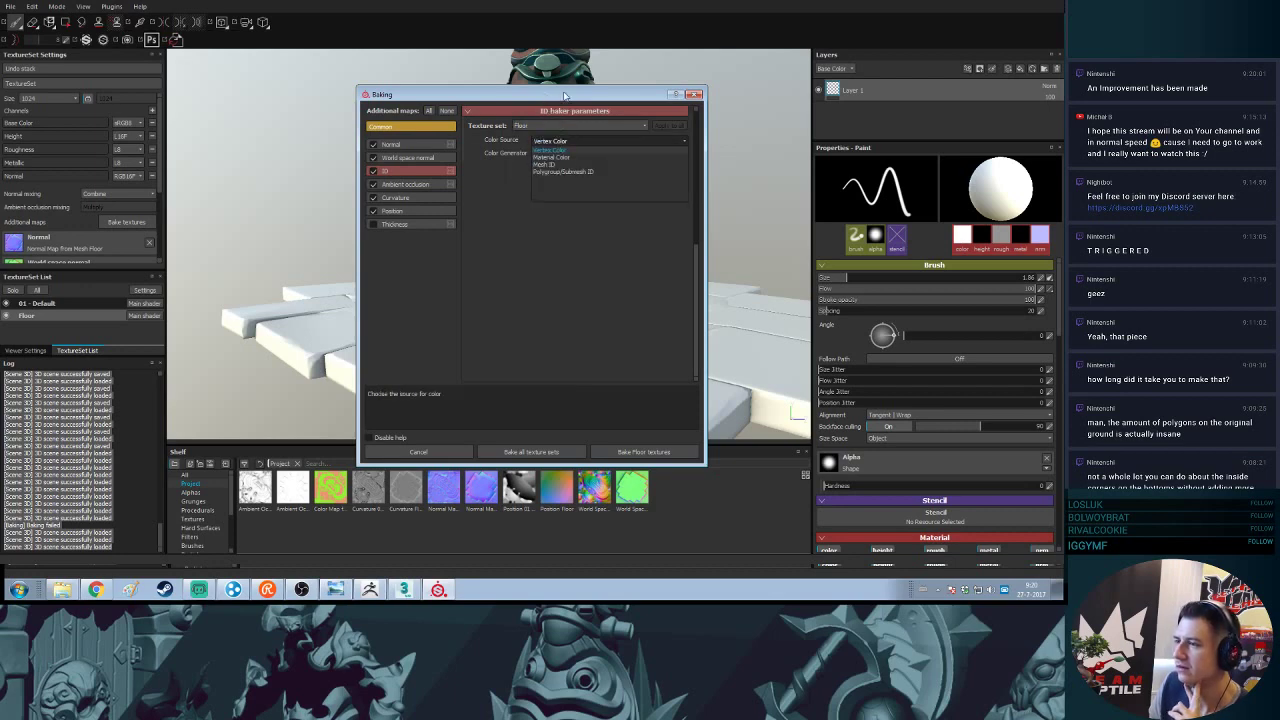
left_click(565, 96)
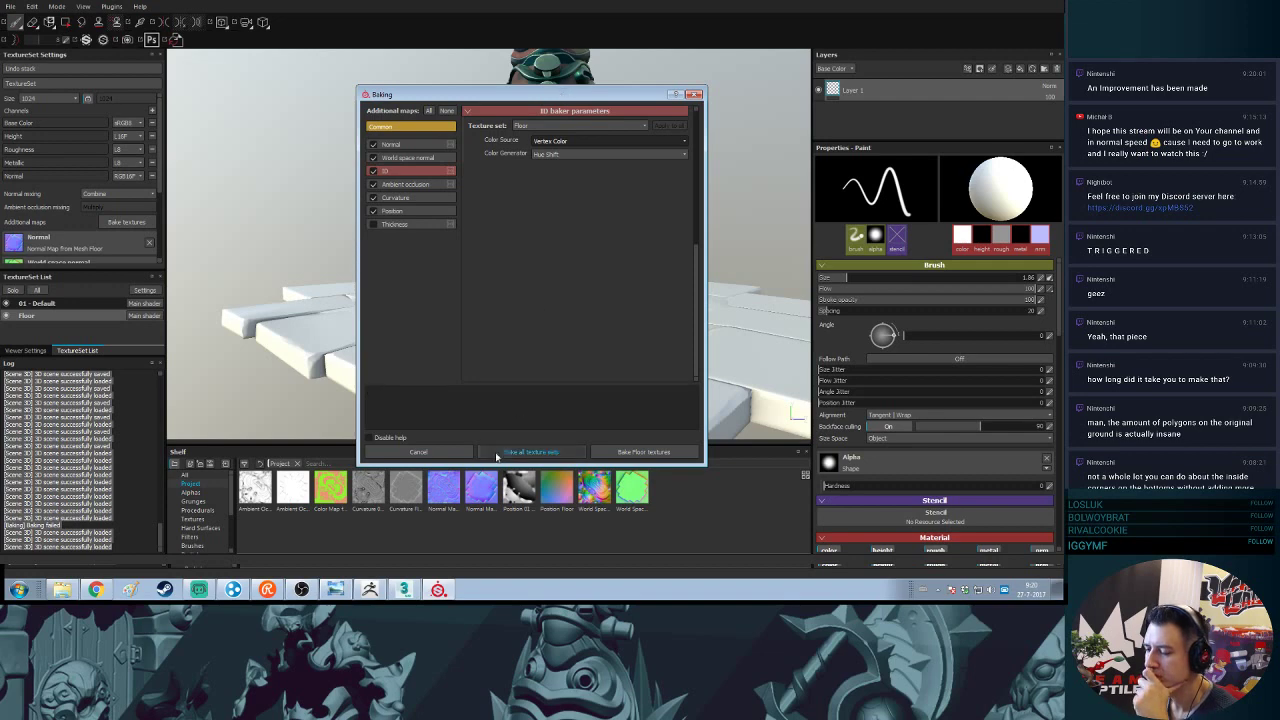
- Switch to ZBrush and review the SubTool Master export options without exporting
left_click(398, 590)
left_click(370, 590)
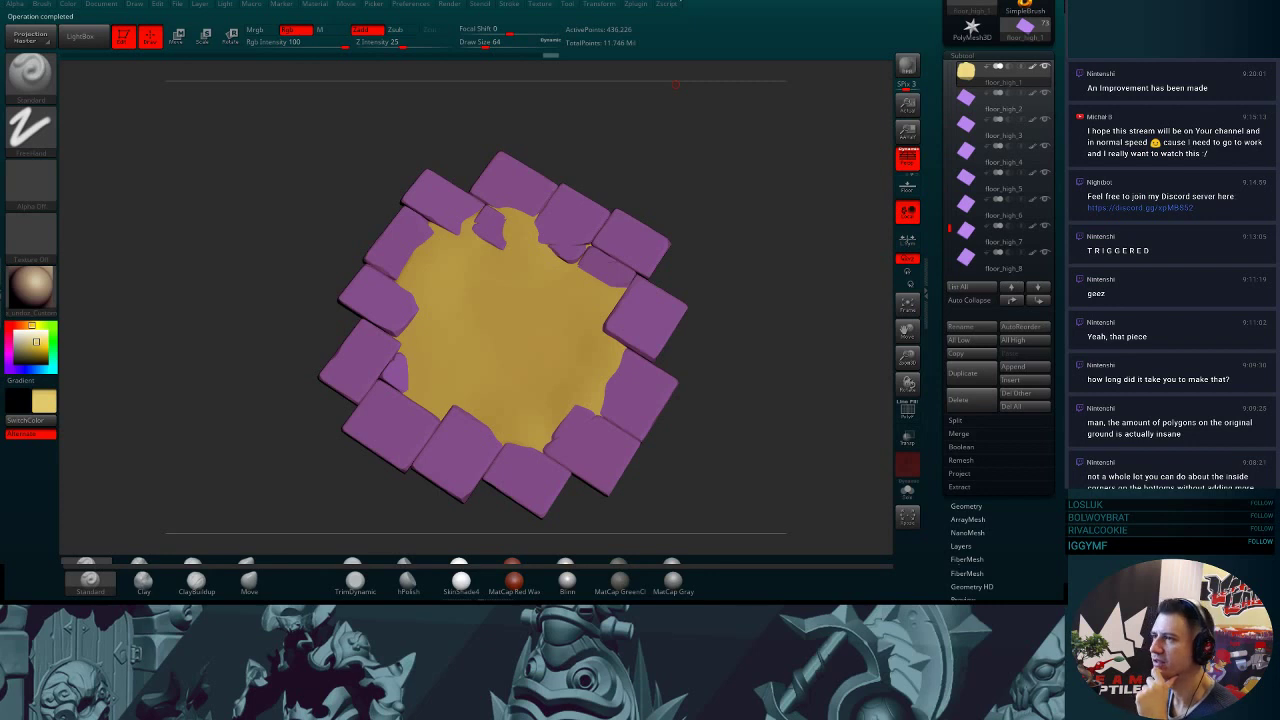
left_click(636, 4)
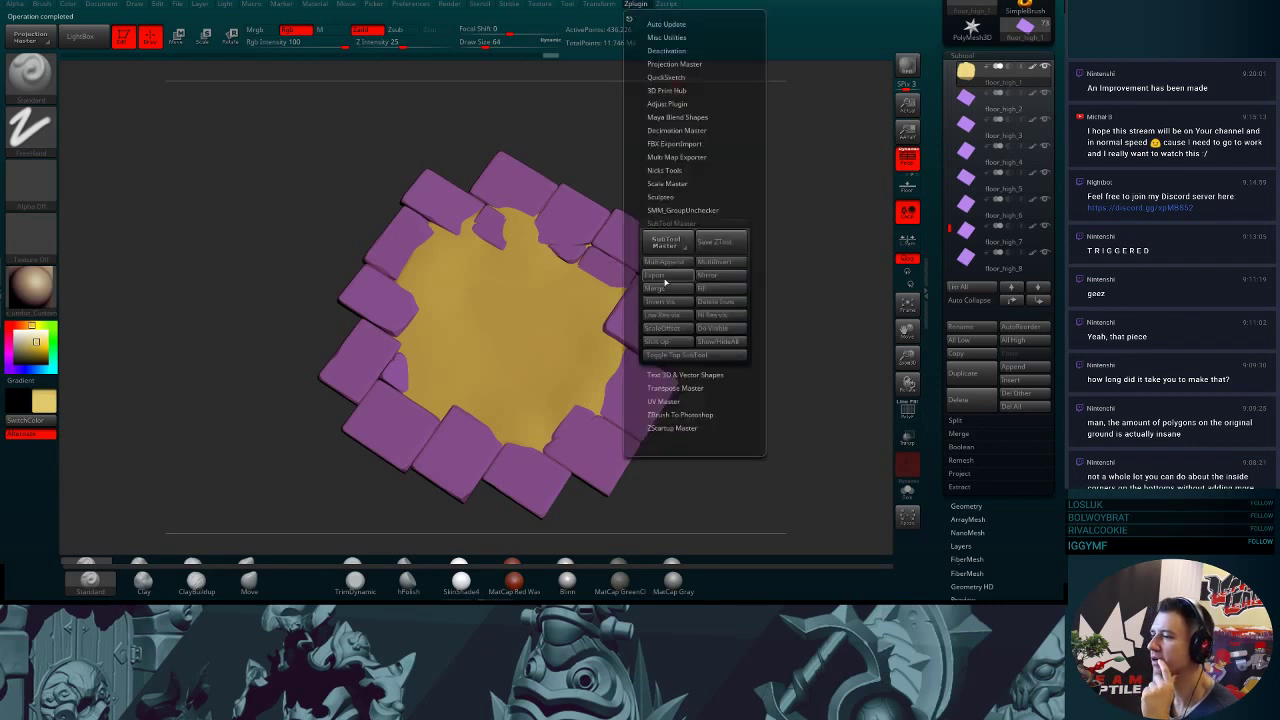
left_click(664, 283)
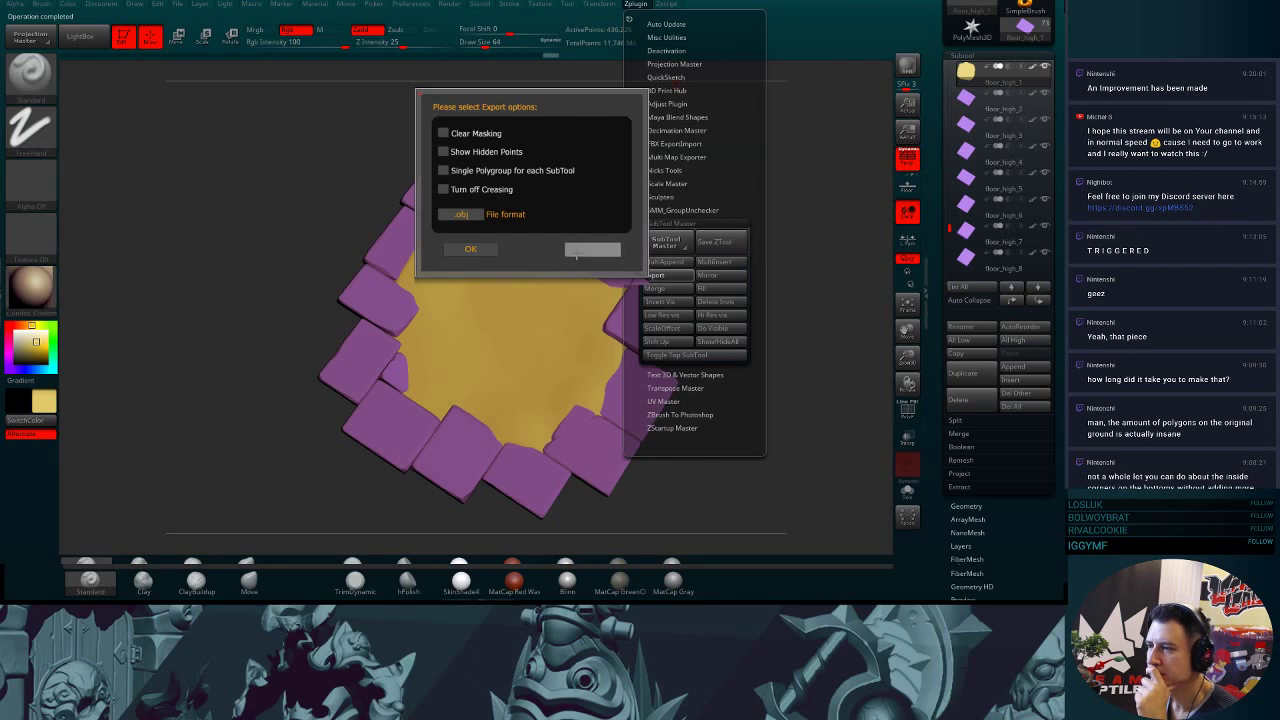
left_click(576, 252)
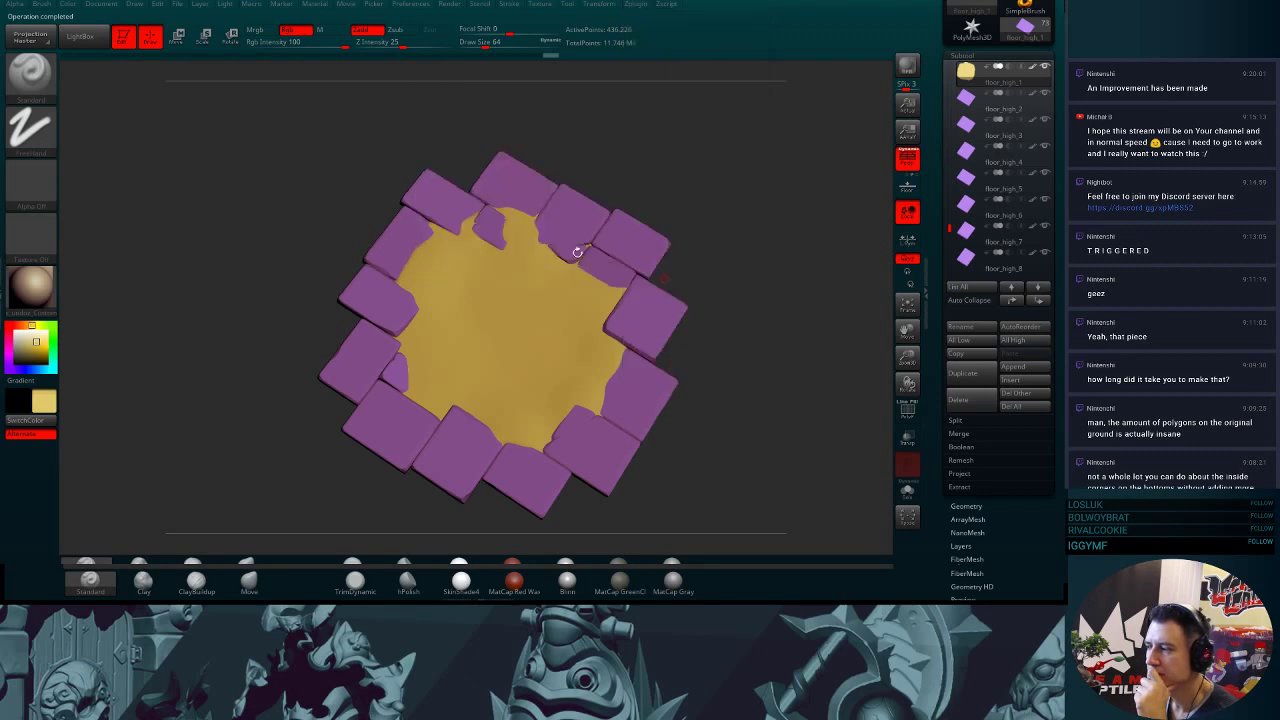
- Examine the floor tool's export settings and subtool list in ZBrush, and return to Substance Painter
scroll(1033, 444, "down", 5)
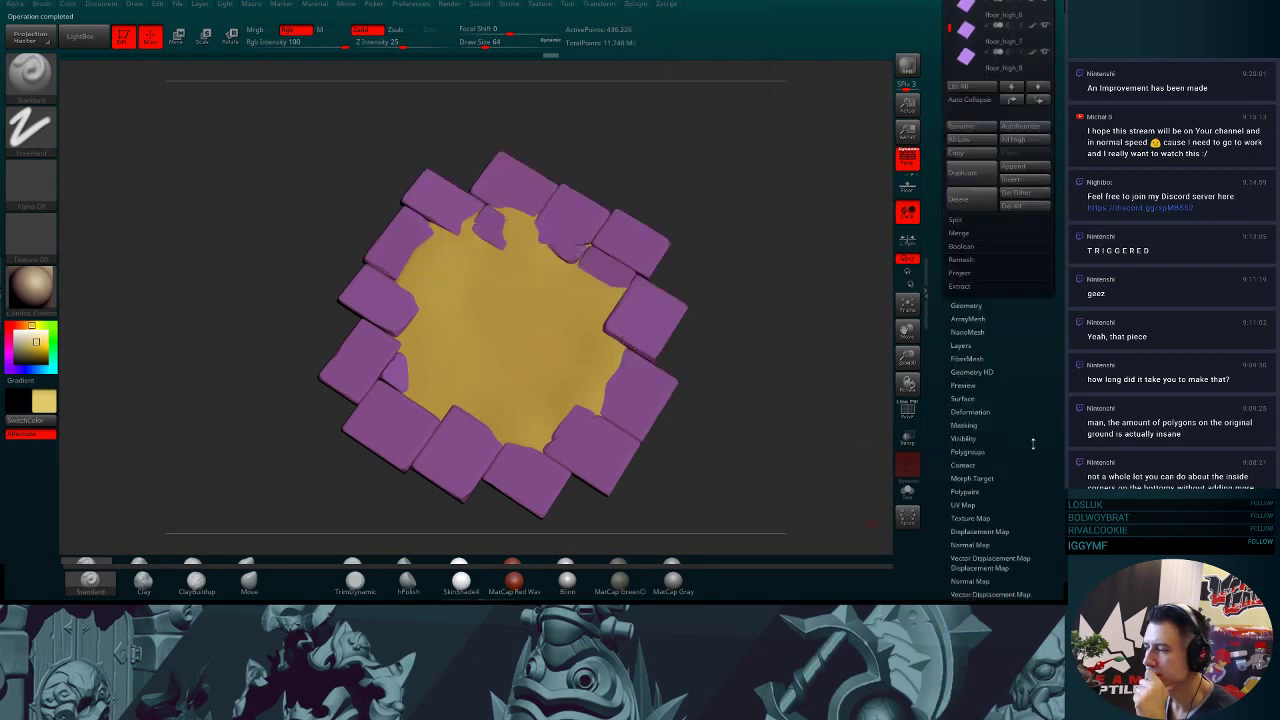
scroll(1030, 425, "down", 5)
left_click(966, 367)
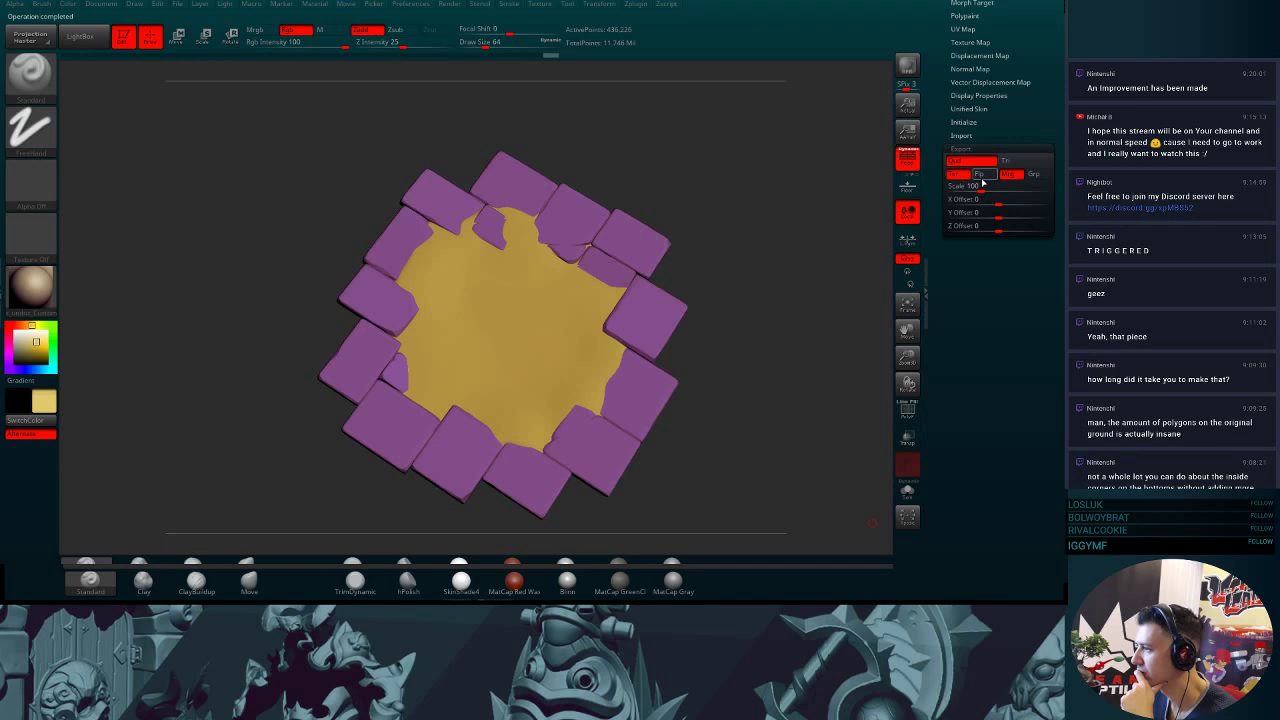
scroll(988, 300, "up", 5)
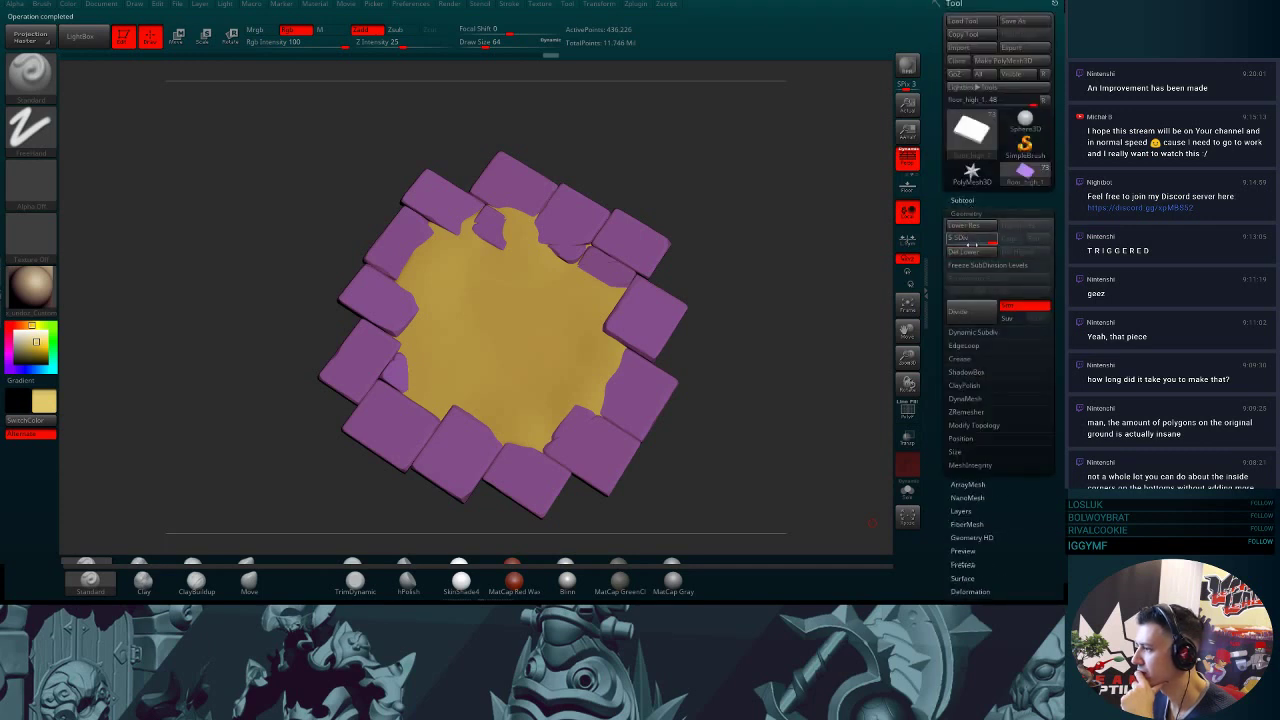
left_click(965, 200)
mouse_move(949, 374)
left_mouse_down()
mouse_move(943, 299)
mouse_move(944, 405)
left_mouse_up()
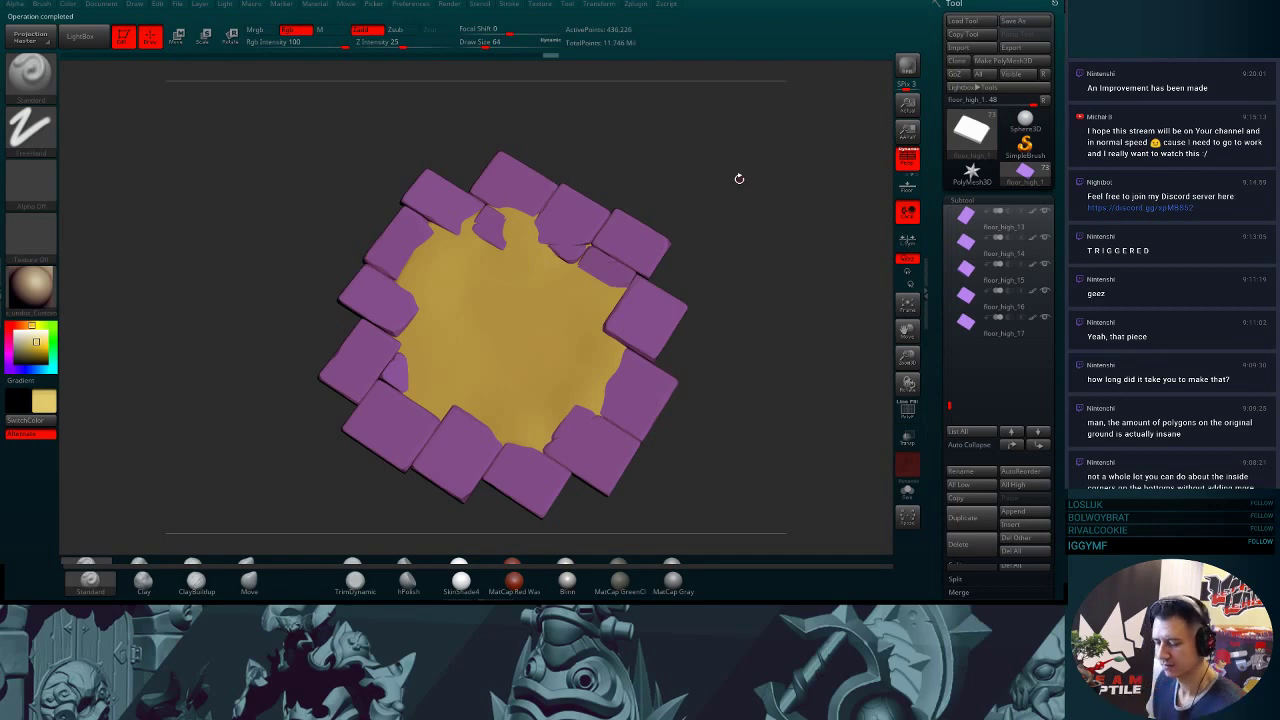
key("alt+Tab")
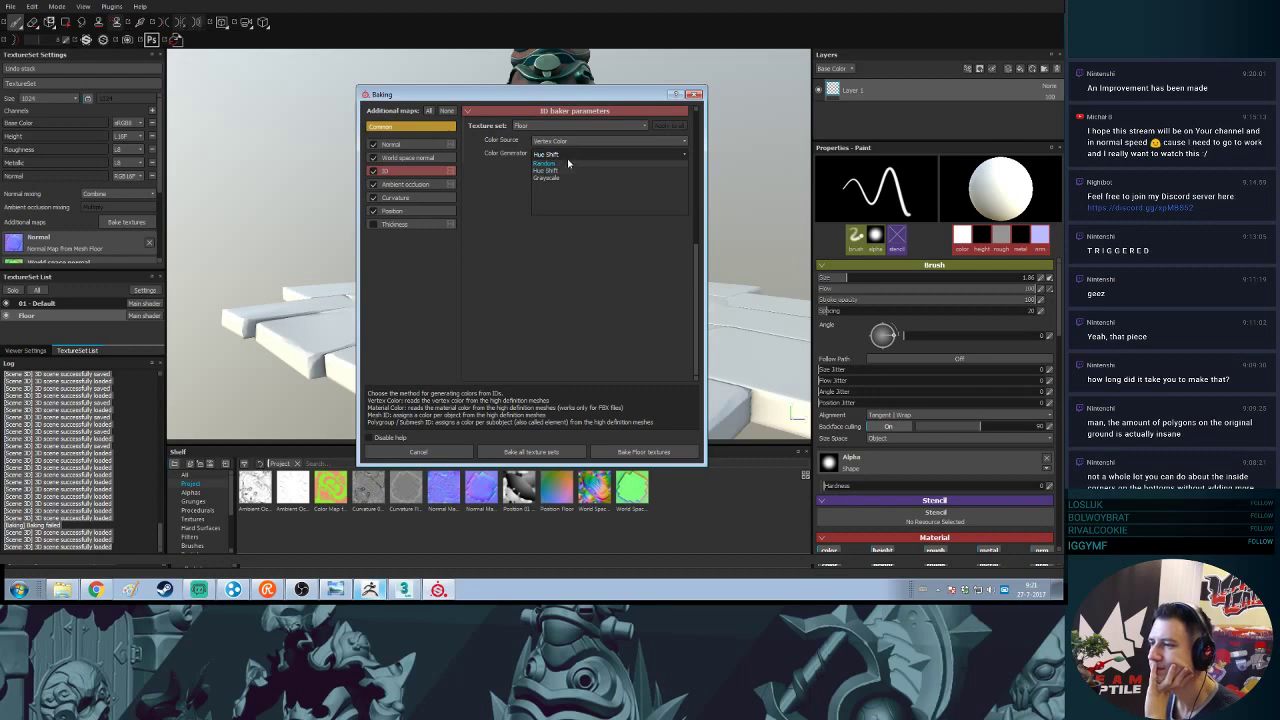
left_click(567, 163)
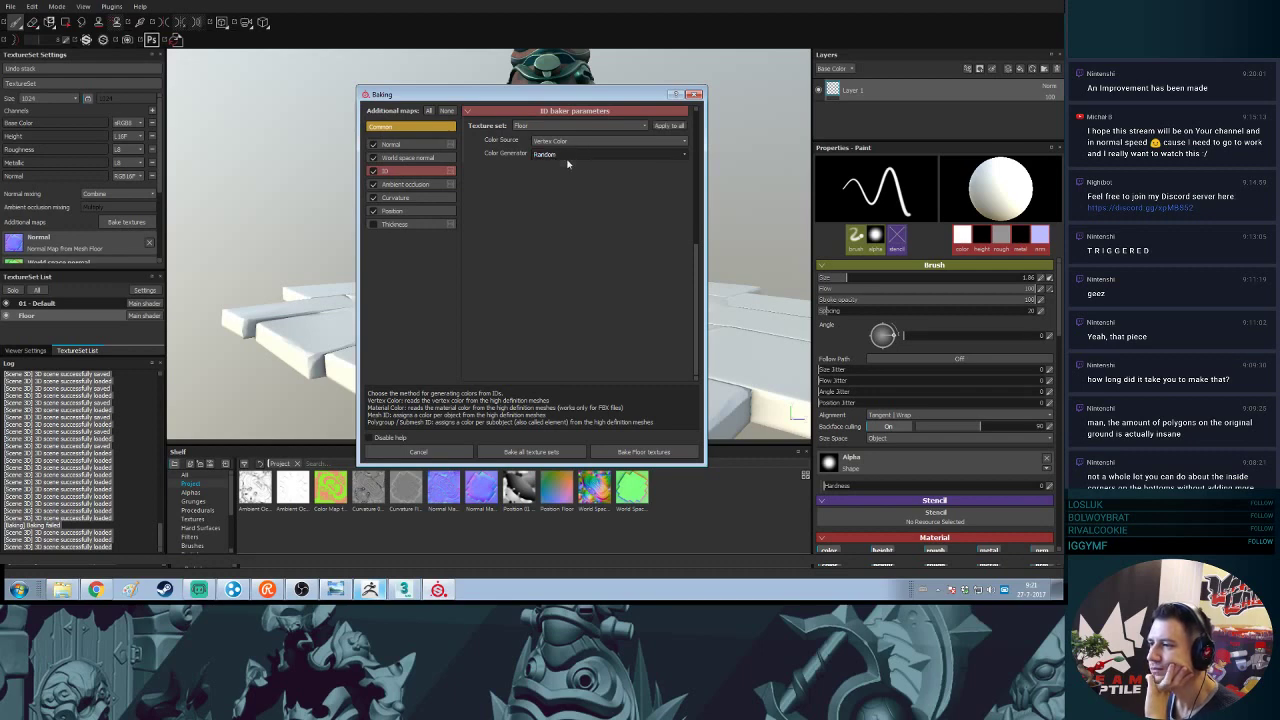
left_click(569, 156)
left_click(555, 173)
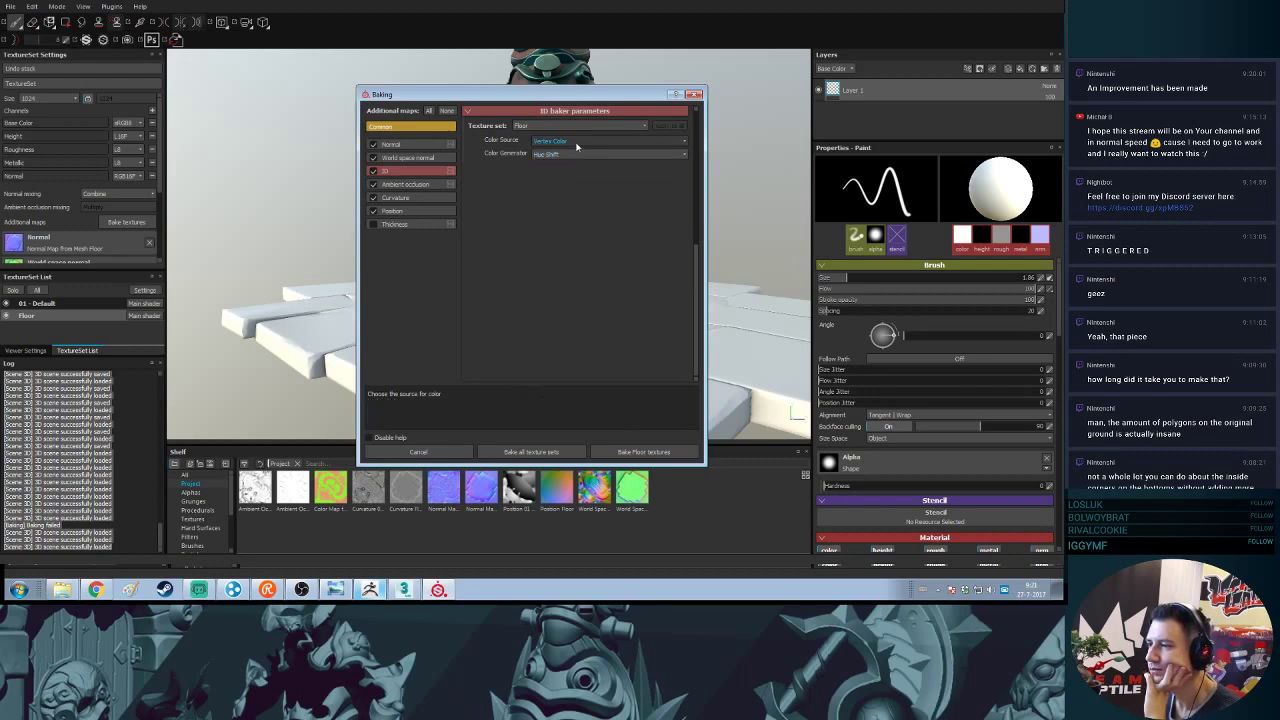
- Set the ID map's color source to Polygroup/Submesh ID and leave only the ID map enabled for baking
left_click(577, 145)
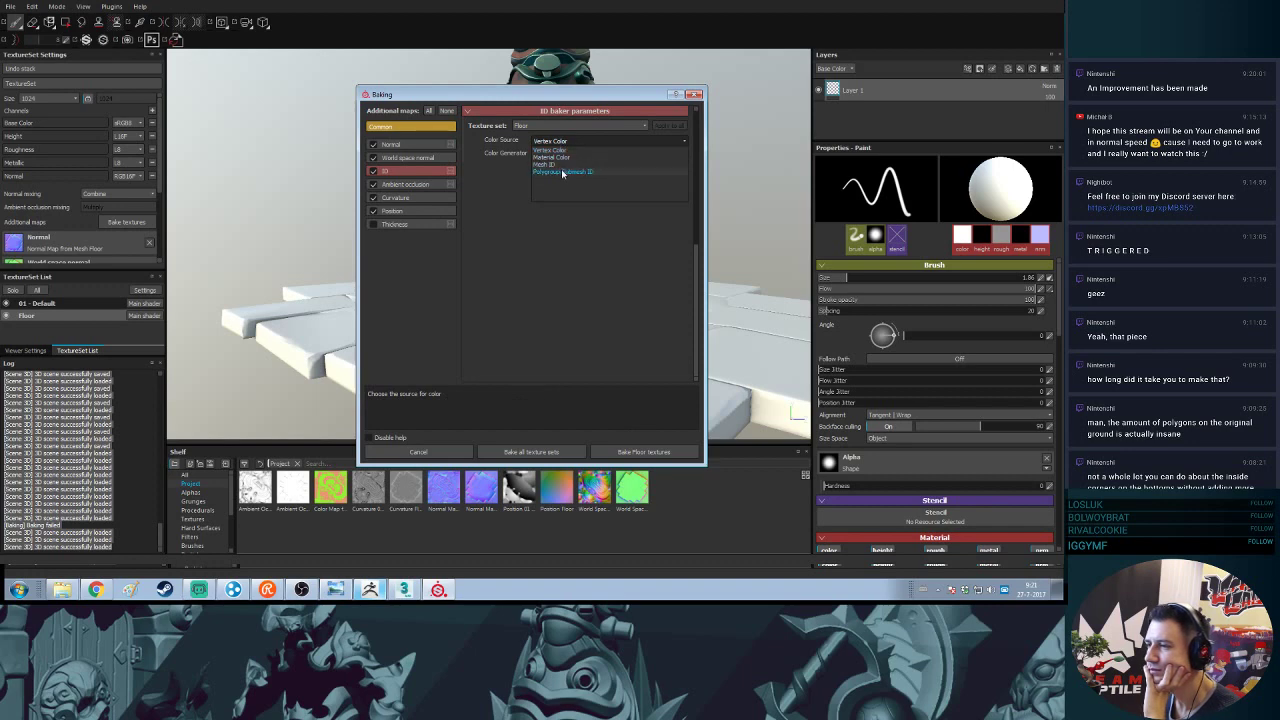
left_click(562, 172)
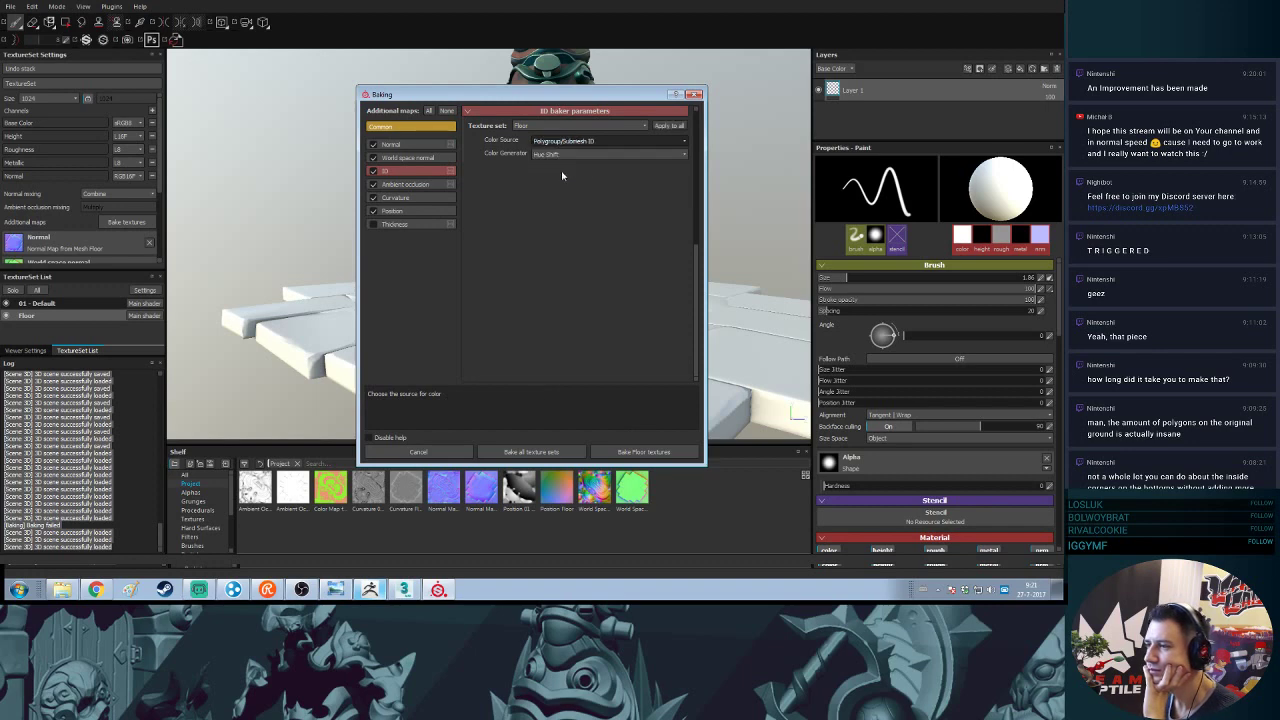
left_click(373, 184)
left_click(373, 197)
left_click(373, 211)
left_click(373, 158)
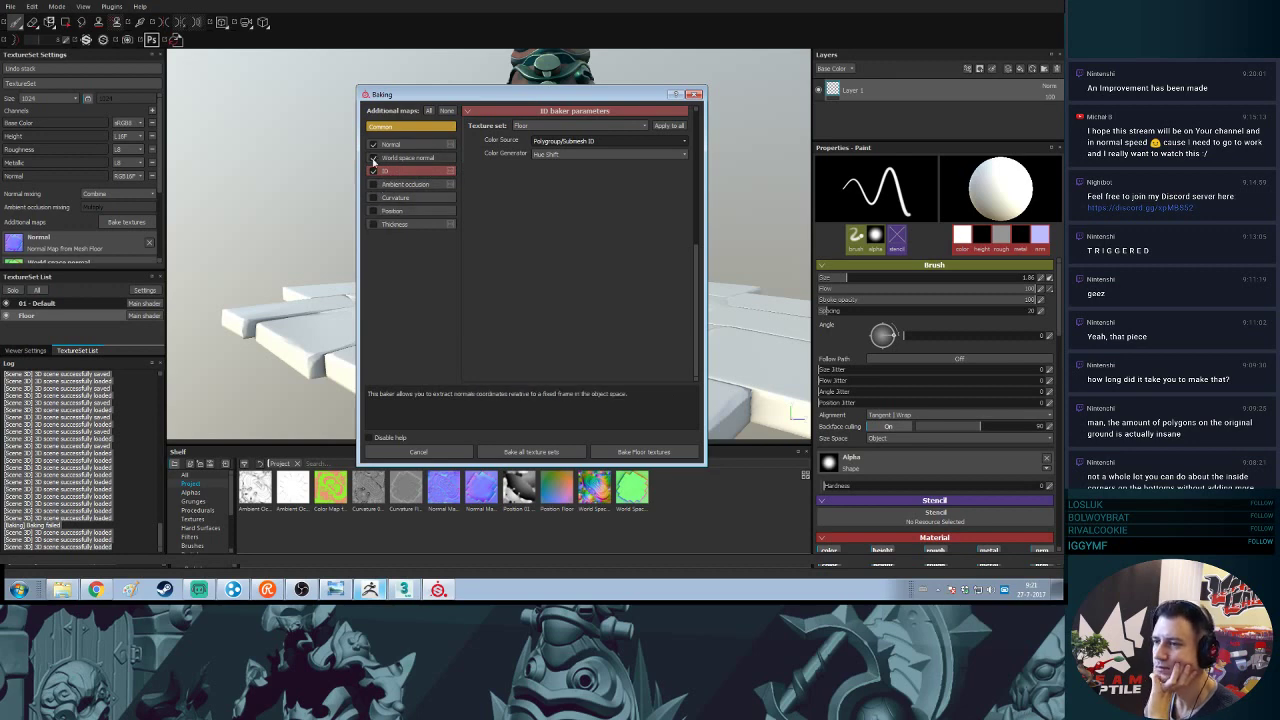
left_click(373, 144)
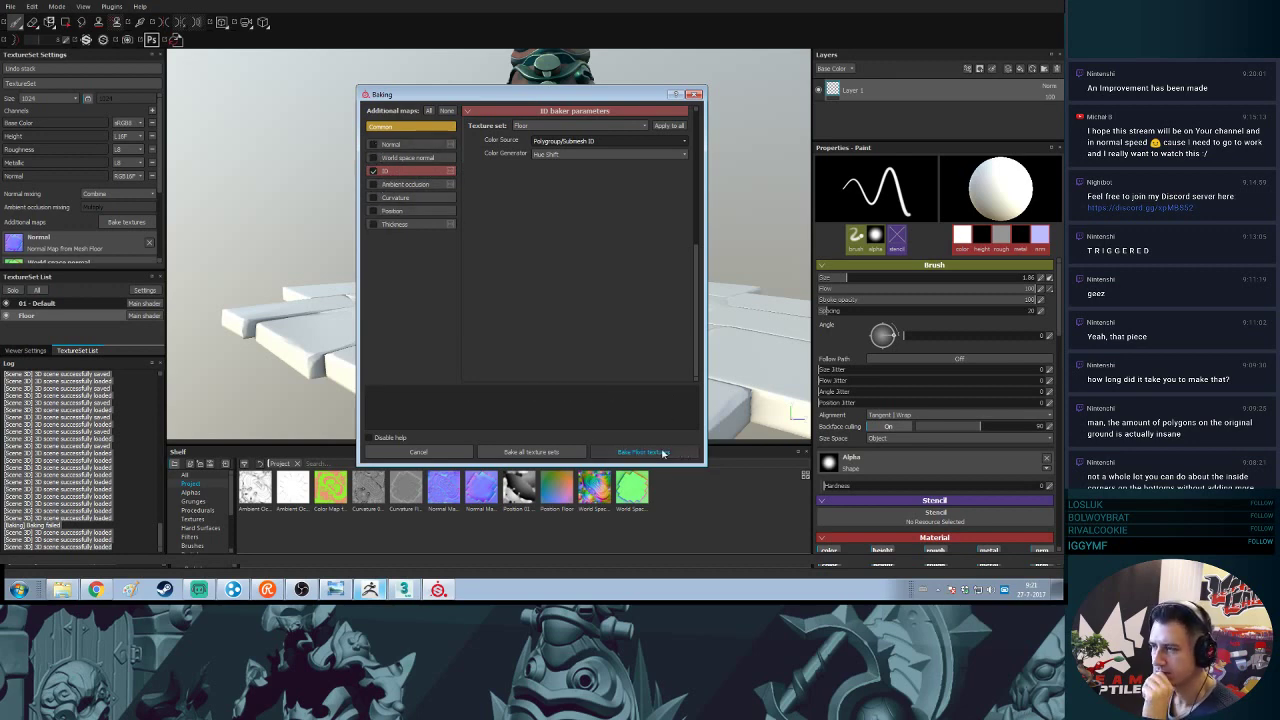
- Bake the Floor's ID map from Polygroup/Submesh ID and inspect the resulting color map and the floor slabs
left_click(662, 452)
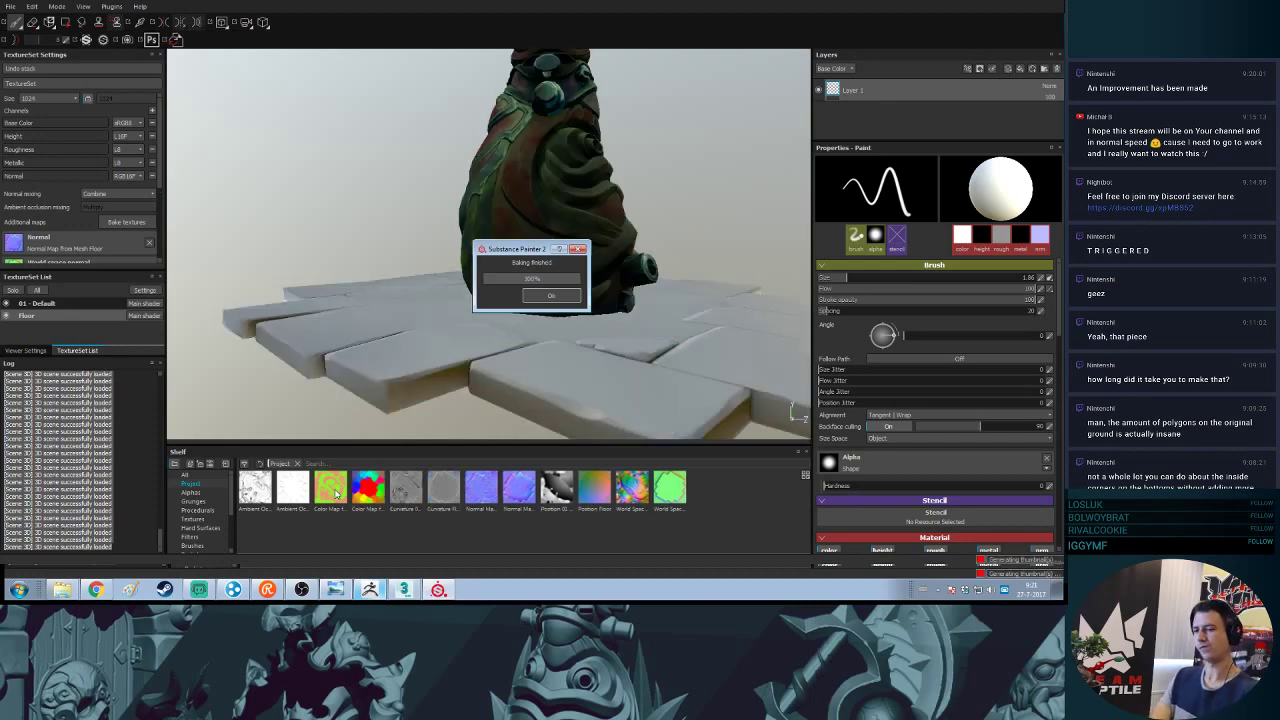
key("Return")
mouse_move(335, 493)
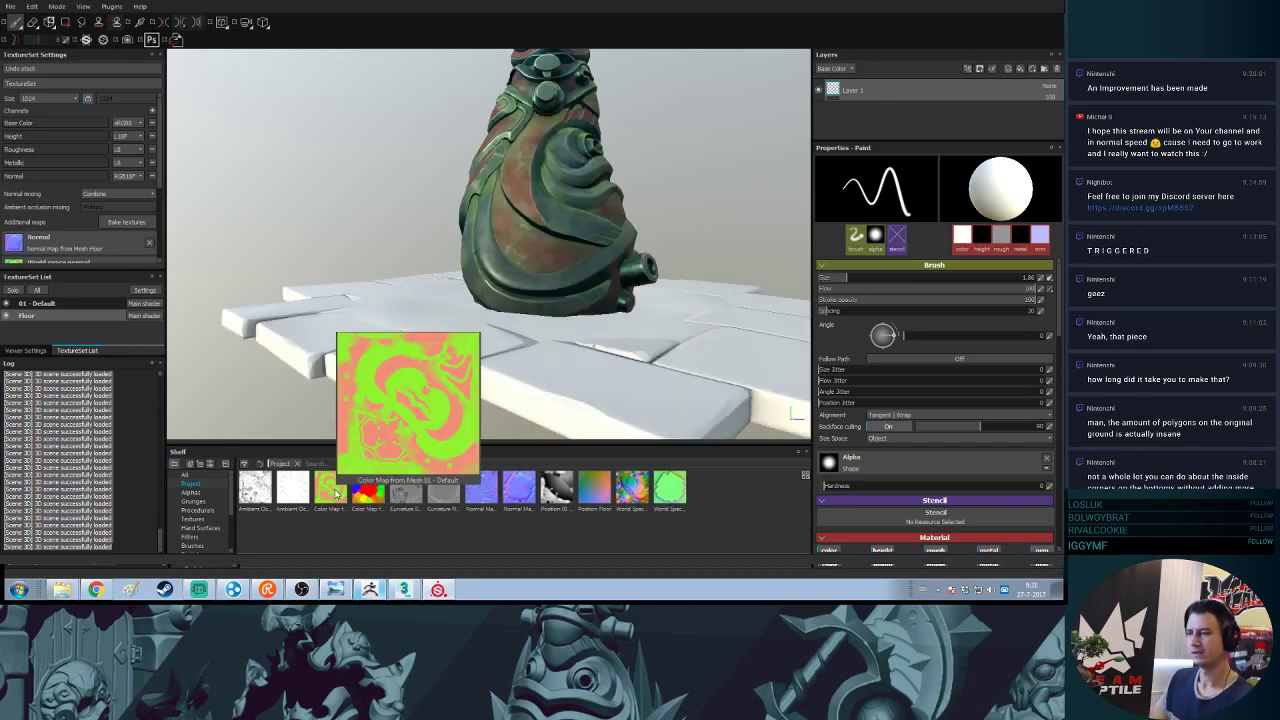
mouse_move(374, 502)
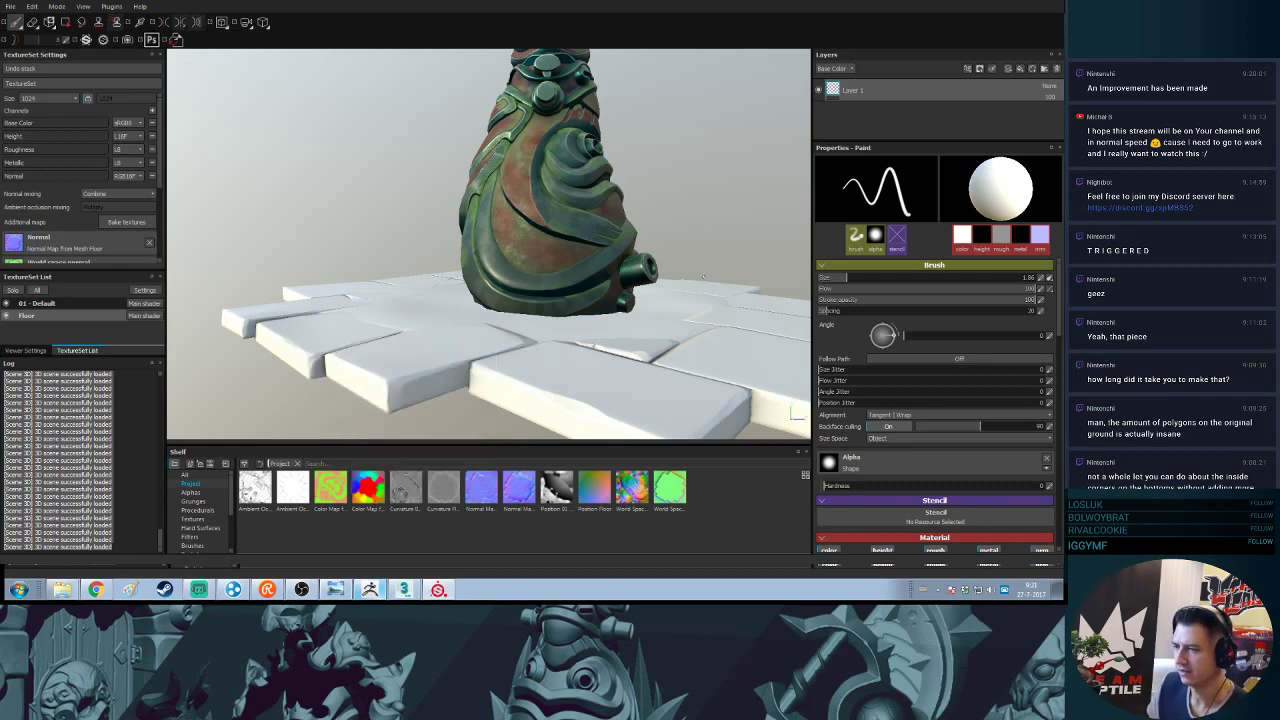
scroll(665, 297, "down", 3)
left_click_drag(665, 297, 614, 301, "alt")
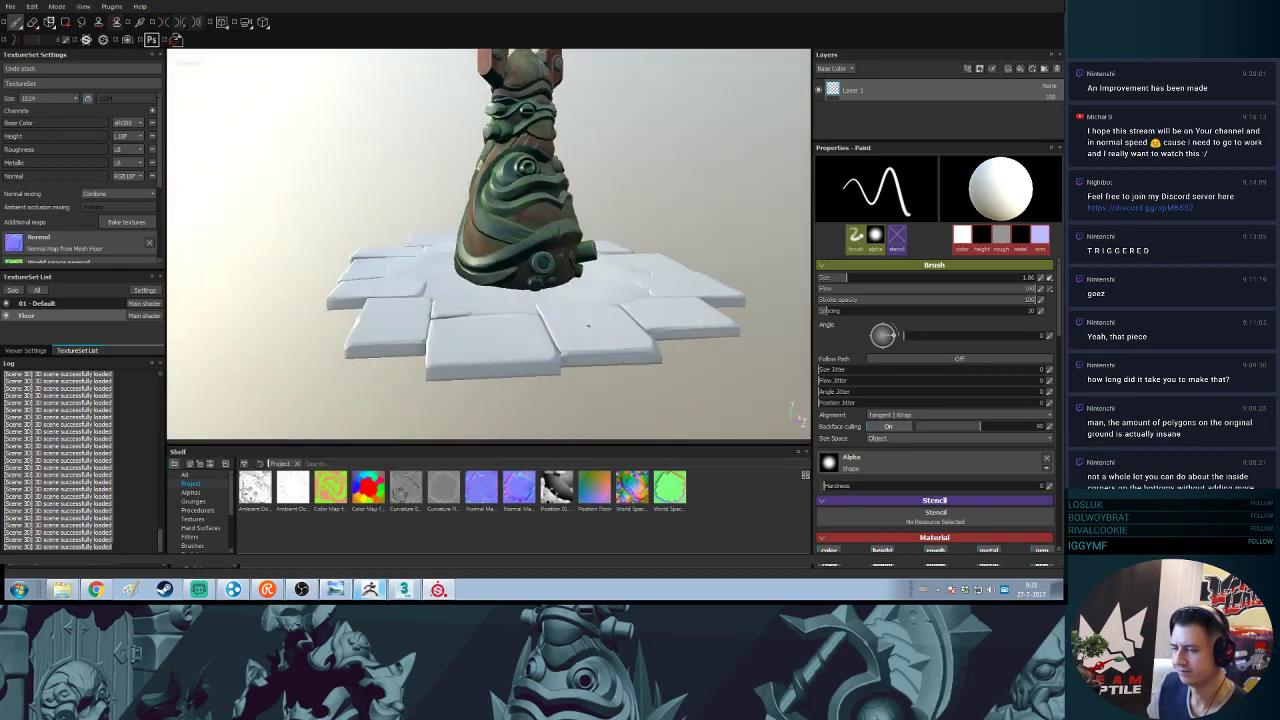
mouse_move(371, 497)
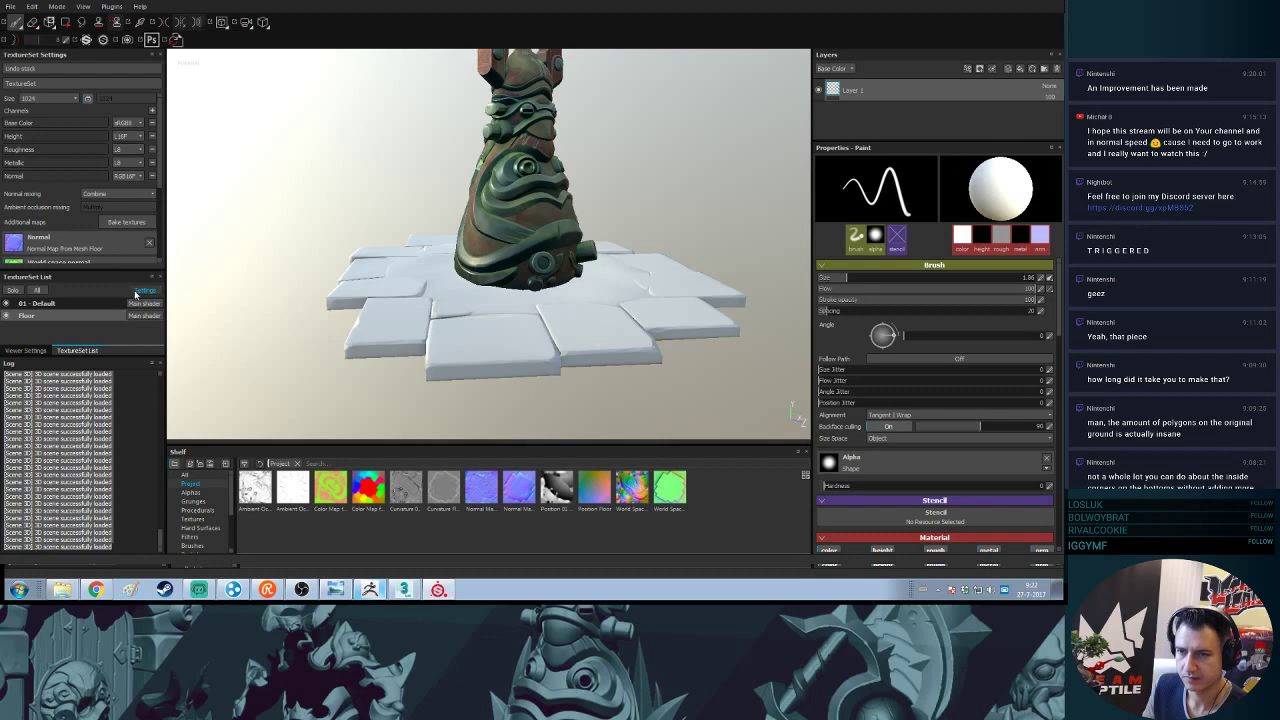
- Change the ID map's color source to Material Color and bake the Floor textures again
left_click(127, 221)
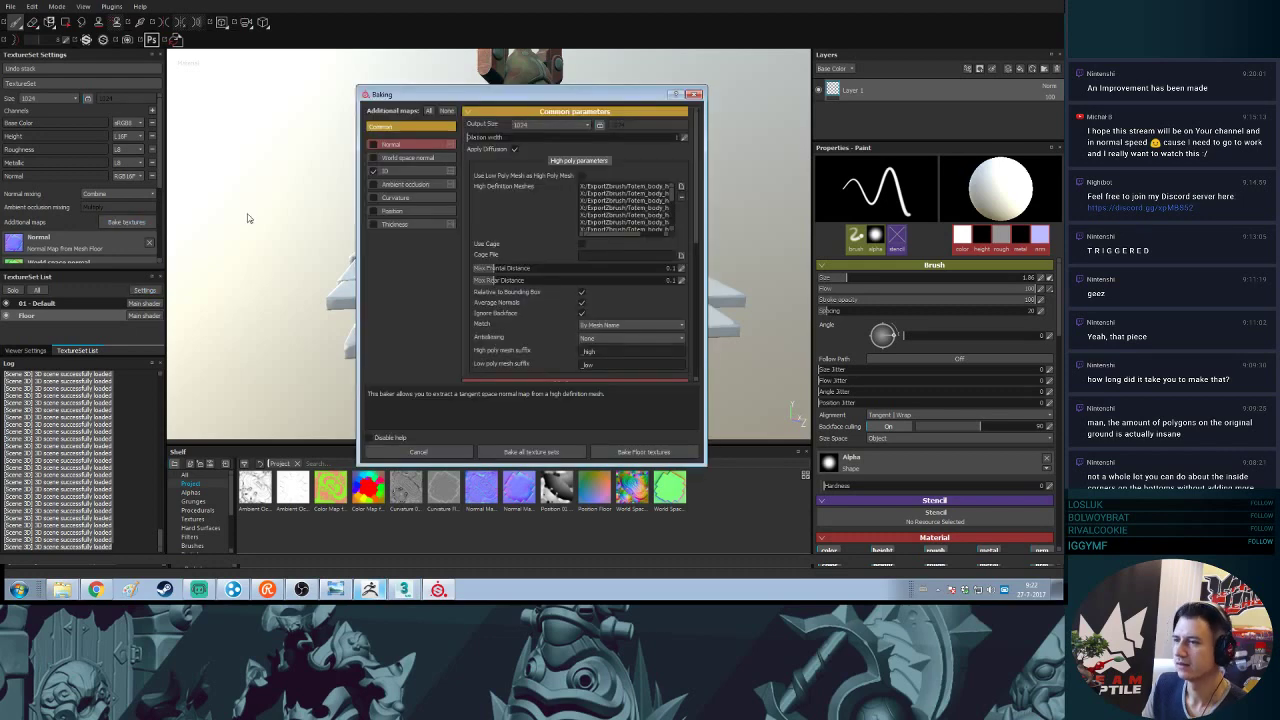
left_click(405, 172)
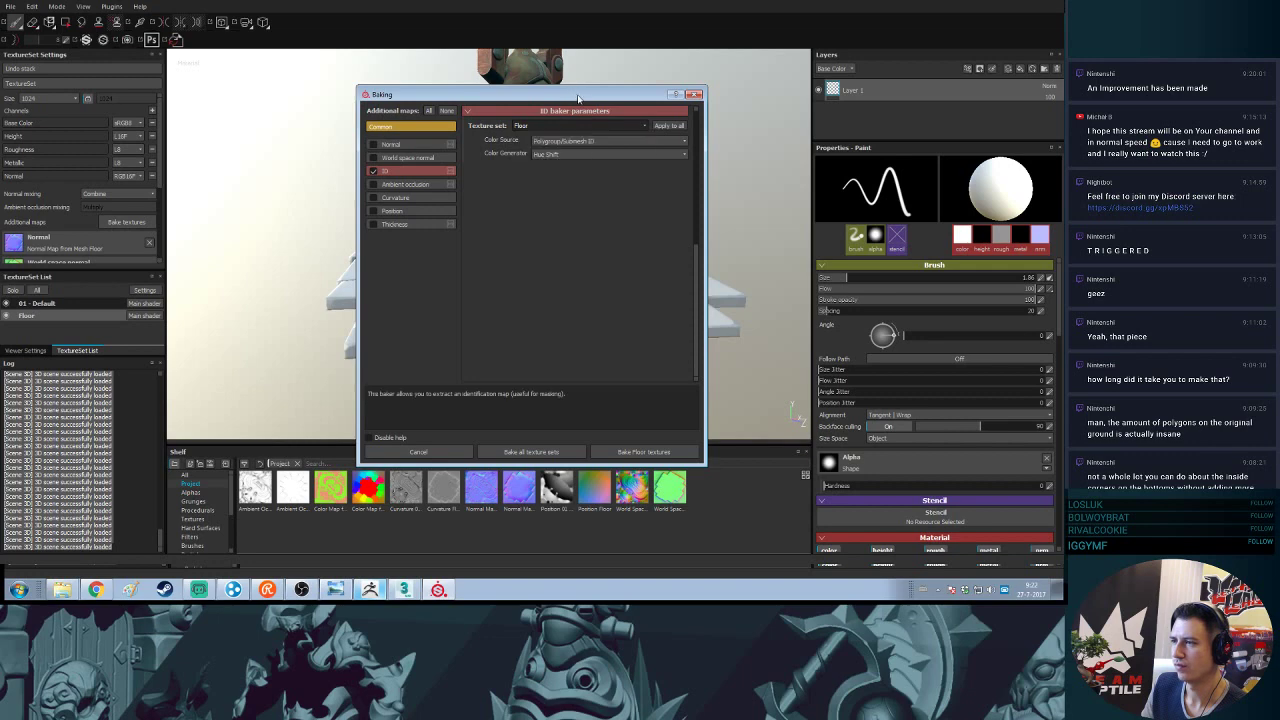
left_click(565, 141)
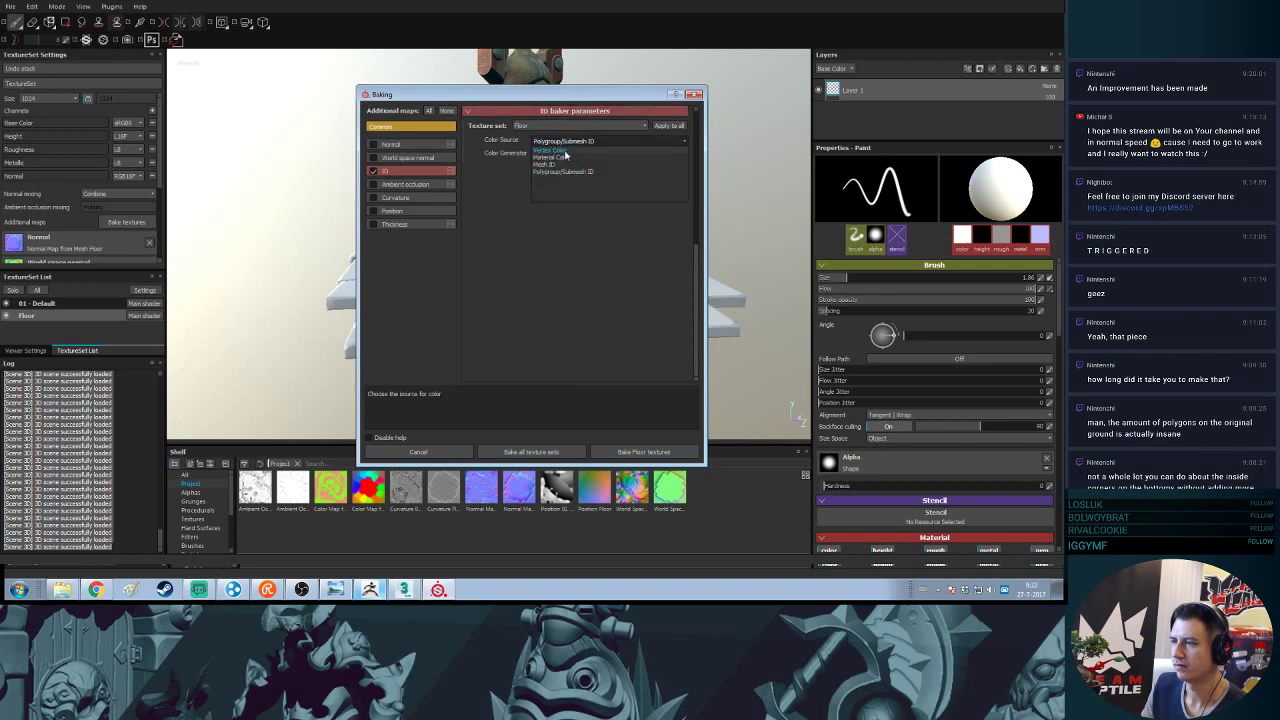
left_click(560, 157)
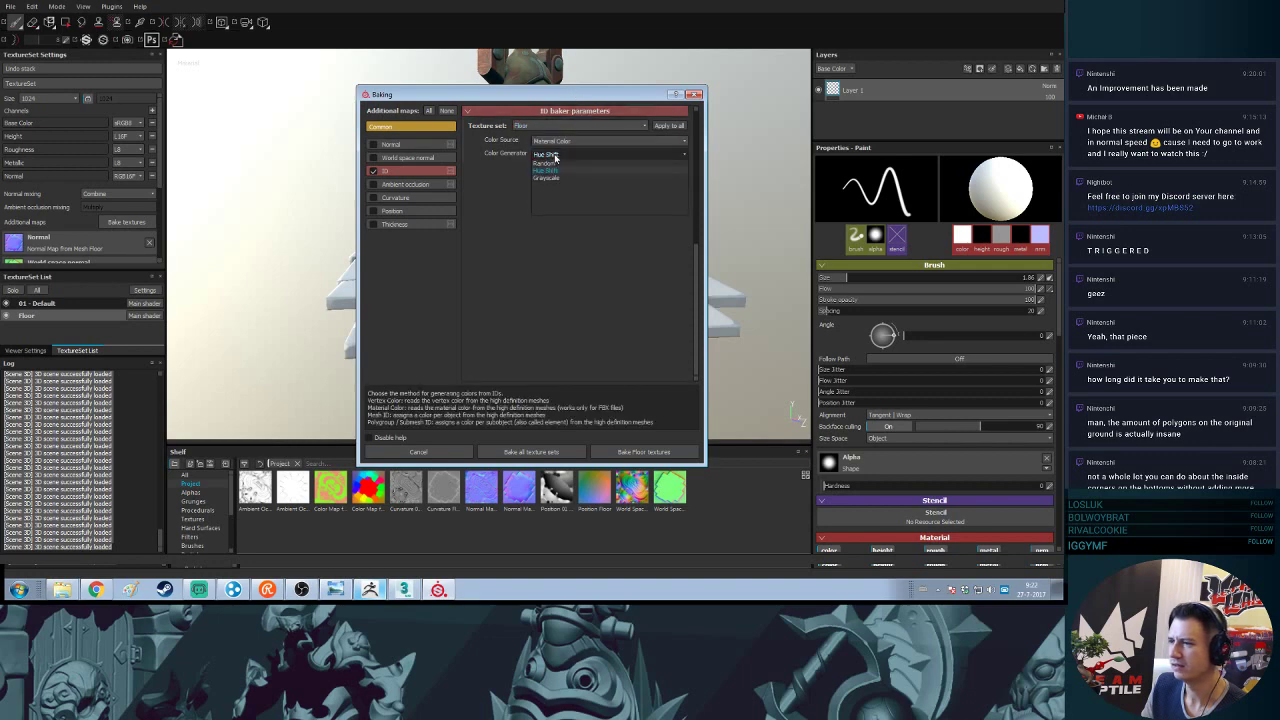
left_click(645, 451)
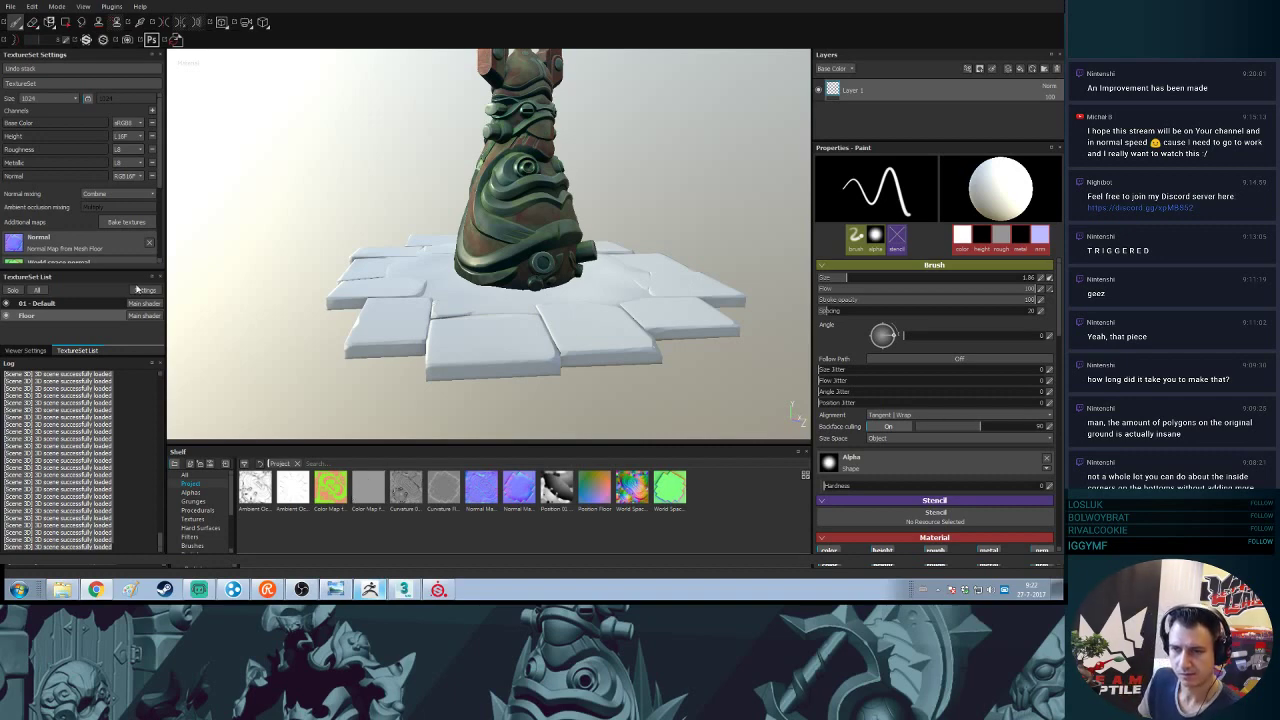
- Rebake the Floor's ID map with Vertex Color as the color source and Hue Shift as the color generator
left_click(137, 223)
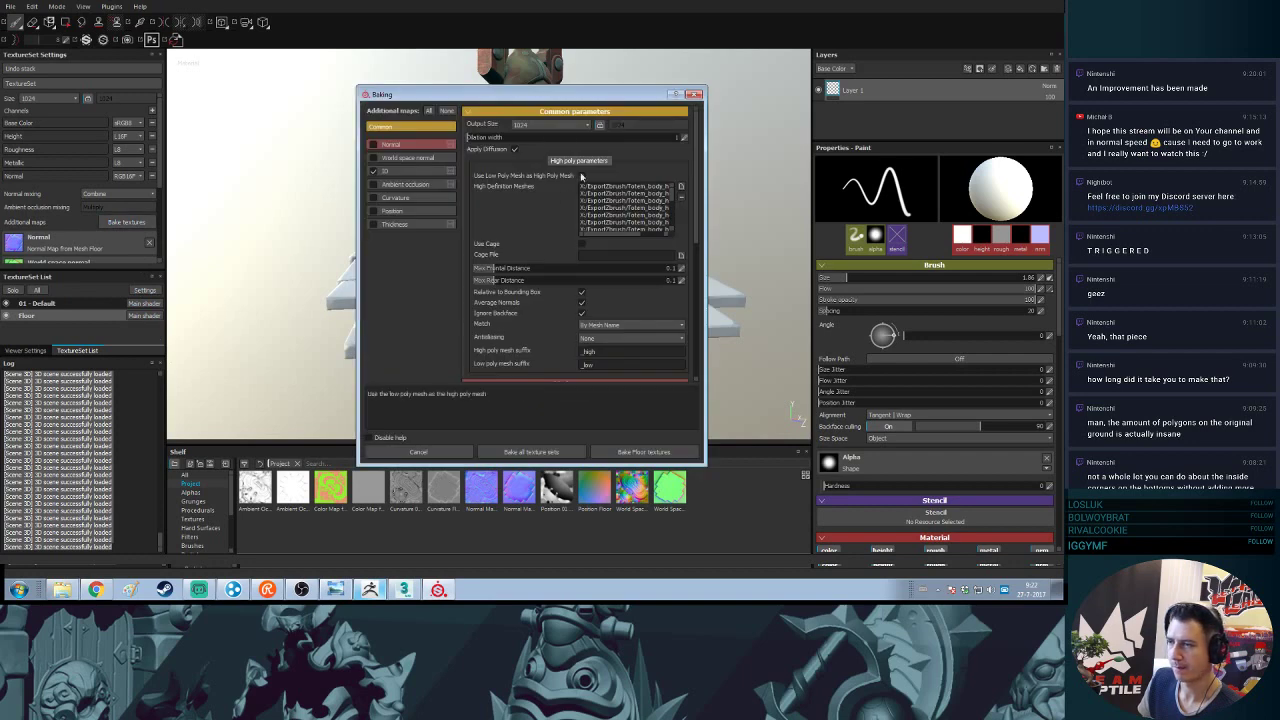
left_click(414, 174)
left_click(551, 141)
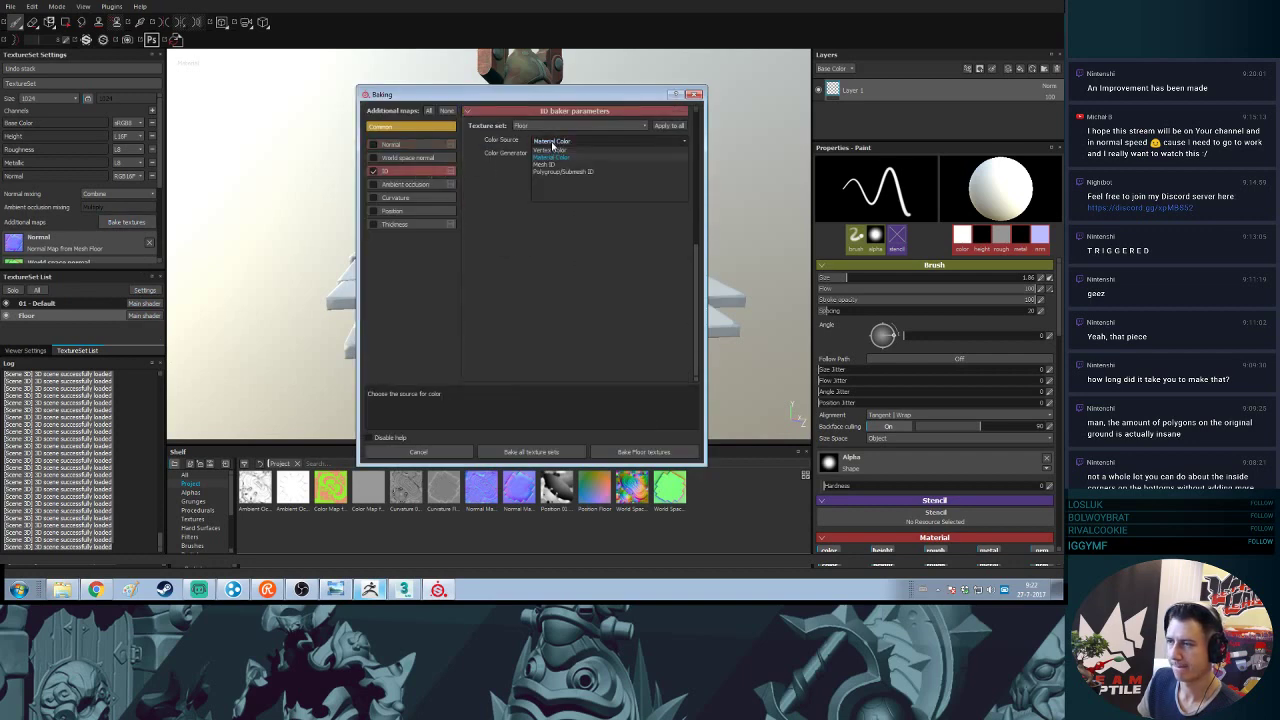
left_click(549, 153)
left_click(549, 154)
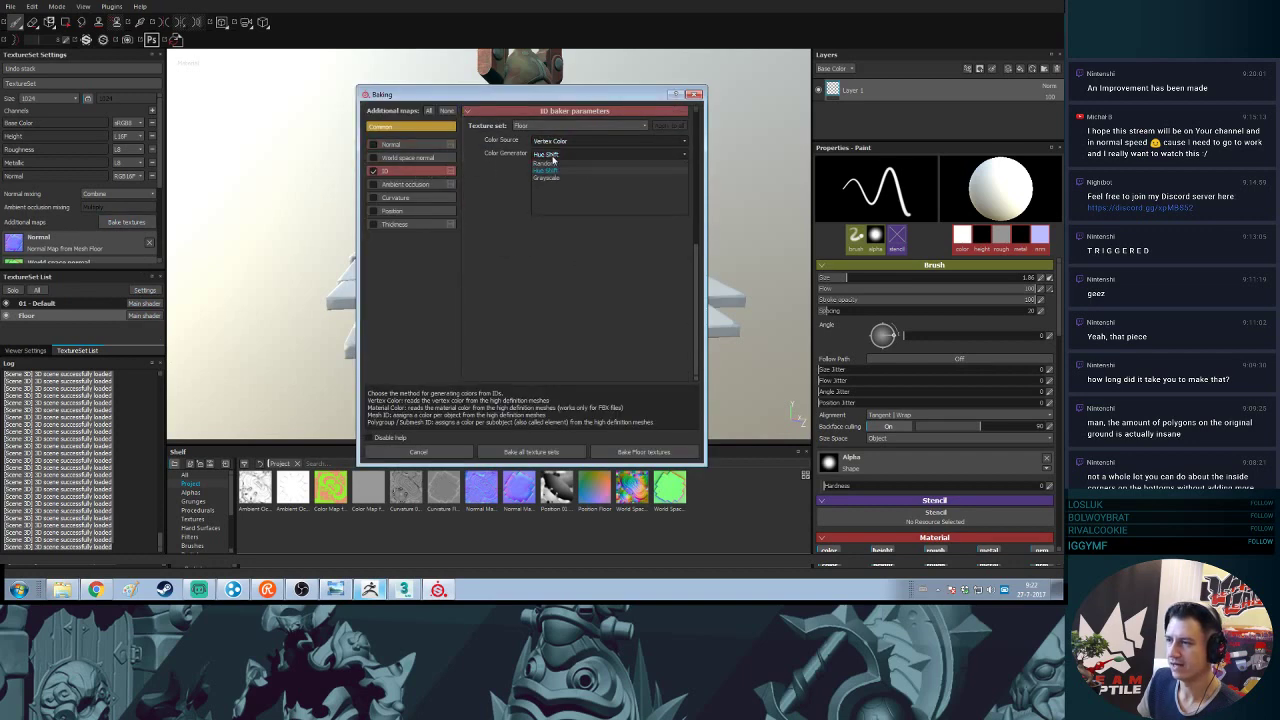
left_click(548, 167)
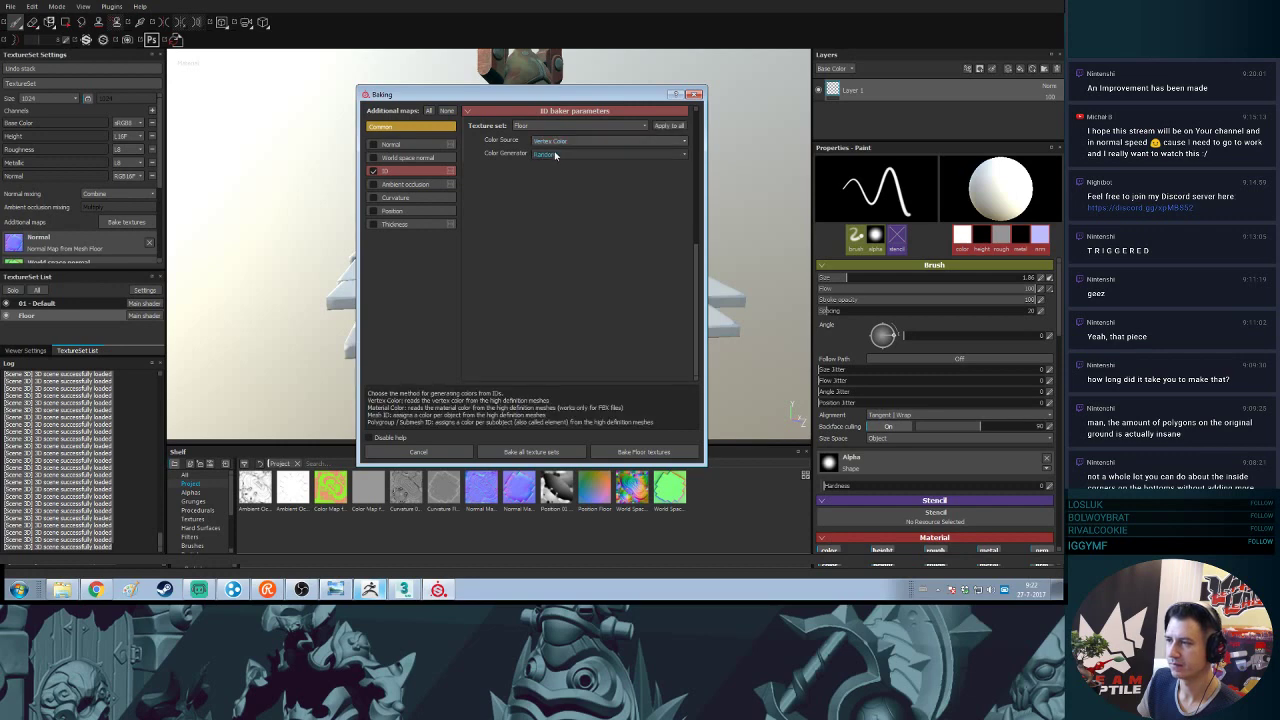
left_click(549, 154)
left_click(553, 171)
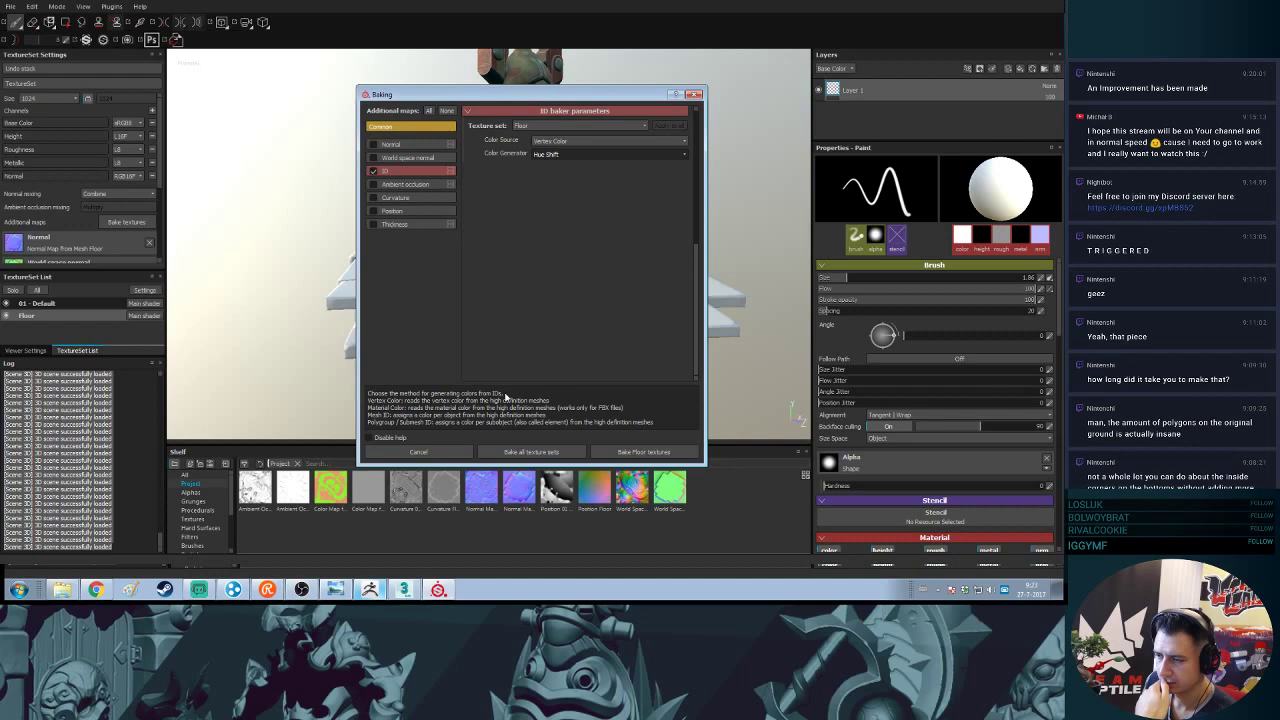
left_click(645, 452)
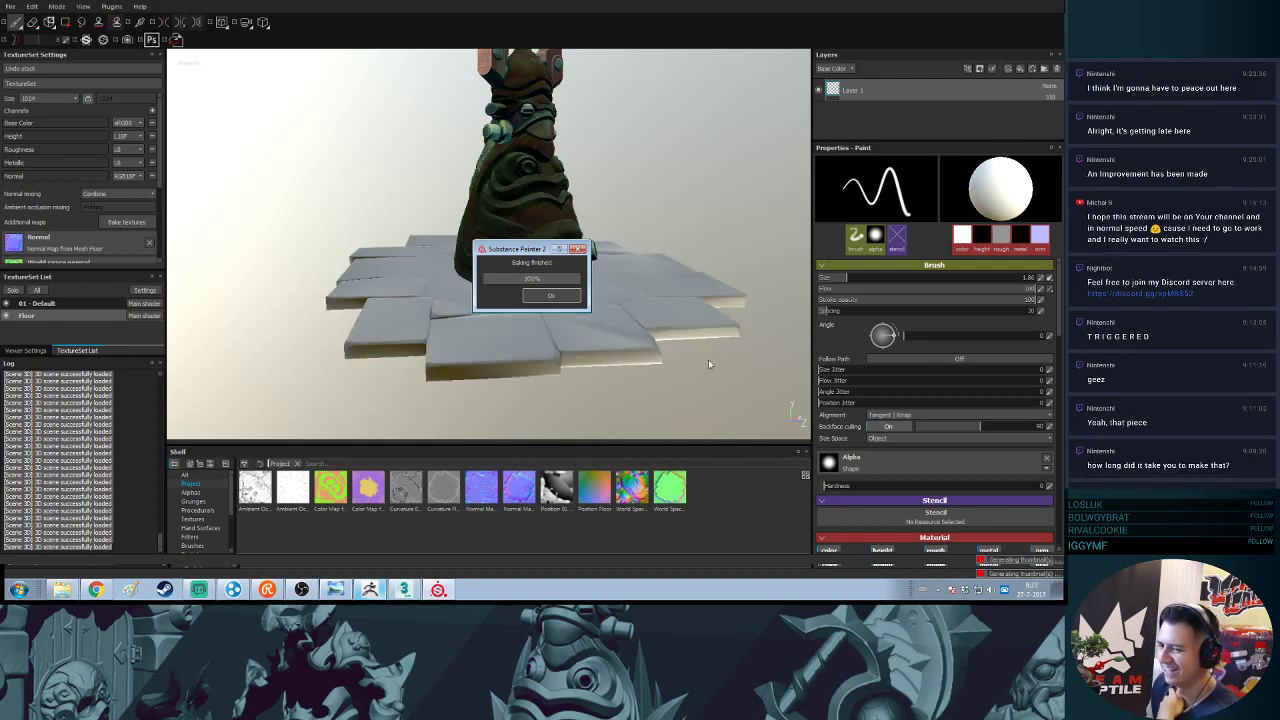
left_click(550, 295)
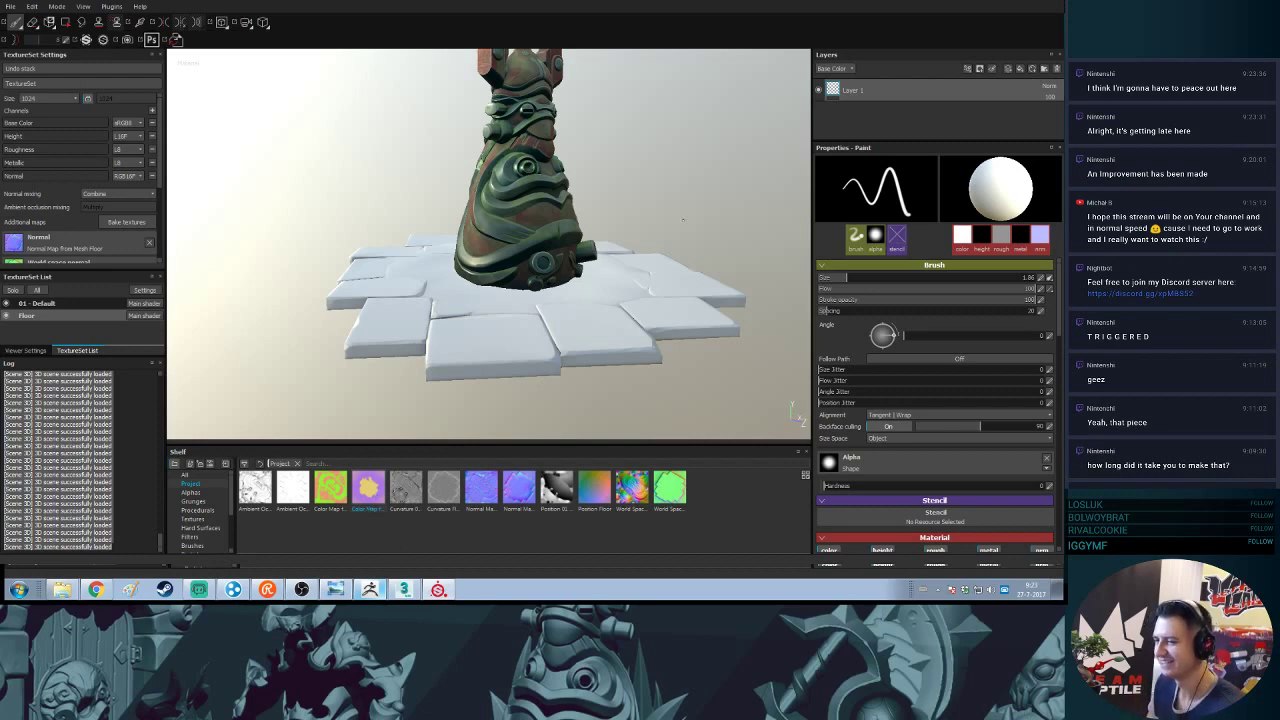
left_click_drag(655, 207, 625, 258, "alt")
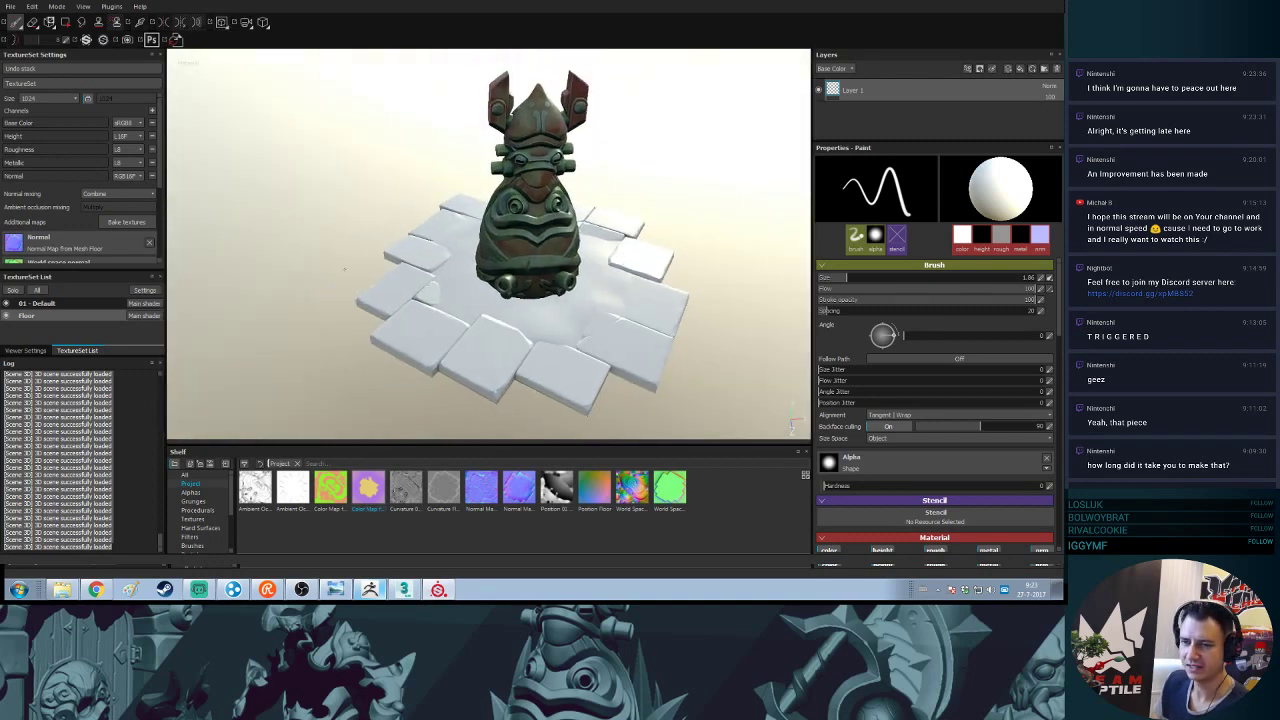
- Enable the Normal, World space normal, ID, Ambient occlusion, Curvature and Position maps for the Floor bake, leaving Thickness off
left_click(126, 221)
left_click(374, 171)
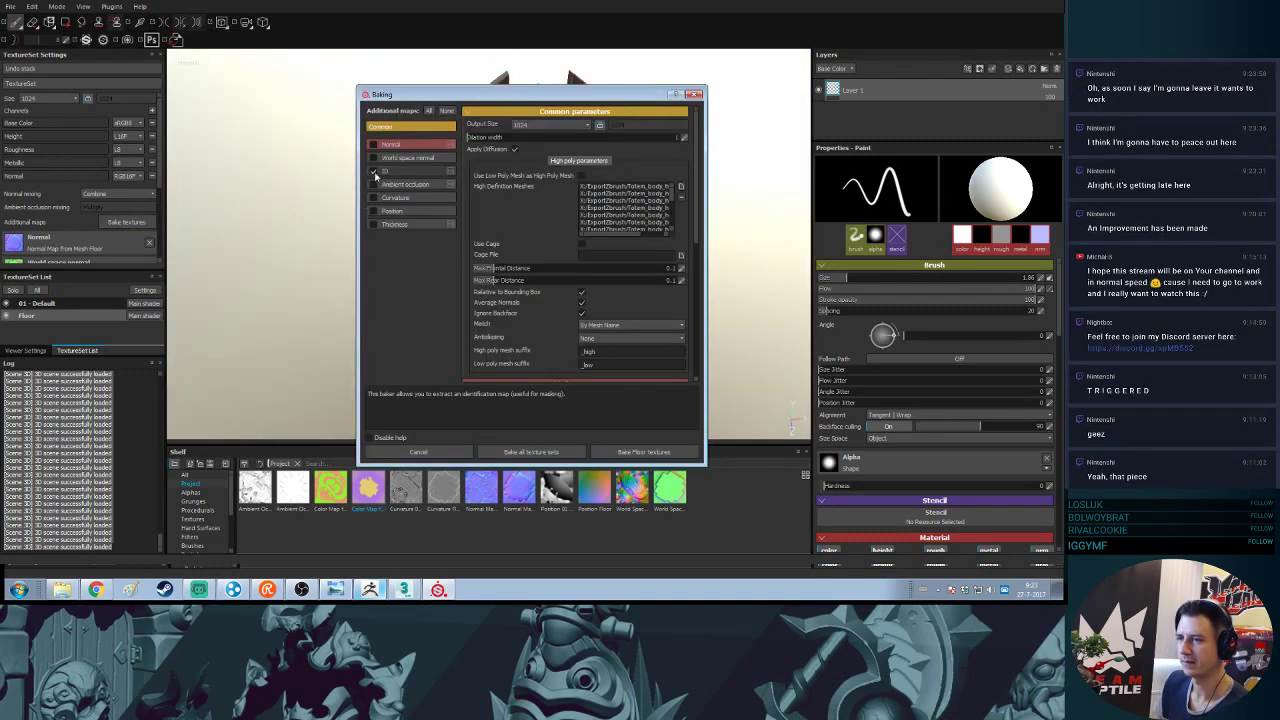
left_click(375, 173)
left_click(373, 146)
left_click(374, 159)
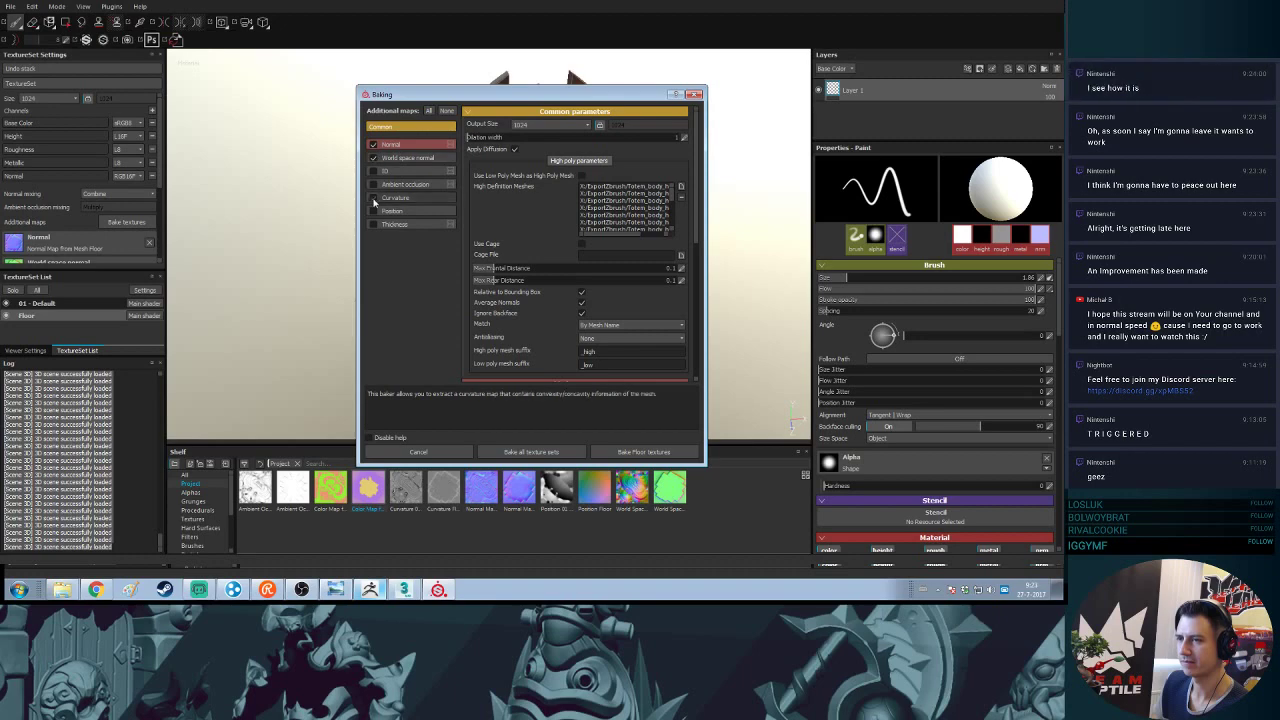
left_click(373, 171)
left_click(373, 184)
left_click(373, 197)
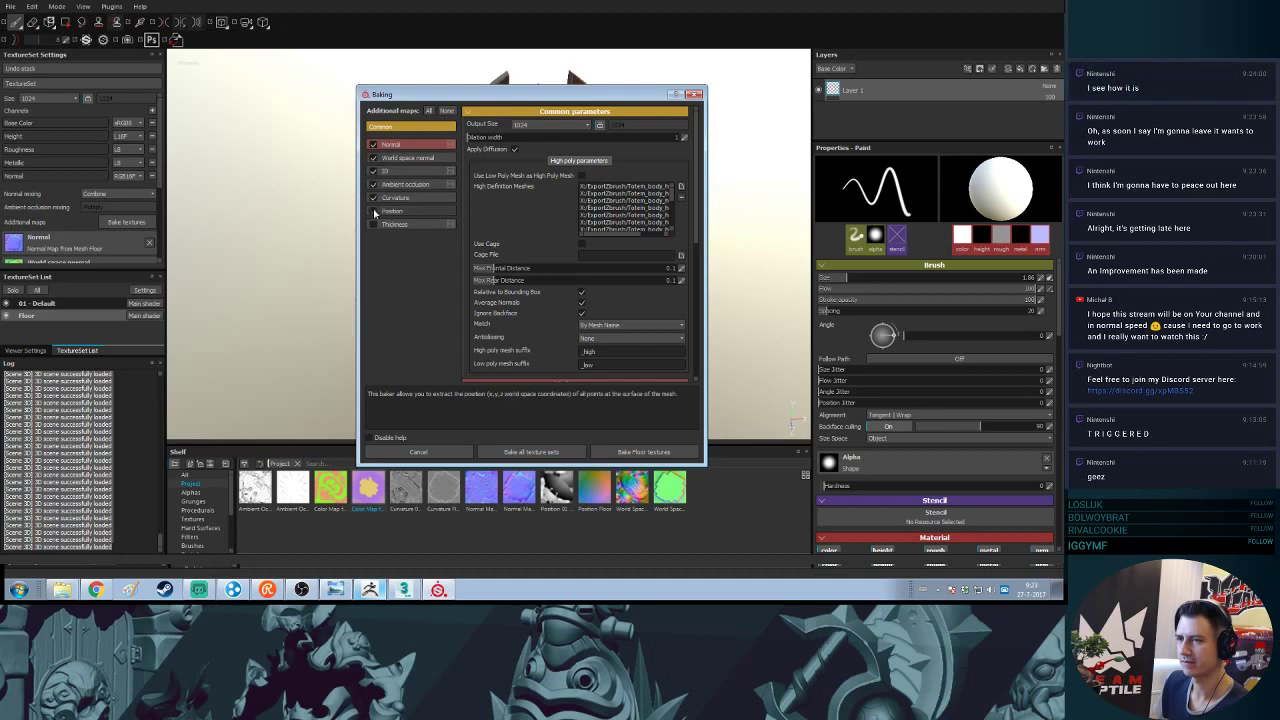
left_click(373, 211)
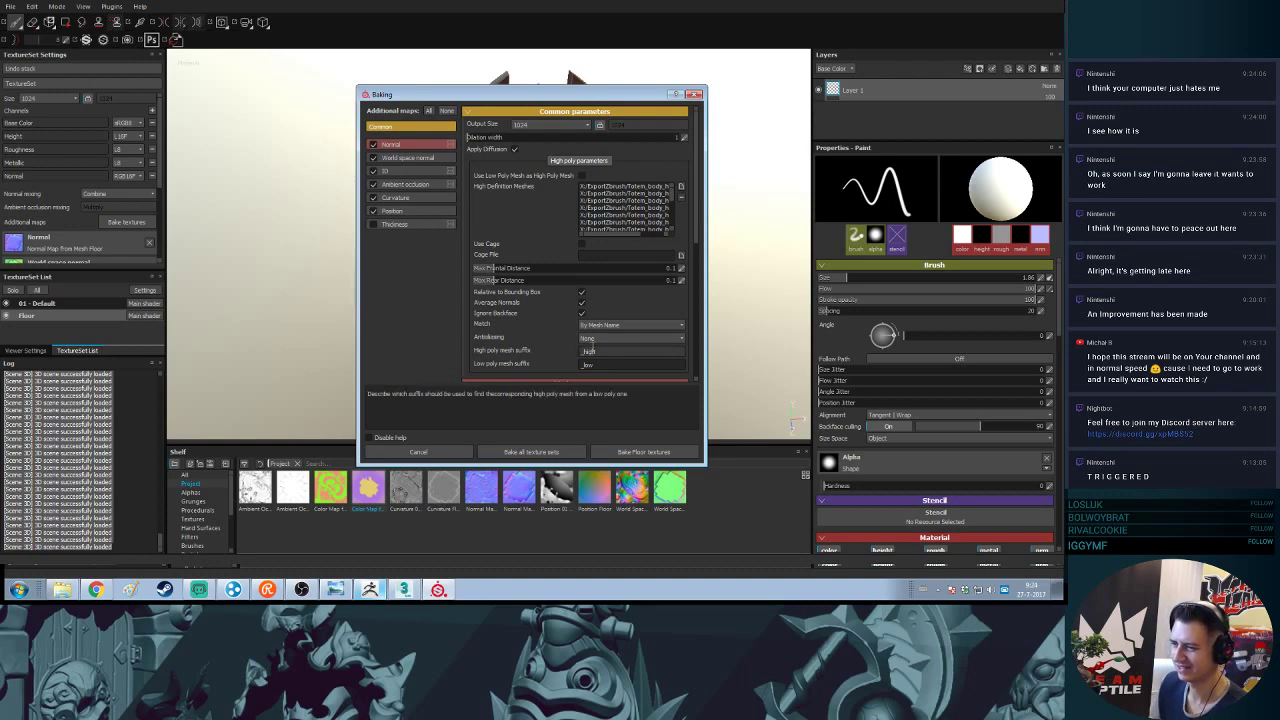
- Set the bake's antialiasing to Subsampling 4x4 and bake the Floor textures
left_click(601, 337)
left_click(603, 362)
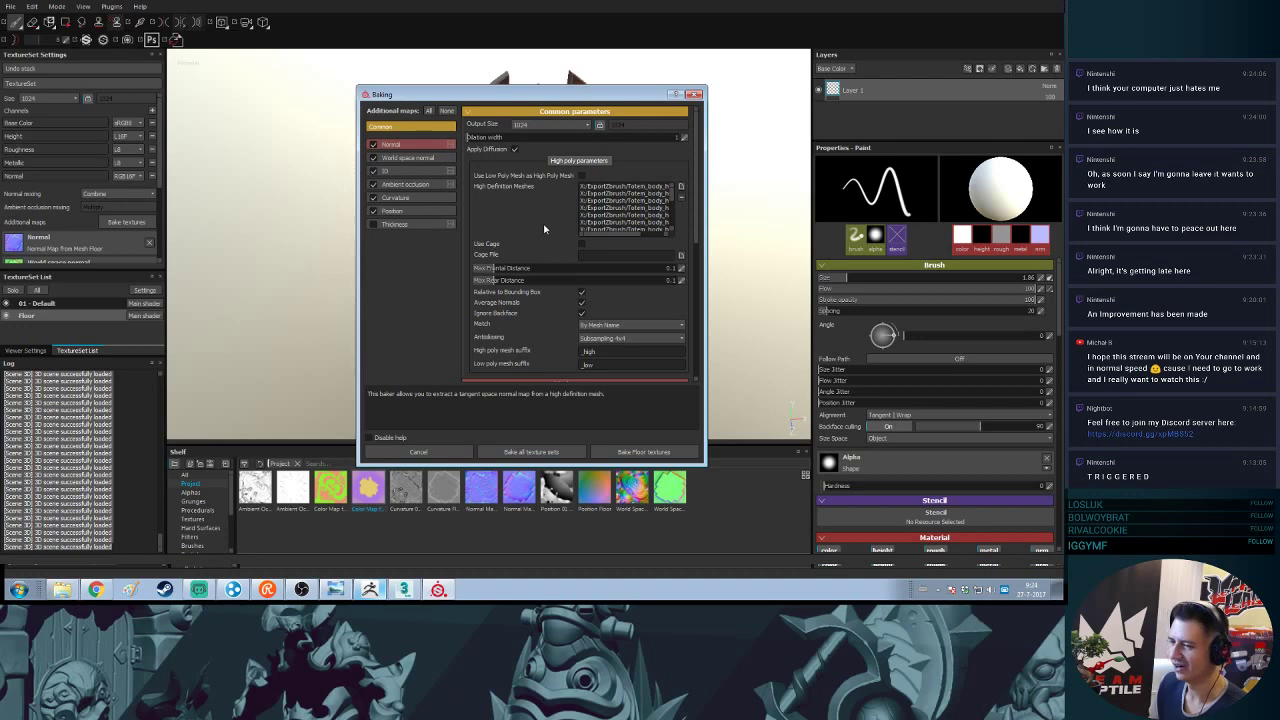
left_click_drag(548, 96, 514, 82)
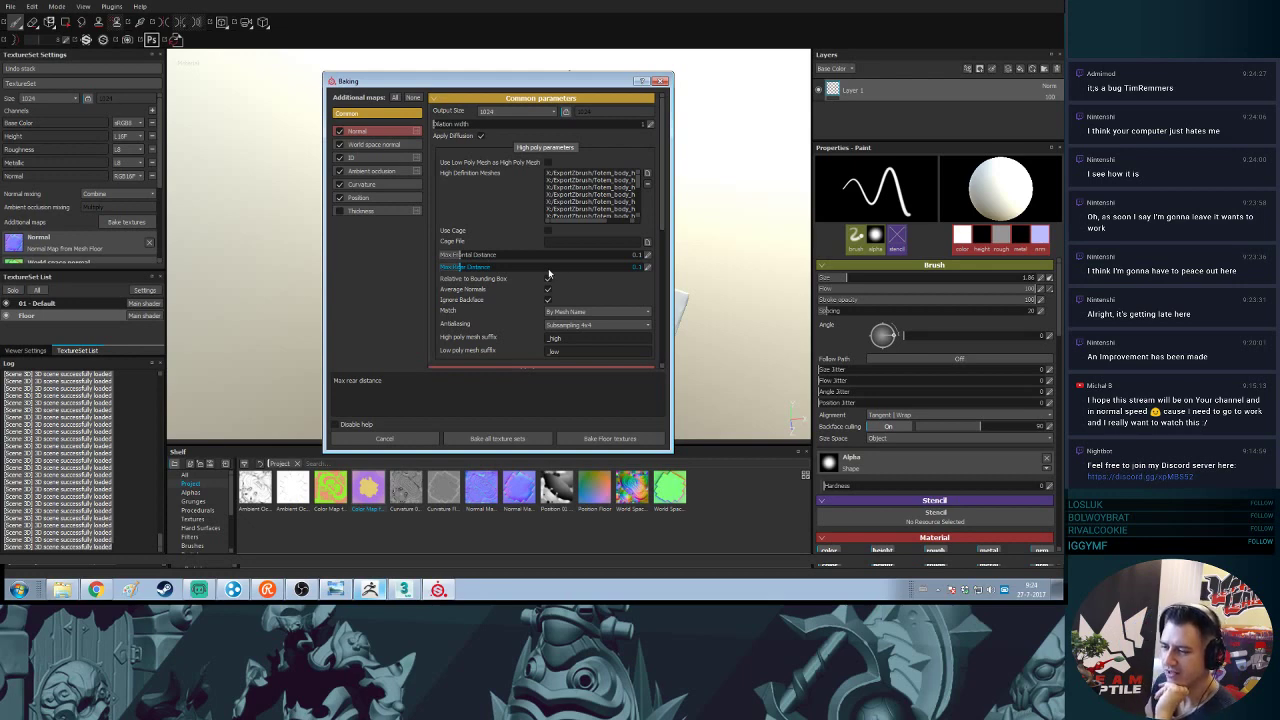
left_click(604, 440)
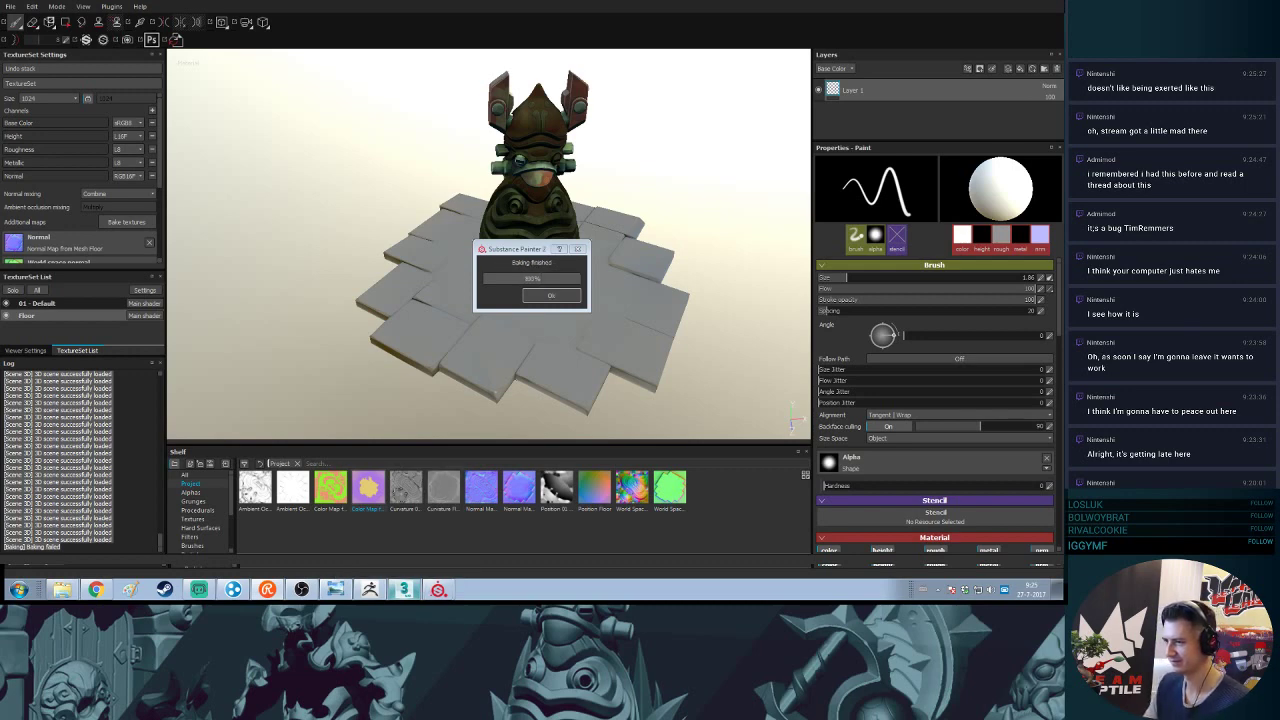
key("Return")
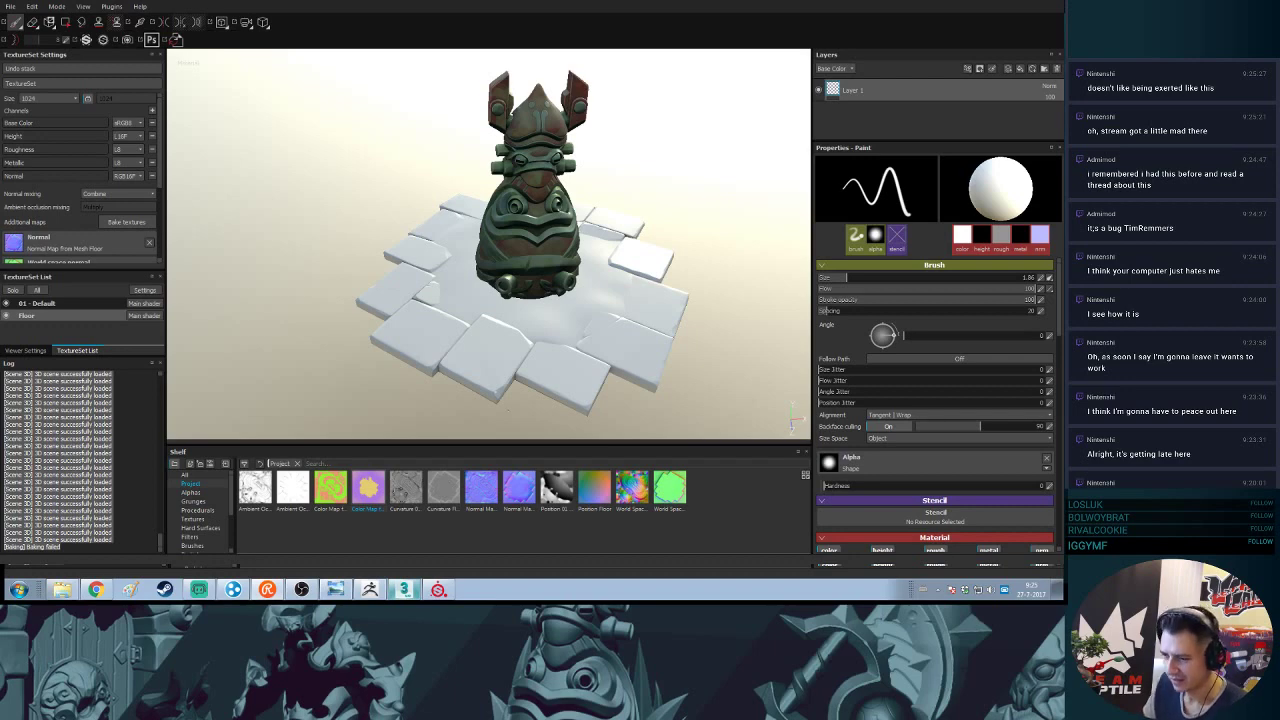
- Examine the baked floor slabs around the totem from several angles, distances and lighting directions
mouse_move(613, 302)
left_mouse_down("alt")
mouse_move(609, 289)
mouse_move(609, 326)
left_mouse_up("alt")
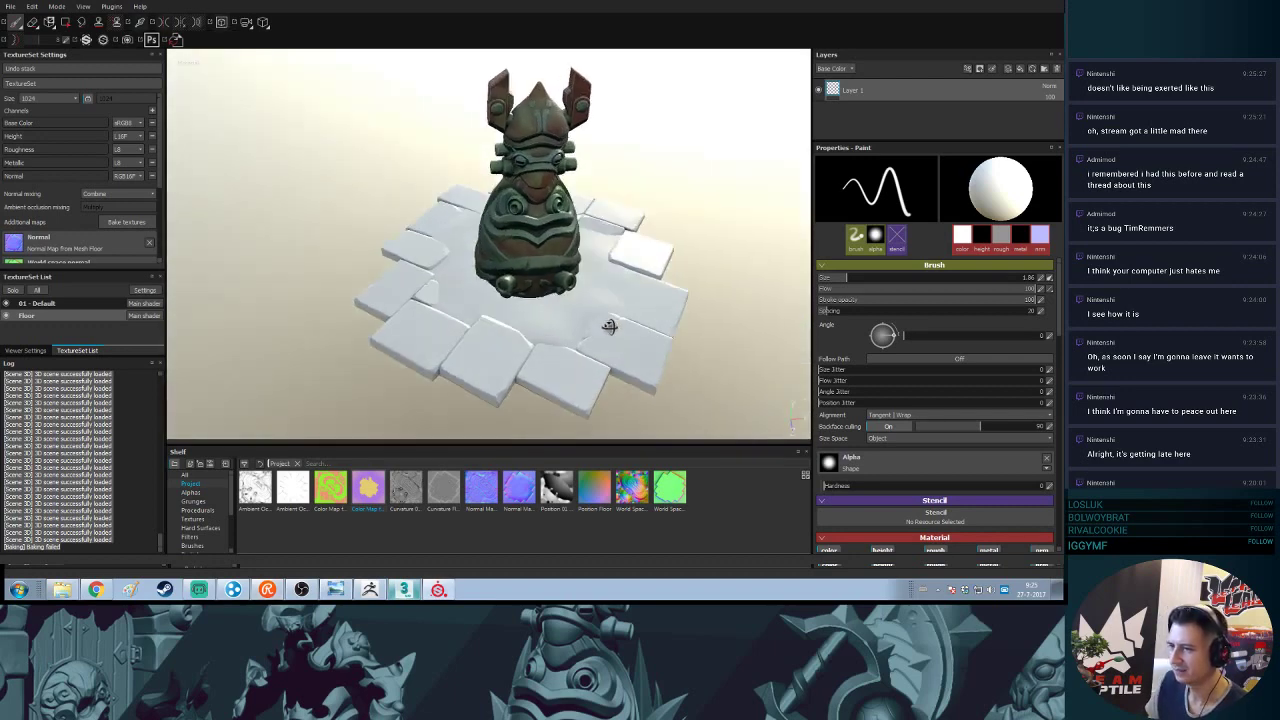
right_click_drag(609, 298, 616, 371, "alt")
left_click_drag(615, 370, 606, 302, "alt")
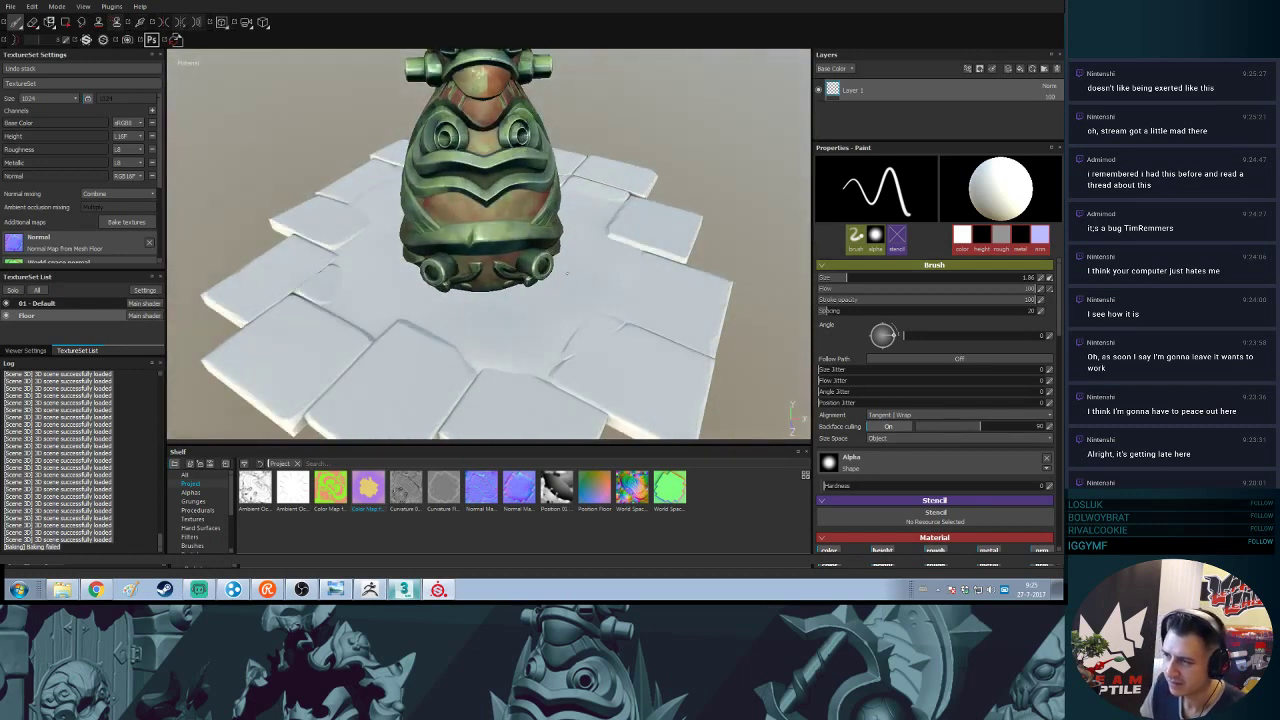
right_click_drag(596, 232, 587, 304, "alt")
left_click_drag(587, 304, 395, 272, "alt")
left_click_drag(636, 262, 491, 250, "alt")
right_click_drag(491, 250, 477, 543, "alt")
left_click_drag(515, 318, 572, 391, "alt")
right_click_drag(529, 321, 547, 264, "shift")
left_click_drag(547, 263, 572, 316, "alt")
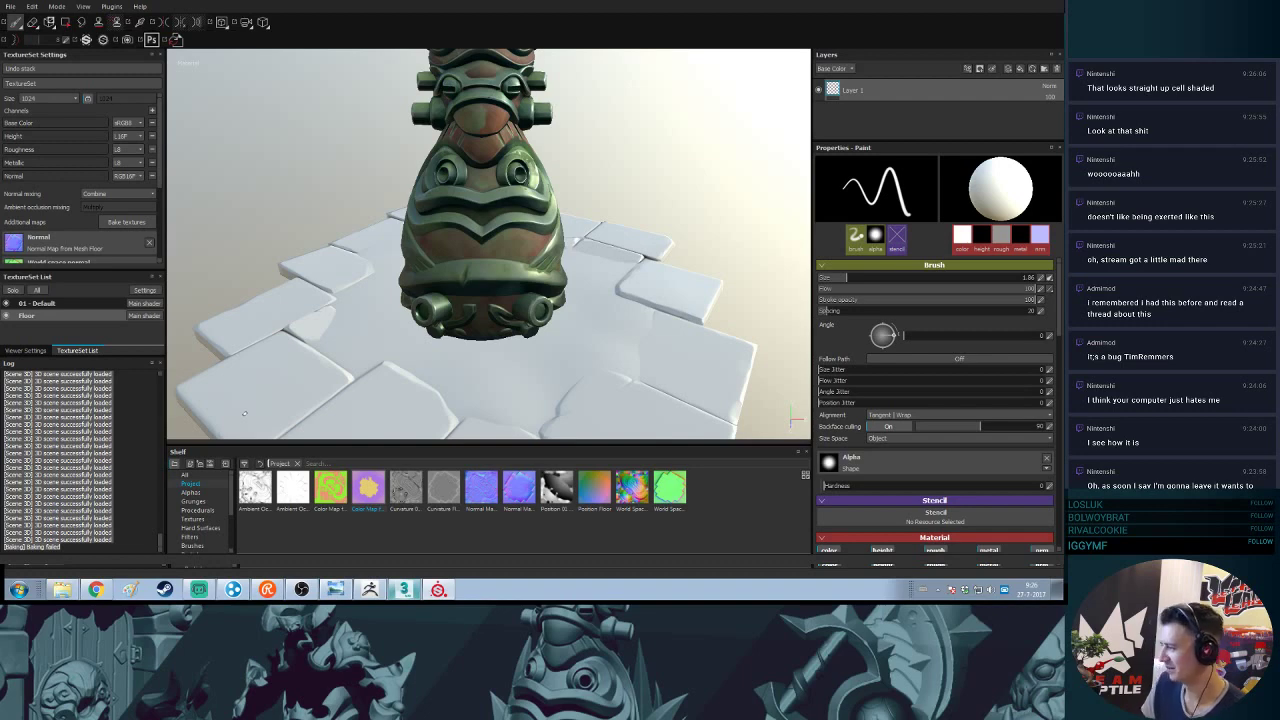
right_click_drag(440, 230, 465, 167, "shift")
left_click_drag(465, 163, 485, 262, "alt")
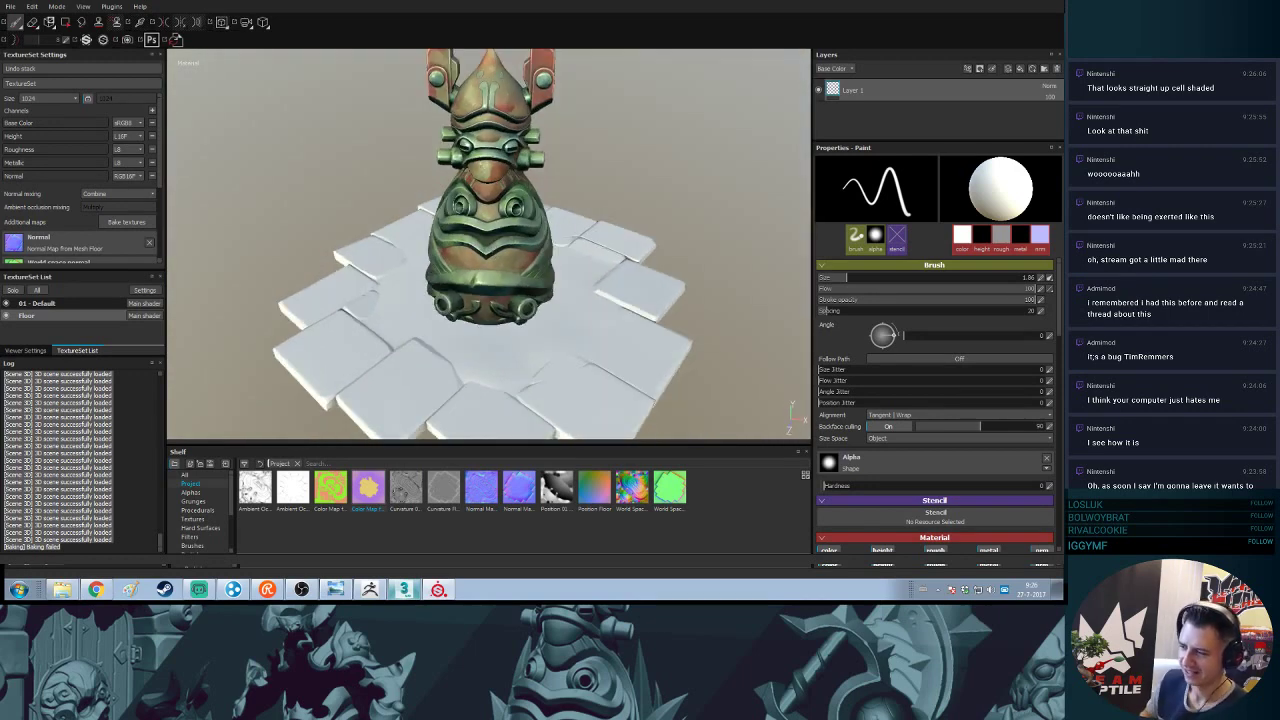
- Reopen the bake settings, leave only the Thickness map enabled, and show its baker parameters for the Floor
left_click(127, 222)
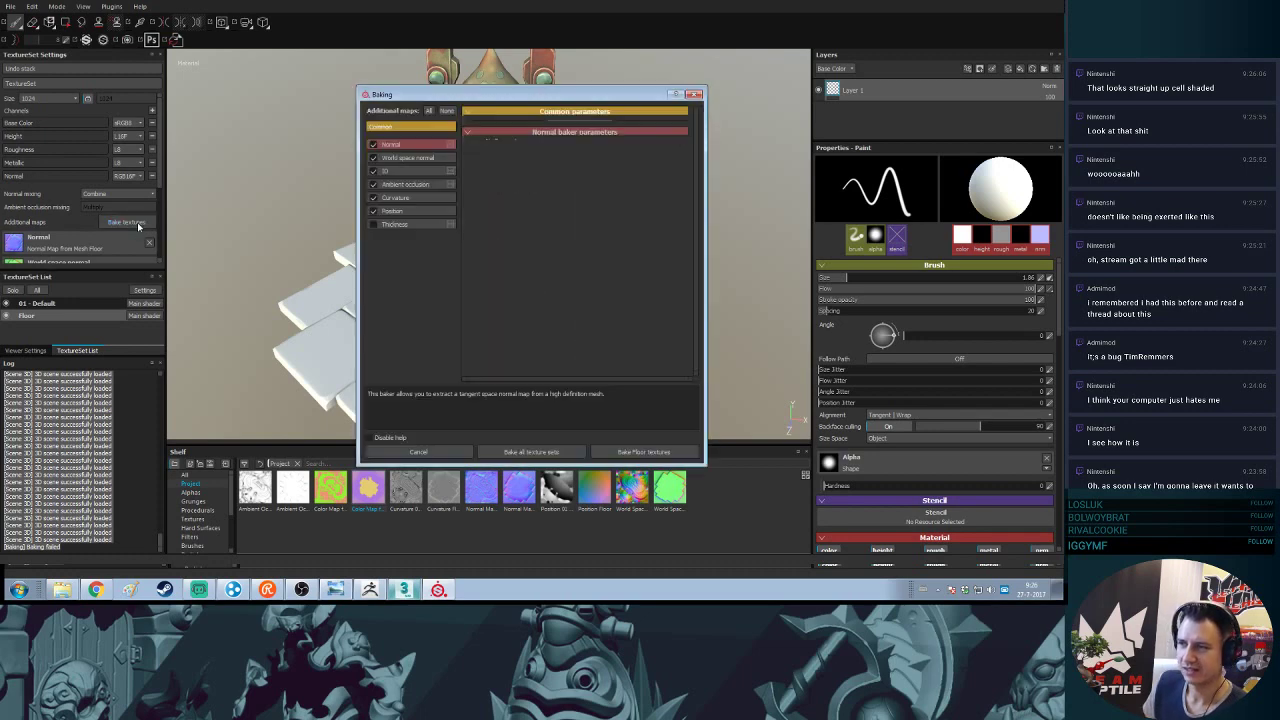
left_click(373, 211)
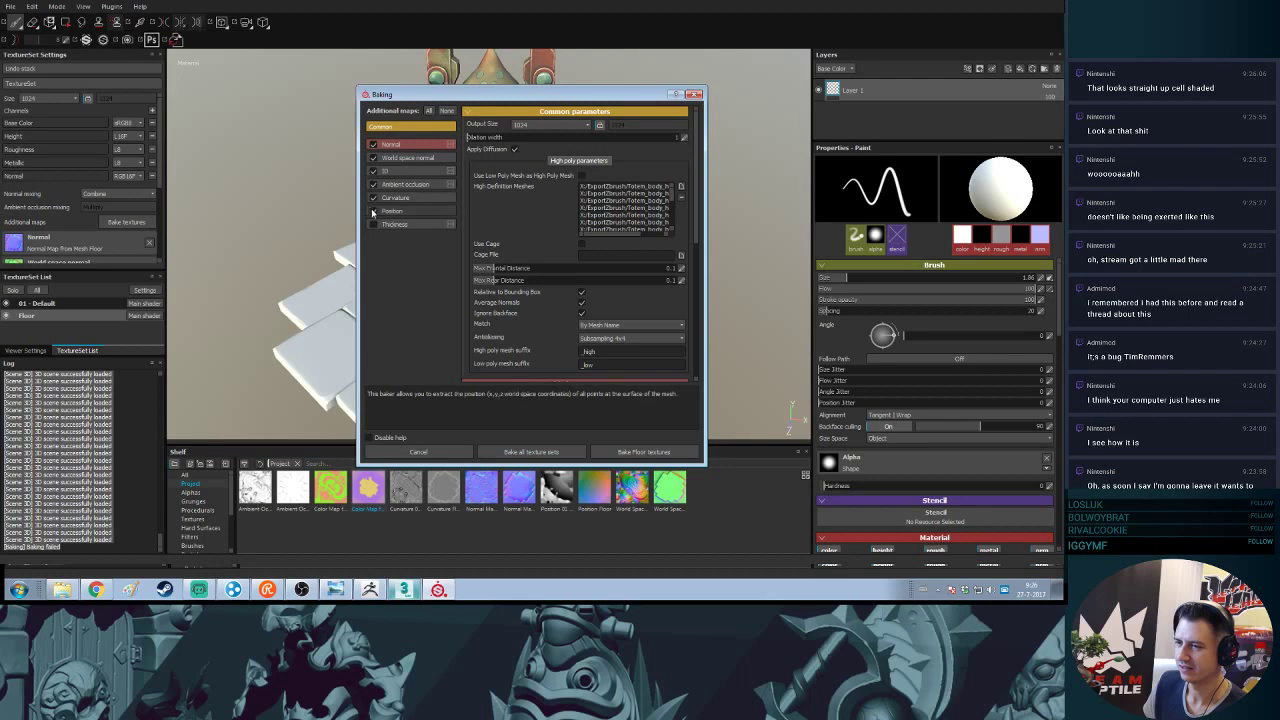
left_click(375, 198)
left_click(374, 184)
left_click(373, 171)
left_click(373, 158)
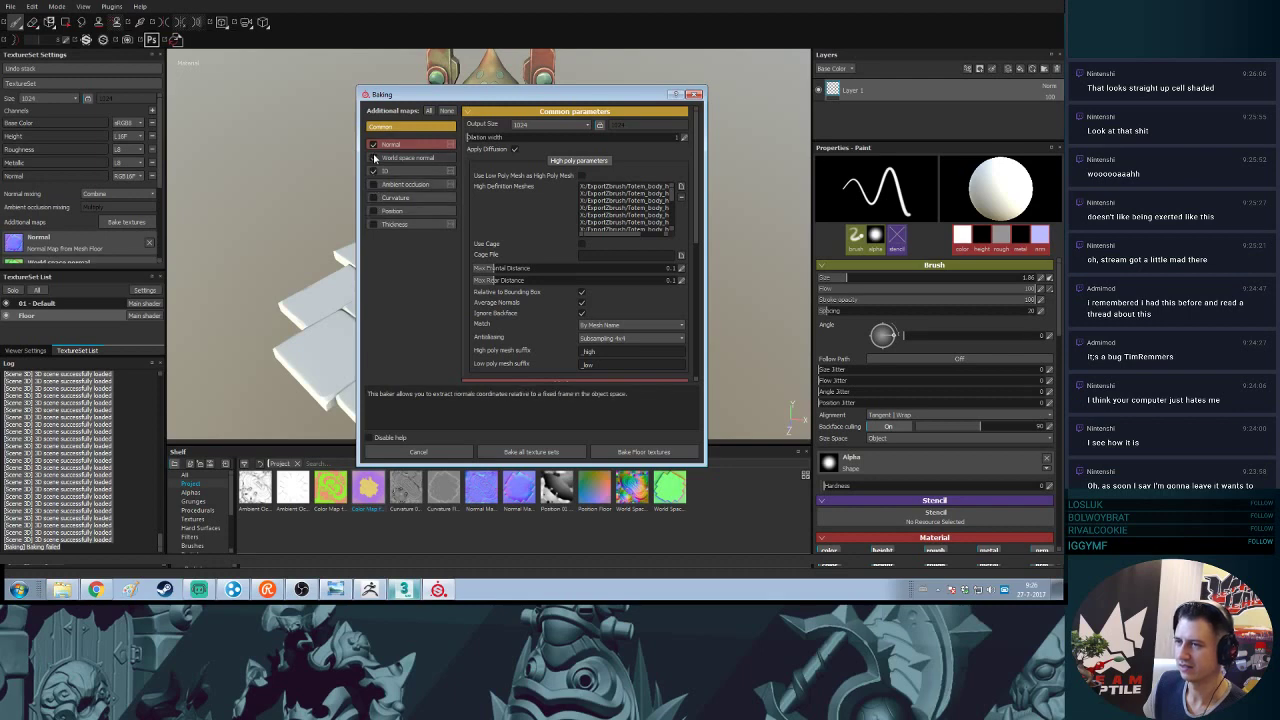
left_click(373, 145)
left_click(374, 225)
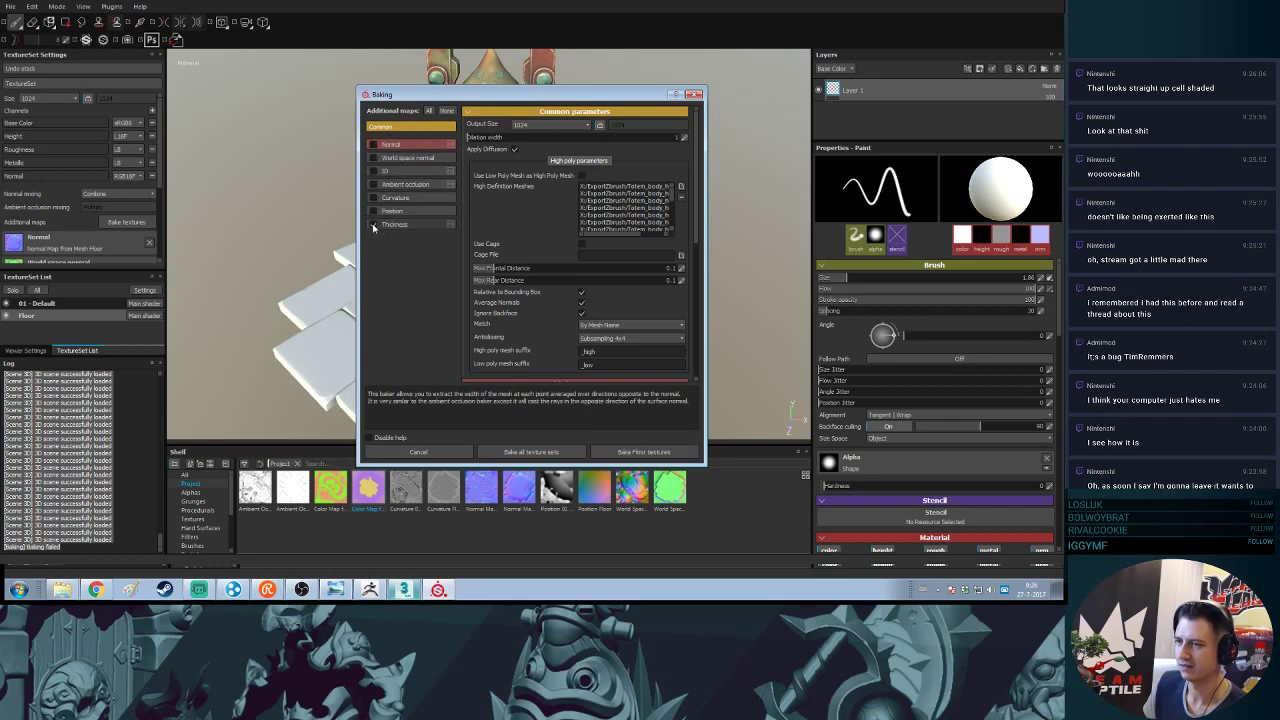
left_click(413, 225)
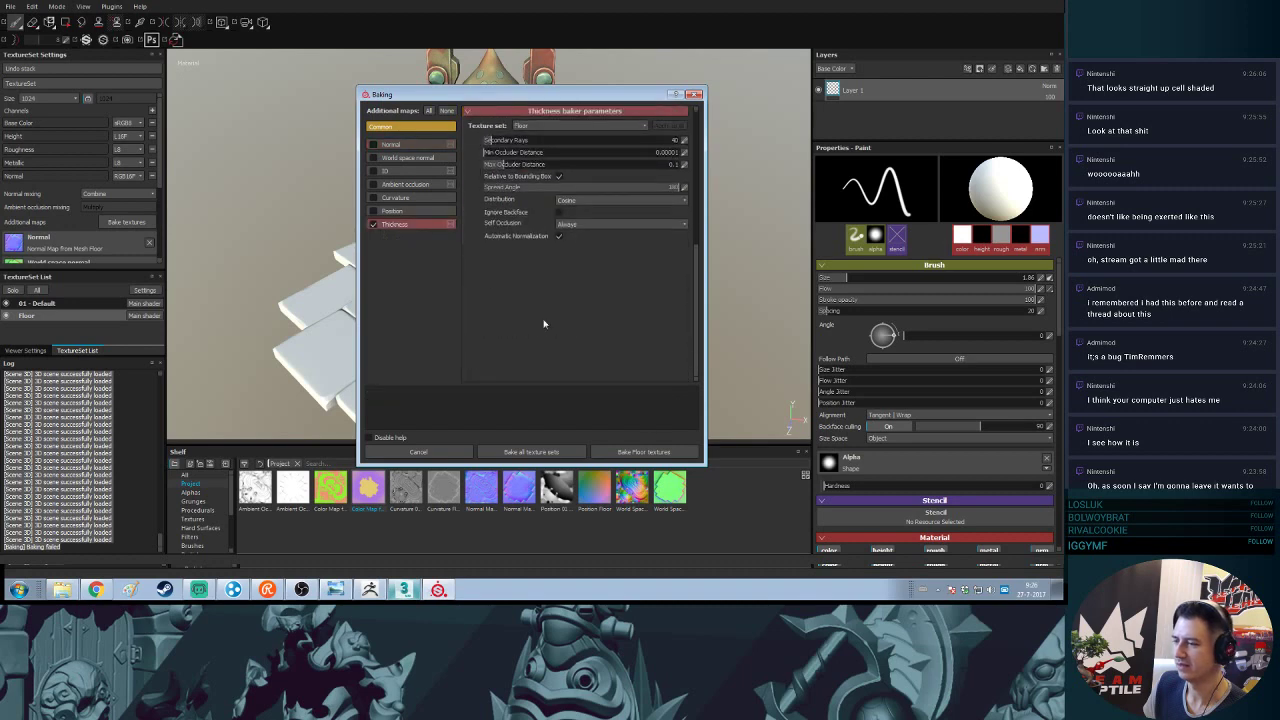
- Bake the Floor's Thickness map and give the layer stack more vertical room
left_click(653, 453)
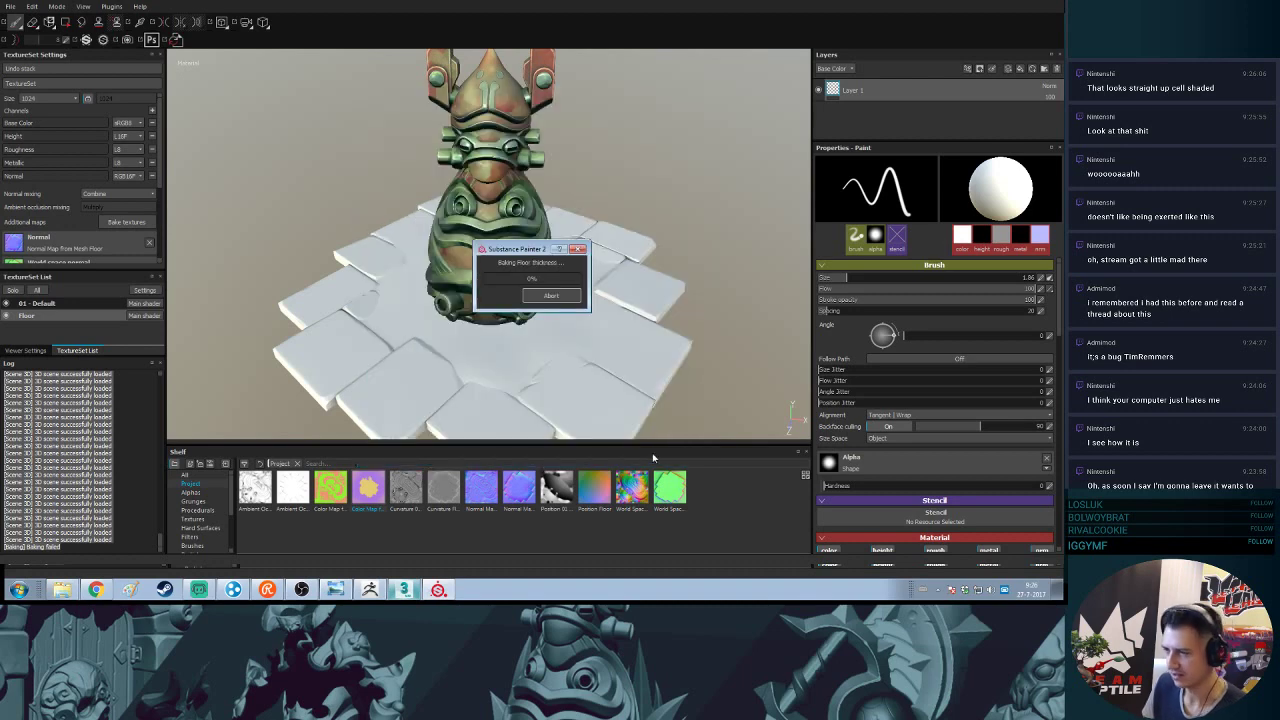
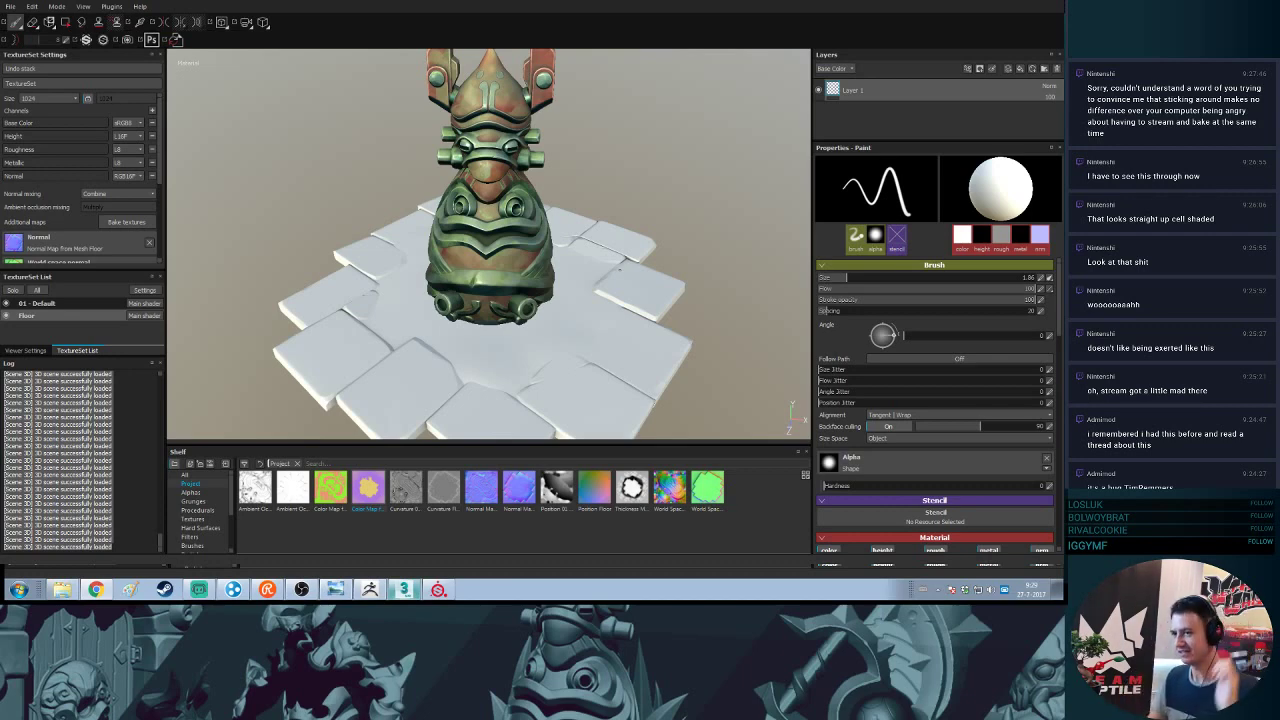
mouse_move(578, 293)
left_mouse_down("alt")
mouse_move(591, 260)
mouse_move(574, 288)
left_mouse_up("alt")
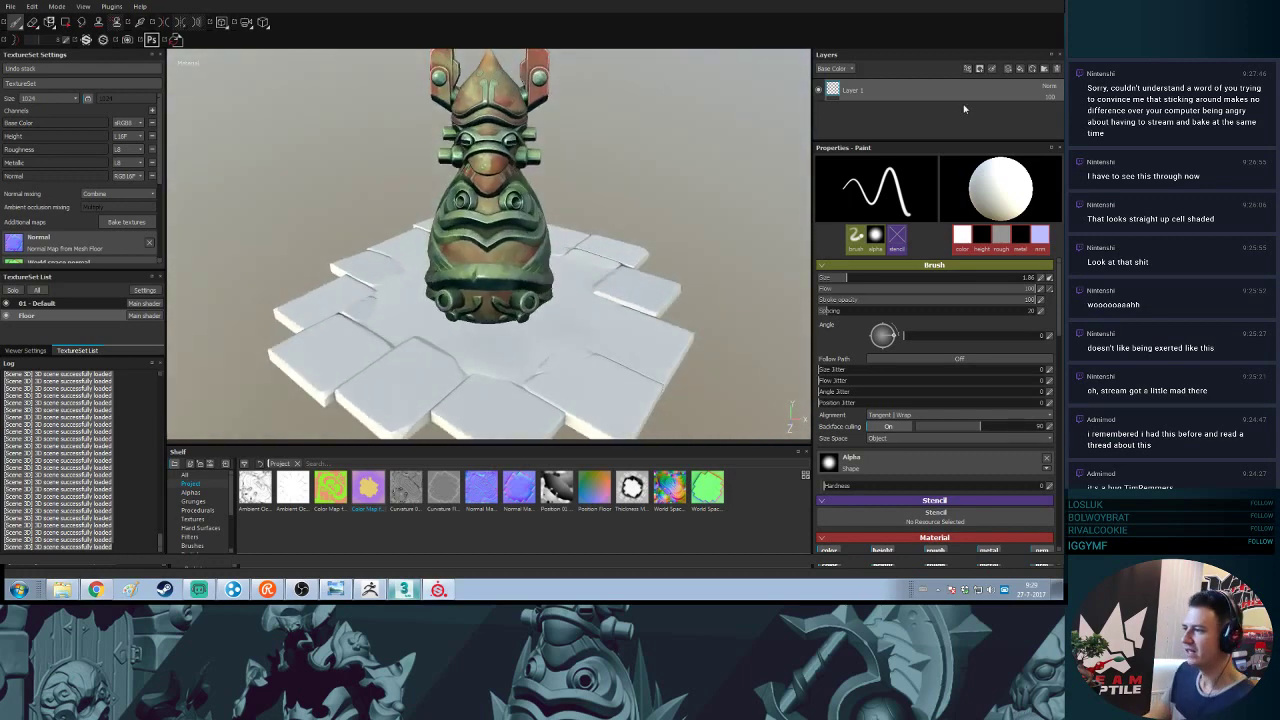
left_click_drag(940, 140, 960, 318)
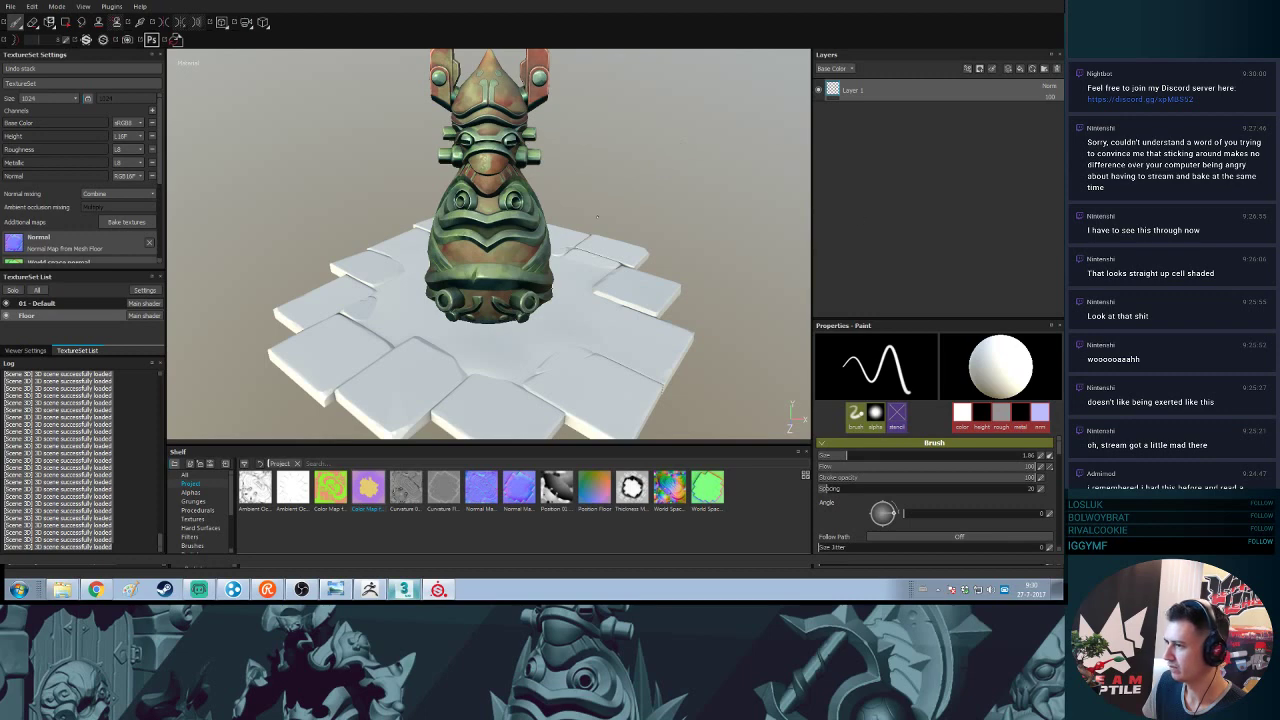
- Examine the baked floor slabs around the totem from several angles, distances and lighting directions
mouse_move(594, 200)
left_mouse_down("alt")
mouse_move(606, 274)
mouse_move(600, 196)
left_mouse_up("alt")
right_click_drag(602, 270, 606, 387, "alt")
left_click_drag(605, 387, 623, 305, "alt")
right_click_drag(623, 305, 602, 392, "shift")
left_click_drag(602, 392, 599, 183, "alt")
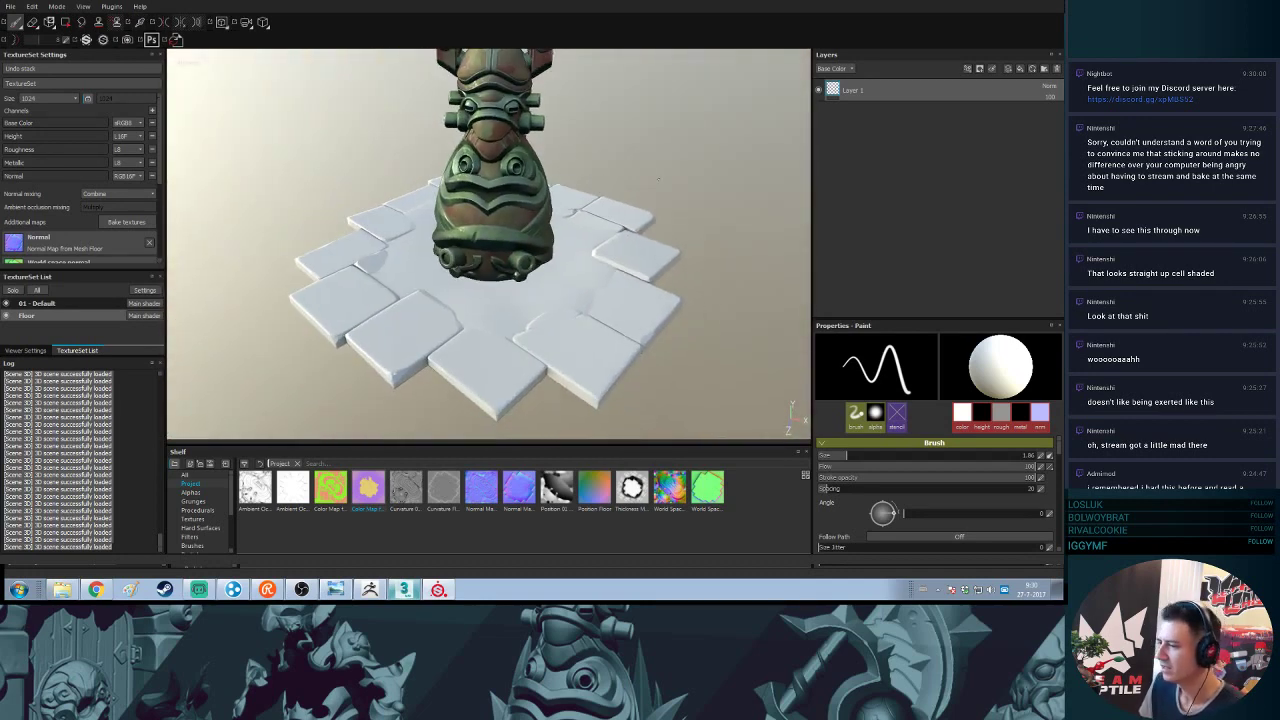
left_click_drag(657, 172, 505, 352, "alt")
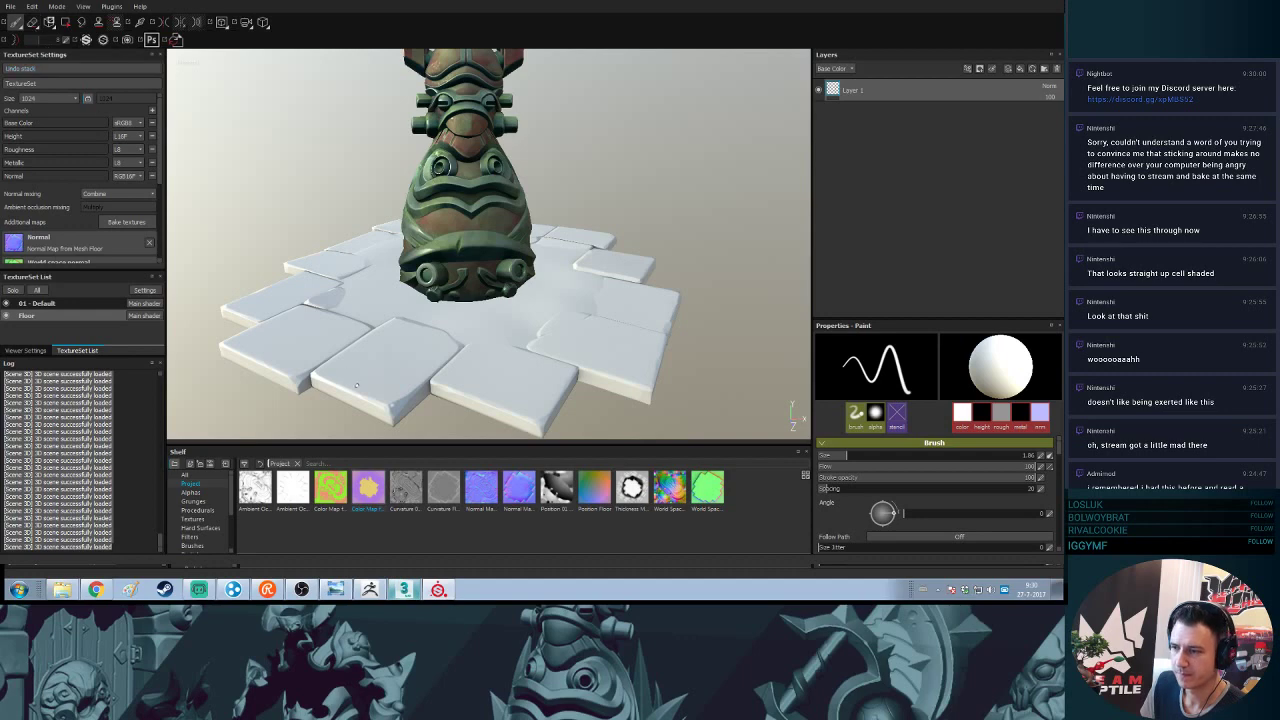
key("alt+q")
key("alt+q")
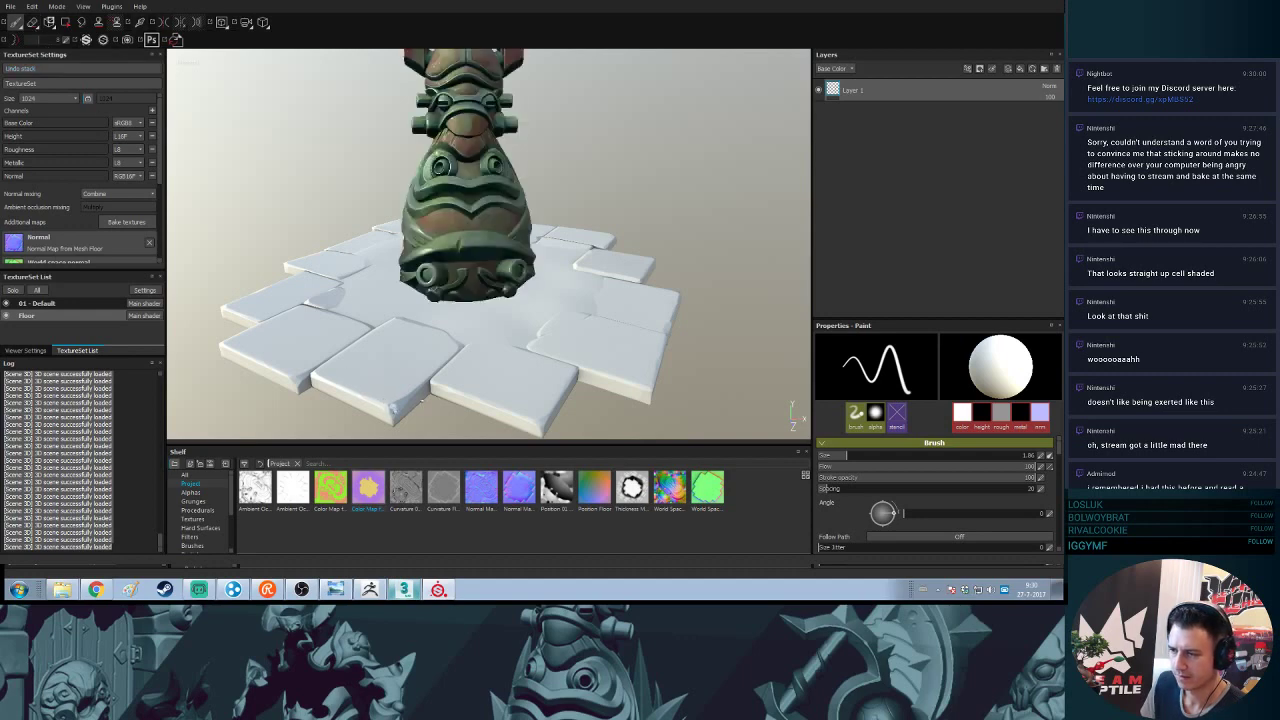
left_click(32, 21)
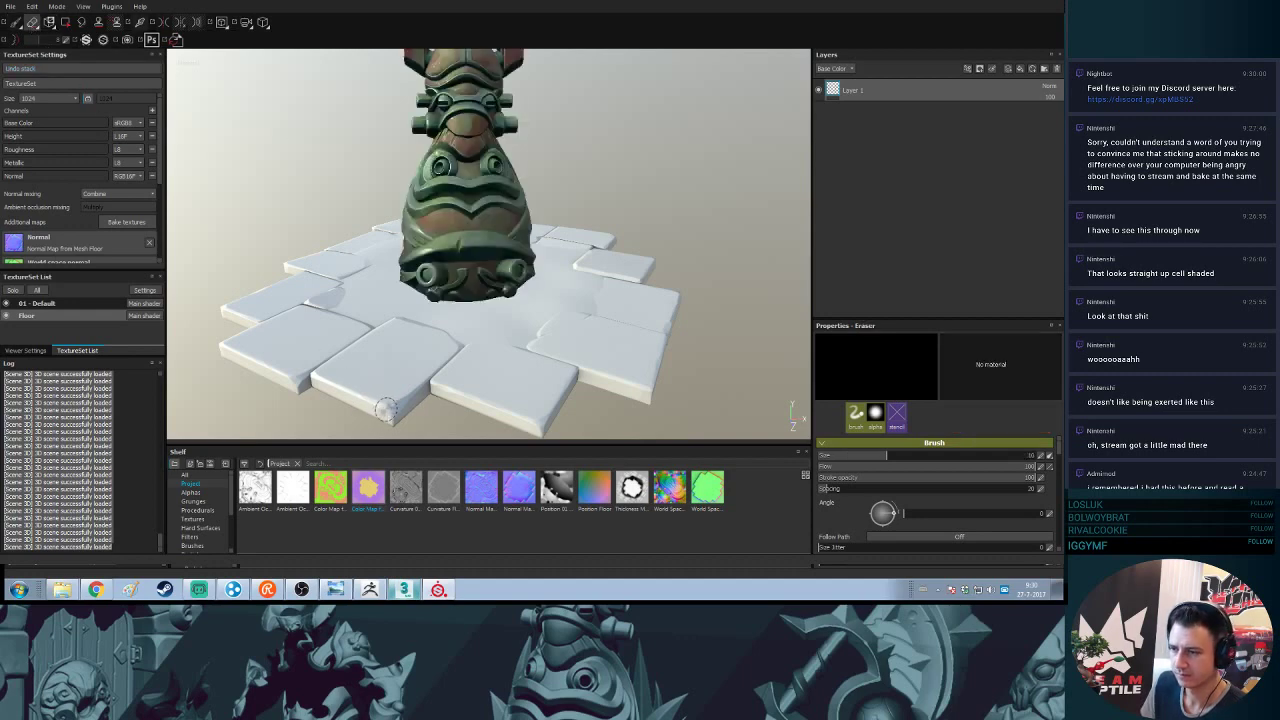
left_click(16, 22)
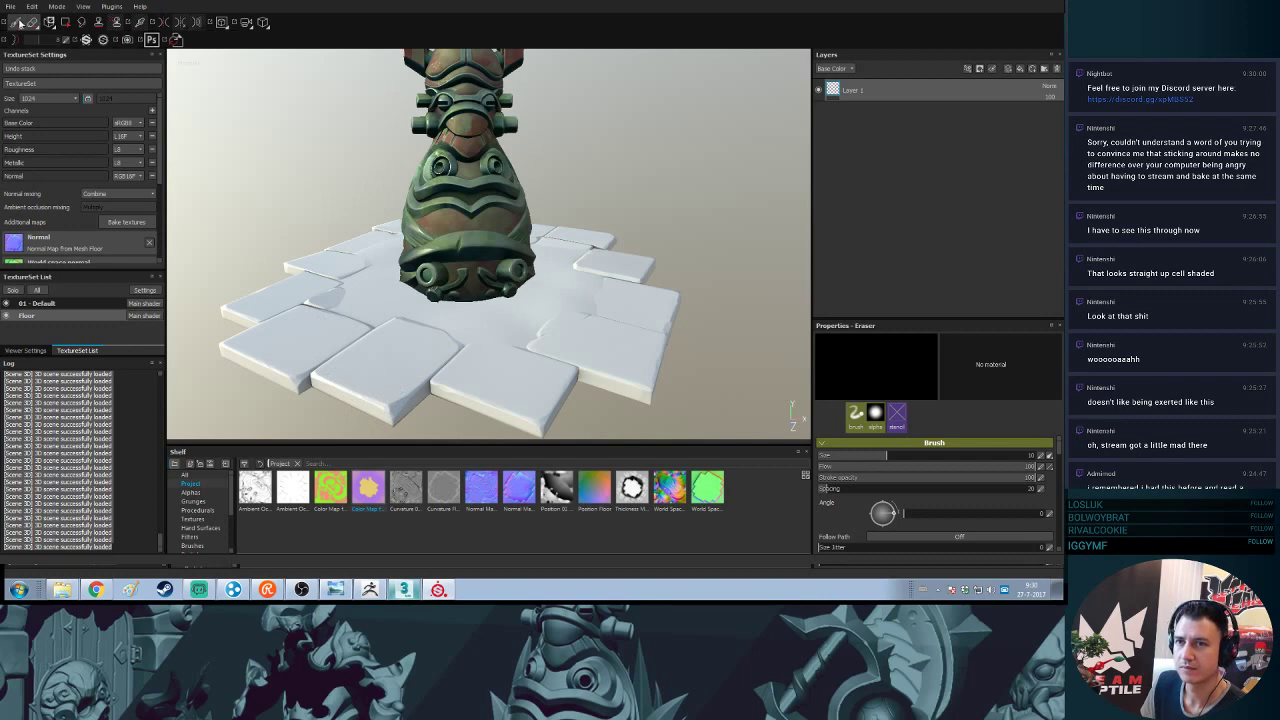
left_click_drag(558, 230, 526, 250, "alt")
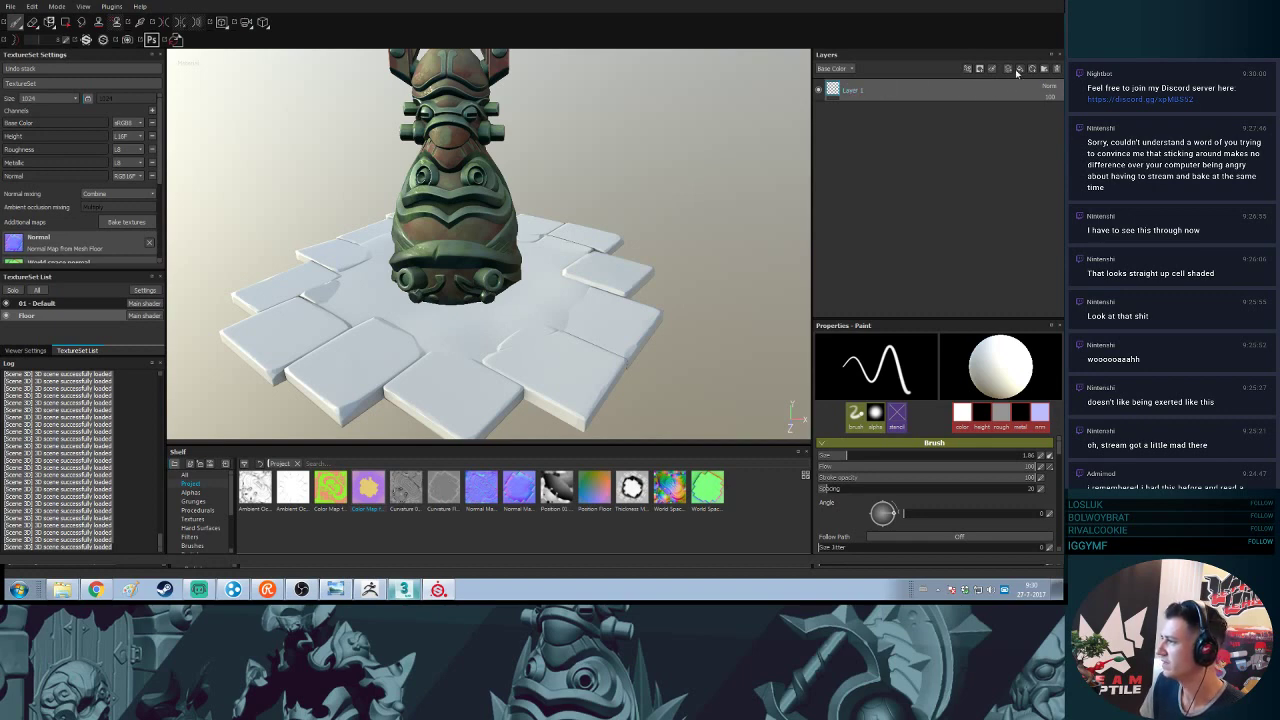
- Add two folders above Layer 1 in the Floor texture set, named Grass and Tiles
left_click(1046, 70)
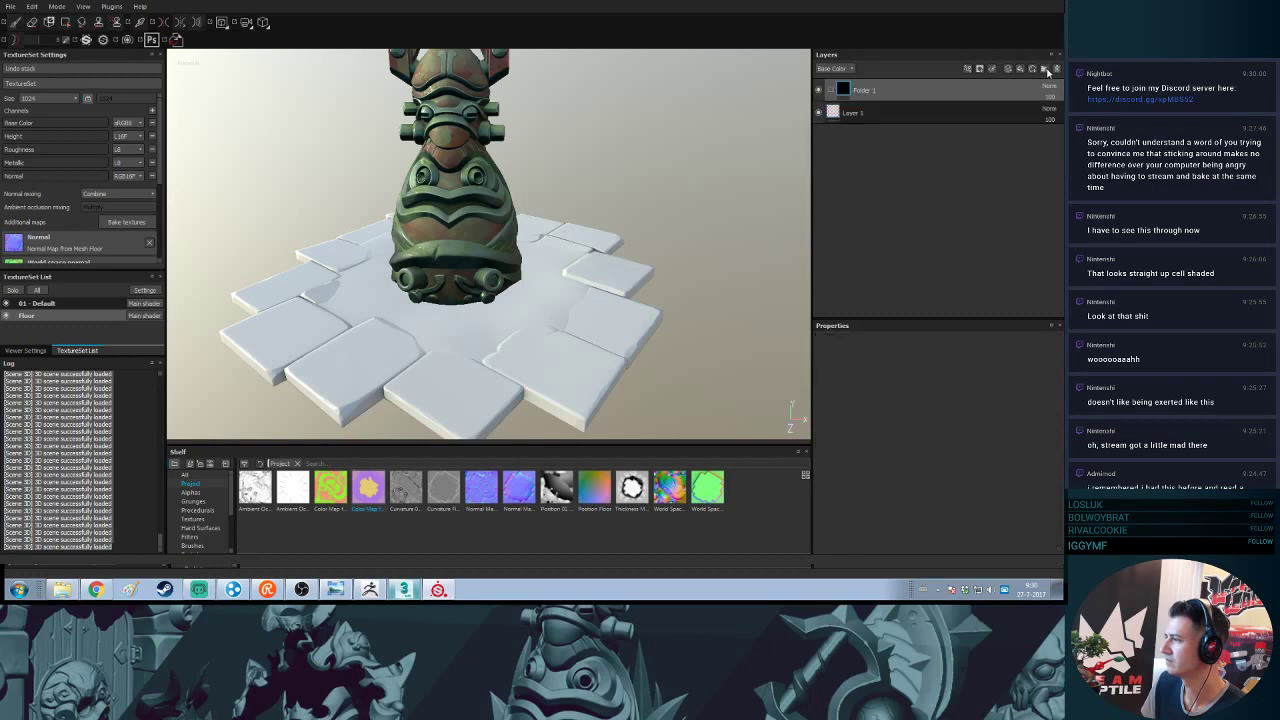
double_click(862, 90)
type("s")
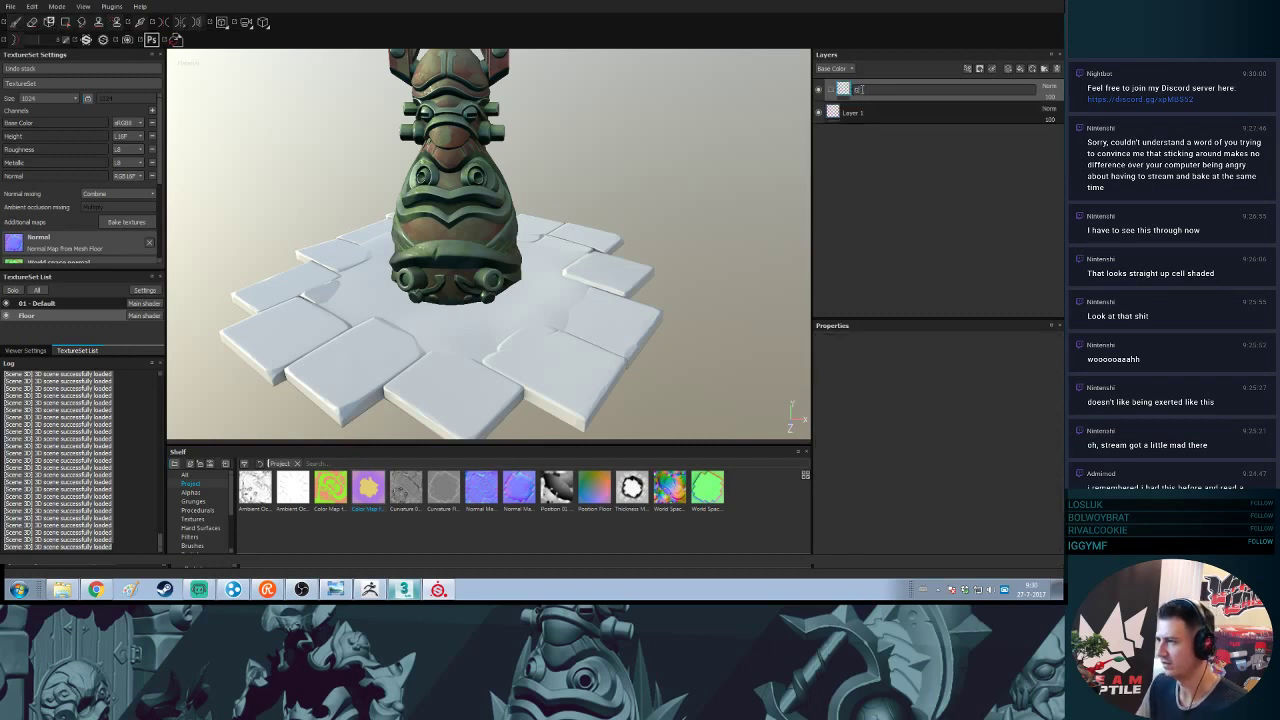
key("Return")
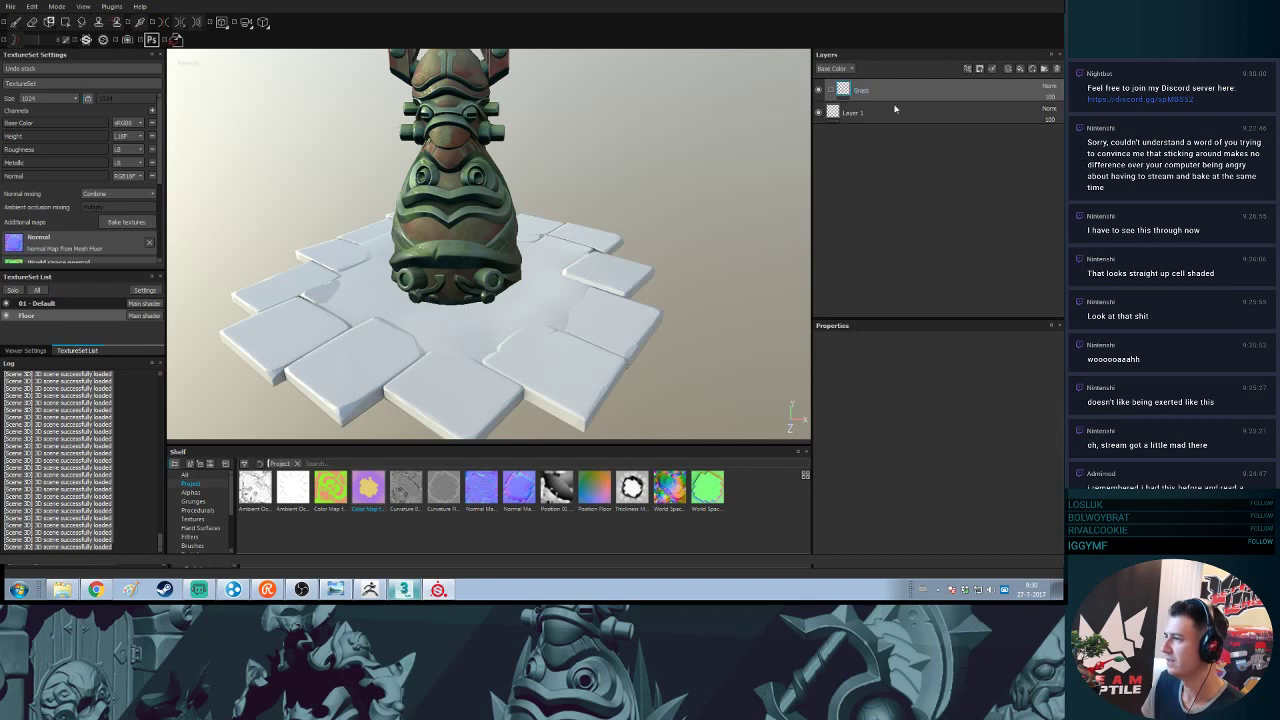
left_click(1044, 68)
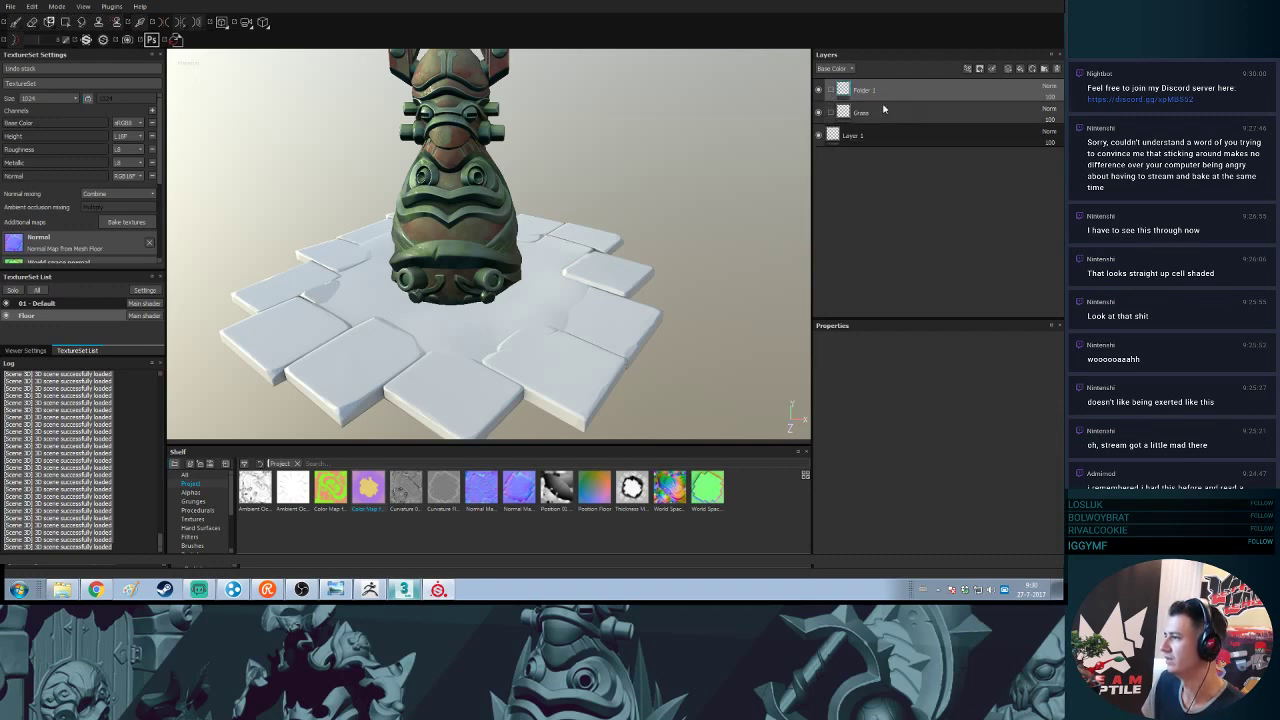
double_click(862, 90)
type("Tiles")
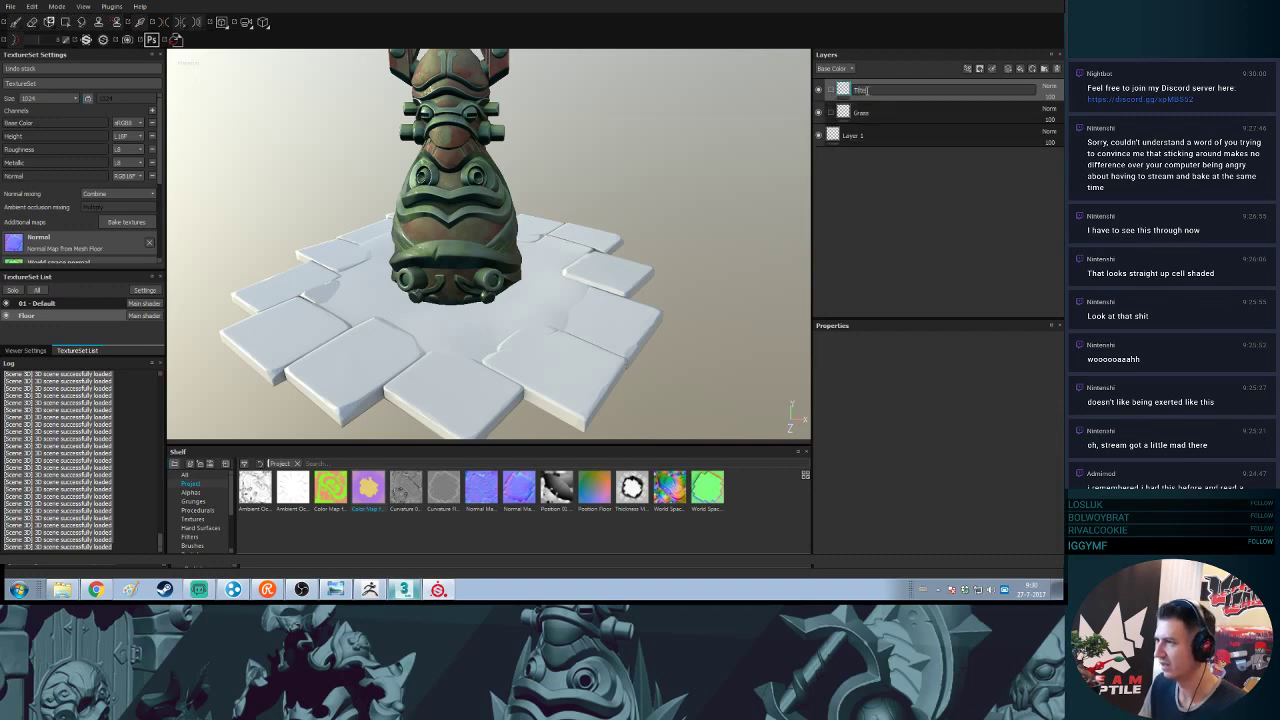
key("Return")
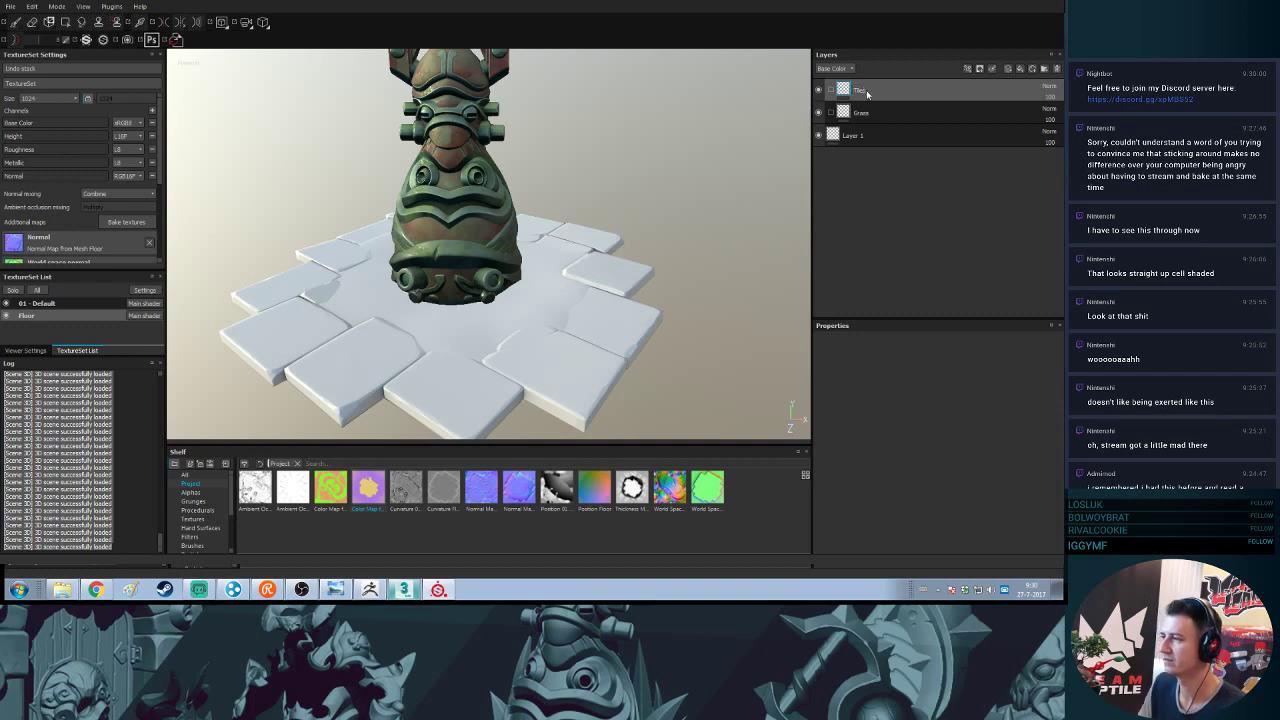
- Add a fill layer above the Grass folder with its normal channel turned off
left_click(909, 121)
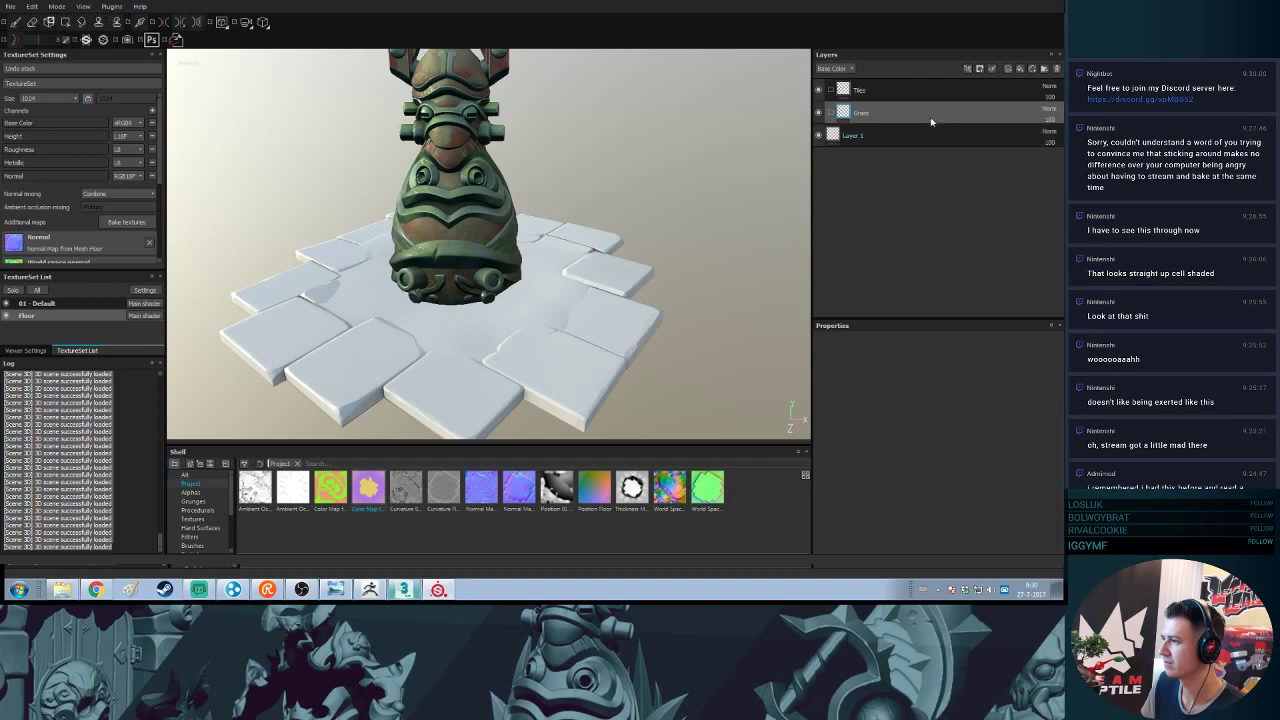
left_click(1020, 69)
left_click(990, 457)
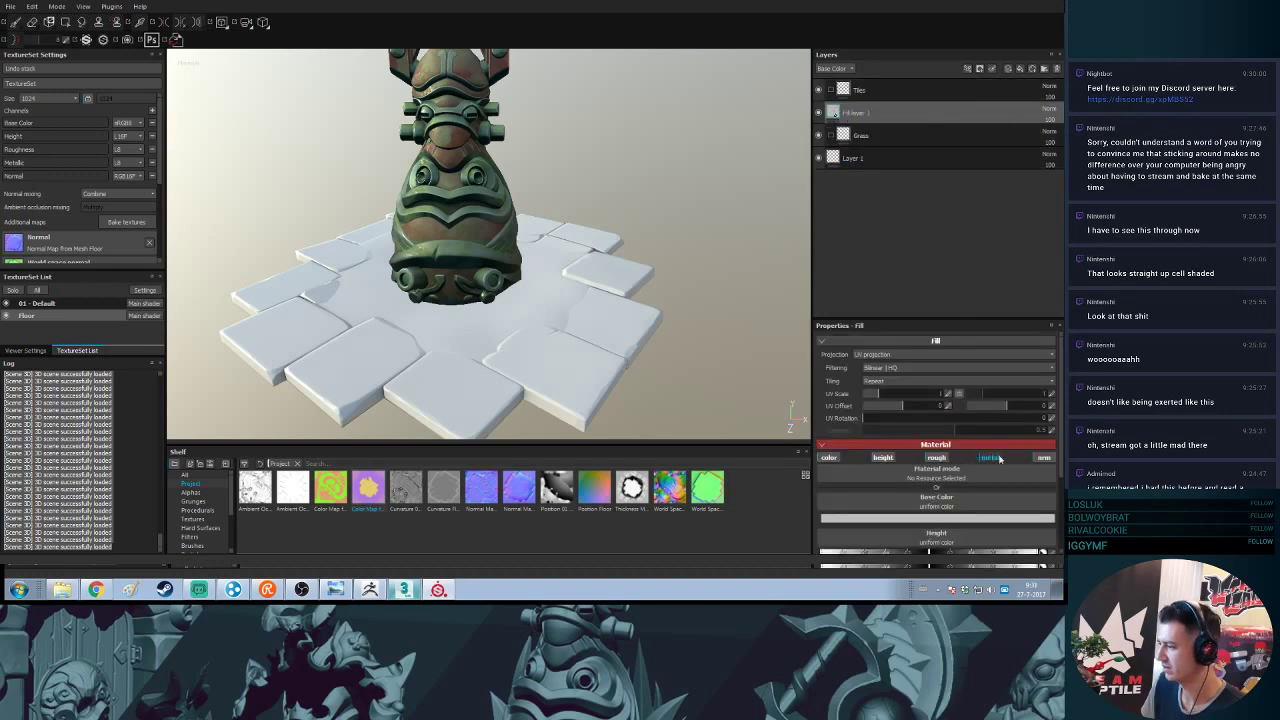
left_click(966, 518)
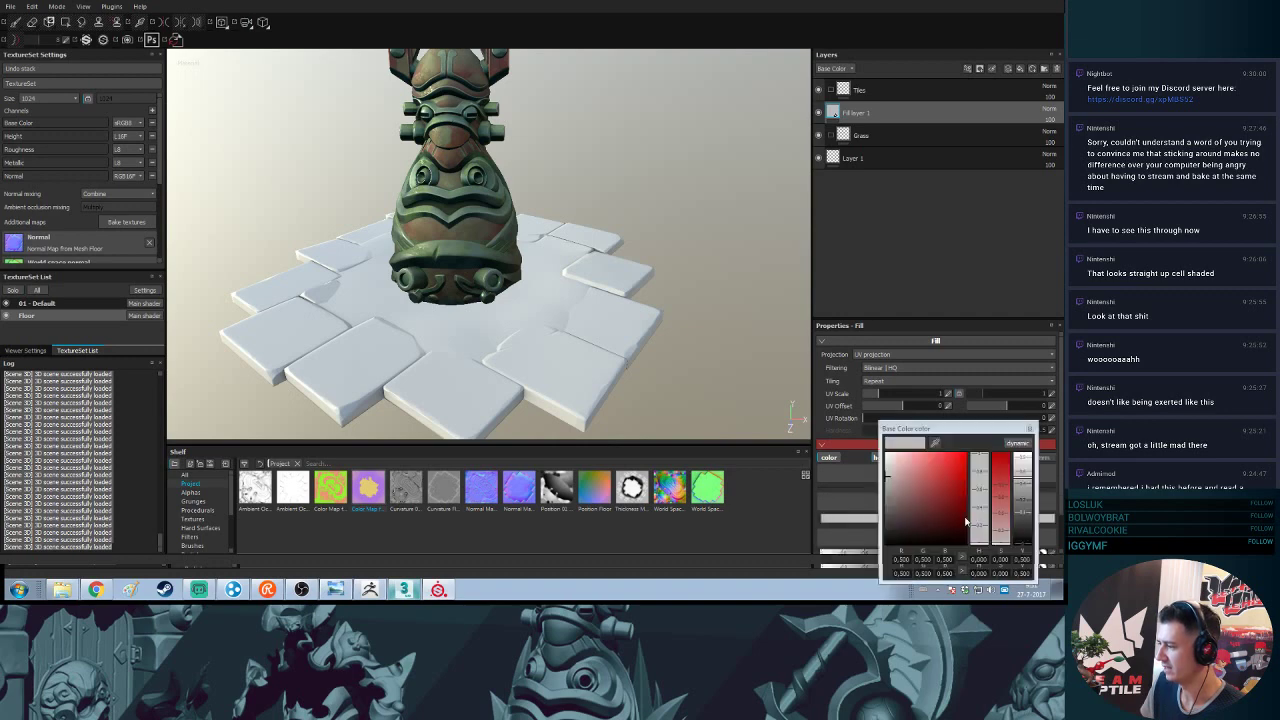
left_click(1030, 429)
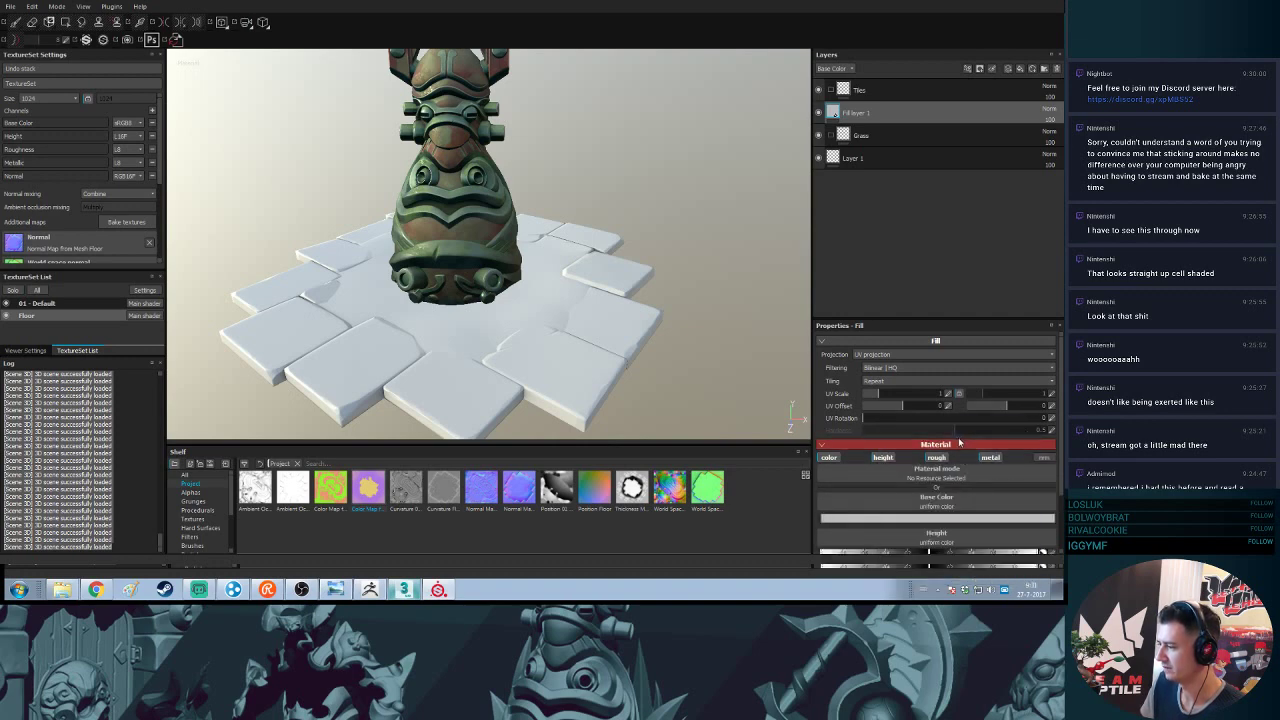
- Set the new fill layer's base color to a muted yellow-green
left_click(962, 518)
left_click(940, 472)
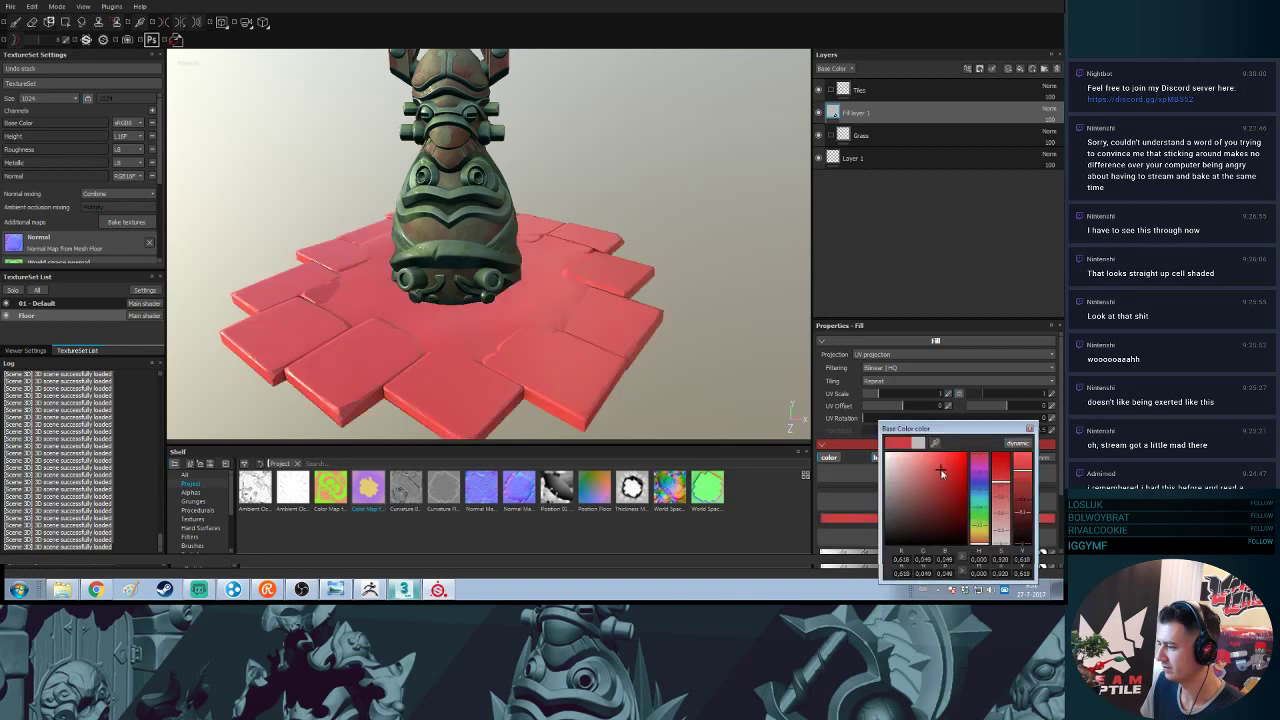
left_click(980, 524)
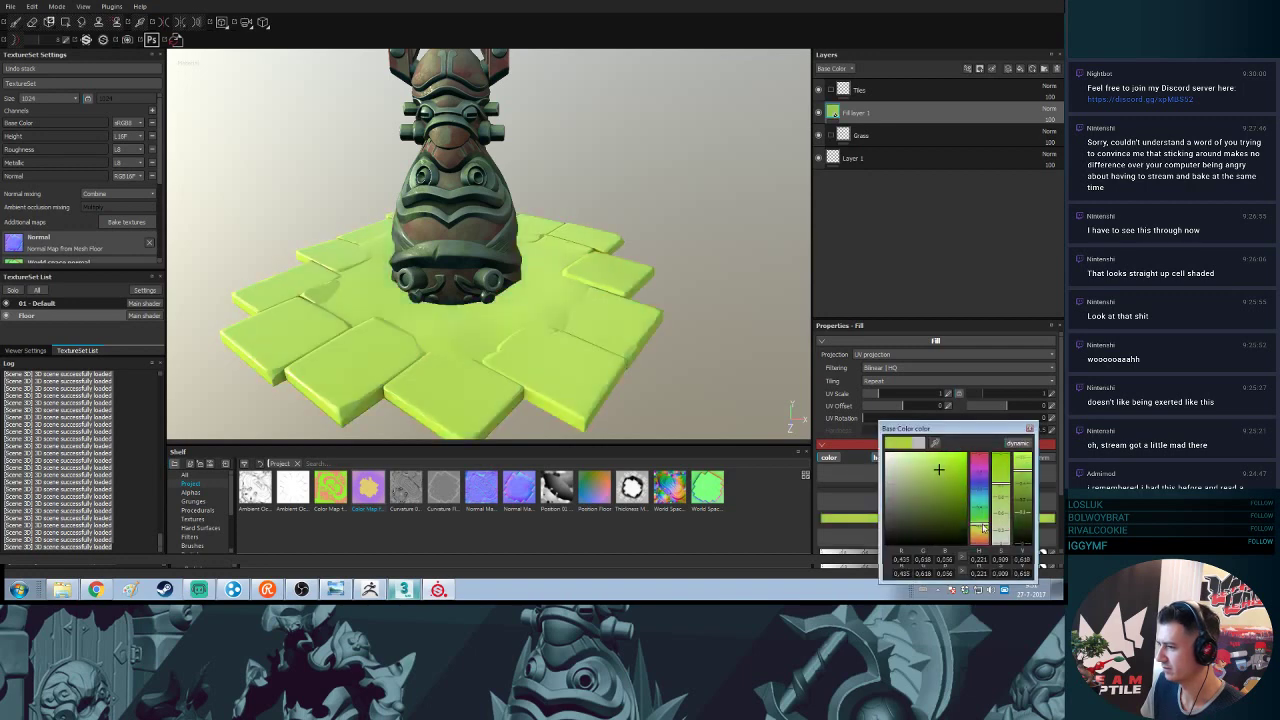
mouse_move(937, 476)
left_mouse_down()
mouse_move(933, 496)
mouse_move(923, 490)
left_mouse_up()
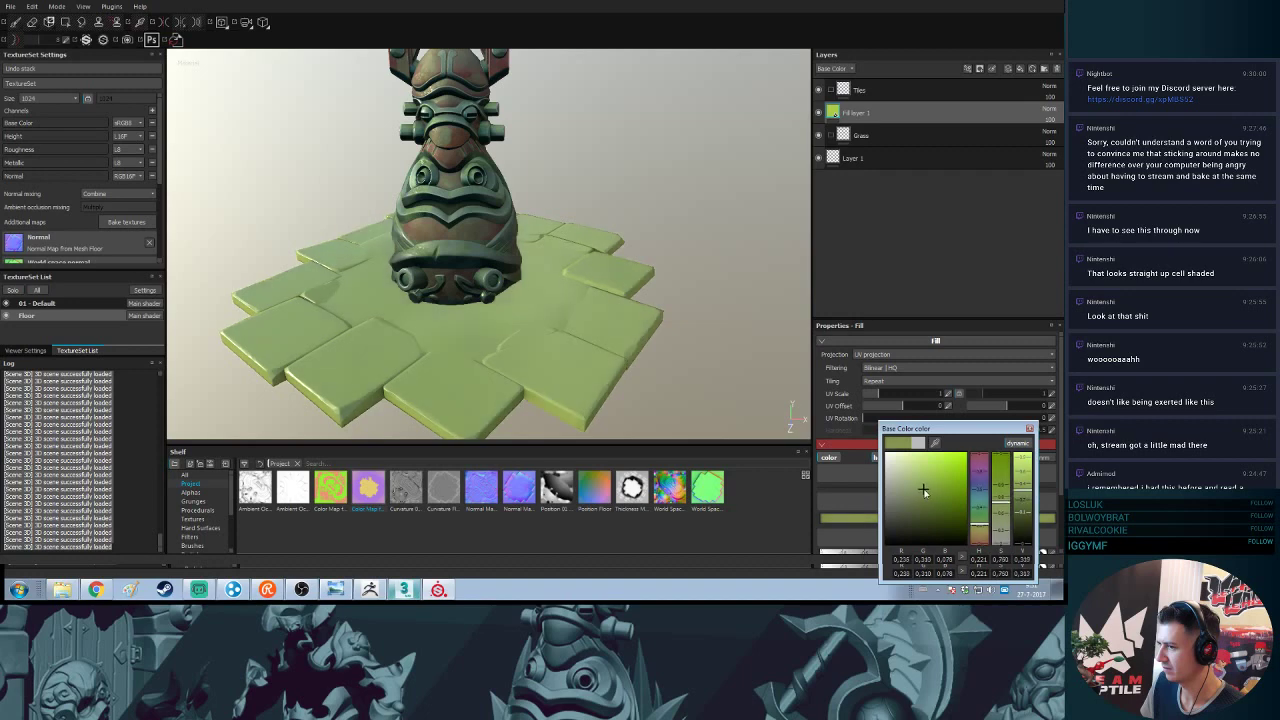
- Raise the fill layer's roughness to nearly its maximum and set its metallic to the minimum
scroll(994, 459, "down", 3)
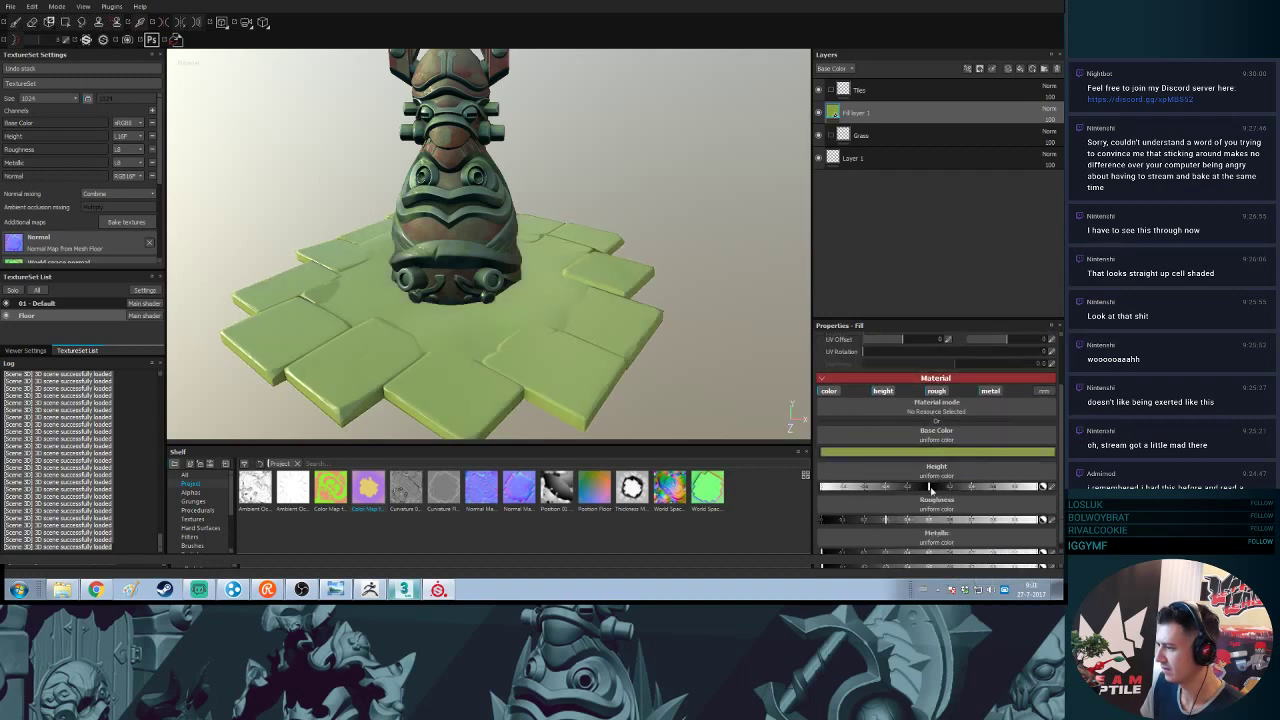
scroll(927, 521, "up", 1)
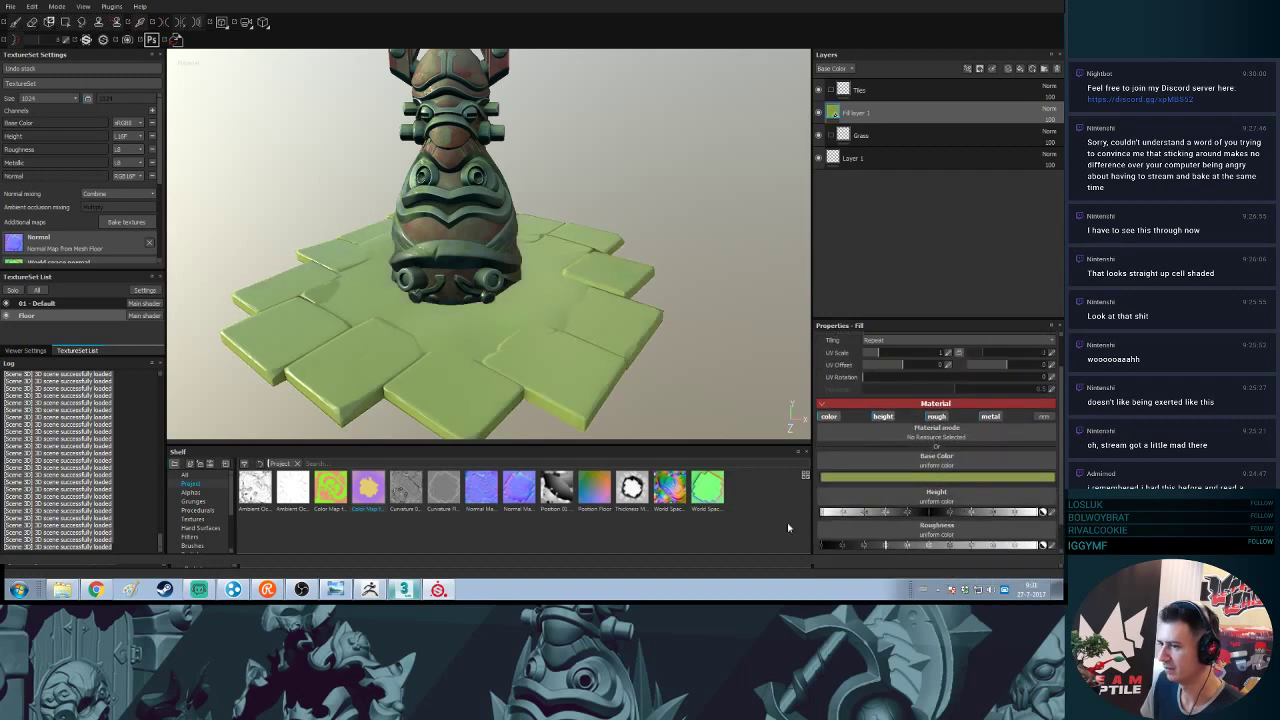
scroll(922, 512, "down", 1)
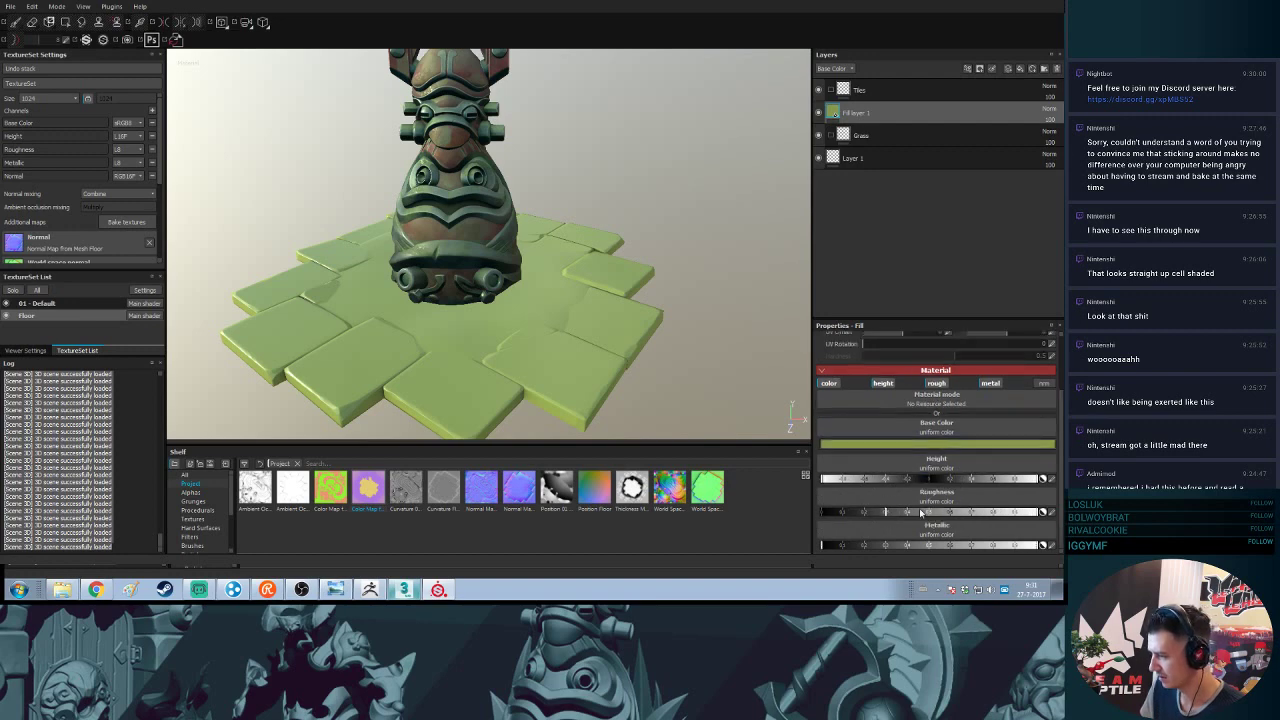
left_click_drag(942, 514, 1043, 510)
scroll(940, 519, "up", 1)
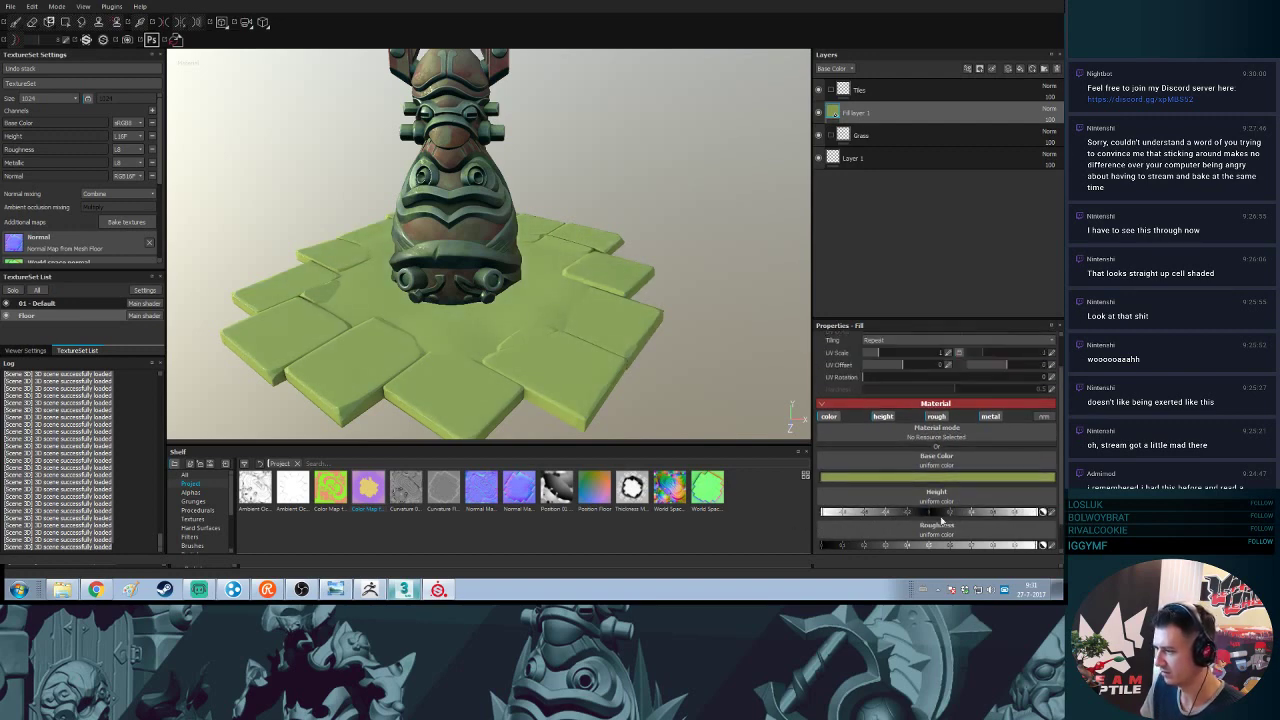
scroll(842, 546, "down", 1)
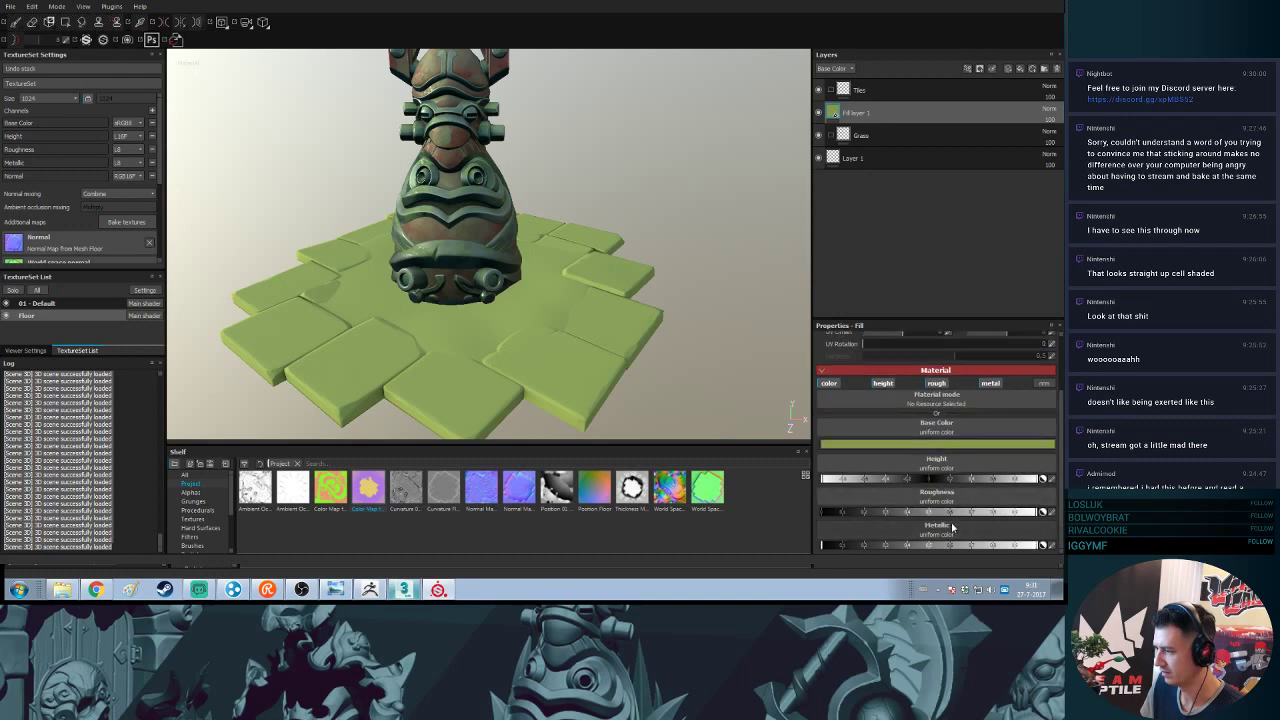
left_click(912, 545)
left_click_drag(912, 545, 820, 545)
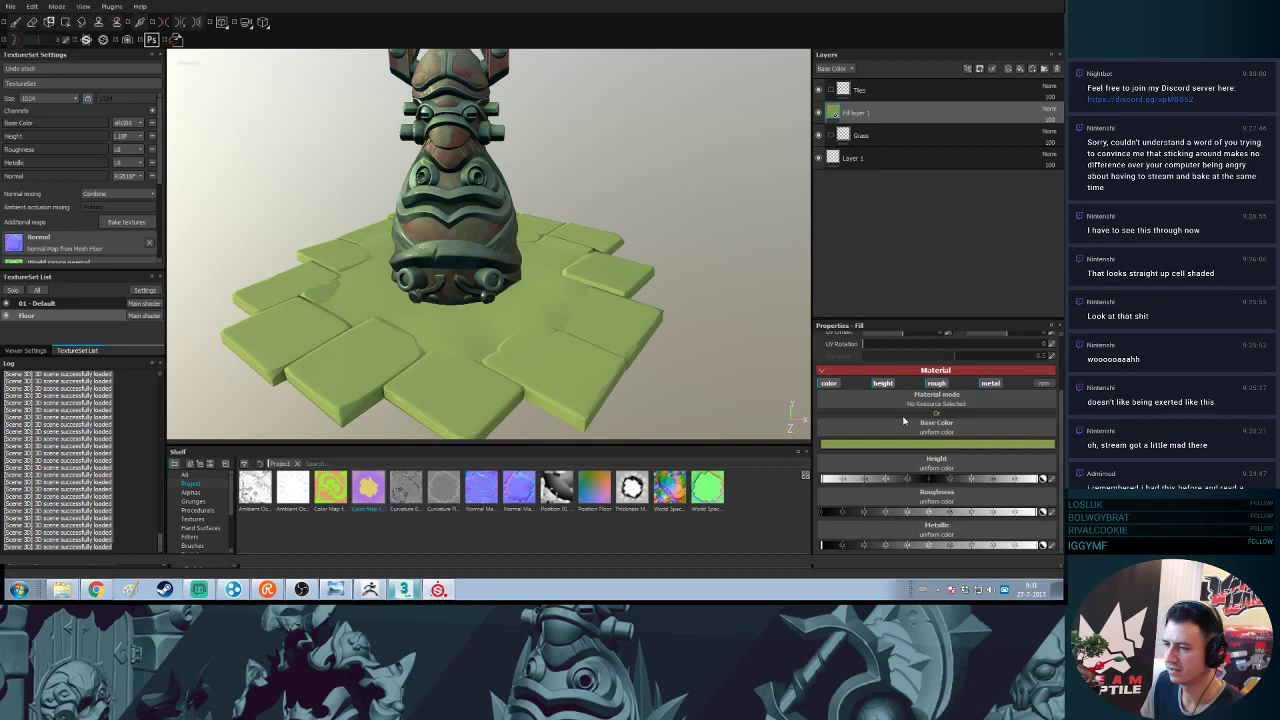
- Set the fill layer's base color to a deeper grass green, RGB about 0.123, 0.258, 0.046
left_click_drag(484, 157, 594, 220, "alt")
left_click(921, 444)
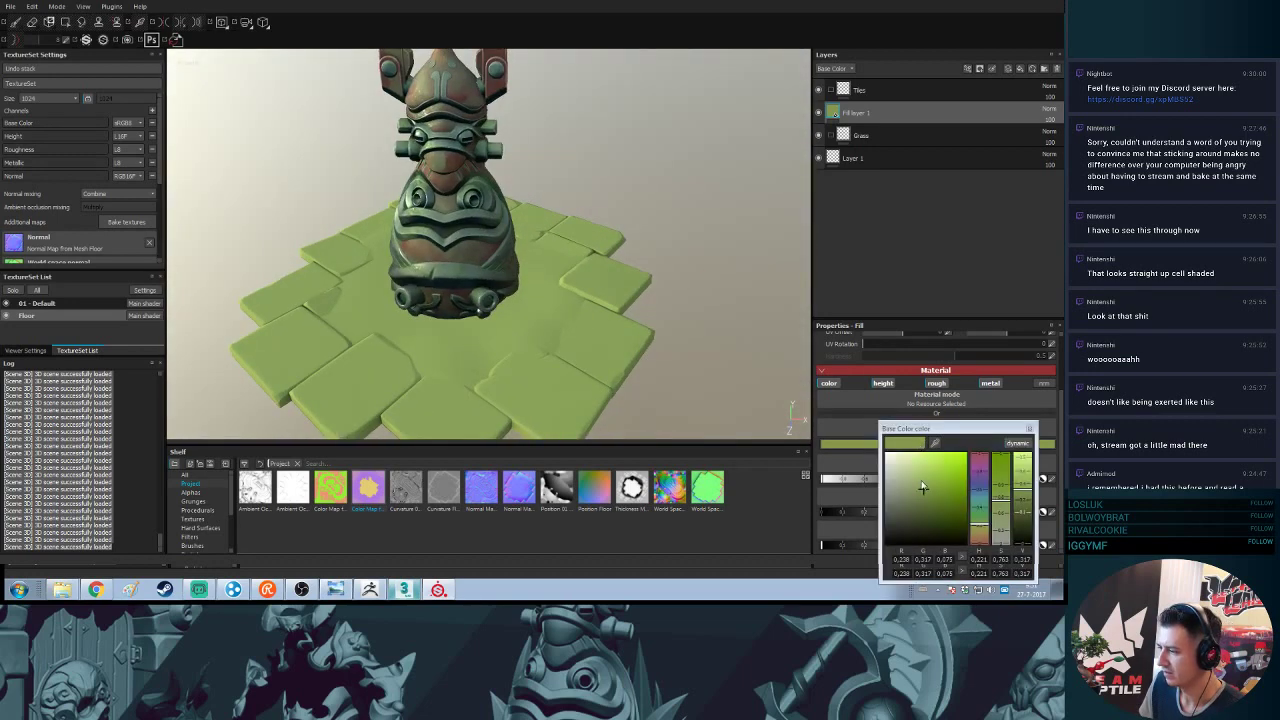
left_click_drag(922, 487, 979, 524)
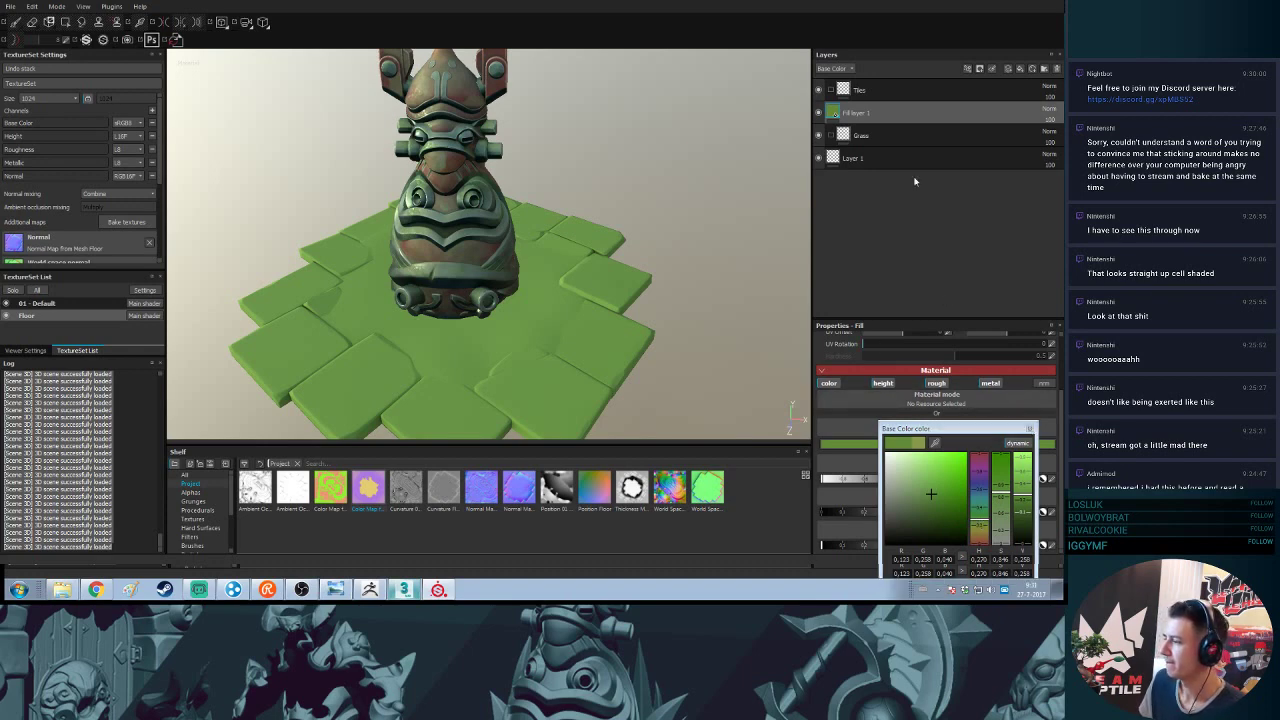
left_click(1029, 429)
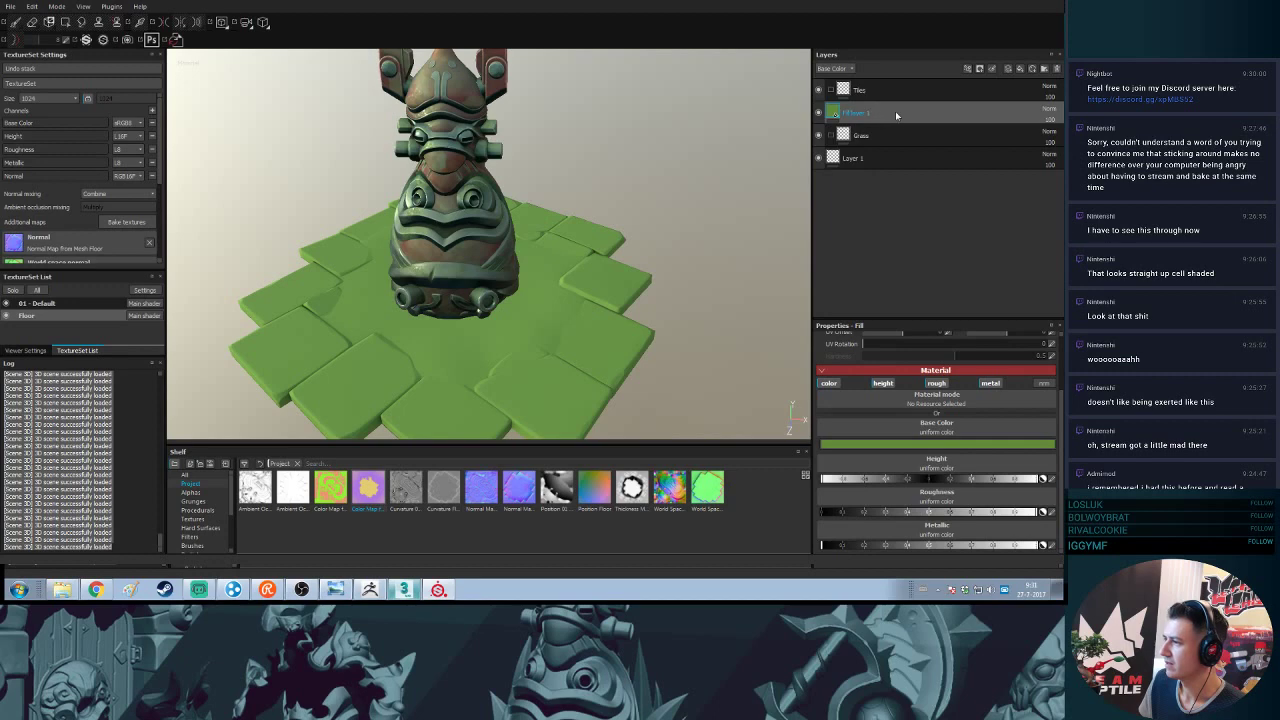
- Move the green fill layer into the Grass folder, rename it Base, and select the folder
left_click_drag(867, 135, 934, 134)
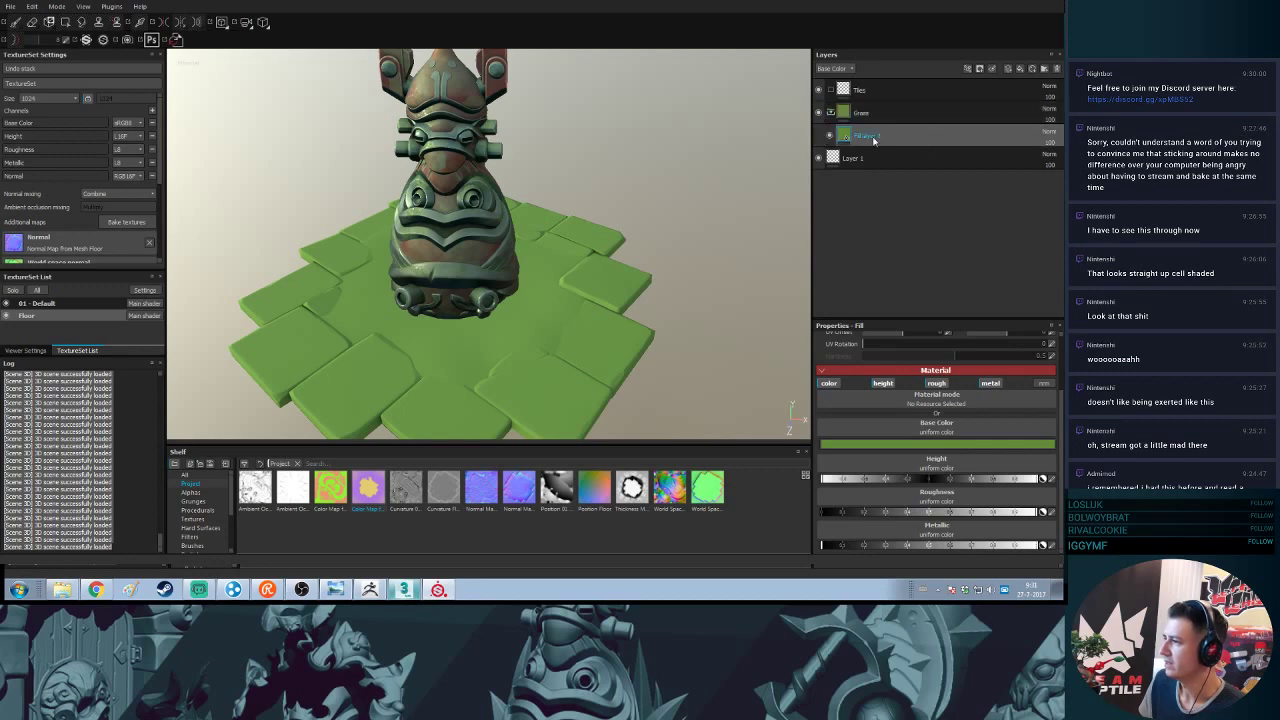
double_click(873, 136)
type("Base")
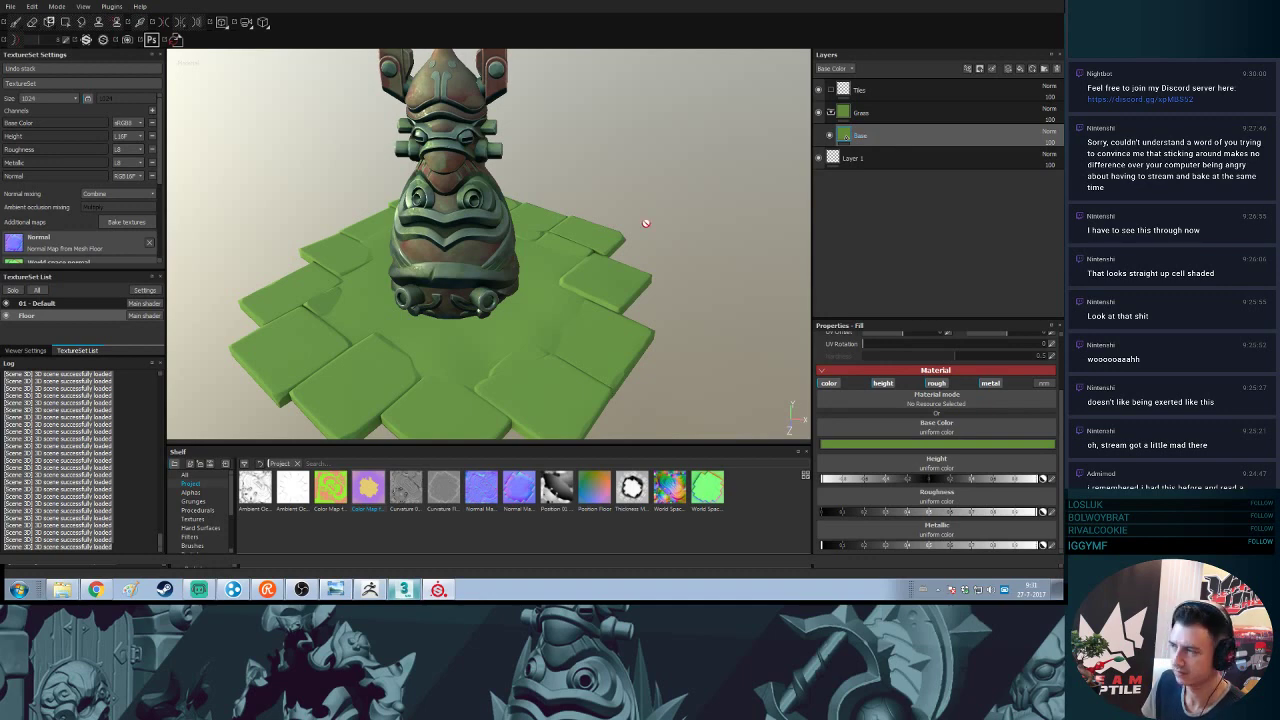
left_click(911, 118)
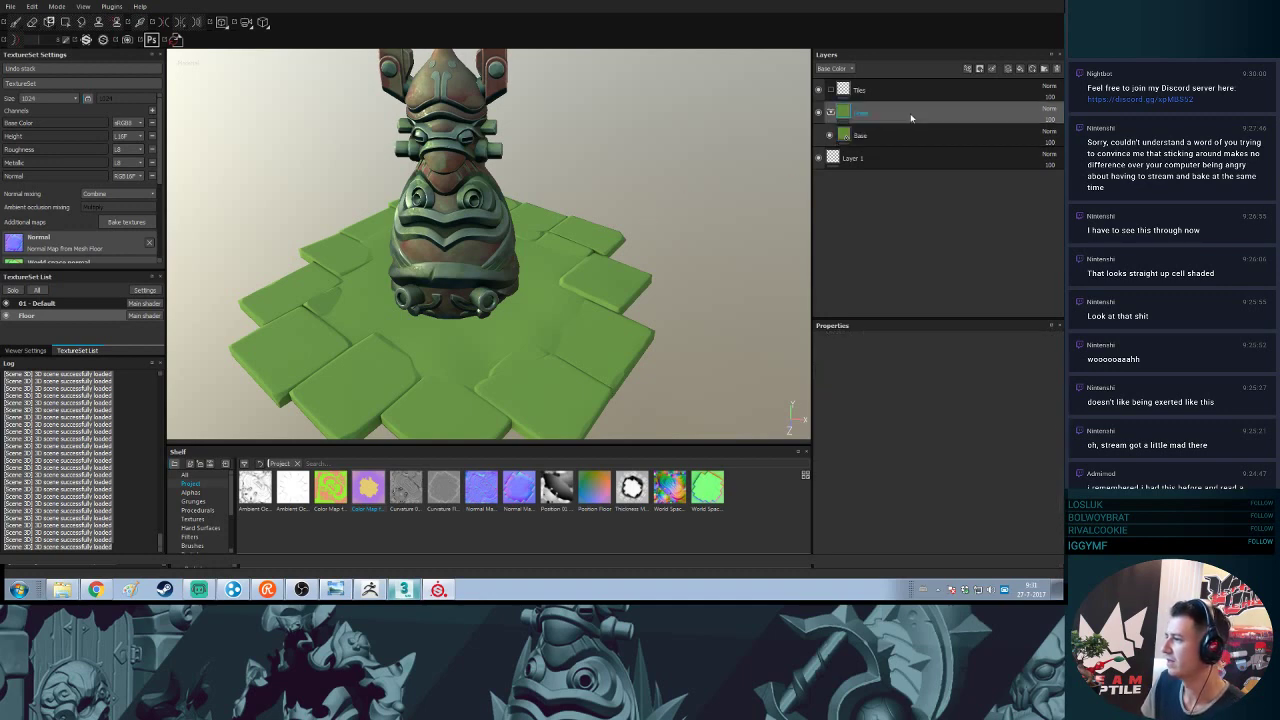
- Mask the Grass folder with a color selection, picking the yellow ID color of the central ground area
right_click(911, 118)
left_click(973, 150)
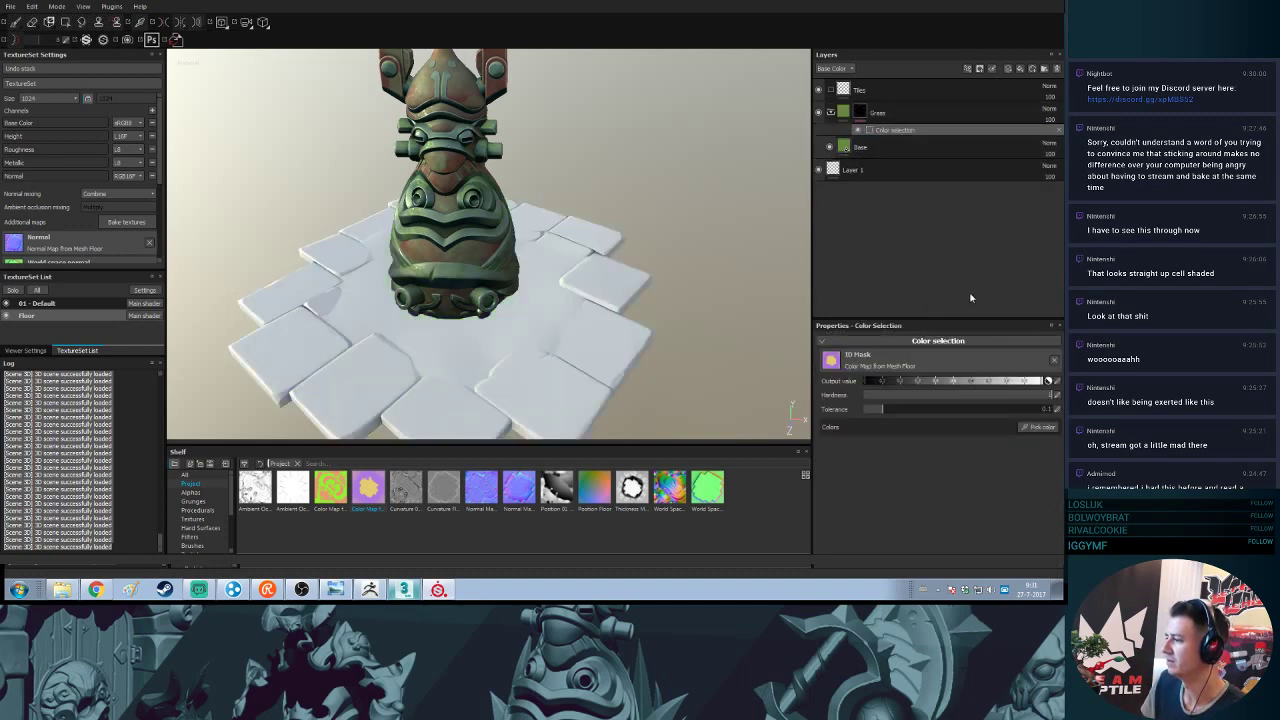
left_click(1038, 427)
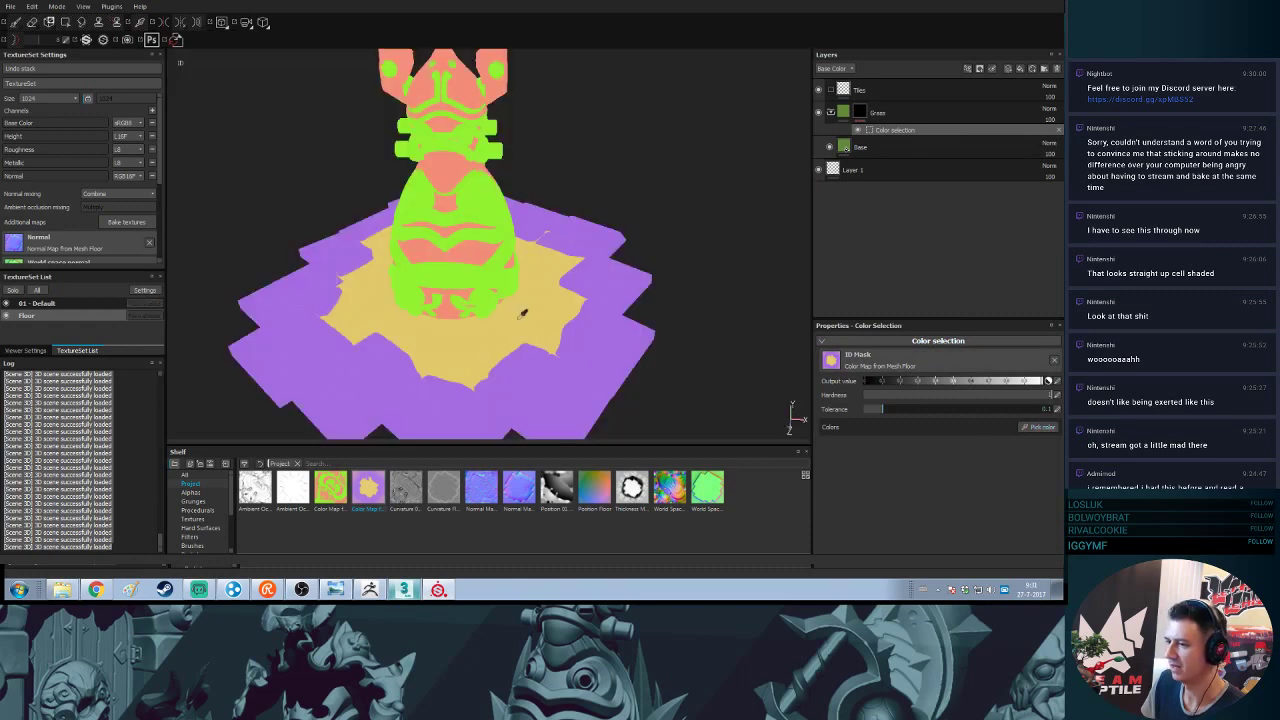
left_click(519, 316)
left_click_drag(542, 332, 529, 323, "alt")
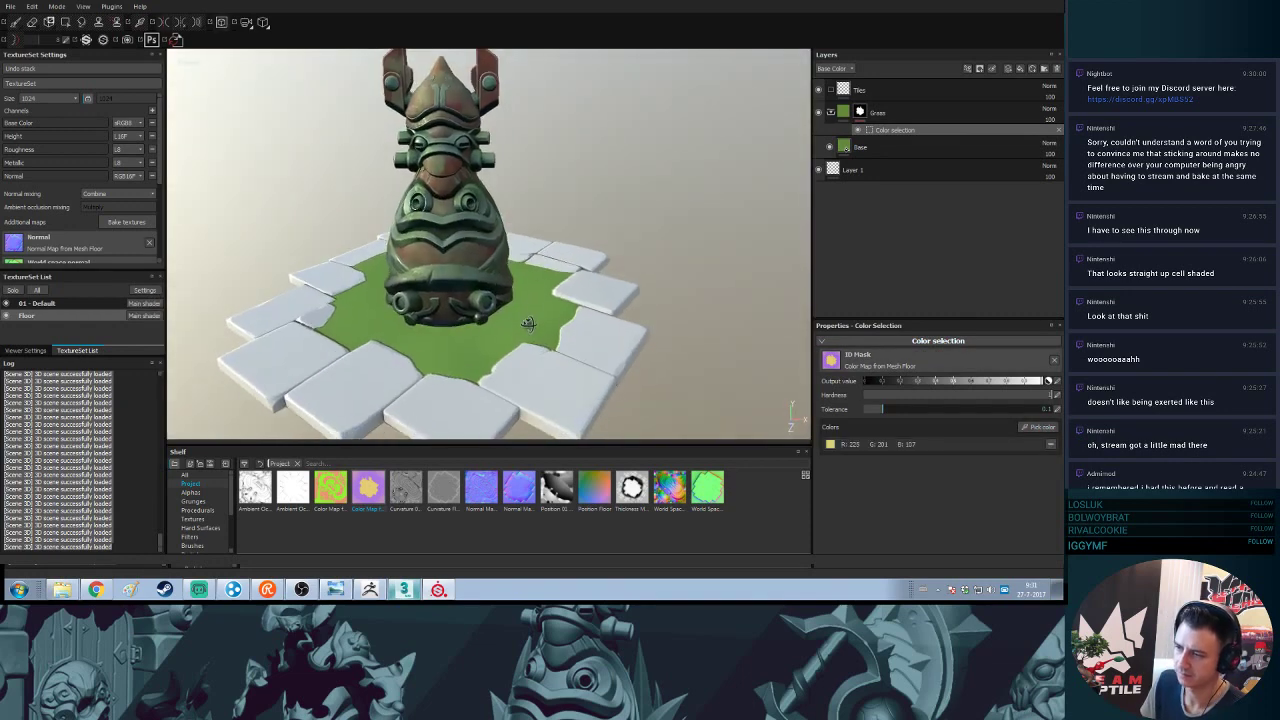
right_click_drag(529, 323, 523, 369, "alt")
middle_click_drag(523, 369, 549, 314, "alt")
left_click_drag(549, 314, 585, 277, "alt")
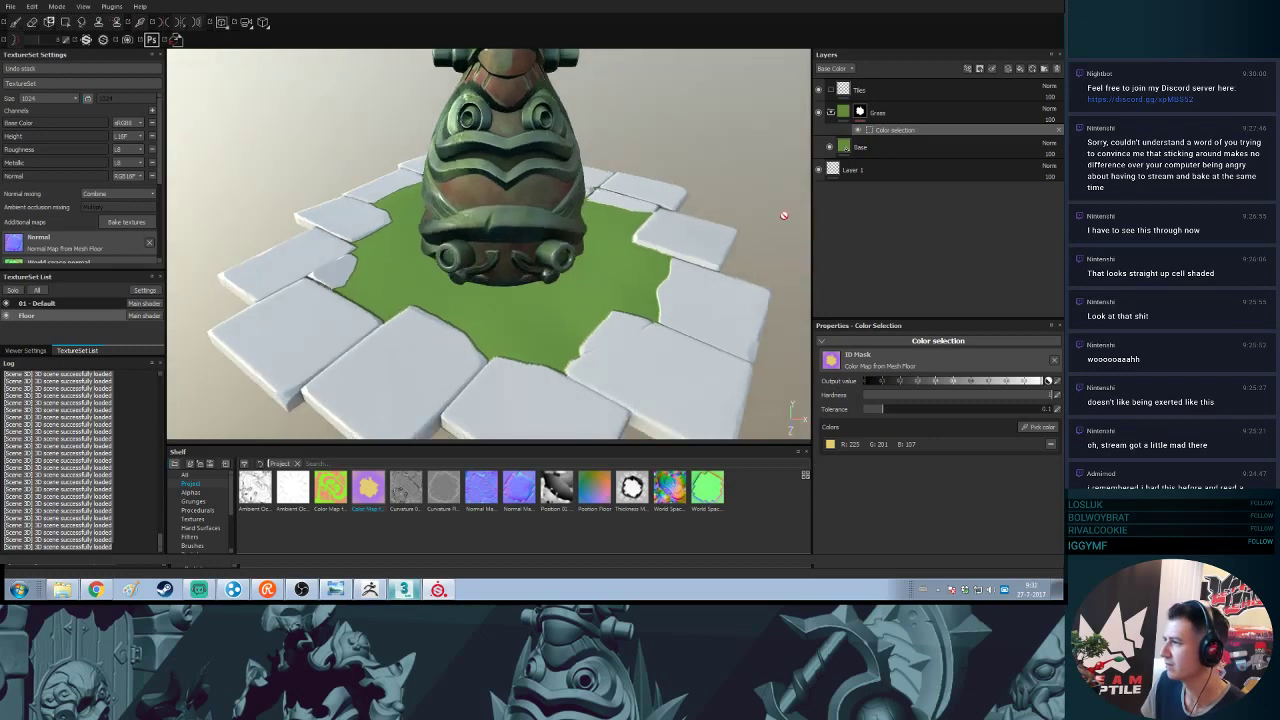
- Disable the height channel on the Grass folder's Base fill layer
left_click(937, 149)
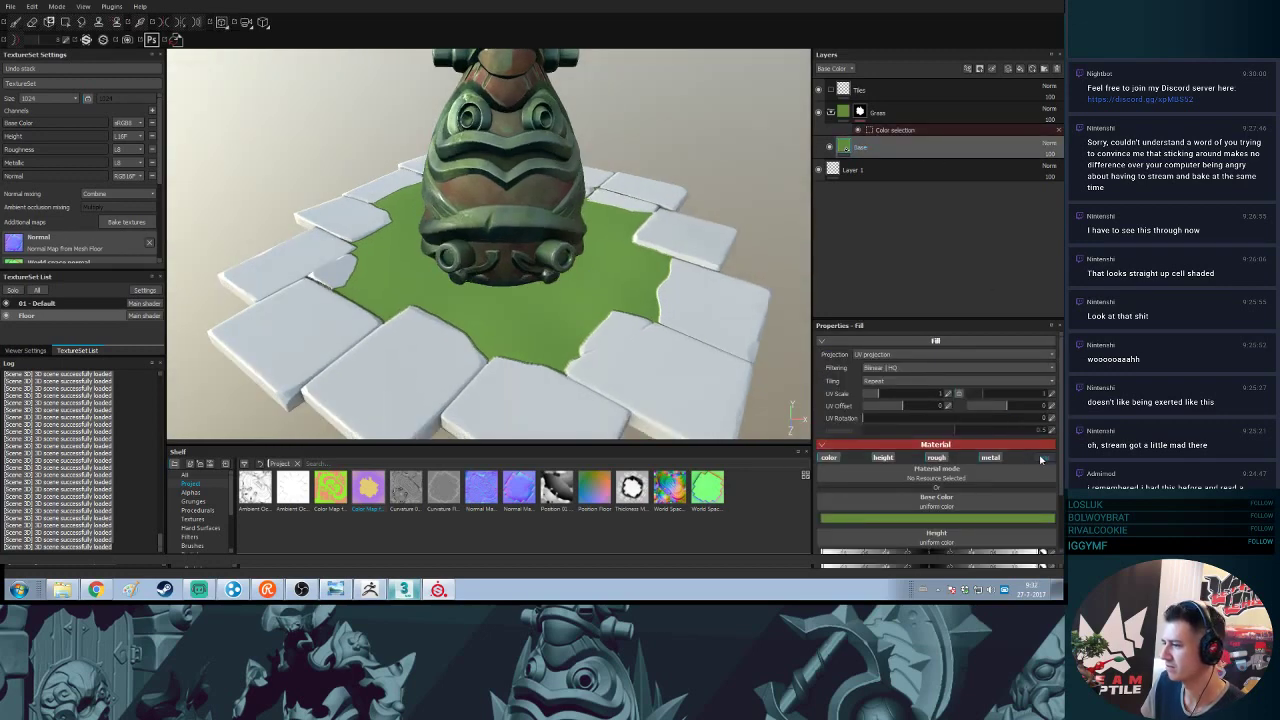
left_click(881, 459)
left_click(883, 461)
left_click(883, 461)
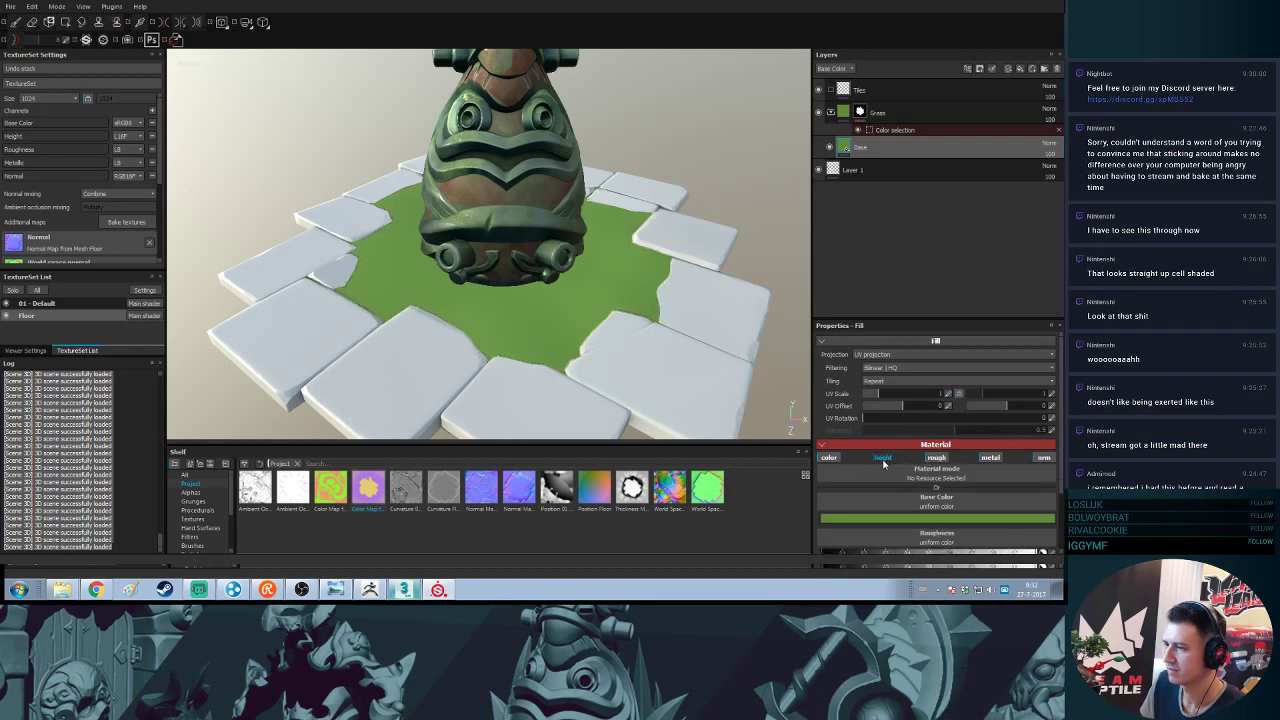
mouse_move(647, 269)
left_mouse_down("alt")
mouse_move(630, 266)
mouse_move(635, 249)
left_mouse_up("alt")
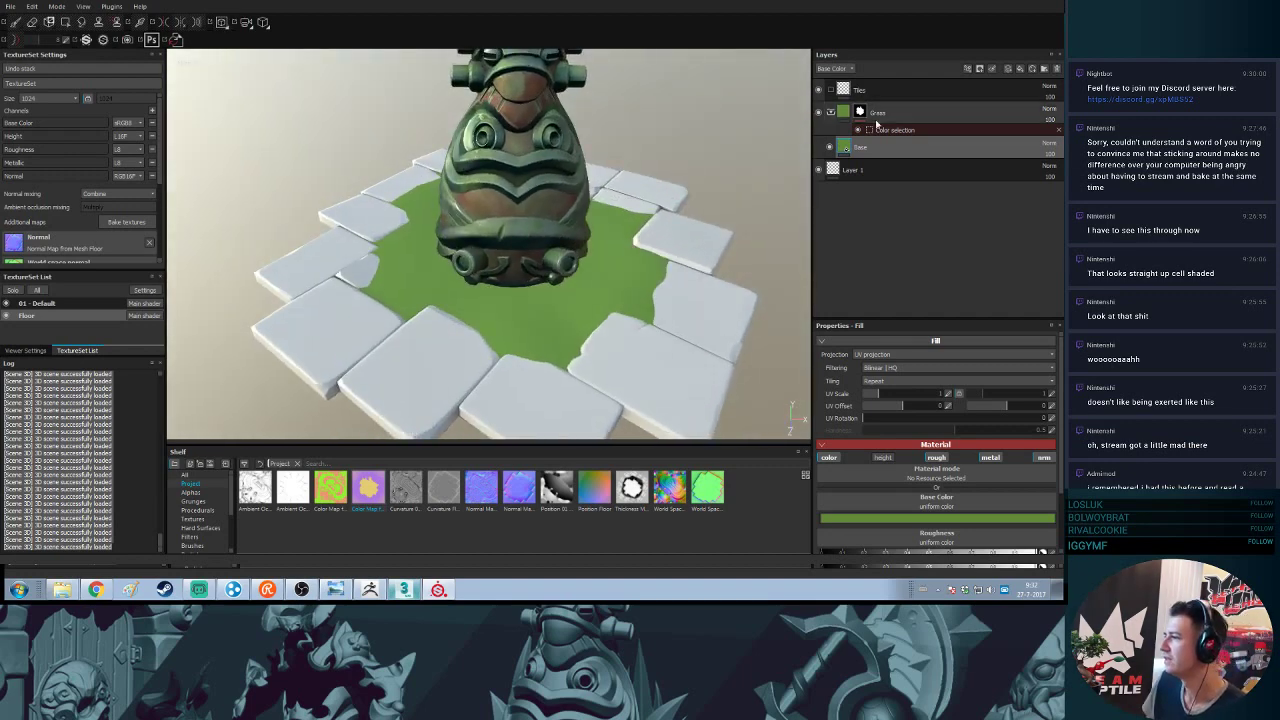
- Add a new fill layer at the top of the layer stack and rename it Base
left_click(1020, 69)
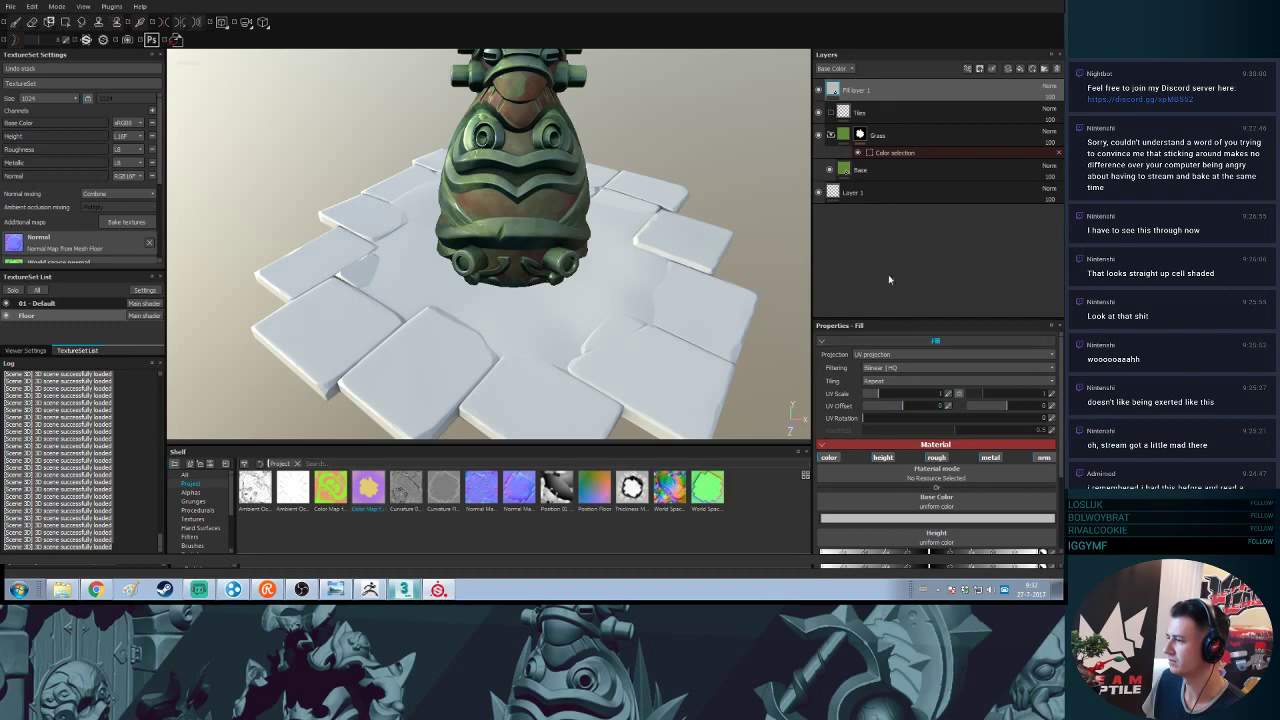
double_click(851, 90)
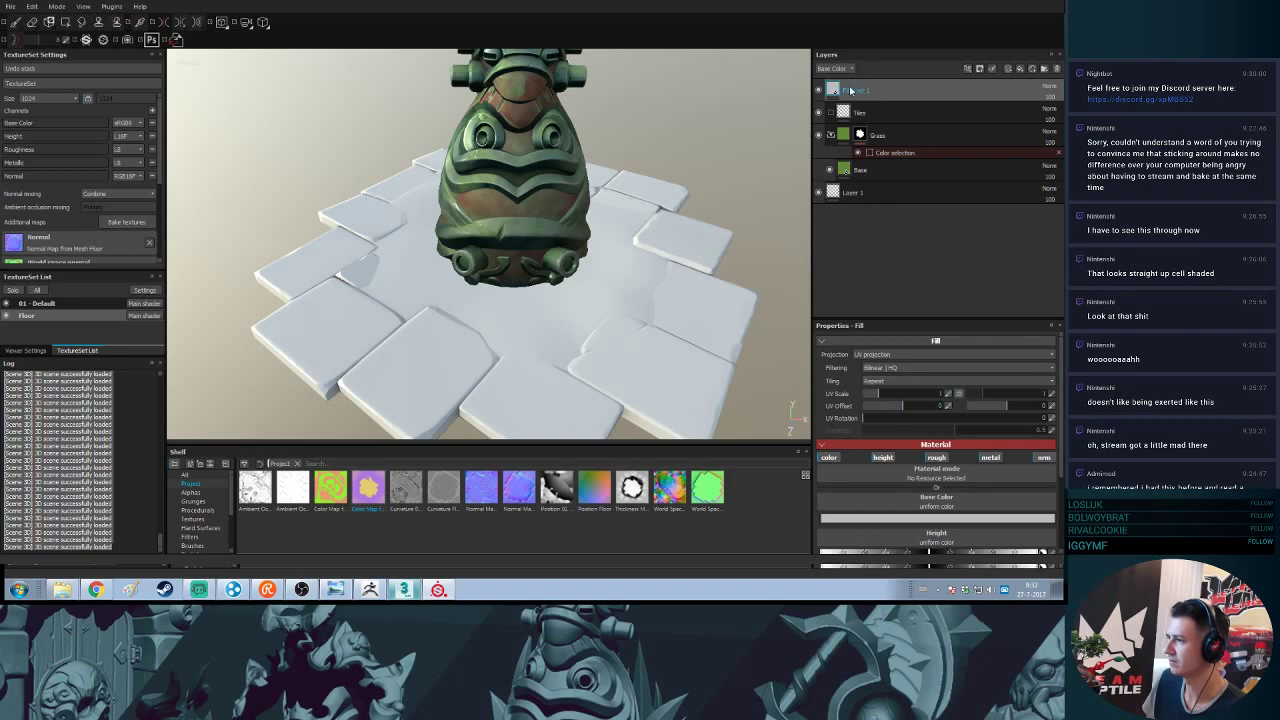
type("Base")
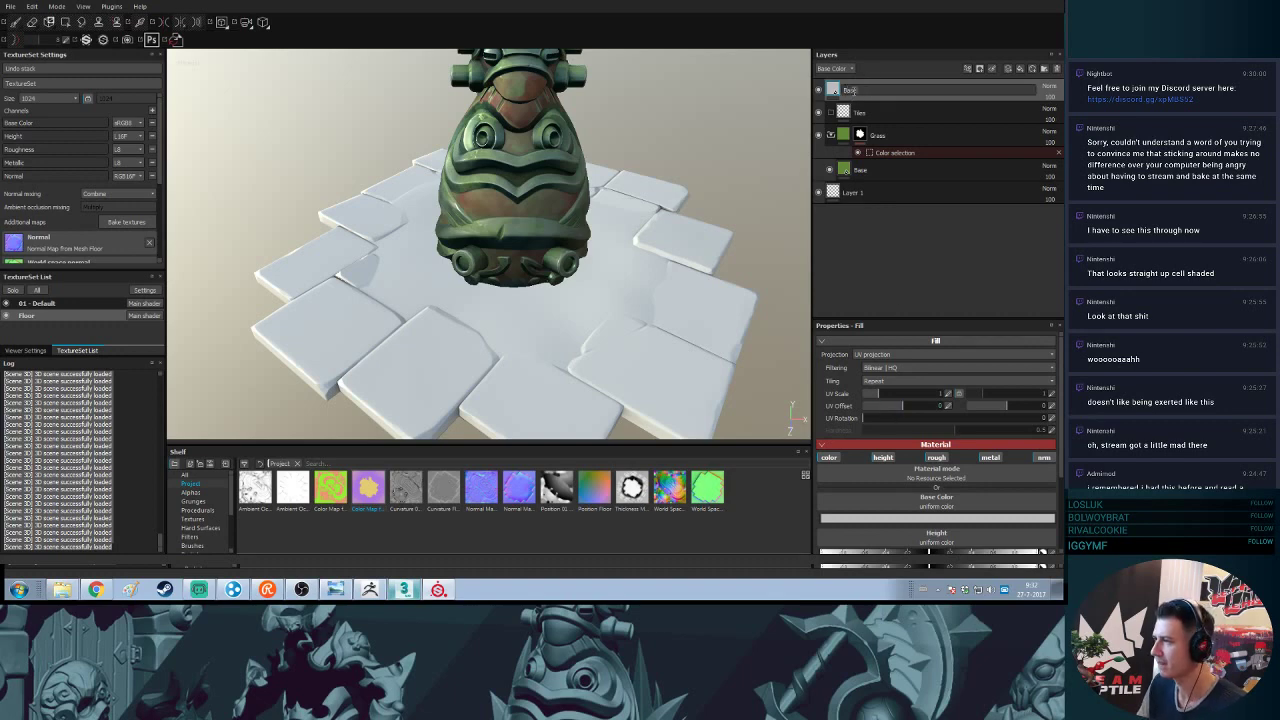
key("Return")
- Change the new fill layer's base color to a bright pale yellow
scroll(945, 497, "down", 2)
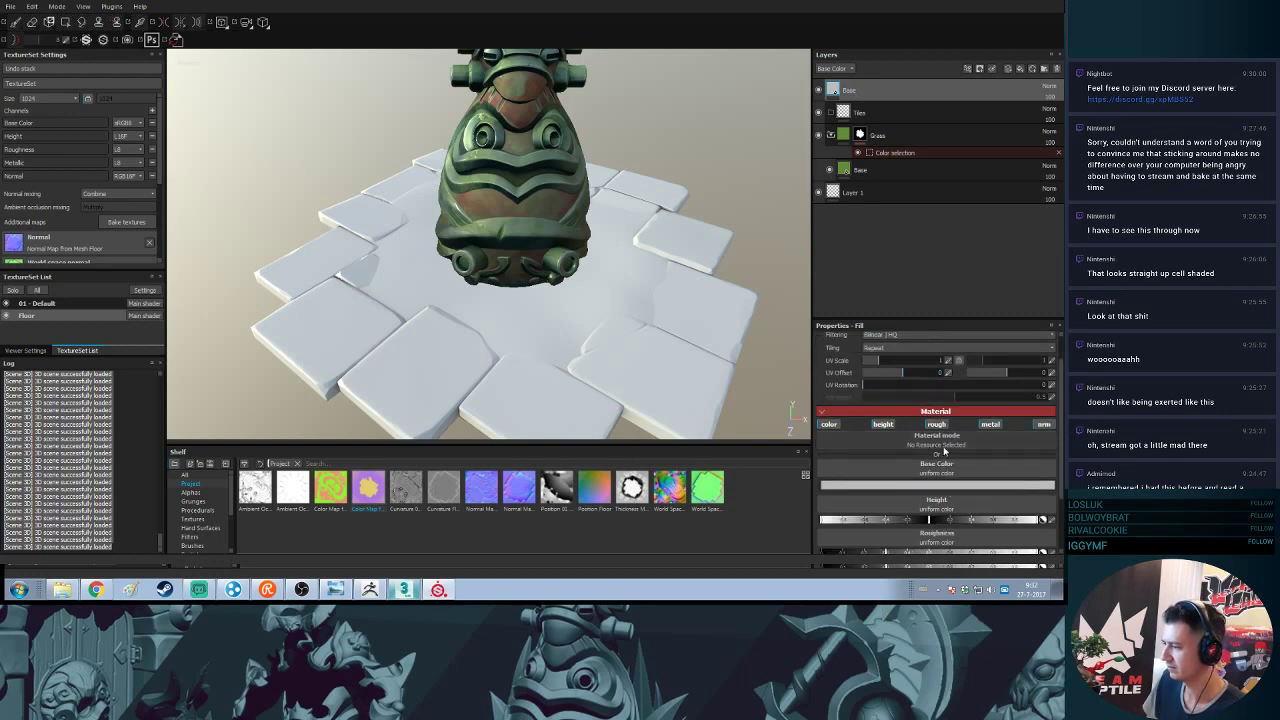
scroll(940, 490, "down", 1)
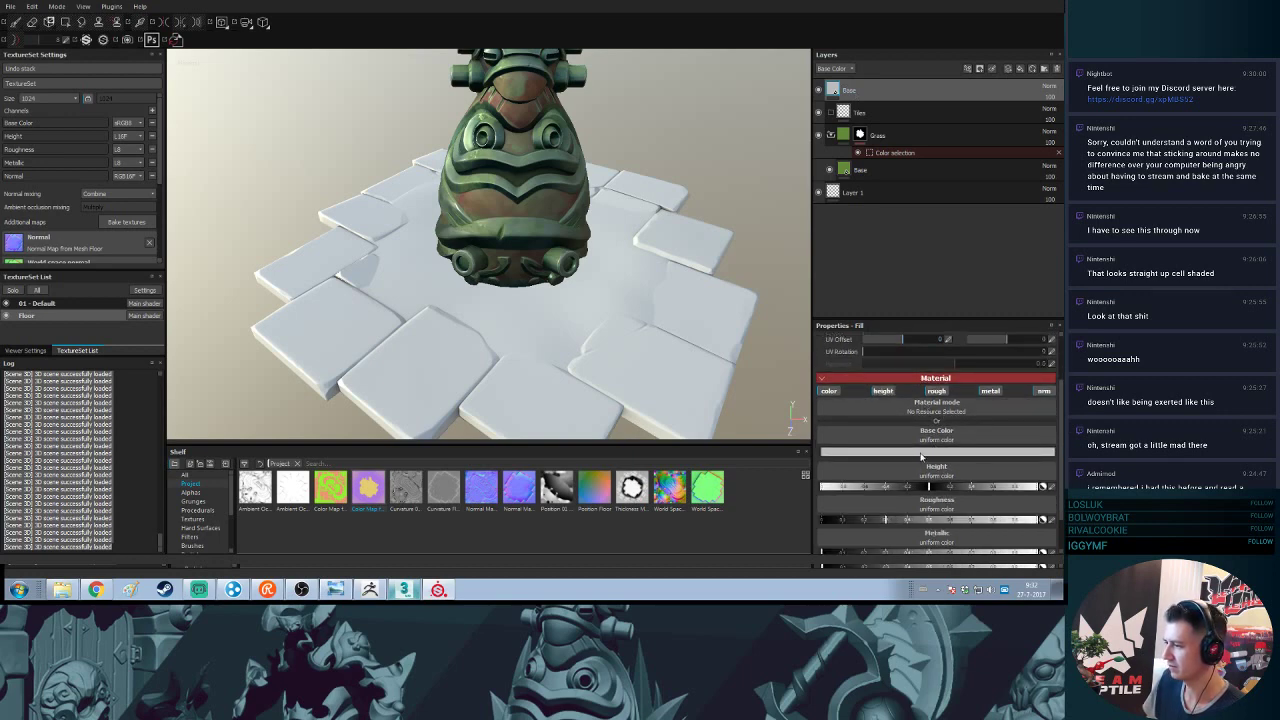
left_click(910, 450)
left_click(879, 432)
left_click_drag(879, 431, 881, 431)
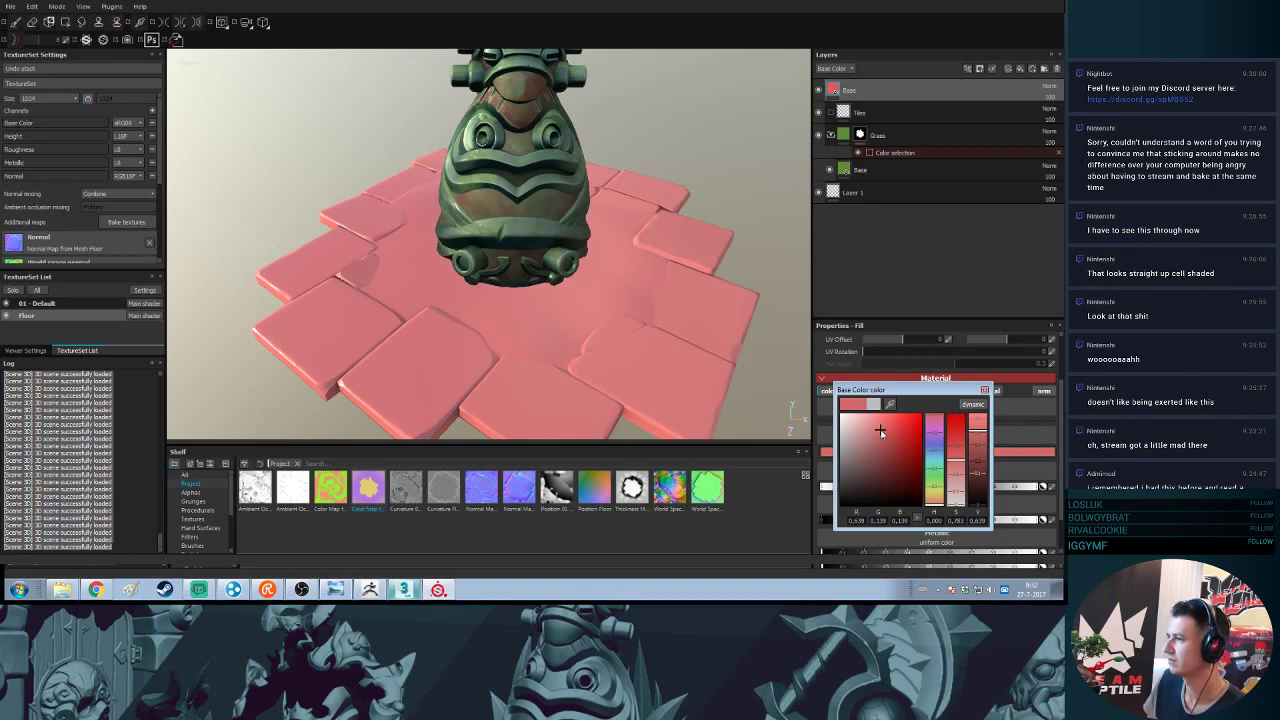
left_click(937, 488)
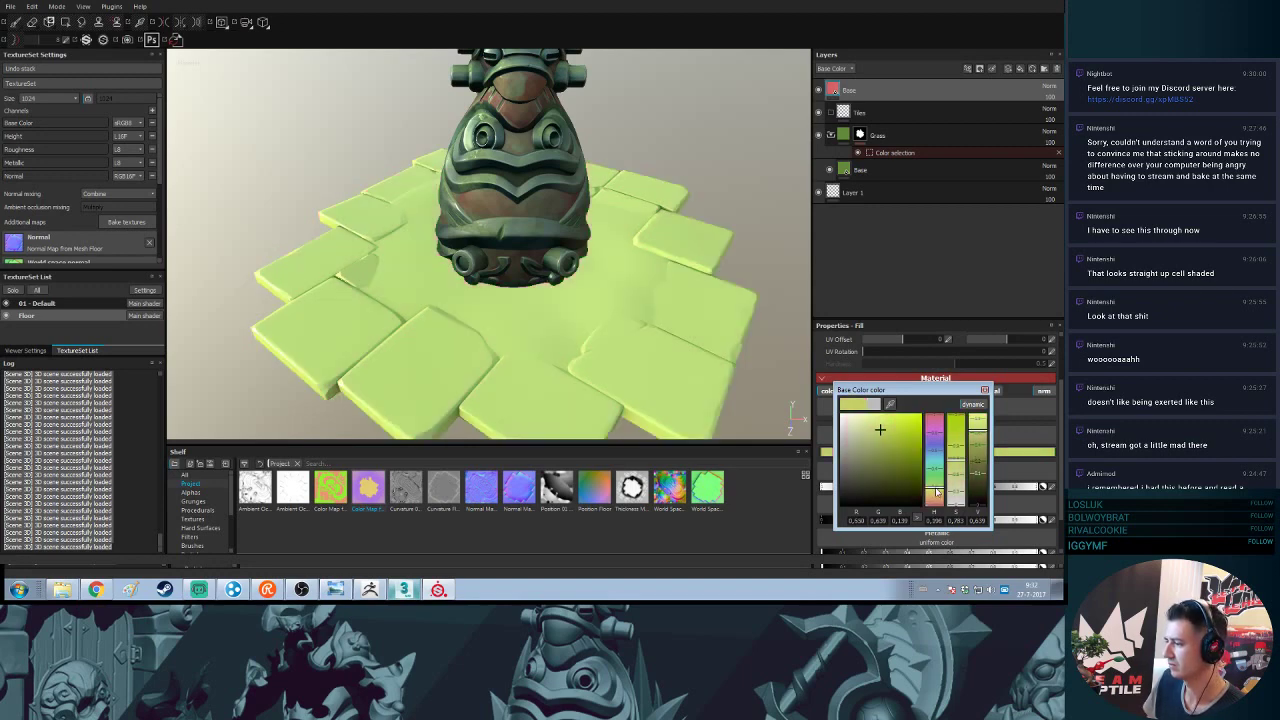
left_click_drag(940, 488, 942, 492)
left_click_drag(880, 430, 868, 414)
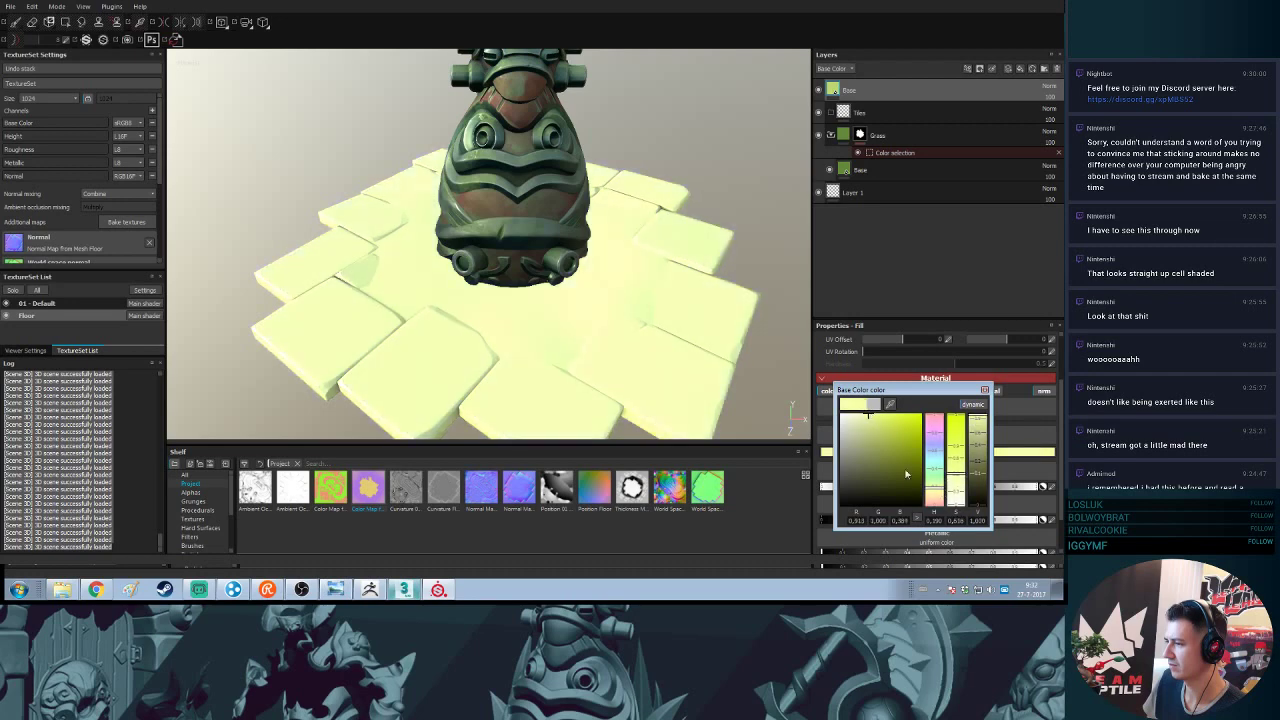
left_click_drag(940, 491, 940, 496)
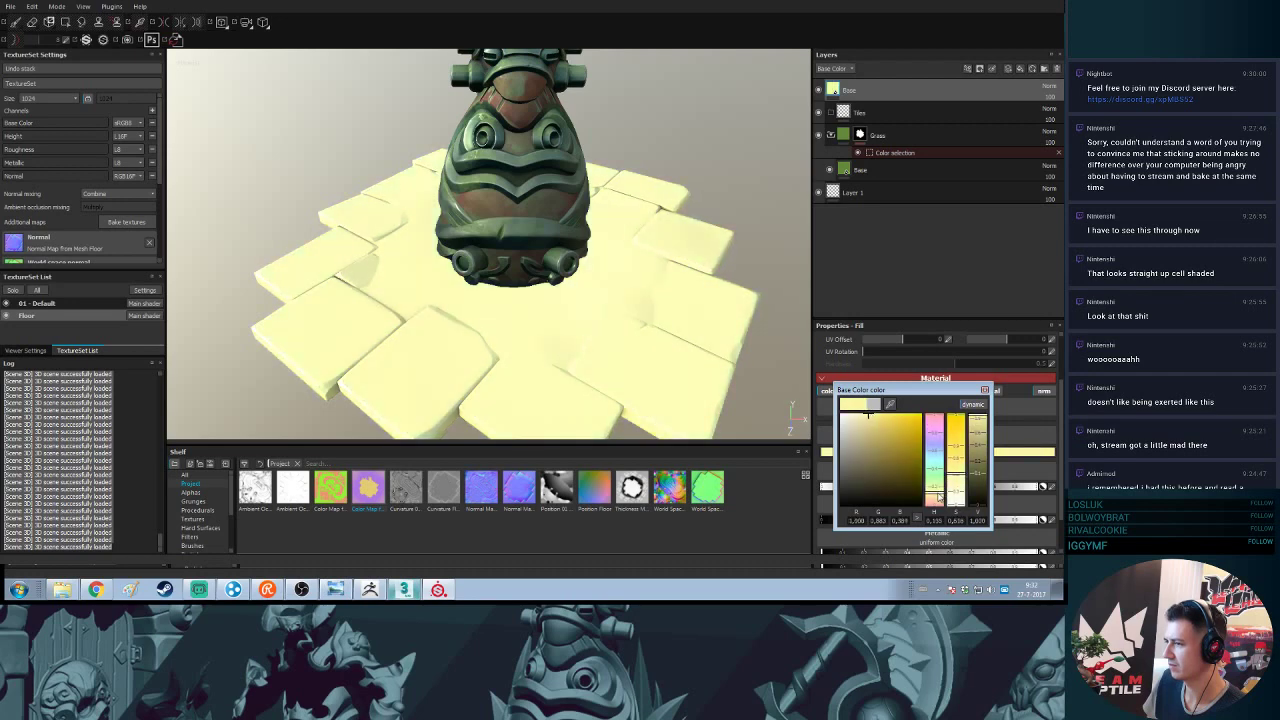
- Darken the new fill layer's base color to a sandy yellow, RGB about 0.608, 0.546, 0.207
left_click(978, 435)
left_click_drag(977, 432, 977, 441)
left_click_drag(868, 440, 872, 434)
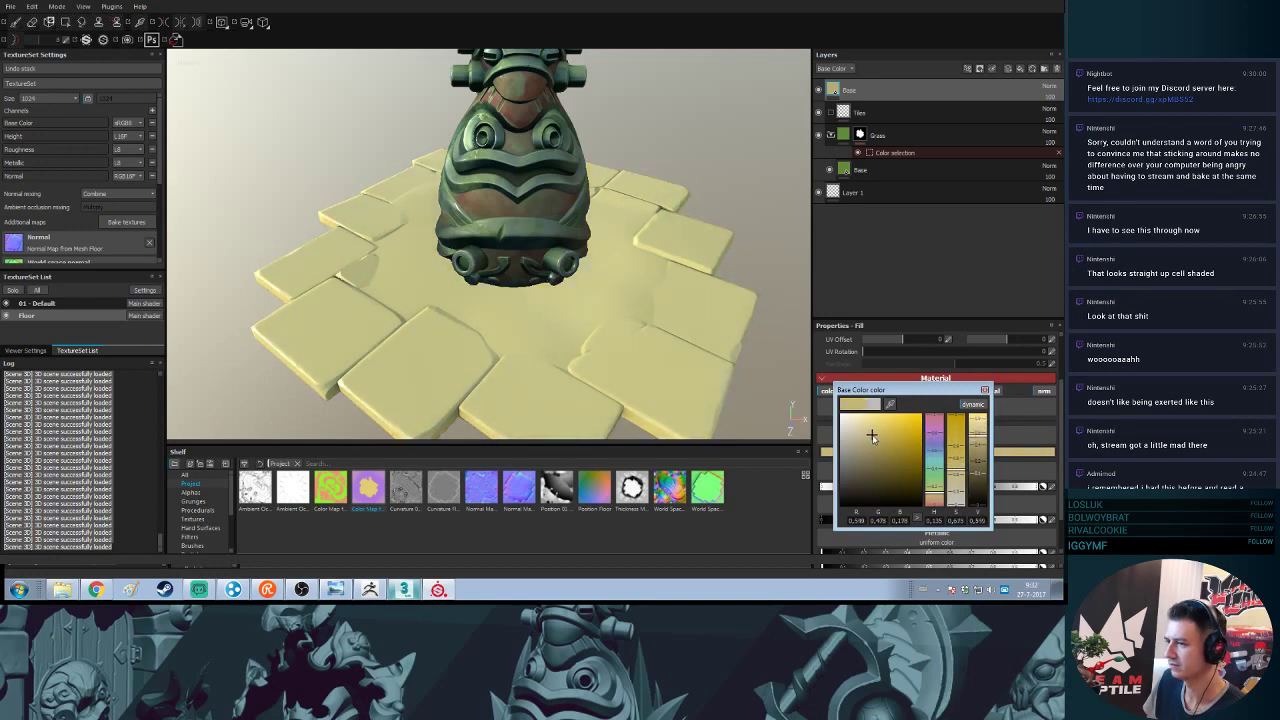
left_click(984, 389)
left_click(930, 452)
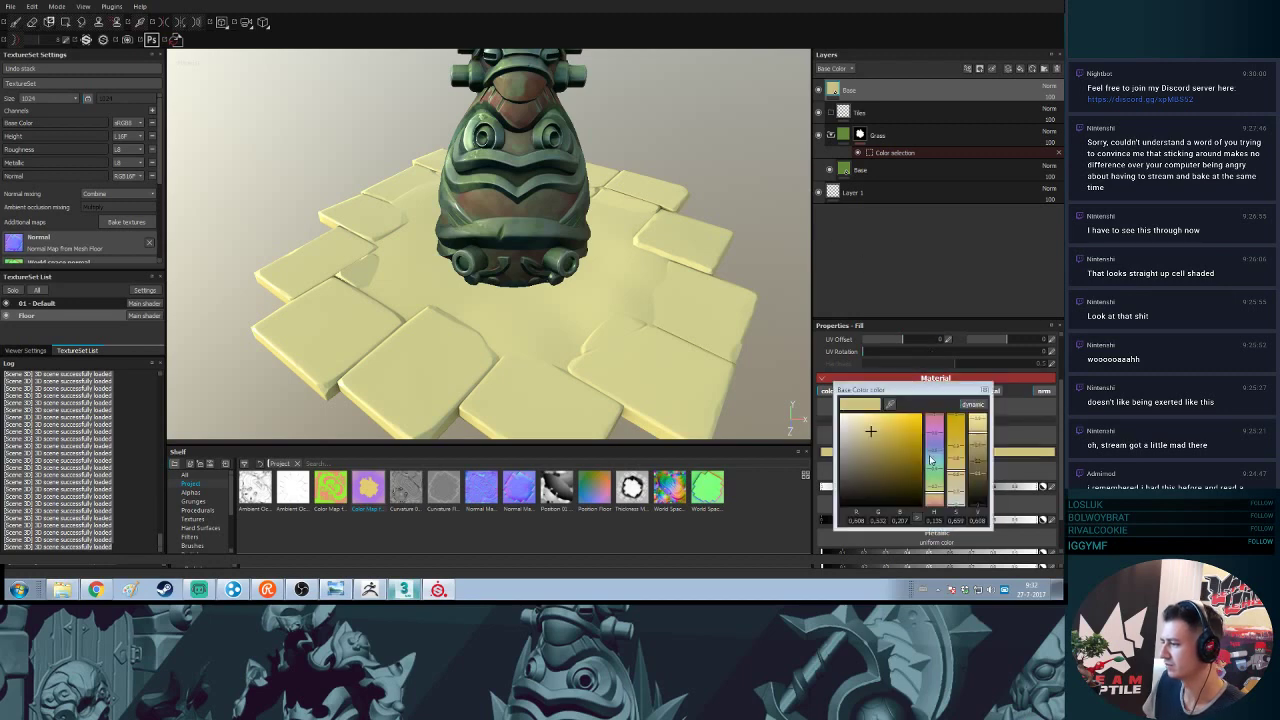
mouse_move(935, 490)
left_mouse_down()
mouse_move(941, 462)
mouse_move(939, 496)
left_mouse_up()
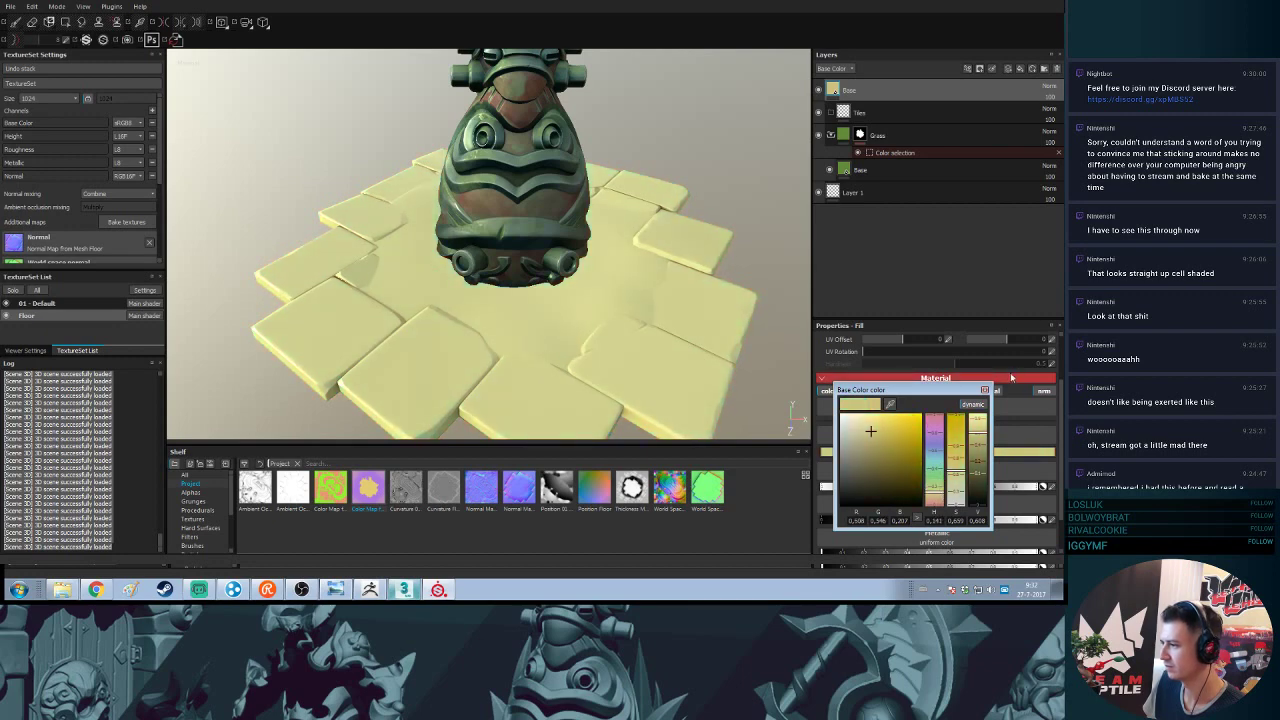
left_click(984, 390)
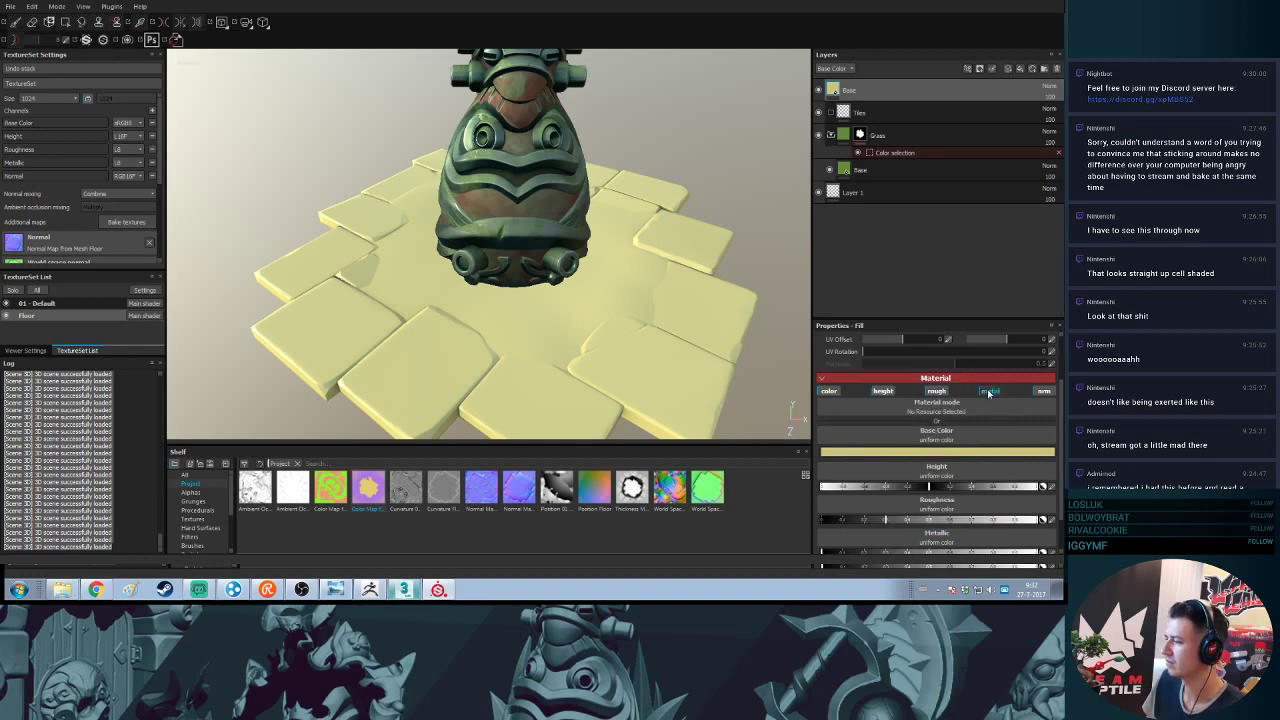
- Move the sandy Base layer into the Tiles folder and mask the folder with a color selection of the slabs' purple ID color
left_click_drag(912, 95, 931, 115)
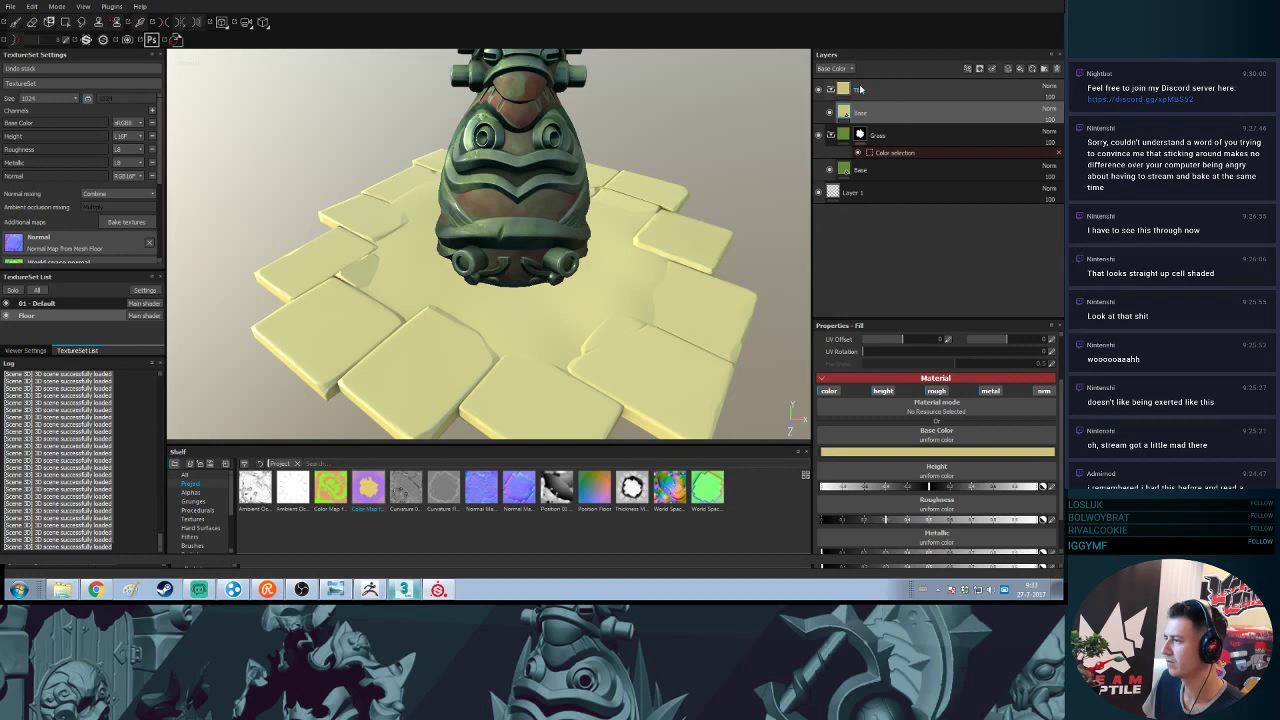
right_click(917, 94)
left_click(973, 128)
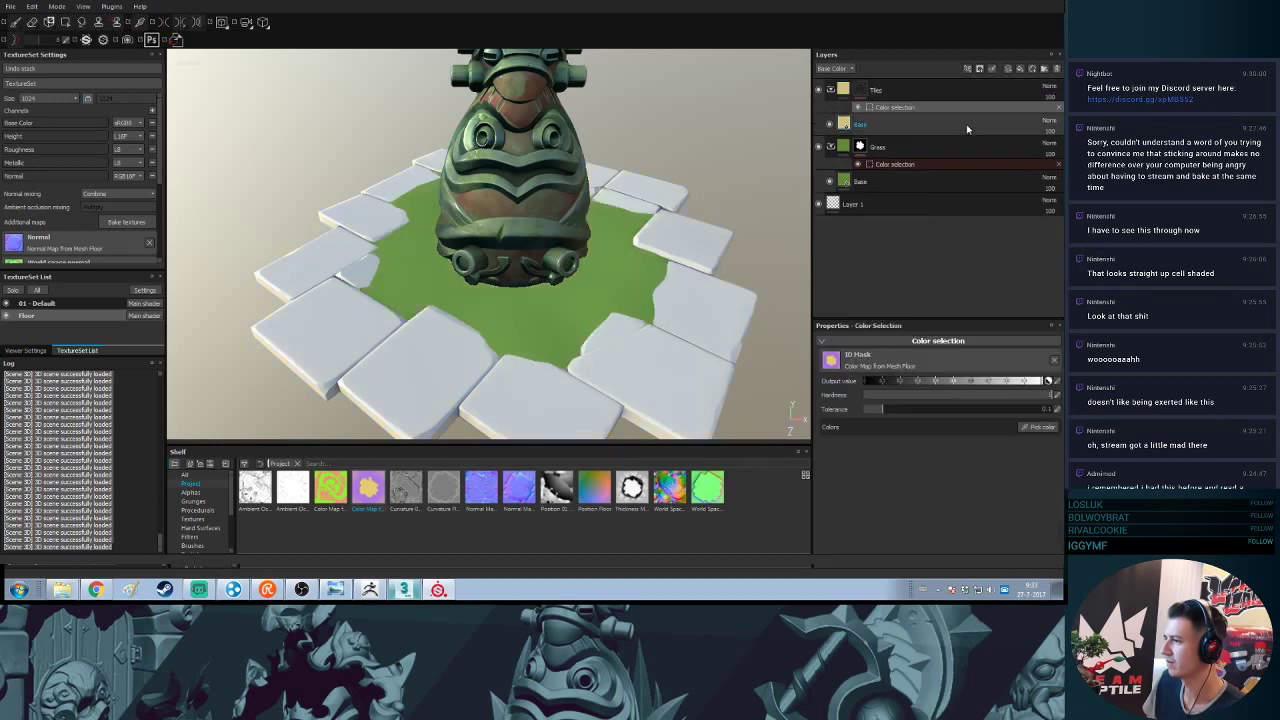
left_click(1038, 427)
left_click(694, 306)
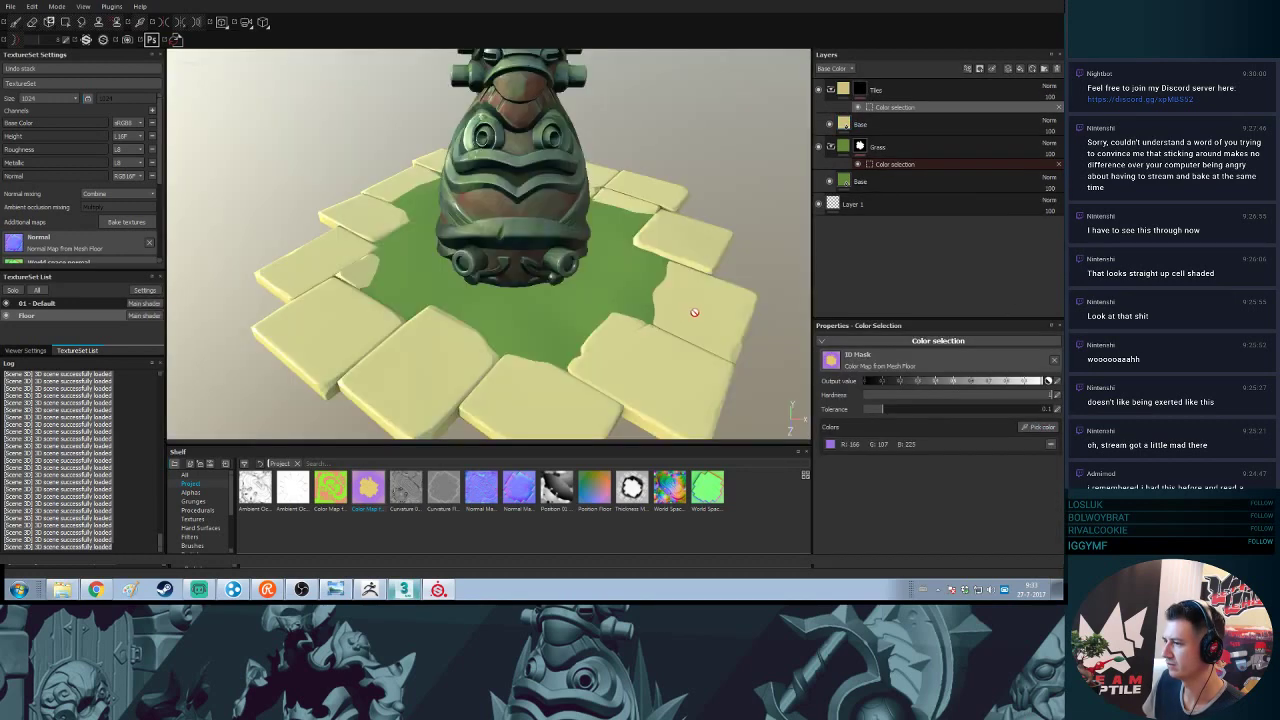
left_click_drag(461, 323, 520, 188, "alt")
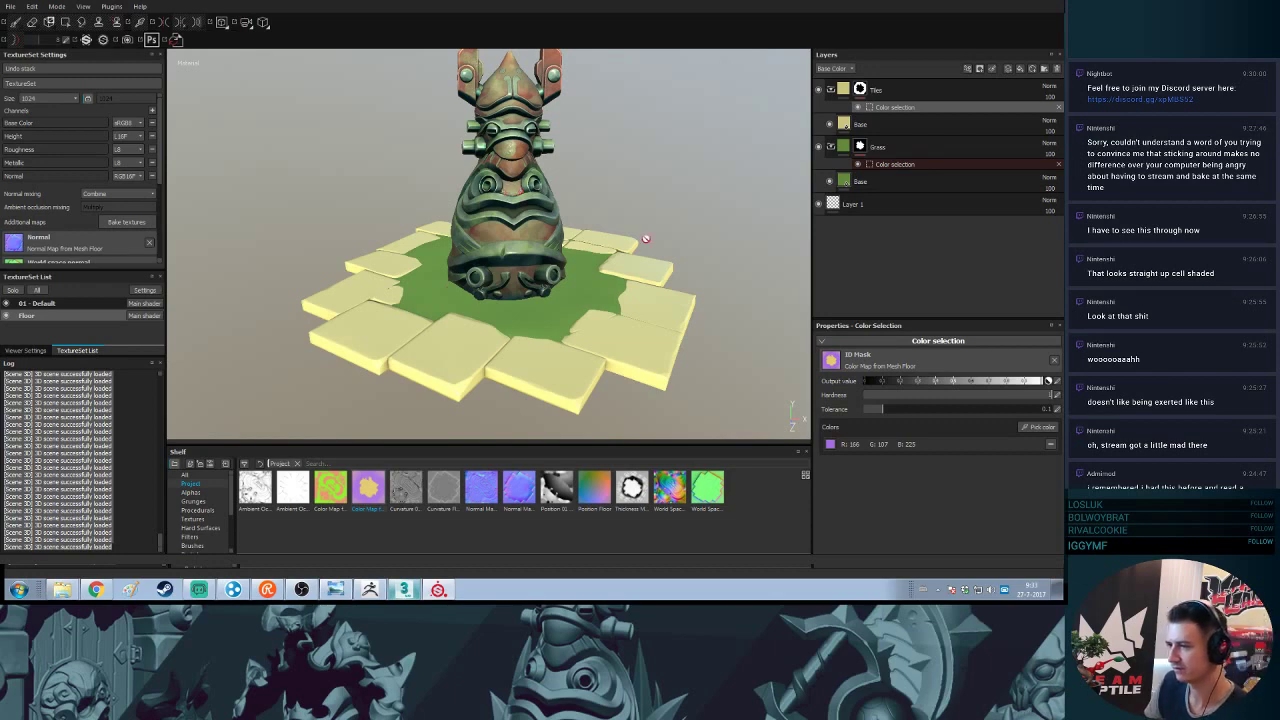
left_click_drag(647, 239, 624, 290, "alt")
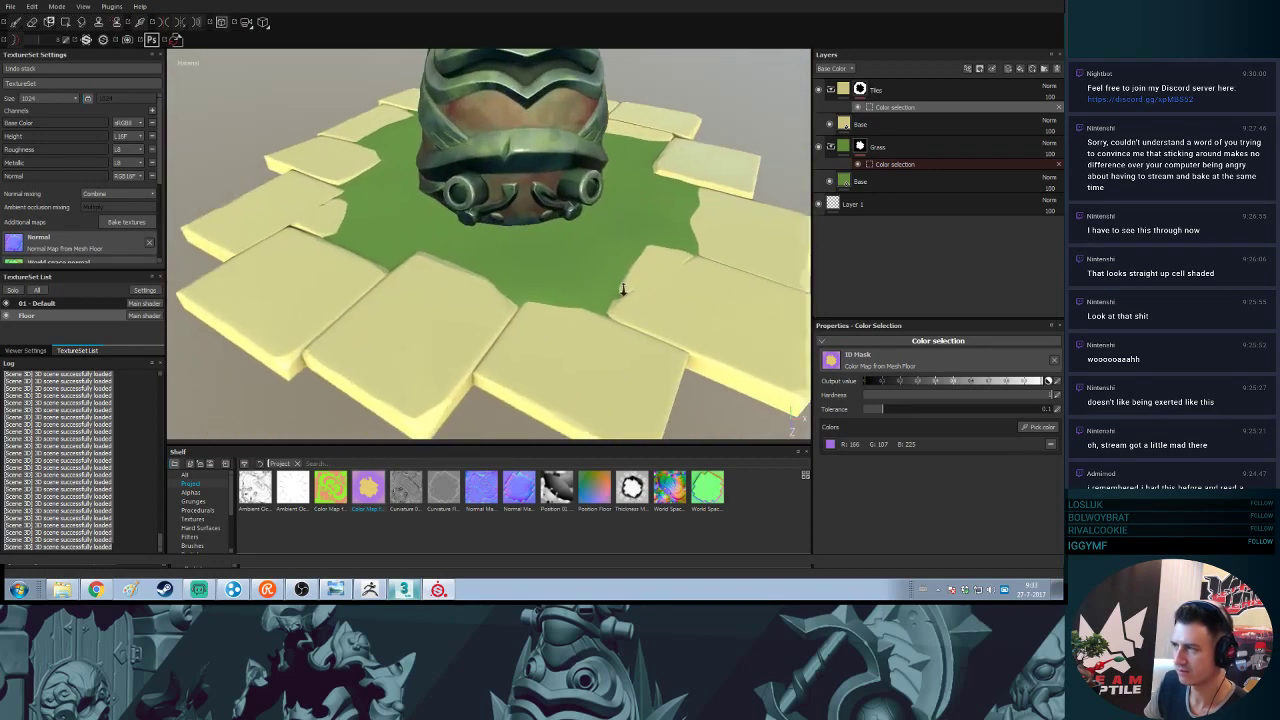
- Collapse the Tiles and Grass folders in the layer stack
left_click(831, 90)
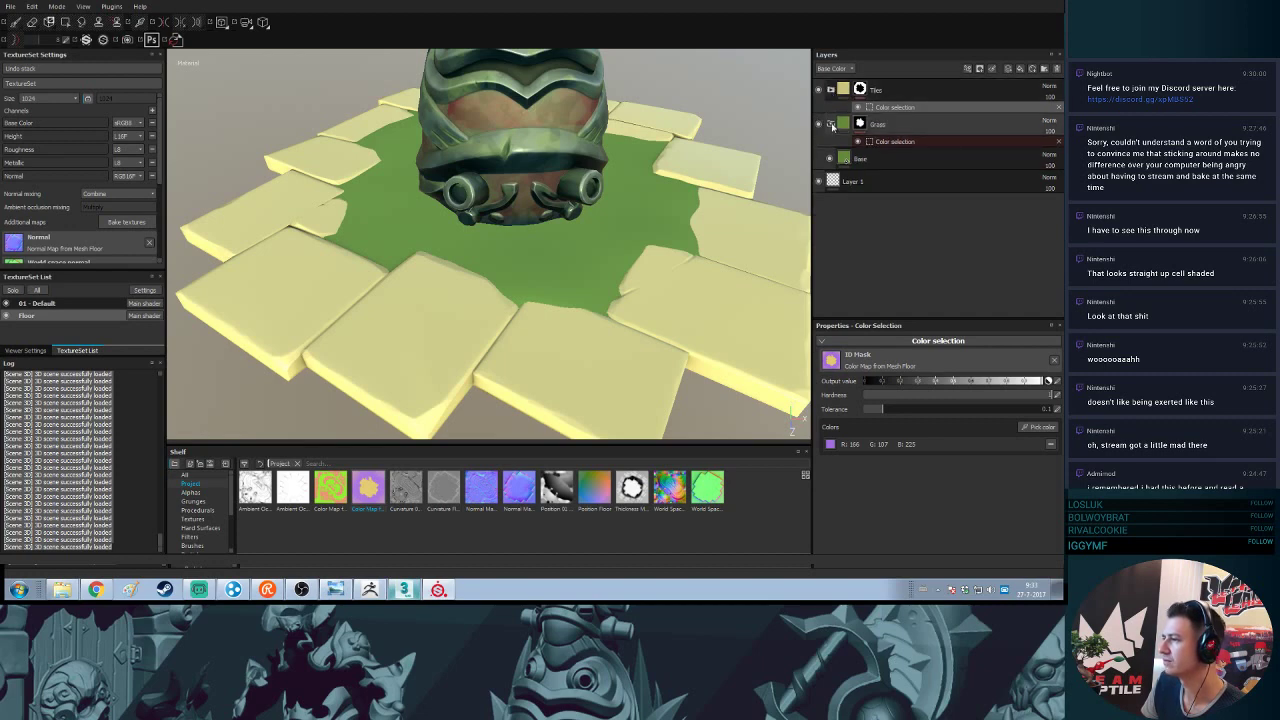
left_click(831, 124)
mouse_move(628, 241)
left_mouse_down("alt")
mouse_move(626, 277)
mouse_move(640, 259)
left_mouse_up("alt")
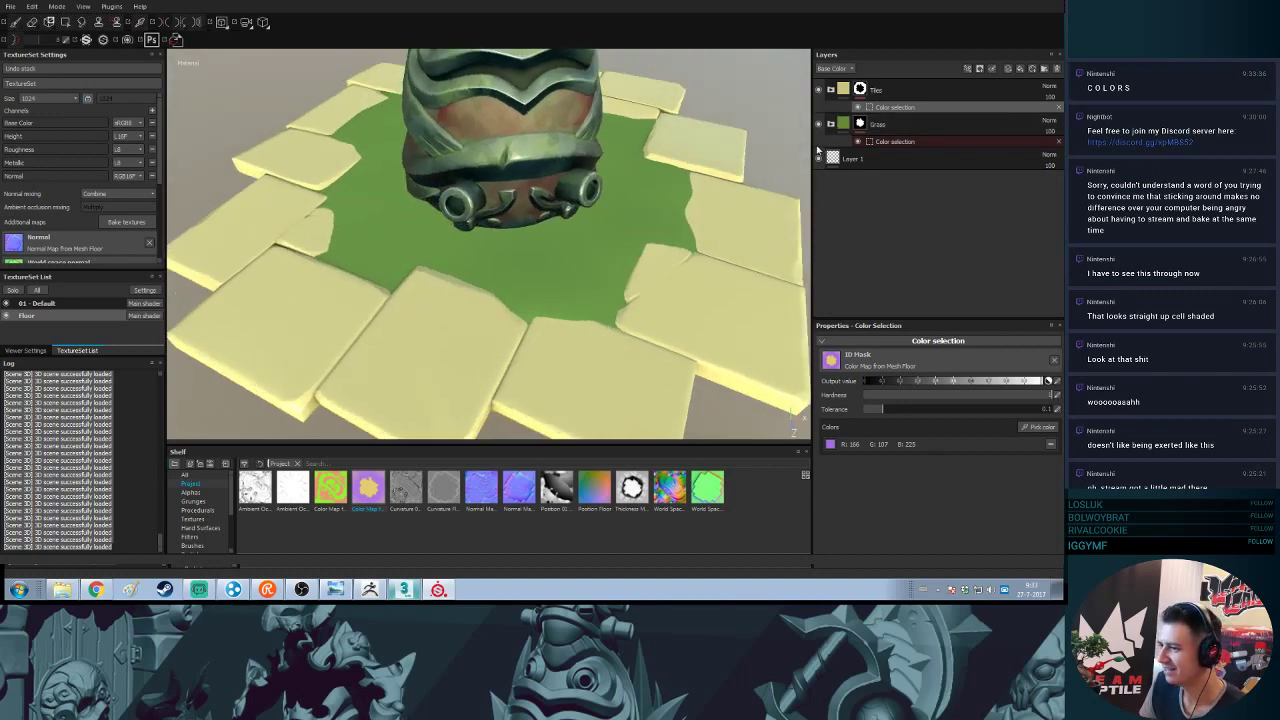
- Set both folders' color selection hardness to 0, with tolerance 0.01 for Grass and 0.64 for Tiles
left_click(892, 107)
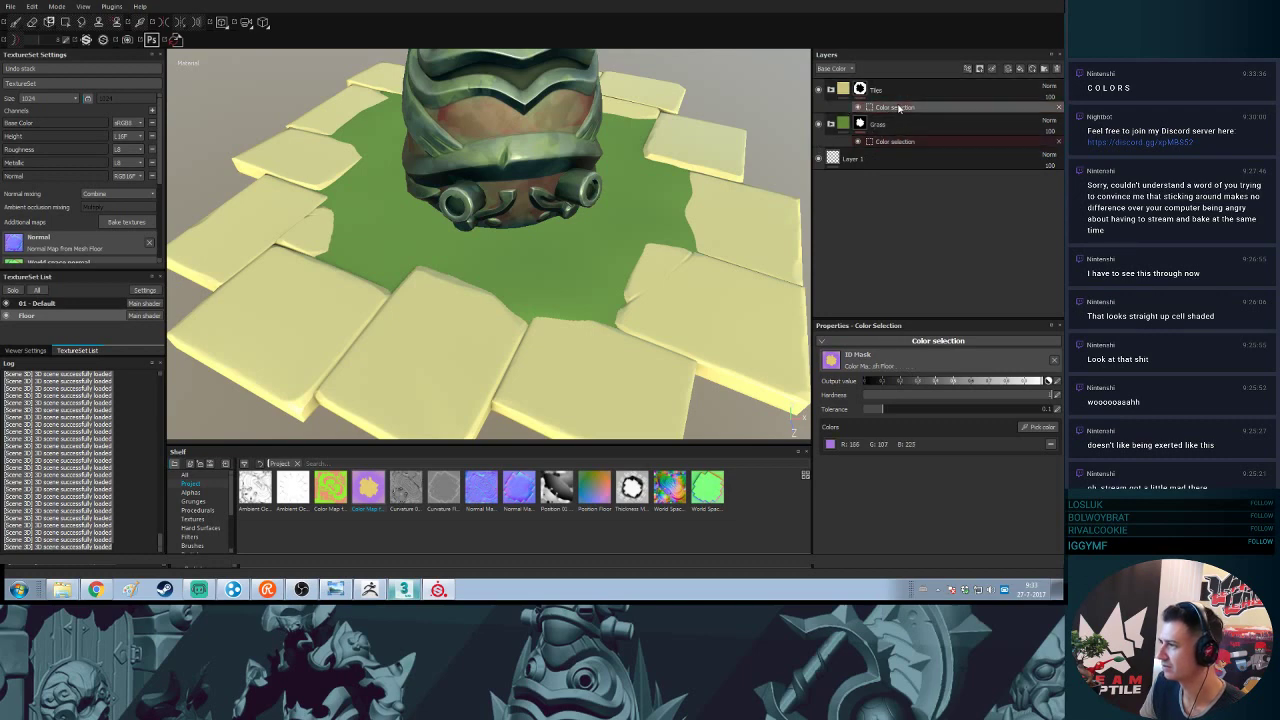
left_click_drag(886, 411, 833, 412)
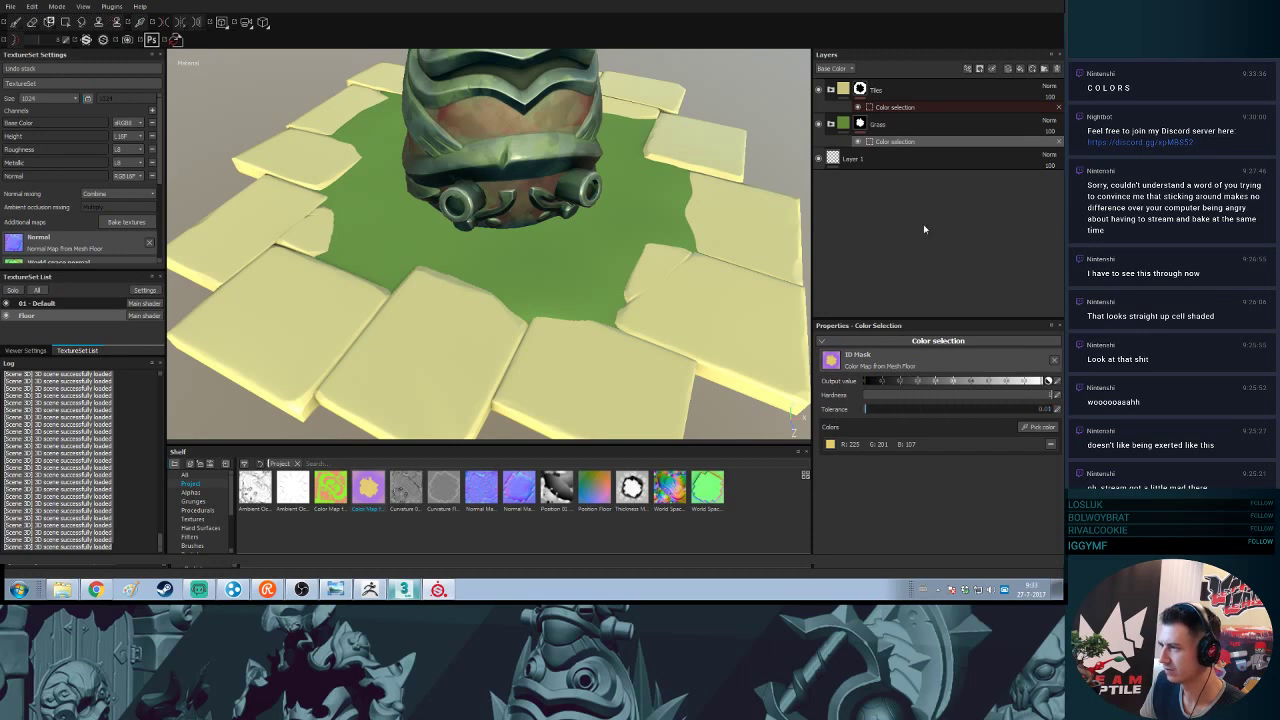
left_click(897, 110)
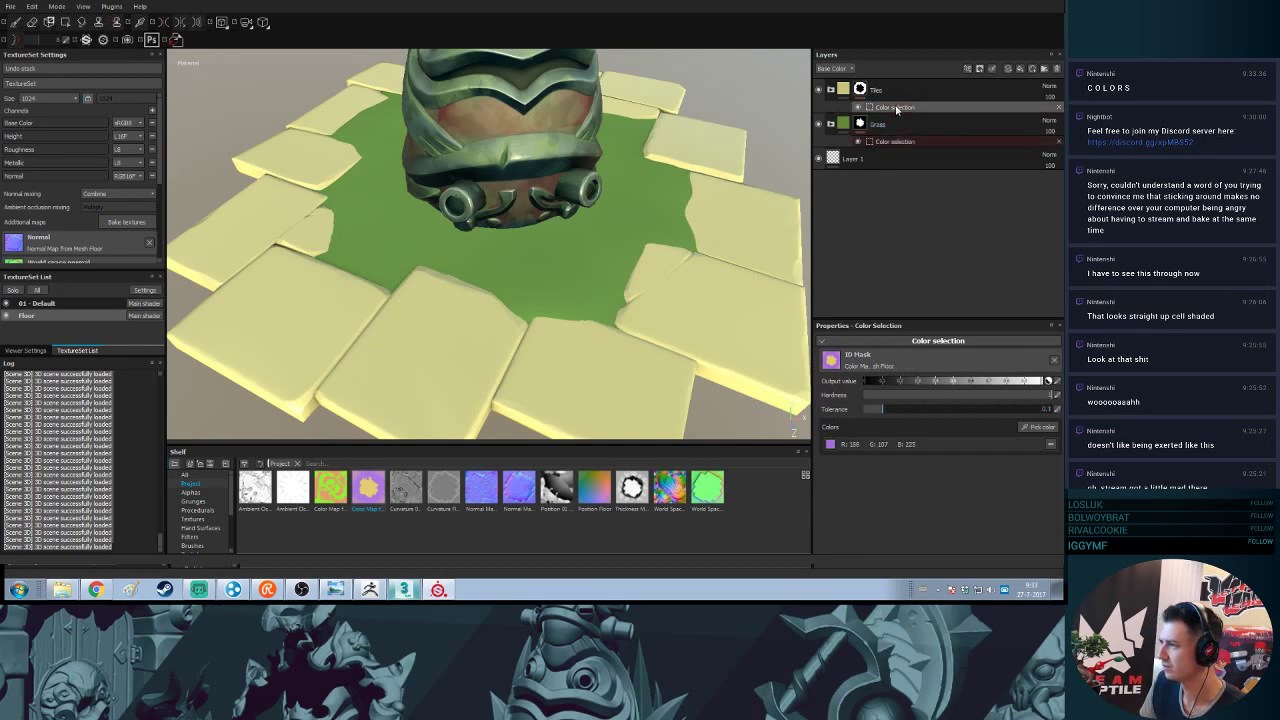
left_click_drag(890, 410, 845, 398)
left_click(893, 107)
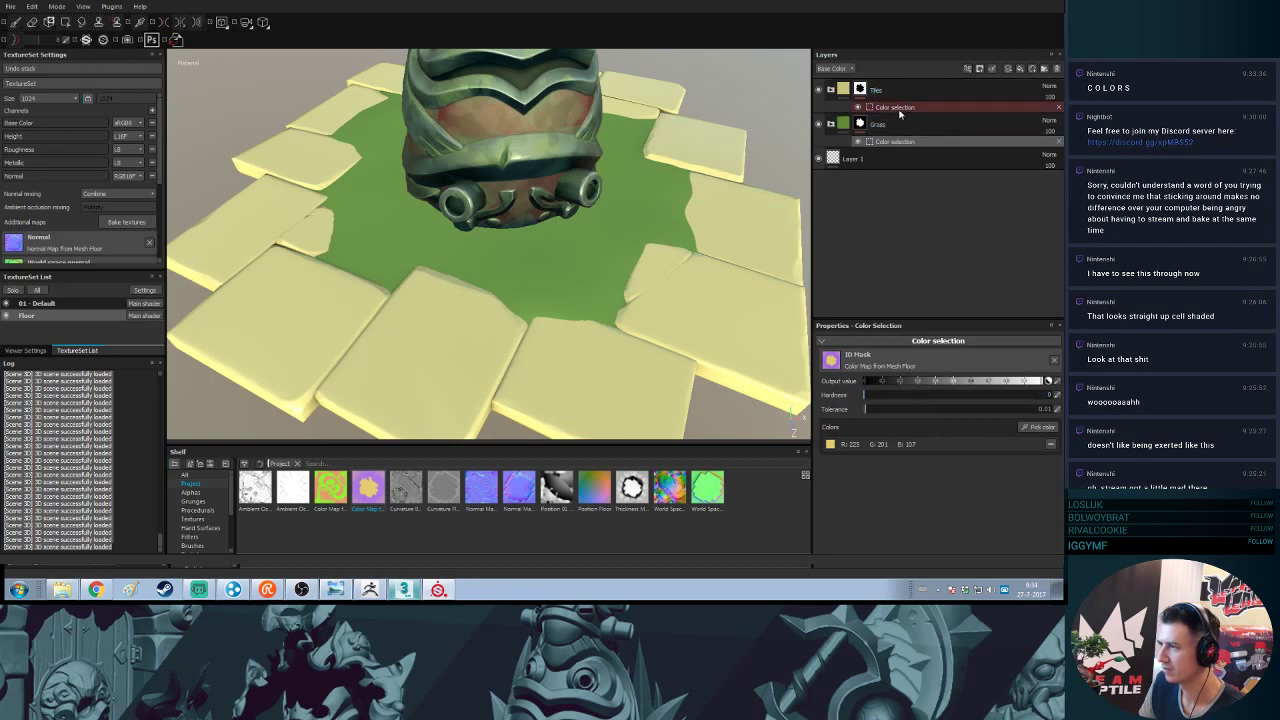
left_click(895, 141)
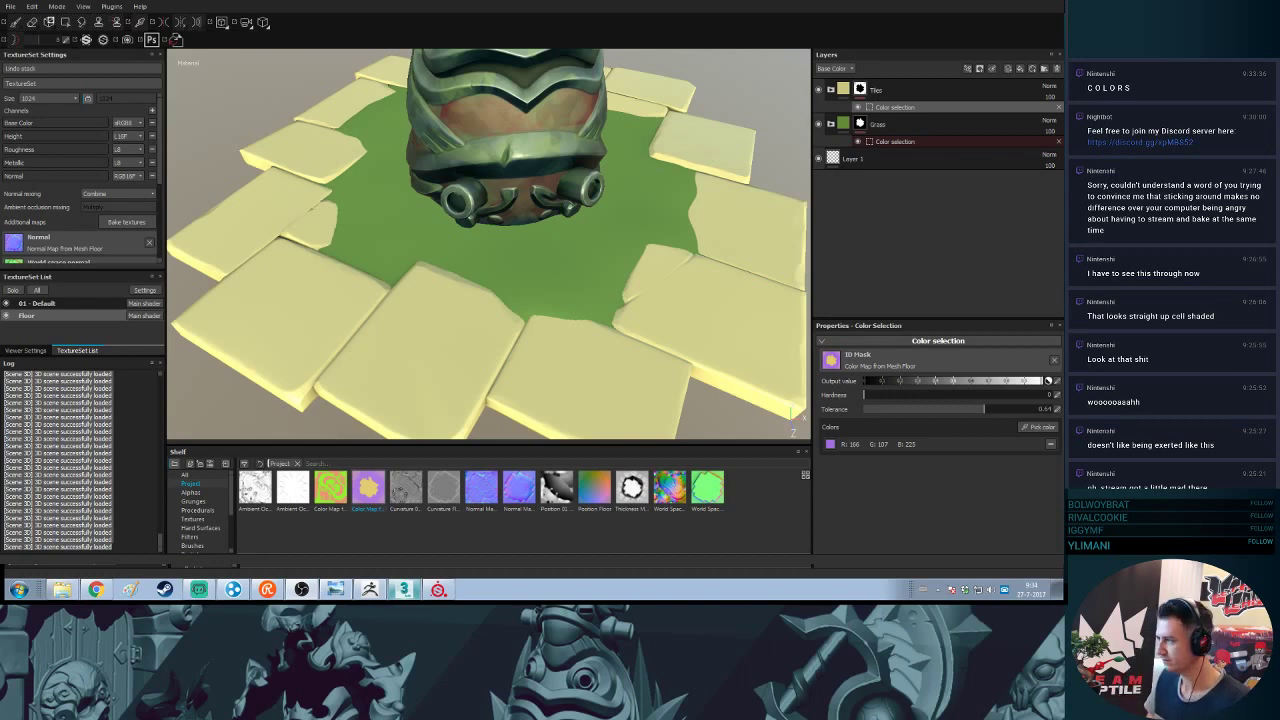
left_click_drag(689, 237, 630, 178, "alt")
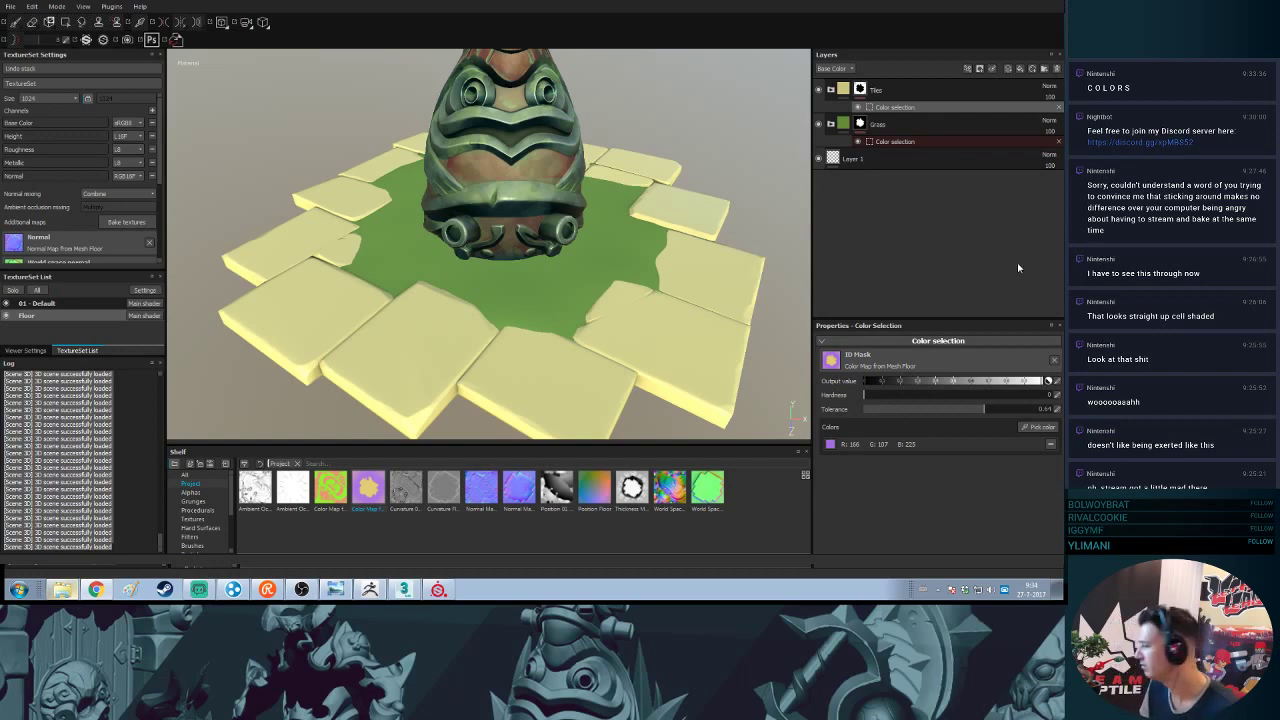
- Select the Tiles folder and expand it to show its Base layer
left_click(849, 92)
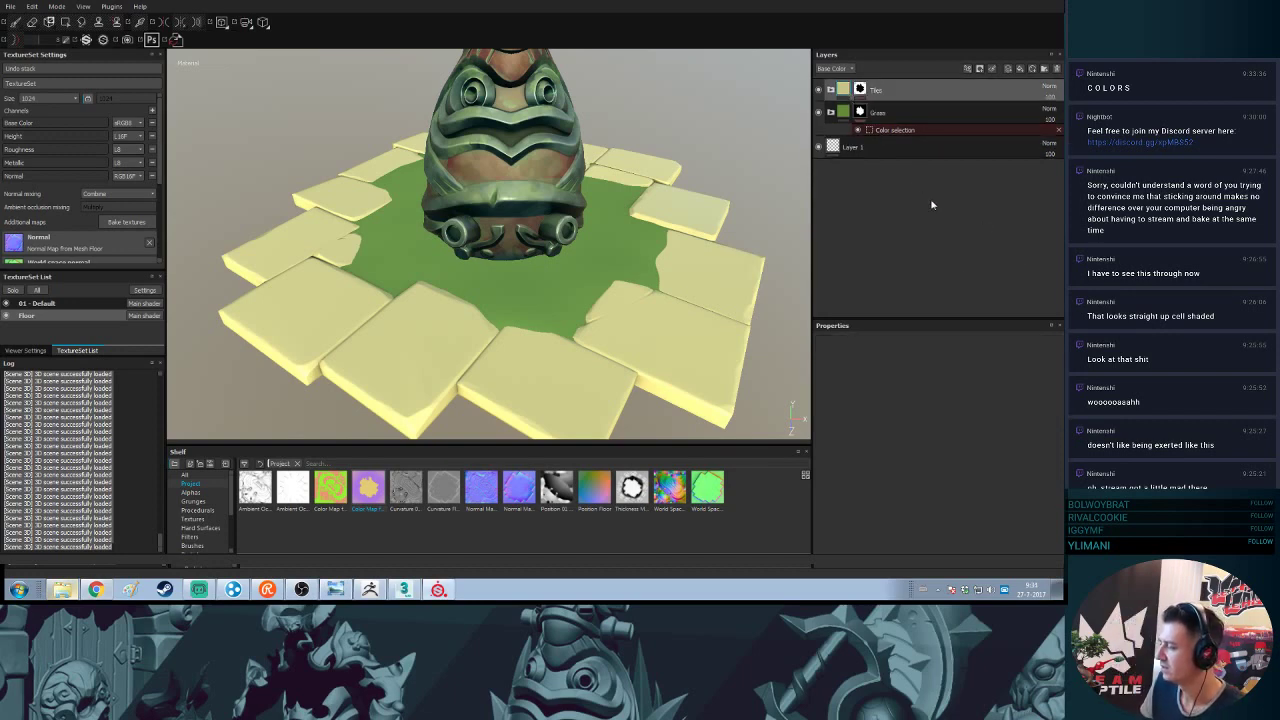
left_click(832, 91)
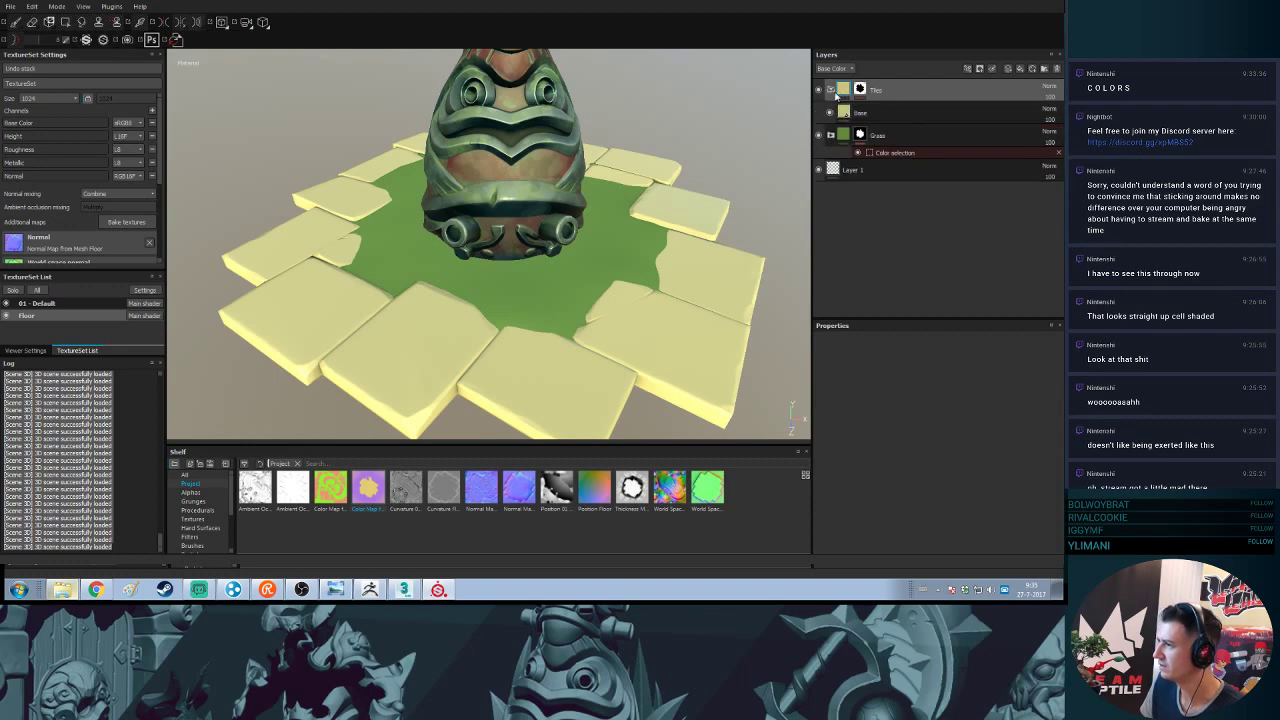
- Recolor the Tiles folder's Base fill layer to a muted grey-green with RGB about 0.168, 0.242, 0.188
left_click(843, 114)
scroll(968, 538, "down", 2)
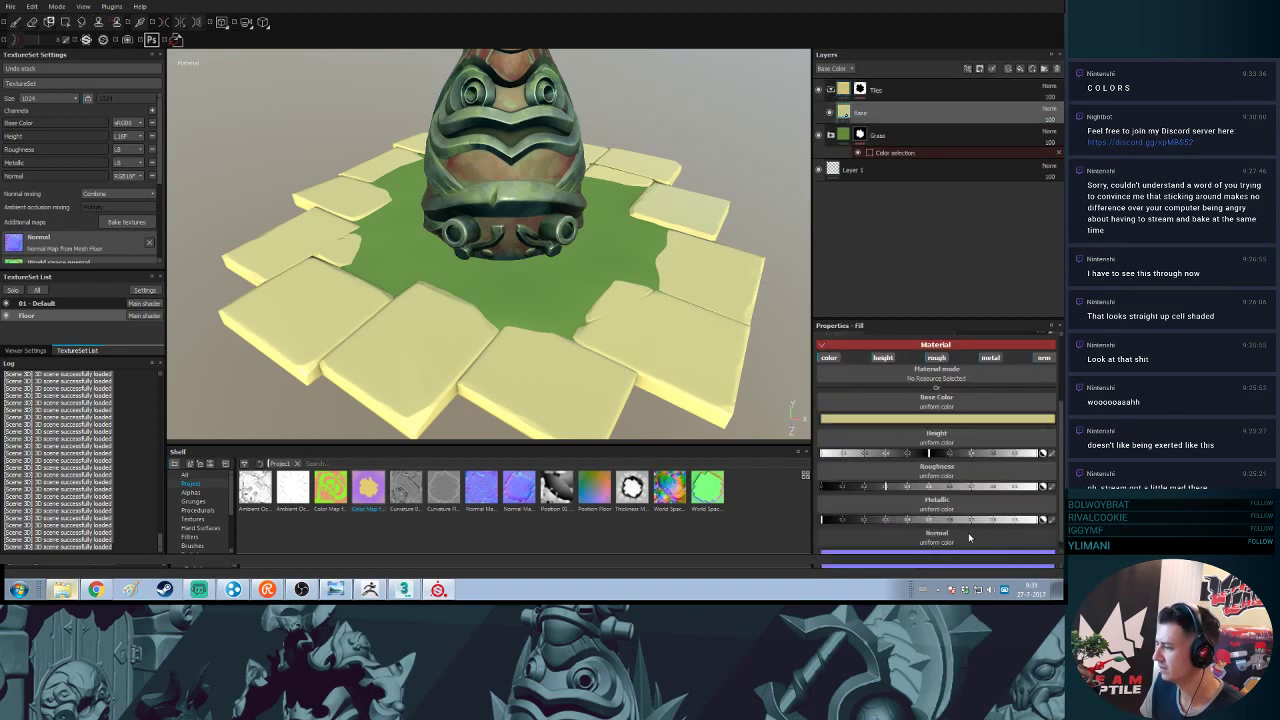
left_click_drag(973, 487, 840, 490)
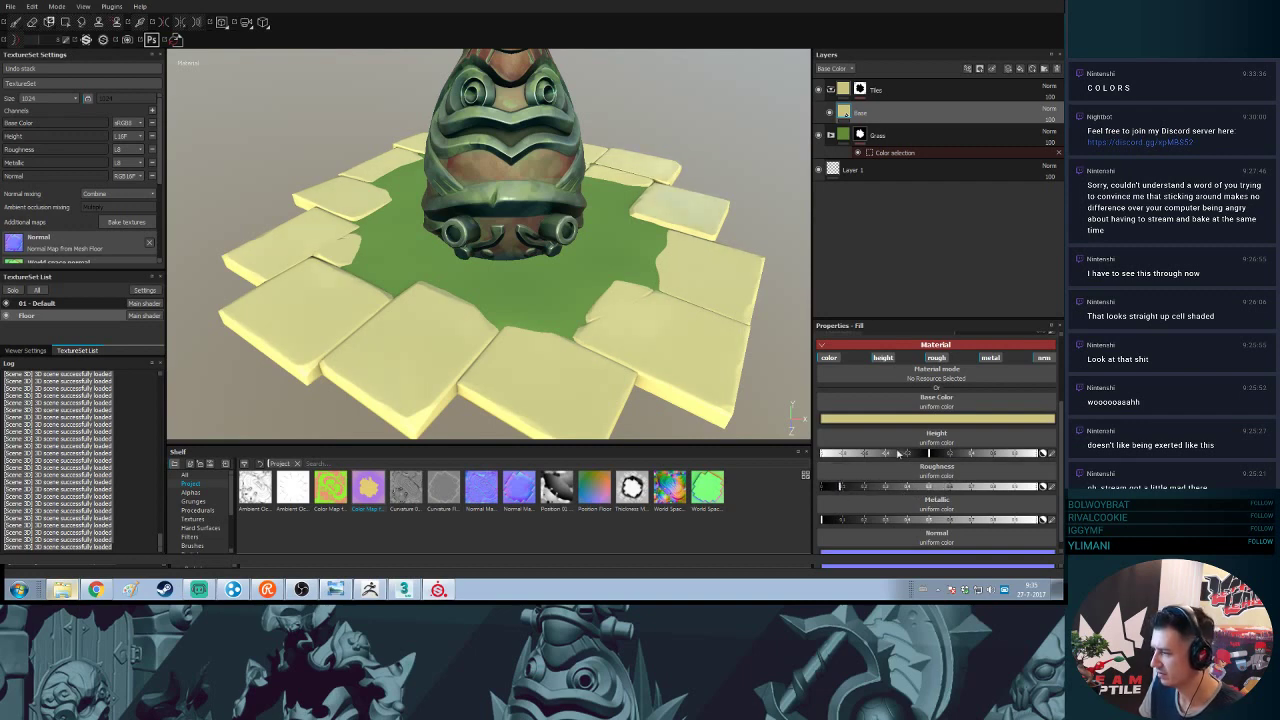
left_click(922, 420)
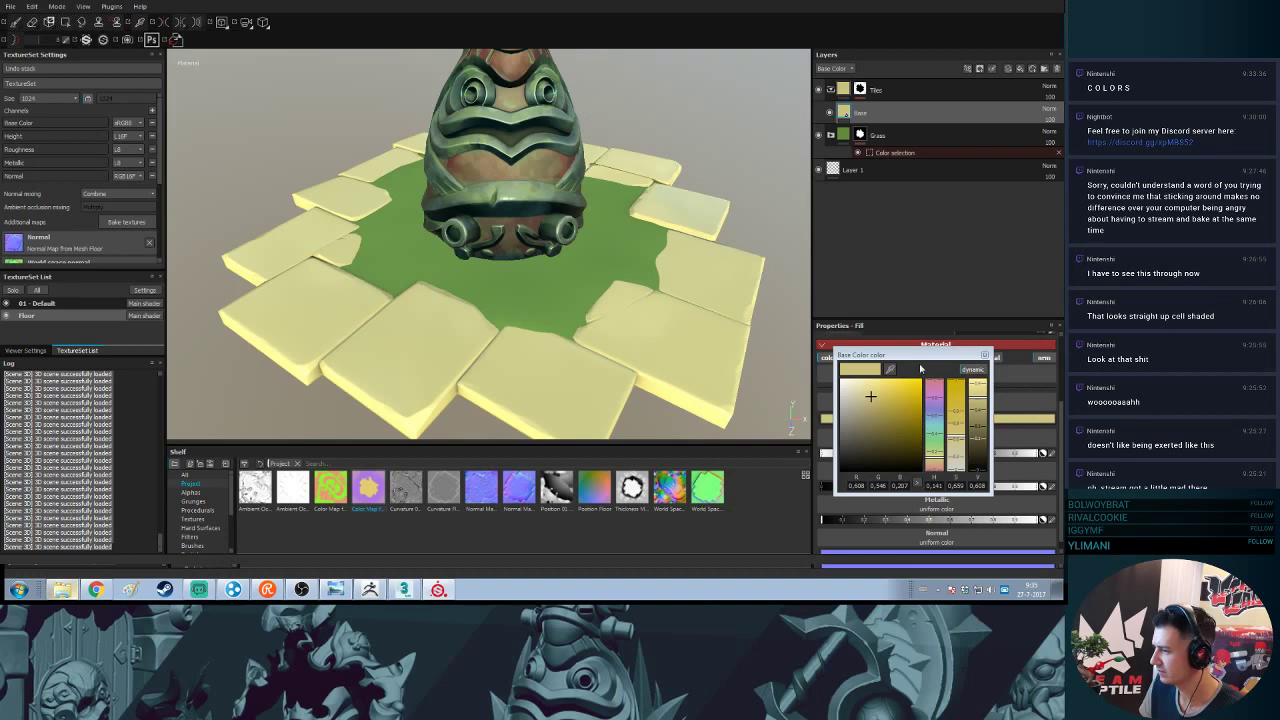
left_click_drag(890, 370, 505, 195)
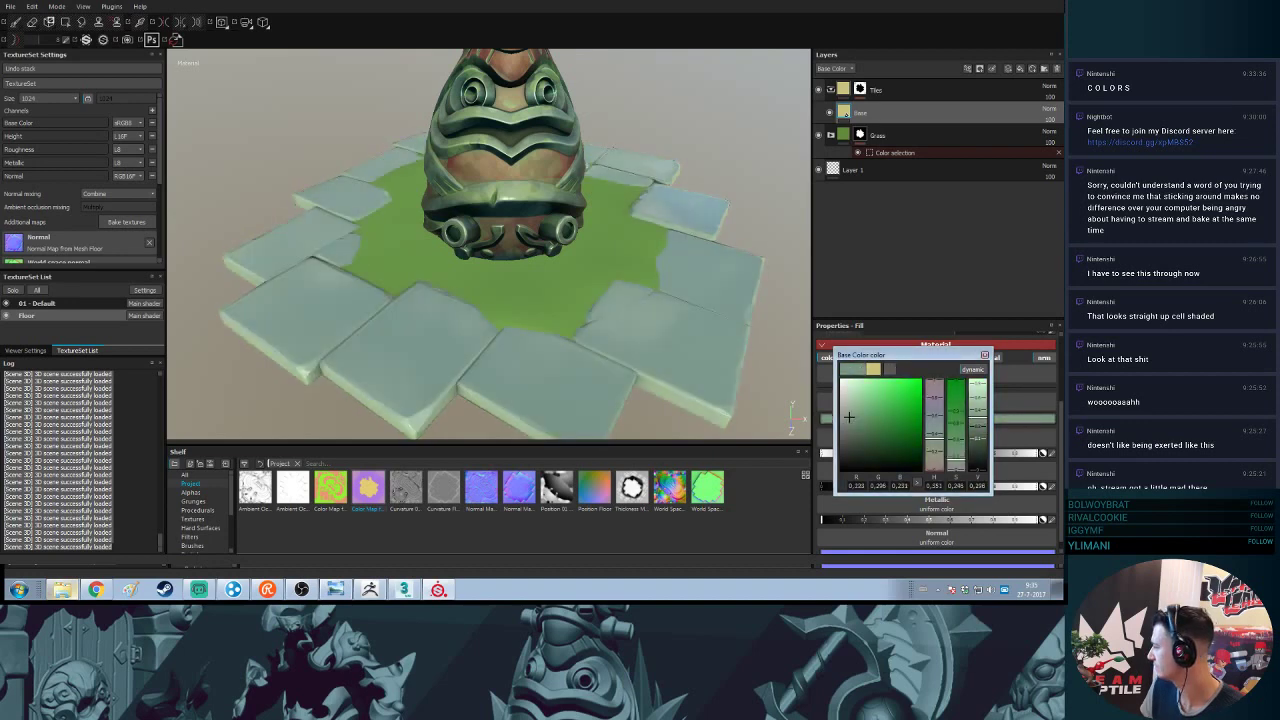
left_click_drag(849, 417, 852, 421)
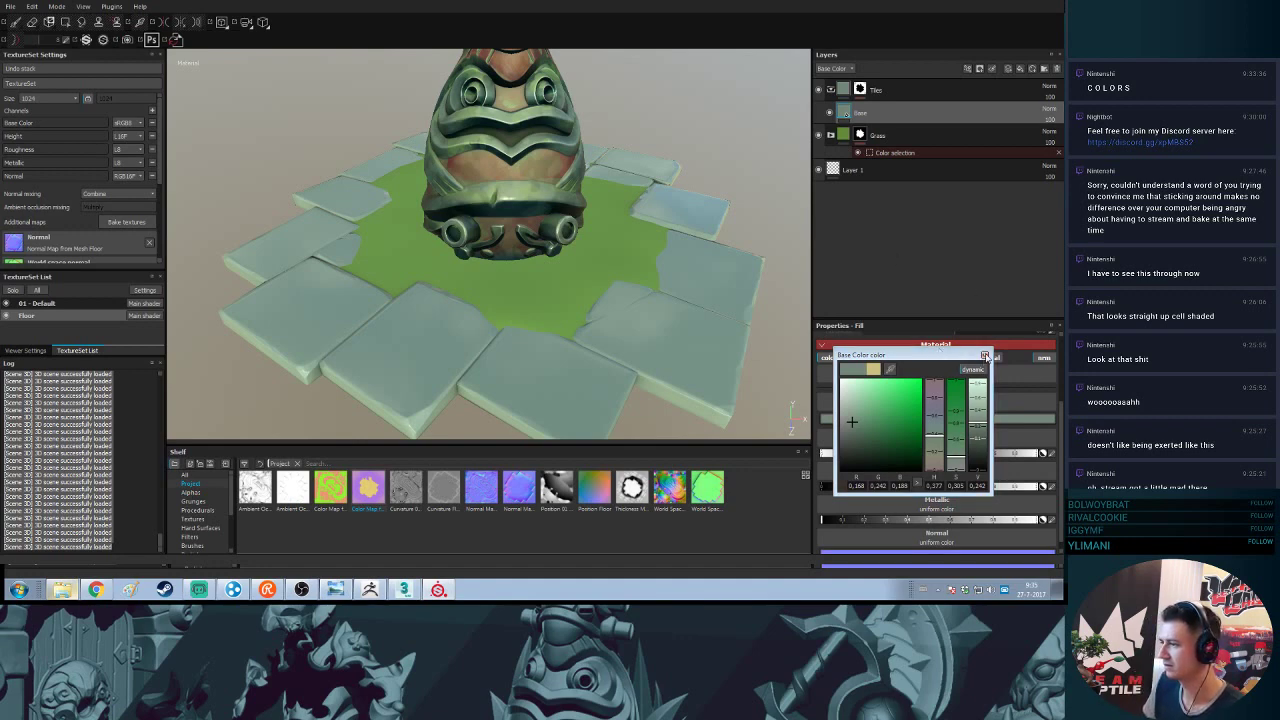
left_click(985, 356)
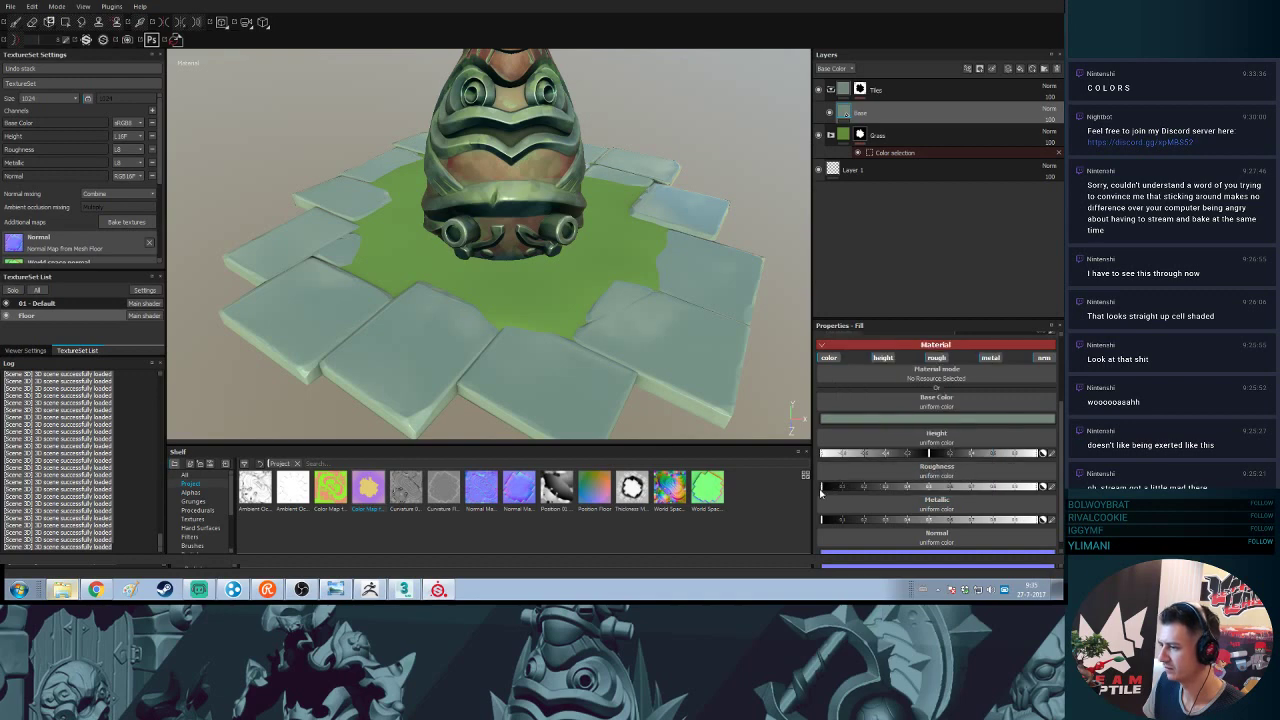
- Raise the slabs' Base layer roughness to the maximum and collapse the Tiles folder
left_click_drag(821, 487, 1058, 476)
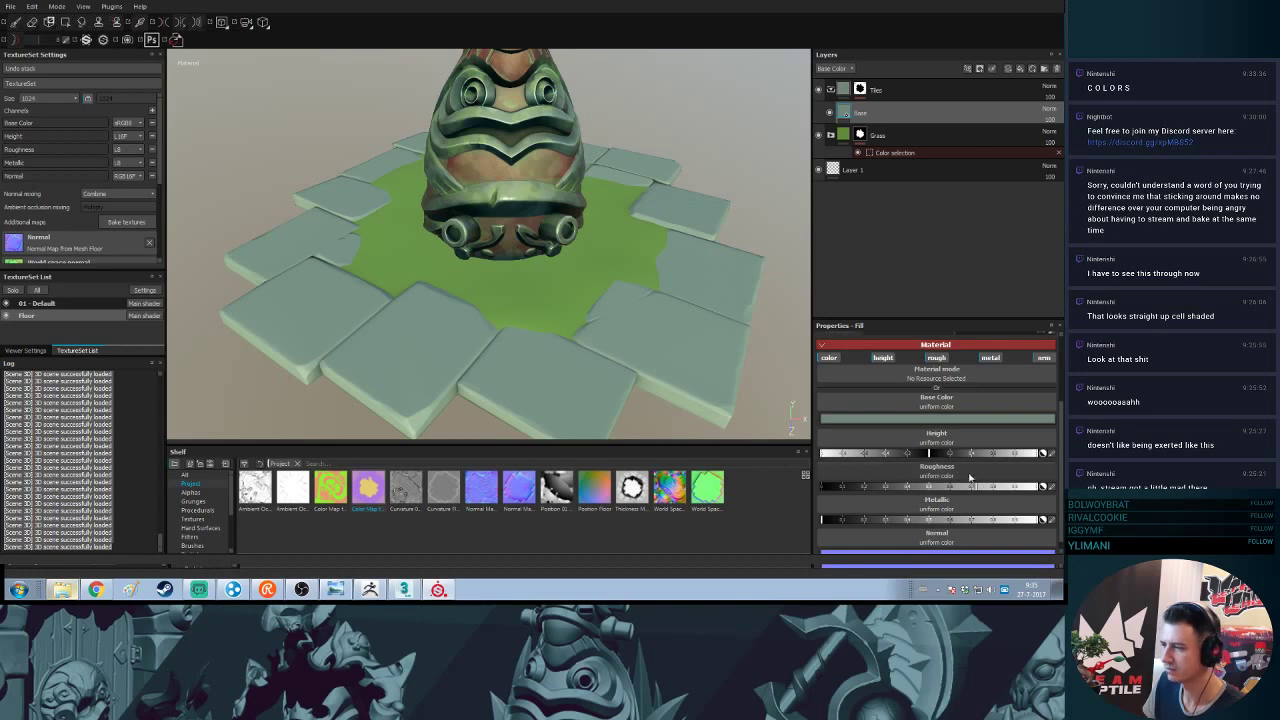
left_click_drag(587, 353, 547, 247, "alt")
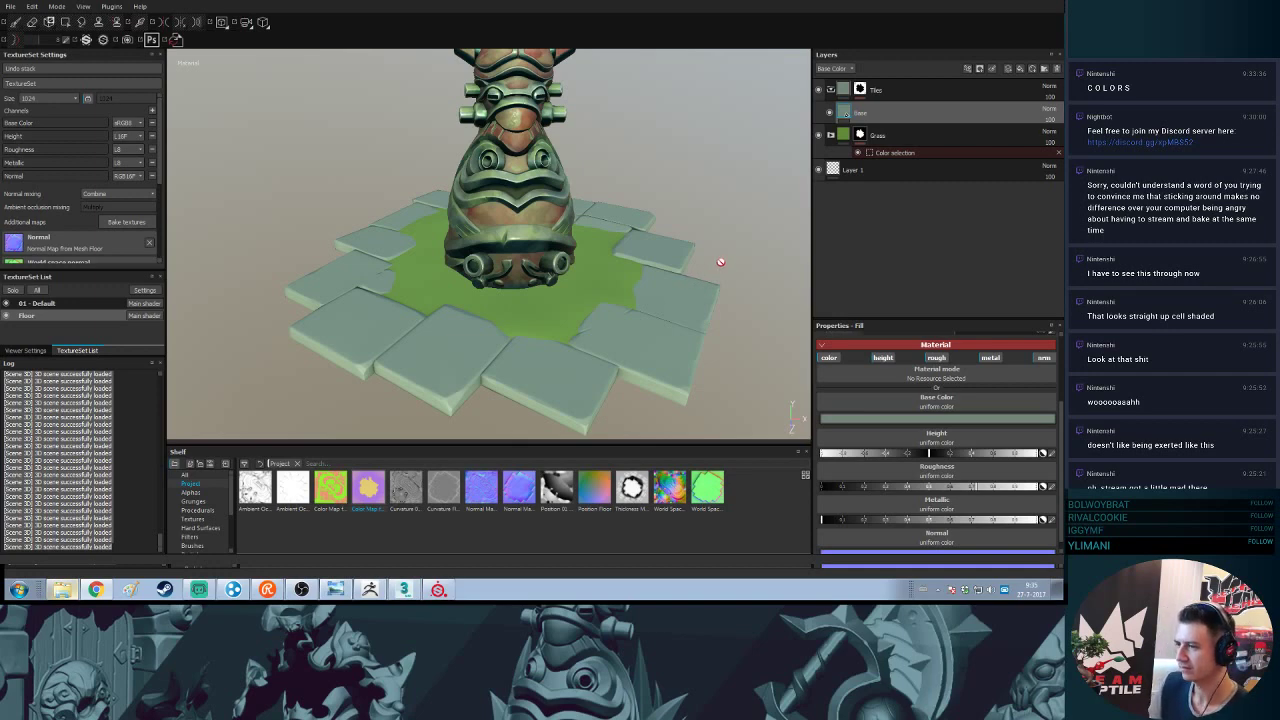
left_click_drag(720, 268, 792, 166, "alt")
left_click(831, 90)
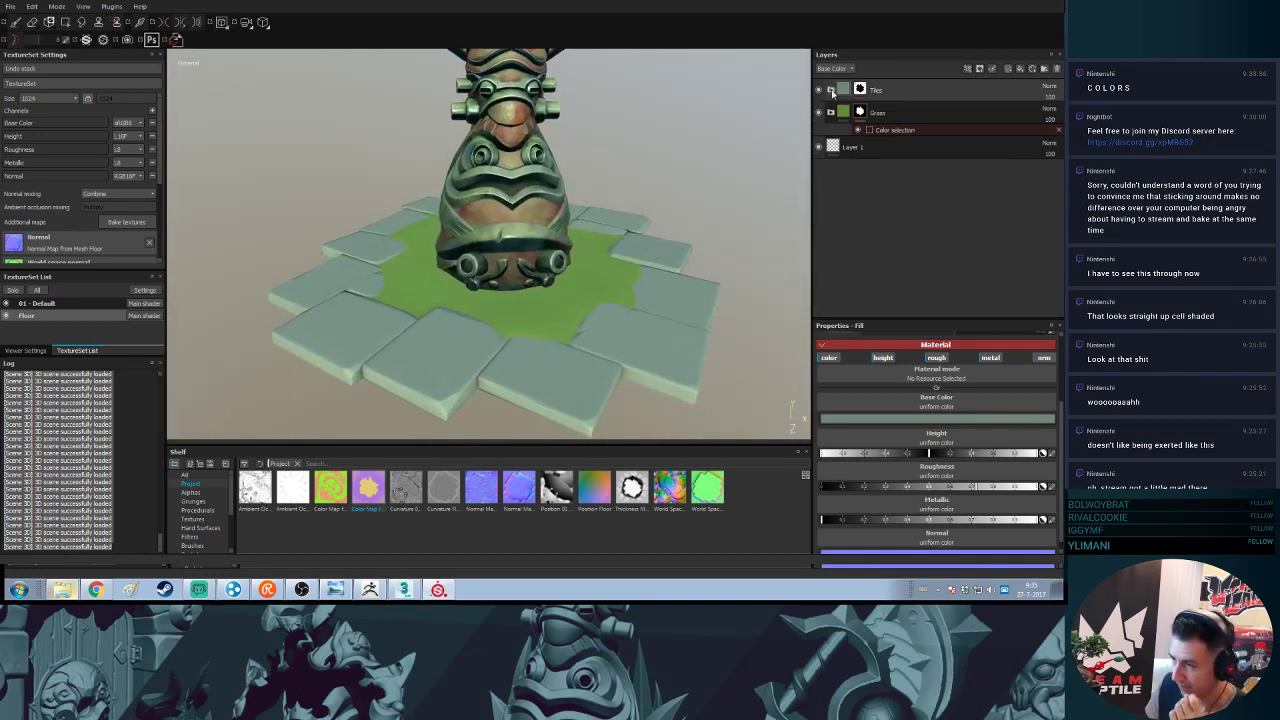
mouse_move(663, 260)
left_mouse_down("alt")
mouse_move(531, 291)
mouse_move(494, 272)
mouse_move(635, 276)
mouse_move(510, 295)
mouse_move(493, 262)
mouse_move(621, 263)
mouse_move(608, 295)
mouse_move(647, 253)
left_mouse_up("alt")
- Add a new fill layer above the Tiles folder
left_click(960, 88)
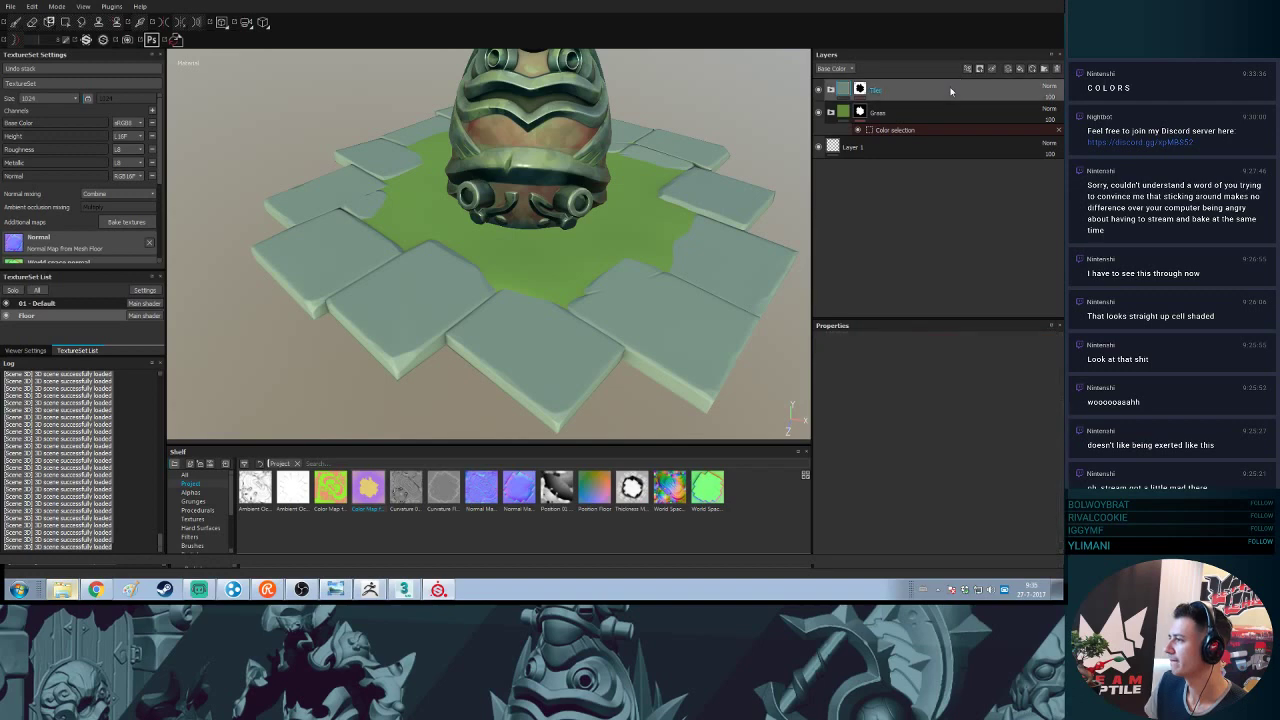
left_click(1020, 70)
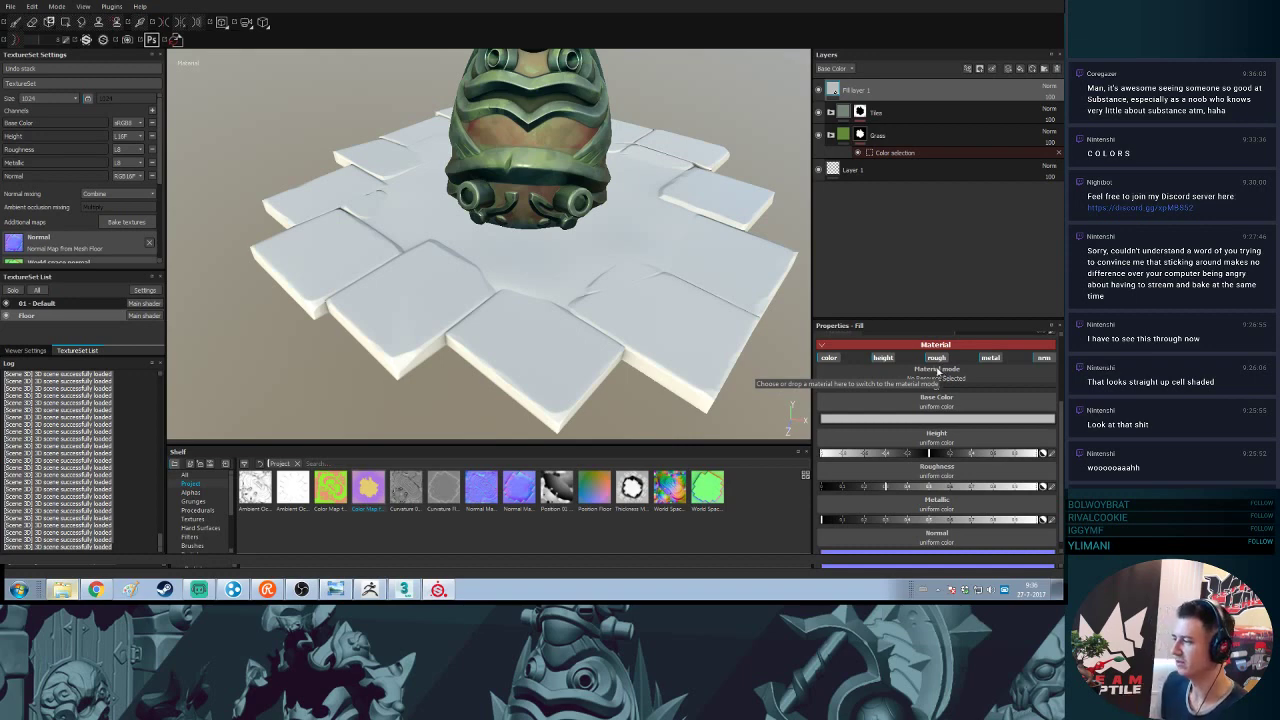
mouse_move(571, 307)
left_mouse_down("alt")
mouse_move(575, 237)
mouse_move(578, 288)
left_mouse_up("alt")
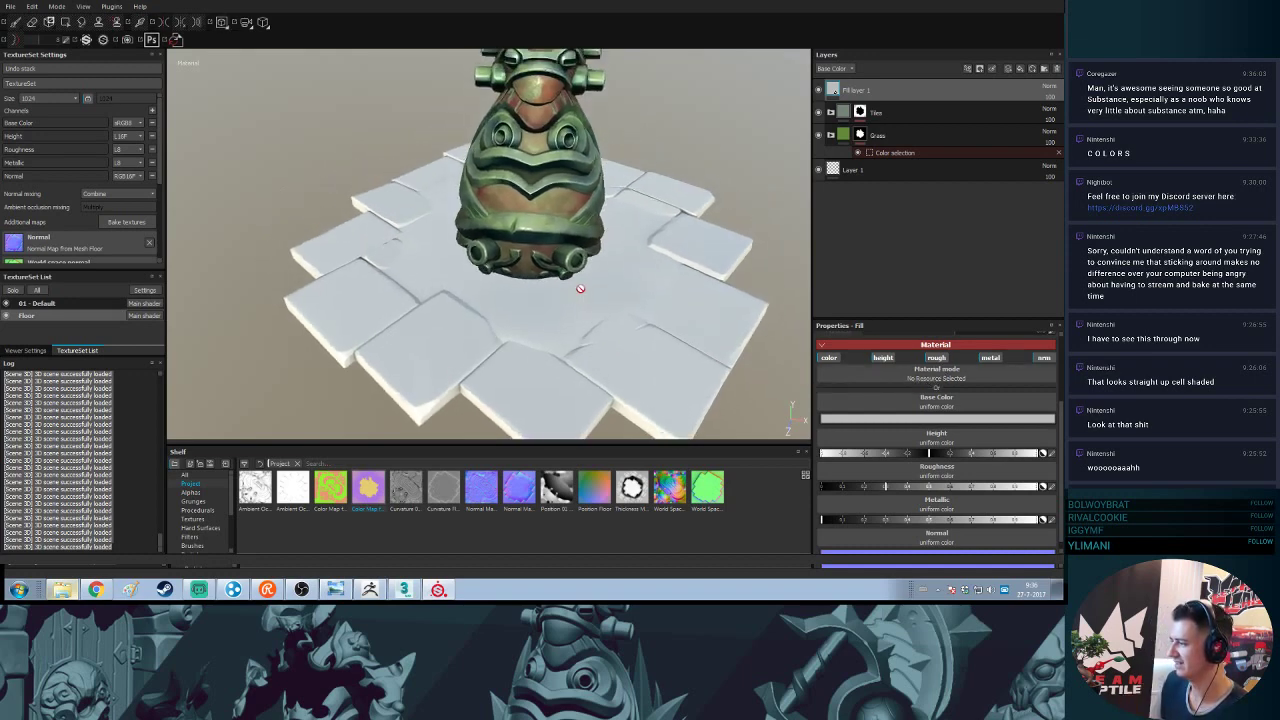
- Hide the new fill layer, examine the slab and grass colors from several angles, and show the layer again
left_click(818, 90)
left_click_drag(617, 222, 573, 323, "alt")
right_click_drag(573, 323, 597, 374, "shift")
left_click_drag(590, 283, 580, 287, "alt")
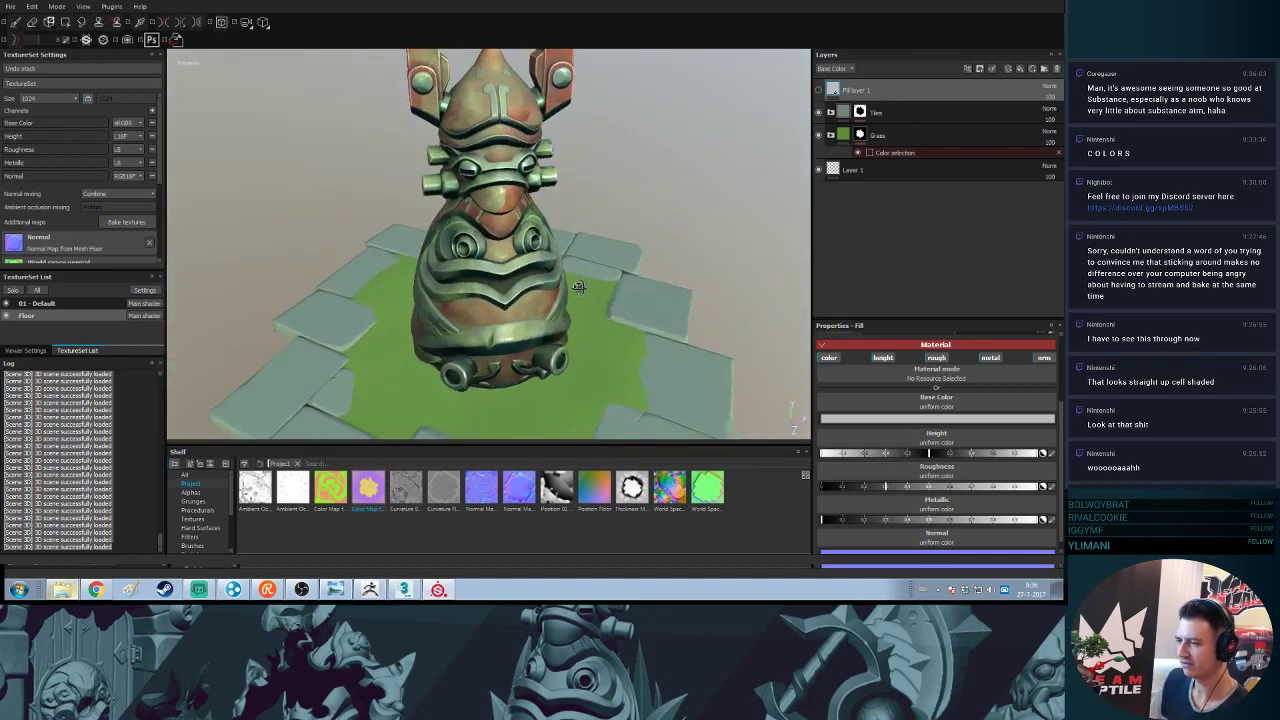
middle_click_drag(579, 288, 602, 240, "alt")
left_click_drag(602, 240, 557, 262, "alt")
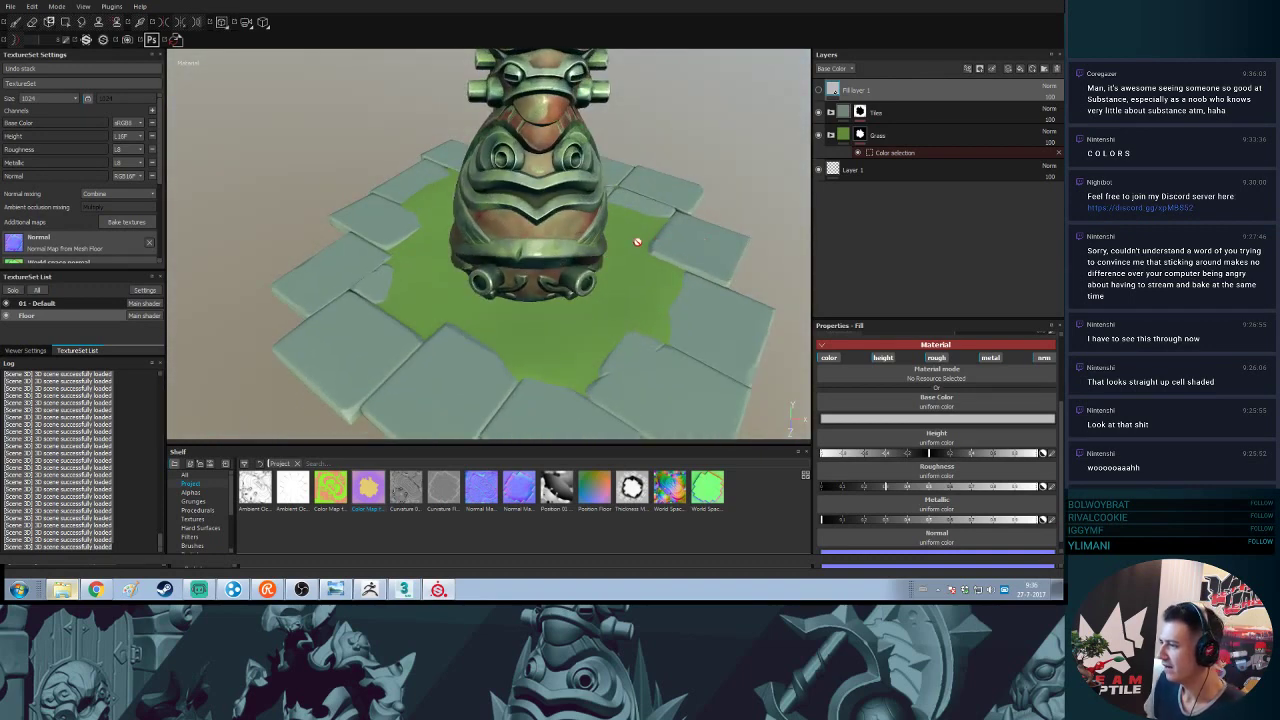
left_click(819, 90)
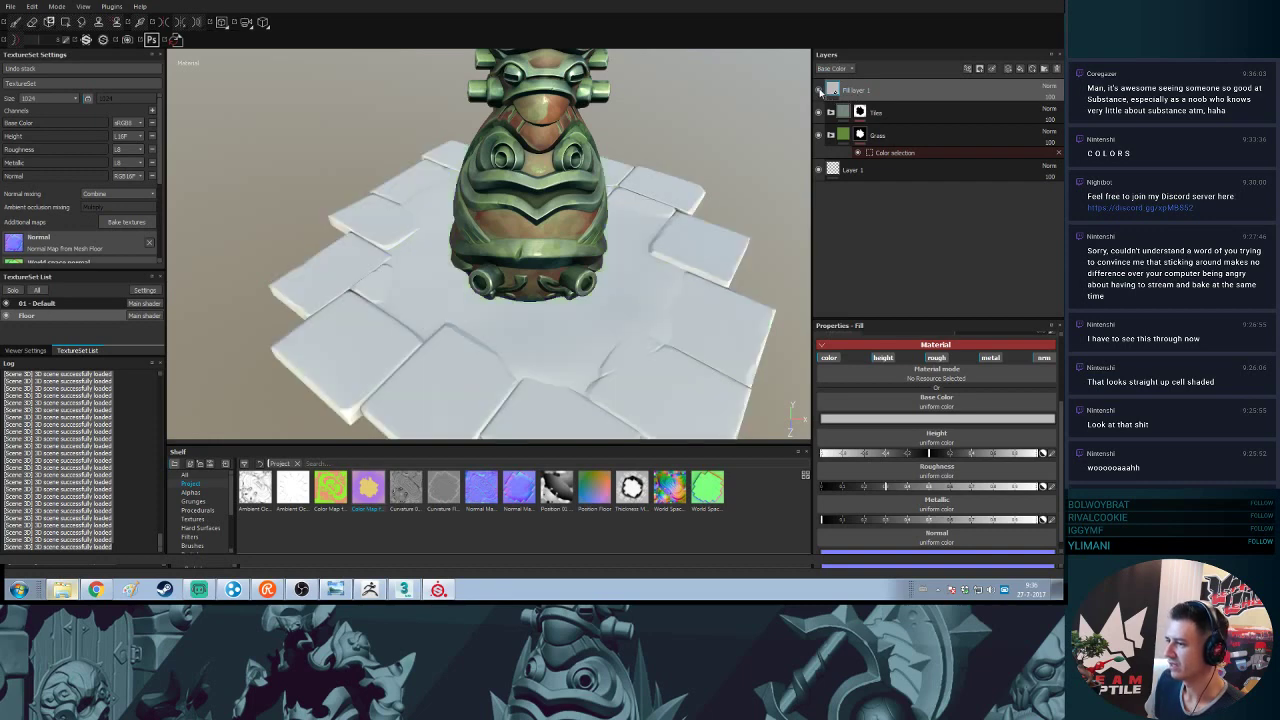
- Disable the fill layer's height, metallic and normal channels, keeping only color and roughness active
left_click(884, 362)
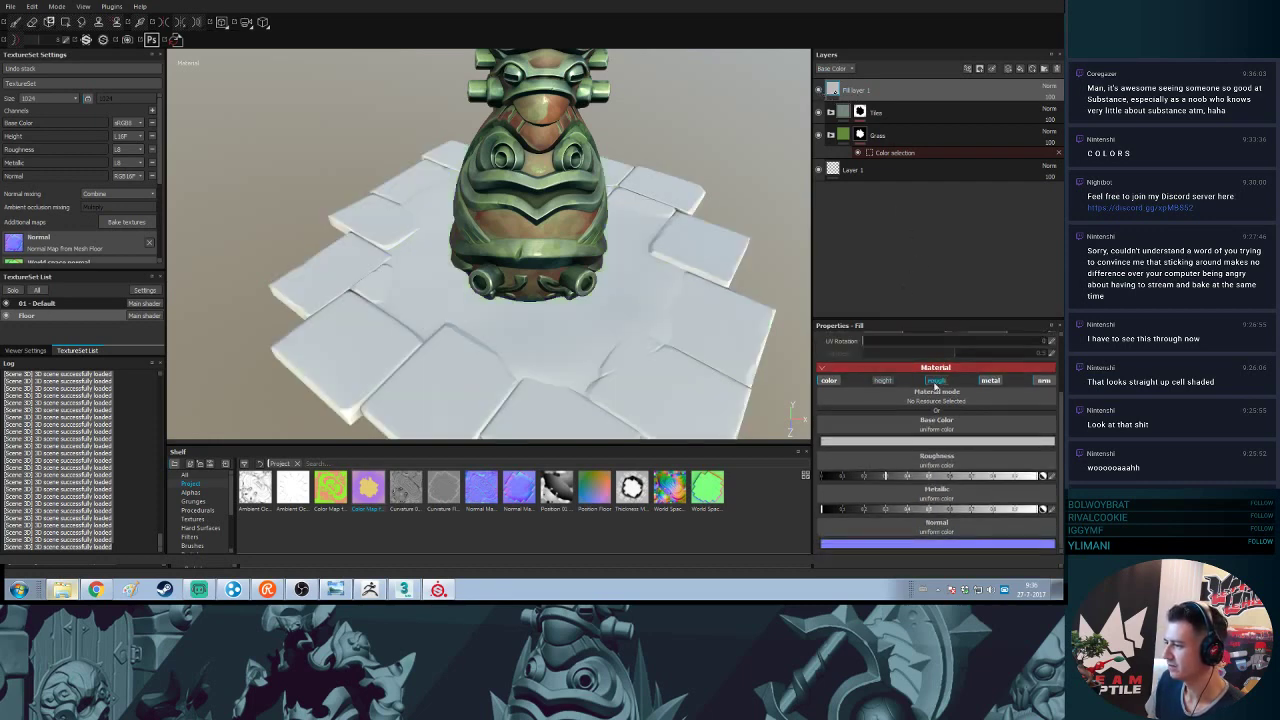
left_click(936, 383)
left_click(989, 412)
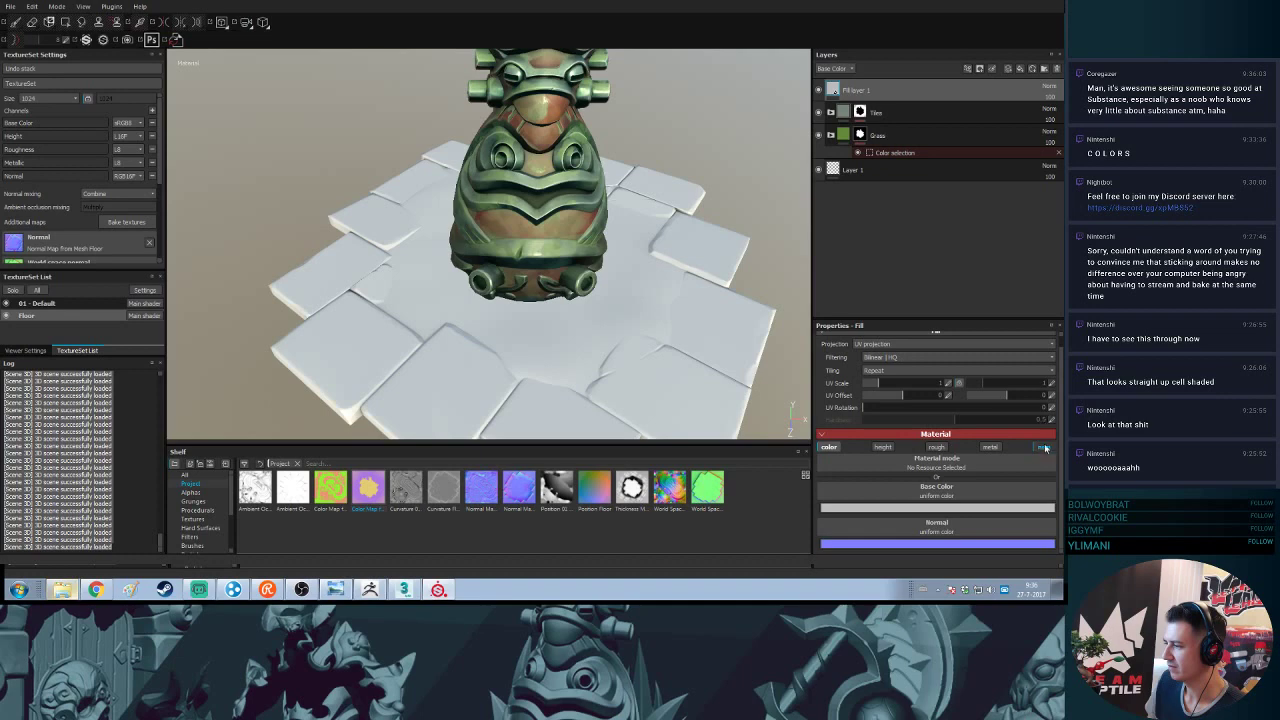
left_click(1046, 456)
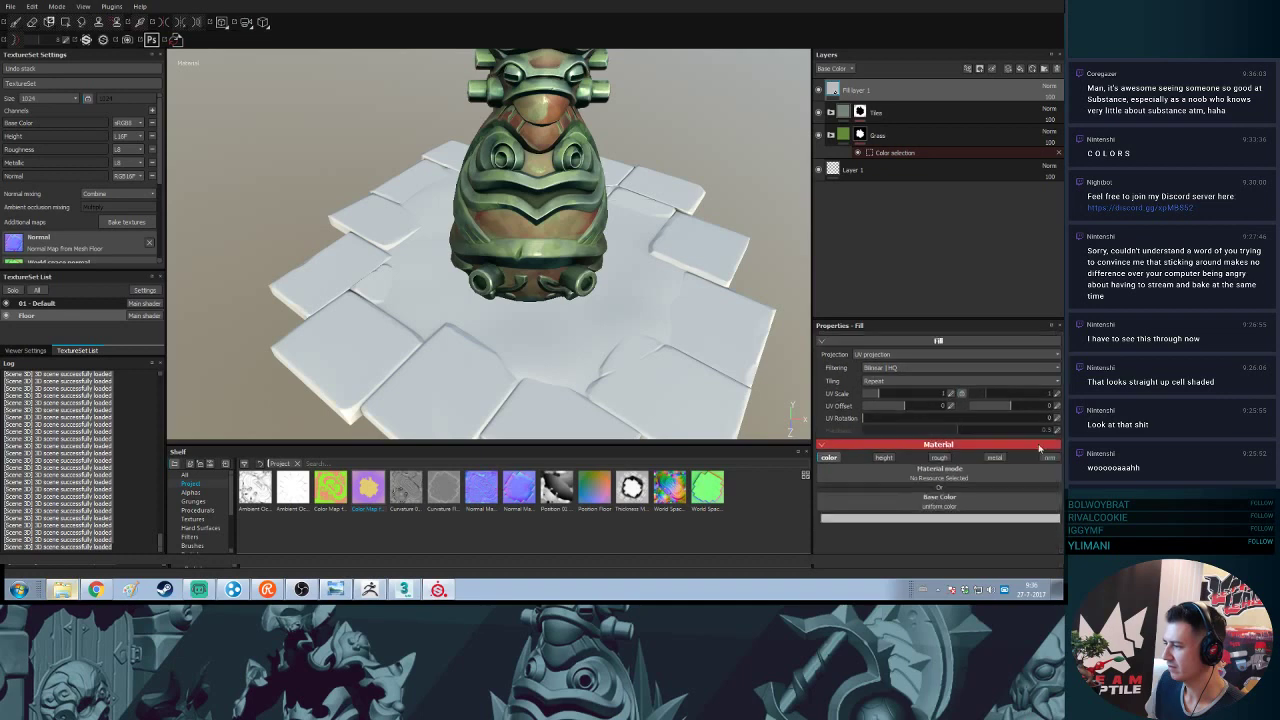
left_click(939, 457)
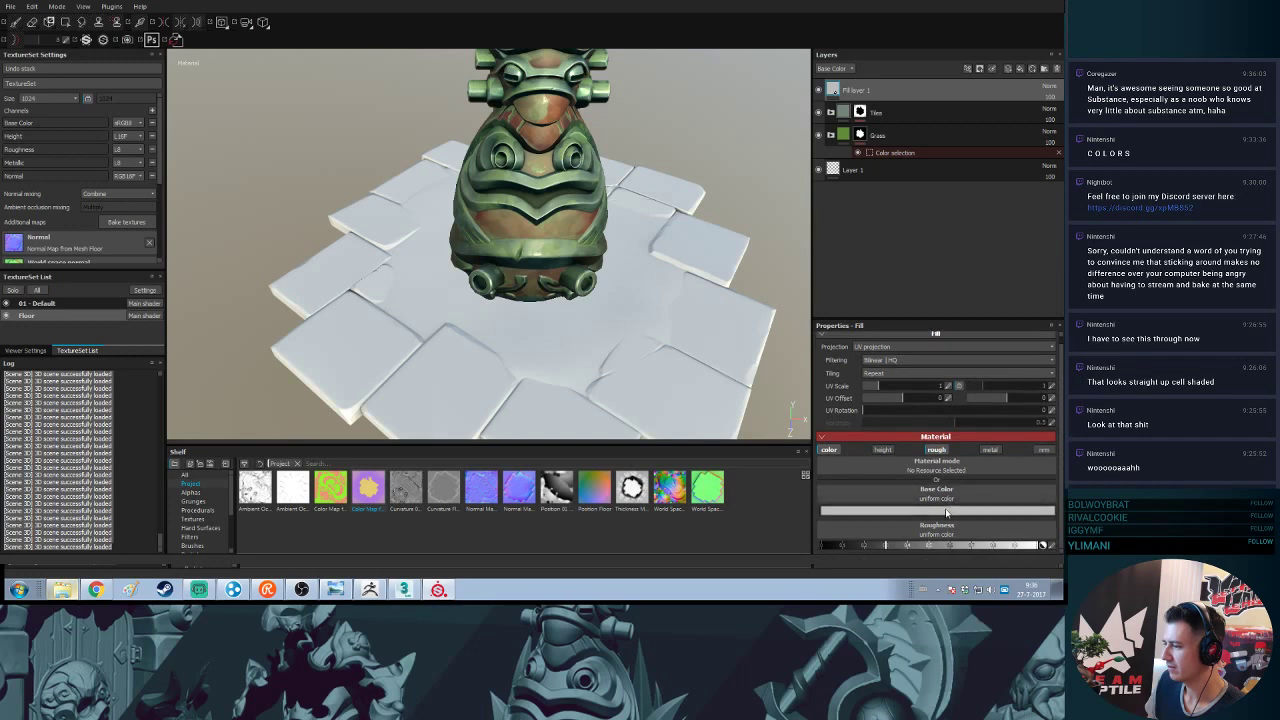
- Set the fill layer's base color to a mossy green with RGB about 0.133, 0.290, 0.114
left_click(949, 511)
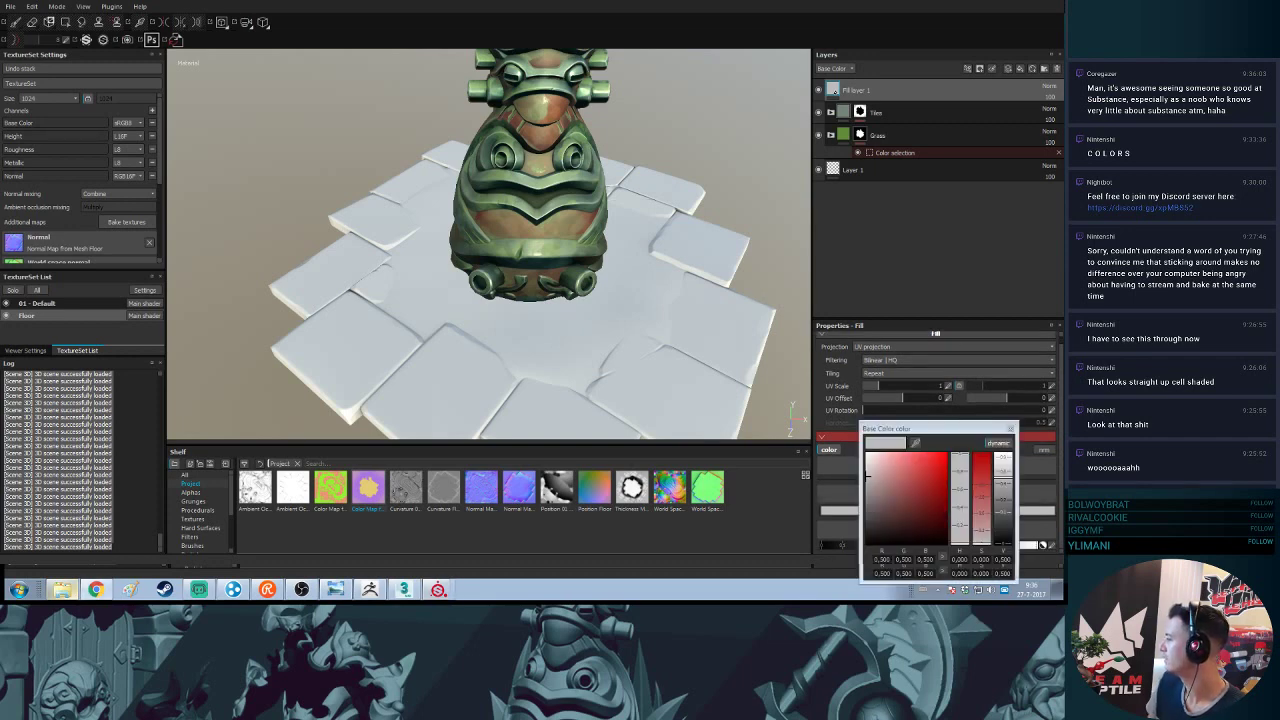
left_click(888, 497)
left_click_drag(960, 490, 960, 517)
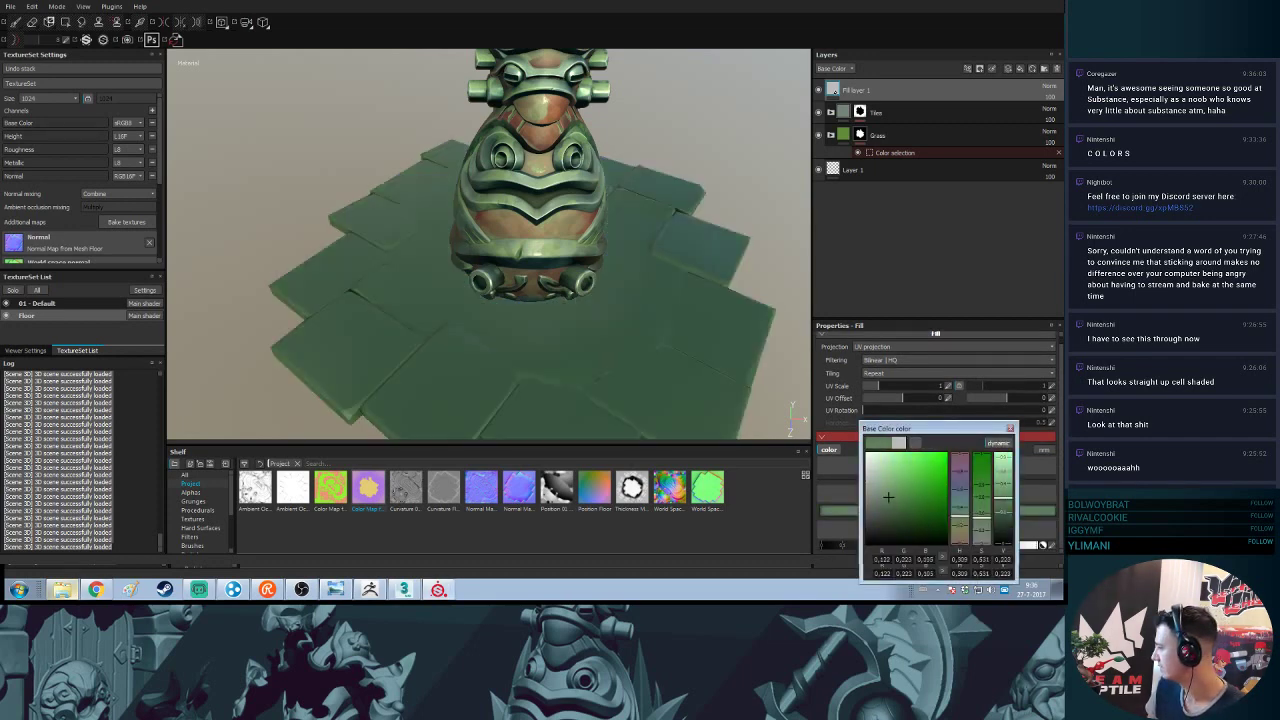
left_click_drag(888, 497, 895, 493)
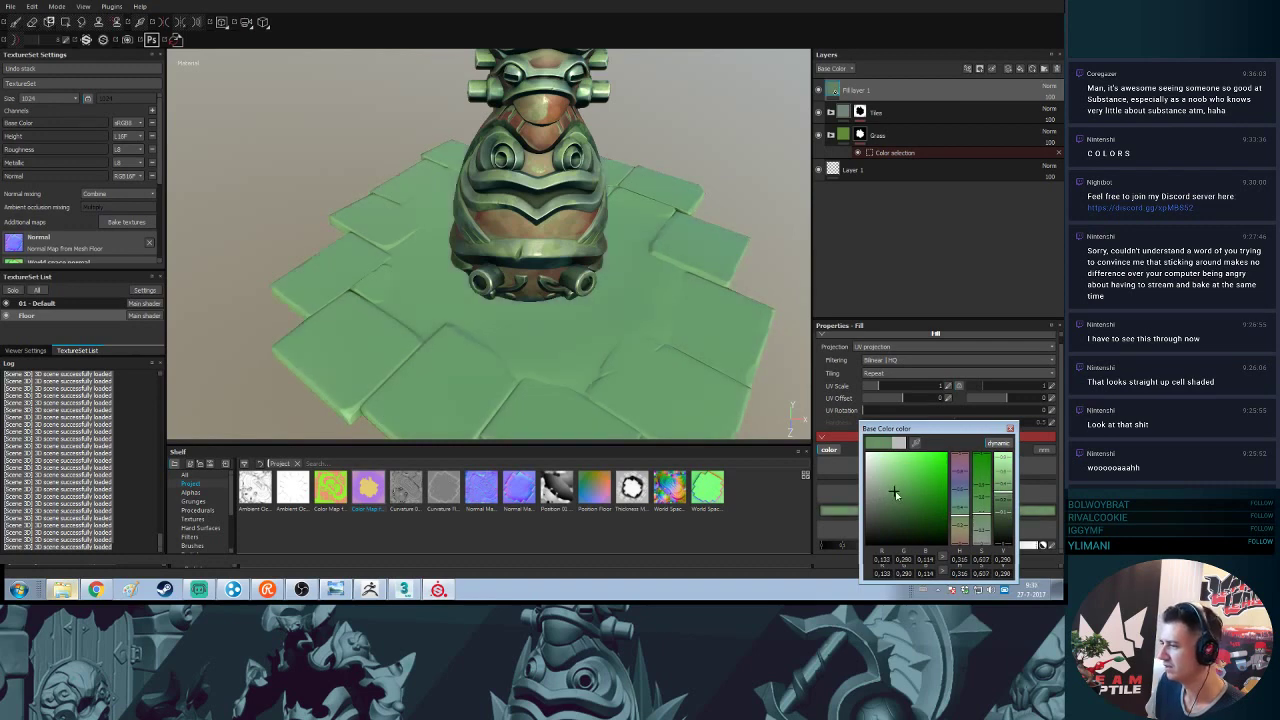
left_click(1010, 430)
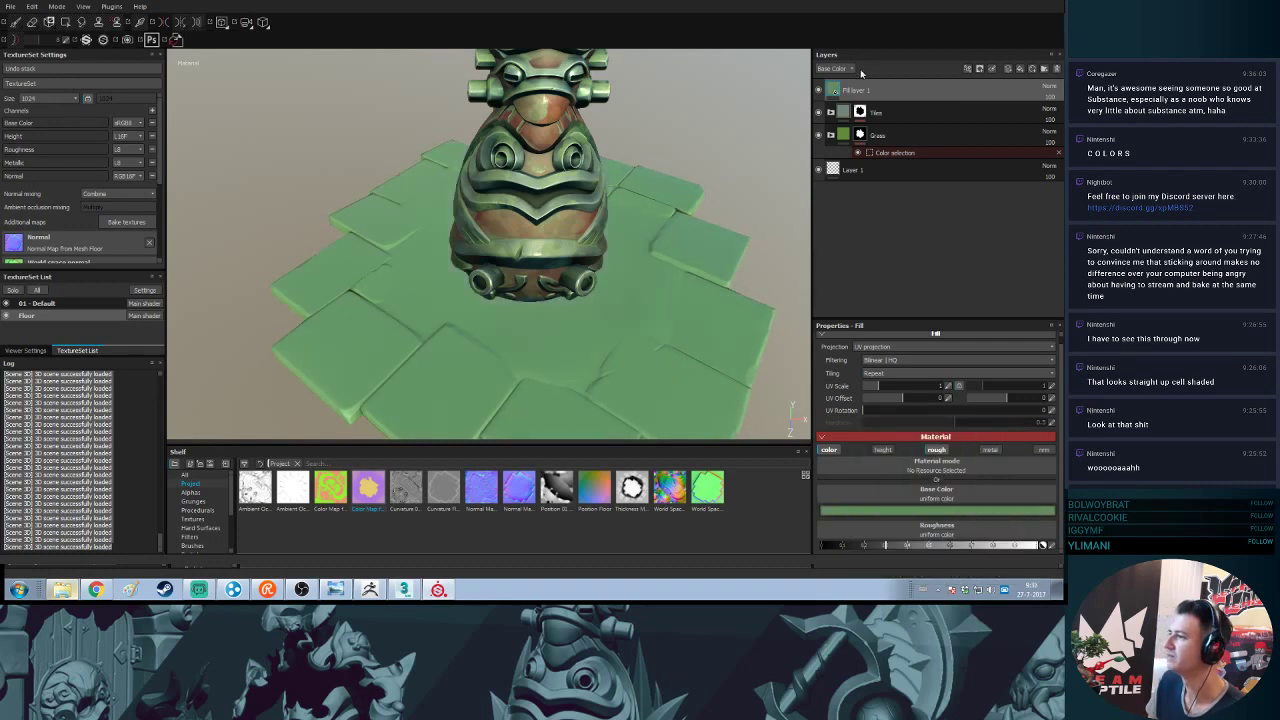
right_click(932, 89)
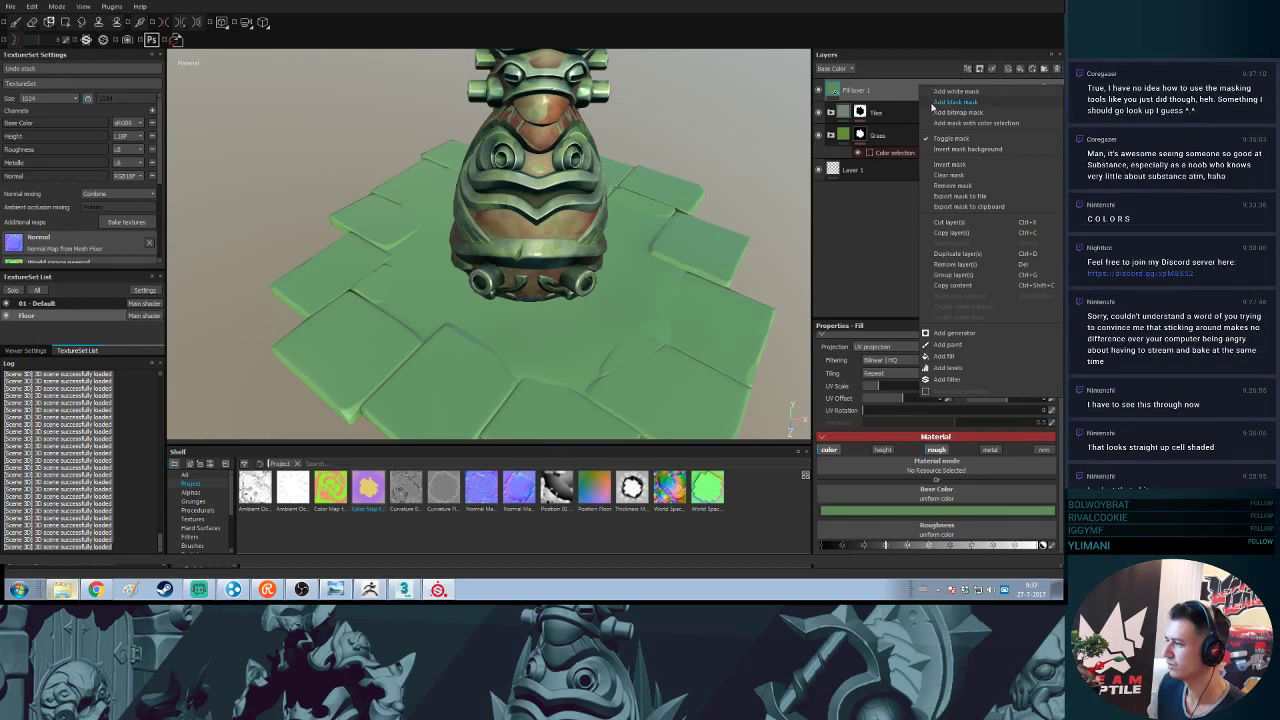
left_click(956, 334)
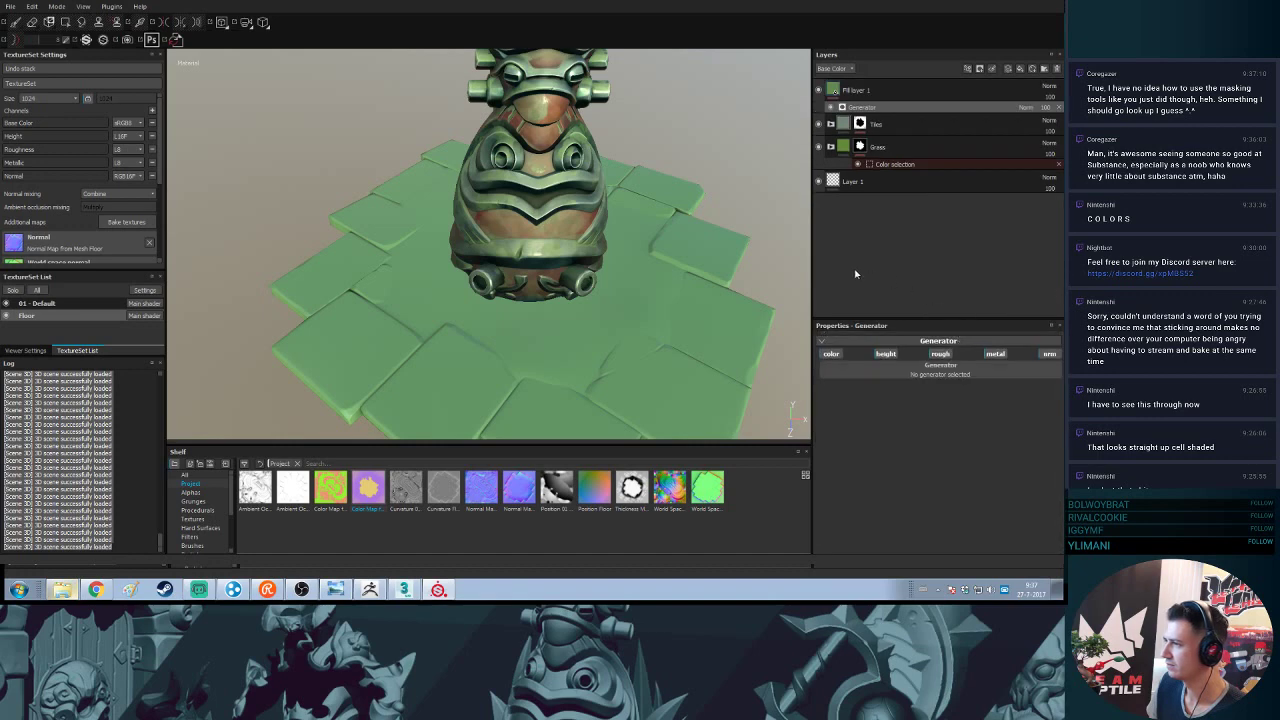
left_click(1059, 108)
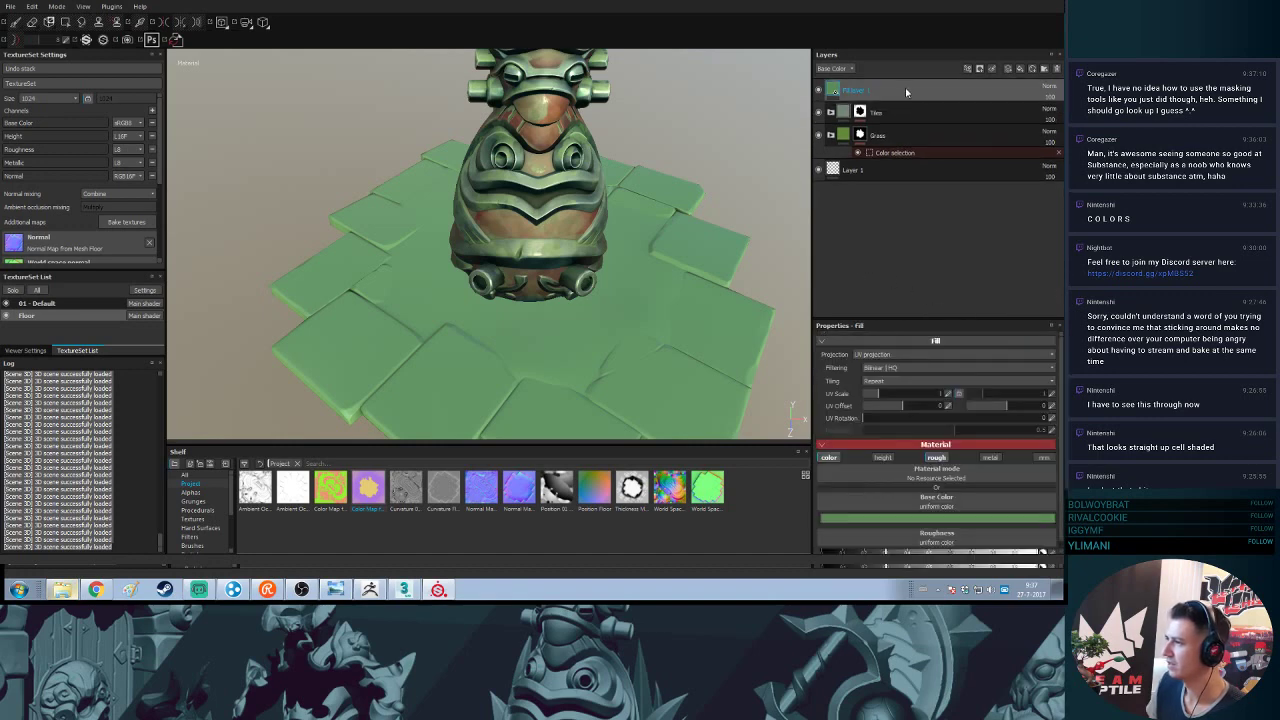
- Add a black mask to the green fill layer, apply the MG Mask Editor generator to it, and enlarge the generator's parameter area
right_click(908, 87)
left_click(972, 107)
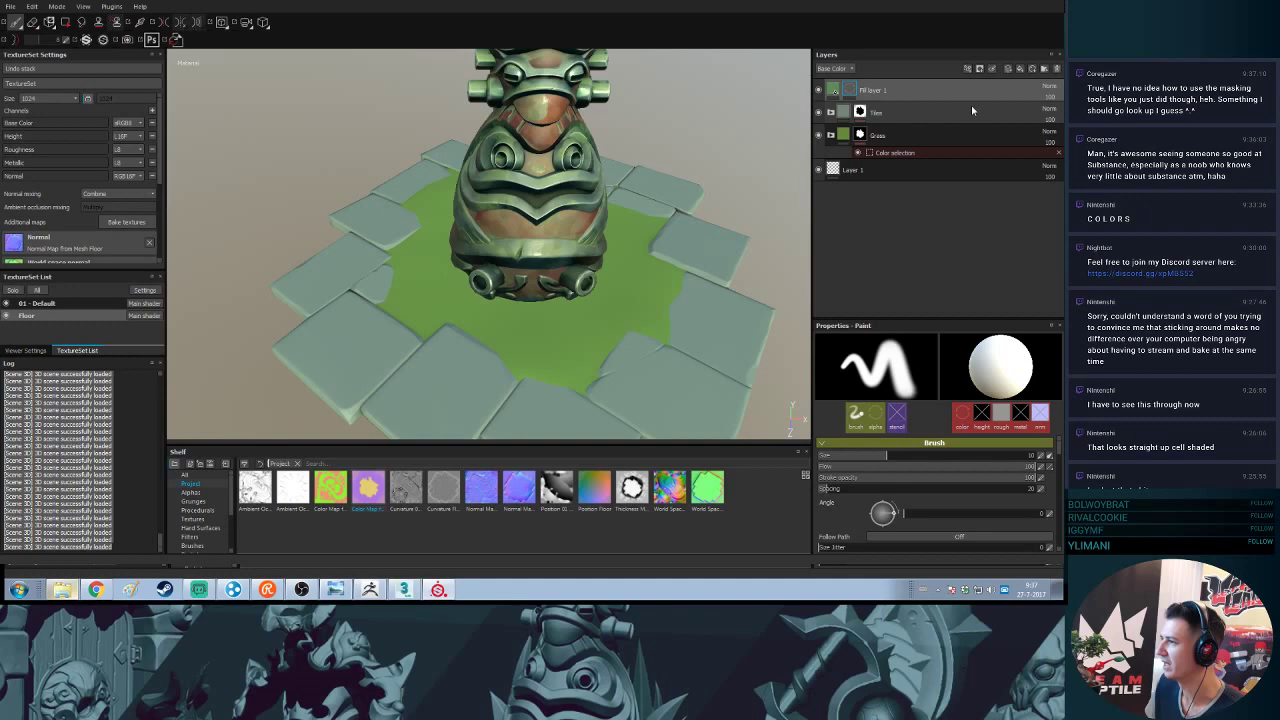
right_click(852, 90)
left_click(908, 341)
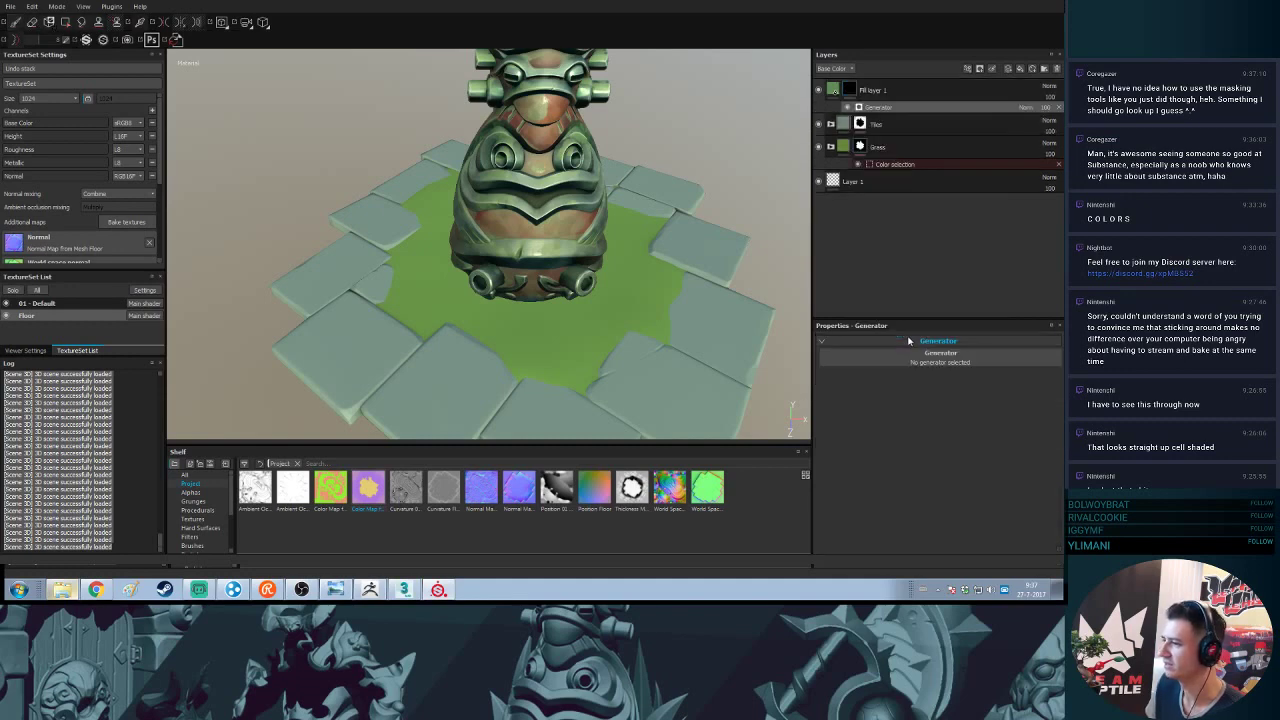
left_click(940, 353)
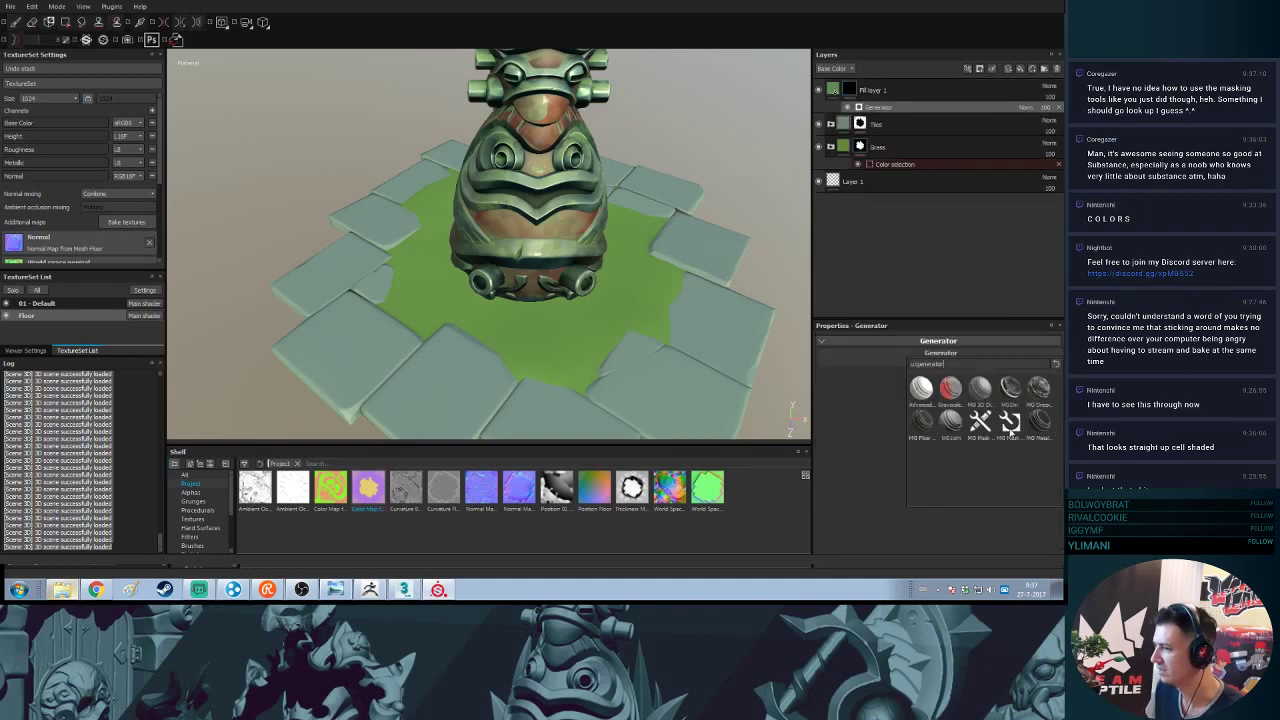
left_click(1010, 424)
left_click_drag(531, 297, 561, 253, "alt")
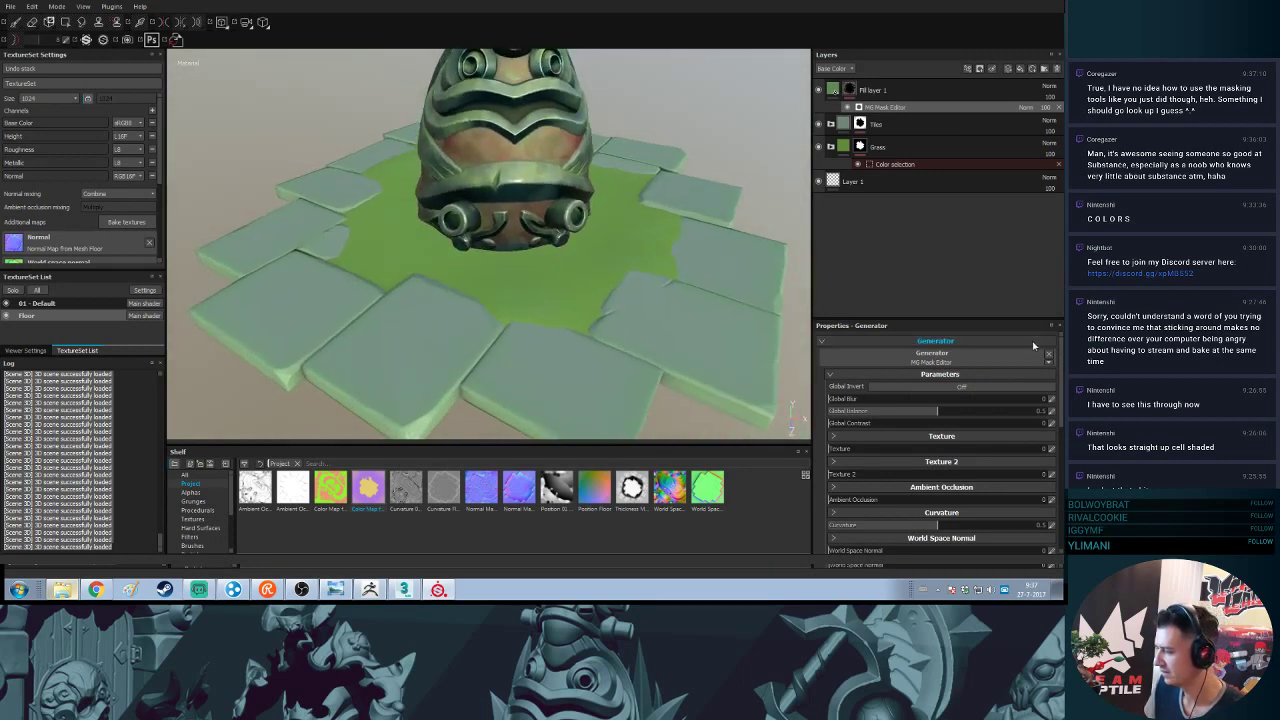
left_click_drag(962, 324, 961, 238)
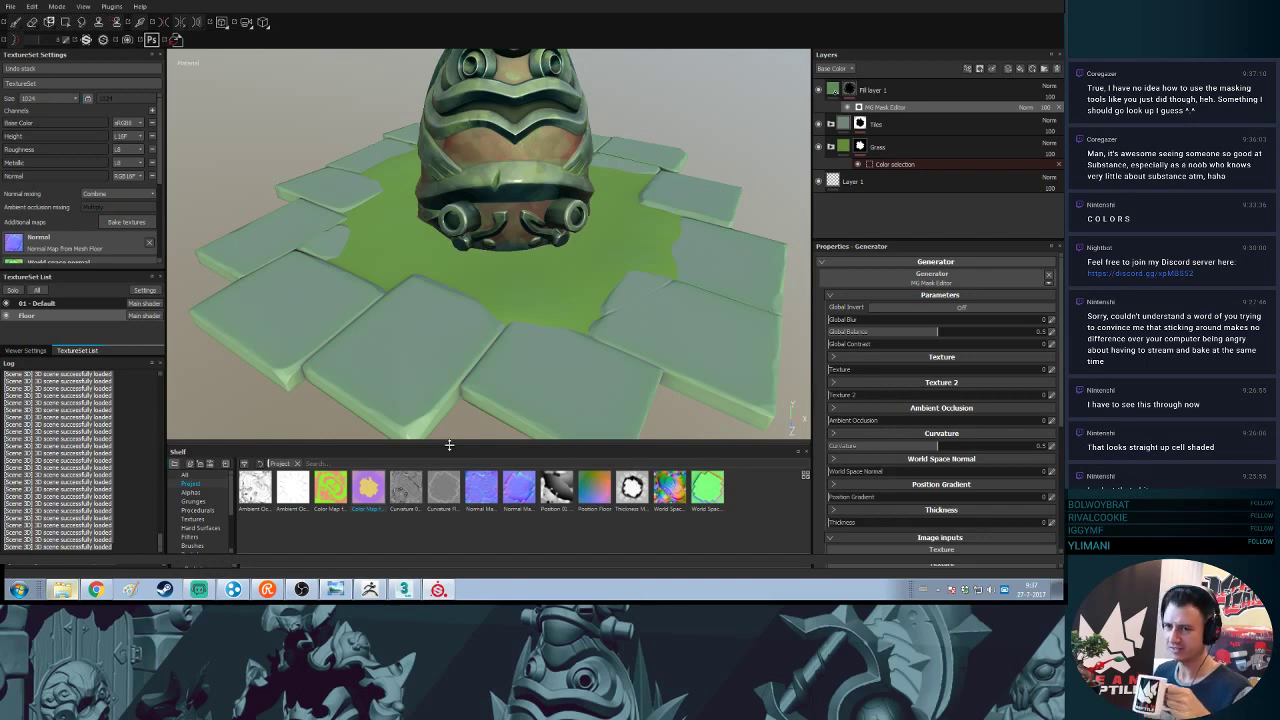
- Check the Floor's ID baker parameters without baking, and switch to the floor sculpt in ZBrush
left_click(127, 221)
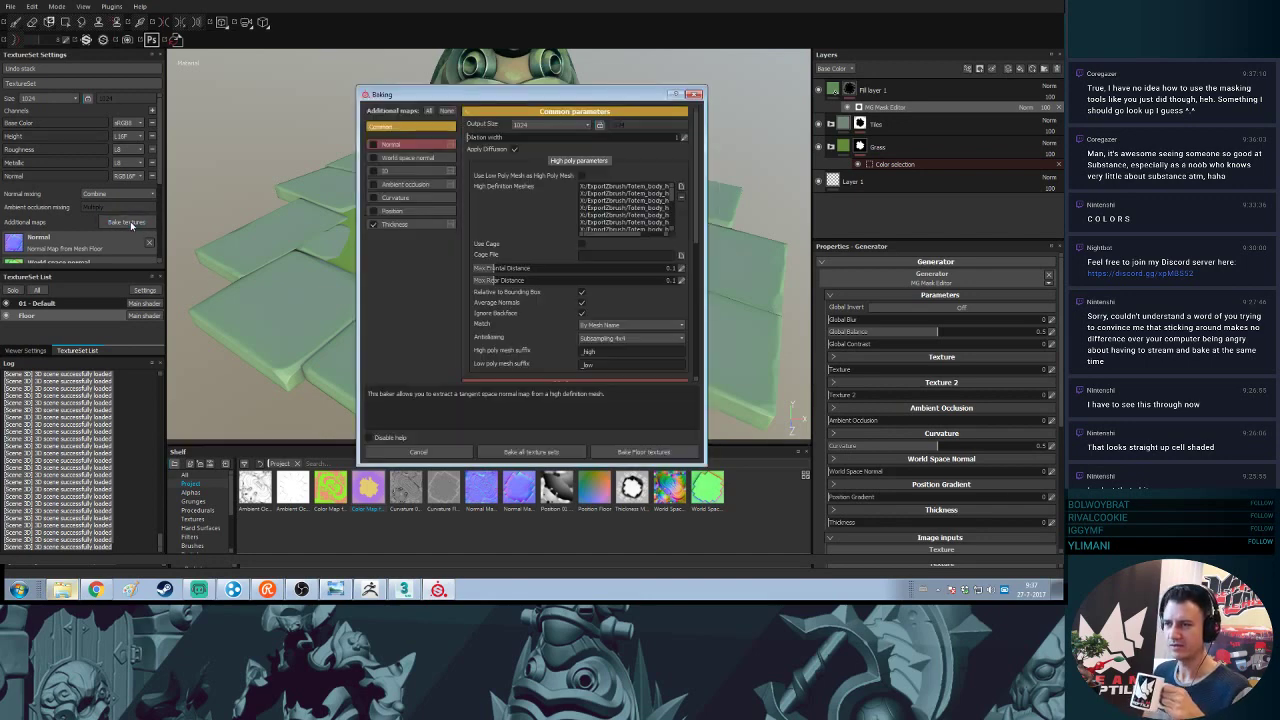
left_click(409, 172)
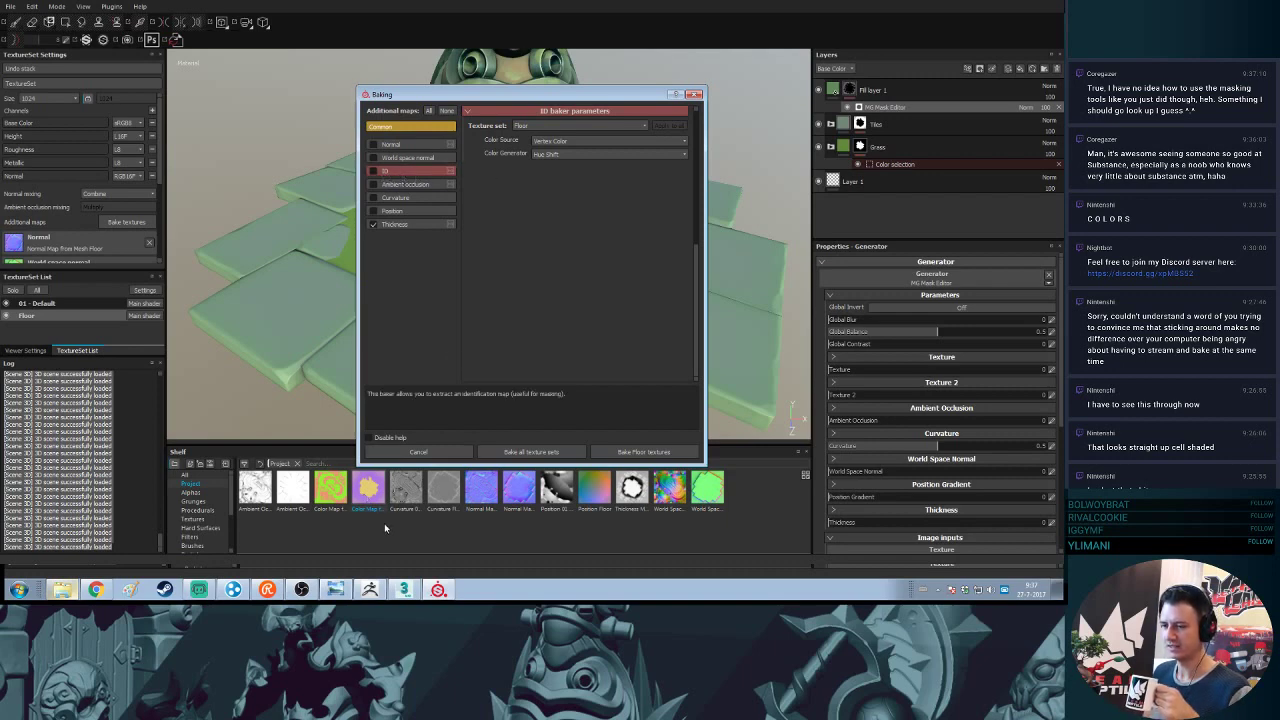
left_click(695, 94)
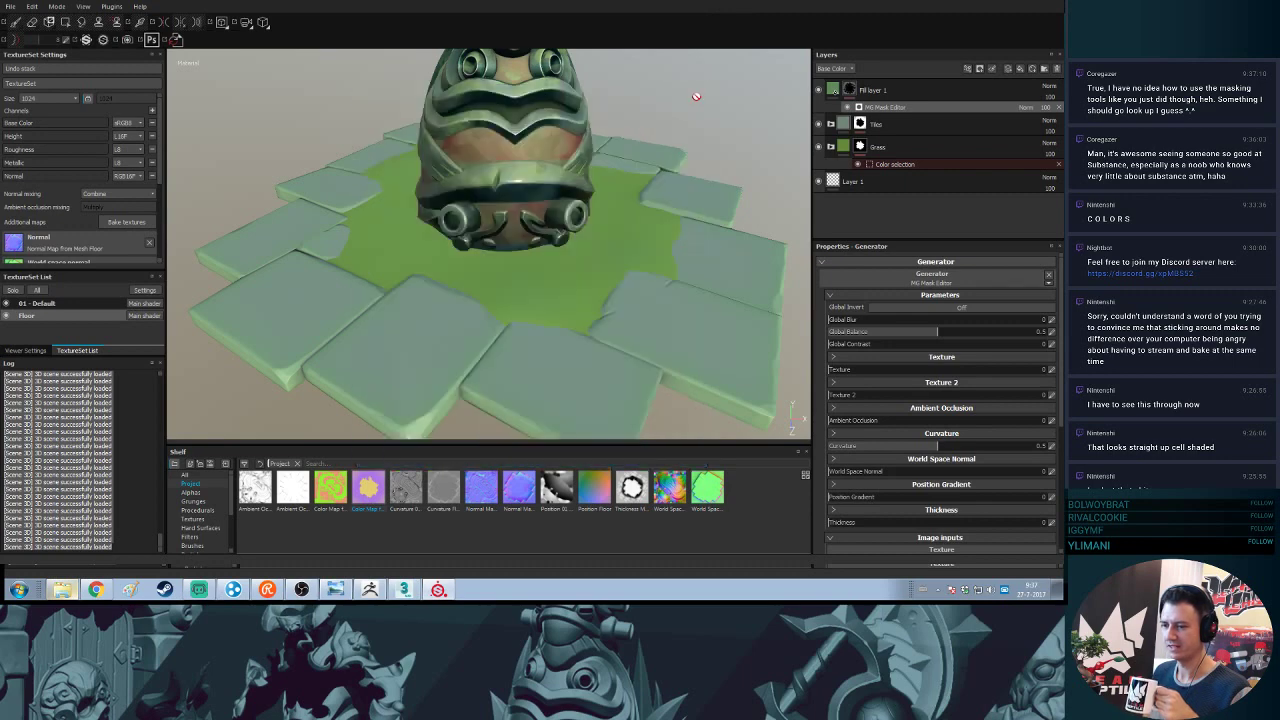
key("alt+Tab")
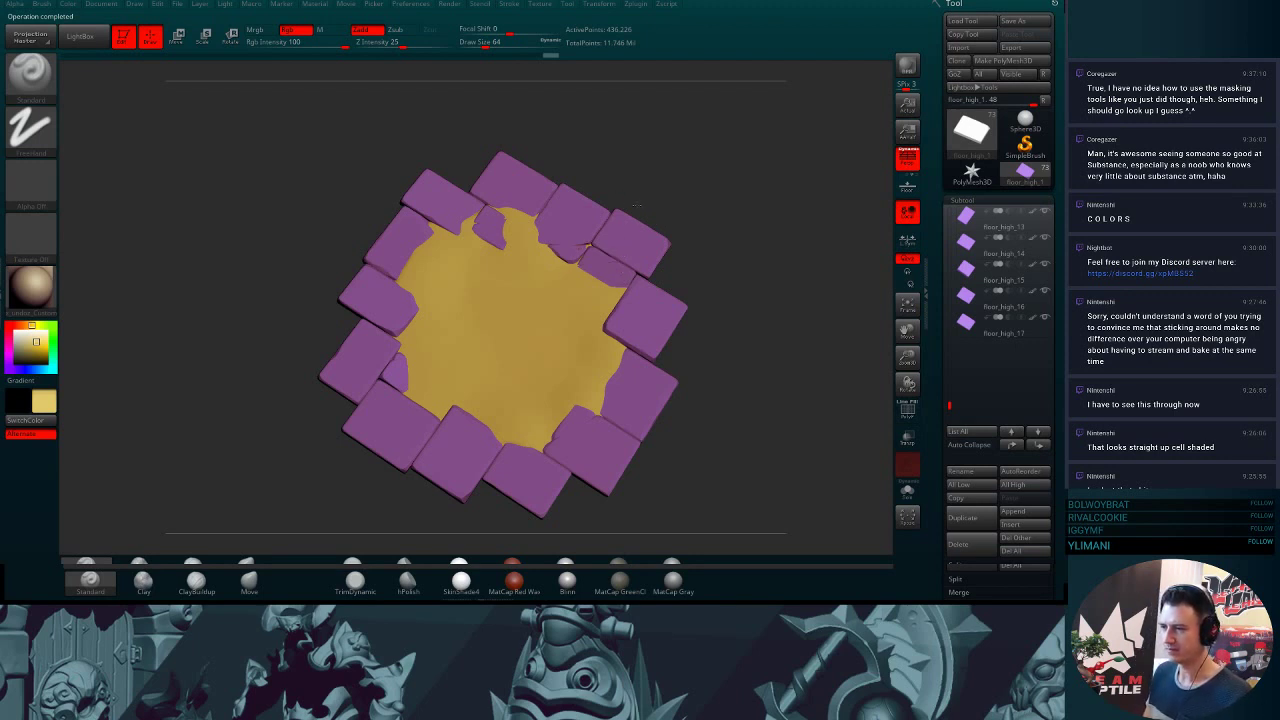
- Return to Substance Painter, review the Floor's ID baker color source and generator without baking, and preview its baked color map
left_click_drag(736, 329, 736, 300)
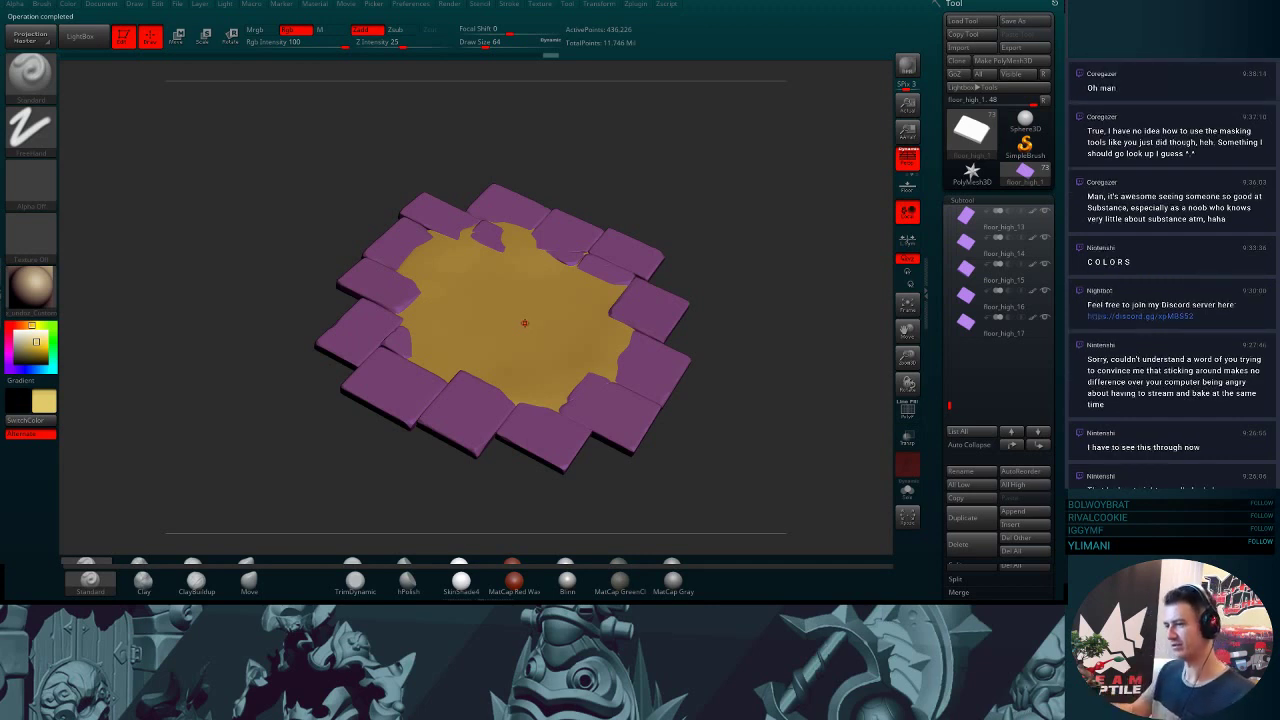
key("alt+Tab")
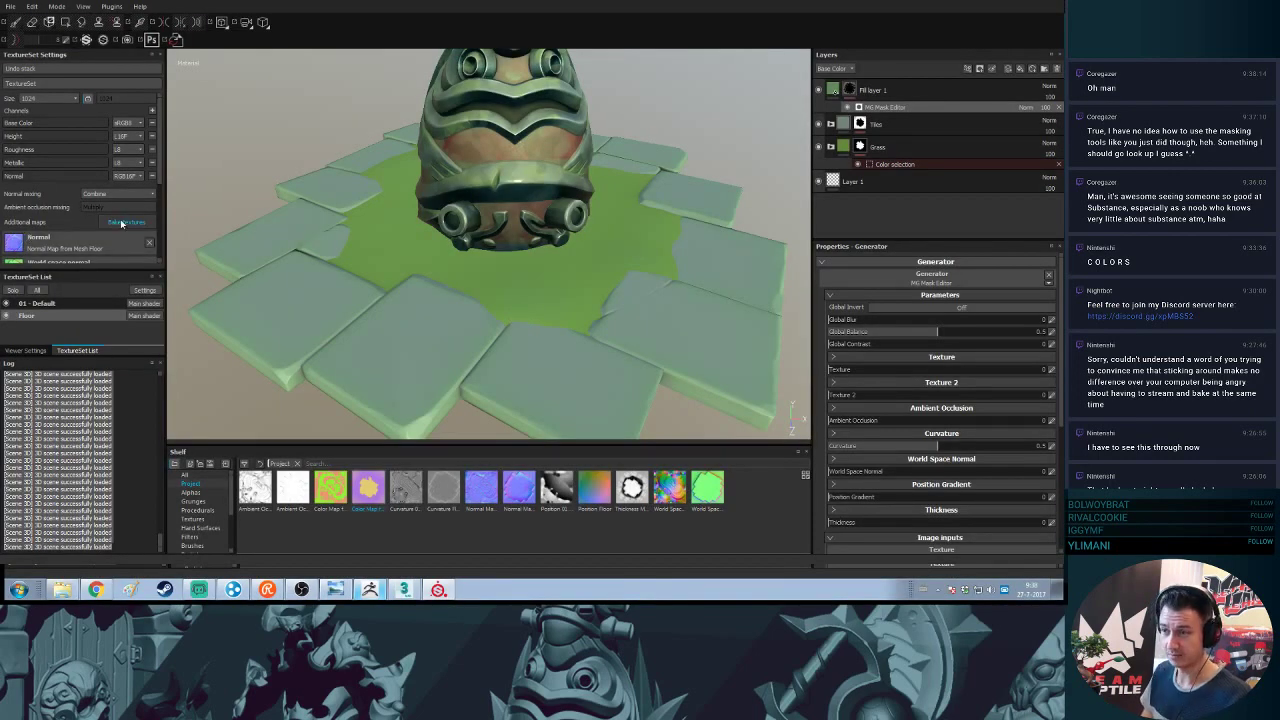
left_click(121, 223)
left_click(410, 171)
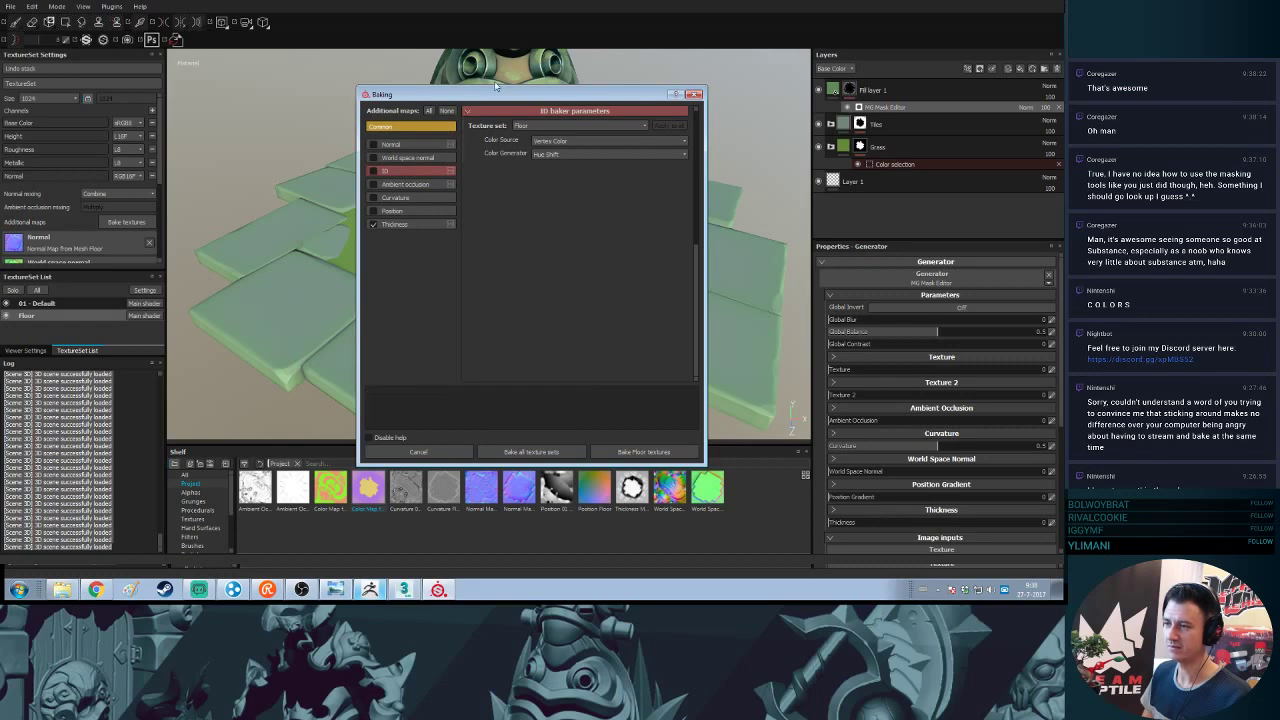
left_click_drag(550, 97, 314, 102)
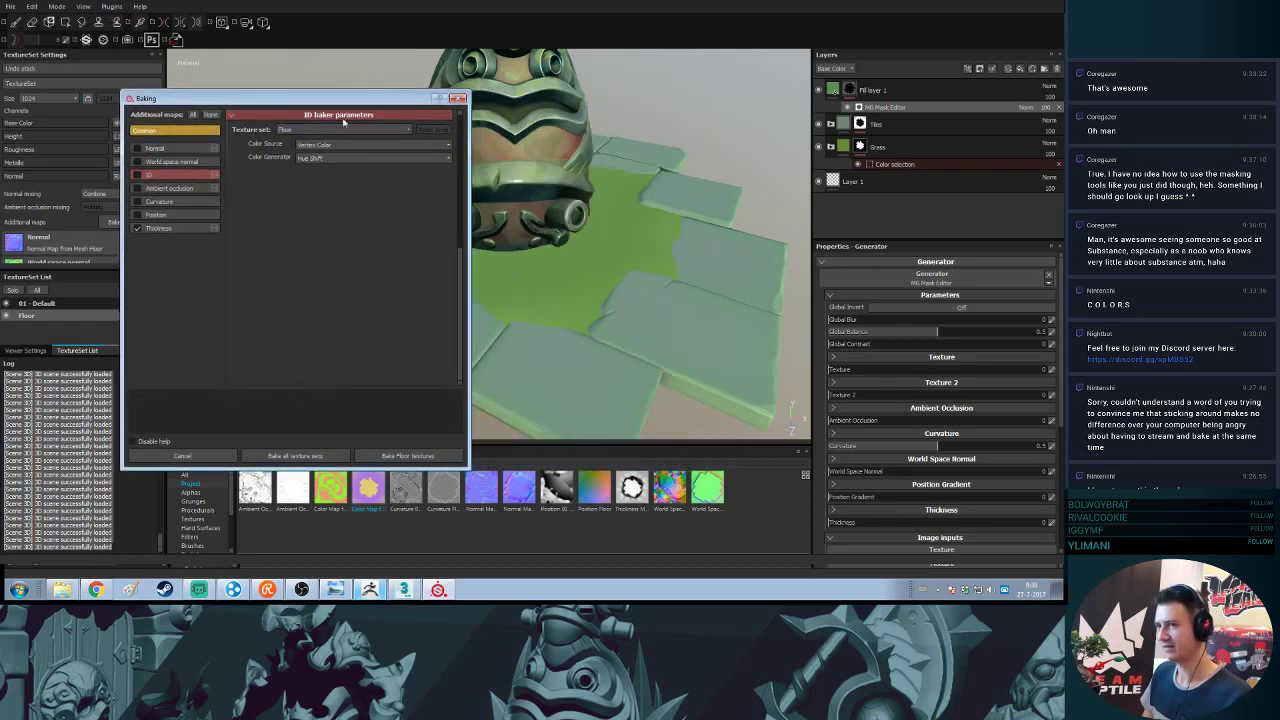
left_click(457, 98)
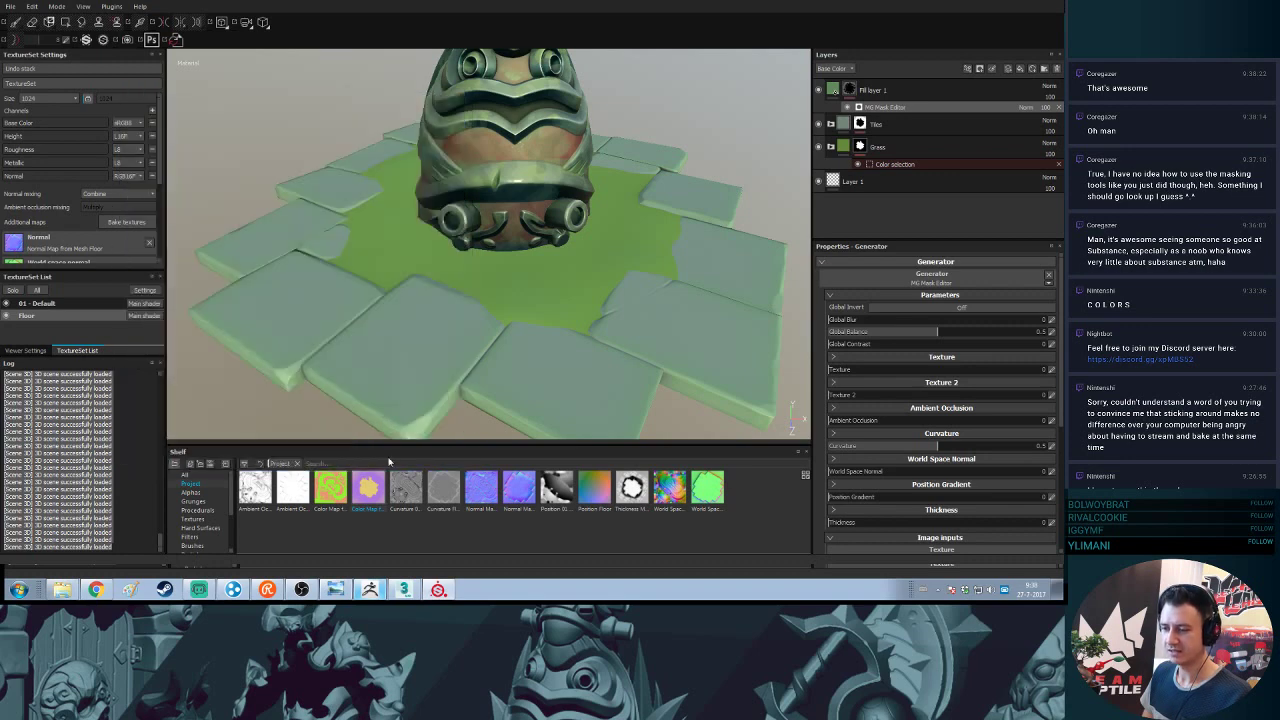
mouse_move(373, 500)
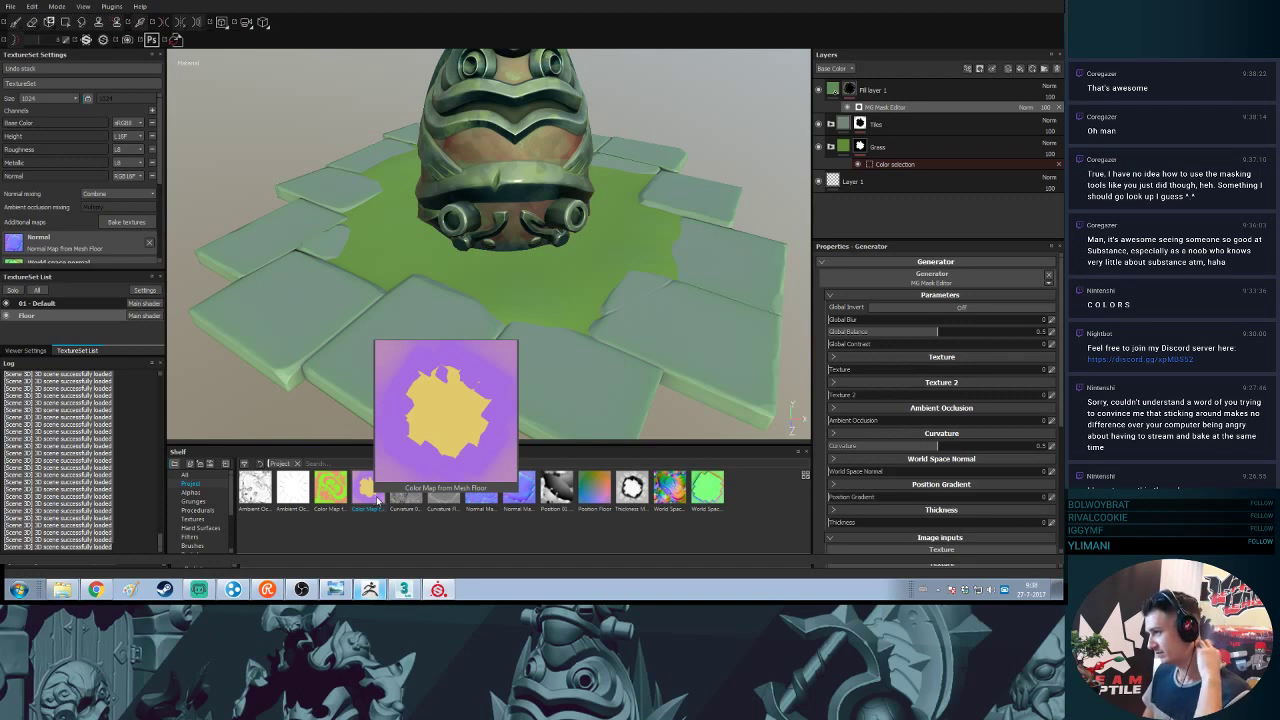
left_click(860, 147)
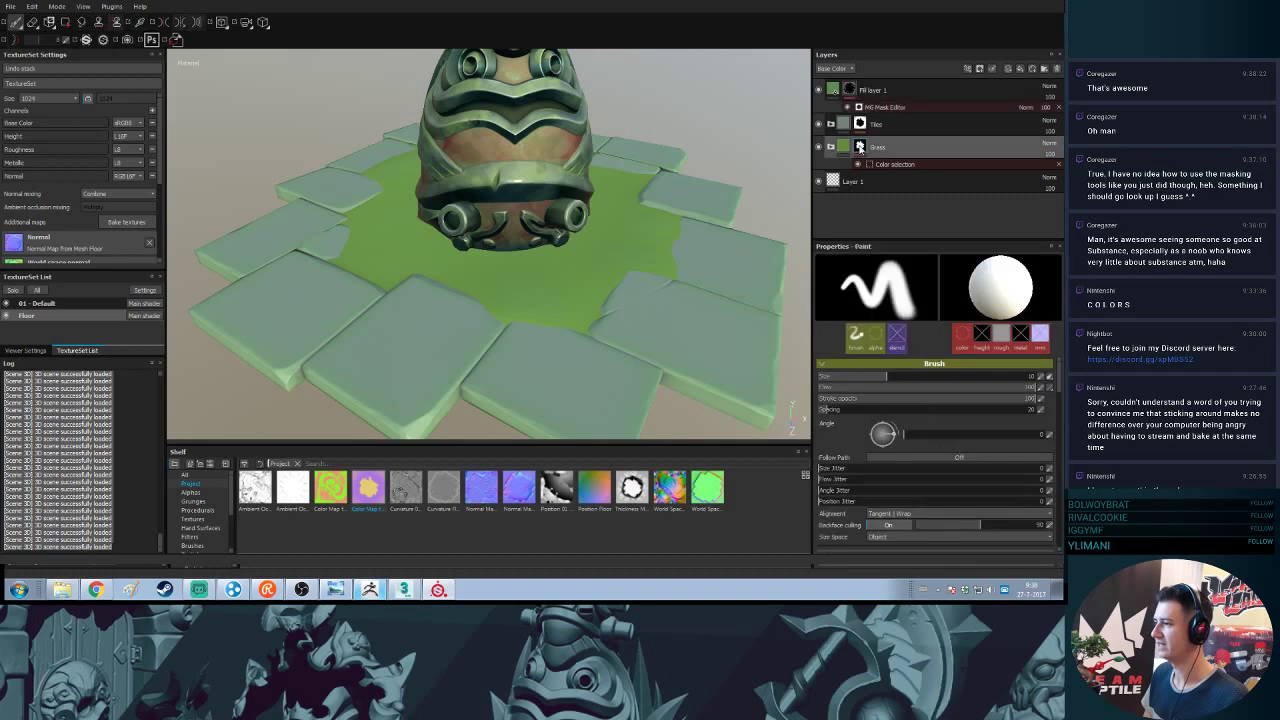
left_click(860, 147)
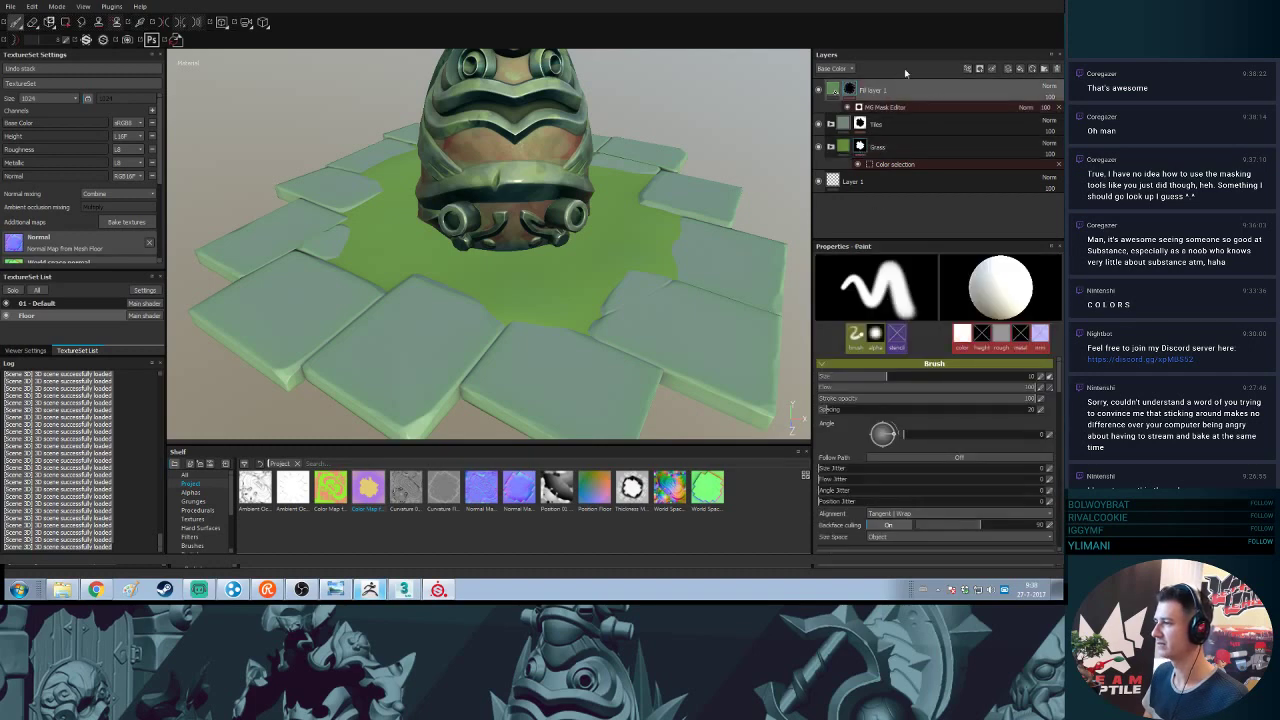
left_click(1020, 70)
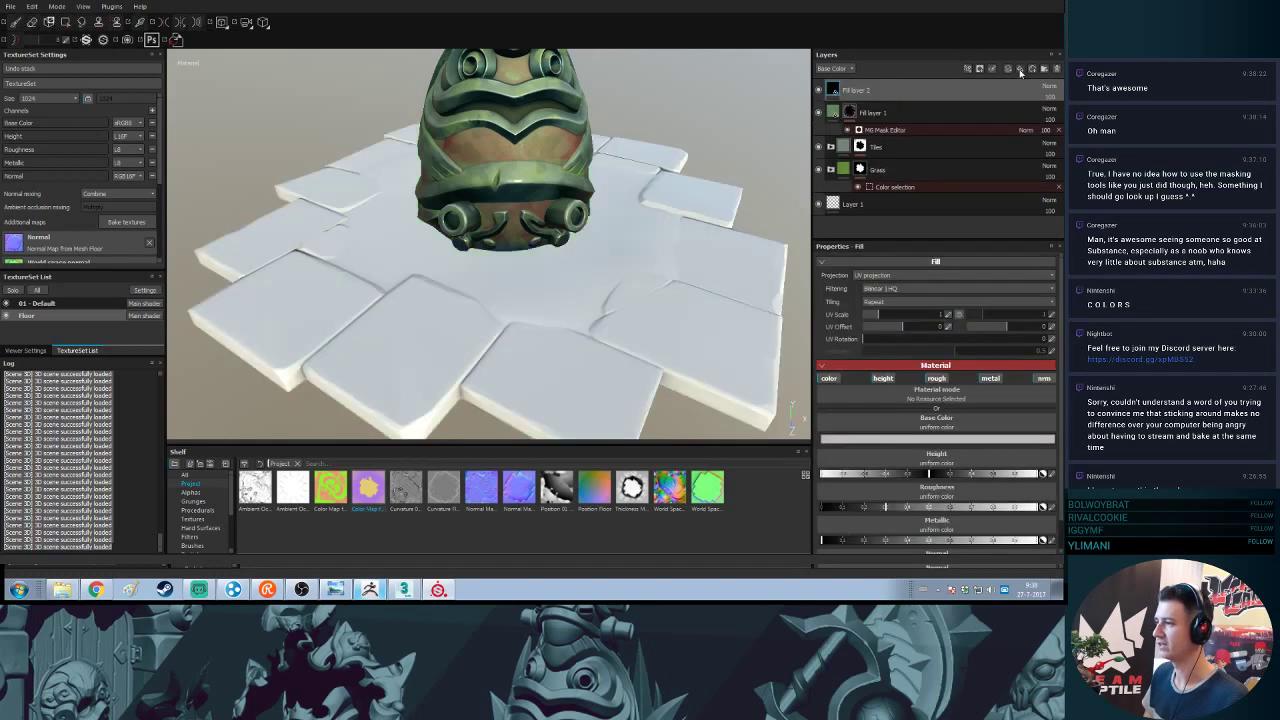
right_click(907, 92)
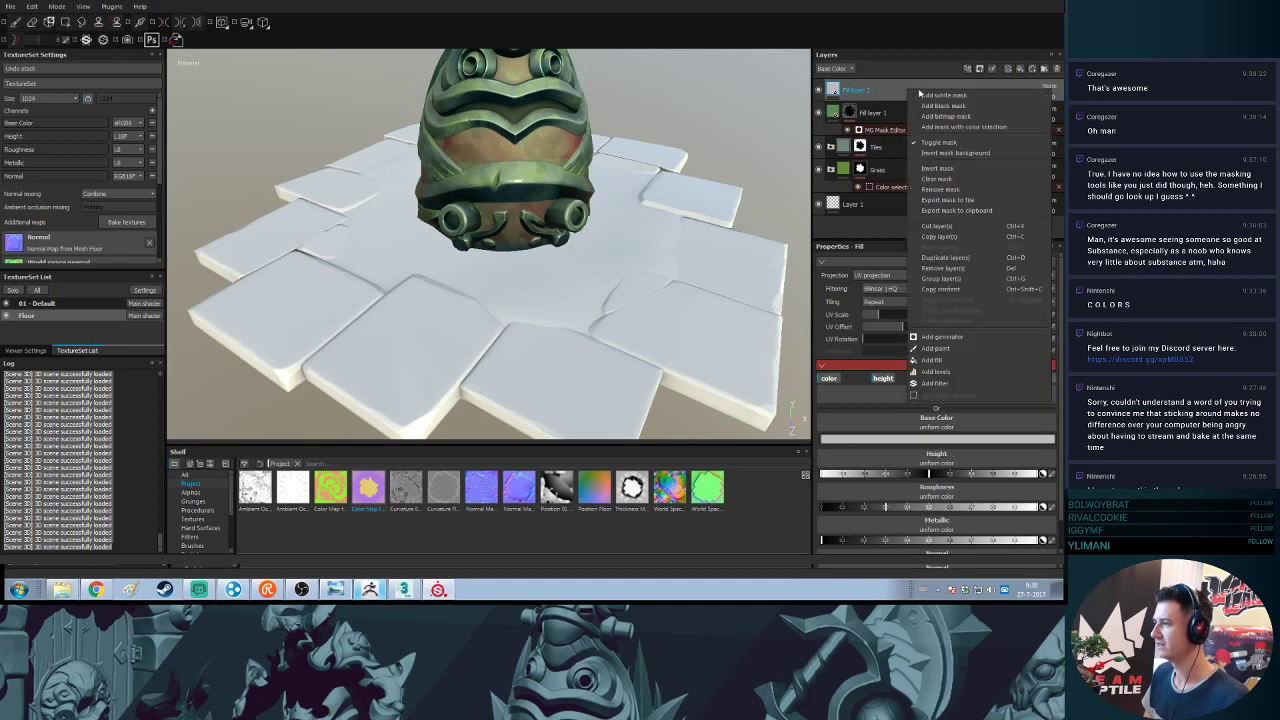
left_click(957, 127)
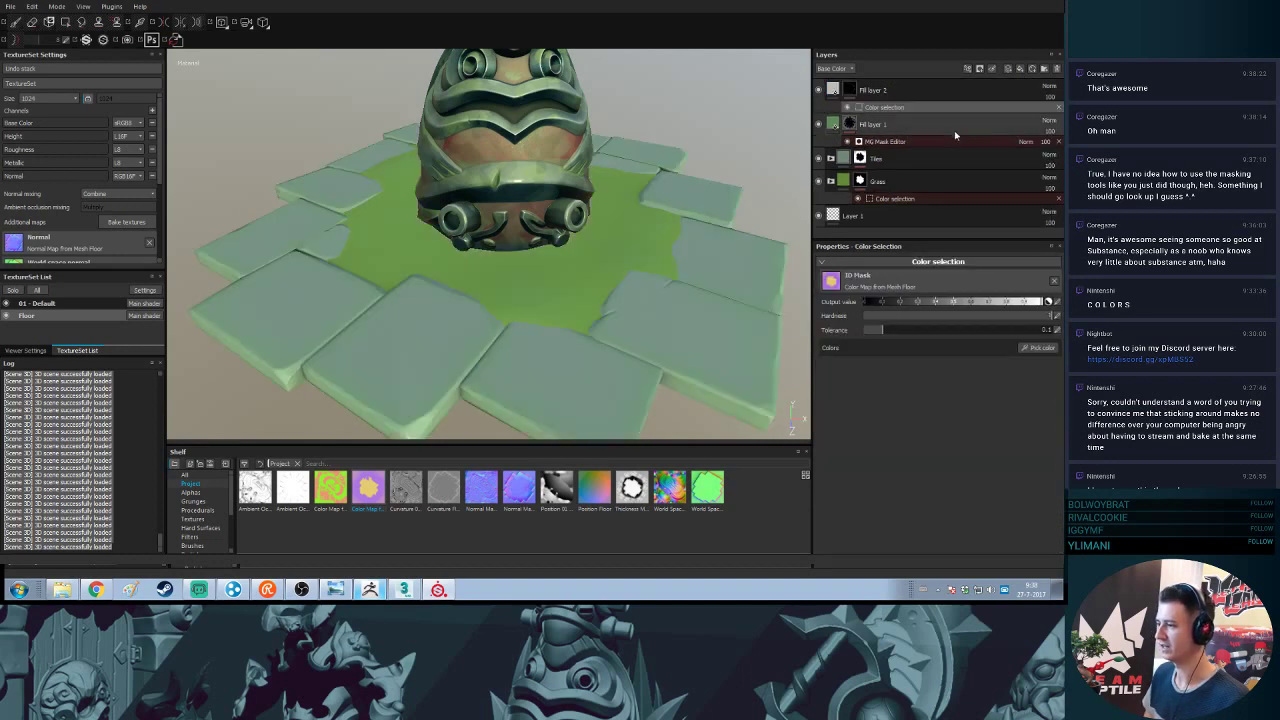
left_click(1039, 348)
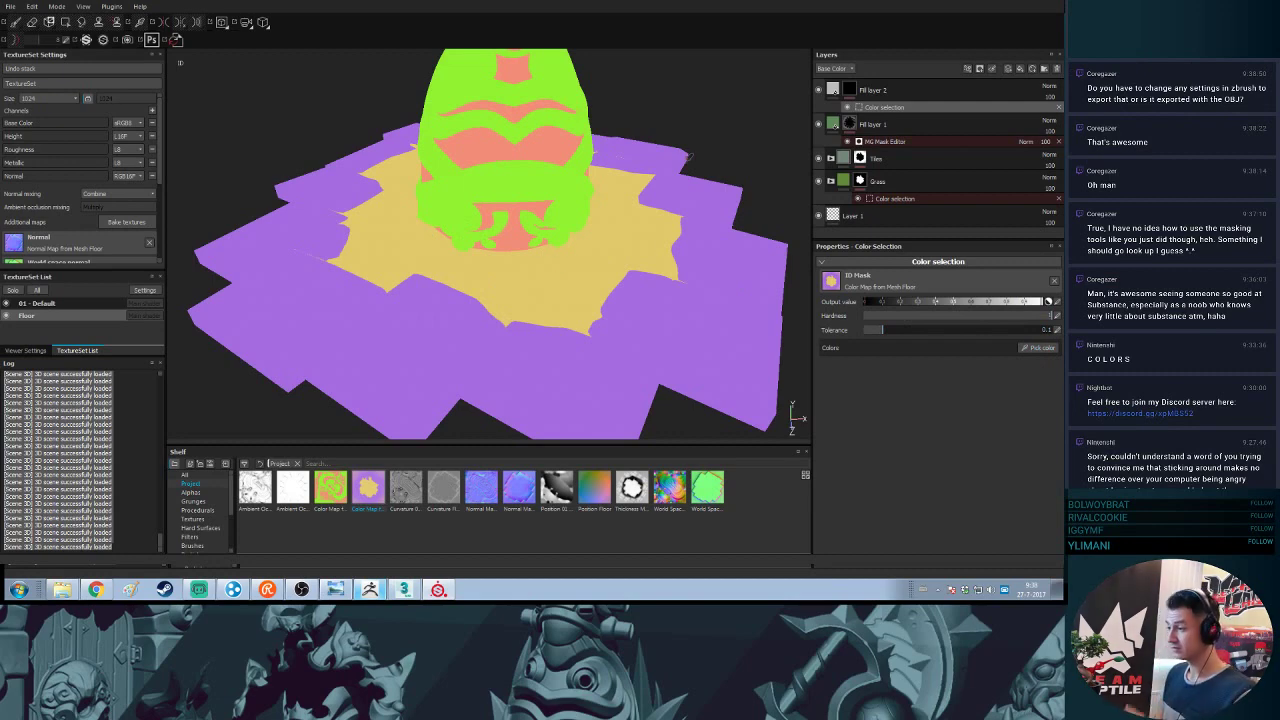
left_click(855, 90)
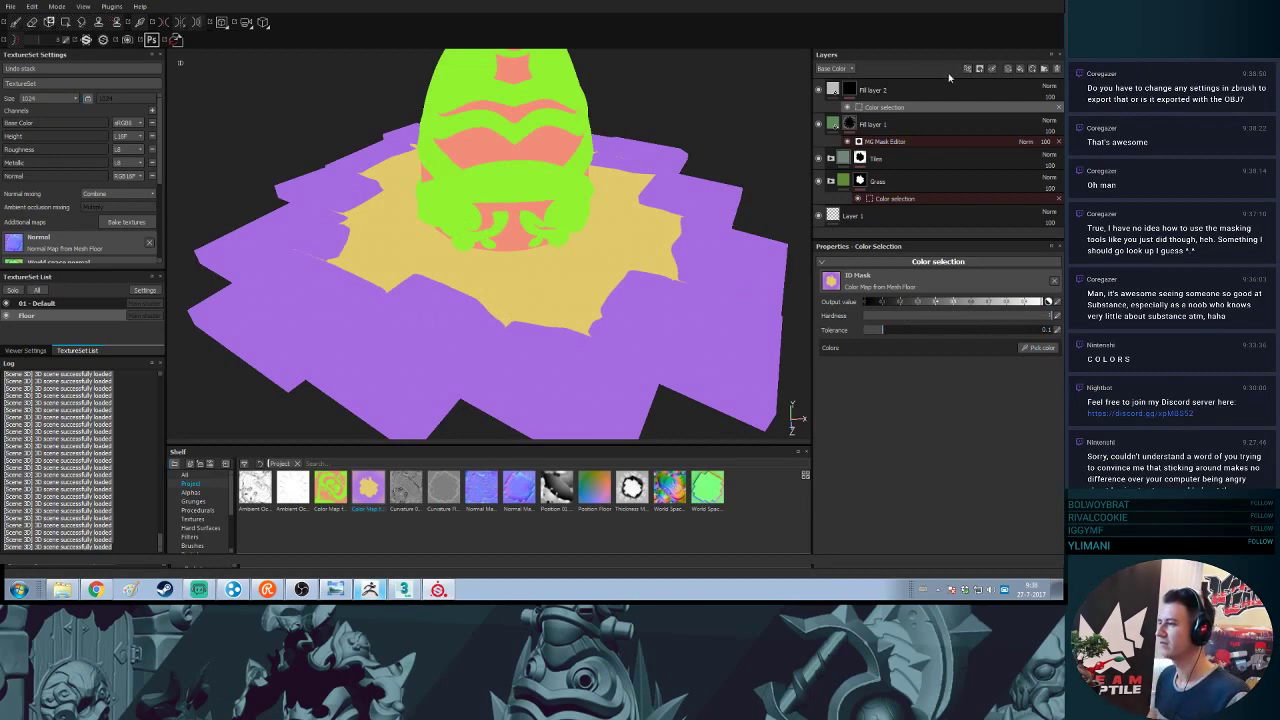
left_click(1057, 69)
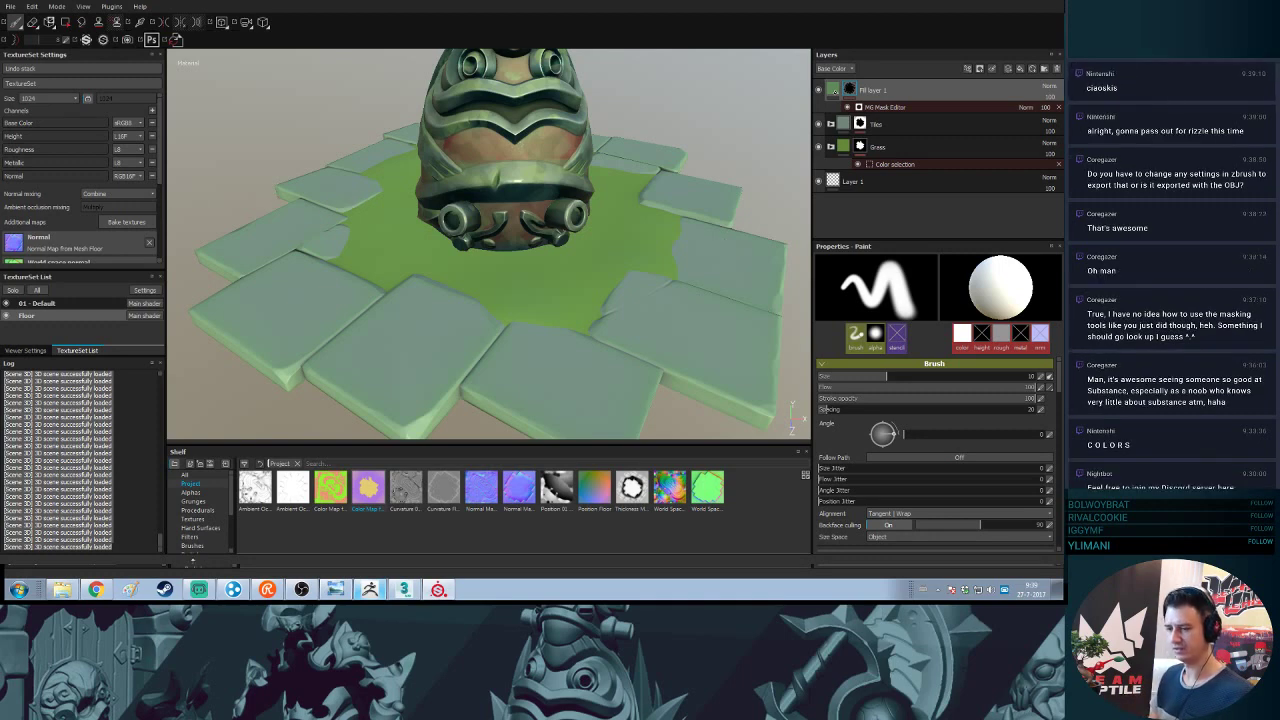
- Switch to ZBrush and examine the floor tool's Export settings, including the texture, merge and scale options
left_click(335, 589)
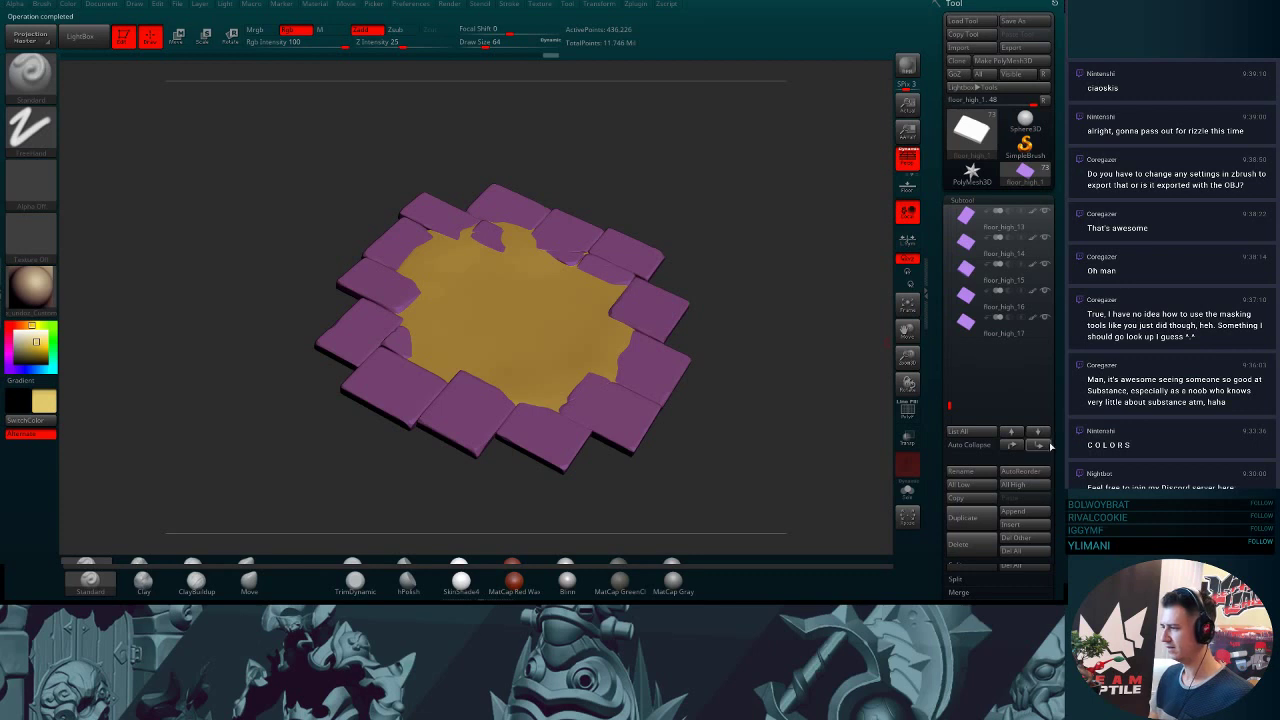
left_click_drag(1053, 462, 1054, 323)
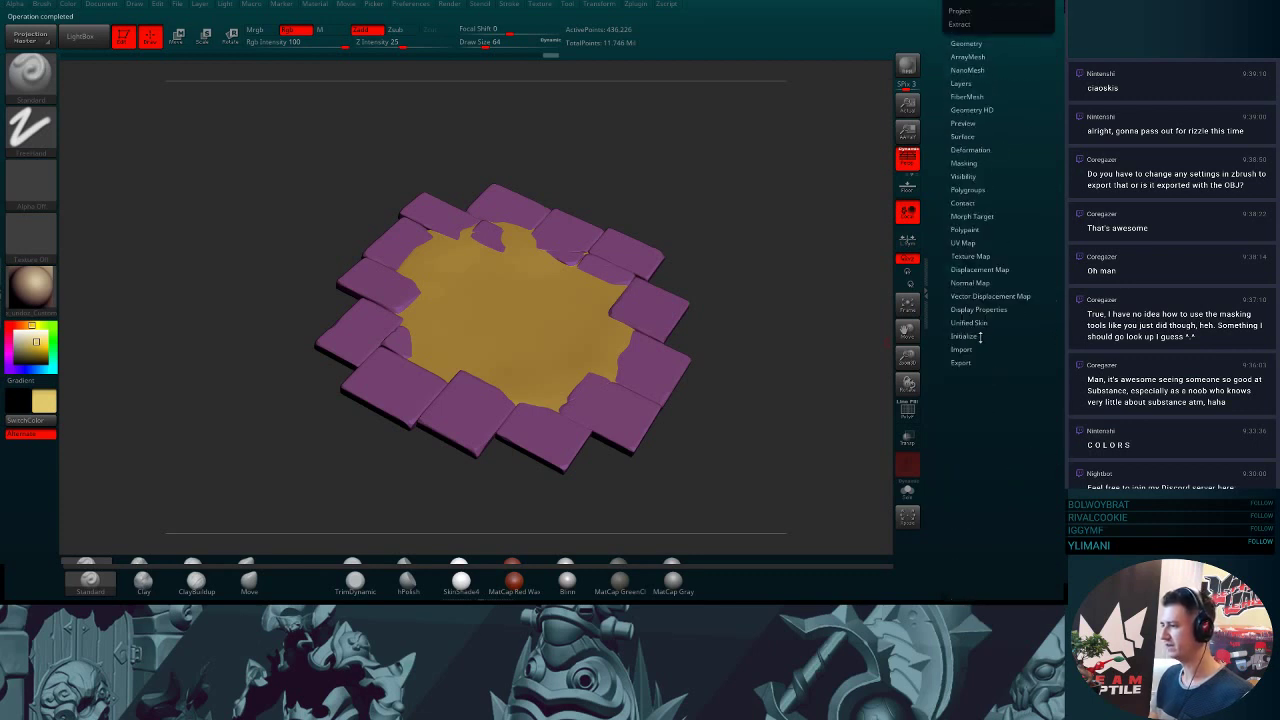
left_click(964, 362)
mouse_move(1002, 456)
left_mouse_down()
mouse_move(1006, 360)
mouse_move(1012, 450)
left_mouse_up()
scroll(1012, 450, "up", 1)
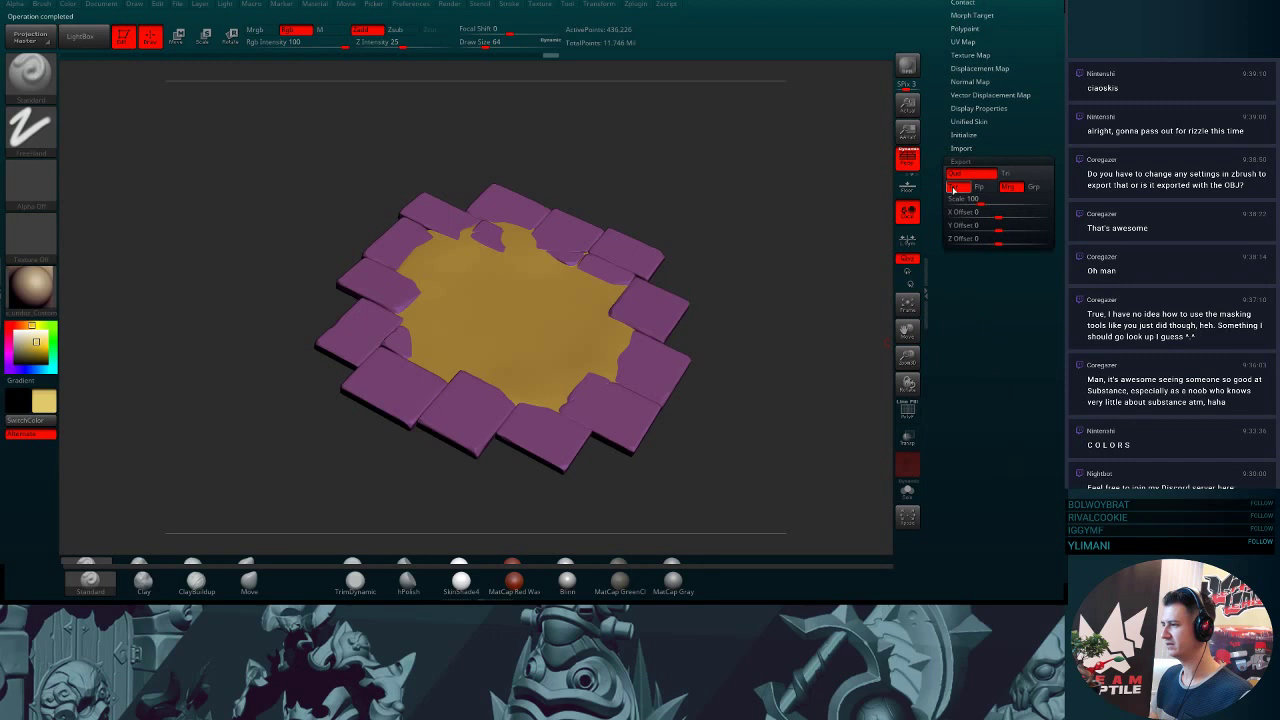
left_click_drag(997, 314, 998, 368)
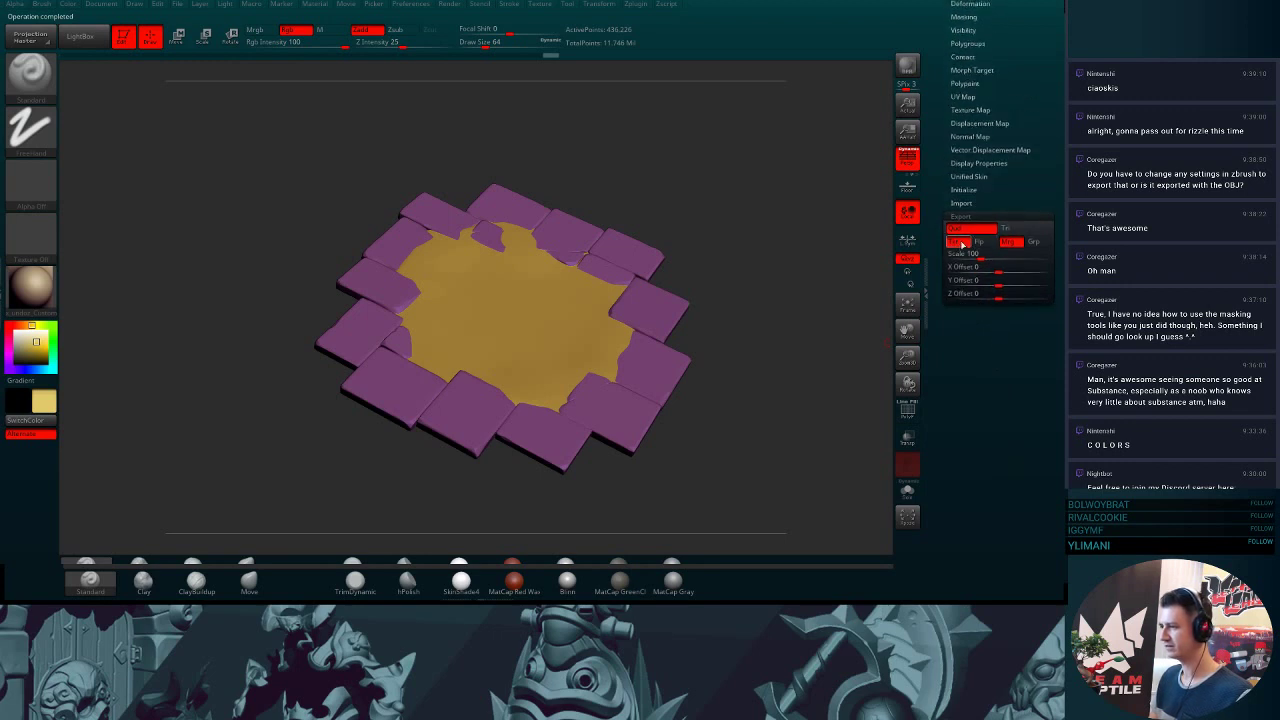
scroll(1045, 175, "up", 6)
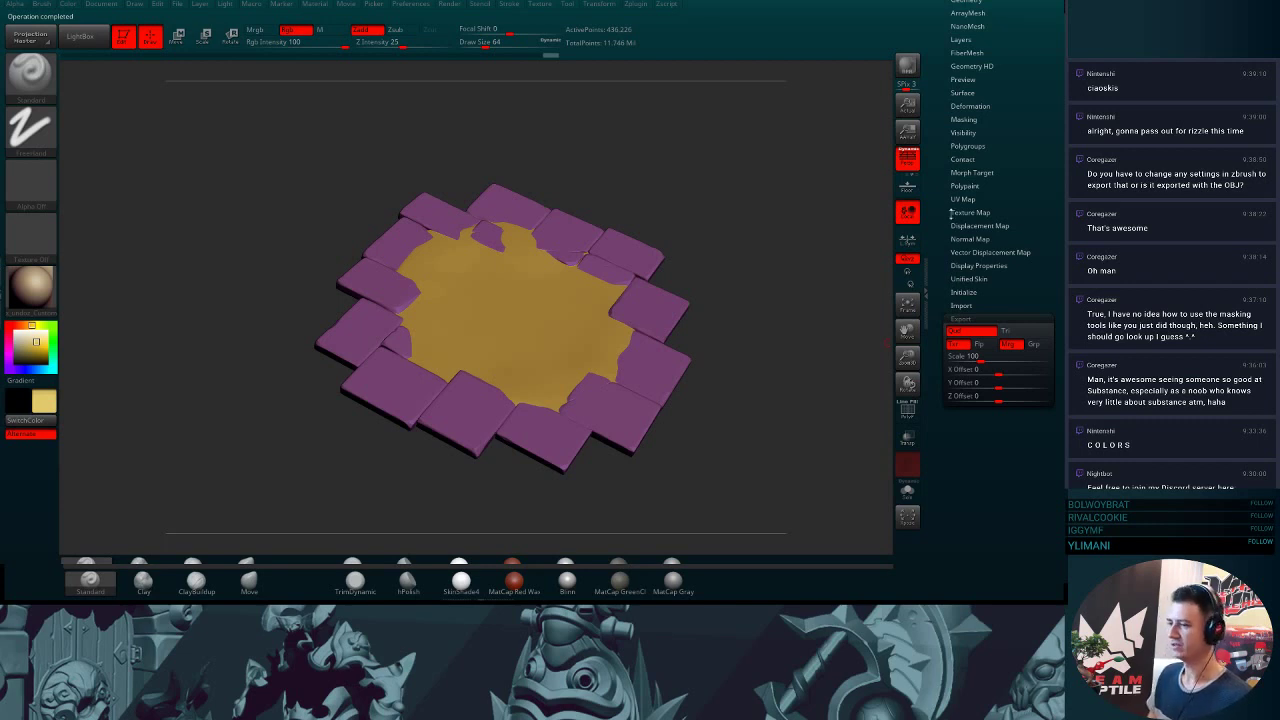
- Switch back to Substance Painter and open the MG Mask Editor generator's parameters on the green fill layer's mask
key("alt+Tab")
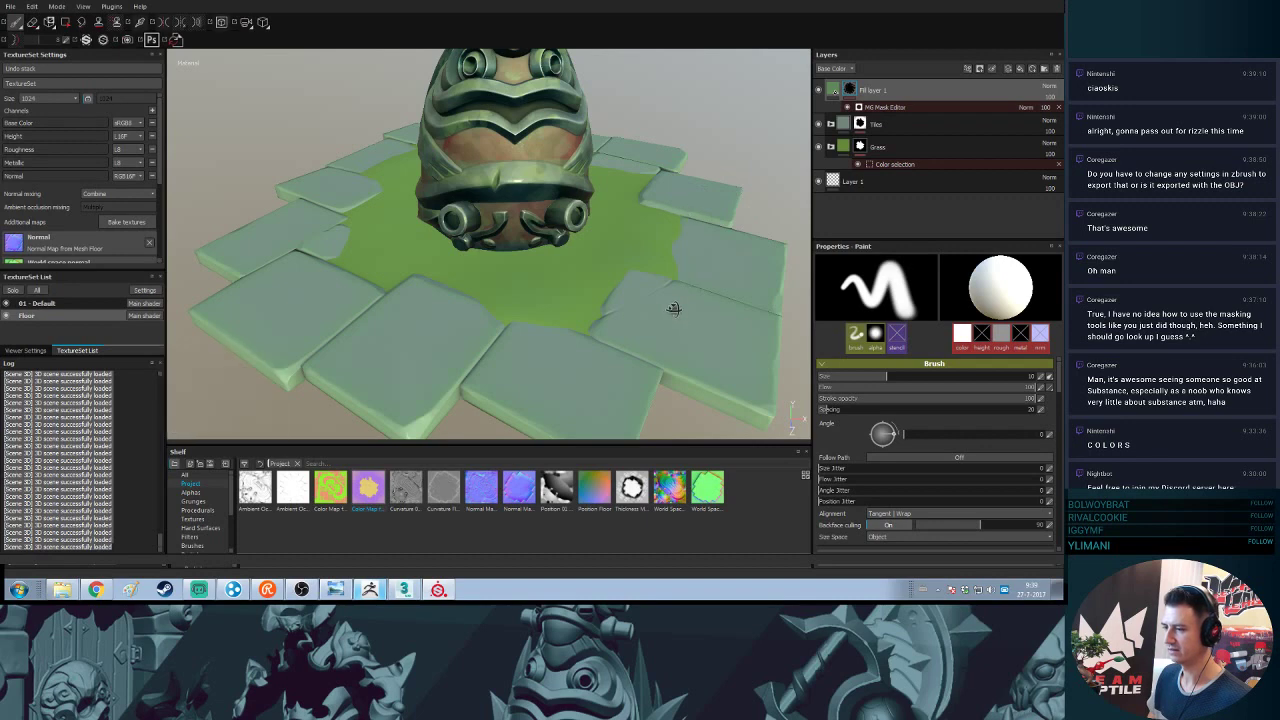
left_click_drag(673, 309, 652, 300, "alt")
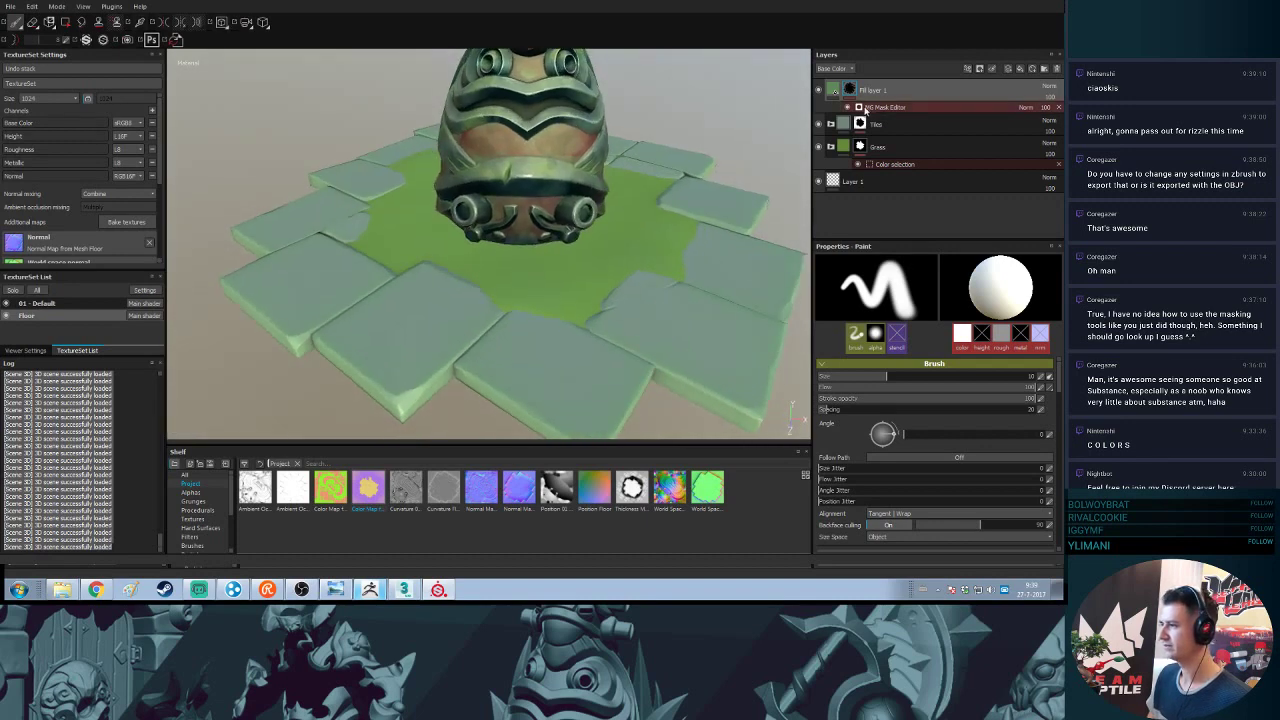
left_click(866, 108)
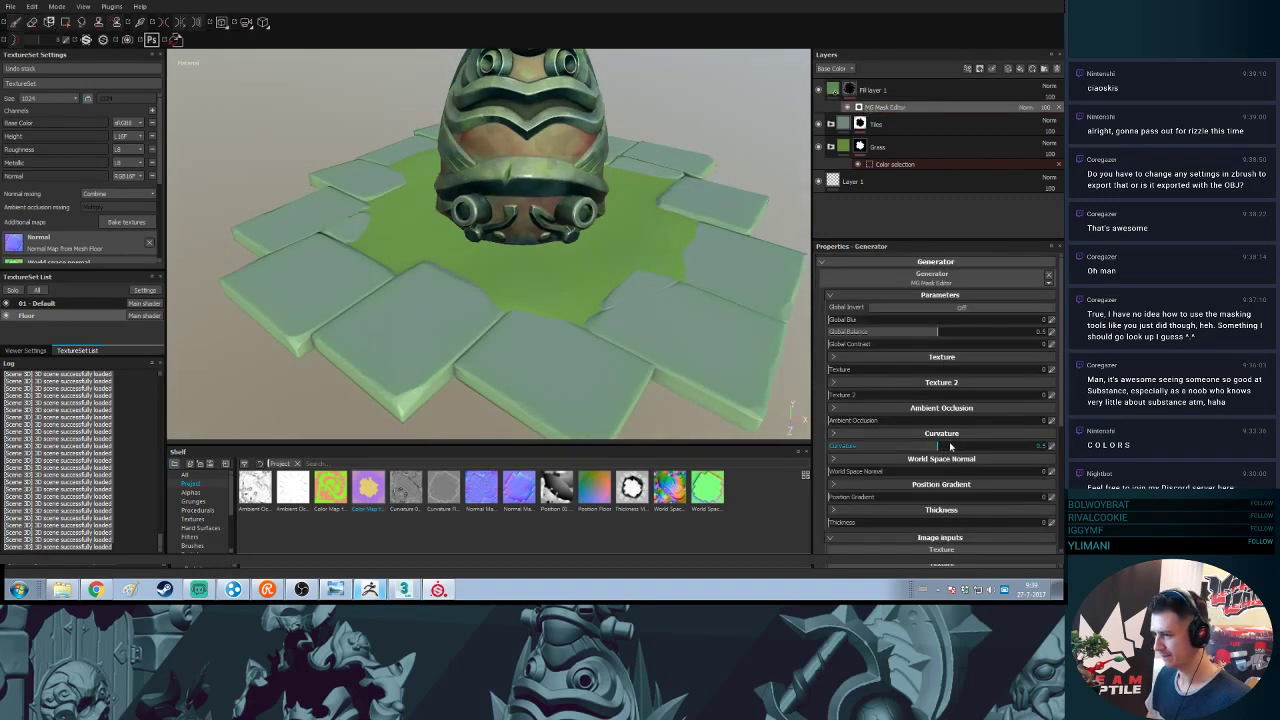
- Set the MG Mask Editor's curvature to 0.87 and its ambient occlusion to 0.46
mouse_move(1003, 445)
left_mouse_down()
mouse_move(1017, 446)
mouse_move(930, 443)
mouse_move(1019, 444)
left_mouse_up()
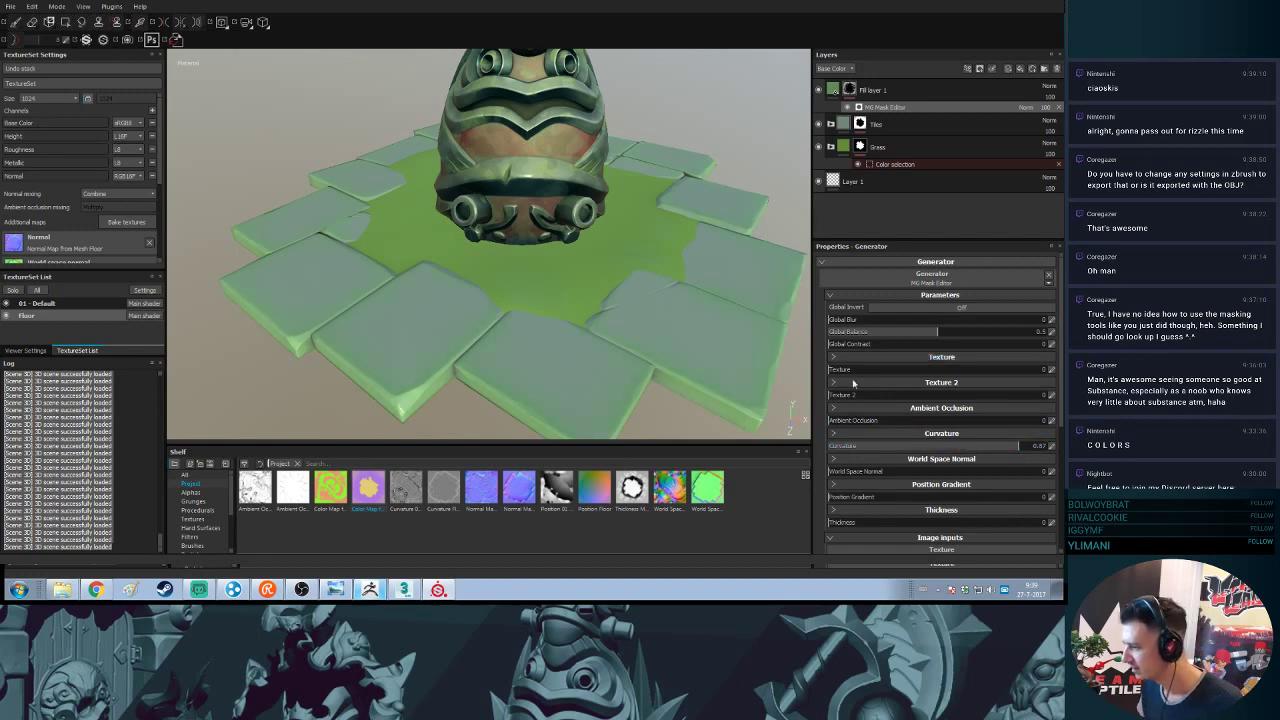
left_click_drag(880, 420, 928, 412)
mouse_move(631, 262)
left_mouse_down("alt")
mouse_move(640, 251)
mouse_move(639, 286)
left_mouse_up("alt")
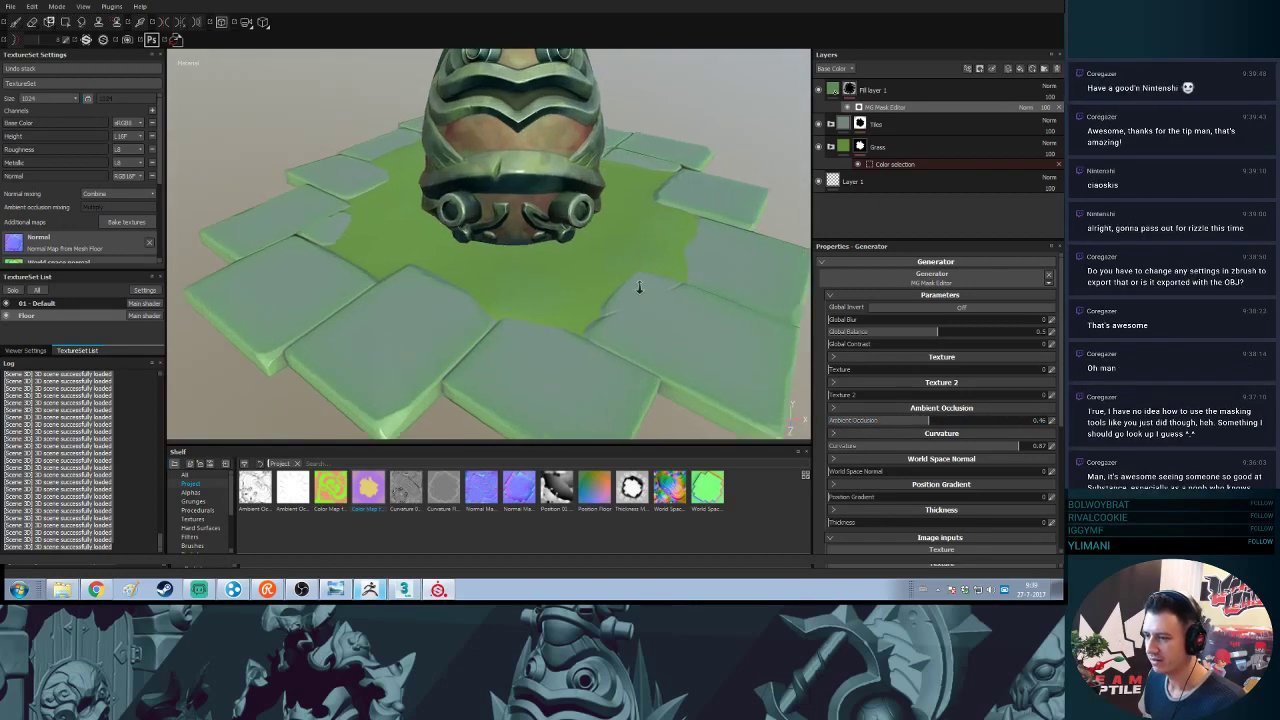
middle_click_drag(639, 286, 636, 238, "alt")
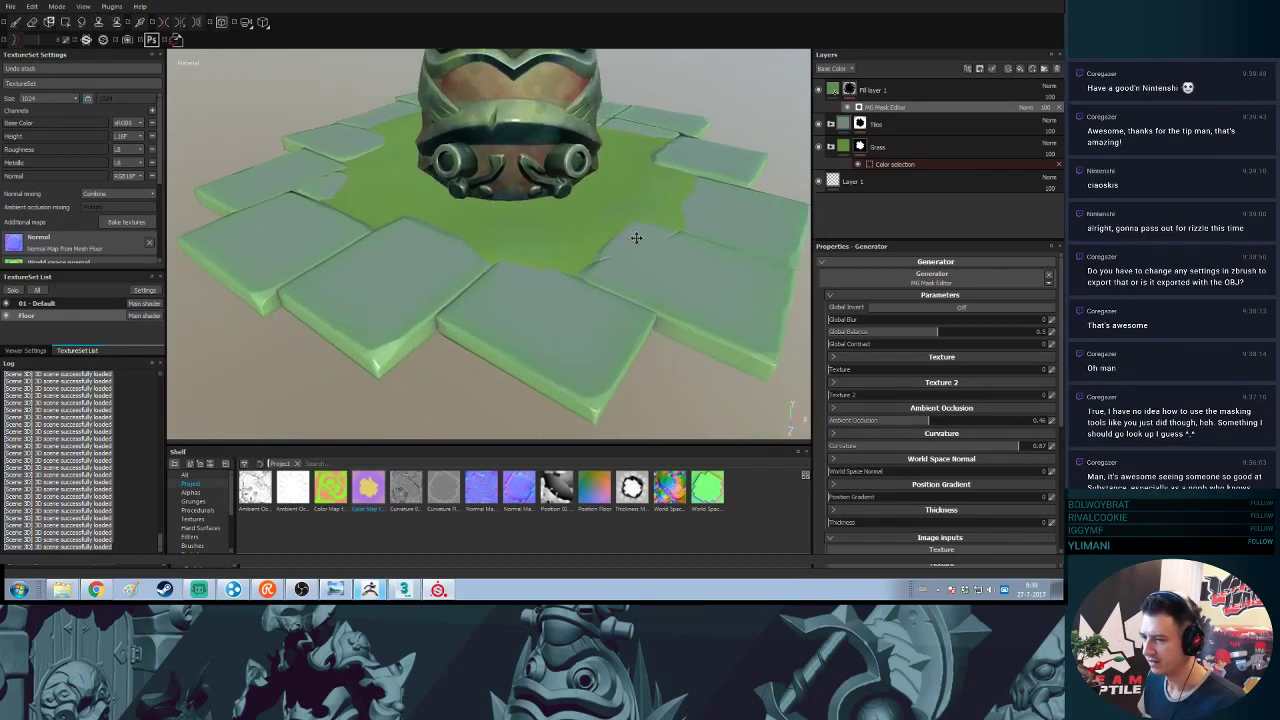
- Switch the mask generator's curvature mode to Cavities
left_click(930, 435)
left_click(919, 473)
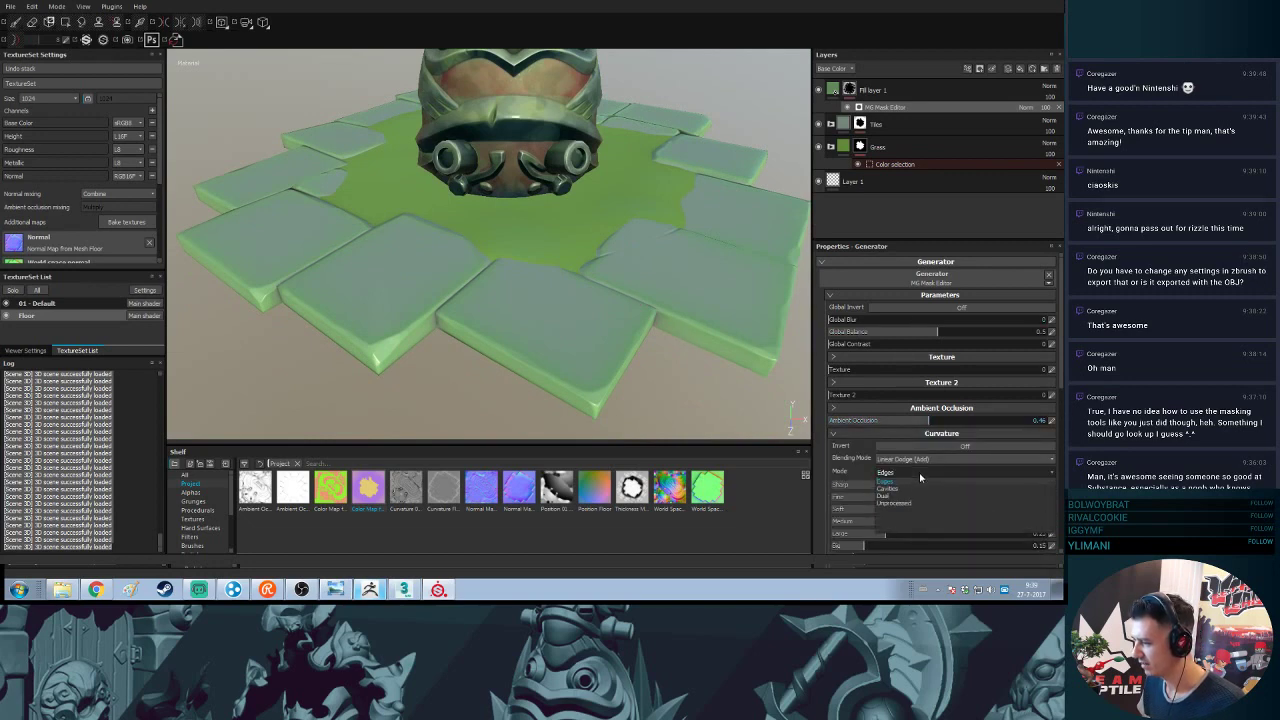
left_click(904, 489)
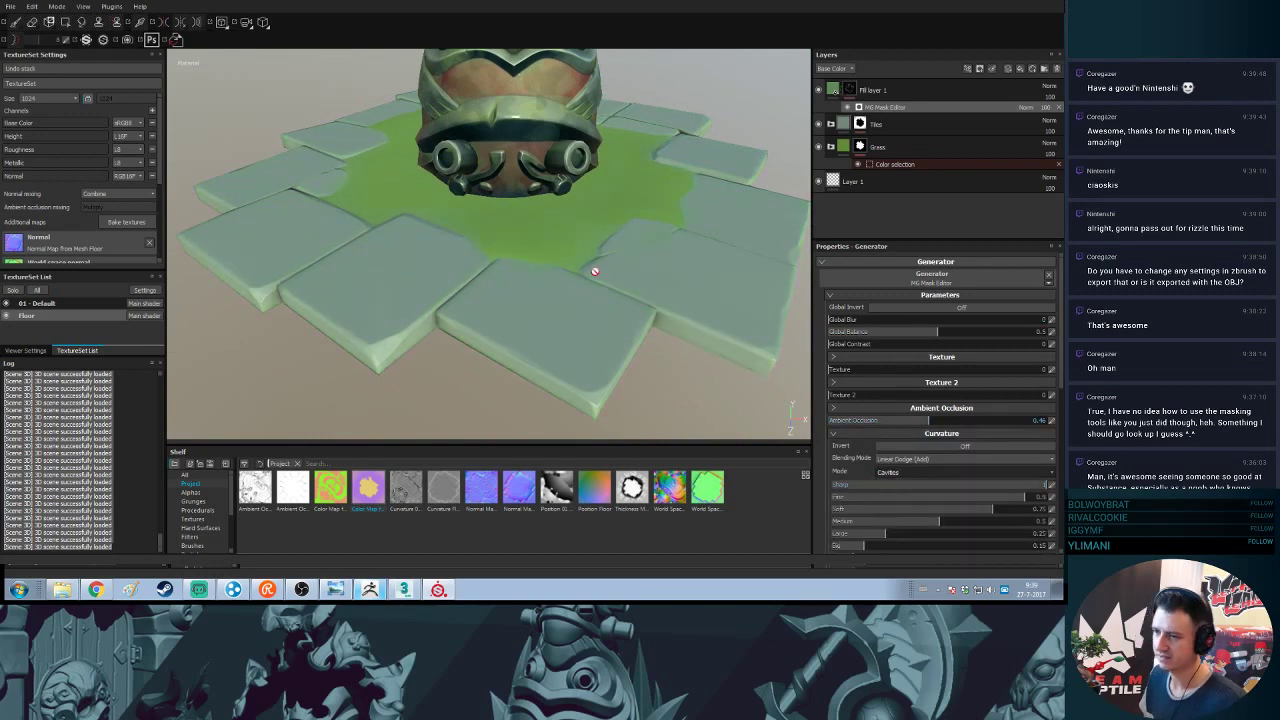
left_click_drag(594, 270, 617, 293, "alt")
scroll(611, 200, "down", 3)
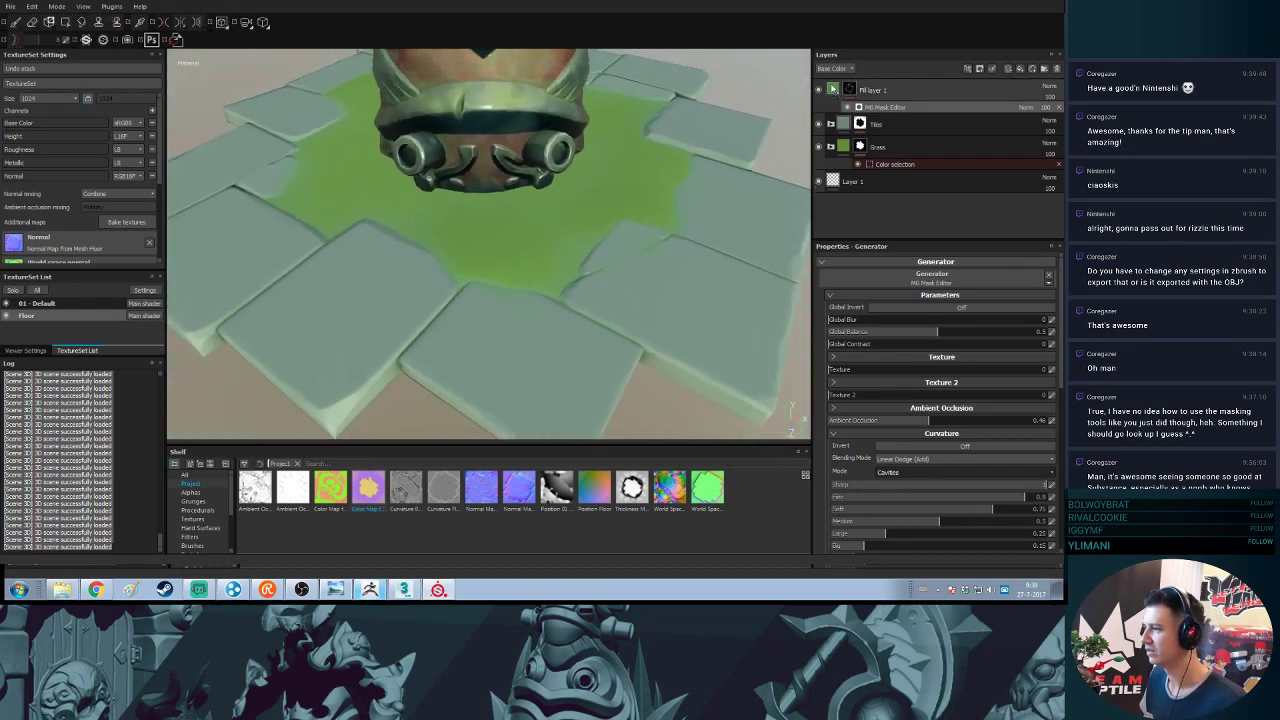
- Sample the grass green as the base color of Fill layer 1 and darken it to a value of 0.189
left_click(833, 90)
left_click(918, 440)
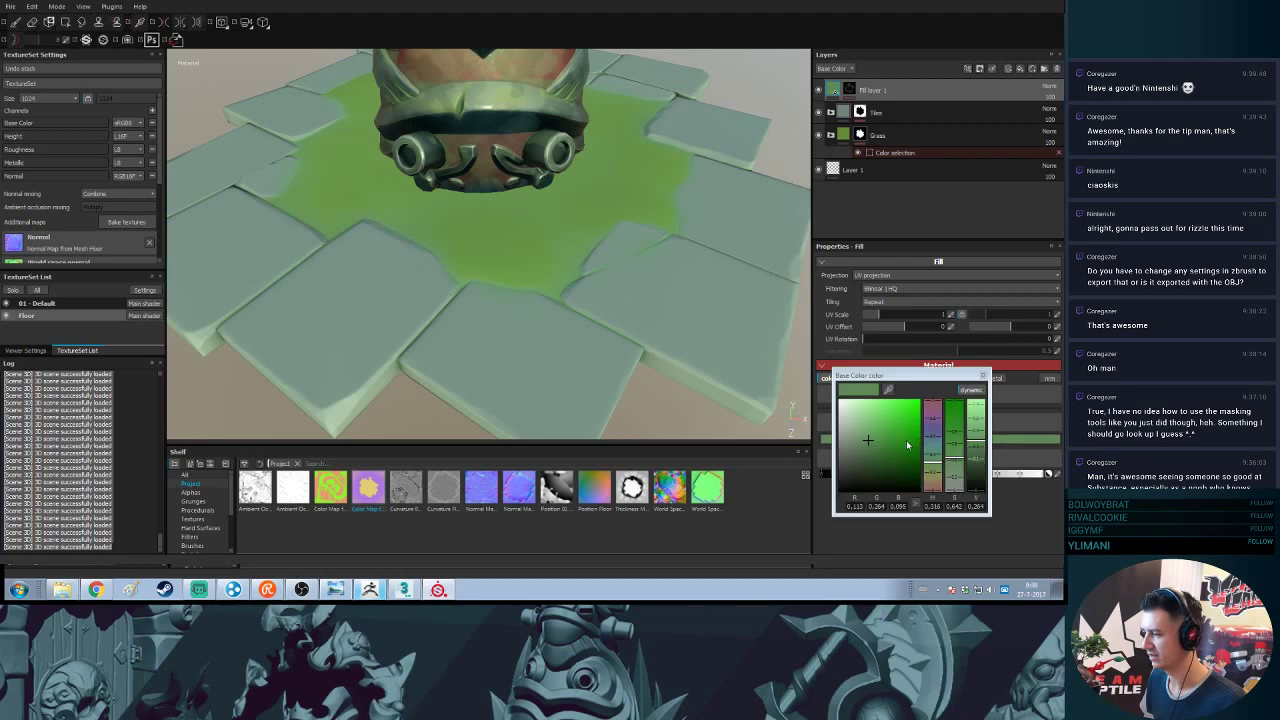
mouse_move(899, 441)
left_mouse_down()
mouse_move(900, 465)
mouse_move(902, 446)
mouse_move(936, 465)
mouse_move(886, 445)
left_mouse_up()
left_click(888, 389)
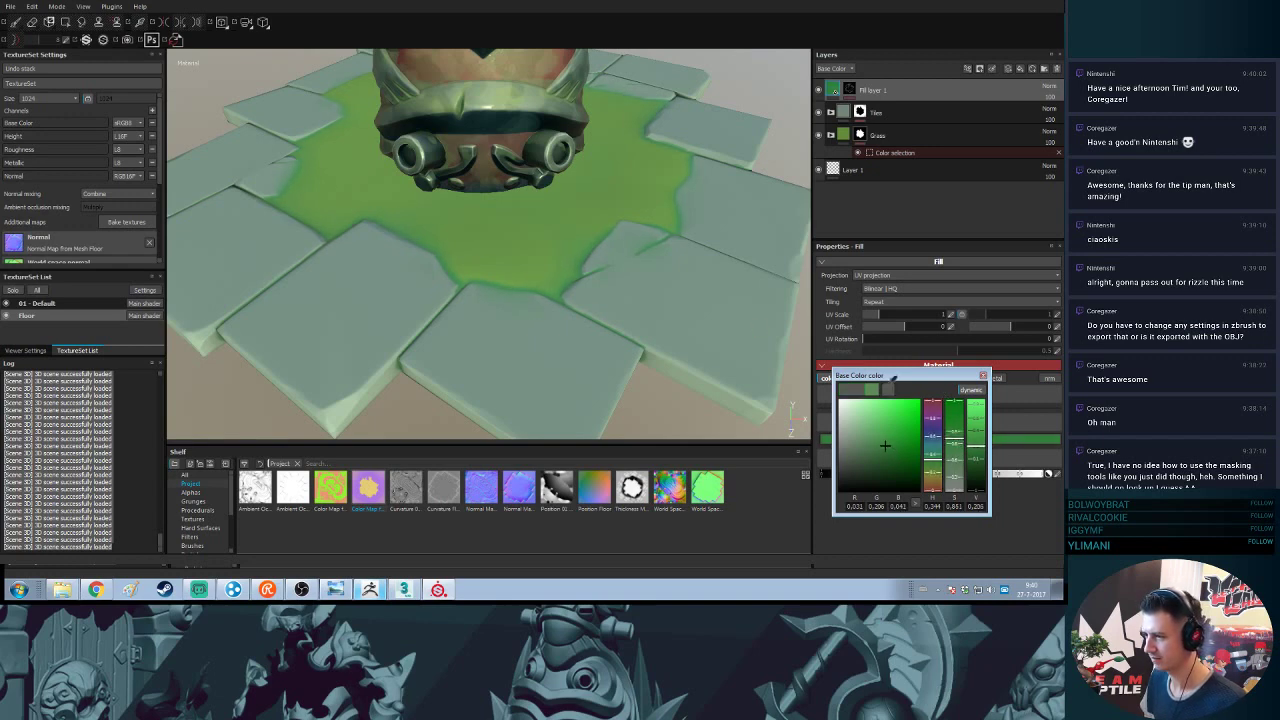
left_click(528, 227)
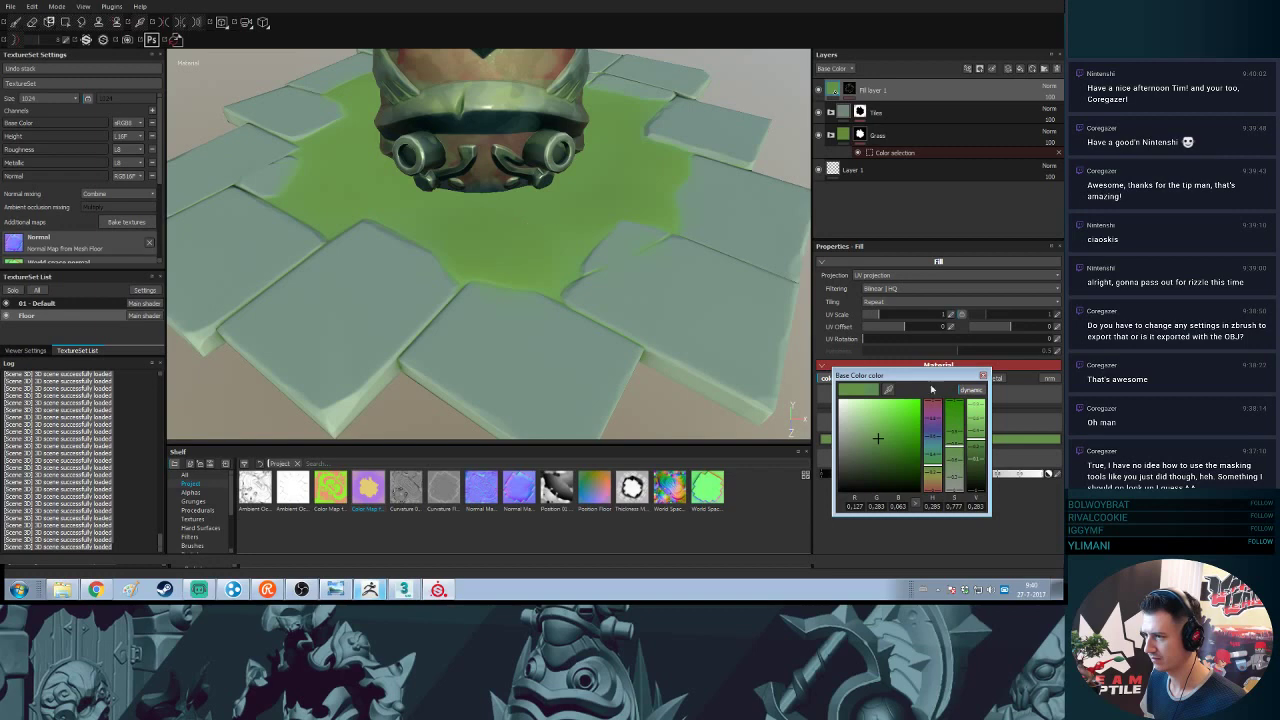
left_click_drag(977, 442, 977, 449)
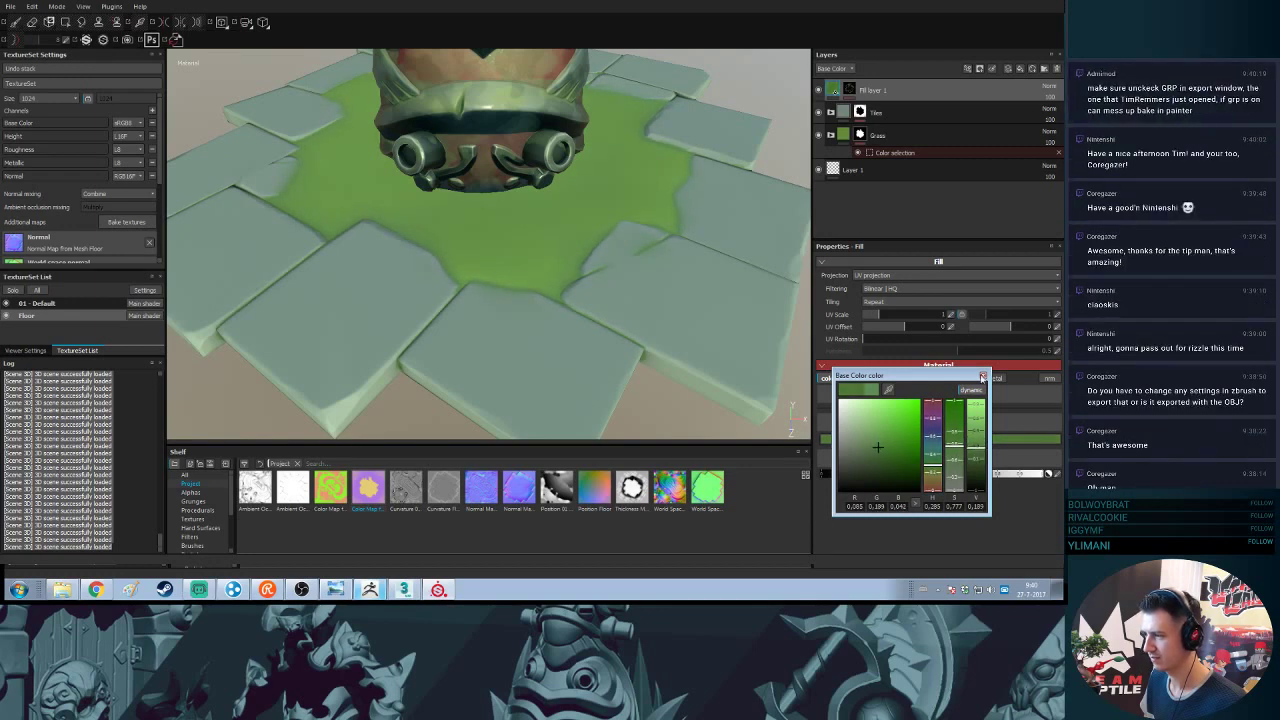
left_click(982, 375)
- Turn off the roughness channel of Fill layer 1 and save the project
left_click_drag(588, 296, 489, 315, "alt")
right_click_drag(489, 315, 538, 336, "shift")
left_click_drag(538, 336, 502, 279, "alt")
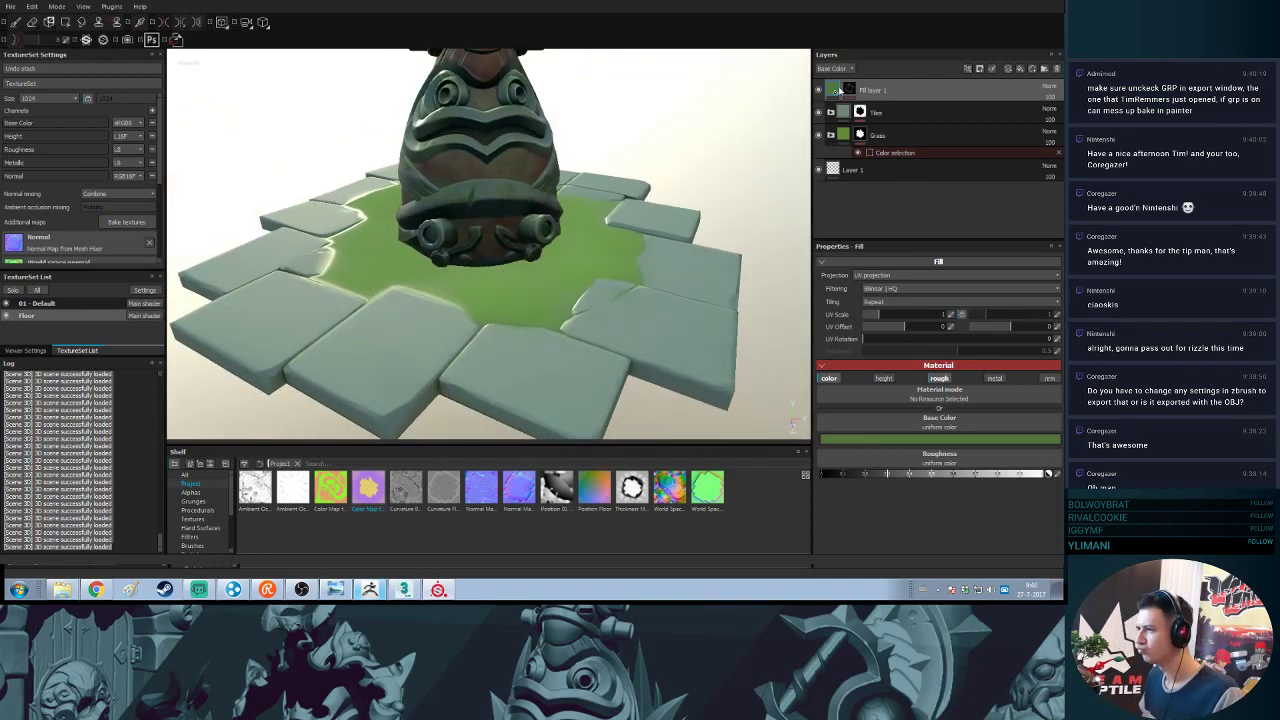
left_click(849, 90)
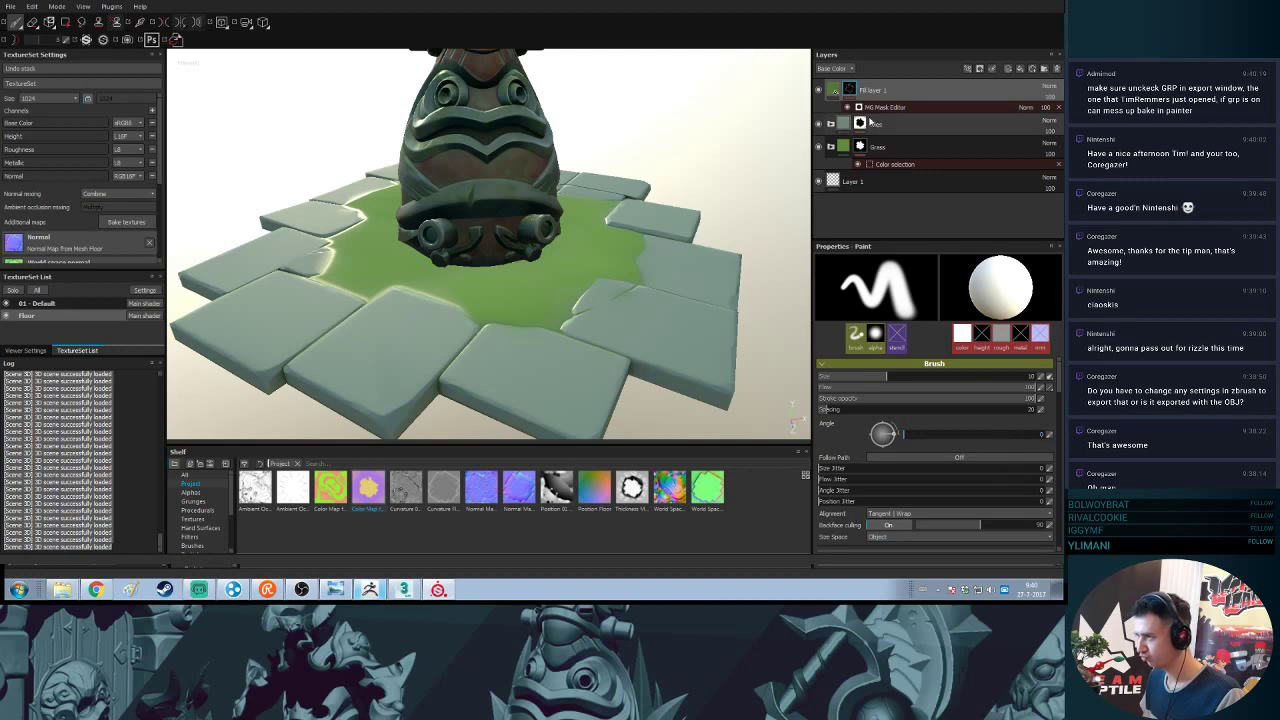
left_click(887, 108)
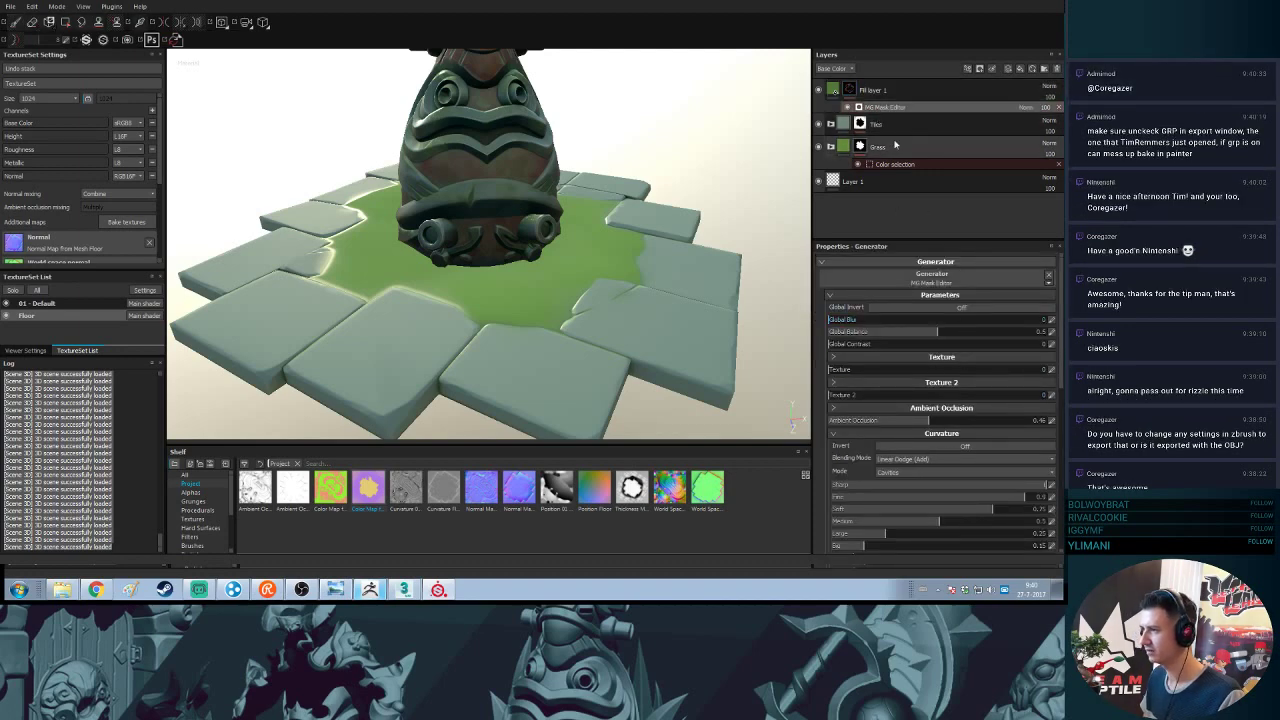
left_click(833, 90)
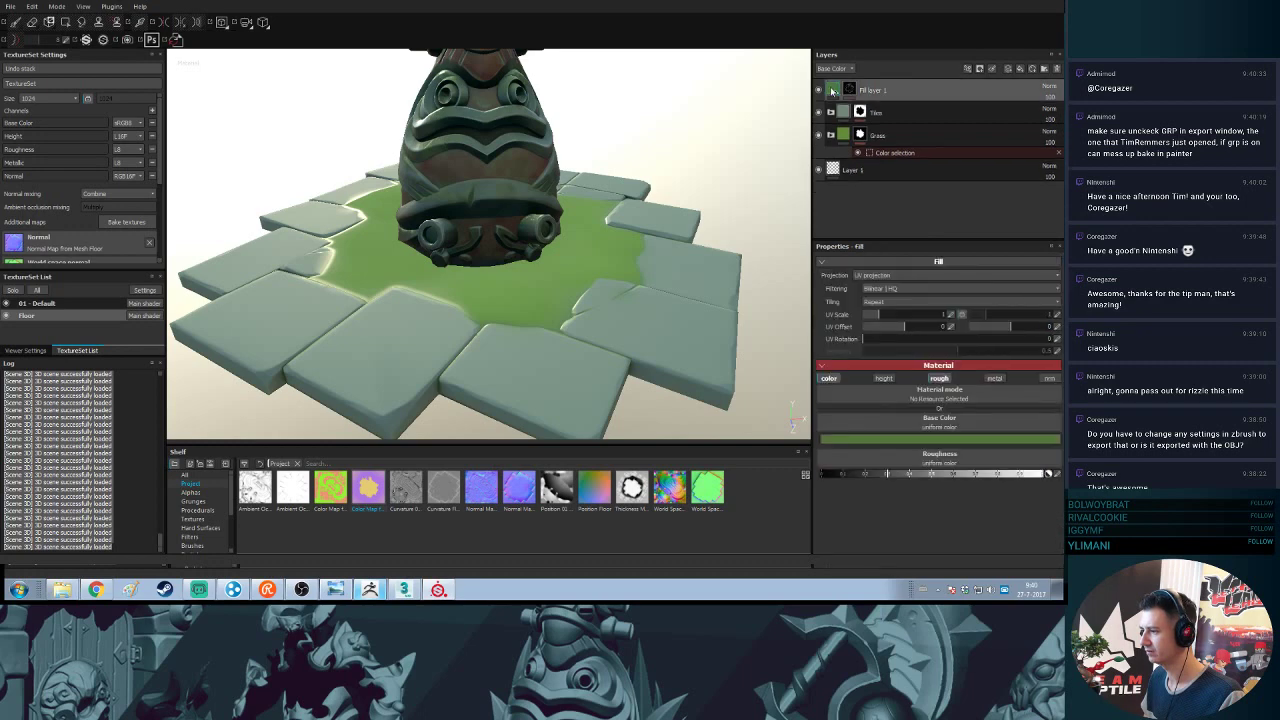
left_click_drag(910, 474, 790, 472)
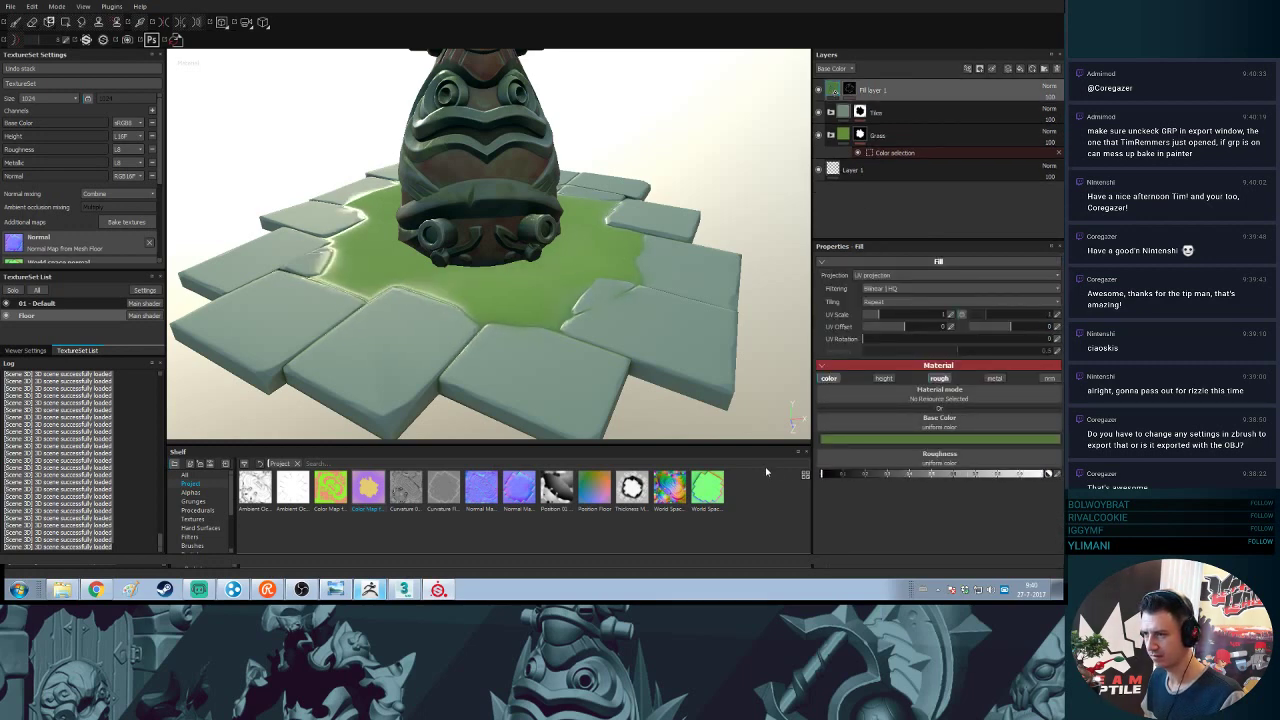
left_click(939, 378)
left_click_drag(604, 280, 593, 218, "alt")
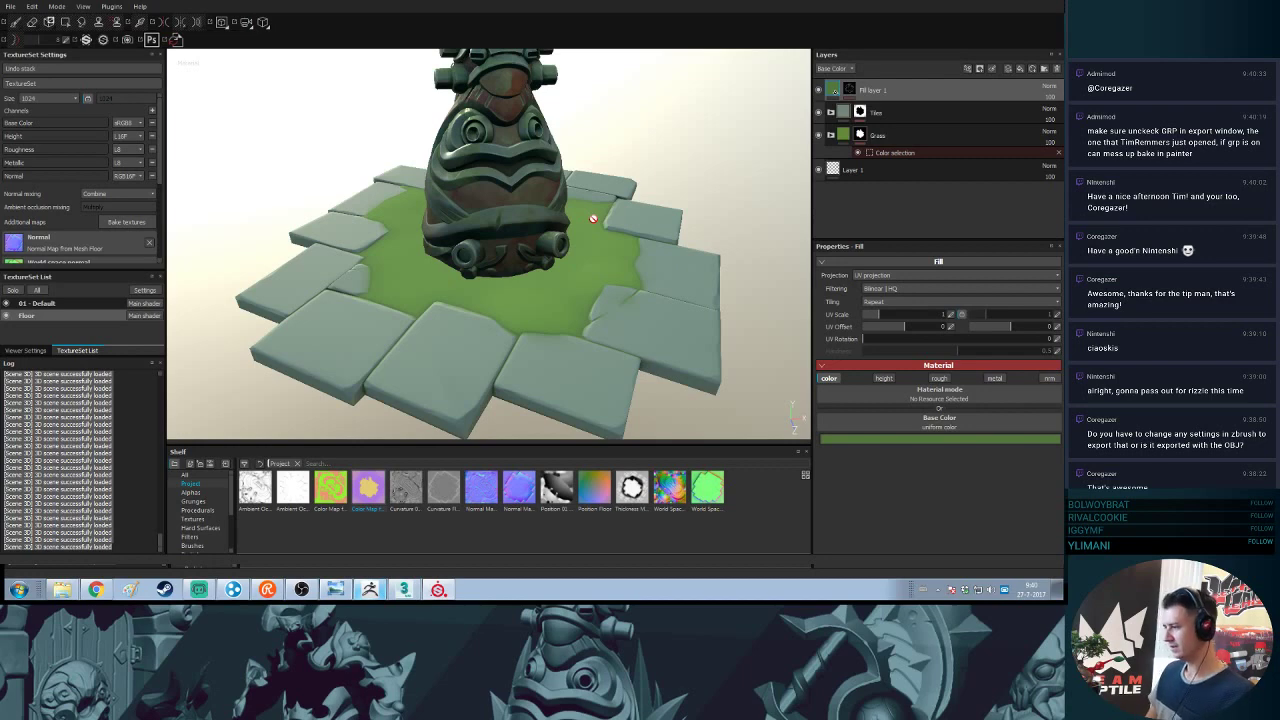
key("ctrl+s")
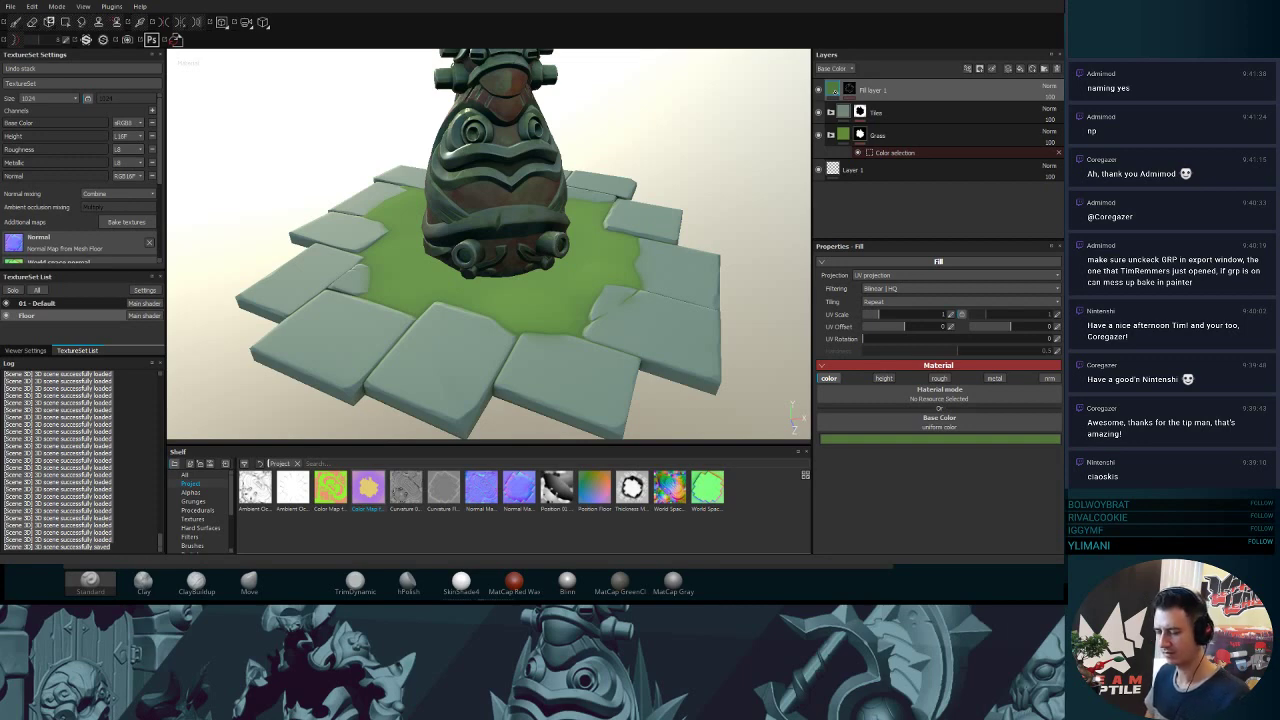
key("alt+Tab")
key("alt+Tab")
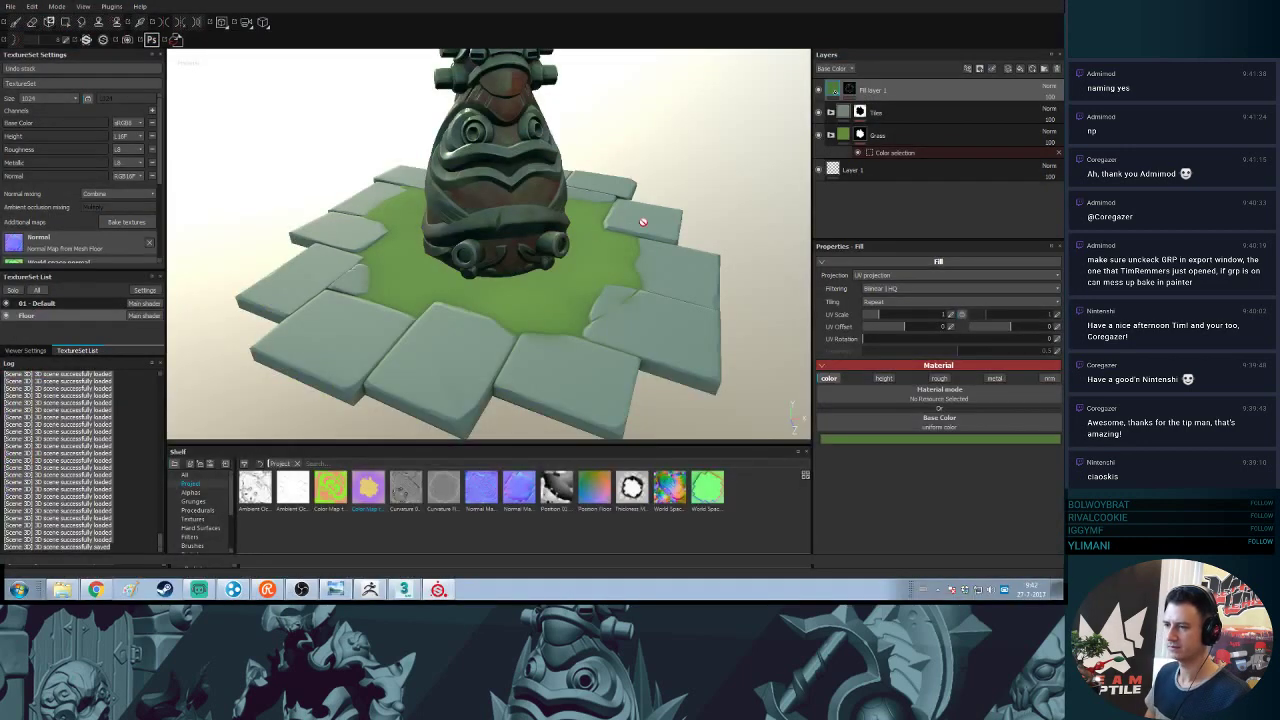
mouse_move(642, 222)
left_mouse_down("alt")
mouse_move(618, 248)
mouse_move(634, 215)
mouse_move(617, 229)
left_mouse_up("alt")
mouse_move(617, 229)
right_mouse_down("alt")
mouse_move(588, 262)
mouse_move(583, 217)
right_mouse_up("alt")
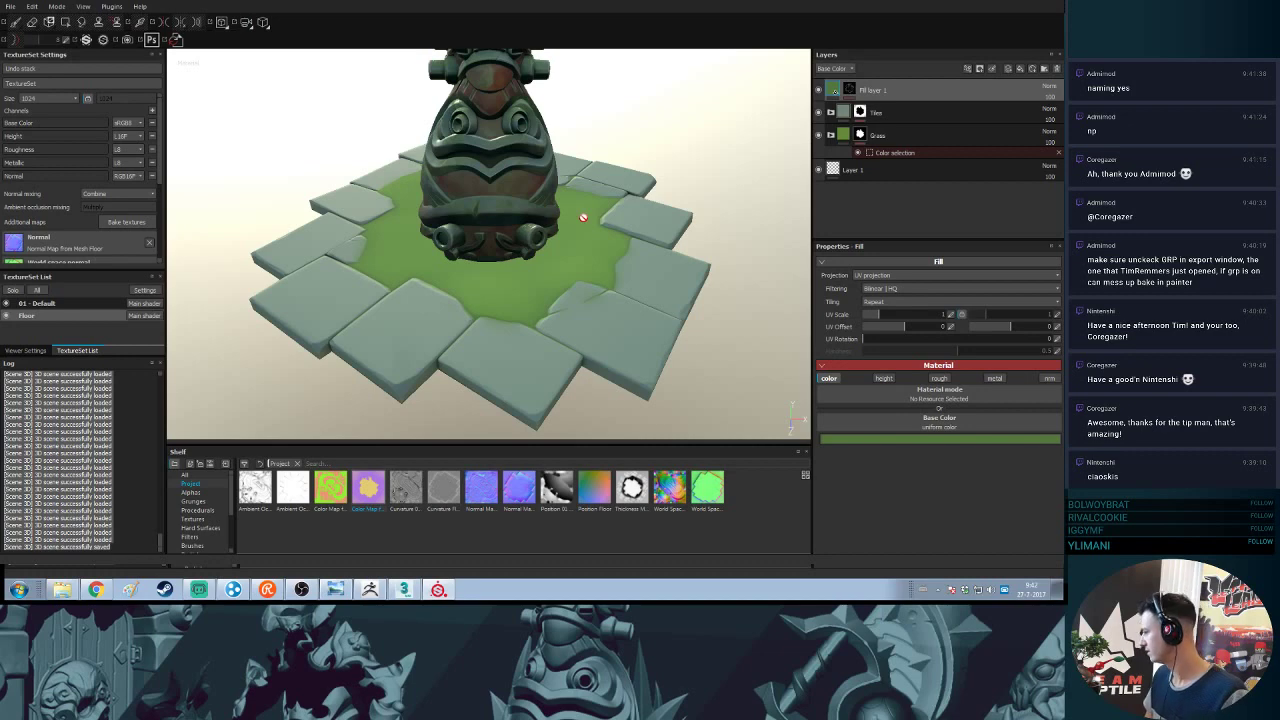
left_click_drag(583, 217, 586, 314, "alt")
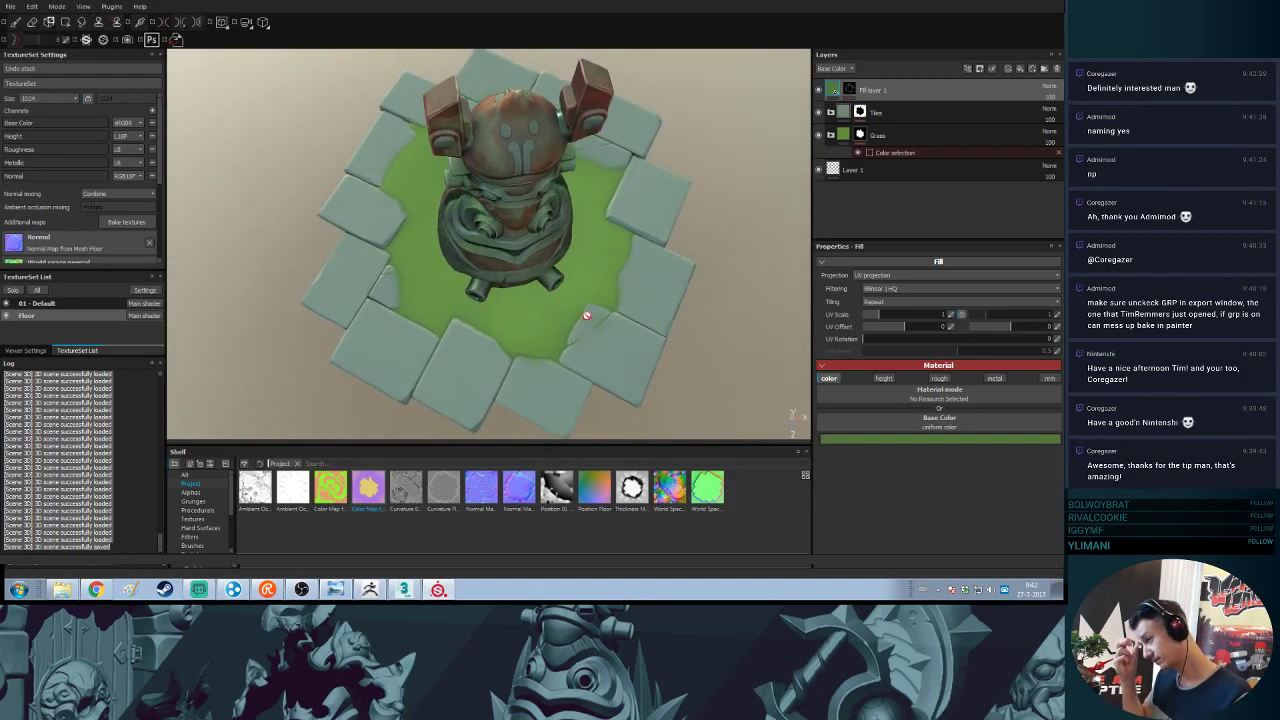
left_click_drag(587, 316, 594, 297, "alt")
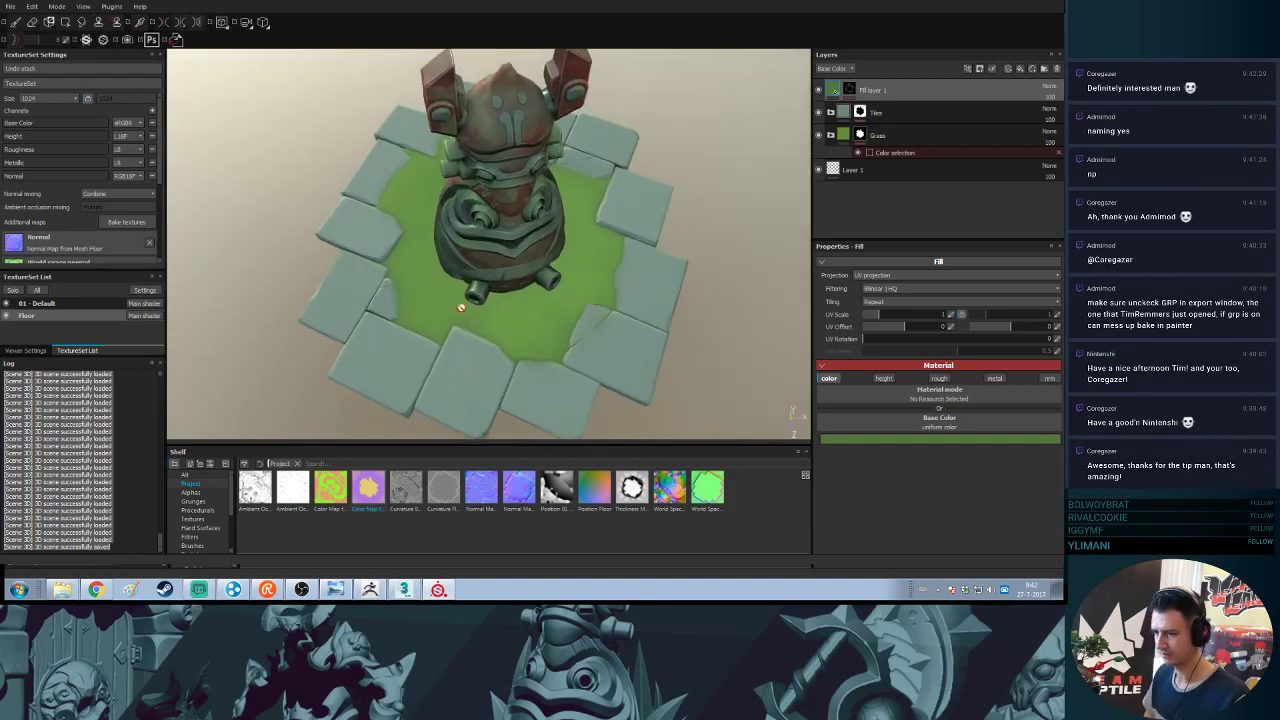
- Launch the Kladblok text editor
left_click(18, 590)
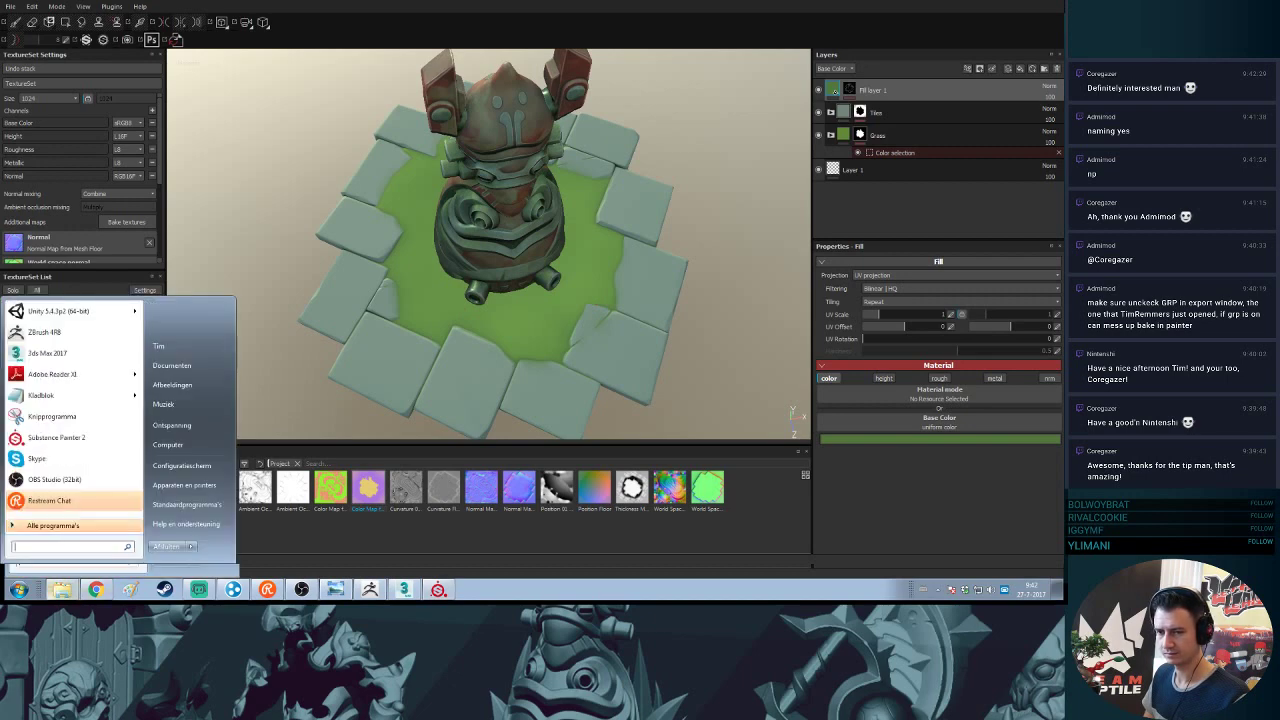
left_click(41, 395)
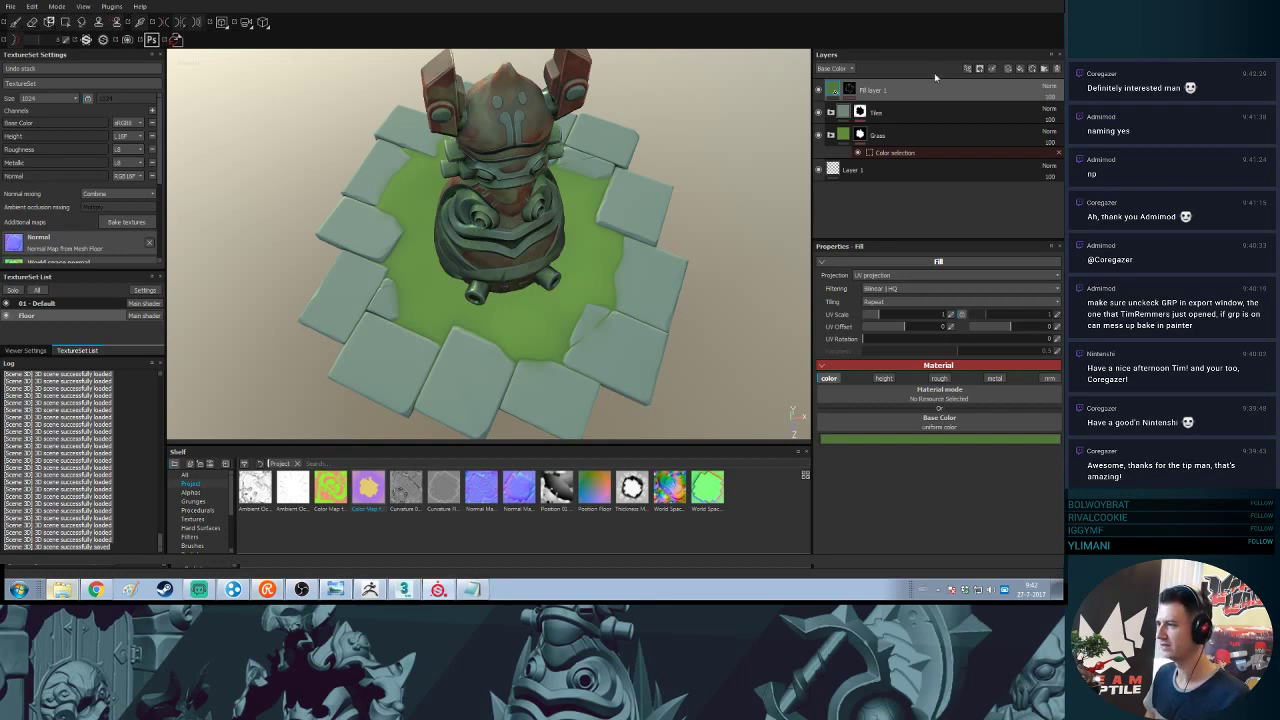
- Brighten the base color of the Base layer in the Tiles folder to a value of 0.327
left_click(845, 112)
left_click_drag(624, 285, 635, 215, "alt")
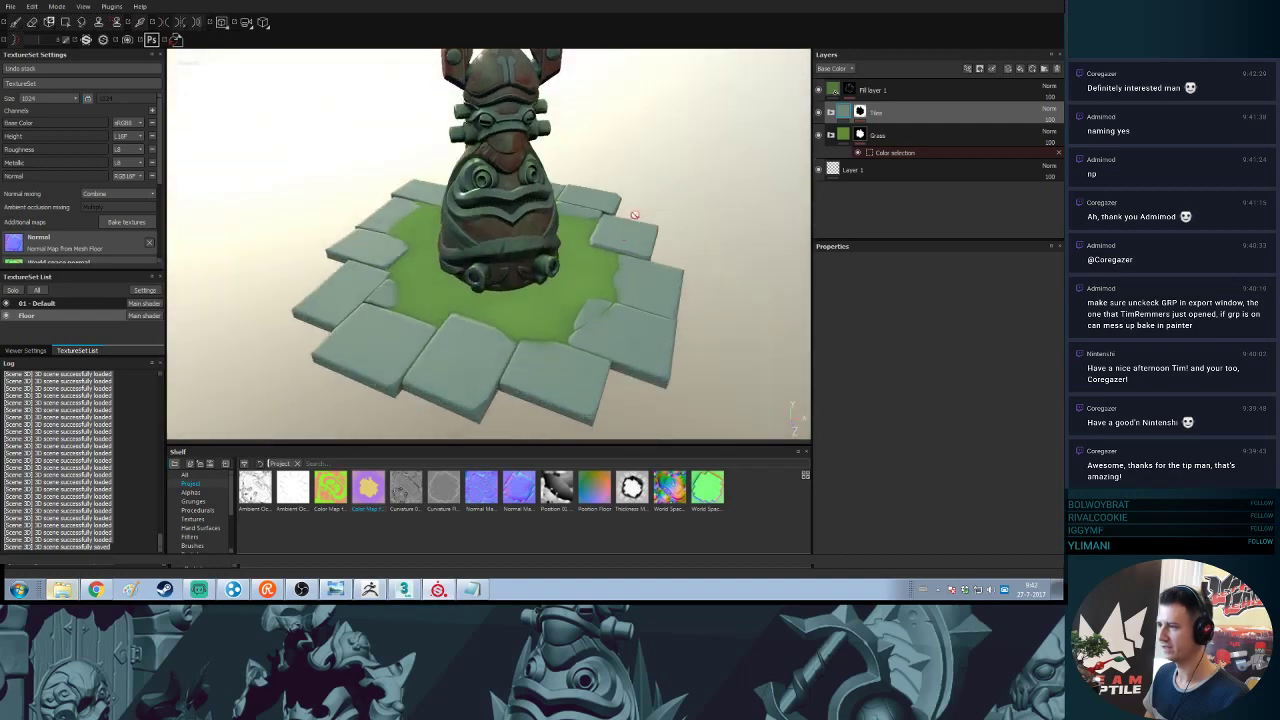
left_click(830, 112)
left_click(845, 135)
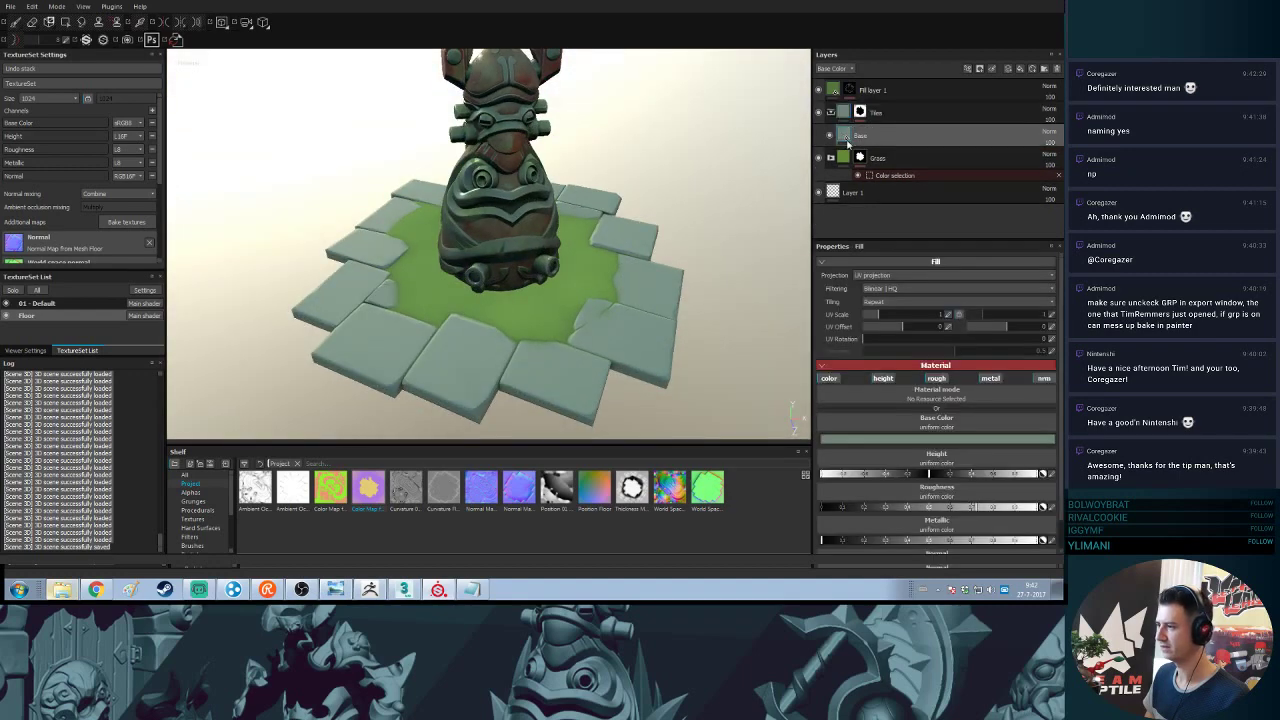
left_click(932, 457)
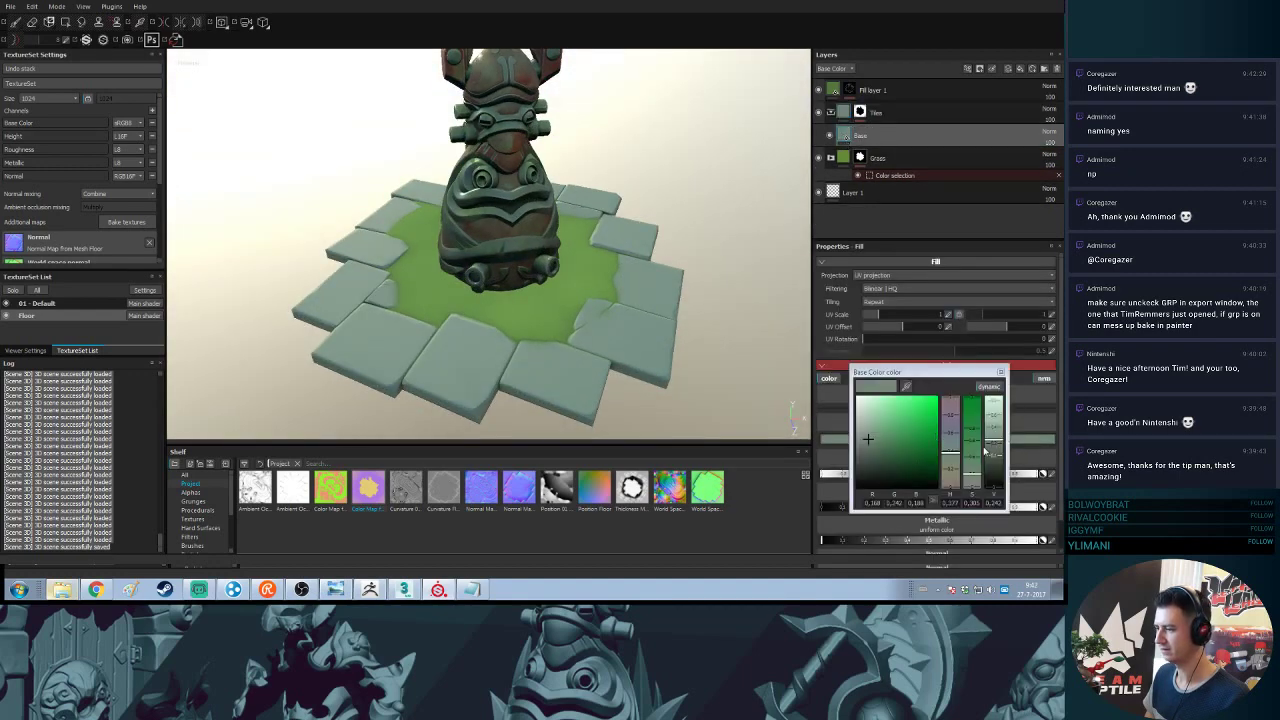
left_click_drag(992, 440, 993, 437)
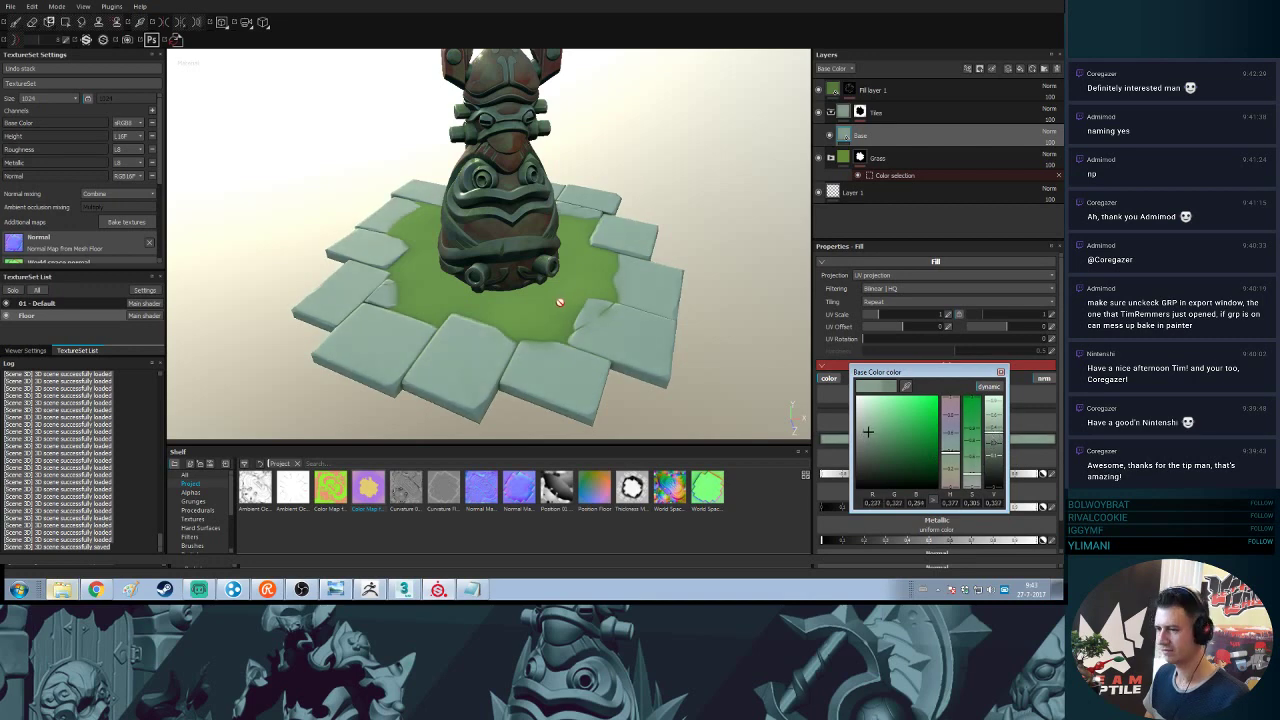
left_click_drag(664, 292, 618, 263, "alt")
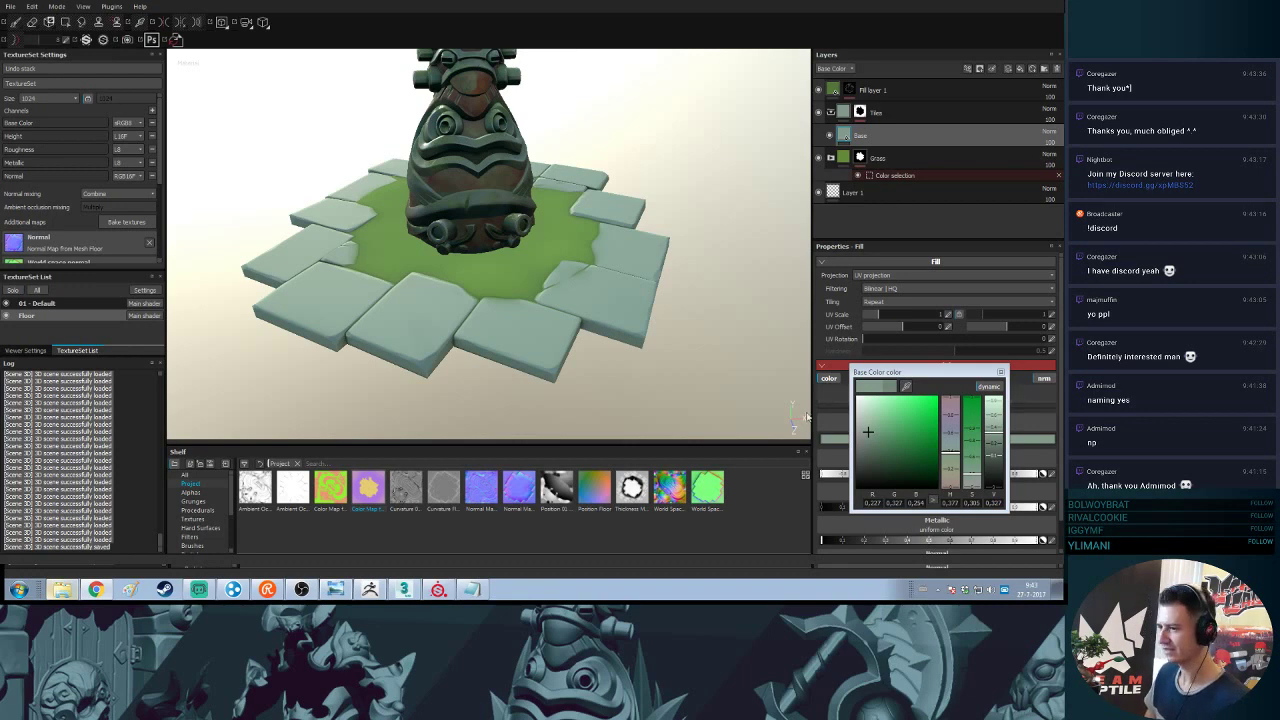
left_click_drag(683, 203, 727, 208, "alt")
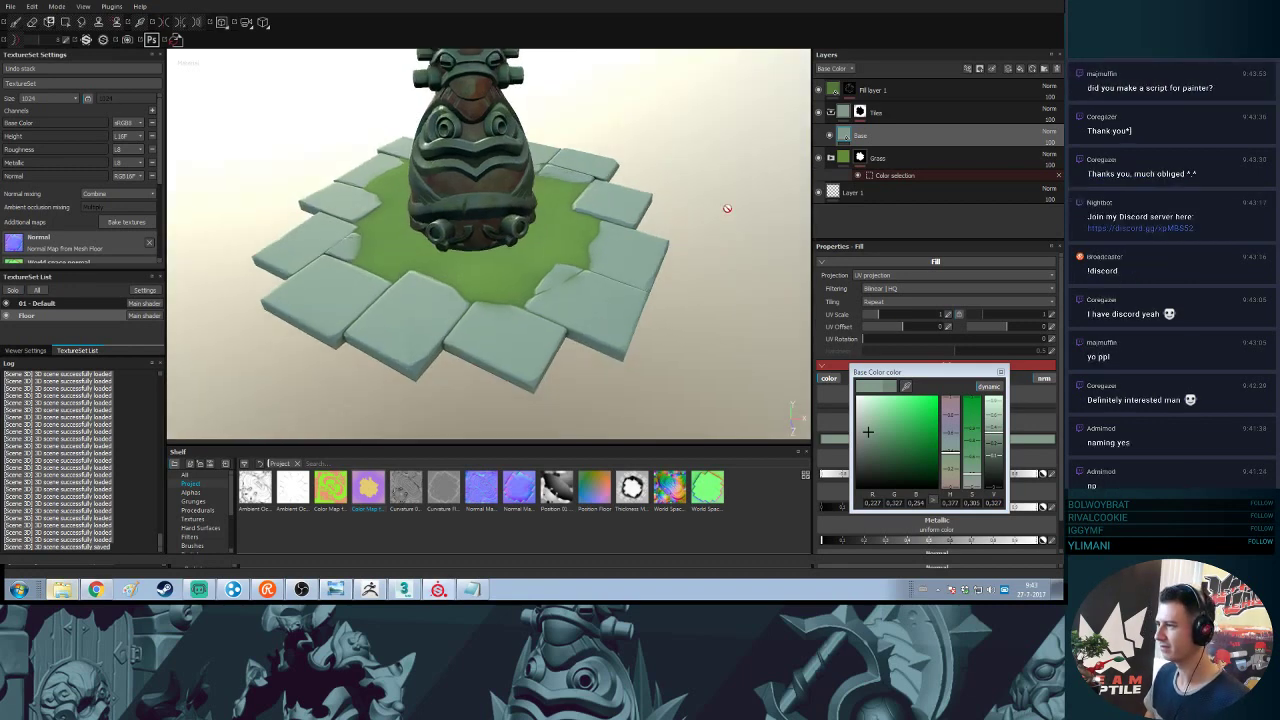
- Rename Fill layer 1 as Moss
left_click(818, 90)
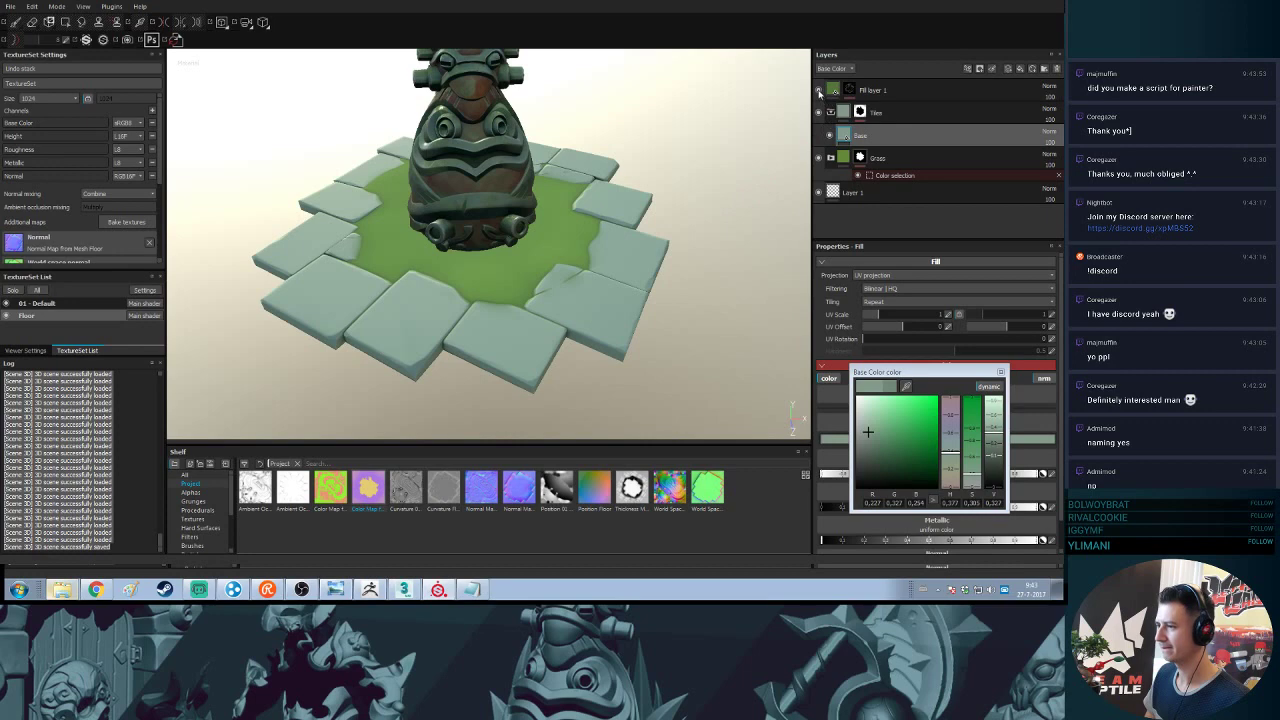
left_click(873, 90)
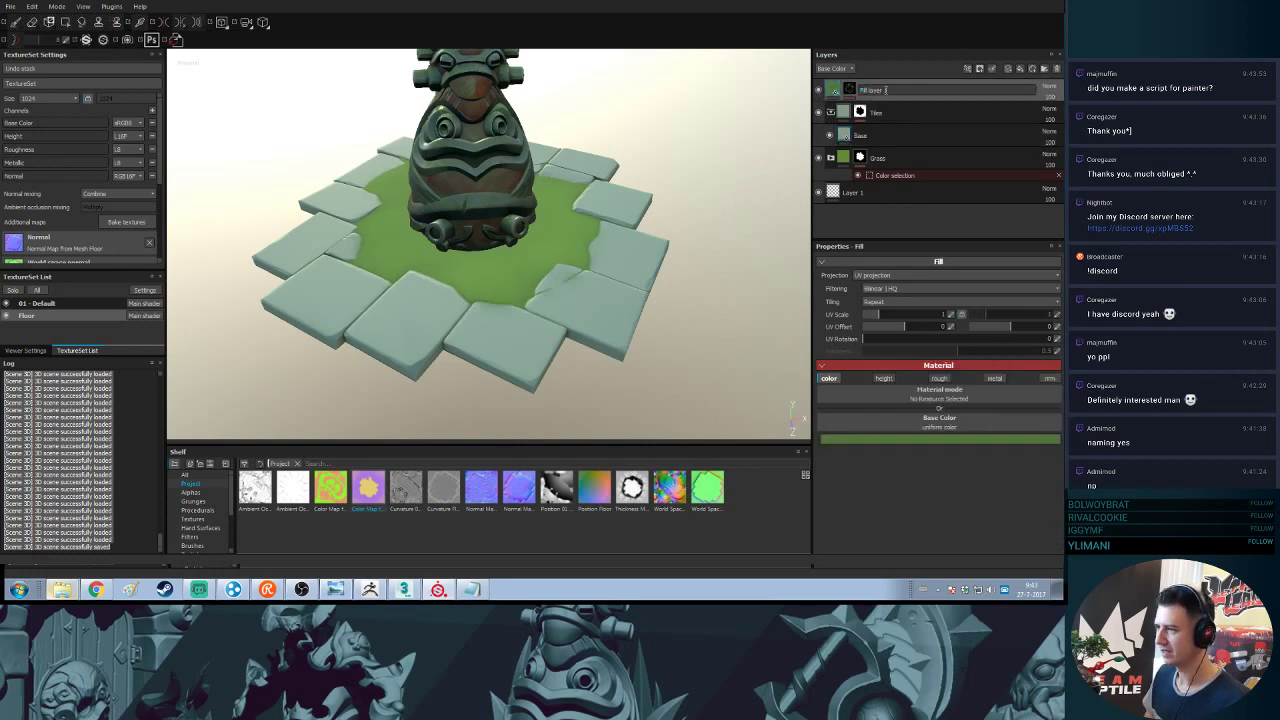
double_click(885, 90)
type("Moss")
key("Return")
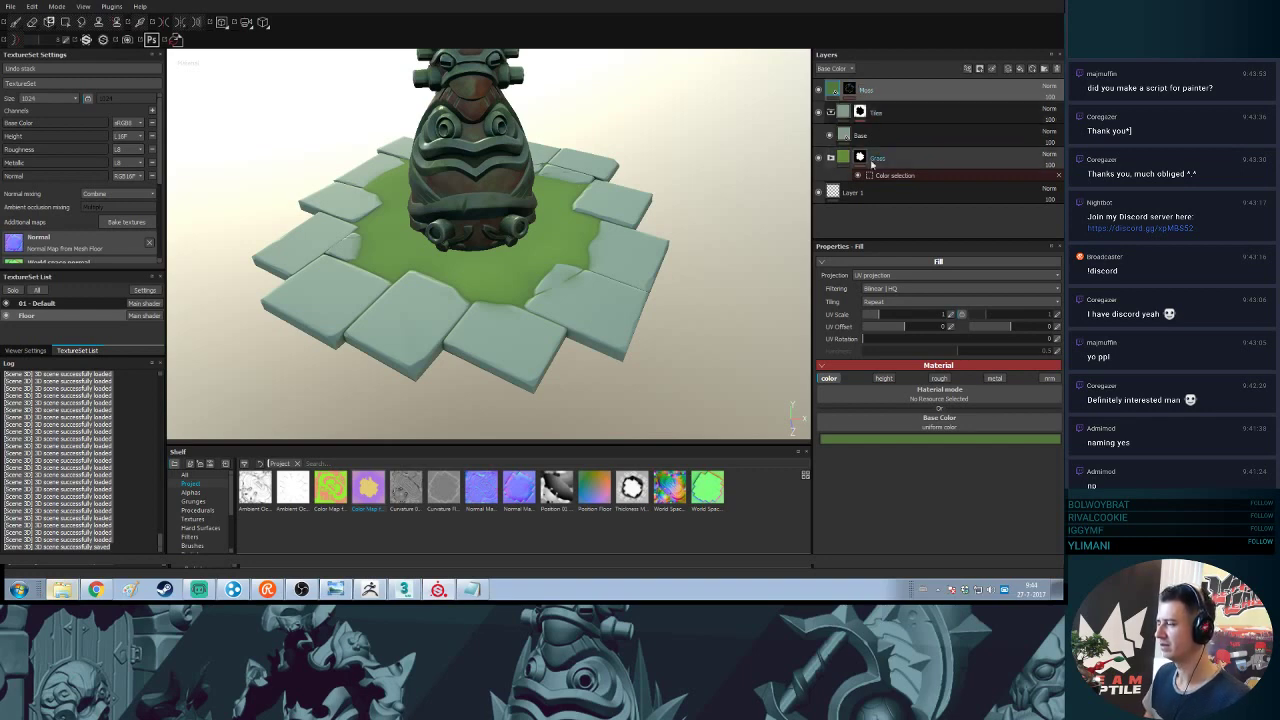
left_click(849, 90)
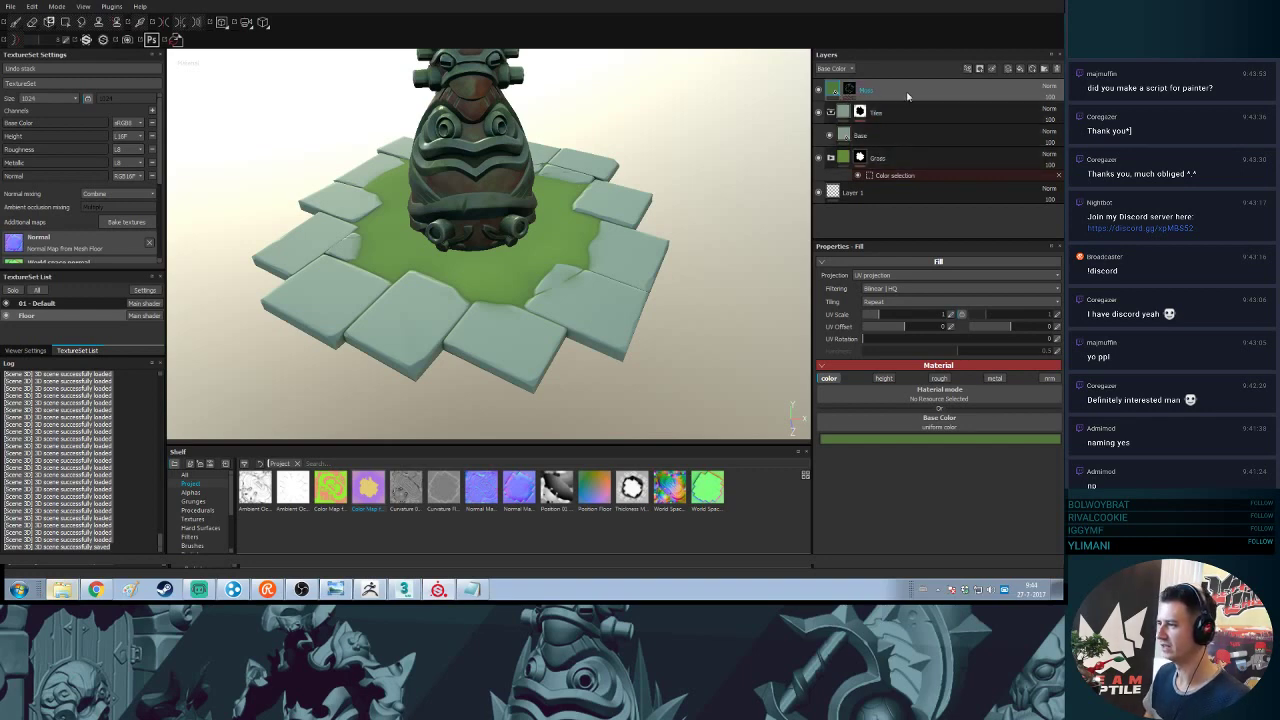
- Add a fill layer above the Moss layer and rename it Highlight
left_click(1020, 69)
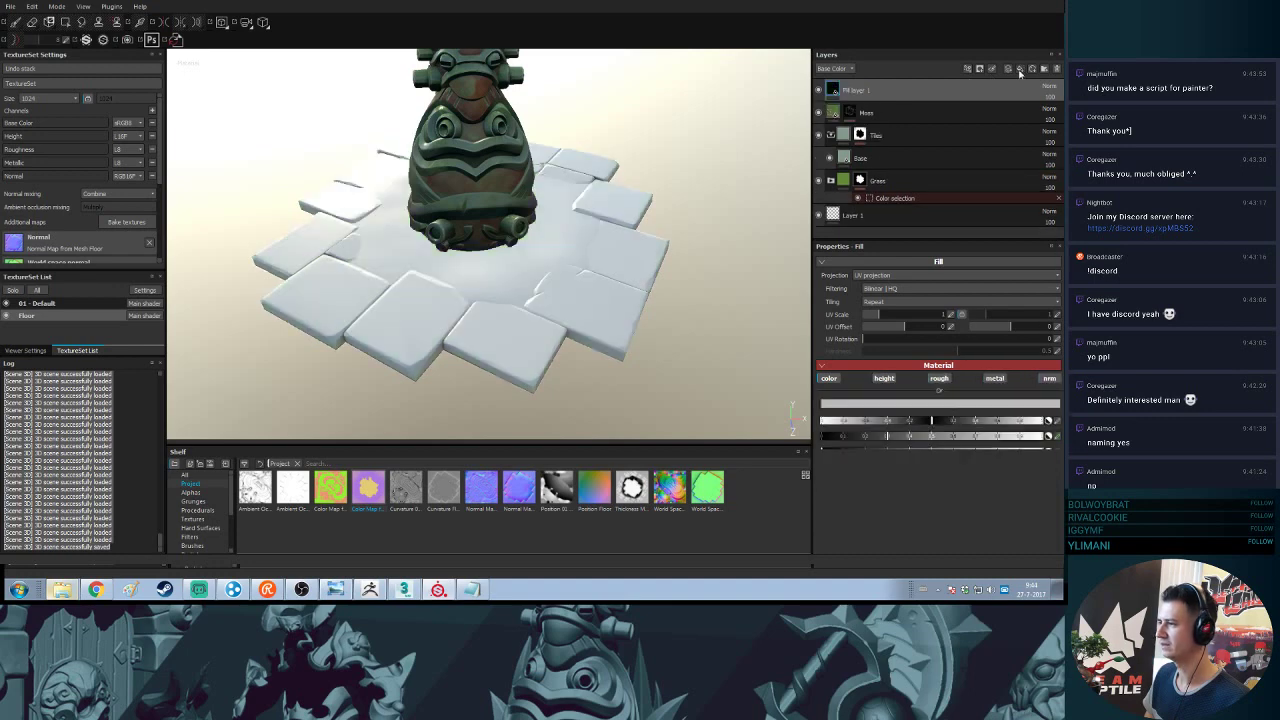
double_click(852, 90)
type("Height")
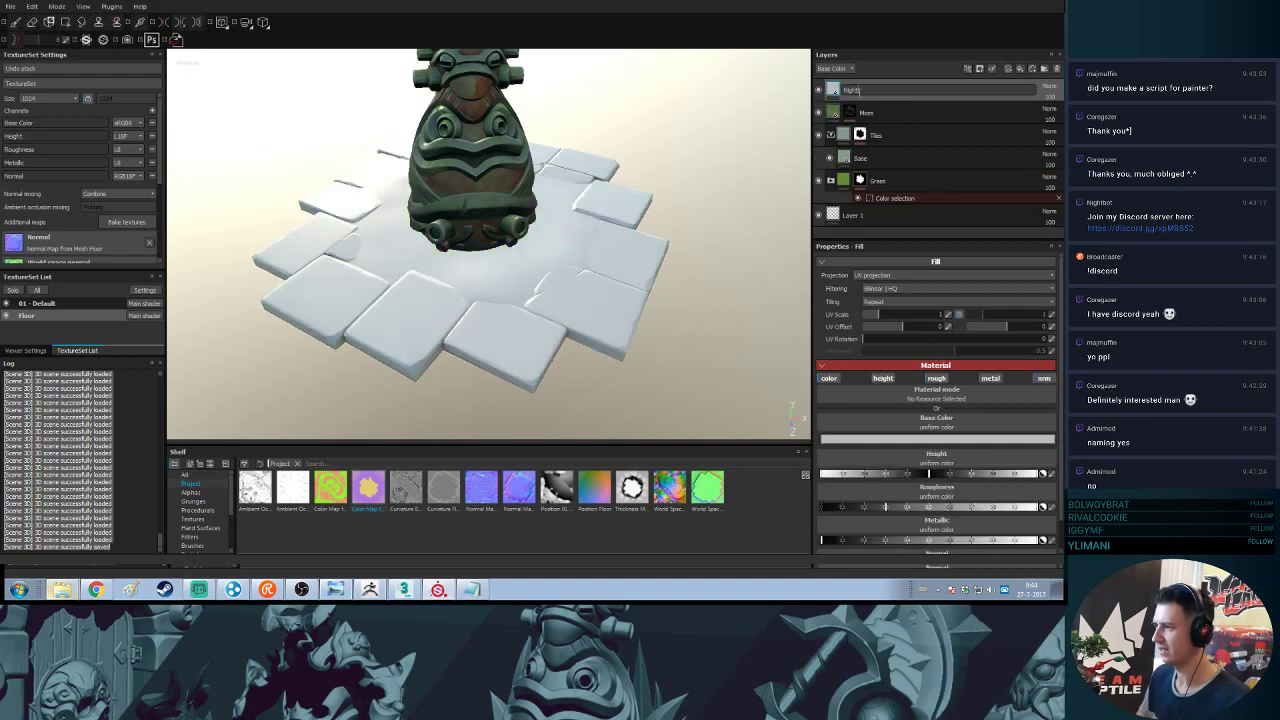
key("Return")
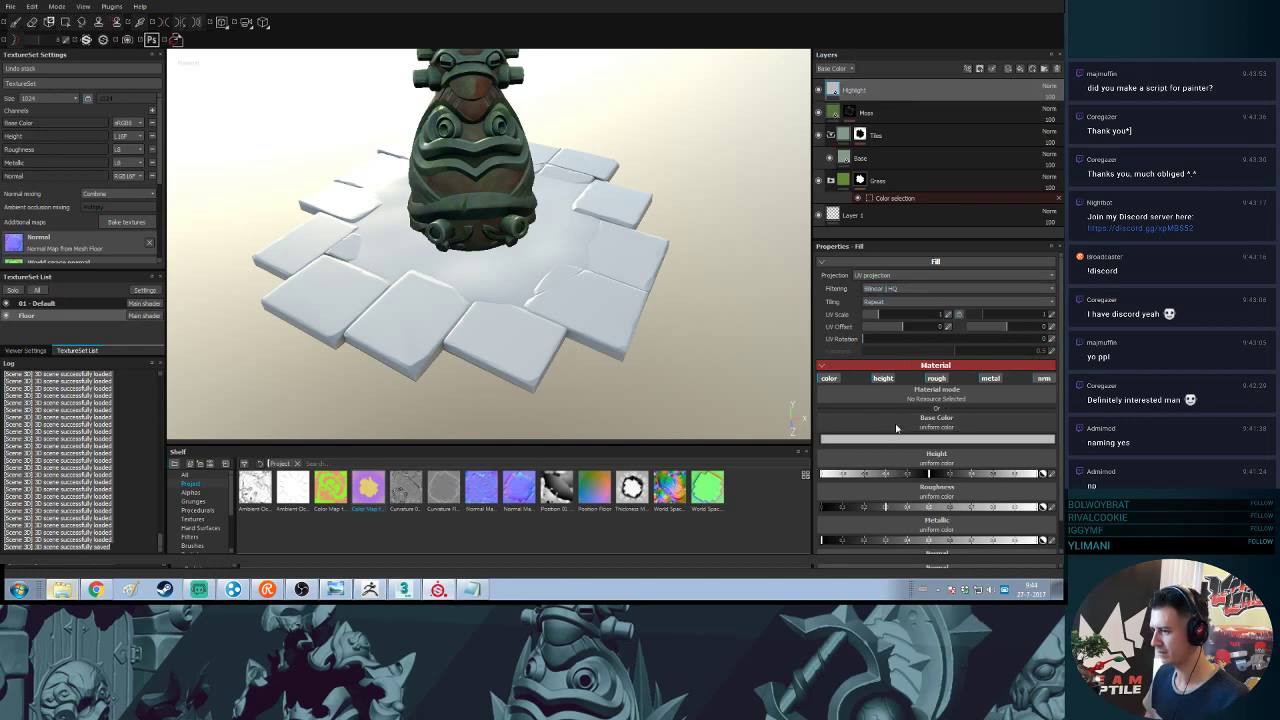
- Hide the Highlight layer and set its base color to a lighter version of the sampled tile color with hue 0.387
left_click(818, 90)
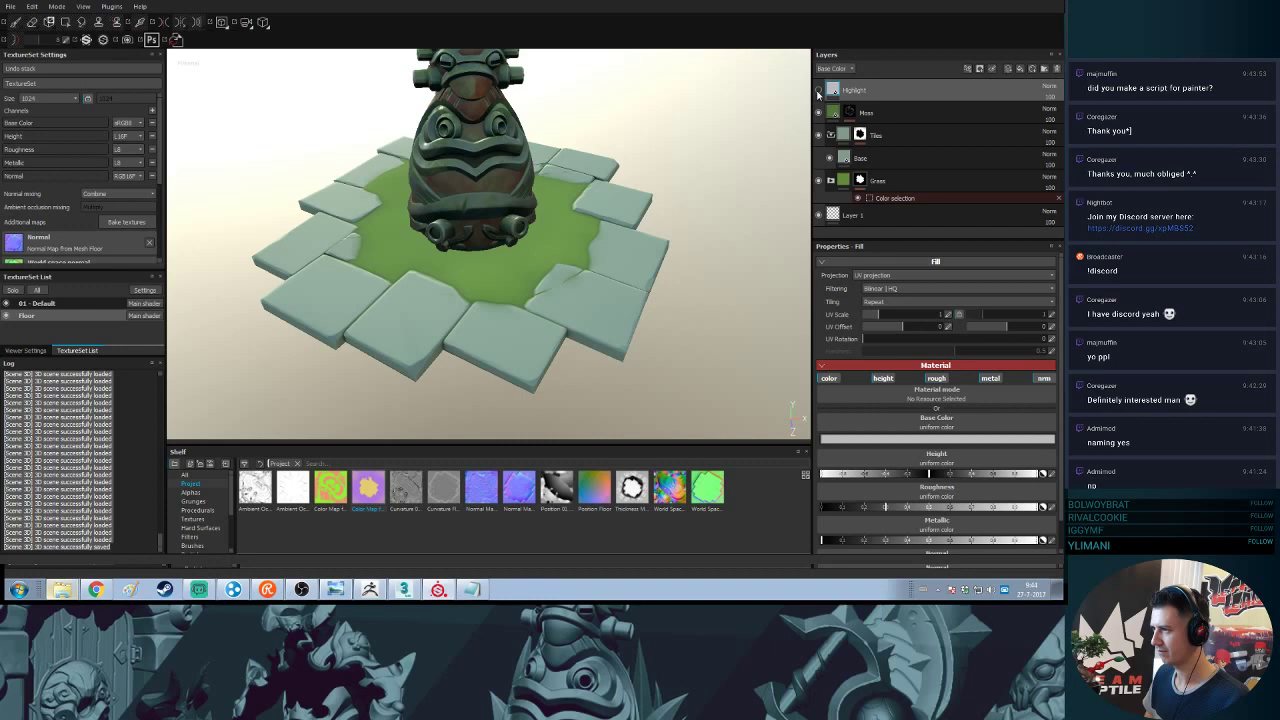
left_click(955, 437)
left_click(926, 385)
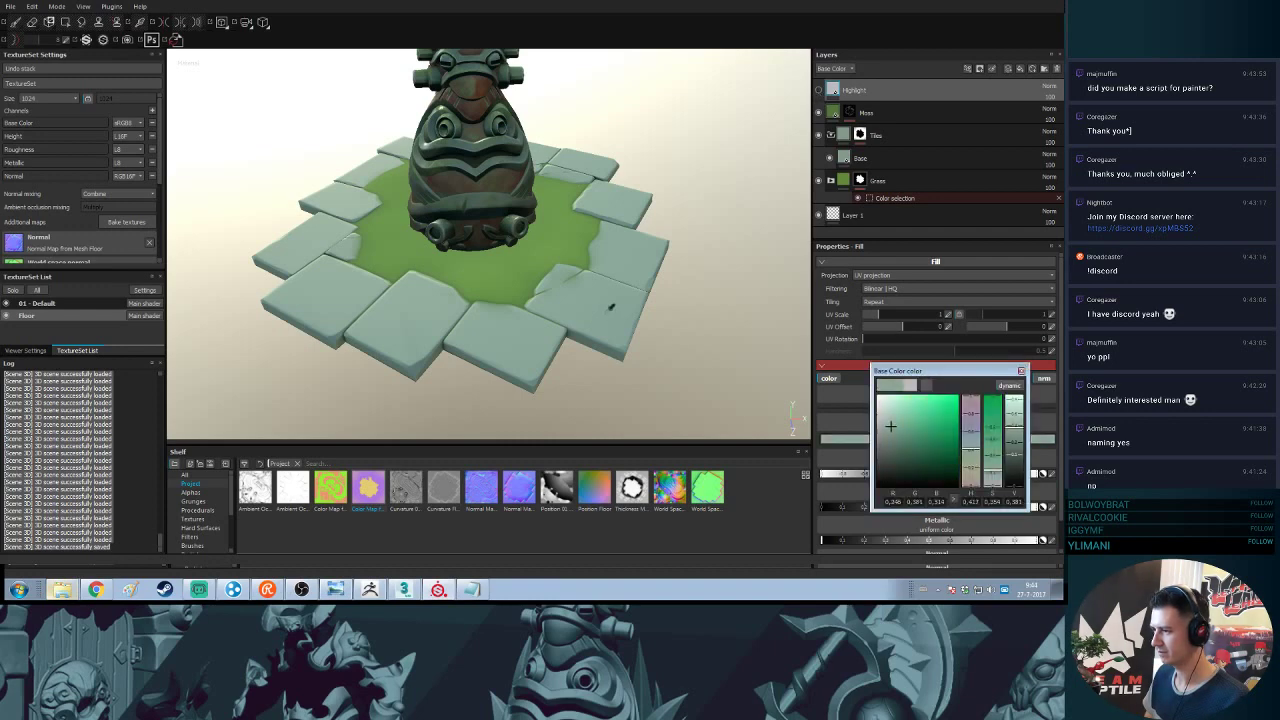
left_click(610, 309)
left_click_drag(1020, 430, 1020, 424)
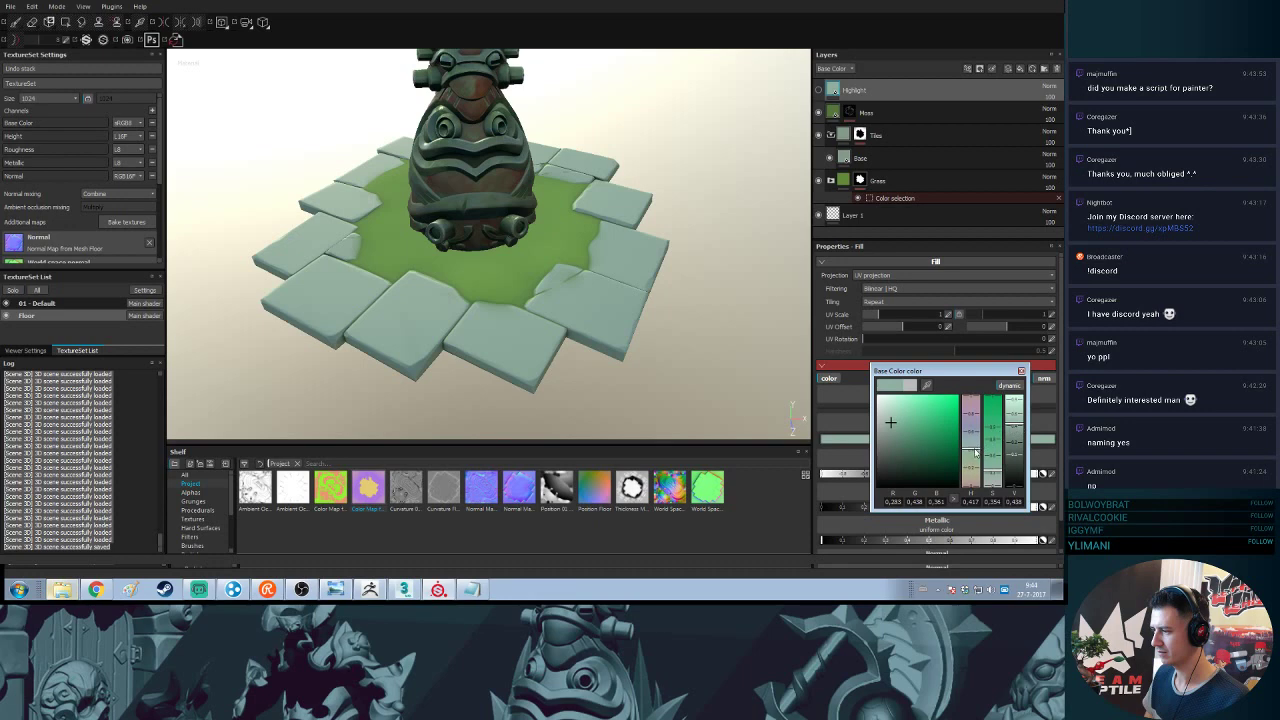
left_click(976, 452)
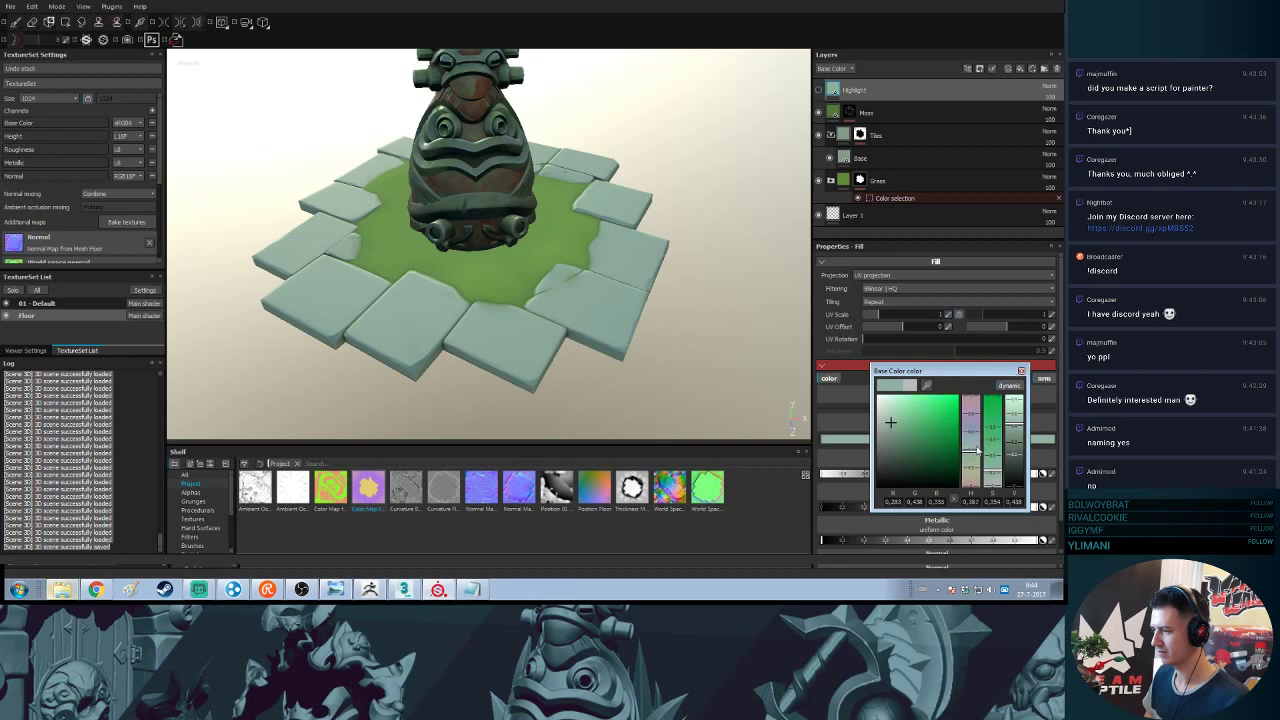
left_click(1014, 423)
left_click(1021, 371)
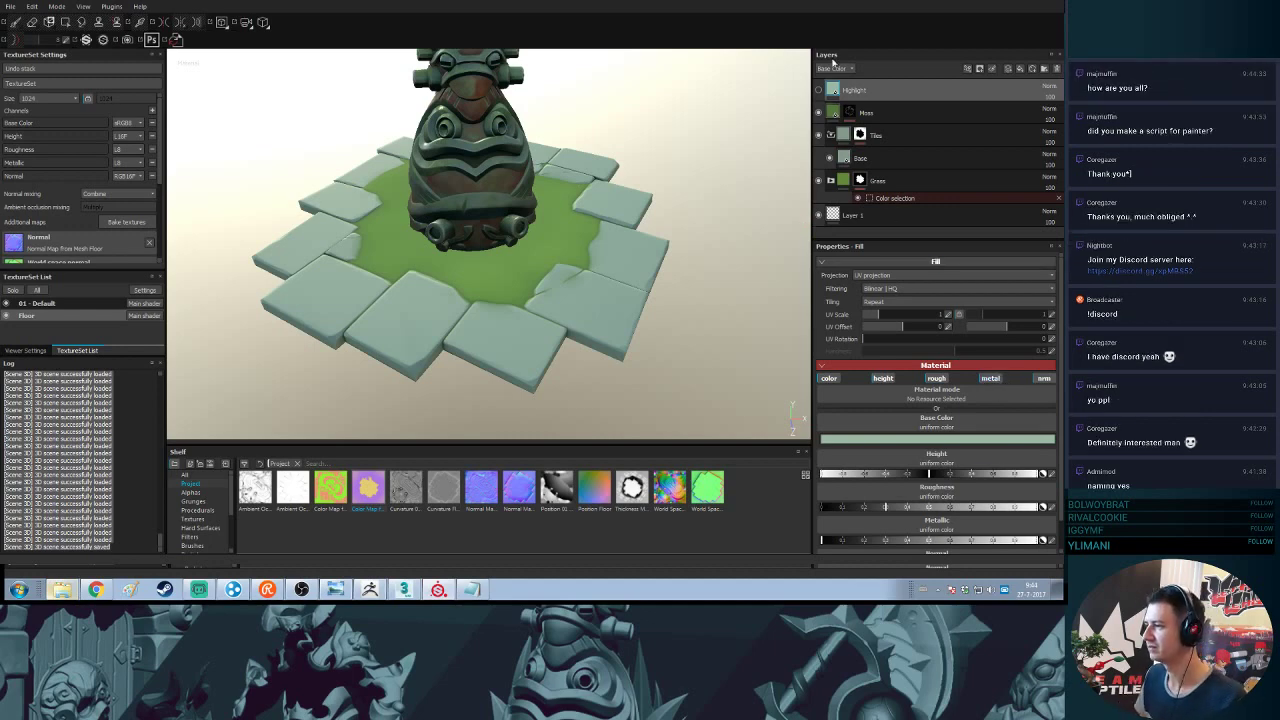
- Add a black mask with an MG Mask Editor generator to the Highlight layer and make the layer visible again
right_click(918, 88)
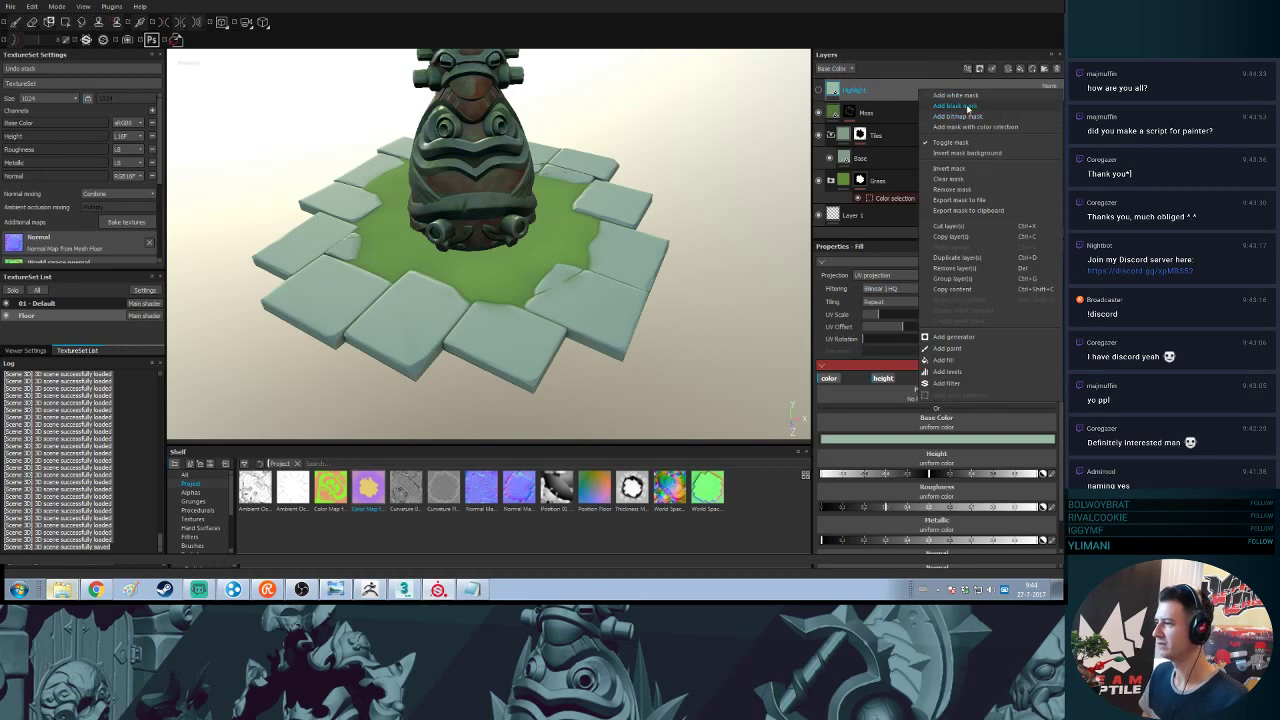
left_click(955, 114)
right_click(850, 91)
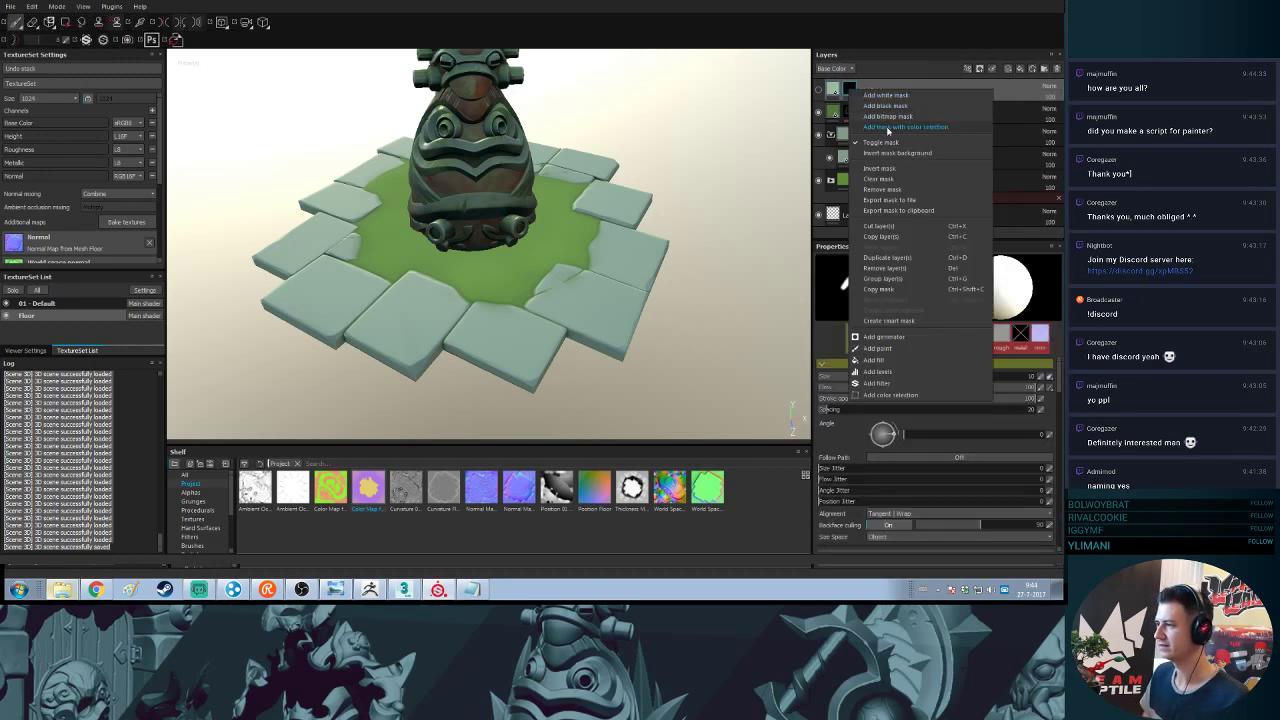
left_click(905, 337)
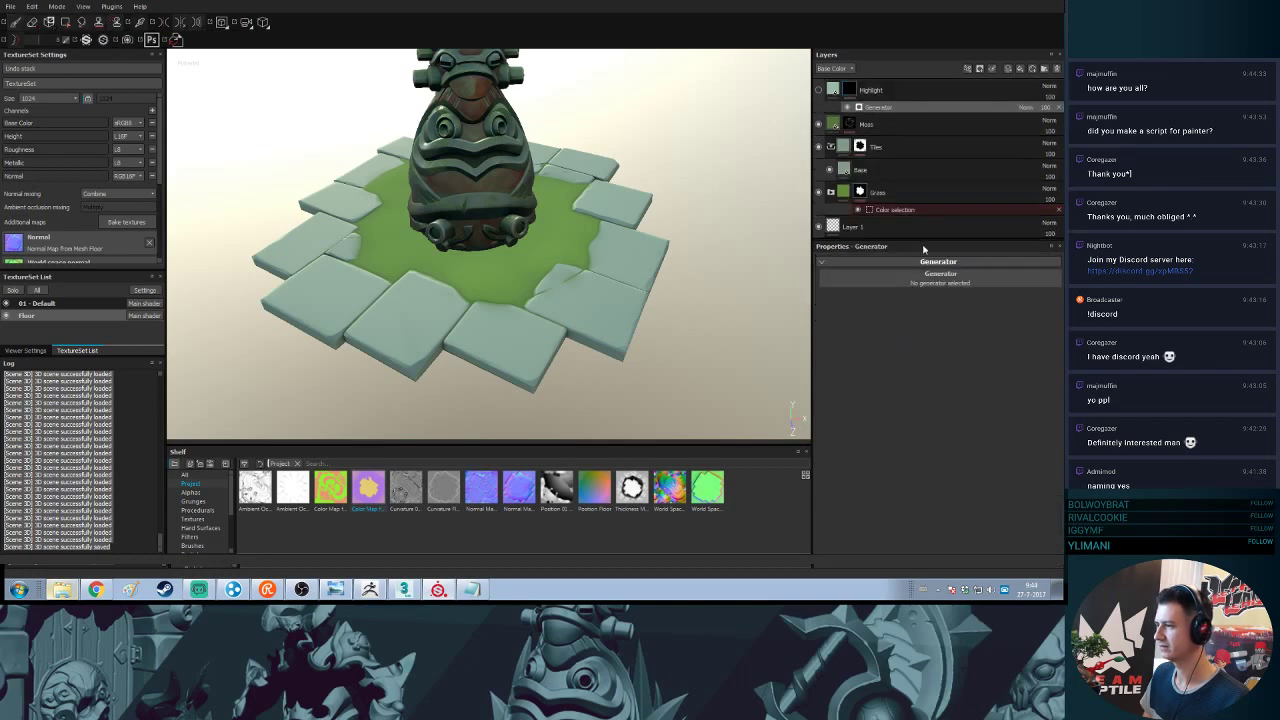
left_click(926, 279)
left_click(1010, 343)
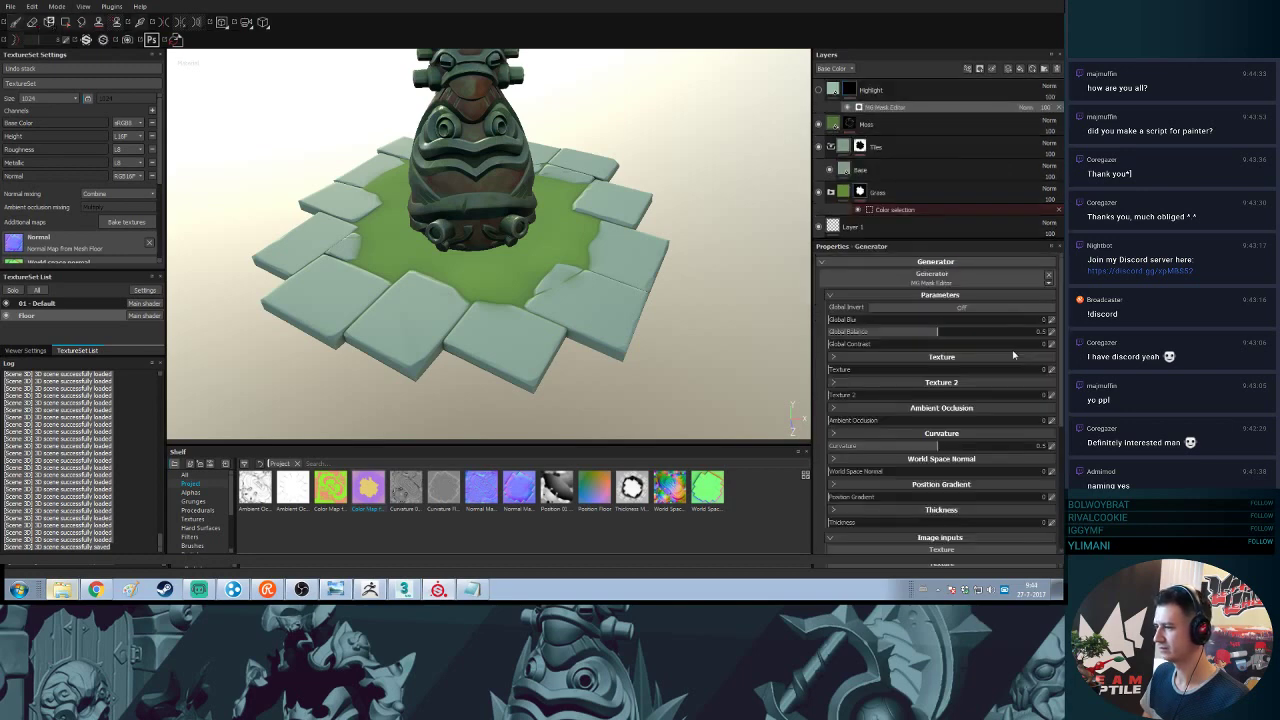
left_click(820, 91)
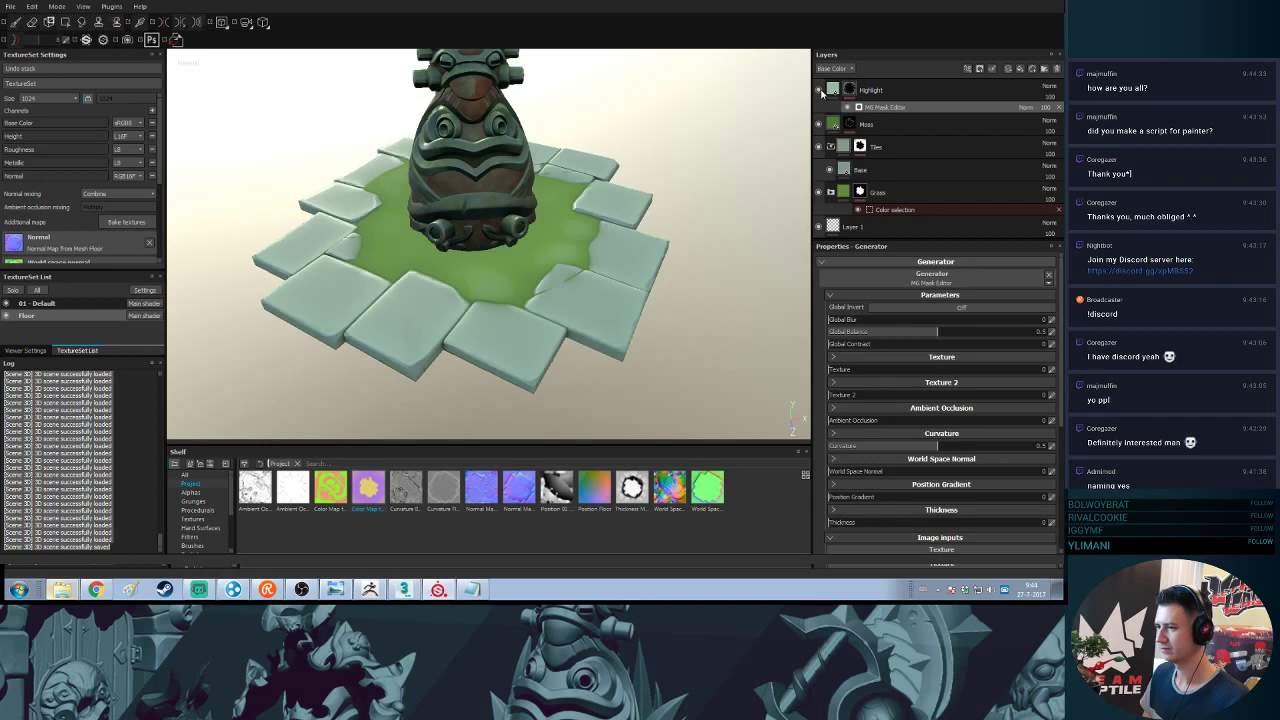
- Compare the floor with and without the Highlight layer and raise its mask generator's Curvature to 1
left_click_drag(620, 308, 588, 322, "alt")
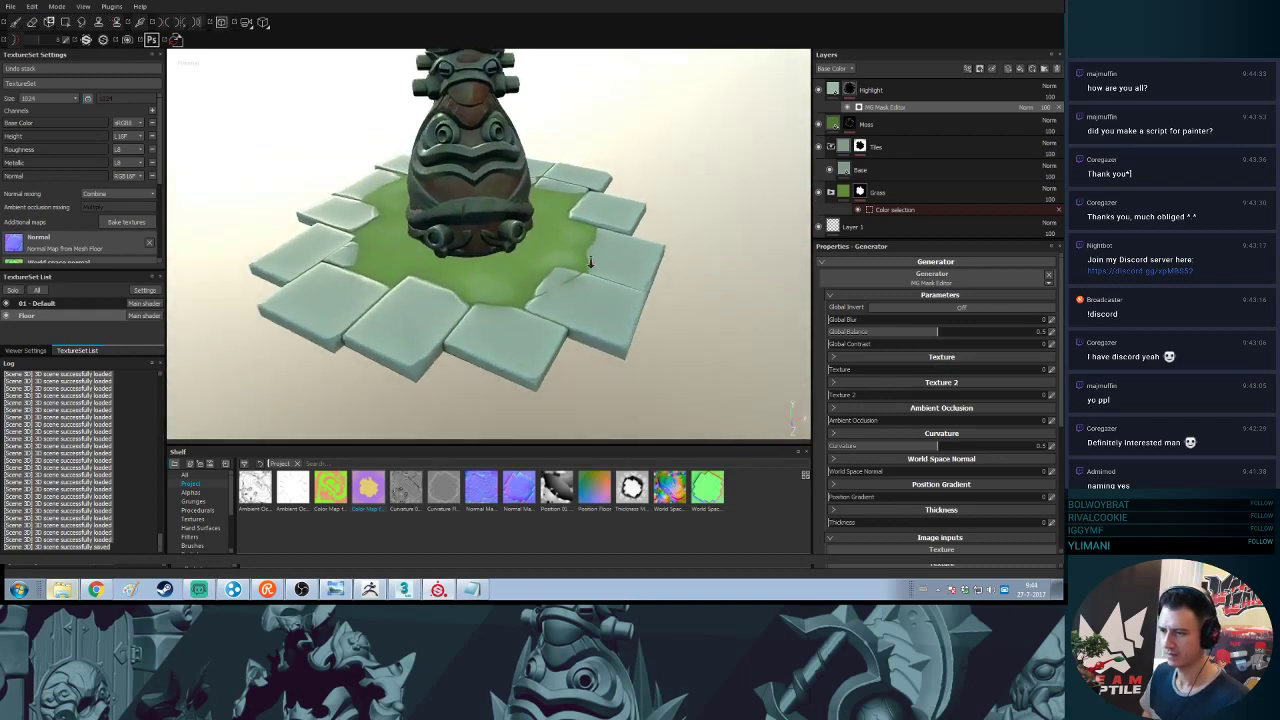
right_click_drag(588, 322, 602, 360, "alt")
left_click_drag(602, 360, 608, 309, "alt")
left_click(819, 90)
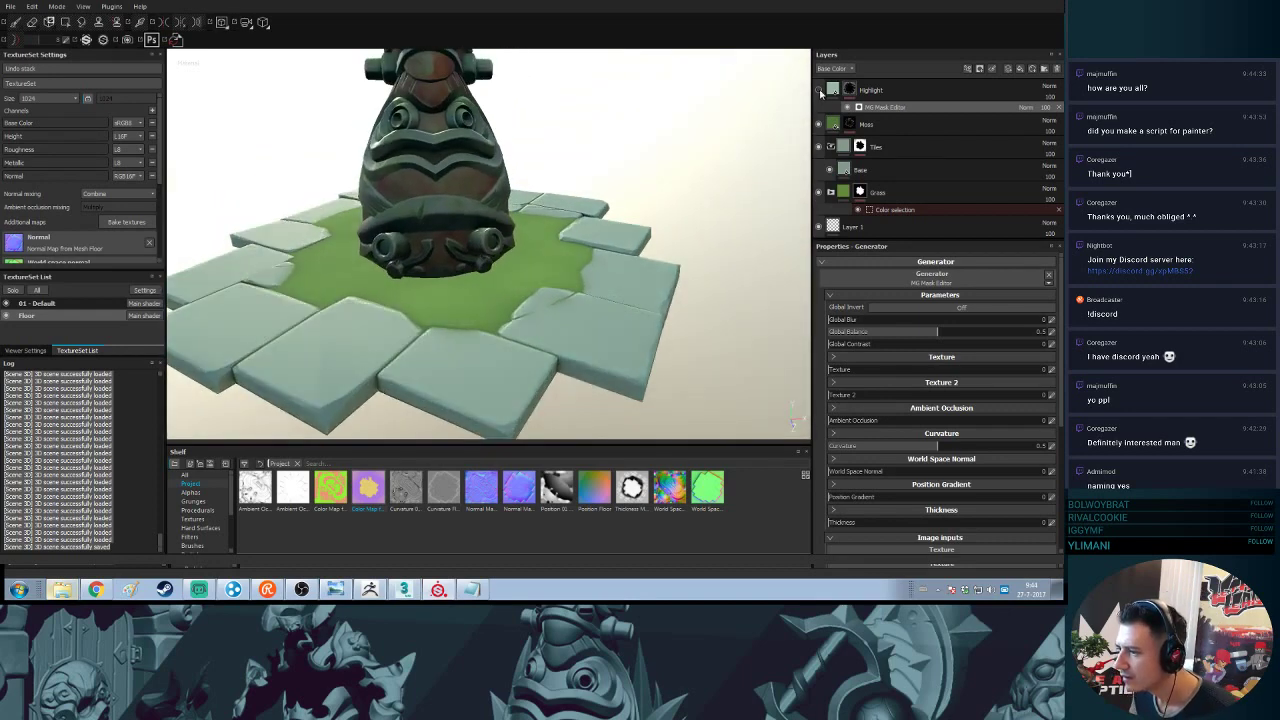
left_click(819, 90)
left_click_drag(766, 131, 481, 267, "alt")
right_click_drag(481, 267, 538, 280, "shift")
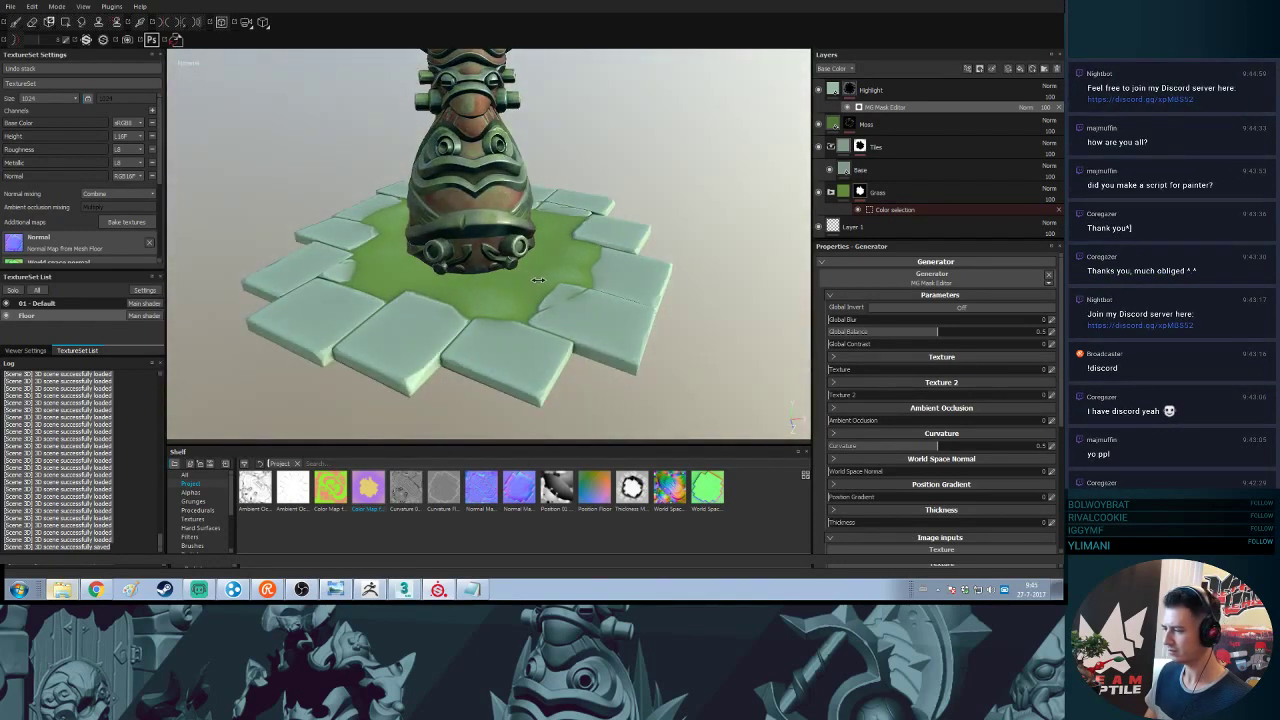
left_click_drag(975, 447, 1053, 442)
left_click_drag(440, 350, 600, 295, "alt")
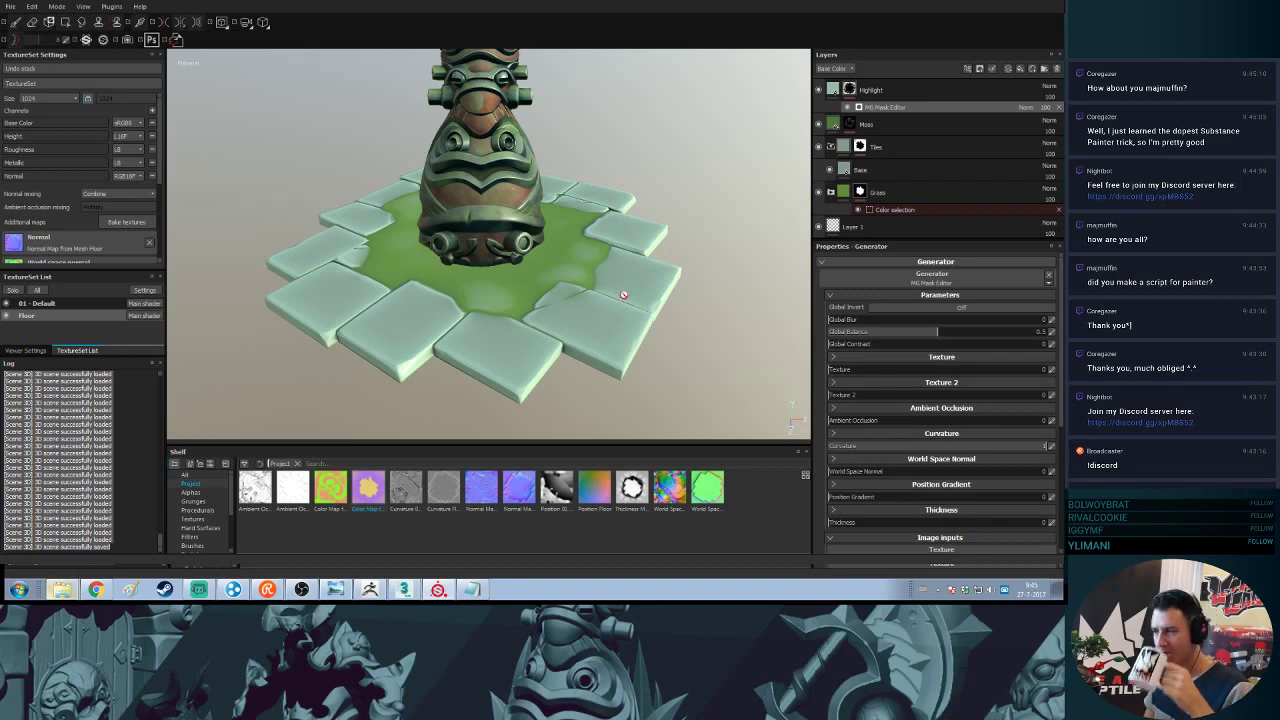
- Set the Highlight mask generator's Global Balance to 0.38, Ambient Occlusion to 0.71 and Thickness to 0.01
mouse_move(893, 332)
left_mouse_down()
mouse_move(926, 345)
mouse_move(913, 346)
left_mouse_up()
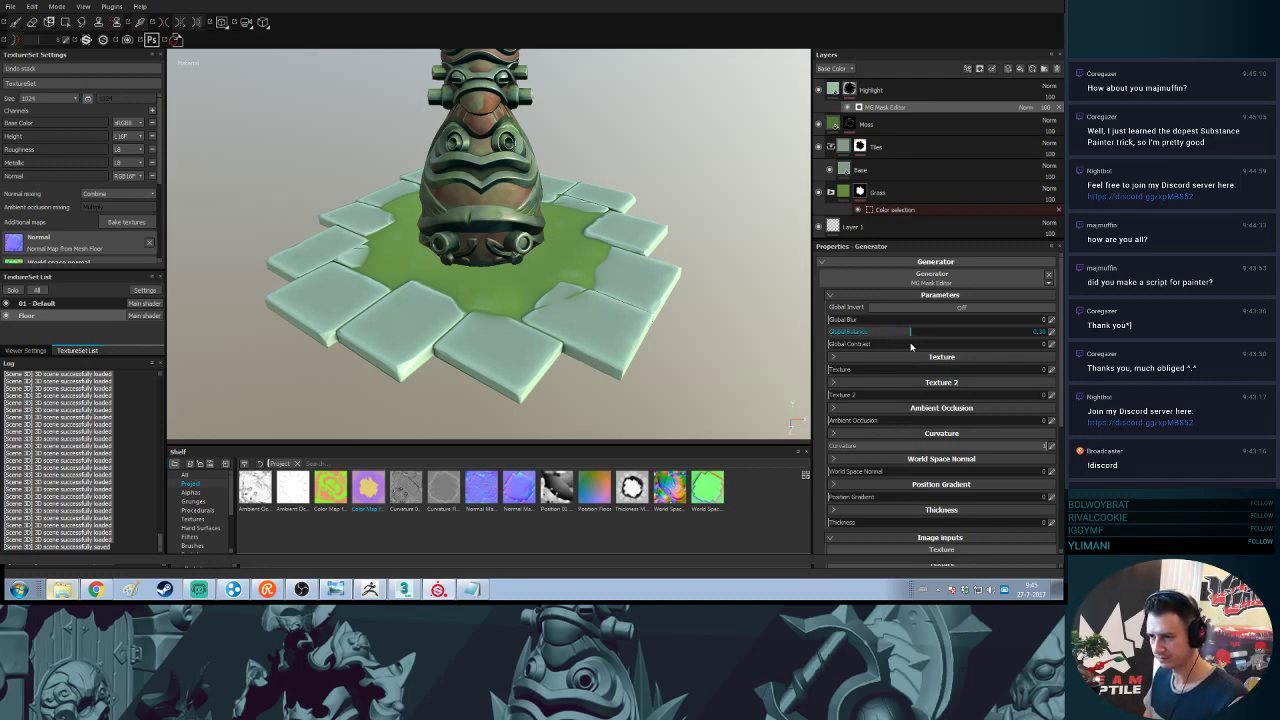
left_click_drag(487, 311, 365, 399, "alt")
mouse_move(365, 399)
right_mouse_down("shift")
mouse_move(429, 366)
mouse_move(417, 371)
right_mouse_up("shift")
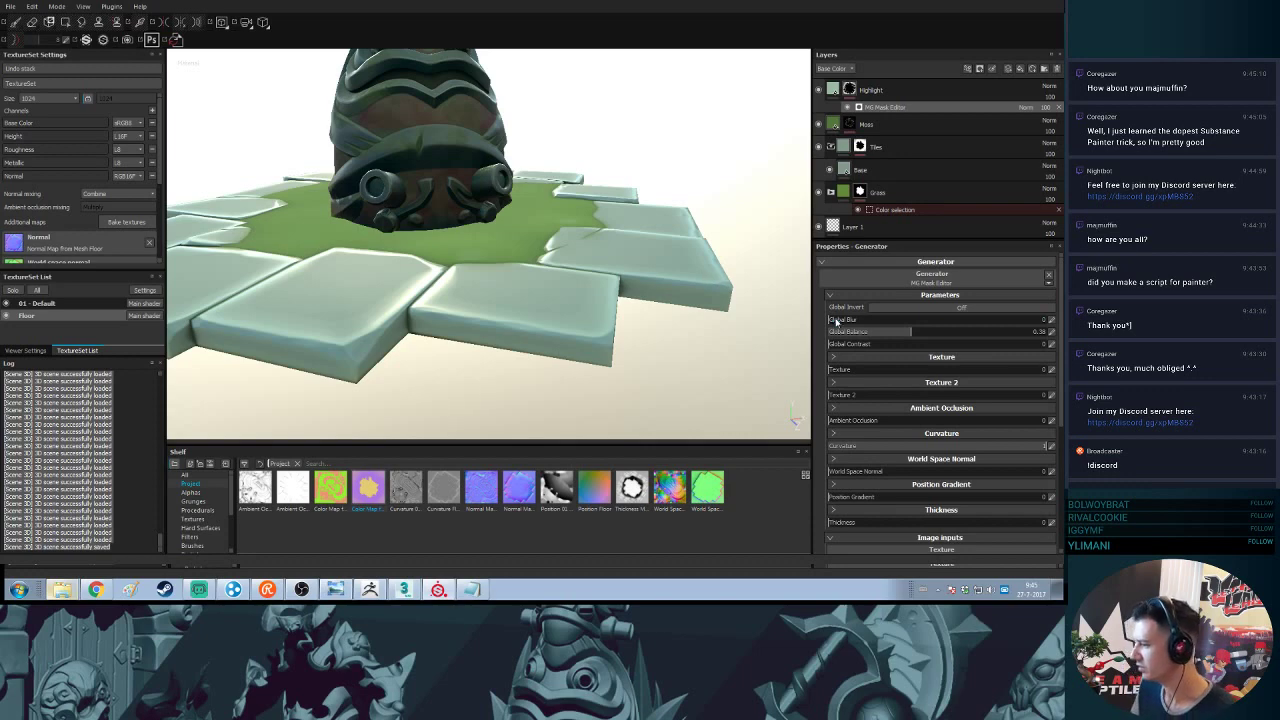
left_click_drag(884, 422, 983, 424)
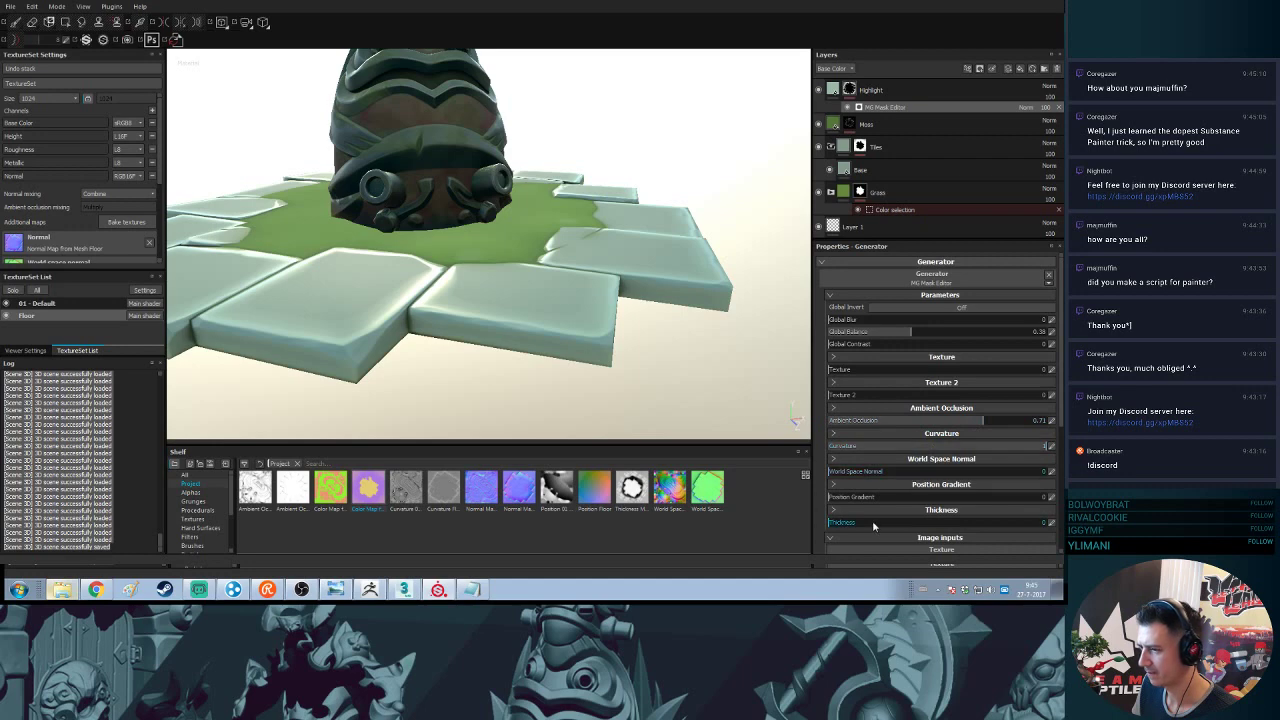
left_click_drag(872, 520, 828, 526)
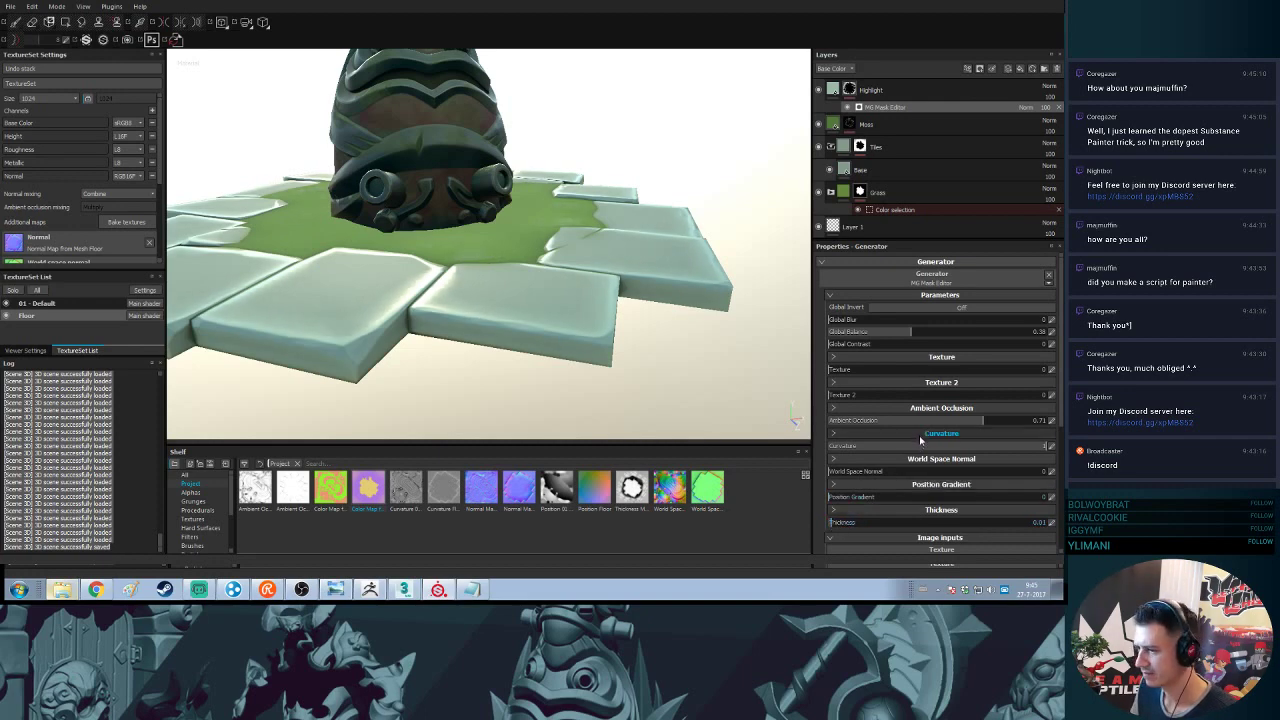
- Raise the roughness of the Highlight fill and turn off its metallic and normal channels
left_click(832, 90)
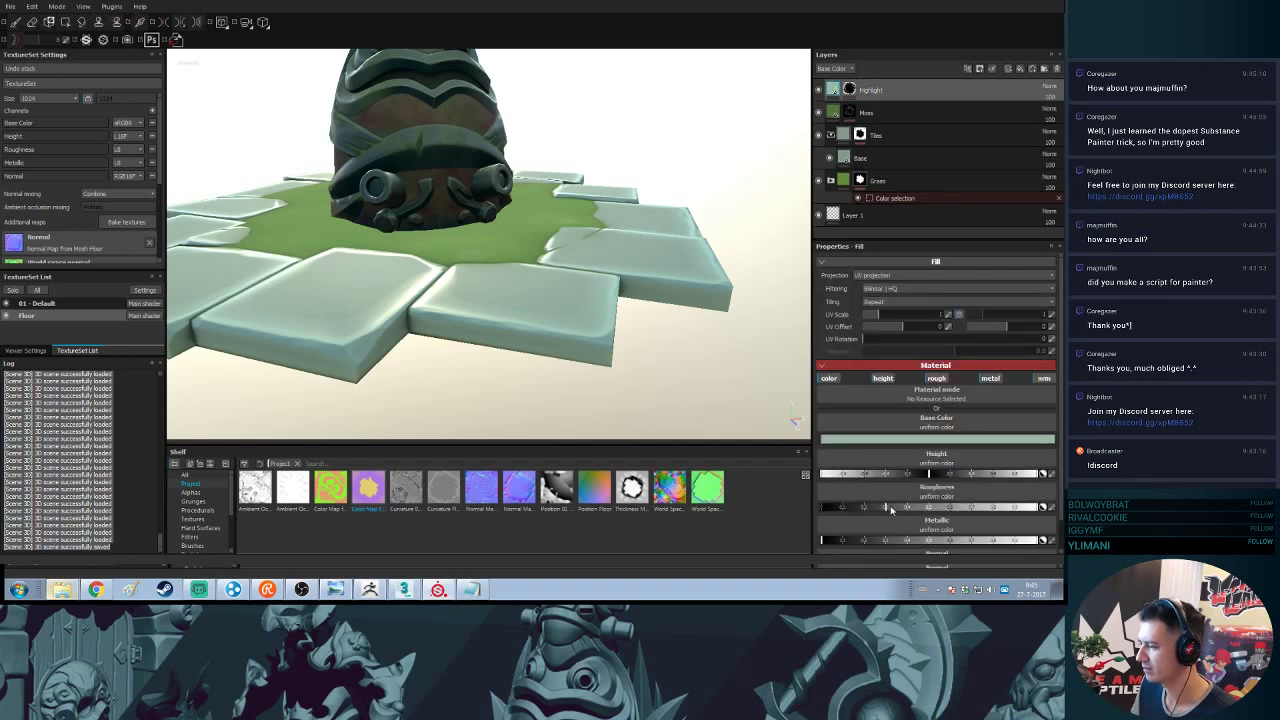
mouse_move(903, 508)
left_mouse_down()
mouse_move(976, 508)
mouse_move(958, 508)
left_mouse_up()
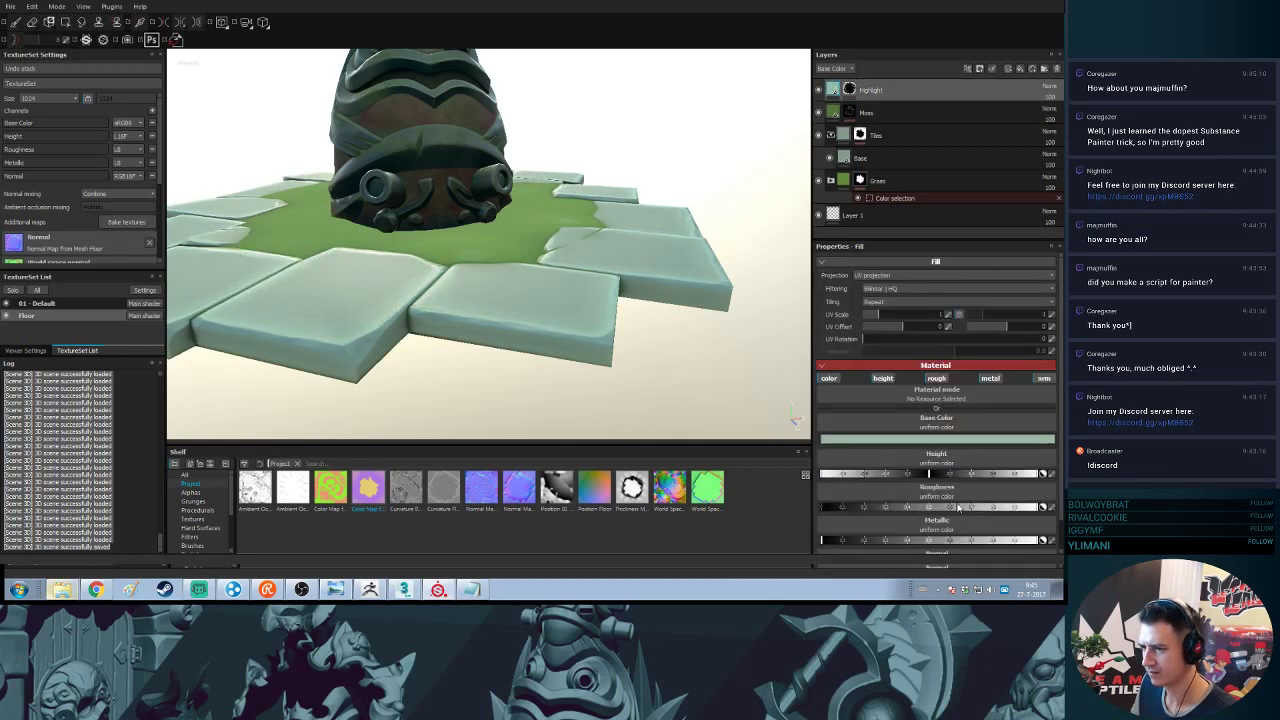
mouse_move(620, 254)
left_mouse_down("alt")
mouse_move(615, 282)
mouse_move(612, 266)
left_mouse_up("alt")
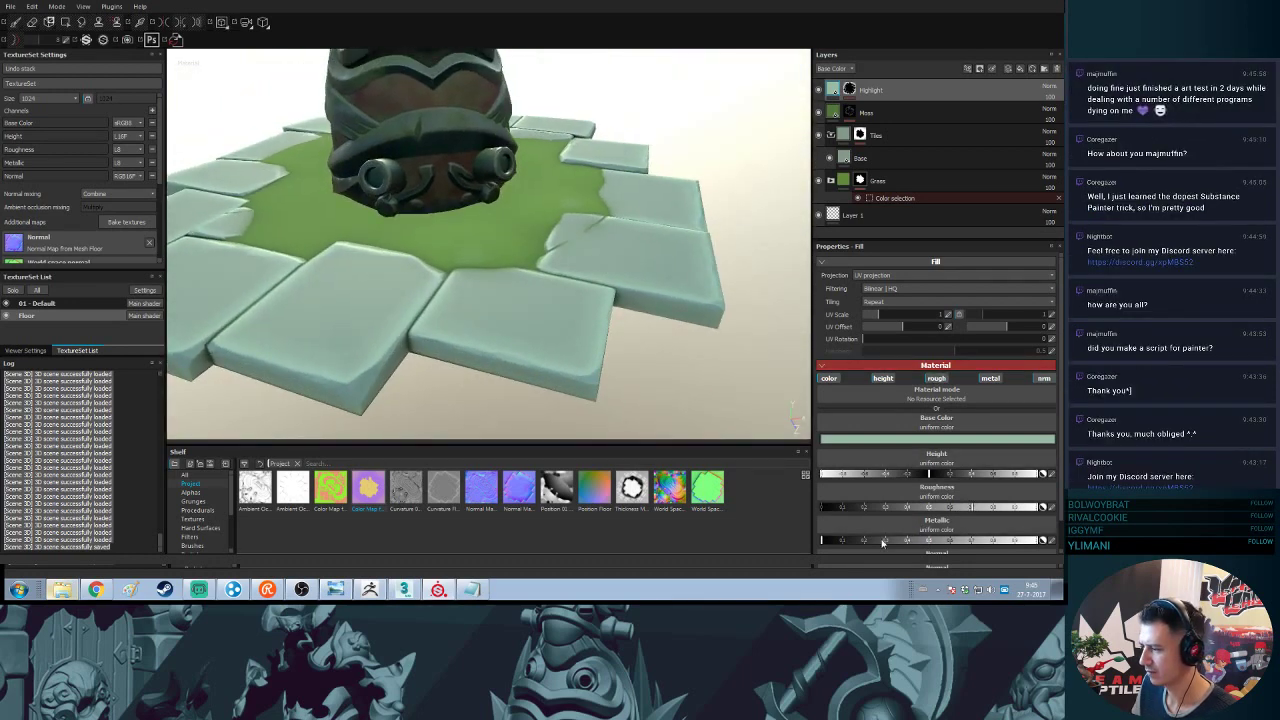
mouse_move(884, 541)
left_mouse_down()
mouse_move(1024, 542)
mouse_move(785, 550)
left_mouse_up()
left_click(990, 378)
left_click(1043, 378)
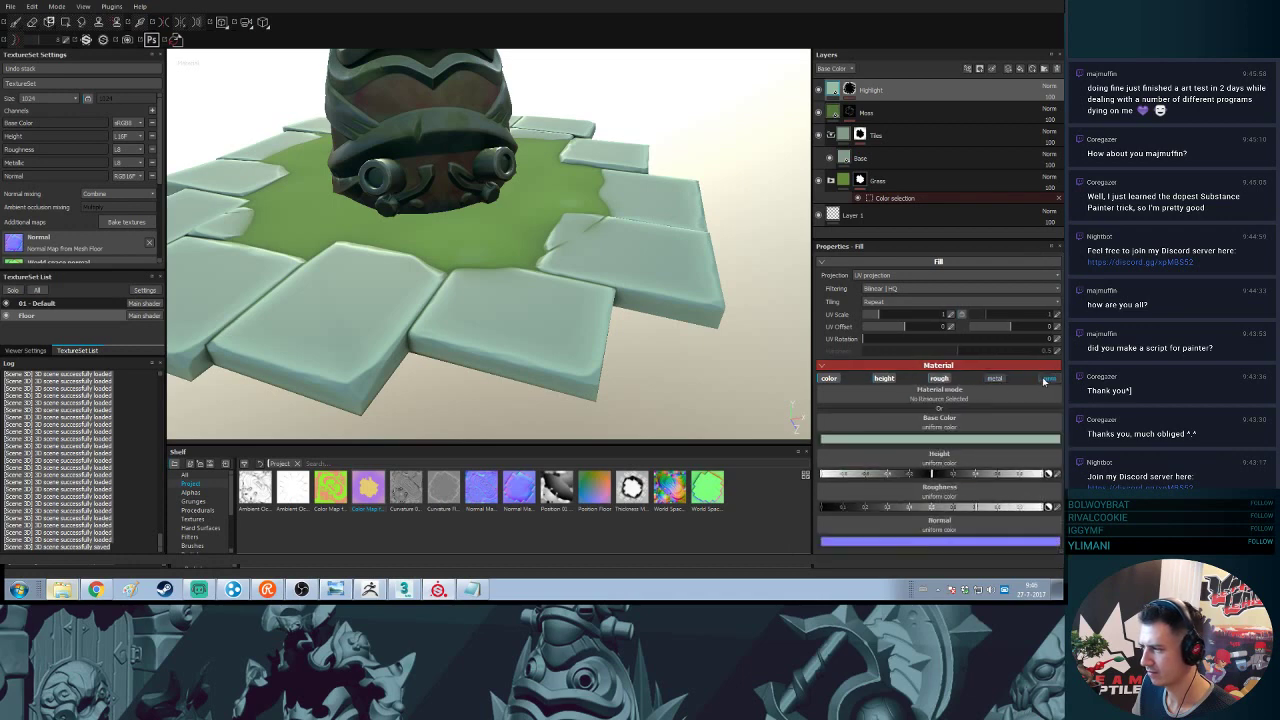
- Set the Highlight mask generator's Ambient Occlusion to 0 and Global Balance to 0.11
left_click_drag(504, 335, 619, 229, "alt")
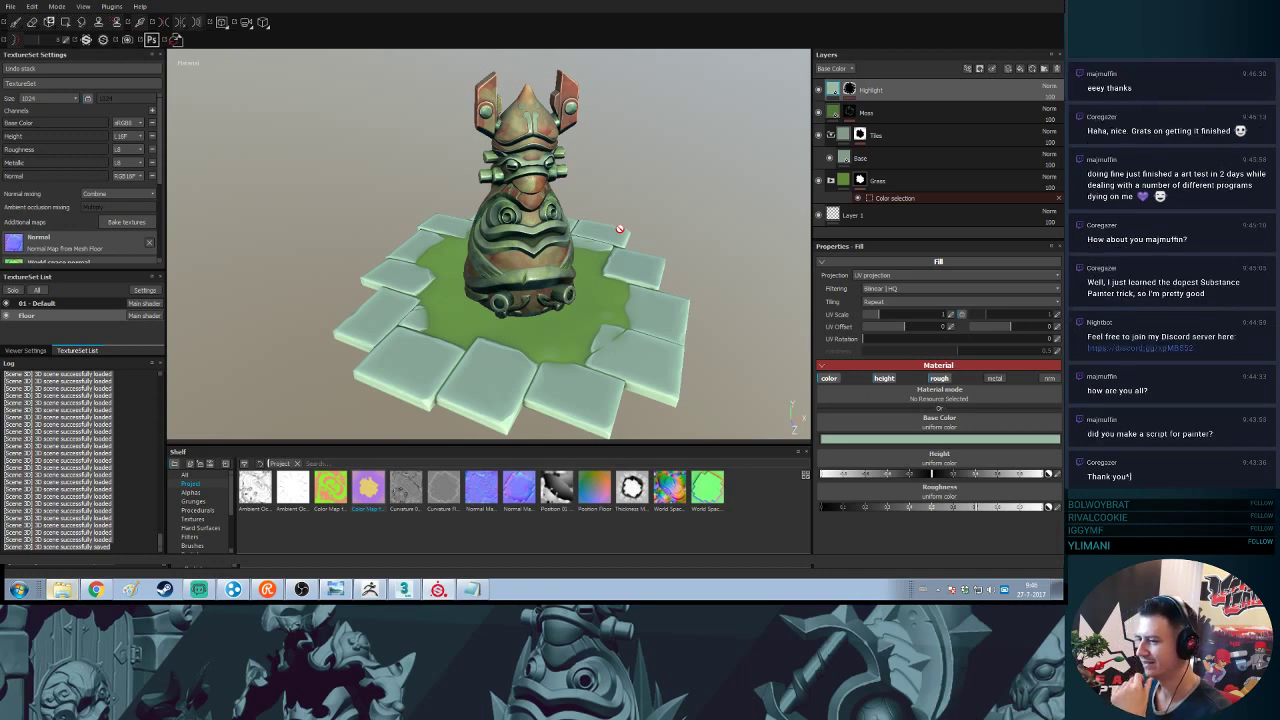
left_click_drag(636, 270, 620, 296, "alt")
right_click_drag(620, 296, 690, 382, "alt")
middle_click_drag(690, 382, 632, 382, "alt")
left_click_drag(632, 382, 608, 306, "alt")
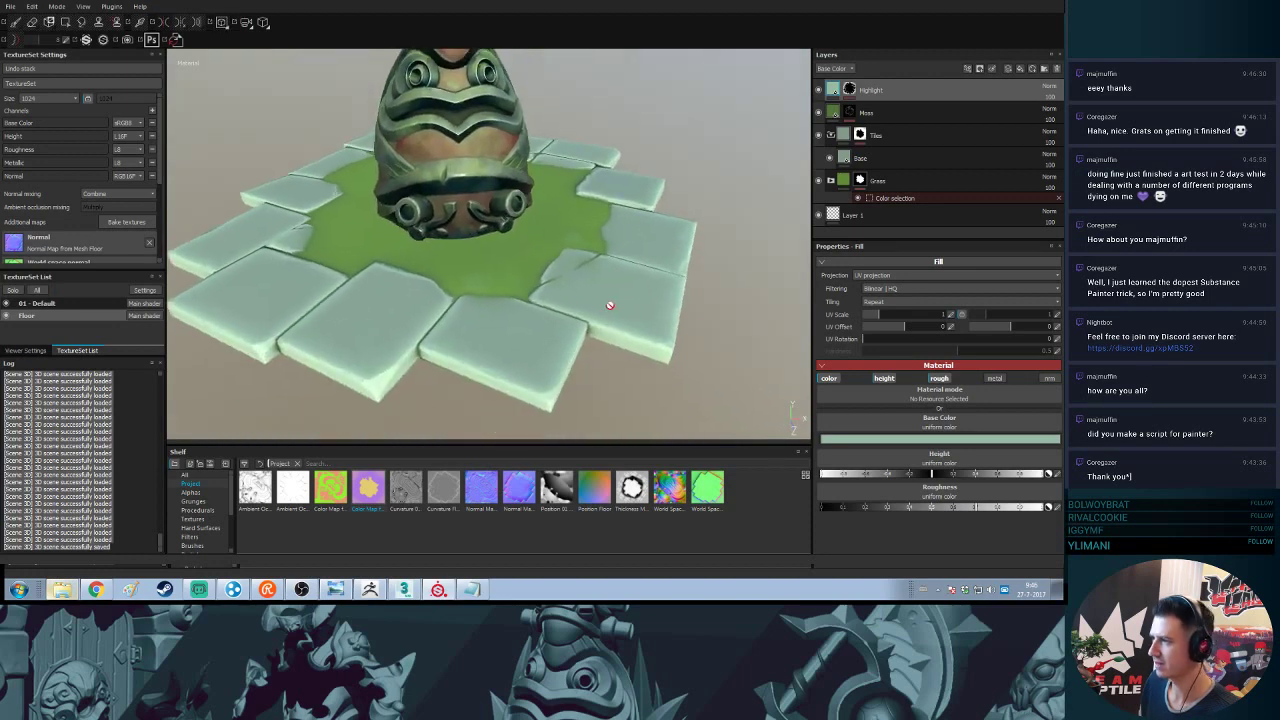
left_click(850, 90)
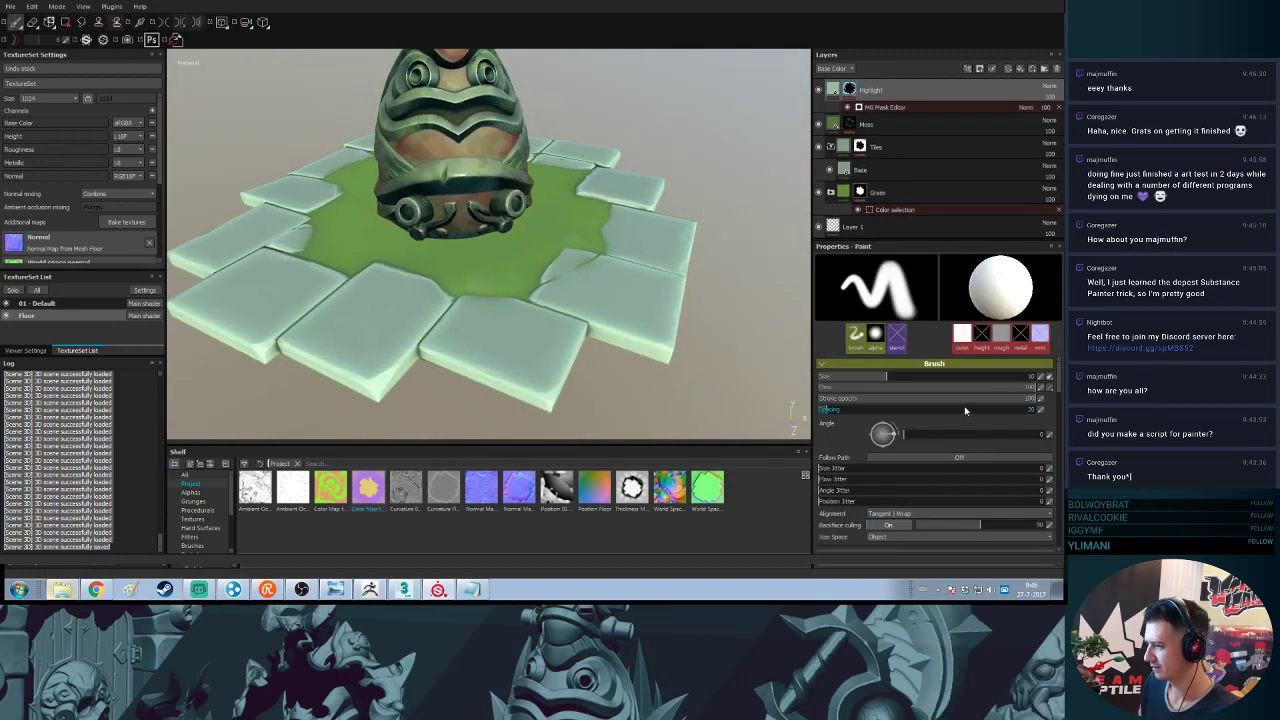
right_click(850, 90)
left_click(897, 118)
left_click(888, 110)
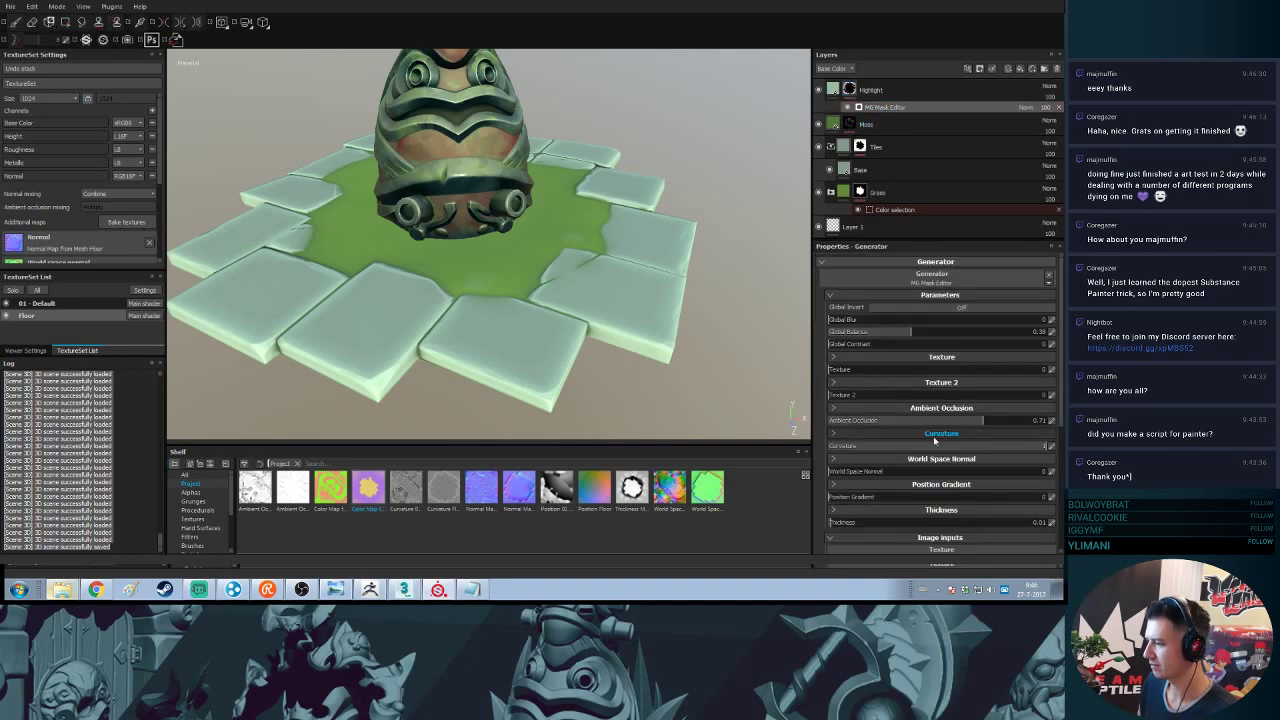
left_click_drag(949, 421, 808, 421)
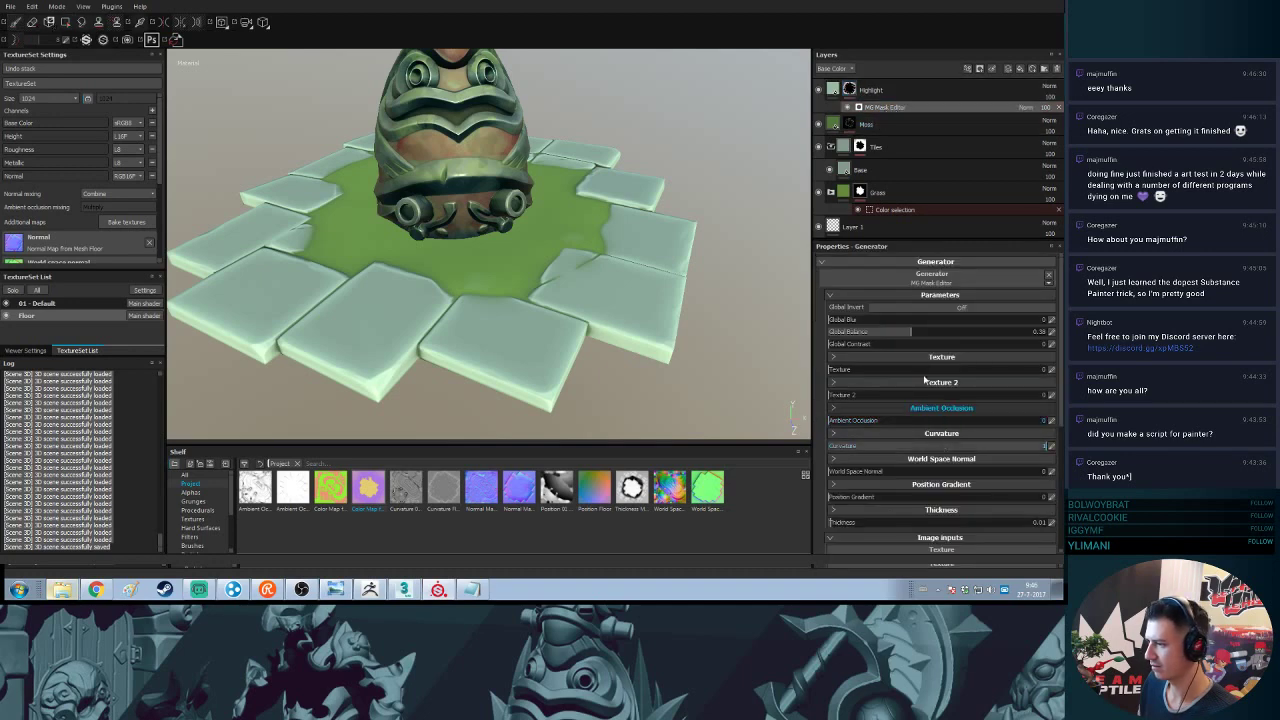
left_click_drag(888, 332, 833, 348)
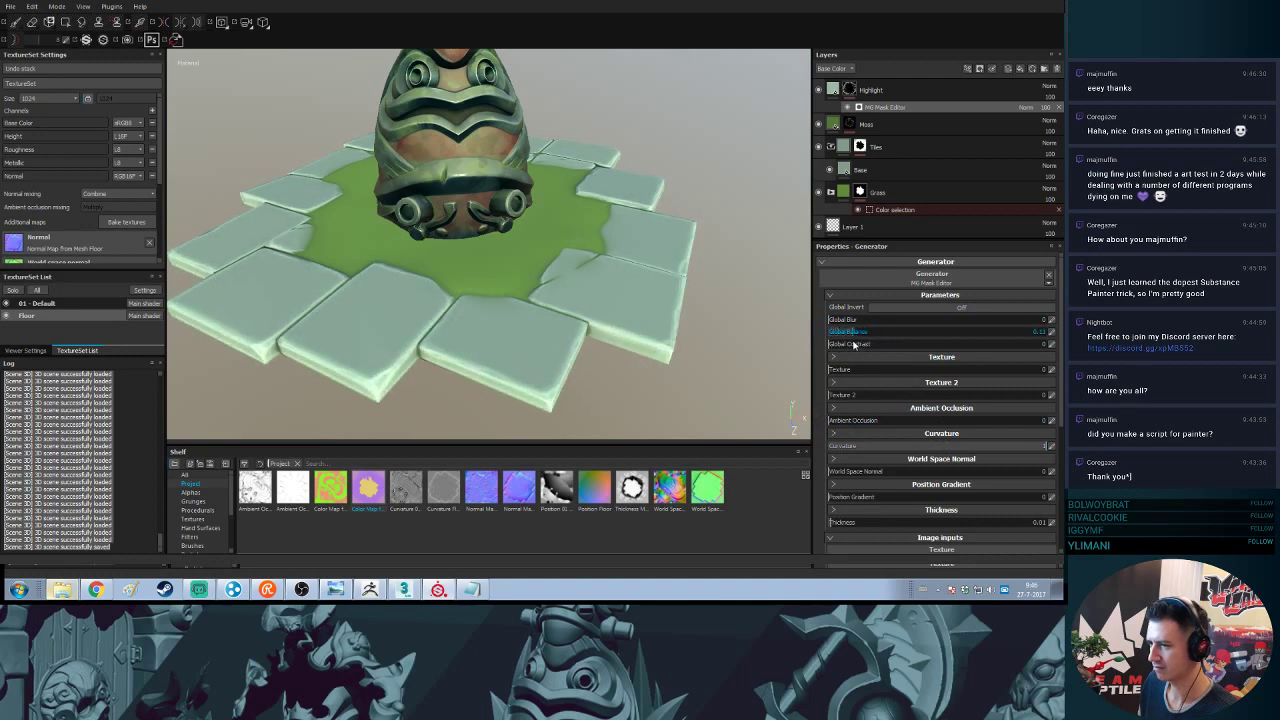
- Set the Huge amount in the Highlight mask generator's Curvature settings to 0
mouse_move(436, 325)
left_mouse_down("alt")
mouse_move(451, 386)
mouse_move(455, 327)
mouse_move(437, 322)
mouse_move(443, 331)
left_mouse_up("alt")
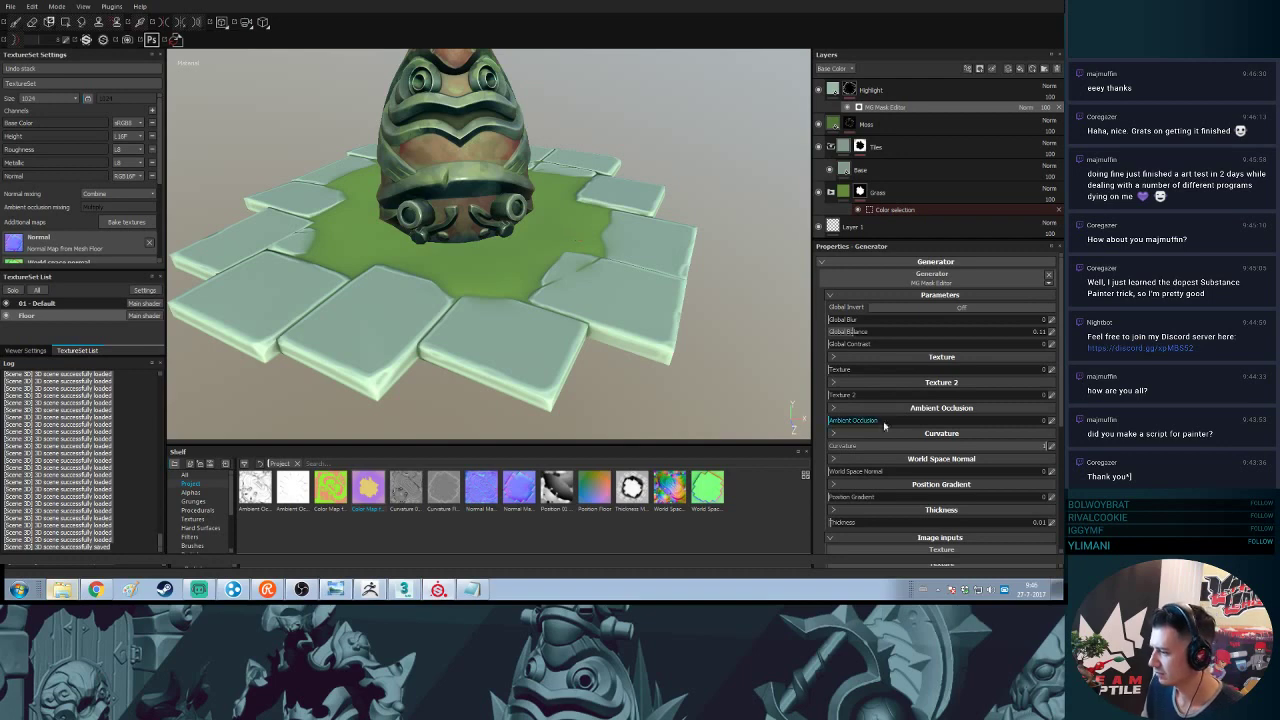
left_click(930, 441)
scroll(929, 433, "down", 1)
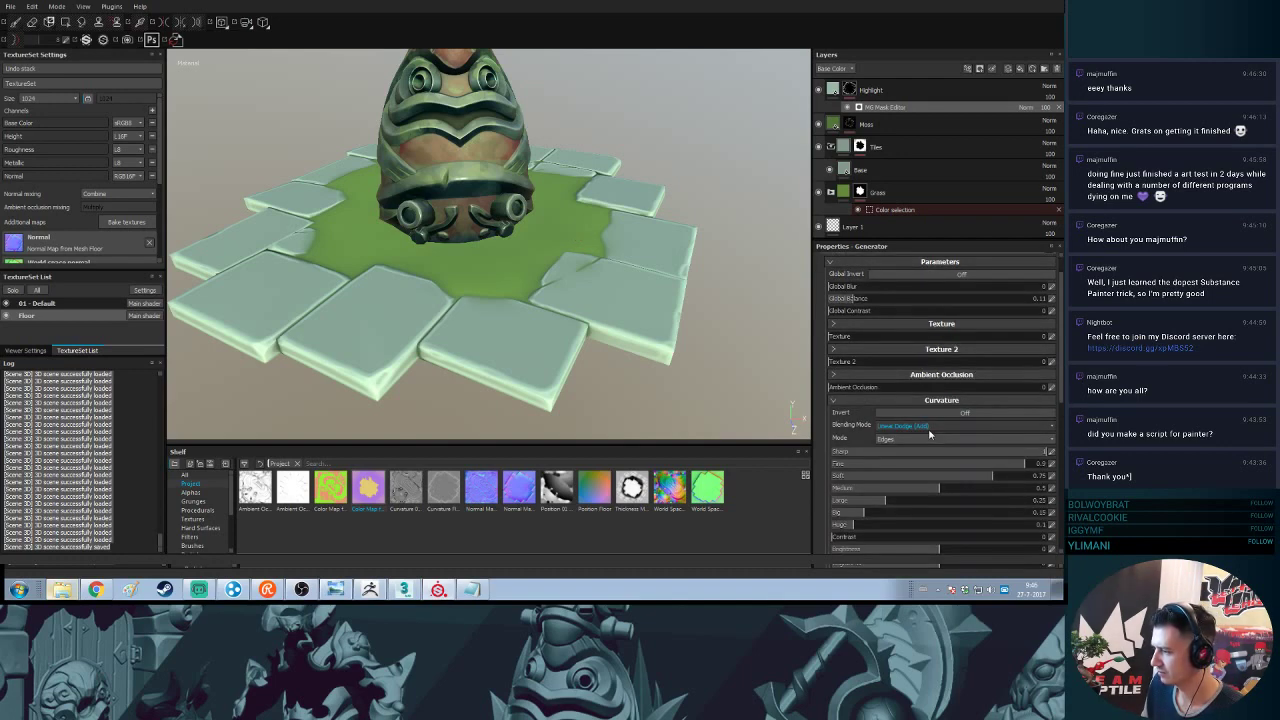
left_click_drag(974, 455, 1050, 449)
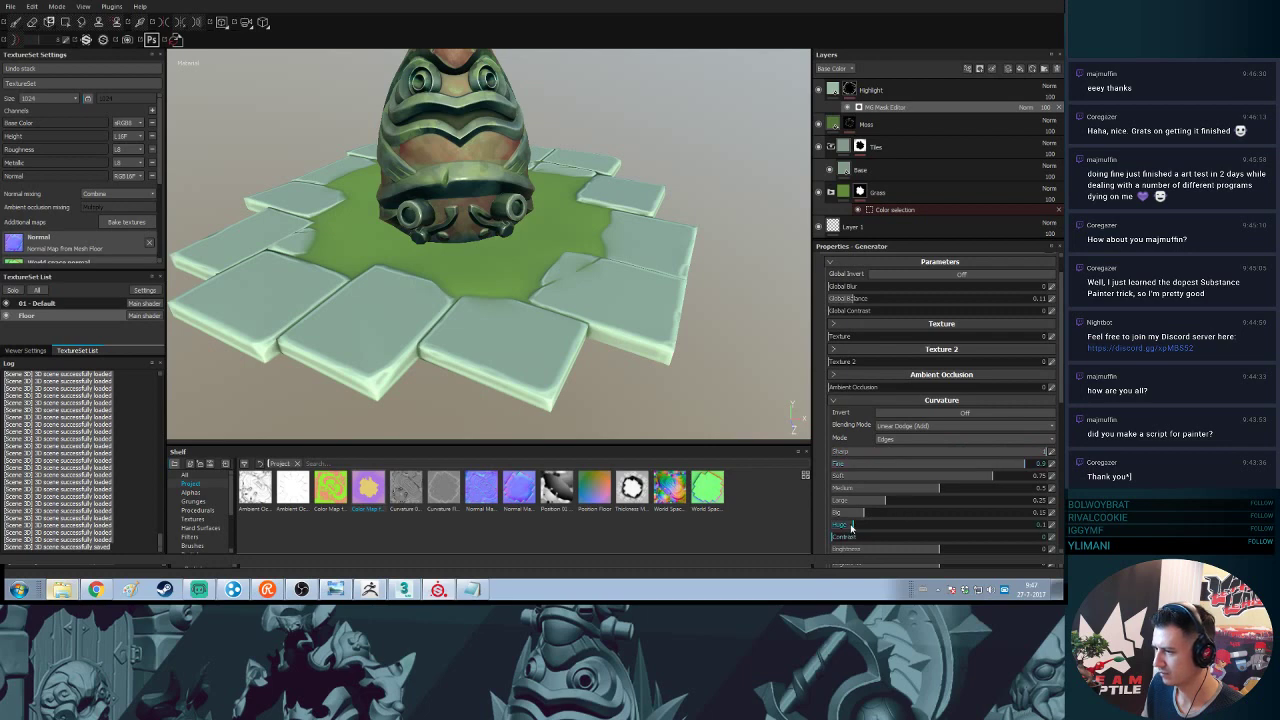
left_click_drag(852, 525, 881, 522)
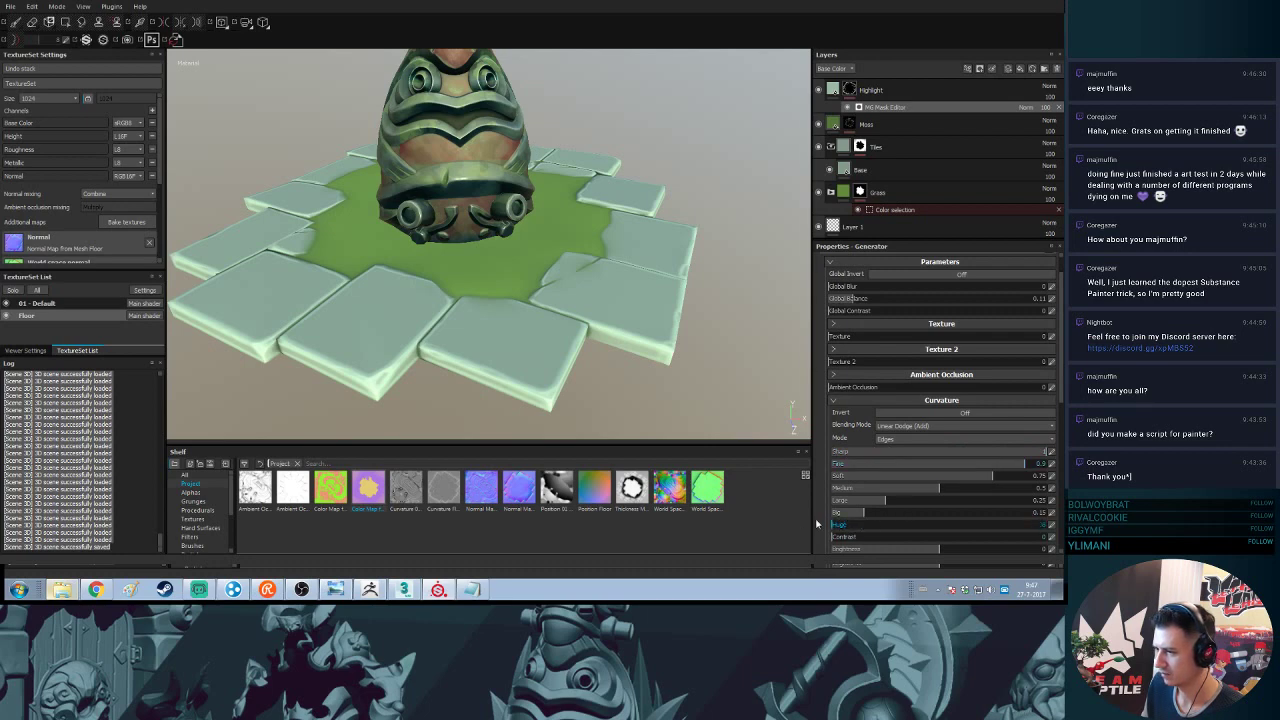
- Try different Brightness and Contrast values in the Highlight mask generator's Curvature settings
left_click(892, 549)
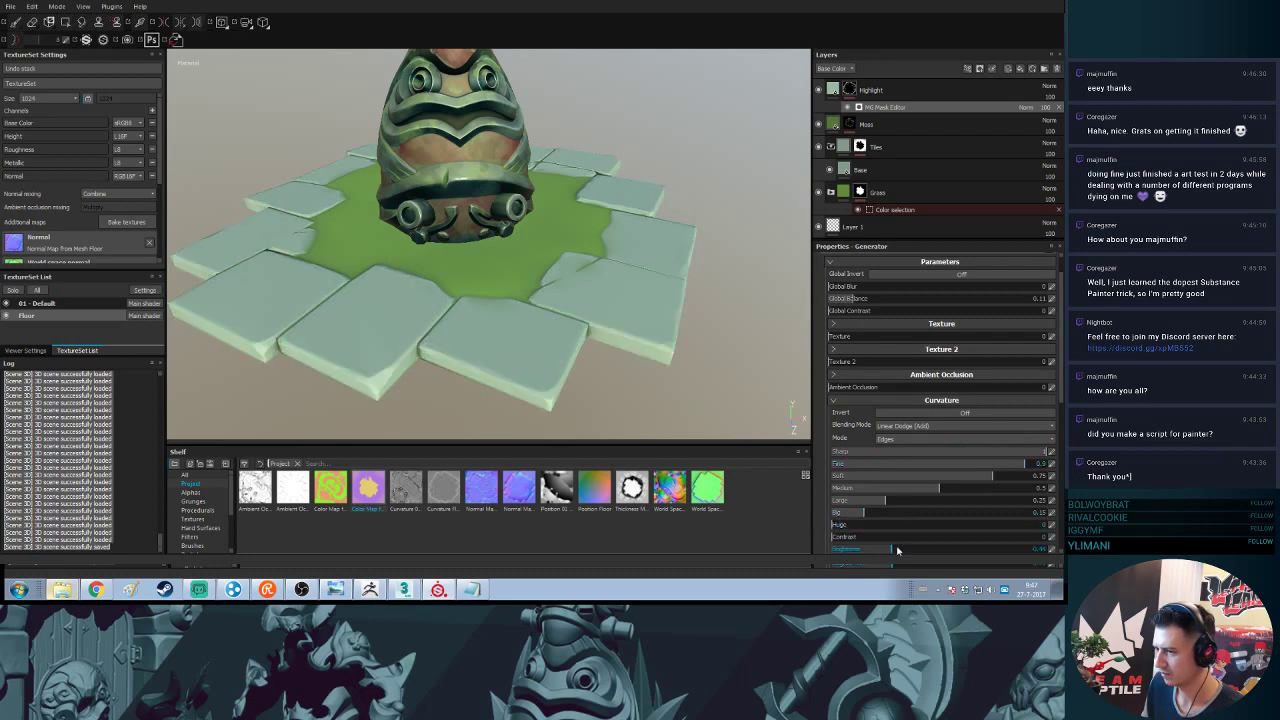
left_click_drag(897, 550, 1042, 544)
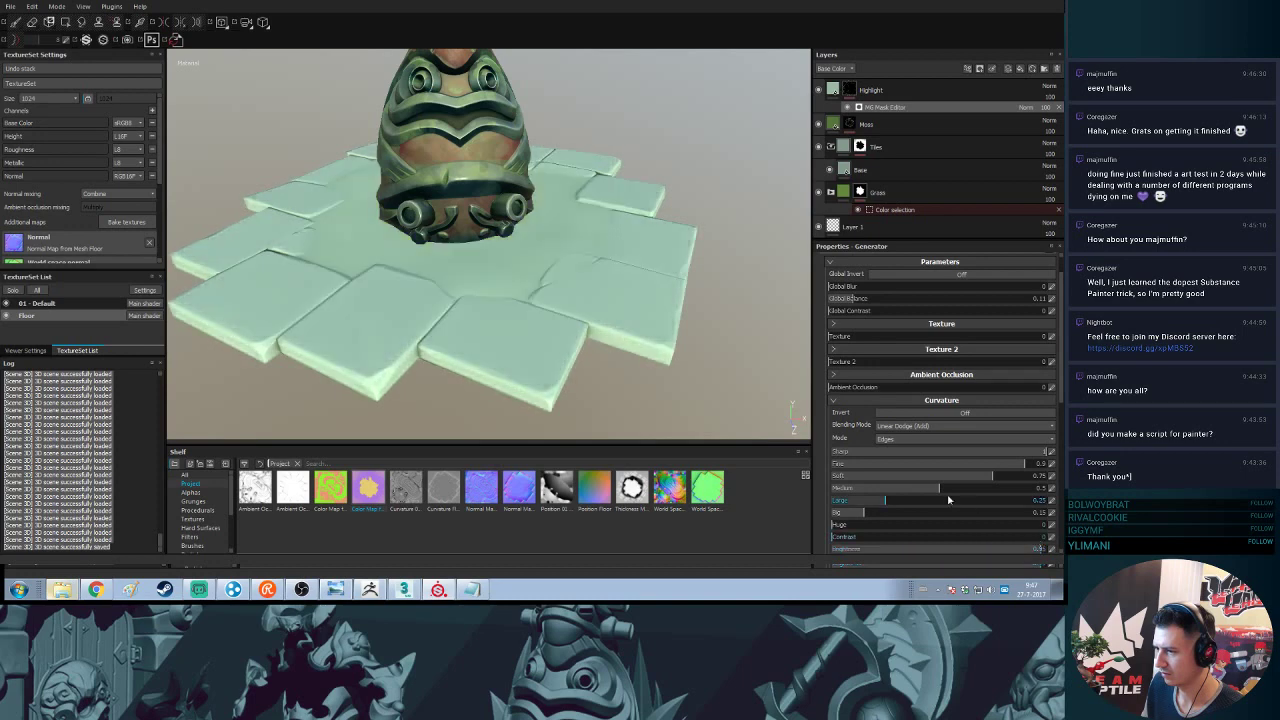
left_click(939, 549)
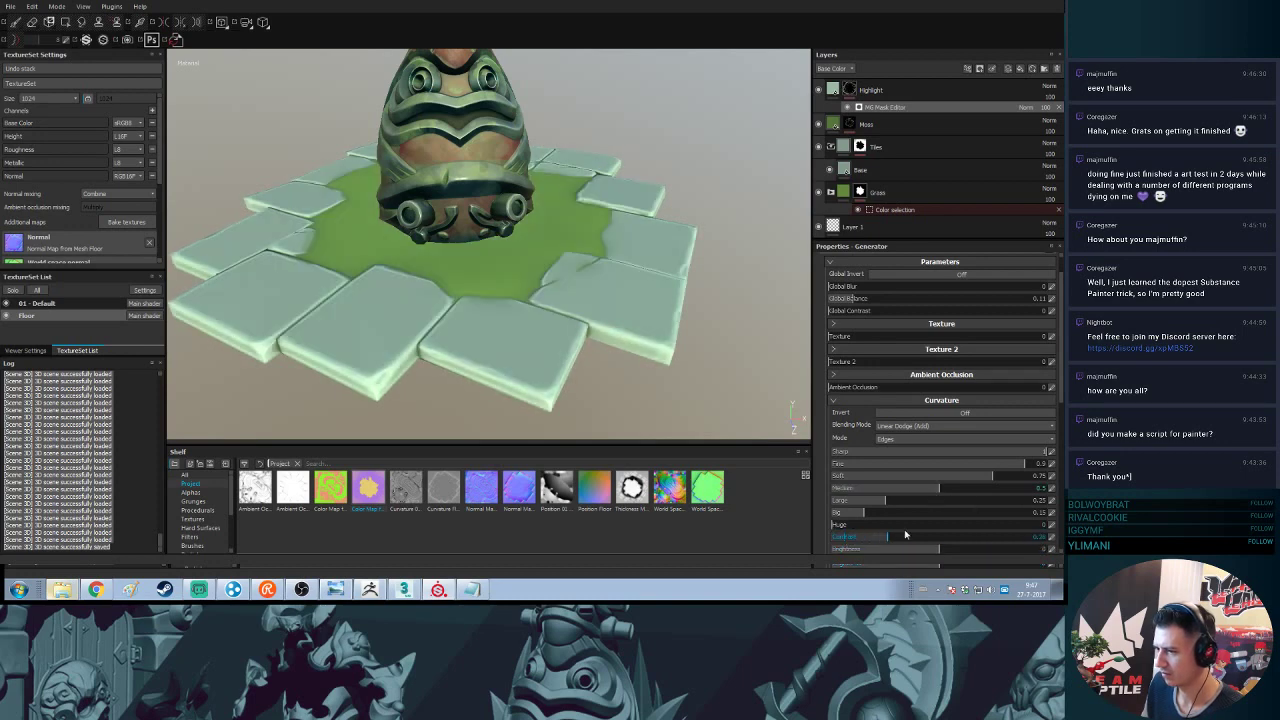
left_click_drag(905, 536, 826, 540)
- Set the Highlight mask generator's overall Curvature amount to 0.9
scroll(886, 510, "down", 2)
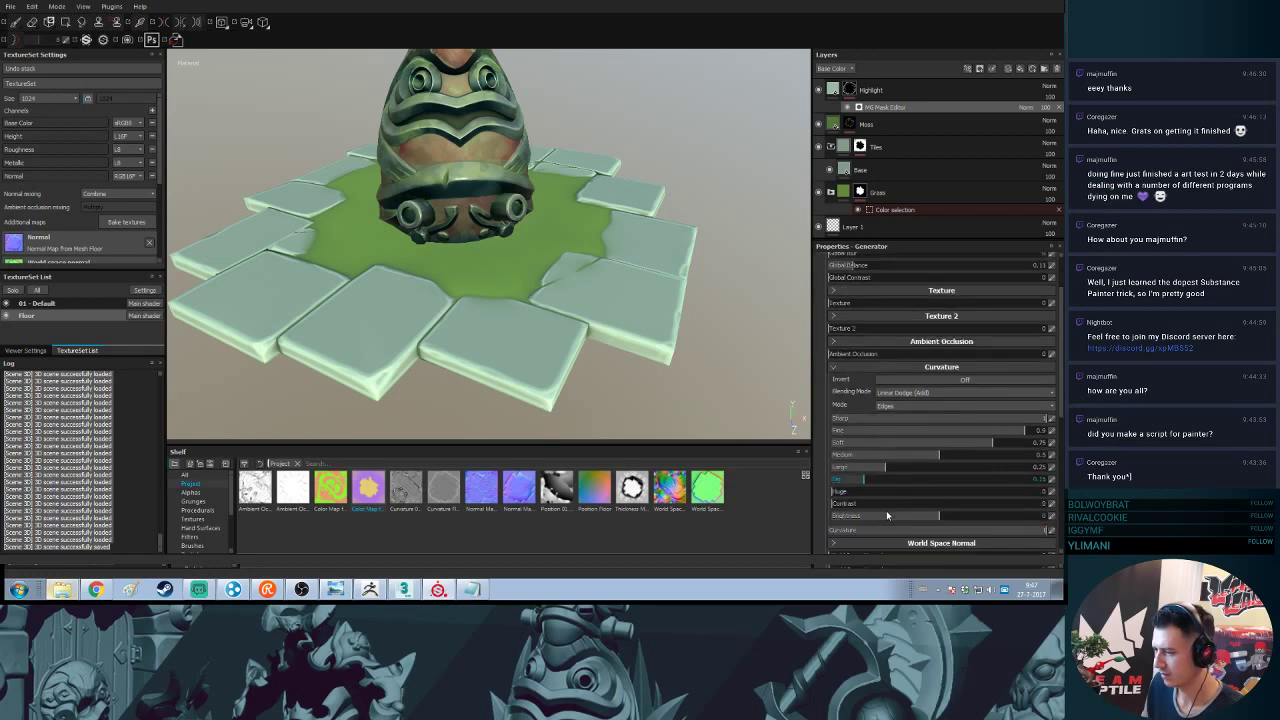
left_click_drag(929, 500, 1022, 503)
left_click(1003, 497)
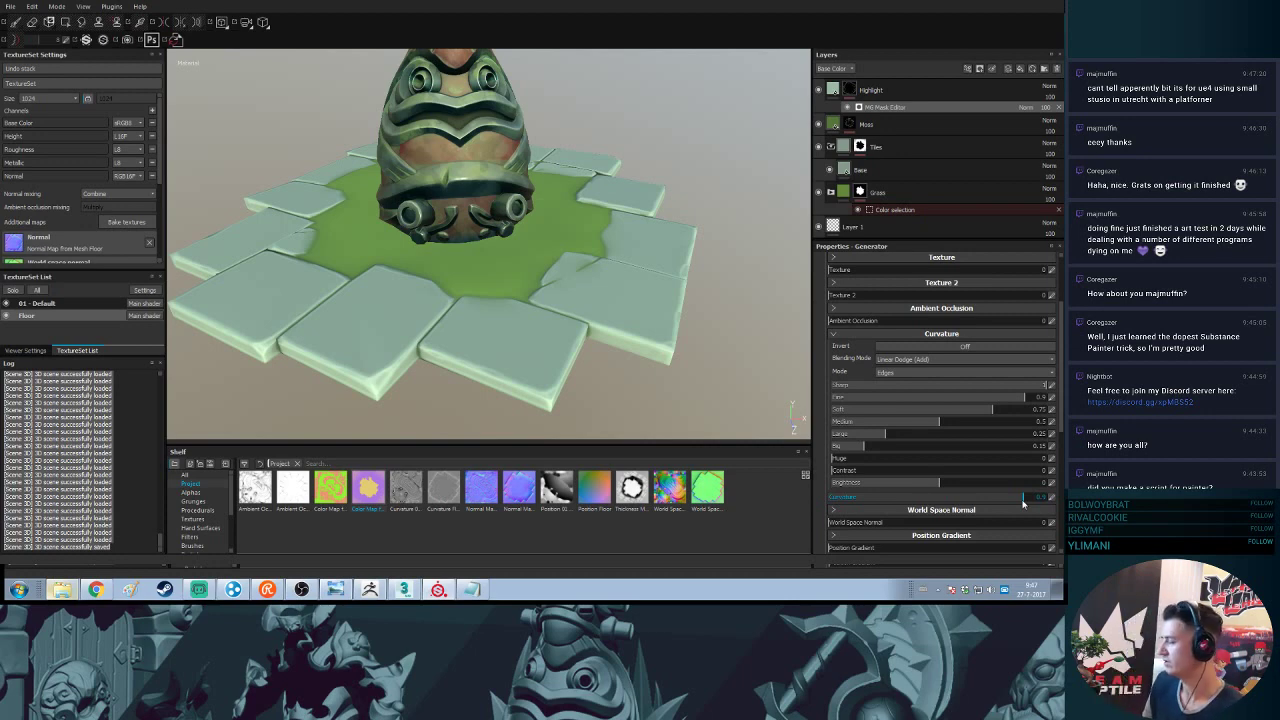
- Examine the floor's edge highlights around the totem from several angles and compare the floor with and without the Tiles folder
left_click_drag(451, 274, 763, 240, "alt")
left_click_drag(657, 246, 554, 330, "alt")
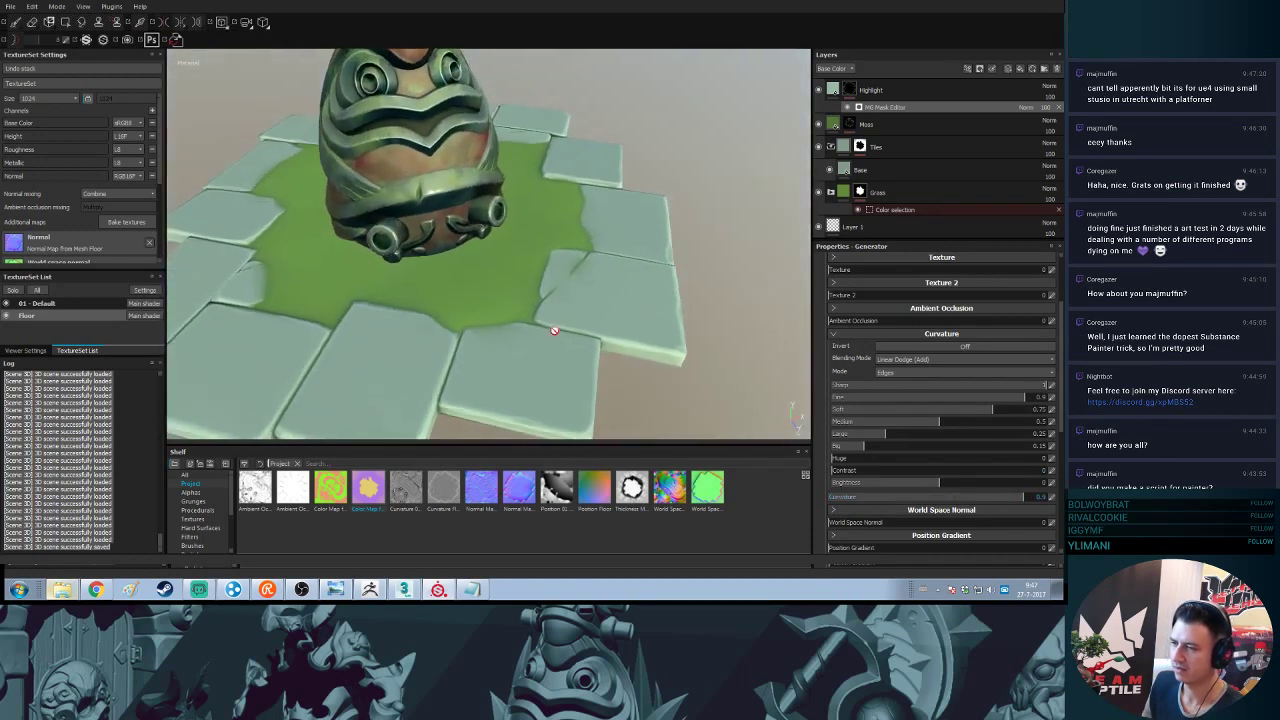
right_click_drag(554, 330, 531, 149, "alt")
right_click_drag(556, 237, 543, 161, "alt")
left_click_drag(612, 218, 583, 189, "alt")
right_click_drag(583, 200, 588, 332, "alt")
middle_click_drag(534, 314, 592, 352, "alt")
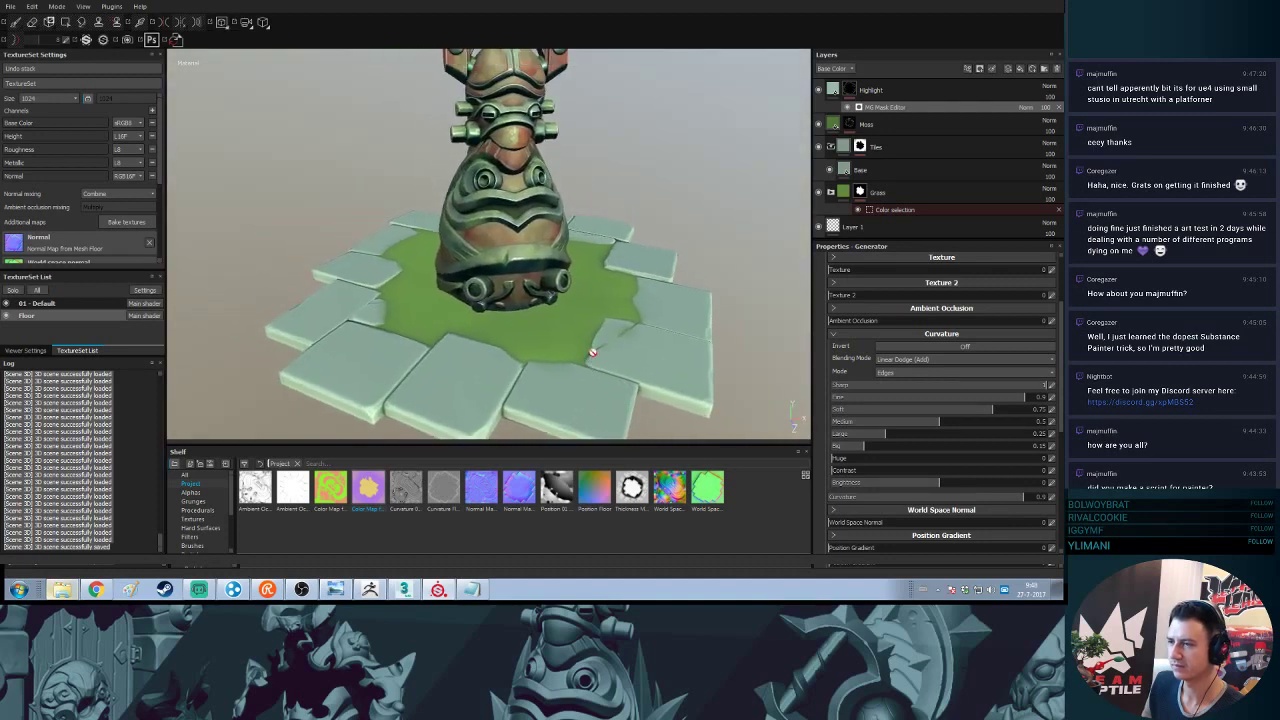
left_click_drag(593, 352, 583, 327, "alt")
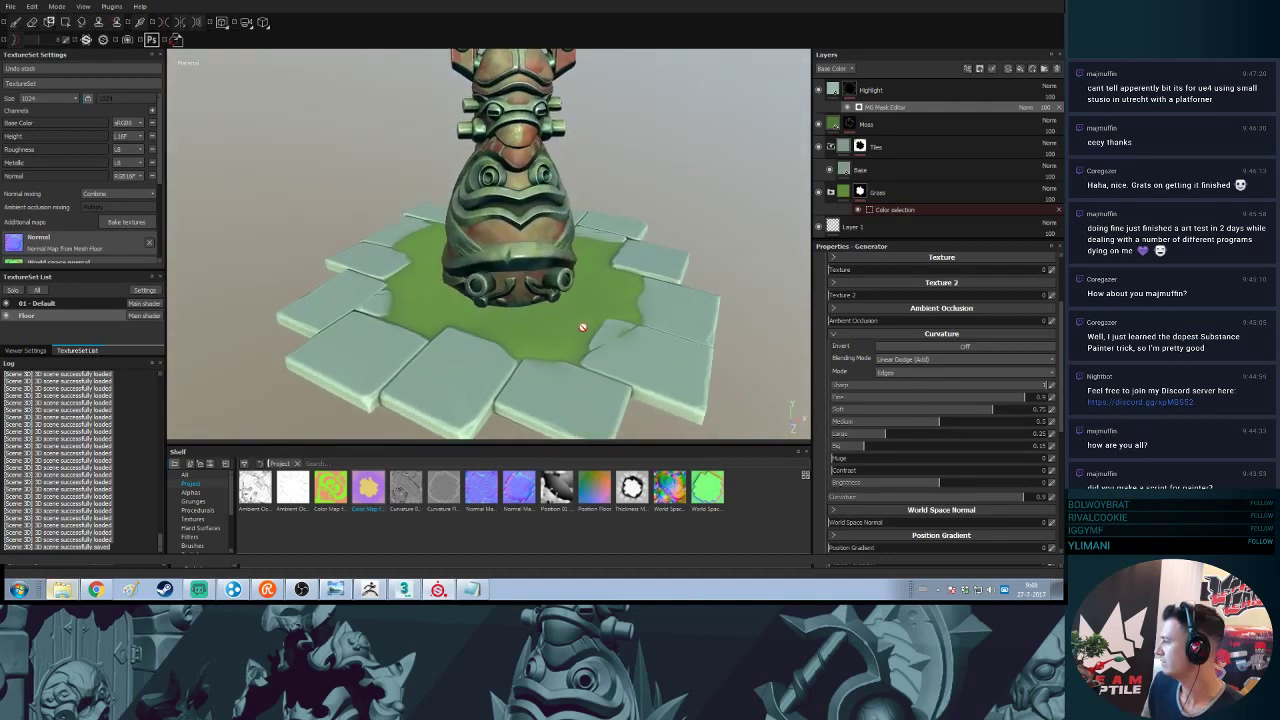
right_click_drag(588, 327, 589, 283, "alt")
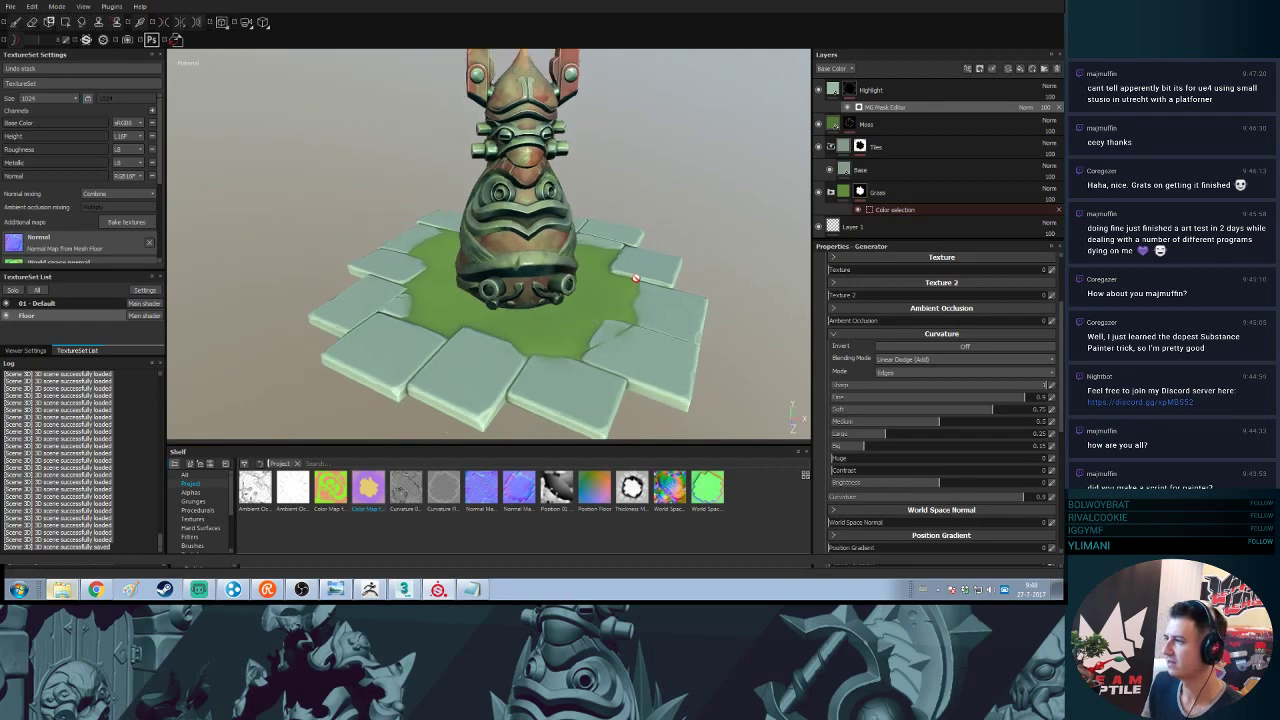
middle_click_drag(634, 279, 541, 293, "alt")
left_click(818, 147)
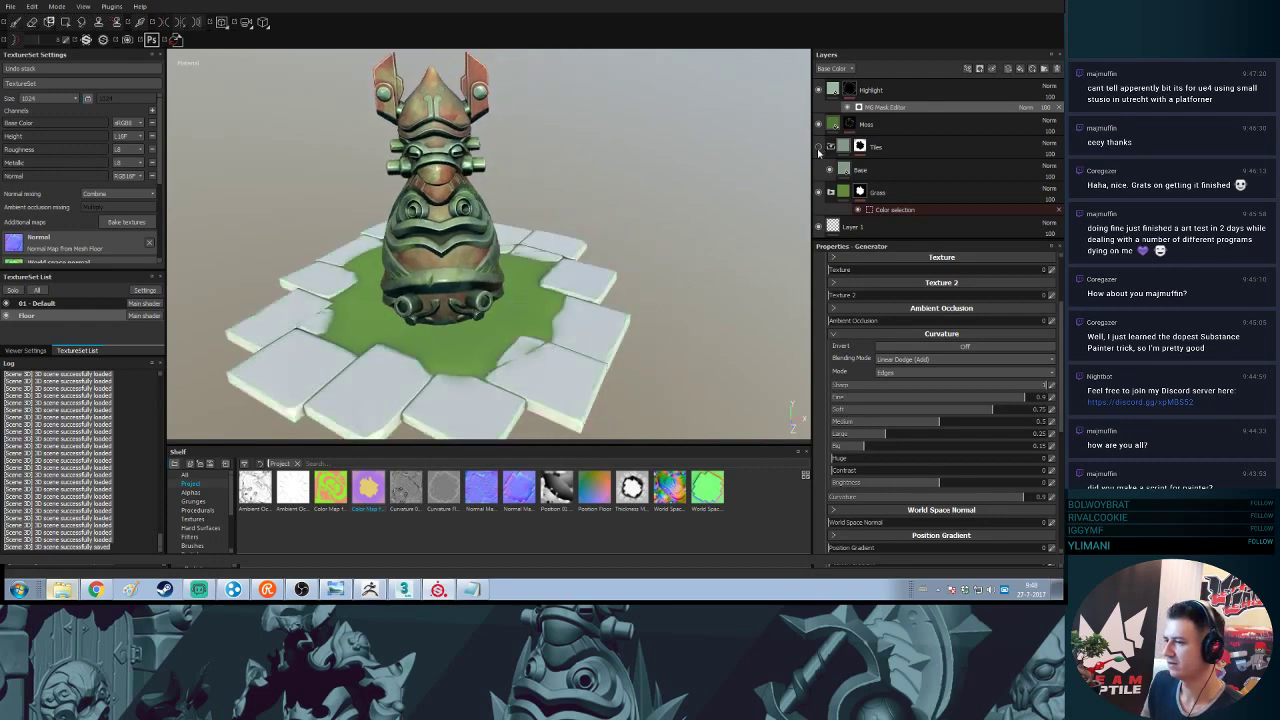
left_click(818, 147)
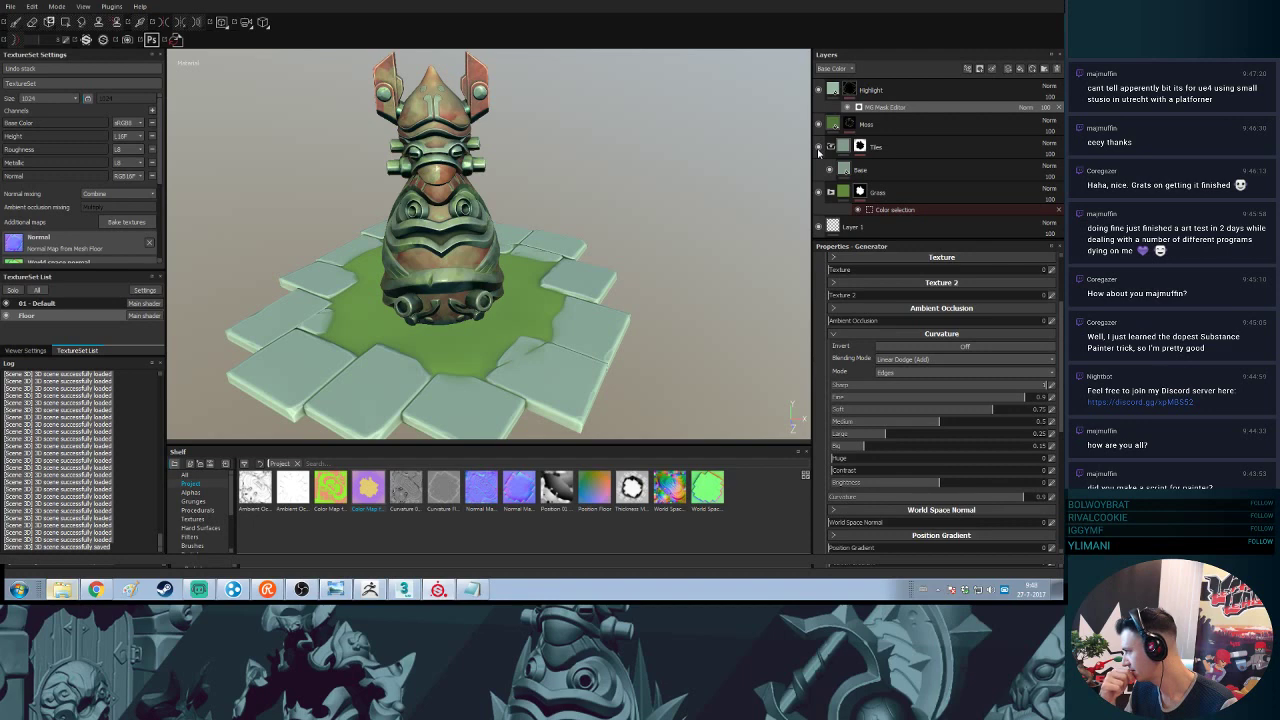
left_click_drag(593, 287, 645, 257, "alt")
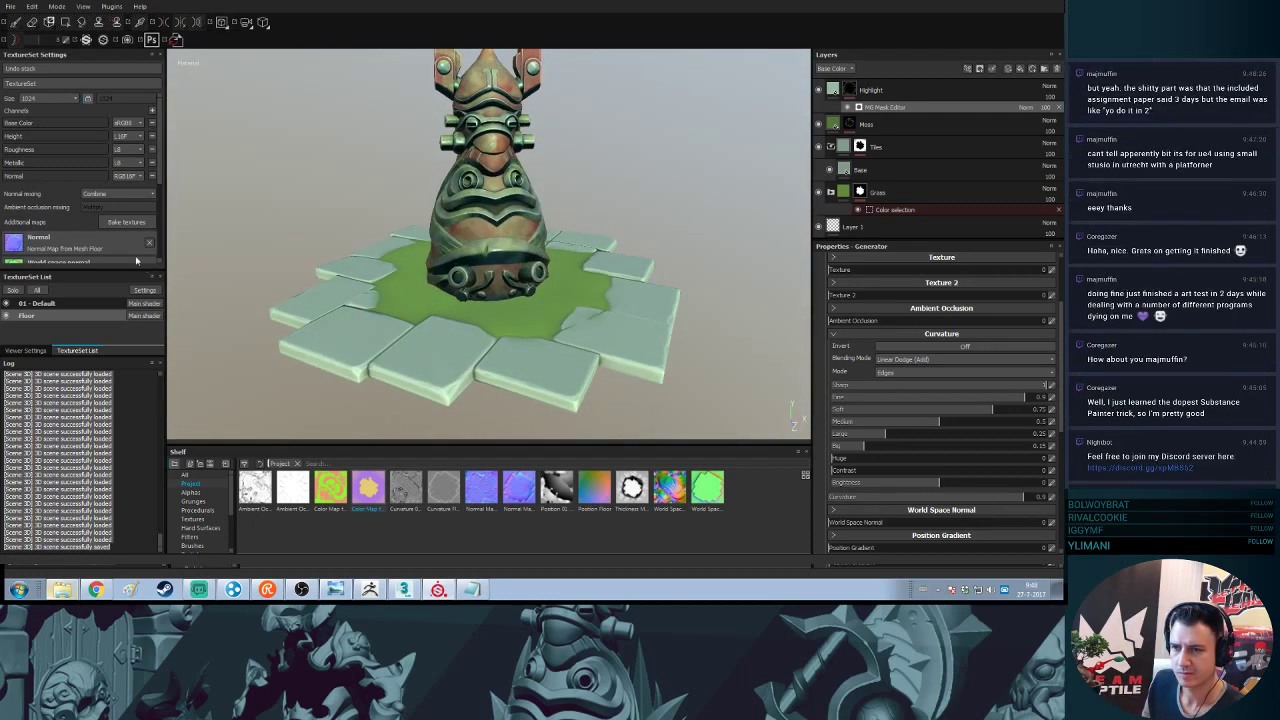
- Open the map baking settings and leave only the Position map enabled for baking
left_click(126, 221)
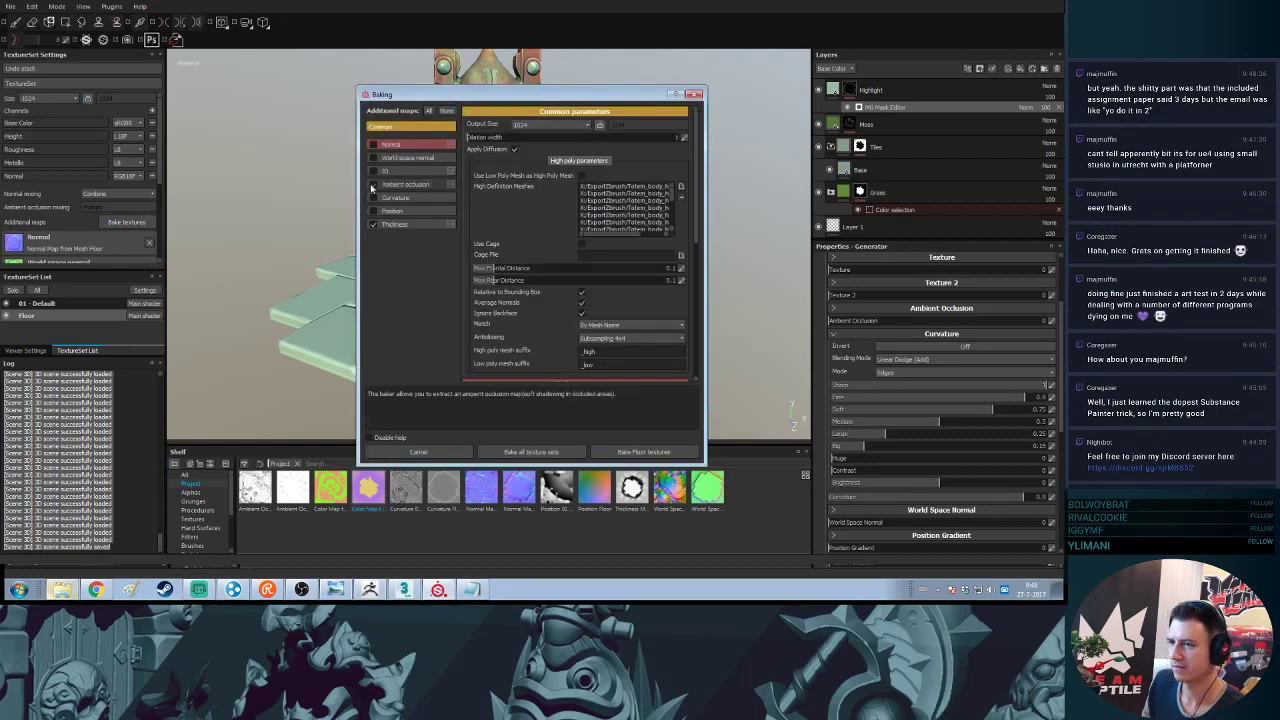
left_click(373, 145)
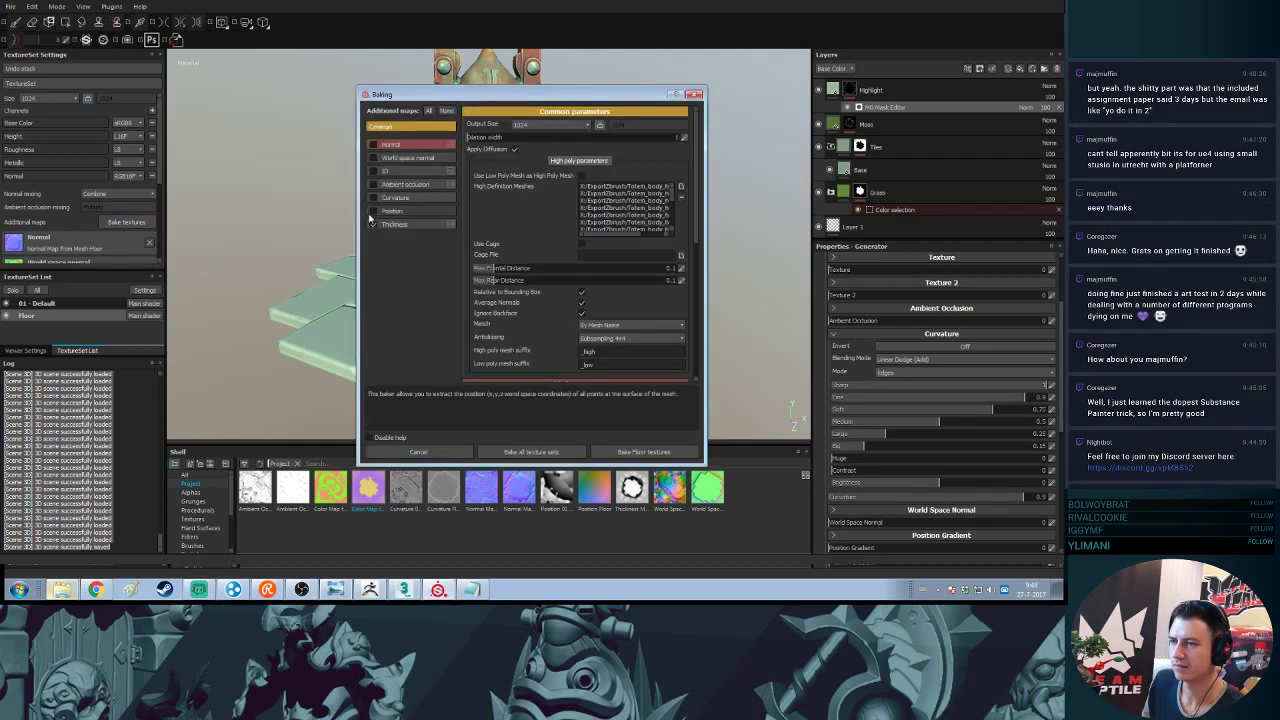
left_click(405, 212)
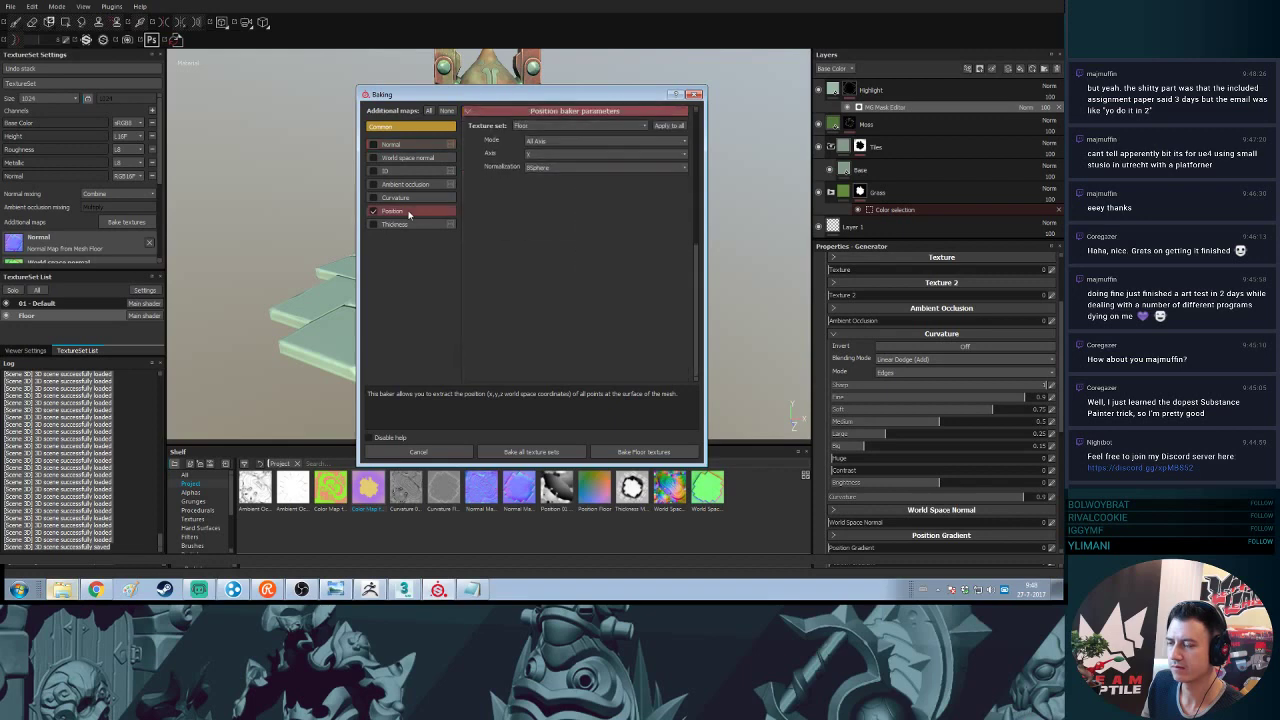
- Bake the Floor's position map with One Axis mode, axis Y and BBox normalization
left_click(540, 141)
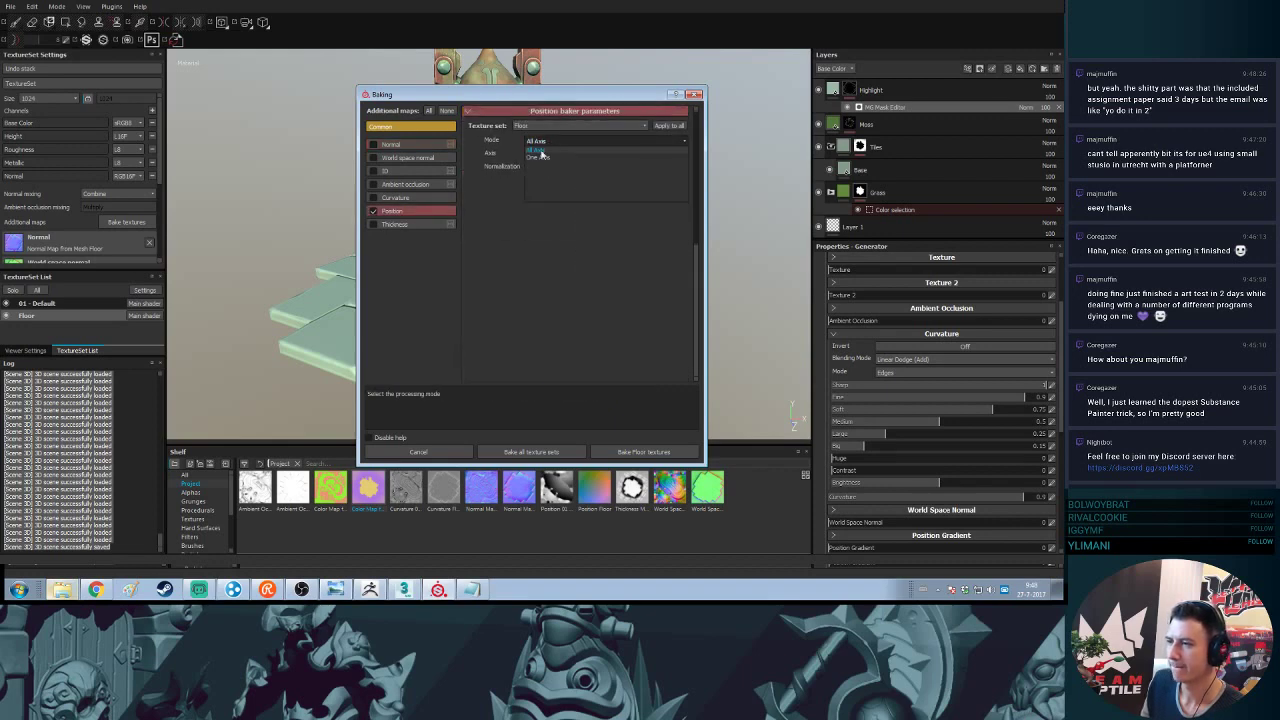
left_click(541, 153)
left_click(541, 153)
left_click(541, 168)
left_click(541, 166)
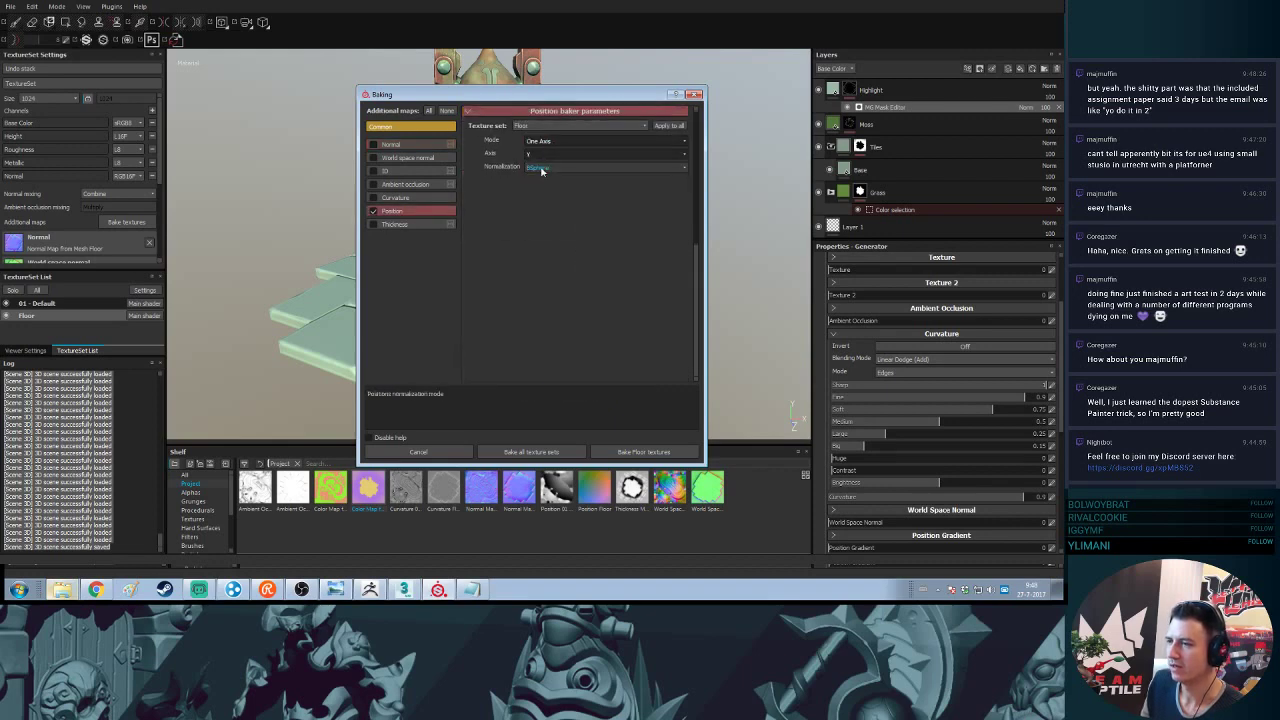
left_click(545, 177)
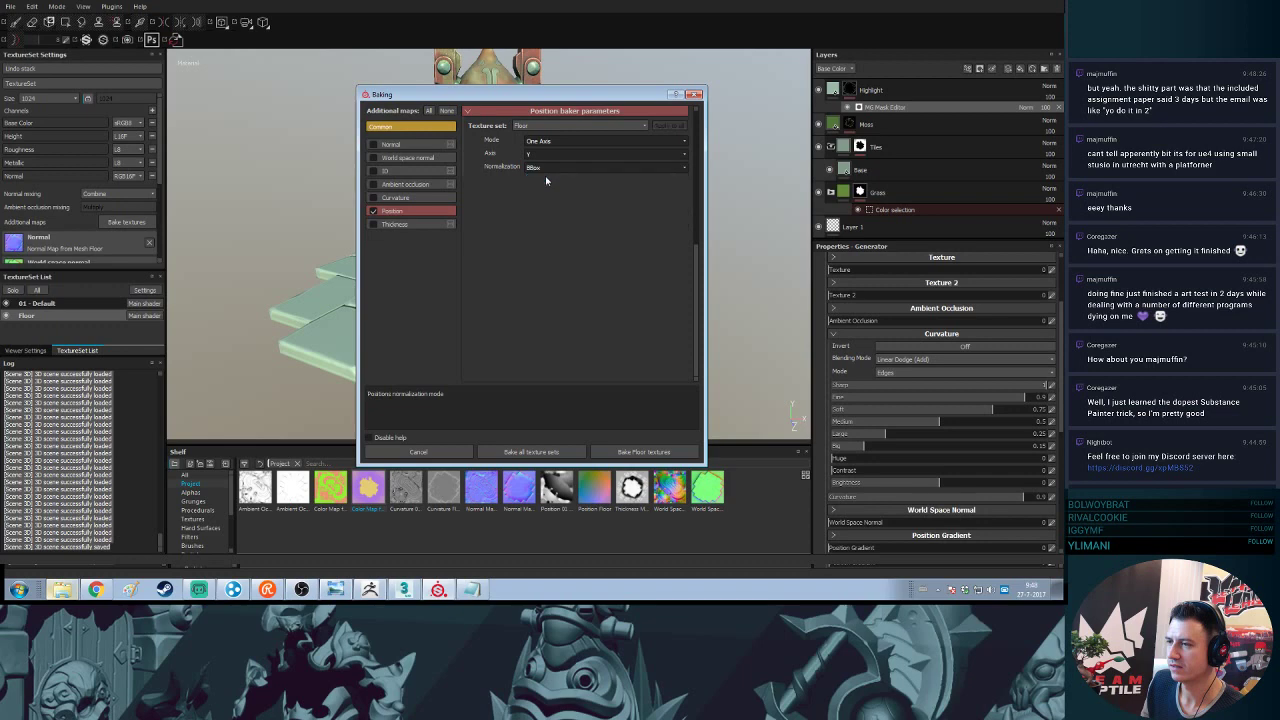
left_click(653, 453)
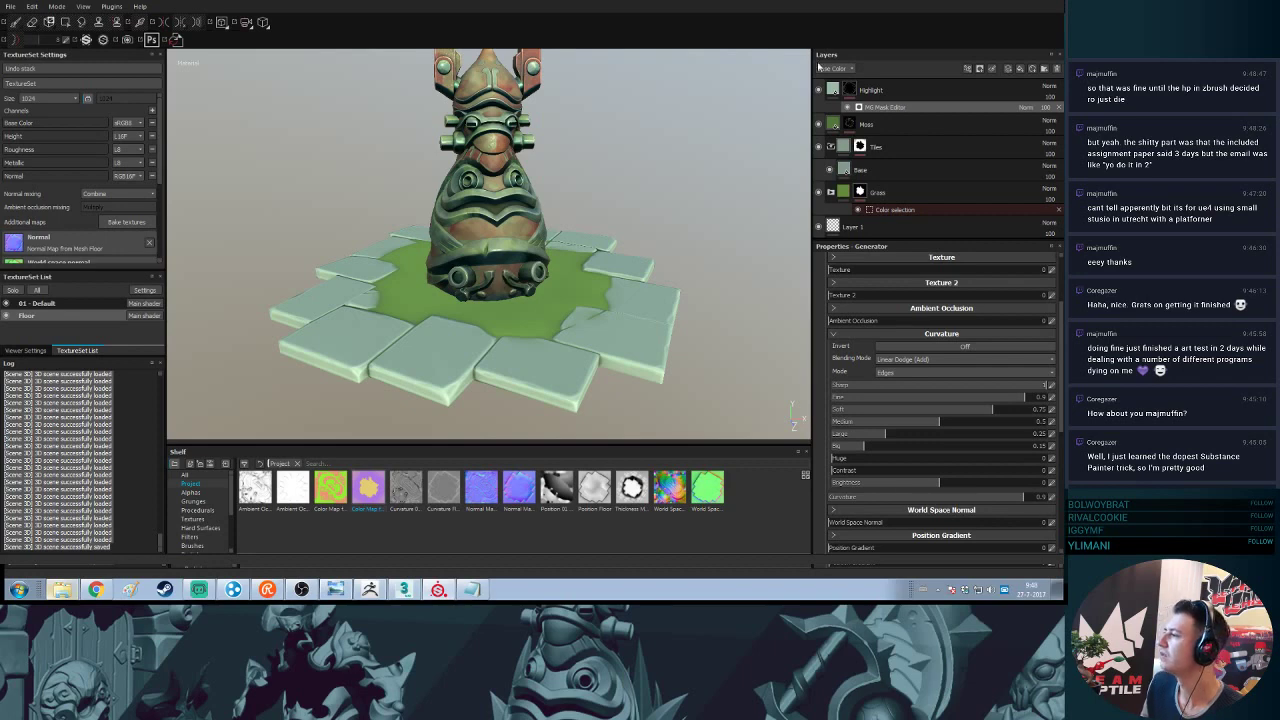
- Add a fill layer above the Highlight layer and name it Position Gradient
left_click(966, 88)
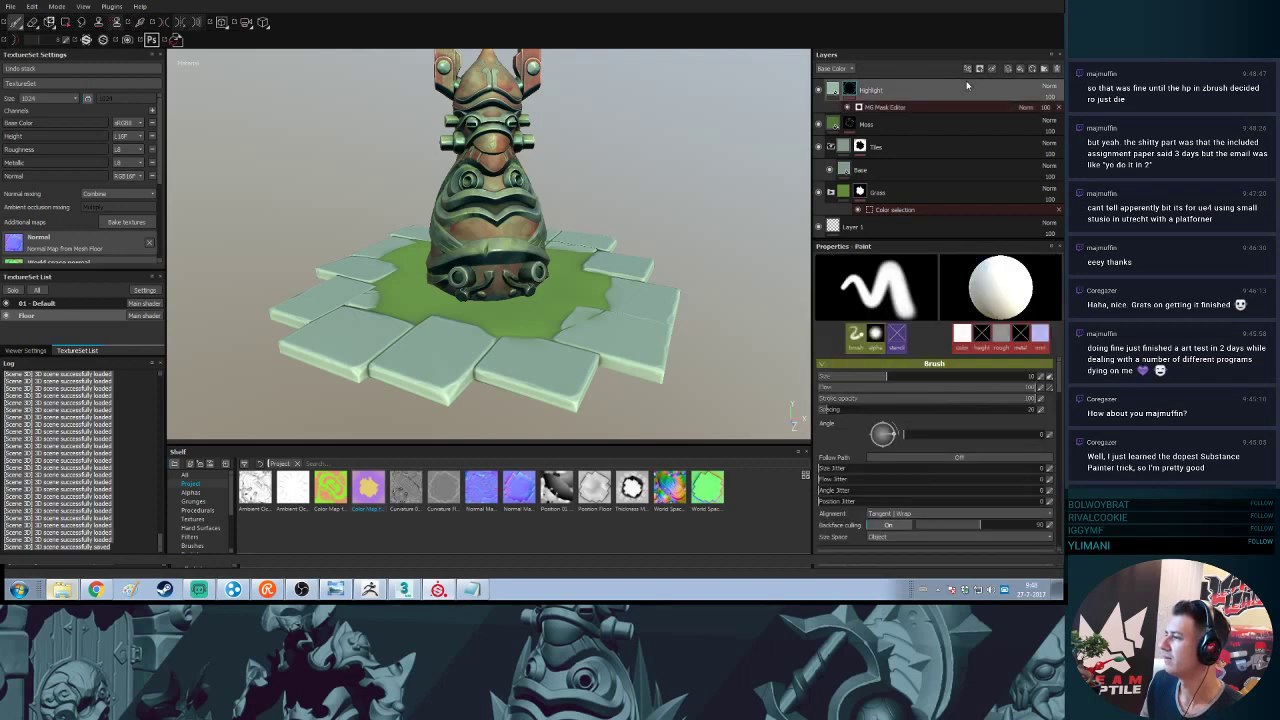
left_click(1020, 69)
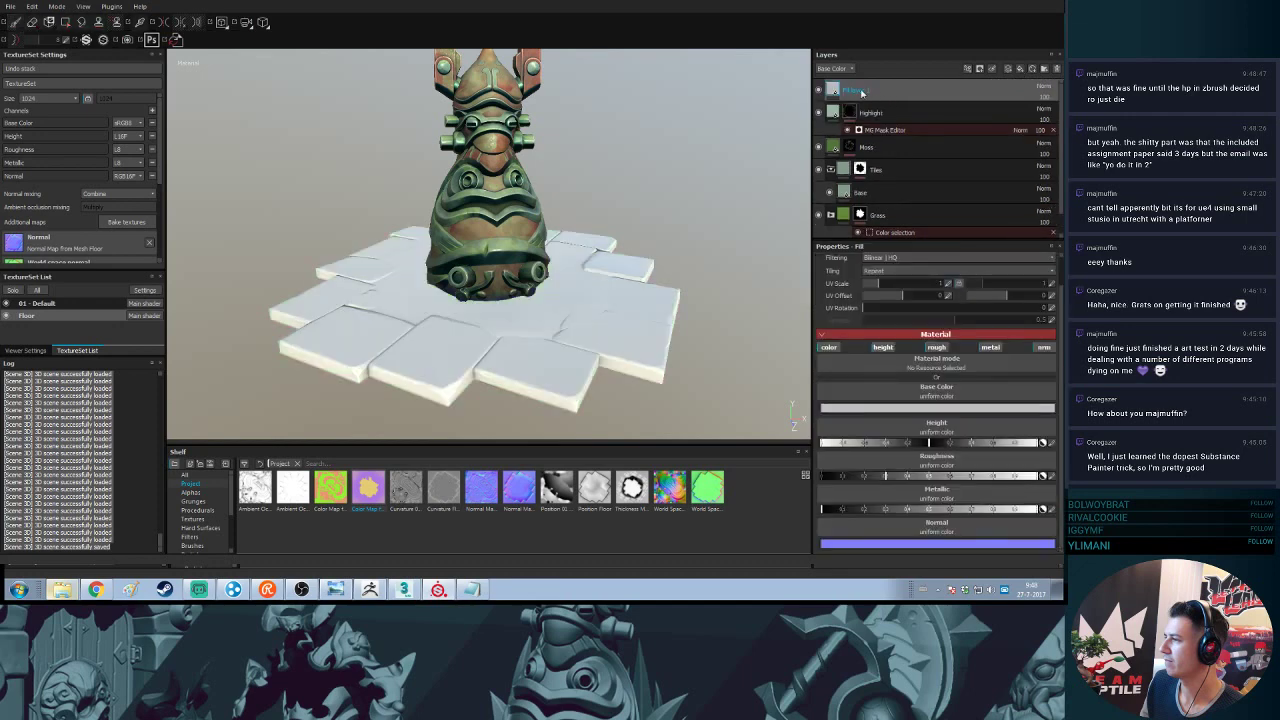
double_click(860, 90)
type("p")
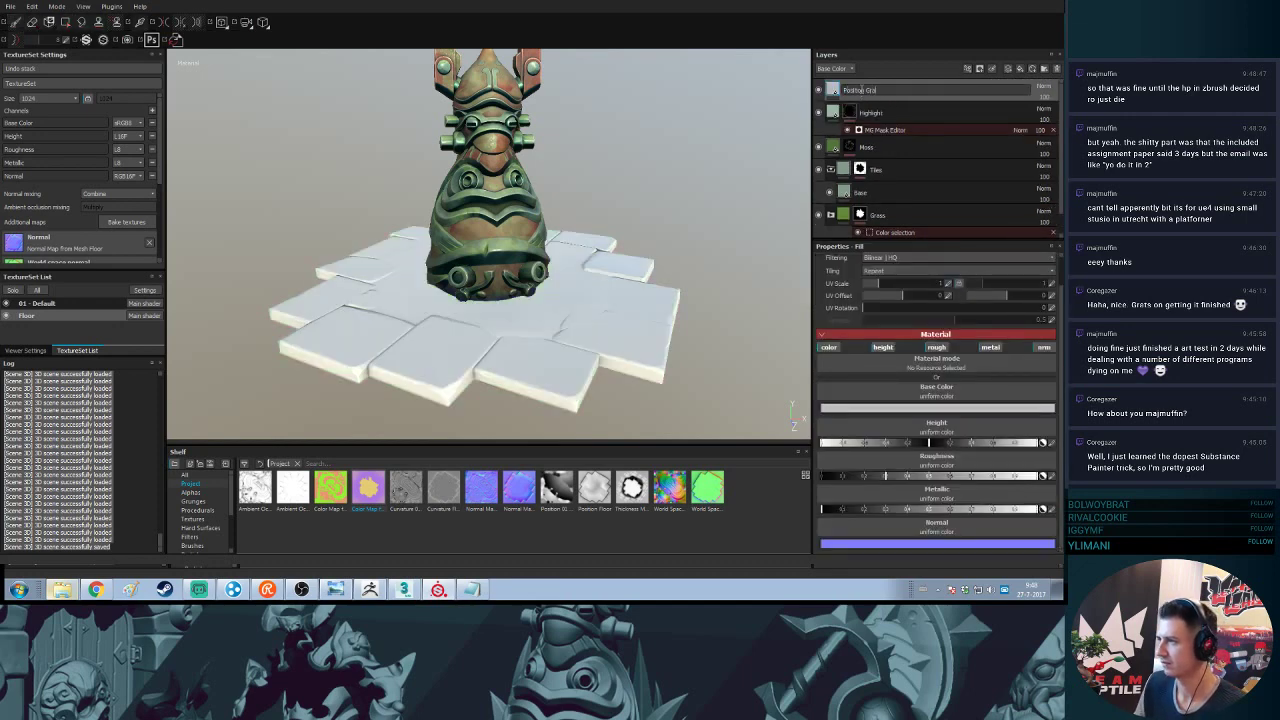
type("osition Gradient")
key("Return")
- Limit the Position Gradient fill to its color channel by turning off height, roughness, metallic and normal, and give it a black mask
left_click(882, 347)
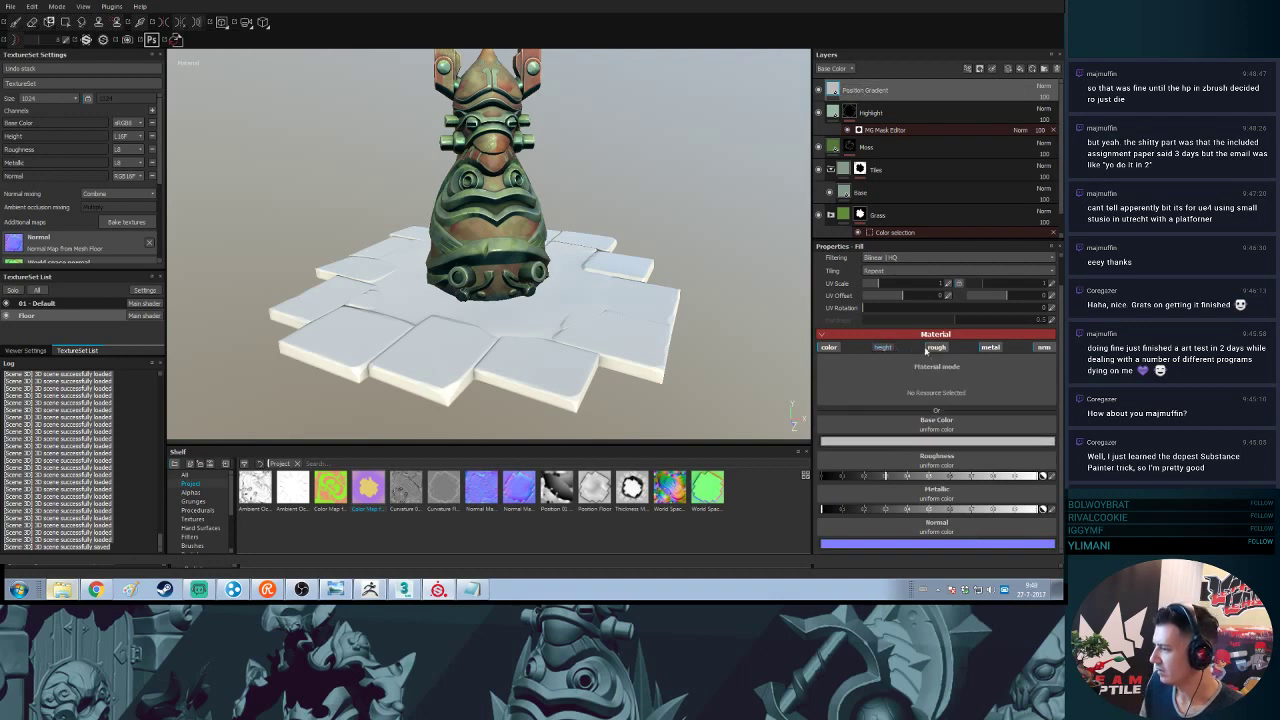
left_click(940, 378)
left_click(995, 379)
left_click(1047, 379)
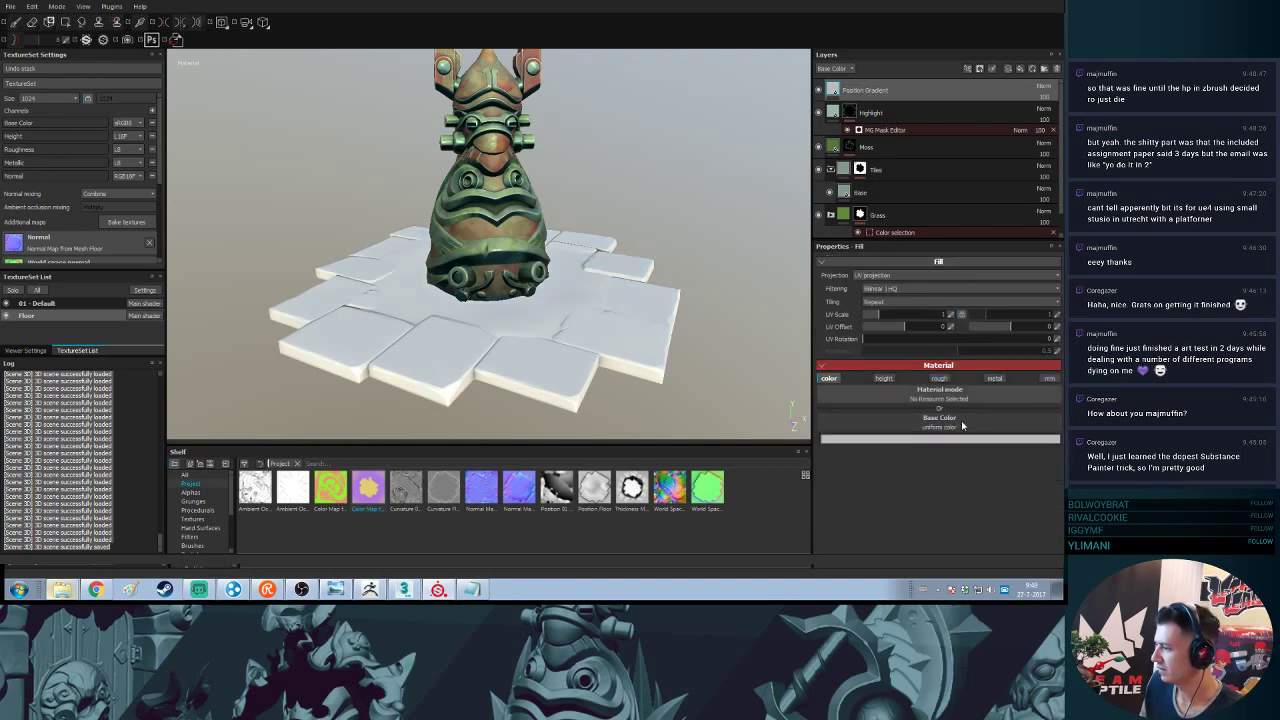
right_click(913, 93)
left_click(949, 106)
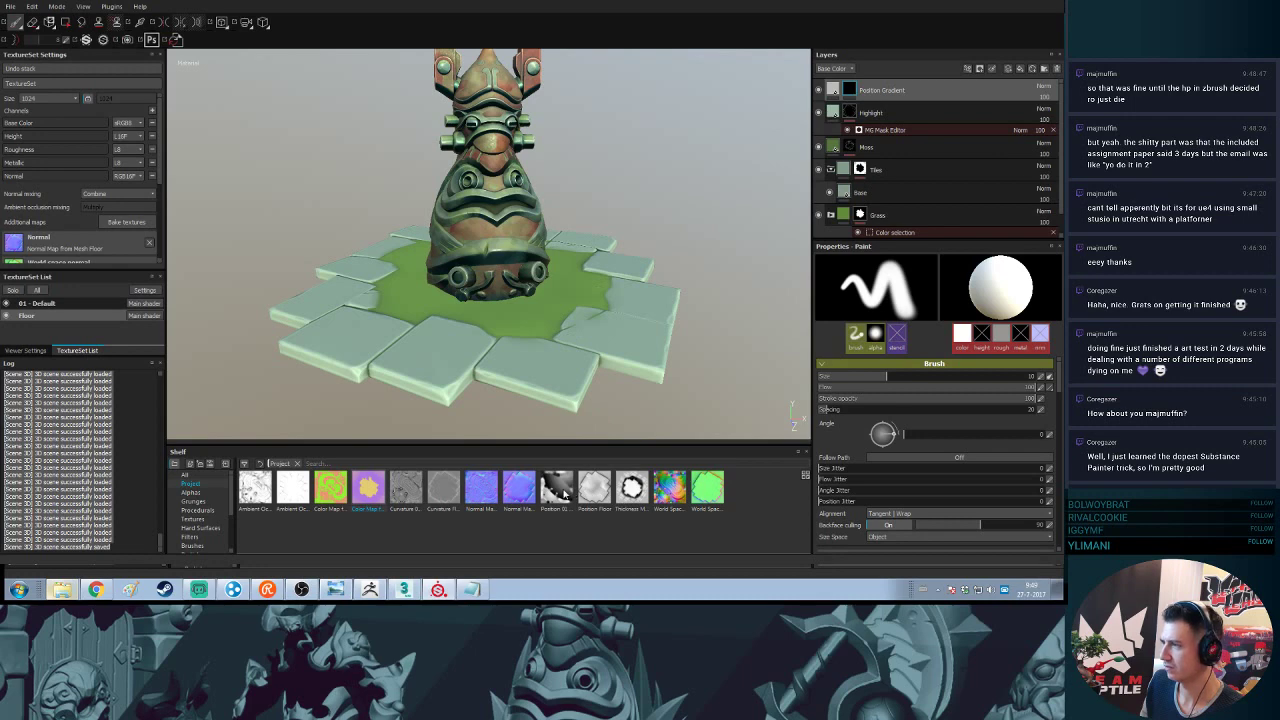
- Add a bitmap mask to the Position Gradient layer using the Floor's baked position map
right_click(845, 89)
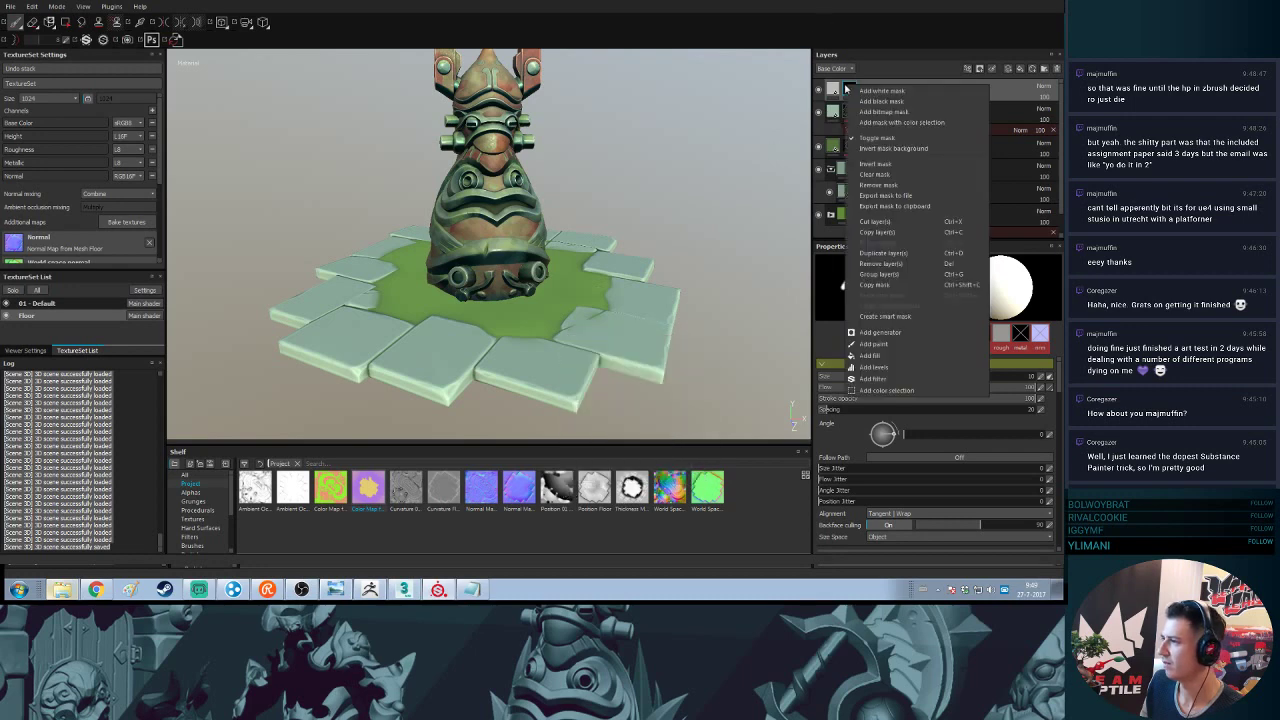
left_click(884, 112)
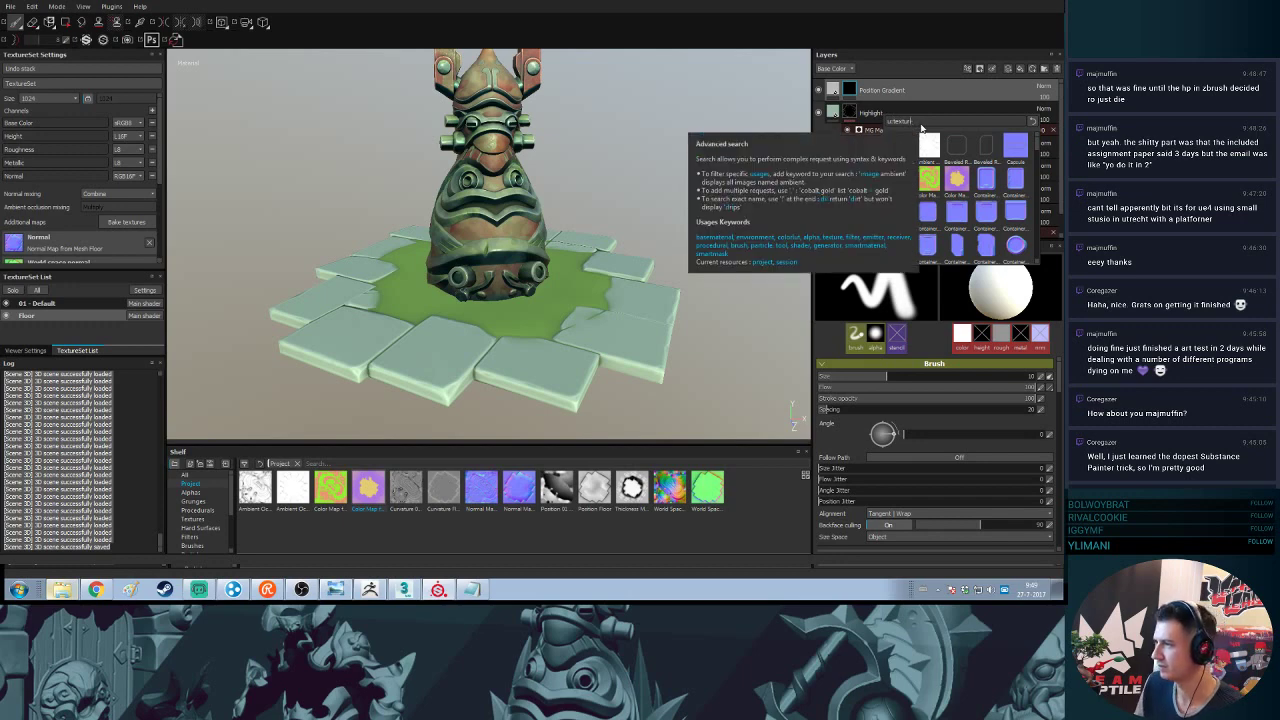
key("BackSpace")
key("BackSpace")
key("BackSpace")
key("BackSpace")
key("BackSpace")
key("BackSpace")
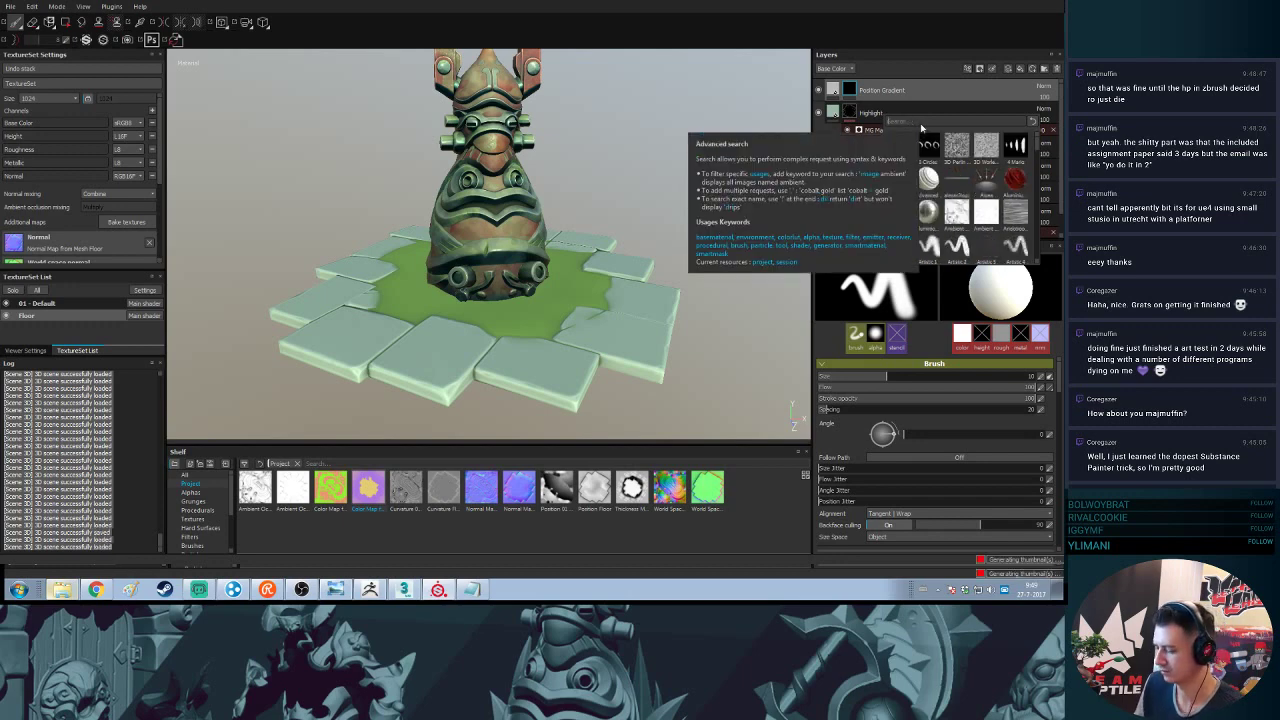
type("position")
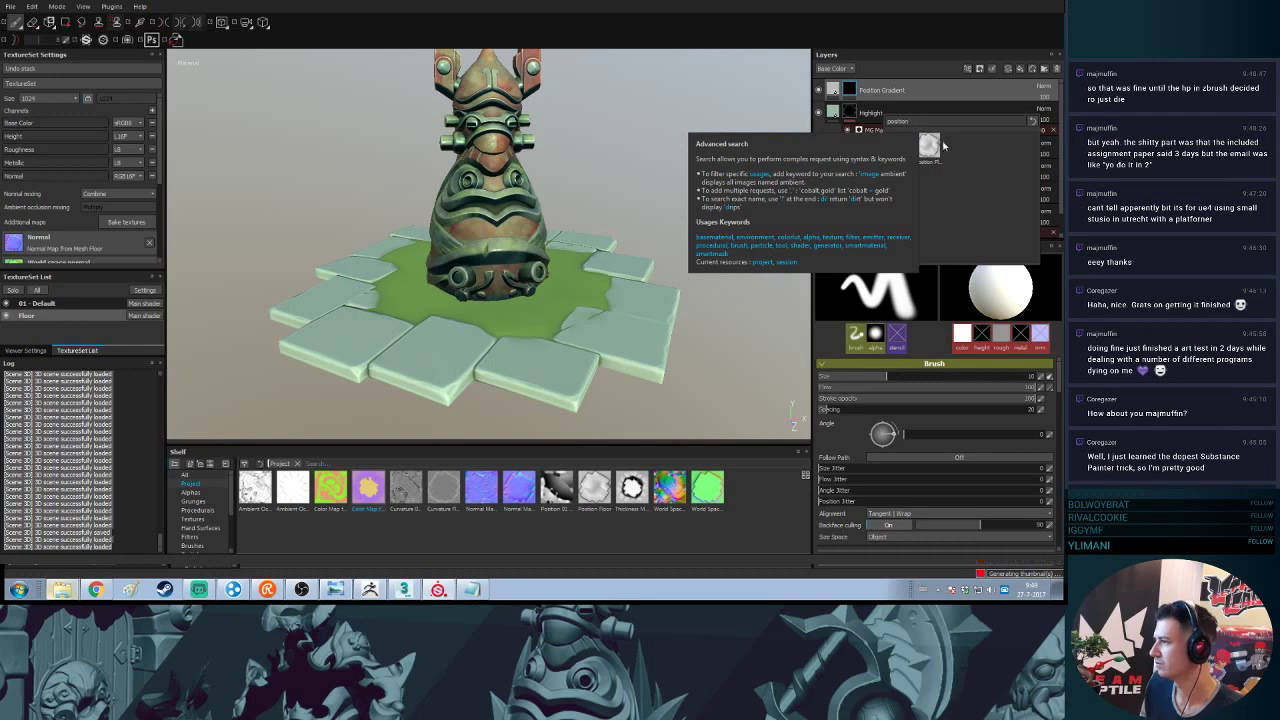
left_click(929, 147)
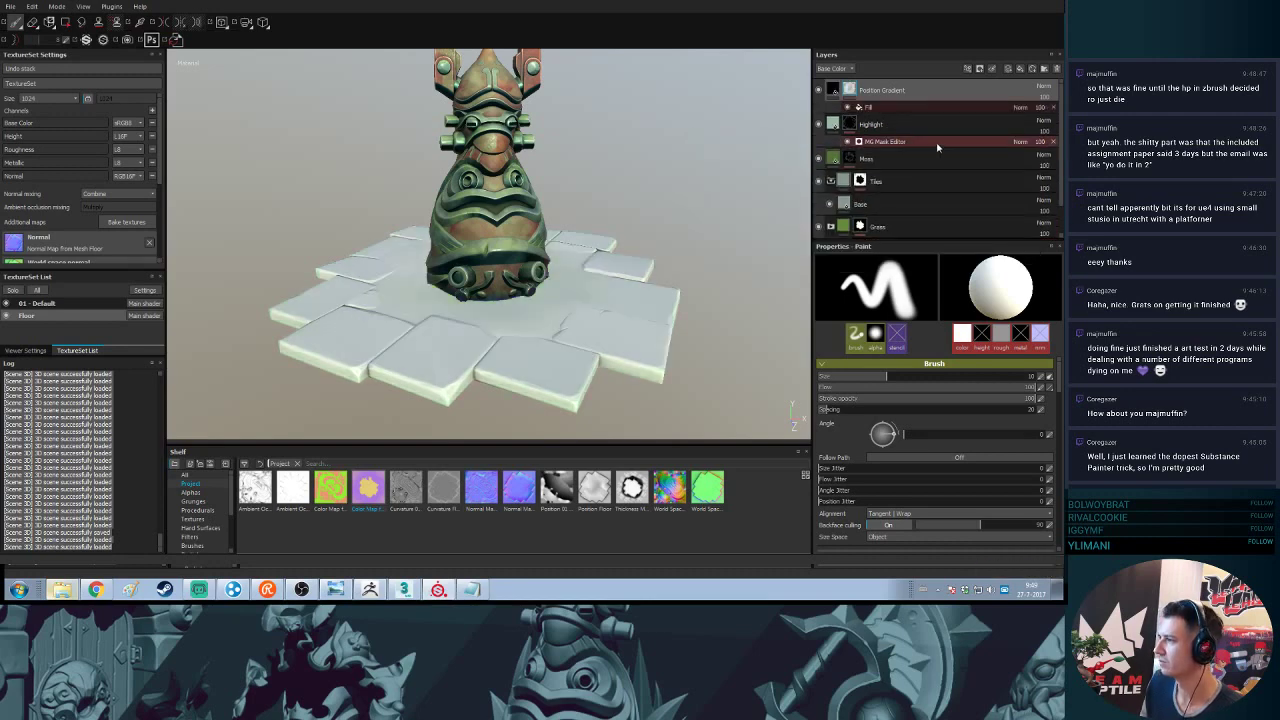
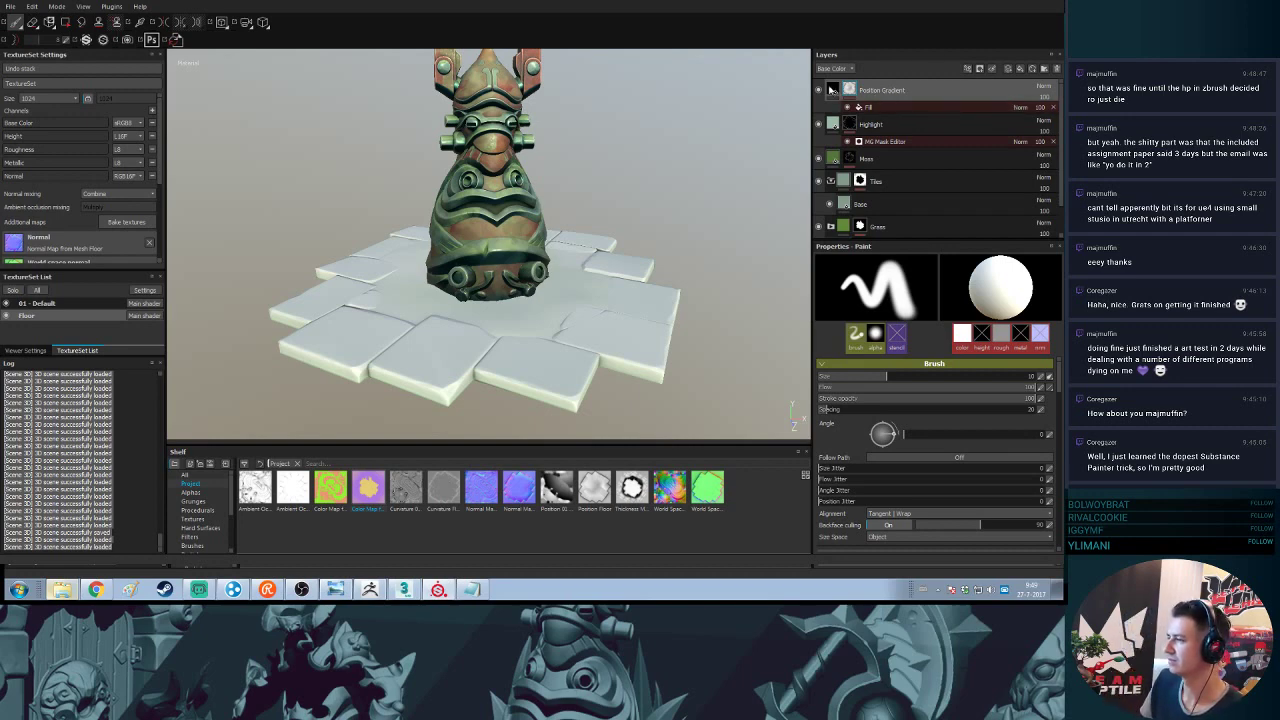
- Set the Position Gradient layer's blend mode to Multiply and compare the floor with the layer hidden and shown
left_click(831, 89)
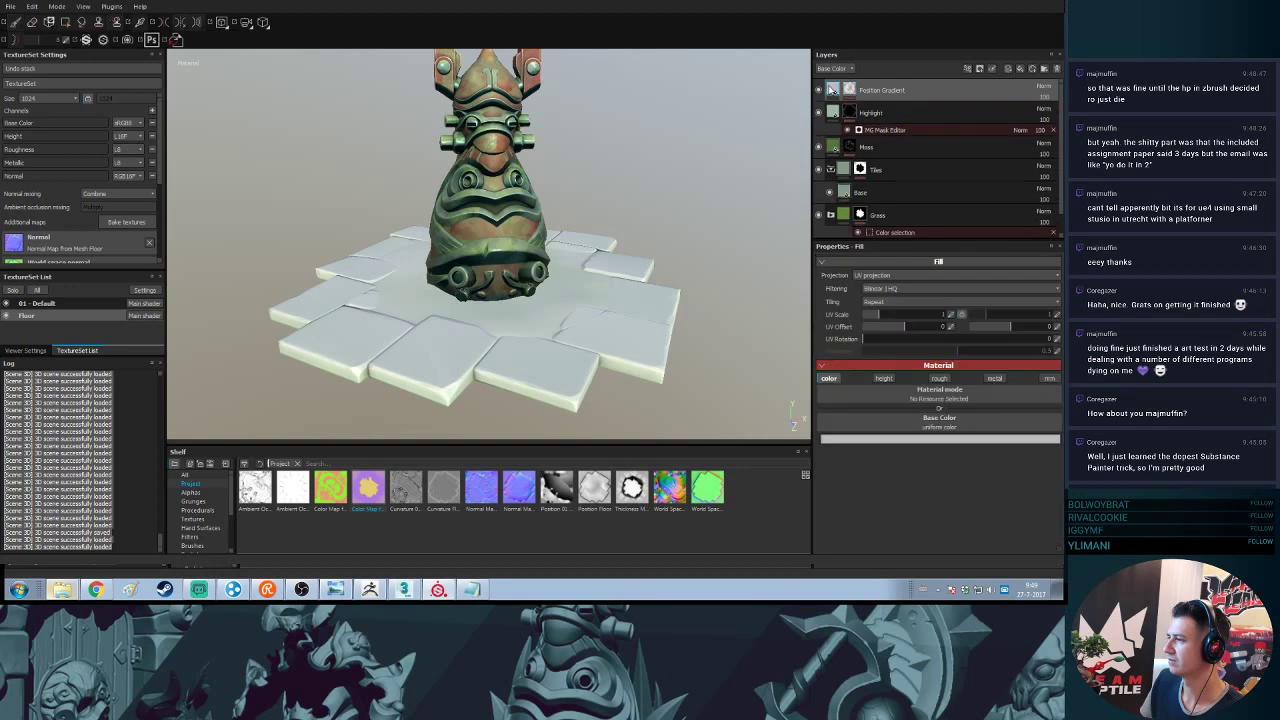
left_click(1043, 86)
left_click(998, 139)
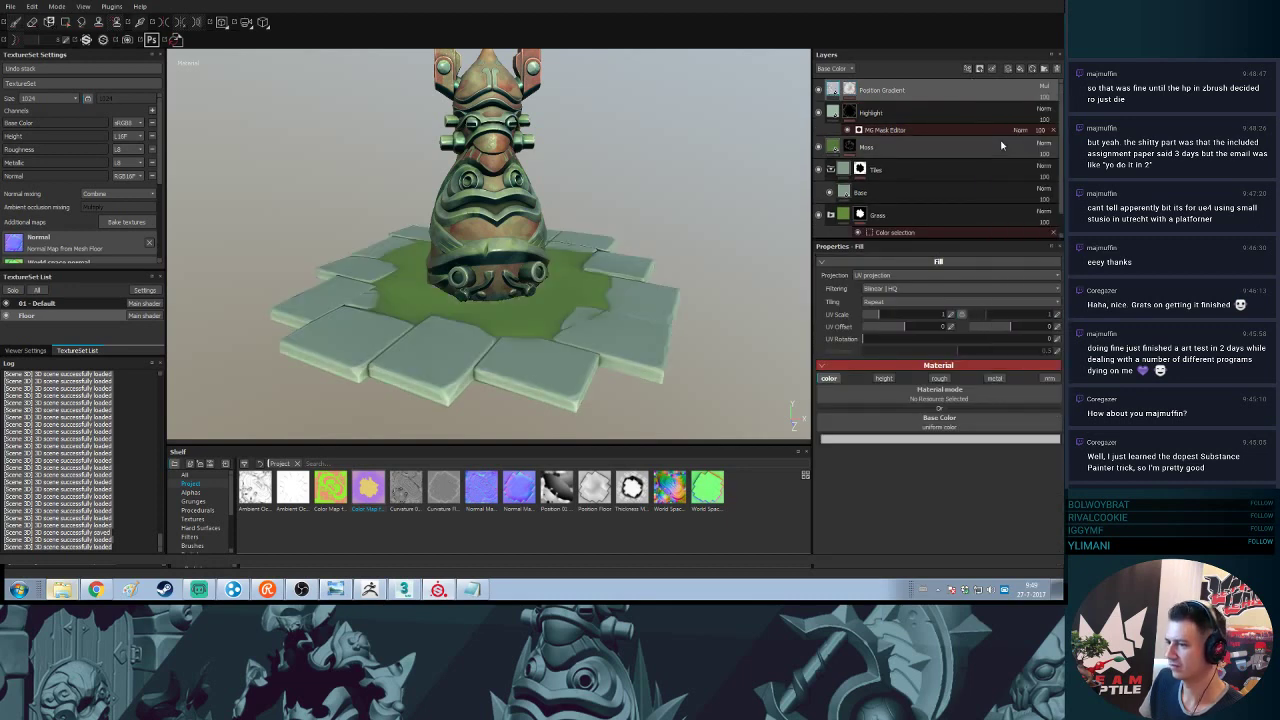
left_click(819, 90)
left_click(819, 90)
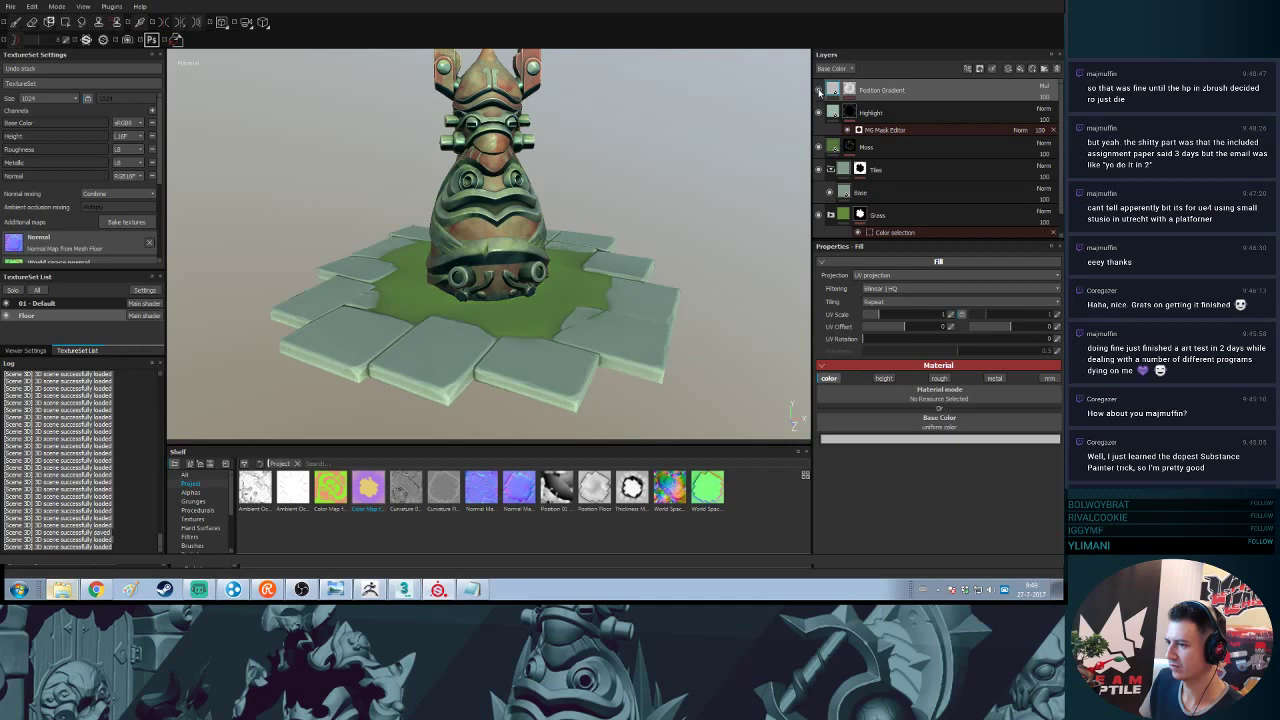
- Add a Levels effect to the Position Gradient layer's mask
right_click(939, 92)
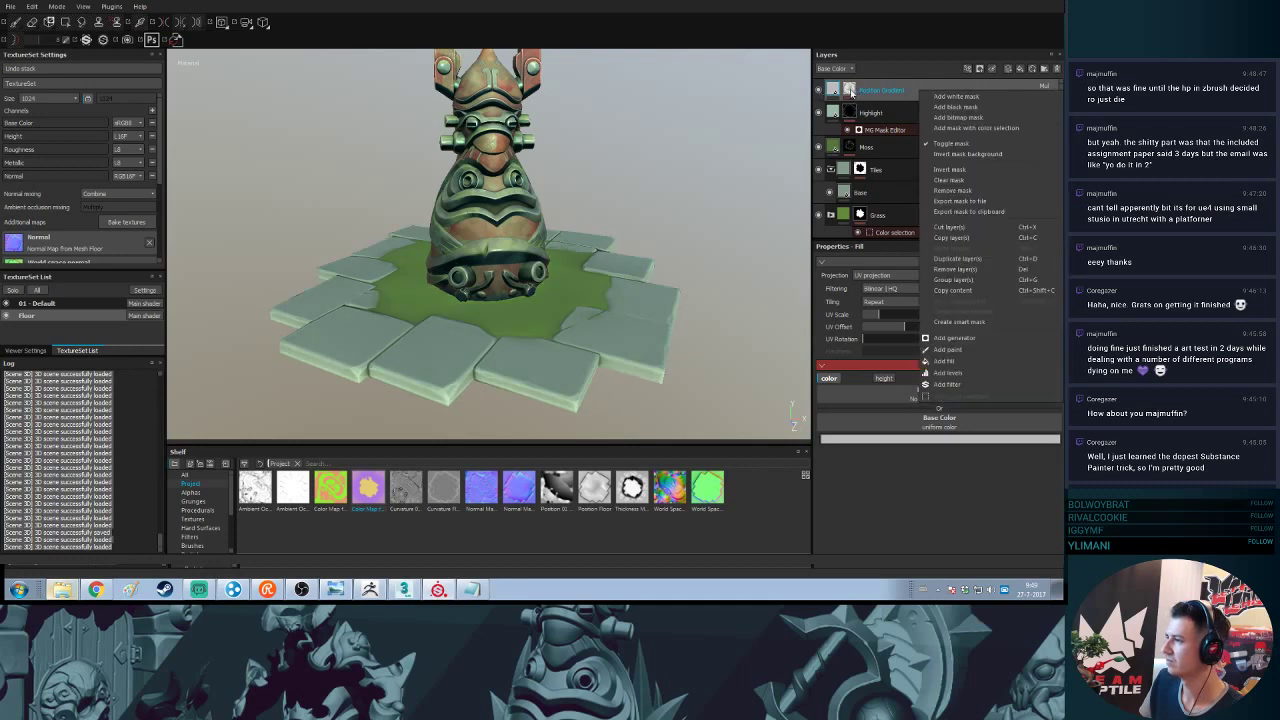
left_click(851, 92)
right_click(851, 92)
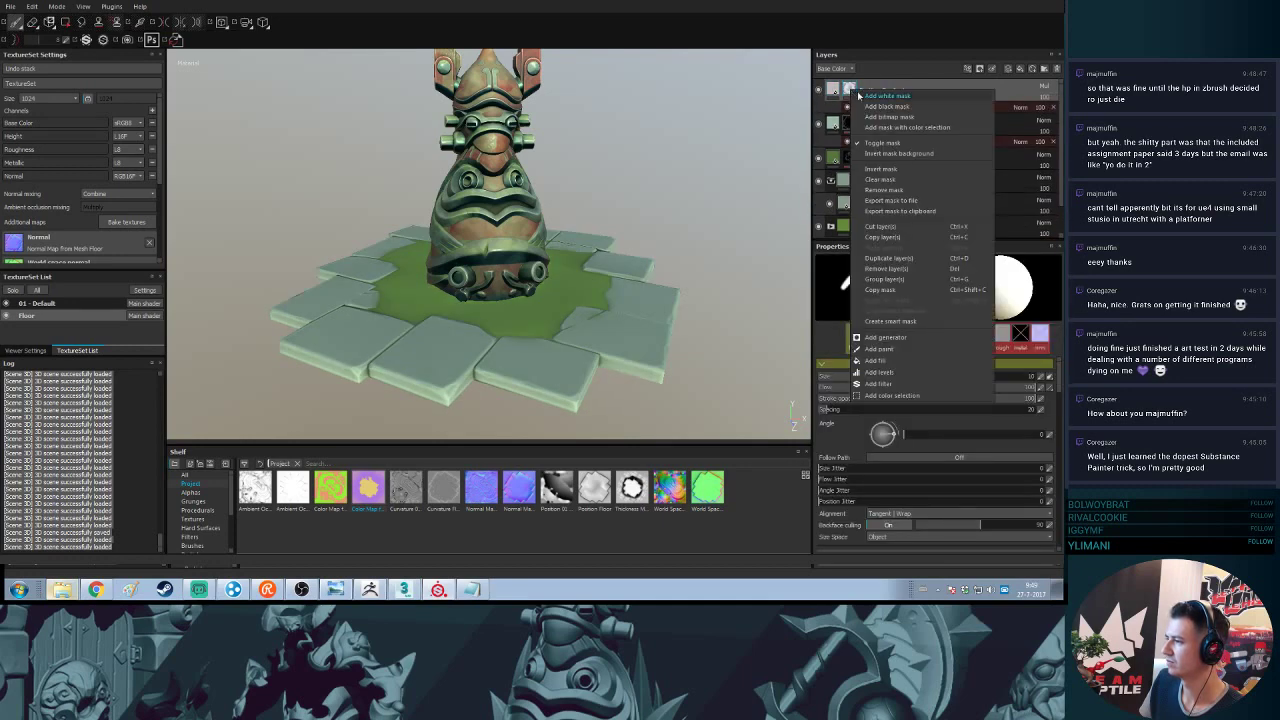
left_click(899, 374)
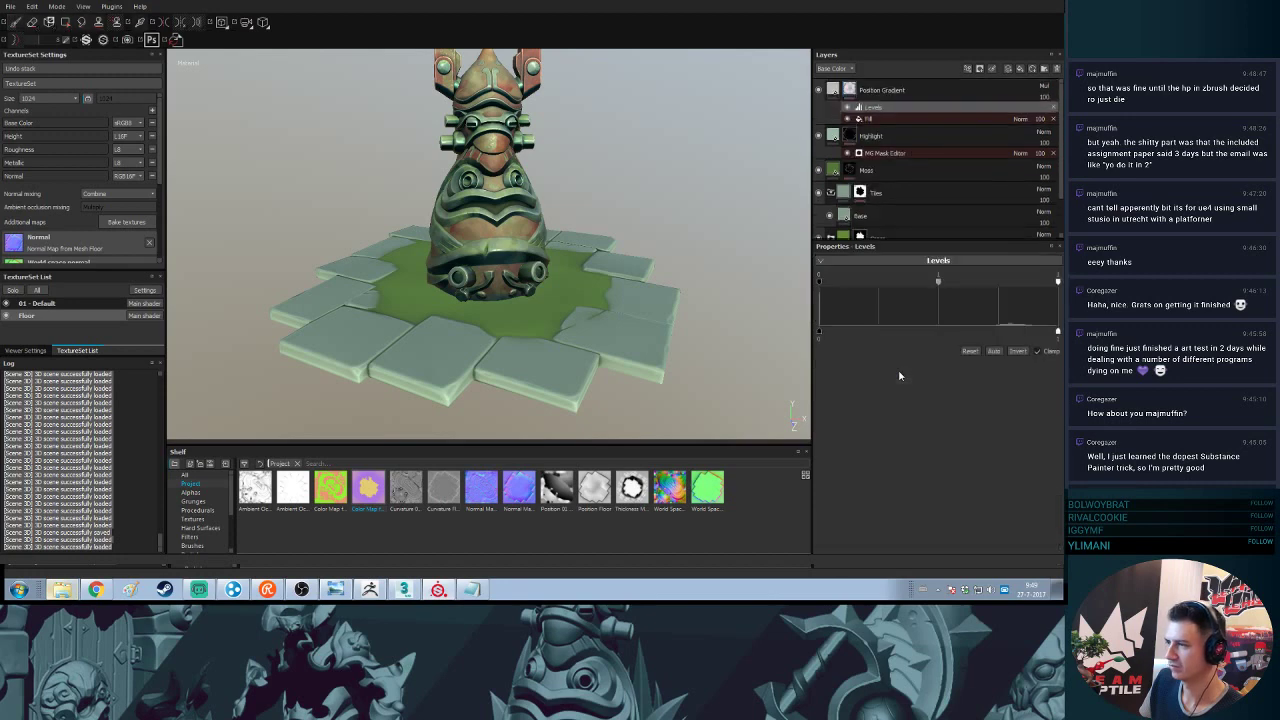
- Narrow the mask Levels' input range to about 0.74–0.81, invert it, and inspect the gradient on the tile sides and tops
left_click_drag(940, 281, 979, 285)
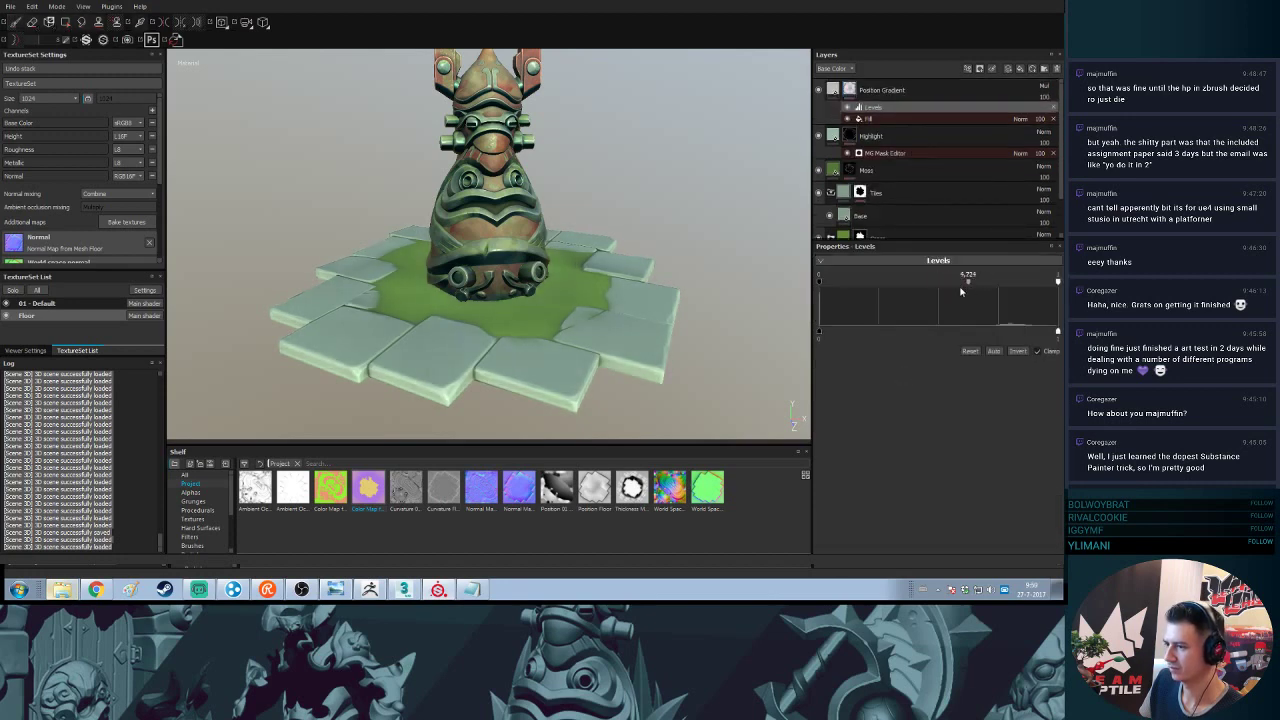
left_click_drag(821, 281, 1010, 284)
left_click(1018, 351)
left_click_drag(638, 300, 640, 263, "alt")
right_click_drag(640, 263, 634, 369, "alt")
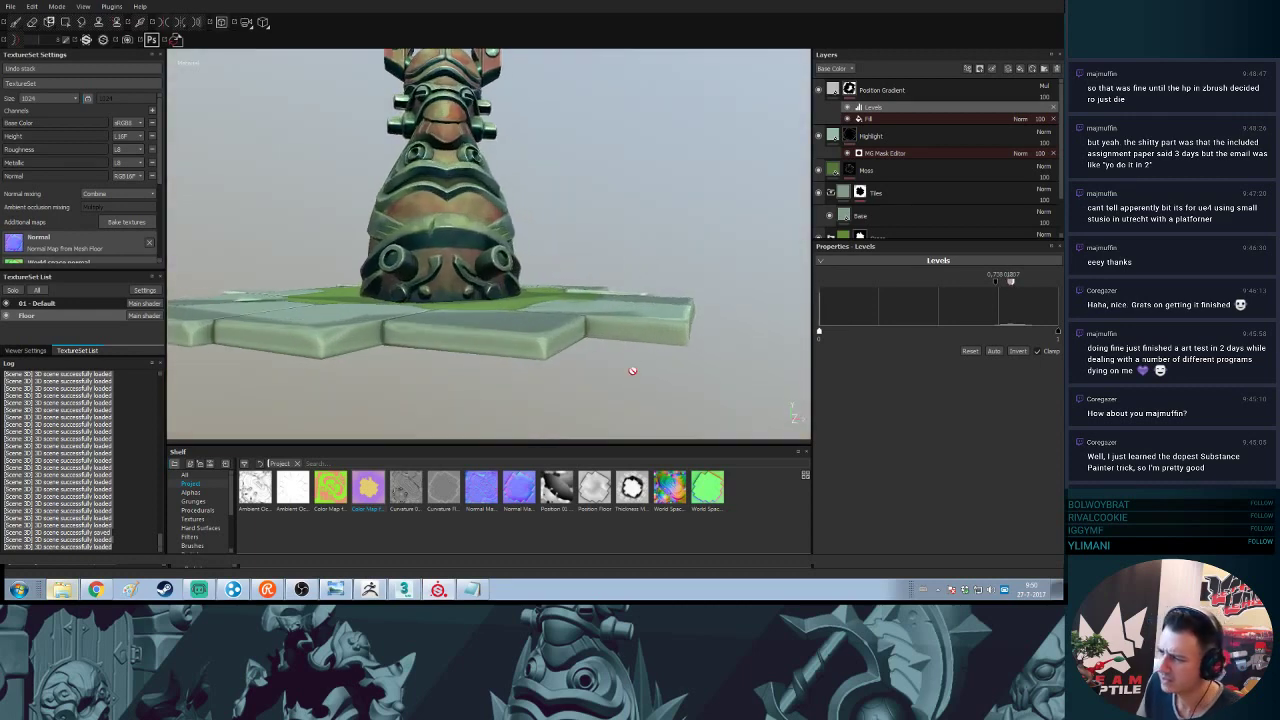
right_click_drag(514, 316, 603, 333, "shift")
left_click_drag(603, 333, 614, 271, "alt")
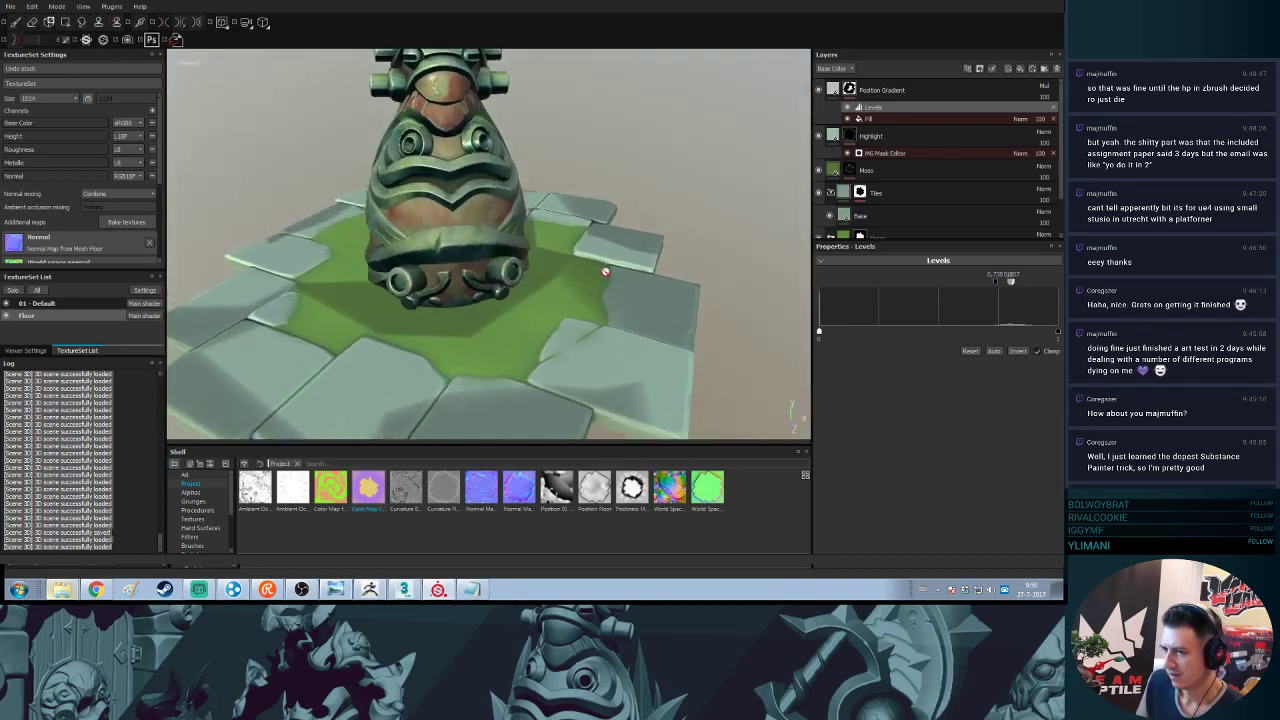
right_click_drag(614, 271, 617, 193, "alt")
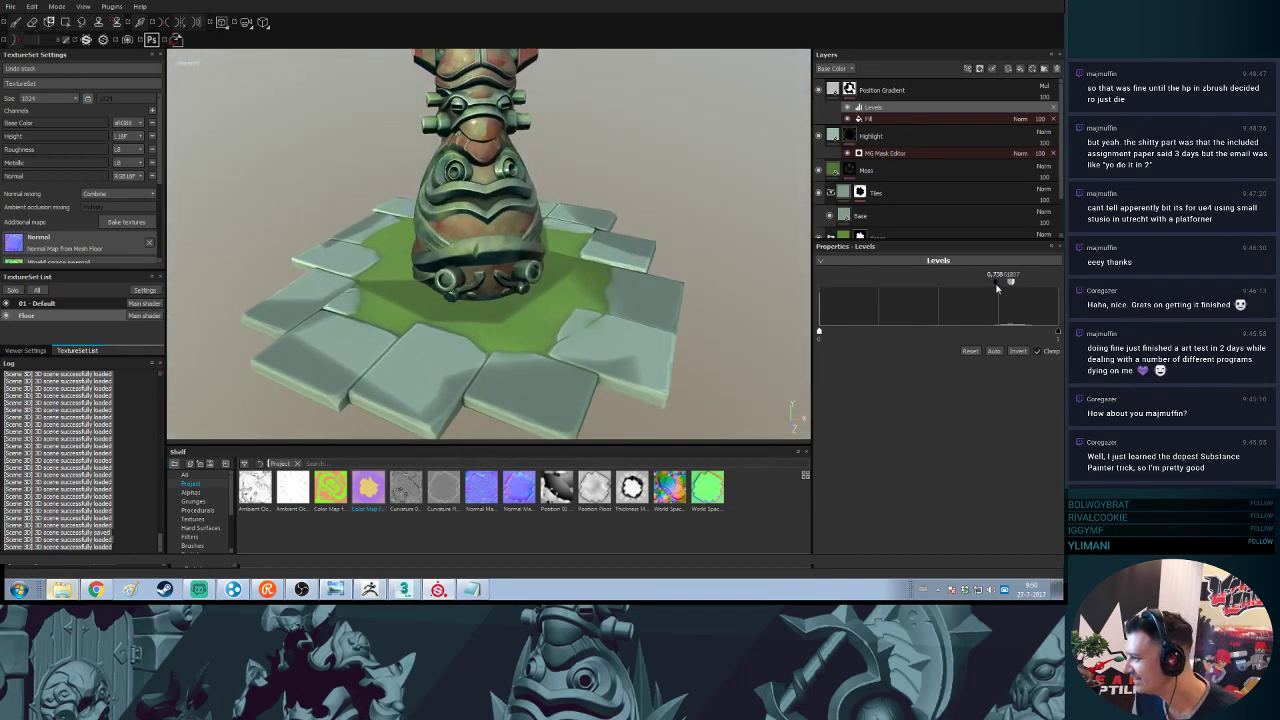
- Widen the mask Levels' input white point to 1 and set the input black point to about 0.684
left_click_drag(997, 288, 989, 292)
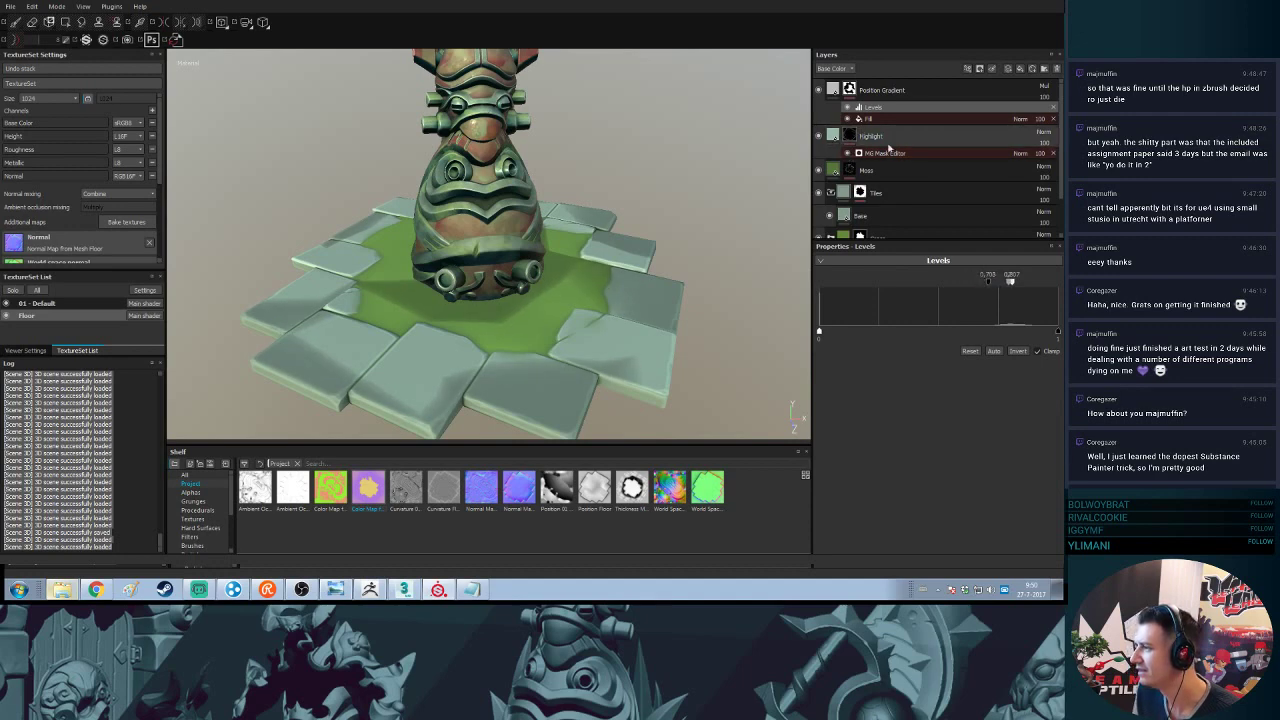
mouse_move(1010, 282)
left_mouse_down()
mouse_move(1032, 284)
mouse_move(997, 292)
mouse_move(1060, 284)
mouse_move(810, 287)
left_mouse_up()
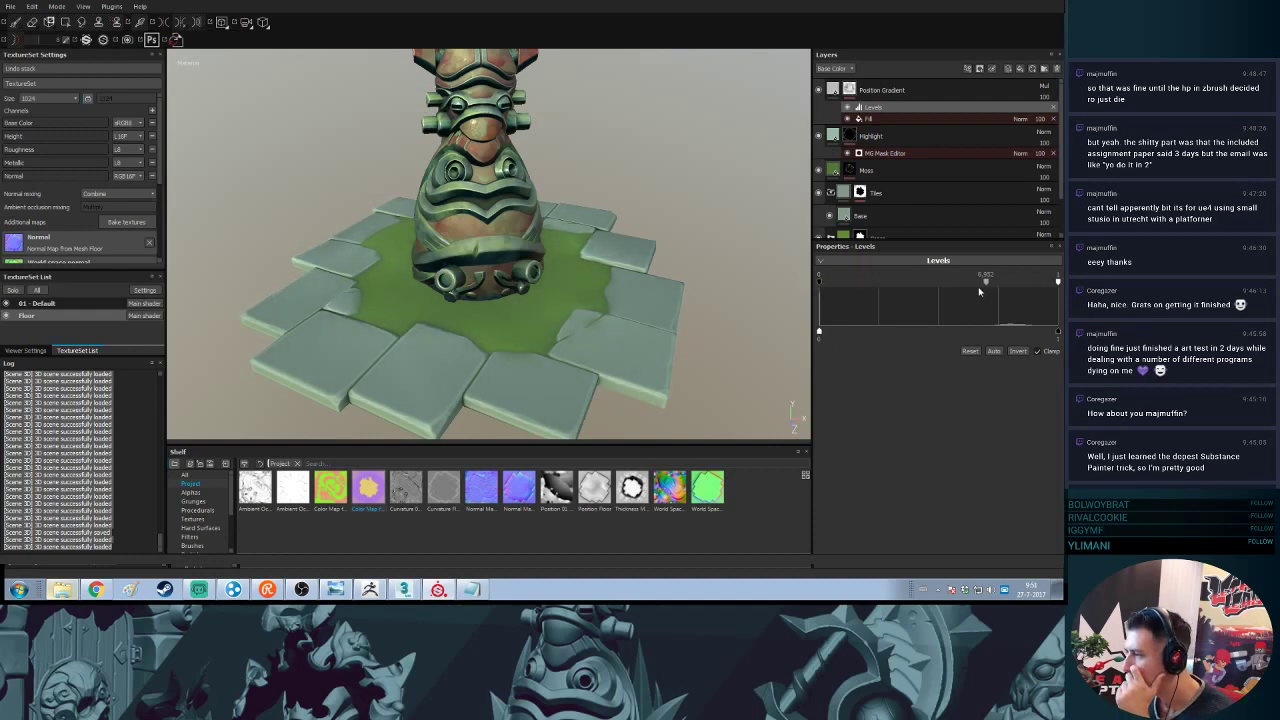
left_click_drag(819, 283, 951, 289)
left_click_drag(951, 290, 984, 290)
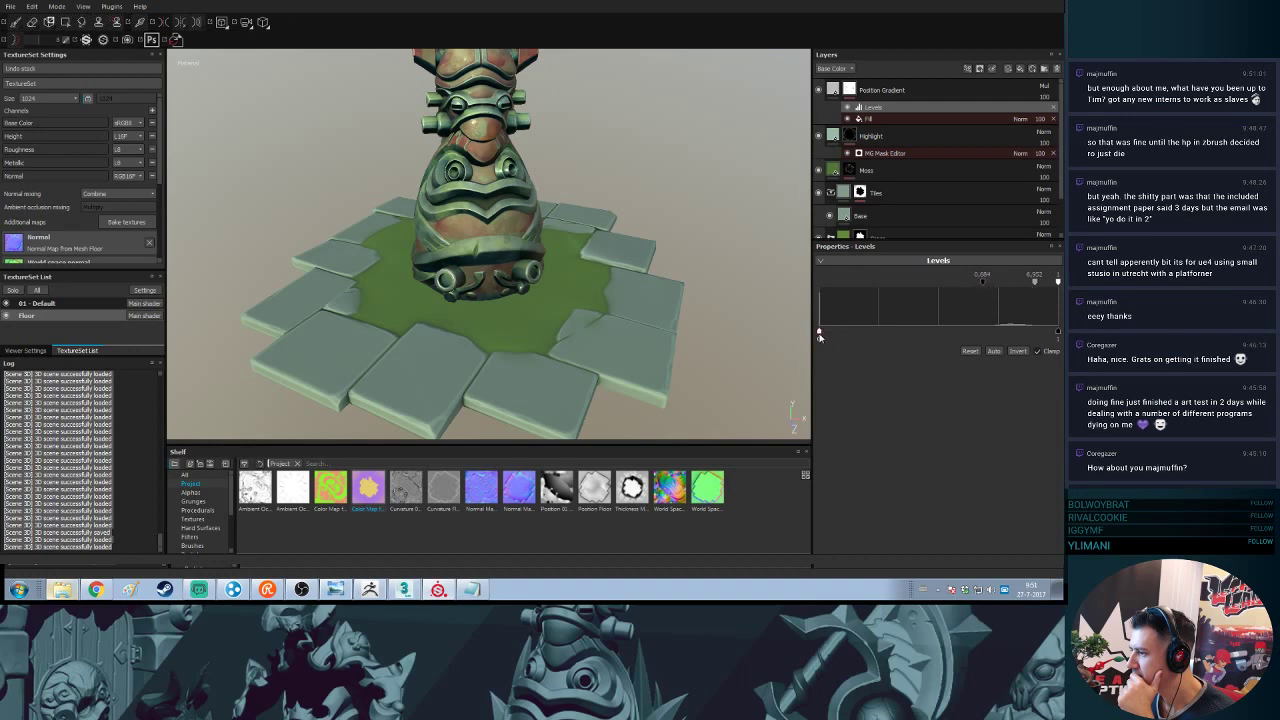
- Try the mask Levels uninverted with the black point at 0, invert them again, and raise the black point to about 0.71
left_click(1018, 353)
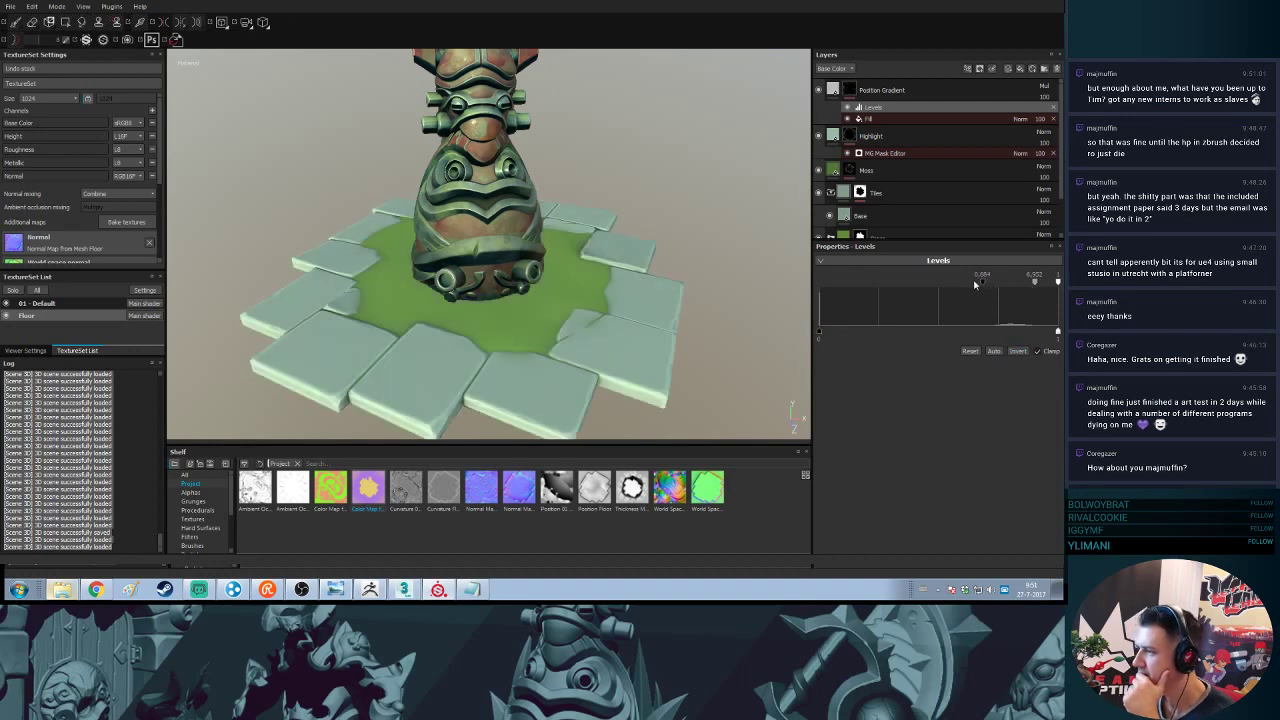
left_click_drag(984, 288, 814, 285)
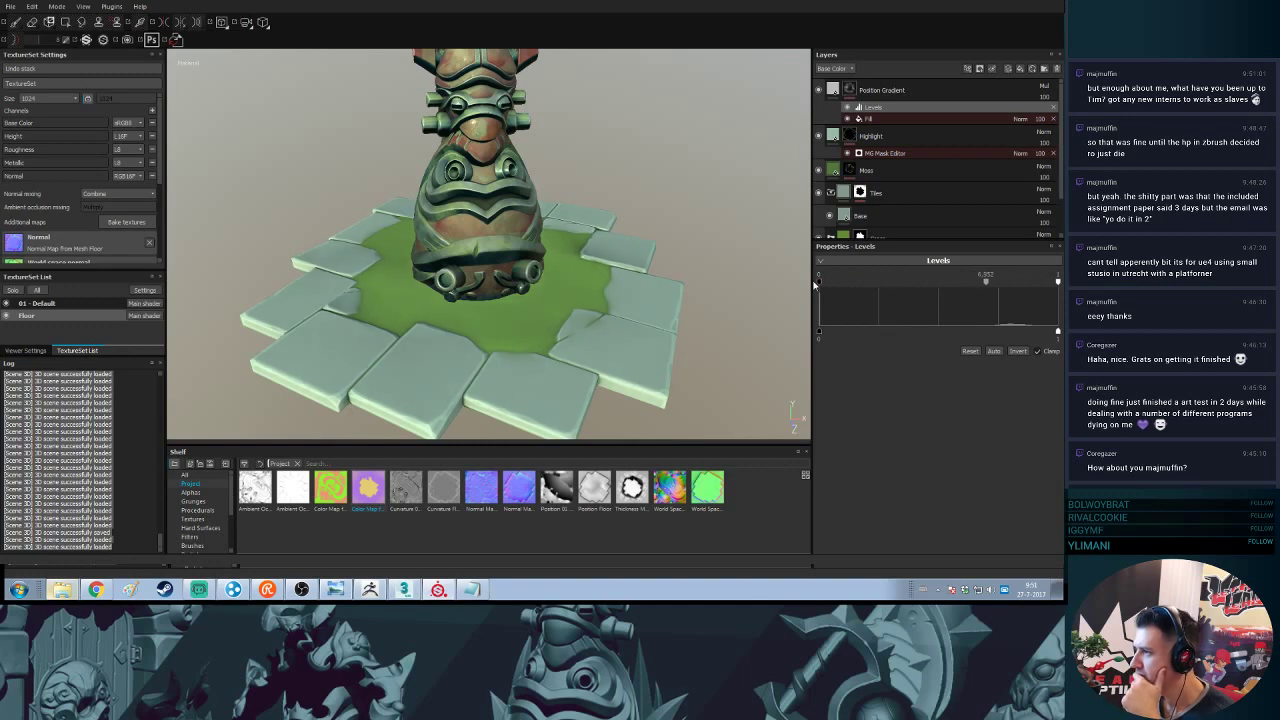
left_click(1015, 352)
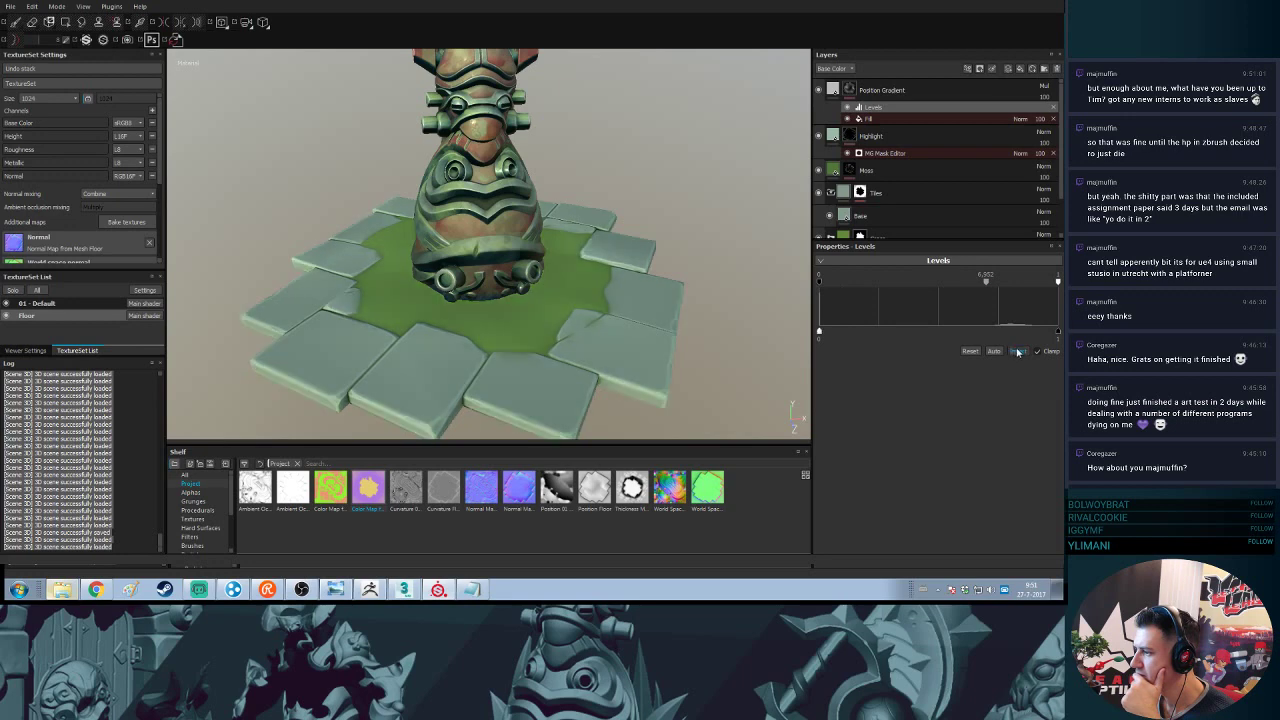
left_click_drag(822, 287, 1014, 287)
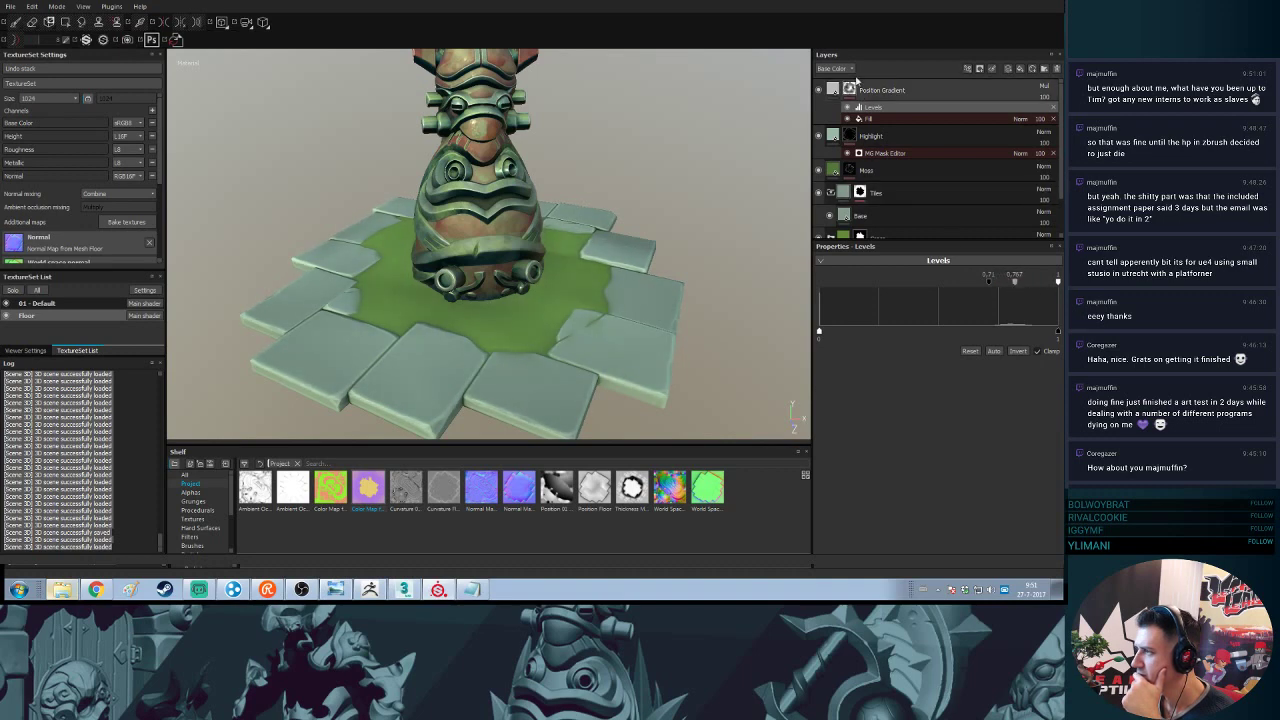
- Compare the floor with the Position Gradient layer hidden and shown to judge the effect of the gradient
left_click(819, 91)
left_click(819, 91)
left_click(819, 91)
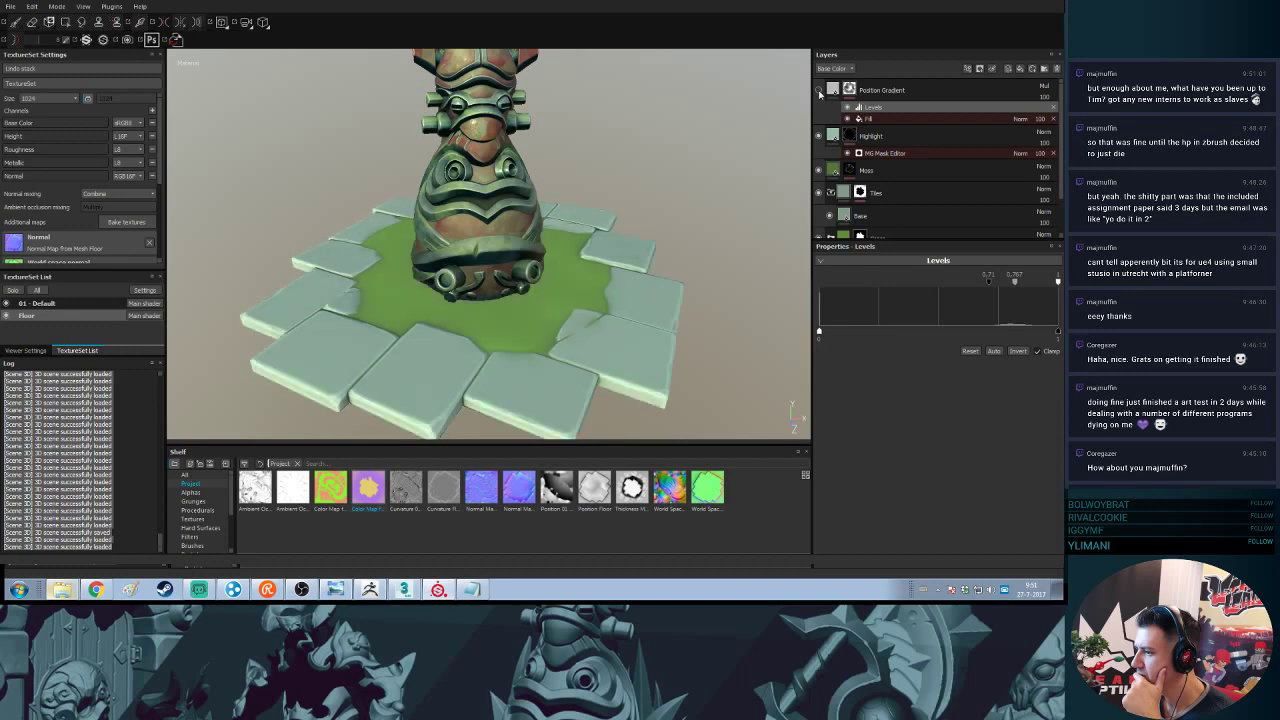
left_click(819, 91)
left_click(819, 91)
left_click(819, 91)
left_click(819, 91)
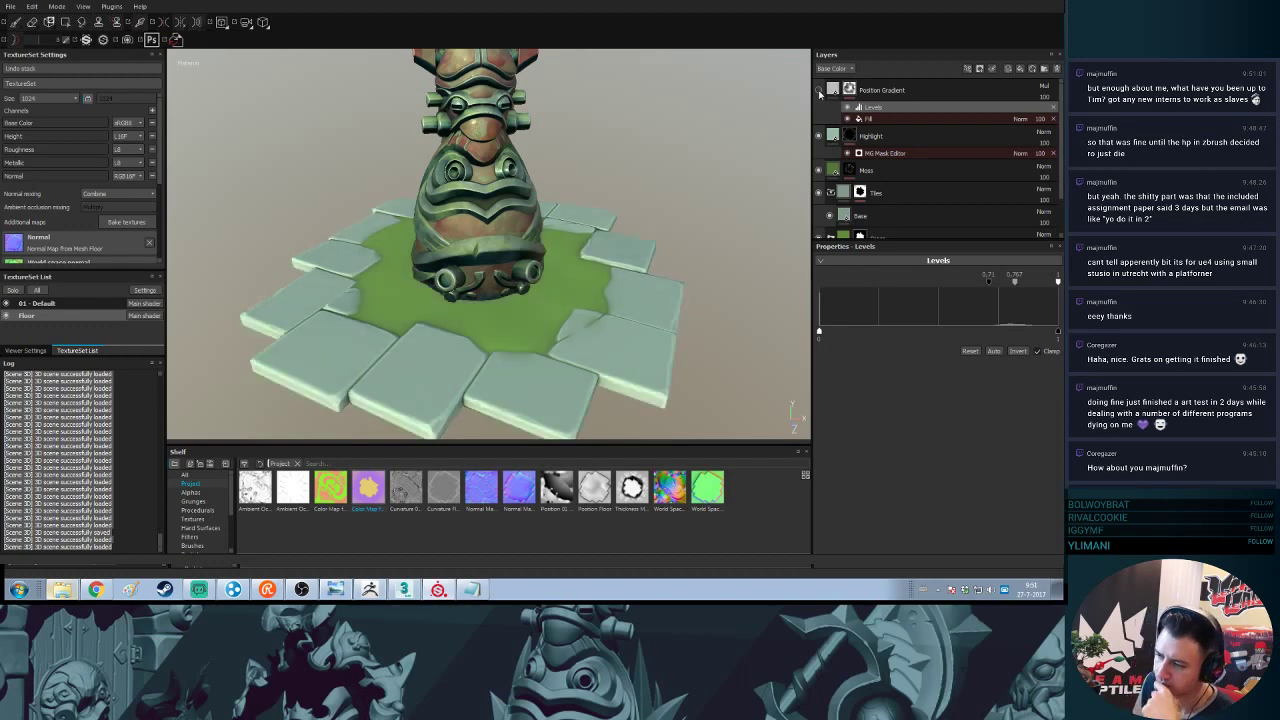
left_click(819, 91)
left_click(819, 91)
left_click(819, 91)
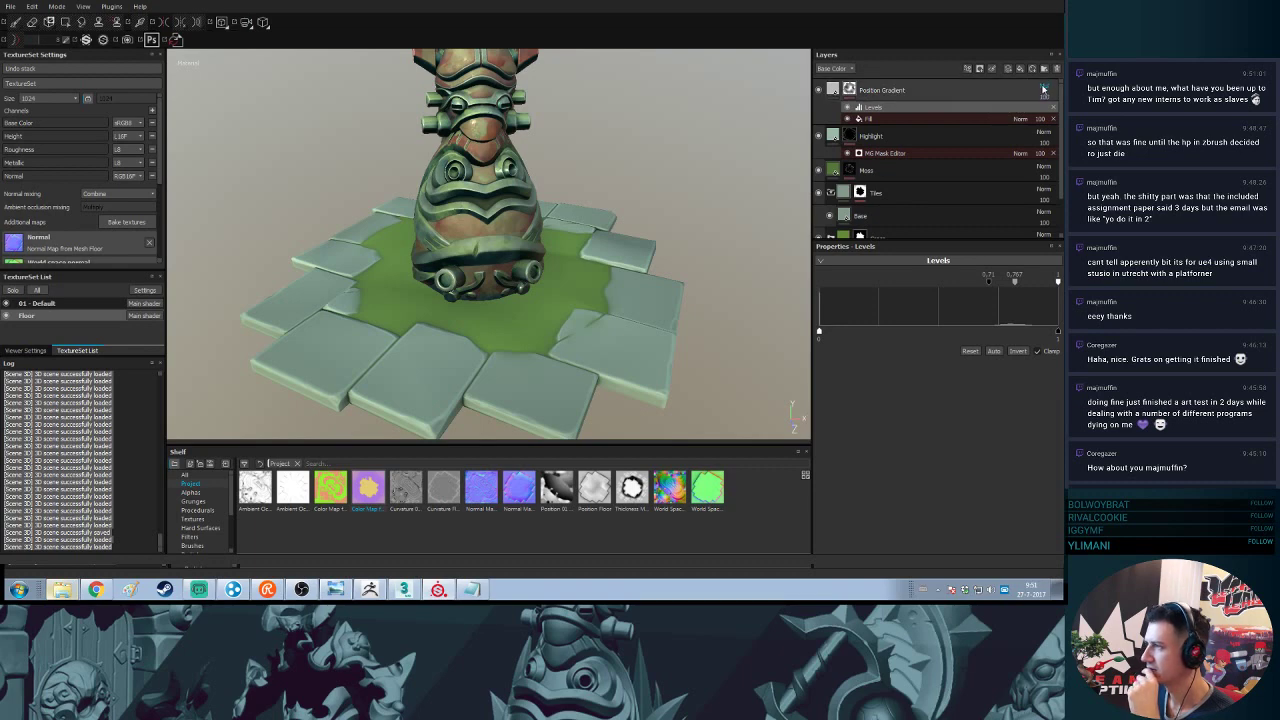
- Try Linear dodge (Add) and Overlay blending on the Position Gradient layer, settle on Color burn, and compare it with the layer hidden
left_click(1043, 86)
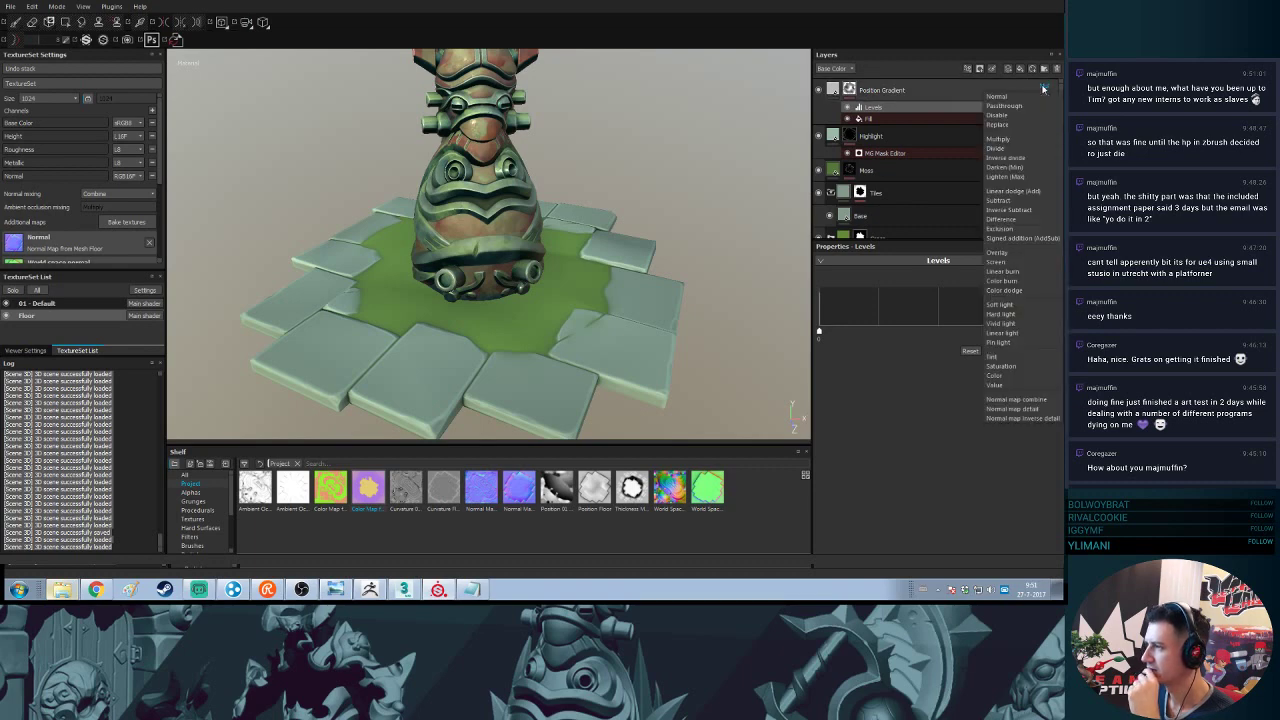
left_click(1005, 176)
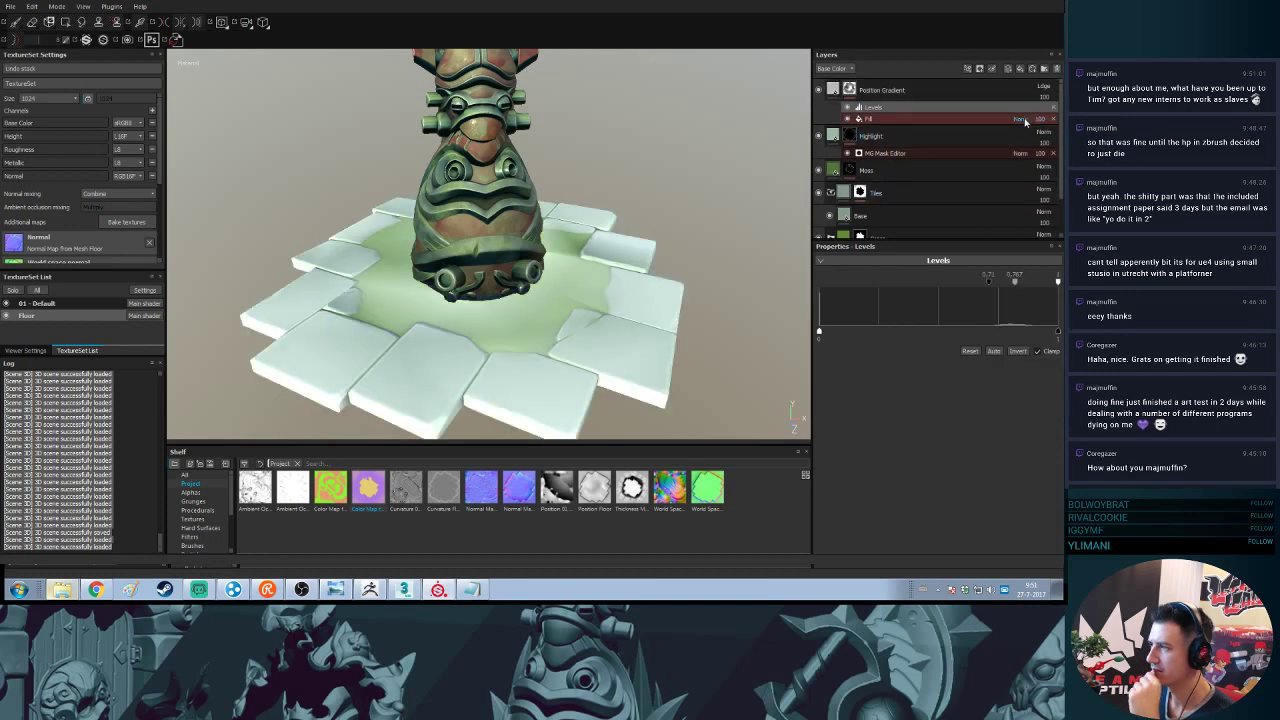
left_click(1041, 88)
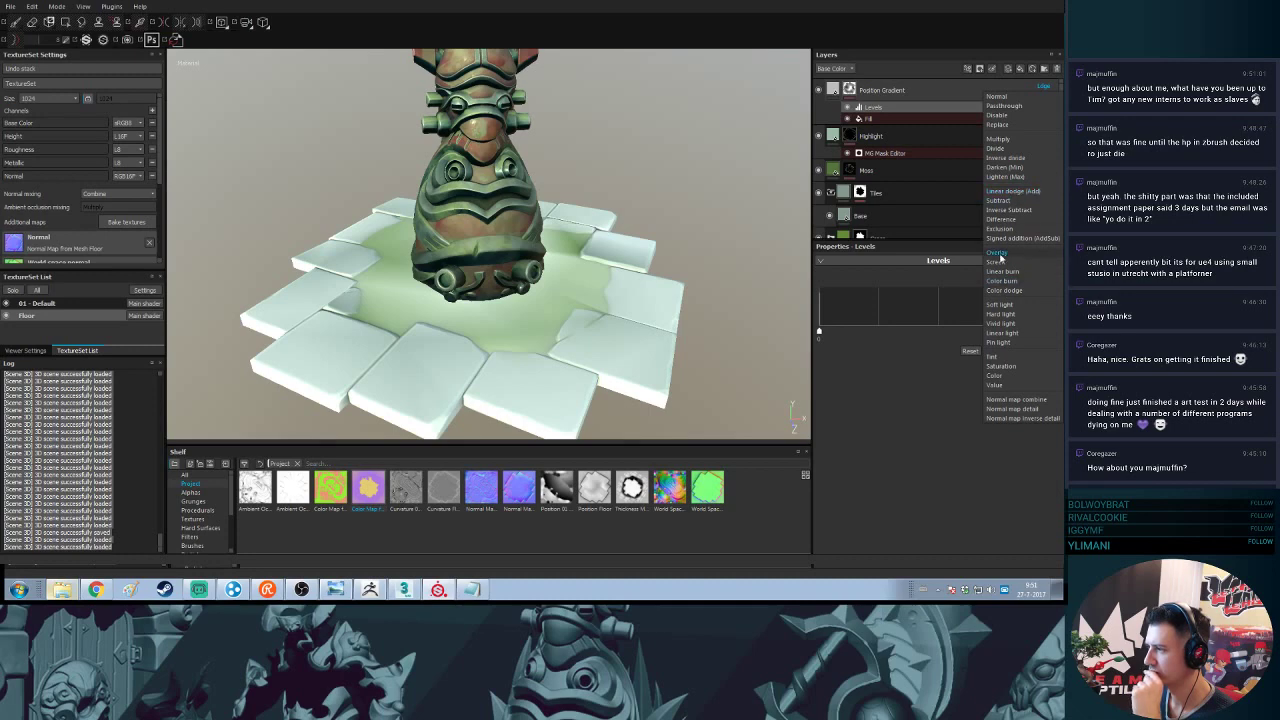
left_click(997, 253)
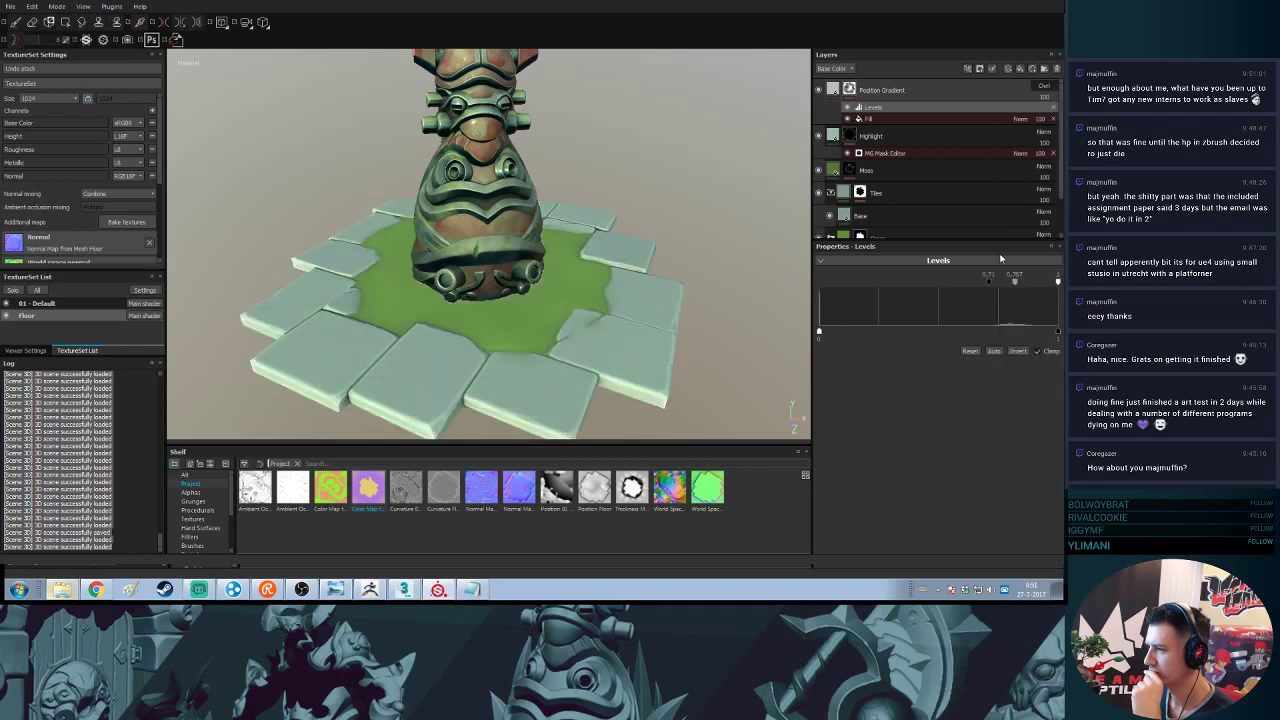
left_click(1041, 88)
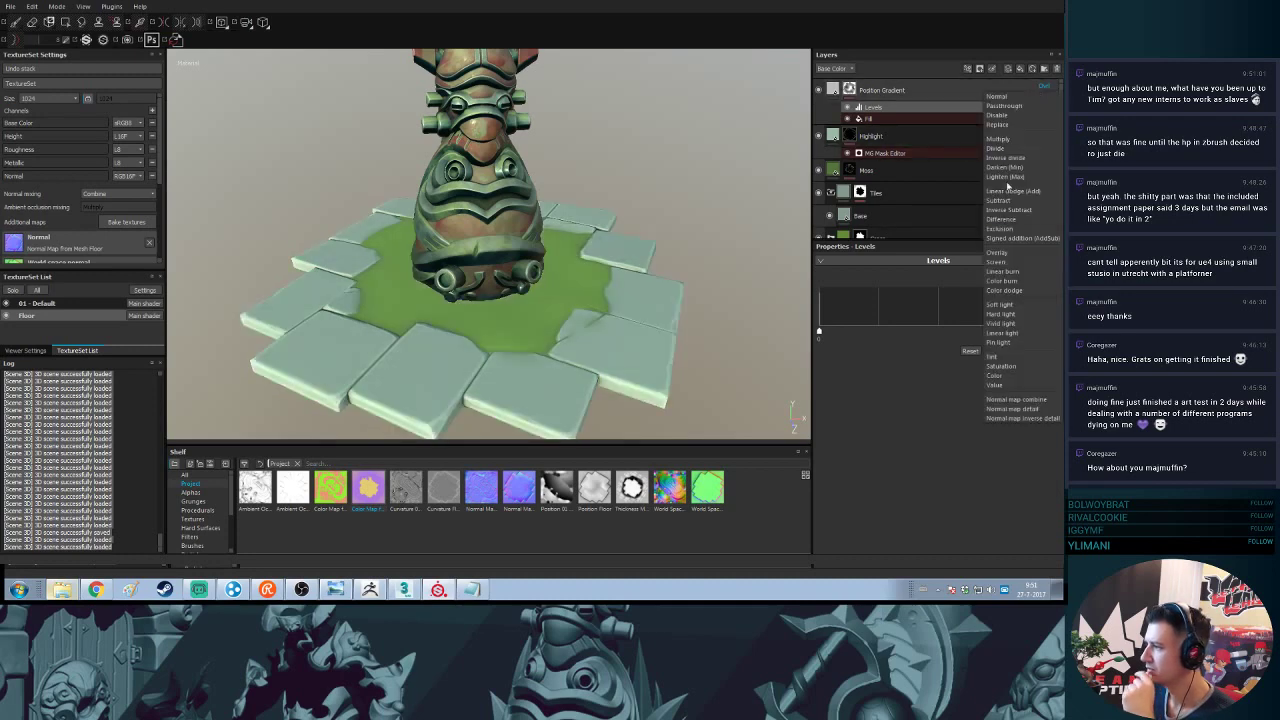
left_click(1005, 281)
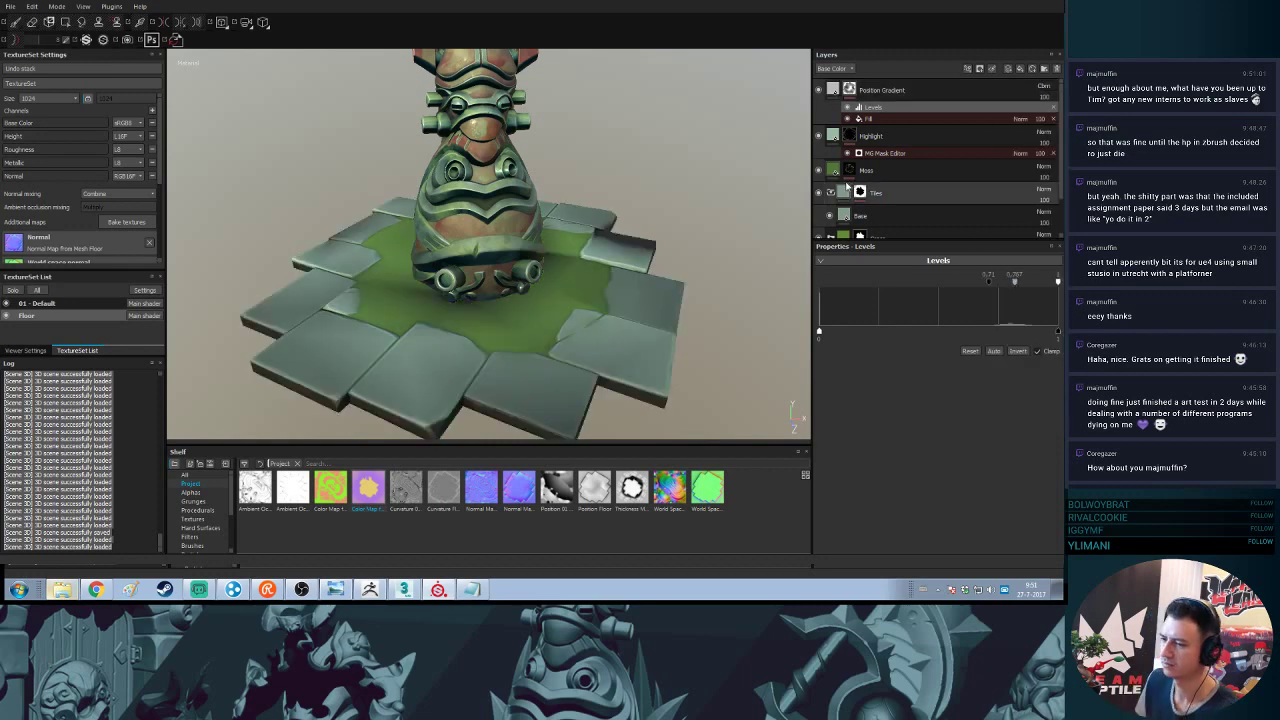
left_click(819, 91)
left_click(819, 91)
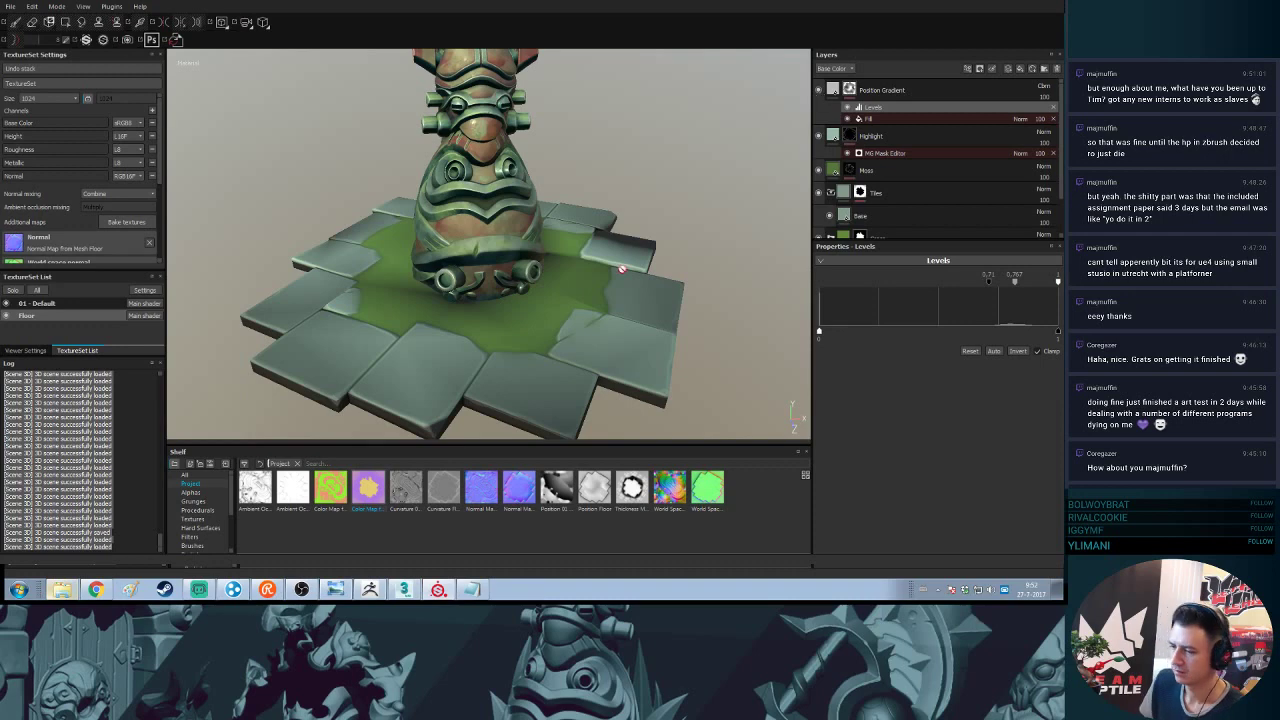
- Set the mask Levels' input black point to 0, midtone to about 2.8 and white point to about 0.66
left_click_drag(621, 269, 574, 257, "alt")
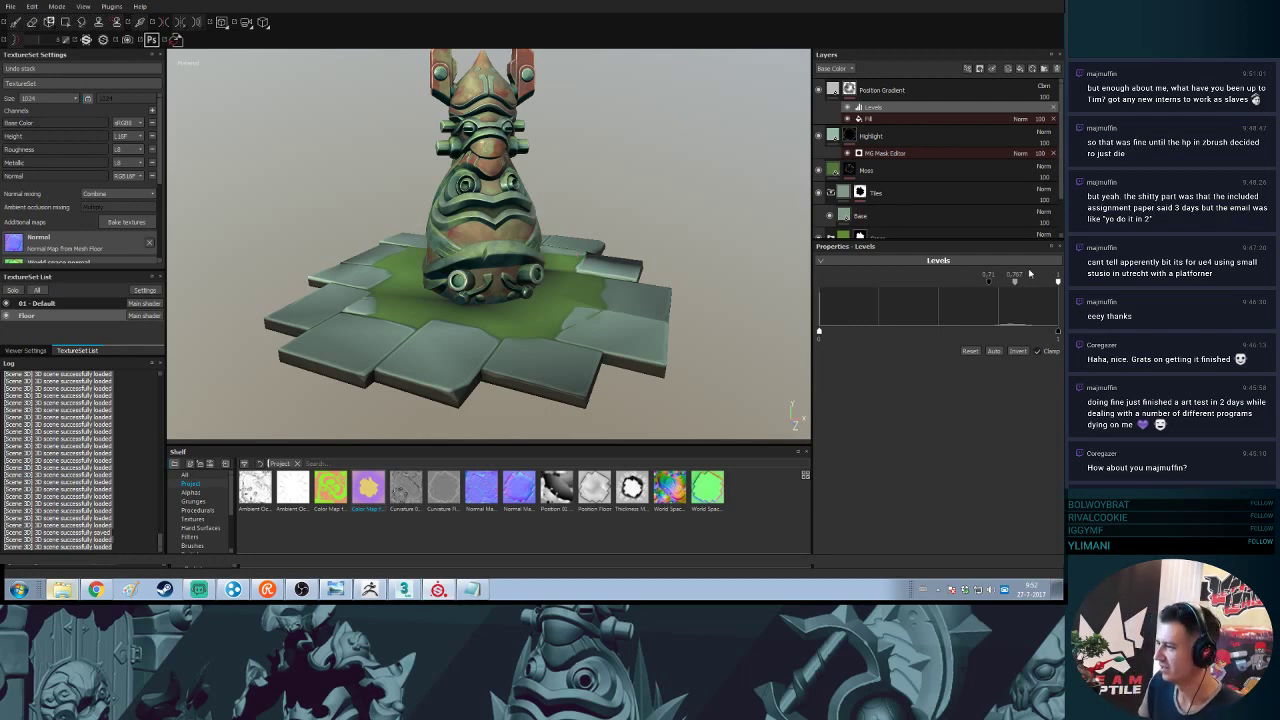
left_click_drag(993, 284, 1039, 285)
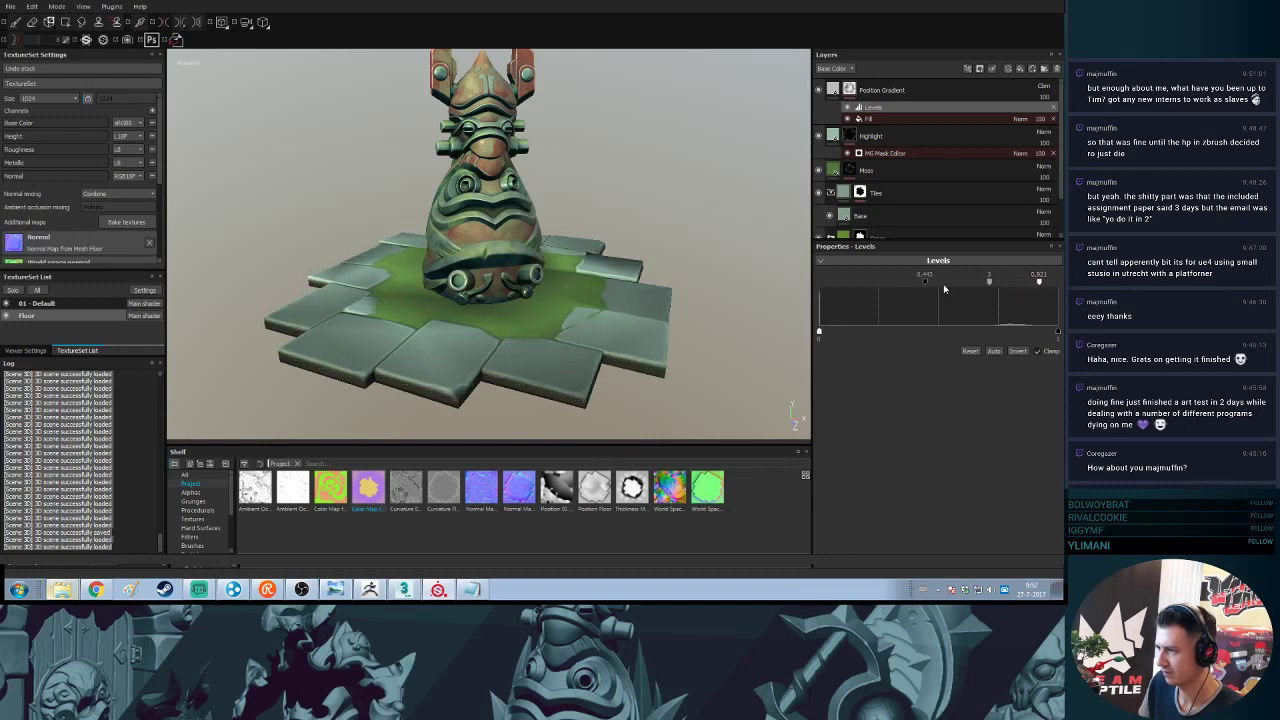
left_click_drag(924, 287, 801, 283)
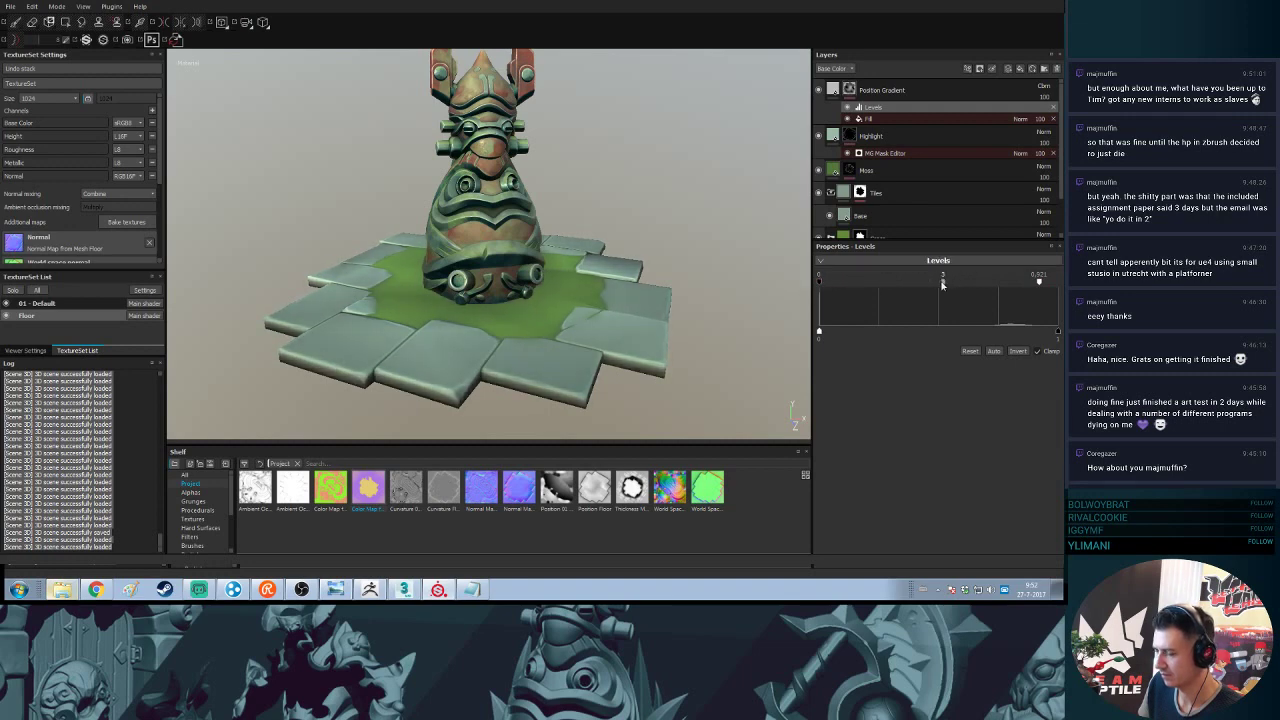
mouse_move(945, 283)
left_mouse_down()
mouse_move(984, 282)
mouse_move(921, 281)
mouse_move(937, 286)
left_mouse_up()
left_click_drag(1038, 282, 907, 283)
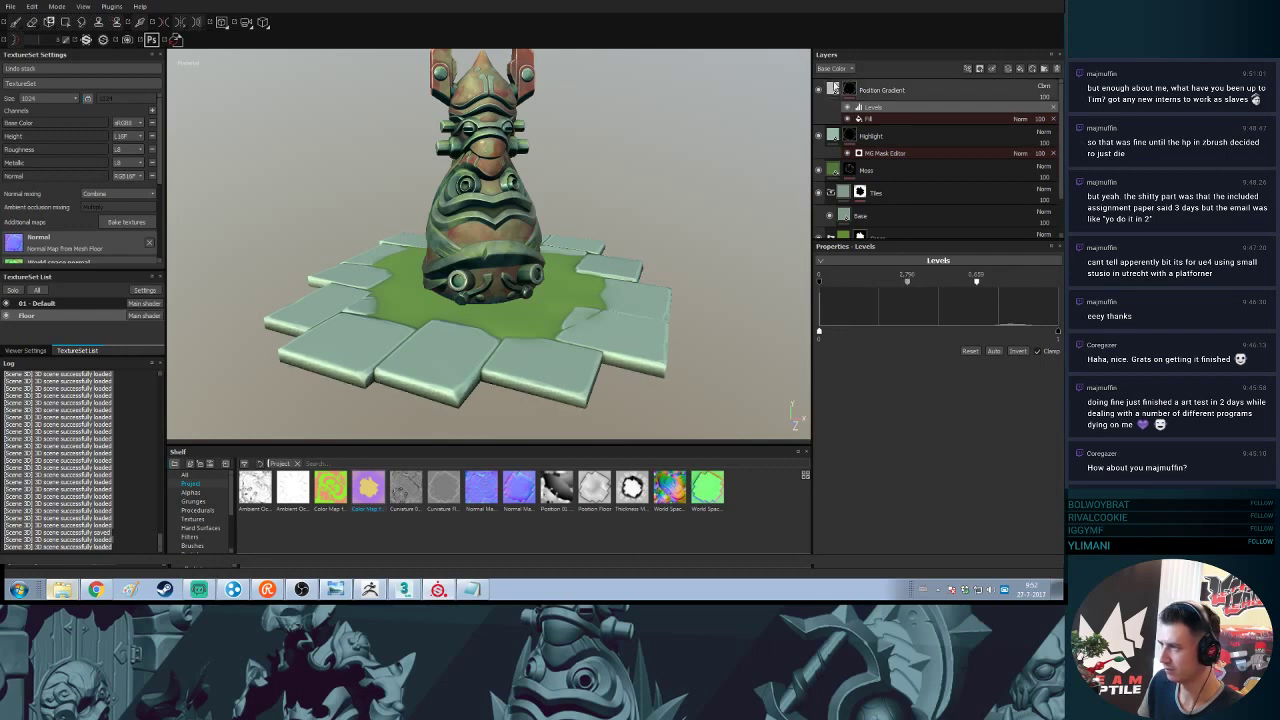
- Check the Position Gradient layer's fill color settings and return to its mask Levels
left_click(833, 89)
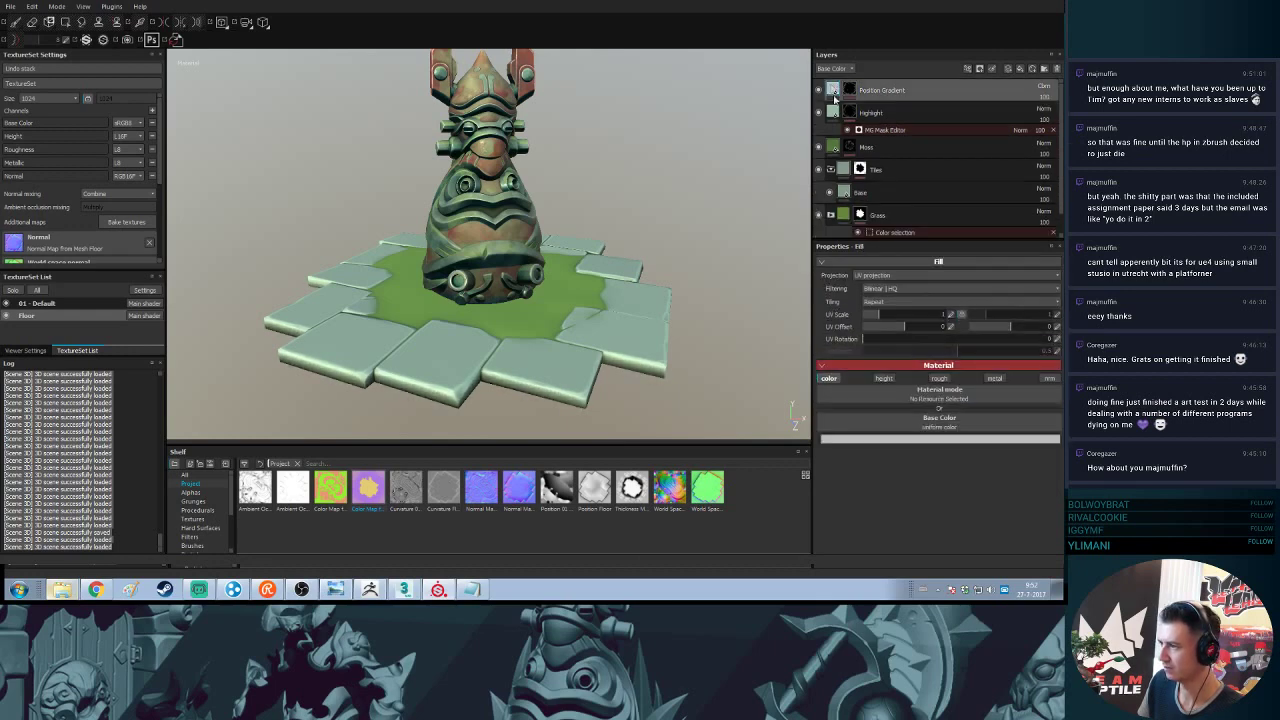
left_click(833, 381)
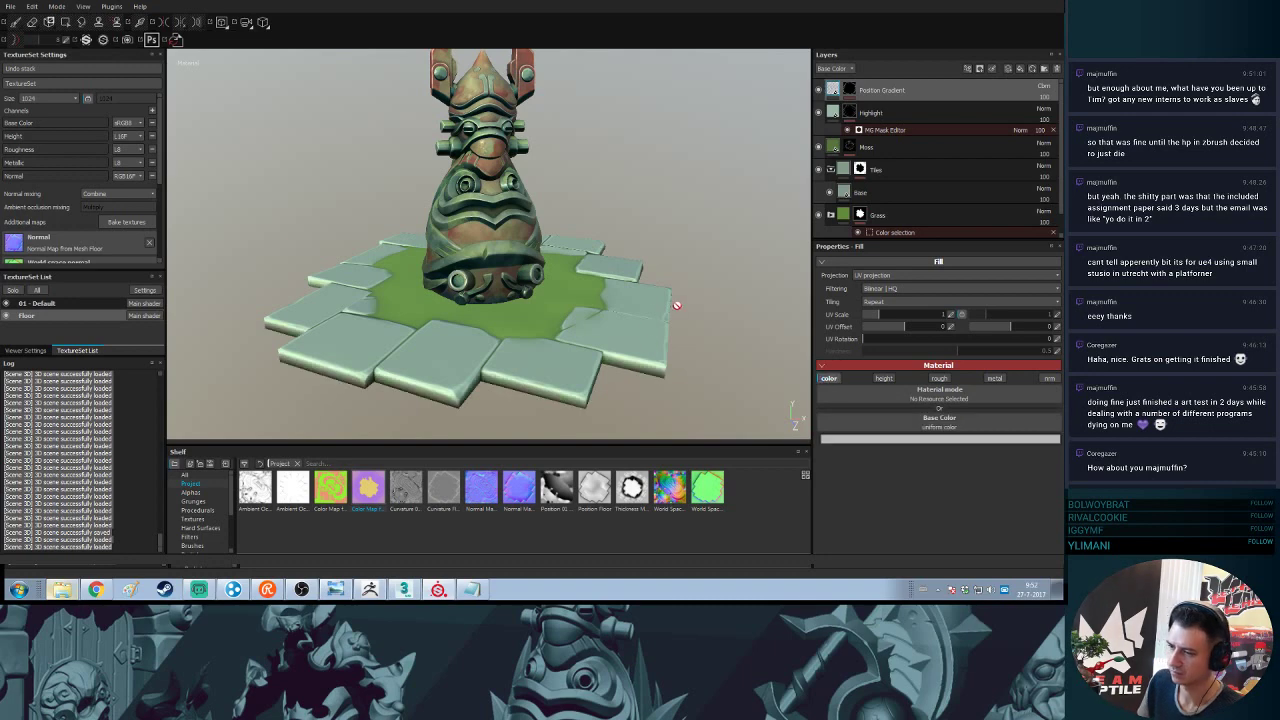
left_click(852, 88)
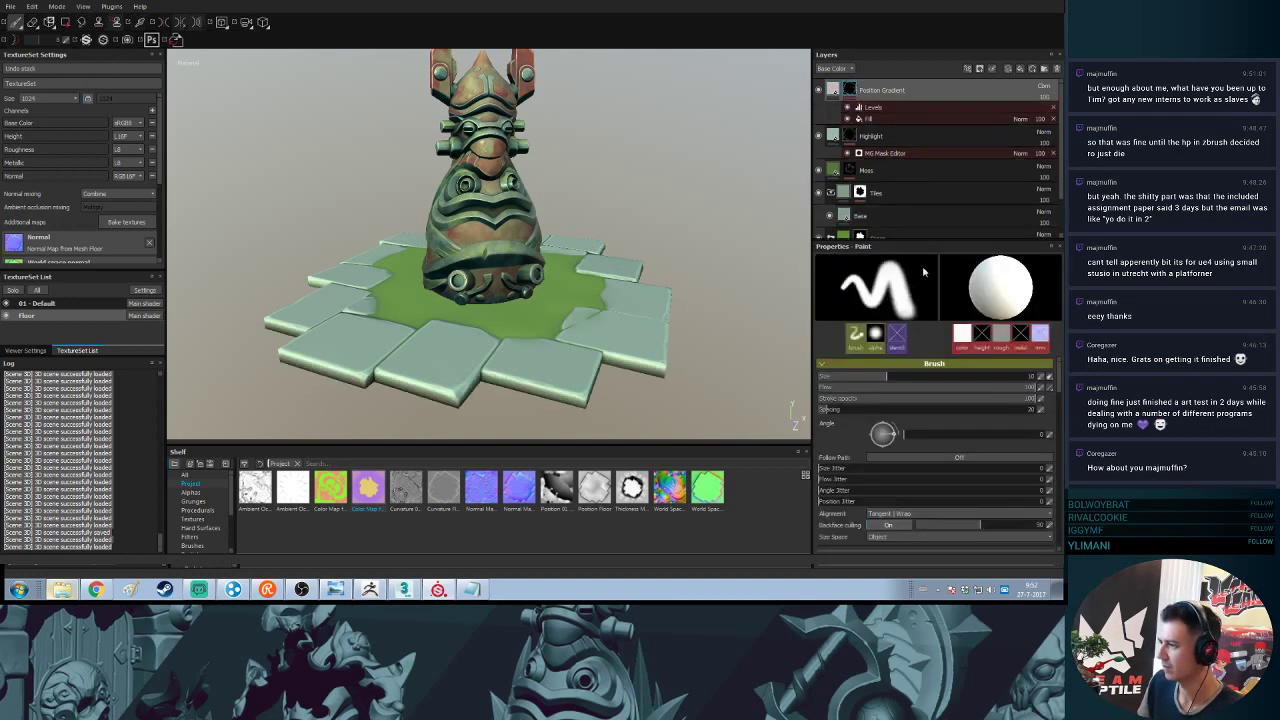
left_click(872, 108)
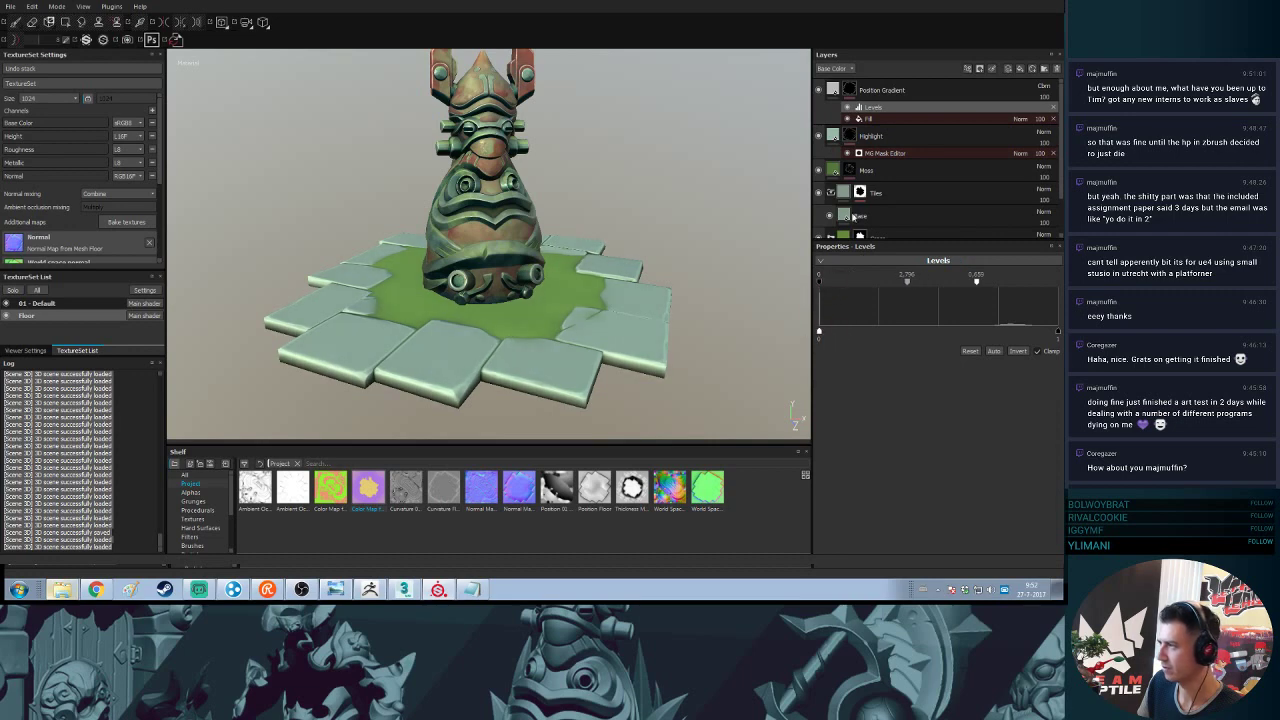
- Set the Position Gradient layer's opacity to 75 and compare the floor with the layer hidden and shown
left_click(1044, 98)
left_click(1046, 110)
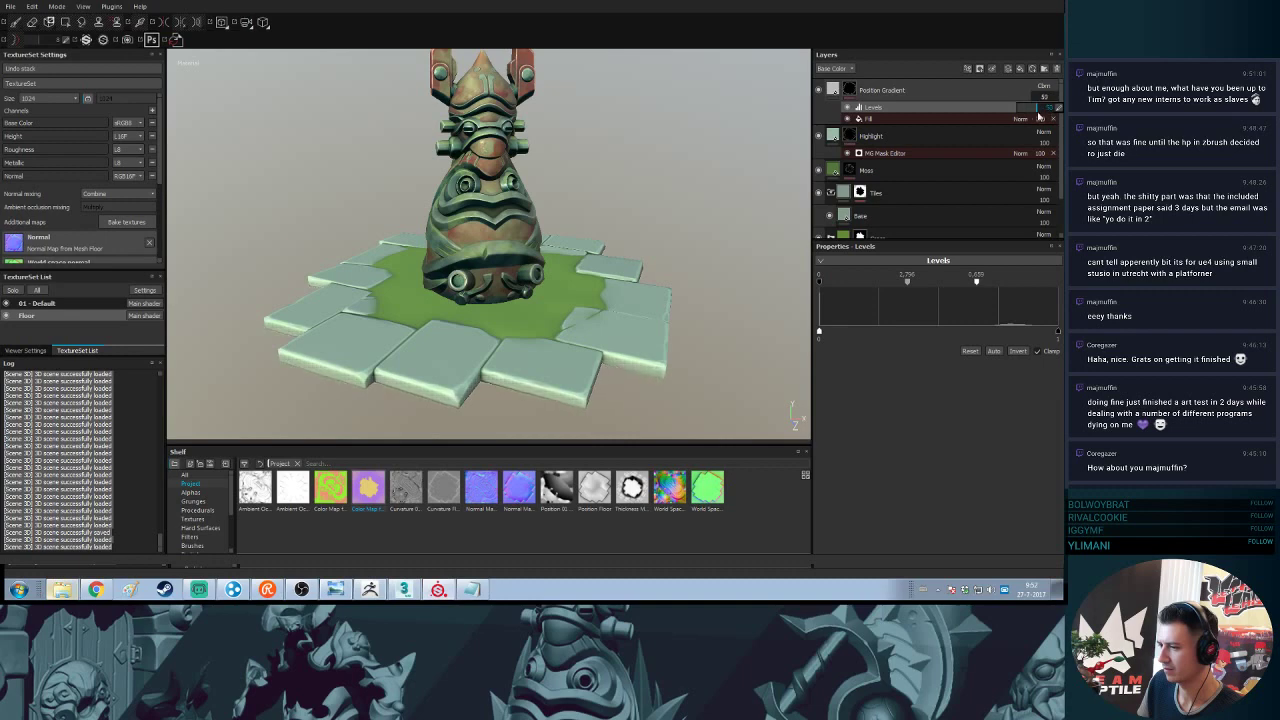
left_click_drag(1046, 116, 1045, 118)
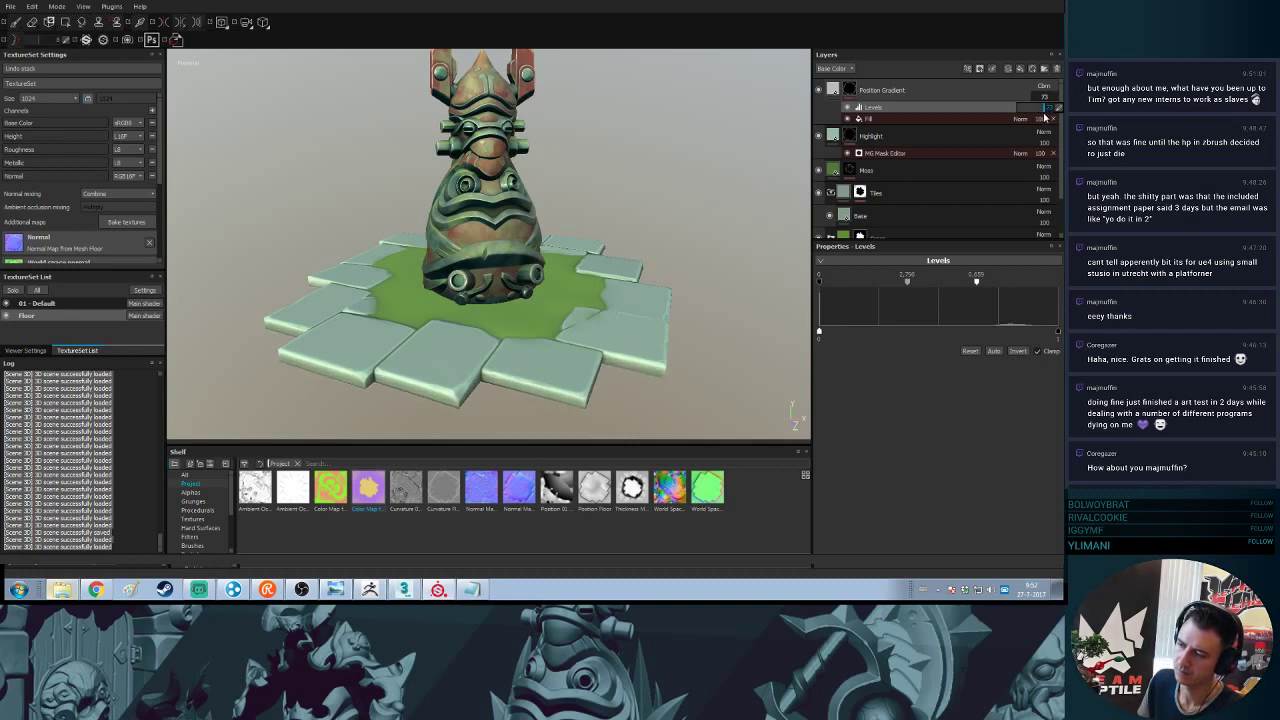
left_click(818, 92)
left_click(818, 92)
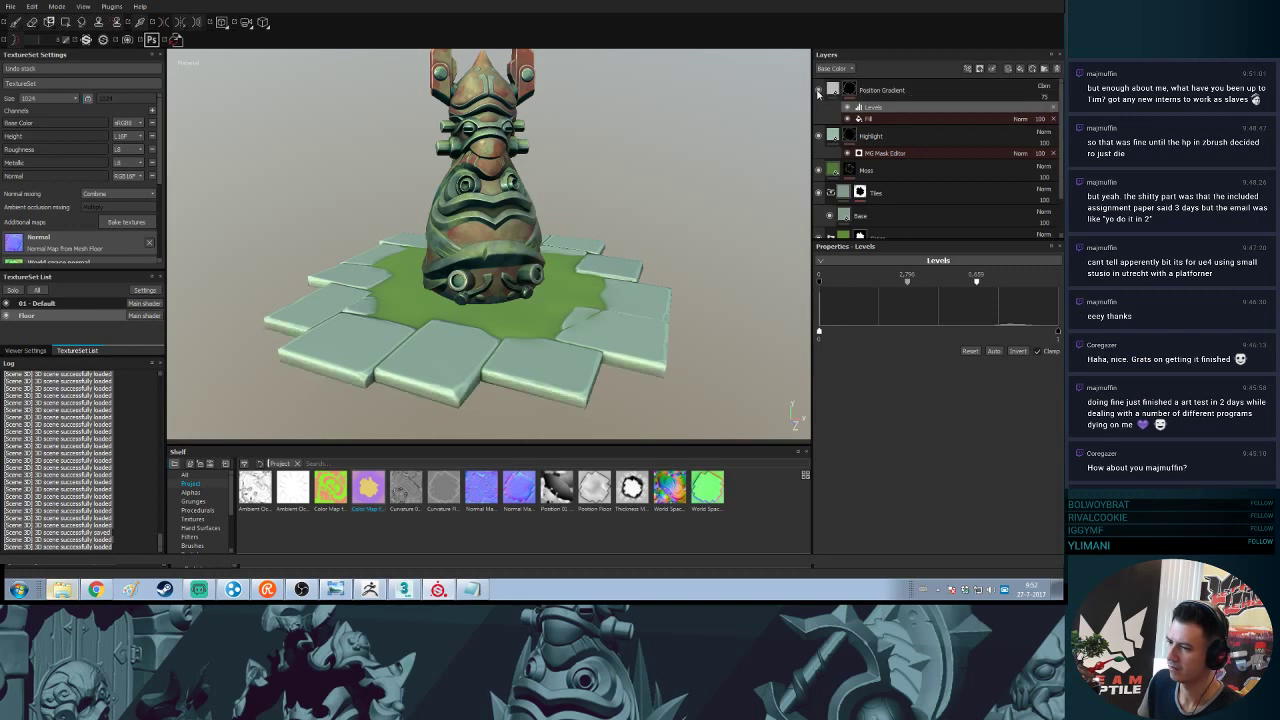
- Try red, greens and blue as the Position Gradient layer's base color, settling on a saturated teal with hue about 0.466 and value about 0.51
left_click(838, 90)
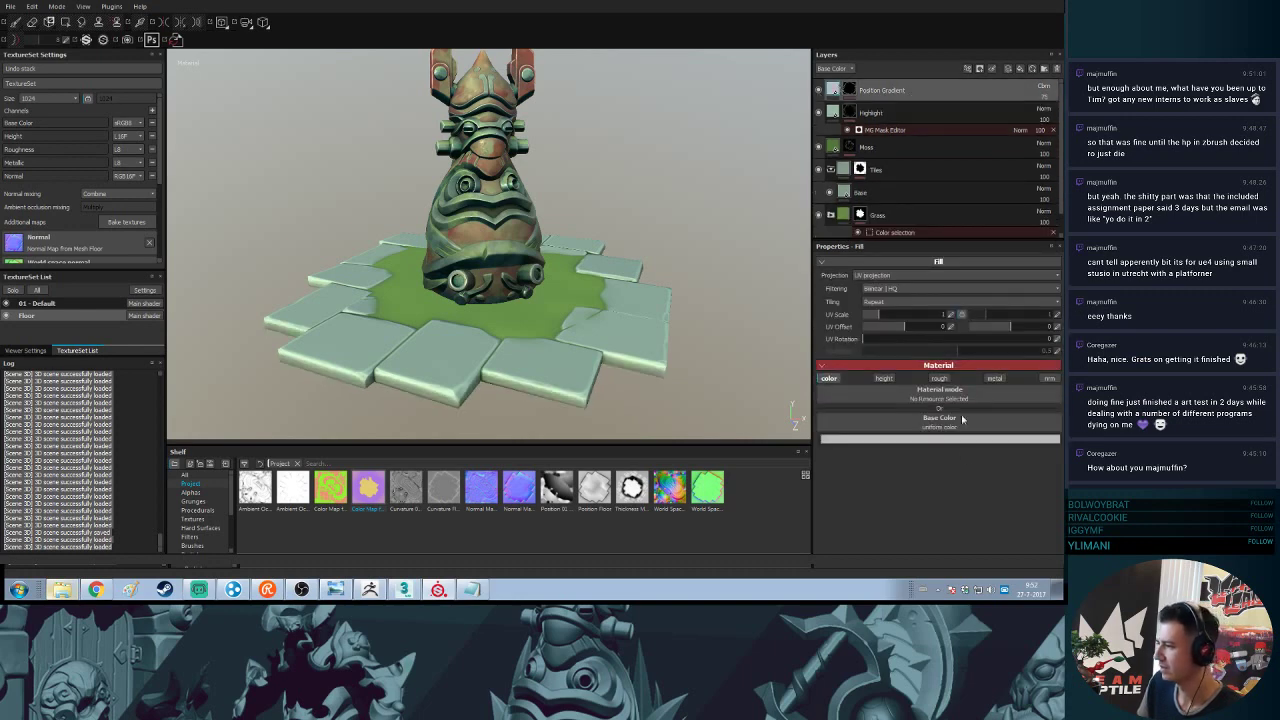
left_click(961, 444)
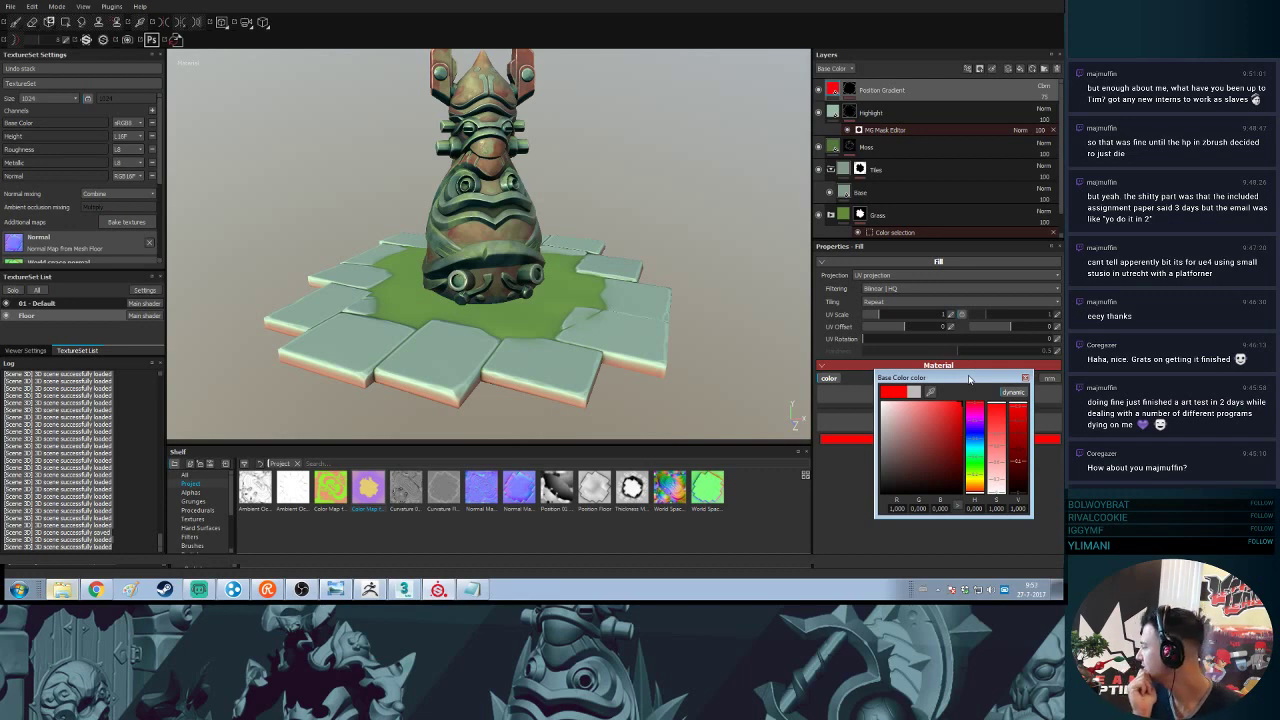
left_click_drag(930, 392, 520, 260)
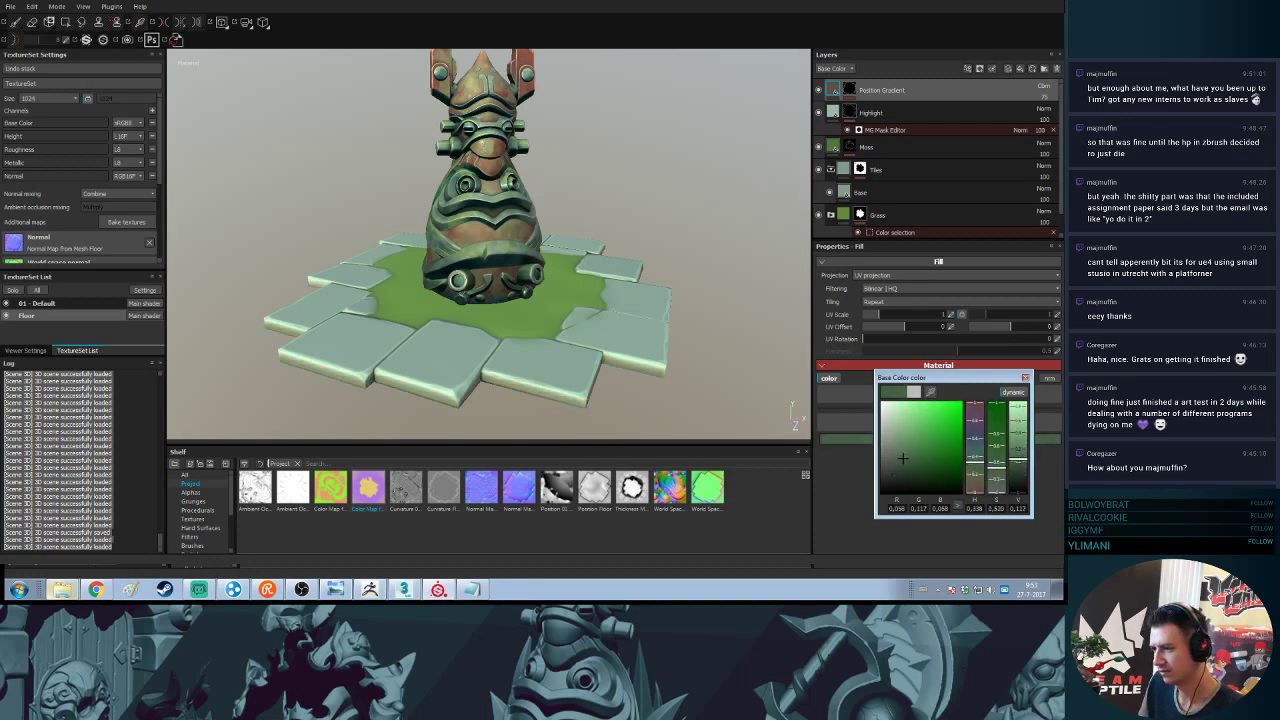
left_click_drag(902, 460, 961, 432)
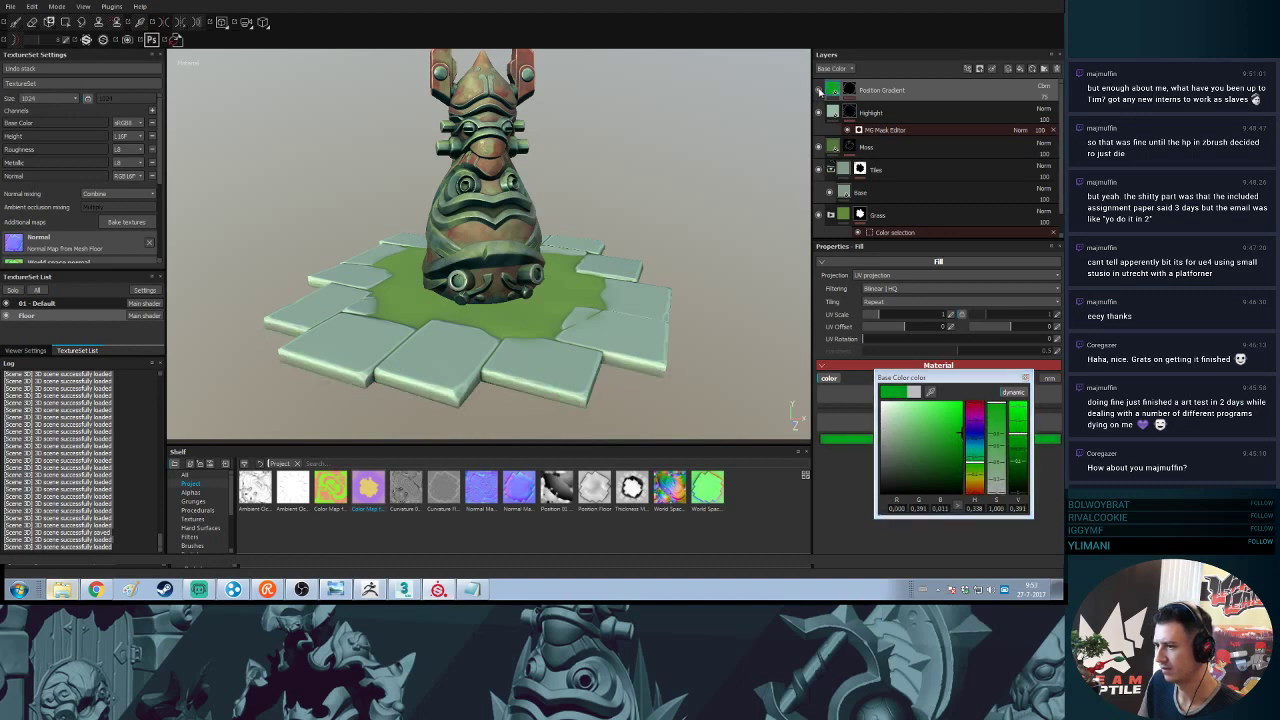
left_click_drag(946, 430, 957, 458)
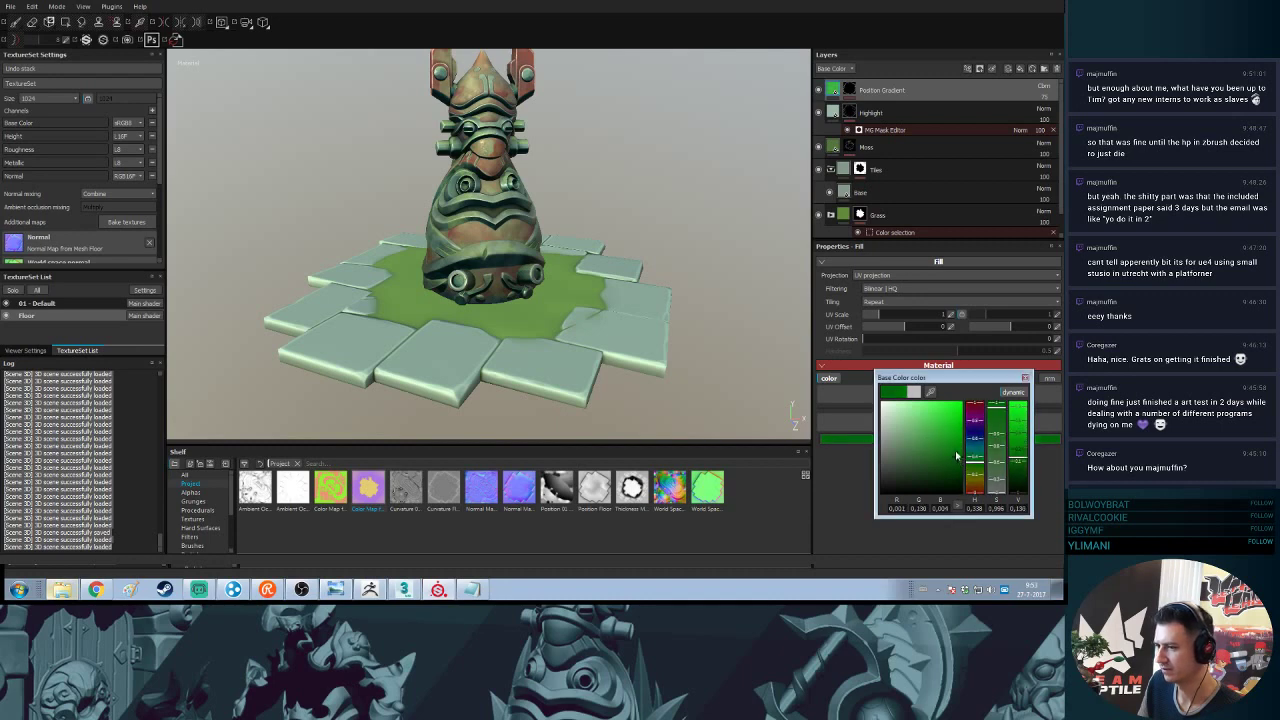
left_click(979, 448)
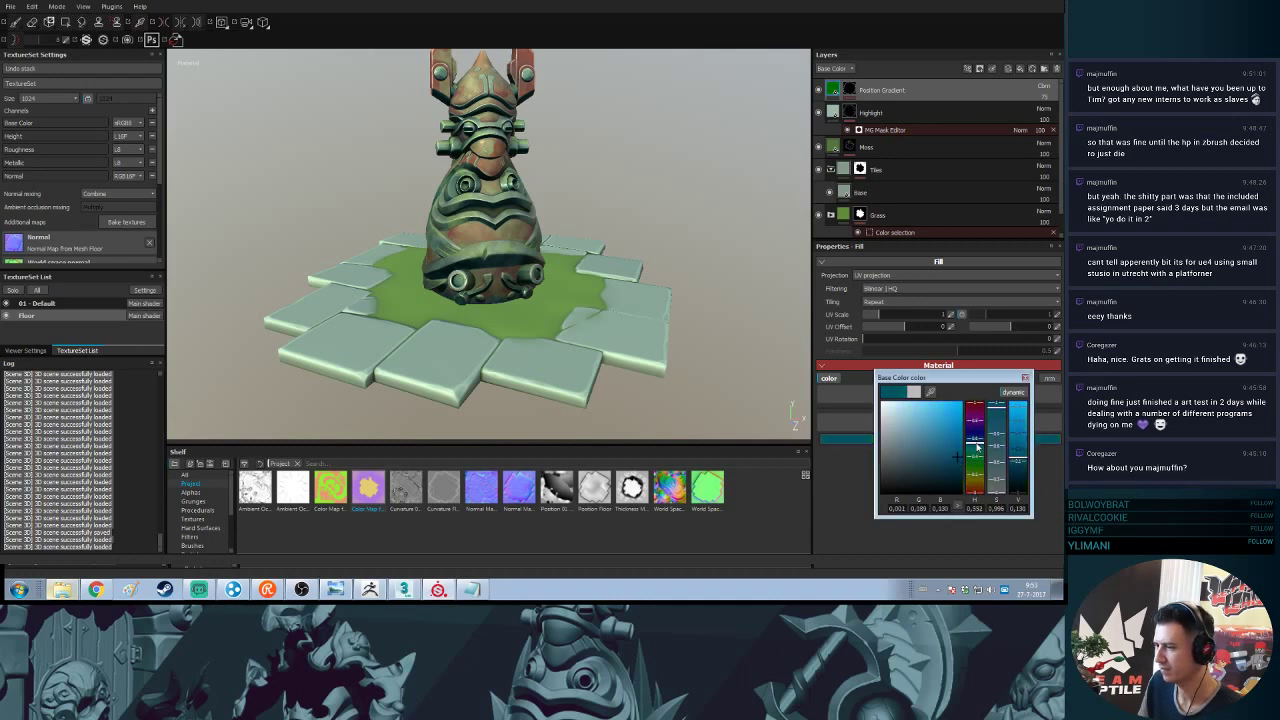
mouse_move(948, 432)
left_mouse_down()
mouse_move(935, 413)
mouse_move(890, 411)
mouse_move(888, 452)
mouse_move(909, 423)
mouse_move(981, 396)
left_mouse_up()
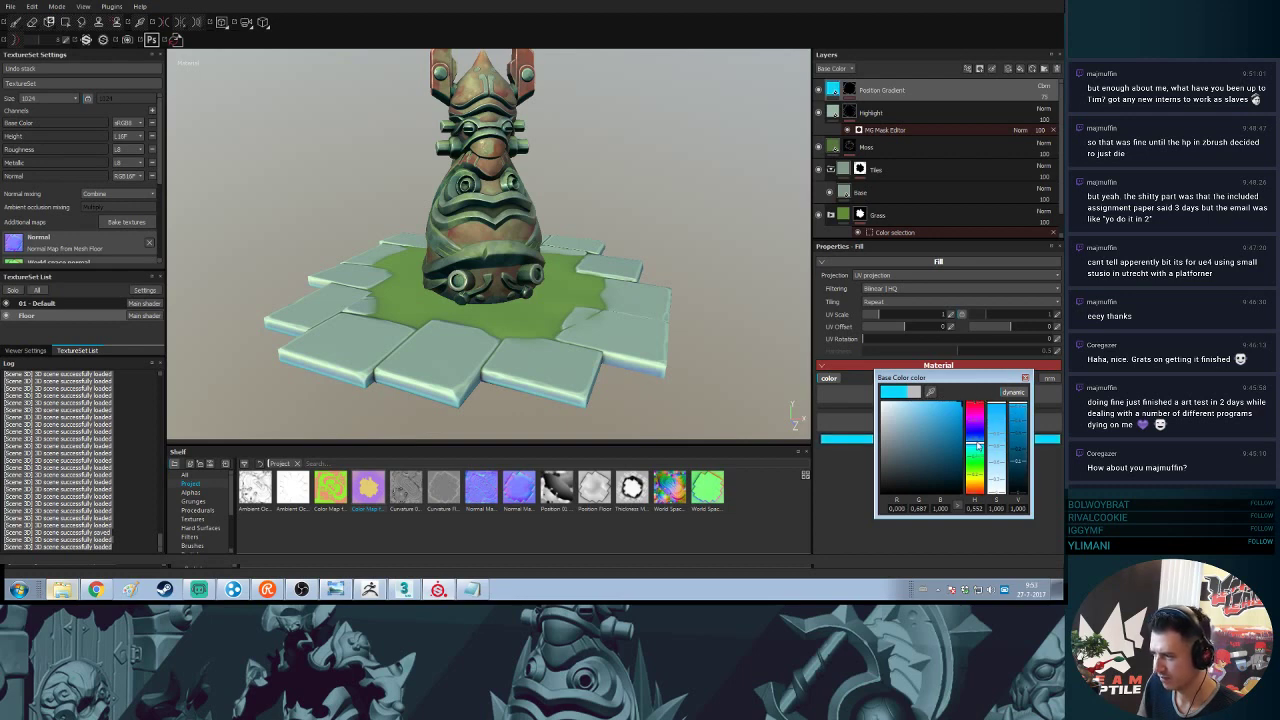
mouse_move(976, 447)
left_mouse_down()
mouse_move(979, 466)
mouse_move(978, 453)
left_mouse_up()
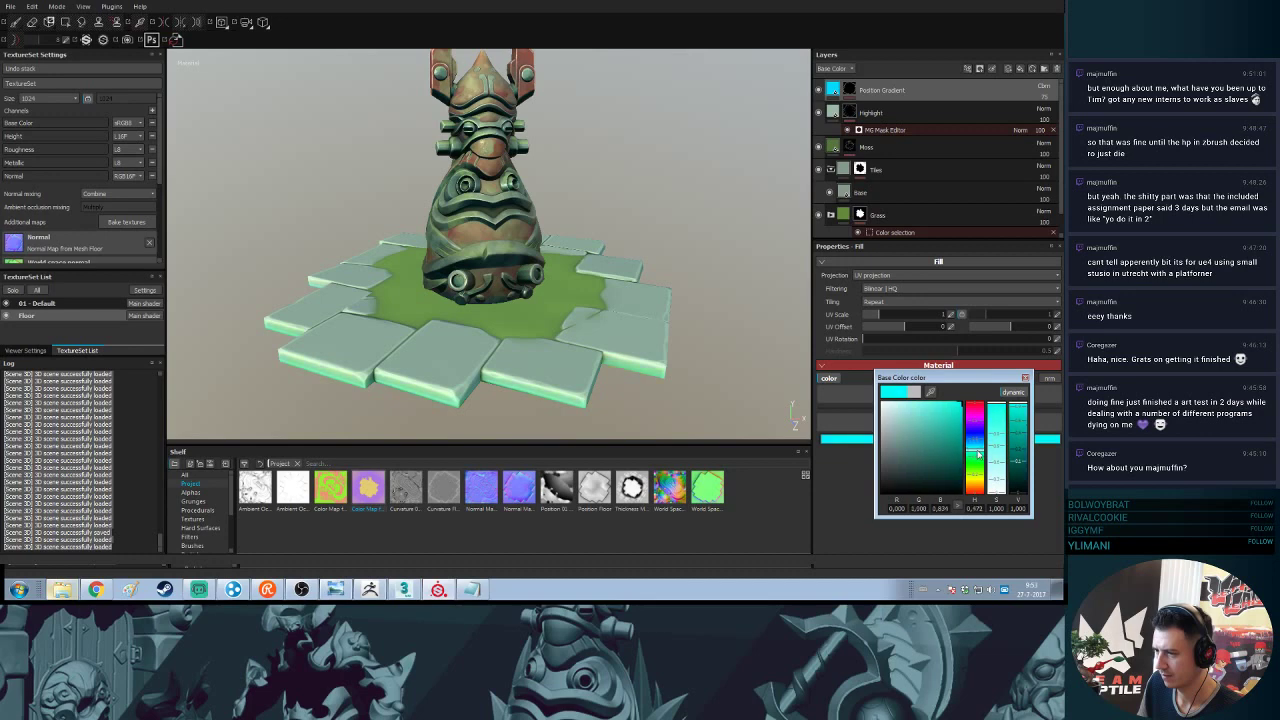
left_click_drag(1020, 411, 1021, 430)
- Compare the tiles with the teal Position Gradient layer hidden and shown, inspect the floor, and close the color picker
left_click(819, 91)
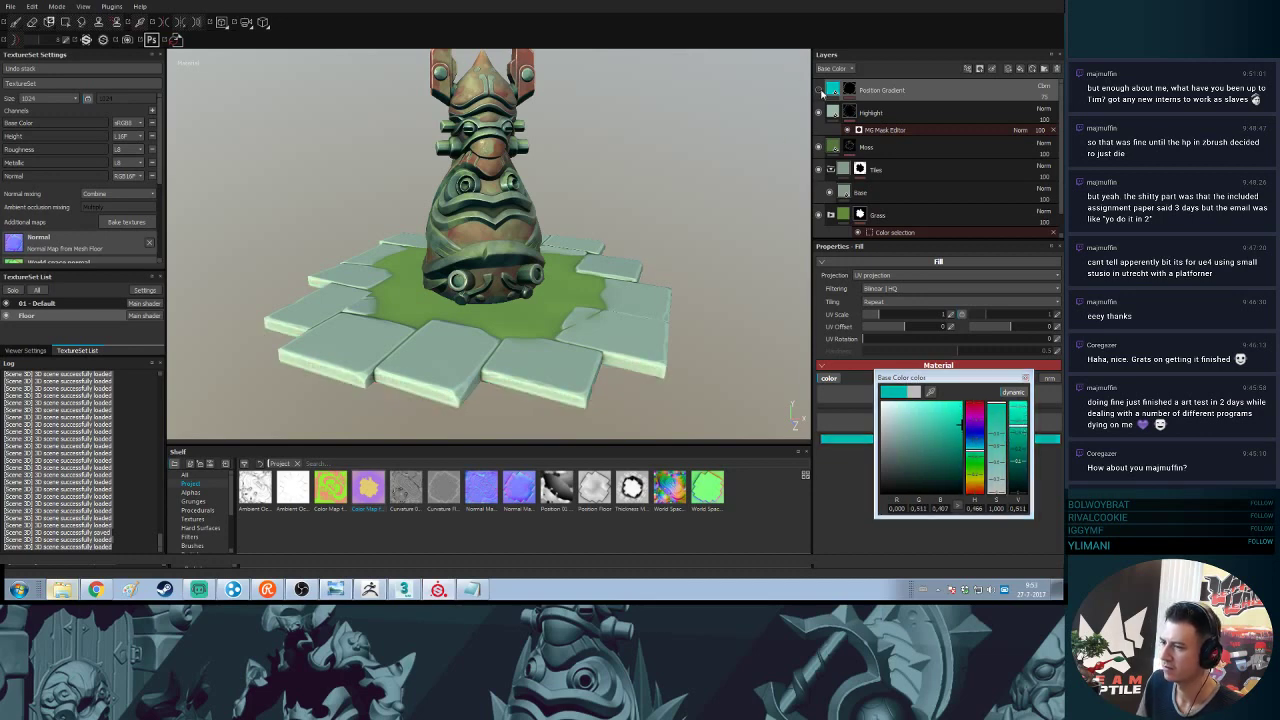
left_click(820, 91)
left_click(819, 91)
left_click(819, 91)
mouse_move(640, 234)
left_mouse_down("alt")
mouse_move(563, 206)
mouse_move(640, 158)
mouse_move(654, 231)
left_mouse_up("alt")
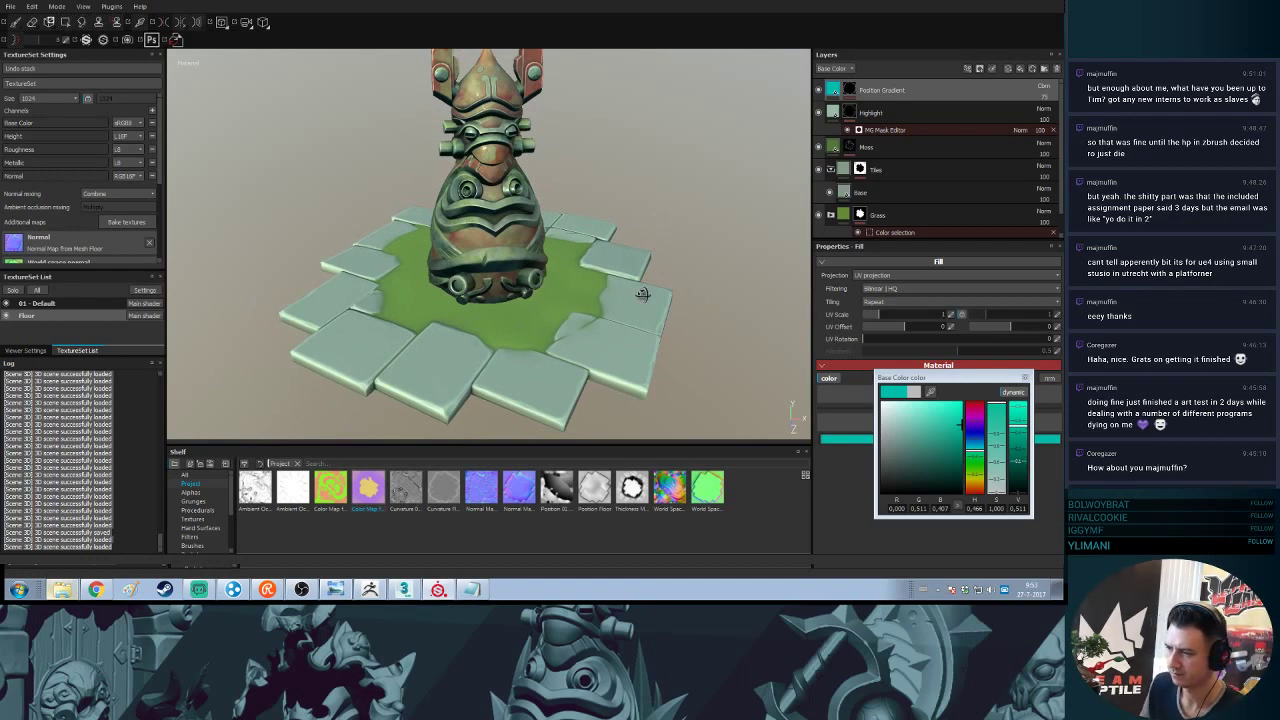
left_click_drag(642, 294, 639, 279, "alt")
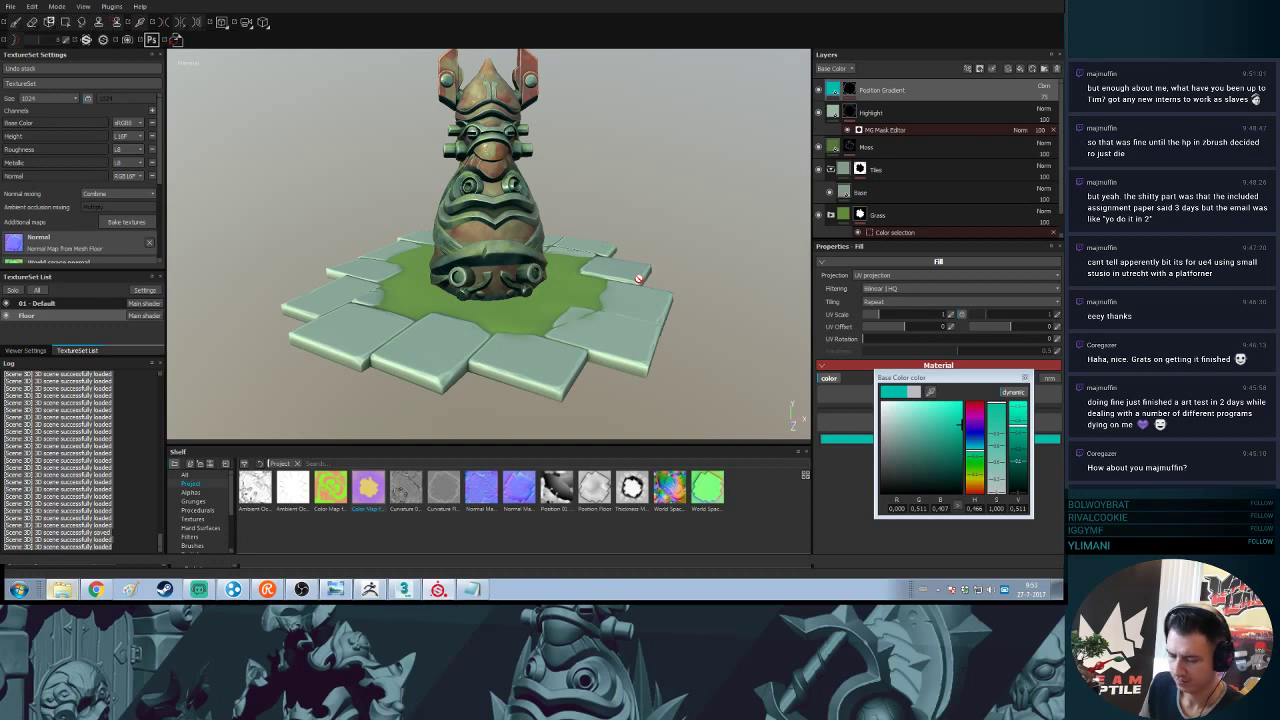
left_click(1025, 378)
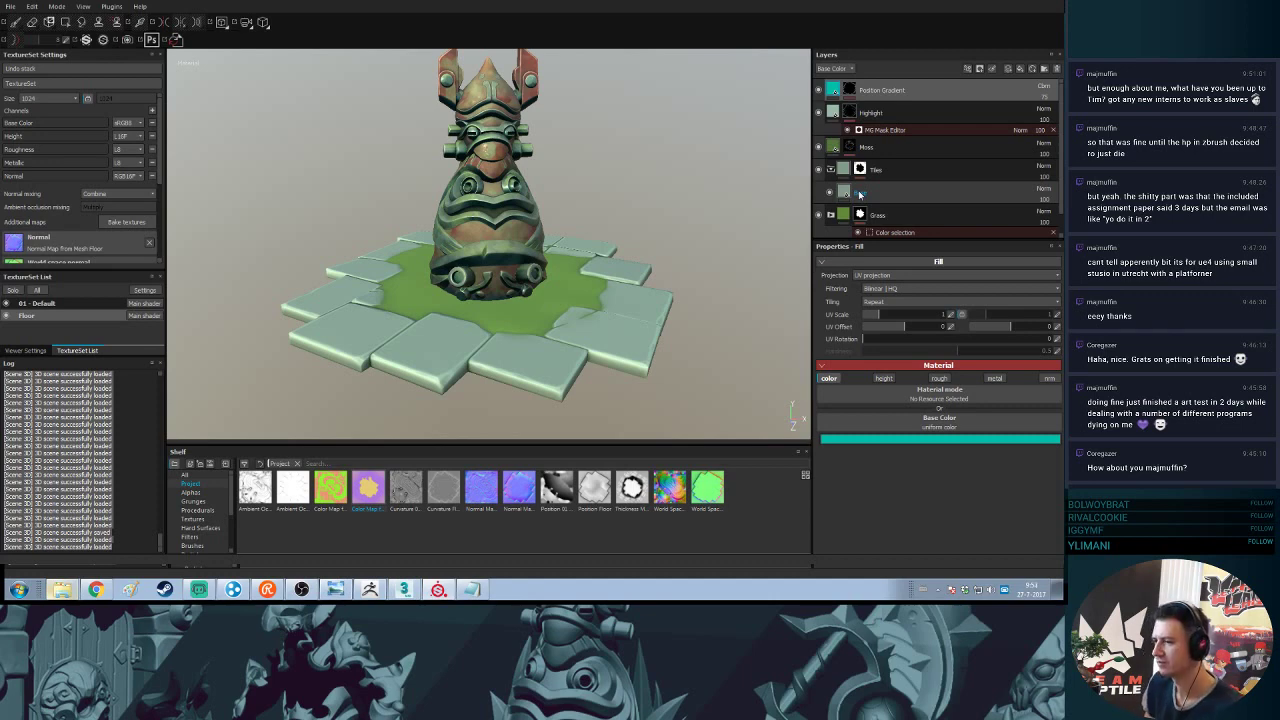
- Check the Highlight layer's effect by hiding and showing it, and set its base color to a muted green with saturation about 0.3
left_click(818, 114)
left_click(818, 114)
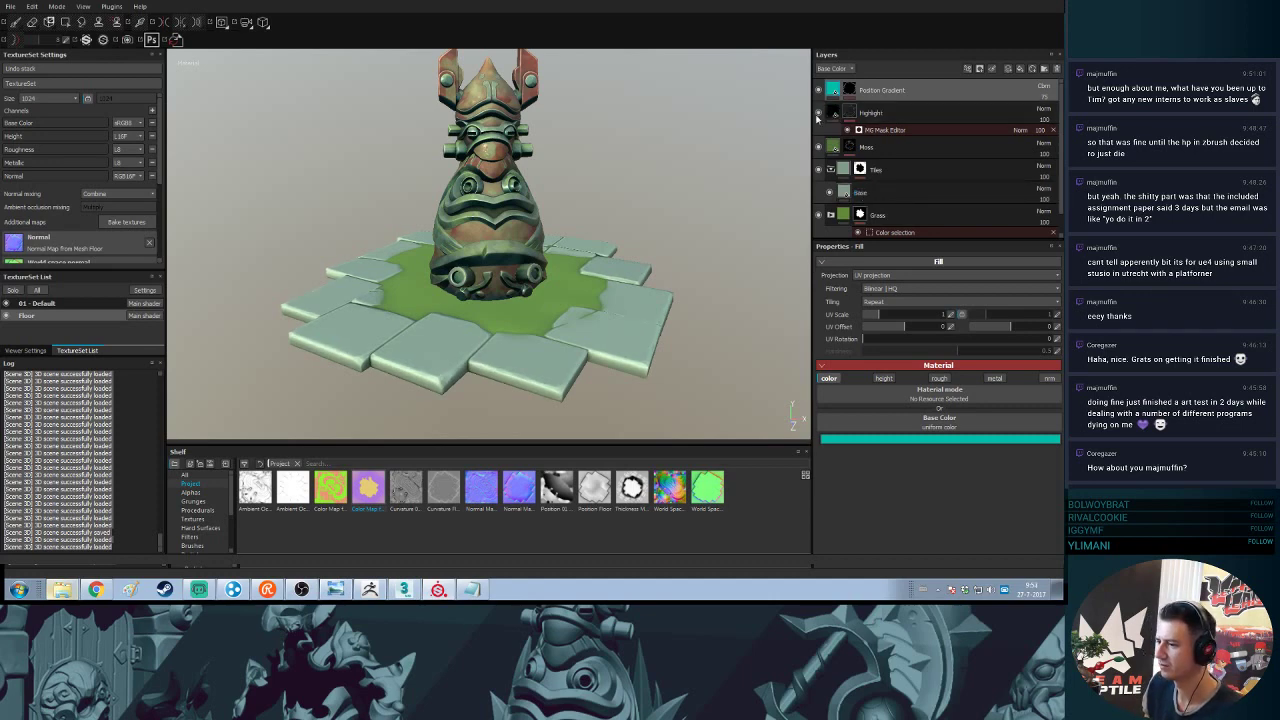
left_click(818, 113)
left_click(833, 112)
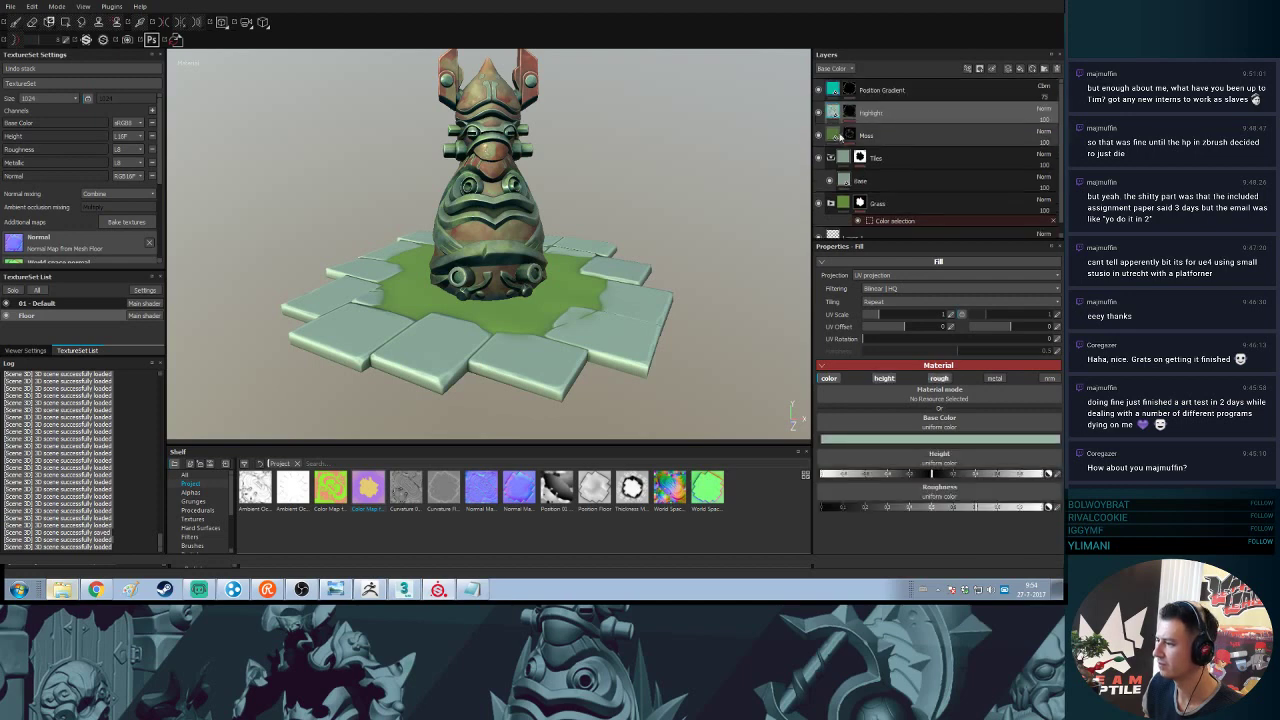
left_click(907, 440)
mouse_move(853, 427)
left_mouse_down()
mouse_move(859, 415)
mouse_move(850, 424)
left_mouse_up()
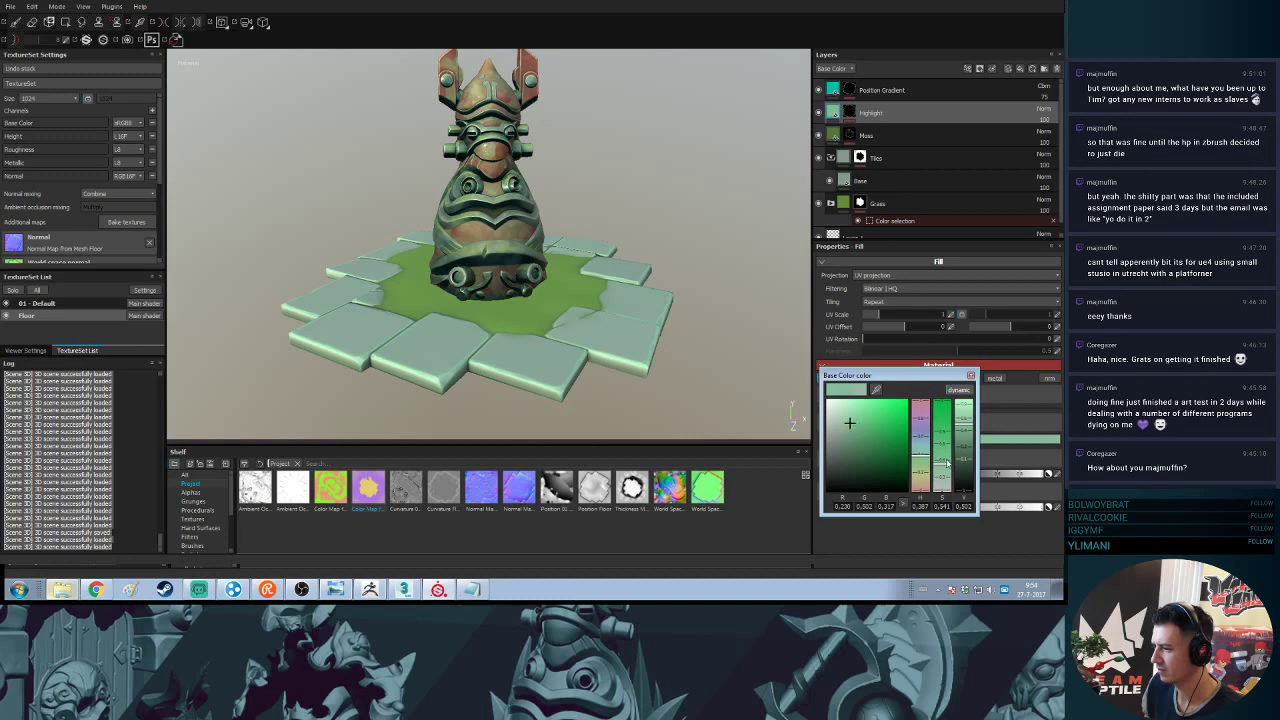
left_click_drag(945, 466, 942, 483)
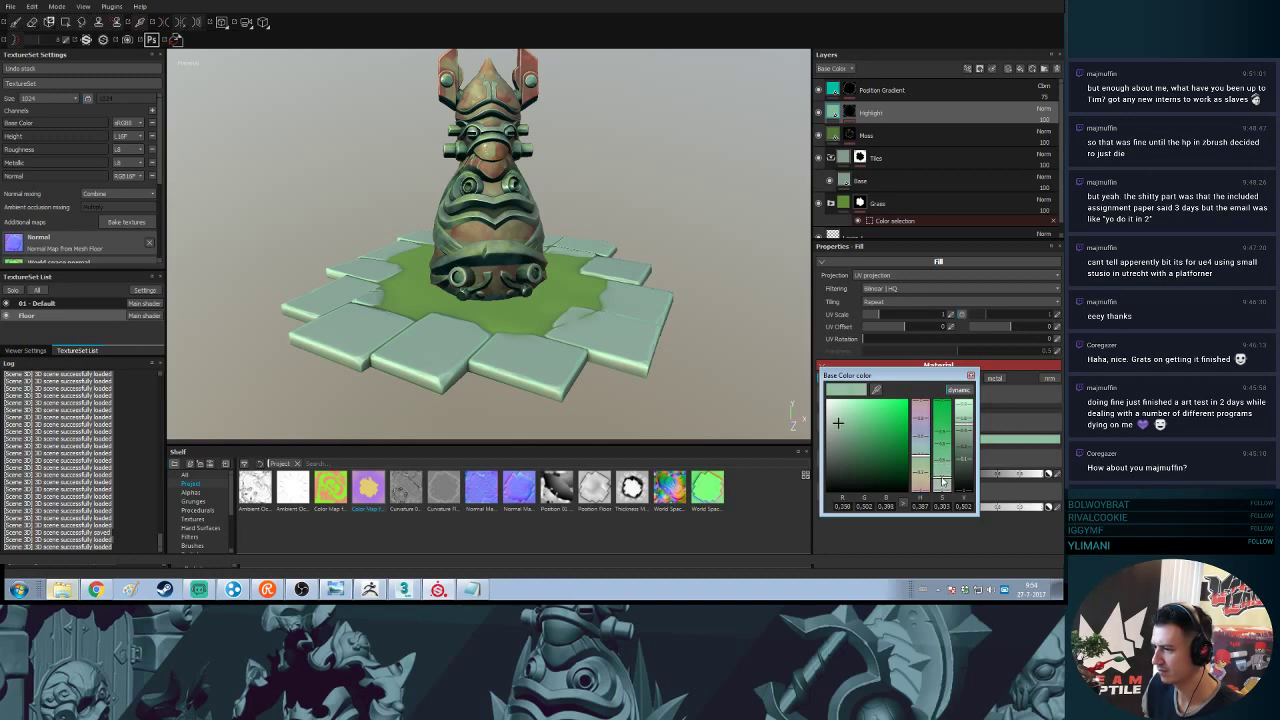
- Shift the Highlight layer's base color hue to a warmer yellow-green at about 0.27, checking the tile edges
right_click_drag(764, 358, 763, 394, "alt")
left_click_drag(763, 394, 720, 337, "alt")
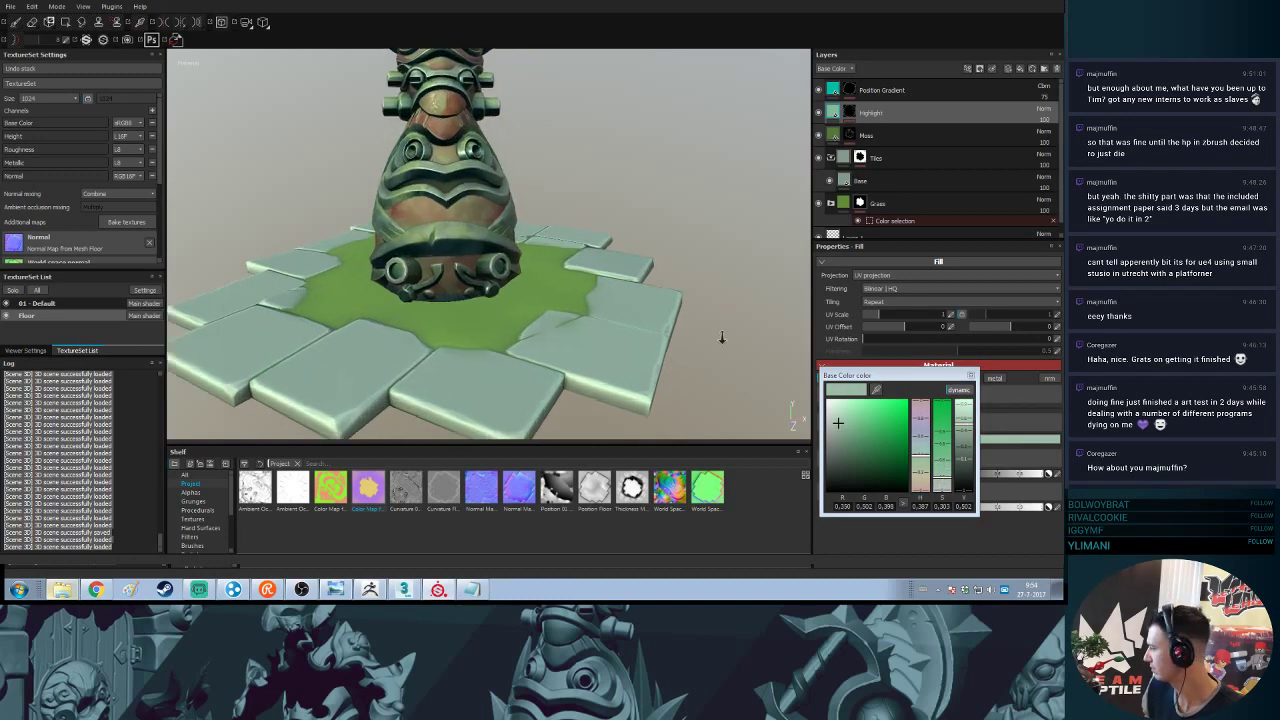
right_click_drag(720, 337, 723, 363, "alt")
middle_click_drag(723, 363, 722, 296, "alt")
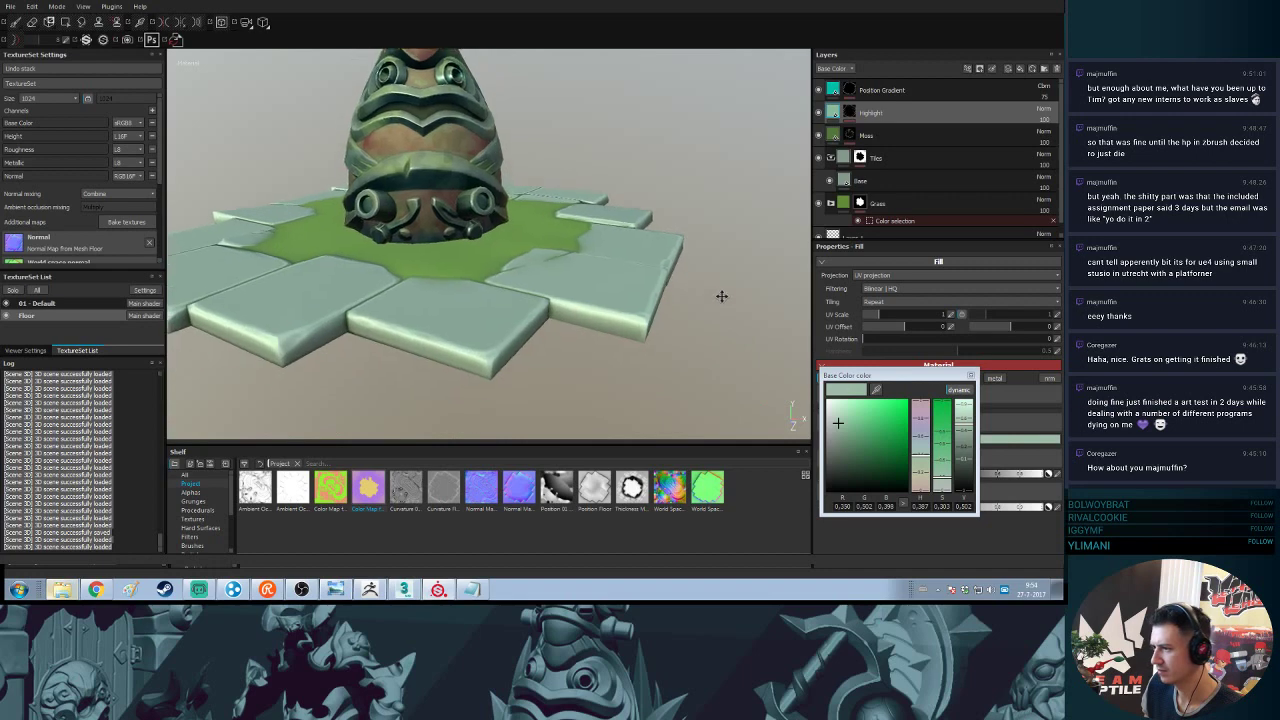
right_click_drag(722, 296, 711, 292, "alt")
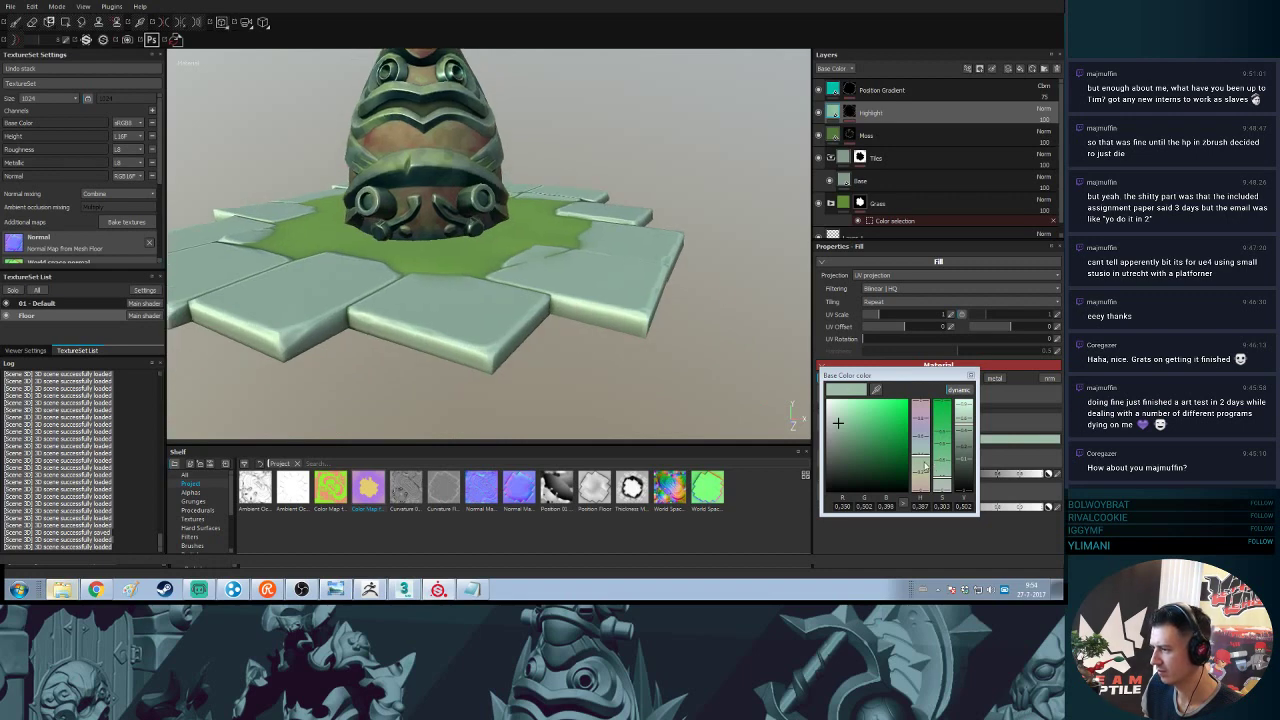
left_click_drag(924, 464, 921, 471)
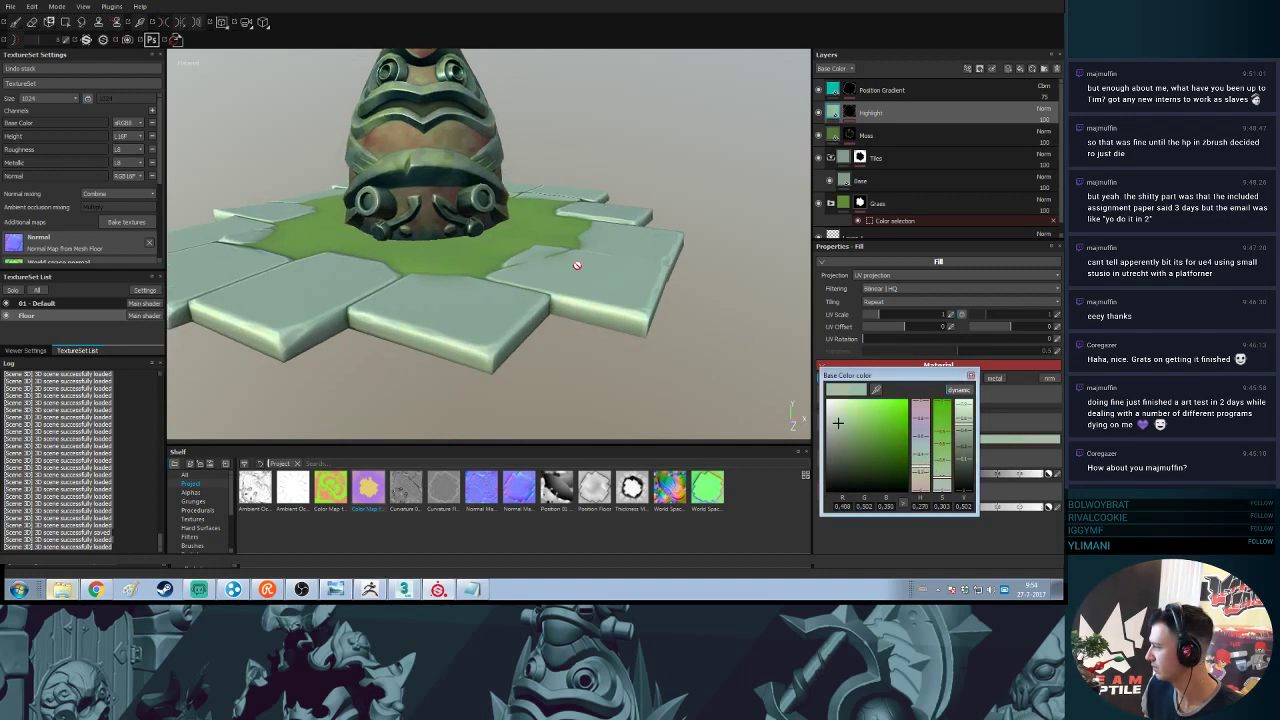
left_click_drag(614, 254, 617, 247, "alt")
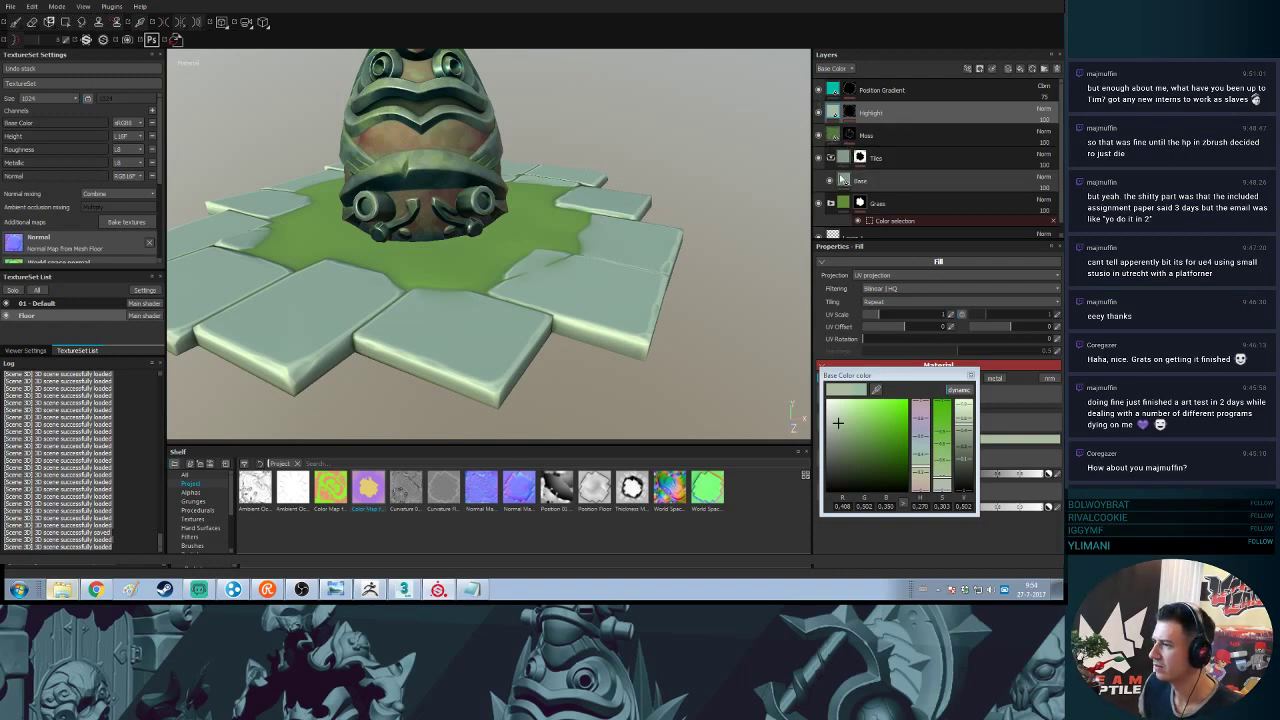
- Shift the base color of the Base layer in the Tiles folder to a warm grey-green with hue about 0.196 and check the floor
left_click(870, 180)
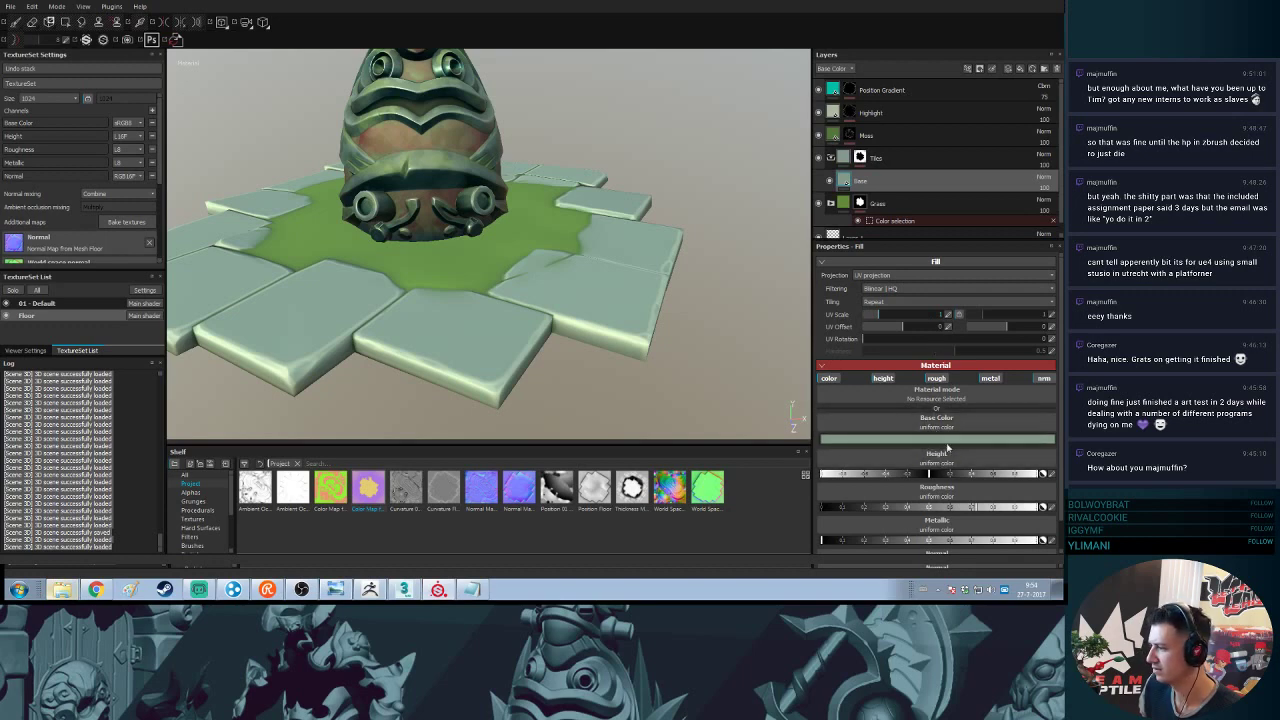
left_click(930, 441)
left_click_drag(962, 466, 958, 484)
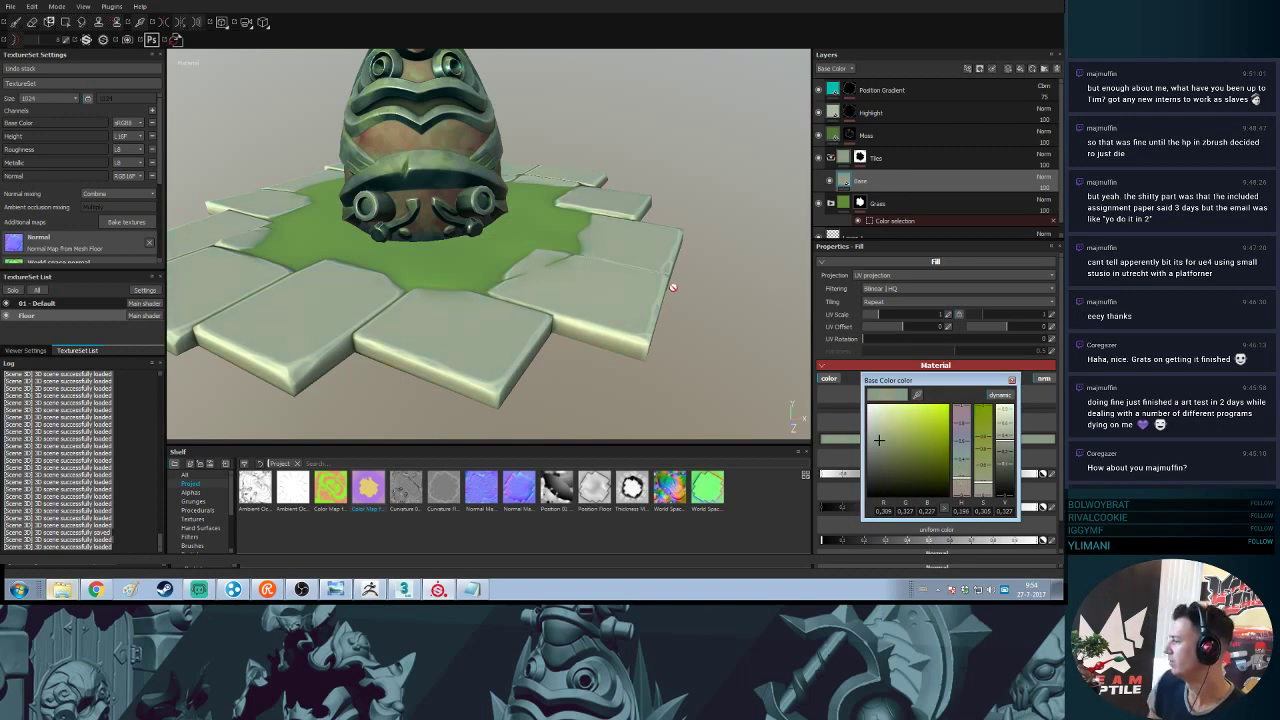
left_click_drag(612, 292, 613, 205, "alt")
right_click_drag(613, 205, 625, 349, "alt")
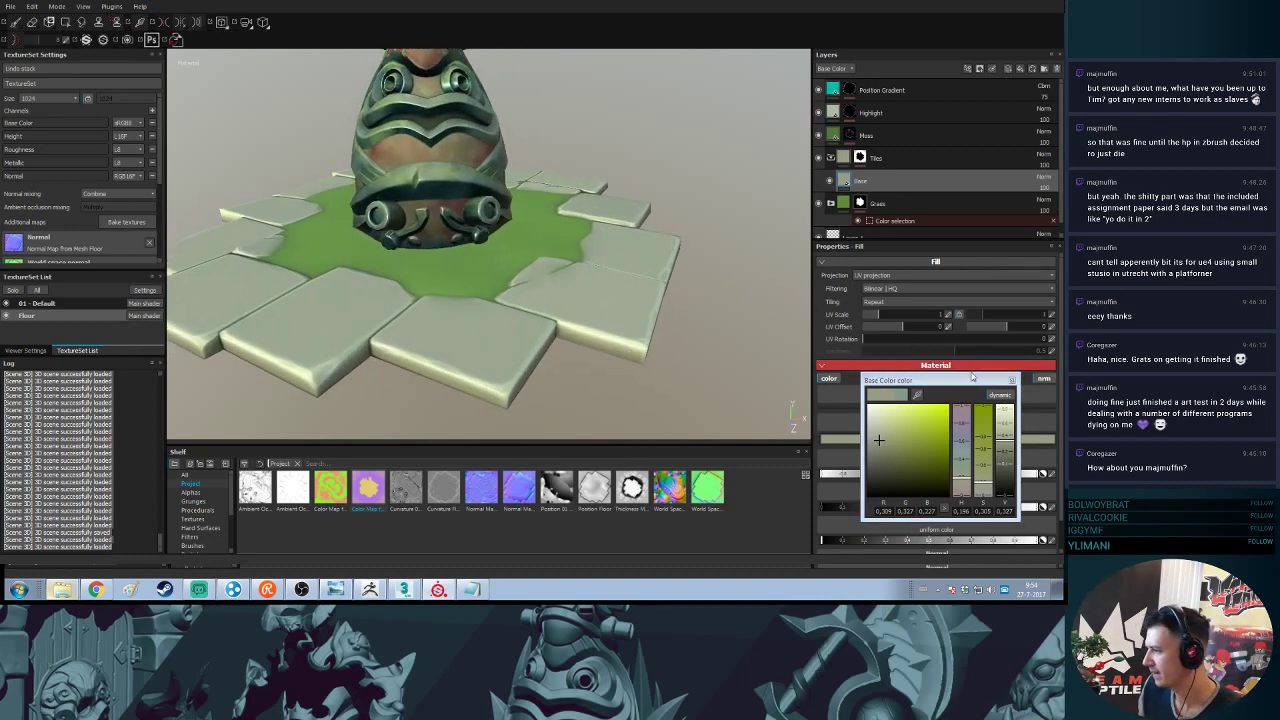
left_click(1012, 380)
left_click_drag(664, 306, 640, 216, "alt")
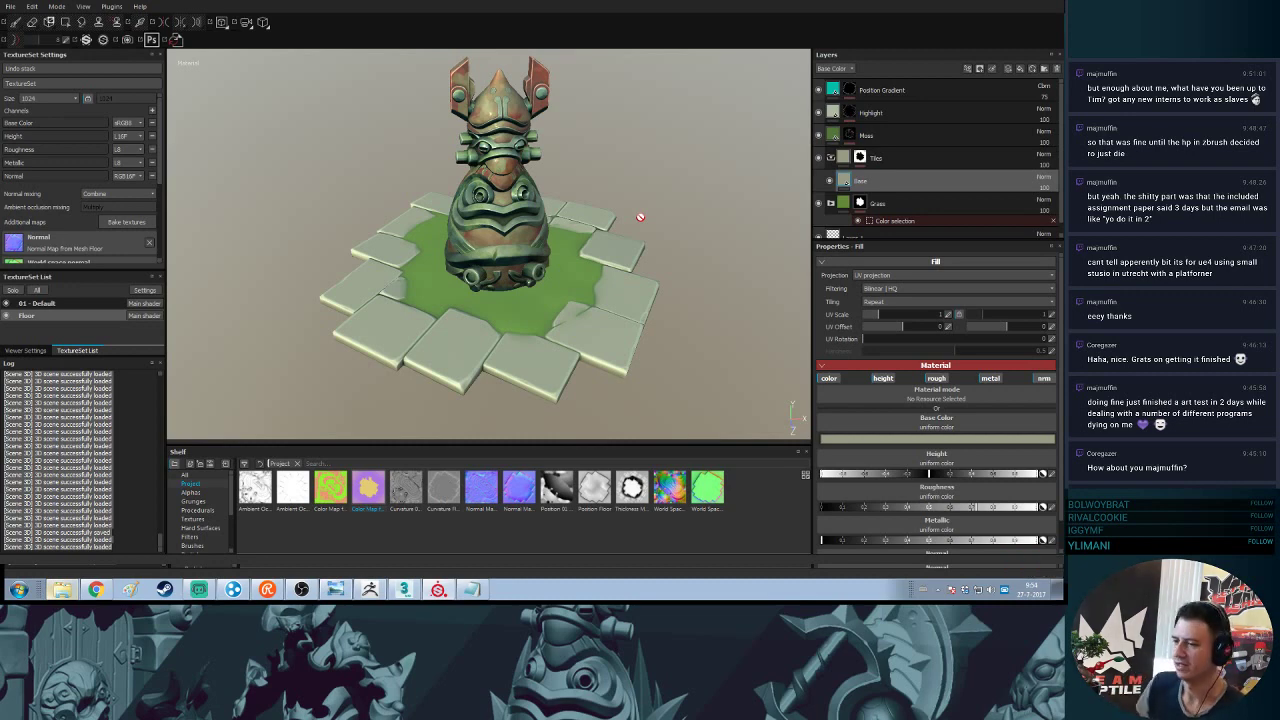
left_click_drag(640, 216, 581, 279, "alt")
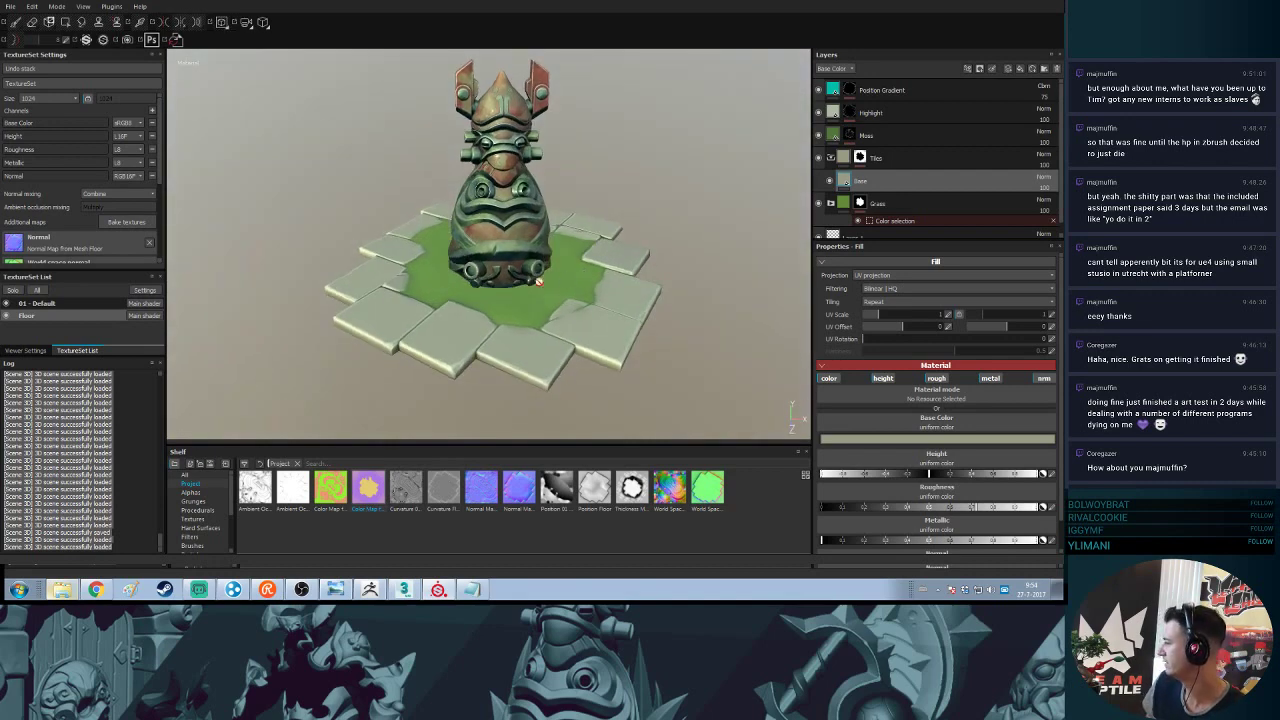
right_click_drag(539, 283, 581, 305, "shift")
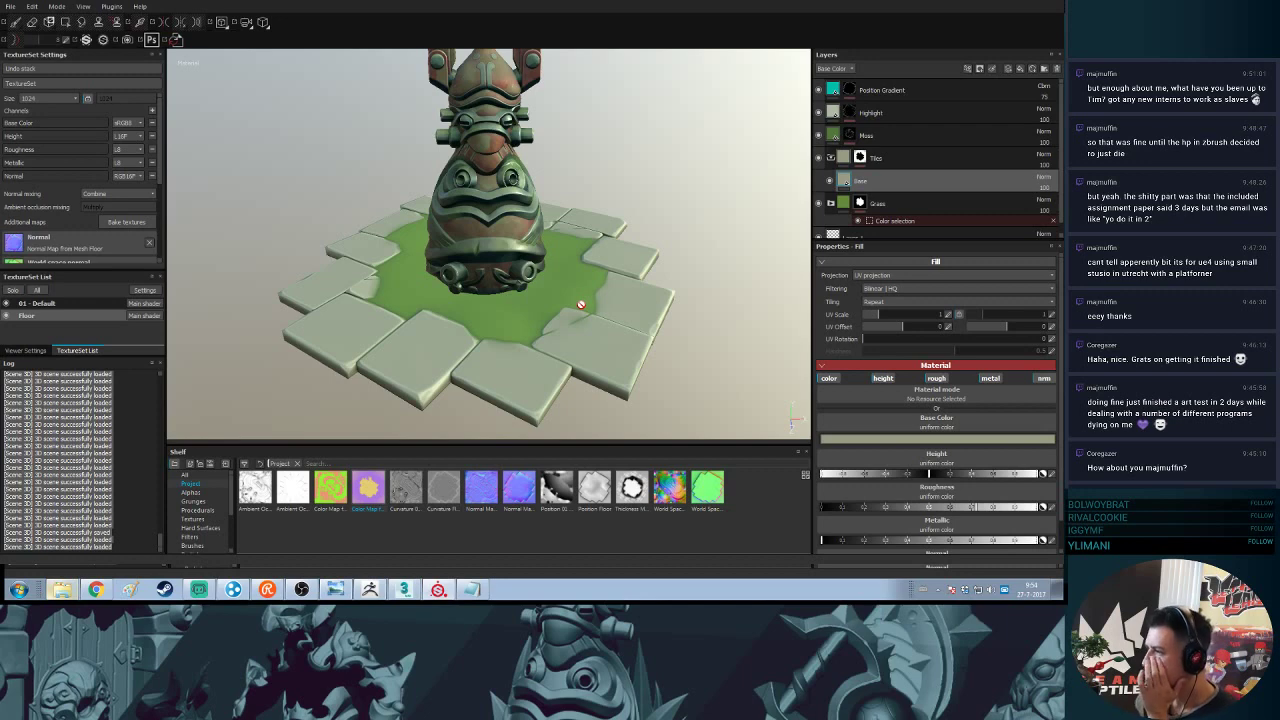
- Rename the Moss layer as Moss_Cavity and add a new folder above it
left_click(818, 135)
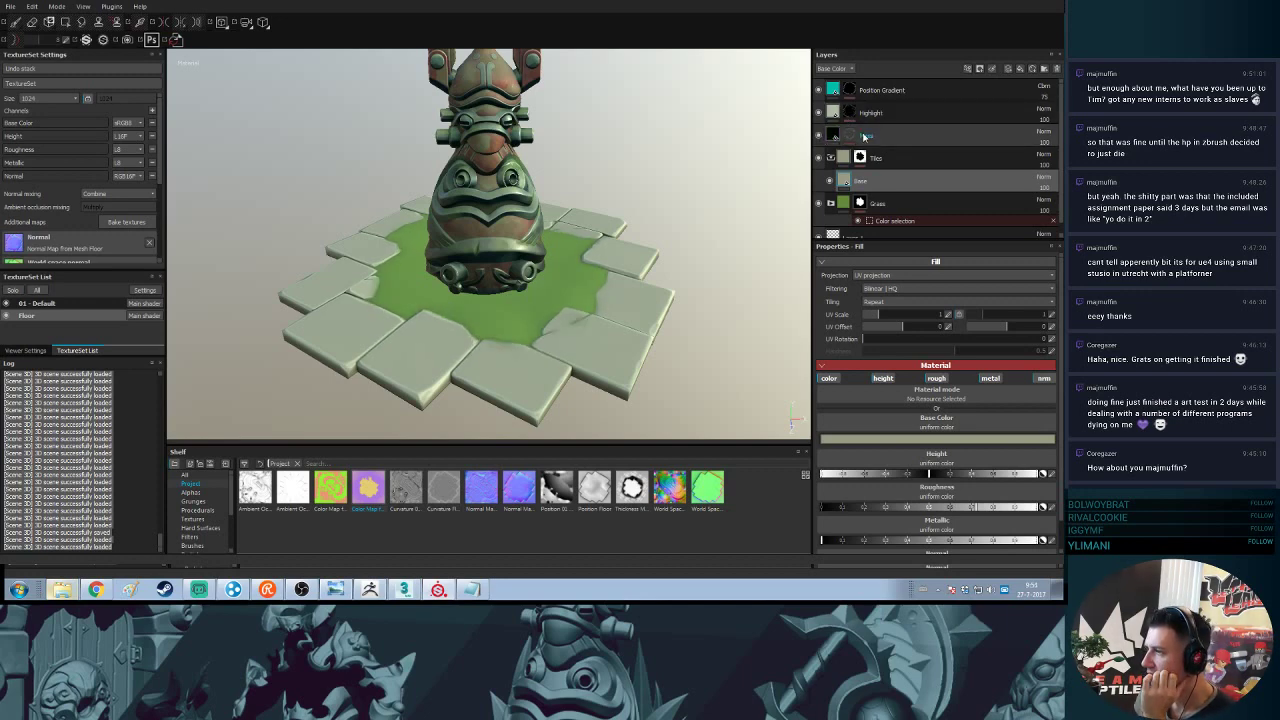
left_click(867, 138)
double_click(866, 137)
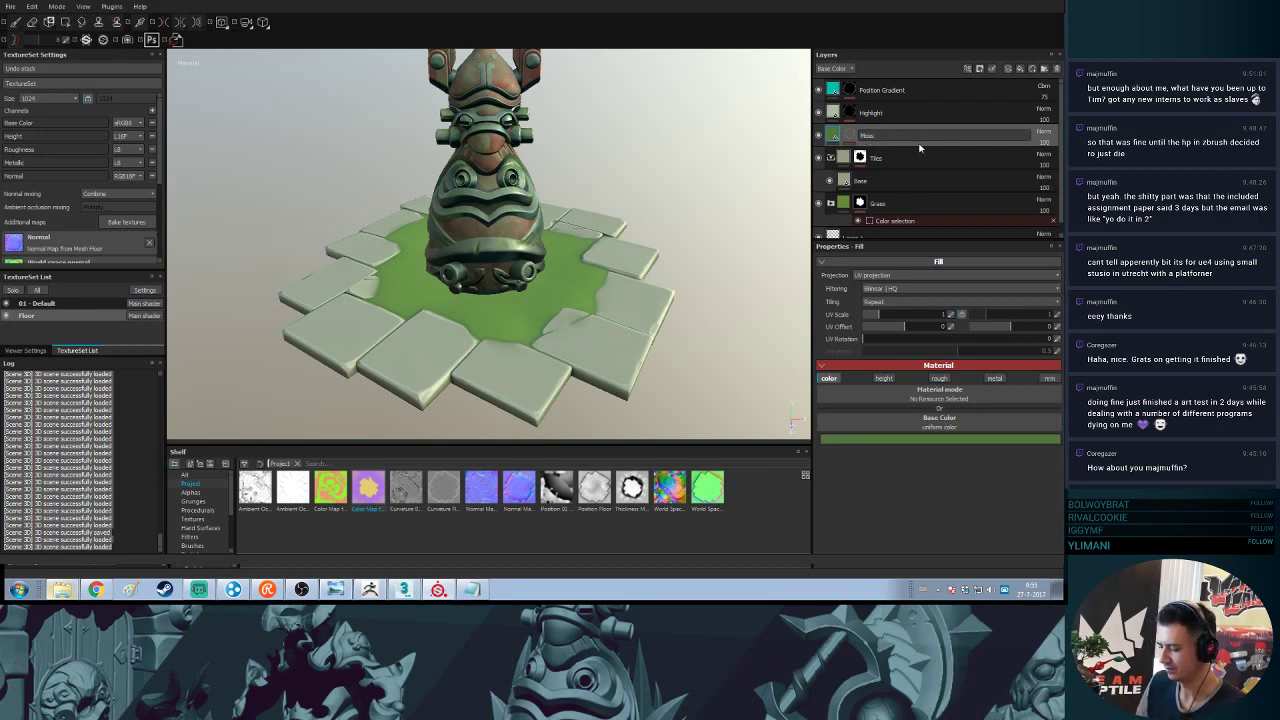
type("_Col")
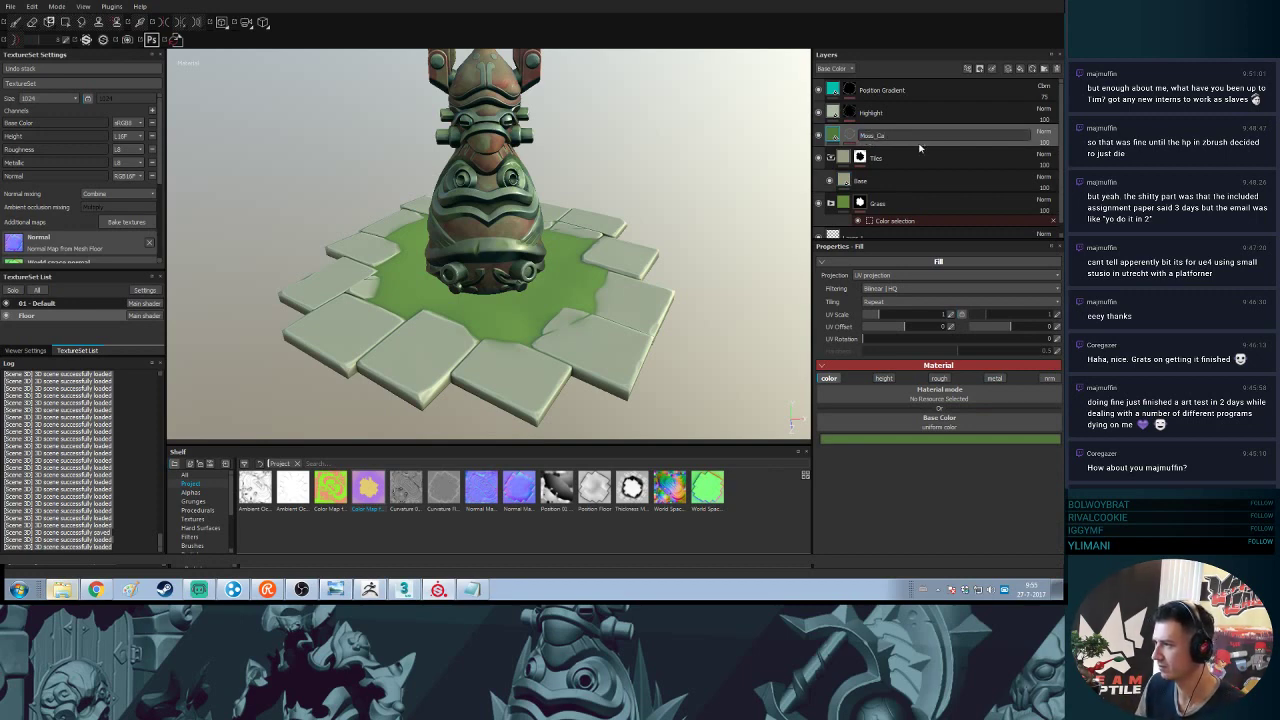
type("ity")
key("Return")
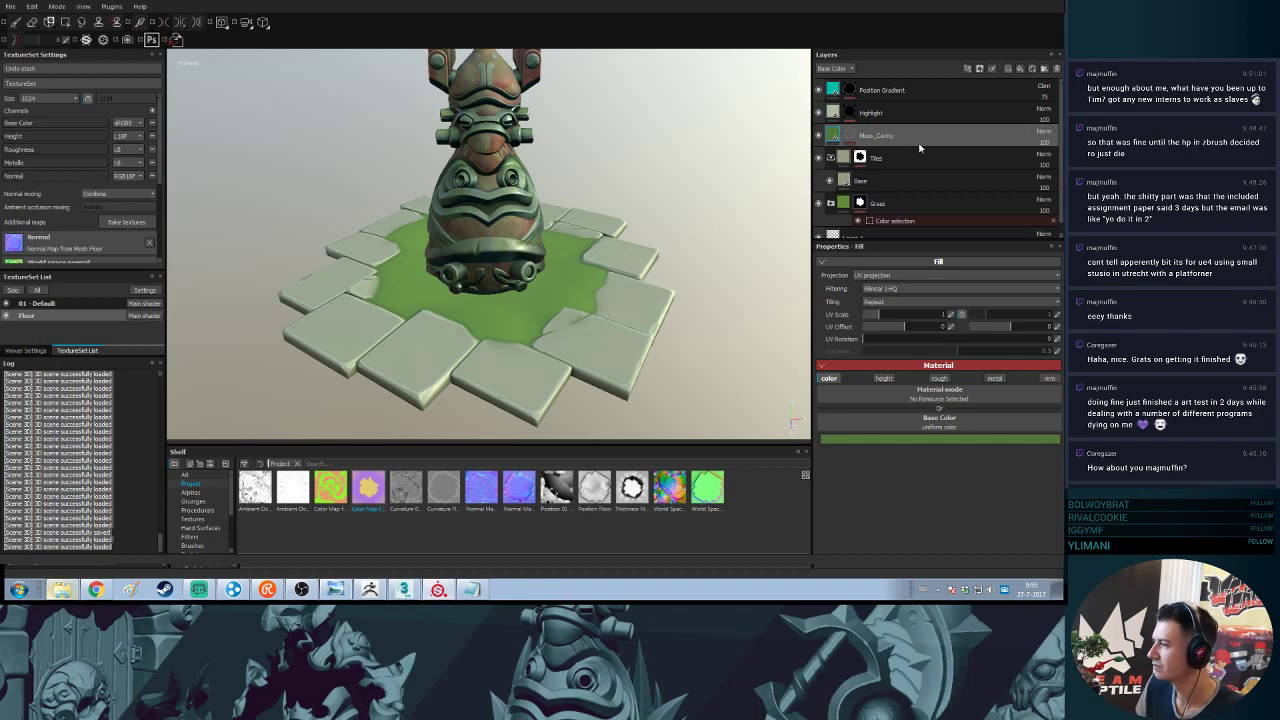
left_click(1044, 69)
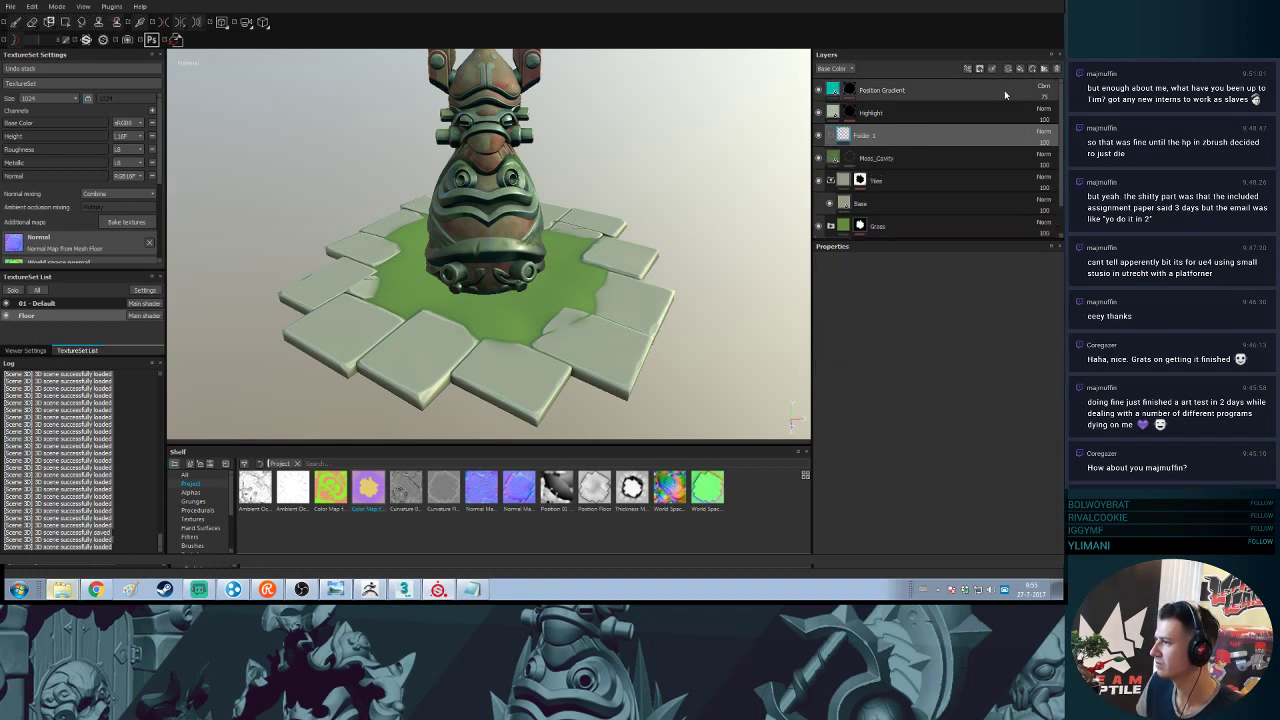
- Rename the new folder as Moss and move the Moss_Cavity layer into it
double_click(866, 135)
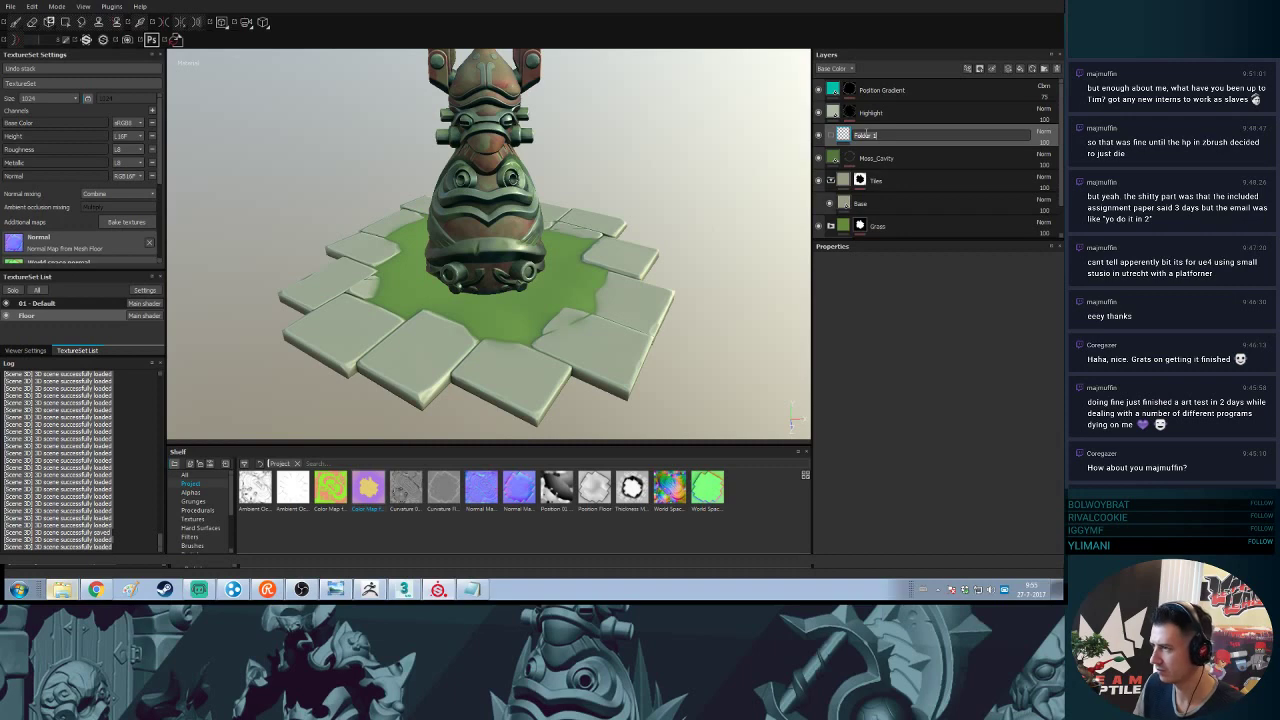
type("Mo")
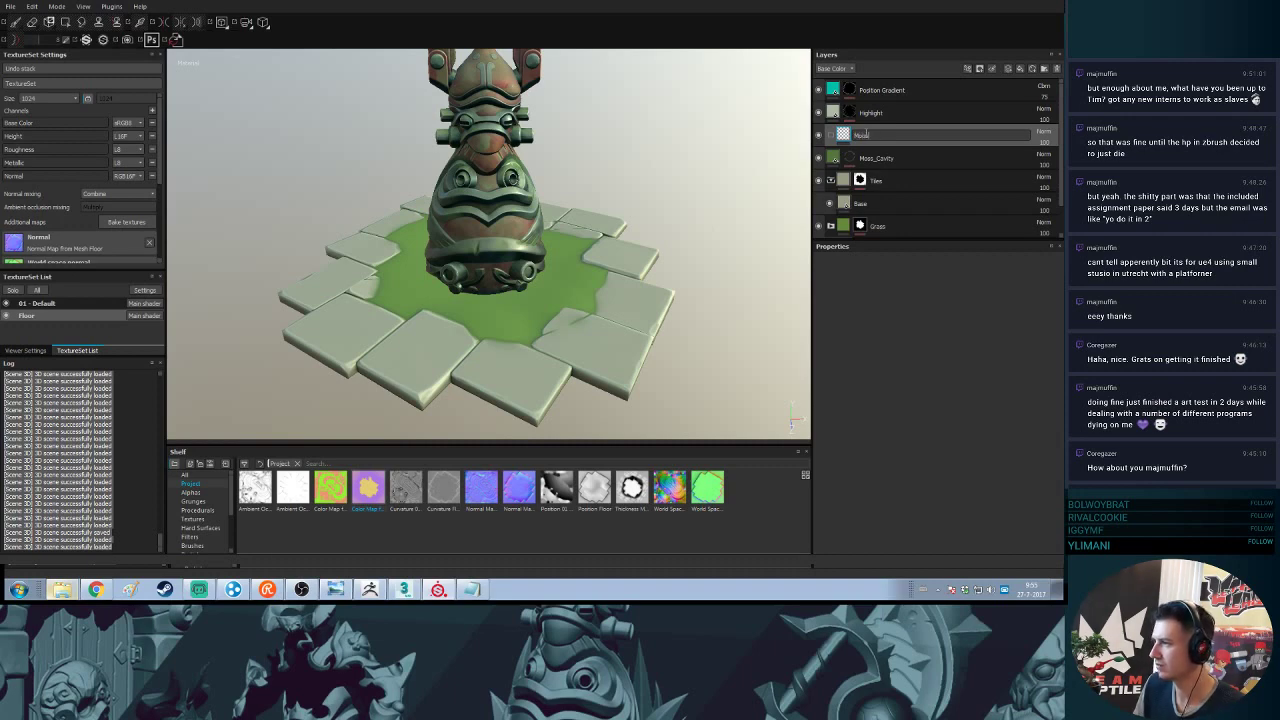
type("ss")
key("Return")
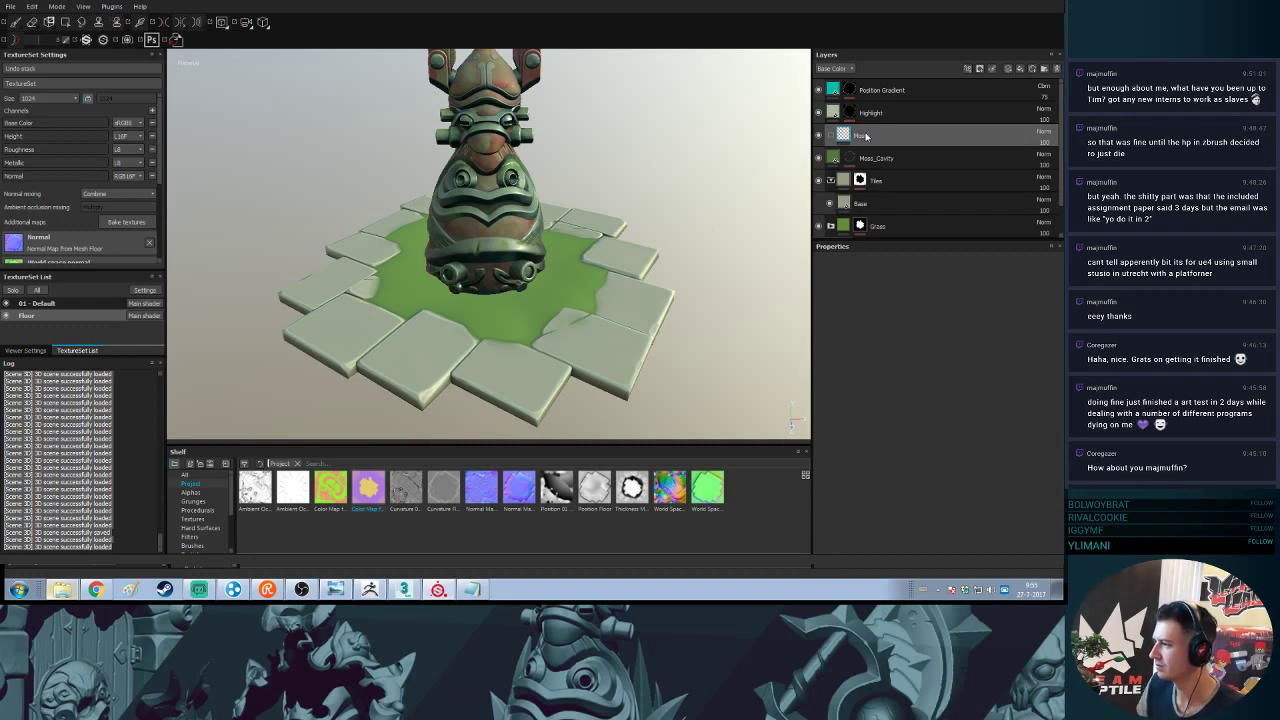
left_click(910, 162)
left_click_drag(913, 166, 941, 136)
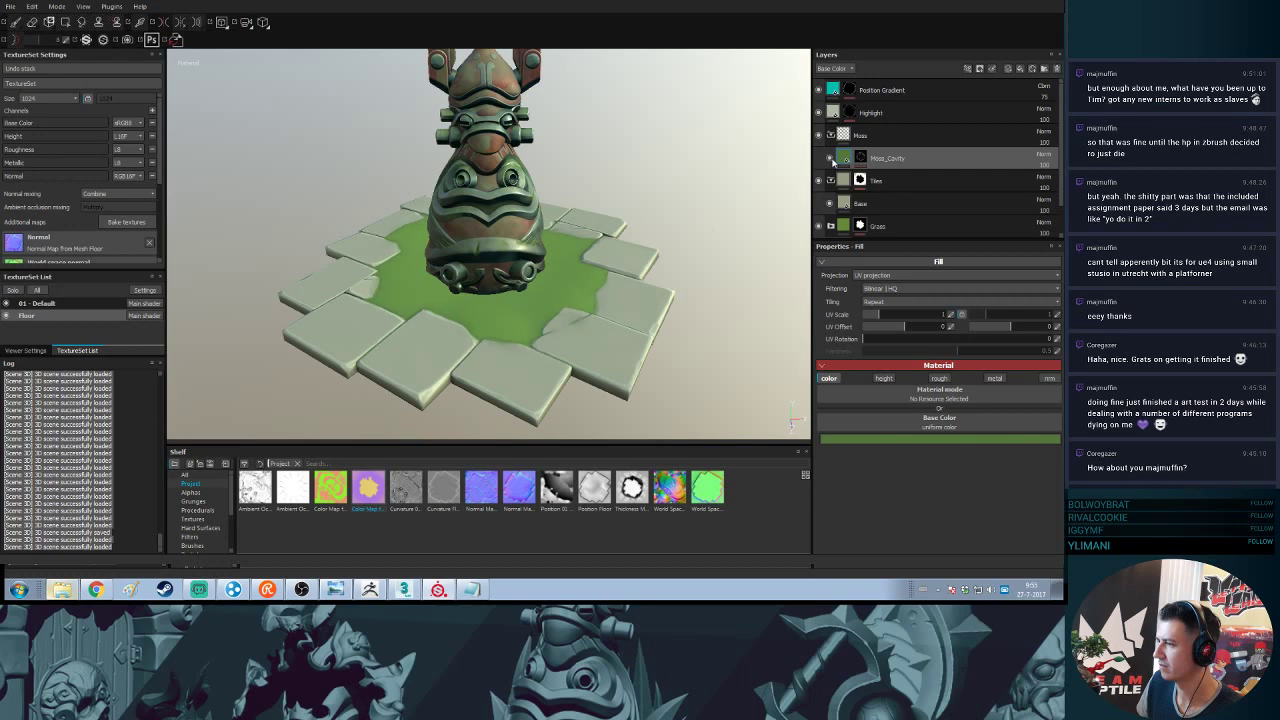
- Duplicate the Moss_Cavity layer and assign BnW Spots 1 as the primary Texture input of the copy's MG Mask Editor
right_click(921, 160)
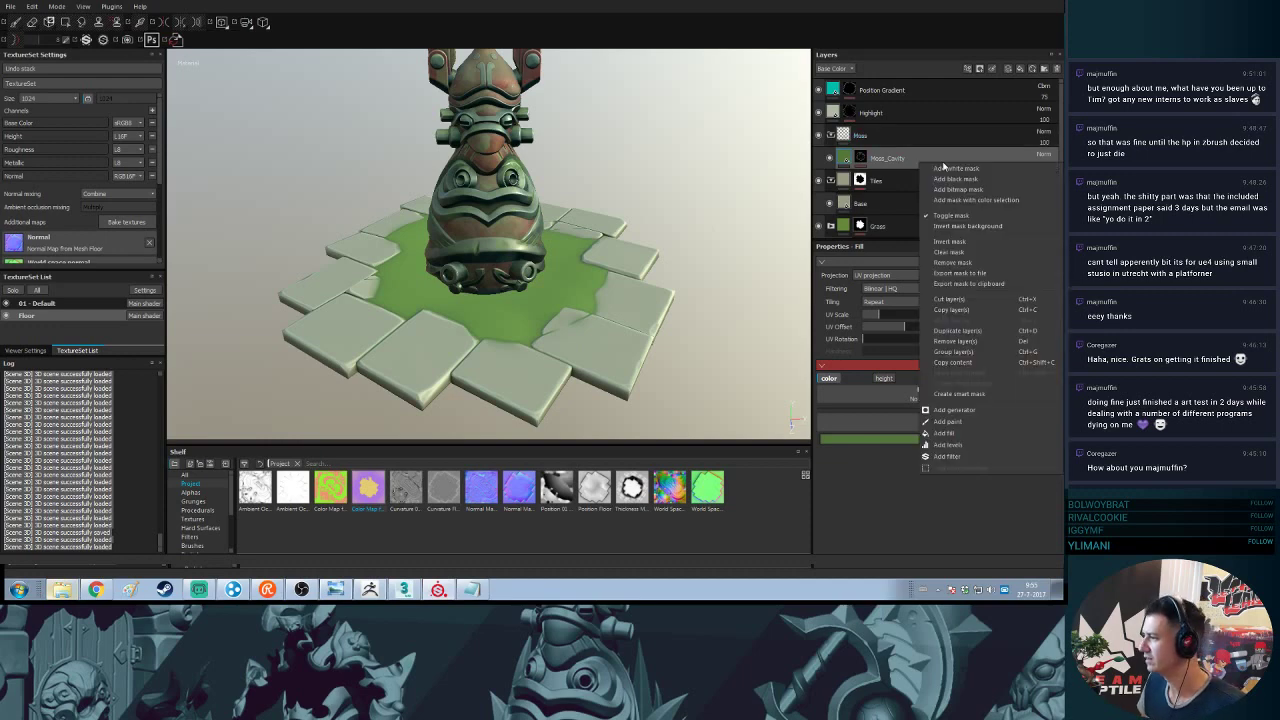
left_click(958, 331)
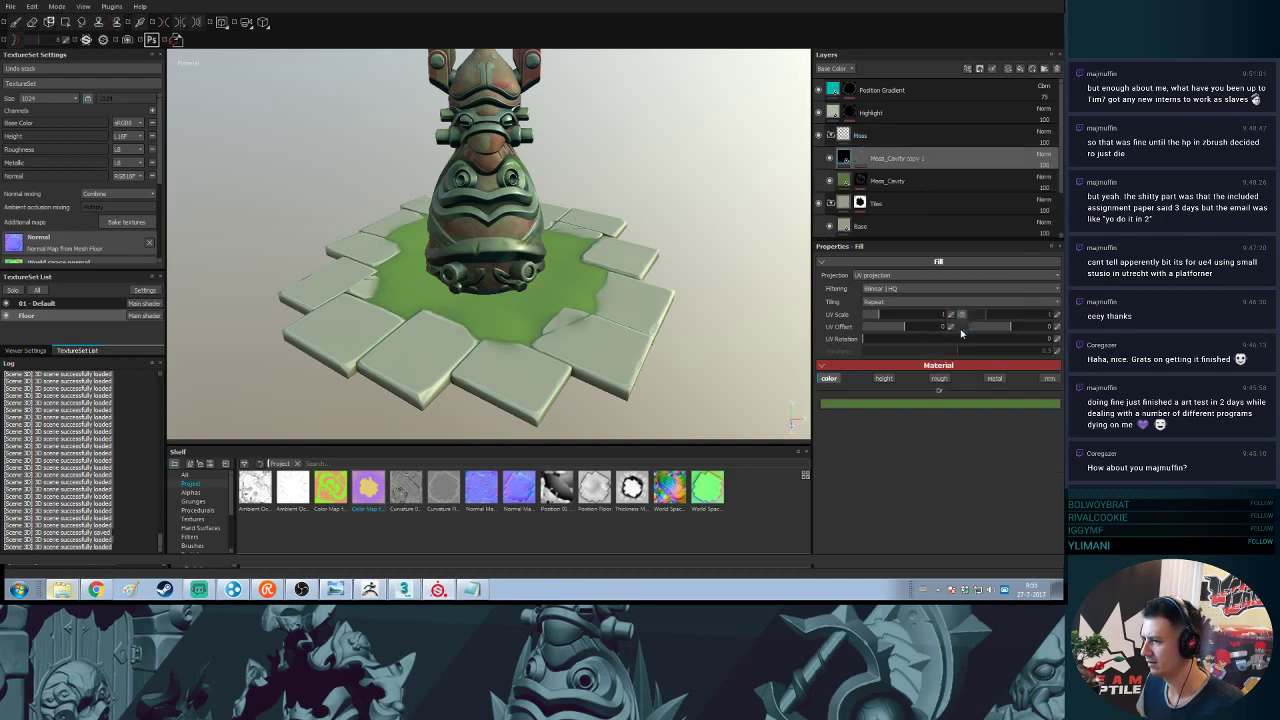
left_click(864, 157)
left_click(891, 178)
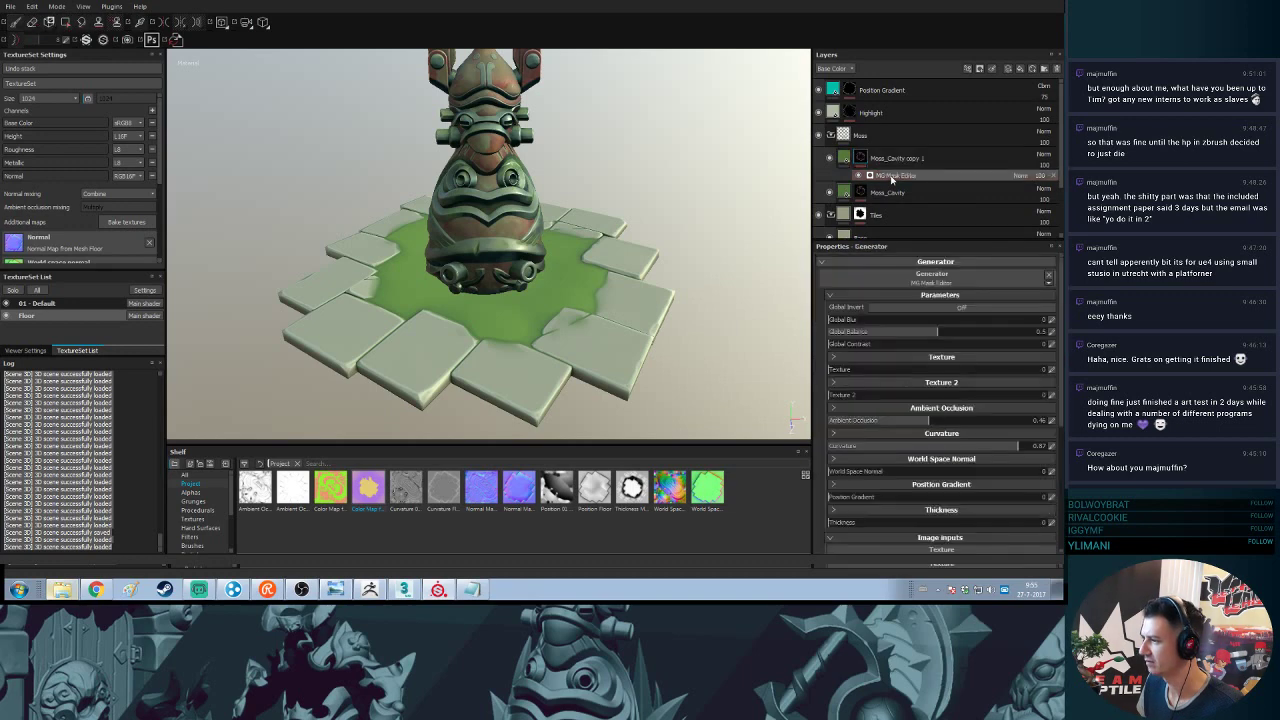
scroll(949, 380, "down", 2)
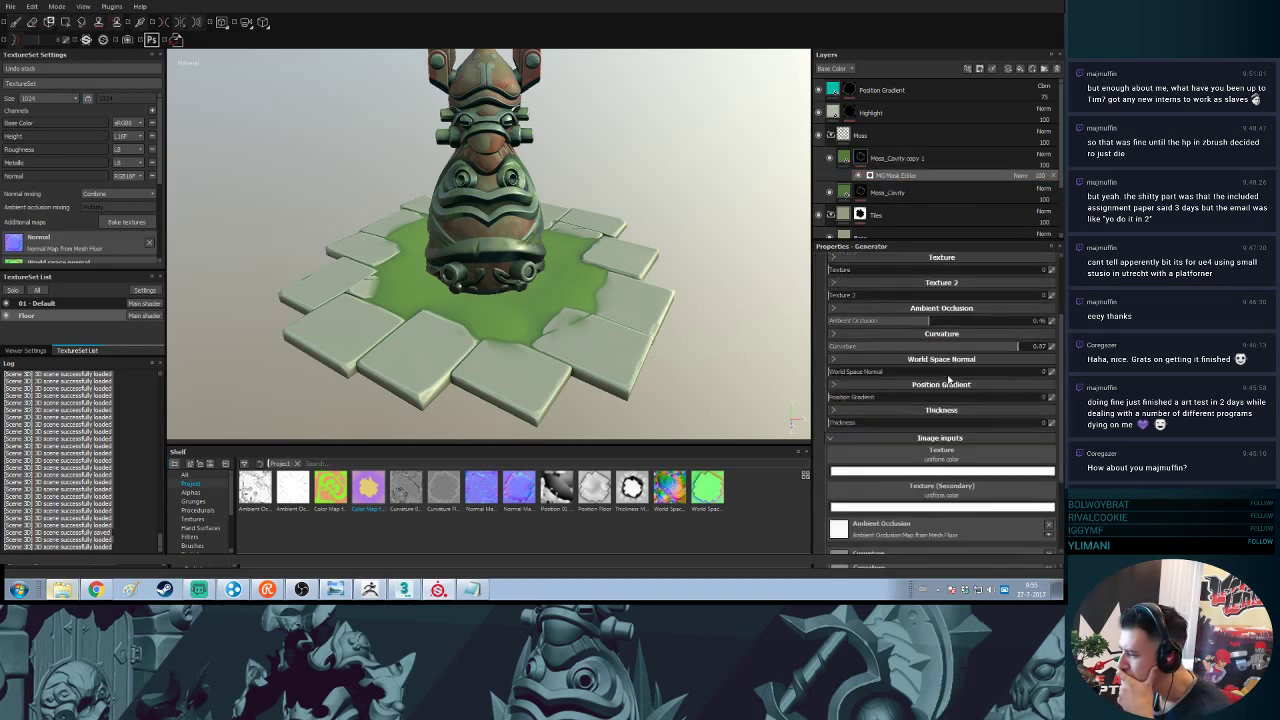
scroll(949, 380, "down", 2)
left_click(954, 366)
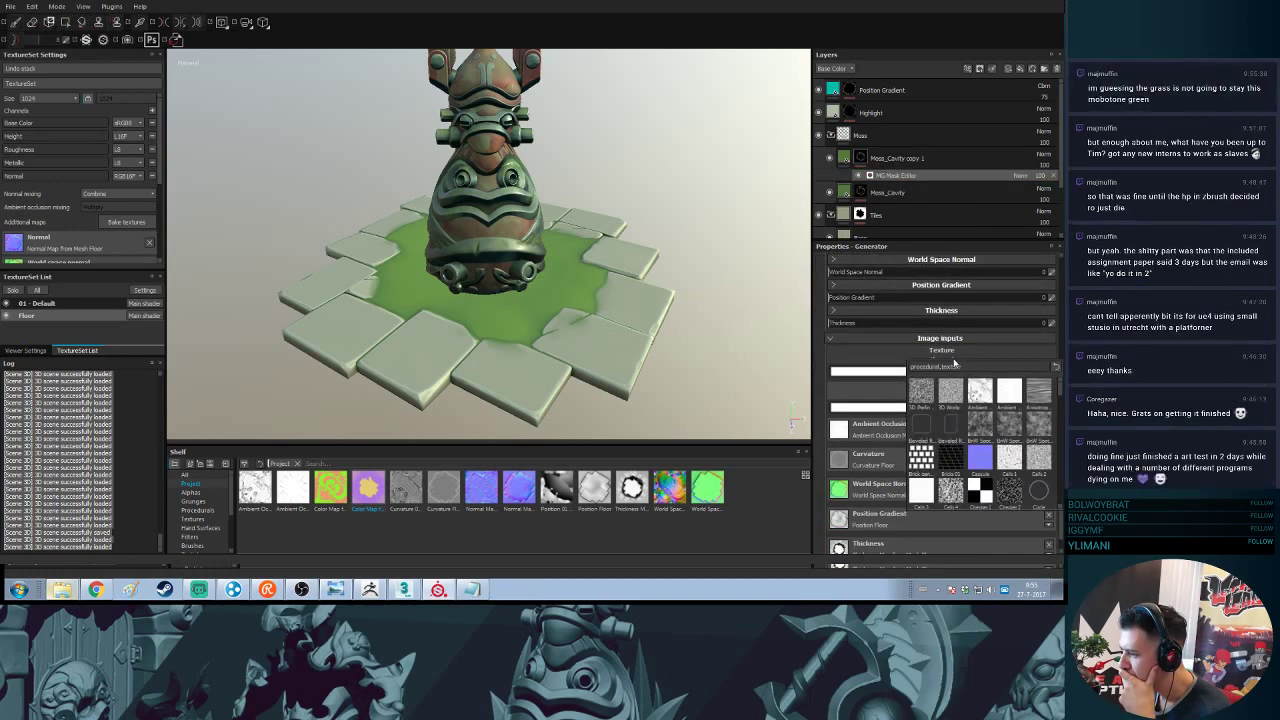
left_click(987, 433)
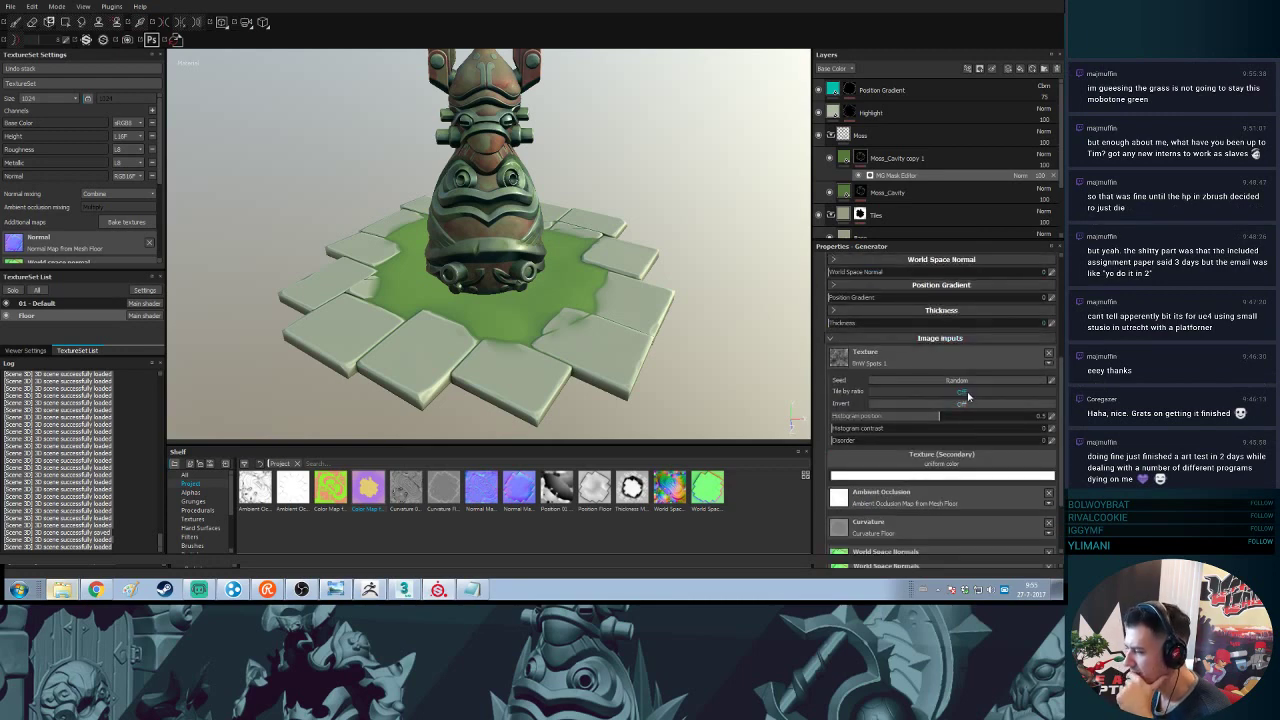
- Set the copied moss mask's Global Balance to 0.68, raise Ambient Occlusion to about 0.96 and reduce Curvature to 0
scroll(926, 345, "up", 3)
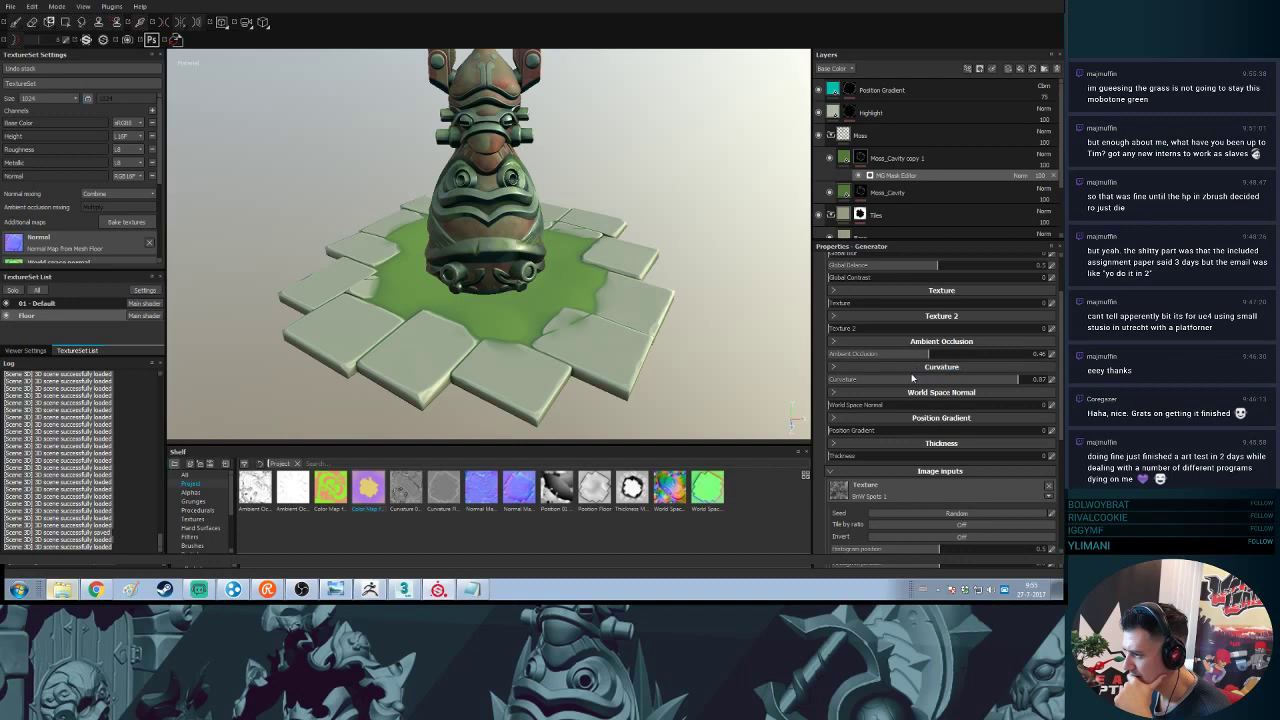
scroll(921, 368, "up", 1)
left_click_drag(939, 299, 978, 292)
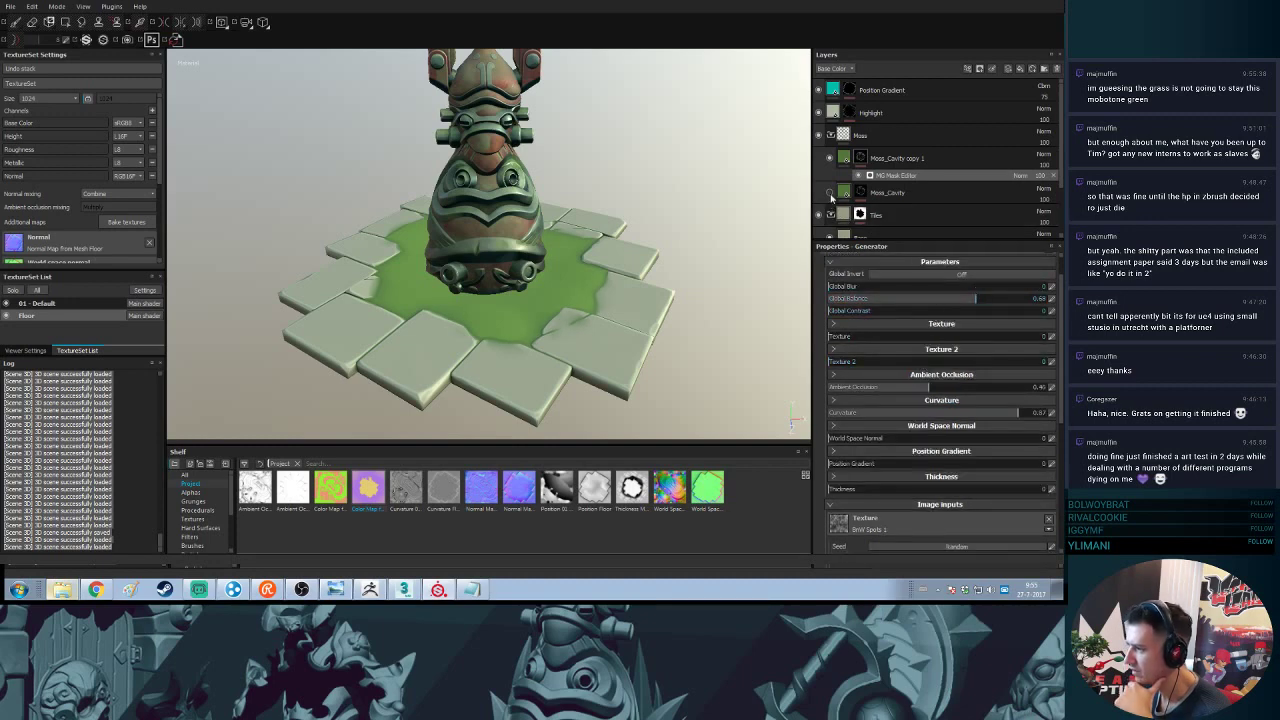
left_click_drag(933, 387, 1036, 388)
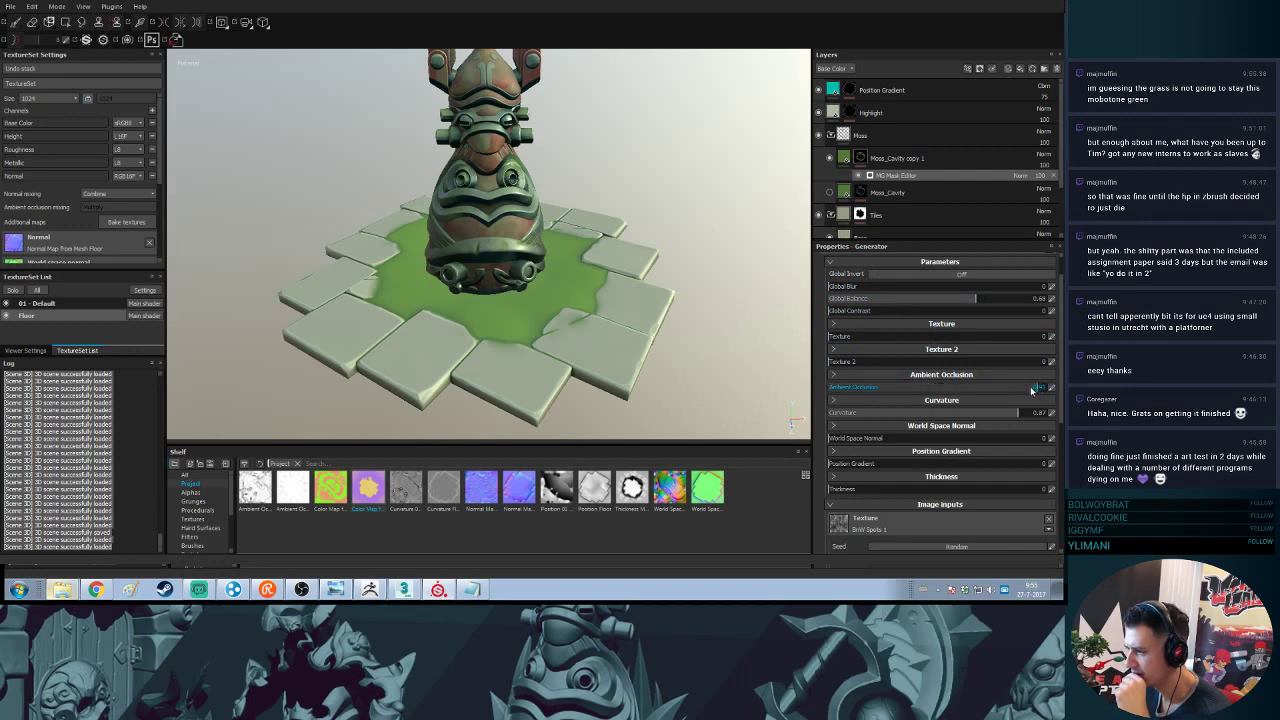
left_click_drag(939, 415, 795, 424)
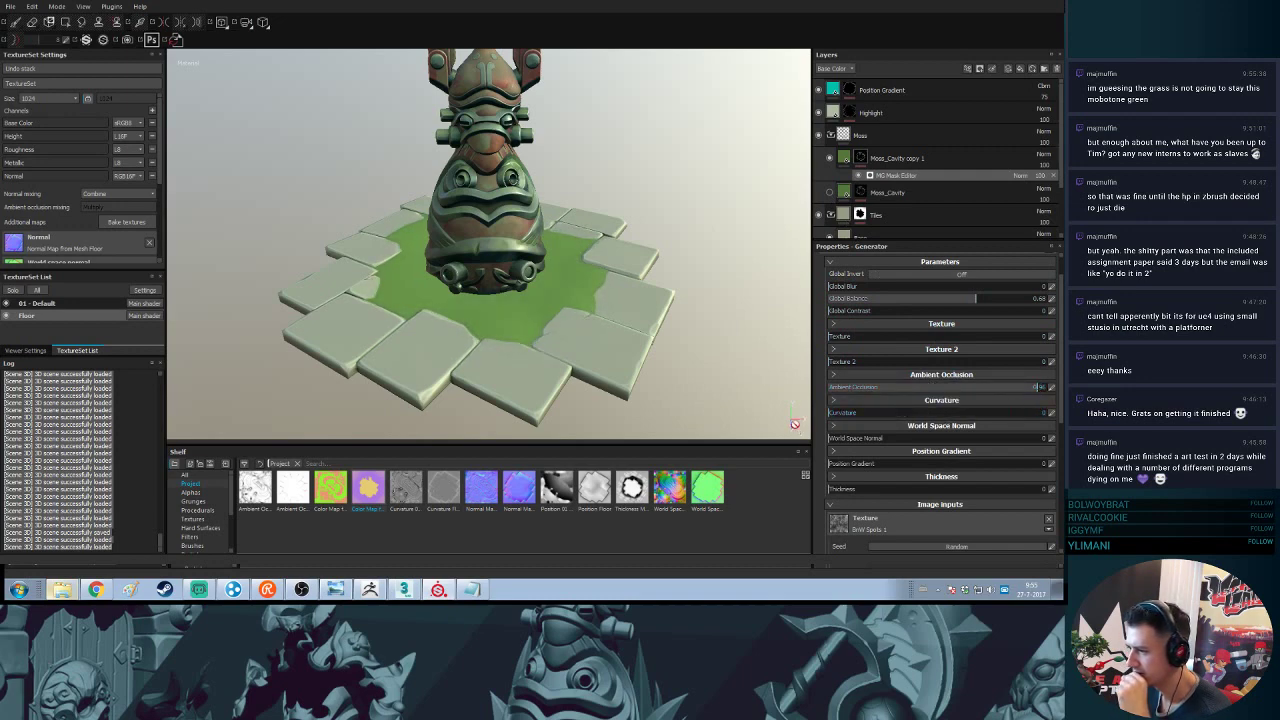
- Raise the copied moss mask's Thickness influence to the maximum and set its Position Gradient to 0.68
left_click(851, 490)
left_click_drag(851, 492, 1056, 486)
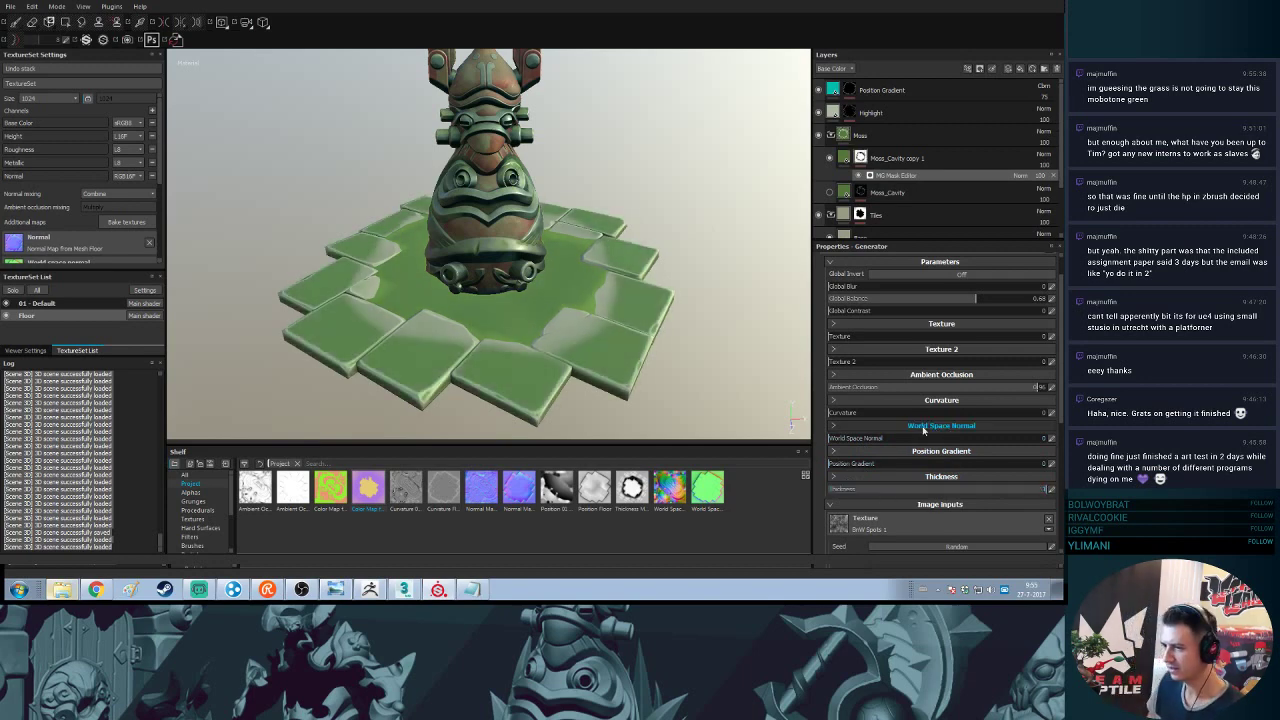
left_click_drag(876, 465, 978, 460)
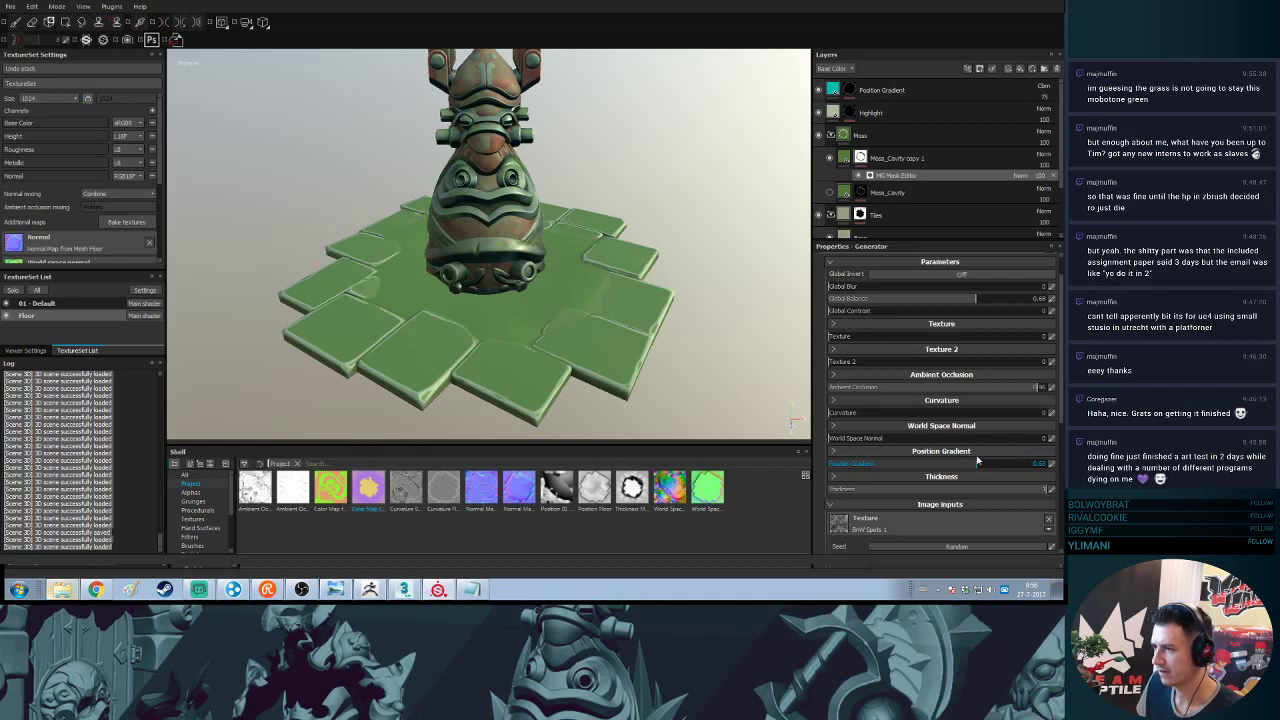
scroll(973, 458, "up", 1)
scroll(973, 458, "down", 1)
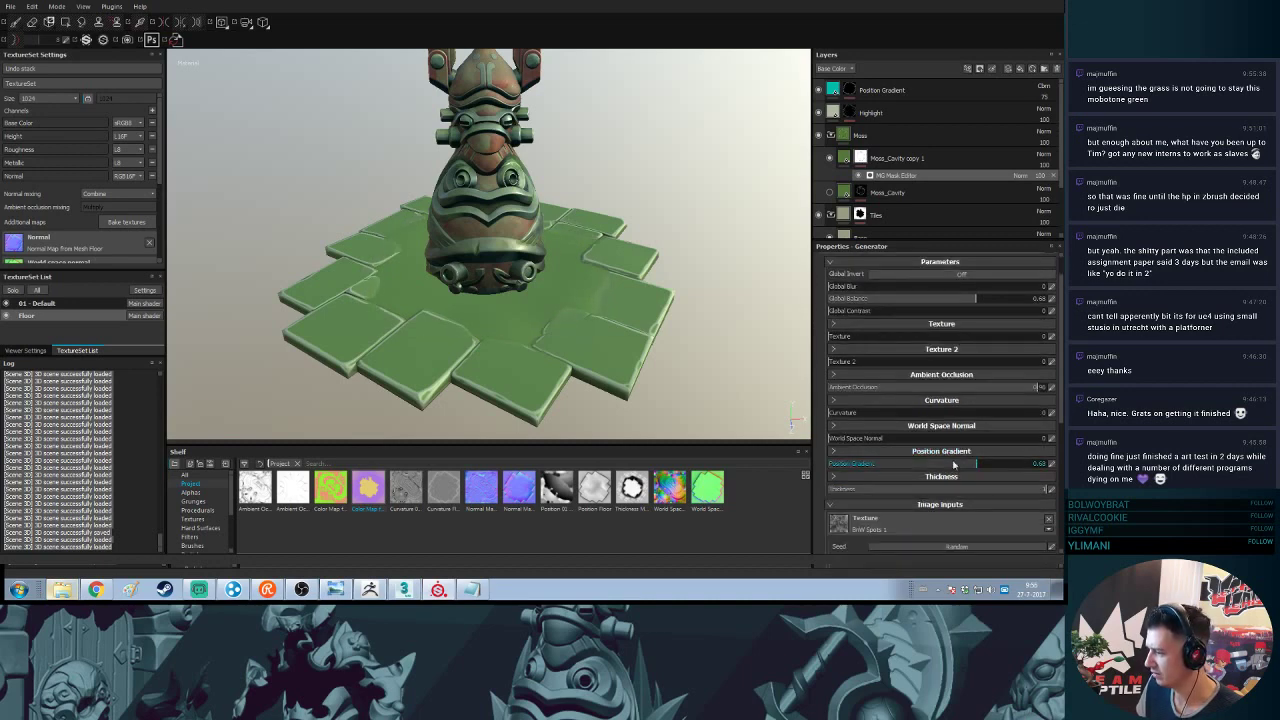
- Set the spots texture's Histogram contrast to 0.24 and raise the mask editor's Texture influence to the maximum
scroll(876, 440, "down", 2)
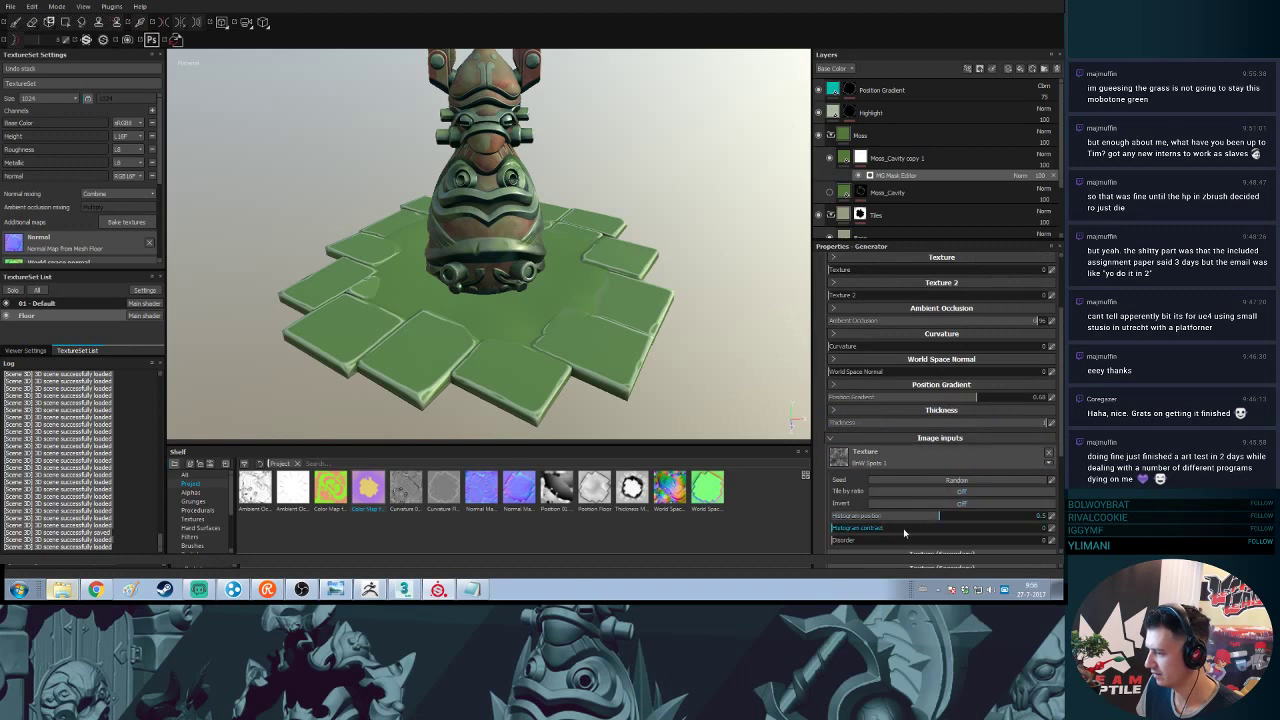
left_click_drag(928, 527, 884, 528)
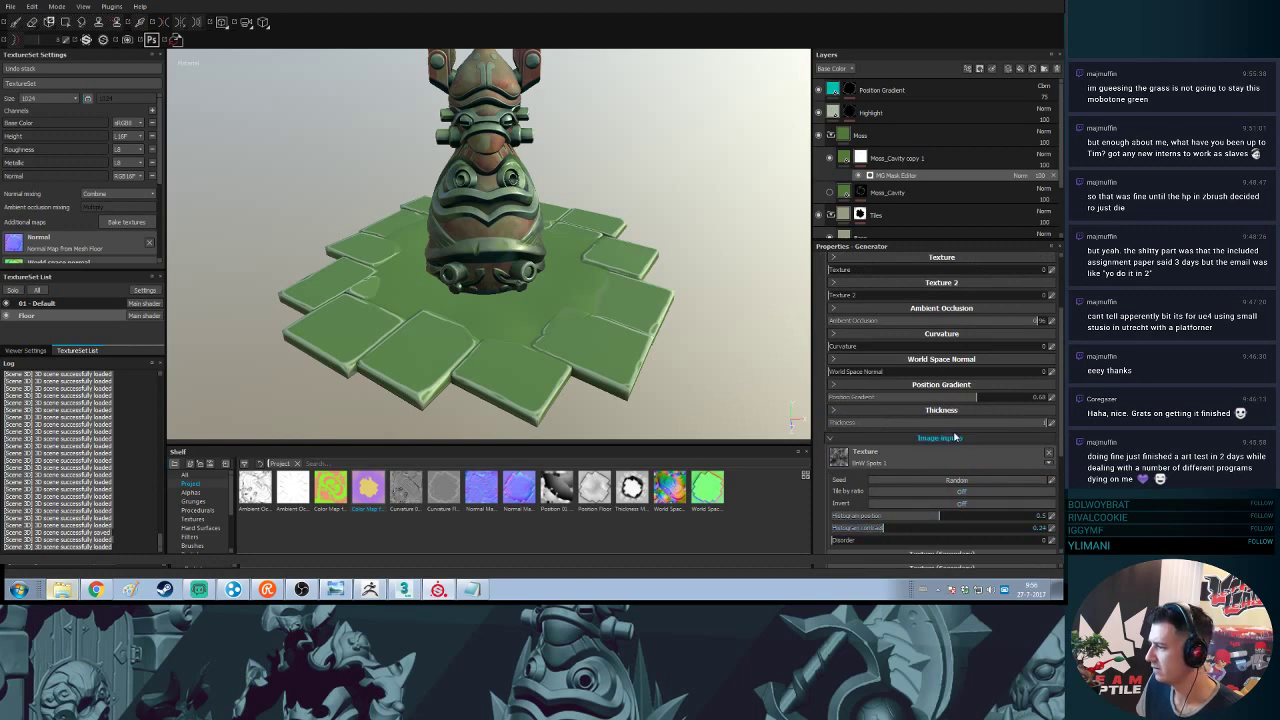
left_click(955, 437)
left_click(934, 293)
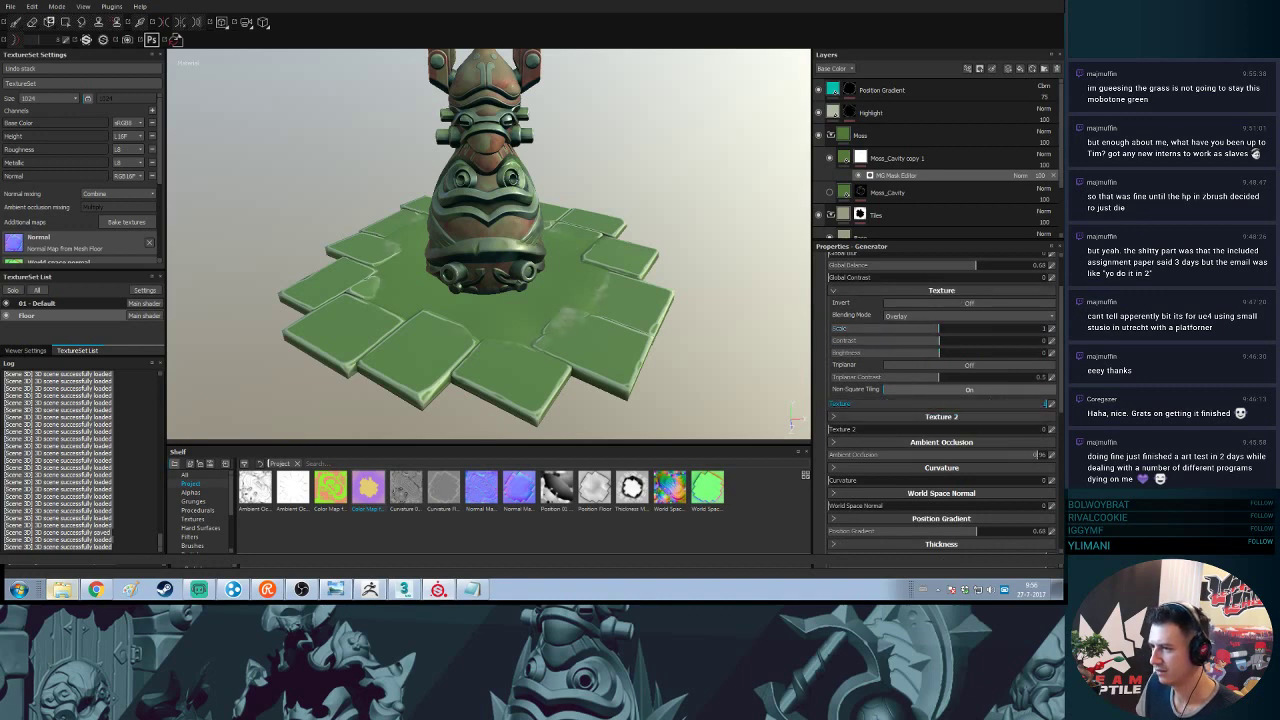
- Replace the BnW Spots 1 Texture input of the copied moss mask with the Cells 4 procedural
left_click_drag(709, 271, 720, 254, "alt")
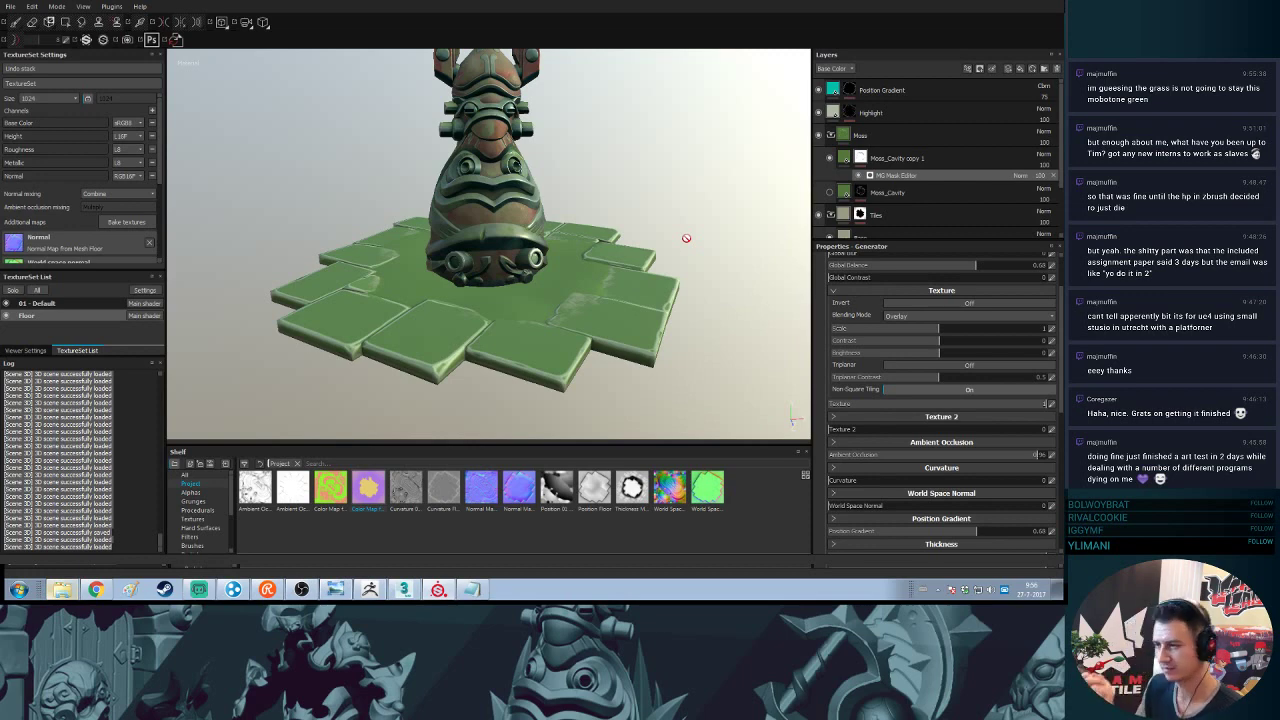
left_click_drag(583, 217, 619, 232, "alt")
scroll(980, 426, "down", 3)
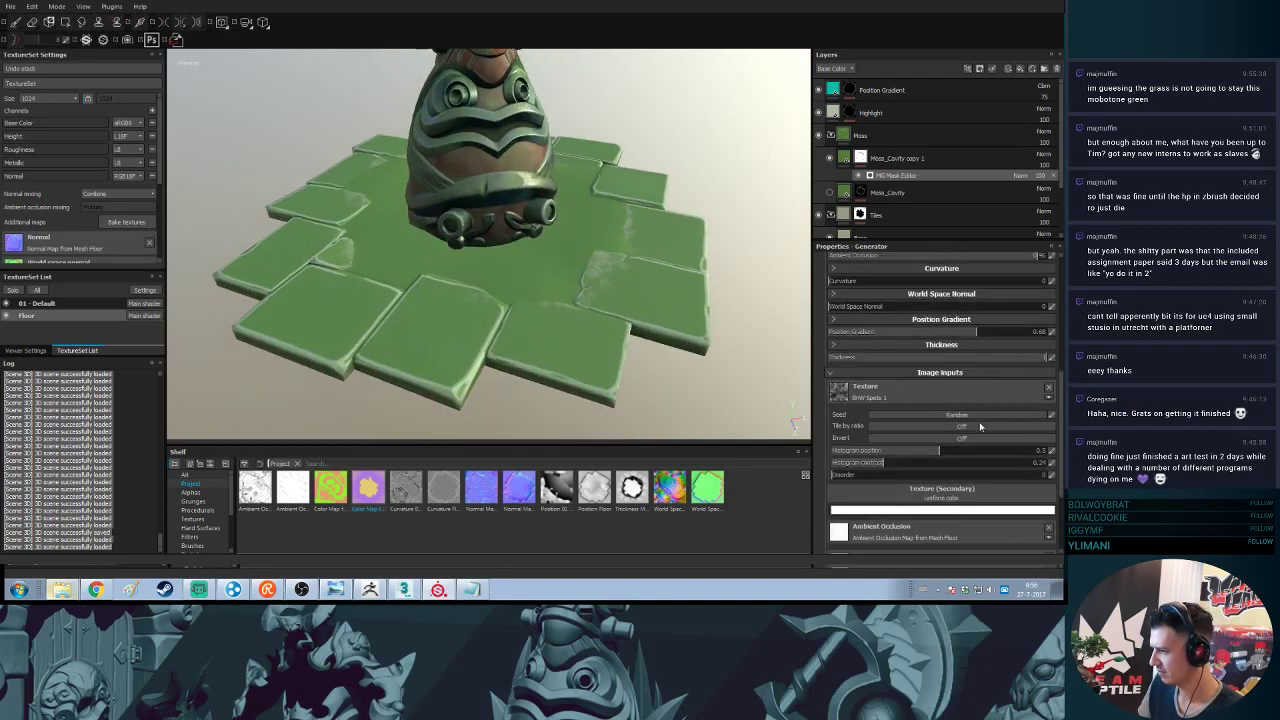
scroll(980, 426, "up", 1)
scroll(980, 426, "up", 2)
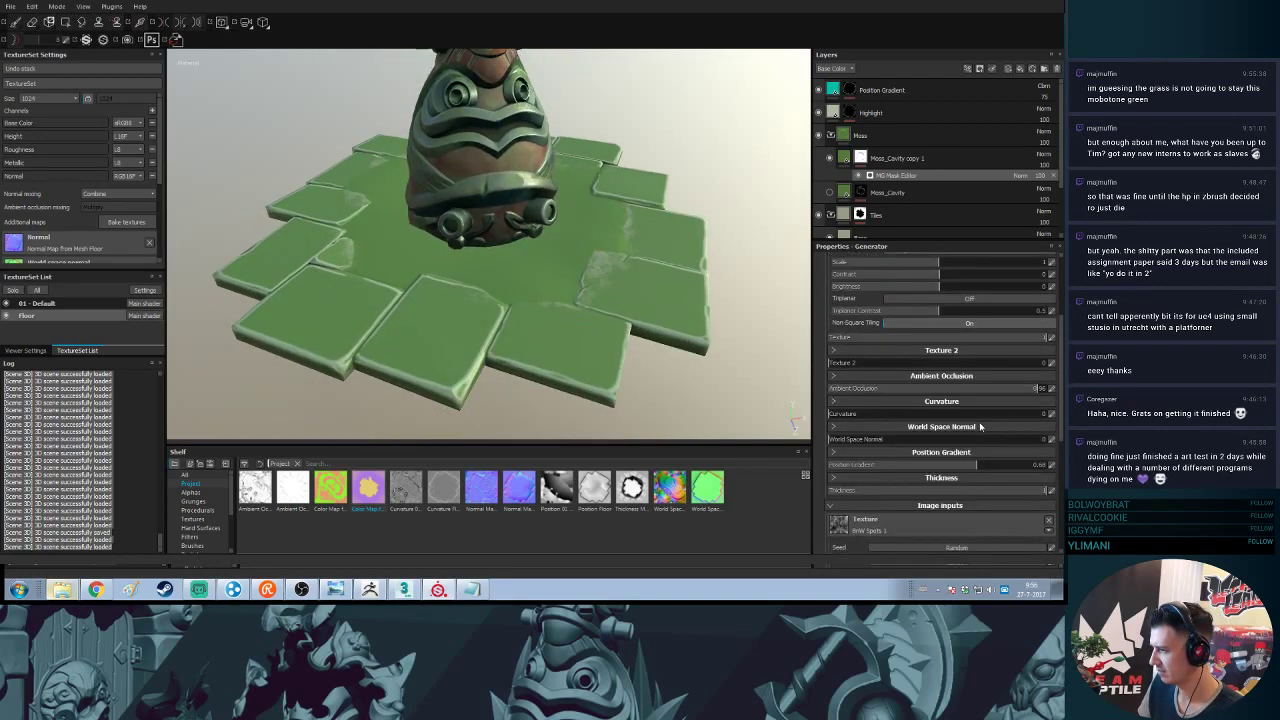
left_click_drag(929, 298, 924, 298)
scroll(998, 470, "down", 1)
scroll(998, 470, "down", 5)
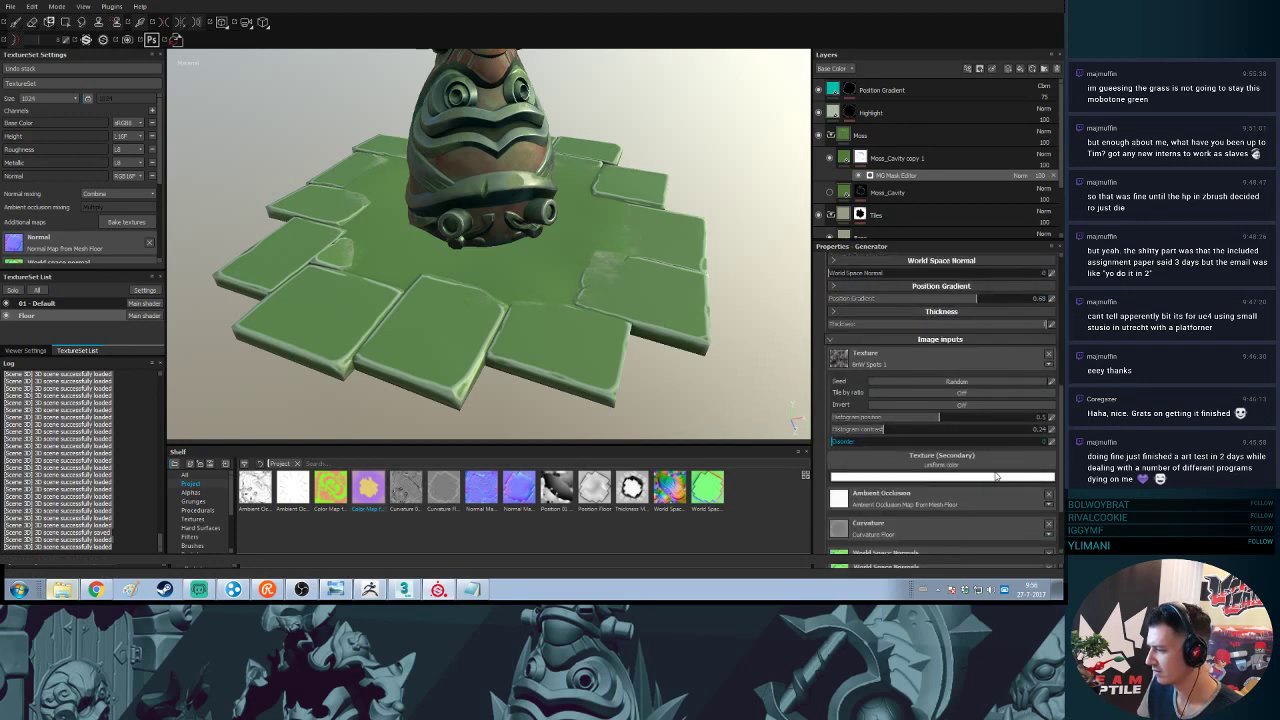
left_click(937, 365)
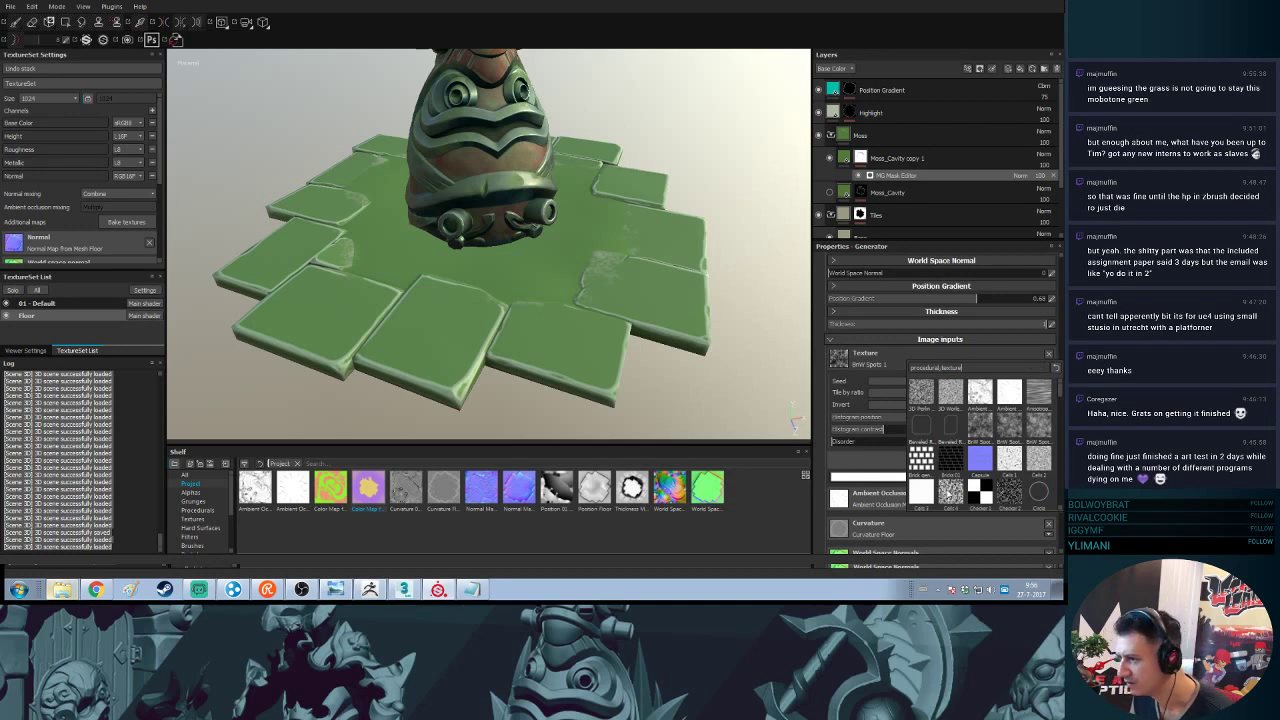
left_click(921, 488)
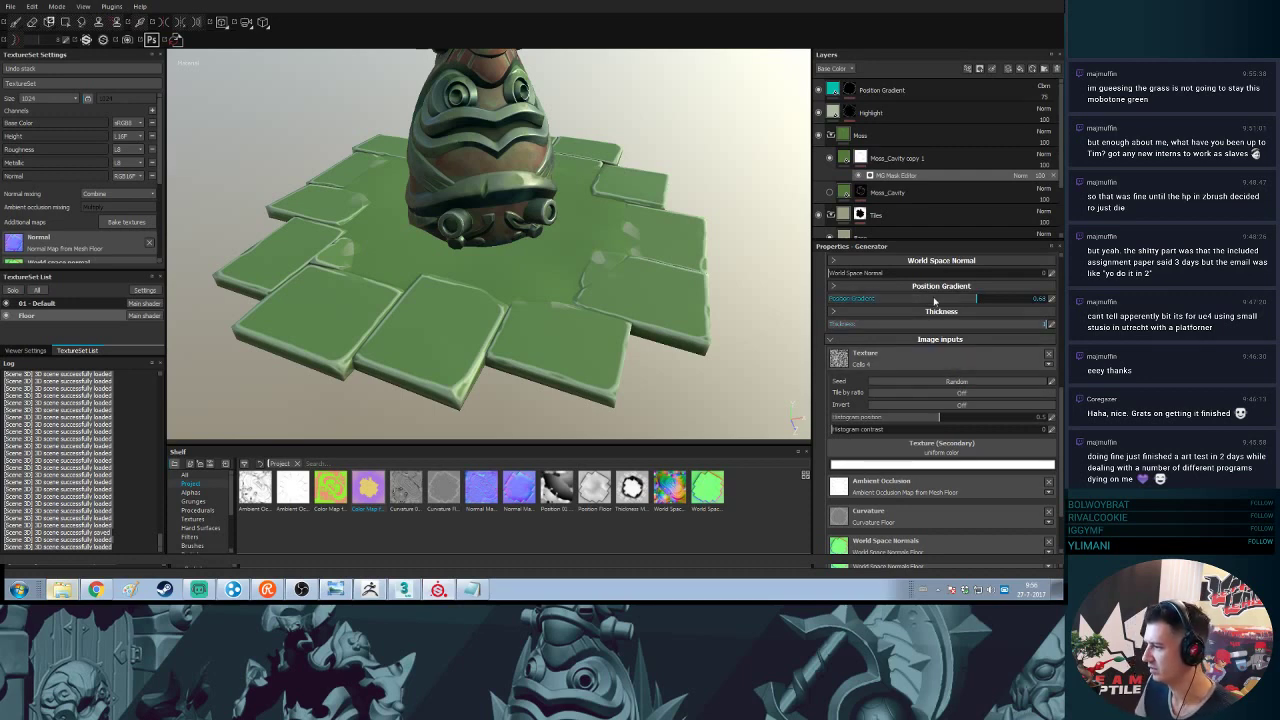
- Rebalance the copied moss mask with Position Gradient 0.55, Thickness 0.16, Curvature 0.6 and Ambient Occlusion 0
left_click_drag(933, 299, 866, 335)
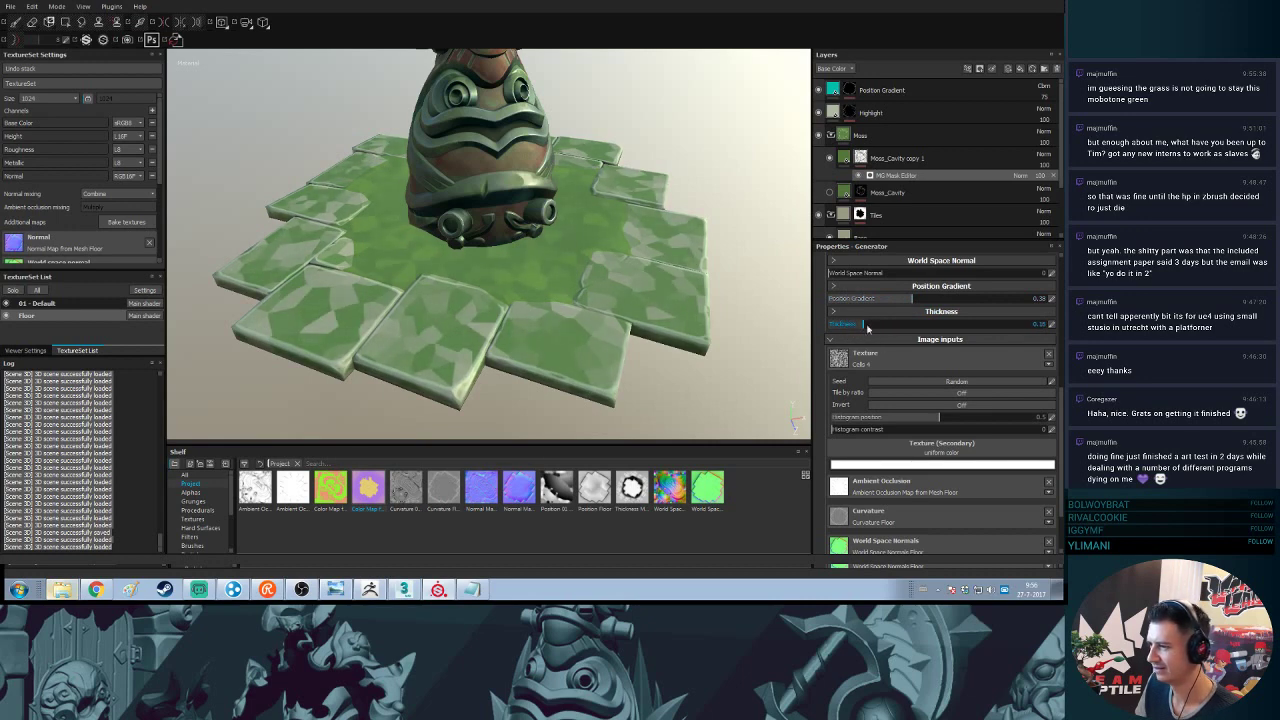
left_click_drag(917, 299, 950, 300)
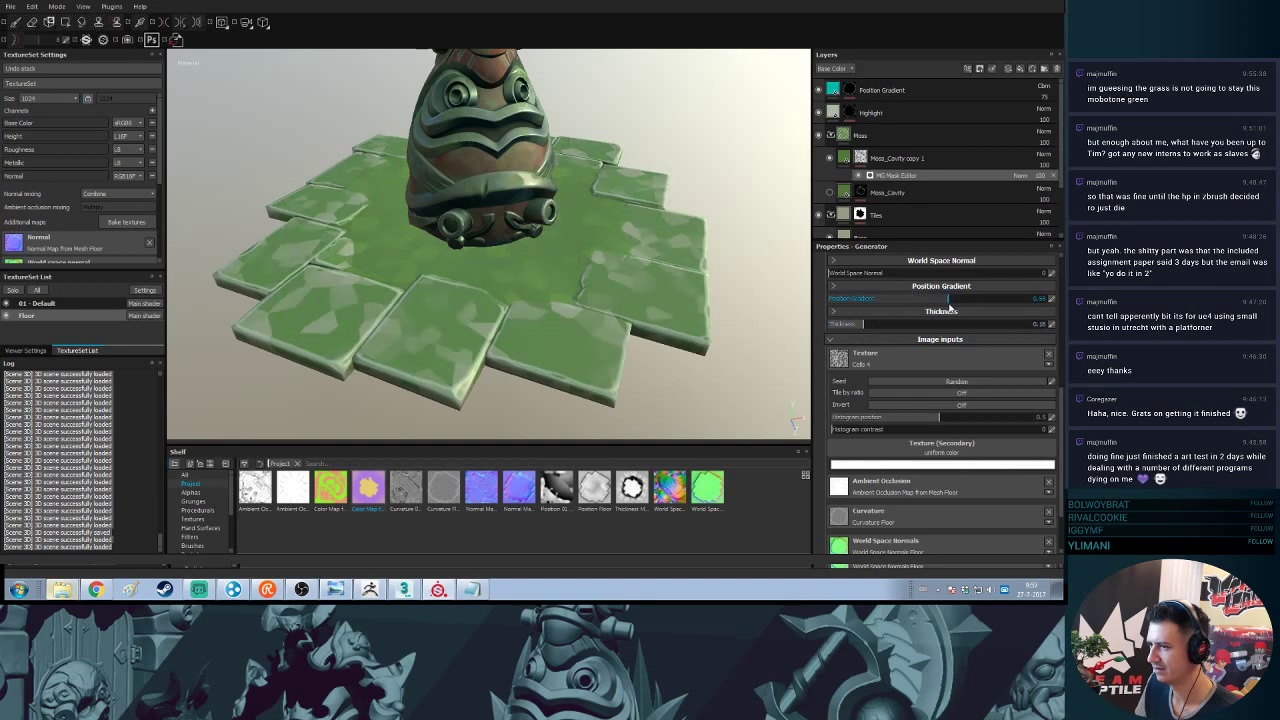
scroll(946, 336, "up", 2)
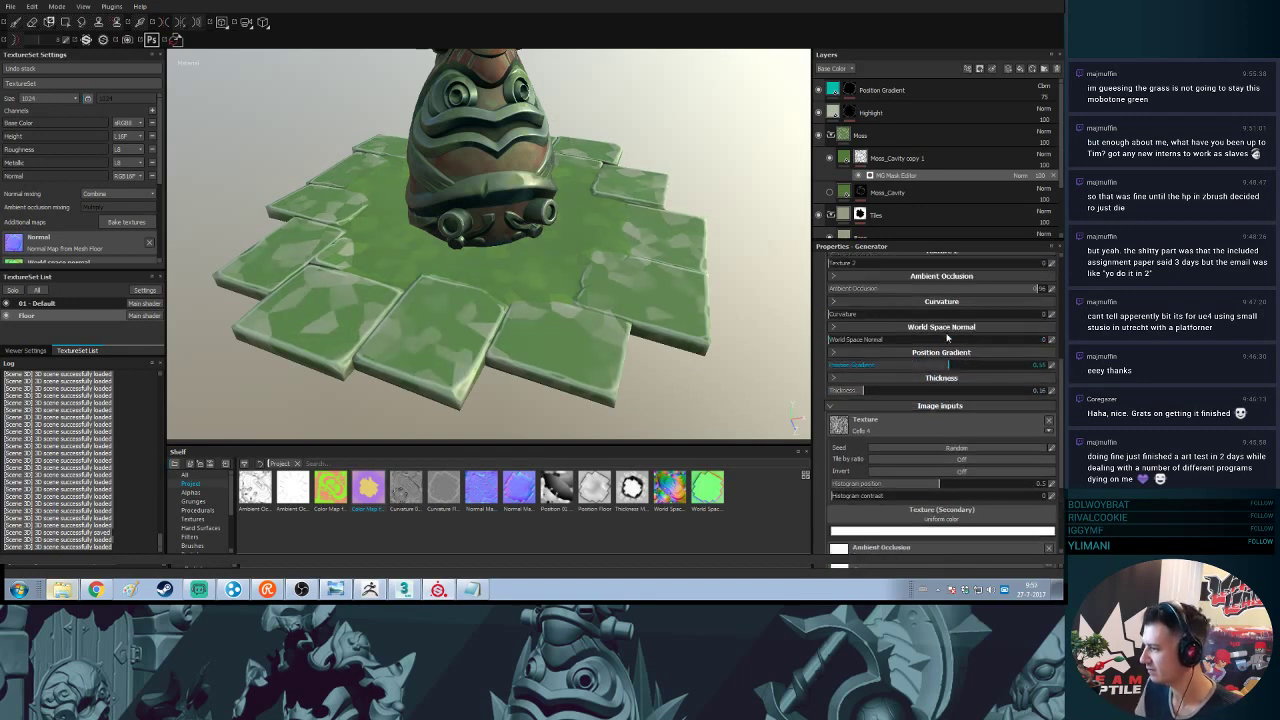
left_click_drag(866, 314, 828, 298)
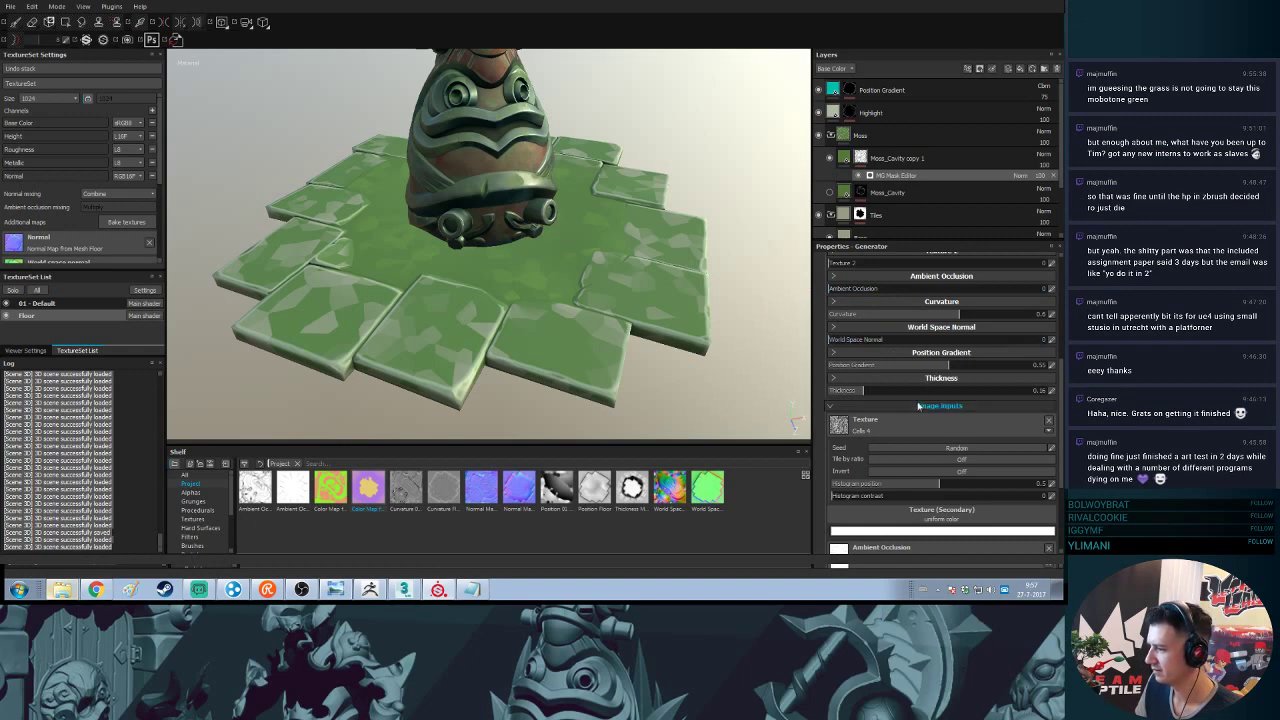
- Randomize the Cells 4 seed and set the mask texture's Scale to about 1.82 for larger moss patches
left_click(919, 446)
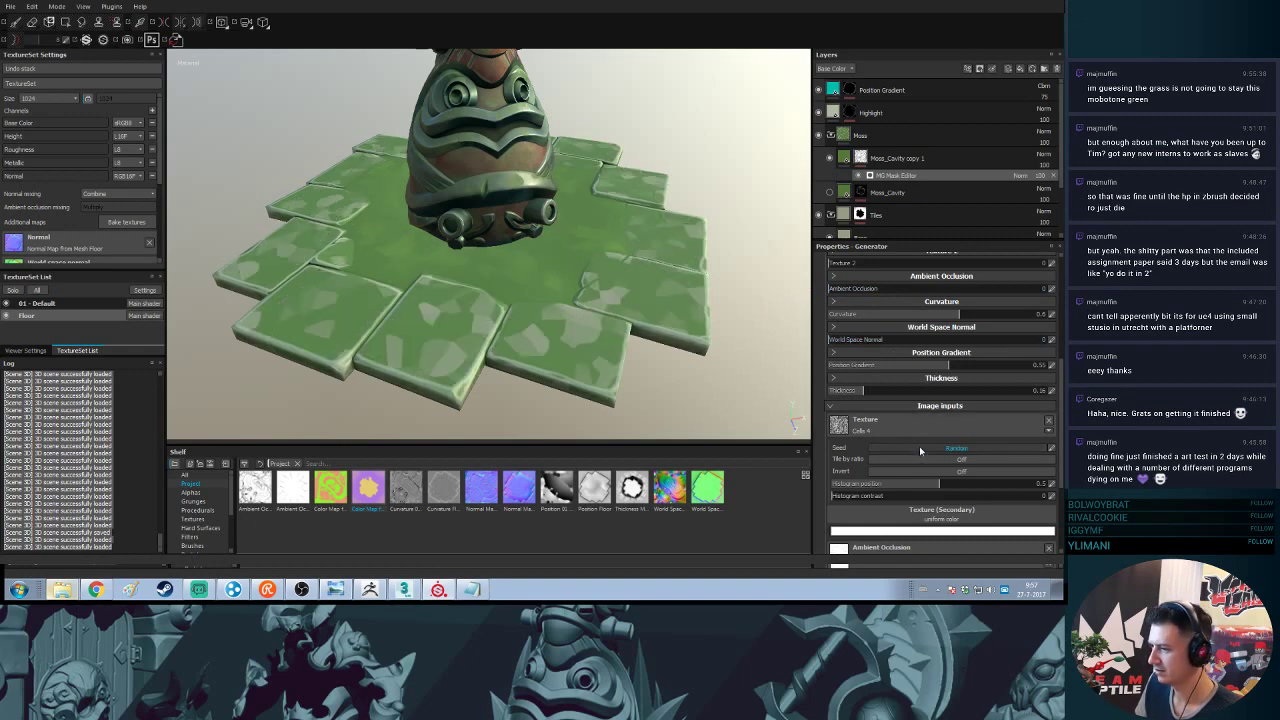
scroll(919, 449, "up", 3)
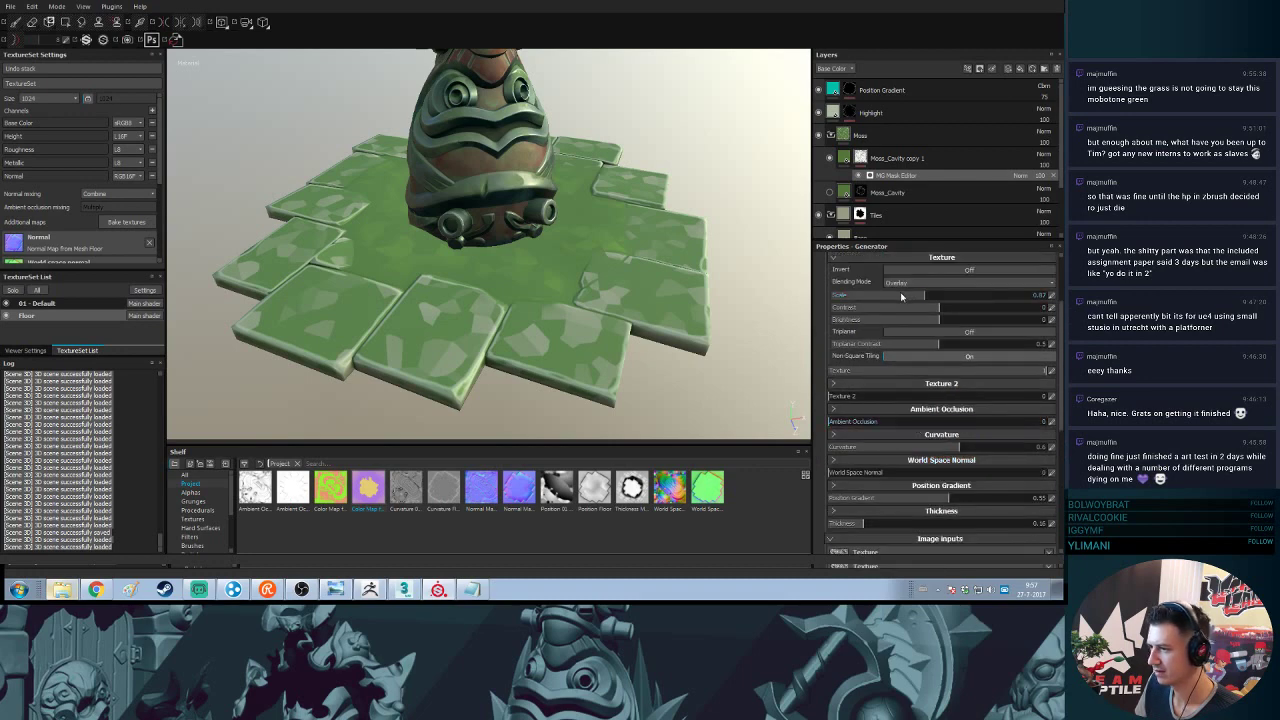
left_click_drag(916, 296, 1027, 289)
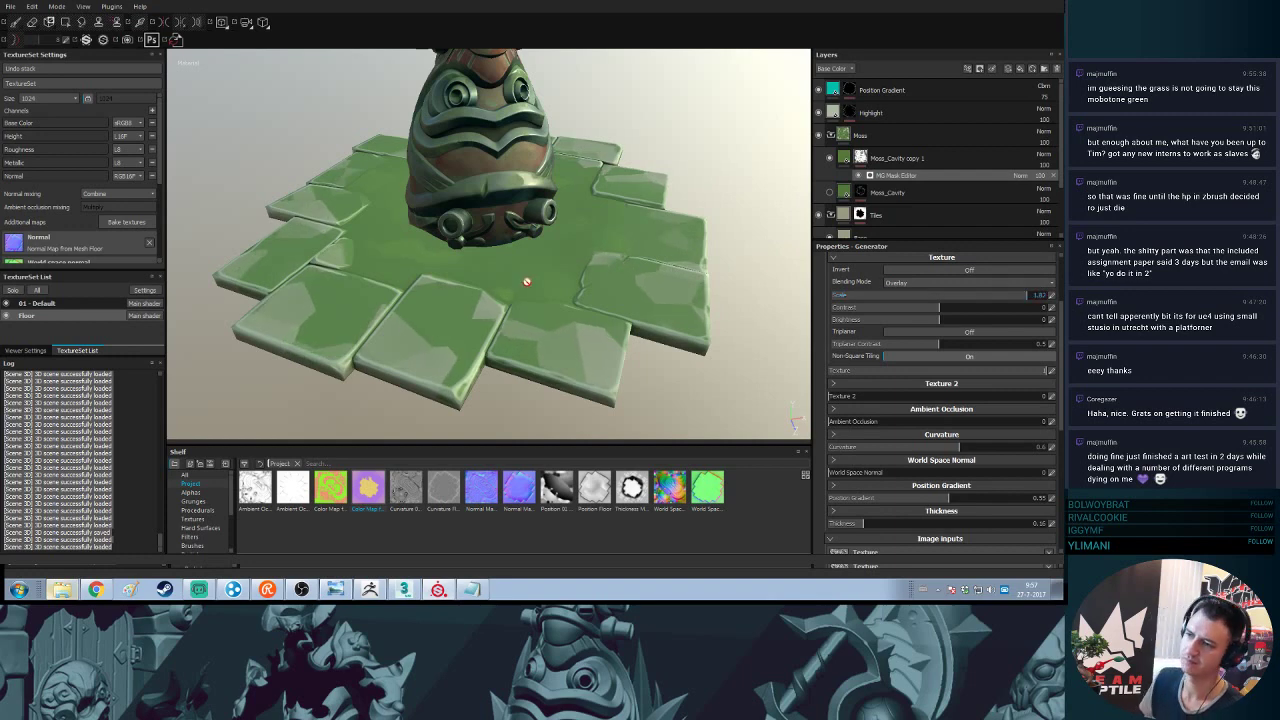
- Show the original Moss_Cavity layer again alongside its patchy copy on the floor tiles
left_click_drag(527, 282, 533, 213, "alt")
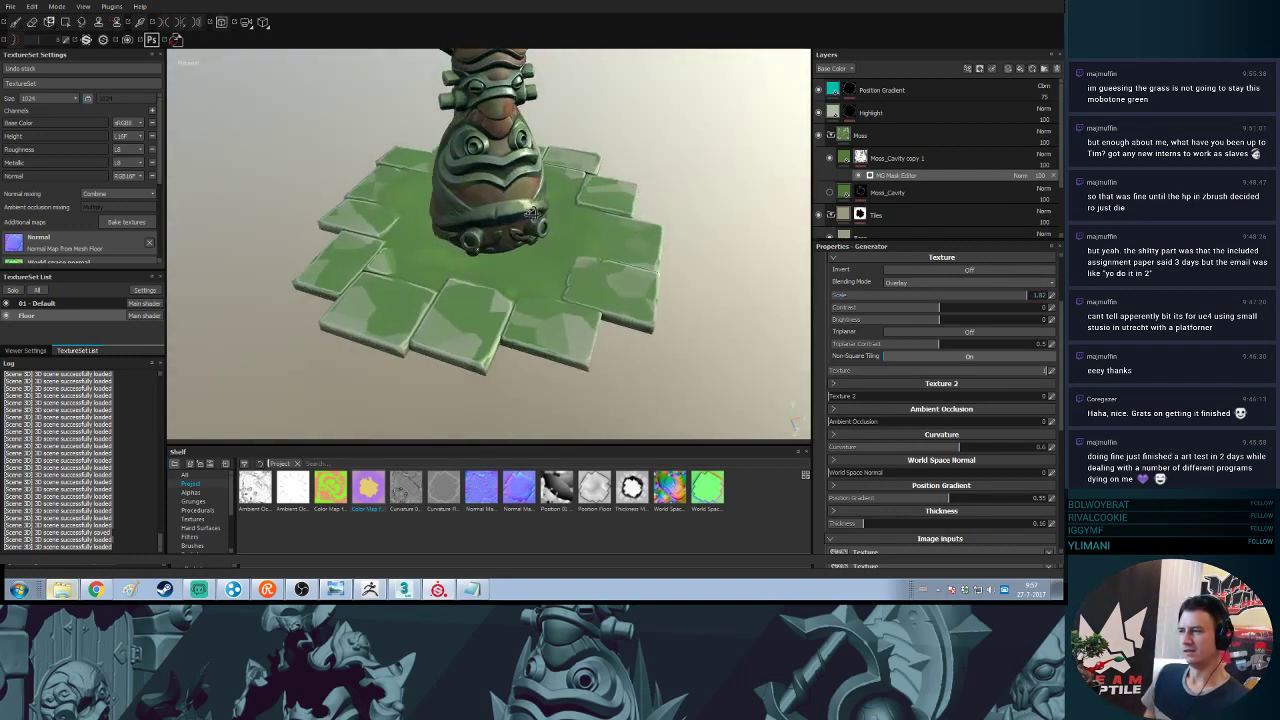
left_click(829, 192)
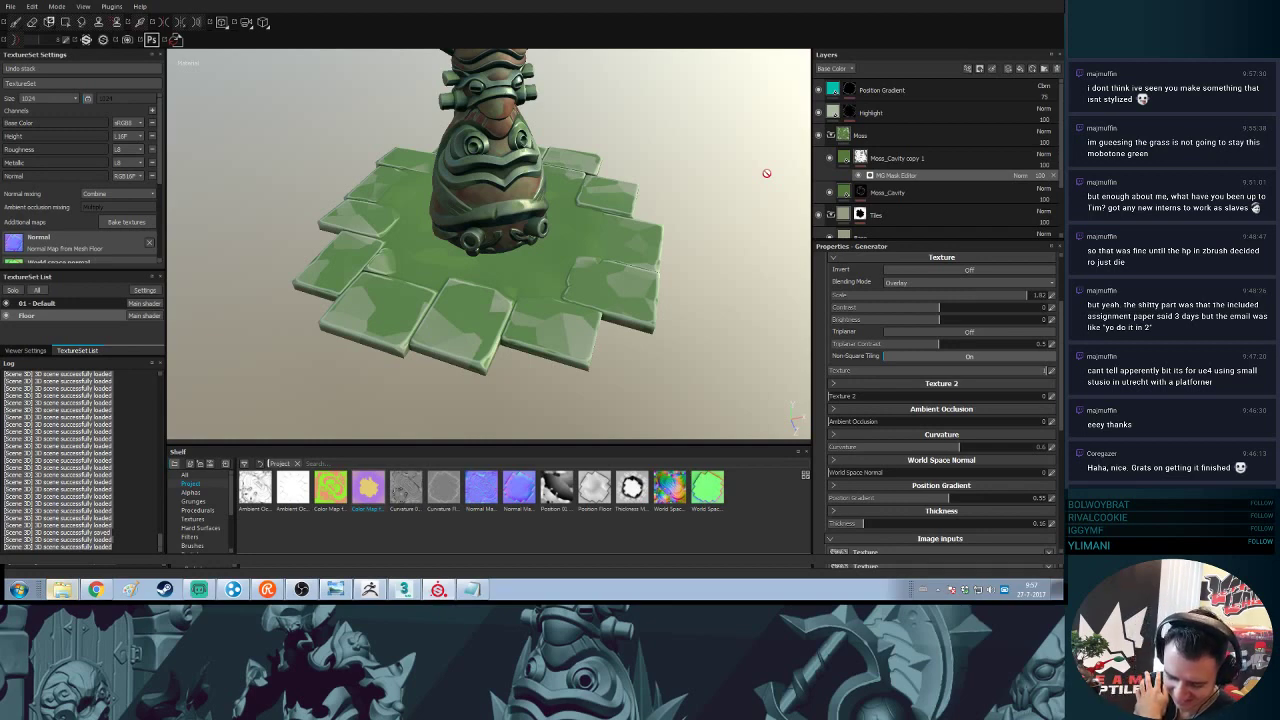
- Compare the tiles with and without the Moss_Cavity copy 1 layer by toggling its visibility, leaving it shown
mouse_move(684, 160)
left_mouse_down("alt")
mouse_move(694, 169)
mouse_move(683, 182)
left_mouse_up("alt")
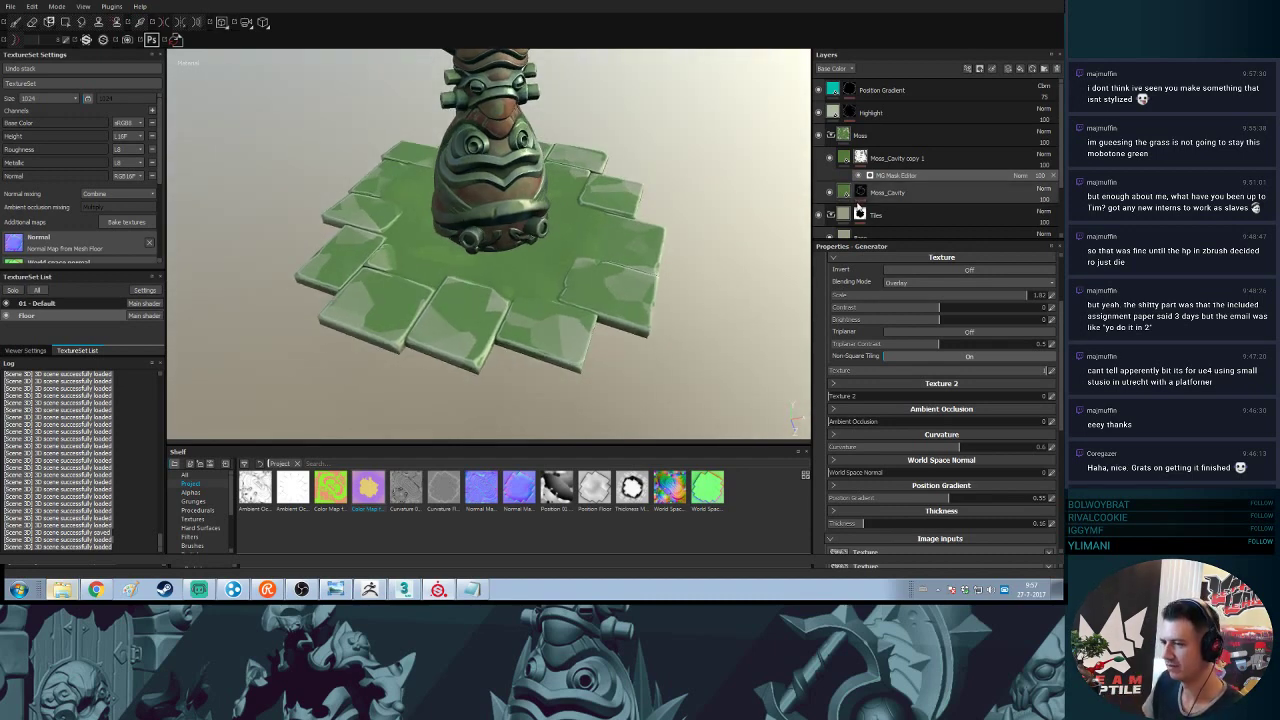
left_click_drag(661, 283, 640, 326, "alt")
left_click(830, 160)
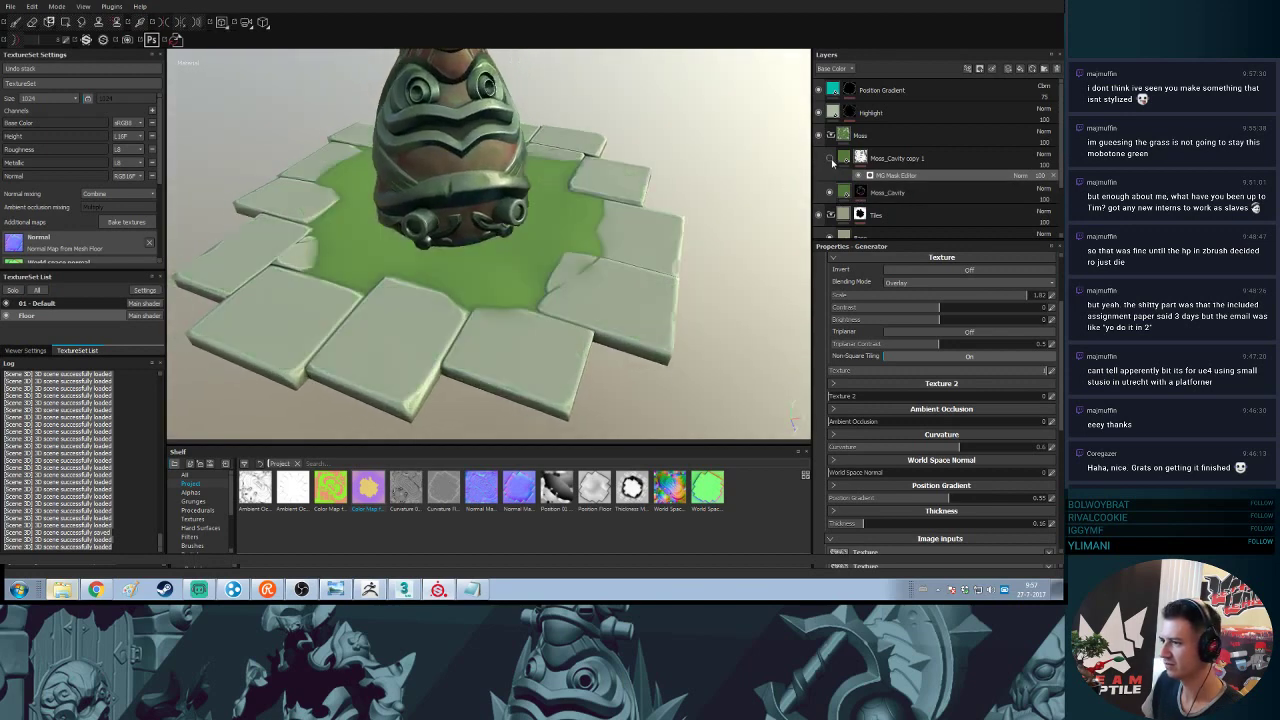
left_click(831, 161)
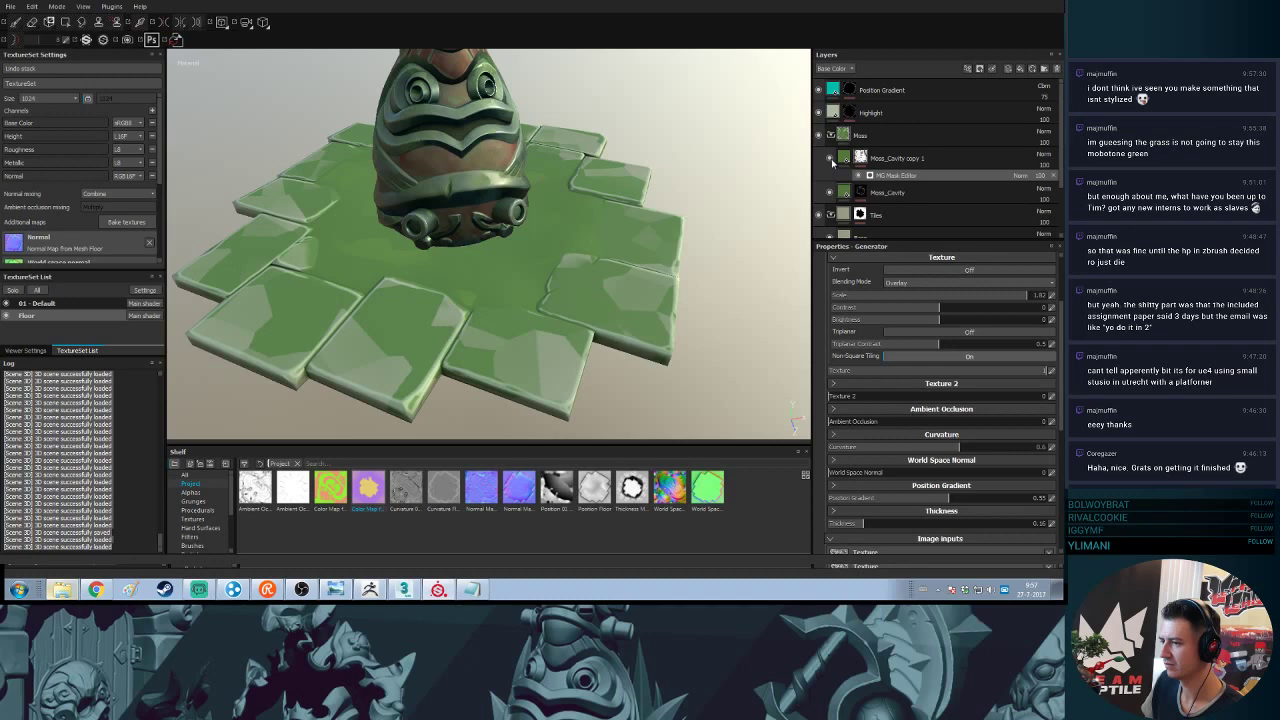
left_click(831, 161)
left_click(831, 161)
left_click(831, 161)
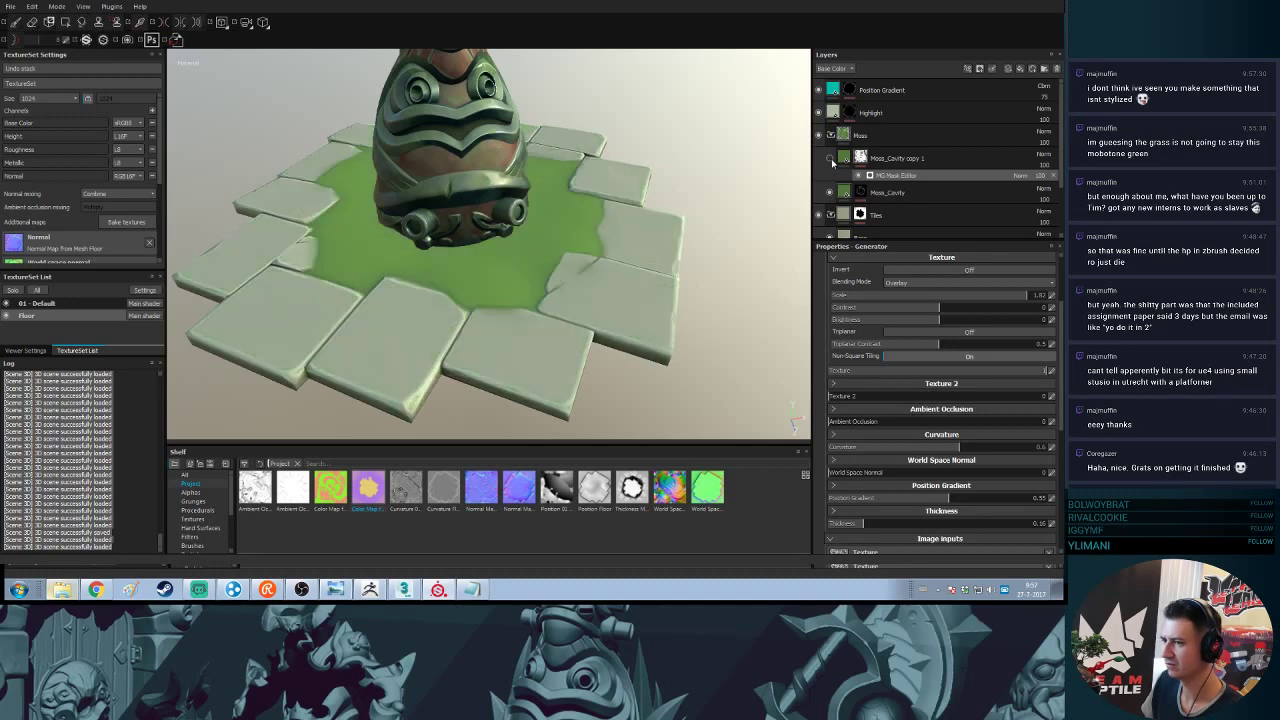
left_click(831, 161)
left_click(831, 161)
left_click(831, 161)
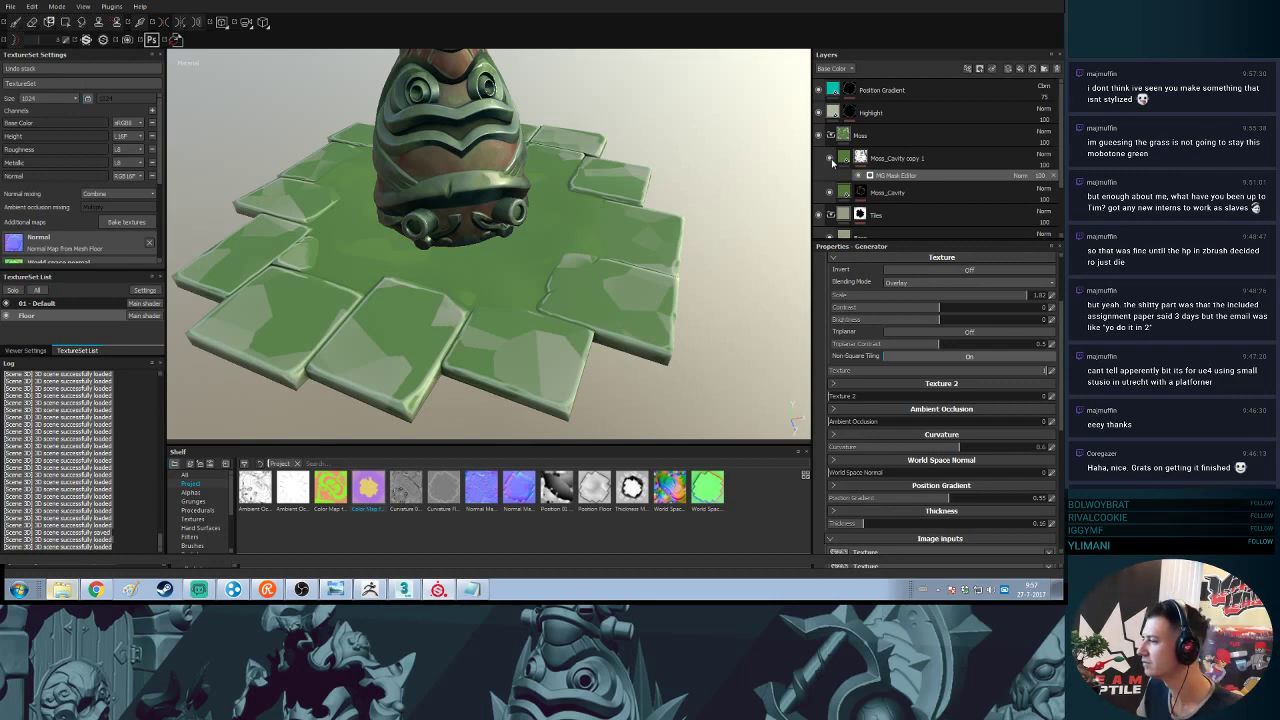
- Add a Blur filter to the Moss_Cavity copy 1 mask and set its intensity to about 0.9 to soften the patches
right_click(918, 180)
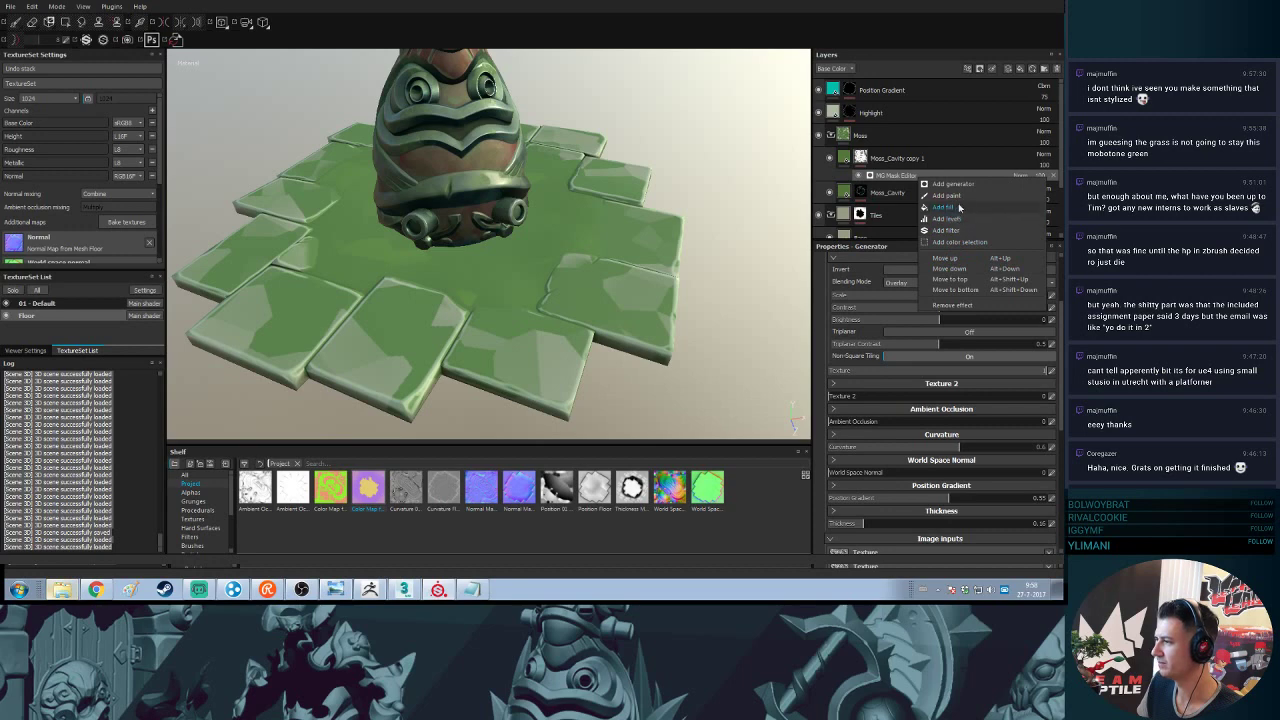
left_click(946, 230)
left_click(949, 274)
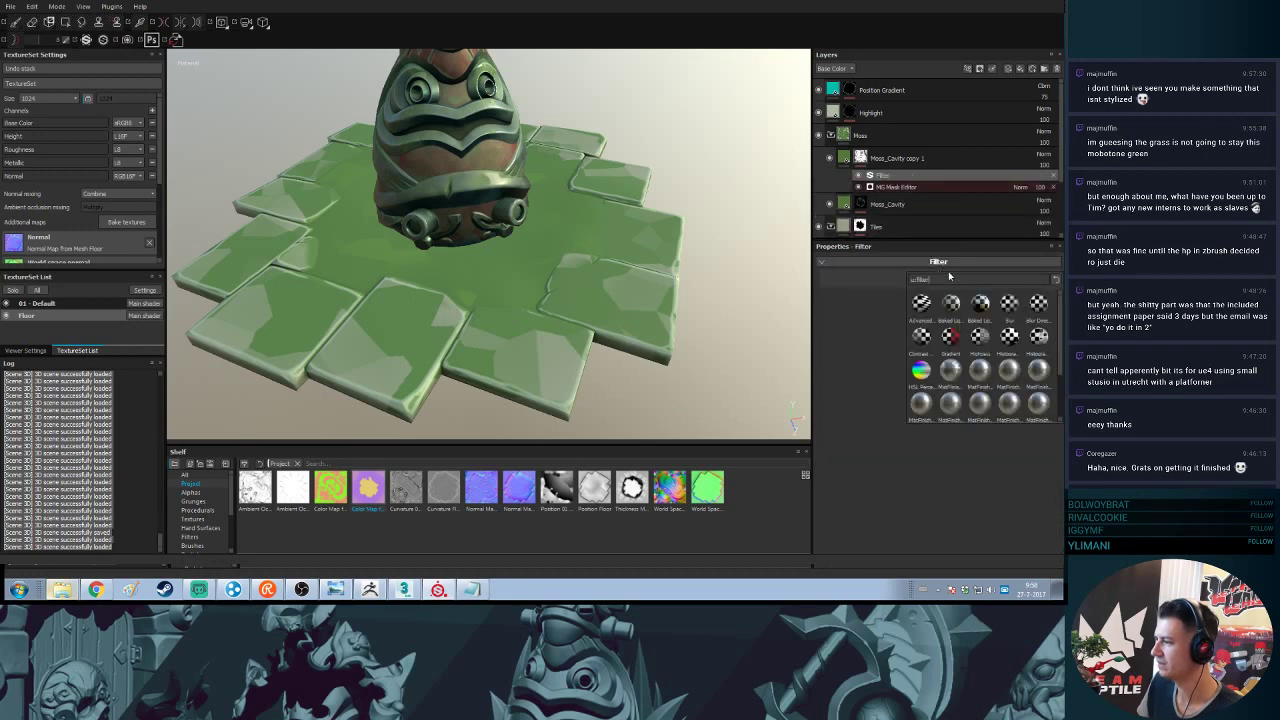
left_click(1009, 305)
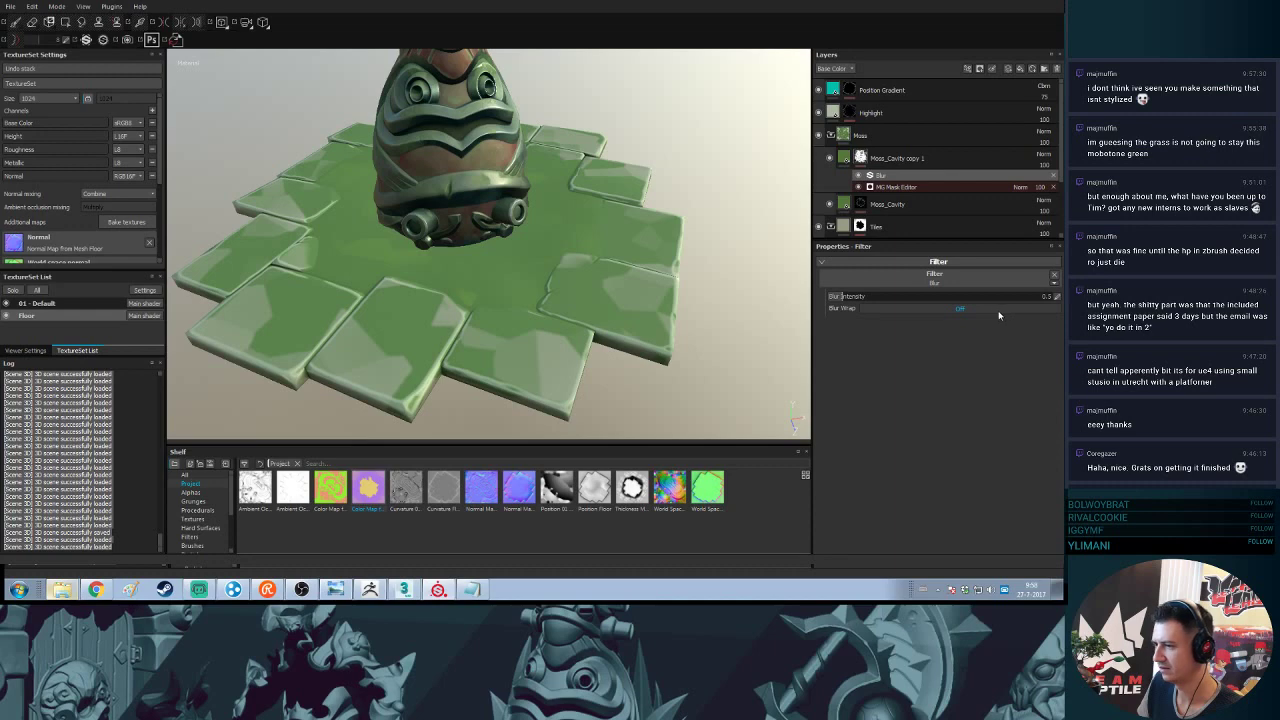
mouse_move(868, 297)
left_mouse_down()
mouse_move(902, 297)
mouse_move(858, 298)
mouse_move(872, 300)
left_mouse_up()
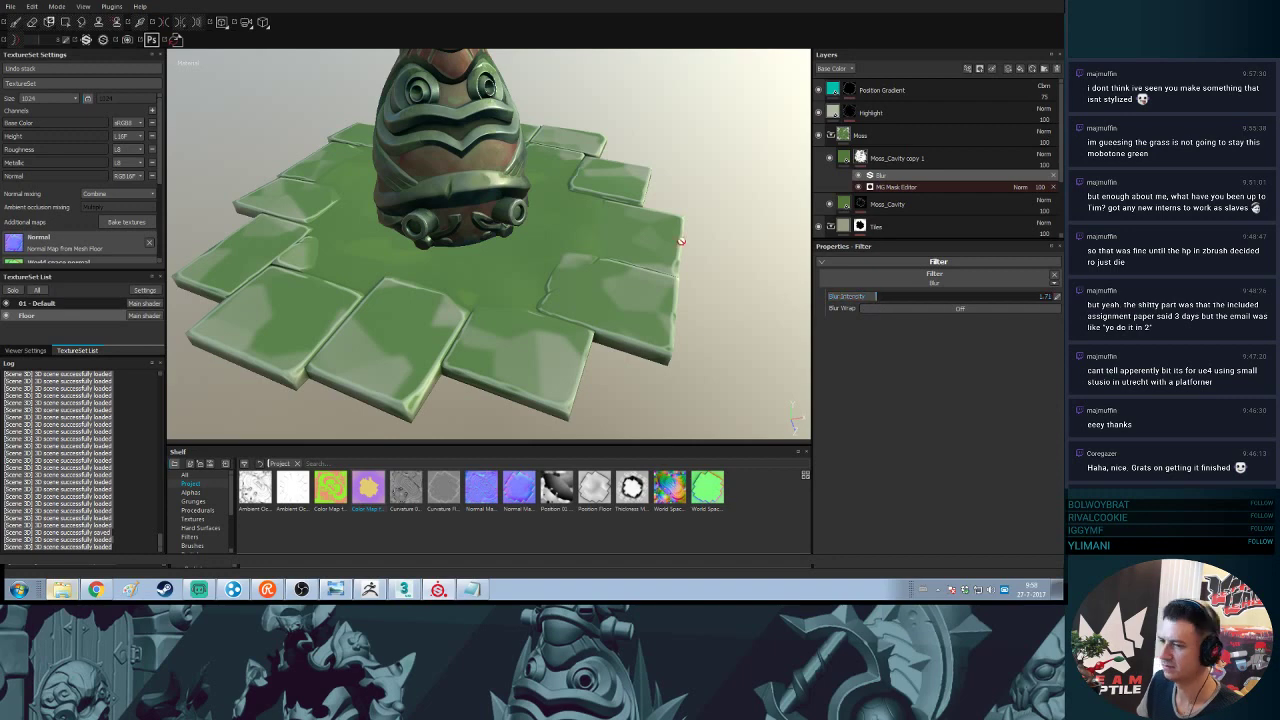
left_click_drag(589, 271, 572, 258, "alt")
right_click_drag(572, 258, 546, 135, "alt")
left_click_drag(545, 134, 558, 306, "alt")
left_click_drag(867, 298, 851, 310)
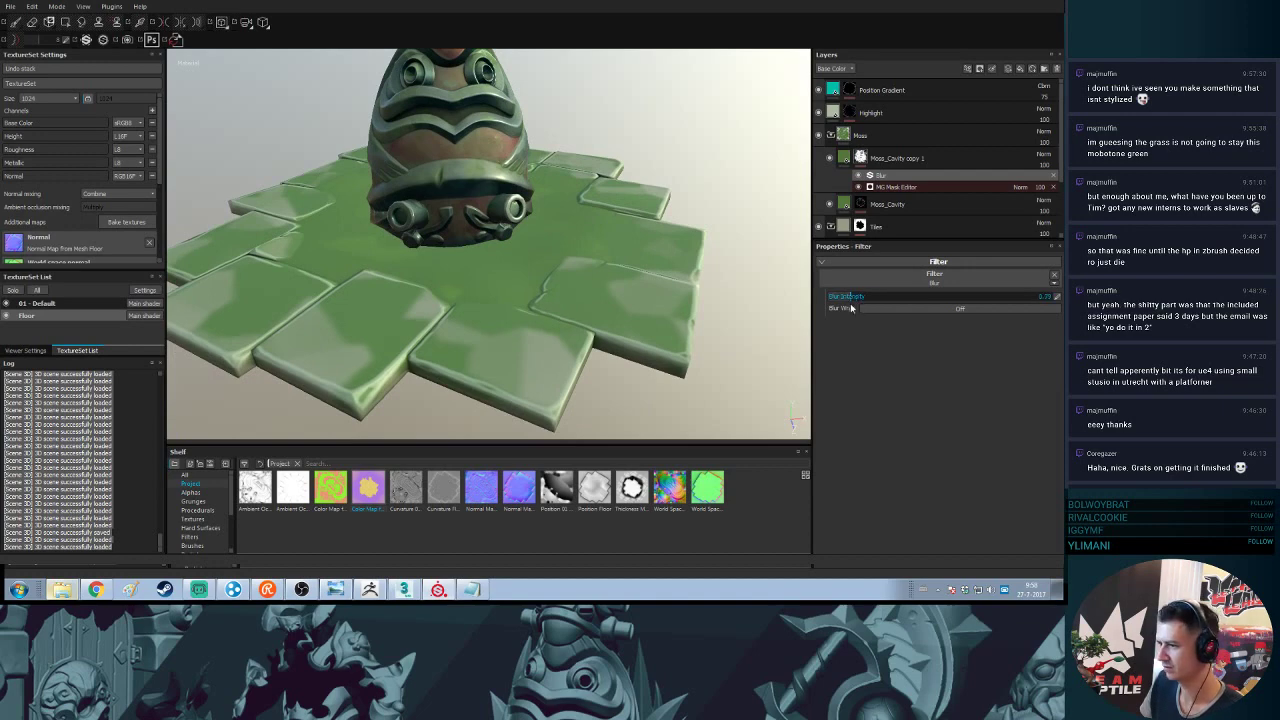
- Lower the copied moss mask's MG Mask Editor Global Balance to 0.6
left_click(897, 187)
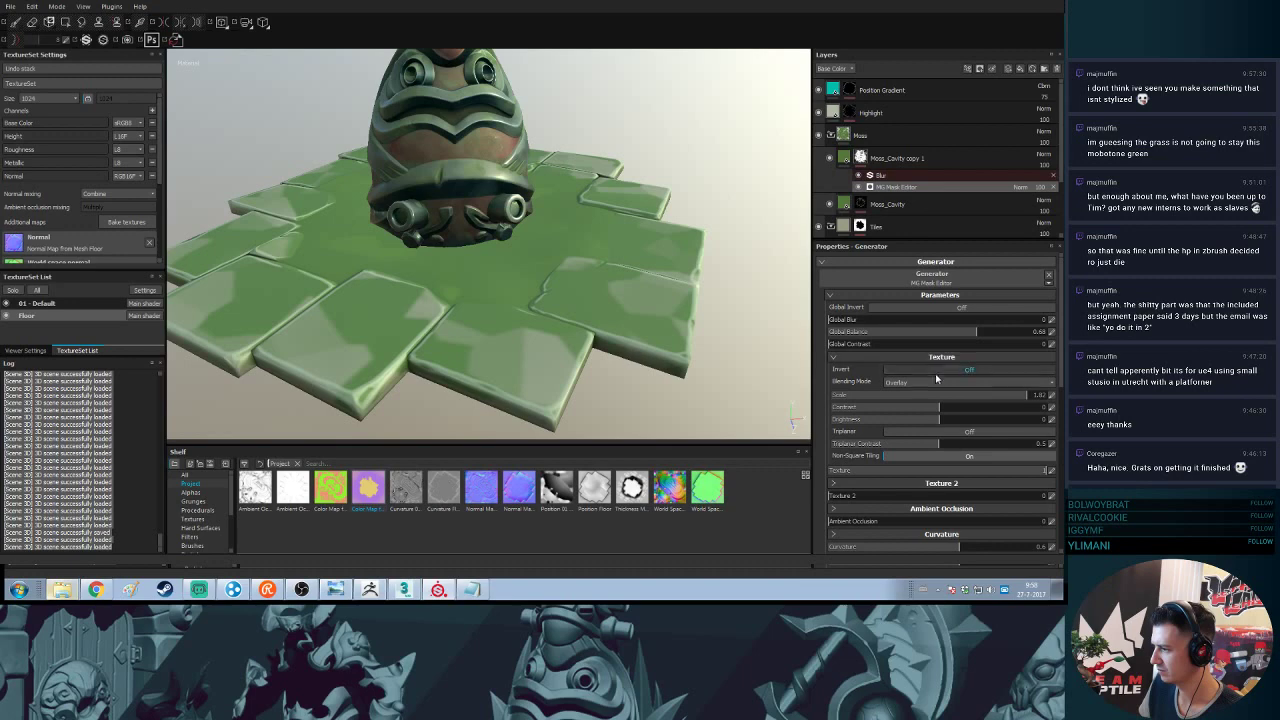
mouse_move(977, 335)
left_mouse_down()
mouse_move(1005, 333)
mouse_move(927, 345)
mouse_move(960, 343)
left_mouse_up()
left_click_drag(516, 301, 509, 287, "alt")
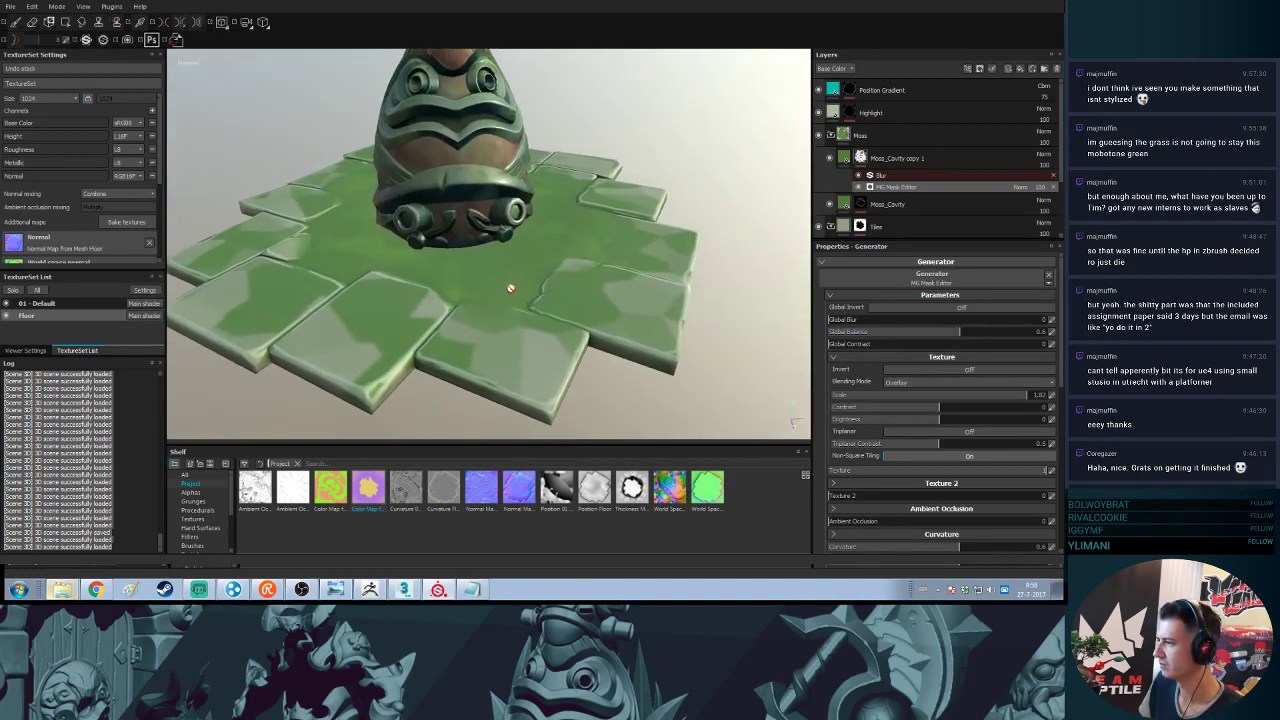
- Try a Histogram Scan filter with a lowered Position on the copied moss mask, and remove it again
right_click(926, 186)
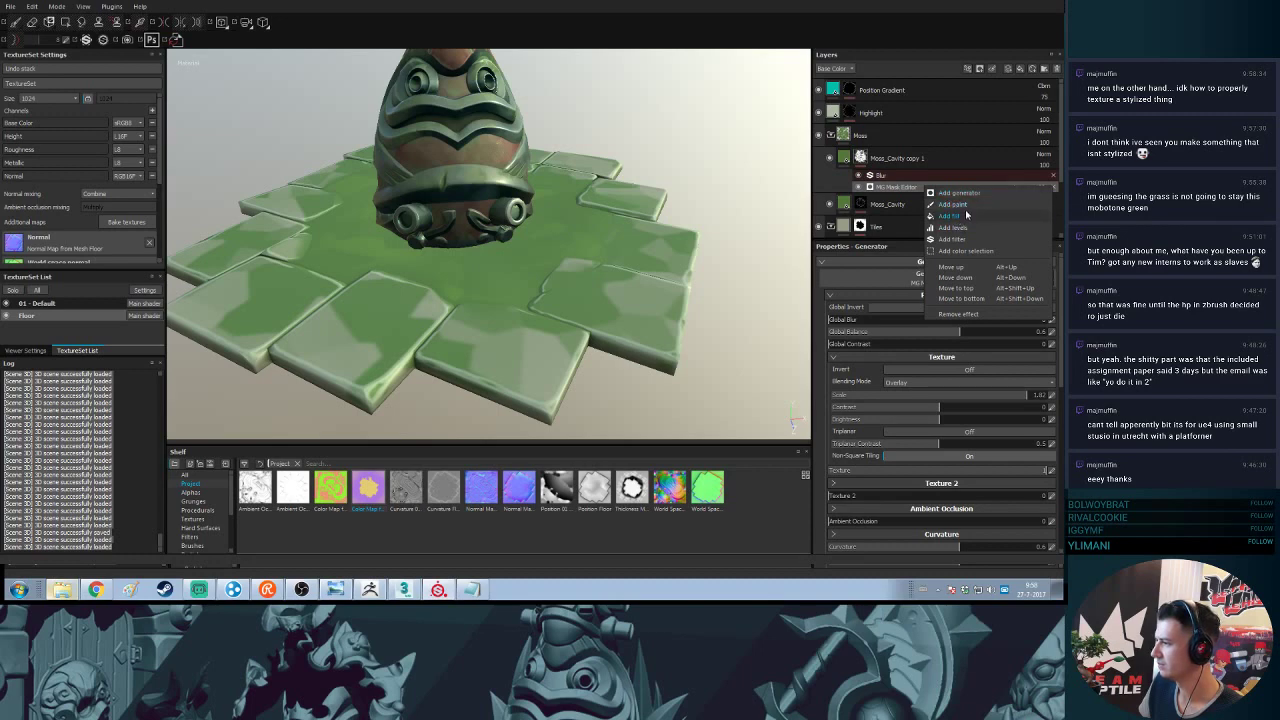
left_click(952, 239)
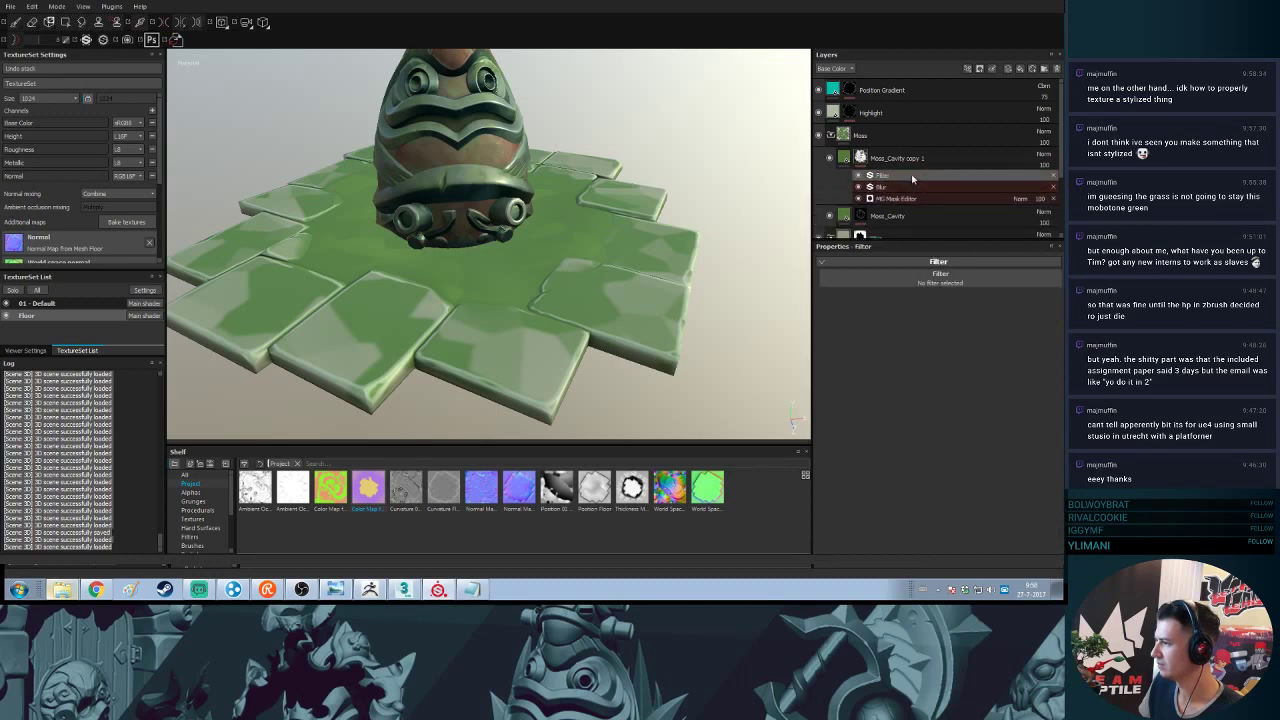
left_click(944, 276)
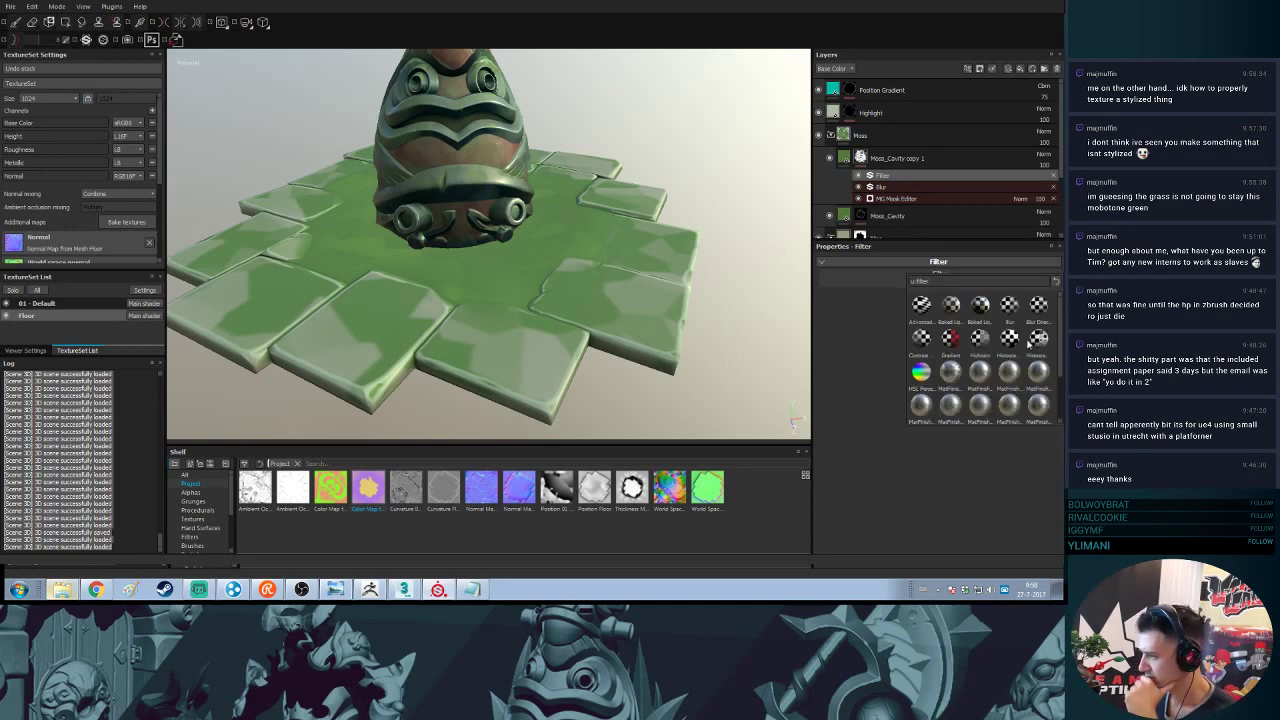
left_click(1028, 342)
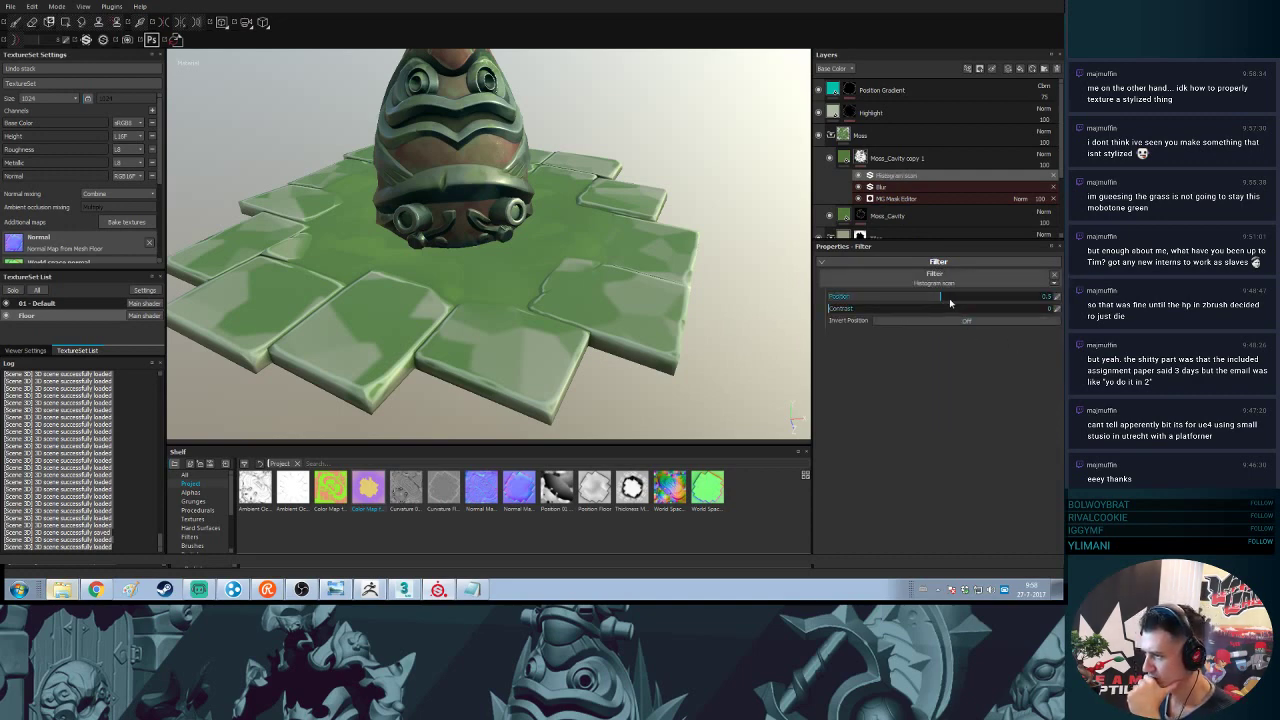
left_click_drag(950, 303, 861, 311)
left_click(1053, 175)
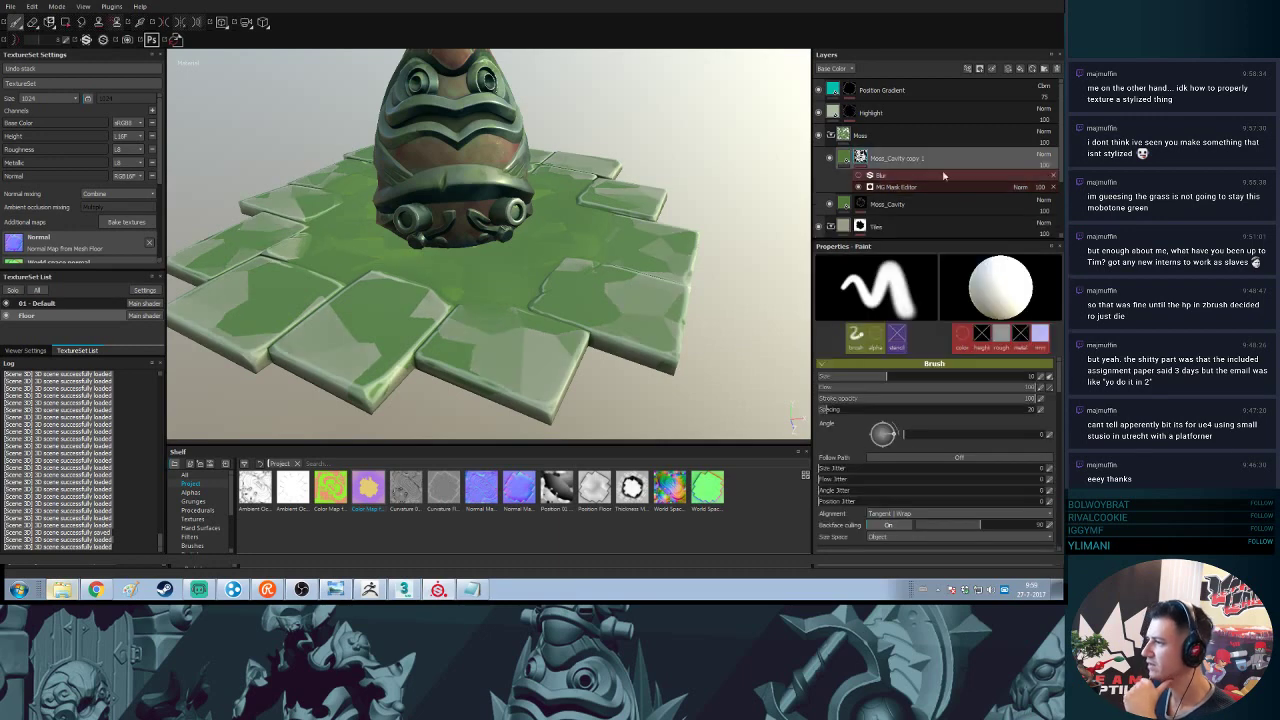
- Add a Histogram Shift filter above the Blur in the copied moss mask and set its Position to about 0.73
left_click(904, 176)
right_click(904, 176)
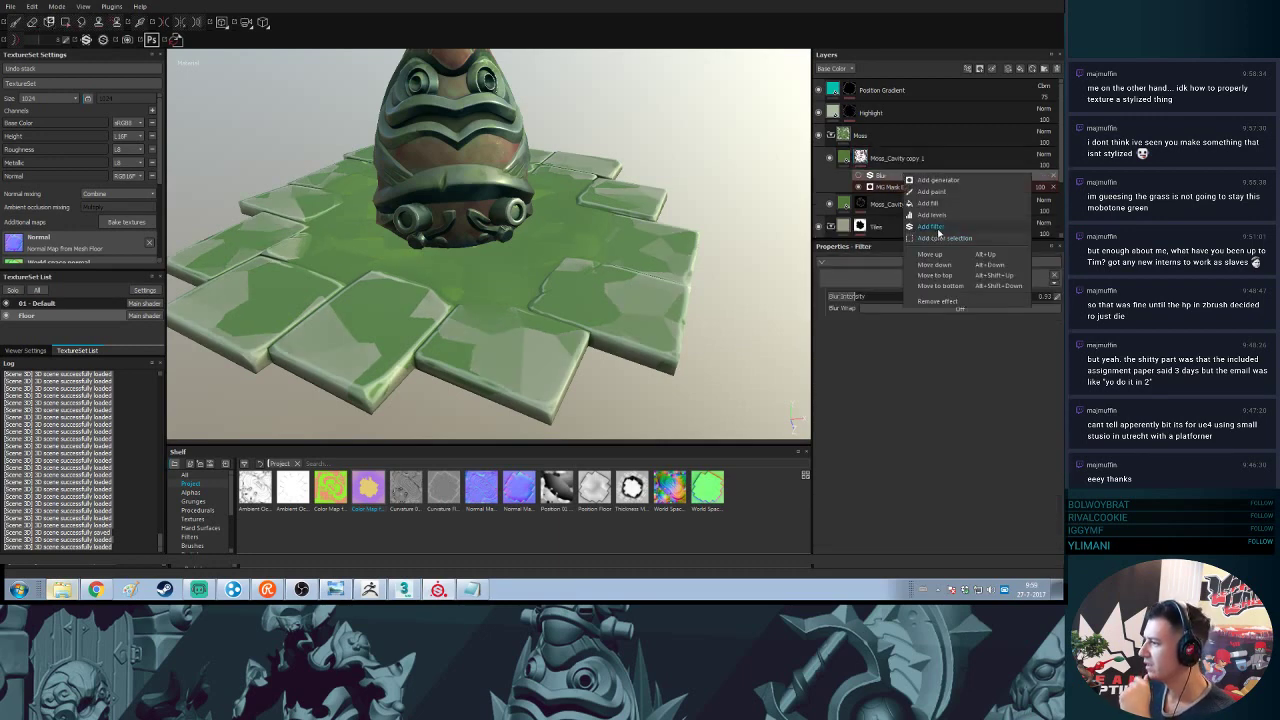
left_click(937, 232)
left_click(938, 284)
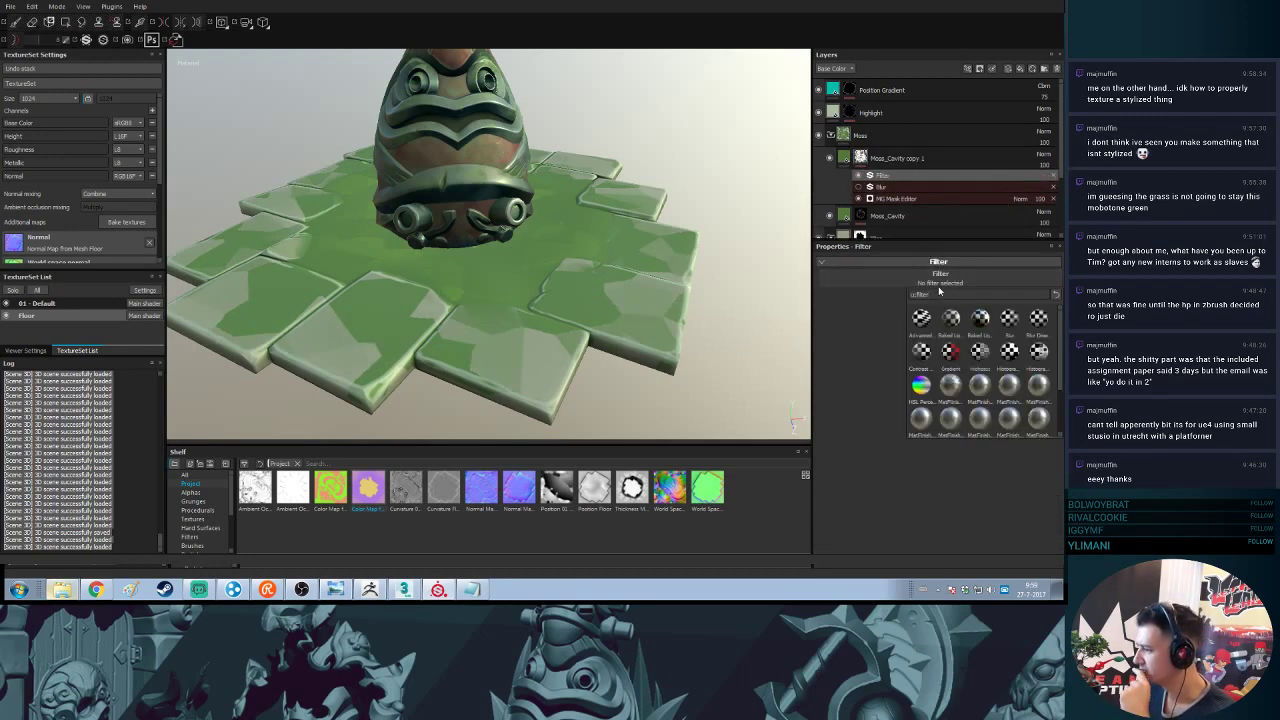
left_click(1039, 351)
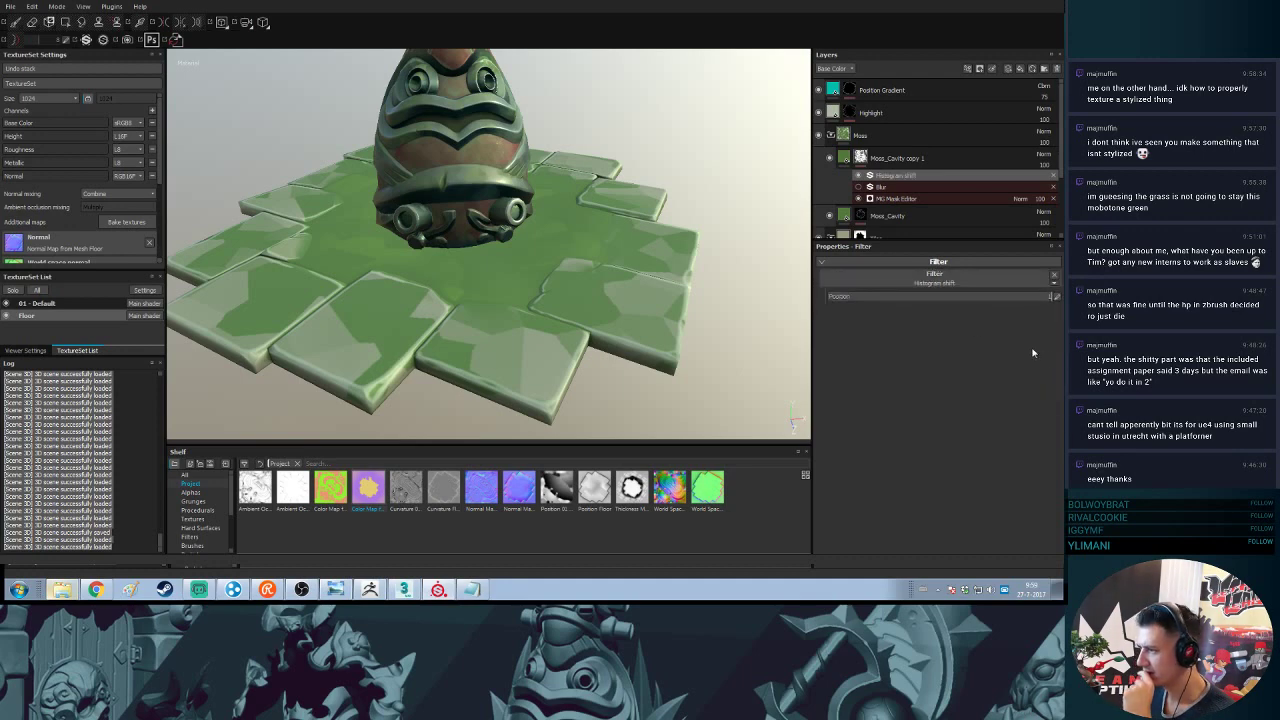
left_click_drag(929, 298, 993, 308)
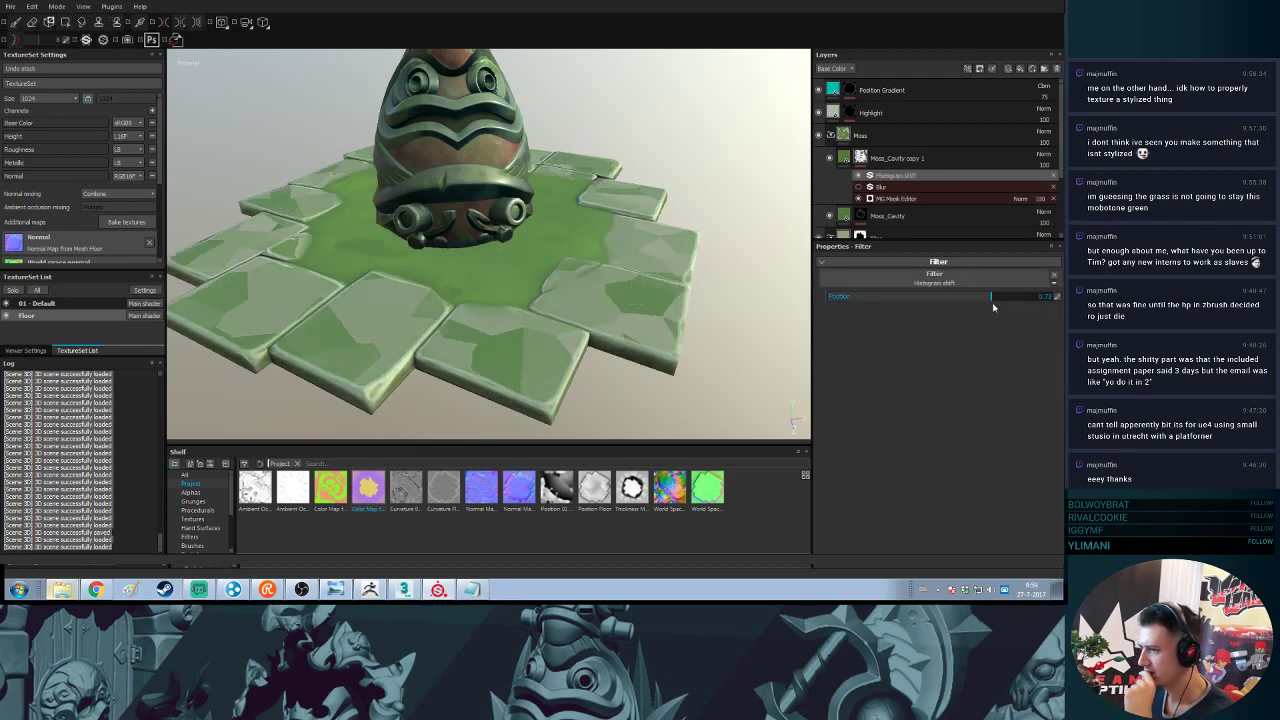
- Try Highpass in place of the Histogram Shift filter, with a Radius of about 3.87
left_click(955, 284)
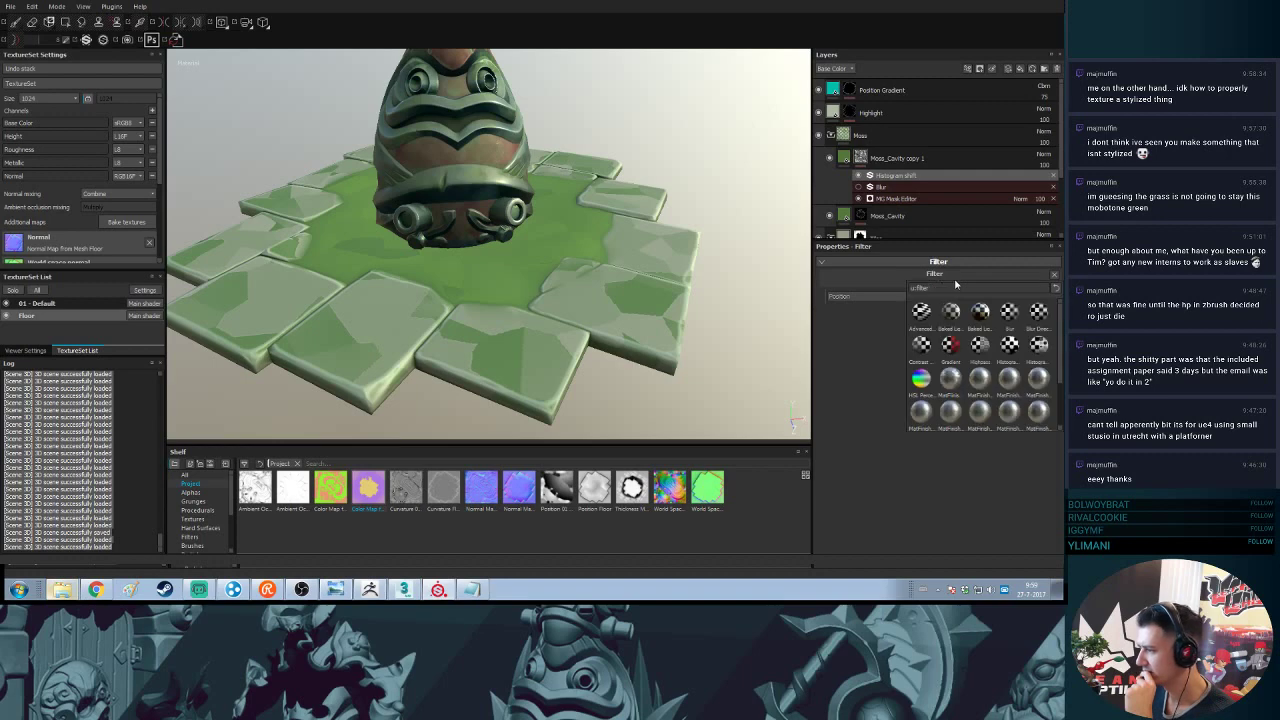
left_click(977, 347)
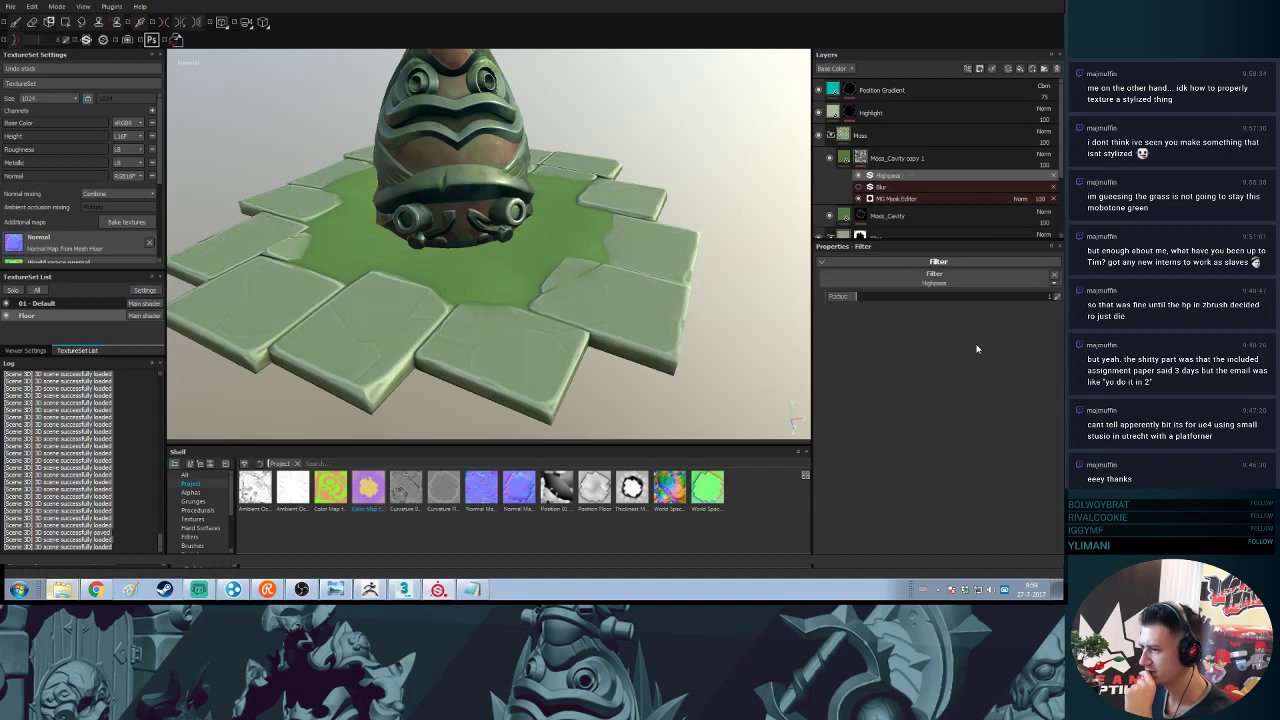
left_click_drag(903, 296, 936, 297)
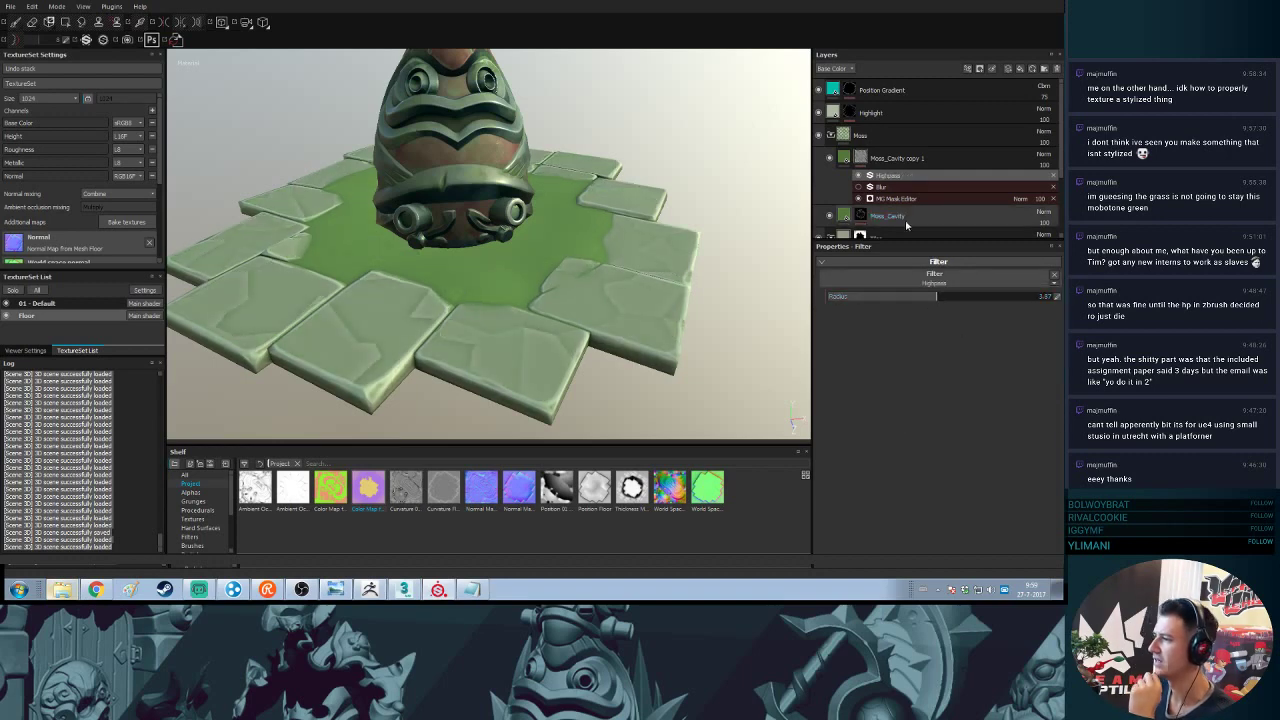
- Replace the mask's Highpass filter with Warp and raise the warp Intensity to about 4.9
left_click(918, 284)
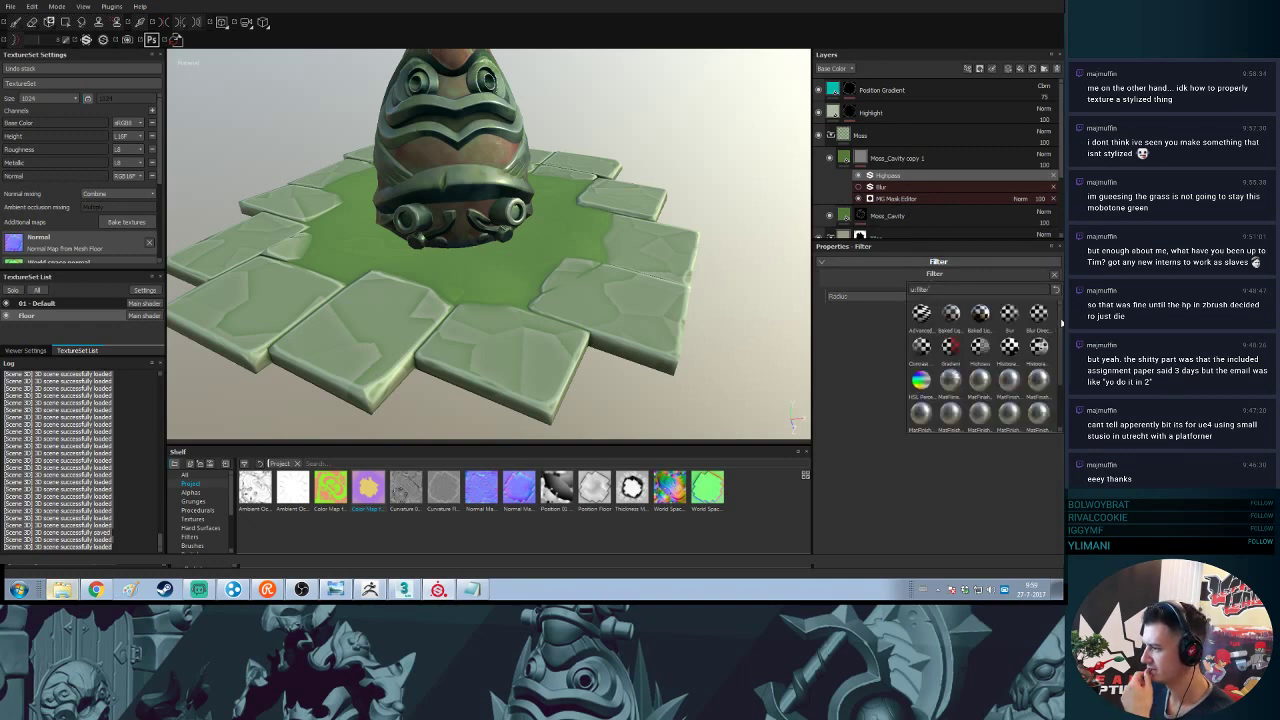
left_click_drag(1062, 322, 1059, 370)
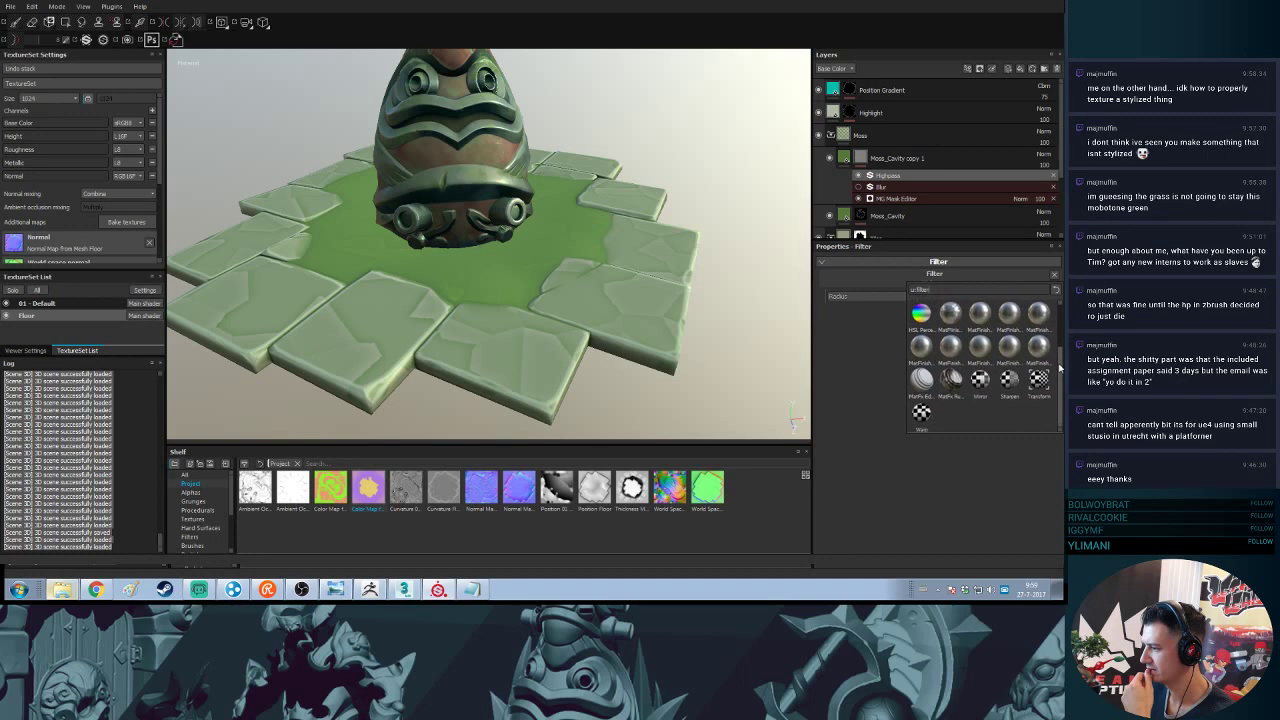
left_click(921, 412)
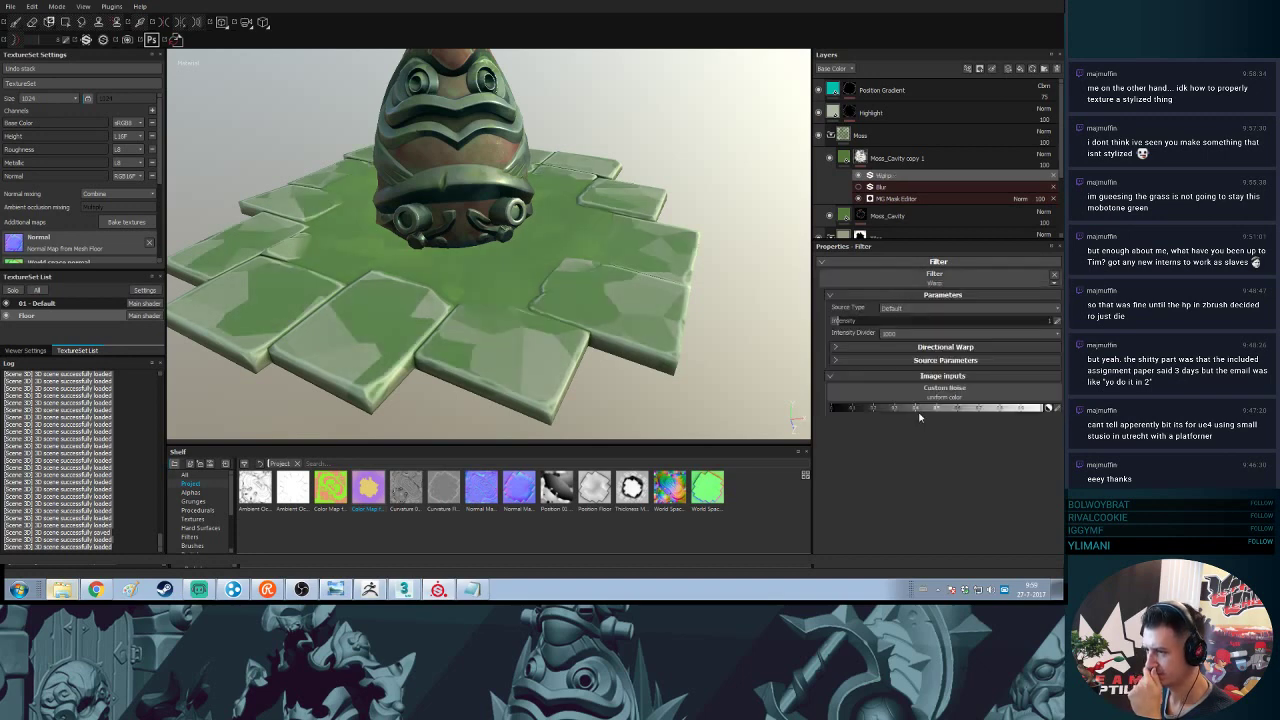
mouse_move(888, 326)
left_mouse_down()
mouse_move(944, 319)
mouse_move(829, 327)
mouse_move(864, 322)
left_mouse_up()
- Try a smaller Intensity Divider on the Warp filter with its Intensity lowered to about 0.88
left_click(890, 333)
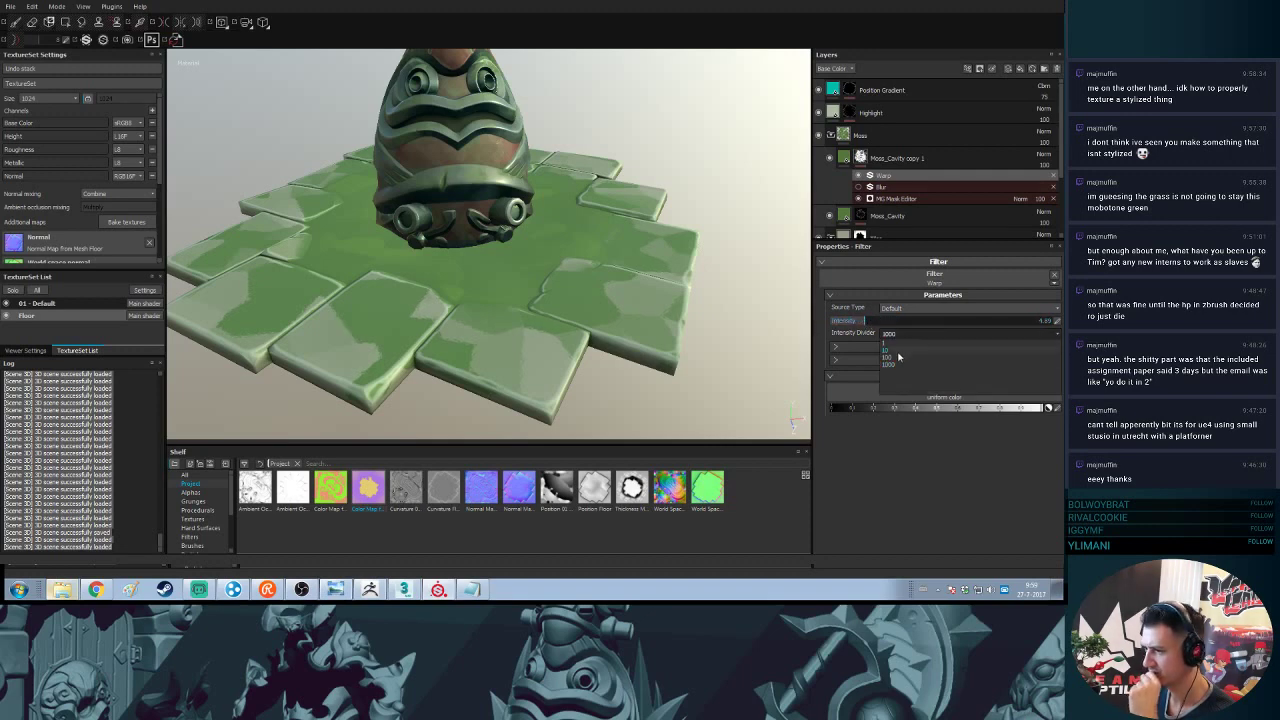
left_click(898, 357)
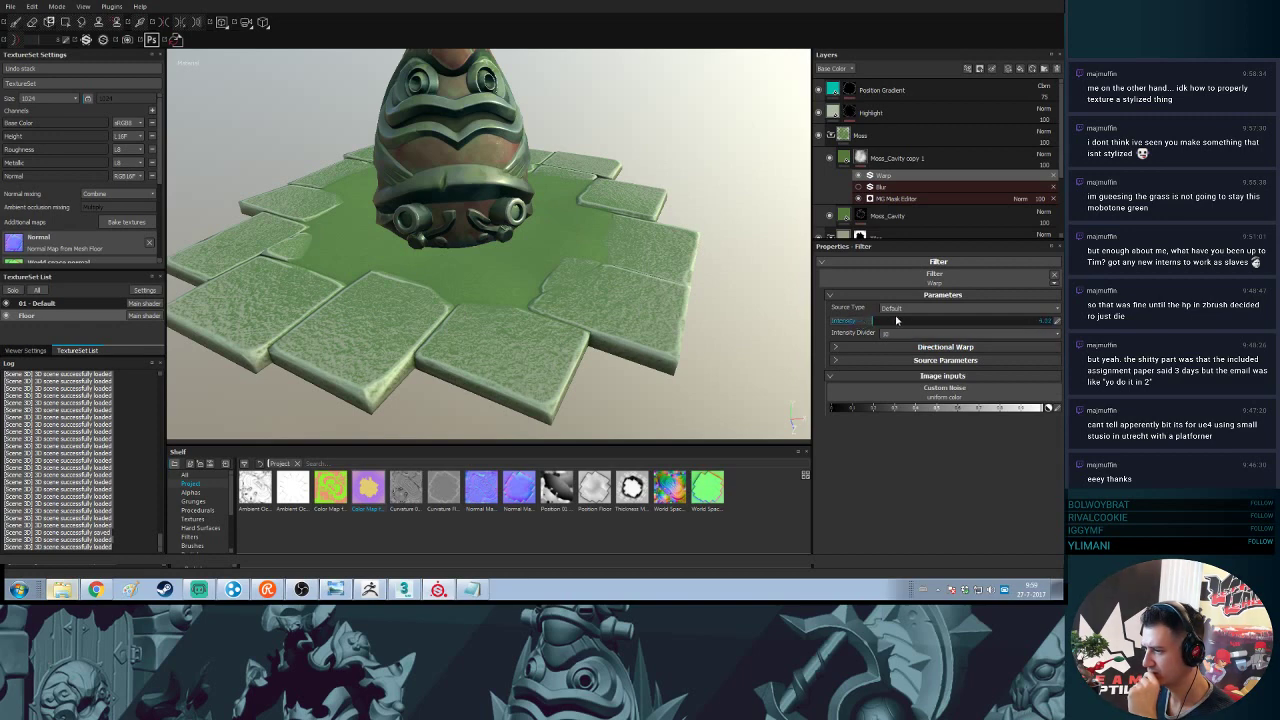
left_click_drag(897, 320, 838, 320)
- Set the Warp filter's Intensity Divider to 1000 and its Intensity to about 3.77
left_click(876, 332)
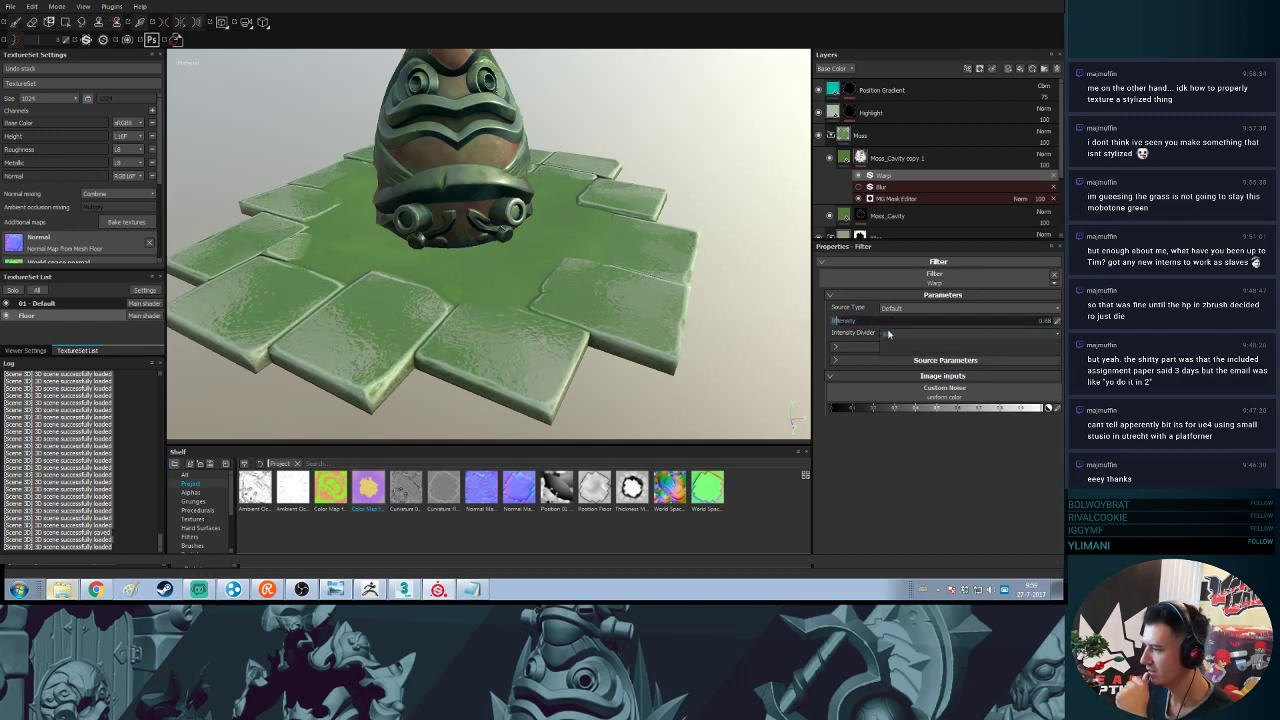
left_click(897, 368)
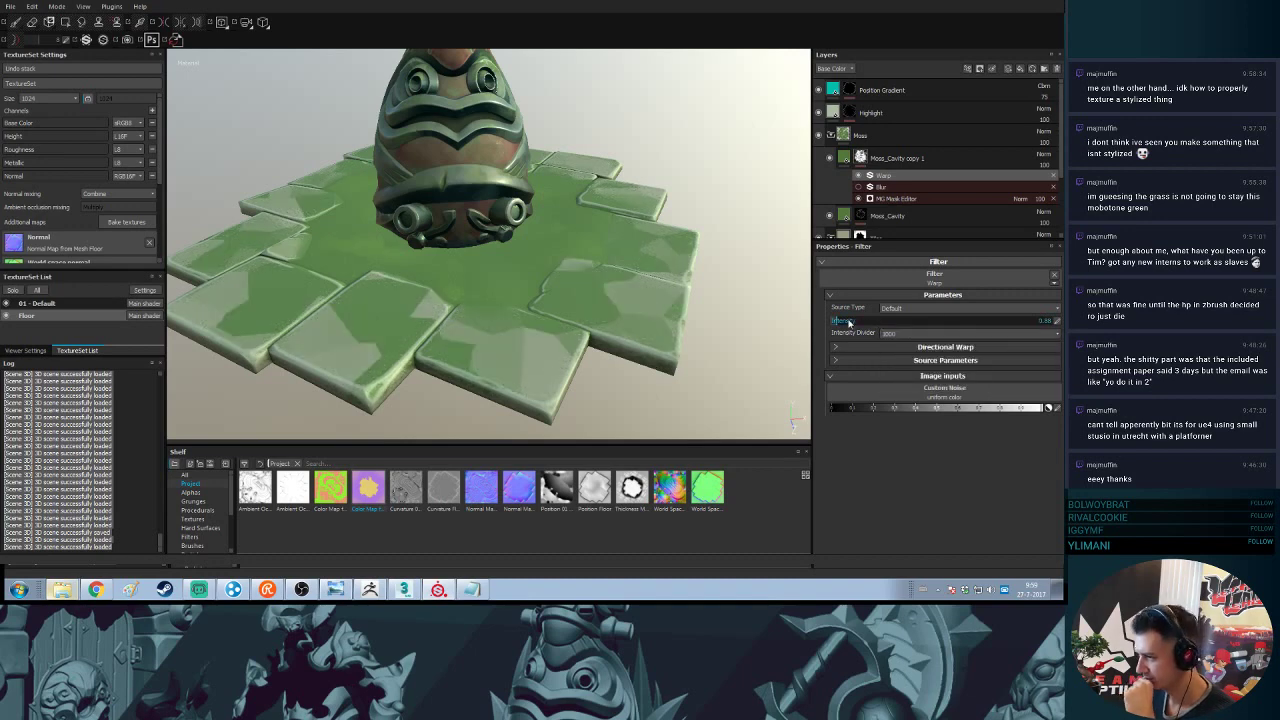
left_click_drag(896, 320, 857, 323)
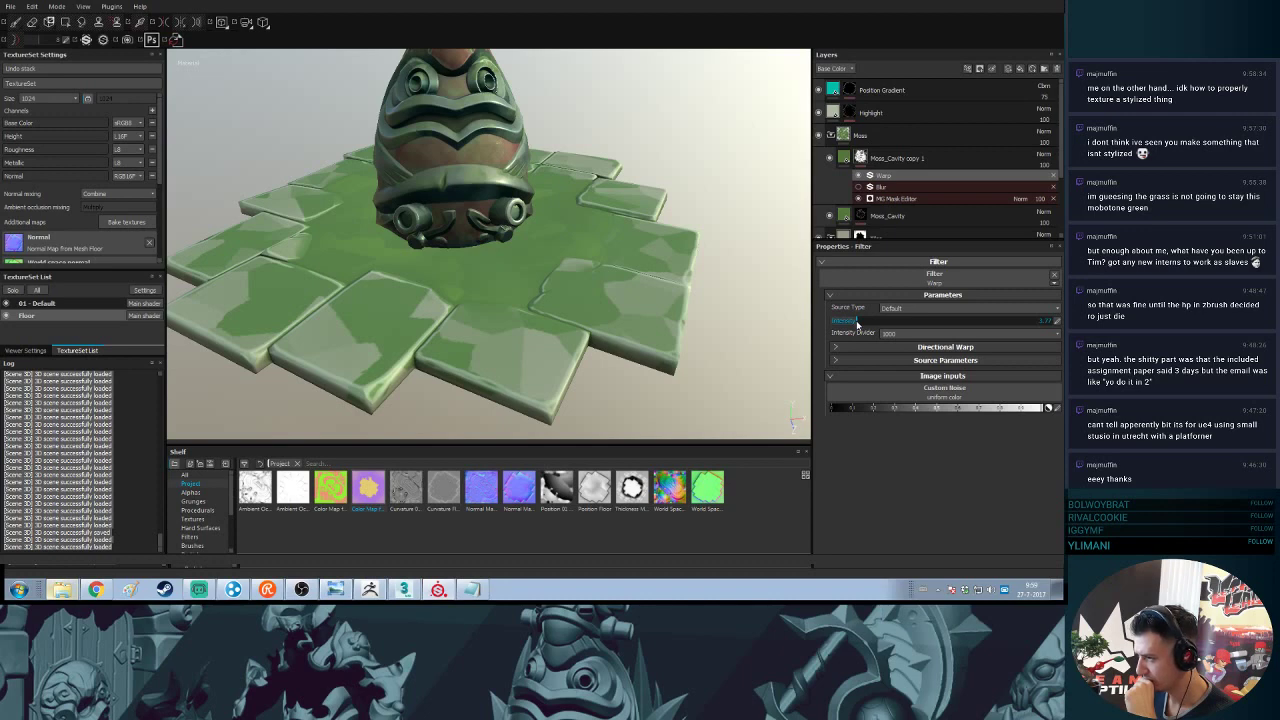
- Try a Source Parameters Contrast of about 0.31 and source tiling of about 2.33 on the Warp filter, and remove the filter from the moss mask
left_click(930, 309)
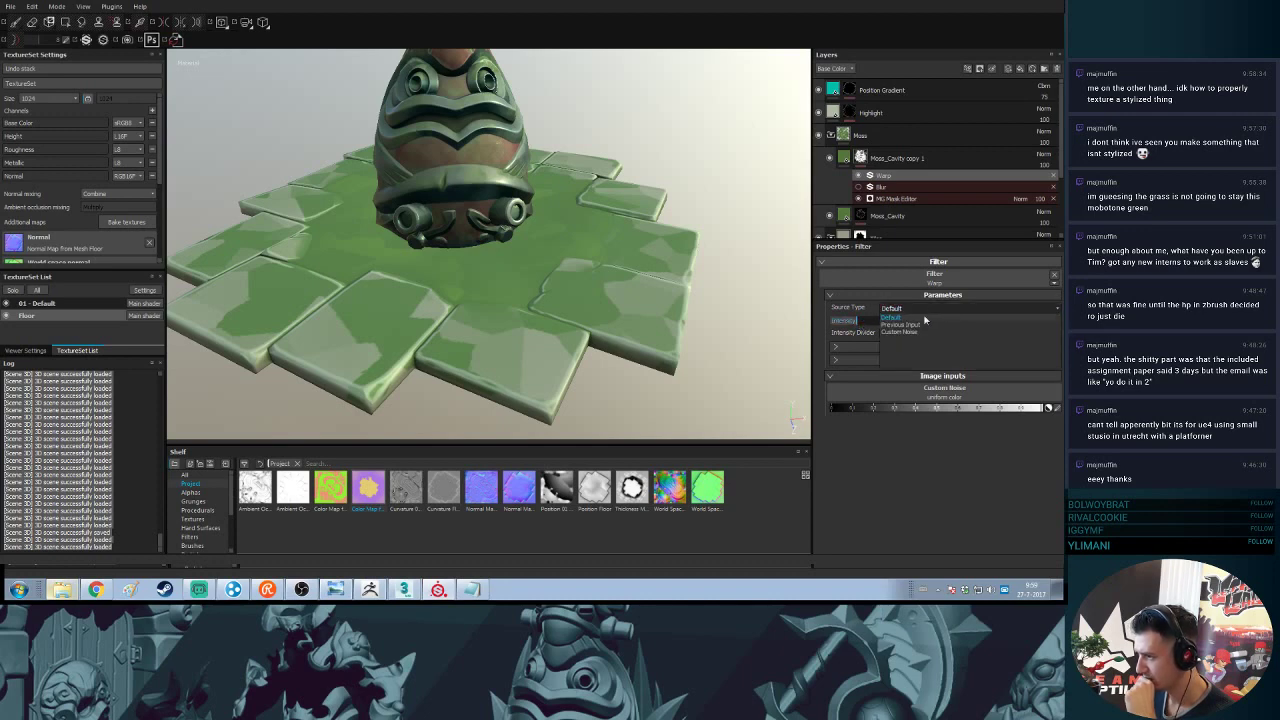
left_click(924, 318)
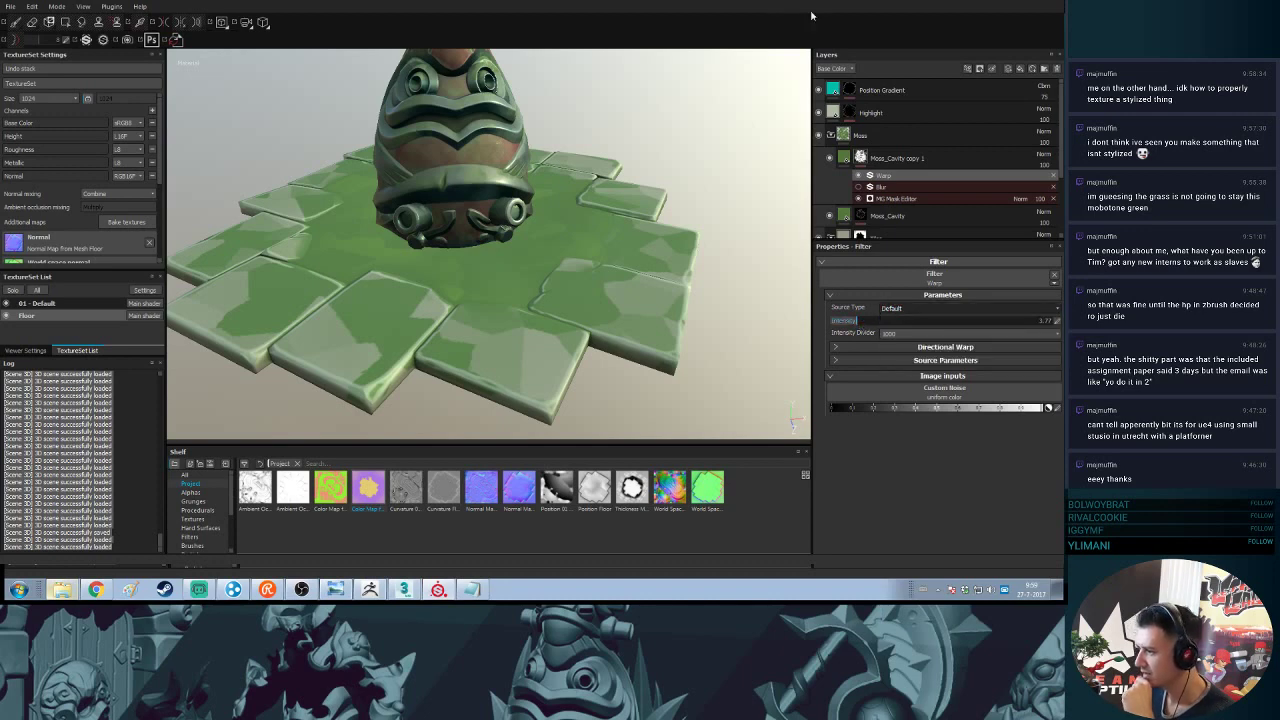
left_click(932, 360)
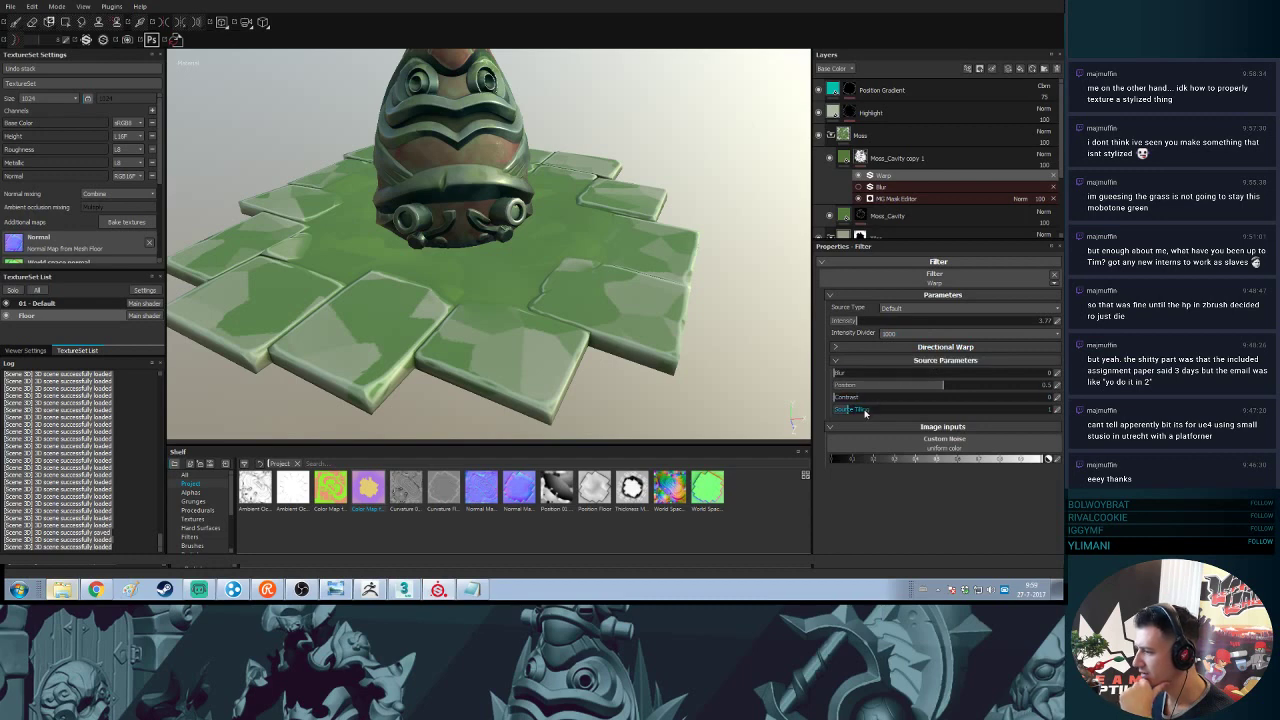
mouse_move(850, 410)
left_mouse_down()
mouse_move(1000, 410)
mouse_move(793, 408)
mouse_move(865, 409)
mouse_move(853, 398)
left_mouse_up()
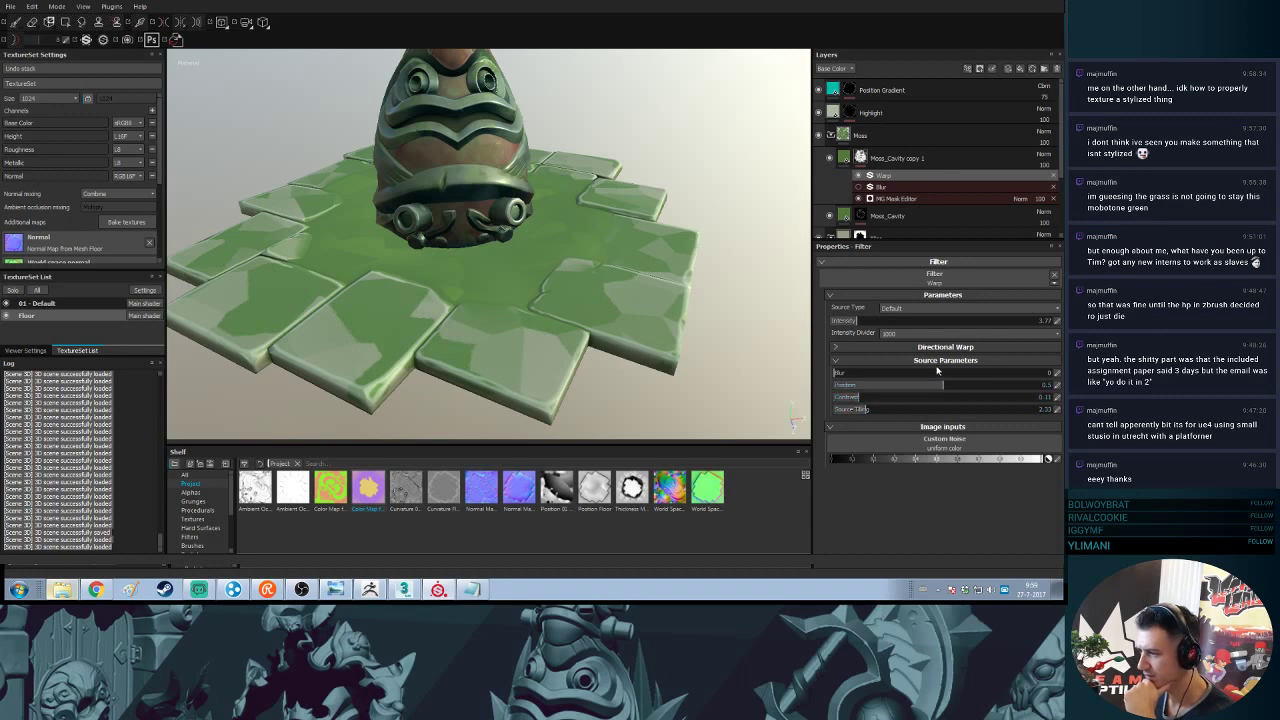
left_click(943, 347)
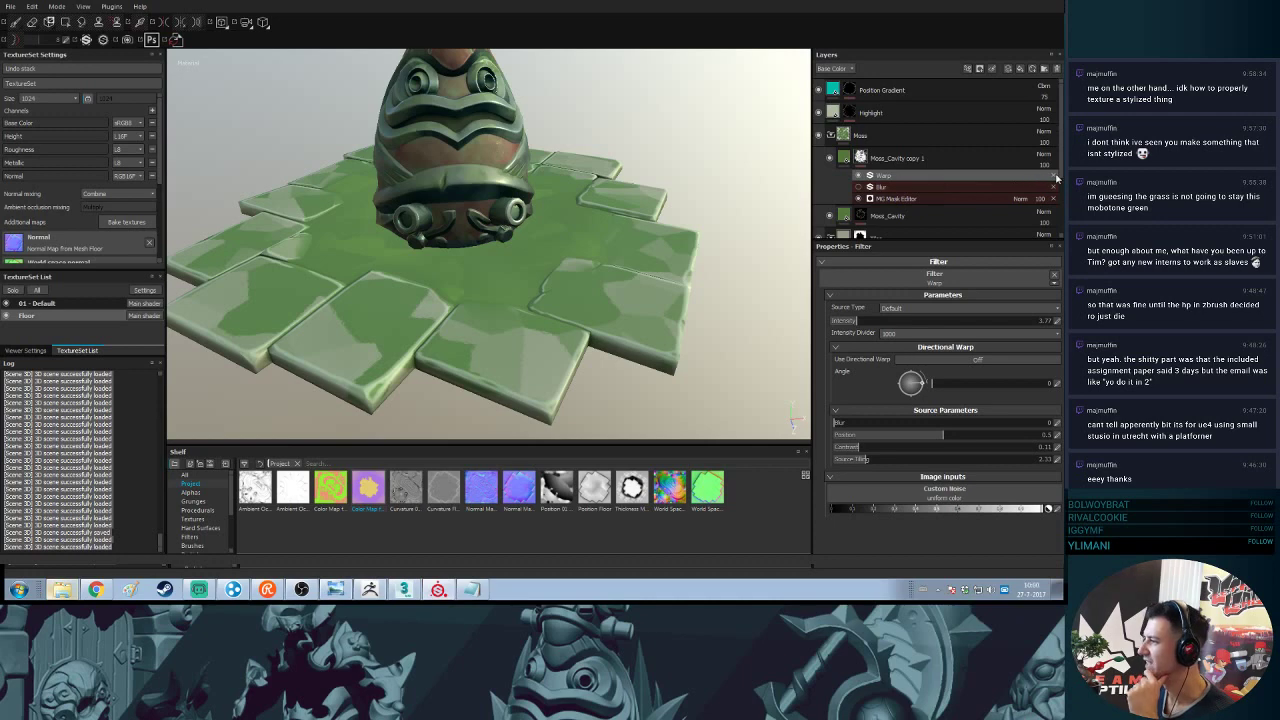
left_click(1053, 175)
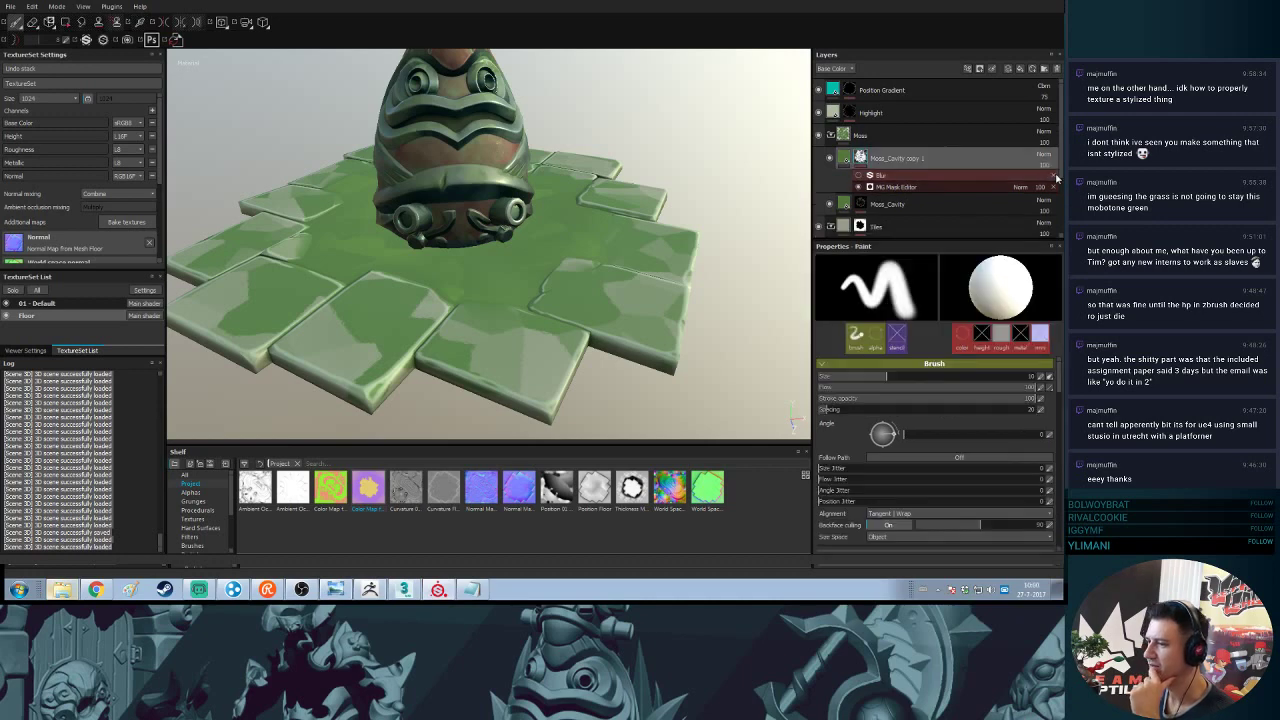
- Use Cells 1 as the MG Mask Editor's texture, set the texture Scale to about 1.36 and lower the texture Contrast slightly
left_click(882, 189)
scroll(1005, 408, "down", 5)
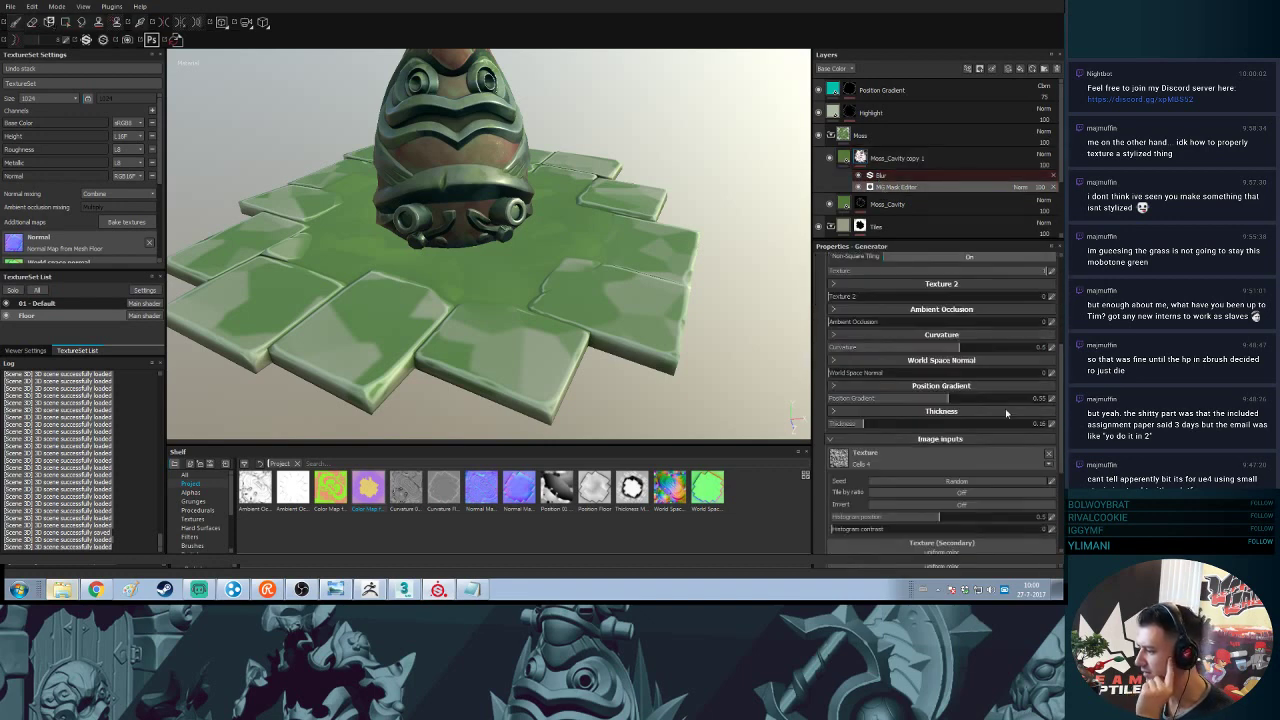
scroll(1011, 413, "down", 1)
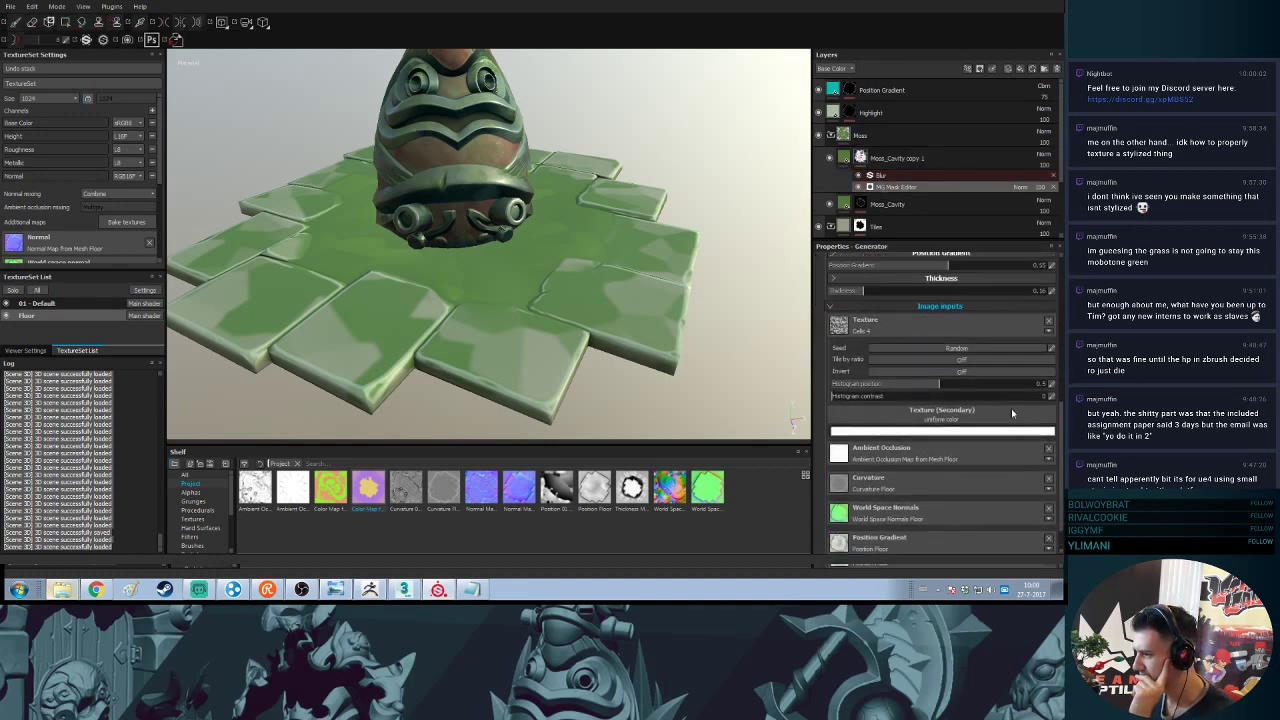
left_click(953, 338)
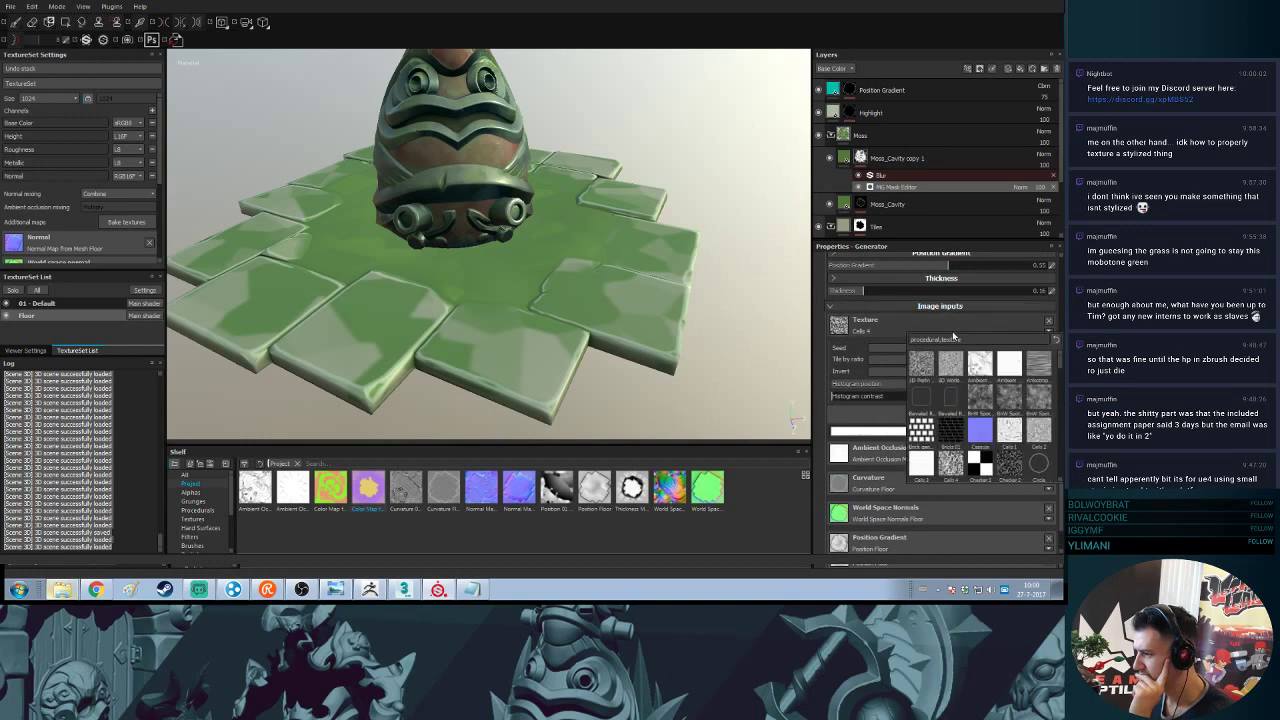
mouse_move(957, 466)
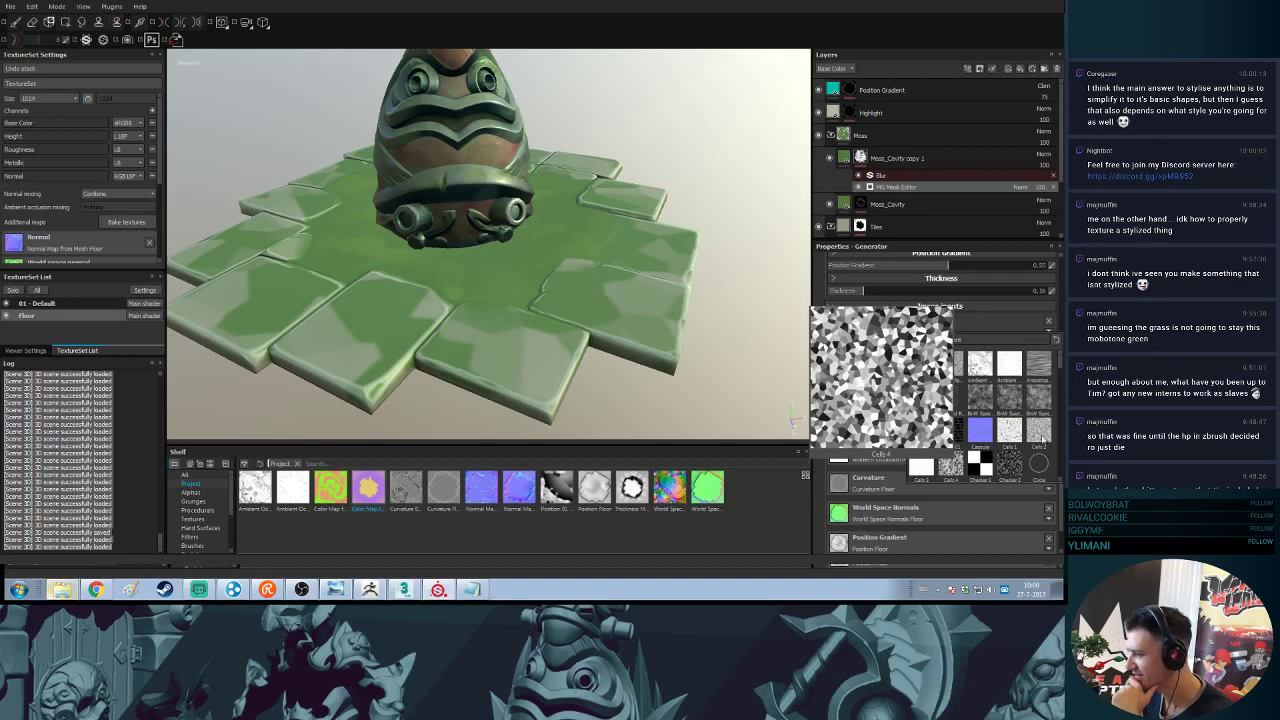
mouse_move(921, 432)
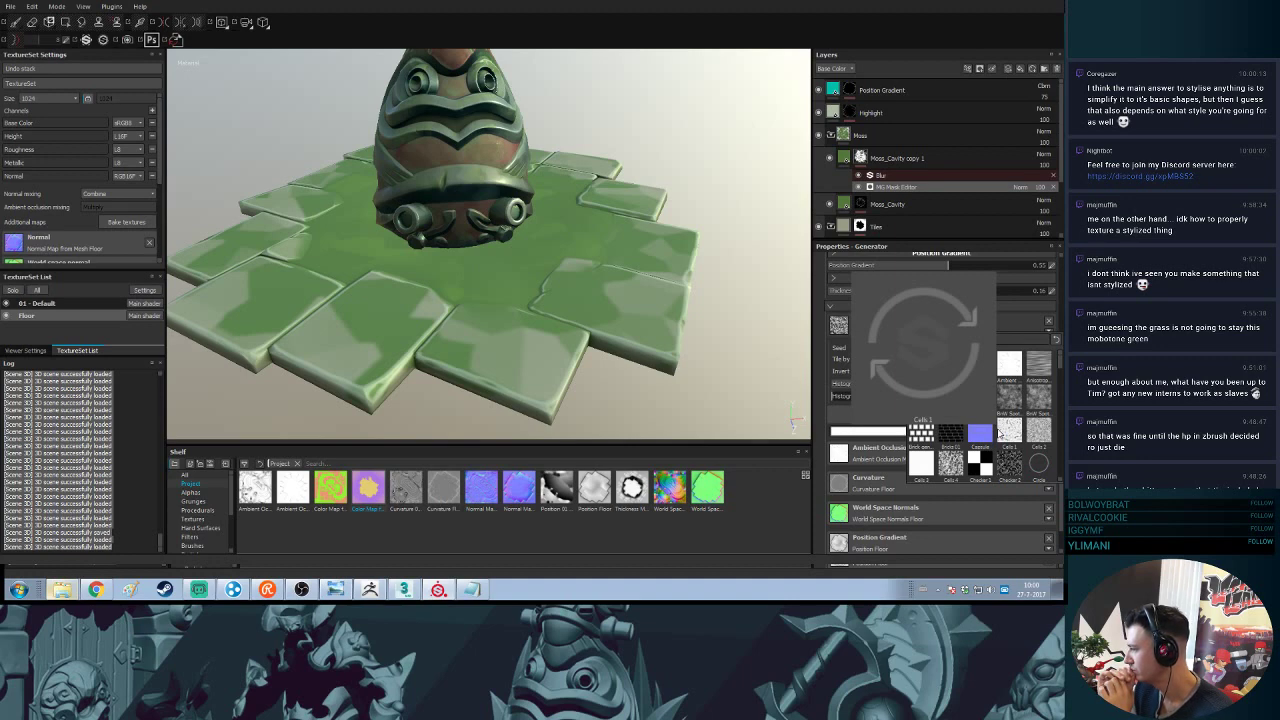
left_click(1008, 432)
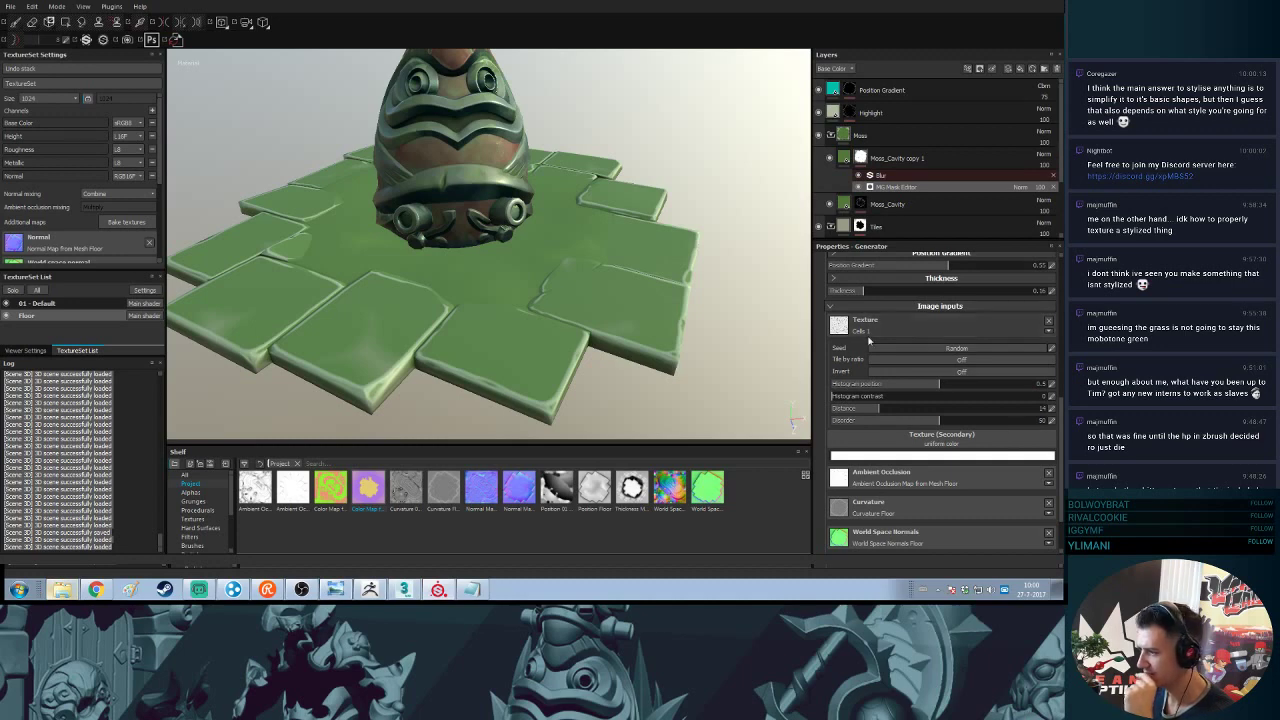
scroll(857, 340, "up", 5)
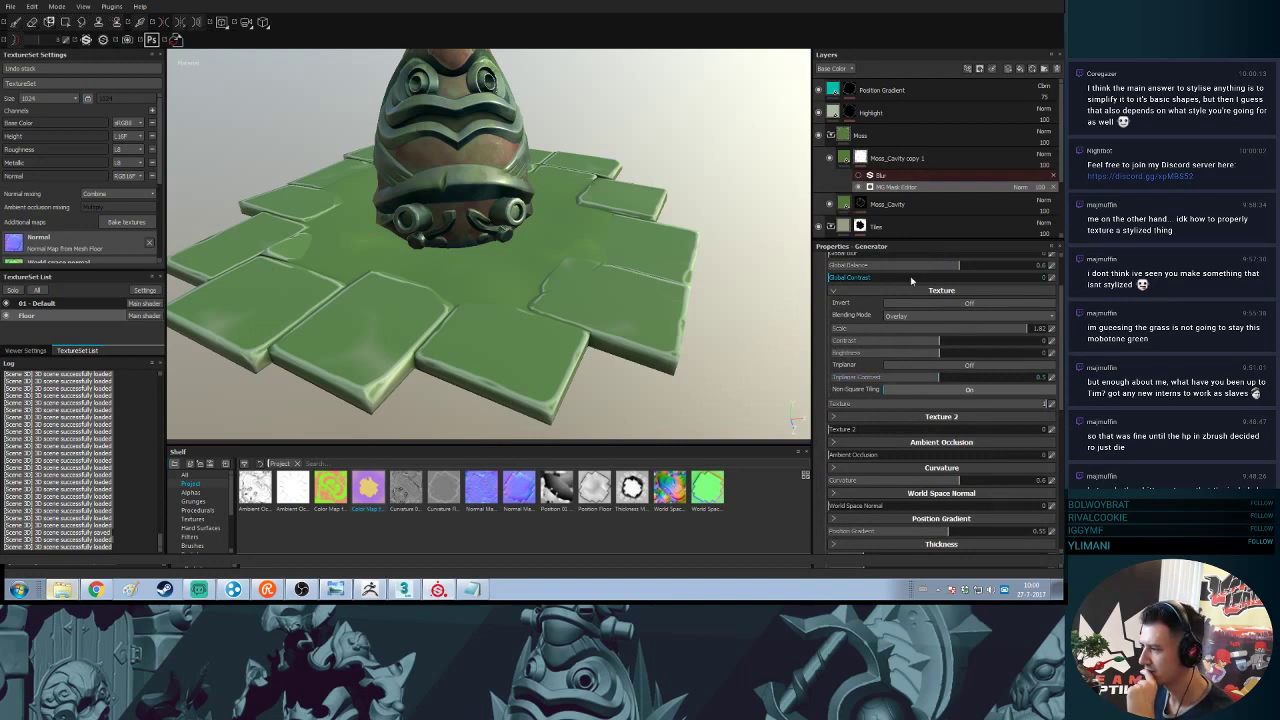
left_click_drag(1016, 333, 914, 356)
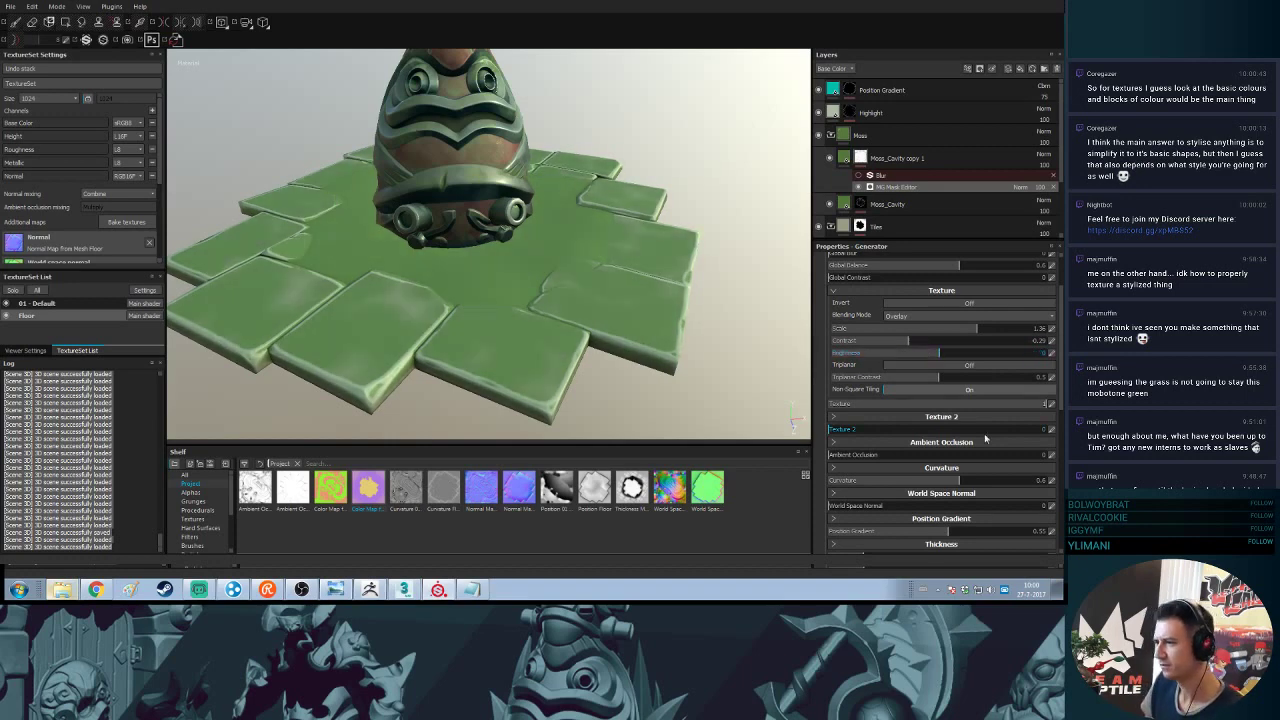
- Try Cells 2 as the MG Mask Editor's texture
scroll(984, 433, "down", 5)
left_click(923, 359)
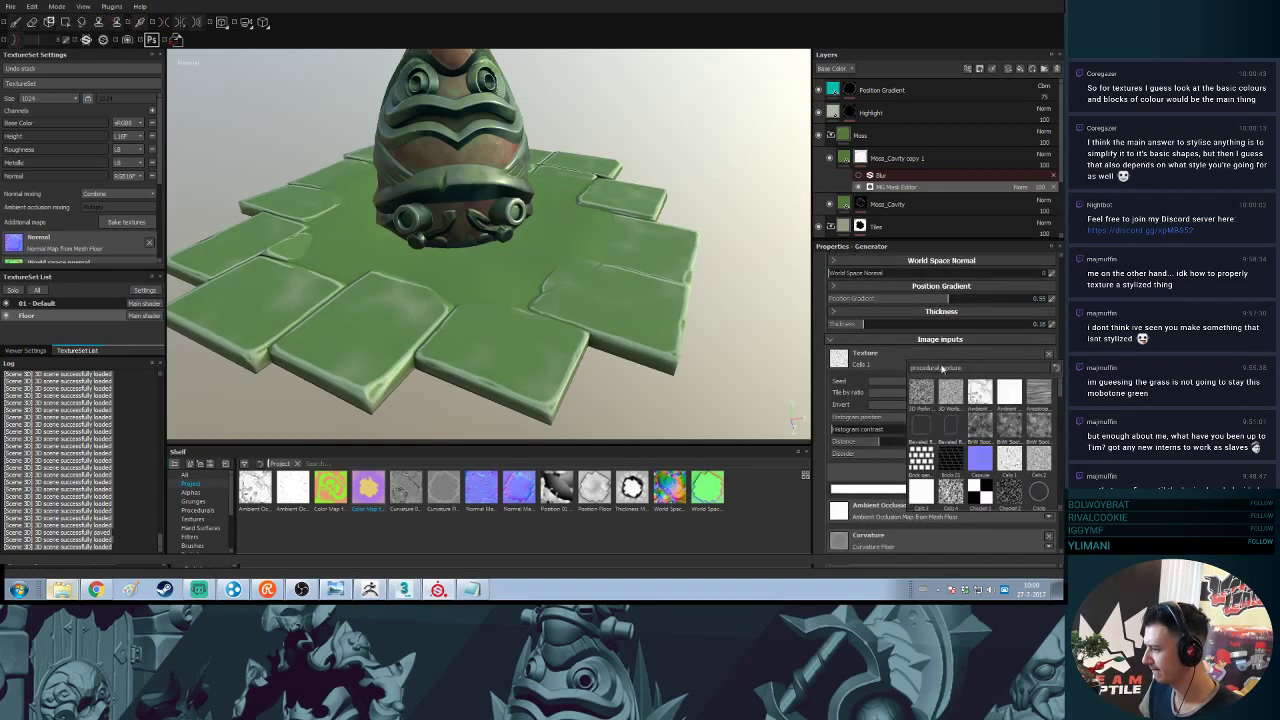
left_click(1037, 461)
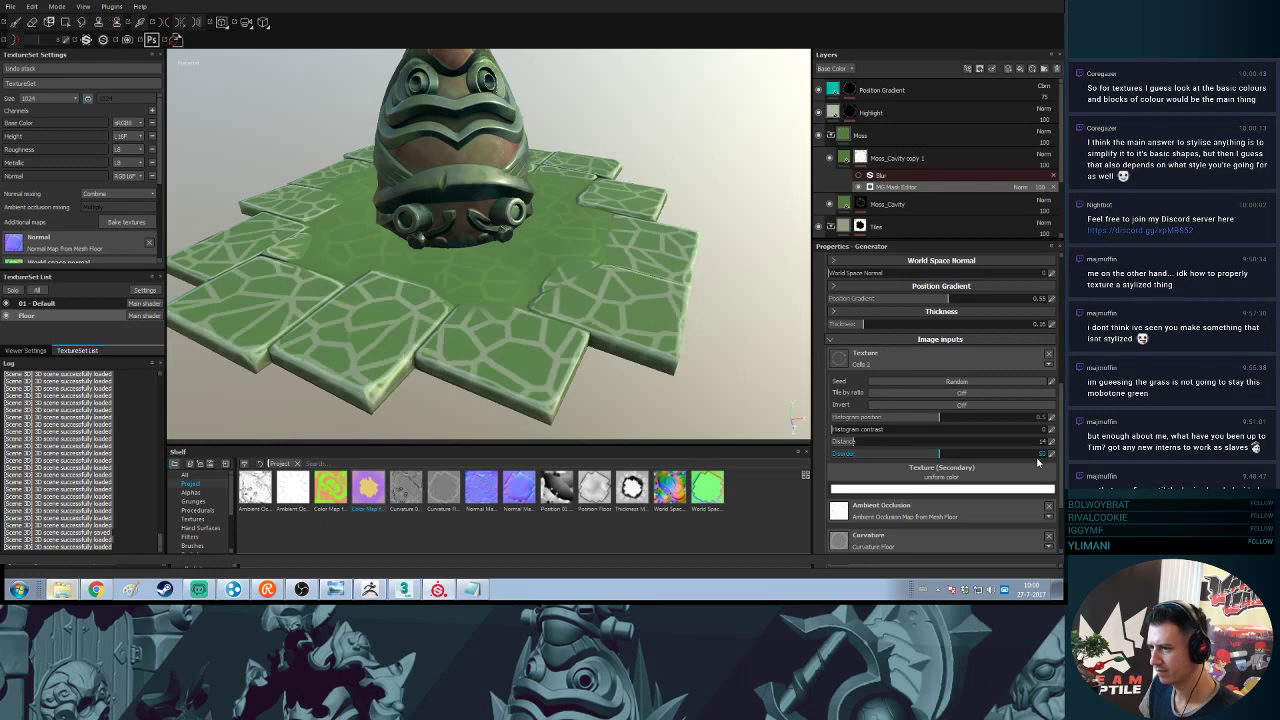
- Switch the MG Mask Editor's texture to Clouds 2 and remove the disabled Blur filter from the moss mask
left_click(952, 364)
scroll(975, 442, "down", 2)
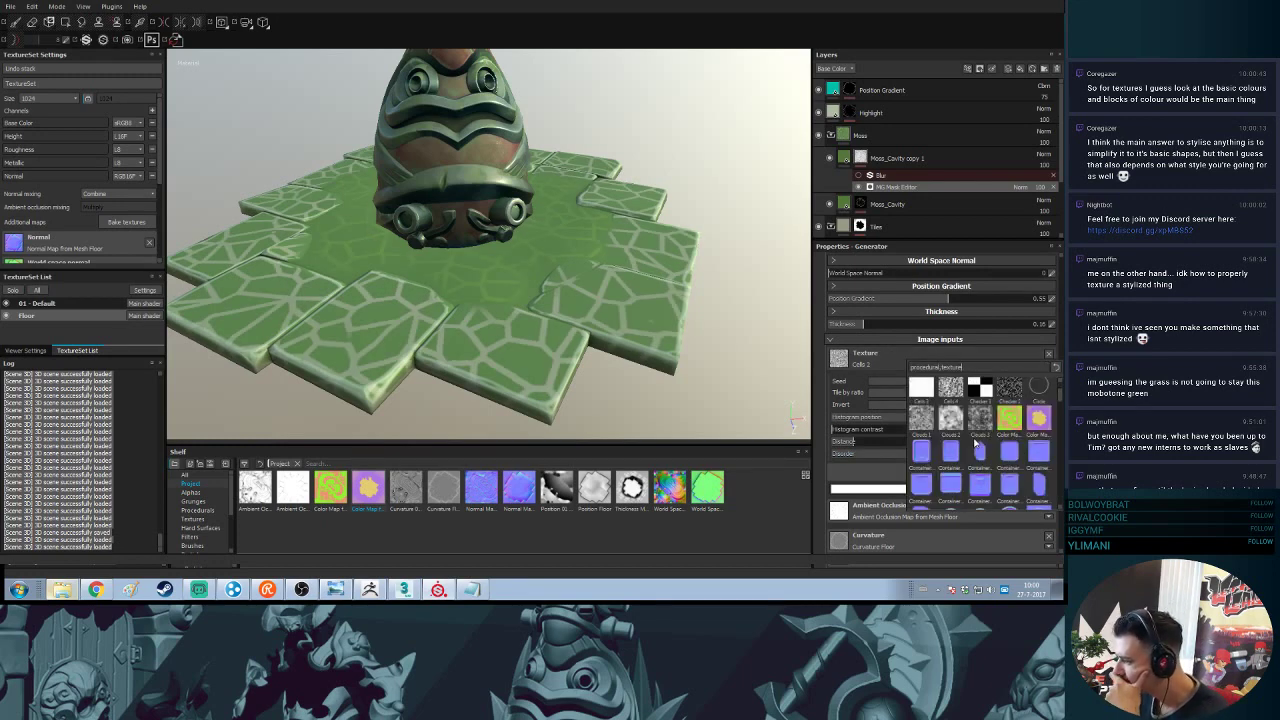
left_click(951, 426)
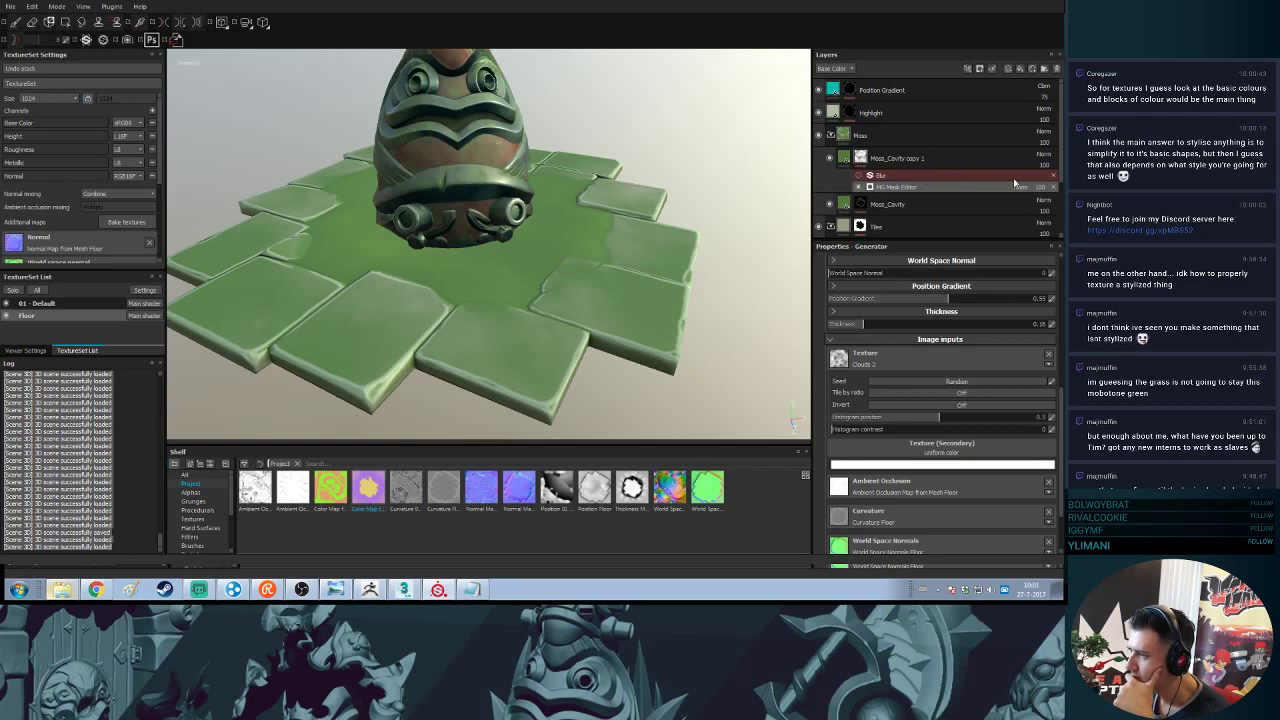
key("Delete")
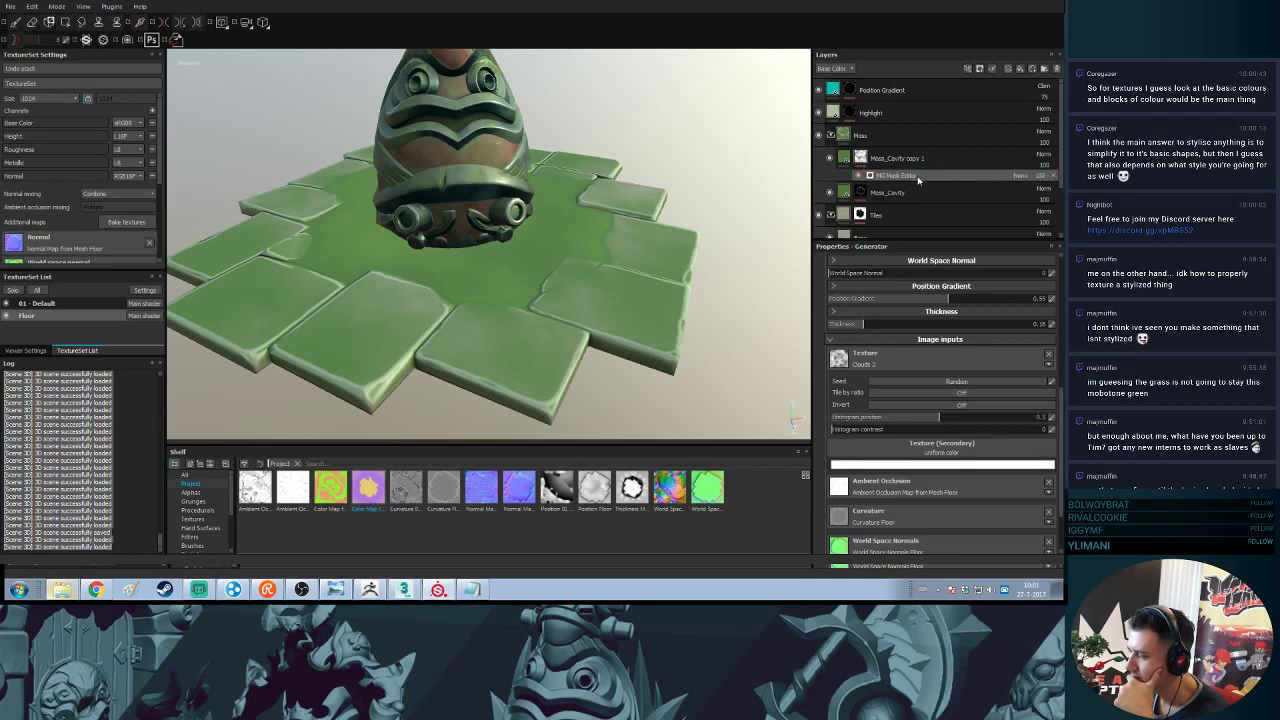
- Try a Sharpen filter above the MG Mask Editor with a Sharpen Intensity of about 2.31 and inspect the tiles up close
right_click(922, 178)
left_click(952, 234)
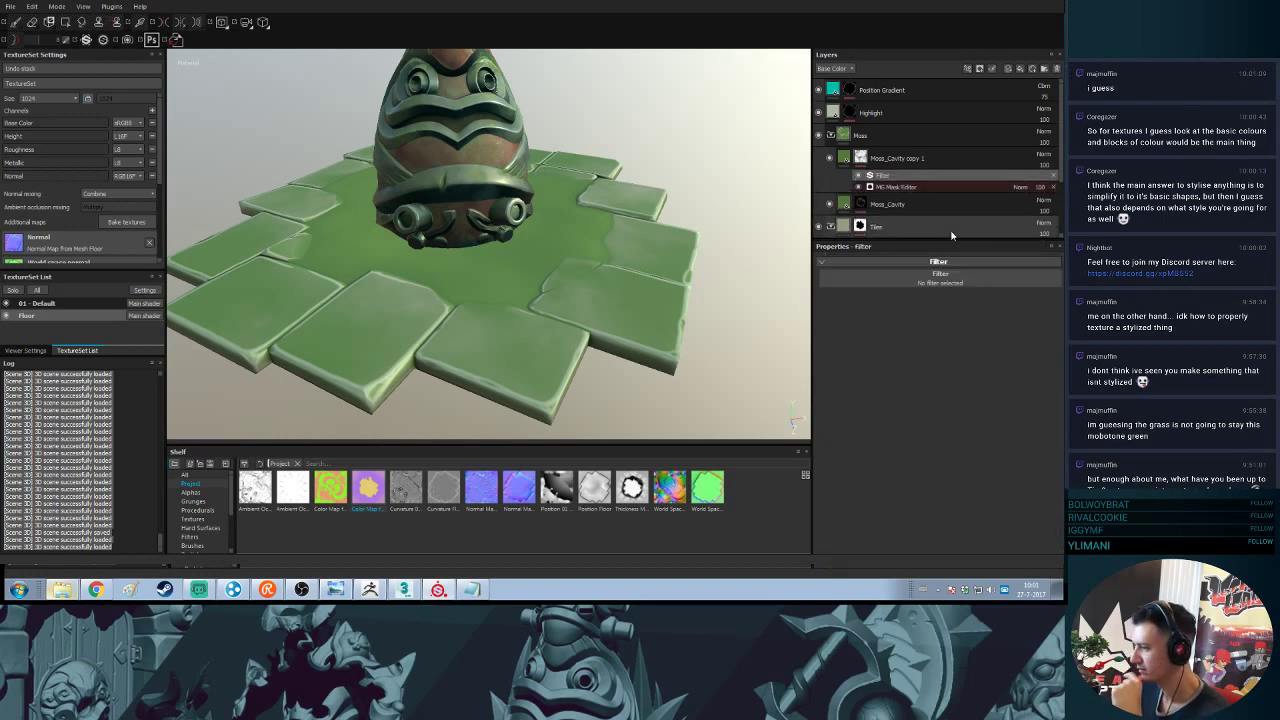
left_click(940, 283)
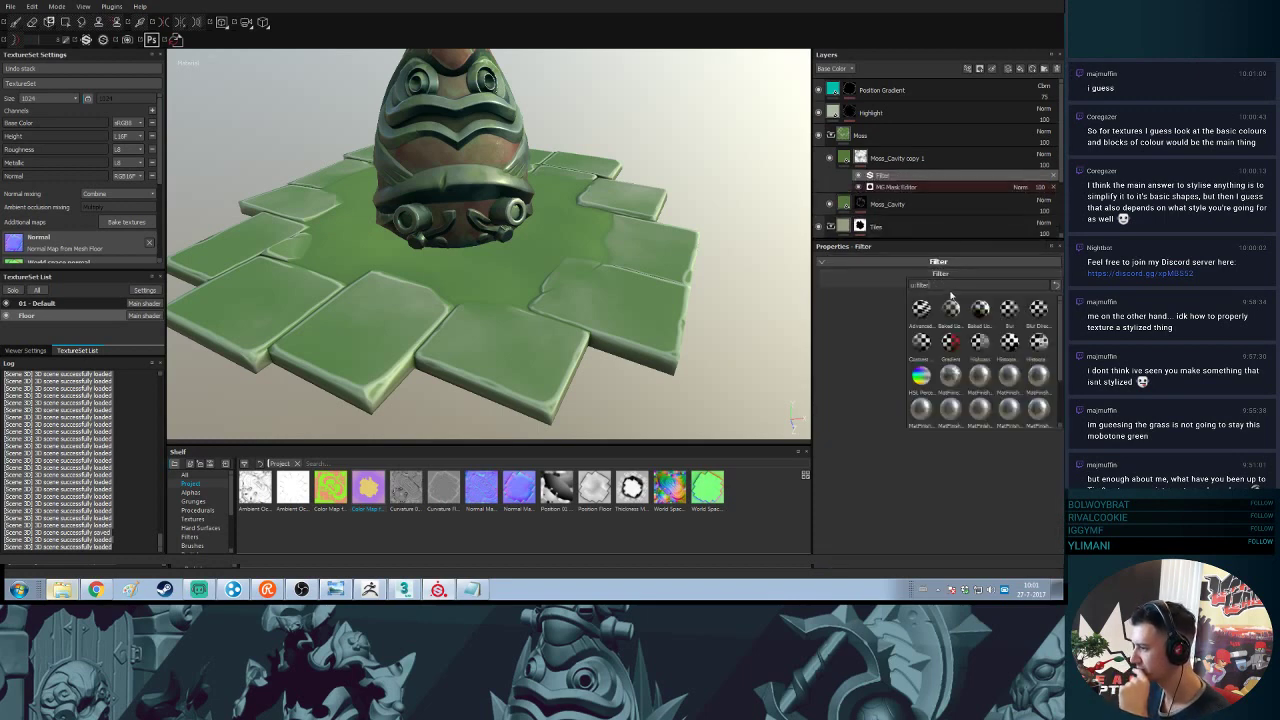
left_click_drag(1060, 318, 1060, 378)
left_click(1010, 376)
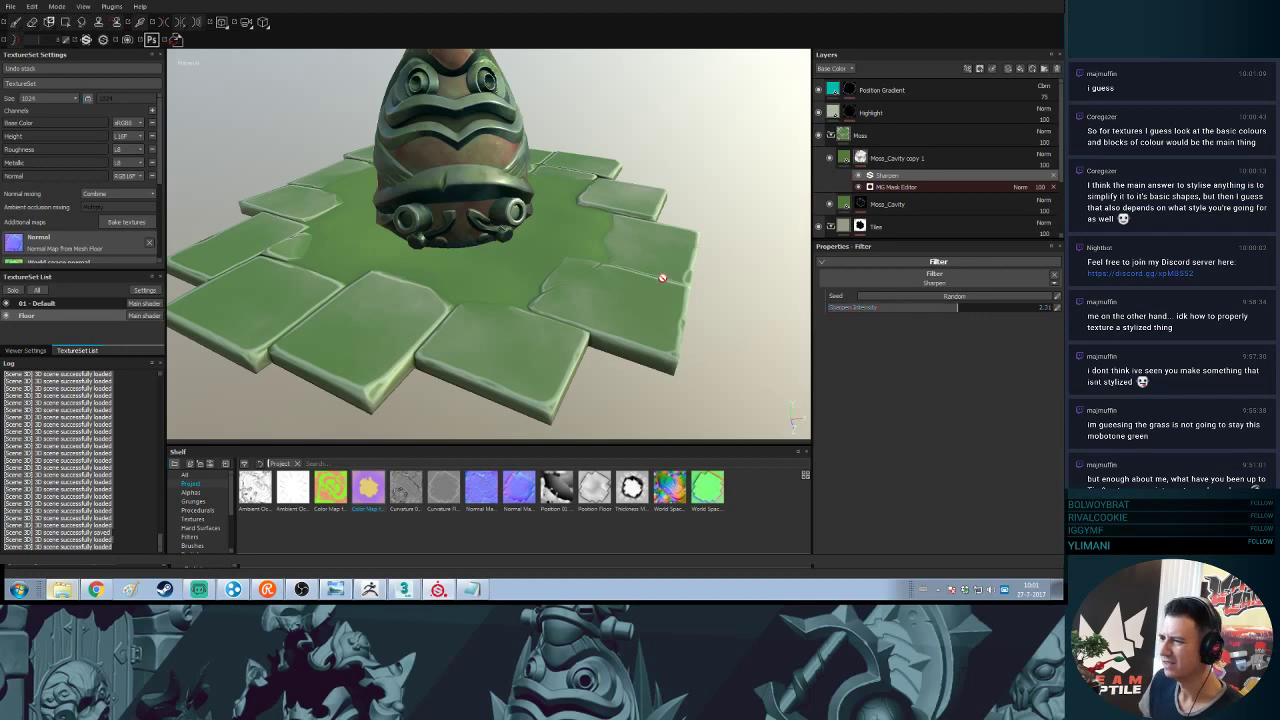
left_click_drag(662, 279, 665, 314, "alt")
right_click_drag(665, 314, 649, 370, "alt")
left_click_drag(649, 370, 649, 297, "alt")
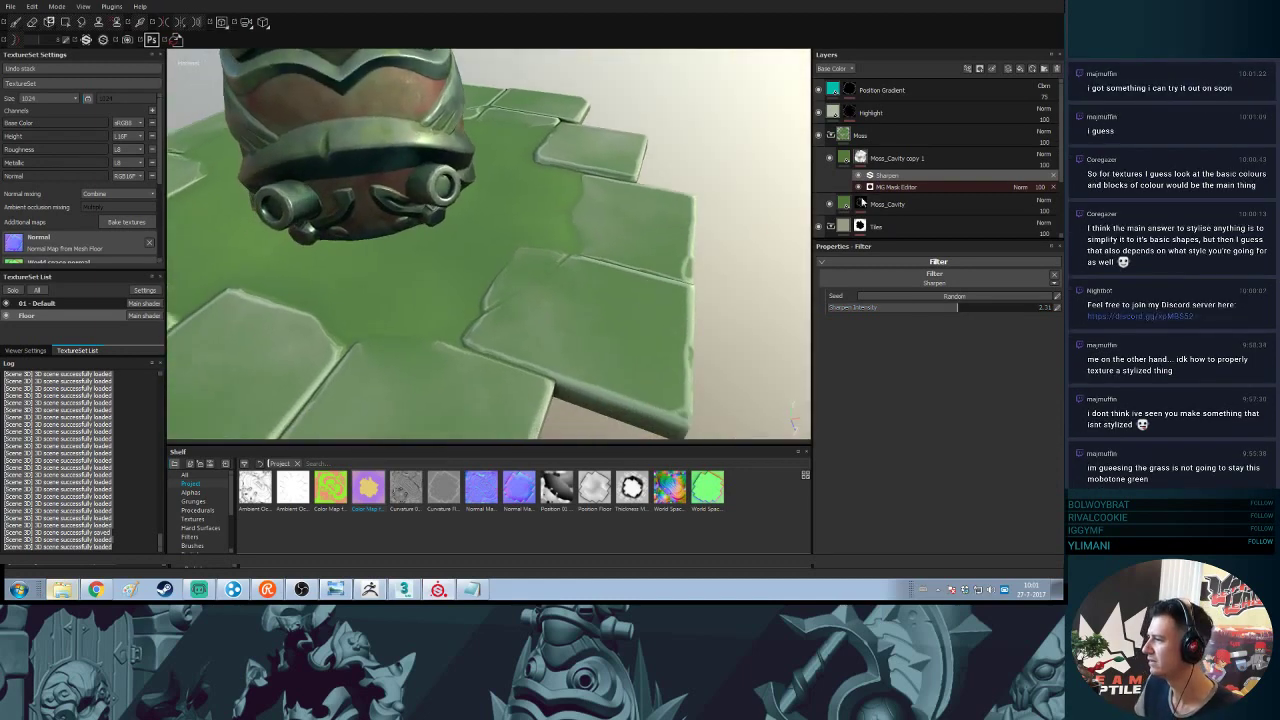
- Add a Histogram Scan filter at the top of the moss mask with Position about 0.09 and Contrast about 0.59
right_click(958, 175)
left_click(965, 236)
left_click(958, 274)
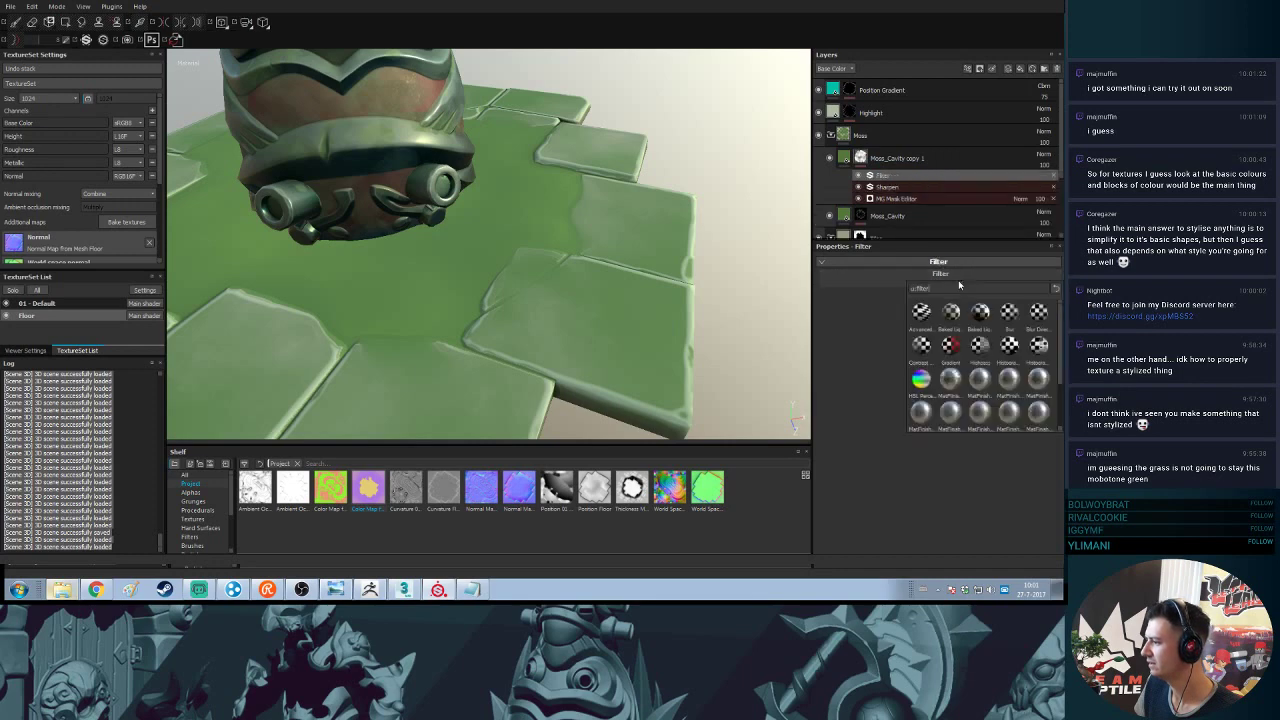
left_click(1008, 348)
left_click_drag(884, 310, 968, 310)
left_click_drag(605, 344, 668, 298, "alt")
left_click_drag(853, 298, 849, 299)
left_click_drag(949, 309, 941, 310)
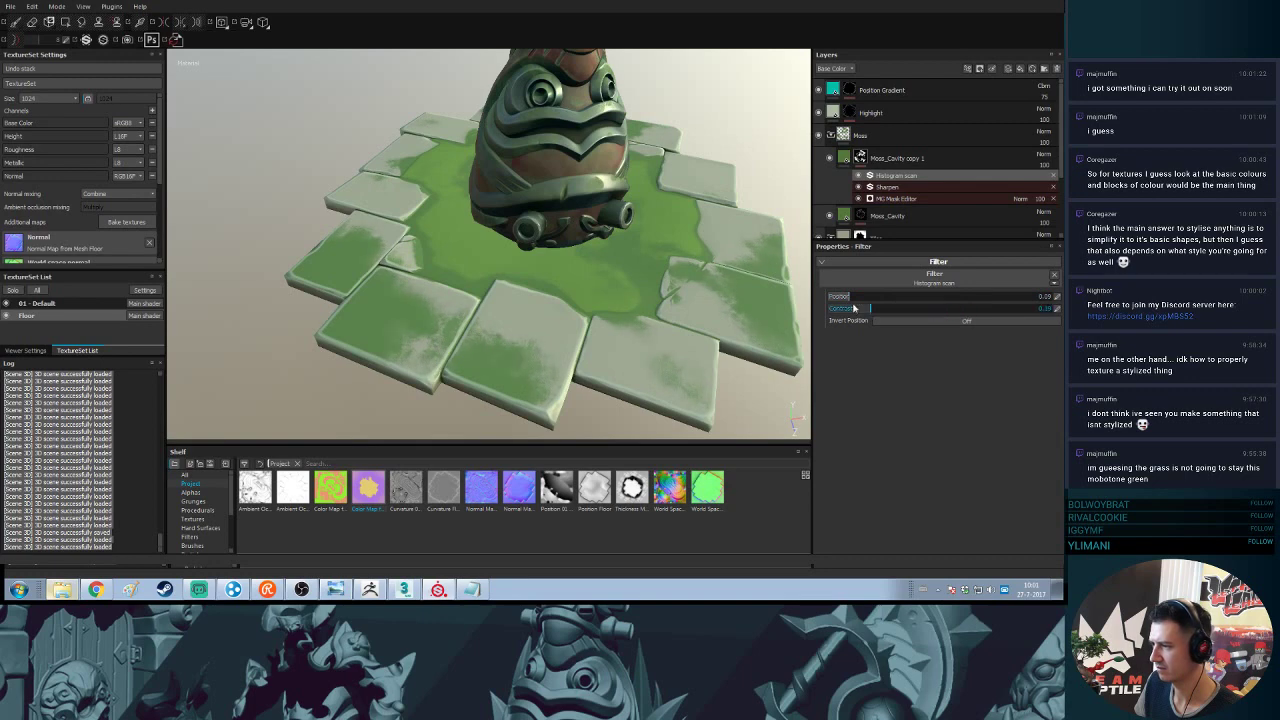
left_click_drag(853, 308, 960, 309)
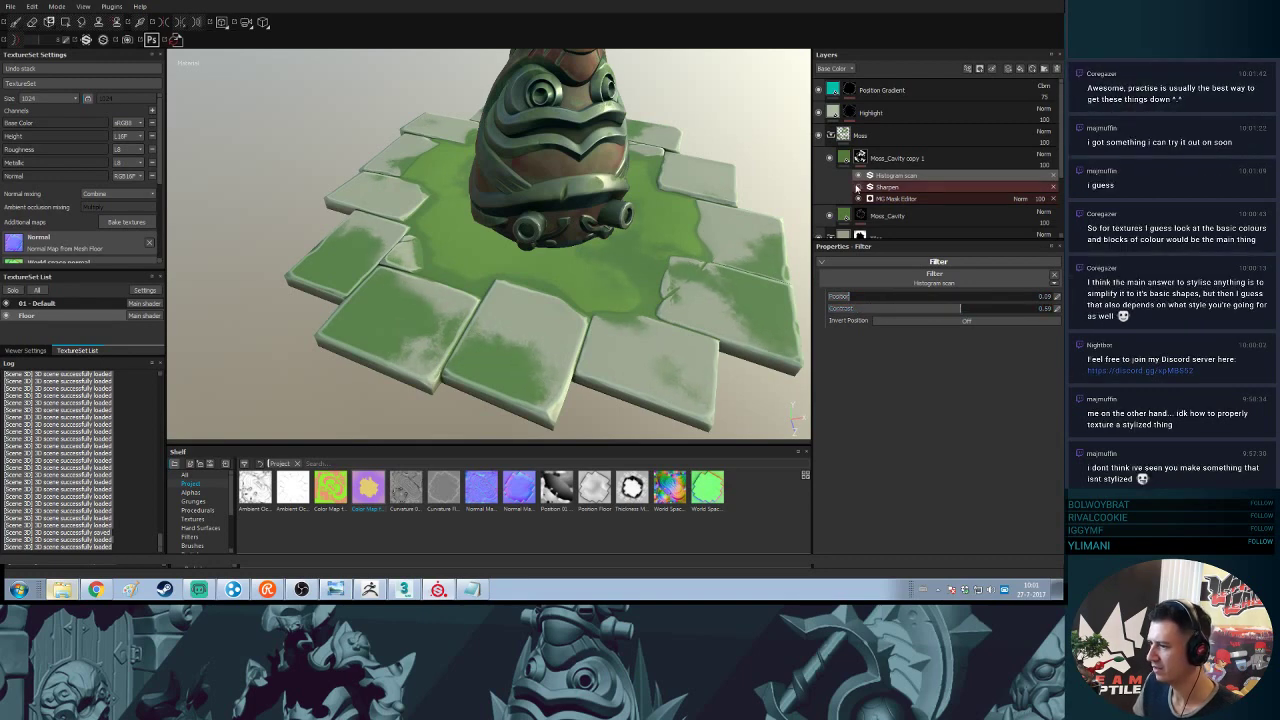
- Remove the Sharpen filter from the moss mask and check the moss patches on the tiles
middle_click_drag(693, 302, 628, 273, "alt")
left_click_drag(733, 207, 722, 219, "alt")
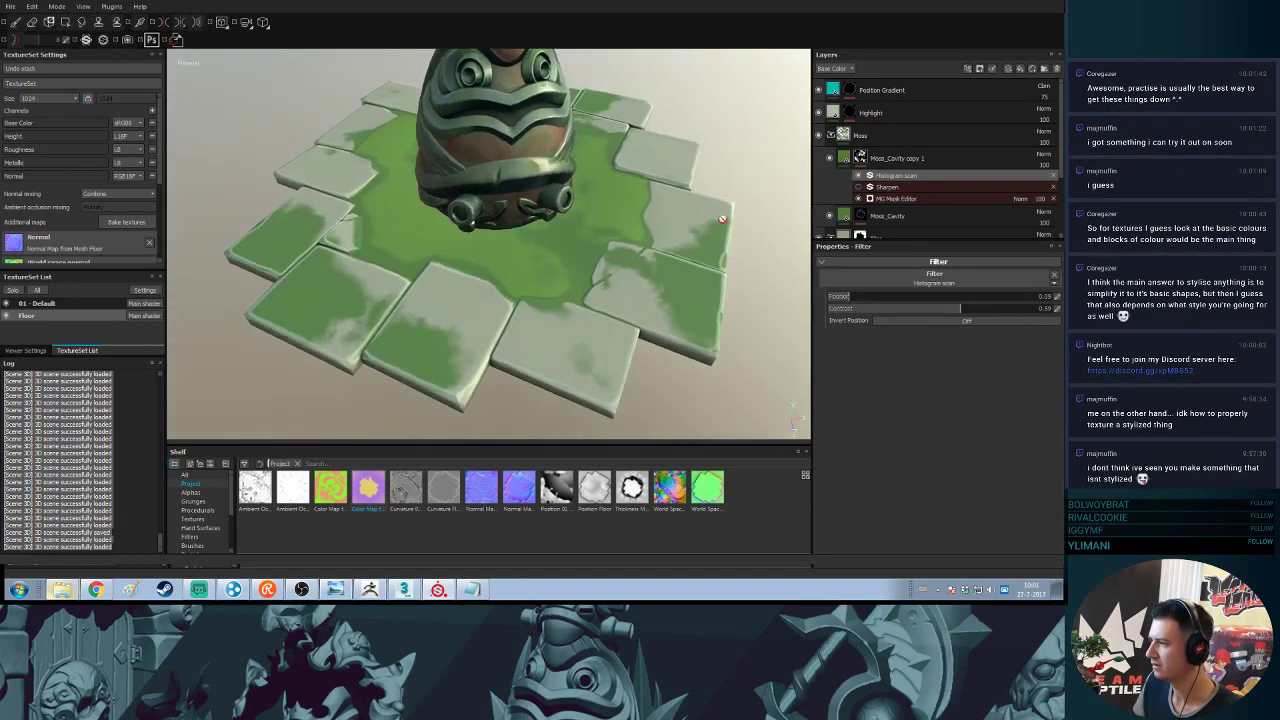
left_click(1053, 188)
right_click_drag(600, 278, 588, 314, "alt")
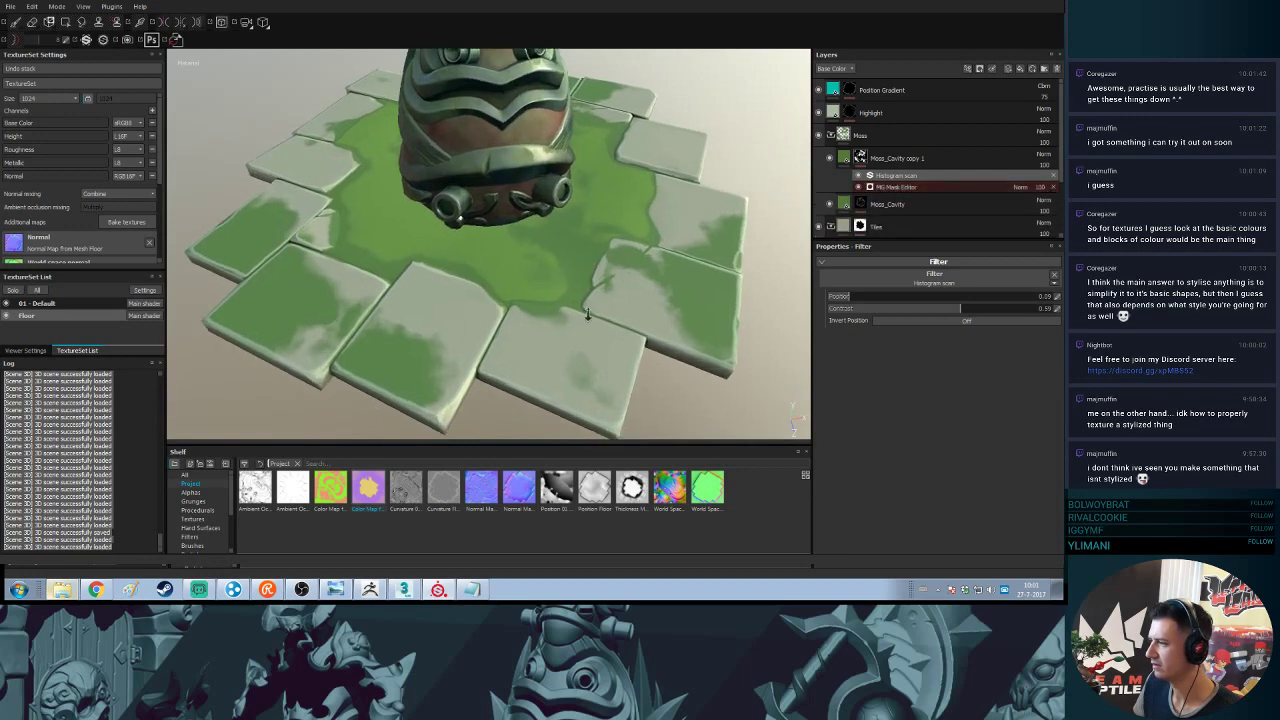
left_click_drag(588, 314, 620, 300, "alt")
- Raise the Histogram Scan filter's Contrast to about 0.91 and lower its Position slightly to about 0.08
left_click_drag(960, 309, 1033, 306)
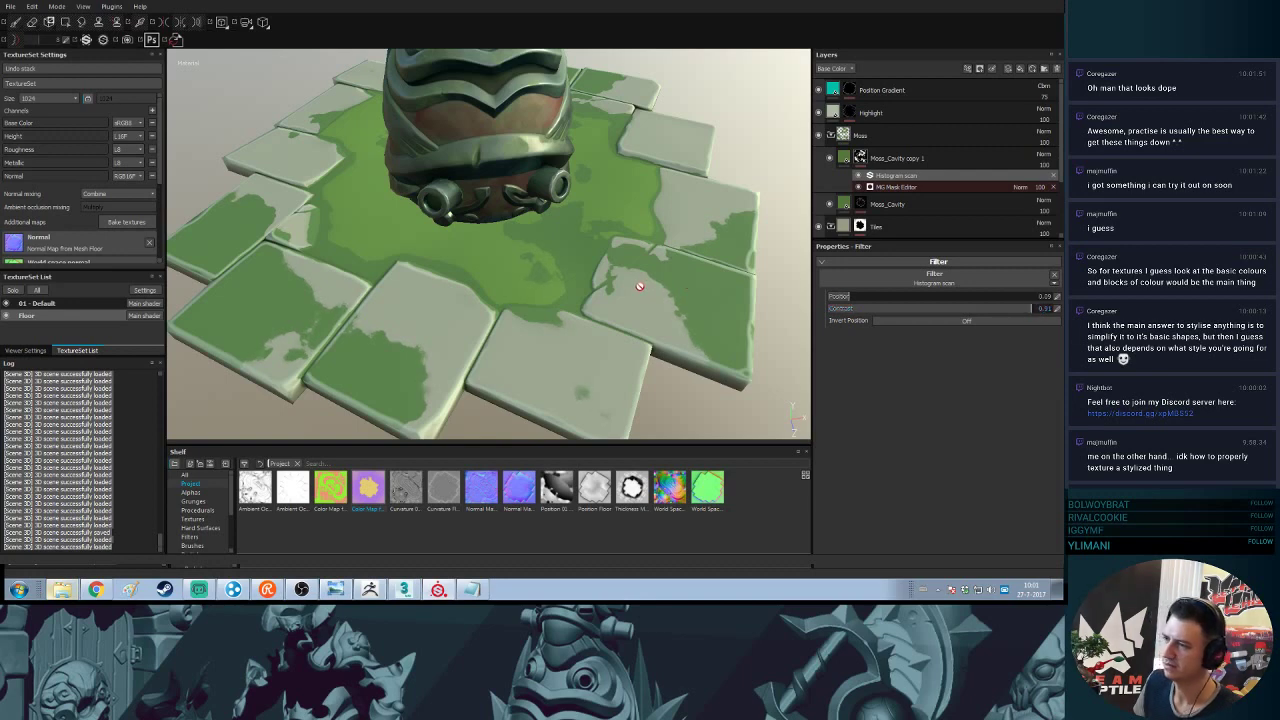
left_click_drag(640, 287, 636, 221, "alt")
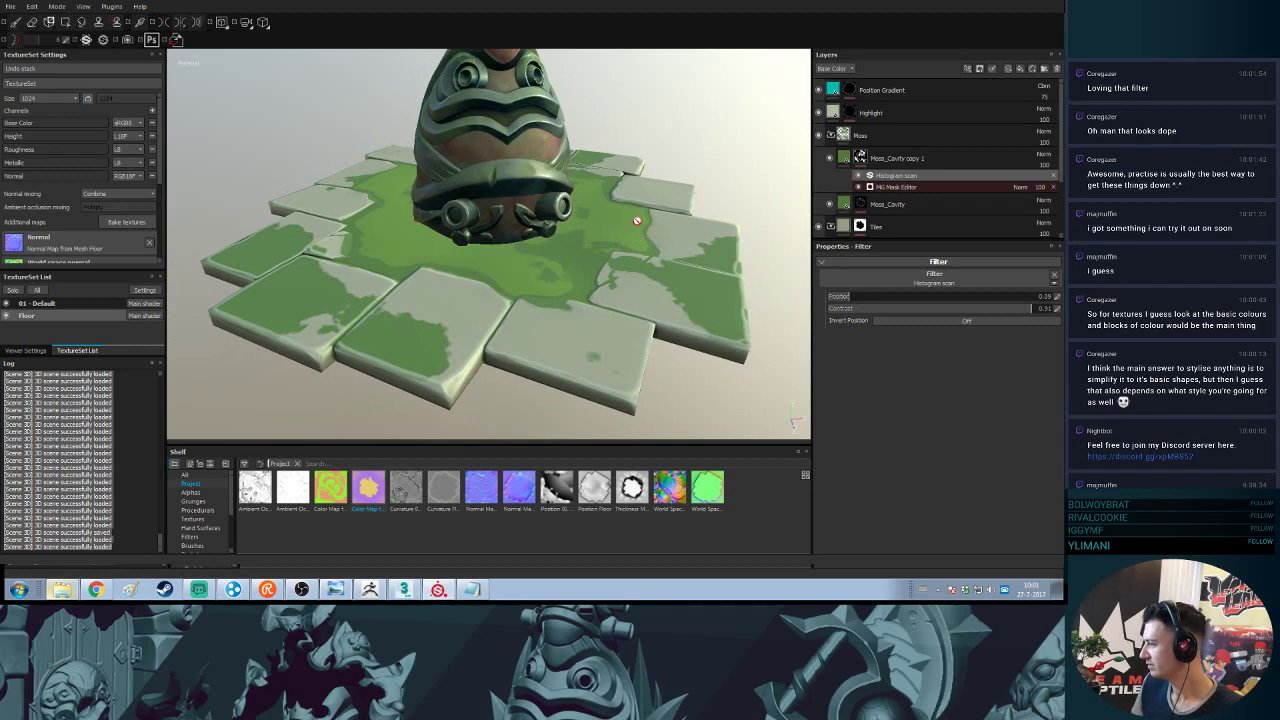
mouse_move(636, 220)
left_mouse_down("alt")
mouse_move(633, 193)
mouse_move(634, 227)
left_mouse_up("alt")
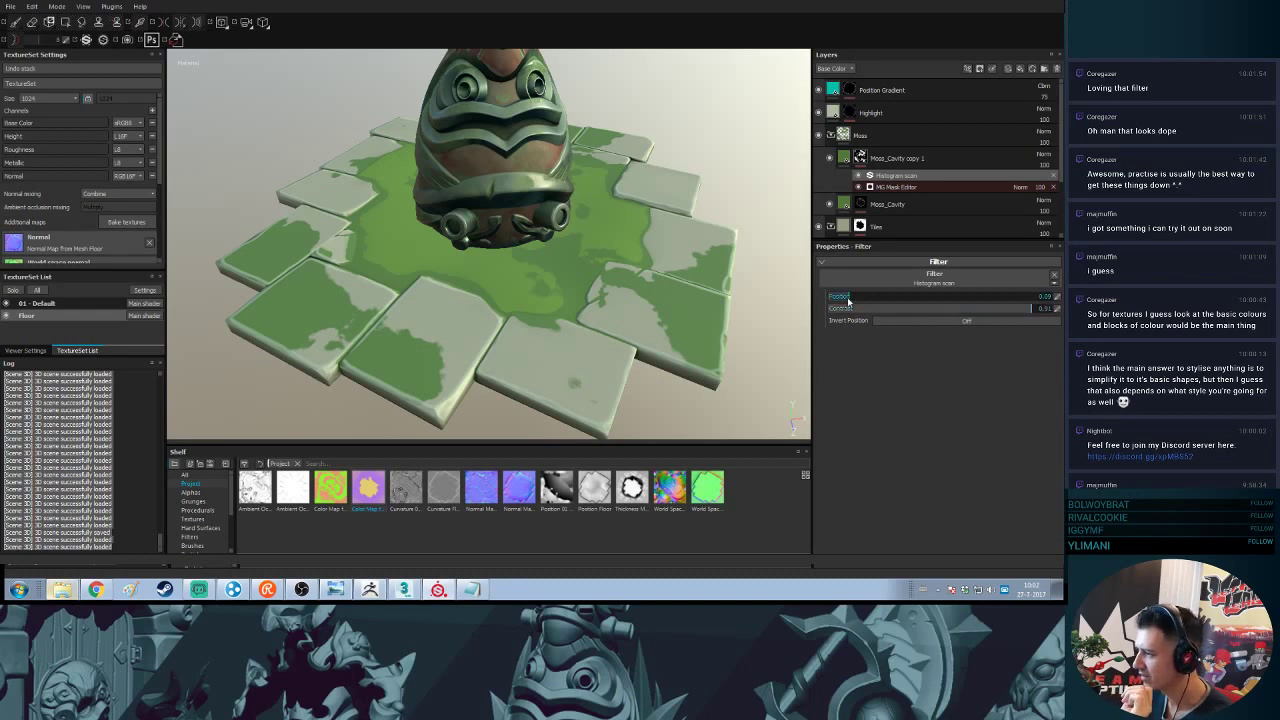
mouse_move(848, 299)
left_mouse_down()
mouse_move(836, 300)
mouse_move(874, 299)
mouse_move(846, 315)
left_mouse_up()
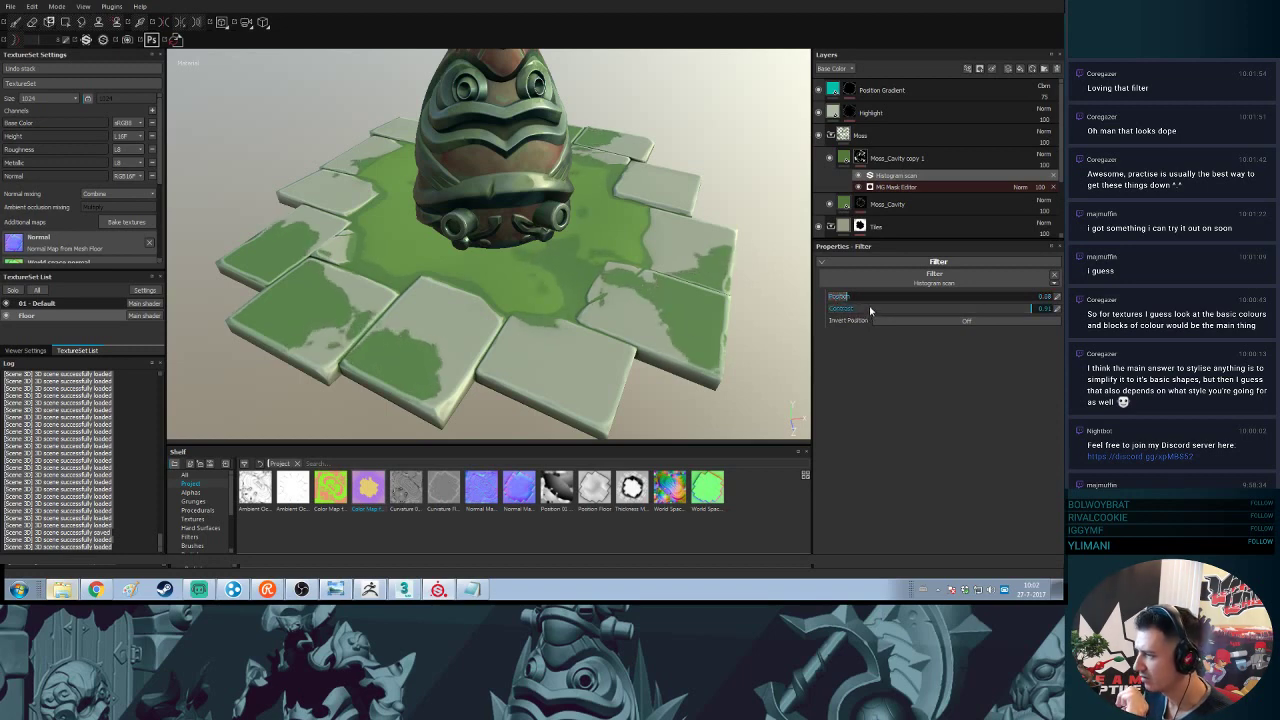
- Add a Levels effect to the Moss_Cavity copy 1 mask, lower its midtone to about 0.8, and place it below the Histogram Scan
right_click(921, 179)
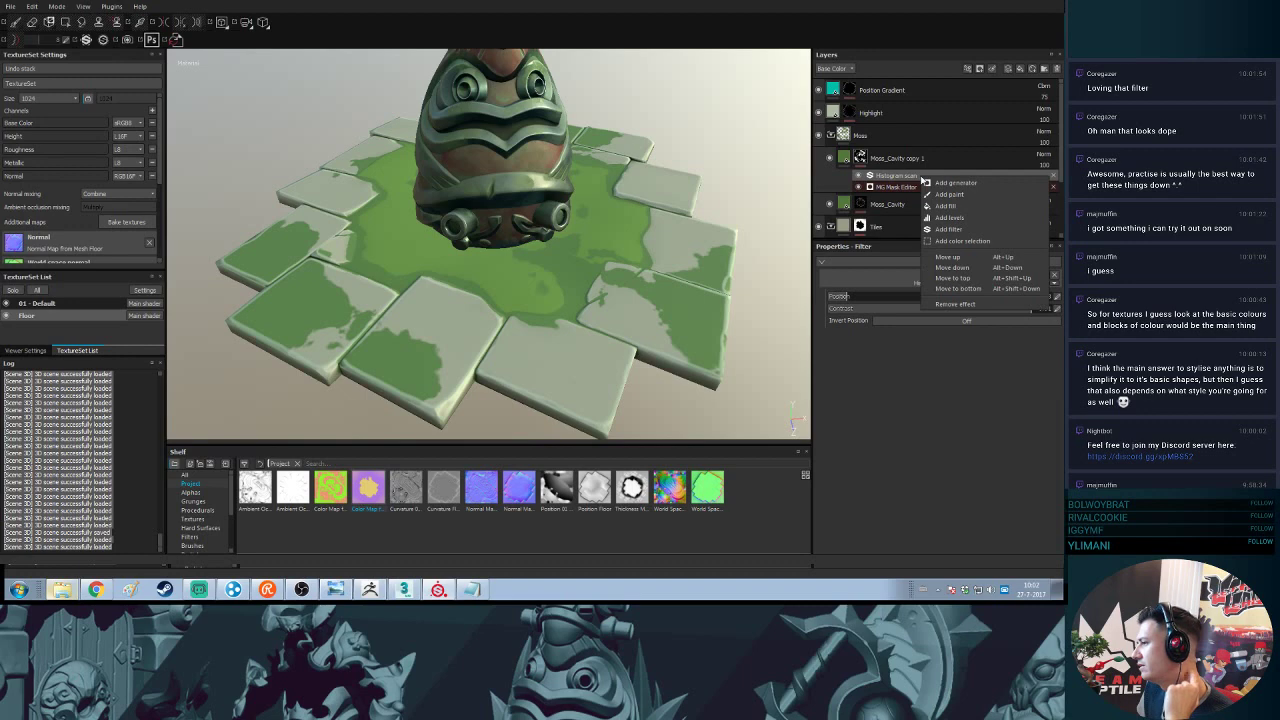
left_click(949, 217)
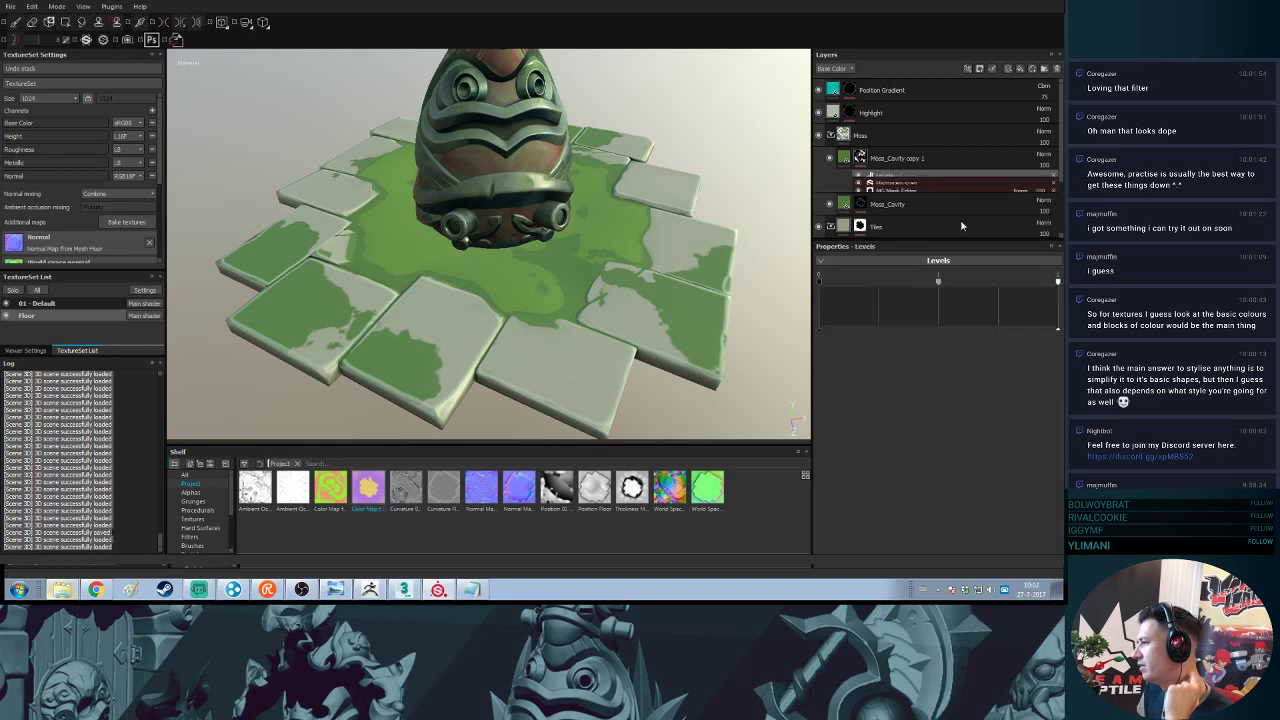
mouse_move(938, 281)
left_mouse_down()
mouse_move(1020, 282)
mouse_move(904, 282)
mouse_move(915, 282)
left_mouse_up()
right_click(919, 184)
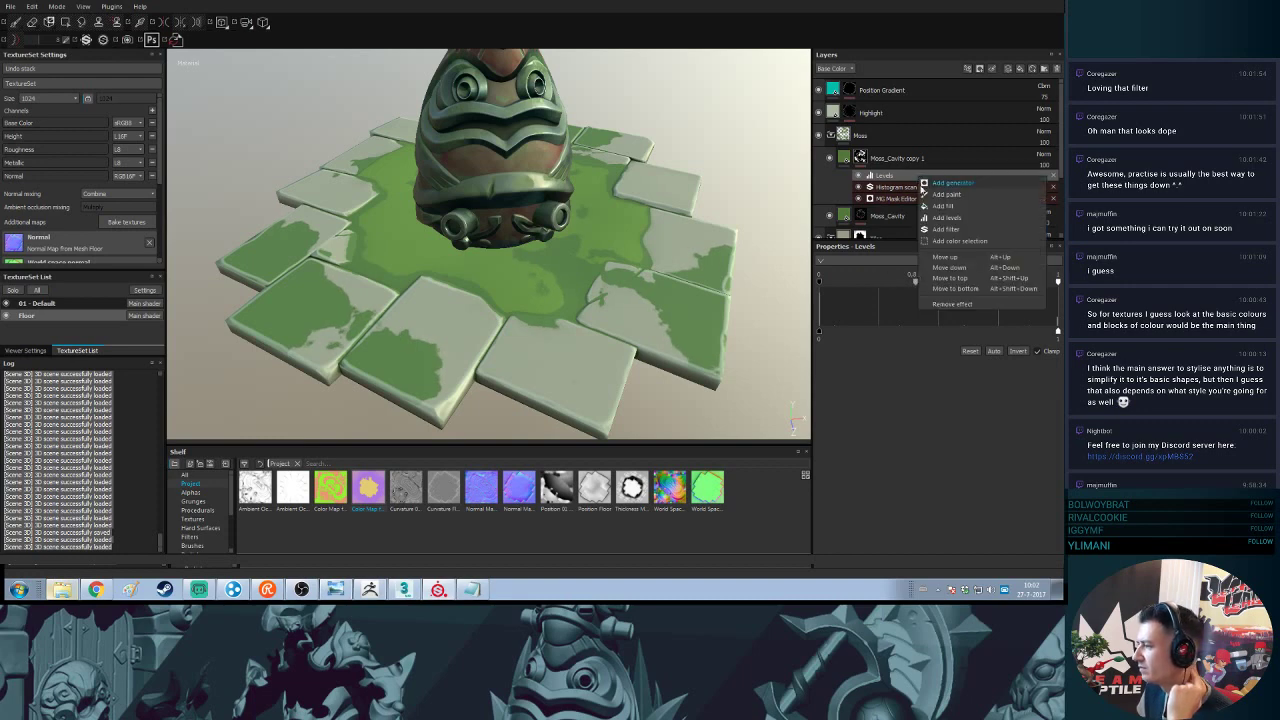
left_click(957, 270)
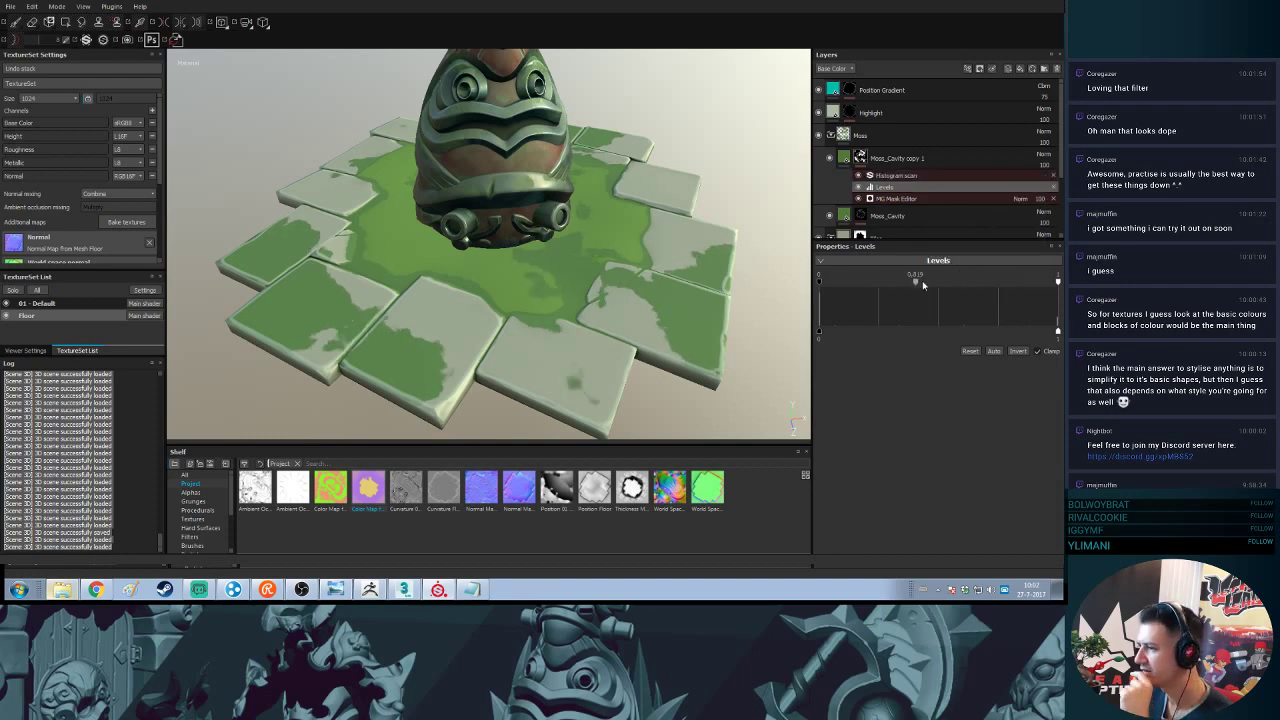
- Set the Levels effect's white input to about 0.93 and shift its midtone toward the highlights to reshape the moss patches
mouse_move(915, 281)
left_mouse_down()
mouse_move(1014, 282)
mouse_move(915, 282)
left_mouse_up()
mouse_move(821, 284)
left_mouse_down()
mouse_move(888, 285)
mouse_move(808, 299)
left_mouse_up()
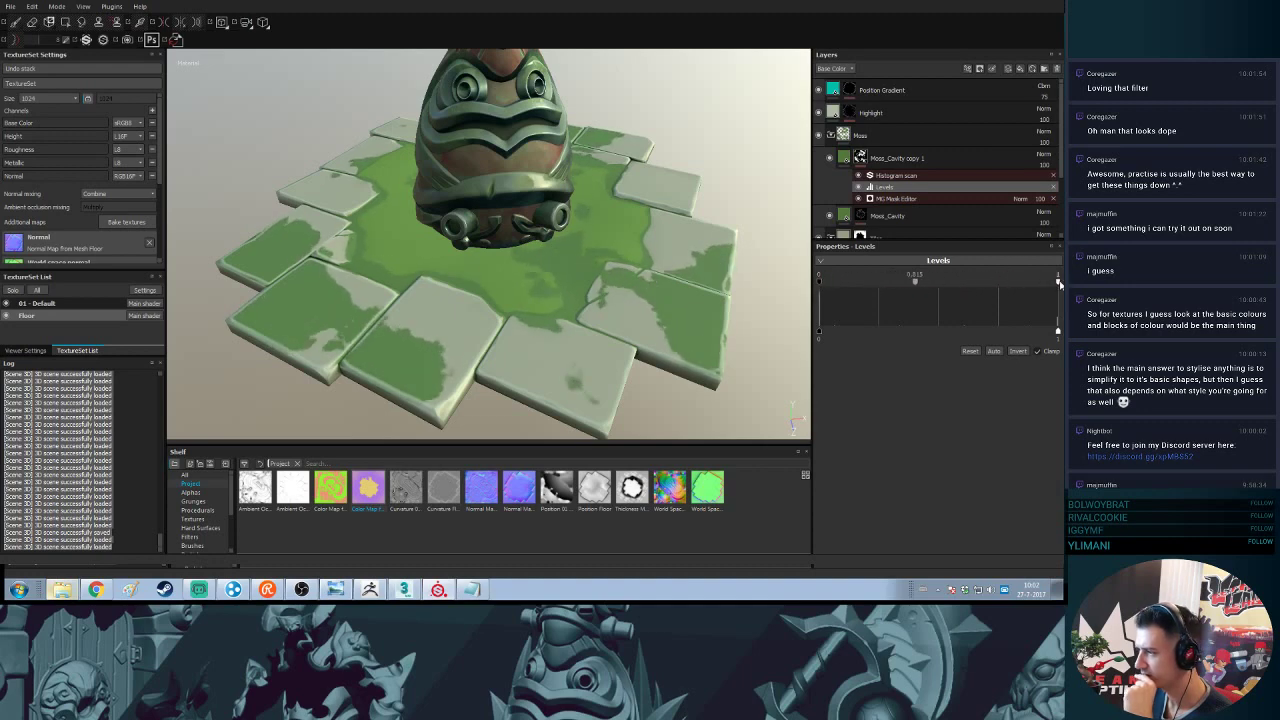
mouse_move(1059, 283)
left_mouse_down()
mouse_move(971, 285)
mouse_move(1041, 284)
left_mouse_up()
left_click_drag(908, 283, 957, 291)
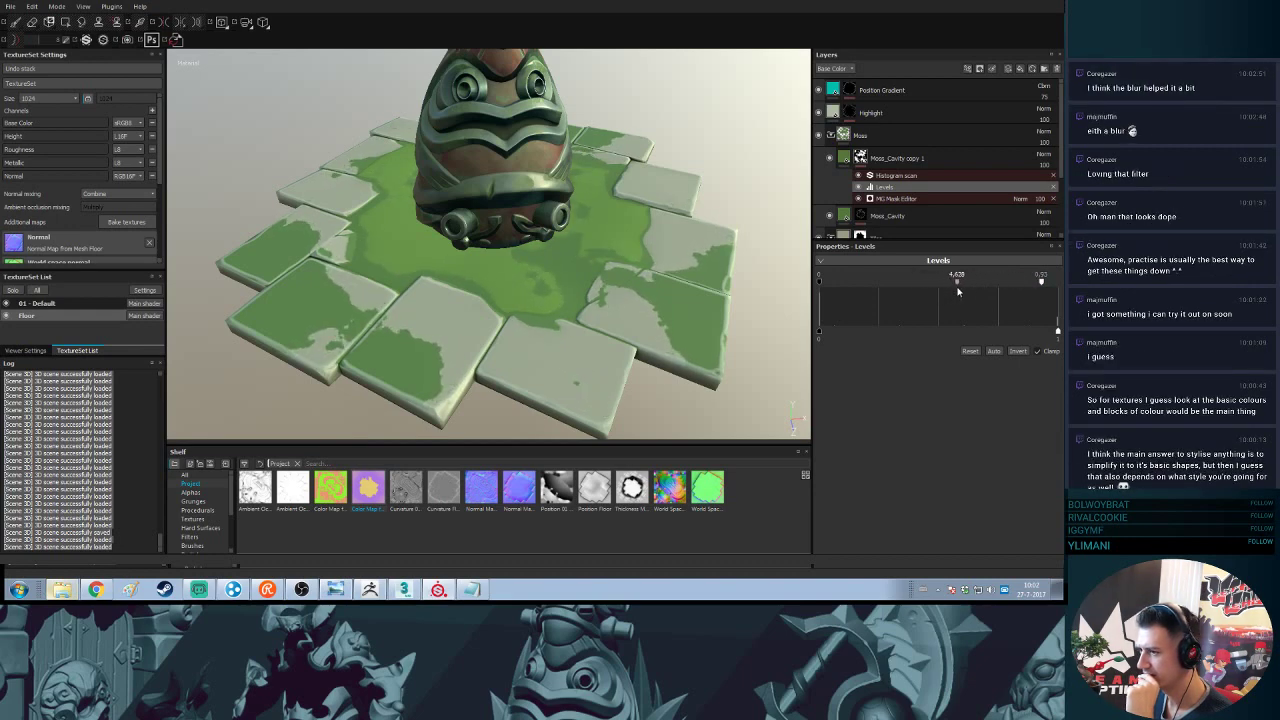
mouse_move(585, 289)
left_mouse_down("alt")
mouse_move(585, 273)
mouse_move(586, 287)
left_mouse_up("alt")
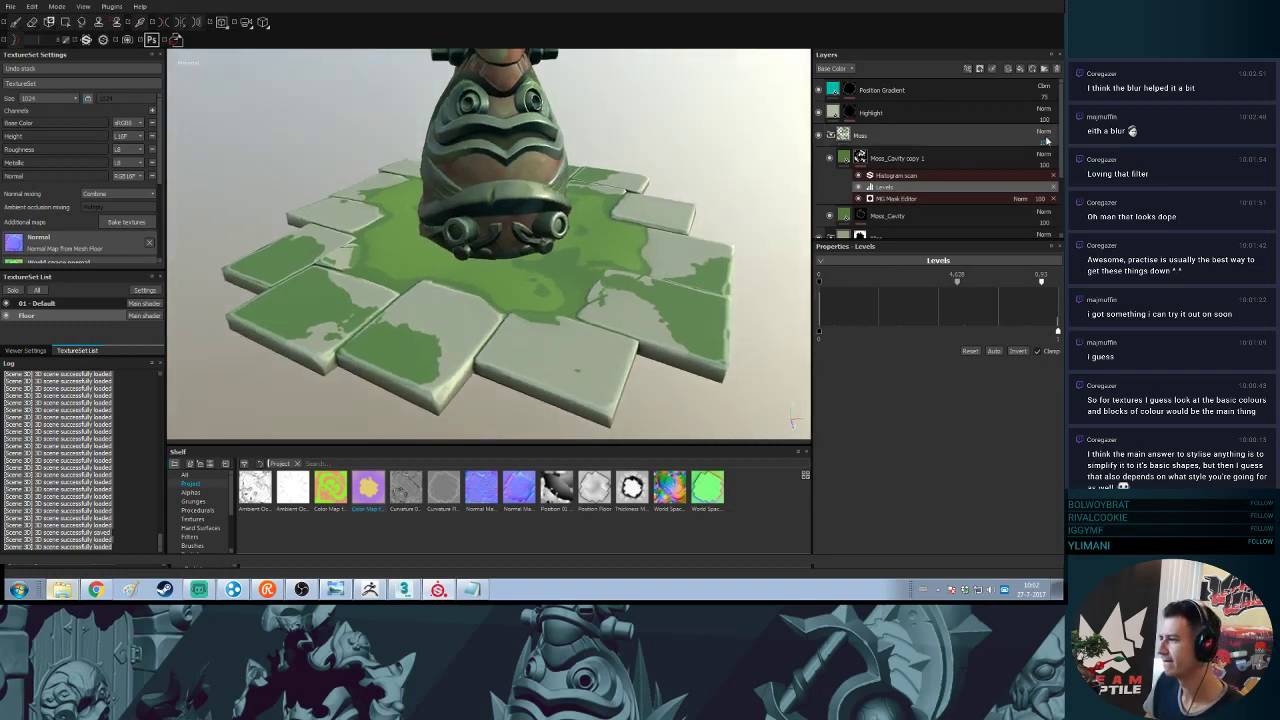
- Try changing the histogram position and inverting the Clouds 2 texture in the moss mask's MG Mask Editor
left_click(933, 200)
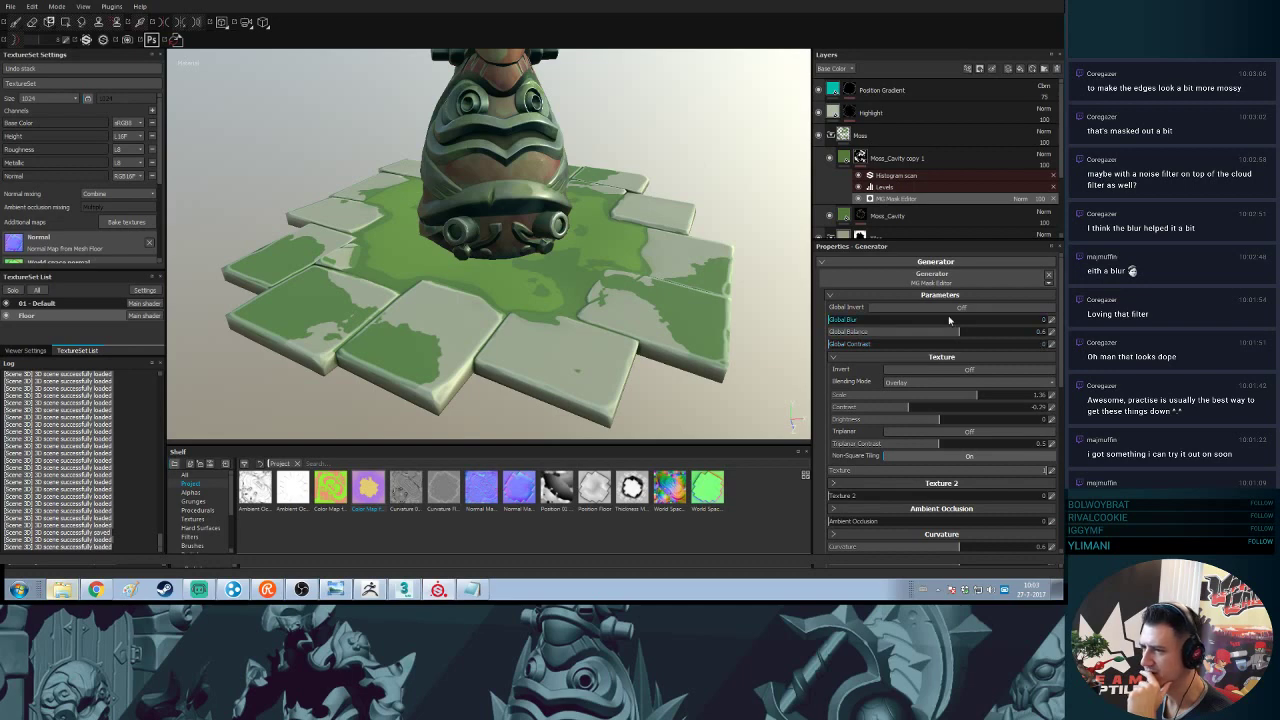
scroll(985, 387, "down", 2)
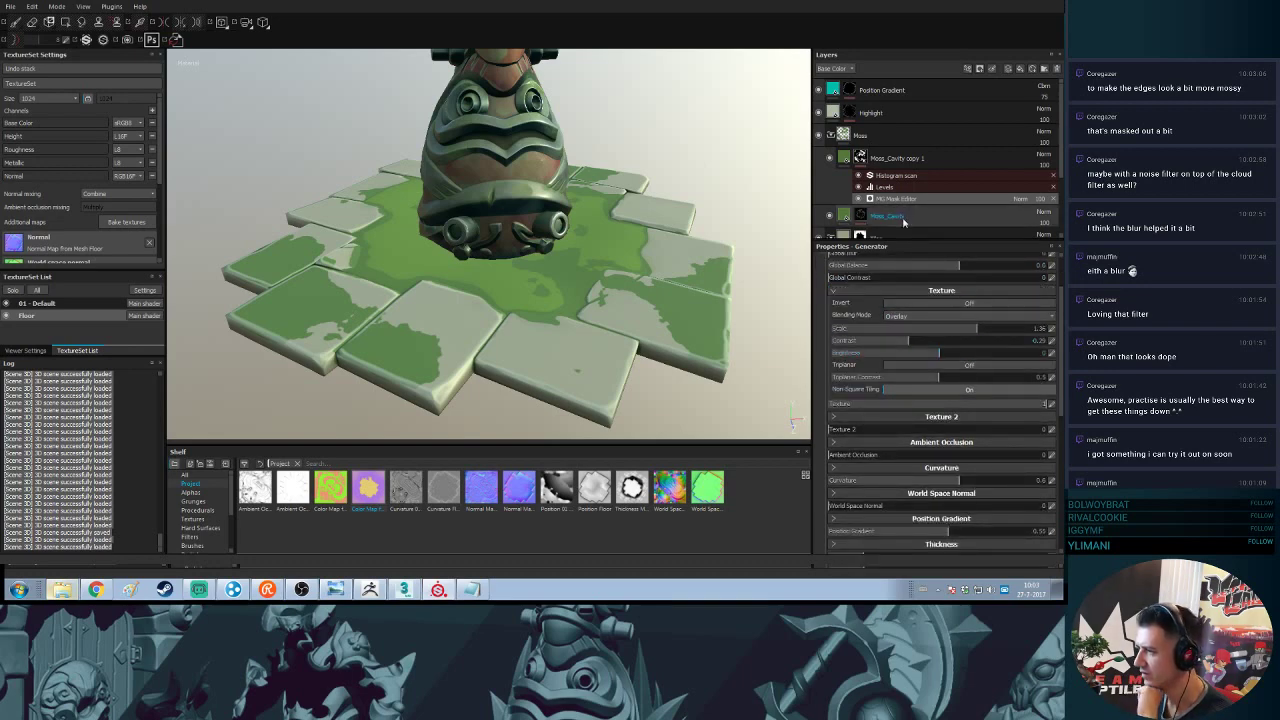
scroll(955, 381, "down", 3)
scroll(955, 381, "down", 2)
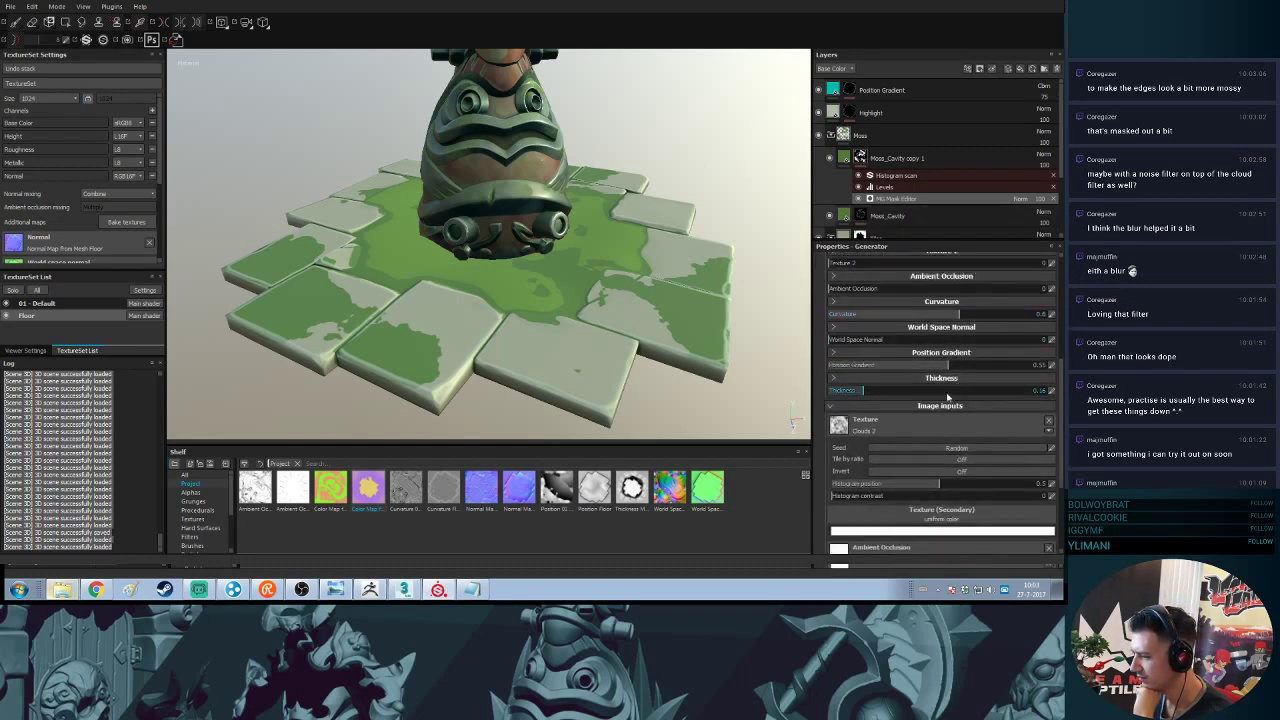
left_click_drag(915, 484, 883, 506)
key("ctrl+z")
key("ctrl+z")
left_click(933, 473)
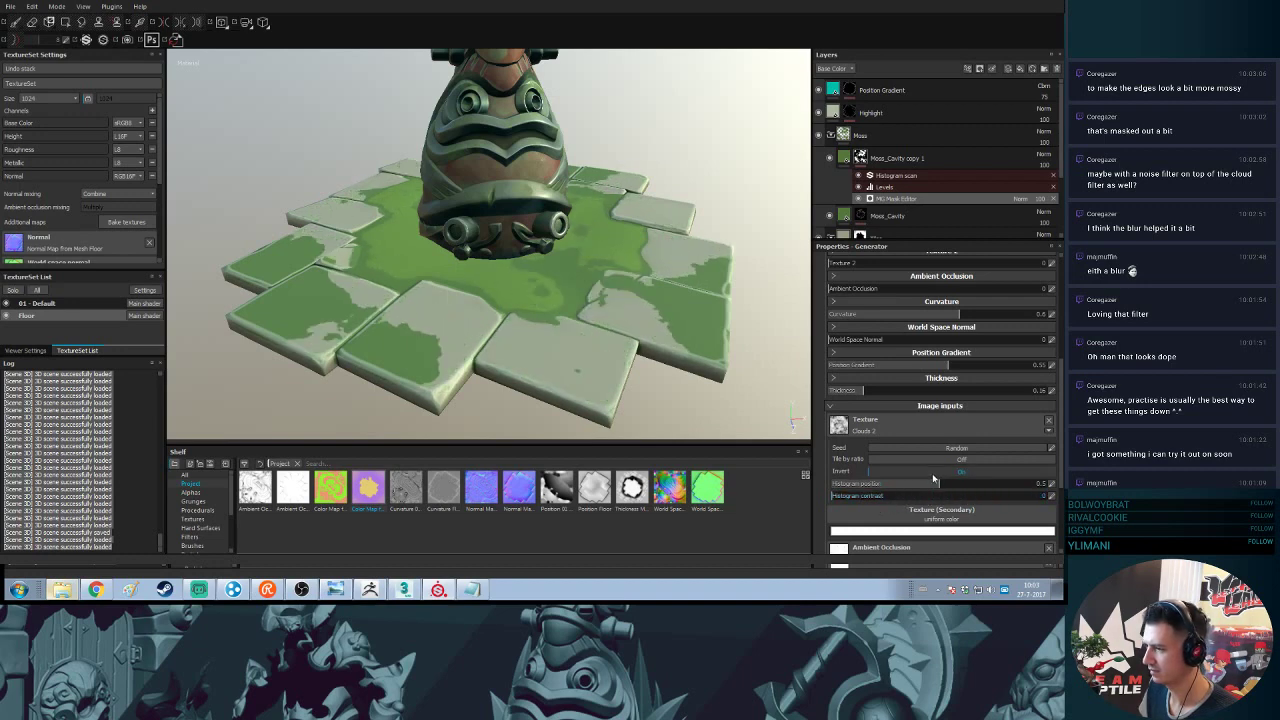
left_click(933, 473)
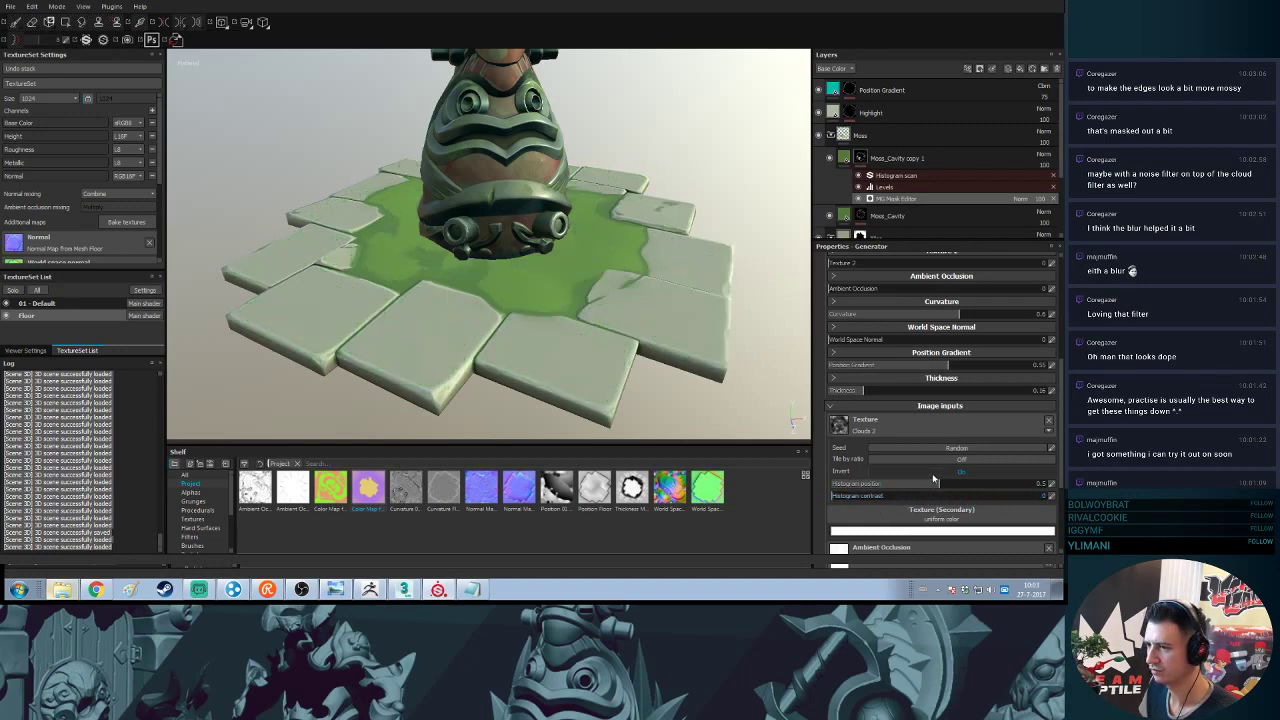
- Toggle the Histogram Scan filter off and on to compare the moss patches with and without it
left_click(859, 176)
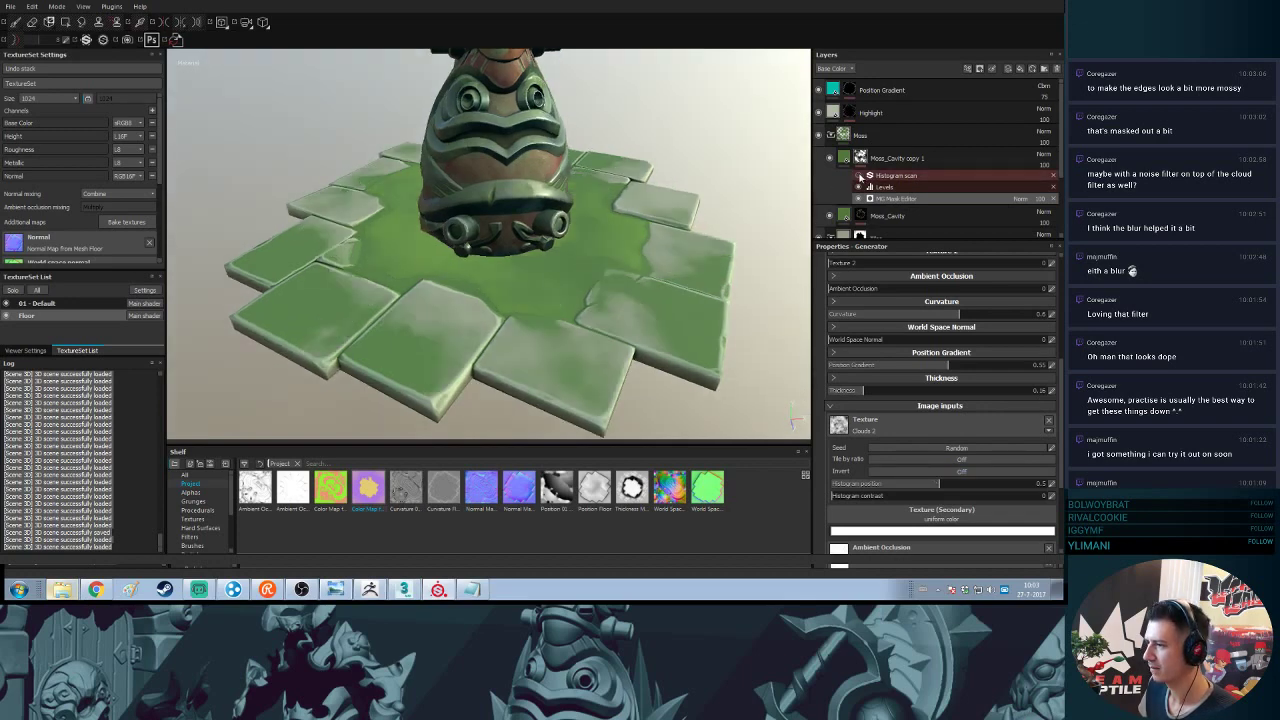
left_click(859, 176)
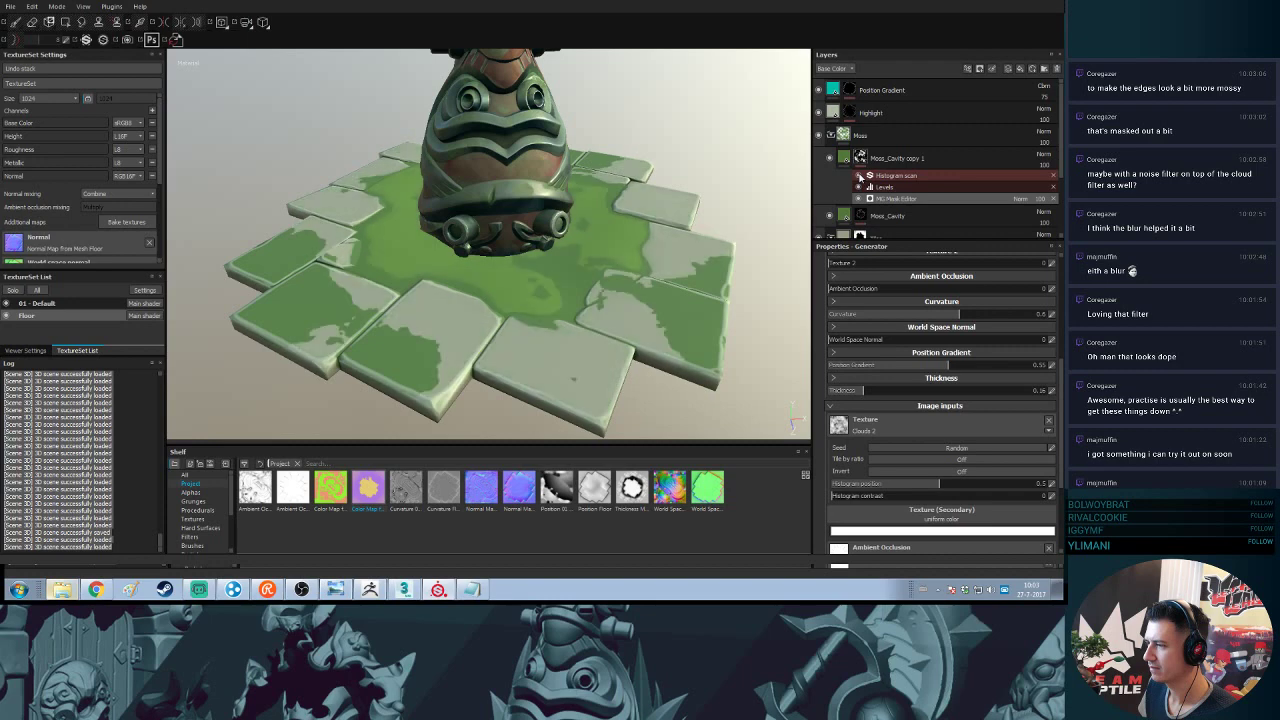
left_click(859, 176)
left_click(859, 177)
left_click(859, 177)
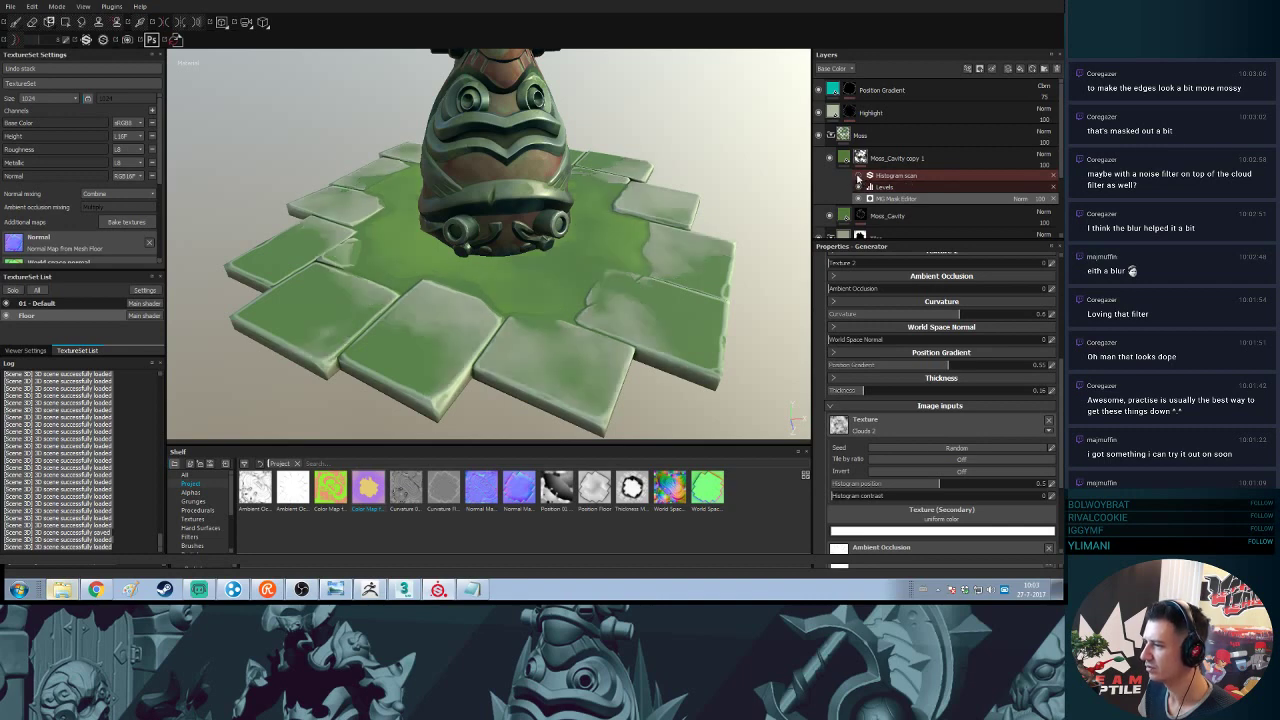
left_click(859, 177)
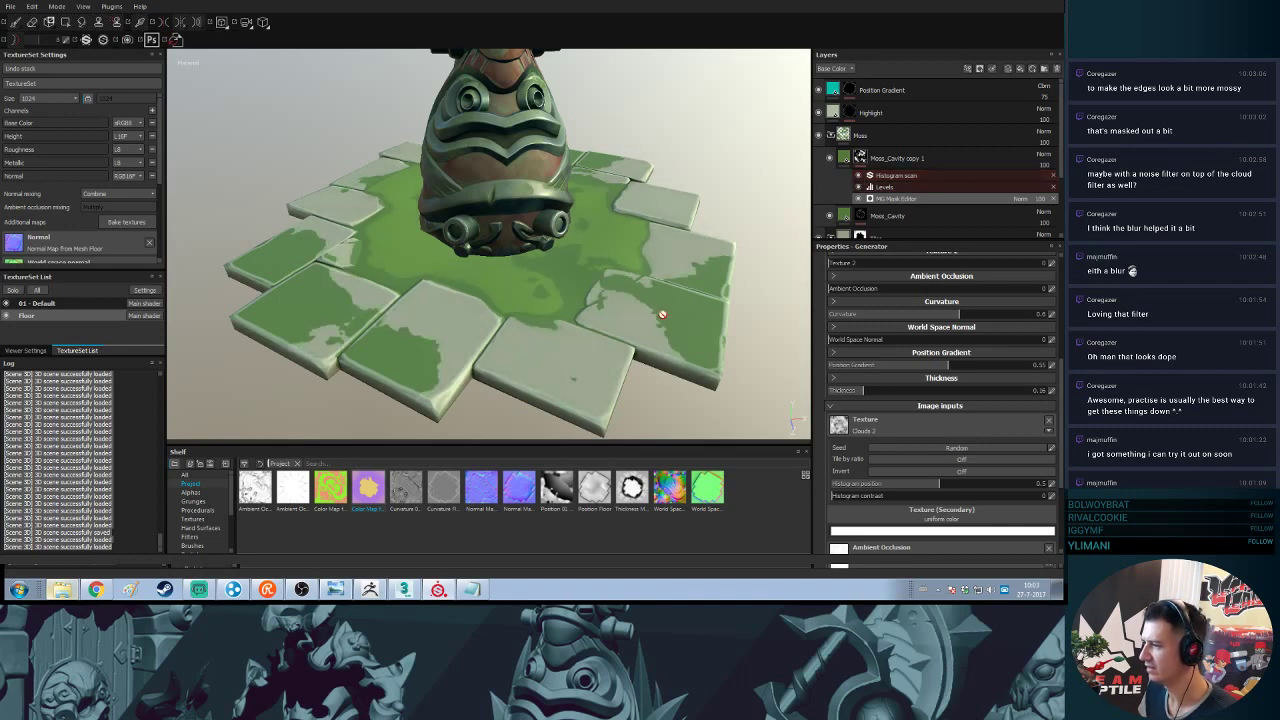
- Add a Blur filter above the Histogram Scan in the moss mask with a Blur Intensity of about 2.1
left_click(893, 176)
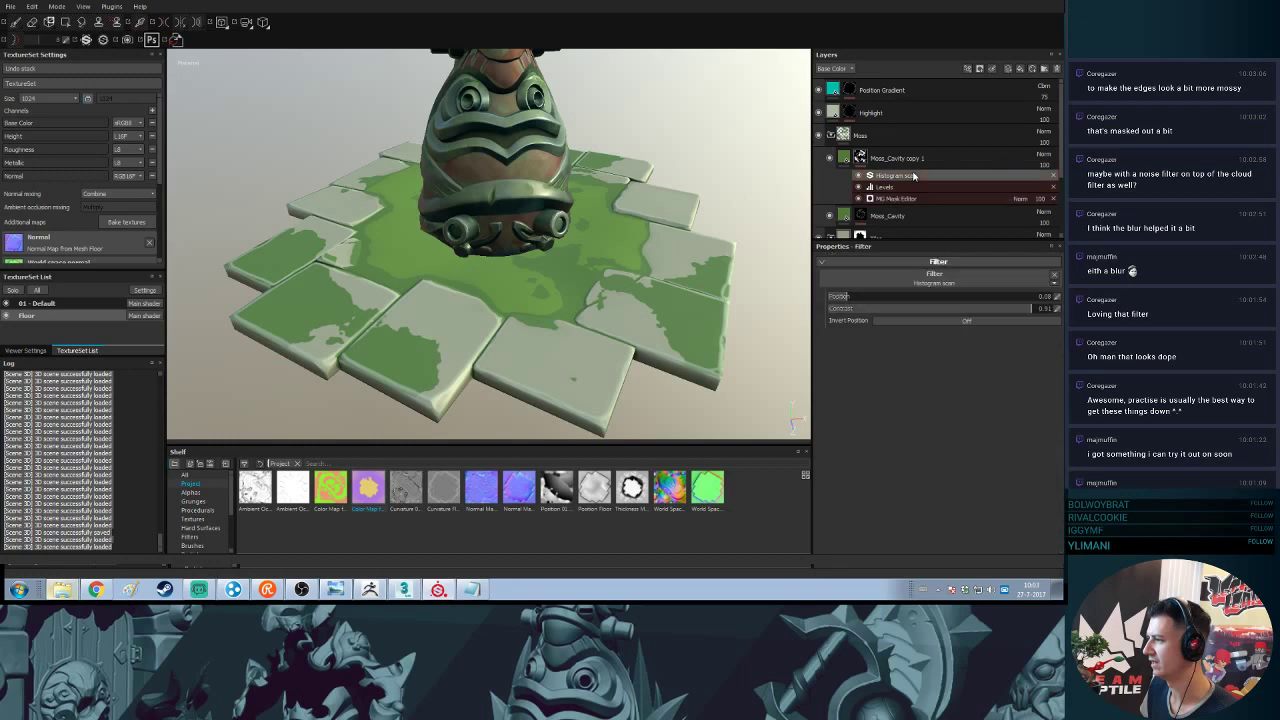
right_click(912, 175)
left_click(948, 225)
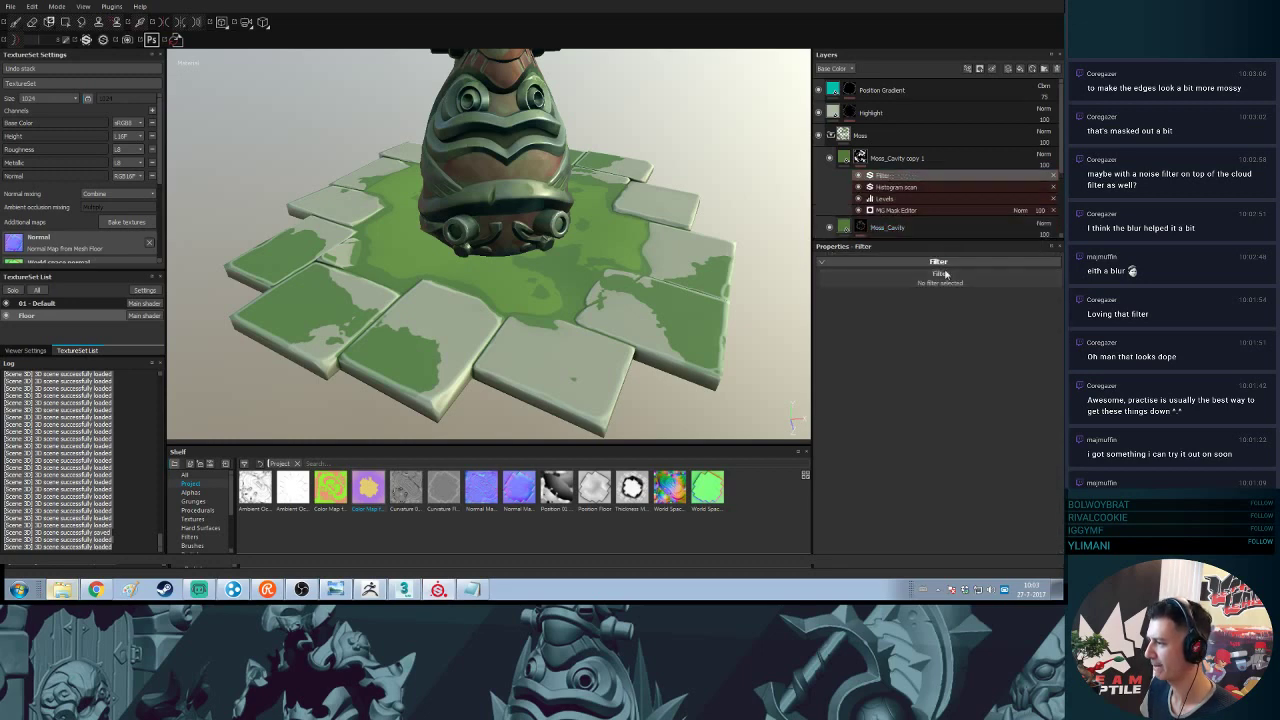
left_click(942, 276)
left_click(1009, 308)
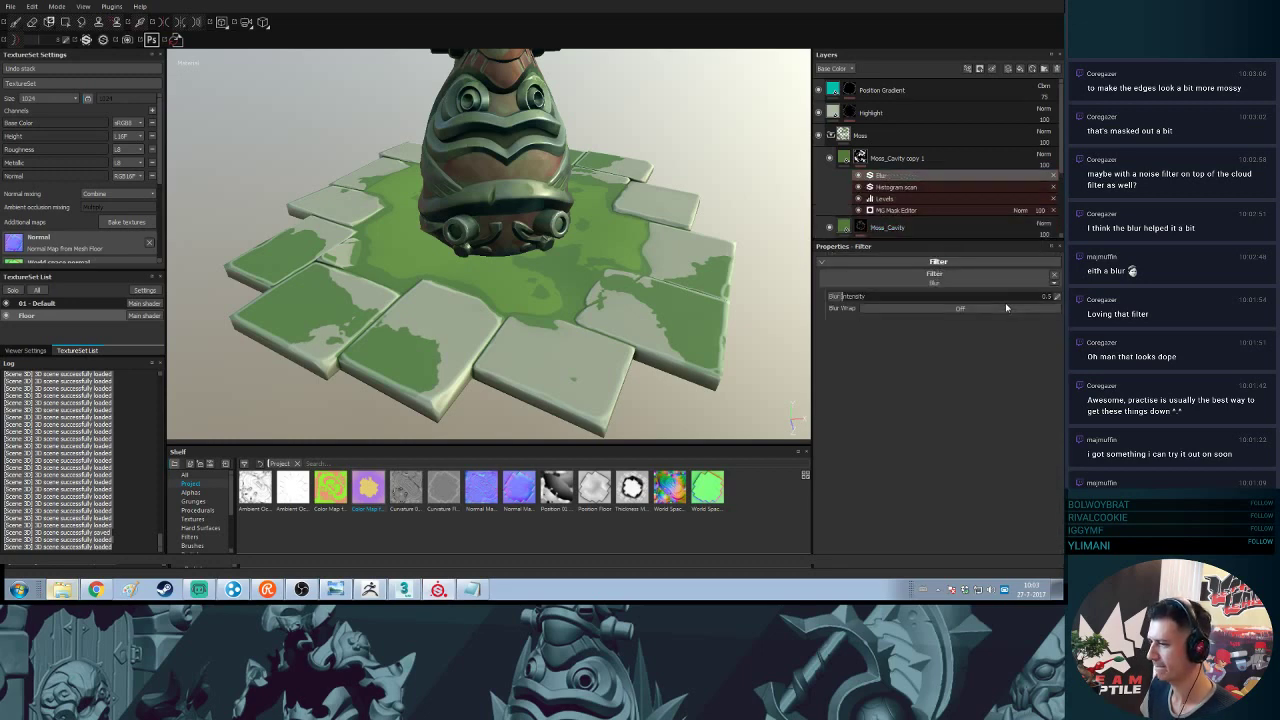
left_click_drag(853, 298, 897, 295)
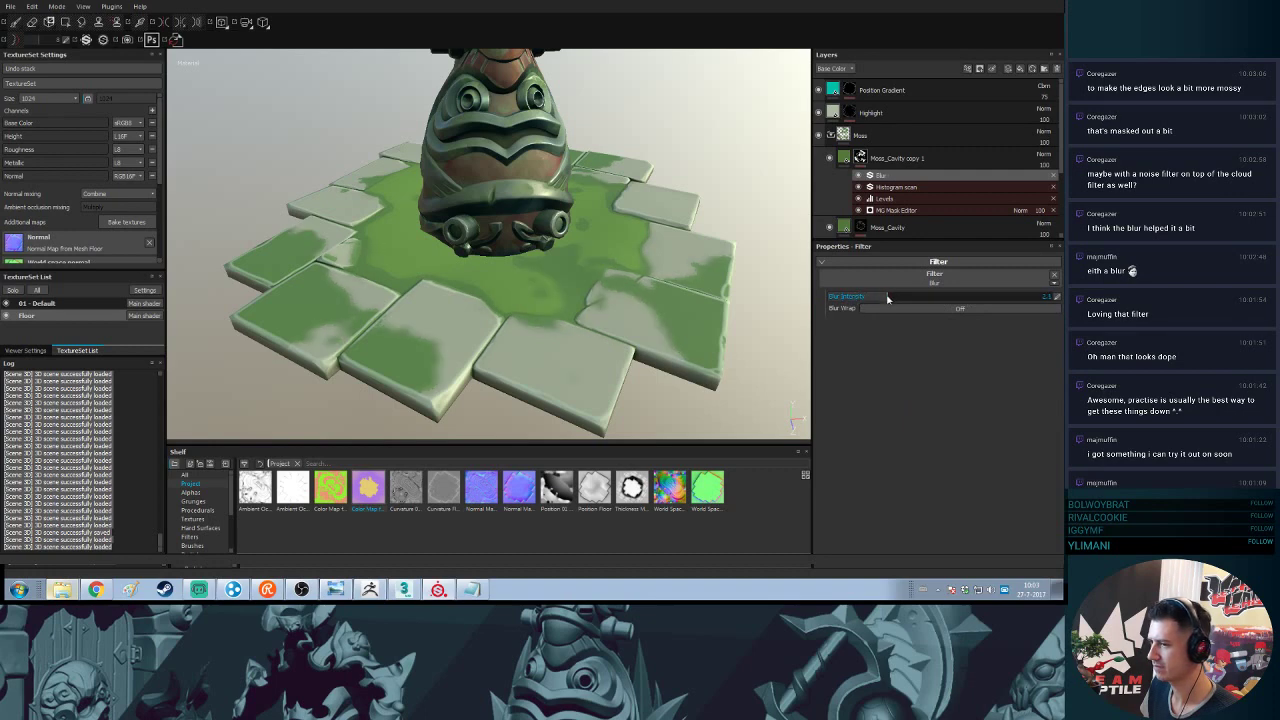
left_click_drag(611, 278, 606, 263, "alt")
right_click_drag(606, 263, 603, 124, "alt")
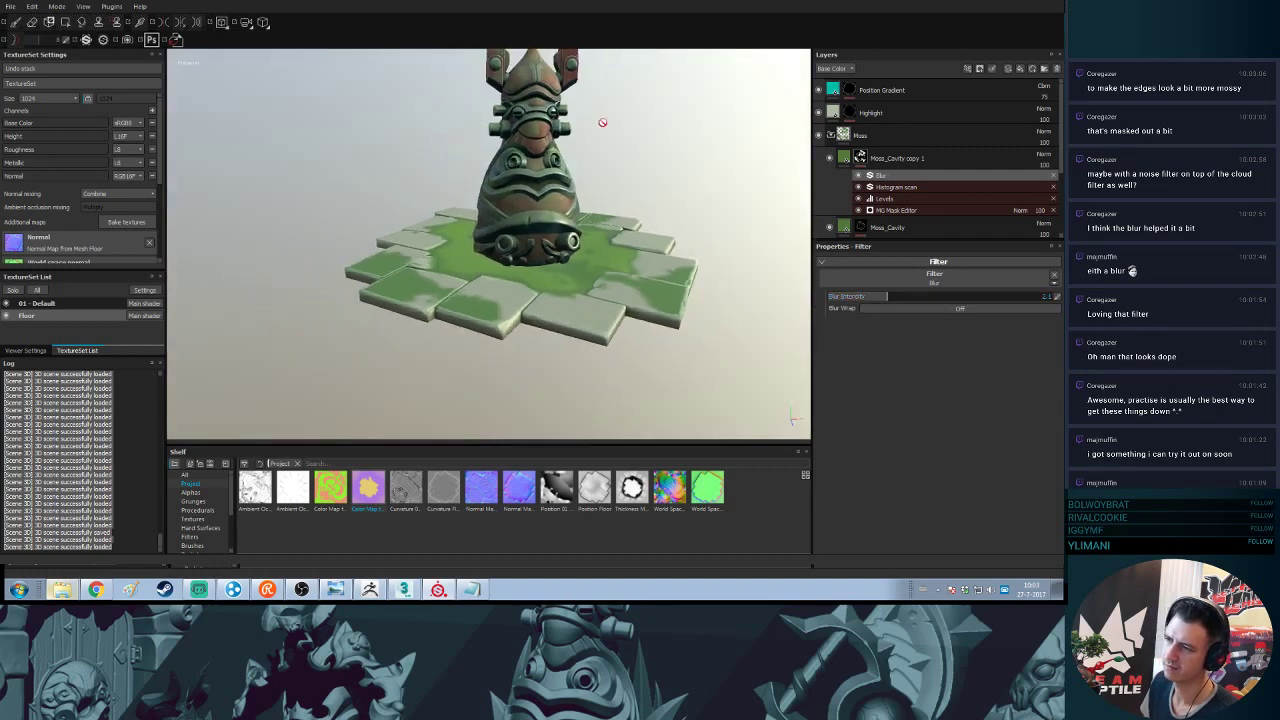
left_click_drag(603, 124, 604, 150, "alt")
middle_click_drag(624, 148, 620, 203, "alt")
left_click_drag(620, 203, 621, 193, "alt")
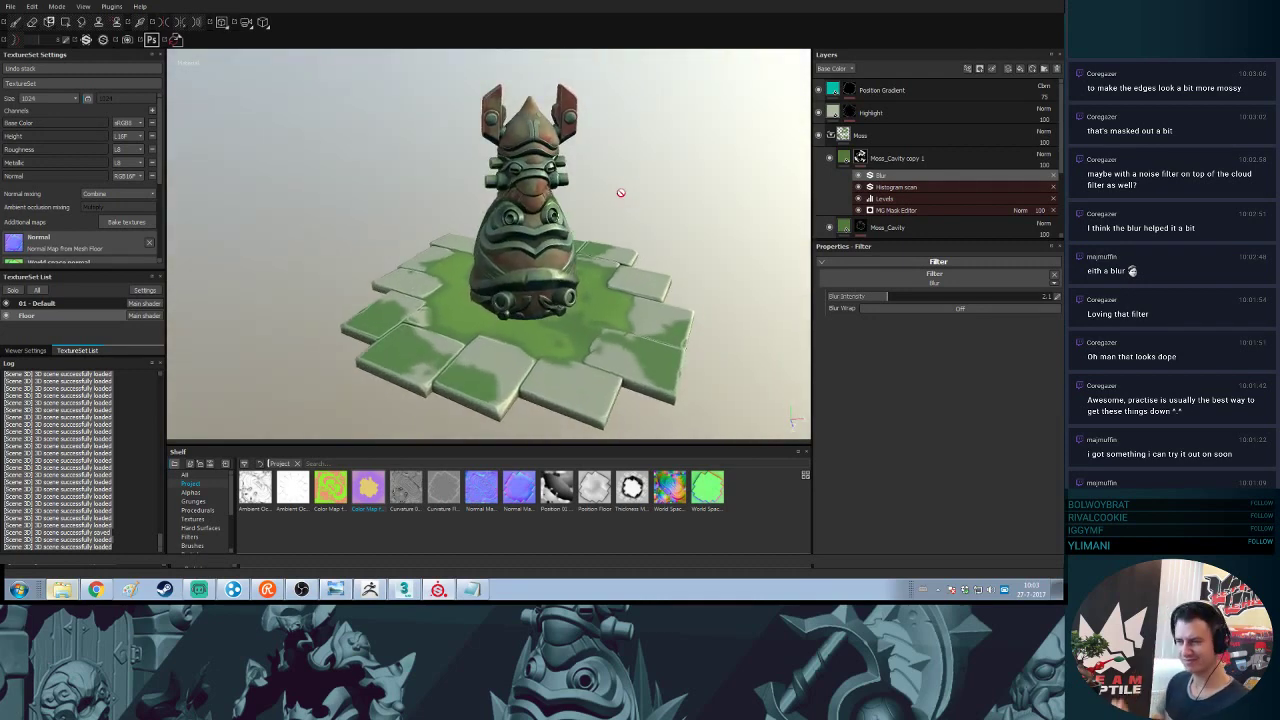
- Toggle the Moss_Cavity copy 1 layer's visibility to compare the floor with and without the blurred moss
left_click(858, 188)
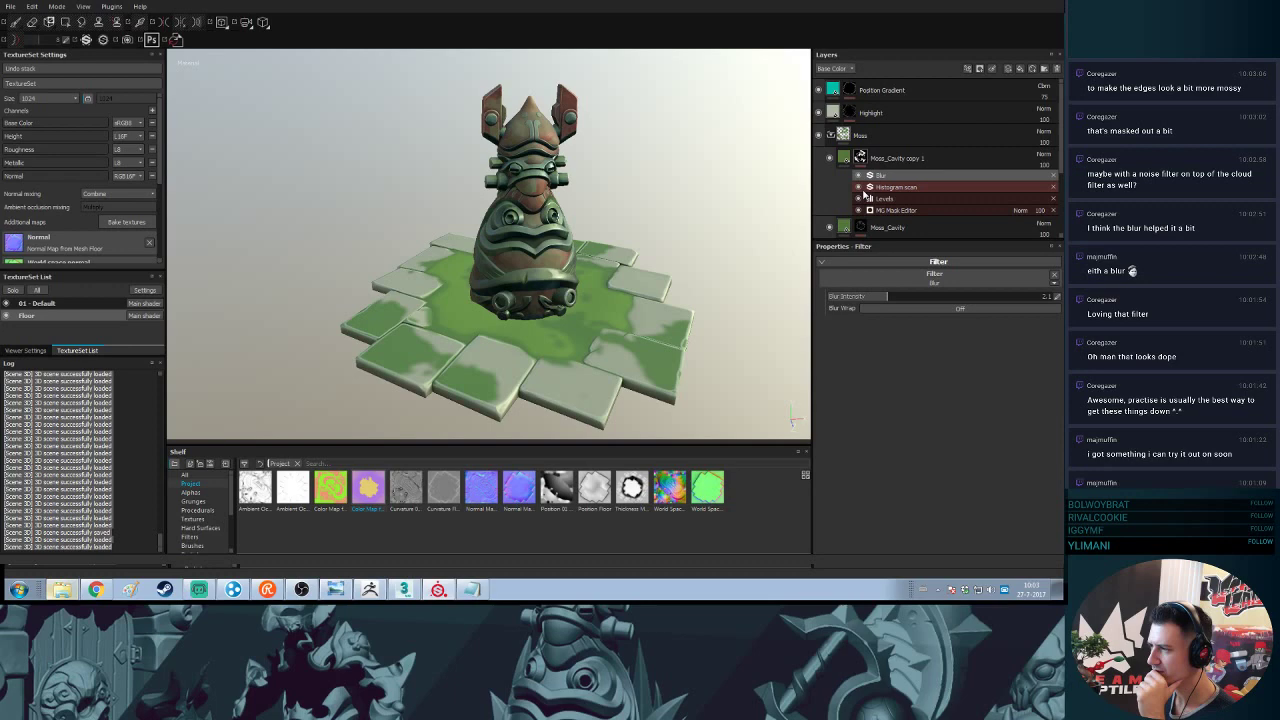
left_click(860, 197)
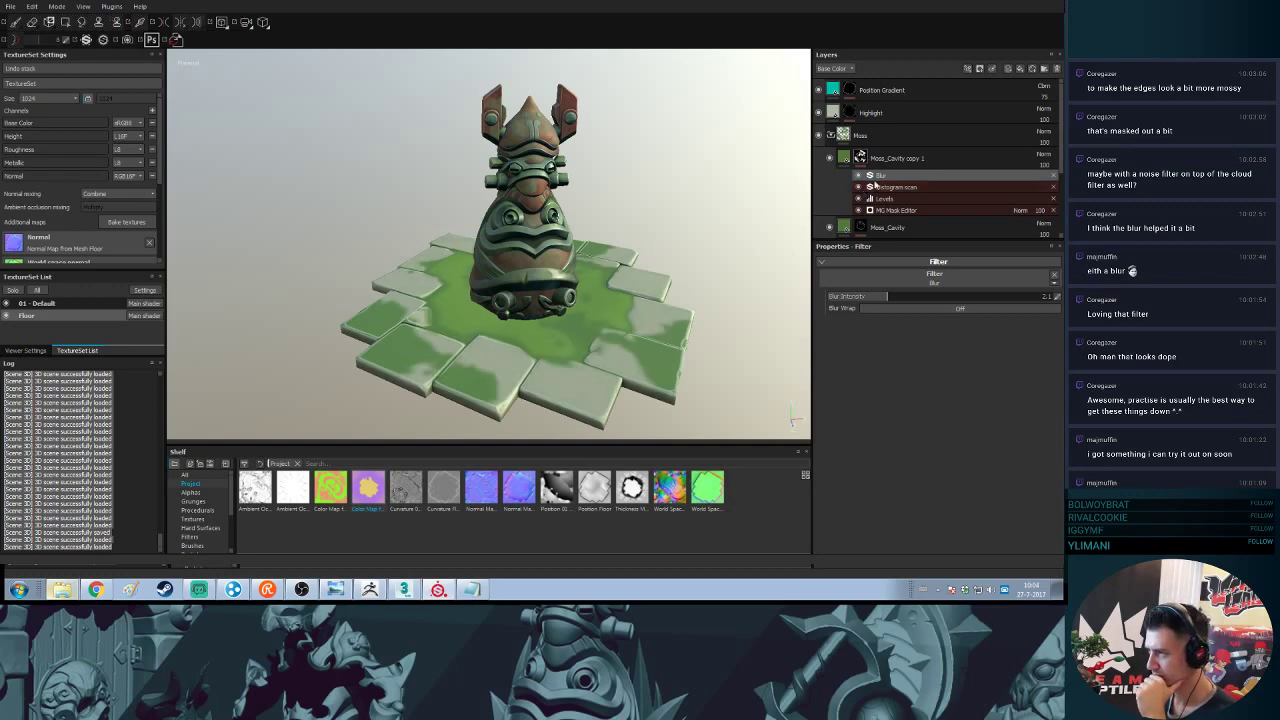
left_click(828, 158)
left_click(828, 158)
- Lower the Moss_Cavity copy 1 layer's opacity to 50 so the moss blends into the stone tiles
left_click(1043, 167)
left_click_drag(1049, 178, 1035, 183)
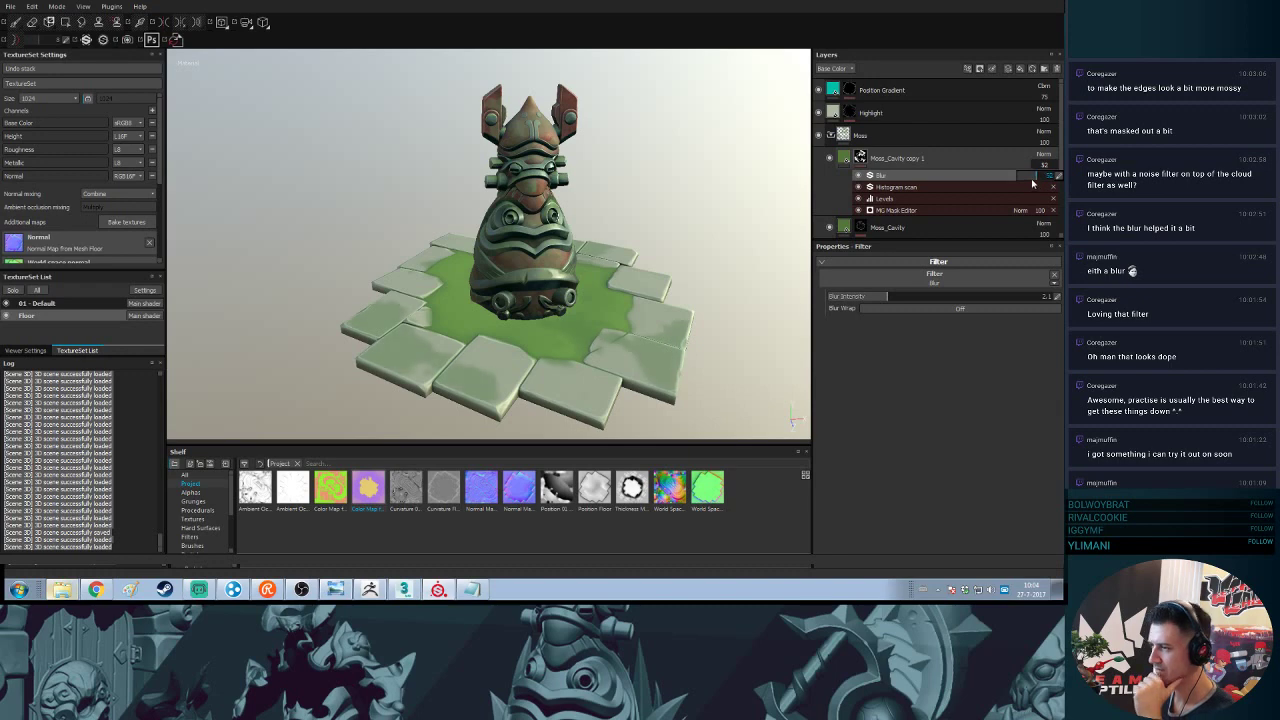
left_click_drag(575, 270, 597, 319, "alt")
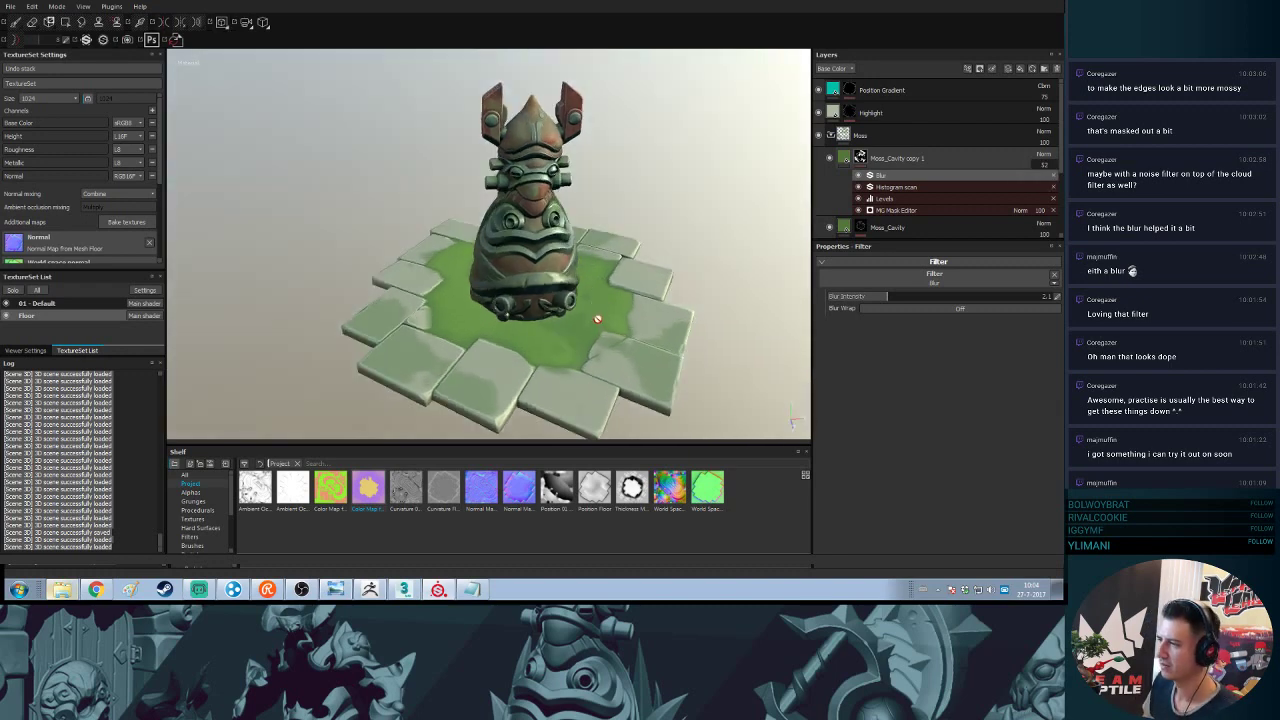
middle_click_drag(717, 247, 664, 216, "alt")
left_click(1047, 168)
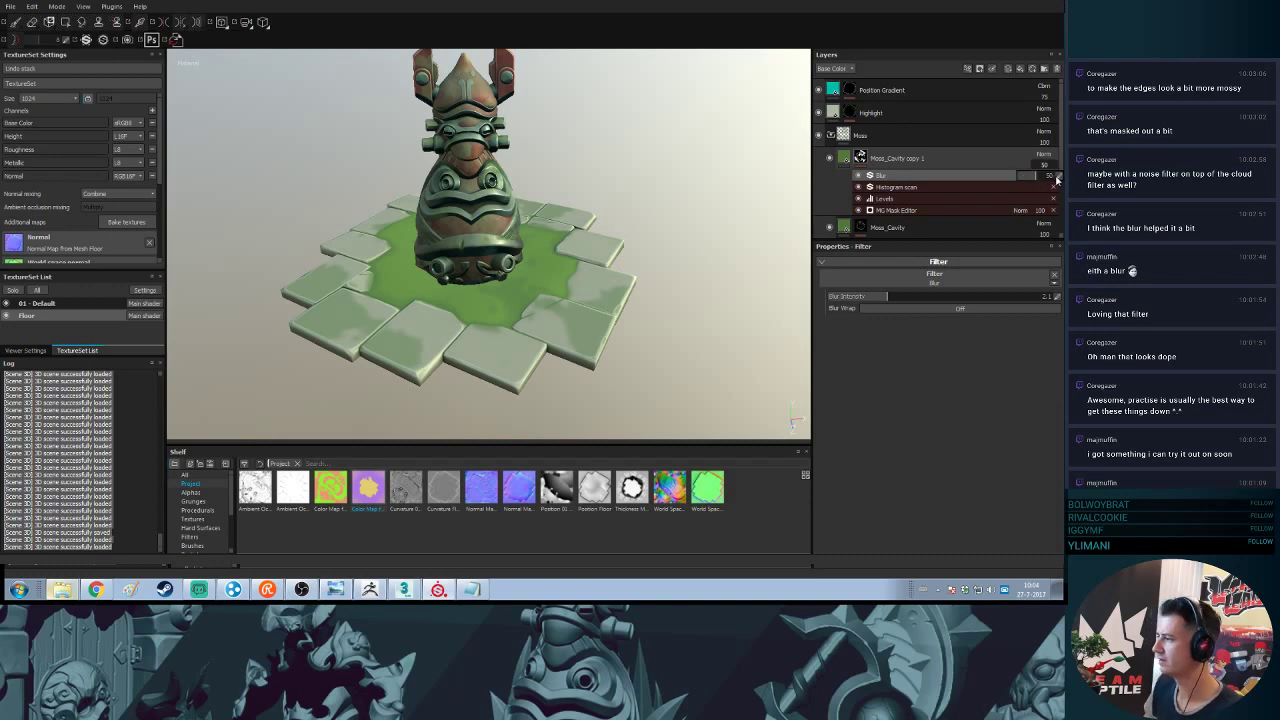
- Duplicate the Moss_Cavity copy 1 layer together with its mask effects
left_click(968, 160)
right_click(967, 160)
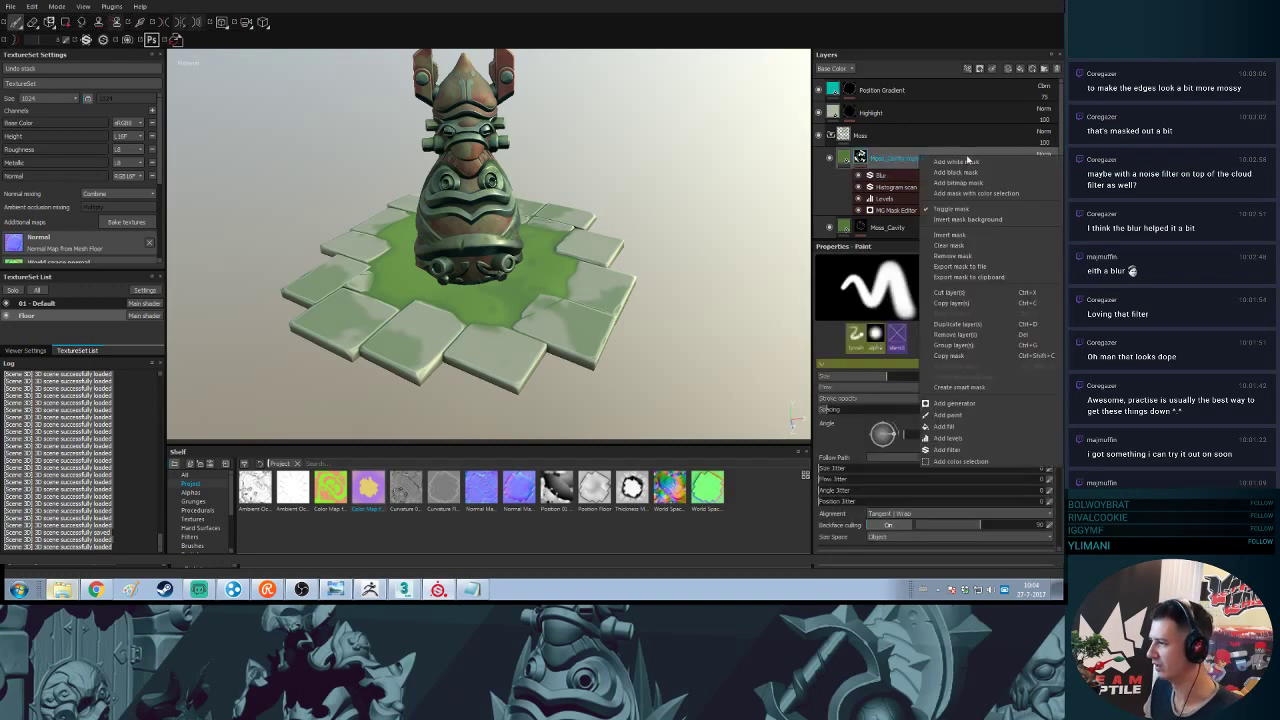
left_click(957, 325)
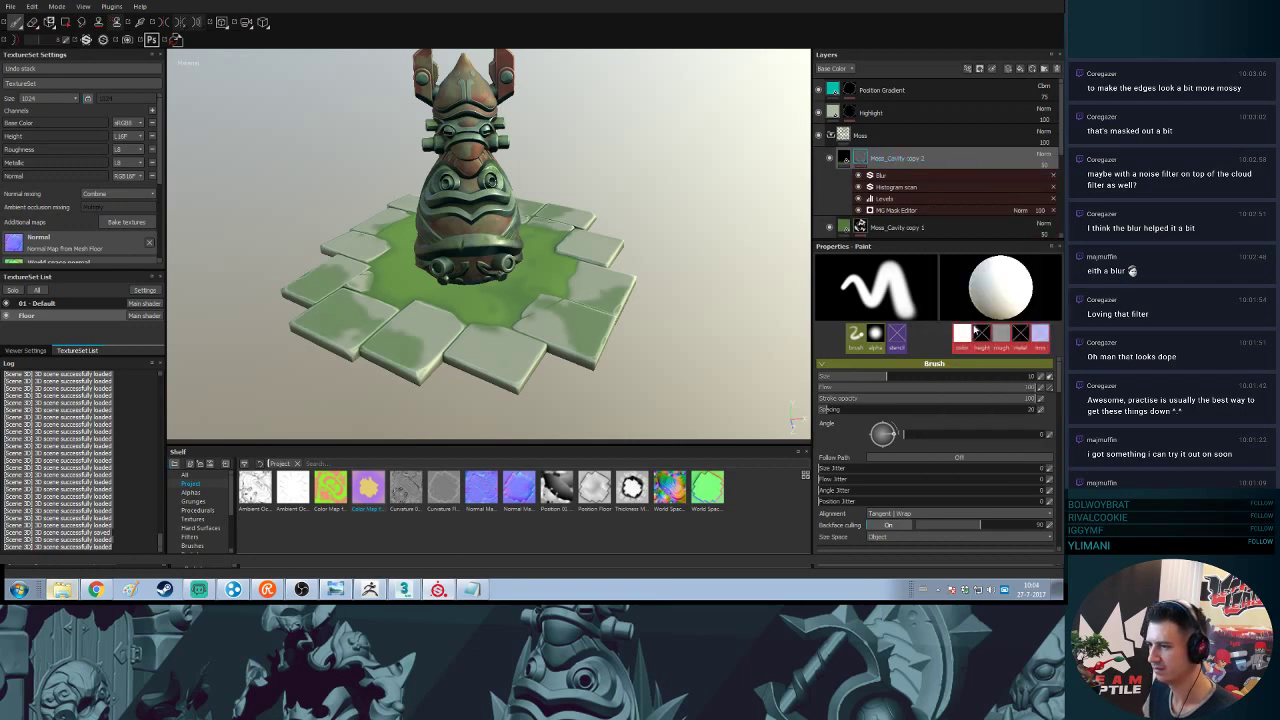
- Randomize the Clouds 2 texture seed in the duplicated moss layer's MG Mask Editor to vary its patches
left_click(915, 212)
scroll(993, 413, "down", 5)
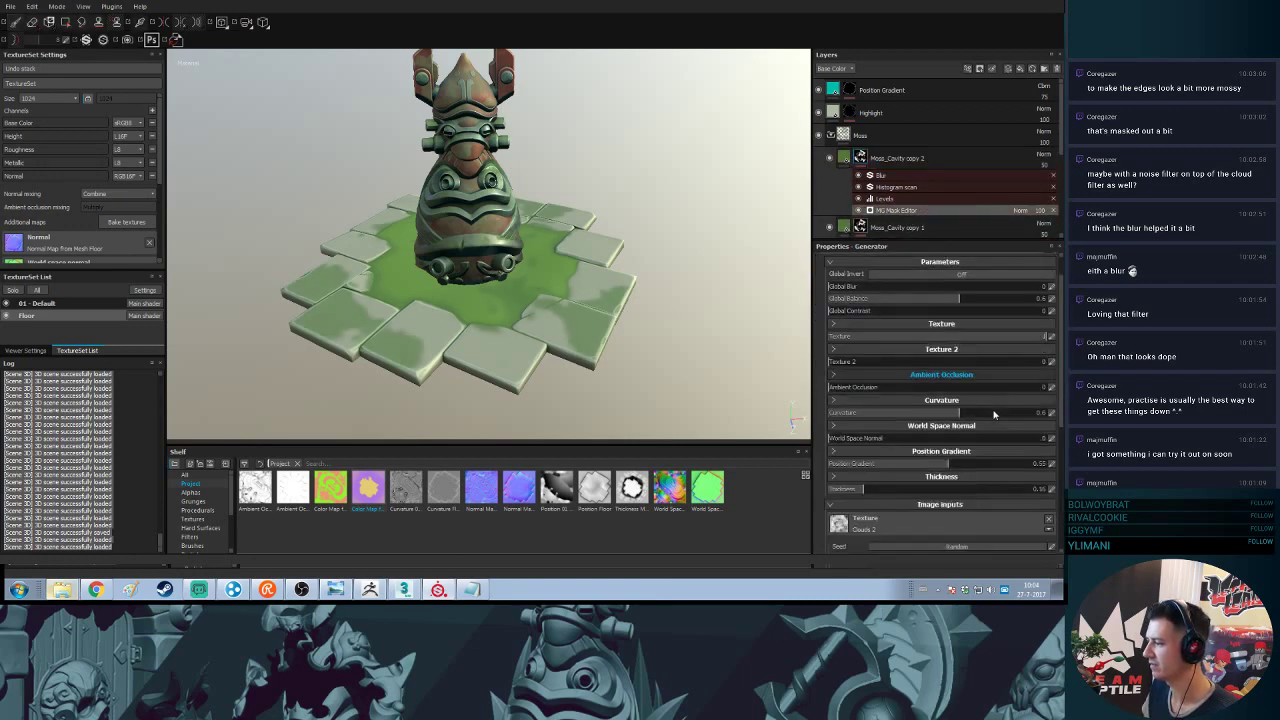
scroll(990, 410, "down", 1)
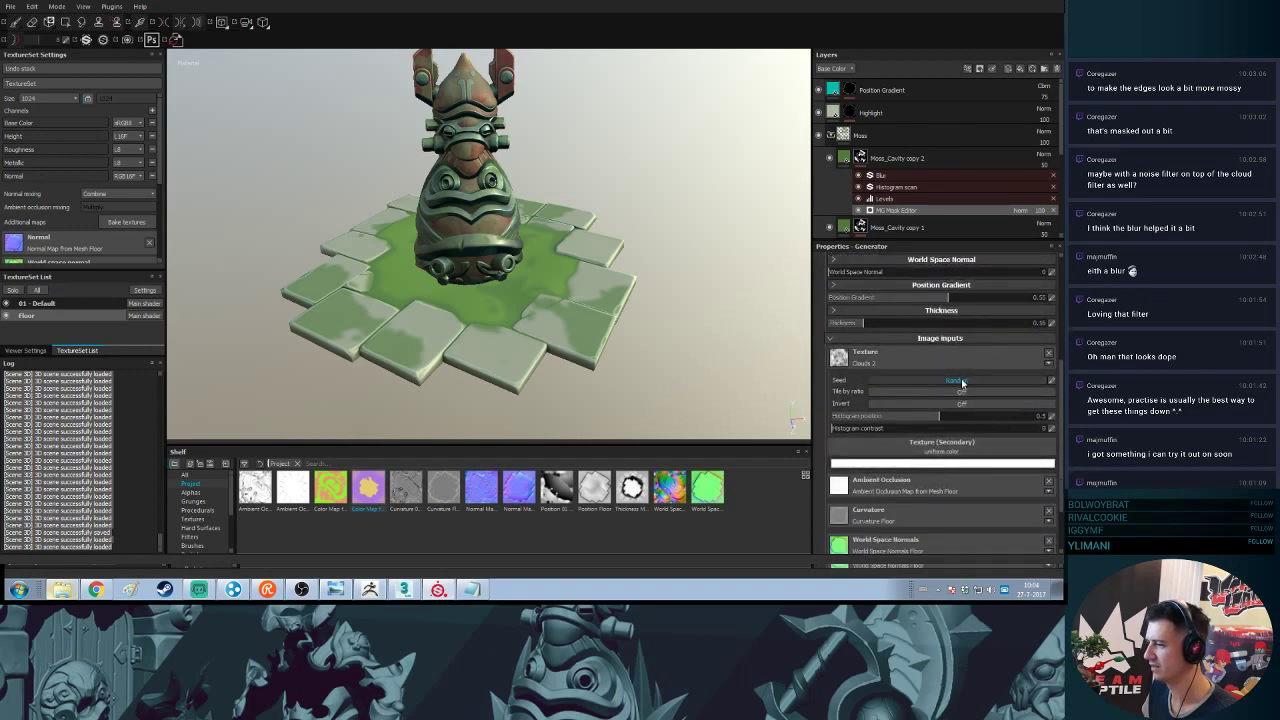
left_click(961, 382)
left_click(961, 382)
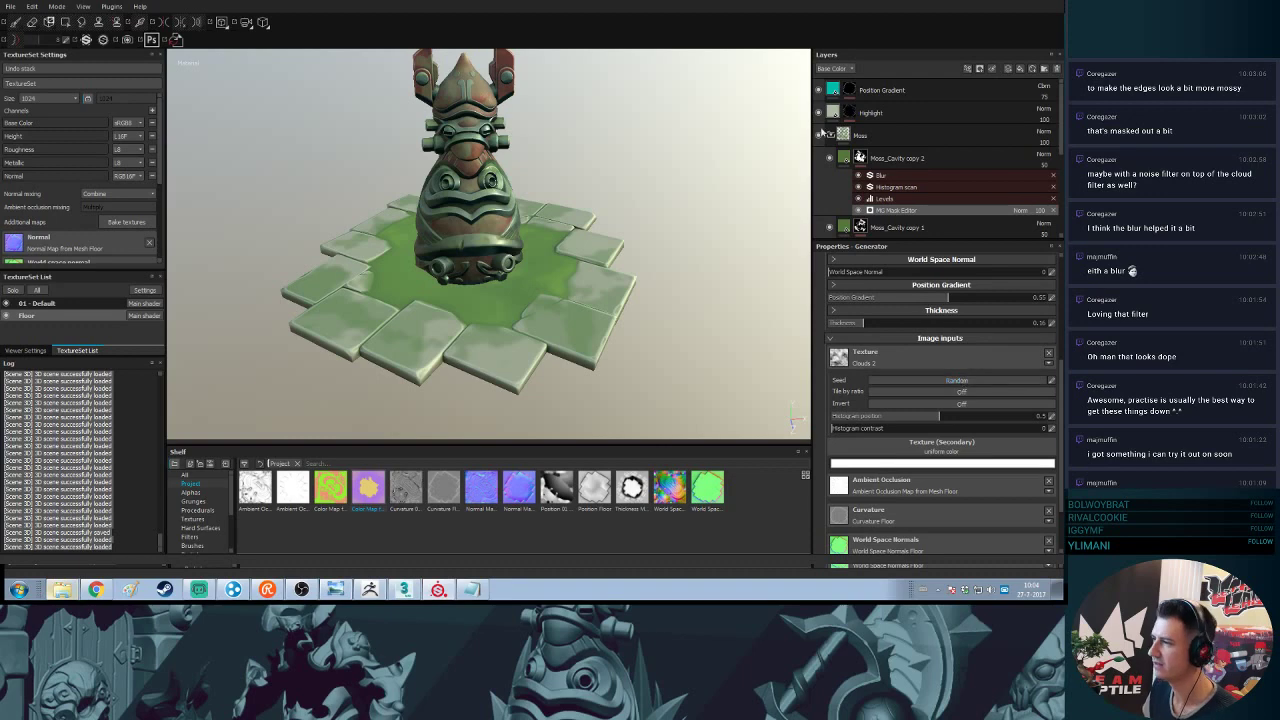
- Compare the floor with and without the duplicated moss layer and examine the layered patches from near and far
left_click(830, 161)
left_click(830, 161)
right_click_drag(673, 278, 660, 418, "alt")
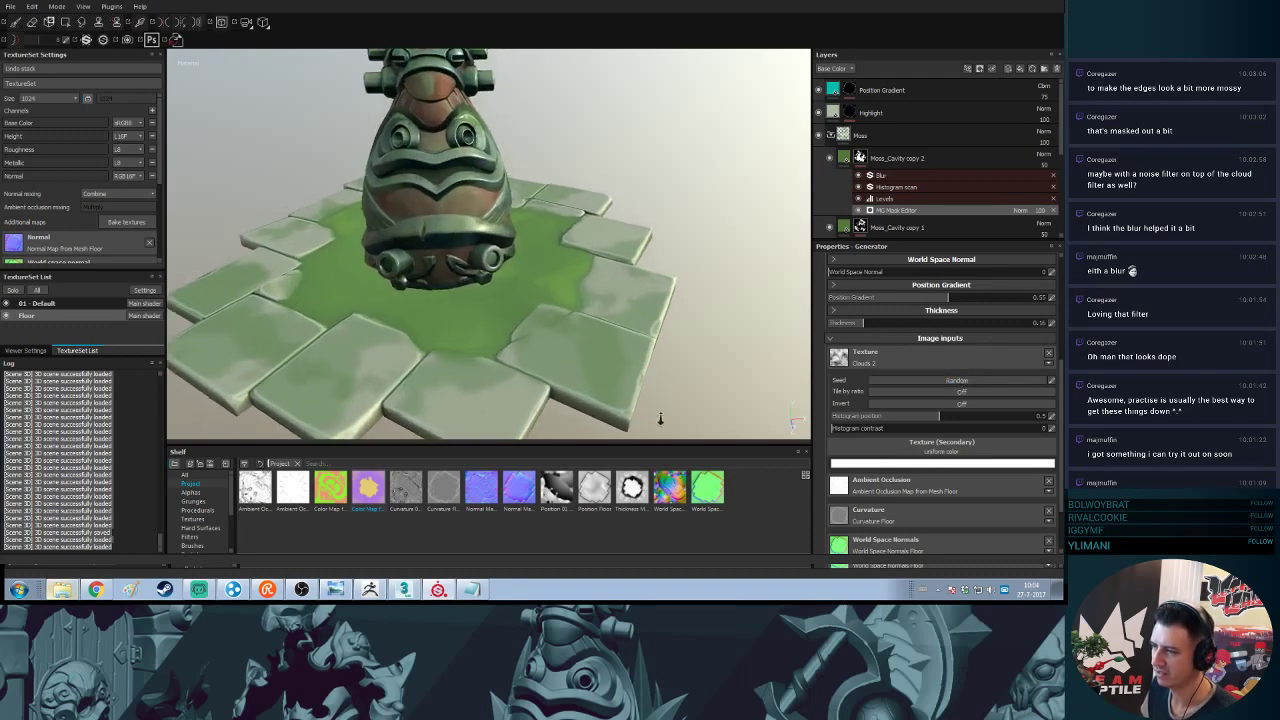
left_click_drag(660, 418, 650, 382, "alt")
right_click_drag(650, 382, 634, 241, "alt")
mouse_move(634, 241)
left_mouse_down("alt")
mouse_move(637, 231)
mouse_move(632, 264)
mouse_move(631, 214)
mouse_move(628, 229)
left_mouse_up("alt")
right_click_drag(628, 229, 623, 143, "alt")
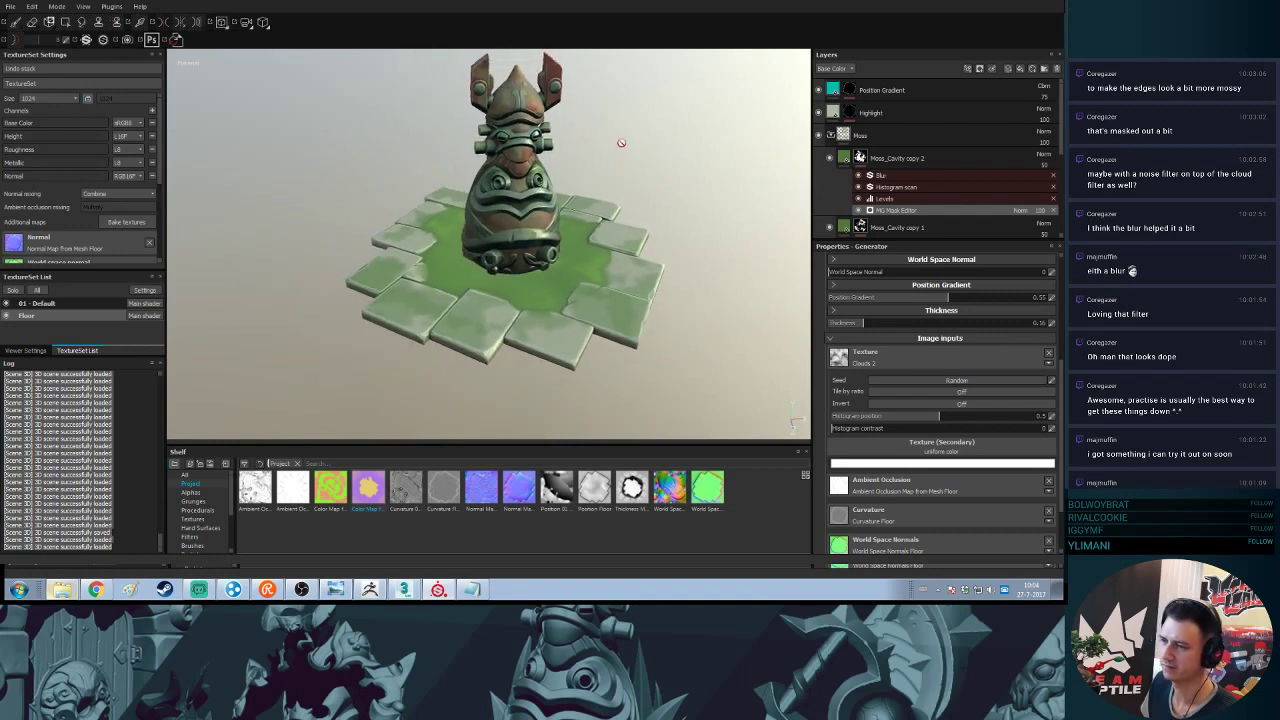
left_click_drag(623, 143, 614, 207, "alt")
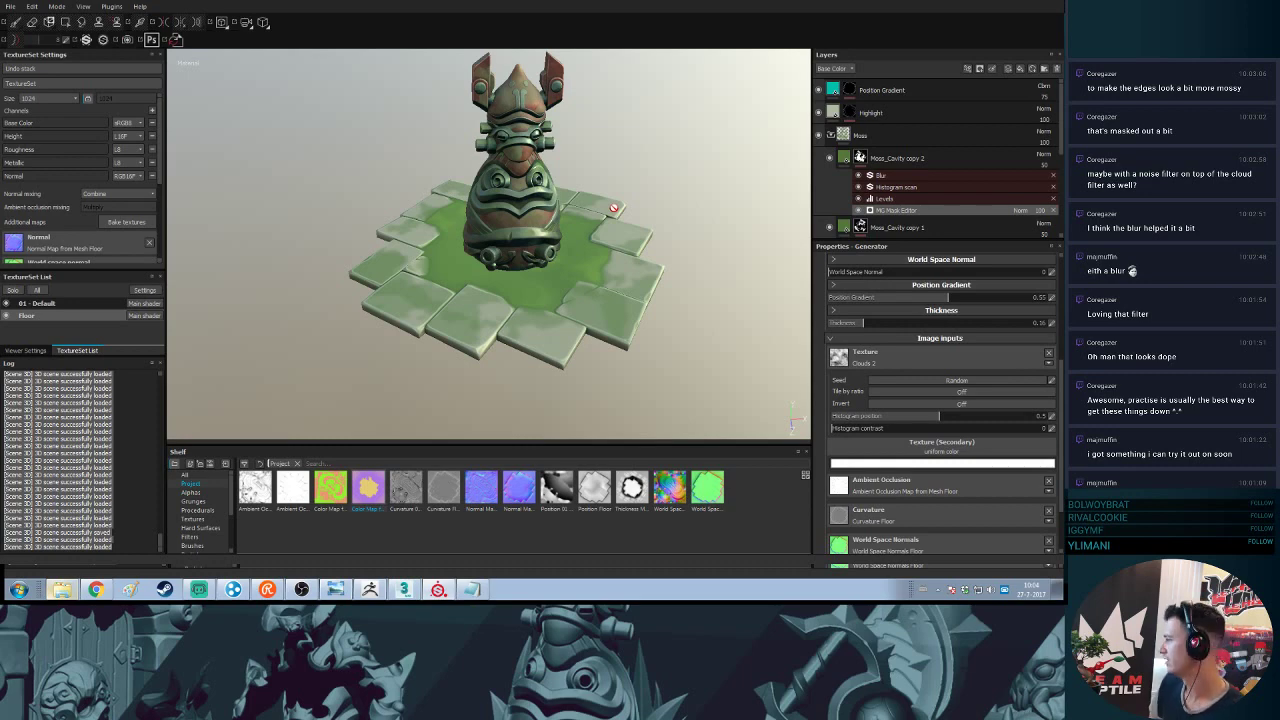
- Compare the floor with and without the Moss folder and examine the layered patches from near and far
mouse_move(576, 283)
right_mouse_down("shift")
mouse_move(612, 279)
mouse_move(585, 283)
right_mouse_up("shift")
right_click_drag(585, 283, 577, 361, "alt")
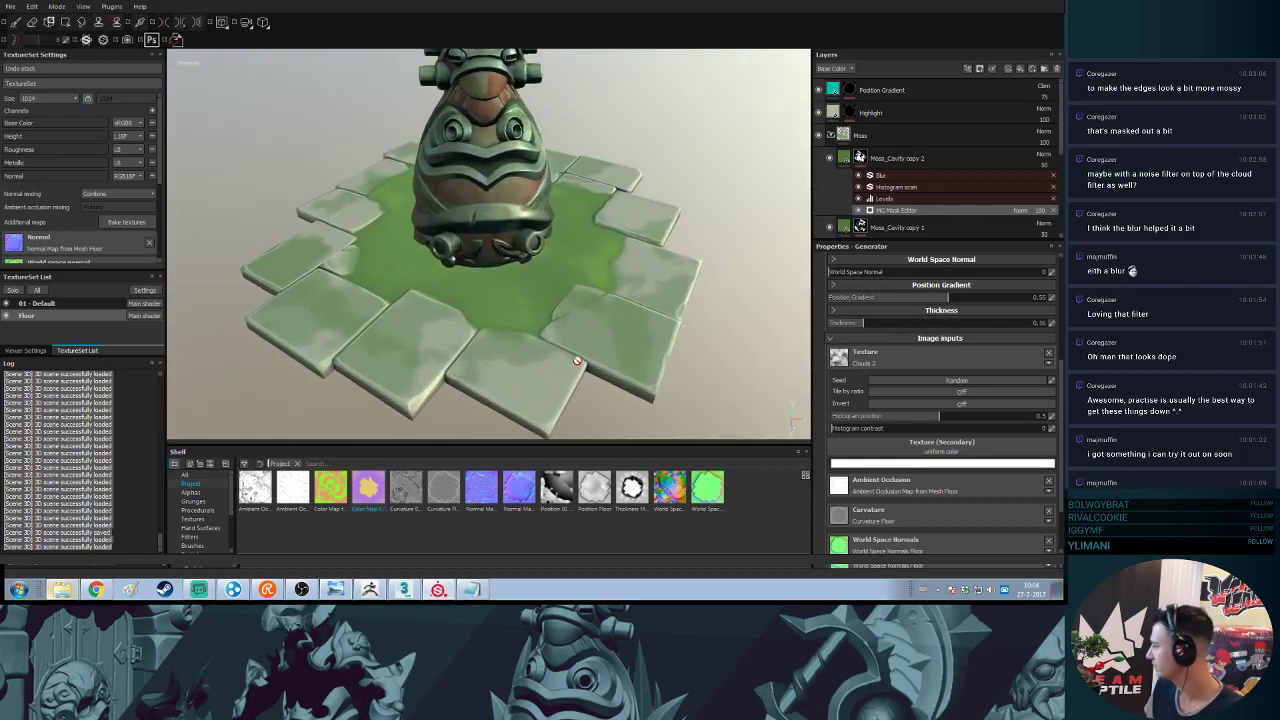
left_click_drag(621, 281, 630, 304, "alt")
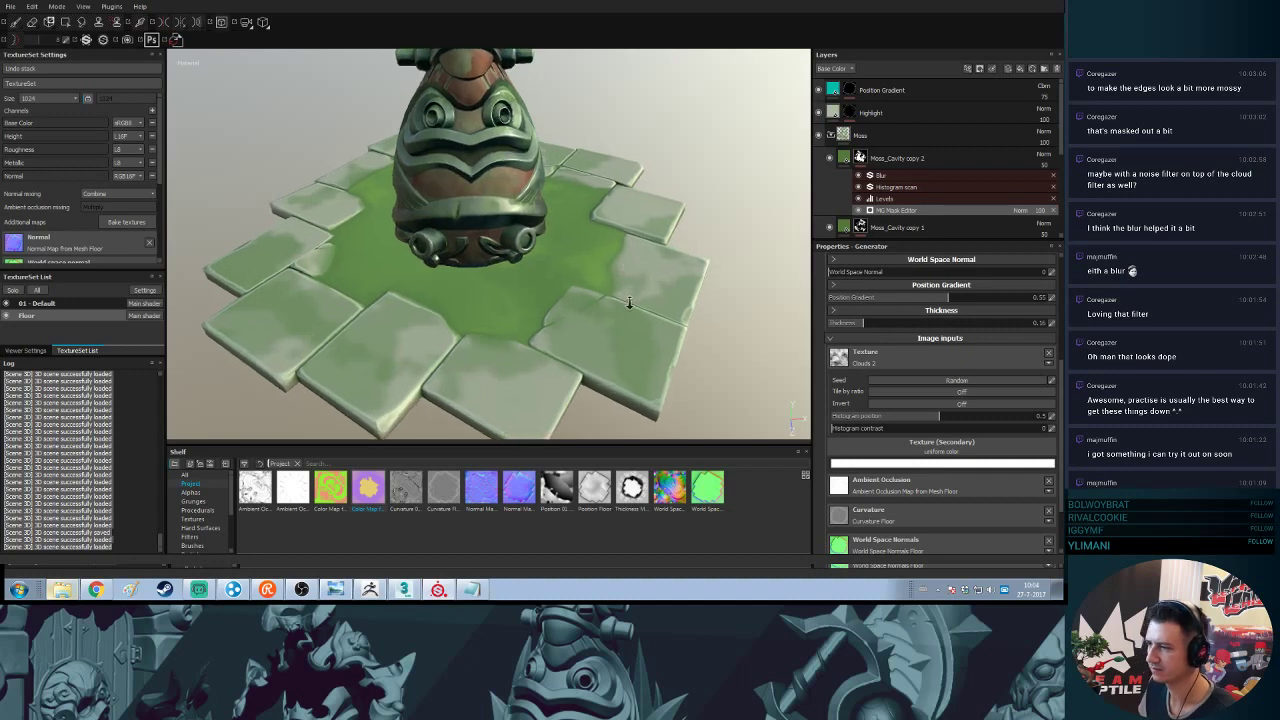
left_click(818, 136)
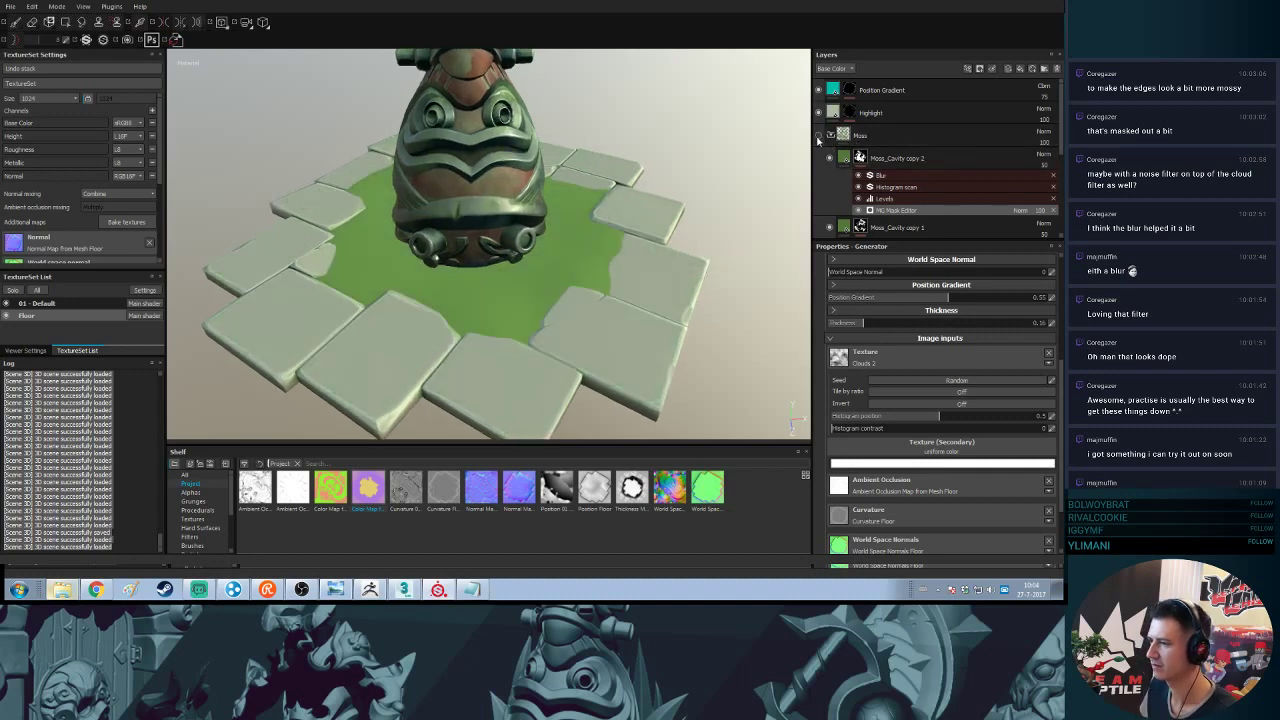
left_click(818, 136)
left_click_drag(619, 259, 606, 220, "alt")
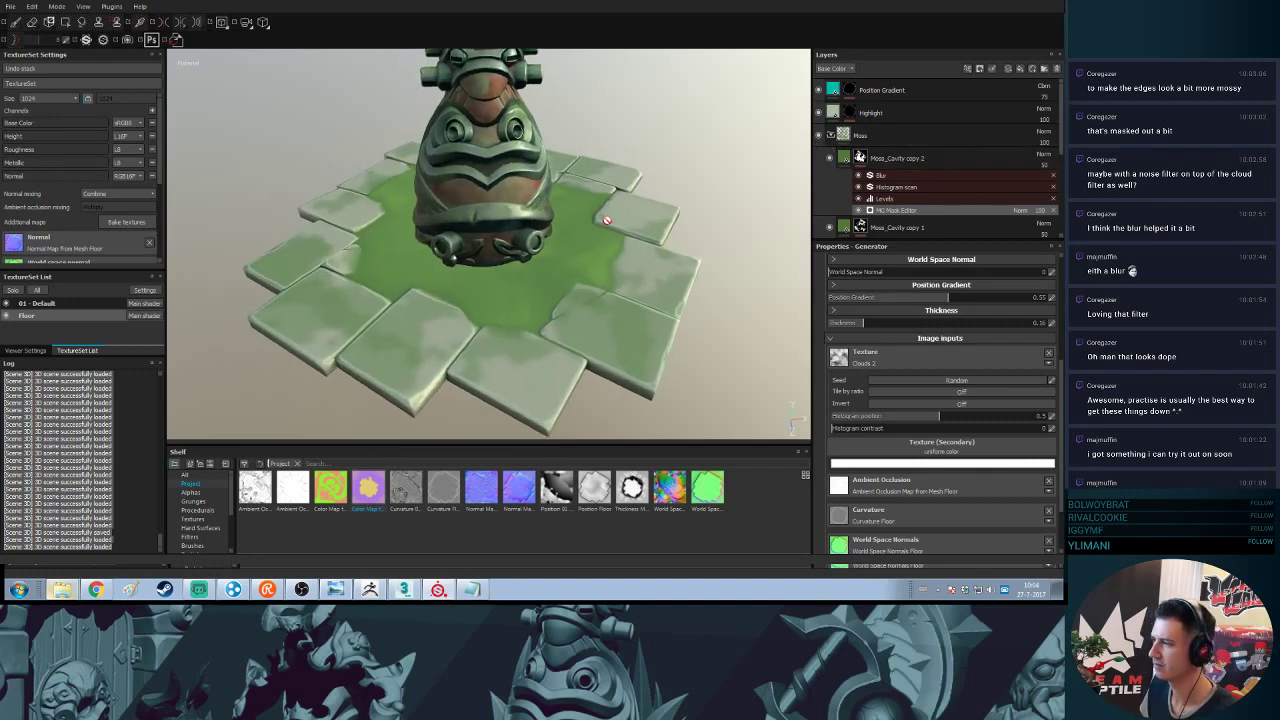
right_click_drag(605, 245, 617, 136, "alt")
middle_click_drag(618, 138, 620, 148, "alt")
left_click_drag(620, 147, 578, 211, "alt")
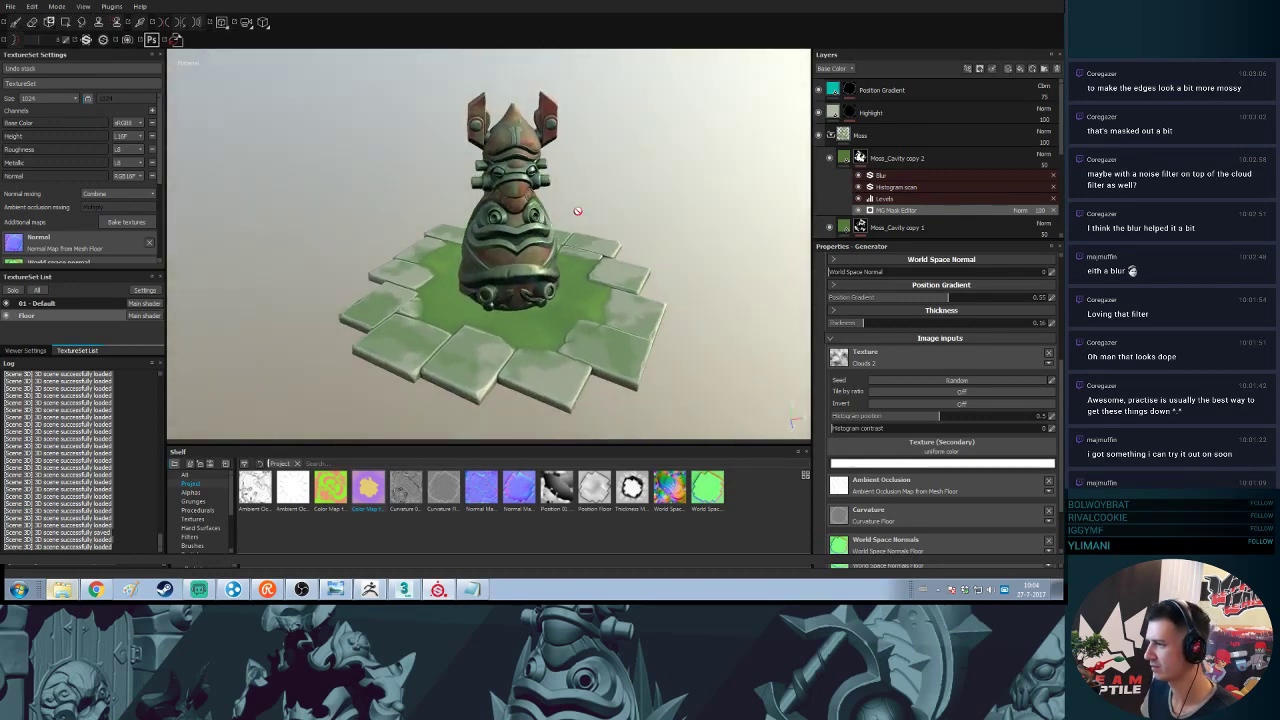
- Save the project
left_click(926, 198, "ctrl")
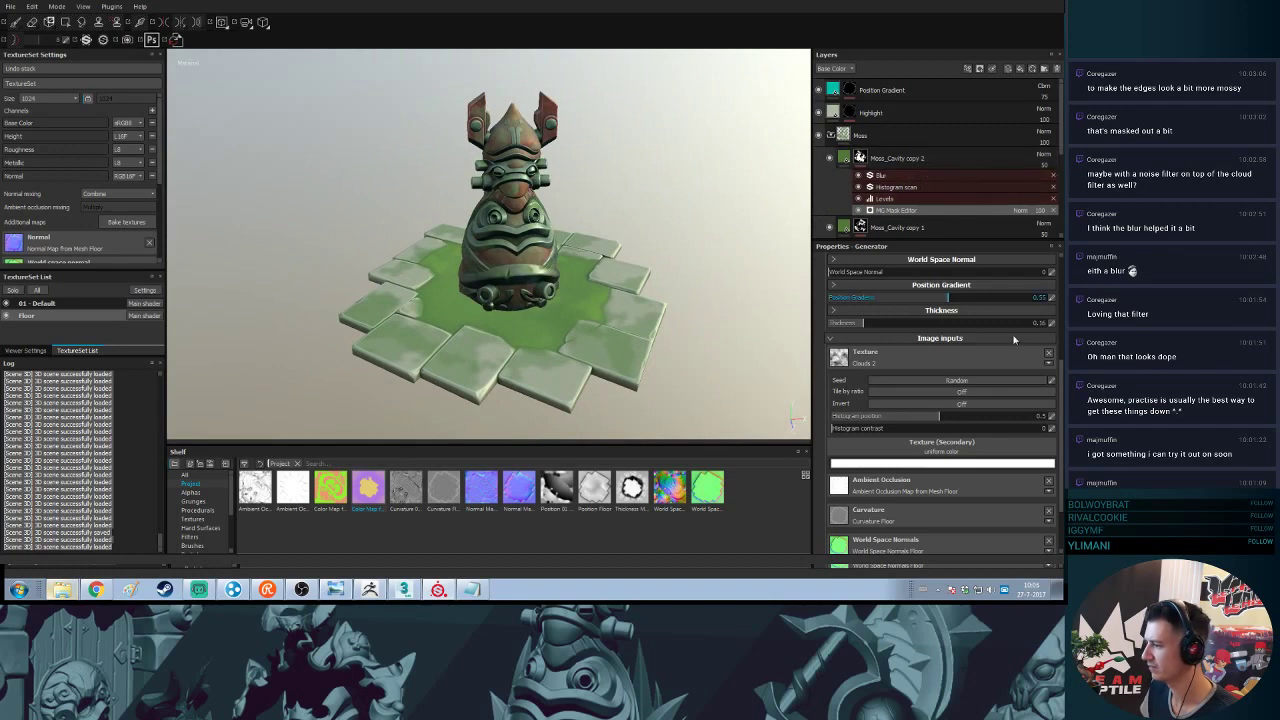
scroll(960, 370, "up", 1)
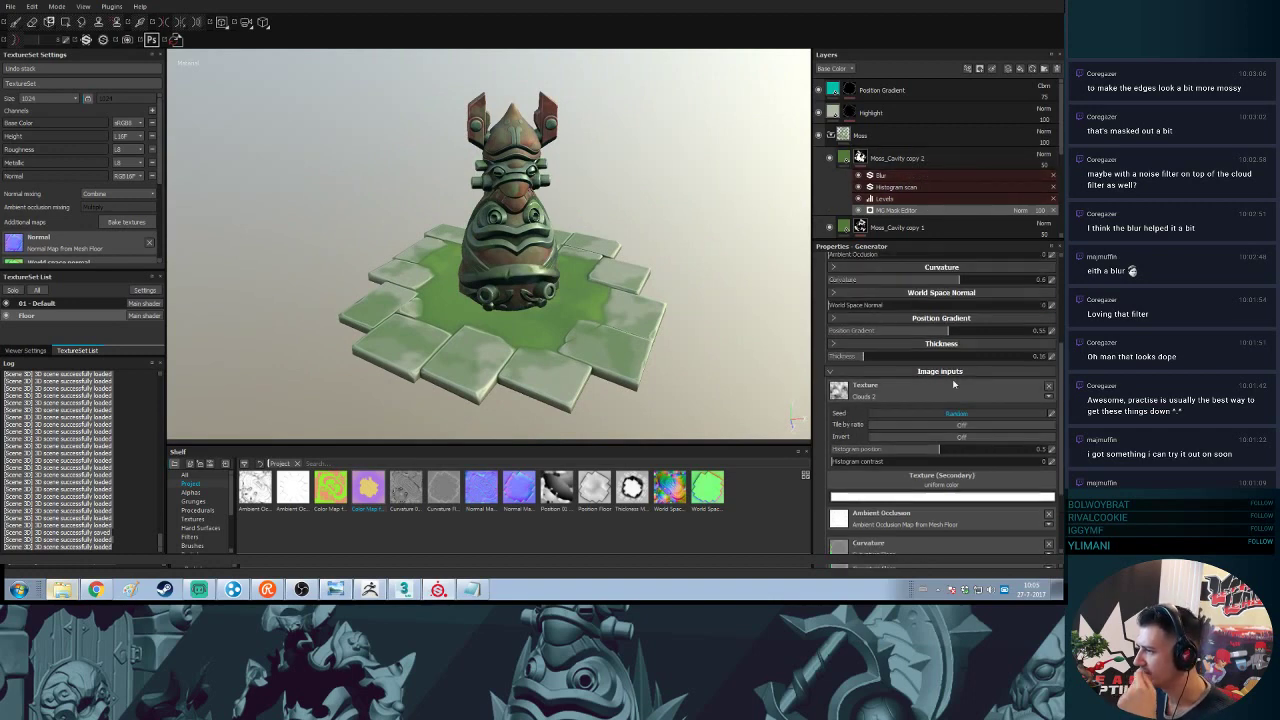
key("ctrl+s")
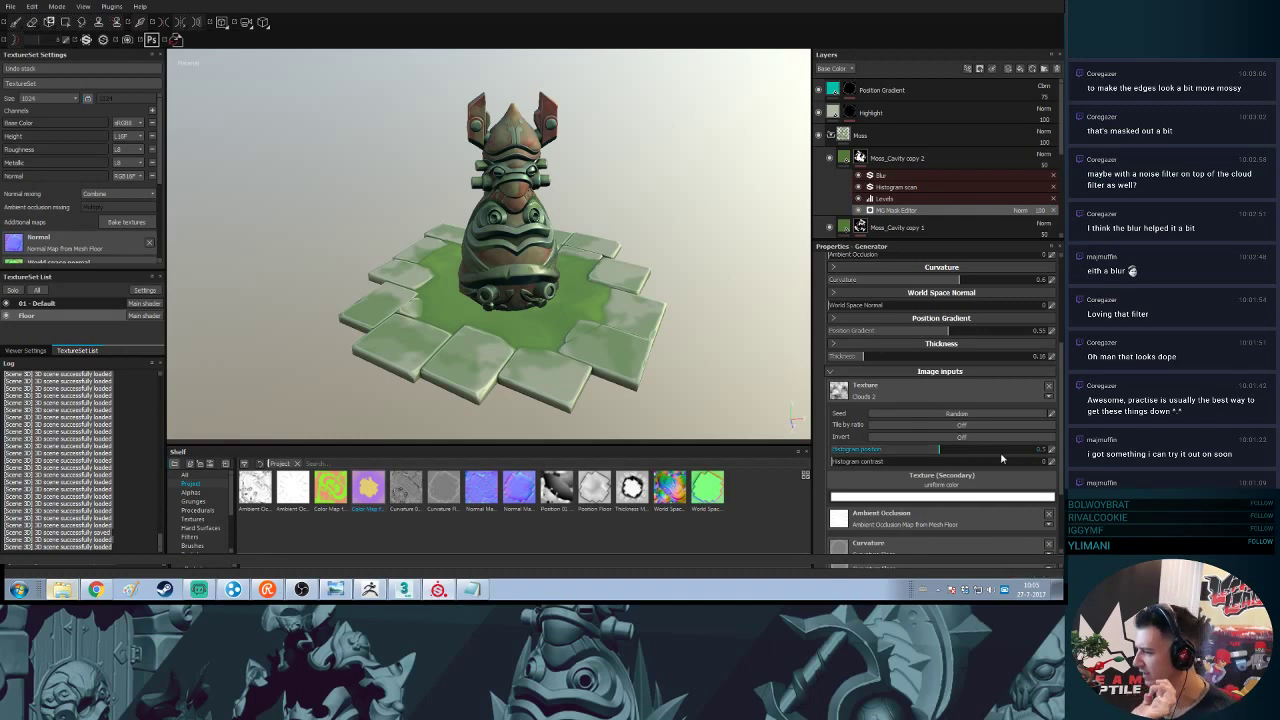
- Raise the Texture scale to about 1.75 in the Moss_Cavity copy 2 layer's MG Mask Editor
scroll(990, 422, "up", 2)
scroll(990, 422, "up", 1)
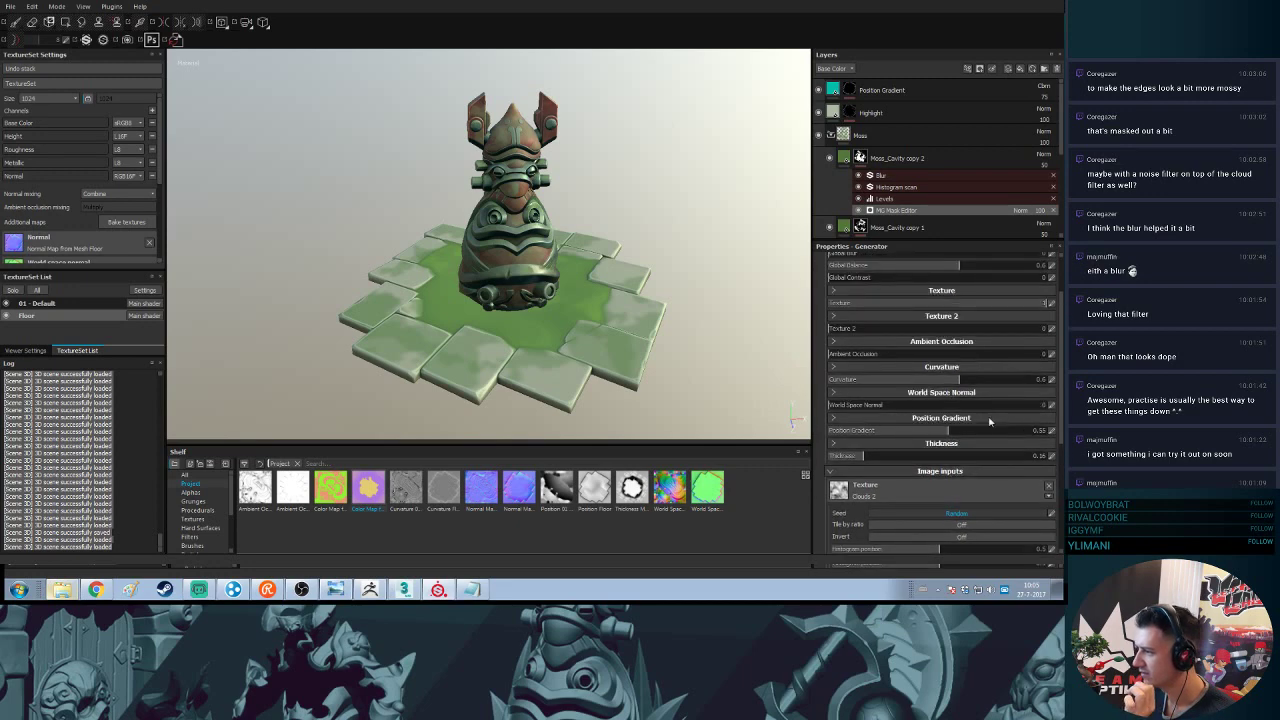
scroll(990, 422, "up", 2)
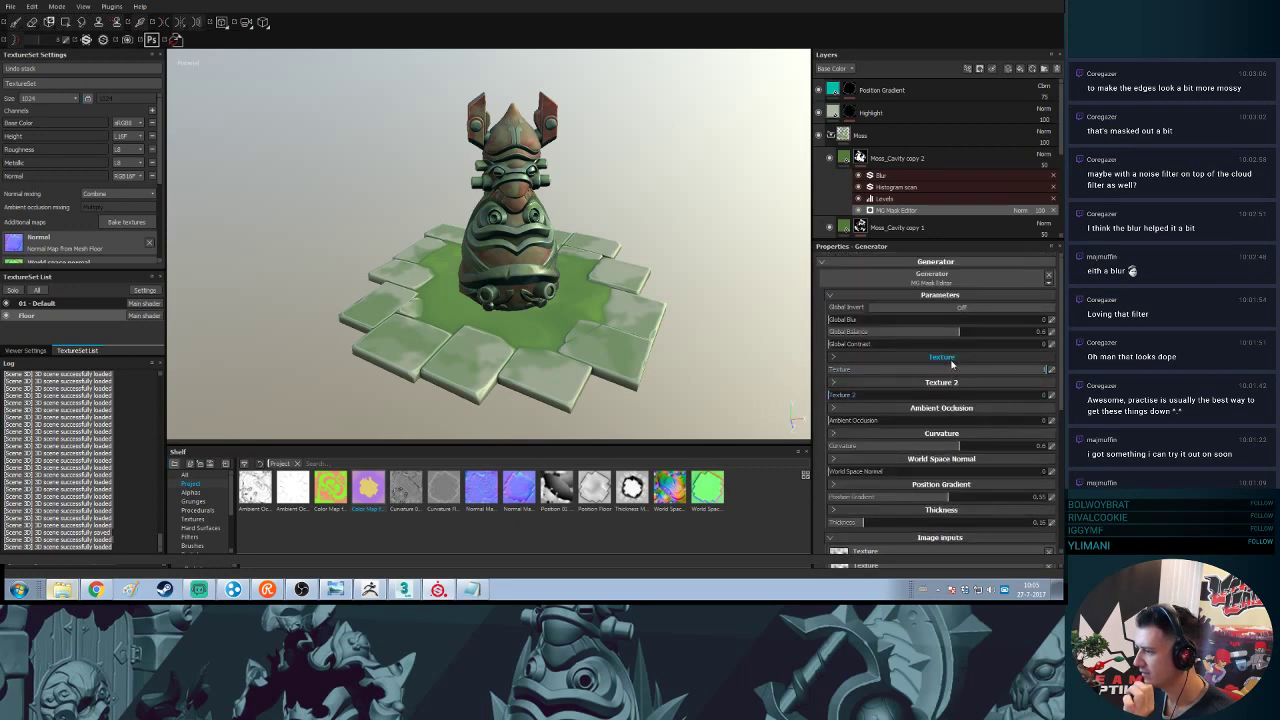
left_click(951, 362)
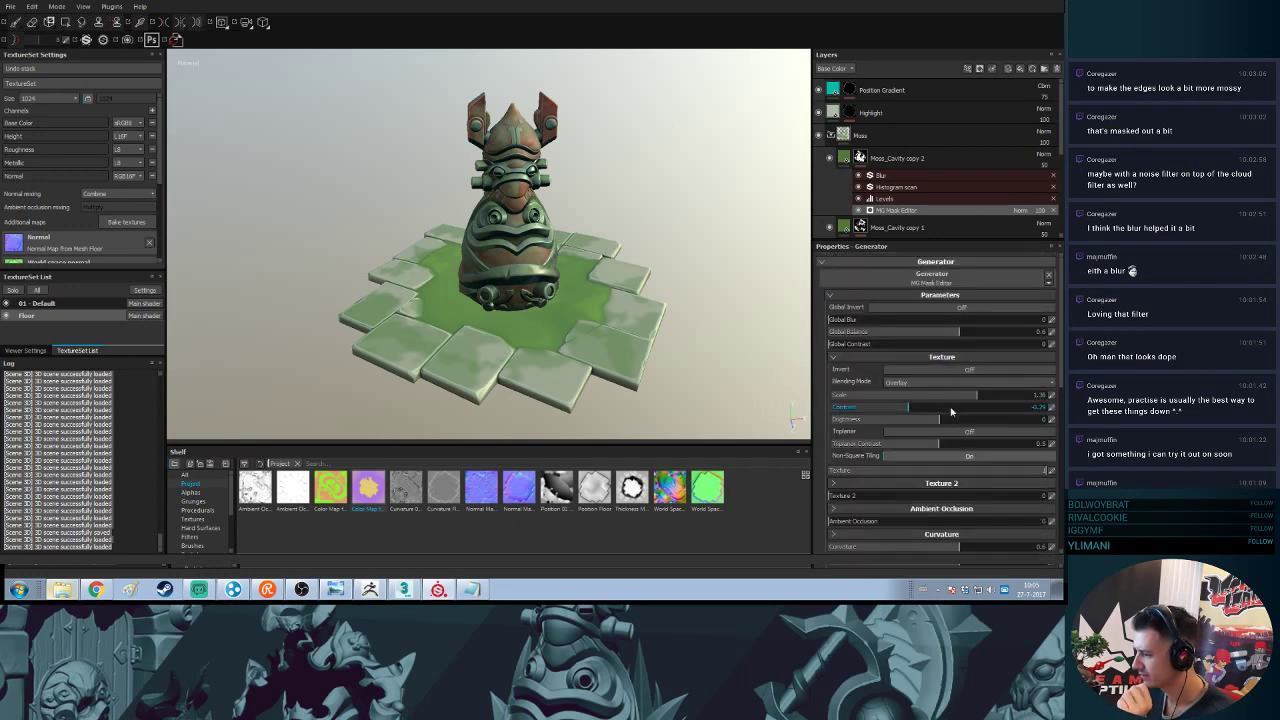
left_click_drag(977, 396, 1008, 399)
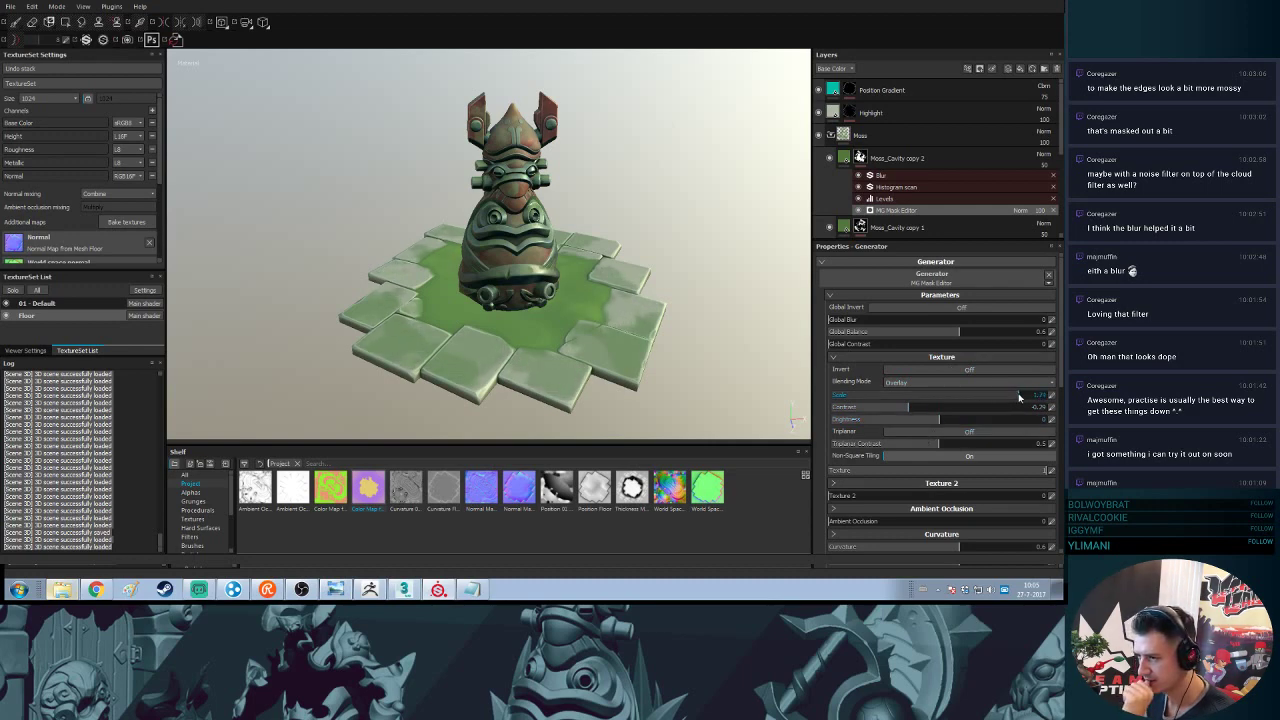
- Set the Texture scale to 1.77 in the Moss_Cavity copy 1 layer's MG Mask Editor
scroll(905, 170, "down", 3)
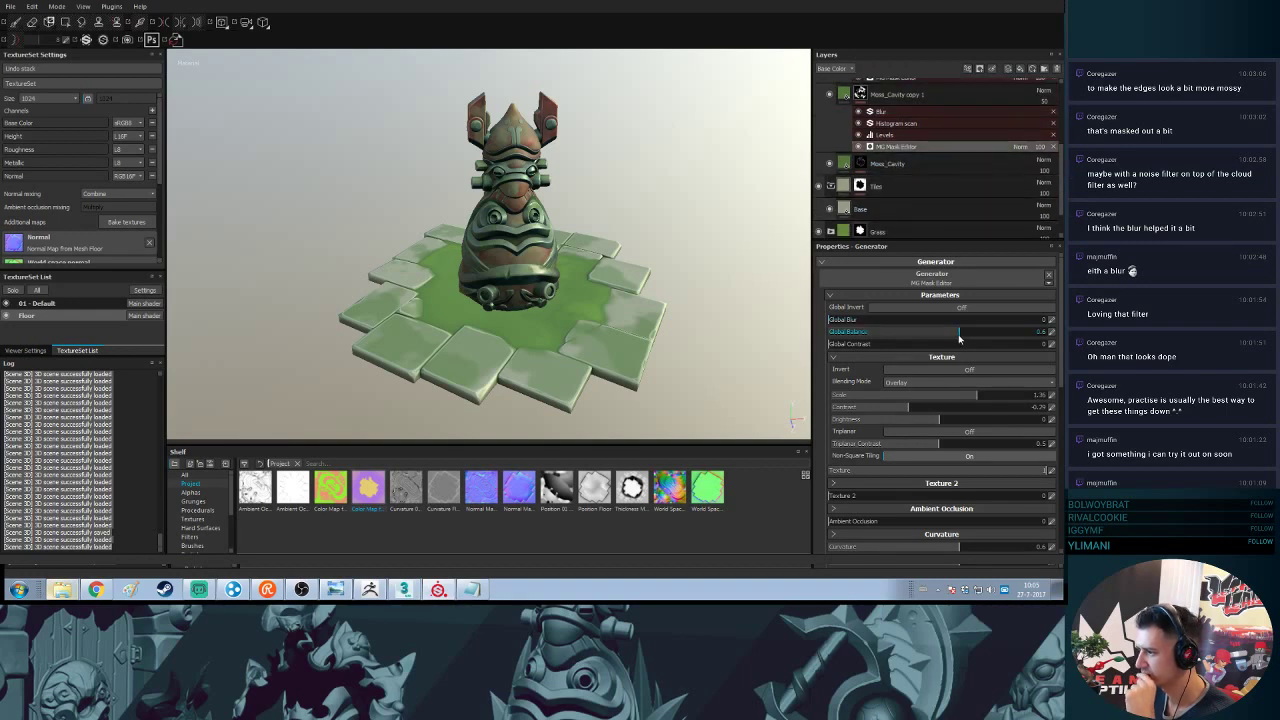
left_click(976, 397)
left_click_drag(997, 397, 1008, 397)
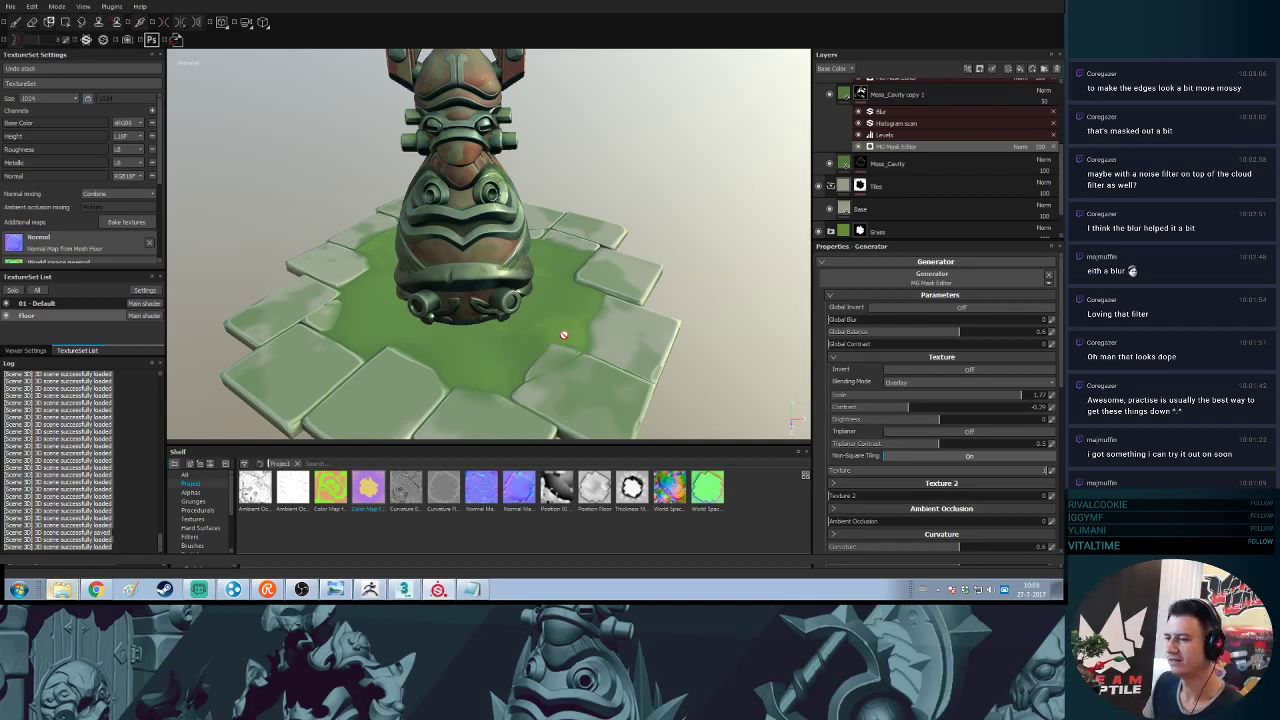
- Examine the rescaled moss patches, compare the tiles with and without the Highlight layer, and inspect that layer's mask effects
left_click_drag(563, 223, 593, 281, "alt")
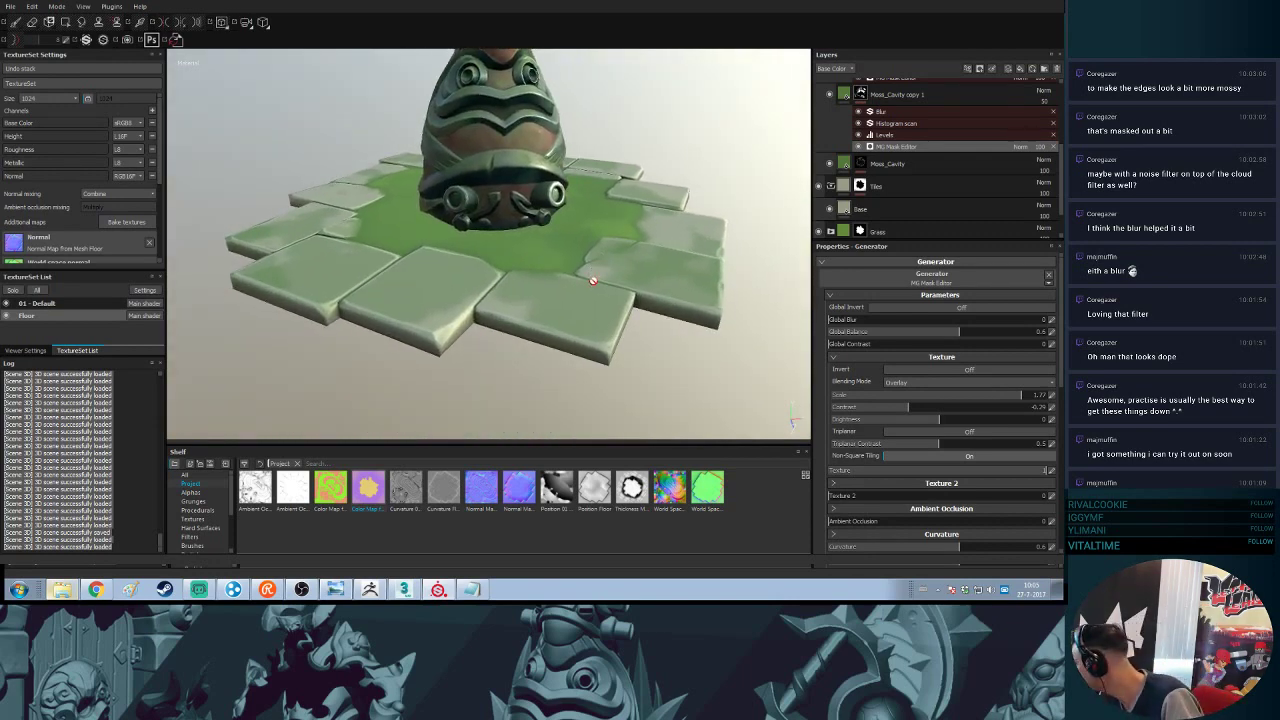
left_click_drag(497, 291, 511, 283, "alt")
right_click_drag(511, 283, 516, 376, "alt")
left_click_drag(516, 376, 504, 314, "alt")
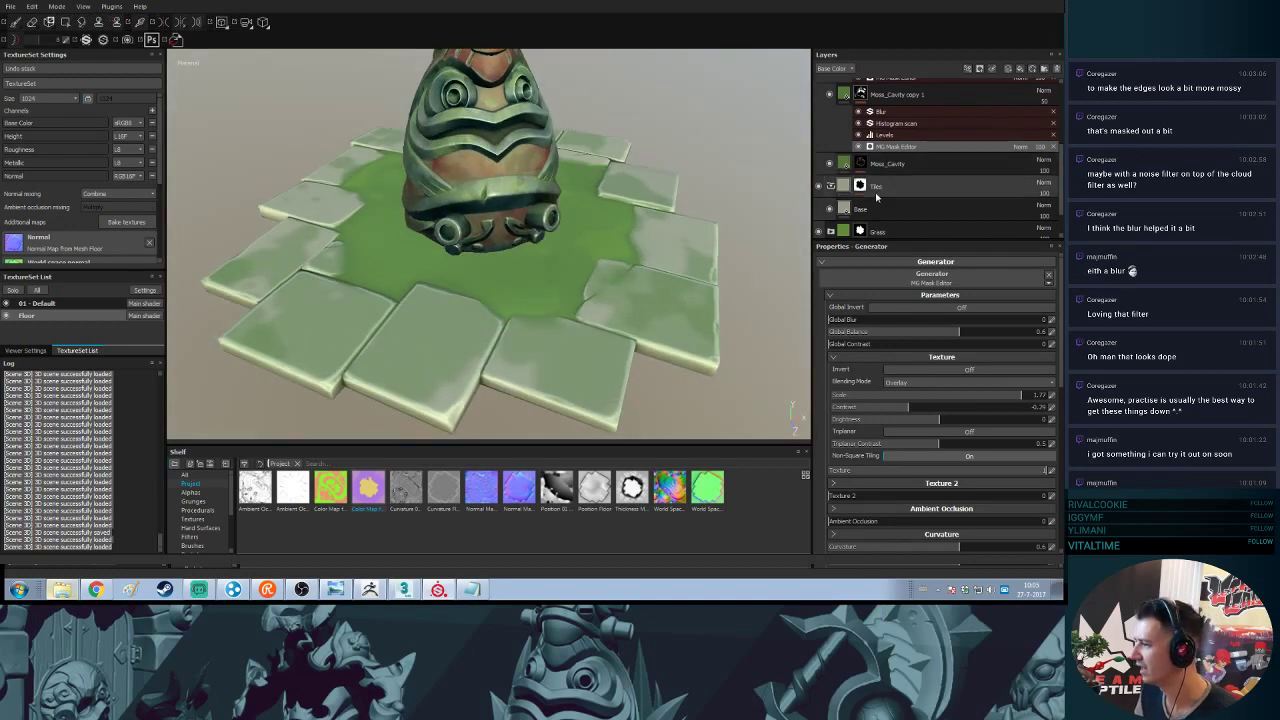
scroll(914, 186, "up", 4)
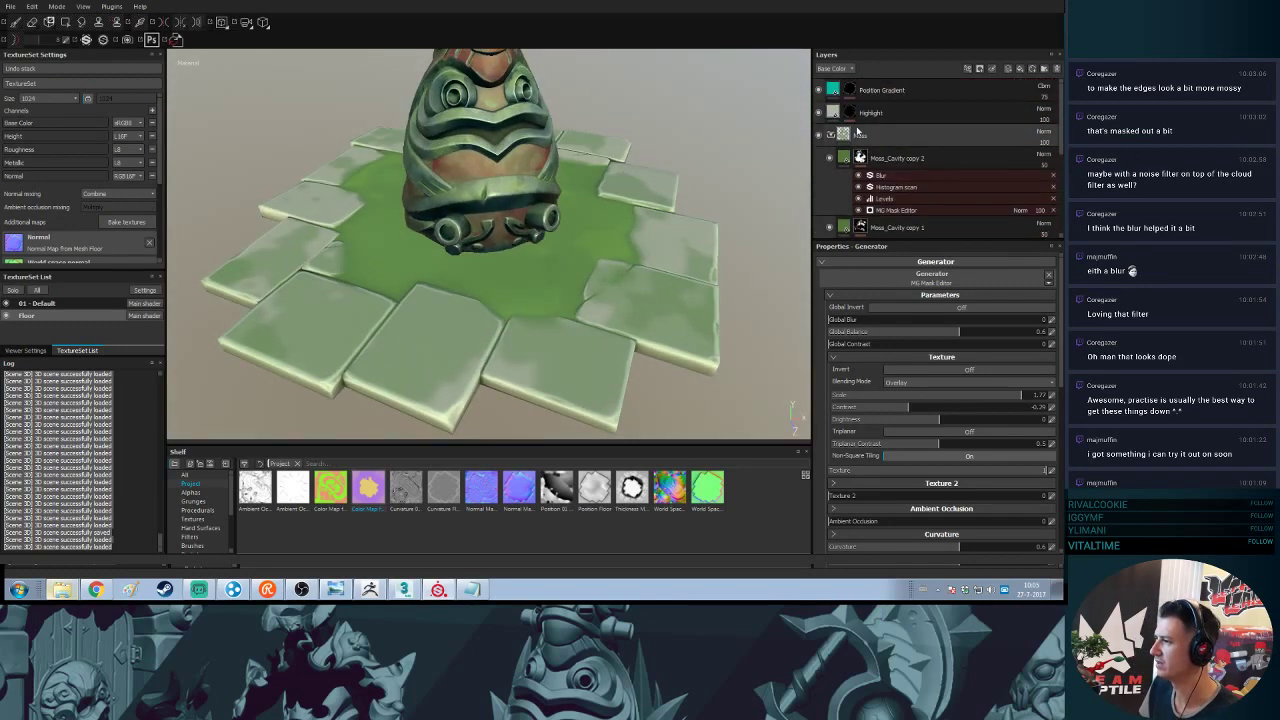
left_click(819, 113)
left_click(819, 113)
left_click(819, 113)
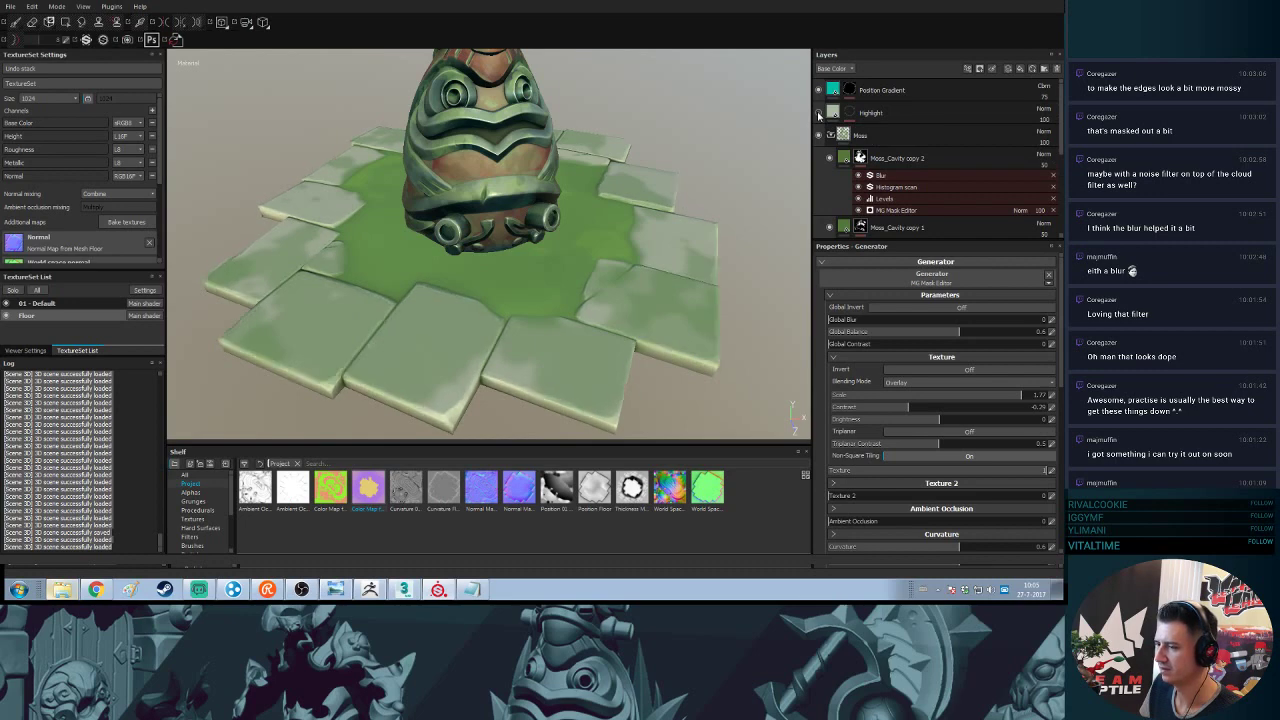
left_click(819, 113)
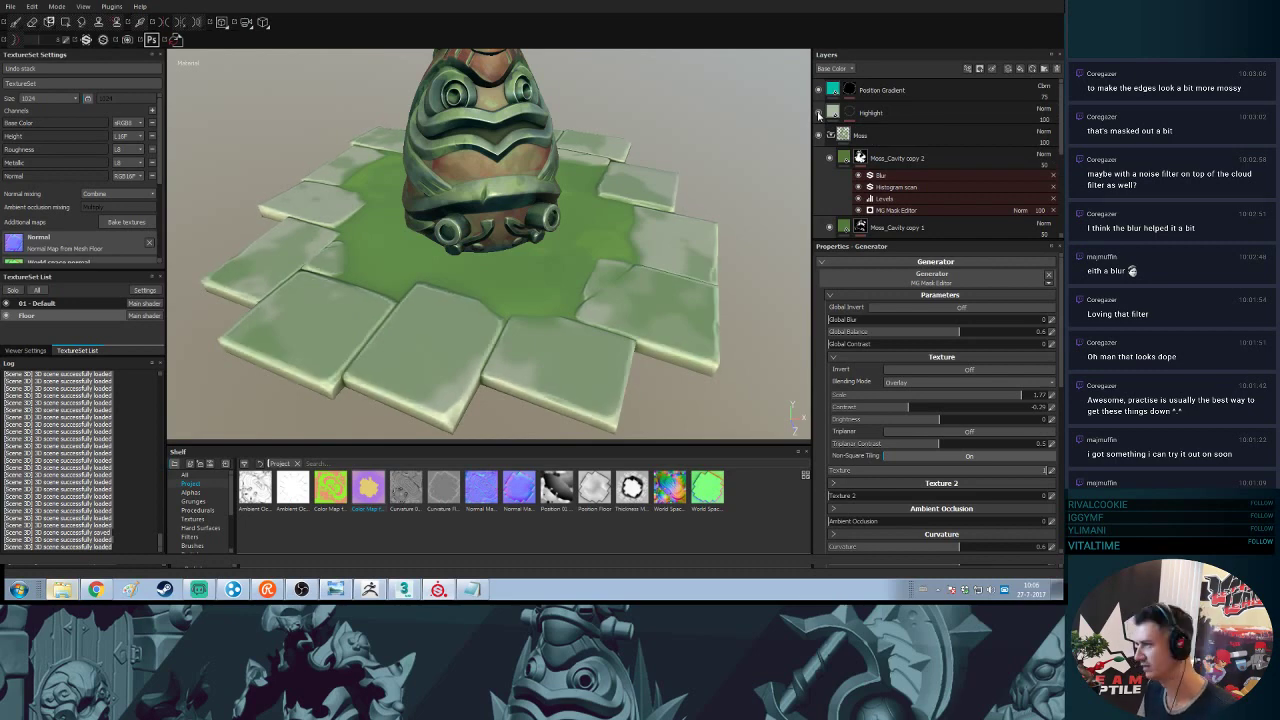
left_click(849, 113)
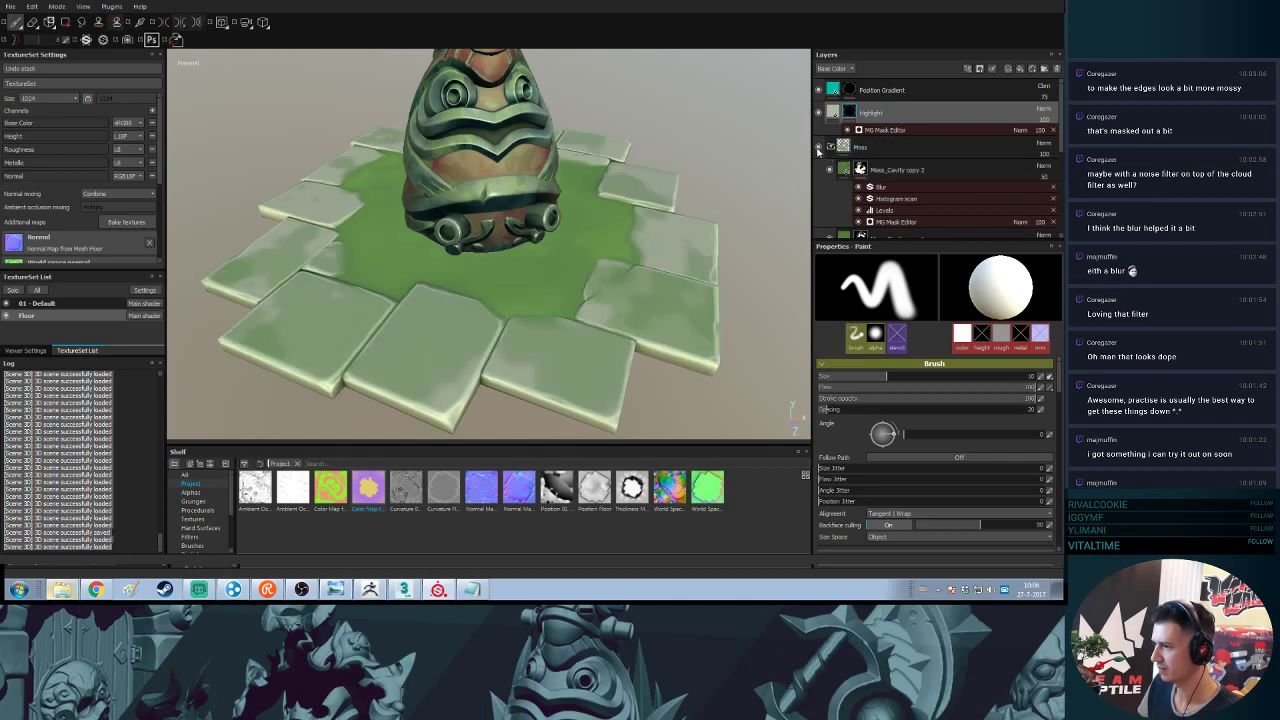
- Try Linear burn, Linear dodge (Add) and Color burn as the Moss folder's blending mode
scroll(929, 160, "down", 1)
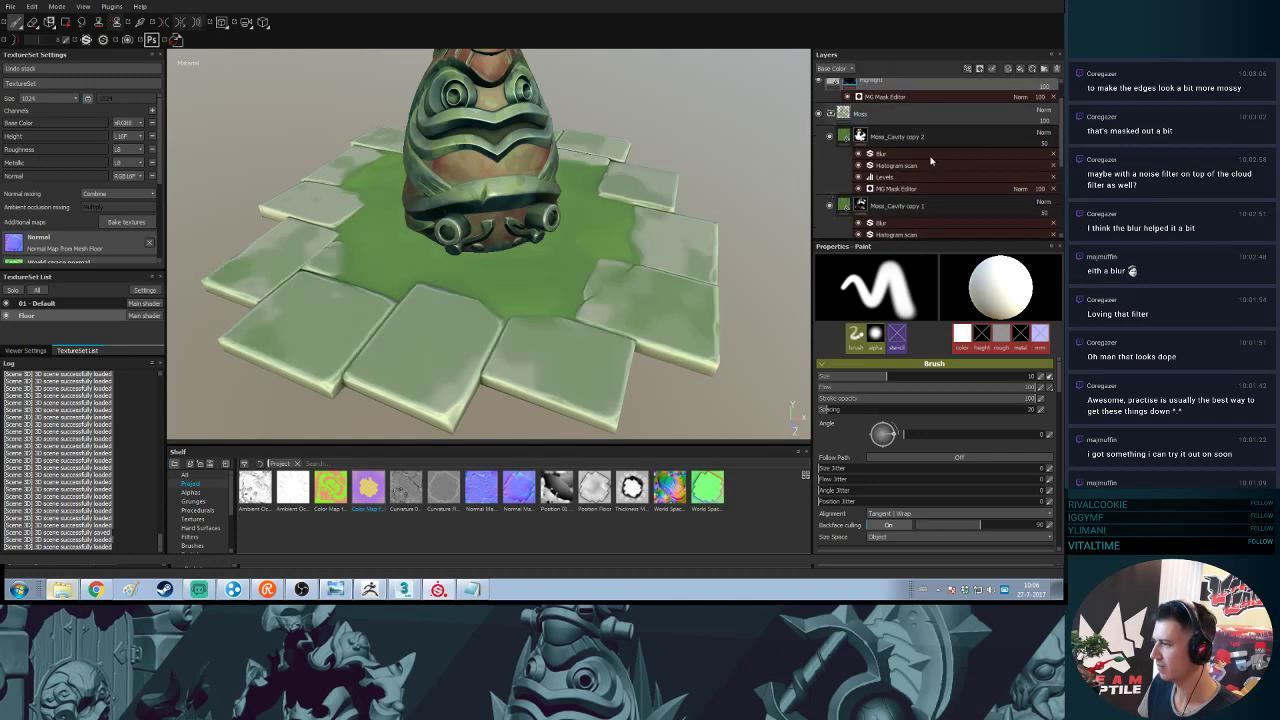
left_click(1048, 109)
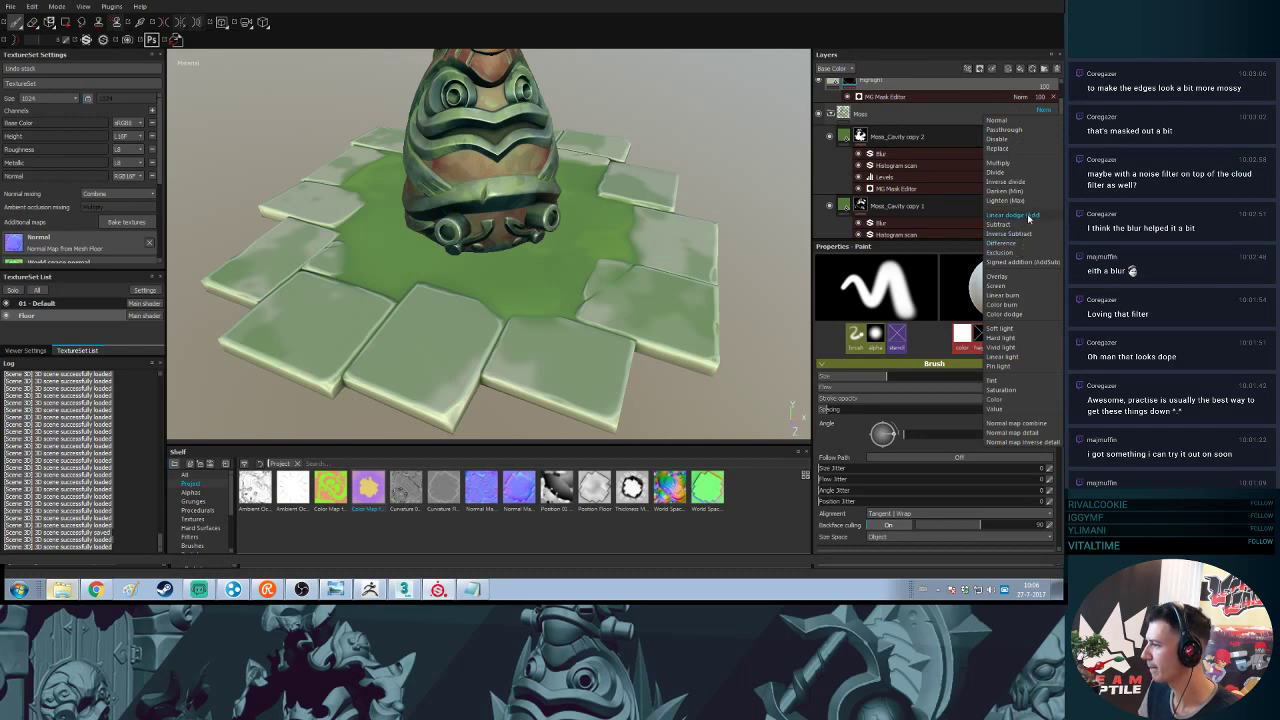
left_click(1016, 298)
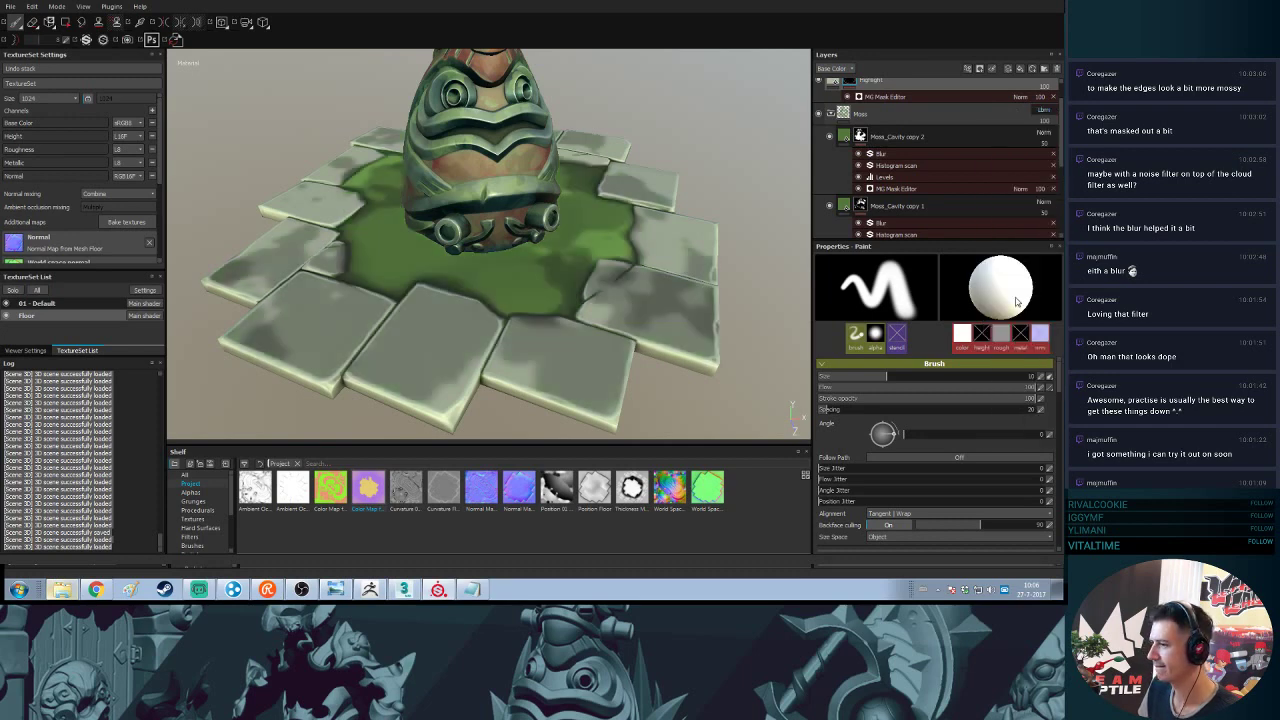
left_click(1044, 110)
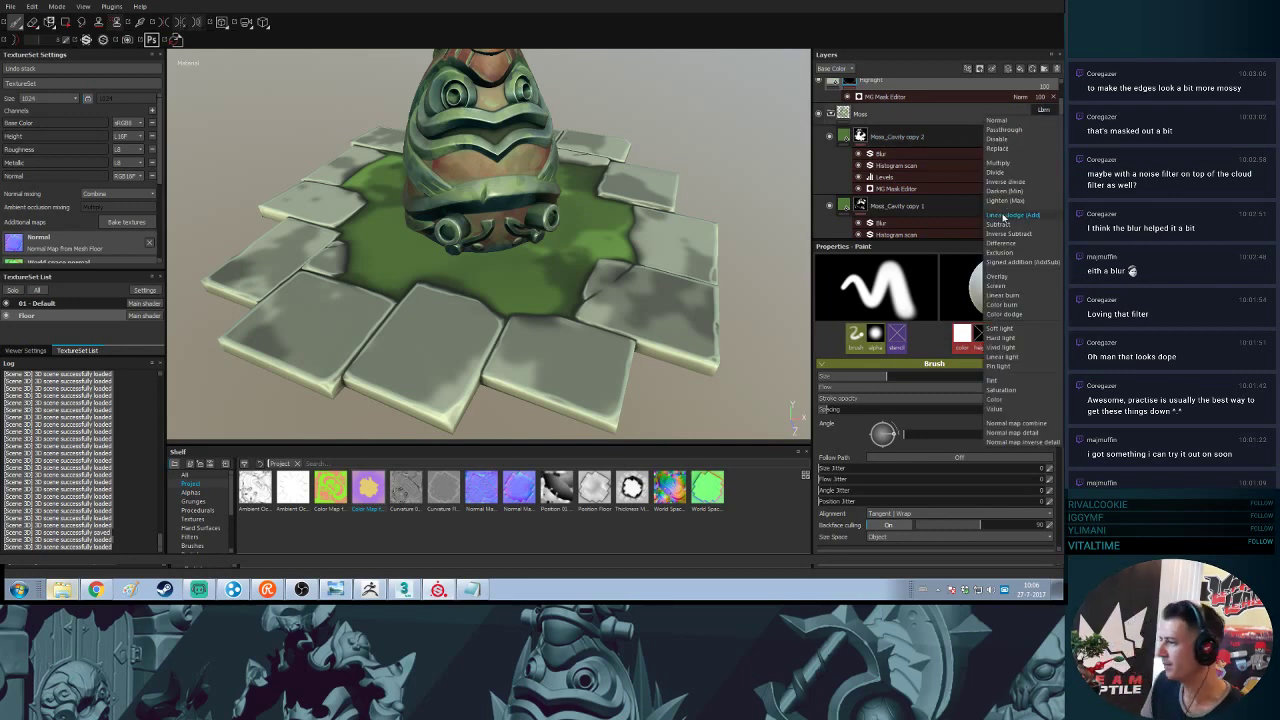
left_click(1005, 200)
left_click(1045, 135)
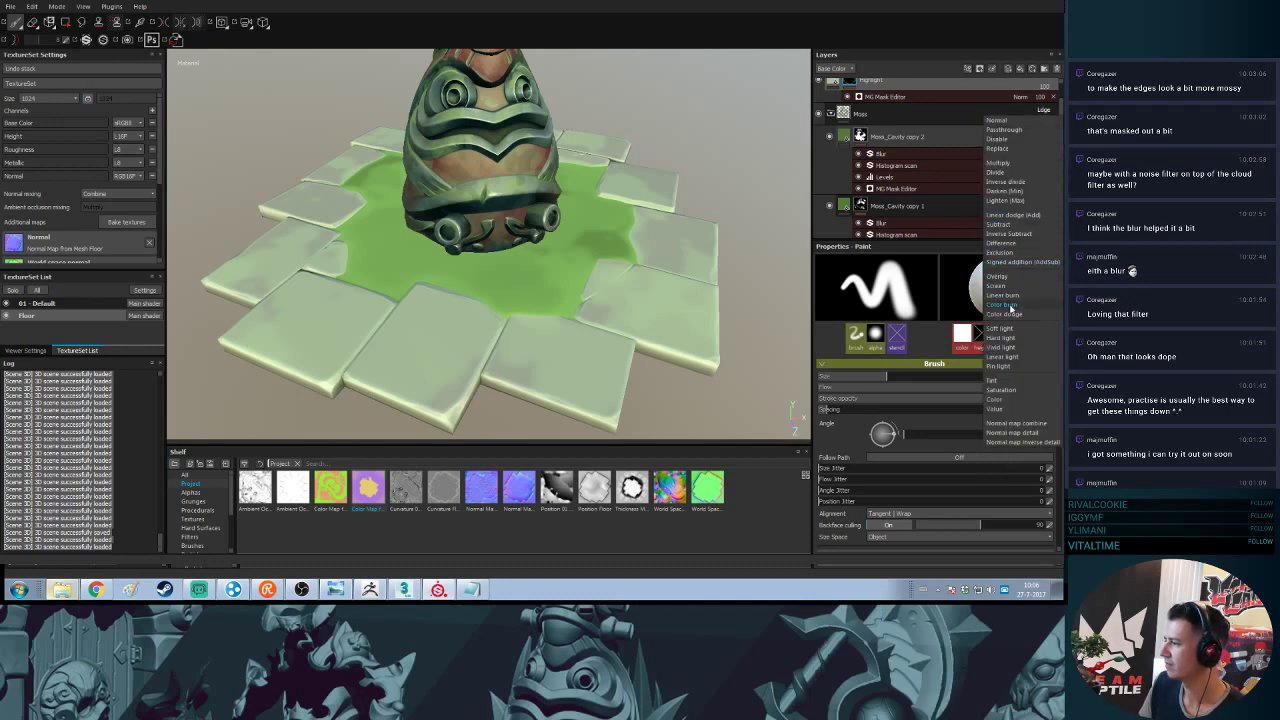
left_click(1008, 308)
- Set the Moss folder's blending mode to Color dodge, and reopen the blending mode choices
left_click(1039, 112)
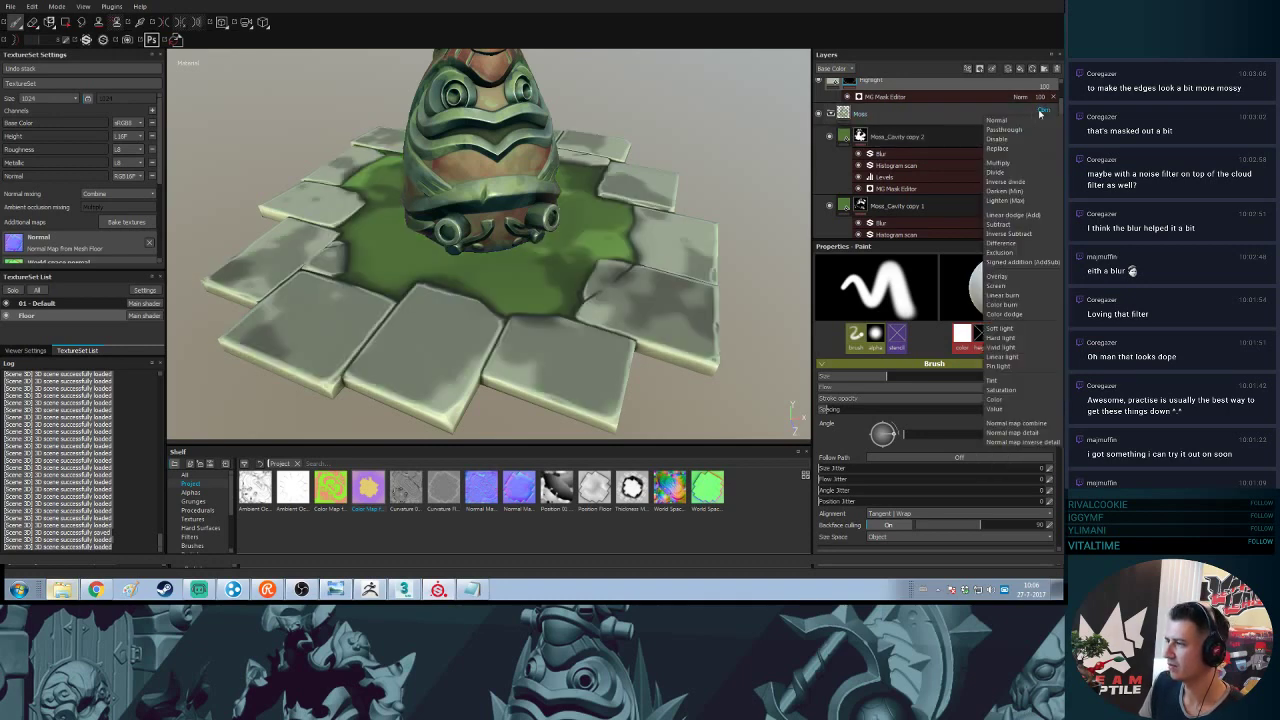
left_click(1006, 314)
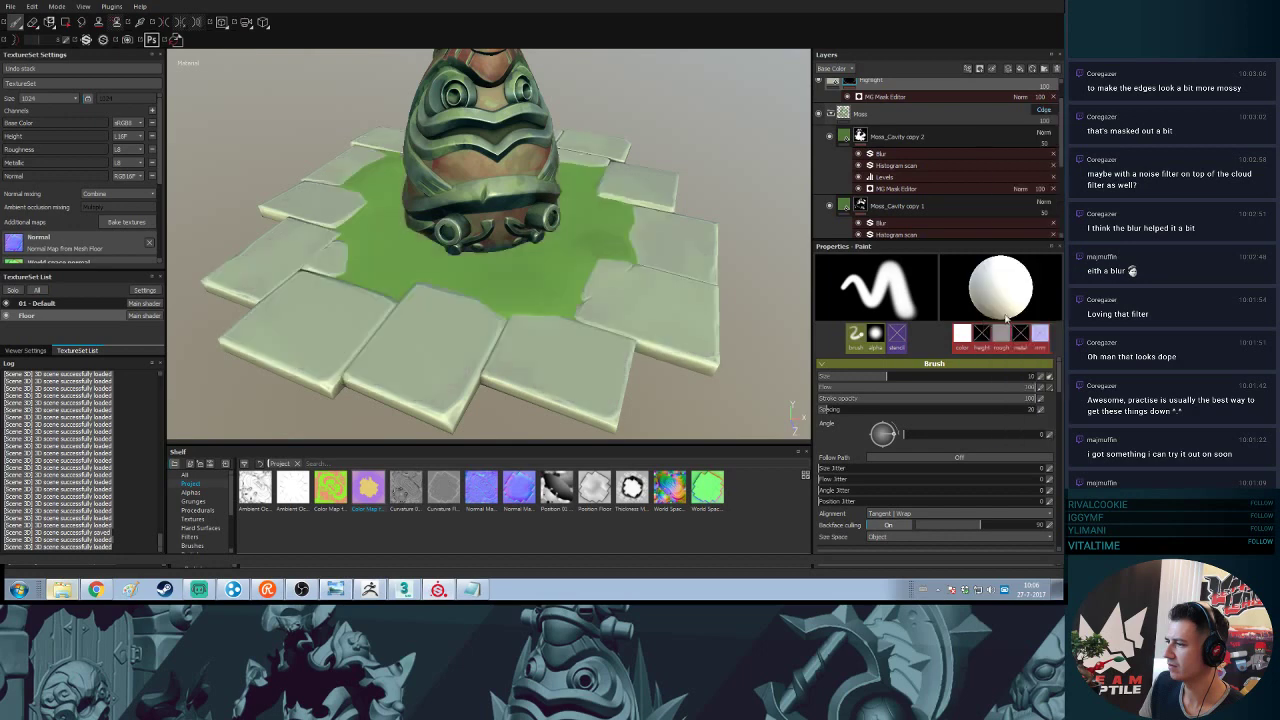
left_click(1048, 112)
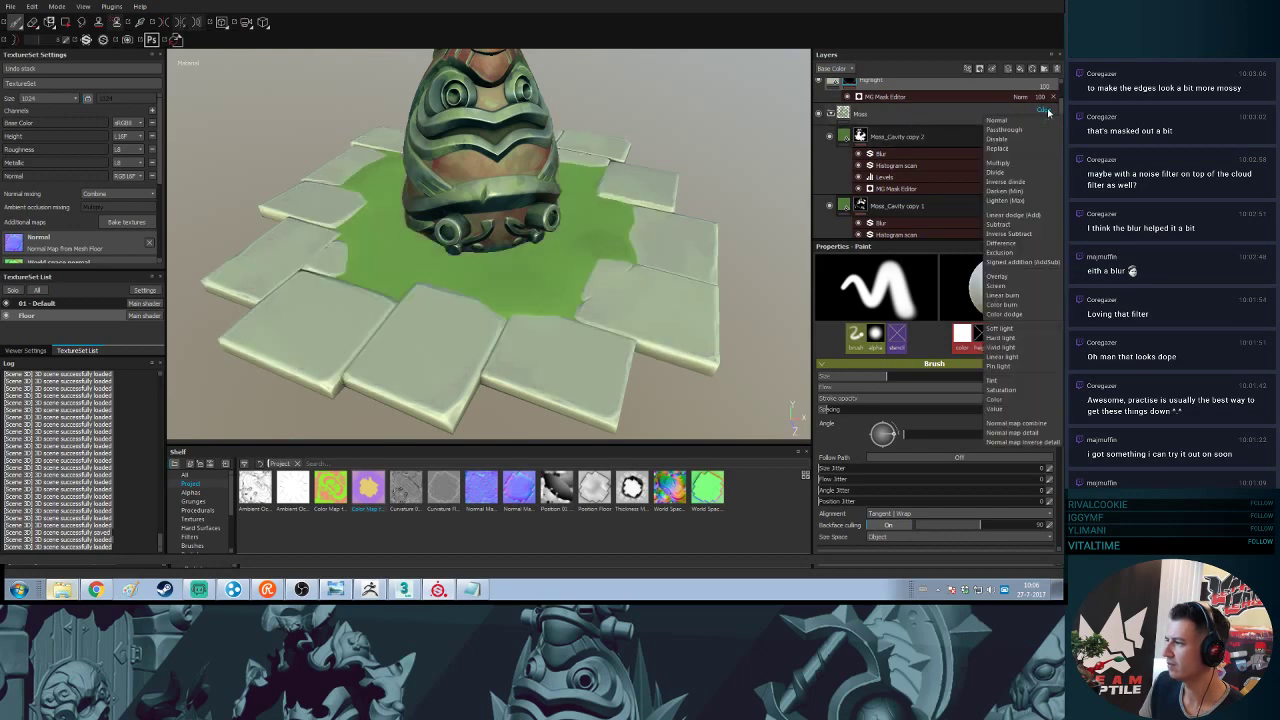
- Try the Overlay blending mode on the Moss folder, and set the folder to Normal
left_click(997, 280)
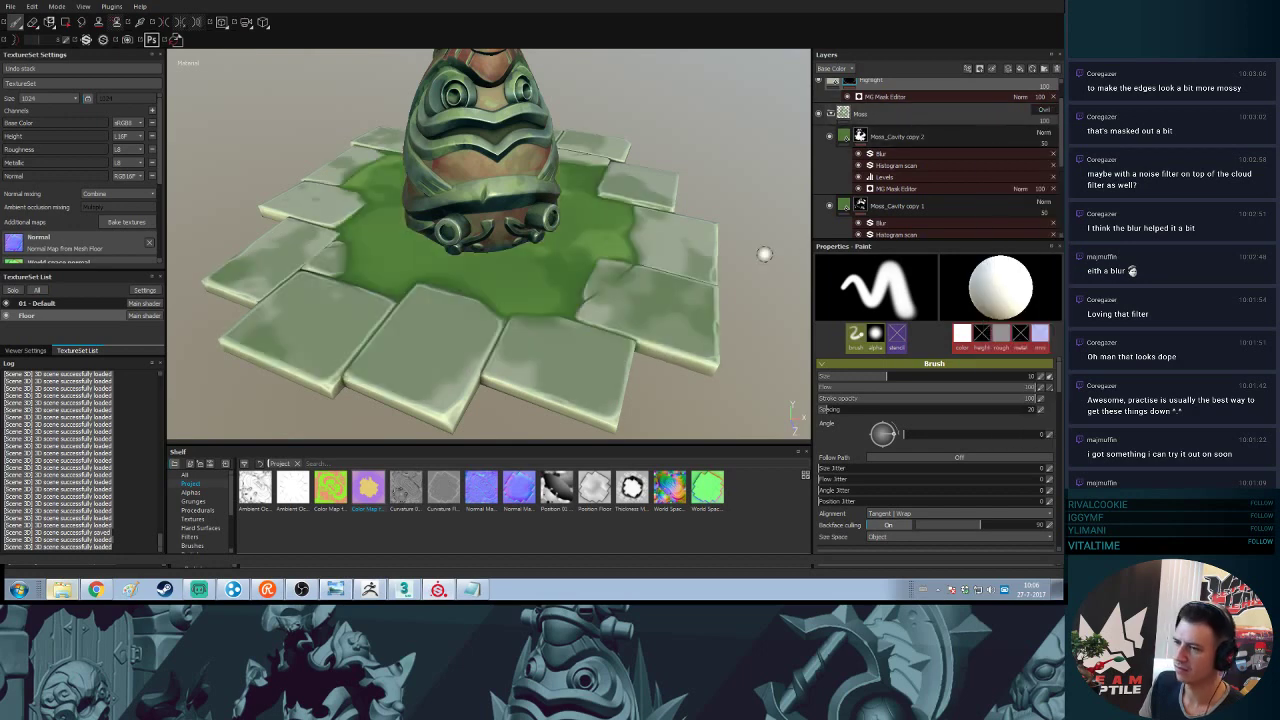
left_click(1046, 110)
left_click(1026, 124)
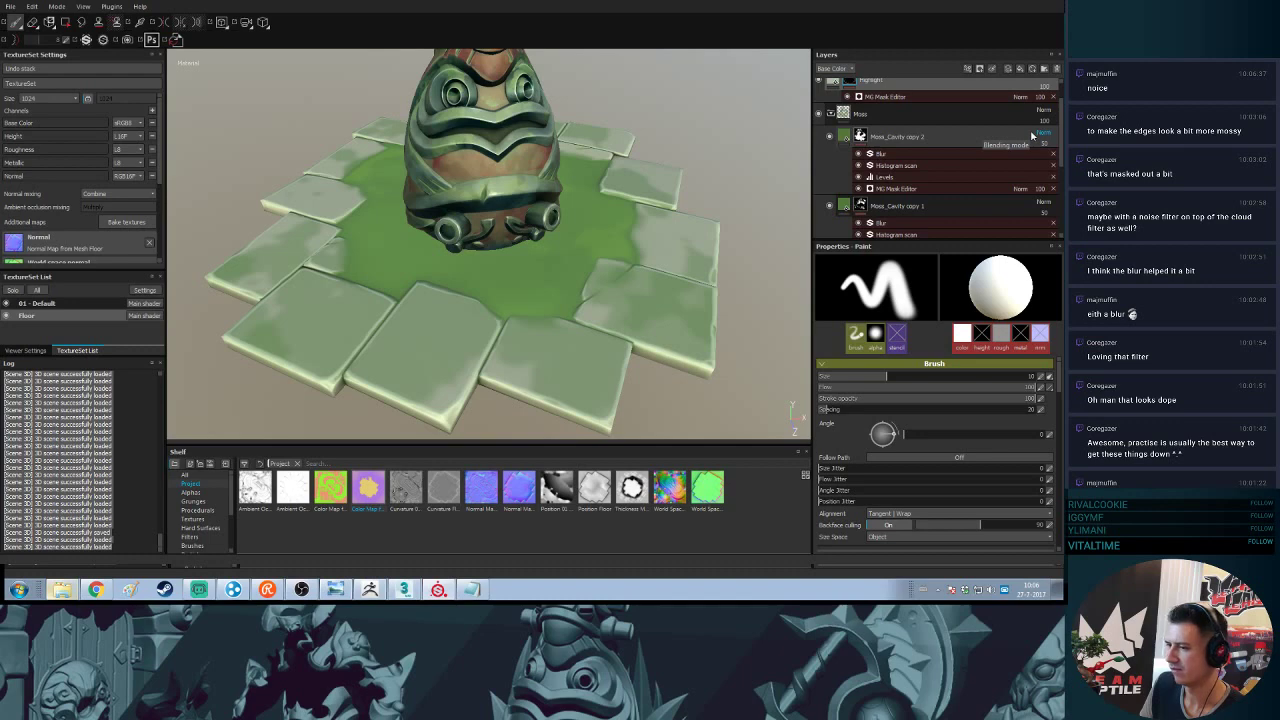
- Inspect the floor tiles up close, toggling the visibility of Moss_Cavity copy 1 and Moss_Cavity to compare their effect
left_click(934, 97)
left_click_drag(717, 305, 669, 402, "alt")
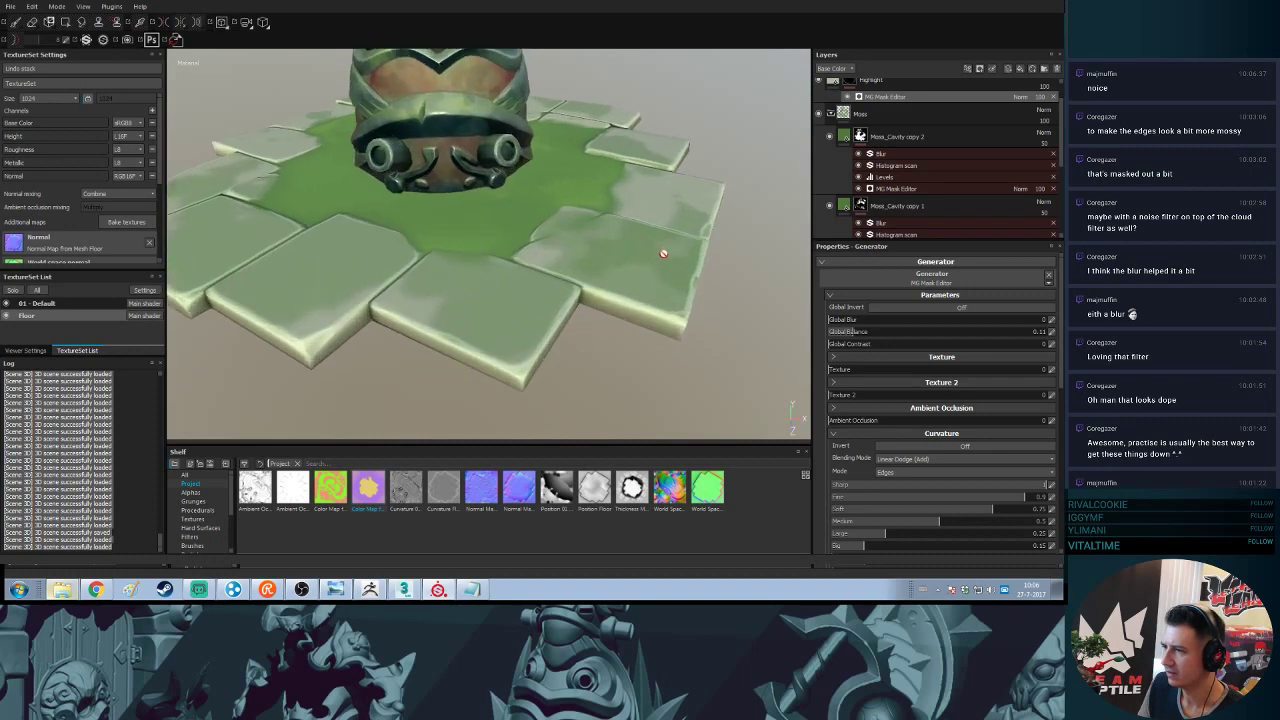
left_click_drag(663, 253, 648, 320, "alt")
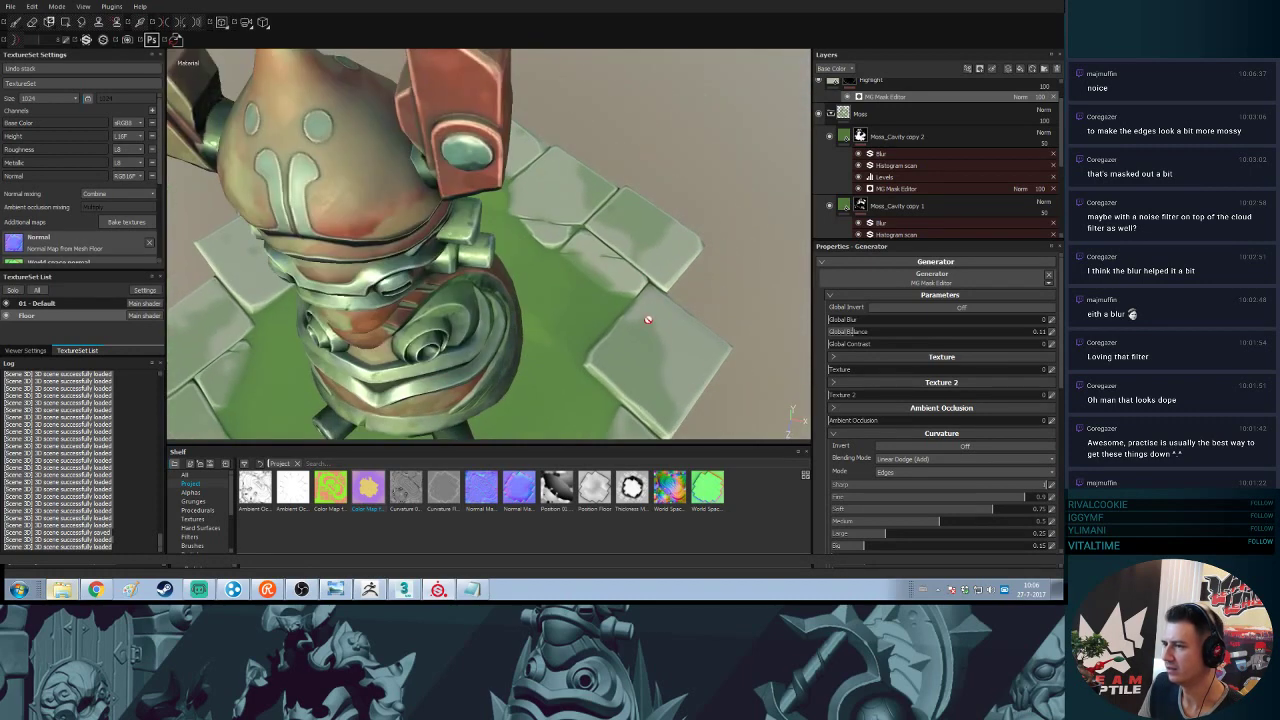
right_click_drag(638, 266, 660, 384, "alt")
right_click_drag(638, 283, 630, 311, "alt")
left_click(829, 206)
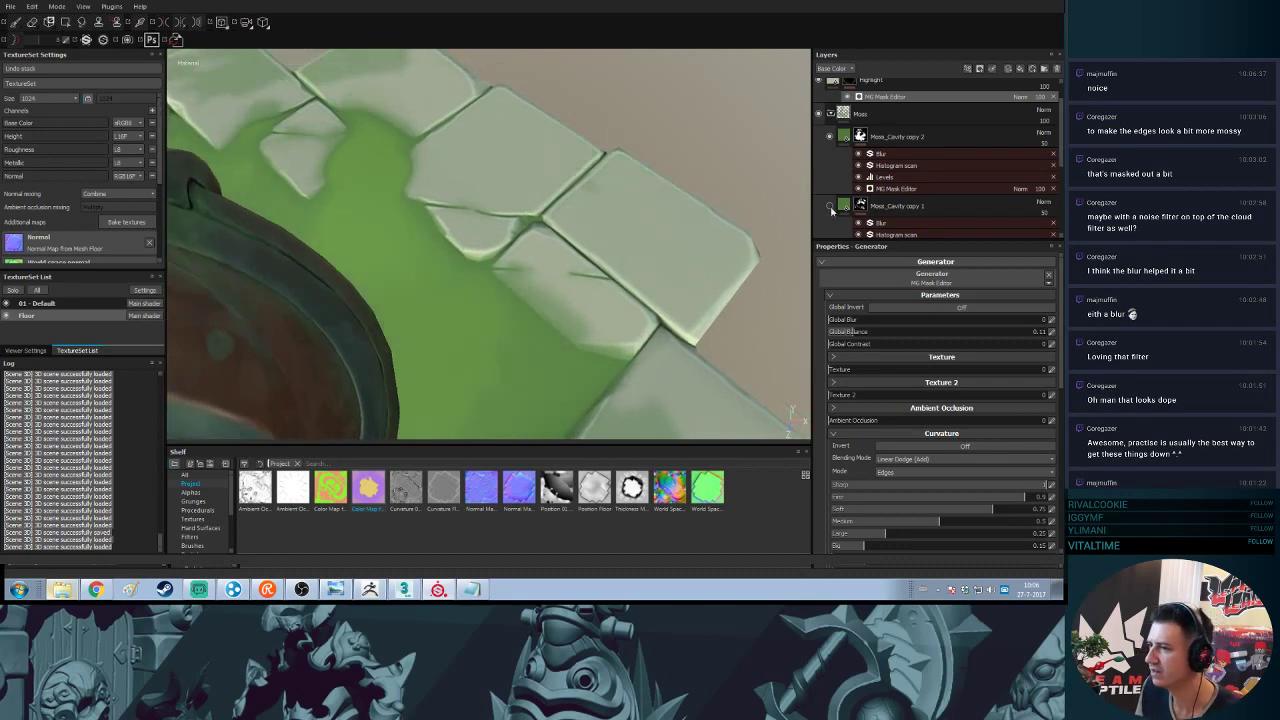
left_click(829, 206)
scroll(828, 166, "down", 1)
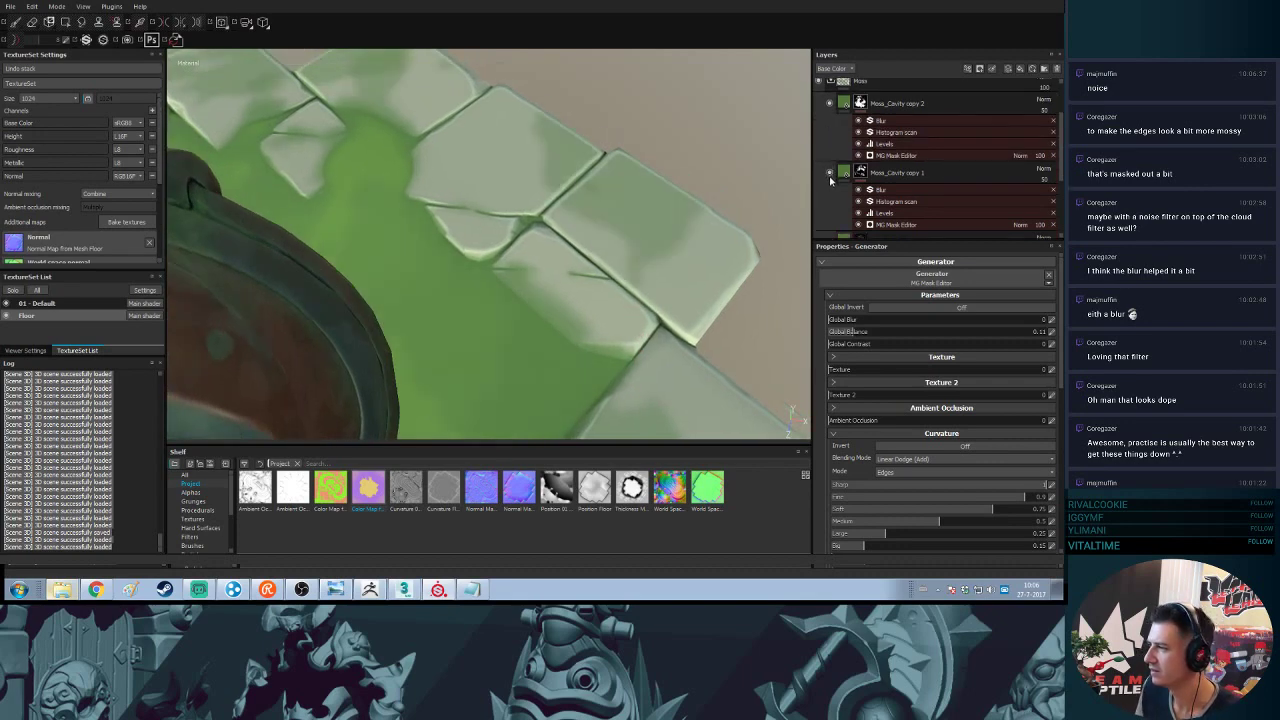
scroll(829, 190, "down", 1)
left_click(829, 208)
left_click(830, 209)
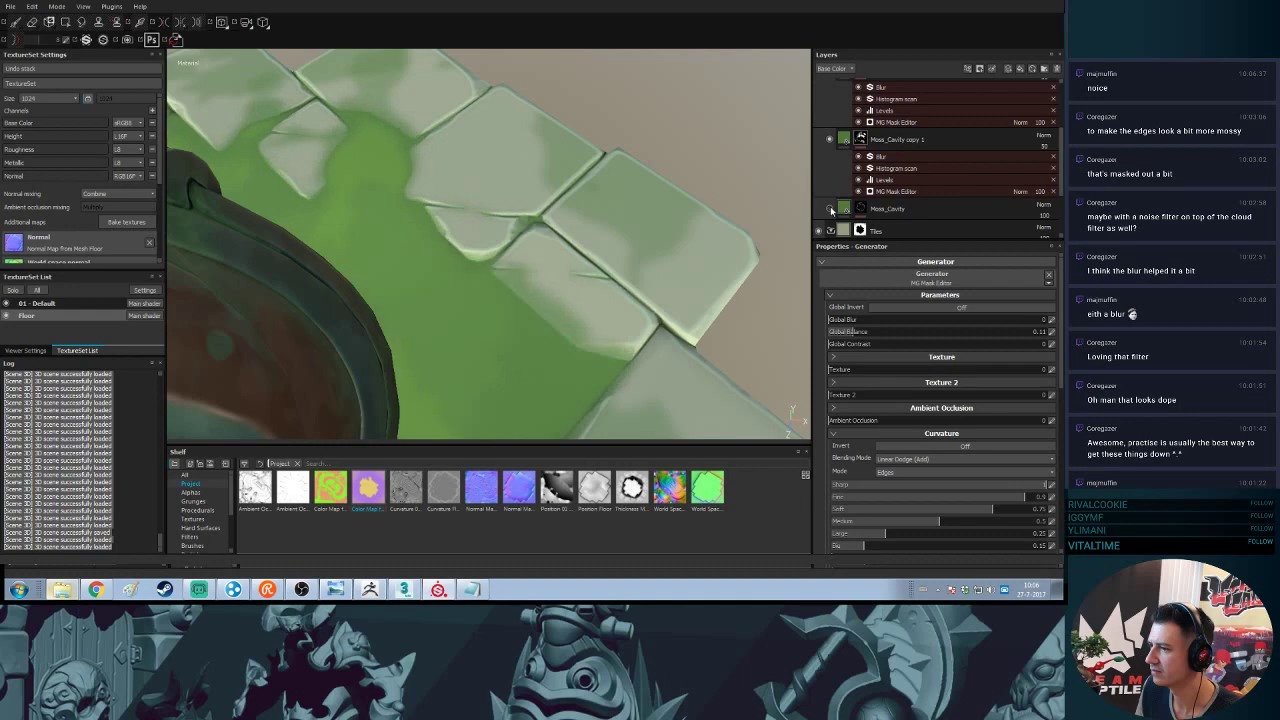
left_click(830, 208)
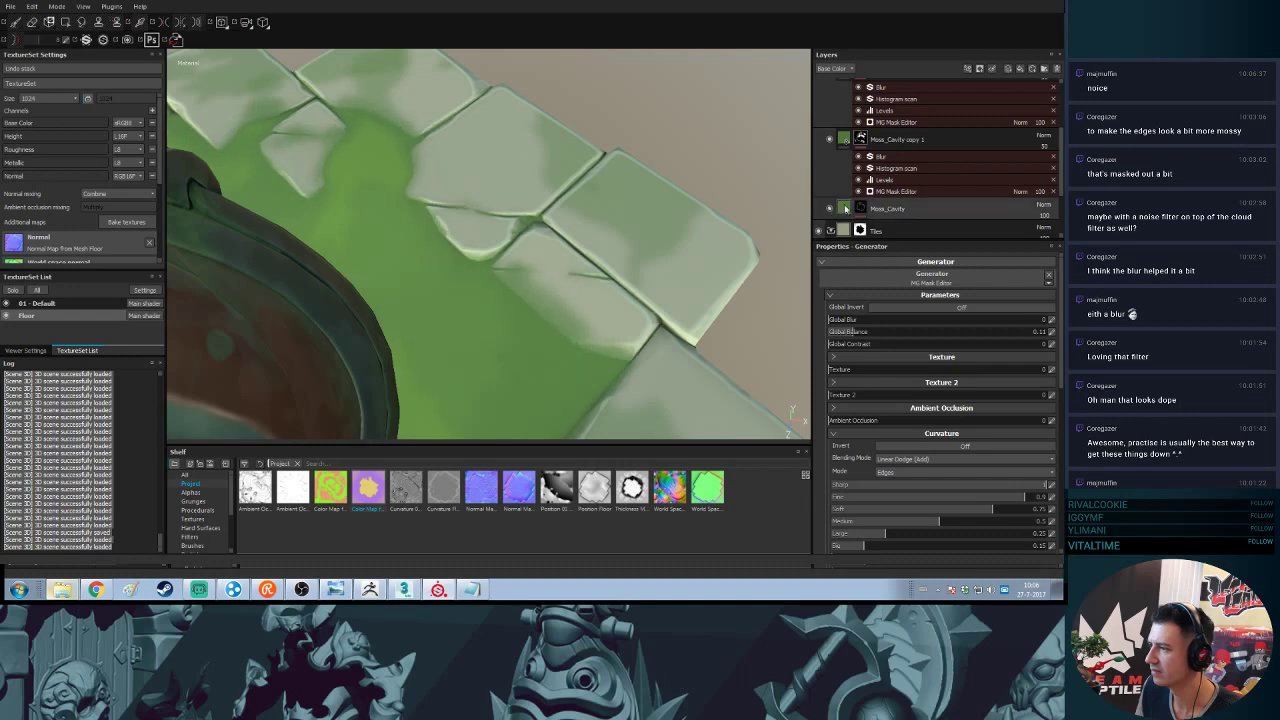
- Change the base color of the Moss_Cavity fill layer to a darker green
left_click(949, 209)
left_click(975, 438)
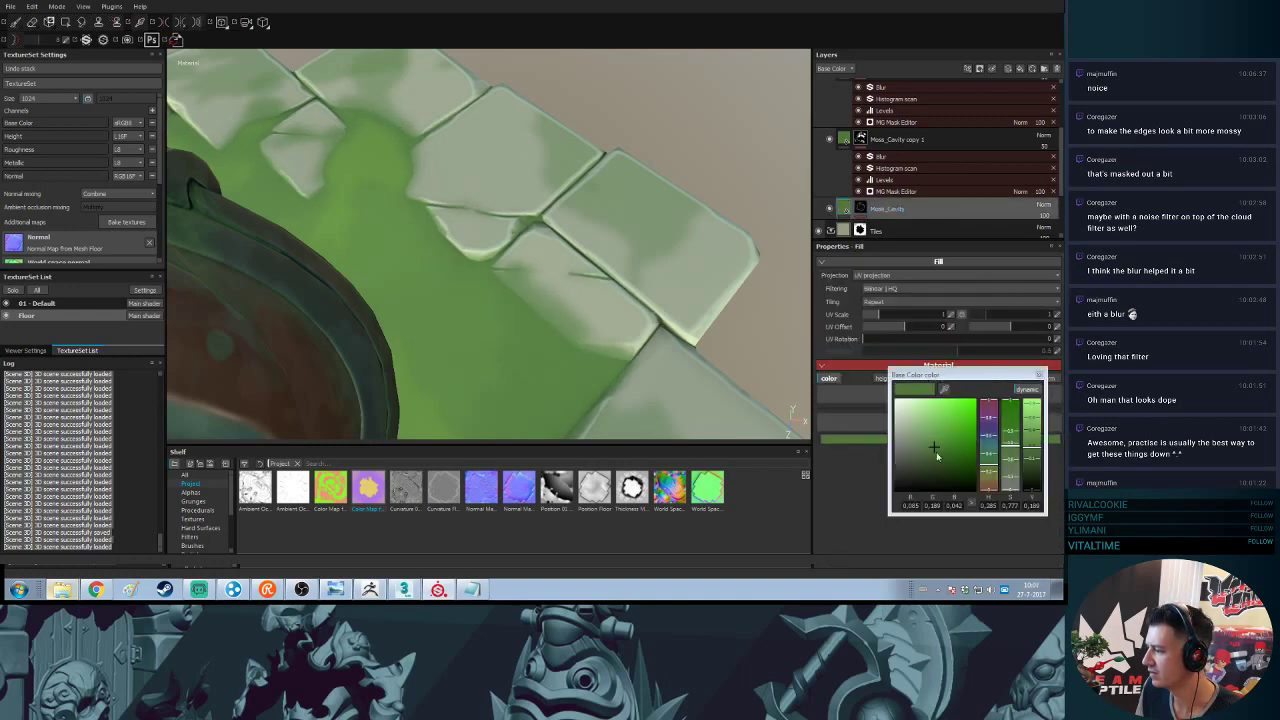
left_click(937, 461)
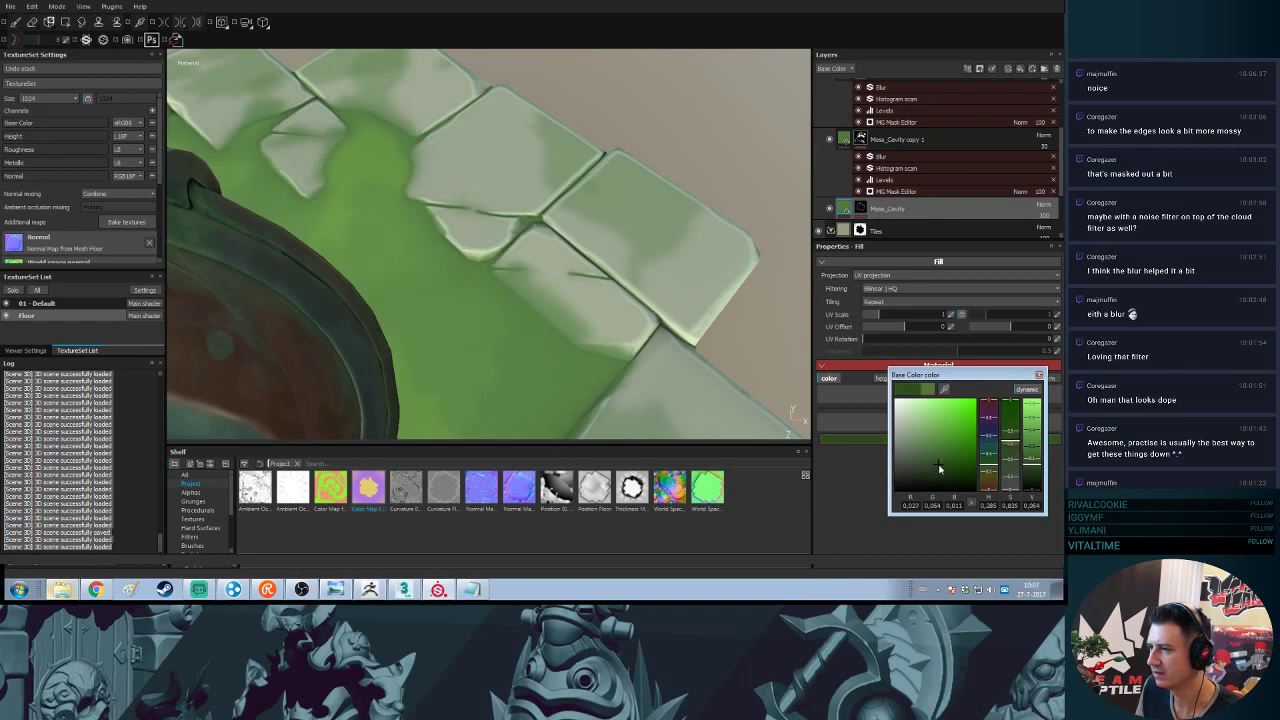
left_click(937, 463)
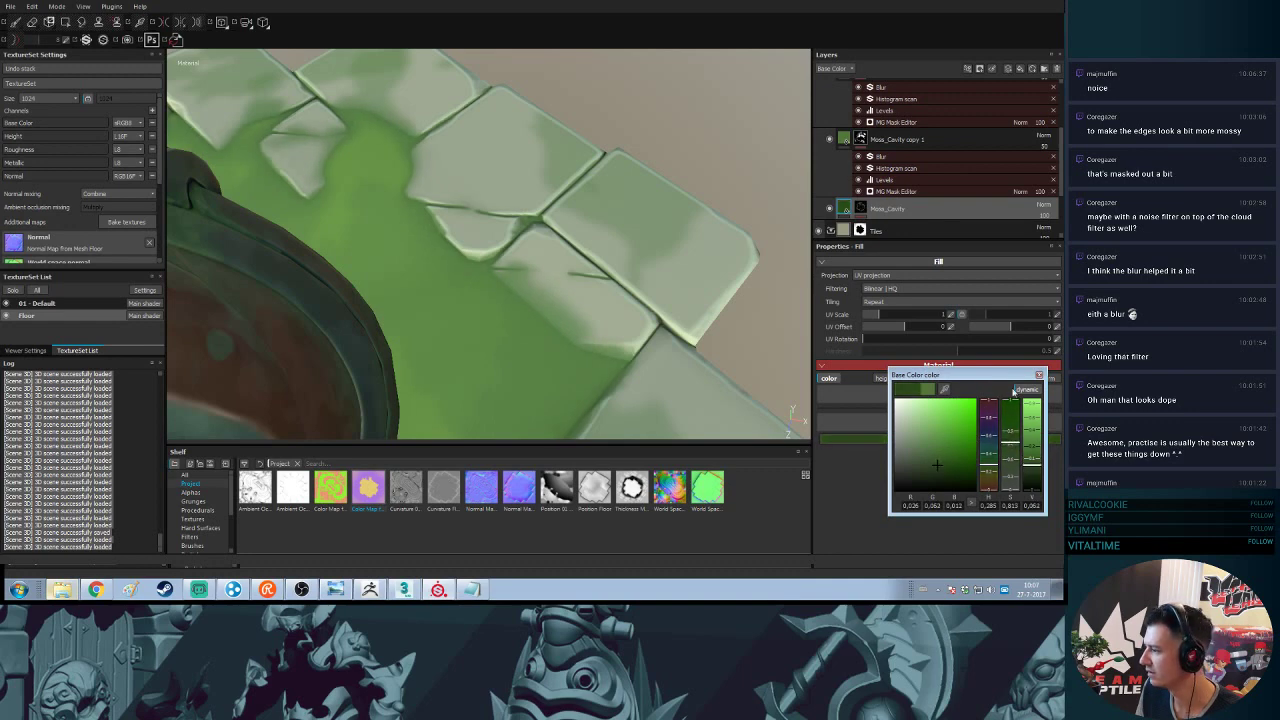
left_click(1039, 375)
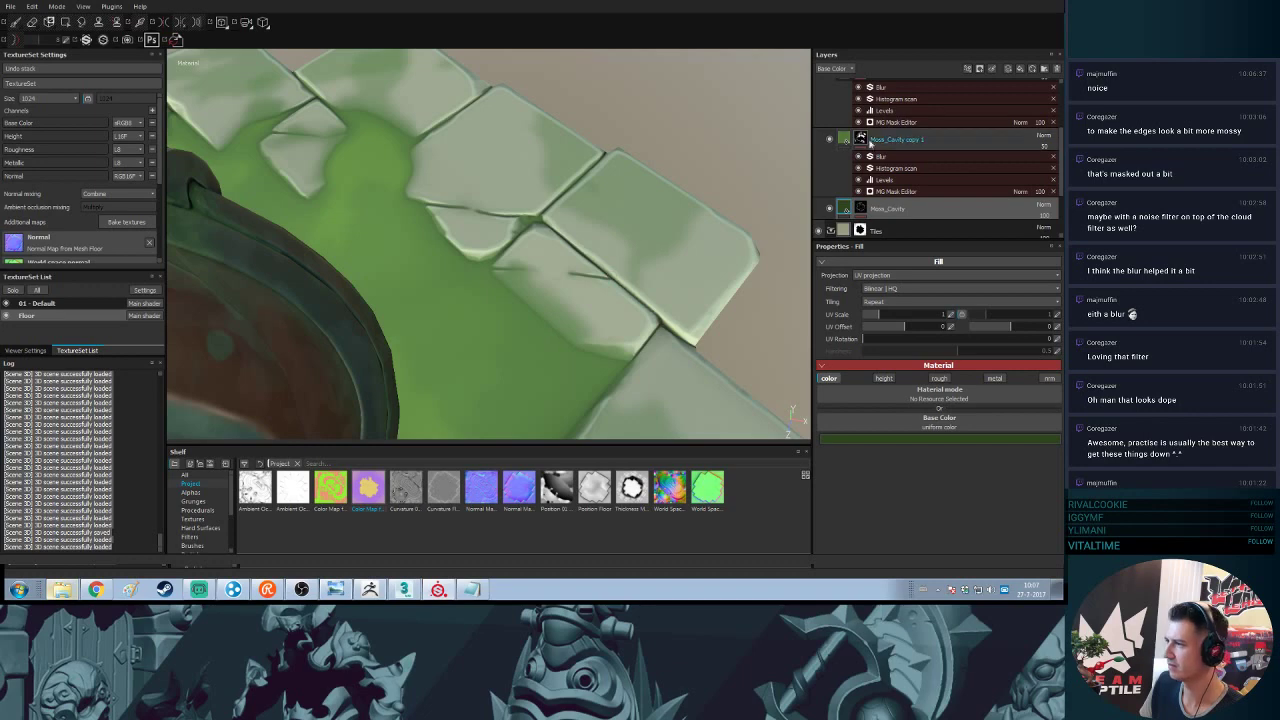
- Test a raised height value on the Highlight fill layer, and disable its height channel
scroll(830, 130, "up", 5)
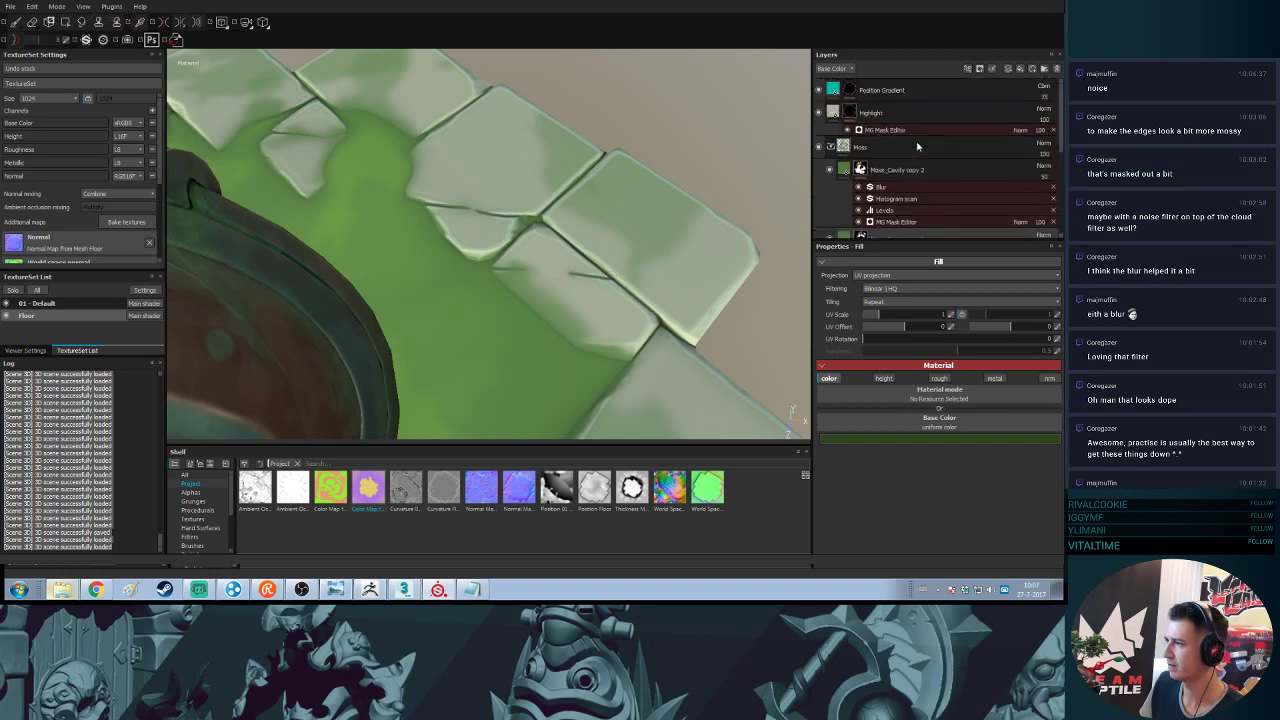
left_click(820, 91)
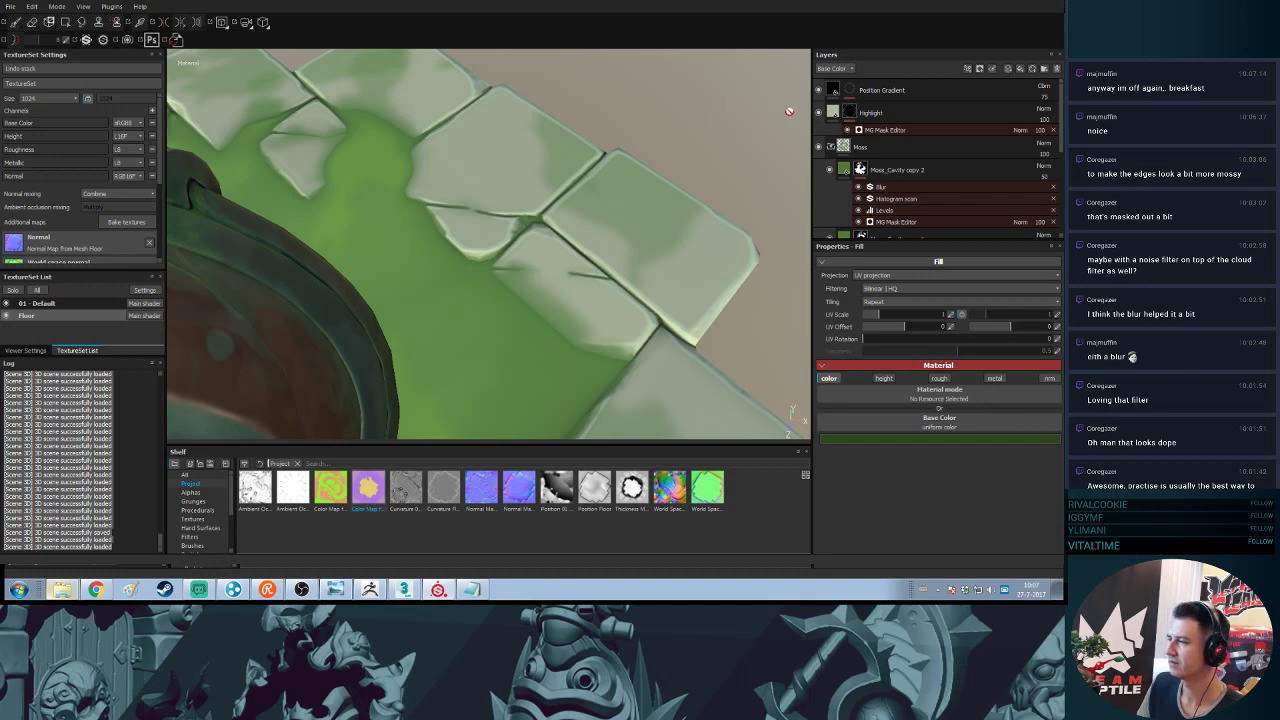
left_click(872, 122)
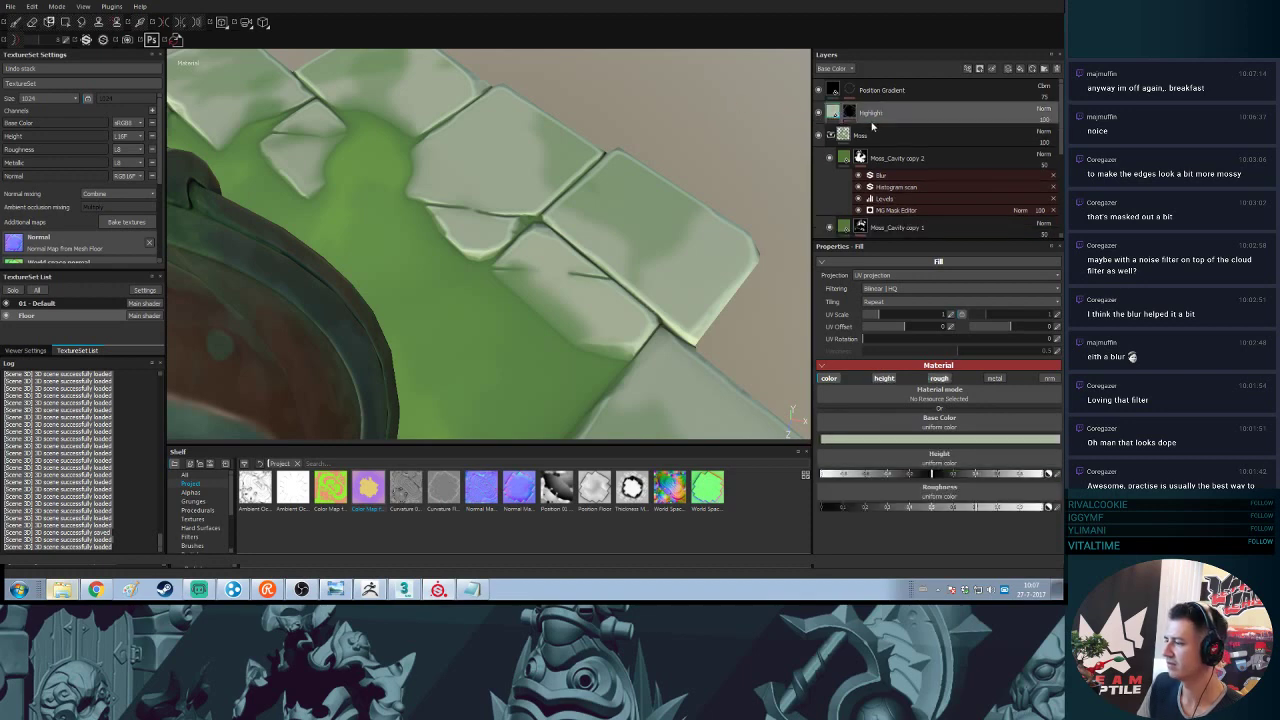
left_click_drag(935, 476, 1033, 470)
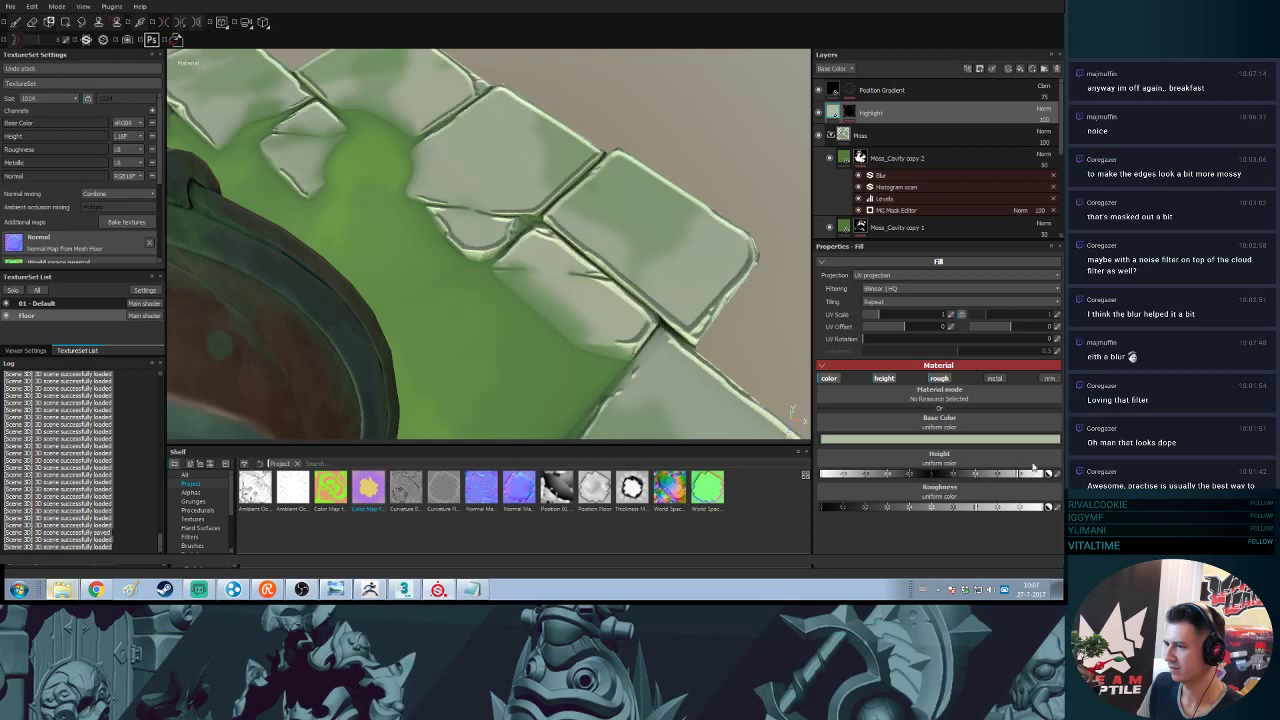
left_click(885, 379)
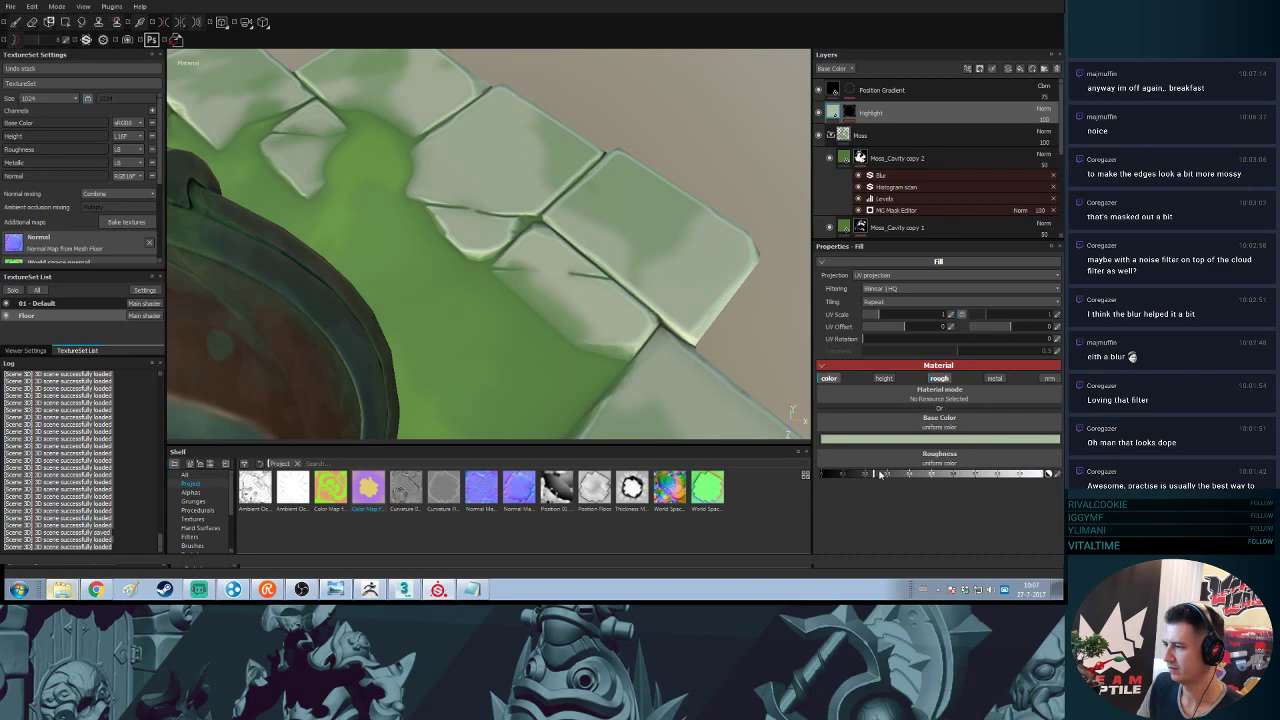
- Set the Global Balance of the Highlight mask's MG Mask Editor to 0.34
left_click(849, 113)
left_click_drag(608, 307, 612, 274, "alt")
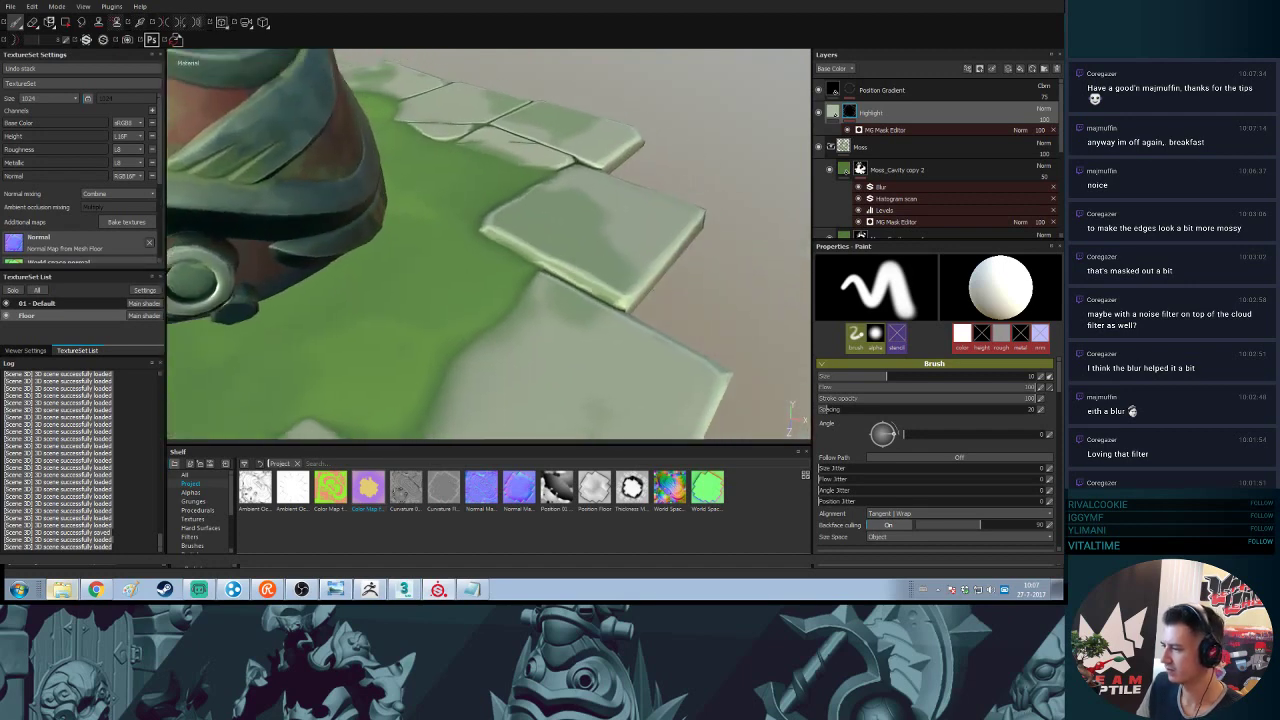
left_click(878, 133)
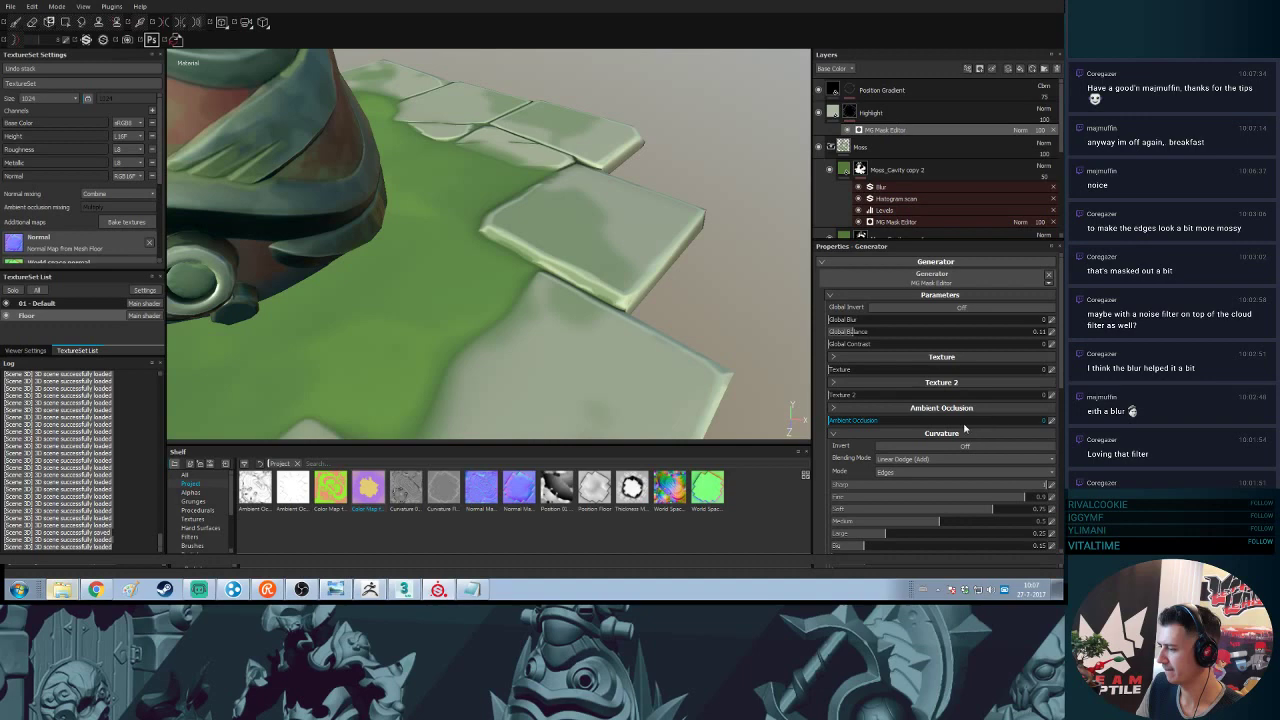
left_click(914, 333)
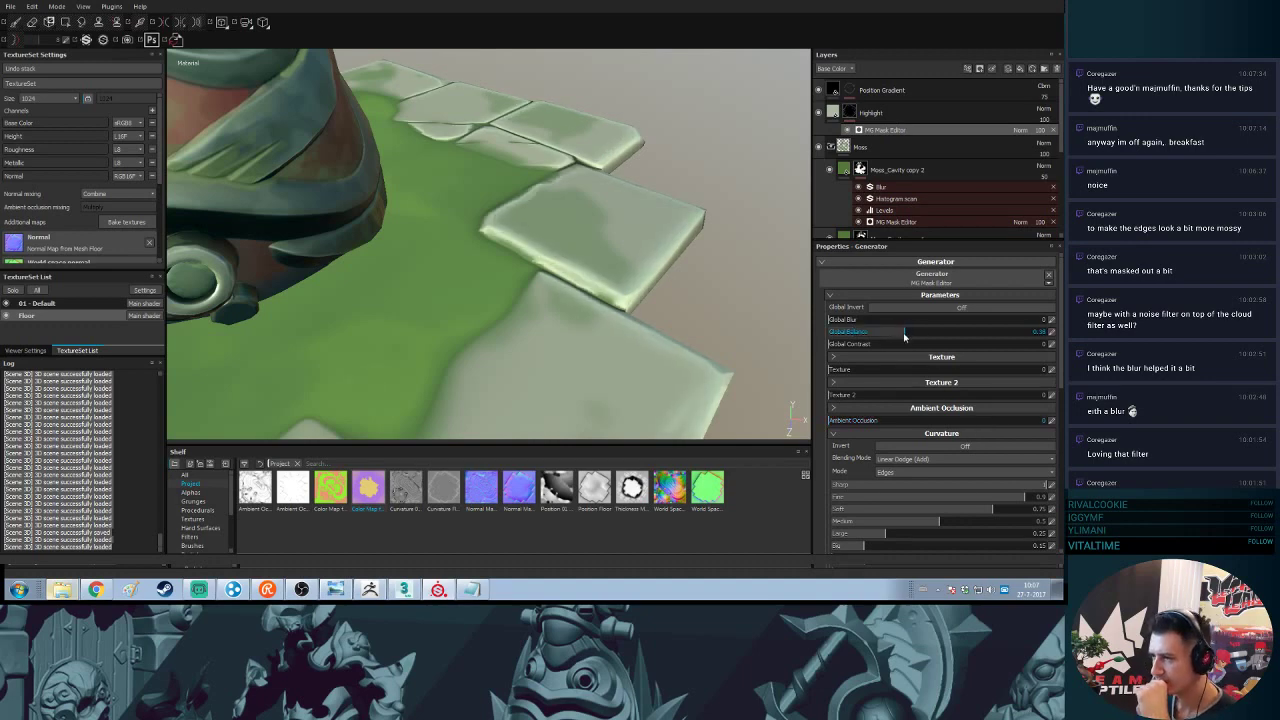
left_click_drag(582, 331, 505, 263, "alt")
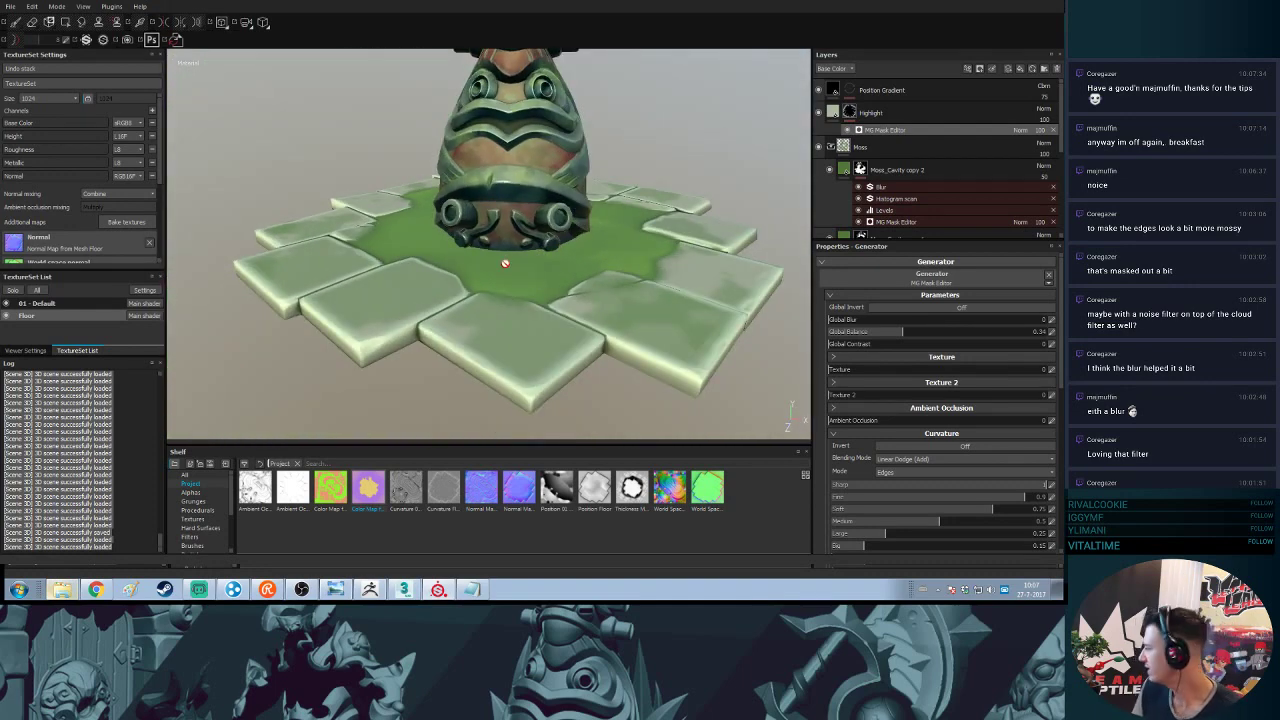
left_click_drag(505, 263, 738, 232, "alt")
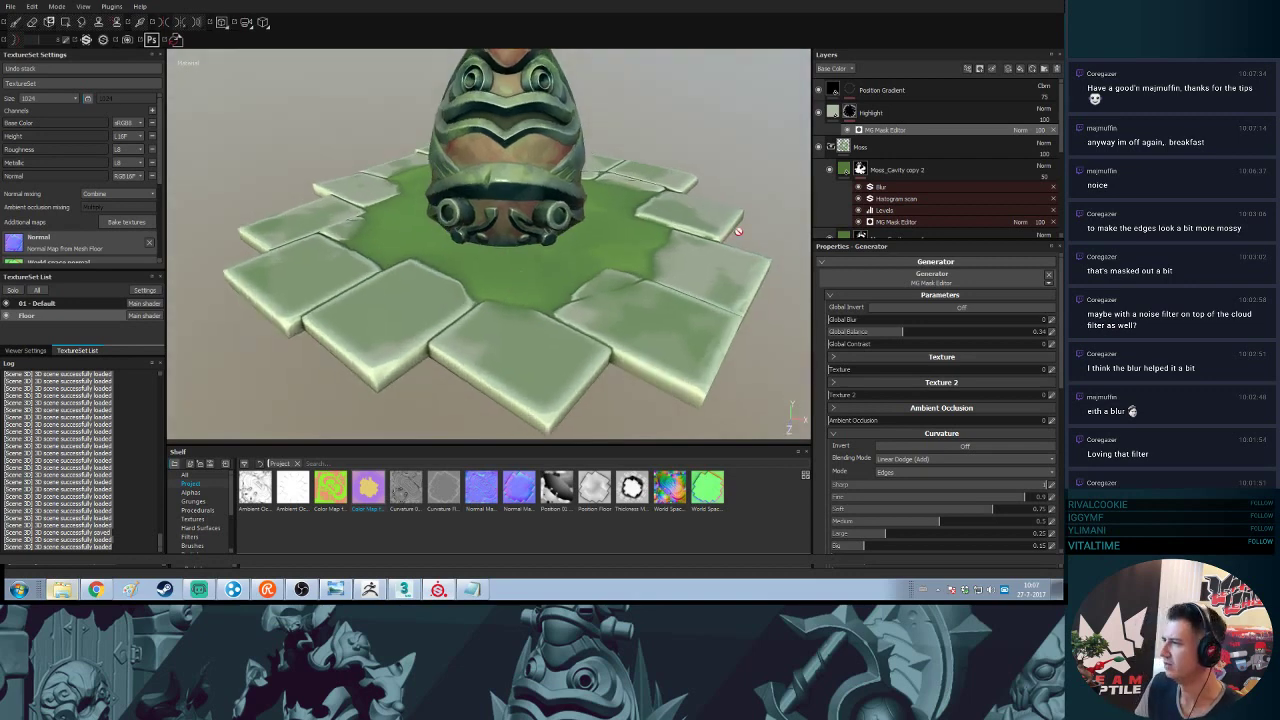
- Try a lower opacity on the Highlight layer and bring it back to 100
left_click(1045, 122)
left_click(1038, 131)
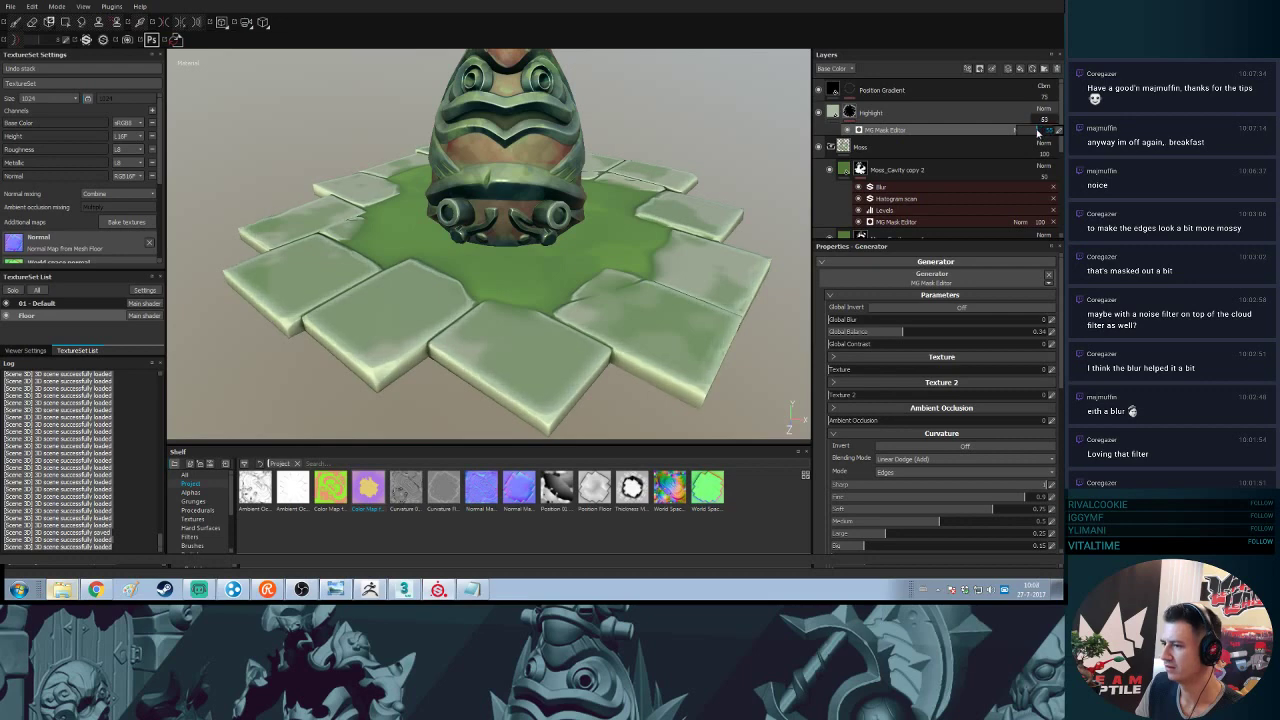
left_click_drag(1038, 133, 1041, 133)
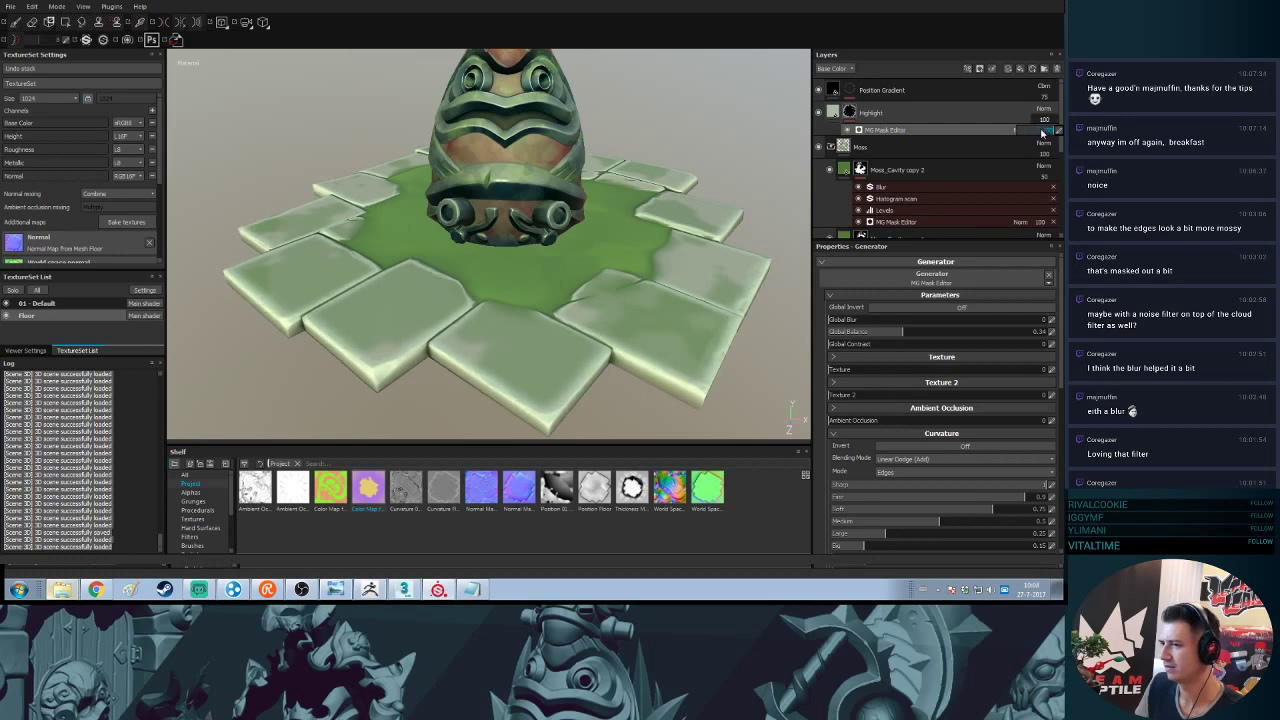
- Examine the tile edges and moss patches around the whole floor from several angles and under rotated lighting
left_click_drag(518, 230, 527, 206, "alt")
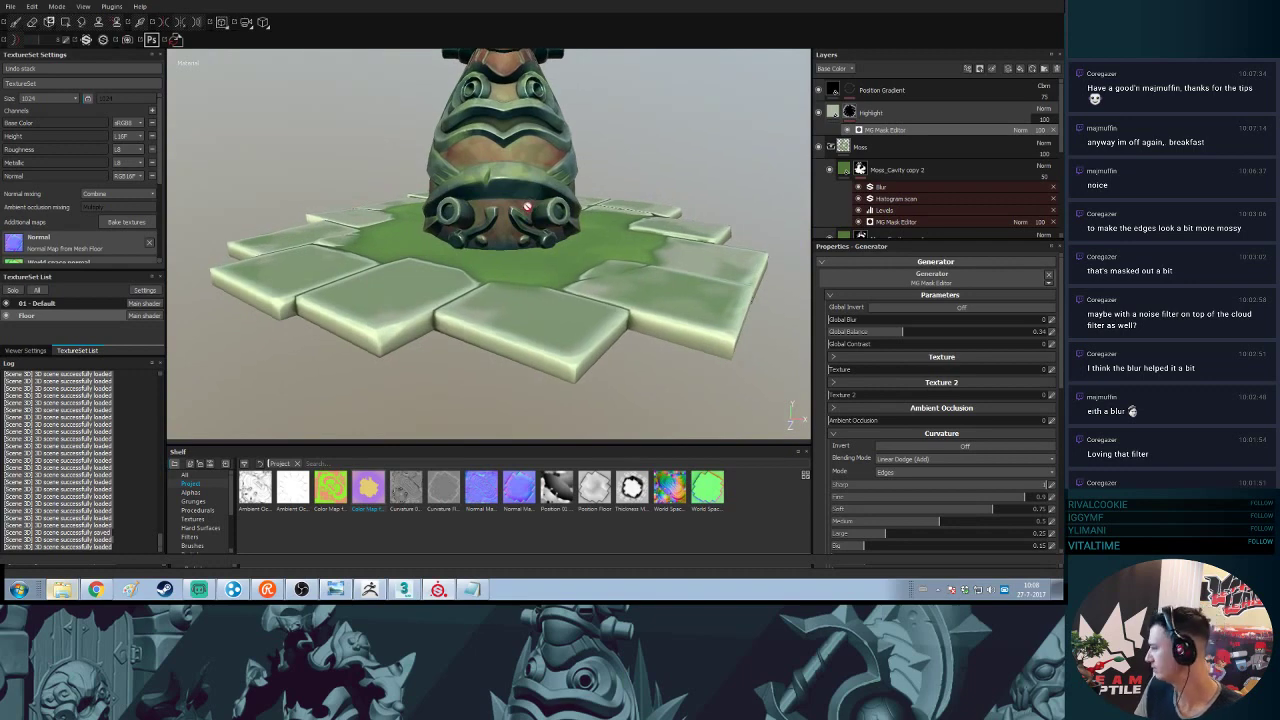
left_click_drag(524, 212, 621, 266, "alt")
right_click_drag(621, 267, 594, 397, "shift")
middle_click_drag(594, 397, 584, 361, "alt")
left_click_drag(584, 361, 522, 224, "alt")
right_click_drag(523, 224, 532, 256, "alt")
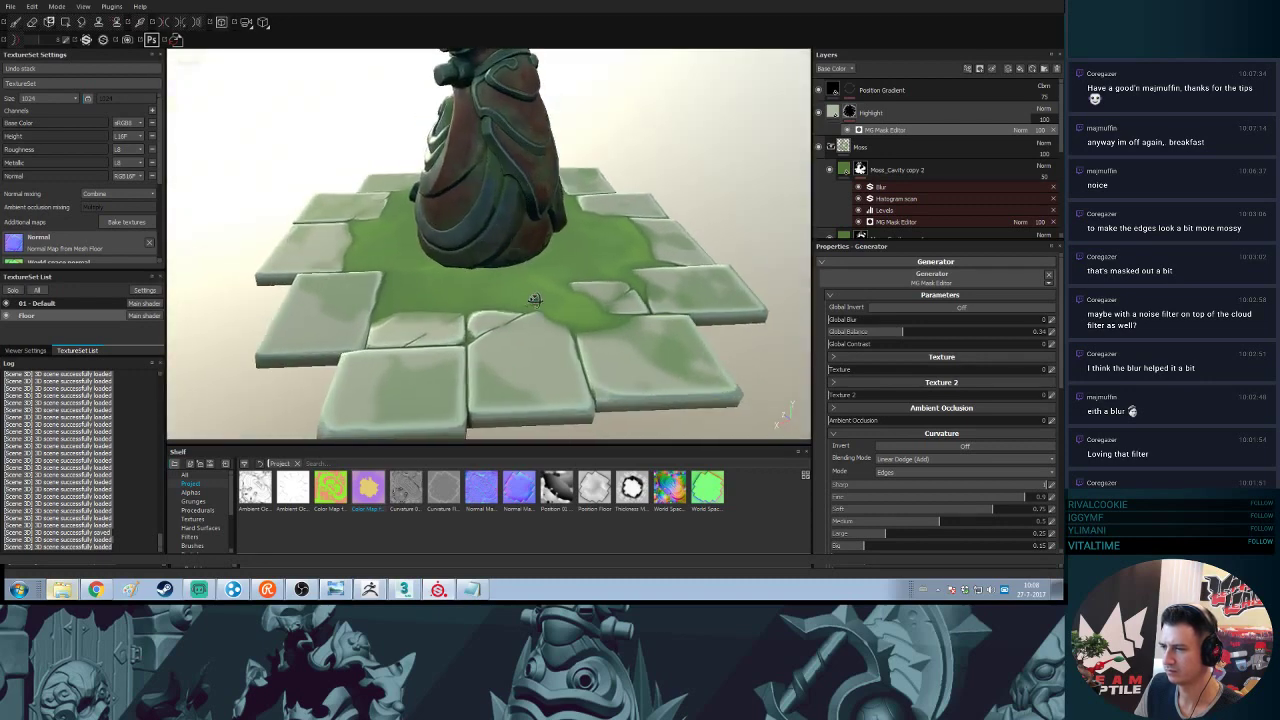
left_click_drag(532, 256, 529, 349, "alt")
right_click_drag(529, 349, 432, 247, "alt")
middle_click_drag(432, 247, 423, 268, "alt")
mouse_move(422, 267)
left_mouse_down("alt")
mouse_move(563, 289)
mouse_move(561, 265)
mouse_move(518, 400)
mouse_move(537, 306)
mouse_move(563, 337)
mouse_move(539, 264)
left_mouse_up("alt")
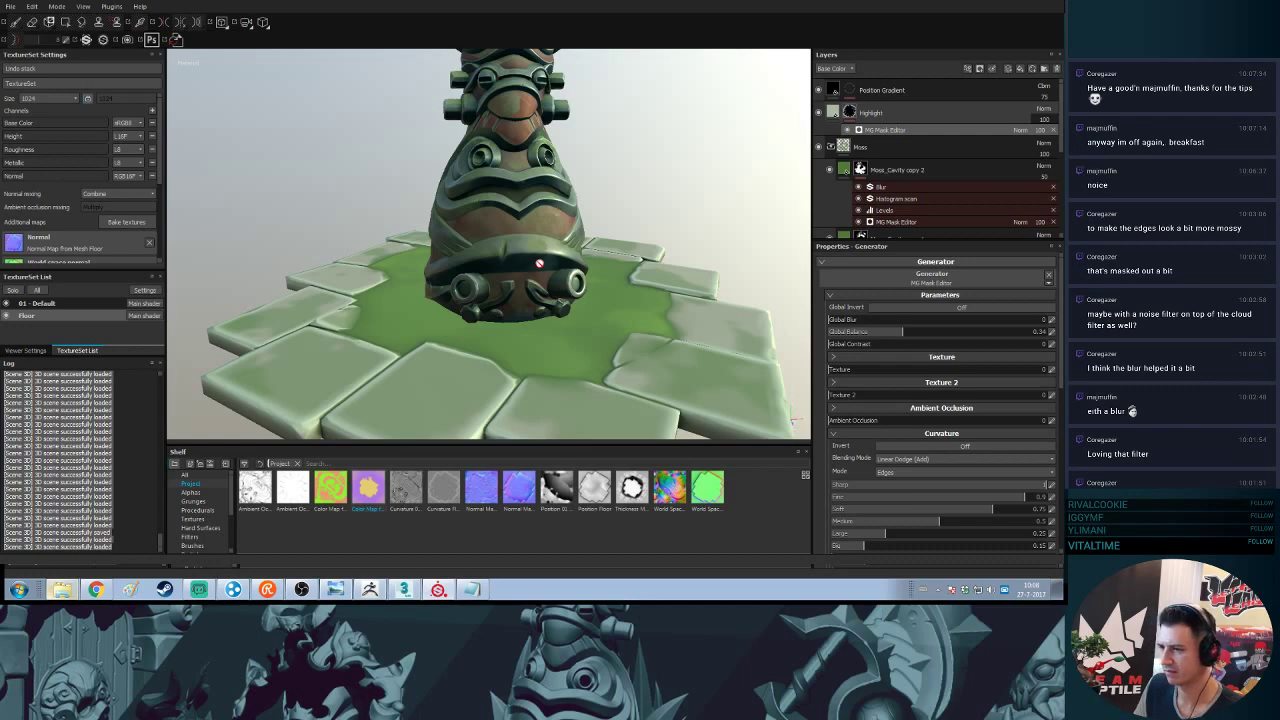
right_click_drag(539, 263, 612, 214, "alt")
middle_click_drag(612, 214, 602, 238, "alt")
- Lower the opacity of the Moss_Cavity copy 2 and Moss_Cavity copy 1 layers to 25 and check the floor
left_click(868, 133)
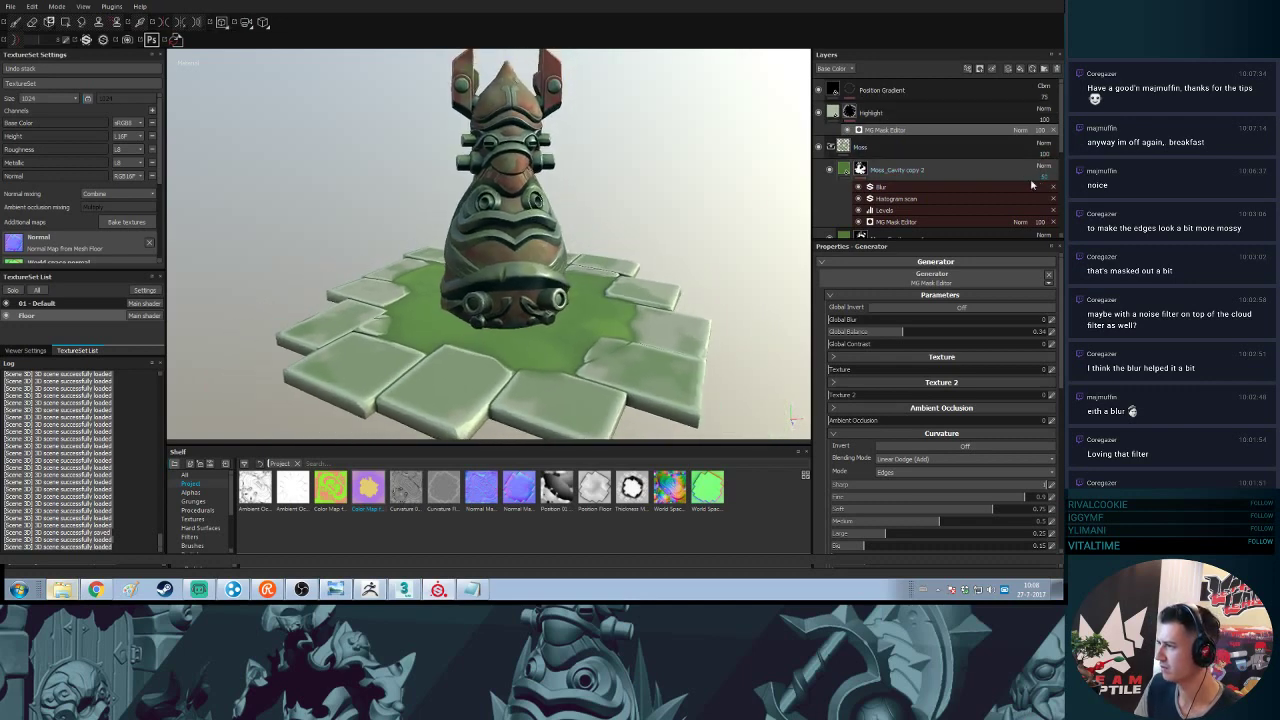
scroll(1032, 185, "down", 2)
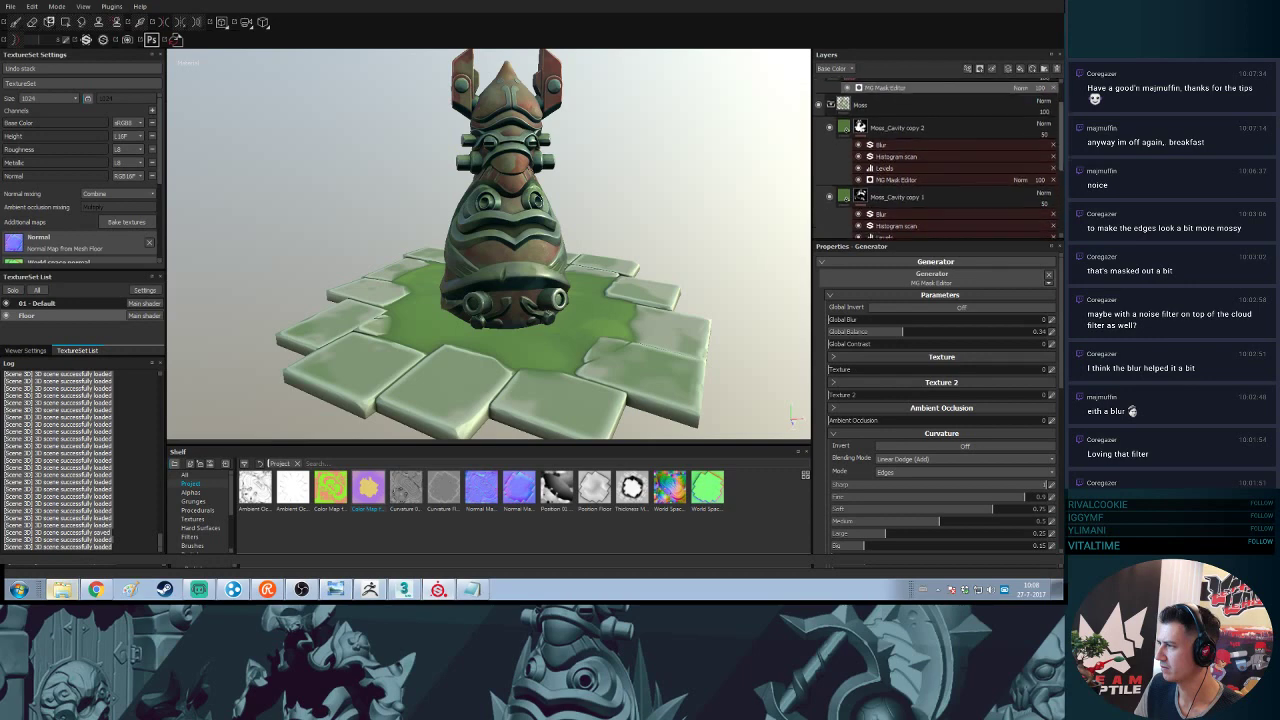
scroll(1047, 146, "up", 1)
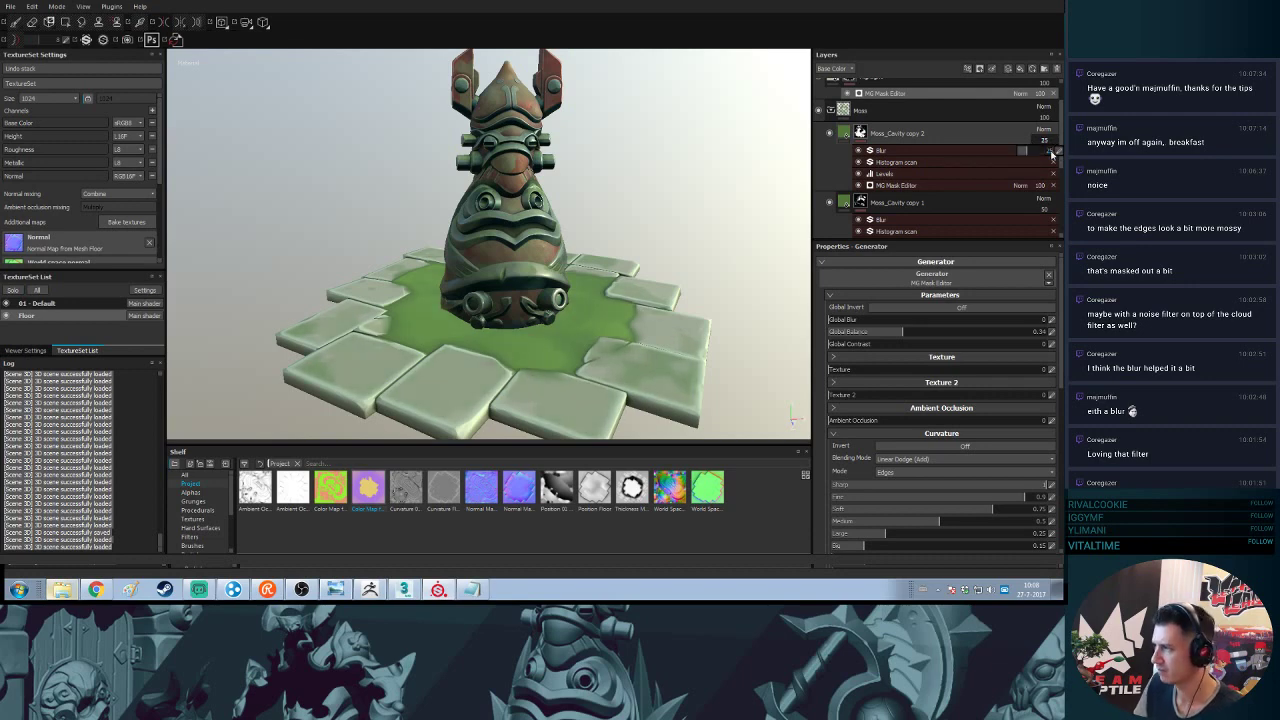
left_click(1054, 219)
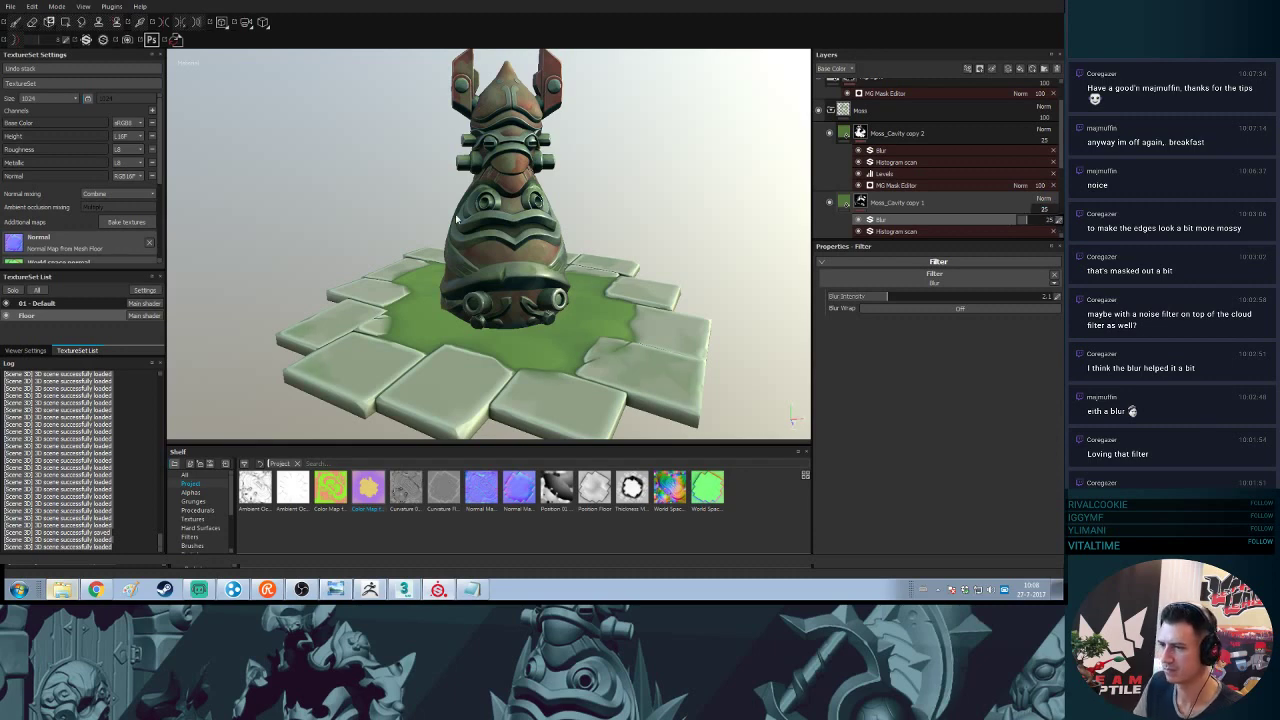
mouse_move(709, 198)
left_mouse_down("alt")
mouse_move(717, 237)
mouse_move(714, 222)
left_mouse_up("alt")
middle_click_drag(694, 243, 660, 199, "alt")
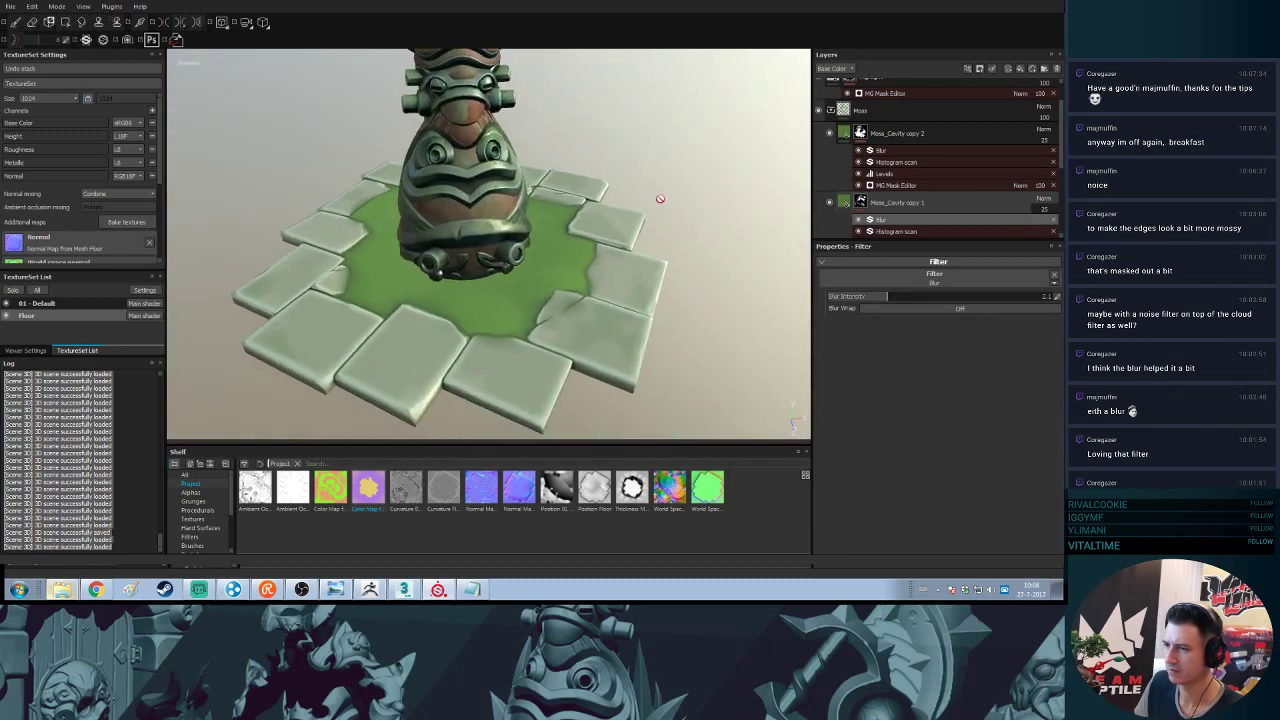
left_click_drag(660, 199, 700, 200, "alt")
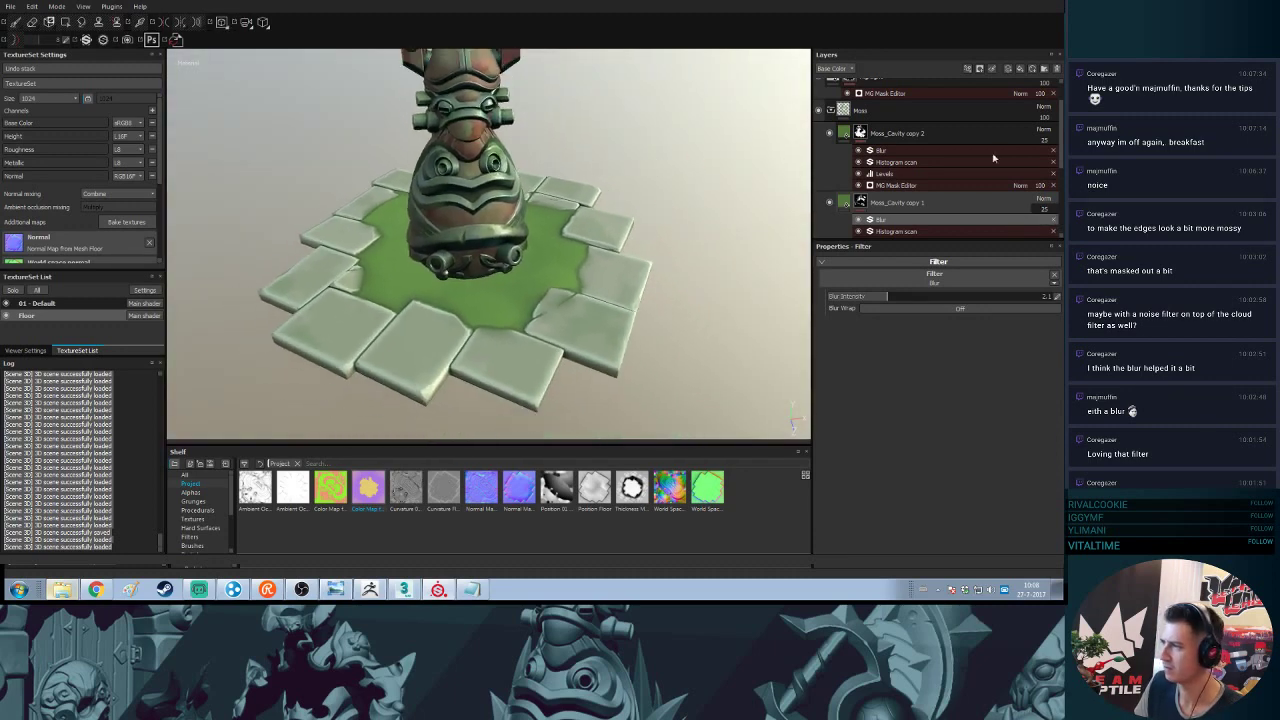
- Set the Moss_Cavity copy 1 opacity to 30 and Moss_Cavity copy 2 to about 38, checking the floor under rotated lighting
left_click(1043, 209)
left_click(1046, 219)
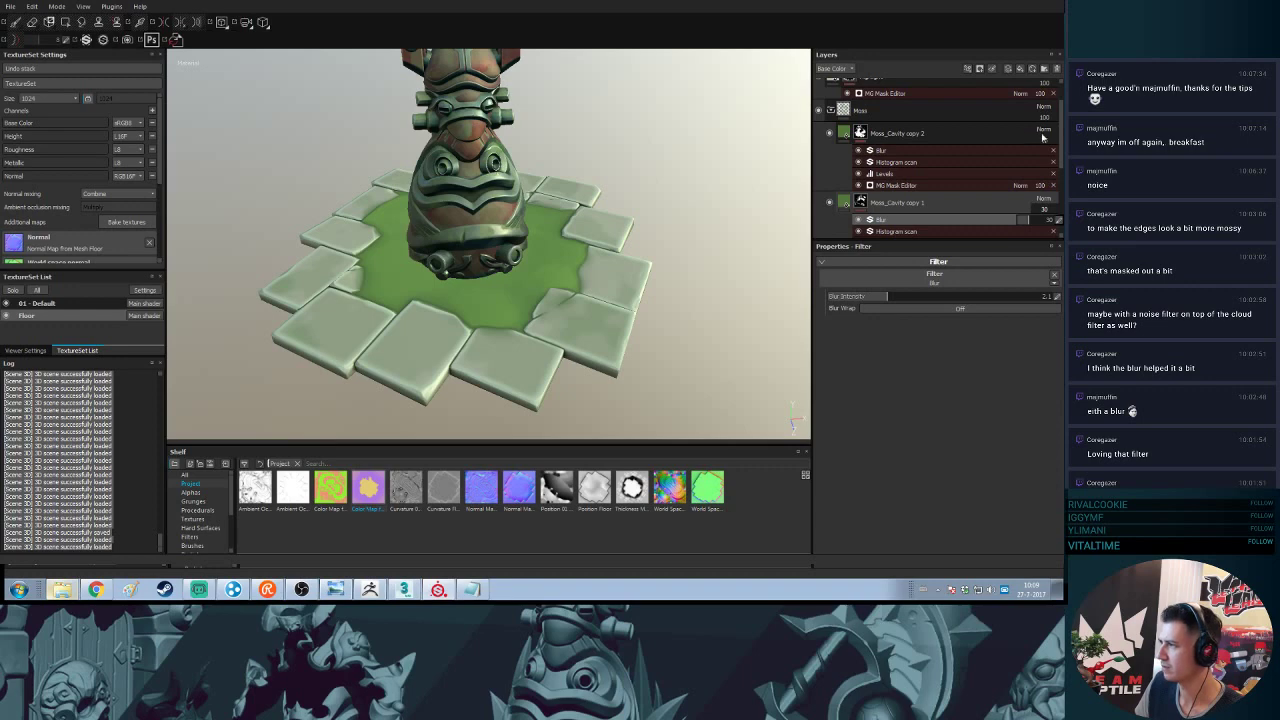
mouse_move(1029, 151)
left_mouse_down()
mouse_move(1047, 156)
mouse_move(1029, 163)
left_mouse_up()
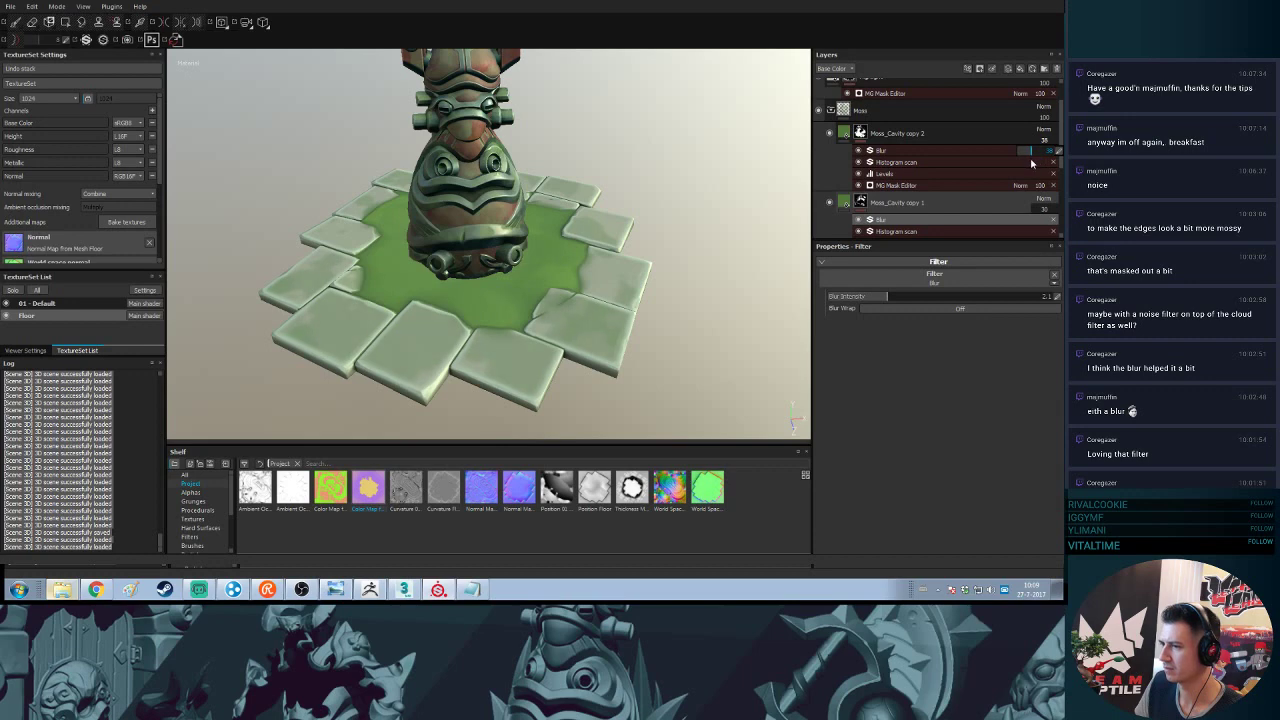
left_click_drag(563, 294, 520, 258, "alt")
right_click_drag(500, 316, 613, 384, "shift")
middle_click_drag(600, 181, 609, 227, "alt")
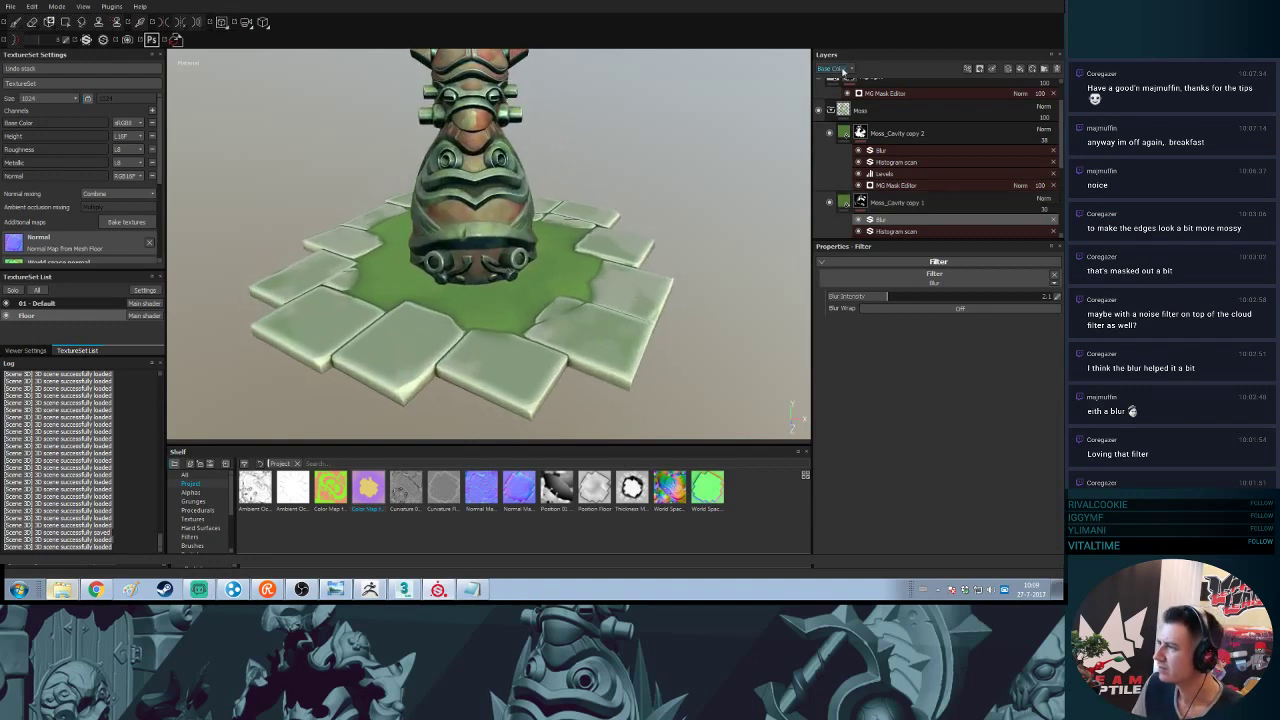
- Compare the tile edges with the Highlight layer hidden and shown again
scroll(830, 110, "up", 2)
left_click(820, 111)
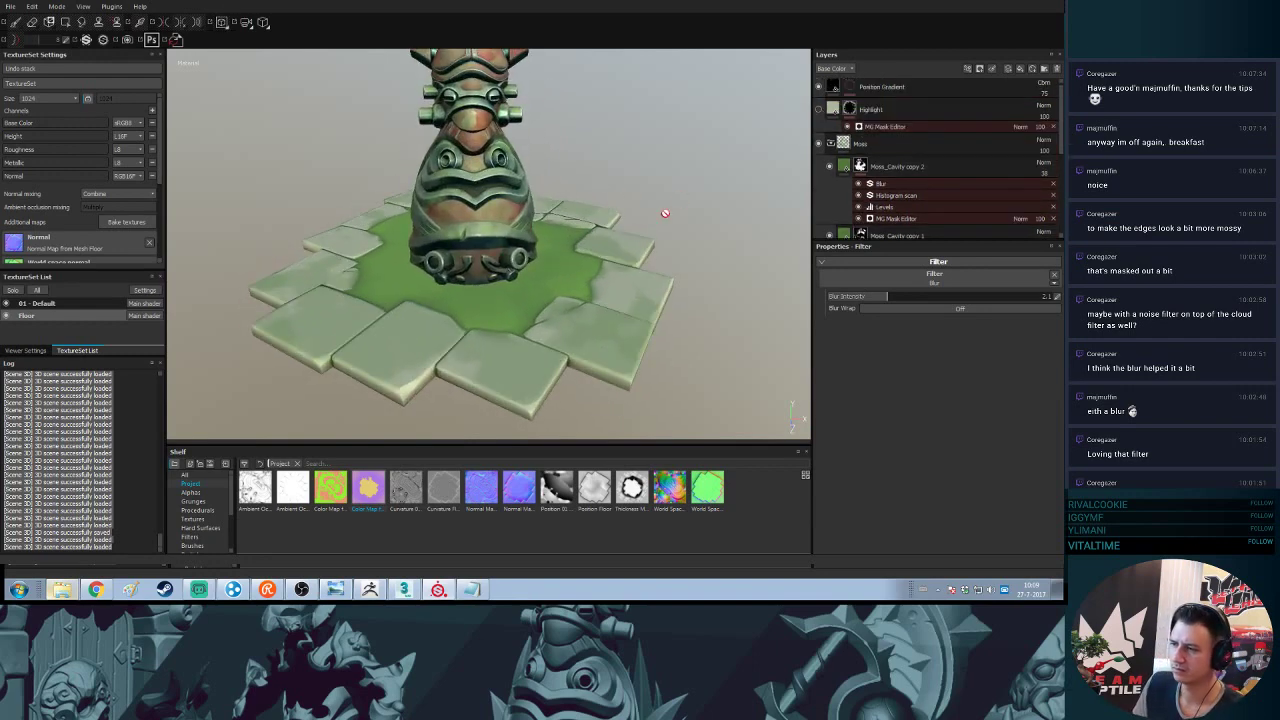
right_click_drag(665, 213, 620, 252, "alt")
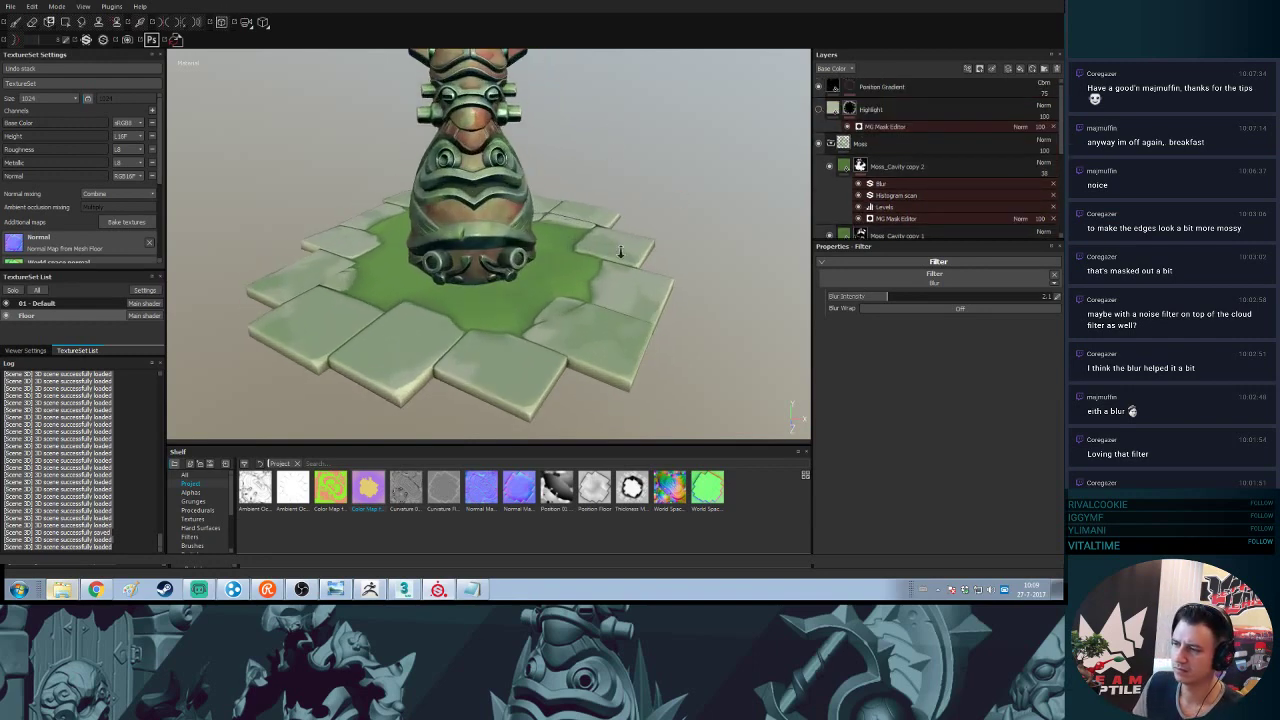
left_click(819, 111)
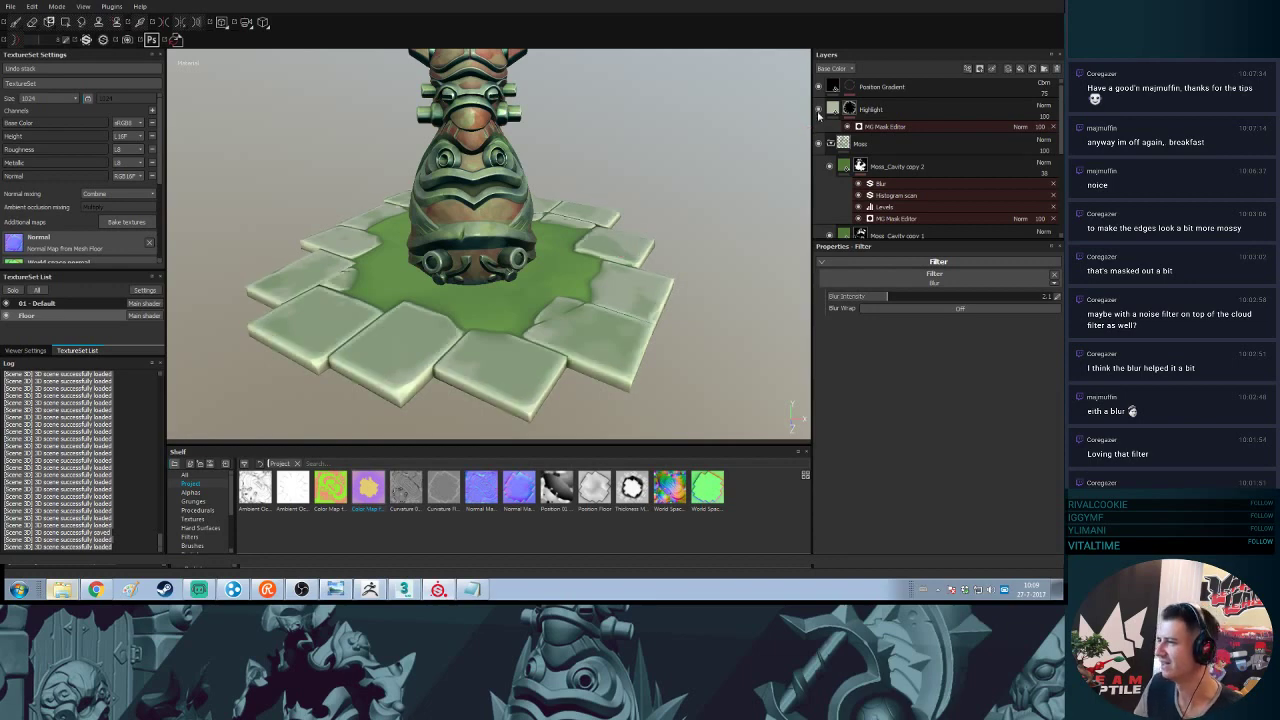
- In the Highlight mask's MG Mask Editor, set the Curvature Brightness to -0.56 and Contrast to 0.51
left_click(858, 113)
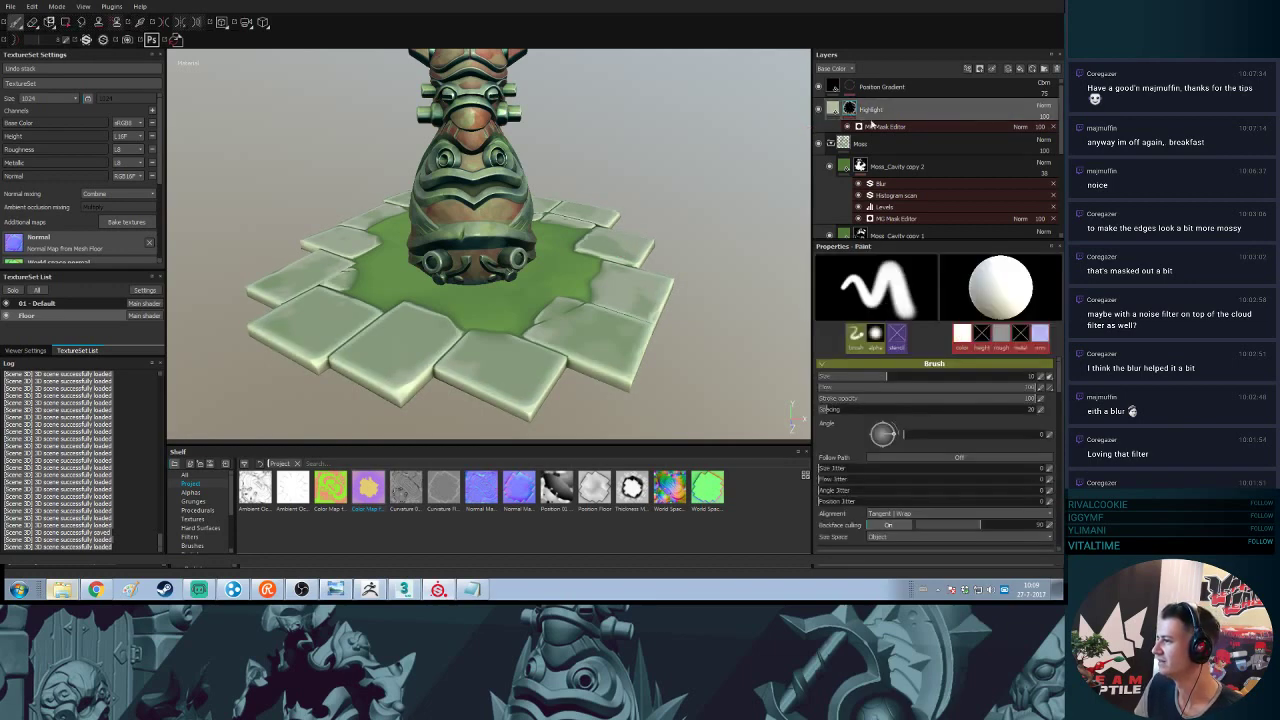
left_click(885, 127)
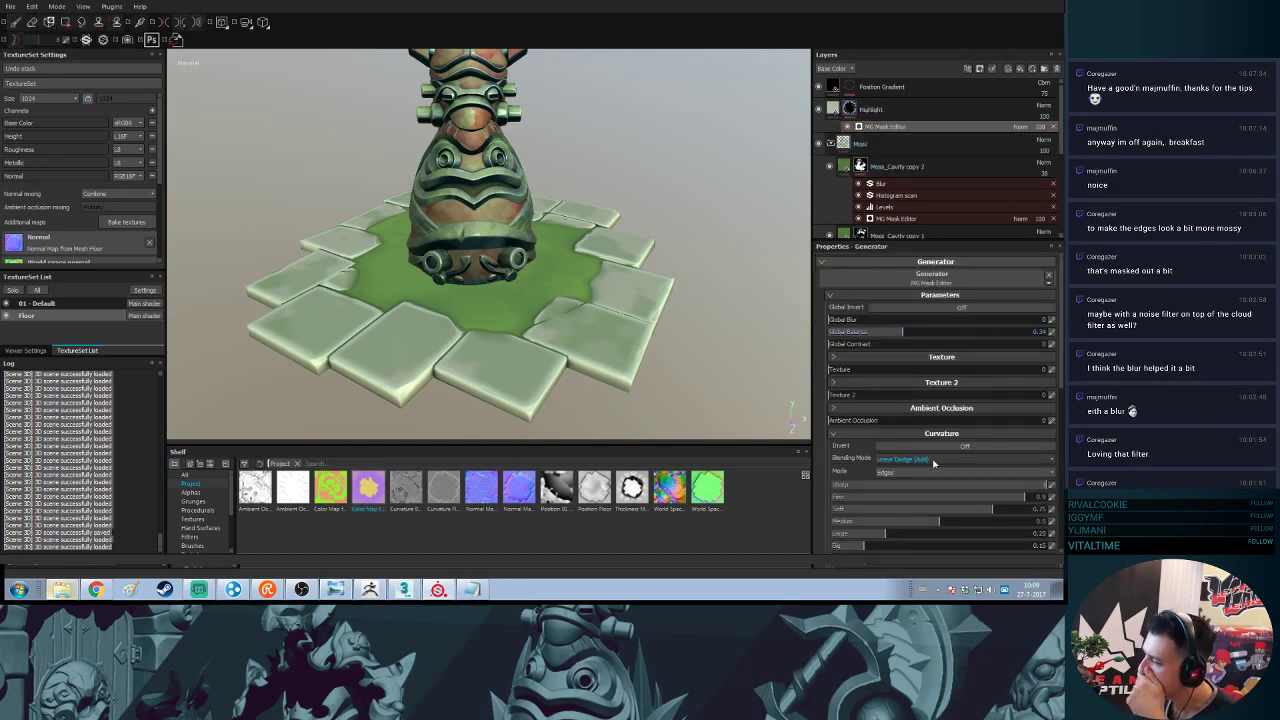
scroll(940, 458, "down", 3)
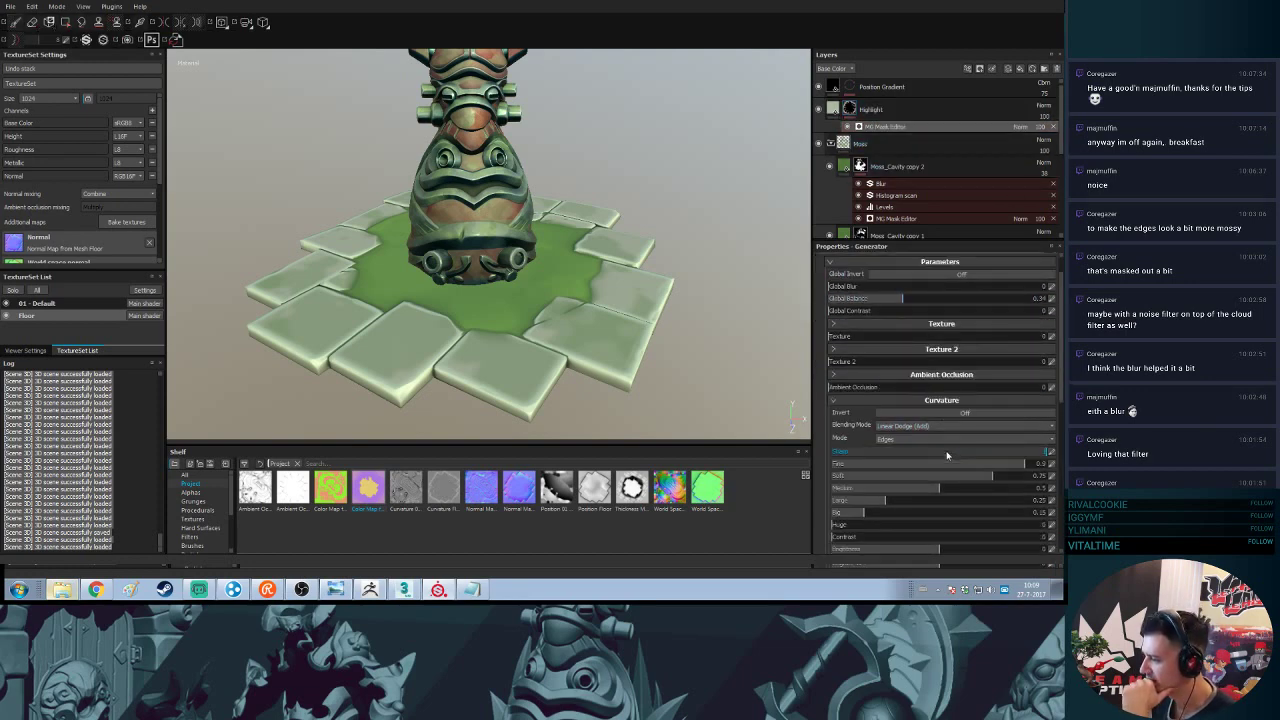
left_click_drag(939, 515, 895, 529)
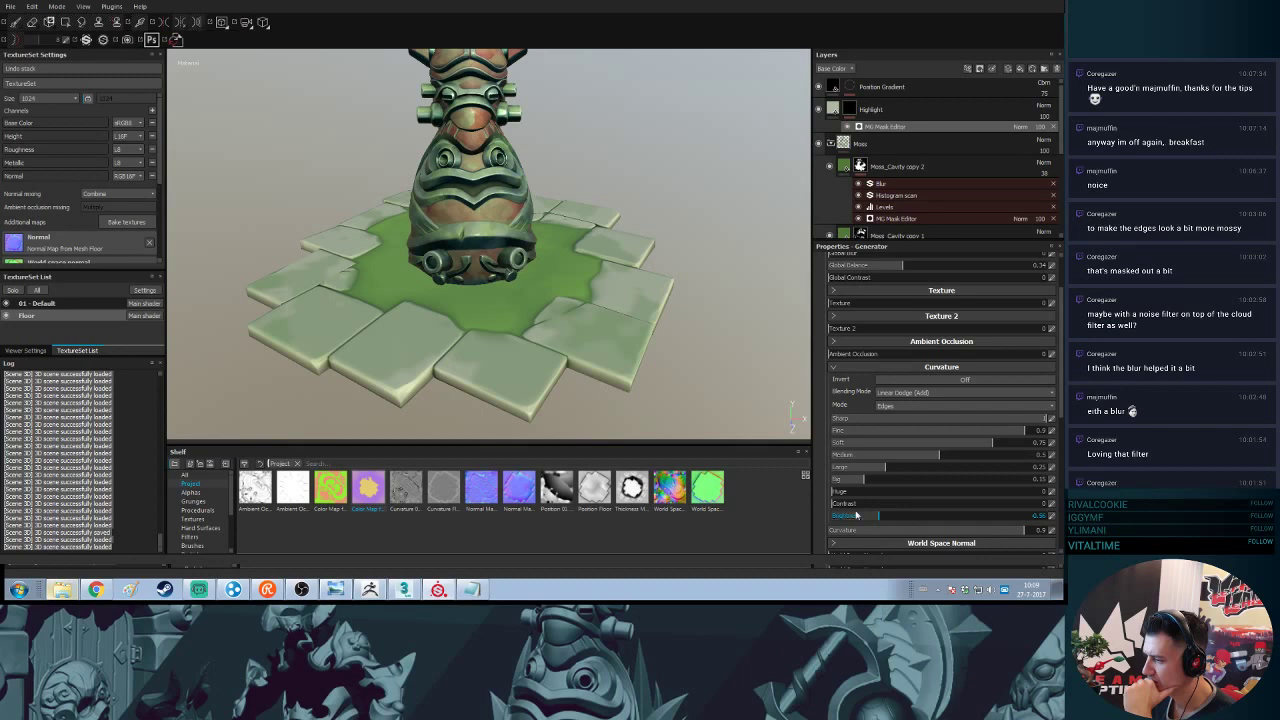
left_click_drag(846, 503, 940, 503)
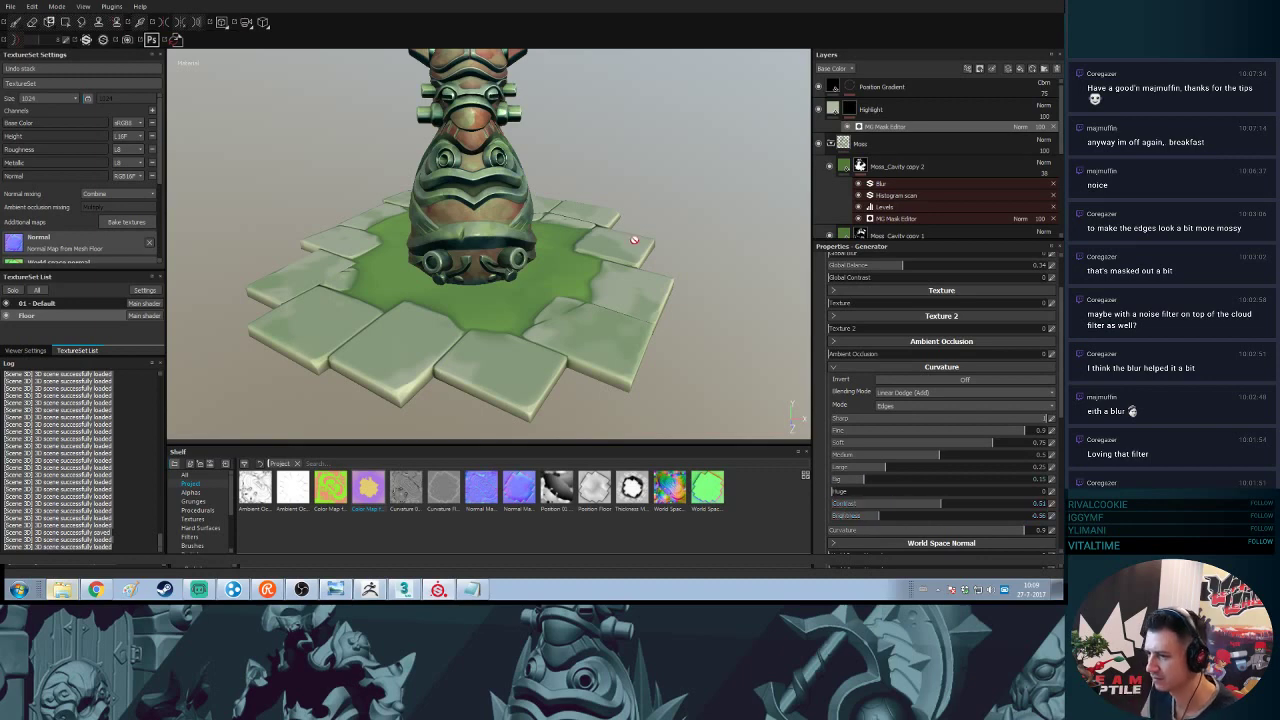
- Tune the Highlight mask's Curvature on the tile edges: Soft 0.41, Medium 0.4, Large 0.2, Big 0.01, Huge 0.53, Contrast 0.47
right_click_drag(670, 285, 668, 388, "alt")
left_click_drag(647, 332, 657, 254, "alt")
right_click_drag(657, 254, 671, 366, "alt")
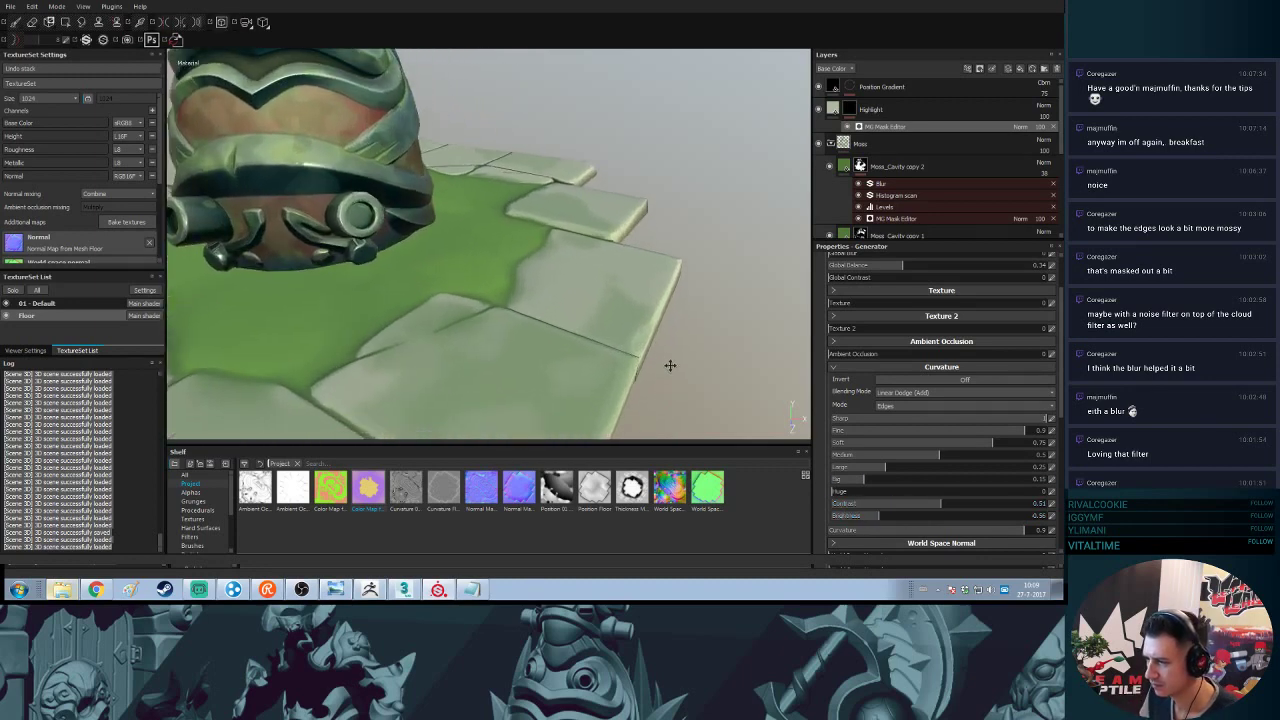
left_click_drag(671, 366, 661, 271, "alt")
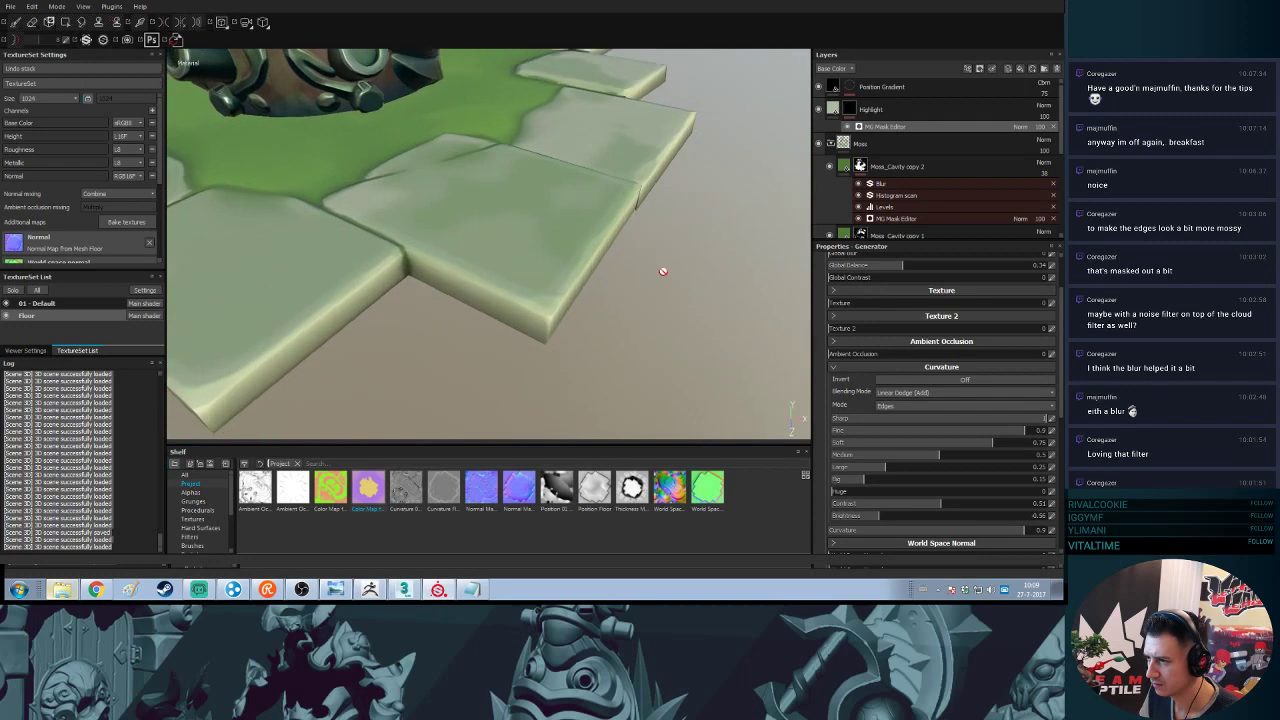
right_click_drag(641, 284, 677, 297, "shift")
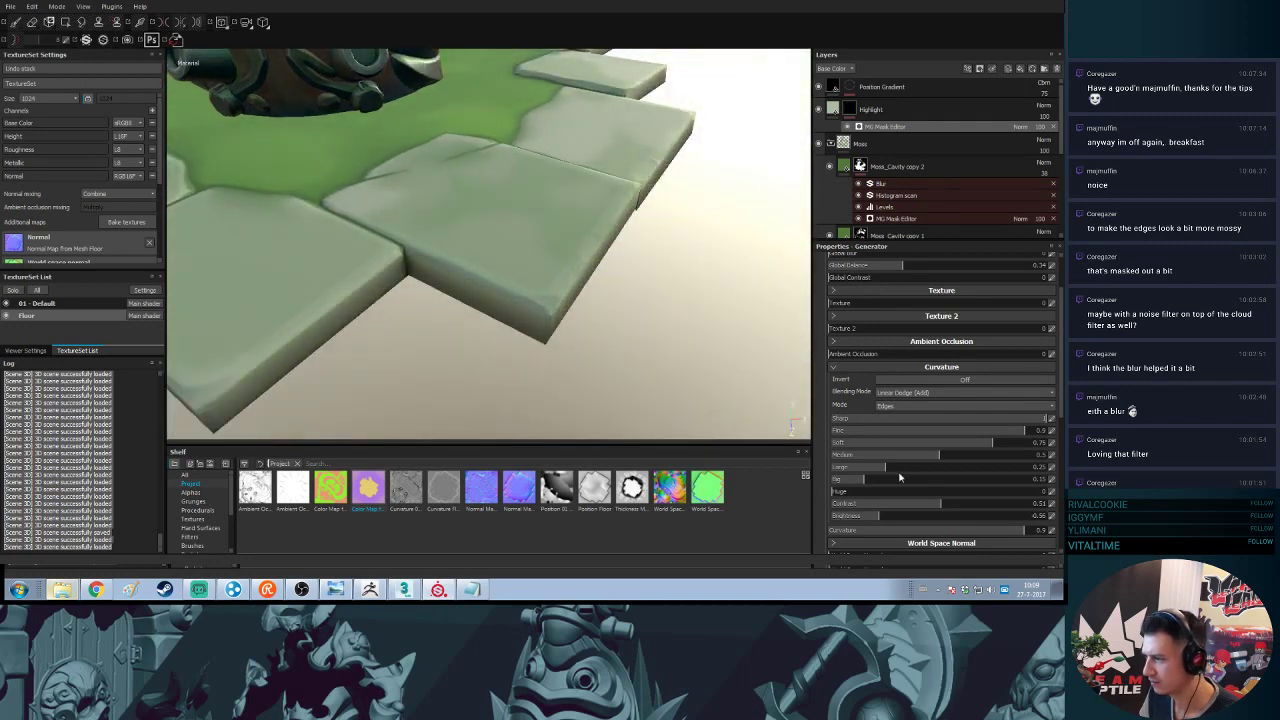
left_click_drag(850, 492, 945, 495)
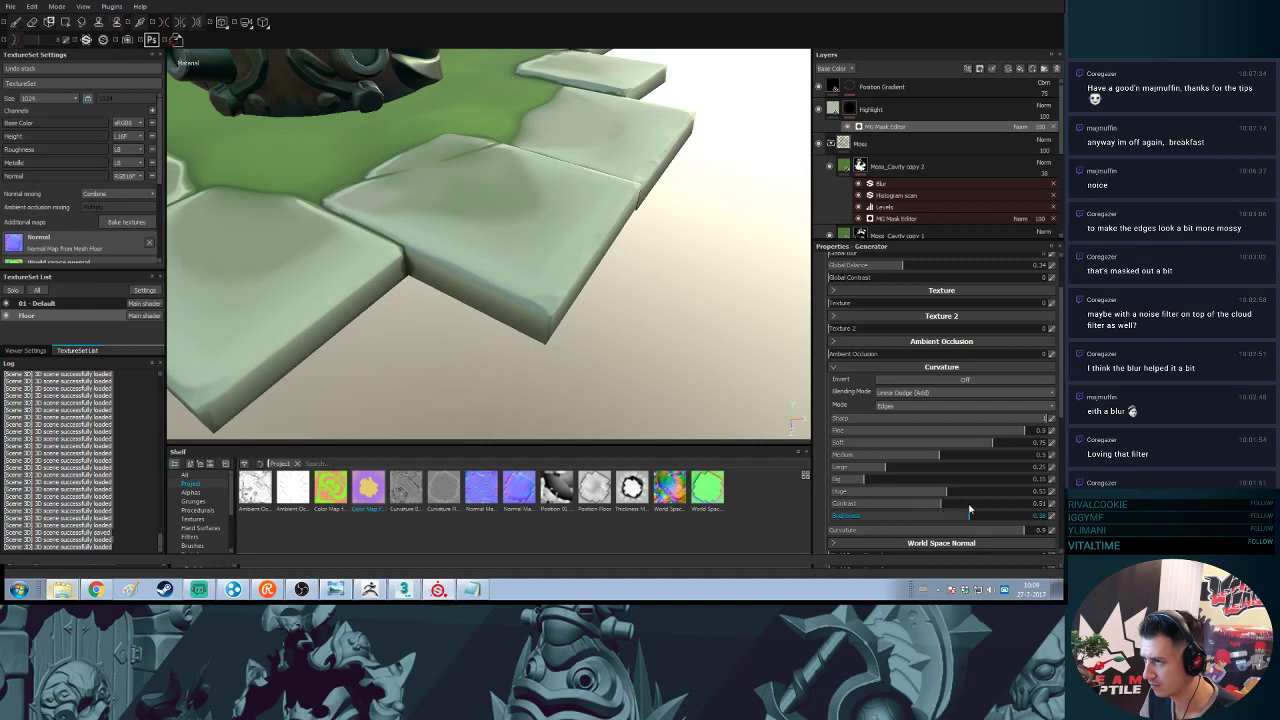
left_click_drag(969, 510, 832, 484)
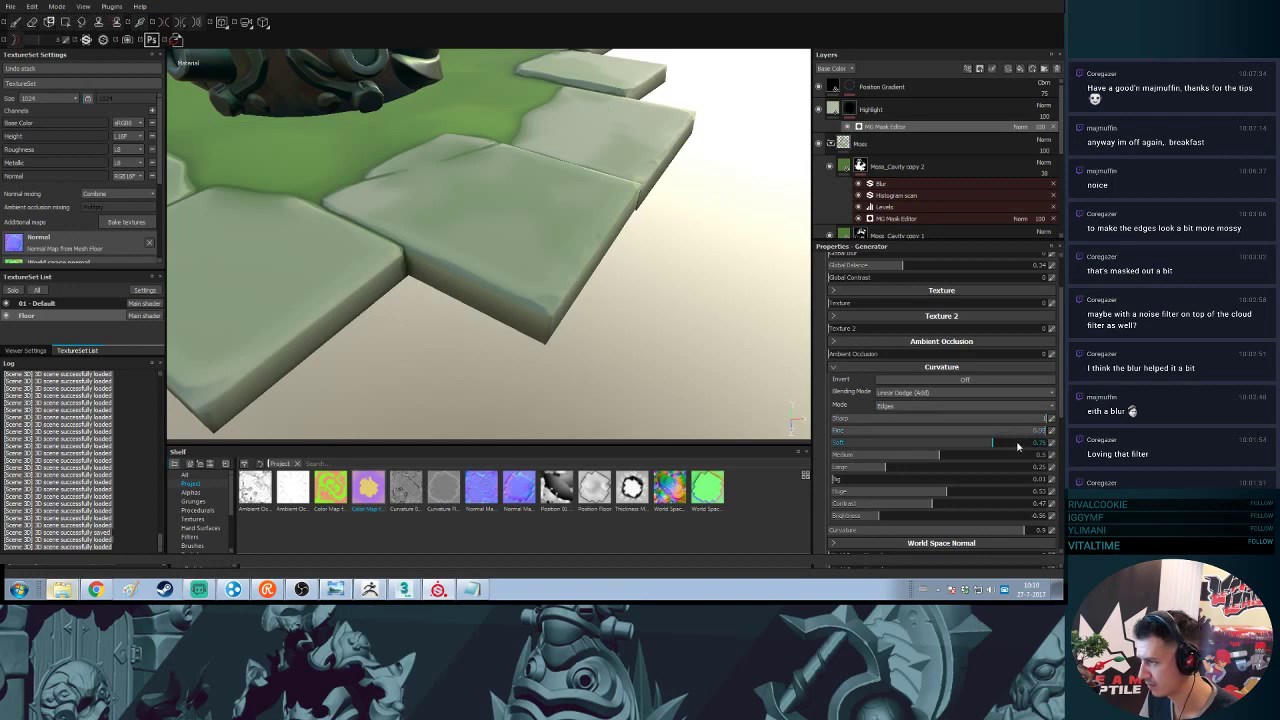
left_click_drag(1010, 449, 874, 470)
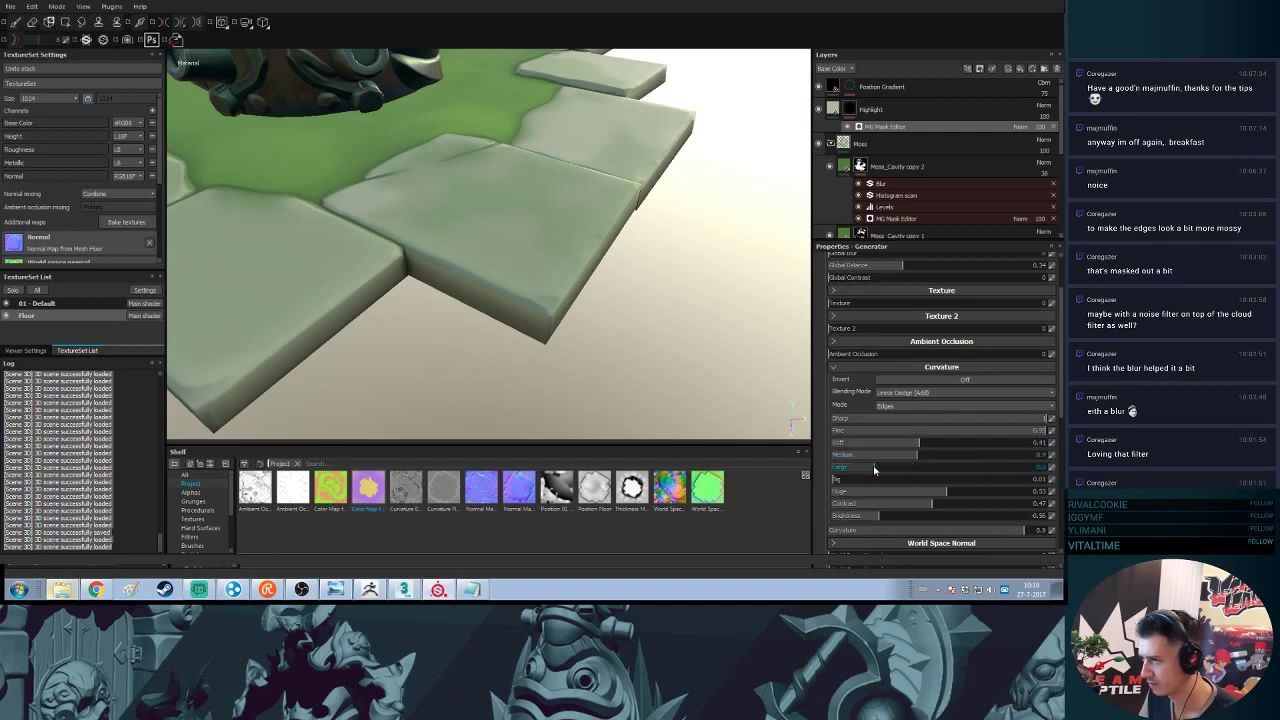
- Inspect the retuned edge highlights on the floor tiles from several distances and angles
scroll(462, 175, "down", 4)
middle_click_drag(478, 172, 563, 280, "alt")
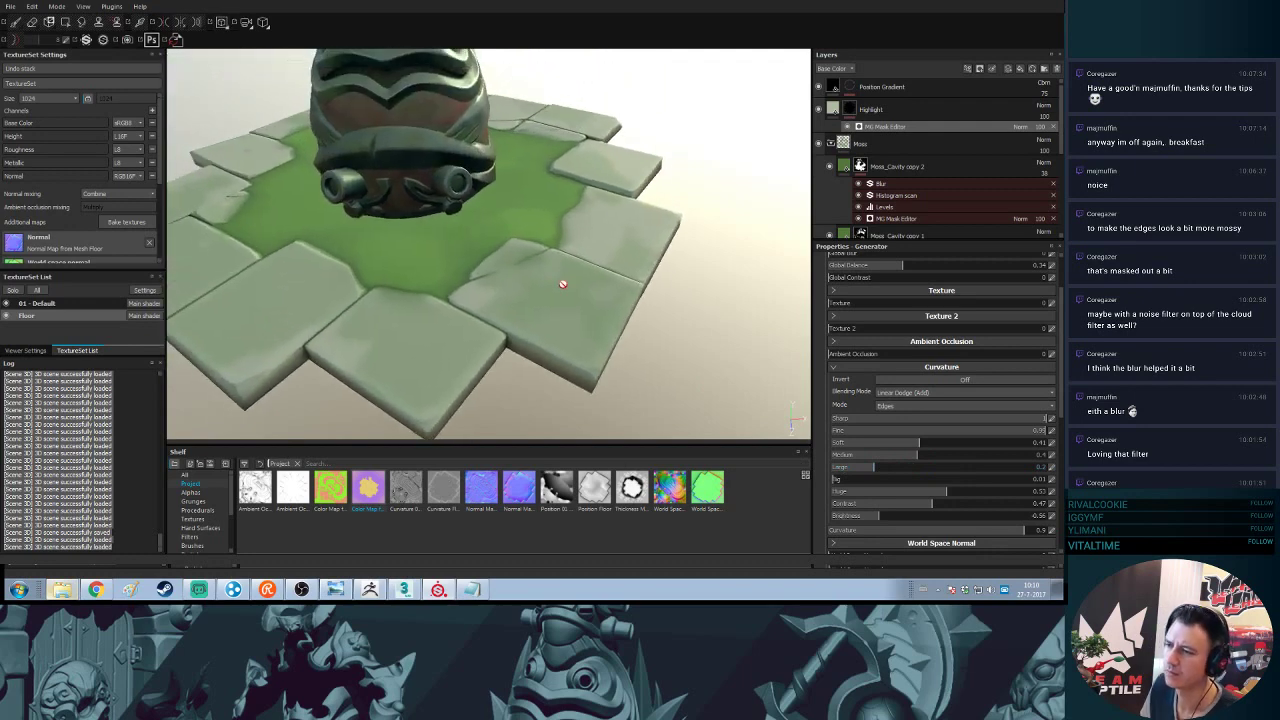
left_click_drag(563, 280, 565, 255, "alt")
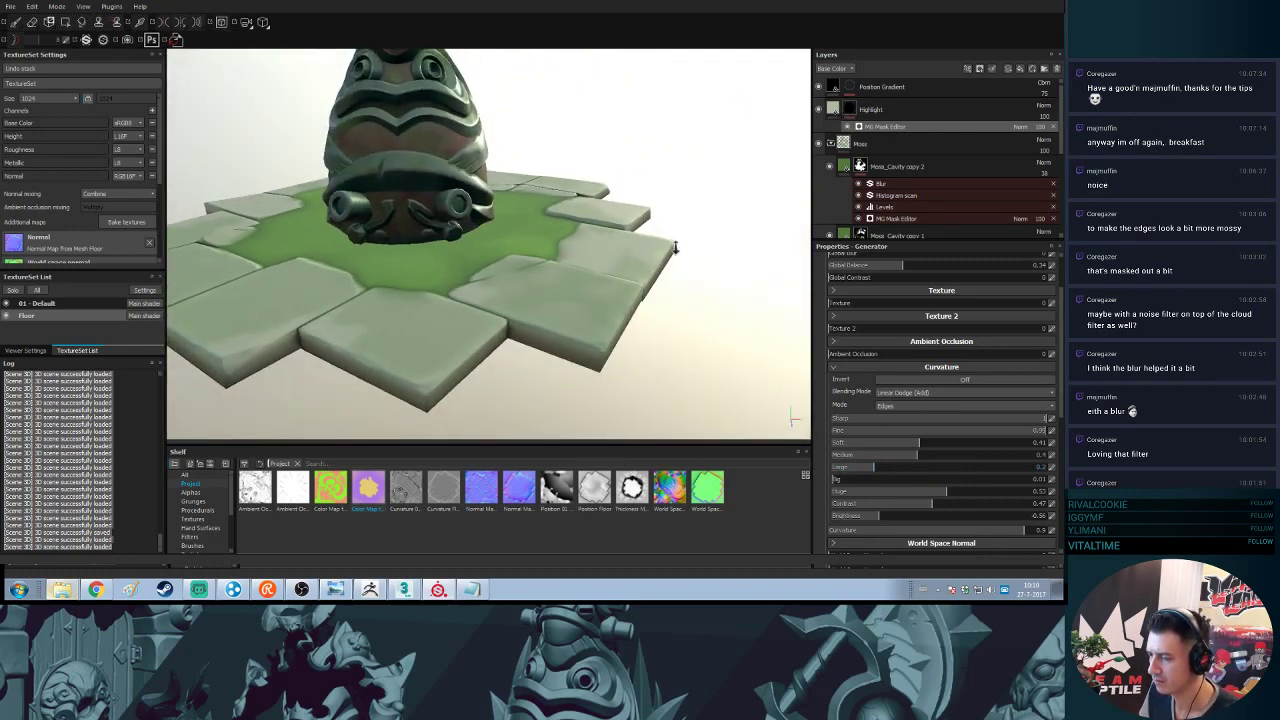
right_click_drag(674, 250, 686, 386, "alt")
middle_click_drag(686, 386, 640, 346, "alt")
left_click_drag(640, 346, 662, 342, "alt")
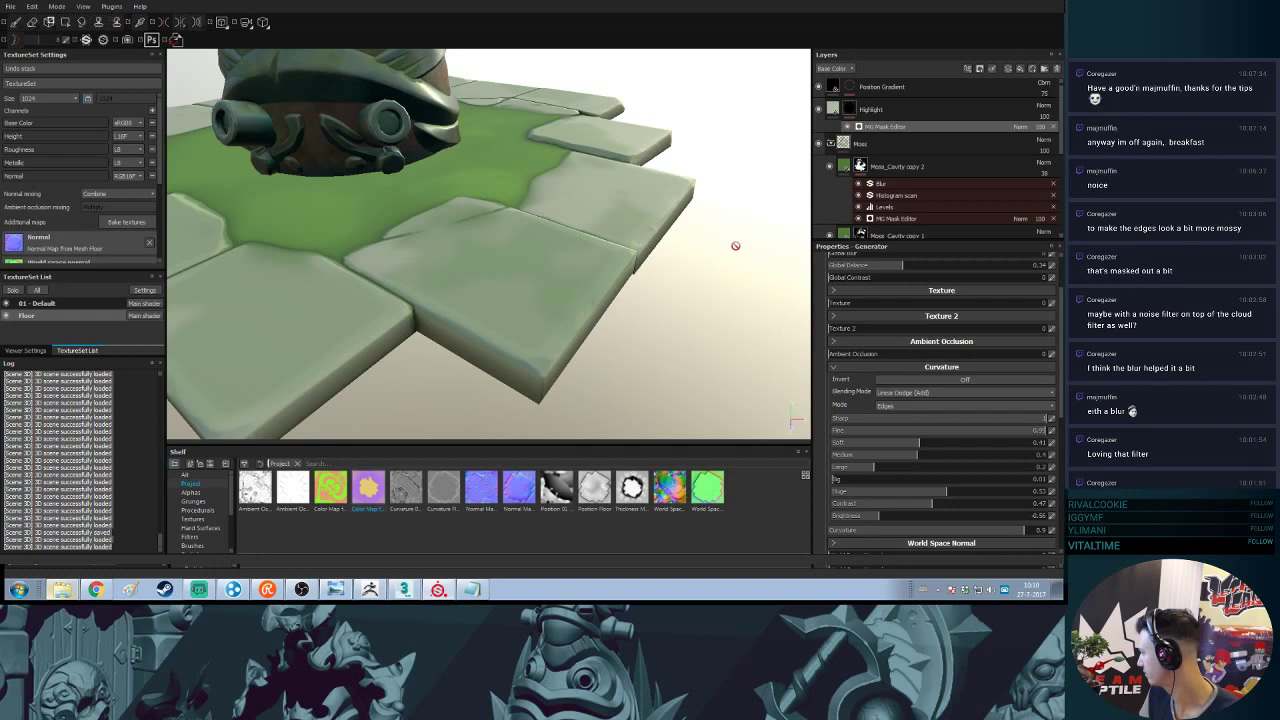
left_click_drag(529, 294, 492, 300, "alt")
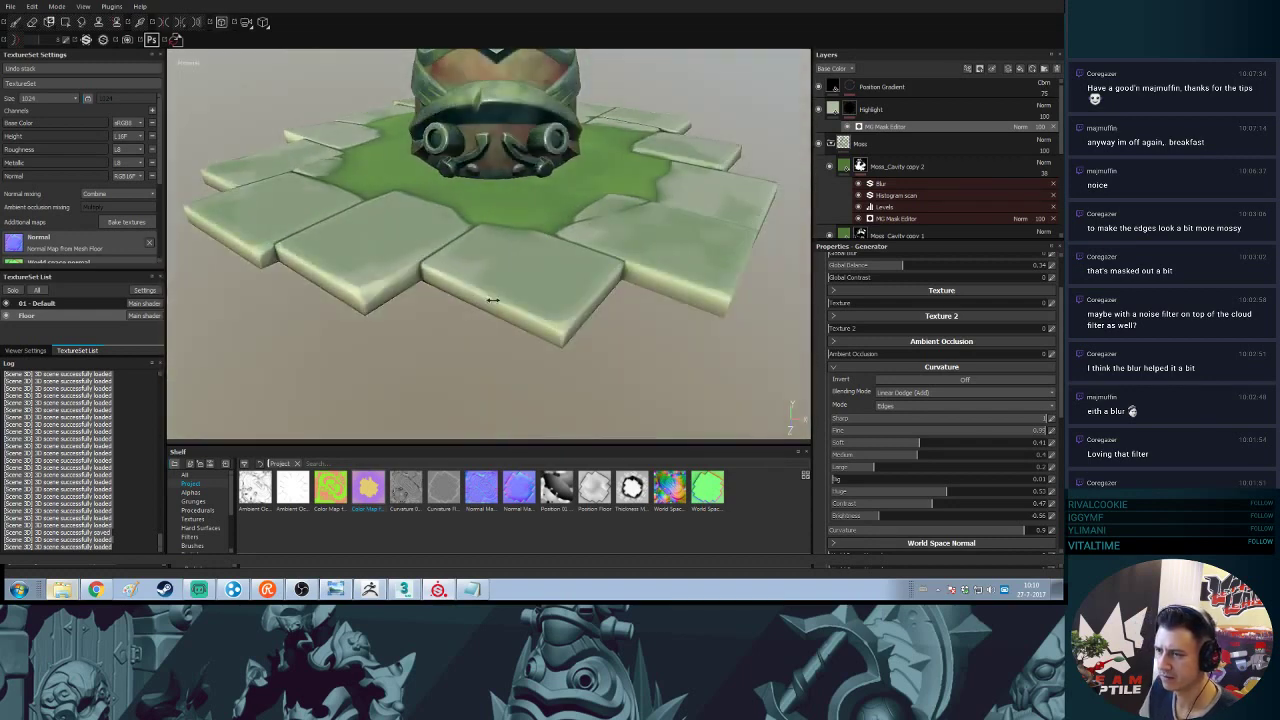
- Toggle the Highlight layer's visibility to compare the tile edges, checking the corners up close and the whole floor from afar
left_click(819, 109)
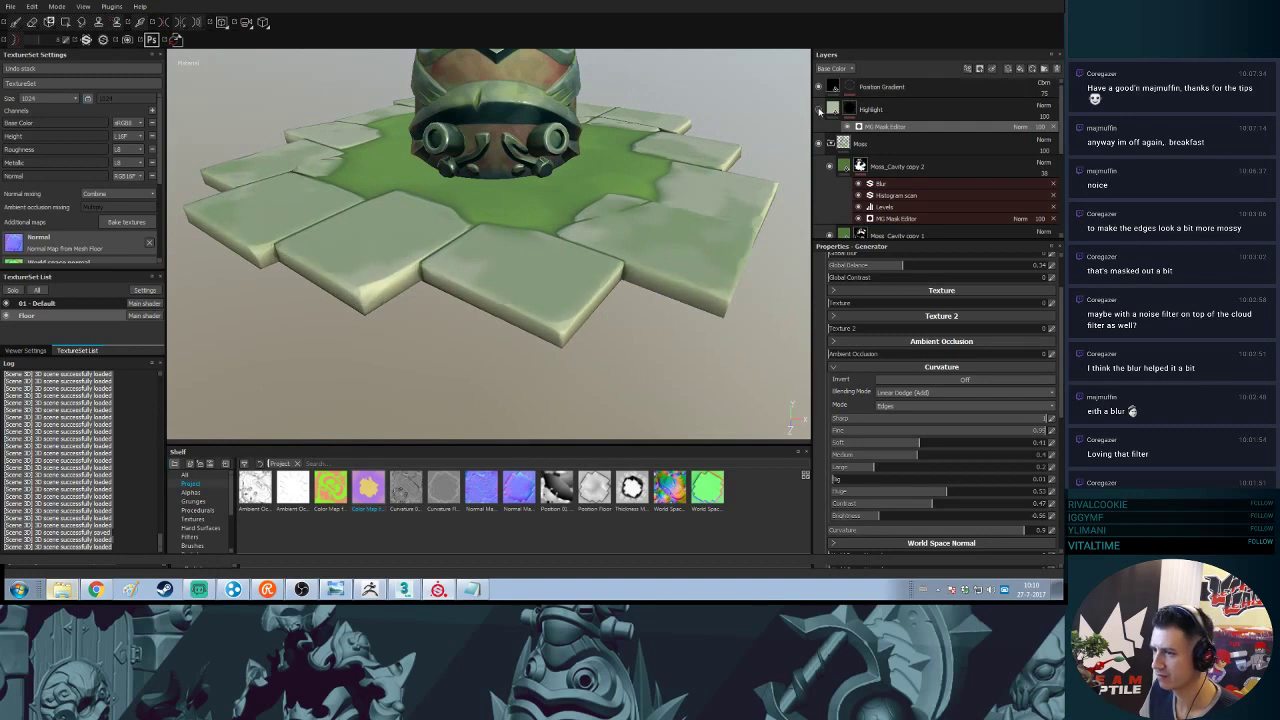
left_click_drag(650, 263, 657, 167, "alt")
right_click_drag(657, 167, 654, 289, "alt")
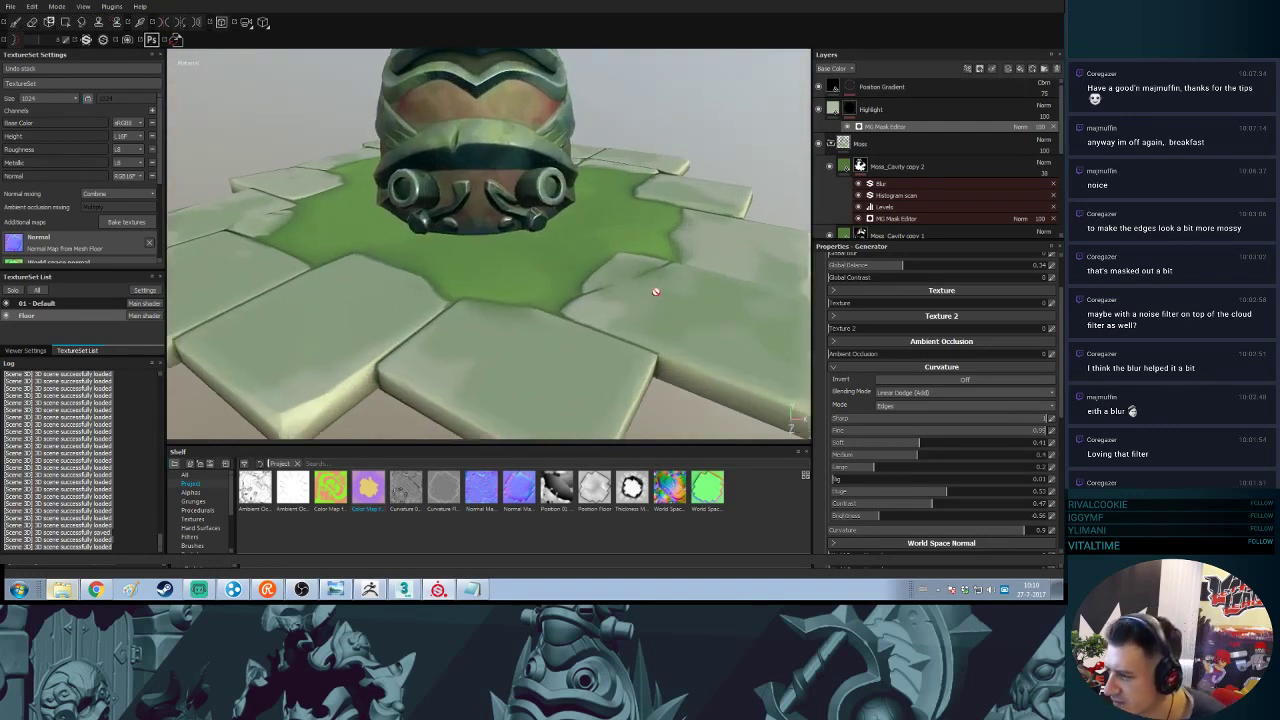
left_click_drag(654, 289, 662, 260, "alt")
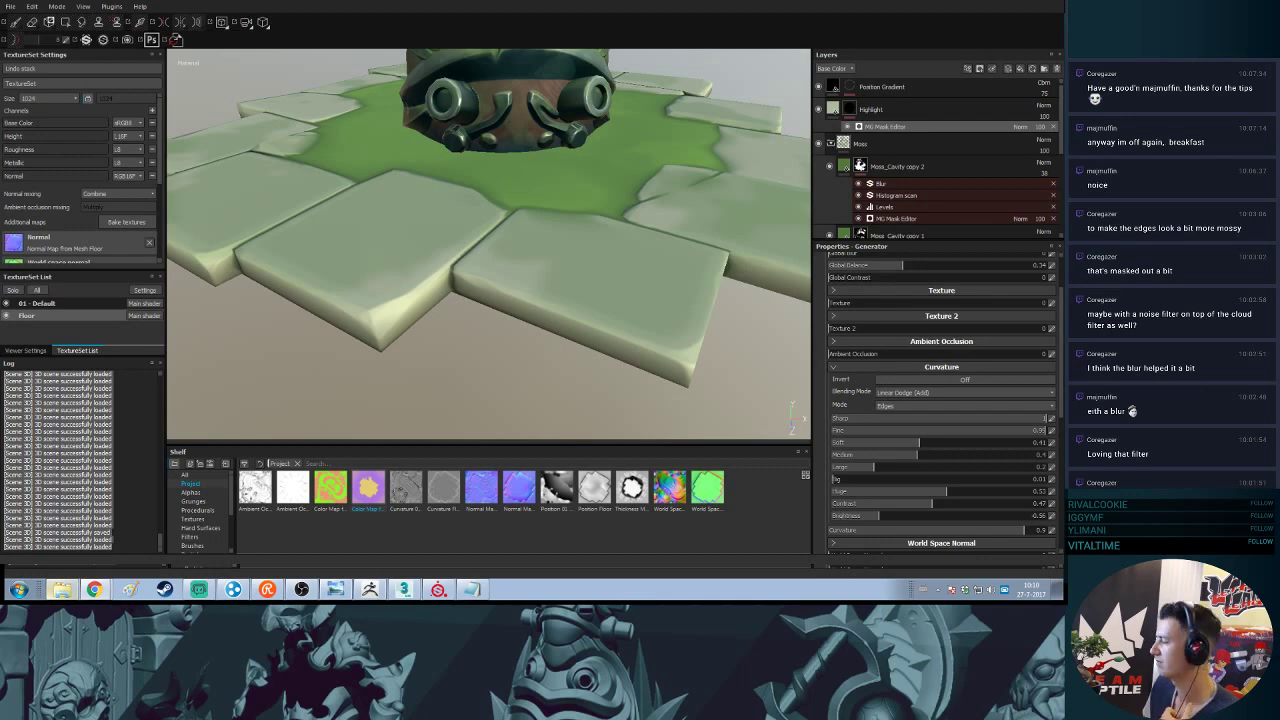
scroll(648, 246, "down", 6)
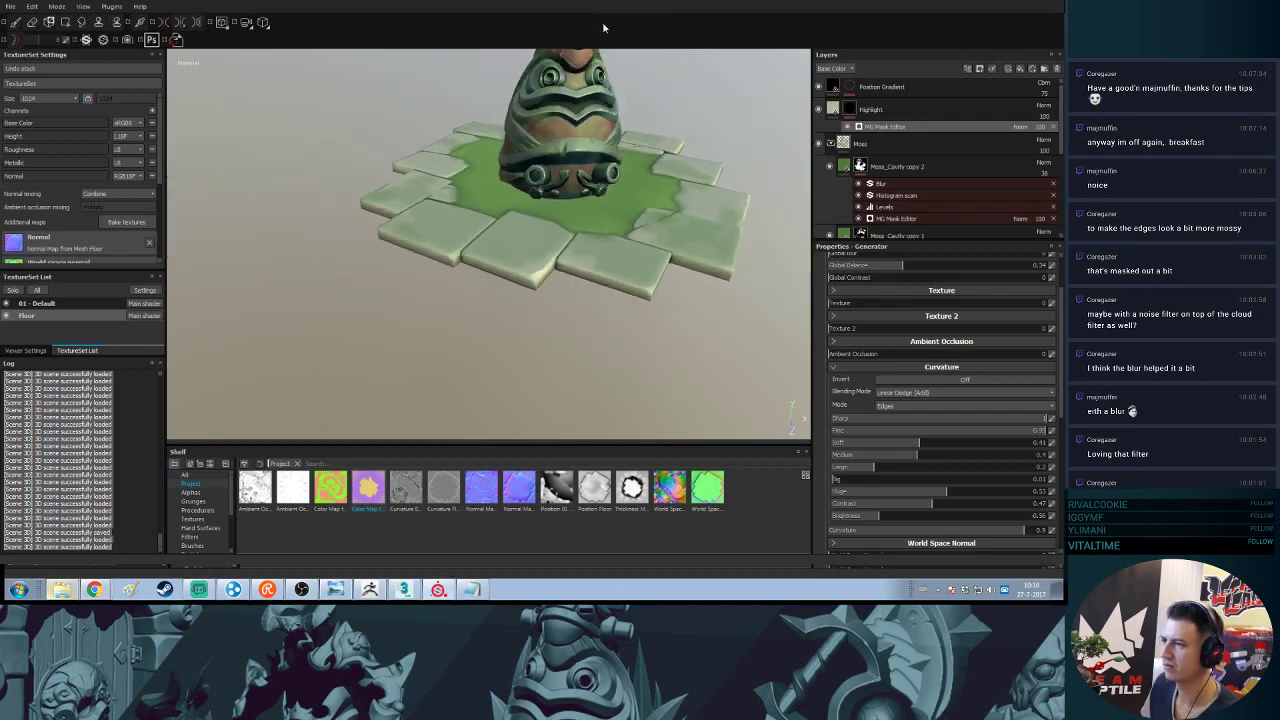
left_click_drag(648, 246, 749, 155, "alt")
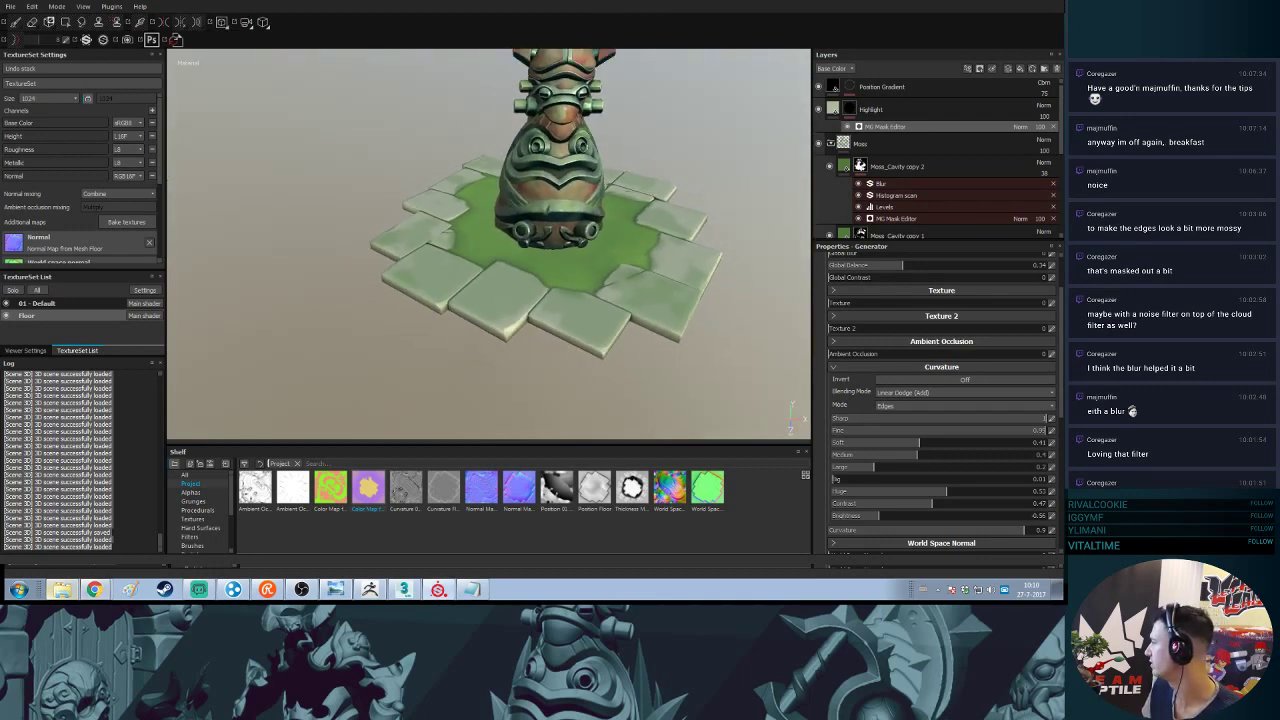
- Switch to Chrome, enlarge the Gigantic reference screenshot to study its stone paving and moss, and close the window
left_click(94, 589)
left_click_drag(388, 72, 308, 39)
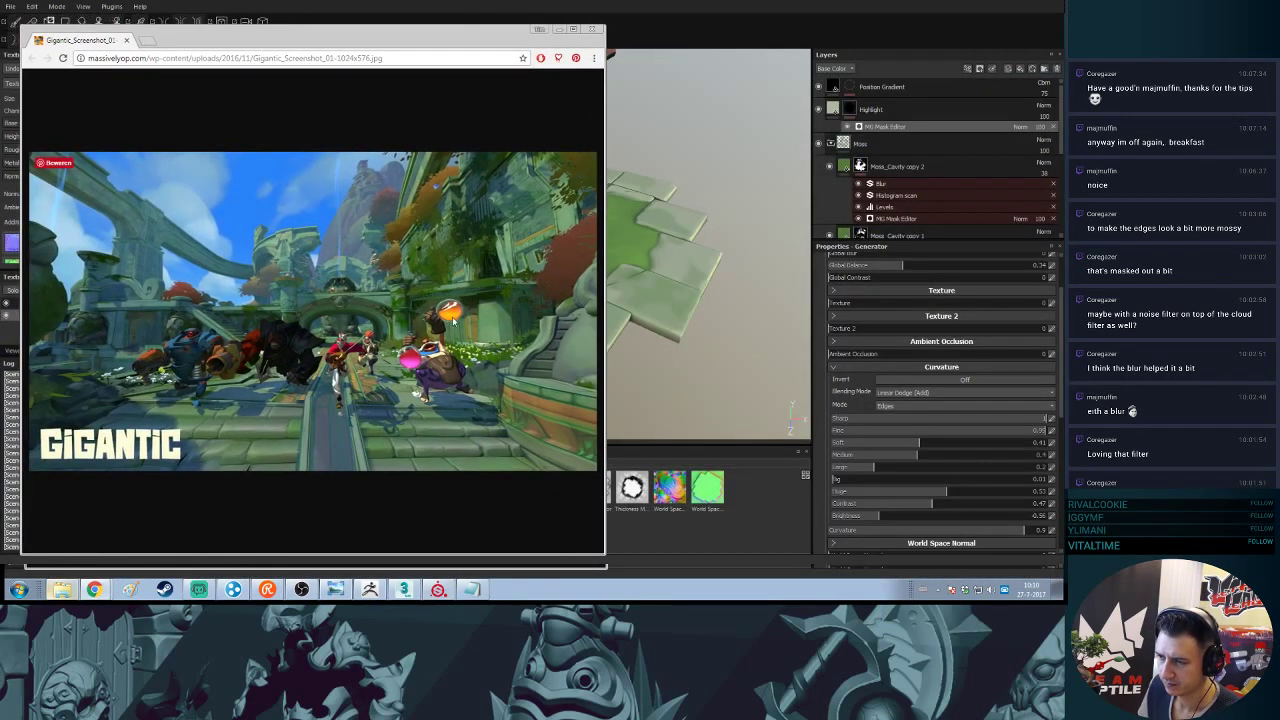
scroll(452, 316, "up", 3, "ctrl")
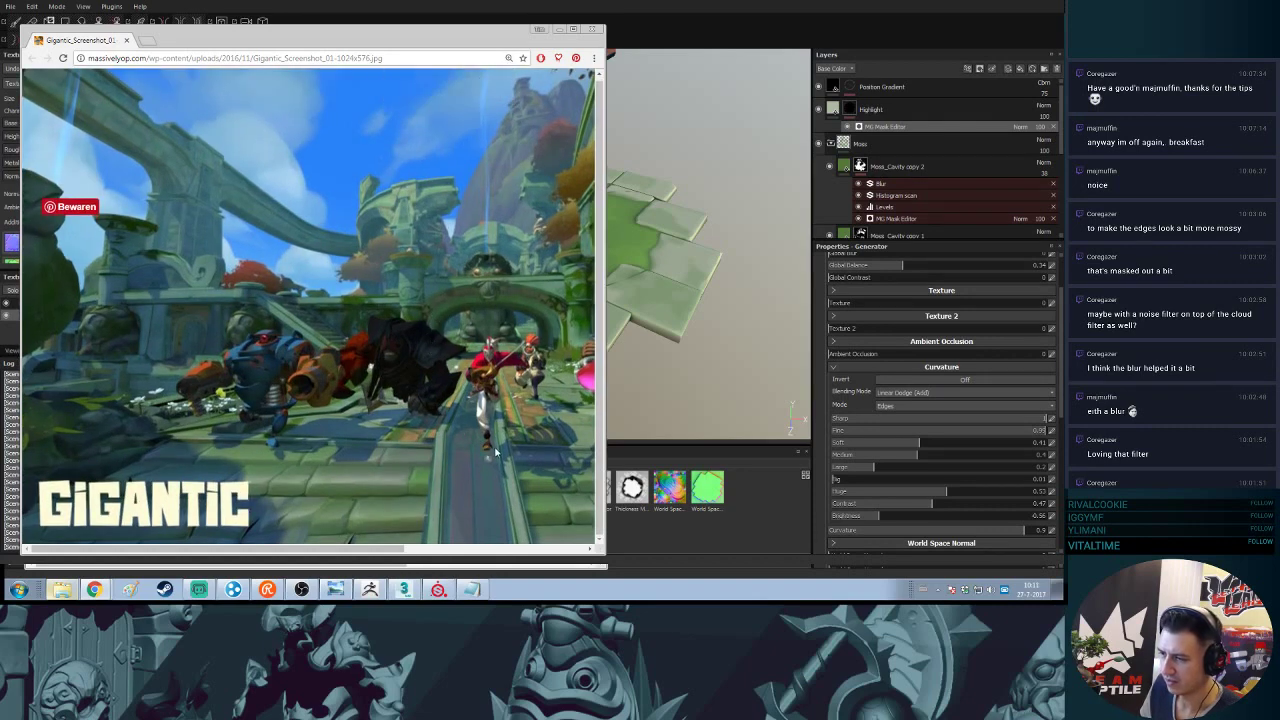
left_click_drag(368, 548, 453, 552)
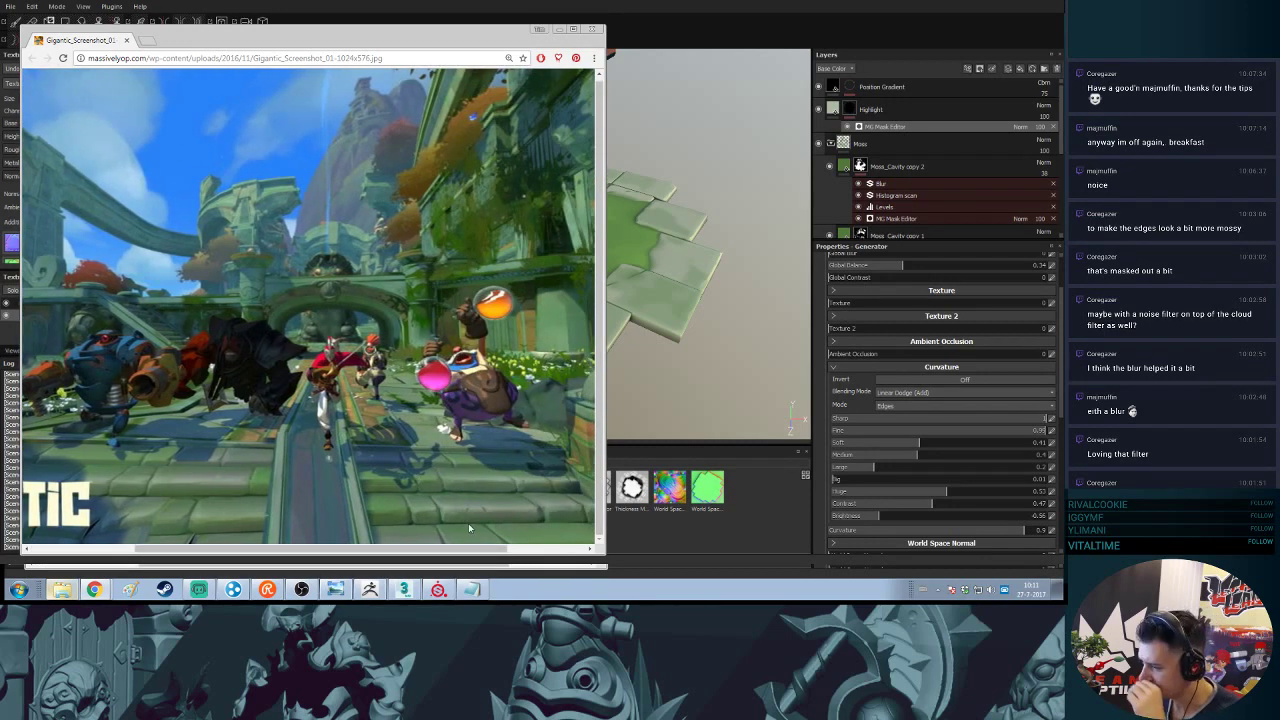
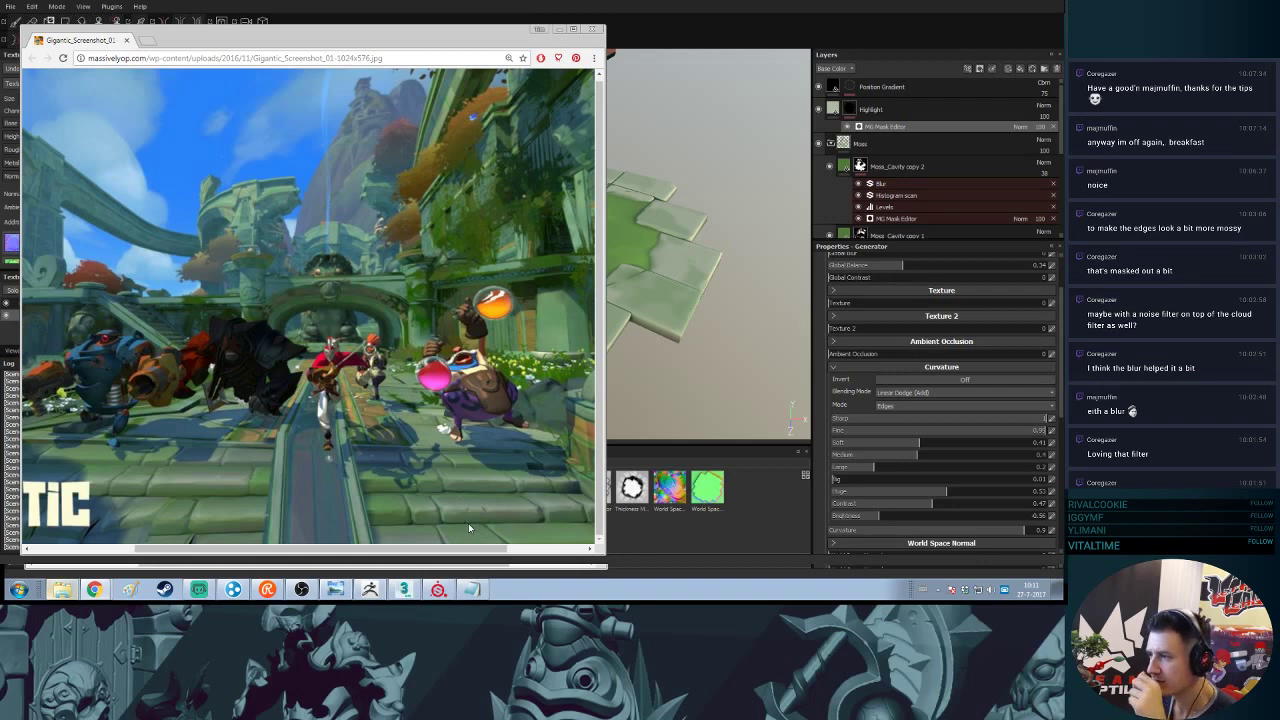
left_click(592, 28)
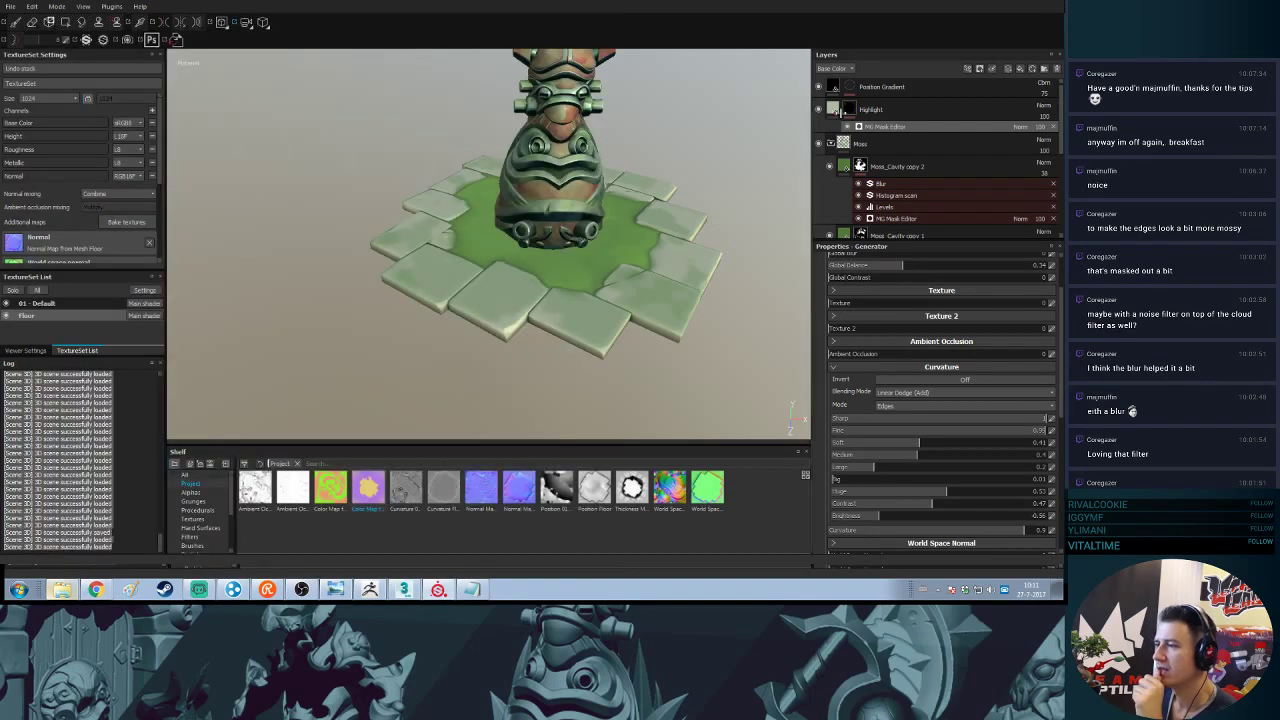
- Toggle the Position Gradient layer's visibility to compare the floor with and without it
left_click_drag(621, 247, 663, 232, "alt")
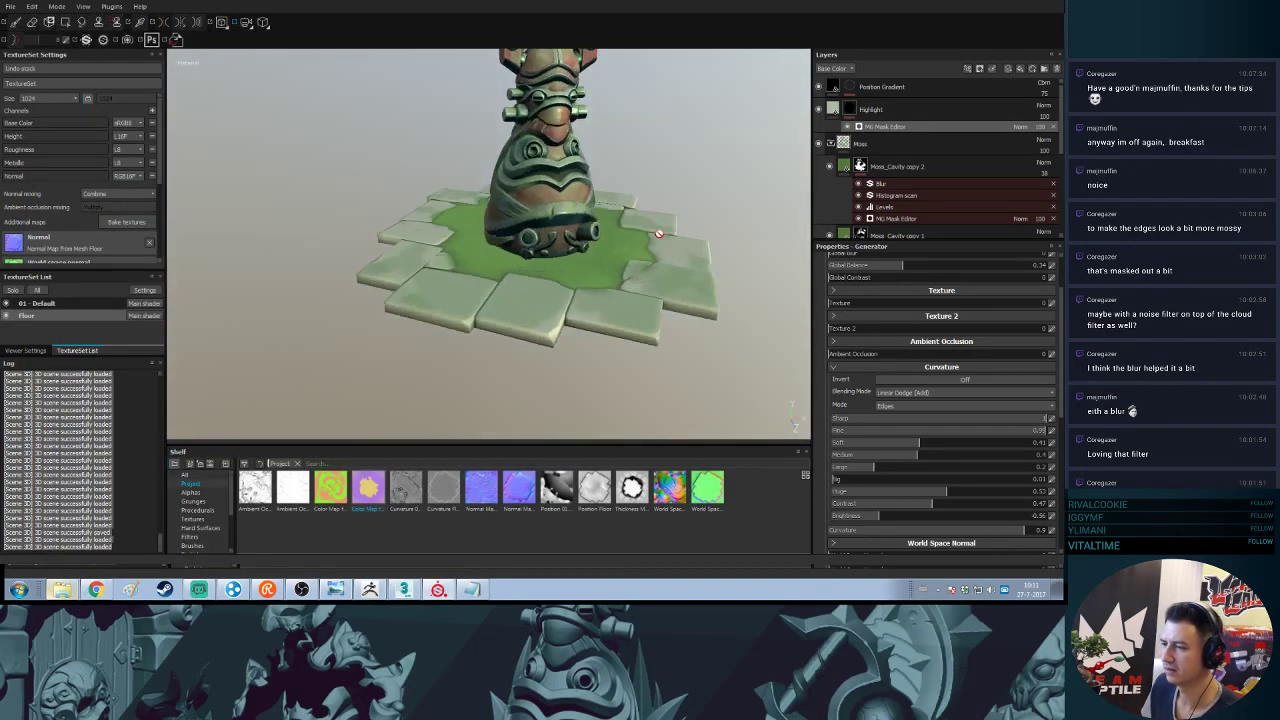
right_click_drag(663, 232, 663, 302, "alt")
mouse_move(663, 302)
left_mouse_down("alt")
mouse_move(665, 280)
mouse_move(663, 292)
left_mouse_up("alt")
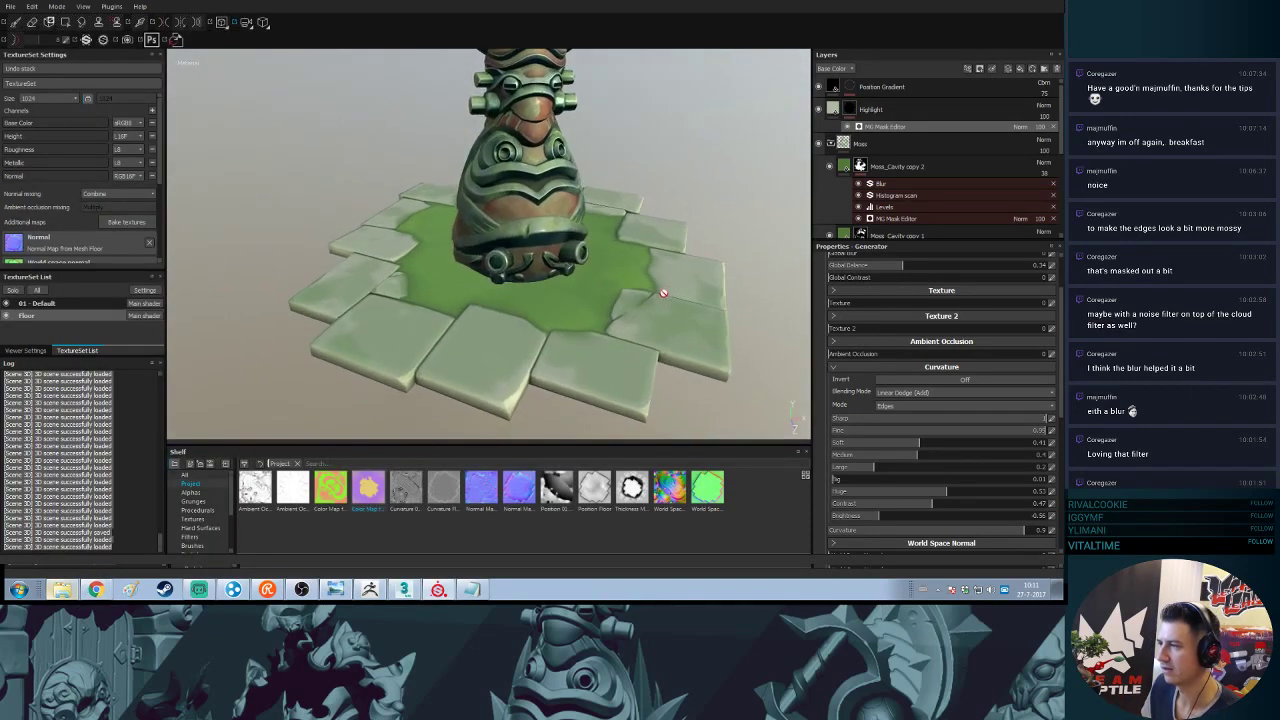
scroll(902, 156, "up", 1)
left_click(819, 92)
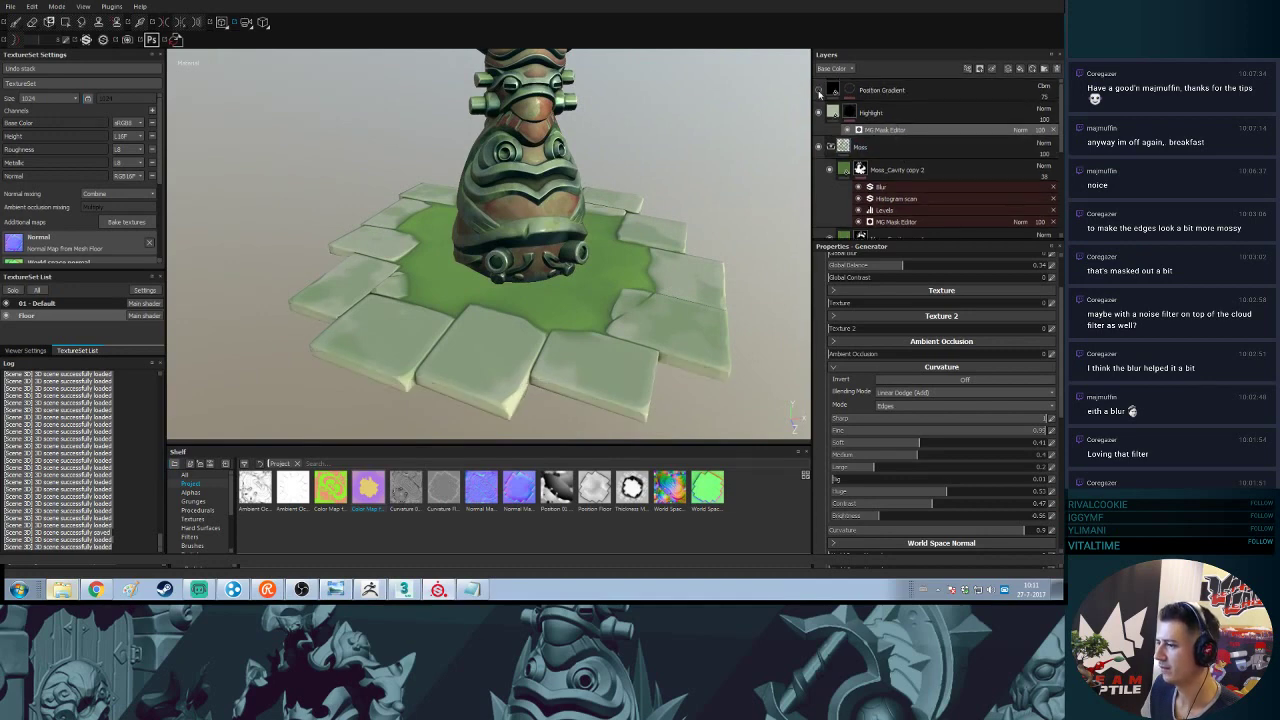
left_click(819, 92)
left_click(818, 90)
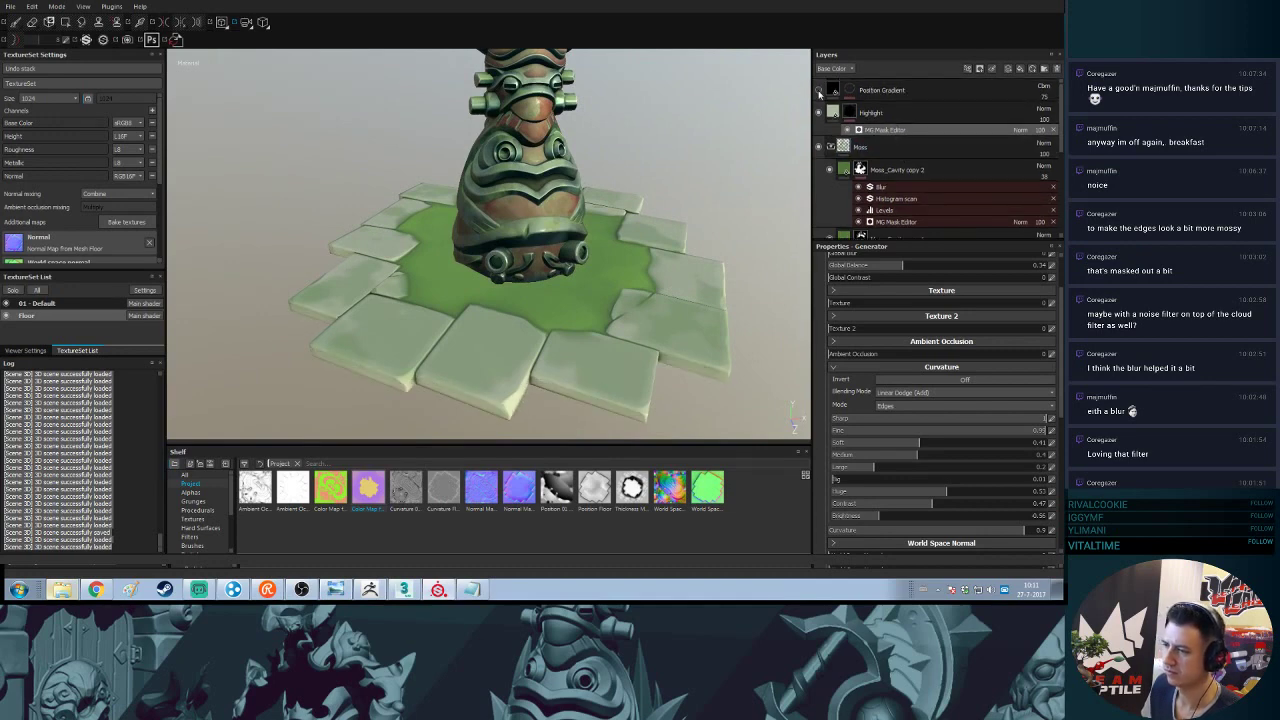
- Turn the Position Gradient layer back on and set its opacity to 42, checking the floor around the totem
left_click_drag(735, 199, 640, 178, "alt")
left_click(819, 90)
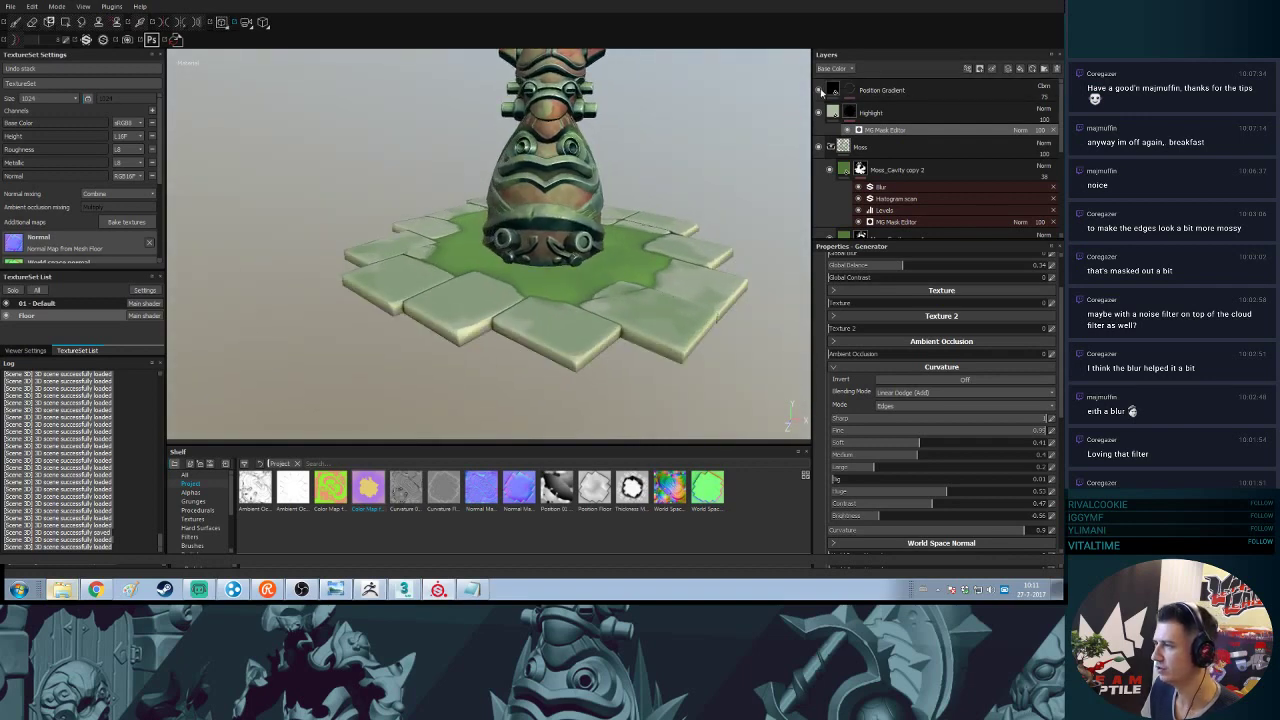
left_click(1047, 98)
left_click_drag(1046, 108, 1031, 111)
left_click_drag(614, 295, 653, 269, "alt")
right_click_drag(653, 269, 670, 257, "alt")
left_click_drag(670, 257, 640, 218, "alt")
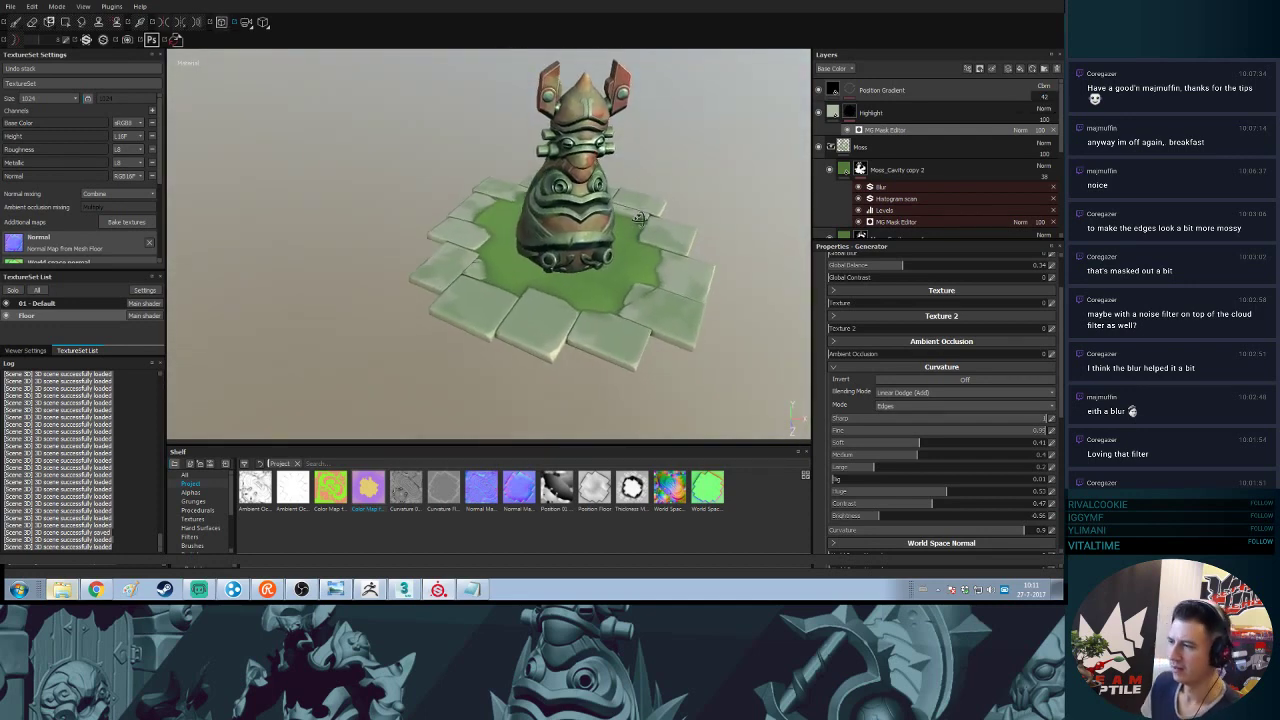
right_click_drag(640, 218, 654, 243, "alt")
middle_click_drag(654, 243, 618, 284, "alt")
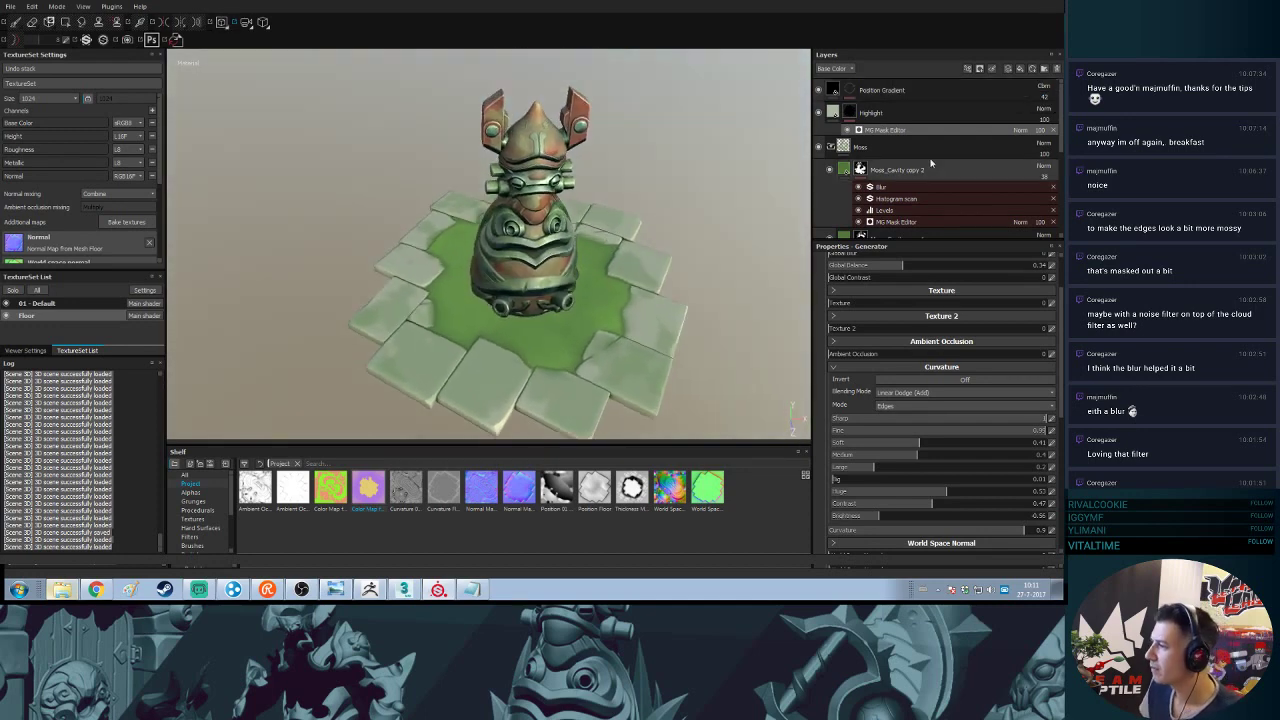
- Raise the texture scale to its maximum in the mask generator of the Moss_Cavity copy 2 layer
left_click(909, 226)
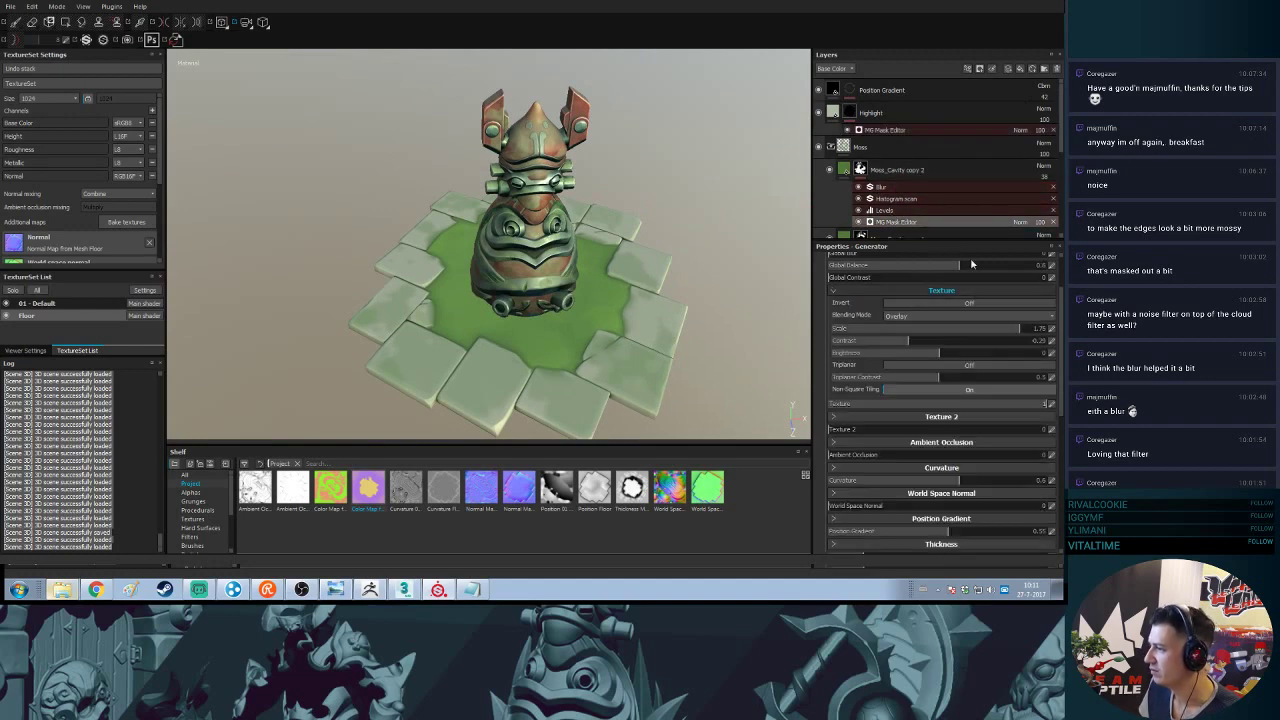
scroll(953, 380, "up", 2)
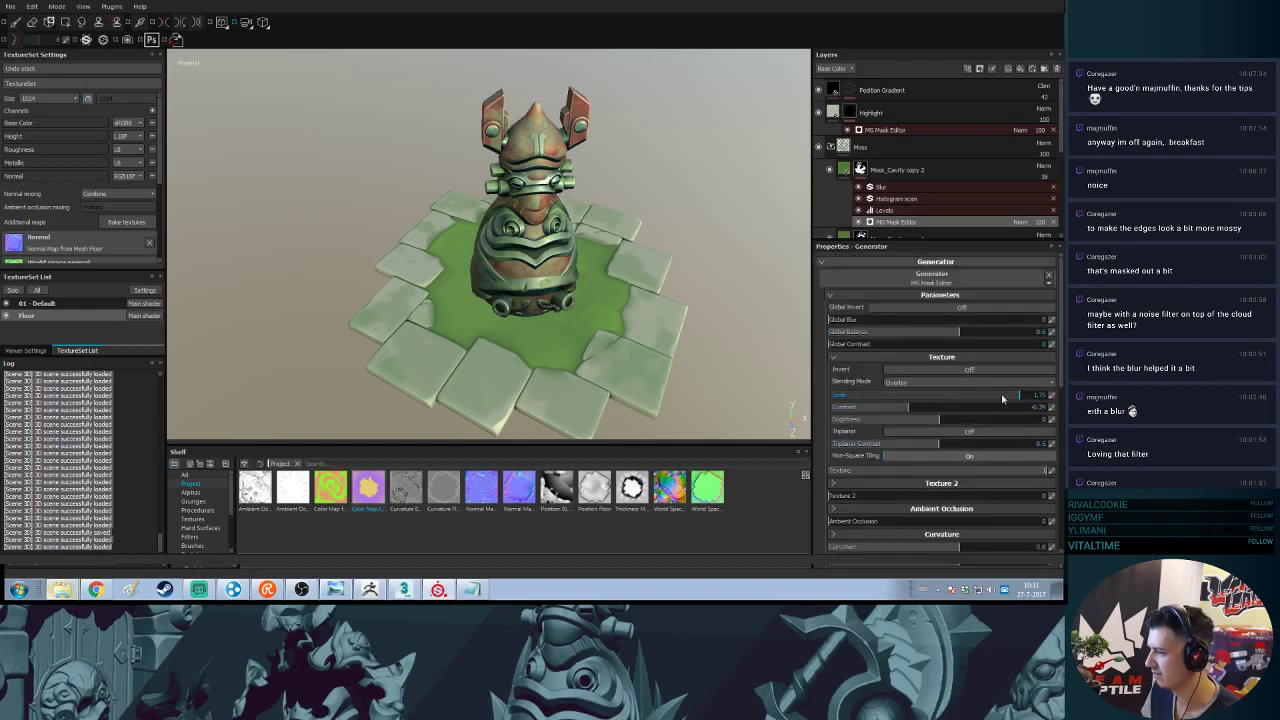
left_click_drag(1020, 395, 1048, 396)
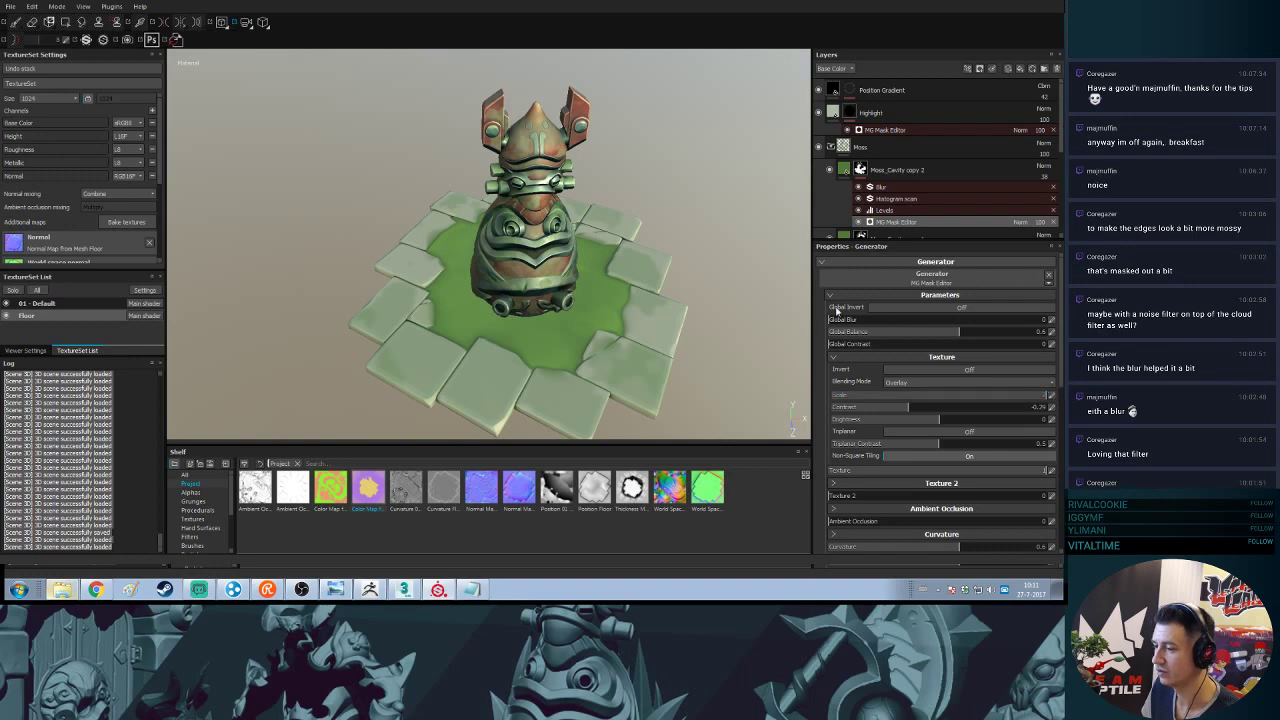
- Inspect the rescaled moss pattern on the floor tiles from several angles and distances
left_click_drag(790, 308, 607, 342, "alt")
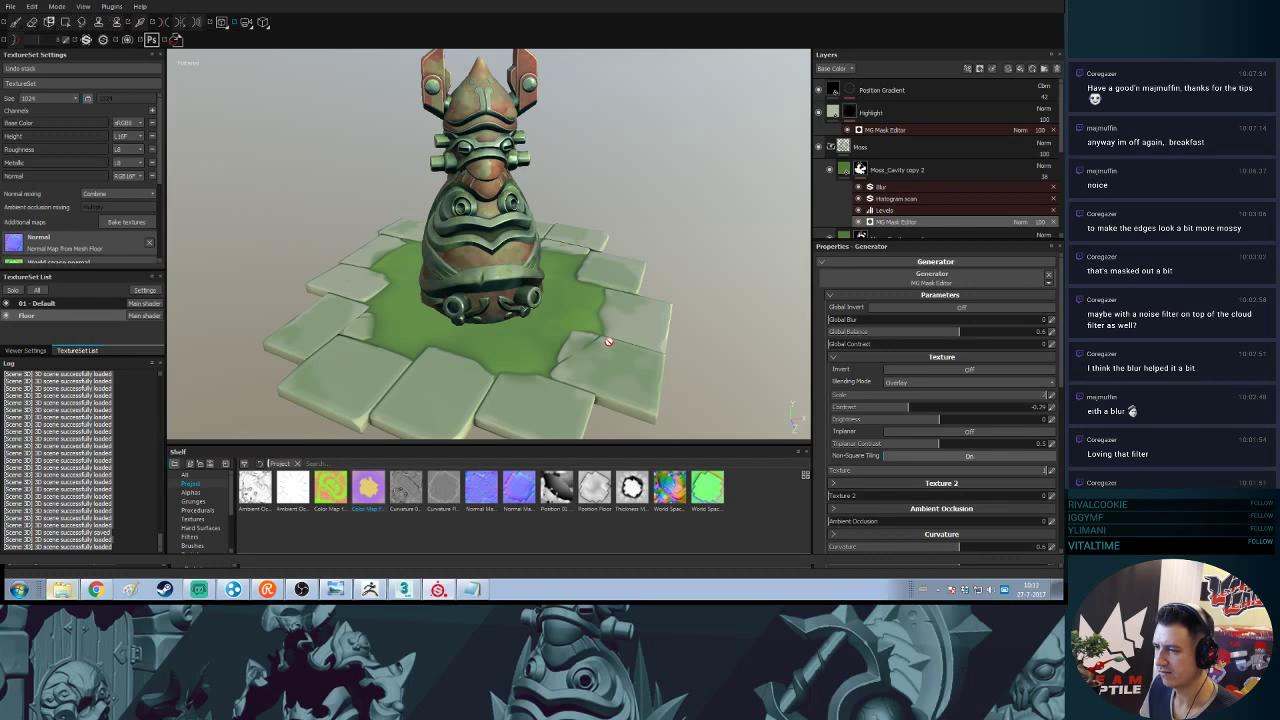
left_click_drag(507, 324, 565, 325, "alt")
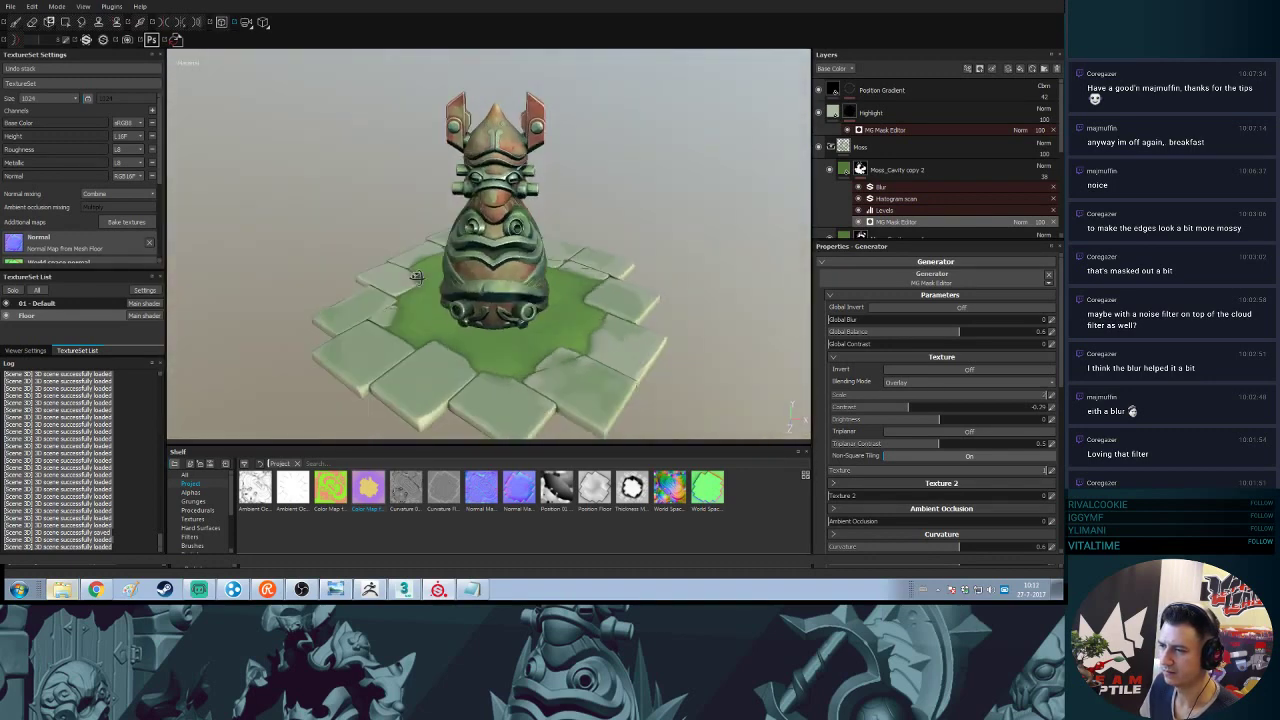
scroll(565, 325, "down", 2)
left_click_drag(481, 219, 527, 358, "alt")
mouse_move(527, 358)
right_mouse_down("shift")
mouse_move(677, 357)
mouse_move(530, 369)
right_mouse_up("shift")
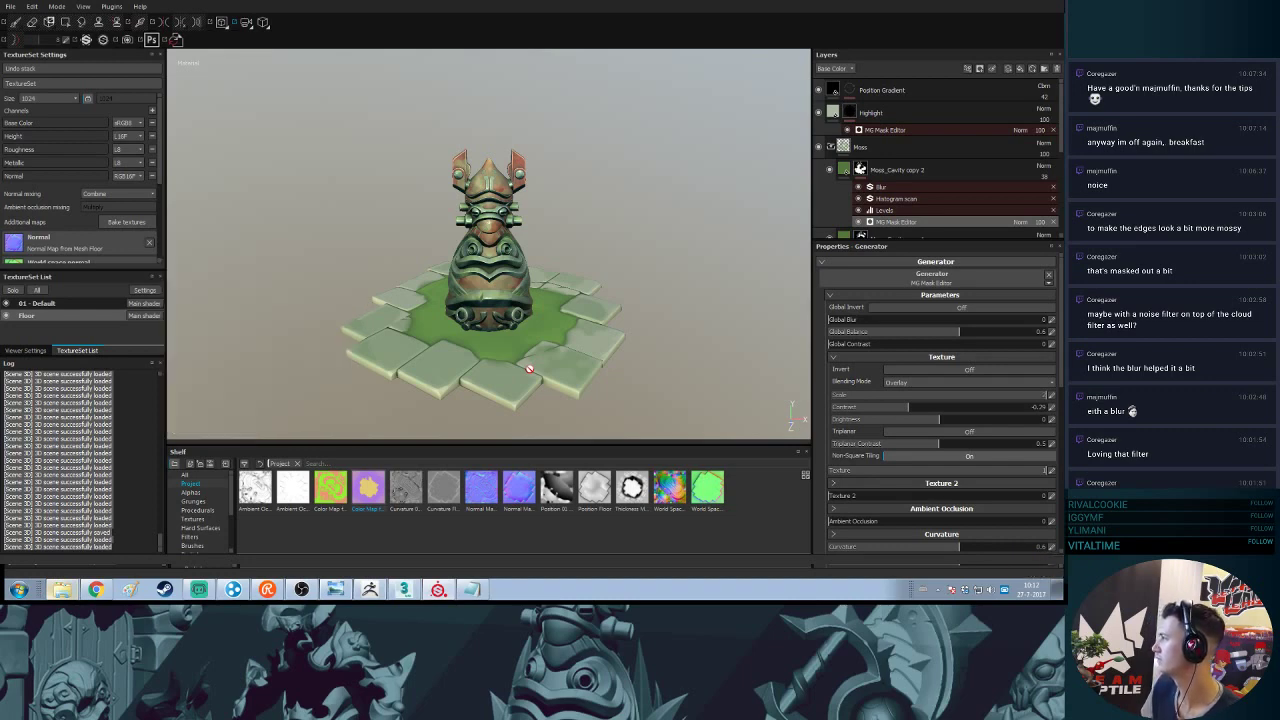
left_click_drag(651, 236, 563, 220, "alt")
right_click_drag(563, 220, 590, 265, "alt")
left_click_drag(590, 265, 603, 348, "alt")
mouse_move(603, 348)
right_mouse_down("alt")
mouse_move(586, 275)
mouse_move(590, 358)
right_mouse_up("alt")
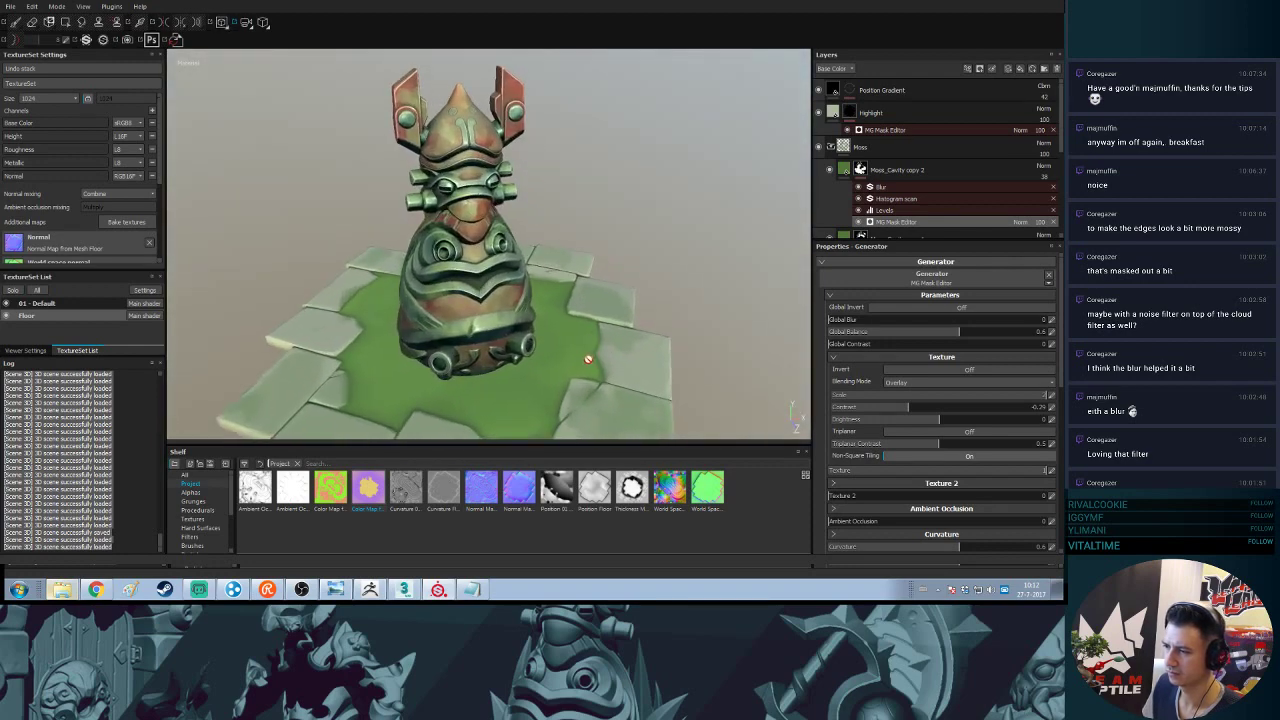
middle_click_drag(590, 358, 611, 292, "alt")
left_click_drag(611, 290, 593, 316, "alt")
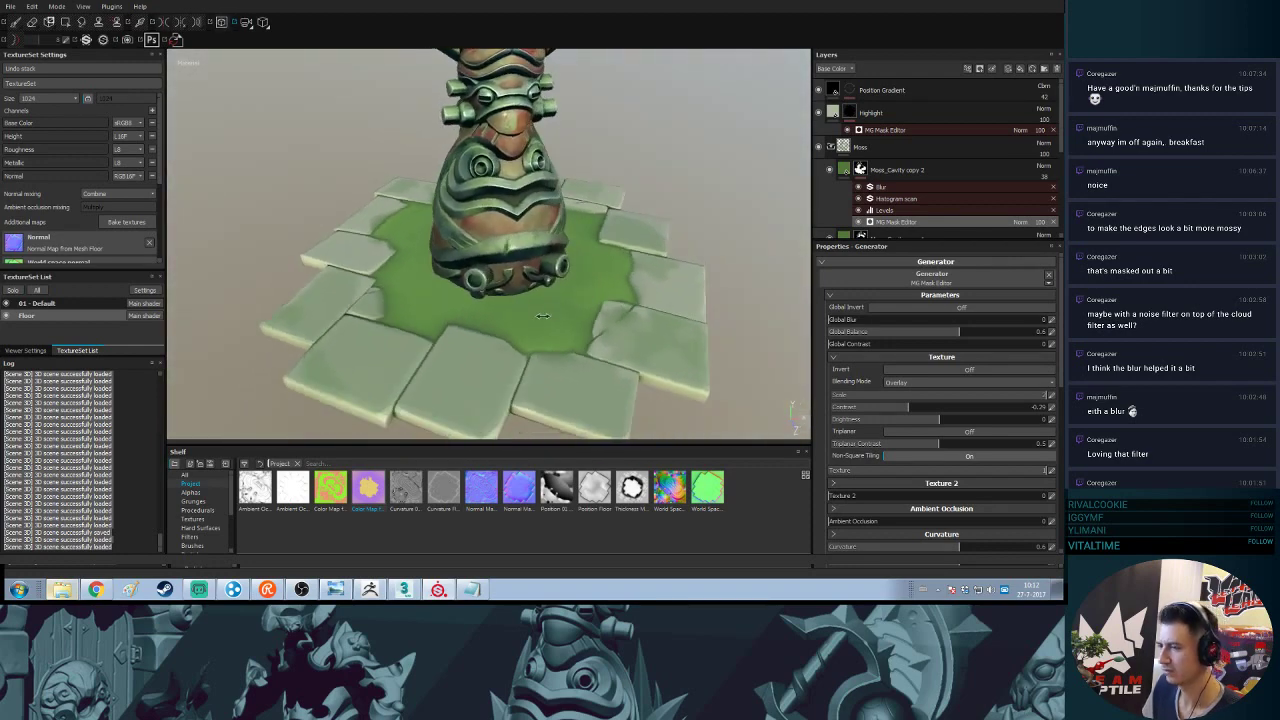
right_click_drag(593, 316, 628, 315, "shift")
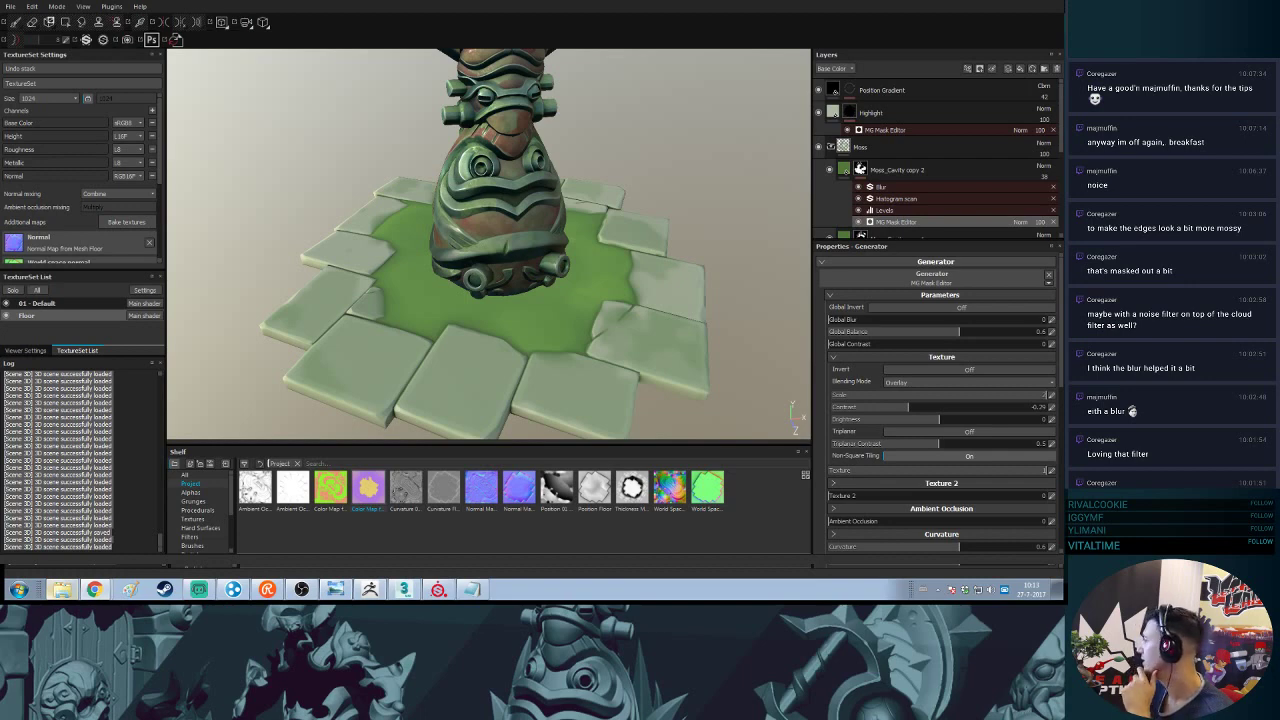
- Bring the MF_Screen_04 reference image over the viewport, study its stone floor, and move it away again
left_click_drag(1062, 108, 623, 46)
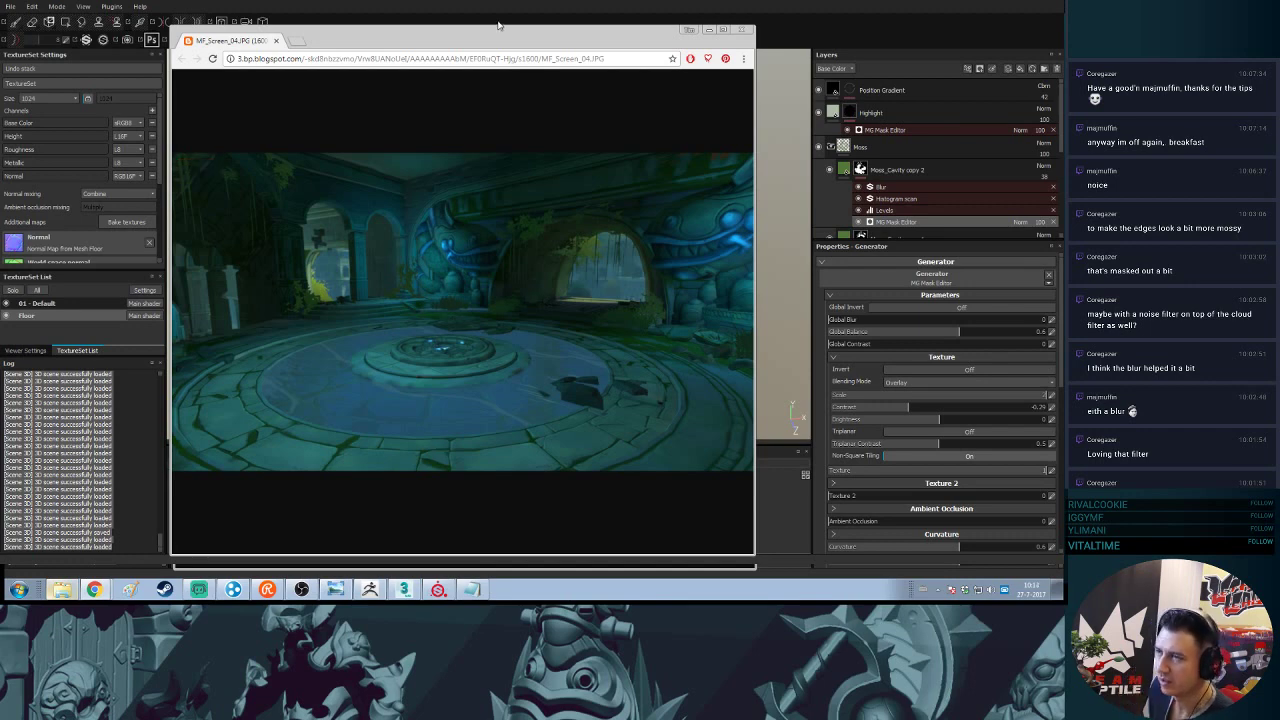
left_click_drag(502, 34, 639, 57)
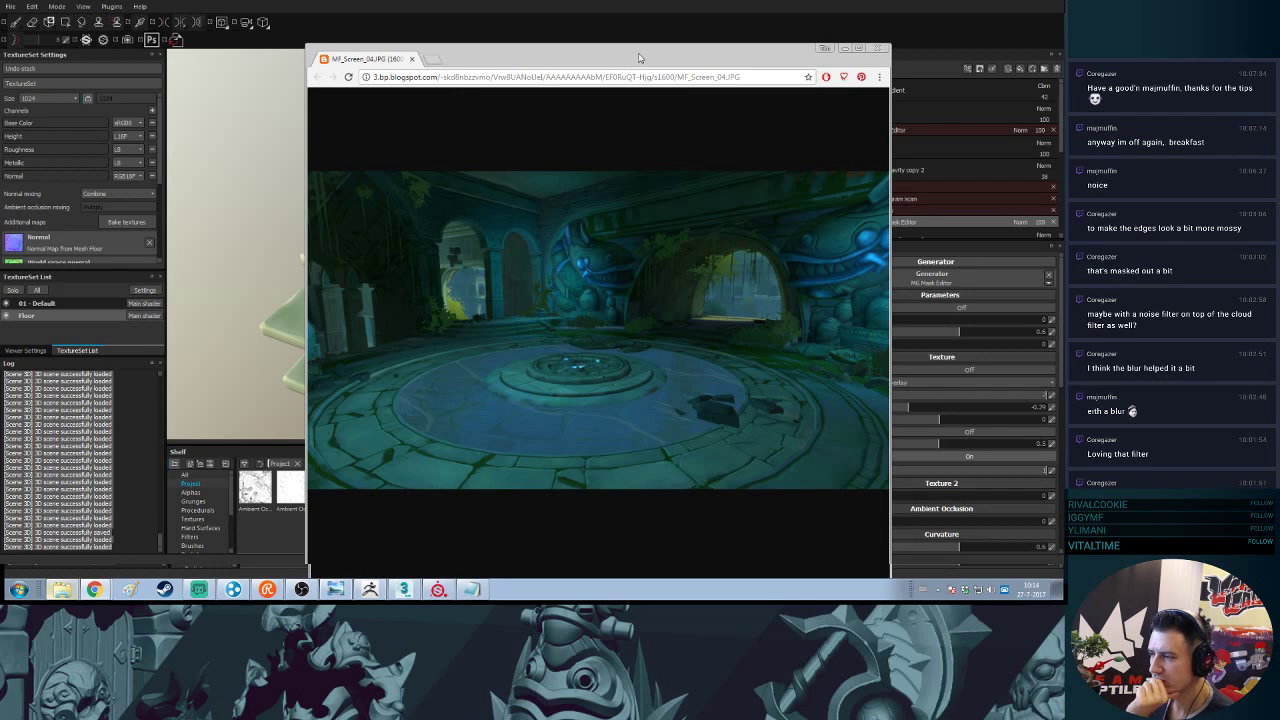
mouse_move(640, 57)
left_mouse_down()
mouse_move(1025, 59)
mouse_move(1064, 42)
left_mouse_up()
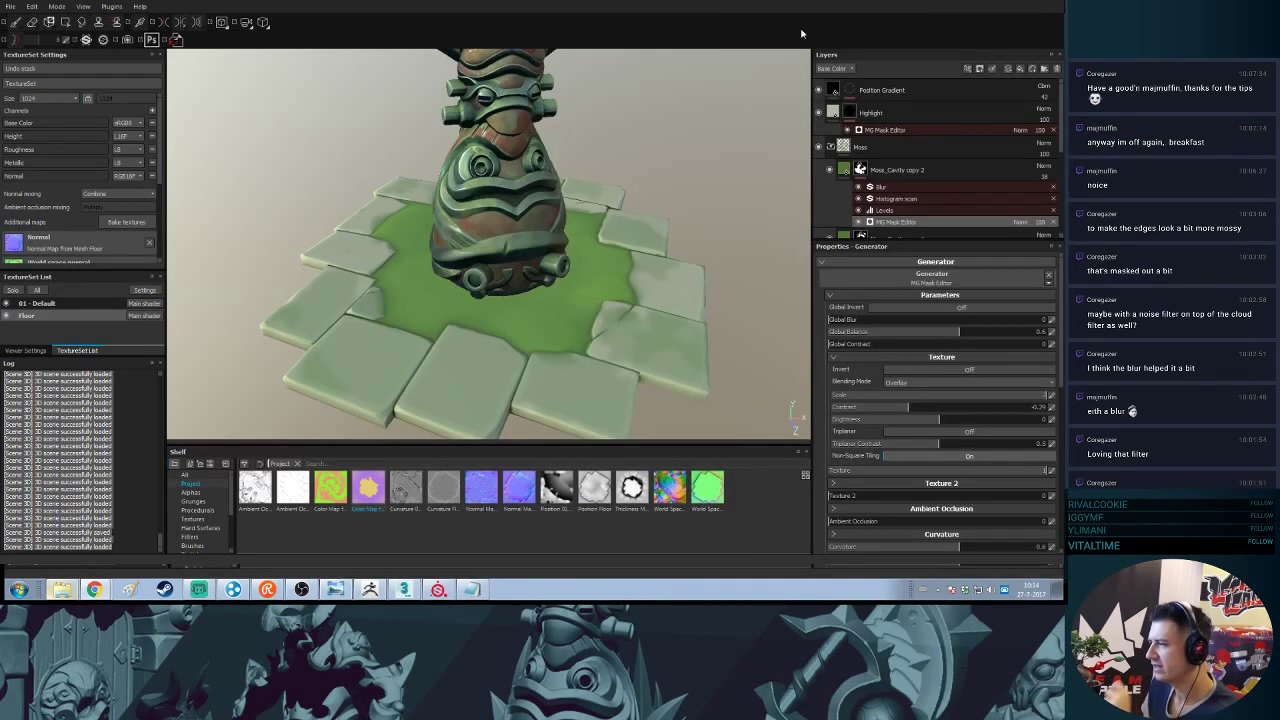
- Duplicate the Moss_Cavity copy 2 layer and disable the Blur filter on the upper layer's mask
scroll(964, 131, "down", 1)
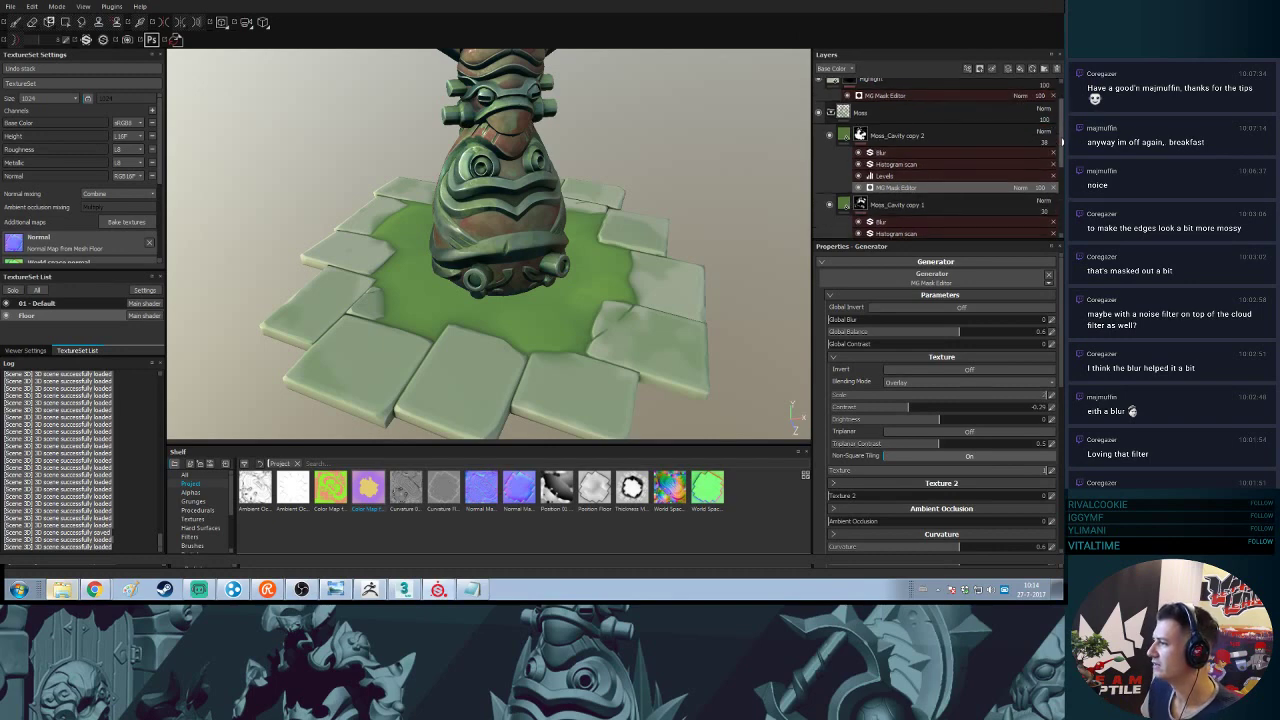
left_click(964, 135)
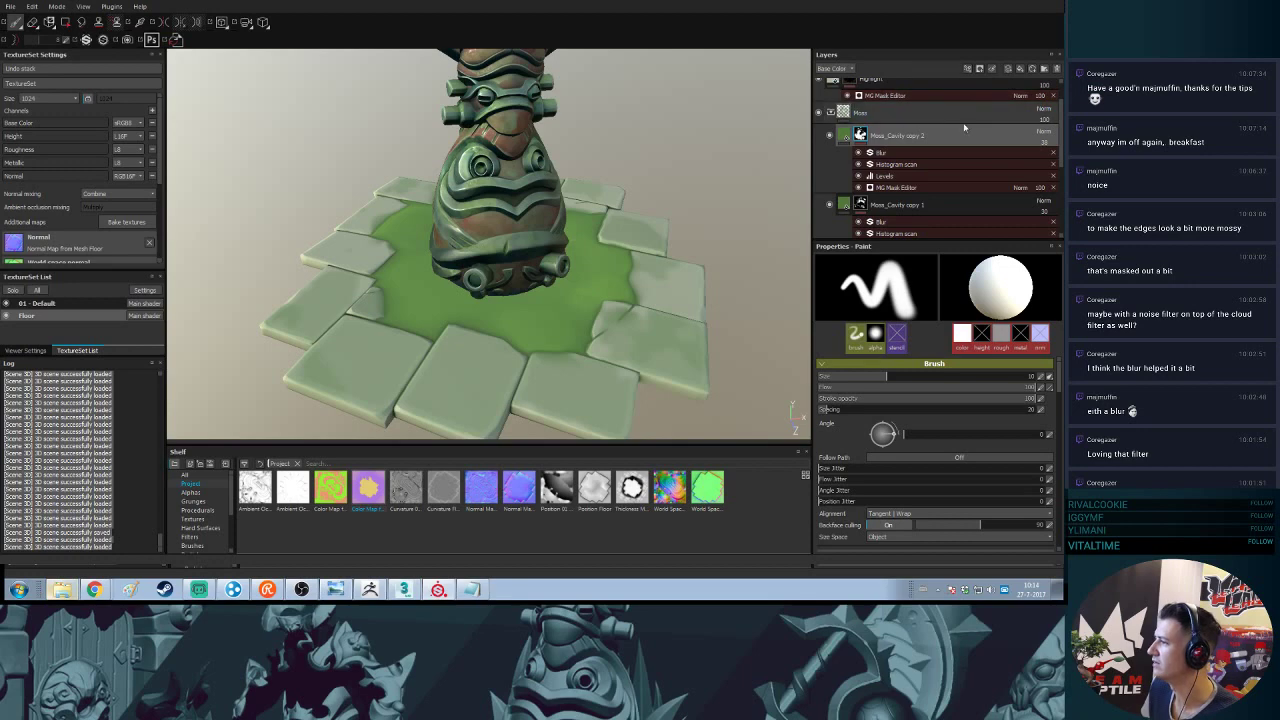
right_click(918, 136)
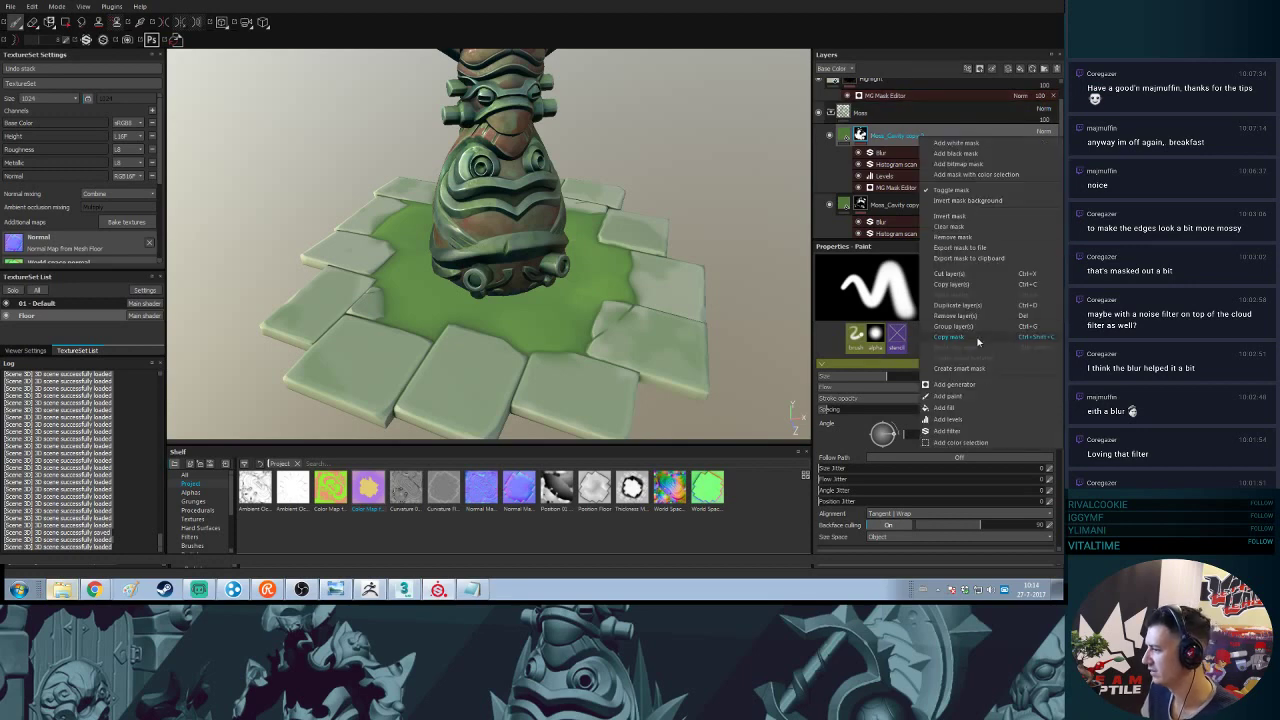
left_click(958, 305)
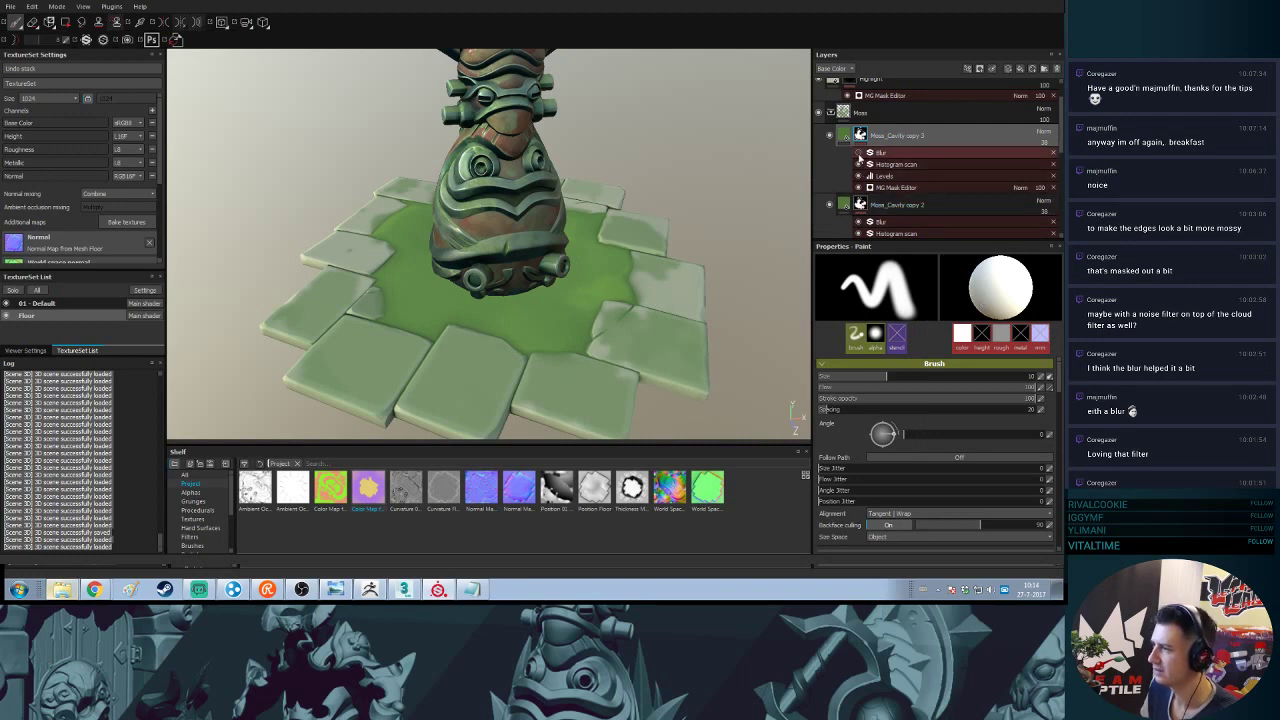
left_click(859, 153)
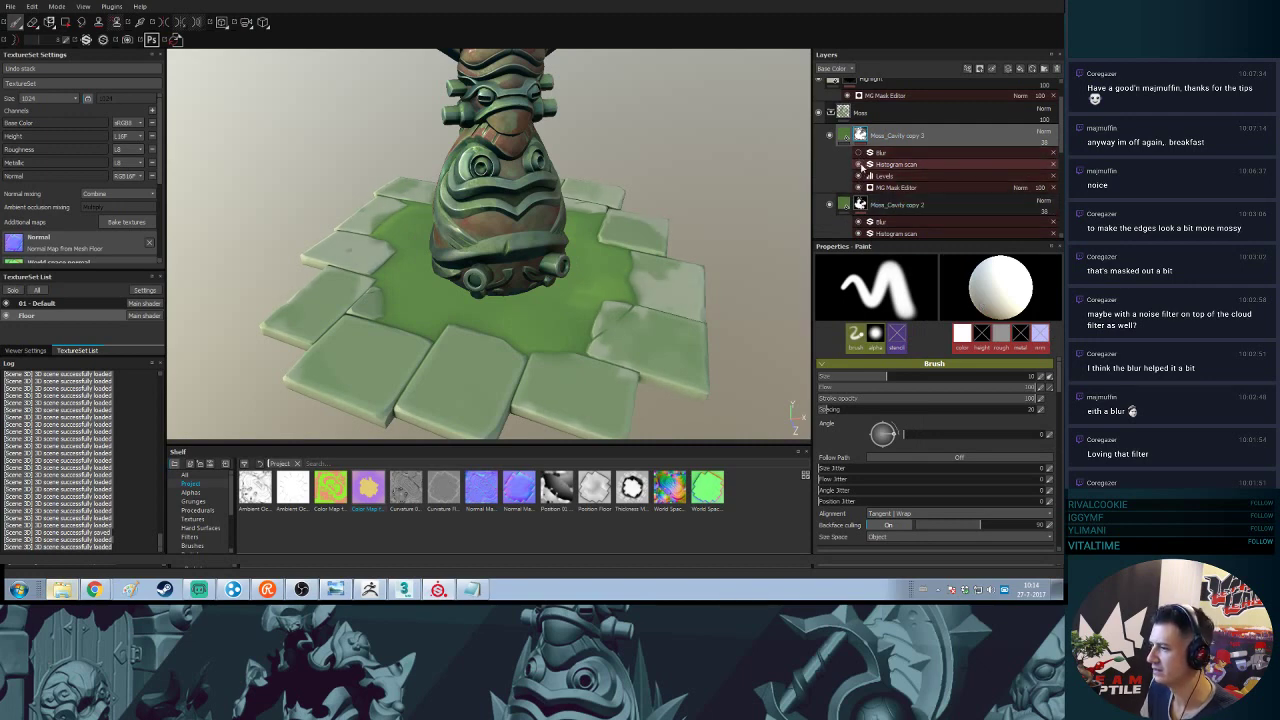
left_click(859, 164)
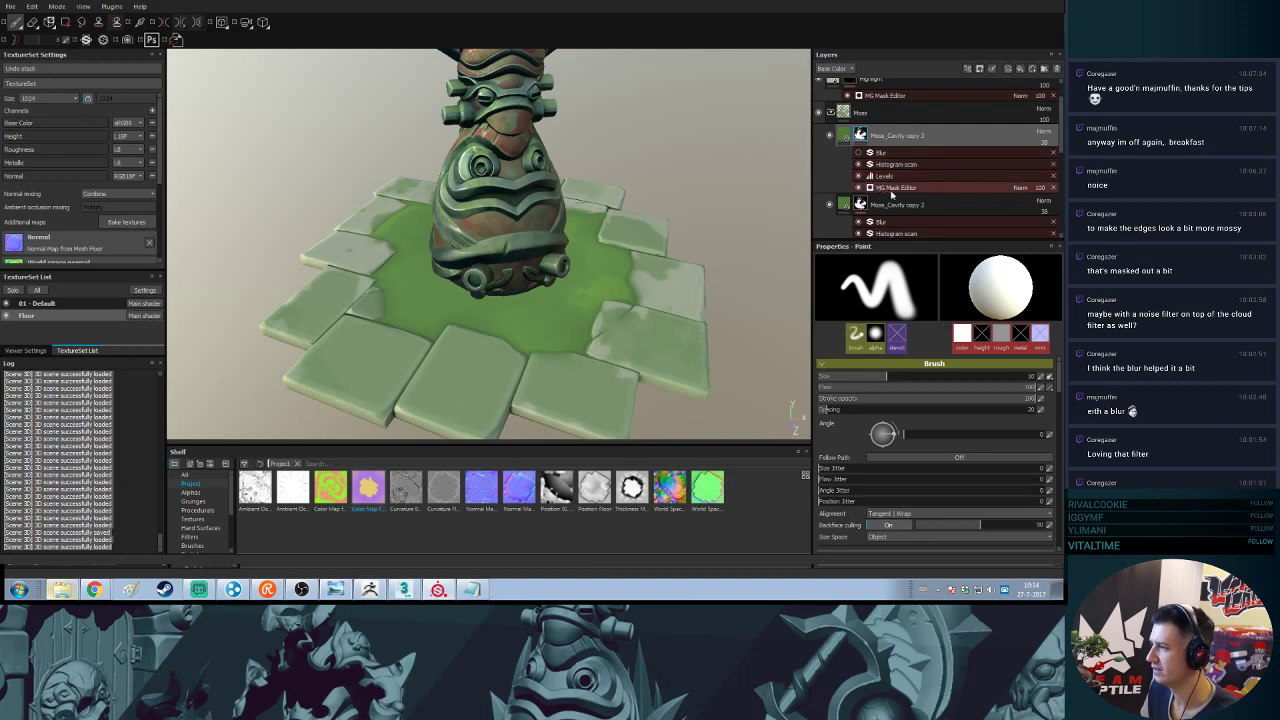
- Set the texture scale to 1.52 and texture contrast to -0.41 in the upper moss layer's mask generator
left_click(892, 190)
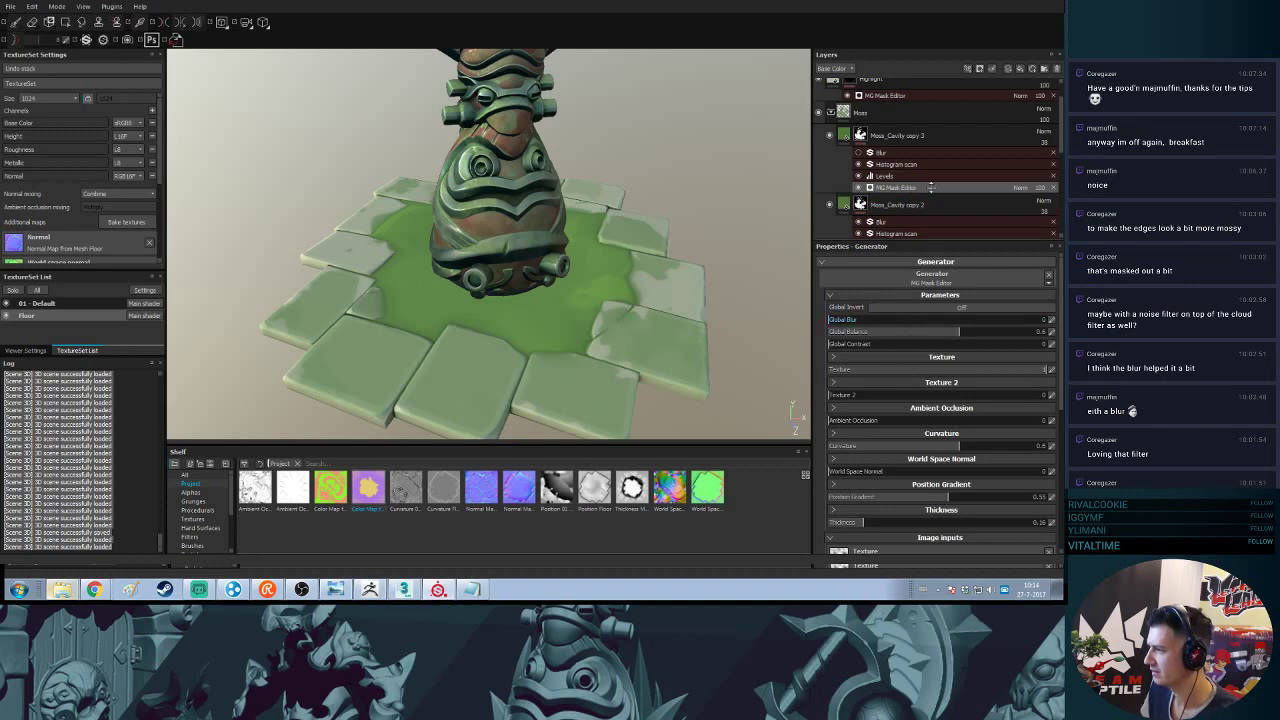
left_click(914, 359)
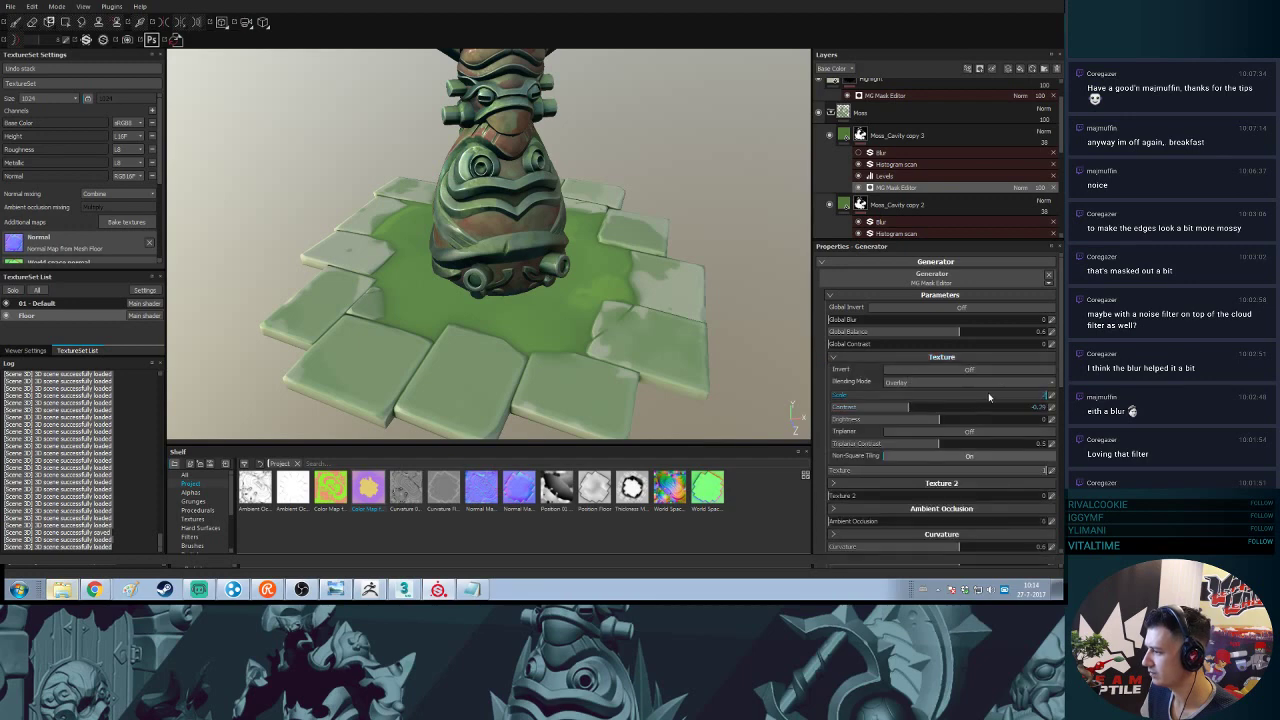
mouse_move(989, 397)
left_mouse_down()
mouse_move(959, 400)
mouse_move(994, 400)
left_mouse_up()
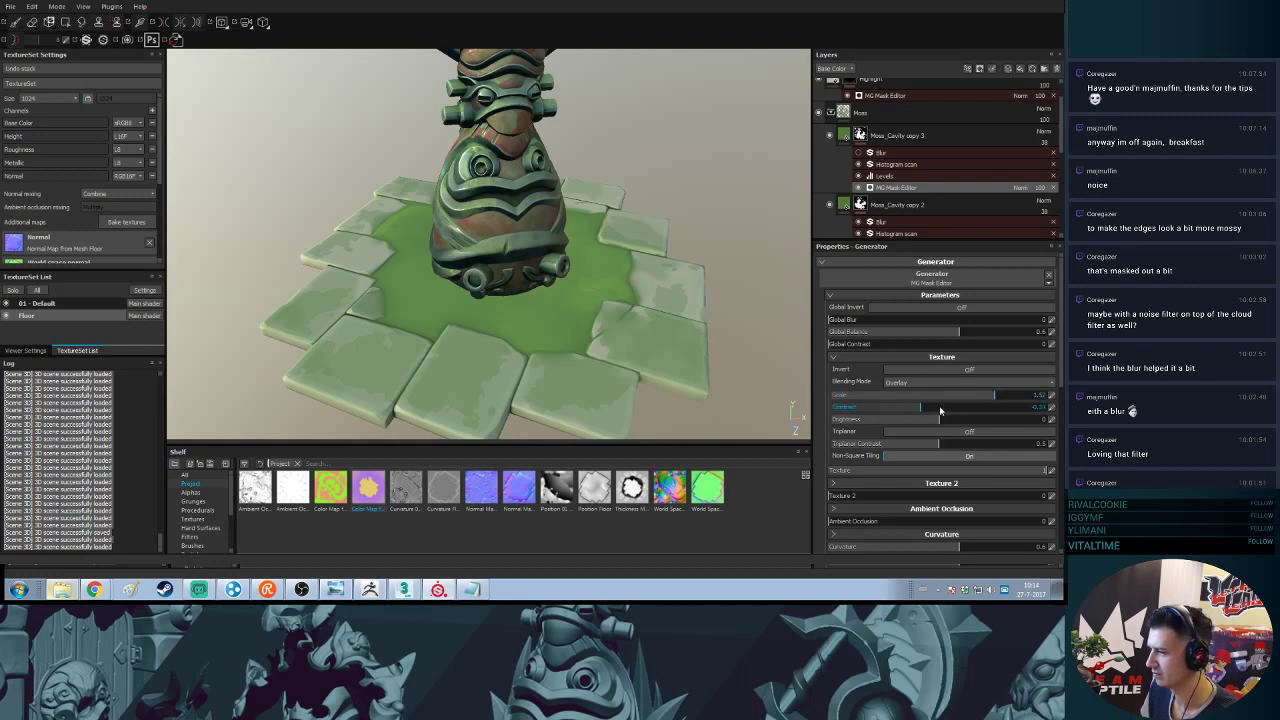
mouse_move(912, 412)
left_mouse_down()
mouse_move(988, 410)
mouse_move(852, 412)
mouse_move(893, 411)
left_mouse_up()
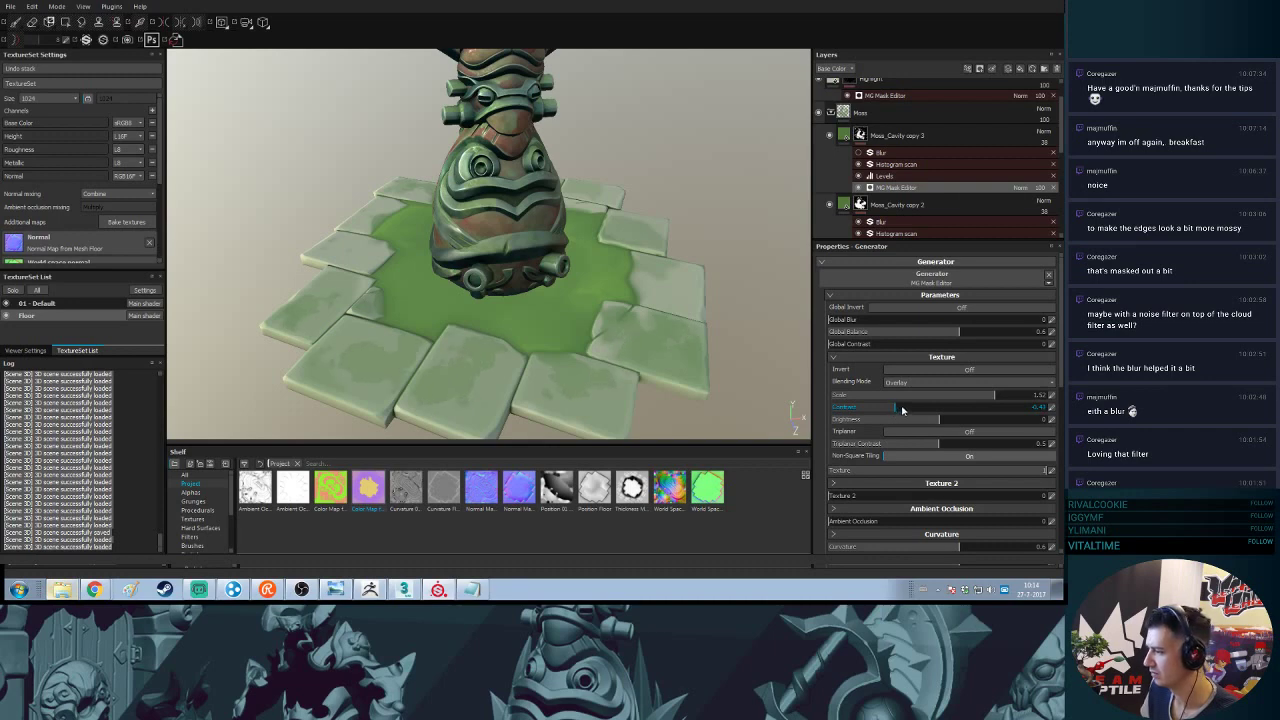
- Raise the generator's Curvature amount to 1 and set its Thickness amount to 0.35
scroll(902, 410, "down", 1)
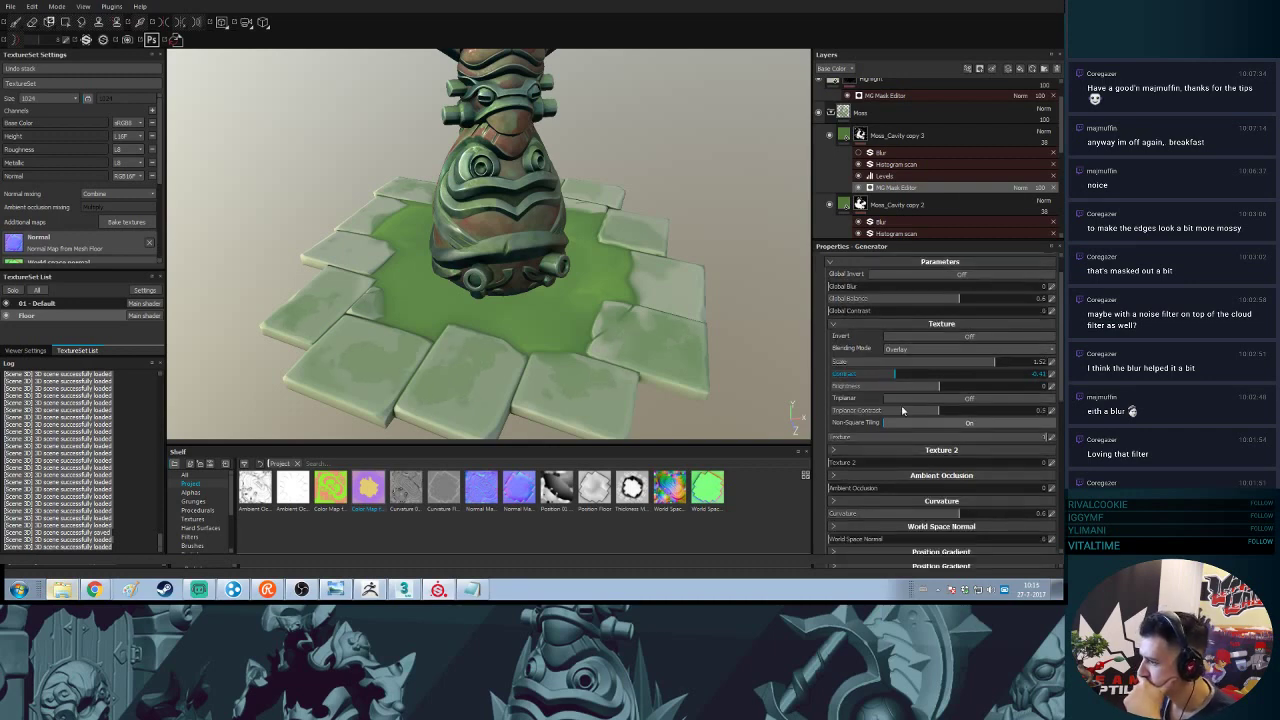
scroll(902, 410, "down", 1)
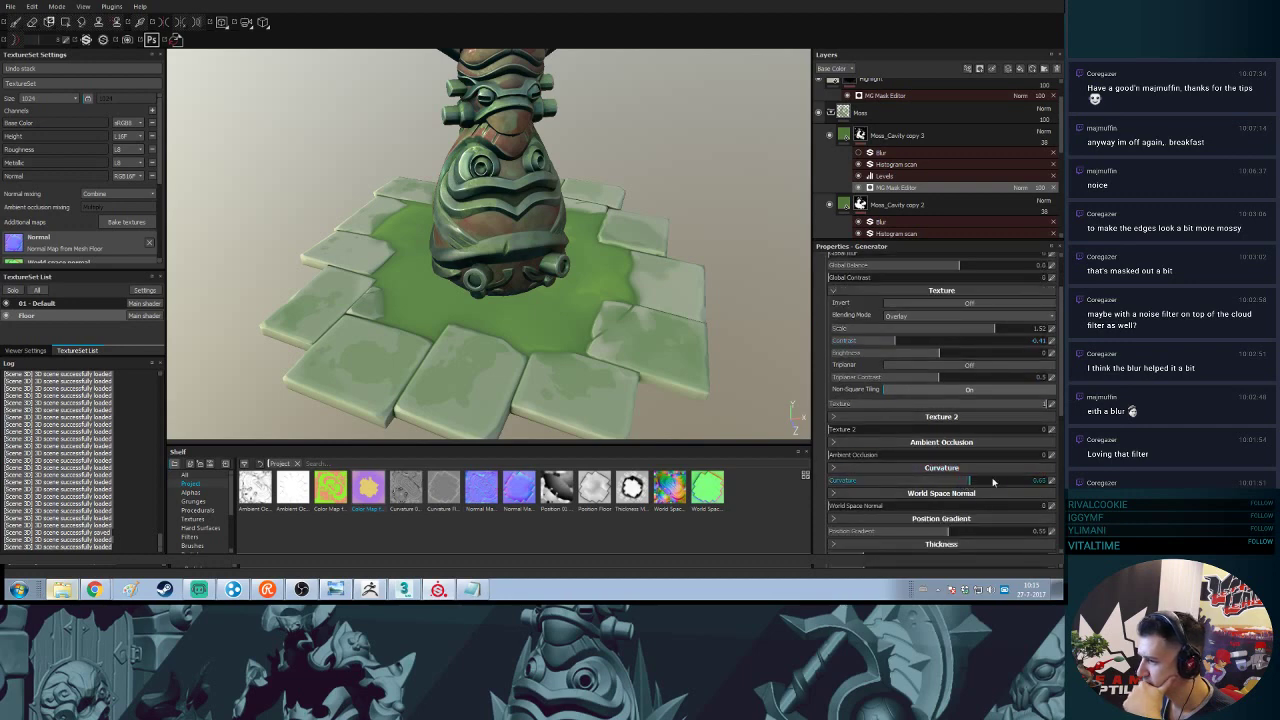
mouse_move(1045, 481)
left_mouse_down()
mouse_move(850, 482)
mouse_move(1046, 482)
mouse_move(801, 497)
mouse_move(1046, 481)
left_mouse_up()
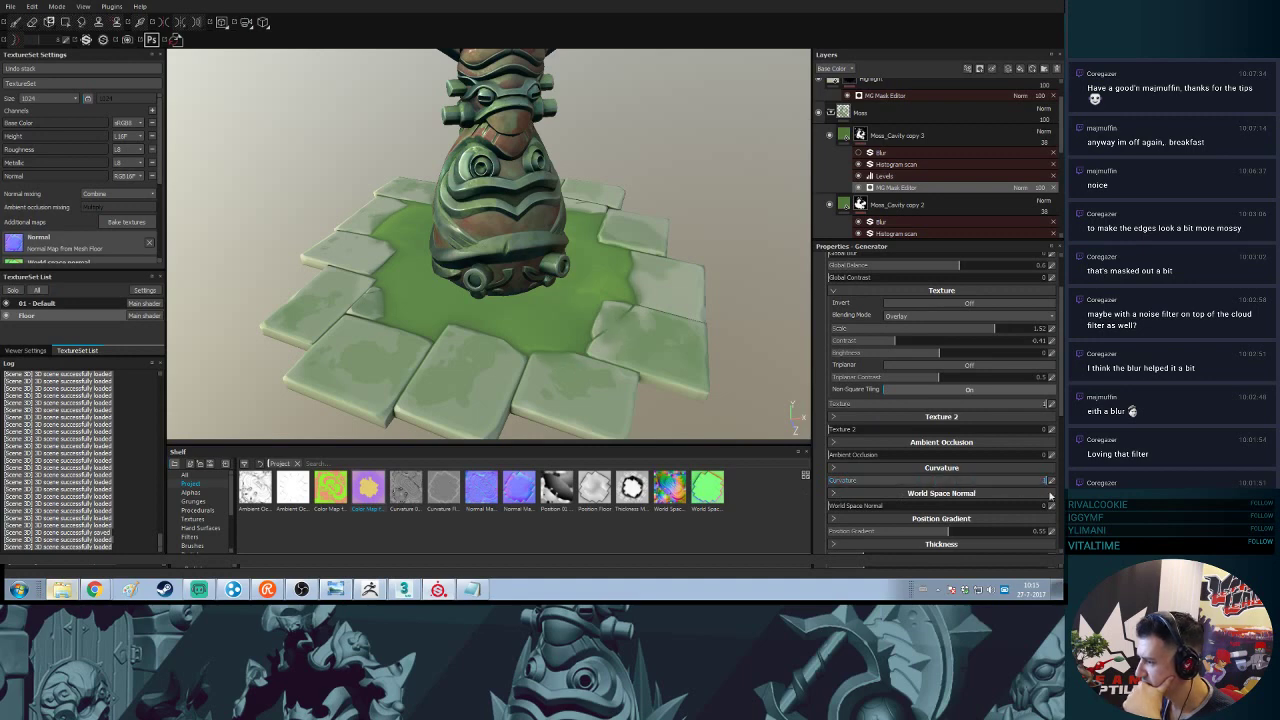
scroll(950, 518, "down", 1)
left_click_drag(940, 498, 904, 535)
- Invert the generator's Thickness input and set the Position Gradient amount to 0.41
scroll(967, 475, "down", 1)
left_click(943, 478)
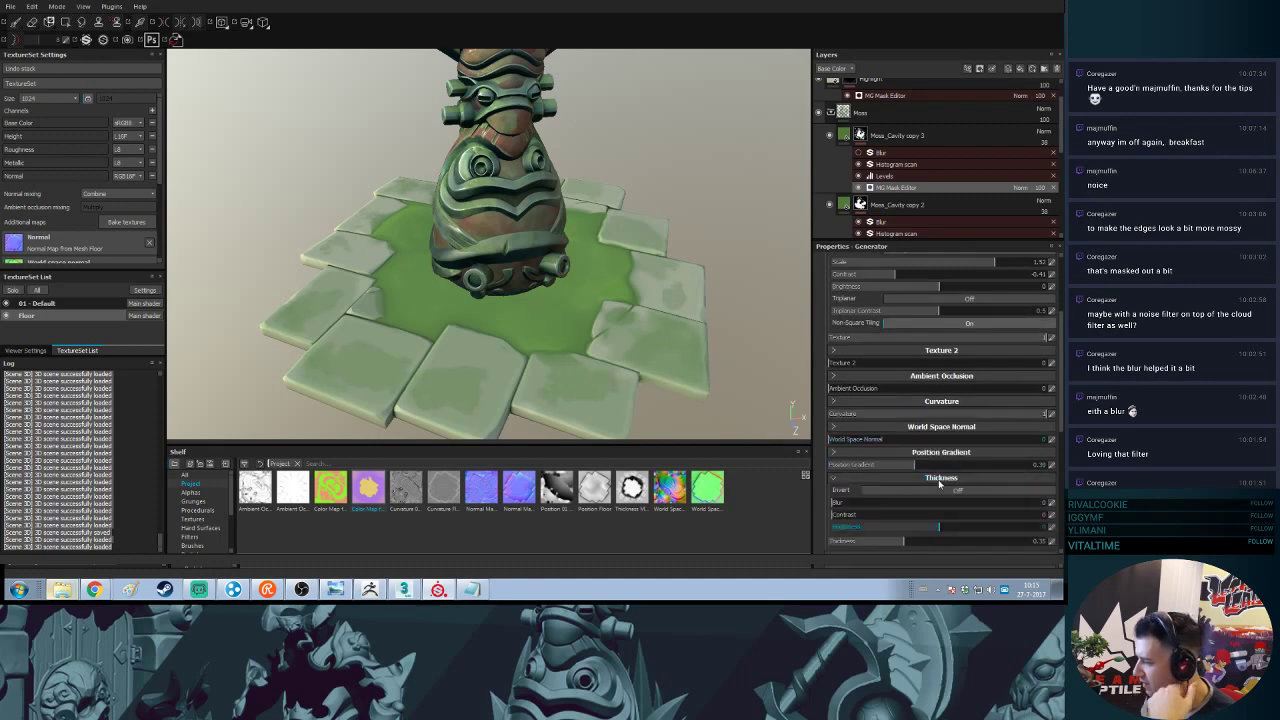
left_click(943, 492)
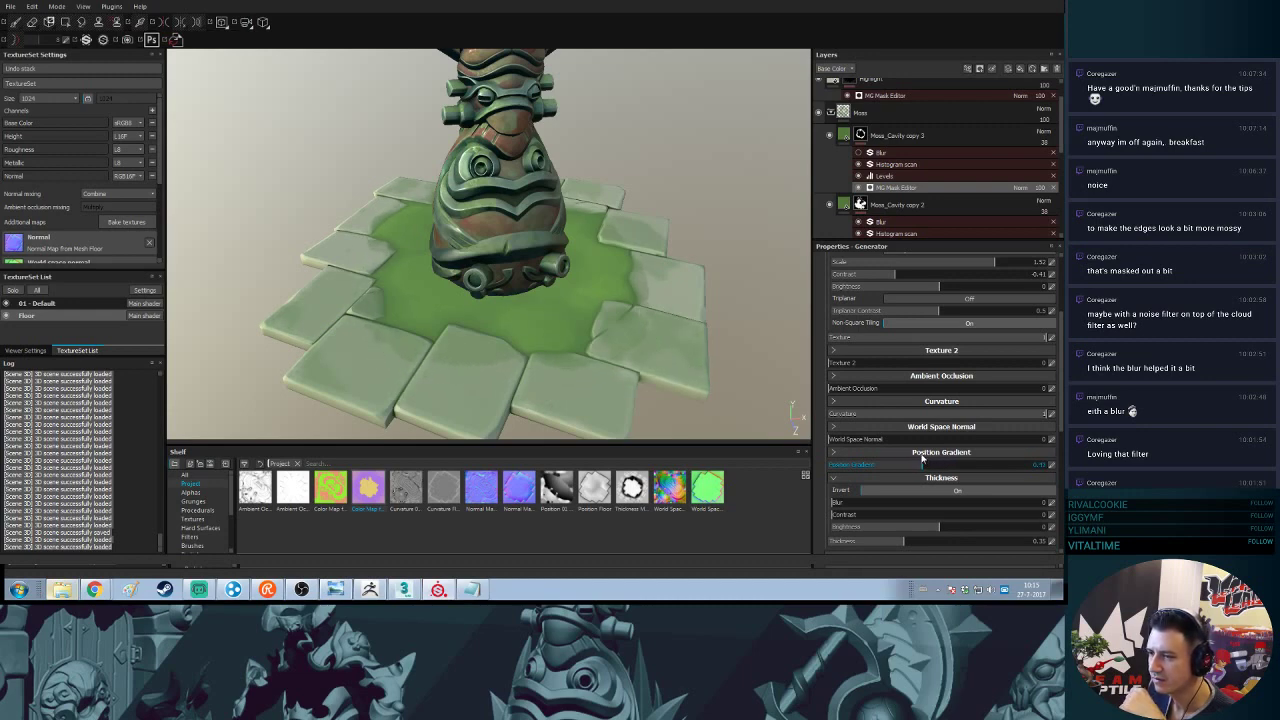
mouse_move(663, 245)
left_mouse_down("alt")
mouse_move(660, 274)
mouse_move(632, 244)
mouse_move(640, 232)
mouse_move(644, 258)
mouse_move(646, 217)
mouse_move(658, 260)
left_mouse_up("alt")
scroll(909, 430, "down", 1)
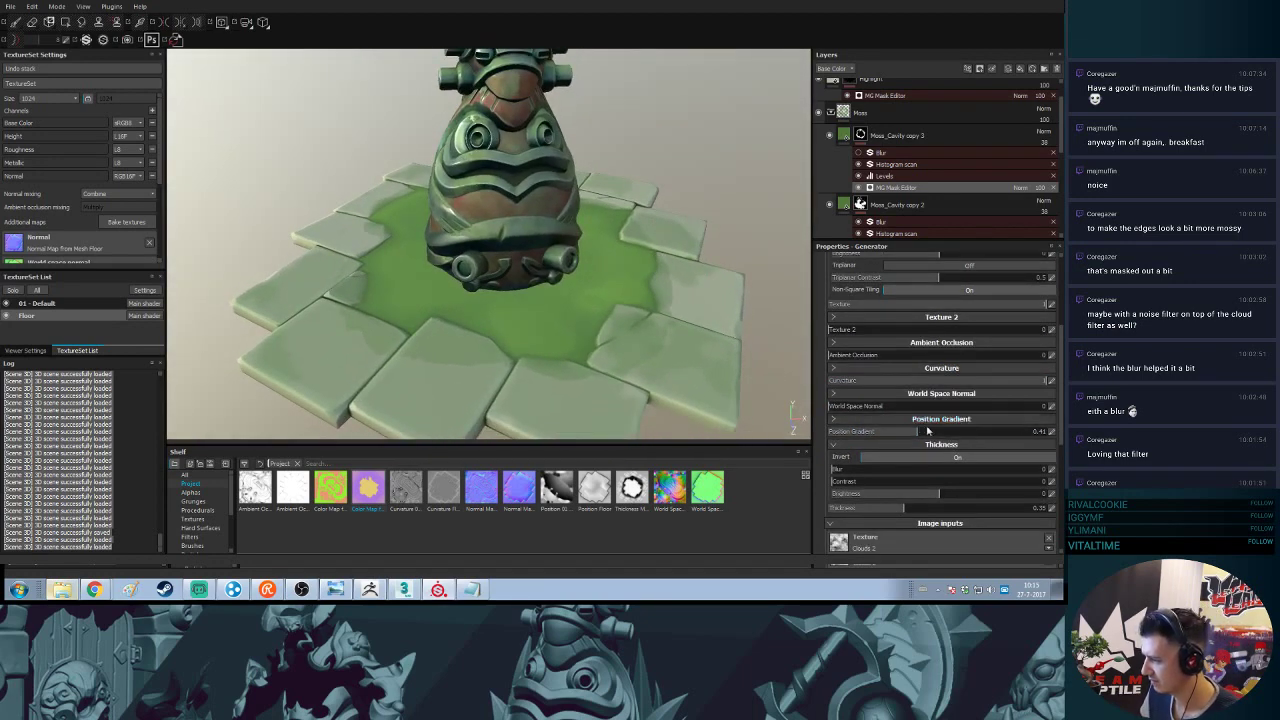
- Set the Thickness blur to 6.53, contrast to 0.02 and brightness to 0.08, checking the moss on the tiles
left_click_drag(857, 470, 925, 447)
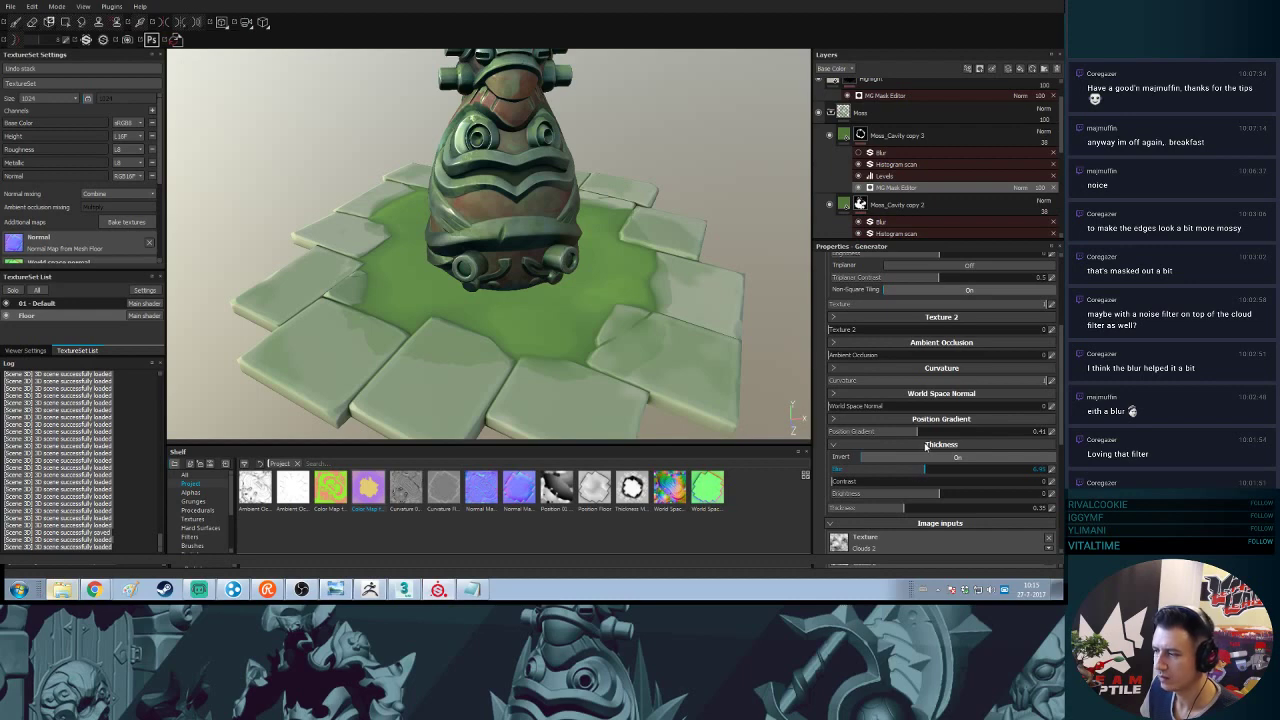
mouse_move(858, 483)
left_mouse_down()
mouse_move(978, 483)
mouse_move(850, 487)
left_mouse_up()
mouse_move(940, 494)
left_mouse_down()
mouse_move(1016, 494)
mouse_move(949, 500)
left_mouse_up()
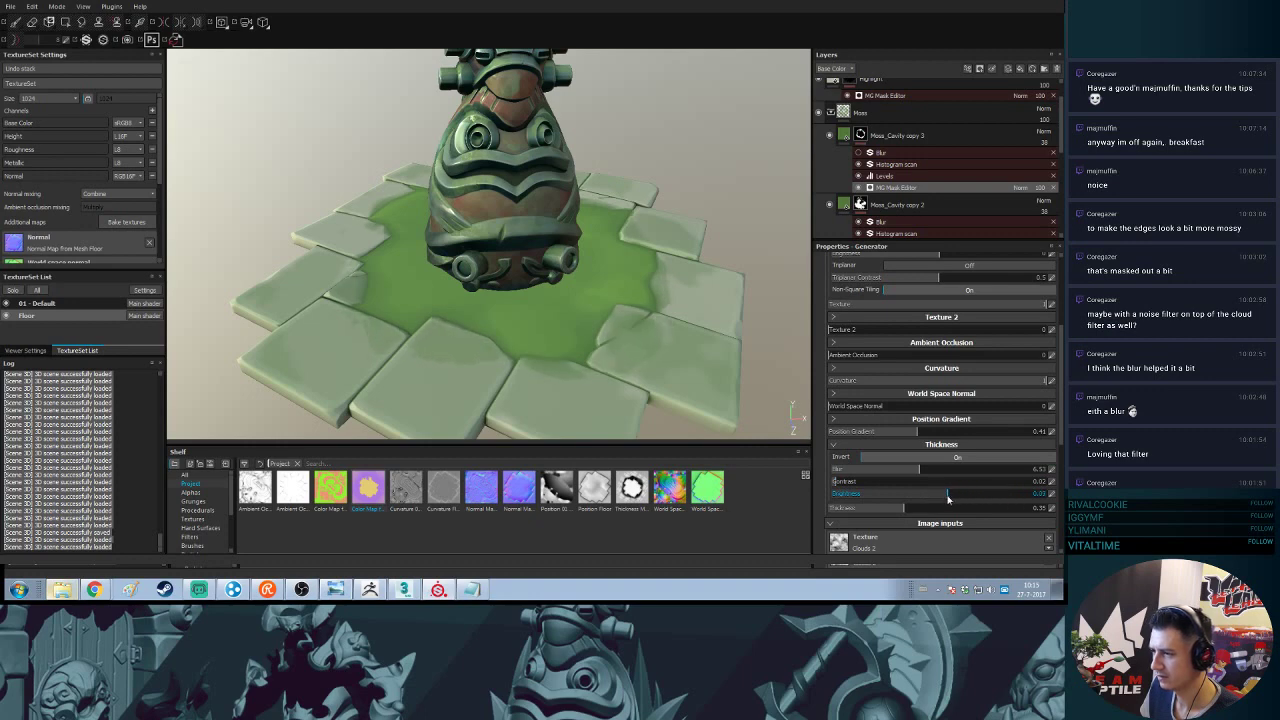
left_click_drag(700, 240, 630, 224, "alt")
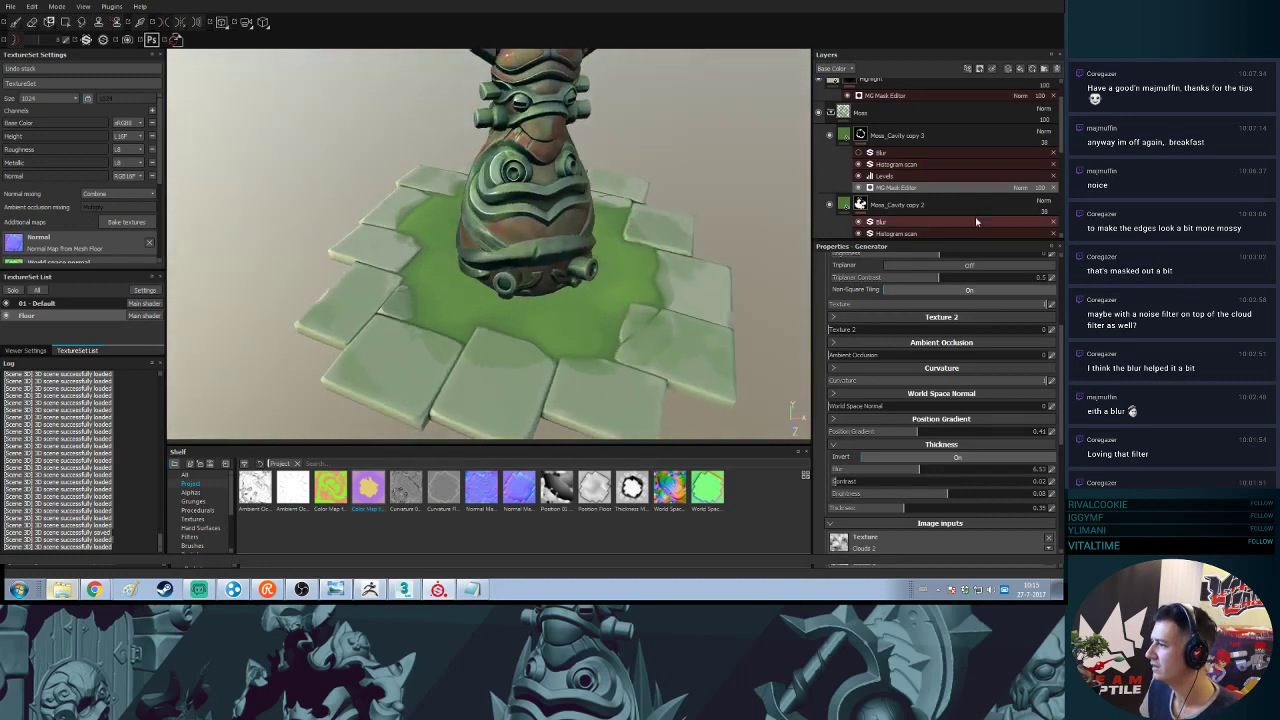
- Raise the opacity of the upper moss layer, Moss_Cavity copy 3, to 72, check the moss on the tiles, and save the project
left_click(898, 176)
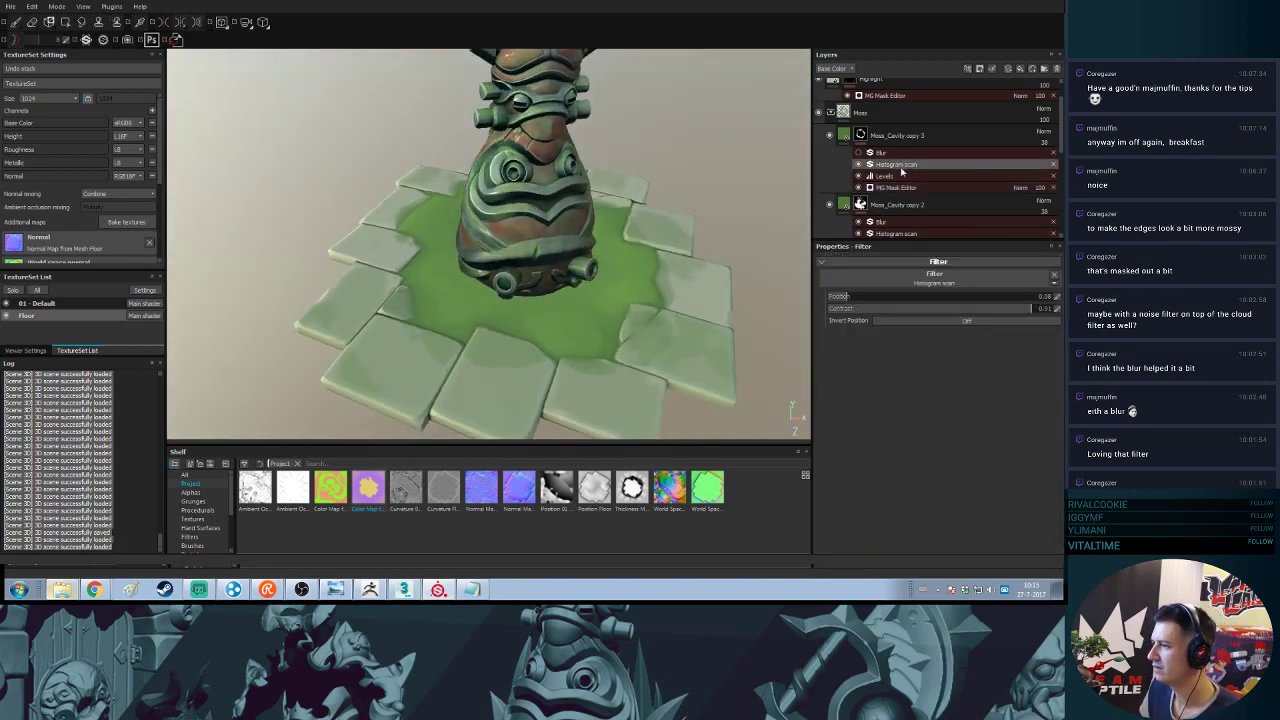
left_click(1046, 143)
left_click(1048, 154)
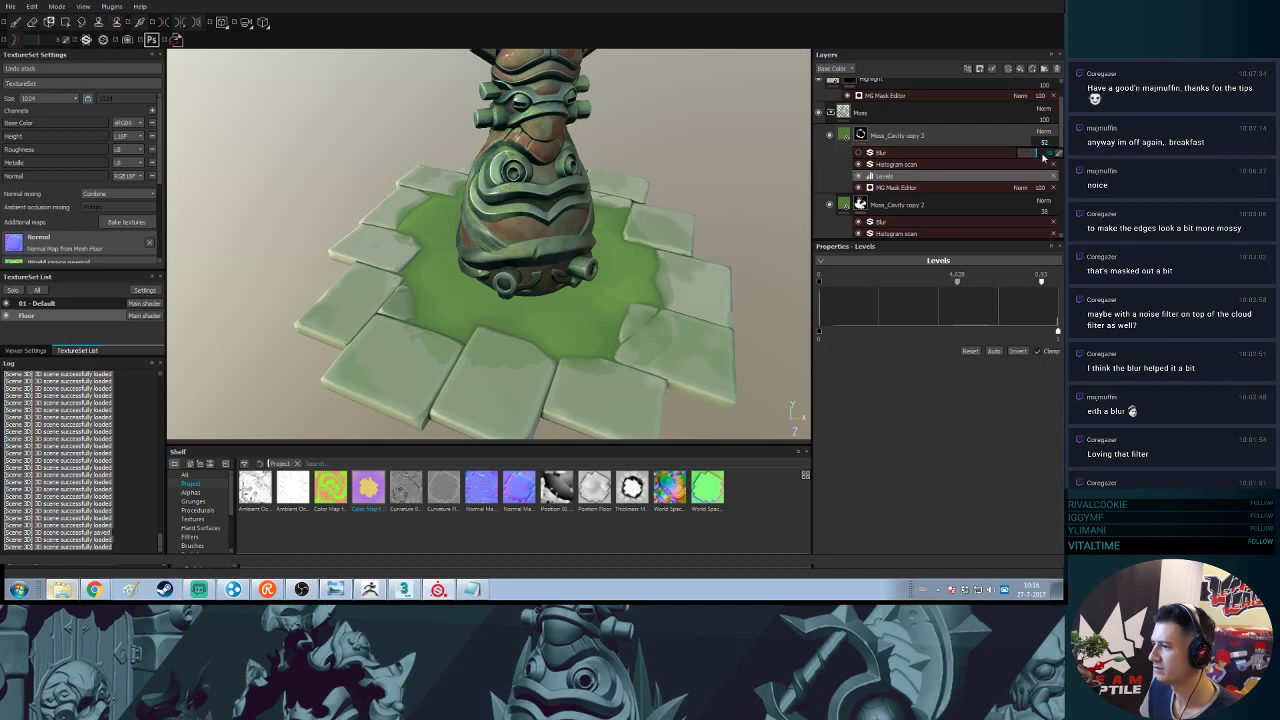
left_click_drag(1049, 157, 1042, 163)
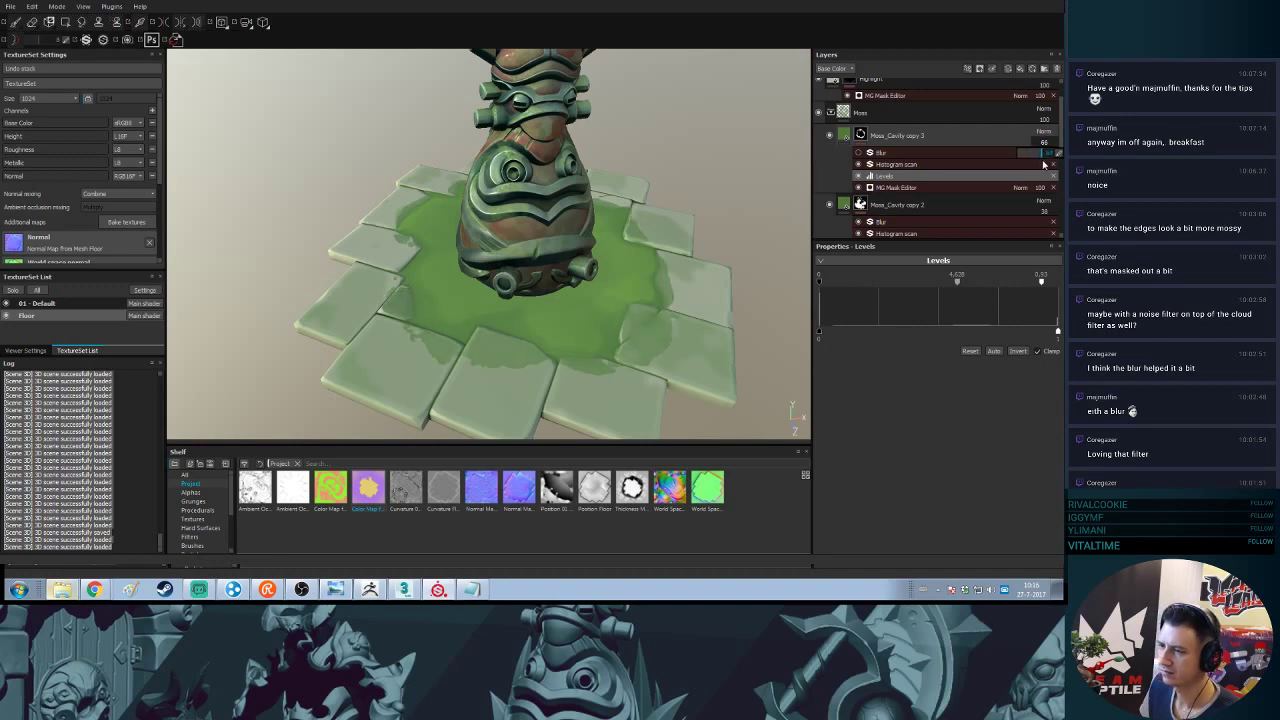
left_click_drag(634, 323, 655, 285, "alt")
right_click_drag(655, 285, 639, 206, "alt")
left_click_drag(639, 206, 577, 238, "alt")
right_click_drag(577, 238, 620, 280, "alt")
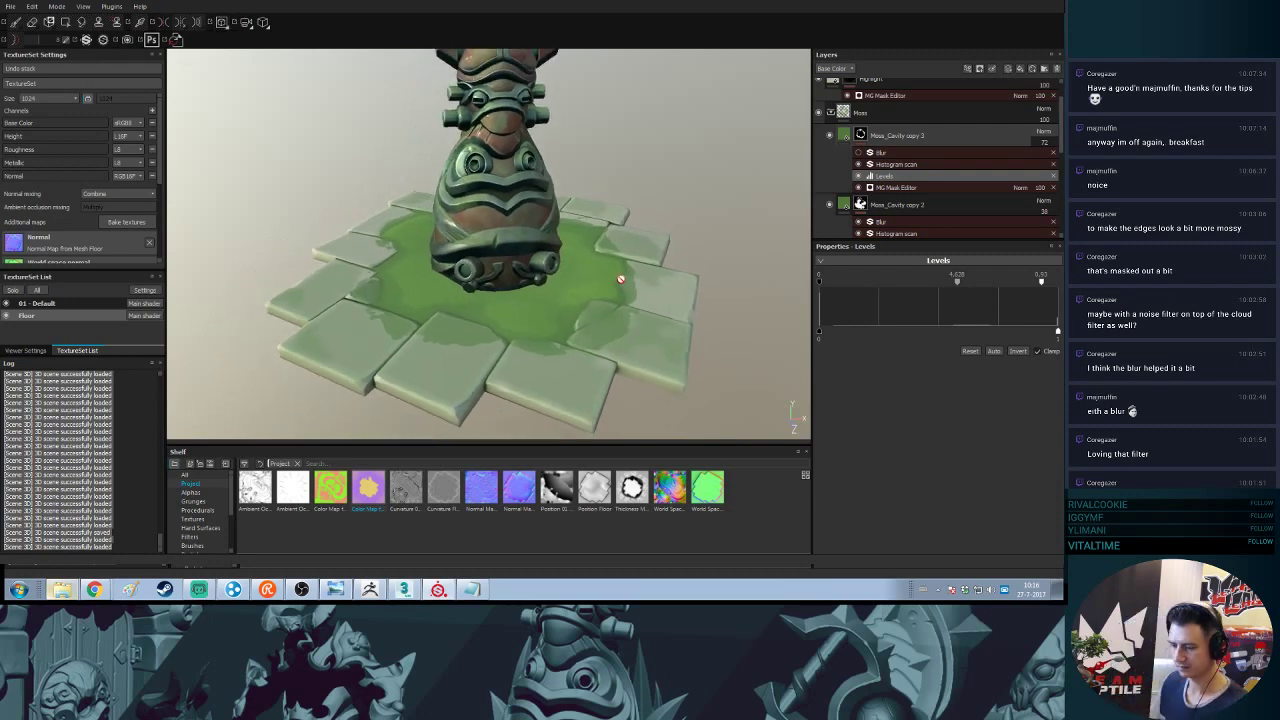
key("ctrl+s")
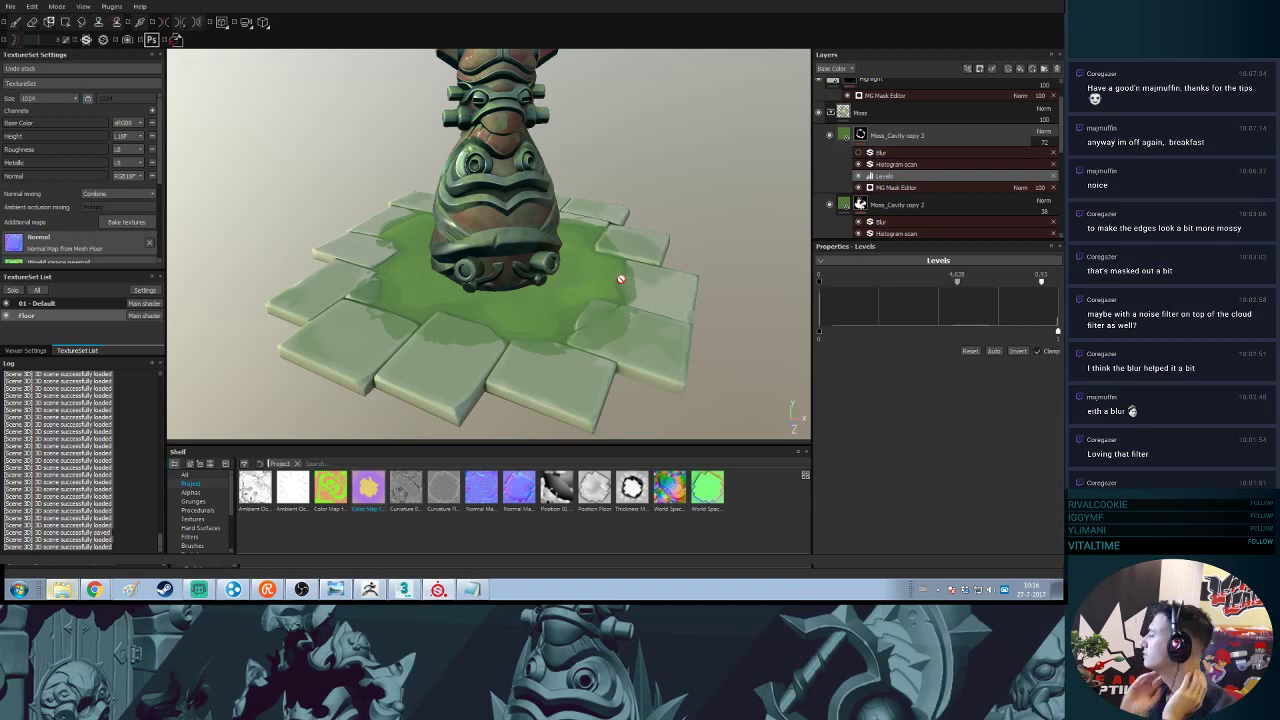
- Try a different histogram position for the Clouds 2 texture in the upper moss layer's mask generator and undo it
left_click(891, 188)
scroll(991, 448, "down", 2)
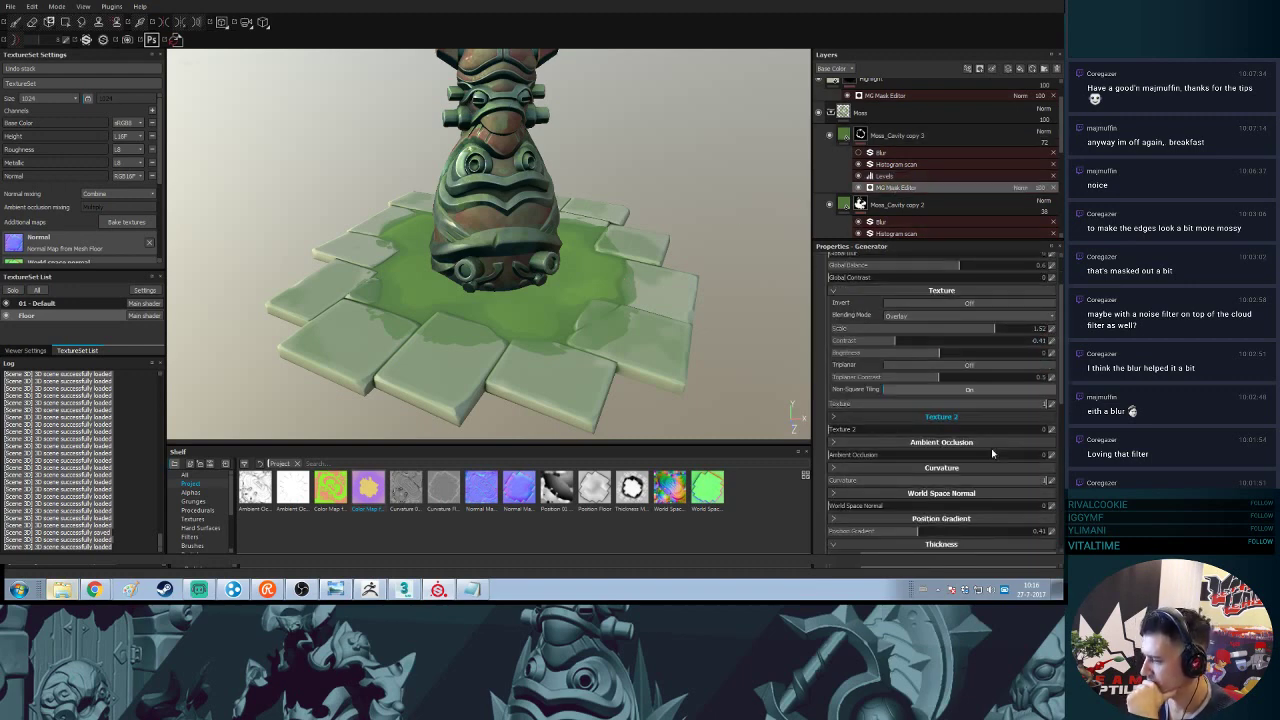
scroll(943, 432, "down", 1)
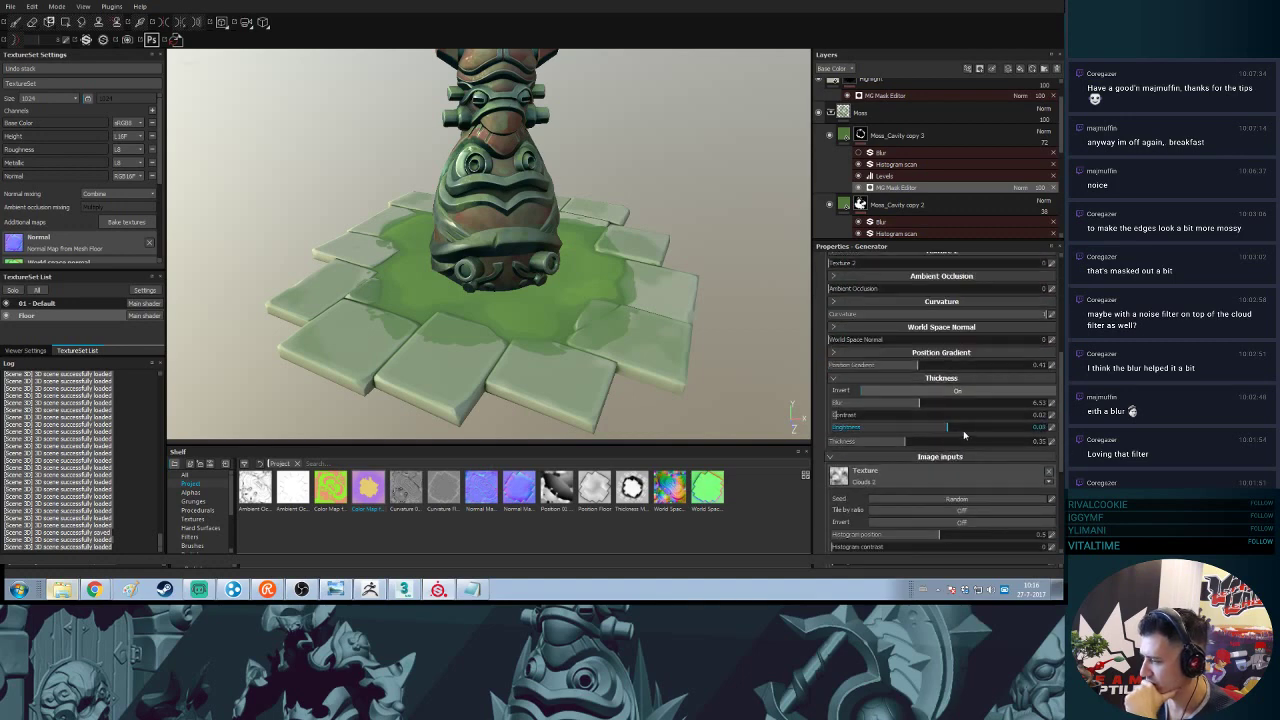
scroll(963, 430, "down", 3)
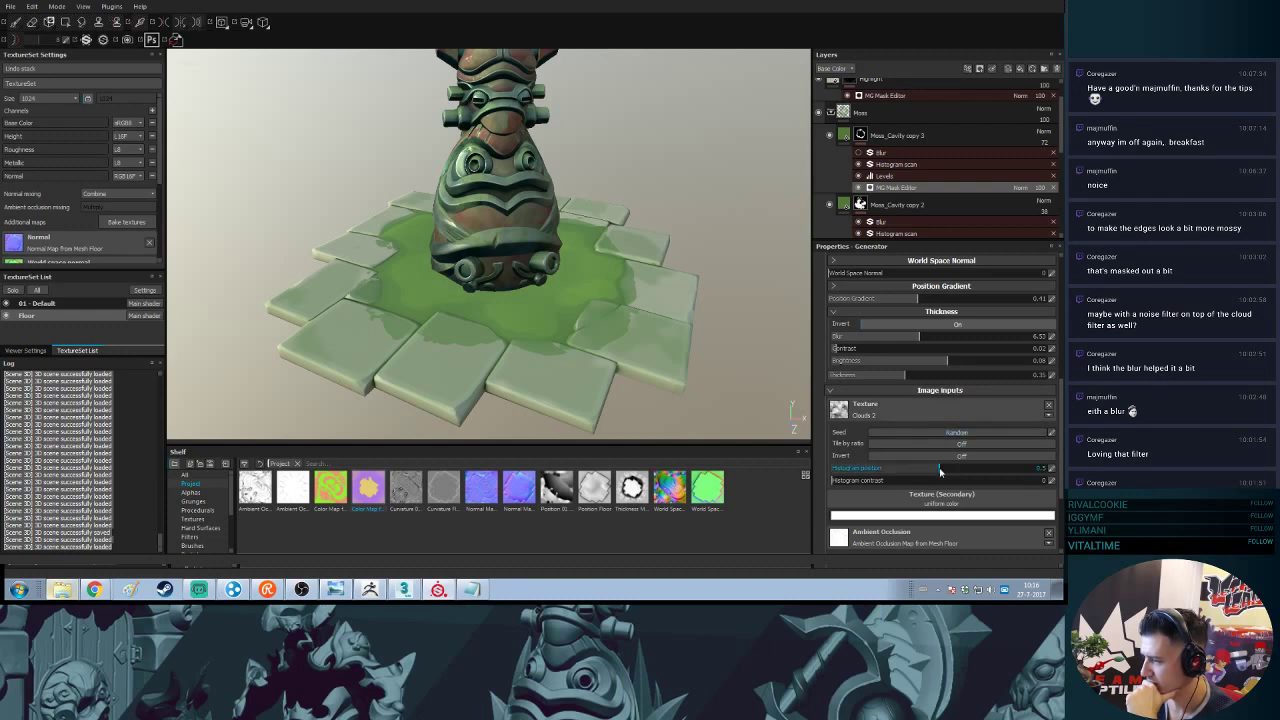
mouse_move(940, 470)
left_mouse_down()
mouse_move(968, 474)
mouse_move(888, 487)
mouse_move(926, 482)
left_mouse_up()
key("ctrl+z")
key("ctrl+z")
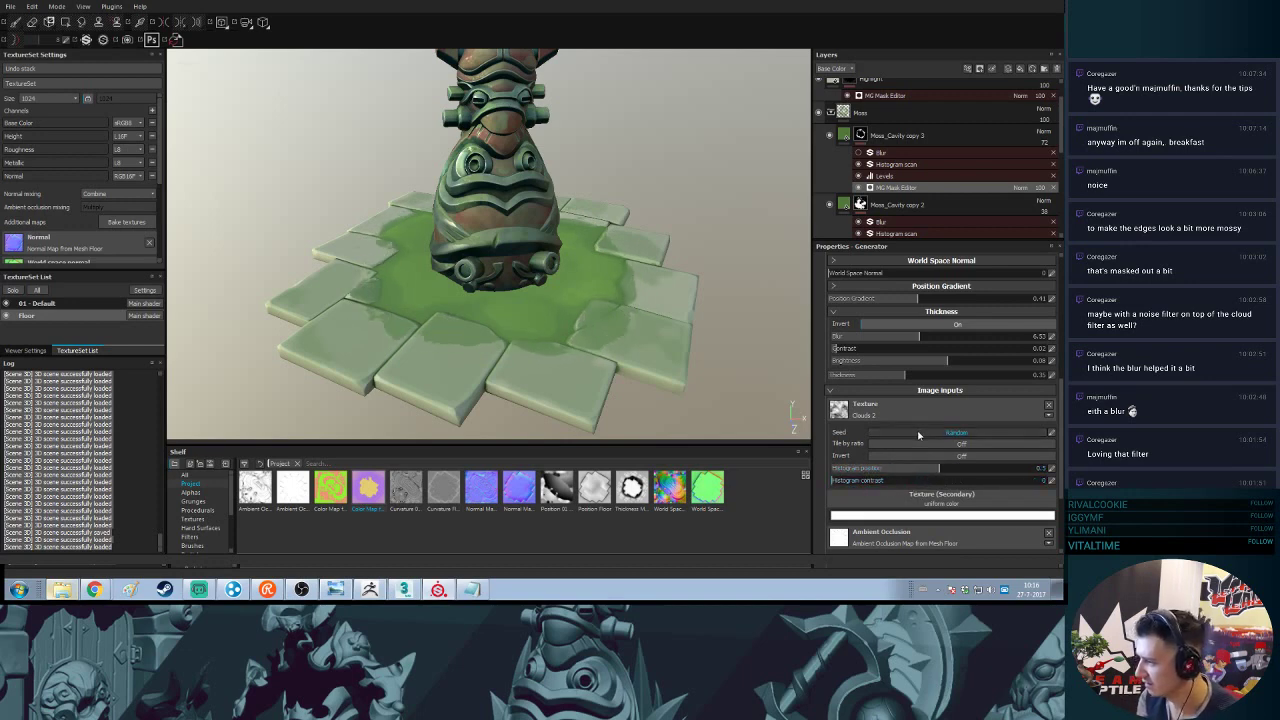
- Randomise the seed of the generator's Clouds 2 texture repeatedly, checking the moss distribution on the tiles
left_click(978, 436)
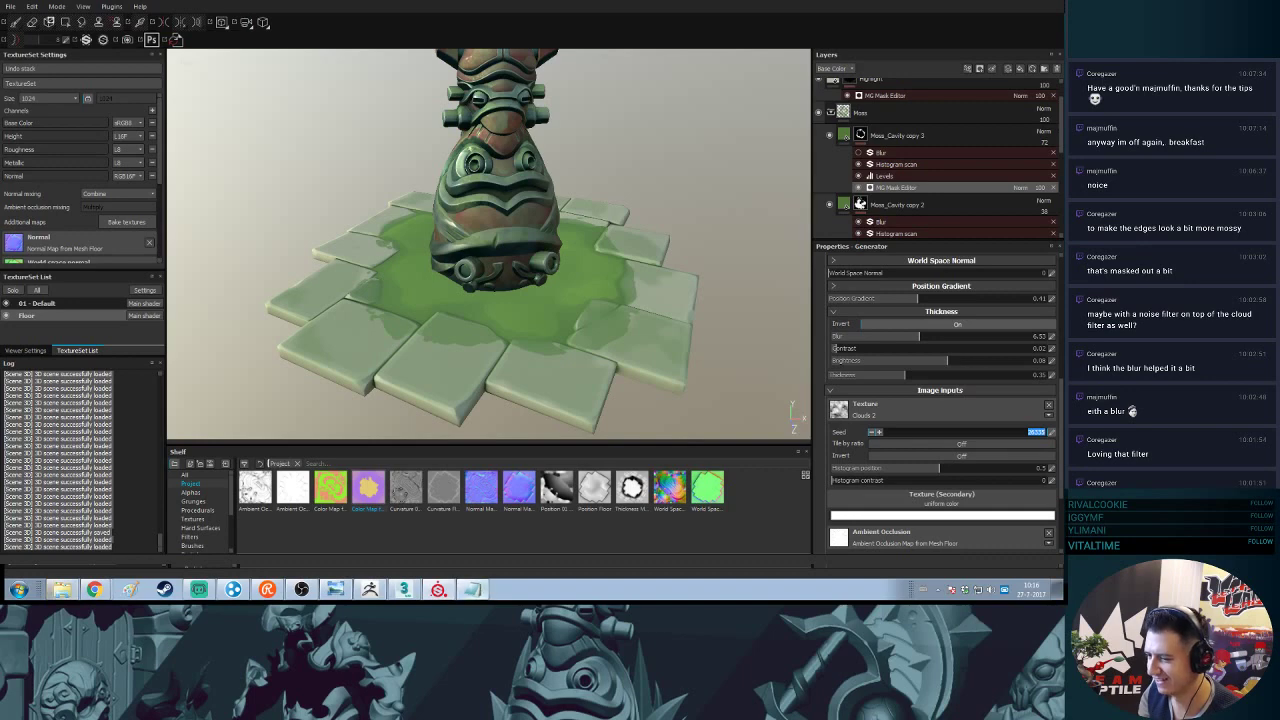
left_click(1050, 432)
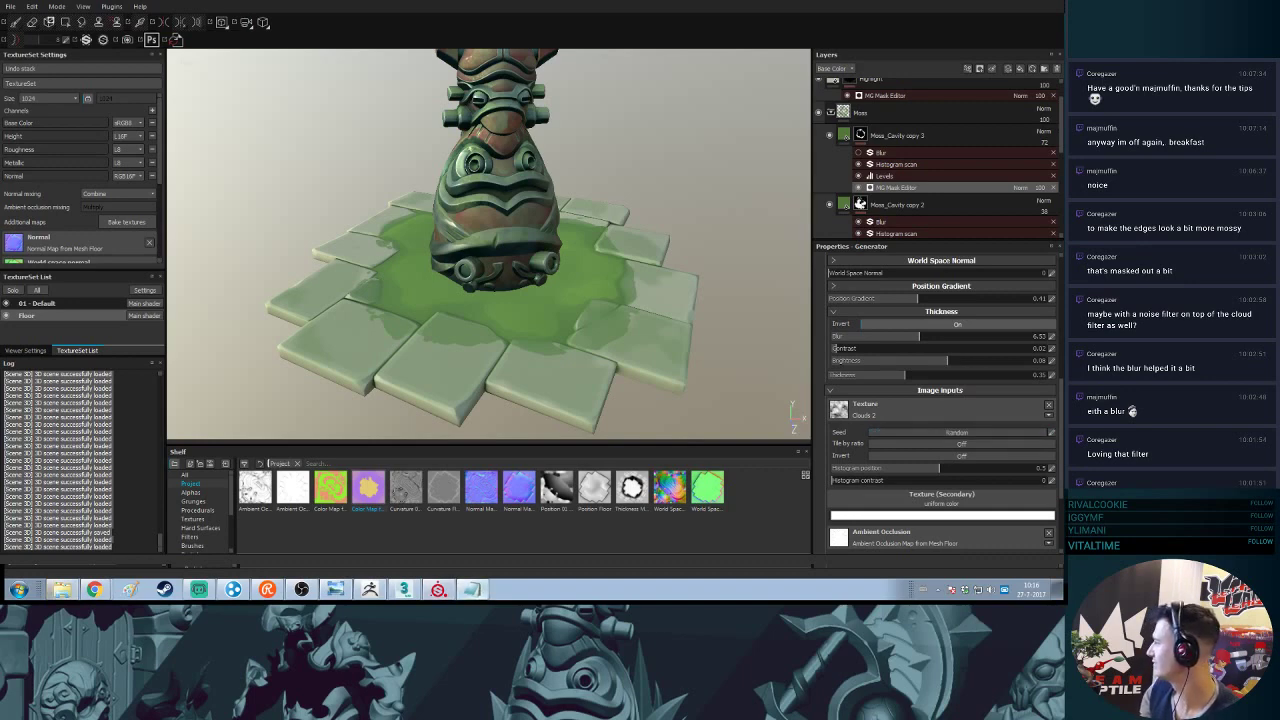
left_click(965, 437)
left_click(965, 437)
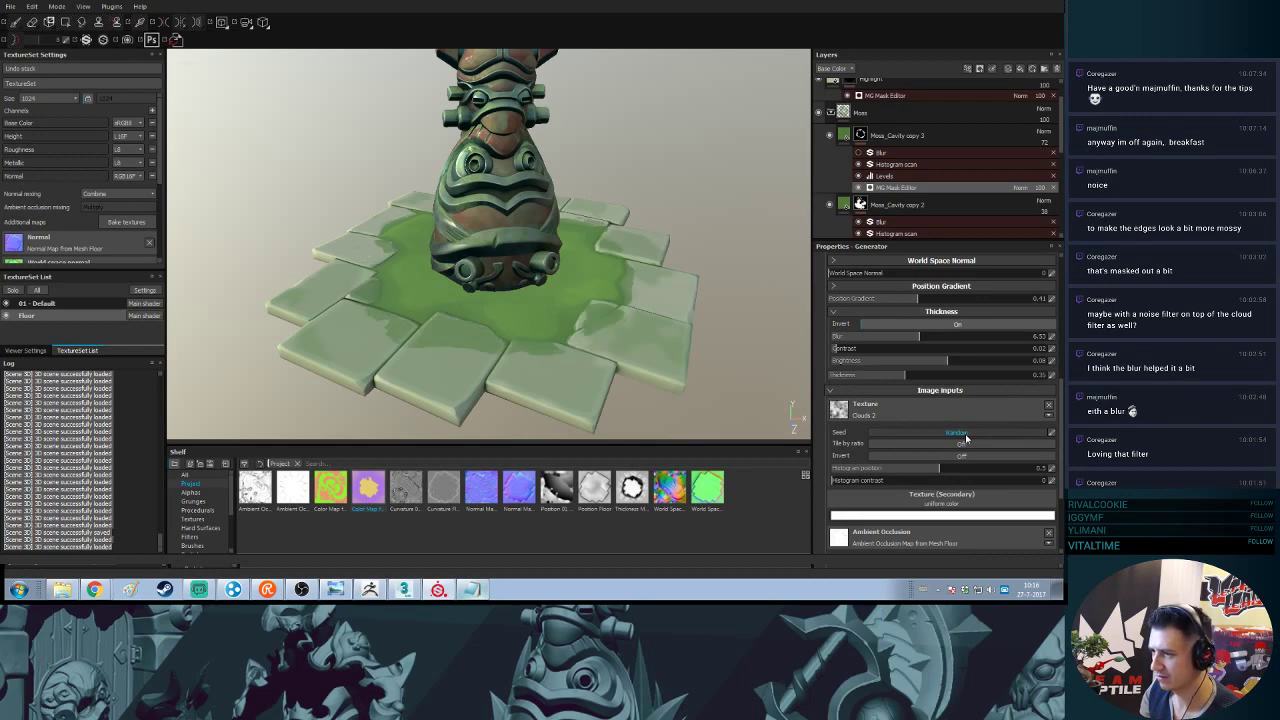
left_click(965, 437)
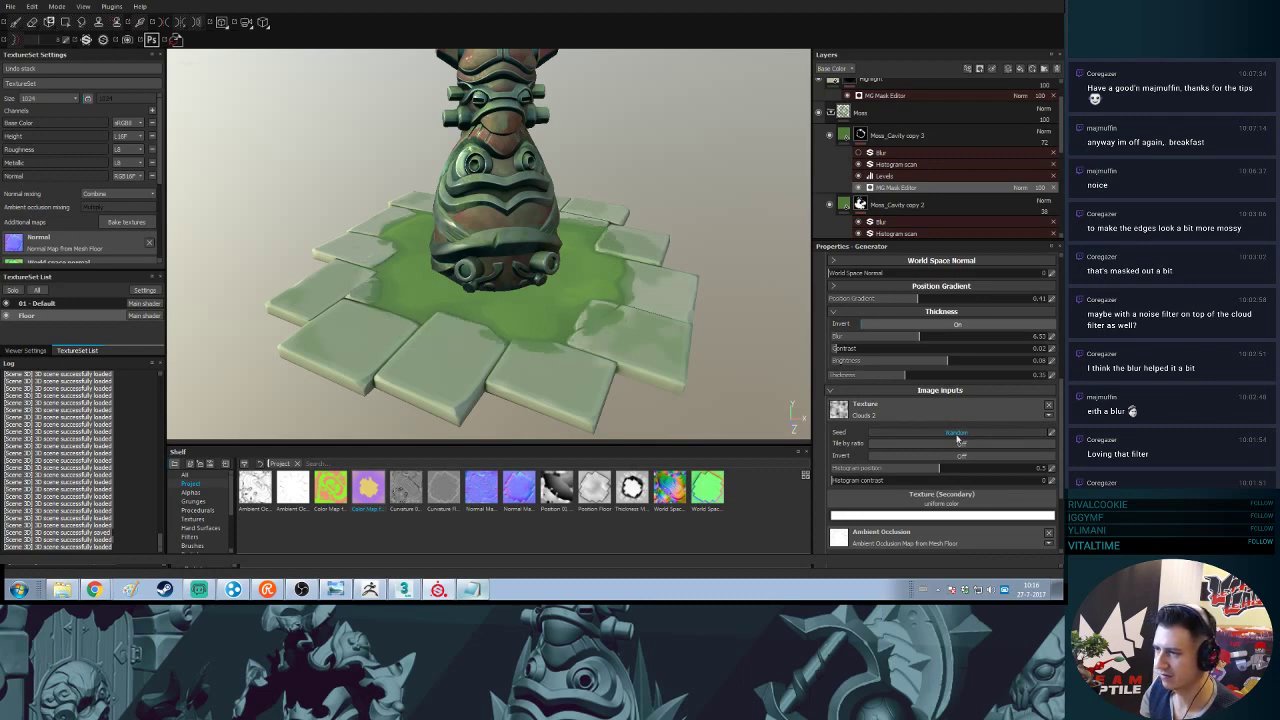
left_click_drag(568, 258, 622, 271, "alt")
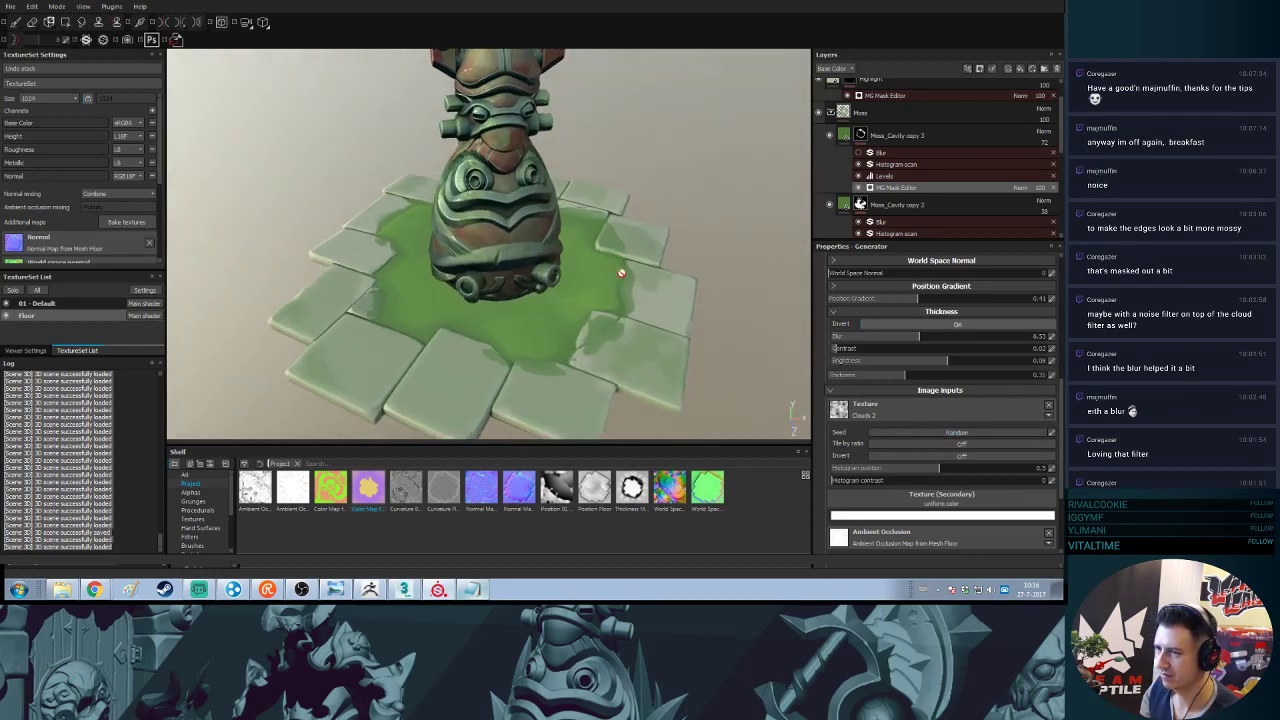
left_click(969, 434)
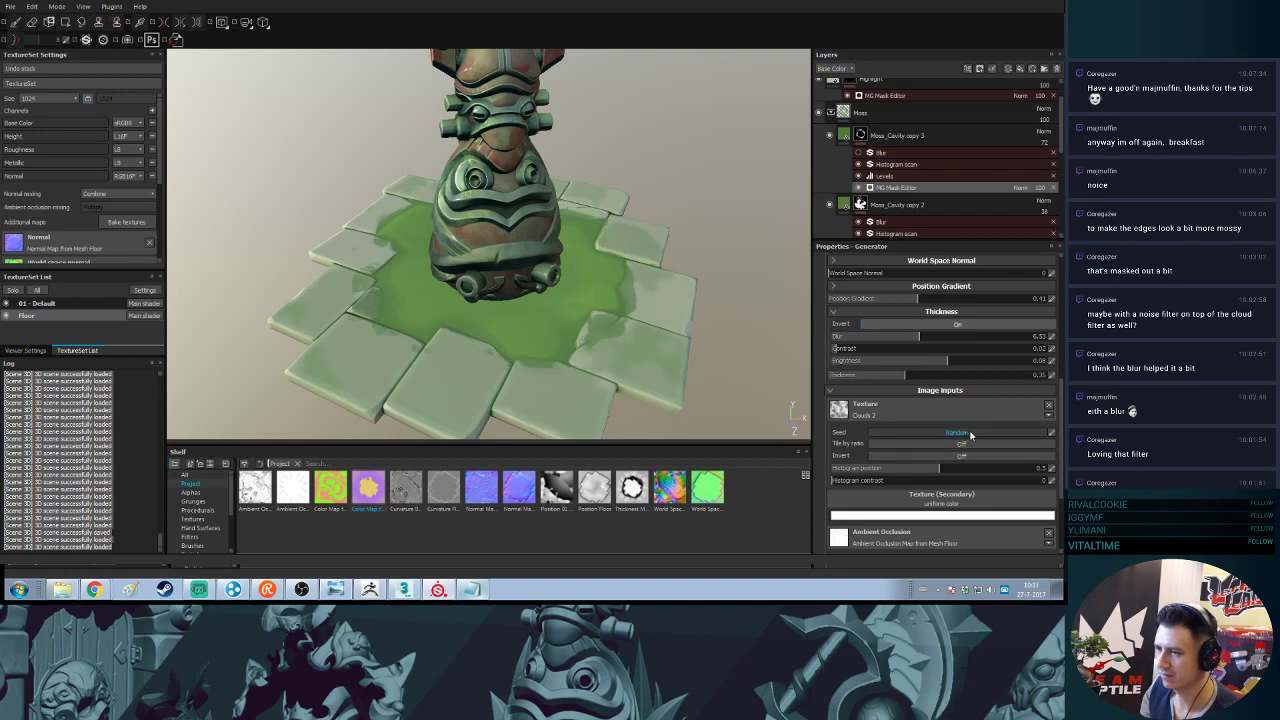
left_click(969, 434)
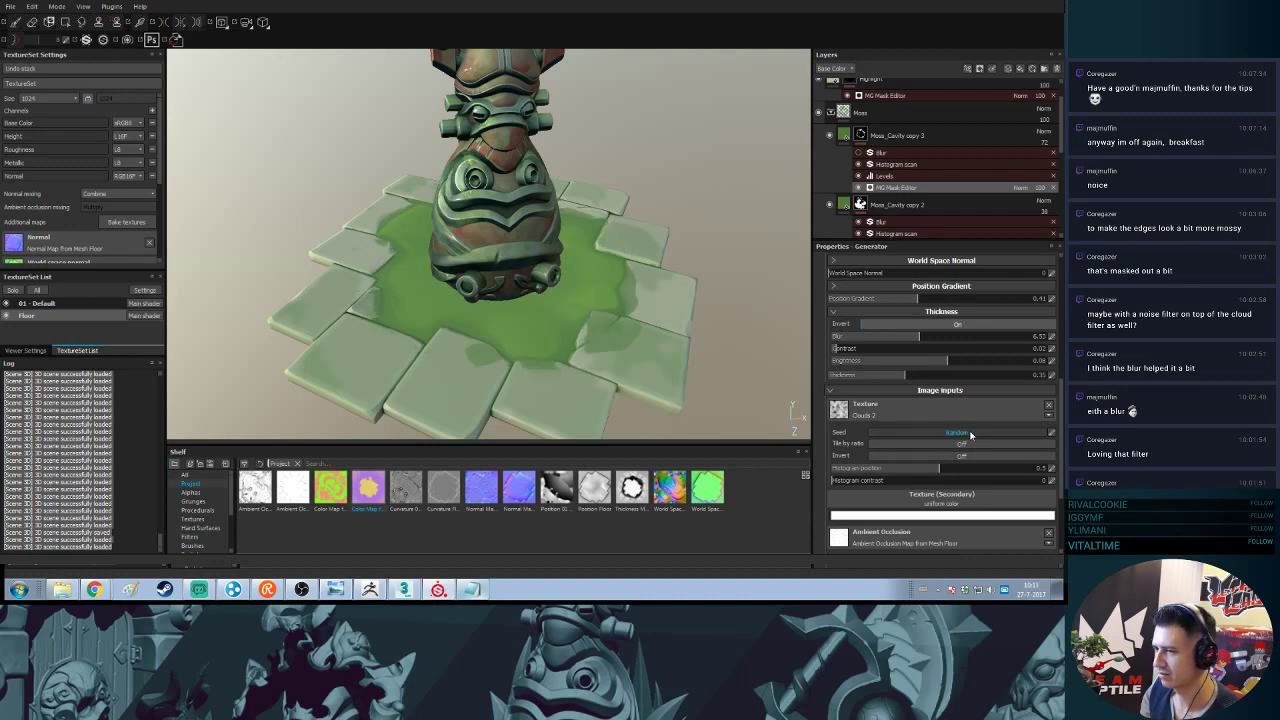
left_click(969, 434)
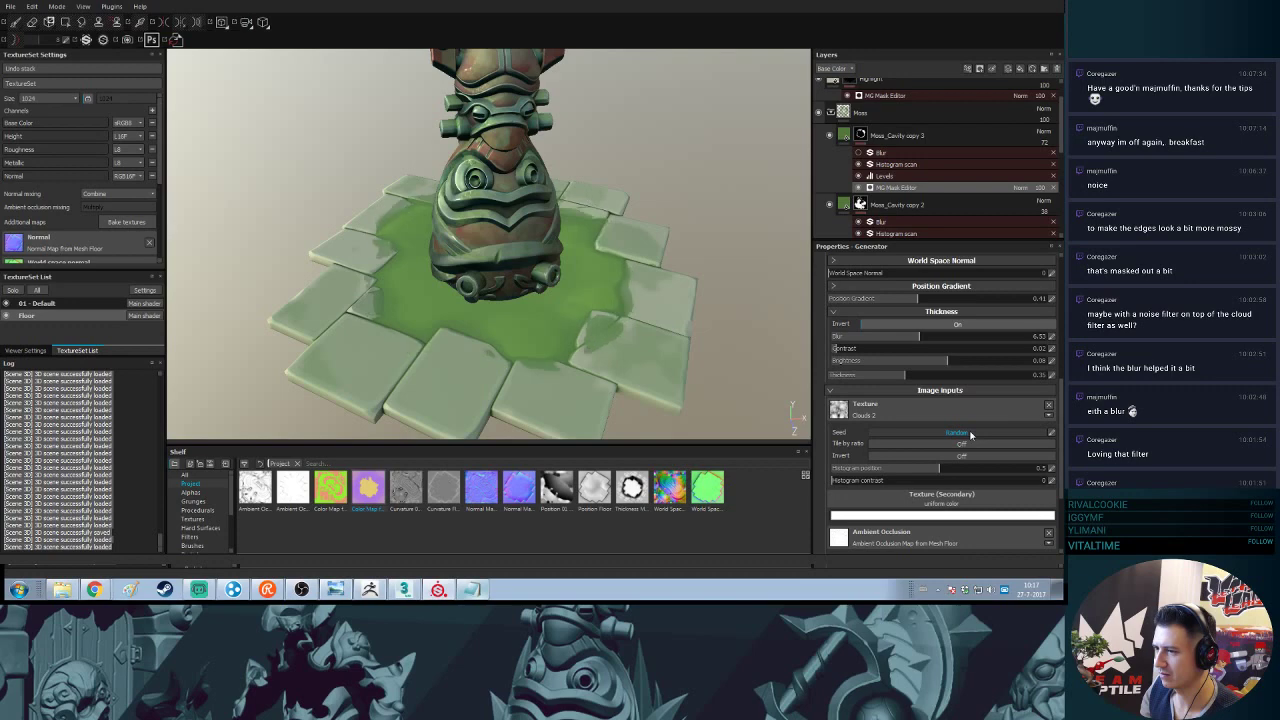
left_click(969, 434)
left_click(969, 434)
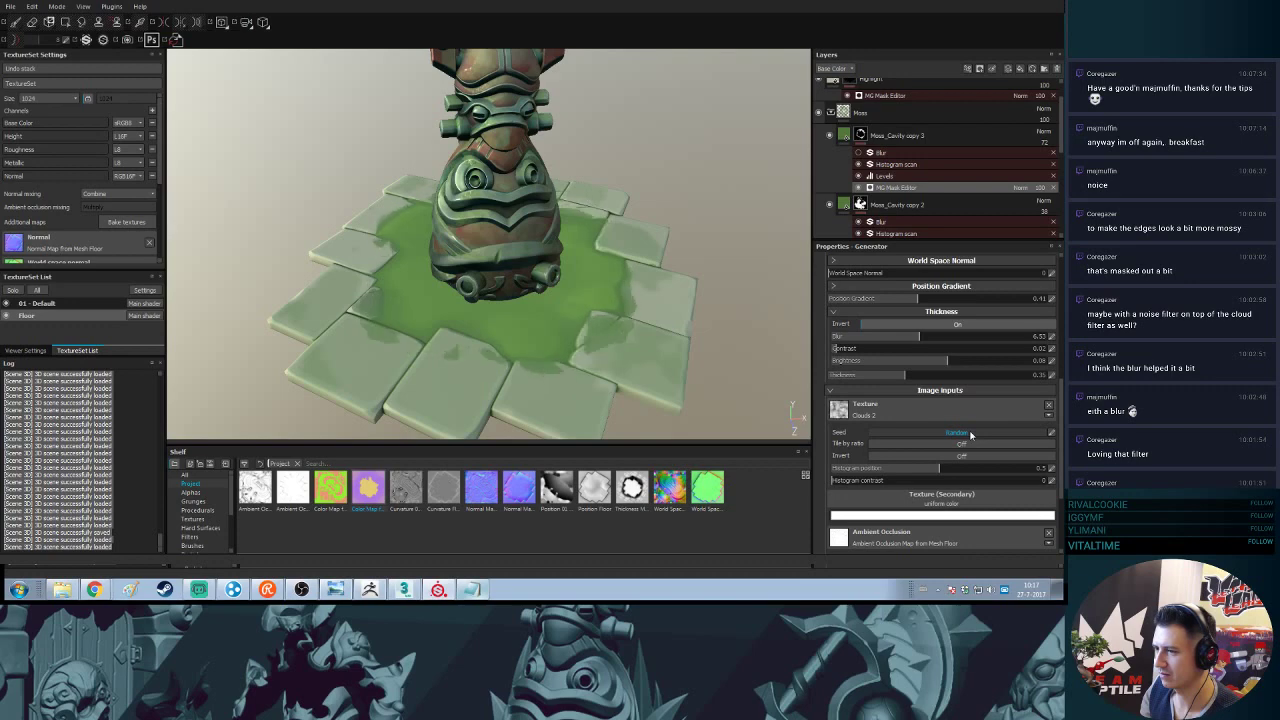
left_click(969, 434)
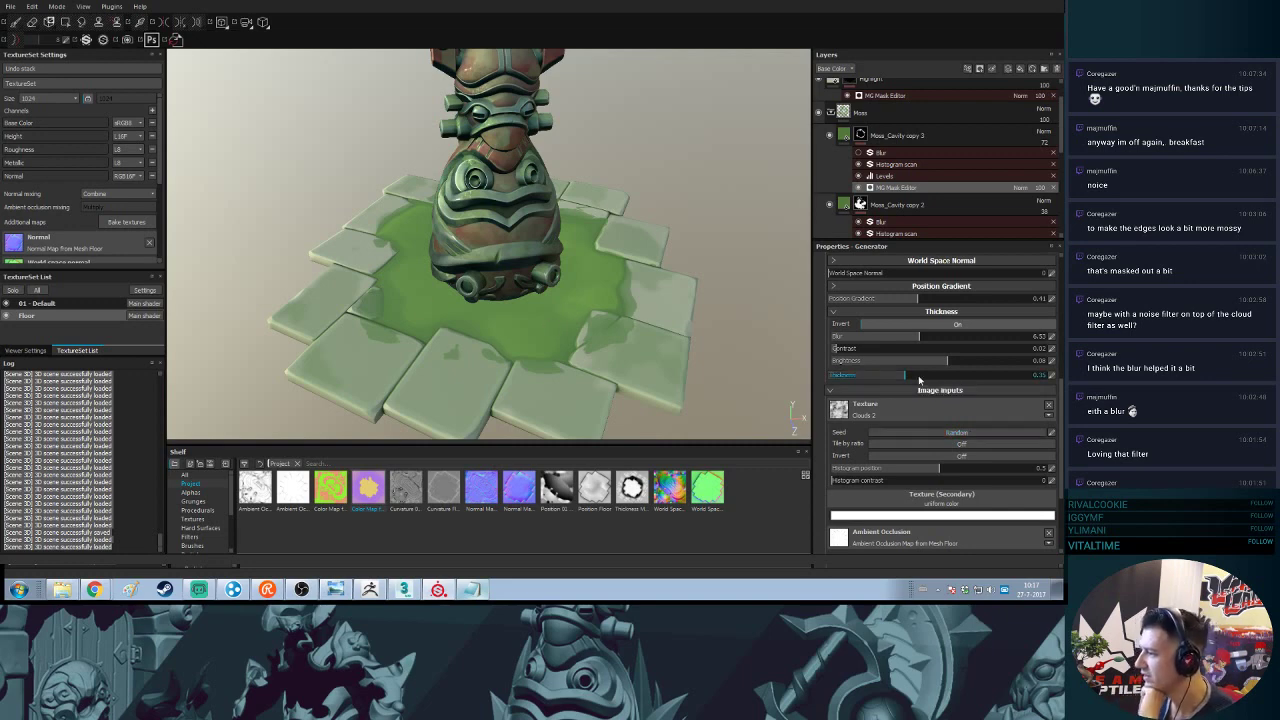
- Try a World Space Normal amount of 0.12 and a Position Gradient amount of 0, and revert both
scroll(924, 364, "up", 1)
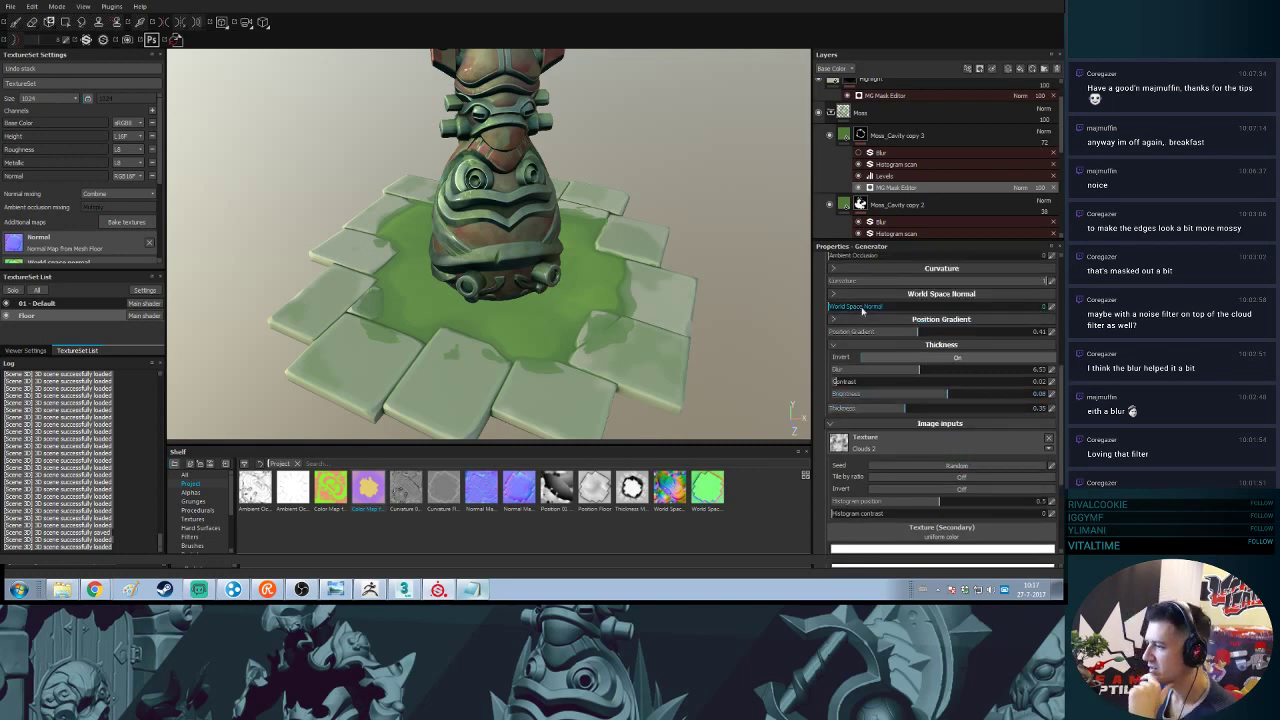
left_click_drag(864, 307, 854, 335)
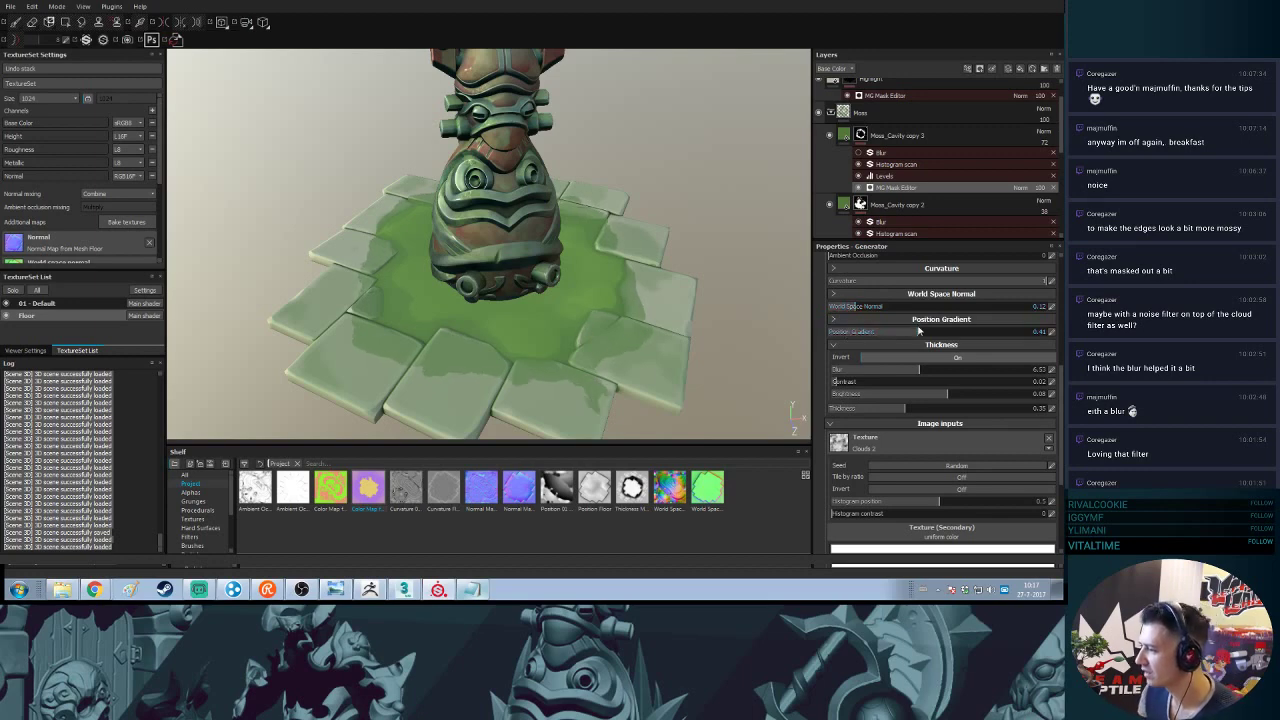
left_click(860, 319)
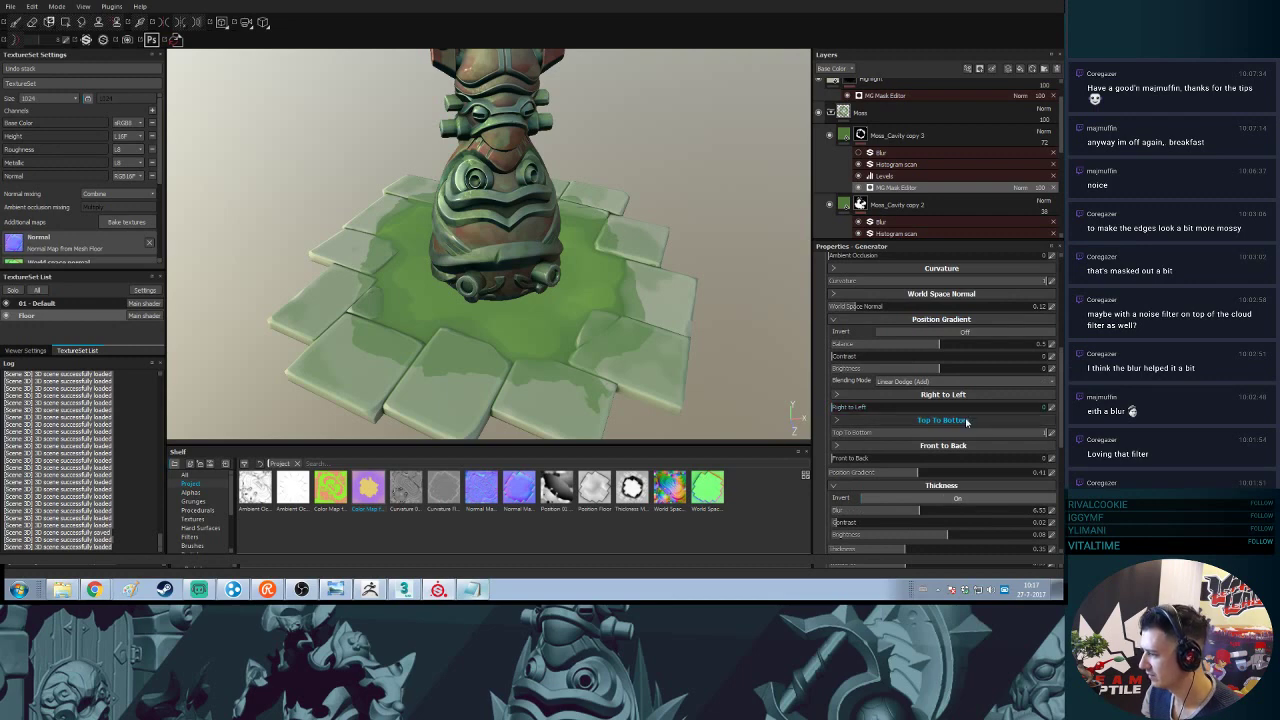
left_click(943, 320)
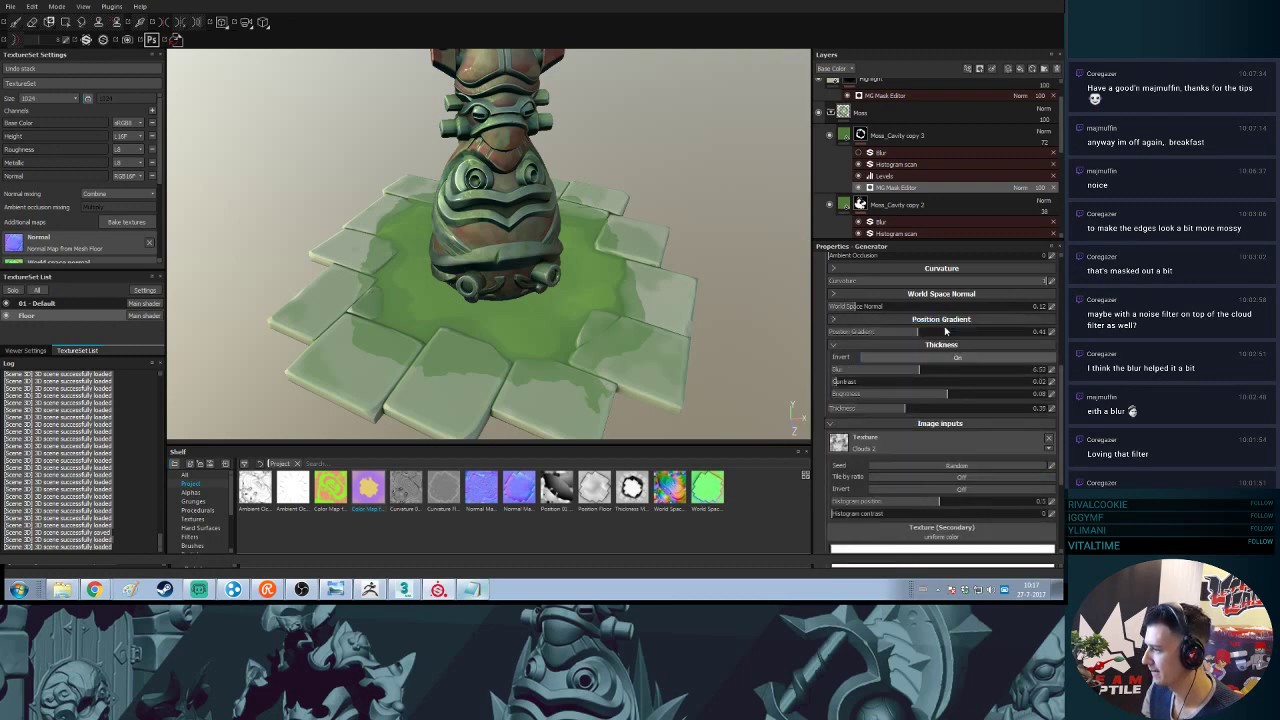
left_click_drag(945, 331, 897, 329)
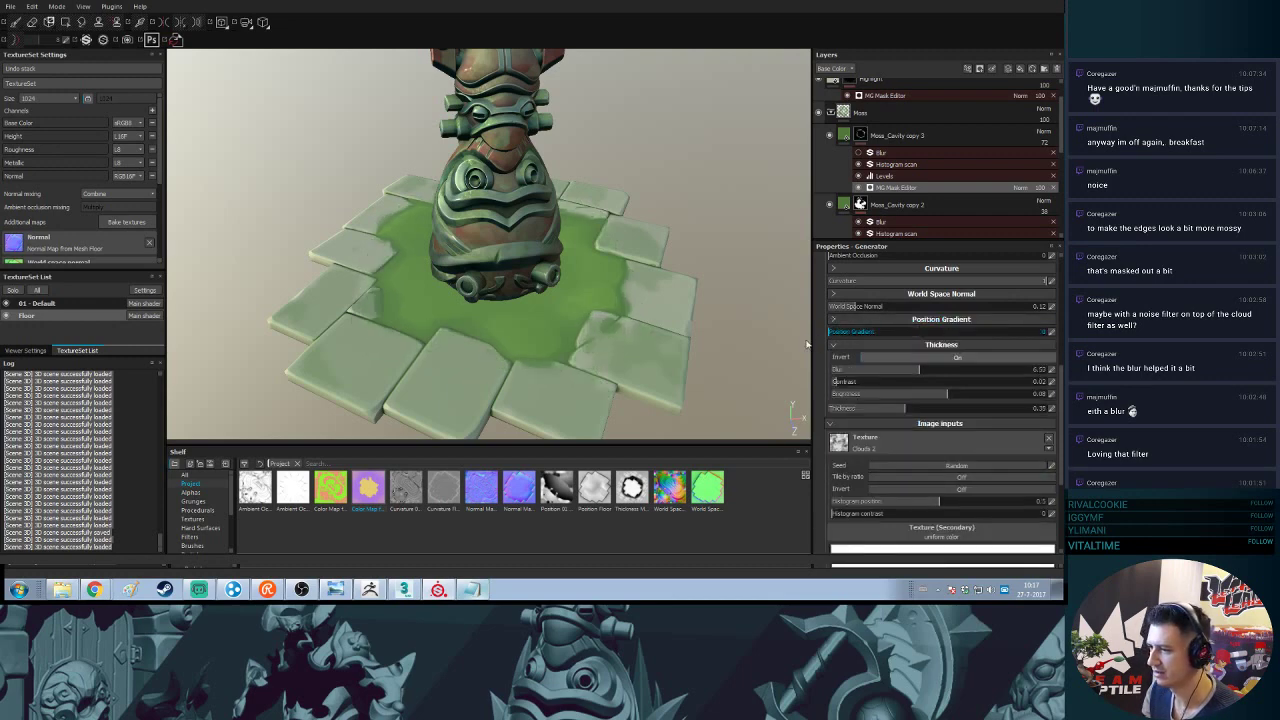
left_click(918, 332)
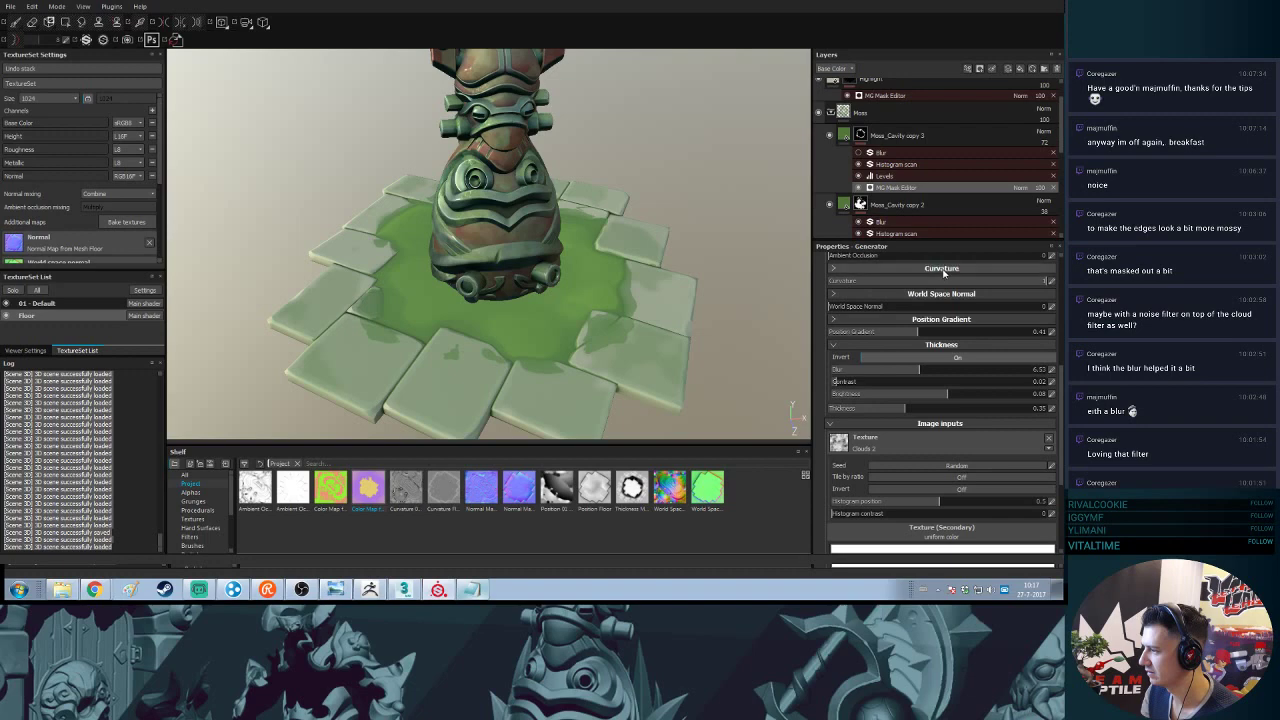
- Set the generator's Curvature details to Huge 0.16, Big 0.1 and Large 0.45
left_click(941, 268)
left_click_drag(852, 392, 913, 391)
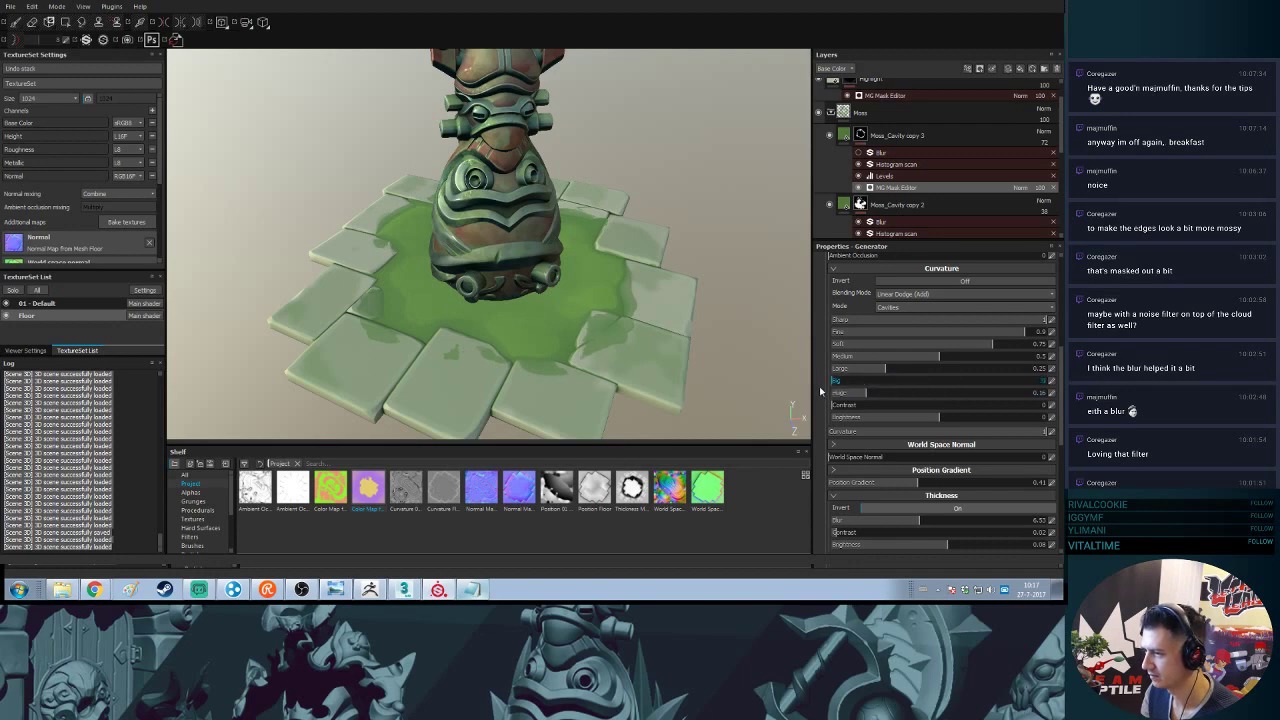
left_click_drag(829, 386, 928, 373)
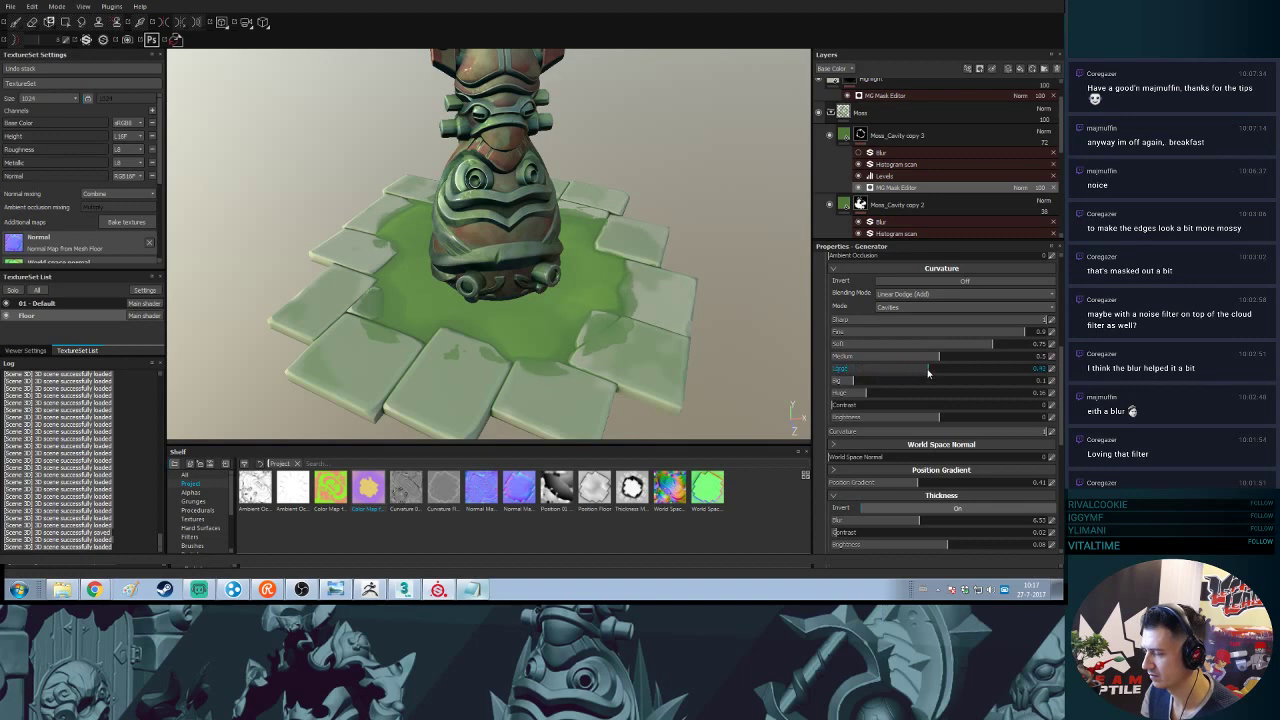
- Set the Curvature's Fine detail to 0.83, Soft to 1 and Medium to 0.2, checking the moss on the tiles up close
left_click_drag(1024, 334, 992, 323)
left_click_drag(990, 344, 873, 362)
left_click_drag(509, 279, 506, 245, "alt")
right_click_drag(506, 245, 534, 365, "alt")
left_click_drag(533, 365, 544, 331, "alt")
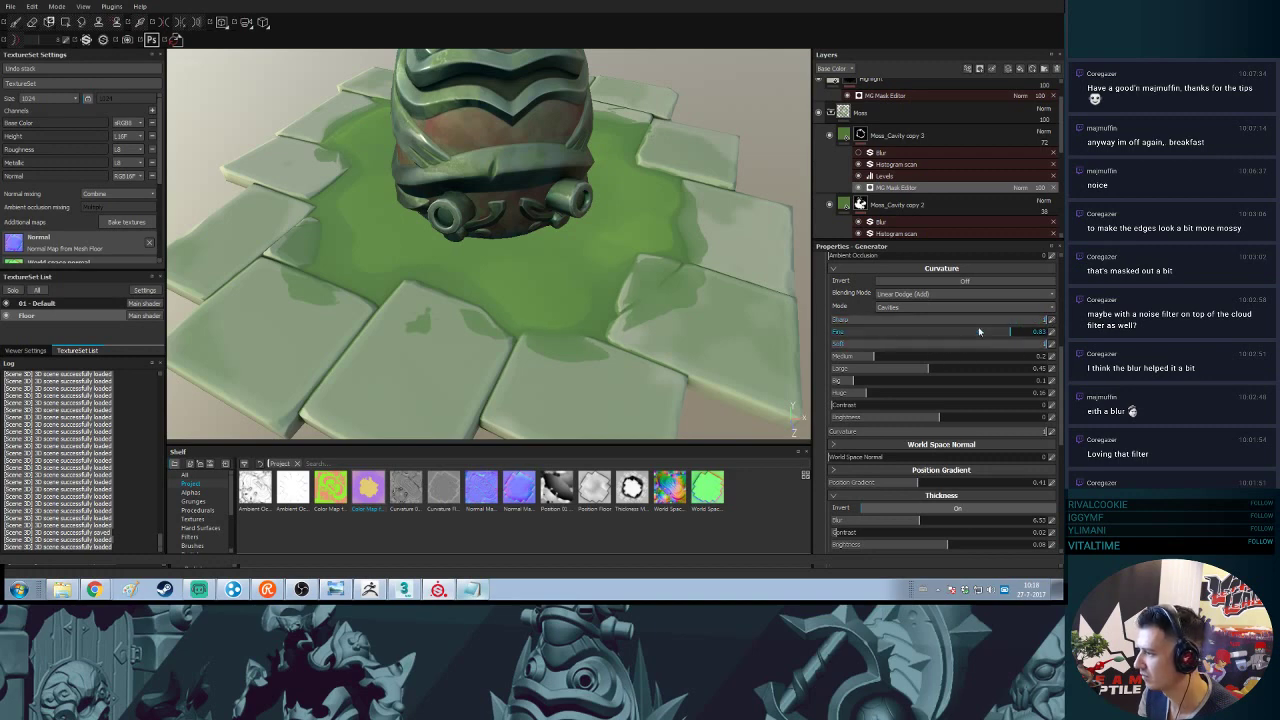
- Try the Edges mode for the generator's Curvature on the tiles and return it to Cavities
left_click(904, 308)
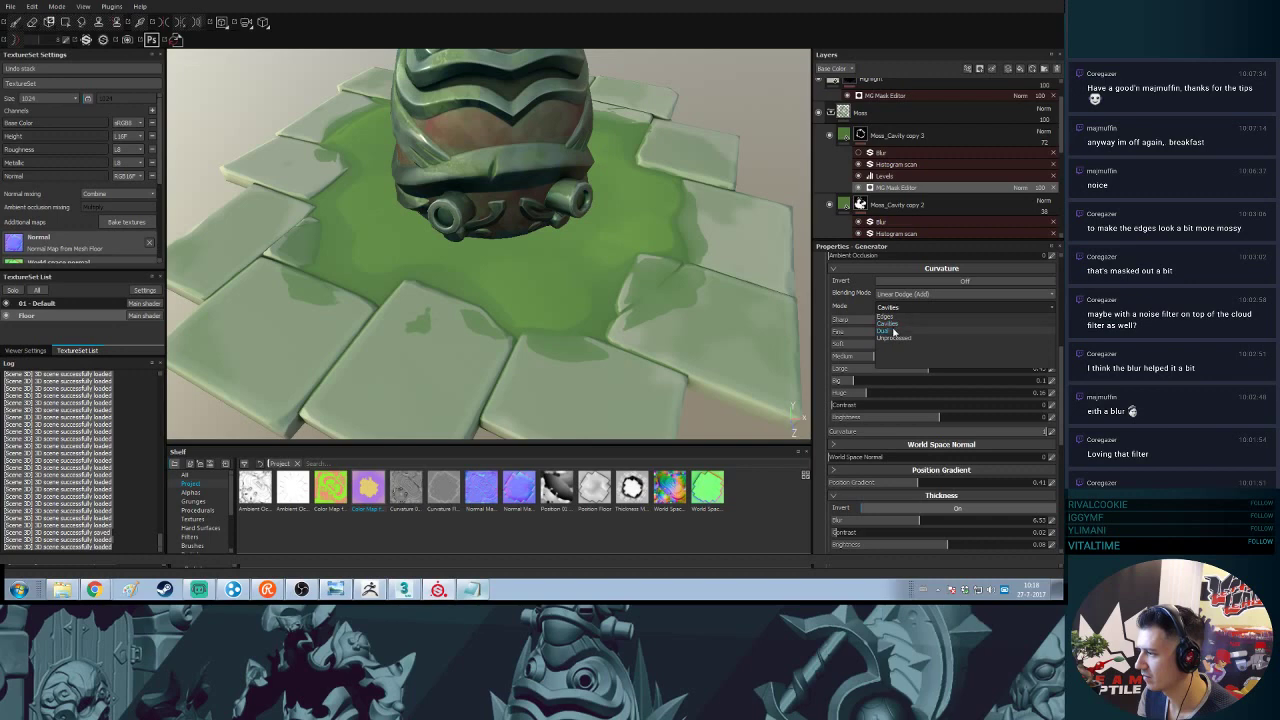
left_click(899, 317)
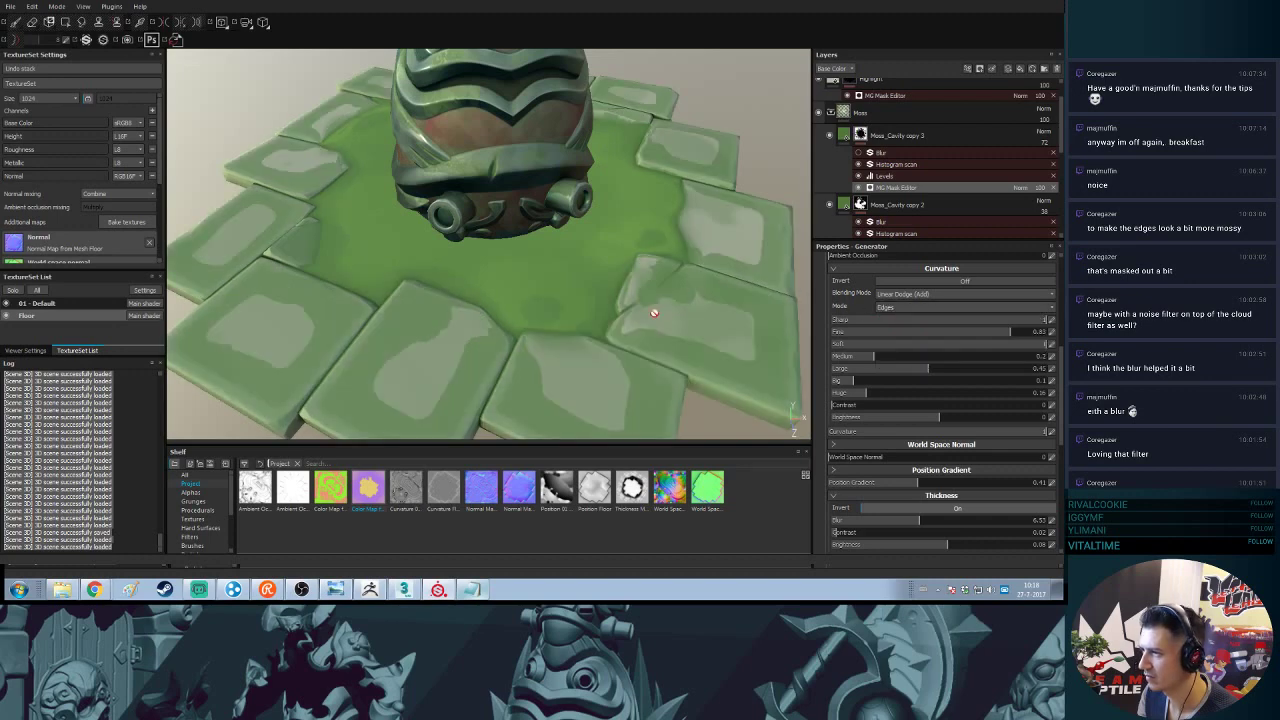
right_click_drag(635, 313, 589, 211, "alt")
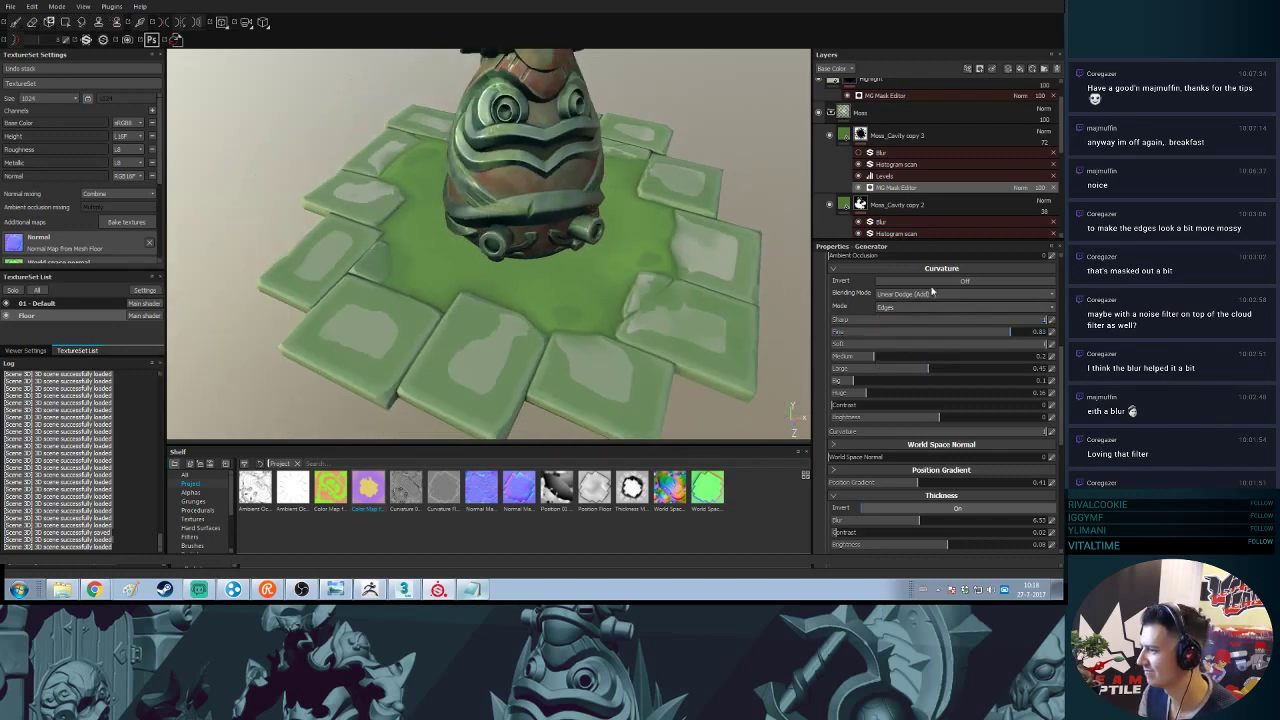
left_click(918, 307)
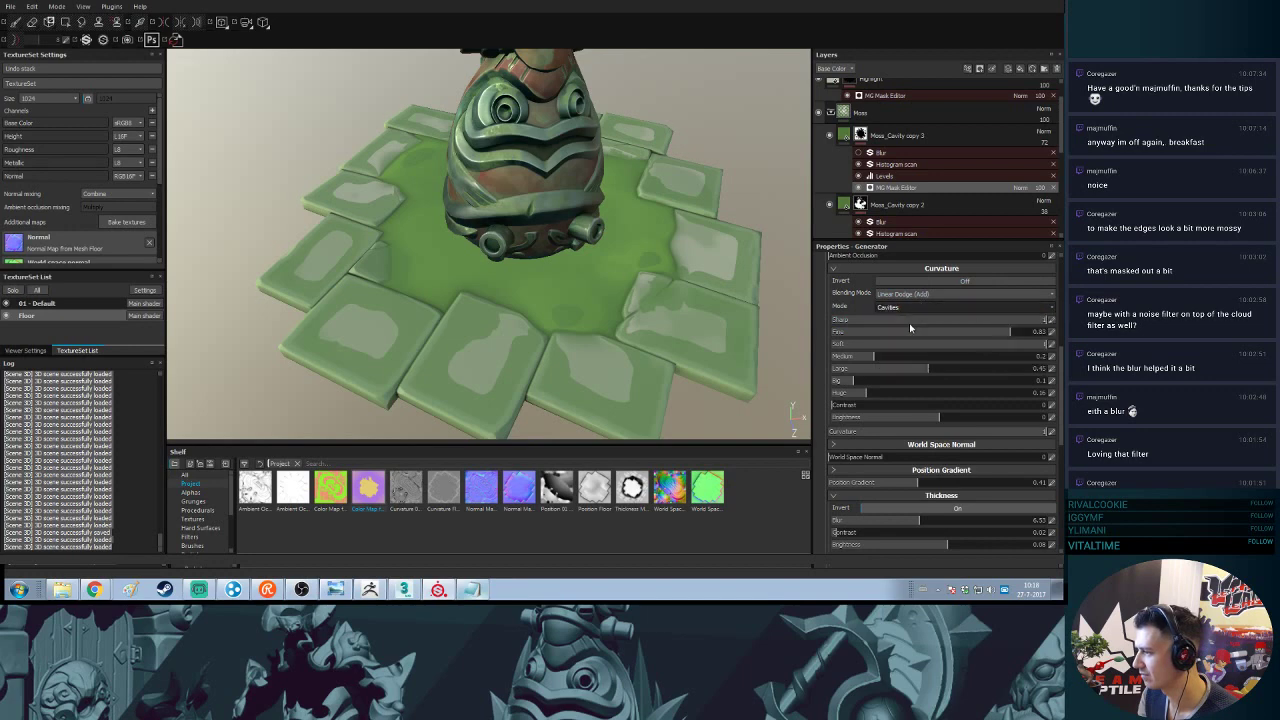
left_click(909, 323)
- Try the Subtract blending mode for the Curvature and restore Linear Dodge (Add)
left_click(900, 294)
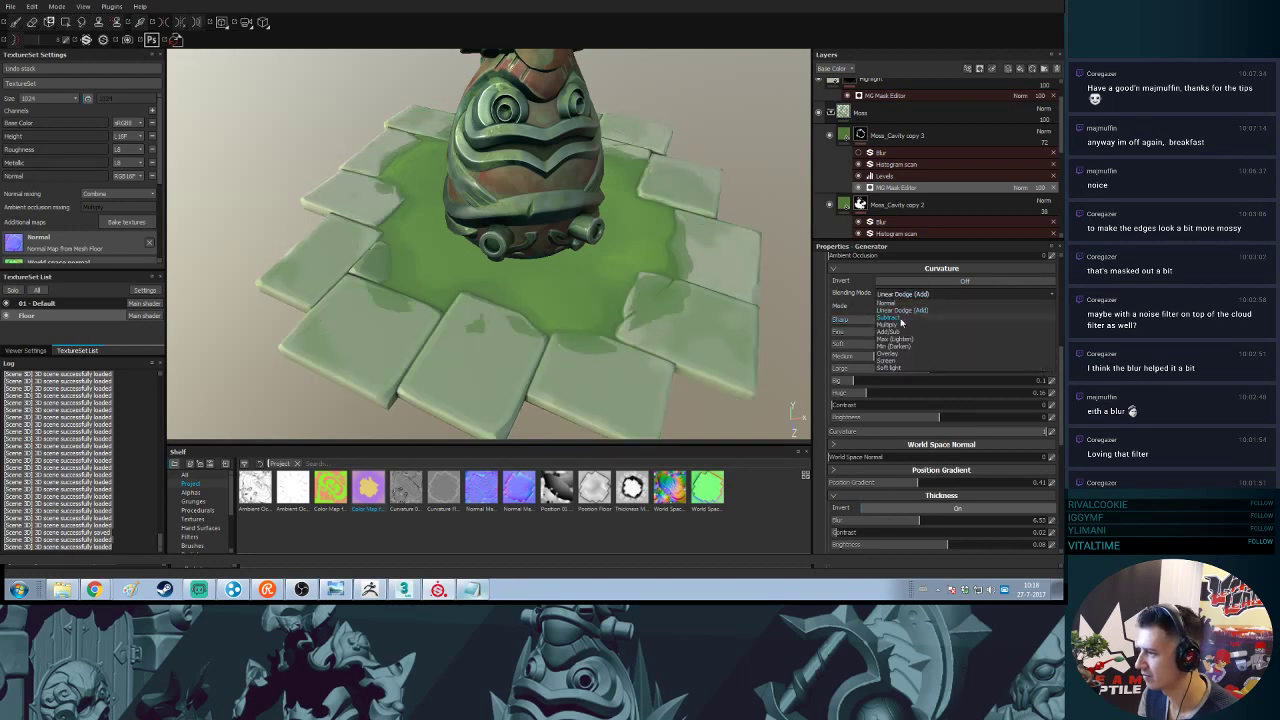
left_click(905, 306)
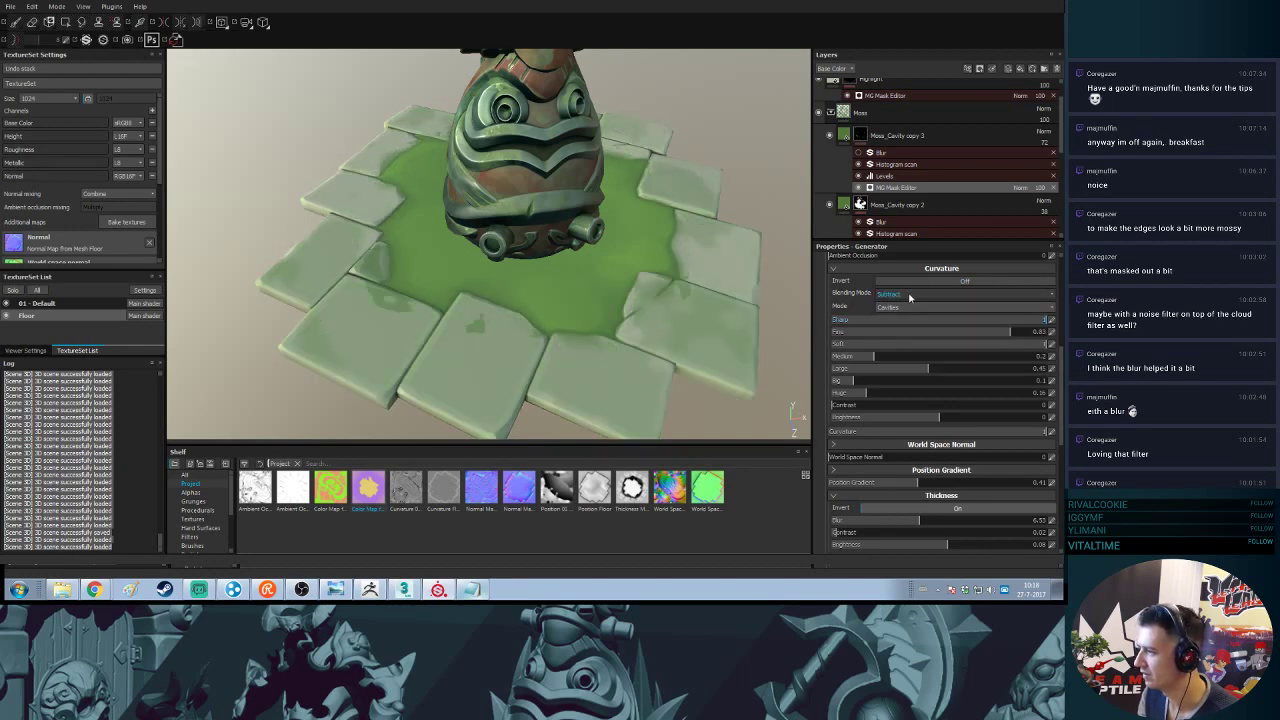
left_click(909, 295)
left_click(913, 309)
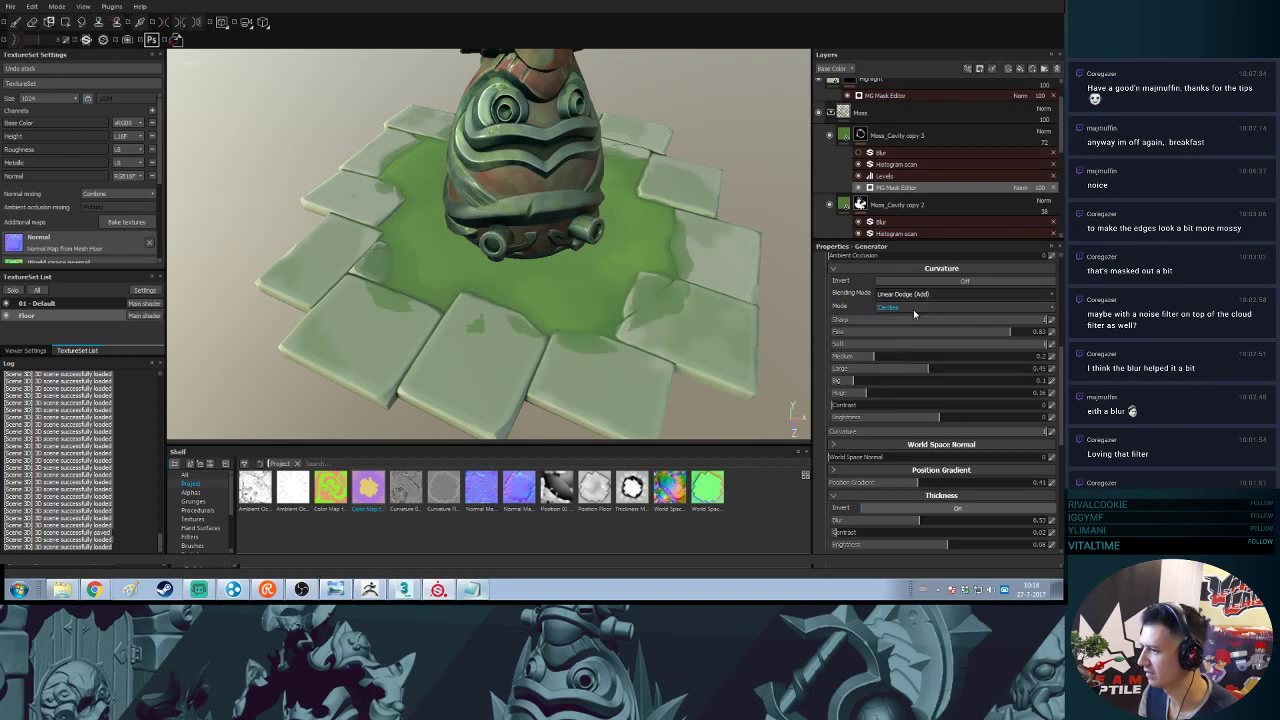
- Check the moss on the floor tiles from above and save the project
left_click_drag(570, 243, 564, 153, "alt")
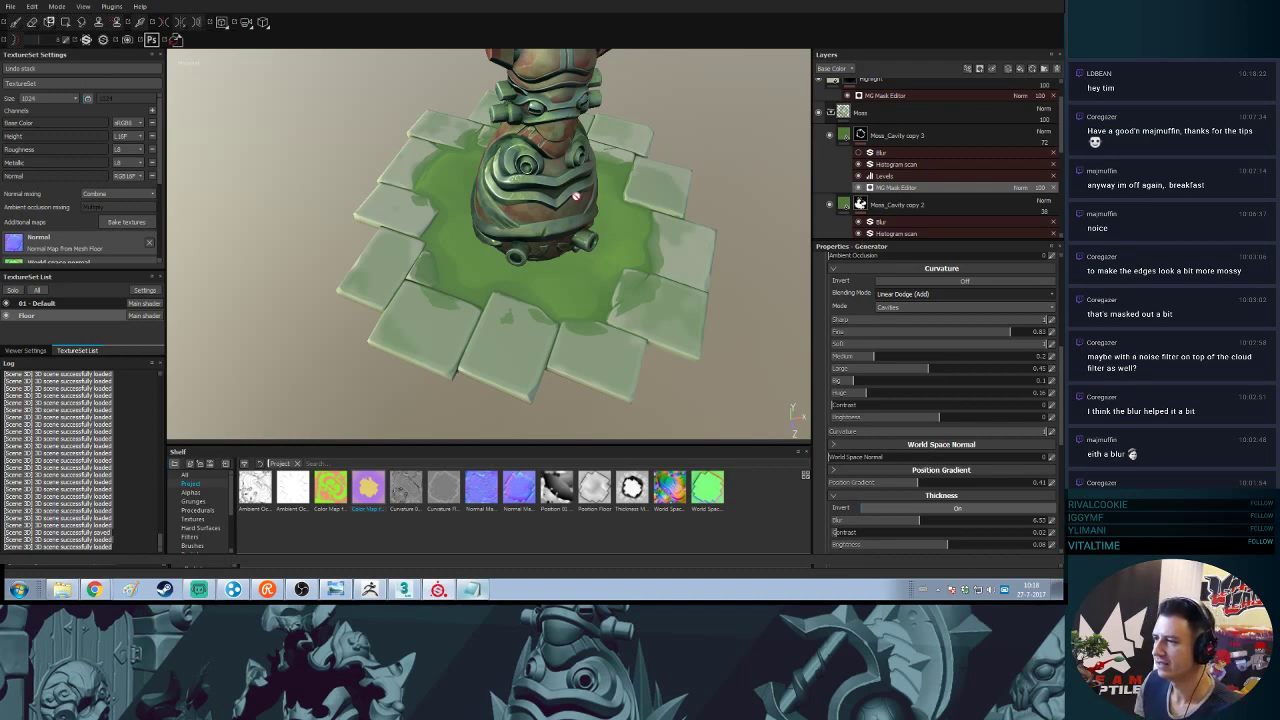
left_click_drag(577, 196, 584, 267, "alt")
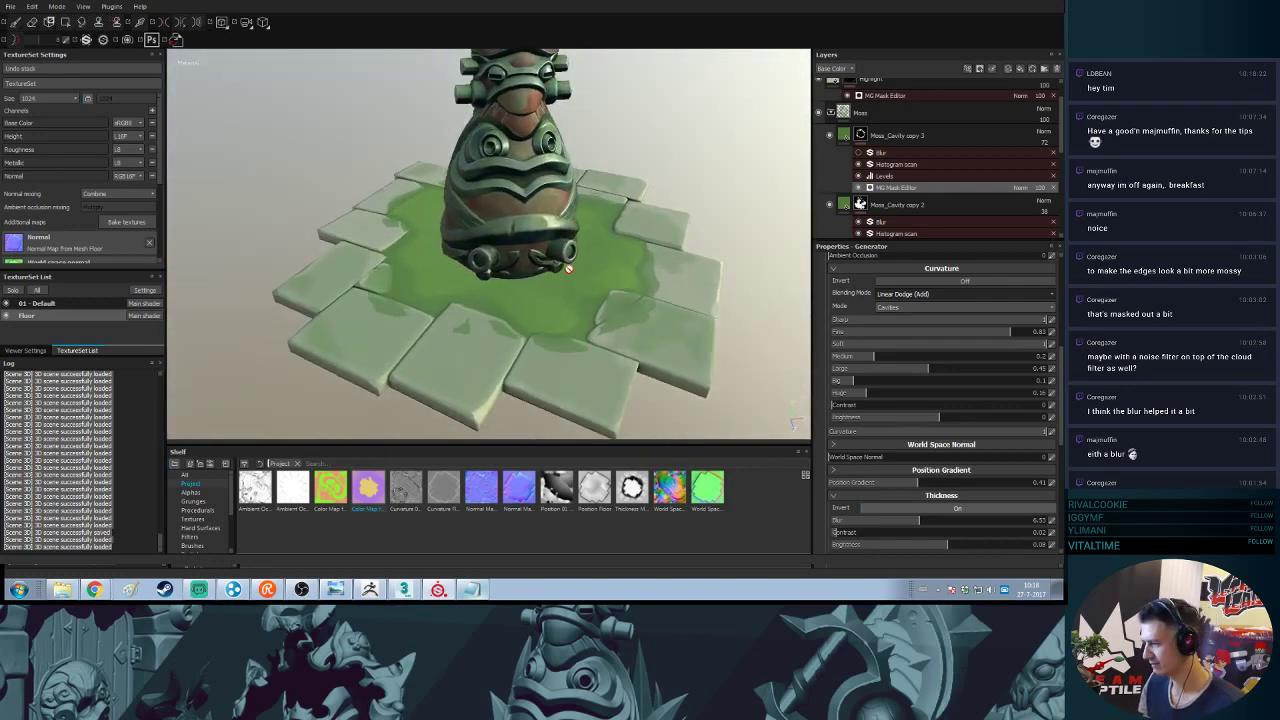
key("ctrl+s")
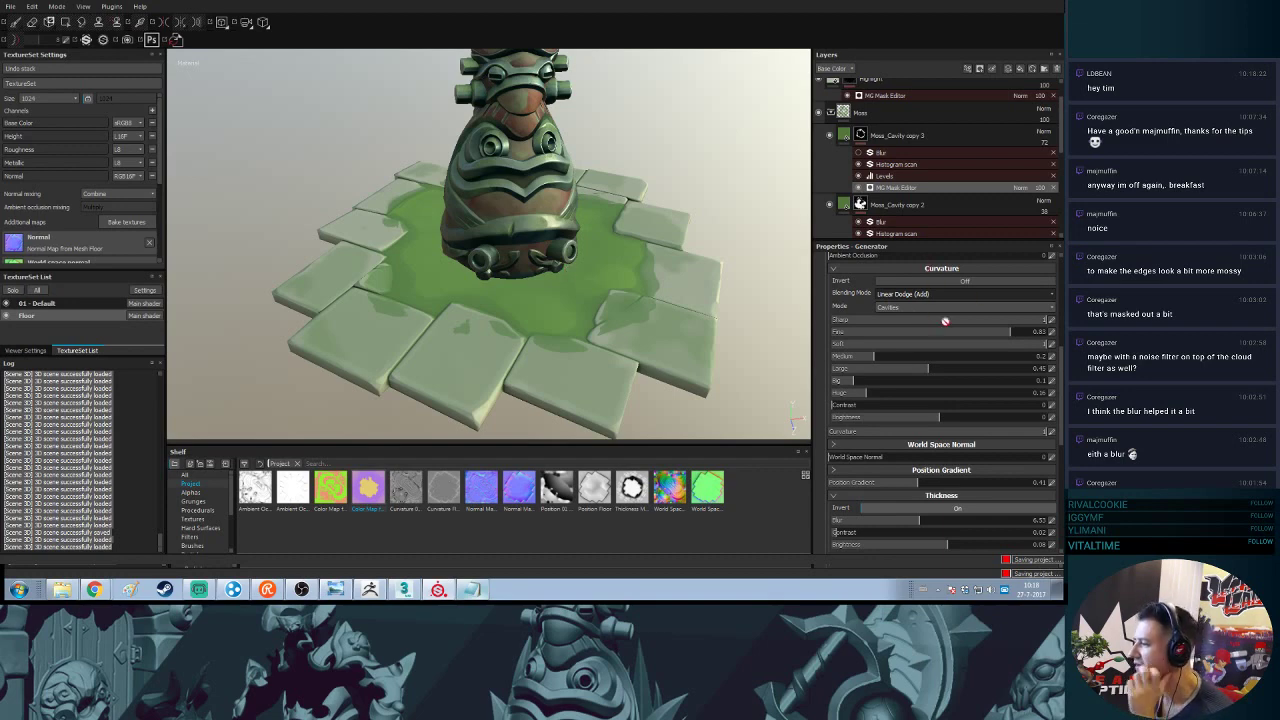
- Try a Texture Contrast of 0.5 in the moss mask generator, check the tiles and undo it
scroll(1058, 358, "up", 3)
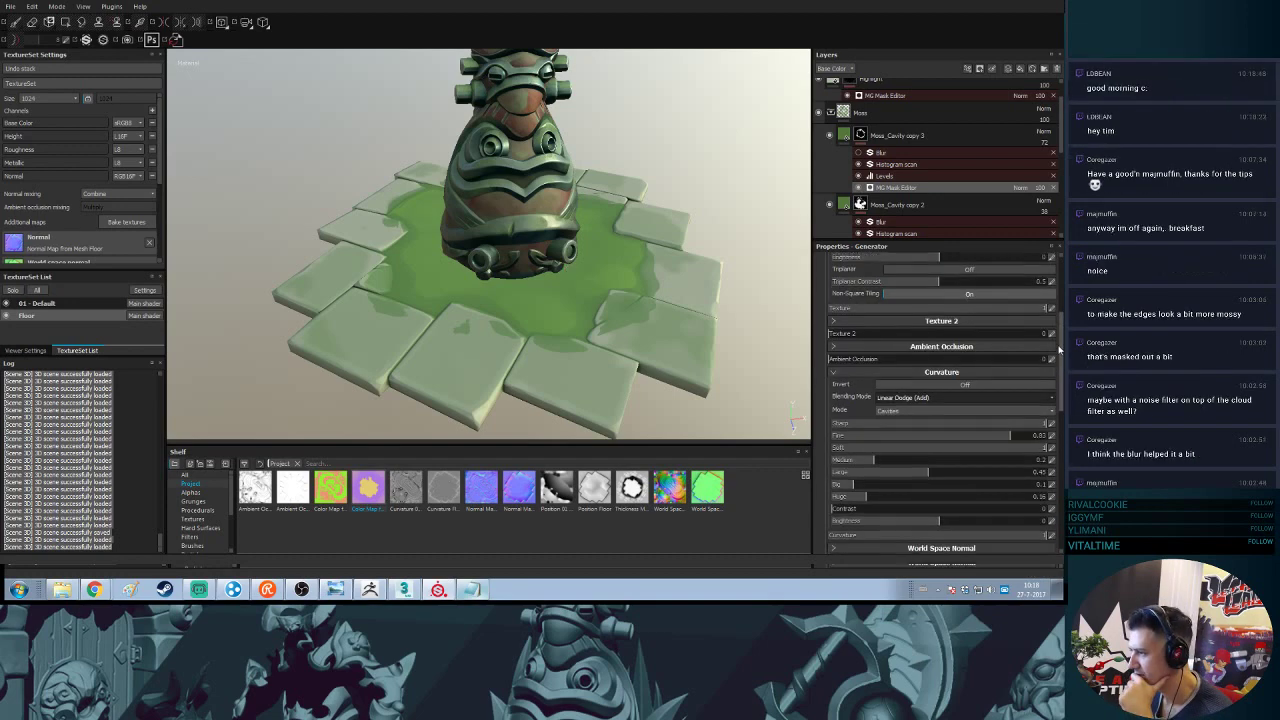
scroll(1058, 350, "up", 5)
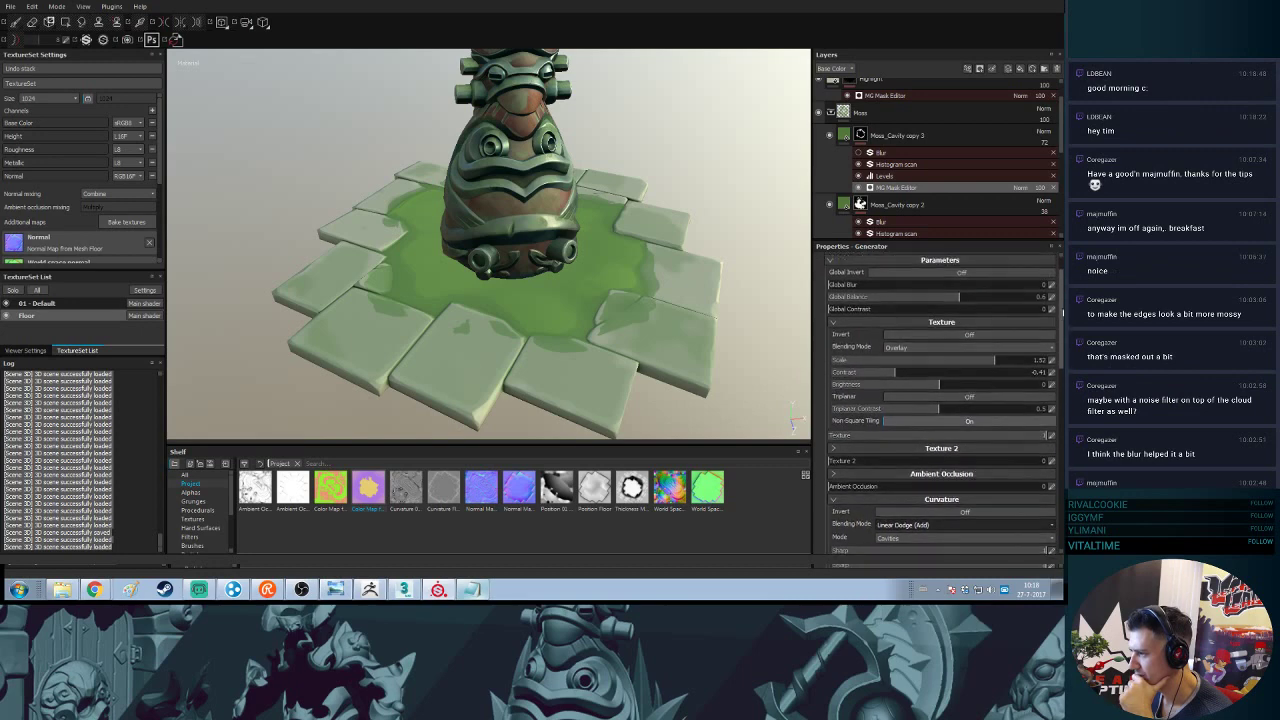
left_click_drag(1063, 313, 1063, 312)
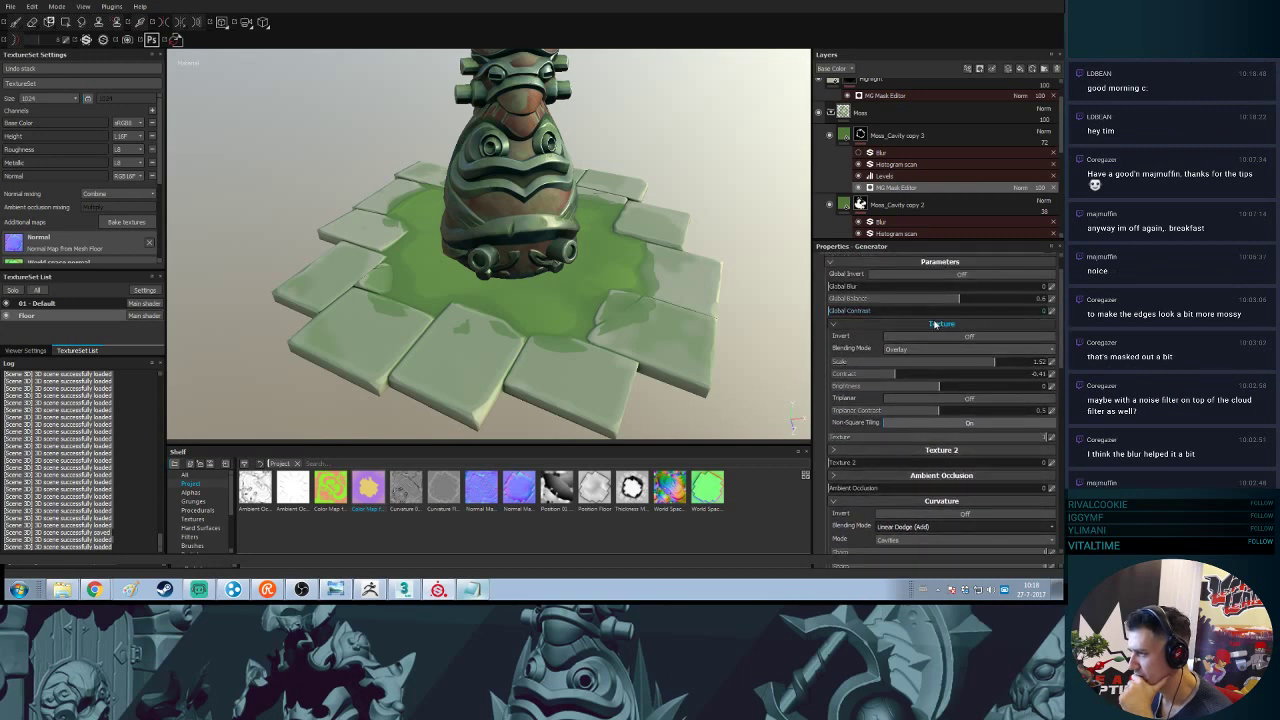
mouse_move(994, 362)
left_mouse_down()
mouse_move(1018, 366)
mouse_move(894, 382)
mouse_move(993, 385)
left_mouse_up()
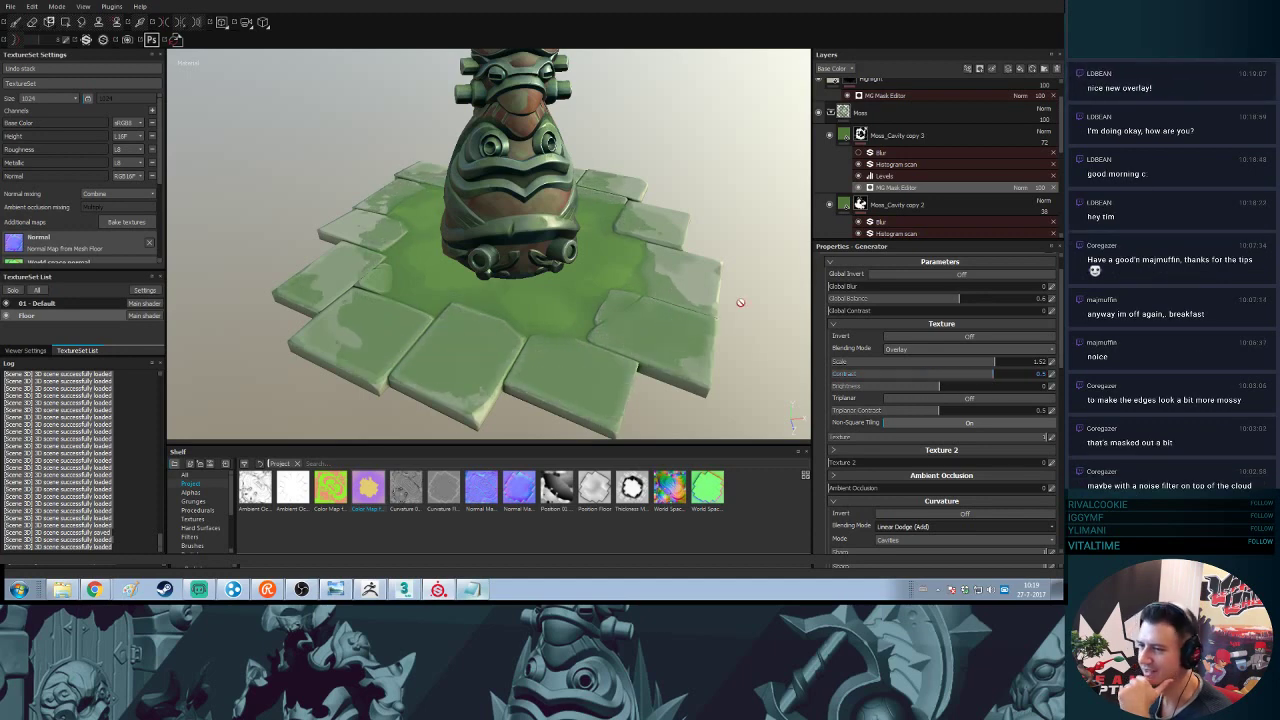
left_click_drag(672, 260, 664, 290, "alt")
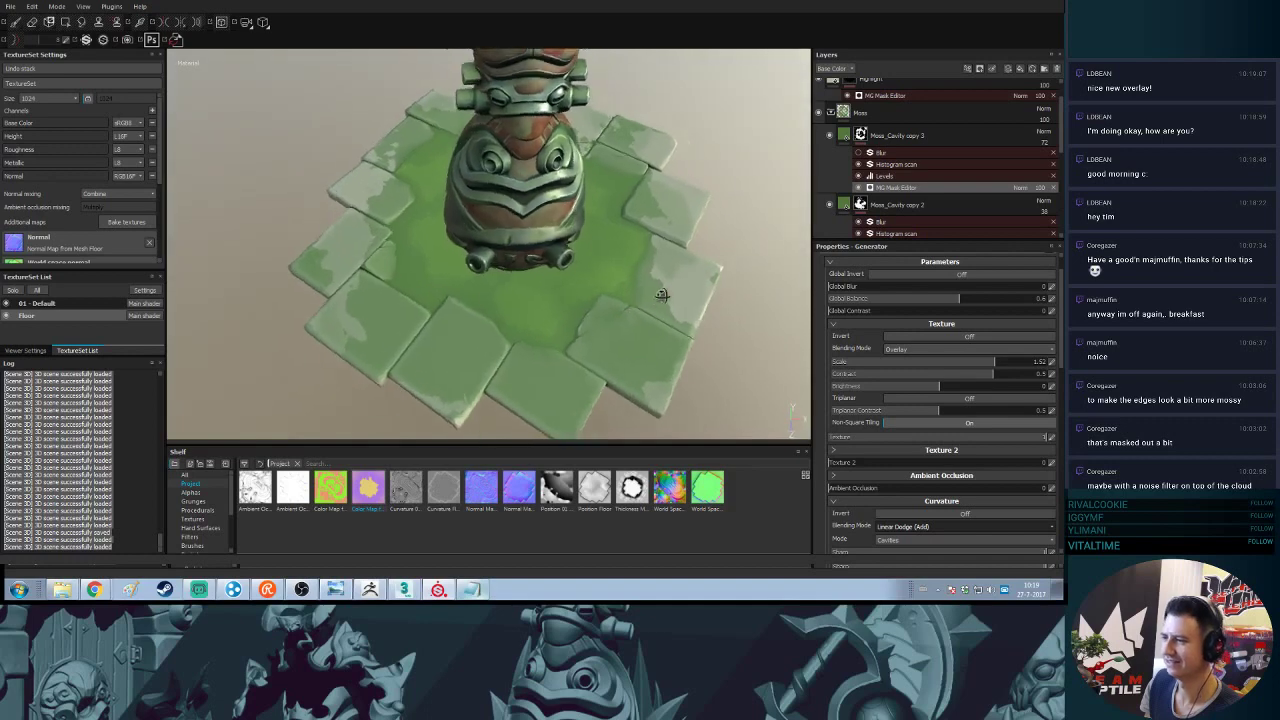
right_click_drag(664, 290, 654, 179, "alt")
left_click_drag(661, 243, 666, 218, "alt")
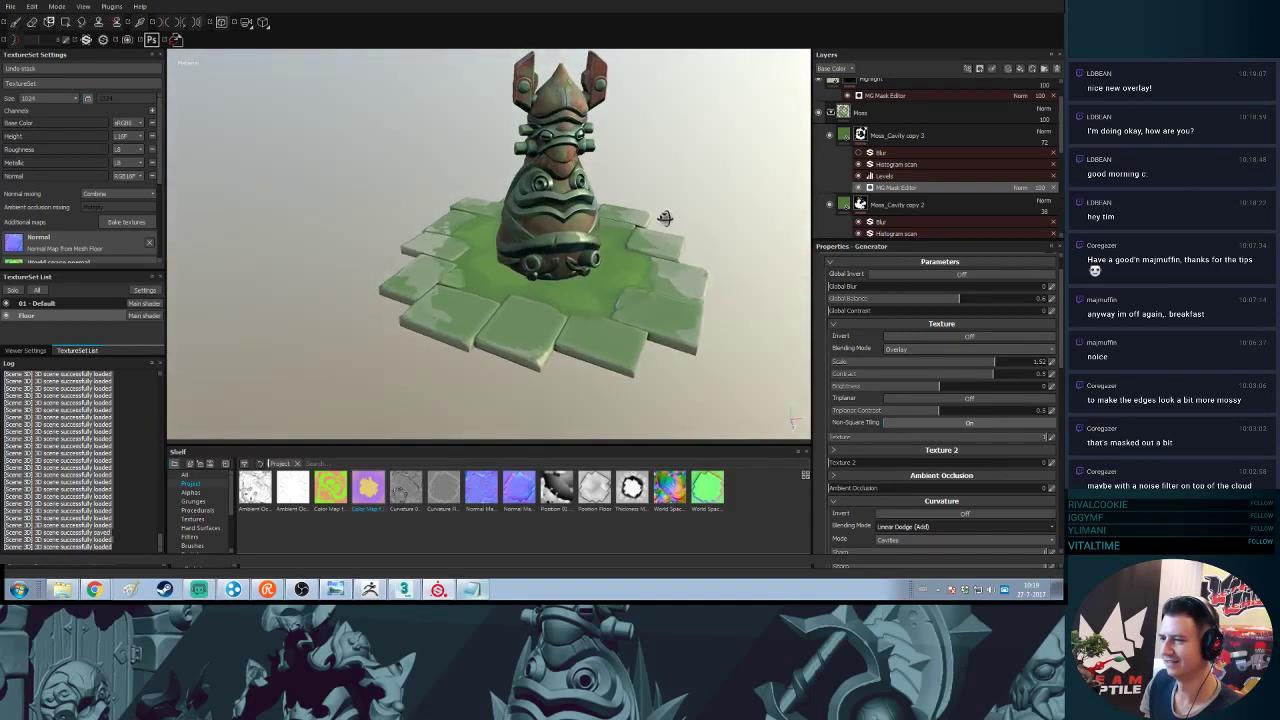
right_click_drag(664, 222, 664, 338, "alt")
key("ctrl+z")
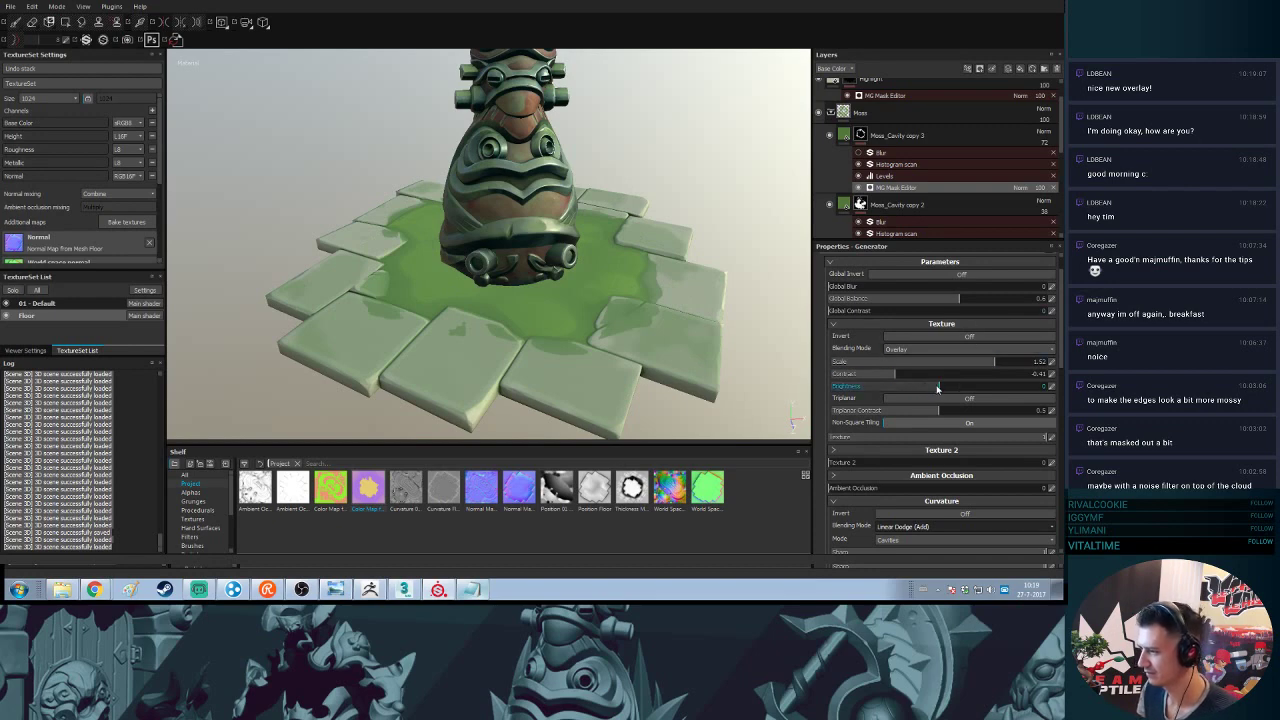
- Try a Texture Brightness of 0.17 in the moss mask generator and return it to 0
mouse_move(939, 386)
left_mouse_down()
mouse_move(977, 393)
mouse_move(957, 401)
left_mouse_up()
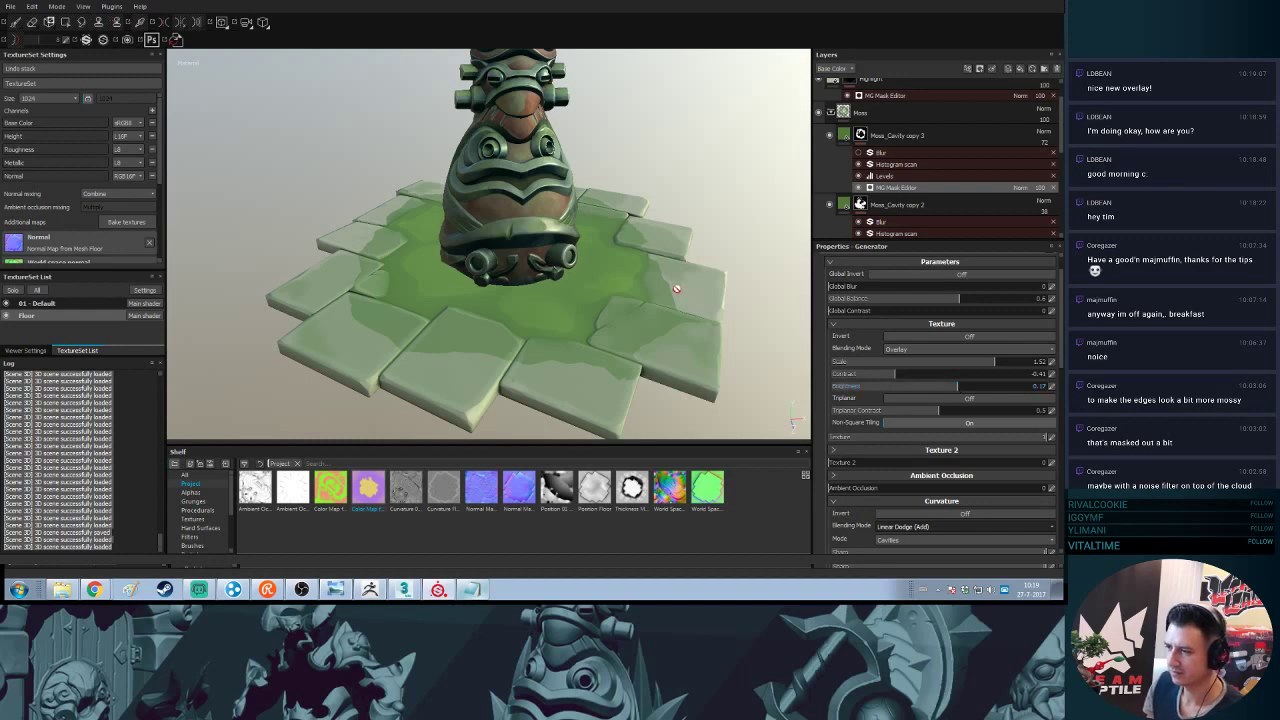
left_click_drag(686, 277, 660, 314, "alt")
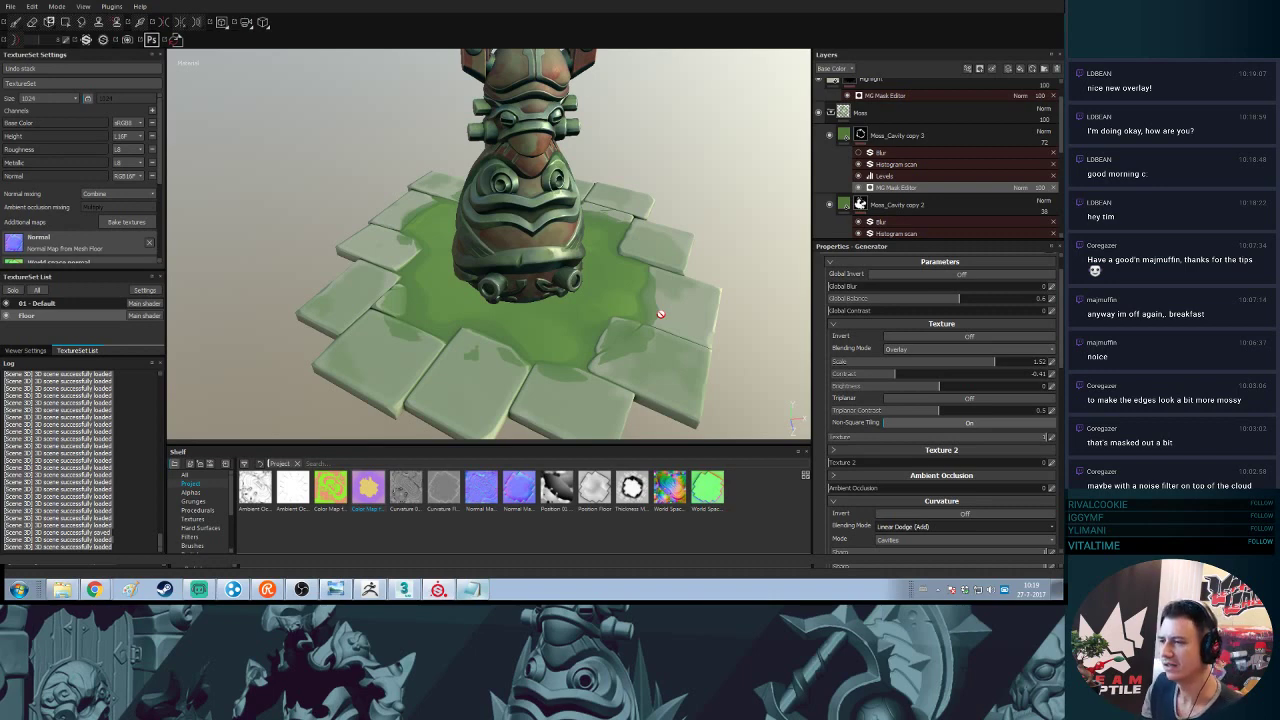
mouse_move(643, 315)
left_mouse_down("alt")
mouse_move(580, 350)
mouse_move(745, 274)
mouse_move(690, 300)
mouse_move(624, 305)
left_mouse_up("alt")
mouse_move(625, 305)
right_mouse_down("shift")
mouse_move(545, 310)
mouse_move(630, 316)
mouse_move(620, 325)
mouse_move(561, 277)
mouse_move(575, 283)
right_mouse_up("shift")
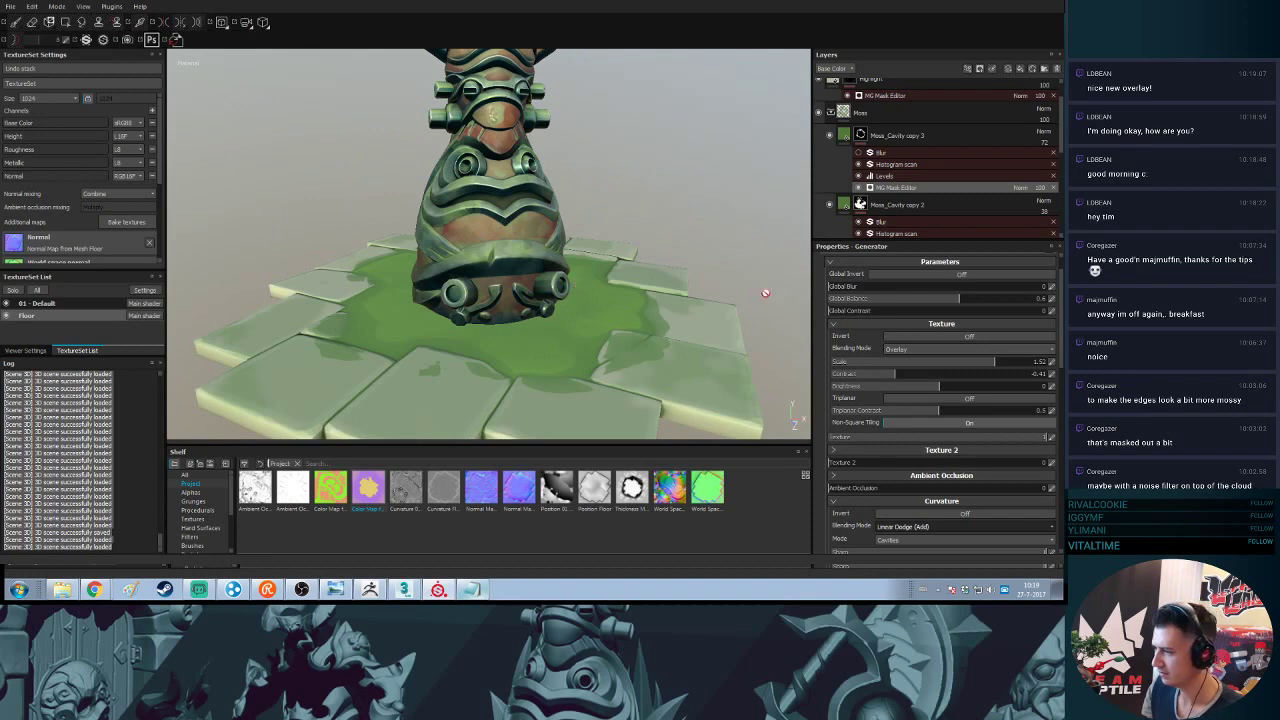
- Set the generator's Texture Contrast to -0.44 and Texture Brightness to 0.03
mouse_move(895, 375)
left_mouse_down()
mouse_move(957, 388)
mouse_move(891, 384)
left_mouse_up()
left_click_drag(521, 223, 572, 270, "alt")
scroll(568, 294, "down", 3)
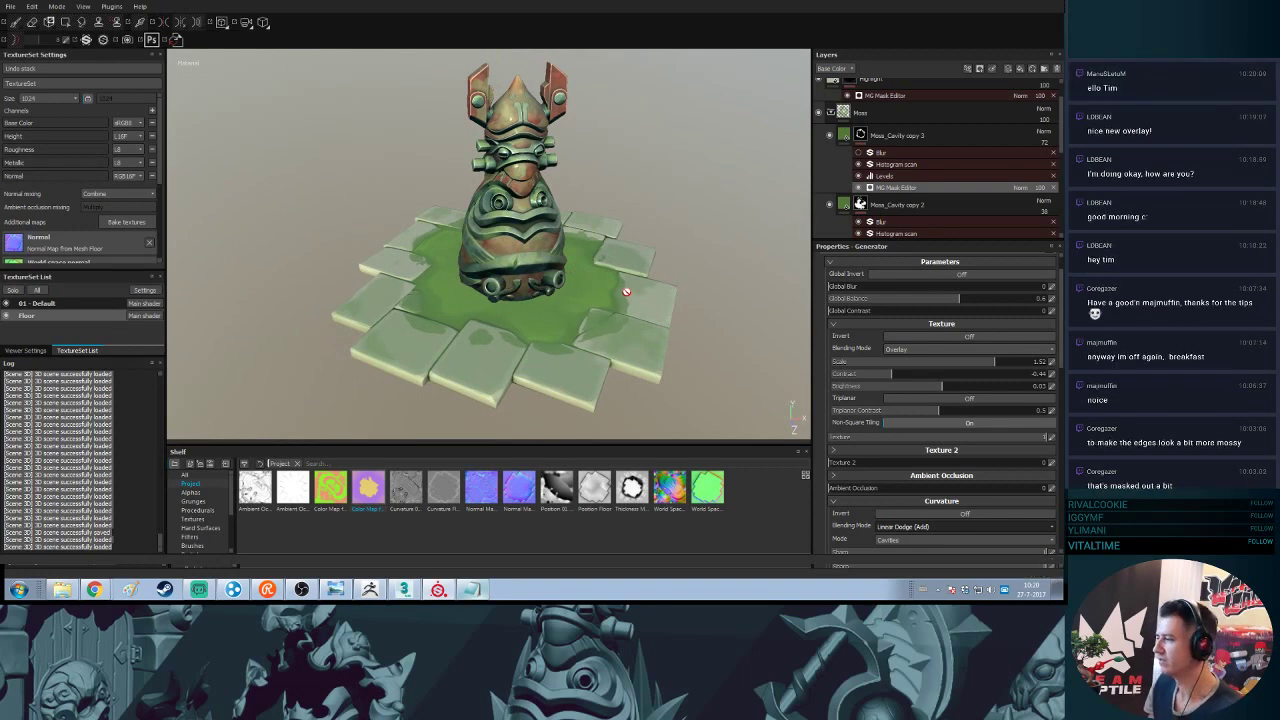
- Examine the moss on the stone tiles from several angles and under different lighting directions
left_click_drag(639, 281, 638, 320, "alt")
right_click_drag(638, 320, 540, 255, "shift")
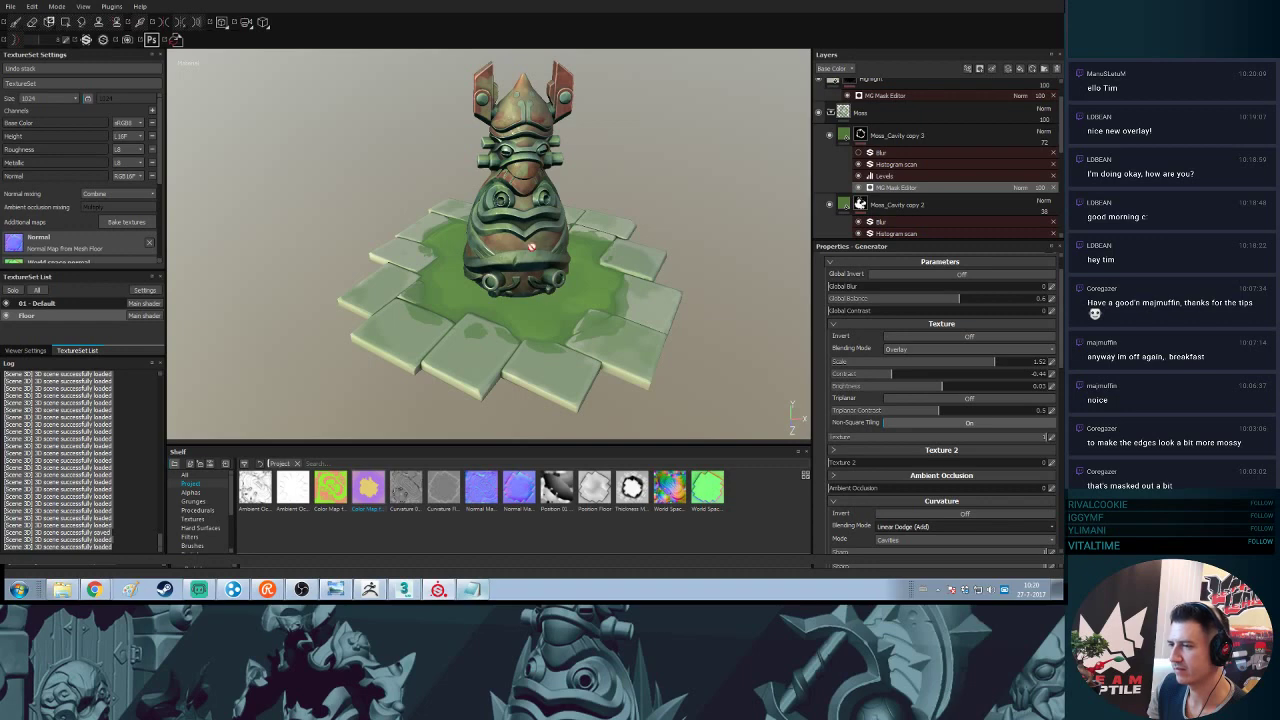
right_click_drag(549, 300, 567, 284, "alt")
mouse_move(567, 284)
left_mouse_down("alt")
mouse_move(560, 300)
mouse_move(575, 310)
mouse_move(566, 305)
left_mouse_up("alt")
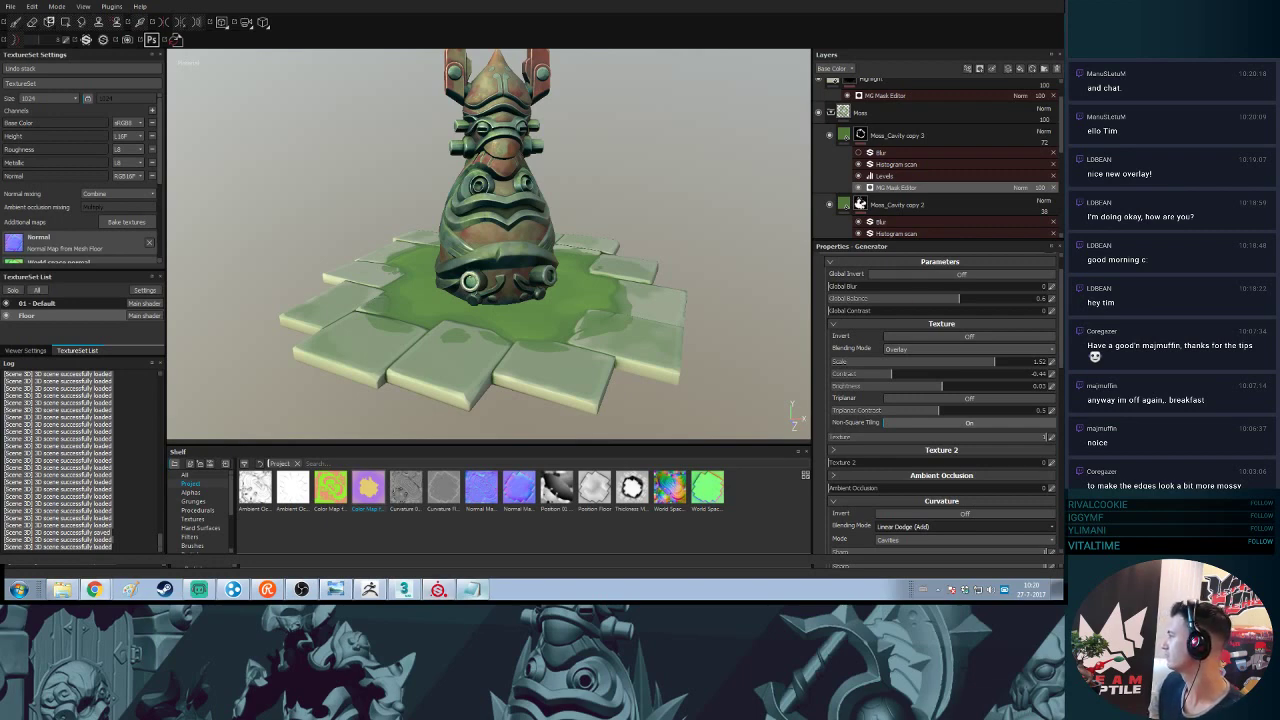
left_click_drag(671, 243, 589, 285, "alt")
middle_click_drag(589, 285, 518, 287, "alt")
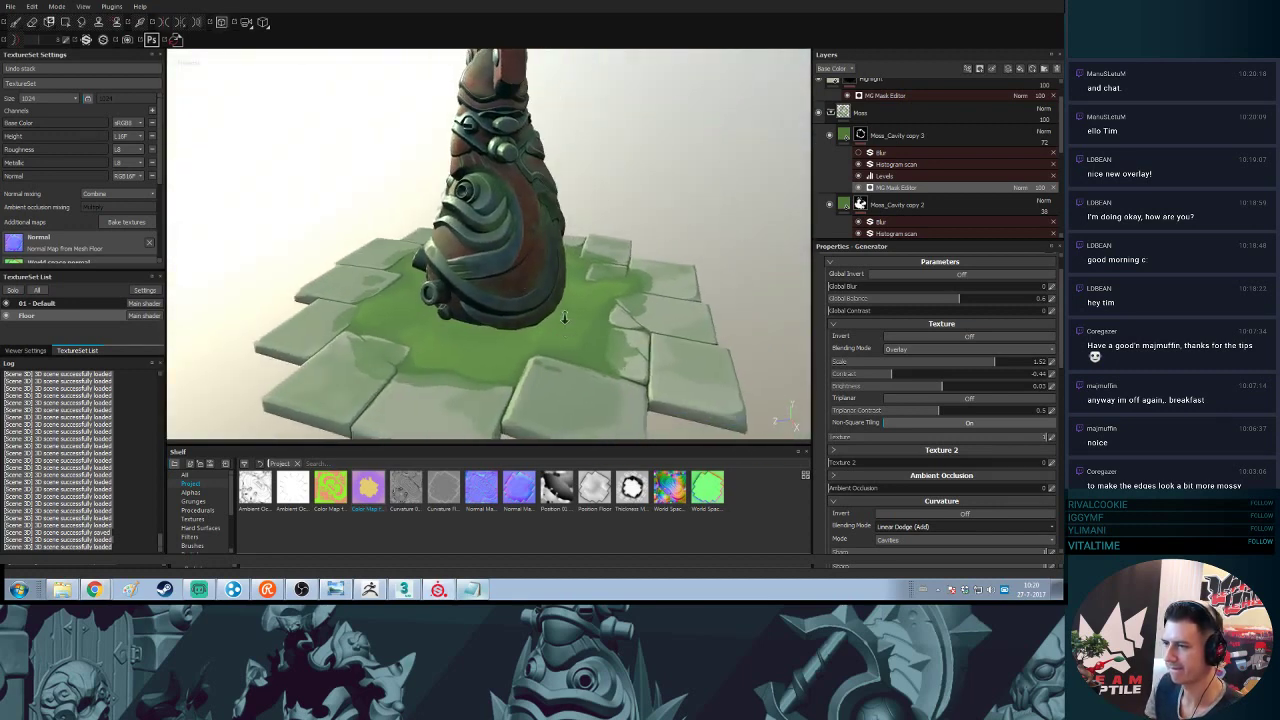
right_click_drag(518, 287, 472, 346, "alt")
right_click_drag(472, 346, 570, 357, "shift")
left_click_drag(570, 357, 608, 306, "alt")
- Collapse the Moss layer folder and check the totem and floor from far away and close up
left_click(832, 118)
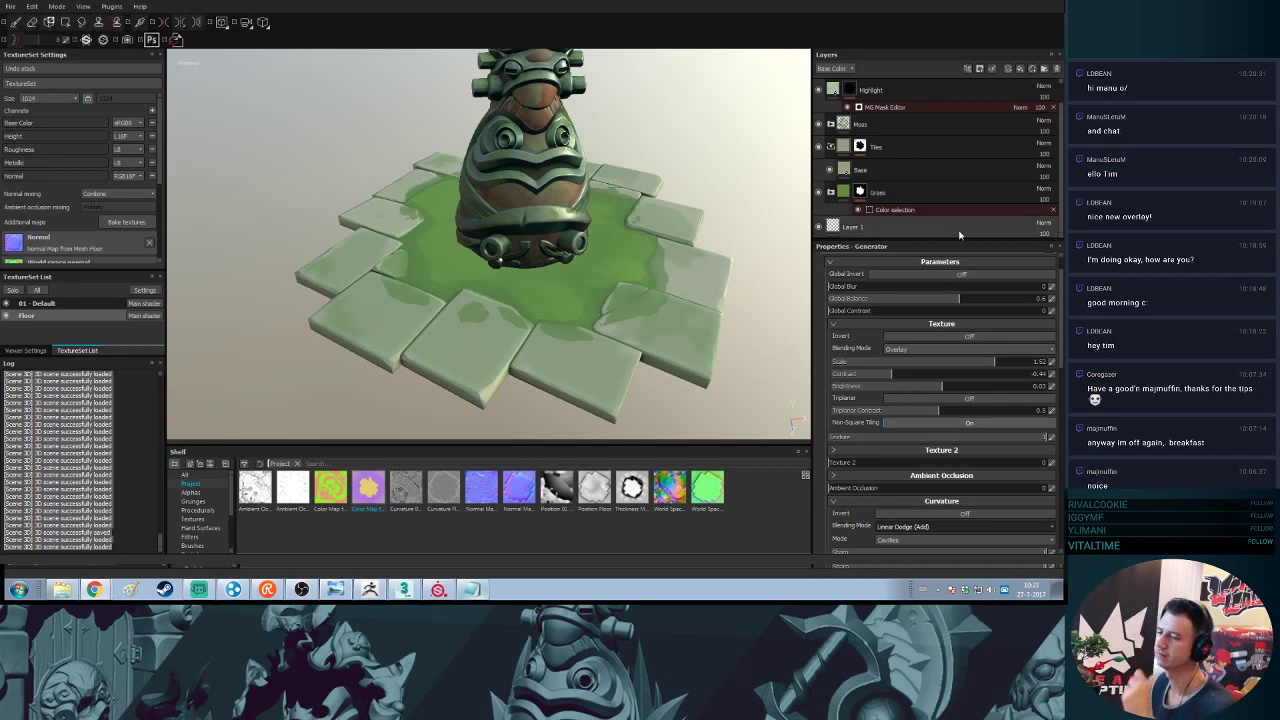
right_click_drag(584, 182, 584, 231, "alt")
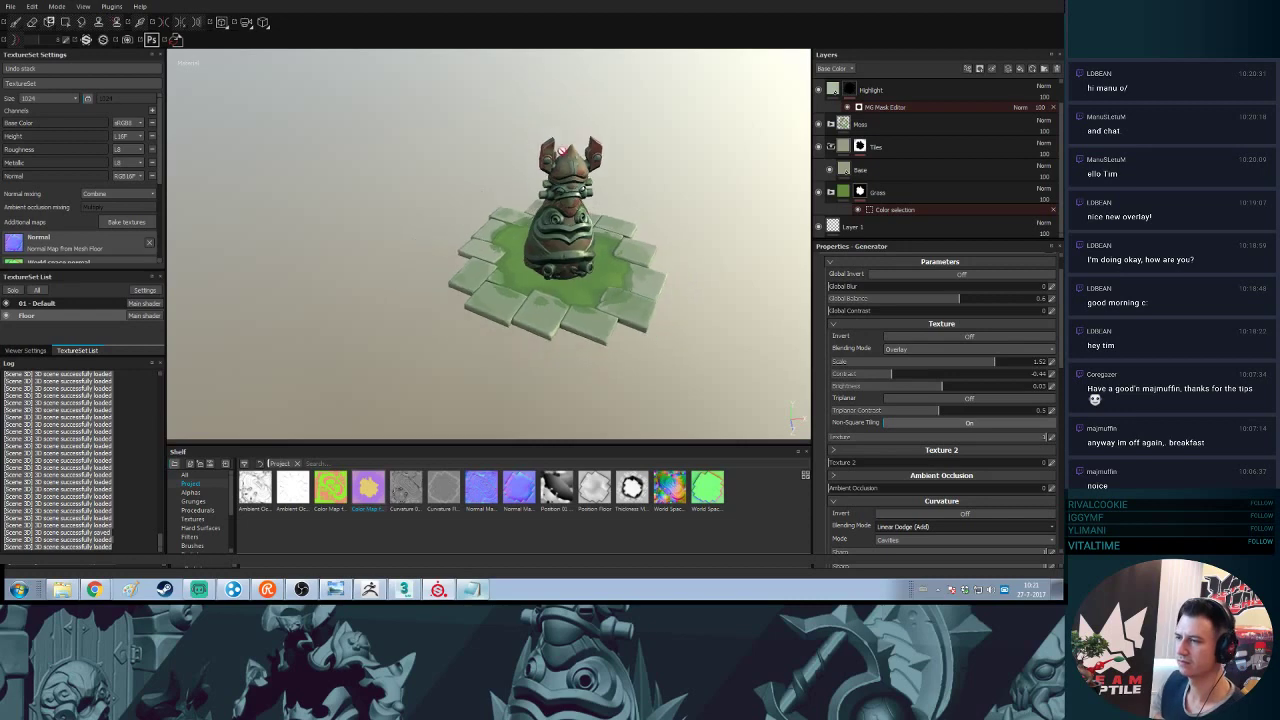
mouse_move(584, 231)
left_mouse_down("alt")
mouse_move(583, 178)
mouse_move(582, 218)
left_mouse_up("alt")
middle_click_drag(613, 221, 538, 237, "alt")
right_click_drag(557, 218, 582, 406, "alt")
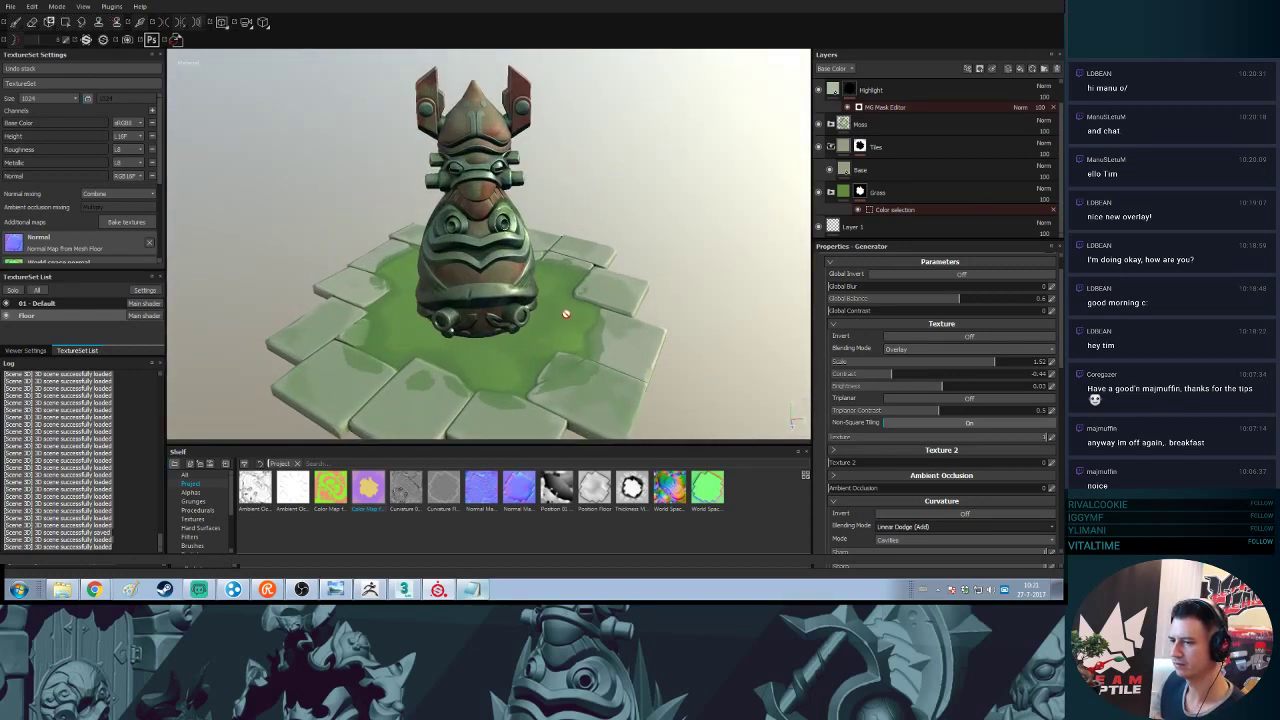
left_click_drag(570, 316, 548, 310, "alt")
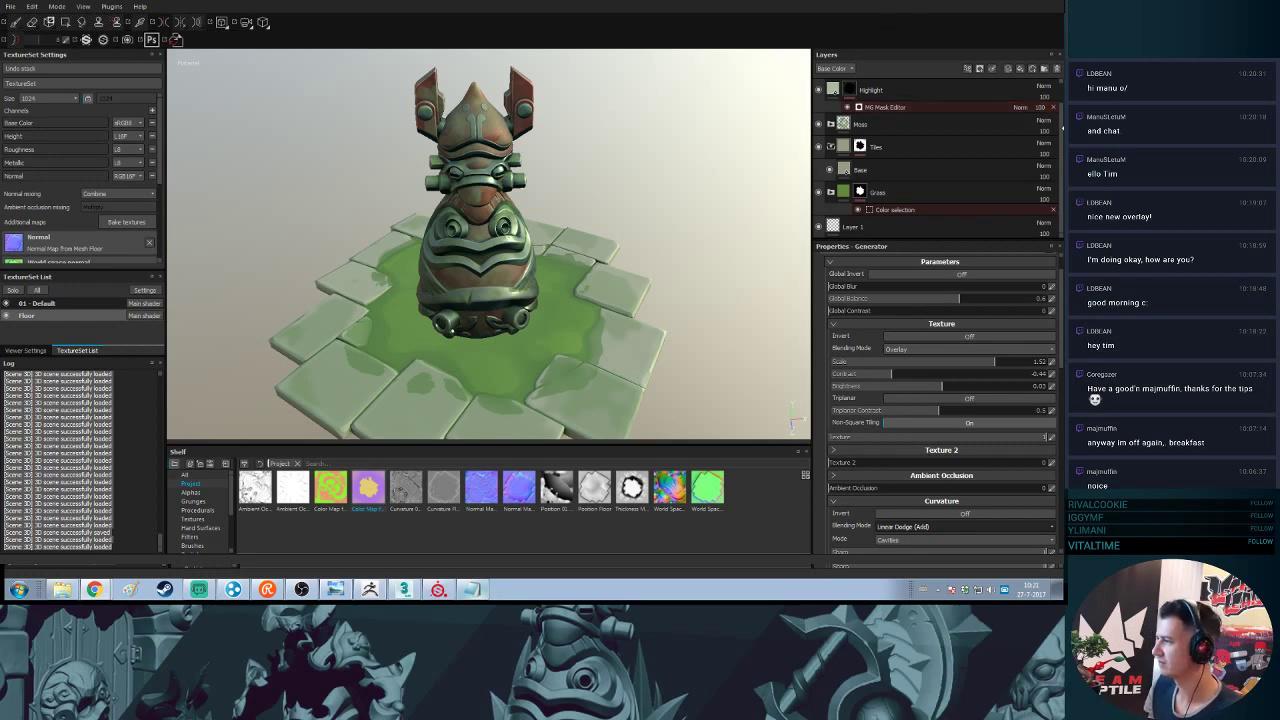
- Add a layer folder above the Position Gradient layer and name it SpecklesAndTwinkles
left_click_drag(1061, 136, 1061, 112)
left_click(912, 92)
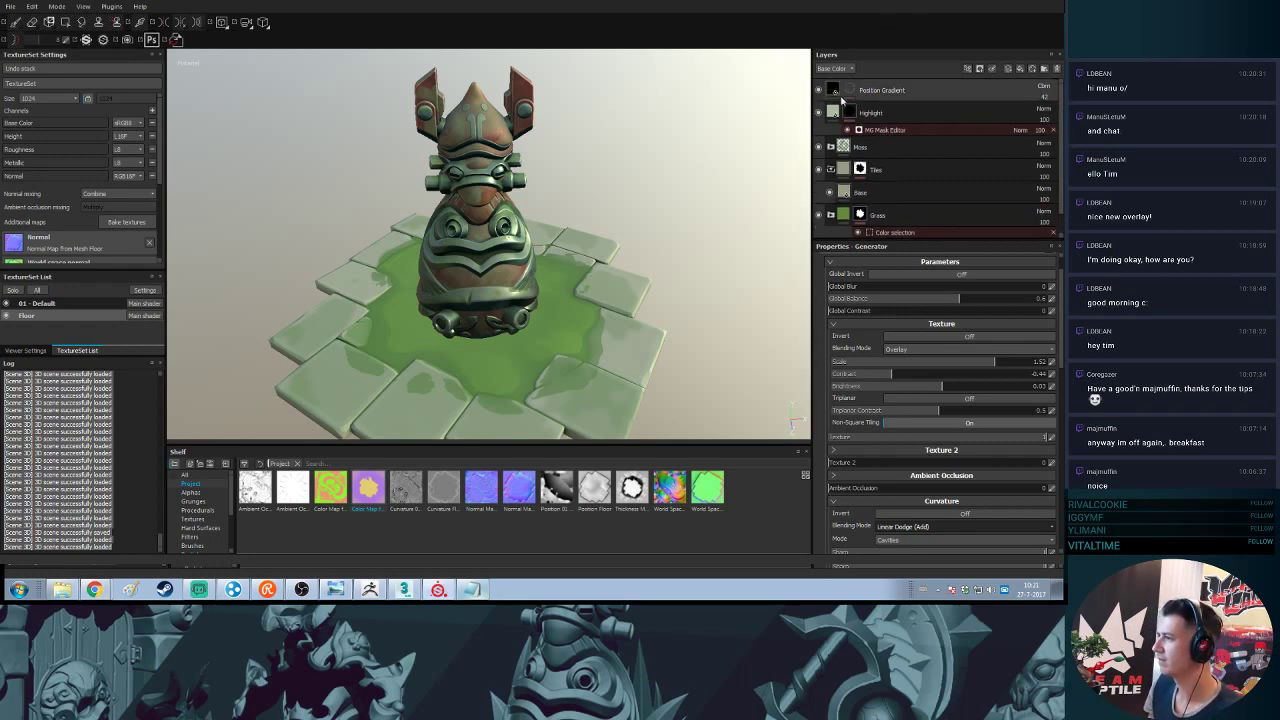
left_click(1043, 68)
double_click(856, 91)
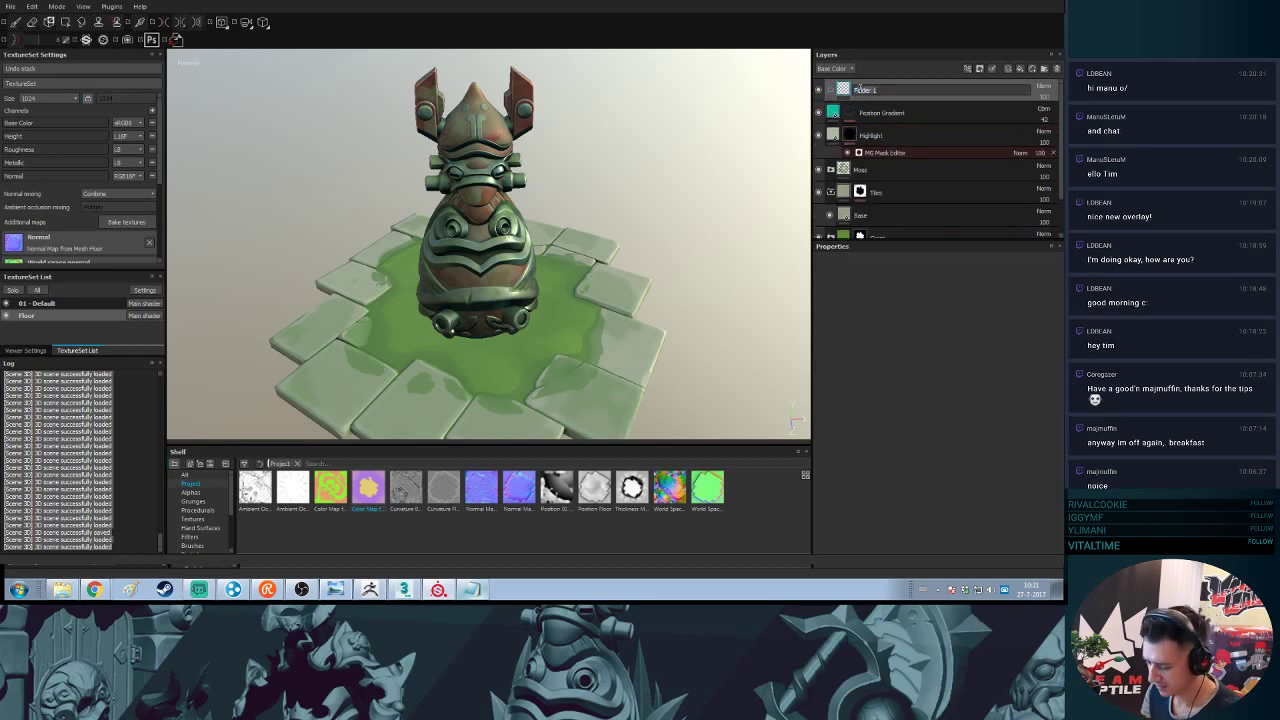
type("Side")
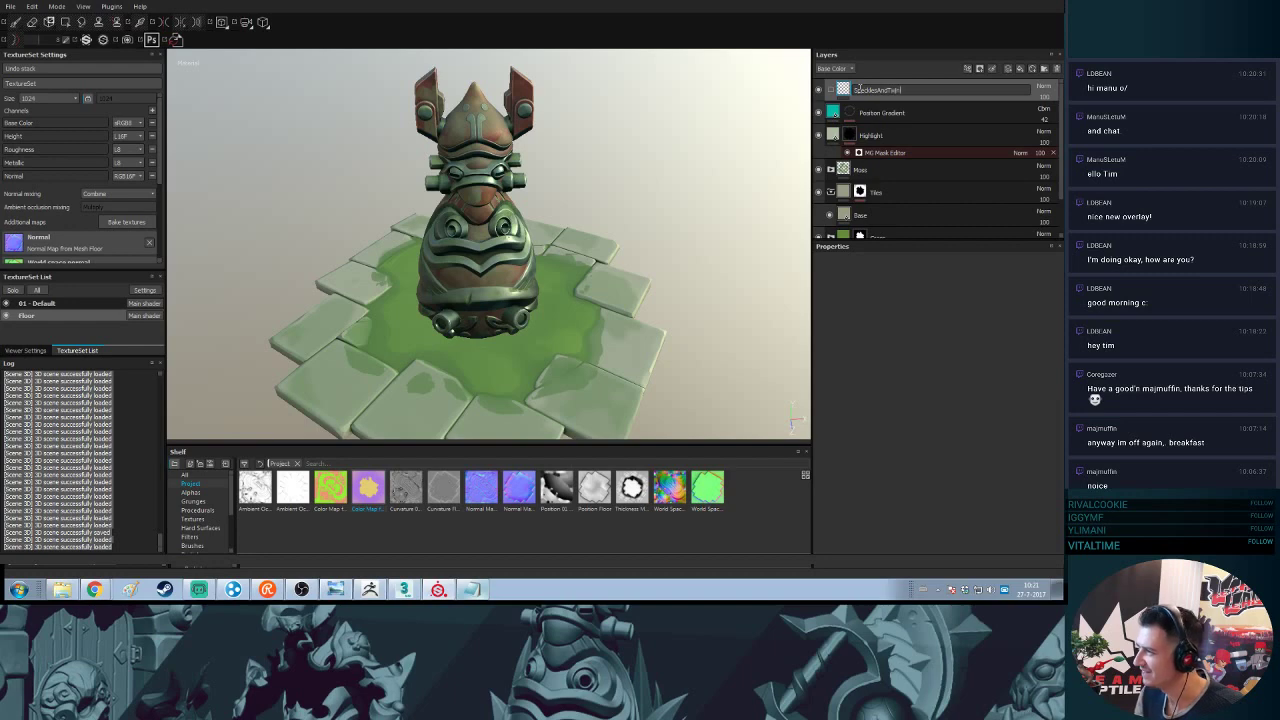
key("Return")
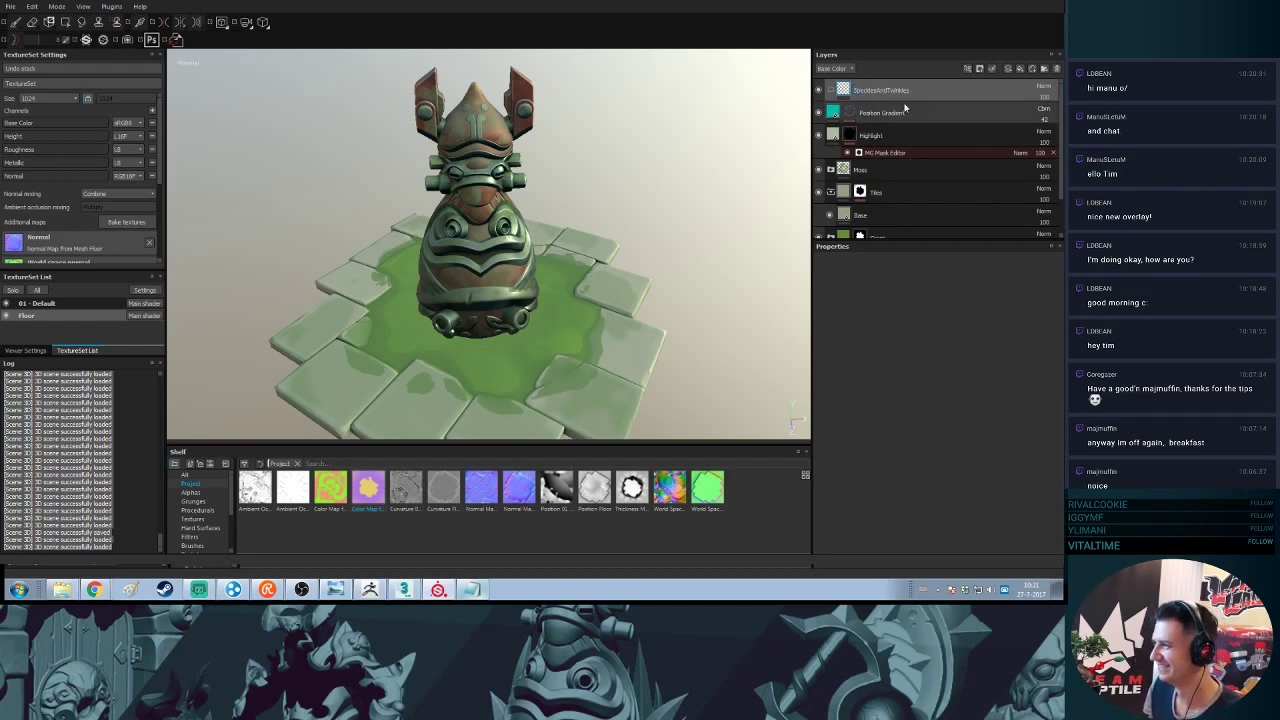
- Add a fill layer and place it inside the SpecklesAndTwinkles folder
right_click_drag(628, 272, 620, 243, "shift")
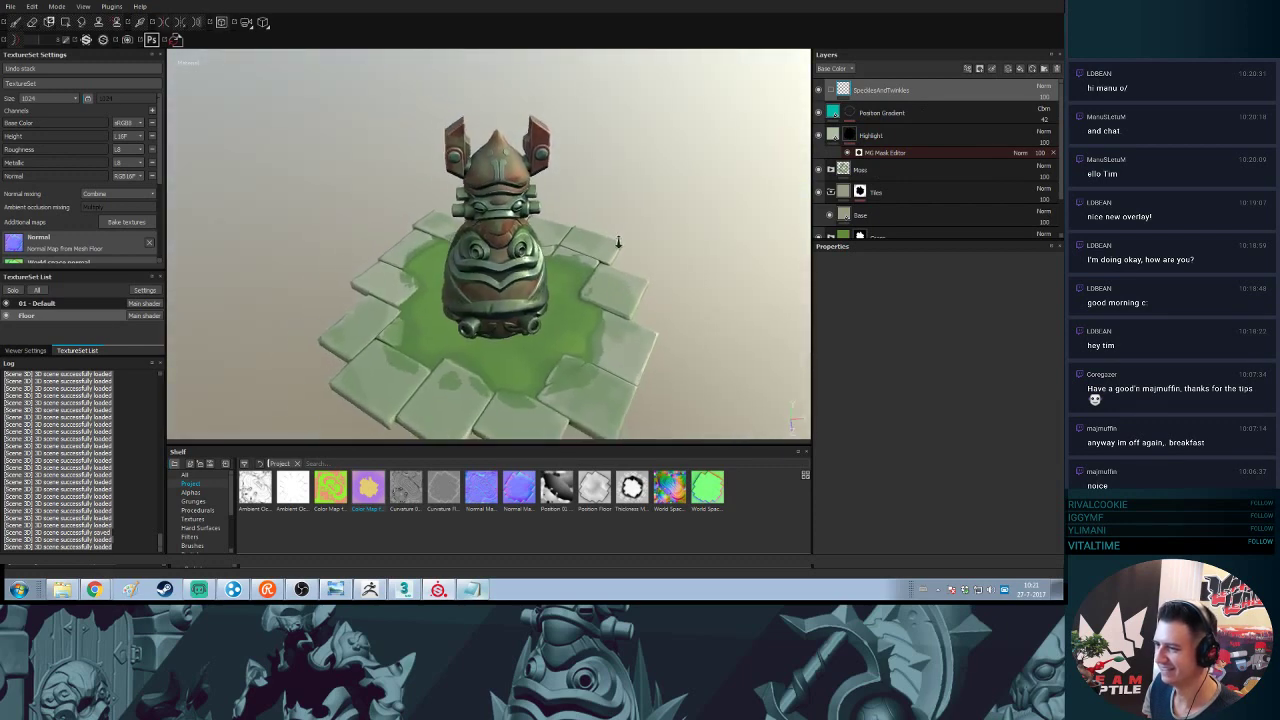
middle_click_drag(620, 243, 627, 227, "alt")
left_click_drag(627, 226, 631, 208, "alt")
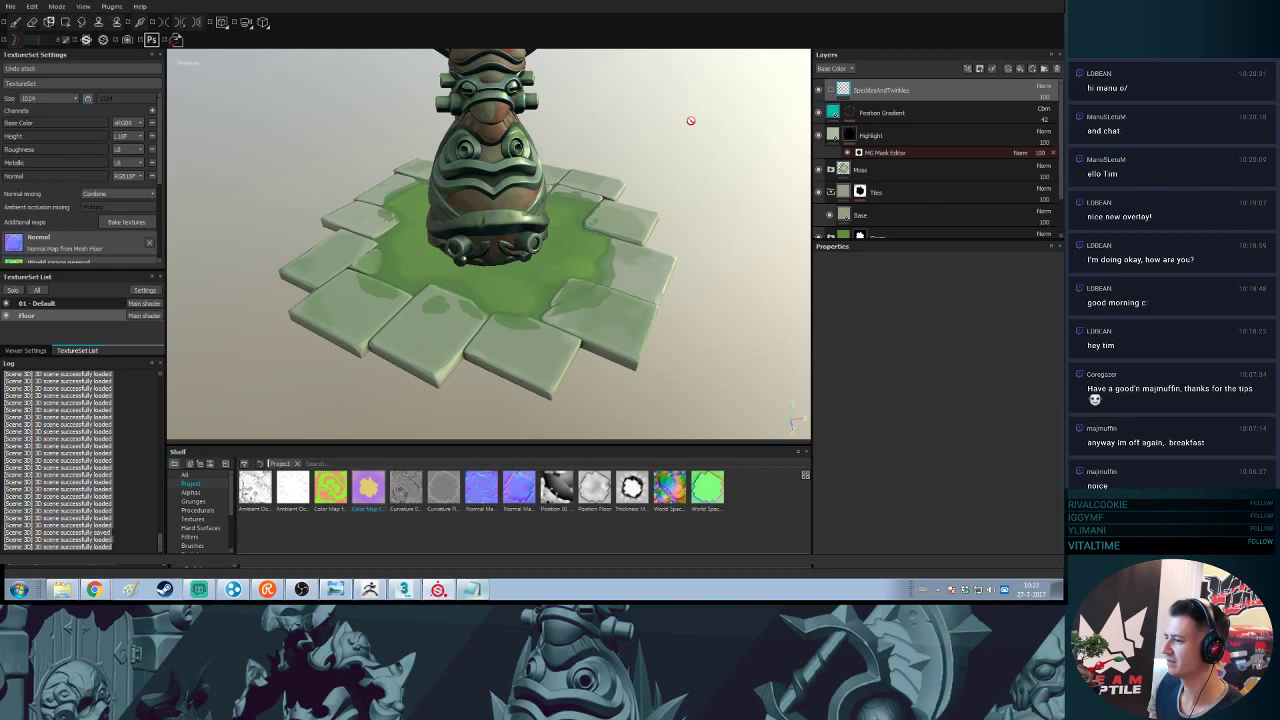
left_click_drag(671, 191, 645, 261, "alt")
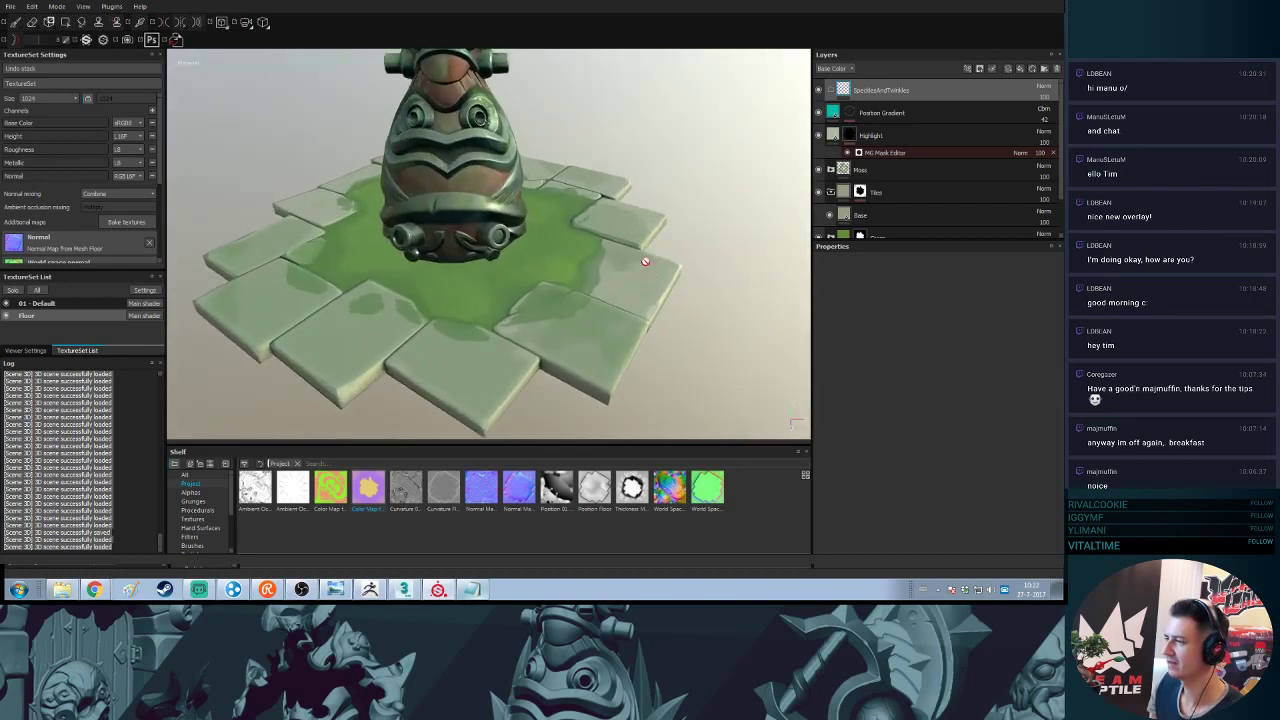
right_click(940, 89)
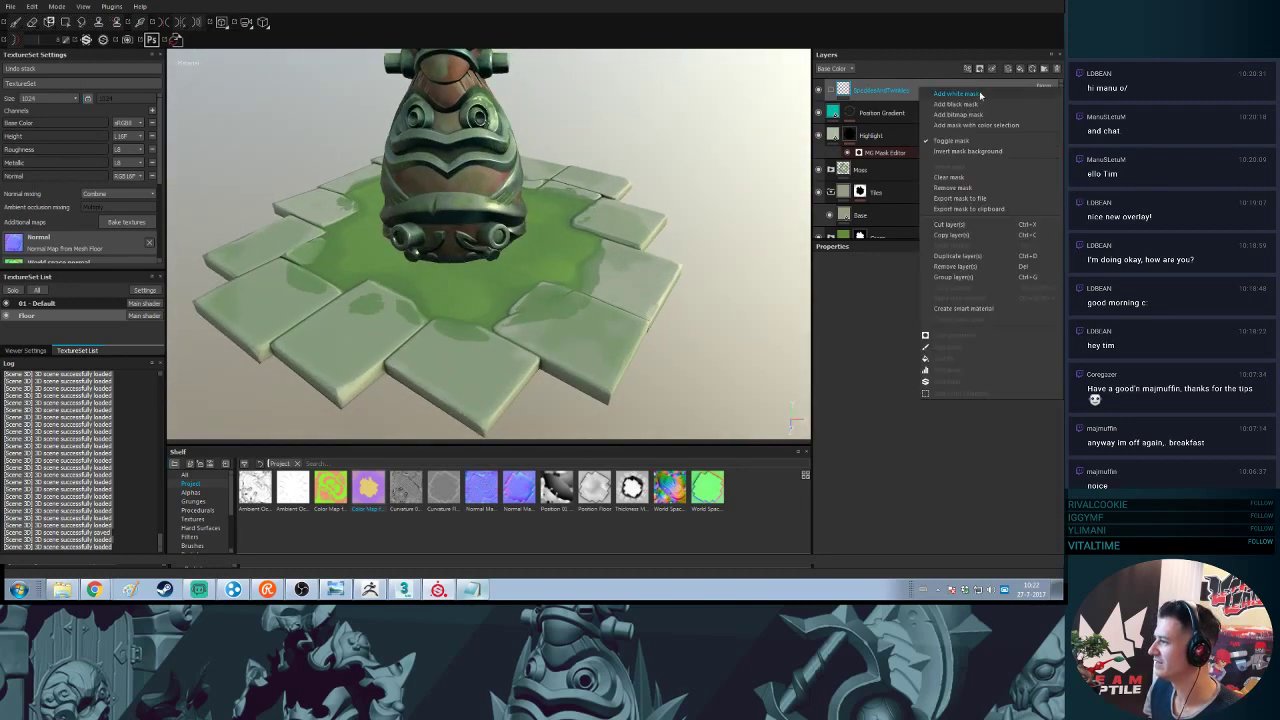
left_click(882, 136)
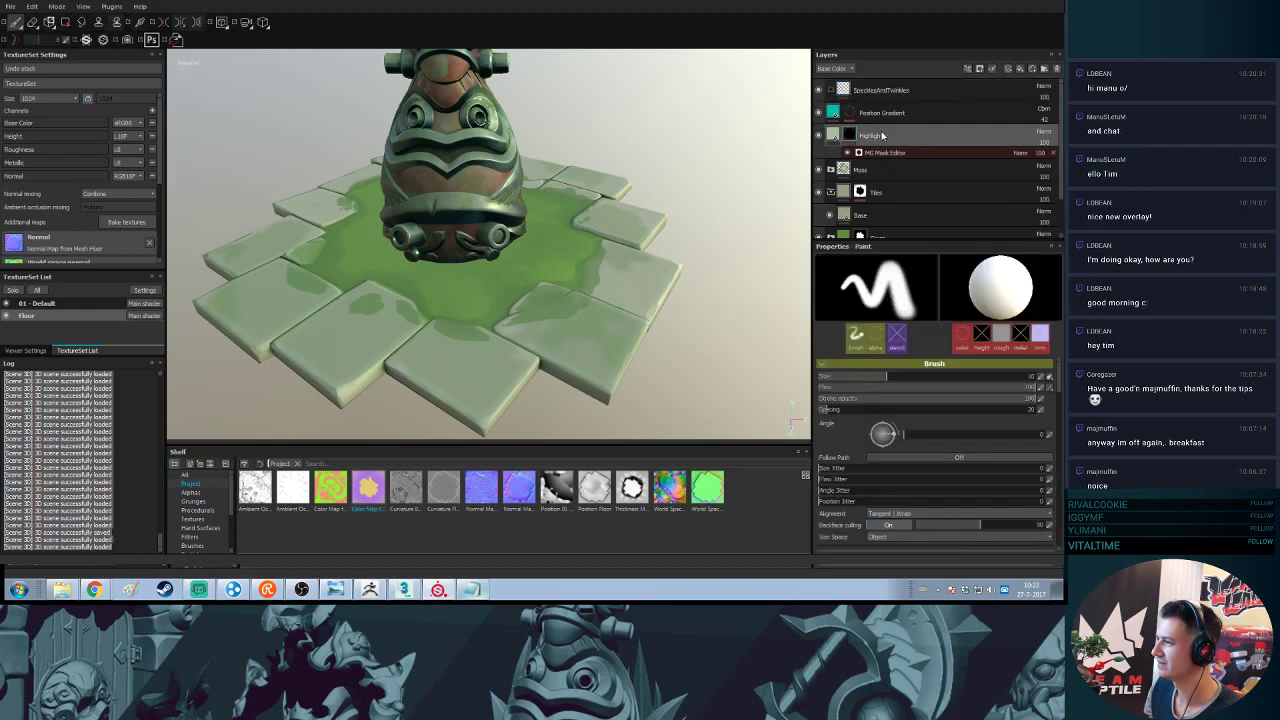
left_click(936, 95)
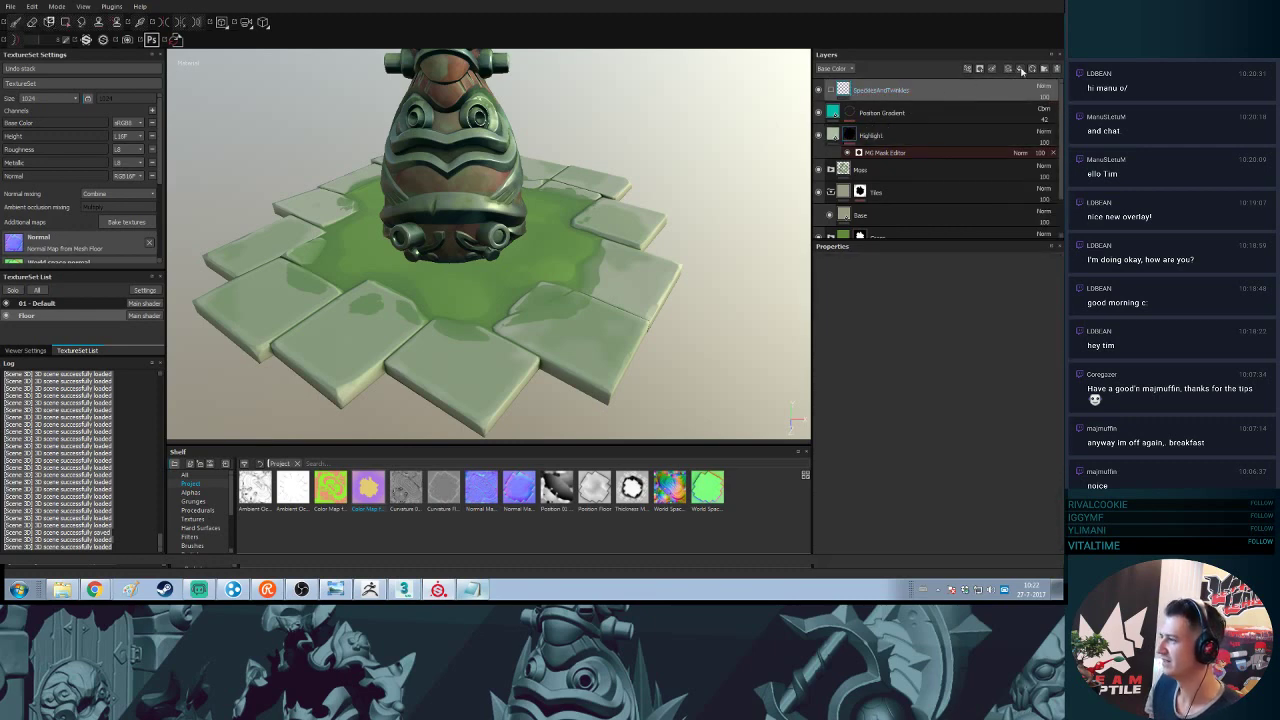
left_click(1021, 70)
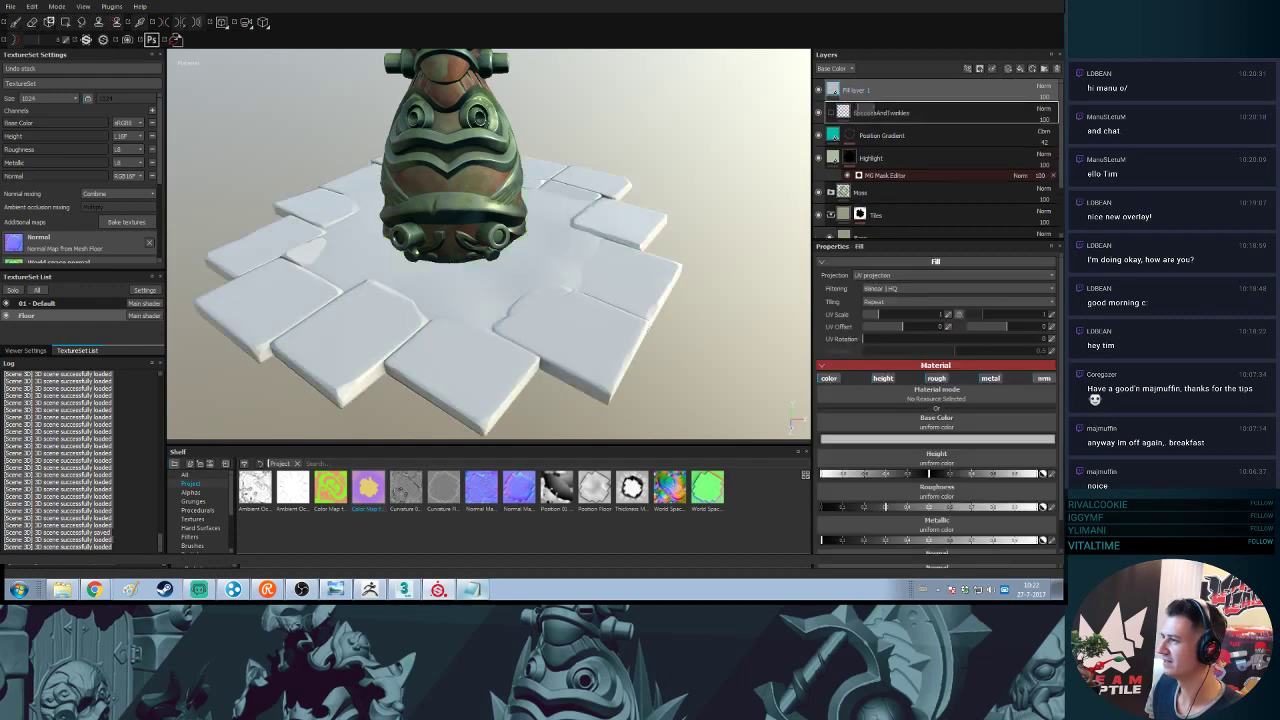
left_click_drag(920, 113, 921, 114)
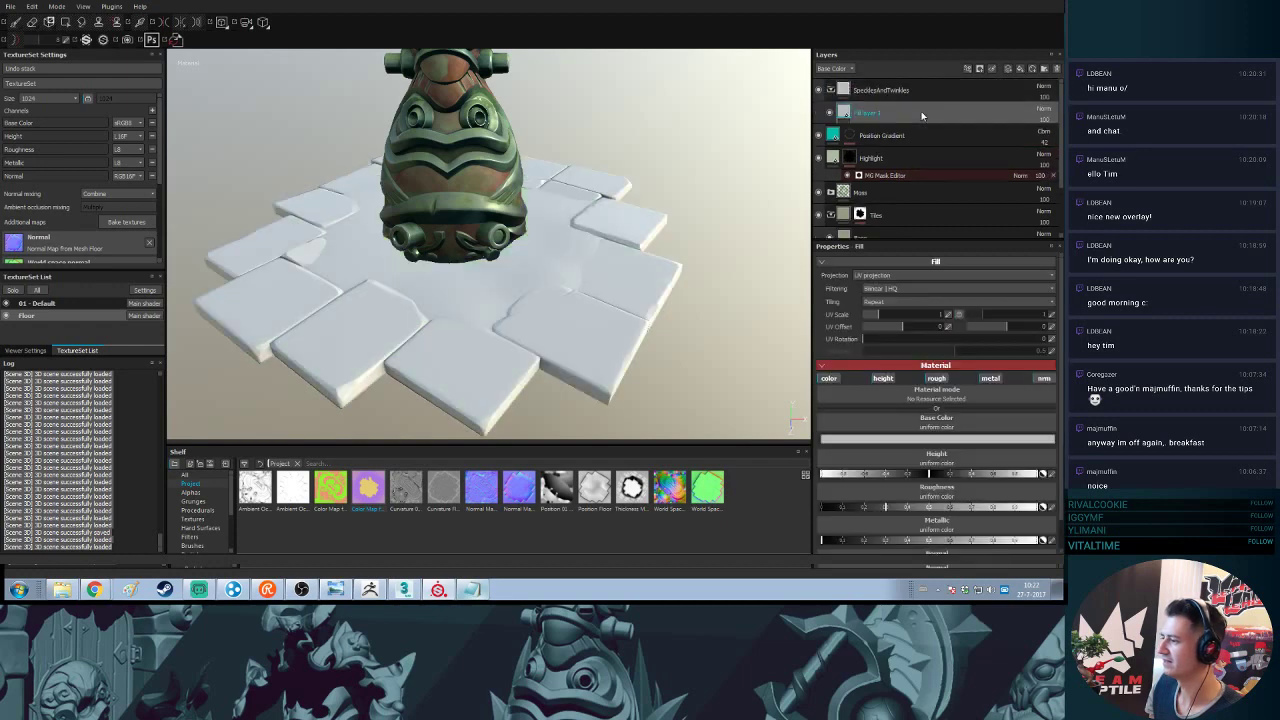
- Turn off the height, normal and metal channels of the new fill layer
left_click(880, 382)
left_click(1048, 378)
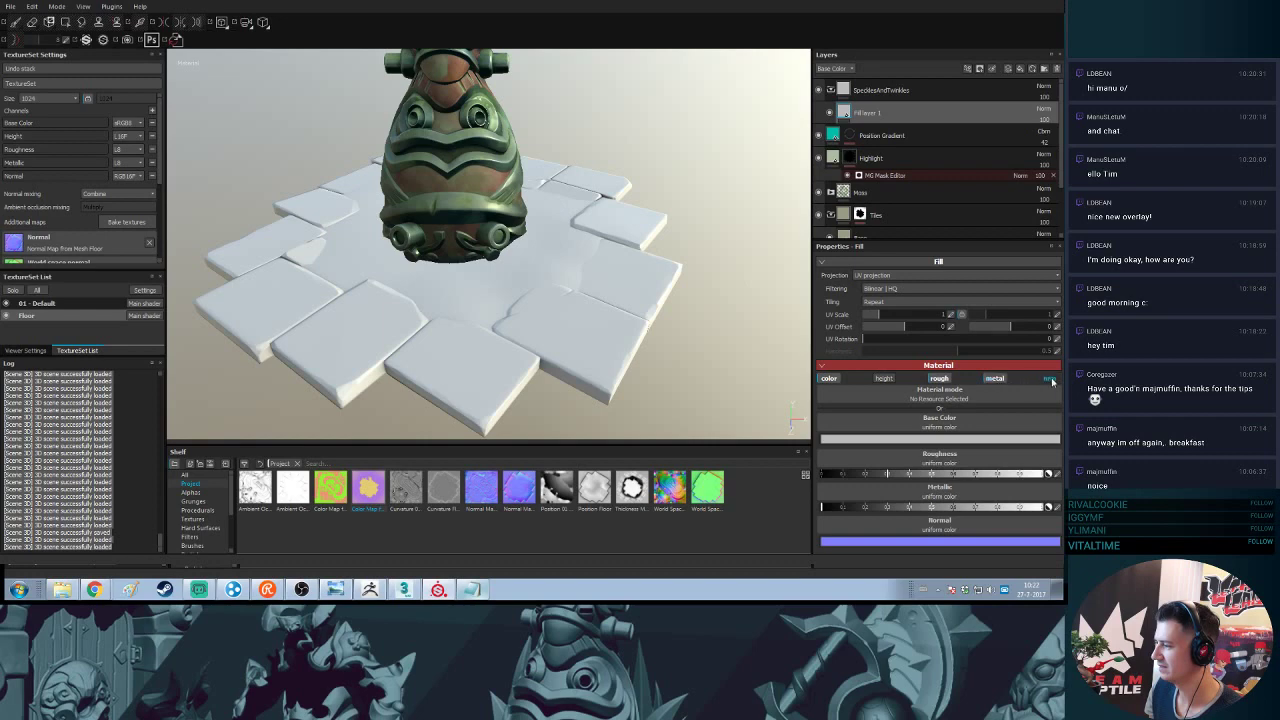
left_click(995, 378)
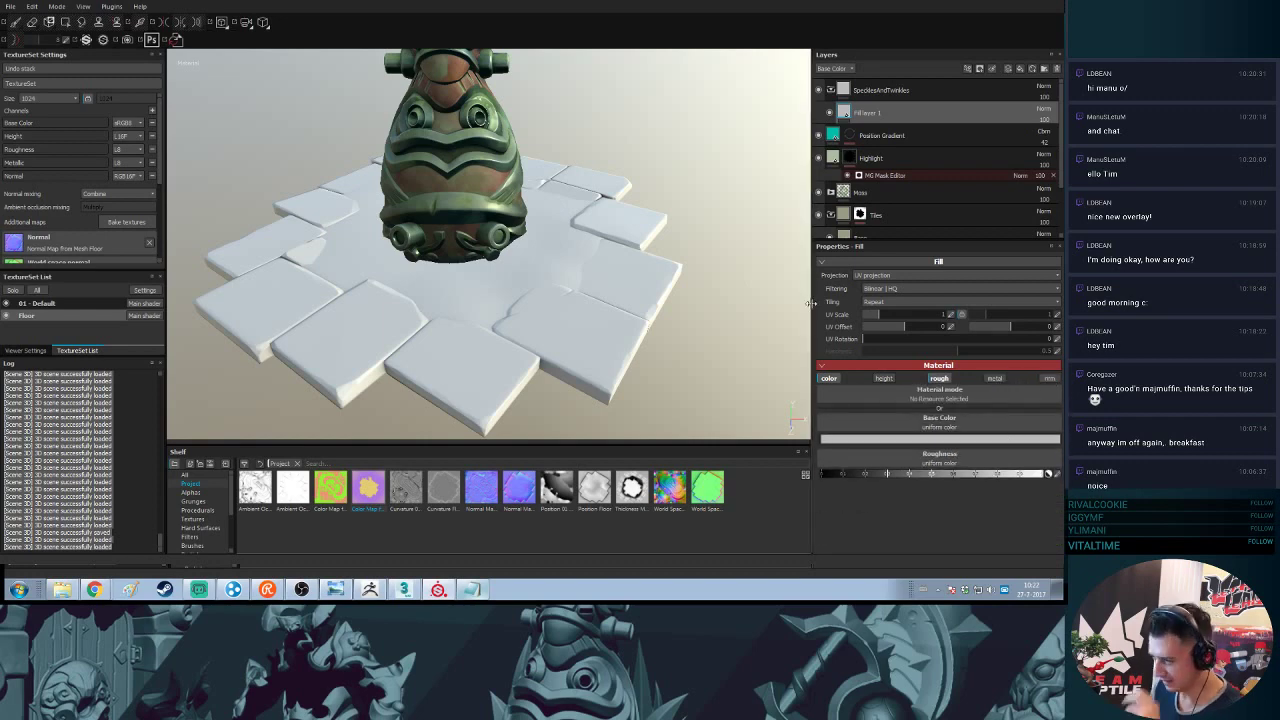
- Set the new fill layer's base color to a pale yellow-green, starting from a color sampled on screen
mouse_move(553, 239)
left_mouse_down("alt")
mouse_move(577, 229)
mouse_move(573, 249)
left_mouse_up("alt")
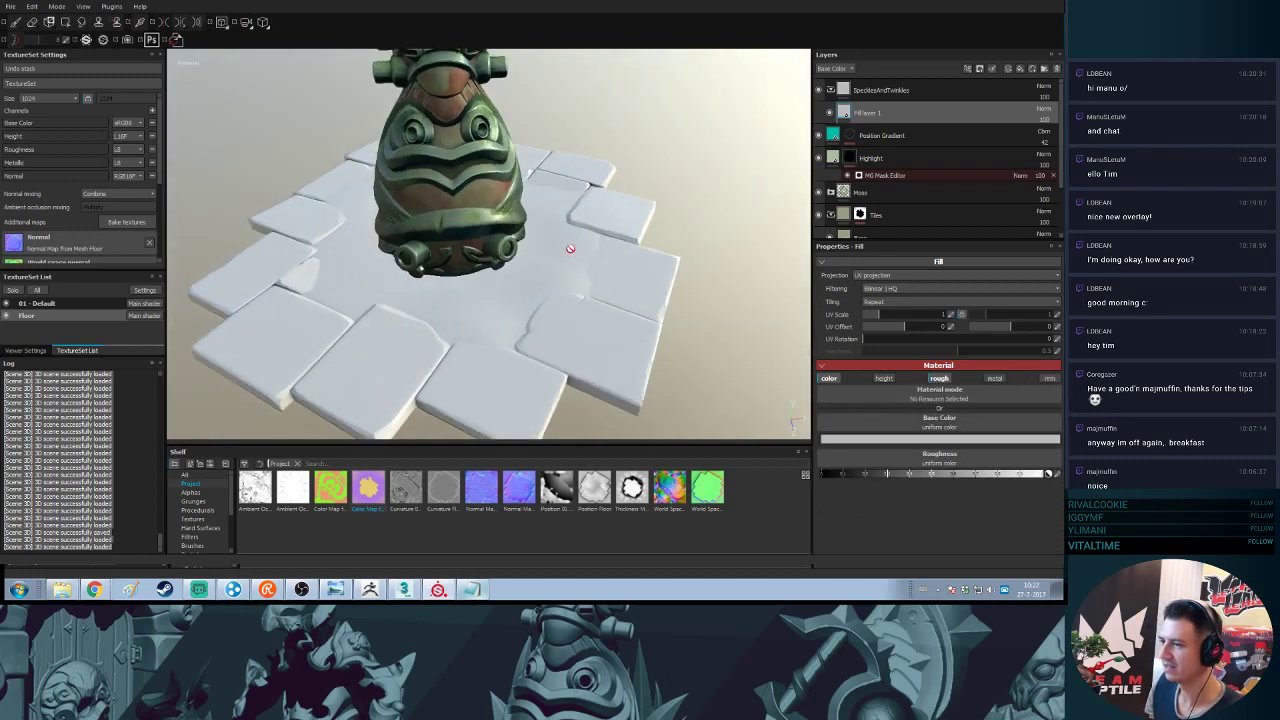
right_click_drag(573, 249, 571, 275, "alt")
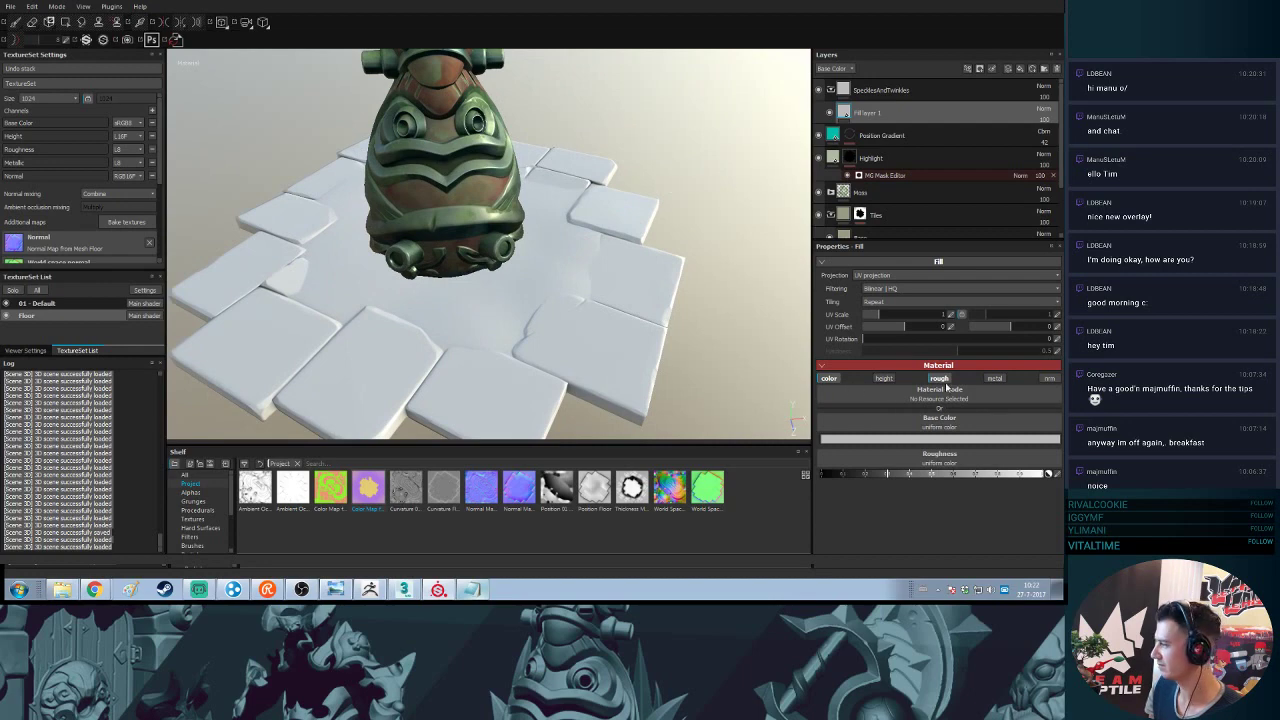
left_click(934, 437)
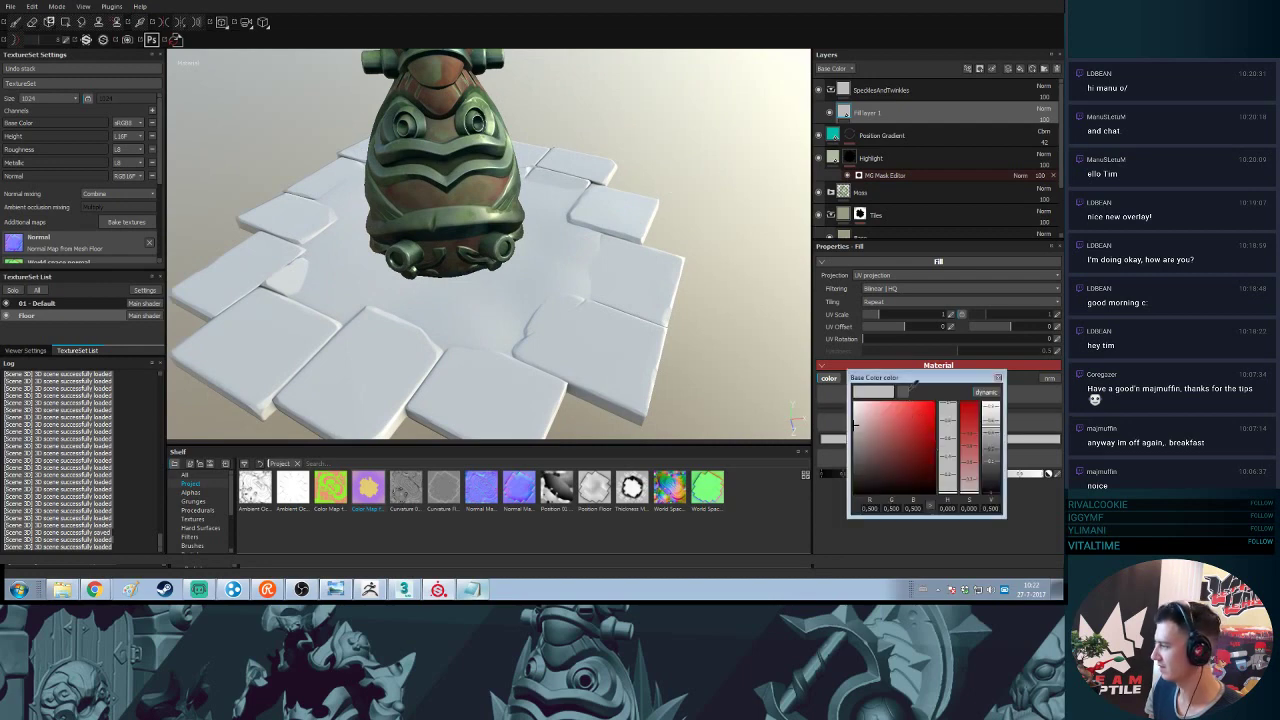
left_click_drag(909, 390, 1062, 390)
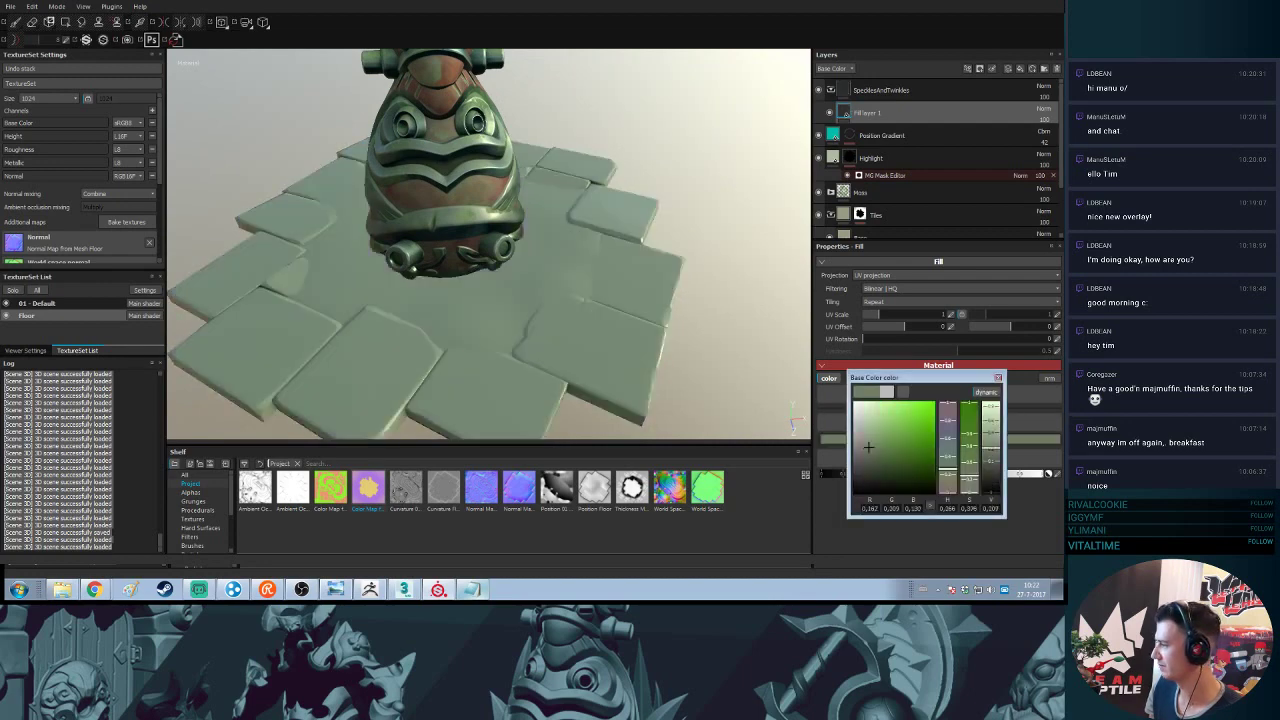
left_click_drag(864, 443, 868, 426)
left_click_drag(951, 473, 951, 485)
left_click(997, 378)
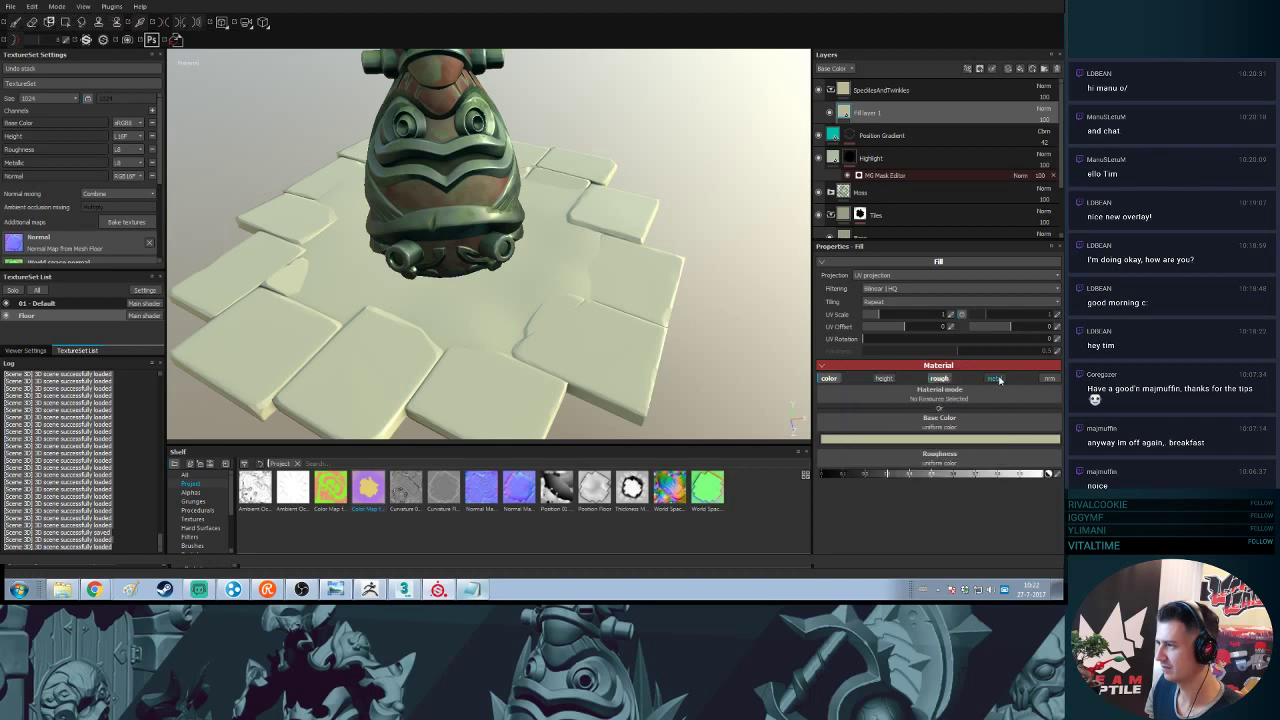
- Add a black mask with an MG Mask Editor generator to the fill layer and set its curvature to 0.57
right_click(922, 112)
left_click(958, 124)
right_click(862, 116)
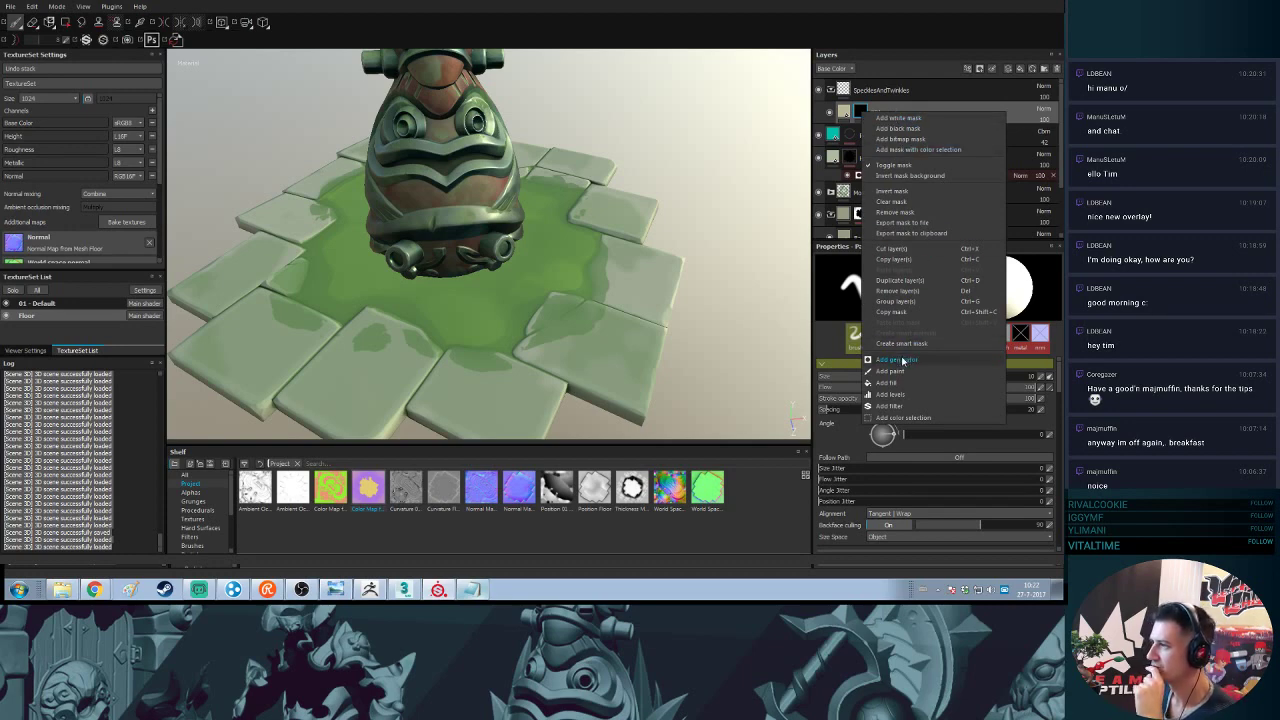
left_click(900, 359)
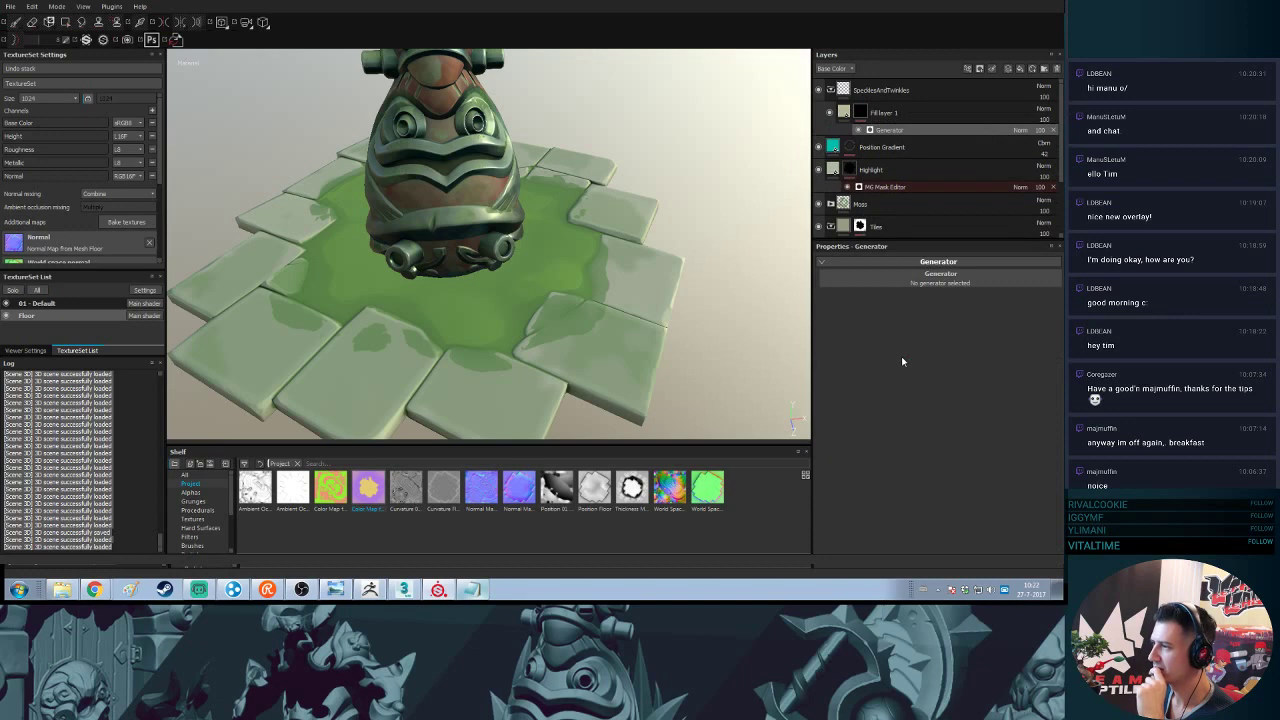
left_click(943, 283)
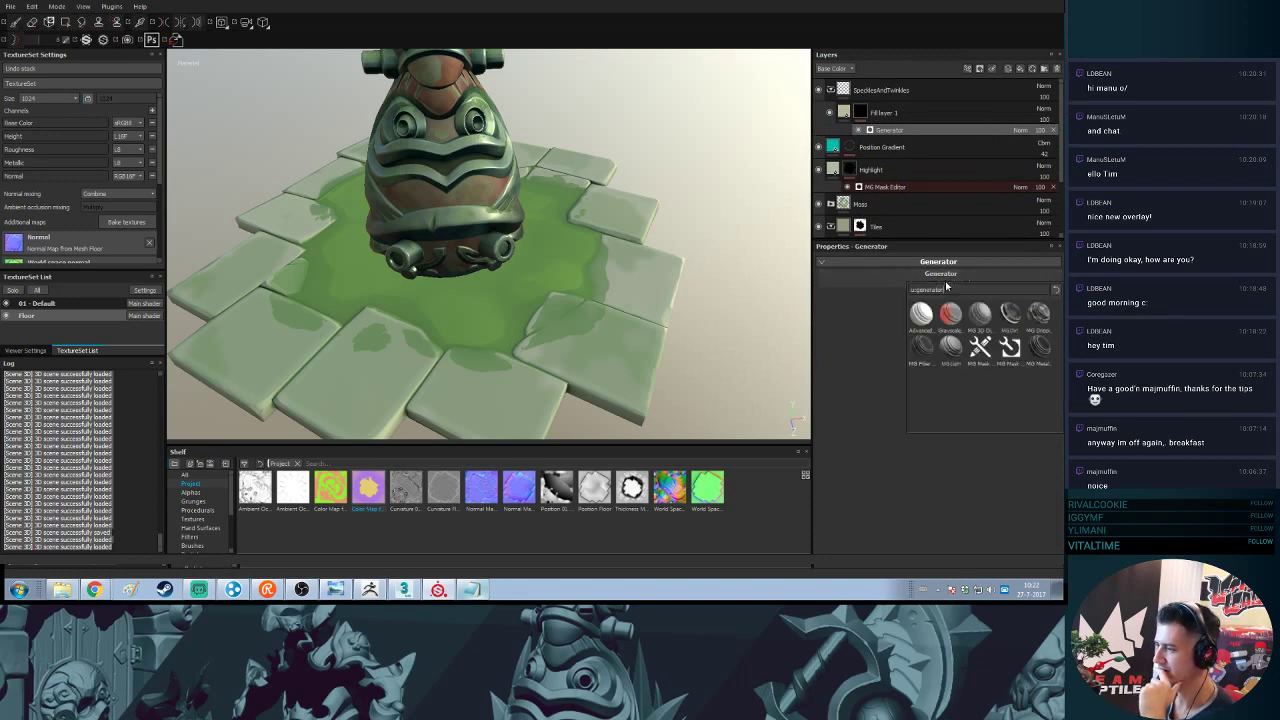
left_click(1010, 347)
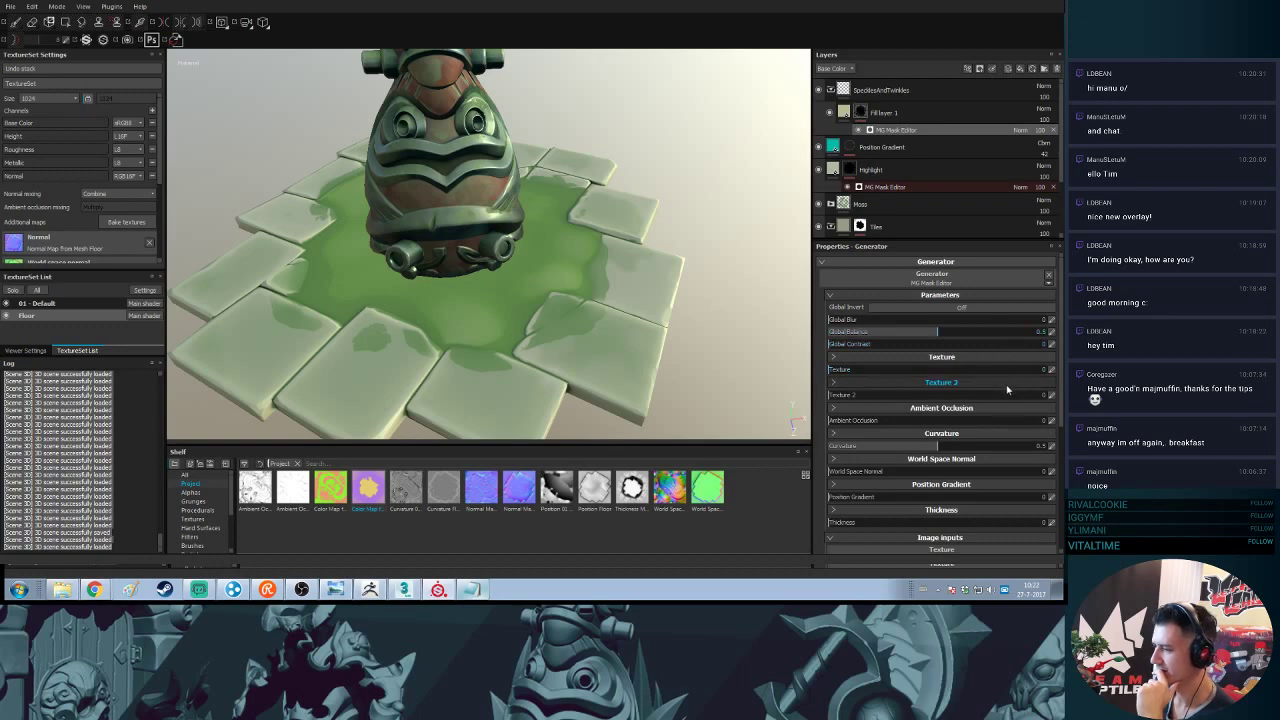
mouse_move(955, 446)
left_mouse_down()
mouse_move(988, 447)
mouse_move(952, 455)
left_mouse_up()
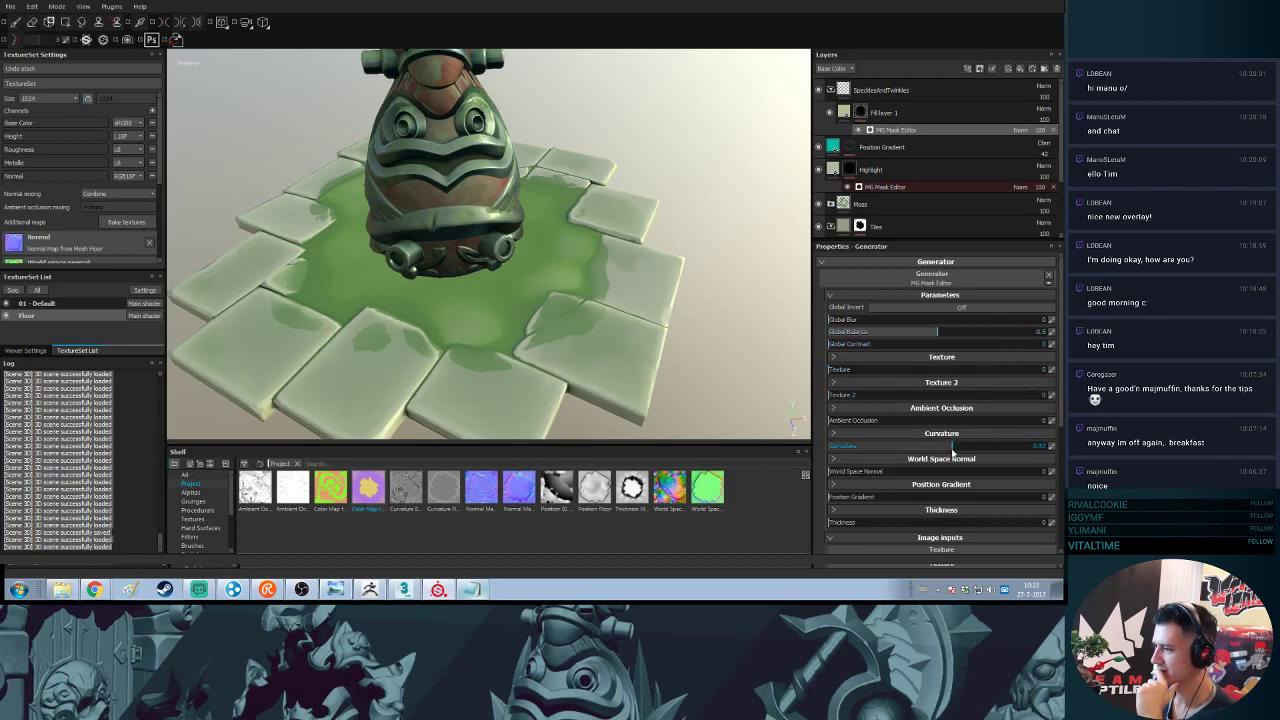
- Show the procedural textures in the shelf and enlarge the shelf to fit more thumbnails
scroll(950, 435, "down", 3)
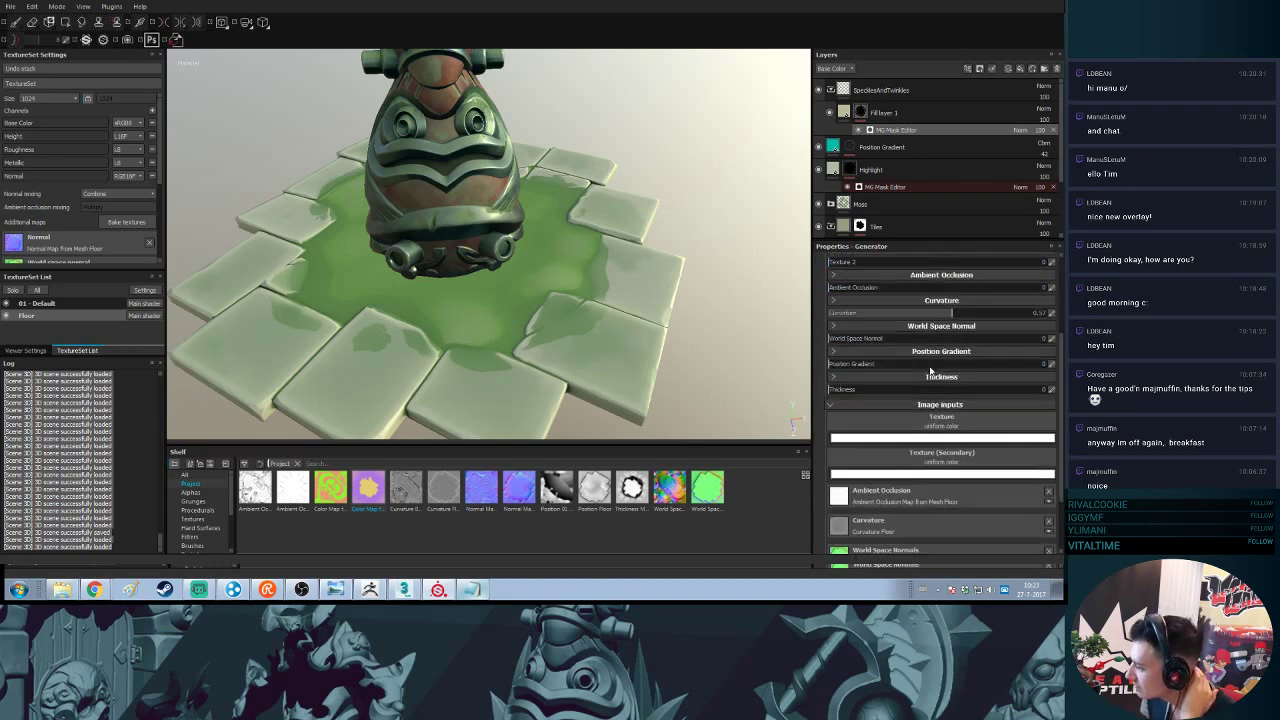
left_click(947, 426)
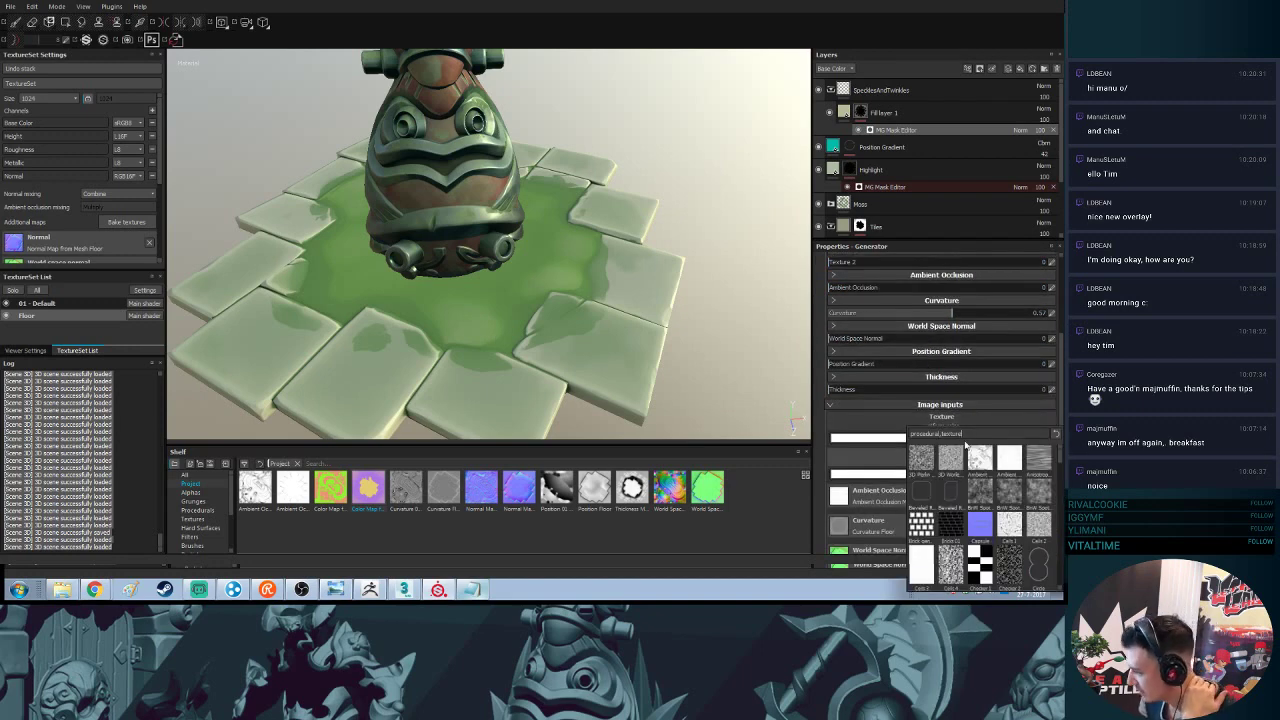
scroll(1061, 463, "down", 3)
scroll(1061, 463, "down", 3)
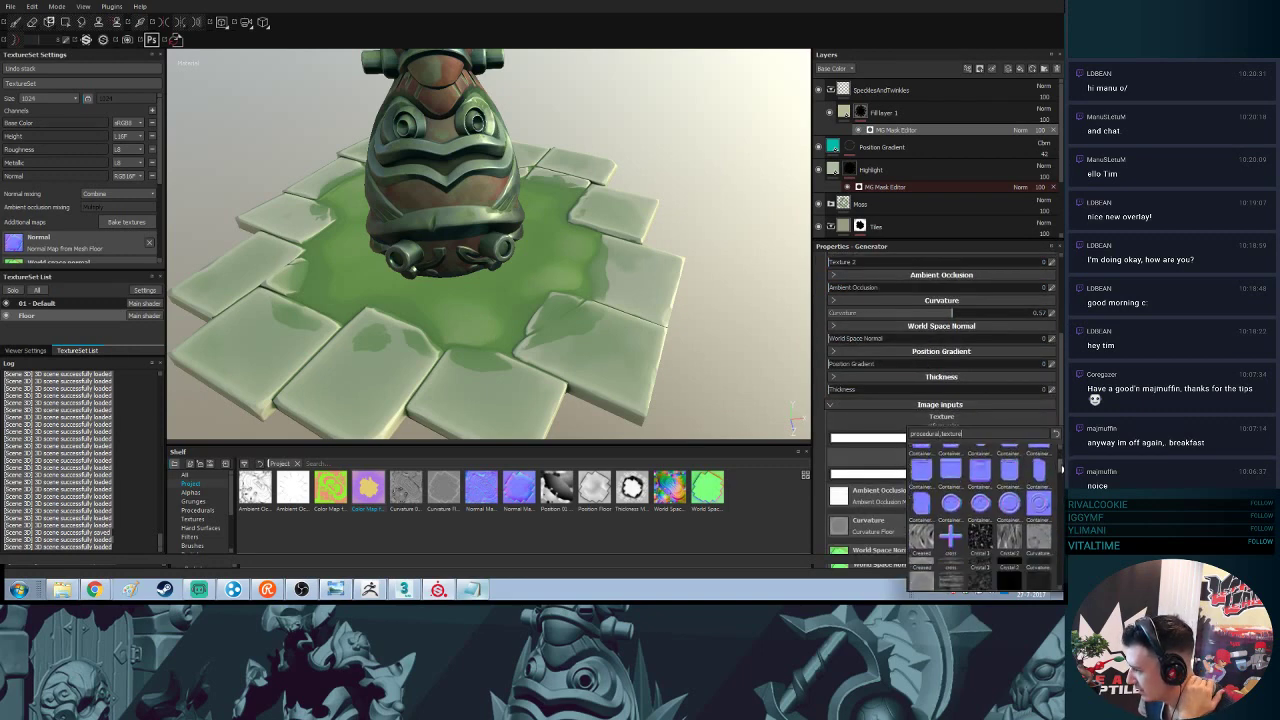
scroll(1061, 463, "up", 6)
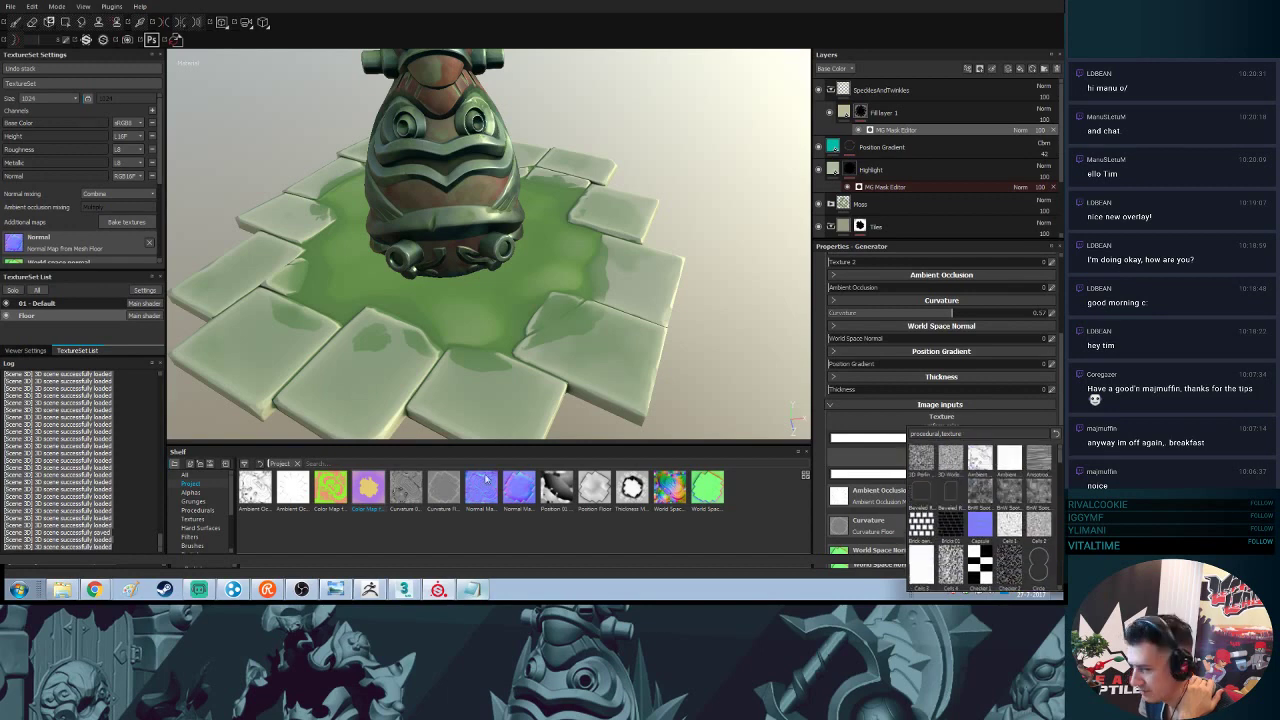
scroll(221, 516, "down", 2)
left_click(215, 492)
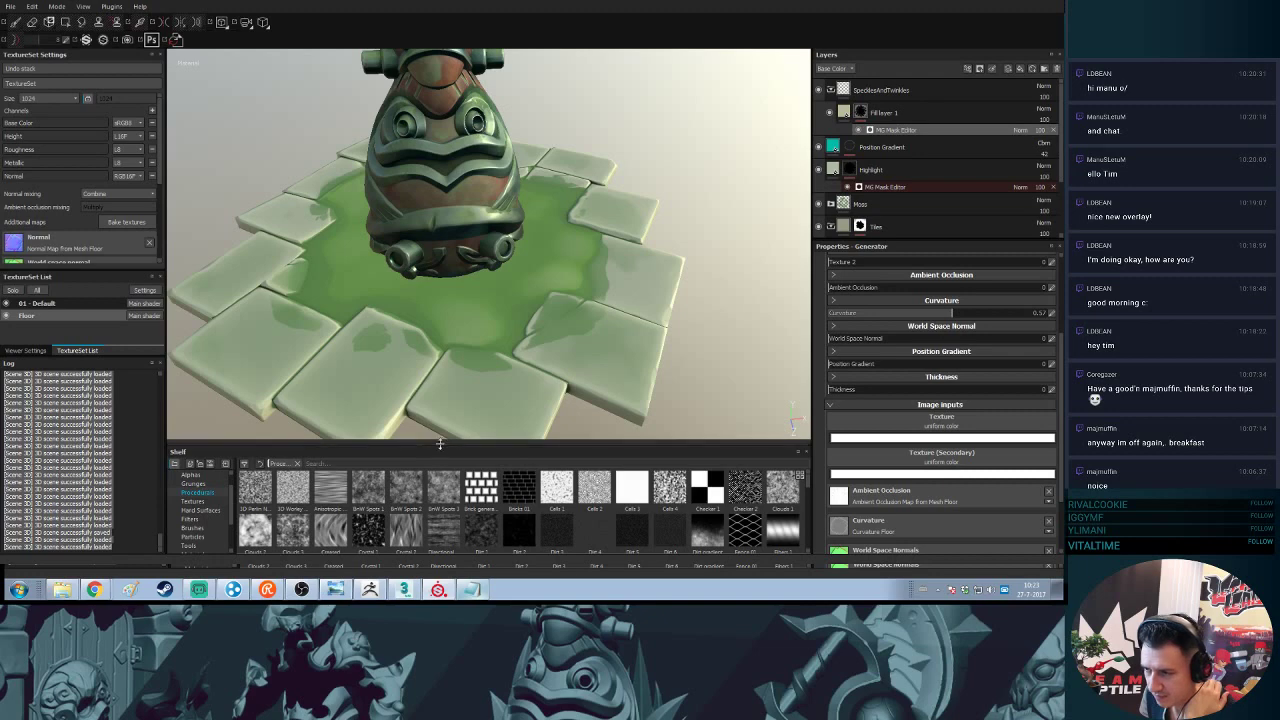
left_click_drag(440, 444, 440, 266)
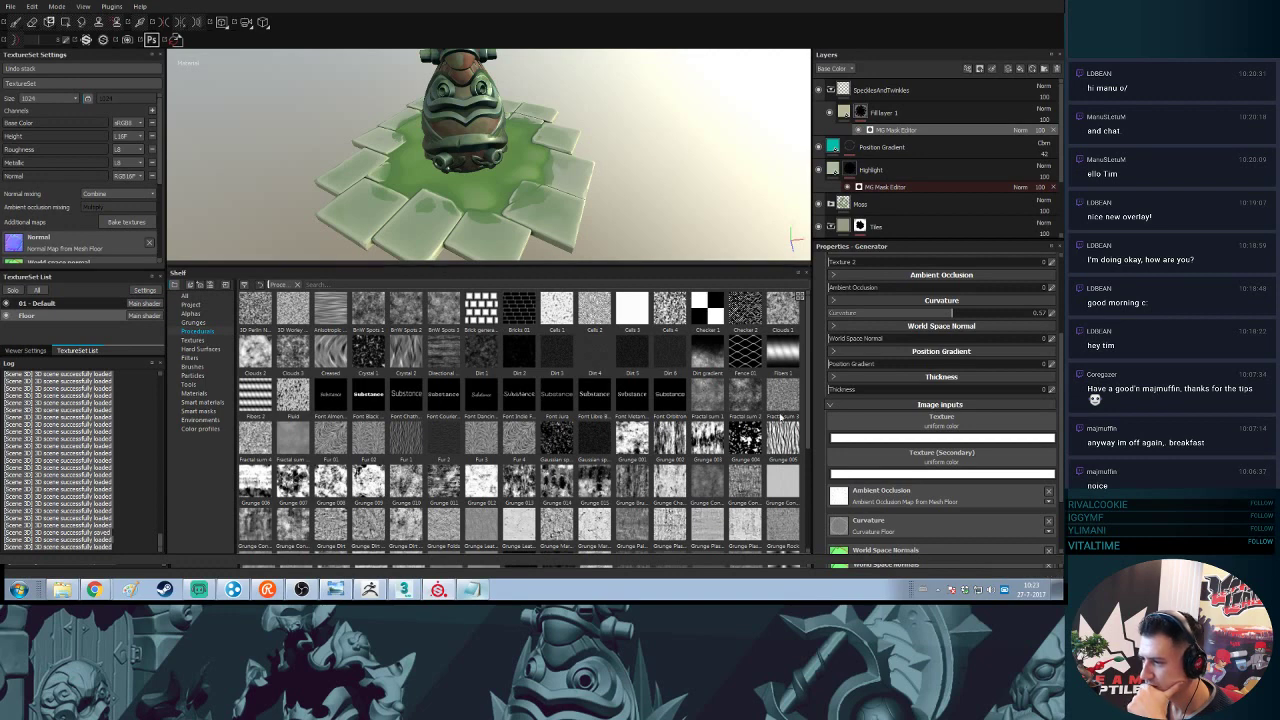
- Examine the previews of the procedural textures to find a speckle pattern for the mask
mouse_move(475, 355)
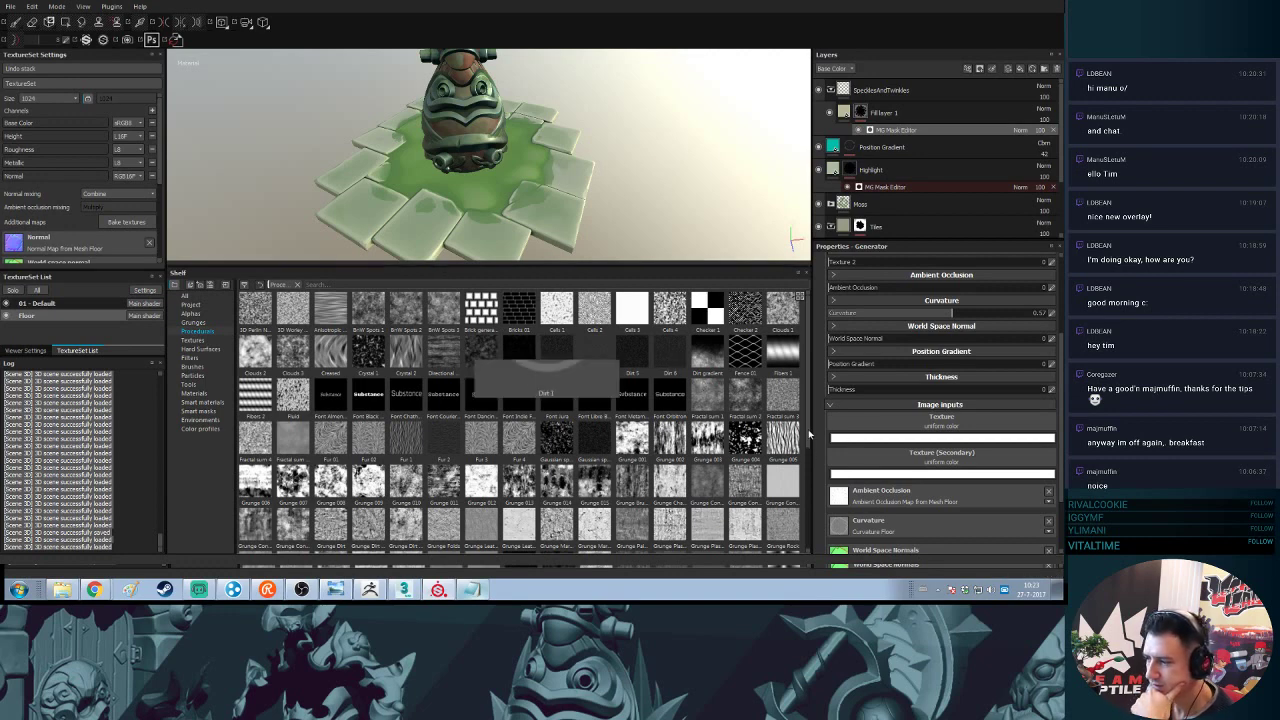
scroll(808, 450, "down", 1)
scroll(808, 458, "down", 2)
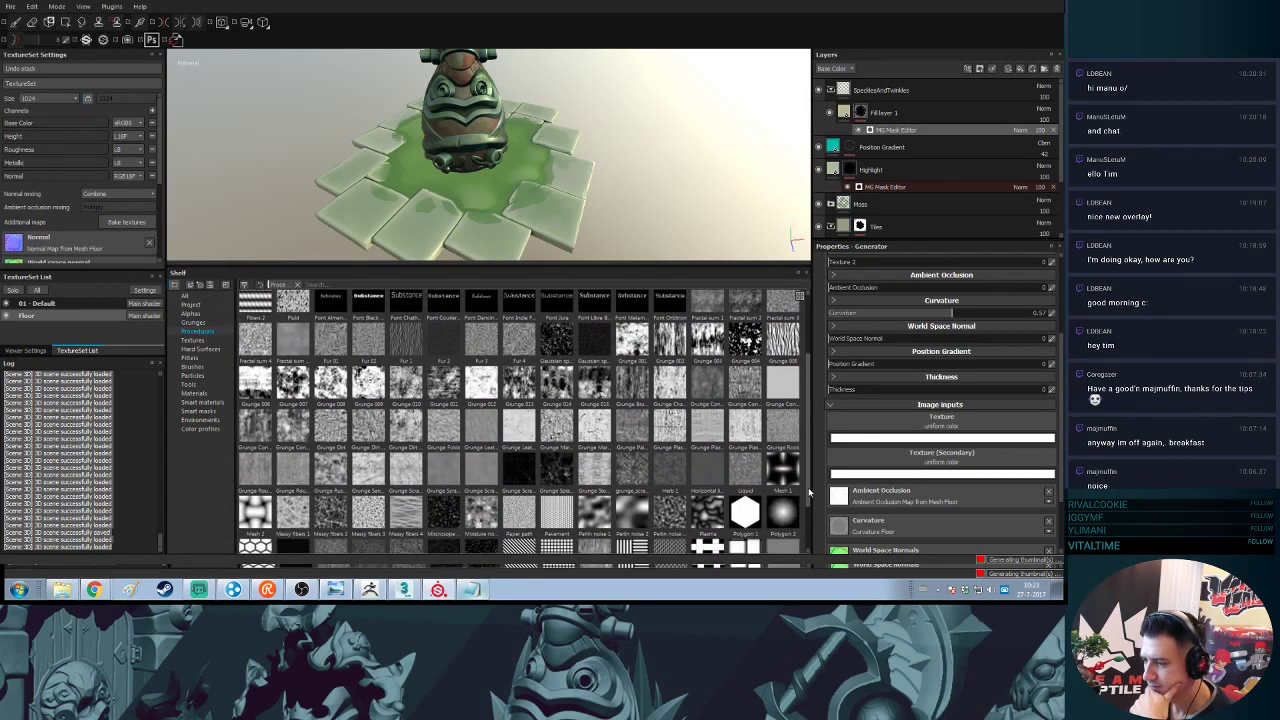
scroll(808, 510, "down", 1)
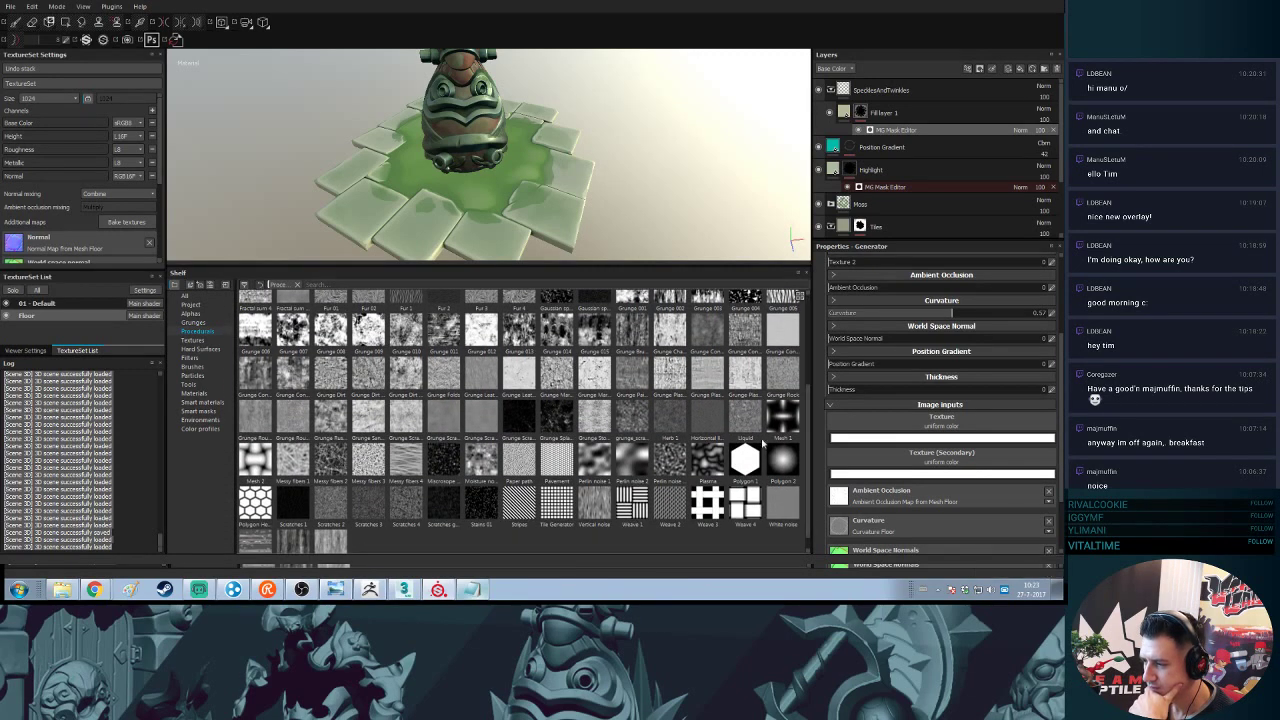
mouse_move(755, 428)
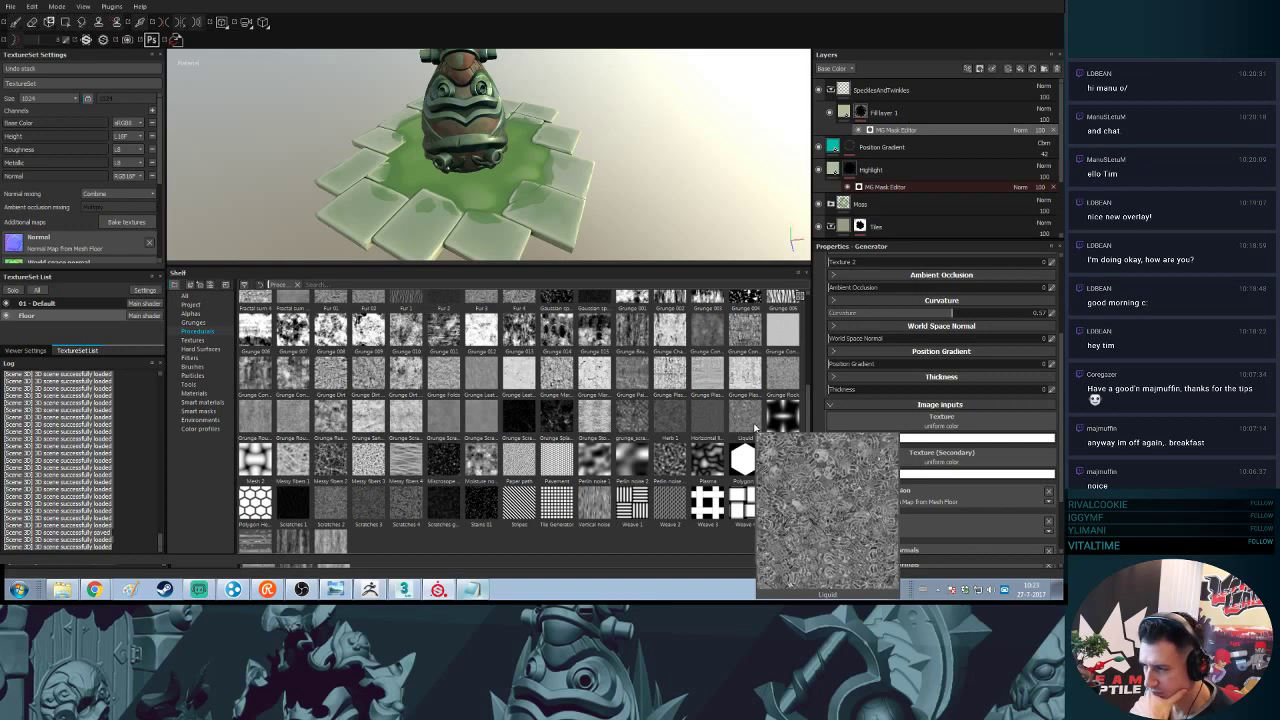
mouse_move(707, 420)
mouse_move(664, 415)
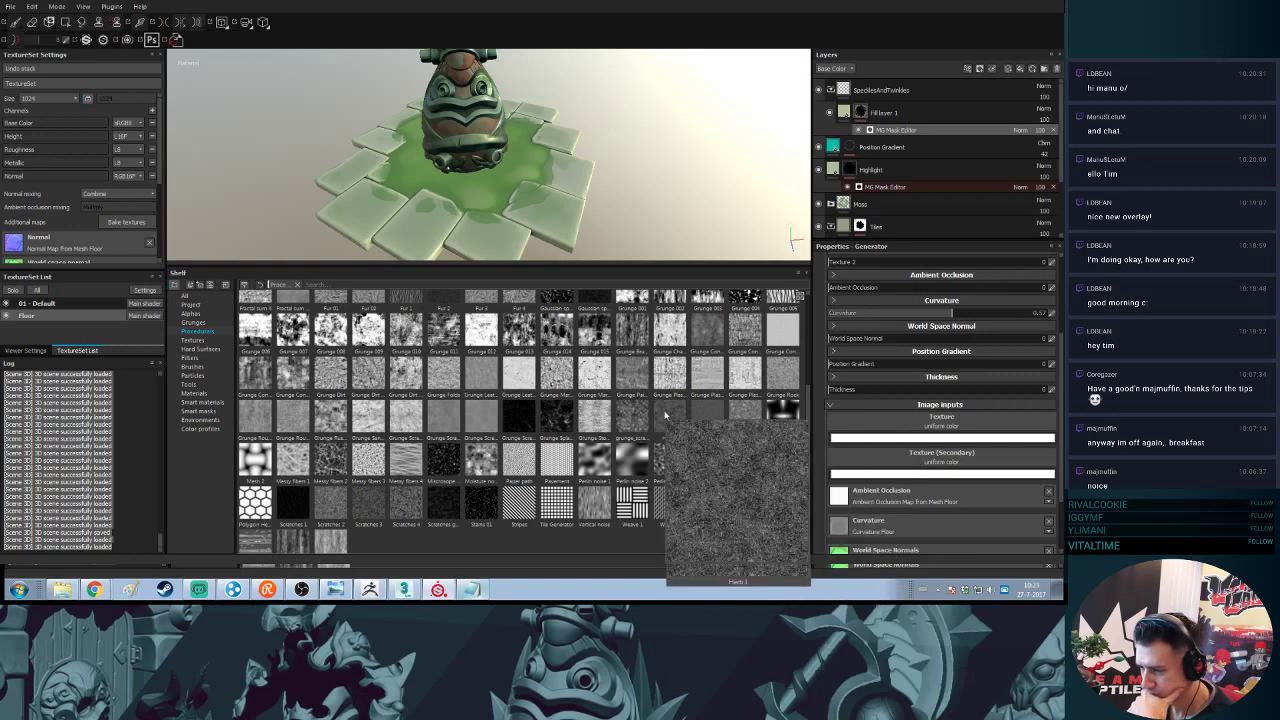
mouse_move(477, 490)
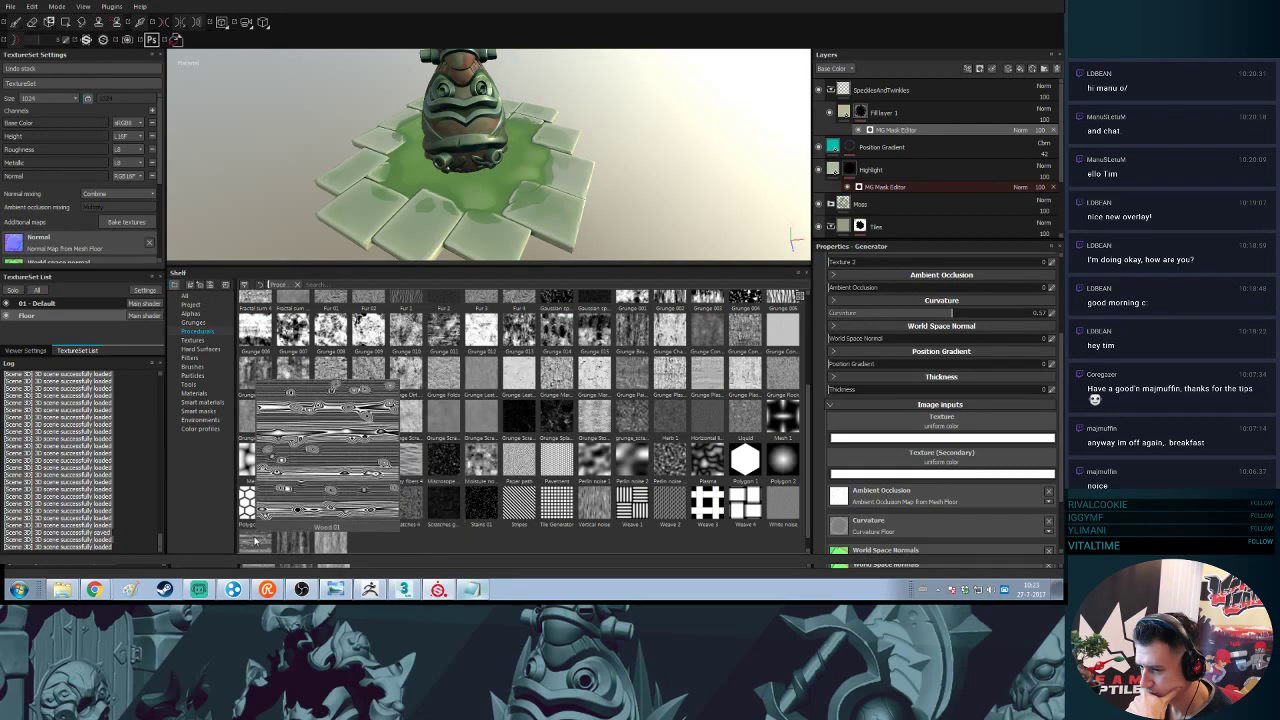
mouse_move(566, 452)
mouse_move(560, 418)
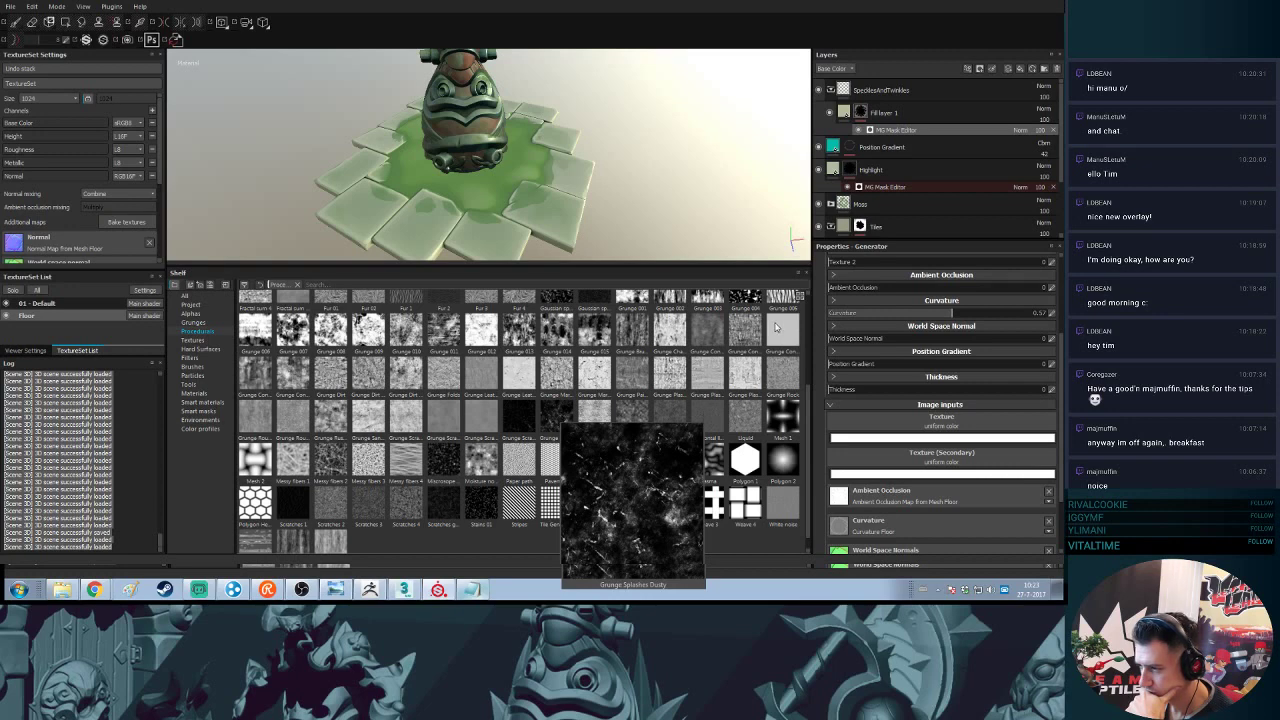
mouse_move(417, 545)
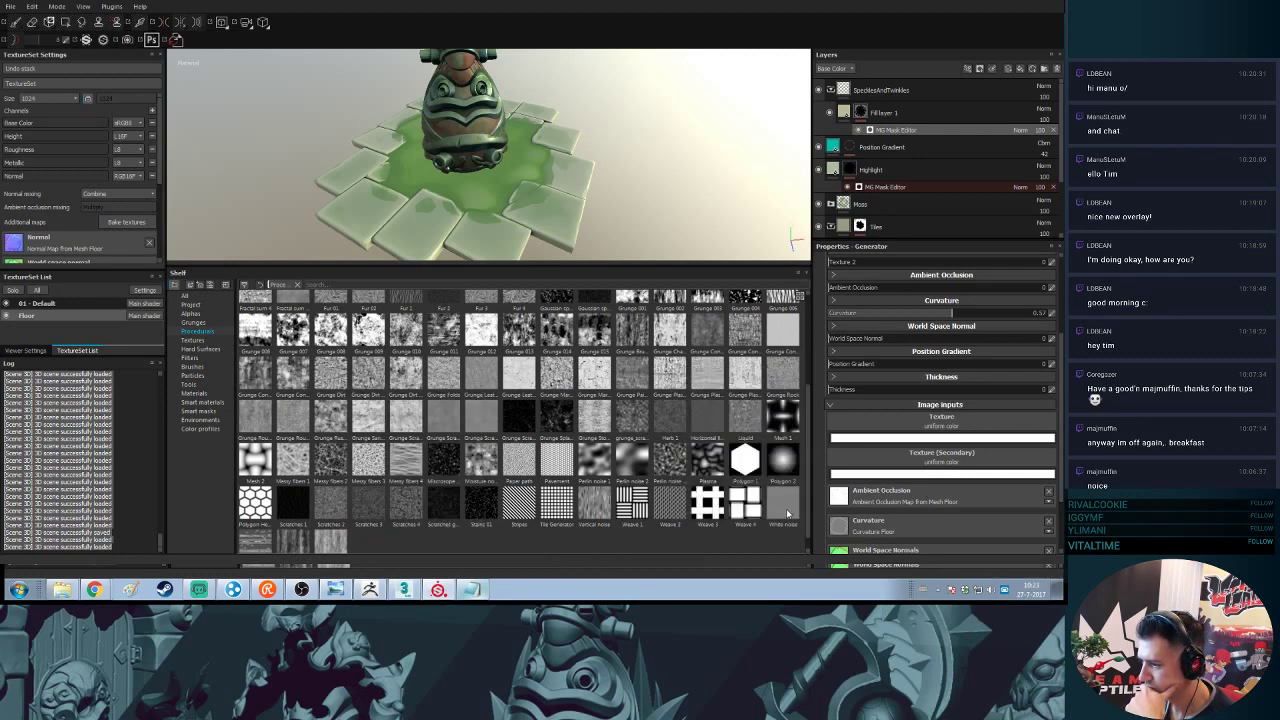
mouse_move(787, 514)
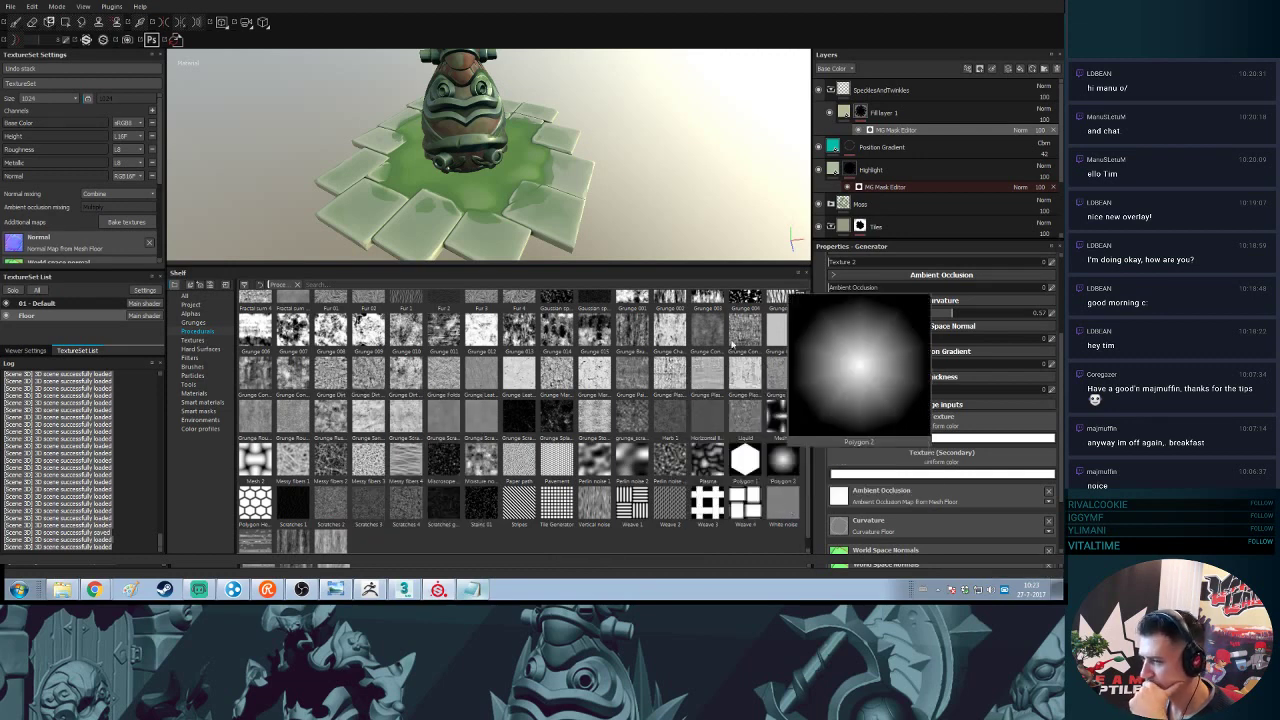
scroll(620, 442, "up", 10)
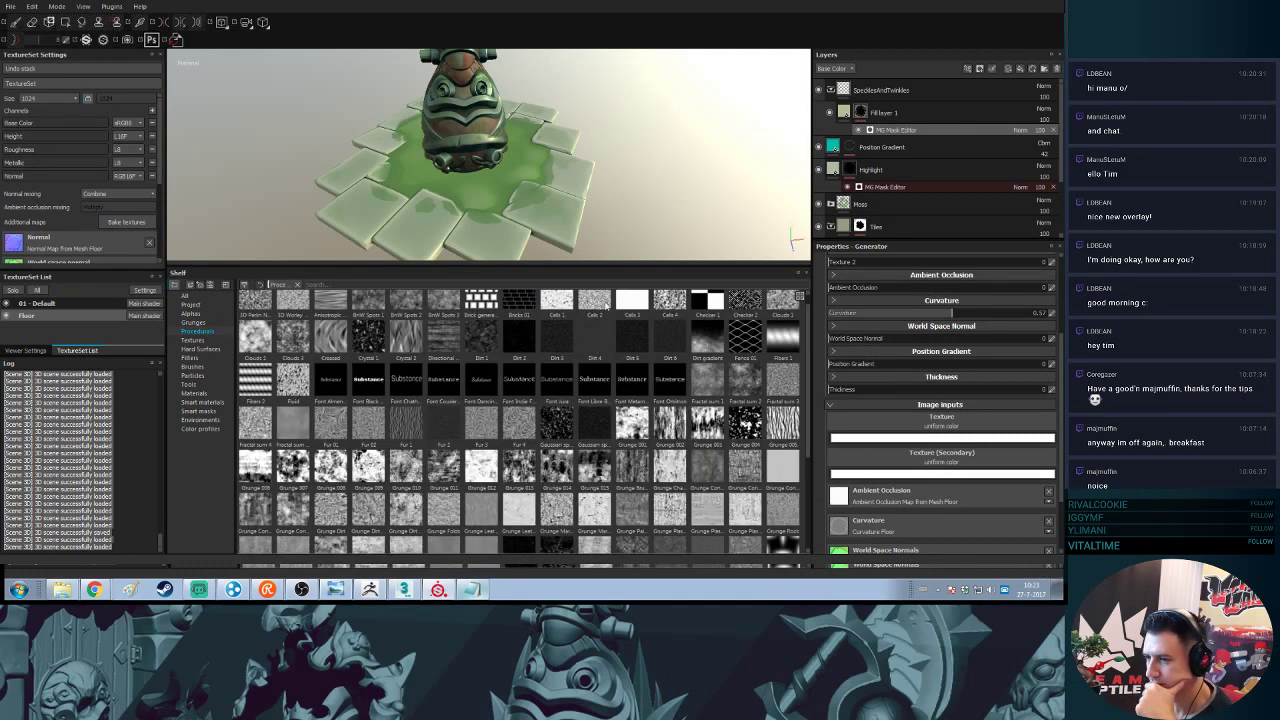
scroll(640, 440, "down", 3)
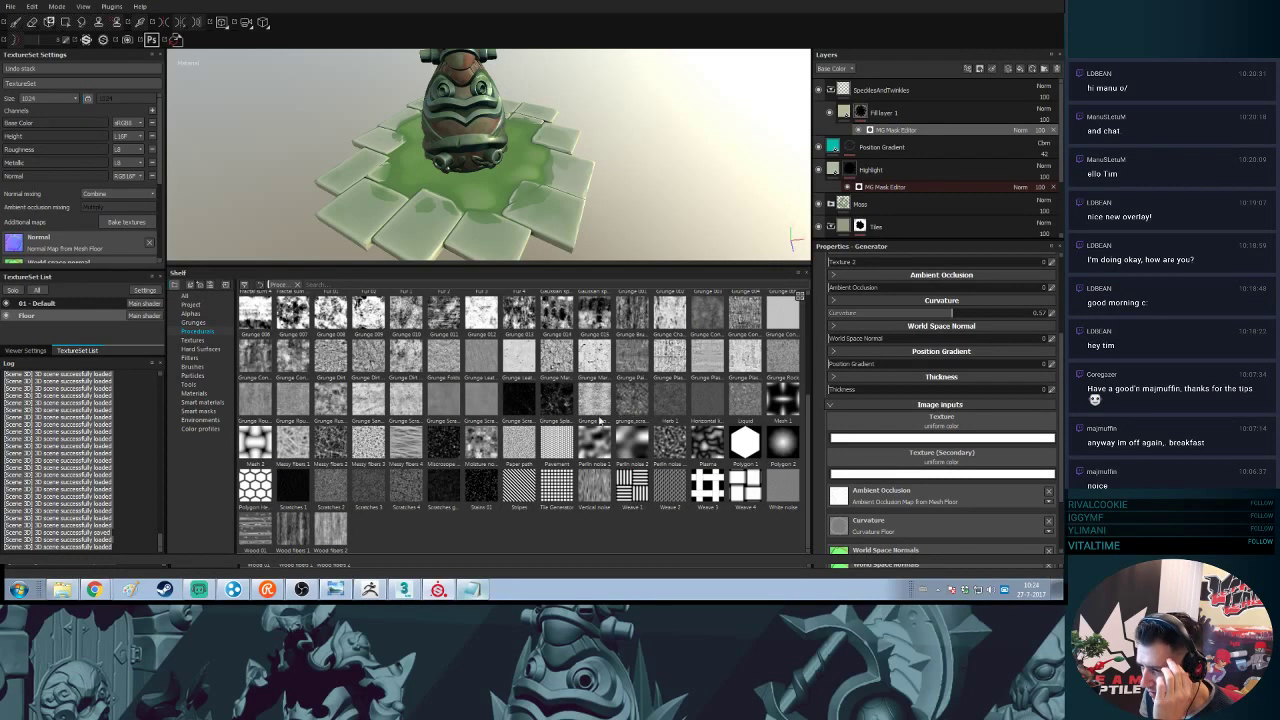
mouse_move(535, 438)
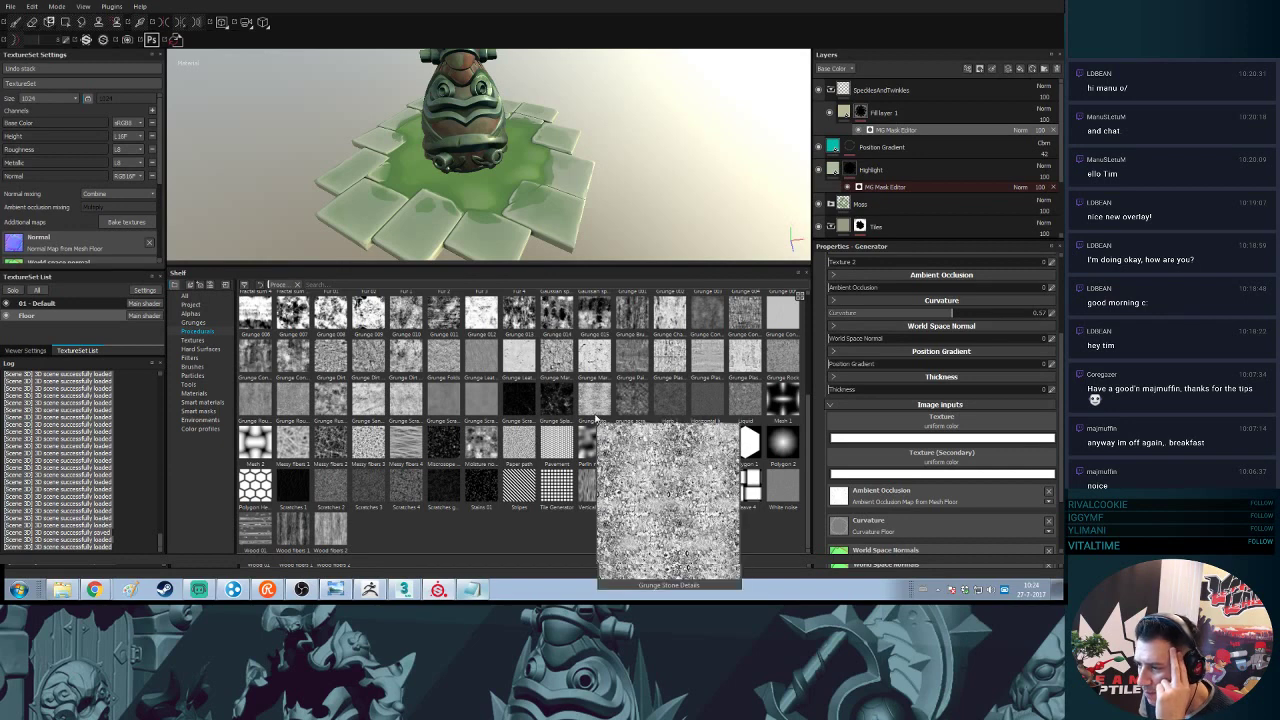
mouse_move(499, 537)
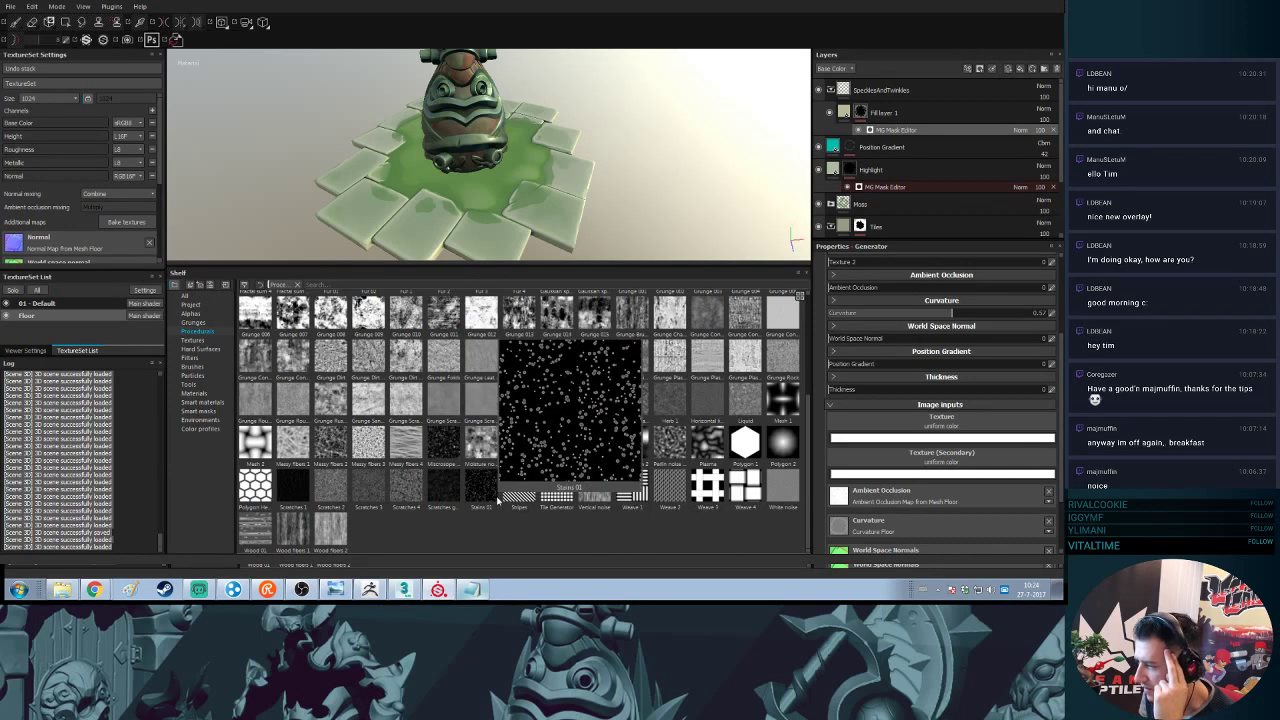
- Assign the Stains 01 procedural to the mask generator's Texture input and shrink the shelf back down
left_click_drag(478, 496, 940, 428)
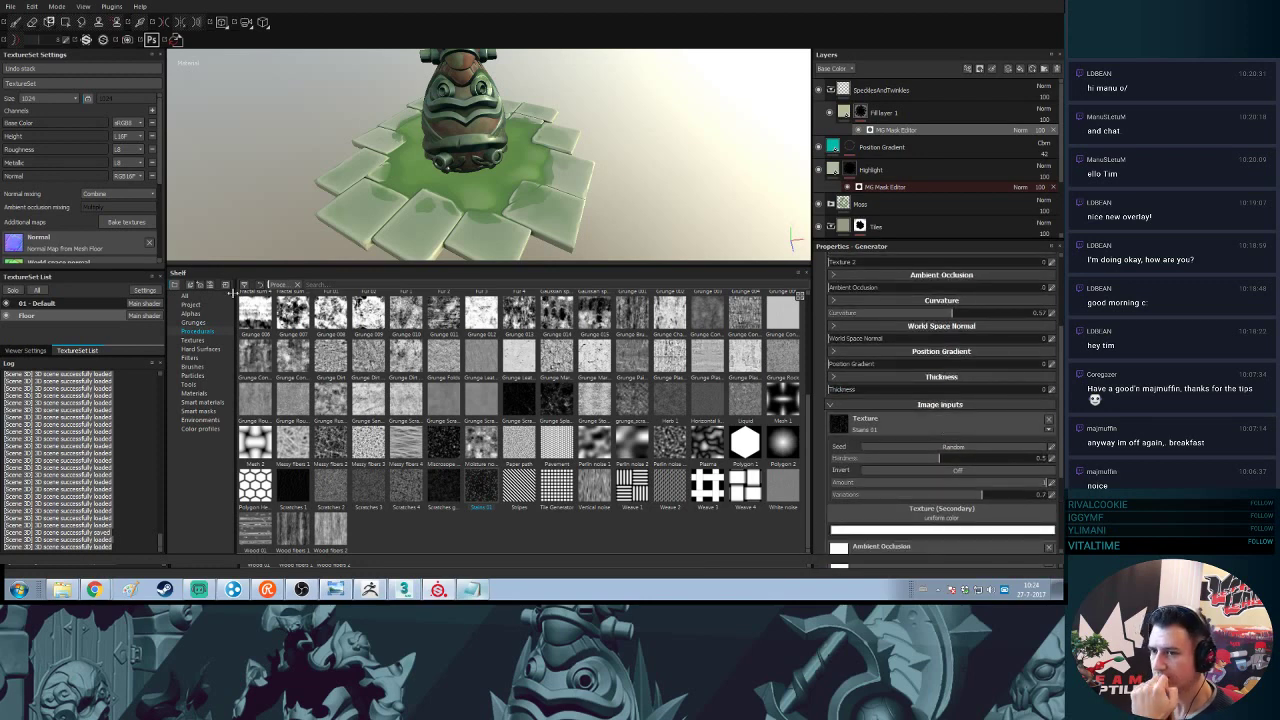
left_click_drag(259, 265, 259, 476)
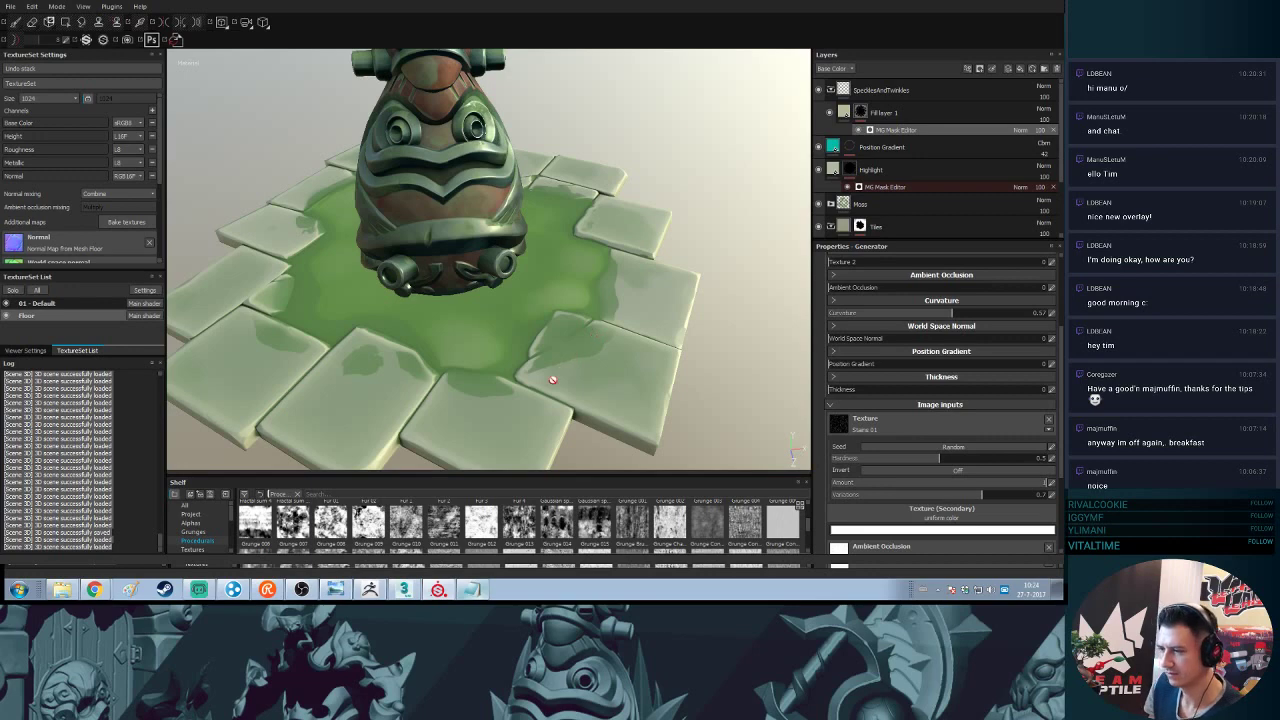
left_click_drag(553, 381, 545, 376, "alt")
right_click_drag(546, 376, 626, 380, "shift")
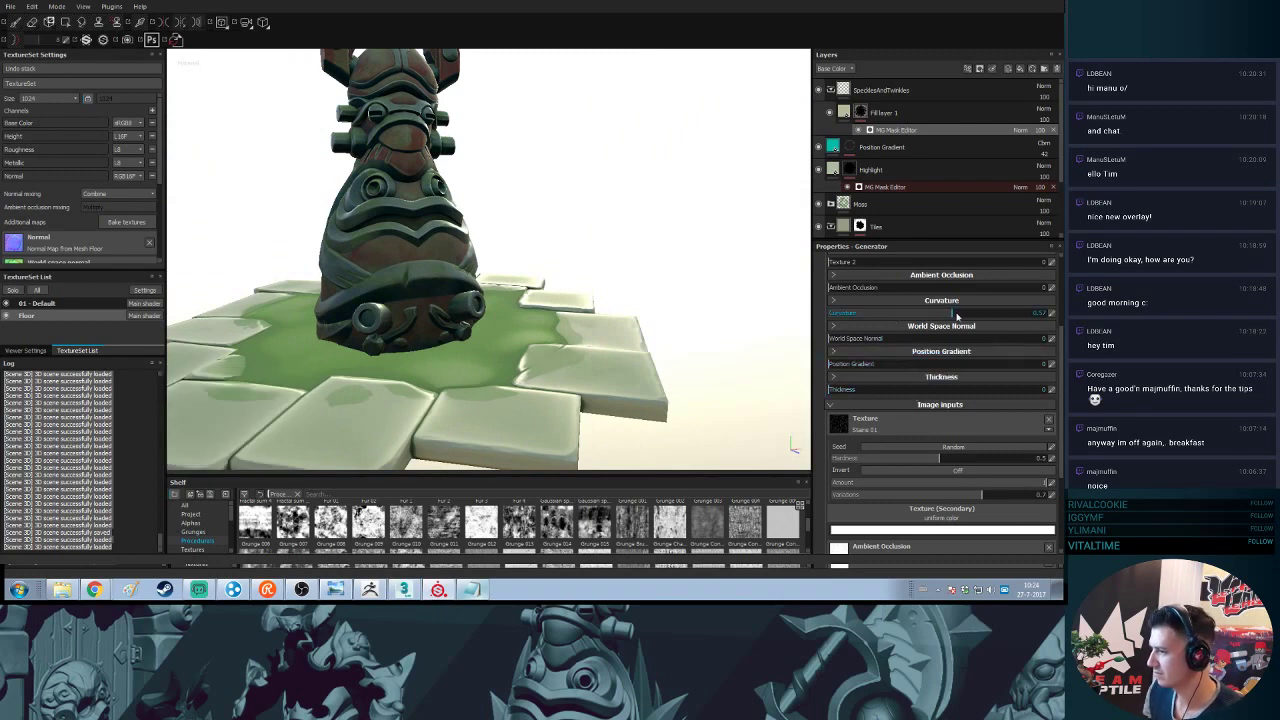
- Set the generator's curvature to 0.91, raise its Texture amount to the maximum, and check the speckles on the floor
left_click_drag(957, 316, 1026, 316)
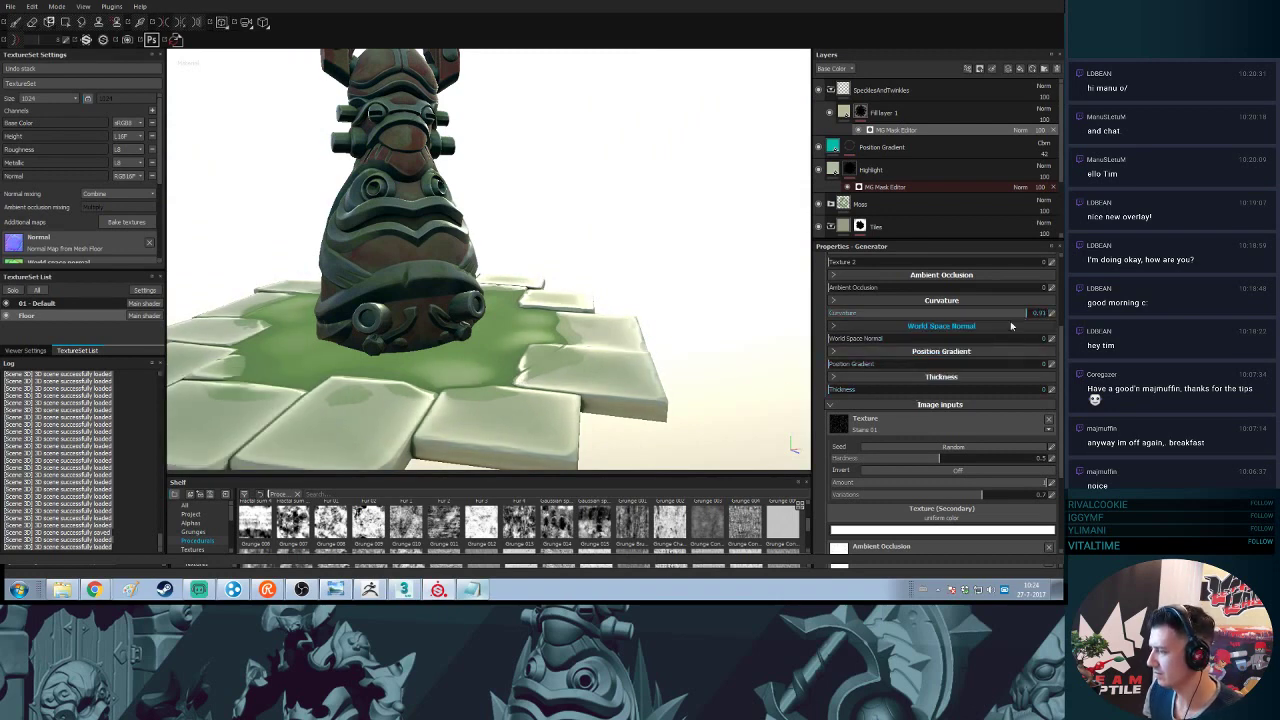
scroll(1000, 330, "up", 3)
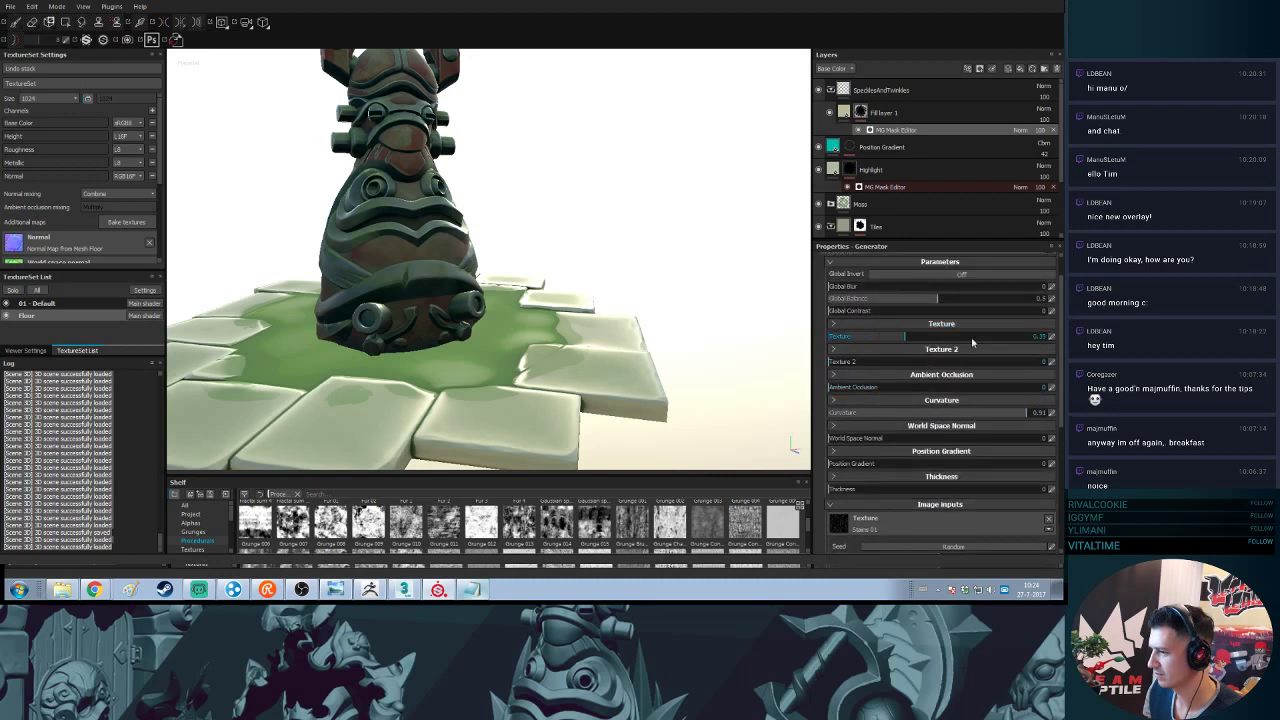
left_click_drag(971, 340, 1045, 337)
left_click_drag(720, 330, 546, 363, "alt")
mouse_move(546, 363)
right_mouse_down("shift")
mouse_move(590, 361)
mouse_move(546, 347)
right_mouse_up("shift")
mouse_move(546, 347)
left_mouse_down("alt")
mouse_move(550, 370)
mouse_move(556, 356)
left_mouse_up("alt")
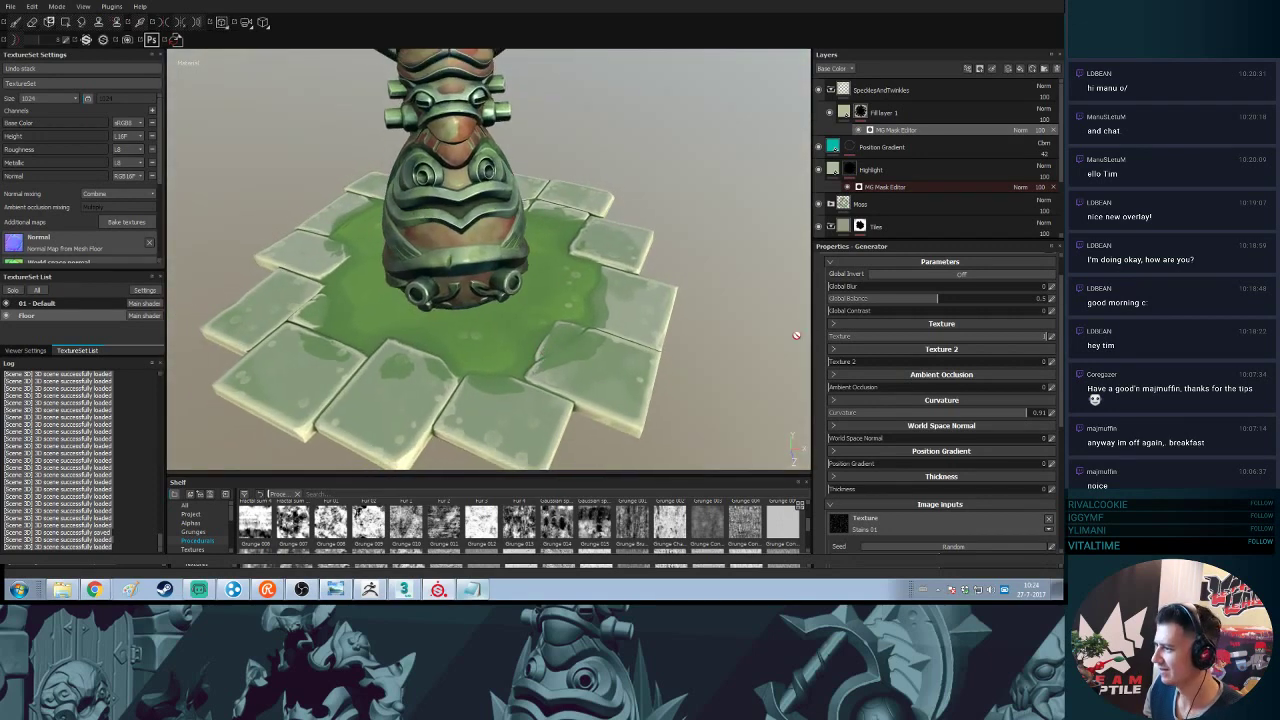
- Expand the mask generator's Texture settings, set the texture scale to 0.5, and check the speckle size on the floor
left_click(913, 325)
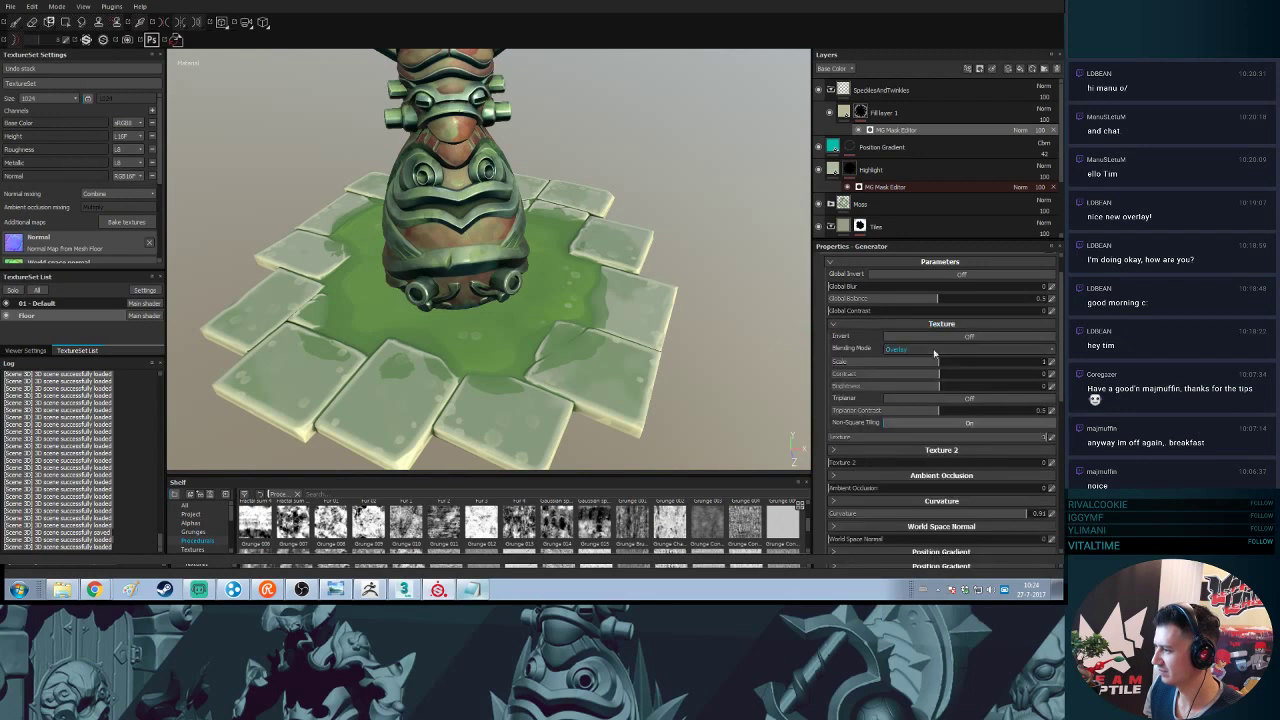
left_click_drag(865, 368, 858, 370)
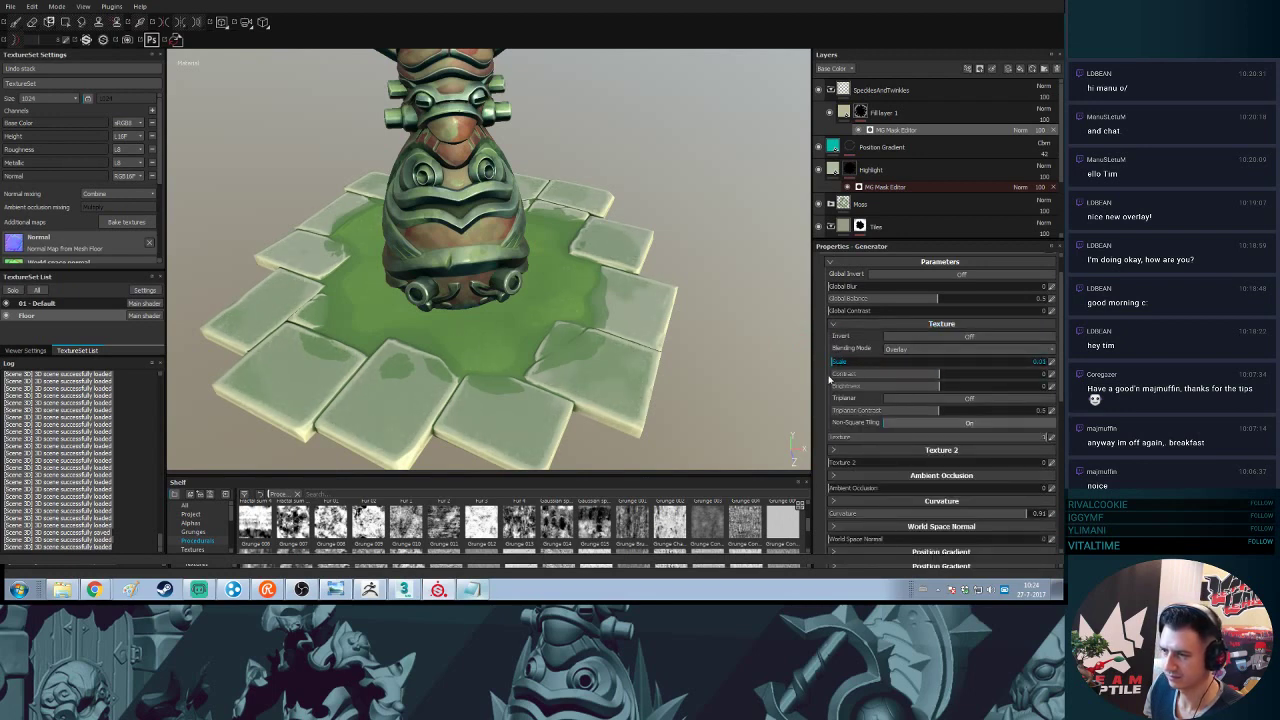
right_click_drag(787, 383, 722, 381, "shift")
left_click_drag(722, 381, 714, 309, "alt")
scroll(630, 365, "up", 5)
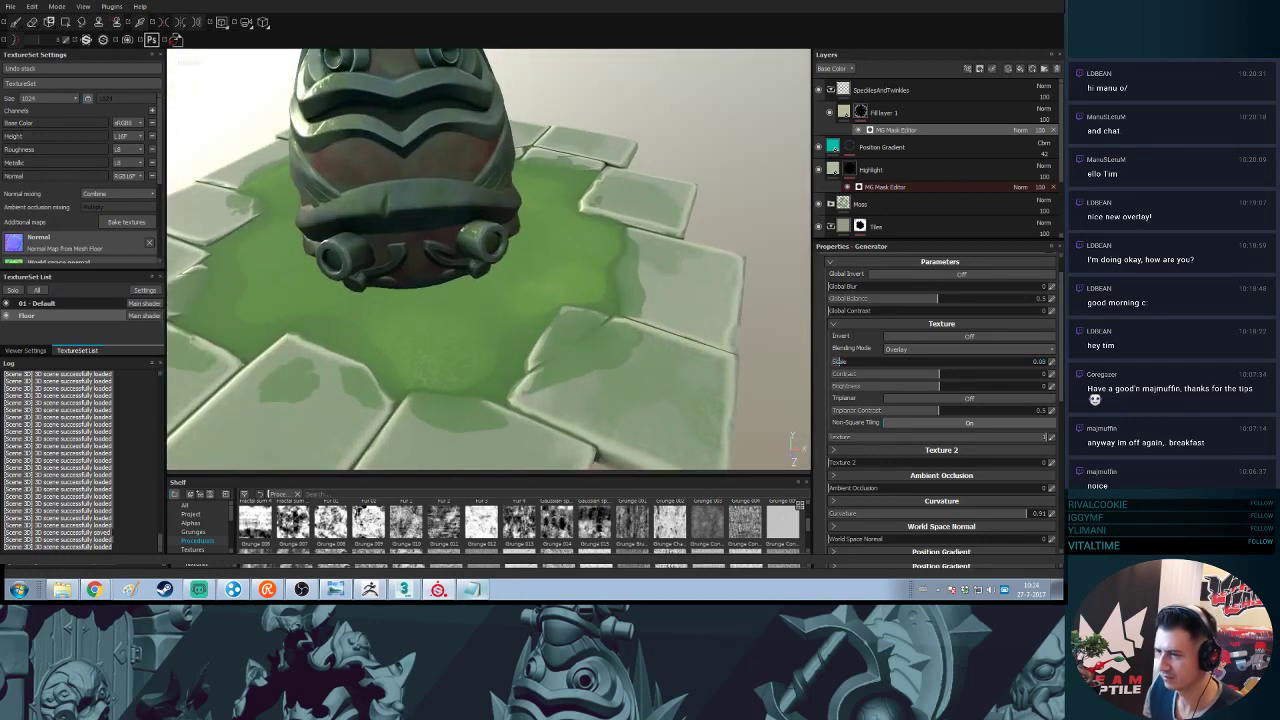
left_click_drag(622, 366, 613, 309, "alt")
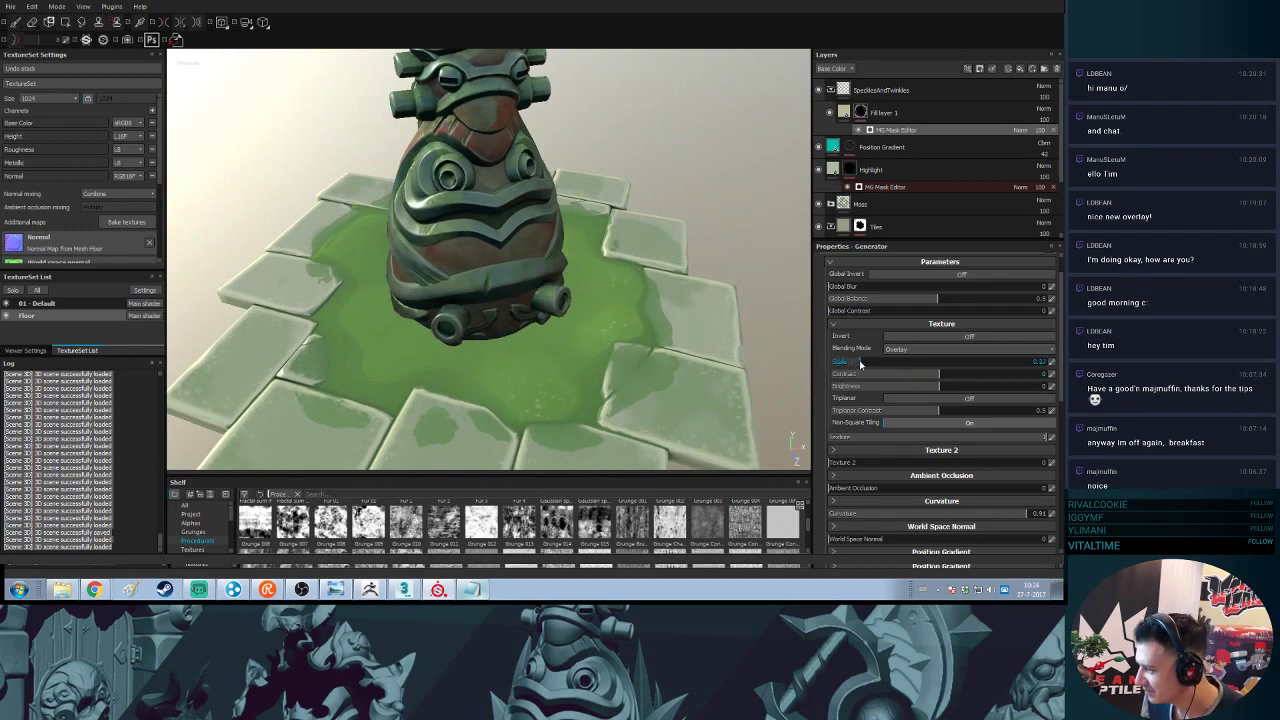
left_click_drag(856, 366, 885, 368)
left_click_drag(595, 405, 577, 352, "alt")
middle_click_drag(577, 352, 571, 257, "alt")
left_click_drag(569, 314, 640, 330, "alt")
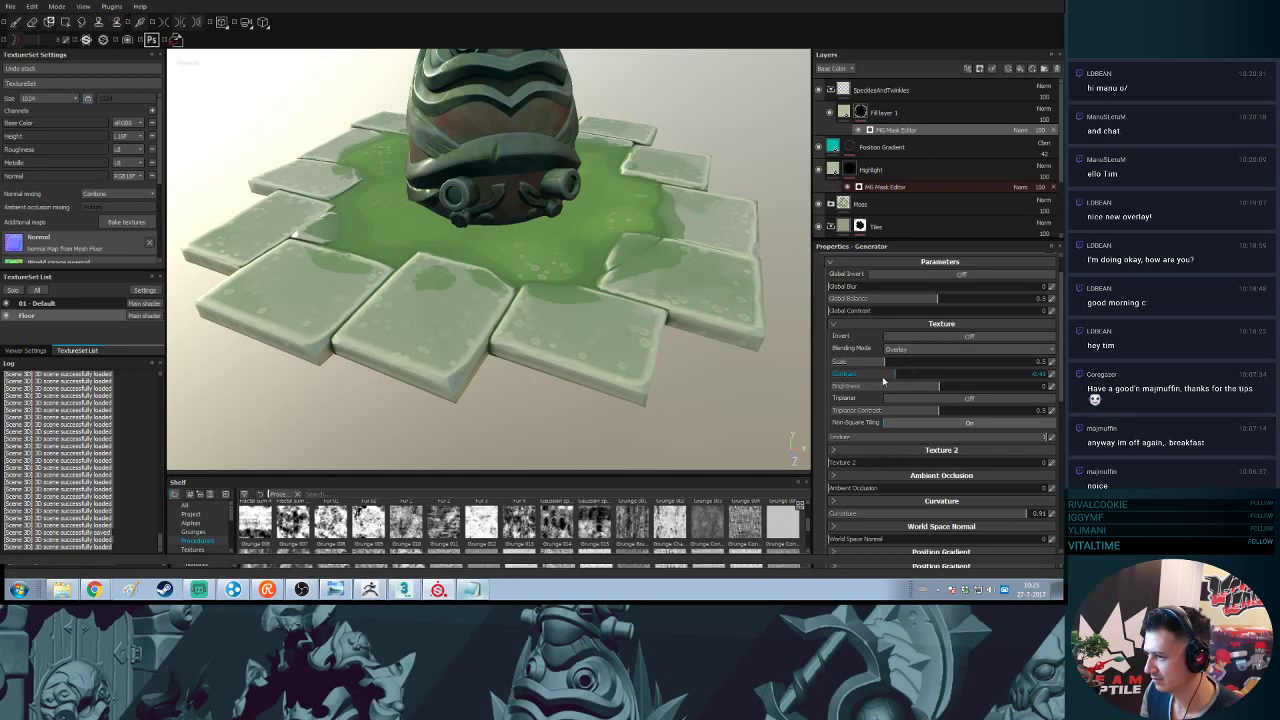
- Try different contrast and brightness values on the speckle texture, undo them, and compare the floor with the SpecklesAndTwinkles folder hidden
left_click_drag(912, 373, 998, 388)
key("ctrl+z")
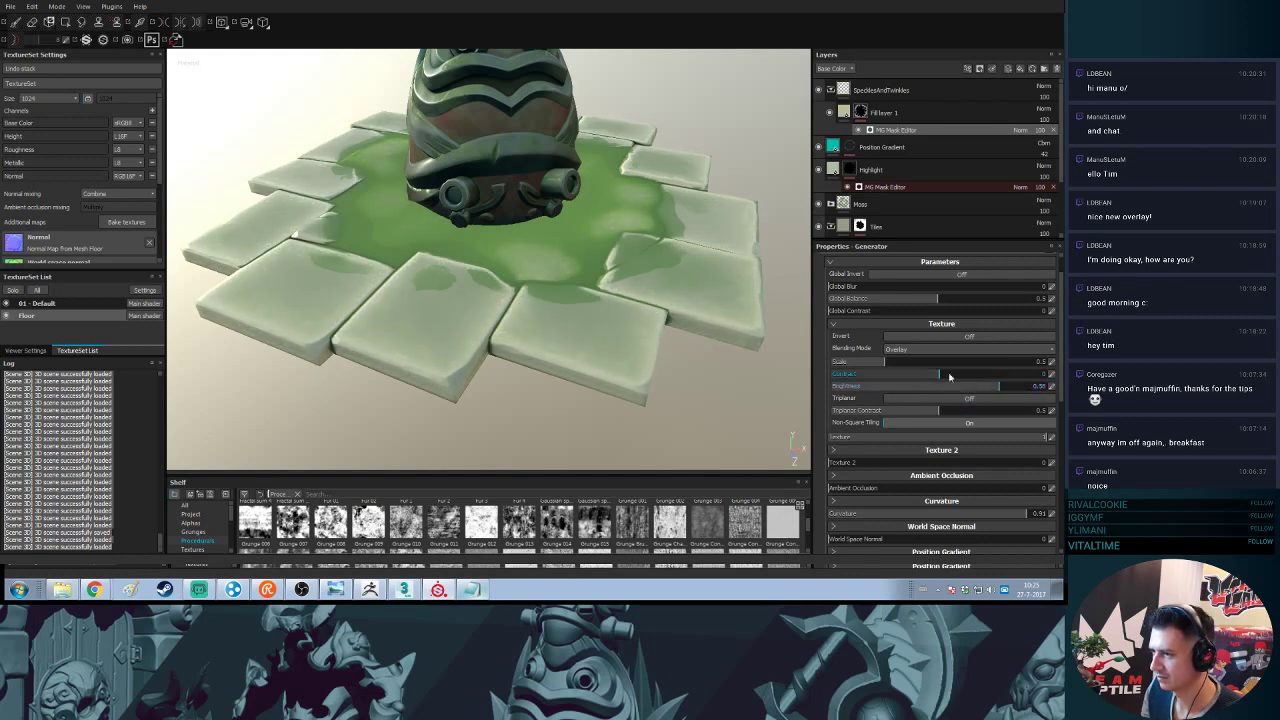
key("ctrl+z")
left_click(818, 90)
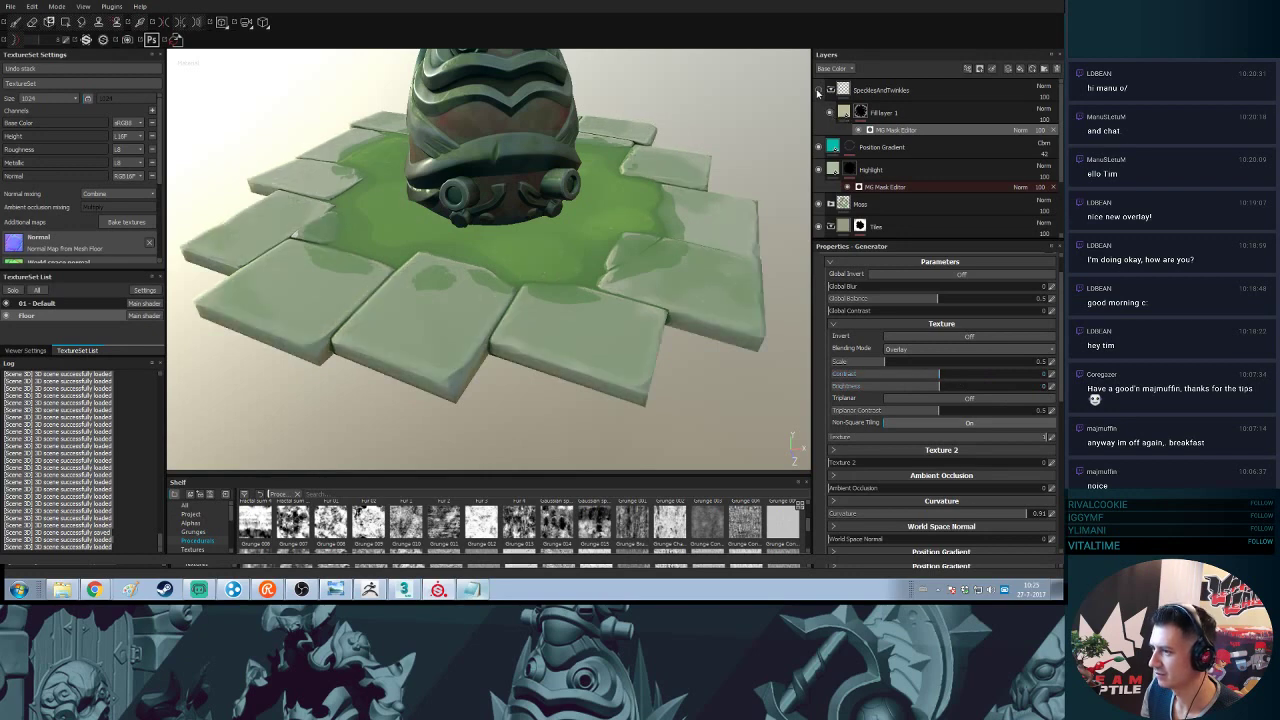
left_click(818, 90)
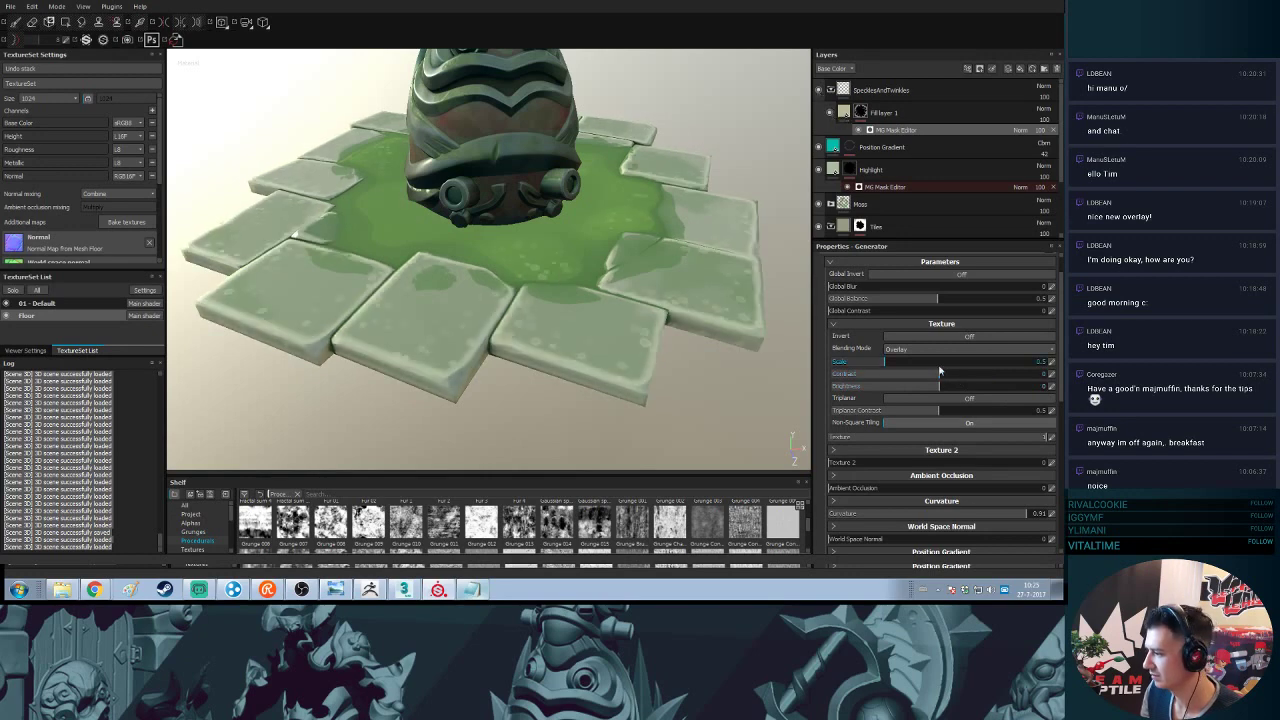
- Set the generator's curvature to 0 and its thickness to 0.14, checking how the speckles spread over the floor
scroll(966, 487, "down", 1)
left_click_drag(973, 483, 822, 460)
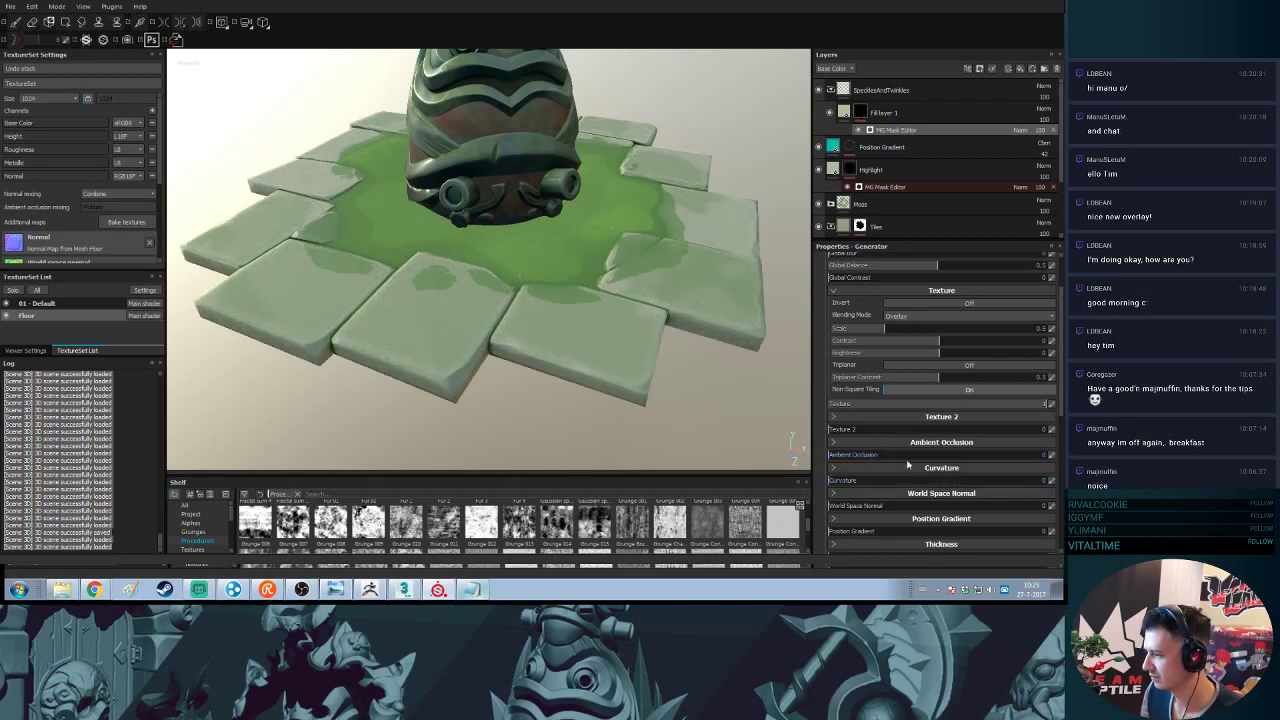
scroll(918, 478, "down", 1)
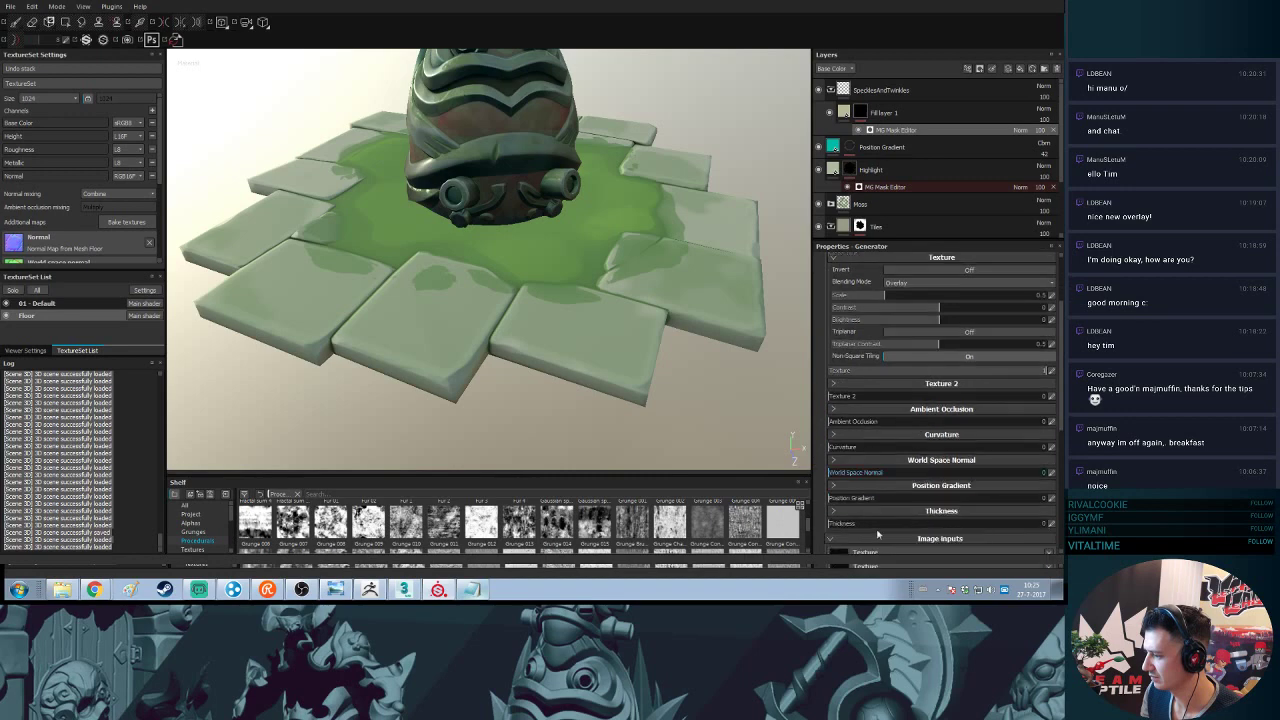
left_click_drag(878, 530, 852, 530)
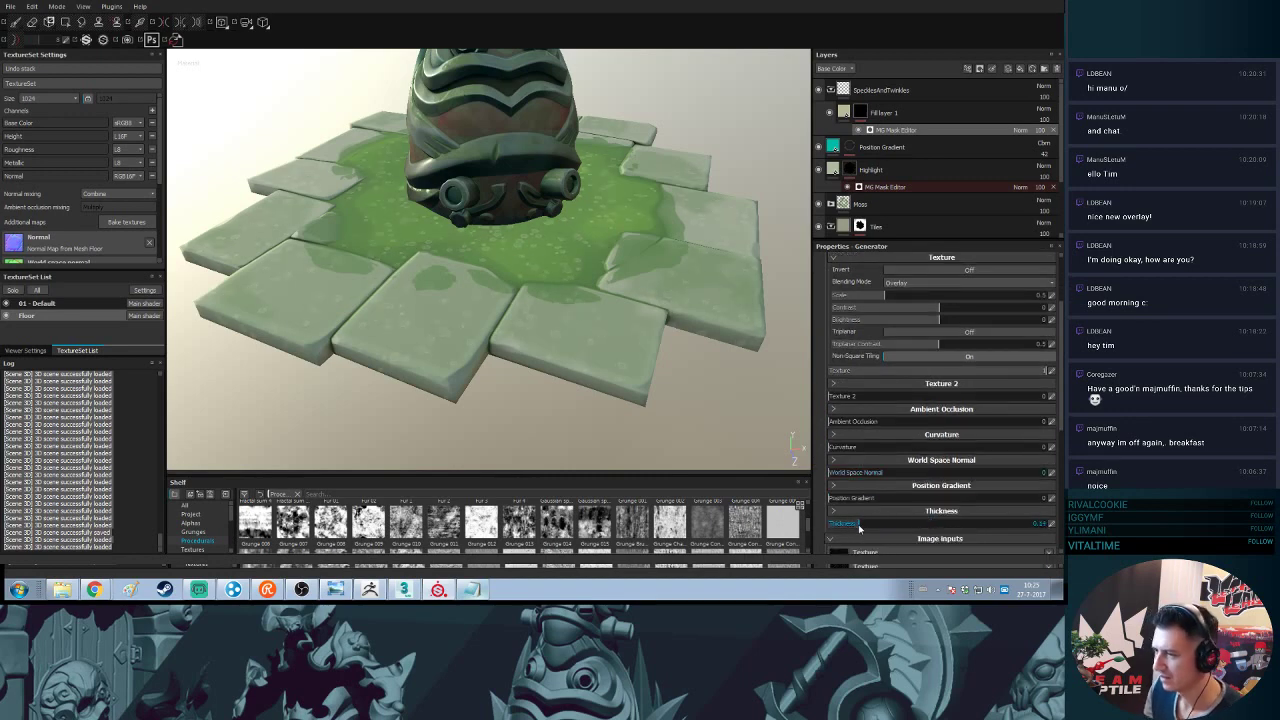
mouse_move(658, 341)
left_mouse_down("alt")
mouse_move(630, 272)
mouse_move(652, 350)
left_mouse_up("alt")
right_click_drag(651, 337, 643, 299, "alt")
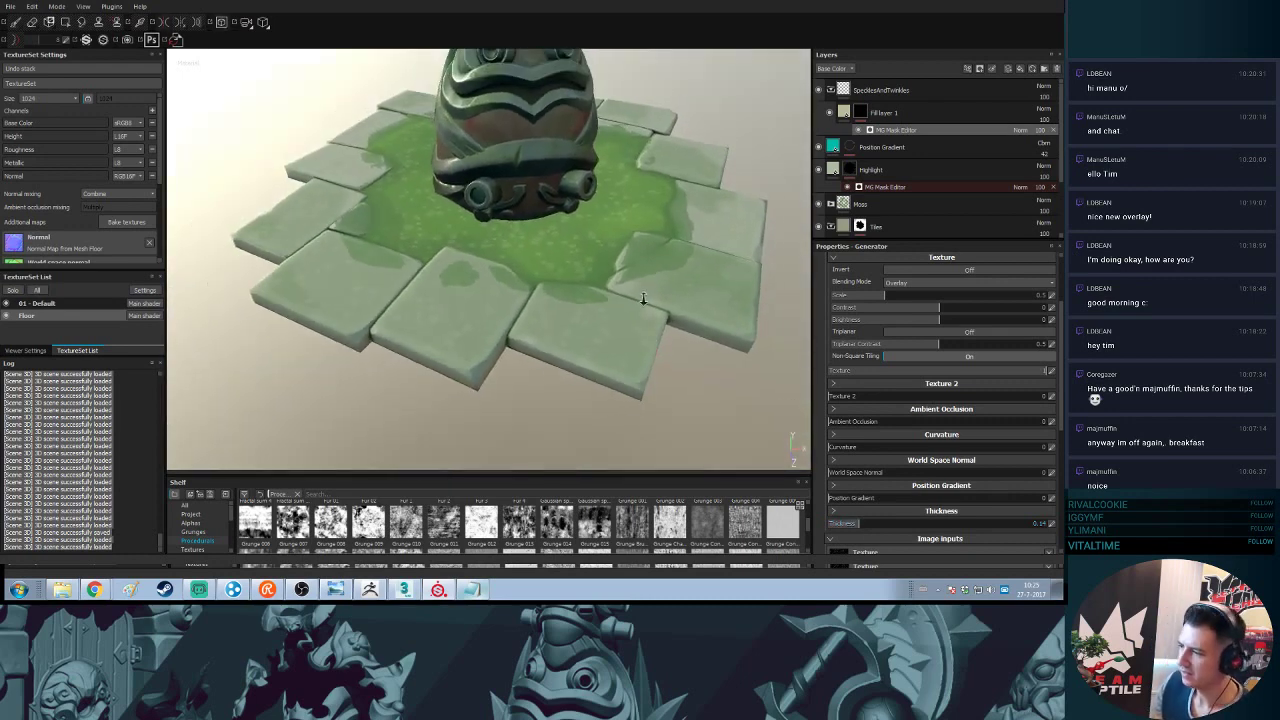
left_click_drag(643, 298, 641, 349, "alt")
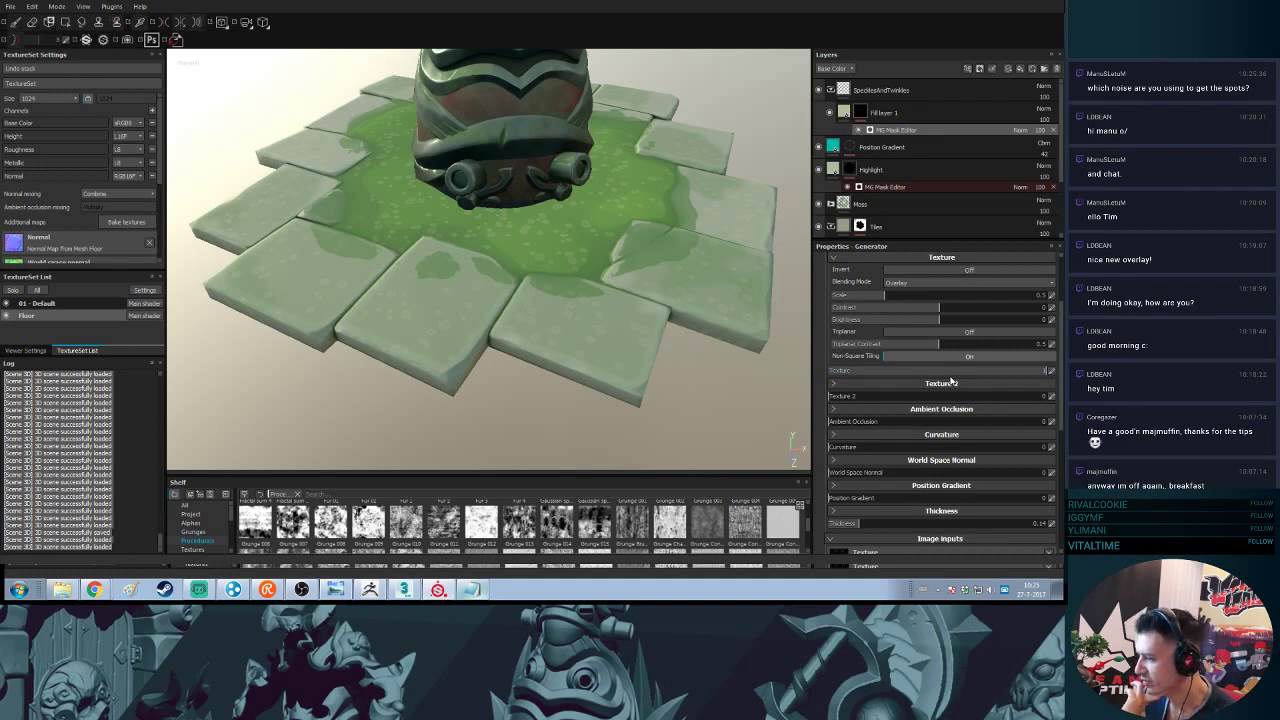
- Raise the hardness of the Stains 01 image input to the maximum and check the speckles on the floor
scroll(940, 395, "down", 3)
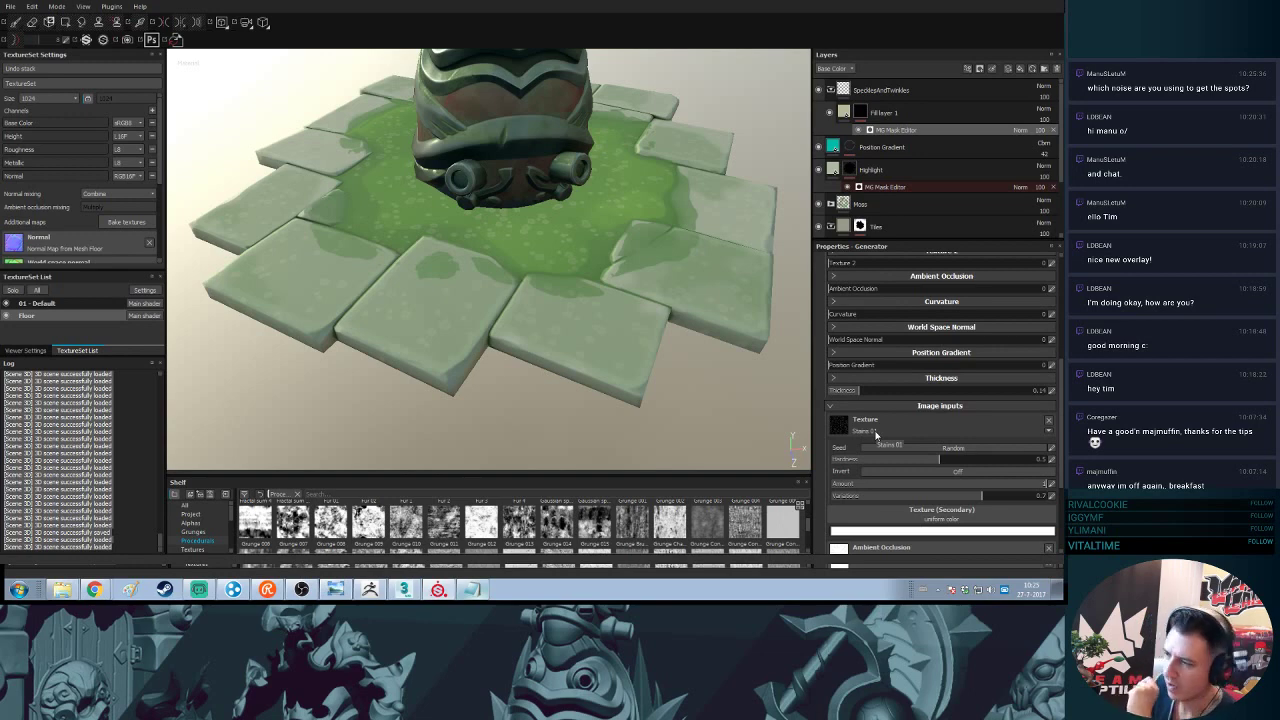
left_click_drag(631, 321, 590, 338, "alt")
right_click_drag(590, 338, 680, 366, "shift")
scroll(985, 459, "down", 1)
scroll(984, 460, "down", 3)
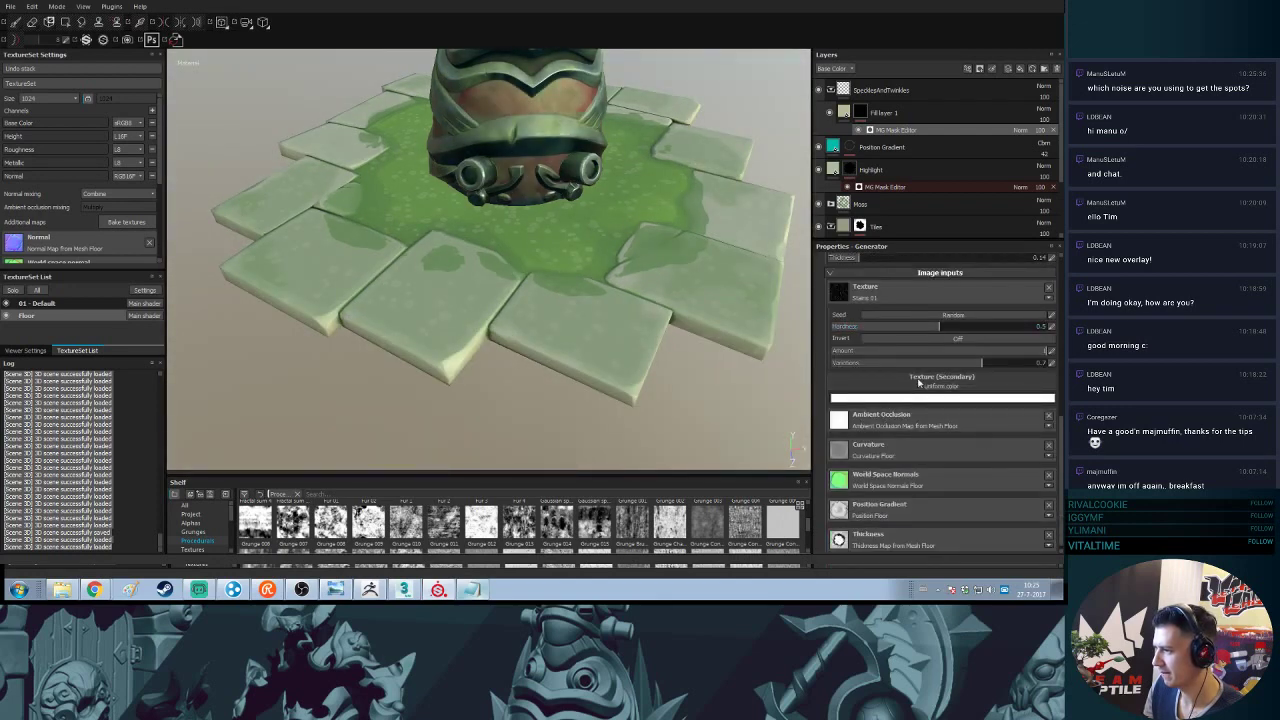
scroll(905, 383, "up", 1)
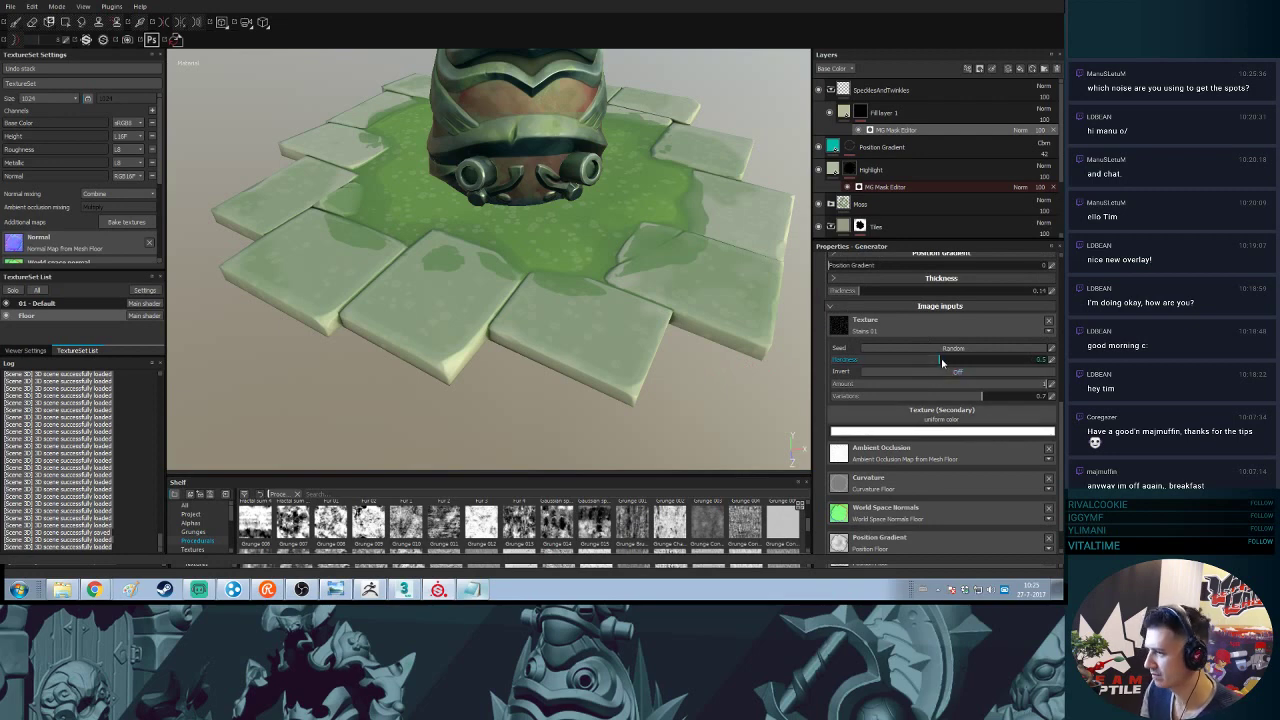
left_click_drag(1007, 361, 1043, 364)
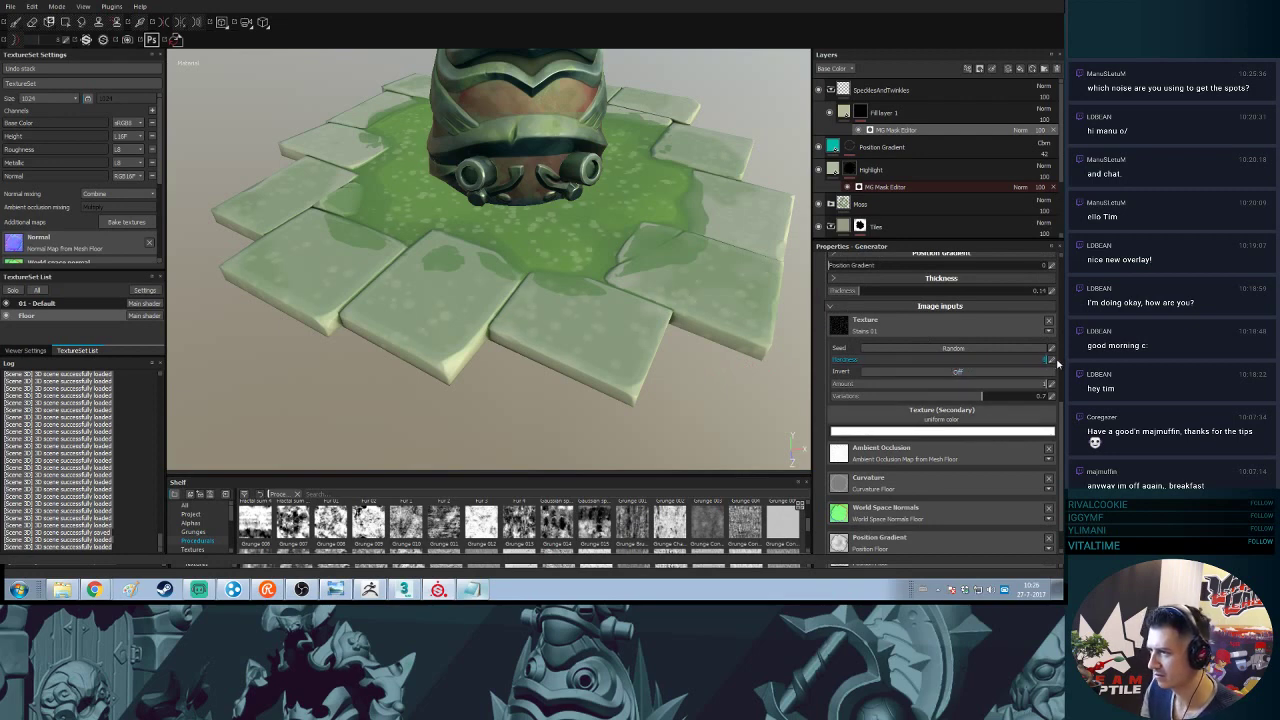
left_click_drag(604, 315, 567, 309, "alt")
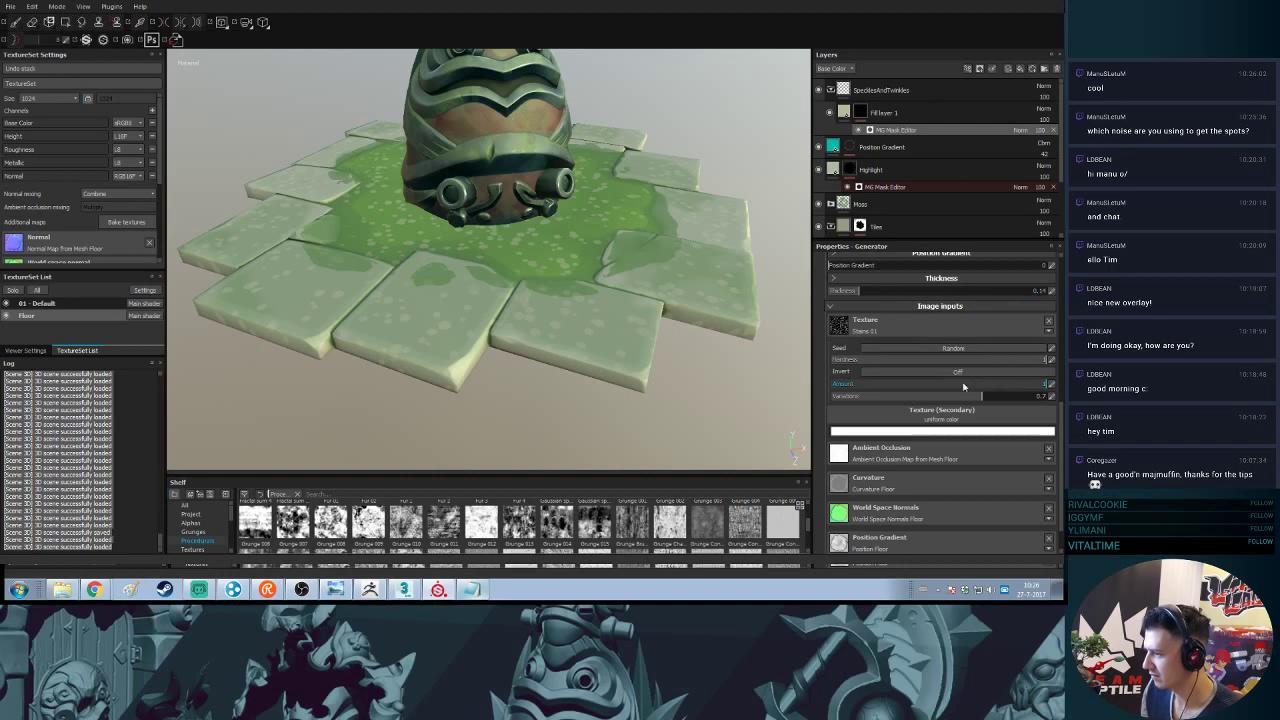
- Lower the Stains 01 amount, raise its variations to the maximum, and briefly try the inverted pattern
left_click_drag(962, 387, 882, 409)
left_click_drag(610, 298, 632, 303, "alt")
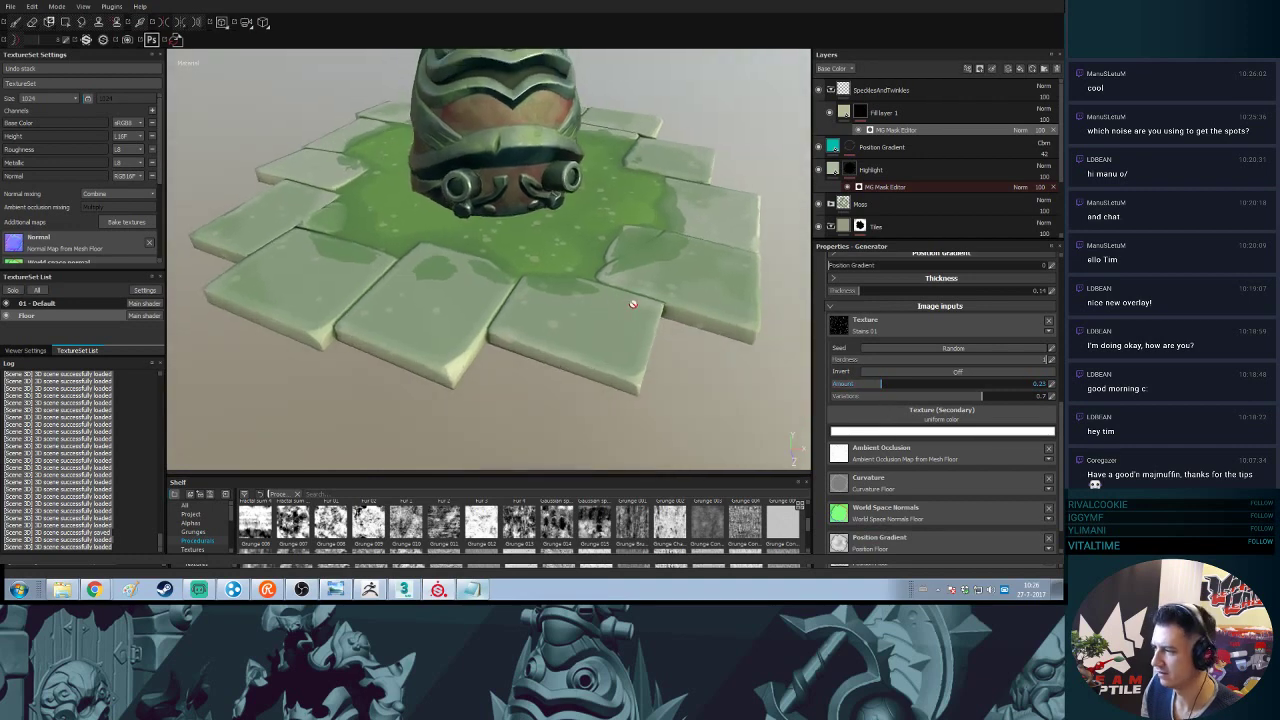
left_click_drag(922, 397, 808, 400)
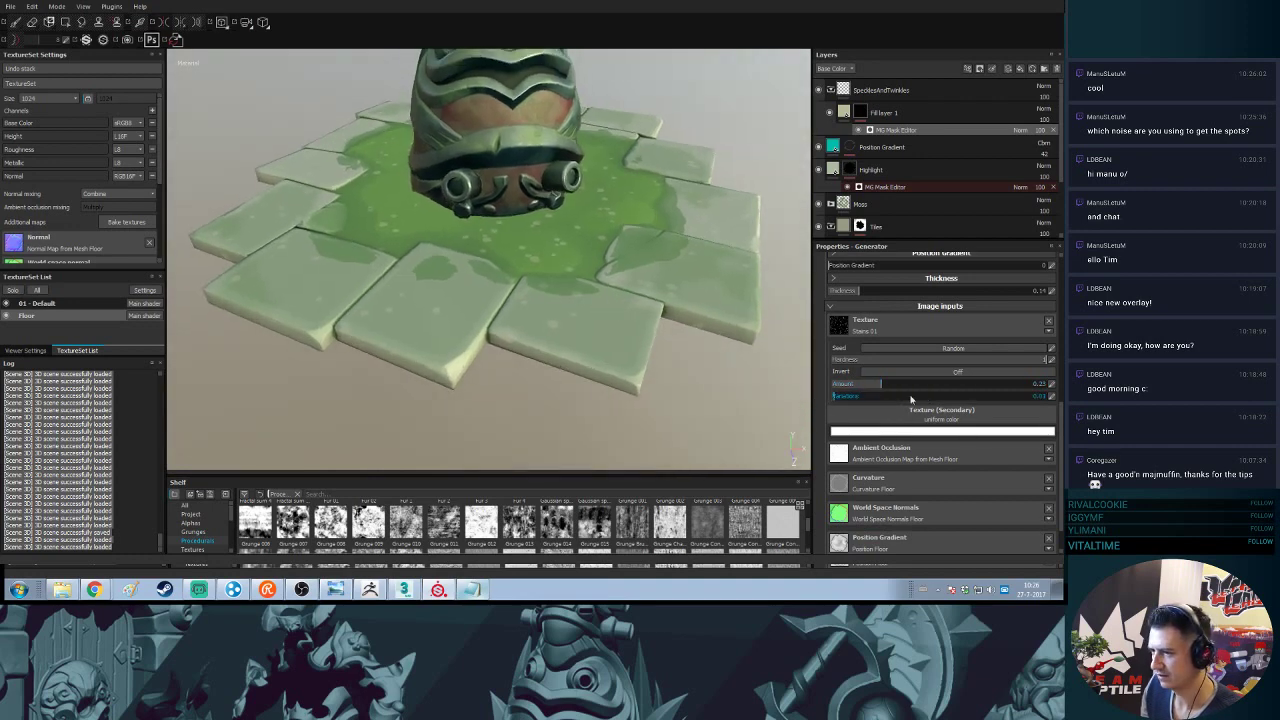
left_click(967, 373)
left_click(967, 373)
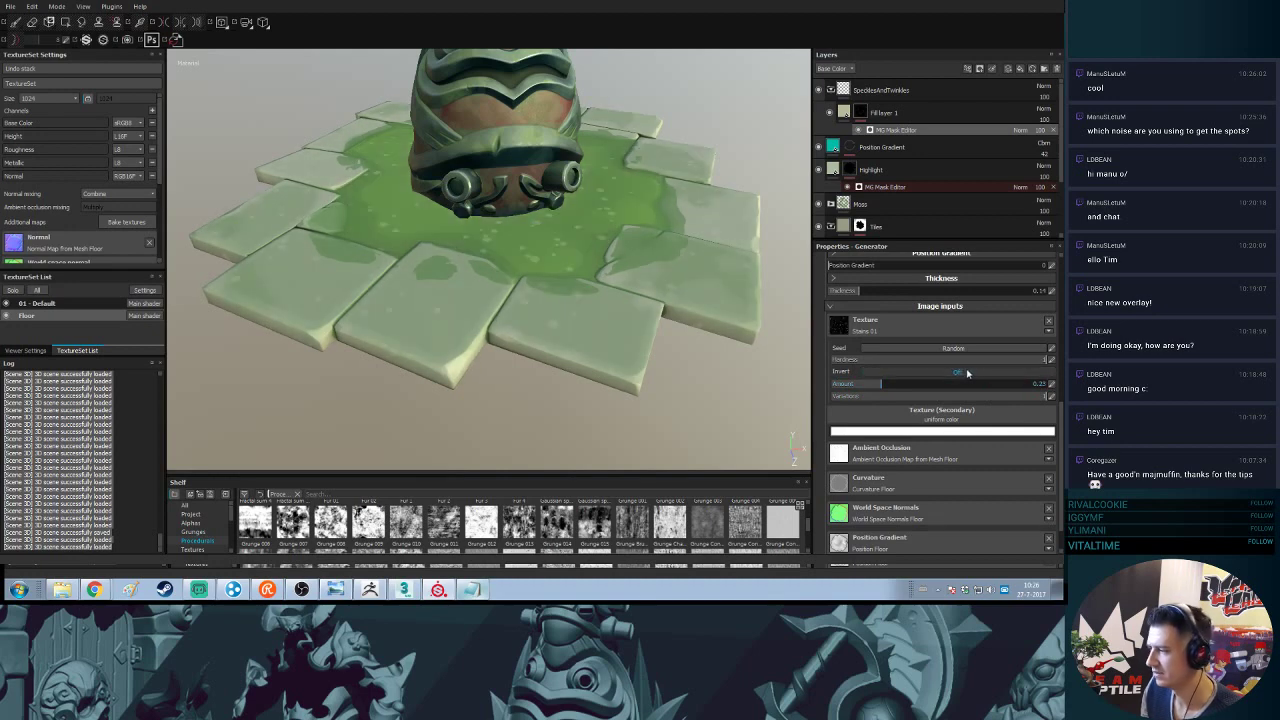
left_click_drag(587, 333, 565, 300, "alt")
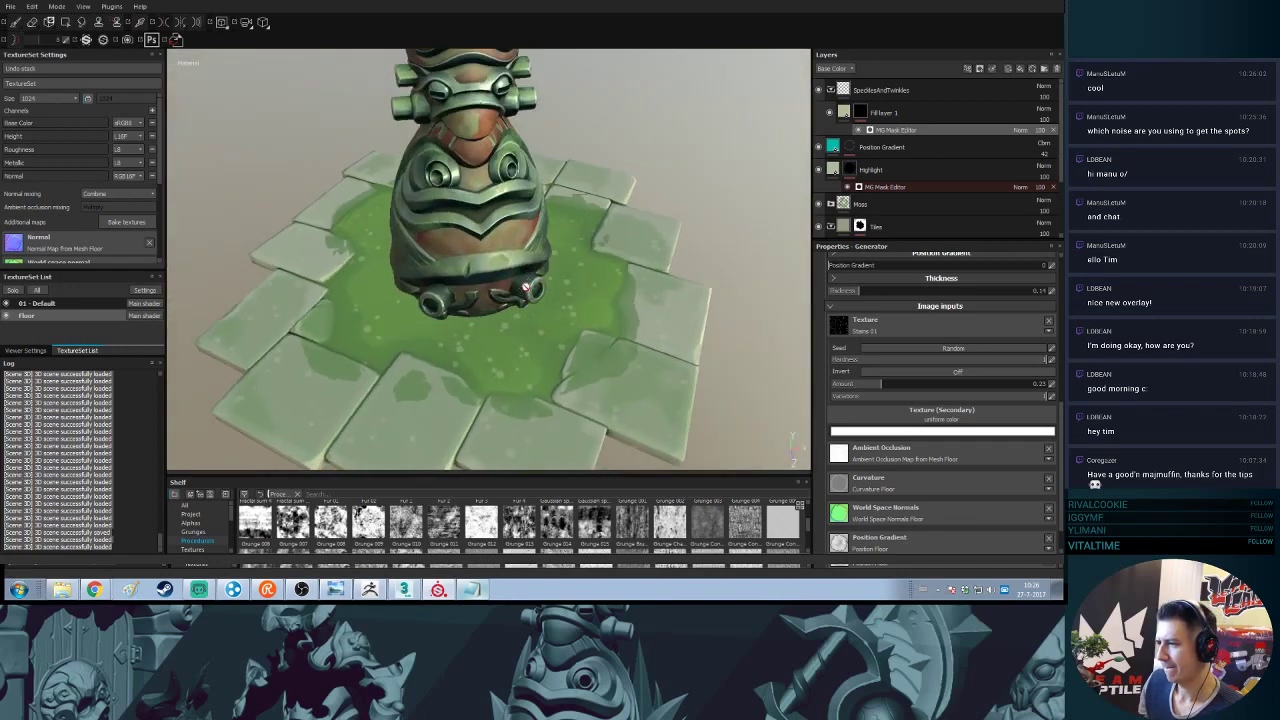
- Set the Stains 01 amount to 0.11 and check the sparser speckles from a low and a high angle
left_click(865, 386)
left_click_drag(853, 388, 849, 388)
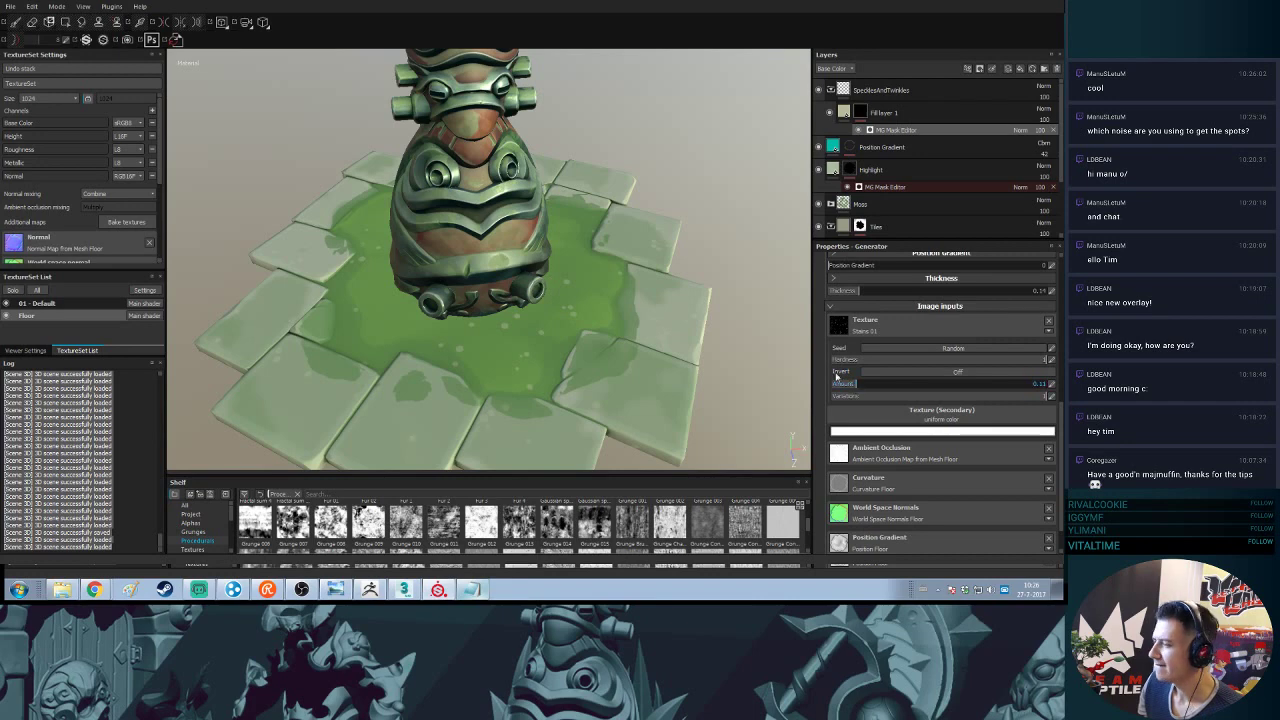
left_click_drag(653, 384, 550, 370, "alt")
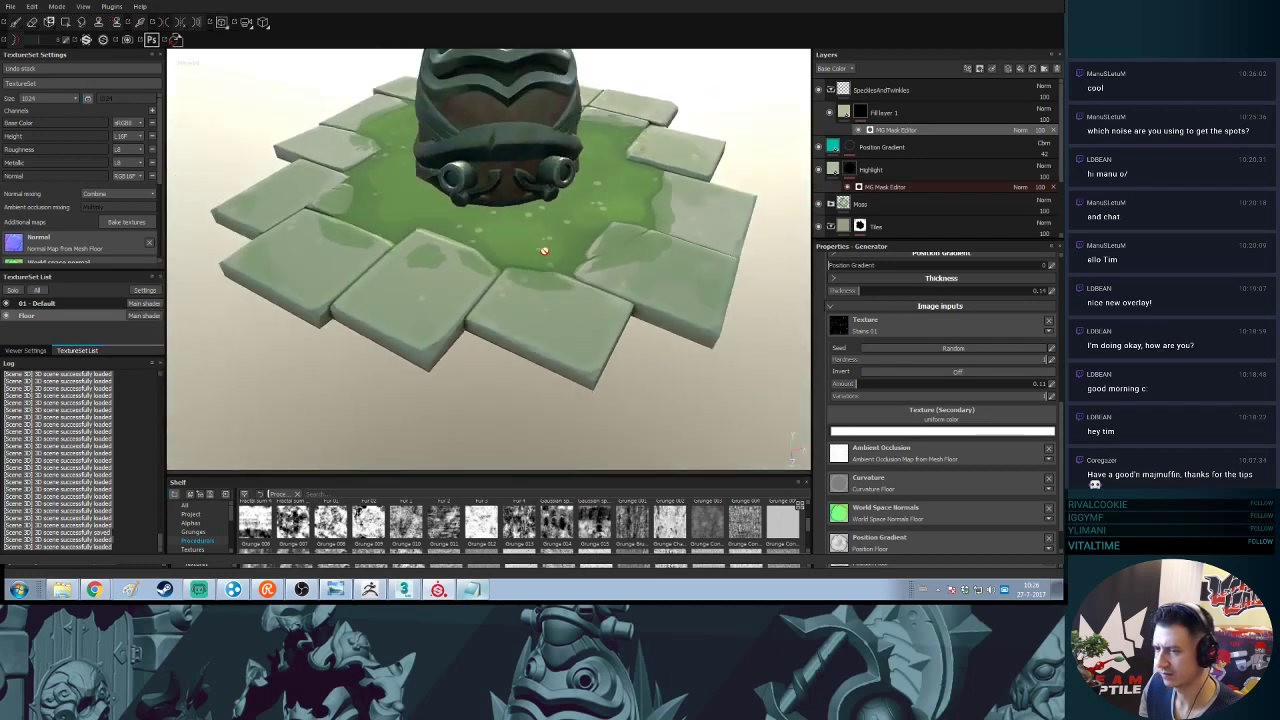
left_click_drag(544, 251, 541, 311, "alt")
- Set the scale in the generator's Texture settings to 0.71 and inspect the speckles on the tiles and moss
scroll(952, 370, "up", 2)
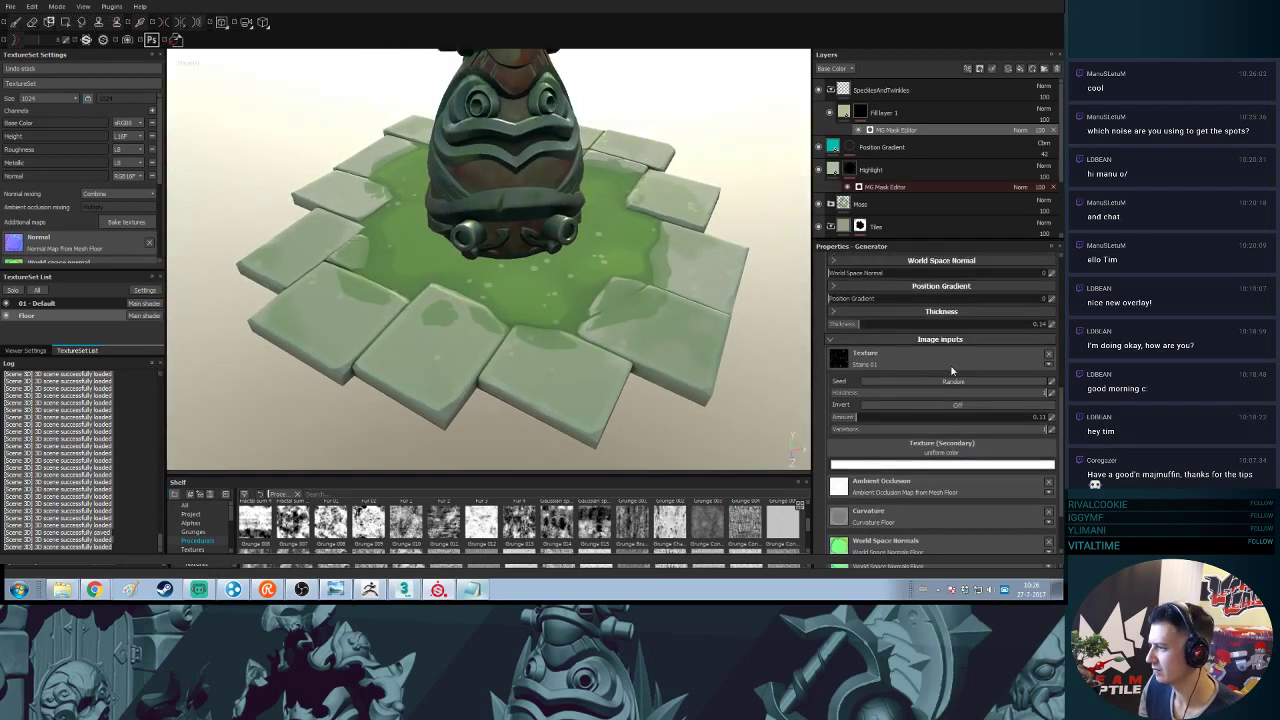
scroll(952, 370, "up", 10)
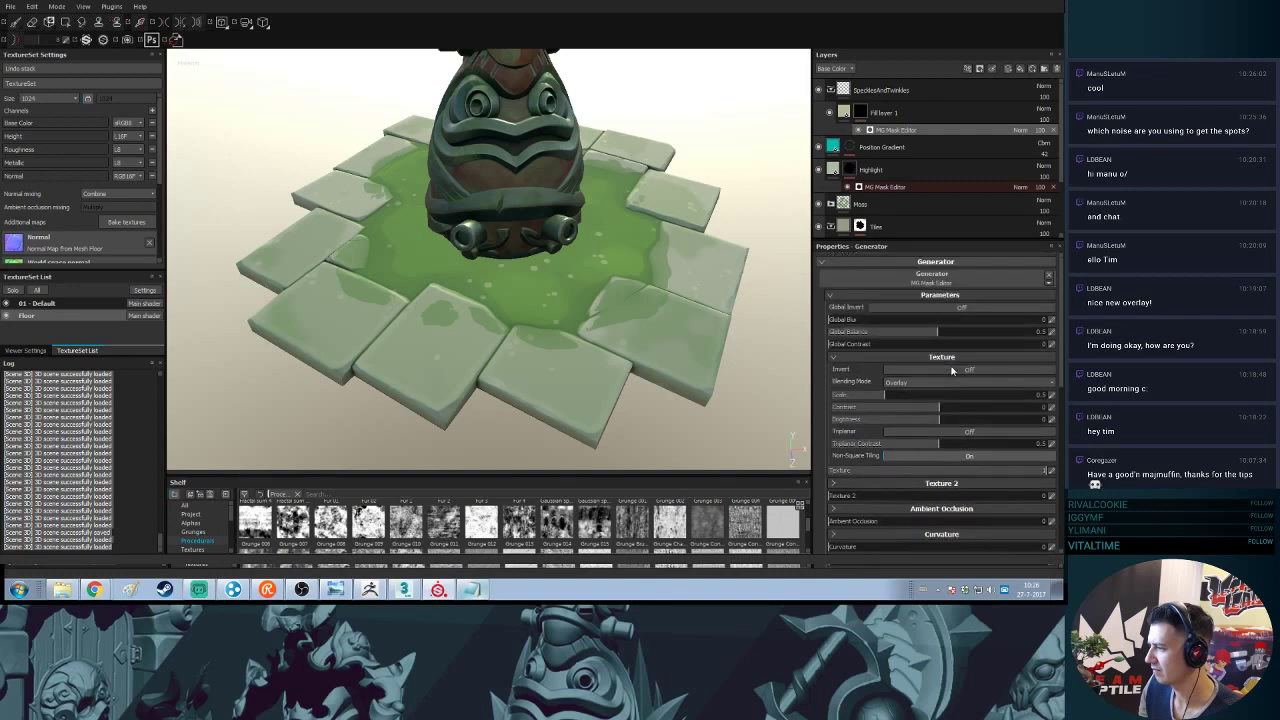
scroll(952, 370, "down", 1)
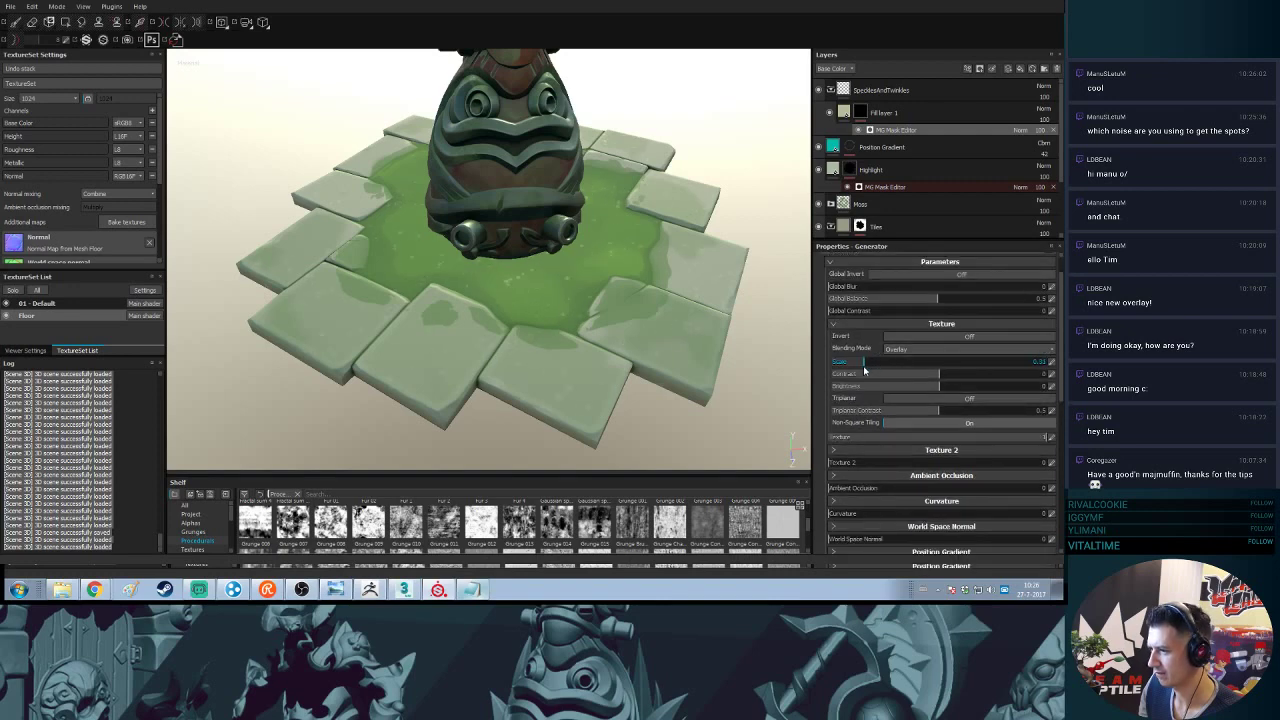
left_click_drag(863, 366, 908, 383)
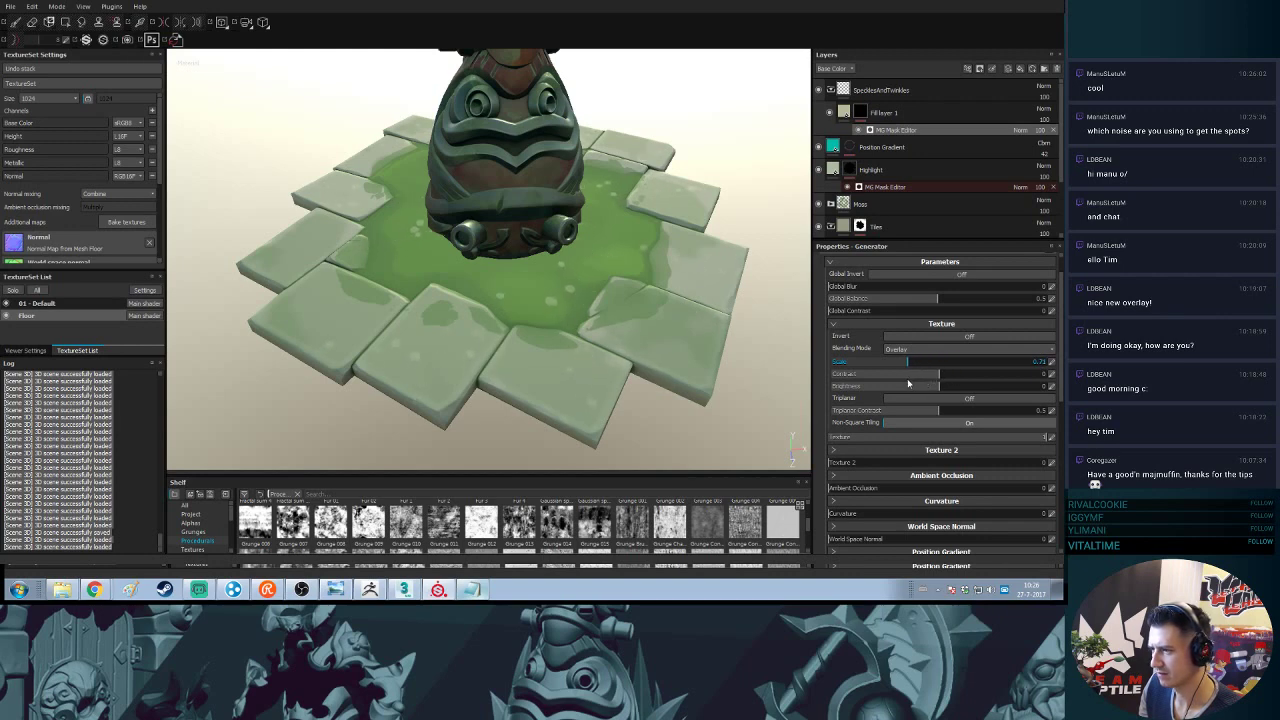
left_click_drag(629, 356, 610, 230, "alt")
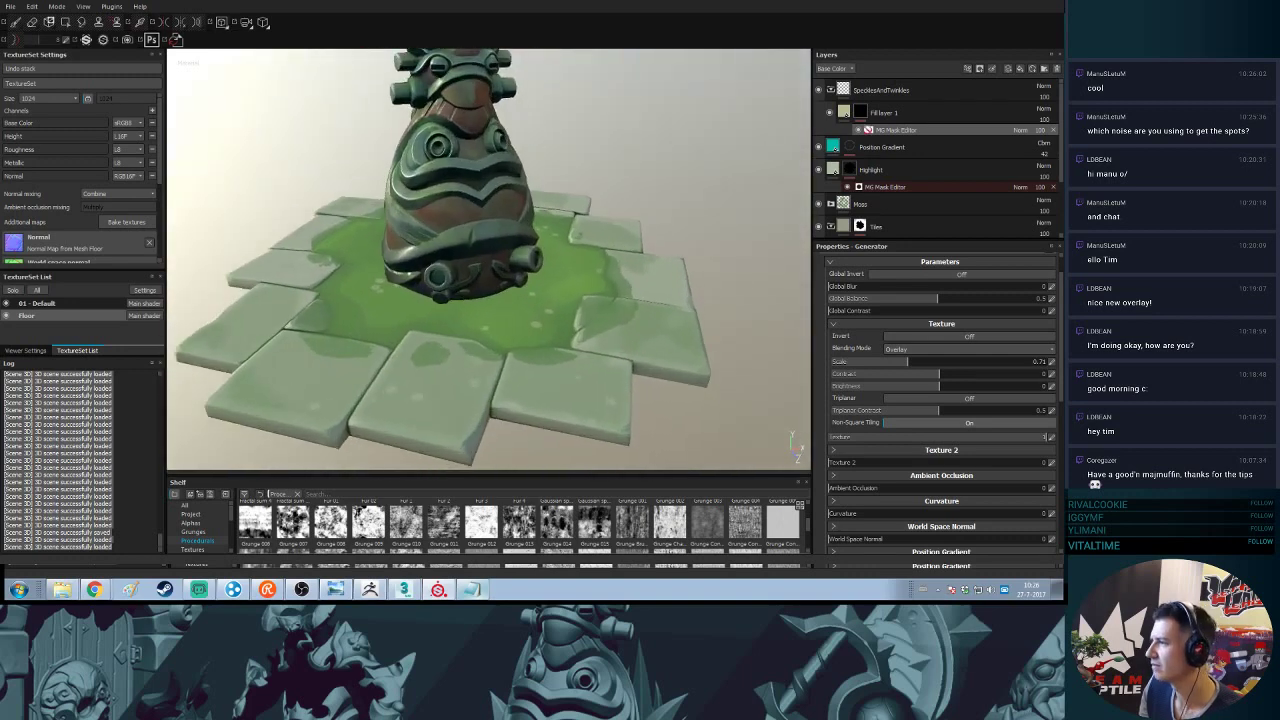
- Adjust the roughness of Fill layer 1 in the SpecklesAndTwinkles folder, inspecting the speckles under changed viewing angles
left_click(848, 113)
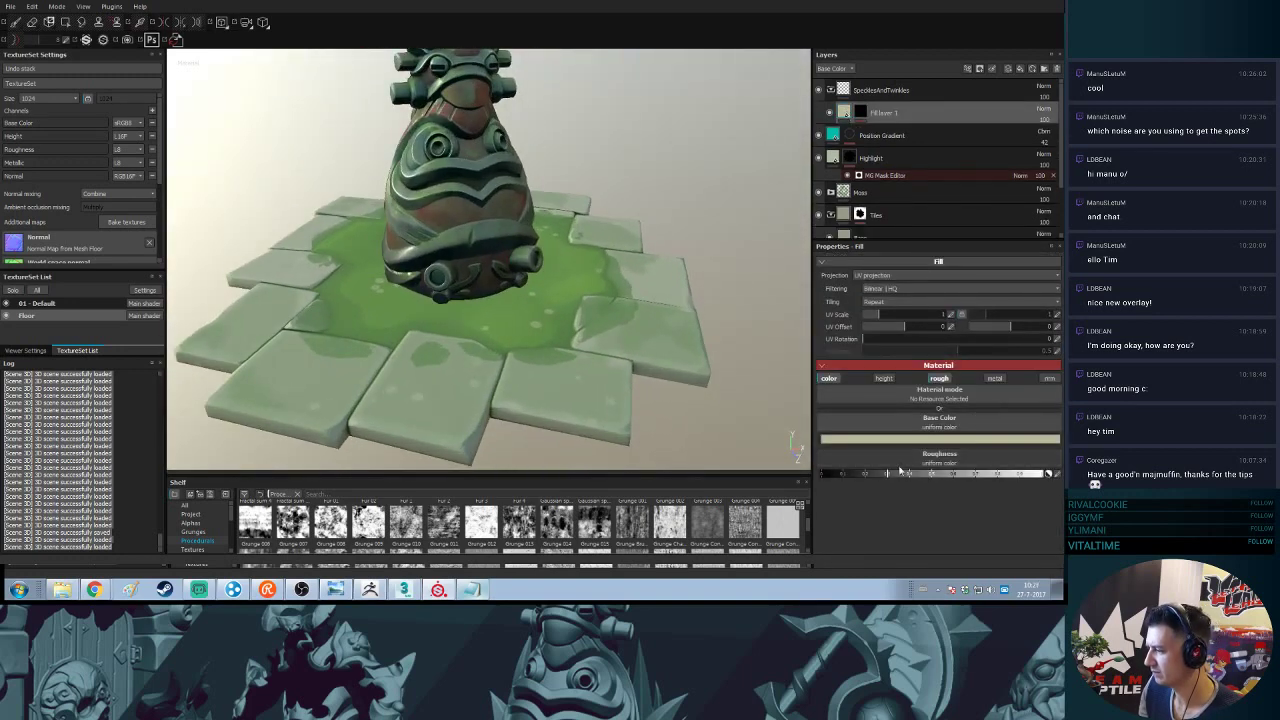
left_click_drag(899, 471, 951, 478)
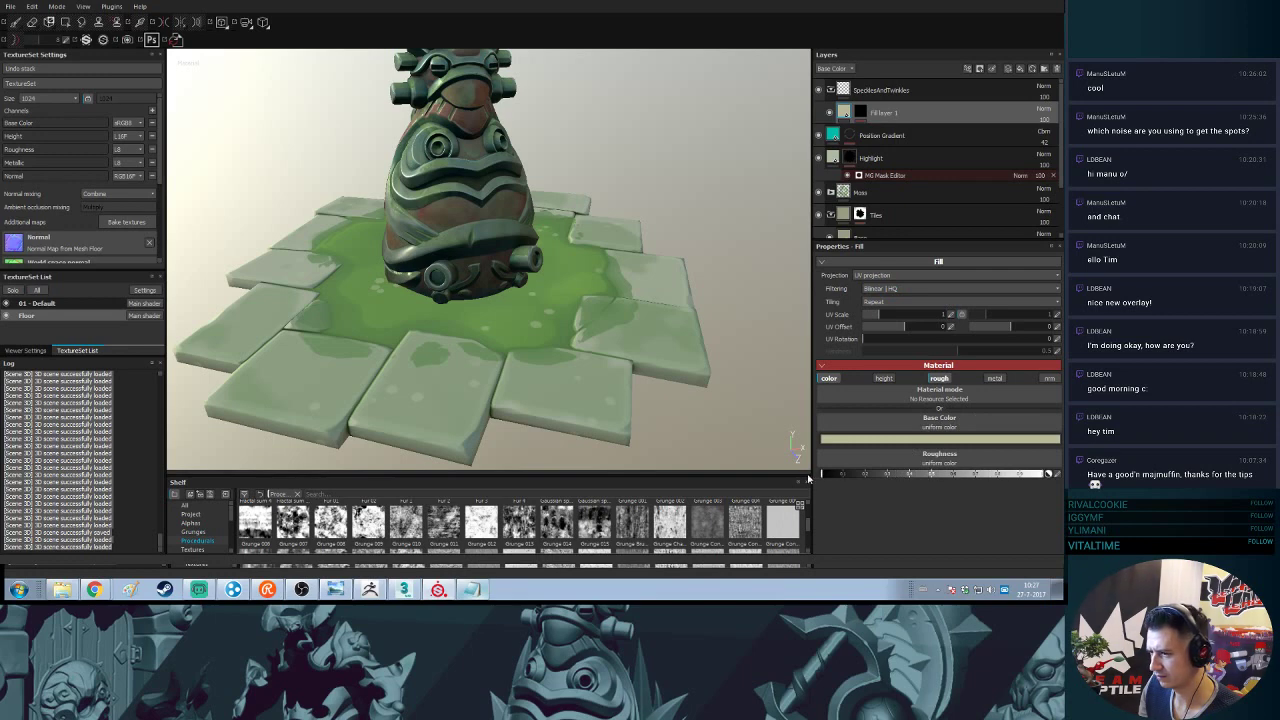
left_click_drag(707, 393, 648, 377, "alt")
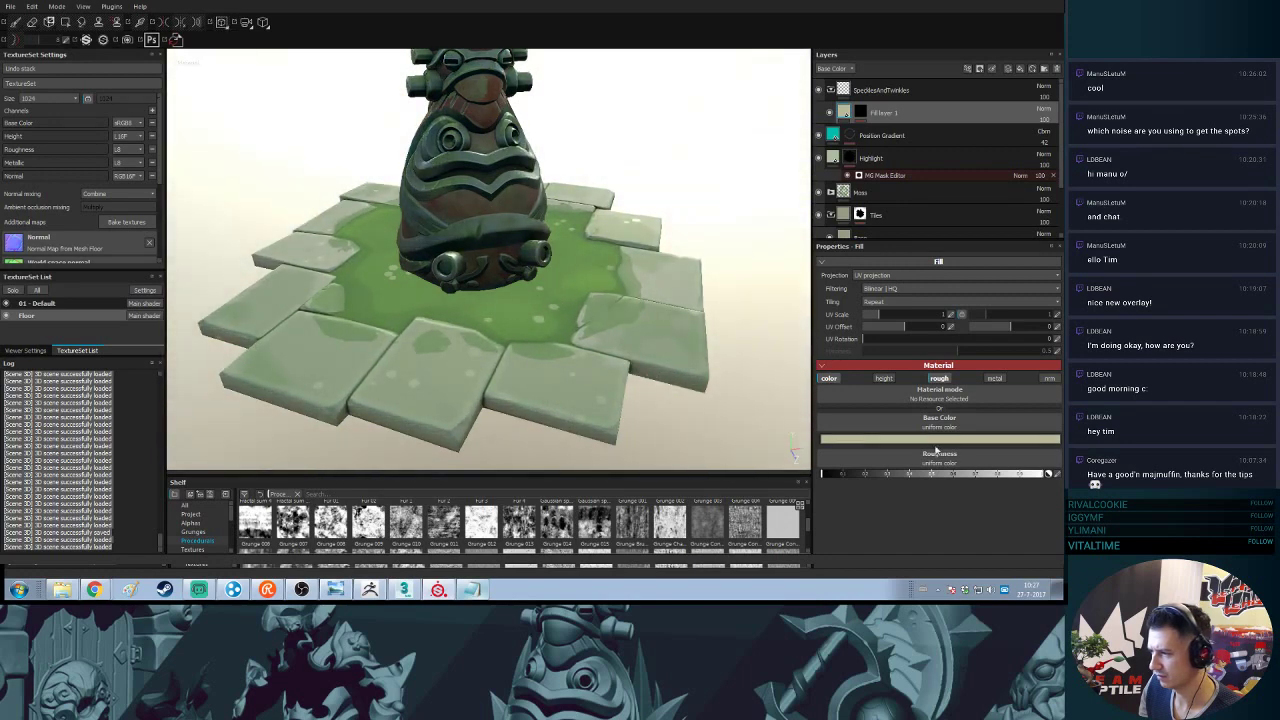
left_click(853, 474)
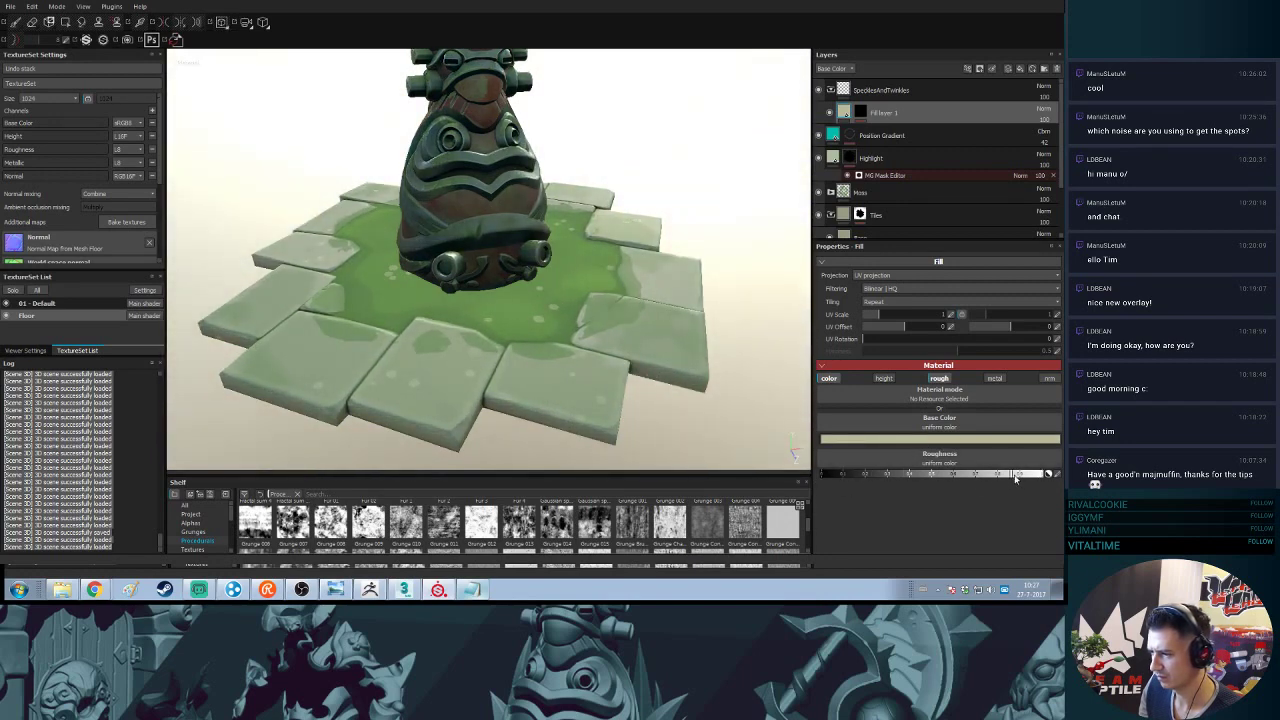
- Recolour the speckle fill's base colour by sampling the tile and shifting the hue to yellowish green, checking the speckles under different lighting
left_click(907, 440)
left_click_drag(892, 436, 916, 373)
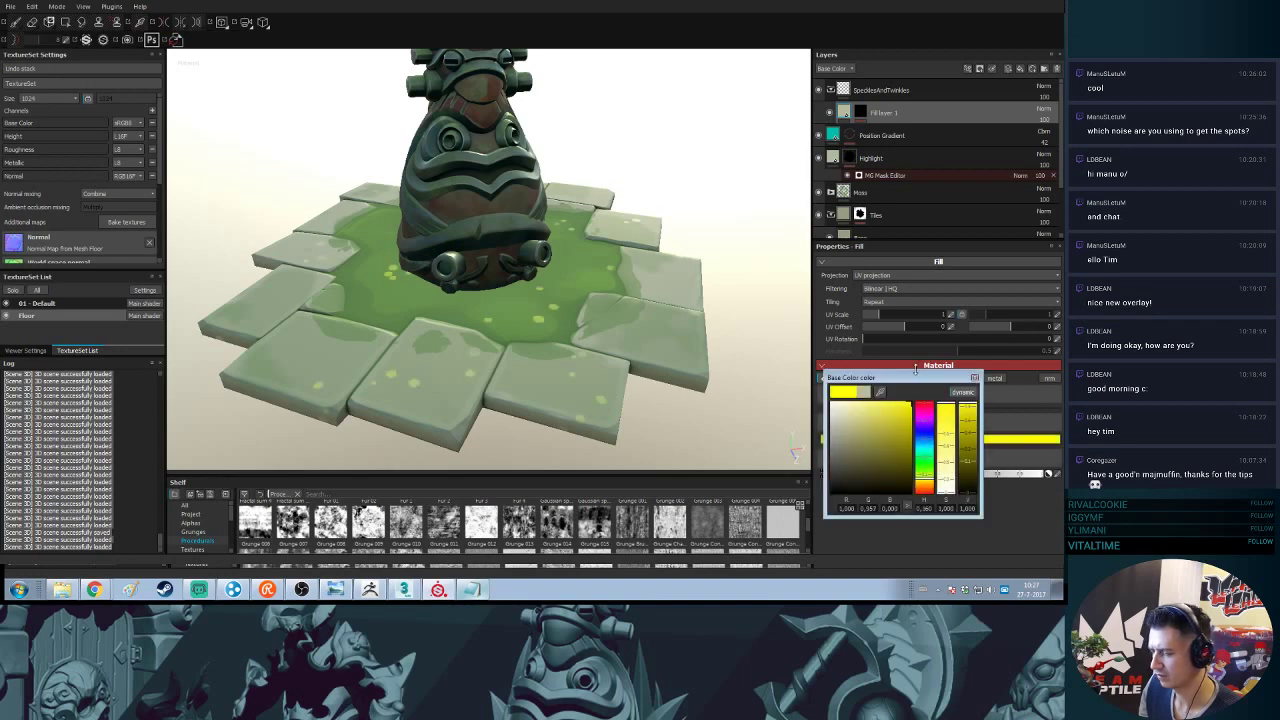
left_click(844, 426)
left_click(879, 392)
left_click(557, 373)
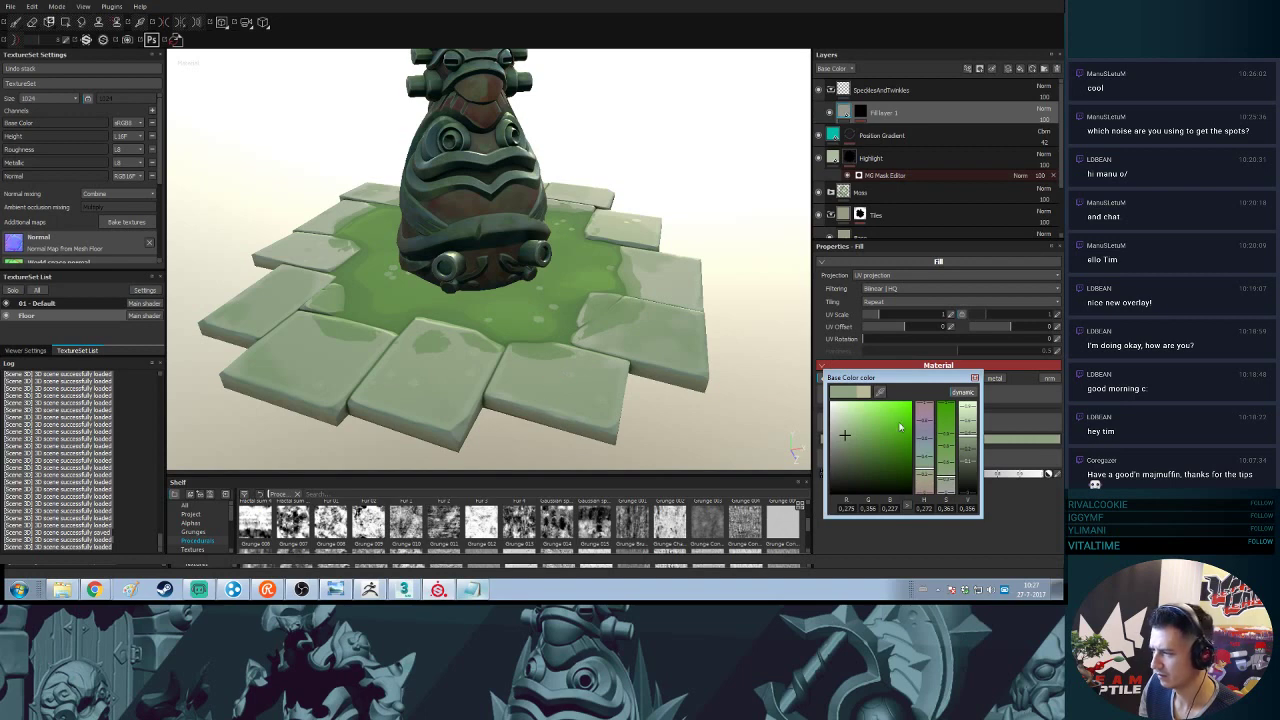
left_click_drag(926, 473, 925, 478)
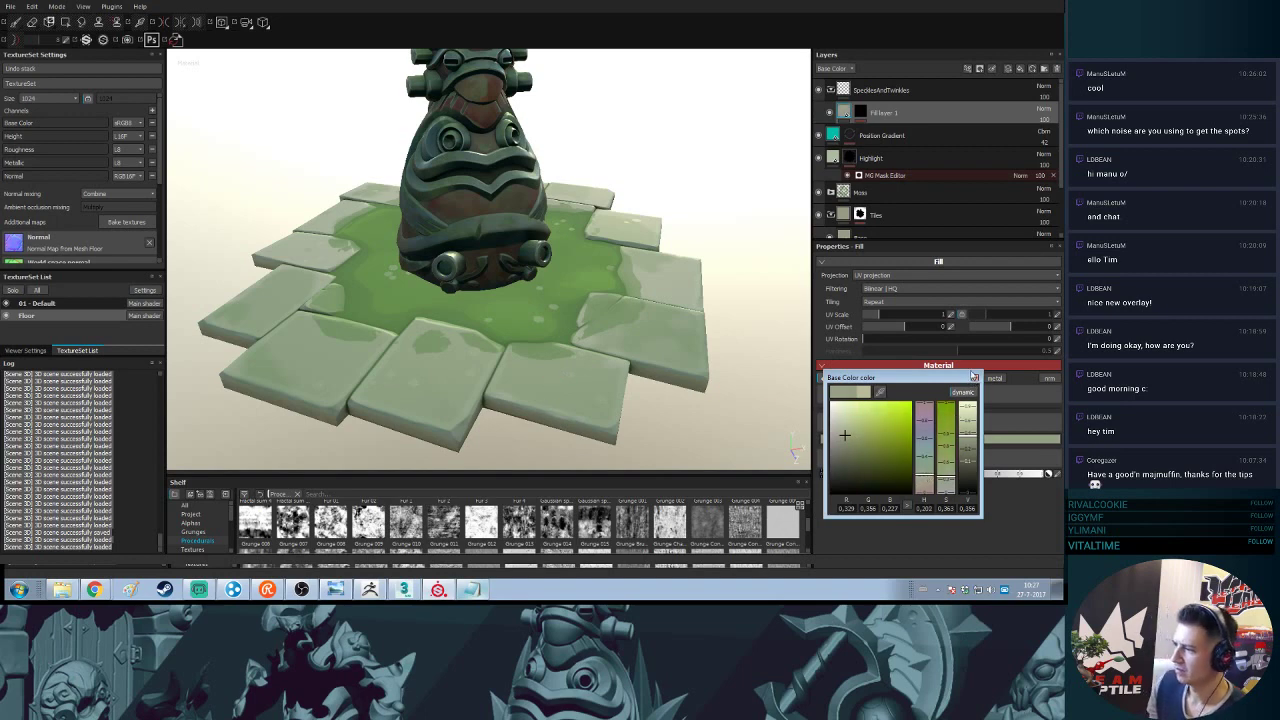
left_click(974, 377)
left_click_drag(628, 362, 624, 328, "alt")
mouse_move(640, 352)
right_mouse_down("shift")
mouse_move(690, 362)
mouse_move(635, 375)
mouse_move(606, 352)
right_mouse_up("shift")
left_click_drag(625, 325, 638, 316, "alt")
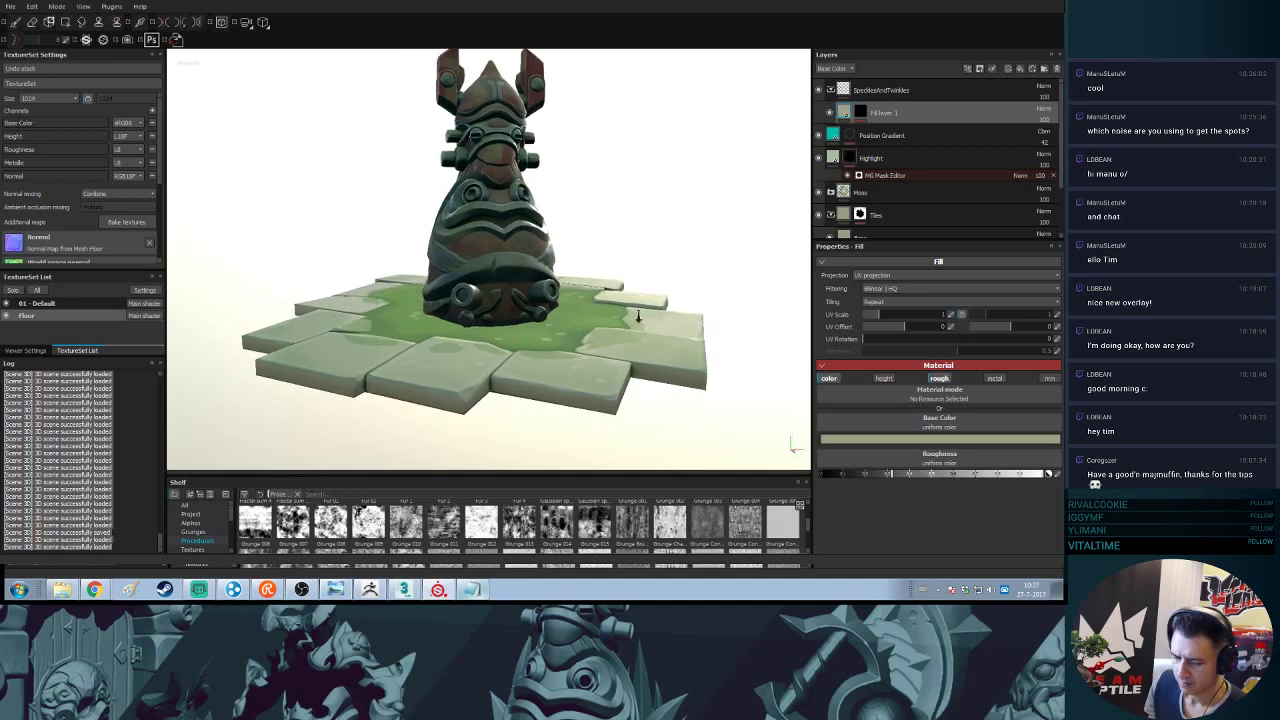
right_click_drag(637, 316, 635, 318, "shift")
left_click_drag(635, 318, 706, 343, "alt")
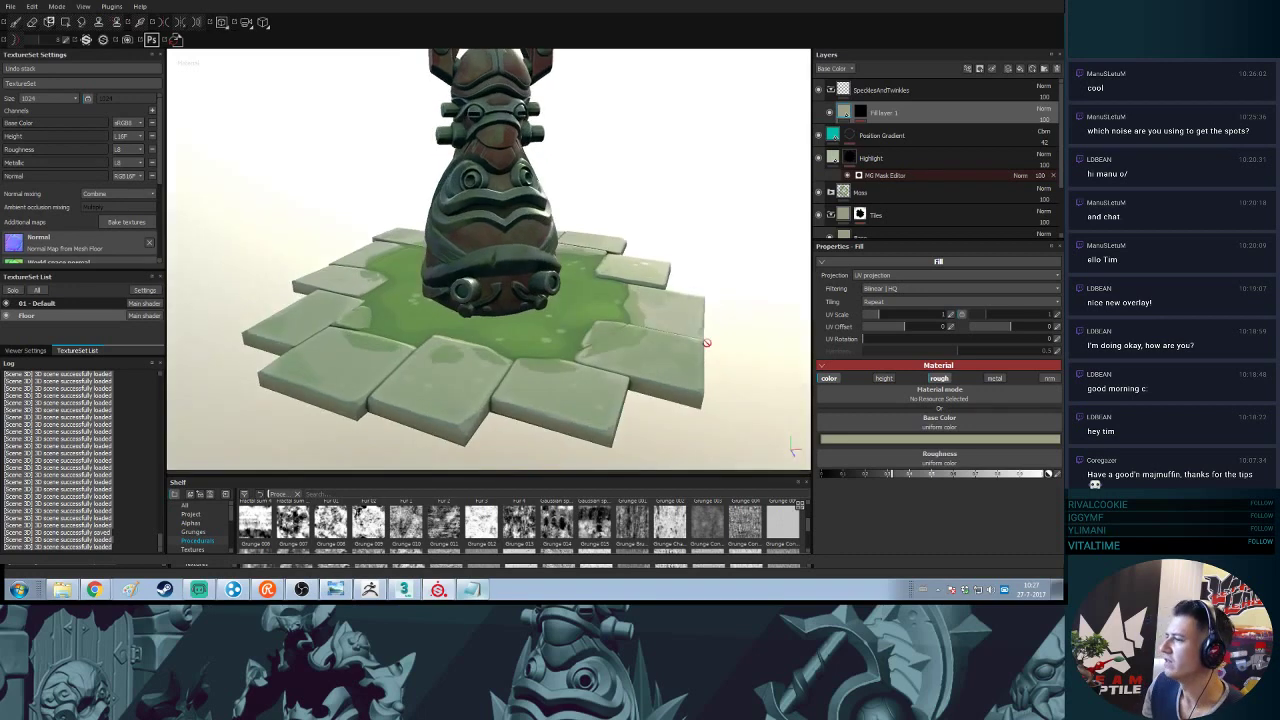
- Add a colour selection mask to the SpecklesAndTwinkles folder using the tiles' purple ID colour, and check the speckles from above and the side
left_click(947, 90)
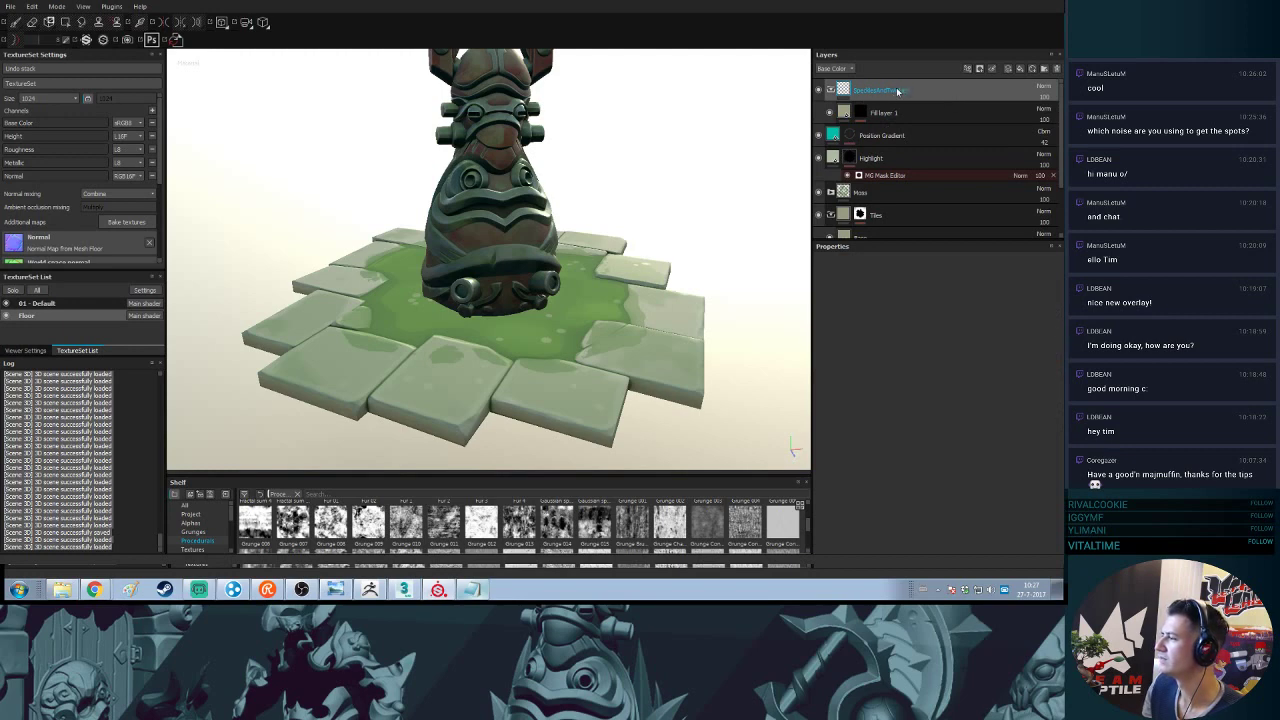
right_click(922, 91)
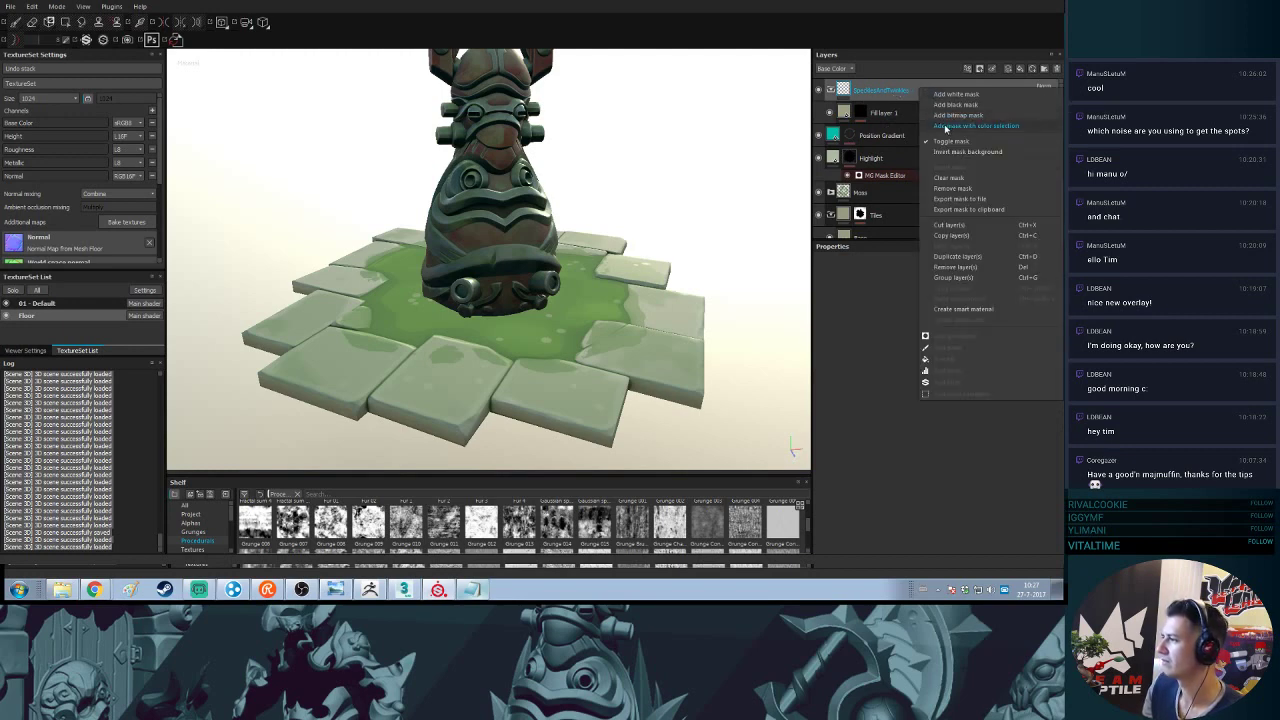
left_click(946, 126)
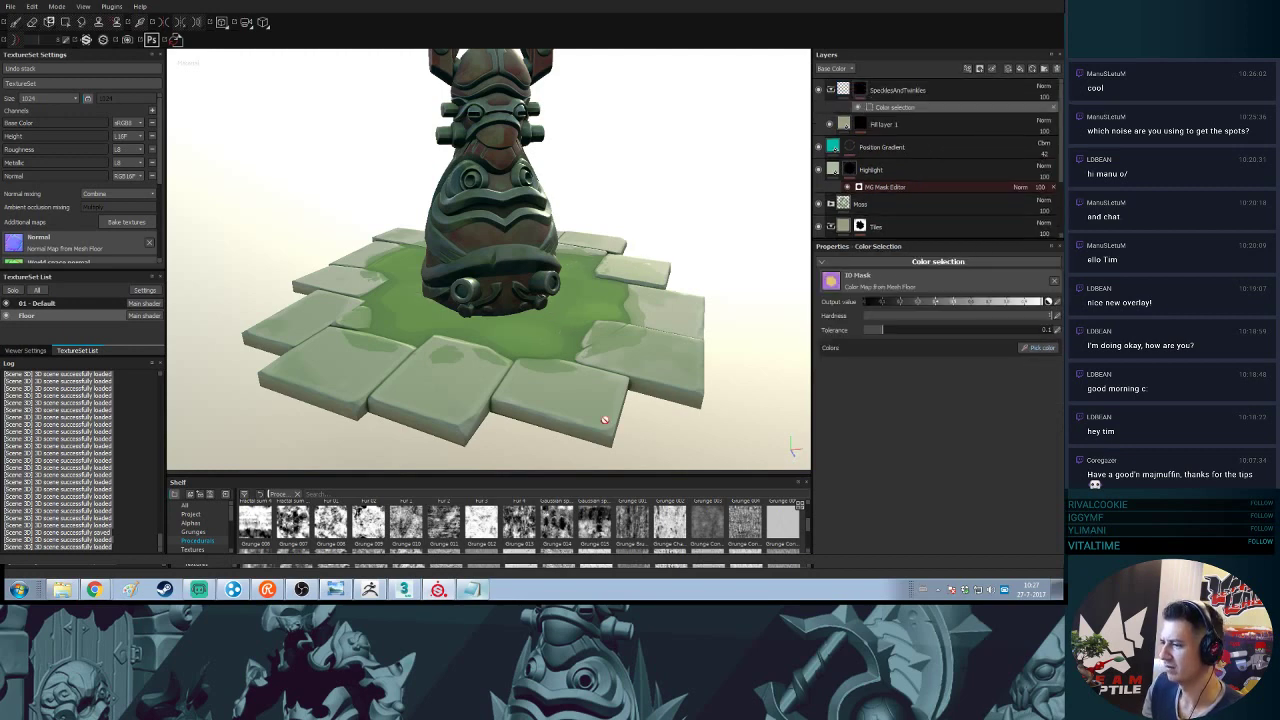
left_click(1038, 347)
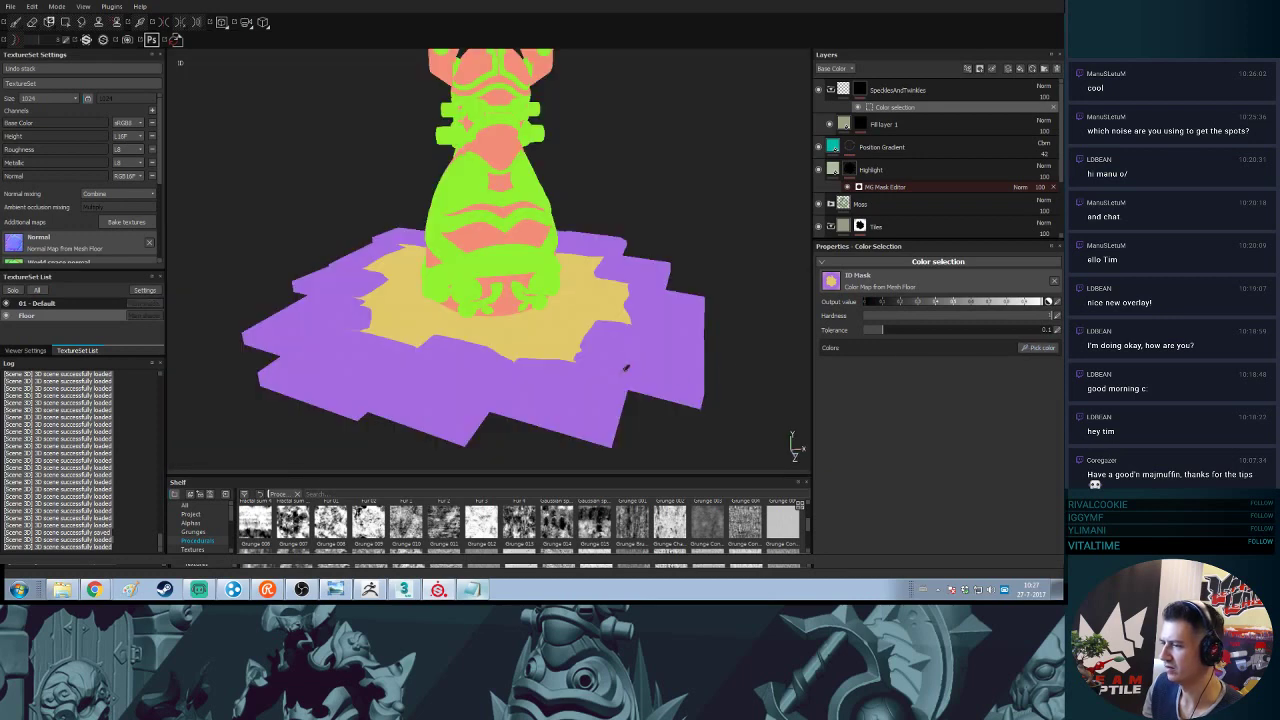
left_click(616, 367)
left_click_drag(704, 156, 675, 228, "alt")
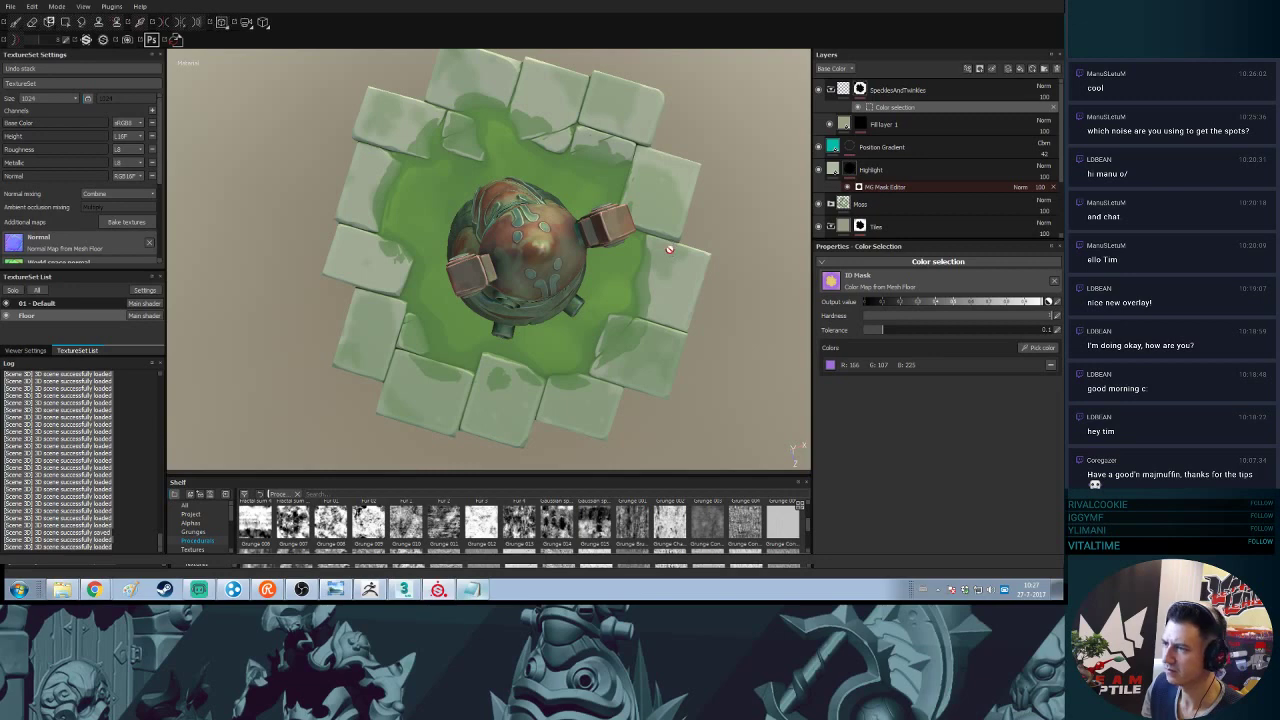
right_click_drag(655, 289, 700, 309, "shift")
left_click_drag(700, 309, 645, 274, "alt")
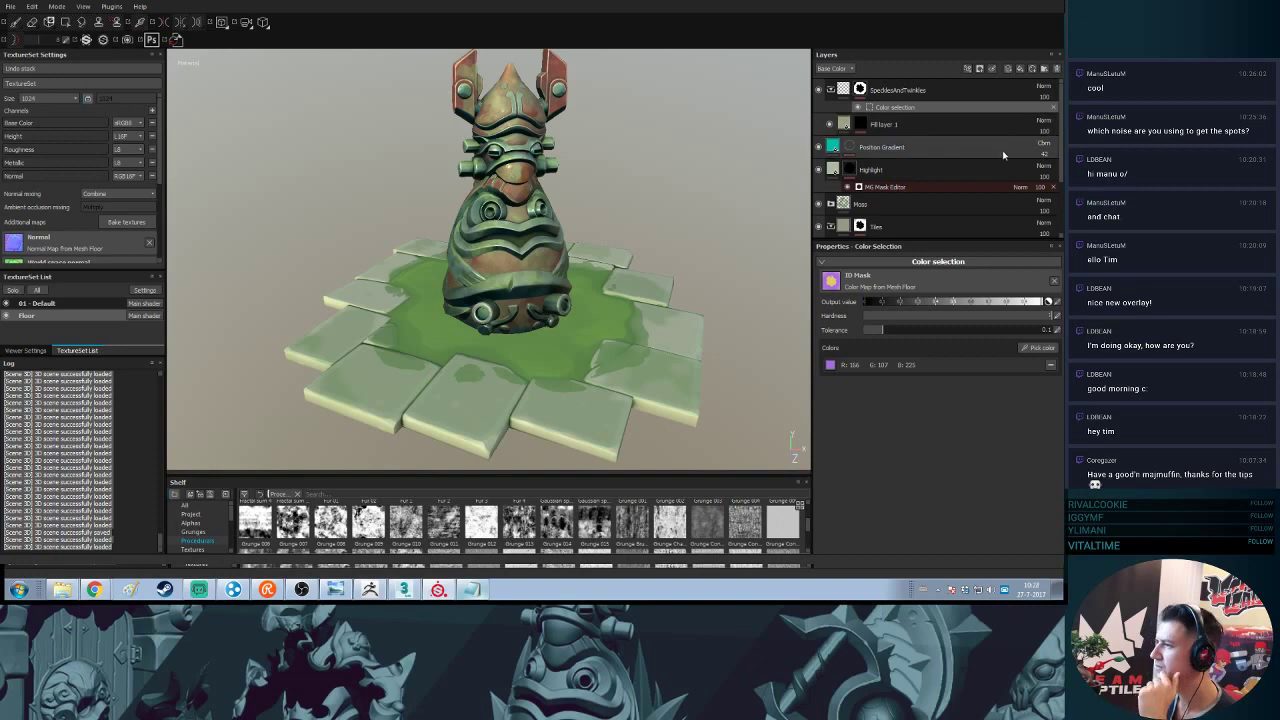
- Duplicate the SpecklesAndTwinkles folder and restrict the copy's colour selection mask to the moss area's yellow ID colour instead of purple
left_click_drag(995, 155, 835, 106)
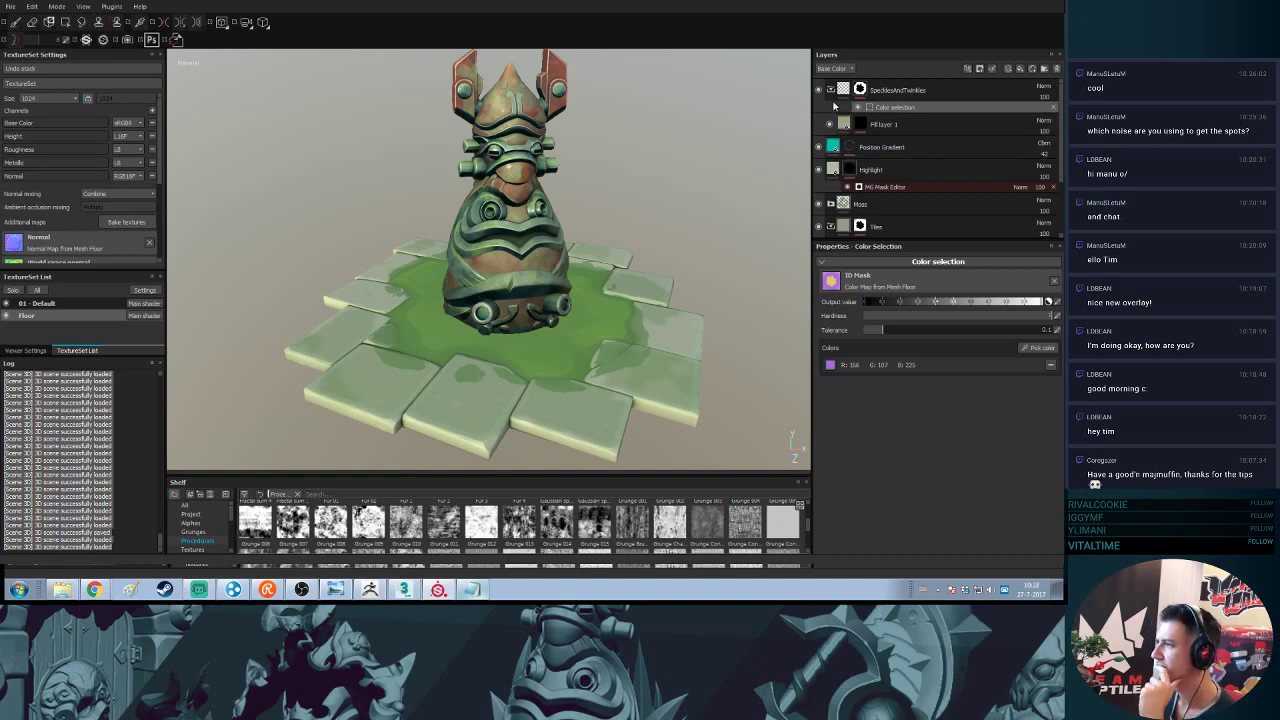
left_click(994, 96)
right_click(994, 96)
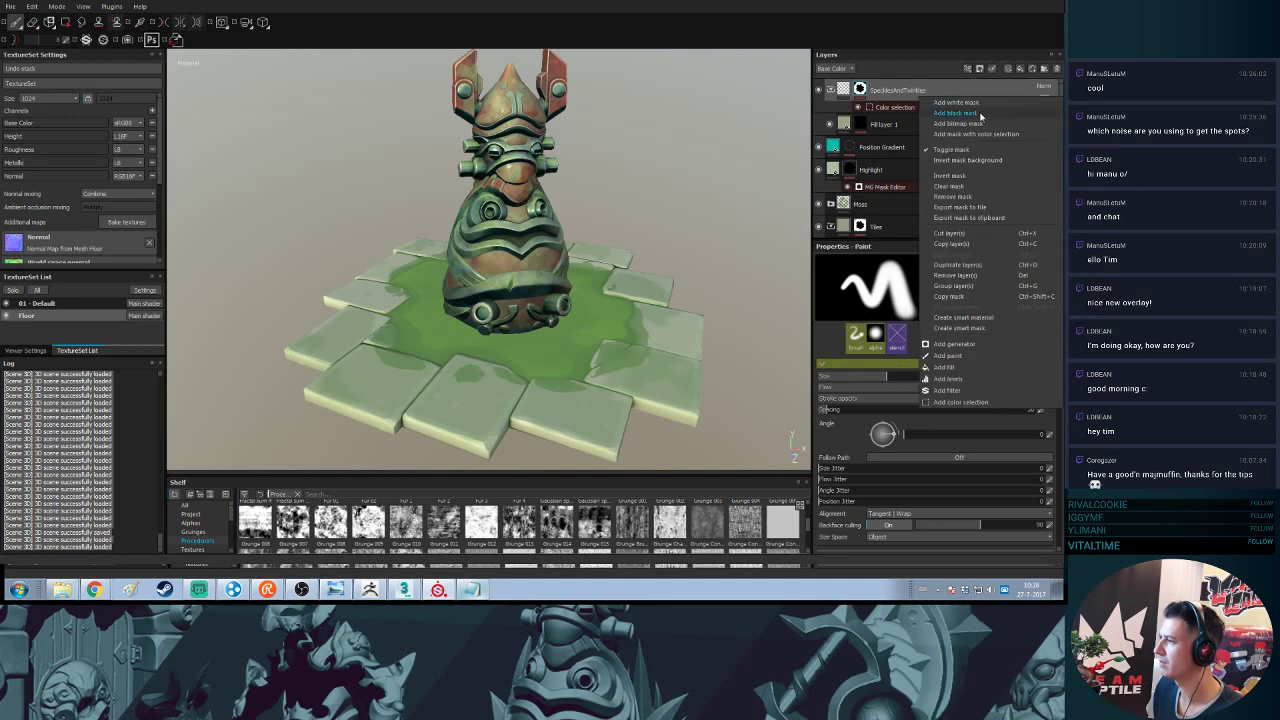
left_click(957, 265)
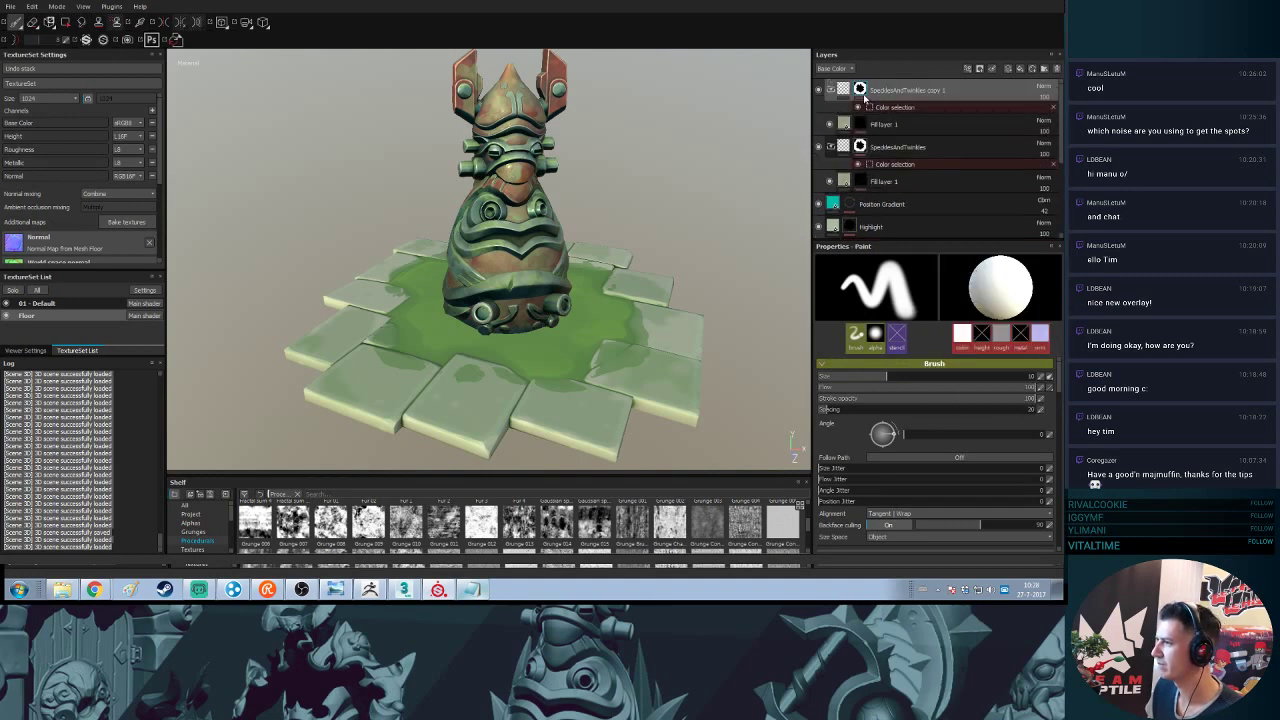
left_click(976, 108)
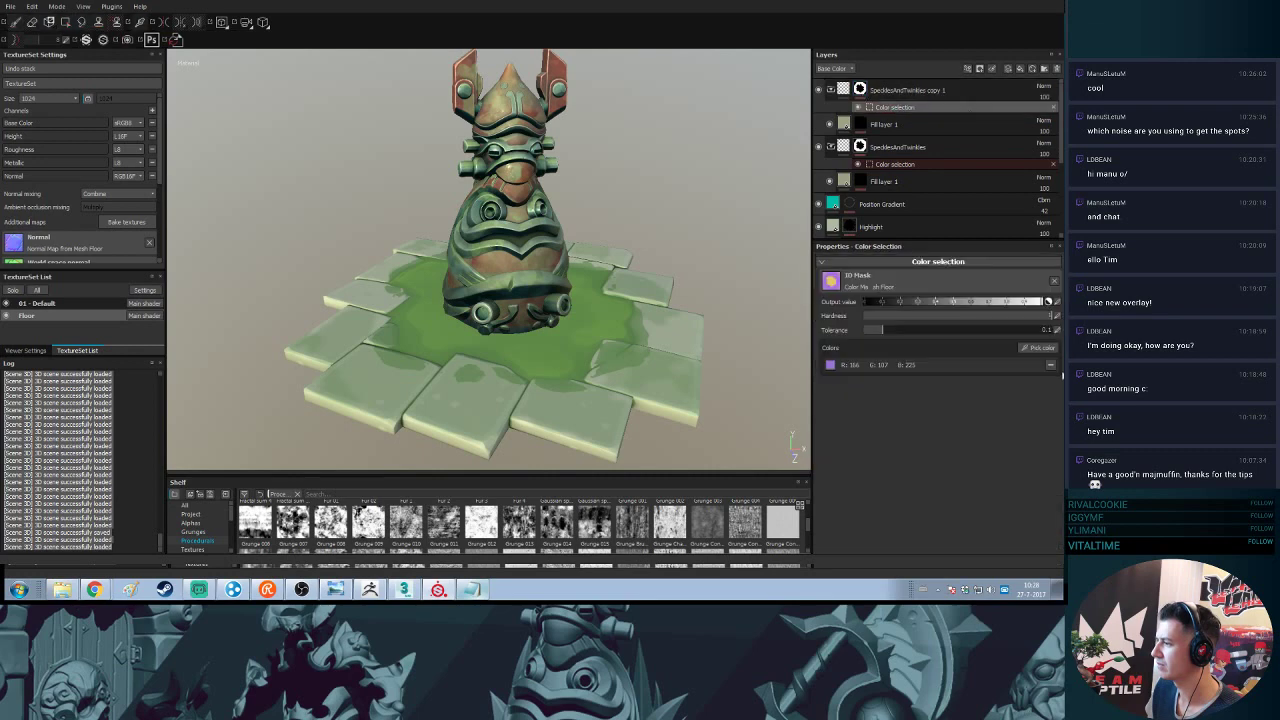
left_click(1045, 348)
left_click(577, 339)
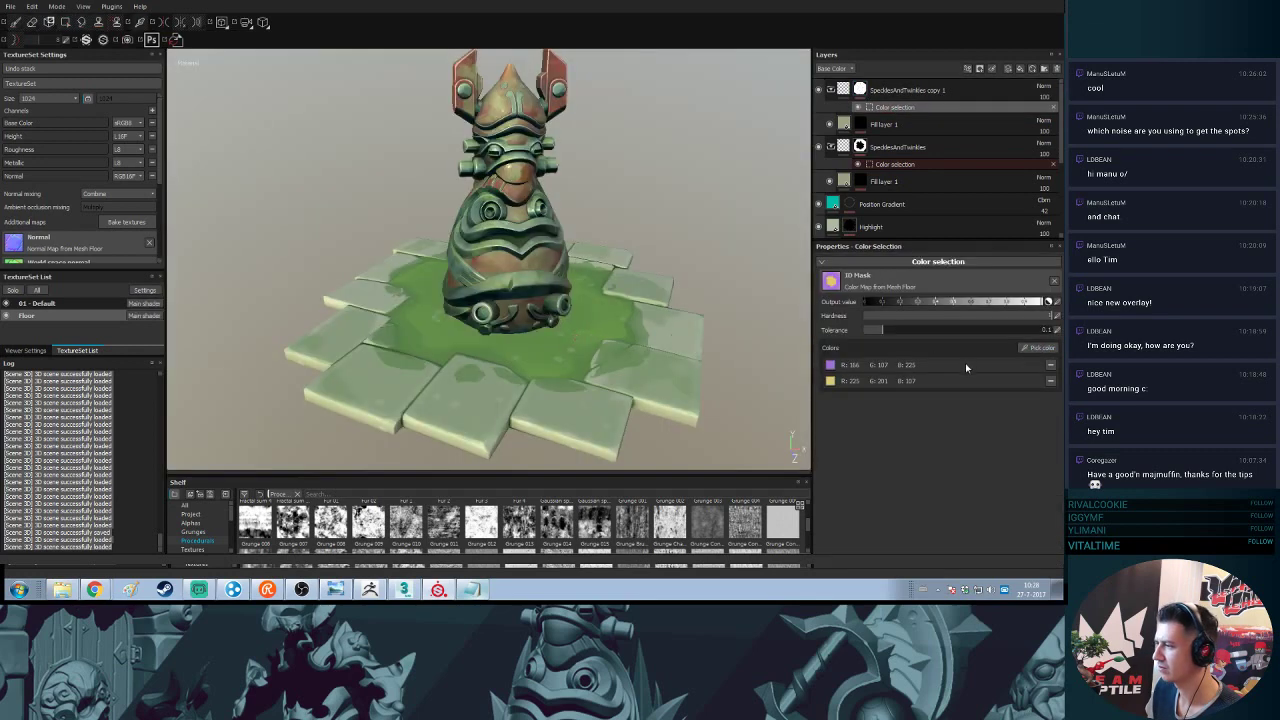
left_click(1050, 366)
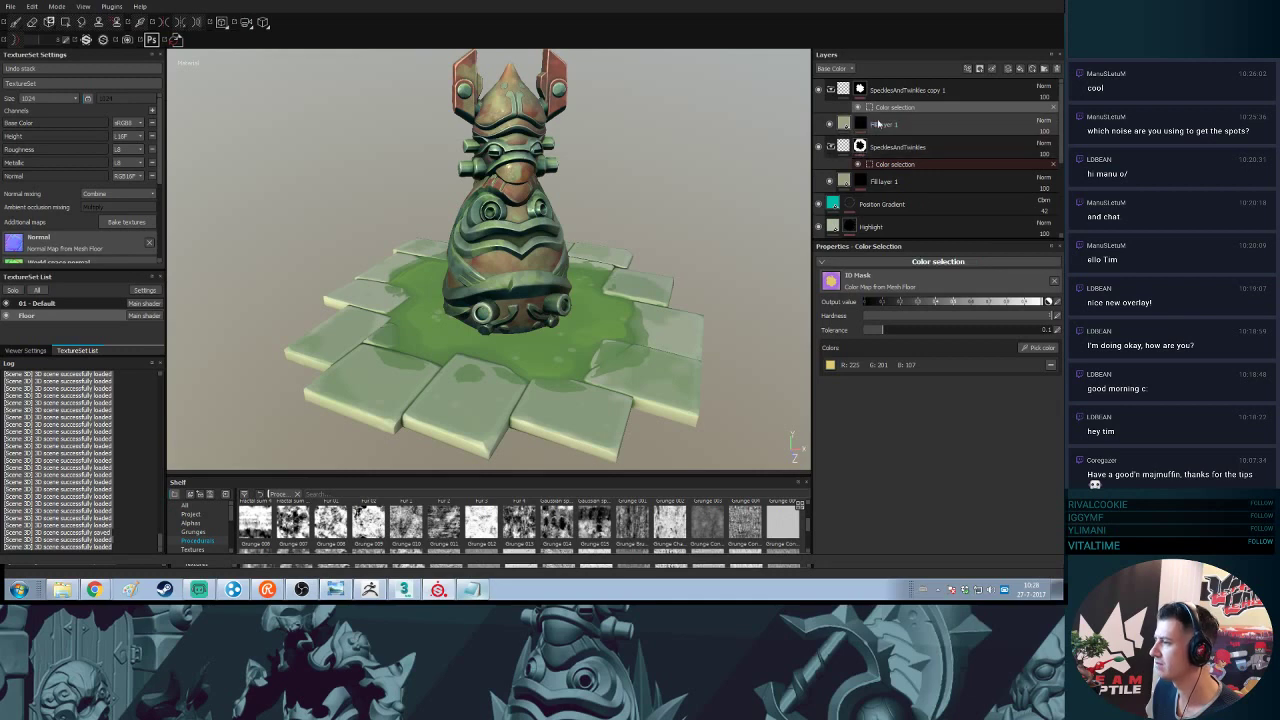
- Disable the colour channel of Fill layer 1 in the copied folder after comparing the moss both ways, and lower its roughness
left_click(845, 124)
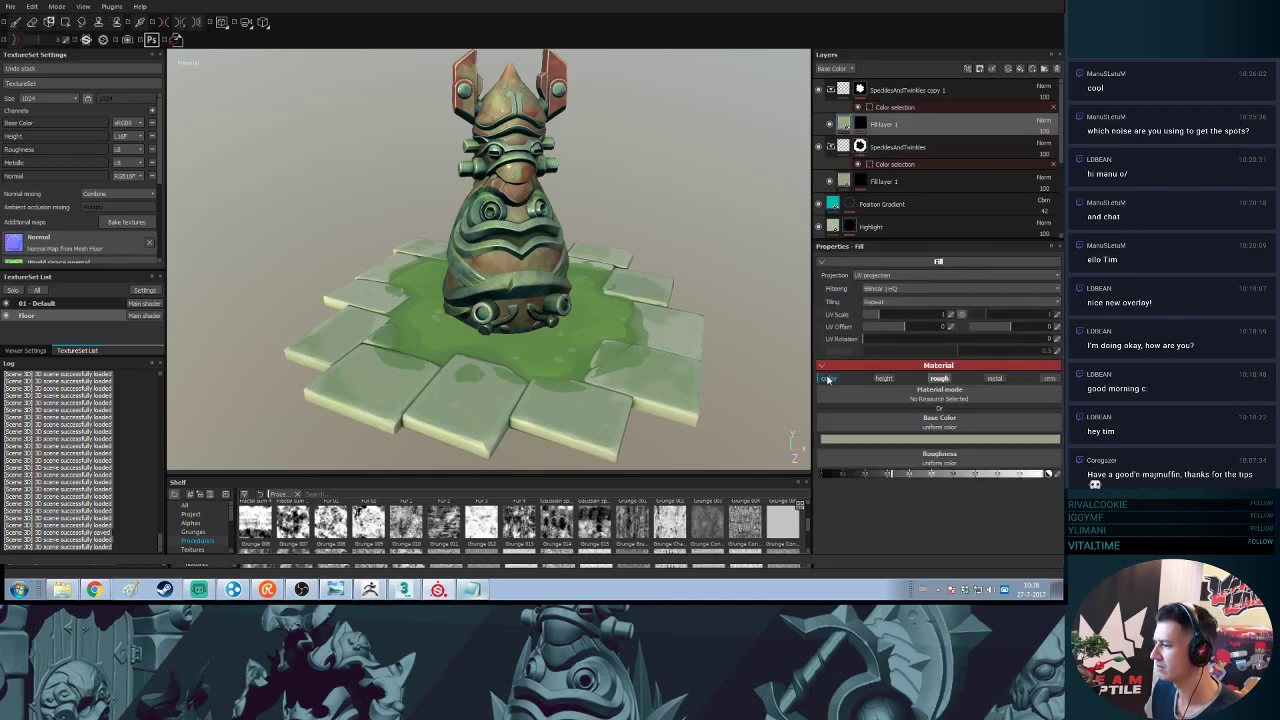
left_click(828, 379)
scroll(704, 222, "up", 3)
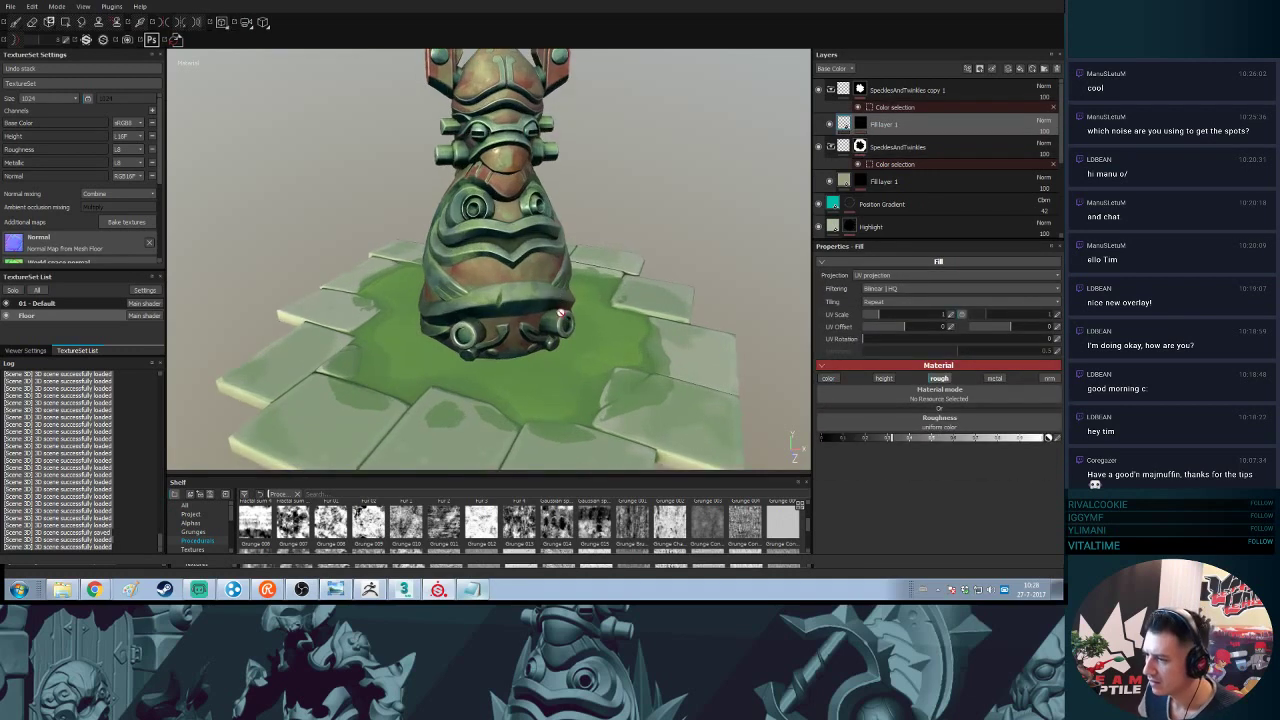
middle_click_drag(704, 222, 693, 180, "alt")
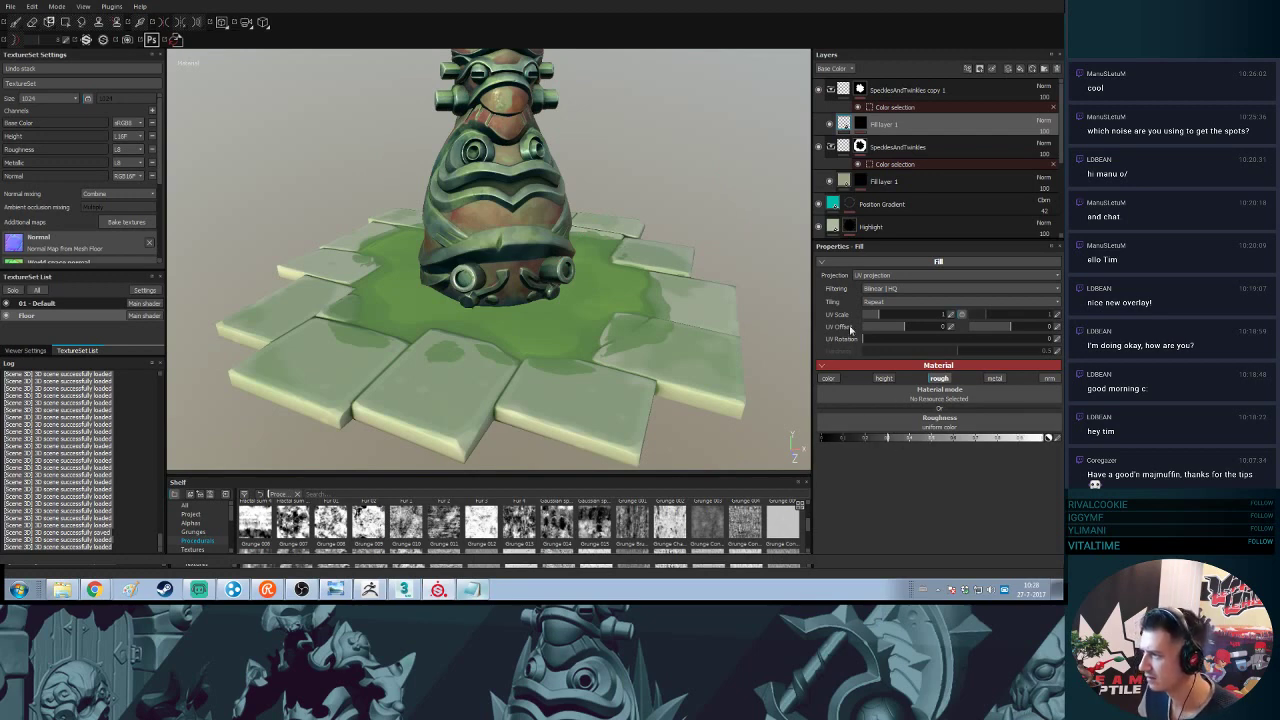
left_click(828, 379)
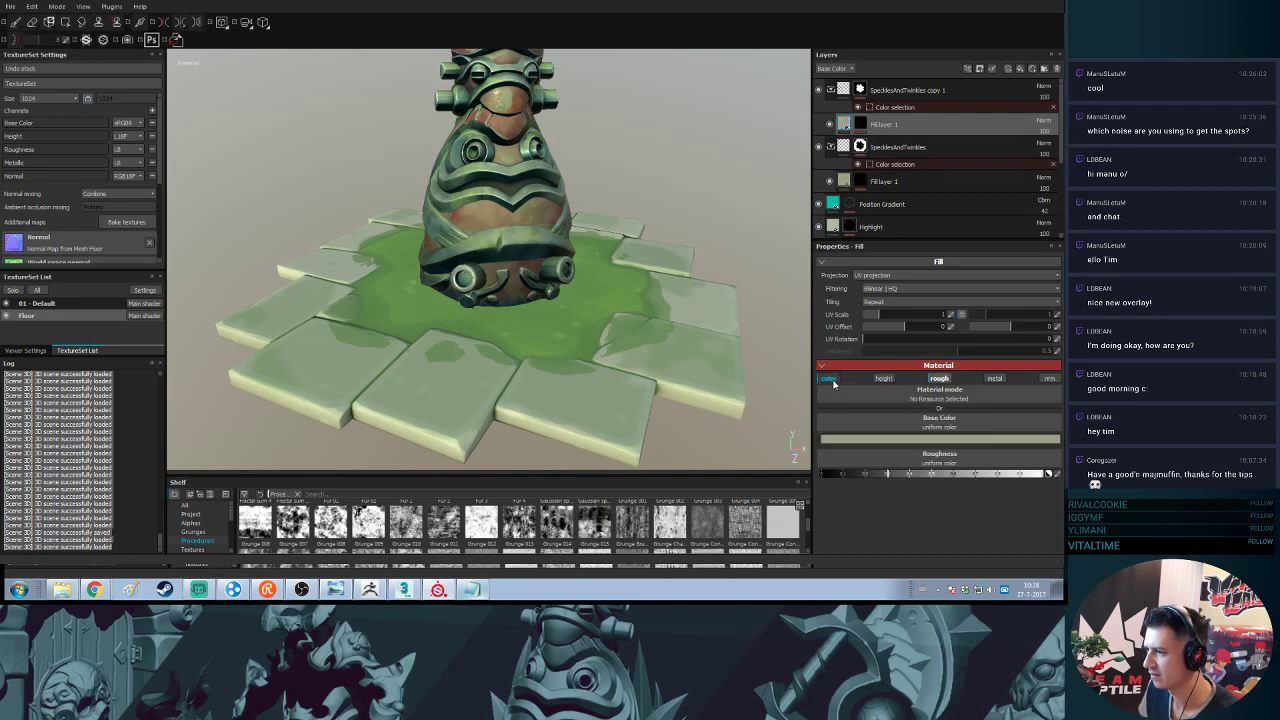
left_click_drag(625, 305, 598, 291, "alt")
right_click_drag(598, 291, 607, 420, "alt")
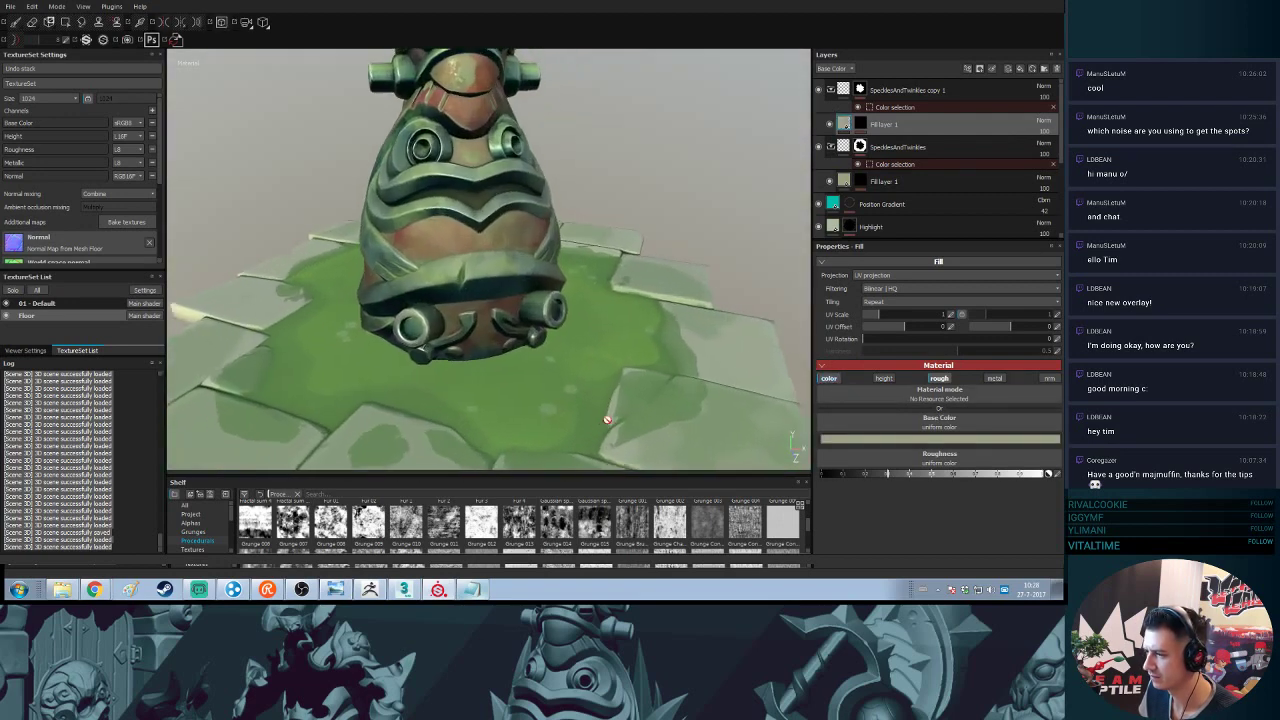
left_click_drag(607, 420, 612, 430, "alt")
left_click(836, 380)
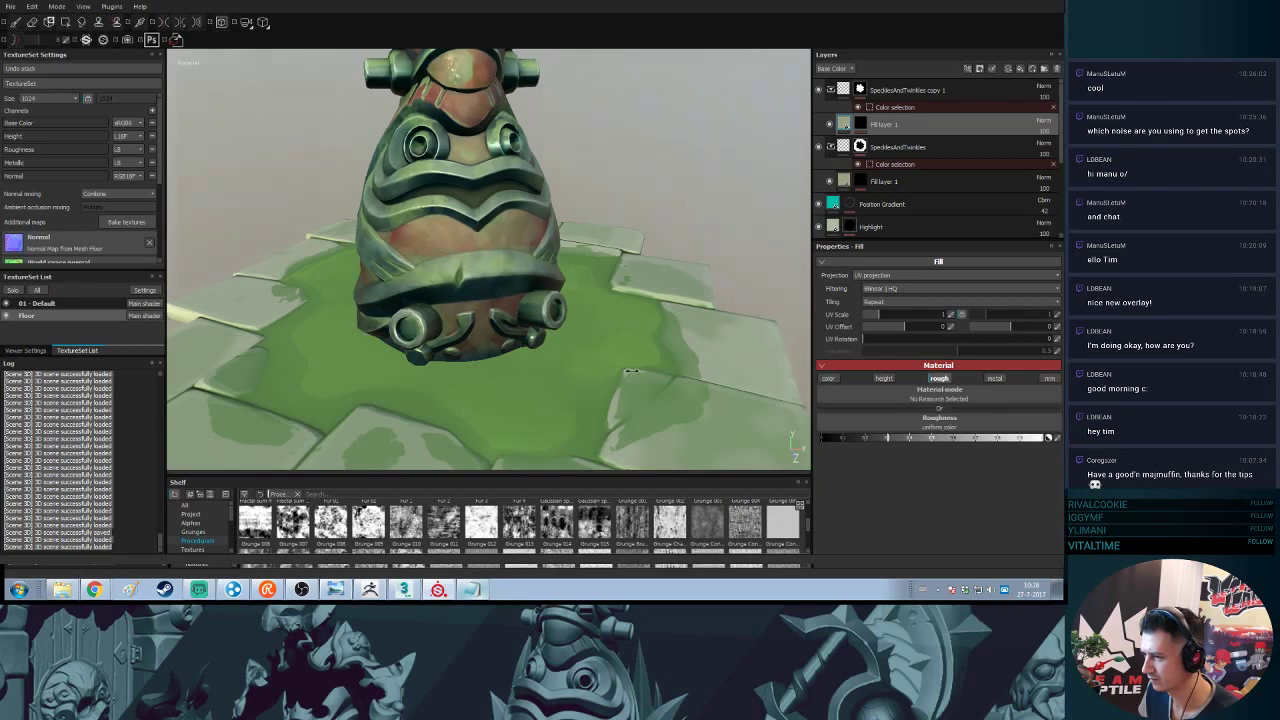
right_click_drag(590, 372, 636, 321, "shift")
mouse_move(636, 321)
left_mouse_down("alt")
mouse_move(640, 374)
mouse_move(638, 300)
mouse_move(648, 322)
left_mouse_up("alt")
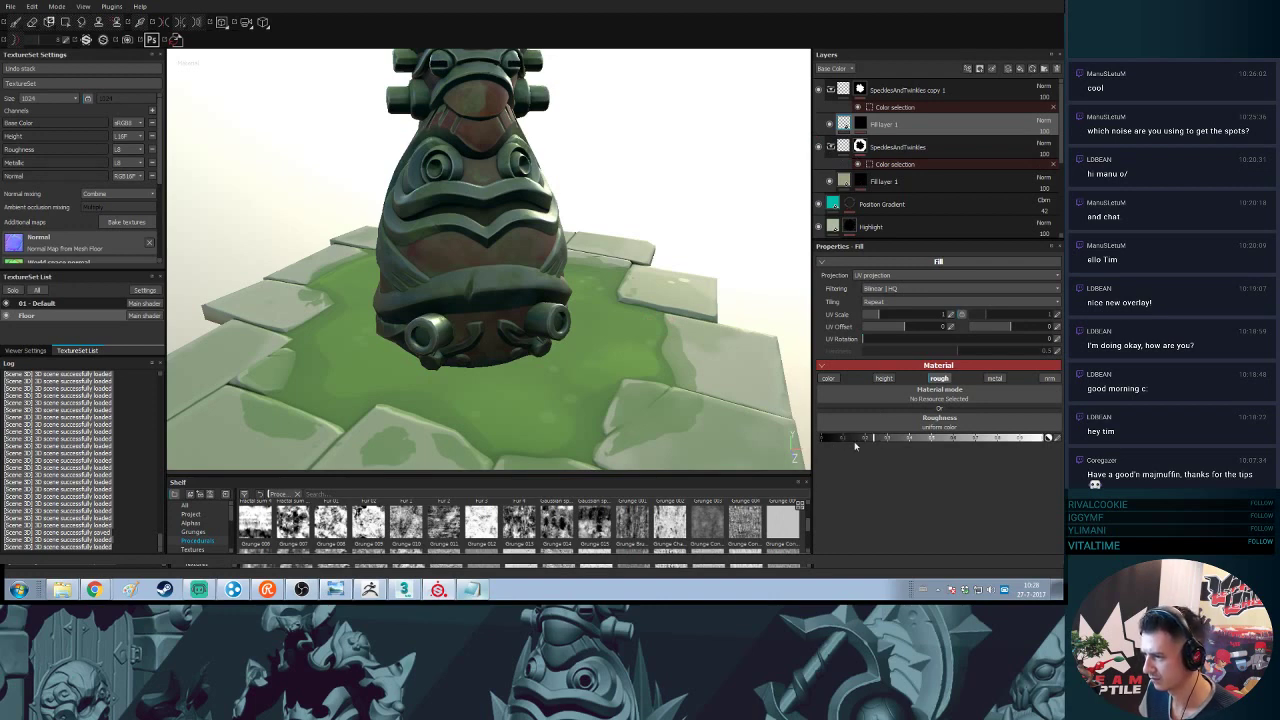
- Raise the Stains 01 amount in the moss speckles' MG Mask Editor to the maximum, trying the inverted pattern and leaving inversion off
left_click(886, 107)
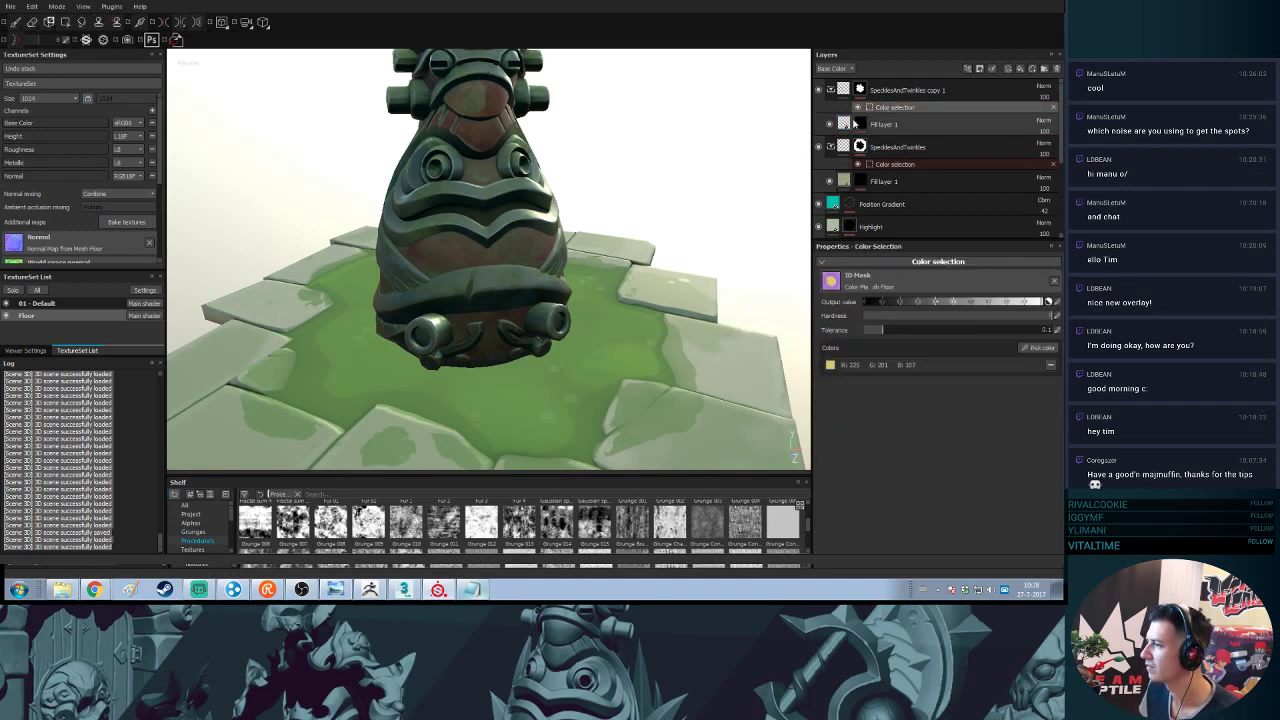
left_click(864, 124)
scroll(974, 437, "down", 5)
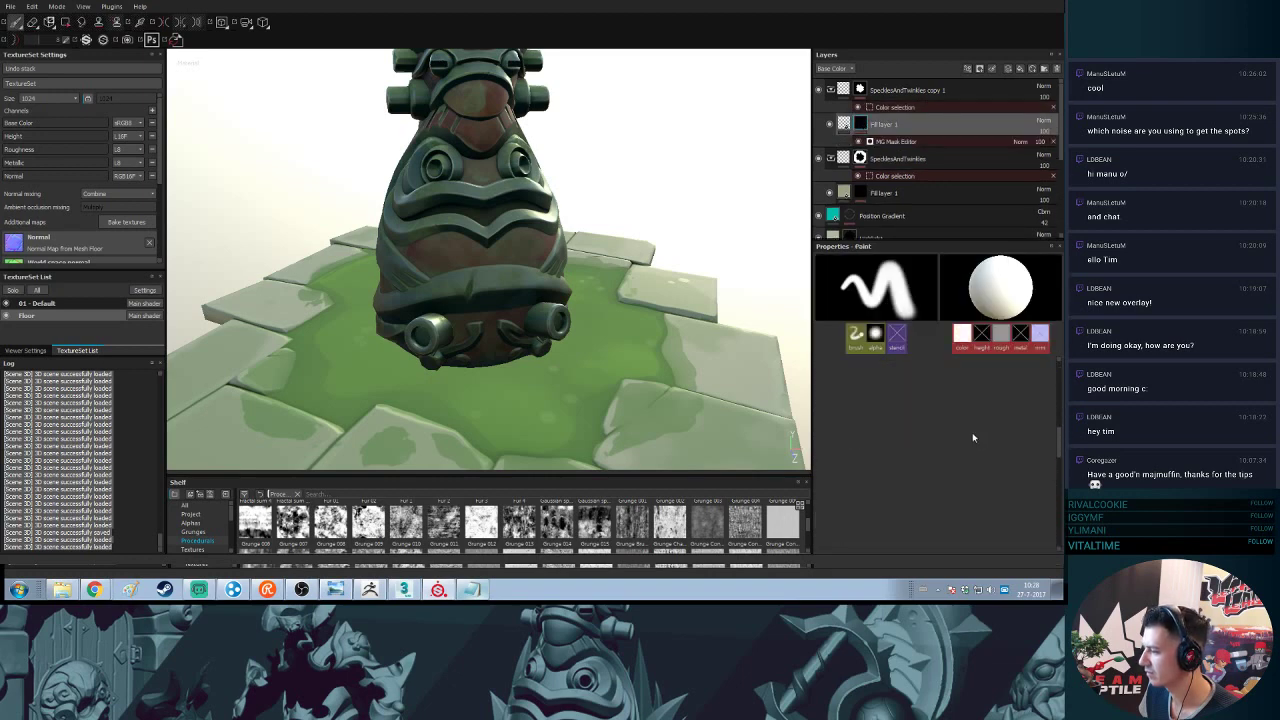
left_click(886, 141)
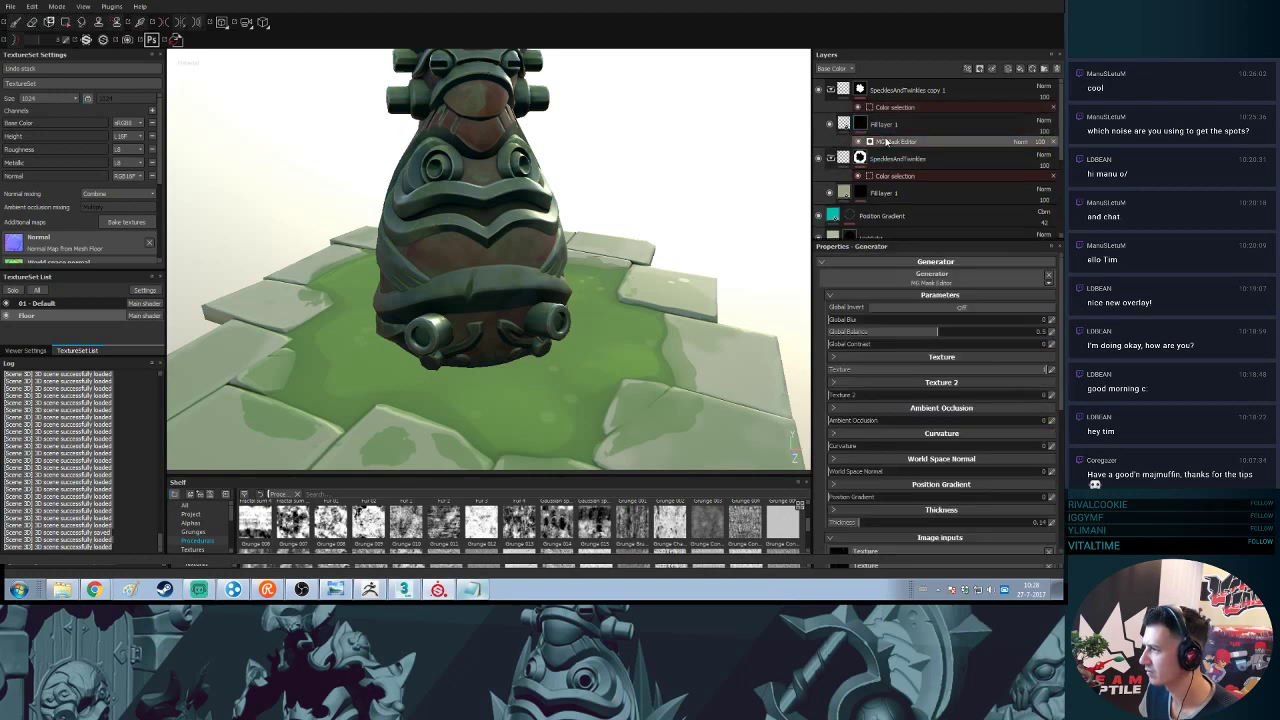
scroll(923, 440, "down", 4)
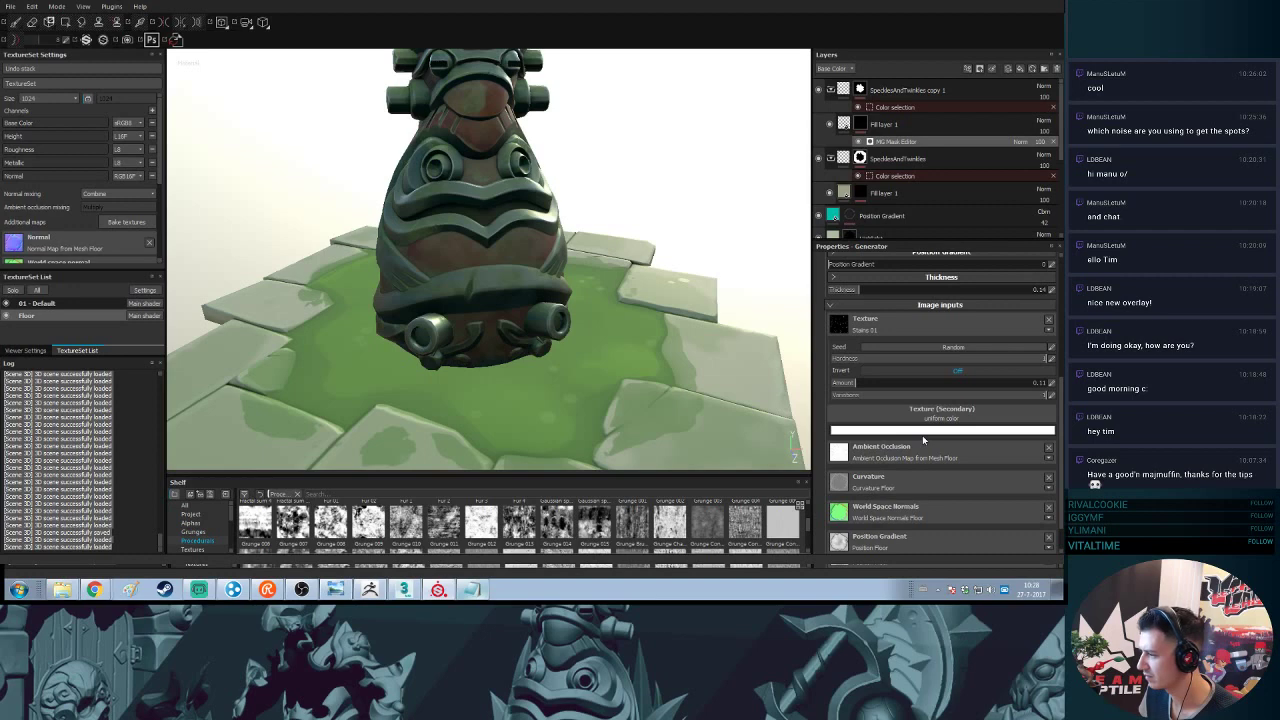
scroll(923, 440, "up", 2)
left_click_drag(858, 449, 1030, 446)
left_click(1029, 440)
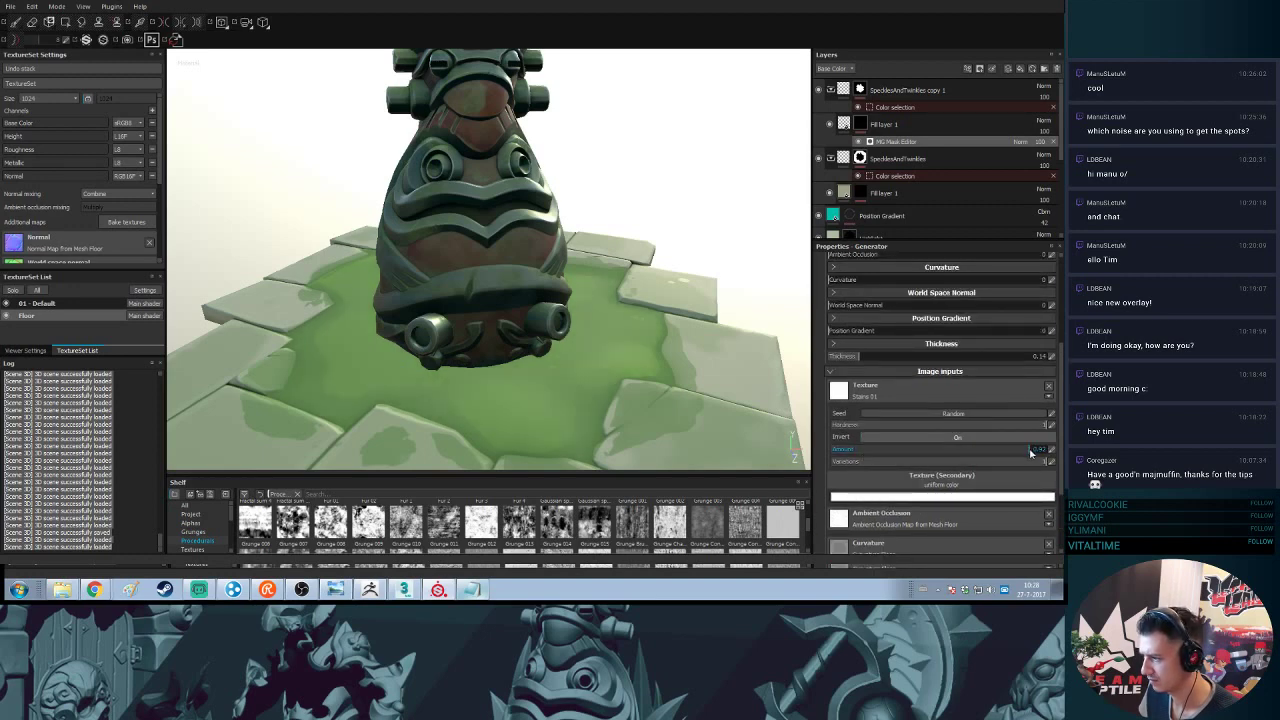
left_click_drag(985, 450, 1046, 450)
left_click(937, 438)
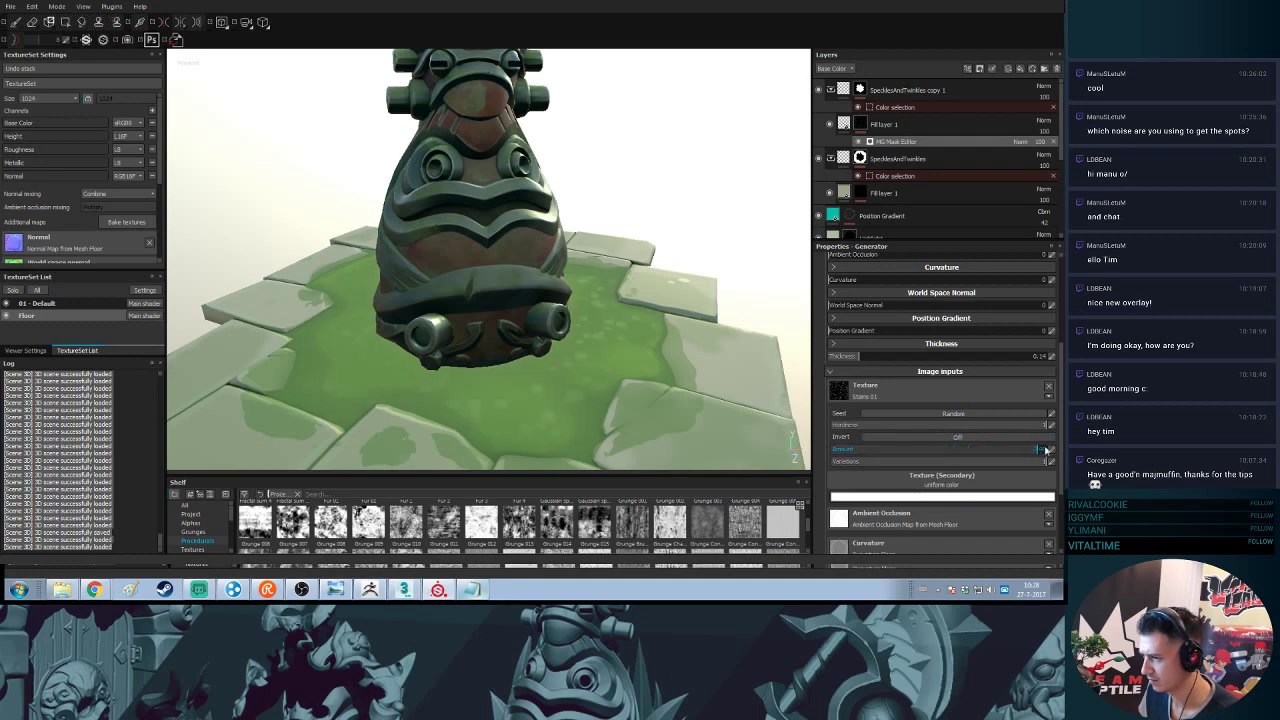
left_click_drag(970, 464, 1056, 468)
left_click_drag(720, 380, 651, 358, "alt")
right_click_drag(651, 358, 717, 355, "shift")
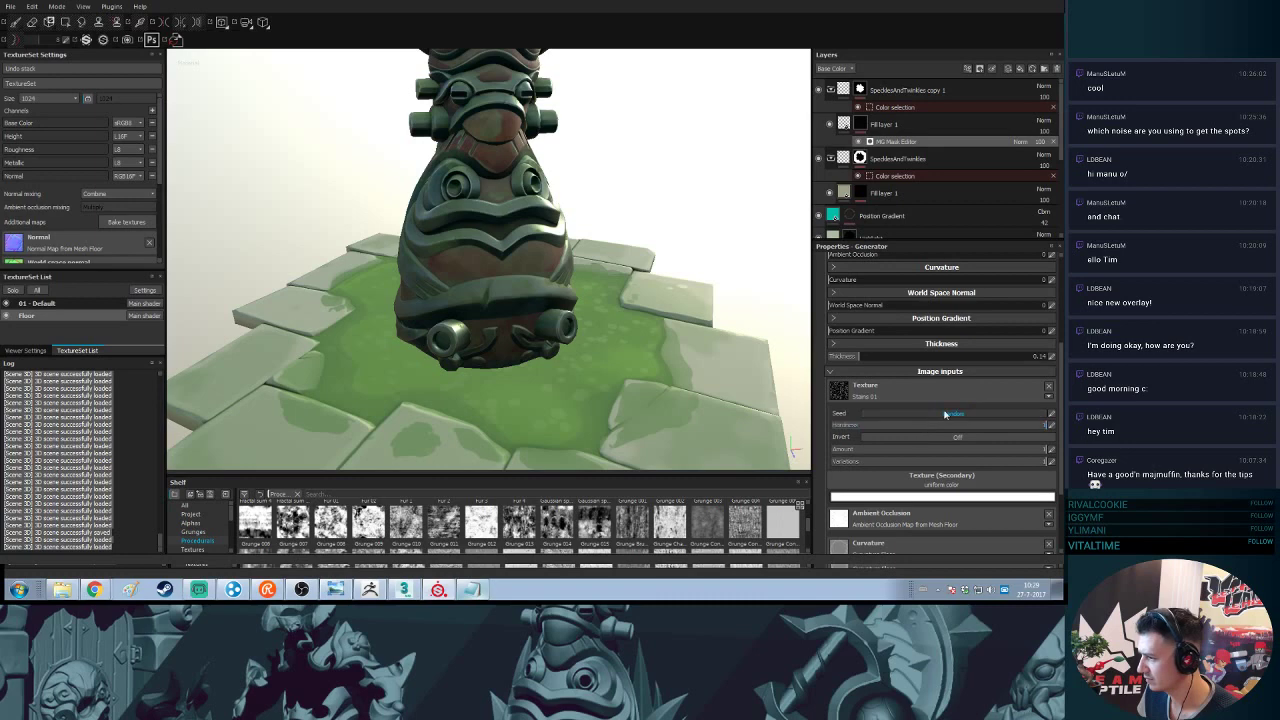
- Set the moss speckle generator's Texture scale to 0.18 and inspect the moss under rotated lighting
scroll(940, 425, "up", 3)
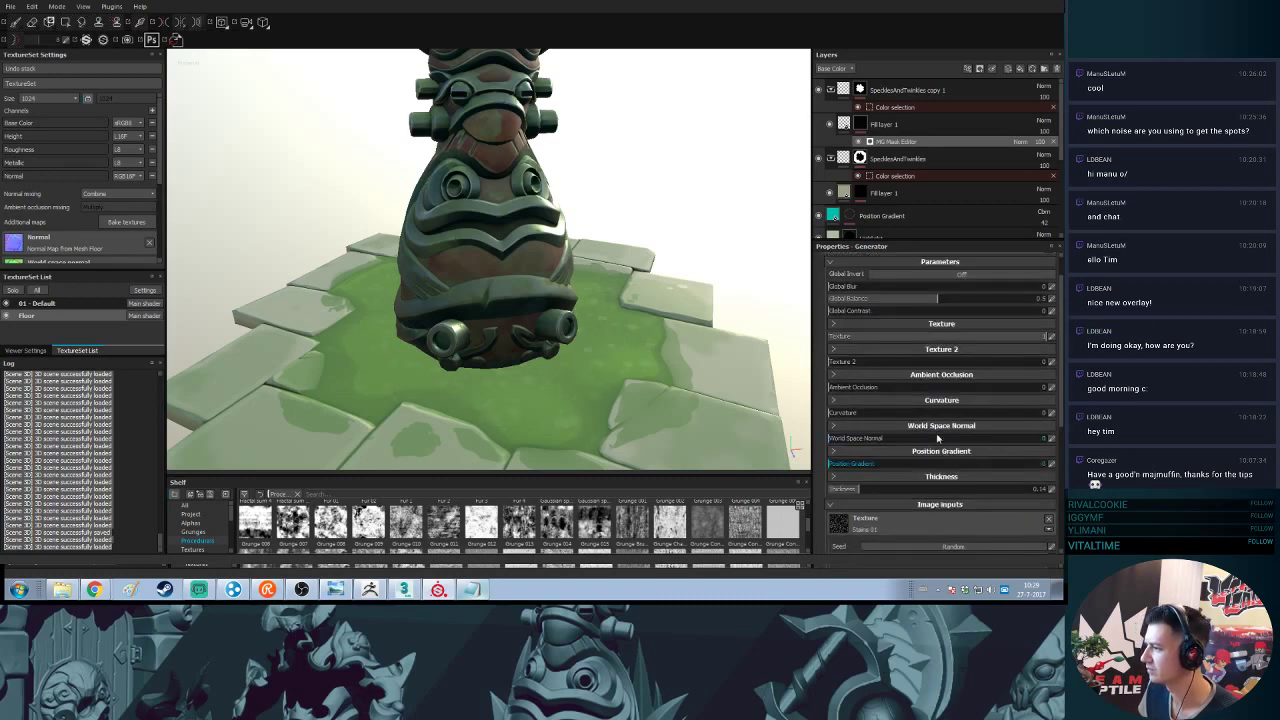
left_click(940, 324)
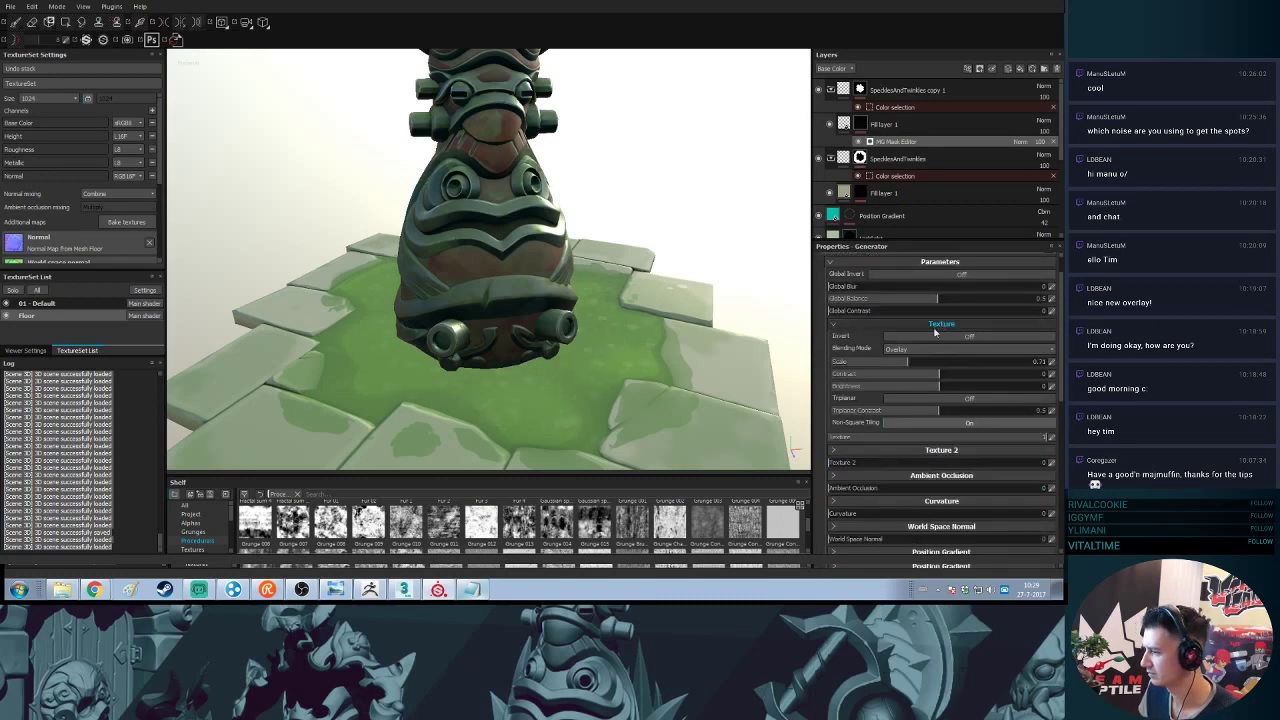
left_click_drag(948, 364, 850, 375)
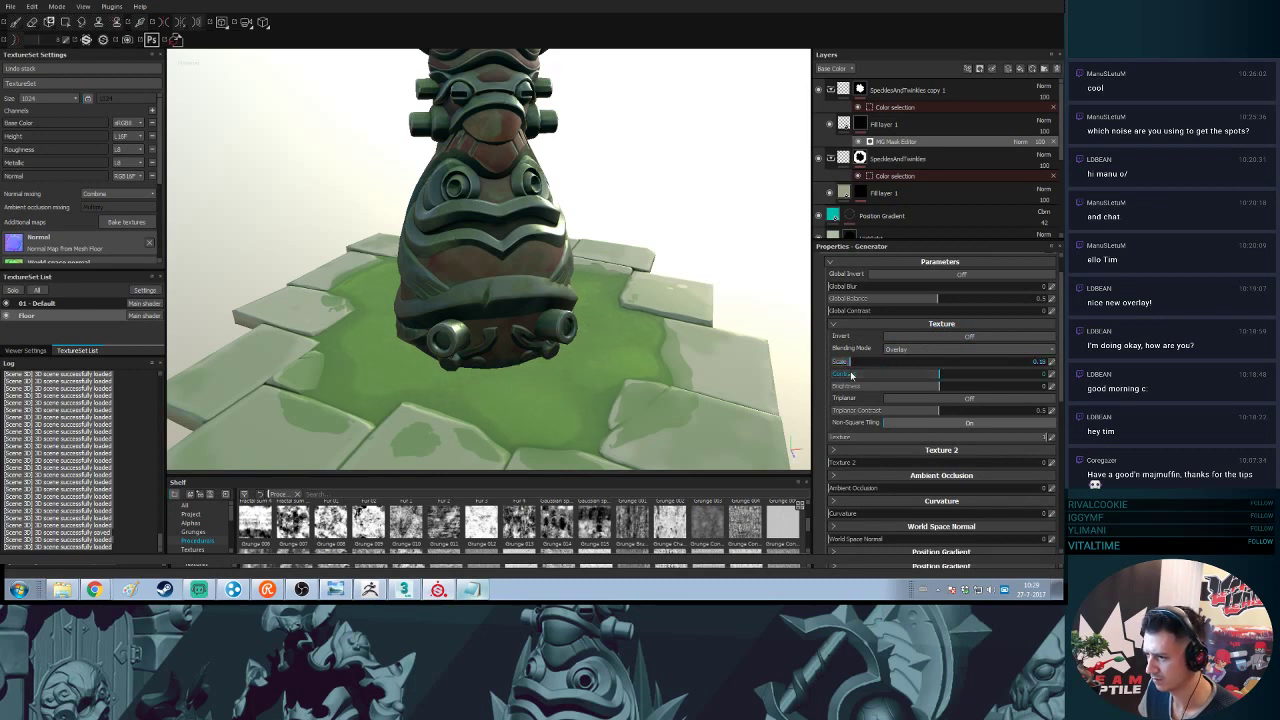
right_click_drag(600, 374, 723, 363, "shift")
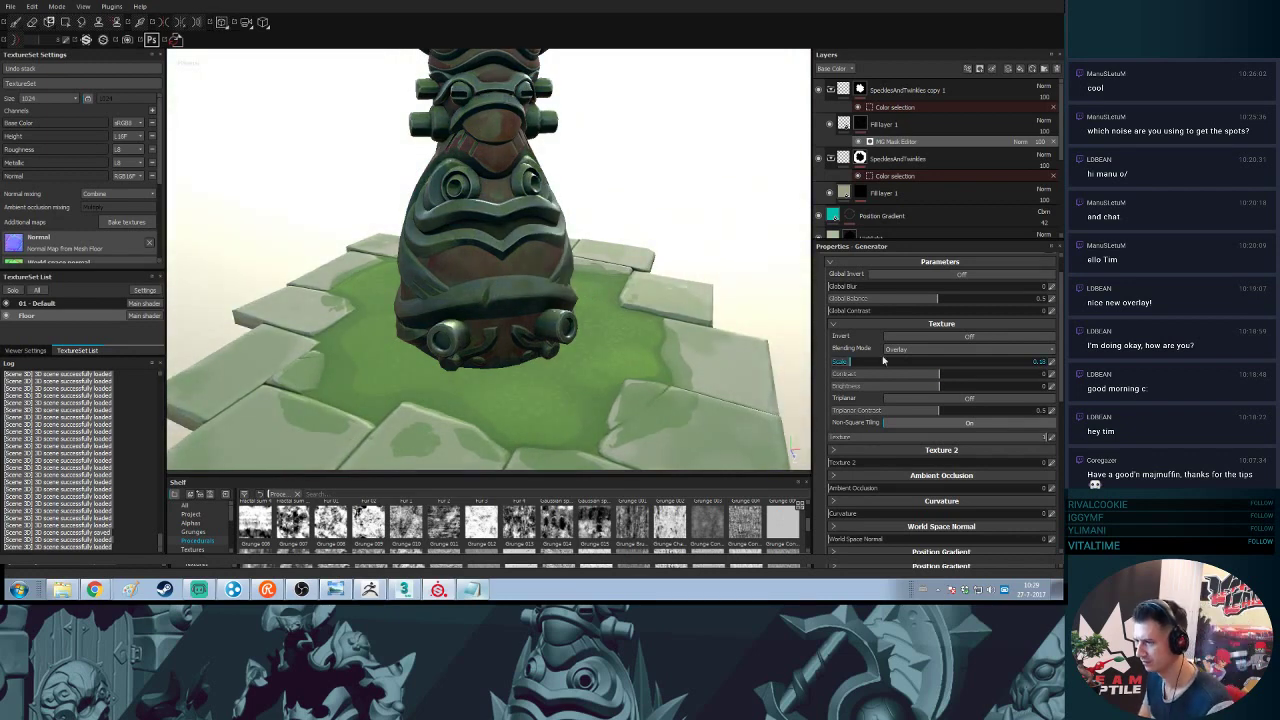
- Try a lower Texture contrast of -0.1 and brightness of -0.74 in the moss speckle generator, checking the moss under rotated lighting
left_click_drag(886, 374, 961, 377)
left_click_drag(872, 375, 872, 376)
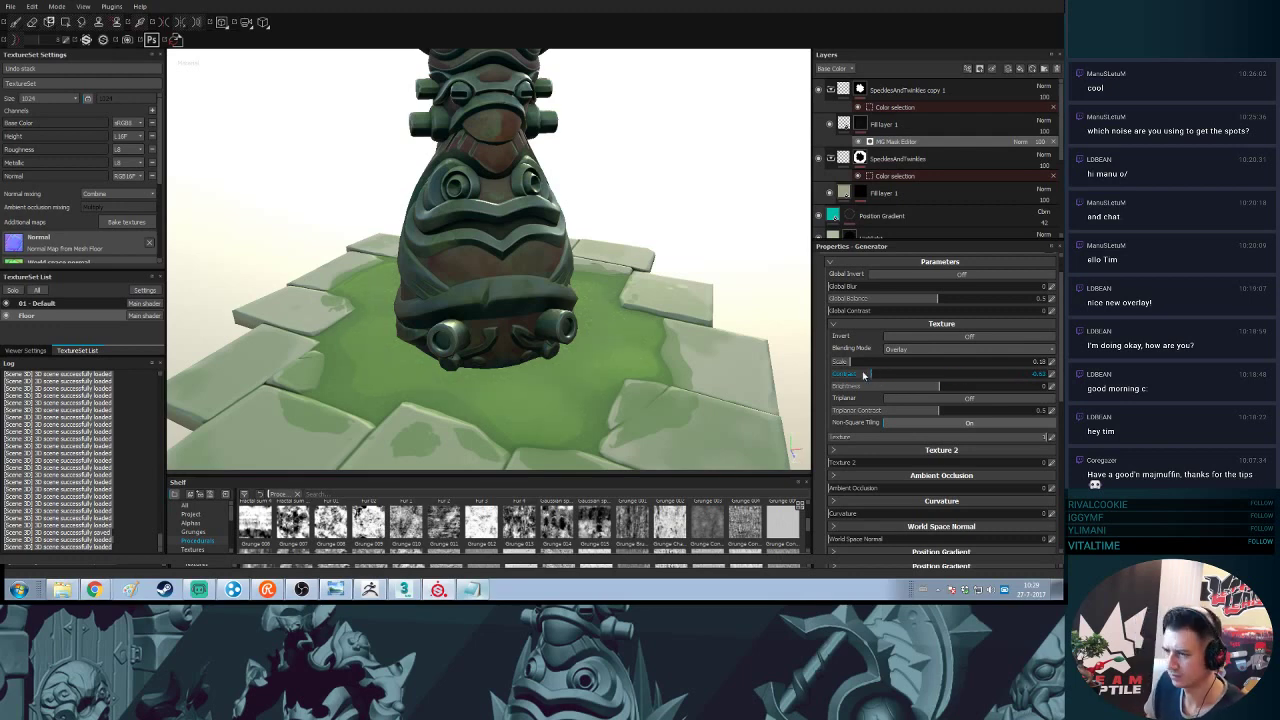
mouse_move(579, 359)
left_mouse_down("alt")
mouse_move(584, 314)
mouse_move(570, 373)
left_mouse_up("alt")
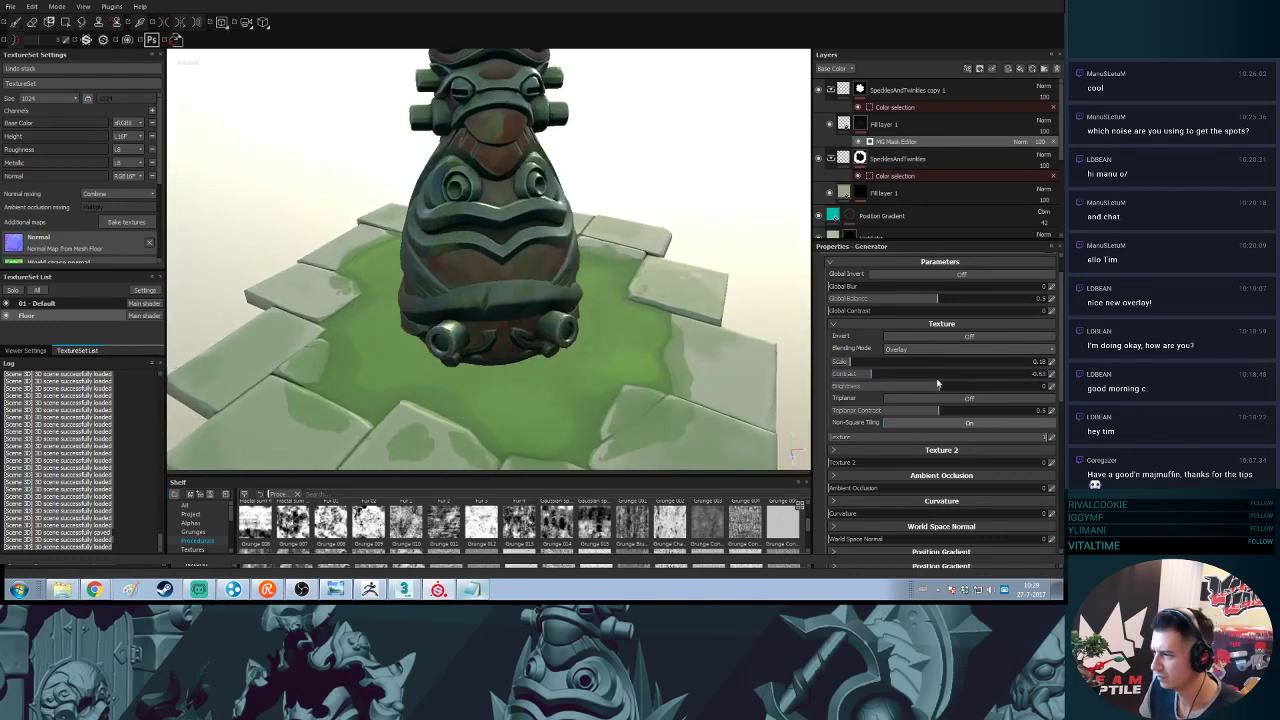
left_click(926, 374)
left_click_drag(940, 387, 860, 397)
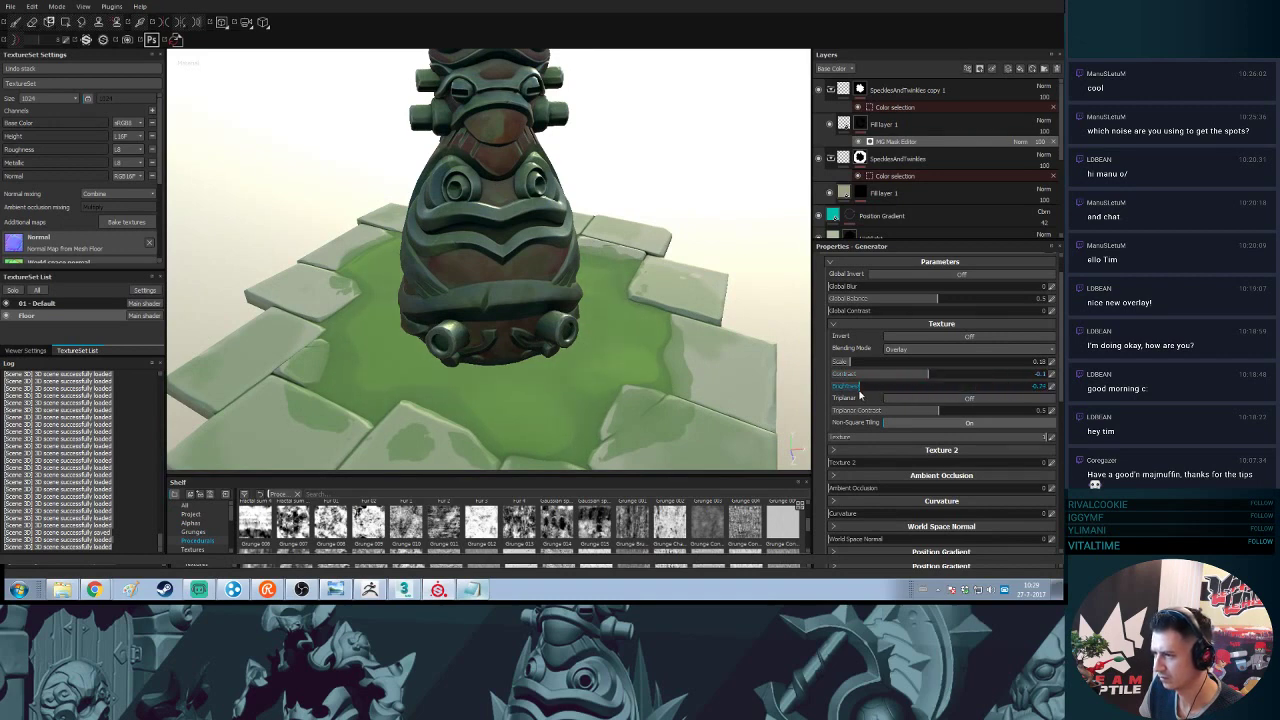
mouse_move(602, 350)
left_mouse_down("alt")
mouse_move(598, 314)
mouse_move(594, 350)
left_mouse_up("alt")
right_click_drag(594, 350, 700, 351, "shift")
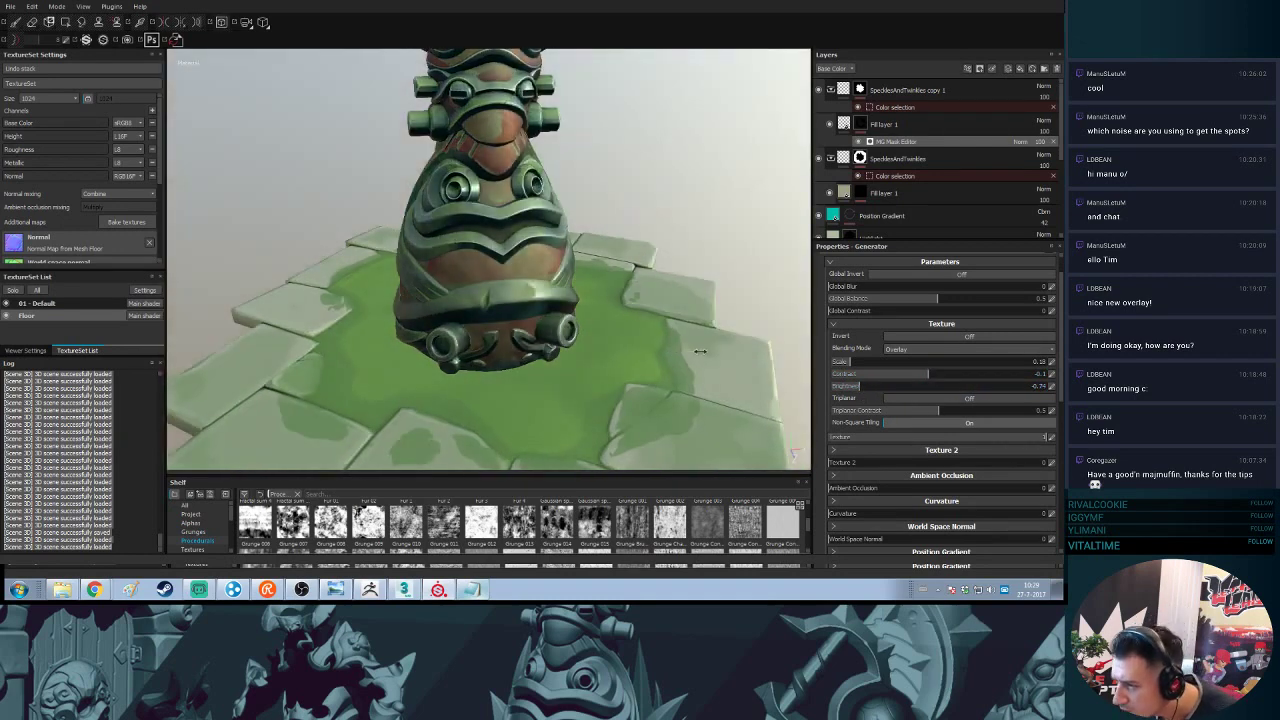
left_click_drag(862, 387, 918, 377)
- Undo the recent Texture brightness, contrast and scale changes, and set the moss speckle generator's Texture scale to 0.2
key("ctrl+z")
key("ctrl+z")
key("ctrl+z")
key("ctrl+z")
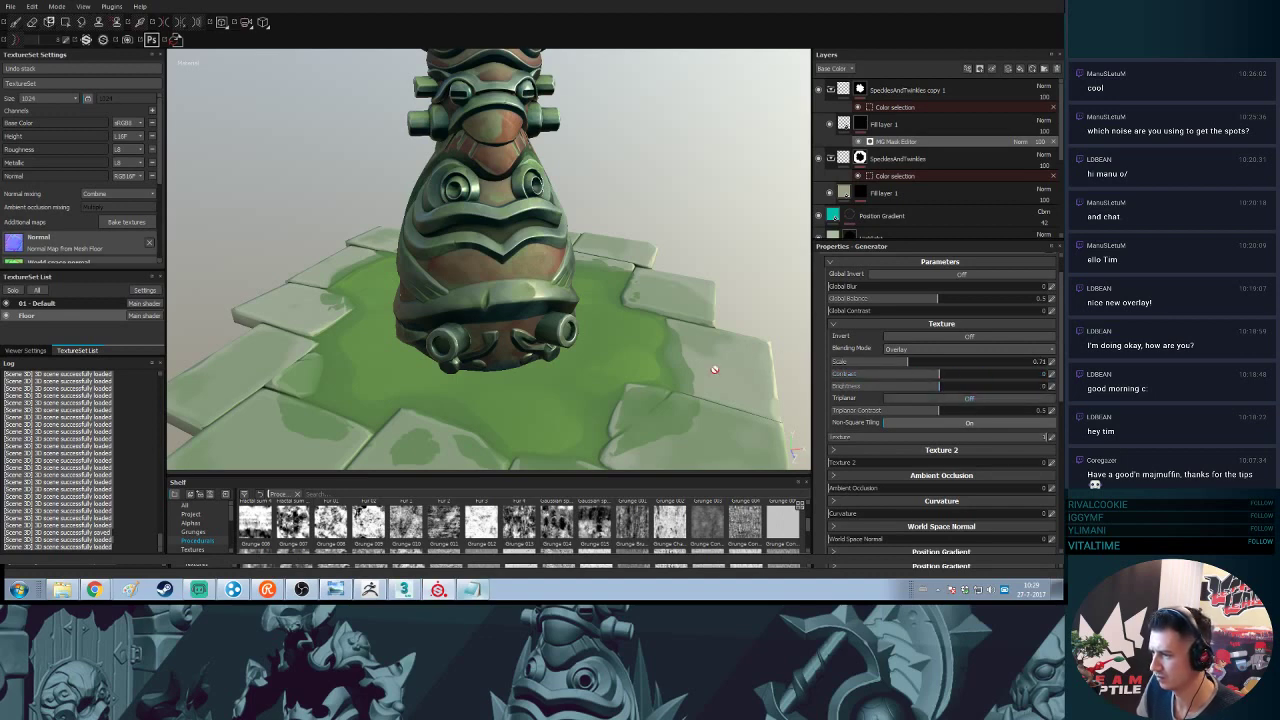
left_click_drag(715, 370, 624, 383, "alt")
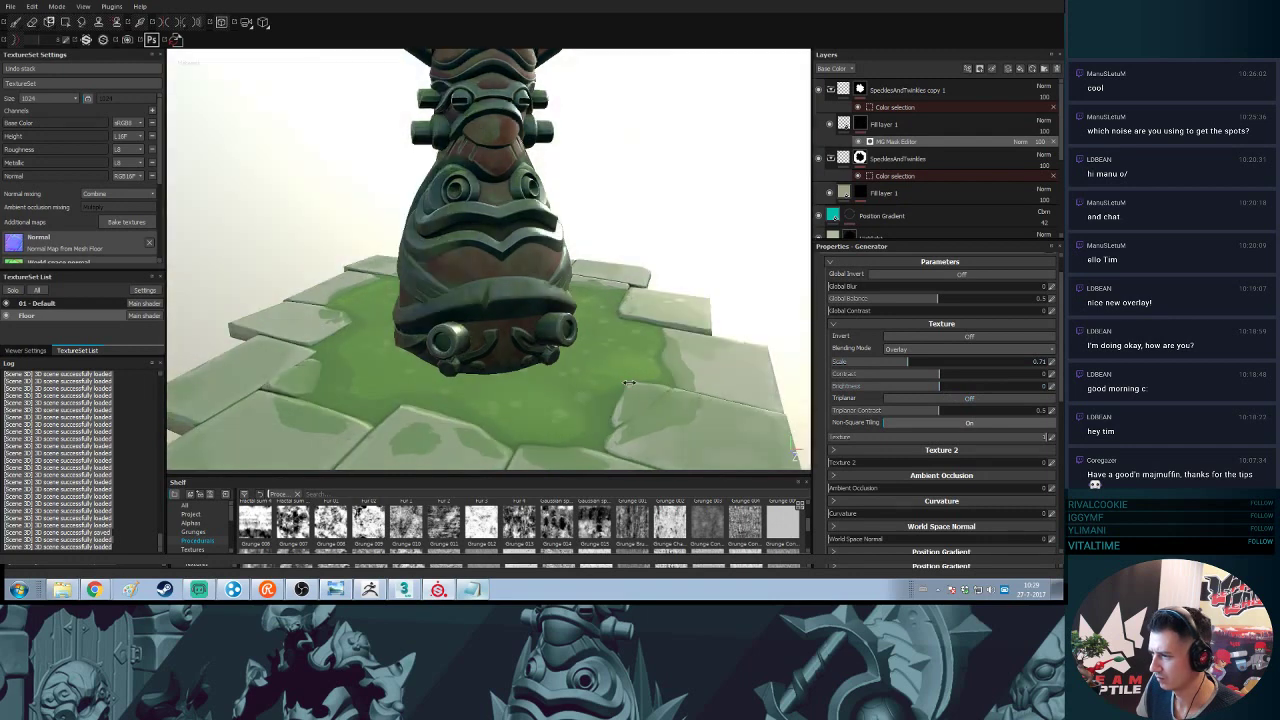
right_click_drag(625, 384, 637, 381, "shift")
left_click_drag(910, 363, 843, 366)
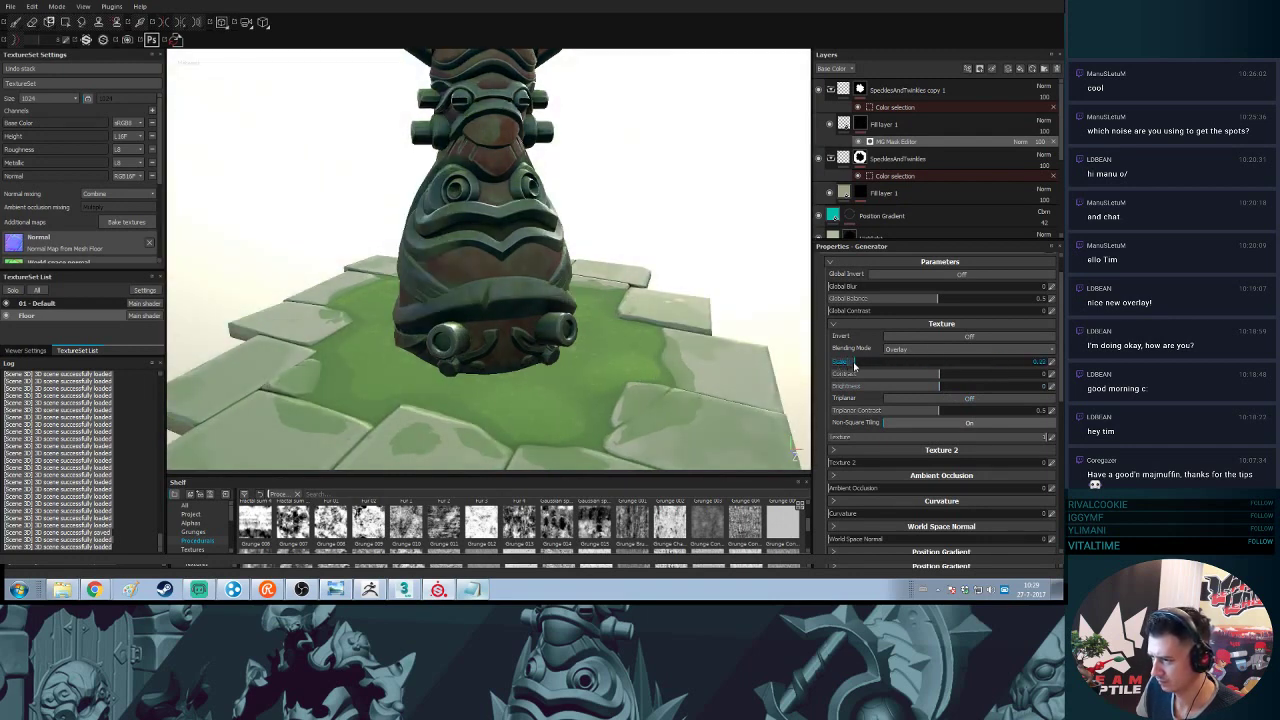
left_click_drag(693, 298, 632, 318, "alt")
left_click_drag(840, 377, 935, 382)
- Set the Thickness influence of the moss speckle generator to 0.12 and check the speckles on the moss
scroll(940, 400, "down", 3)
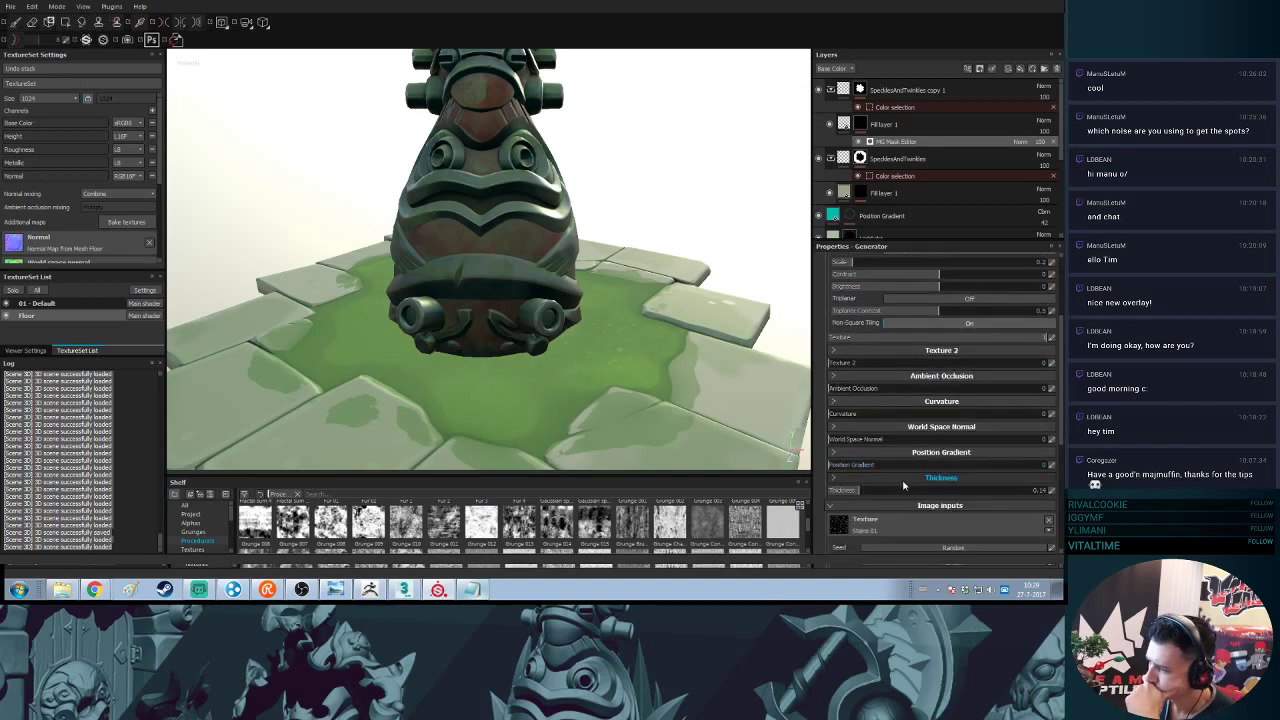
left_click_drag(840, 490, 826, 468)
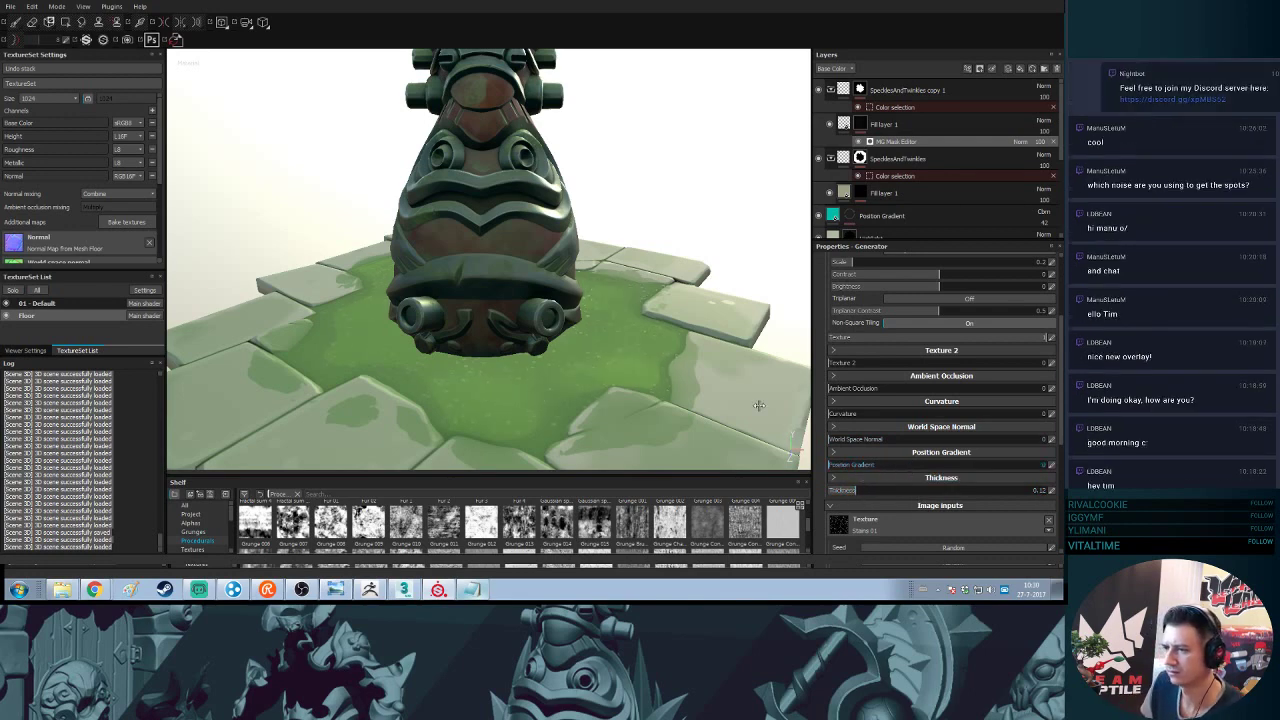
left_click_drag(622, 338, 674, 346, "alt")
mouse_move(674, 340)
right_mouse_down("alt")
mouse_move(652, 246)
mouse_move(655, 318)
mouse_move(760, 325)
mouse_move(650, 328)
mouse_move(692, 330)
right_mouse_up("alt")
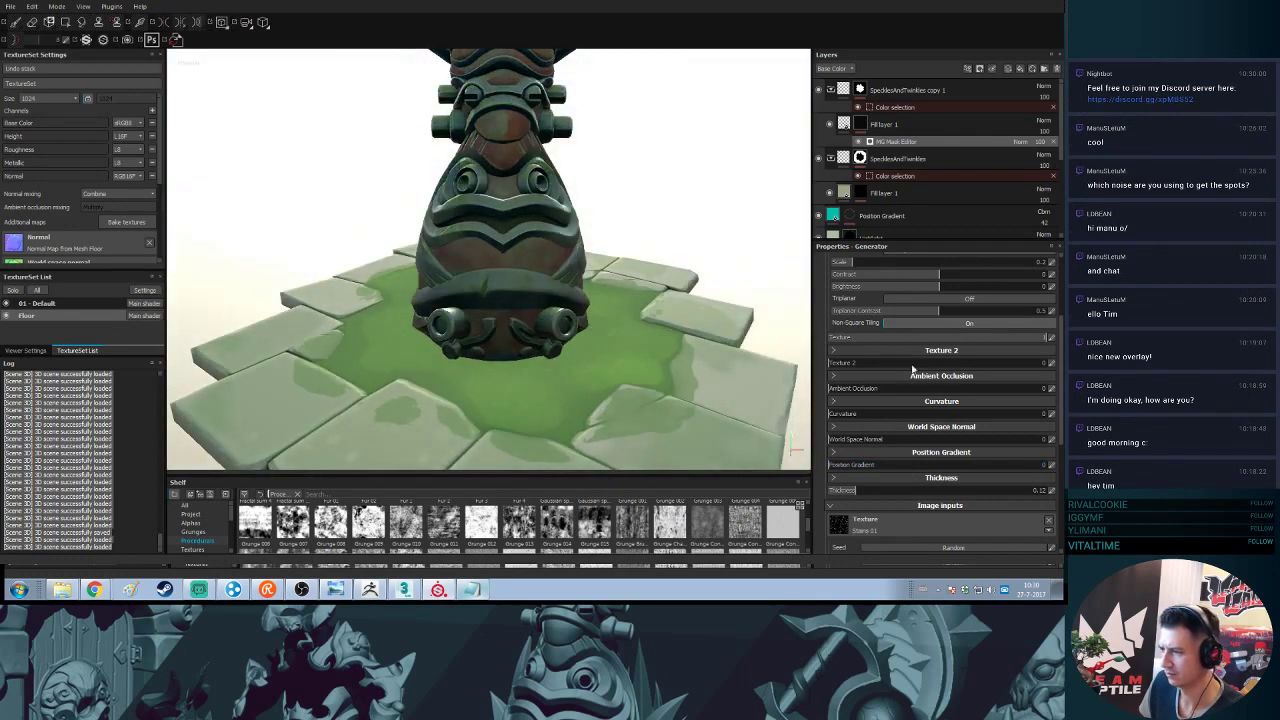
- Set the Stains 01 hardness to 0.71 and its amount to the maximum, inspecting the moss under rotated lighting
scroll(1004, 417, "down", 4)
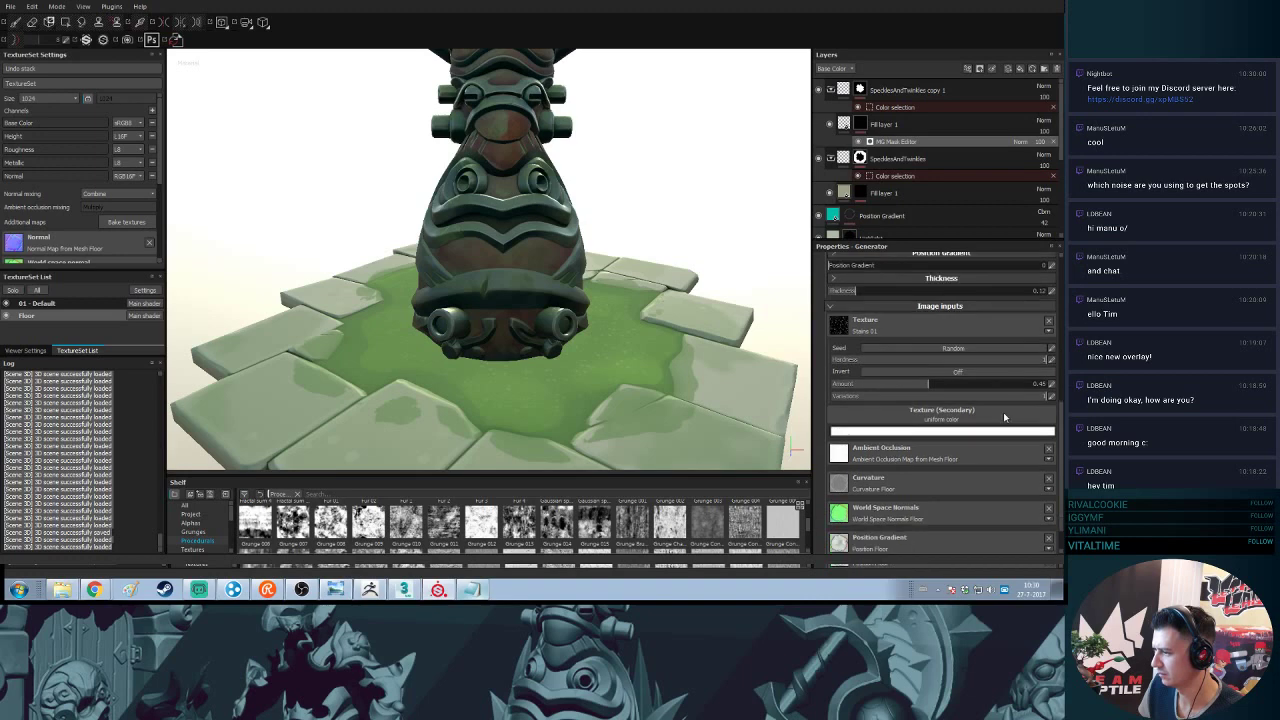
left_click_drag(895, 360, 1036, 370)
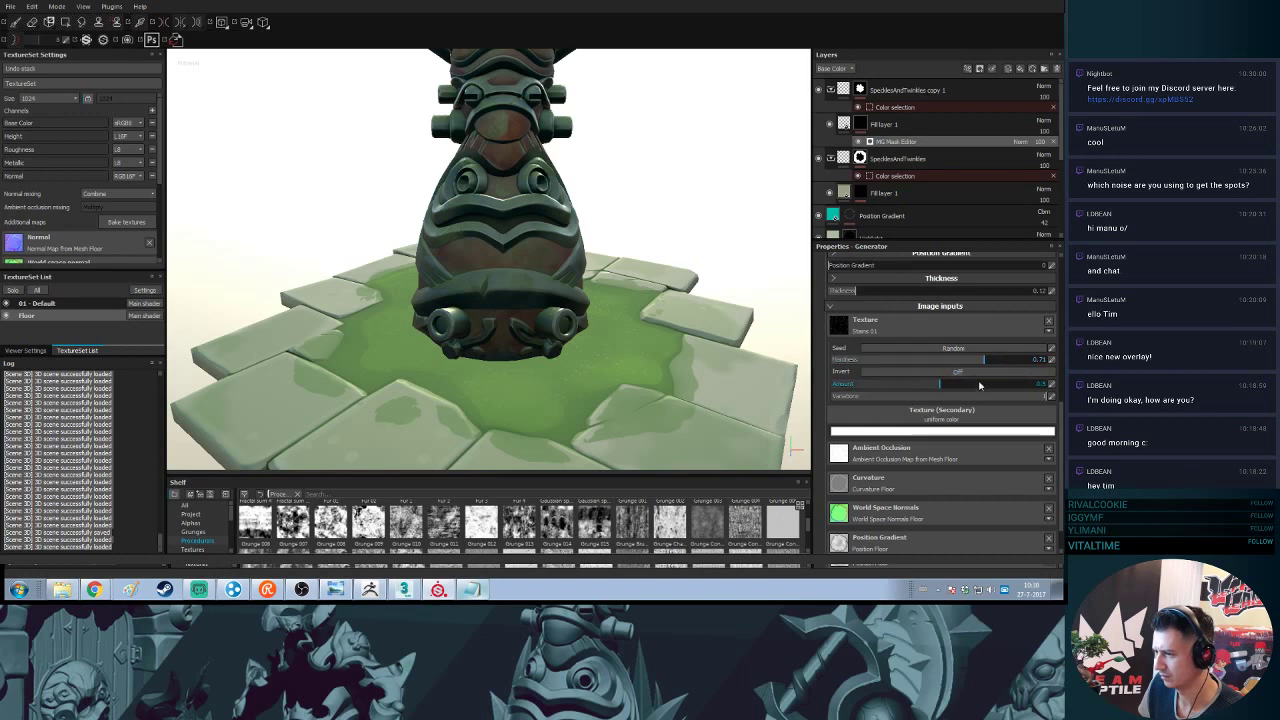
left_click_drag(979, 385, 1023, 384)
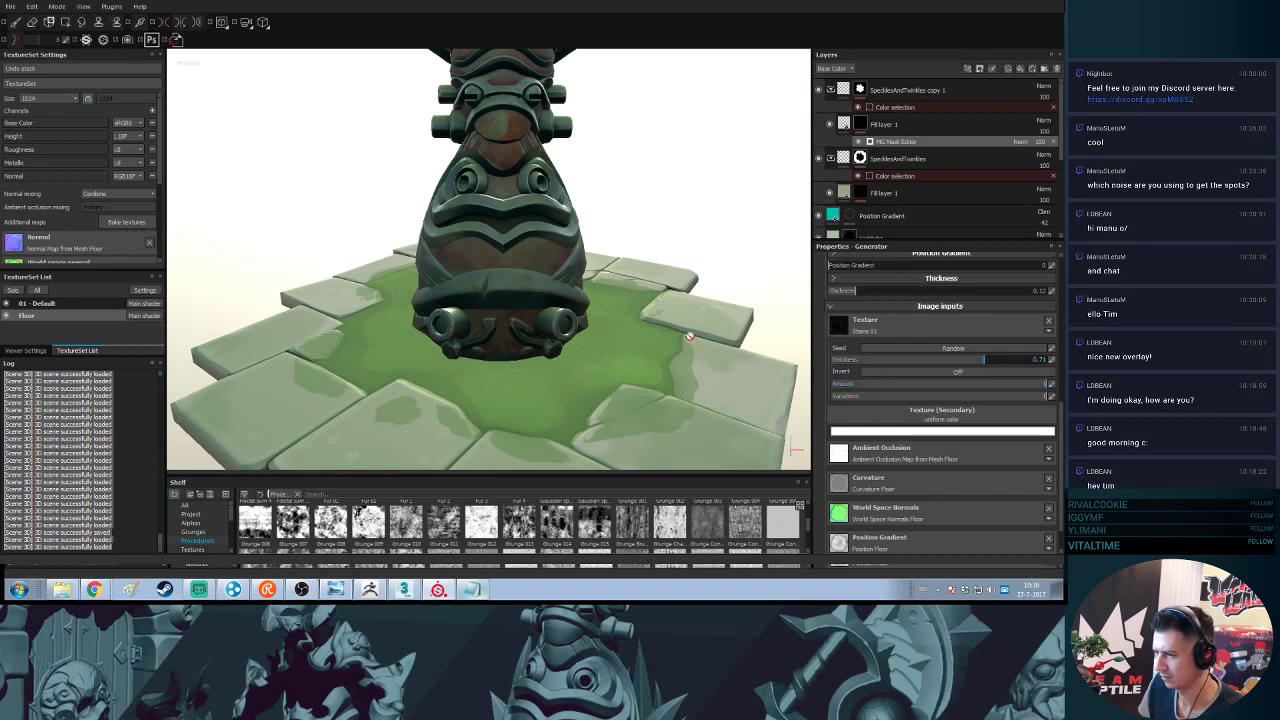
left_click_drag(684, 336, 649, 331, "alt")
right_click_drag(564, 357, 660, 222, "shift")
mouse_move(660, 222)
left_mouse_down("alt")
mouse_move(676, 262)
mouse_move(666, 232)
left_mouse_up("alt")
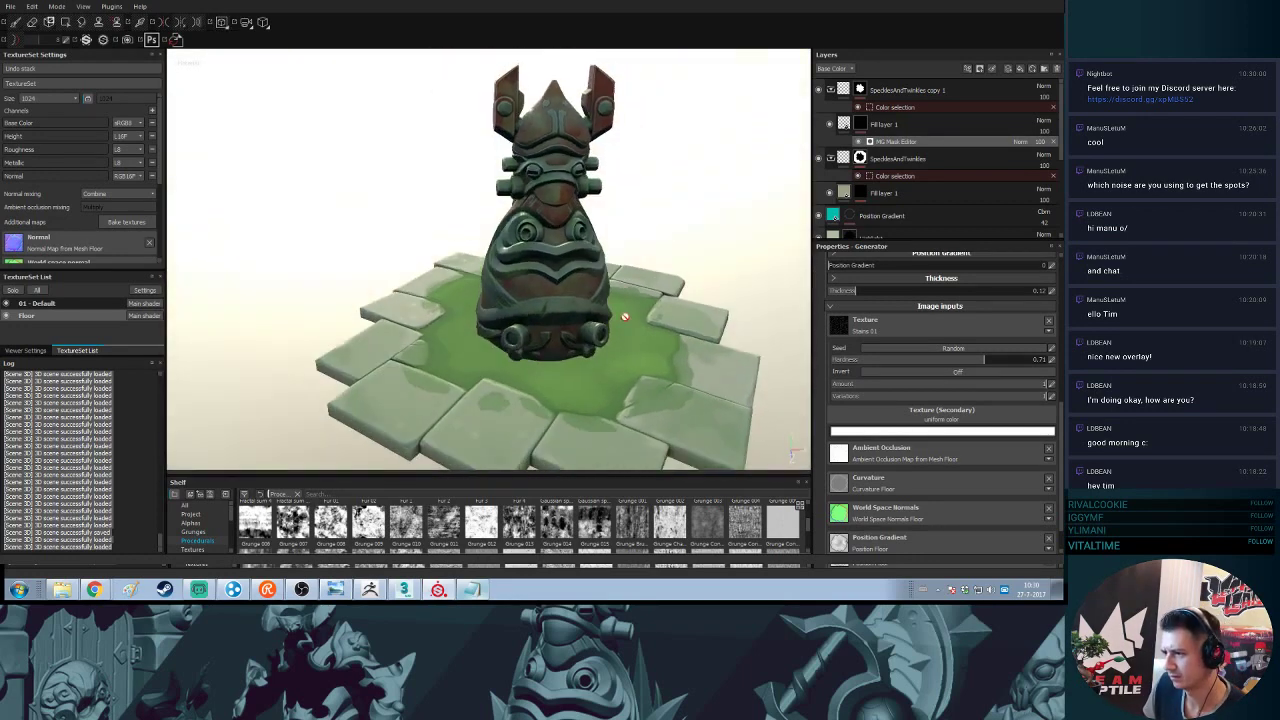
right_click_drag(626, 314, 706, 331, "shift")
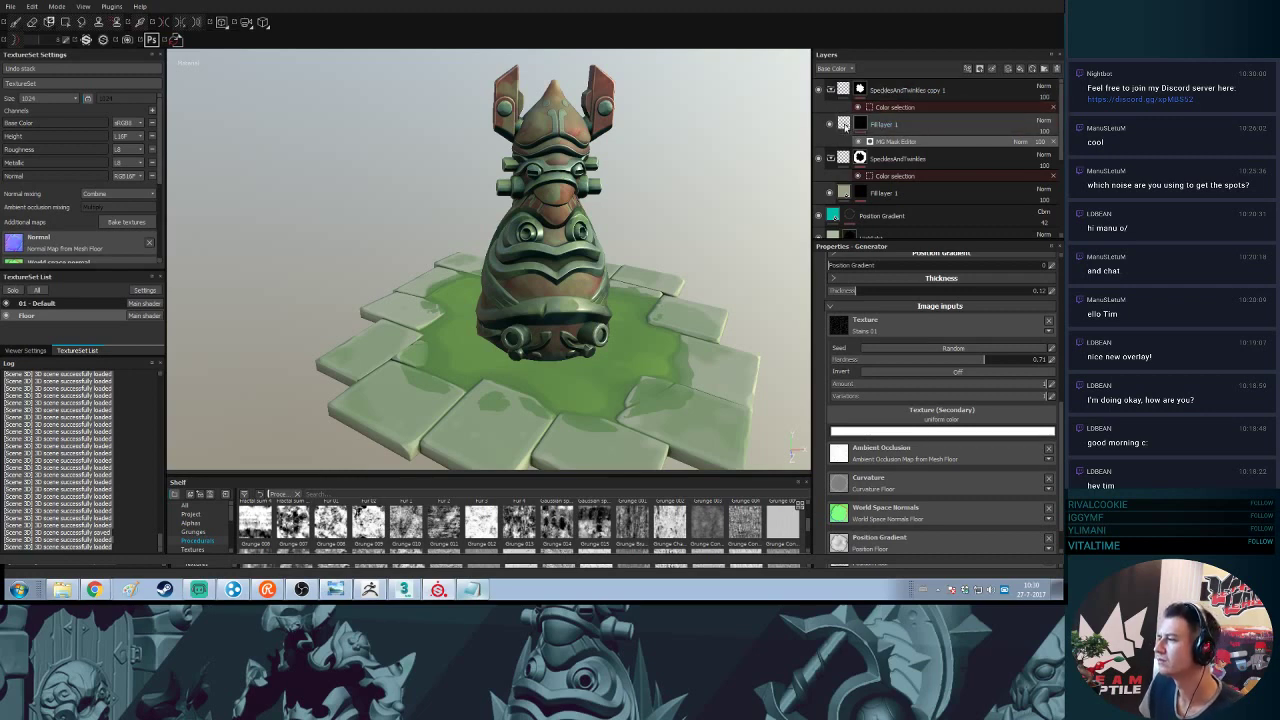
- Re-enable the colour channel of the moss speckles' Fill layer 1 and give it a slightly more saturated green sampled from the moss
left_click(845, 125)
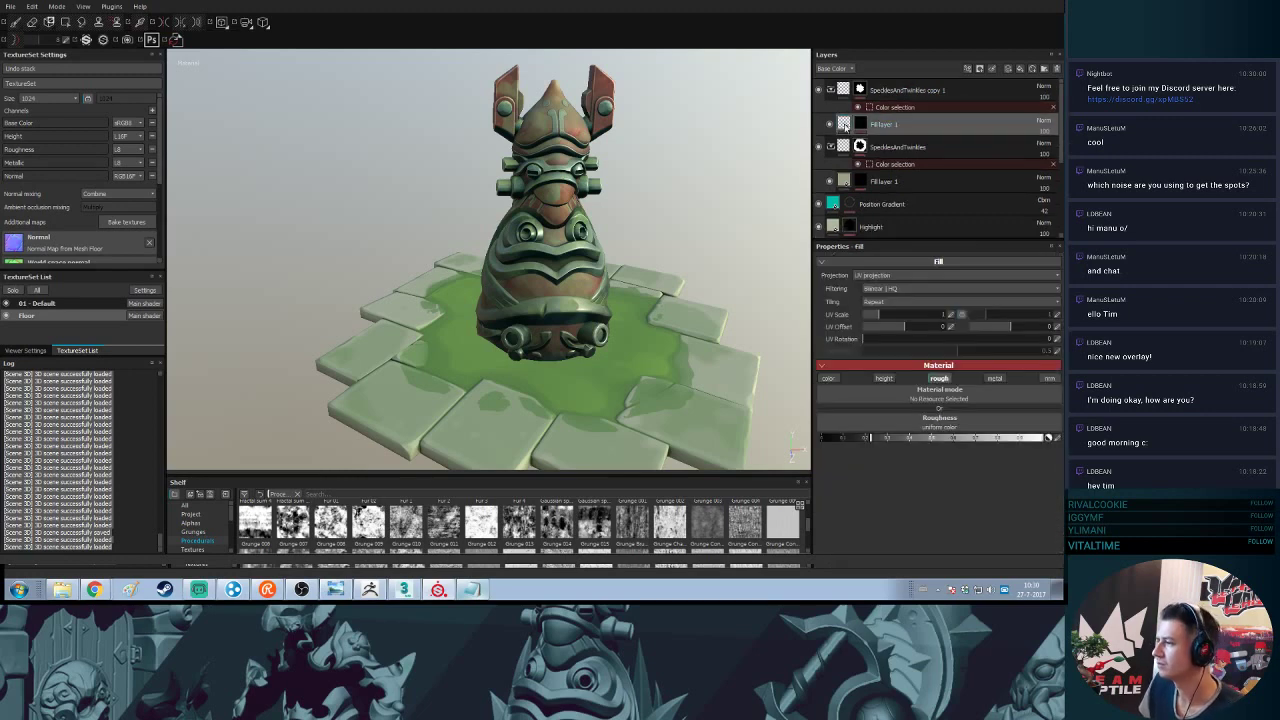
left_click(829, 379)
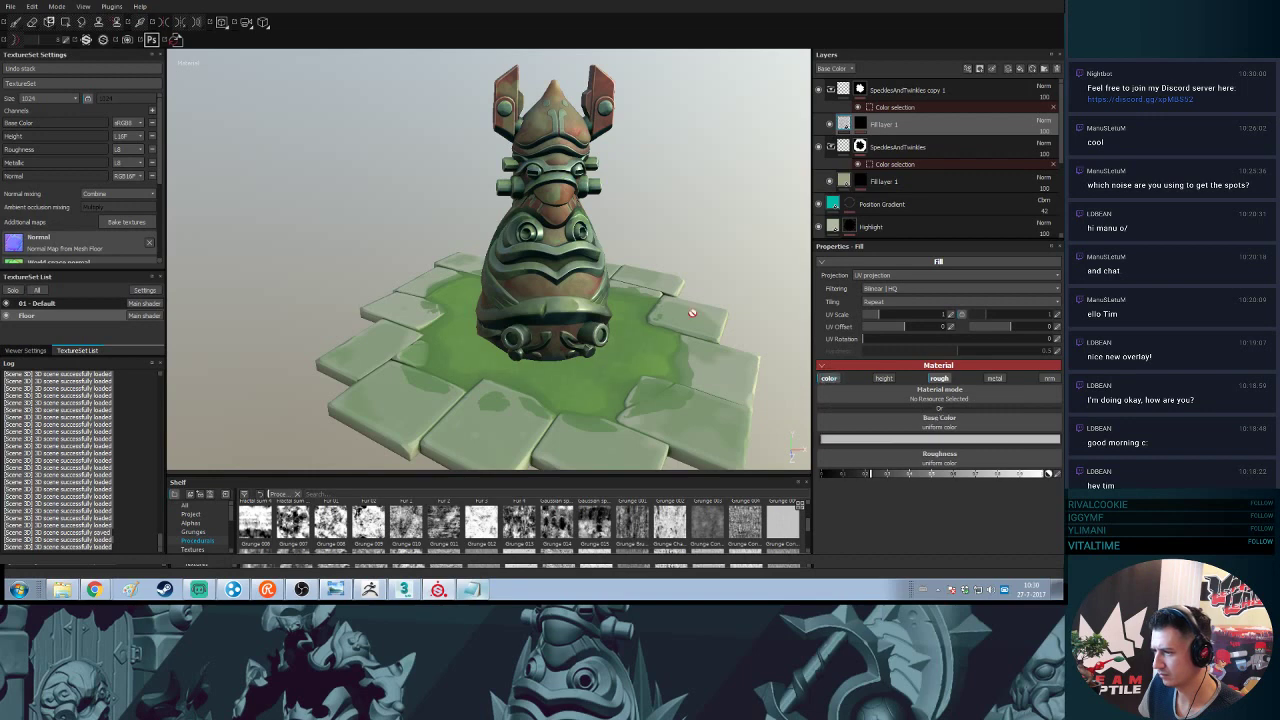
right_click_drag(692, 313, 720, 443, "alt")
middle_click_drag(720, 443, 727, 368, "alt")
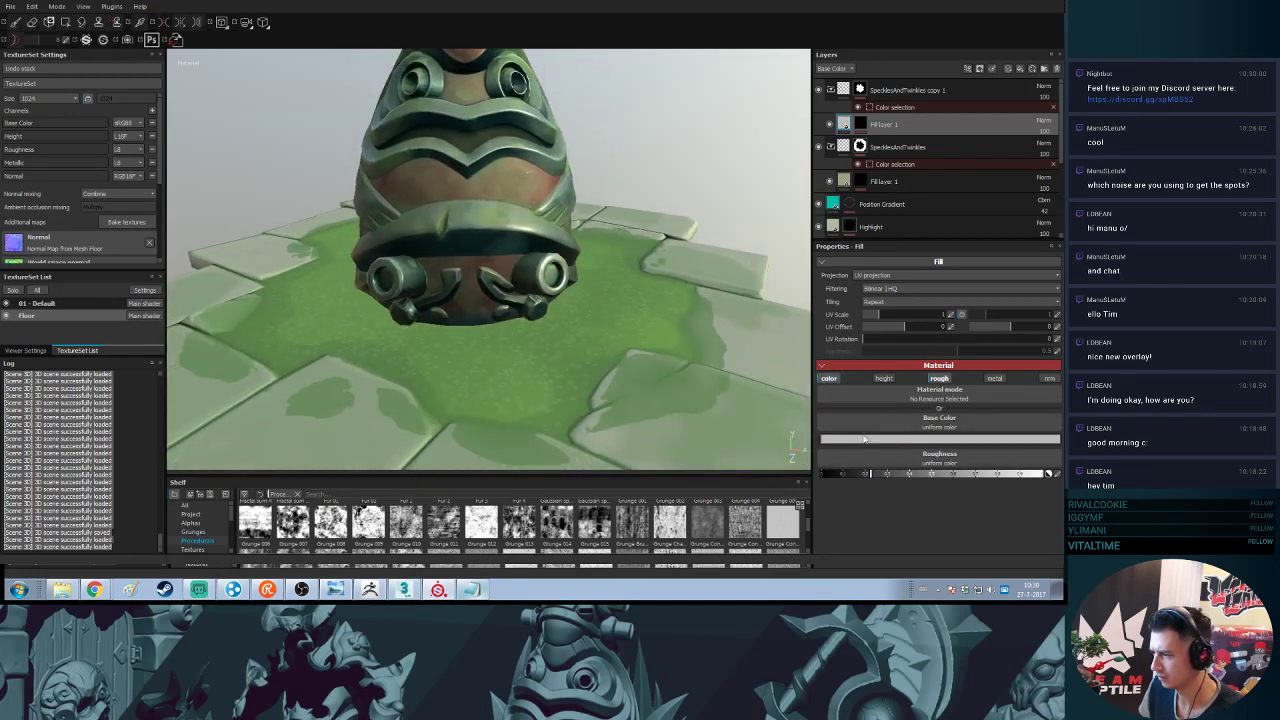
left_click(864, 439)
left_click_drag(834, 391, 685, 343)
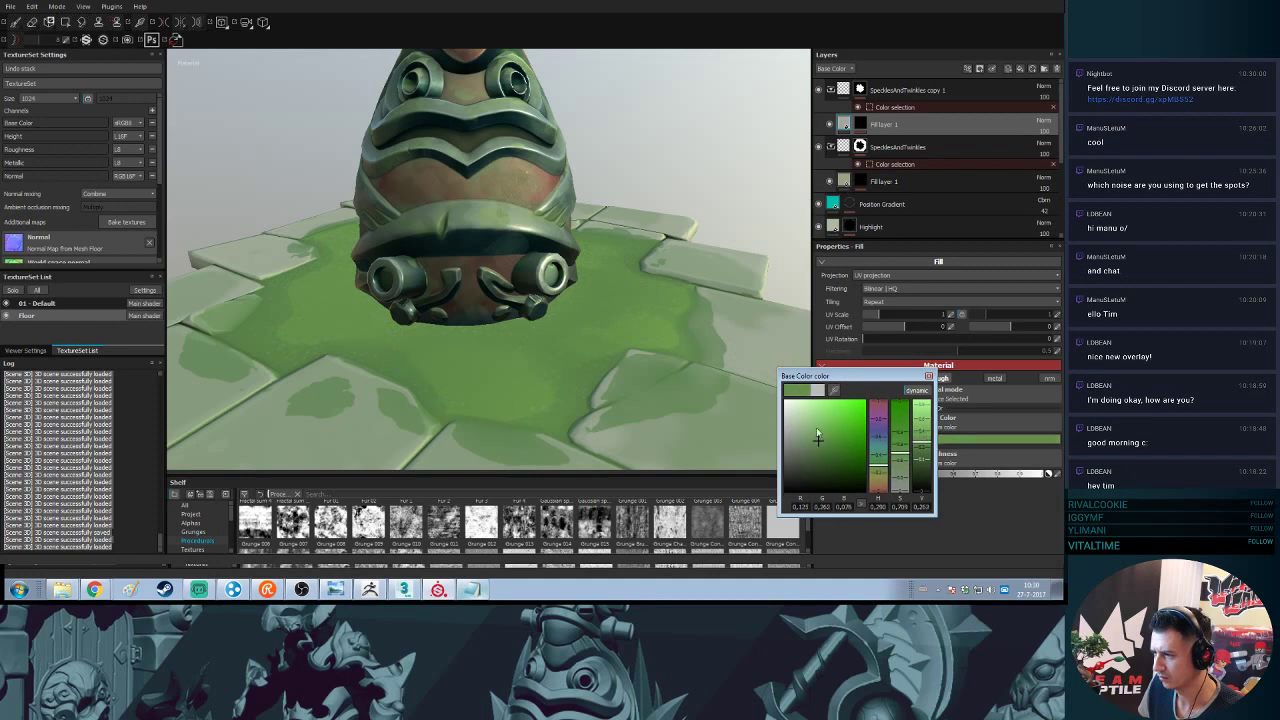
mouse_move(817, 435)
left_mouse_down()
mouse_move(826, 440)
mouse_move(797, 449)
mouse_move(805, 468)
mouse_move(813, 428)
mouse_move(822, 438)
left_mouse_up()
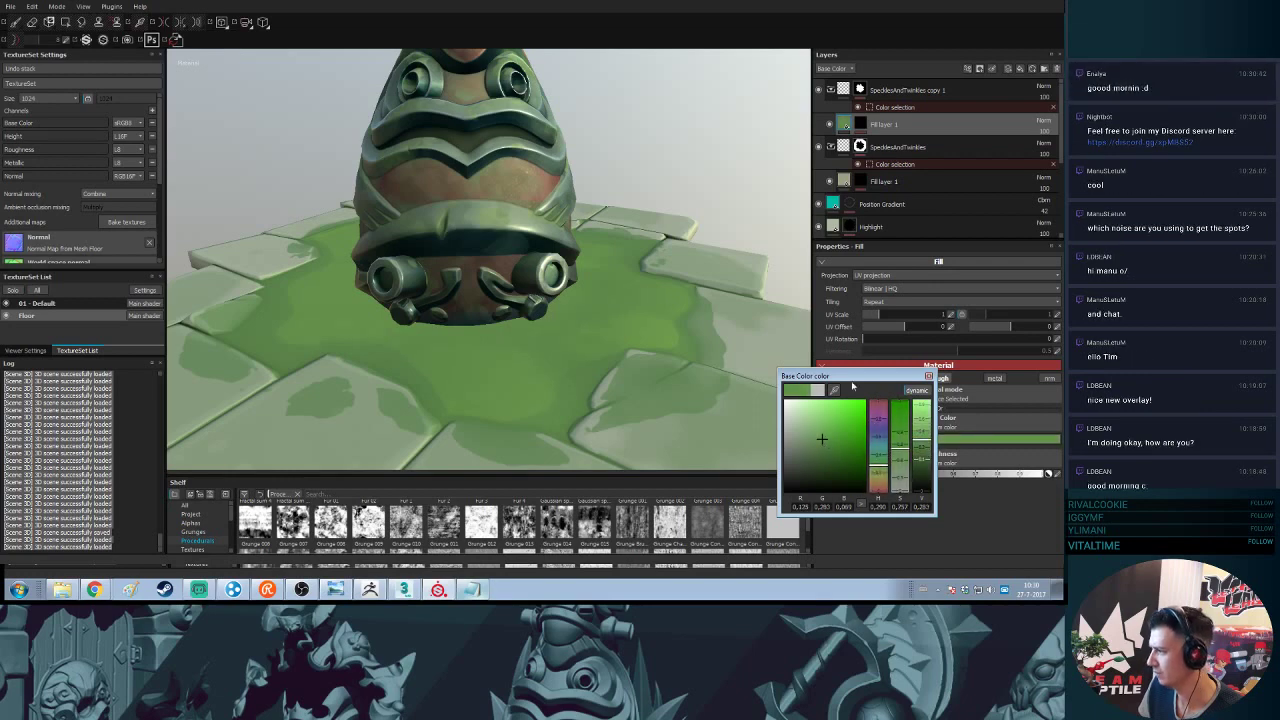
left_click(930, 377)
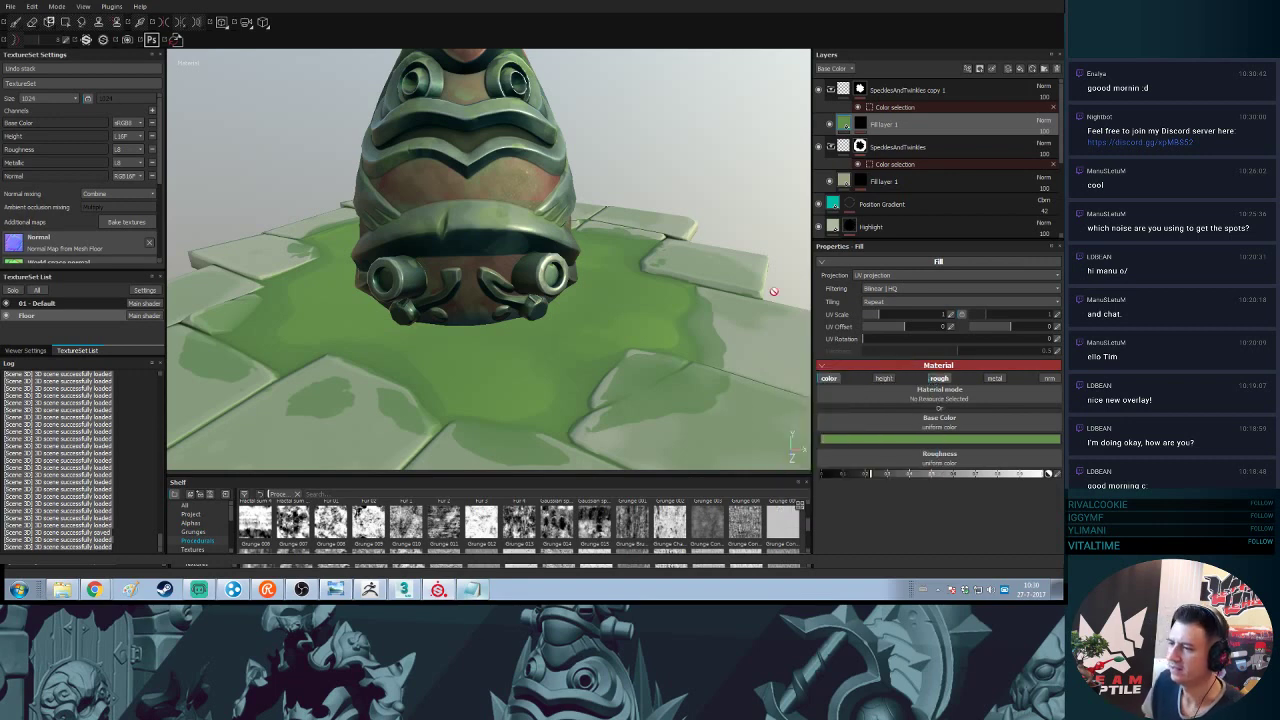
- Inspect the whole totem and floor from a distance under rotated lighting and save the project
mouse_move(690, 243)
left_mouse_down("alt")
mouse_move(680, 303)
mouse_move(677, 244)
left_mouse_up("alt")
right_click_drag(562, 314, 572, 153, "shift")
mouse_move(571, 152)
left_mouse_down("alt")
mouse_move(624, 212)
mouse_move(615, 291)
mouse_move(622, 283)
left_mouse_up("alt")
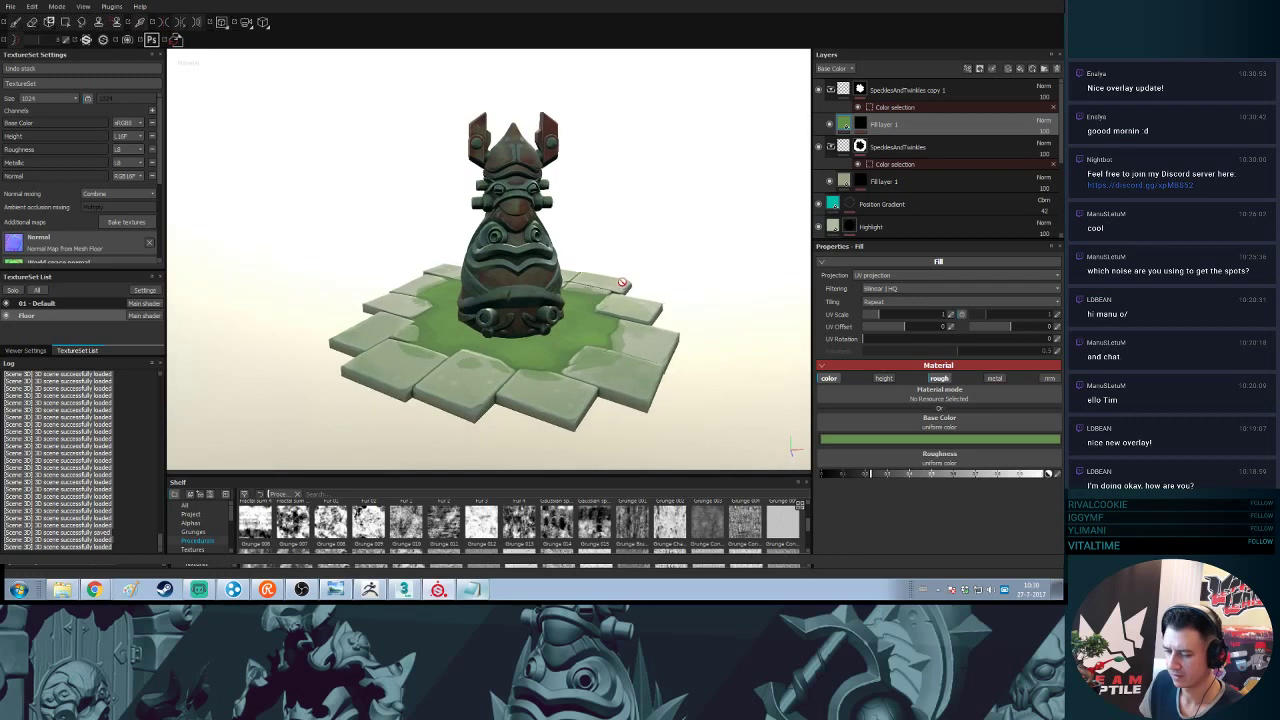
right_click_drag(552, 303, 623, 307, "shift")
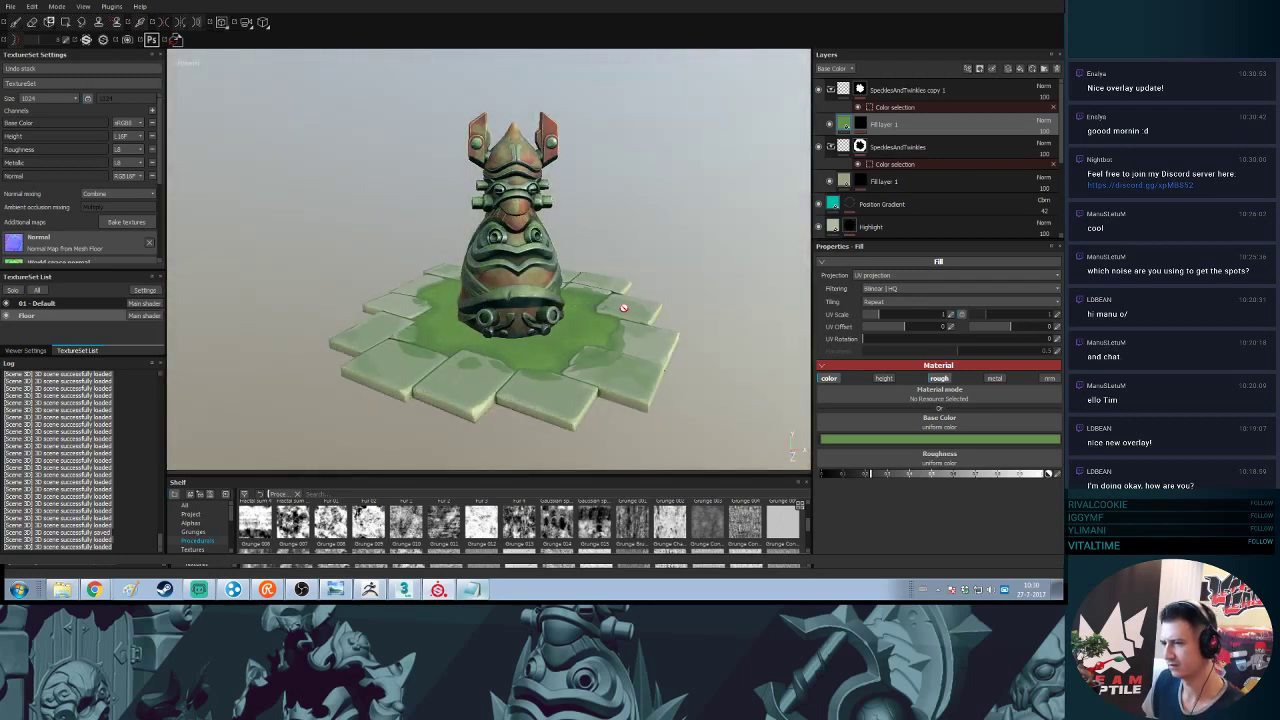
key("ctrl+s")
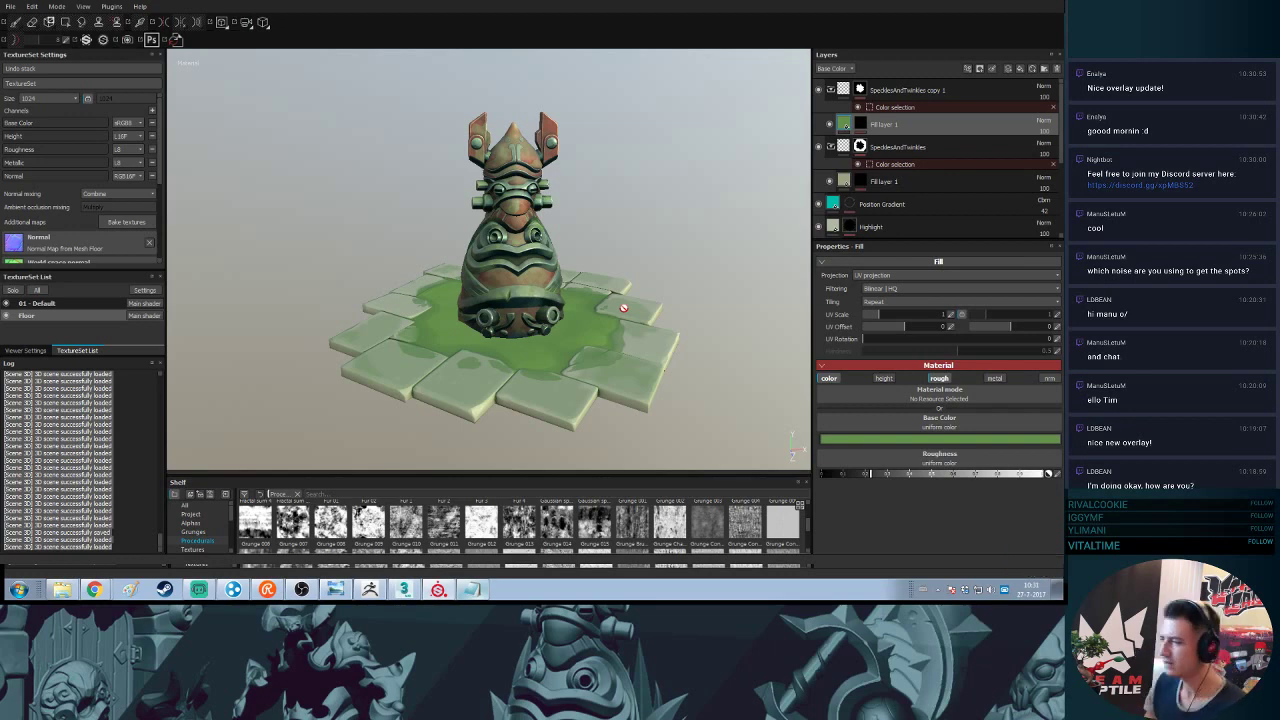
- Examine the moss speckles and surrounding tiles up close and from farther away under different lighting angles
left_click_drag(551, 262, 659, 230, "alt")
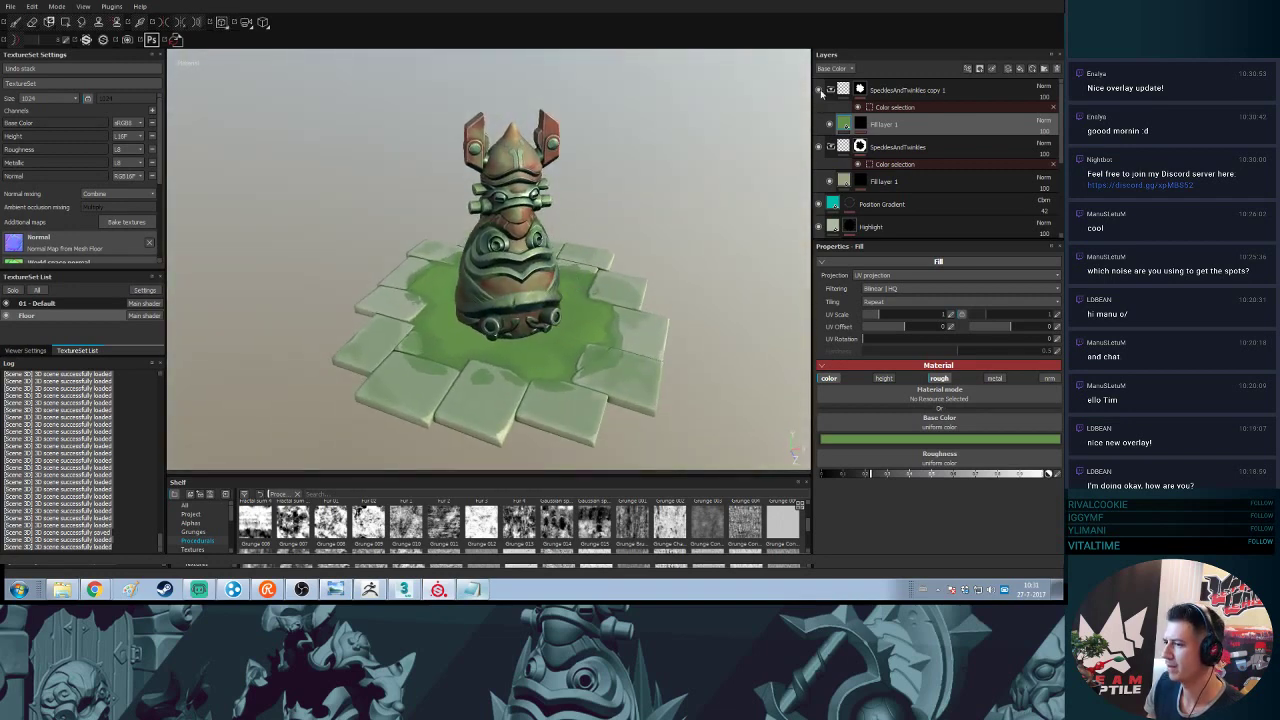
right_click_drag(643, 289, 645, 463, "alt")
right_click_drag(600, 371, 635, 383, "shift")
left_click_drag(634, 383, 651, 342, "alt")
right_click_drag(652, 342, 646, 423, "alt")
middle_click_drag(646, 423, 666, 341, "alt")
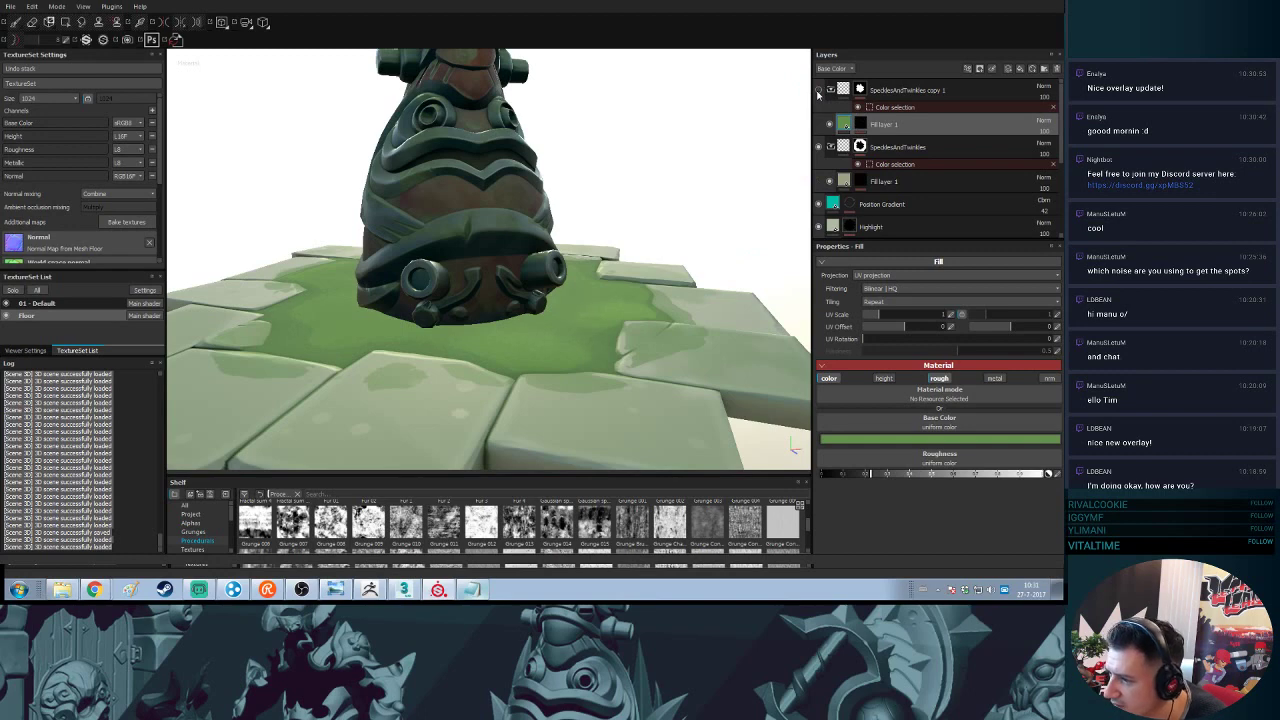
right_click_drag(718, 246, 696, 148, "alt")
left_click_drag(652, 240, 629, 304, "alt")
mouse_move(629, 304)
right_mouse_down("alt")
mouse_move(587, 304)
mouse_move(601, 342)
mouse_move(752, 336)
mouse_move(708, 356)
mouse_move(657, 278)
mouse_move(643, 427)
right_mouse_up("alt")
left_click_drag(643, 427, 654, 380, "alt")
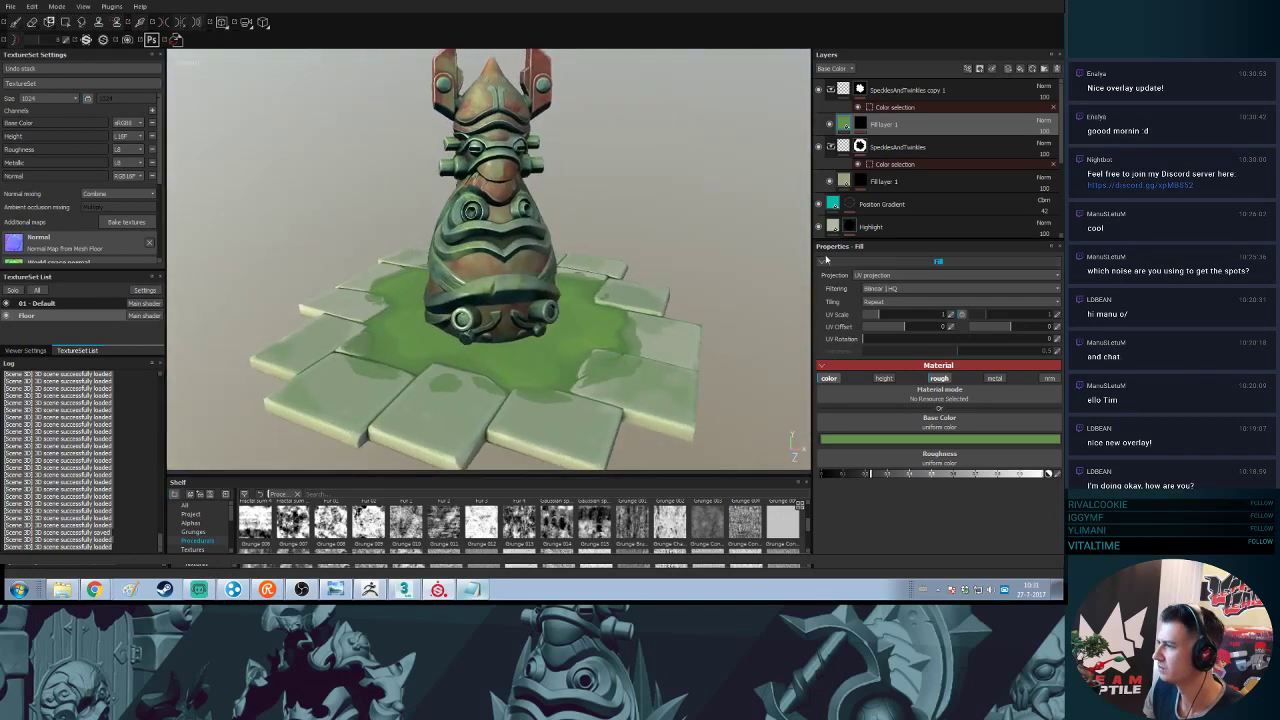
- Raise the roughness of the Base layer in the Tiles folder to about mid-range, judging the tile shine at low angles
scroll(920, 182, "down", 3)
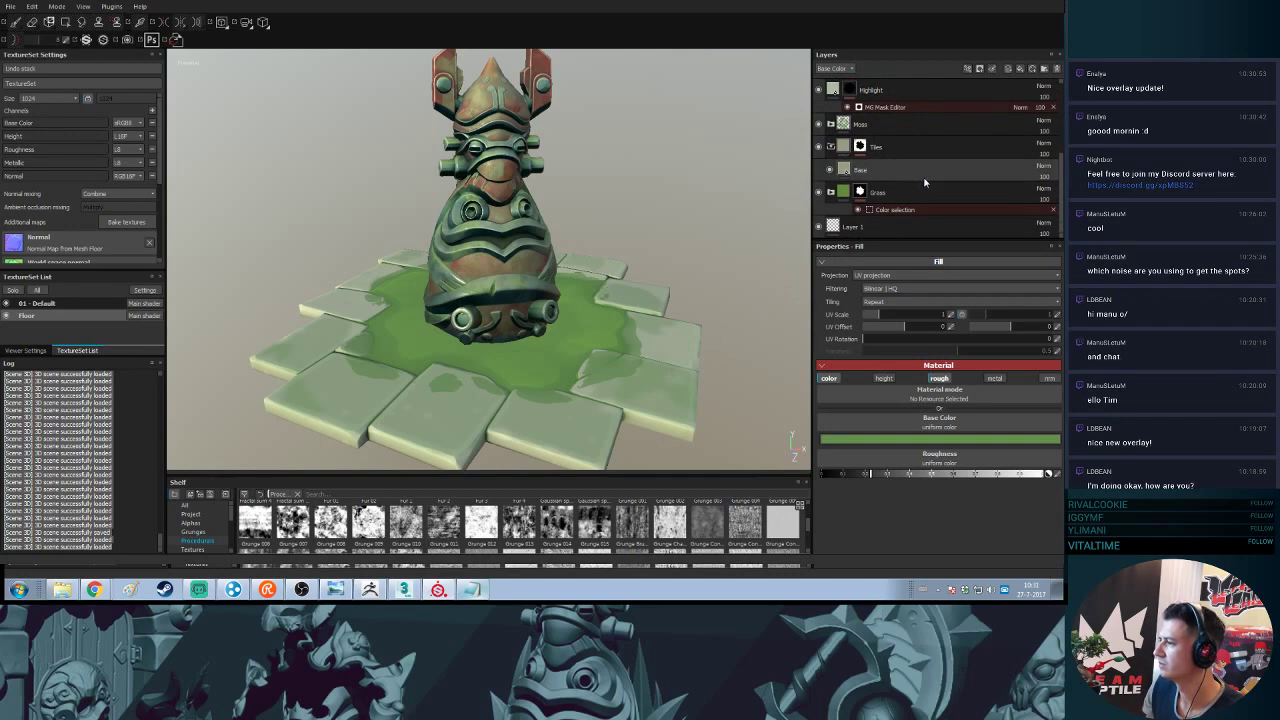
left_click(846, 170)
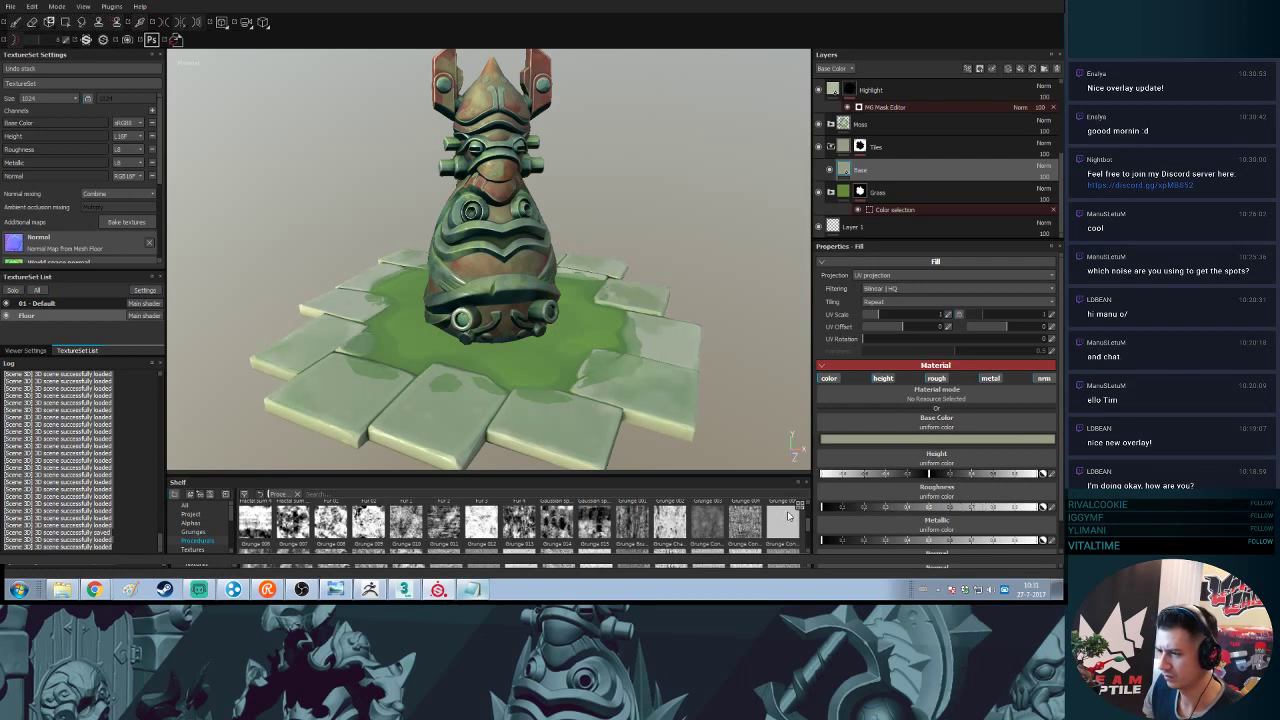
mouse_move(643, 339)
left_mouse_down("alt")
mouse_move(664, 312)
mouse_move(674, 340)
mouse_move(684, 307)
mouse_move(659, 305)
left_mouse_up("alt")
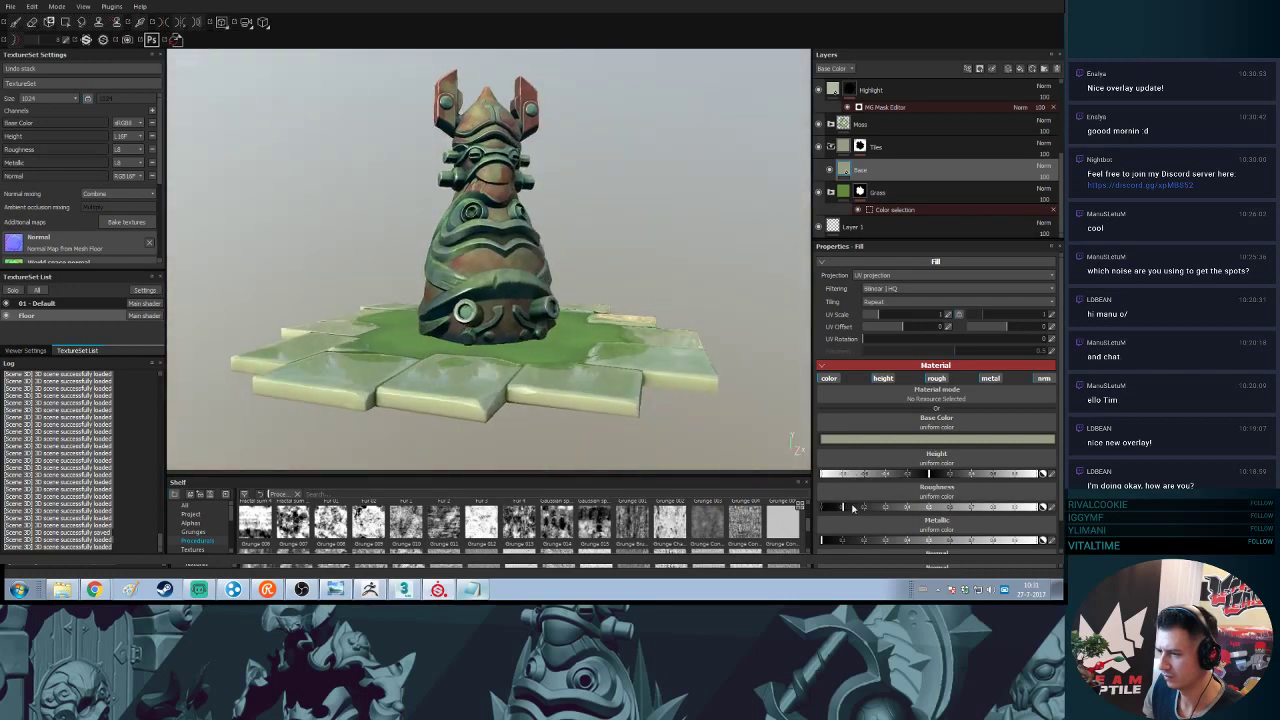
left_click_drag(853, 509, 1053, 513)
left_click_drag(590, 302, 540, 310, "alt")
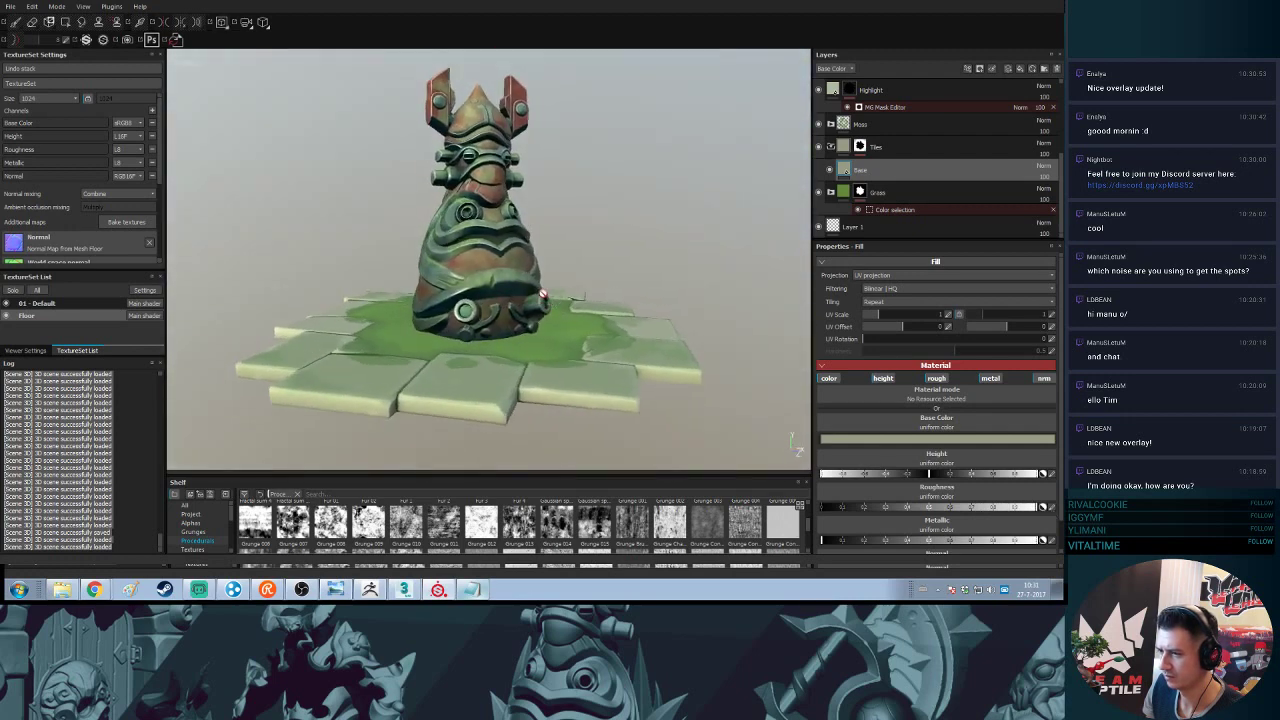
right_click_drag(540, 310, 534, 423, "alt")
left_click_drag(434, 290, 458, 318, "alt")
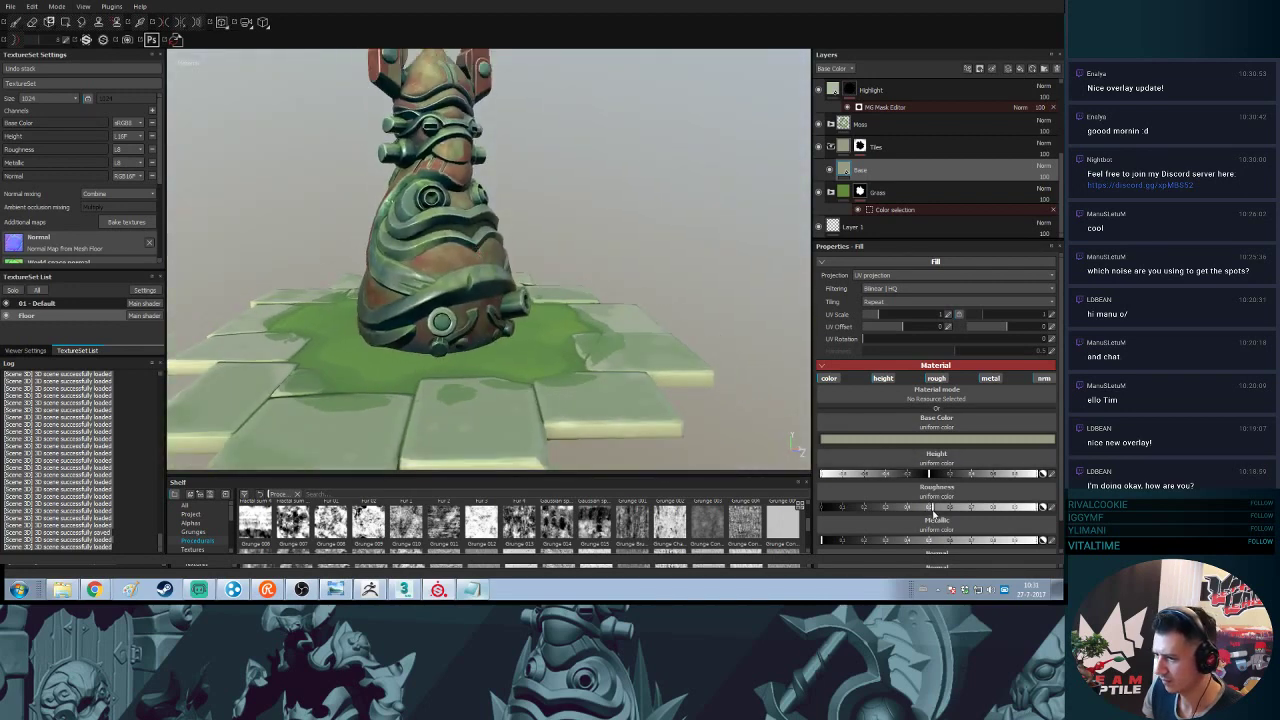
left_click_drag(622, 285, 562, 325, "alt")
right_click_drag(562, 325, 558, 239, "alt")
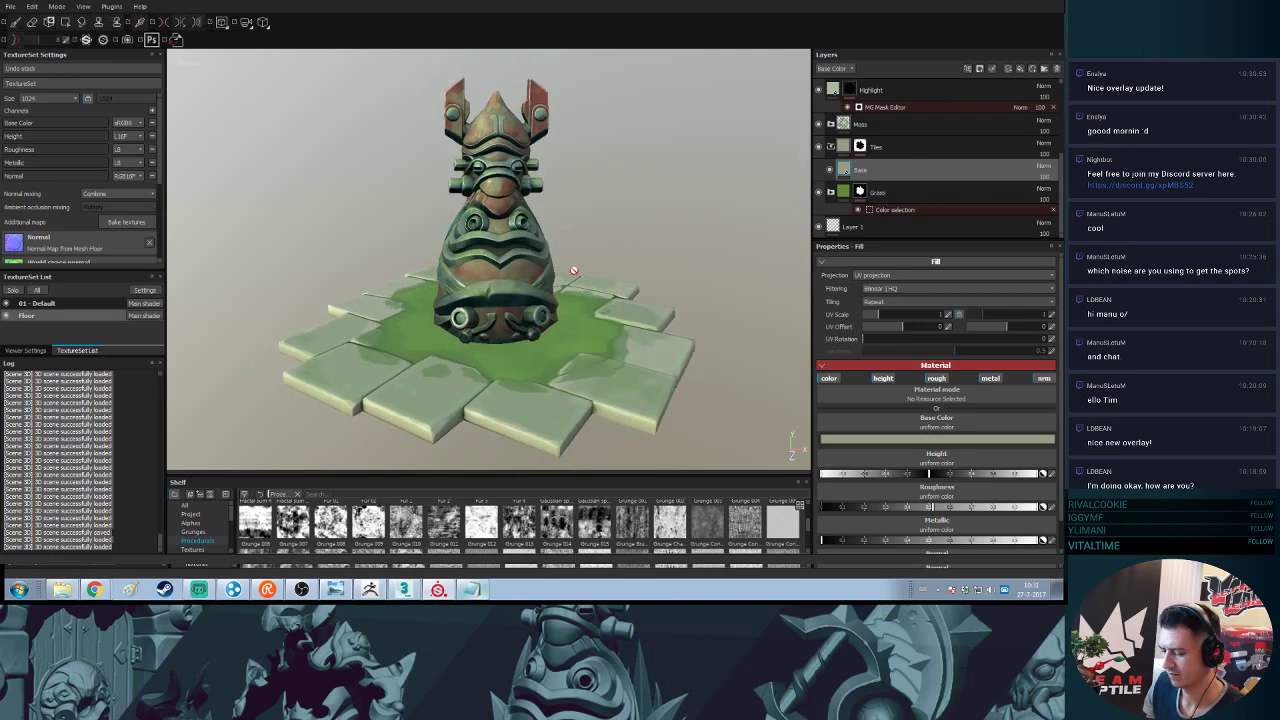
- Save the project and inspect the floor tiles from behind the totem under rotated lighting
key("ctrl+s")
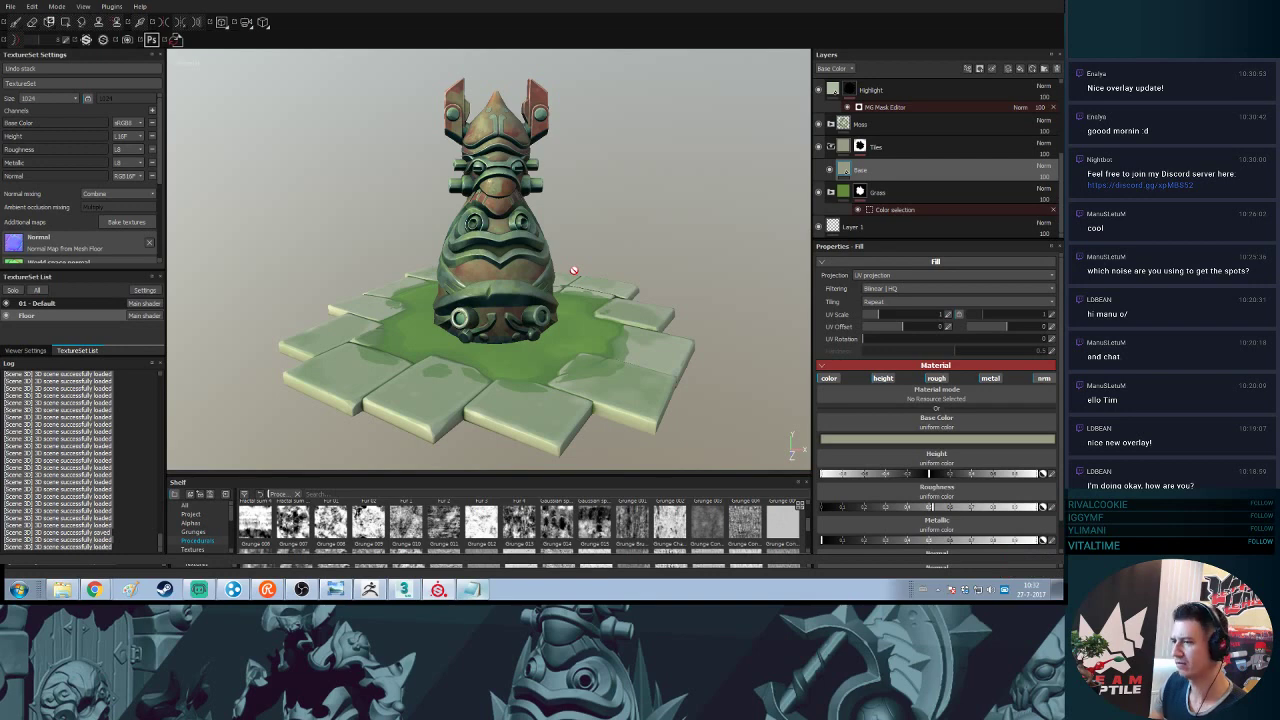
left_click_drag(574, 270, 613, 349, "alt")
right_click_drag(613, 349, 573, 365, "shift")
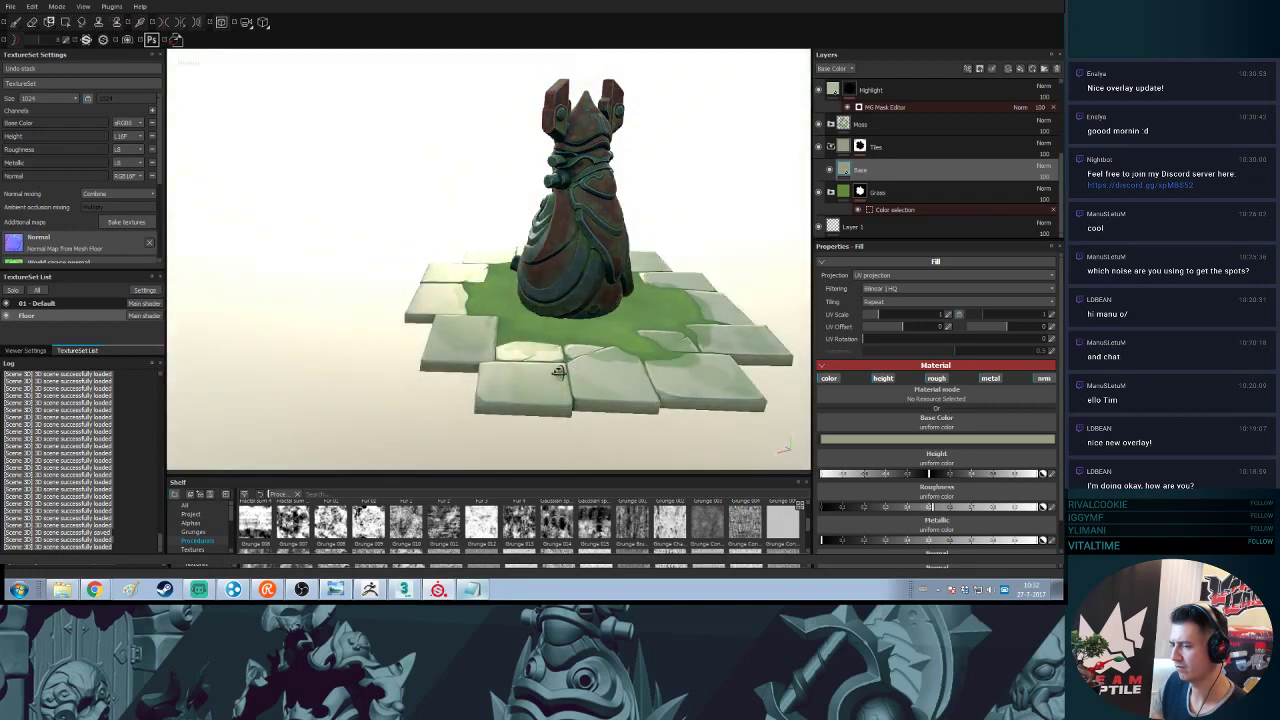
- Raise the roughness of the Base layer in the Tiles folder to about 0.7, judging the tiles from a low angle
mouse_move(558, 372)
left_mouse_down("alt")
mouse_move(564, 416)
mouse_move(618, 340)
mouse_move(828, 332)
mouse_move(729, 363)
mouse_move(543, 361)
left_mouse_up("alt")
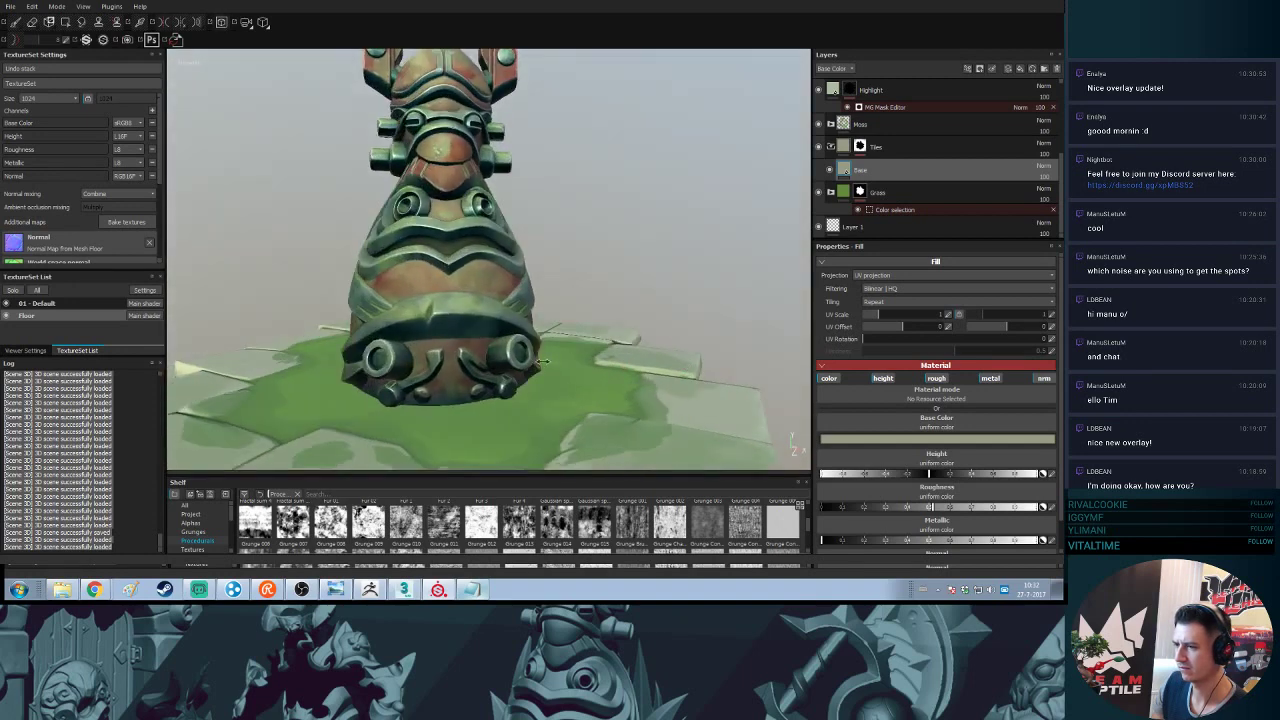
right_click_drag(543, 361, 603, 394, "shift")
key("f")
left_click_drag(580, 251, 699, 386, "alt")
left_click_drag(928, 508, 913, 510)
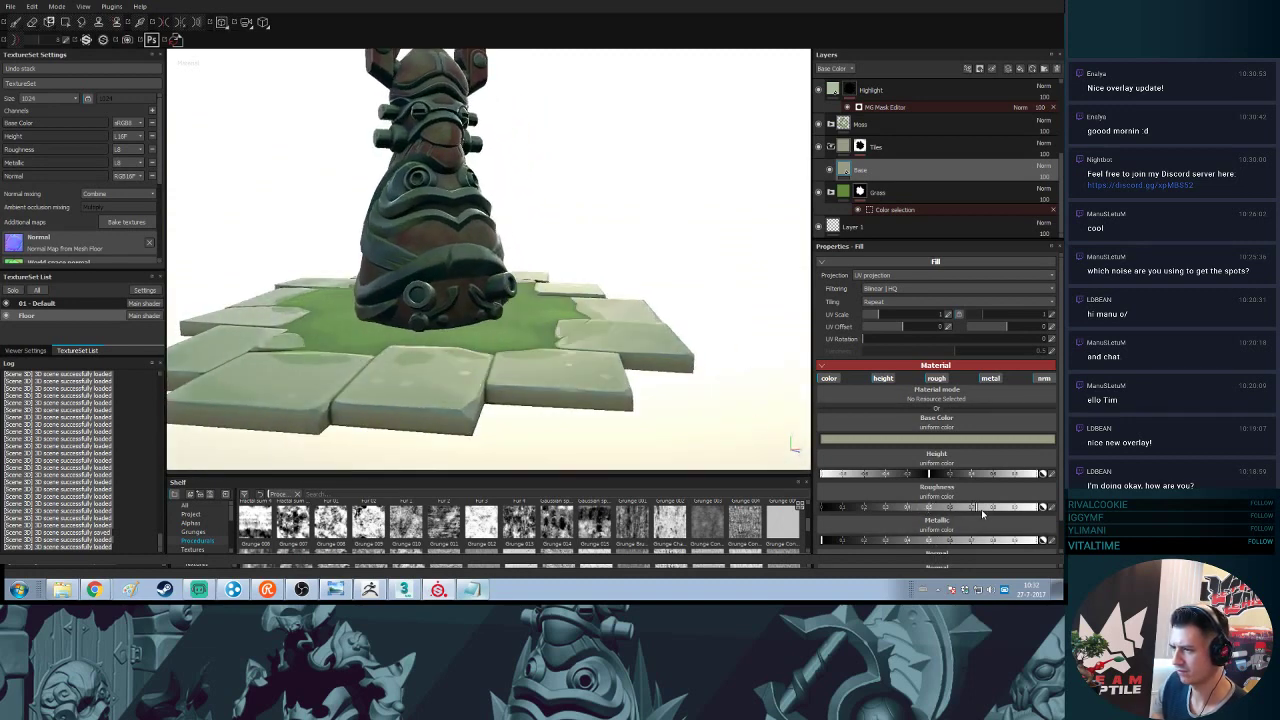
left_click_drag(662, 262, 588, 283, "alt")
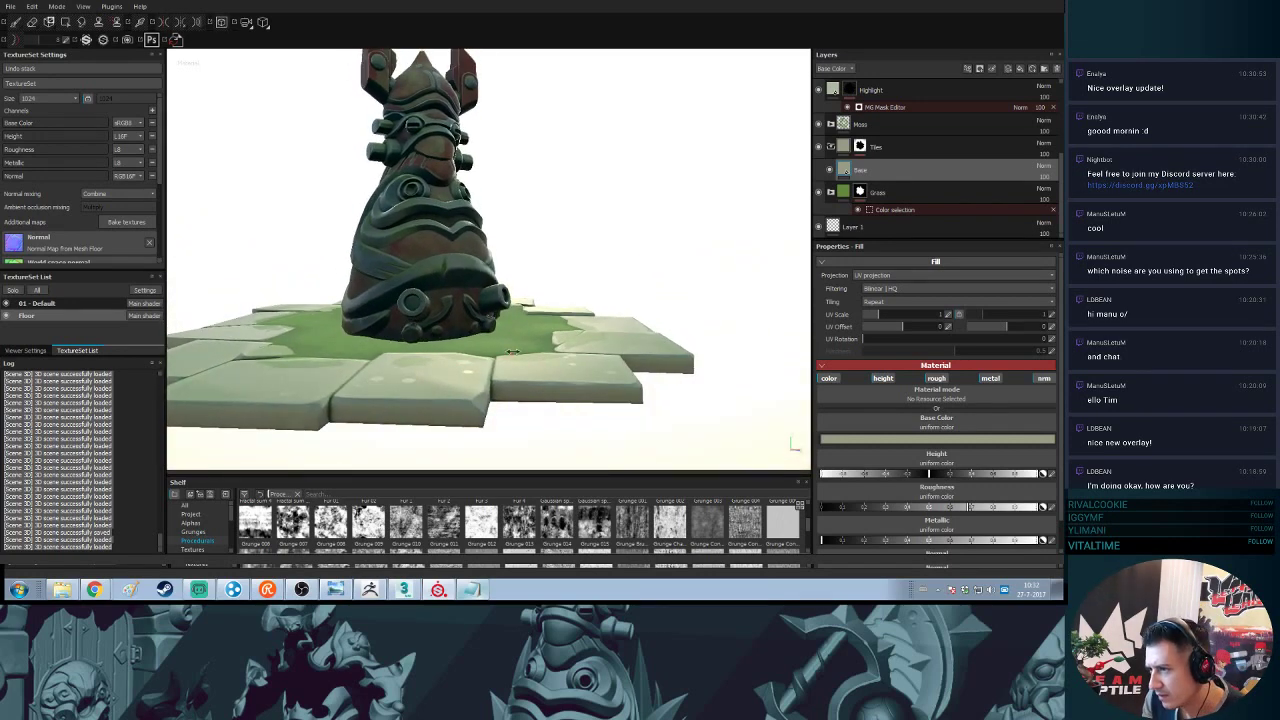
- Examine the shine of the floor tiles under rotated lighting, first at a low angle and then with the whole totem in frame
mouse_move(512, 352)
right_mouse_down("shift")
mouse_move(480, 362)
mouse_move(508, 369)
right_mouse_up("shift")
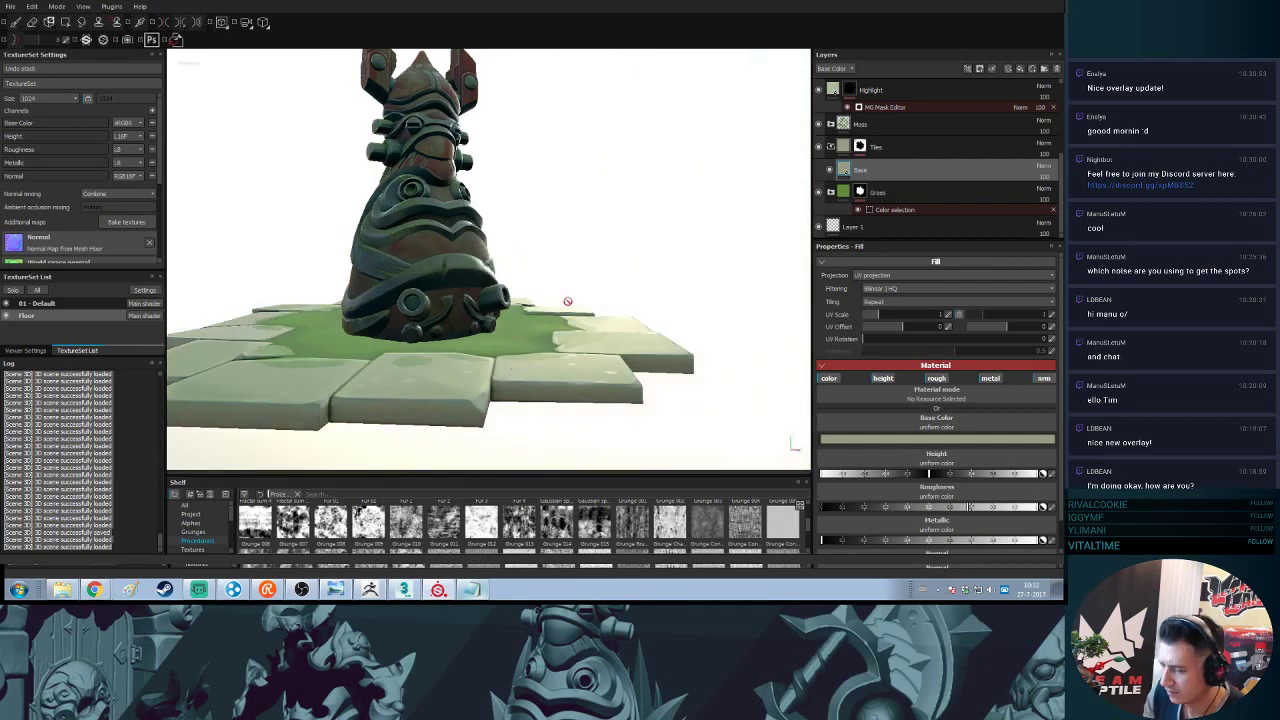
left_click_drag(567, 301, 554, 316, "alt")
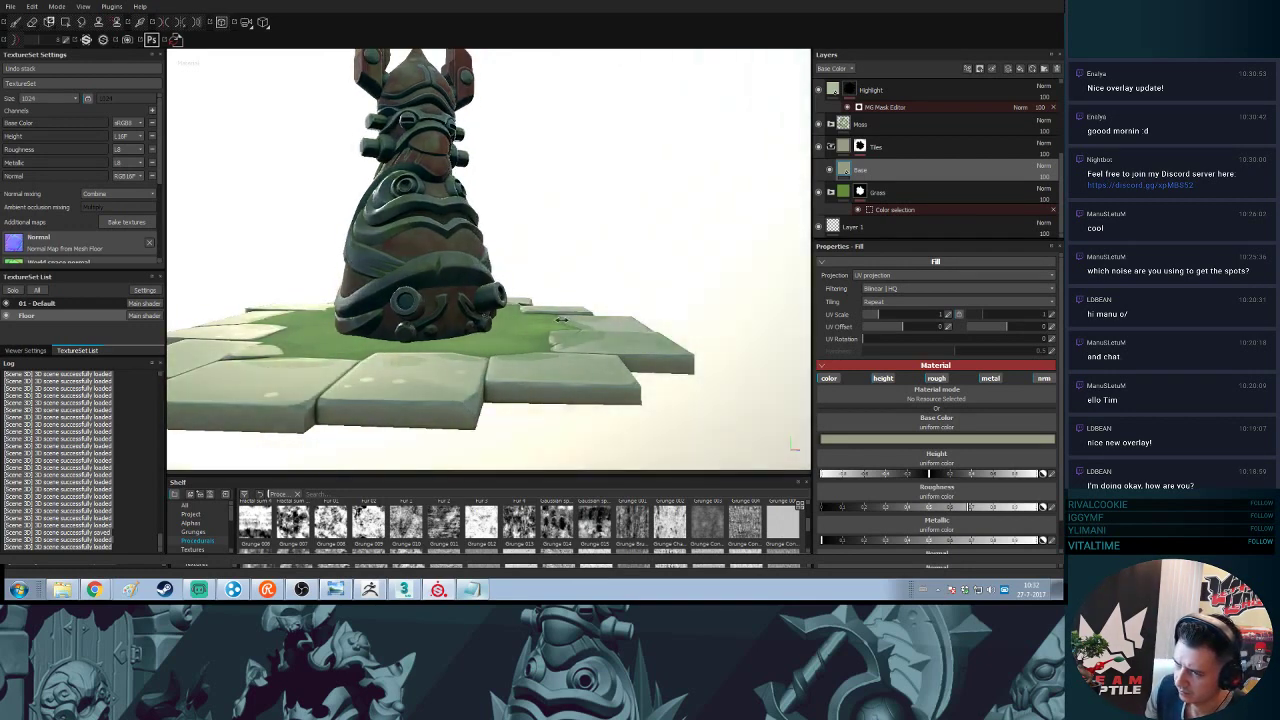
right_click_drag(562, 320, 455, 325, "shift")
middle_click_drag(455, 325, 580, 295, "alt")
left_click_drag(580, 295, 593, 241, "alt")
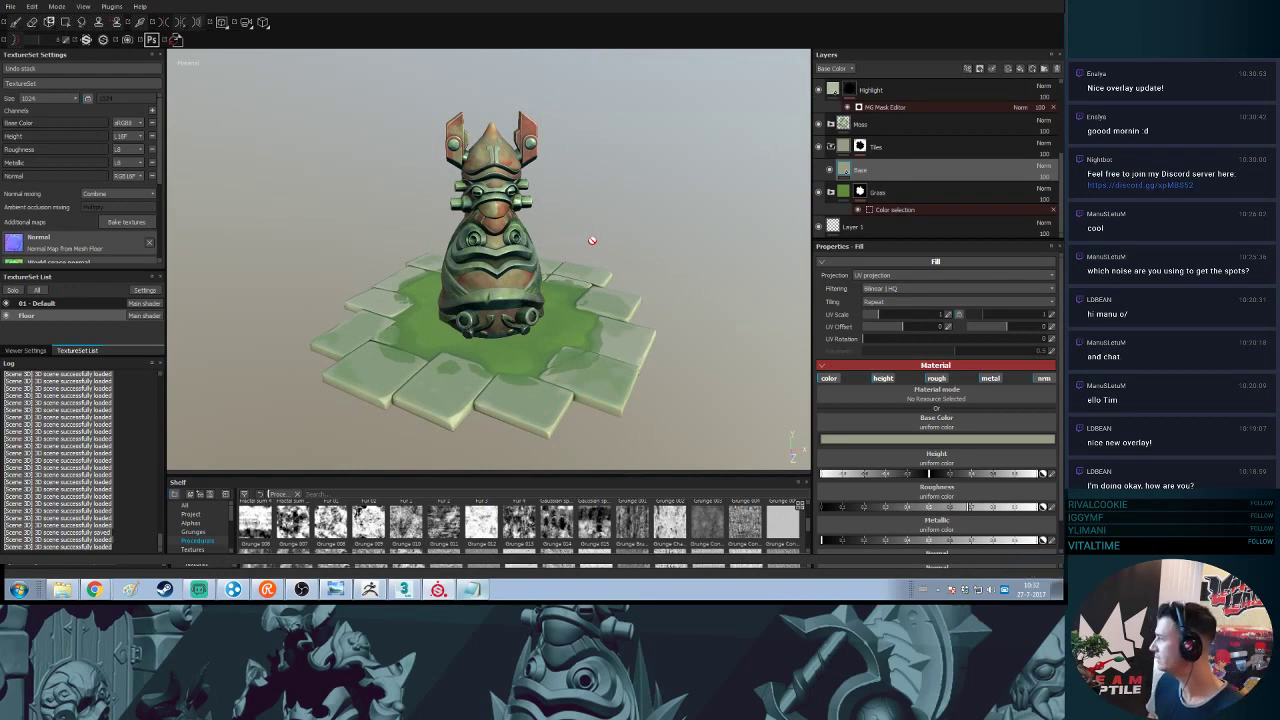
- Toggle the visibility of the Grass and Tiles folders off and on to check what each contributes to the floor
left_click(818, 192)
left_click(818, 192)
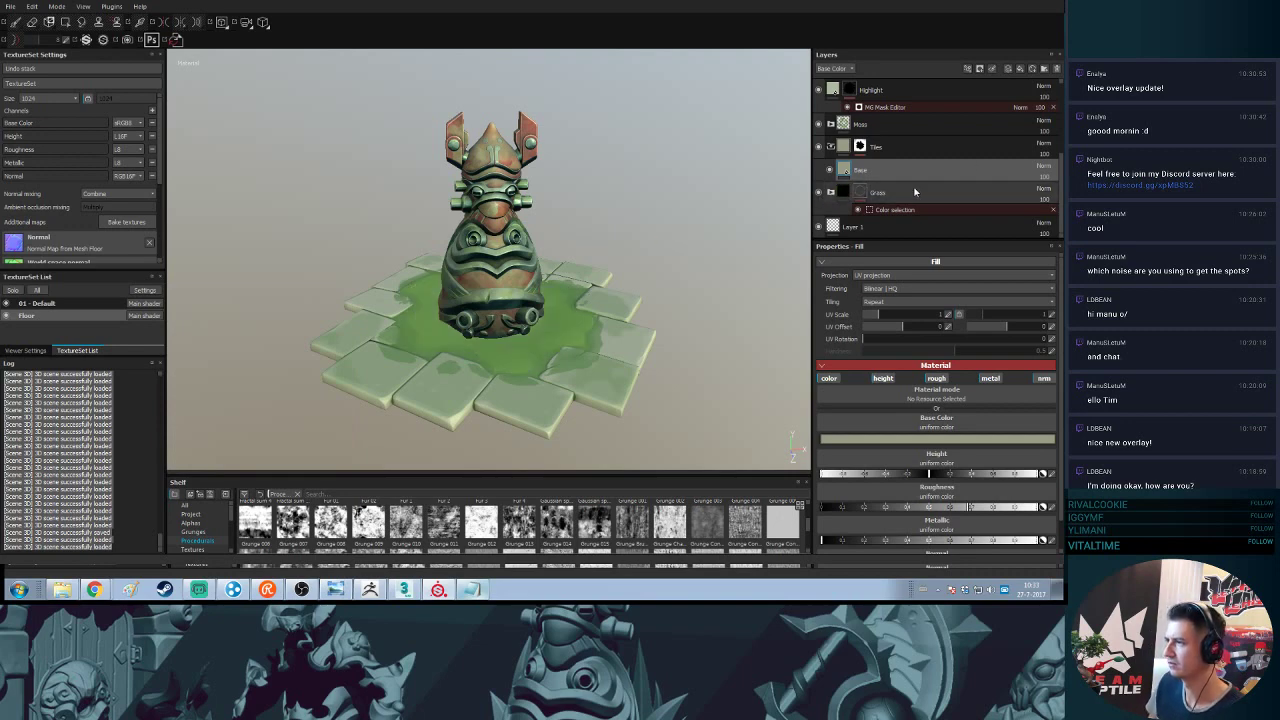
left_click(818, 147)
left_click(818, 147)
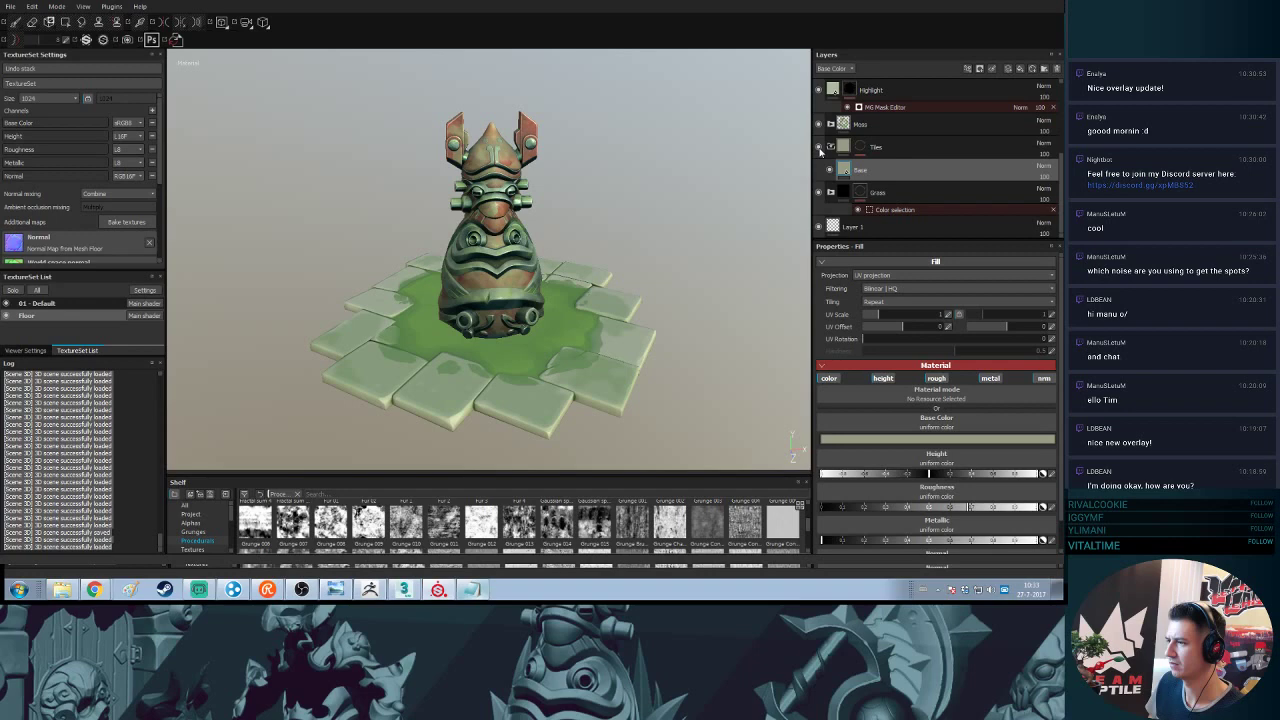
- Disable the height and normal channels on the Base fill layer in the Tiles folder
left_click(846, 147)
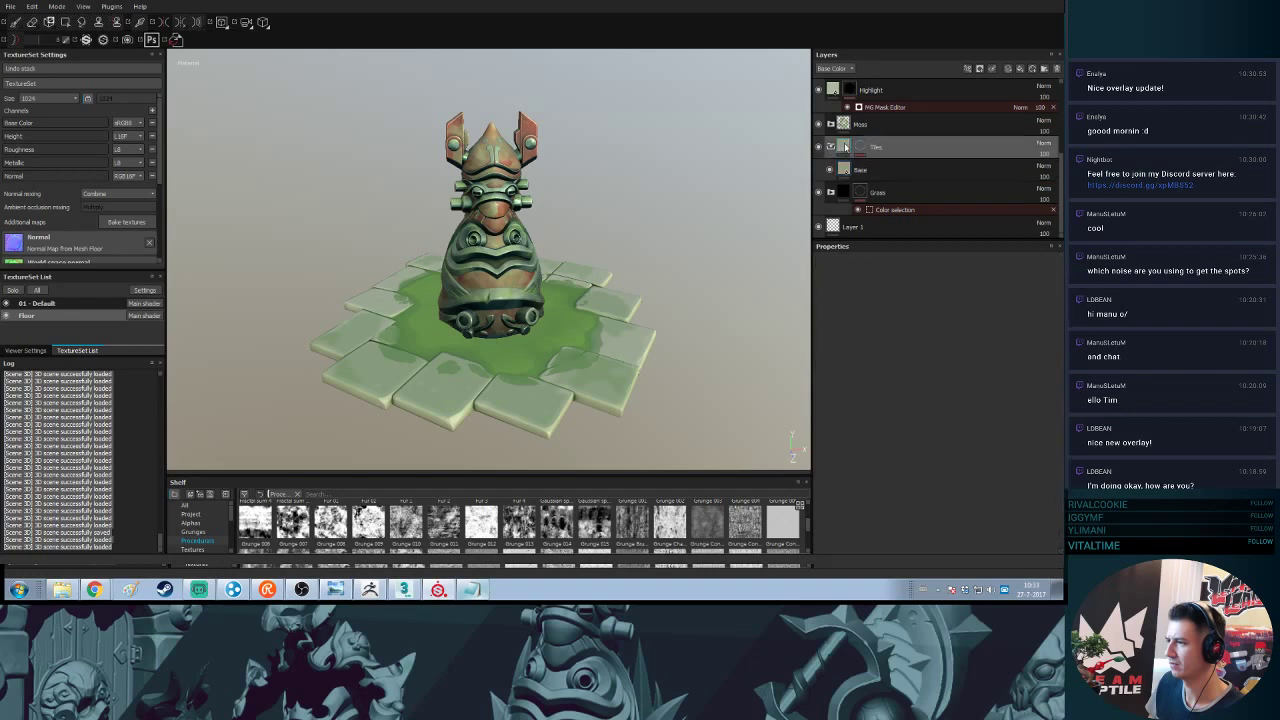
left_click(846, 170)
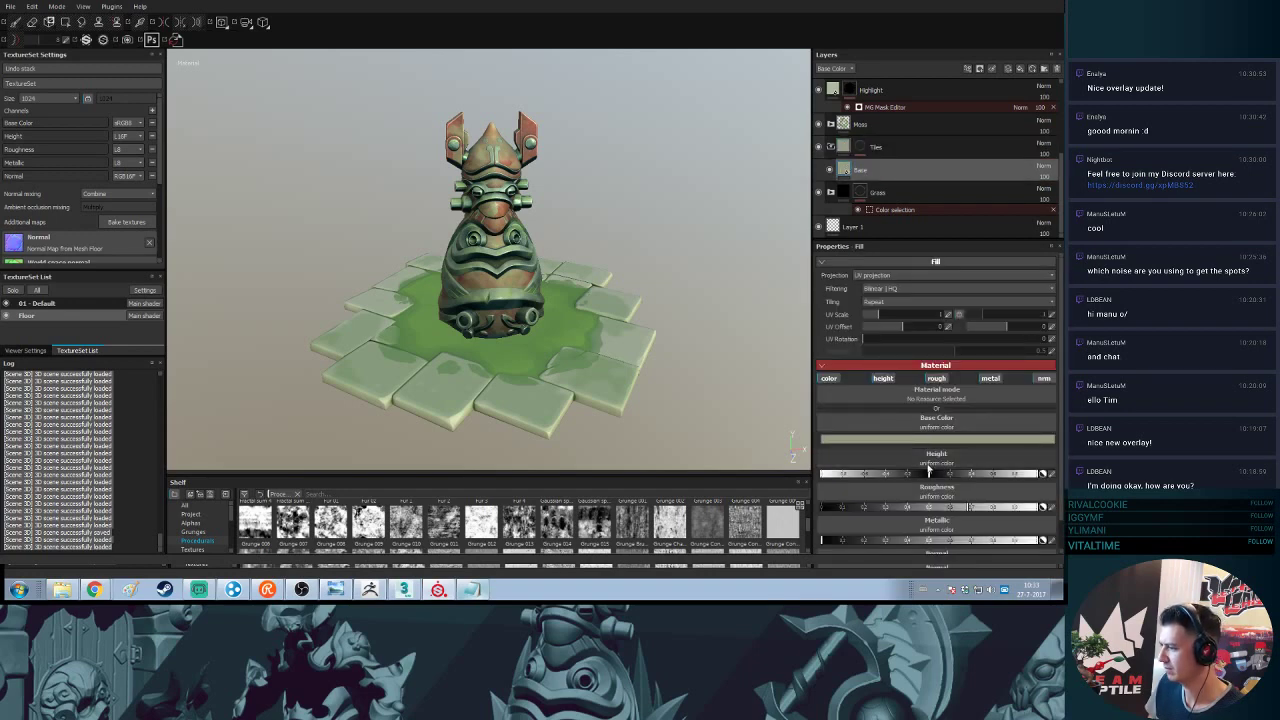
left_click_drag(930, 473, 887, 473)
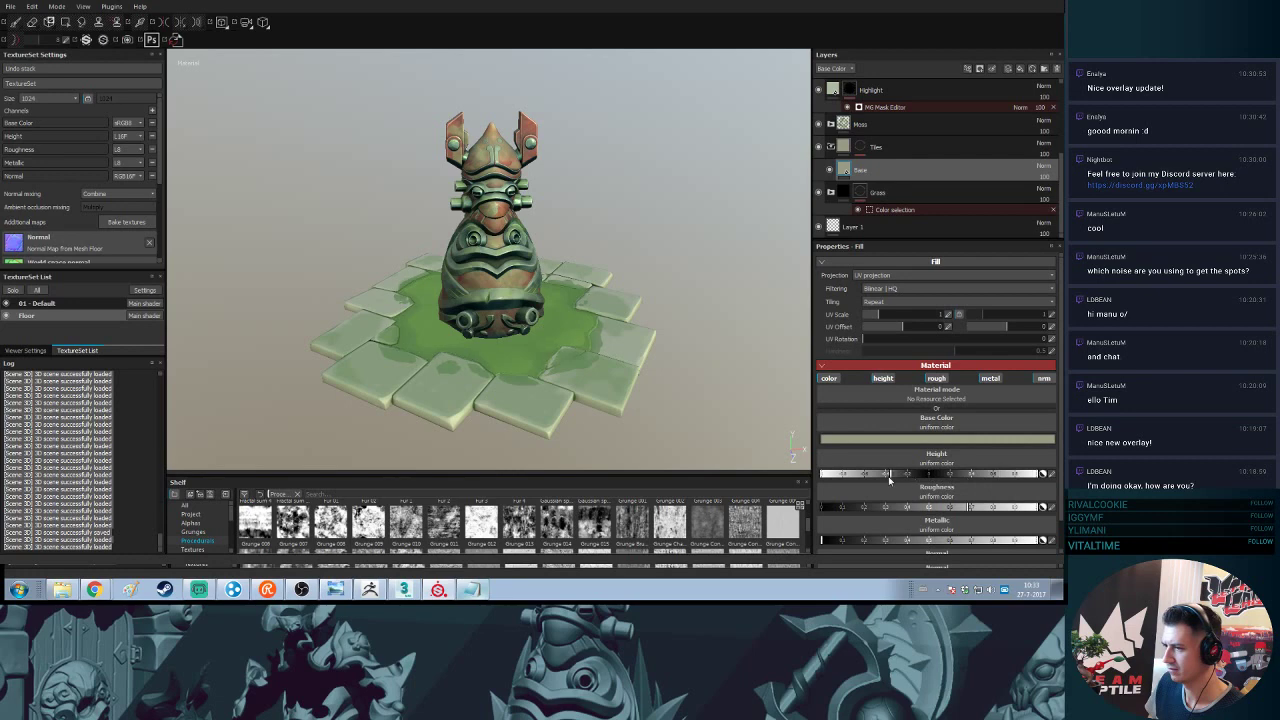
left_click(884, 378)
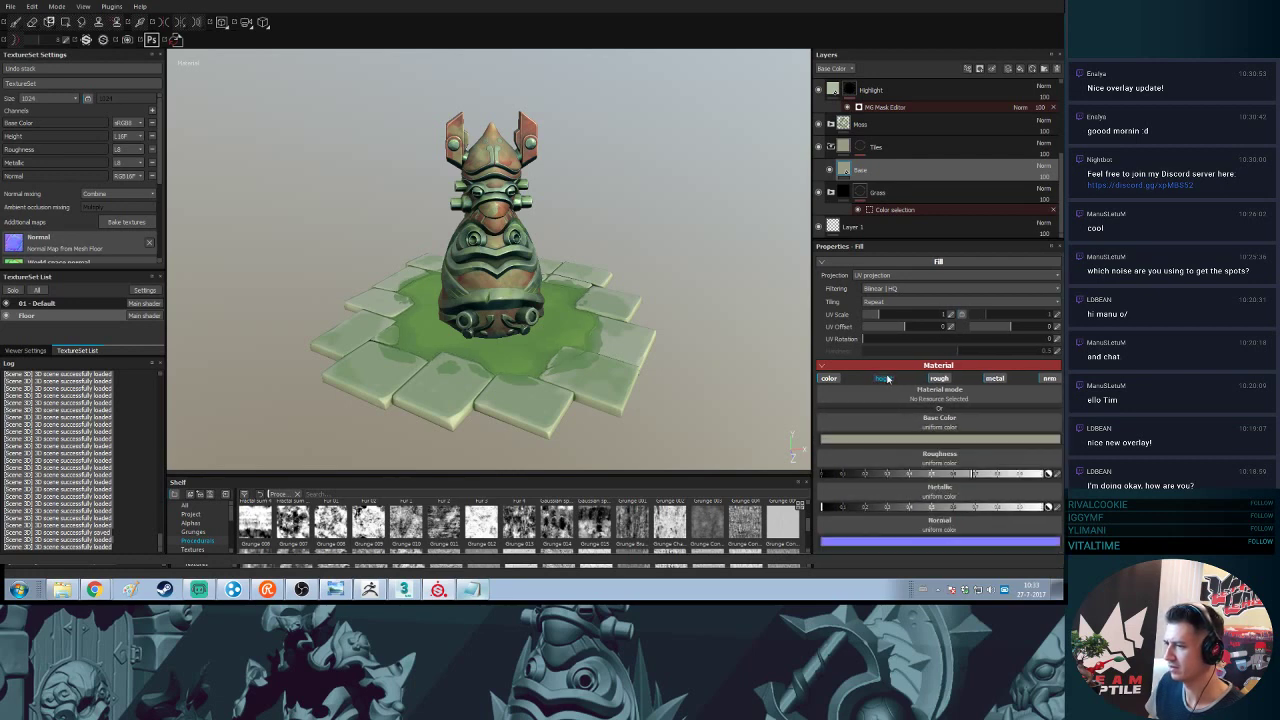
left_click(1049, 378)
- Brighten the Base layer's base color to a value of about 0.41 and save the project
left_click(940, 439)
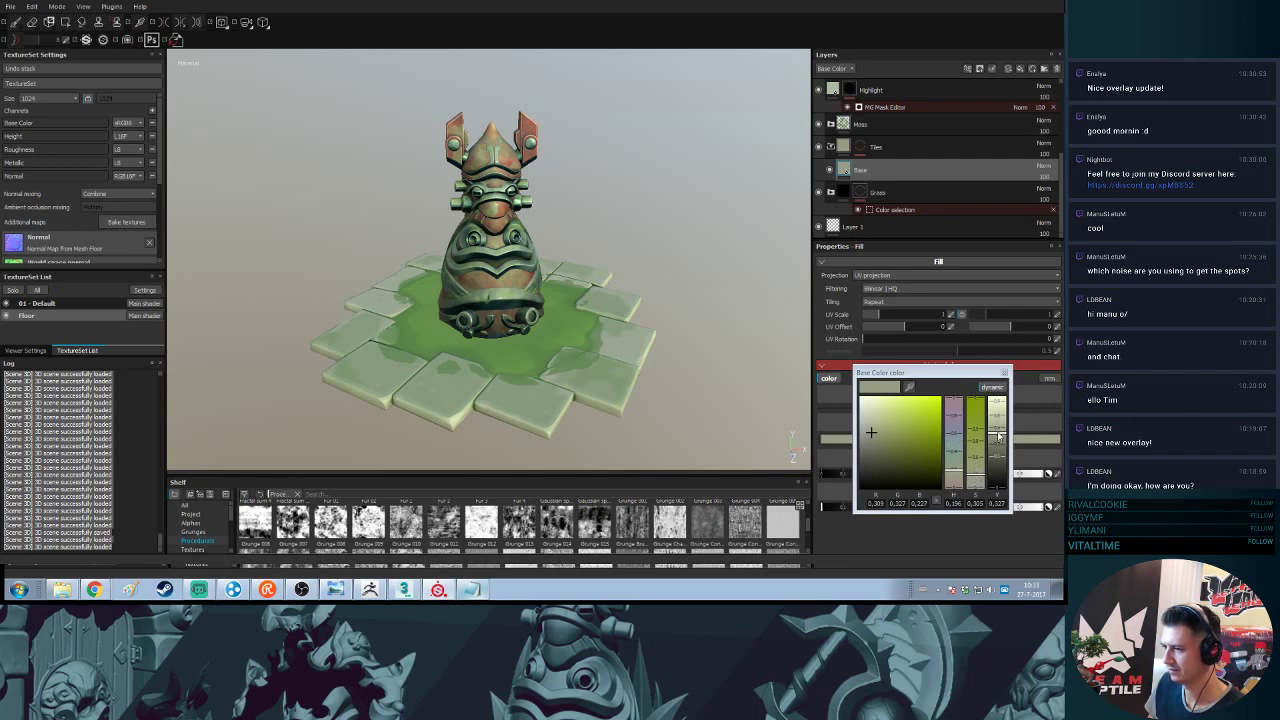
left_click_drag(998, 434, 996, 430)
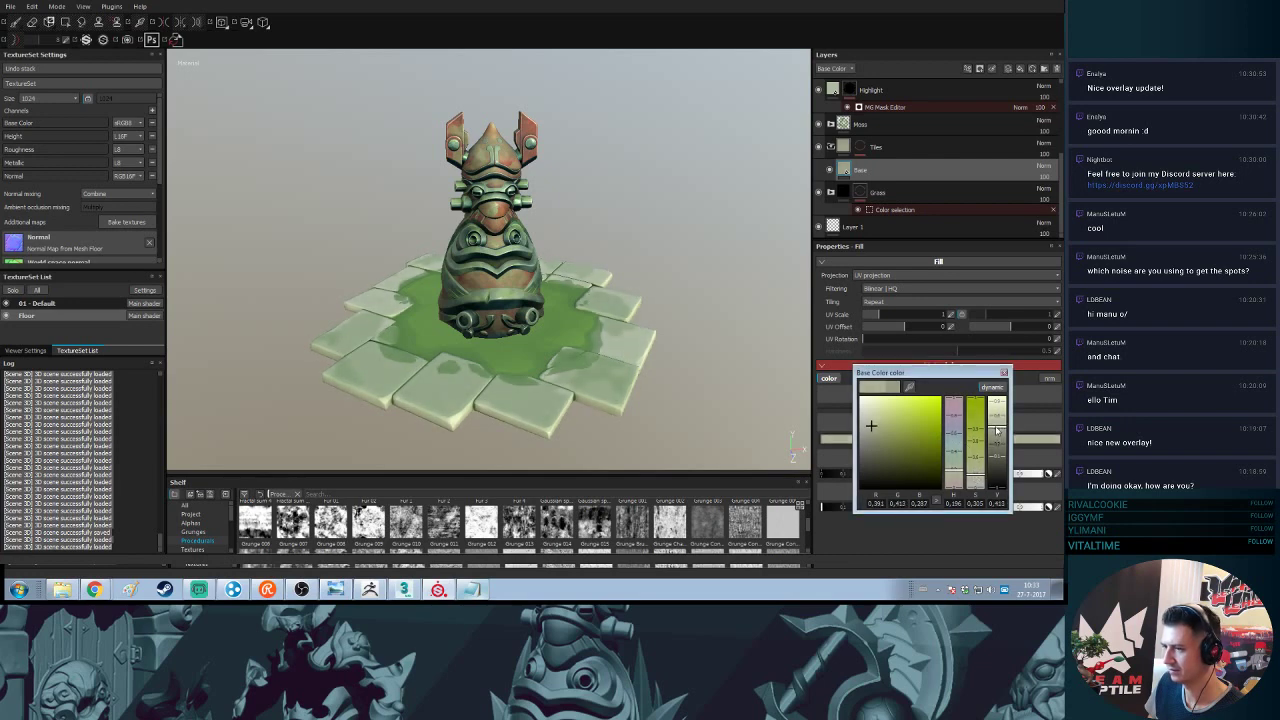
left_click(1004, 372)
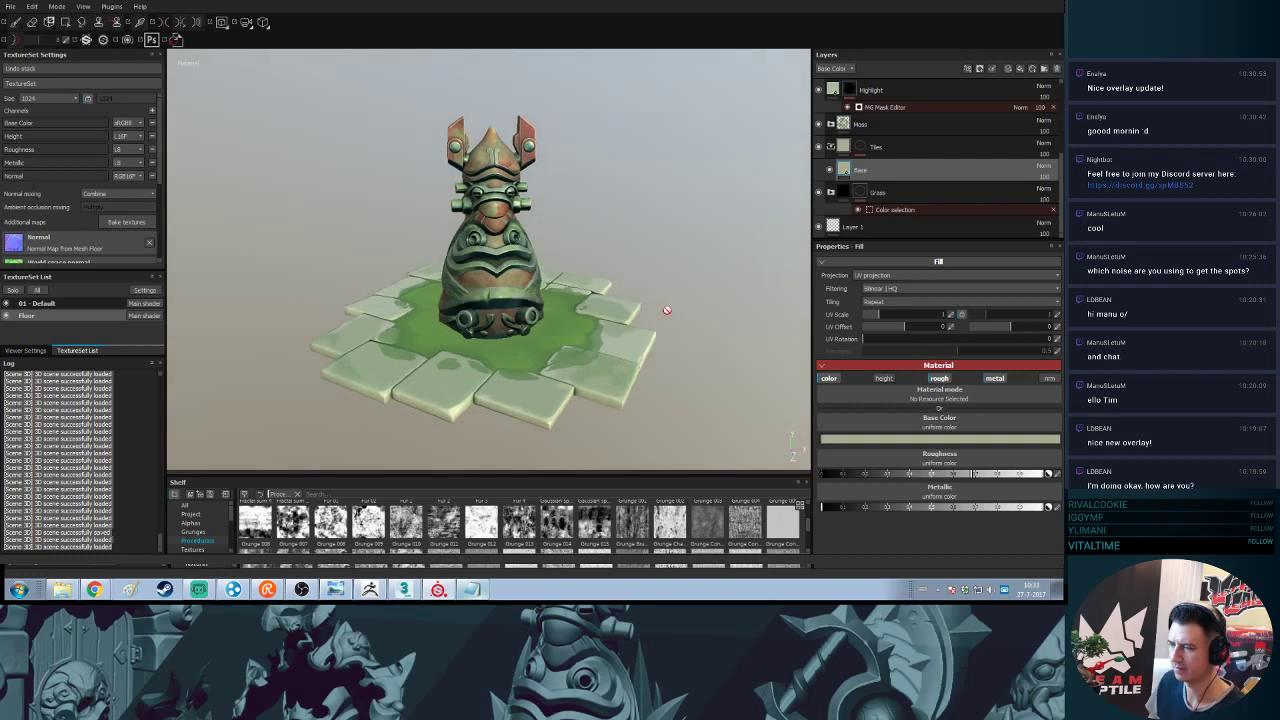
key("ctrl+s")
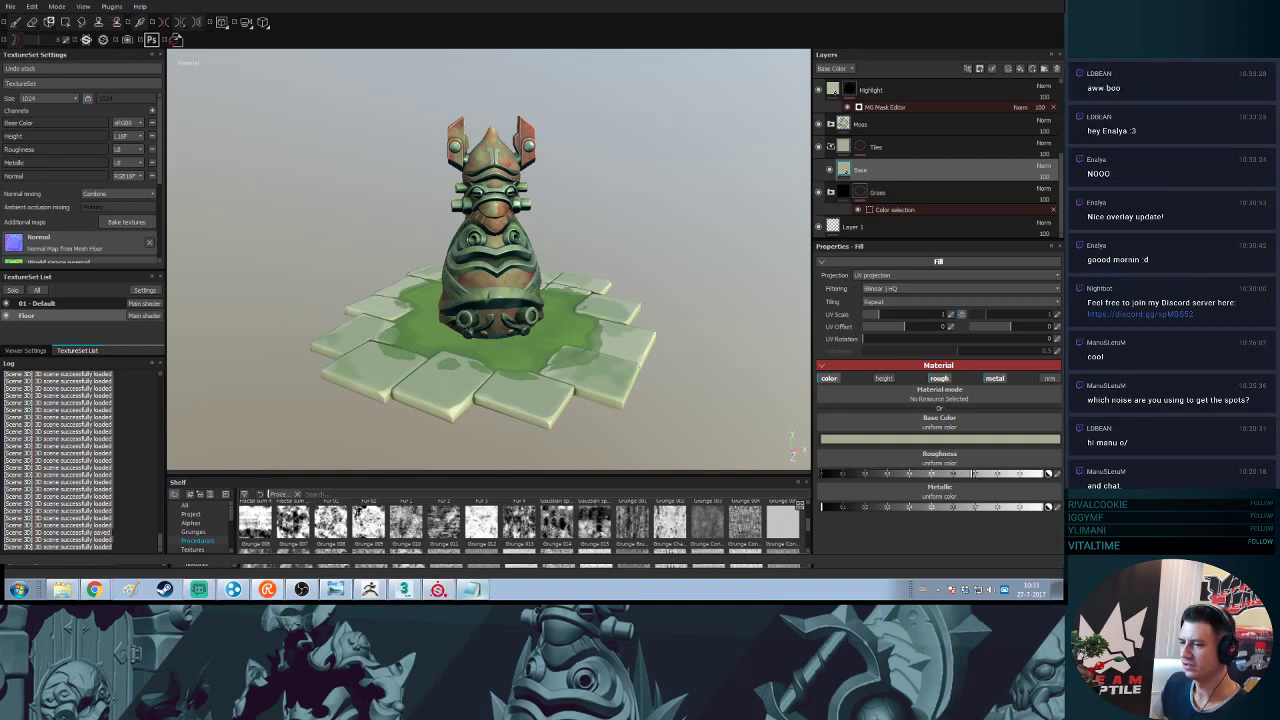
- Inspect the totem and the brightened floor tiles from a closer, higher angle under rotated lighting
left_click_drag(577, 264, 542, 290, "alt")
right_click_drag(492, 336, 528, 367, "shift")
mouse_move(528, 367)
left_mouse_down("alt")
mouse_move(462, 372)
mouse_move(606, 309)
mouse_move(709, 326)
mouse_move(442, 354)
mouse_move(600, 352)
mouse_move(420, 346)
mouse_move(531, 351)
left_mouse_up("alt")
right_click_drag(566, 315, 564, 384, "alt")
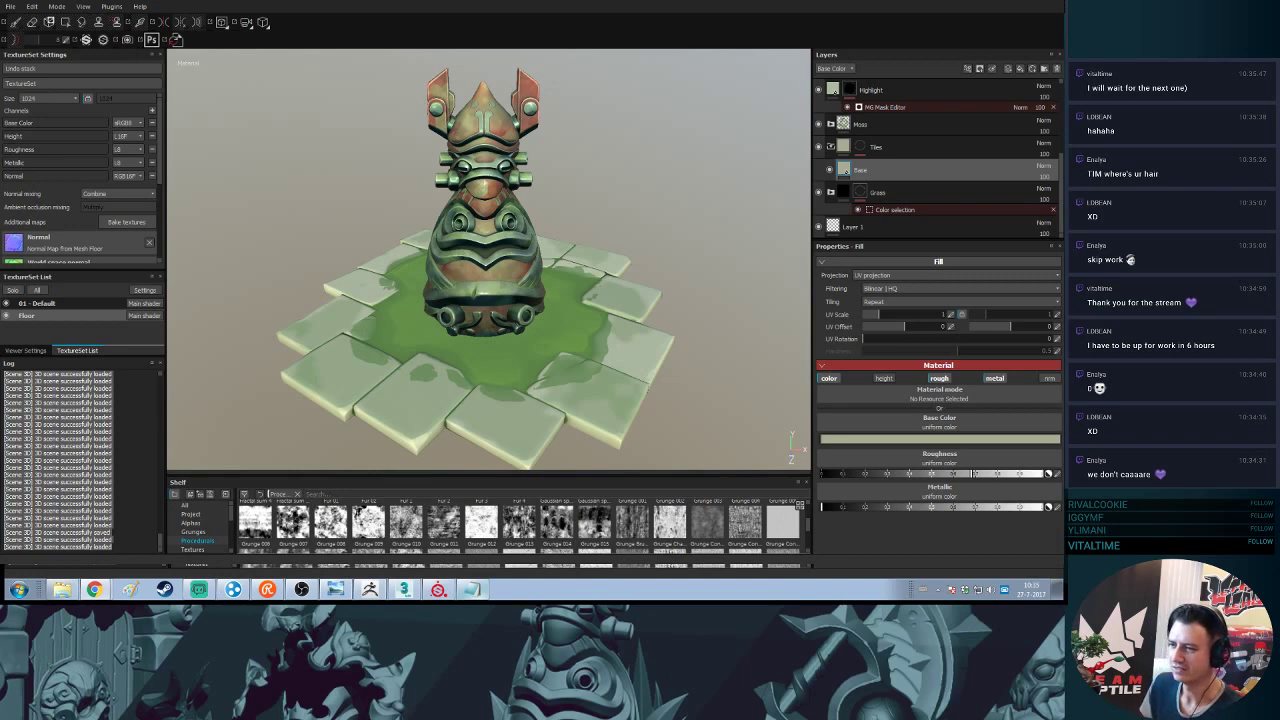
- Check the date and time in the system calendar, browse out to its year and decade overviews, and close it
left_click(1030, 587)
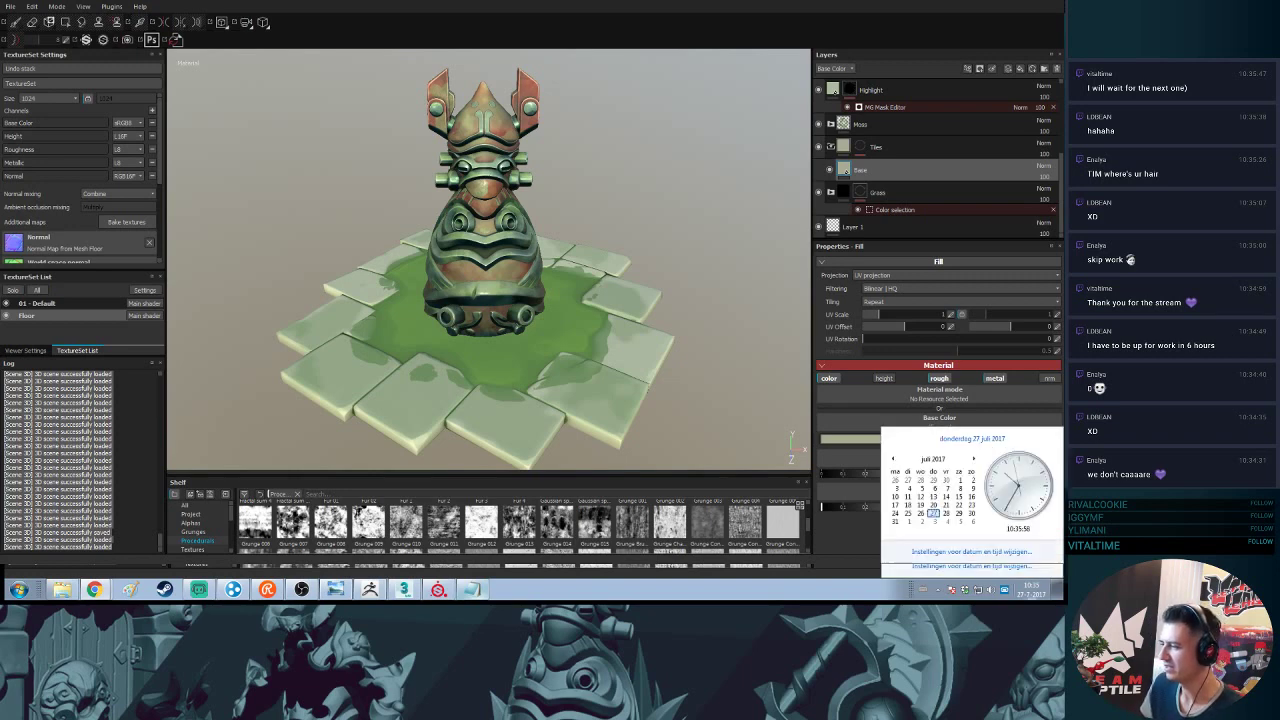
left_click(968, 460)
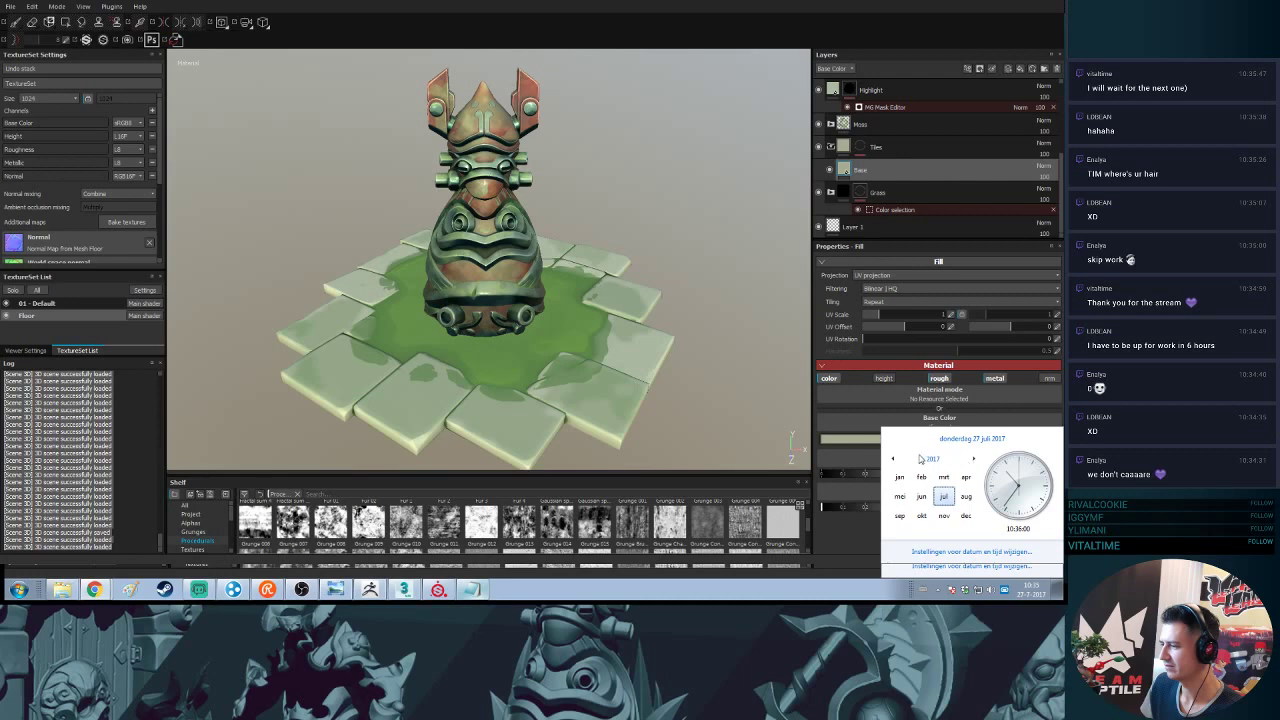
left_click(932, 459)
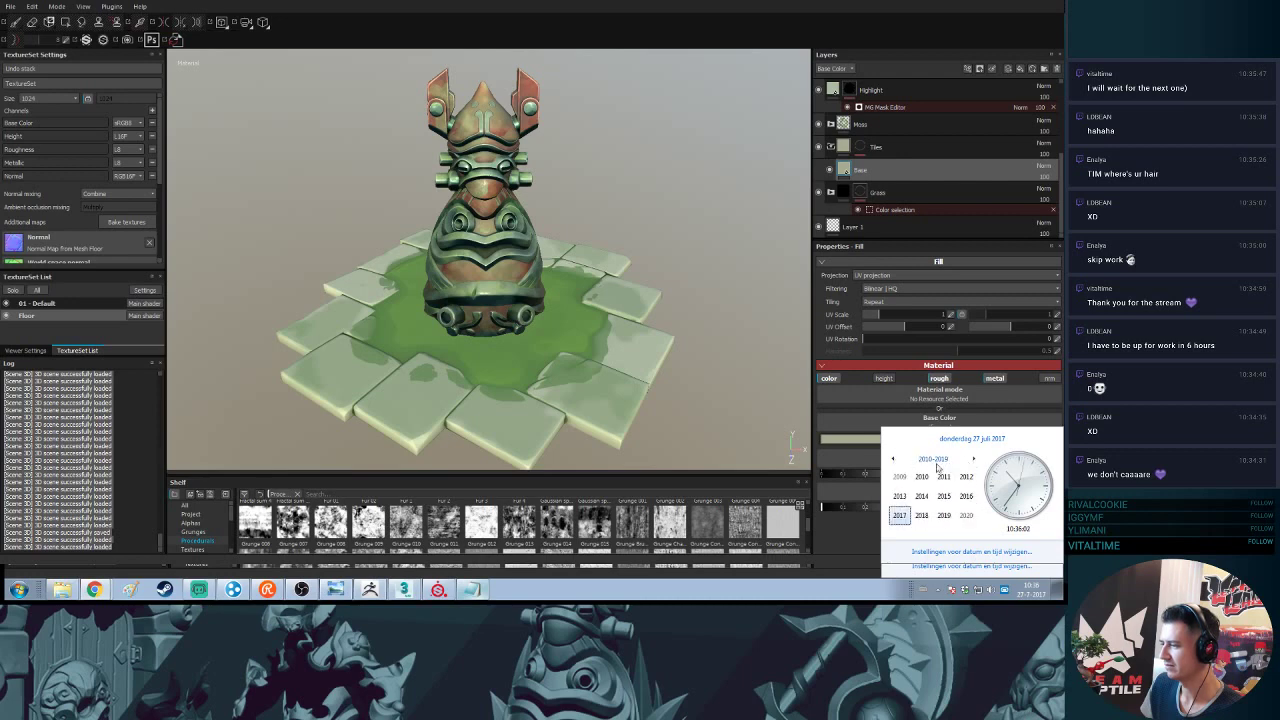
left_click(770, 434)
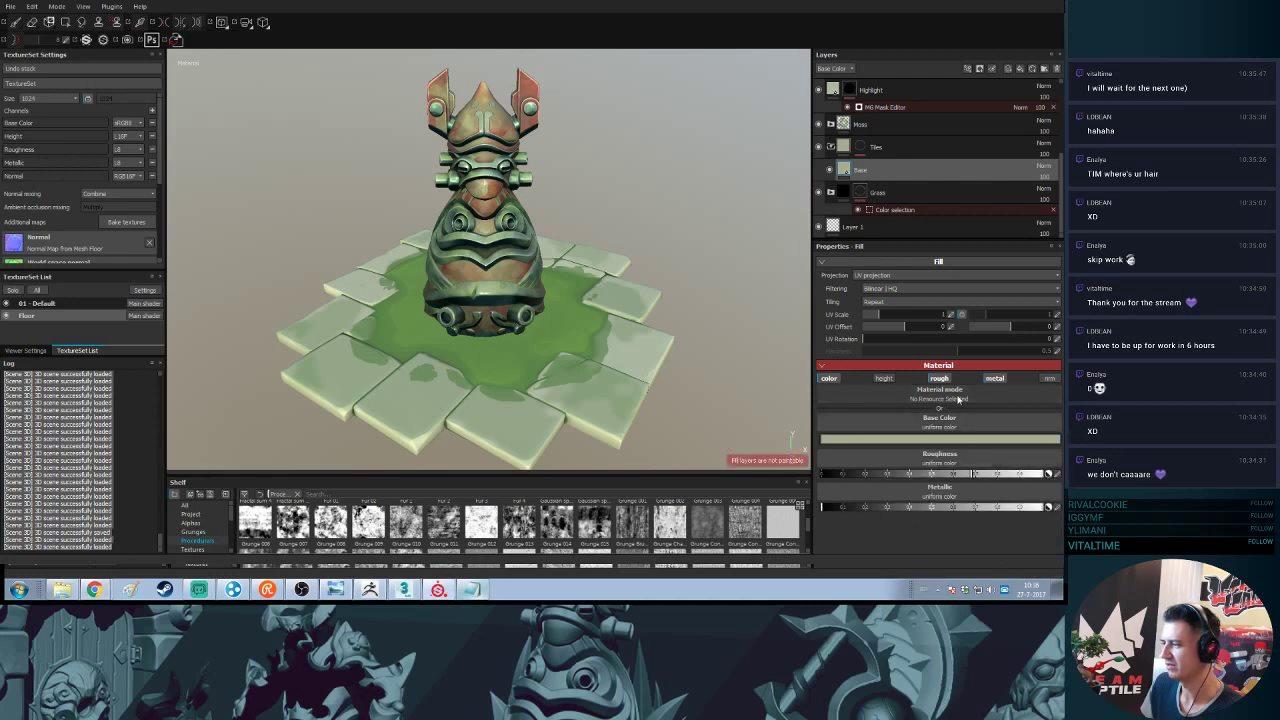